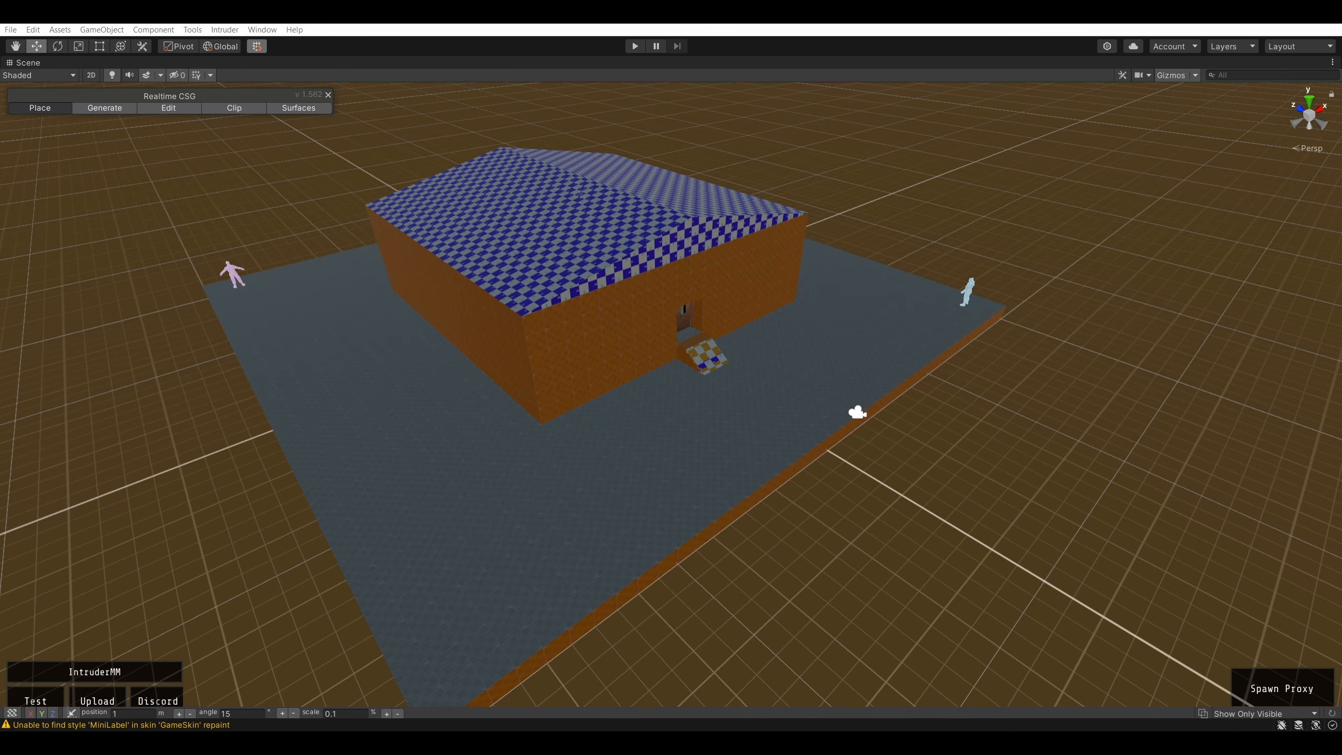
- Examine the house's interior, including its walls, ceiling and light
{"action": "right_click_drag", "start_coordinate": [1108, 412], "coordinate": [764, 368]}
{"action": "key", "text": "w"}
{"action": "key", "text": "d"}
{"action": "key", "text": "w"}
{"action": "key", "text": "a"}
{"action": "key", "text": "s"}
{"action": "key", "text": "w"}
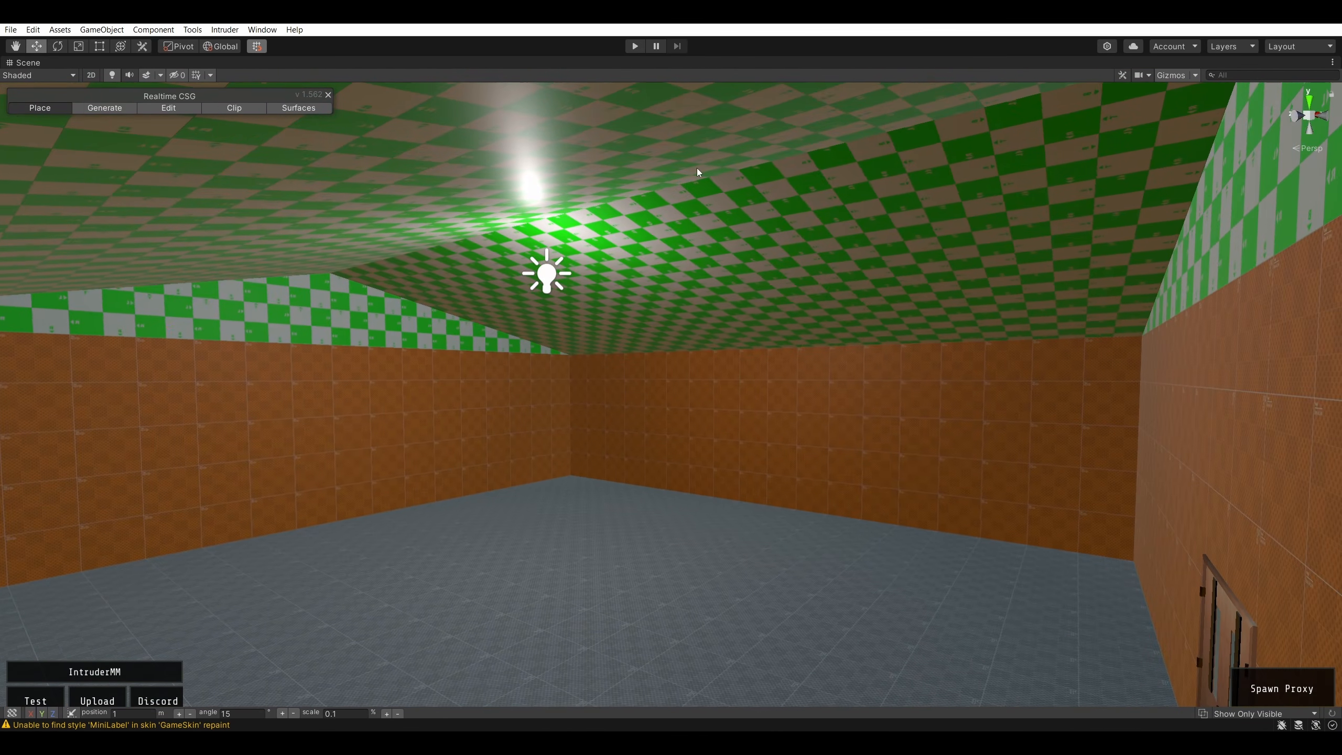
{"action": "right_click_drag", "start_coordinate": [851, 280], "coordinate": [810, 246]}
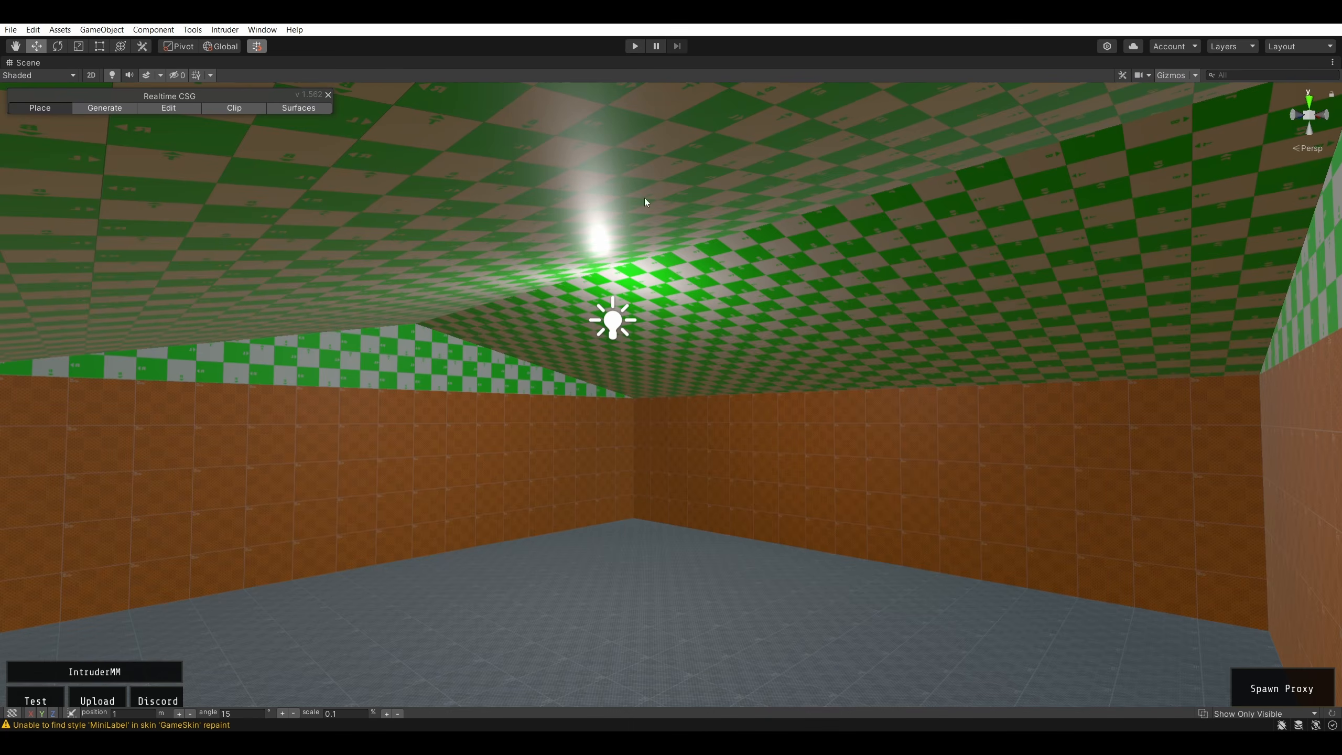
{"action": "right_click_drag", "start_coordinate": [878, 260], "coordinate": [853, 260]}
- Select the uppermost block of the entrance stairs and inspect the checkered stair surfaces up close
{"action": "right_click_drag", "start_coordinate": [579, 224], "coordinate": [987, 392]}
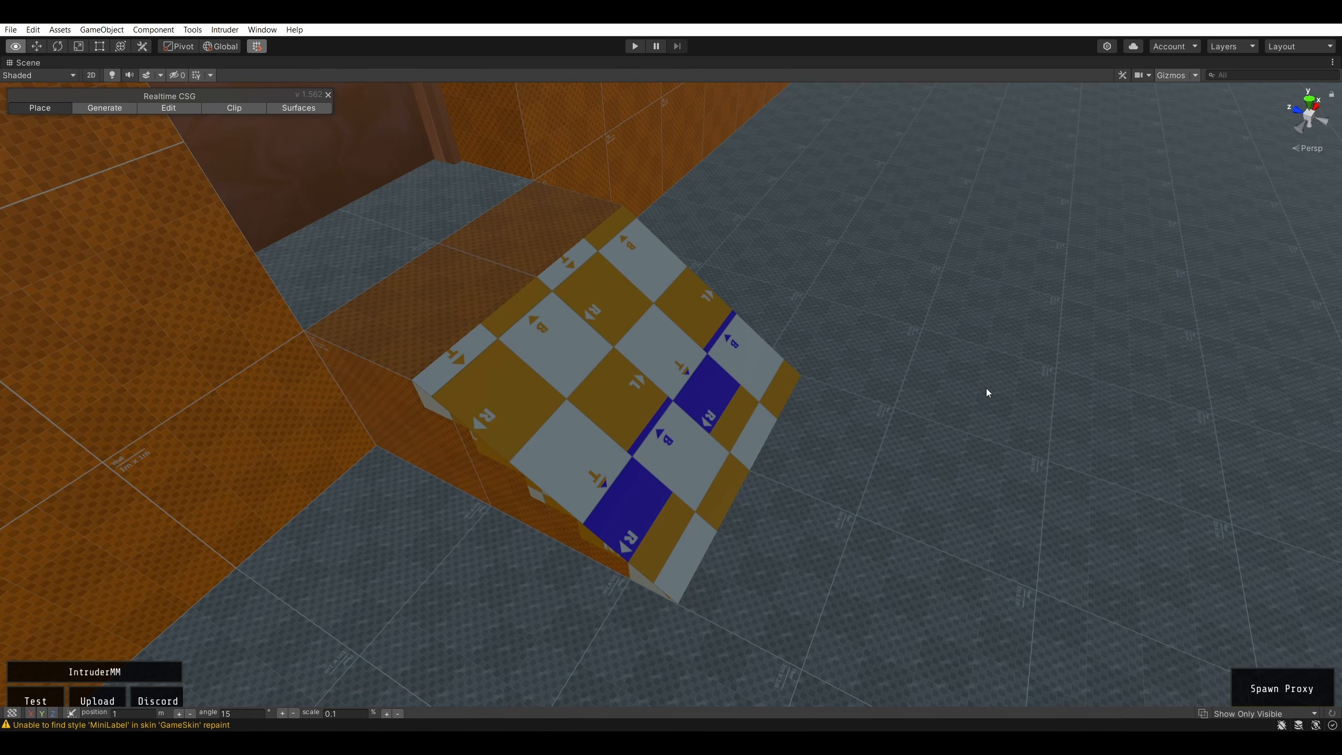
{"action": "right_click_drag", "start_coordinate": [987, 391], "coordinate": [990, 396]}
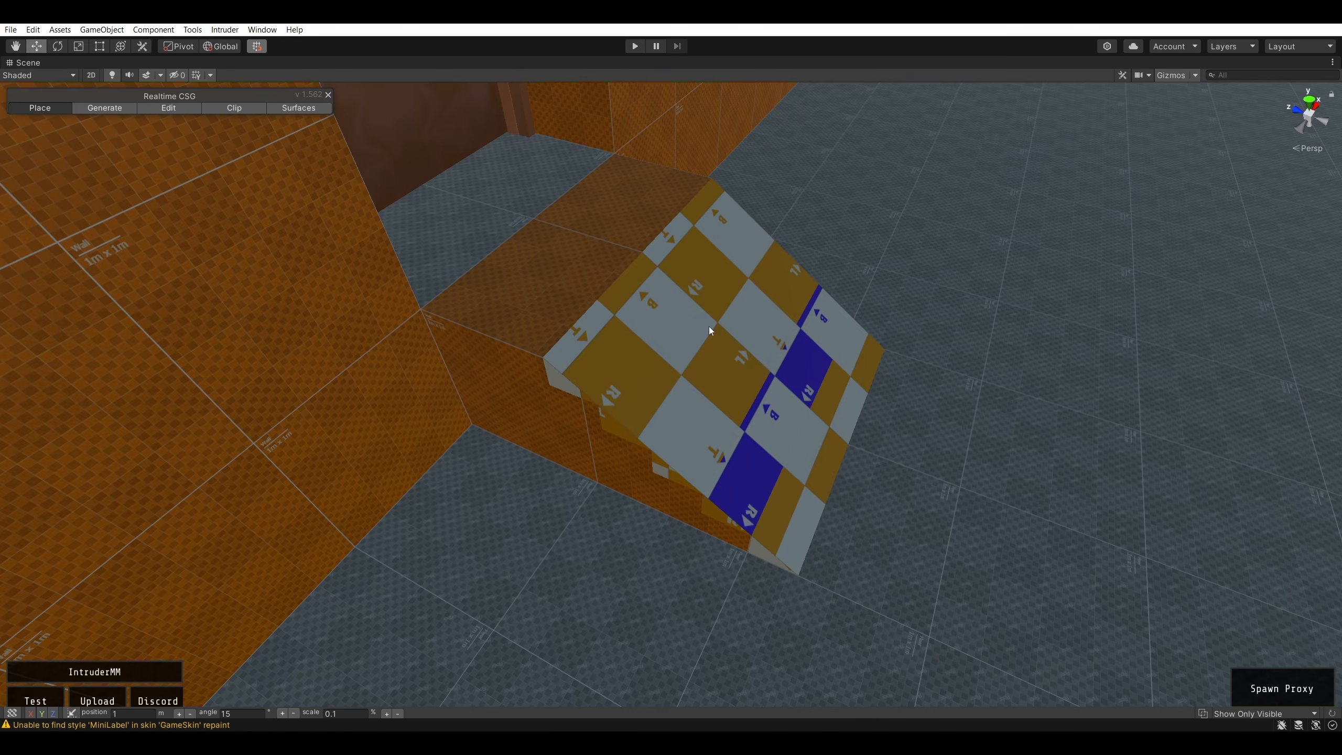
{"action": "left_click", "coordinate": [643, 333]}
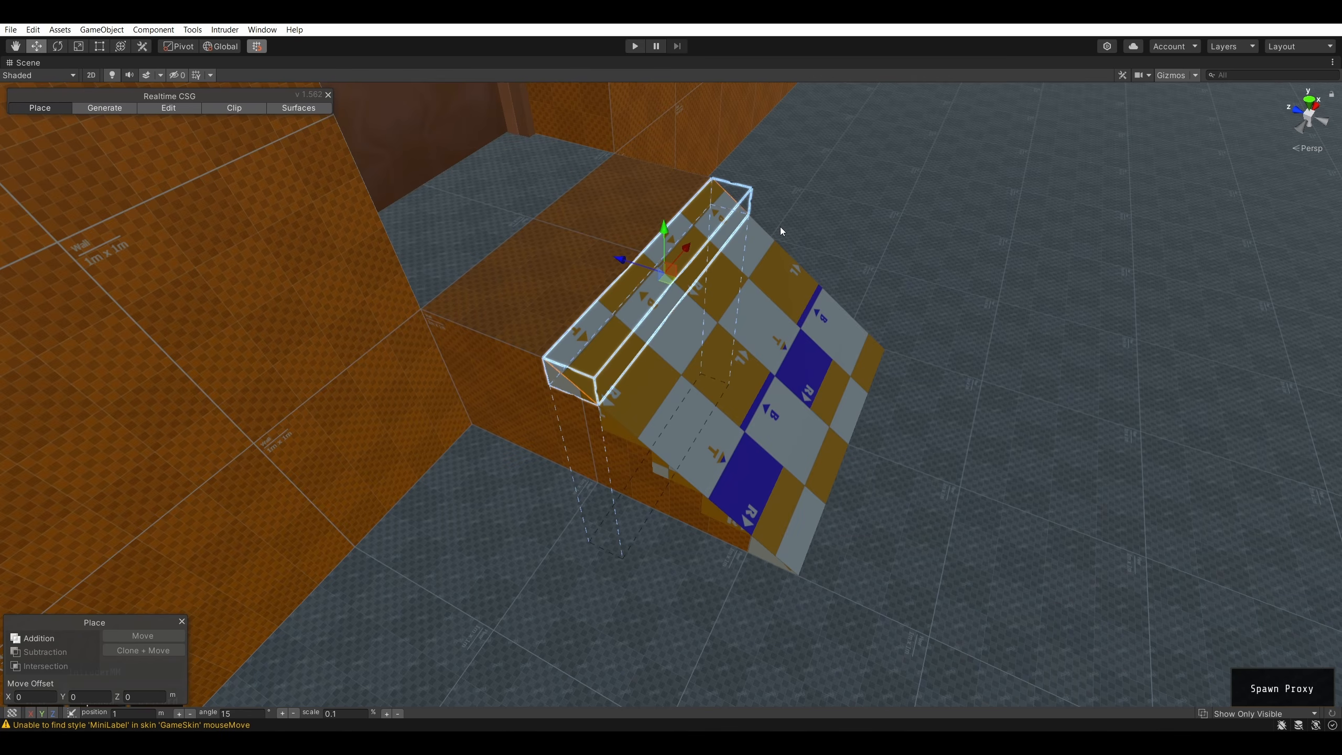
{"action": "left_click_drag", "start_coordinate": [780, 227], "coordinate": [738, 222], "text": "alt"}
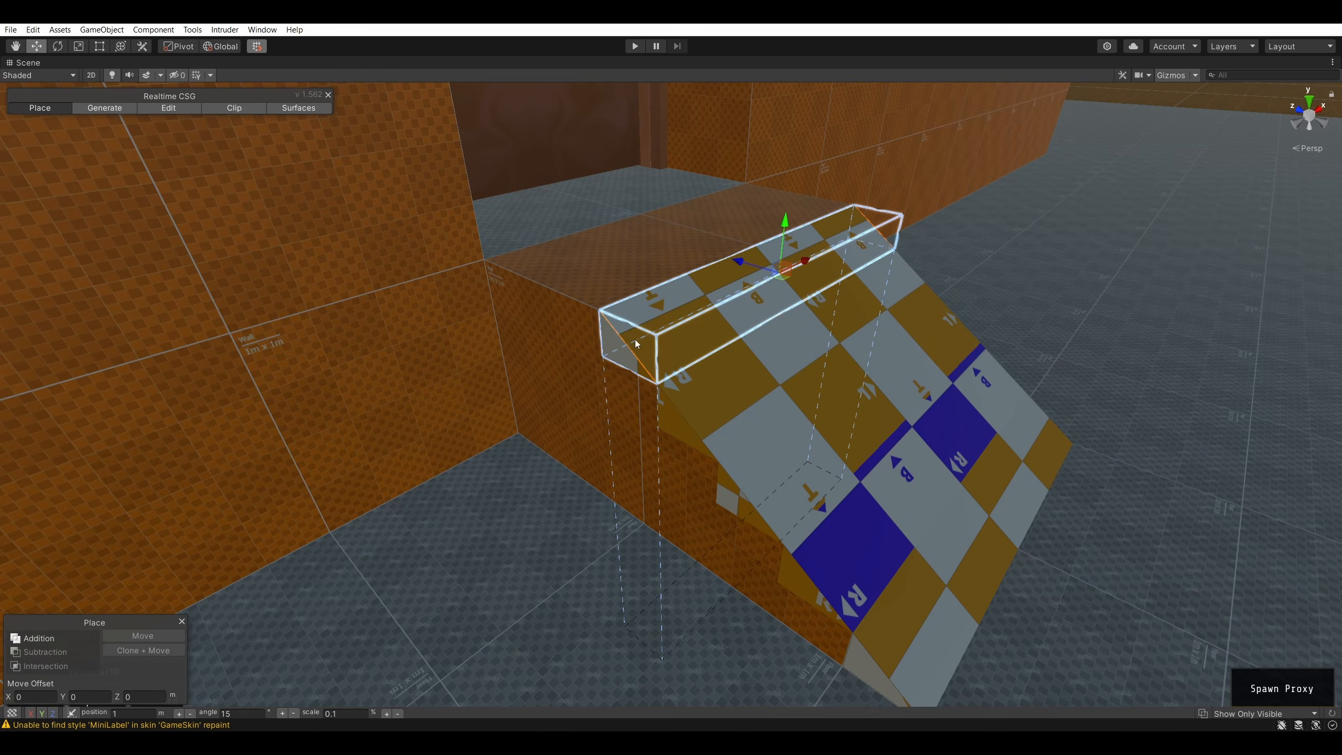
- Switch to Notepad and place the notes window over the view of the house
{"action": "key", "text": "s"}
{"action": "right_click_drag", "start_coordinate": [636, 339], "coordinate": [977, 211]}
{"action": "key", "text": "shift+space"}
{"action": "key", "text": "shift+space"}
{"action": "left_click", "coordinate": [1072, 182]}
{"action": "left_click_drag", "start_coordinate": [1341, 196], "coordinate": [704, 185]}
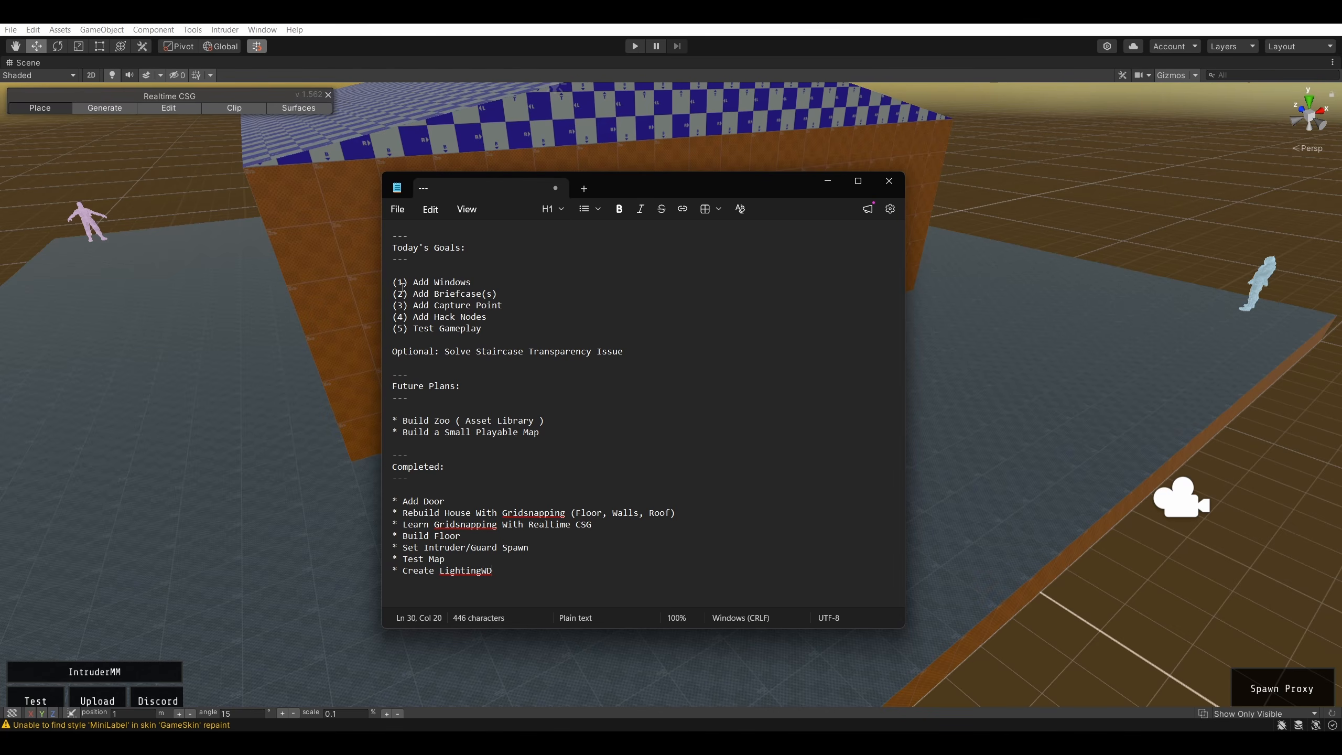
- Review the numbered Today's Goals in the notes, from Add Windows through Test Gameplay
{"action": "left_click_drag", "start_coordinate": [397, 283], "coordinate": [474, 285]}
{"action": "left_click", "coordinate": [473, 284]}
{"action": "key", "text": "shift+Left"}
{"action": "key", "text": "shift+Left"}
{"action": "key", "text": "shift+Left"}
{"action": "key", "text": "shift+Left"}
{"action": "key", "text": "shift+Left"}
{"action": "key", "text": "shift+Left"}
{"action": "key", "text": "shift+Left"}
{"action": "key", "text": "shift+Left"}
{"action": "key", "text": "shift+Left"}
{"action": "key", "text": "shift+Left"}
{"action": "key", "text": "shift+Left"}
{"action": "key", "text": "shift+Left"}
{"action": "key", "text": "shift+Left"}
{"action": "key", "text": "shift+Left"}
{"action": "key", "text": "shift+Left"}
{"action": "left_click", "coordinate": [496, 284]}
{"action": "left_click_drag", "start_coordinate": [476, 283], "coordinate": [432, 284]}
{"action": "left_click", "coordinate": [500, 295]}
{"action": "left_click_drag", "start_coordinate": [416, 294], "coordinate": [394, 327]}
{"action": "left_click", "coordinate": [416, 295]}
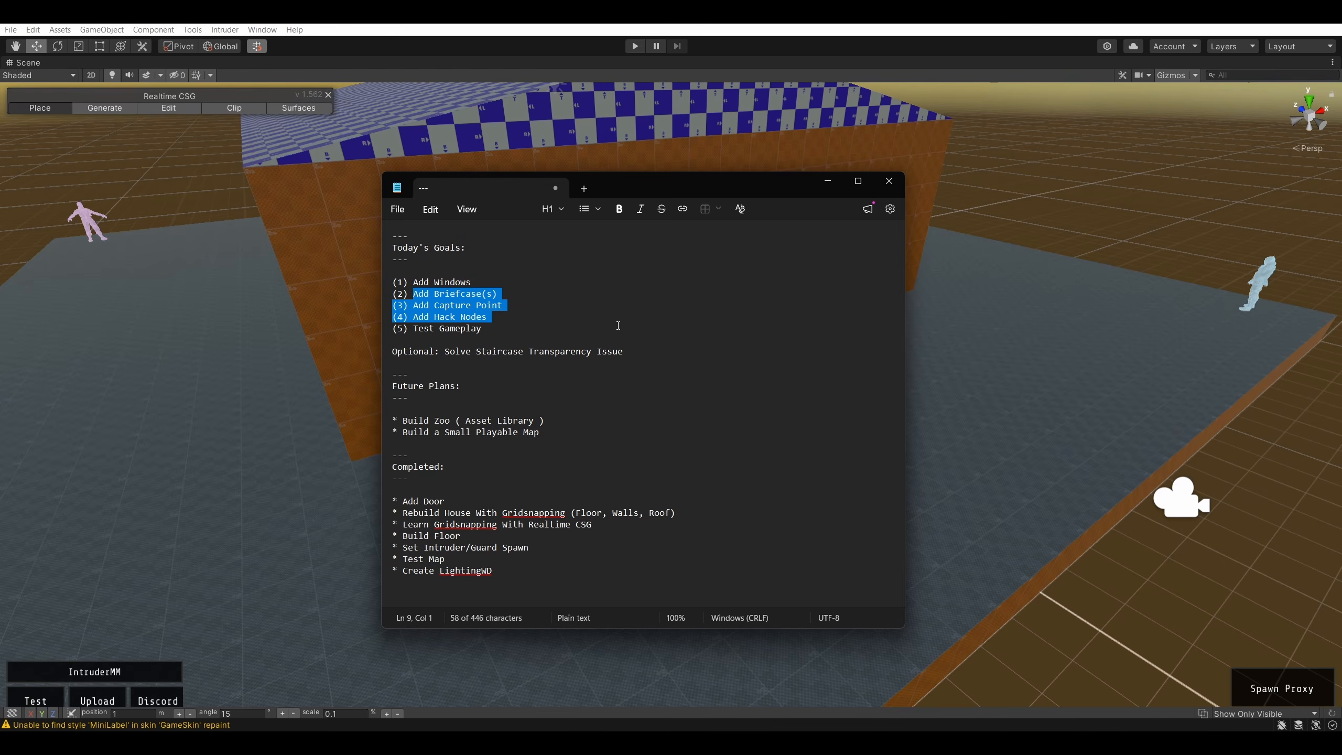
{"action": "left_click", "coordinate": [525, 324]}
{"action": "left_click_drag", "start_coordinate": [498, 317], "coordinate": [375, 296]}
{"action": "left_click", "coordinate": [628, 341]}
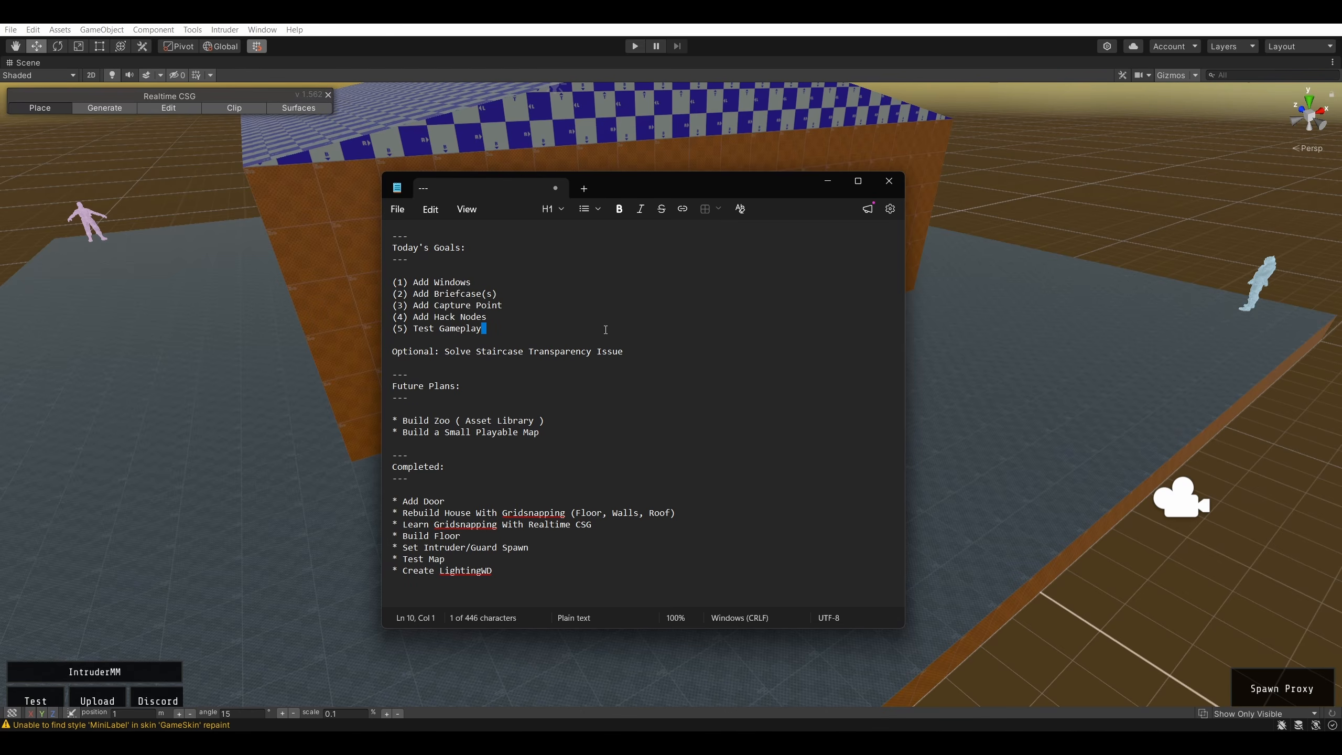
{"action": "triple_click", "coordinate": [605, 329]}
{"action": "left_click", "coordinate": [621, 301]}
{"action": "left_click", "coordinate": [580, 335]}
{"action": "left_click", "coordinate": [593, 332]}
- Review the optional goal about solving the staircase transparency issue
{"action": "double_click", "coordinate": [412, 353]}
{"action": "left_click", "coordinate": [393, 352]}
{"action": "mouse_move", "coordinate": [392, 352]}
{"action": "left_mouse_down"}
{"action": "mouse_move", "coordinate": [634, 353]}
{"action": "mouse_move", "coordinate": [391, 357]}
{"action": "left_mouse_up"}
{"action": "left_click", "coordinate": [642, 353]}
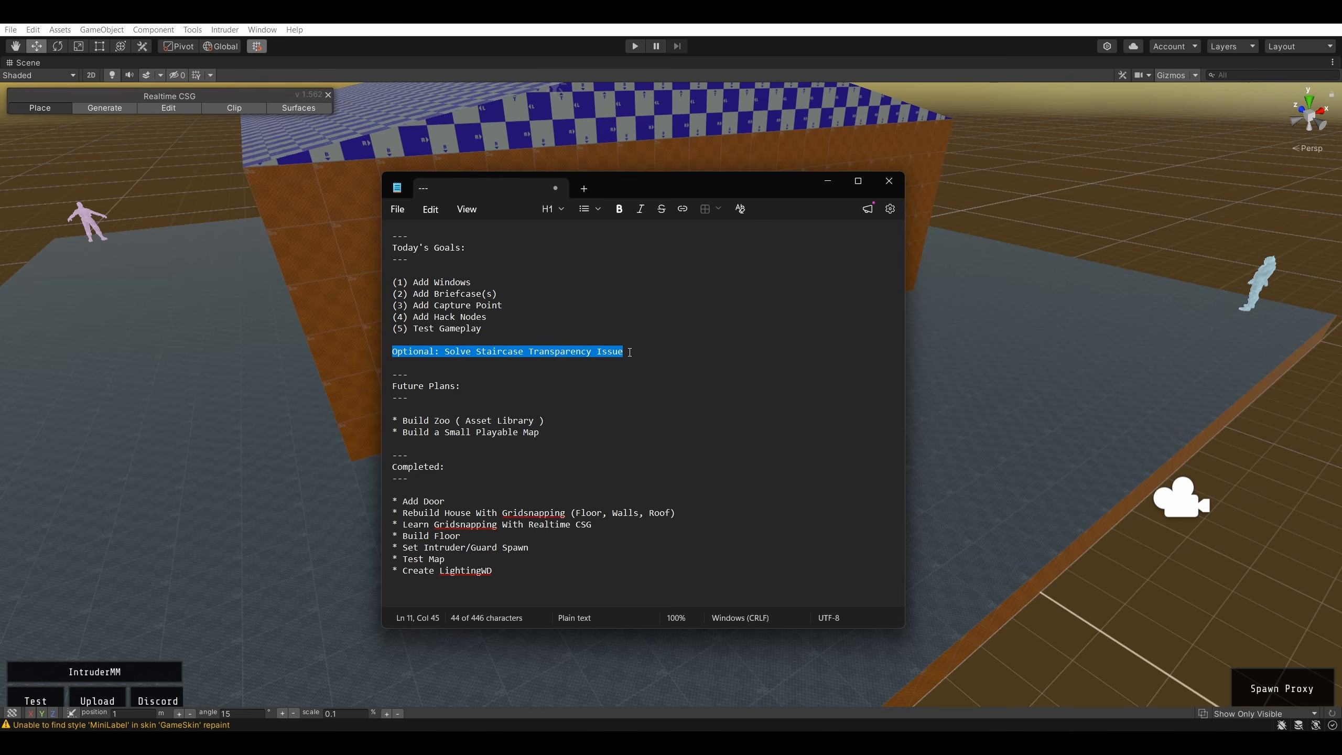
{"action": "left_click", "coordinate": [630, 352]}
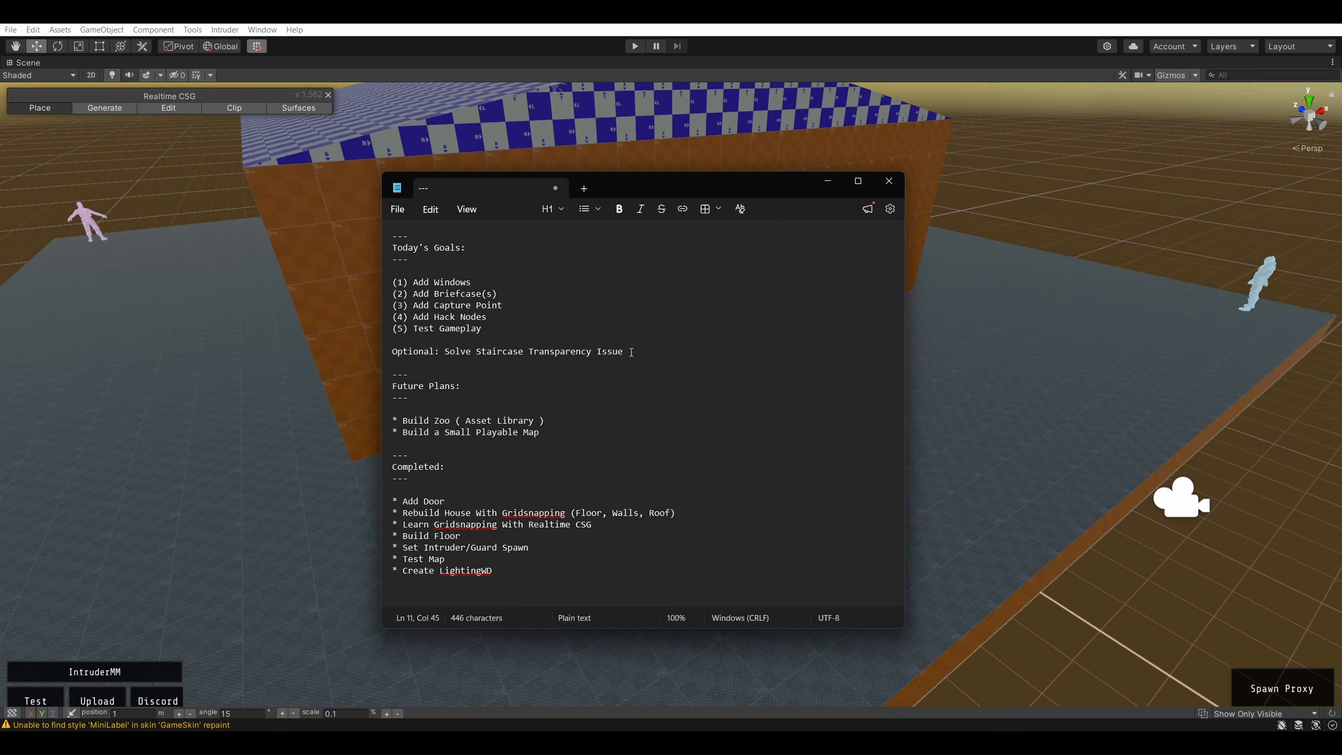
{"action": "left_click_drag", "start_coordinate": [591, 338], "coordinate": [394, 283]}
{"action": "left_click", "coordinate": [623, 353]}
{"action": "left_click_drag", "start_coordinate": [642, 351], "coordinate": [395, 350]}
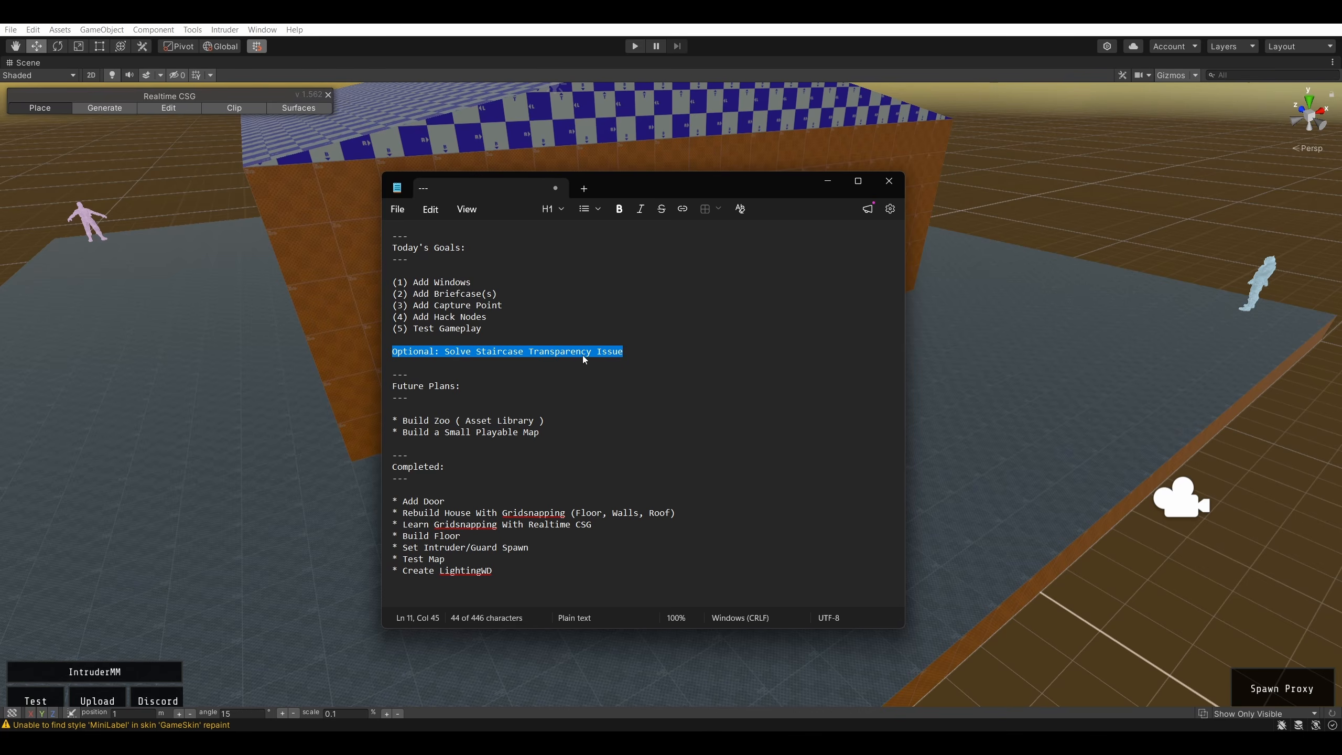
{"action": "left_click", "coordinate": [677, 357]}
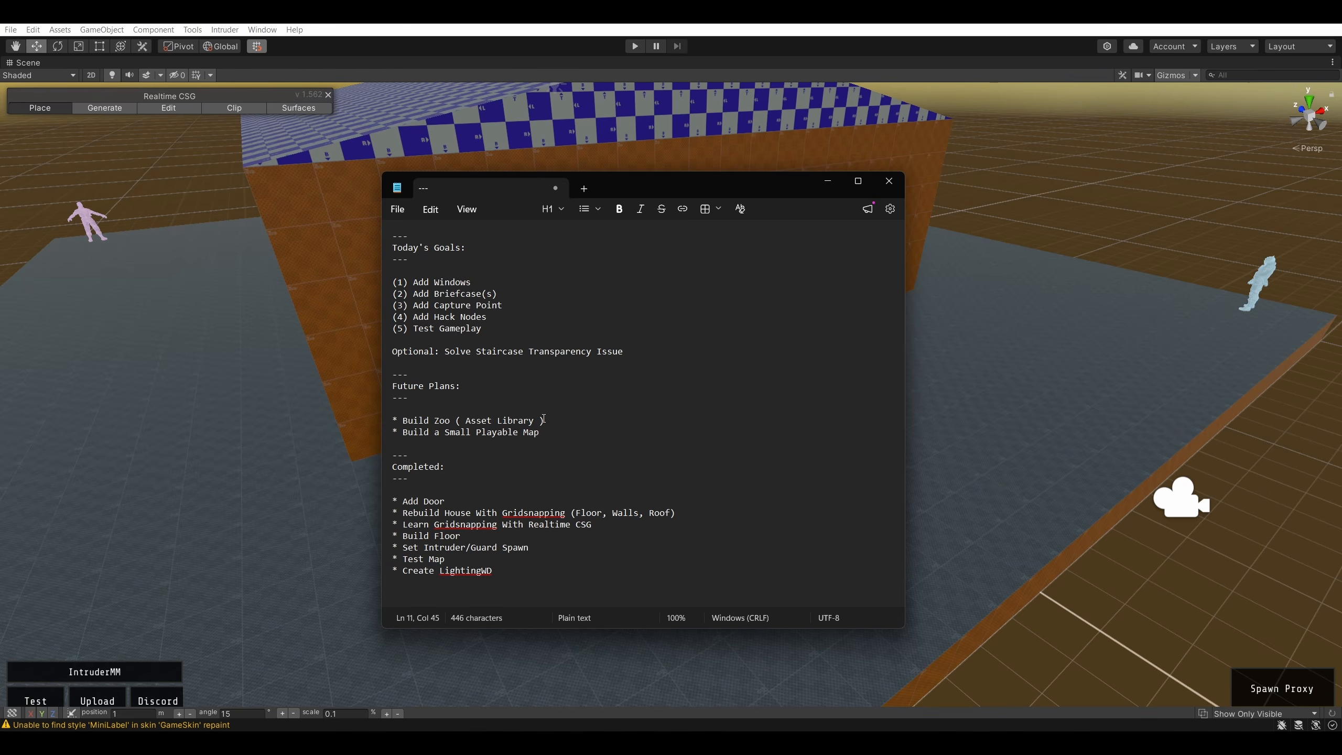
{"action": "left_click_drag", "start_coordinate": [630, 360], "coordinate": [397, 345]}
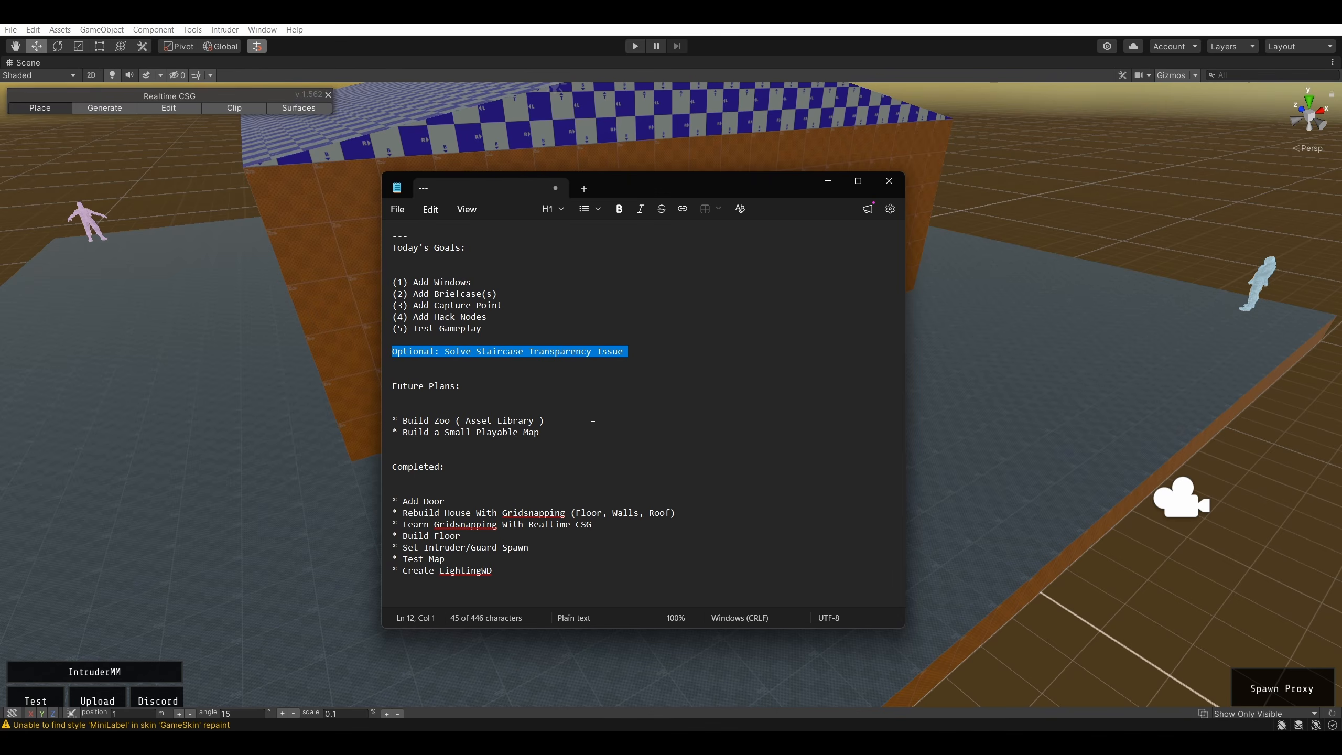
- Review the entries under Completed, from Add Door down to Create LightingWD
{"action": "left_click", "coordinate": [484, 495]}
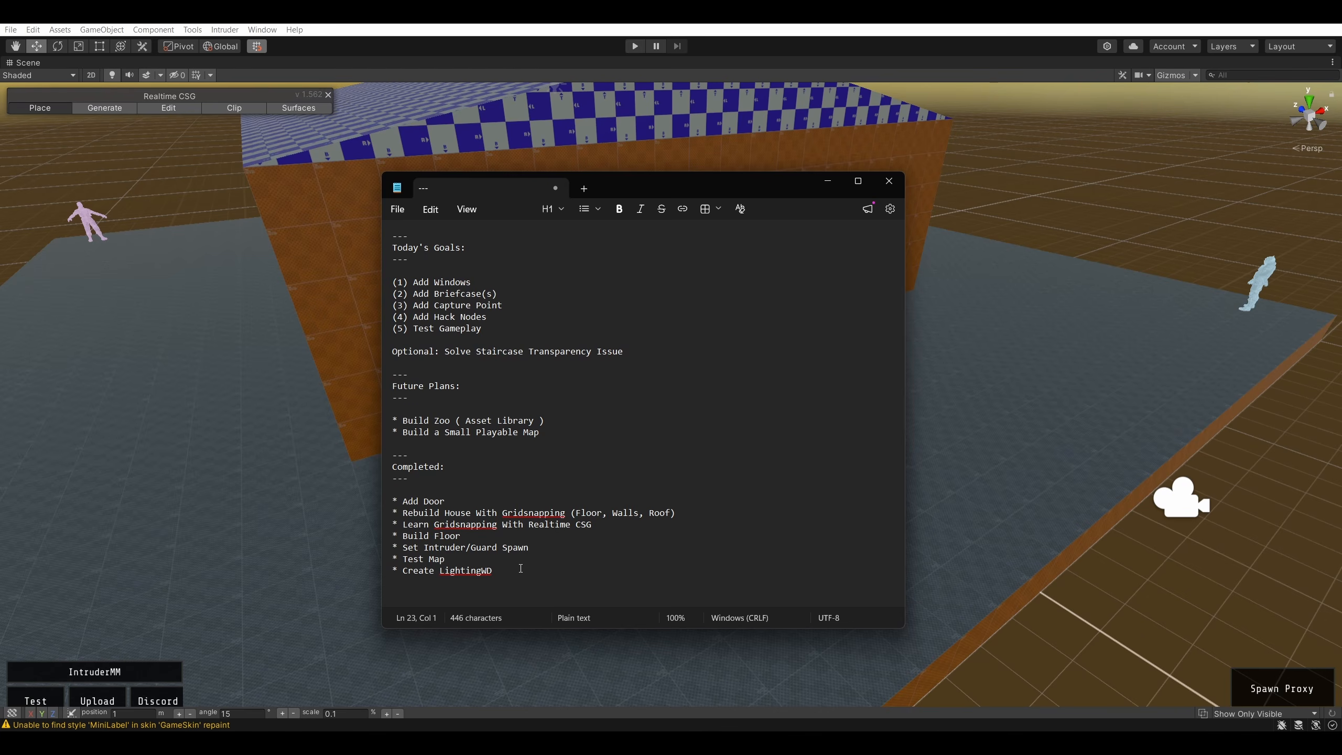
{"action": "left_click_drag", "start_coordinate": [521, 569], "coordinate": [420, 503]}
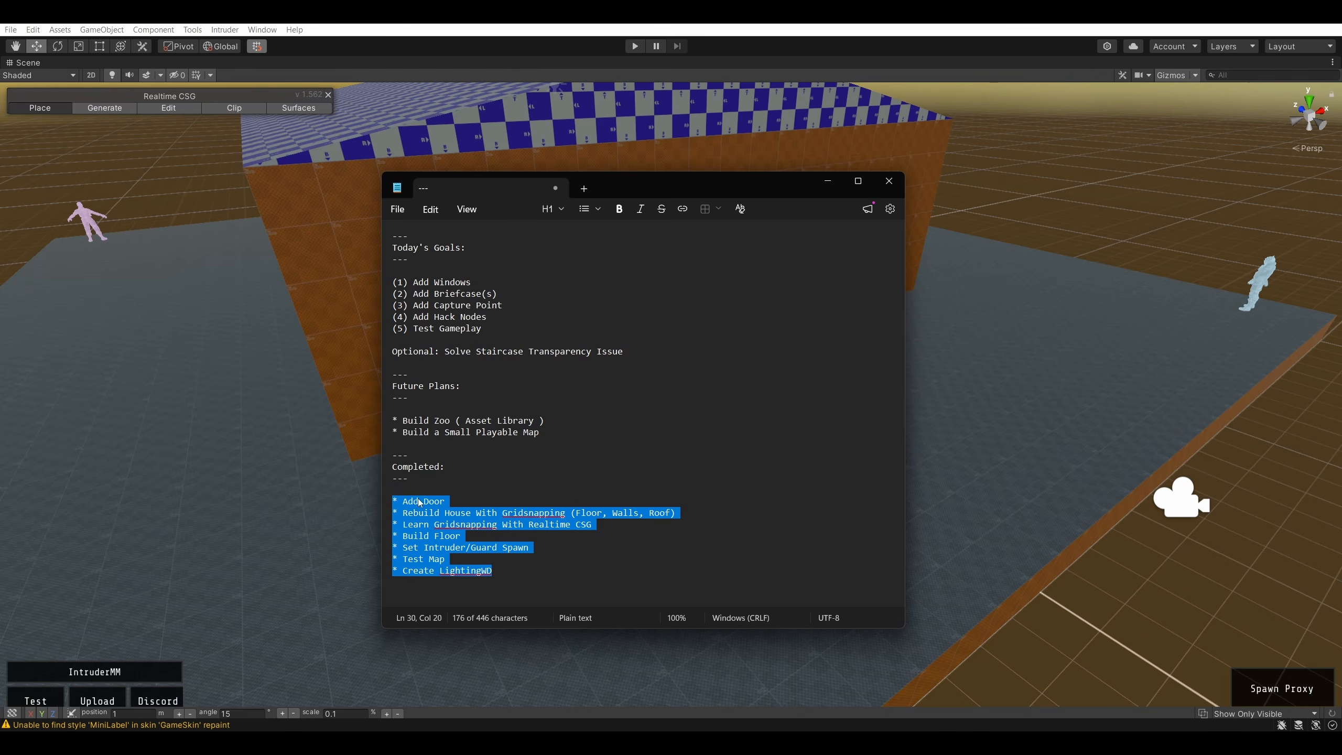
{"action": "left_click", "coordinate": [550, 563]}
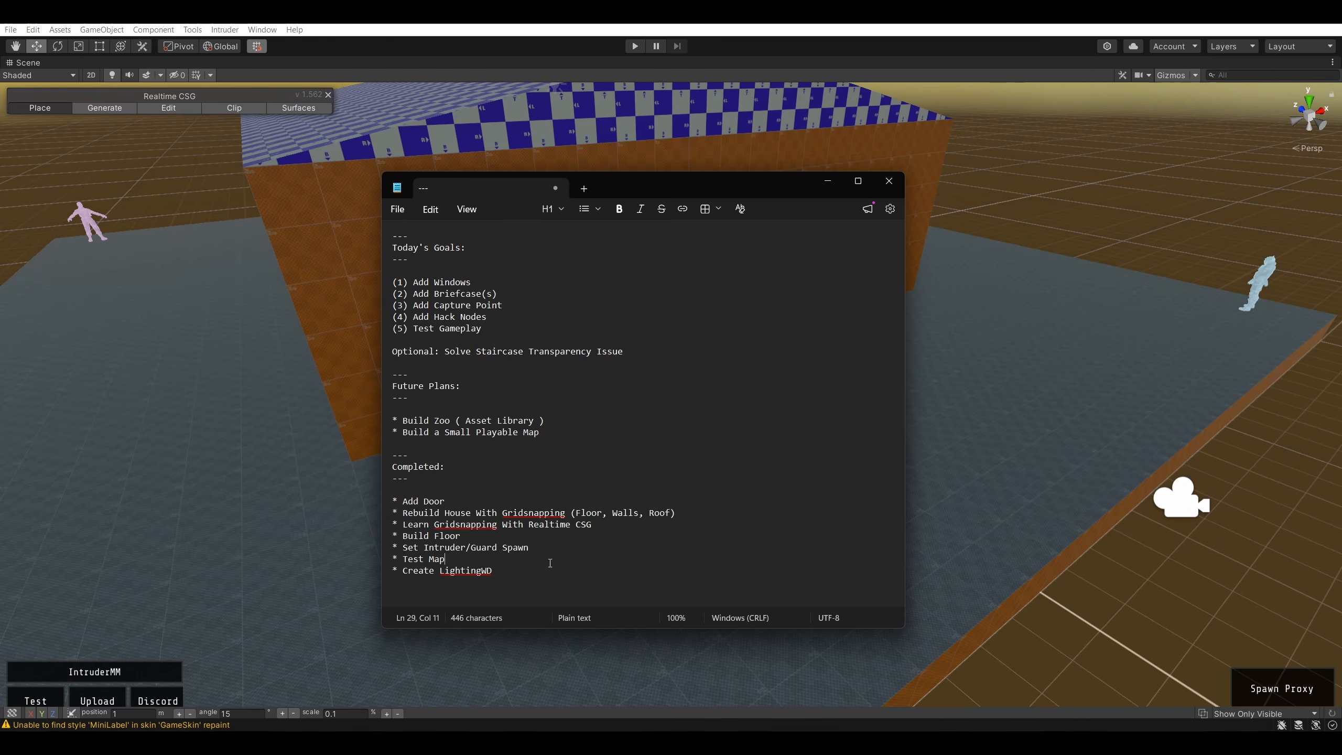
{"action": "left_click", "coordinate": [439, 488]}
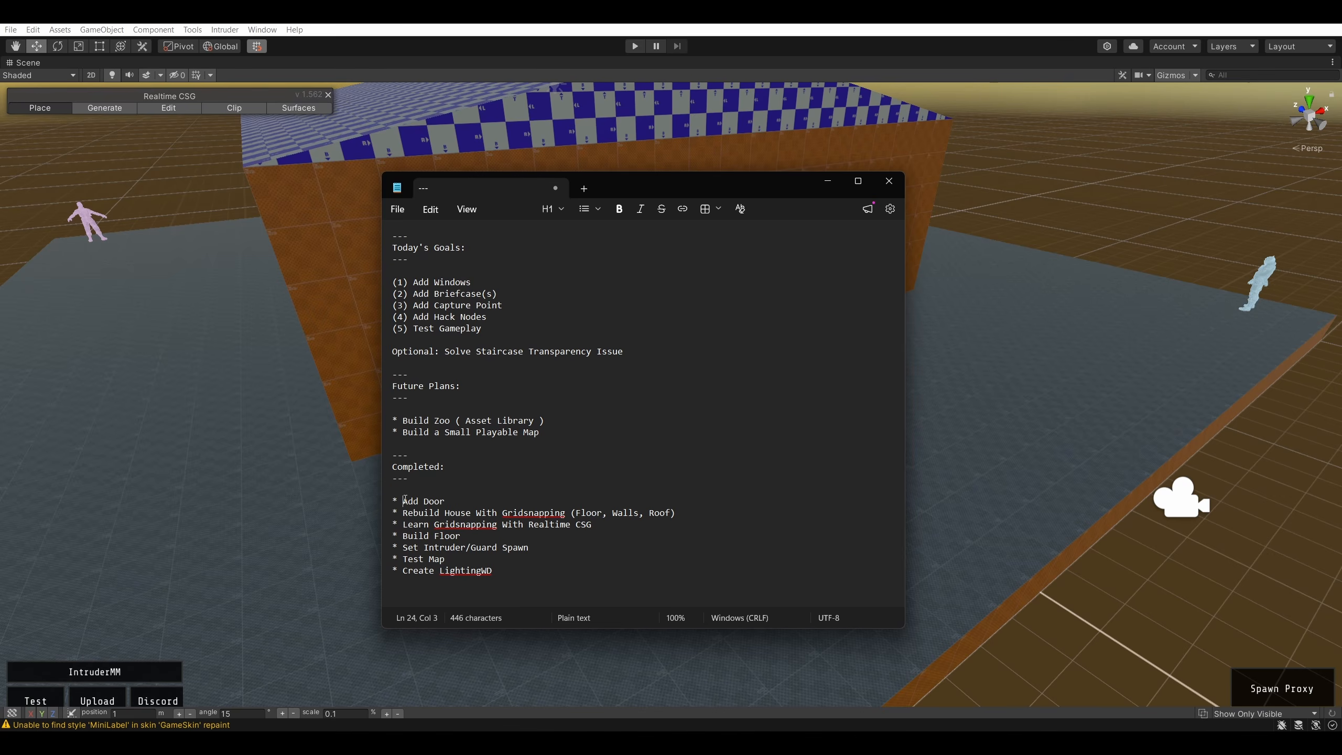
{"action": "mouse_move", "coordinate": [405, 500]}
{"action": "left_mouse_down"}
{"action": "mouse_move", "coordinate": [690, 513]}
{"action": "mouse_move", "coordinate": [402, 513]}
{"action": "left_mouse_up"}
{"action": "left_click", "coordinate": [706, 512]}
{"action": "left_click", "coordinate": [551, 524]}
{"action": "left_click", "coordinate": [623, 532]}
{"action": "left_click_drag", "start_coordinate": [515, 570], "coordinate": [394, 538]}
{"action": "left_click", "coordinate": [495, 547]}
- Separate the completed items with a blank line and an "Episode 1:" heading underlined with "---" above Build Floor
{"action": "left_click", "coordinate": [615, 527]}
{"action": "key", "text": "Return"}
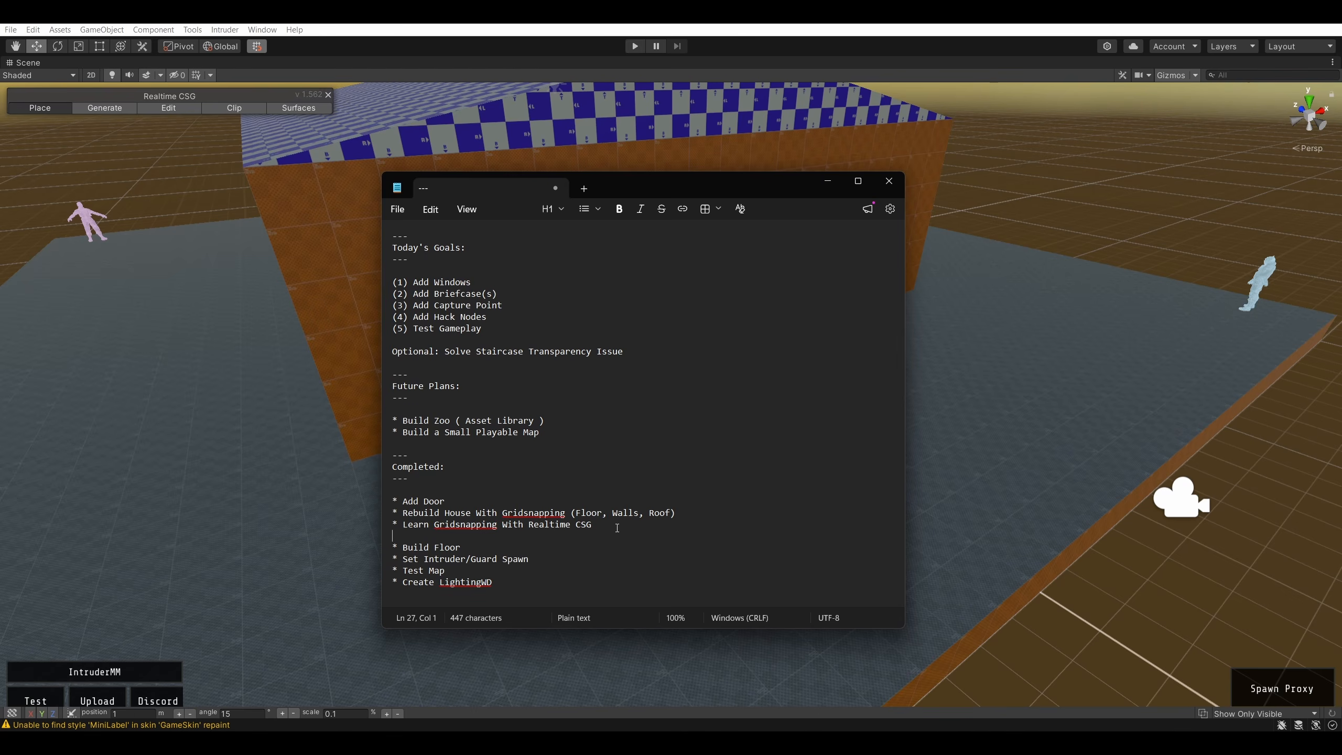
{"action": "key", "text": "Return"}
{"action": "type", "text": "Episode 1:"}
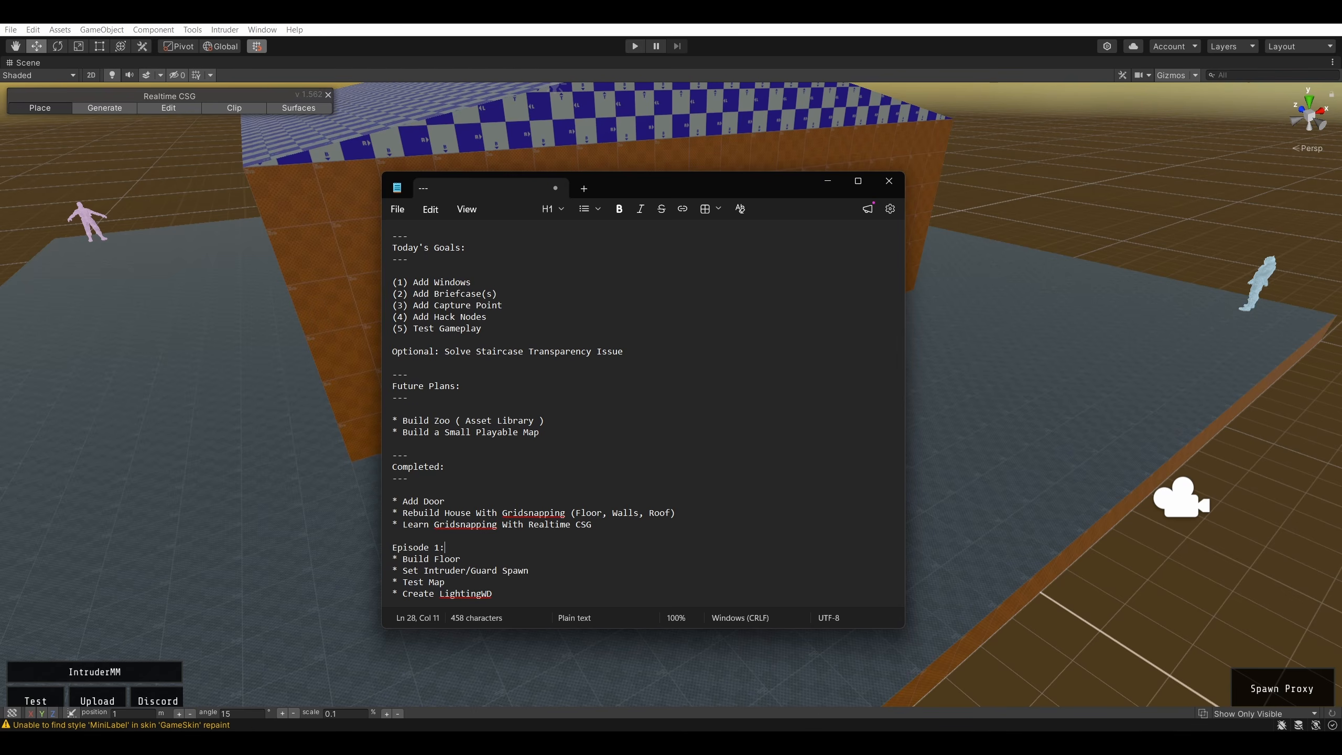
{"action": "key", "text": "Return"}
{"action": "type", "text": "---"}
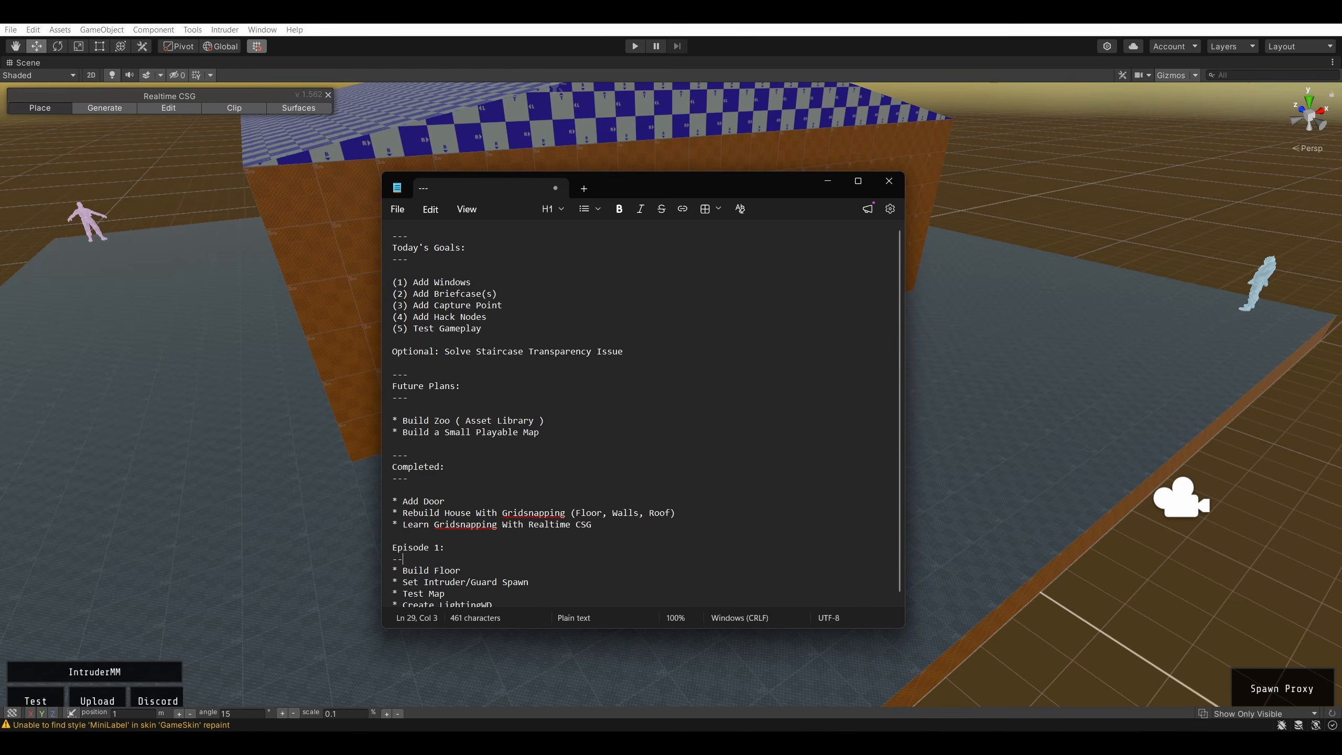
- Add an "Episode 2:" heading underlined with "---" above the Add Door item
{"action": "left_click", "coordinate": [459, 490]}
{"action": "key", "text": "Return"}
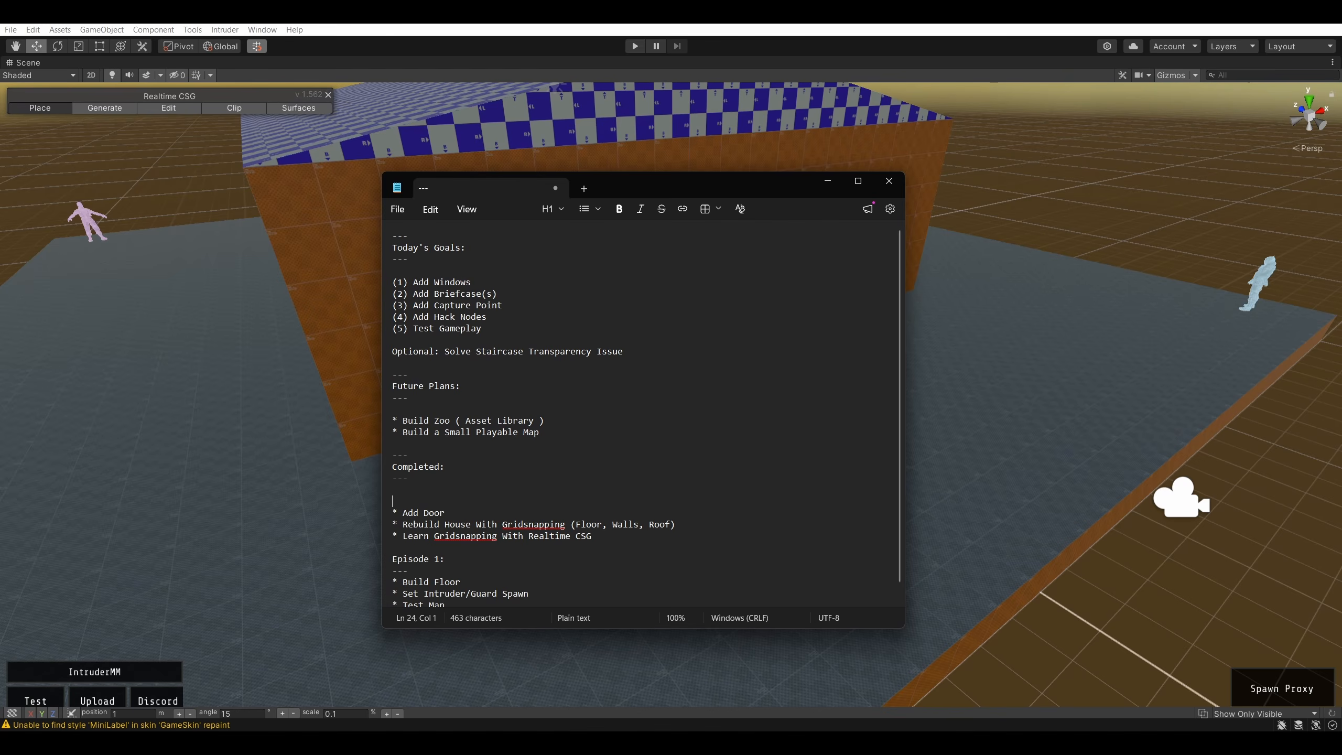
{"action": "type", "text": "Episode 2:"}
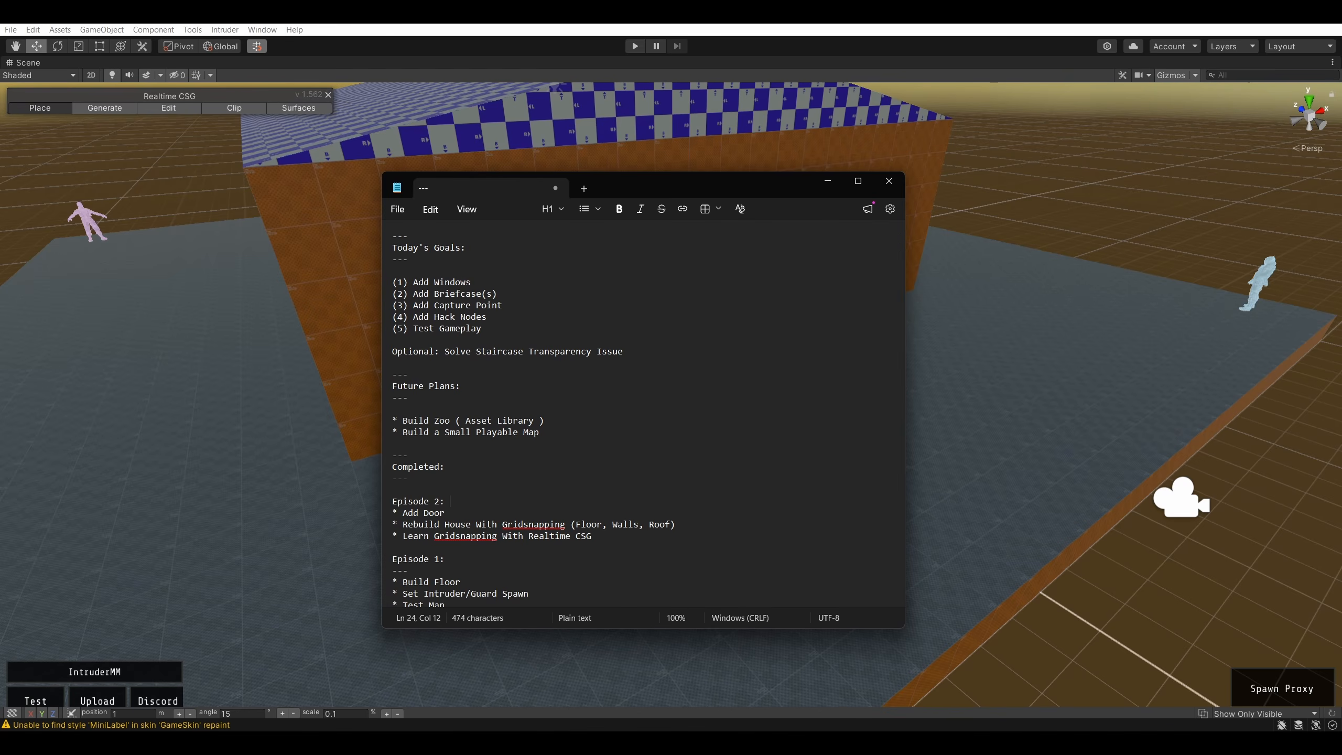
{"action": "key", "text": "BackSpace"}
{"action": "key", "text": "Return"}
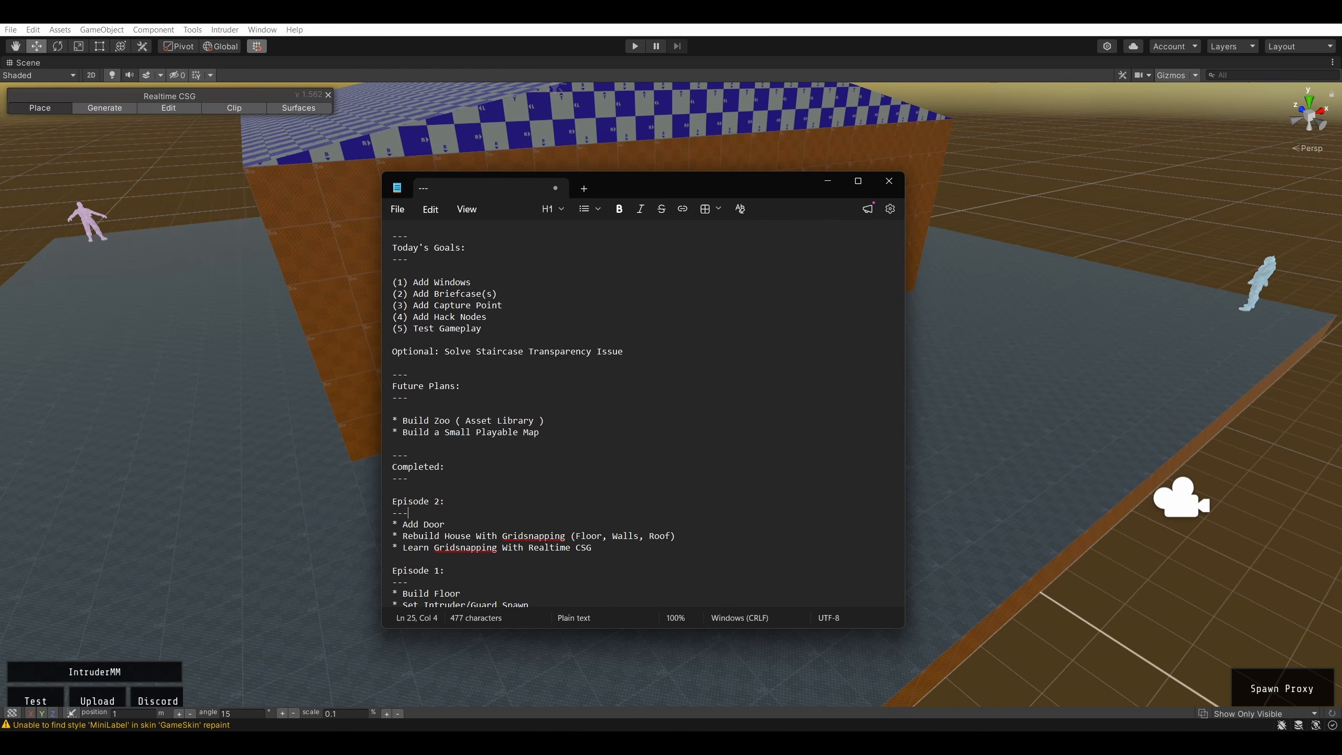
{"action": "scroll", "coordinate": [478, 515], "scroll_direction": "down", "scroll_amount": 1}
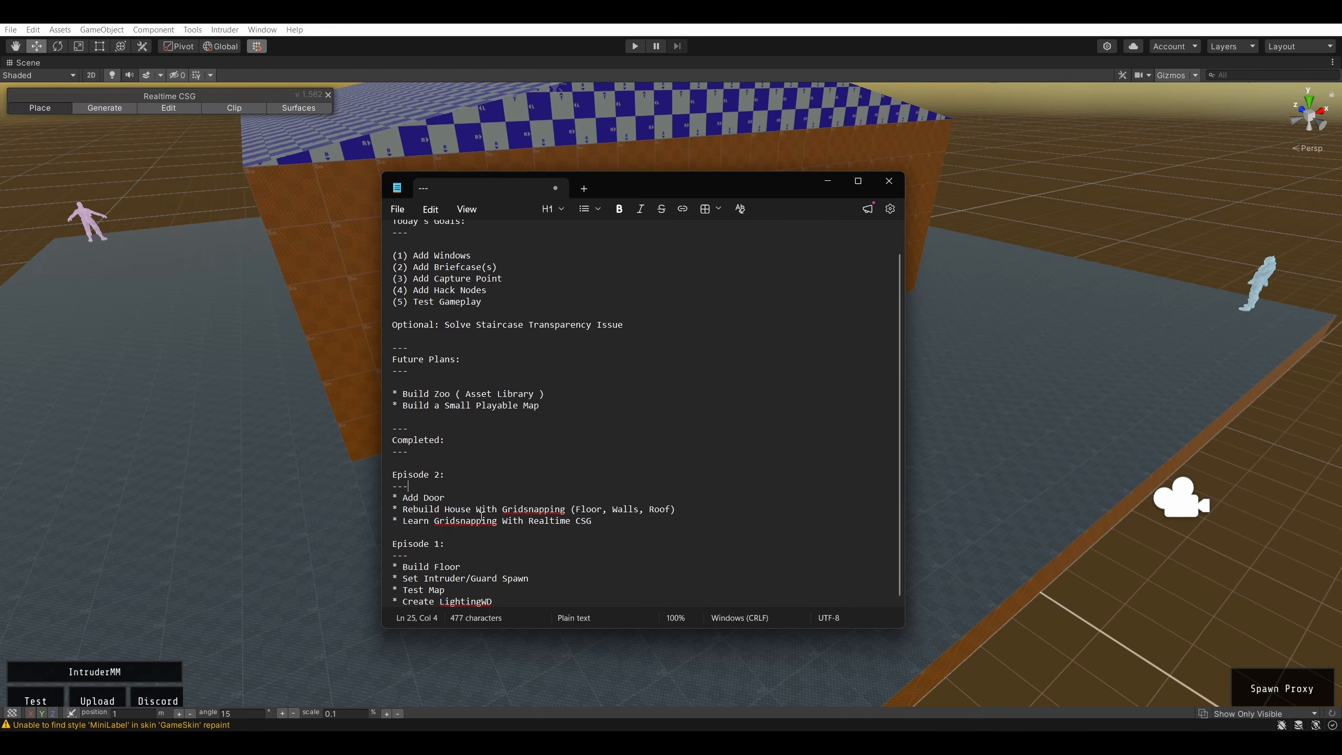
- Add the item "* Build Stairs" directly under the Episode 2 heading's dashes
{"action": "left_click", "coordinate": [635, 522]}
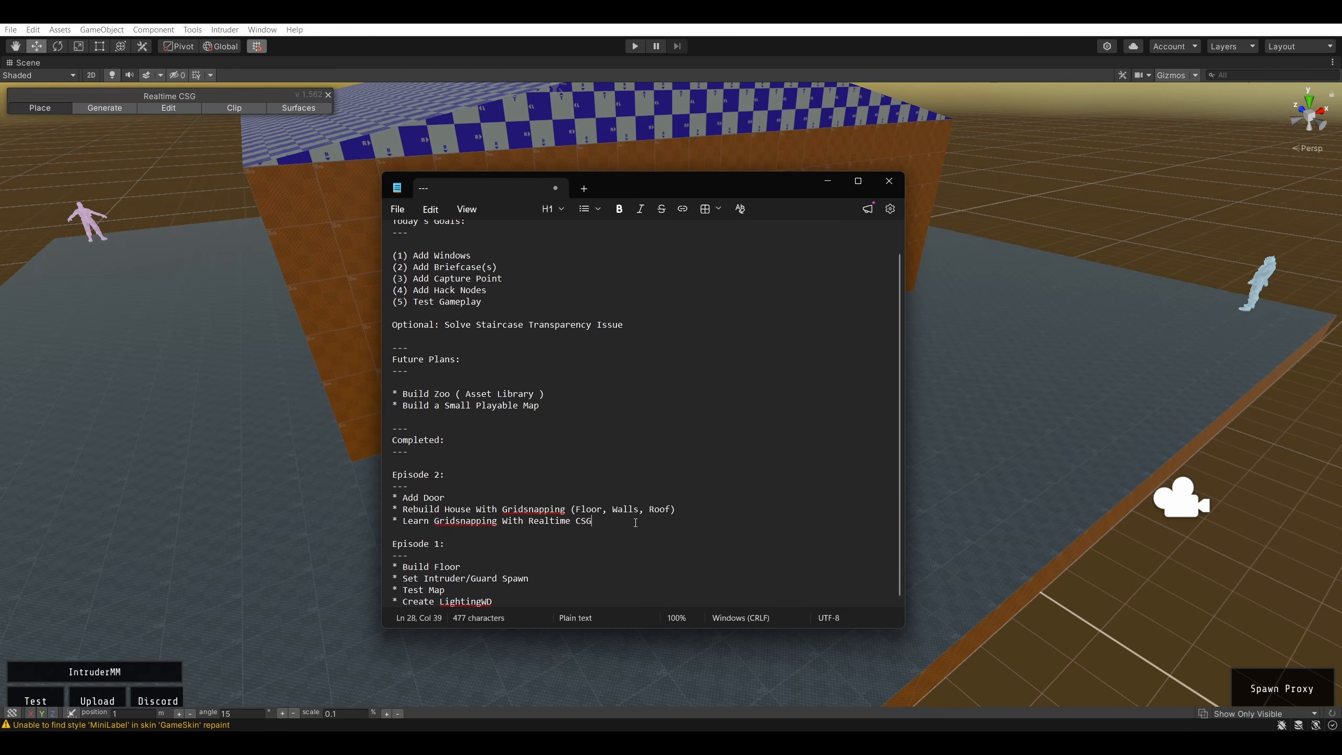
{"action": "left_click", "coordinate": [486, 485]}
{"action": "key", "text": "Return"}
{"action": "type", "text": "* "}
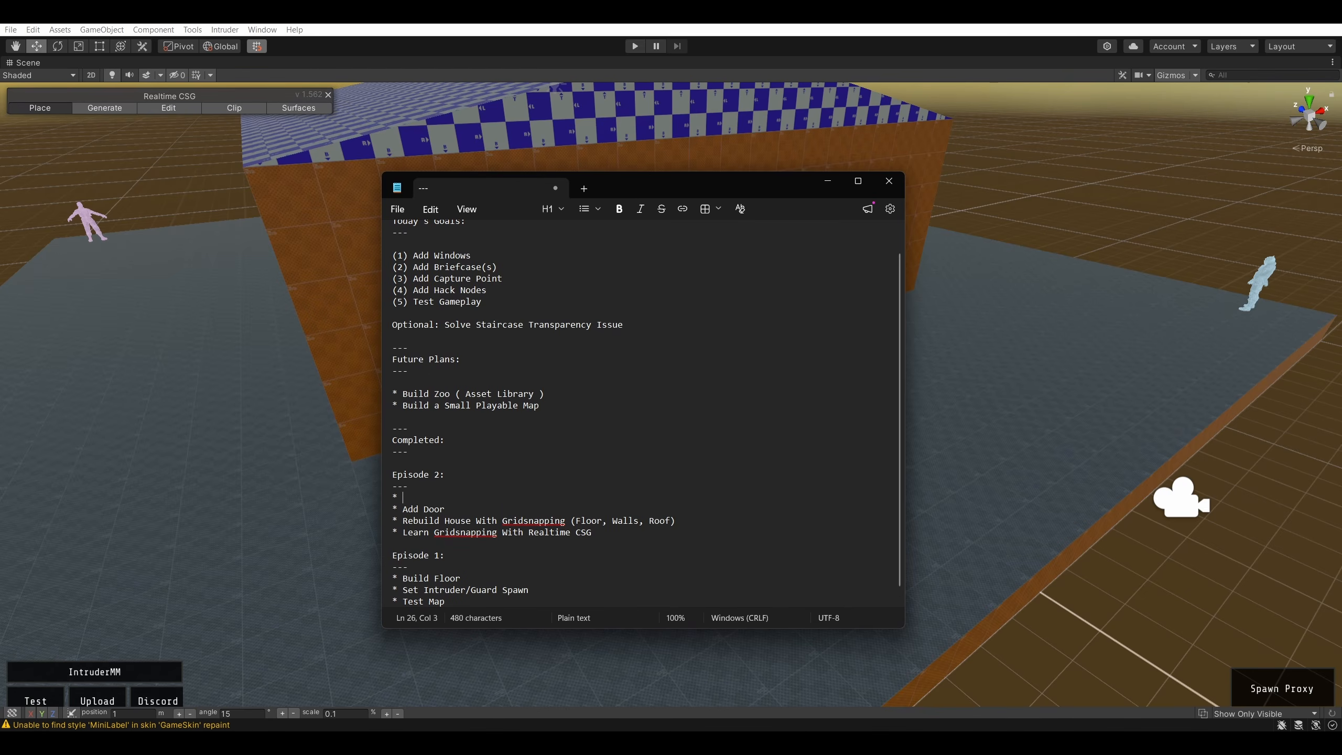
{"action": "type", "text": "Build St"}
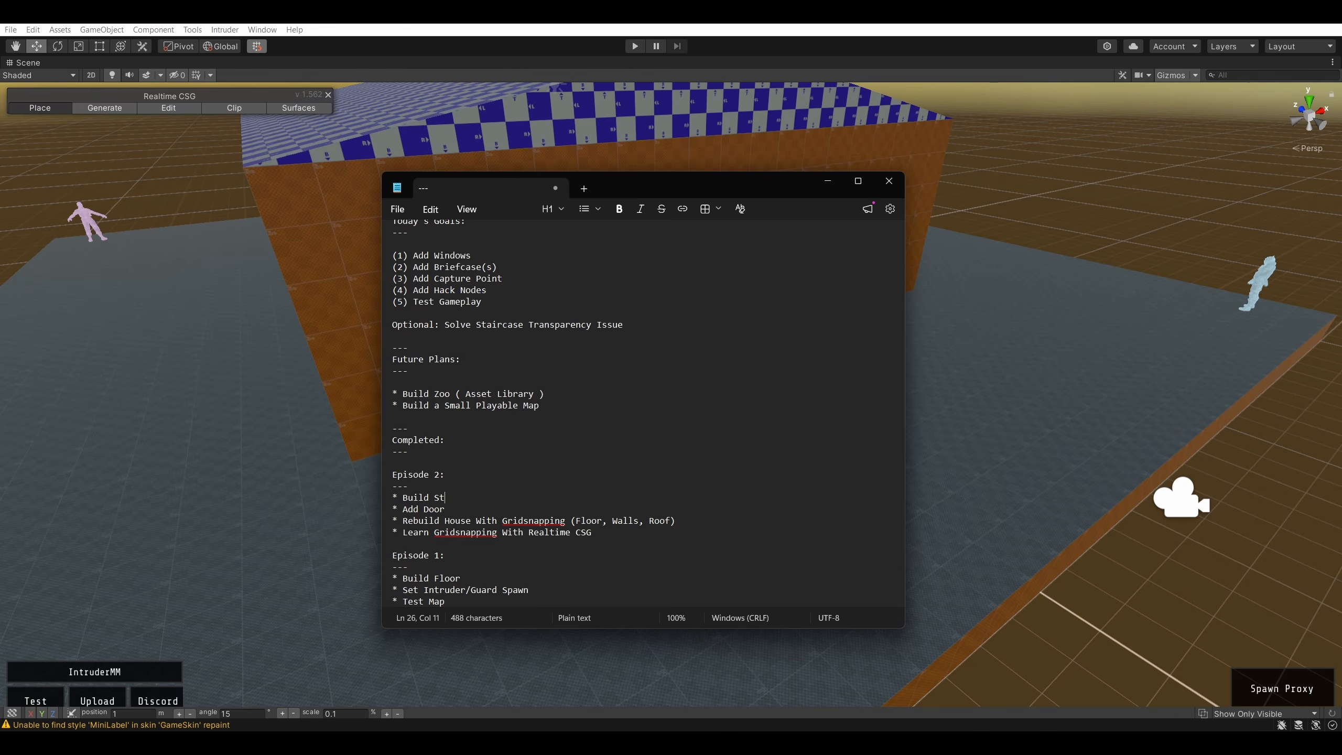
{"action": "type", "text": "airs"}
- Add an "Episode 3:" heading underlined with "---" above Episode 2, with an empty line below it
{"action": "scroll", "coordinate": [461, 503], "scroll_direction": "down", "scroll_amount": 1}
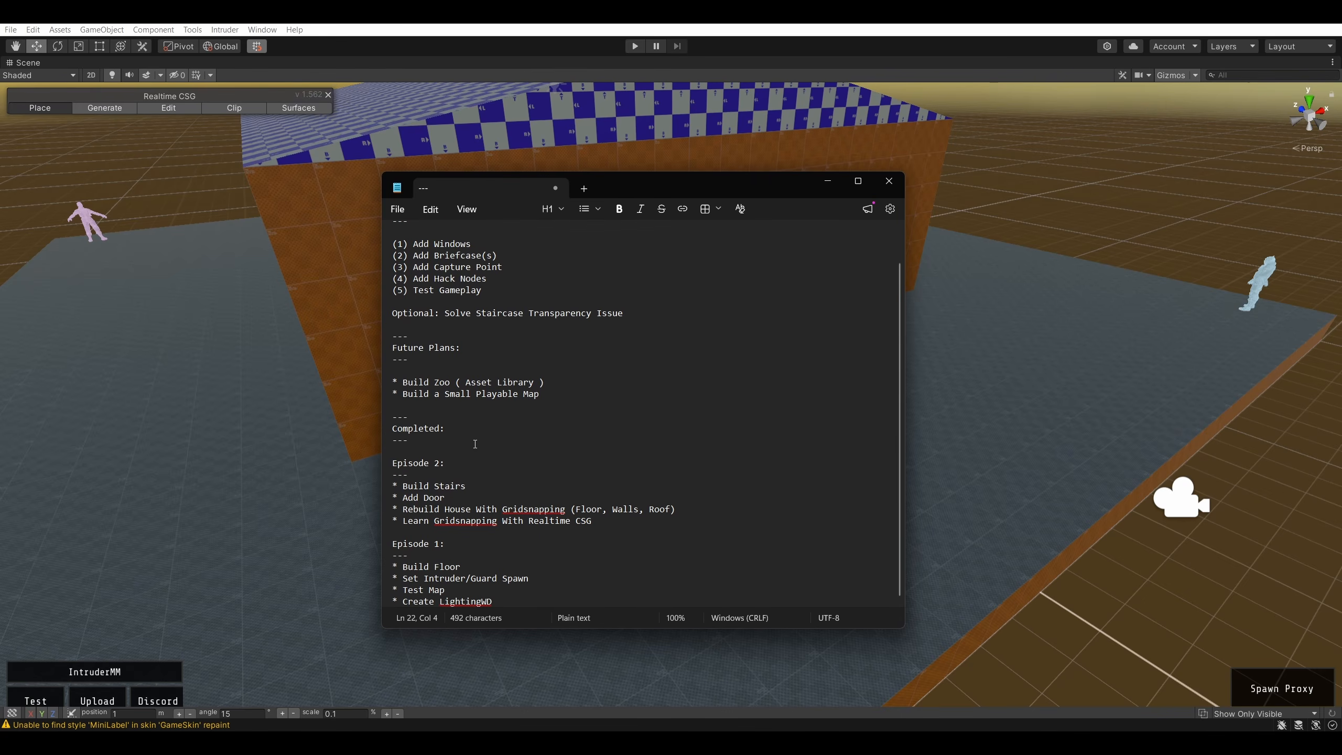
{"action": "key", "text": "Return"}
{"action": "key", "text": "Return"}
{"action": "type", "text": "Episode"}
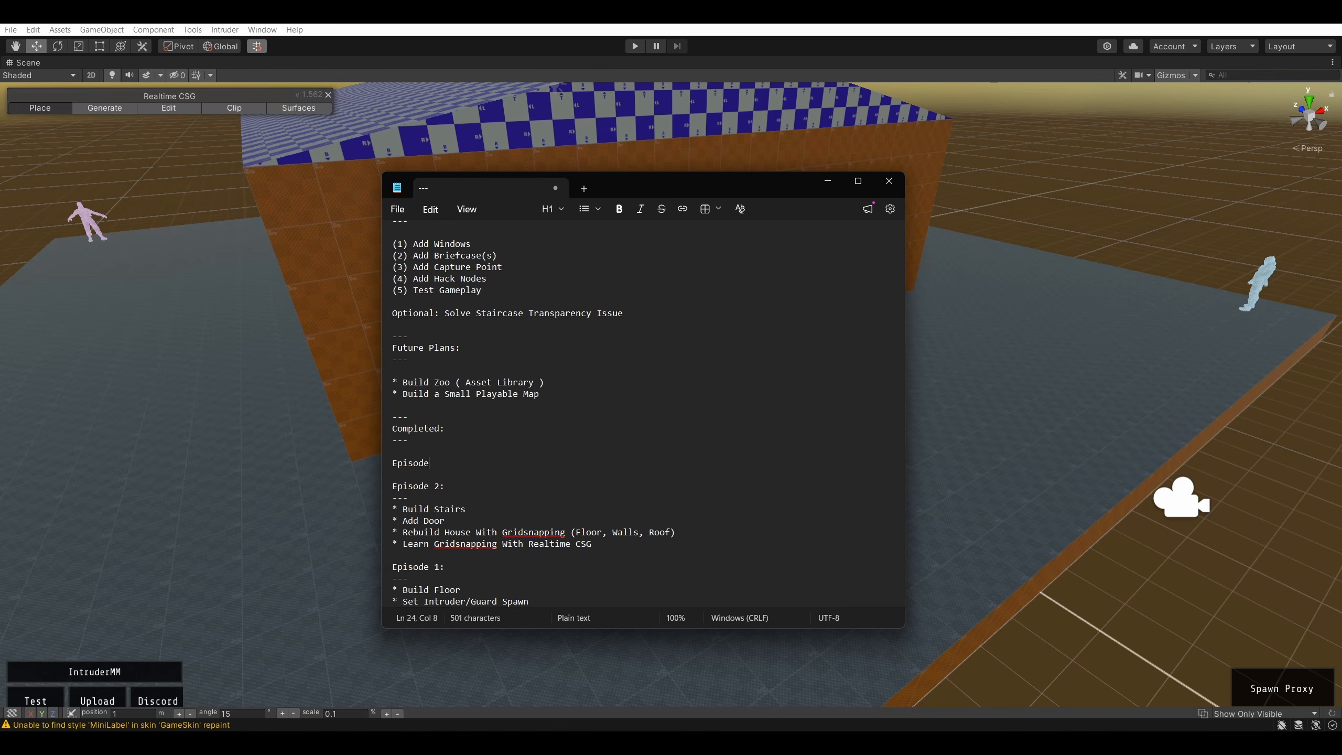
{"action": "type", "text": " 3:"}
{"action": "key", "text": "Return"}
{"action": "type", "text": "---"}
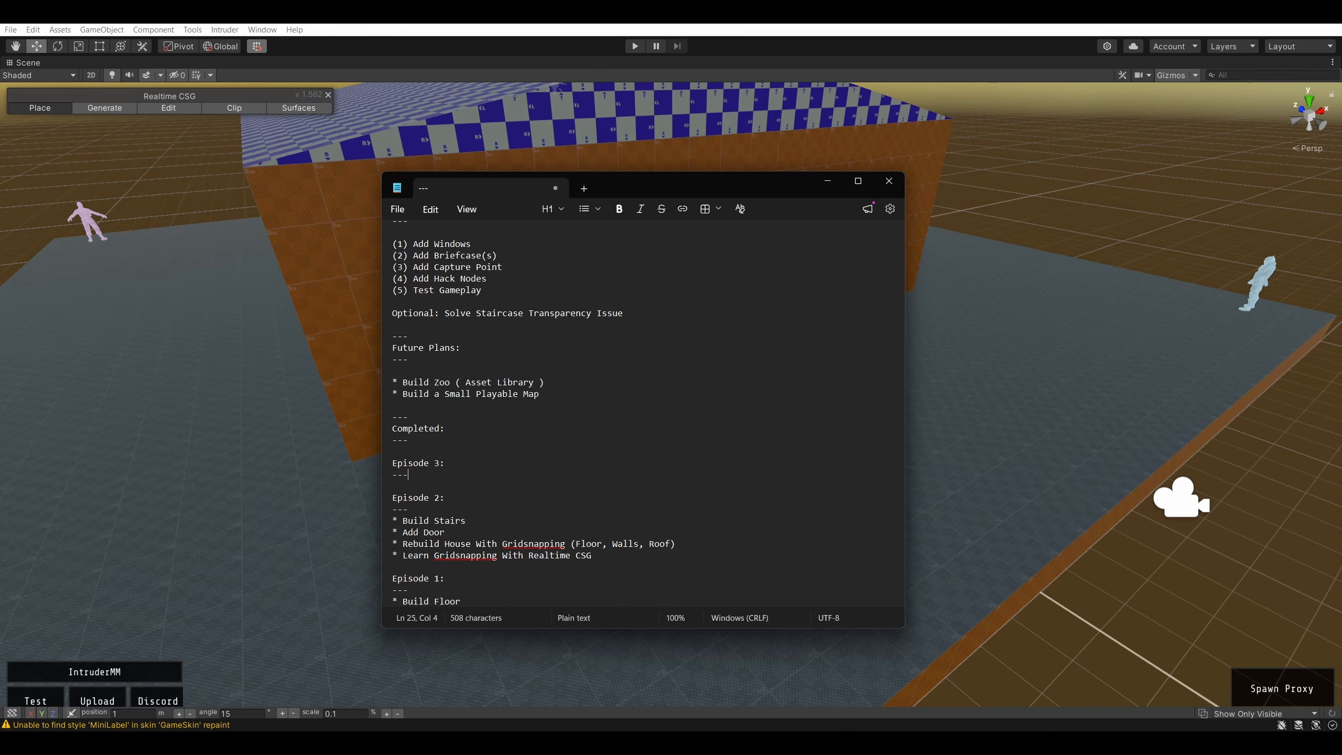
{"action": "key", "text": "Return"}
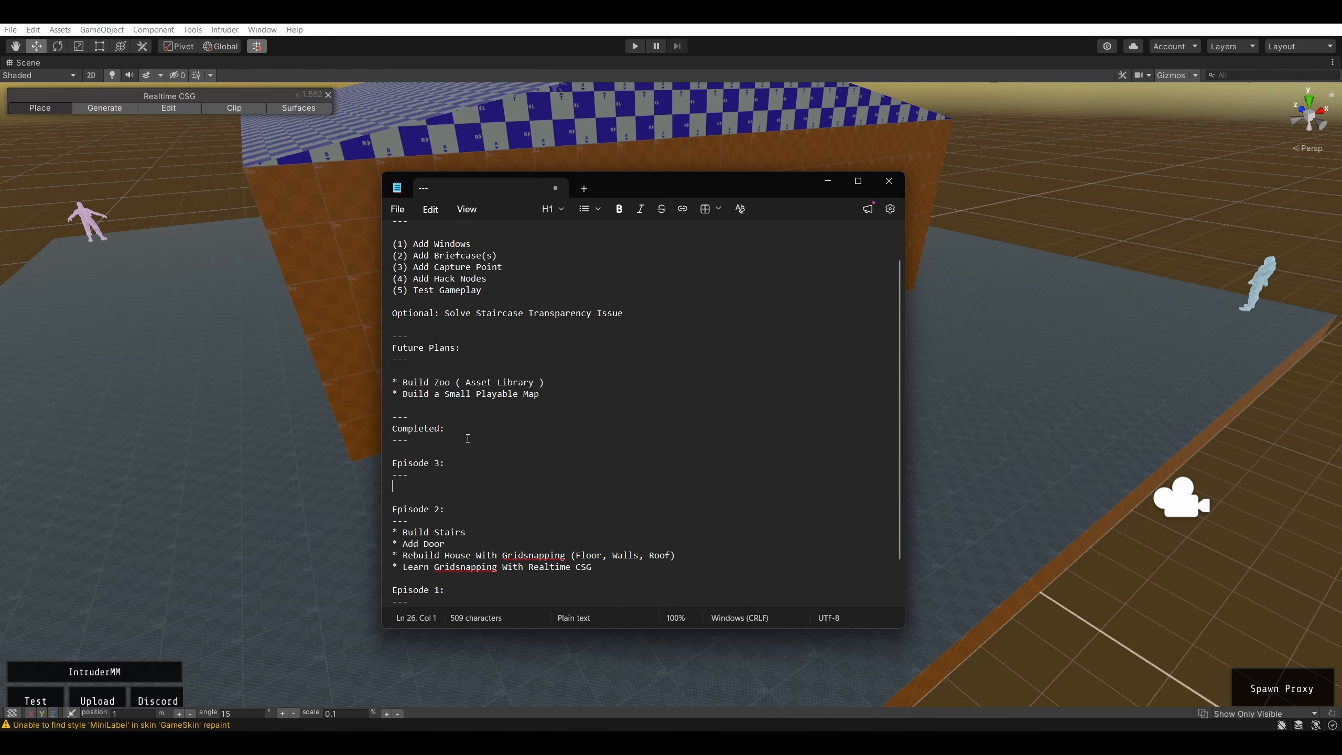
- Lengthen the dashed lines above and below the Completed heading with additional hyphens
{"action": "key", "text": "Up"}
{"action": "key", "text": "Up"}
{"action": "key", "text": "Up"}
{"action": "key", "text": "Up"}
{"action": "key", "text": "Up"}
{"action": "key", "text": "Up"}
{"action": "key", "text": "End"}
{"action": "type", "text": "------"}
{"action": "key", "text": "Down"}
{"action": "key", "text": "Down"}
{"action": "type", "text": "------"}
{"action": "key", "text": "Up"}
{"action": "key", "text": "Up"}
{"action": "type", "text": "-"}
{"action": "key", "text": "Up"}
{"action": "type", "text": "-"}
{"action": "key", "text": "BackSpace"}
{"action": "left_click", "coordinate": [507, 440]}
{"action": "type", "text": "-"}
{"action": "left_click", "coordinate": [508, 382]}
- Return to the Unity scene and switch Realtime CSG to Generate mode, facing the front of the house
{"action": "left_click", "coordinate": [992, 349]}
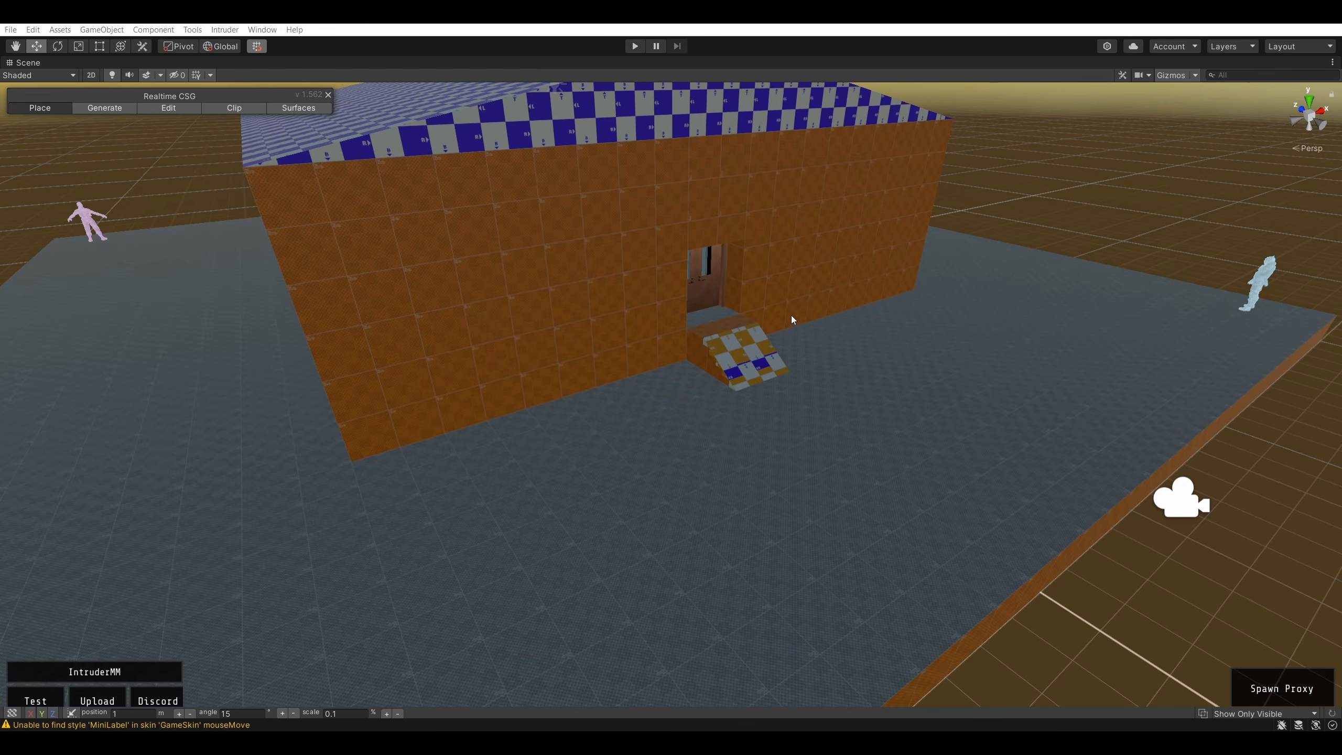
{"action": "left_click_drag", "start_coordinate": [768, 314], "coordinate": [718, 267], "text": "alt"}
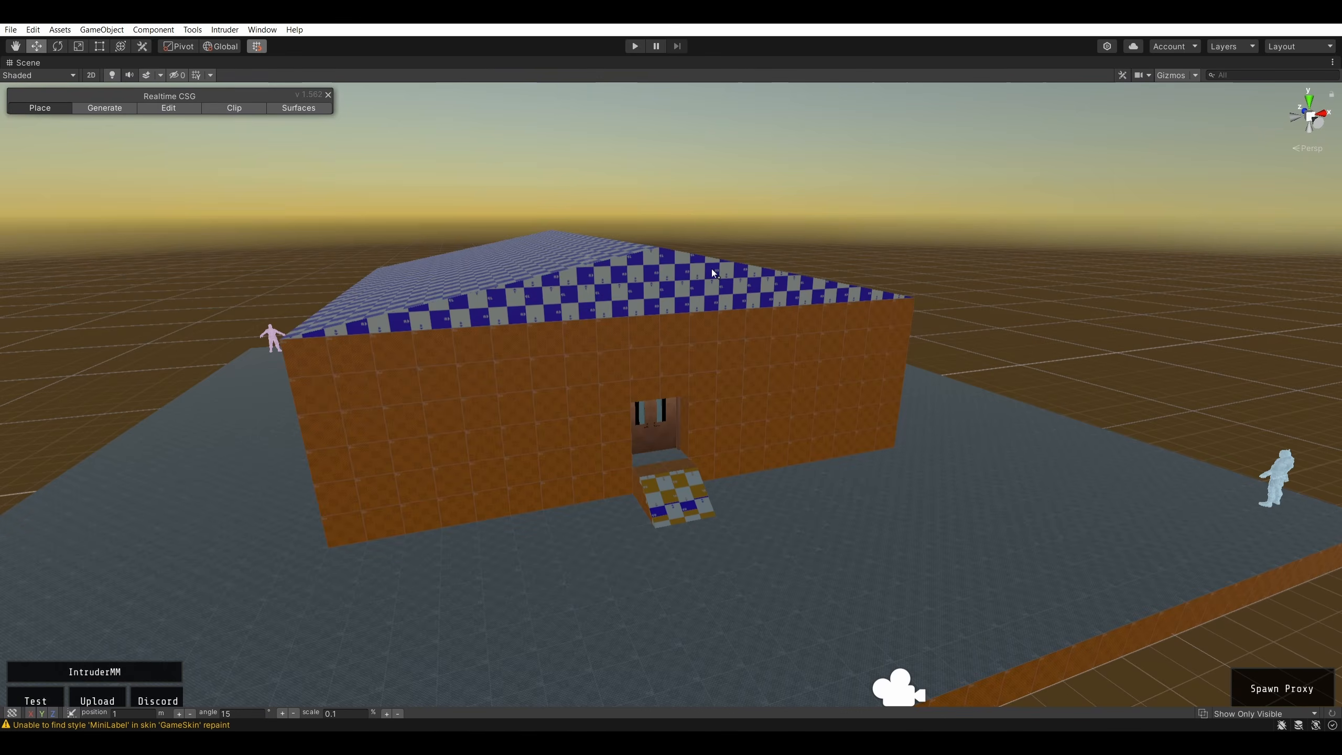
{"action": "key", "text": "shift+space"}
{"action": "key", "text": "shift+space"}
{"action": "mouse_move", "coordinate": [420, 195]}
{"action": "right_mouse_down"}
{"action": "mouse_move", "coordinate": [348, 194]}
{"action": "mouse_move", "coordinate": [426, 189]}
{"action": "right_mouse_up"}
{"action": "key", "text": "w"}
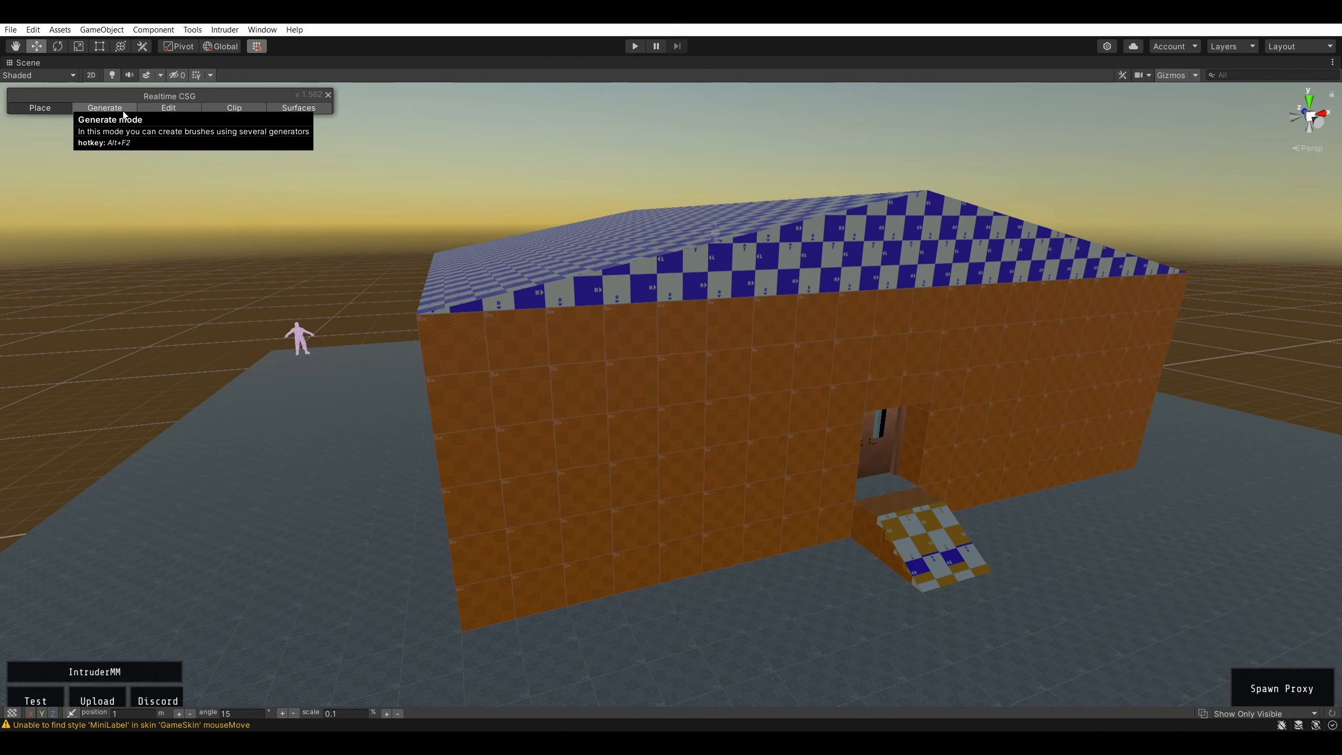
{"action": "left_click", "coordinate": [120, 112]}
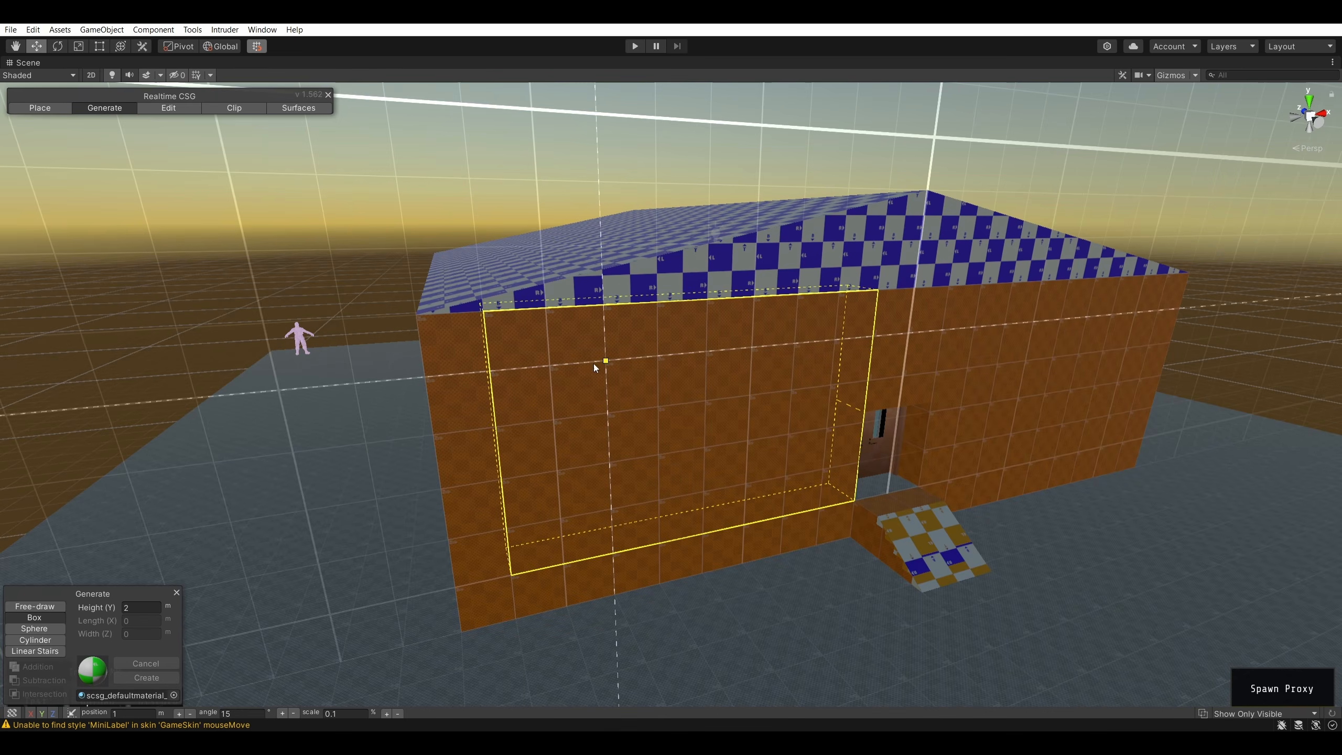
- Try to cut a 7 m wide, 4 m high opening, 1 m deep, through the front wall left of the door
{"action": "key", "text": "w"}
{"action": "right_click_drag", "start_coordinate": [653, 378], "coordinate": [587, 386]}
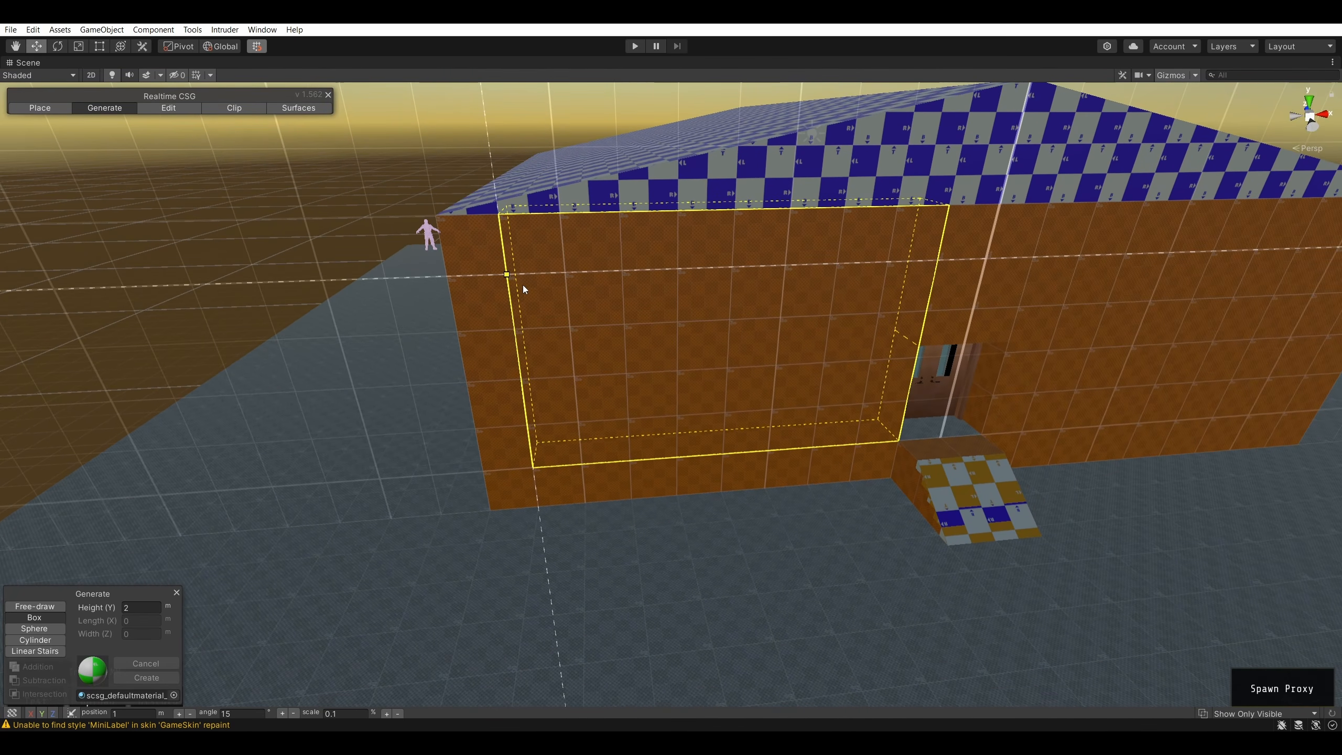
{"action": "left_click_drag", "start_coordinate": [523, 287], "coordinate": [852, 443]}
{"action": "right_click_drag", "start_coordinate": [746, 410], "coordinate": [819, 407]}
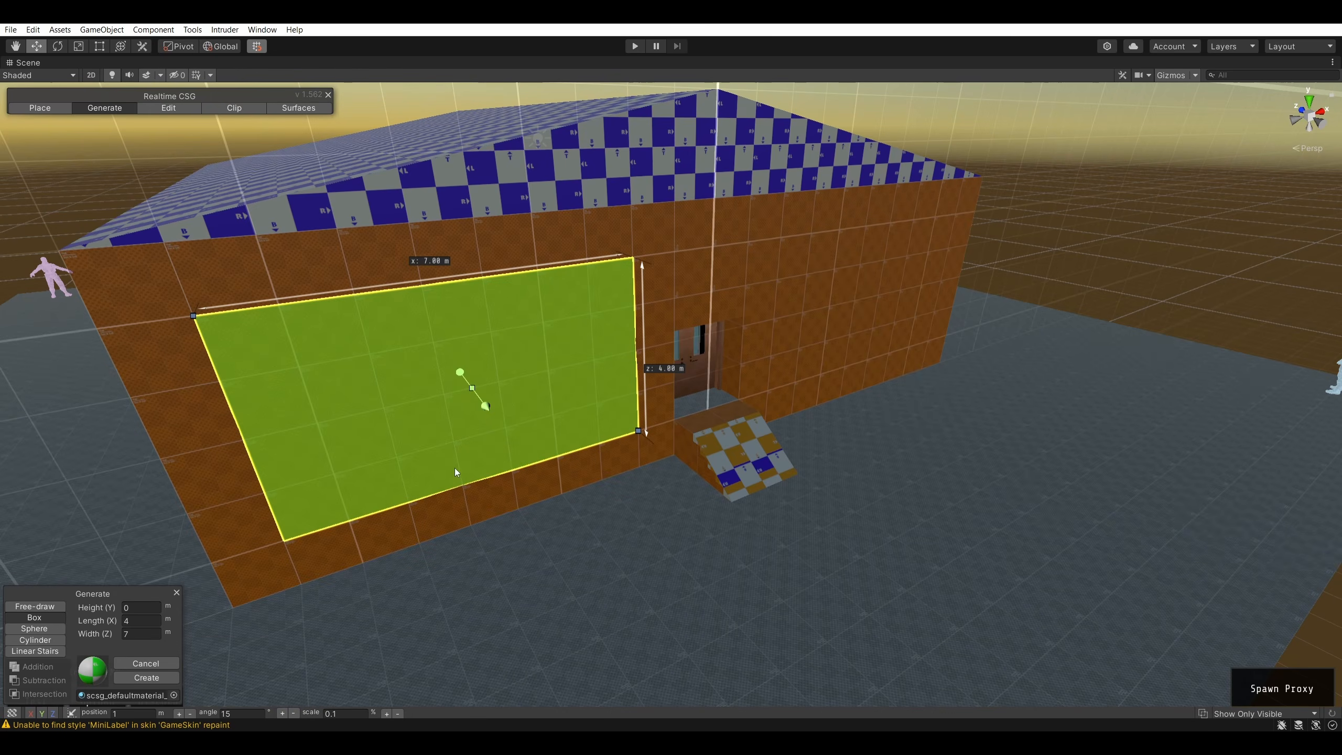
{"action": "left_click_drag", "start_coordinate": [486, 404], "coordinate": [461, 412]}
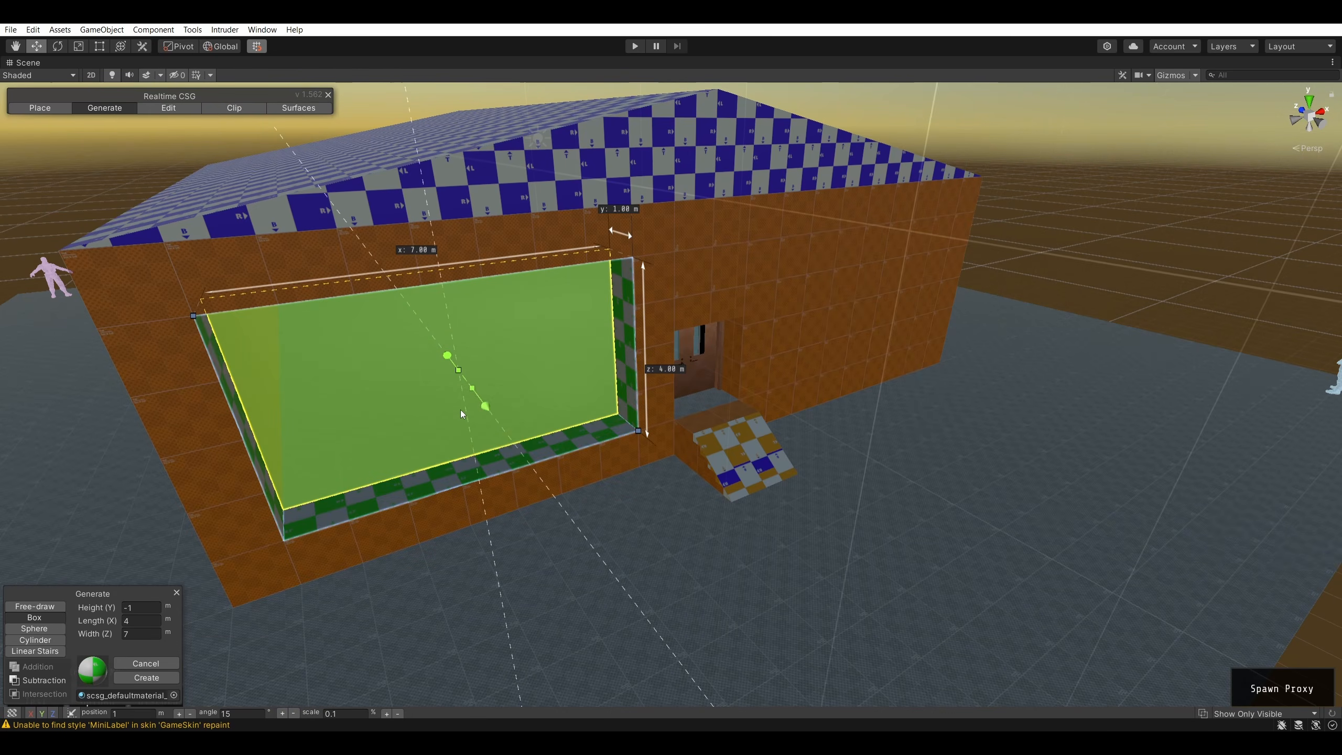
{"action": "key", "text": "w"}
{"action": "right_click_drag", "start_coordinate": [540, 405], "coordinate": [654, 339]}
{"action": "key", "text": "s"}
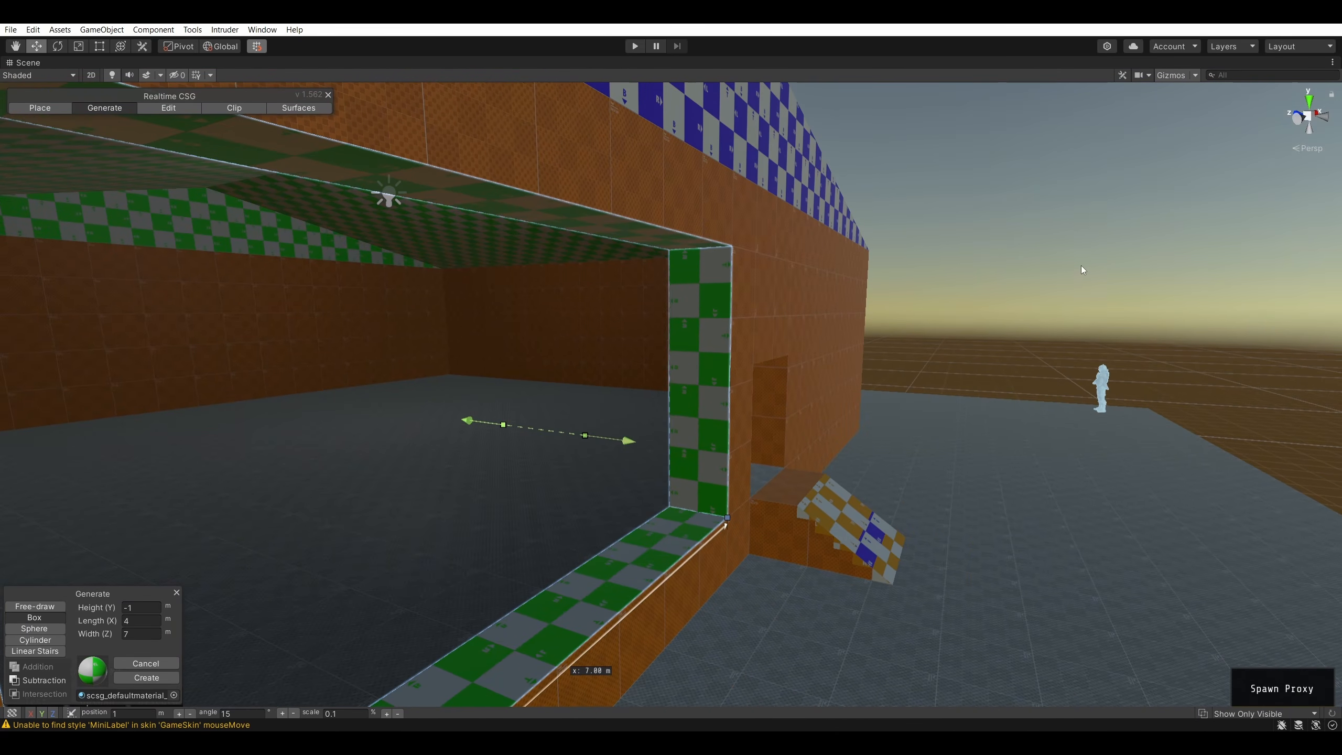
{"action": "left_click", "coordinate": [1069, 241]}
- Try an 8 m by 4 m opening right of the door, cancel it, and undo the opening cut left of the door
{"action": "right_click_drag", "start_coordinate": [1069, 241], "coordinate": [842, 282]}
{"action": "key", "text": "d"}
{"action": "key", "text": "s"}
{"action": "key", "text": "w"}
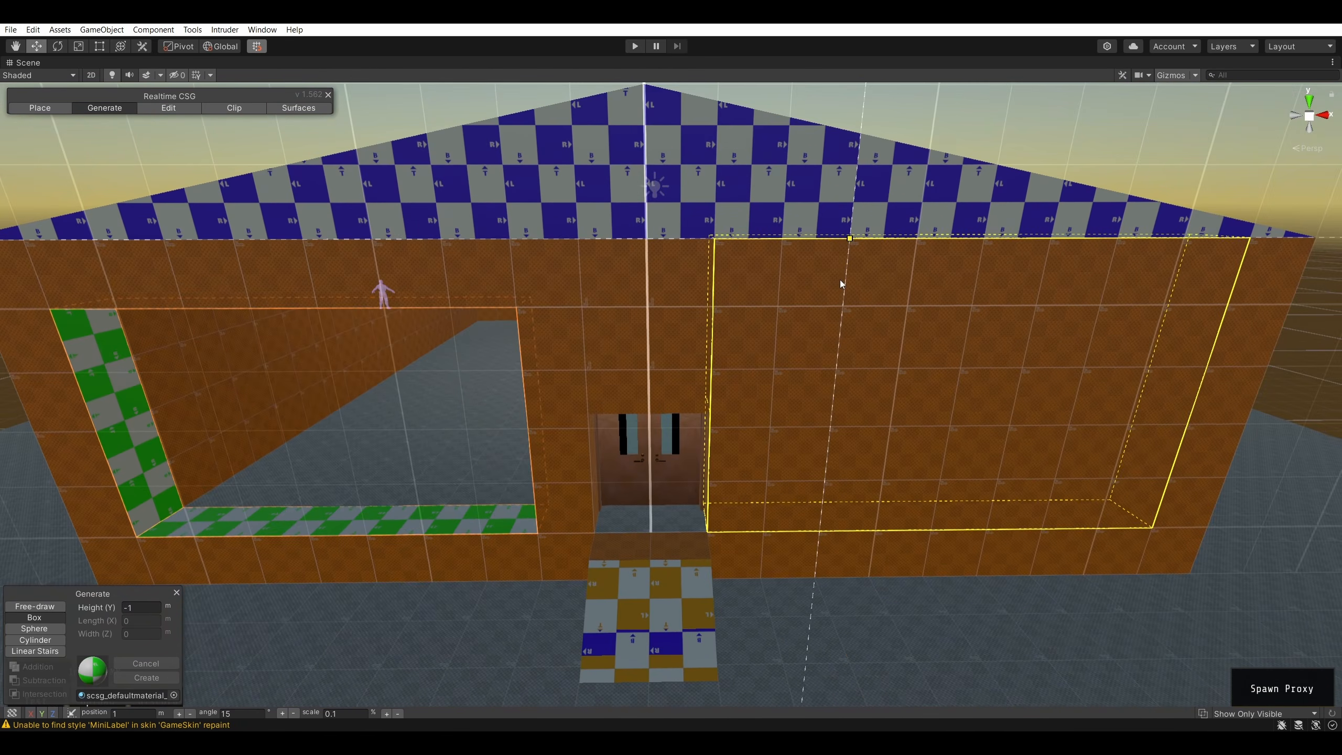
{"action": "left_click_drag", "start_coordinate": [737, 312], "coordinate": [1150, 517]}
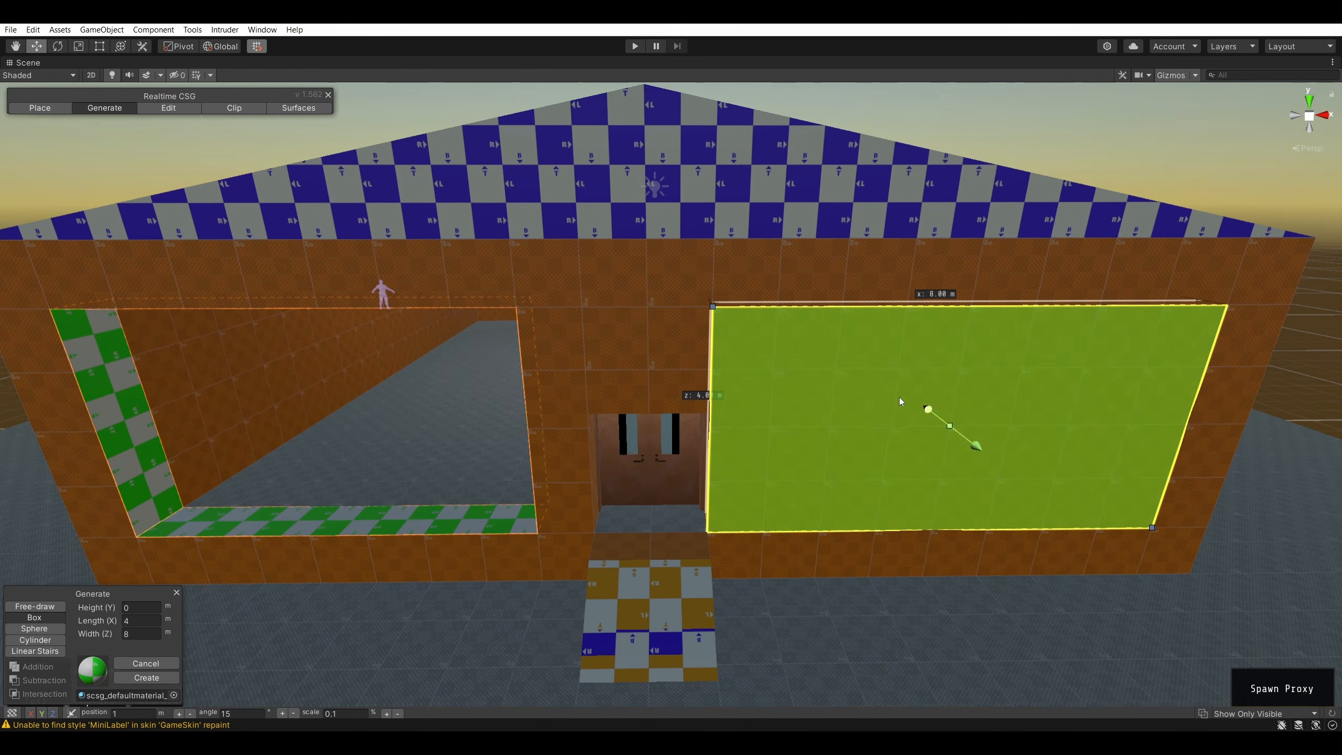
{"action": "key", "text": "a"}
{"action": "right_click_drag", "start_coordinate": [900, 396], "coordinate": [848, 381]}
{"action": "left_click_drag", "start_coordinate": [823, 369], "coordinate": [739, 400]}
{"action": "right_click_drag", "start_coordinate": [1204, 260], "coordinate": [876, 332]}
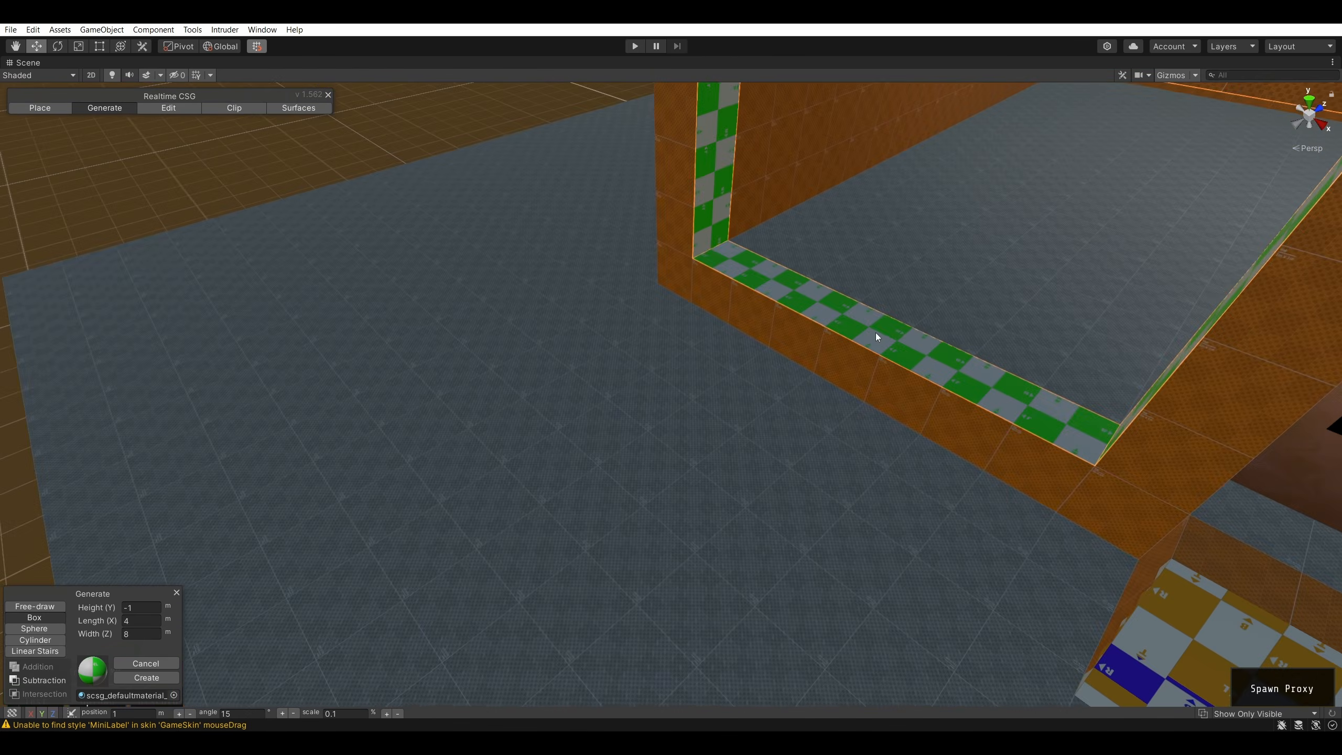
{"action": "right_click_drag", "start_coordinate": [375, 139], "coordinate": [678, 374]}
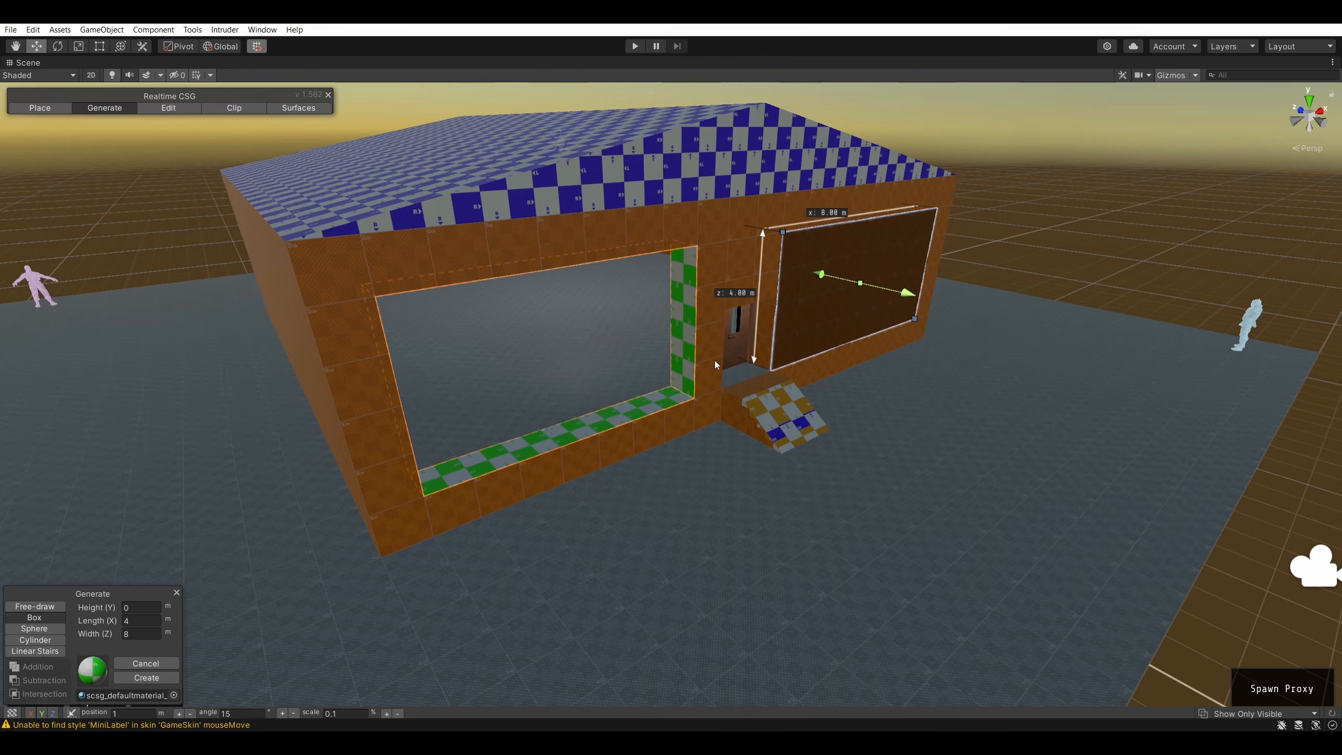
{"action": "key", "text": "Escape"}
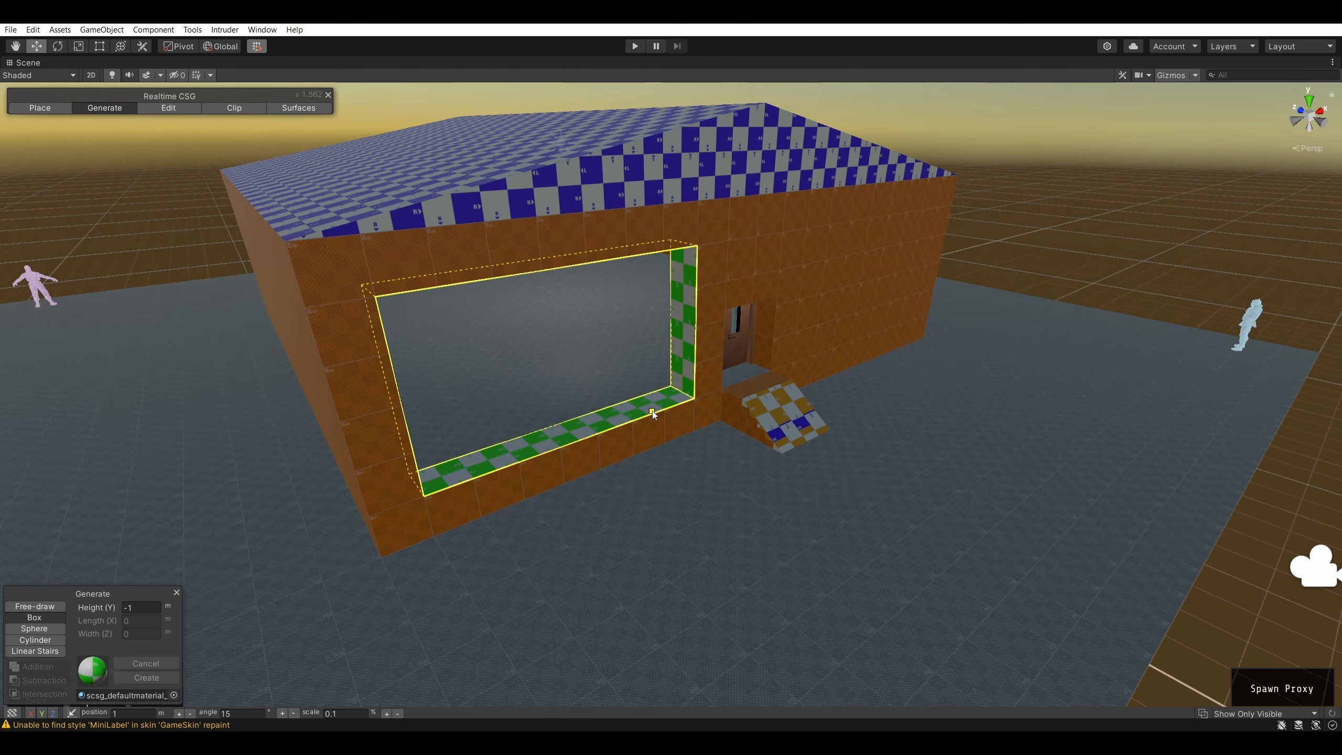
{"action": "key", "text": "ctrl+z"}
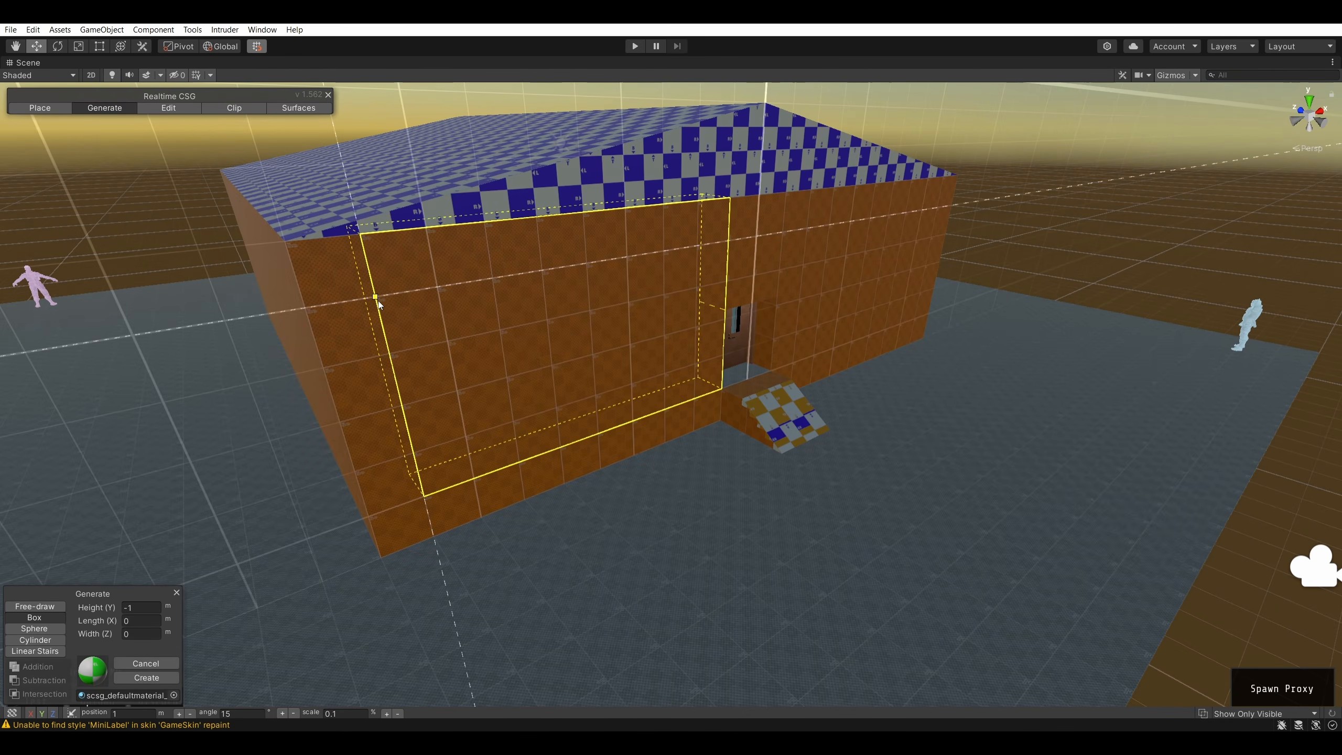
- Cut a 7 m wide, 3 m high window opening through the front wall on each side of the door
{"action": "left_click_drag", "start_coordinate": [376, 298], "coordinate": [667, 365]}
{"action": "left_click", "coordinate": [696, 374]}
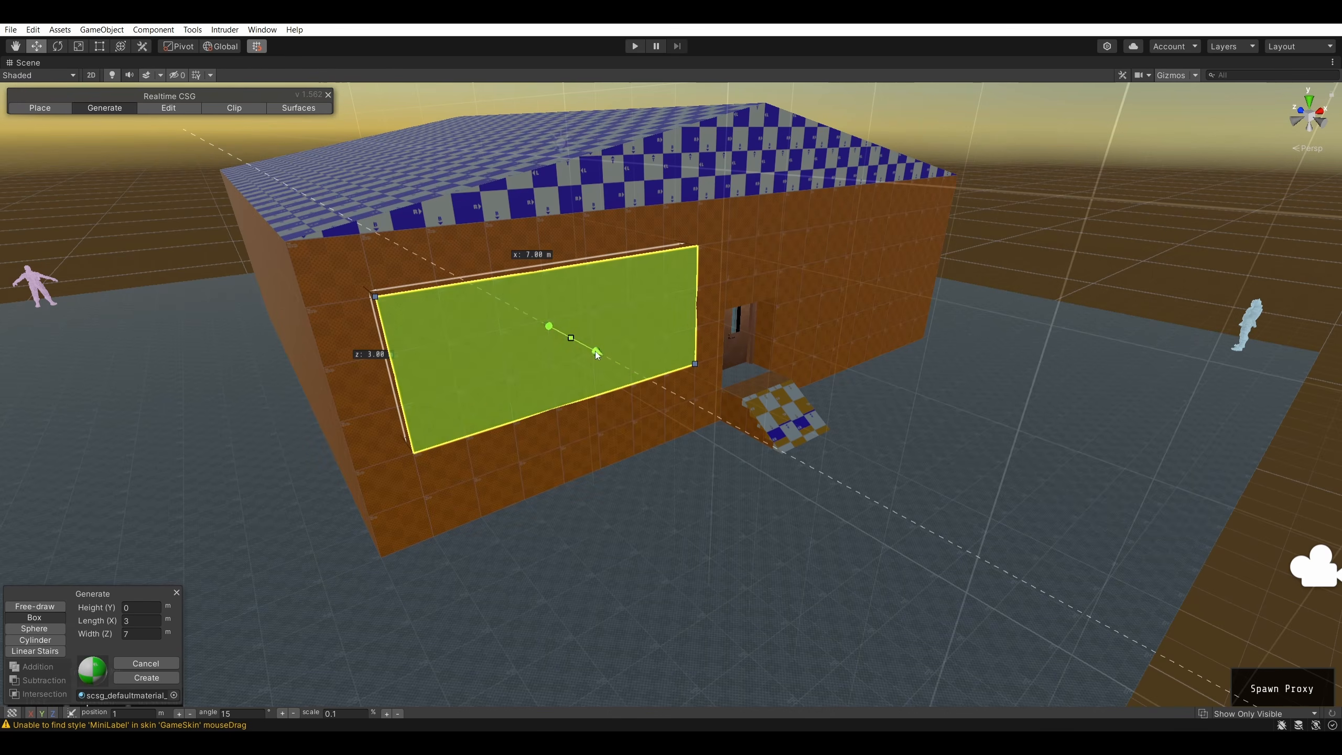
{"action": "left_click_drag", "start_coordinate": [1187, 229], "coordinate": [755, 426], "text": "alt"}
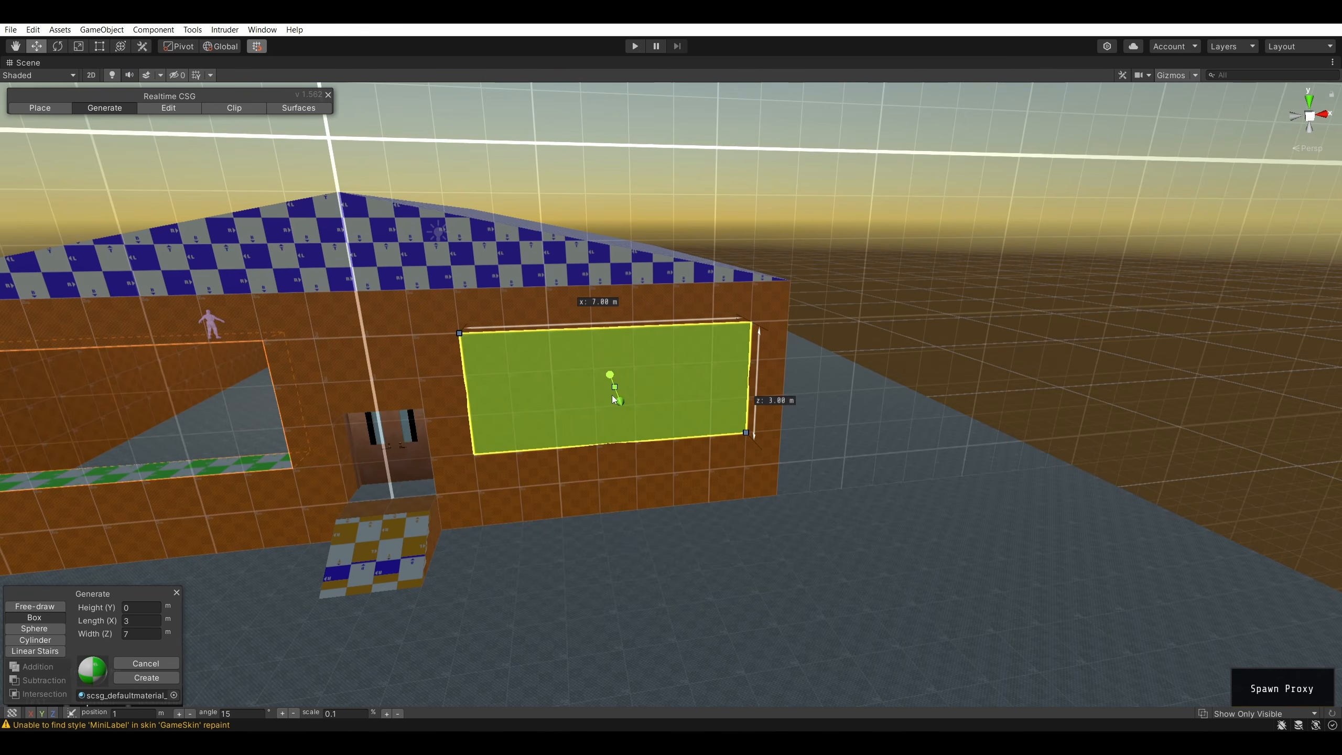
{"action": "left_click_drag", "start_coordinate": [593, 375], "coordinate": [659, 363], "text": "alt"}
{"action": "key", "text": "Return"}
- From inside the house, cut a 2 m wide, 1 m high opening, 1 m deep, through the wall above the door
{"action": "right_click_drag", "start_coordinate": [984, 238], "coordinate": [40, 186]}
{"action": "key", "text": "w"}
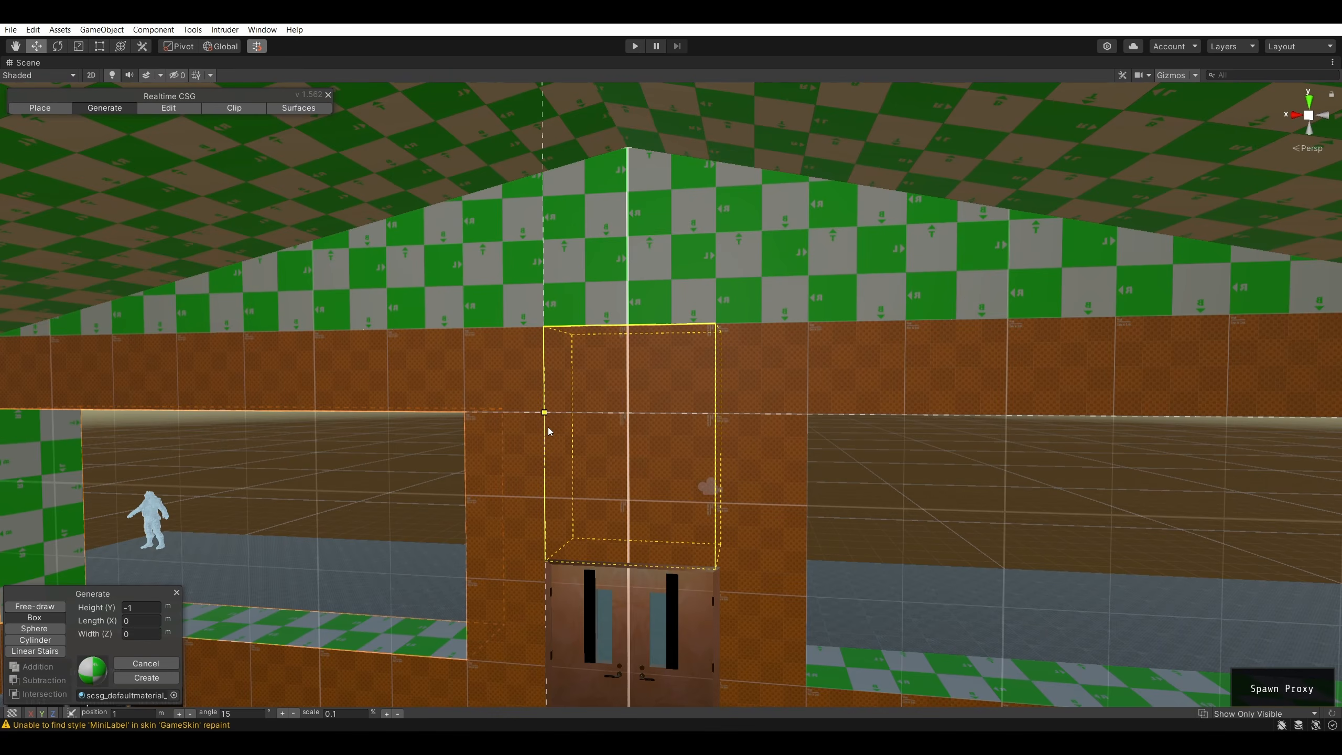
{"action": "left_click_drag", "start_coordinate": [547, 428], "coordinate": [717, 502]}
{"action": "key", "text": "d"}
{"action": "right_click_drag", "start_coordinate": [986, 458], "coordinate": [804, 476]}
{"action": "left_click_drag", "start_coordinate": [723, 422], "coordinate": [826, 417]}
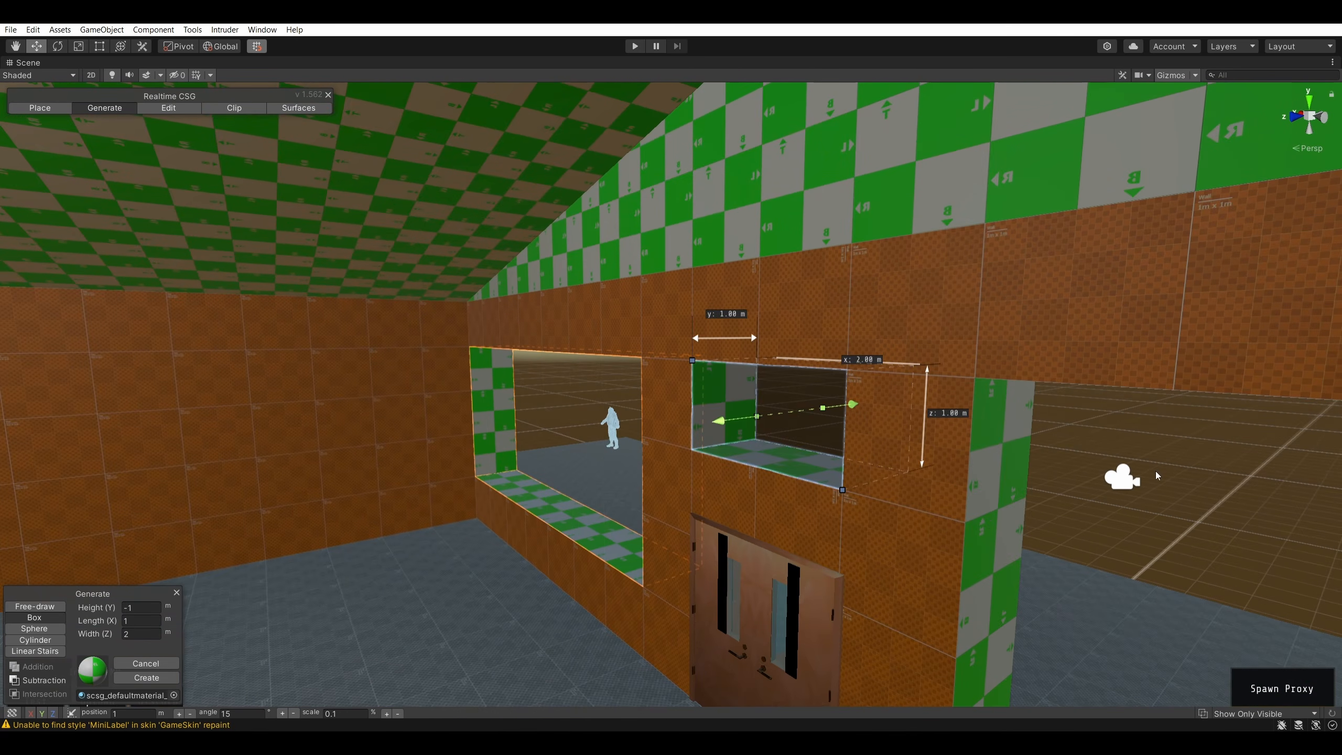
- Narrow the window left of the door, seen from inside, with a 1 m wide, 3 m high block at its outer end
{"action": "key", "text": "a"}
{"action": "right_click_drag", "start_coordinate": [1156, 471], "coordinate": [1010, 483]}
{"action": "key", "text": "w"}
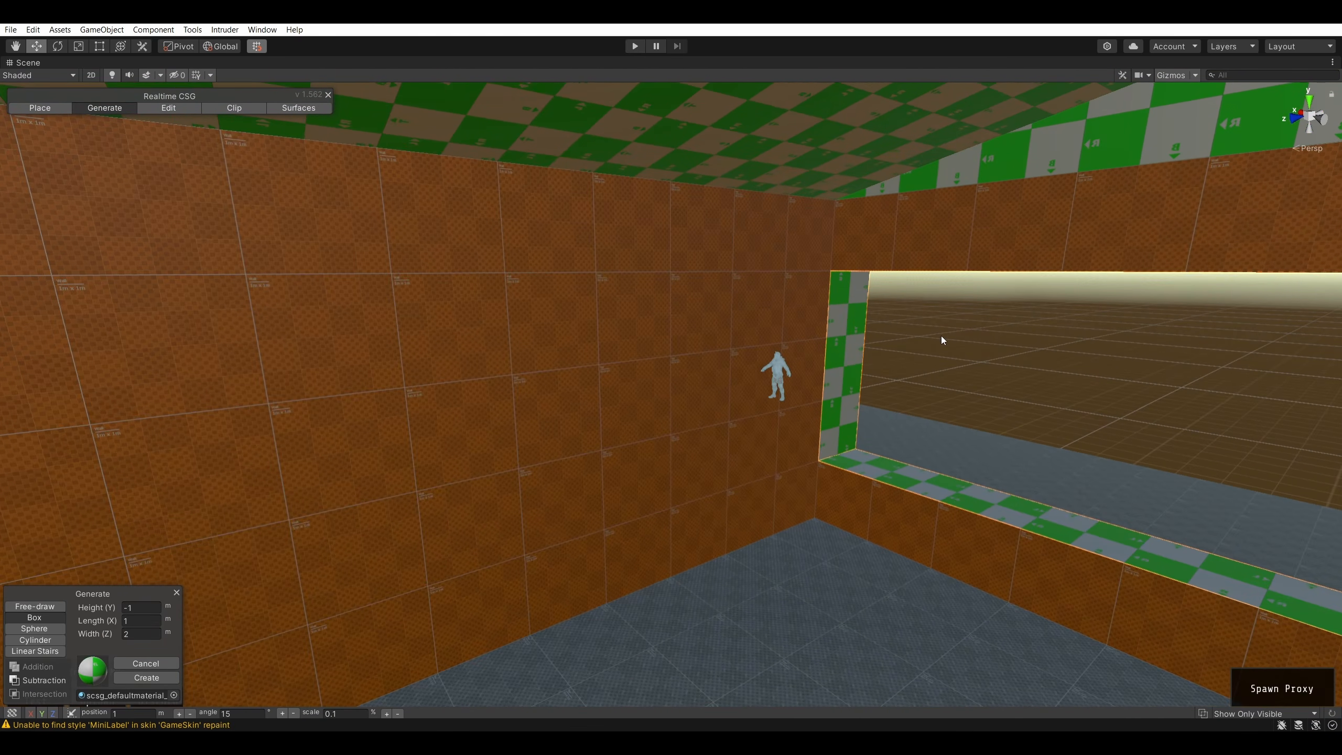
{"action": "left_click", "coordinate": [855, 448]}
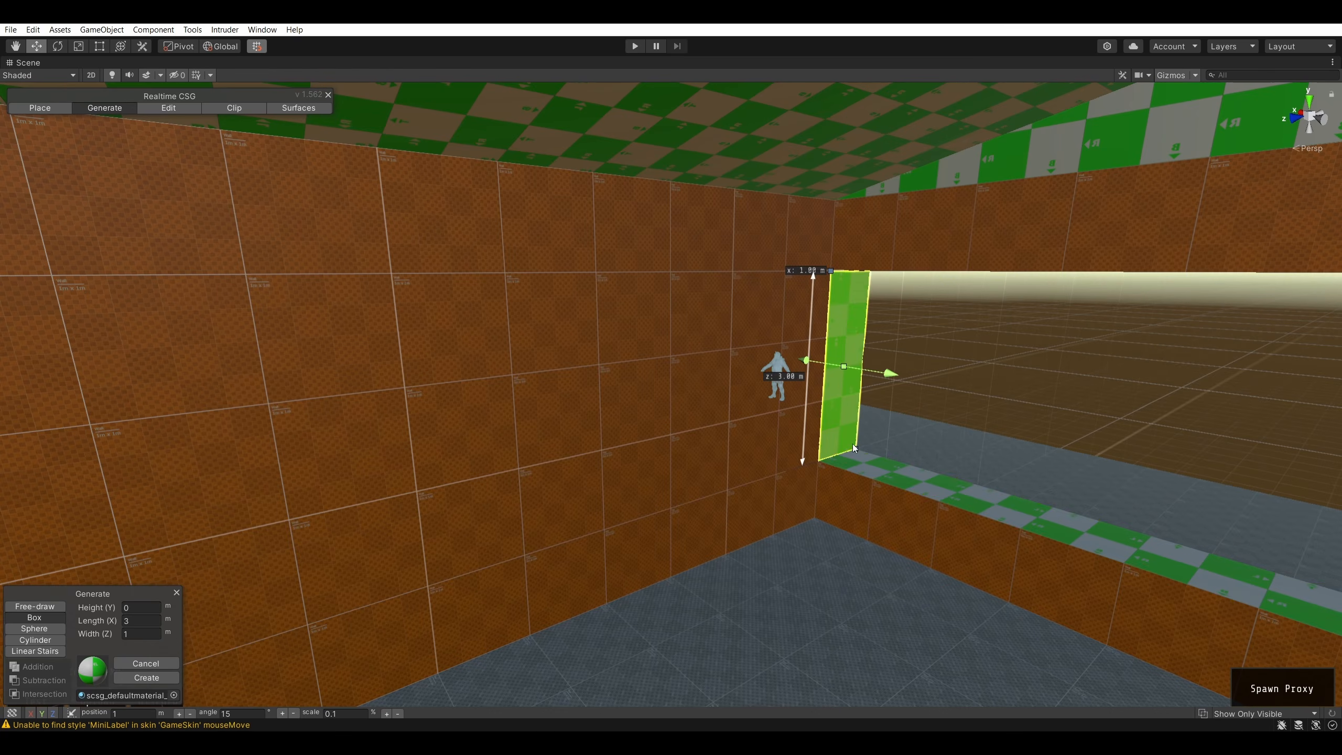
{"action": "left_click_drag", "start_coordinate": [886, 376], "coordinate": [944, 396]}
{"action": "key", "text": "Return"}
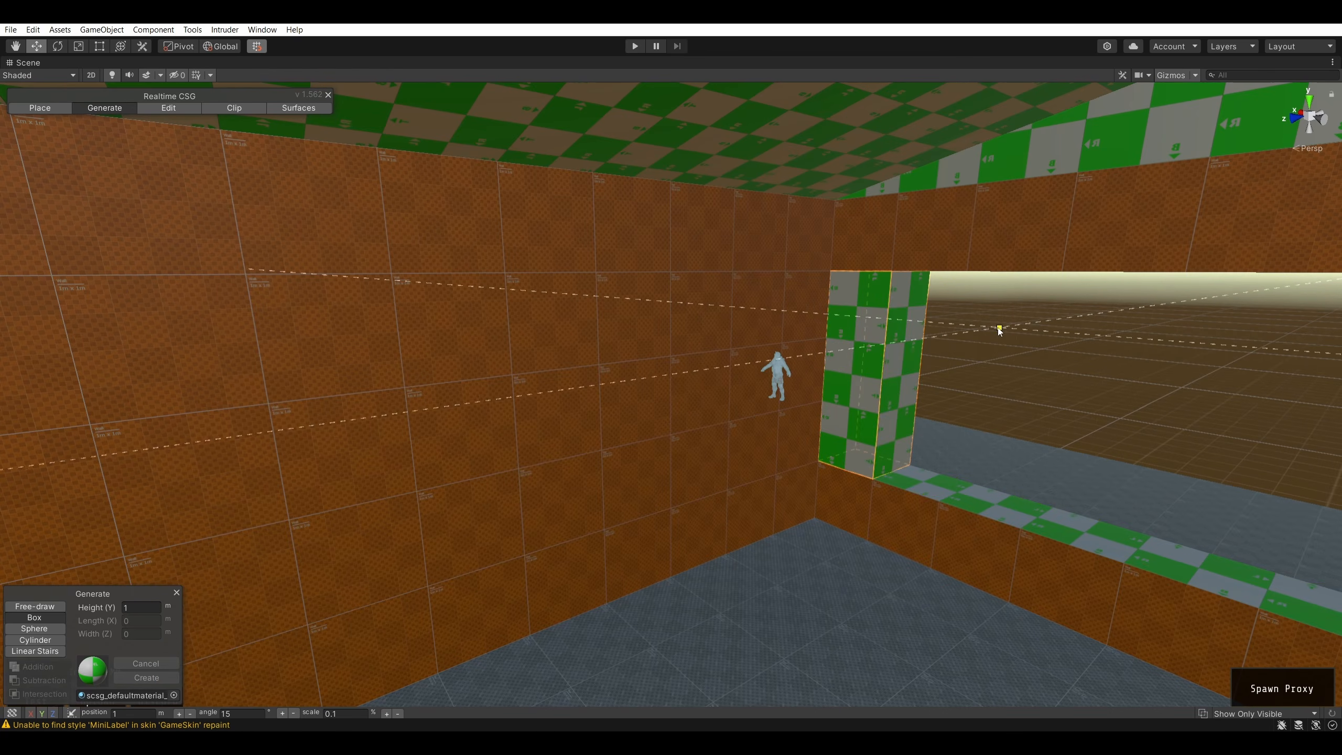
- Add a matching 1 m wide, 3 m high block at the outer end of the window on the door's other side
{"action": "right_click_drag", "start_coordinate": [997, 328], "coordinate": [859, 351]}
{"action": "left_click_drag", "start_coordinate": [859, 351], "coordinate": [875, 564]}
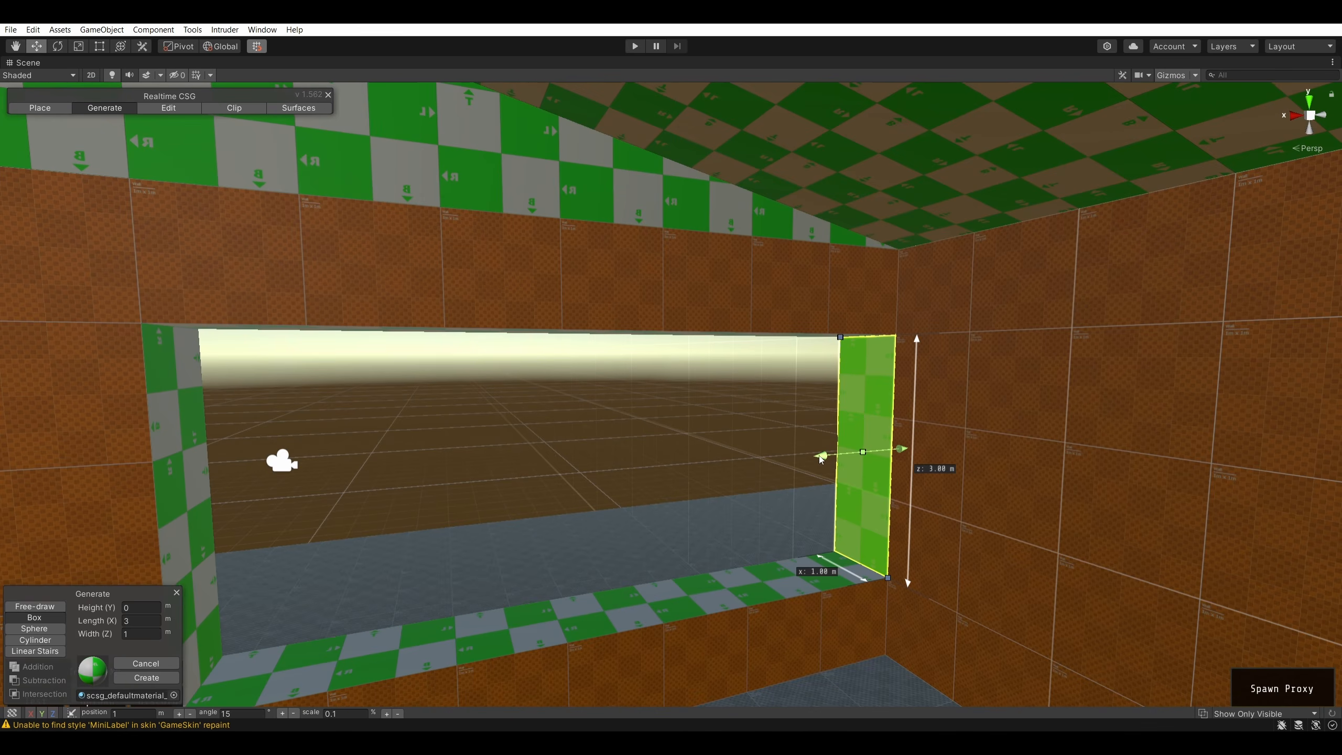
{"action": "left_click_drag", "start_coordinate": [820, 458], "coordinate": [730, 461]}
{"action": "right_click_drag", "start_coordinate": [733, 407], "coordinate": [619, 441]}
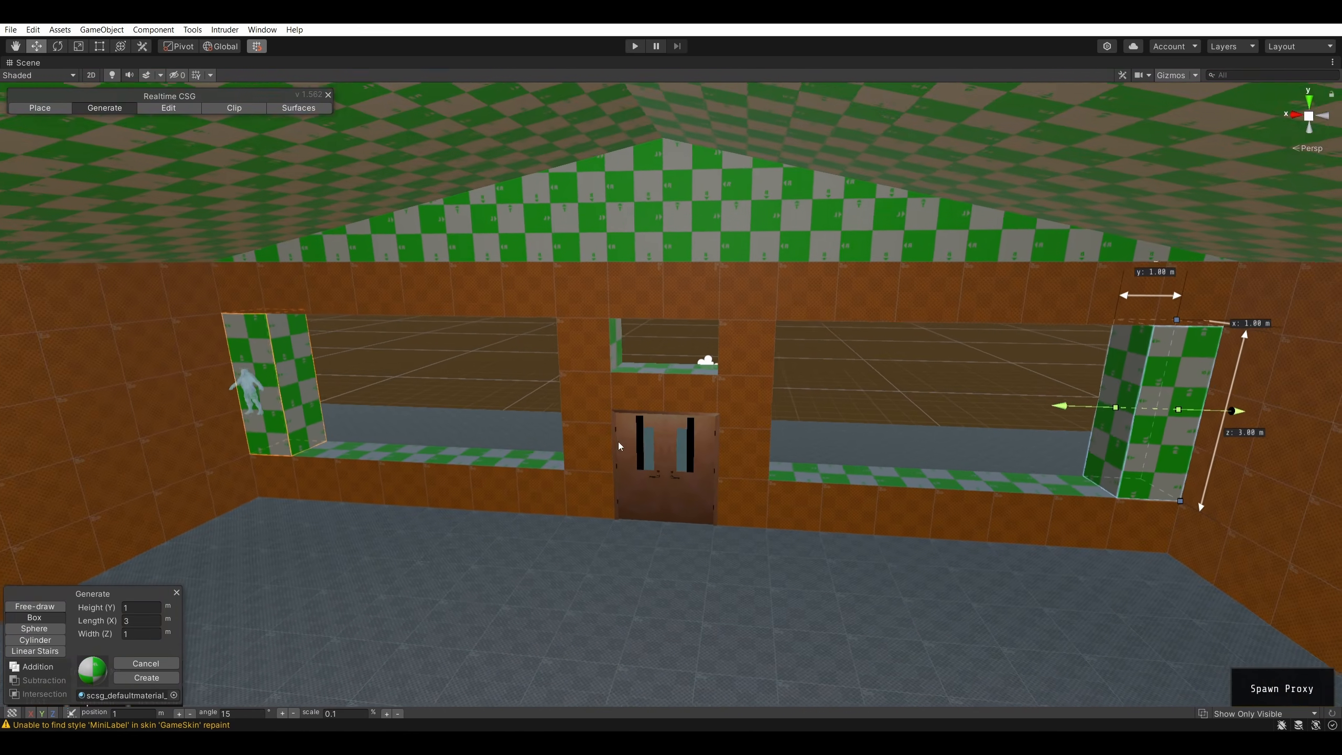
{"action": "right_click_drag", "start_coordinate": [902, 415], "coordinate": [660, 331]}
{"action": "key", "text": "Return"}
- Try to extend the opening above the door upward with a 2 m by 1 m box, 1 m deep
{"action": "left_click_drag", "start_coordinate": [637, 327], "coordinate": [814, 414]}
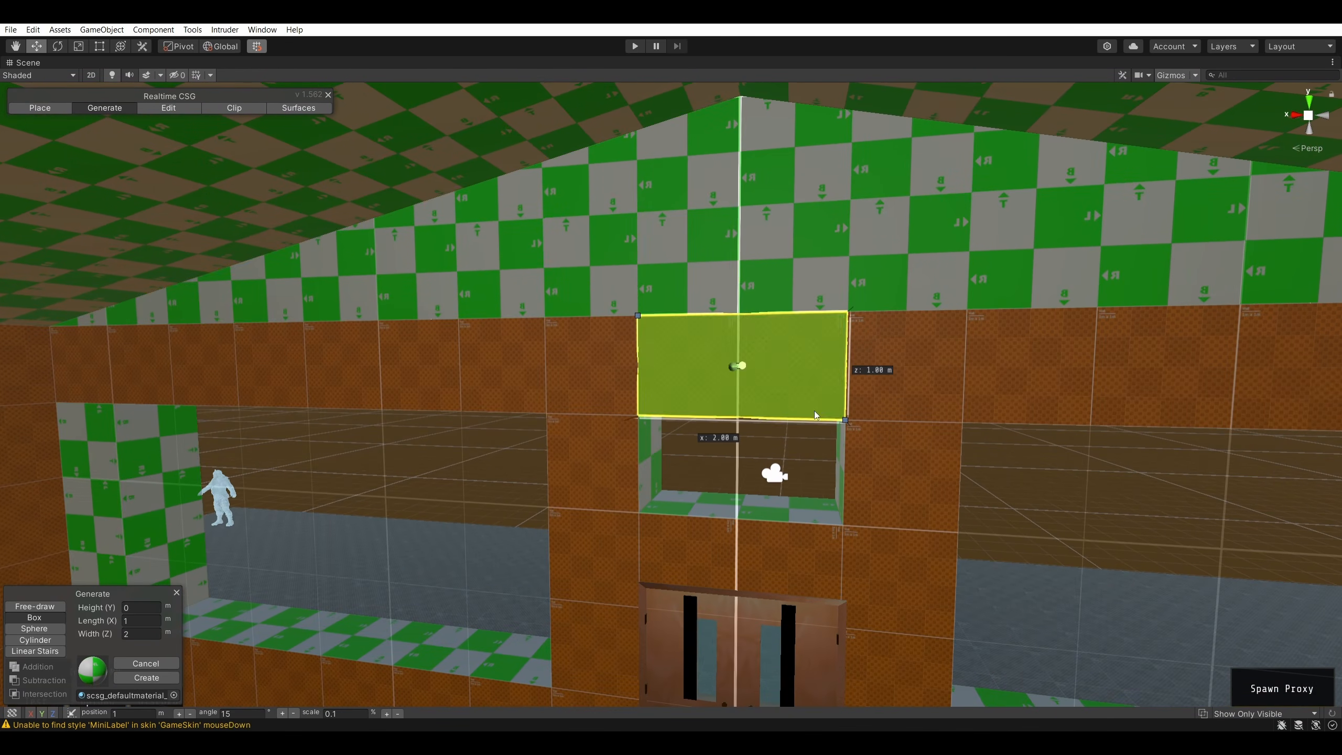
{"action": "mouse_move", "coordinate": [999, 427]}
{"action": "right_mouse_down"}
{"action": "mouse_move", "coordinate": [825, 416]}
{"action": "mouse_move", "coordinate": [913, 405]}
{"action": "right_mouse_up"}
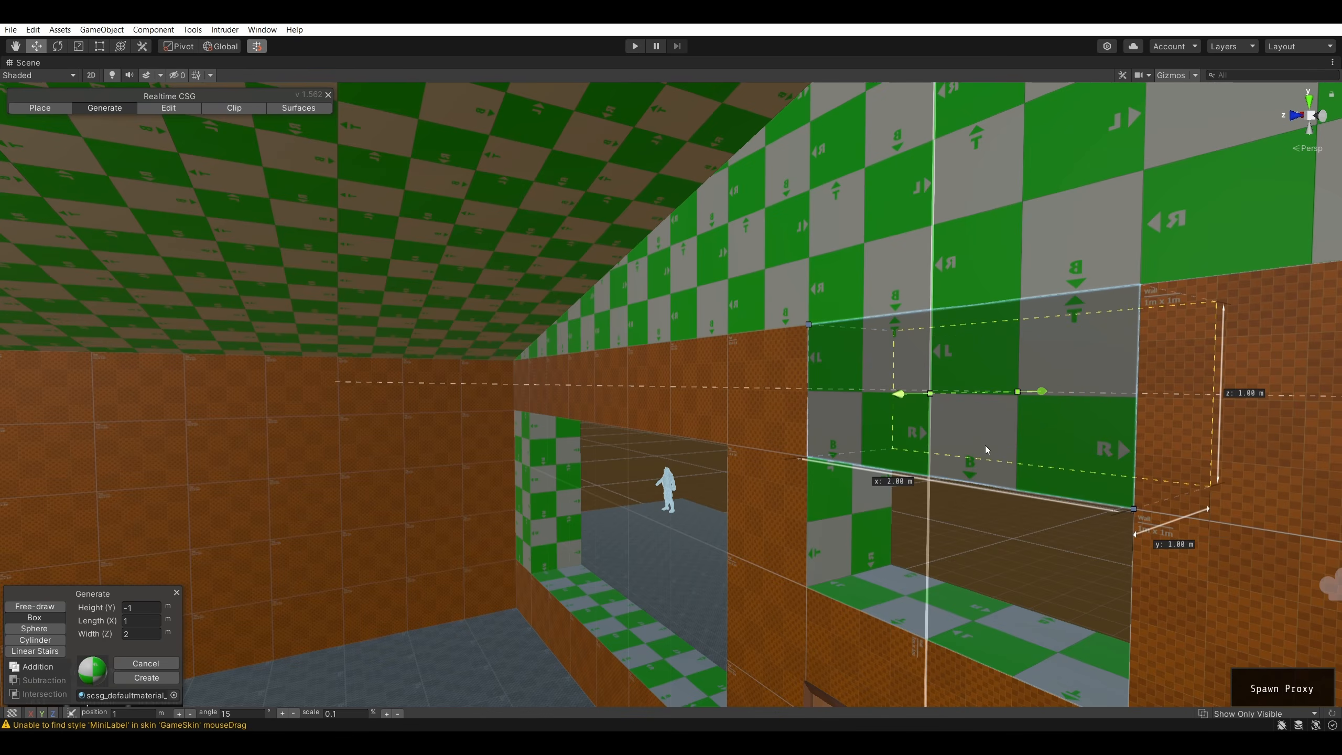
{"action": "left_click", "coordinate": [944, 449]}
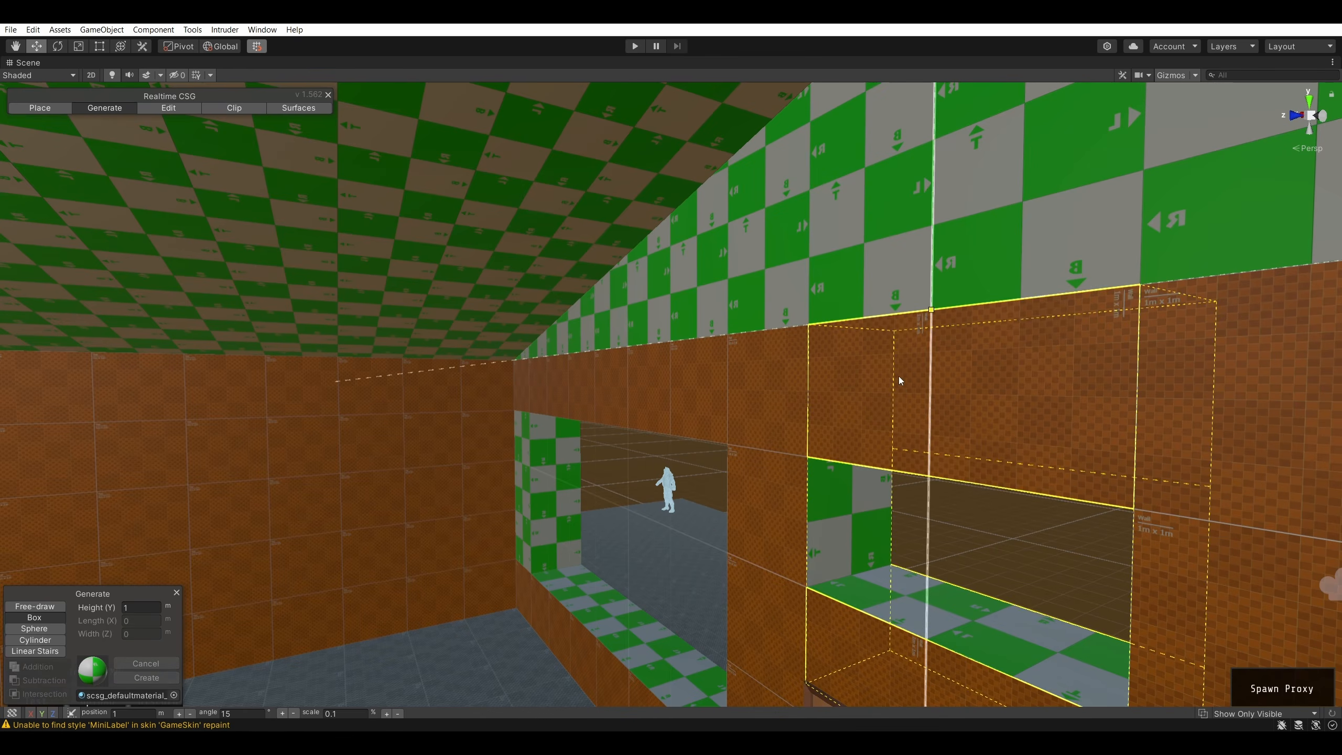
{"action": "left_click_drag", "start_coordinate": [812, 340], "coordinate": [1131, 504]}
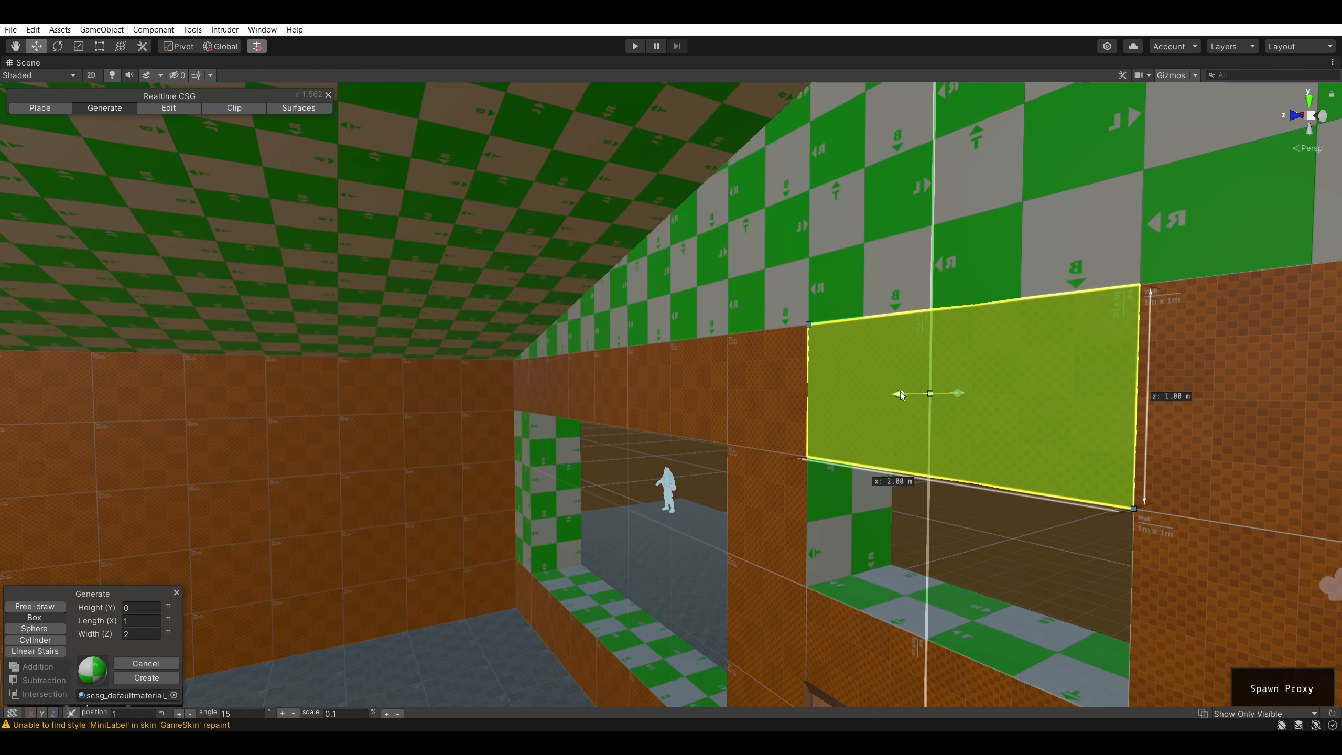
{"action": "left_click", "coordinate": [644, 528]}
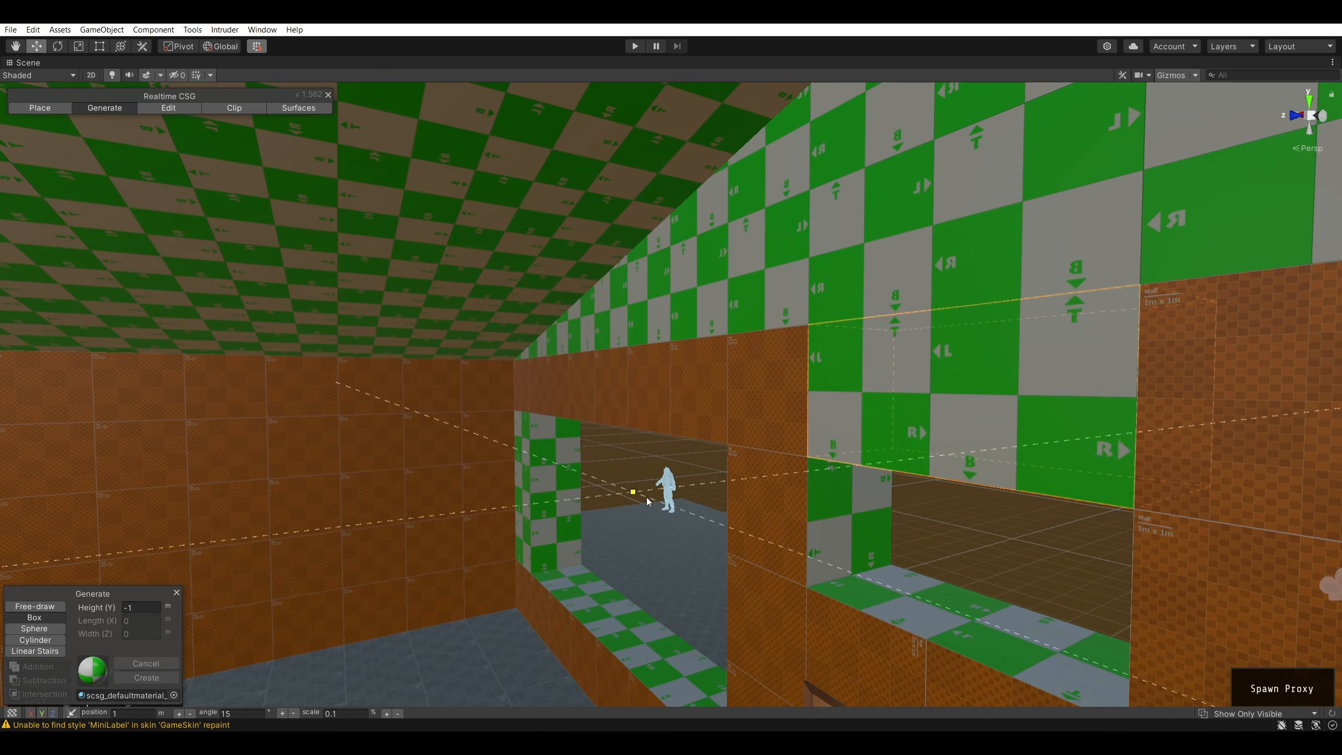
{"action": "mouse_move", "coordinate": [834, 348]}
{"action": "right_mouse_down"}
{"action": "mouse_move", "coordinate": [914, 423]}
{"action": "mouse_move", "coordinate": [974, 404]}
{"action": "mouse_move", "coordinate": [873, 388]}
{"action": "right_mouse_up"}
{"action": "key", "text": "s"}
{"action": "left_click_drag", "start_coordinate": [593, 282], "coordinate": [986, 511]}
{"action": "key", "text": "Escape"}
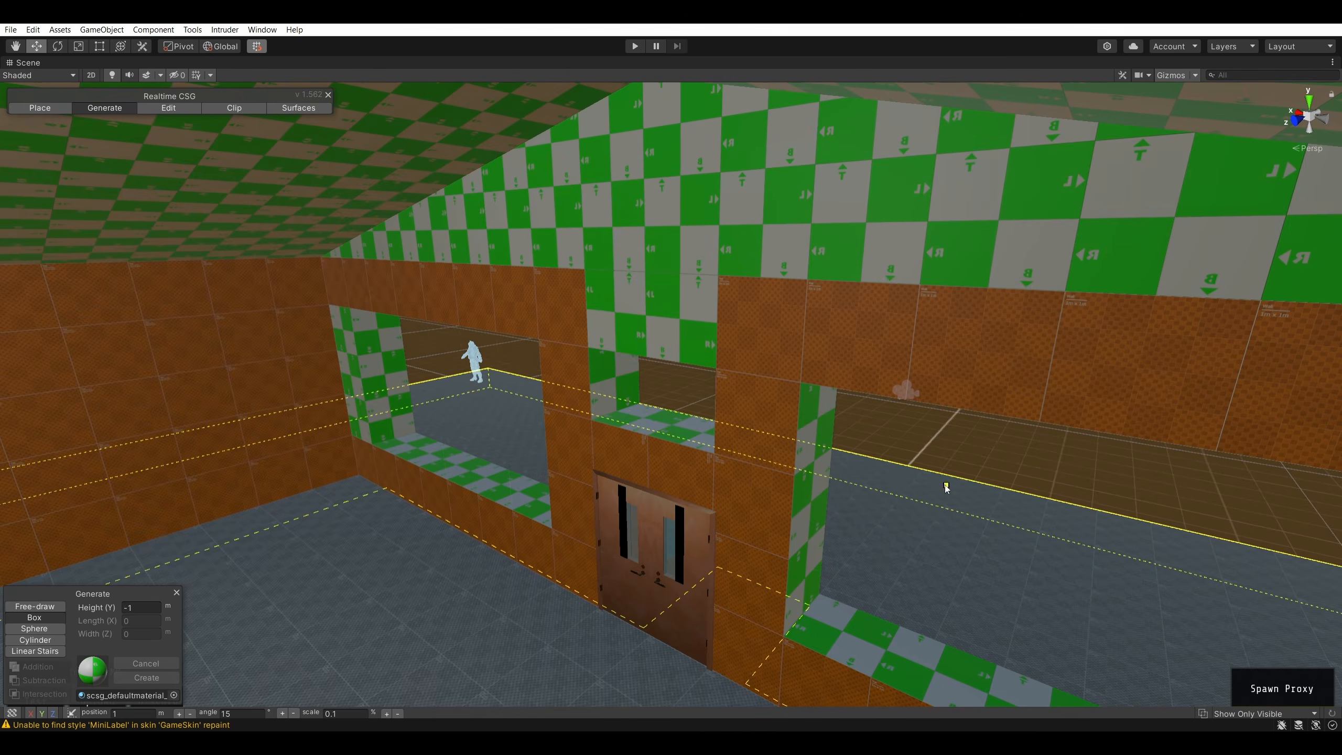
- Cut a 2 m wide, 1 m high box, 1 m deep, directly above the opening over the door, up to the gable
{"action": "right_click_drag", "start_coordinate": [576, 276], "coordinate": [729, 410]}
{"action": "left_click_drag", "start_coordinate": [754, 429], "coordinate": [915, 496]}
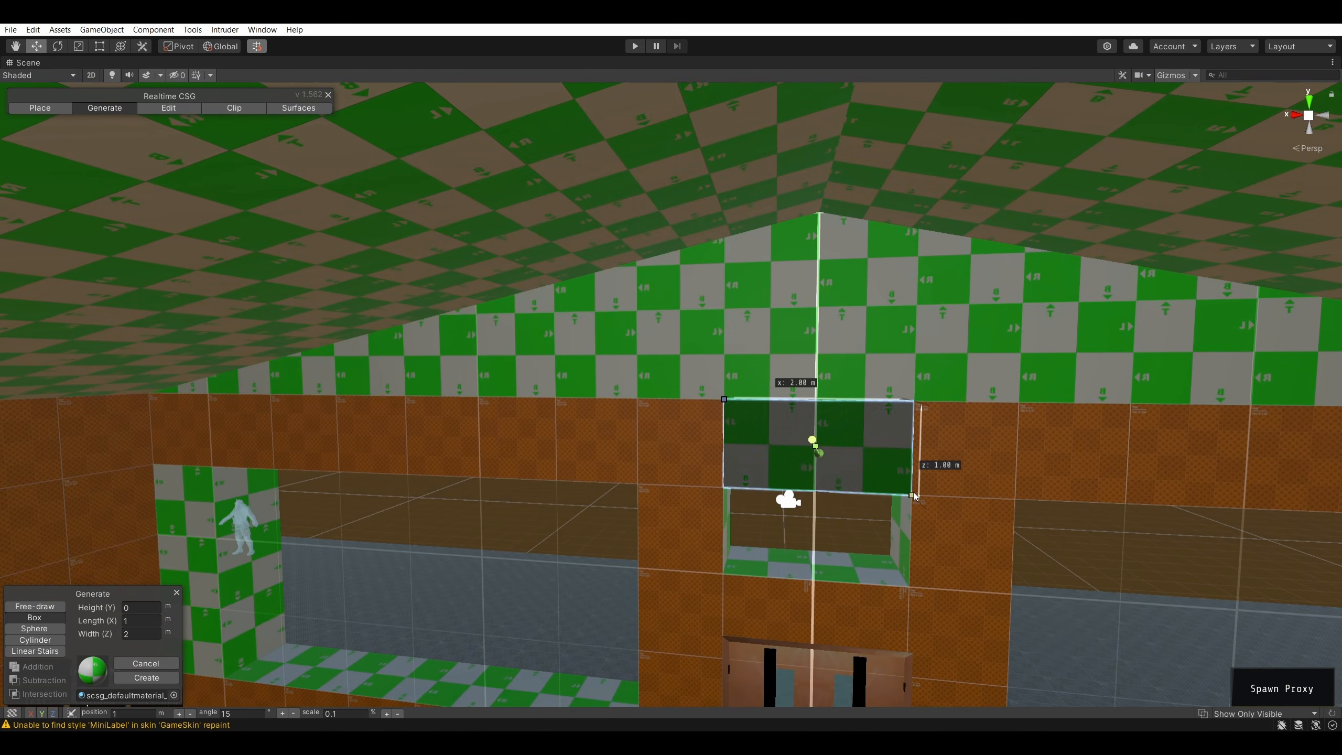
{"action": "mouse_move", "coordinate": [915, 496]}
{"action": "right_mouse_down"}
{"action": "mouse_move", "coordinate": [997, 456]}
{"action": "mouse_move", "coordinate": [1089, 453]}
{"action": "mouse_move", "coordinate": [1107, 421]}
{"action": "right_mouse_up"}
{"action": "left_click_drag", "start_coordinate": [711, 391], "coordinate": [828, 380]}
{"action": "key", "text": "Return"}
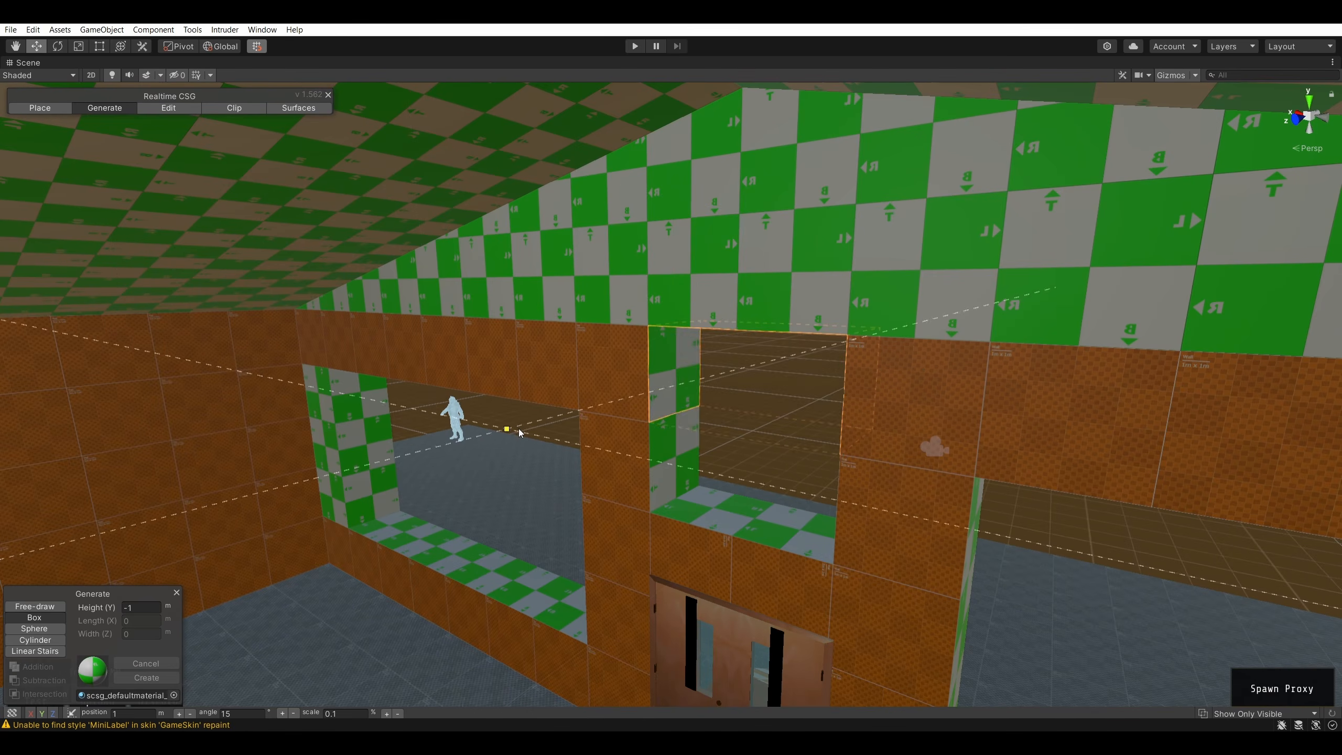
- Extend the opening over the door into the gable by cutting another 2 m wide, 1 m high box, 1 m deep
{"action": "right_click_drag", "start_coordinate": [1098, 564], "coordinate": [279, 252]}
{"action": "key", "text": "Escape"}
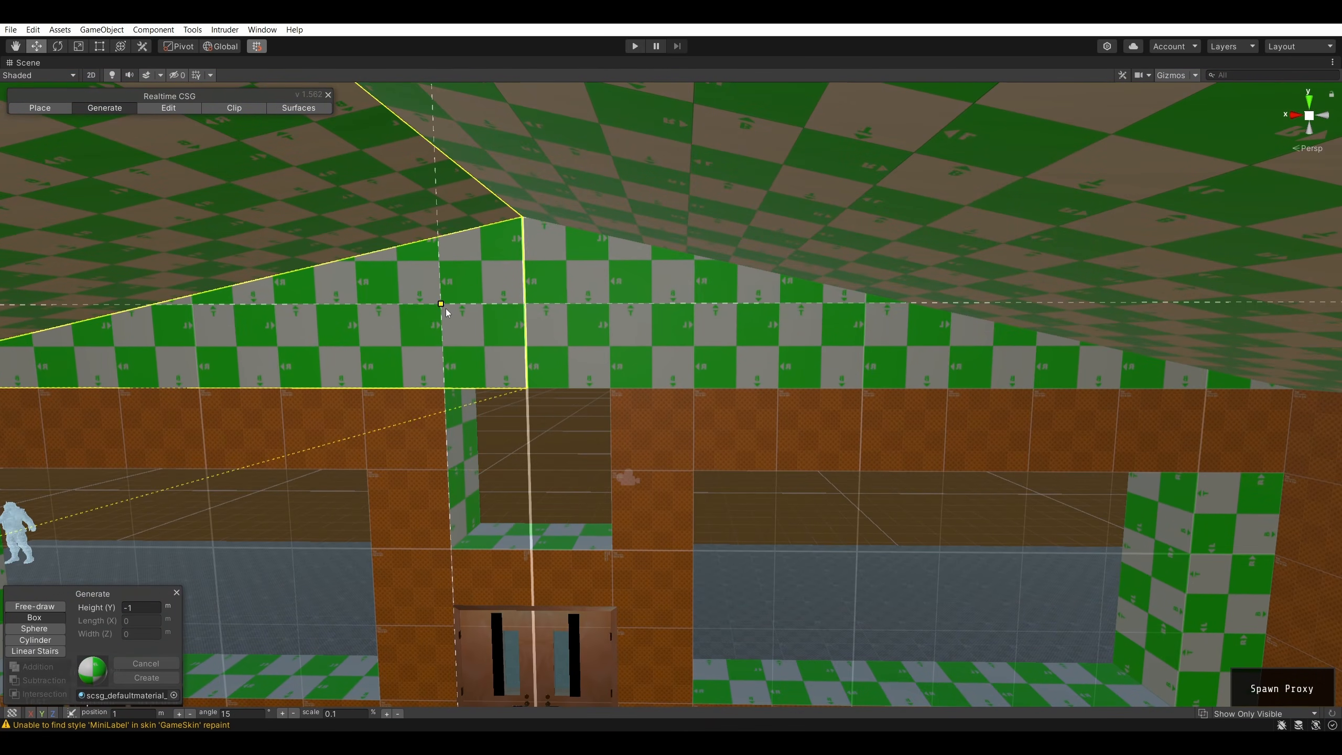
{"action": "left_click_drag", "start_coordinate": [446, 309], "coordinate": [616, 388]}
{"action": "right_click_drag", "start_coordinate": [721, 378], "coordinate": [561, 373]}
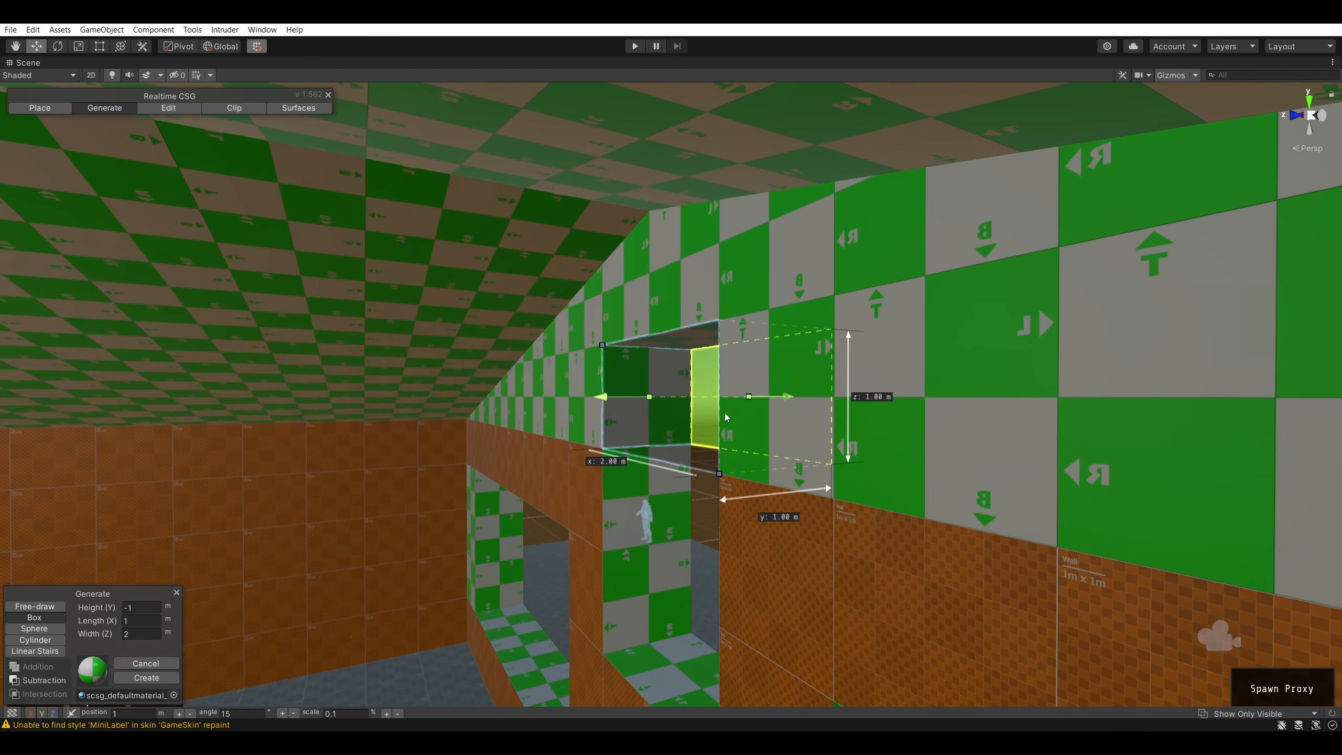
{"action": "left_click", "coordinate": [704, 522]}
{"action": "right_click_drag", "start_coordinate": [704, 522], "coordinate": [866, 525]}
{"action": "left_click", "coordinate": [866, 525]}
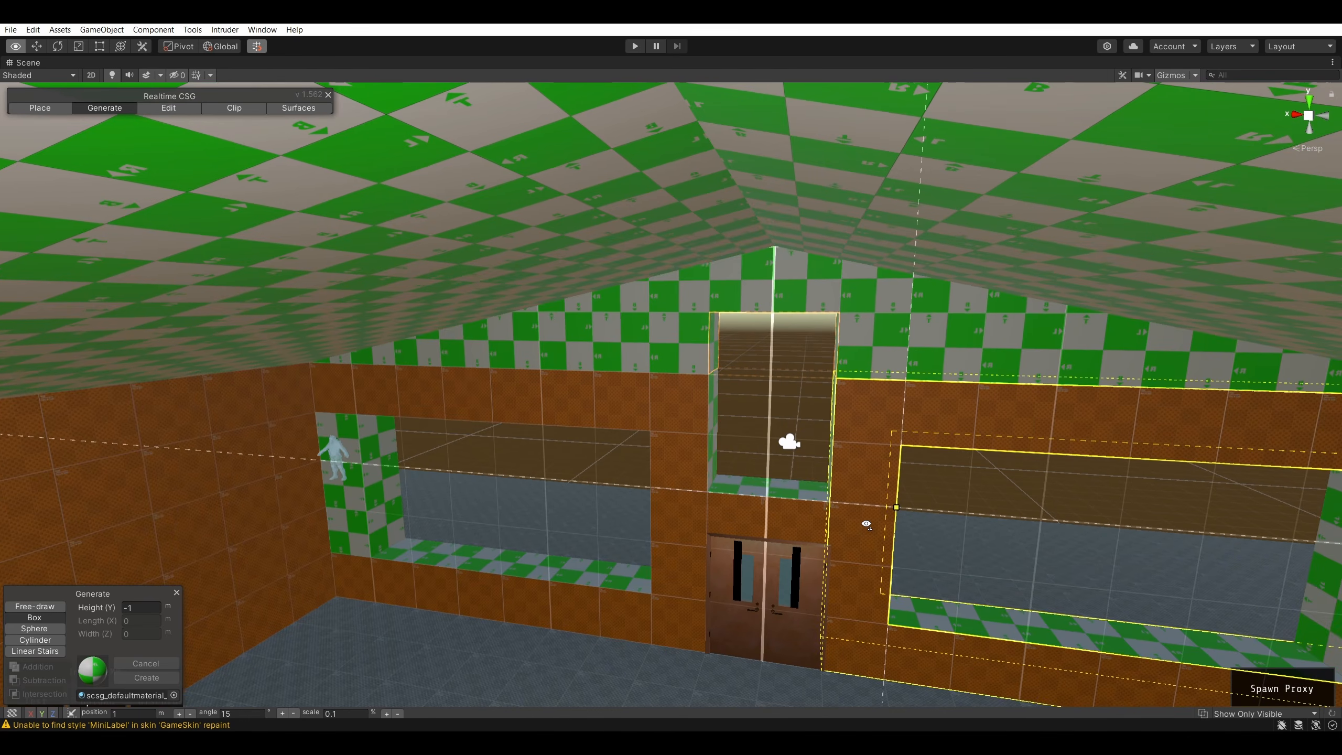
{"action": "left_click", "coordinate": [992, 500]}
{"action": "right_click_drag", "start_coordinate": [1024, 478], "coordinate": [1050, 492]}
{"action": "key", "text": "w"}
{"action": "key", "text": "d"}
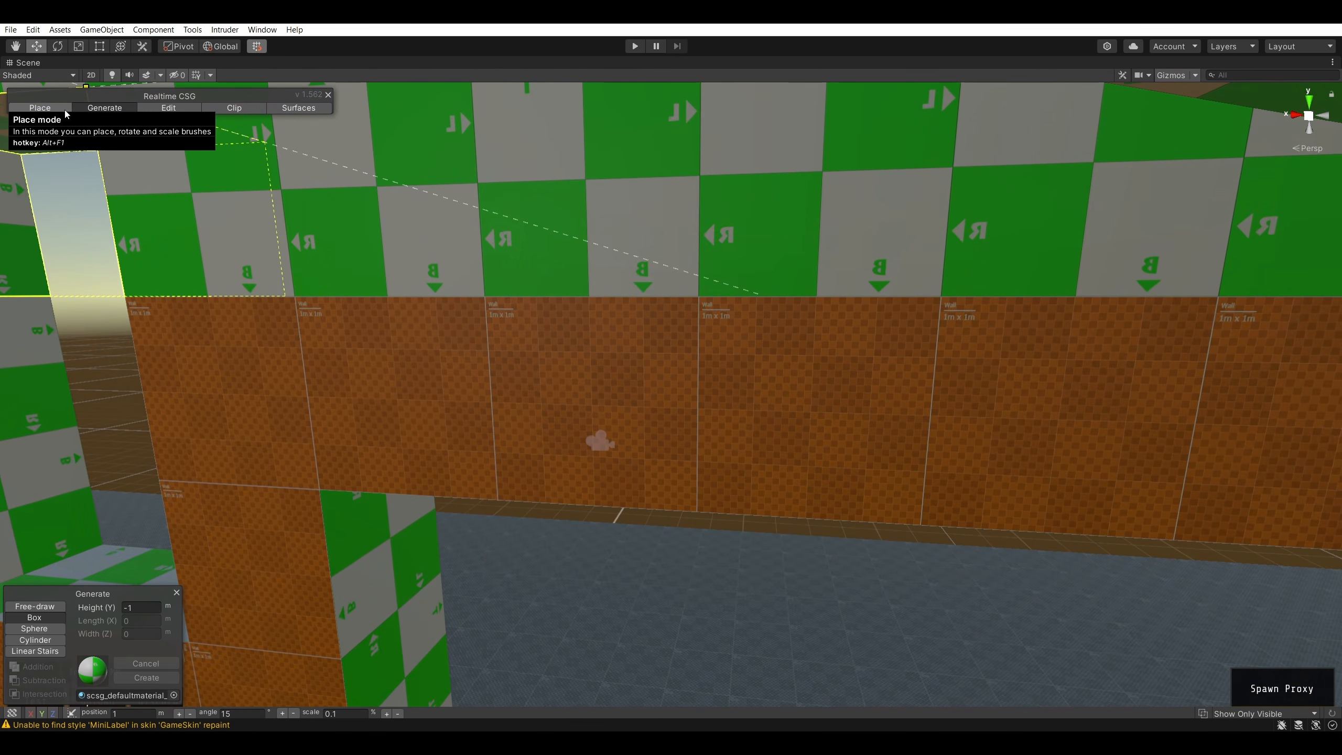
- Fill the opening above the door, up into the gable, with a box 2 m wide, 3 m high and 1 m deep
{"action": "left_click", "coordinate": [40, 107]}
{"action": "key", "text": "w"}
{"action": "right_click_drag", "start_coordinate": [124, 356], "coordinate": [1130, 292]}
{"action": "key", "text": "s"}
{"action": "key", "text": "w"}
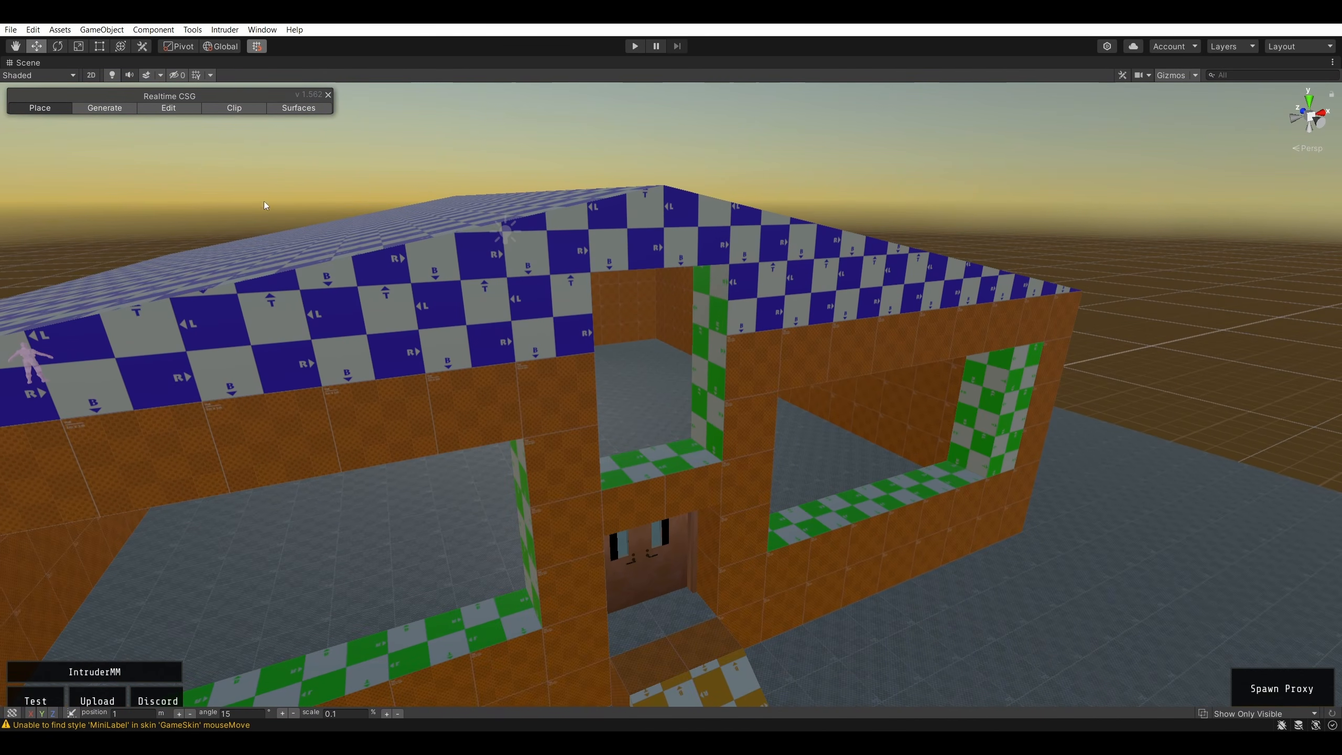
{"action": "left_click", "coordinate": [128, 110]}
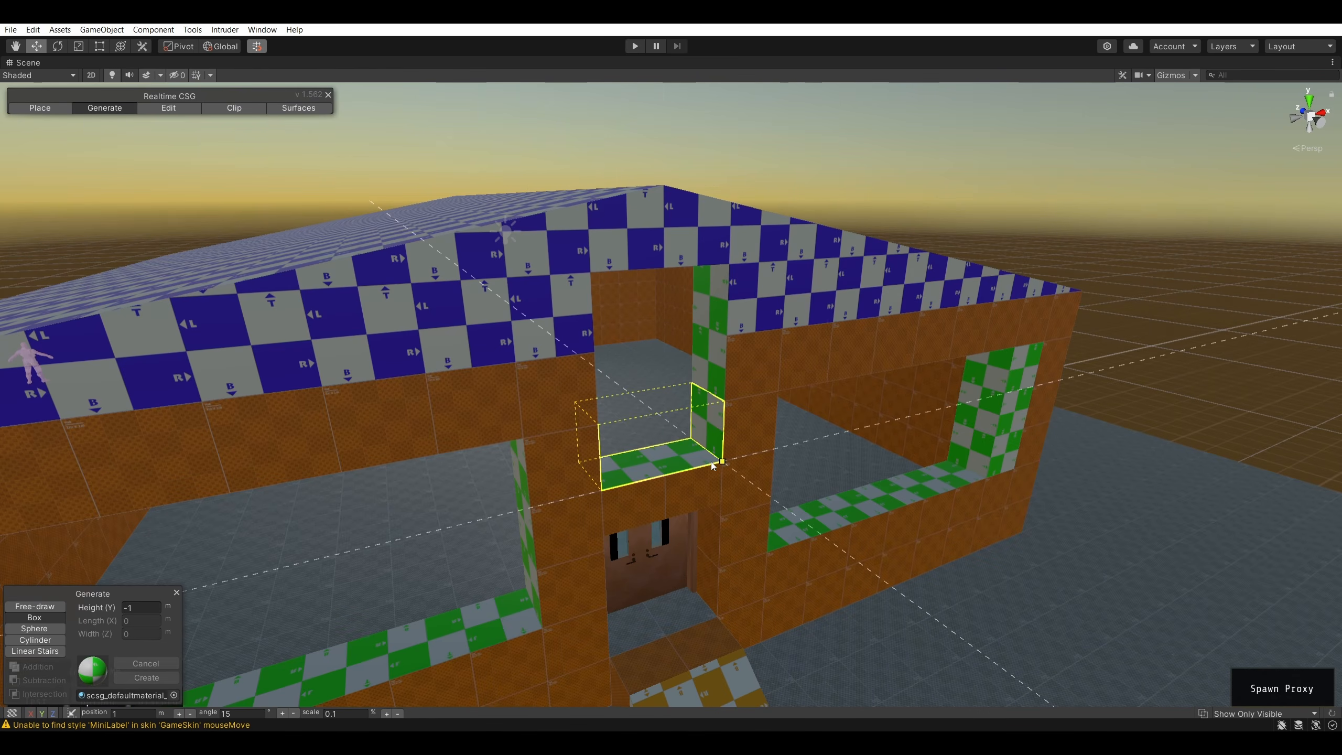
{"action": "left_click", "coordinate": [700, 446]}
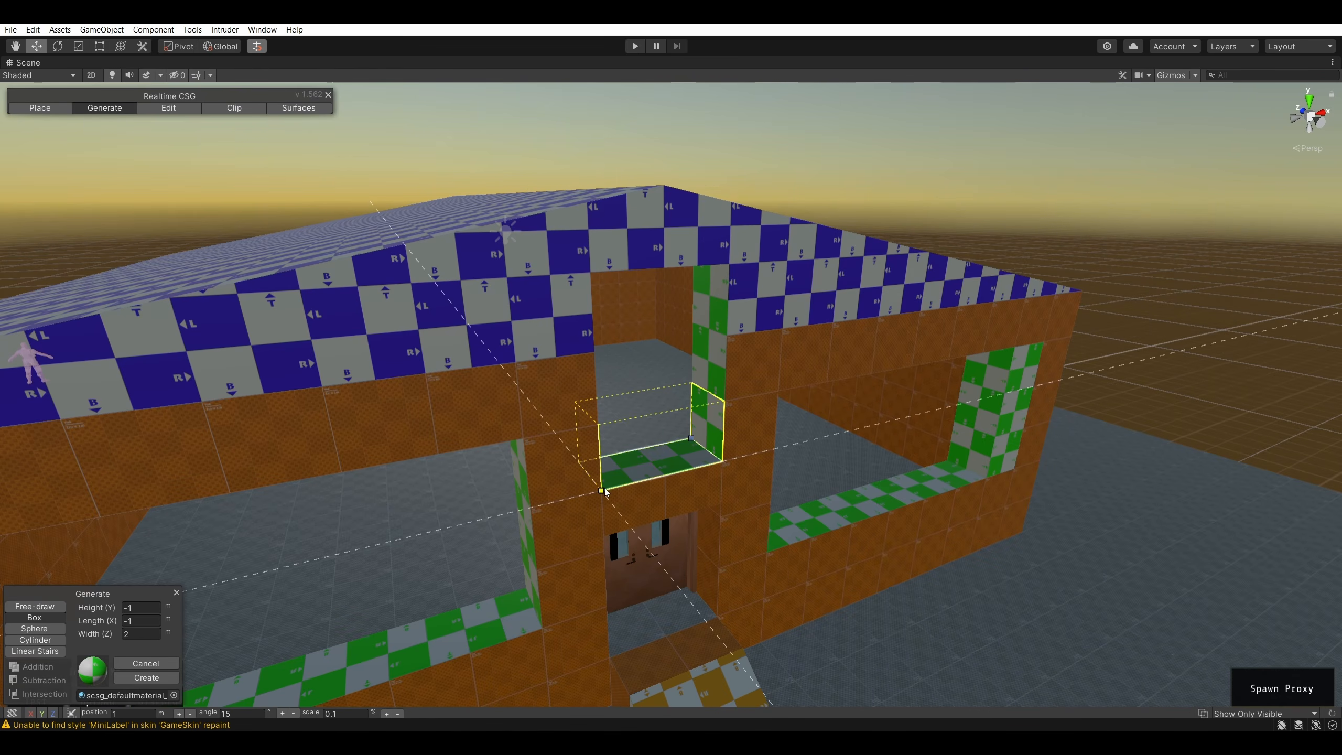
{"action": "left_click", "coordinate": [665, 229]}
{"action": "key", "text": "s"}
{"action": "right_click_drag", "start_coordinate": [1105, 140], "coordinate": [1068, 237]}
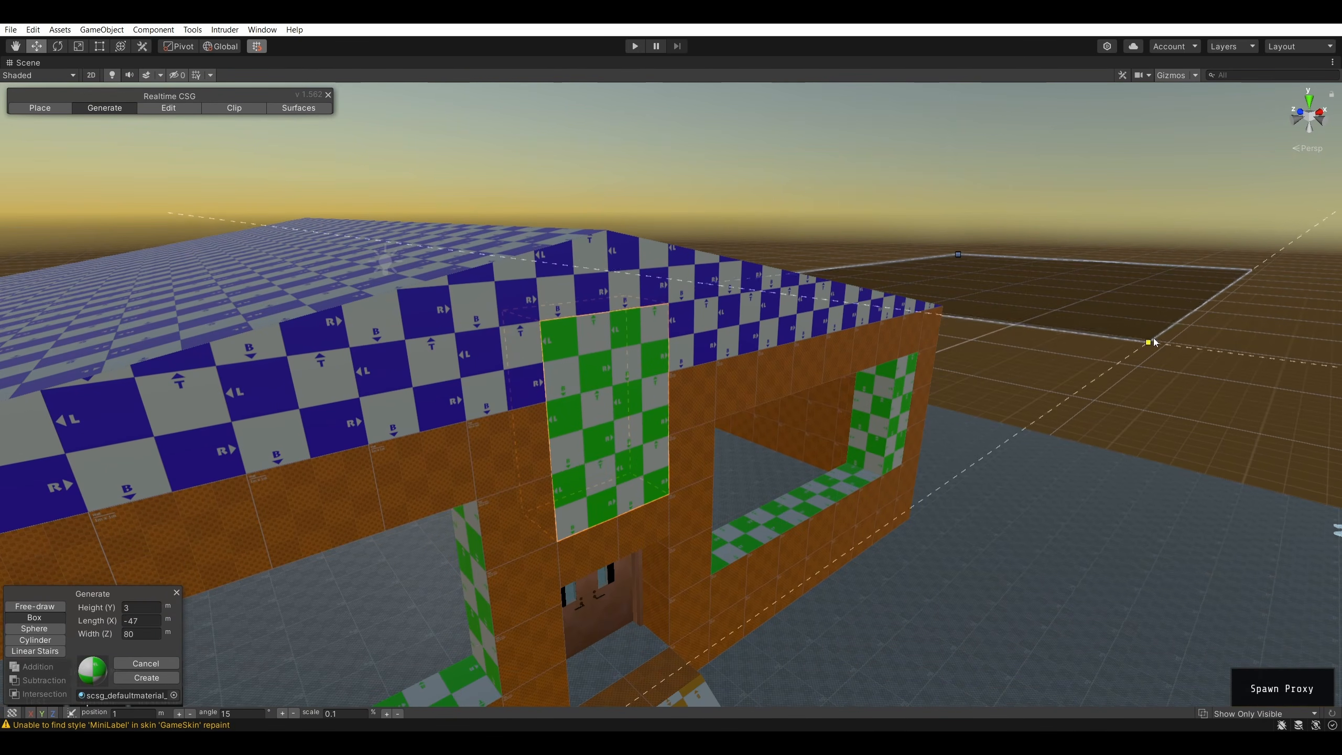
{"action": "left_click", "coordinate": [63, 107]}
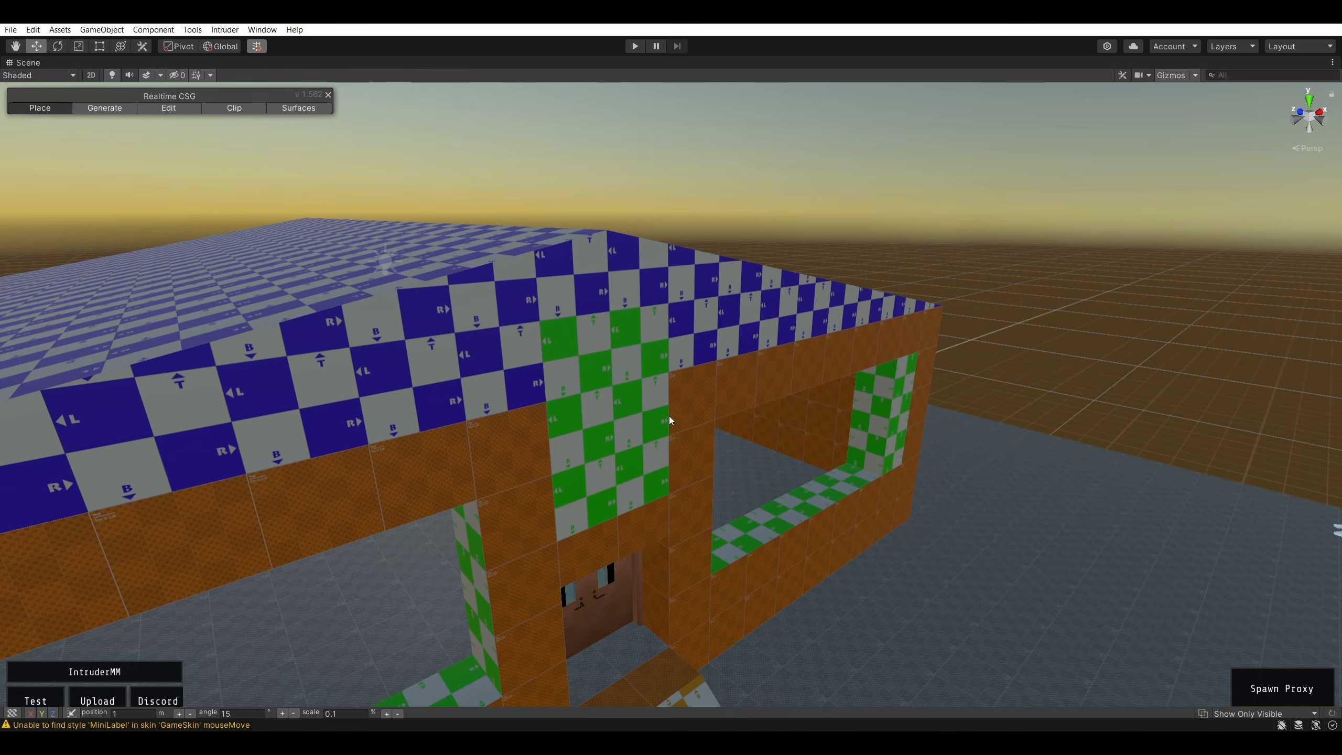
- Examine the outlines of the brushes that form the front wall, the gable and the filled opening above the door
{"action": "left_click", "coordinate": [793, 529]}
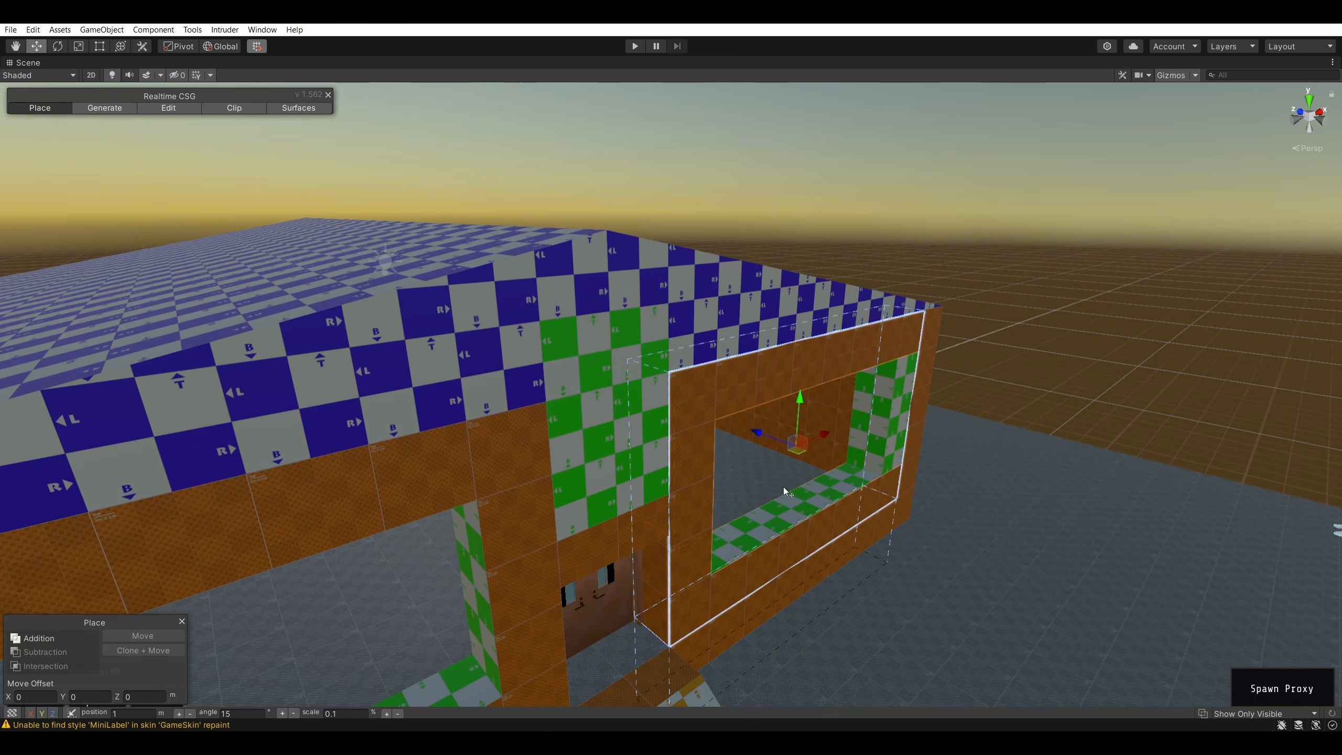
{"action": "left_click", "coordinate": [501, 459]}
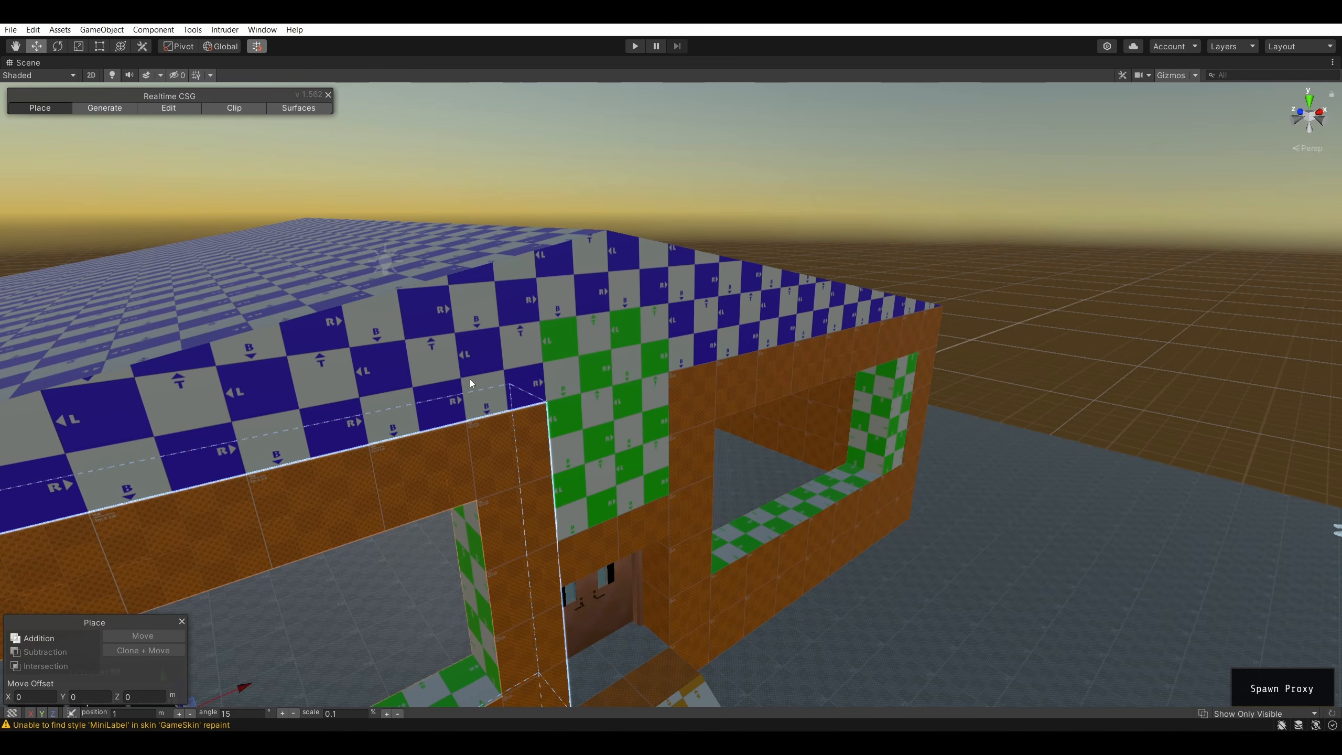
{"action": "left_click", "coordinate": [470, 379]}
{"action": "left_click", "coordinate": [750, 327]}
{"action": "left_click", "coordinate": [599, 382]}
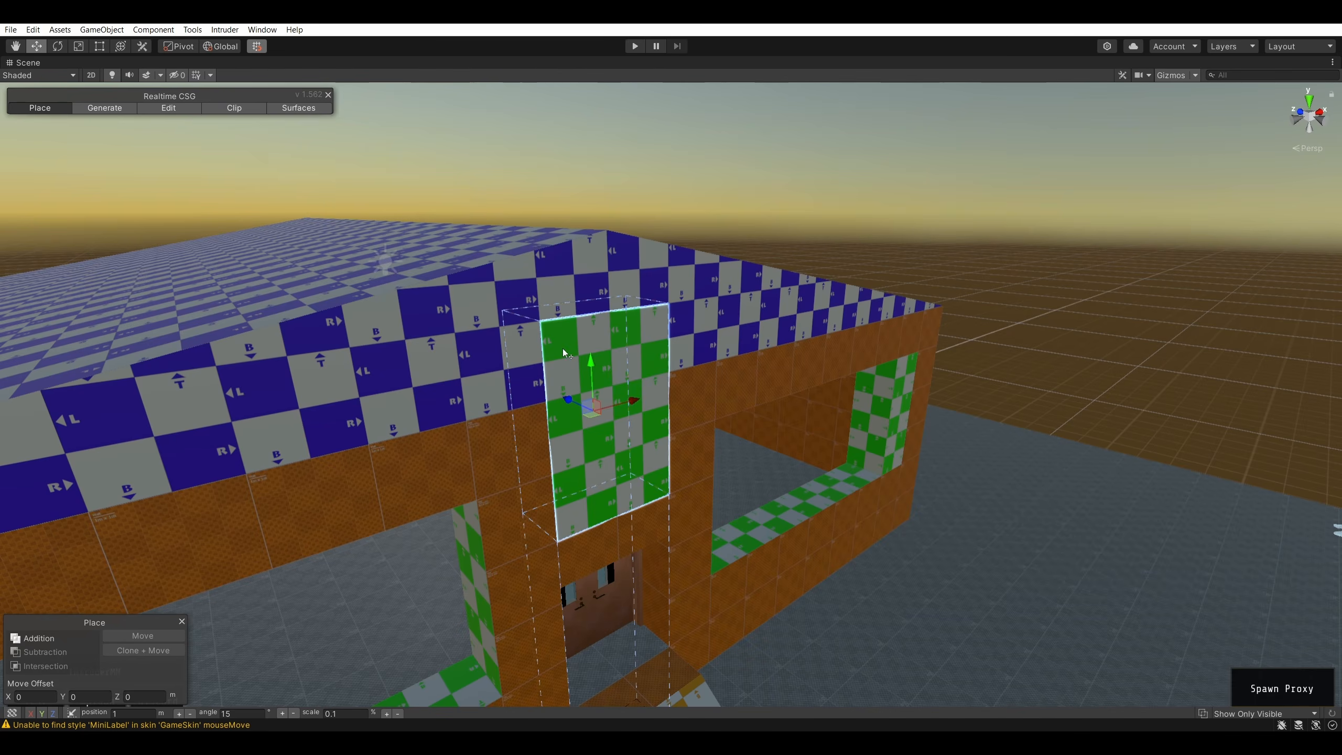
{"action": "left_click", "coordinate": [957, 272]}
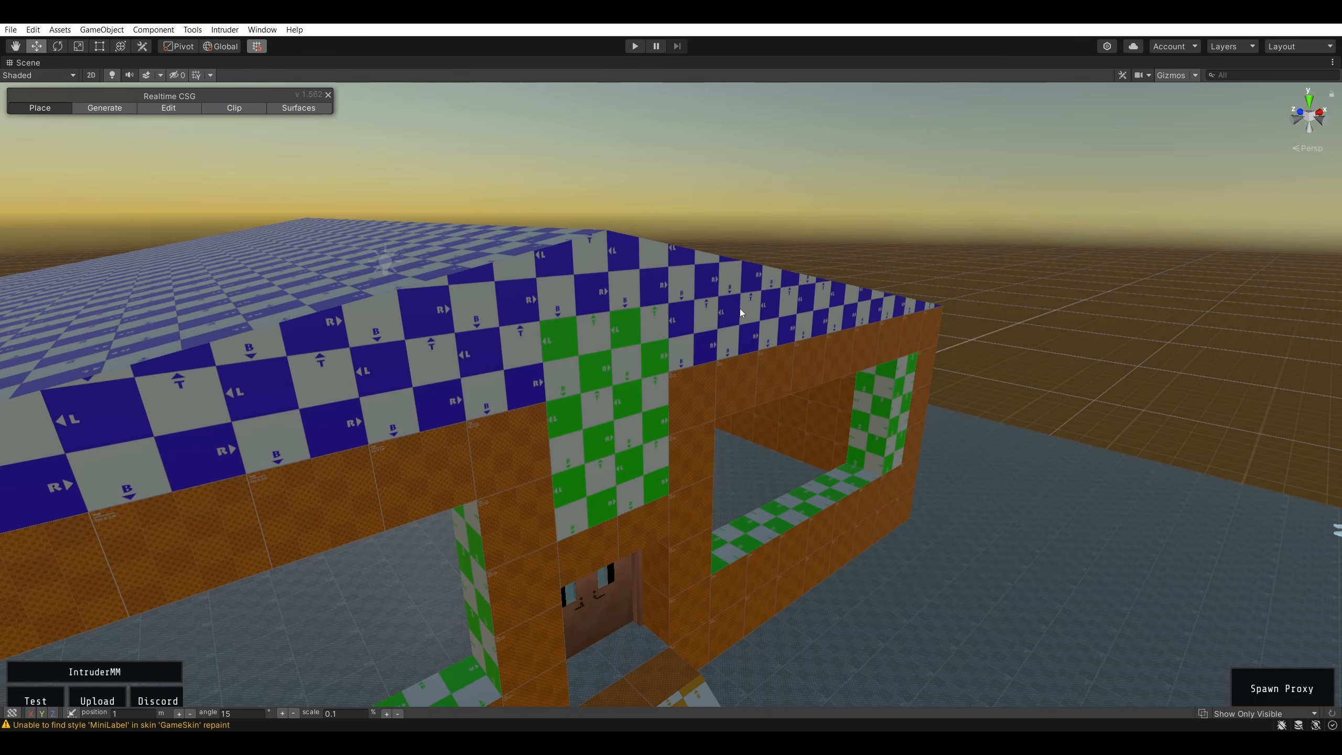
- Bring back the full editor layout and look through the TextMesh Pro asset folders, including Sprites, Shaders and Resources
{"action": "right_click_drag", "start_coordinate": [886, 214], "coordinate": [447, 293]}
{"action": "right_click_drag", "start_coordinate": [593, 257], "coordinate": [265, 216]}
{"action": "key", "text": "shift+space"}
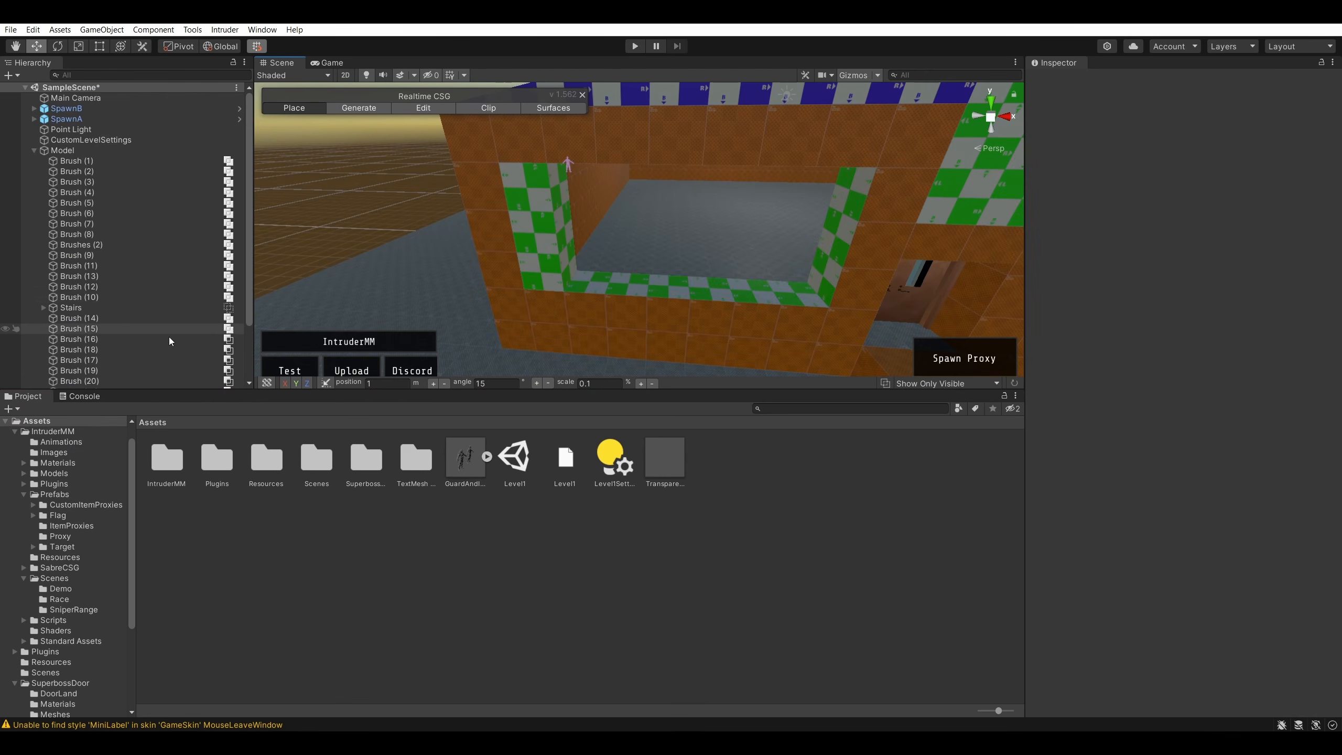
{"action": "left_click", "coordinate": [172, 478]}
{"action": "left_click", "coordinate": [342, 547]}
{"action": "double_click", "coordinate": [417, 459]}
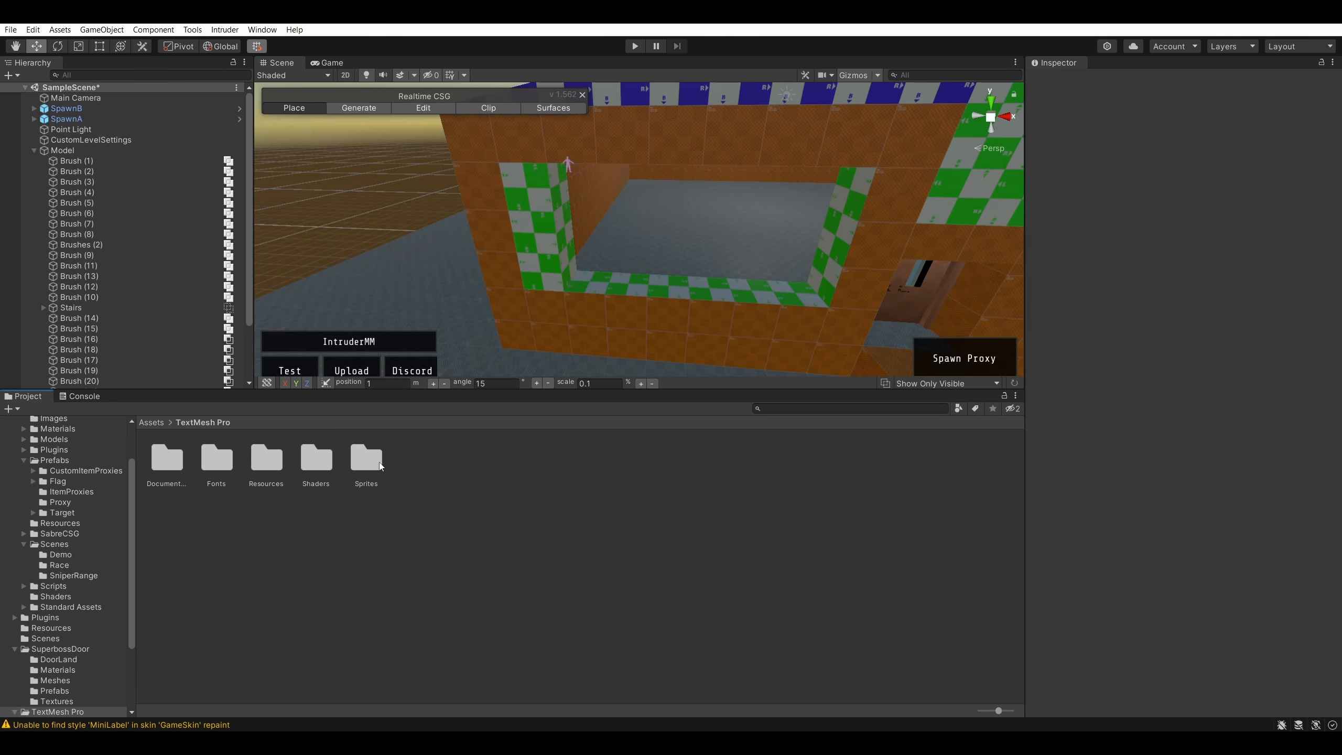
{"action": "double_click", "coordinate": [365, 468]}
{"action": "left_click", "coordinate": [229, 422]}
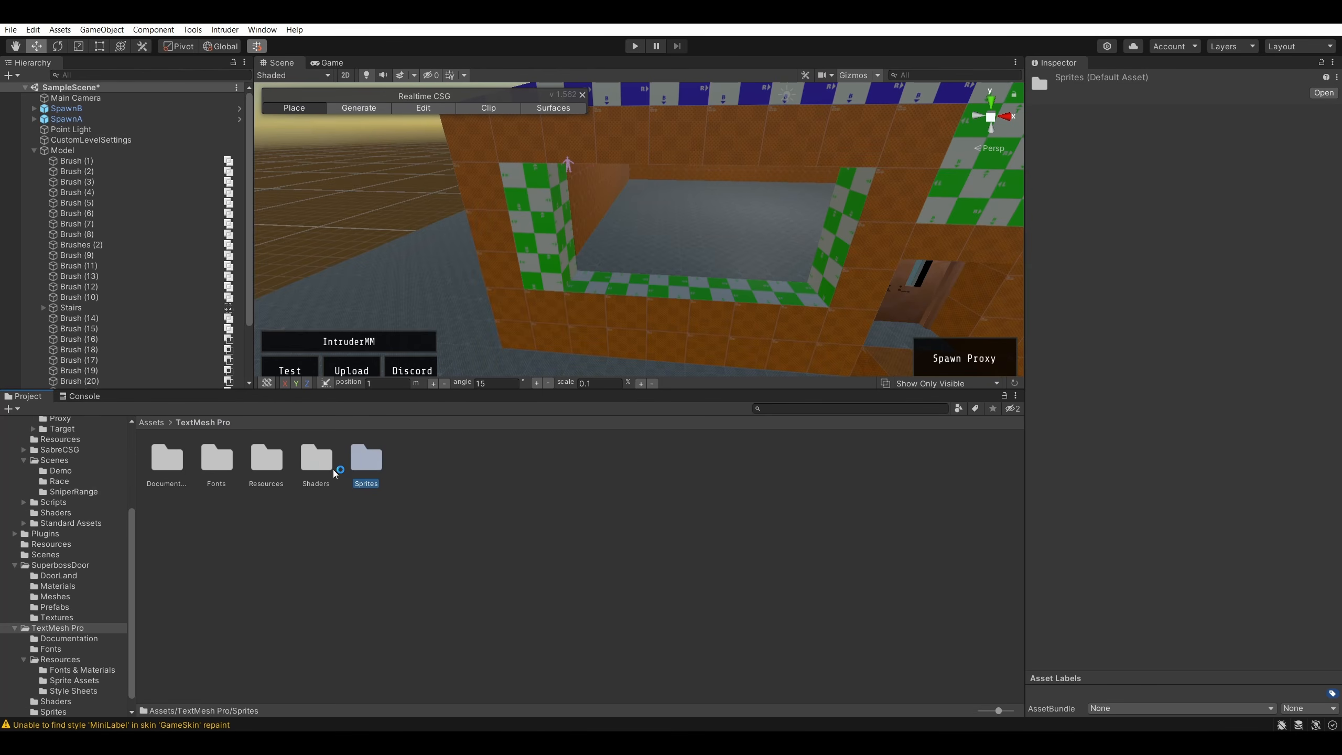
{"action": "double_click", "coordinate": [333, 470]}
{"action": "left_click", "coordinate": [218, 423]}
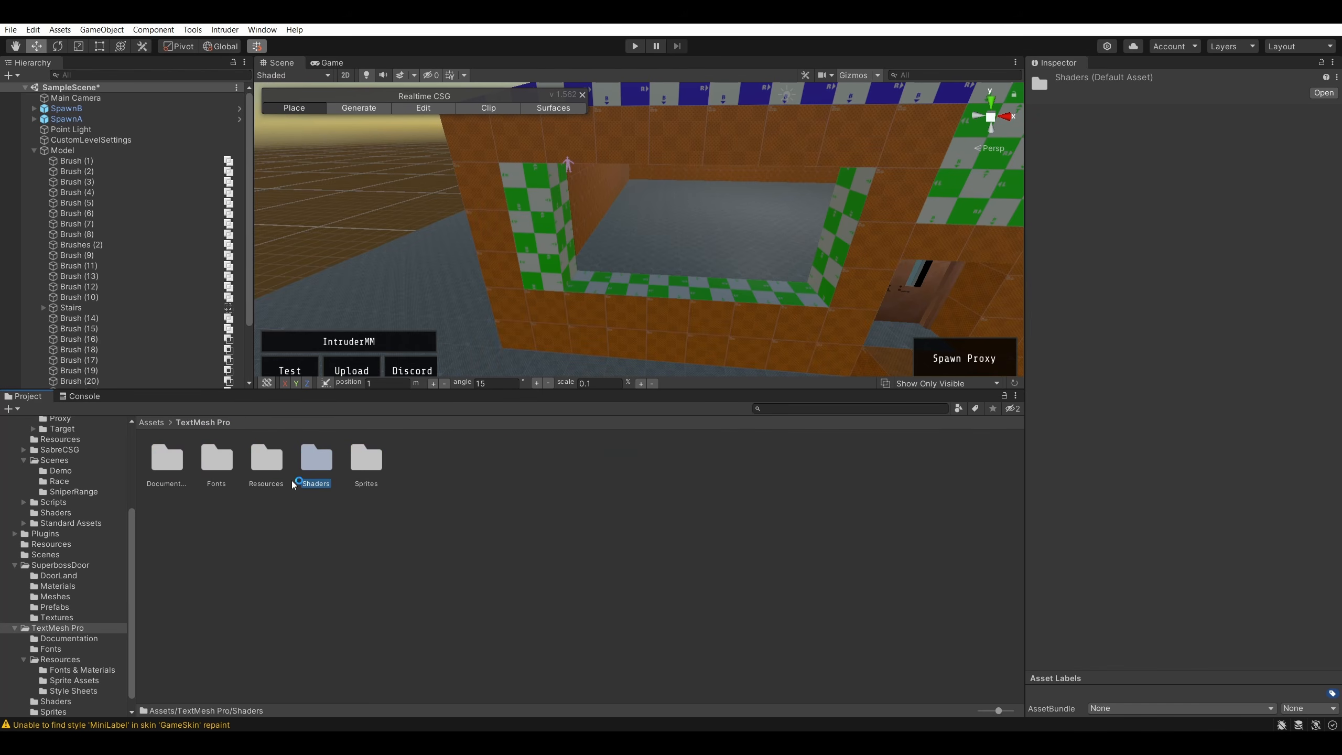
{"action": "double_click", "coordinate": [279, 467]}
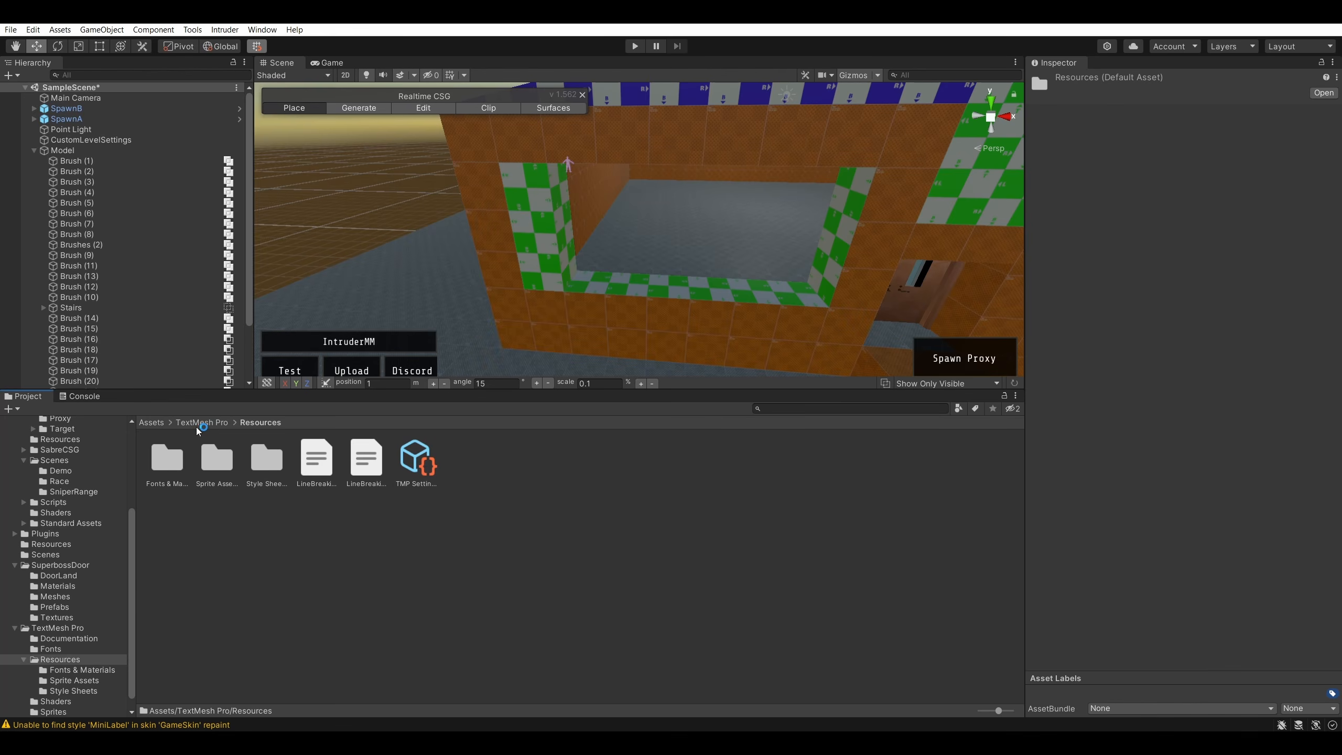
{"action": "double_click", "coordinate": [168, 464]}
{"action": "left_click", "coordinate": [150, 423]}
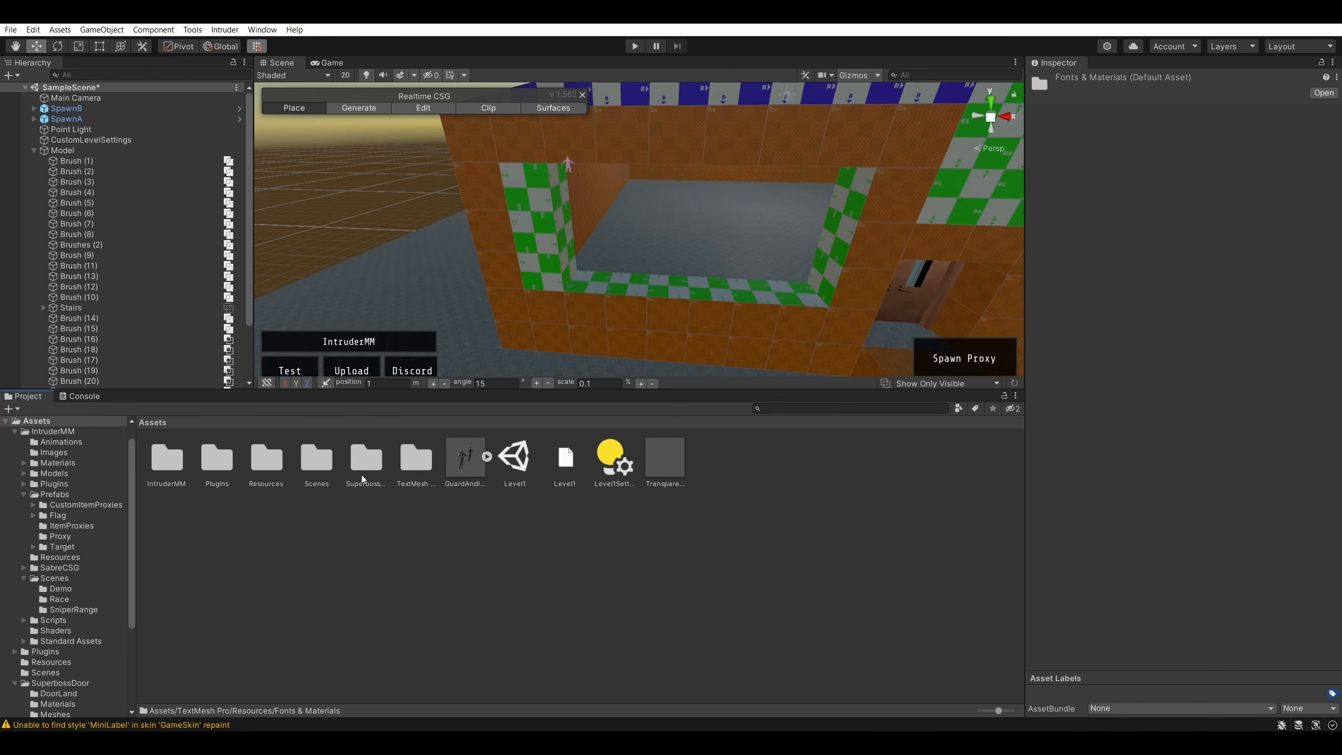
- Place a GlassProxy prefab from IntruderMM > Prefabs at the lower outer corner of the front window opening
{"action": "double_click", "coordinate": [180, 460]}
{"action": "double_click", "coordinate": [415, 465]}
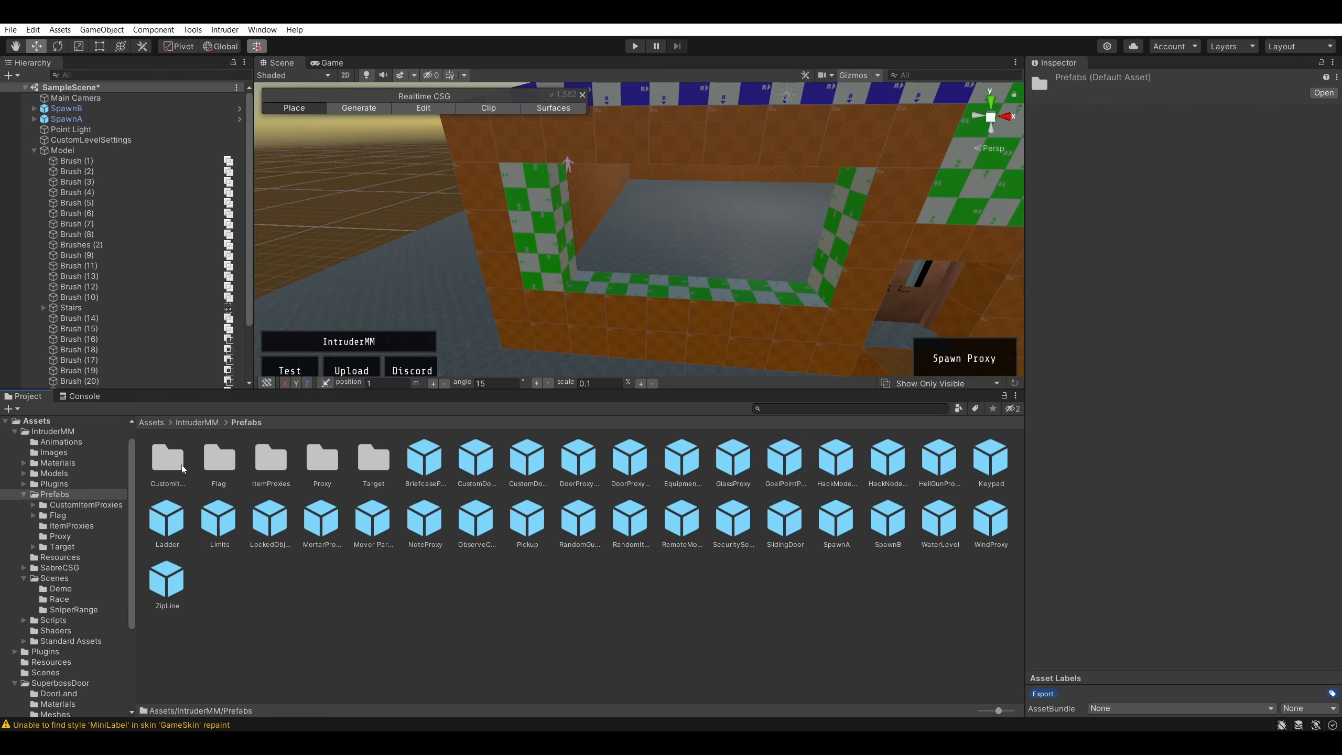
{"action": "left_click", "coordinate": [731, 463]}
{"action": "left_click_drag", "start_coordinate": [735, 465], "coordinate": [591, 298]}
{"action": "left_click_drag", "start_coordinate": [640, 256], "coordinate": [590, 282]}
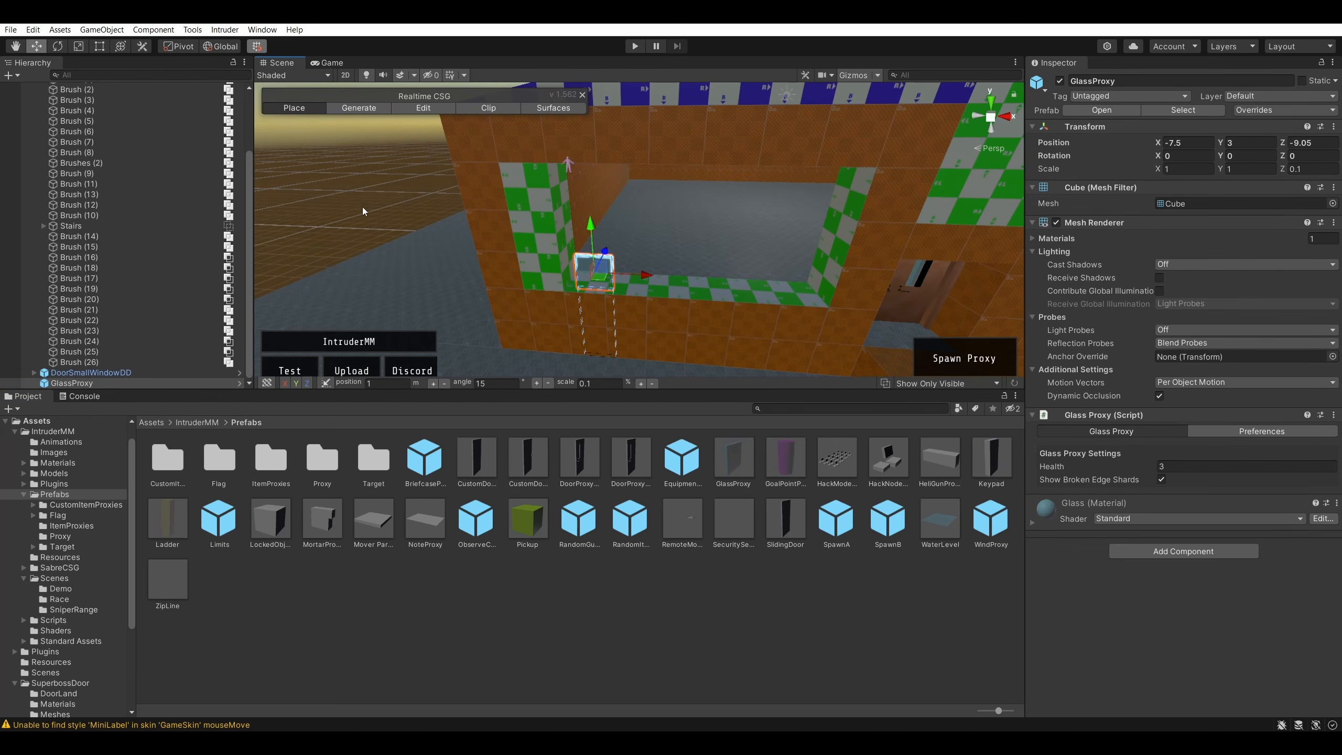
- Raise the glass pane onto the window sill at Y 3.5 and move it to Z -9.95
{"action": "scroll", "coordinate": [348, 244], "scroll_direction": "up", "scroll_amount": 5}
{"action": "scroll", "coordinate": [317, 217], "scroll_direction": "down", "scroll_amount": 5}
{"action": "left_click", "coordinate": [593, 251]}
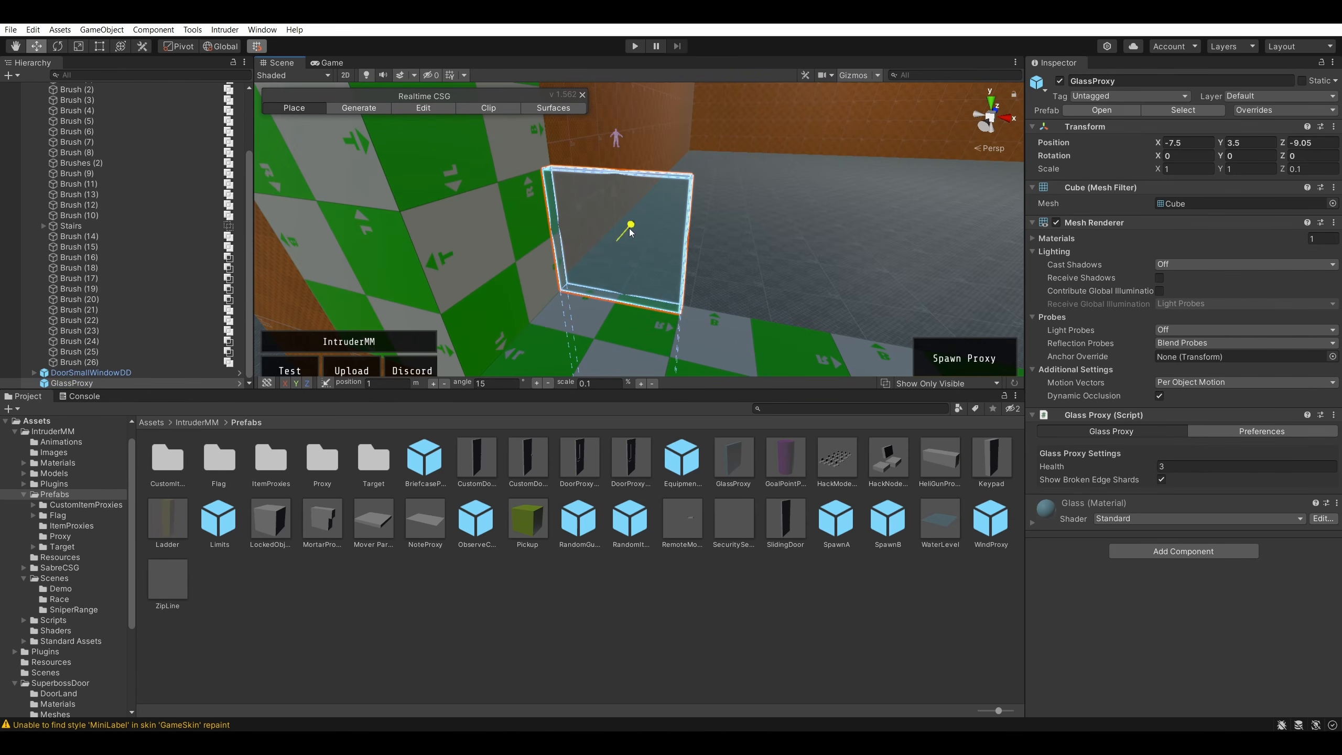
{"action": "left_click_drag", "start_coordinate": [629, 233], "coordinate": [494, 214]}
{"action": "left_click_drag", "start_coordinate": [600, 243], "coordinate": [636, 256]}
- Set the position snapping to 0.5 m and move the glass pane to Z -9.55, within the wall's thickness
{"action": "left_click", "coordinate": [389, 384]}
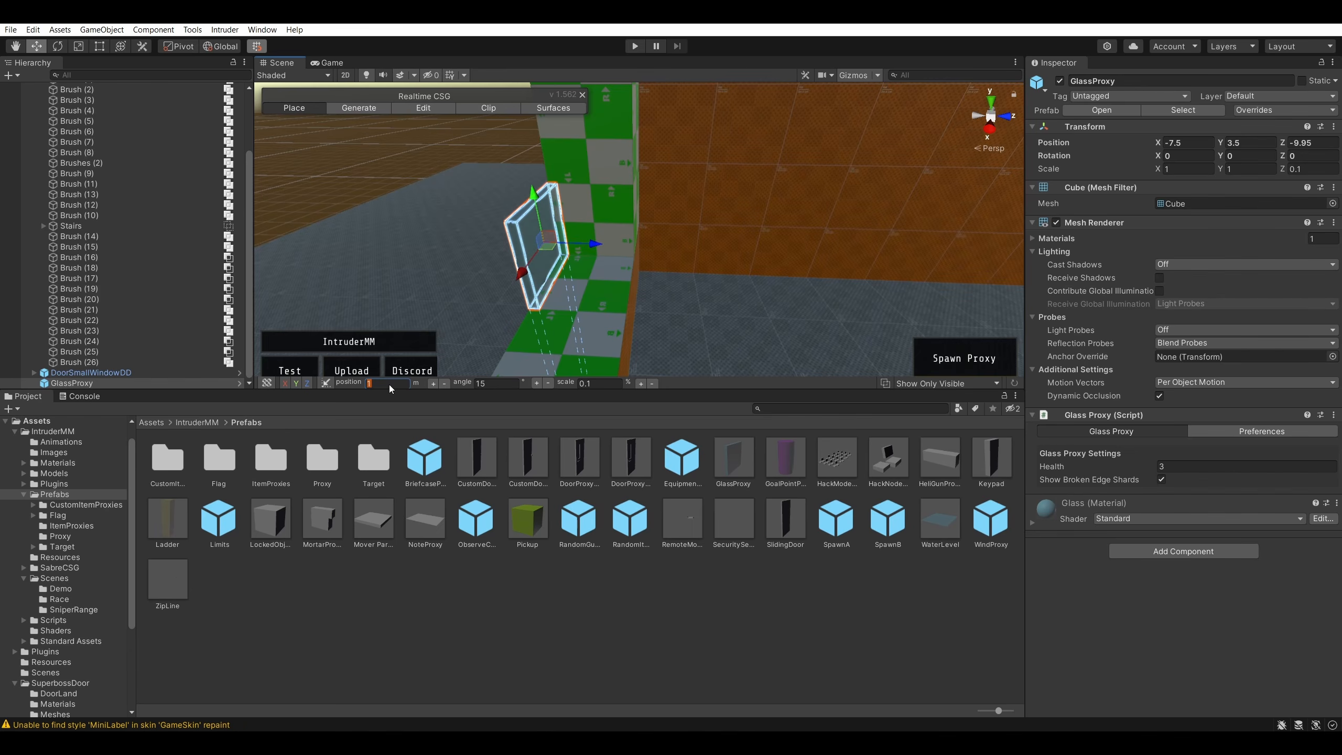
{"action": "type", "text": "0.5"}
{"action": "left_click", "coordinate": [303, 174]}
{"action": "left_click", "coordinate": [557, 227]}
{"action": "left_click_drag", "start_coordinate": [607, 246], "coordinate": [625, 257]}
{"action": "right_click_drag", "start_coordinate": [470, 217], "coordinate": [562, 336]}
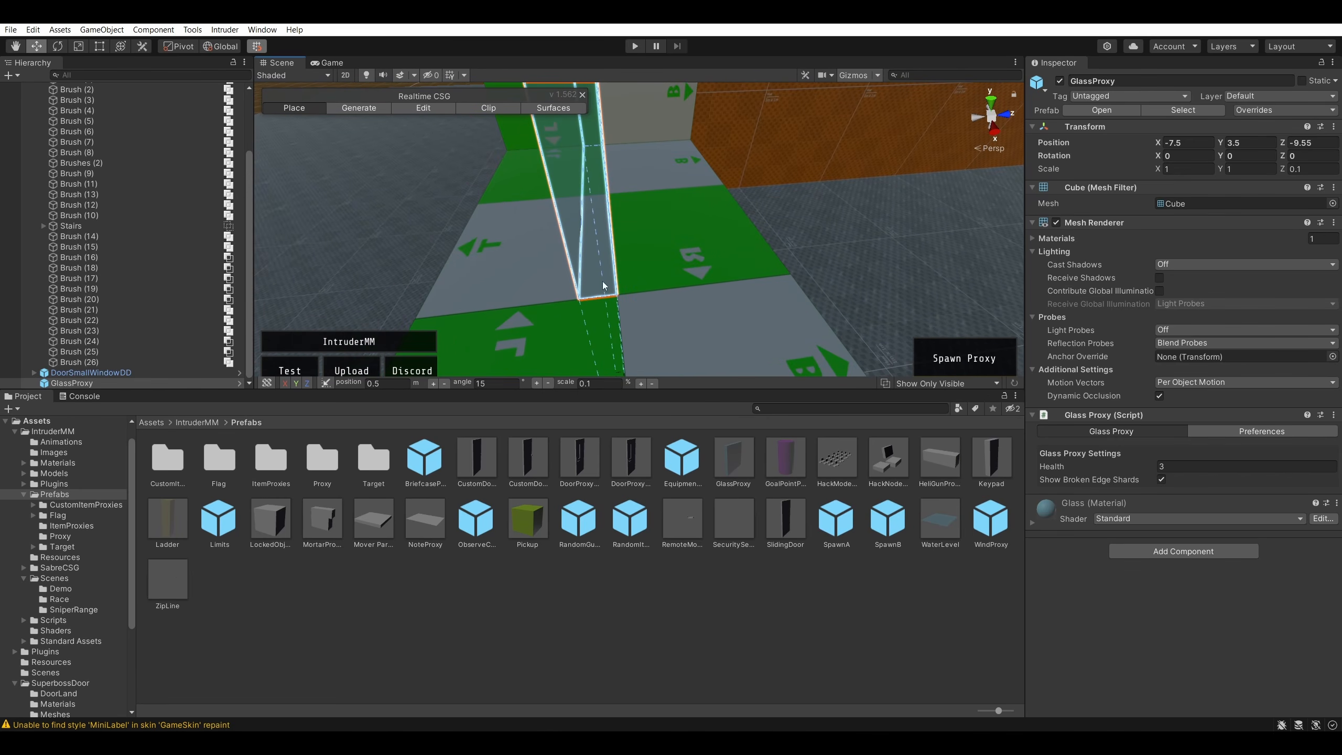
{"action": "right_click_drag", "start_coordinate": [657, 262], "coordinate": [778, 214]}
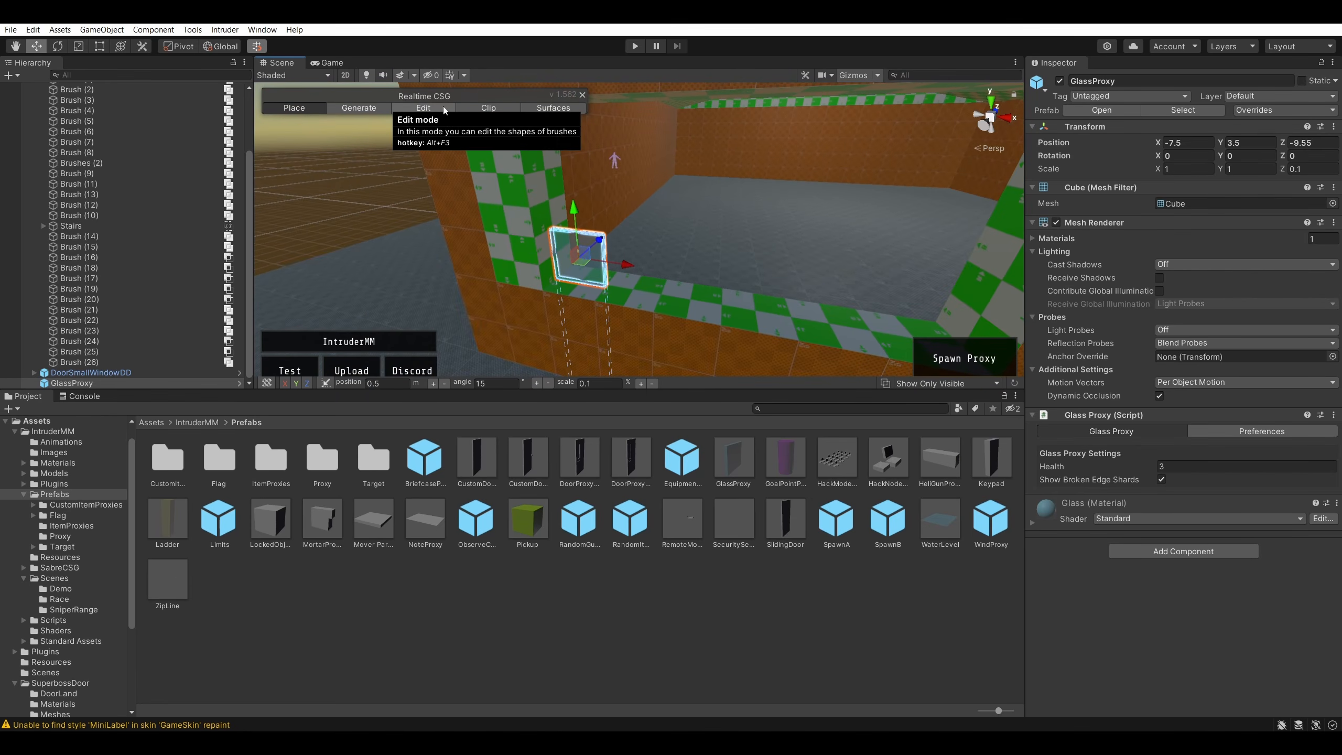
- Try to resize the glass pane in the Realtime CSG Edit and Generate modes
{"action": "left_click", "coordinate": [421, 109]}
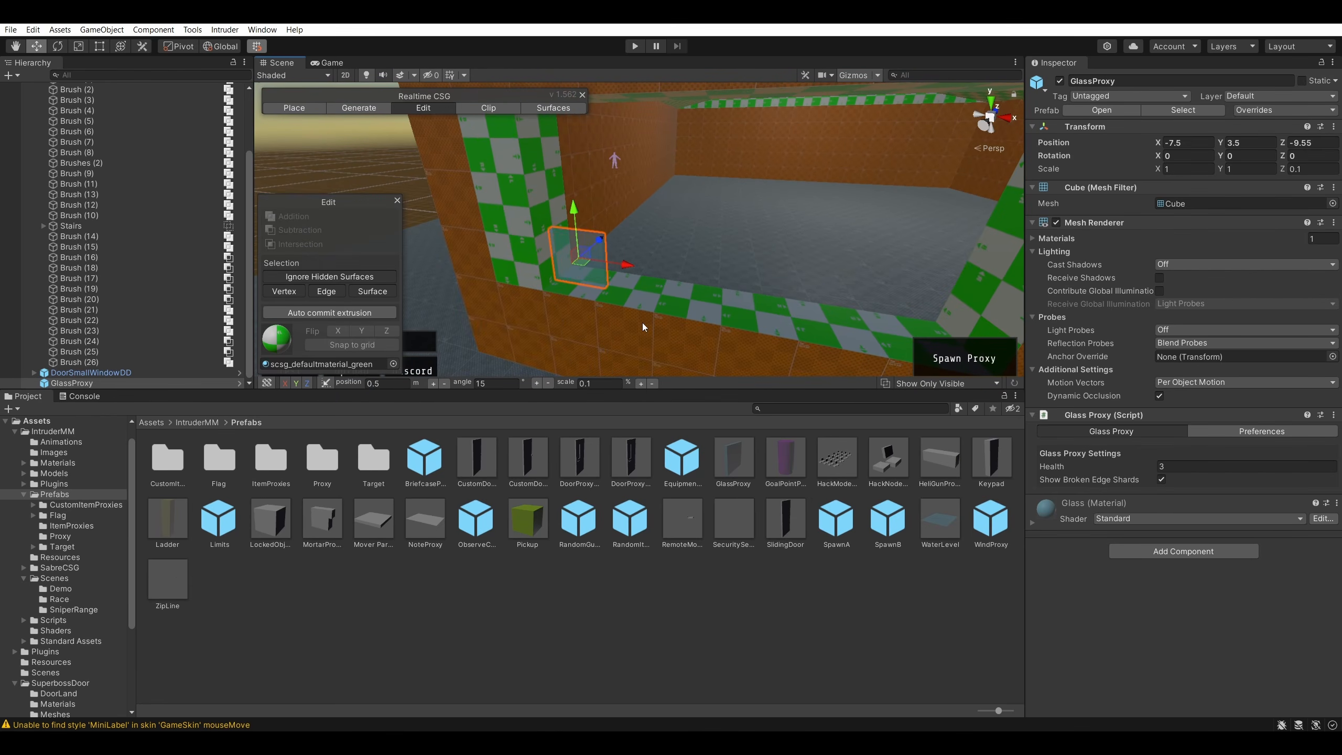
{"action": "mouse_move", "coordinate": [627, 263]}
{"action": "left_mouse_down"}
{"action": "mouse_move", "coordinate": [659, 266]}
{"action": "mouse_move", "coordinate": [613, 278]}
{"action": "mouse_move", "coordinate": [639, 273]}
{"action": "left_mouse_up"}
{"action": "right_click_drag", "start_coordinate": [716, 241], "coordinate": [653, 233]}
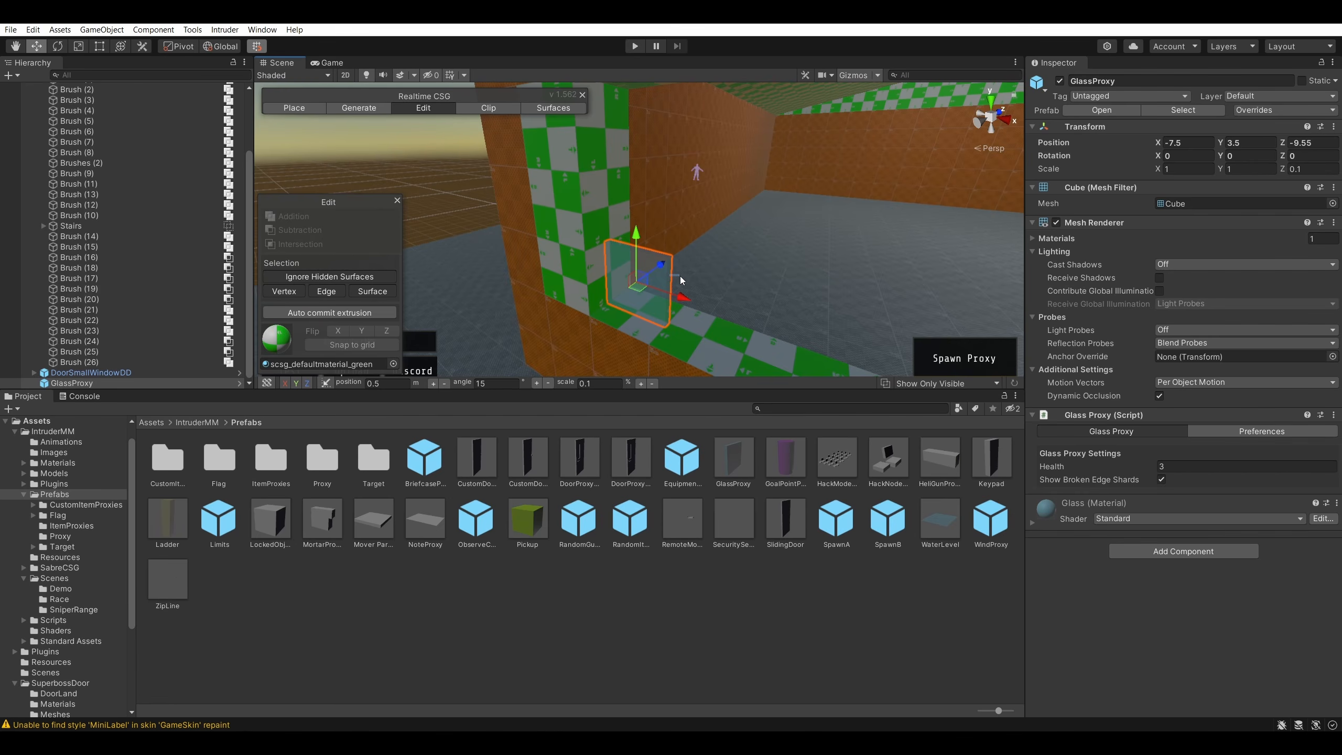
{"action": "right_click_drag", "start_coordinate": [680, 275], "coordinate": [700, 221]}
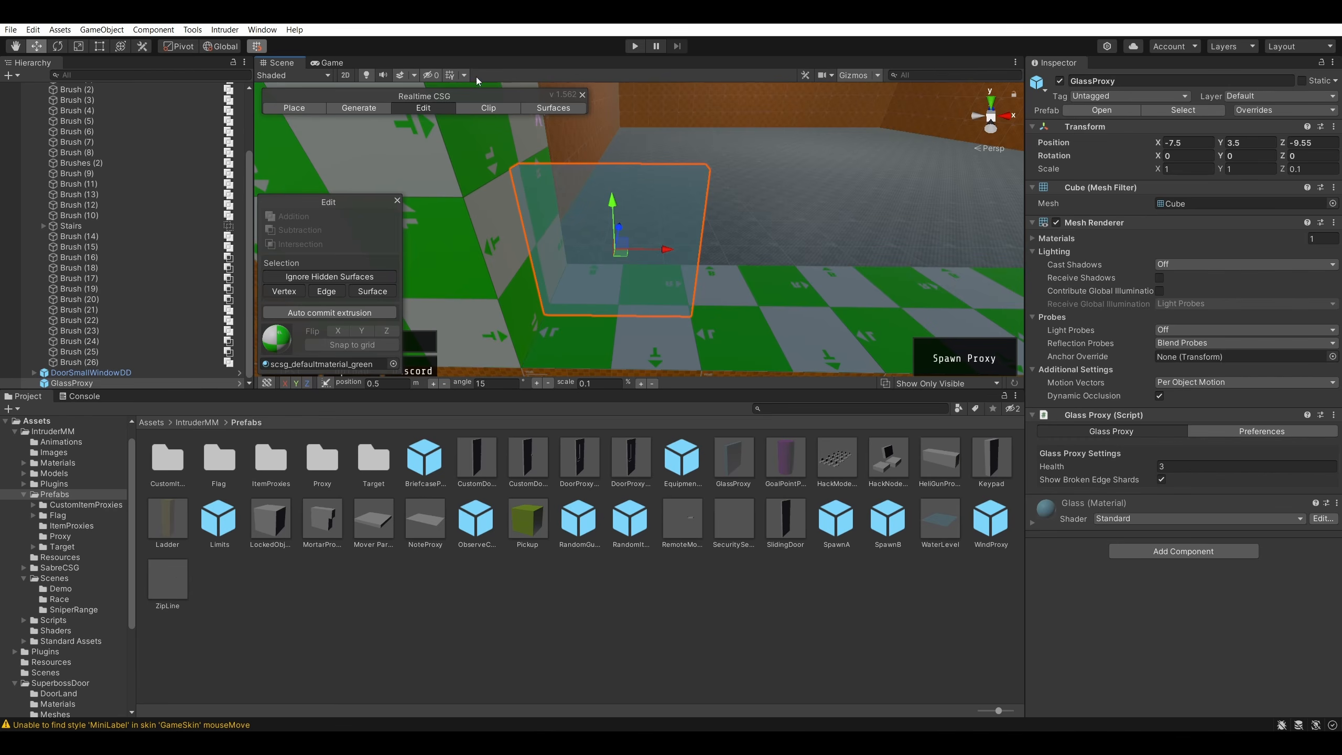
{"action": "left_click", "coordinate": [315, 109]}
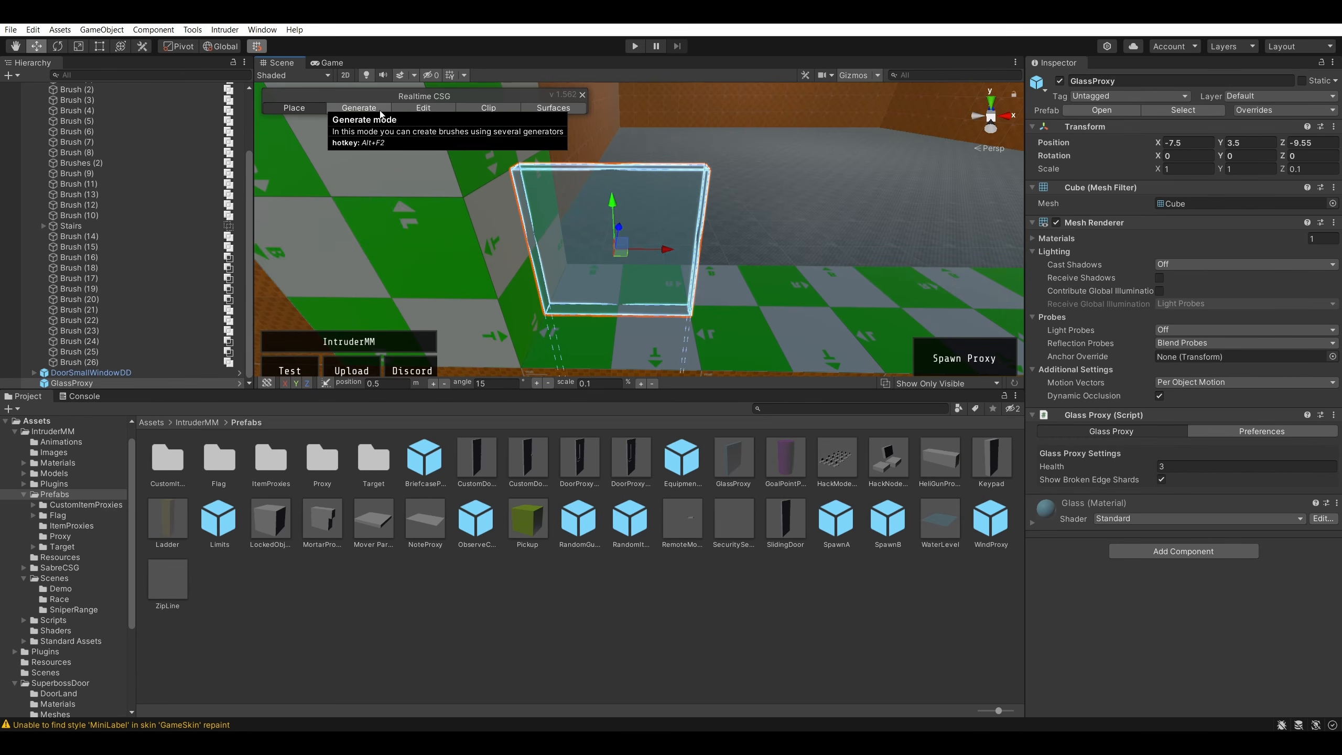
{"action": "left_click", "coordinate": [361, 108]}
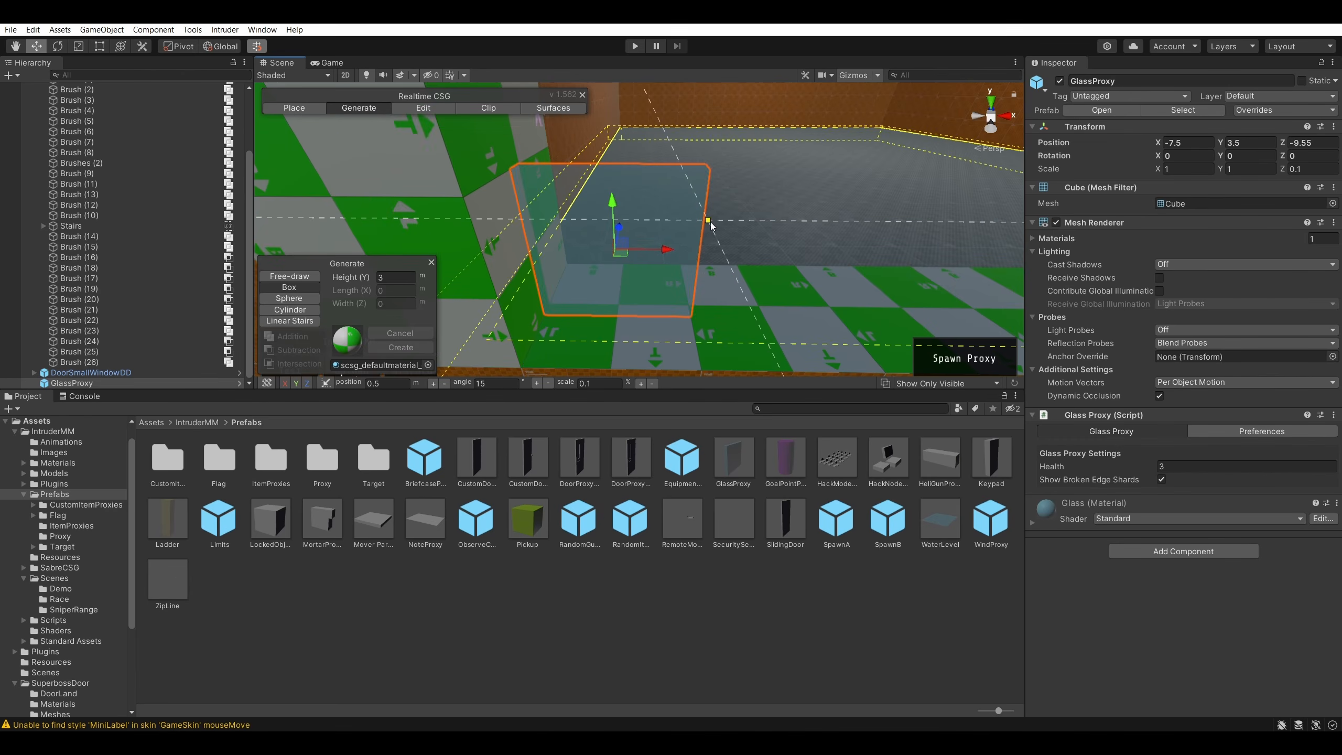
{"action": "left_click", "coordinate": [440, 109]}
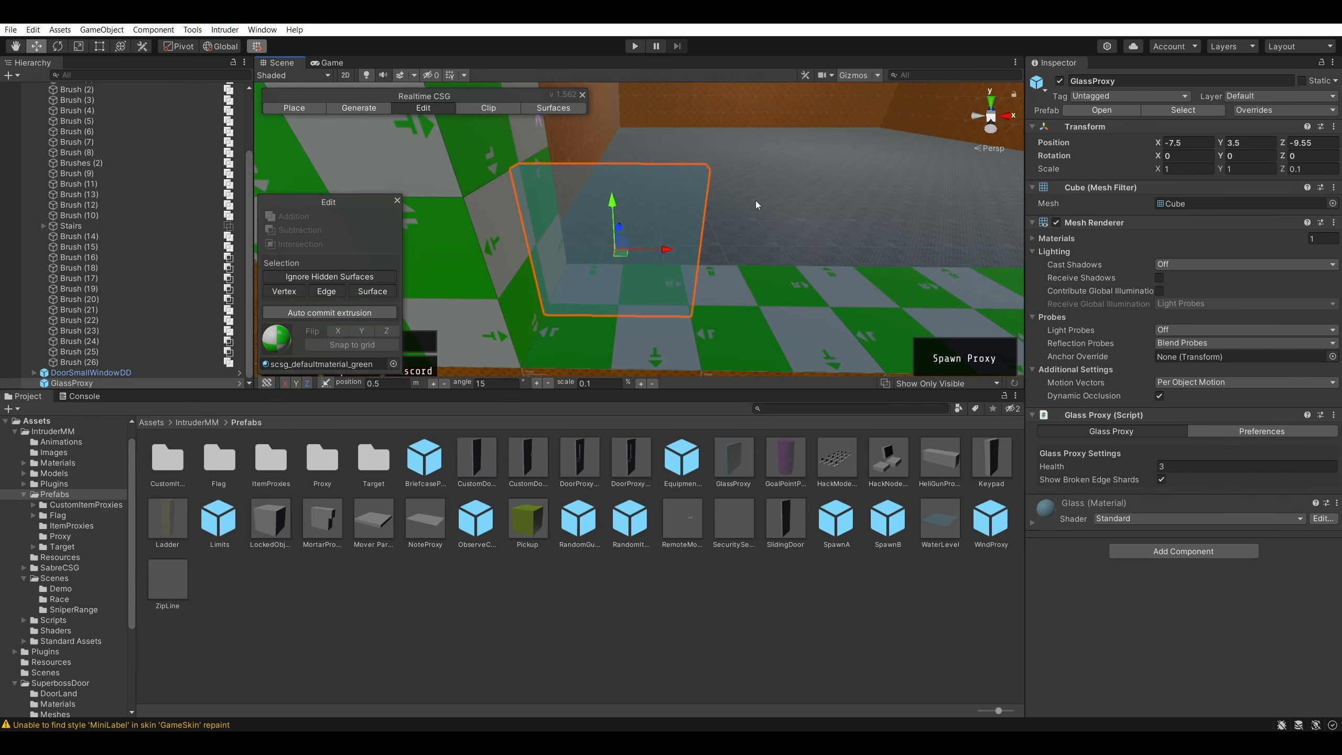
{"action": "right_click_drag", "start_coordinate": [659, 220], "coordinate": [798, 209]}
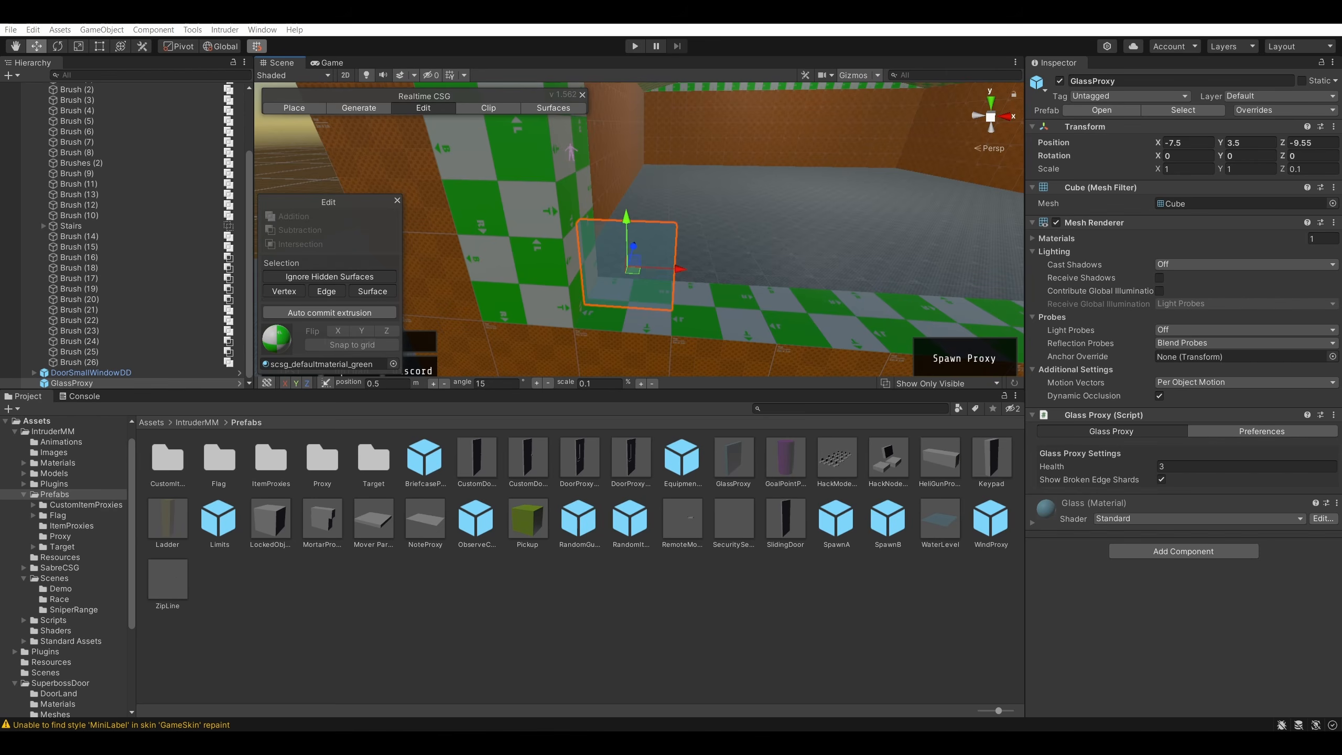
{"action": "right_click_drag", "start_coordinate": [765, 292], "coordinate": [584, 252]}
- Maximize the Scene view on the glass pane and try to enlarge the pane with its move handles
{"action": "key", "text": "shift+space"}
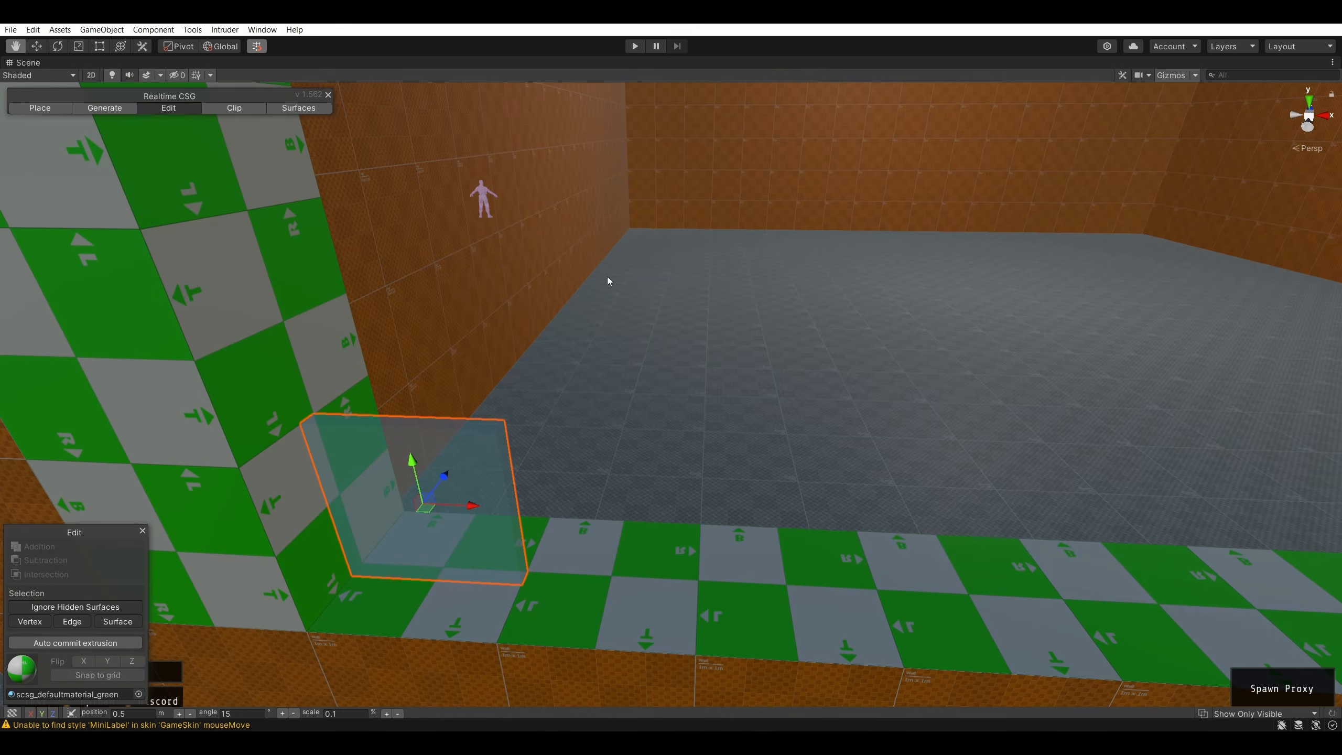
{"action": "key", "text": "f"}
{"action": "right_click_drag", "start_coordinate": [671, 315], "coordinate": [650, 299]}
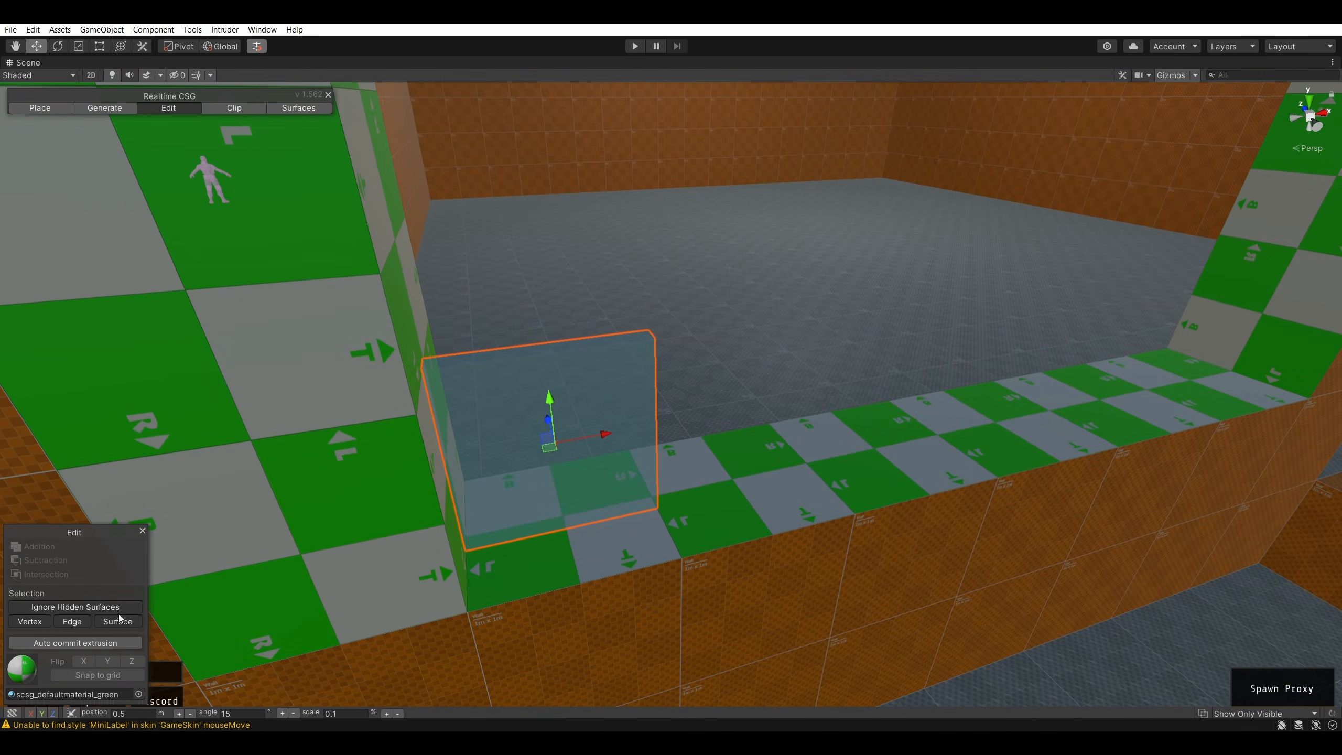
{"action": "right_click_drag", "start_coordinate": [609, 581], "coordinate": [691, 414]}
{"action": "left_click", "coordinate": [692, 413]}
{"action": "mouse_move", "coordinate": [814, 398]}
{"action": "right_mouse_down"}
{"action": "mouse_move", "coordinate": [922, 325]}
{"action": "mouse_move", "coordinate": [862, 325]}
{"action": "mouse_move", "coordinate": [1050, 319]}
{"action": "mouse_move", "coordinate": [1025, 323]}
{"action": "mouse_move", "coordinate": [974, 276]}
{"action": "mouse_move", "coordinate": [1201, 272]}
{"action": "mouse_move", "coordinate": [1036, 350]}
{"action": "mouse_move", "coordinate": [923, 245]}
{"action": "mouse_move", "coordinate": [904, 397]}
{"action": "mouse_move", "coordinate": [807, 384]}
{"action": "mouse_move", "coordinate": [1067, 426]}
{"action": "mouse_move", "coordinate": [862, 341]}
{"action": "mouse_move", "coordinate": [848, 354]}
{"action": "mouse_move", "coordinate": [743, 339]}
{"action": "mouse_move", "coordinate": [745, 351]}
{"action": "right_mouse_up"}
{"action": "key", "text": "s"}
{"action": "mouse_move", "coordinate": [698, 376]}
{"action": "left_mouse_down"}
{"action": "mouse_move", "coordinate": [941, 393]}
{"action": "mouse_move", "coordinate": [667, 401]}
{"action": "left_mouse_up"}
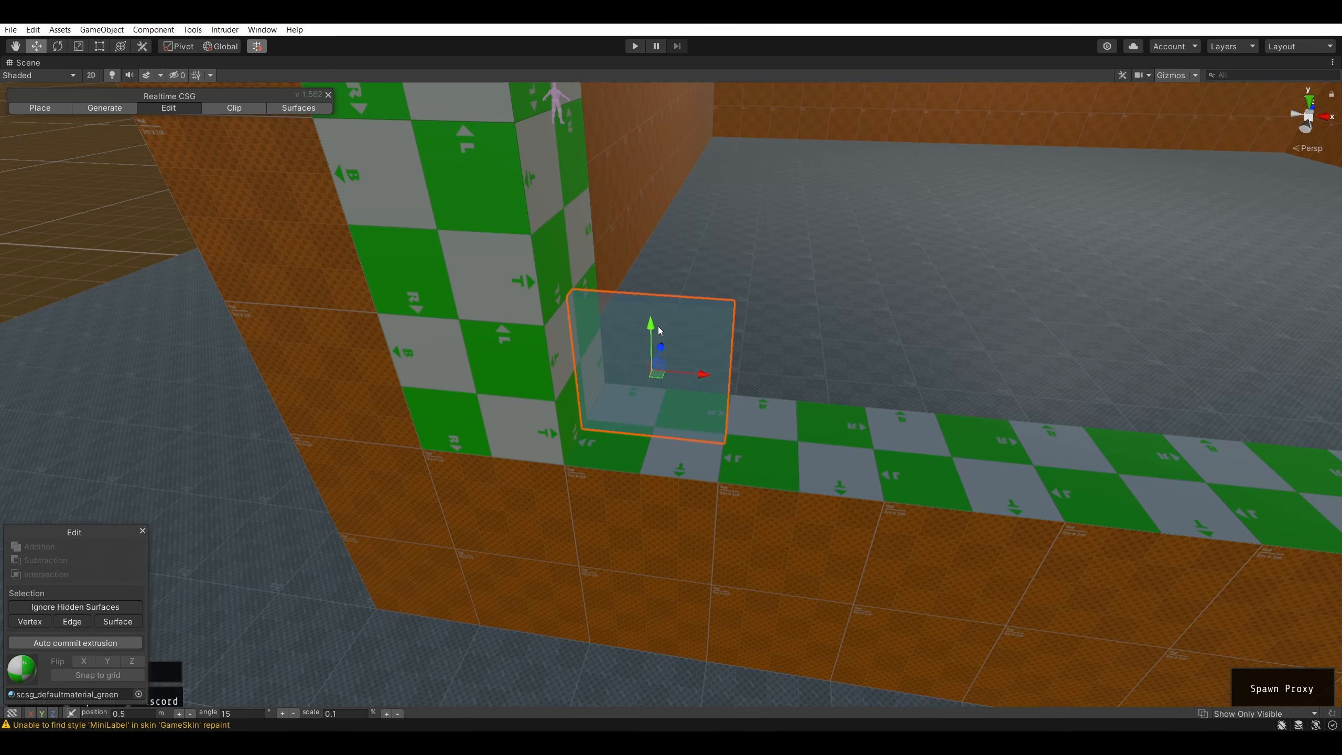
{"action": "mouse_move", "coordinate": [654, 324]}
{"action": "left_mouse_down"}
{"action": "mouse_move", "coordinate": [670, 262]}
{"action": "mouse_move", "coordinate": [670, 317]}
{"action": "mouse_move", "coordinate": [677, 261]}
{"action": "mouse_move", "coordinate": [670, 324]}
{"action": "left_mouse_up"}
- Stretch the glass pane with the Scale tool, widening it along X and making it taller along Y
{"action": "left_click", "coordinate": [78, 47]}
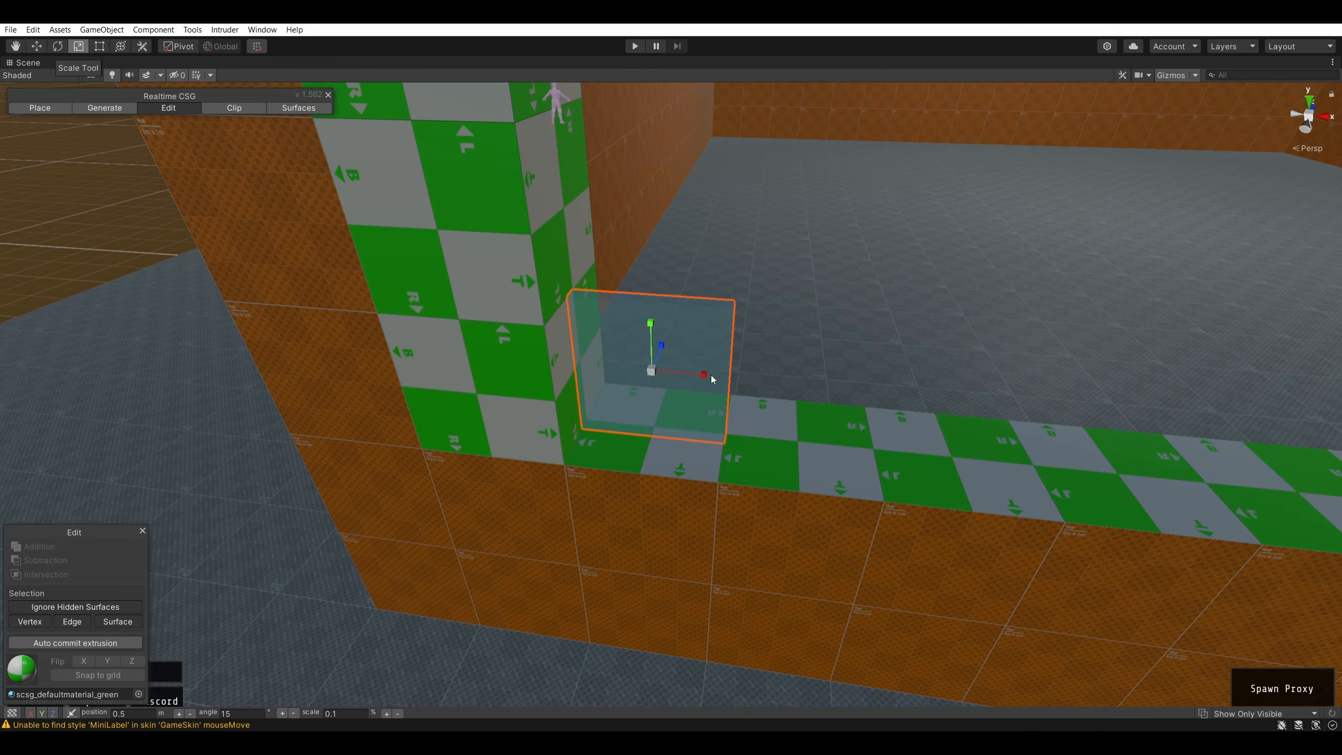
{"action": "left_click_drag", "start_coordinate": [712, 379], "coordinate": [900, 390]}
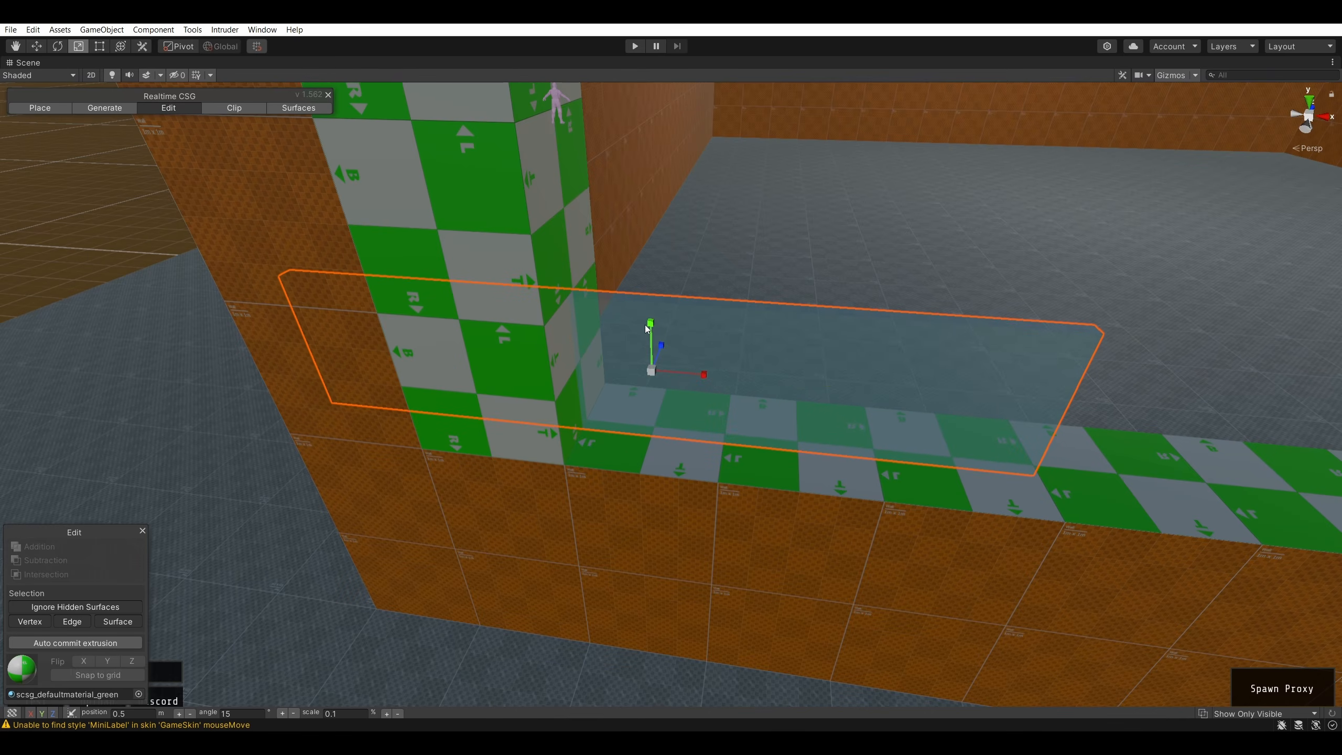
{"action": "left_click_drag", "start_coordinate": [646, 329], "coordinate": [652, 252]}
{"action": "scroll", "coordinate": [655, 257], "scroll_direction": "down", "scroll_amount": 5}
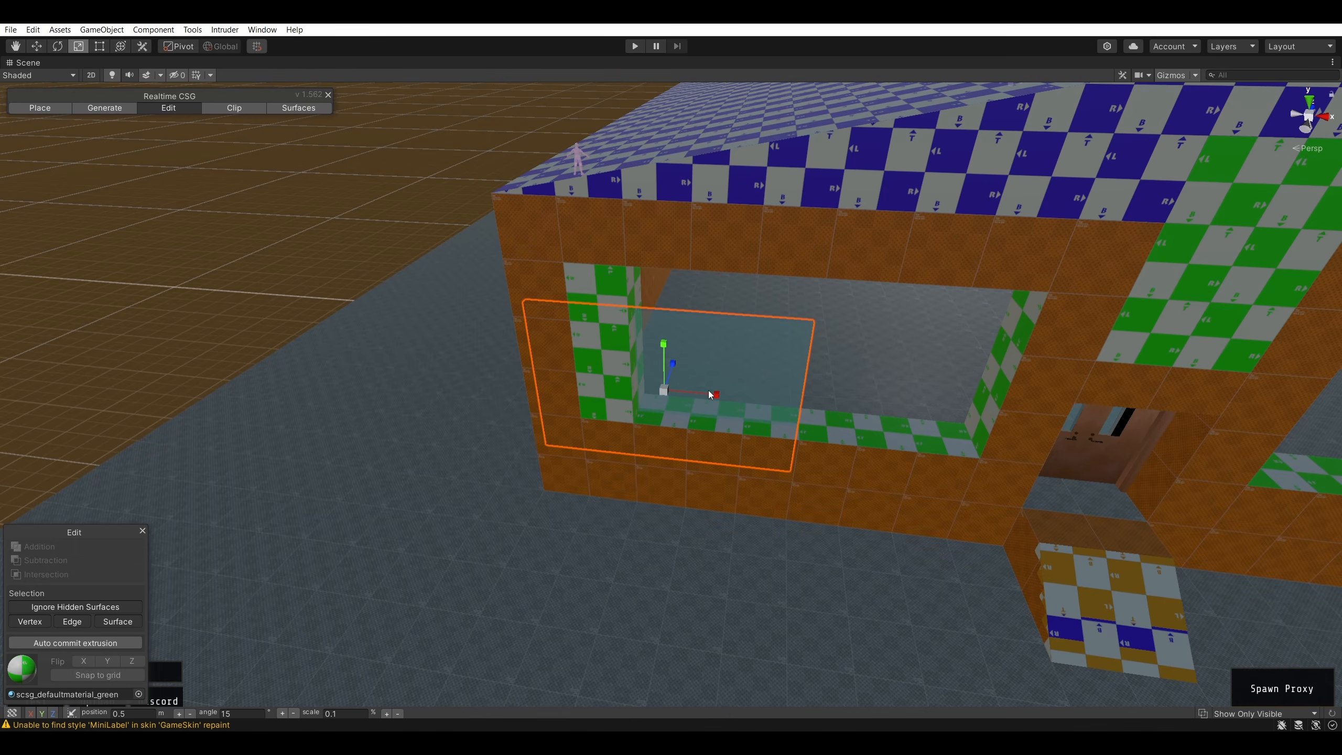
{"action": "mouse_move", "coordinate": [296, 226]}
{"action": "right_mouse_down"}
{"action": "mouse_move", "coordinate": [317, 229]}
{"action": "mouse_move", "coordinate": [328, 203]}
{"action": "right_mouse_up"}
{"action": "key", "text": "w"}
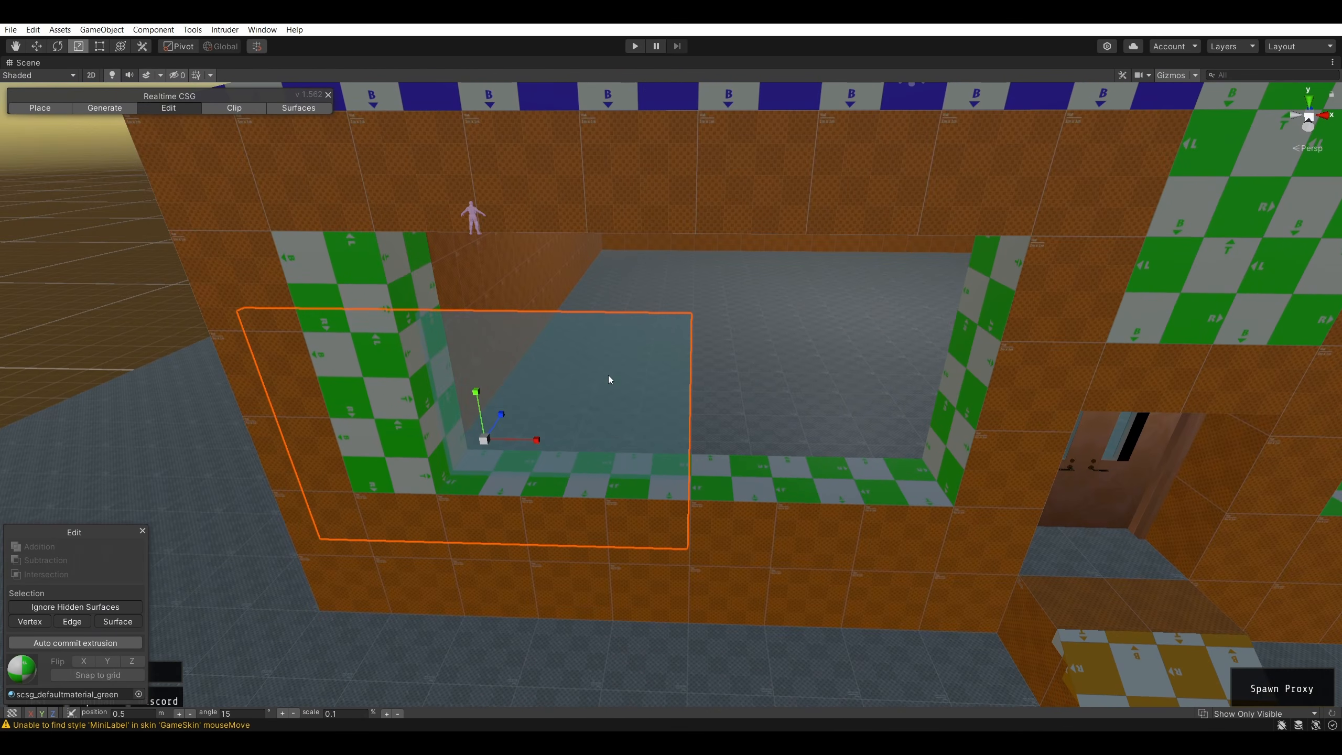
{"action": "mouse_move", "coordinate": [608, 375]}
{"action": "right_mouse_down"}
{"action": "mouse_move", "coordinate": [614, 347]}
{"action": "mouse_move", "coordinate": [568, 357]}
{"action": "mouse_move", "coordinate": [591, 364]}
{"action": "right_mouse_up"}
{"action": "key", "text": "d"}
{"action": "key", "text": "a"}
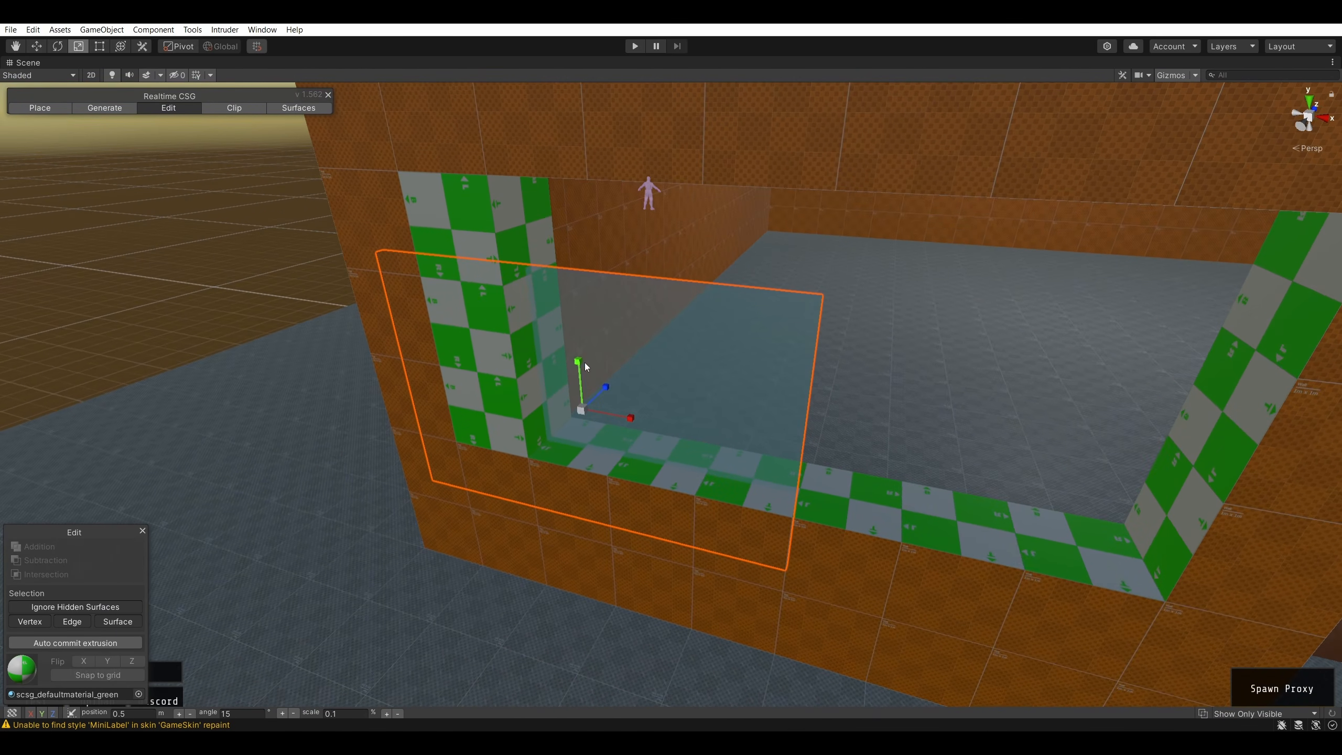
{"action": "mouse_move", "coordinate": [585, 365]}
{"action": "left_mouse_down"}
{"action": "mouse_move", "coordinate": [581, 338]}
{"action": "mouse_move", "coordinate": [586, 357]}
{"action": "left_mouse_up"}
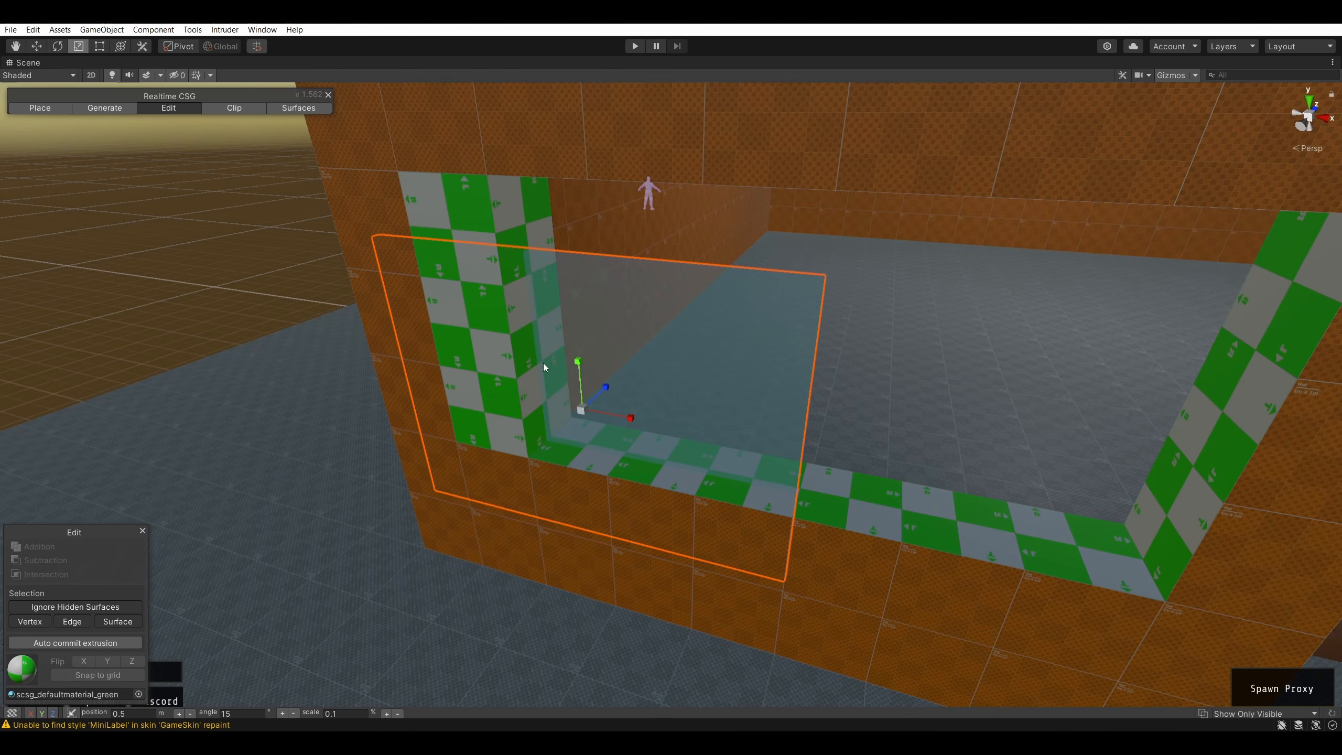
- Raise the glass pane in the window and scale it taller along Y until it extends past the opening's upper edge
{"action": "left_click", "coordinate": [37, 46]}
{"action": "mouse_move", "coordinate": [579, 367]}
{"action": "left_mouse_down"}
{"action": "mouse_move", "coordinate": [581, 249]}
{"action": "mouse_move", "coordinate": [587, 298]}
{"action": "left_mouse_up"}
{"action": "left_click", "coordinate": [100, 46]}
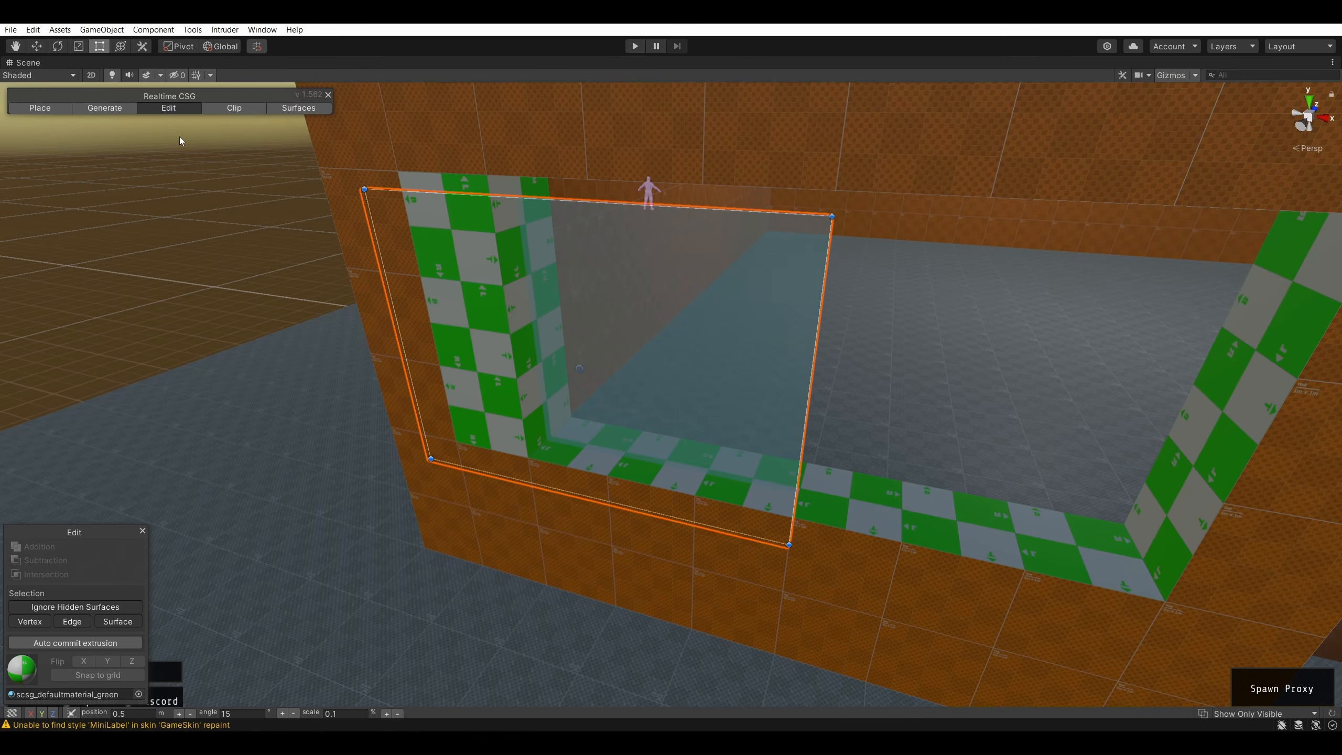
{"action": "left_click", "coordinate": [80, 46]}
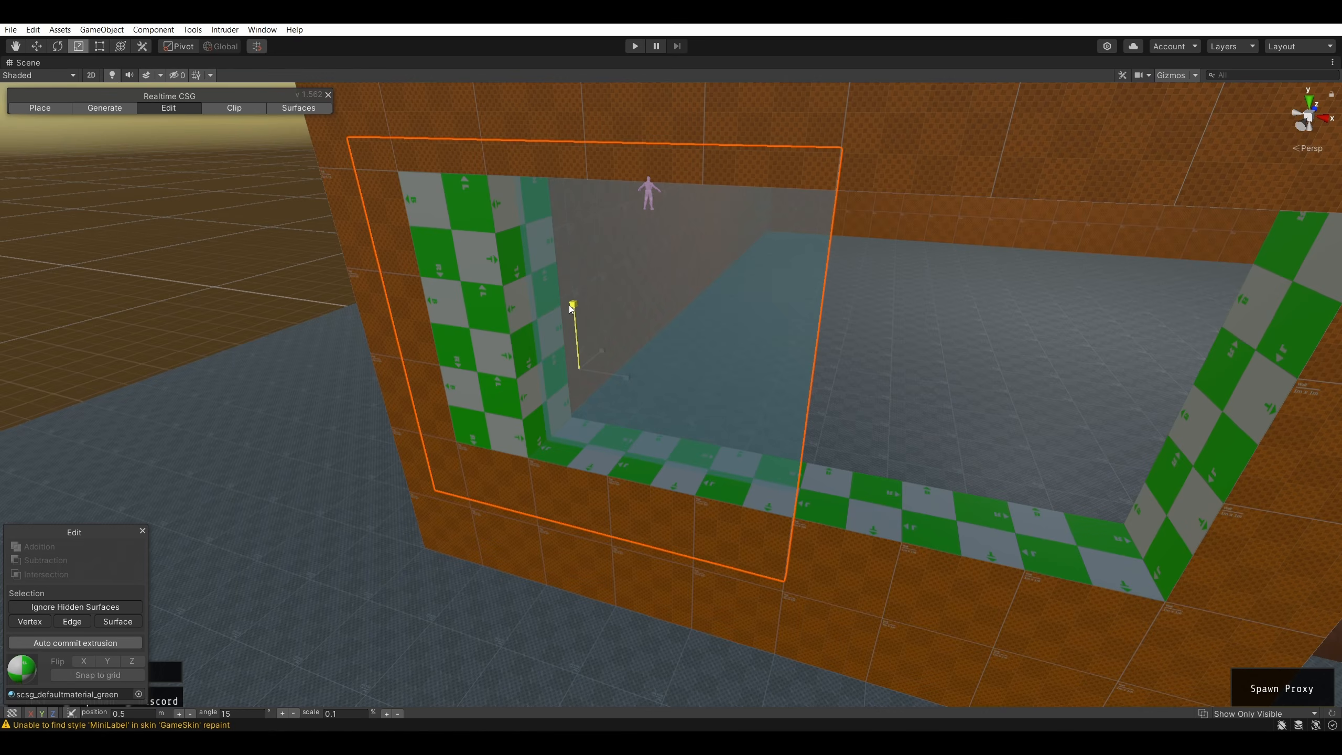
{"action": "left_click_drag", "start_coordinate": [570, 306], "coordinate": [572, 312]}
{"action": "mouse_move", "coordinate": [573, 314]}
{"action": "right_mouse_down"}
{"action": "mouse_move", "coordinate": [583, 453]}
{"action": "mouse_move", "coordinate": [625, 436]}
{"action": "mouse_move", "coordinate": [726, 306]}
{"action": "mouse_move", "coordinate": [644, 291]}
{"action": "right_mouse_up"}
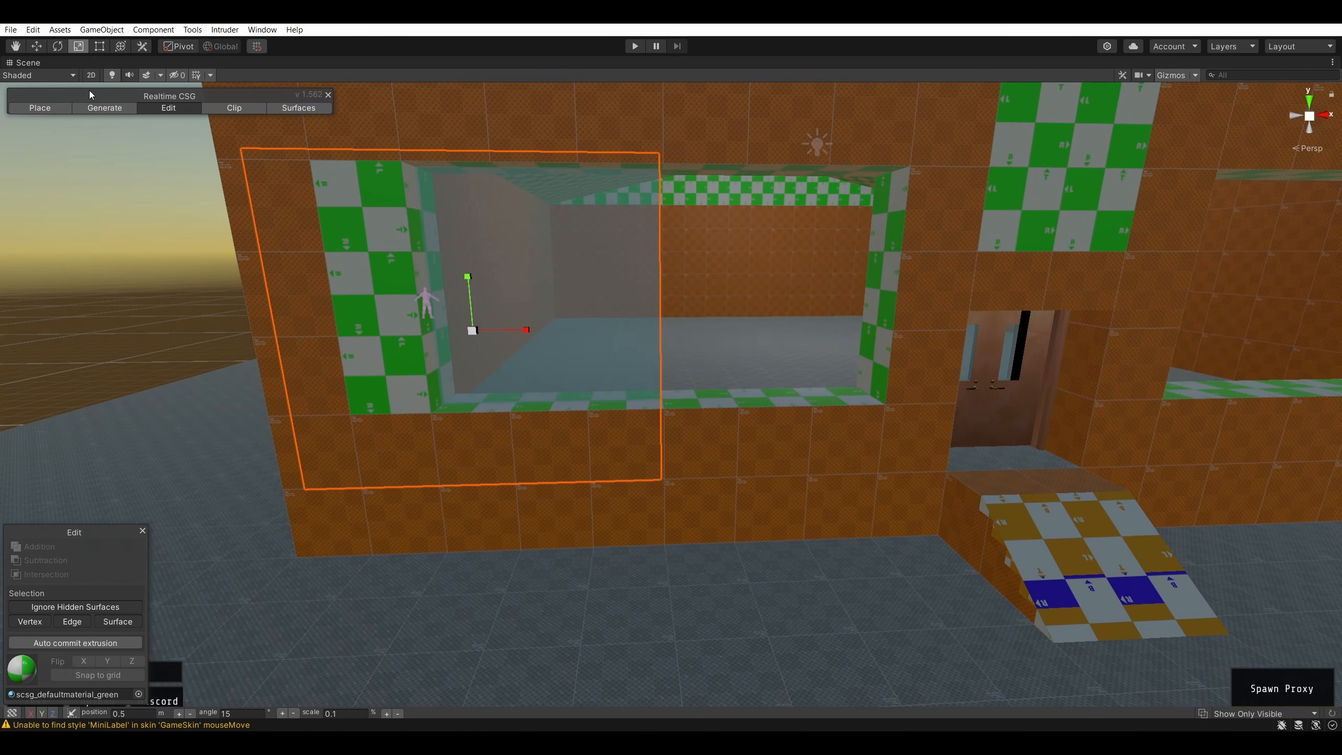
- Try to align the glass pane vertically with the window using the Move tool, with Realtime CSG on and off
{"action": "left_click", "coordinate": [38, 48]}
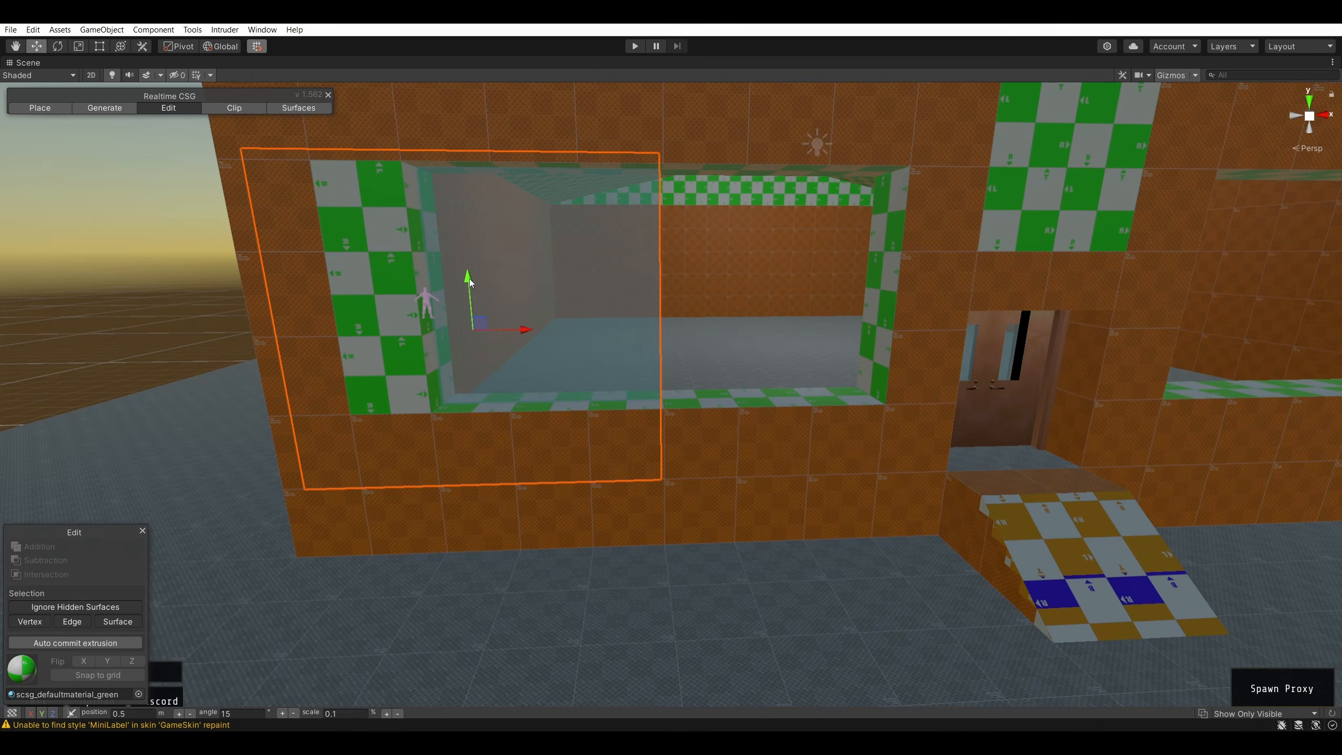
{"action": "left_click_drag", "start_coordinate": [470, 283], "coordinate": [472, 225]}
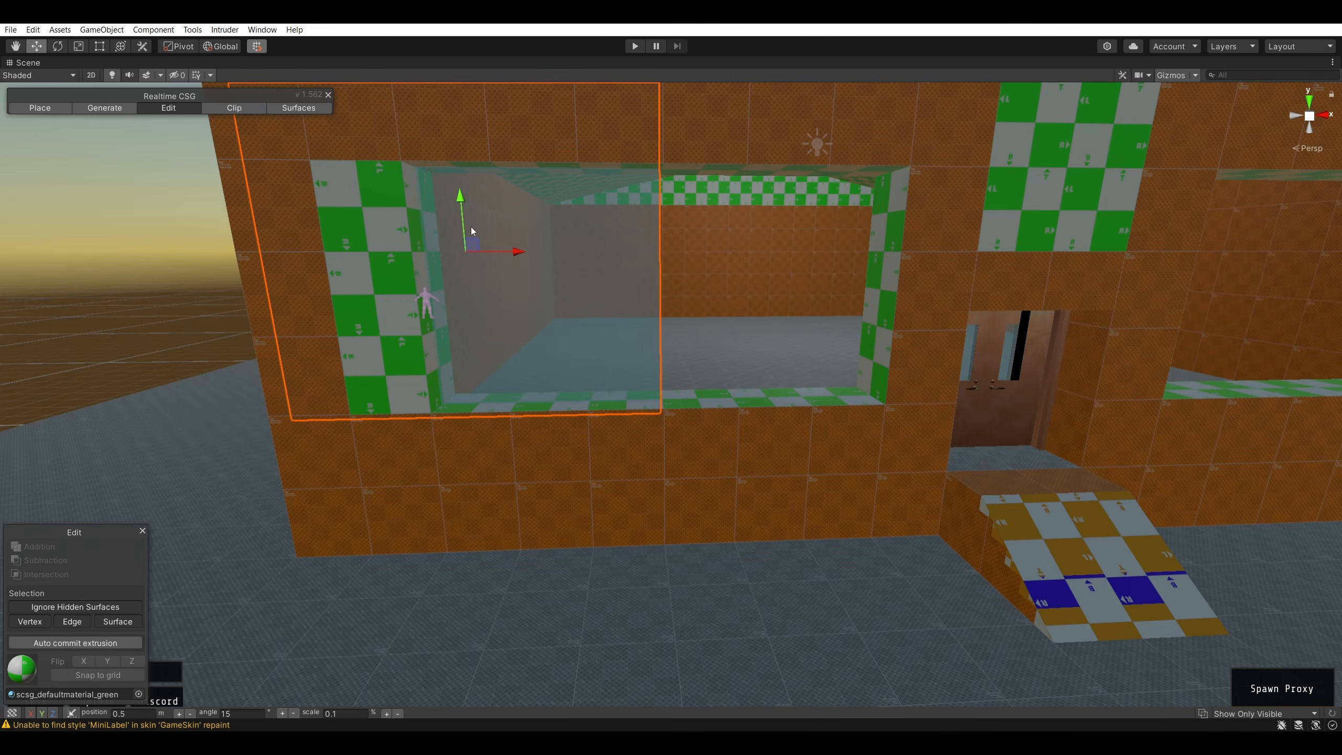
{"action": "mouse_move", "coordinate": [461, 198]}
{"action": "left_mouse_down"}
{"action": "mouse_move", "coordinate": [474, 281]}
{"action": "mouse_move", "coordinate": [484, 247]}
{"action": "mouse_move", "coordinate": [474, 270]}
{"action": "mouse_move", "coordinate": [480, 235]}
{"action": "mouse_move", "coordinate": [485, 294]}
{"action": "mouse_move", "coordinate": [482, 212]}
{"action": "mouse_move", "coordinate": [491, 302]}
{"action": "left_mouse_up"}
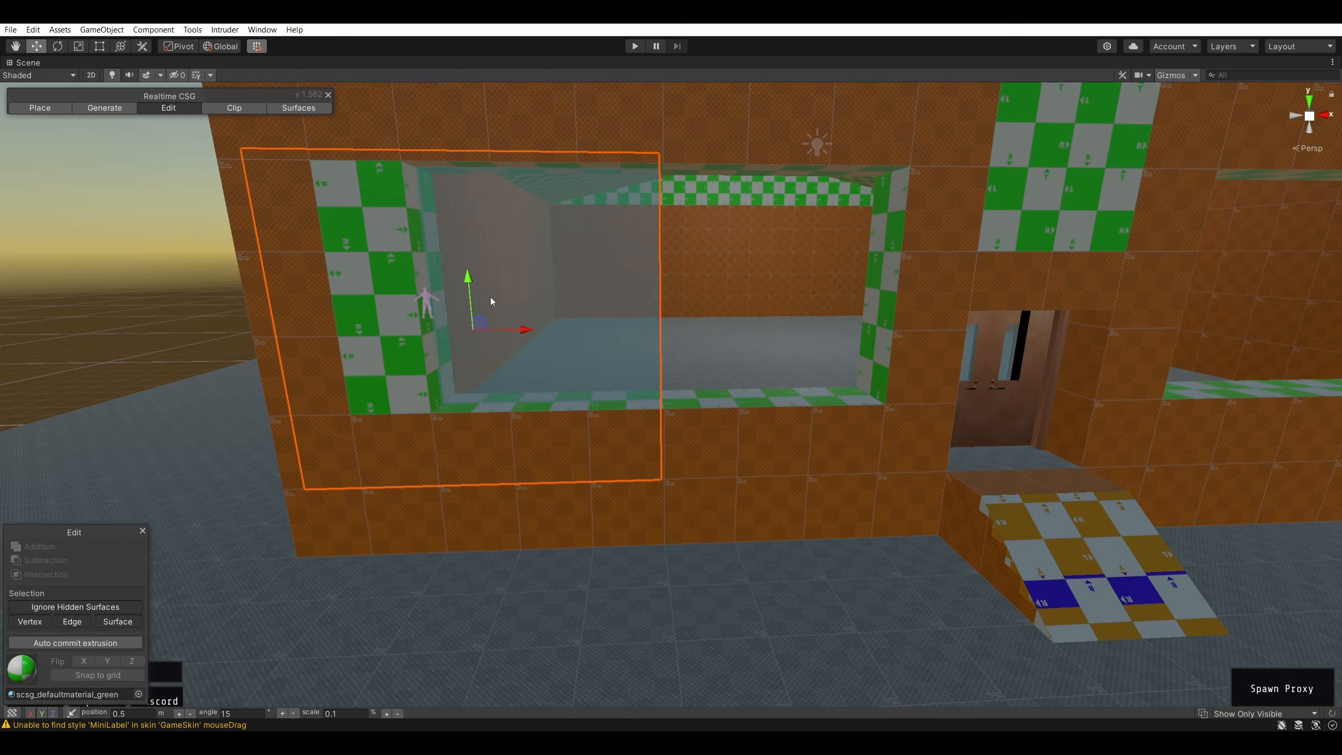
{"action": "mouse_move", "coordinate": [490, 256]}
{"action": "left_mouse_down"}
{"action": "mouse_move", "coordinate": [506, 264]}
{"action": "mouse_move", "coordinate": [506, 221]}
{"action": "mouse_move", "coordinate": [509, 283]}
{"action": "mouse_move", "coordinate": [499, 206]}
{"action": "mouse_move", "coordinate": [455, 249]}
{"action": "mouse_move", "coordinate": [445, 294]}
{"action": "mouse_move", "coordinate": [442, 267]}
{"action": "mouse_move", "coordinate": [447, 295]}
{"action": "mouse_move", "coordinate": [444, 243]}
{"action": "mouse_move", "coordinate": [446, 276]}
{"action": "left_mouse_up"}
{"action": "left_click", "coordinate": [111, 188]}
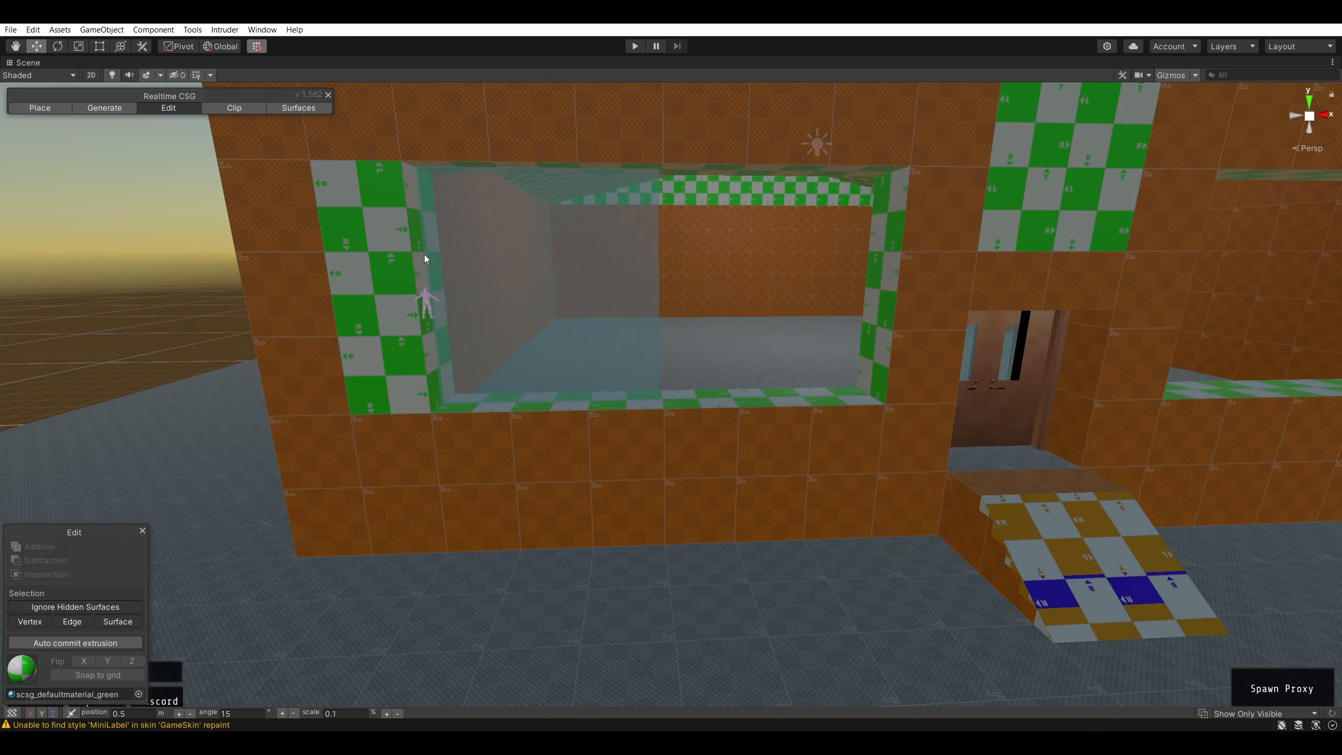
{"action": "key", "text": "ctrl+F3"}
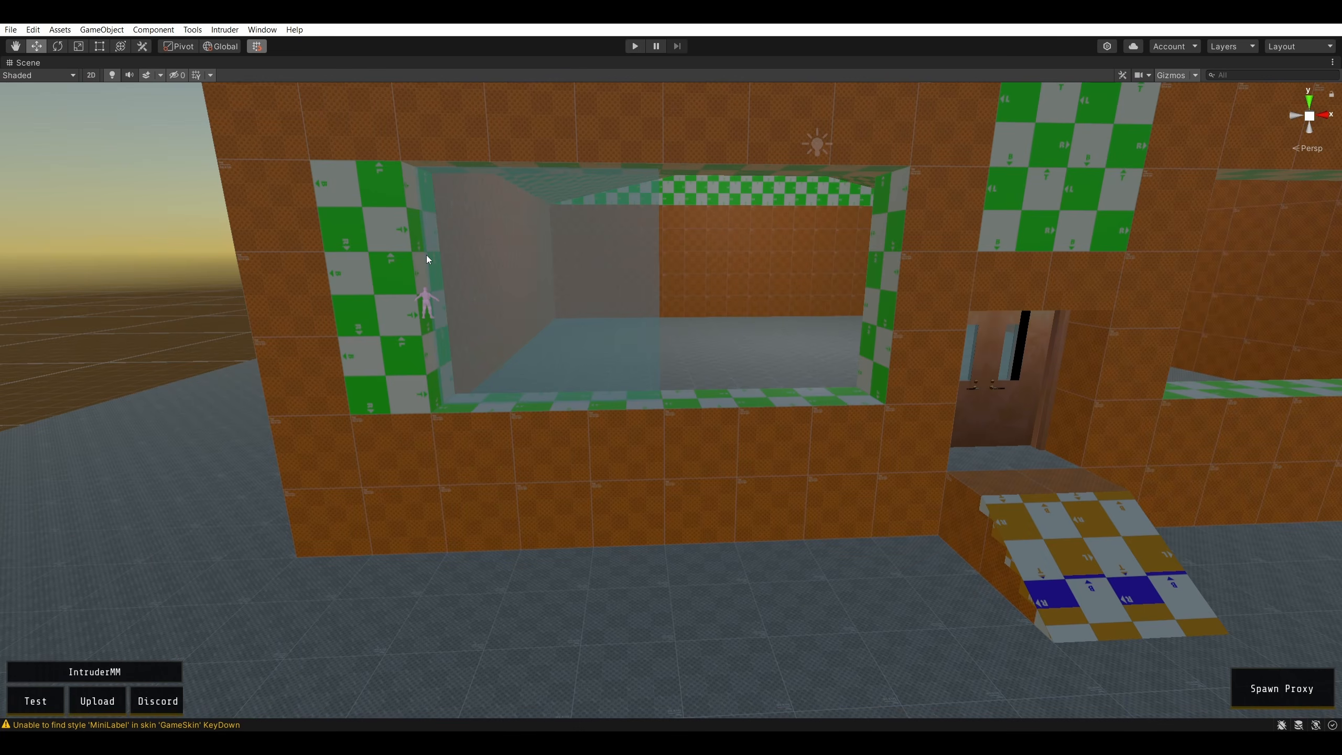
{"action": "left_click", "coordinate": [500, 264]}
{"action": "mouse_move", "coordinate": [469, 280]}
{"action": "left_mouse_down"}
{"action": "mouse_move", "coordinate": [476, 298]}
{"action": "mouse_move", "coordinate": [467, 206]}
{"action": "mouse_move", "coordinate": [474, 276]}
{"action": "left_mouse_up"}
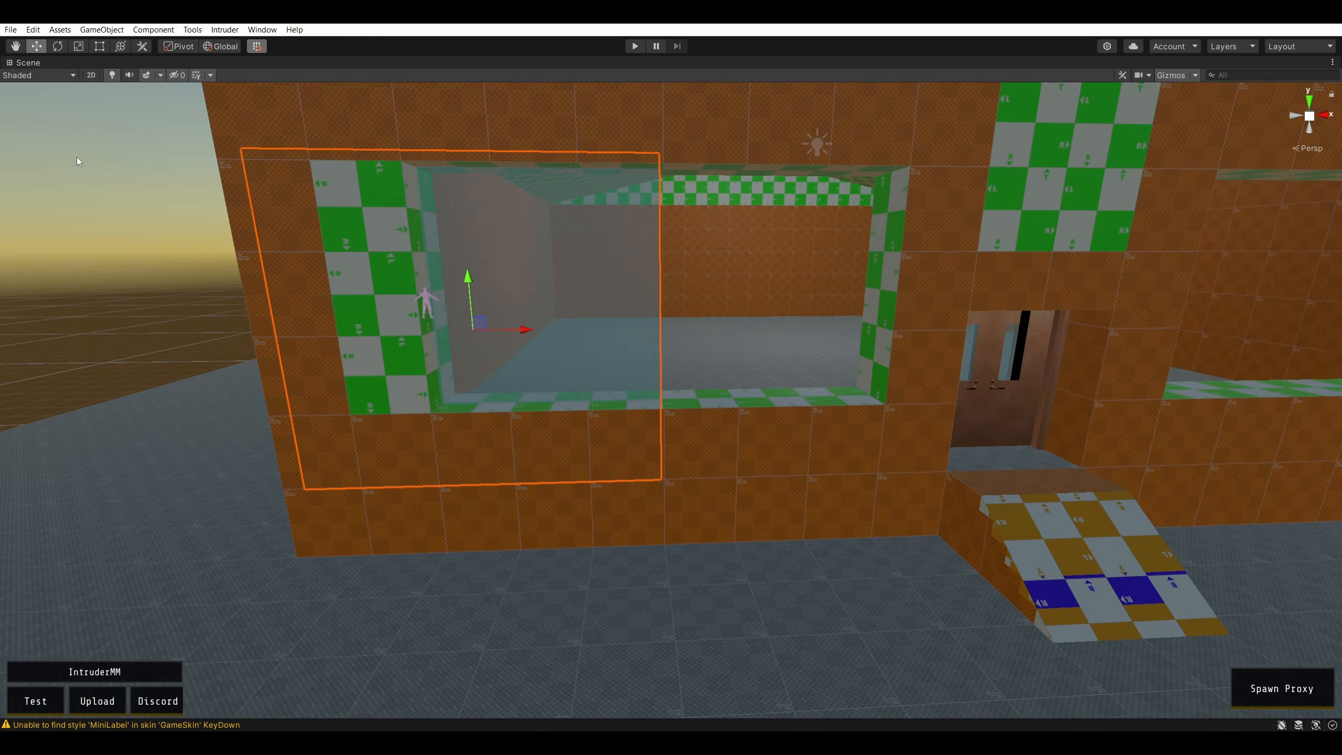
- Set the scale increment snap to 0.5 and move the glass pane up until its lower edge meets the window sill
{"action": "left_click", "coordinate": [10, 29]}
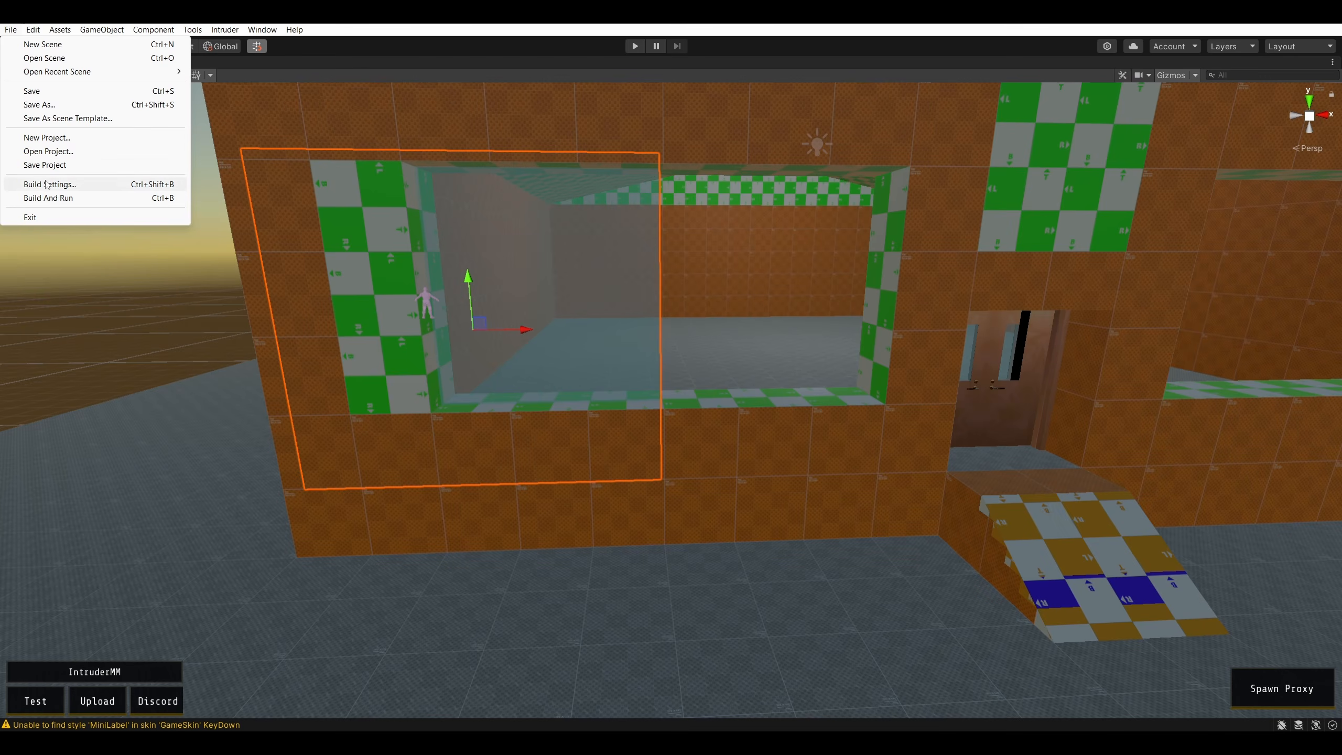
{"action": "mouse_move", "coordinate": [35, 32]}
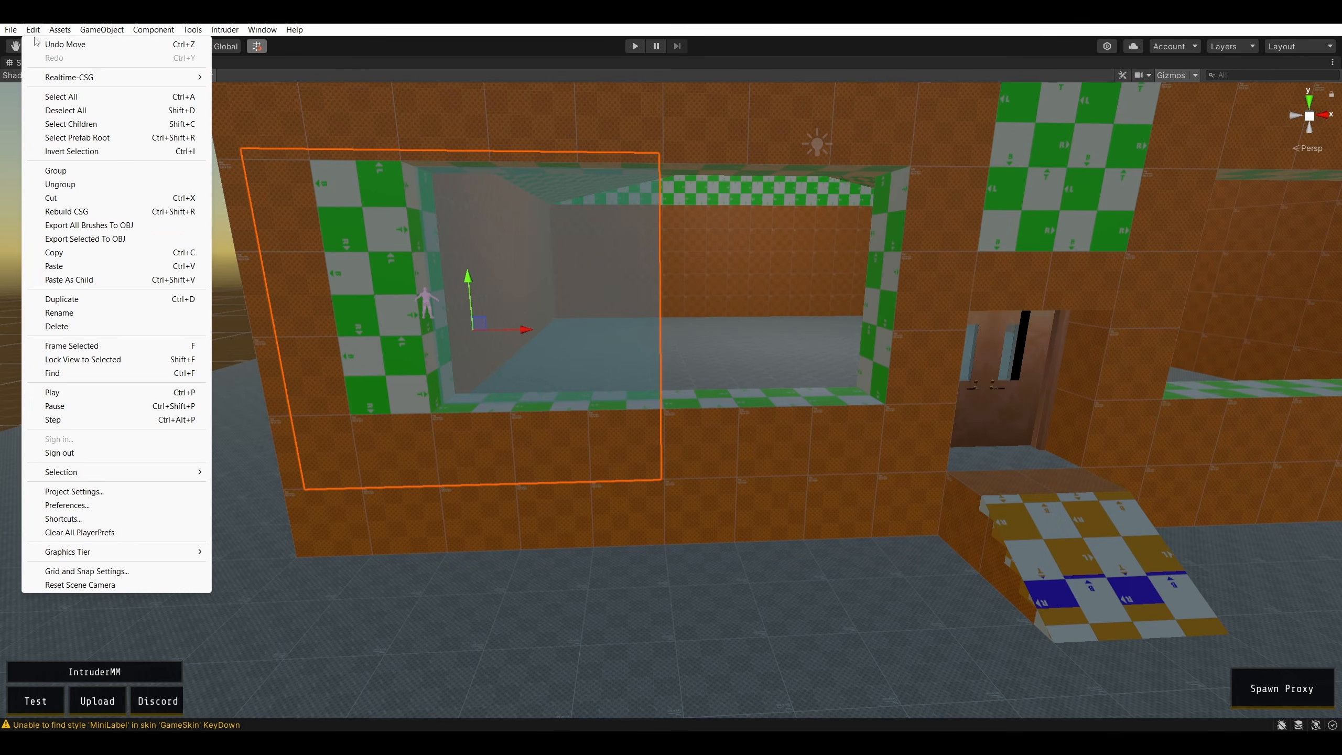
{"action": "left_click", "coordinate": [87, 571]}
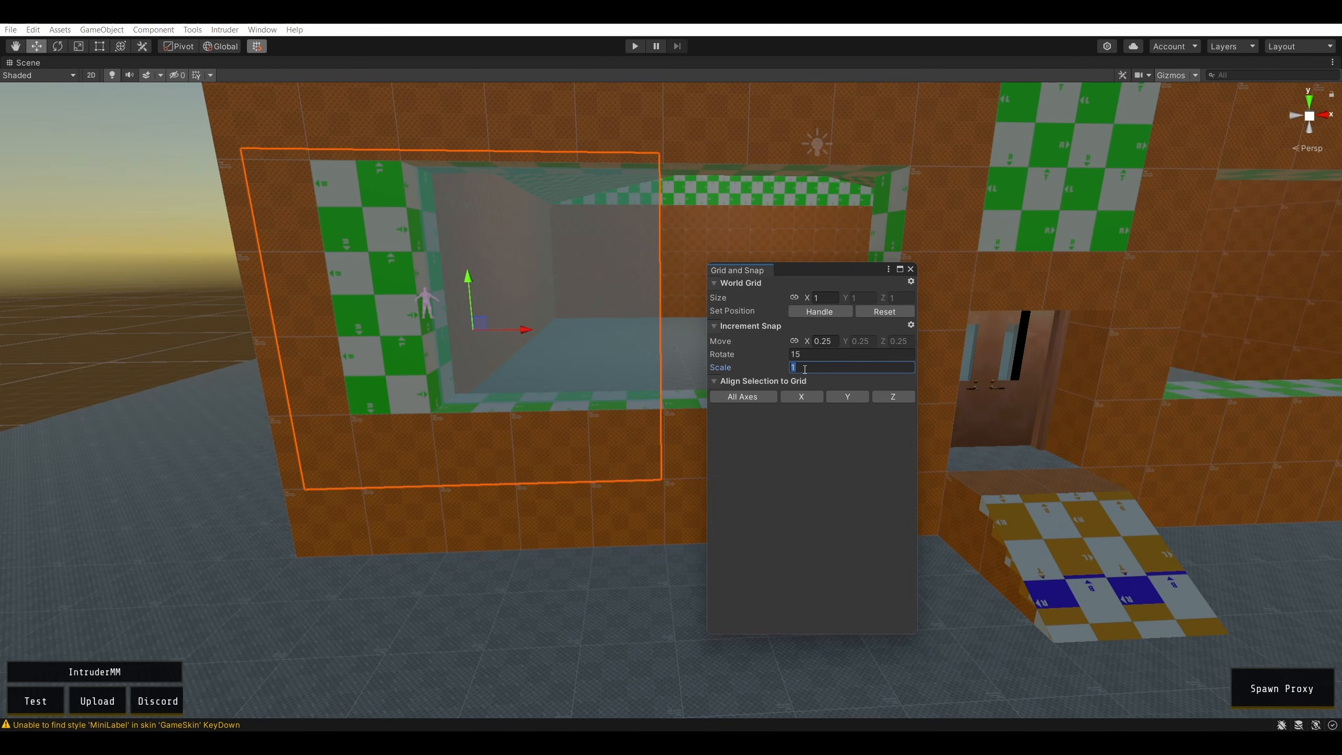
{"action": "type", "text": "0.5"}
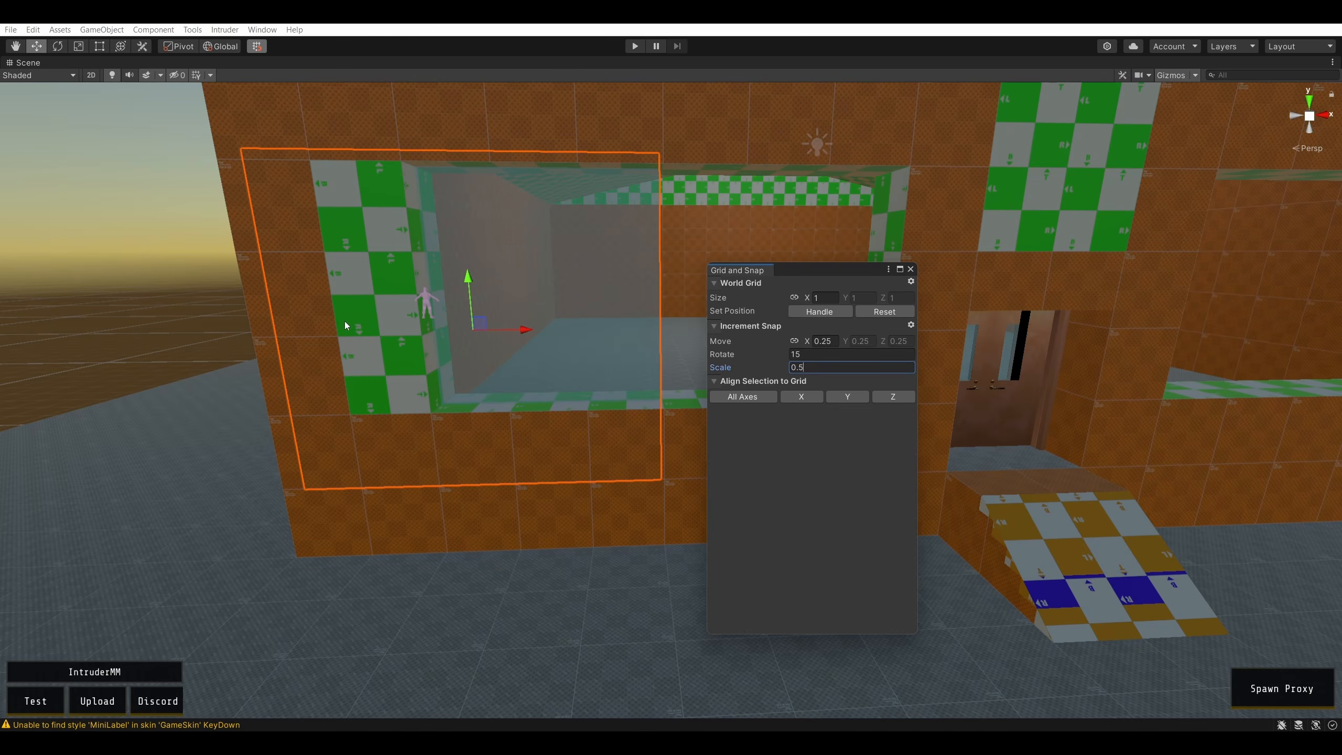
{"action": "left_click", "coordinate": [911, 269]}
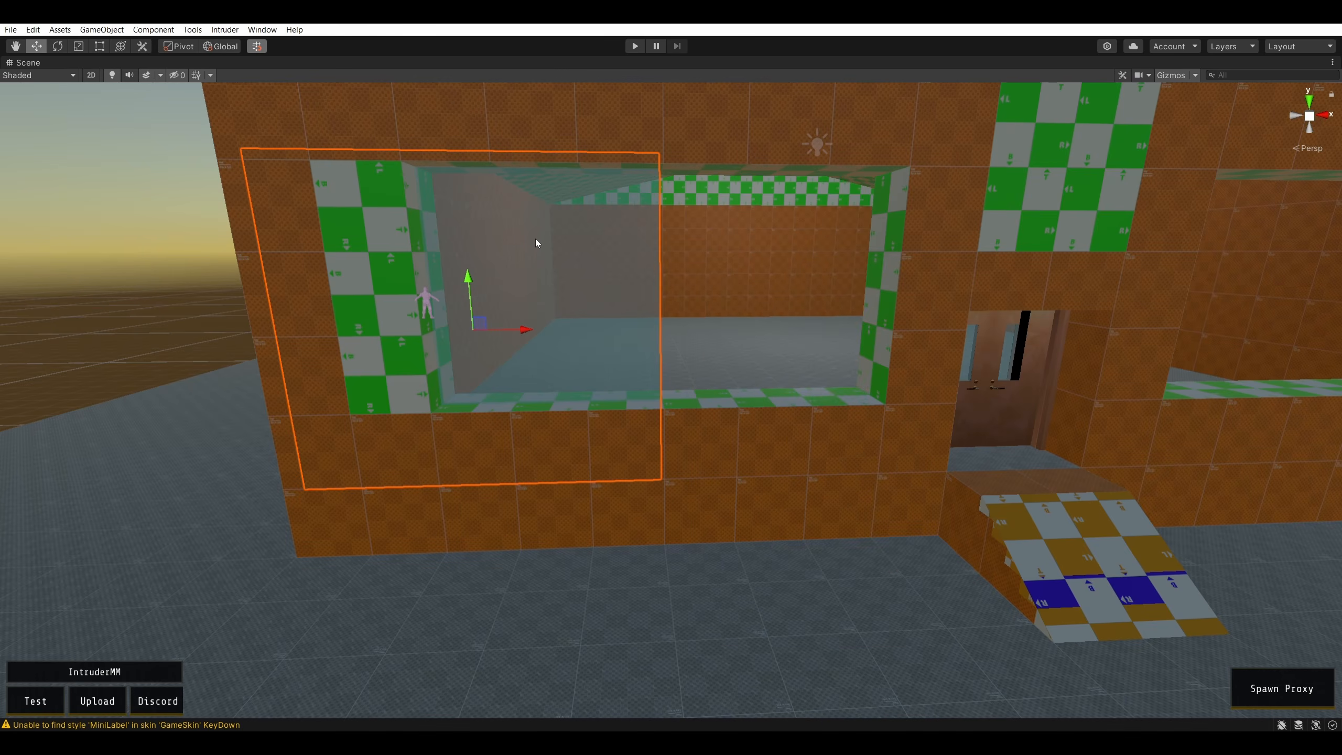
{"action": "left_click_drag", "start_coordinate": [472, 279], "coordinate": [546, 225]}
- Set the scale increment snap back to 1 in the Grid and Snap settings
{"action": "left_click", "coordinate": [11, 28]}
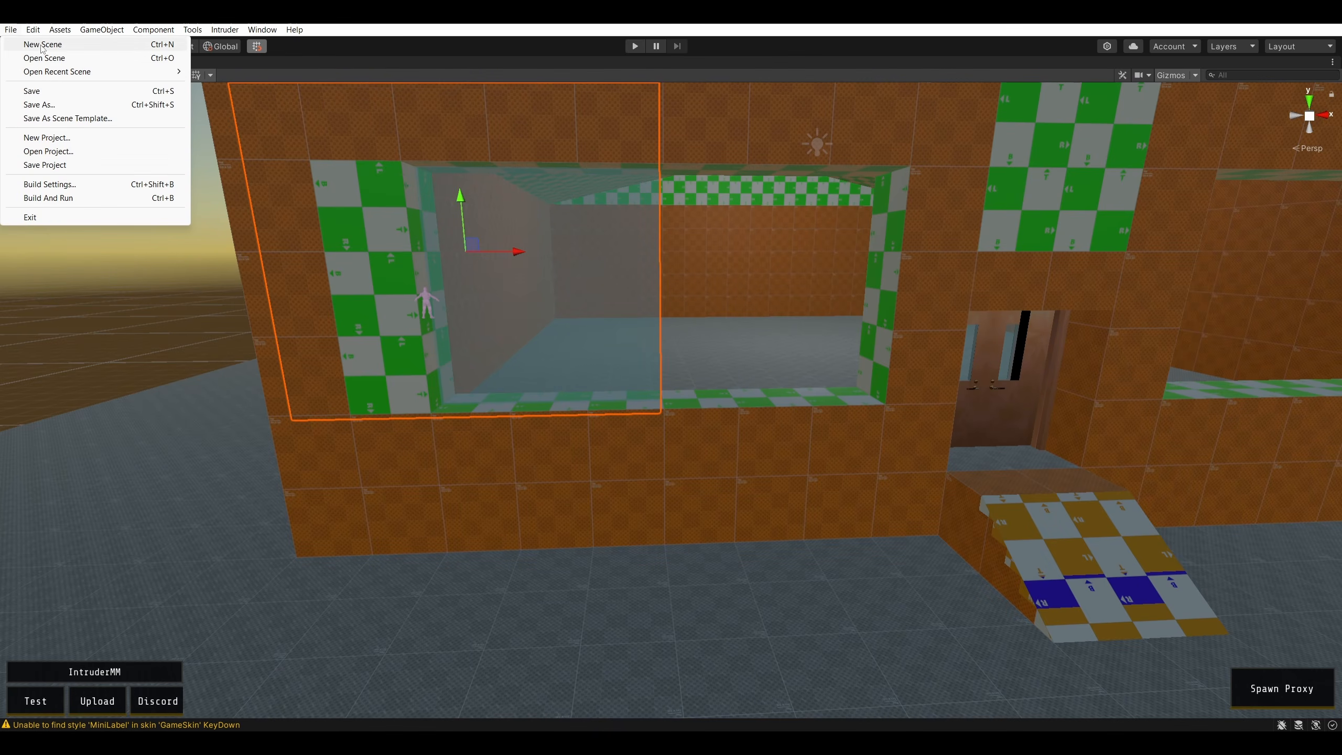
{"action": "mouse_move", "coordinate": [33, 29]}
{"action": "left_click", "coordinate": [102, 572]}
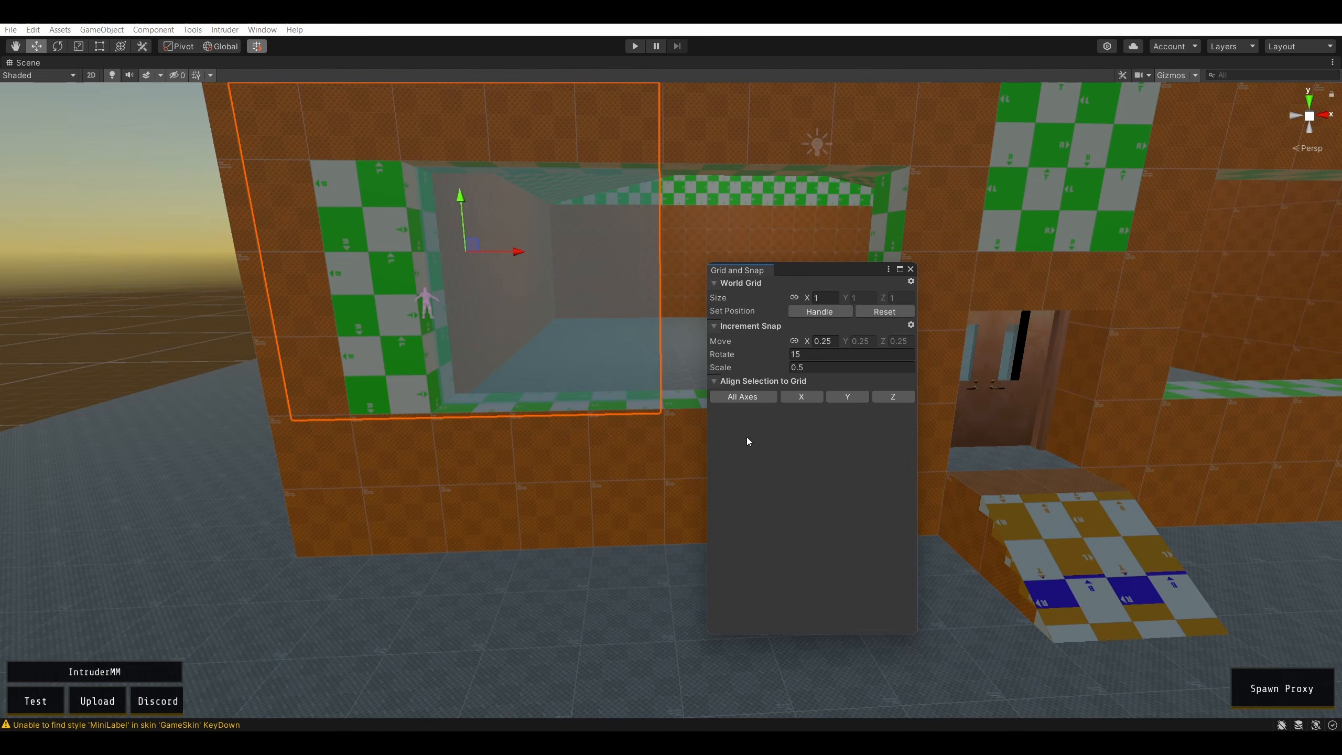
{"action": "key", "text": "BackSpace"}
{"action": "key", "text": "BackSpace"}
{"action": "key", "text": "BackSpace"}
{"action": "type", "text": "1"}
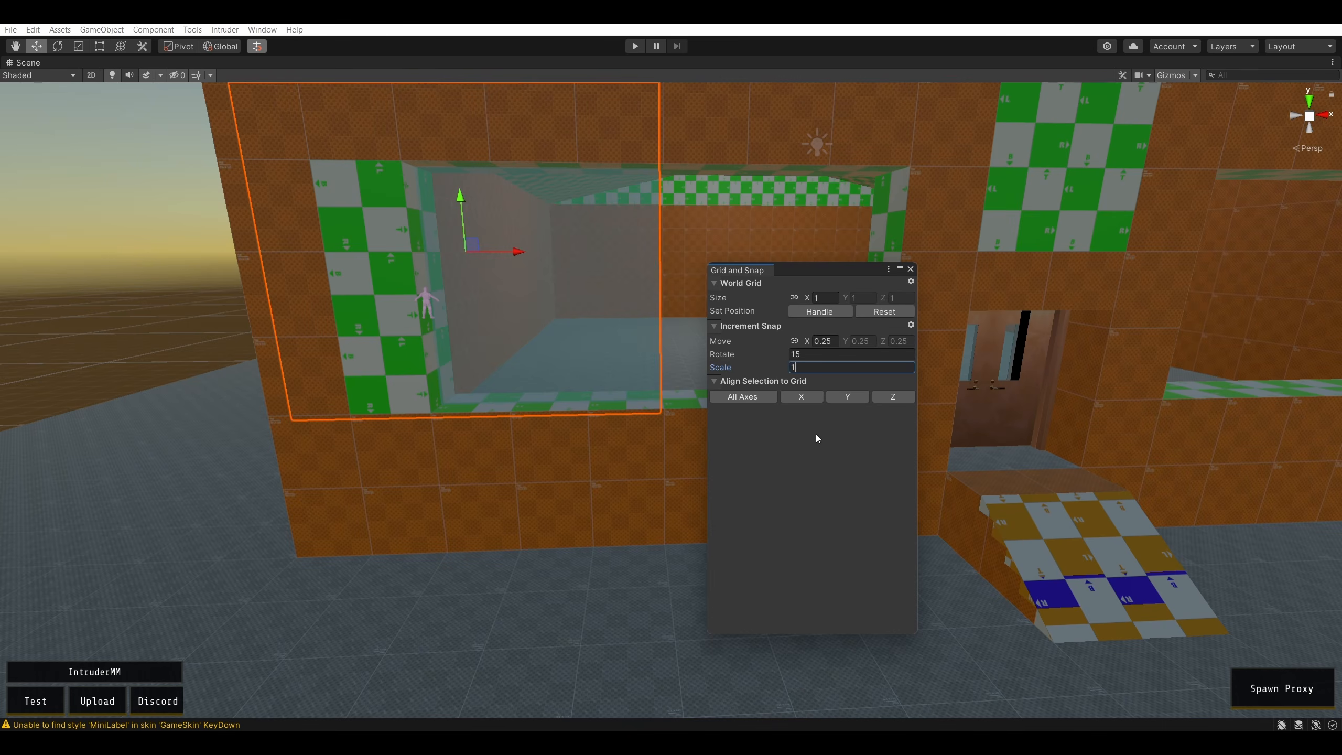
{"action": "left_click", "coordinate": [911, 269]}
- Turn Realtime CSG back on, try a different position snapping value and shift the glass pane along X towards the window's centre
{"action": "key", "text": "shift+space"}
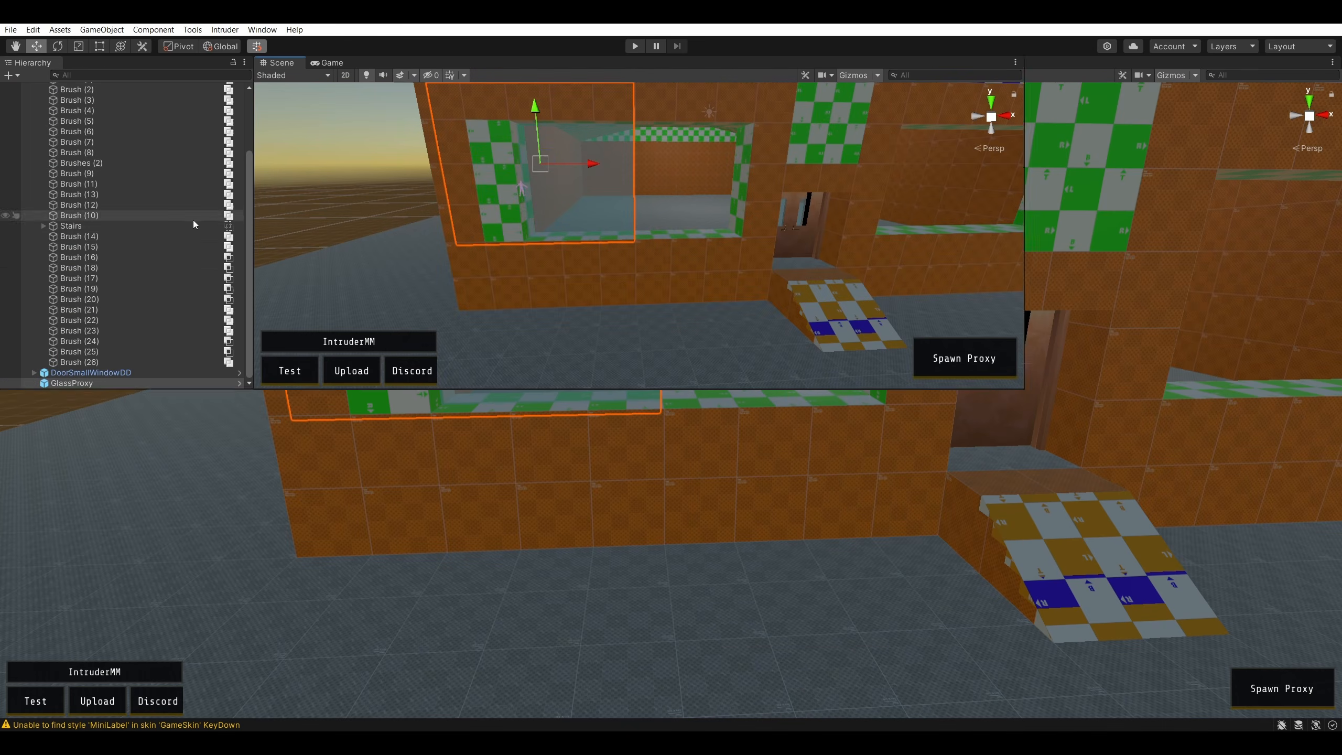
{"action": "key", "text": "shift+space"}
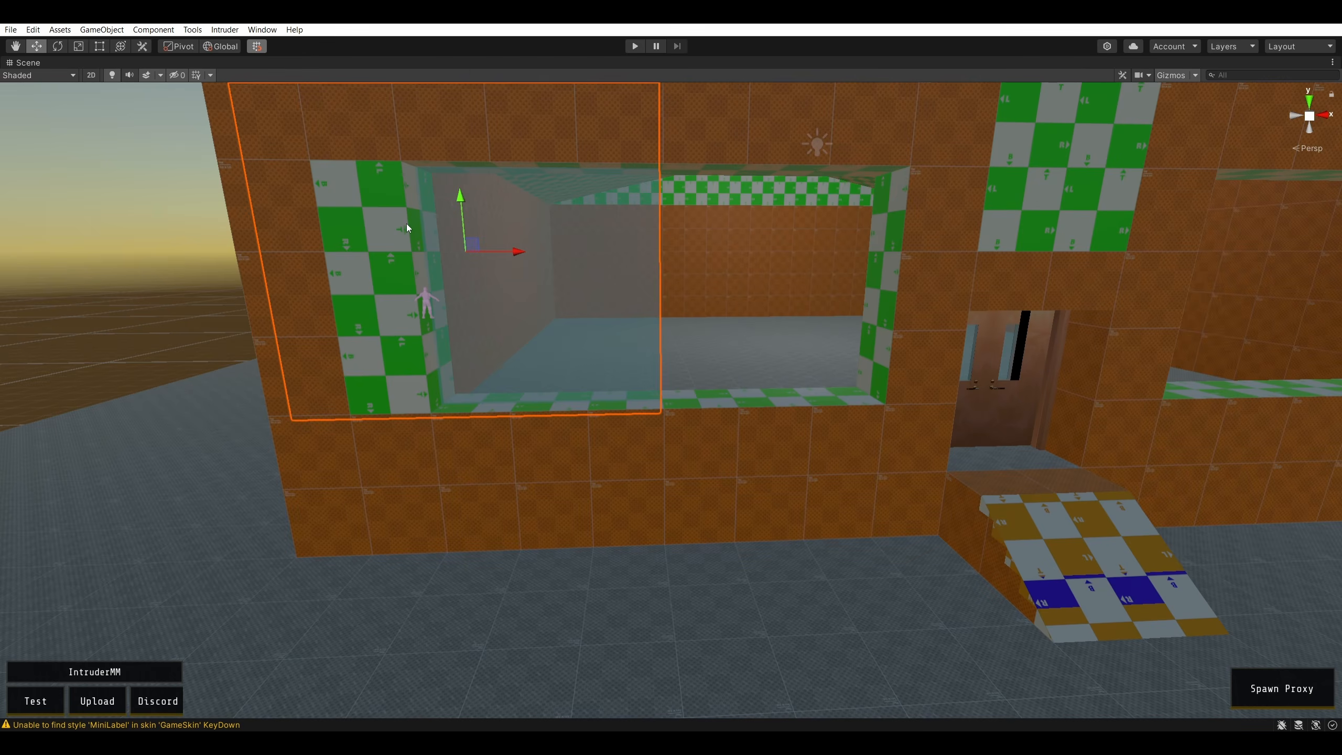
{"action": "key", "text": "ctrl+F3"}
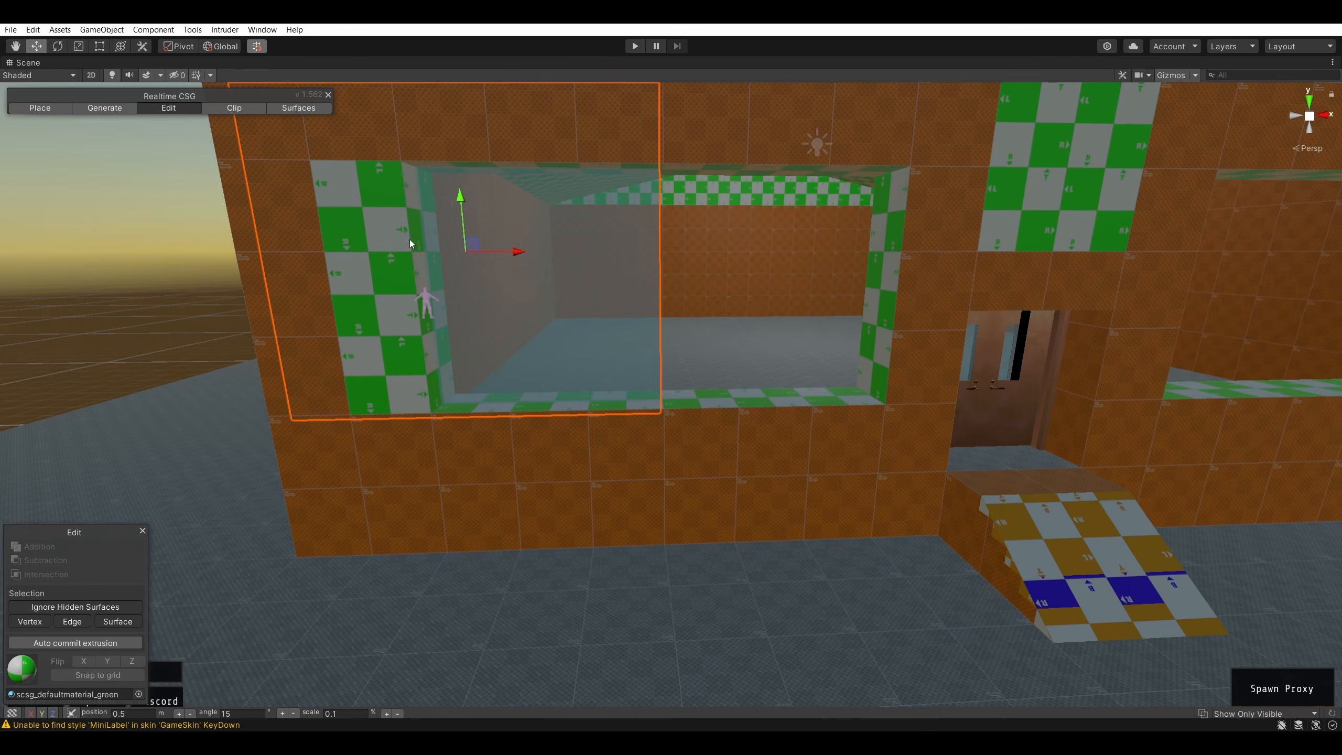
{"action": "left_click", "coordinate": [127, 713]}
{"action": "double_click", "coordinate": [127, 714]}
{"action": "type", "text": "2"}
{"action": "left_click", "coordinate": [229, 306]}
{"action": "left_click", "coordinate": [518, 249]}
{"action": "mouse_move", "coordinate": [463, 251]}
{"action": "left_mouse_down"}
{"action": "mouse_move", "coordinate": [484, 237]}
{"action": "mouse_move", "coordinate": [608, 255]}
{"action": "mouse_move", "coordinate": [512, 254]}
{"action": "mouse_move", "coordinate": [524, 259]}
{"action": "left_mouse_up"}
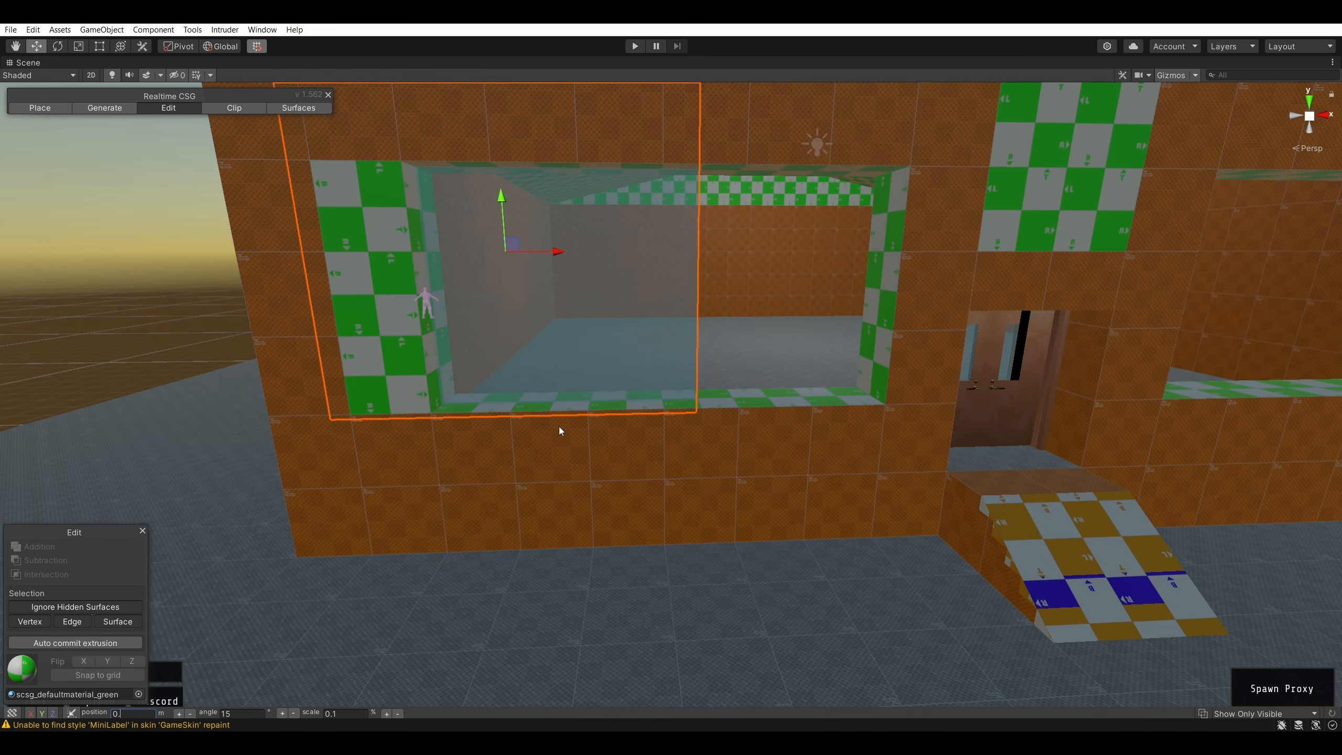
- Reselect the glass pane and move it without snapping, down and along X, towards the centre of the window opening
{"action": "left_click", "coordinate": [155, 279]}
{"action": "key", "text": "s"}
{"action": "mouse_move", "coordinate": [794, 437]}
{"action": "right_mouse_down"}
{"action": "mouse_move", "coordinate": [931, 341]}
{"action": "mouse_move", "coordinate": [931, 288]}
{"action": "mouse_move", "coordinate": [911, 231]}
{"action": "mouse_move", "coordinate": [874, 264]}
{"action": "mouse_move", "coordinate": [777, 275]}
{"action": "mouse_move", "coordinate": [732, 225]}
{"action": "right_mouse_up"}
{"action": "key", "text": "w"}
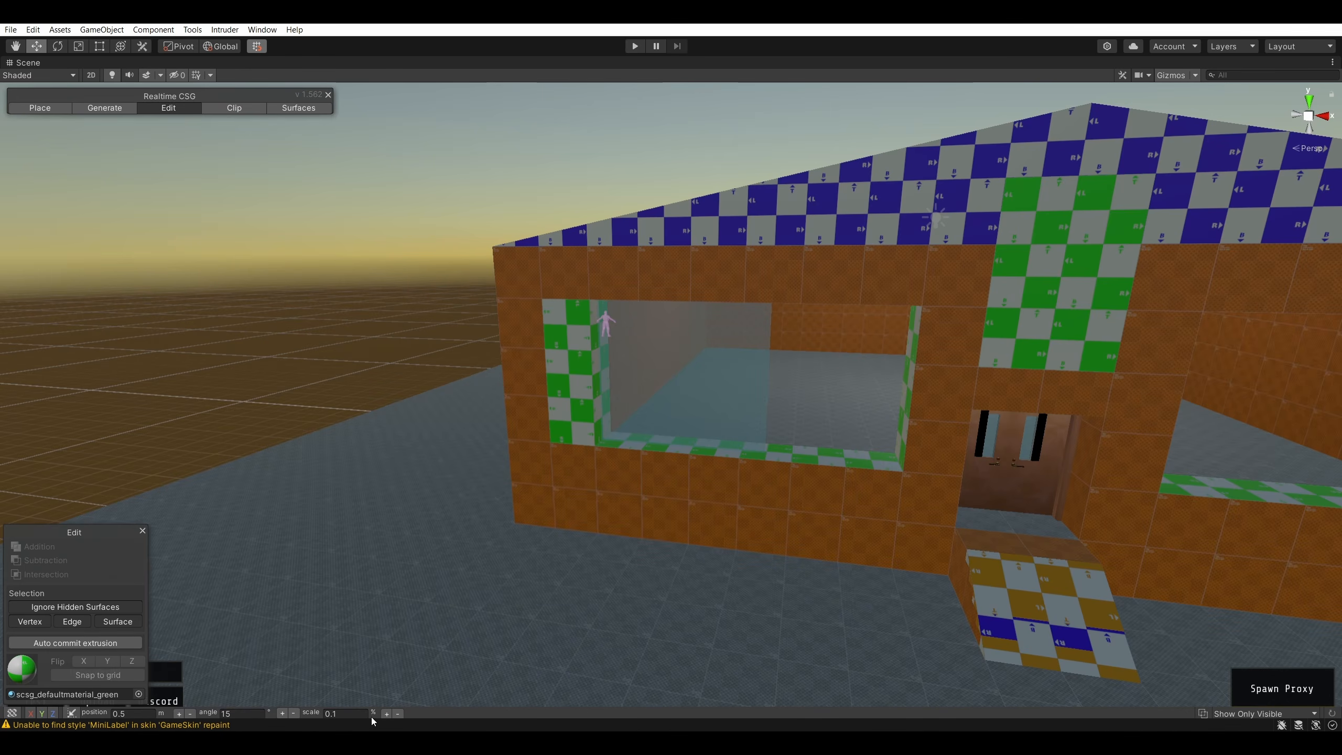
{"action": "right_click_drag", "start_coordinate": [600, 466], "coordinate": [656, 412]}
{"action": "key", "text": "w"}
{"action": "left_click", "coordinate": [637, 458]}
{"action": "key", "text": "a"}
{"action": "key", "text": "s"}
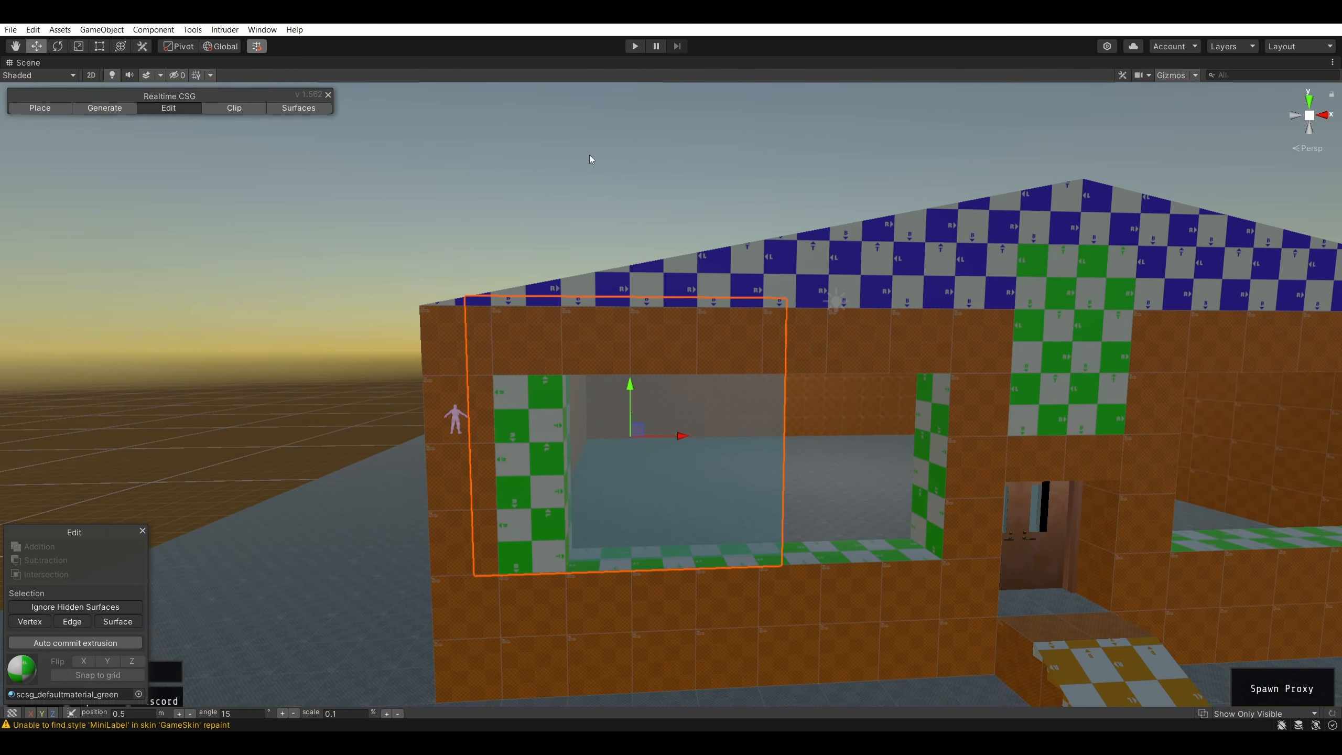
{"action": "right_click_drag", "start_coordinate": [552, 140], "coordinate": [575, 118]}
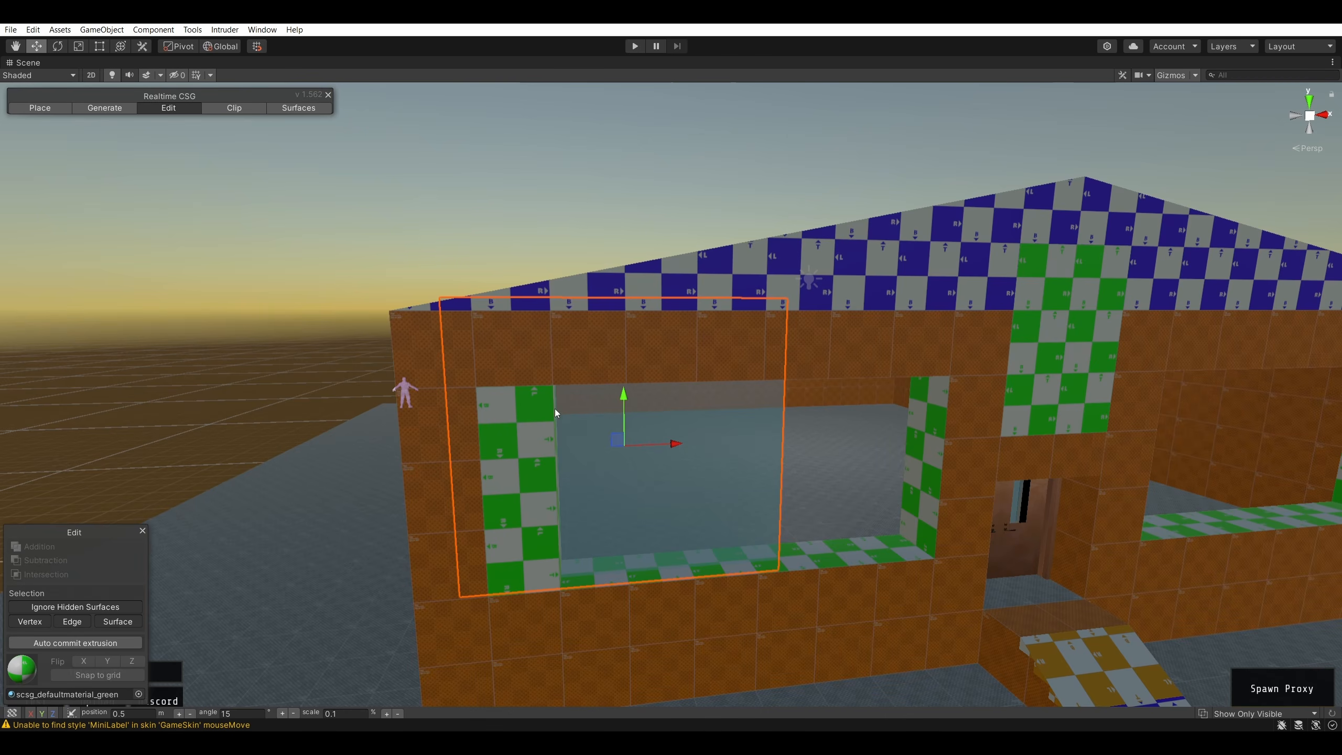
{"action": "mouse_move", "coordinate": [624, 402]}
{"action": "left_mouse_down"}
{"action": "mouse_move", "coordinate": [625, 439]}
{"action": "mouse_move", "coordinate": [682, 484]}
{"action": "mouse_move", "coordinate": [739, 483]}
{"action": "left_mouse_up"}
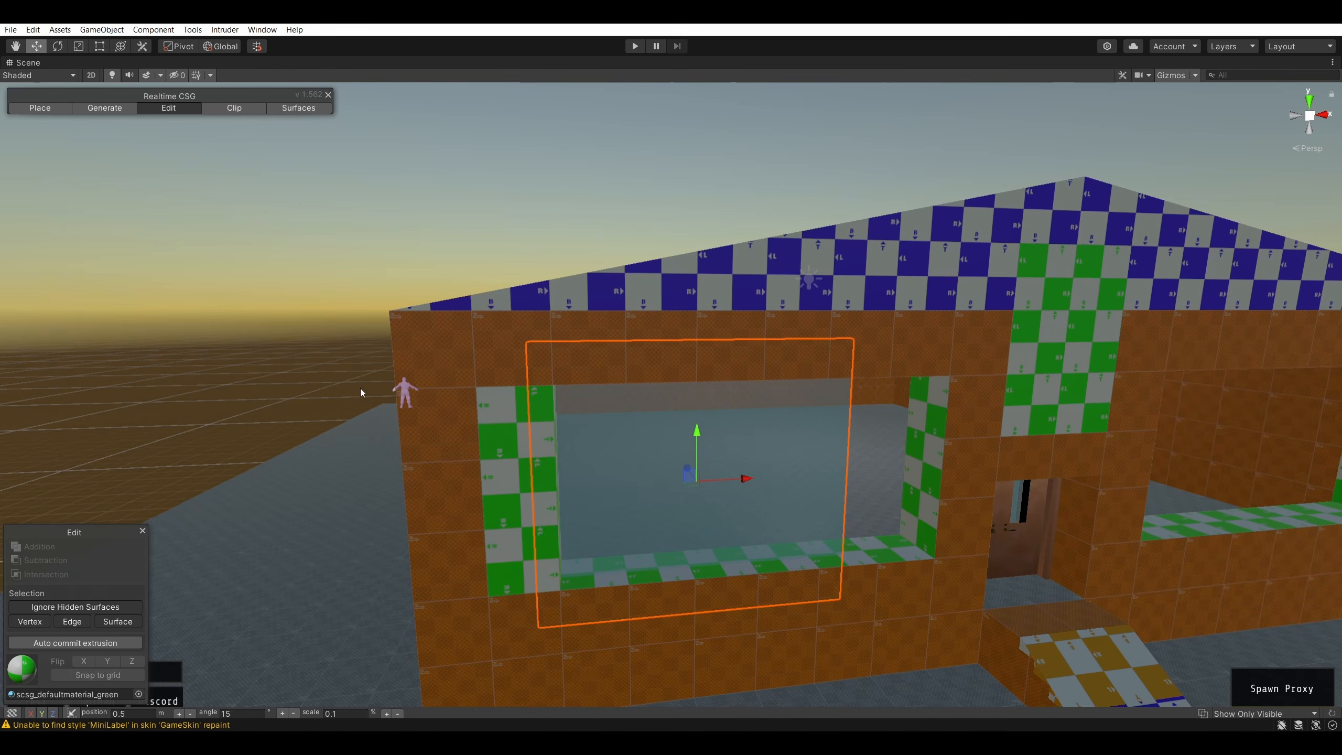
- Scale the glass pane wider along X
{"action": "left_click", "coordinate": [99, 49]}
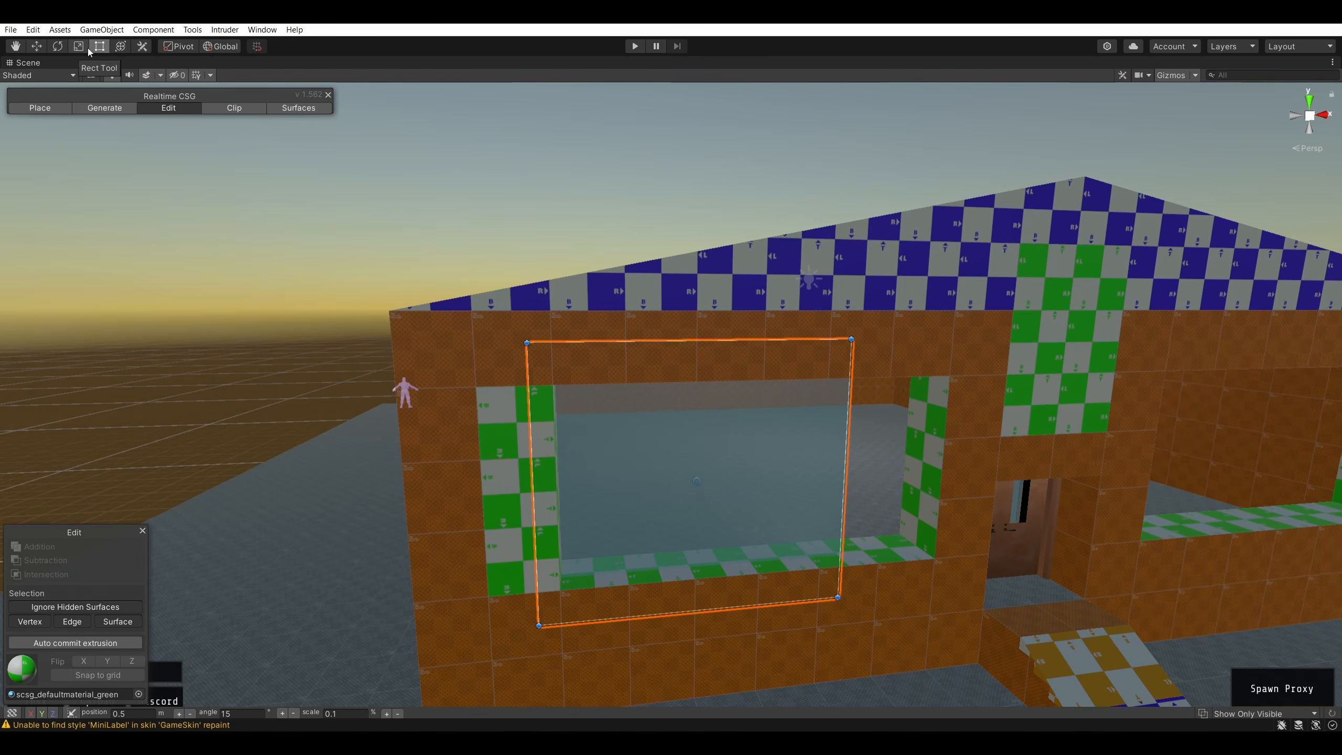
{"action": "left_click", "coordinate": [79, 46]}
{"action": "mouse_move", "coordinate": [749, 480]}
{"action": "left_mouse_down"}
{"action": "mouse_move", "coordinate": [770, 484]}
{"action": "mouse_move", "coordinate": [755, 475]}
{"action": "left_mouse_up"}
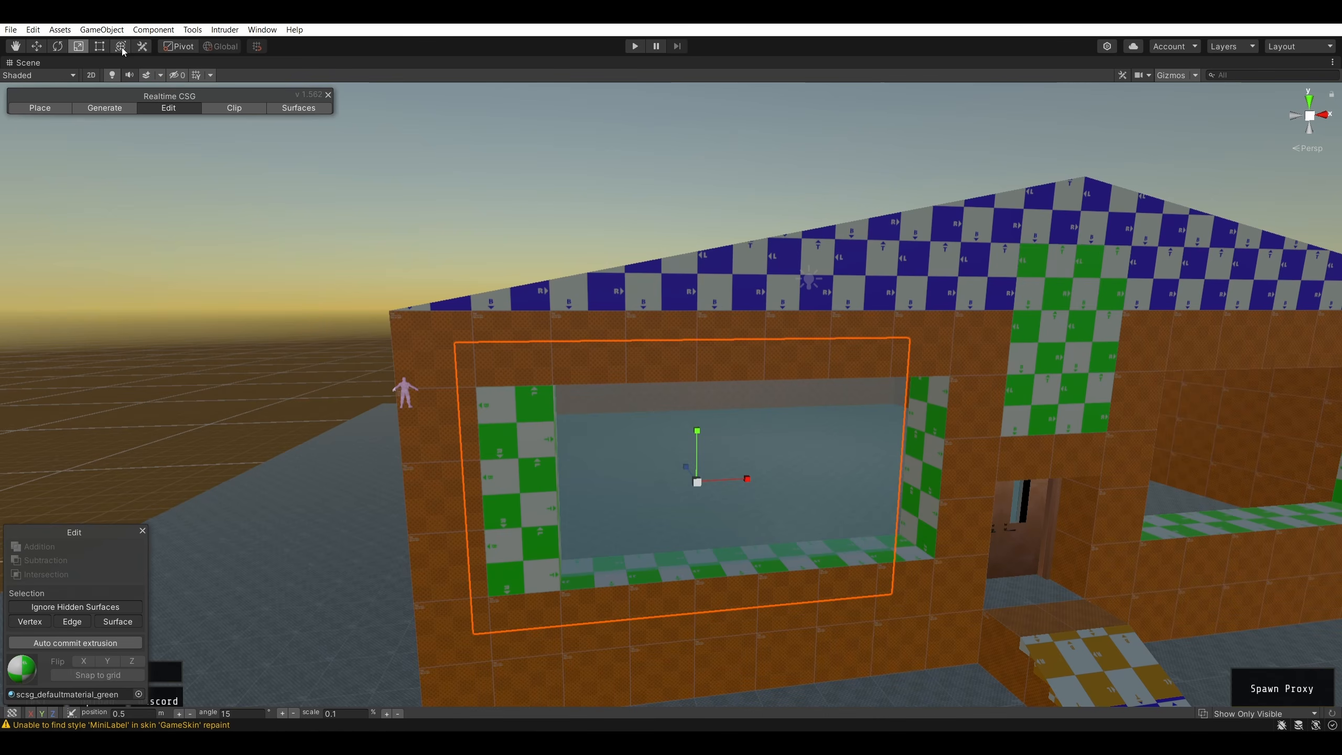
- Shift the widened glass pane along X so that it covers the whole window opening
{"action": "left_click_drag", "start_coordinate": [740, 480], "coordinate": [797, 494]}
{"action": "mouse_move", "coordinate": [887, 398]}
{"action": "right_mouse_down"}
{"action": "mouse_move", "coordinate": [808, 413]}
{"action": "mouse_move", "coordinate": [589, 195]}
{"action": "right_mouse_up"}
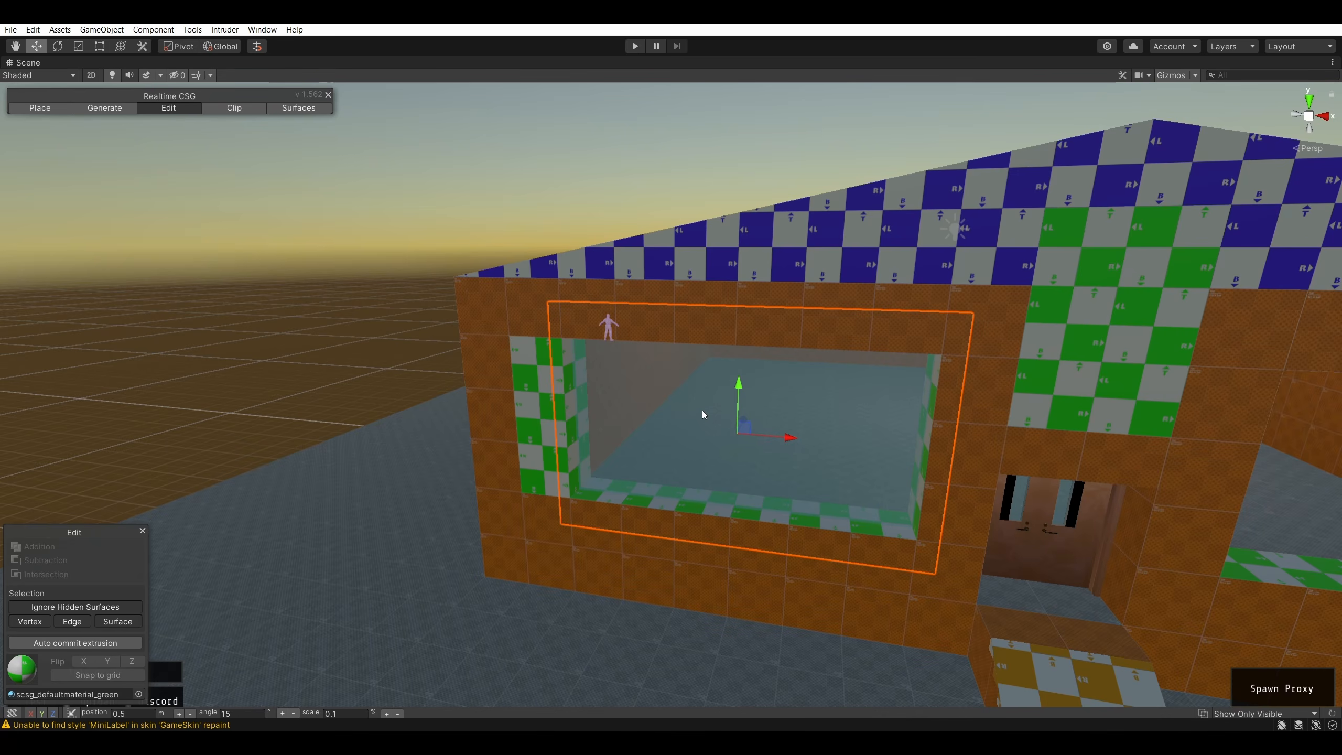
{"action": "mouse_move", "coordinate": [789, 438]}
{"action": "left_mouse_down"}
{"action": "mouse_move", "coordinate": [918, 446]}
{"action": "mouse_move", "coordinate": [783, 453]}
{"action": "left_mouse_up"}
{"action": "left_click", "coordinate": [493, 149]}
{"action": "right_click_drag", "start_coordinate": [493, 149], "coordinate": [608, 246]}
{"action": "left_click", "coordinate": [608, 246]}
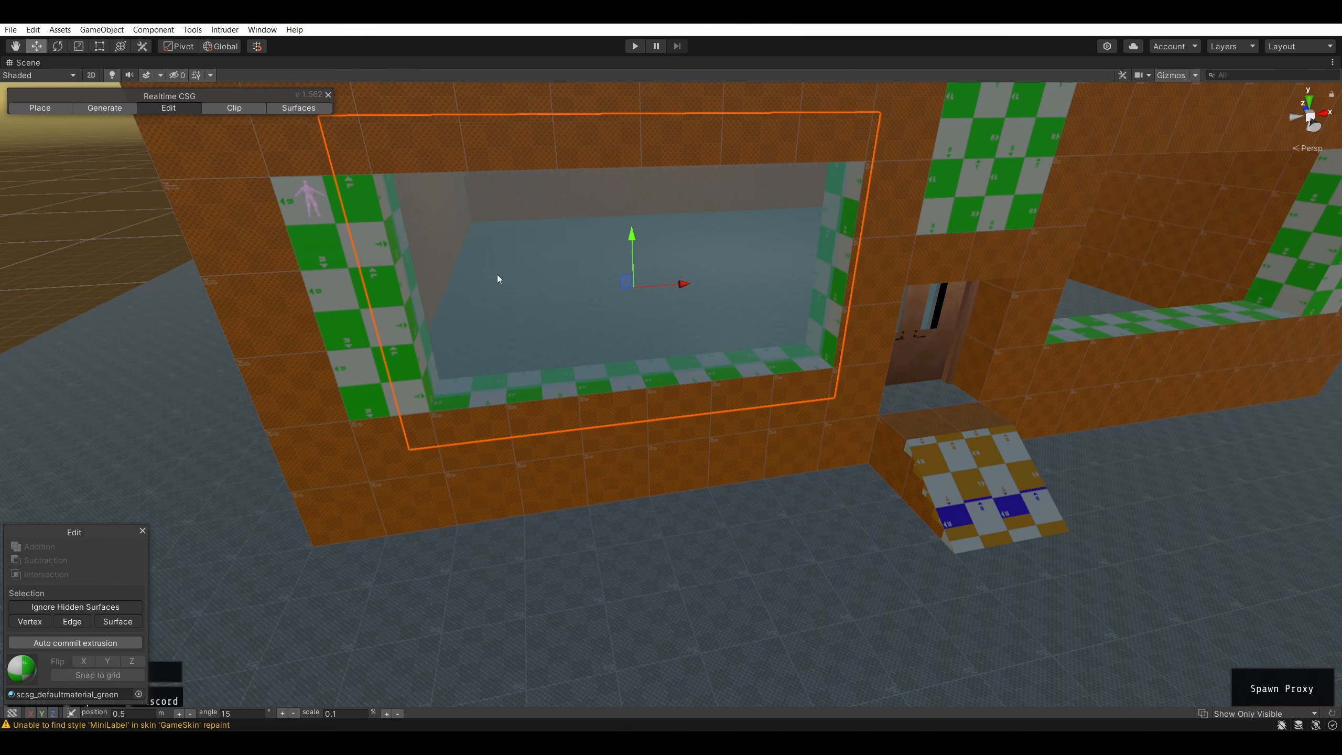
- Switch Realtime CSG to Place mode and try to shift the left window's glass pane along X
{"action": "left_click", "coordinate": [275, 319]}
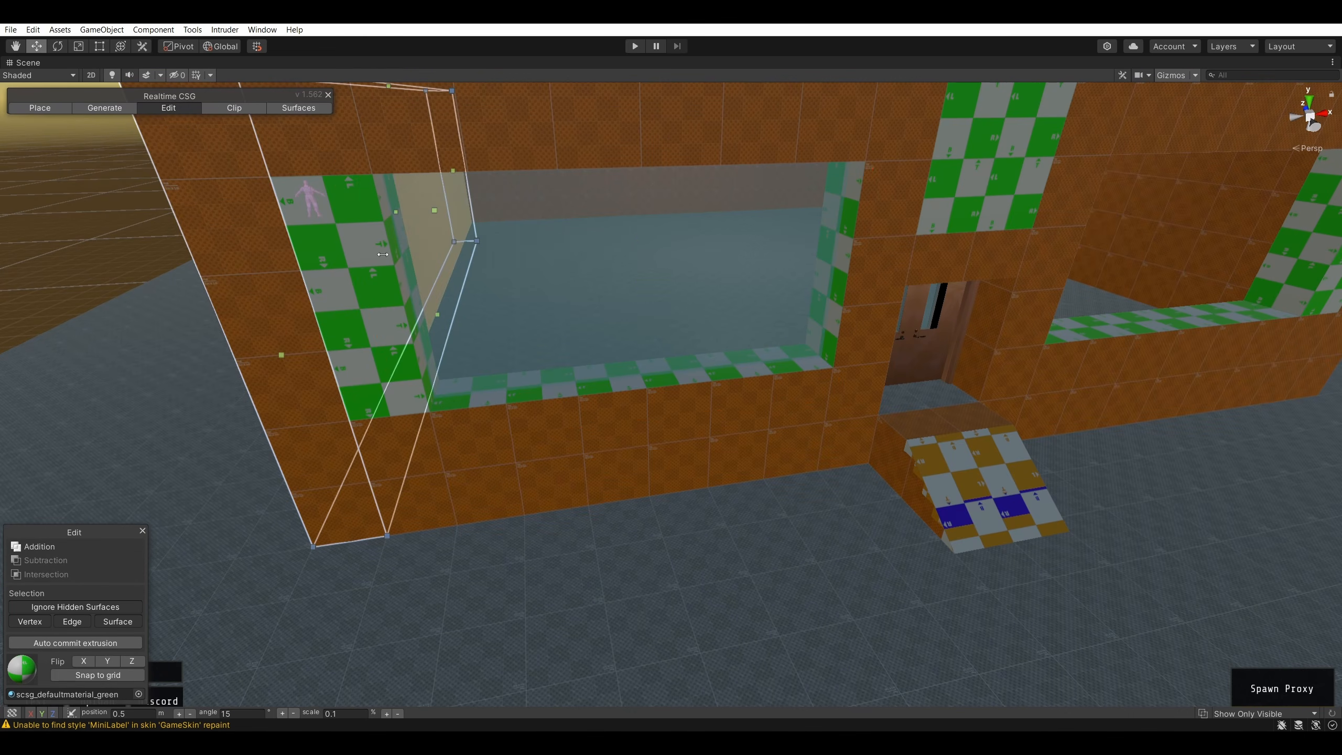
{"action": "right_click_drag", "start_coordinate": [452, 321], "coordinate": [520, 191]}
{"action": "left_click", "coordinate": [62, 108]}
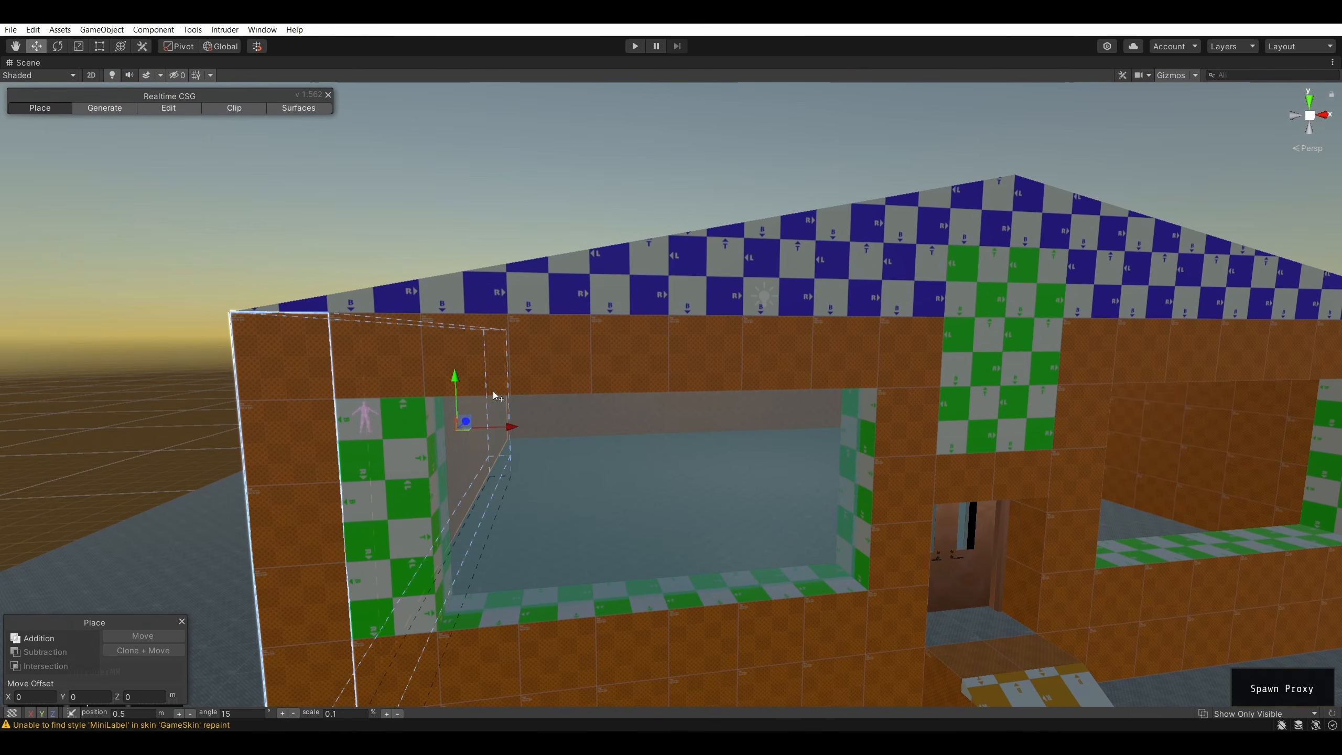
{"action": "left_click", "coordinate": [657, 434]}
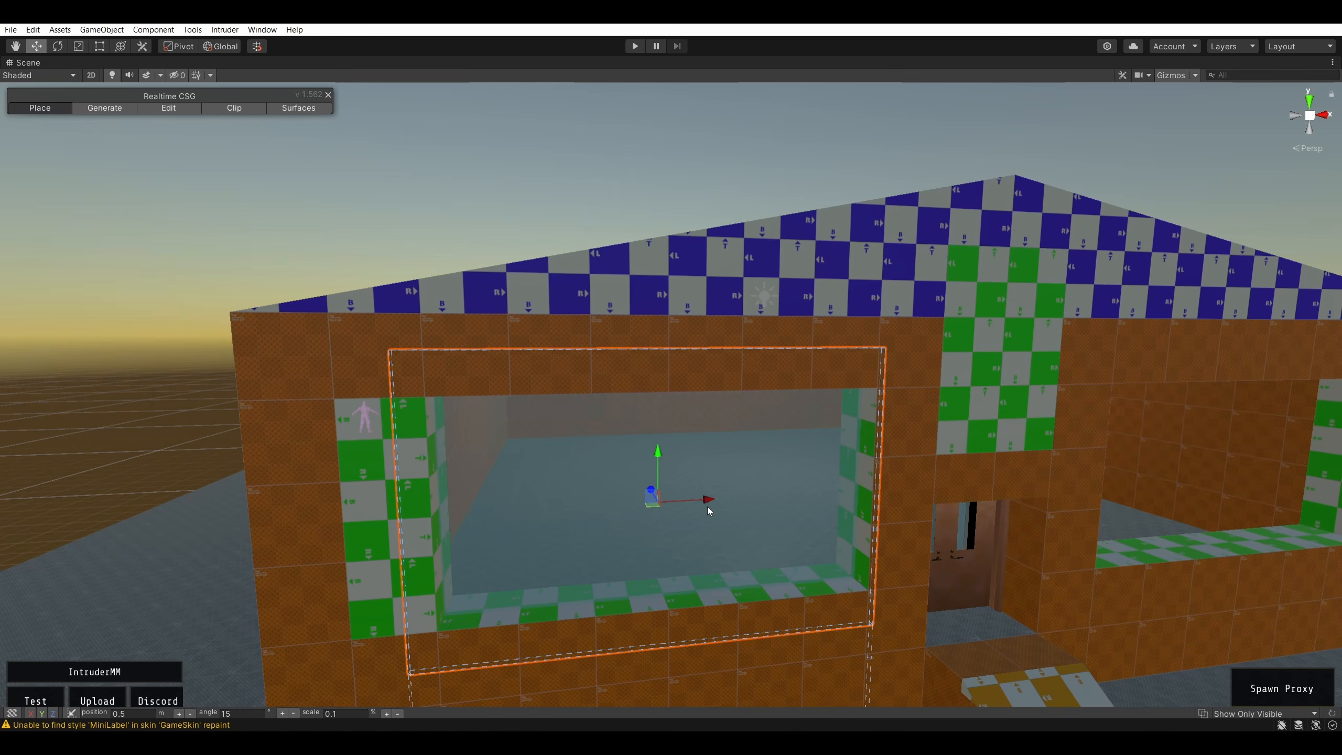
{"action": "left_click_drag", "start_coordinate": [708, 502], "coordinate": [797, 502]}
- Select the wall brush around the left window, pull it forward along Z away from the house and delete it
{"action": "left_click", "coordinate": [629, 478]}
{"action": "left_click", "coordinate": [474, 373]}
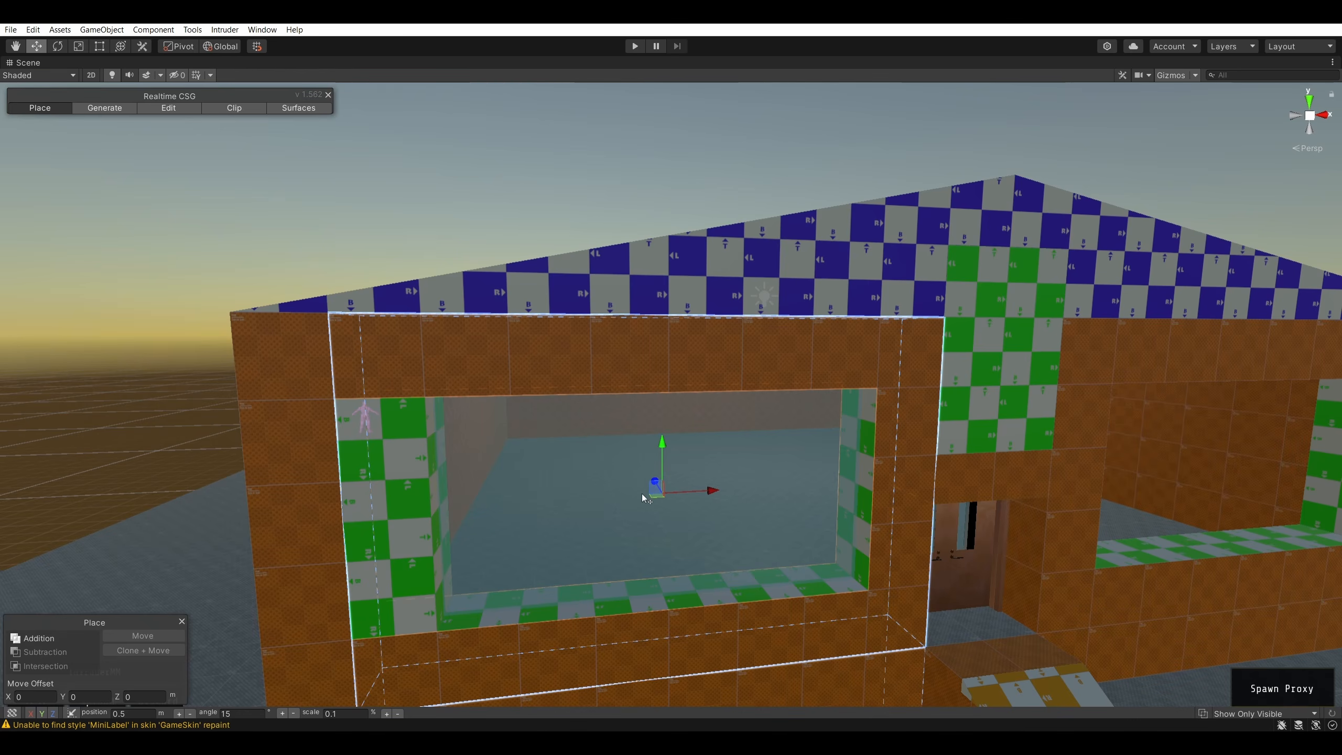
{"action": "left_click_drag", "start_coordinate": [654, 479], "coordinate": [680, 534]}
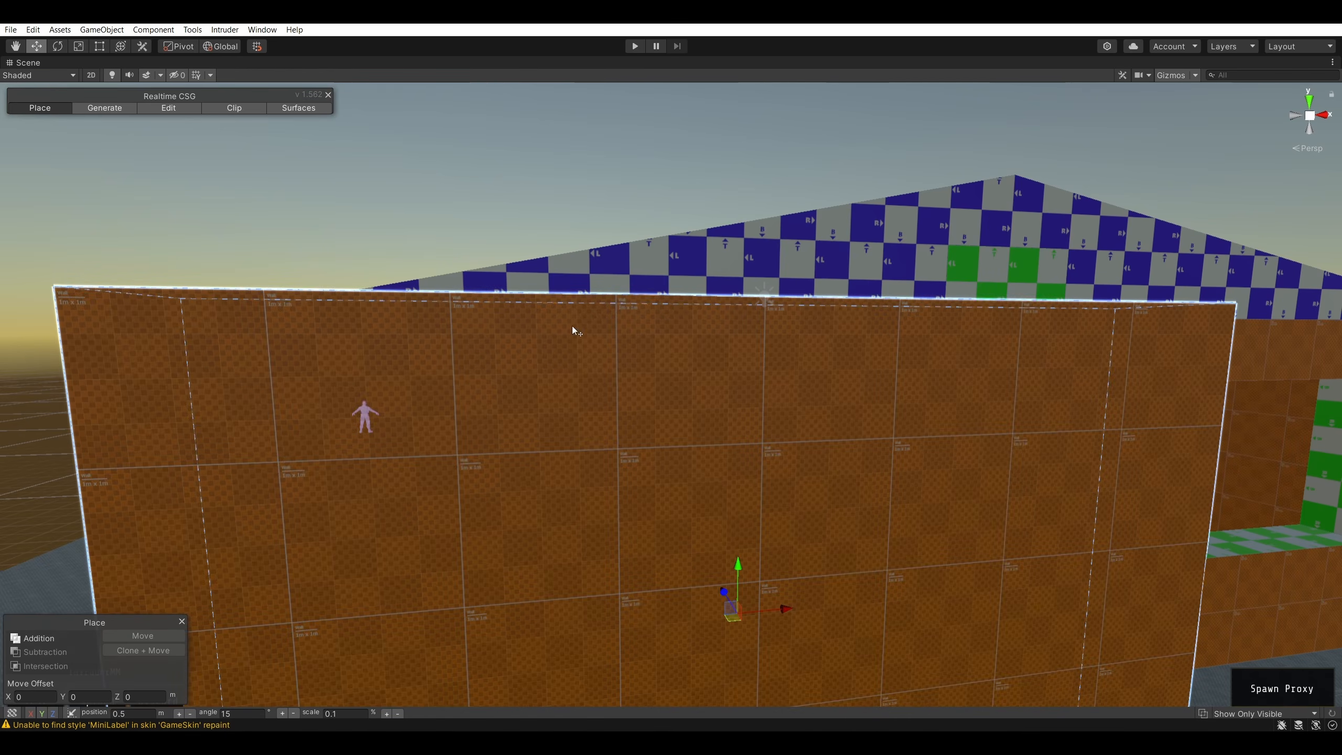
{"action": "key", "text": "a"}
{"action": "mouse_move", "coordinate": [573, 325]}
{"action": "right_mouse_down"}
{"action": "mouse_move", "coordinate": [573, 355]}
{"action": "mouse_move", "coordinate": [799, 344]}
{"action": "mouse_move", "coordinate": [858, 258]}
{"action": "mouse_move", "coordinate": [730, 222]}
{"action": "mouse_move", "coordinate": [745, 245]}
{"action": "mouse_move", "coordinate": [707, 302]}
{"action": "mouse_move", "coordinate": [648, 344]}
{"action": "mouse_move", "coordinate": [690, 254]}
{"action": "mouse_move", "coordinate": [685, 263]}
{"action": "mouse_move", "coordinate": [883, 205]}
{"action": "mouse_move", "coordinate": [709, 245]}
{"action": "mouse_move", "coordinate": [709, 285]}
{"action": "mouse_move", "coordinate": [804, 254]}
{"action": "mouse_move", "coordinate": [898, 256]}
{"action": "right_mouse_up"}
{"action": "key", "text": "s"}
{"action": "key", "text": "d"}
{"action": "key", "text": "Delete"}
- Inspect the left window's glass pane from several angles and compare it with the empty right window
{"action": "key", "text": "w"}
{"action": "left_click", "coordinate": [663, 243]}
{"action": "key", "text": "s"}
{"action": "key", "text": "w"}
{"action": "left_click", "coordinate": [1124, 235]}
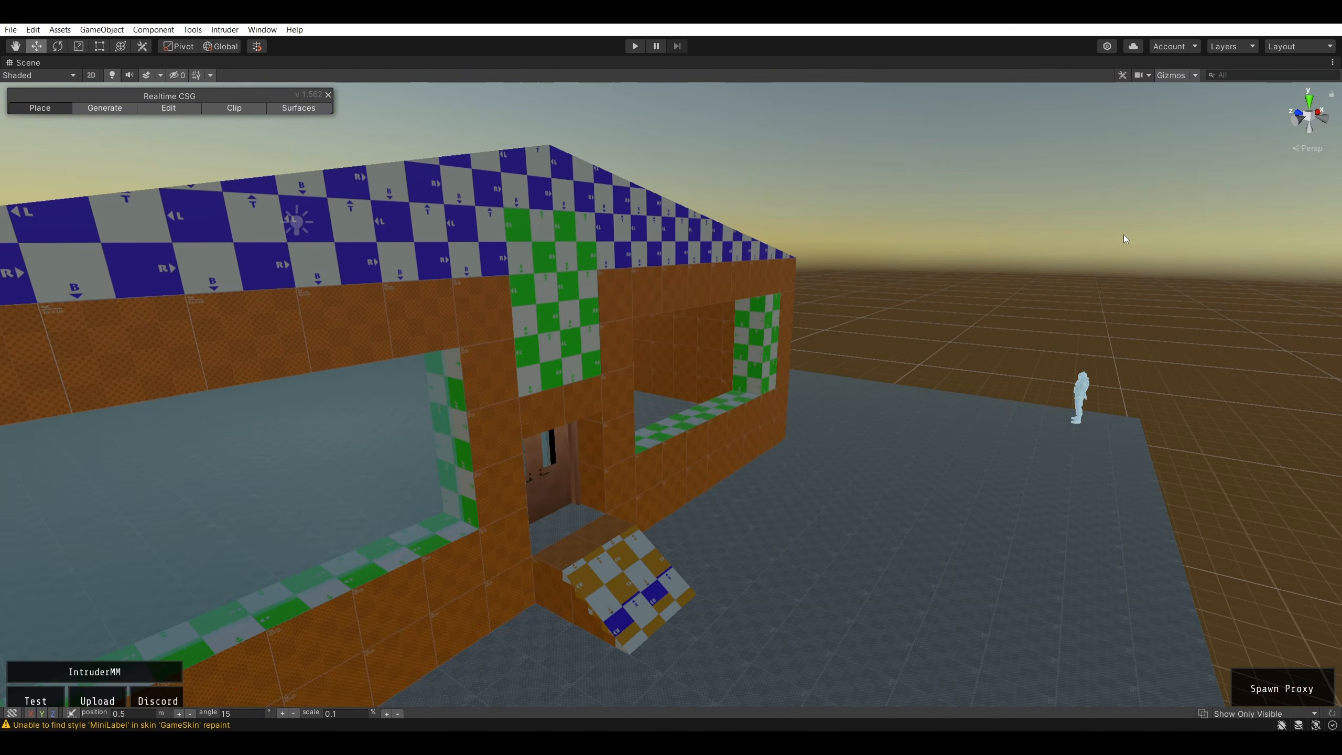
{"action": "mouse_move", "coordinate": [1124, 235]}
{"action": "right_mouse_down"}
{"action": "mouse_move", "coordinate": [967, 272]}
{"action": "mouse_move", "coordinate": [861, 270]}
{"action": "right_mouse_up"}
{"action": "left_click", "coordinate": [832, 321]}
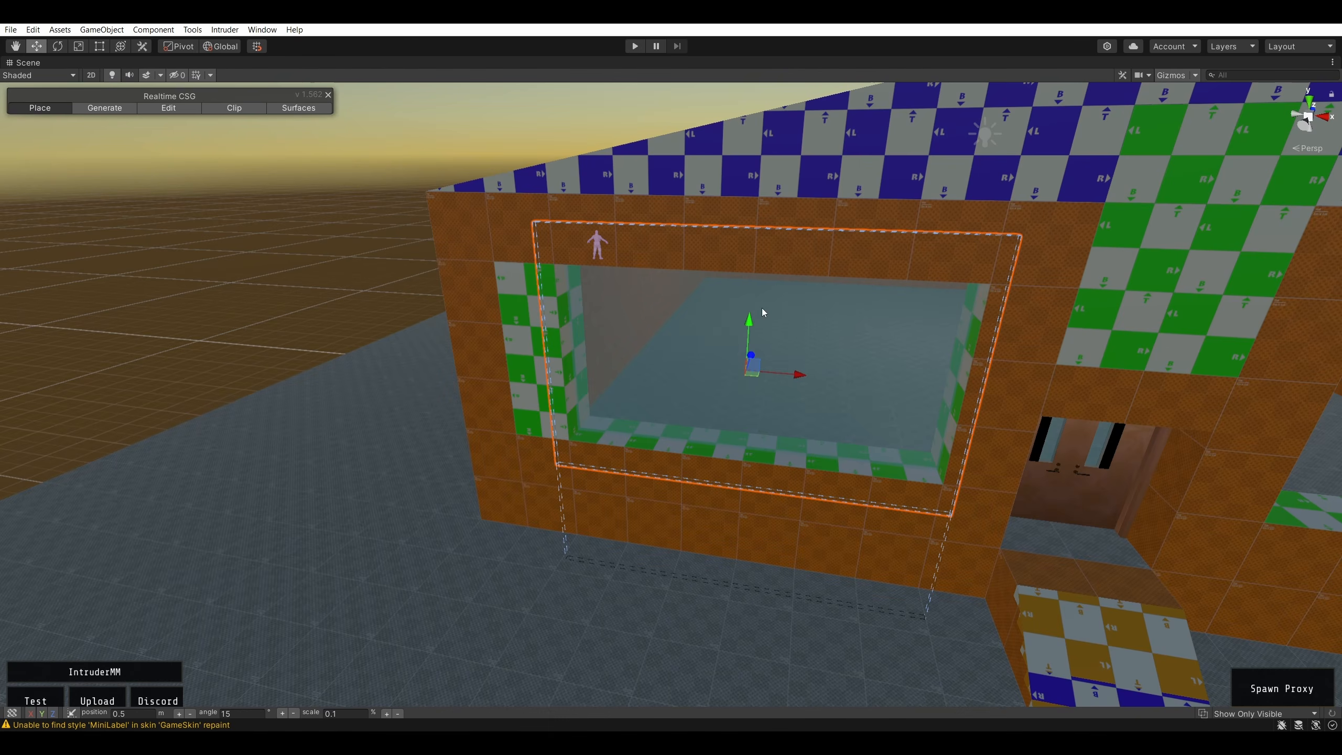
{"action": "right_click_drag", "start_coordinate": [502, 300], "coordinate": [883, 297]}
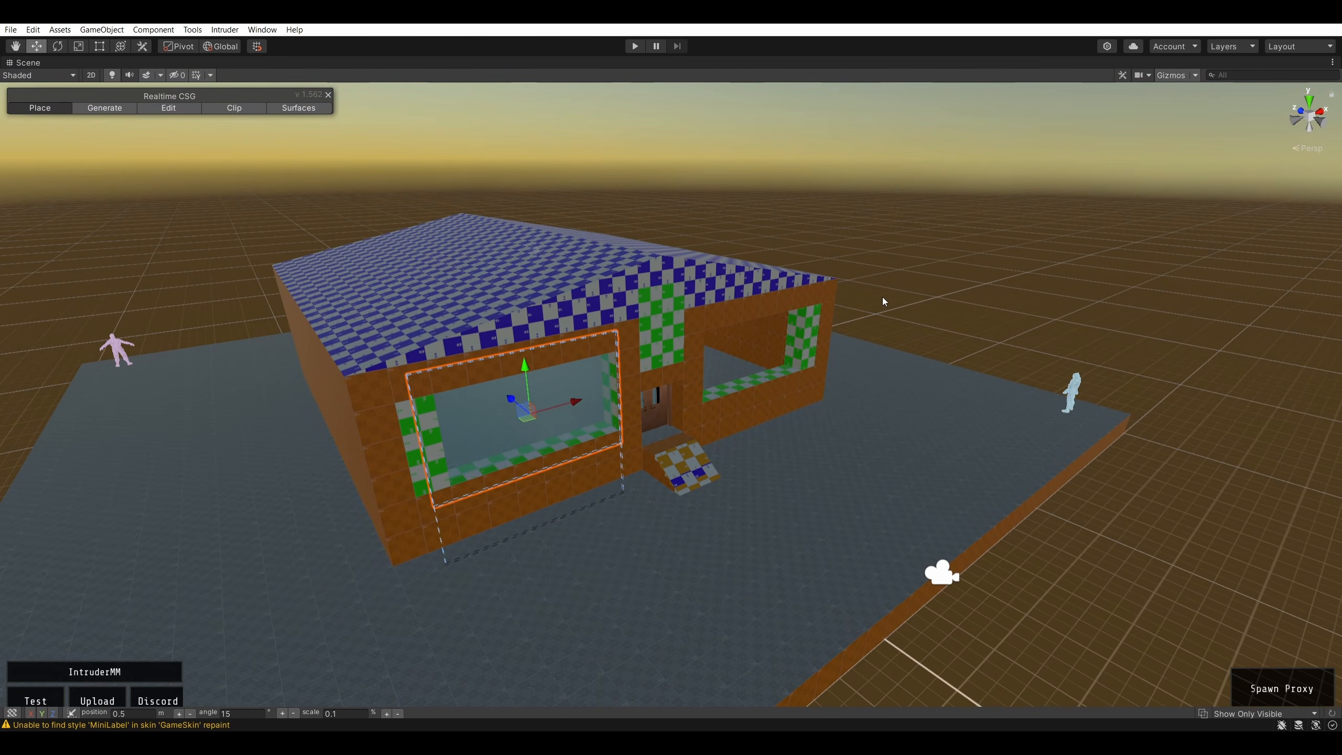
{"action": "left_click", "coordinate": [910, 280]}
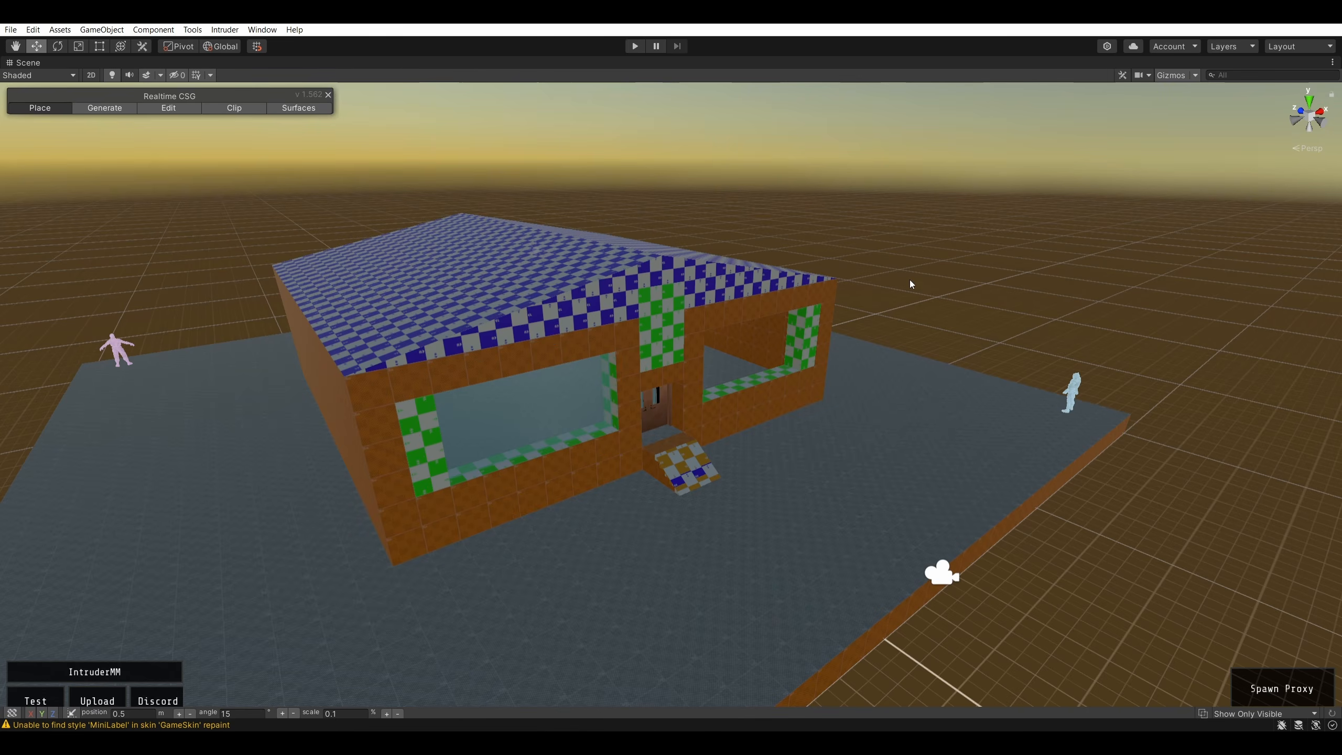
{"action": "mouse_move", "coordinate": [910, 280]}
{"action": "right_mouse_down"}
{"action": "mouse_move", "coordinate": [864, 319]}
{"action": "mouse_move", "coordinate": [784, 245]}
{"action": "mouse_move", "coordinate": [558, 434]}
{"action": "right_mouse_up"}
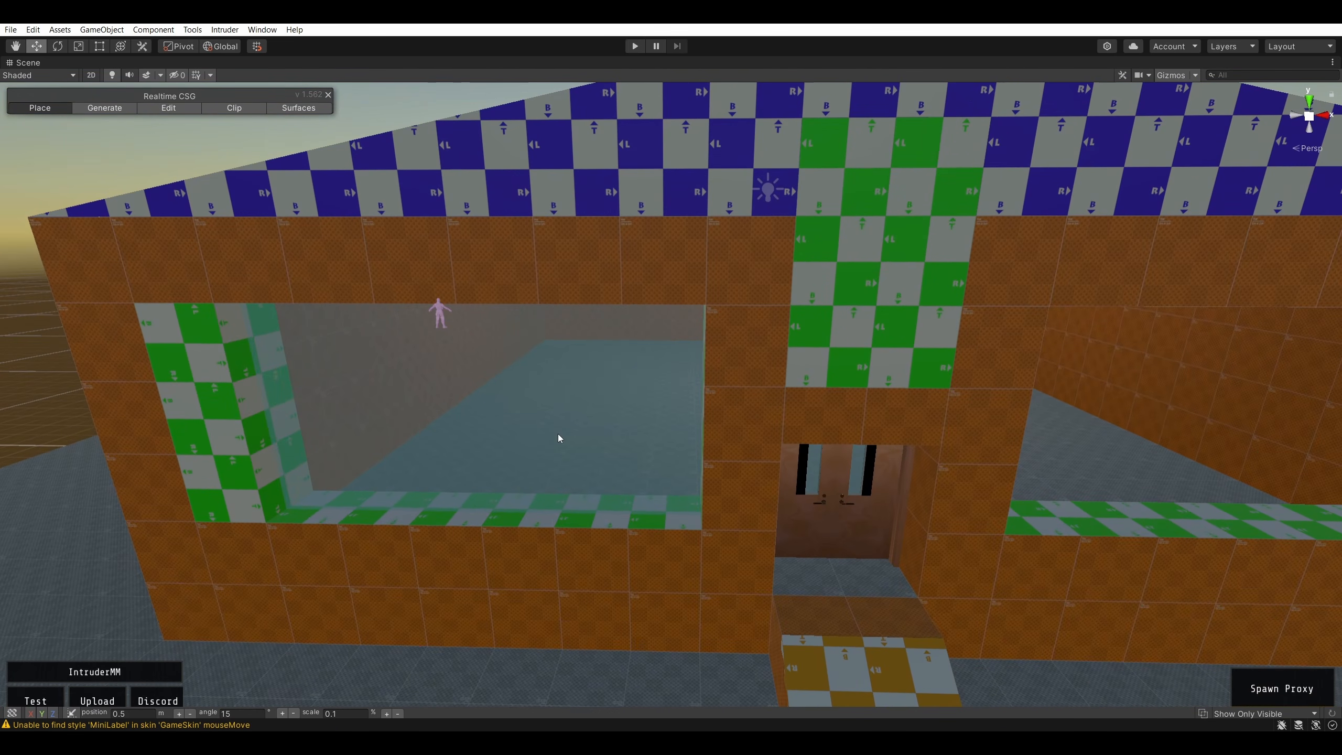
- Duplicate the left window's glass pane and move the copy along X into the right front window
{"action": "left_click", "coordinate": [558, 434]}
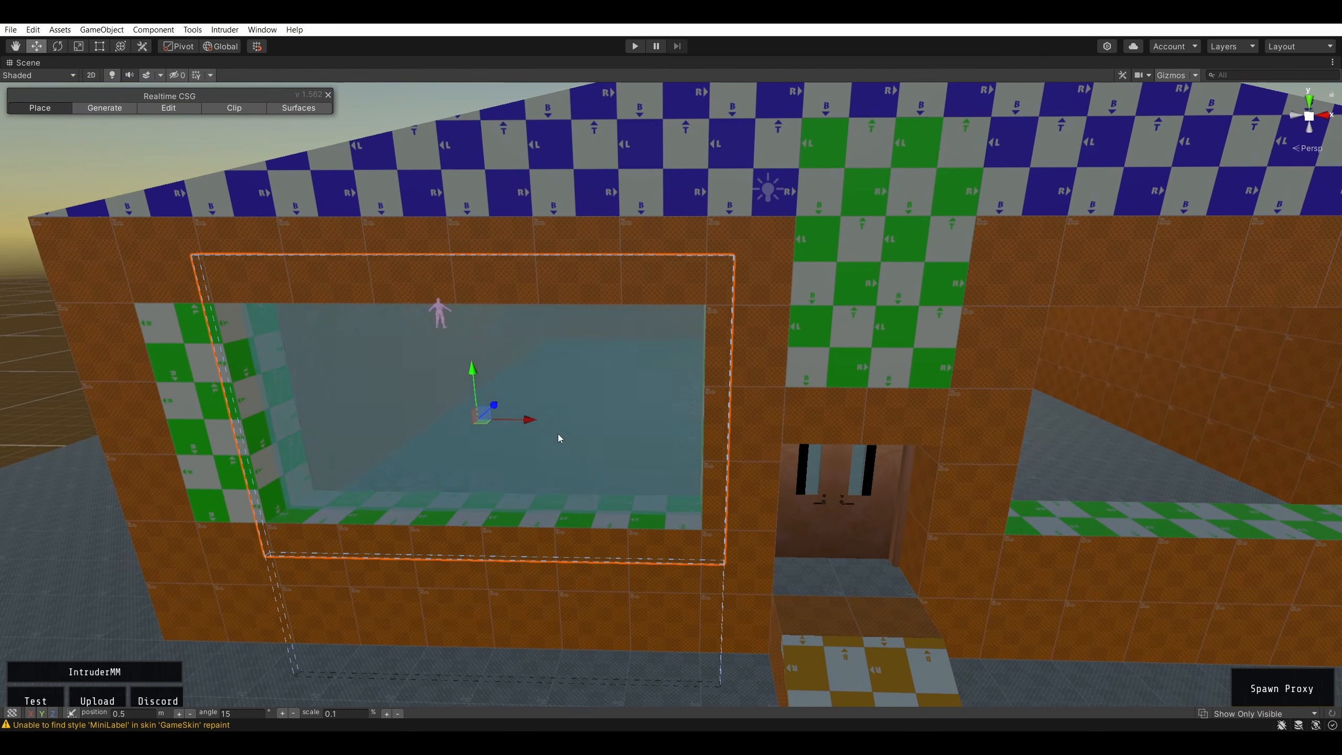
{"action": "left_click_drag", "start_coordinate": [527, 423], "coordinate": [1279, 425]}
{"action": "right_click_drag", "start_coordinate": [1276, 423], "coordinate": [161, 378]}
{"action": "mouse_move", "coordinate": [376, 316]}
{"action": "right_mouse_down"}
{"action": "mouse_move", "coordinate": [760, 296]}
{"action": "mouse_move", "coordinate": [375, 254]}
{"action": "mouse_move", "coordinate": [449, 235]}
{"action": "mouse_move", "coordinate": [467, 252]}
{"action": "right_mouse_up"}
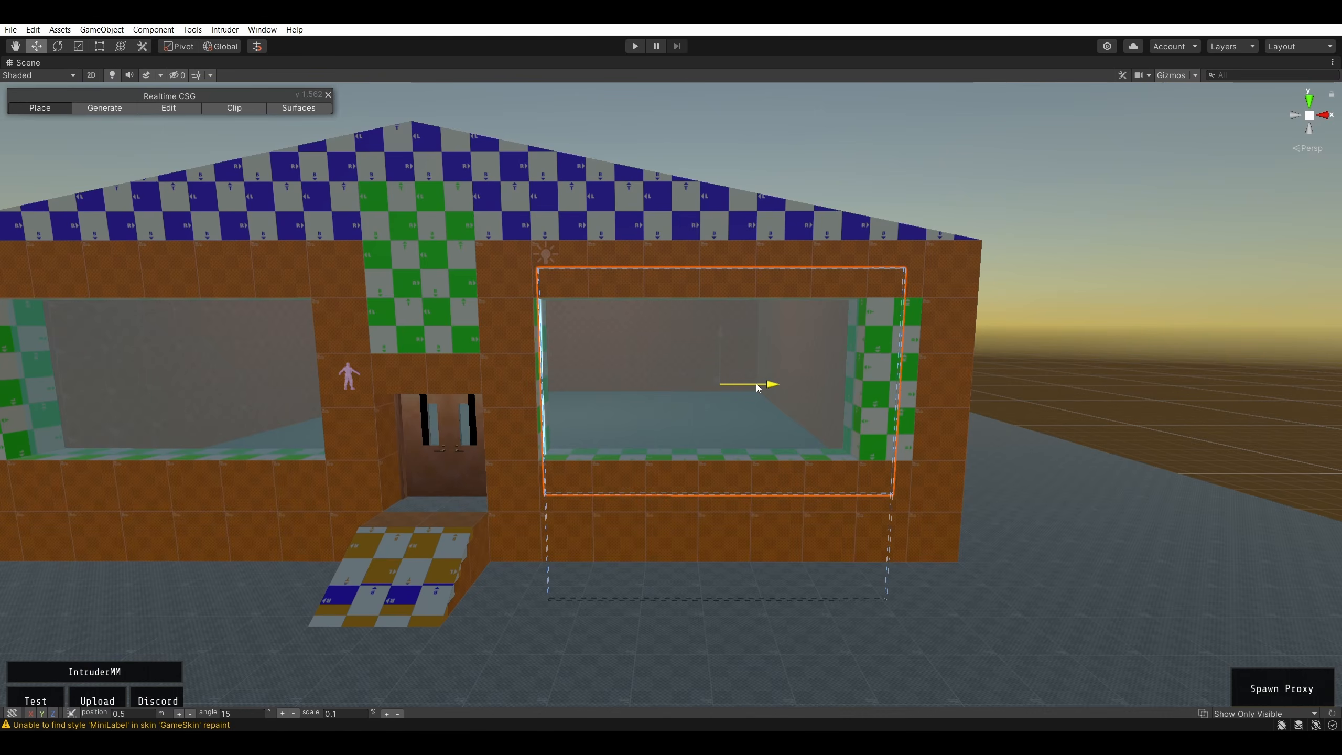
{"action": "left_click_drag", "start_coordinate": [756, 384], "coordinate": [732, 383]}
{"action": "right_click_drag", "start_coordinate": [957, 290], "coordinate": [932, 285]}
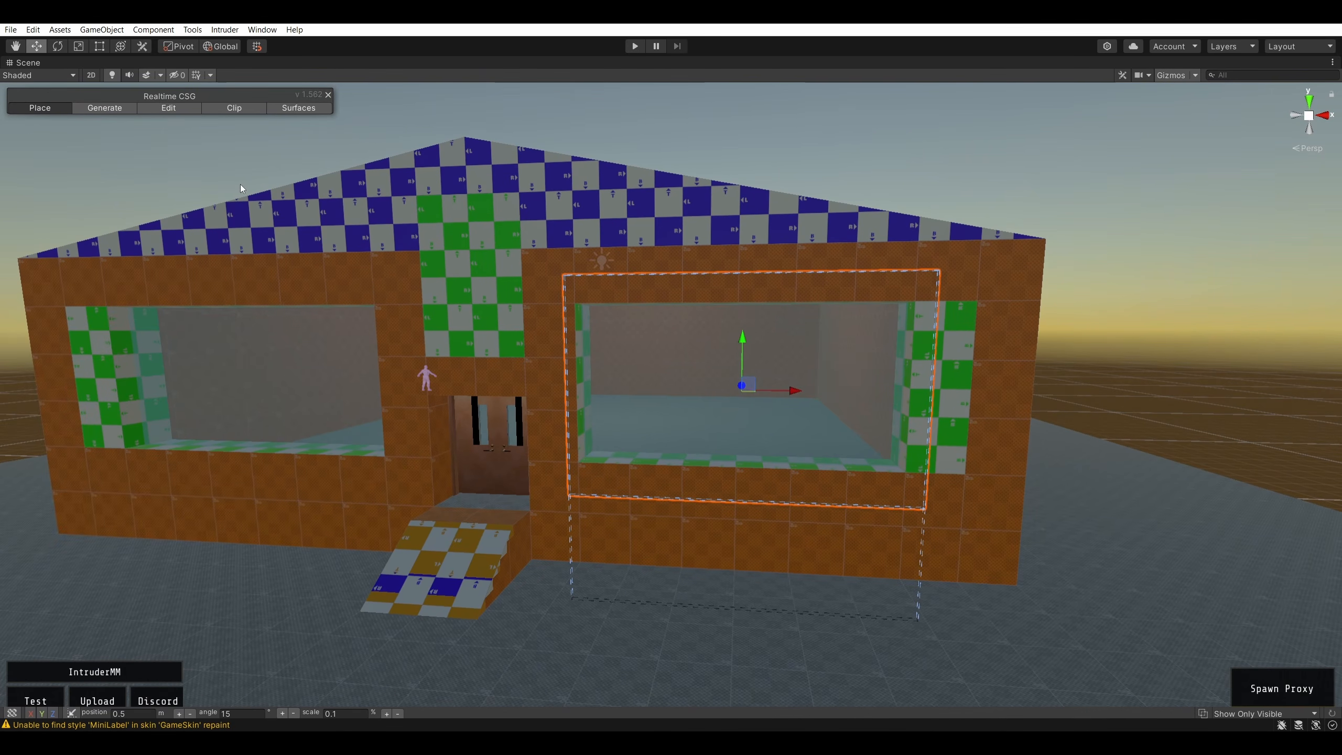
- Scale the right window's glass pane slightly shorter in height and check it against the opening
{"action": "left_click", "coordinate": [101, 46]}
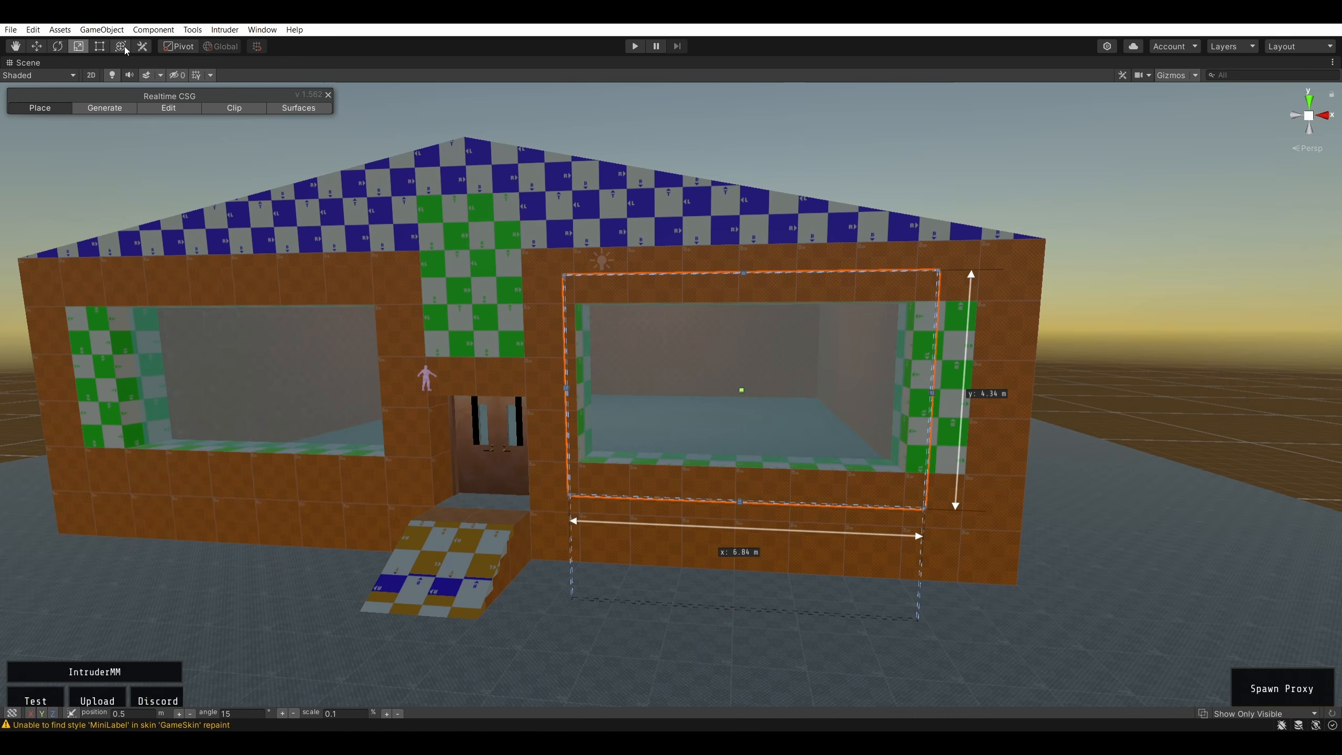
{"action": "left_click", "coordinate": [78, 47]}
{"action": "left_click_drag", "start_coordinate": [744, 273], "coordinate": [745, 277]}
{"action": "left_click", "coordinate": [1102, 179]}
{"action": "mouse_move", "coordinate": [1094, 172]}
{"action": "right_mouse_down"}
{"action": "mouse_move", "coordinate": [566, 147]}
{"action": "mouse_move", "coordinate": [526, 130]}
{"action": "mouse_move", "coordinate": [466, 138]}
{"action": "right_mouse_up"}
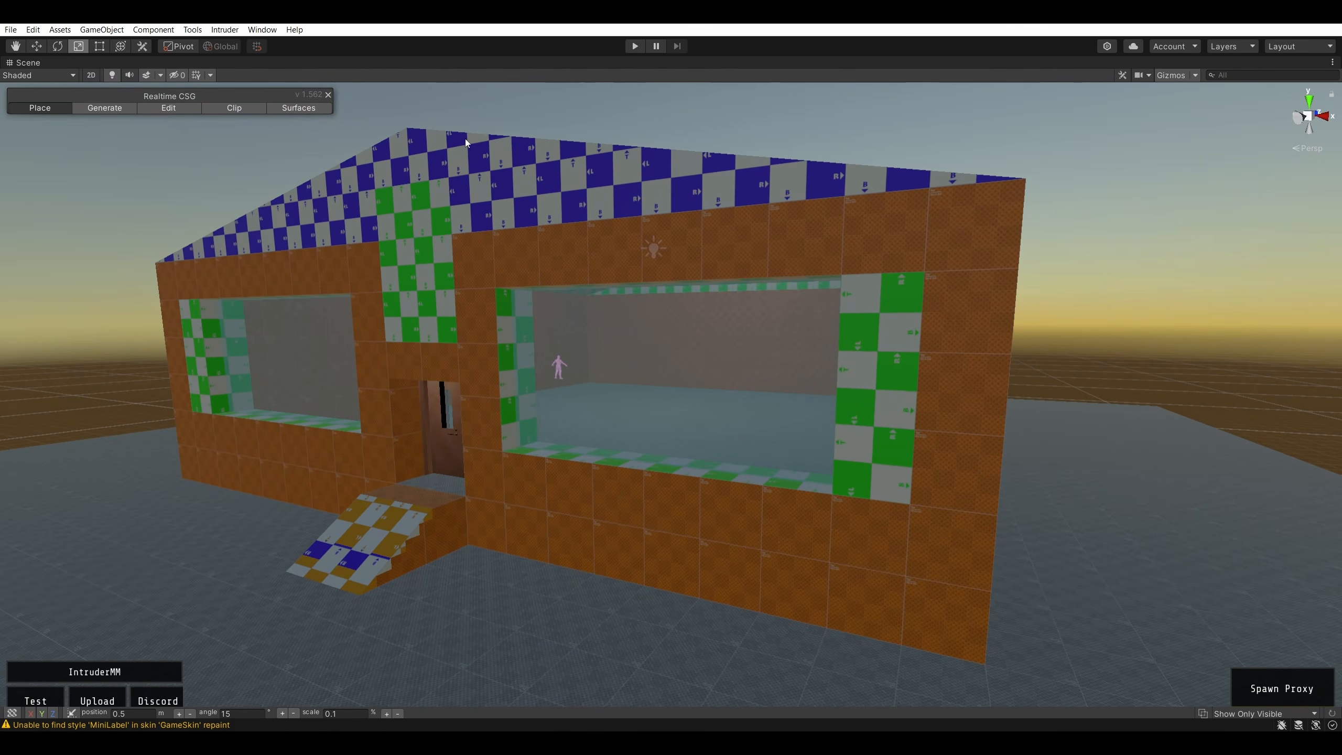
- Reselect the right window's glass pane and scale it down slightly along Y and X to fit the opening more closely
{"action": "left_click", "coordinate": [686, 346]}
{"action": "left_click_drag", "start_coordinate": [661, 331], "coordinate": [667, 340]}
{"action": "right_click_drag", "start_coordinate": [667, 340], "coordinate": [655, 382]}
{"action": "left_click_drag", "start_coordinate": [725, 388], "coordinate": [719, 386]}
{"action": "key", "text": "a"}
{"action": "right_click_drag", "start_coordinate": [719, 385], "coordinate": [783, 356]}
{"action": "key", "text": "d"}
{"action": "key", "text": "a"}
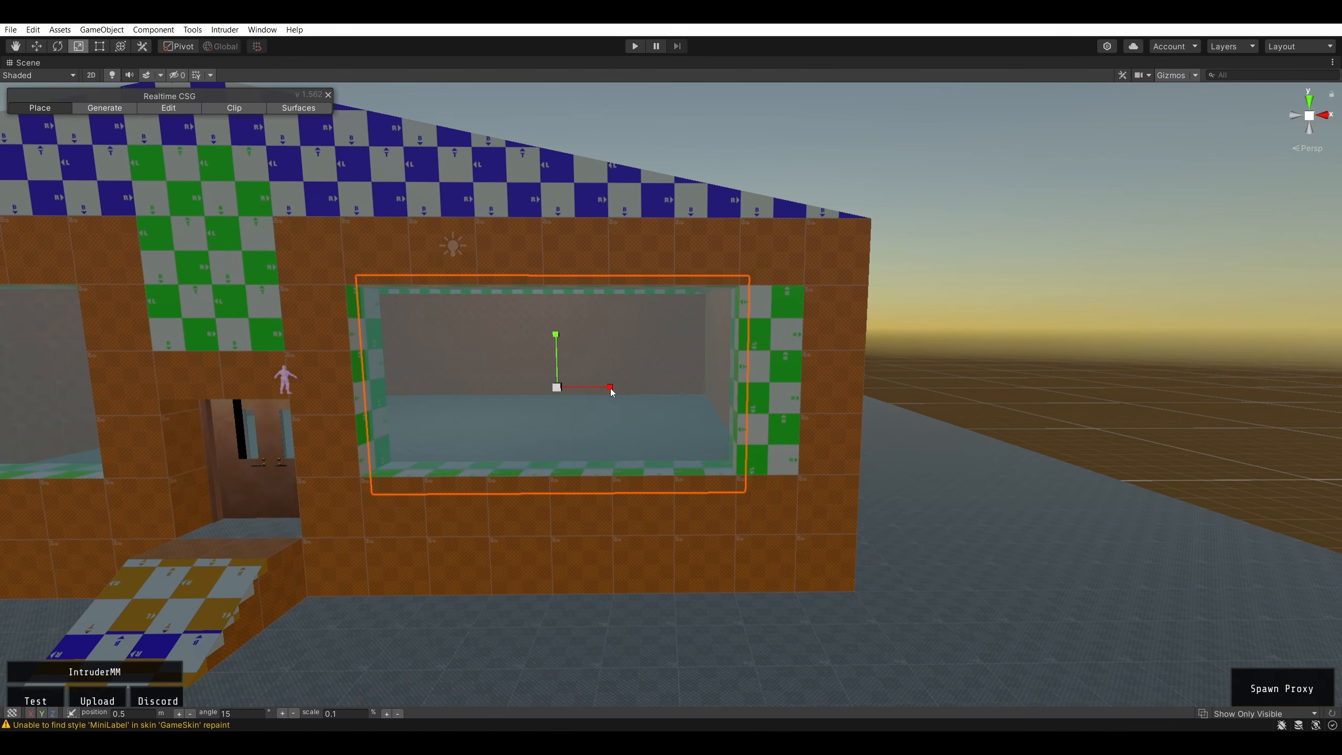
{"action": "left_click_drag", "start_coordinate": [610, 388], "coordinate": [600, 387]}
- Shift the right window's glass pane slightly along X so that it covers the whole opening
{"action": "key", "text": "w"}
{"action": "key", "text": "a"}
{"action": "right_click_drag", "start_coordinate": [599, 387], "coordinate": [761, 394]}
{"action": "left_click_drag", "start_coordinate": [759, 391], "coordinate": [765, 390]}
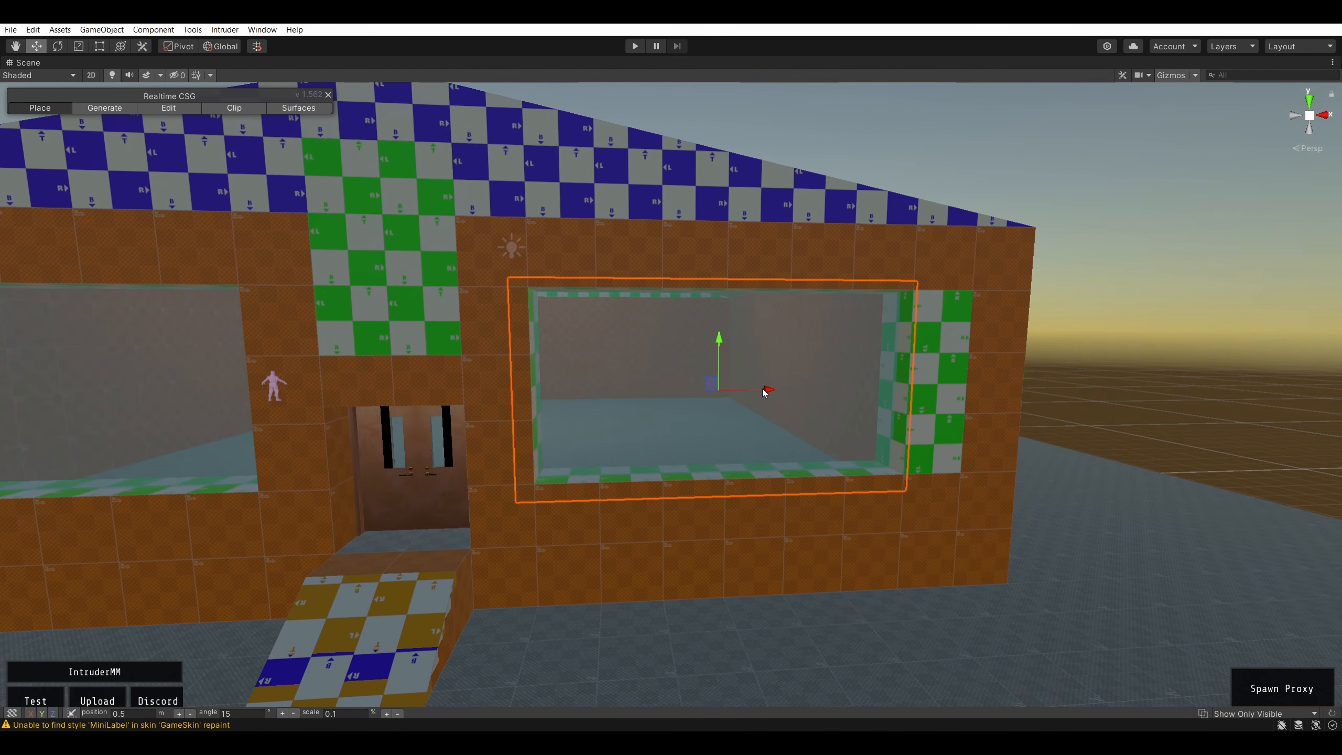
- Examine both glass panes from outside and inside the house for gaps along the window edges
{"action": "key", "text": "a"}
{"action": "right_click_drag", "start_coordinate": [764, 391], "coordinate": [740, 347]}
{"action": "key", "text": "d"}
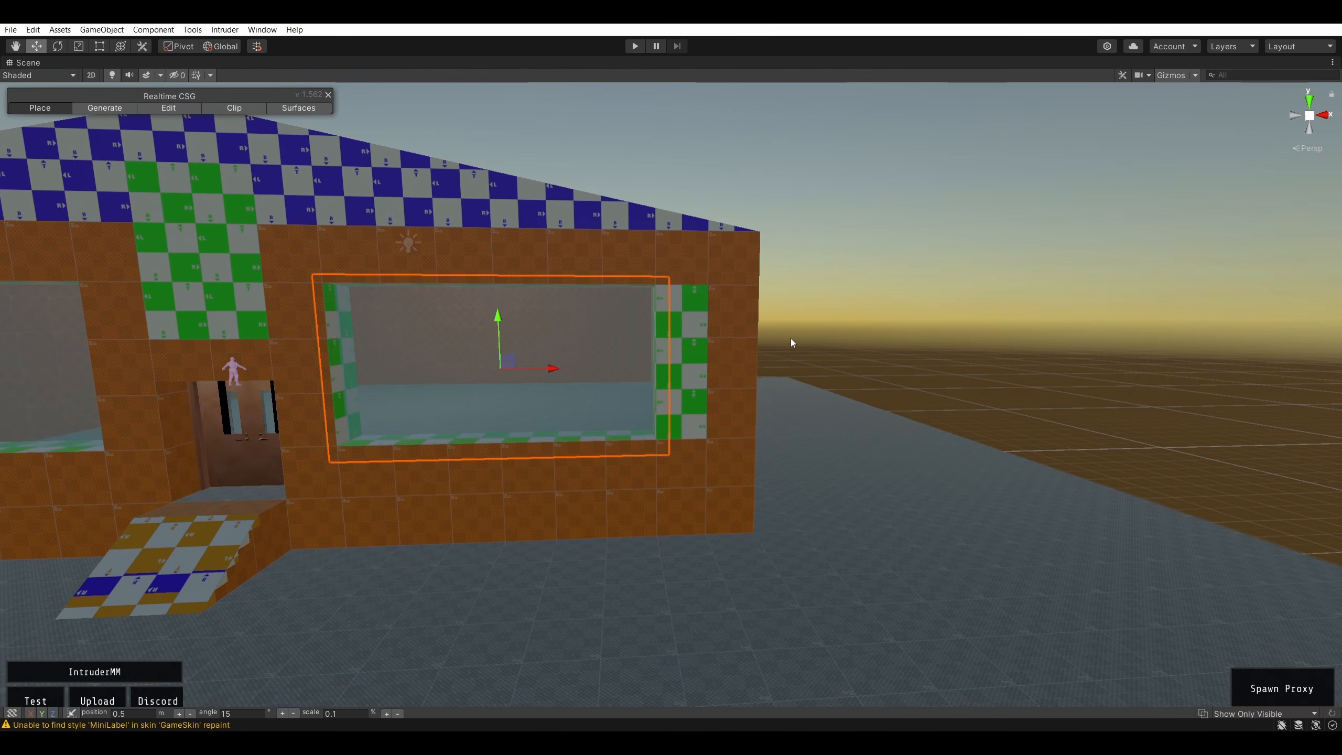
{"action": "right_click_drag", "start_coordinate": [941, 269], "coordinate": [869, 257]}
{"action": "key", "text": "w"}
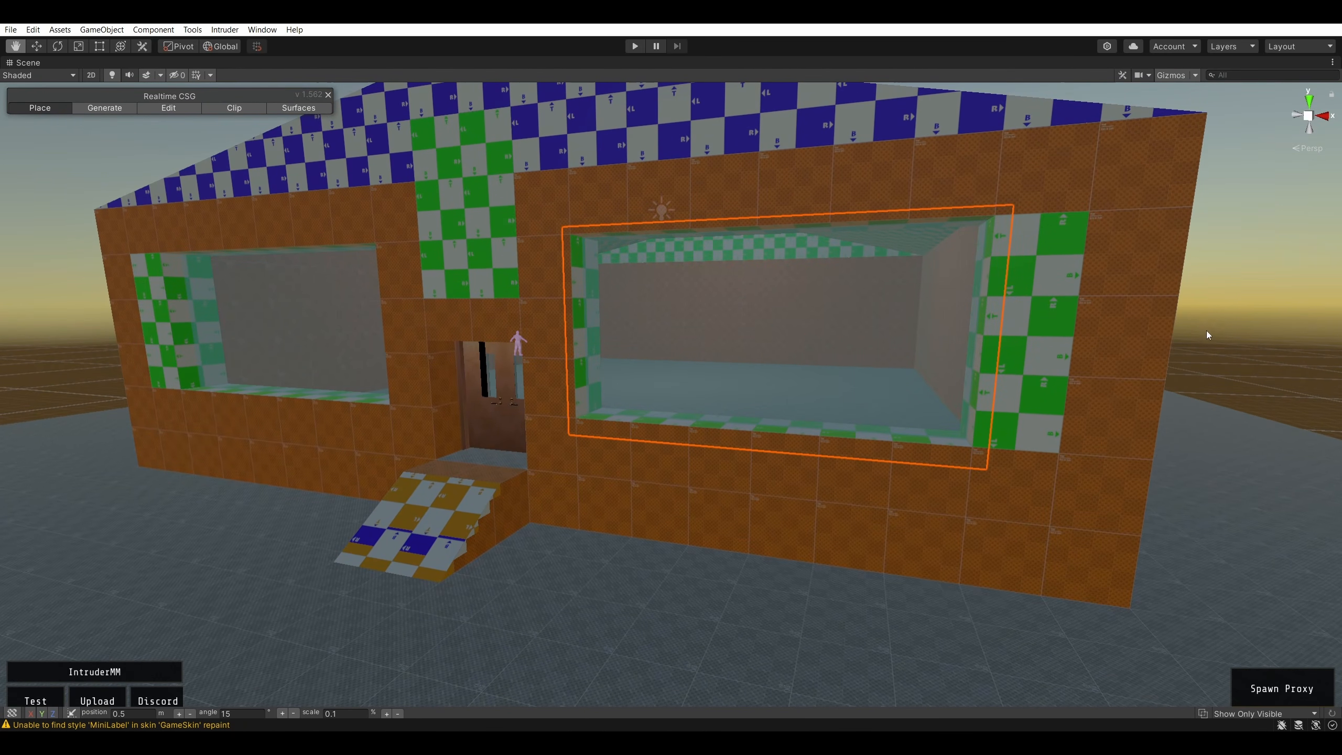
{"action": "right_click_drag", "start_coordinate": [1206, 331], "coordinate": [403, 359]}
{"action": "key", "text": "w"}
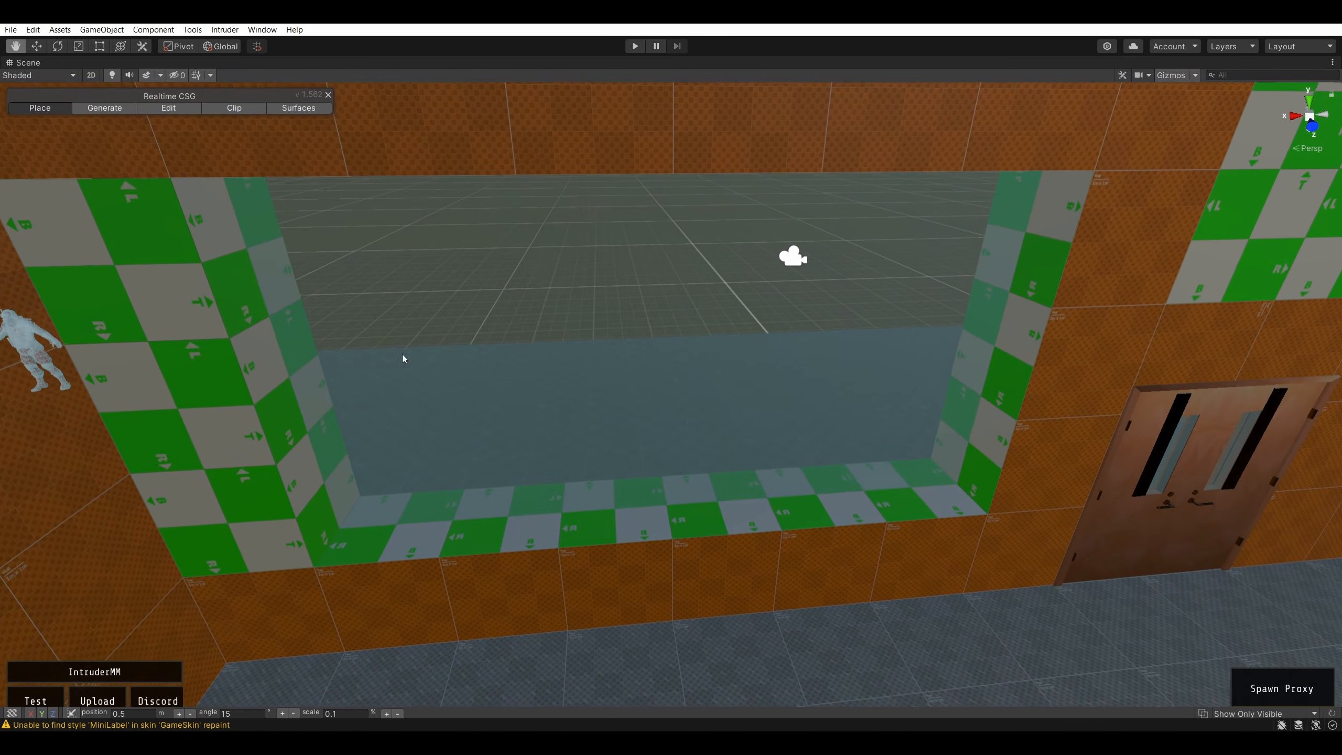
{"action": "right_click_drag", "start_coordinate": [781, 483], "coordinate": [772, 373]}
{"action": "key", "text": "w"}
{"action": "key", "text": "s"}
{"action": "key", "text": "w"}
{"action": "right_click_drag", "start_coordinate": [657, 460], "coordinate": [489, 371]}
{"action": "key", "text": "w"}
{"action": "right_click_drag", "start_coordinate": [737, 289], "coordinate": [830, 306]}
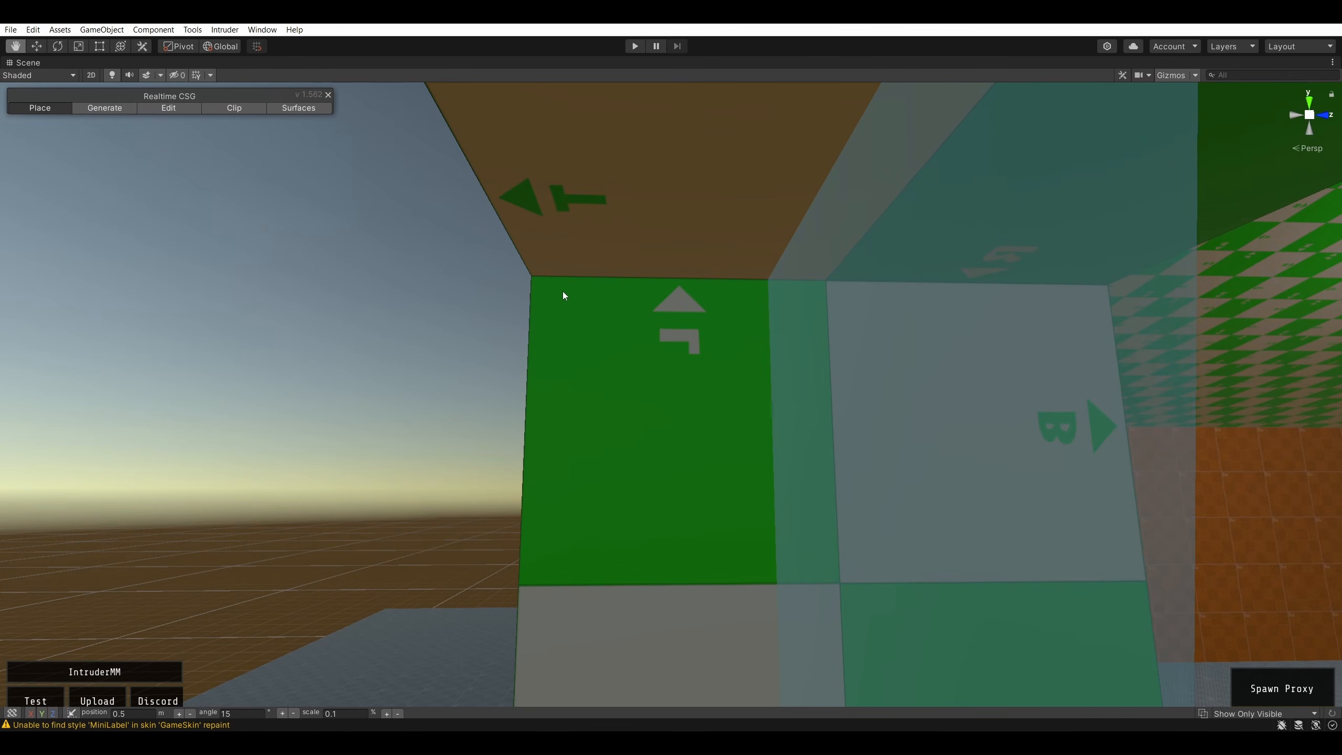
{"action": "right_click_drag", "start_coordinate": [563, 295], "coordinate": [911, 330]}
{"action": "key", "text": "s"}
{"action": "key", "text": "w"}
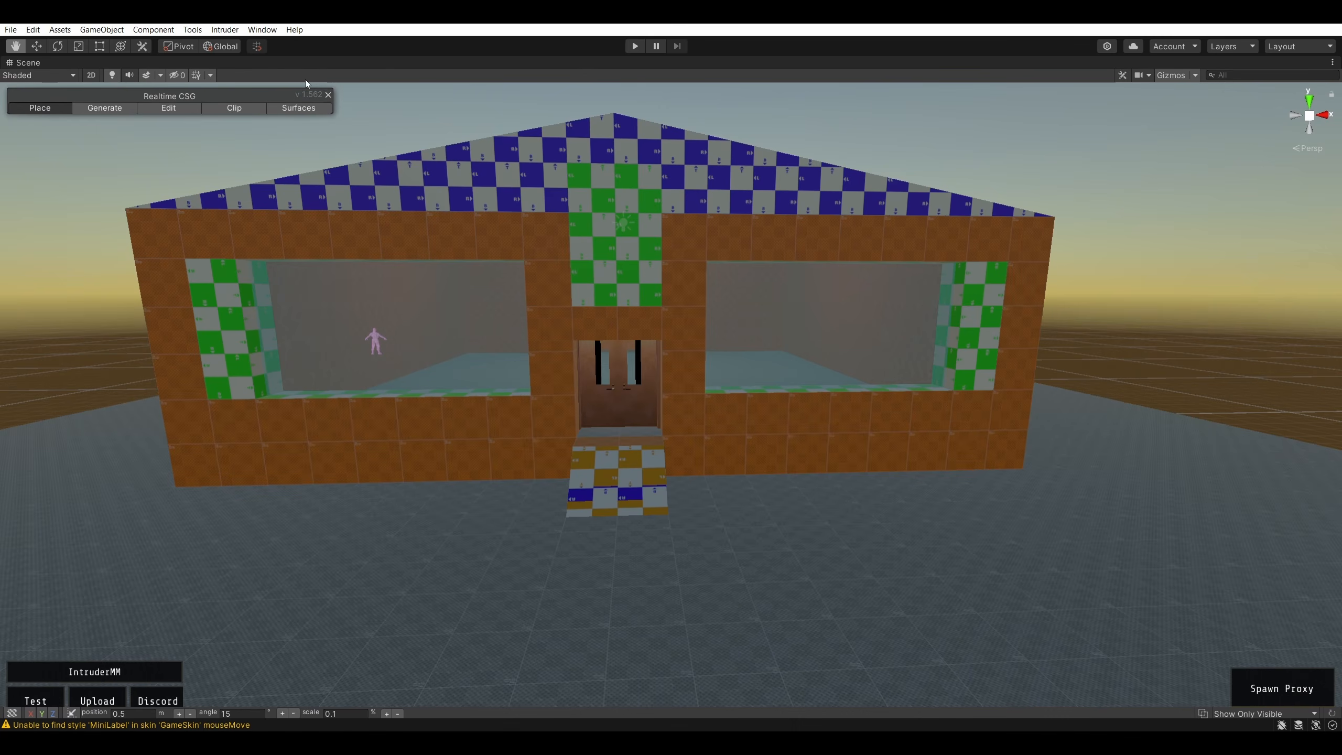
- Play the scene in Intruder and join the Guards team
{"action": "left_click", "coordinate": [224, 28]}
{"action": "left_click", "coordinate": [904, 122]}
{"action": "left_click", "coordinate": [224, 28]}
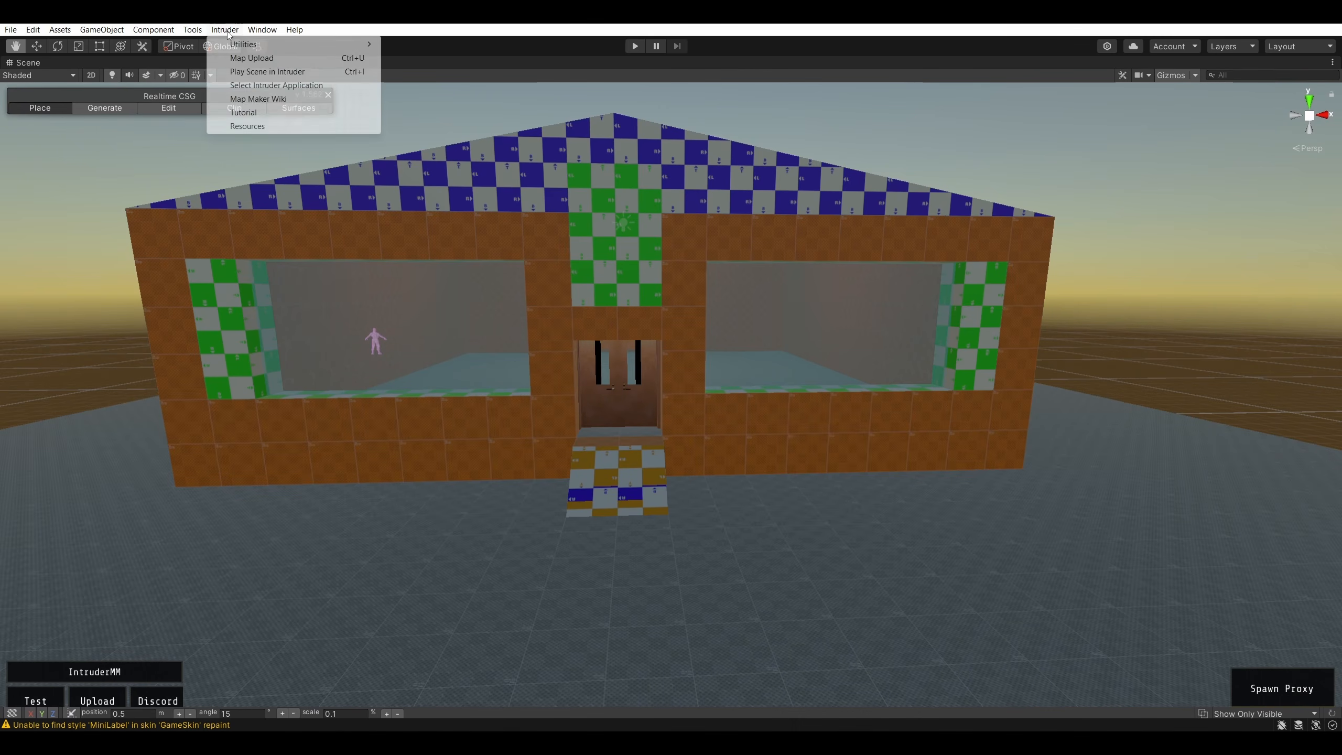
{"action": "left_click", "coordinate": [281, 74]}
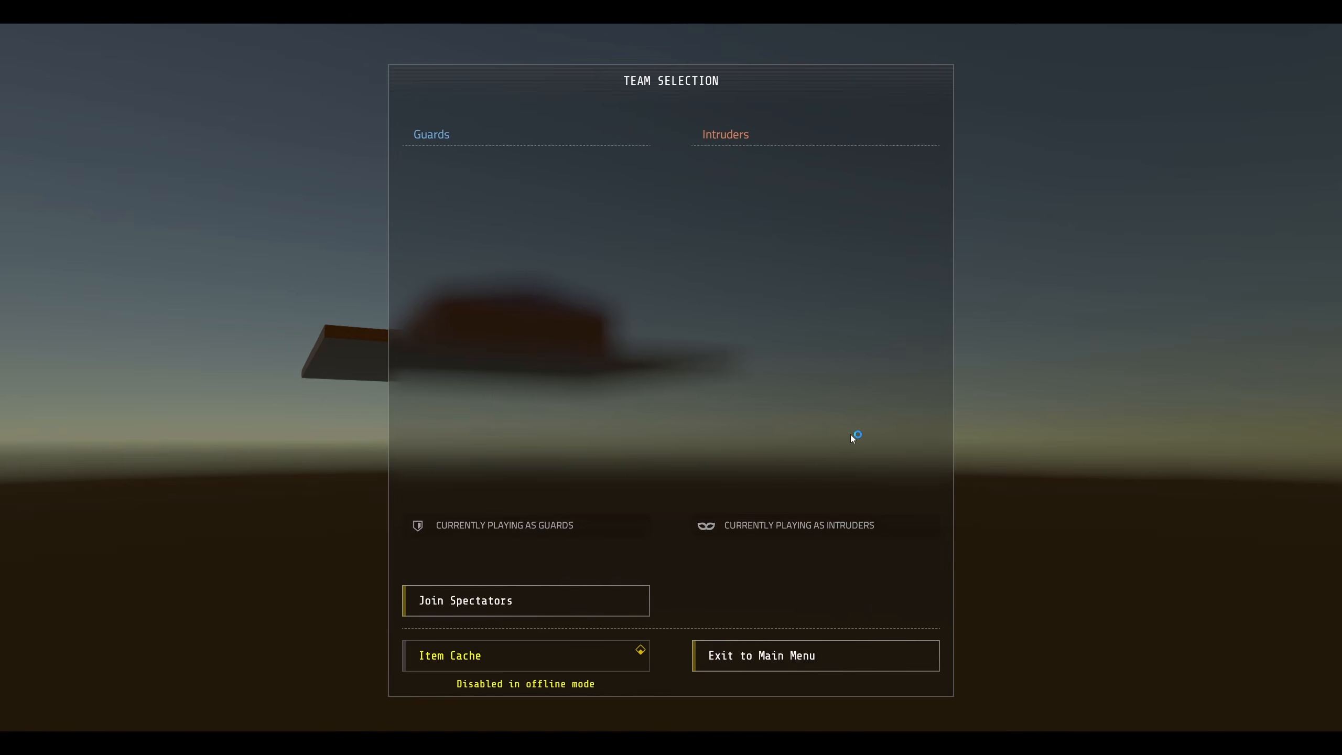
{"action": "left_click", "coordinate": [575, 552]}
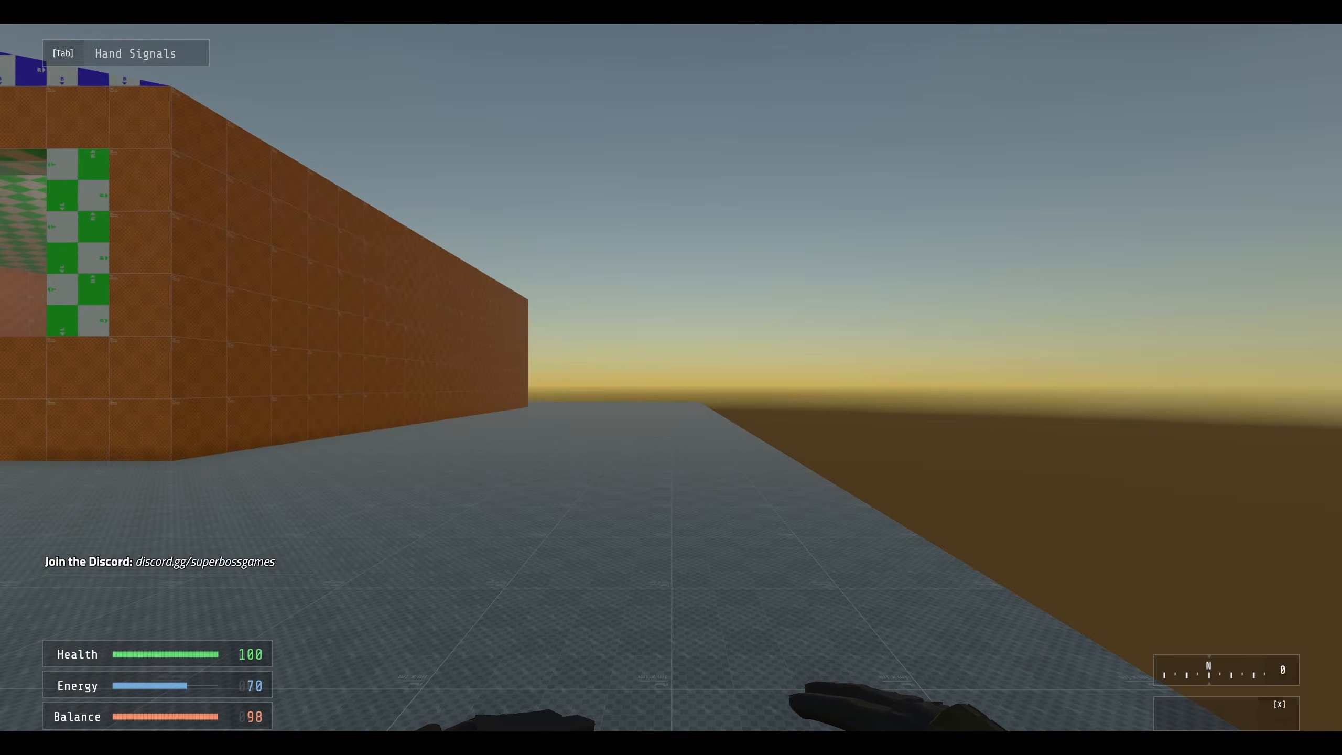
- Run into the right front window to test that its glass breaks and head towards the left window
{"action": "key", "text": "w"}
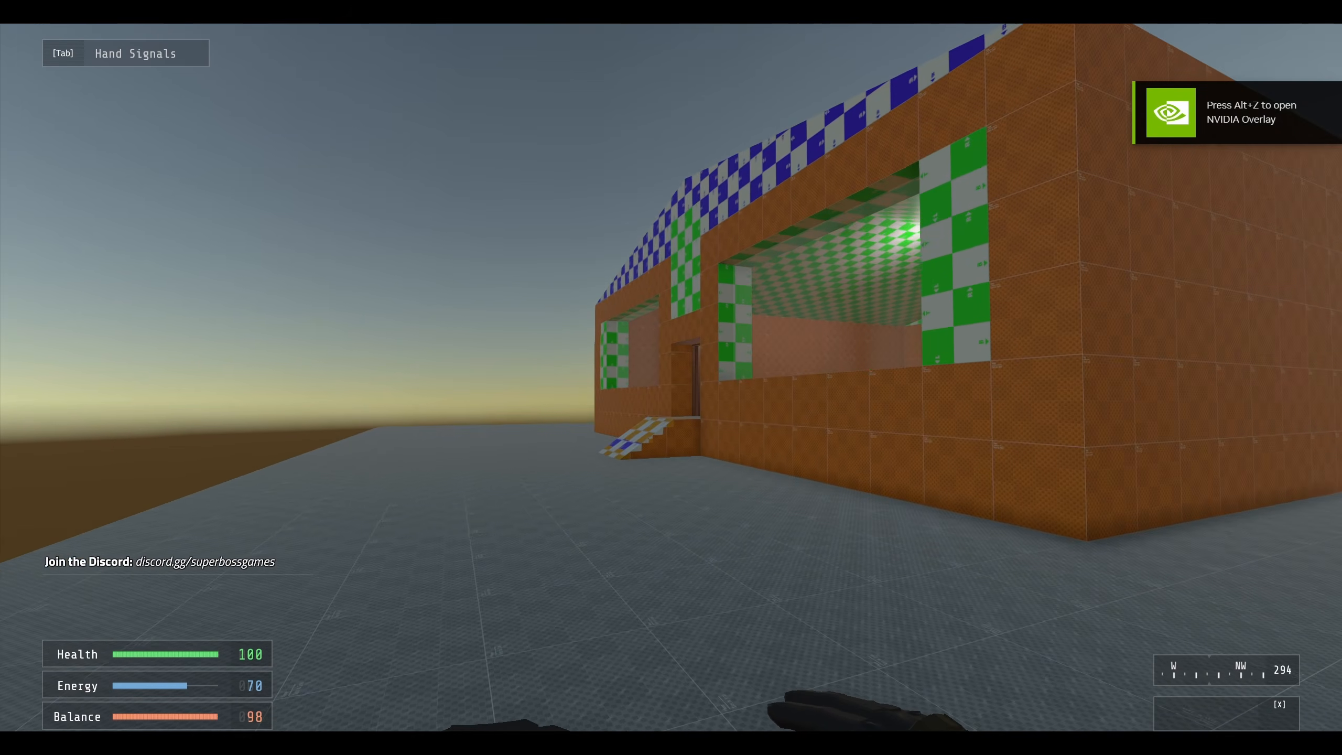
{"action": "key", "text": "w"}
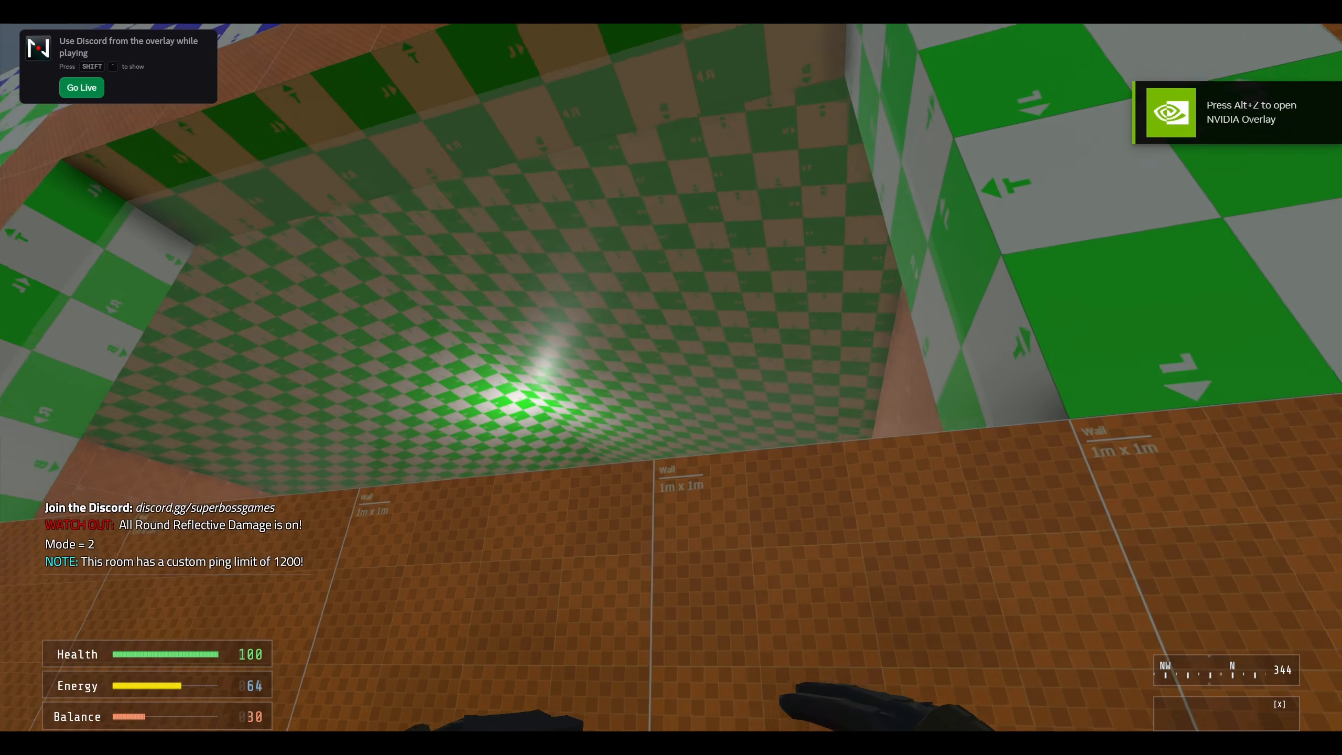
{"action": "key", "text": "s"}
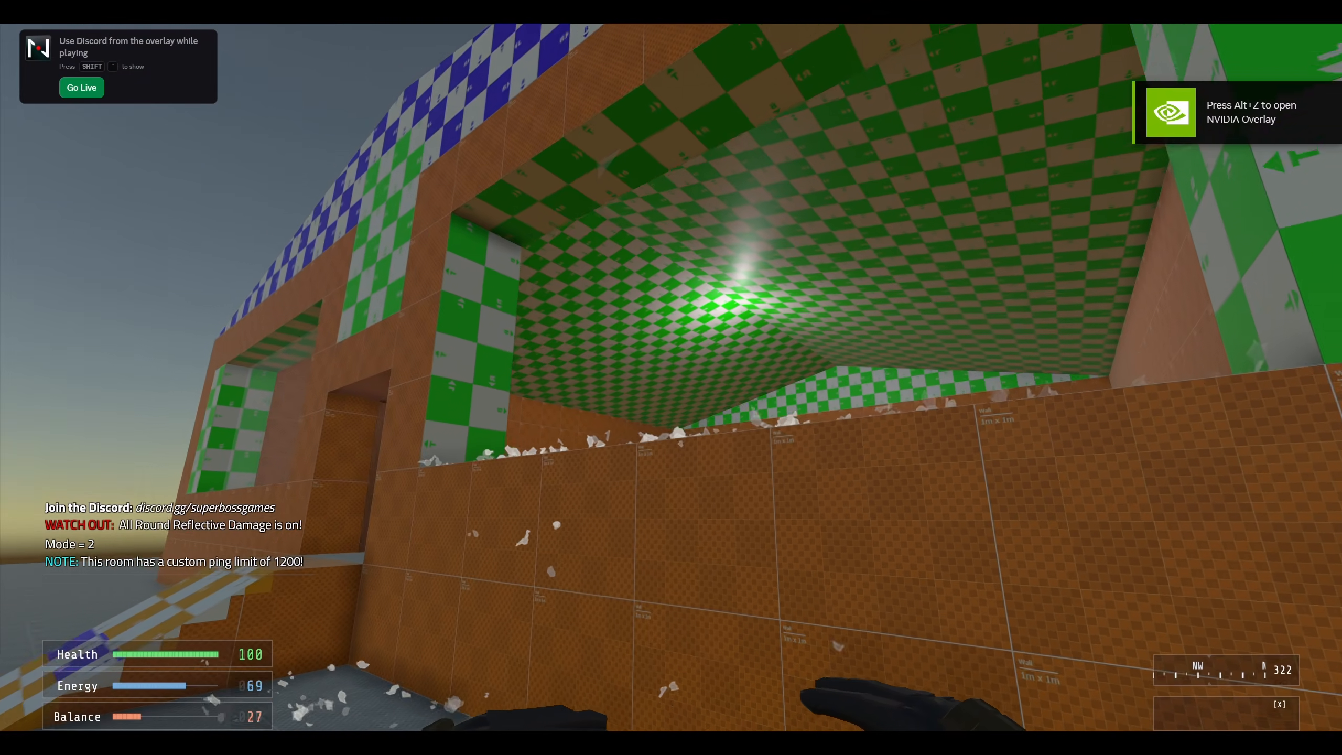
{"action": "key", "text": "a"}
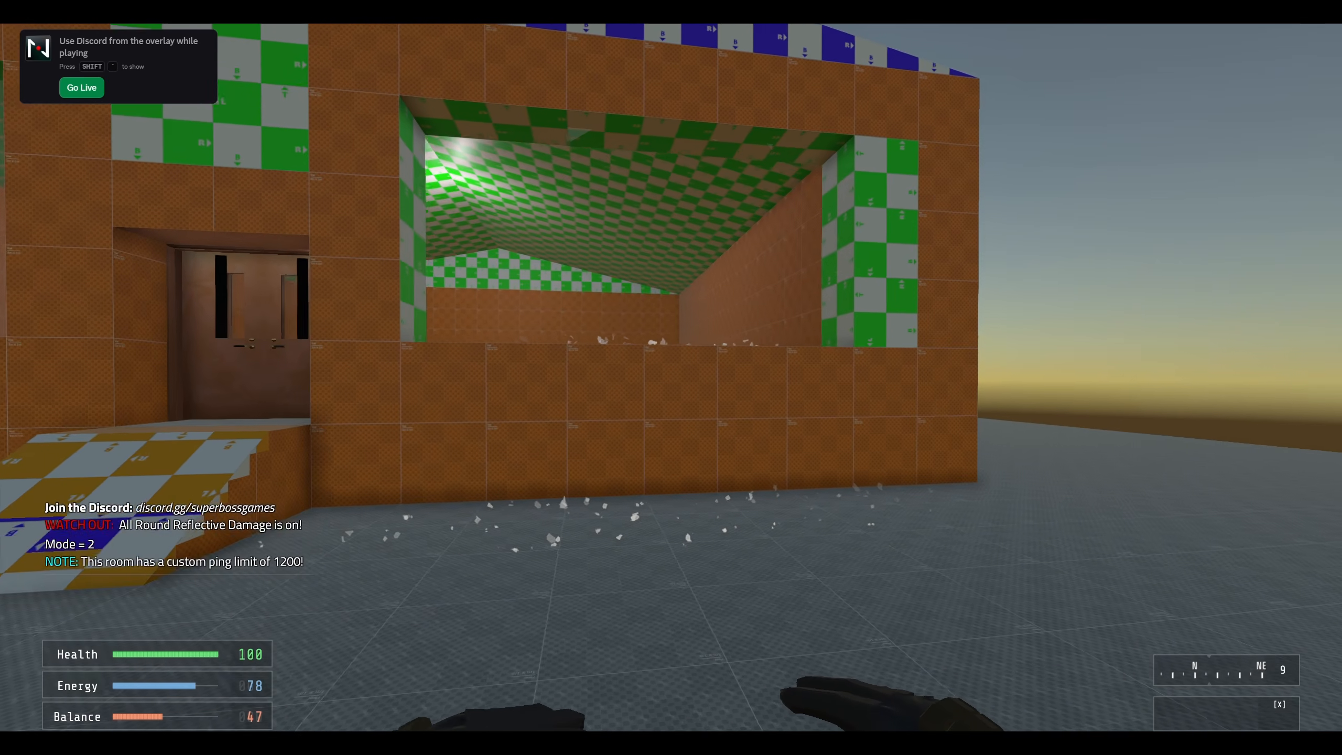
{"action": "key", "text": "a"}
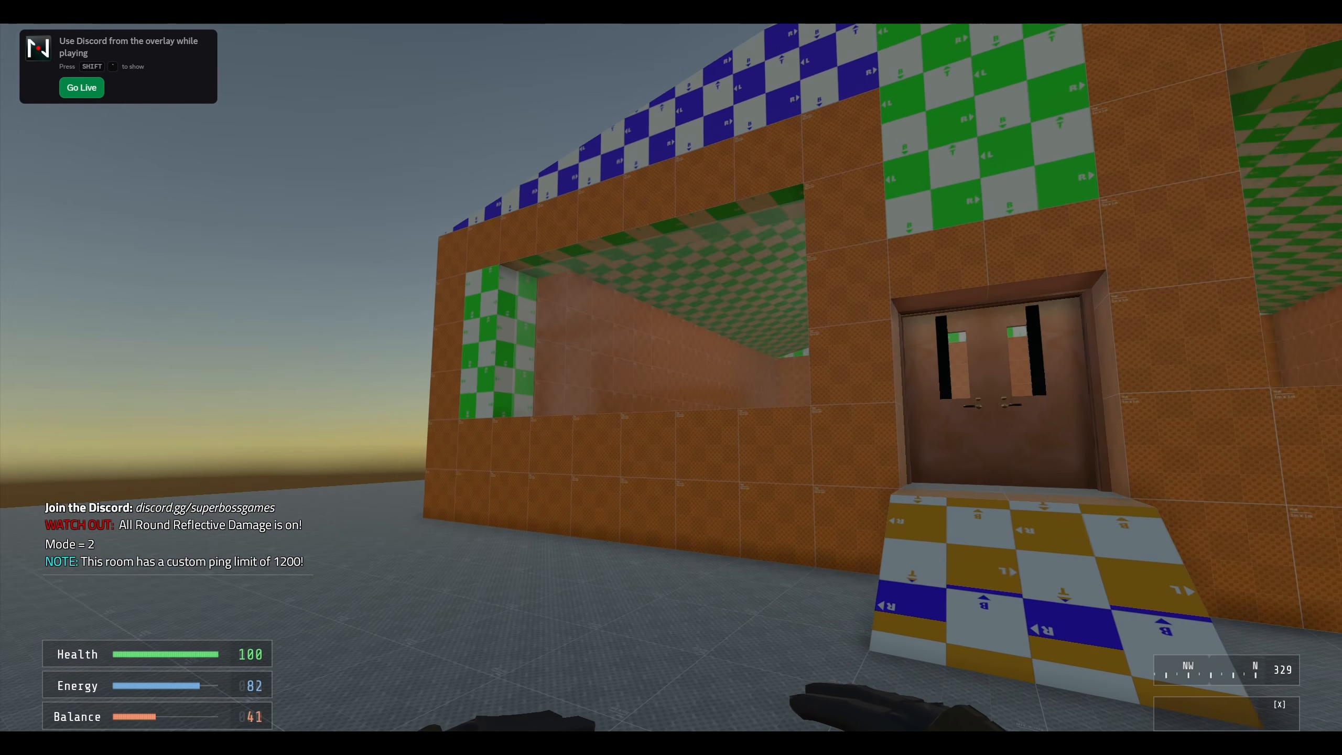
- Draw the pistol, shoot out the left window's glass and back away from the house front
{"action": "key", "text": "x"}
{"action": "left_click", "coordinate": [798, 291]}
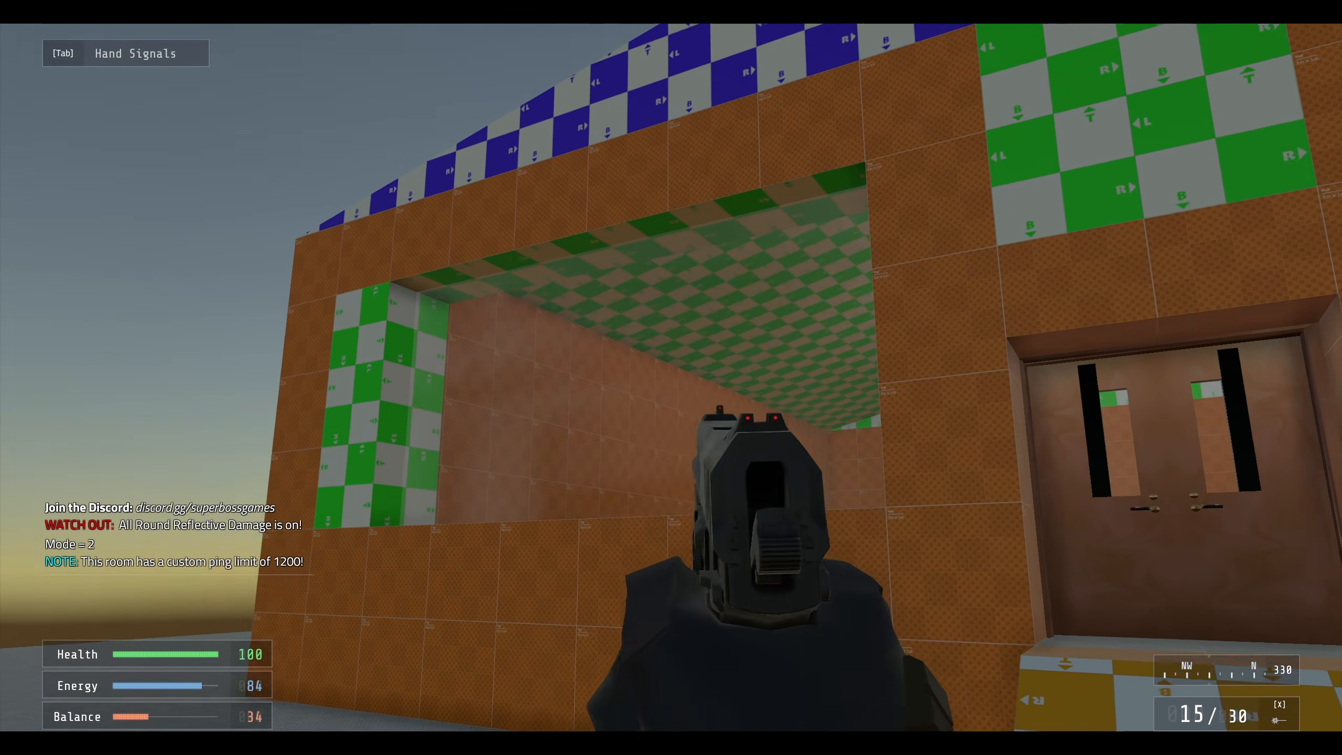
{"action": "left_click", "coordinate": [672, 378]}
{"action": "left_click", "coordinate": [671, 377]}
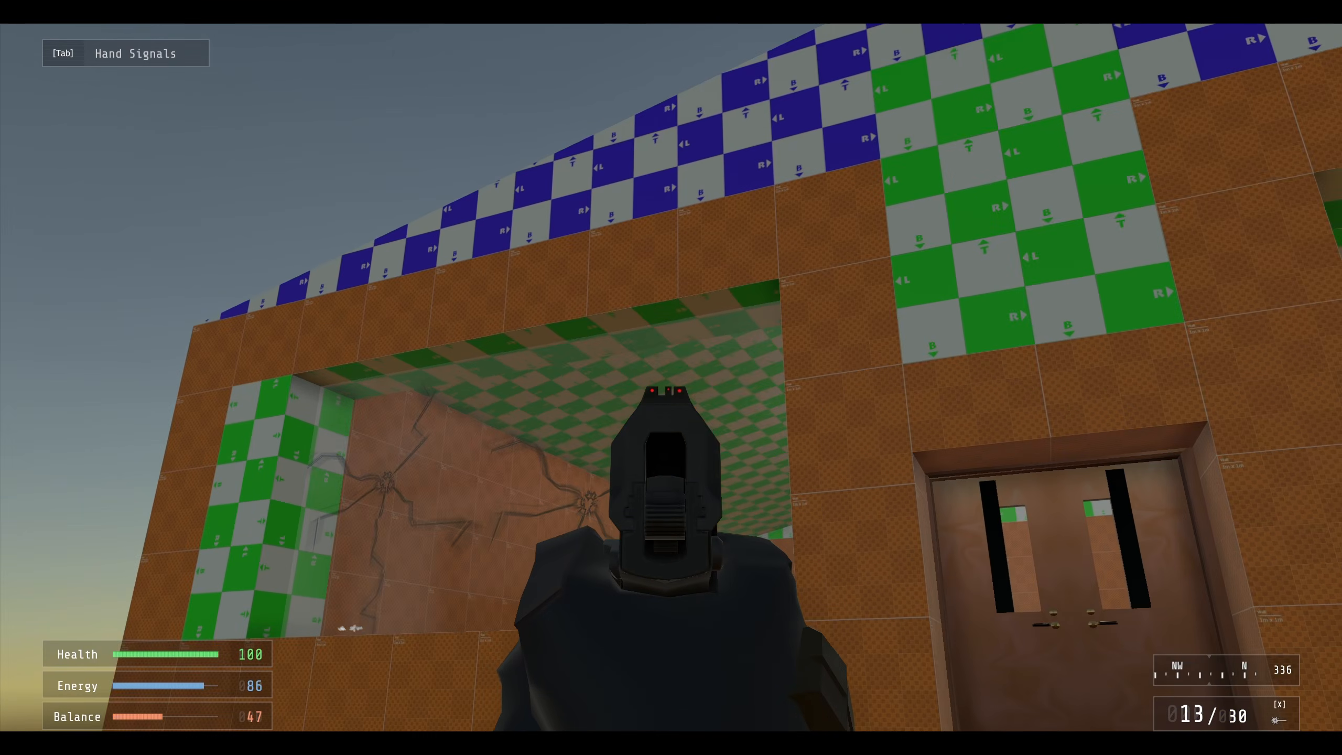
{"action": "left_click", "coordinate": [671, 377]}
{"action": "key", "text": "s"}
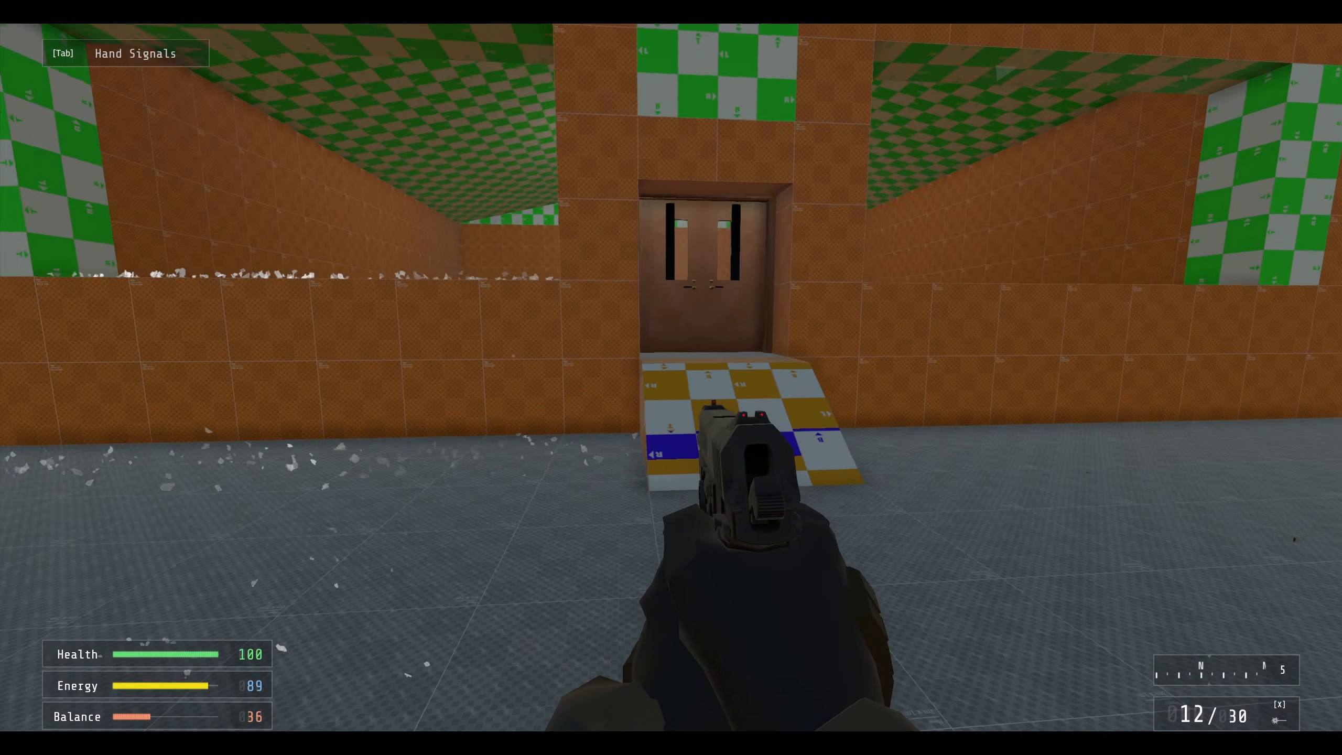
- Equip the primary weapon and look over both broken windows along the house front
{"action": "key", "text": "a"}
{"action": "key", "text": "1"}
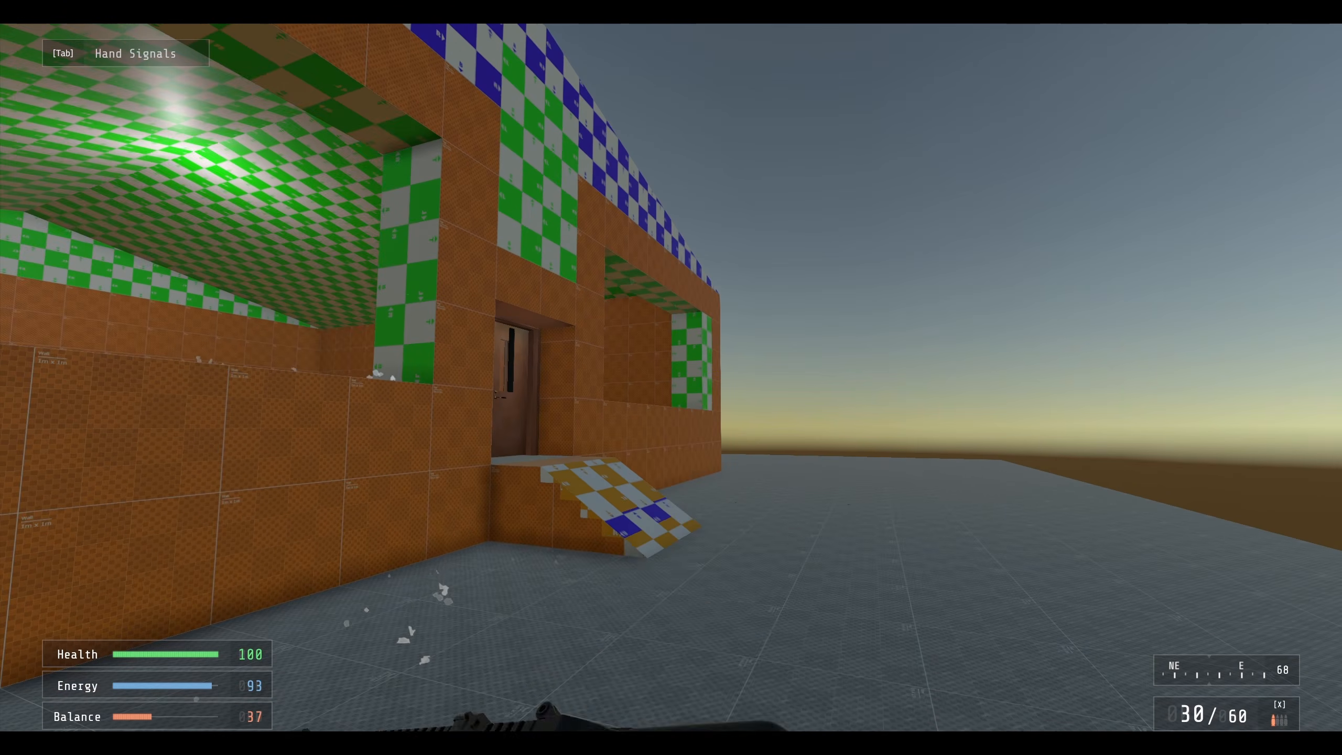
{"action": "key", "text": "d"}
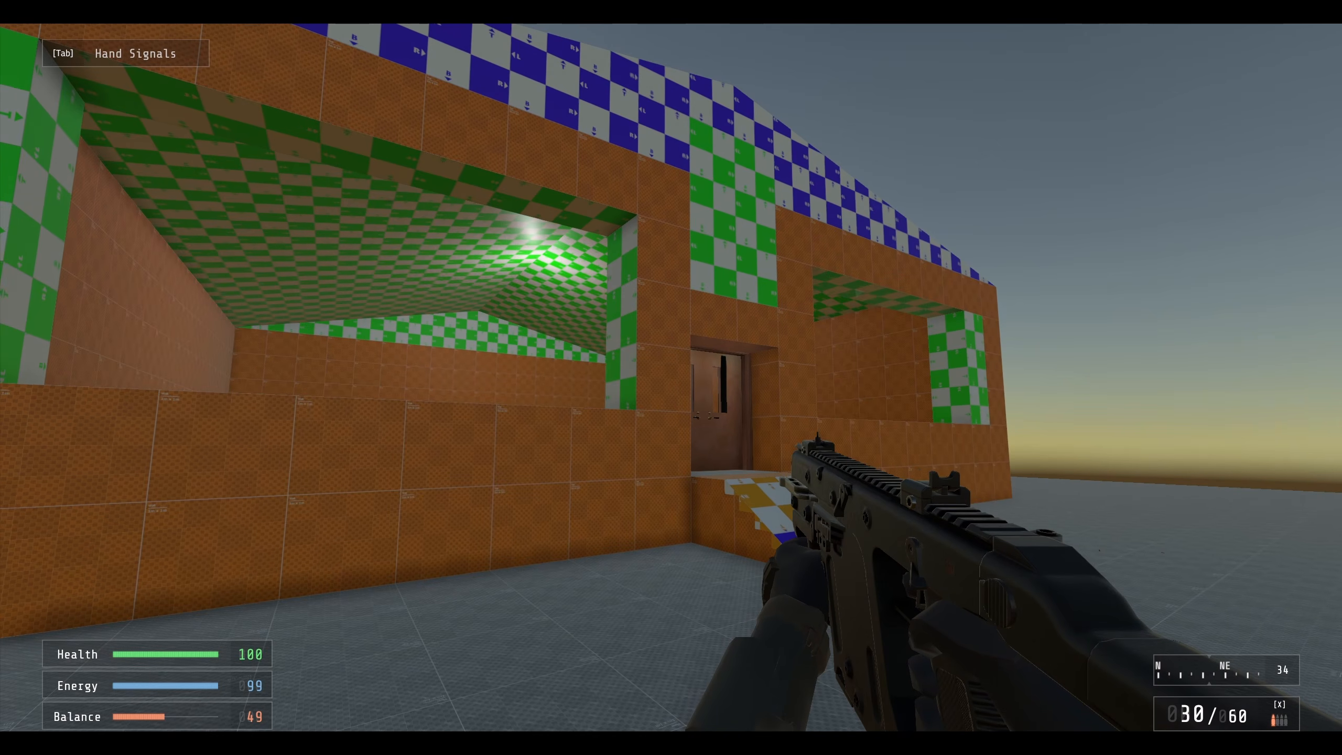
- Exit the test match to return to the Unity scene and view the house's front windows from the other side
{"action": "key", "text": "Escape"}
{"action": "key", "text": "Escape"}
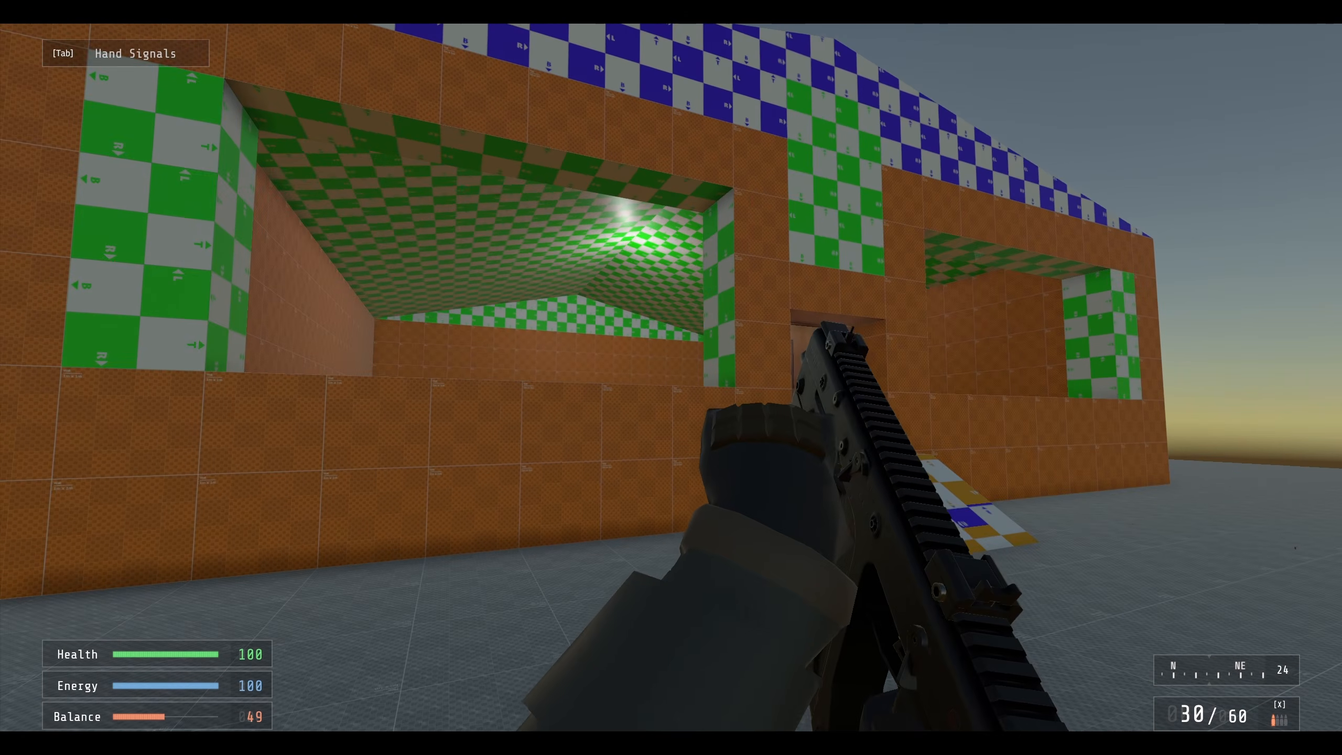
{"action": "key", "text": "Escape"}
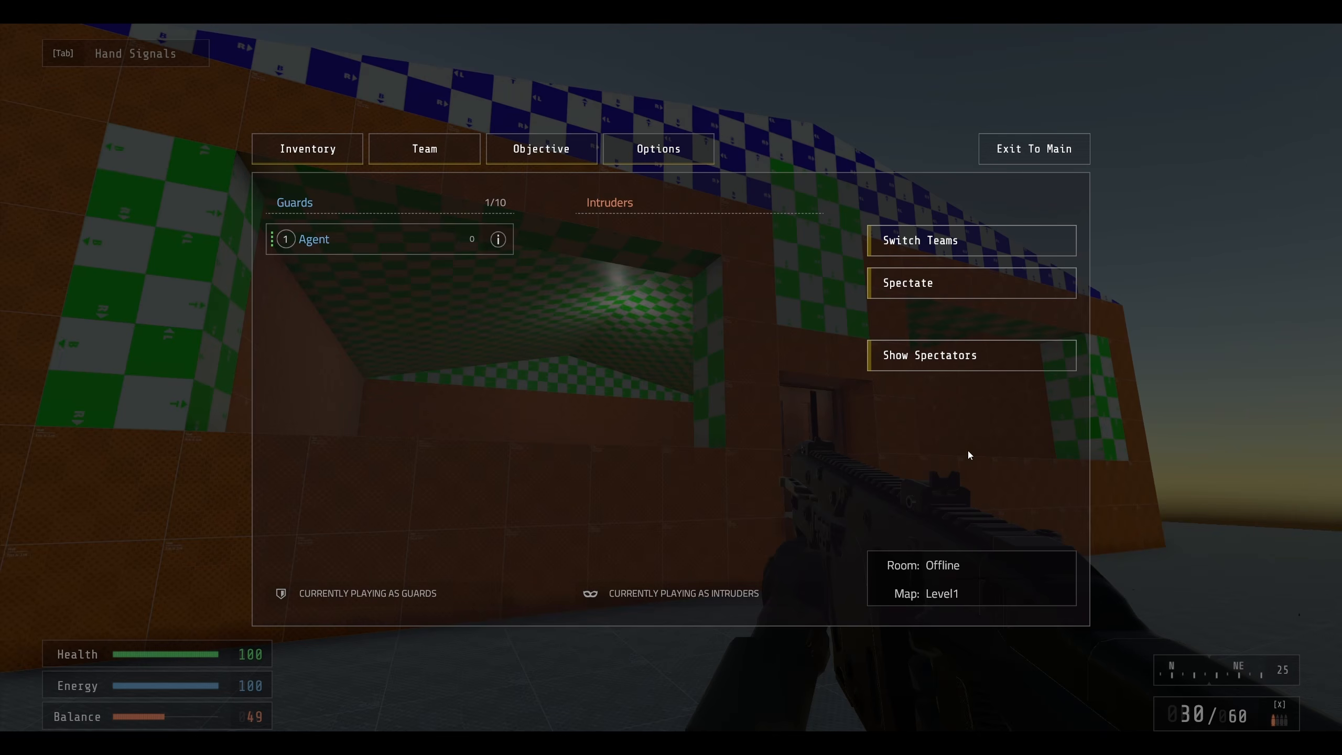
{"action": "left_click", "coordinate": [1030, 151]}
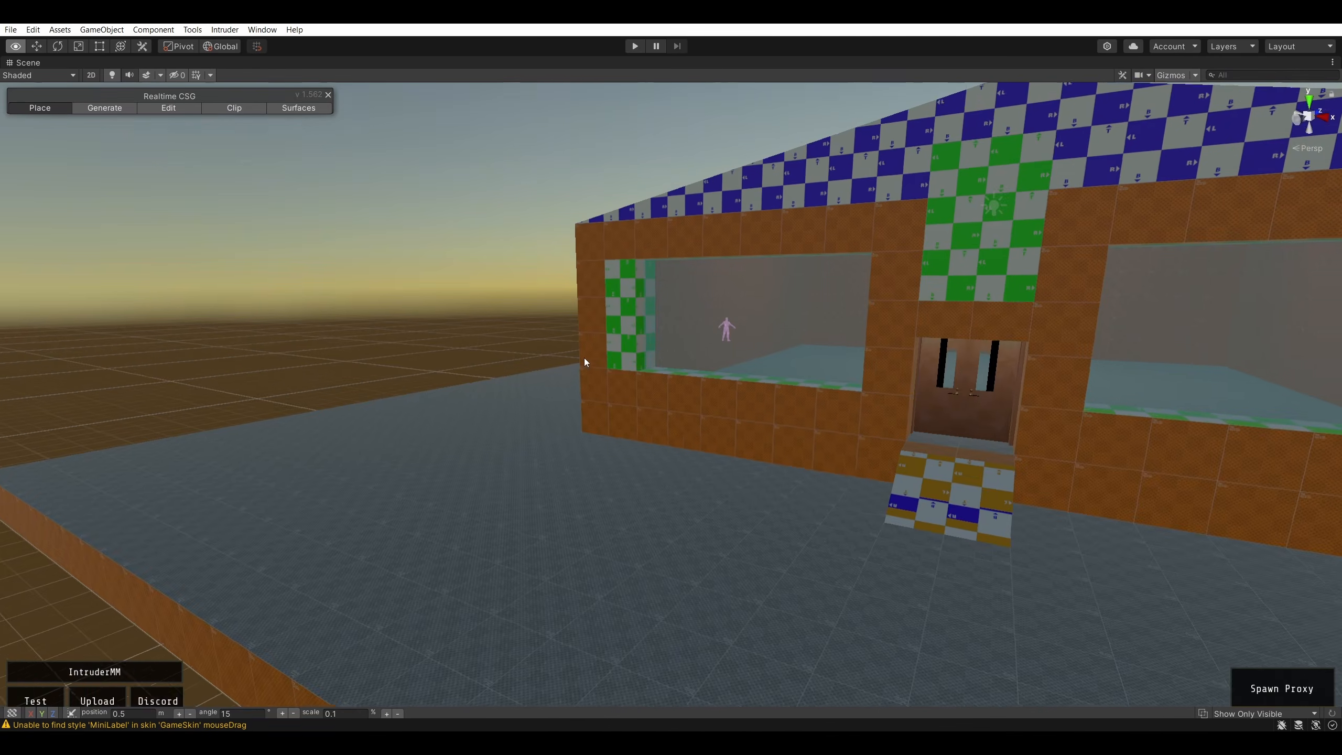
{"action": "left_click_drag", "start_coordinate": [585, 358], "coordinate": [881, 358], "text": "alt"}
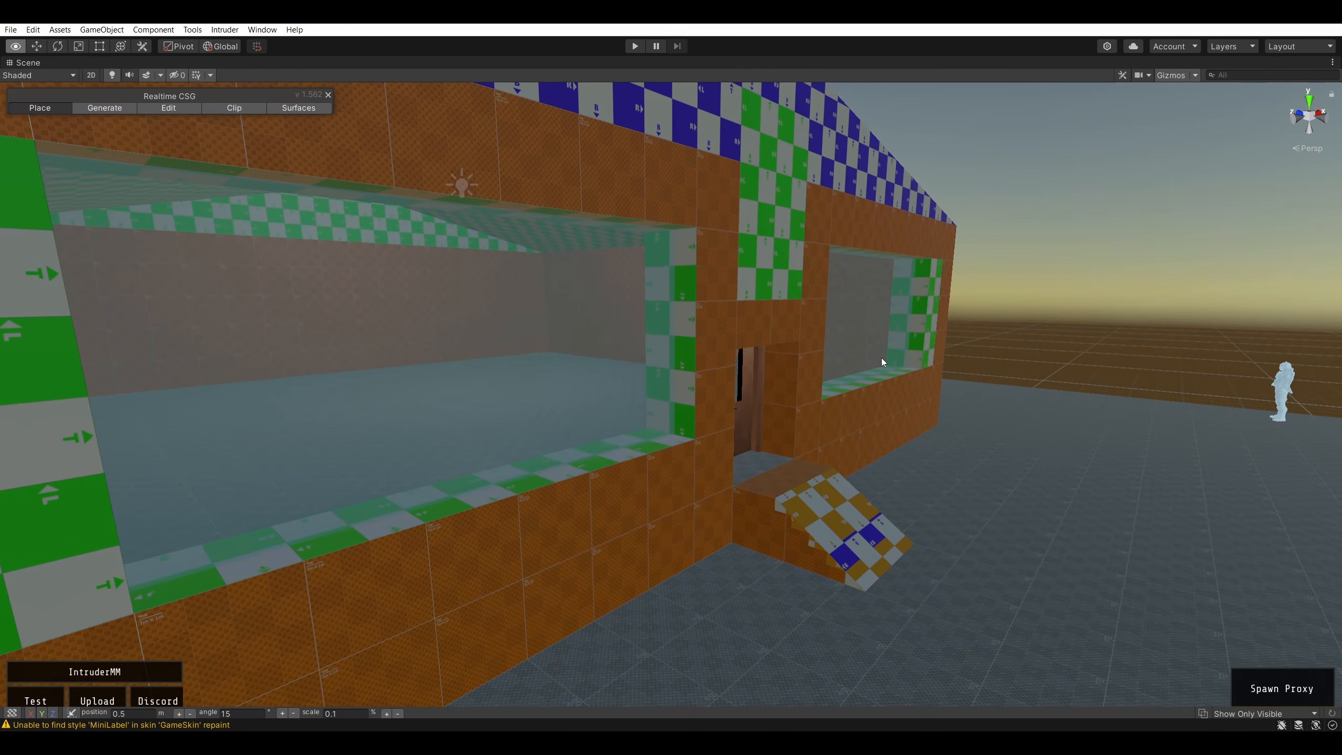
{"action": "key", "text": "s"}
- Bring the notes window over the scene and review the "Add Windows" entry in Today's Goals
{"action": "left_click_drag", "start_coordinate": [1341, 238], "coordinate": [700, 171]}
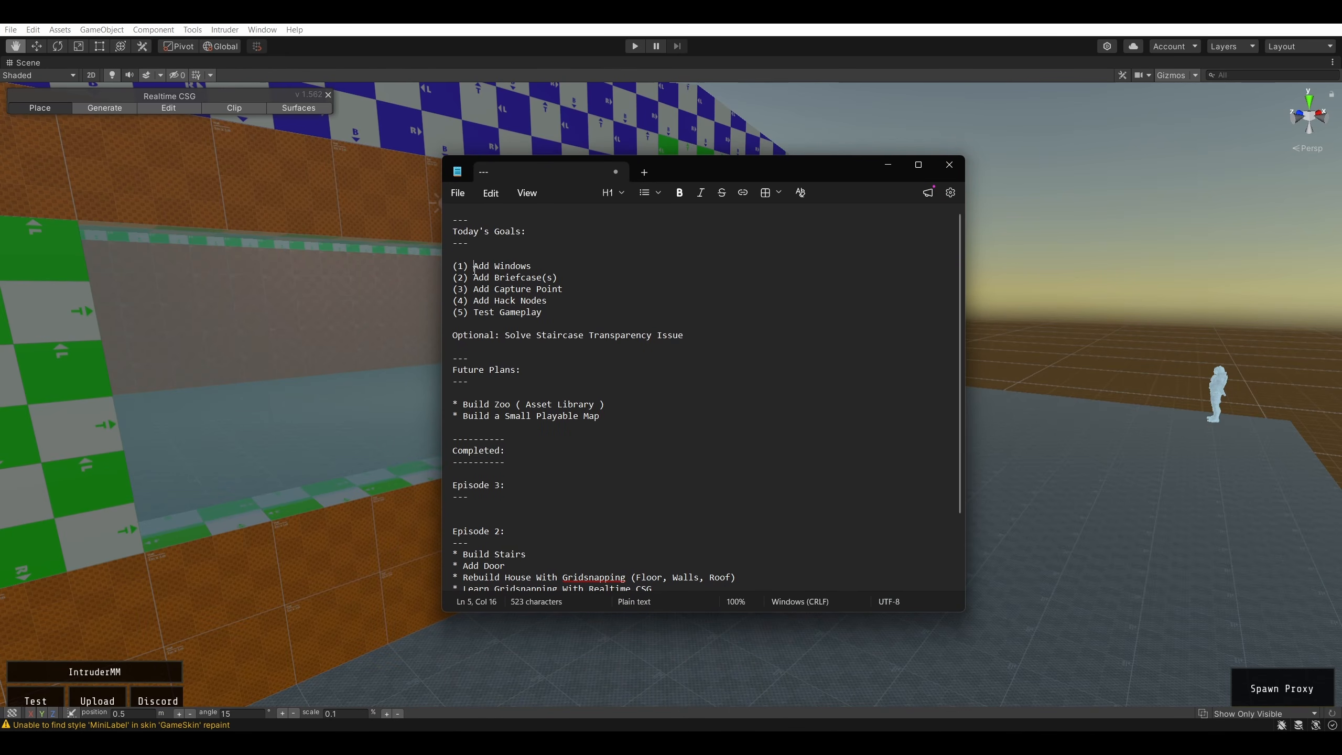
{"action": "left_click_drag", "start_coordinate": [474, 268], "coordinate": [533, 267]}
{"action": "left_click", "coordinate": [533, 267]}
{"action": "left_click_drag", "start_coordinate": [695, 175], "coordinate": [723, 172]}
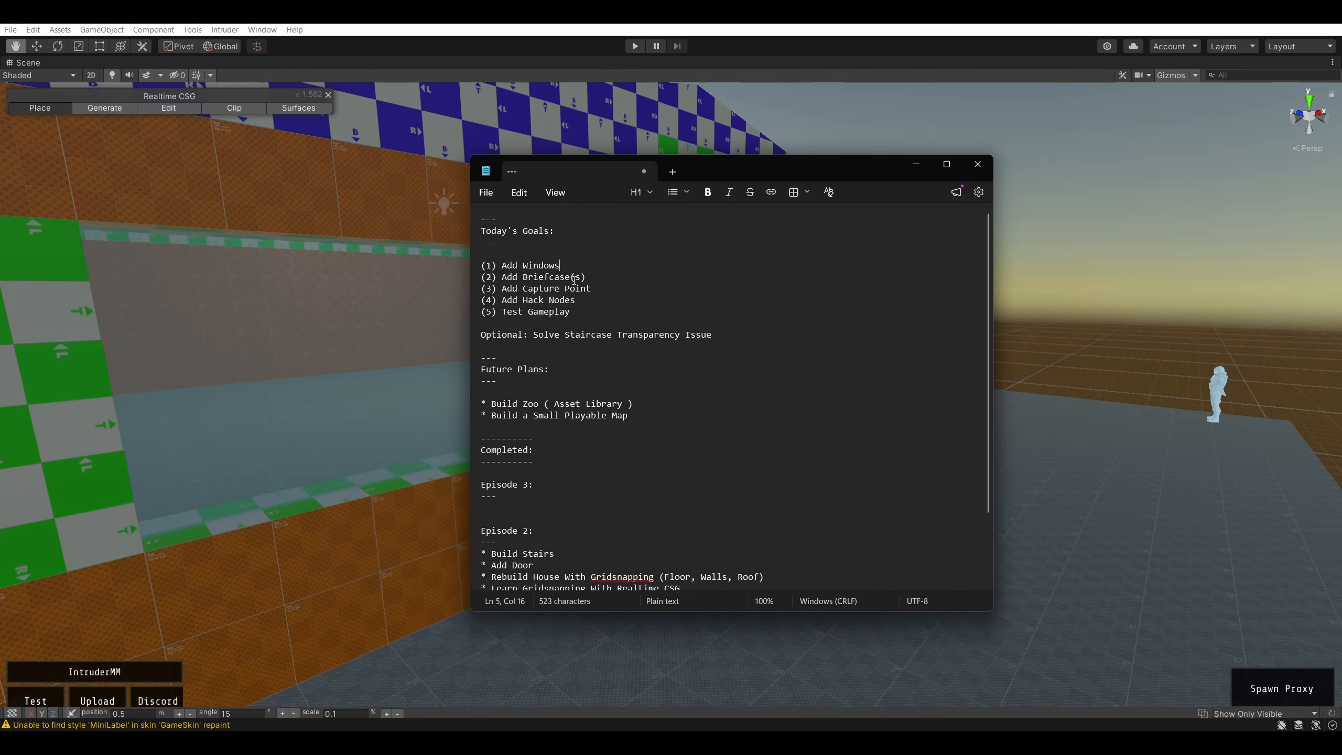
- Add a "Bugs:" heading framed by dashed lines below the Future Plans list in the notes
{"action": "left_click", "coordinate": [705, 416]}
{"action": "key", "text": "Return"}
{"action": "key", "text": "Return"}
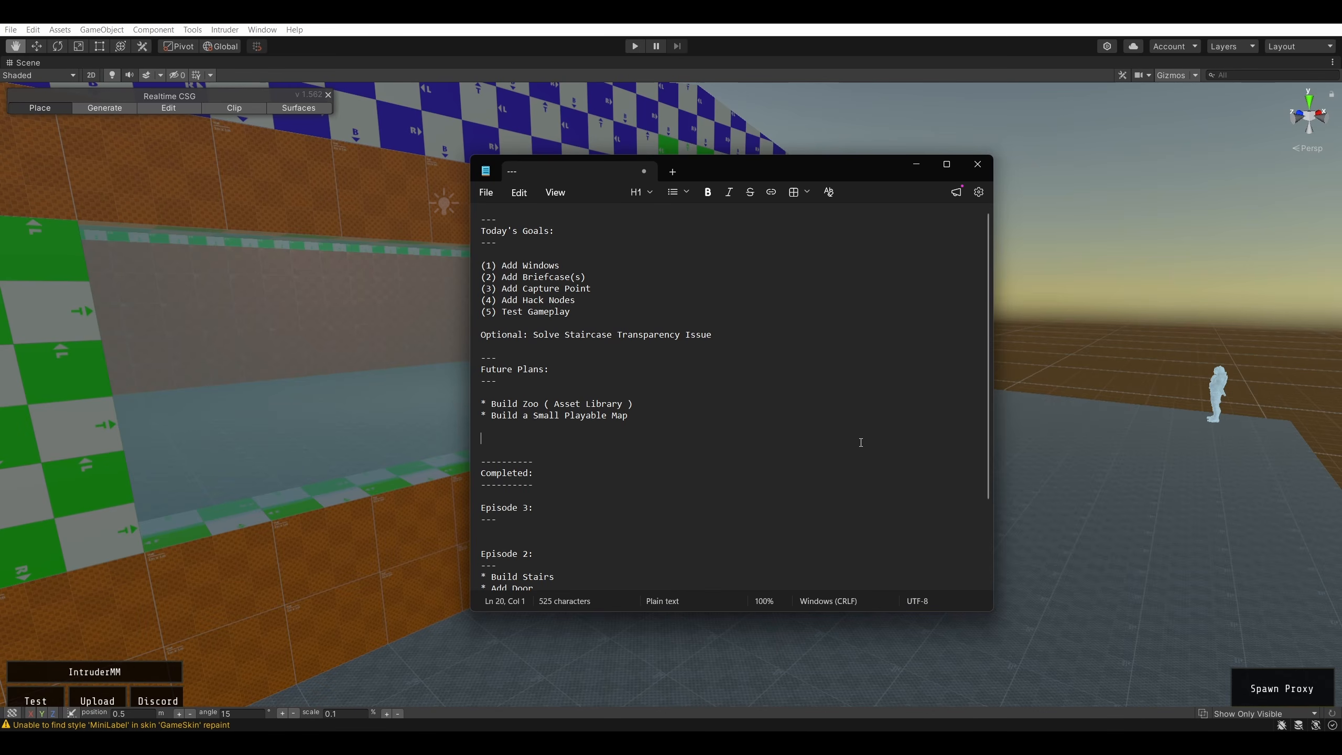
{"action": "type", "text": "---"}
{"action": "key", "text": "Return"}
{"action": "type", "text": "Bugs"}
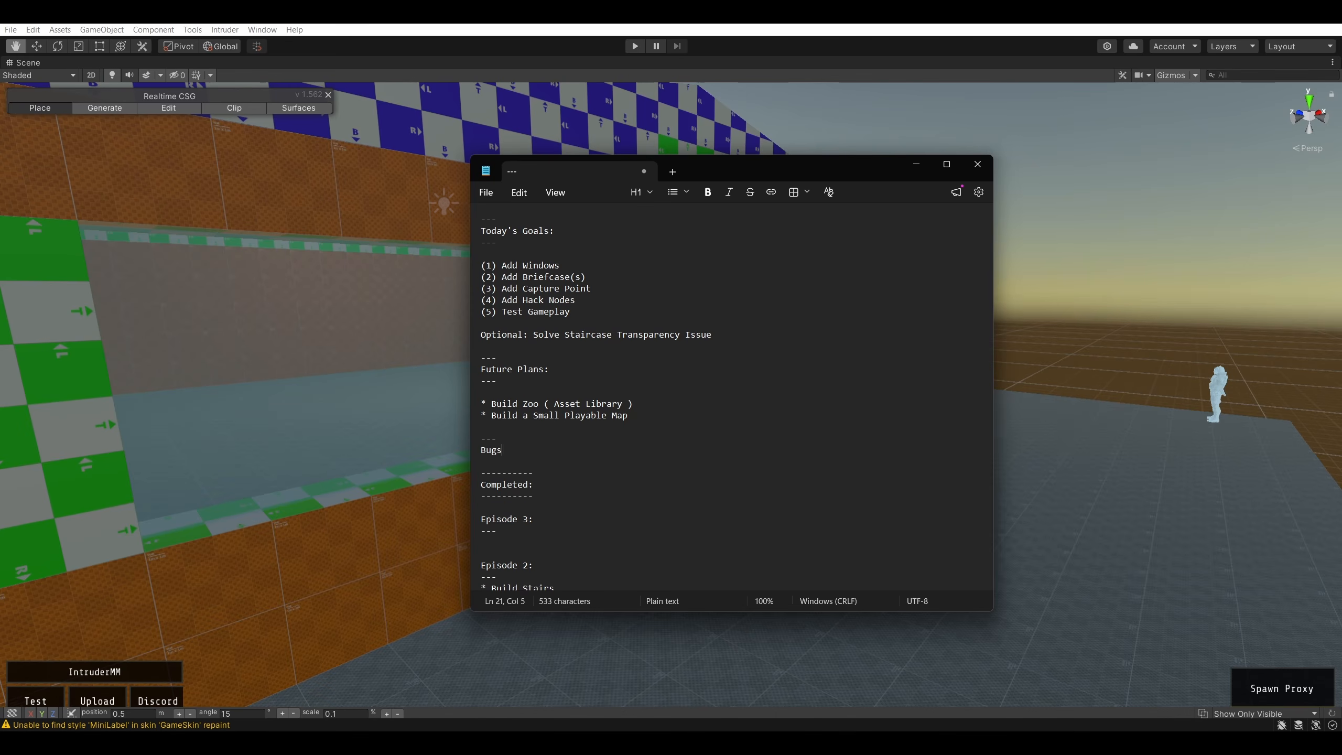
{"action": "type", "text": ":"}
{"action": "key", "text": "Return"}
{"action": "type", "text": "-"}
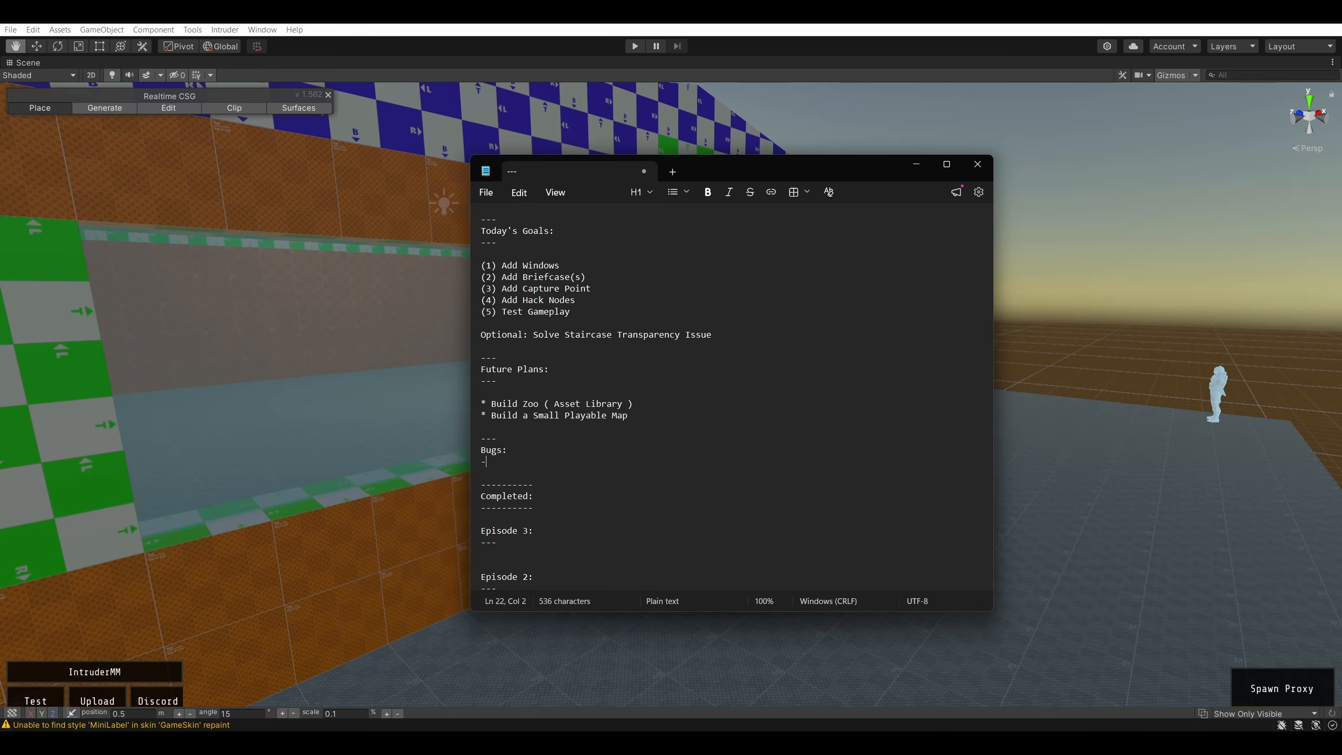
{"action": "type", "text": "--"}
{"action": "key", "text": "Return"}
- List "How to Grid Snap Windows" and "Fix Transparent Ramp/Stairs Issue" under the new heading and rename it "Bugs/Issues:"
{"action": "type", "text": "How to"}
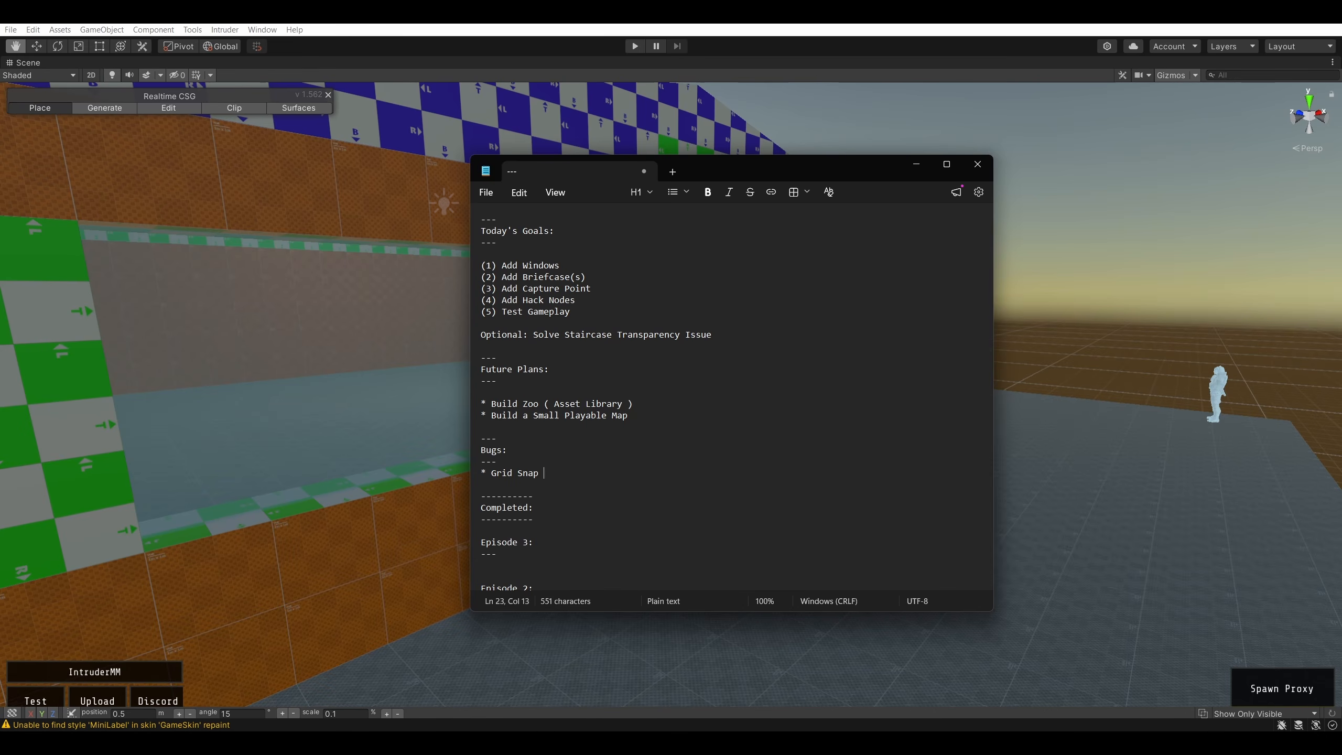
{"action": "key", "text": "Return"}
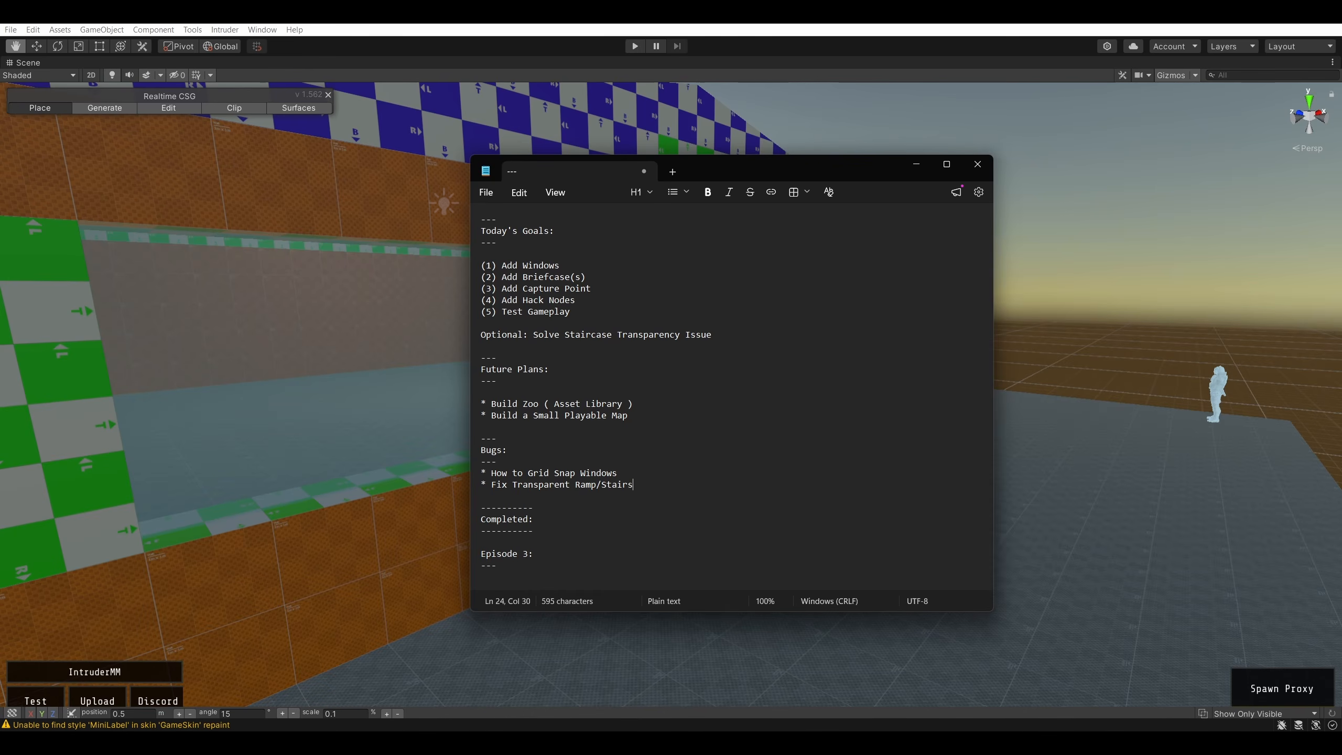
{"action": "key", "text": "BackSpace"}
{"action": "type", "text": "Issues"}
{"action": "key", "text": "Up"}
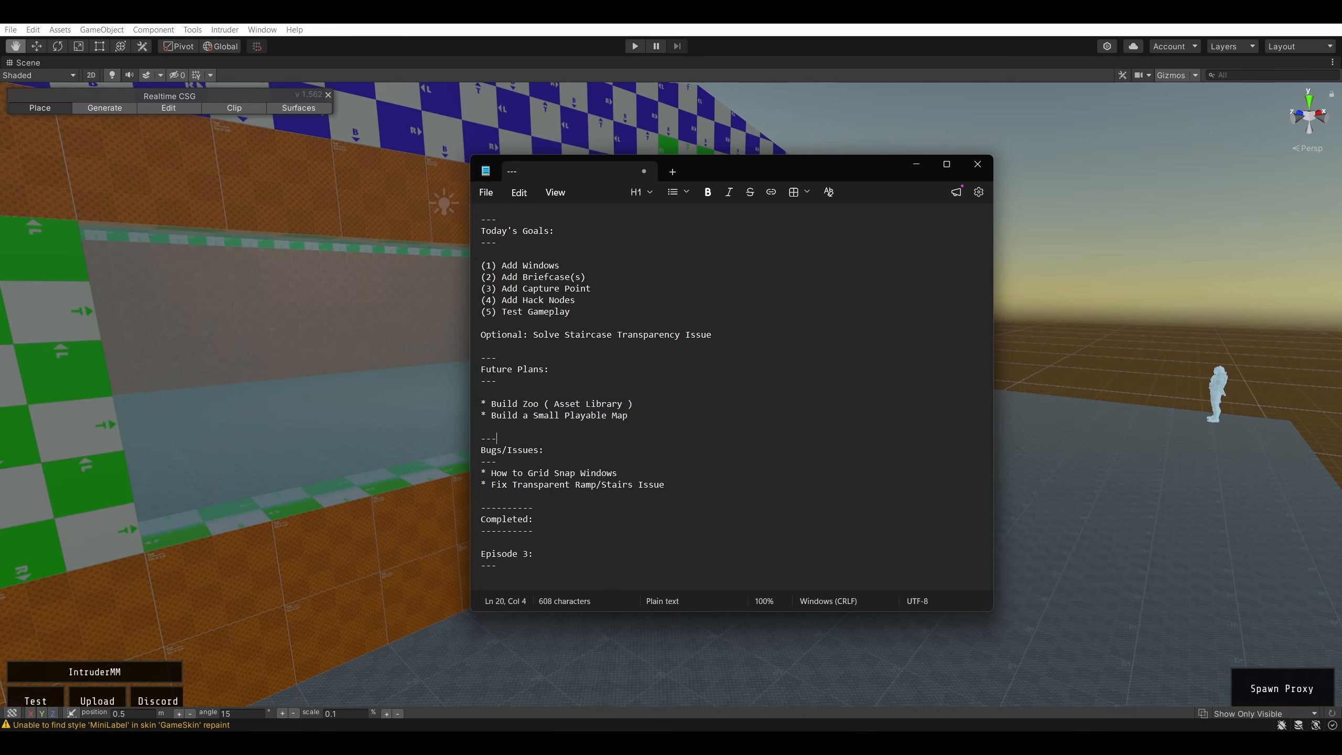
- Lengthen the dashed lines around the Bugs/Issues heading and insert a blank line above its bullets
{"action": "key", "text": "Down"}
{"action": "key", "text": "Down"}
{"action": "type", "text": "---------"}
{"action": "key", "text": "Return"}
{"action": "left_click_drag", "start_coordinate": [768, 165], "coordinate": [698, 172]}
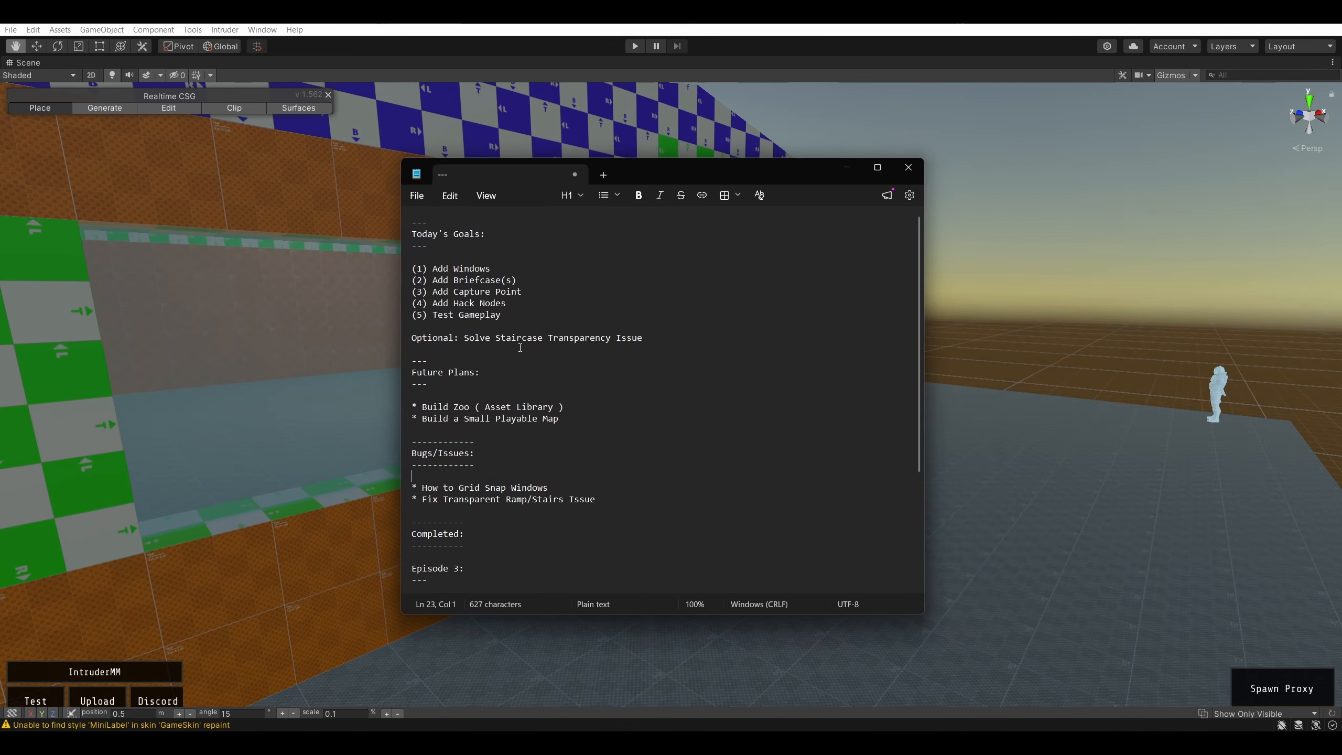
- Lengthen the dashed lines framing the Future Plans and Today's Goals headings to fit their text
{"action": "triple_click", "coordinate": [416, 364]}
{"action": "left_click", "coordinate": [435, 359]}
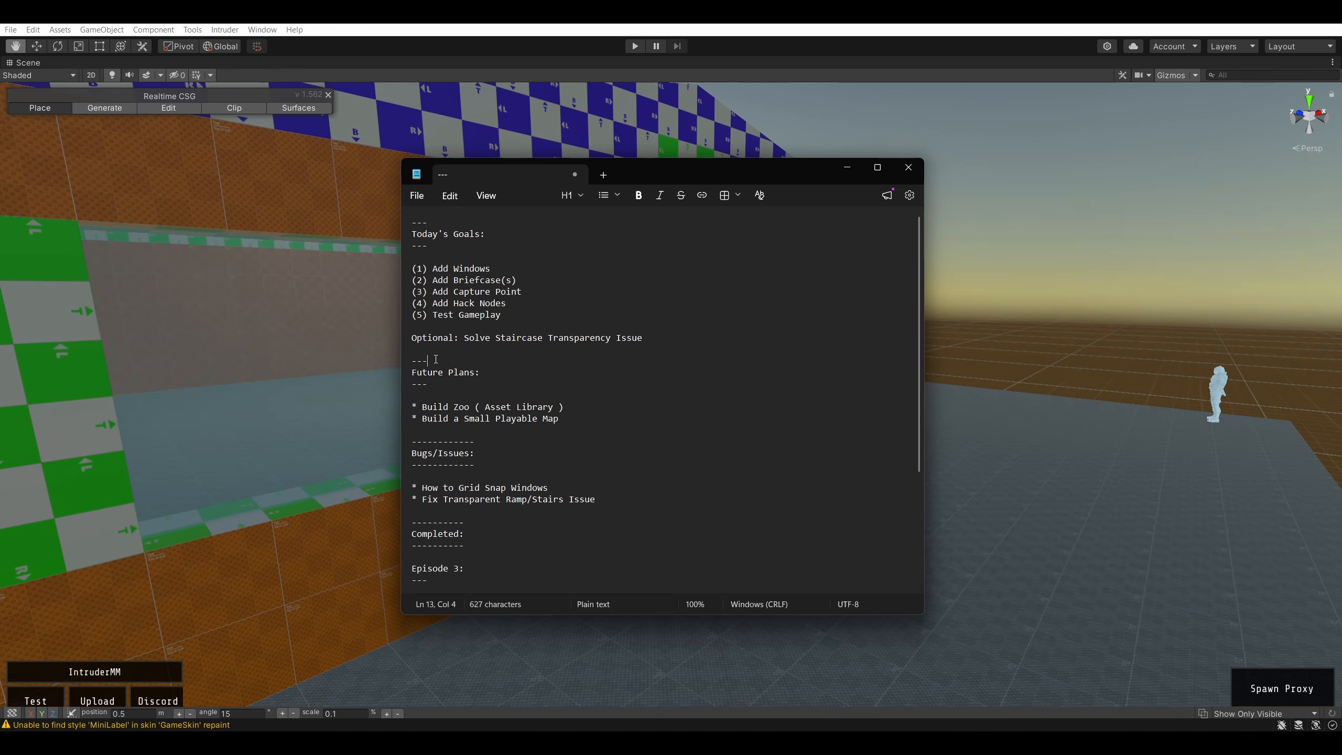
{"action": "type", "text": "----------"}
{"action": "left_click", "coordinate": [461, 222]}
{"action": "key", "text": "BackSpace"}
{"action": "left_click", "coordinate": [654, 337]}
{"action": "scroll", "coordinate": [744, 385], "scroll_direction": "down", "scroll_amount": 5}
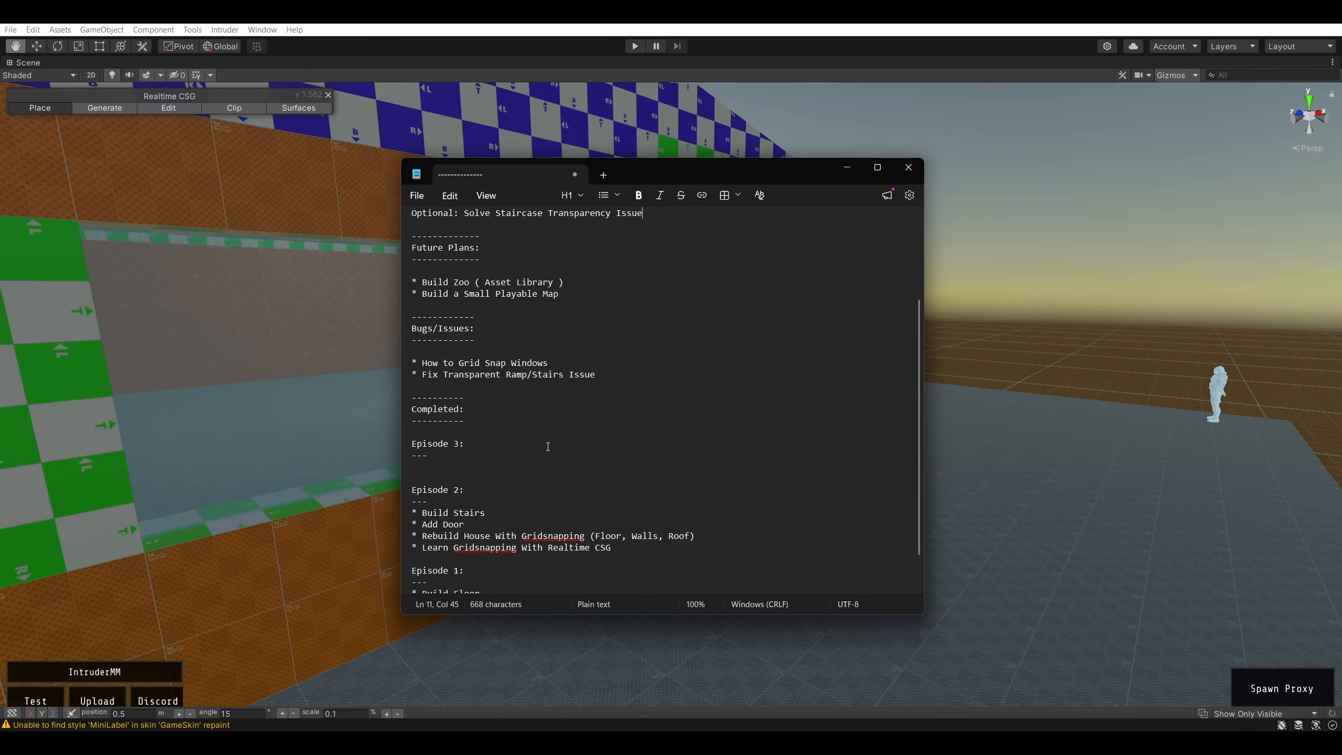
{"action": "left_click", "coordinate": [464, 394]}
{"action": "key", "text": "Return"}
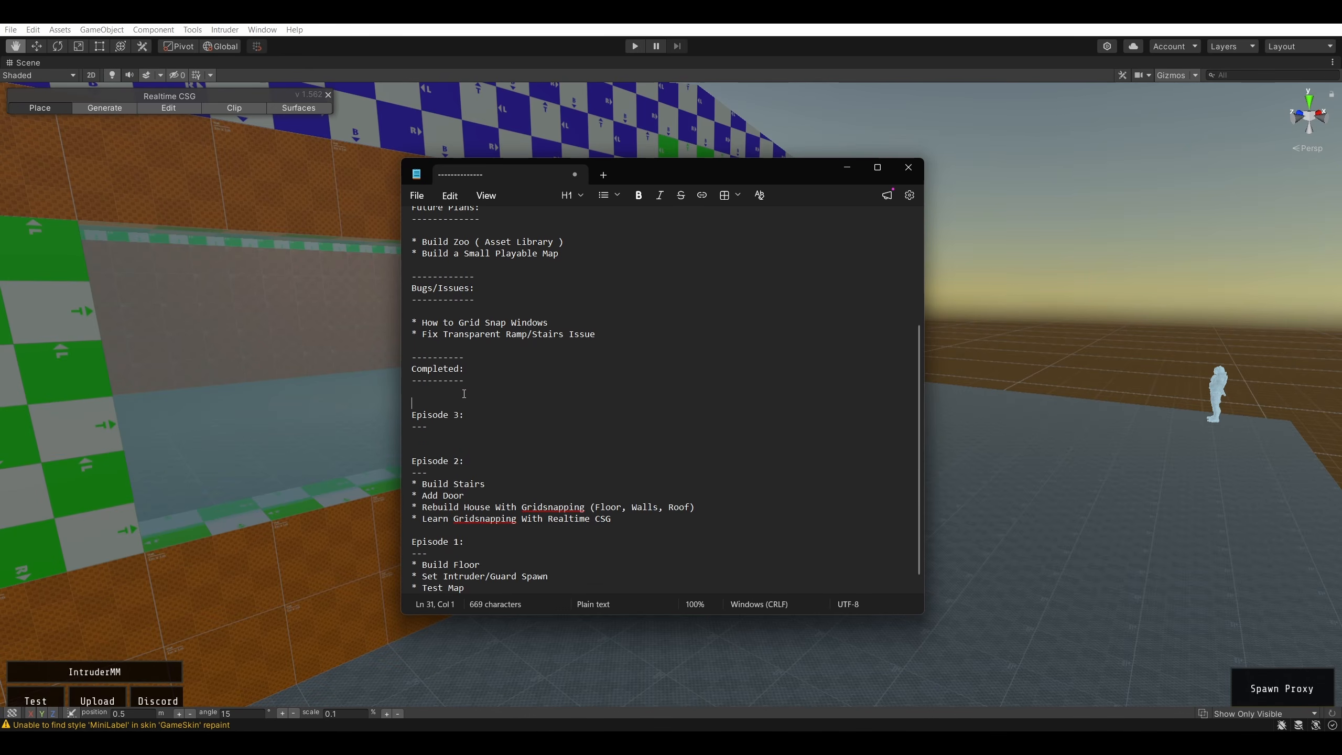
{"action": "key", "text": "BackSpace"}
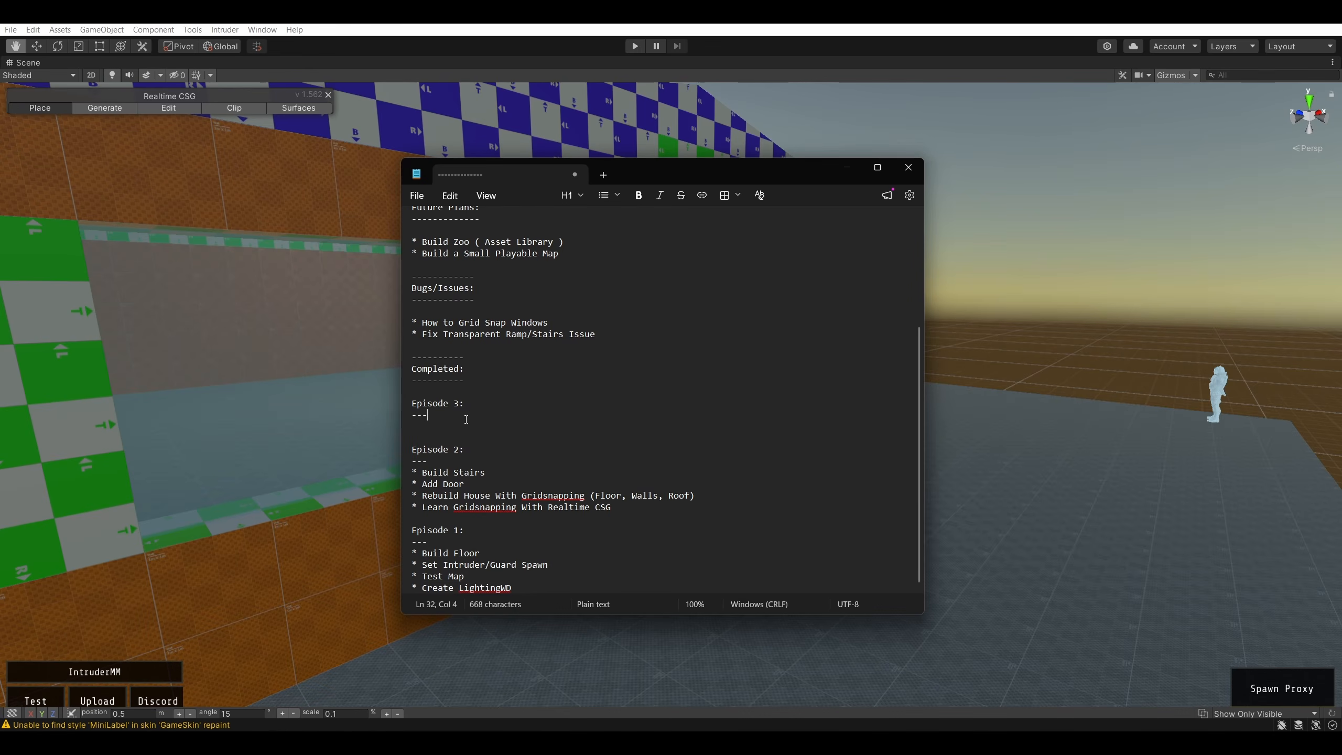
- Log "* Add Windows" under Episode 3 in the Completed section of the notes
{"action": "left_click", "coordinate": [467, 417]}
{"action": "key", "text": "Return"}
{"action": "type", "text": "* Add W"}
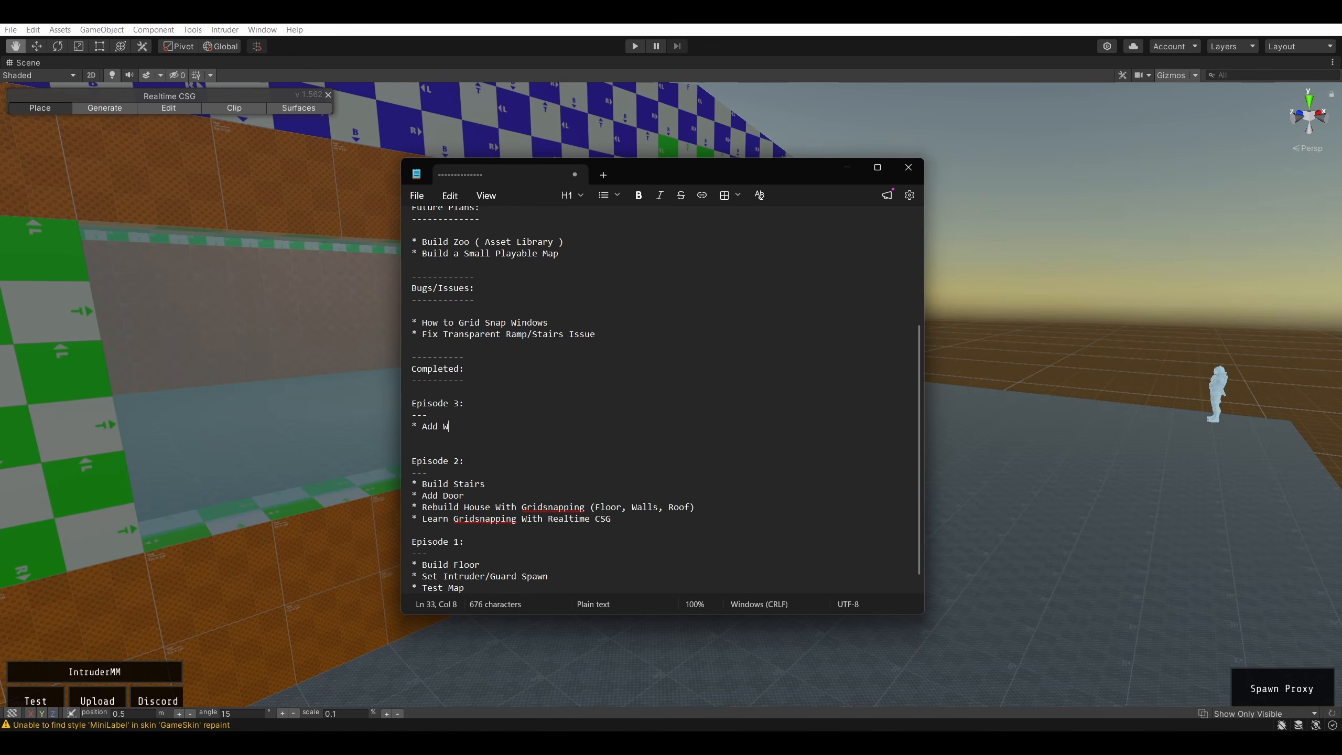
{"action": "type", "text": "indows"}
- Remove the "(1) Add Windows" entry from Today's Goals and shift the notes window aside
{"action": "scroll", "coordinate": [608, 265], "scroll_direction": "up", "scroll_amount": 5}
{"action": "left_click_drag", "start_coordinate": [513, 264], "coordinate": [403, 270]}
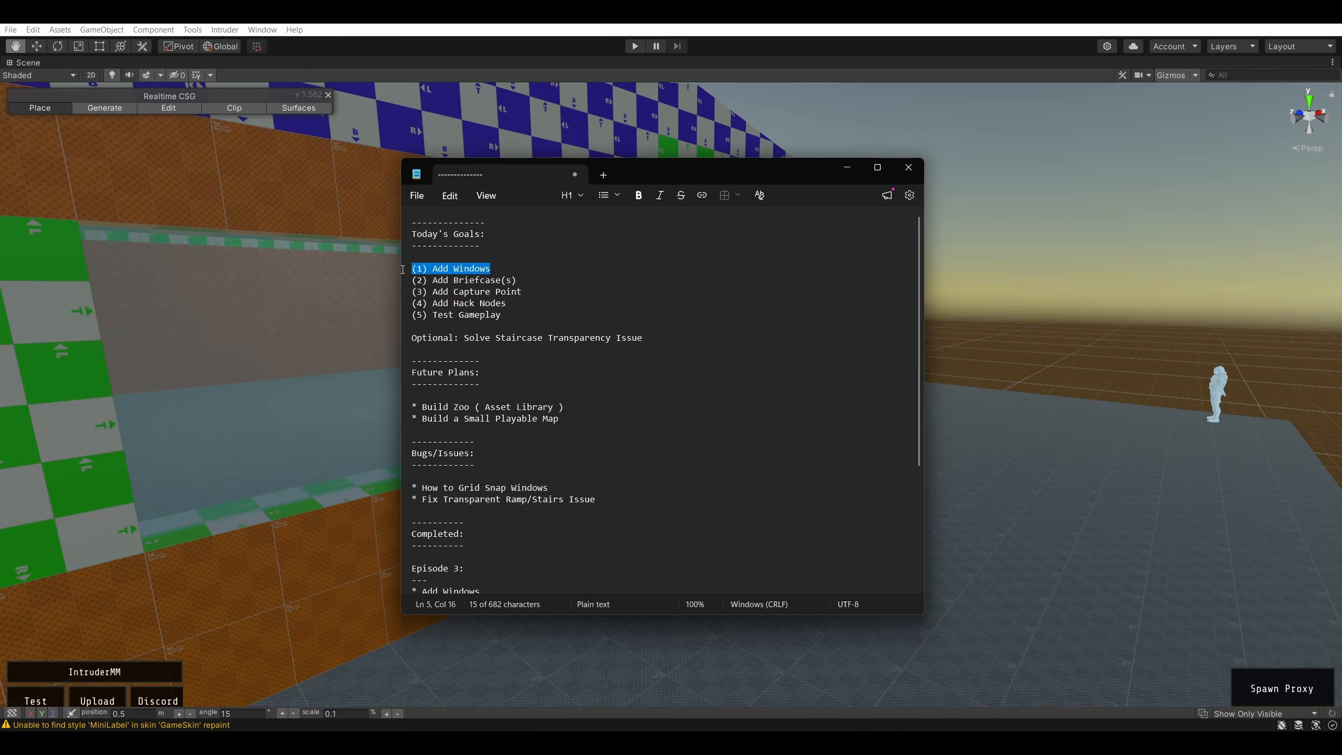
{"action": "key", "text": "BackSpace"}
{"action": "left_click_drag", "start_coordinate": [692, 172], "coordinate": [884, 164]}
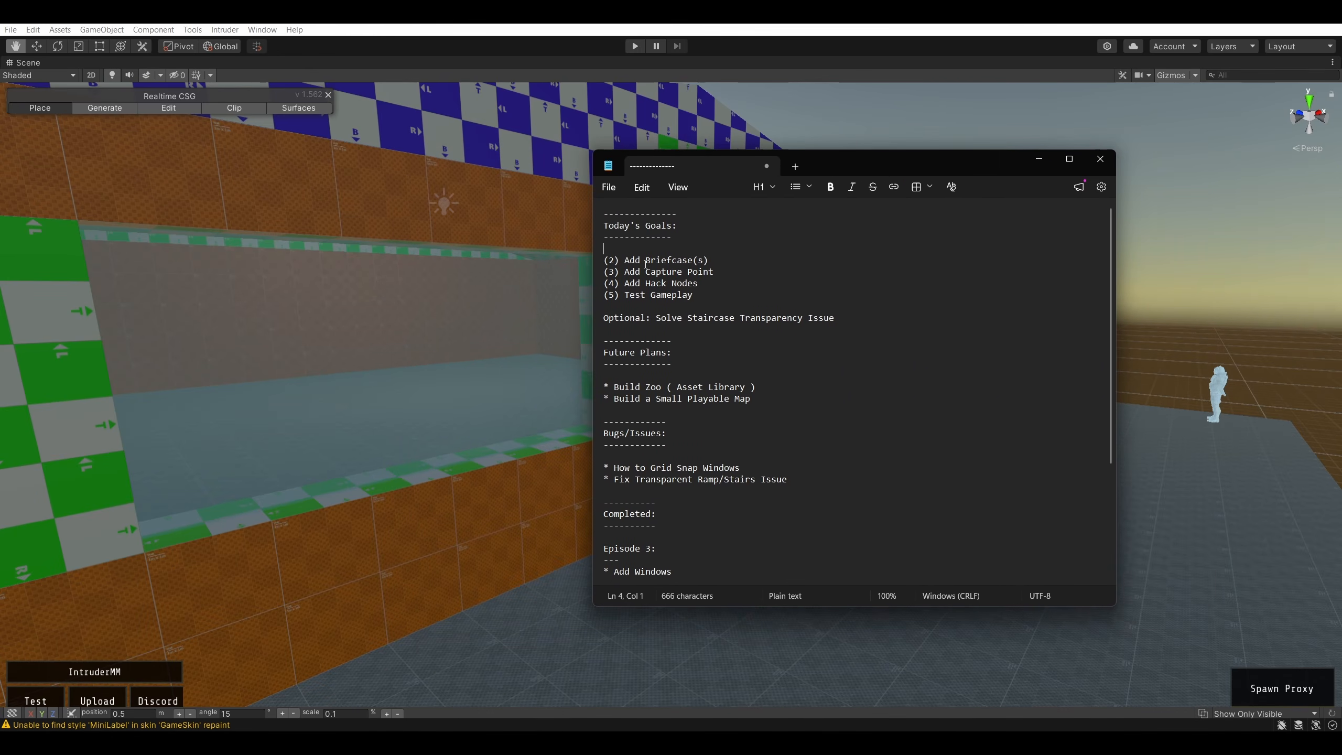
- Review the remaining Add Briefcase(s) and Add Capture Point goals in the notes
{"action": "left_click_drag", "start_coordinate": [646, 262], "coordinate": [719, 277]}
{"action": "left_click", "coordinate": [658, 304]}
{"action": "mouse_move", "coordinate": [642, 261]}
{"action": "left_mouse_down"}
{"action": "mouse_move", "coordinate": [716, 255]}
{"action": "mouse_move", "coordinate": [728, 272]}
{"action": "mouse_move", "coordinate": [620, 256]}
{"action": "left_mouse_up"}
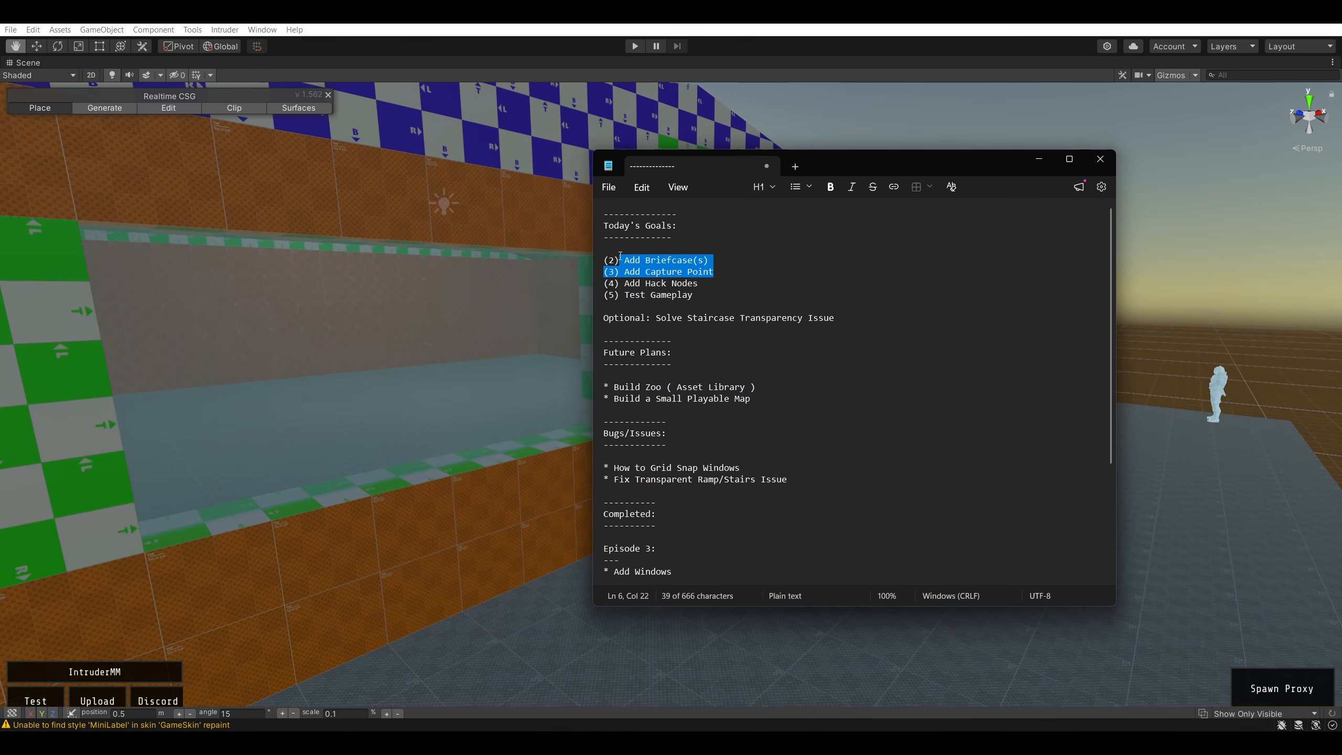
{"action": "left_click_drag", "start_coordinate": [864, 168], "coordinate": [836, 184]}
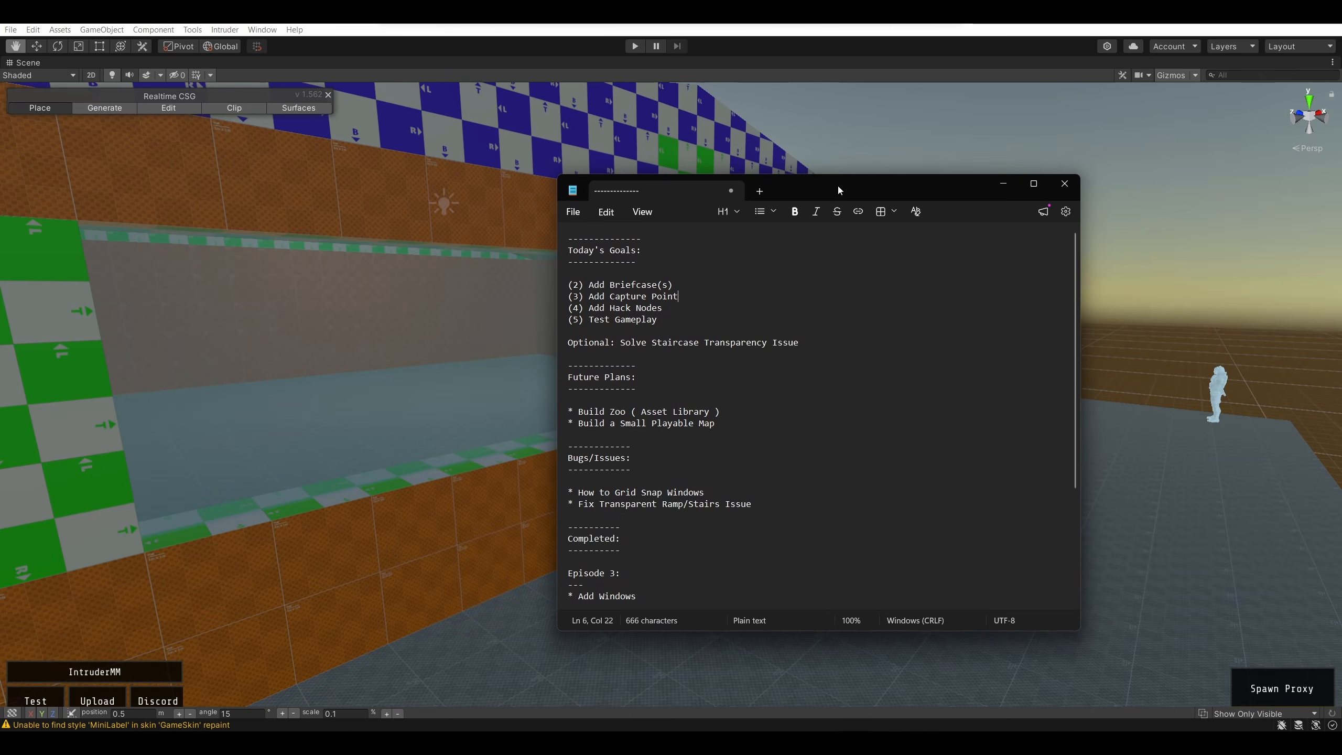
- Switch back to Unity, move the scene view inside the house and restore the full editor layout
{"action": "left_click", "coordinate": [961, 135]}
{"action": "key", "text": "d"}
{"action": "right_click_drag", "start_coordinate": [945, 221], "coordinate": [755, 332]}
{"action": "key", "text": "w"}
{"action": "key", "text": "shift+space"}
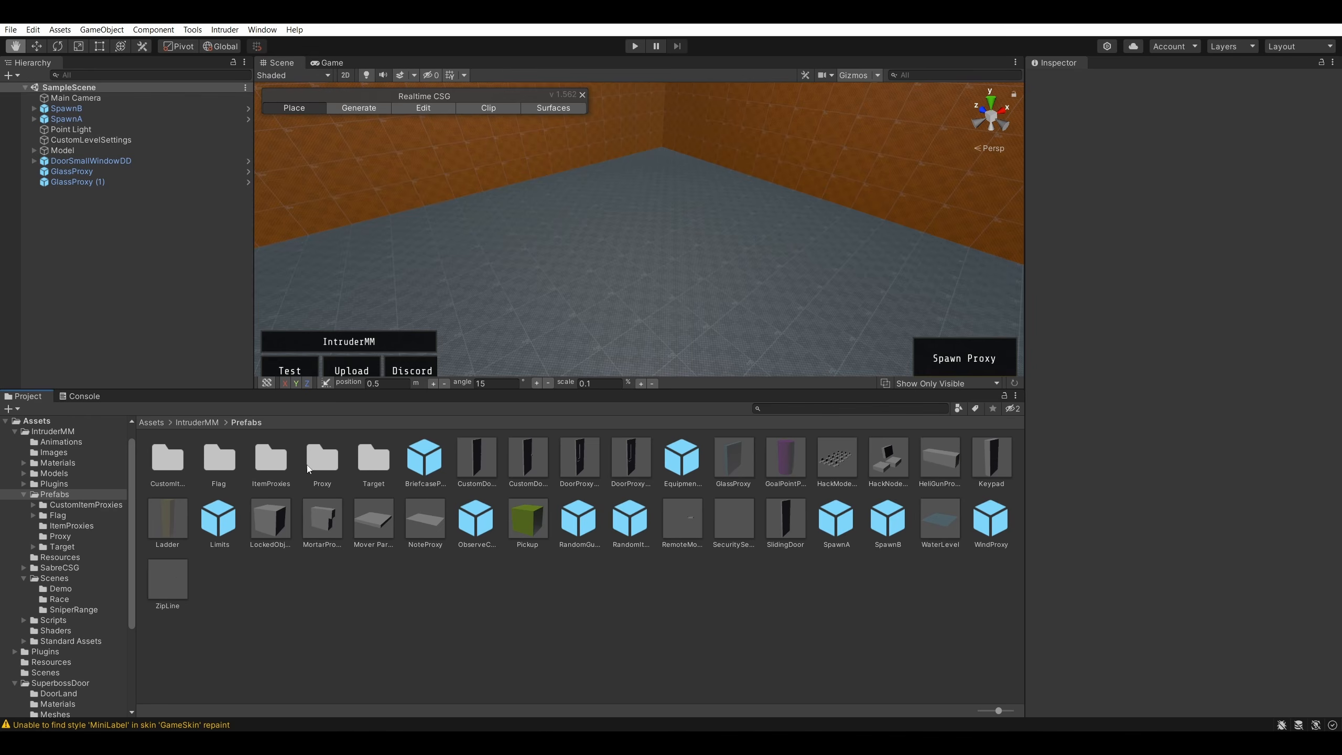
- Open the IntruderMM Scenes folder and check its SniperRange, Race, DemoSettings and Demo assets
{"action": "left_click", "coordinate": [193, 424]}
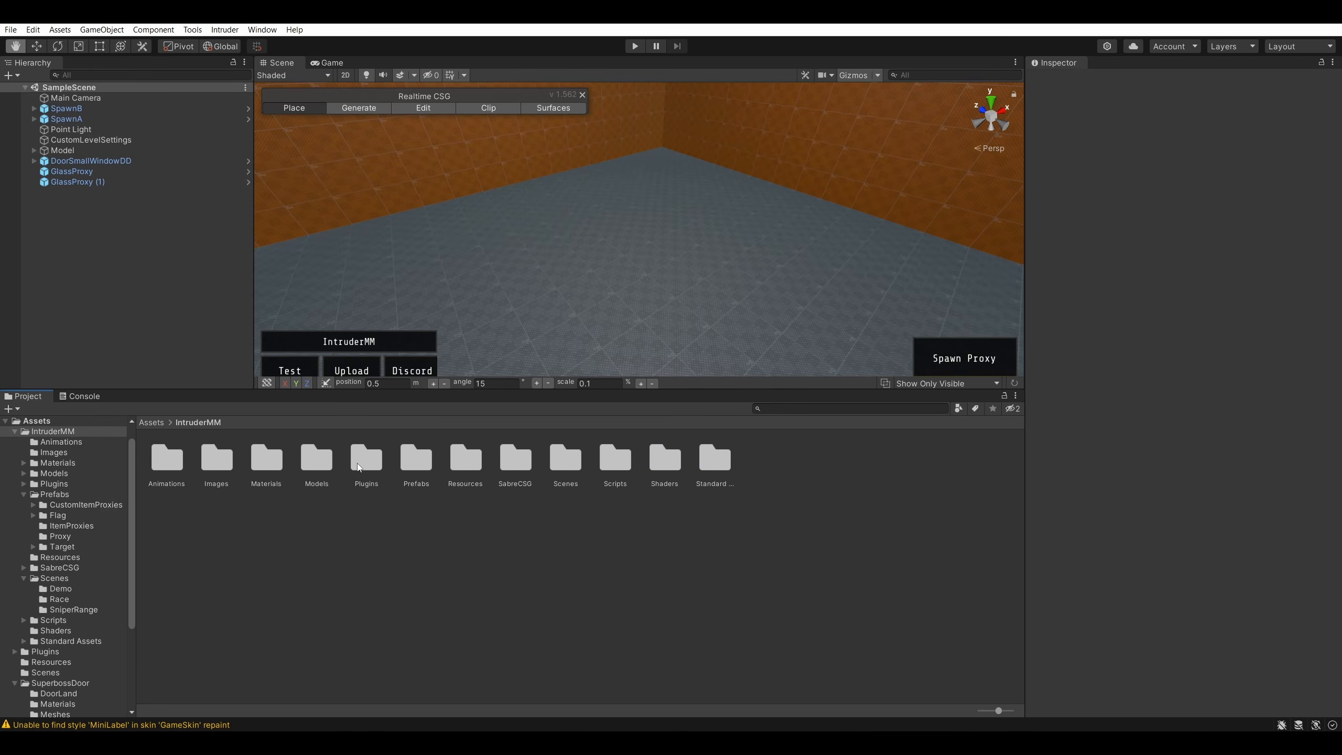
{"action": "double_click", "coordinate": [571, 457]}
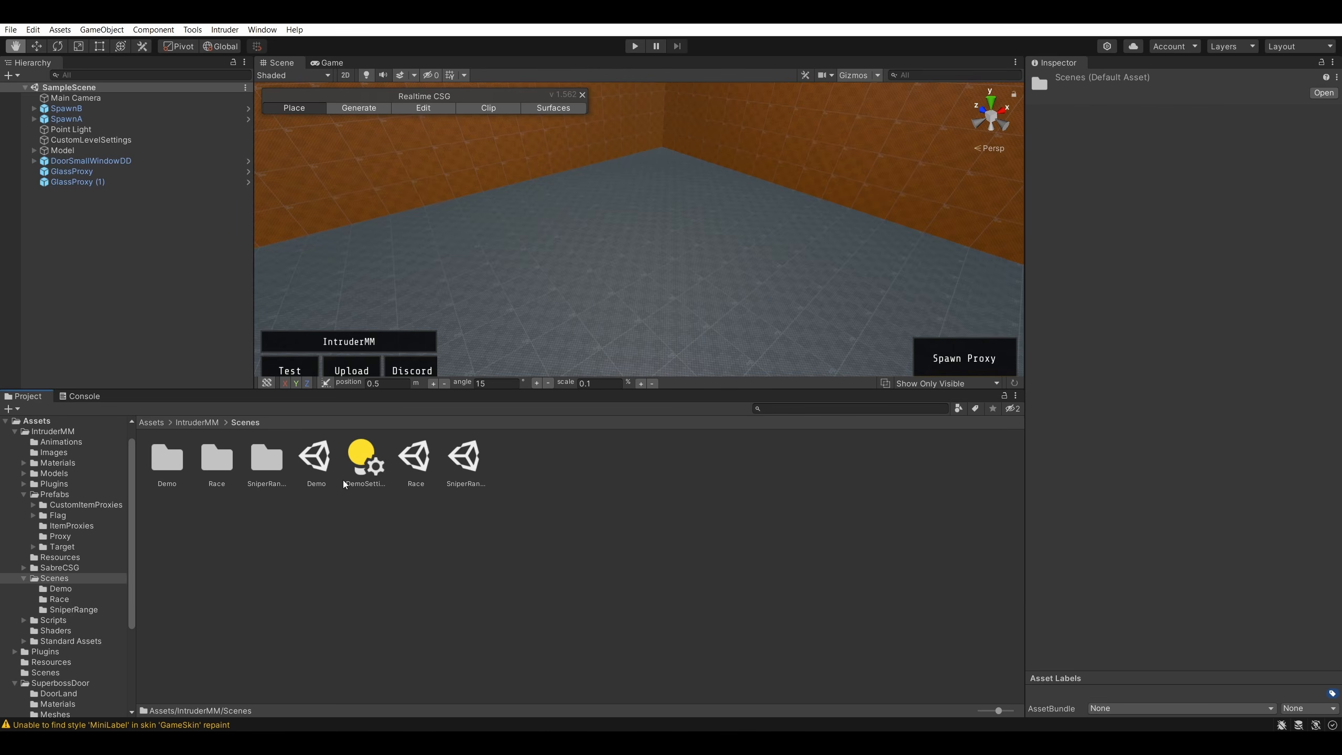
{"action": "left_click", "coordinate": [464, 484]}
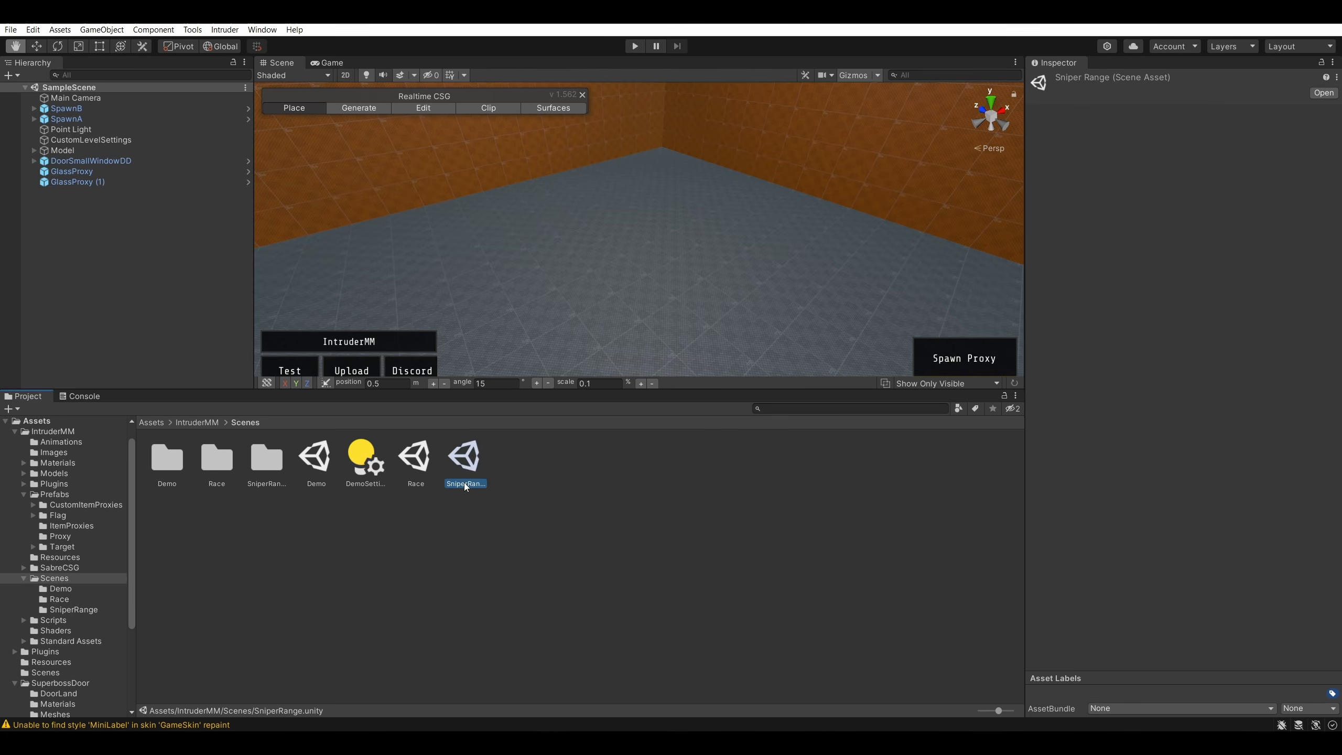
{"action": "left_click", "coordinate": [415, 481]}
{"action": "left_click", "coordinate": [363, 485]}
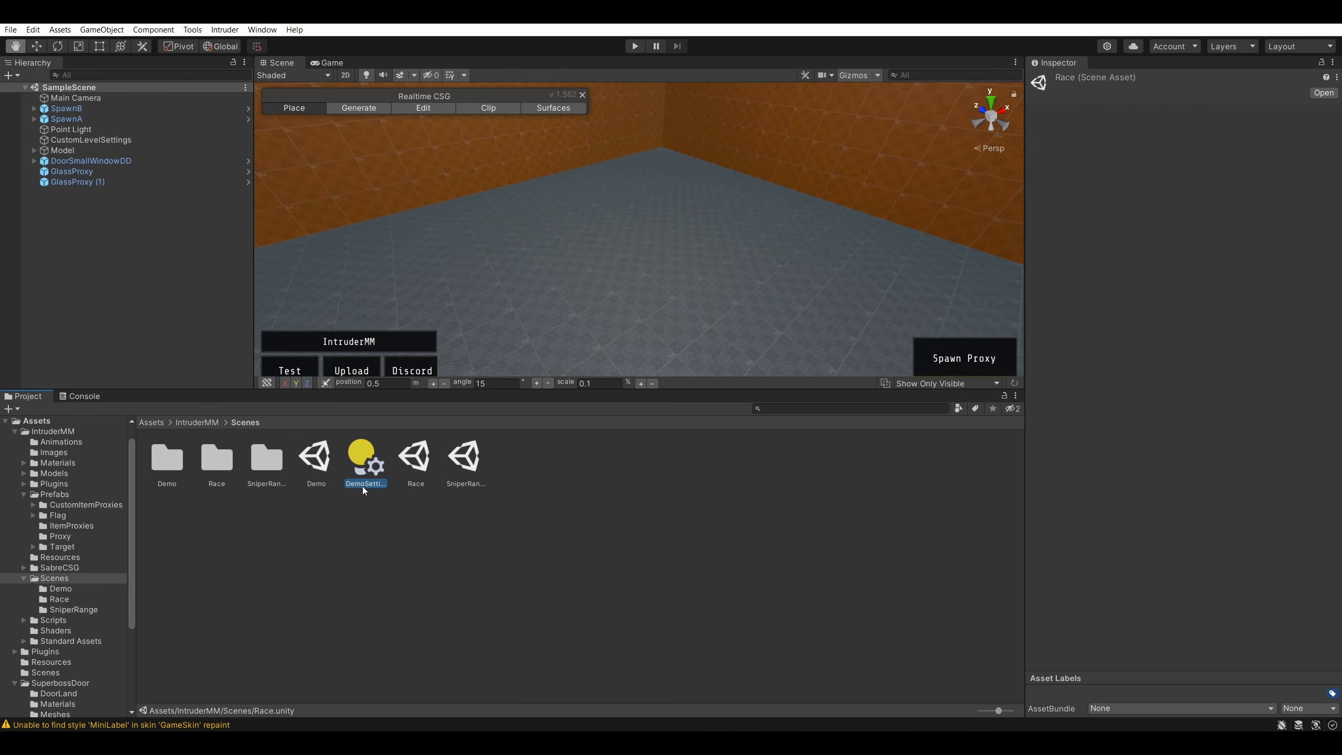
{"action": "left_click", "coordinate": [320, 483]}
{"action": "left_click", "coordinate": [294, 549]}
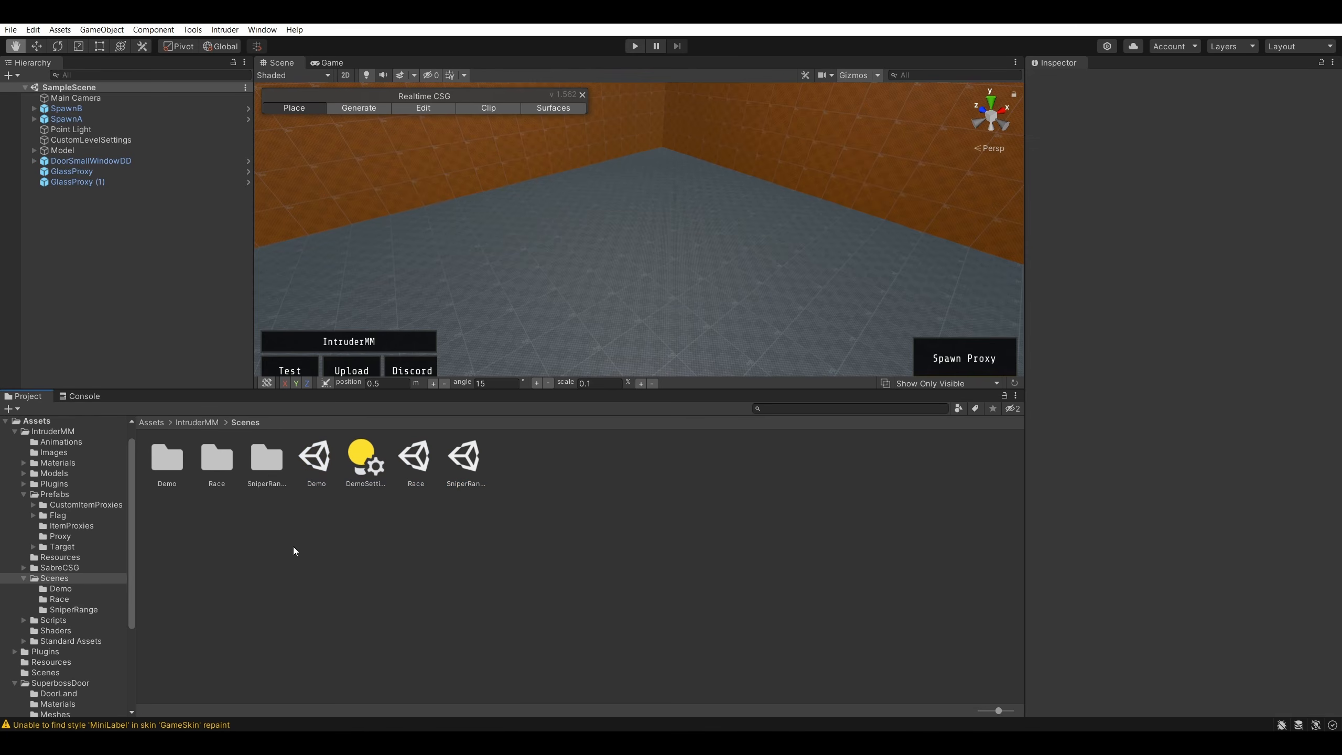
- Look through the SniperRange, Race and Demo subfolders, inspect two Demo lightmaps and return to the IntruderMM folder
{"action": "double_click", "coordinate": [280, 469]}
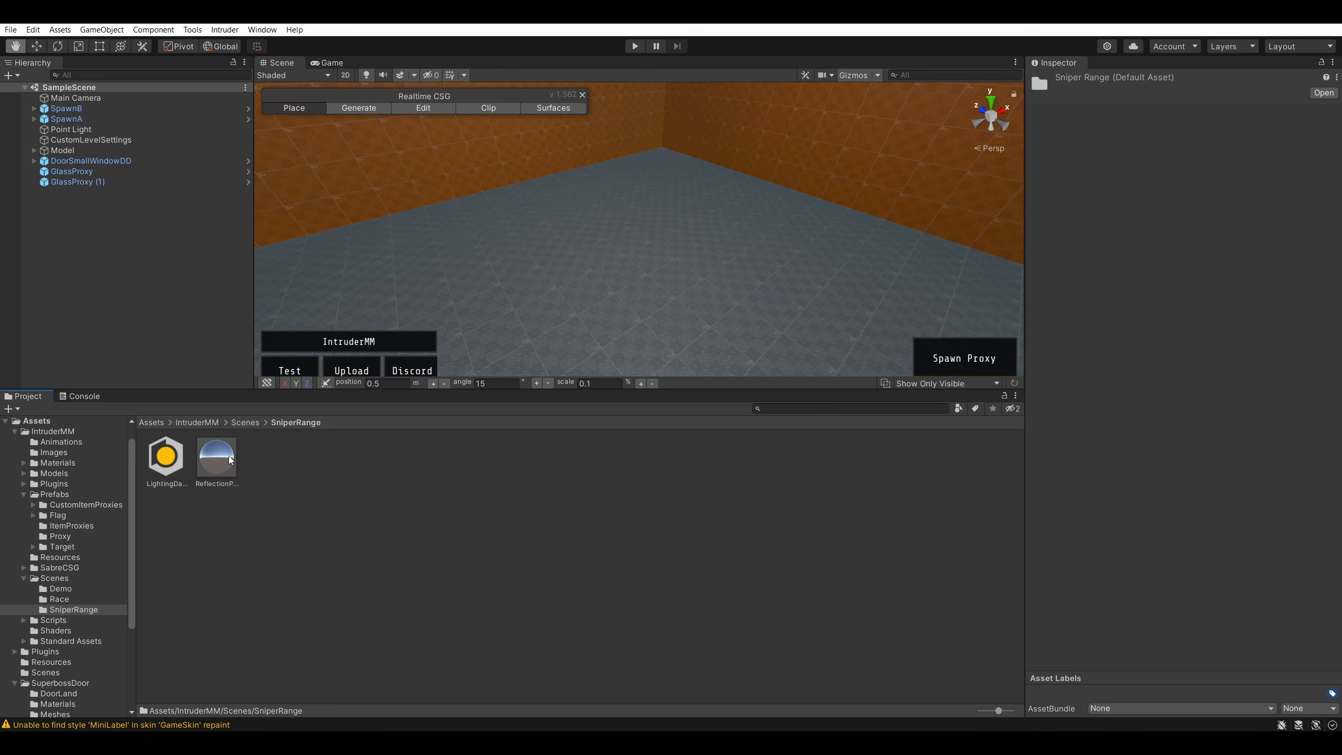
{"action": "left_click", "coordinate": [249, 423]}
{"action": "double_click", "coordinate": [216, 458]}
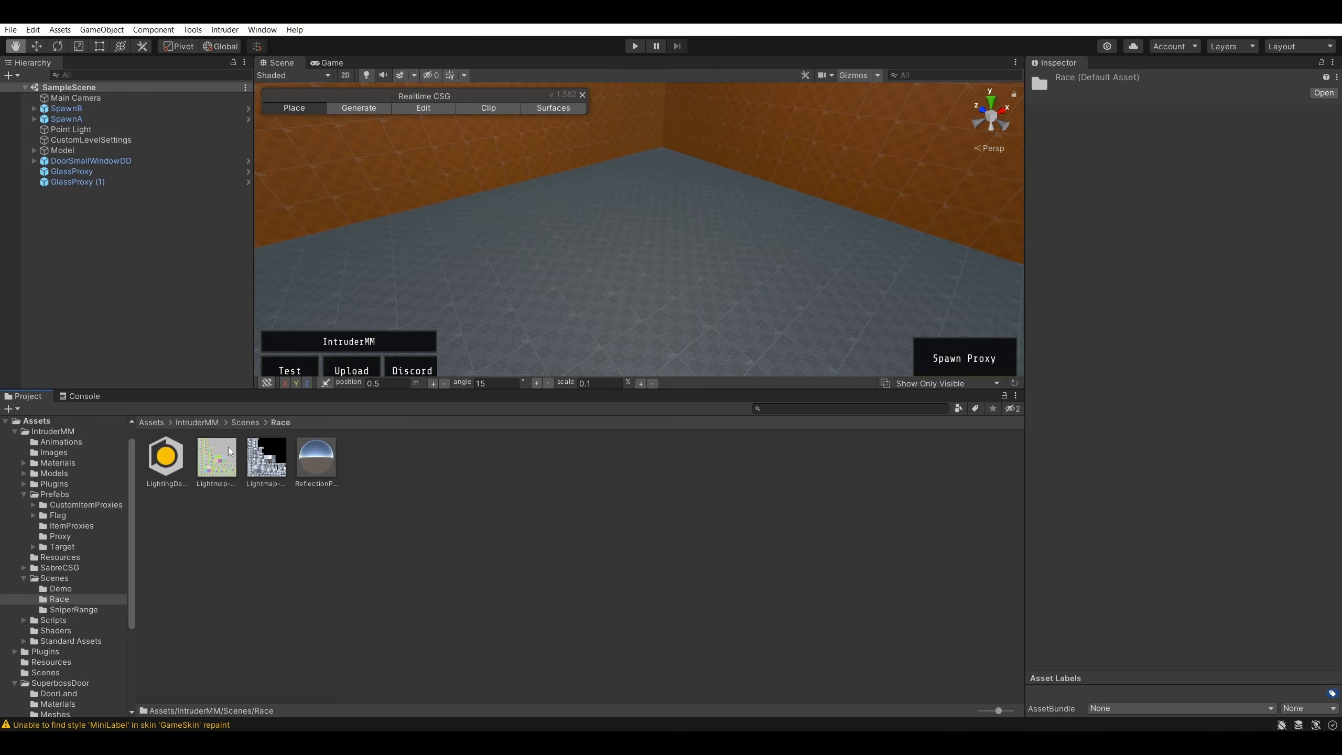
{"action": "left_click", "coordinate": [246, 423]}
{"action": "double_click", "coordinate": [165, 456]}
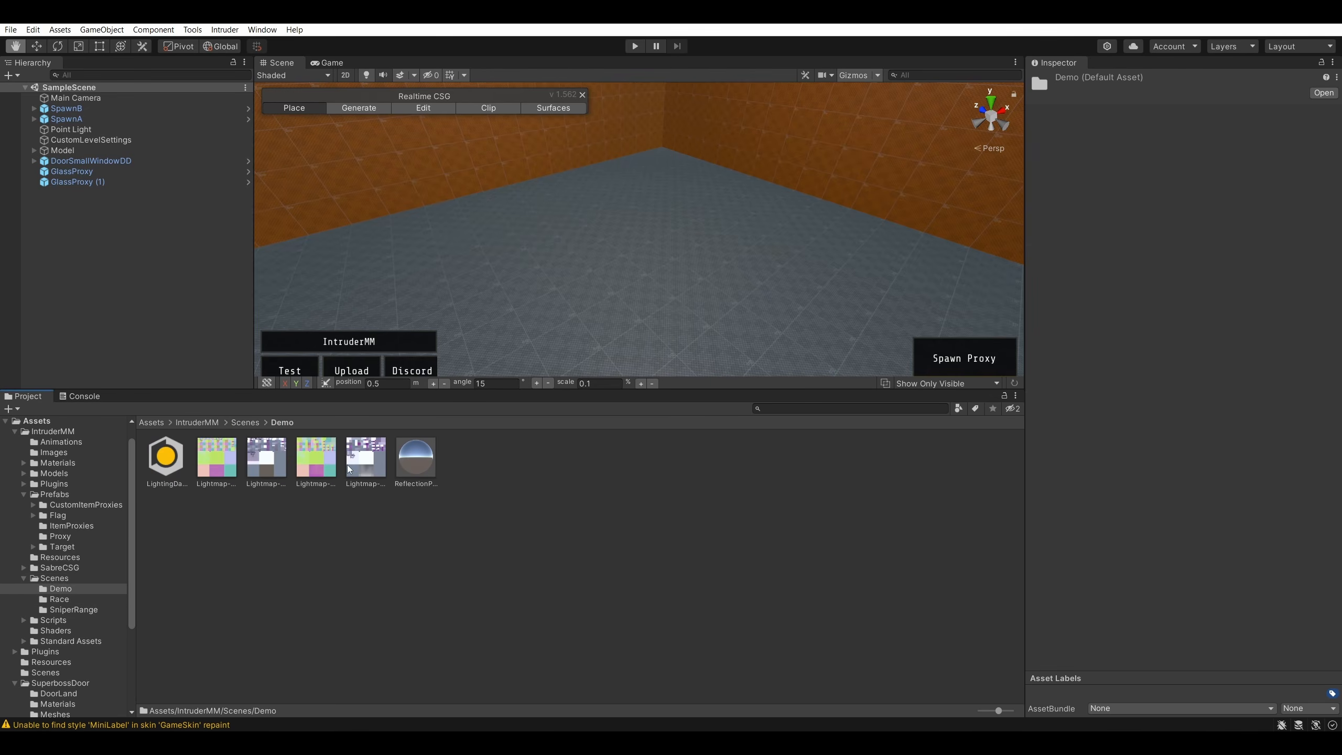
{"action": "left_click", "coordinate": [220, 470]}
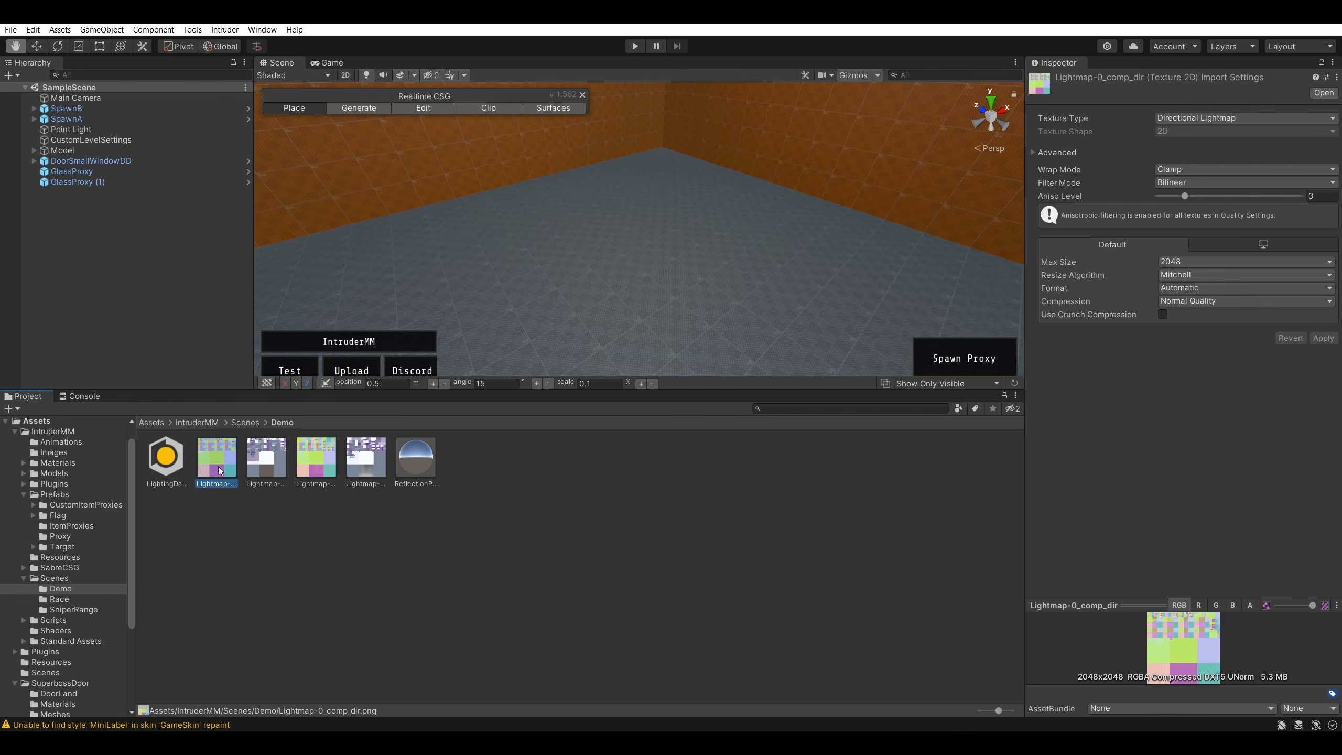
{"action": "left_click", "coordinate": [271, 468]}
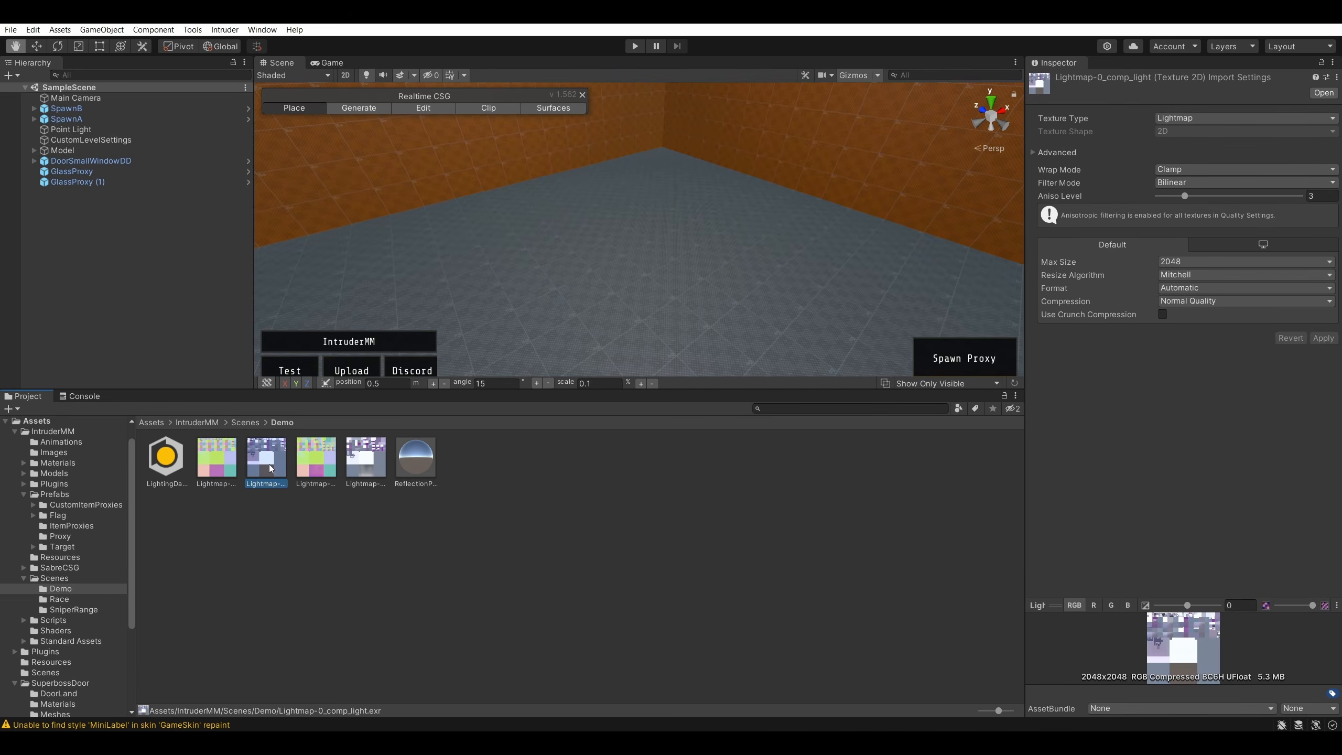
{"action": "left_click", "coordinate": [243, 423]}
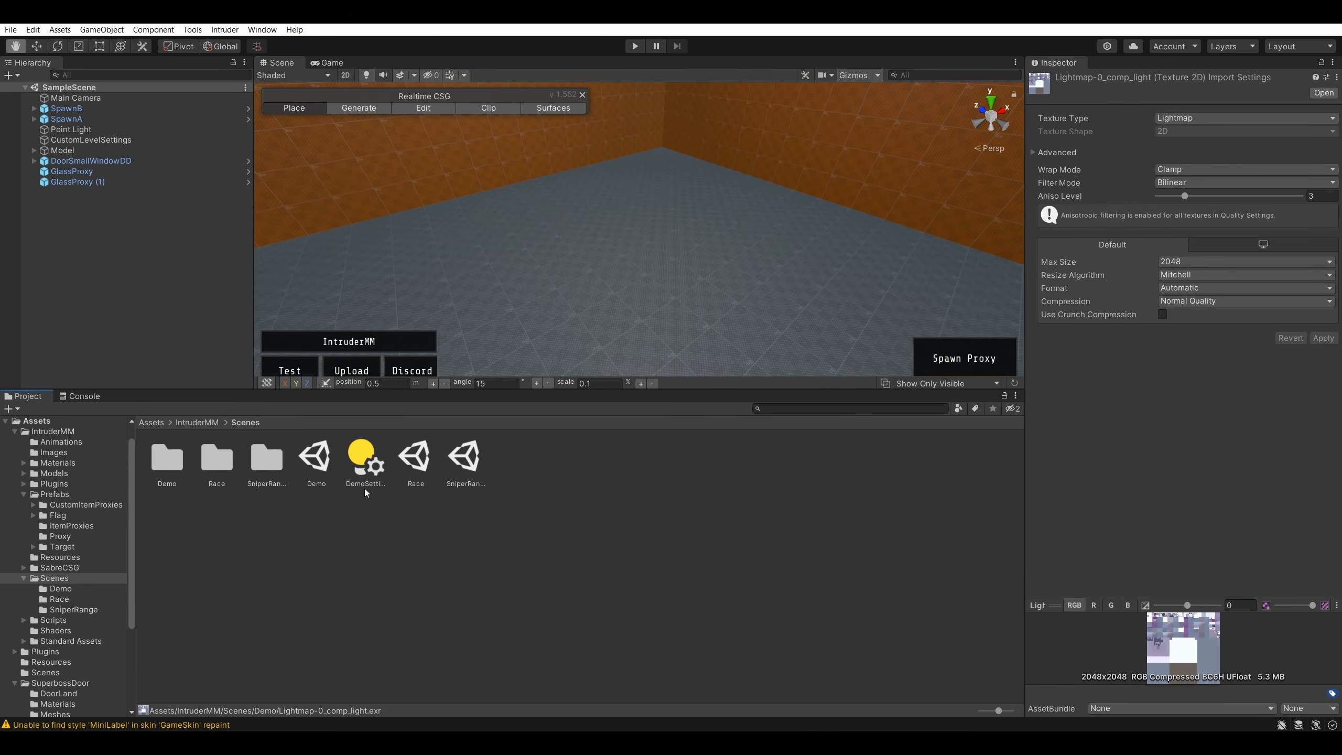
{"action": "left_click", "coordinate": [198, 422]}
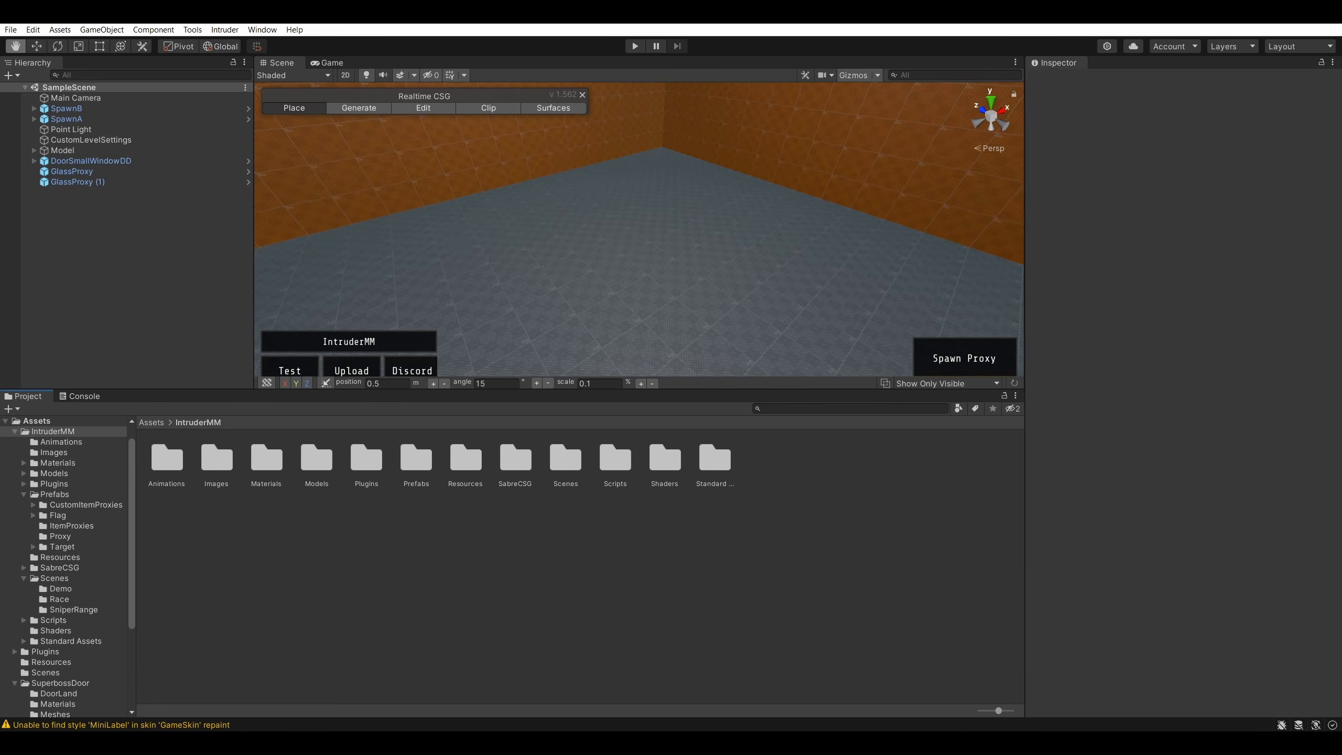
- Switch to the notes, add "* Learn How Demo Scenes Work" as the first item under Future Plans, and return to Unity
{"action": "left_click", "coordinate": [765, 661]}
{"action": "left_click", "coordinate": [703, 343]}
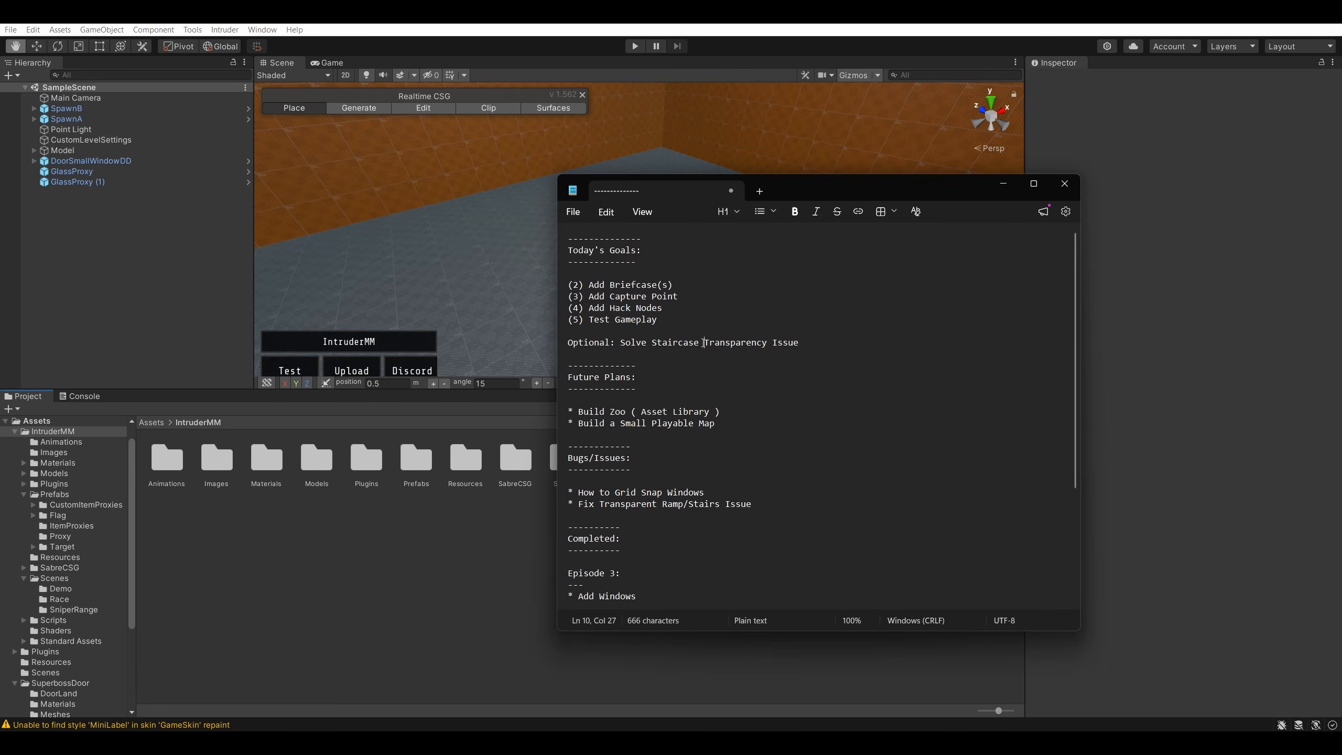
{"action": "left_click", "coordinate": [742, 401]}
{"action": "key", "text": "Return"}
{"action": "type", "text": "* Test D"}
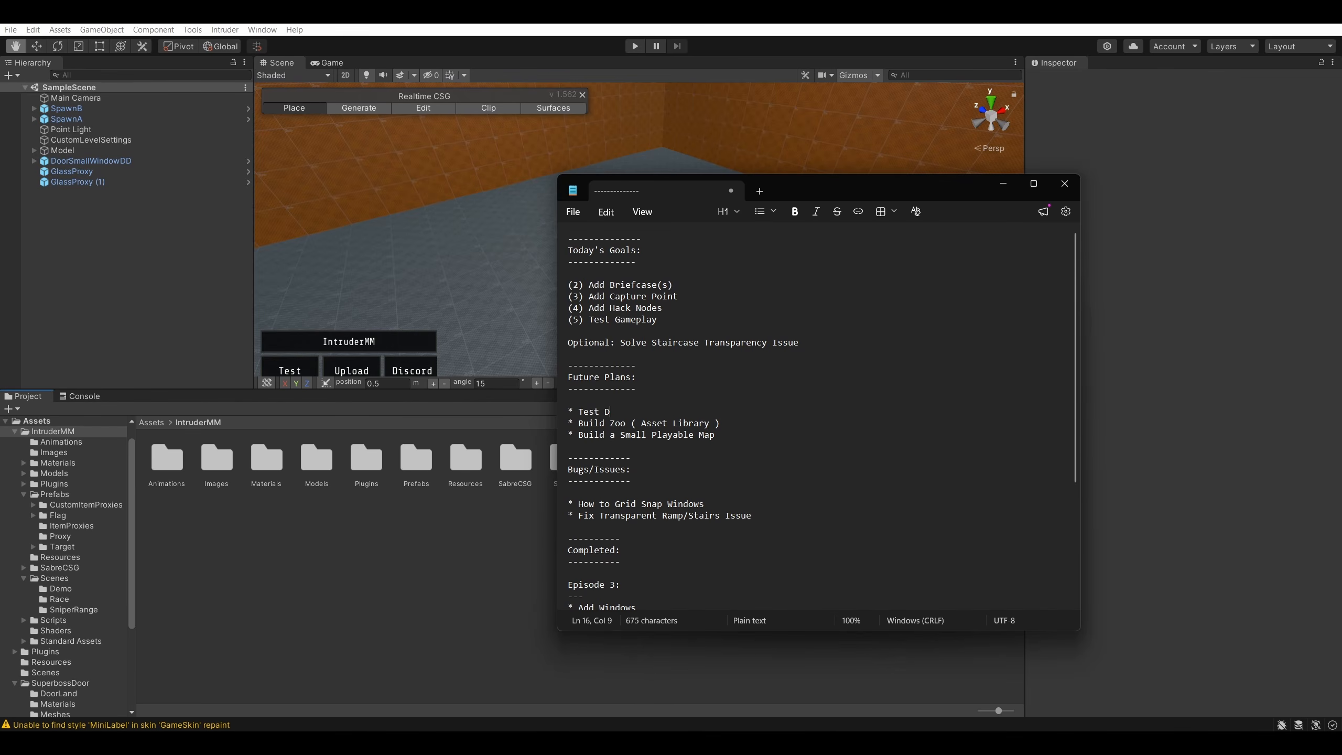
{"action": "type", "text": "emo Scenes"}
{"action": "double_click", "coordinate": [589, 412]}
{"action": "type", "text": "Learn How"}
{"action": "key", "text": "End"}
{"action": "type", "text": "Work"}
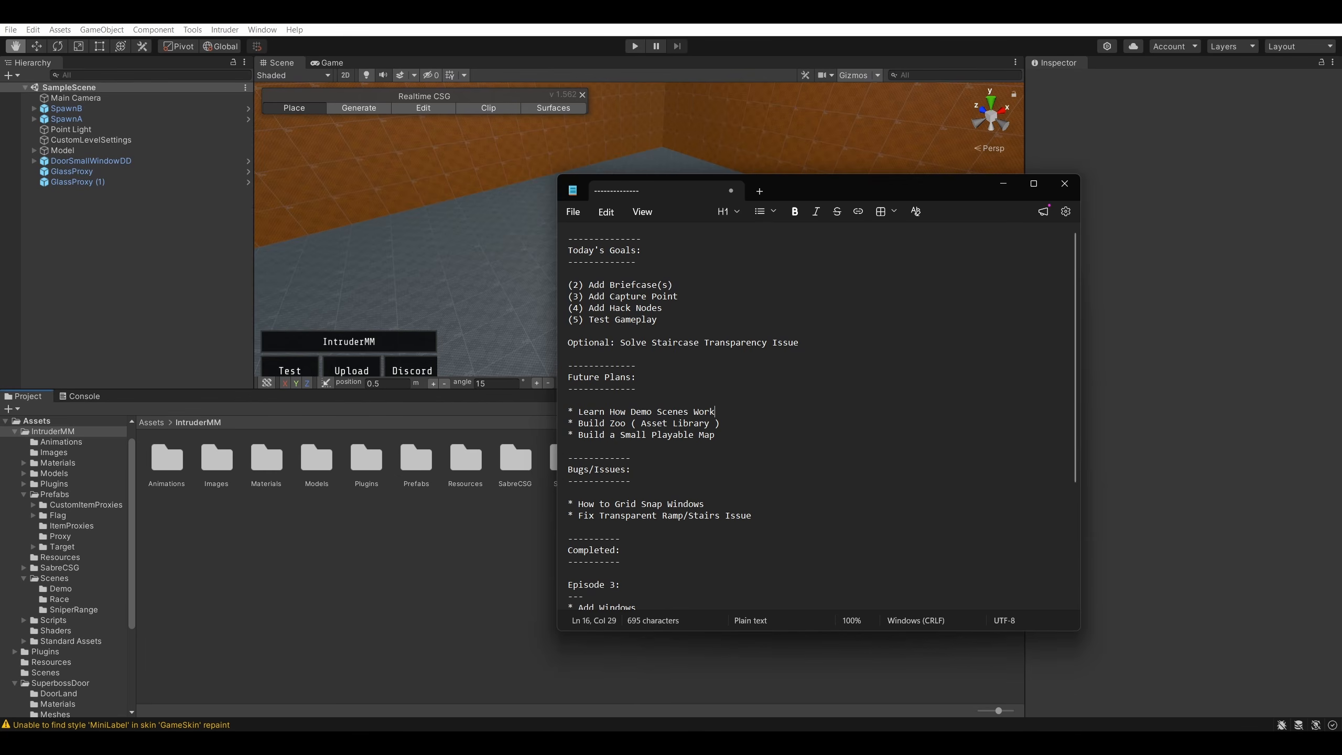
{"action": "left_click", "coordinate": [1003, 184]}
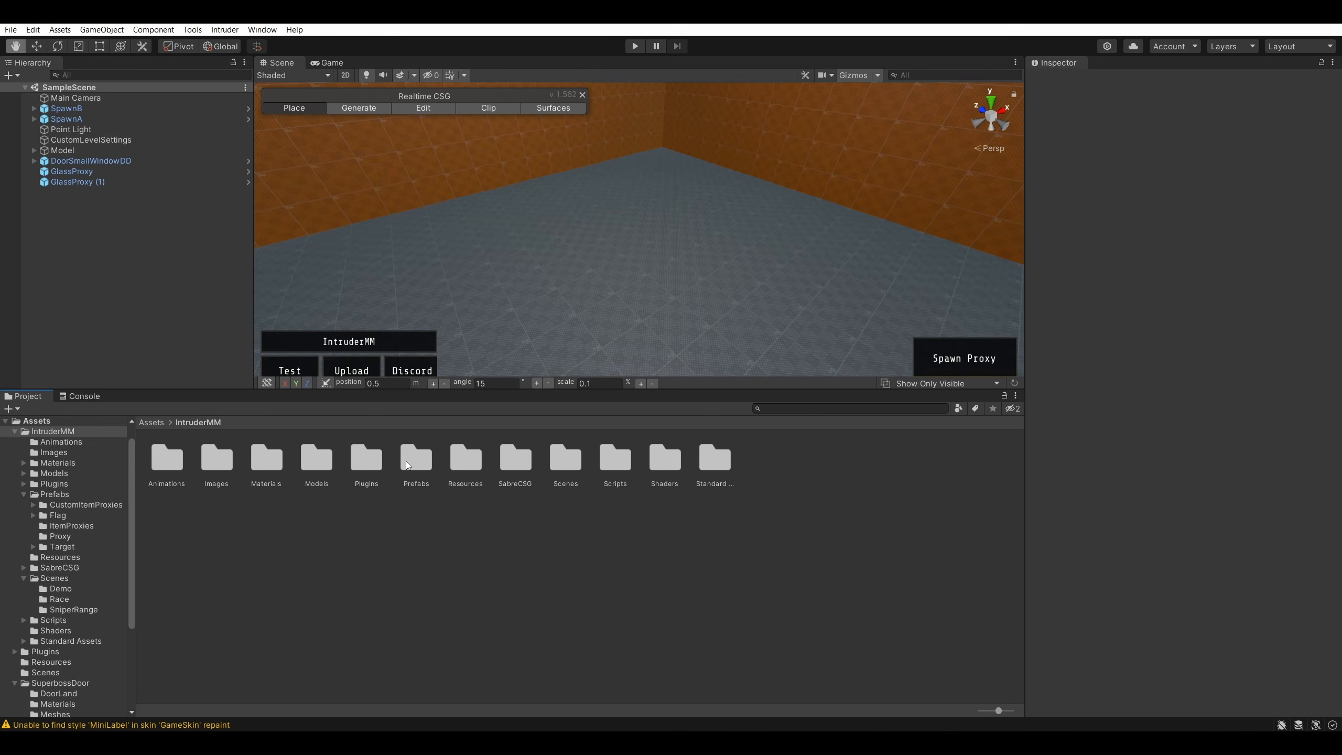
- Look through IntruderMM's Resources and Scripts folders, inspecting scripts such as AntiBloonZone, AntiC4JumpZone, GameVolume, LockedObject and IgnoreSticky, and return to the IntruderMM folder
{"action": "double_click", "coordinate": [470, 458]}
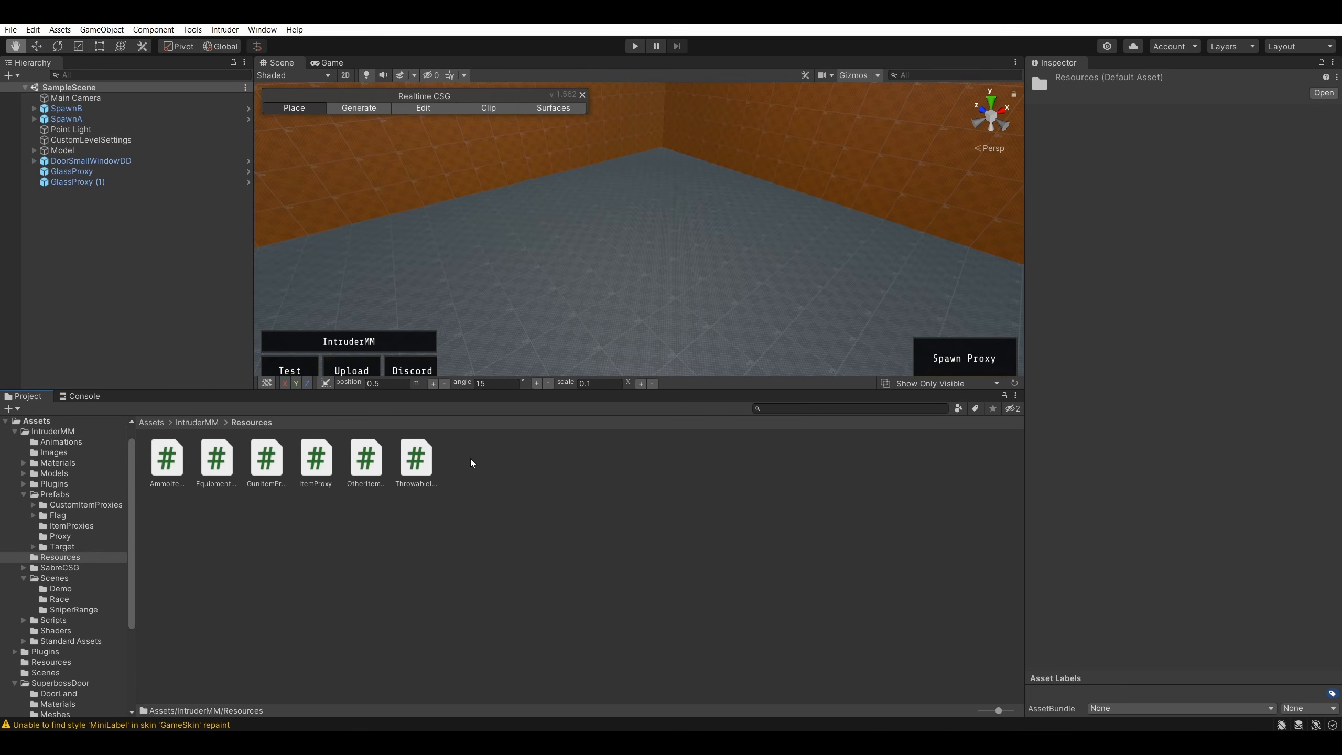
{"action": "left_click", "coordinate": [210, 422]}
{"action": "double_click", "coordinate": [617, 471]}
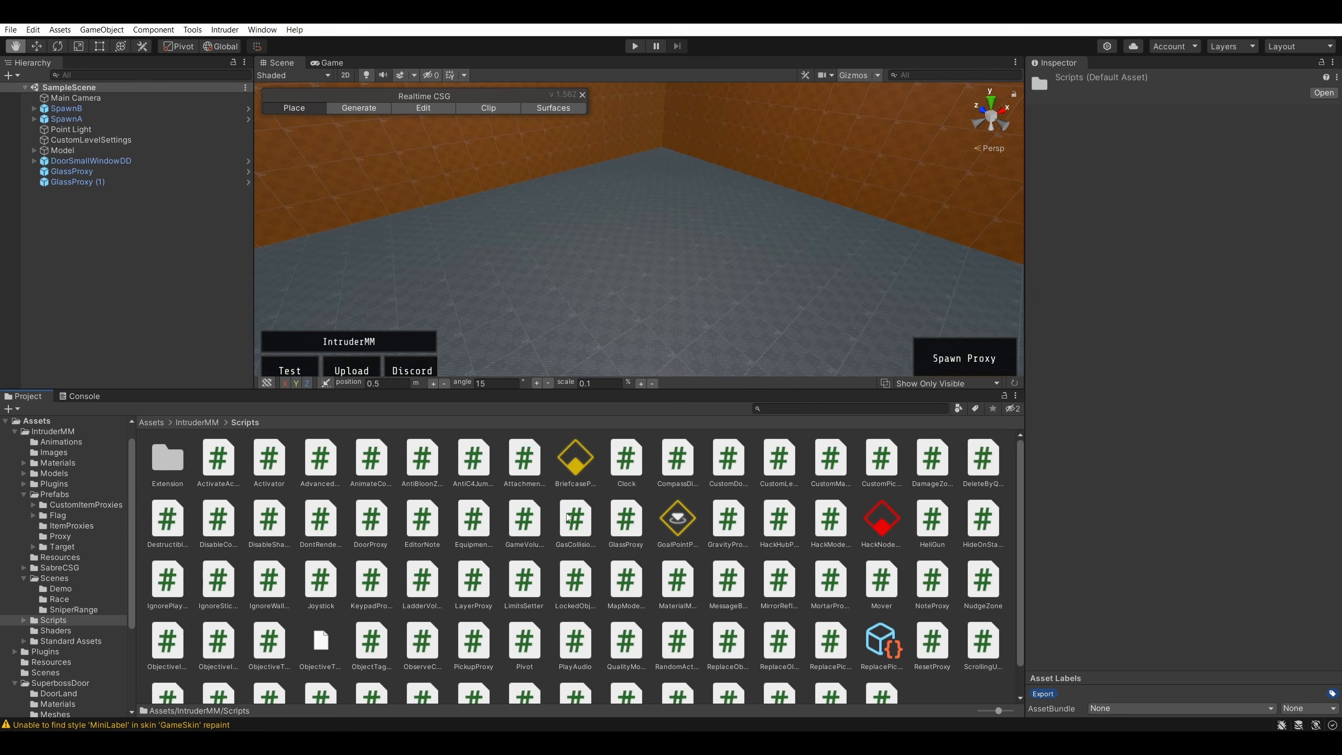
{"action": "left_click", "coordinate": [420, 465]}
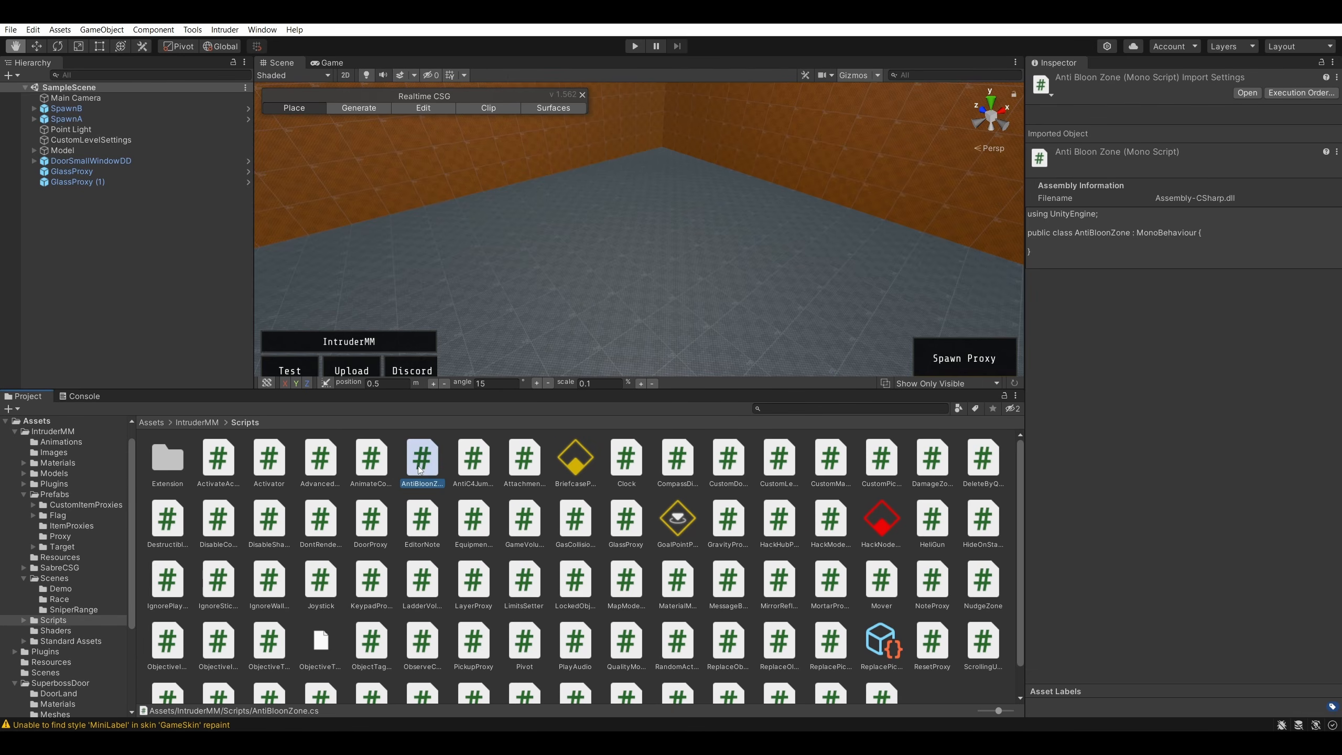
{"action": "left_click", "coordinate": [482, 463]}
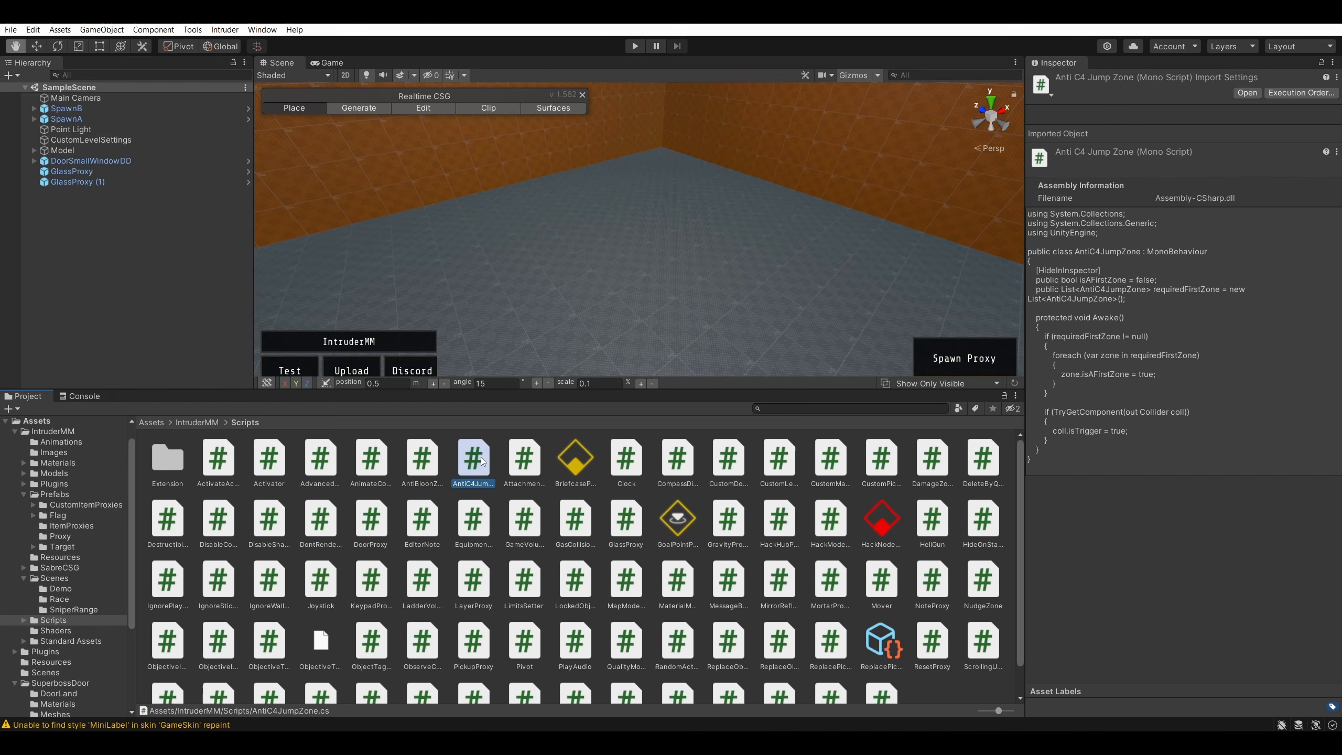
{"action": "left_click", "coordinate": [525, 473]}
{"action": "left_click", "coordinate": [520, 537]}
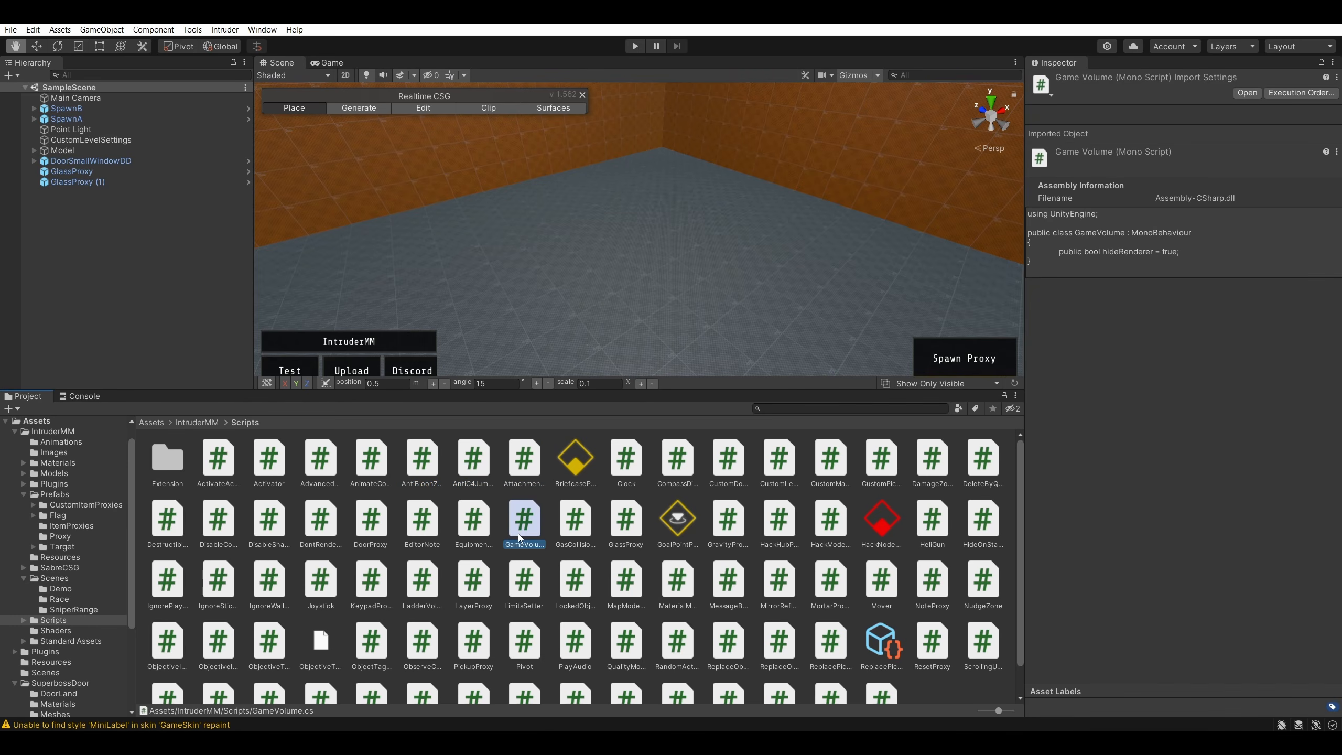
{"action": "left_click", "coordinate": [589, 596]}
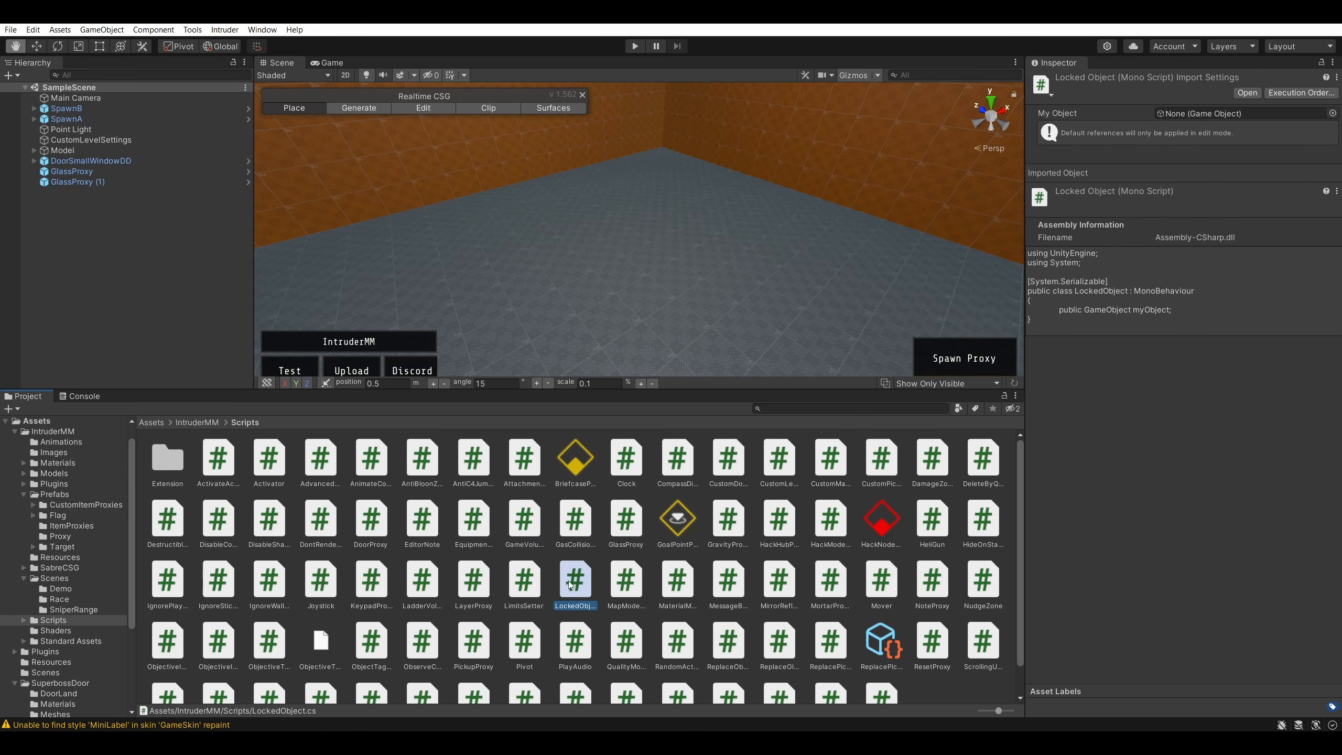
{"action": "left_click", "coordinate": [219, 581]}
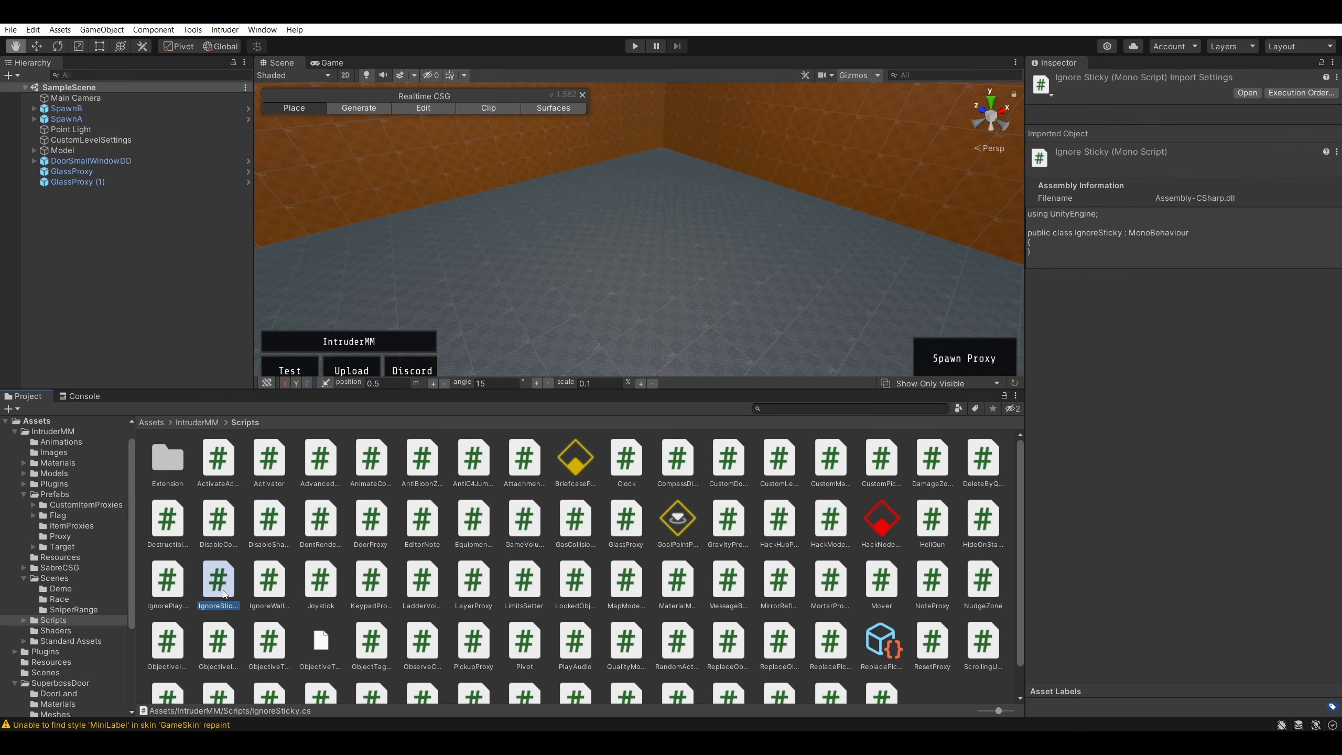
{"action": "left_click", "coordinate": [210, 423]}
{"action": "left_click", "coordinate": [428, 511]}
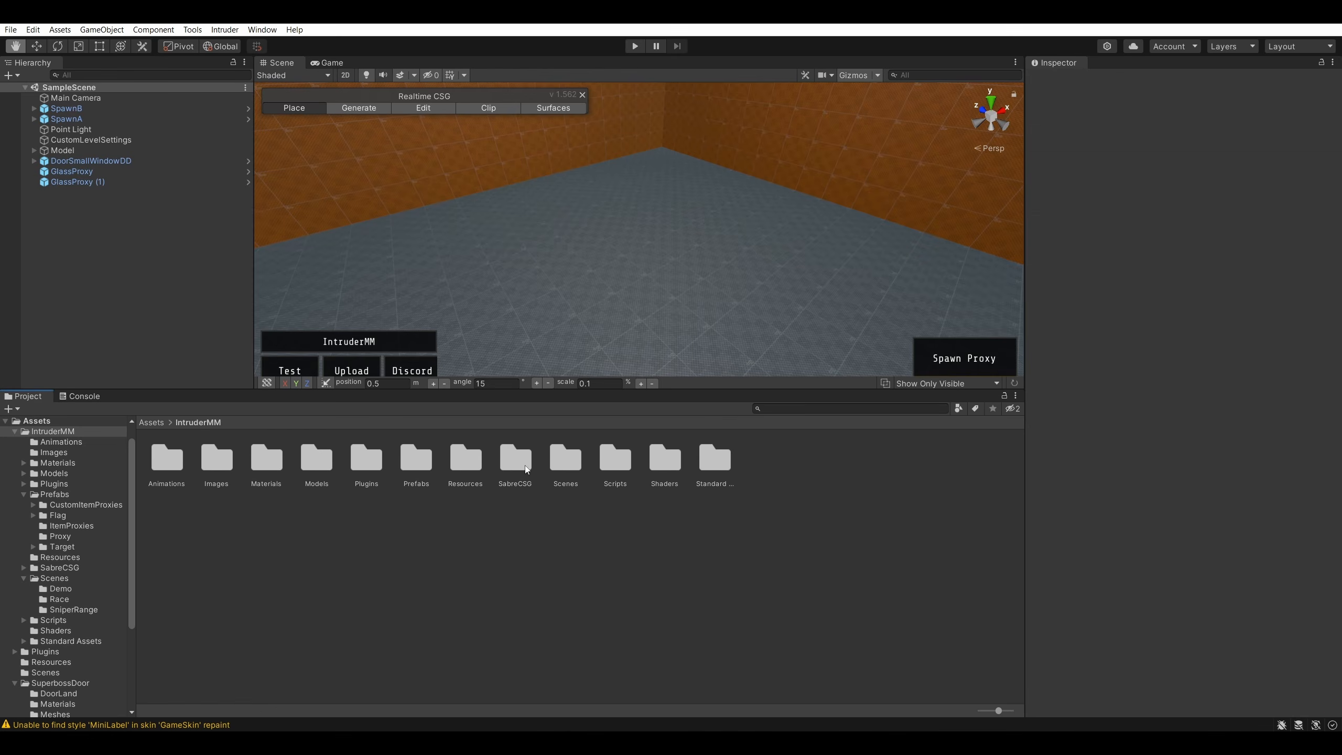
- Browse Standard Assets through Skyboxes and Textures to the Sunny2 folder and return to the IntruderMM folder
{"action": "left_click", "coordinate": [615, 455]}
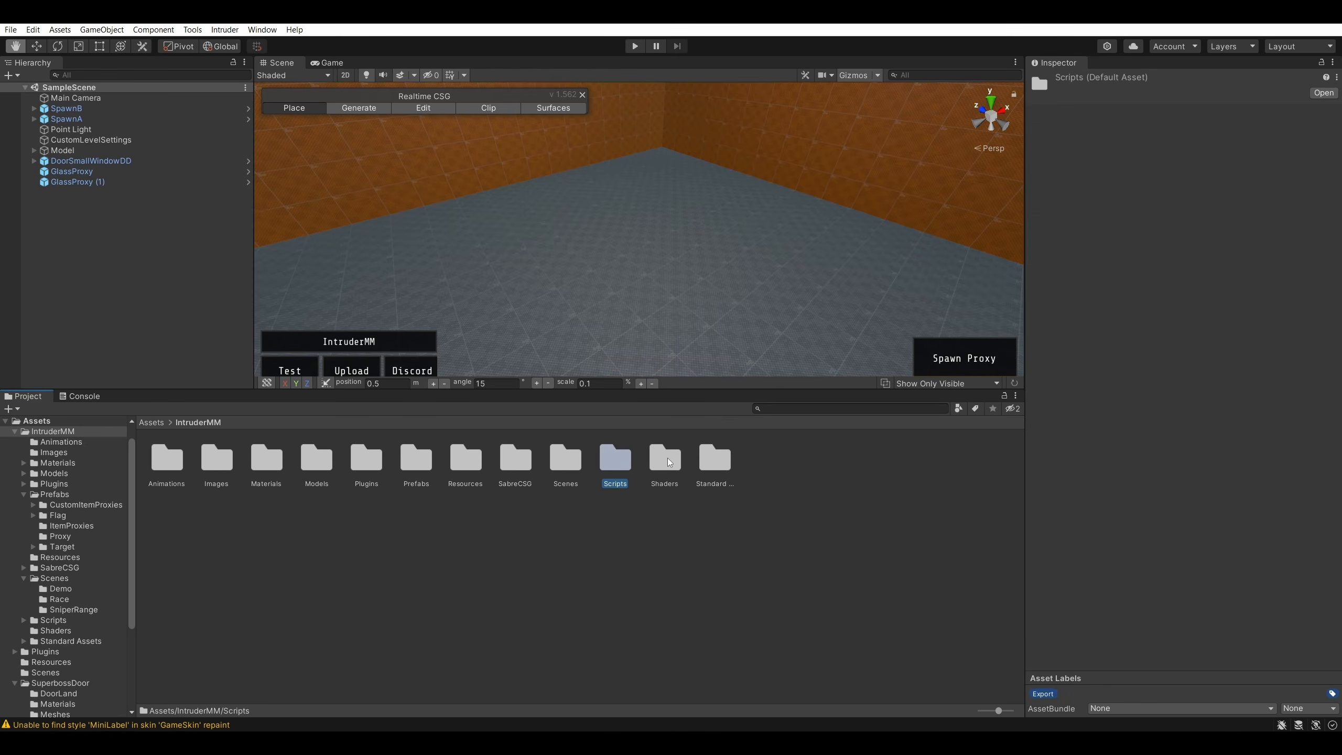
{"action": "left_click", "coordinate": [709, 460]}
{"action": "double_click", "coordinate": [711, 459]}
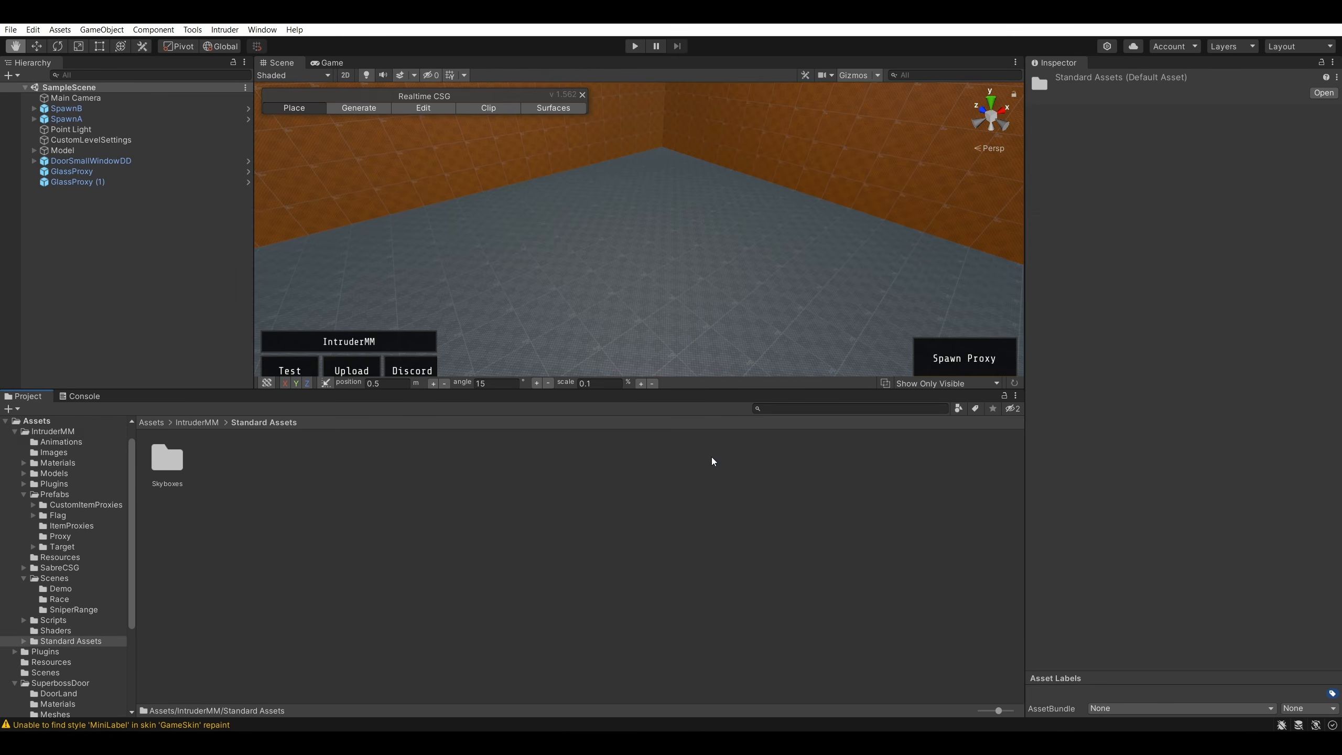
{"action": "double_click", "coordinate": [170, 460]}
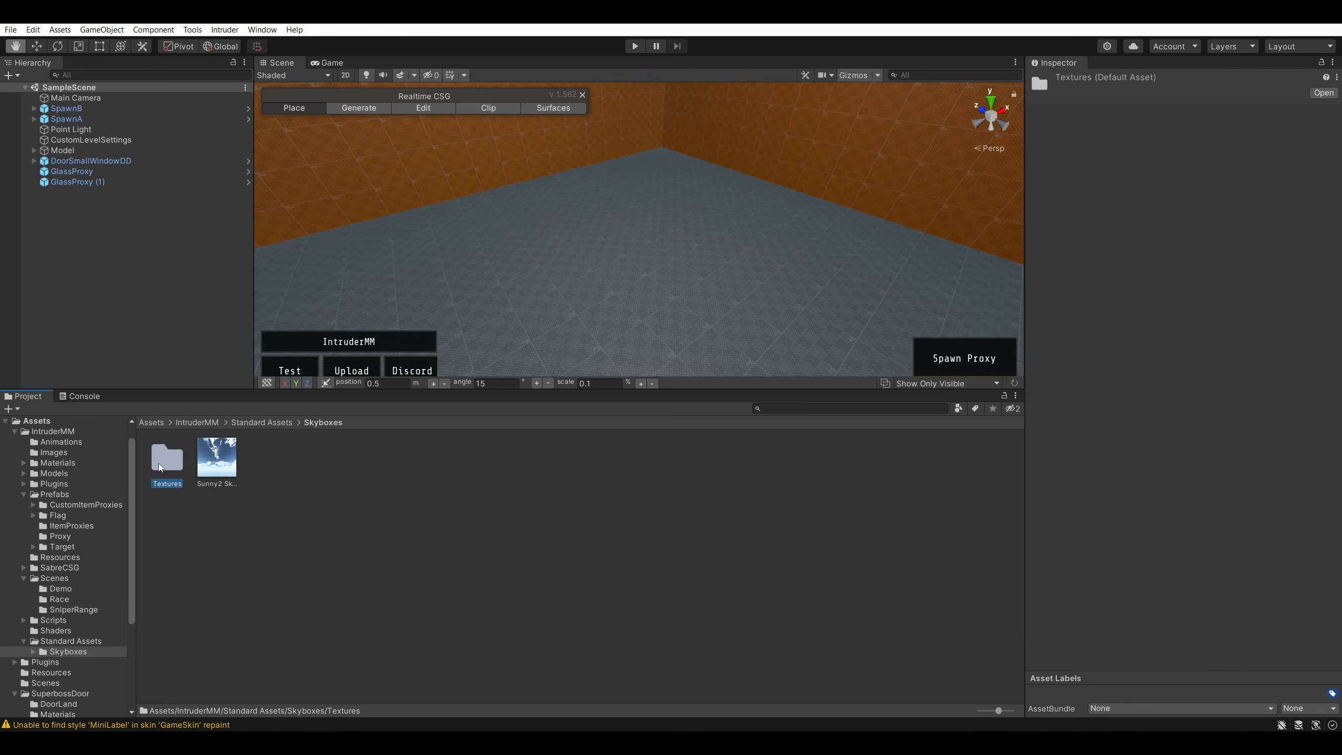
{"action": "double_click", "coordinate": [161, 463]}
{"action": "double_click", "coordinate": [175, 468]}
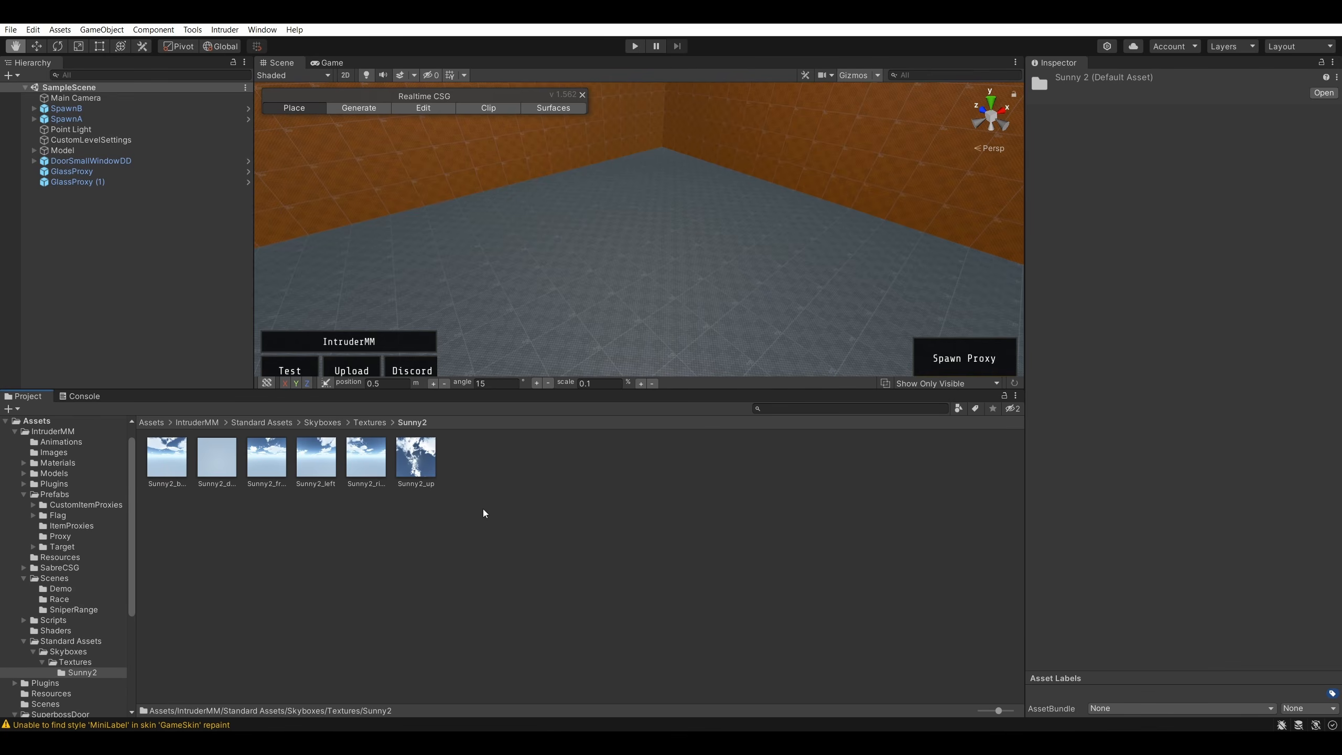
{"action": "left_click", "coordinate": [377, 423]}
{"action": "left_click", "coordinate": [324, 423]}
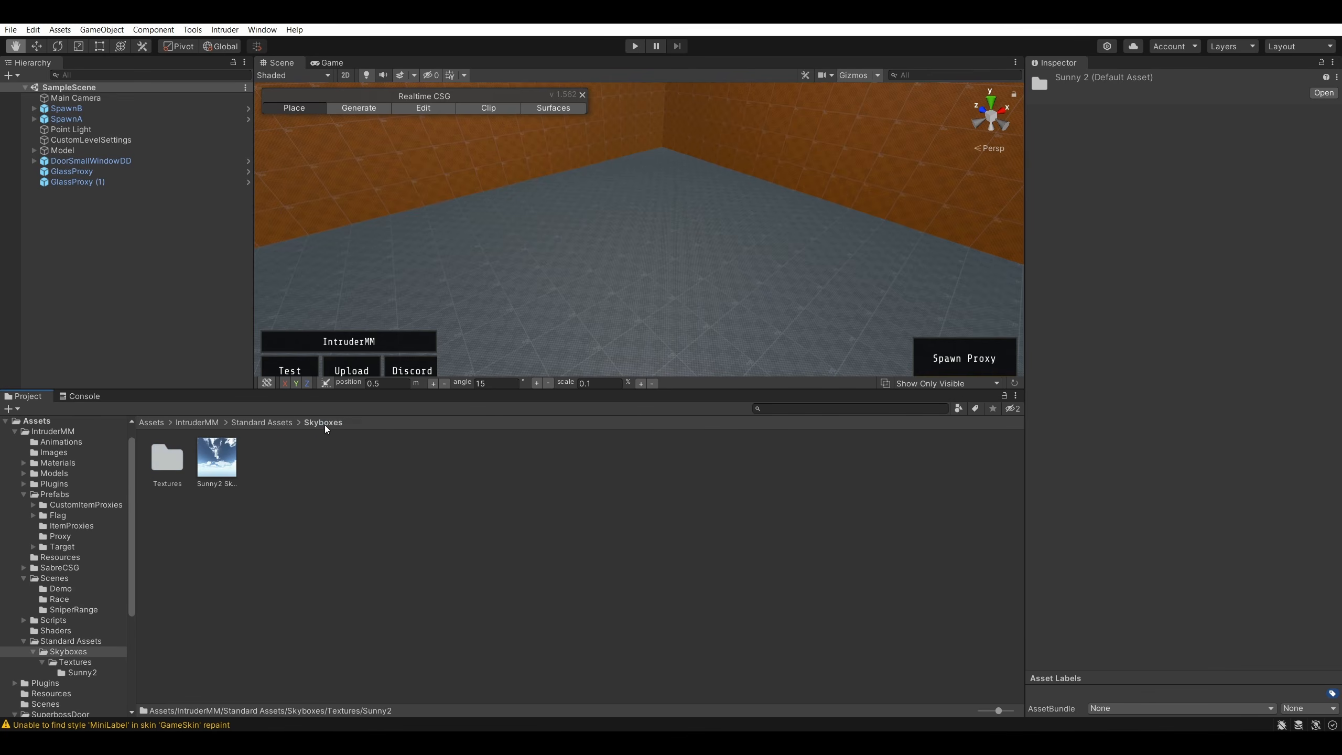
{"action": "left_click", "coordinate": [288, 423]}
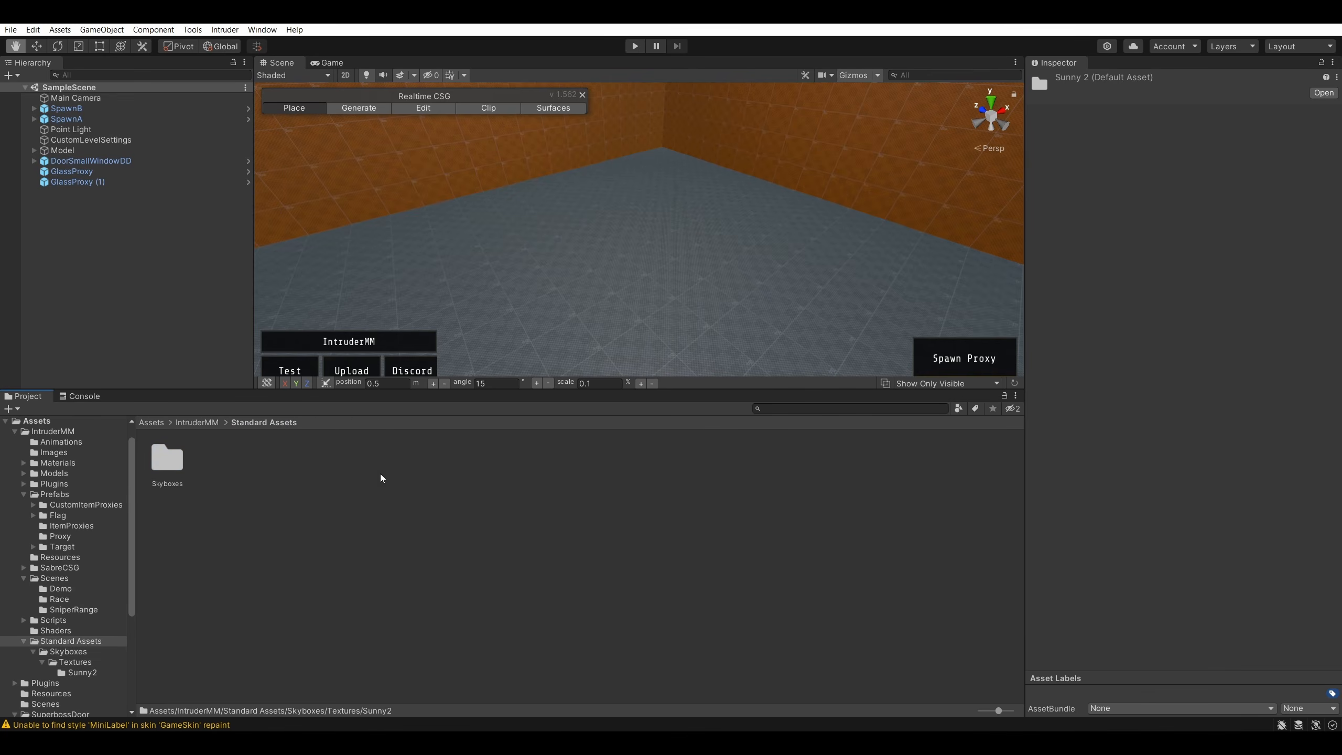
{"action": "left_click", "coordinate": [205, 424]}
{"action": "left_click", "coordinate": [725, 525]}
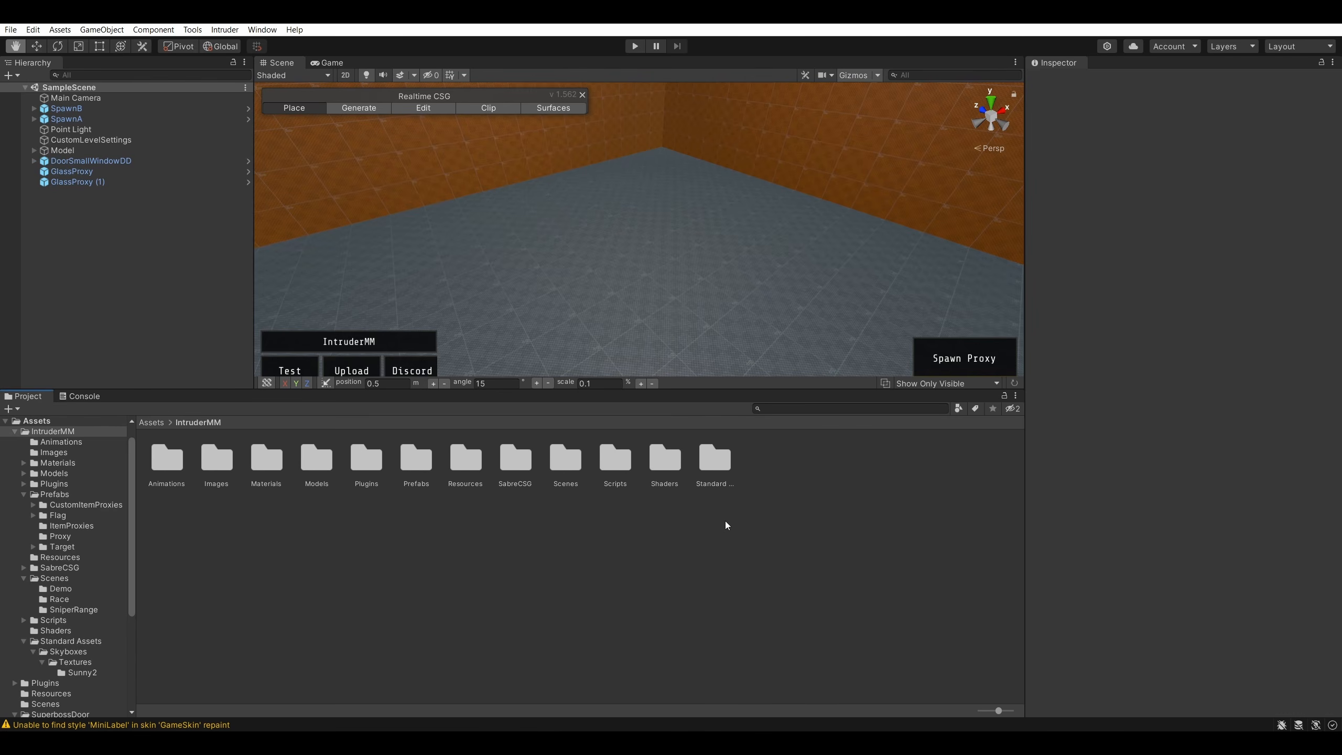
{"action": "left_click", "coordinate": [672, 469]}
{"action": "left_click", "coordinate": [676, 568]}
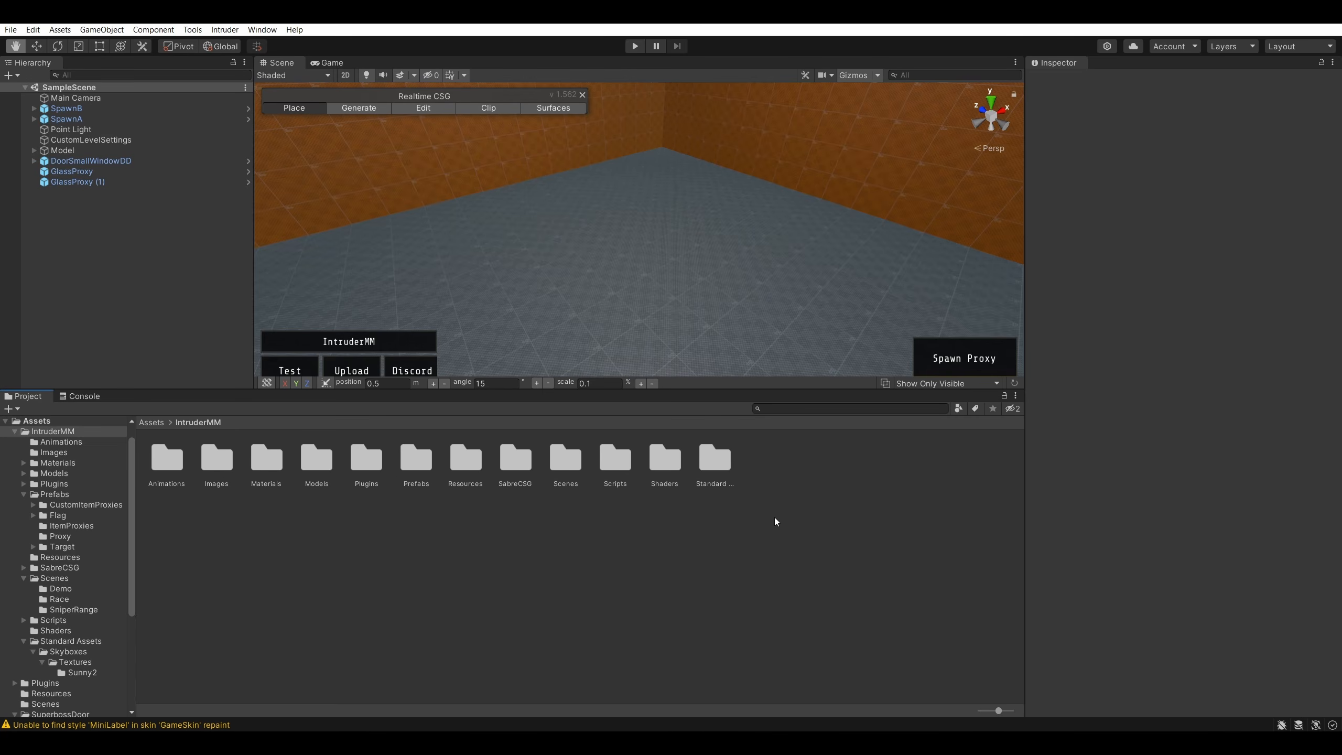
- Look at the house from outside and bring the scene view back inside above its floor
{"action": "key", "text": "s"}
{"action": "right_click_drag", "start_coordinate": [756, 241], "coordinate": [719, 207]}
{"action": "key", "text": "d"}
{"action": "key", "text": "s"}
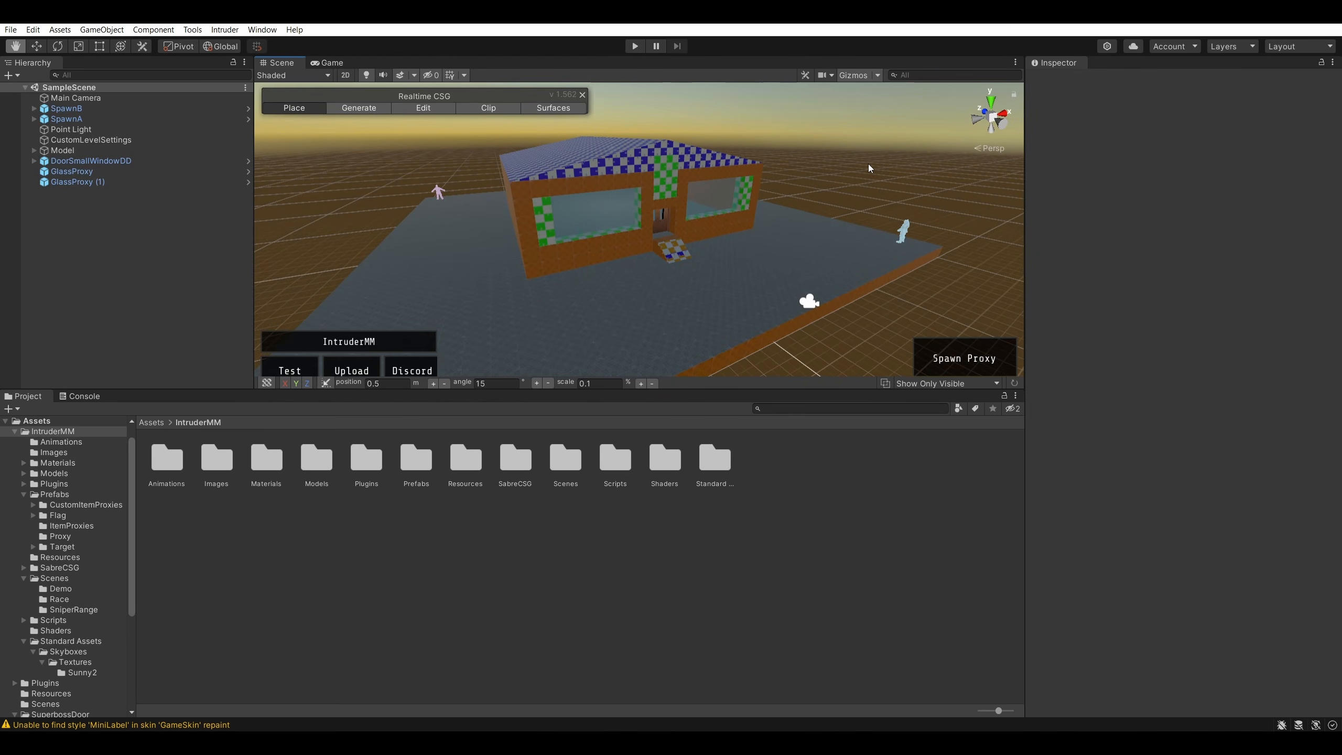
{"action": "mouse_move", "coordinate": [868, 165]}
{"action": "right_mouse_down"}
{"action": "mouse_move", "coordinate": [851, 164]}
{"action": "mouse_move", "coordinate": [862, 160]}
{"action": "right_mouse_up"}
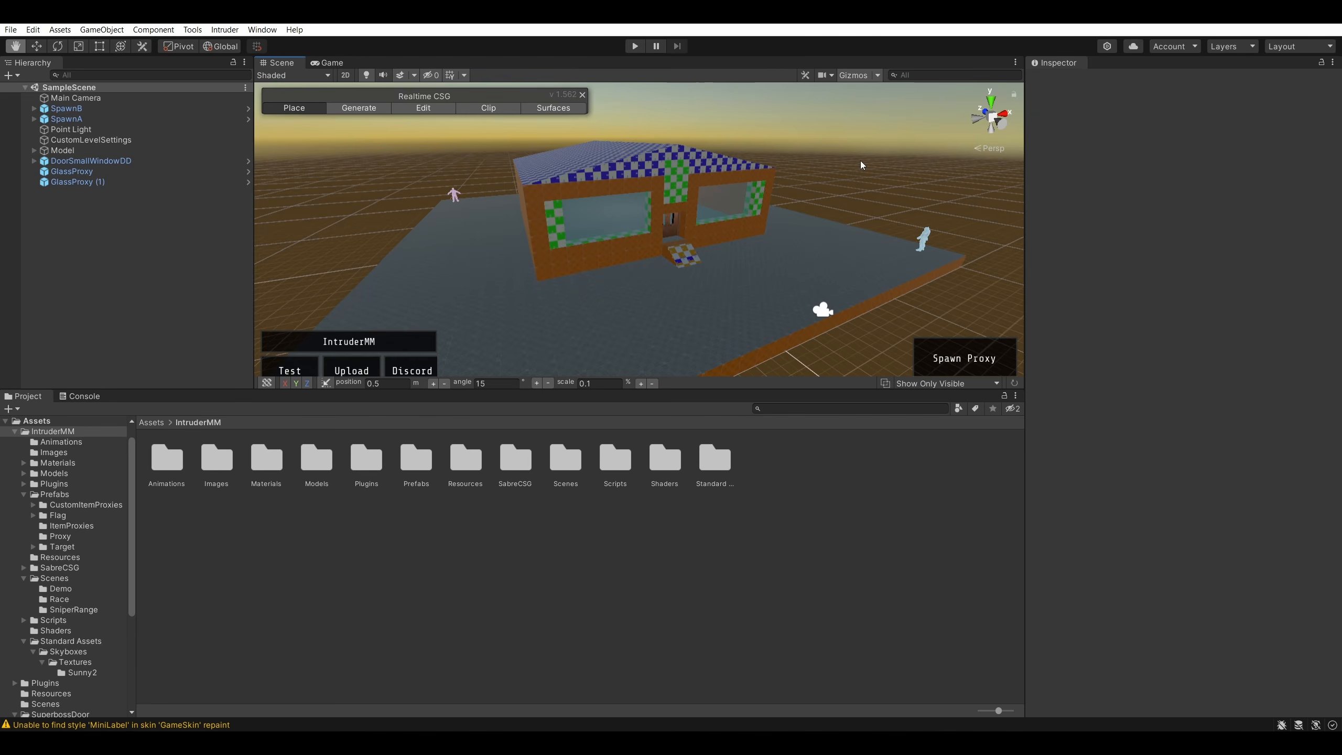
{"action": "right_click_drag", "start_coordinate": [861, 162], "coordinate": [673, 193]}
{"action": "key", "text": "w"}
- Check the Scenes folder and SabreCSG's Gizmos, Example Materials and Addons subfolders, and return to the IntruderMM folder
{"action": "left_click", "coordinate": [564, 458]}
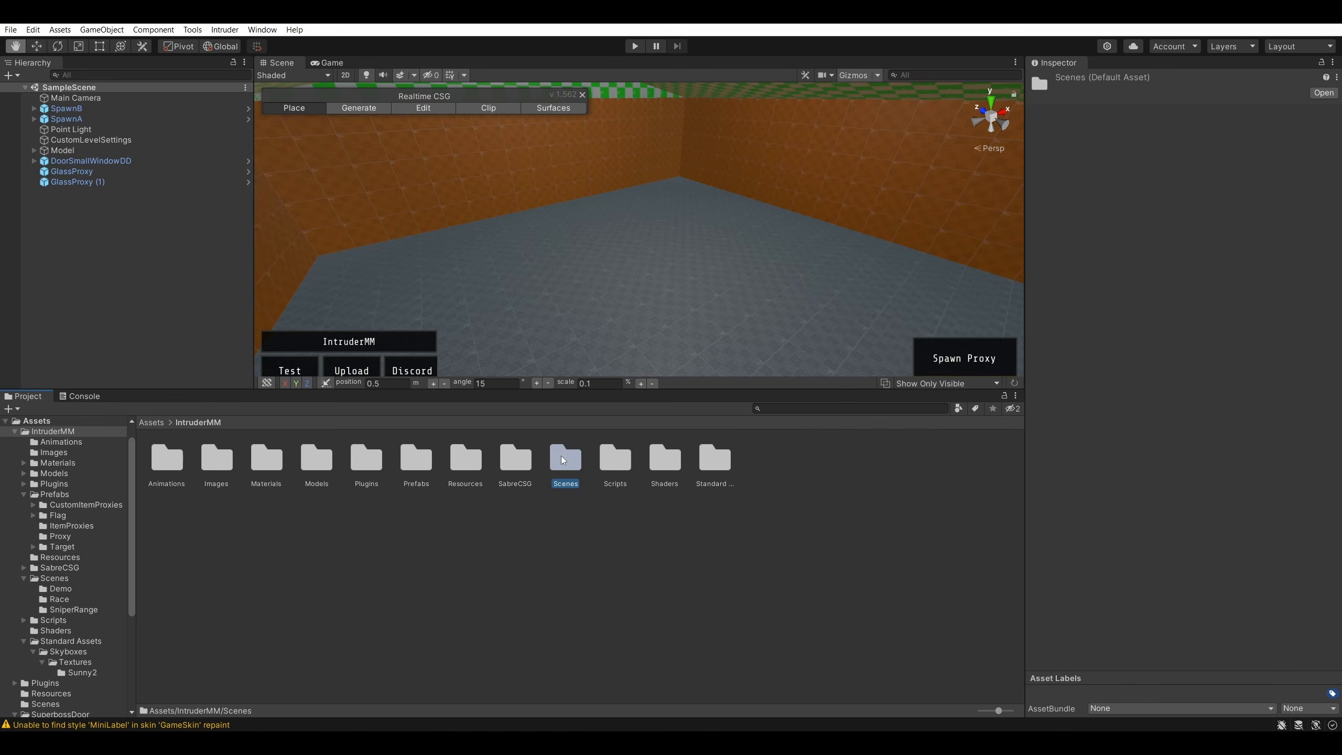
{"action": "double_click", "coordinate": [561, 455]}
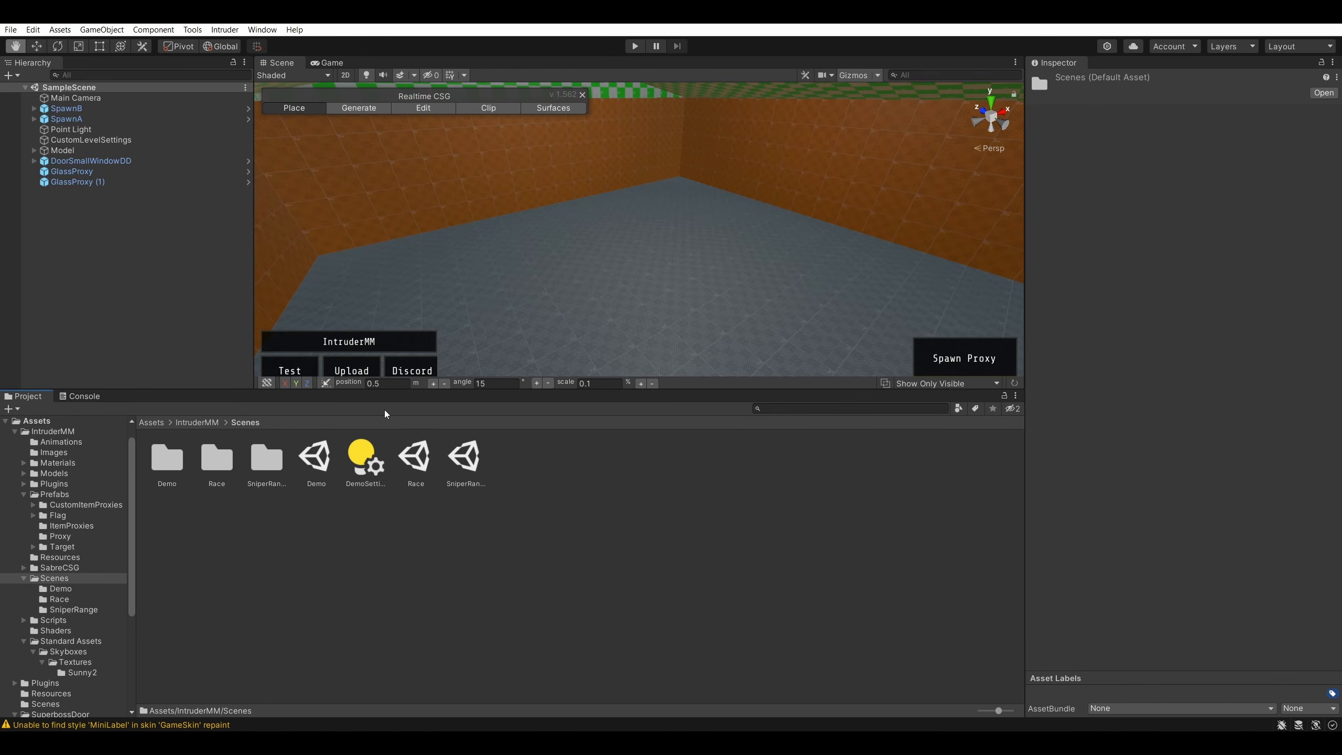
{"action": "left_click", "coordinate": [200, 422]}
{"action": "double_click", "coordinate": [514, 461]}
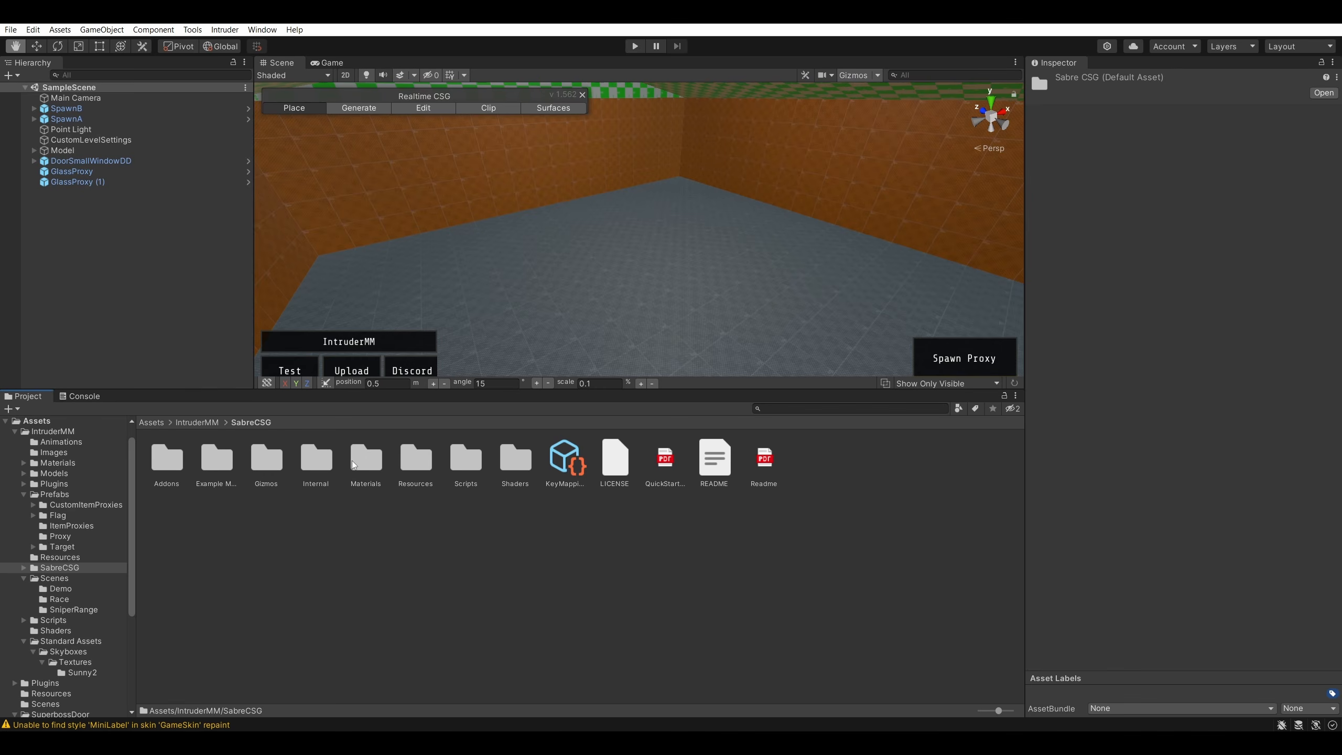
{"action": "double_click", "coordinate": [267, 449]}
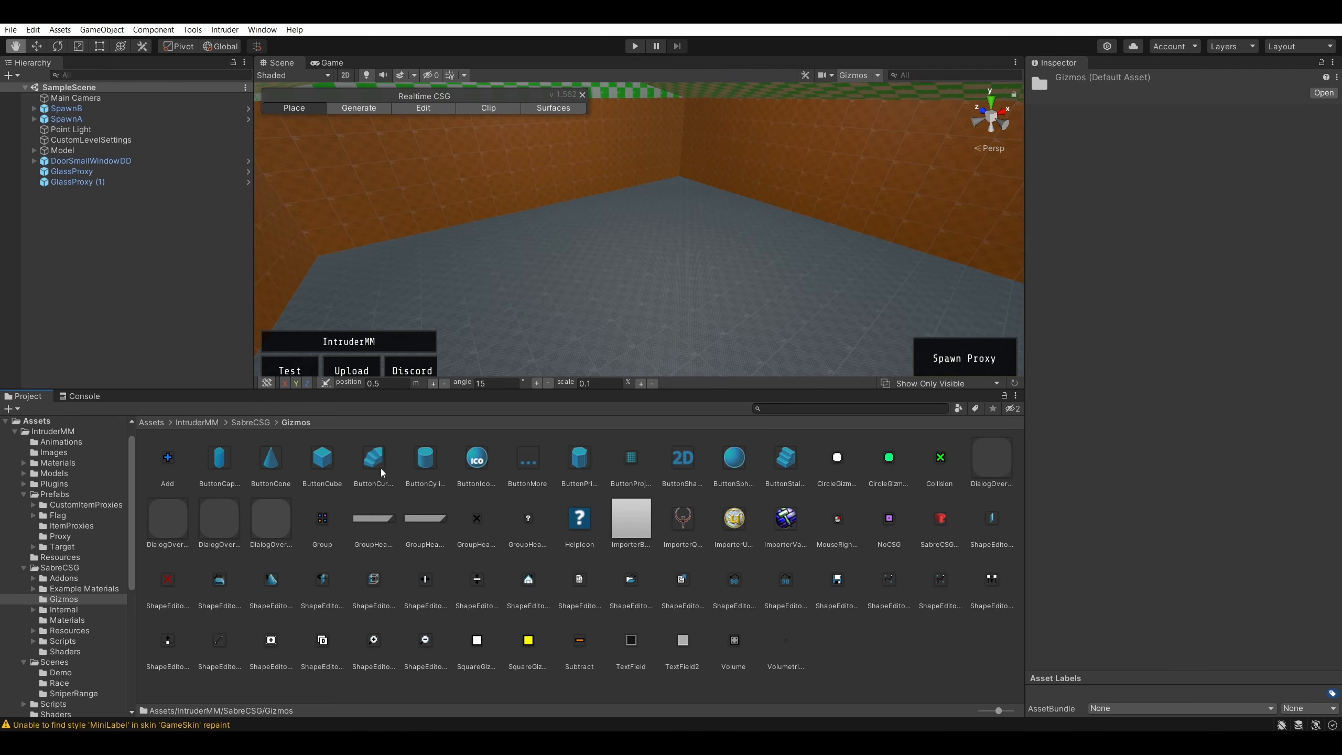
{"action": "left_click", "coordinate": [259, 422]}
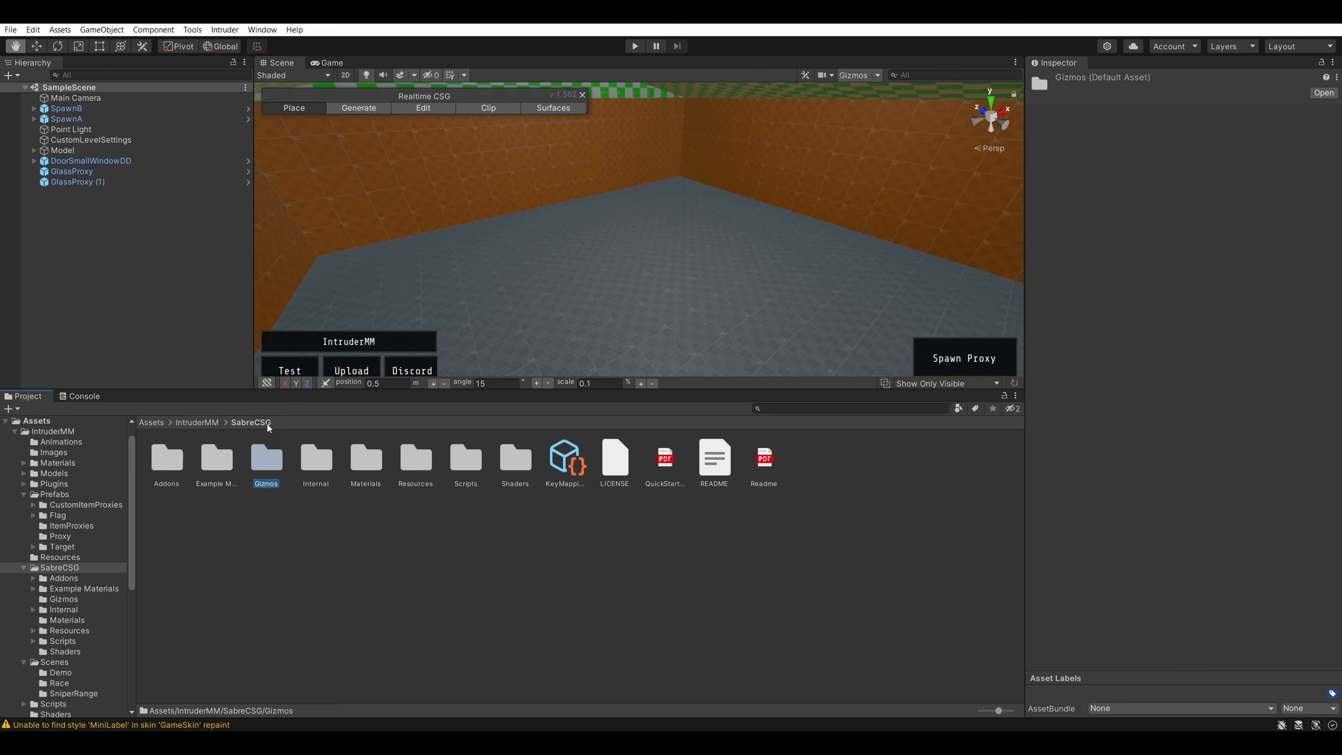
{"action": "double_click", "coordinate": [218, 459]}
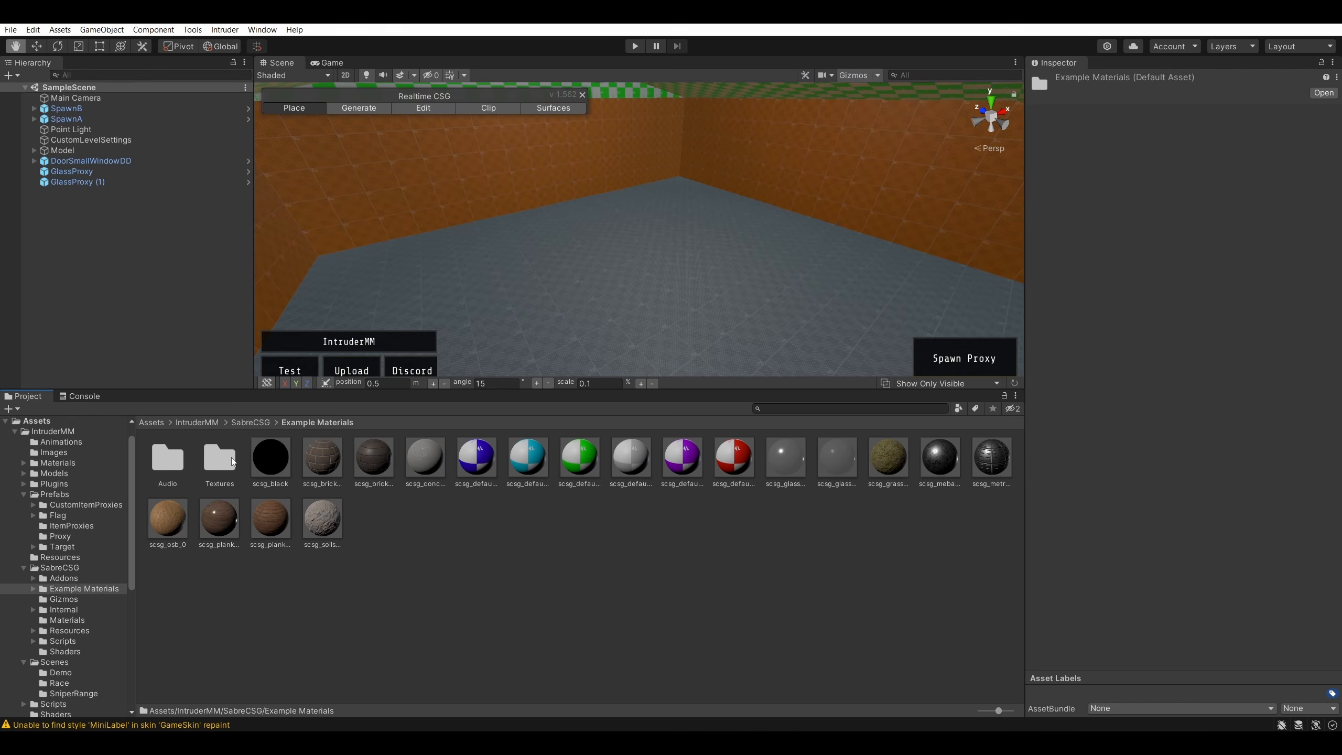
{"action": "left_click", "coordinate": [253, 424]}
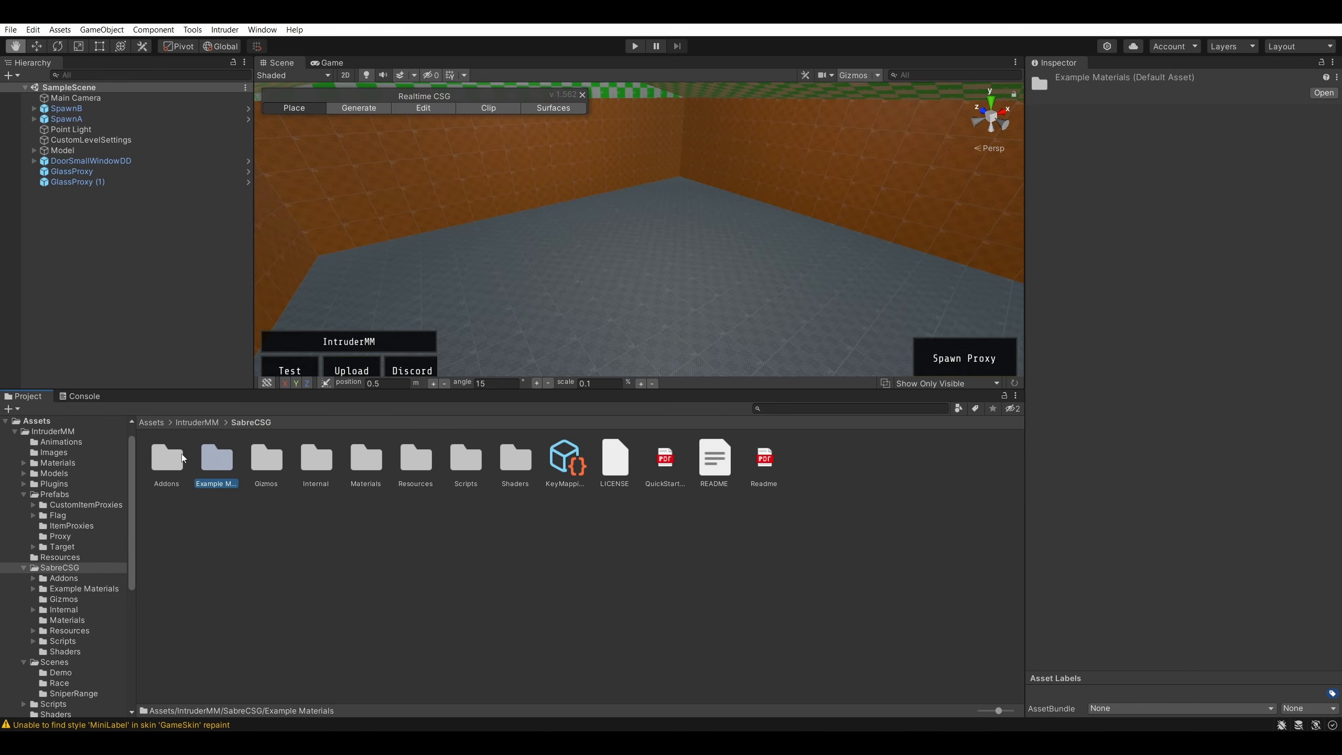
{"action": "double_click", "coordinate": [169, 457]}
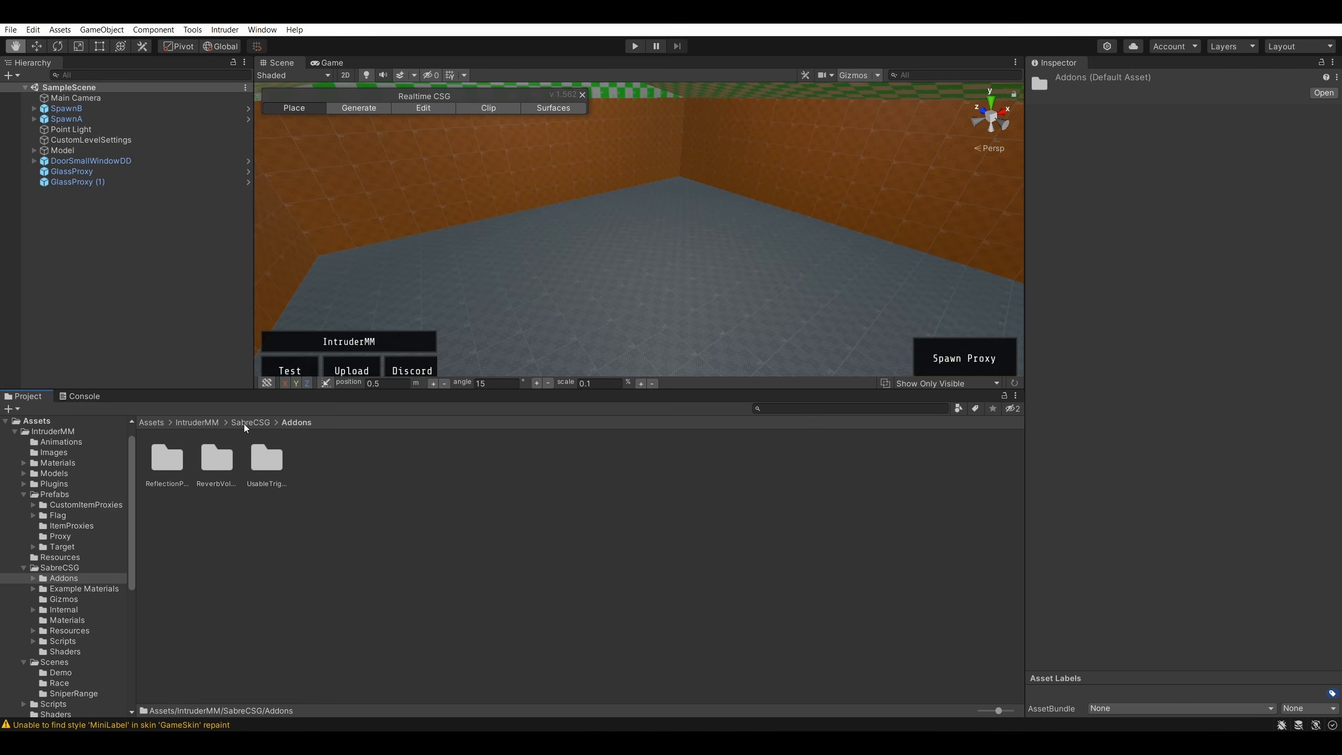
{"action": "left_click", "coordinate": [203, 423]}
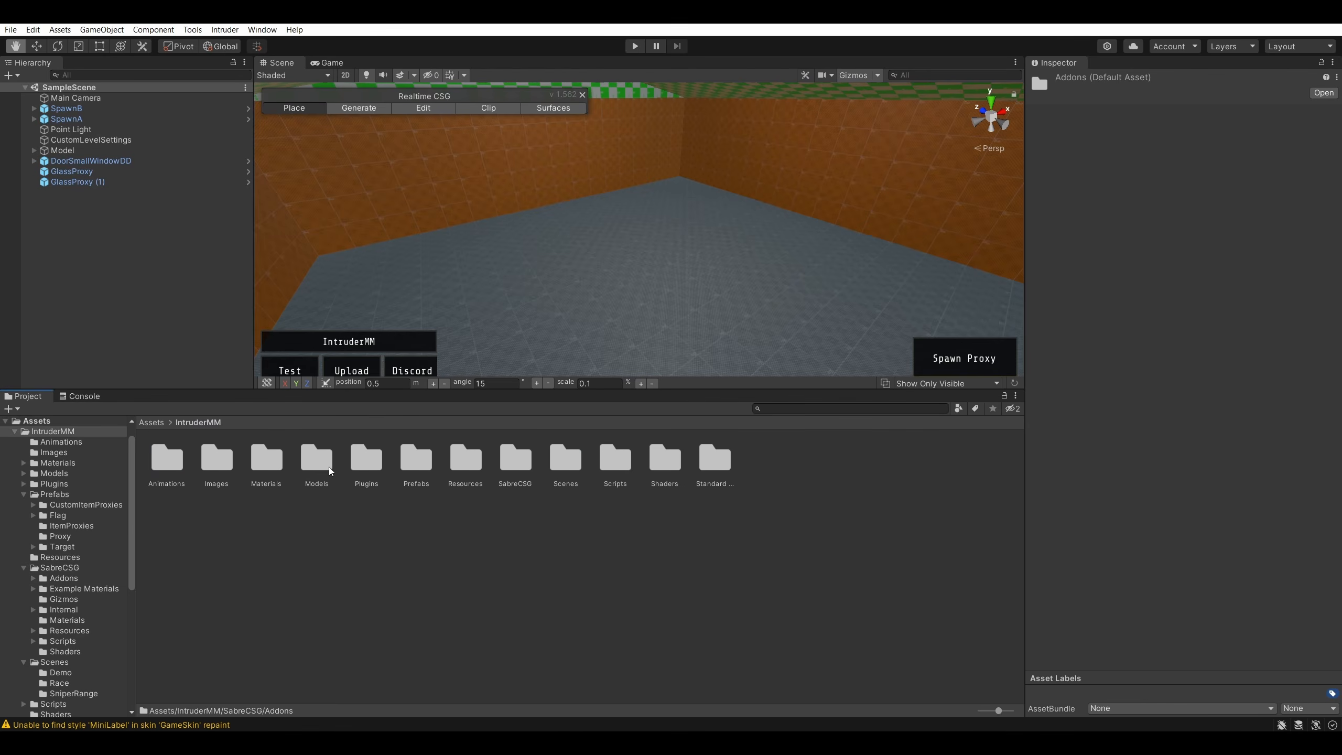
- Check the HackNodeProxy model in the Models folder and place the Briefcase01 model on the floor inside the house
{"action": "double_click", "coordinate": [322, 465]}
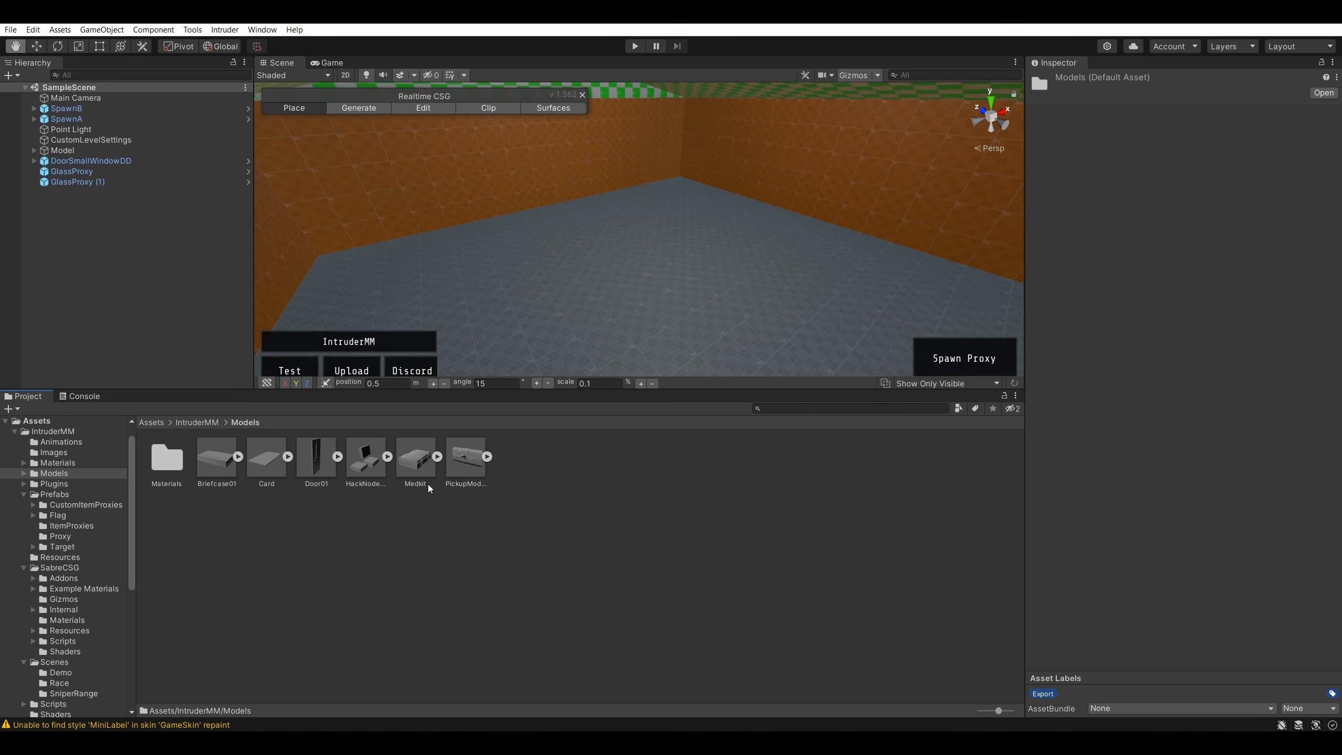
{"action": "left_click", "coordinate": [364, 470]}
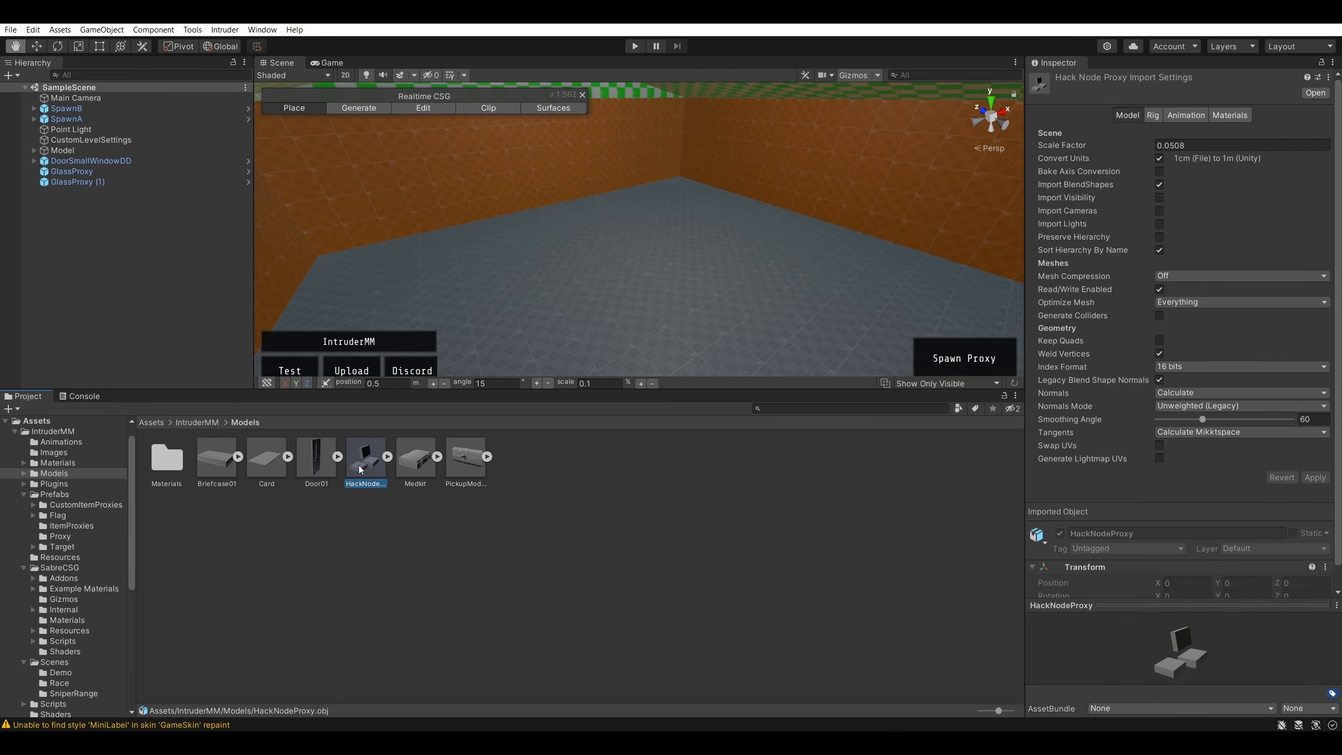
{"action": "left_click", "coordinate": [216, 465]}
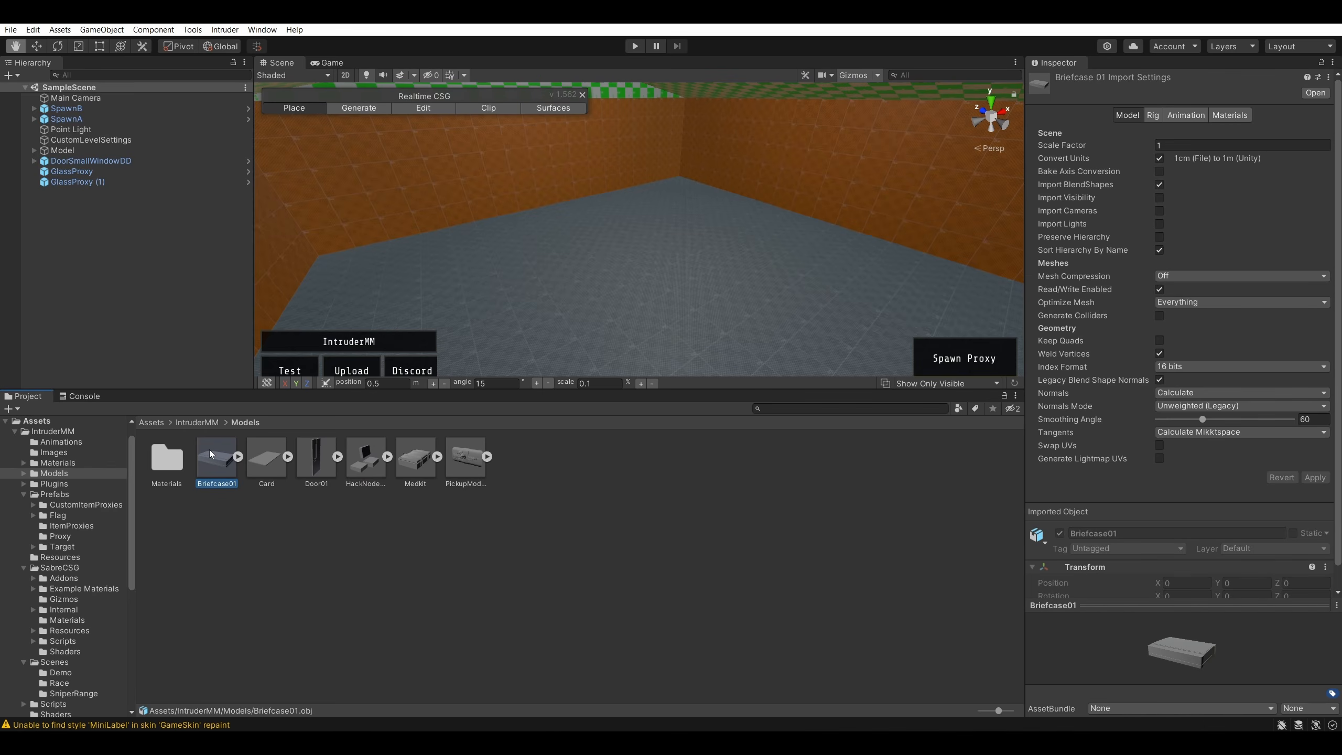
{"action": "left_click_drag", "start_coordinate": [210, 448], "coordinate": [650, 308]}
{"action": "scroll", "coordinate": [656, 317], "scroll_direction": "down", "scroll_amount": 3}
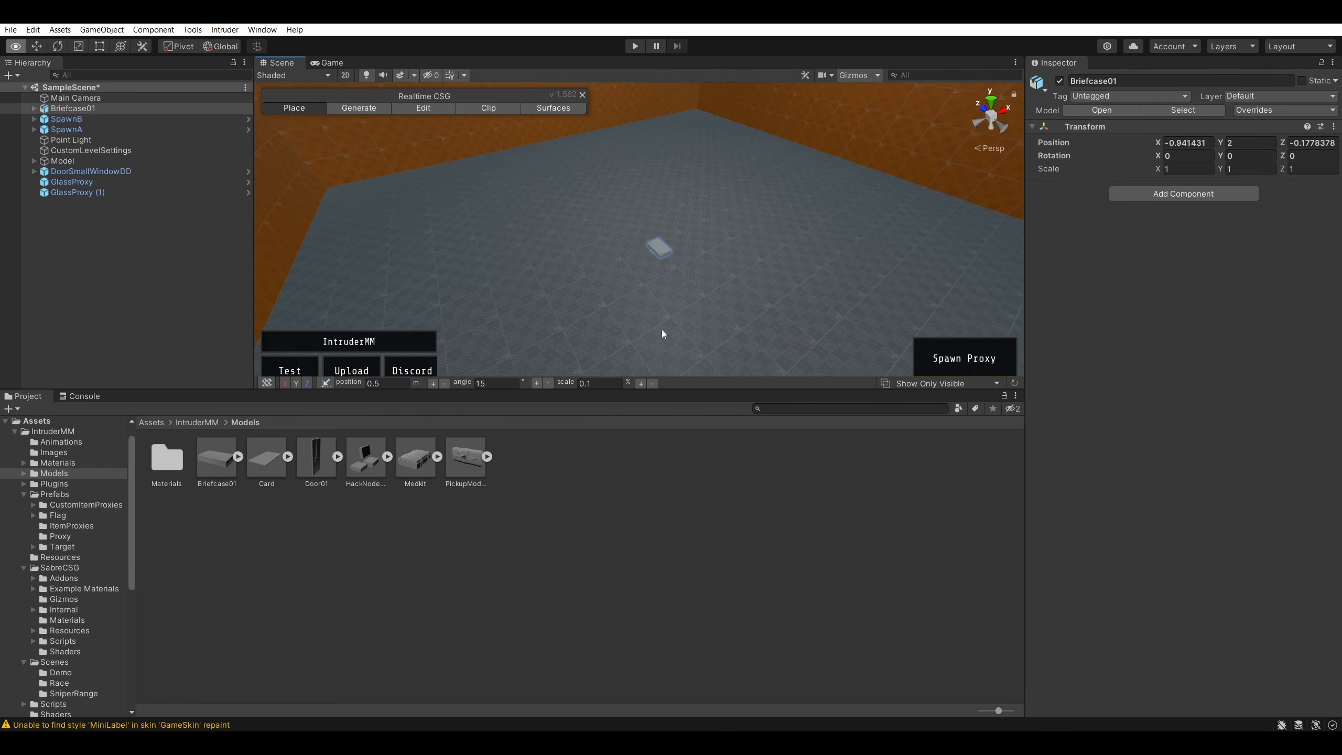
- Inspect the placed briefcase up close, then check the Models folder's Materials subfolder and the Animations folder
{"action": "key", "text": "f"}
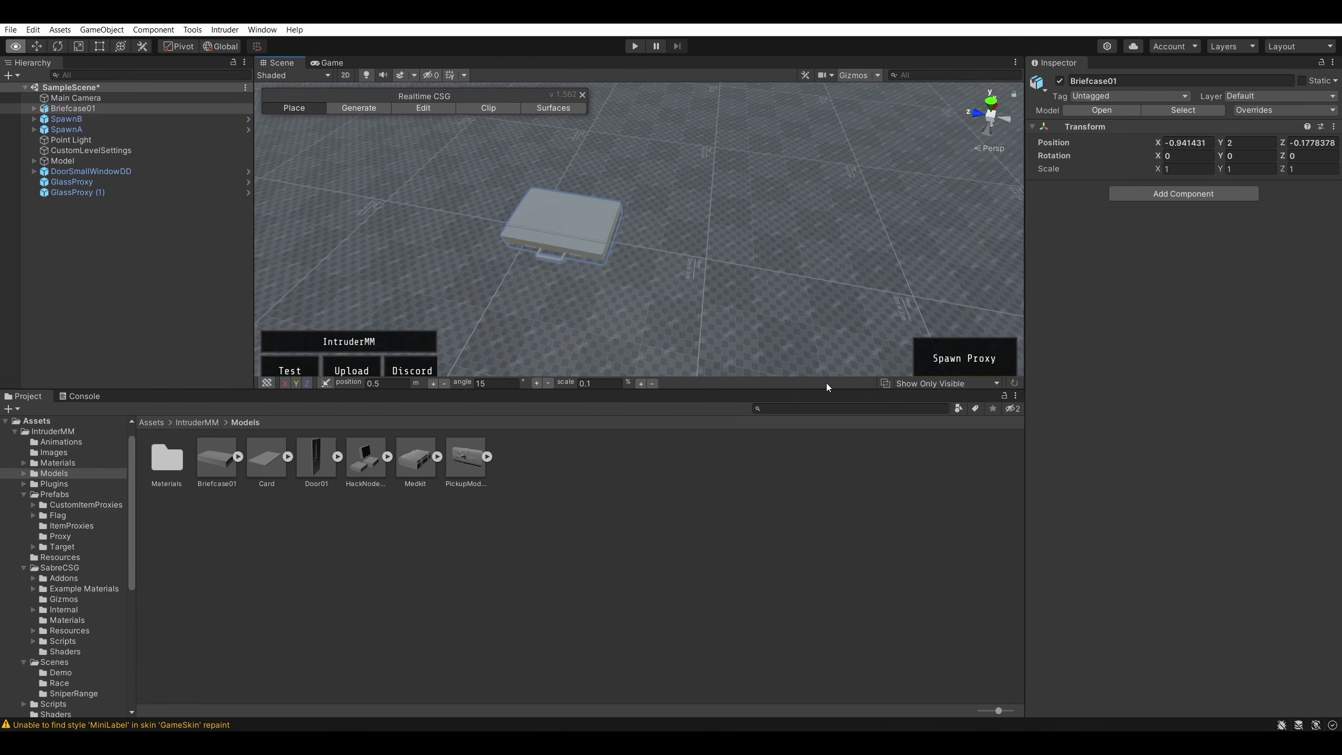
{"action": "left_click_drag", "start_coordinate": [827, 382], "coordinate": [626, 263], "text": "alt"}
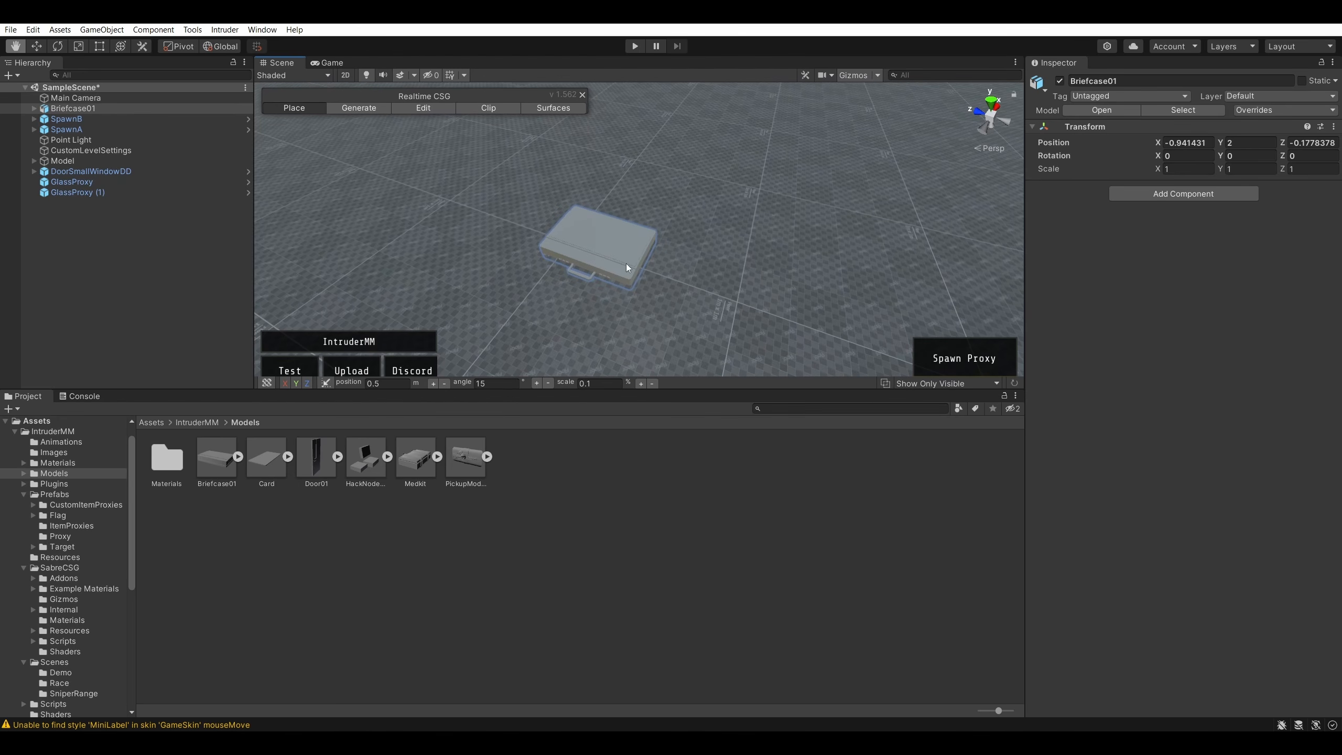
{"action": "double_click", "coordinate": [181, 462]}
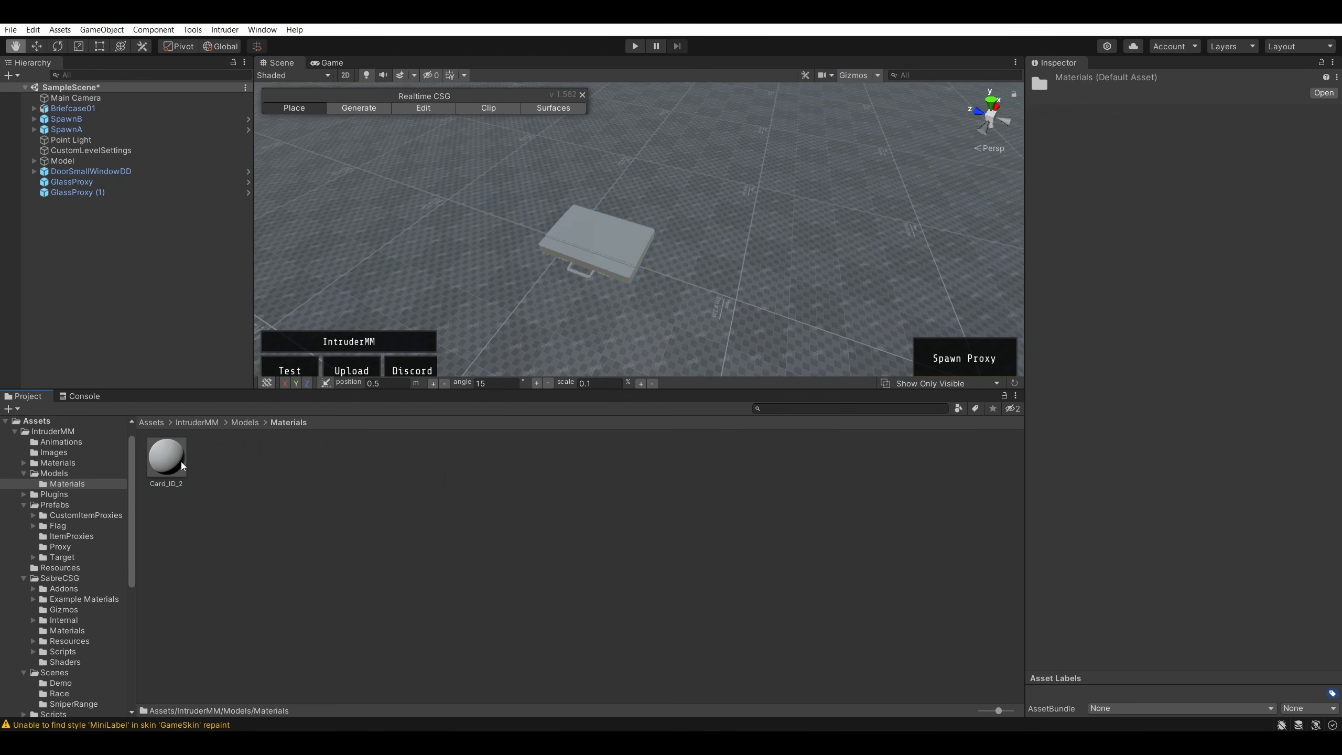
{"action": "left_click", "coordinate": [244, 422]}
{"action": "left_click", "coordinate": [198, 422]}
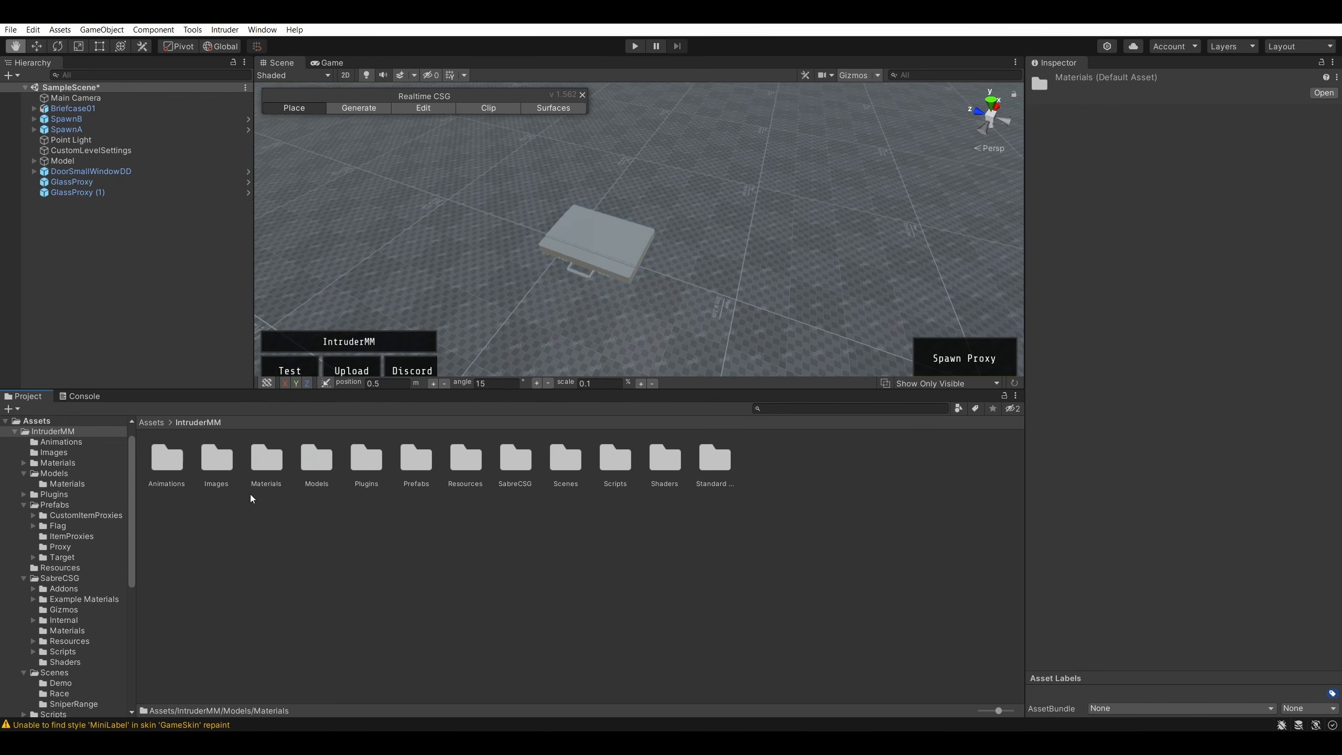
{"action": "double_click", "coordinate": [158, 468]}
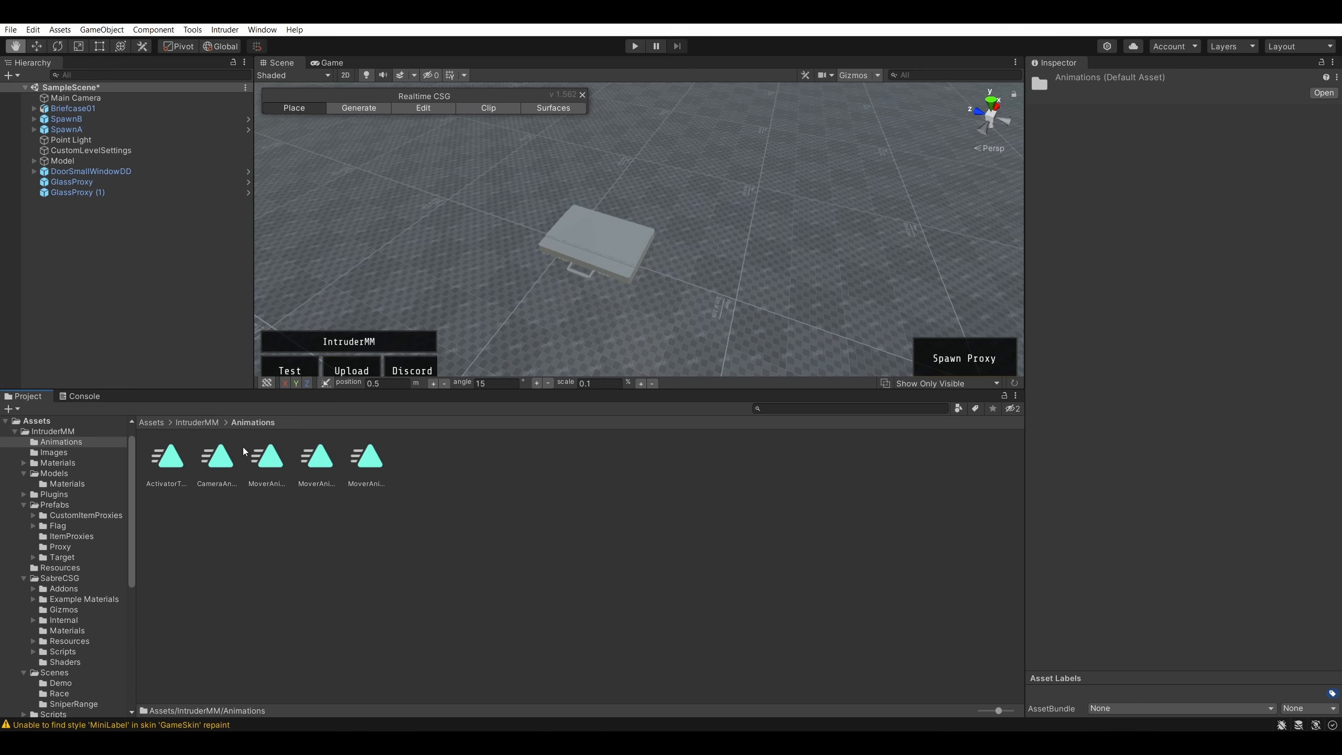
{"action": "left_click", "coordinate": [211, 425]}
- Place two HackNodeProxy models from the Models folder on the house floor in a row beyond the briefcase
{"action": "double_click", "coordinate": [330, 463]}
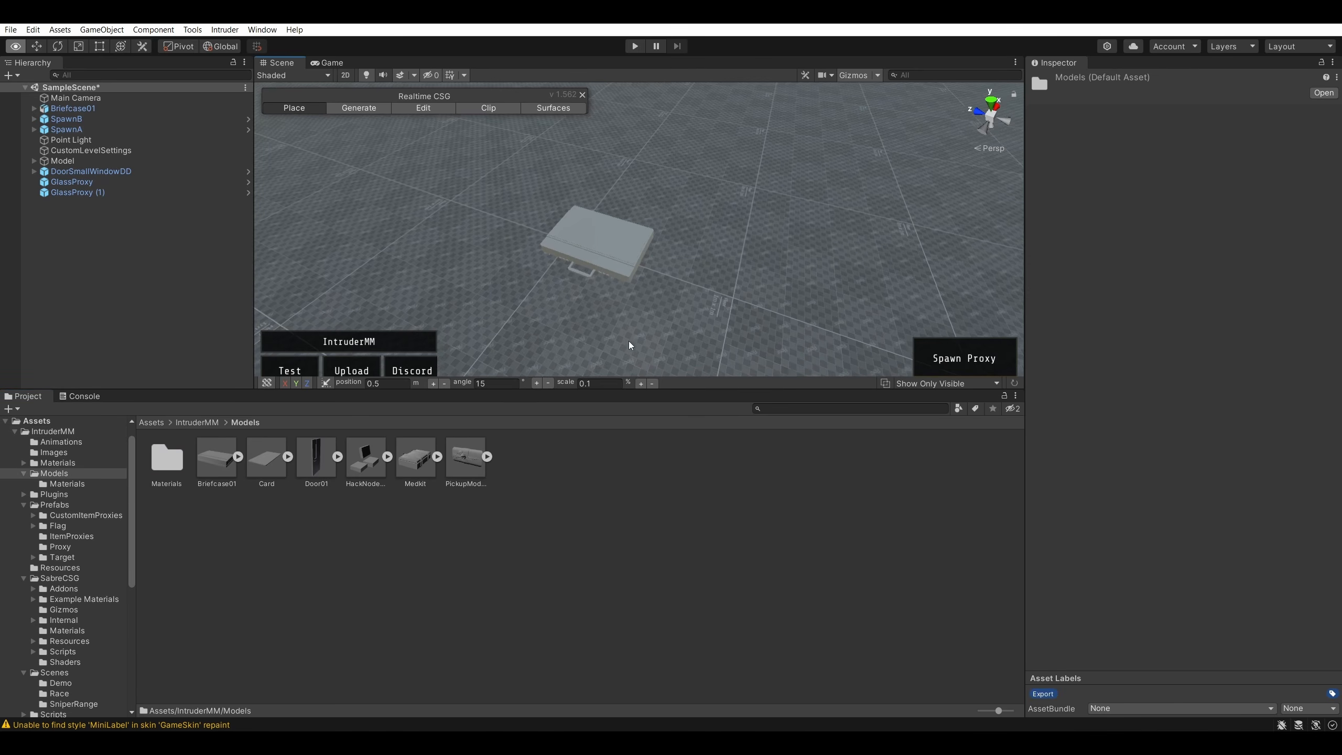
{"action": "scroll", "coordinate": [629, 341], "scroll_direction": "down", "scroll_amount": 5}
{"action": "left_click_drag", "start_coordinate": [367, 466], "coordinate": [579, 177]}
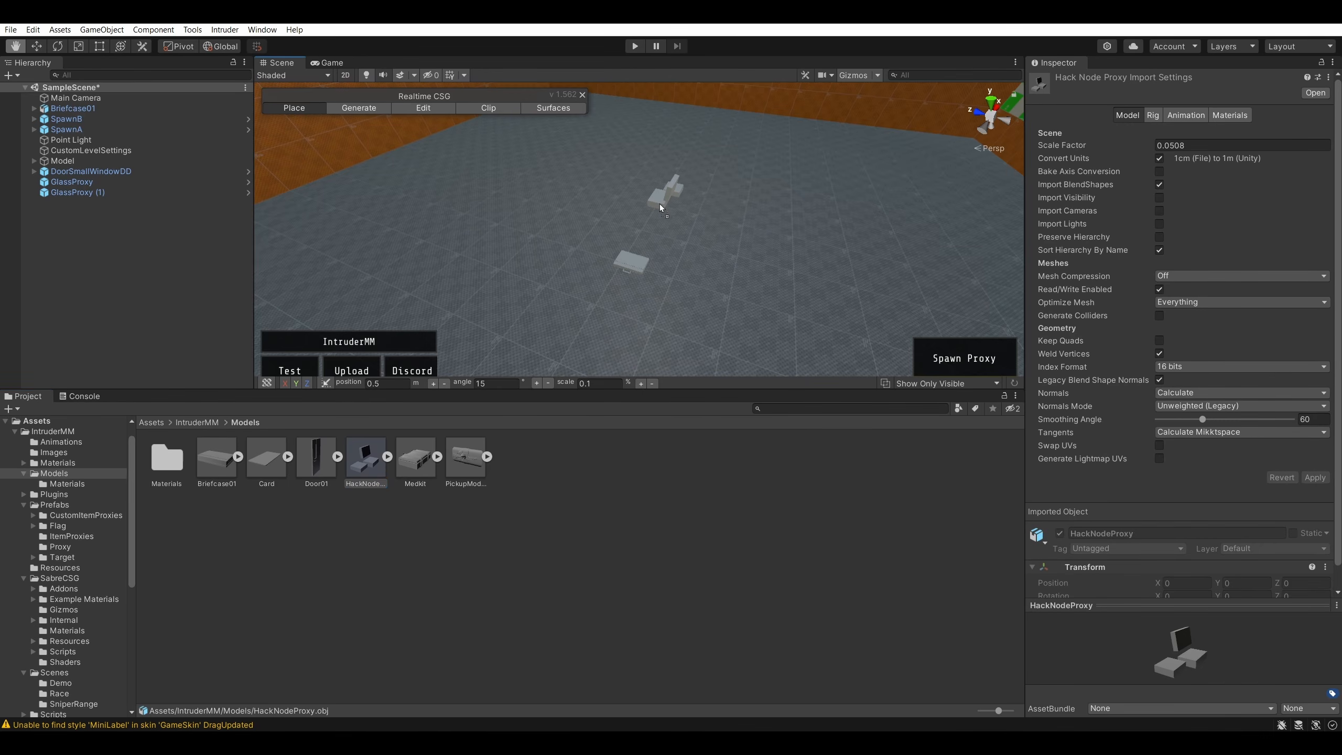
{"action": "left_click_drag", "start_coordinate": [660, 206], "coordinate": [659, 205]}
{"action": "left_click_drag", "start_coordinate": [357, 476], "coordinate": [689, 164]}
{"action": "key", "text": "w"}
{"action": "right_click_drag", "start_coordinate": [766, 272], "coordinate": [830, 275]}
{"action": "key", "text": "a"}
{"action": "key", "text": "d"}
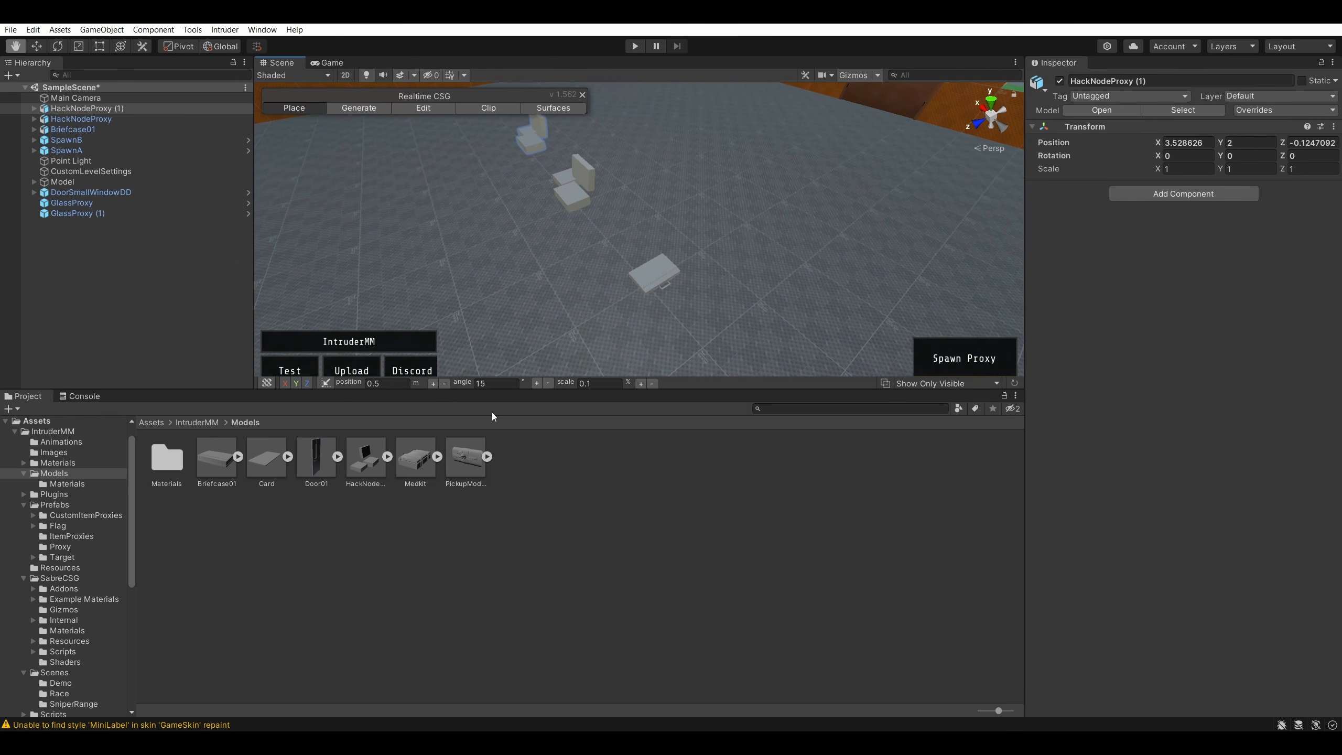
{"action": "right_click_drag", "start_coordinate": [730, 282], "coordinate": [727, 255]}
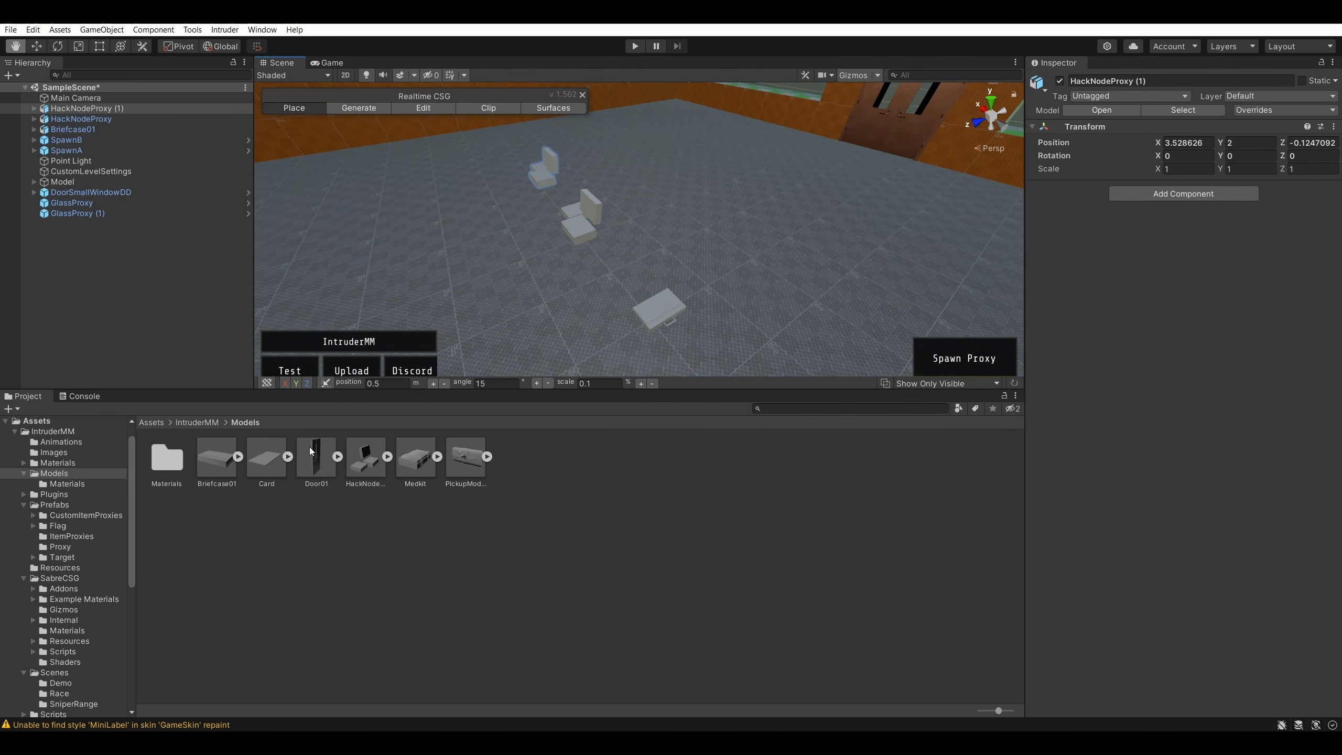
- Check the Plugins folder and the Prefabs folder's Flag subfolder with its Materials, and return to Prefabs
{"action": "left_click", "coordinate": [212, 422]}
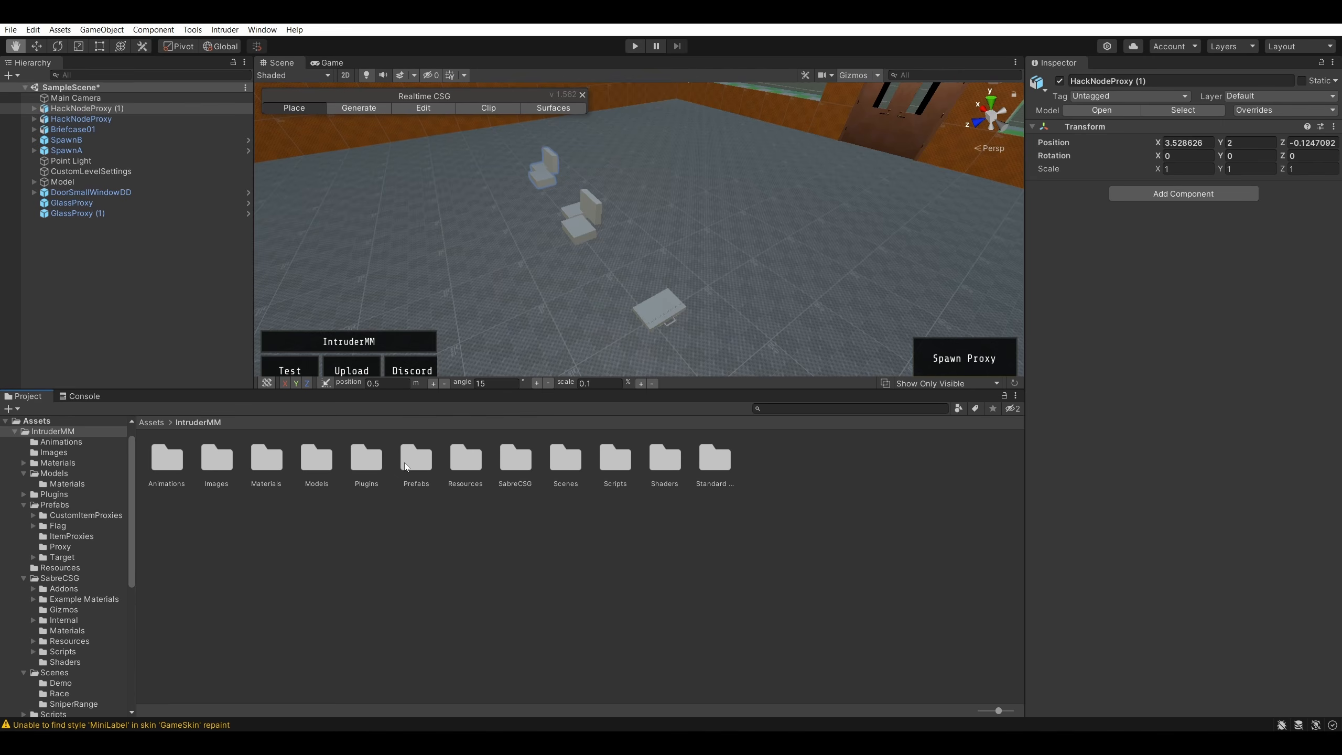
{"action": "double_click", "coordinate": [366, 459]}
{"action": "left_click", "coordinate": [198, 423]}
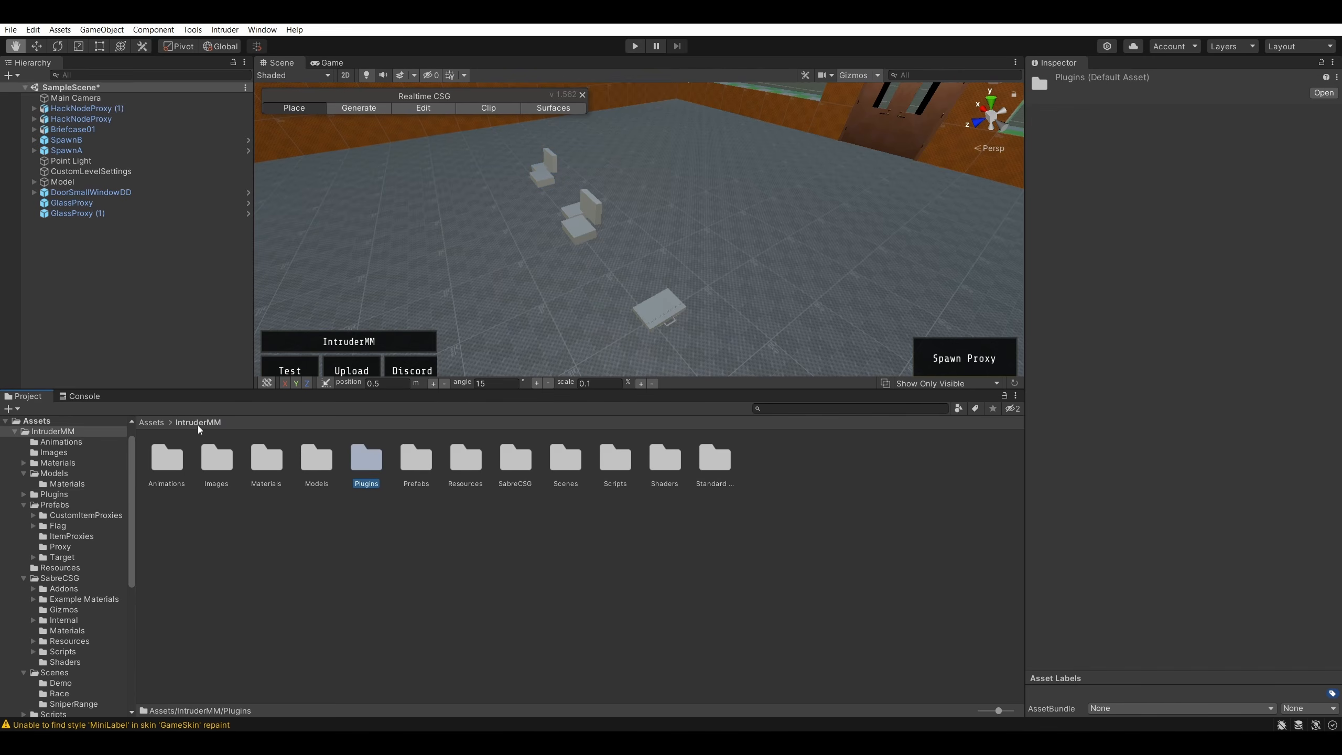
{"action": "double_click", "coordinate": [416, 459]}
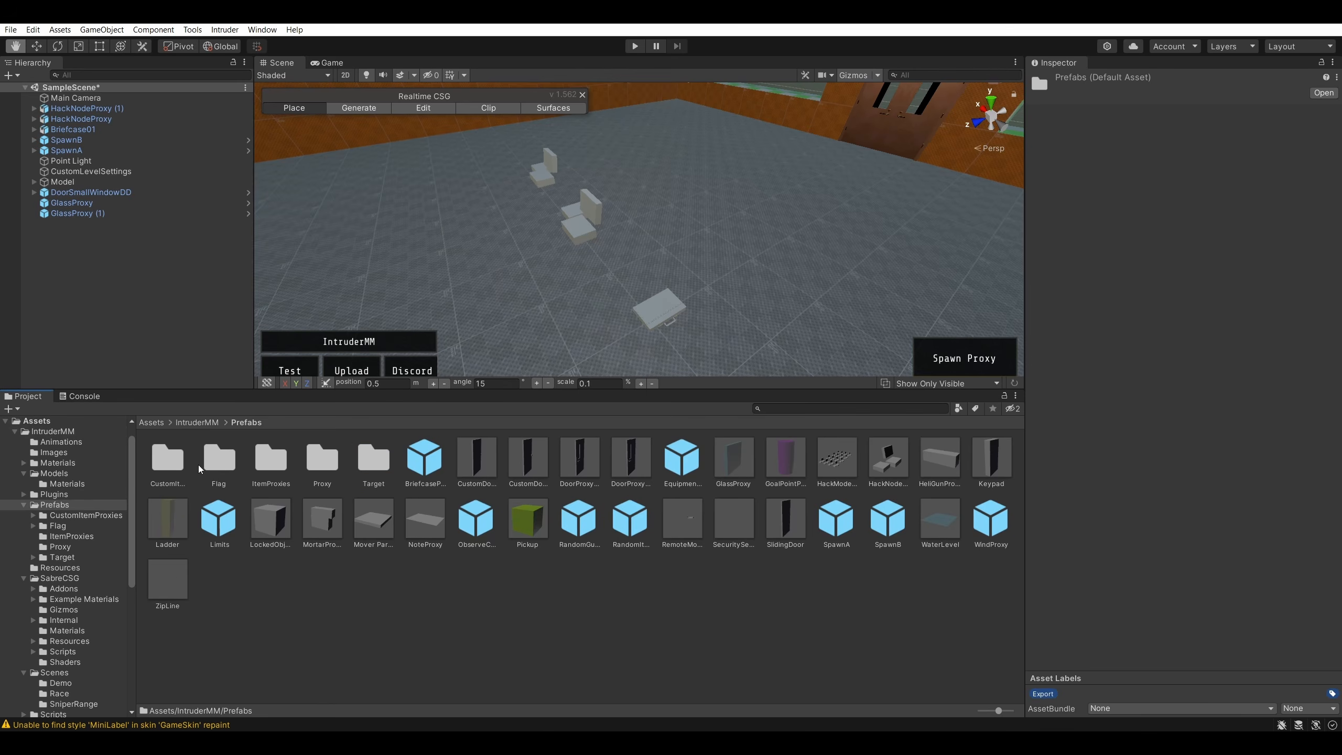
{"action": "double_click", "coordinate": [216, 464]}
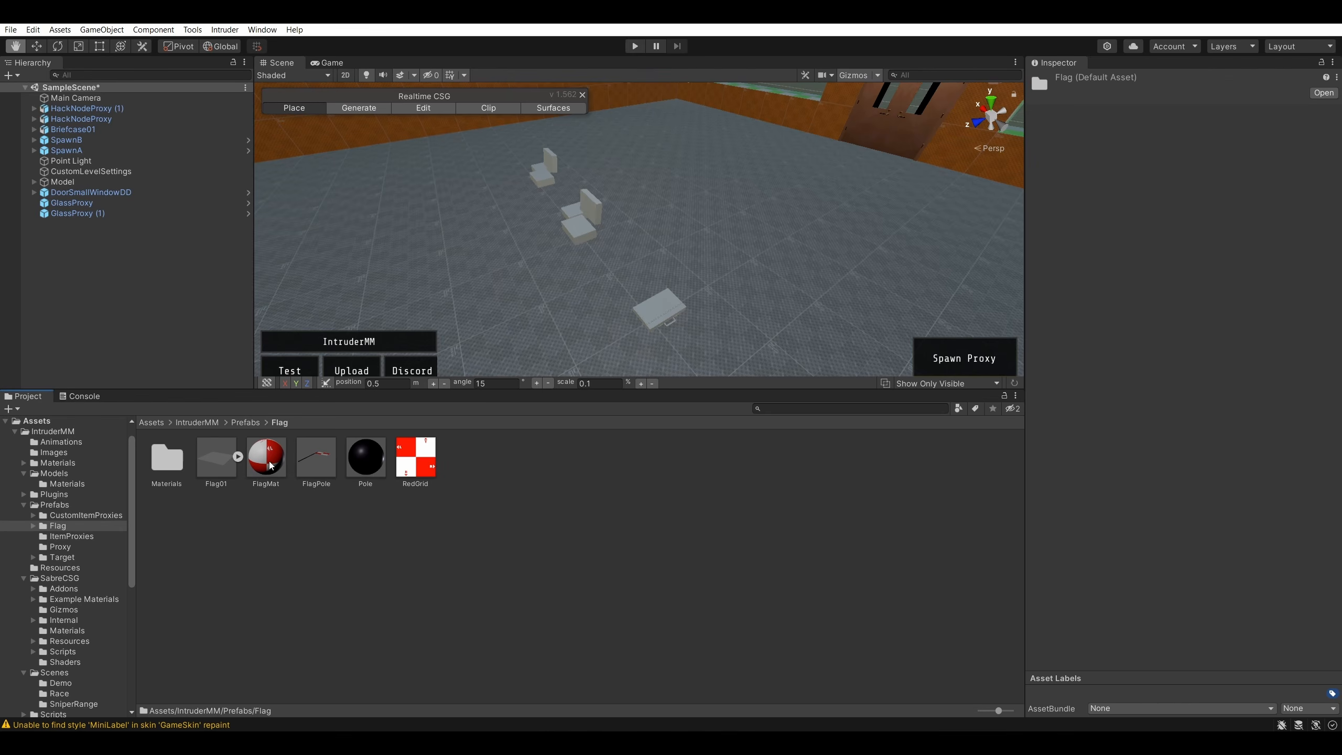
{"action": "double_click", "coordinate": [176, 465]}
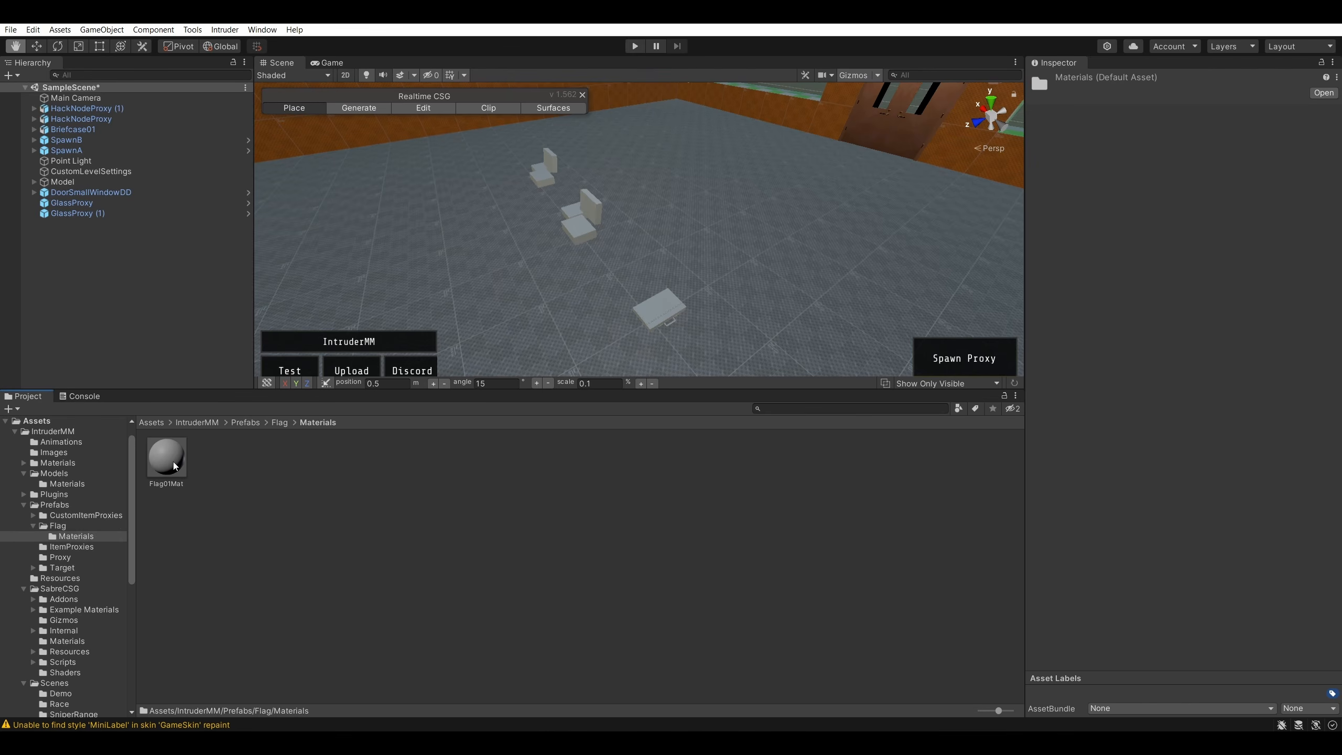
{"action": "left_click", "coordinate": [279, 423]}
{"action": "left_click", "coordinate": [245, 423]}
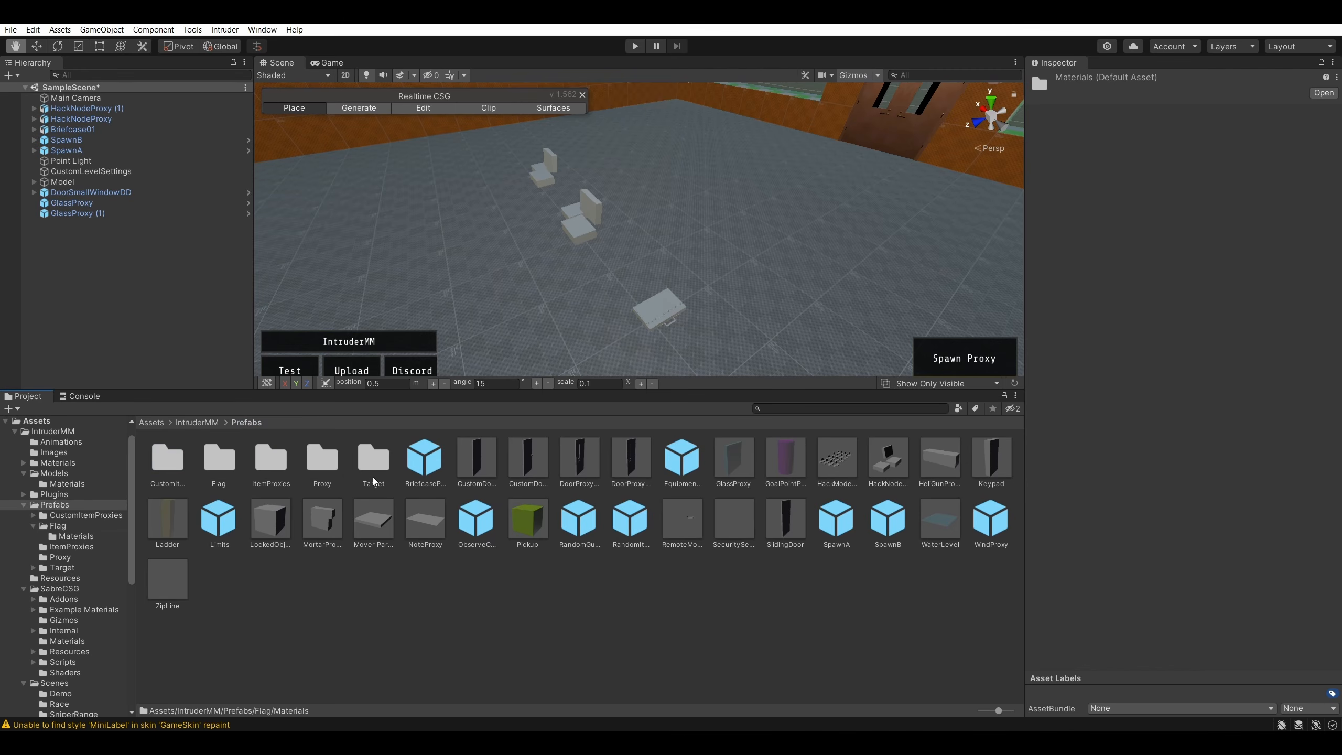
- Examine the CustomItemProxies folder and the CustomItem02 prefab in its Prefabs subfolder
{"action": "double_click", "coordinate": [175, 467]}
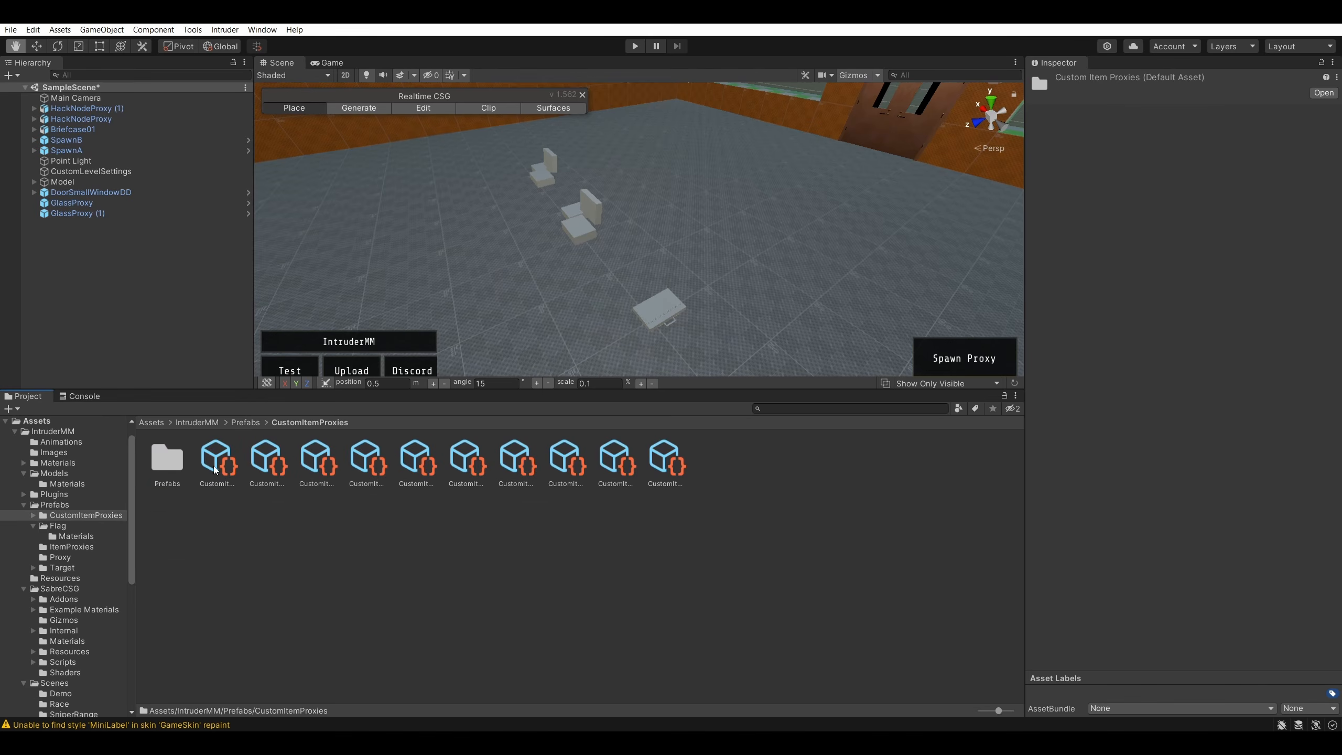
{"action": "double_click", "coordinate": [162, 469]}
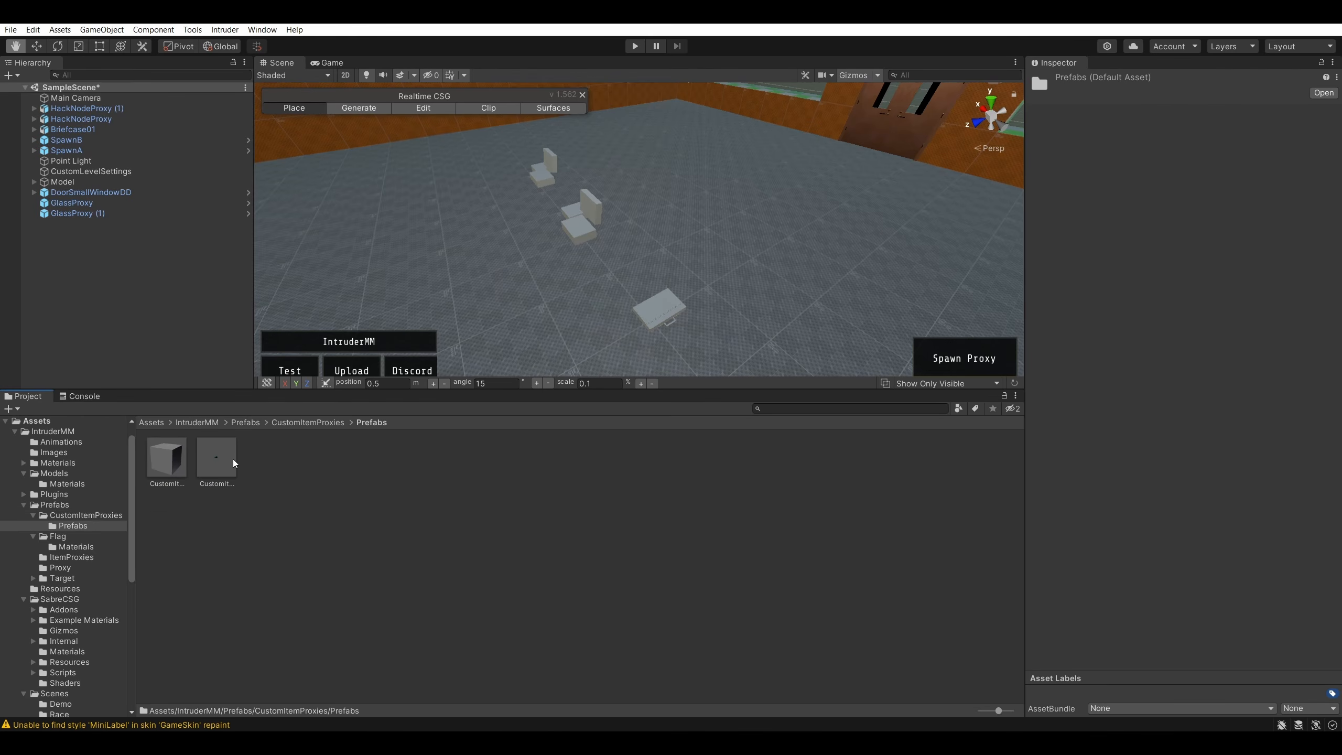
{"action": "left_click", "coordinate": [222, 483]}
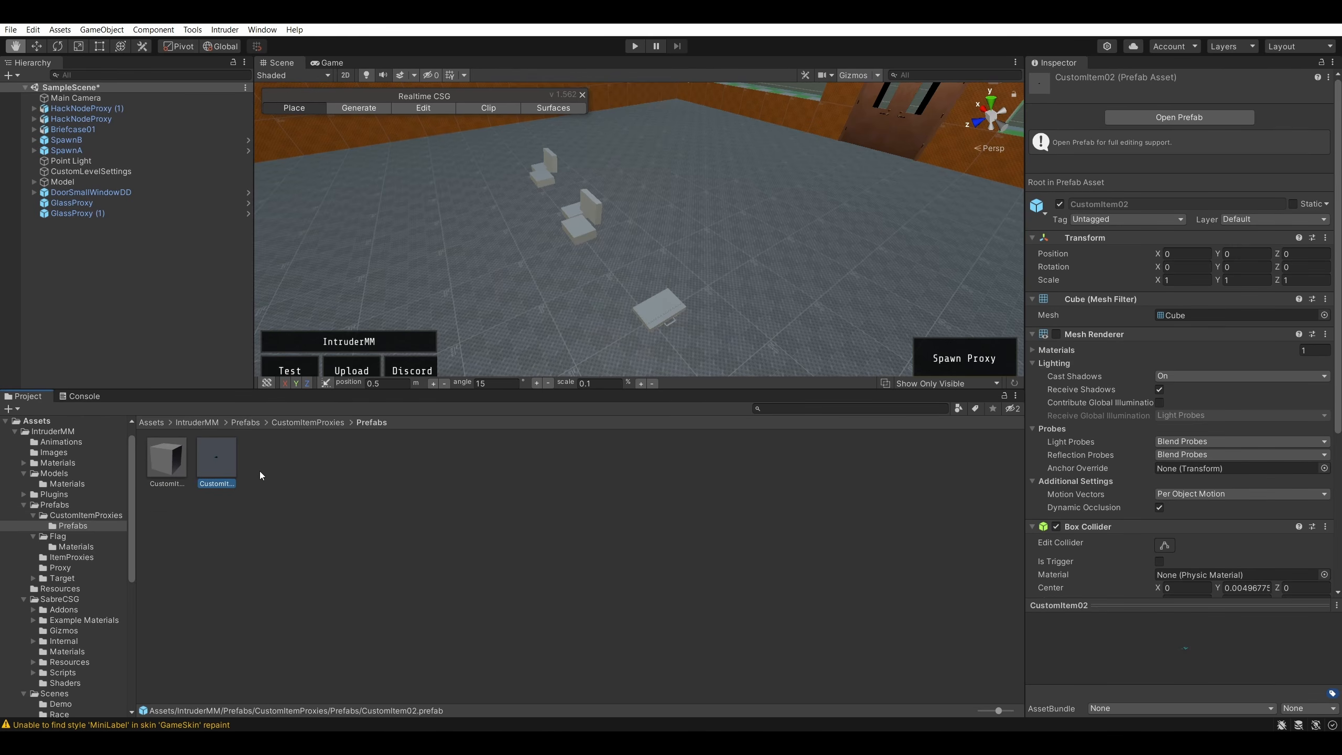
{"action": "left_click", "coordinate": [296, 424]}
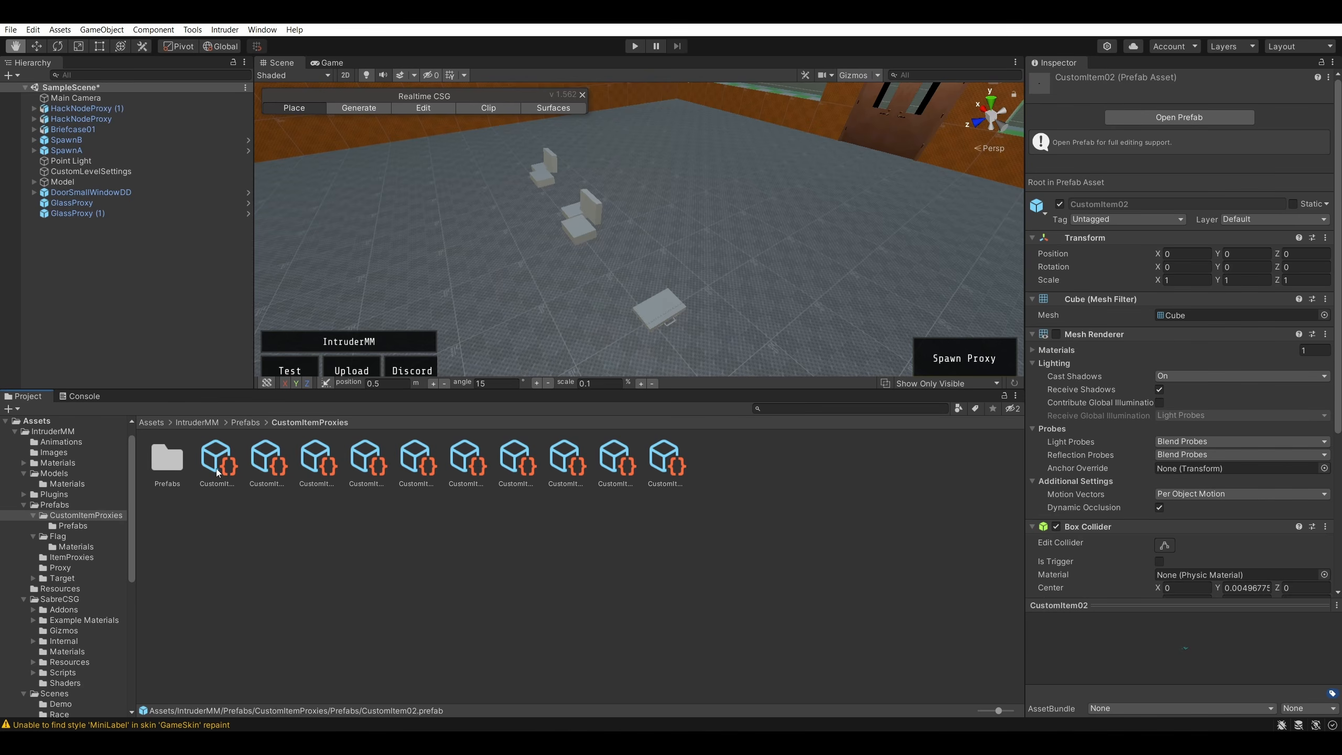
{"action": "left_click", "coordinate": [235, 475]}
{"action": "left_click", "coordinate": [463, 537]}
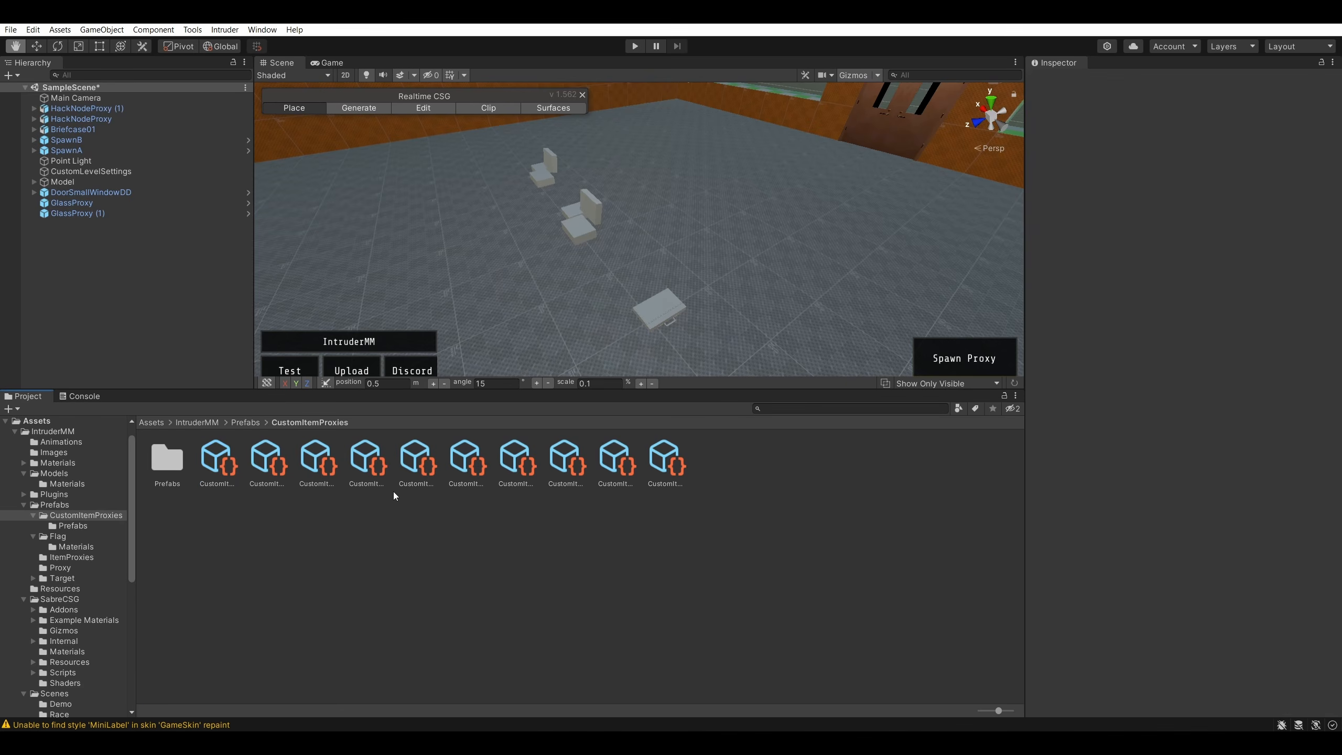
- Review the settings of the first custom item proxies, check the Proxy folder, and return to Prefabs
{"action": "left_click", "coordinate": [214, 466]}
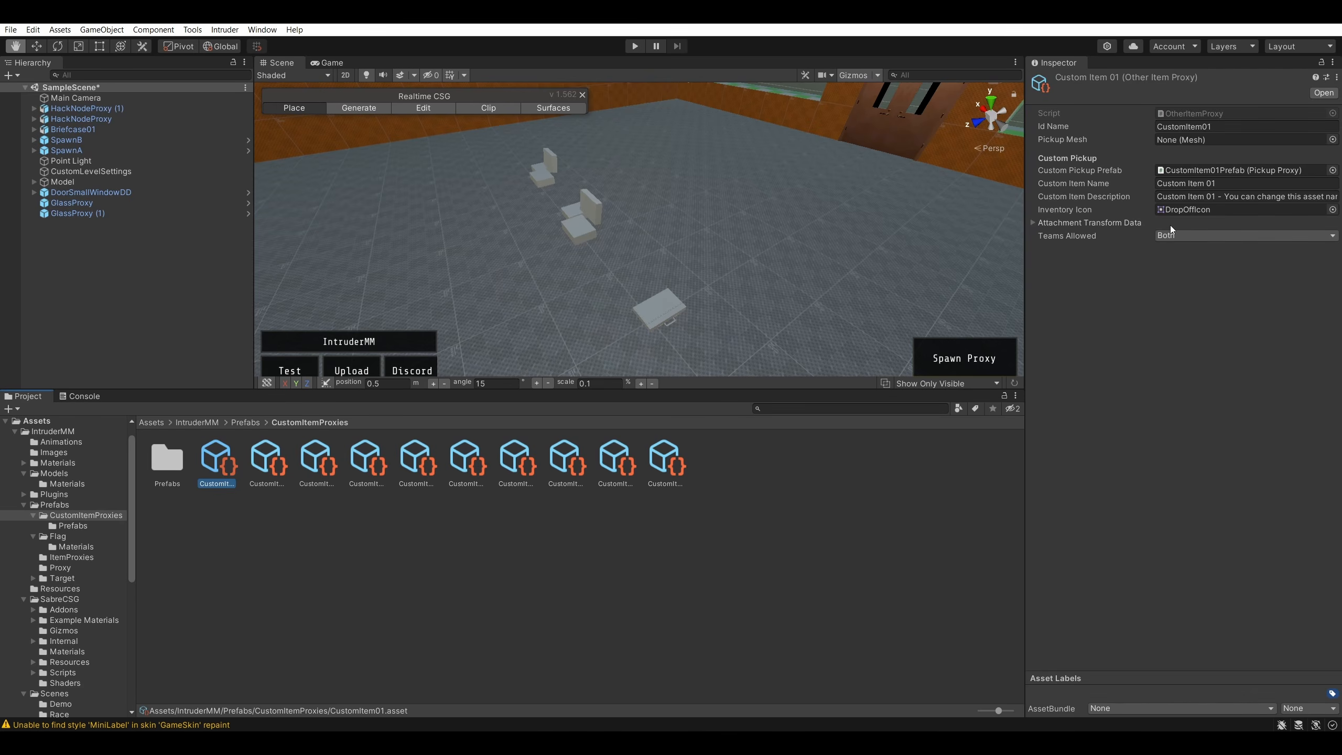
{"action": "key", "text": "Right"}
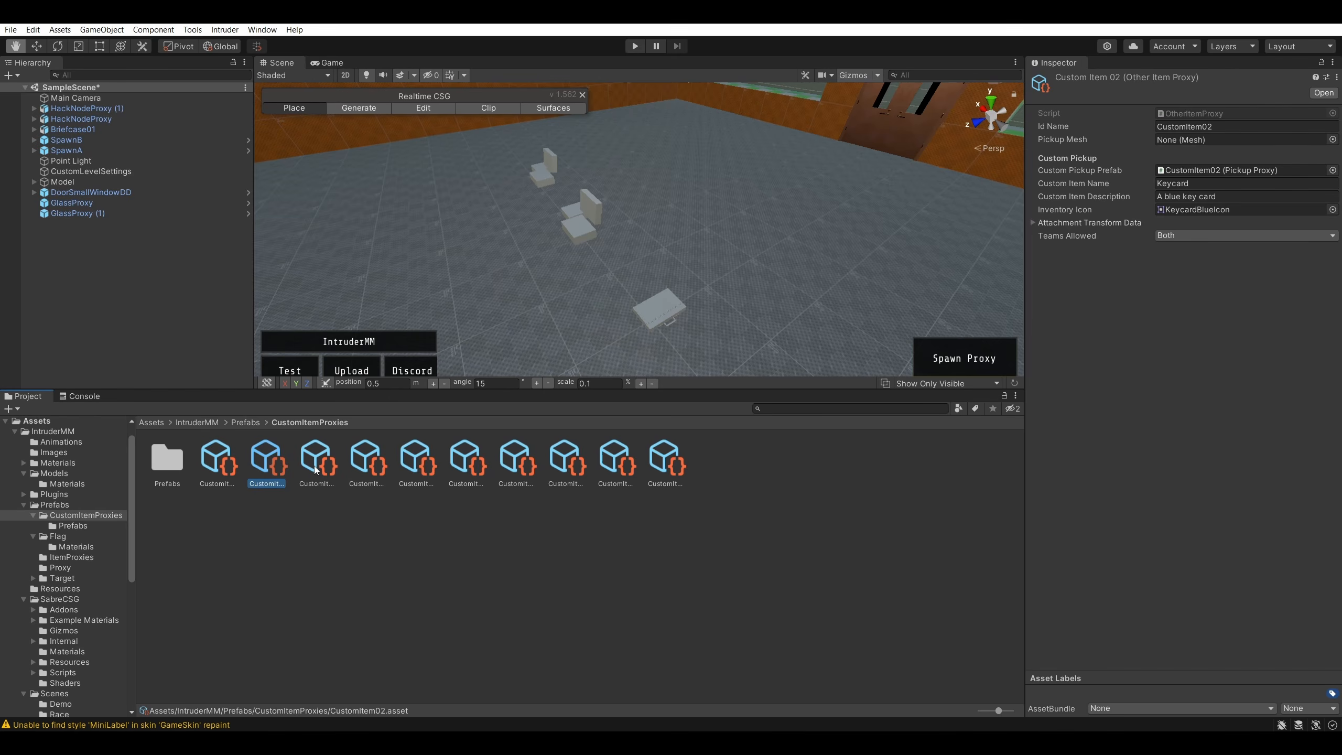
{"action": "left_click", "coordinate": [316, 467]}
{"action": "left_click", "coordinate": [381, 468]}
{"action": "left_click", "coordinate": [435, 465]}
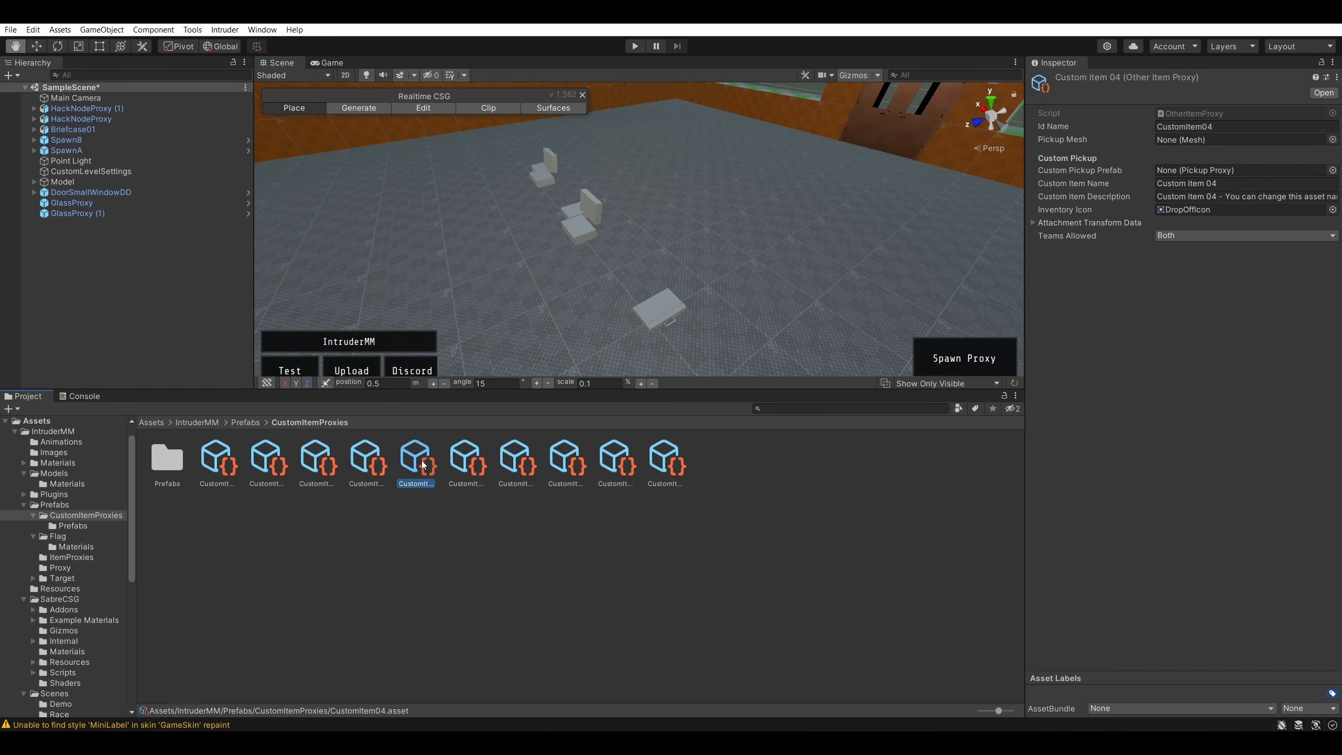
{"action": "left_click", "coordinate": [491, 472]}
{"action": "left_click", "coordinate": [246, 423]}
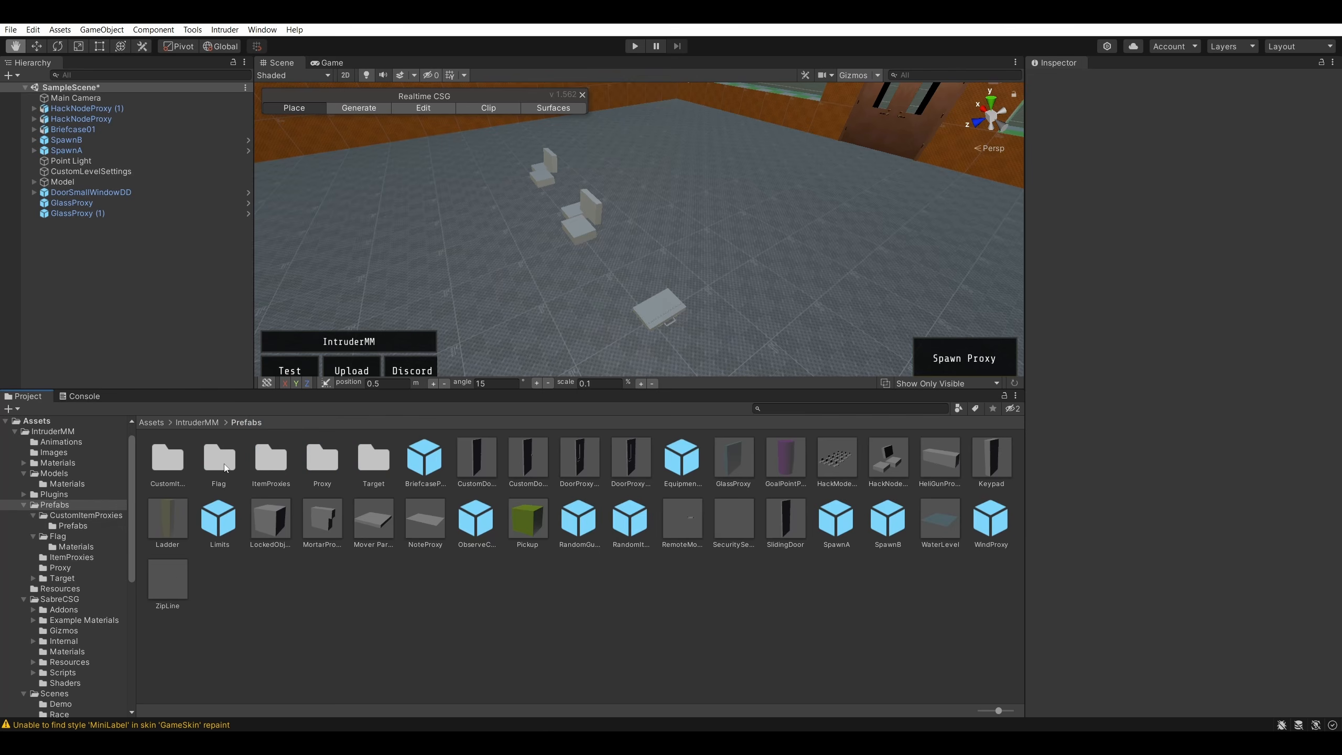
{"action": "double_click", "coordinate": [315, 460]}
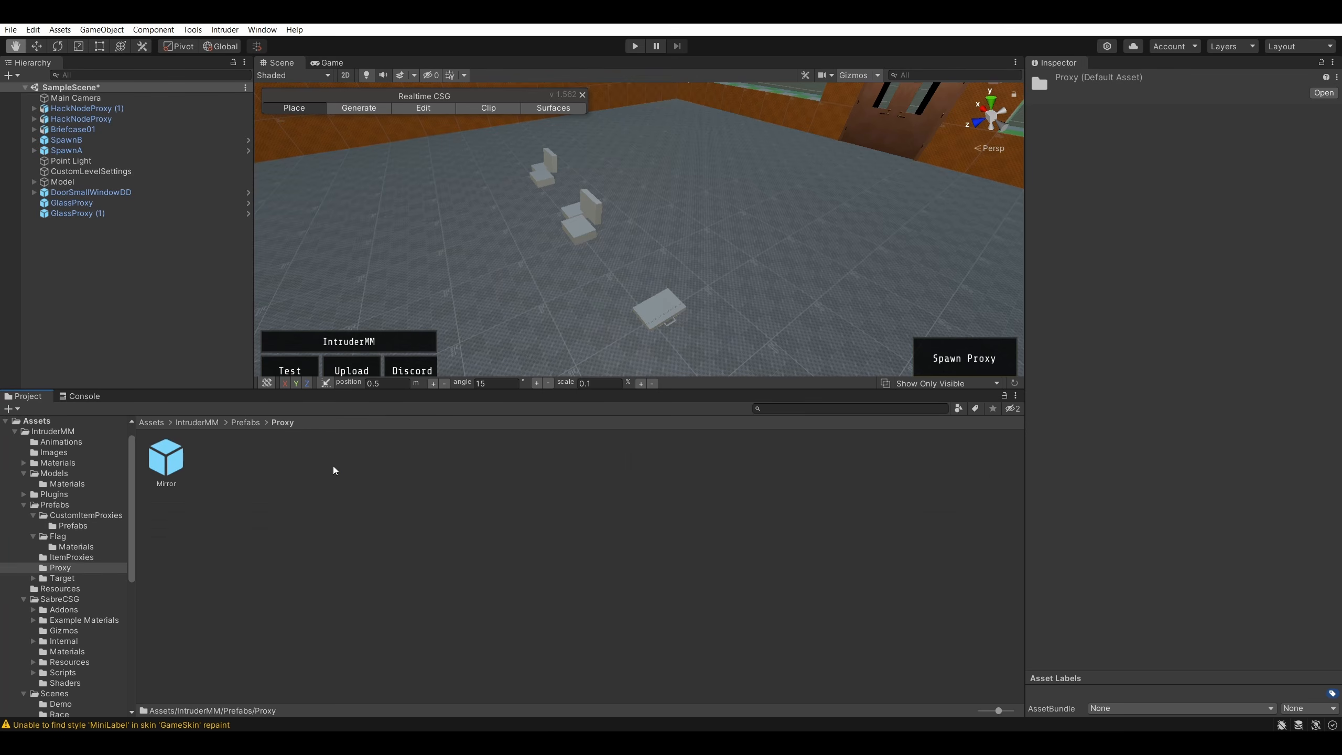
{"action": "left_click", "coordinate": [241, 423]}
- Place the BriefcaseProxy prefab on the house floor and move it beside the Briefcase01 model, to about X -1.945, Z -0.144
{"action": "left_click", "coordinate": [430, 466]}
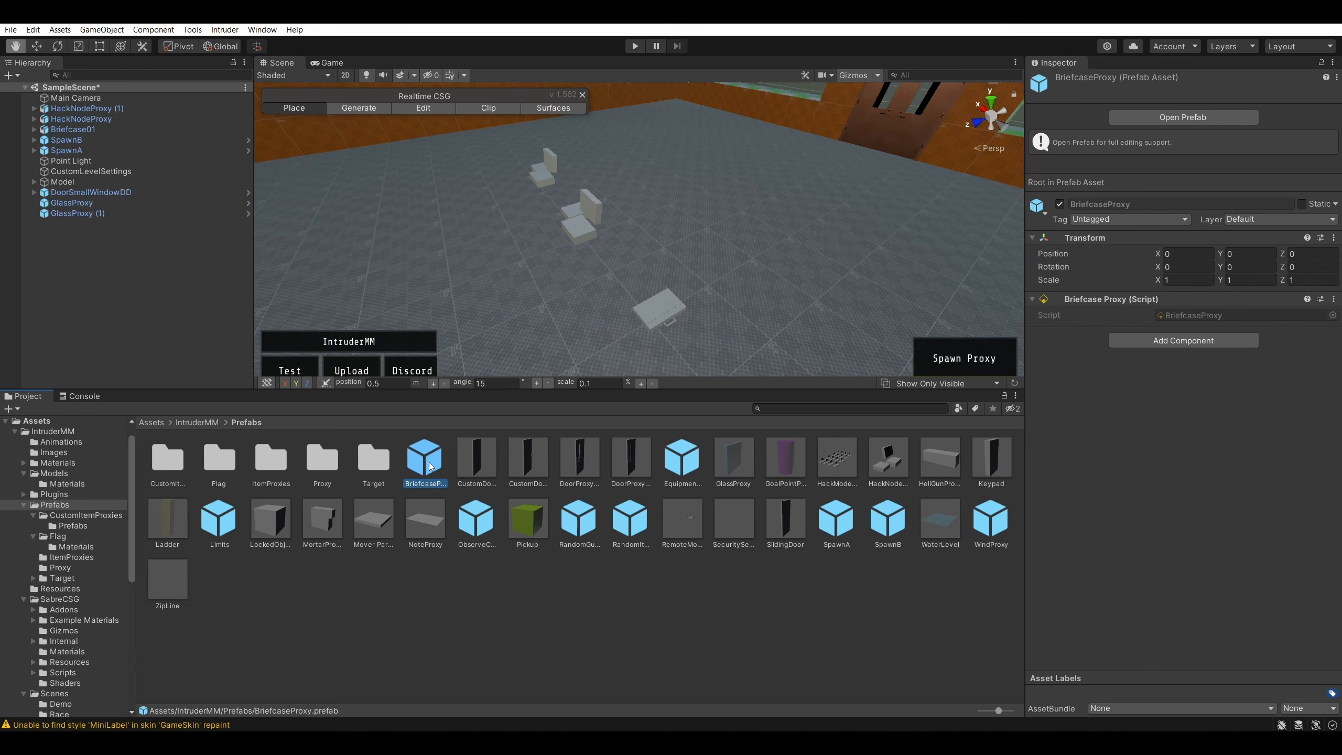
{"action": "left_click_drag", "start_coordinate": [431, 466], "coordinate": [763, 267]}
{"action": "mouse_move", "coordinate": [764, 267]}
{"action": "right_mouse_down"}
{"action": "mouse_move", "coordinate": [700, 269]}
{"action": "mouse_move", "coordinate": [762, 258]}
{"action": "mouse_move", "coordinate": [753, 277]}
{"action": "mouse_move", "coordinate": [698, 301]}
{"action": "mouse_move", "coordinate": [631, 281]}
{"action": "mouse_move", "coordinate": [715, 179]}
{"action": "right_mouse_up"}
{"action": "left_click", "coordinate": [542, 239]}
{"action": "left_click", "coordinate": [647, 221]}
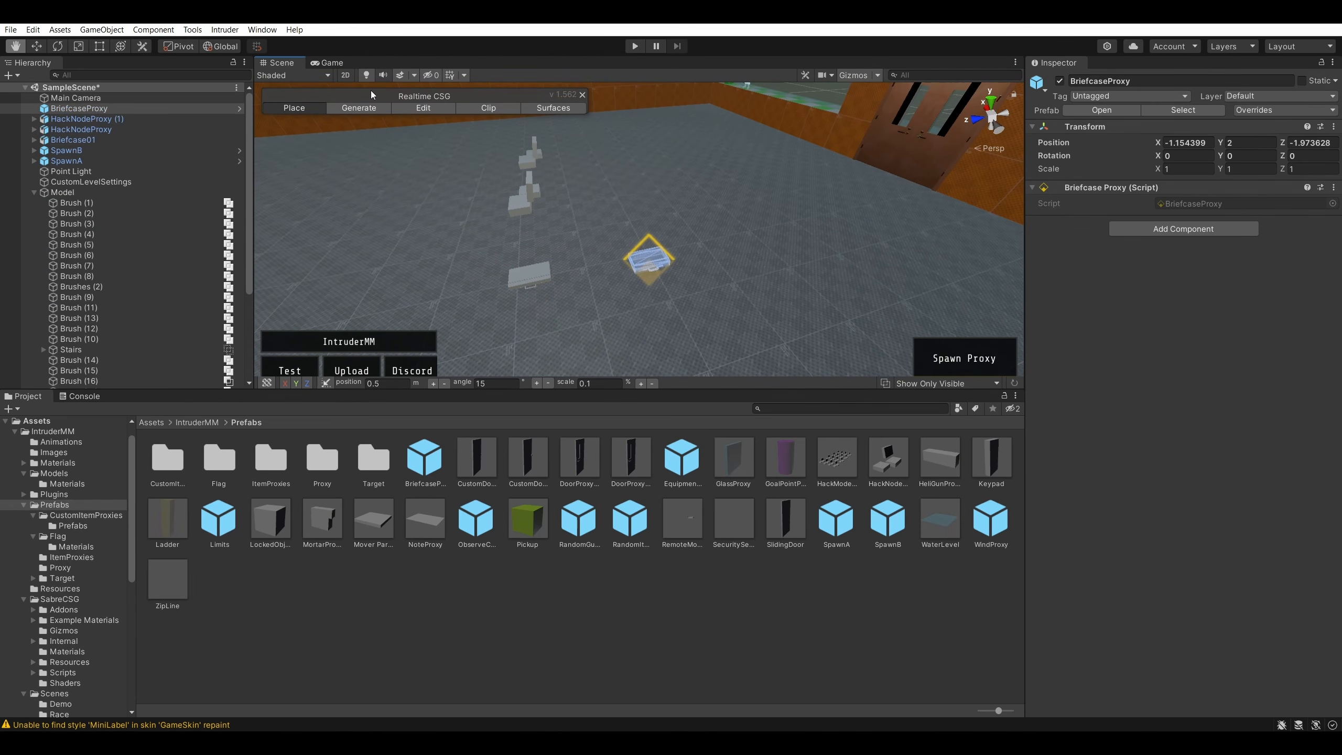
{"action": "left_click", "coordinate": [37, 46]}
{"action": "left_click_drag", "start_coordinate": [602, 270], "coordinate": [471, 290]}
{"action": "left_click_drag", "start_coordinate": [530, 257], "coordinate": [533, 299]}
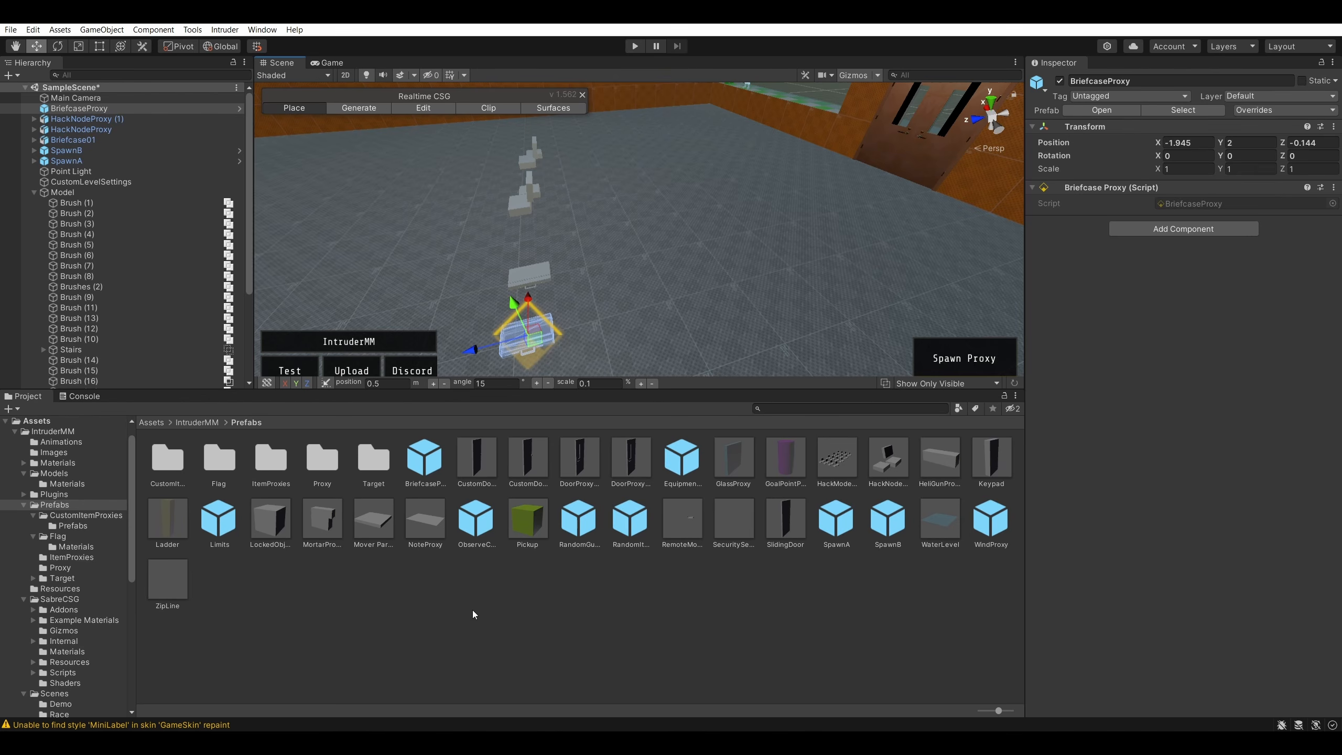
- Examine the settings of the RandomGunPickup and EquipmentManager prefabs
{"action": "left_click", "coordinate": [541, 589]}
{"action": "left_click", "coordinate": [576, 525]}
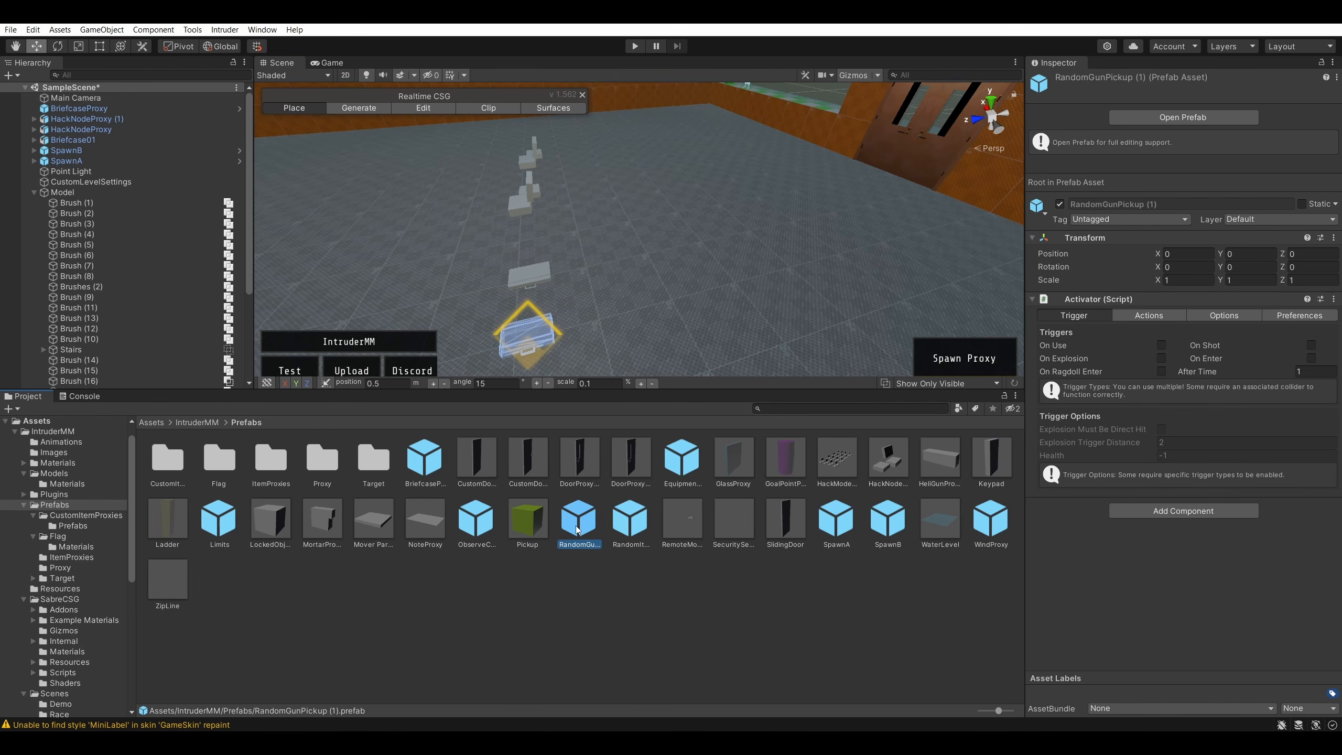
{"action": "left_click", "coordinate": [693, 465]}
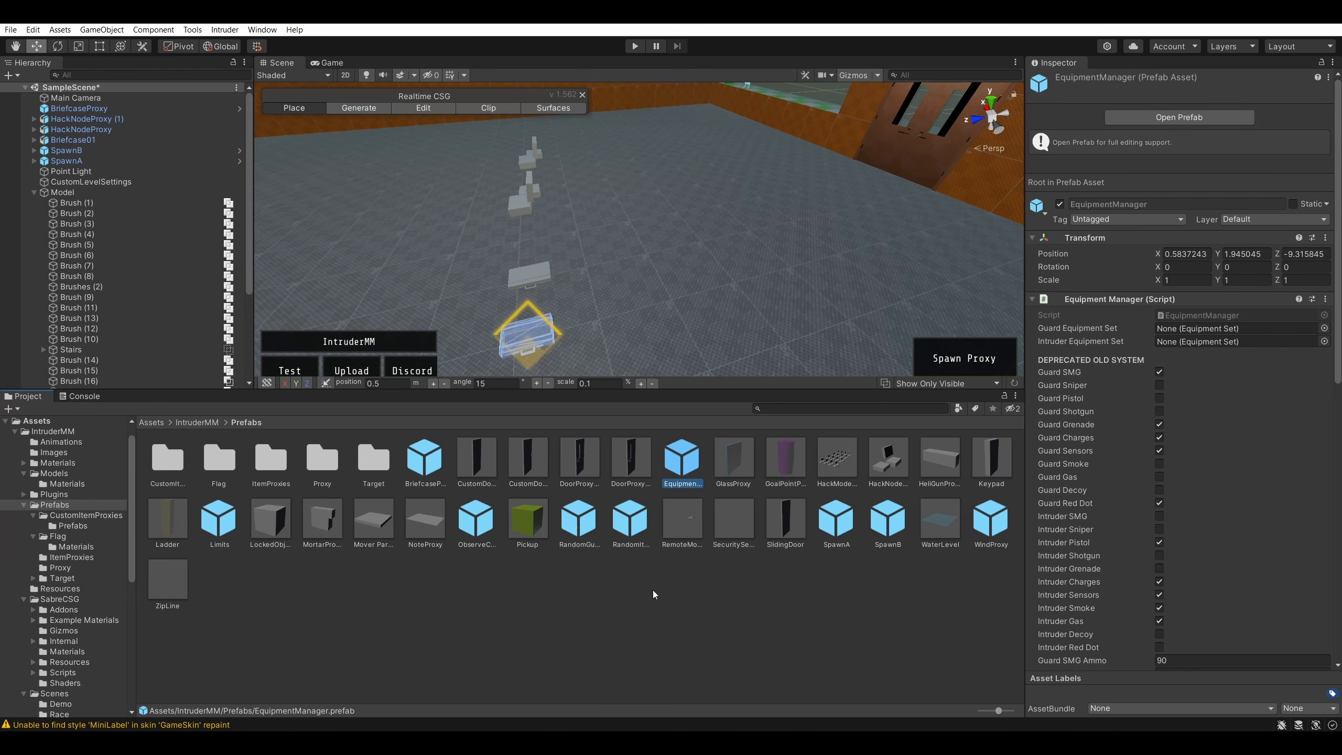
{"action": "left_click", "coordinate": [591, 636]}
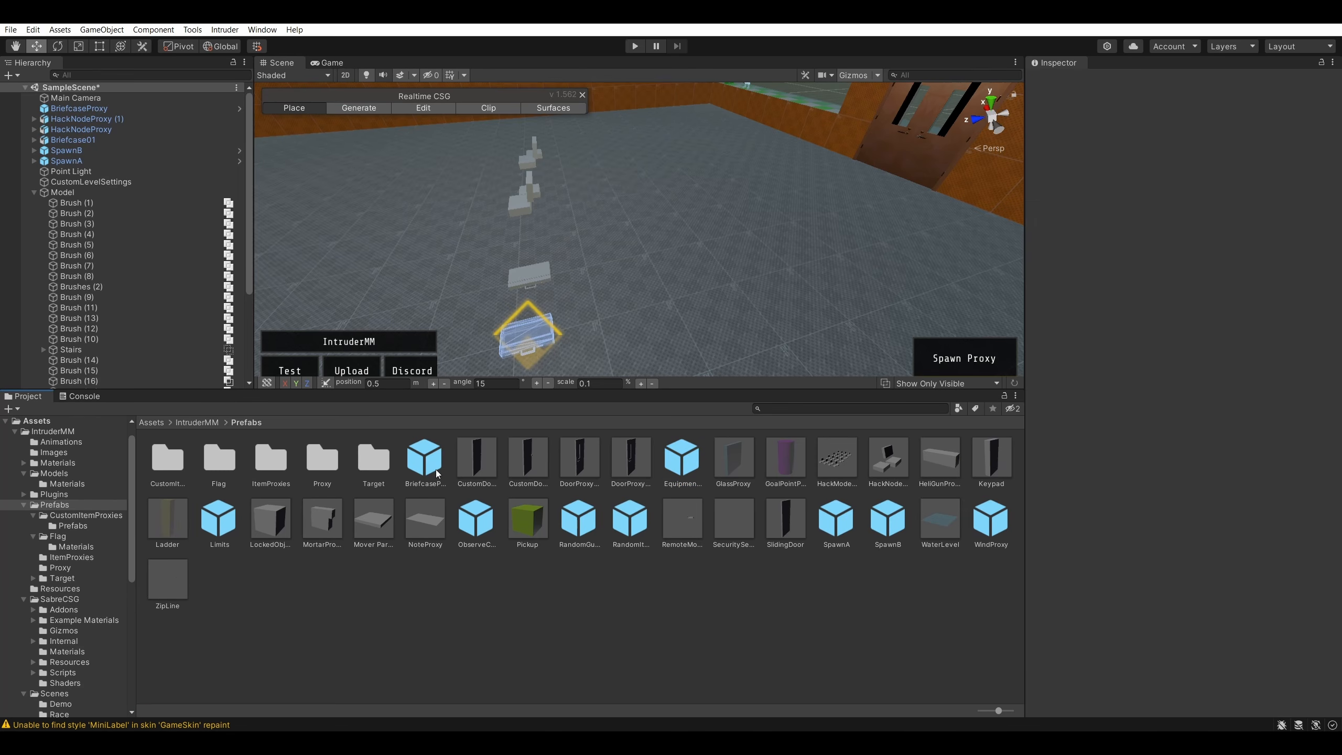
- Place two HackNodeProxy prefabs on the house floor near the briefcases, the second at about X -2.62, Z -4.04
{"action": "left_click", "coordinate": [896, 462]}
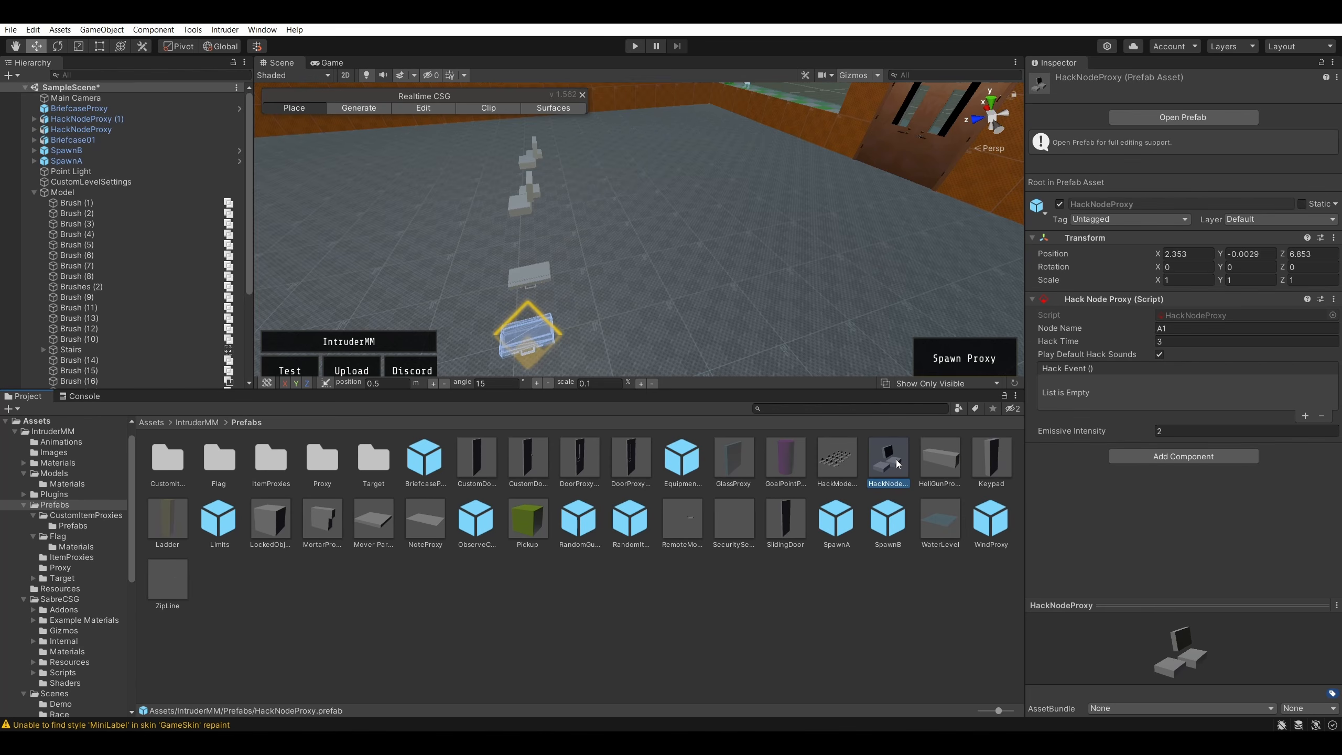
{"action": "left_click_drag", "start_coordinate": [897, 471], "coordinate": [719, 323]}
{"action": "left_click_drag", "start_coordinate": [899, 443], "coordinate": [843, 302]}
{"action": "left_click_drag", "start_coordinate": [738, 233], "coordinate": [780, 230], "text": "alt"}
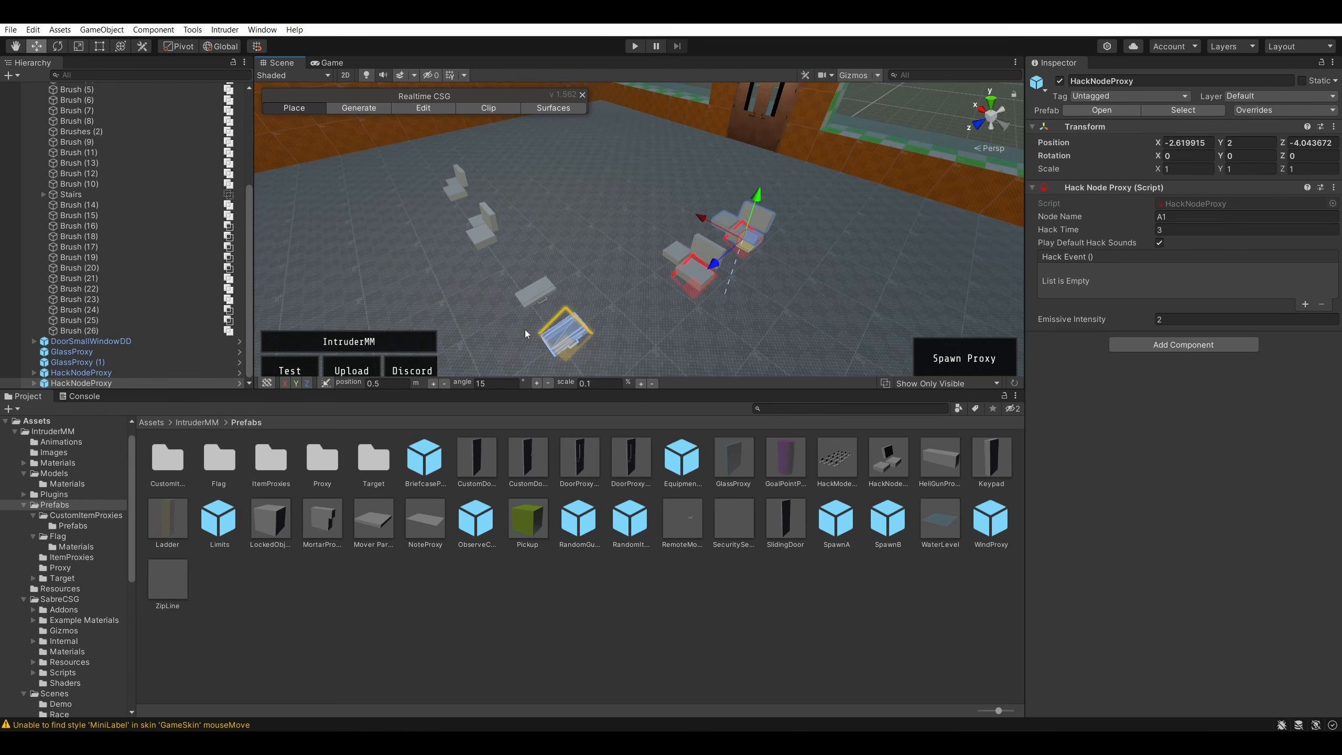
{"action": "right_click_drag", "start_coordinate": [817, 253], "coordinate": [826, 288]}
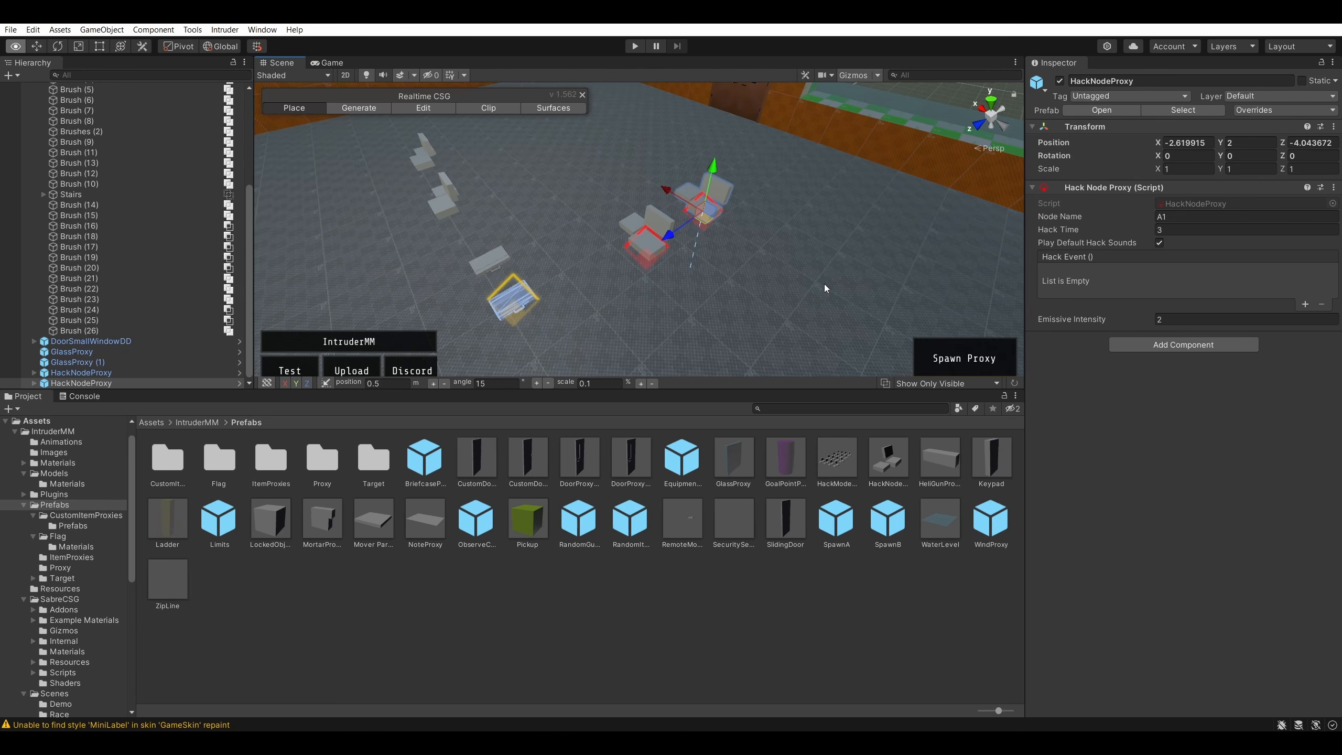
{"action": "left_click", "coordinate": [441, 581]}
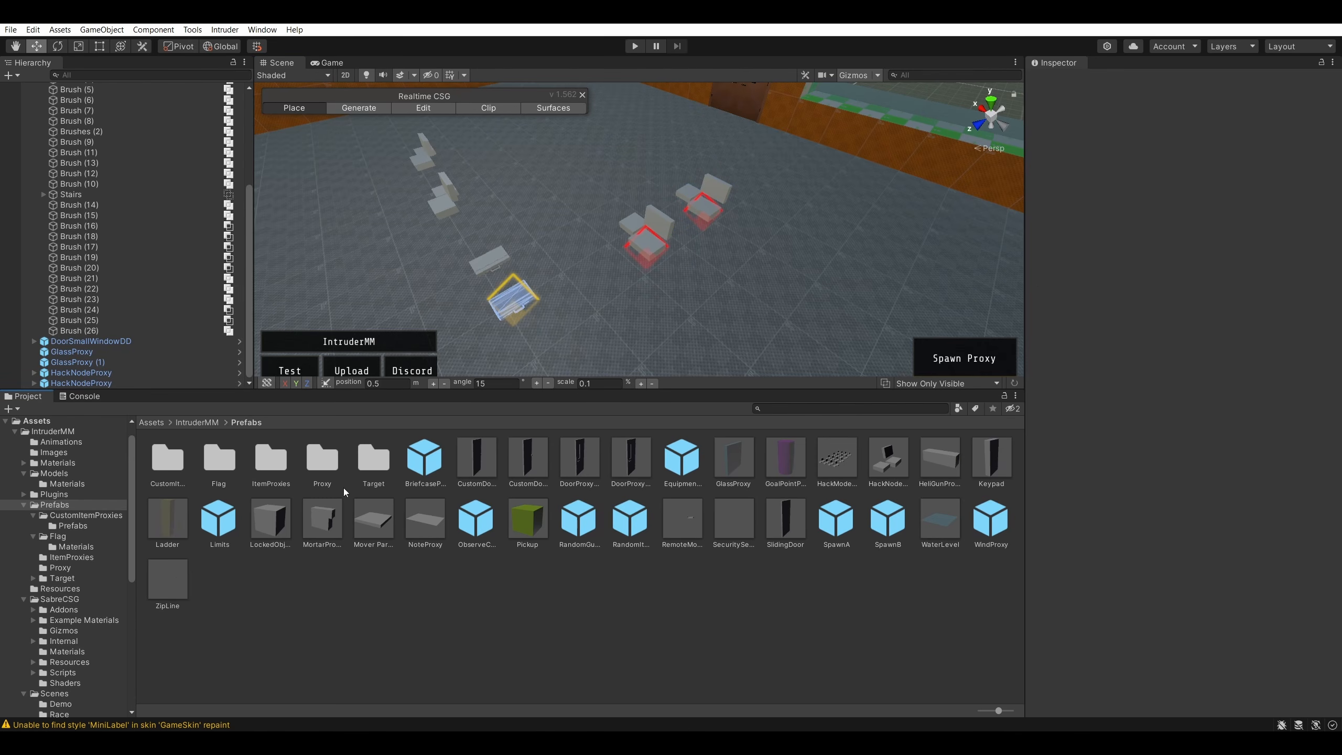
- Examine the contents of the Target prefab folder, including the TargetSetup prefab and its Materials subfolder, and return to Prefabs
{"action": "left_click", "coordinate": [199, 422]}
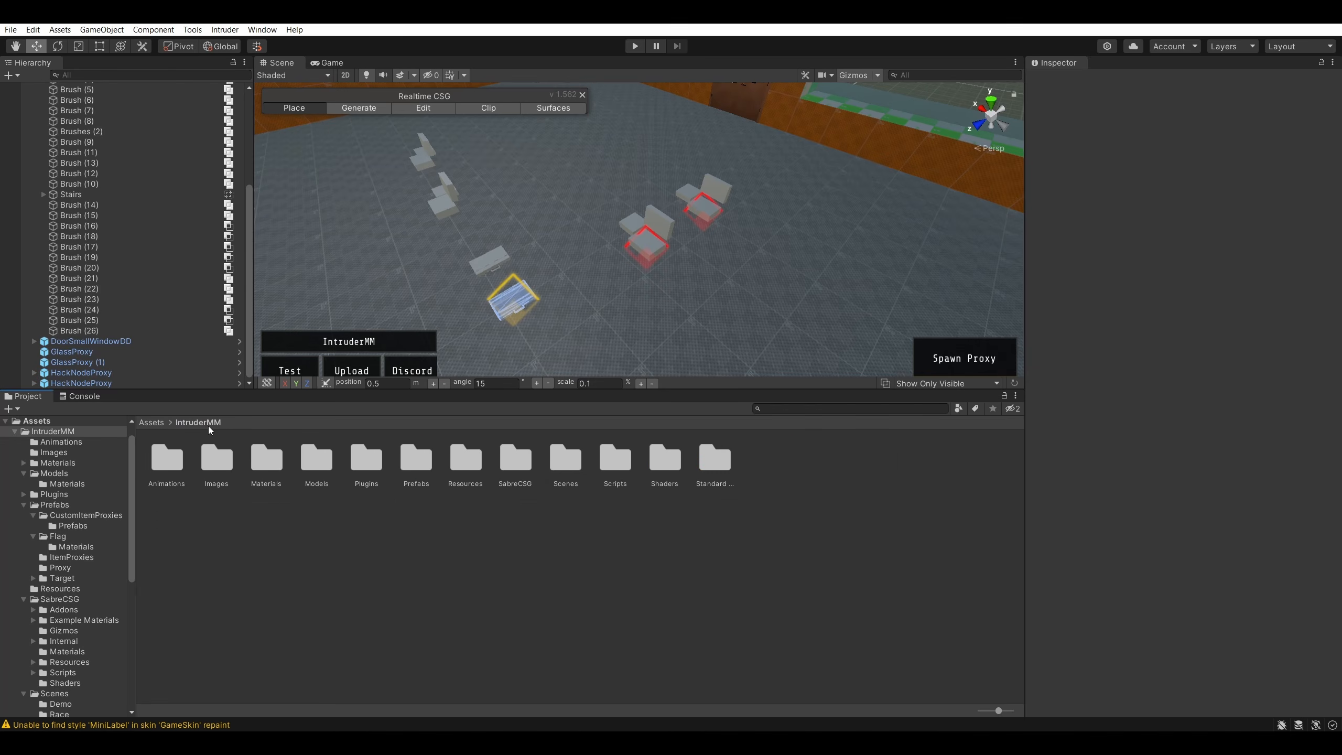
{"action": "double_click", "coordinate": [416, 458]}
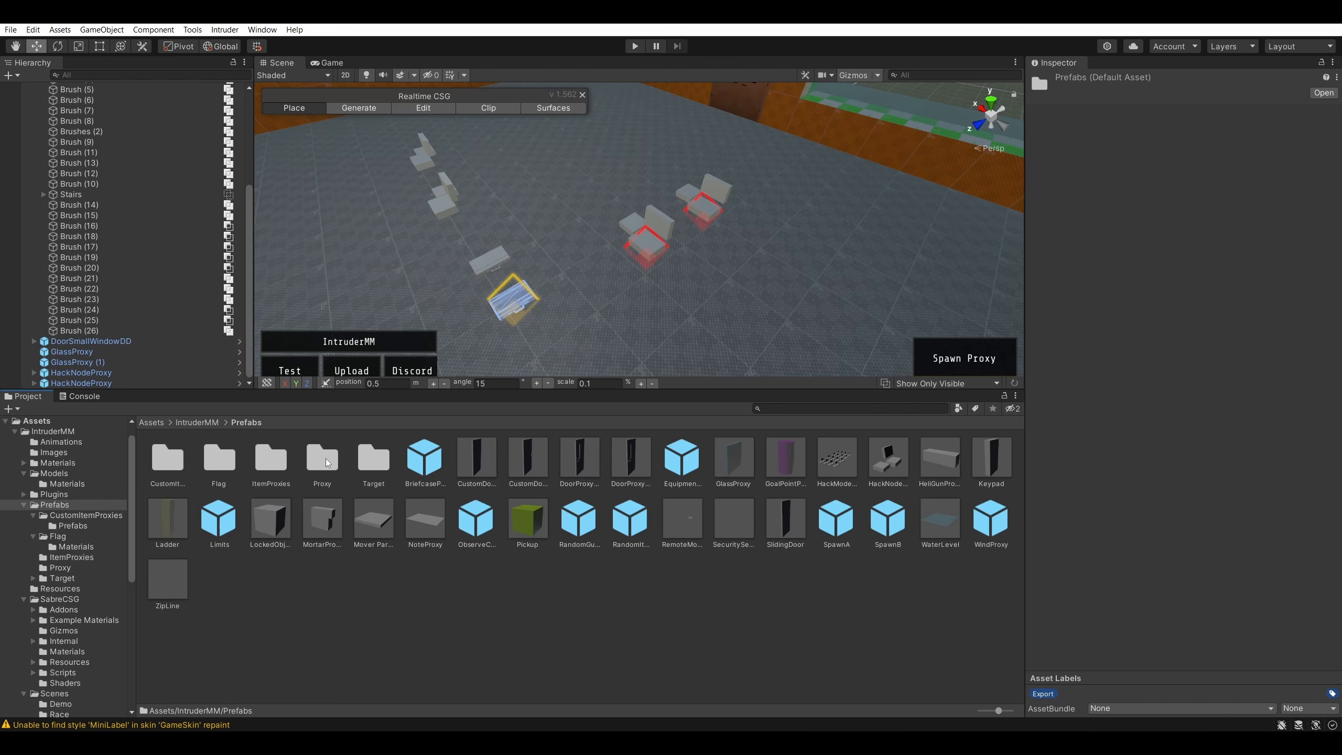
{"action": "double_click", "coordinate": [366, 457]}
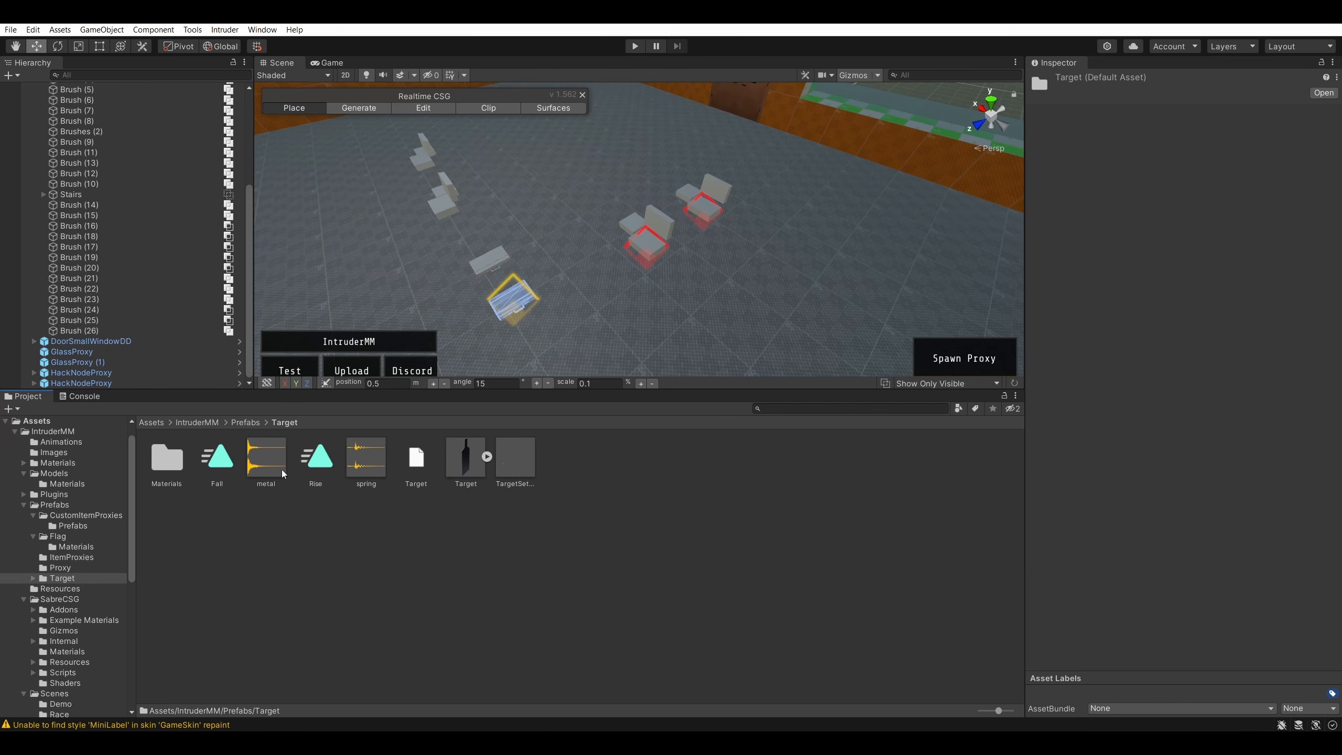
{"action": "left_click", "coordinate": [412, 460]}
{"action": "left_click", "coordinate": [410, 499]}
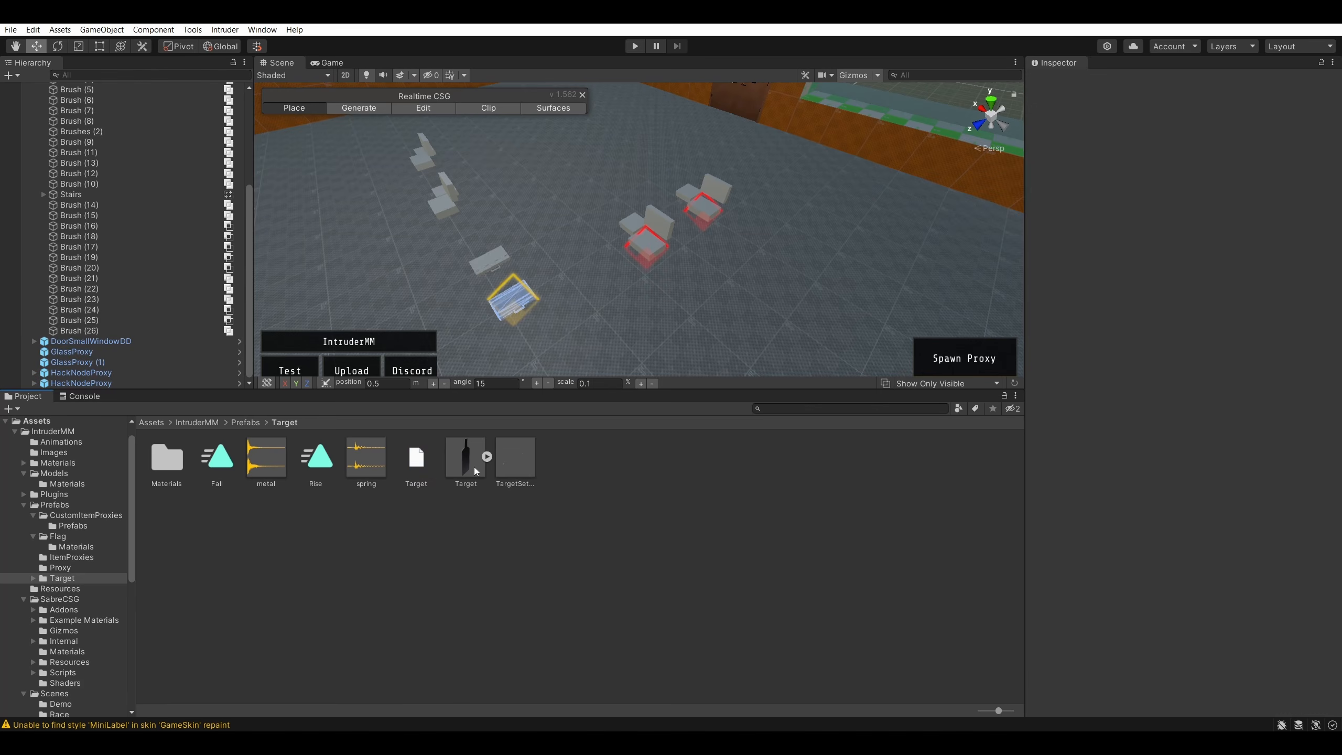
{"action": "left_click", "coordinate": [511, 466]}
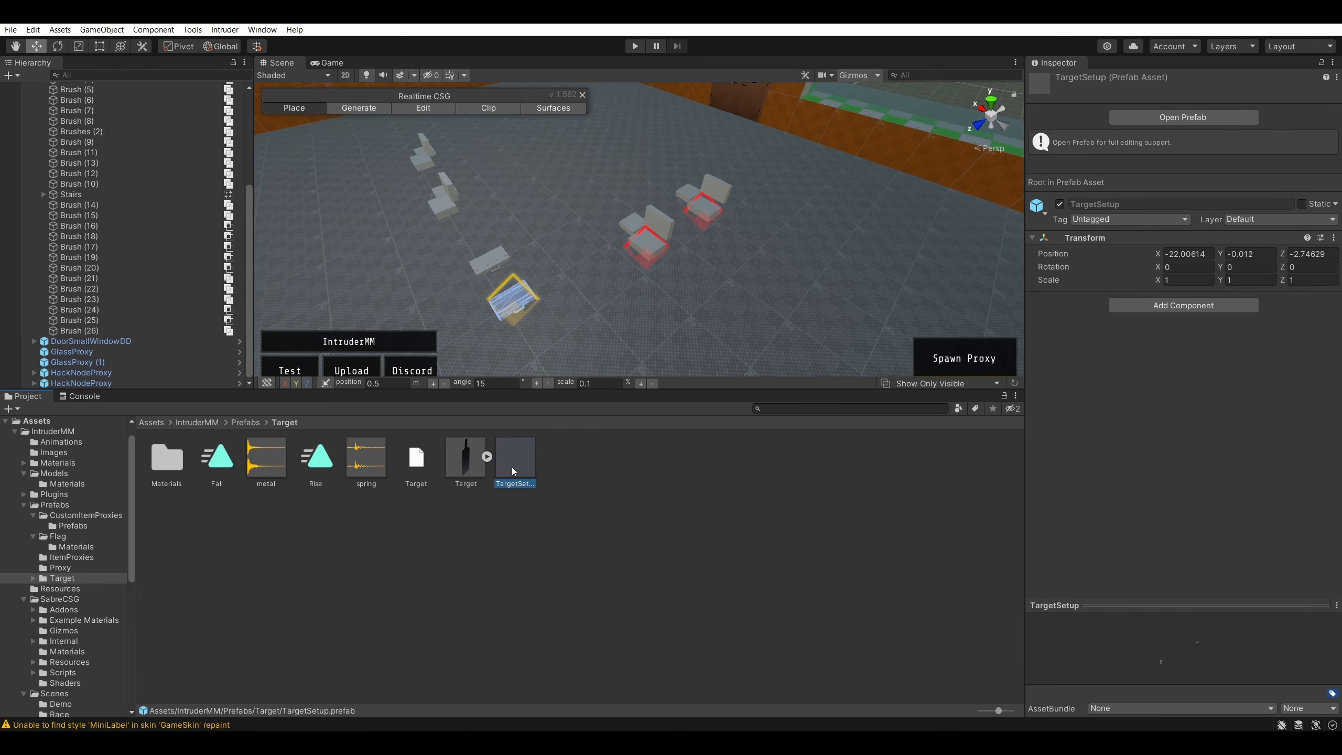
{"action": "left_click", "coordinate": [525, 523]}
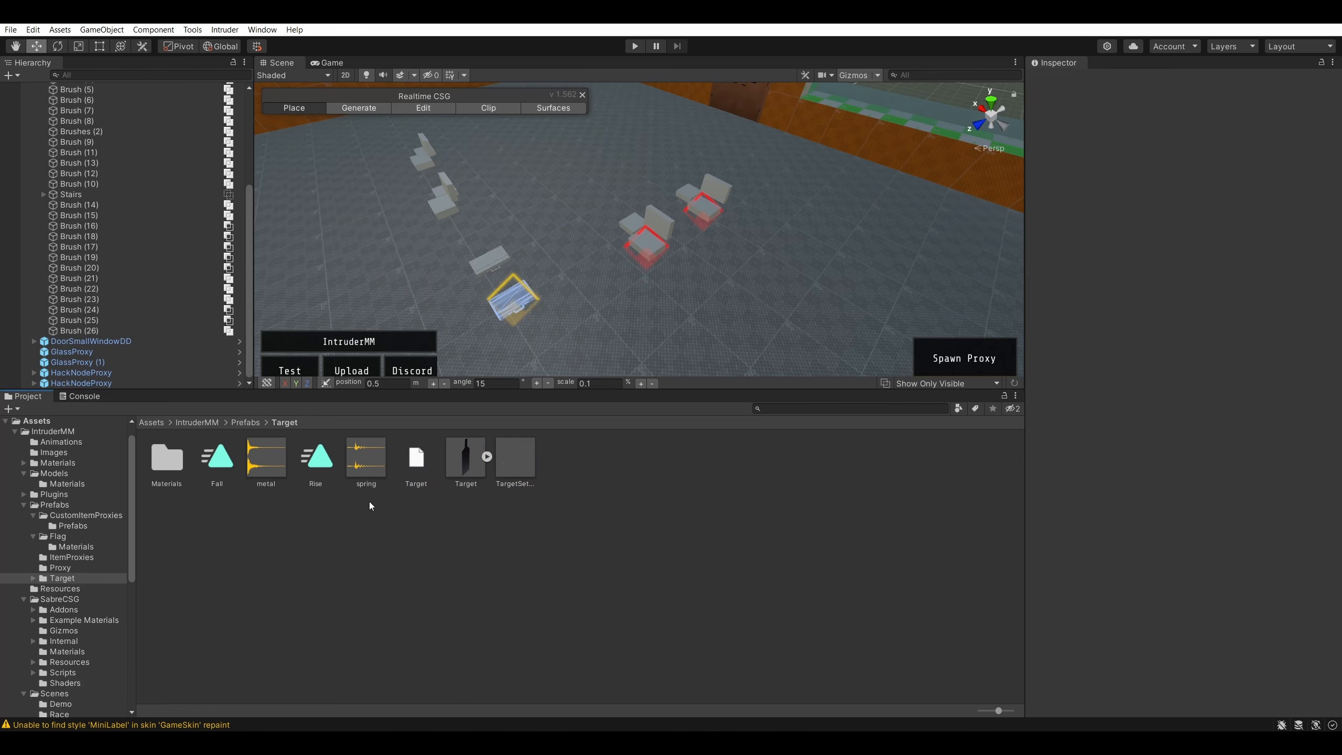
{"action": "double_click", "coordinate": [156, 458]}
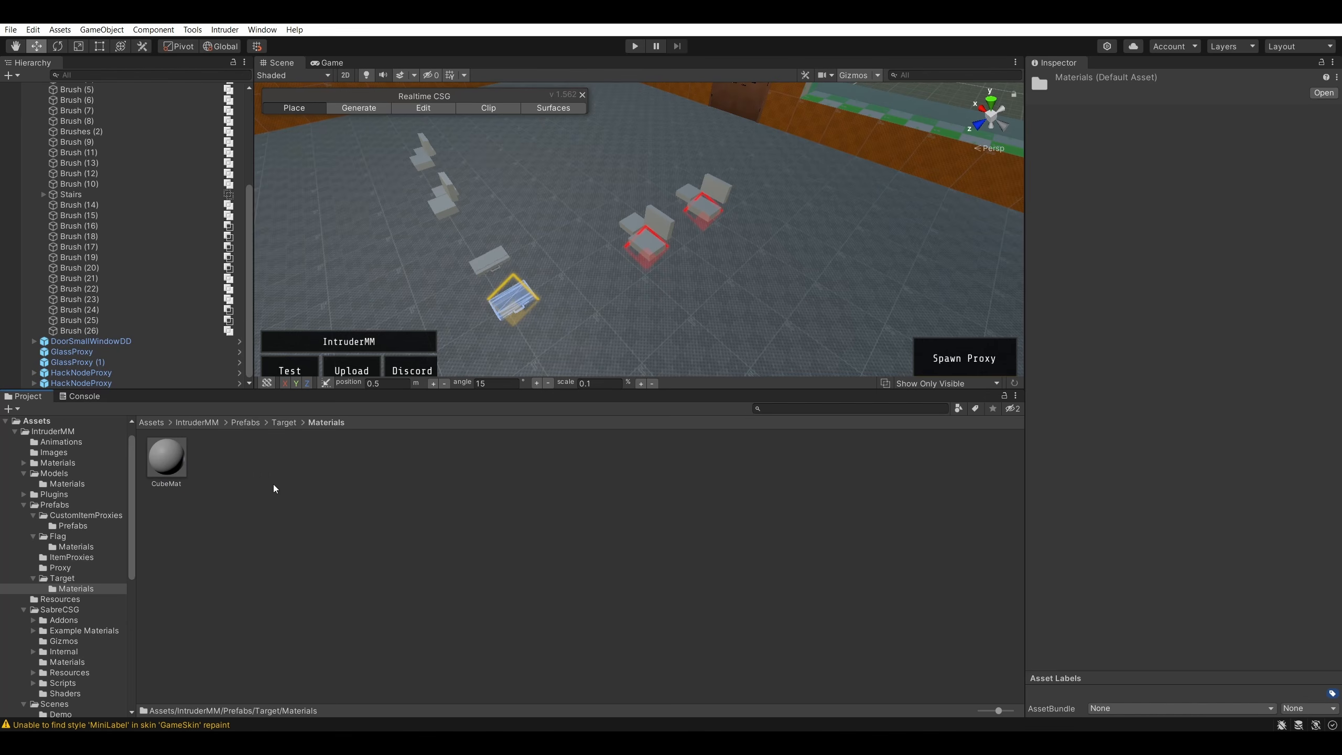
{"action": "left_click", "coordinate": [283, 421]}
{"action": "left_click", "coordinate": [244, 422]}
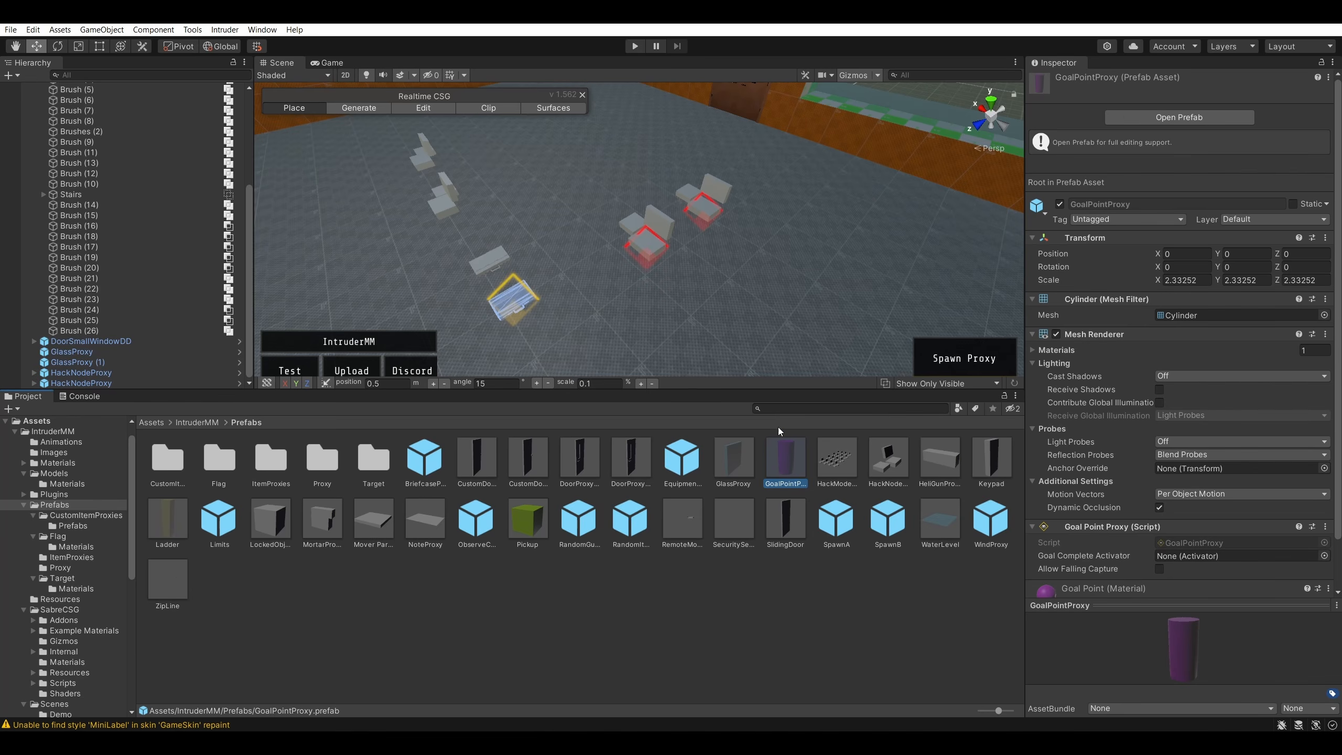
- Place two GoalPointProxy prefabs on the house floor, at about X 1.33, Z 6.67 and X -5.17, Z 6.67
{"action": "right_click_drag", "start_coordinate": [798, 353], "coordinate": [797, 389]}
{"action": "right_click_drag", "start_coordinate": [780, 322], "coordinate": [706, 295]}
{"action": "key", "text": "s"}
{"action": "left_click_drag", "start_coordinate": [763, 435], "coordinate": [449, 241]}
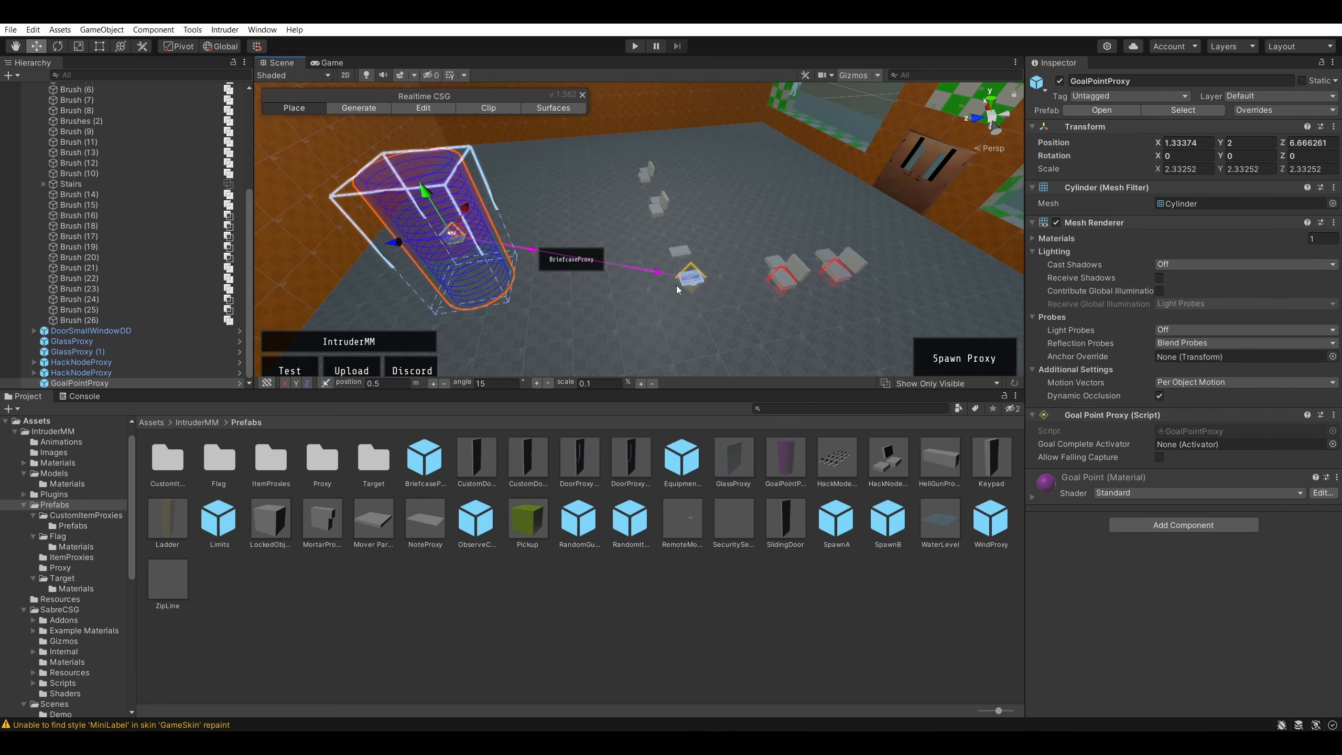
{"action": "right_click_drag", "start_coordinate": [698, 282], "coordinate": [513, 225]}
{"action": "key", "text": "w"}
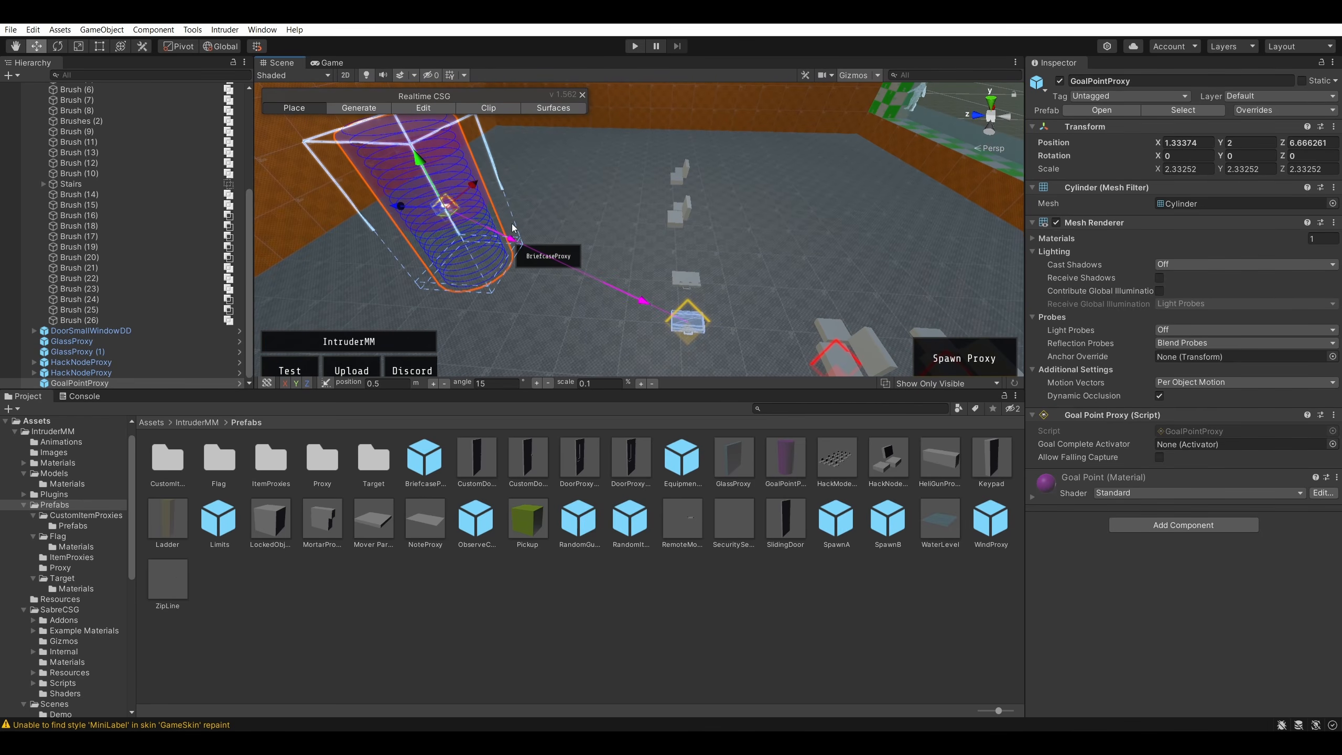
{"action": "right_click_drag", "start_coordinate": [676, 298], "coordinate": [757, 281]}
{"action": "left_click_drag", "start_coordinate": [782, 456], "coordinate": [482, 324]}
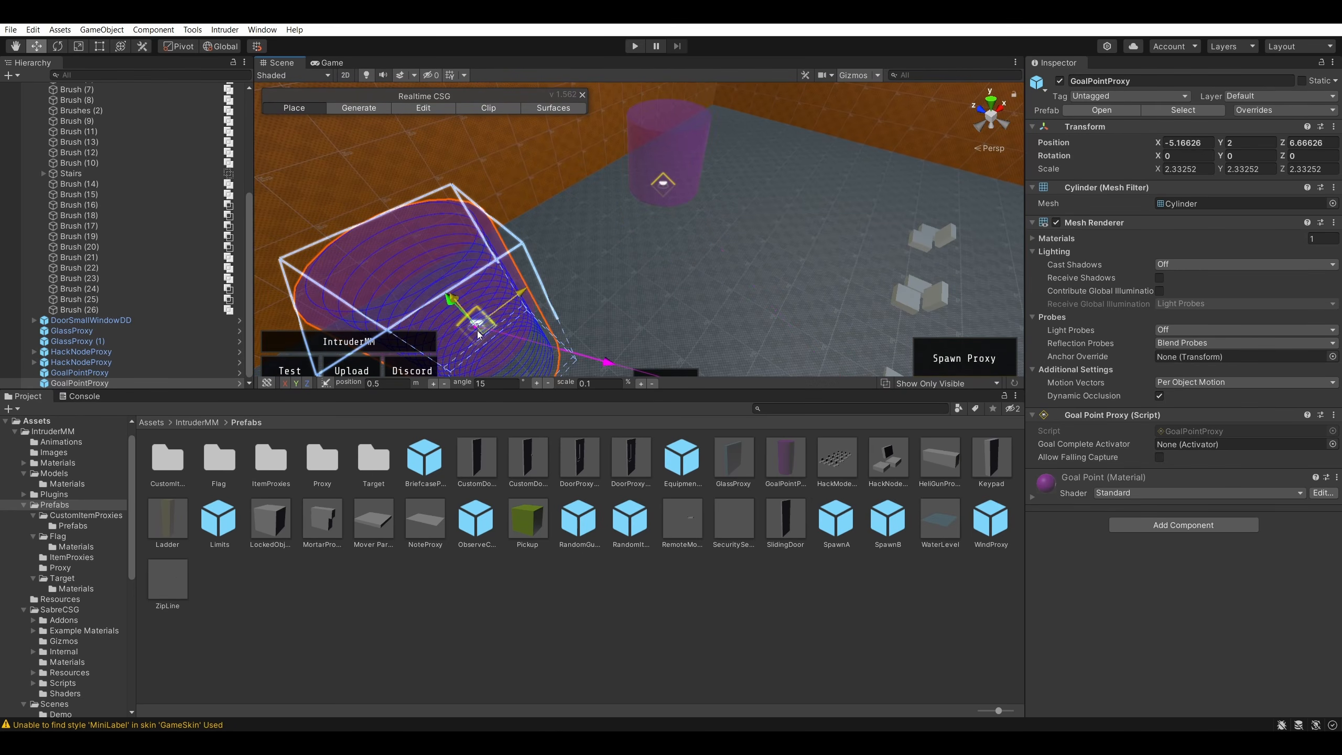
{"action": "mouse_move", "coordinate": [775, 209]}
{"action": "right_mouse_down"}
{"action": "mouse_move", "coordinate": [787, 261]}
{"action": "mouse_move", "coordinate": [643, 191]}
{"action": "mouse_move", "coordinate": [791, 224]}
{"action": "mouse_move", "coordinate": [521, 218]}
{"action": "right_mouse_up"}
{"action": "left_click", "coordinate": [643, 191]}
{"action": "left_click", "coordinate": [432, 250]}
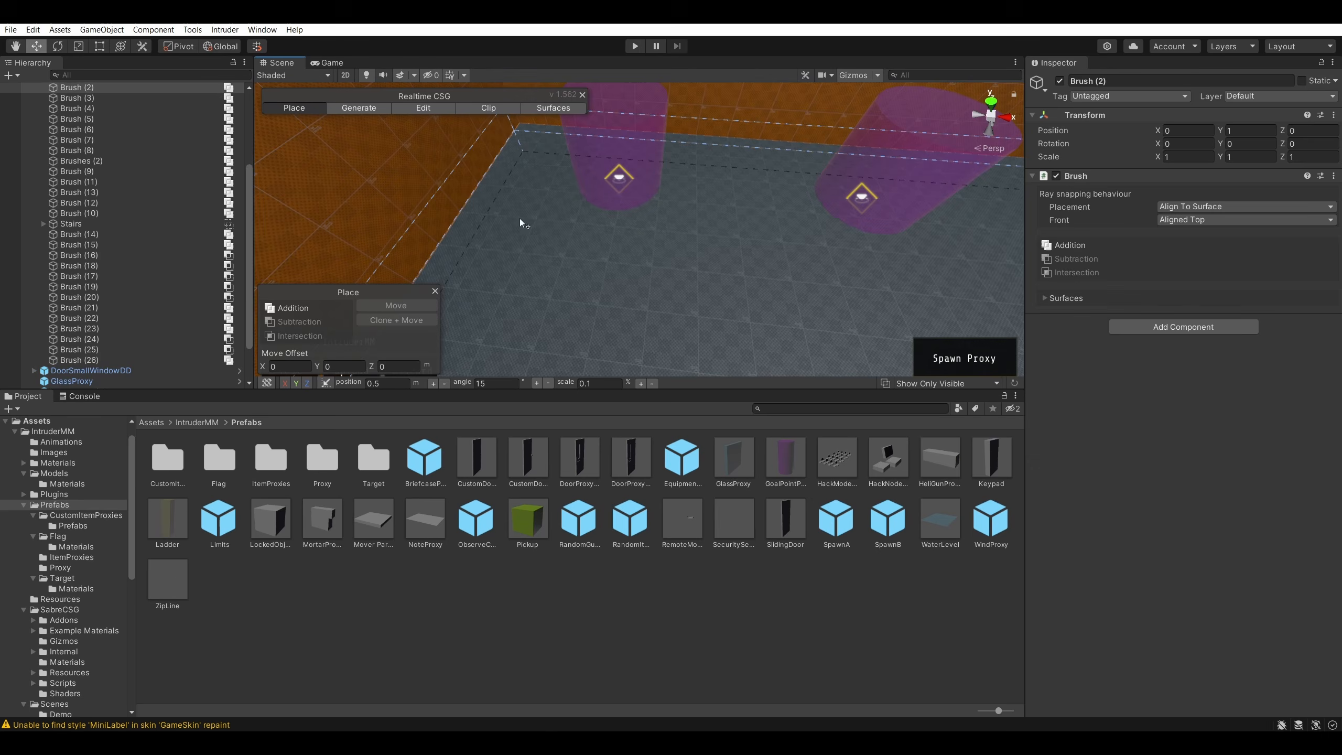
{"action": "left_click", "coordinate": [654, 123]}
{"action": "right_click_drag", "start_coordinate": [697, 186], "coordinate": [787, 135]}
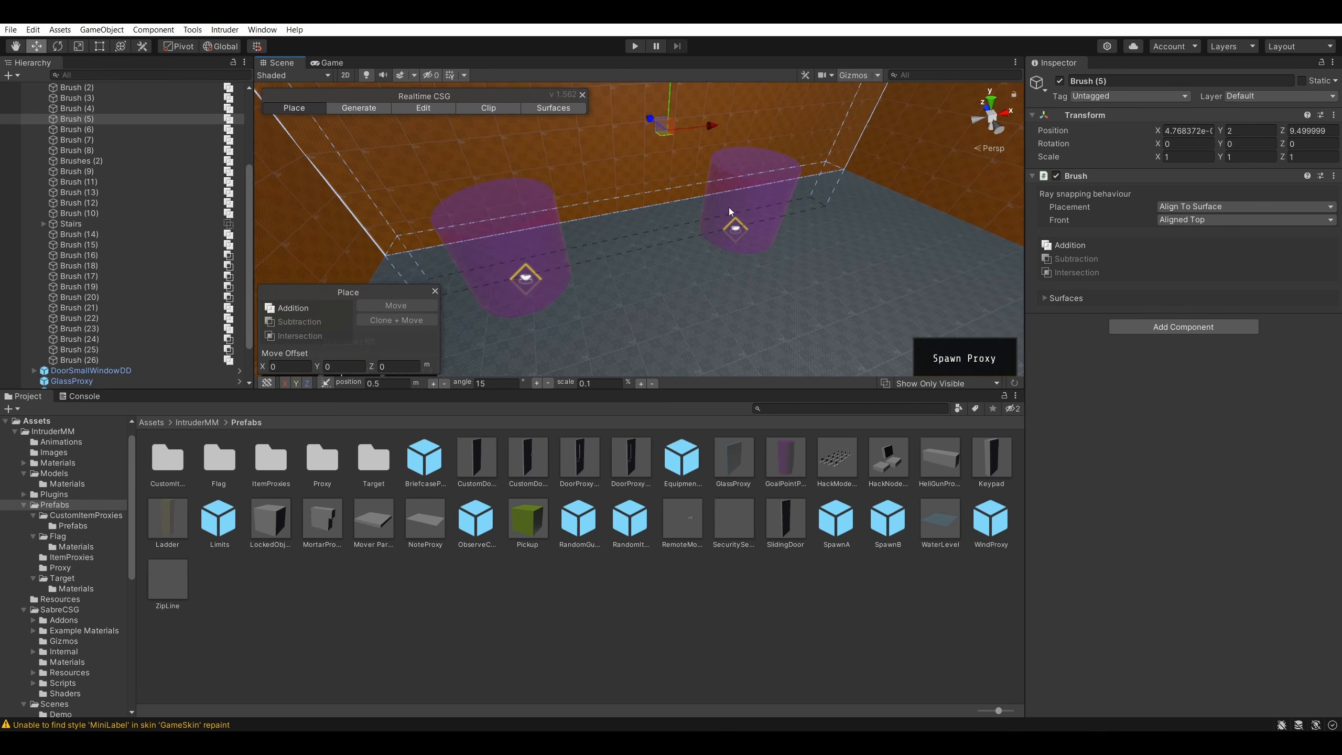
{"action": "right_click_drag", "start_coordinate": [729, 208], "coordinate": [594, 308]}
- Compare the Hack Node Proxy settings of the two hack nodes near the briefcases
{"action": "left_click", "coordinate": [587, 277]}
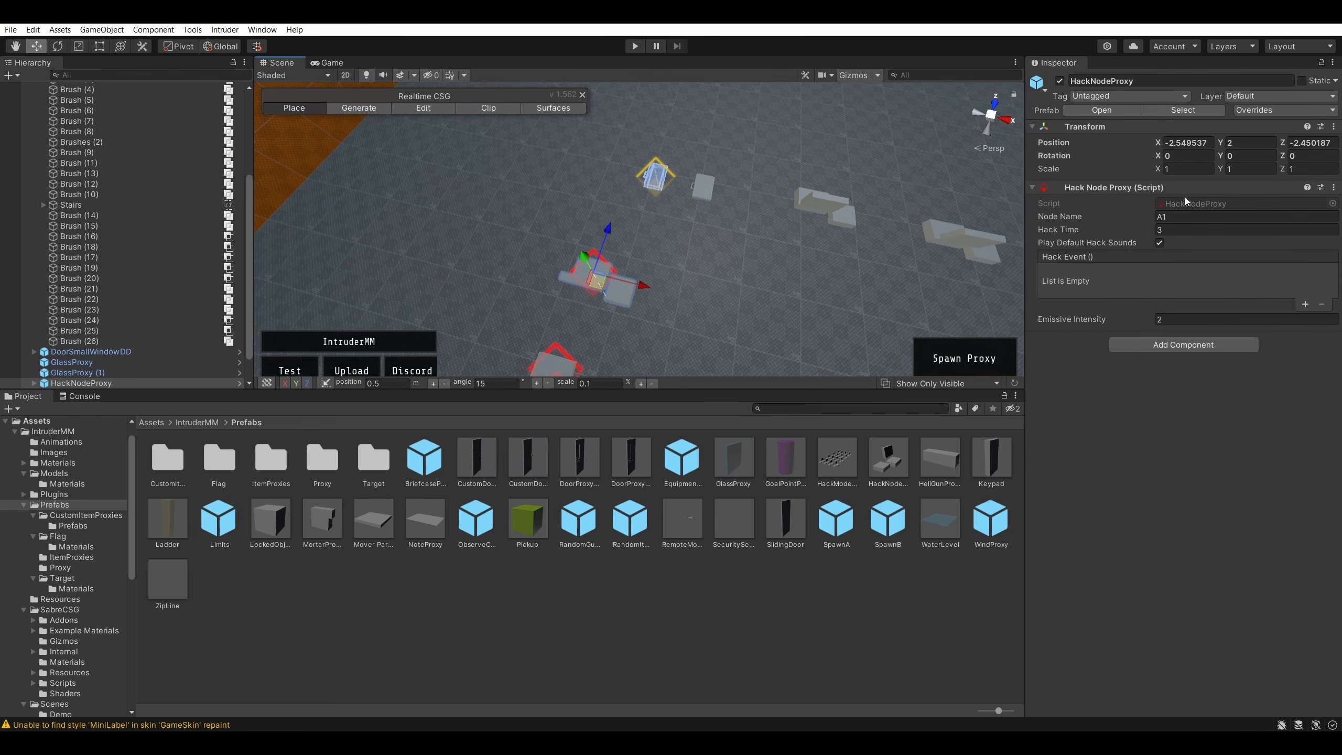
{"action": "left_click_drag", "start_coordinate": [696, 195], "coordinate": [506, 241], "text": "alt"}
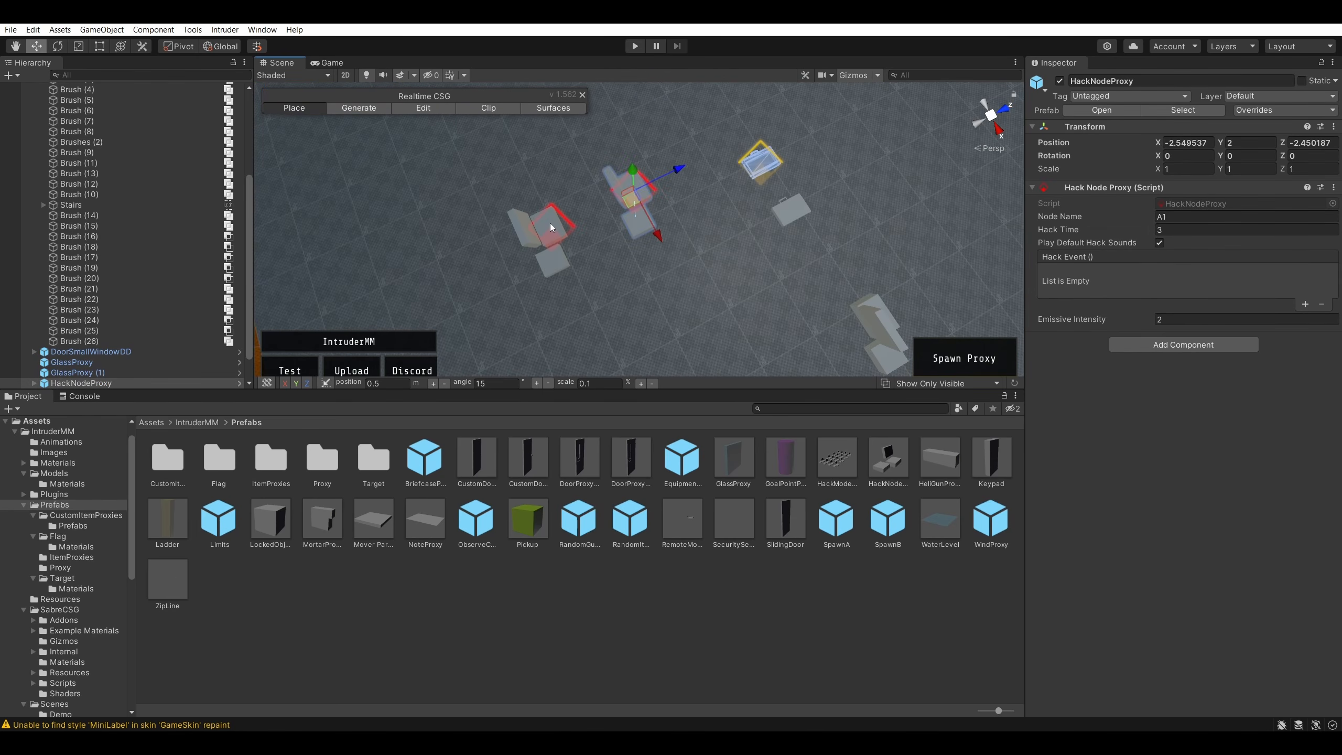
{"action": "key", "text": "ctrl+d"}
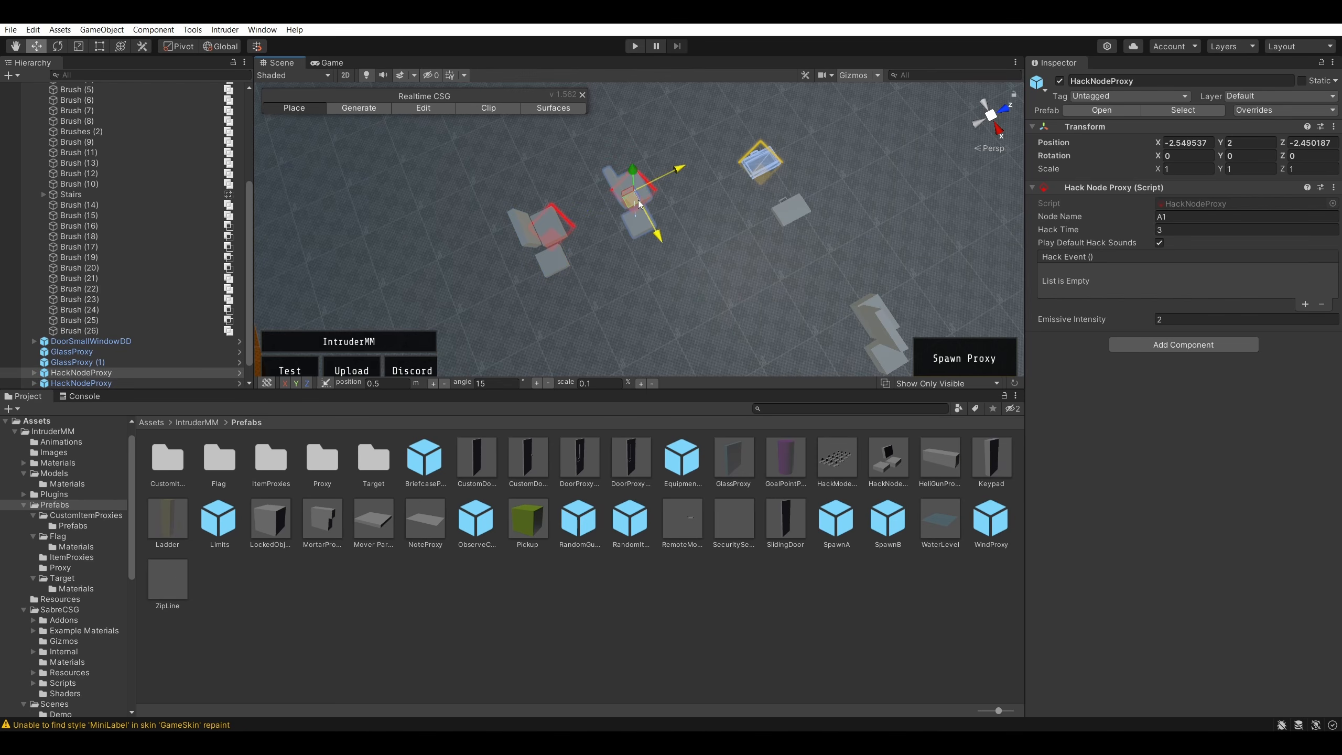
{"action": "left_click_drag", "start_coordinate": [637, 200], "coordinate": [569, 227]}
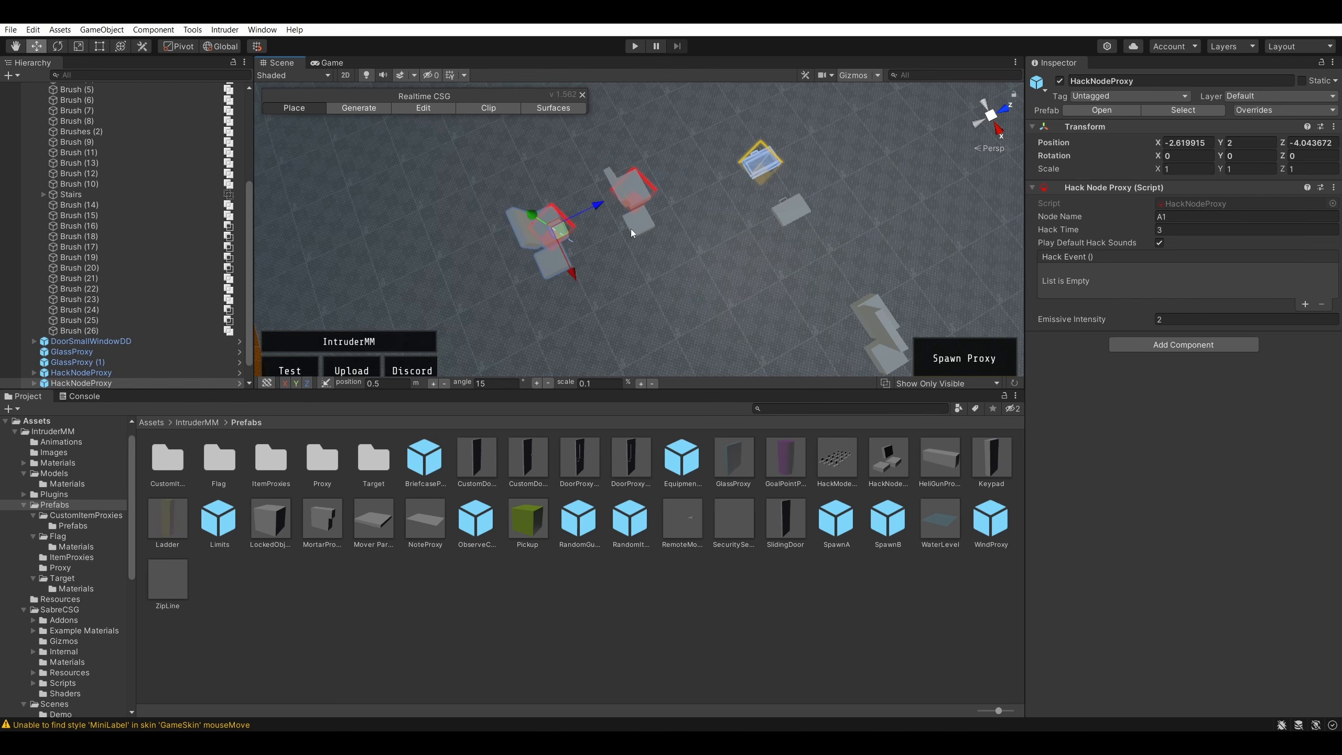
{"action": "left_click", "coordinate": [638, 209]}
{"action": "left_click_drag", "start_coordinate": [757, 205], "coordinate": [754, 478], "text": "alt"}
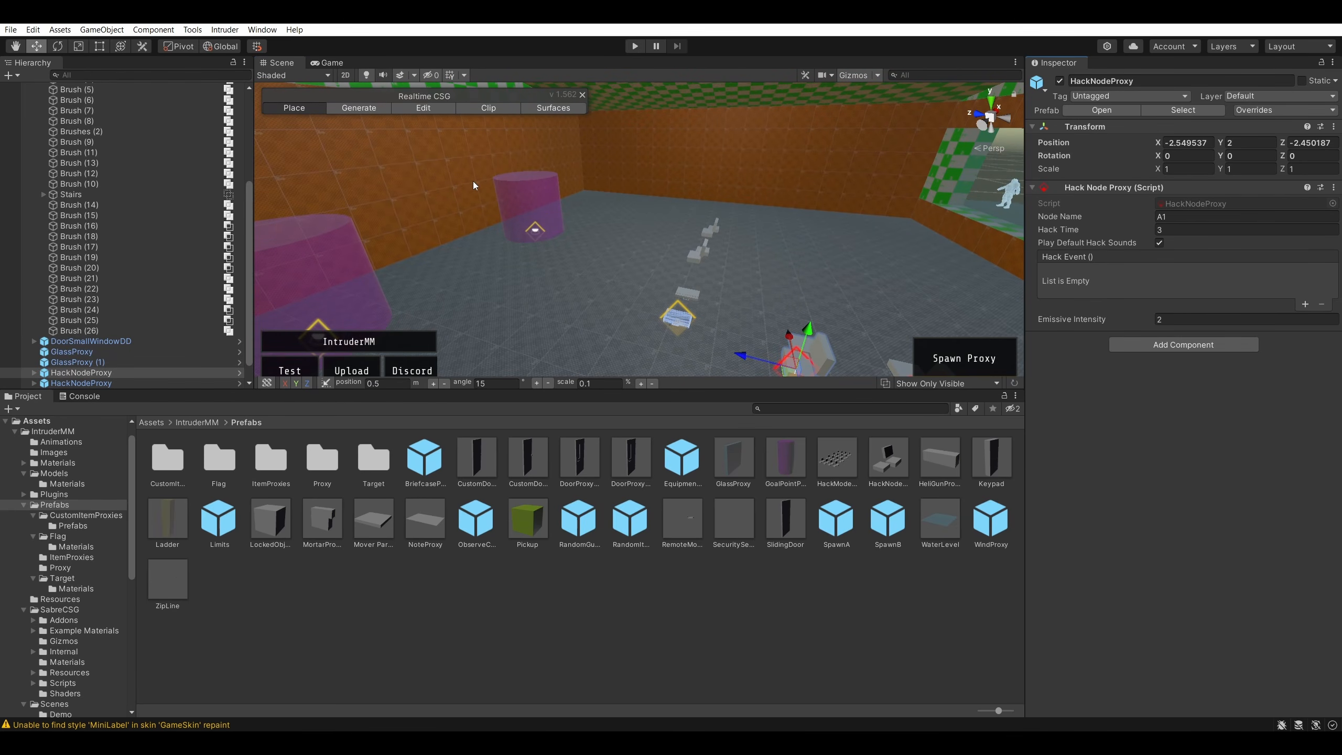
- Maximize the scene view, play the scene in Intruder and join the Guards
{"action": "key", "text": "shift+space"}
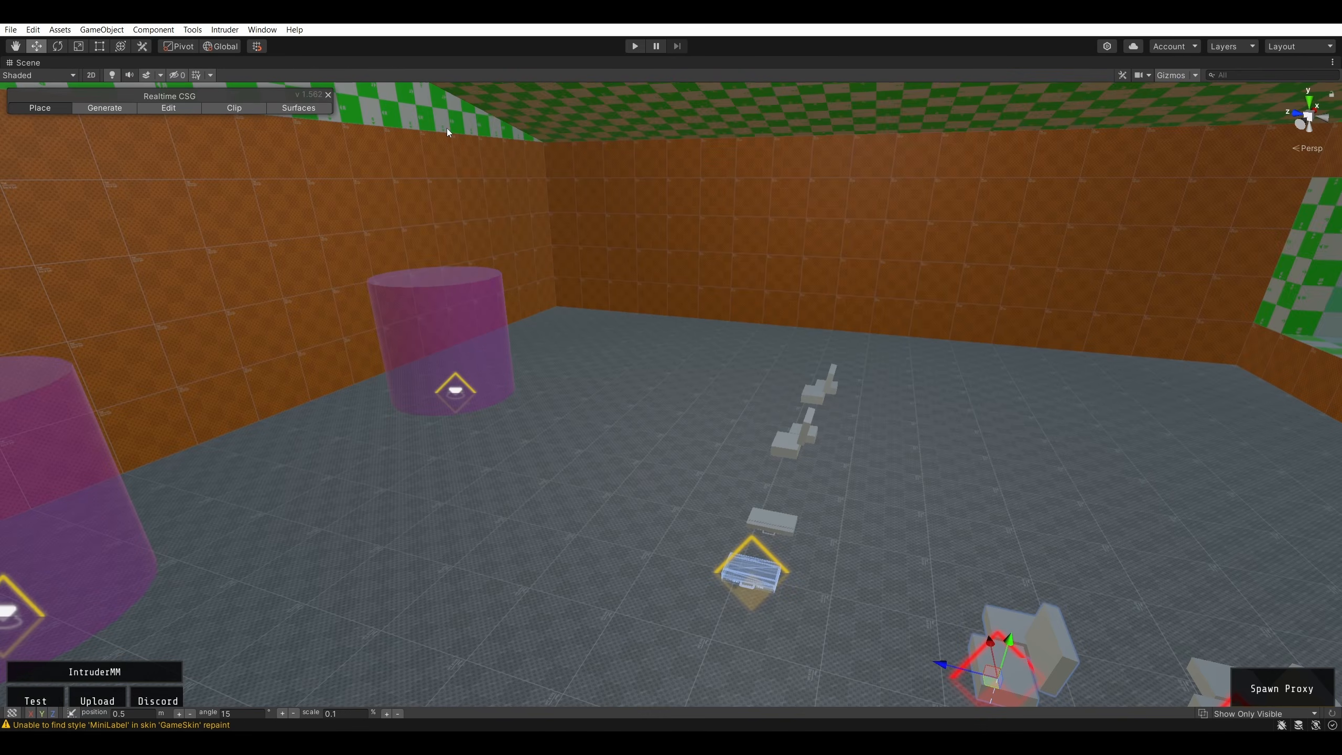
{"action": "left_click", "coordinate": [231, 29]}
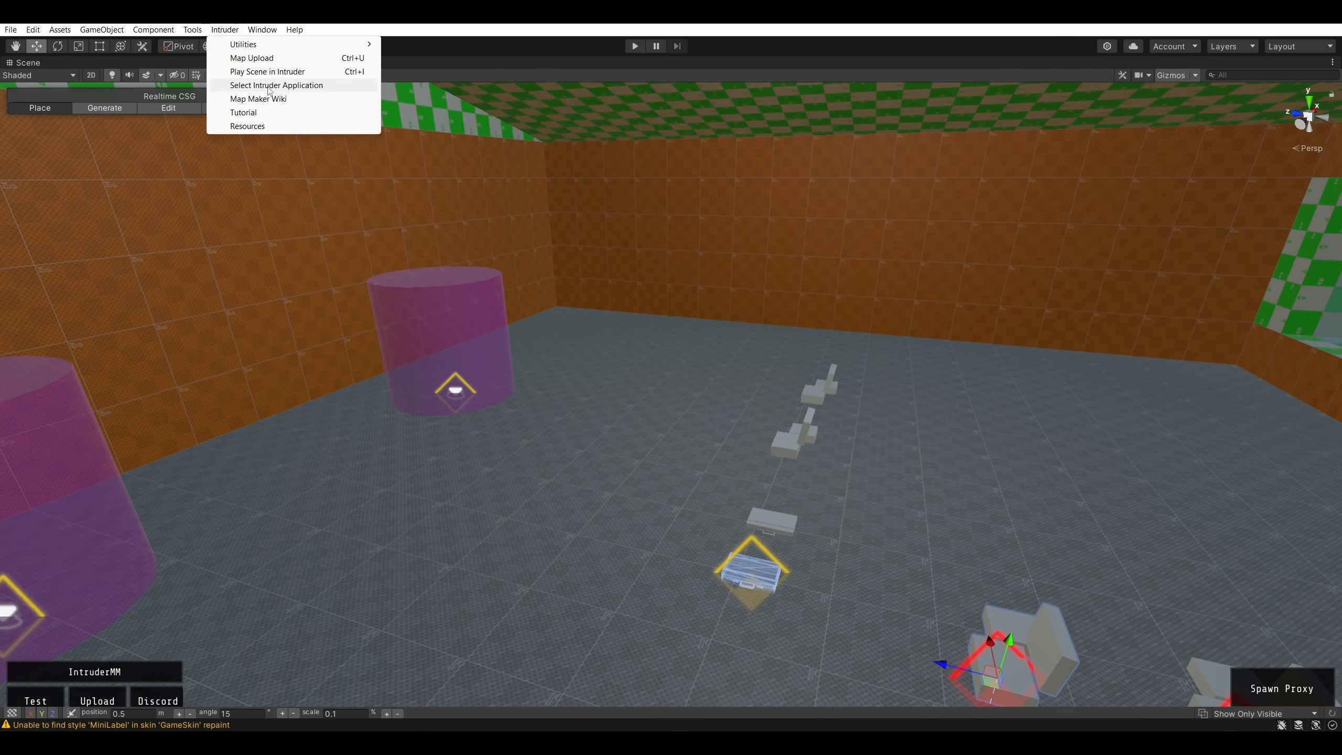
{"action": "left_click", "coordinate": [253, 71]}
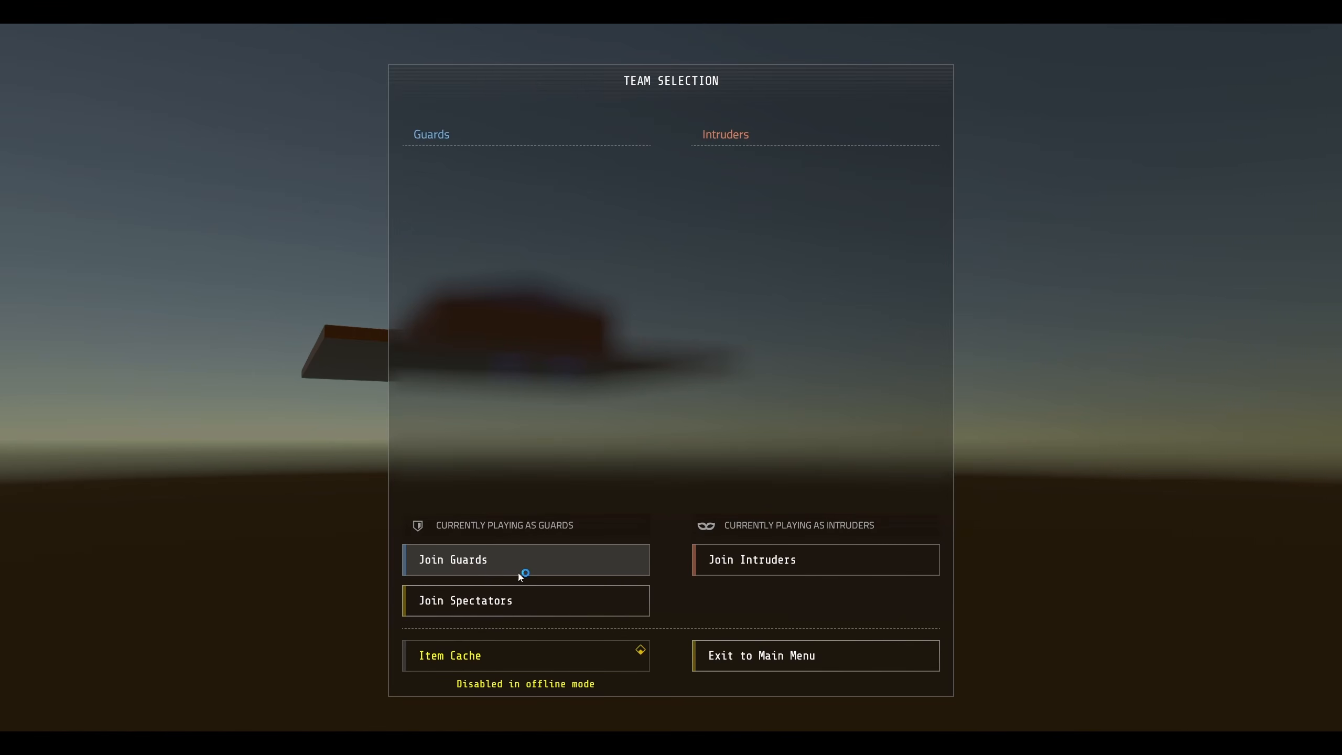
{"action": "left_click", "coordinate": [520, 574]}
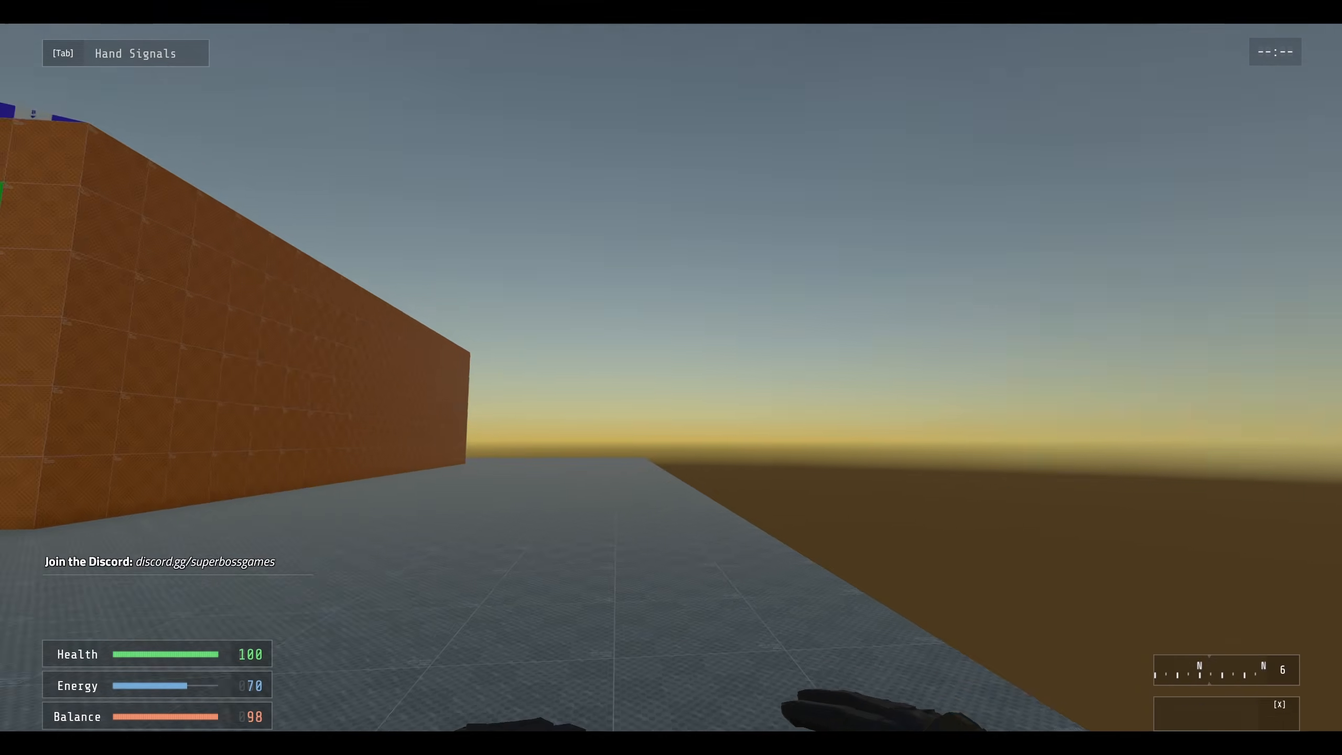
- Walk around the house and through its front door to view the placed objectives as a guard
{"action": "key", "text": "w"}
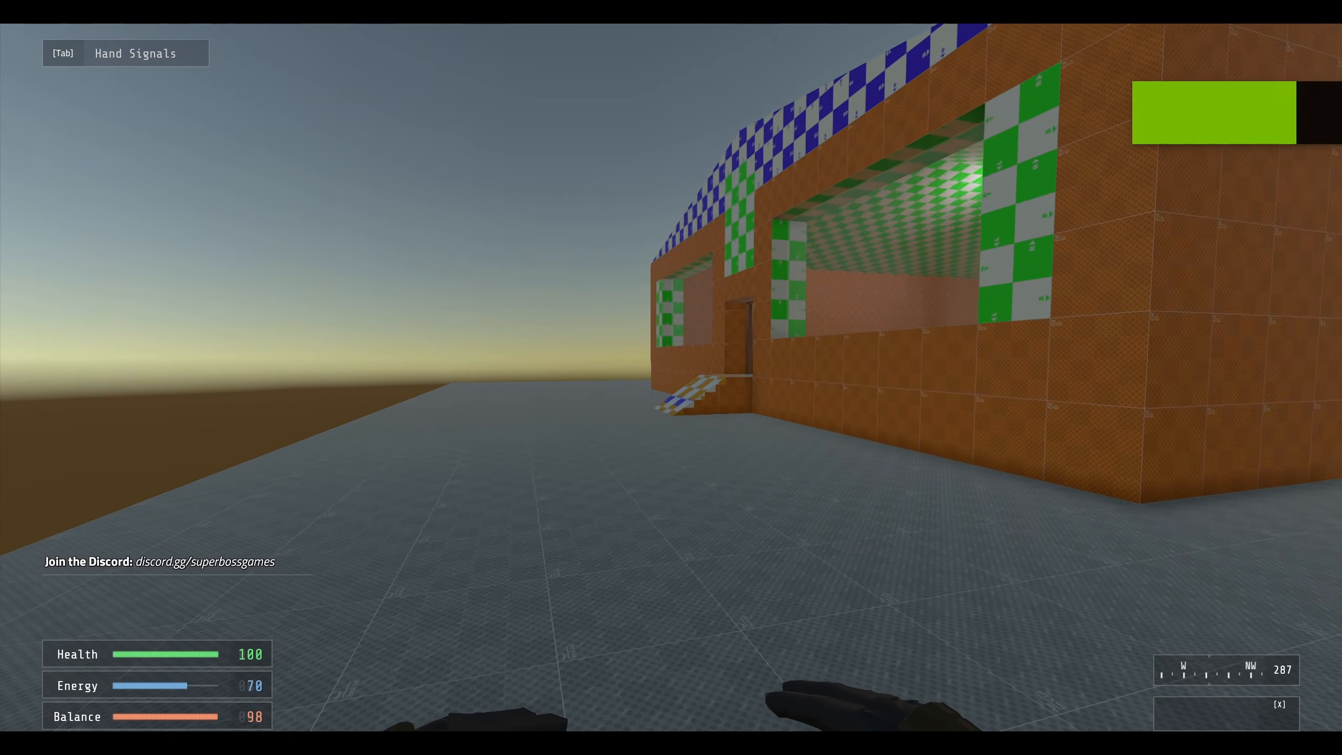
{"action": "key", "text": "w"}
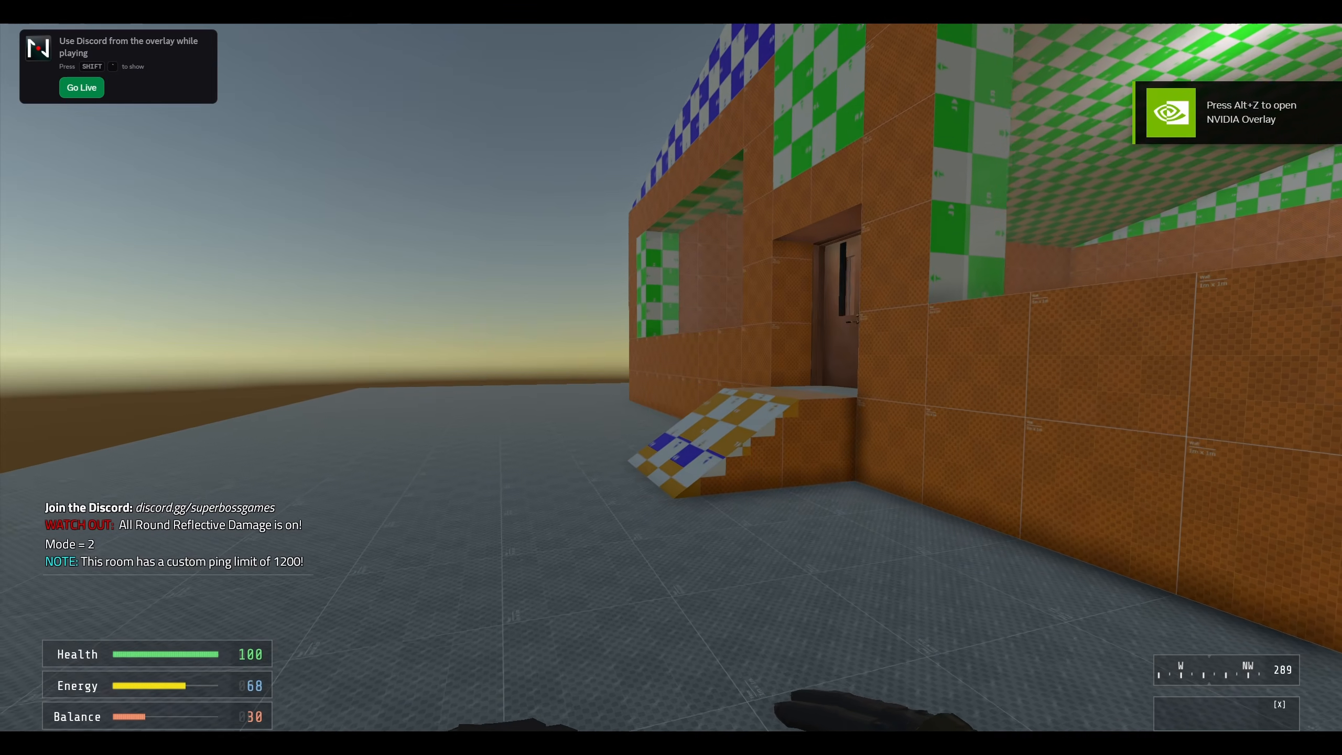
{"action": "key", "text": "w"}
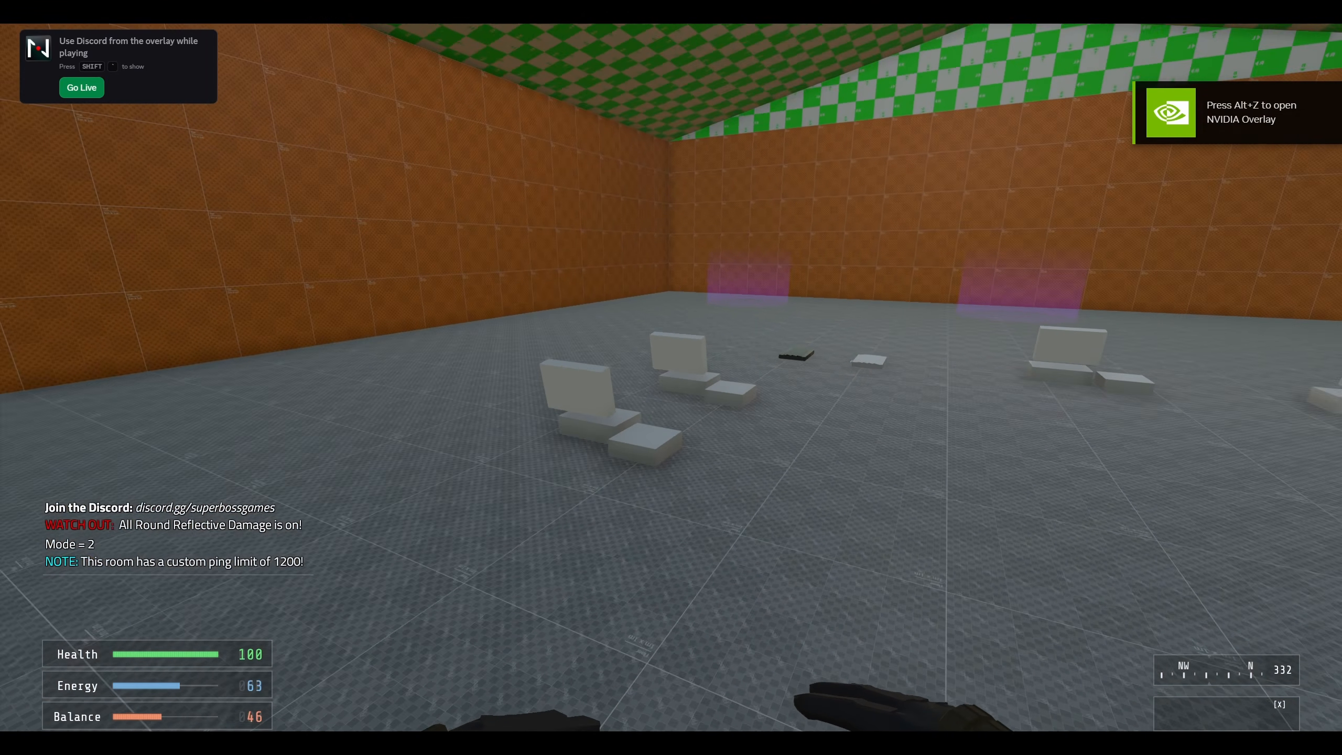
- Switch from the Guards to the Intruders team and go to spectating until the next round
{"action": "key", "text": "Escape"}
{"action": "left_click", "coordinate": [930, 241]}
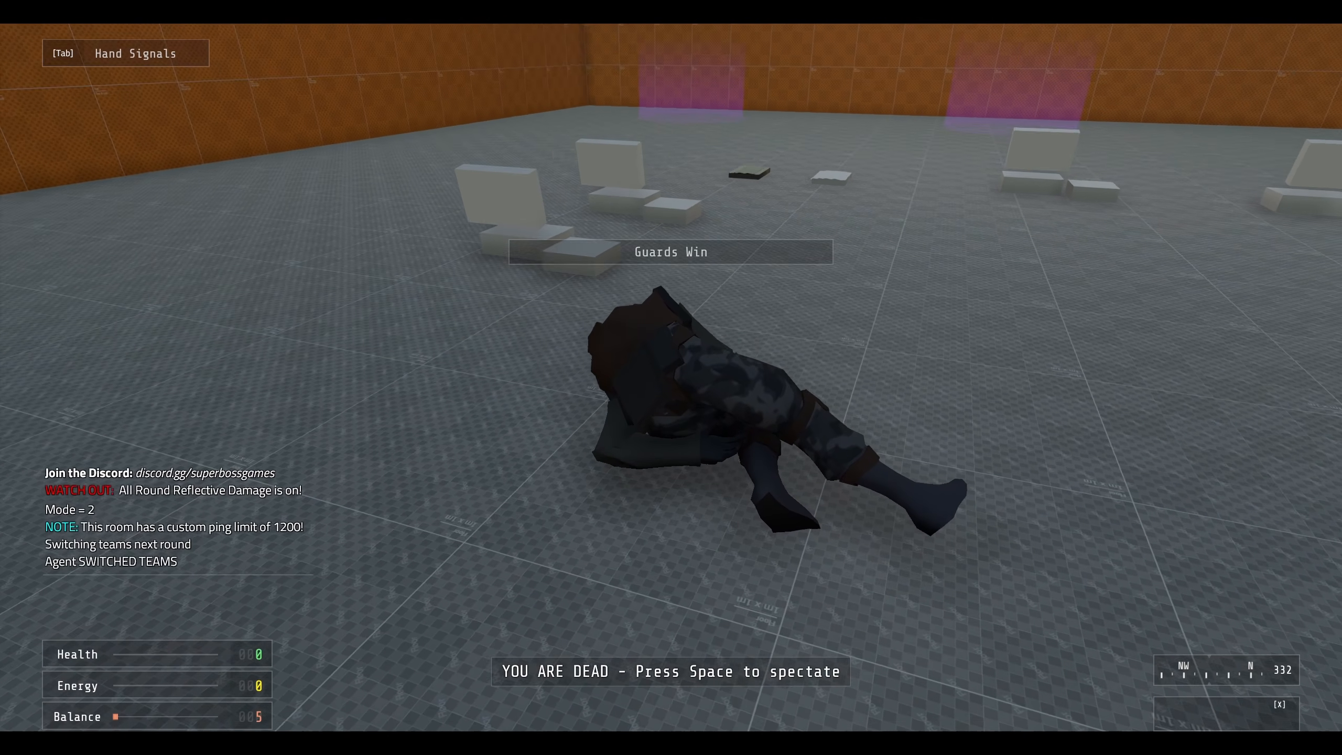
{"action": "key", "text": "space"}
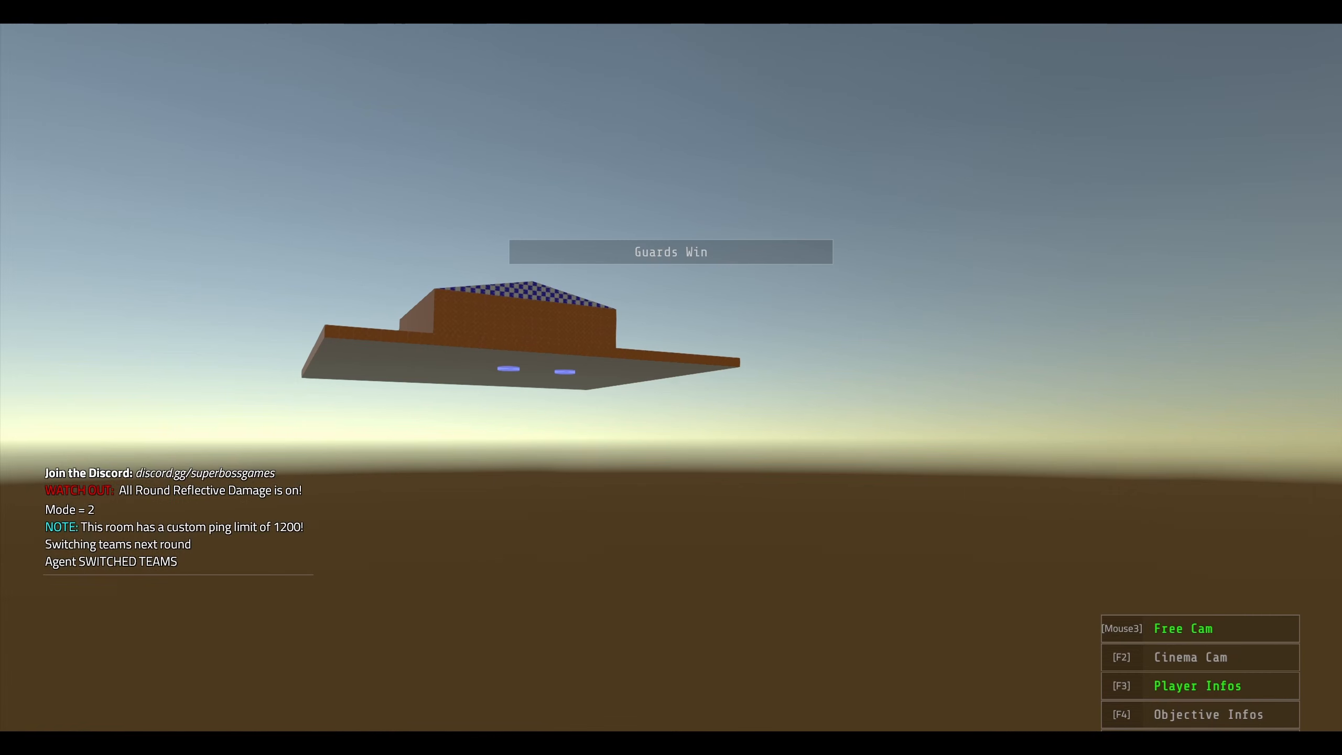
- Test the briefcase objective as an Intruder by carrying the briefcase into a purple goal point inside the house
{"action": "key", "text": "w"}
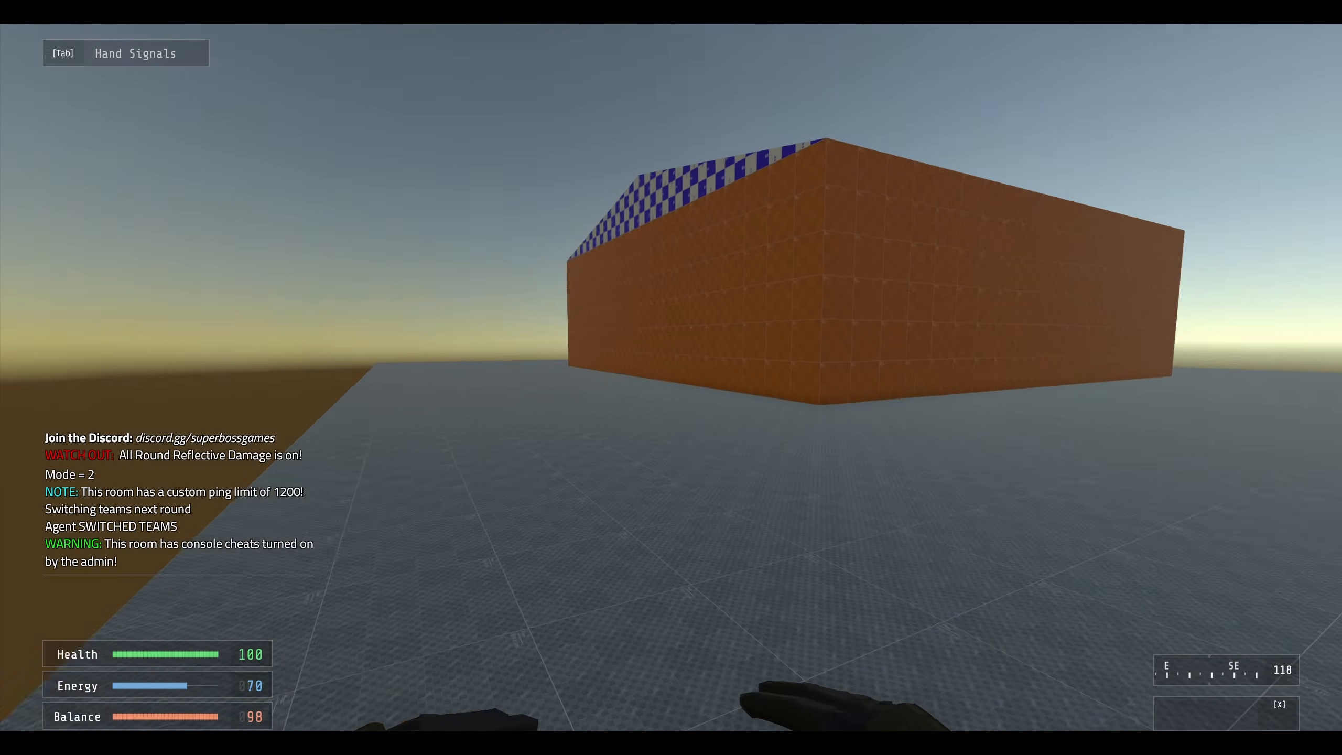
{"action": "key", "text": "w"}
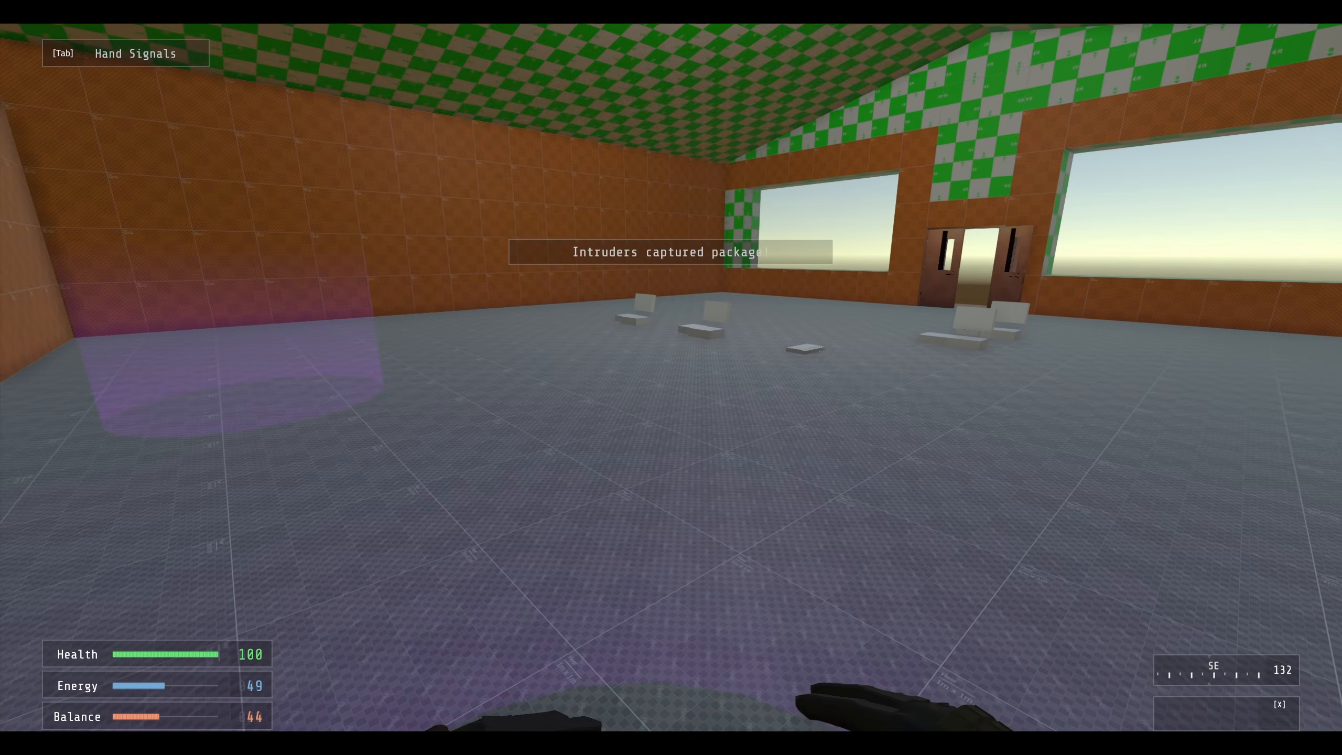
{"action": "key", "text": "d"}
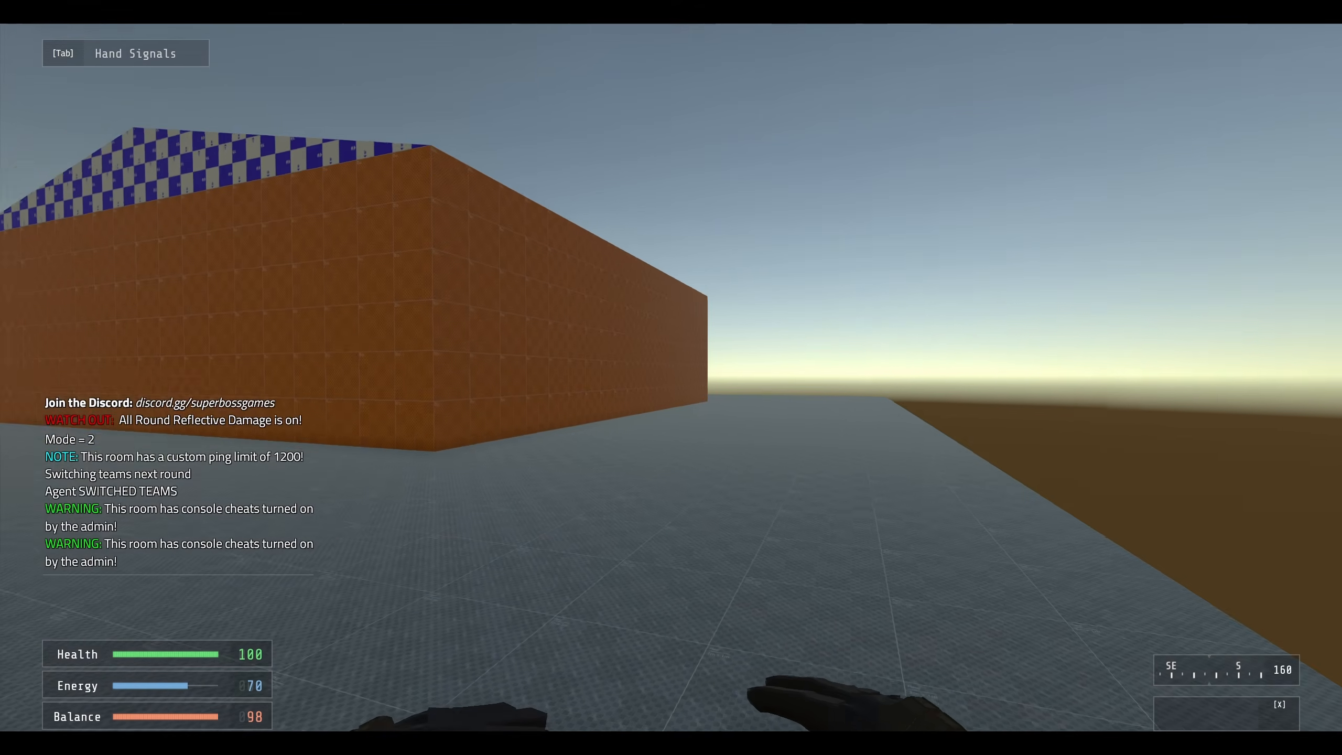
- Walk around the outside of the house toward its front entrance
{"action": "middle_click", "coordinate": [671, 387]}
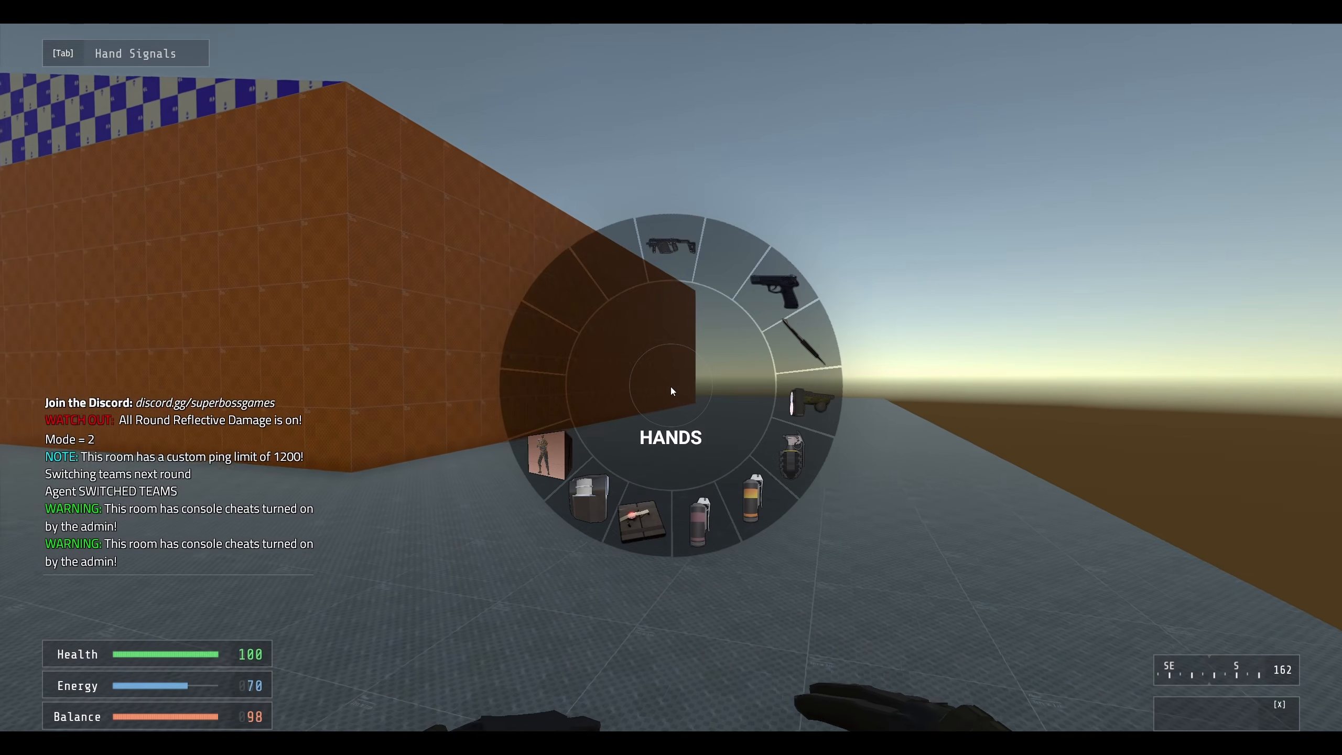
{"action": "key", "text": "w"}
{"action": "key", "text": "space"}
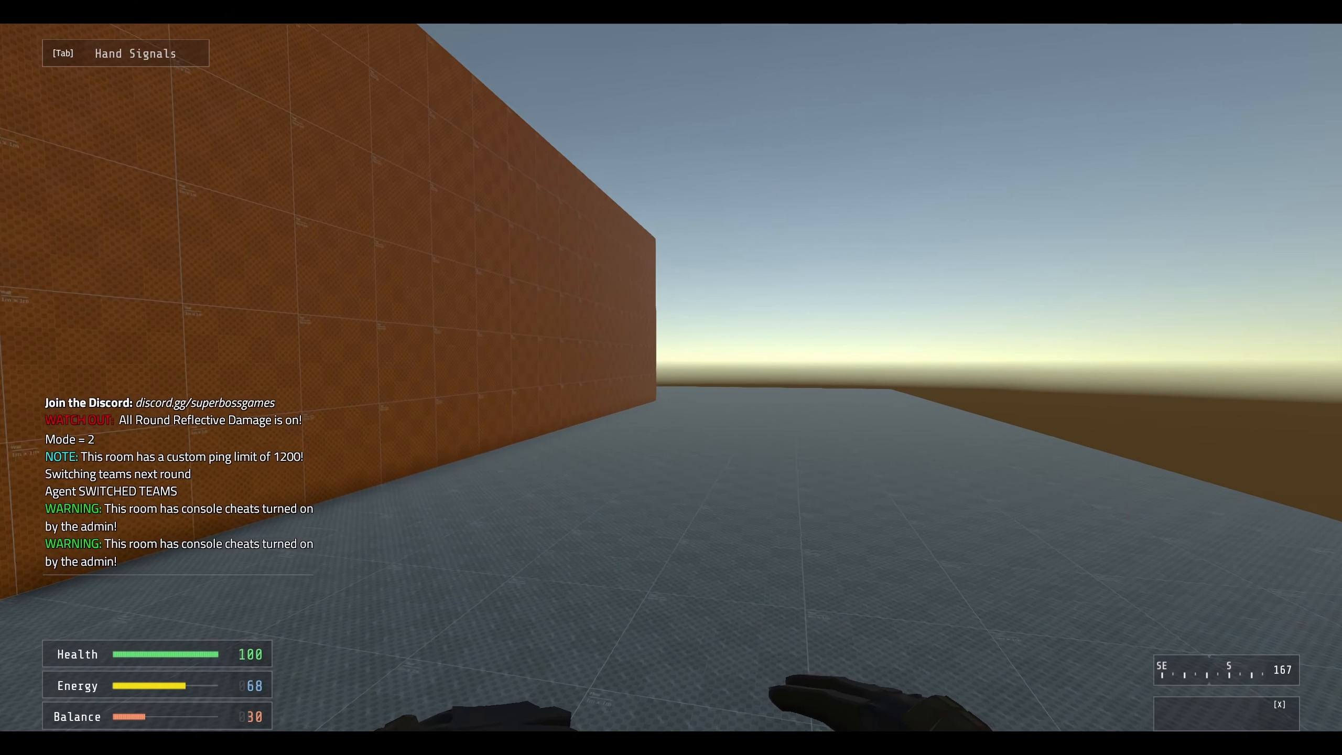
{"action": "key", "text": "w"}
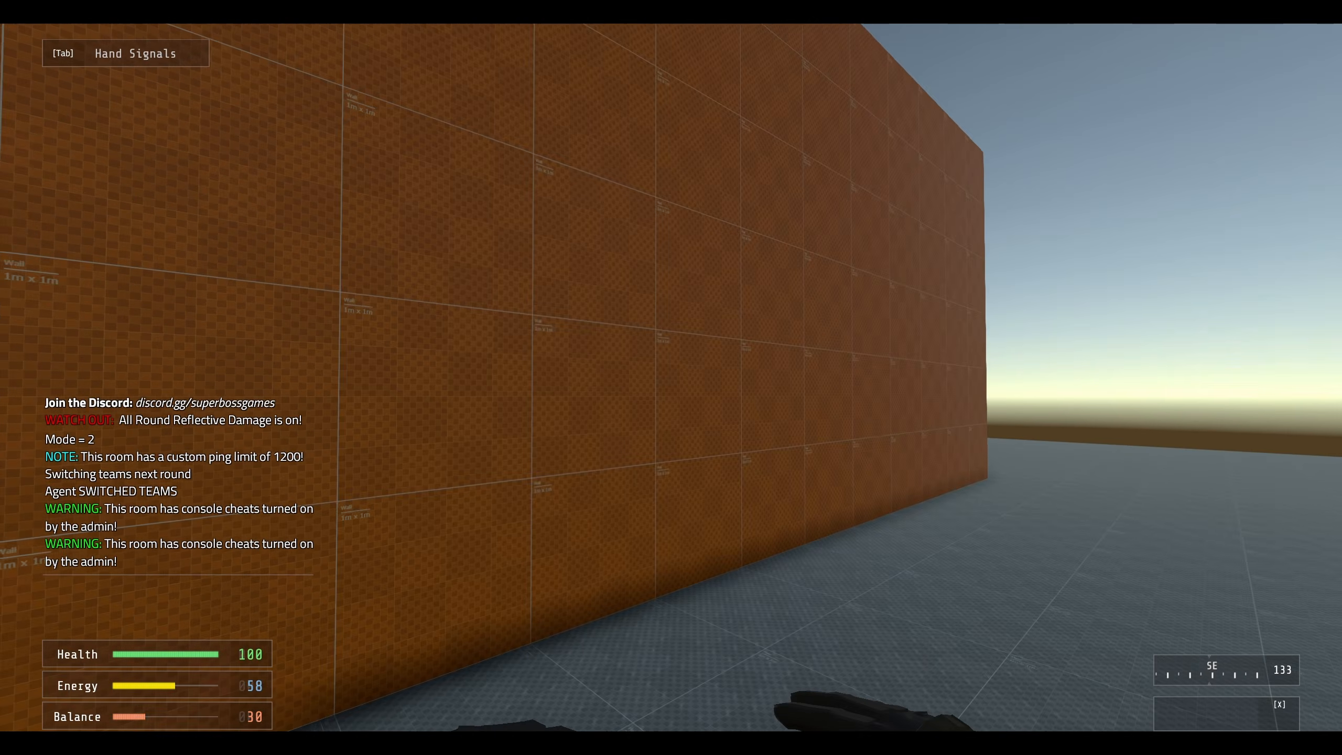
{"action": "key", "text": "w"}
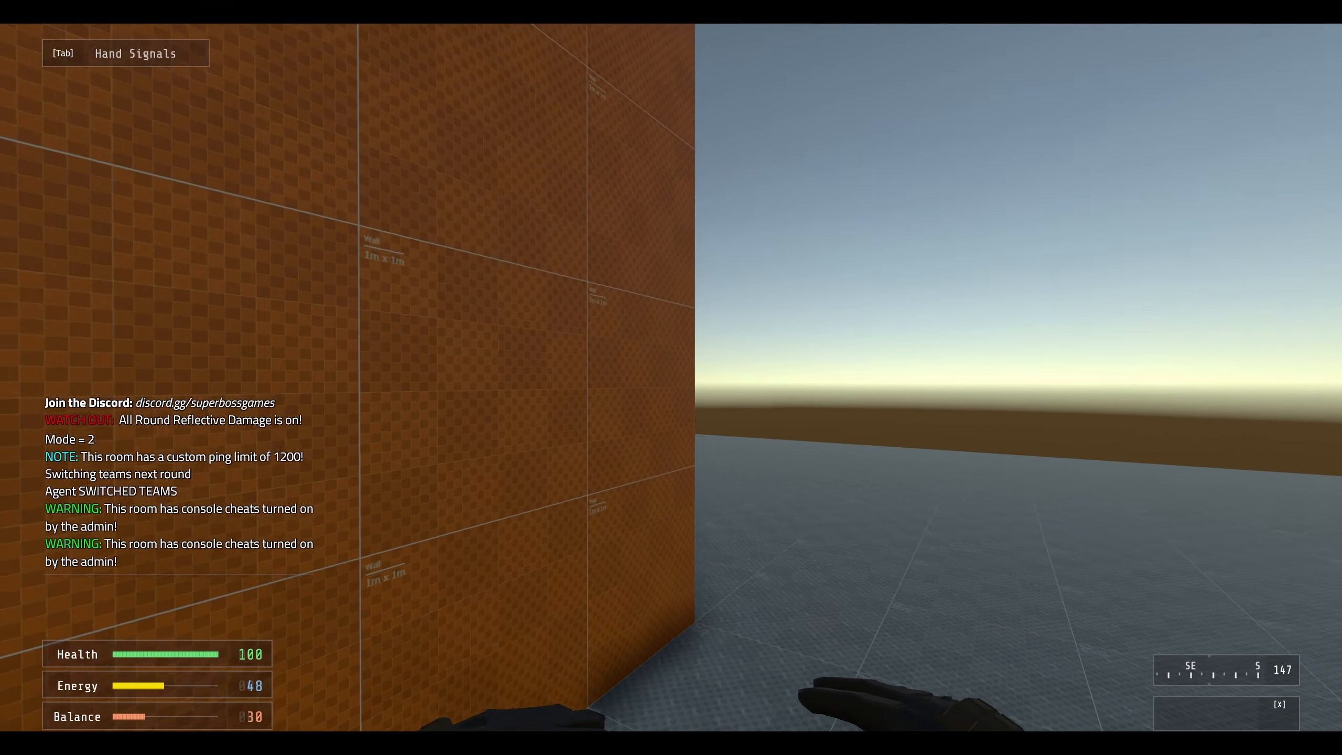
{"action": "key", "text": "w"}
- Switch to the Notepad notes and move Add Briefcase(s) and Add Capture Points from Today's Goals to Completed under Episode 3
{"action": "key", "text": "Escape"}
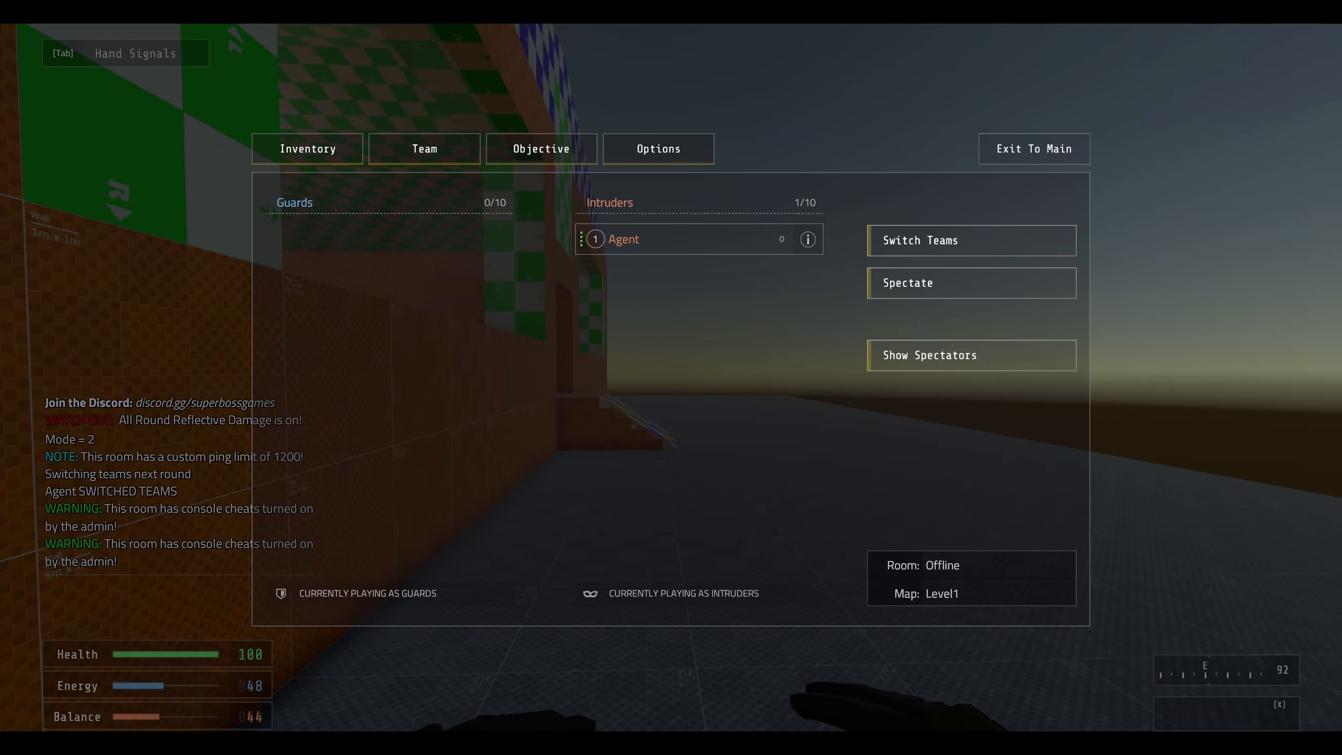
{"action": "left_click_drag", "start_coordinate": [1341, 264], "coordinate": [619, 169]}
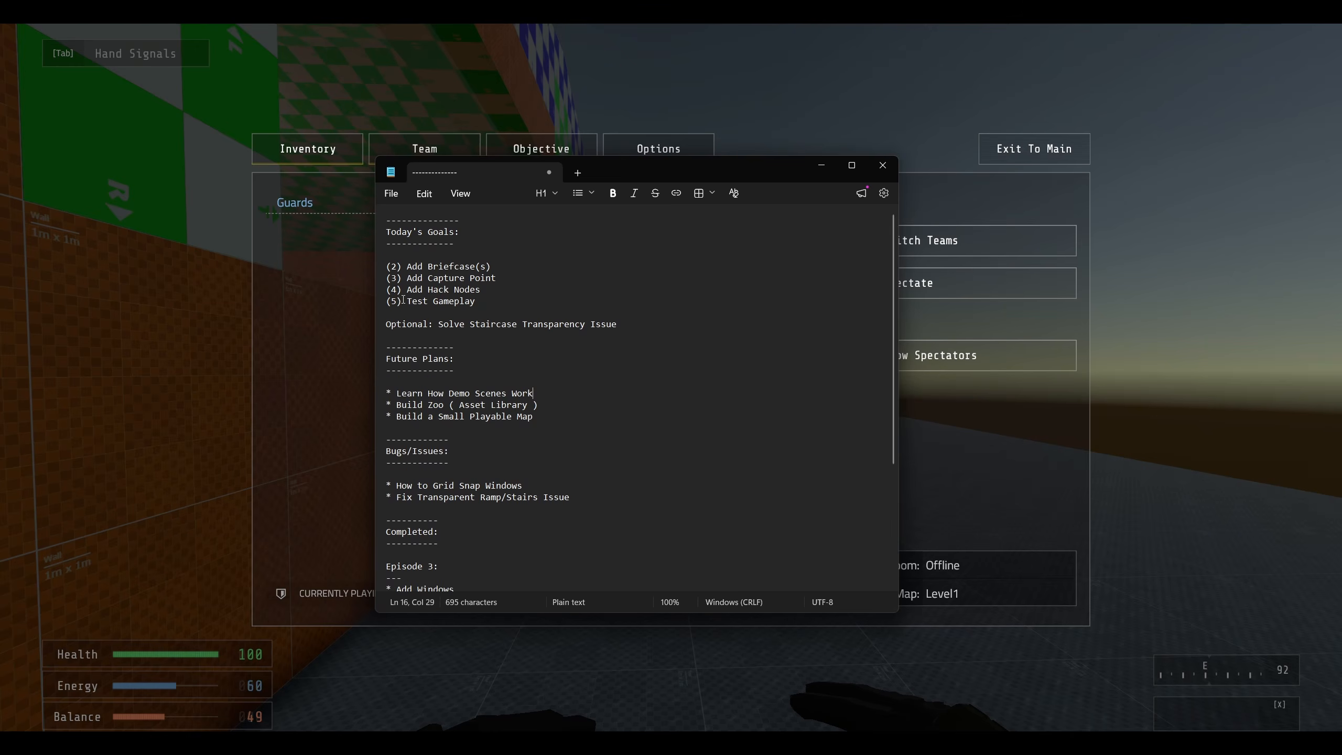
{"action": "left_click_drag", "start_coordinate": [516, 283], "coordinate": [349, 271]}
{"action": "left_click", "coordinate": [509, 543]}
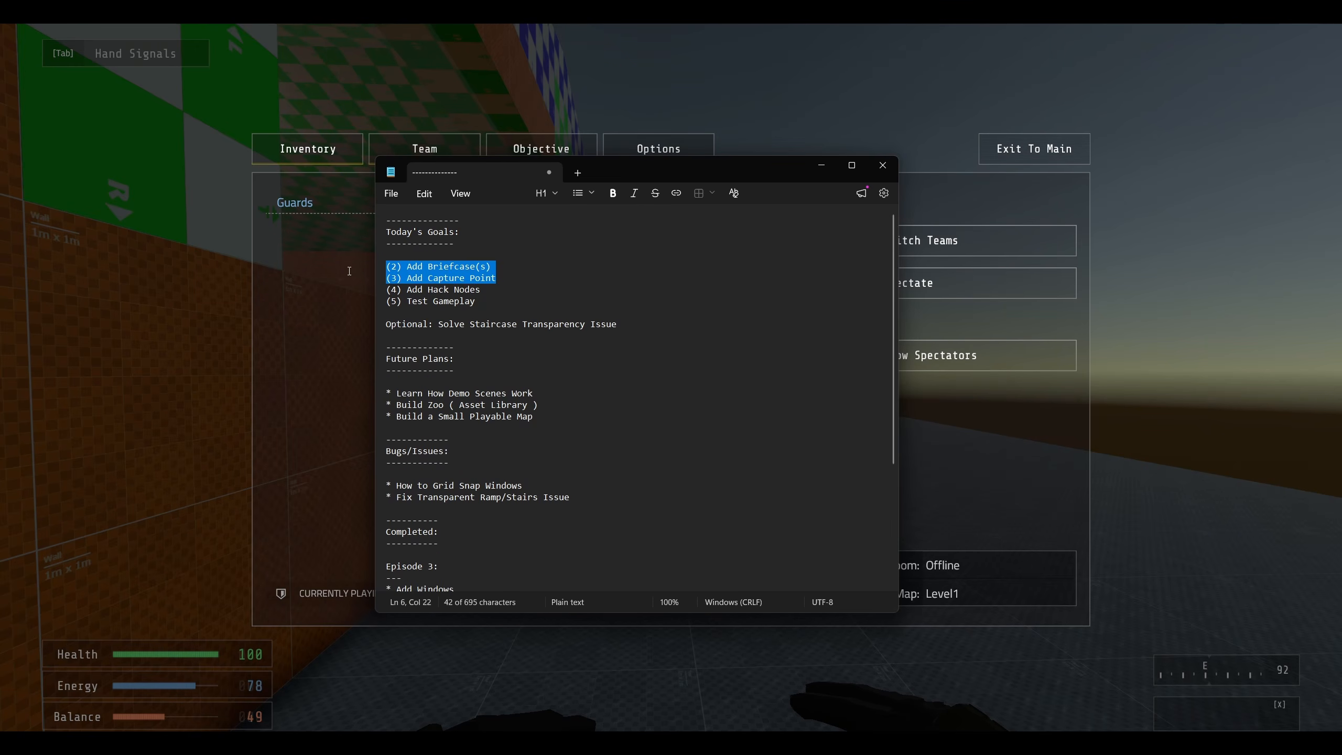
{"action": "key", "text": "ctrl+x"}
{"action": "scroll", "coordinate": [494, 443], "scroll_direction": "down", "scroll_amount": 5}
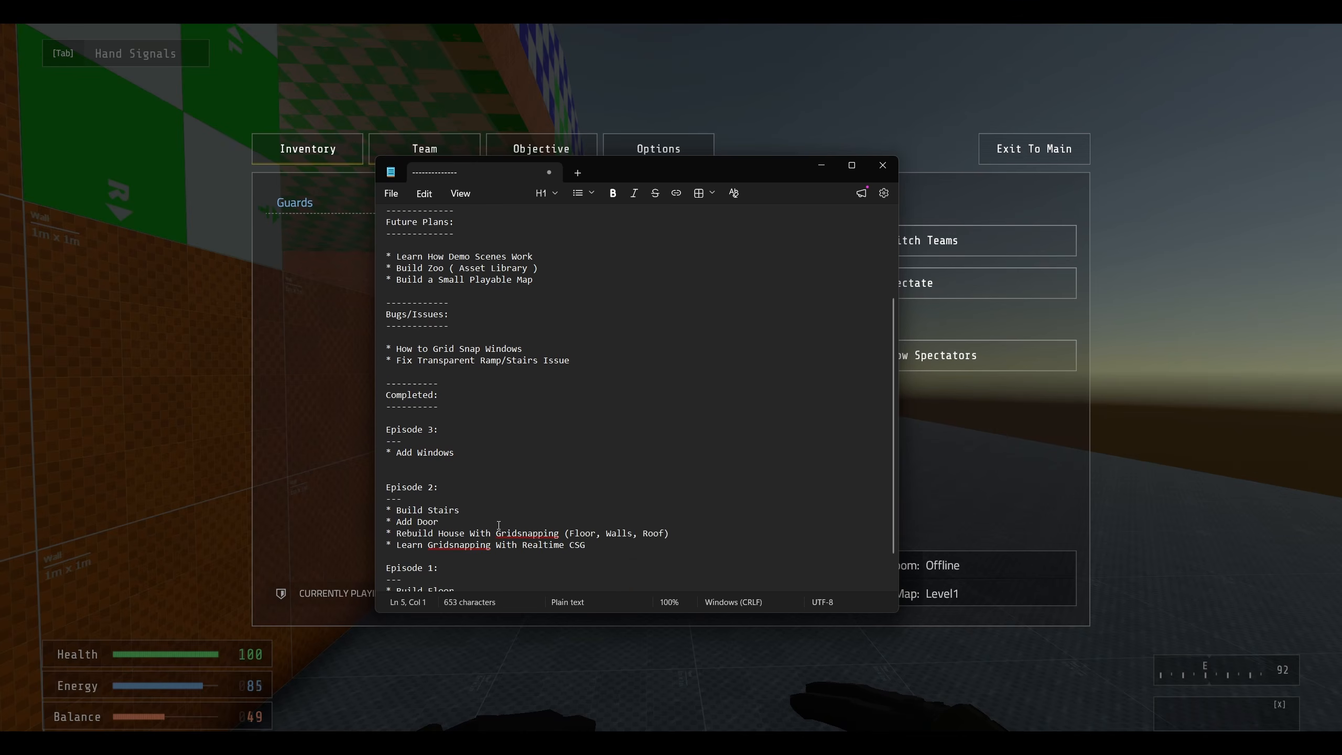
{"action": "key", "text": "Return"}
{"action": "key", "text": "ctrl+v"}
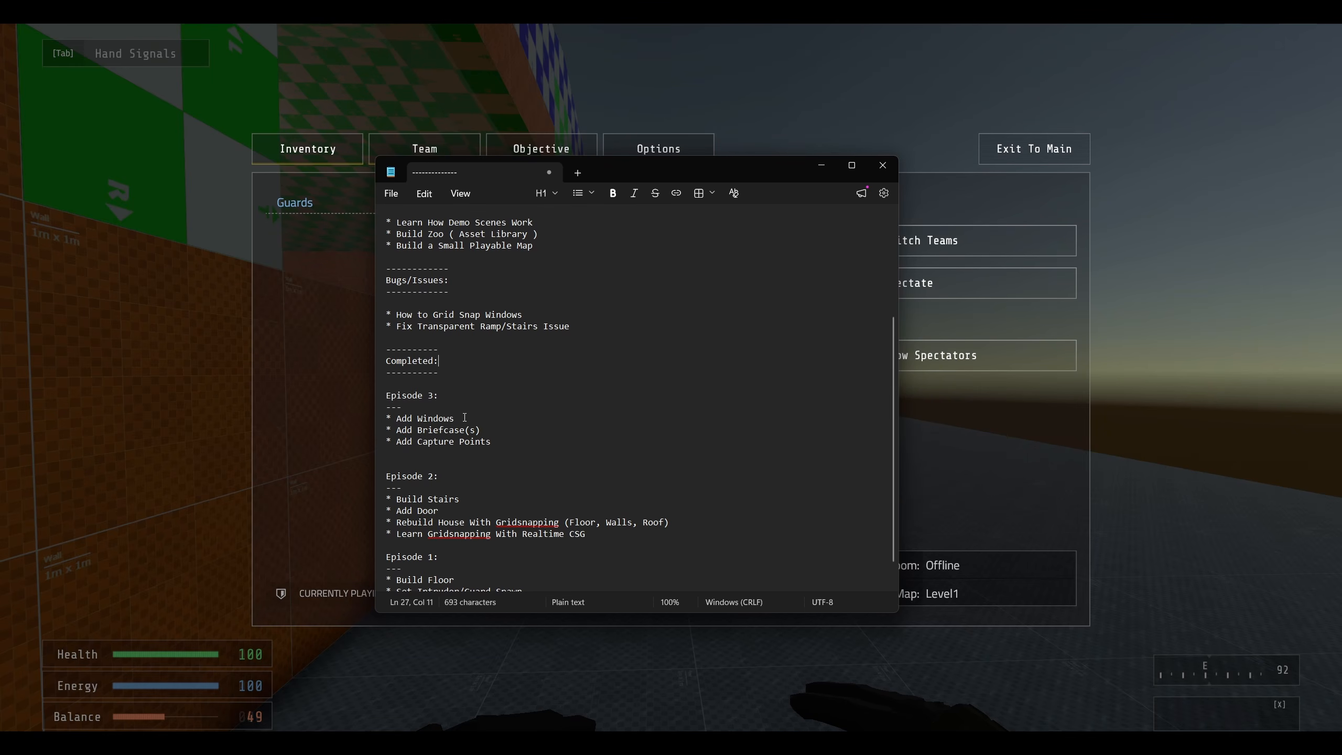
{"action": "left_click", "coordinate": [525, 443]}
{"action": "scroll", "coordinate": [525, 443], "scroll_direction": "up", "scroll_amount": 5}
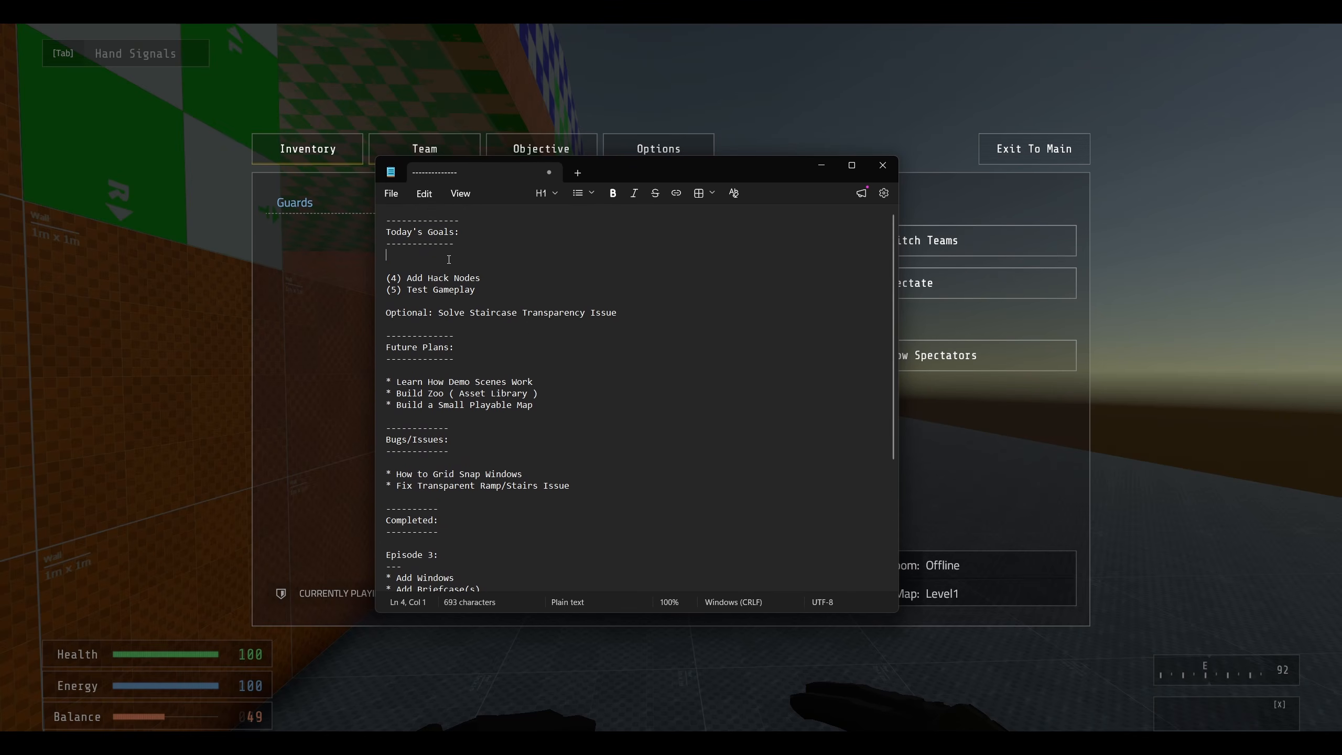
{"action": "key", "text": "BackSpace"}
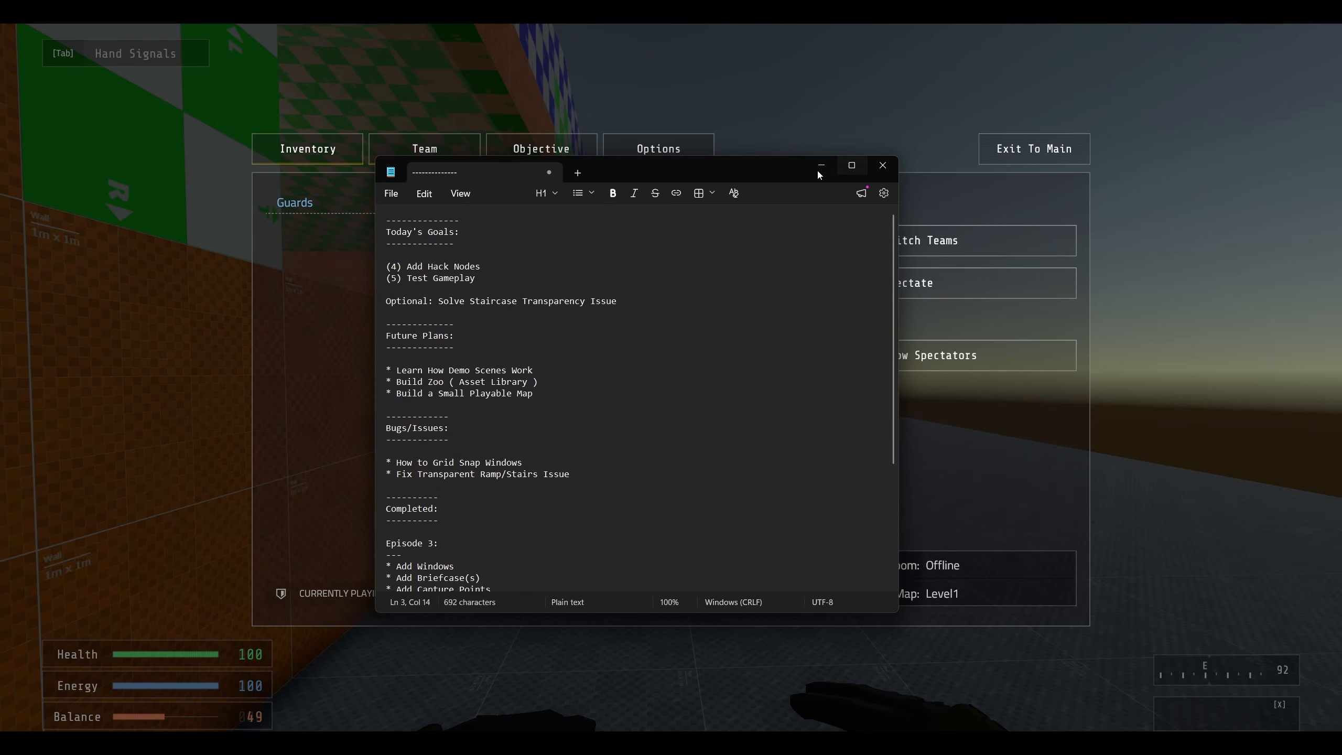
- Return to the game, climb the front ramp and pick the lock of the double doors to enter the house
{"action": "left_click", "coordinate": [769, 81]}
{"action": "key", "text": "Escape"}
{"action": "key", "text": "w"}
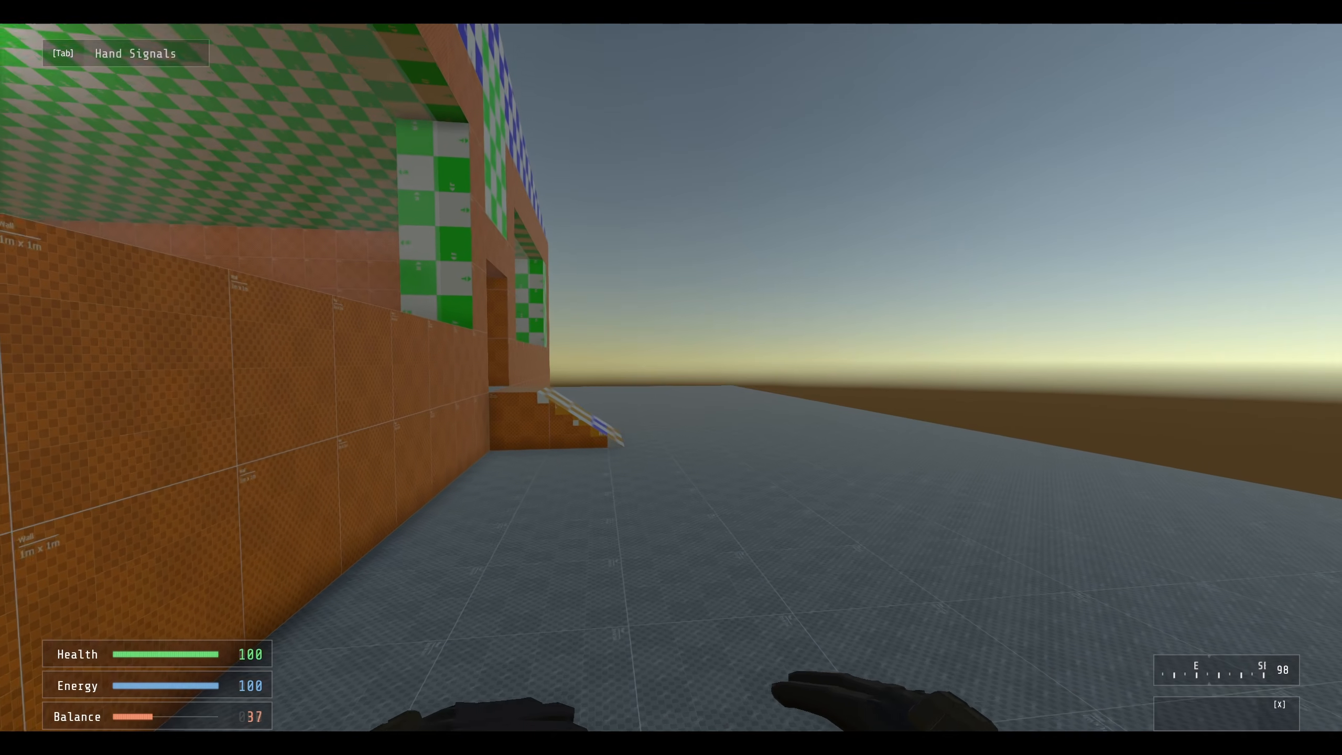
{"action": "key", "text": "w"}
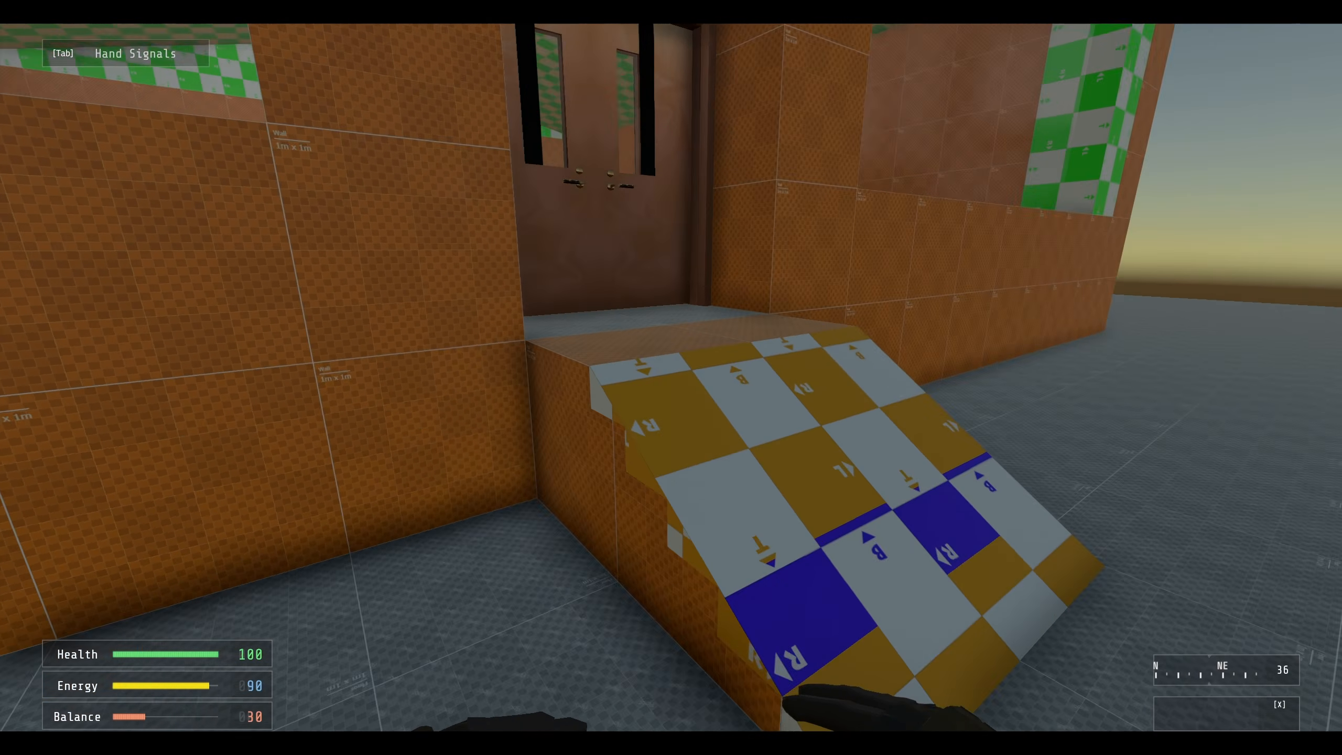
{"action": "key", "text": "w"}
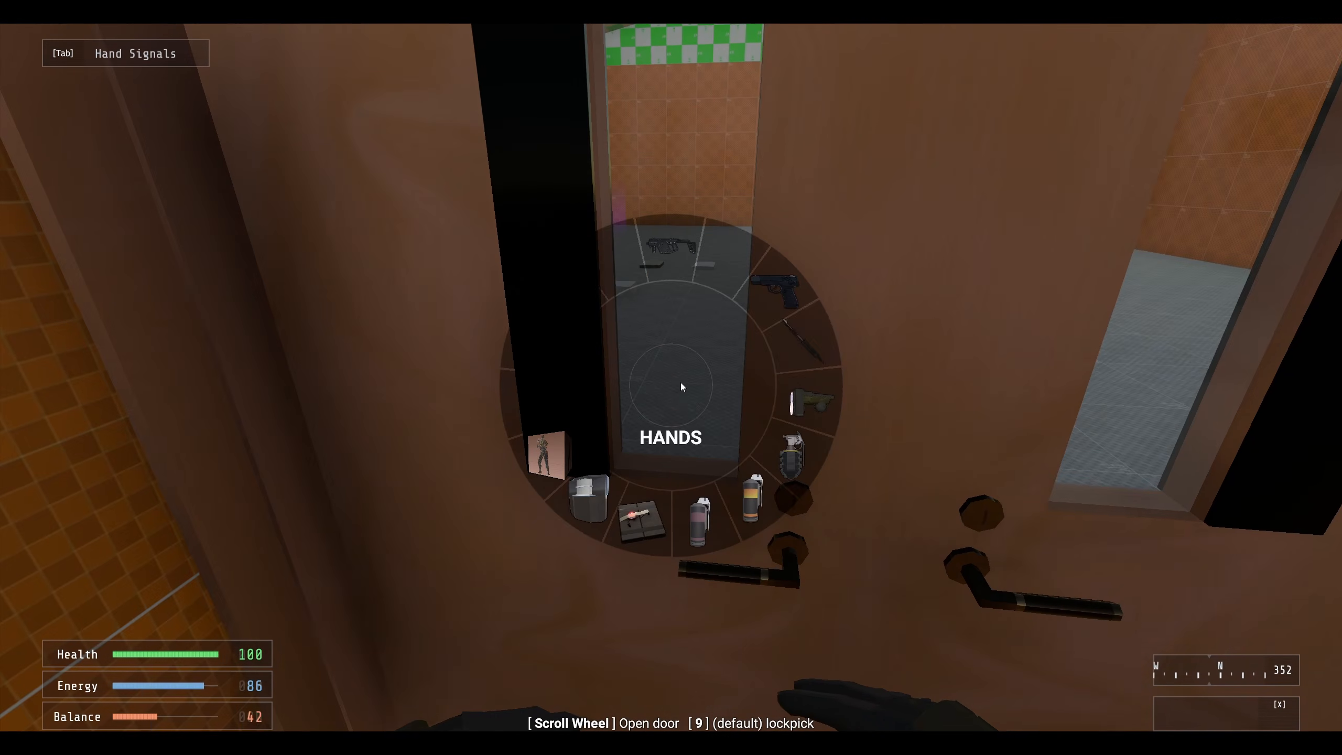
{"action": "key", "text": "9"}
{"action": "left_click", "coordinate": [770, 439]}
{"action": "left_click", "coordinate": [712, 433]}
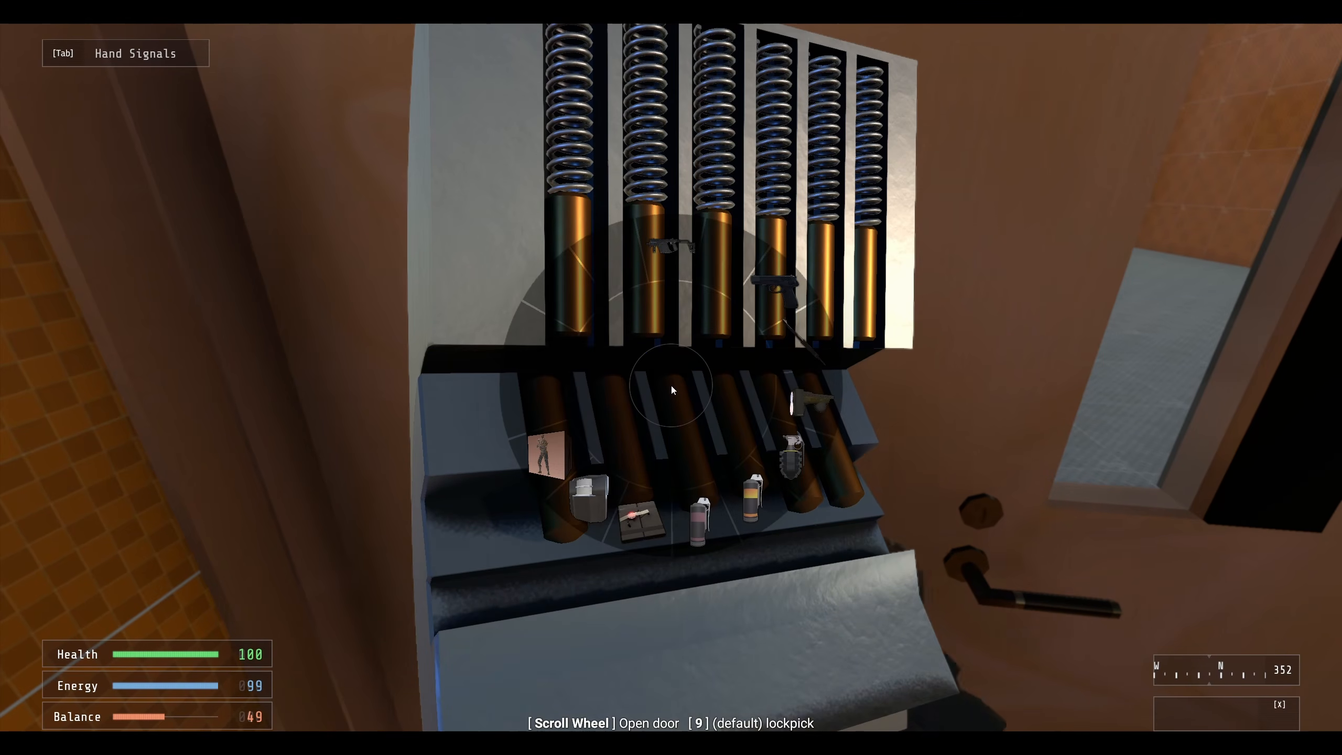
{"action": "scroll", "coordinate": [672, 386], "scroll_direction": "up", "scroll_amount": 5}
{"action": "key", "text": "w"}
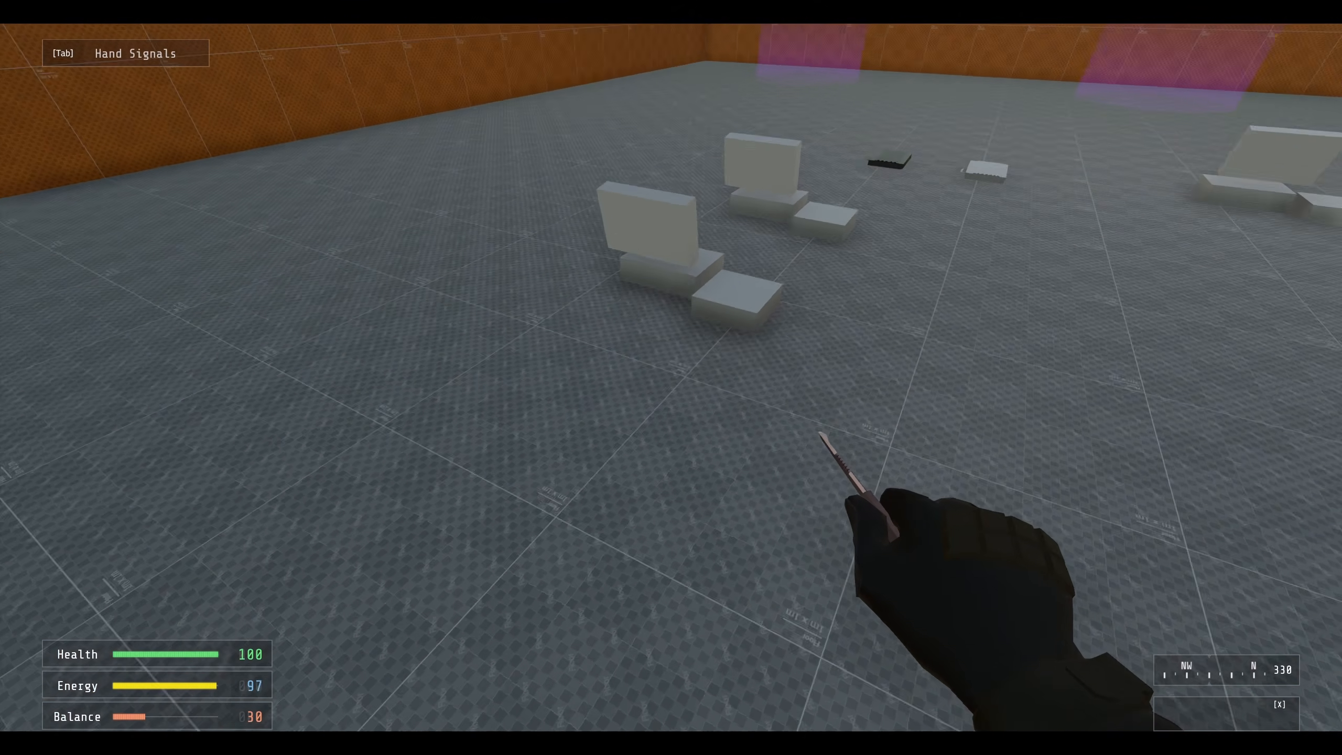
- Ready the rifle, walk around the hack nodes inside the house and fire one test shot
{"action": "key", "text": "w"}
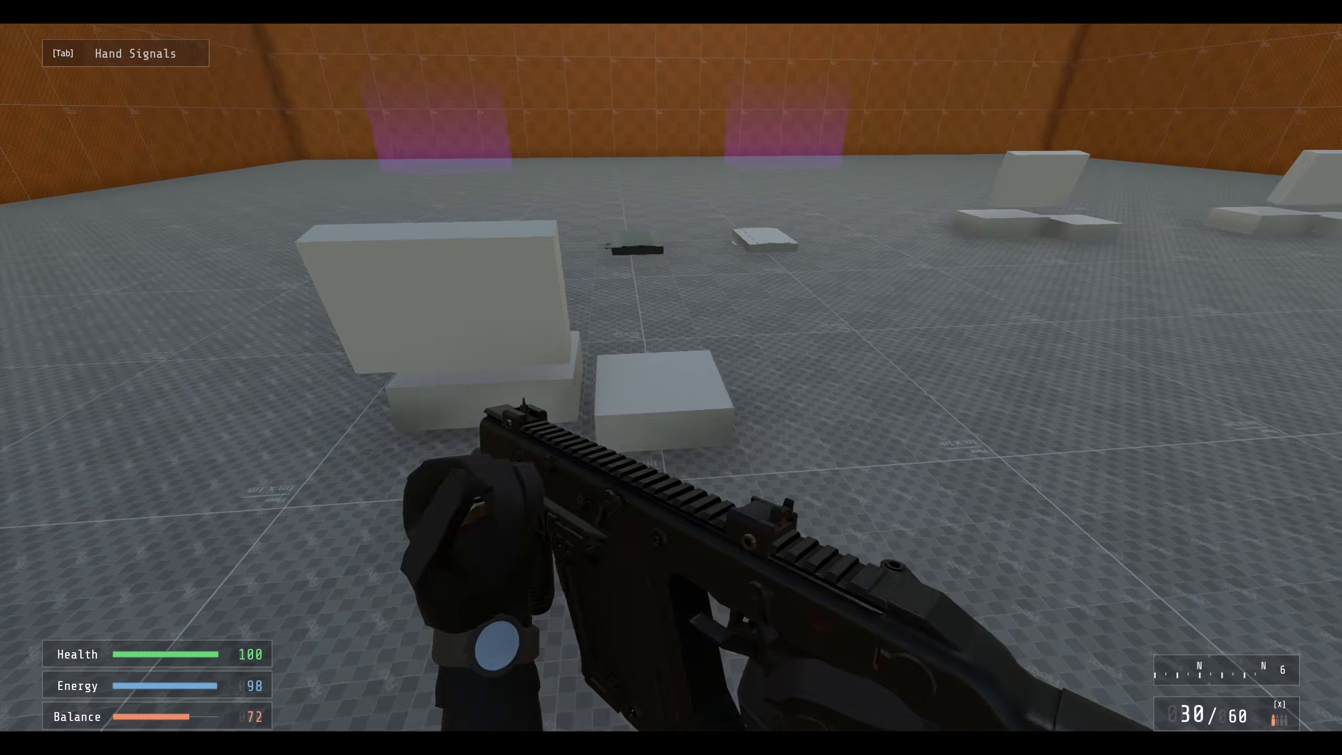
{"action": "key", "text": "w"}
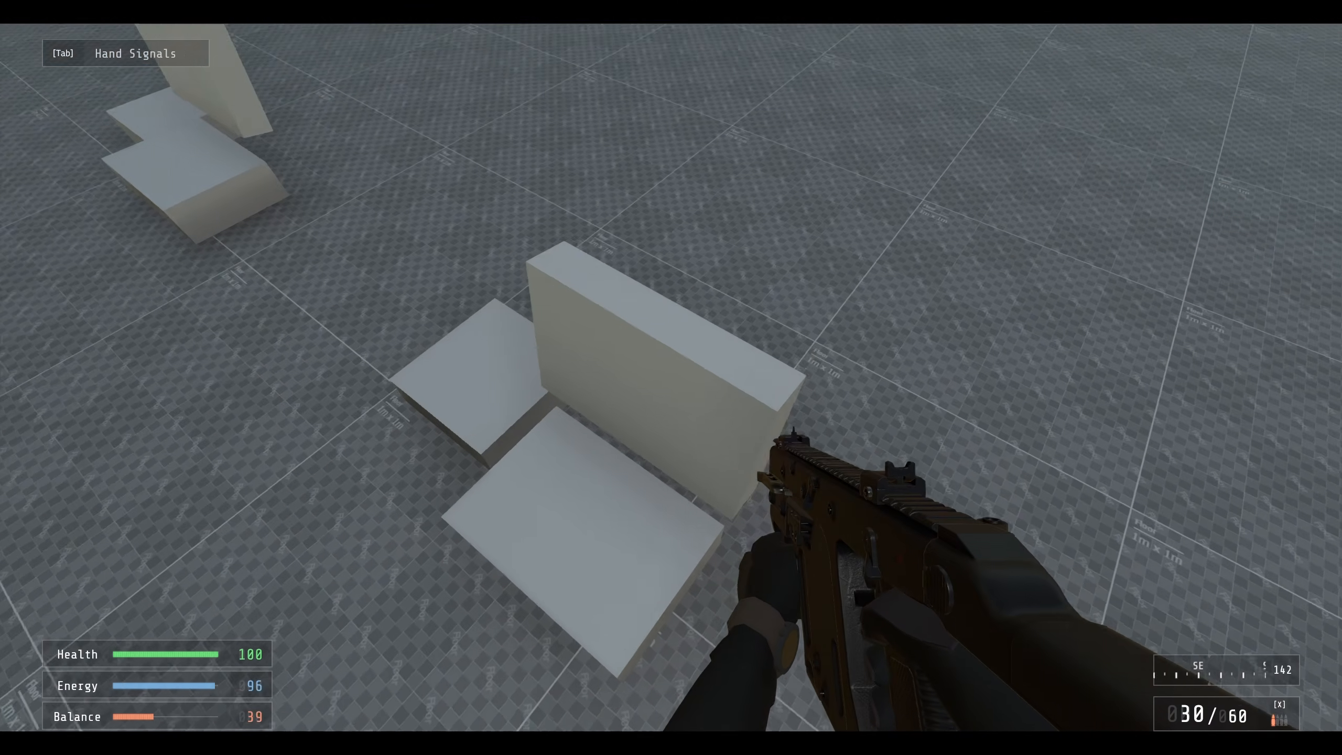
{"action": "left_click", "coordinate": [672, 378]}
{"action": "key", "text": "w"}
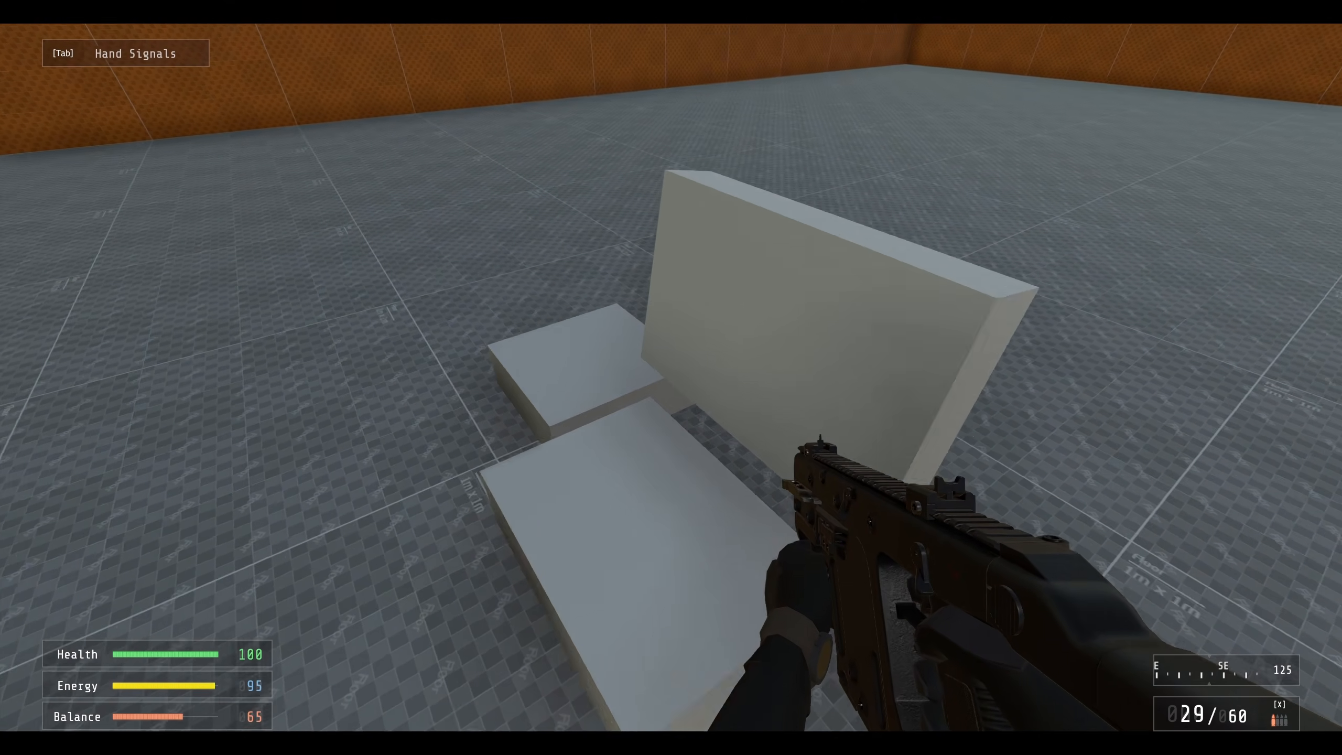
{"action": "key", "text": "w"}
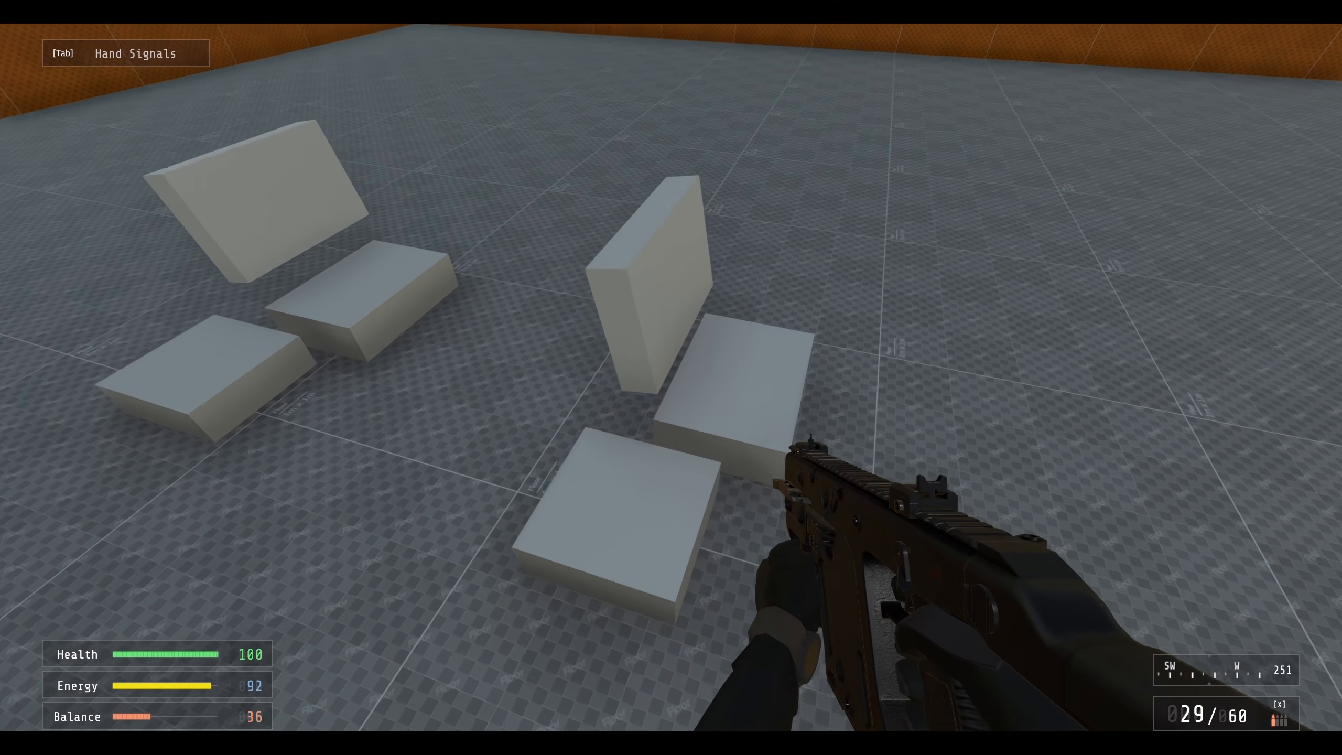
{"action": "key", "text": "w"}
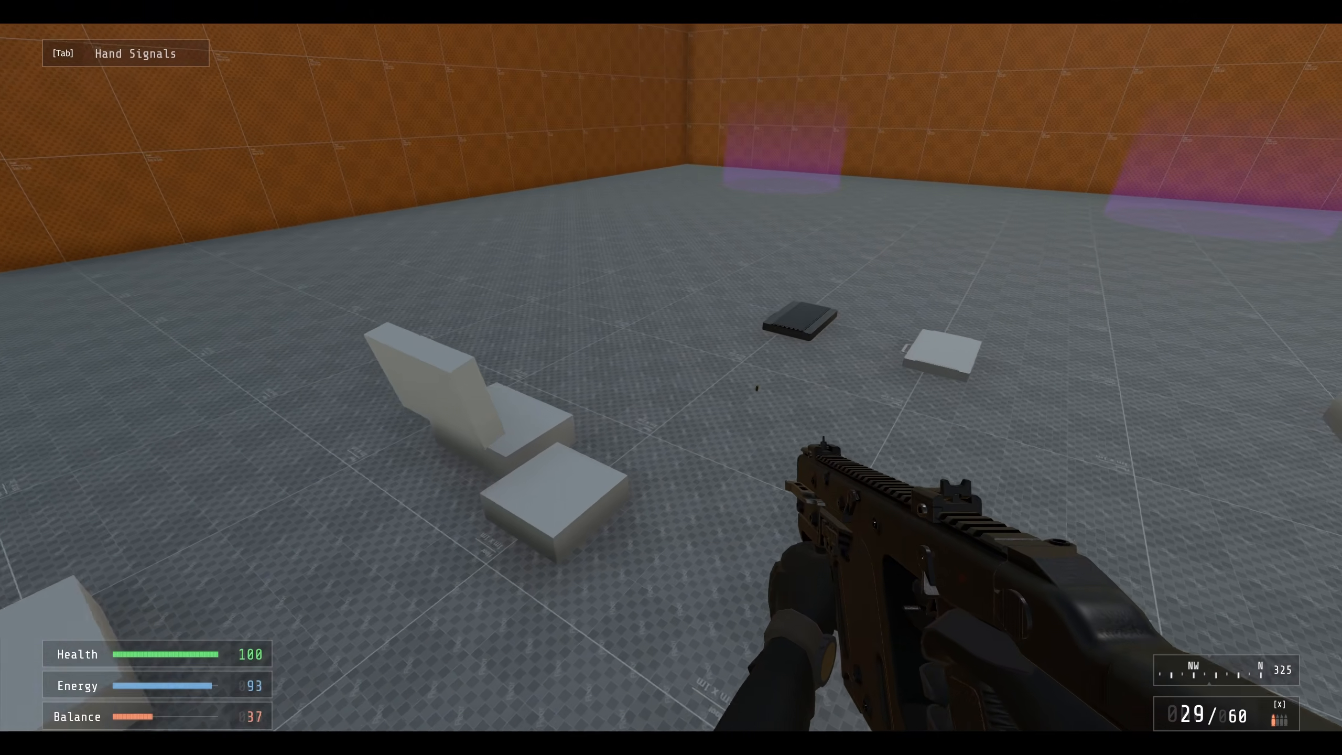
- Examine the black and white briefcases and compare their placement with the surrounding hack nodes inside the house
{"action": "key", "text": "s"}
{"action": "key", "text": "w"}
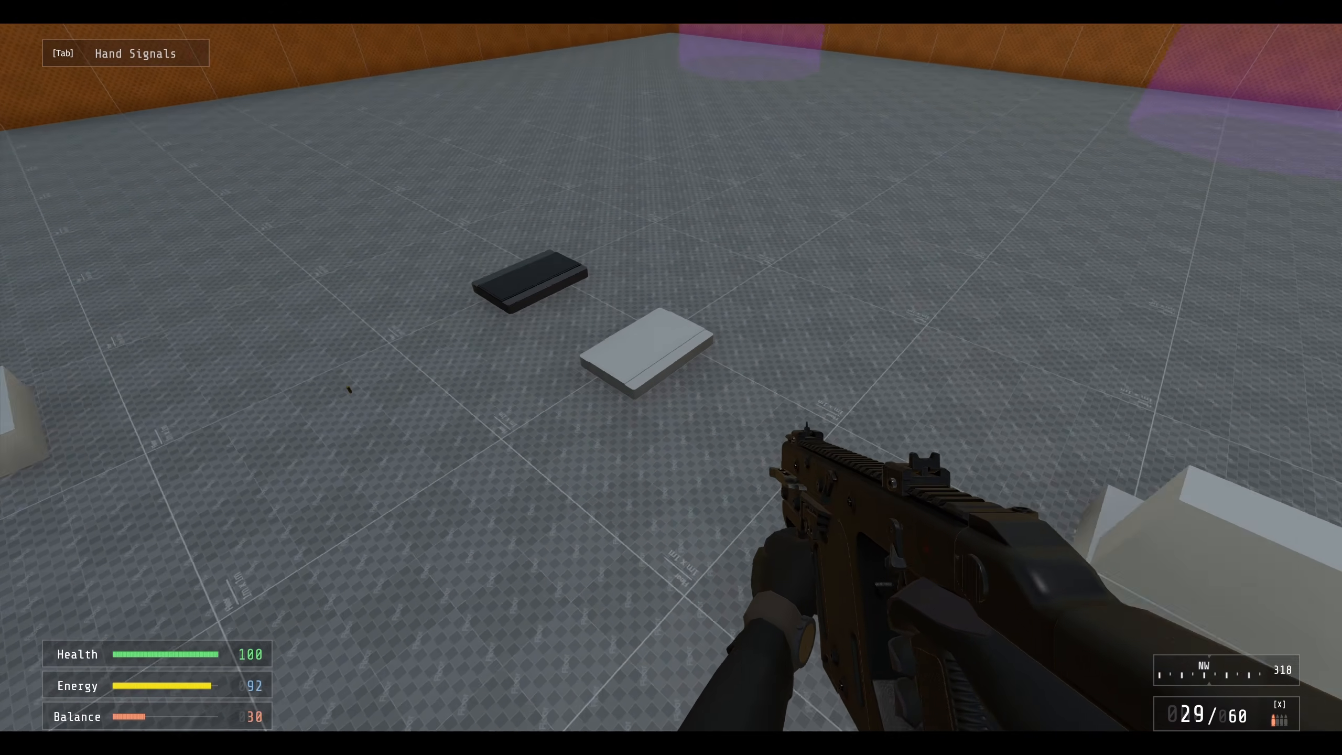
{"action": "key", "text": "w"}
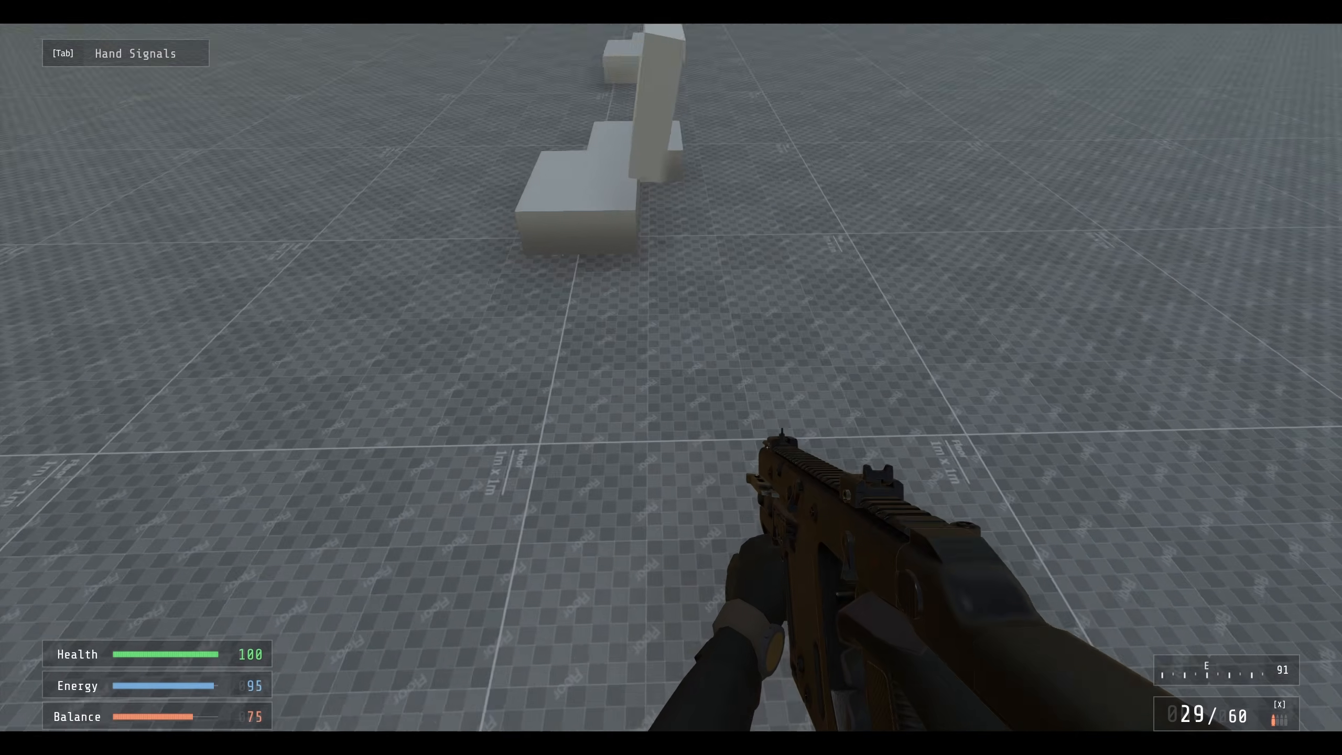
{"action": "key", "text": "s"}
{"action": "key", "text": "w"}
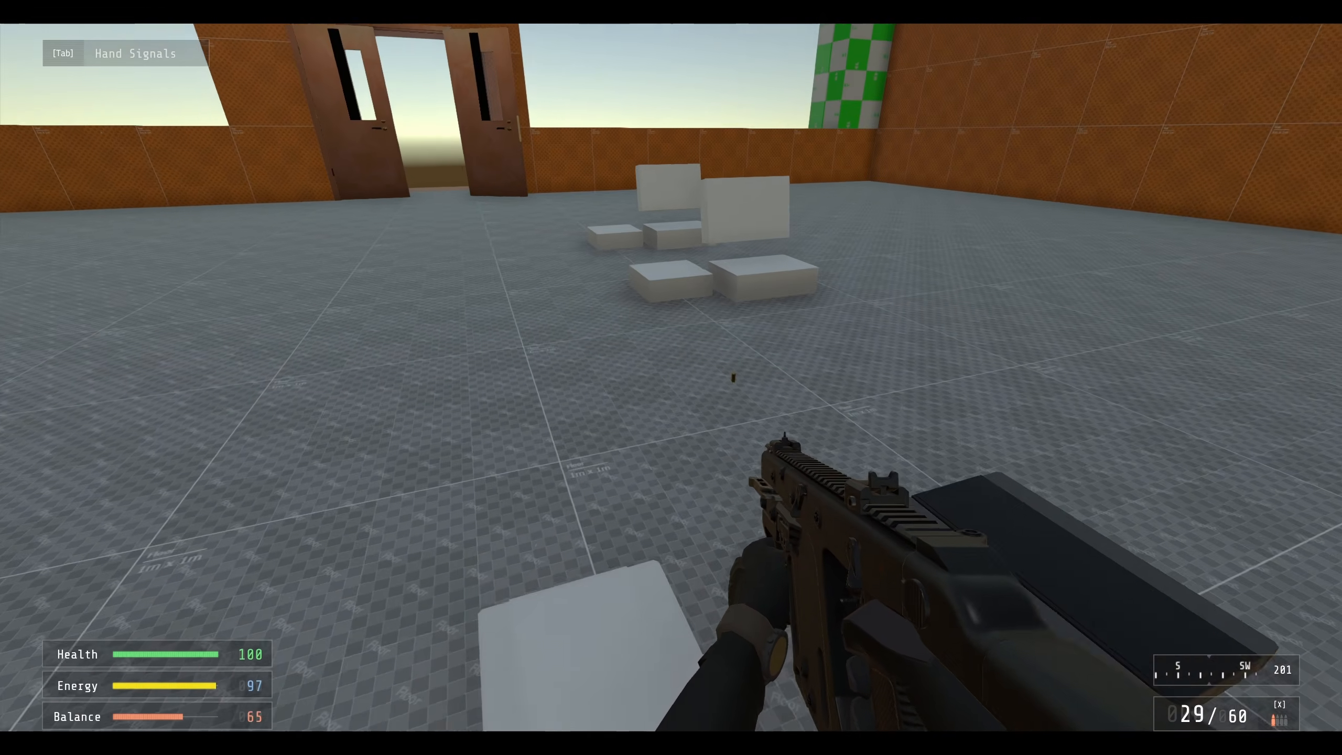
{"action": "key", "text": "w"}
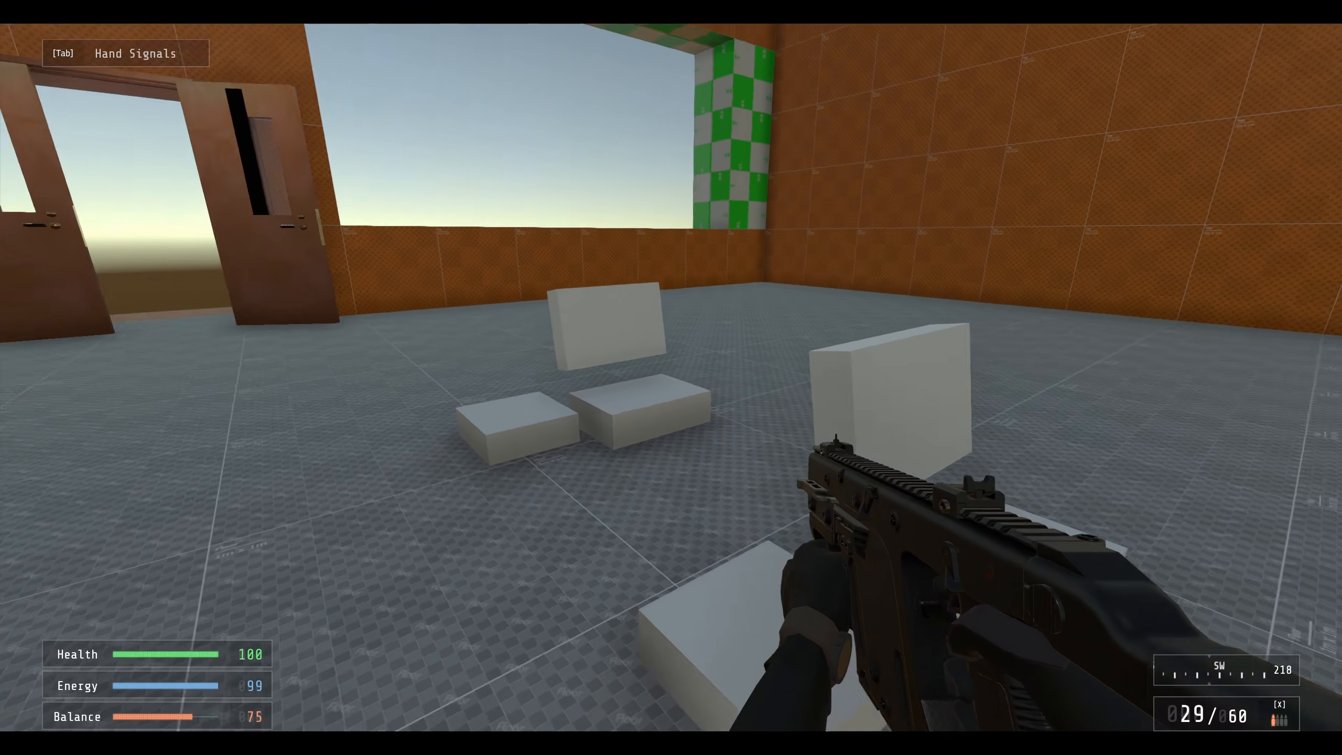
{"action": "key", "text": "w"}
{"action": "key", "text": "s"}
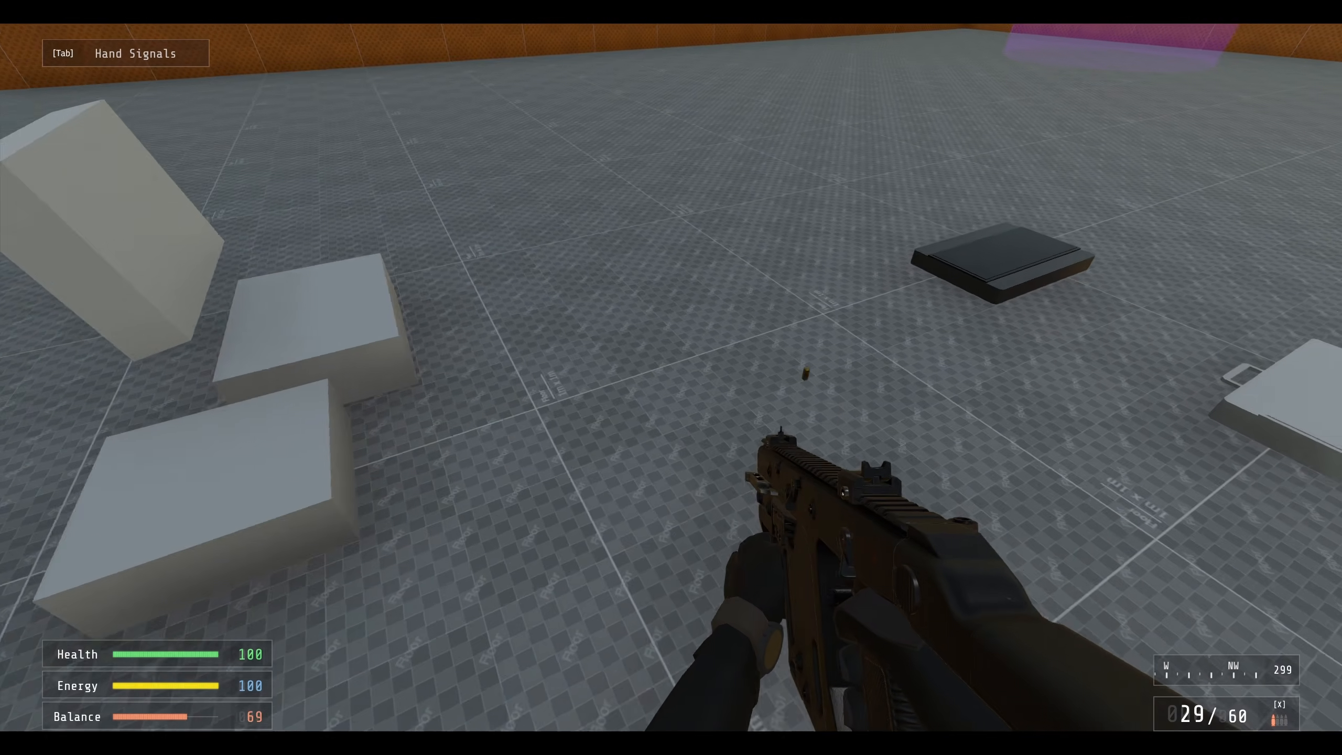
{"action": "key", "text": "s"}
- Leave the game, switch back to the Unity scene and check the remaining goals in the notes
{"action": "key", "text": "Escape"}
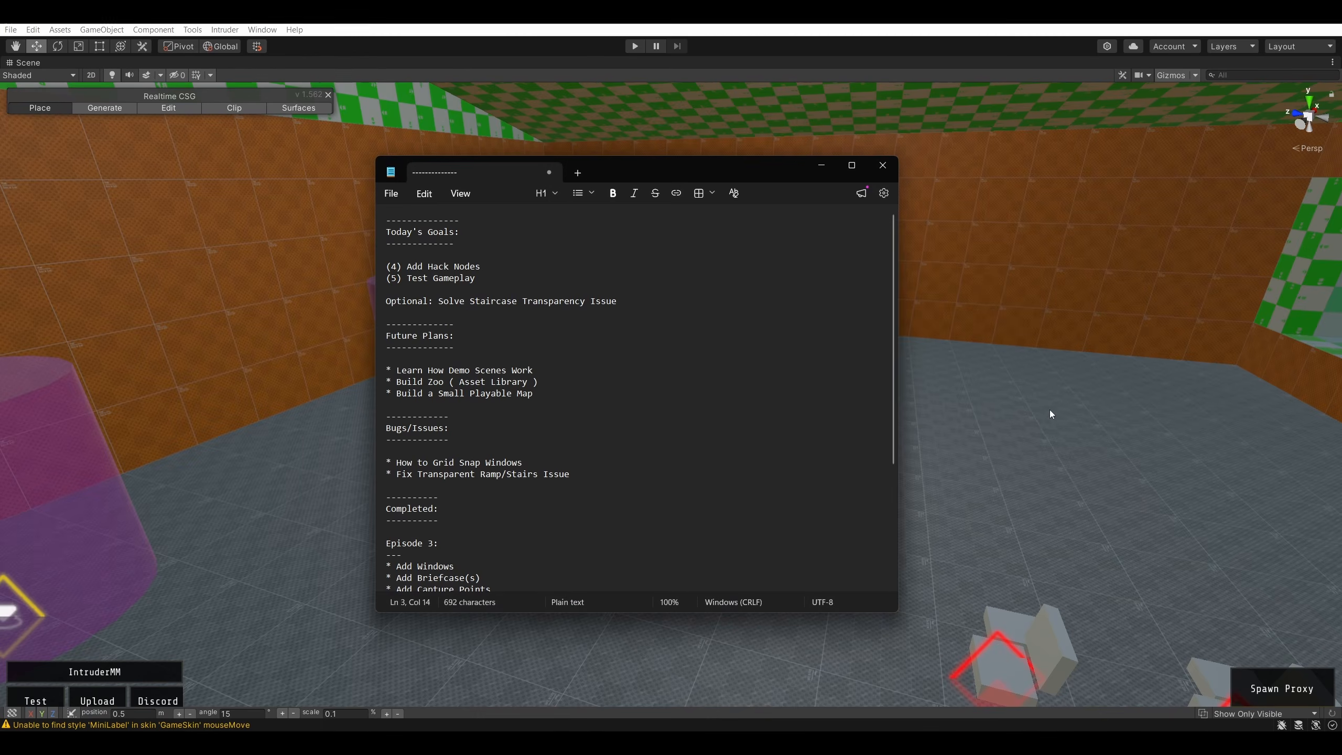
{"action": "left_click", "coordinate": [860, 513]}
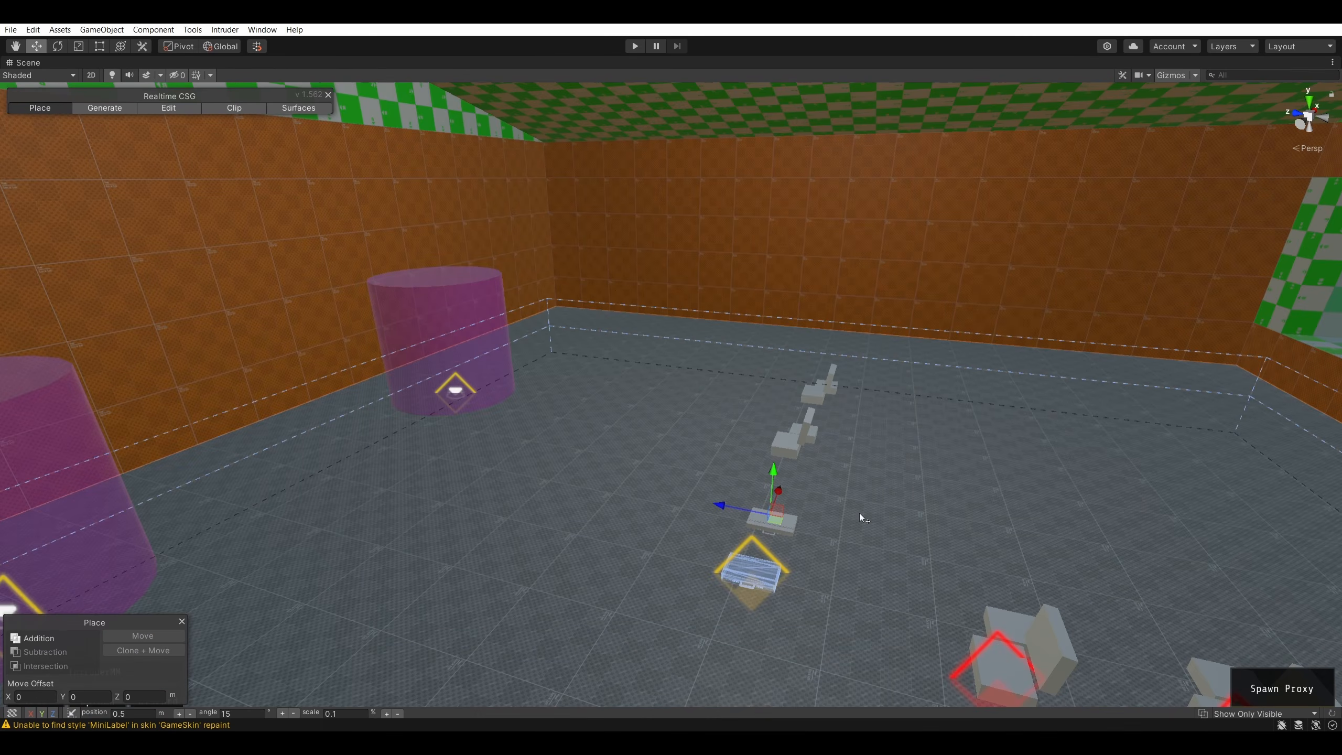
{"action": "key", "text": "alt+Tab"}
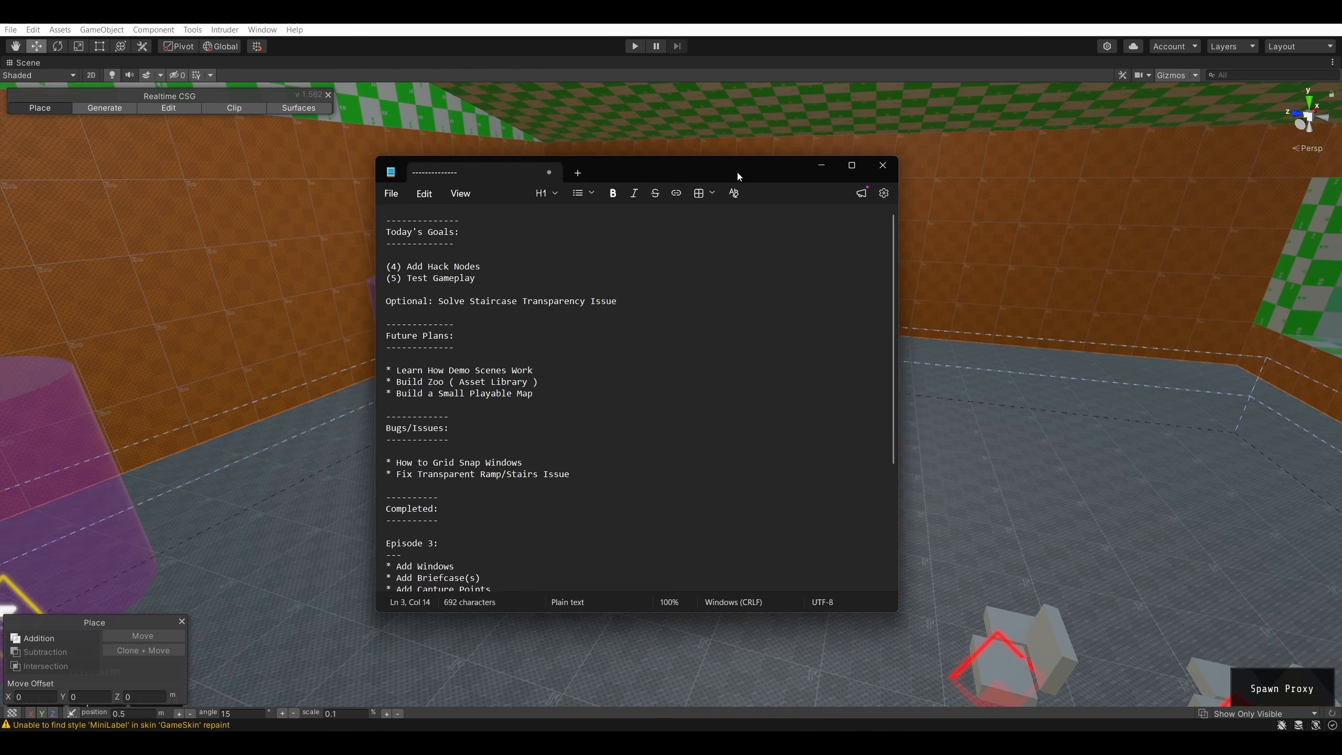
{"action": "key", "text": "alt+Tab"}
- Delete the extra briefcase model and the two extra hack node models without objective icons from the house floor
{"action": "right_click_drag", "start_coordinate": [1013, 393], "coordinate": [543, 422]}
{"action": "right_click_drag", "start_coordinate": [603, 172], "coordinate": [779, 481]}
{"action": "left_click", "coordinate": [679, 476]}
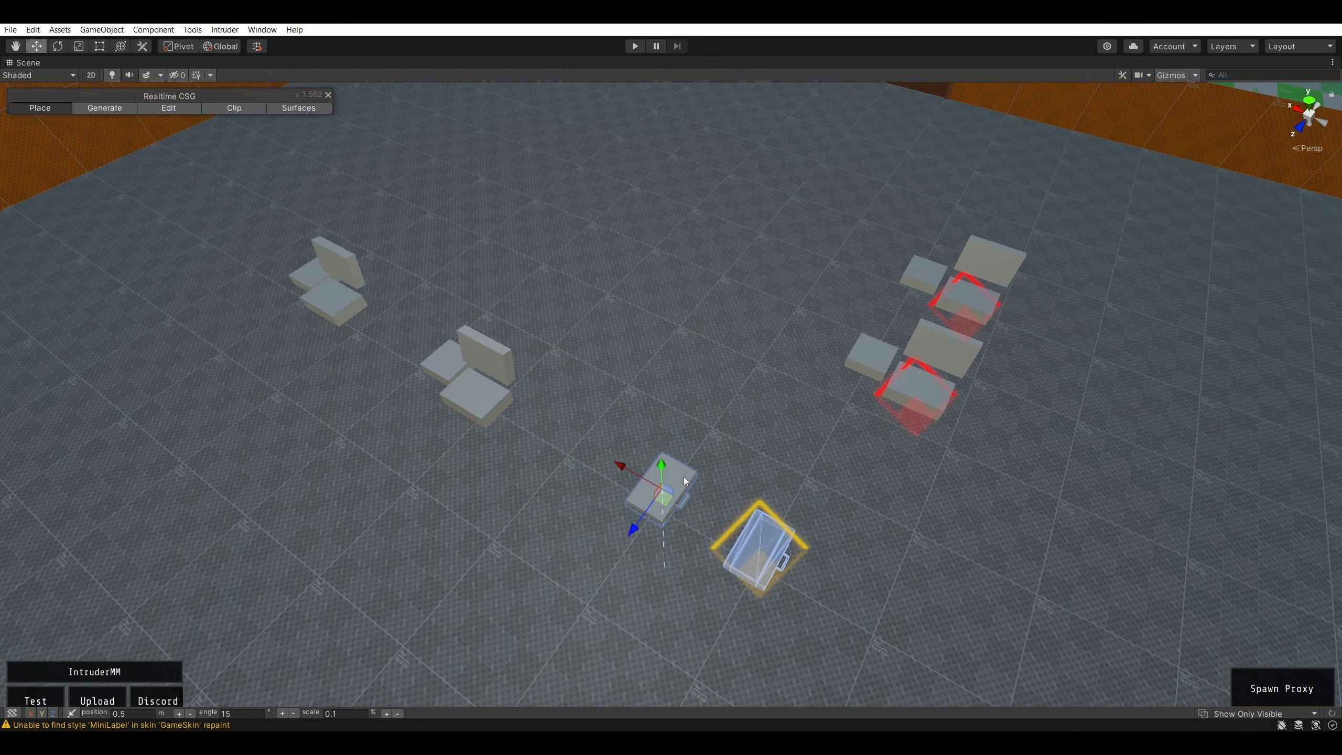
{"action": "key", "text": "Delete"}
{"action": "left_click", "coordinate": [489, 387]}
{"action": "key", "text": "Delete"}
{"action": "left_click", "coordinate": [342, 309]}
{"action": "key", "text": "Delete"}
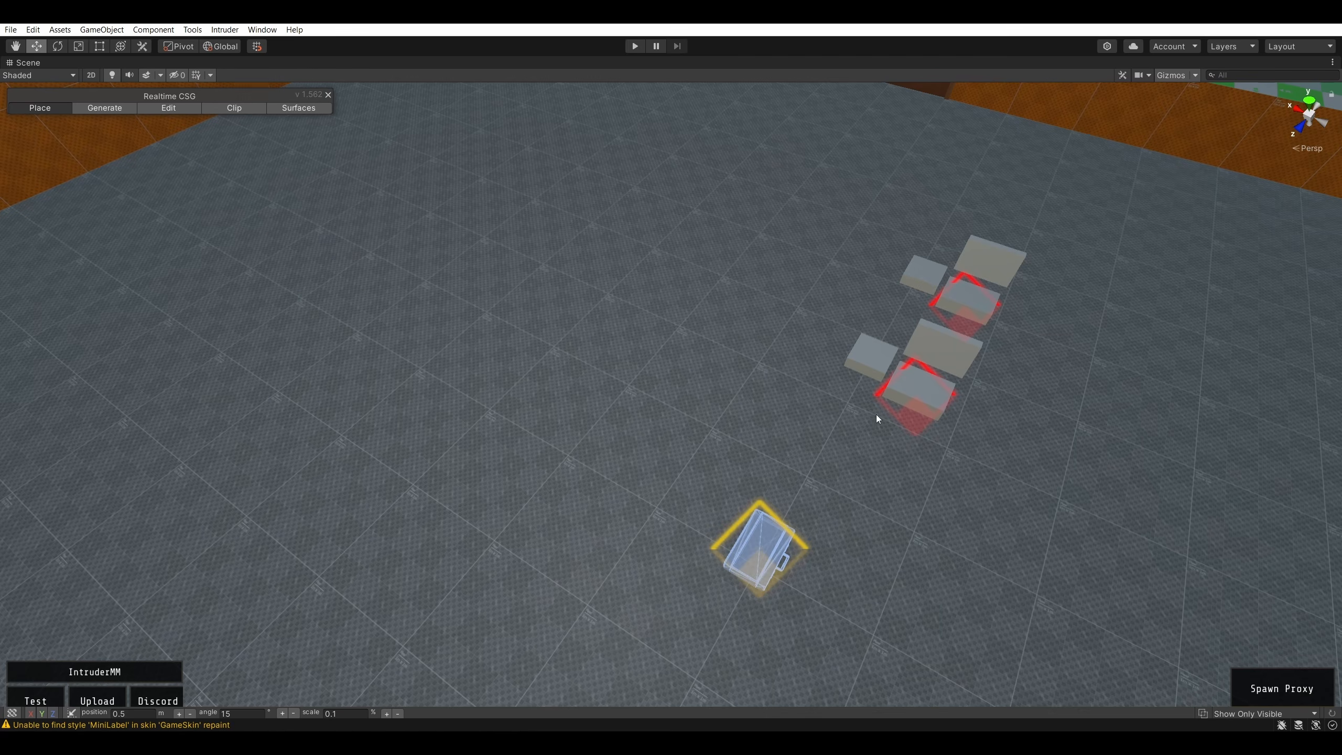
- Restore the full editor layout and inspect the WindProxy, EquipmentManager and BriefcaseProxy prefabs in the IntruderMM Prefabs folder
{"action": "right_click_drag", "start_coordinate": [923, 399], "coordinate": [742, 443]}
{"action": "key", "text": "shift+space"}
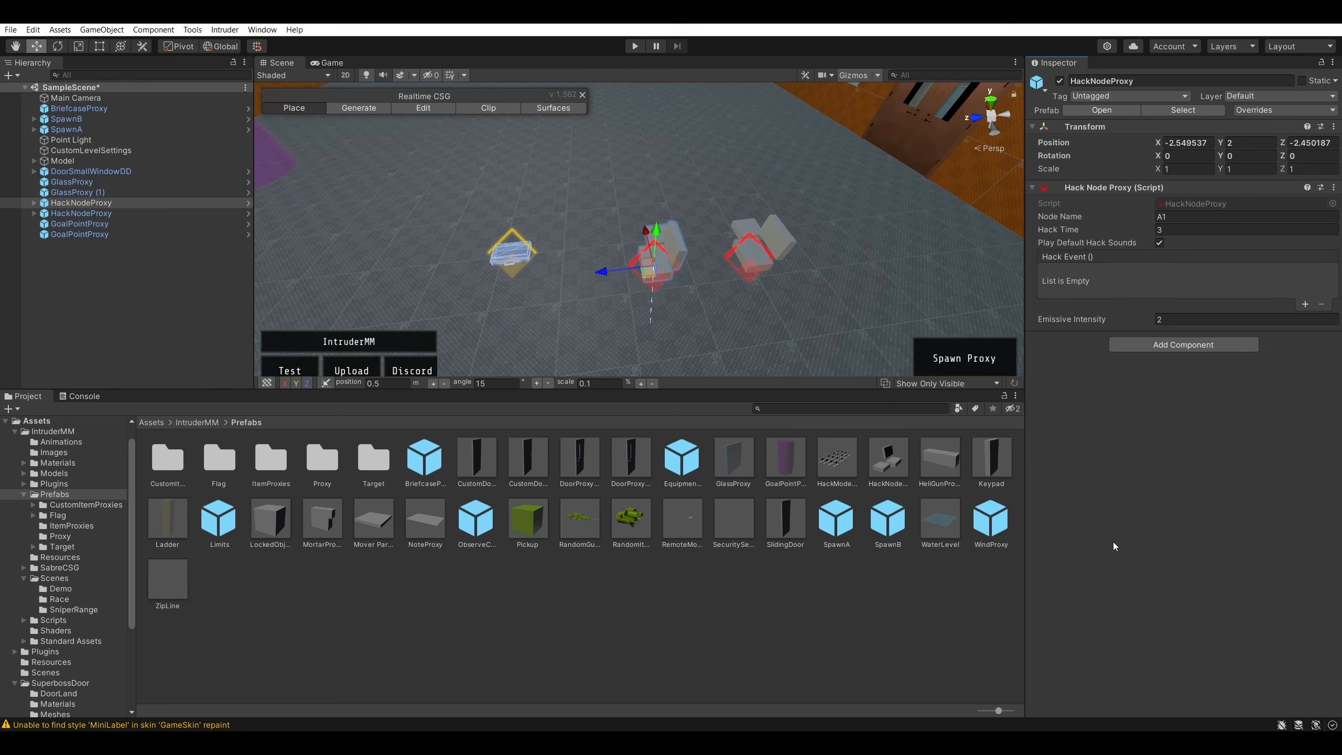
{"action": "left_click", "coordinate": [995, 542]}
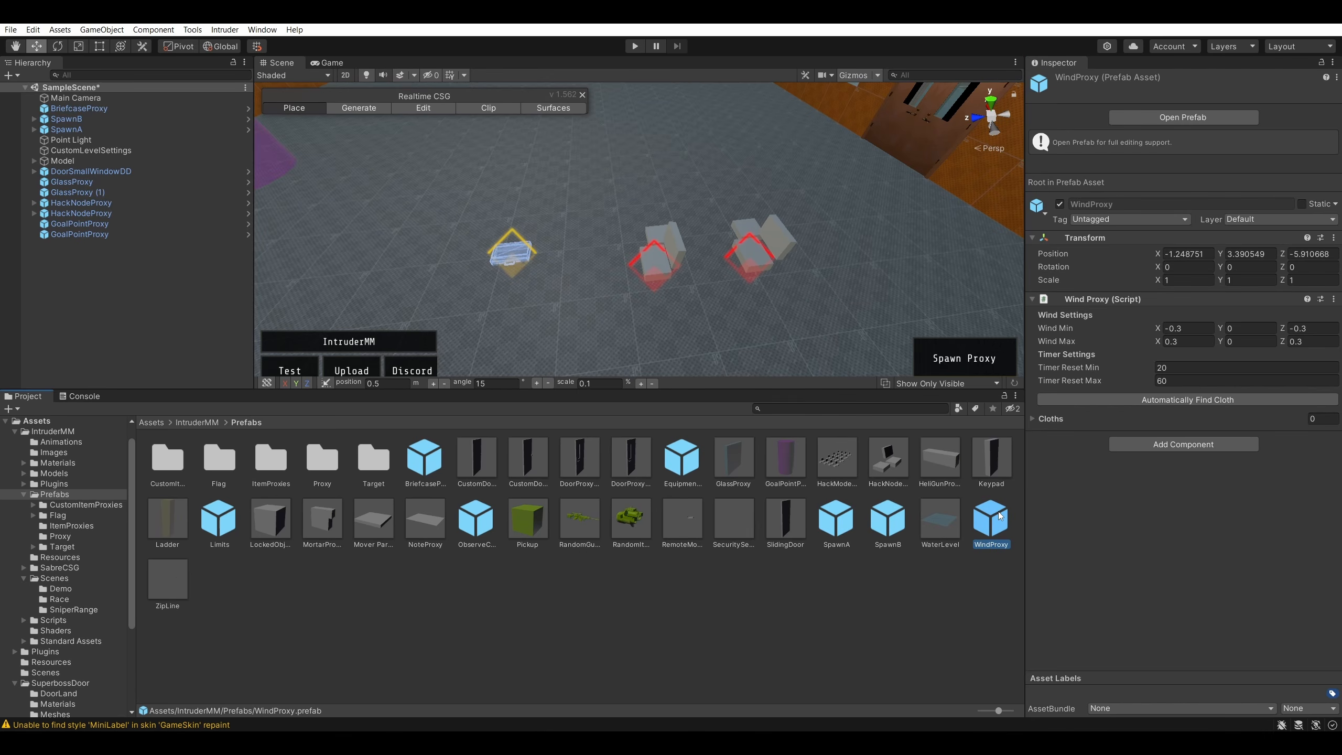
{"action": "left_click", "coordinate": [681, 461]}
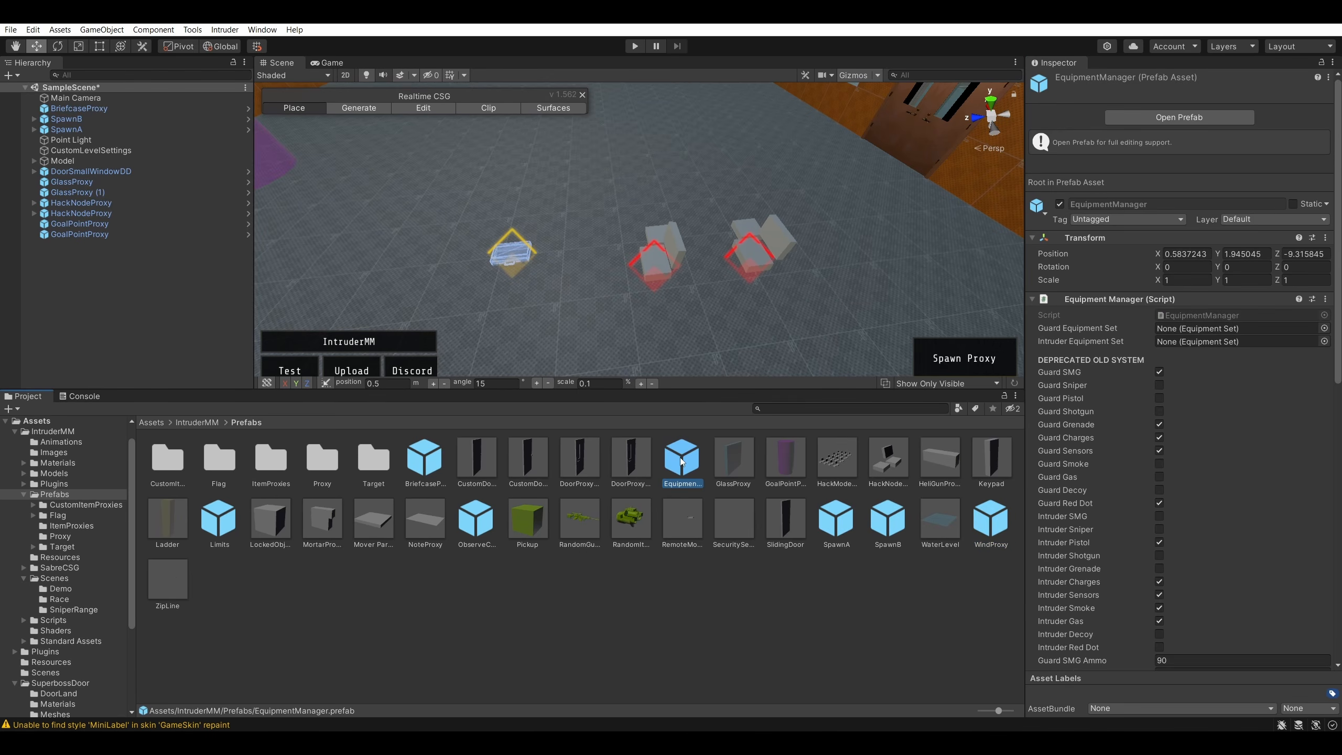
{"action": "left_click", "coordinate": [422, 452]}
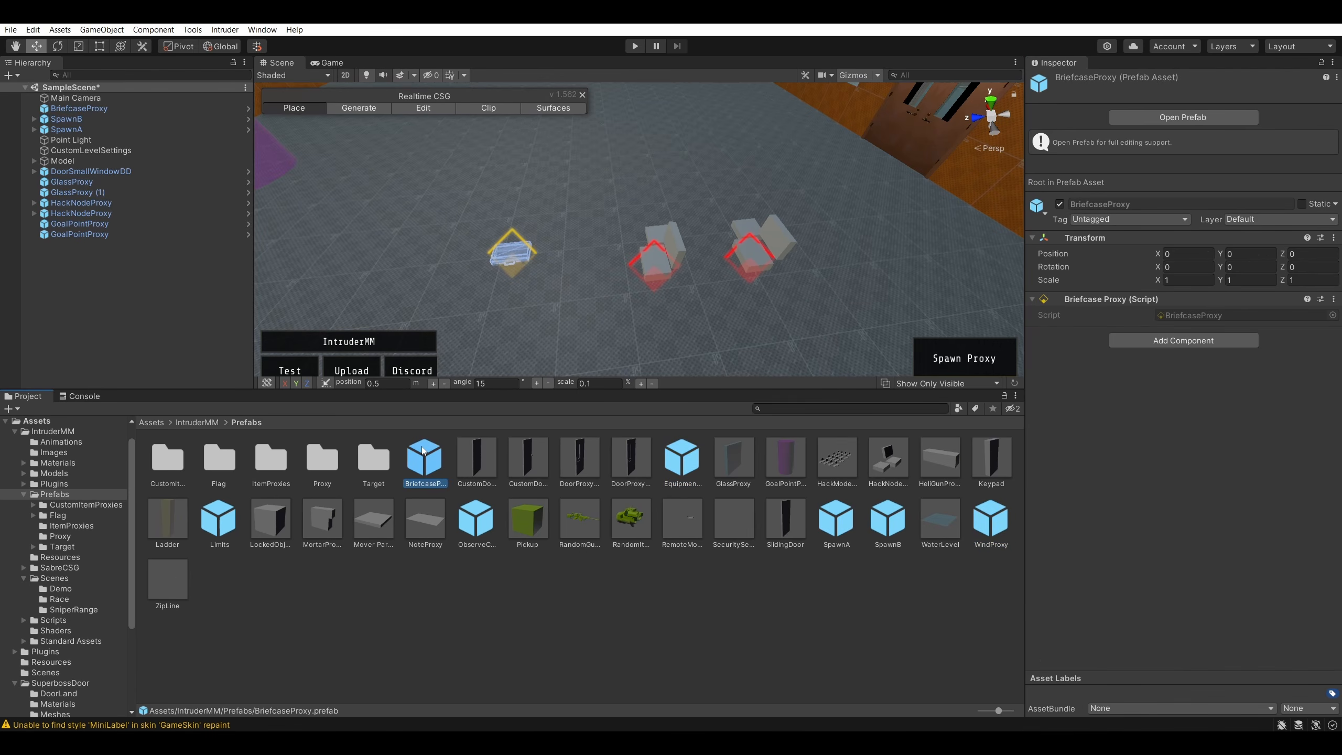
- Place a second BriefcaseProxy prefab on the house floor and raise it to a Y position of 3
{"action": "left_click_drag", "start_coordinate": [422, 450], "coordinate": [526, 174]}
{"action": "right_click_drag", "start_coordinate": [605, 203], "coordinate": [455, 192]}
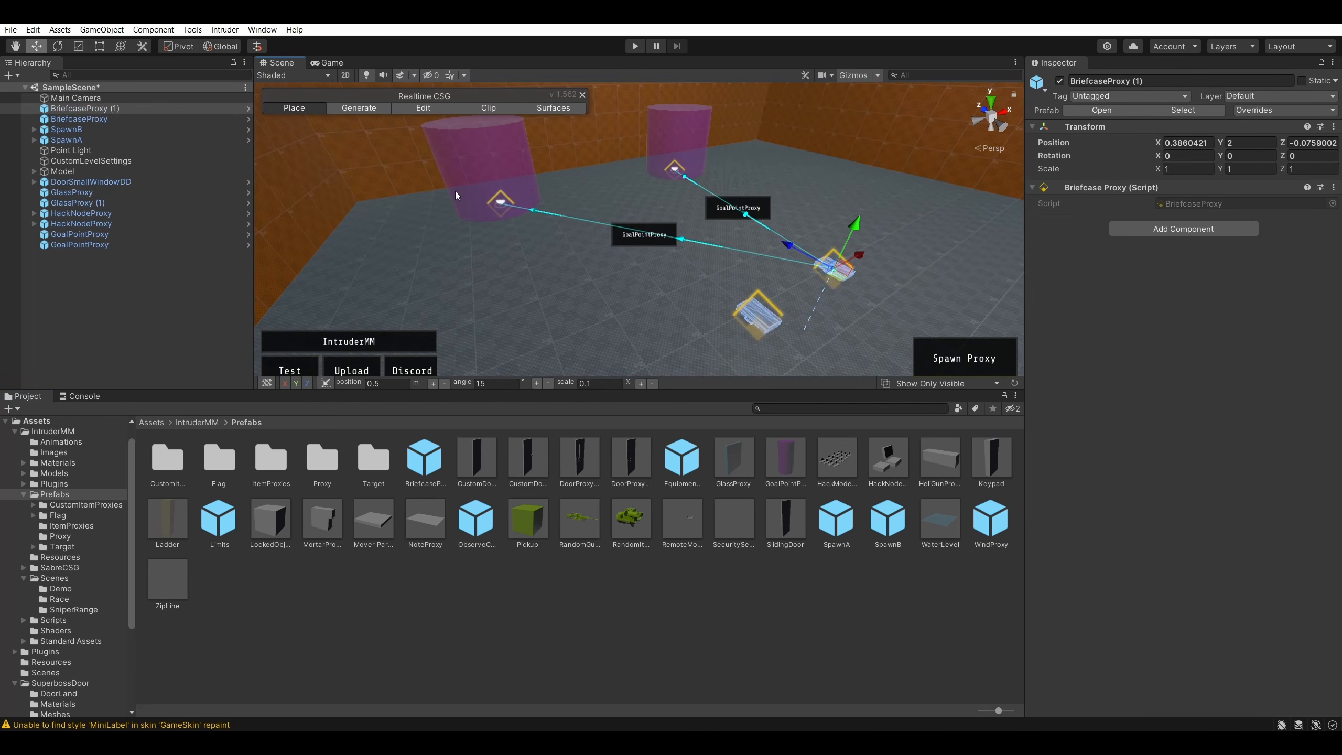
{"action": "right_click_drag", "start_coordinate": [692, 144], "coordinate": [909, 235]}
{"action": "left_click_drag", "start_coordinate": [739, 225], "coordinate": [746, 187]}
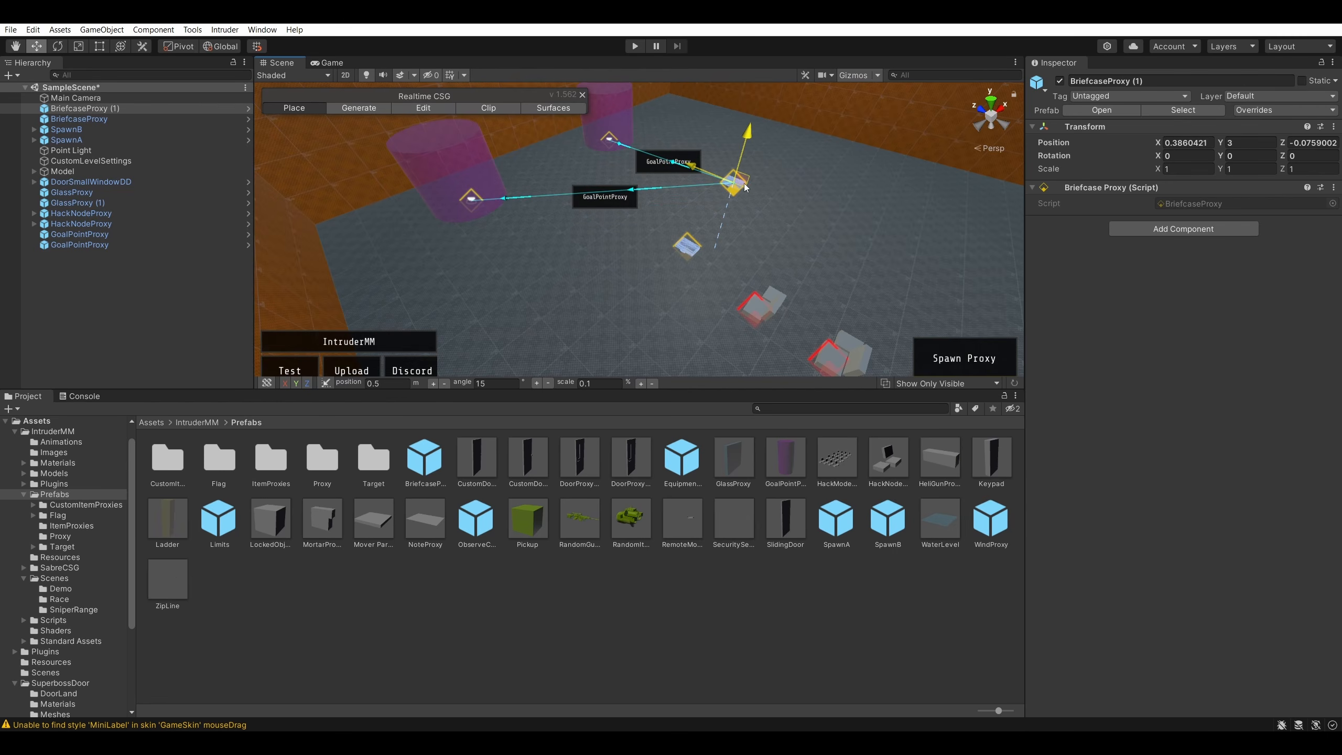
- Move the original briefcase to Y 1, Z 3 and the newly added briefcase to X -2, Z 1
{"action": "left_click", "coordinate": [670, 249]}
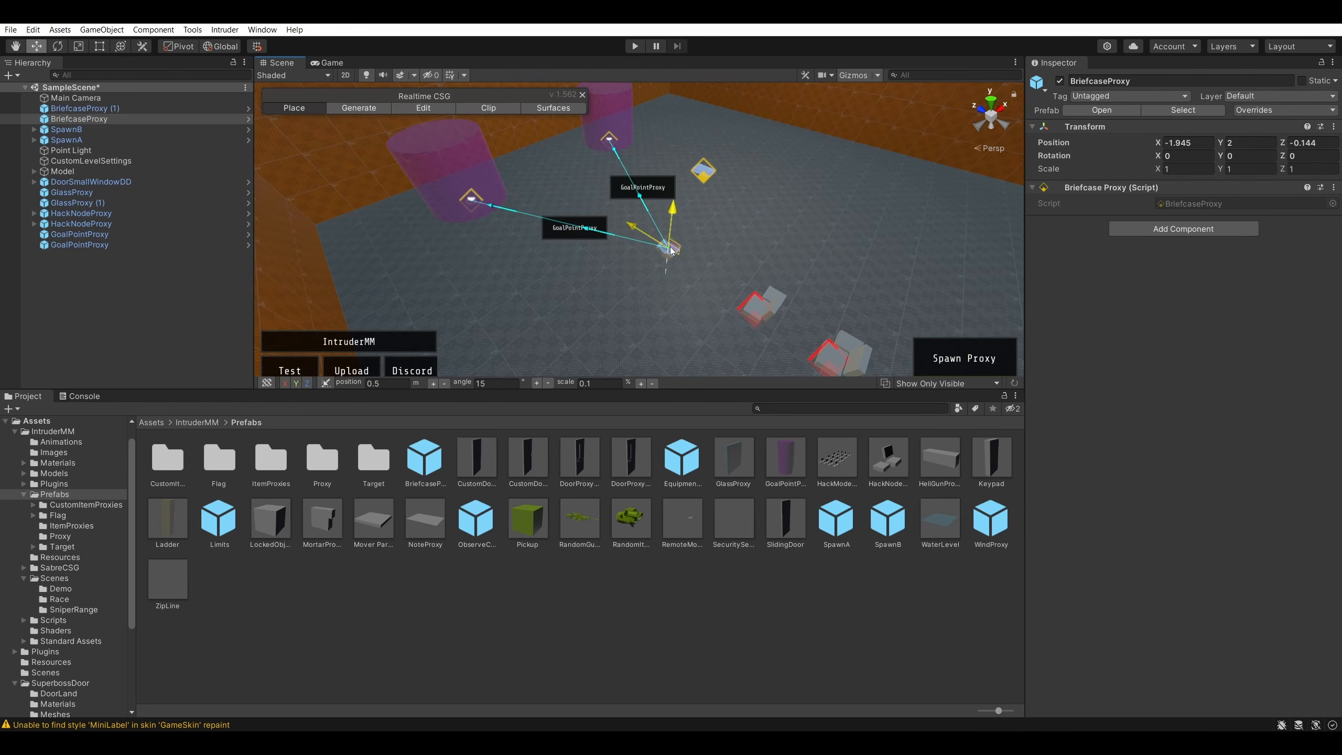
{"action": "left_click_drag", "start_coordinate": [671, 250], "coordinate": [607, 240]}
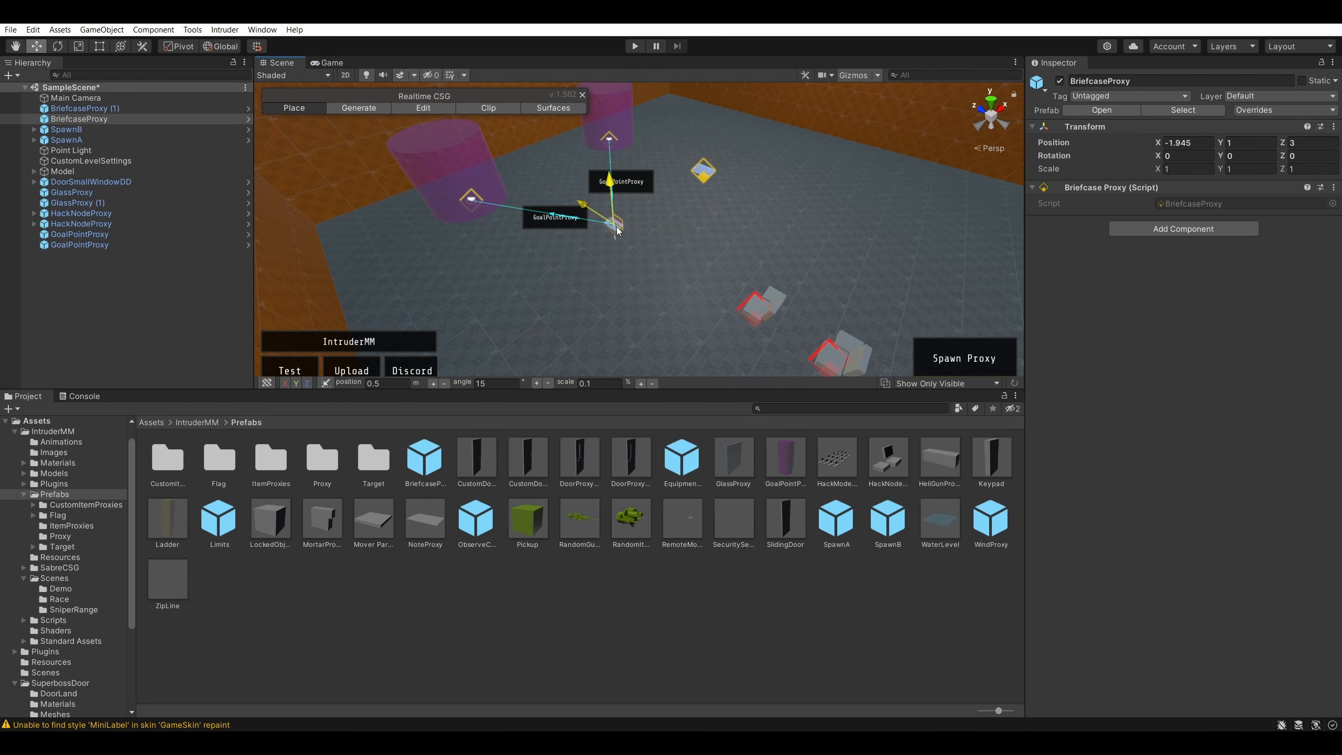
{"action": "left_click", "coordinate": [651, 198]}
{"action": "left_click", "coordinate": [699, 179]}
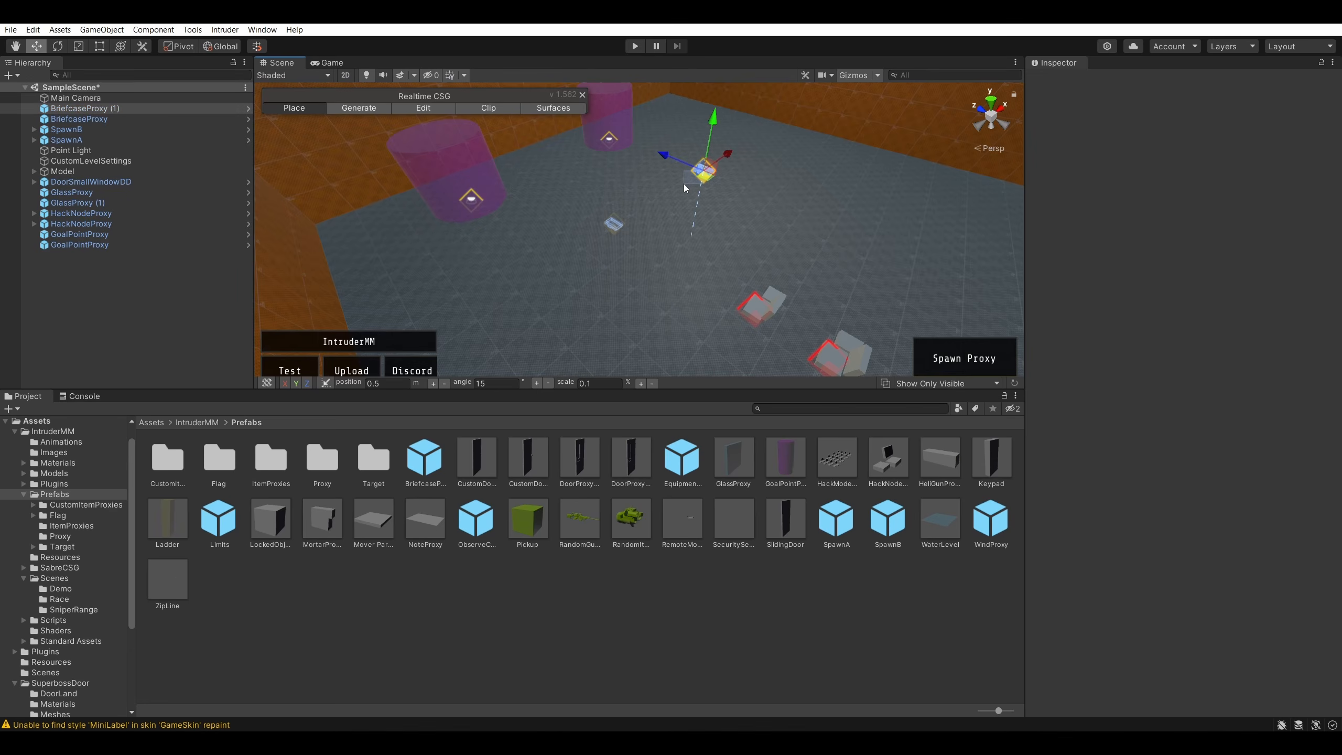
{"action": "left_click_drag", "start_coordinate": [715, 155], "coordinate": [692, 186]}
- Maximize the scene view, lower the new briefcase toward the floor and move it along X past the original briefcase
{"action": "scroll", "coordinate": [676, 197], "scroll_direction": "up", "scroll_amount": 8}
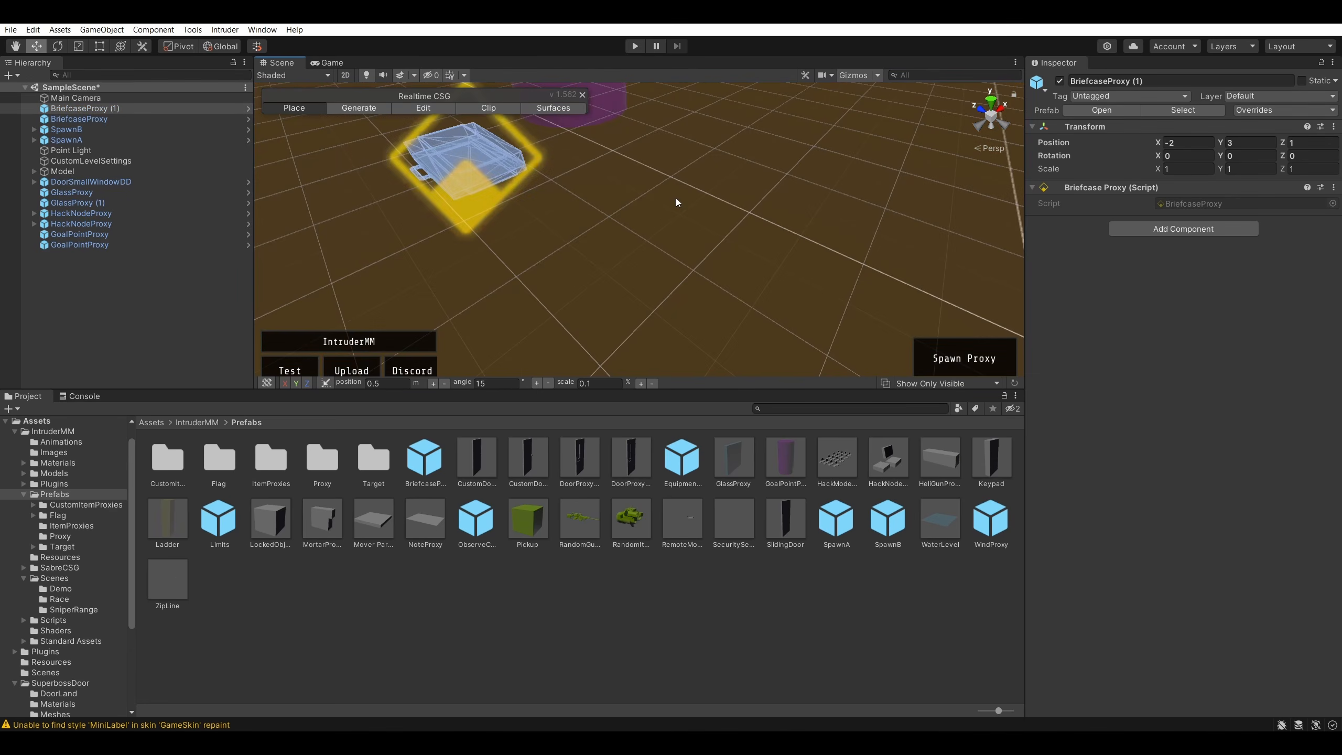
{"action": "scroll", "coordinate": [709, 170], "scroll_direction": "down", "scroll_amount": 4}
{"action": "mouse_move", "coordinate": [676, 199]}
{"action": "right_mouse_down"}
{"action": "mouse_move", "coordinate": [709, 170]}
{"action": "mouse_move", "coordinate": [685, 232]}
{"action": "mouse_move", "coordinate": [680, 205]}
{"action": "right_mouse_up"}
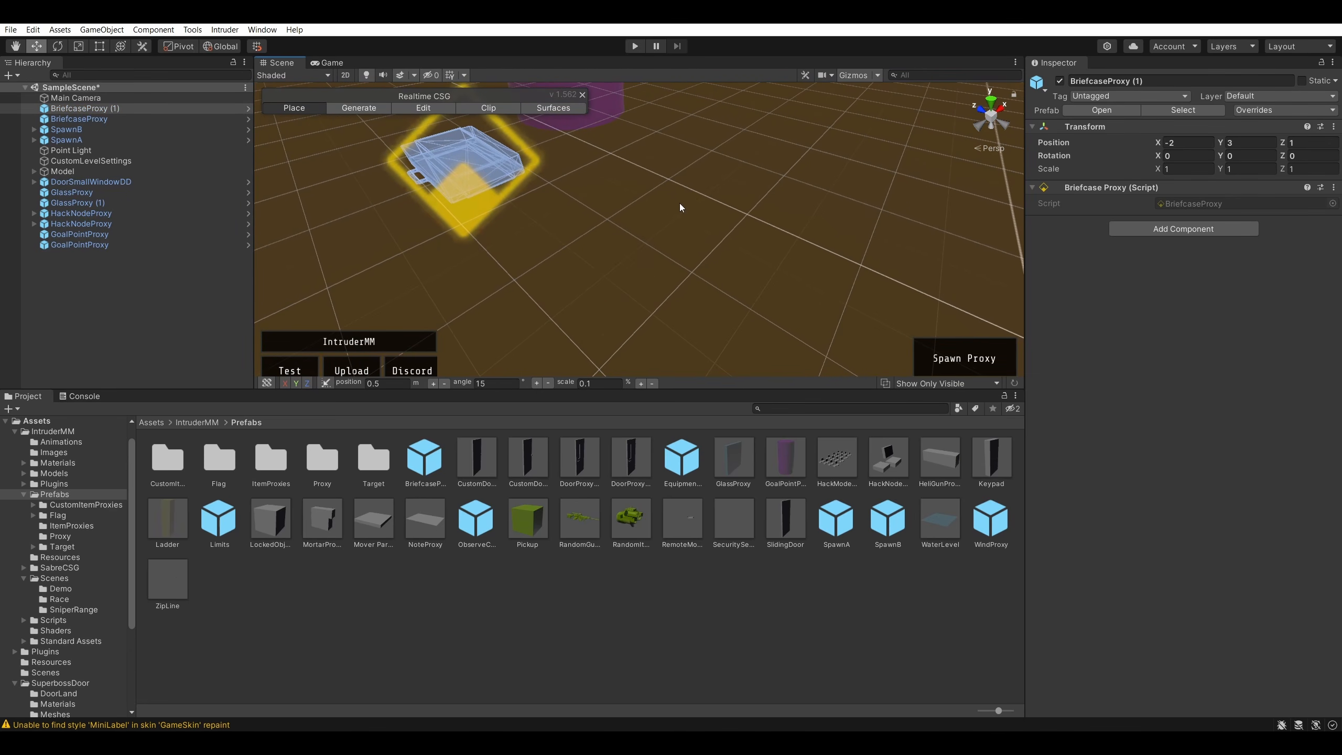
{"action": "scroll", "coordinate": [679, 208], "scroll_direction": "up", "scroll_amount": 4}
{"action": "scroll", "coordinate": [678, 208], "scroll_direction": "up", "scroll_amount": 5}
{"action": "key", "text": "shift+space"}
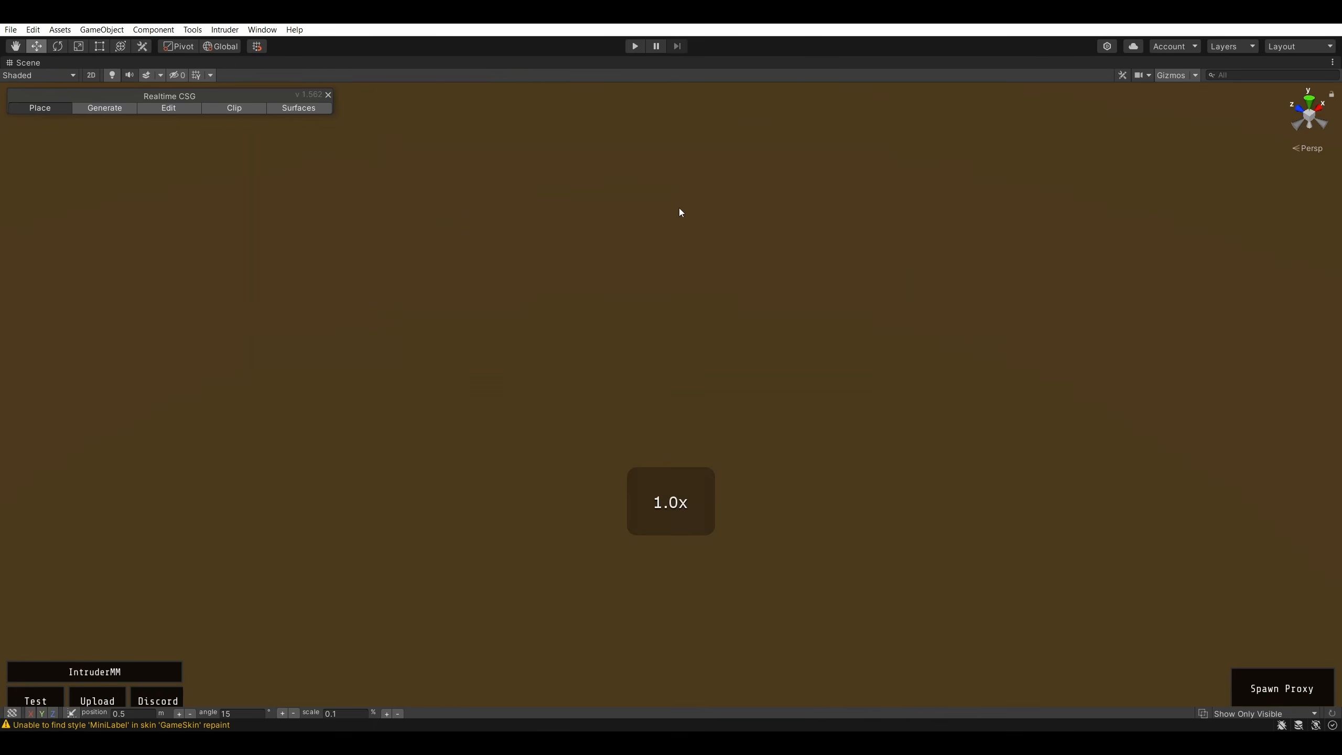
{"action": "right_click_drag", "start_coordinate": [683, 339], "coordinate": [522, 500]}
{"action": "key", "text": "shift+space"}
{"action": "key", "text": "shift+space"}
{"action": "key", "text": "w"}
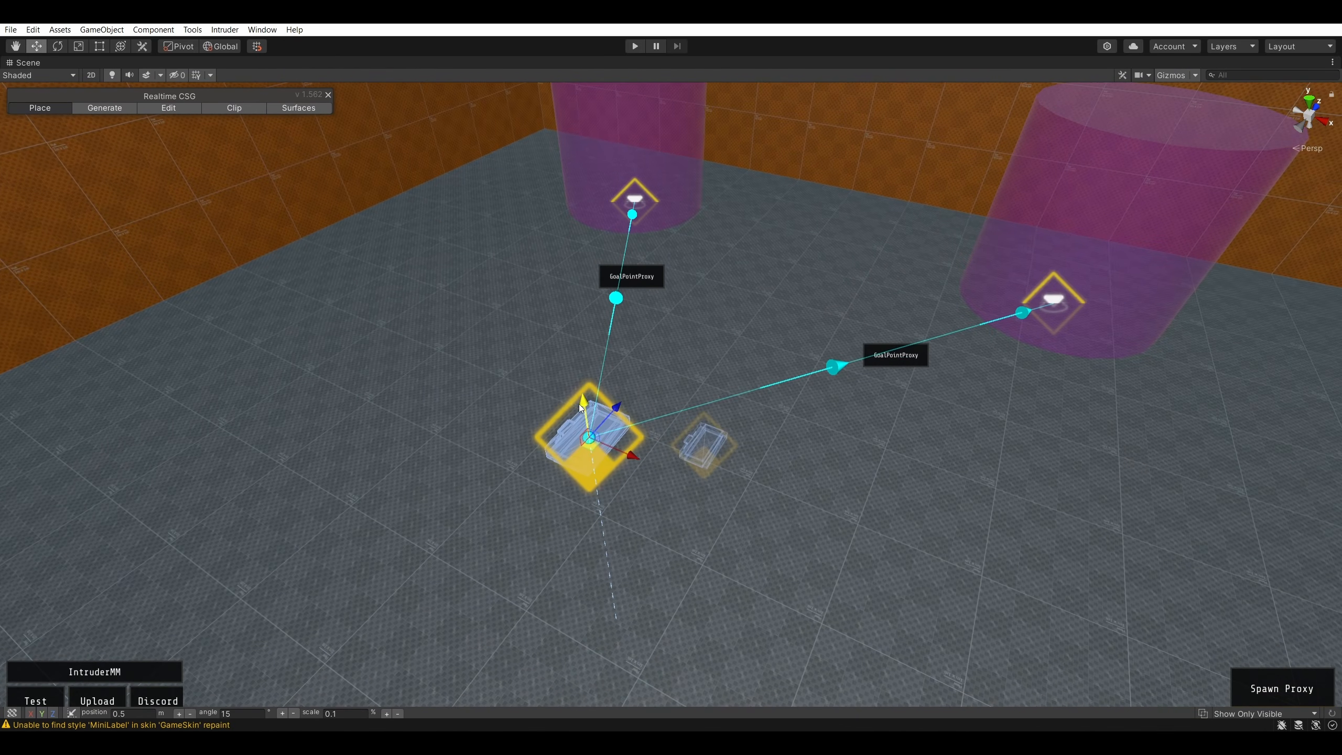
{"action": "left_click_drag", "start_coordinate": [583, 403], "coordinate": [589, 474]}
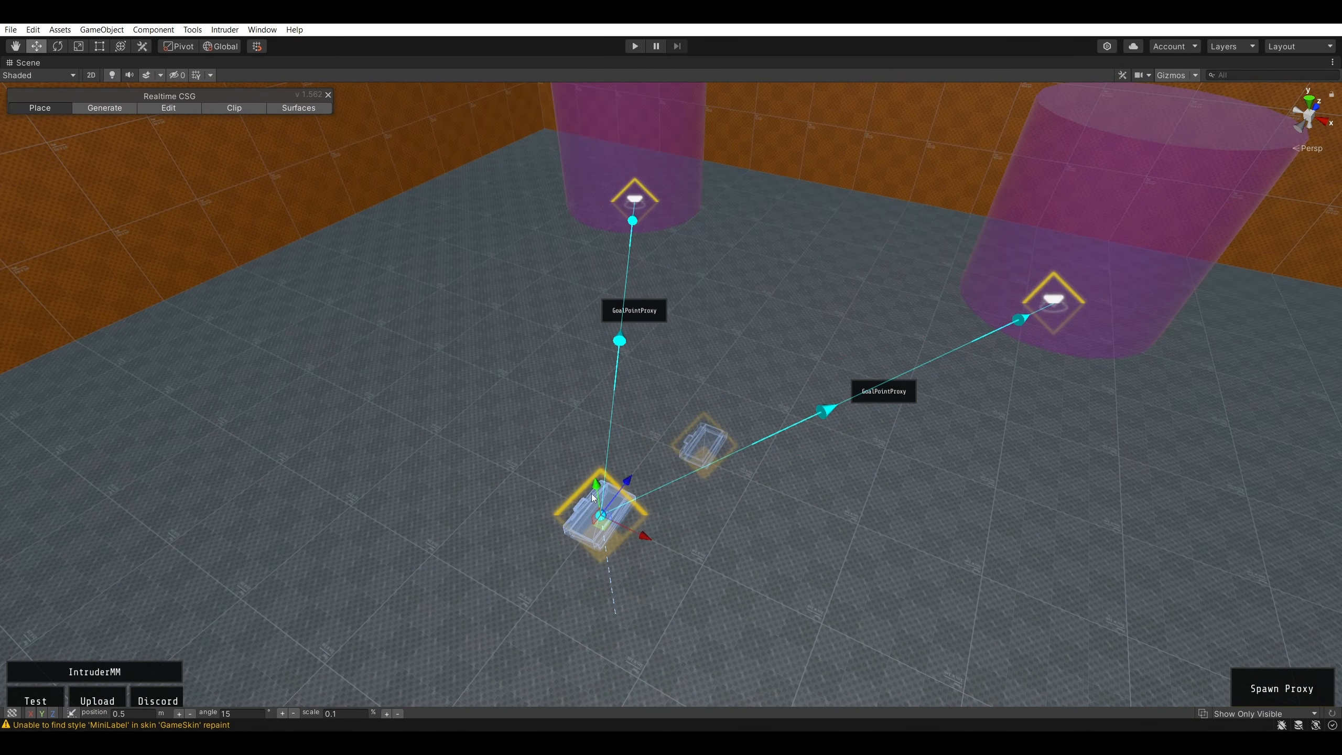
{"action": "left_click_drag", "start_coordinate": [642, 537], "coordinate": [888, 503]}
{"action": "left_click", "coordinate": [694, 444]}
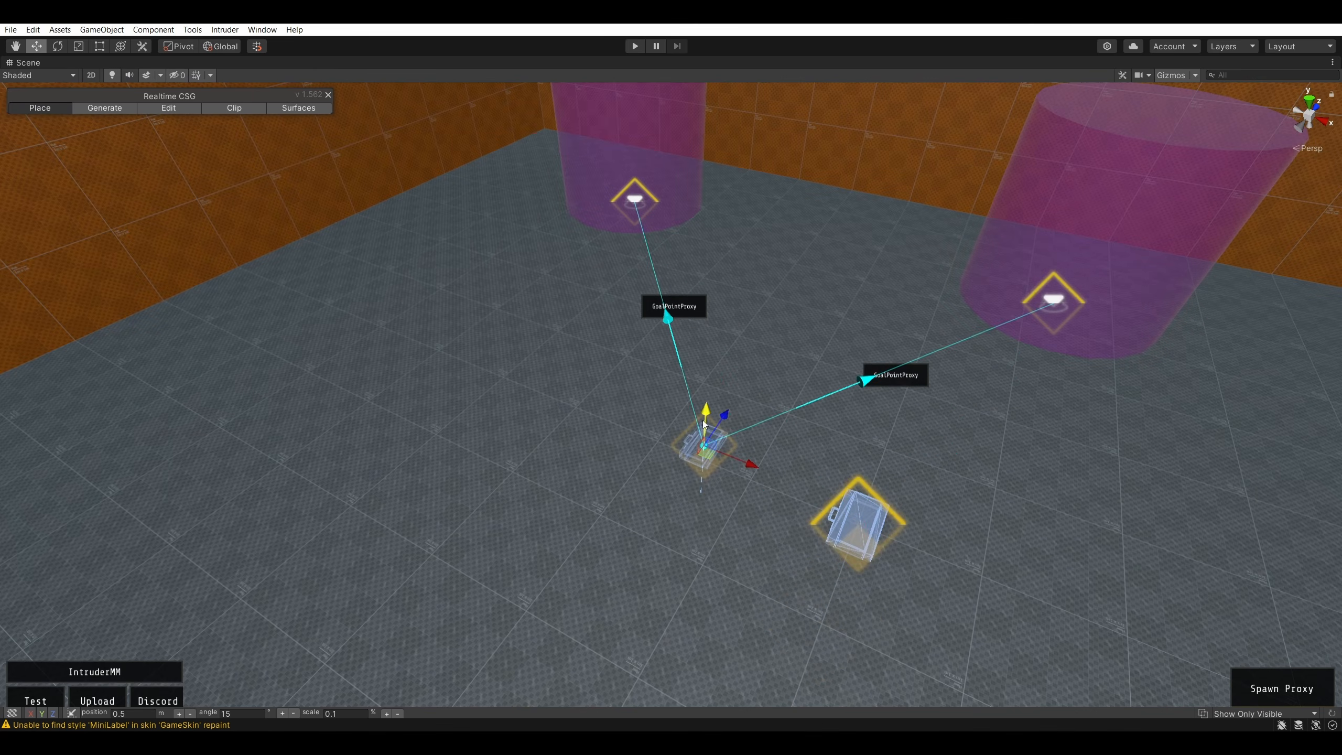
{"action": "mouse_move", "coordinate": [708, 424]}
{"action": "left_mouse_down"}
{"action": "mouse_move", "coordinate": [711, 372]}
{"action": "mouse_move", "coordinate": [693, 428]}
{"action": "left_mouse_up"}
- Select the nearer hack node in the house and restore the full editor layout to examine its Hack Node Proxy settings
{"action": "mouse_move", "coordinate": [693, 428]}
{"action": "right_mouse_down"}
{"action": "mouse_move", "coordinate": [911, 430]}
{"action": "mouse_move", "coordinate": [734, 457]}
{"action": "right_mouse_up"}
{"action": "left_click", "coordinate": [734, 457]}
{"action": "left_click", "coordinate": [592, 607]}
{"action": "mouse_move", "coordinate": [592, 607]}
{"action": "right_mouse_down"}
{"action": "mouse_move", "coordinate": [251, 688]}
{"action": "mouse_move", "coordinate": [76, 701]}
{"action": "mouse_move", "coordinate": [11, 635]}
{"action": "right_mouse_up"}
{"action": "mouse_move", "coordinate": [719, 446]}
{"action": "right_mouse_down"}
{"action": "mouse_move", "coordinate": [576, 455]}
{"action": "mouse_move", "coordinate": [642, 405]}
{"action": "mouse_move", "coordinate": [631, 418]}
{"action": "mouse_move", "coordinate": [737, 463]}
{"action": "right_mouse_up"}
{"action": "left_click", "coordinate": [737, 463]}
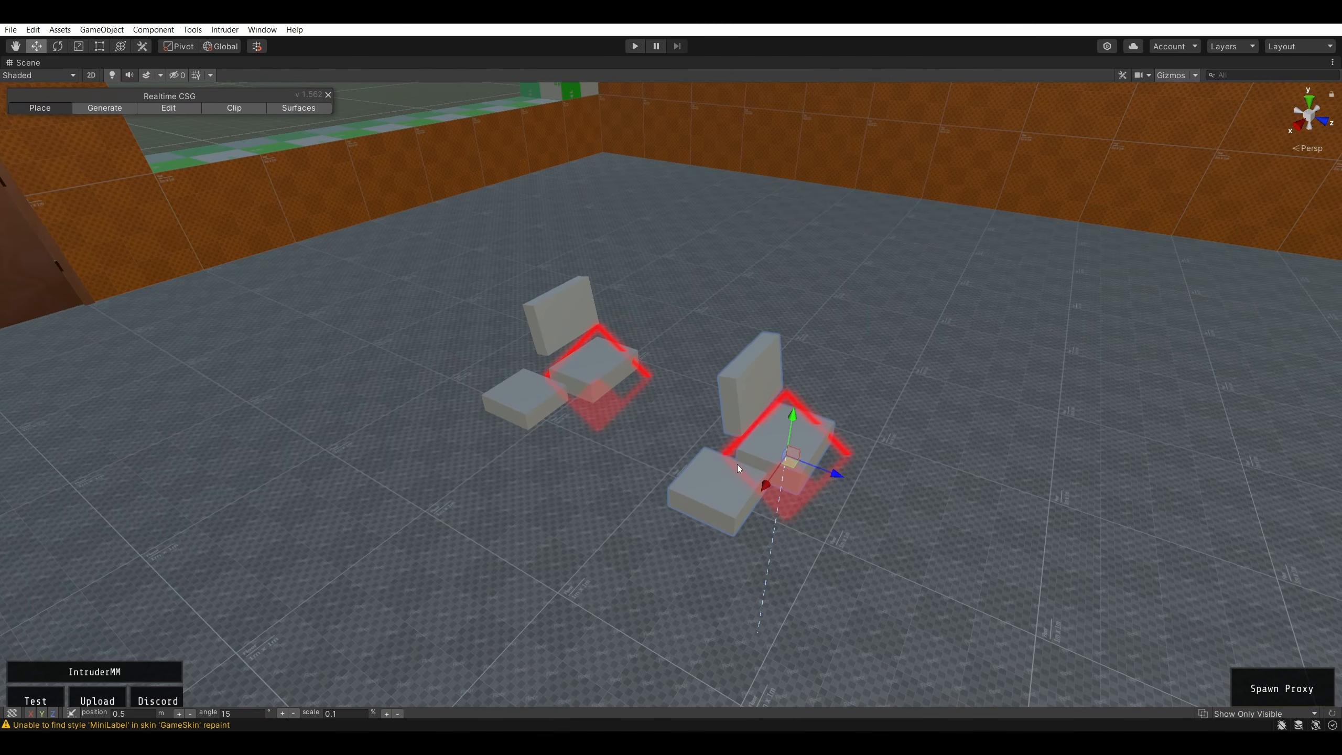
{"action": "key", "text": "shift+space"}
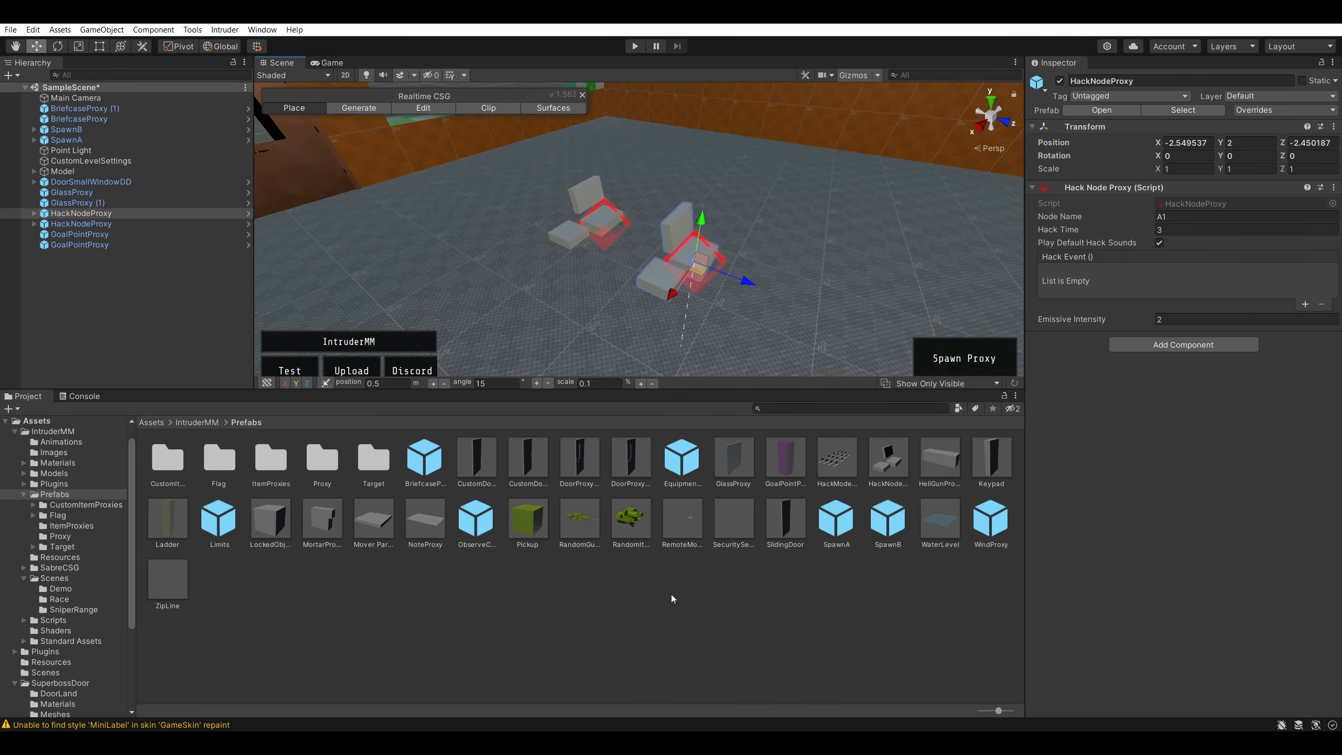
- Inspect the HackModeProxy, HackNodeProxy, HeliGunProxy, Keypad, LockedObject, MortarProxy, Mover Parent and NoteProxy prefabs
{"action": "left_click", "coordinate": [841, 456]}
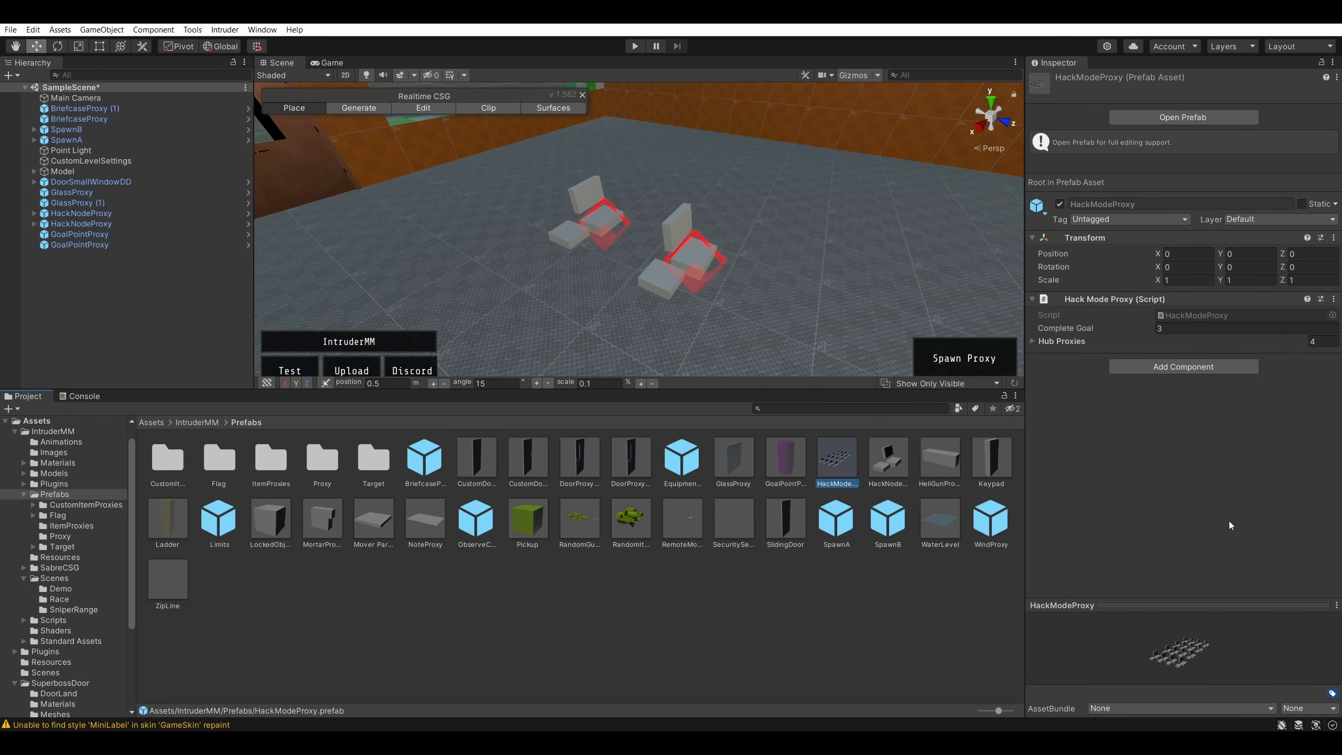
{"action": "left_click_drag", "start_coordinate": [836, 456], "coordinate": [894, 661]}
{"action": "right_click_drag", "start_coordinate": [867, 312], "coordinate": [623, 309]}
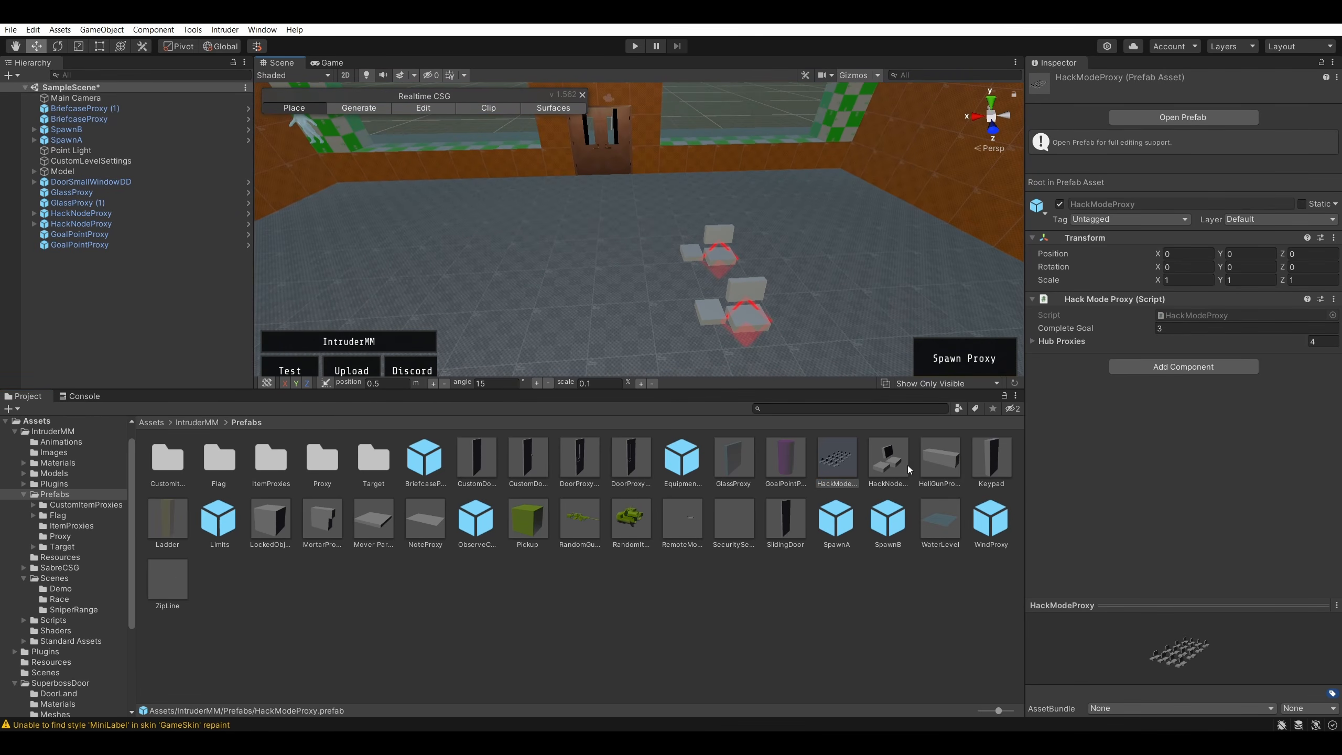
{"action": "left_click", "coordinate": [902, 464]}
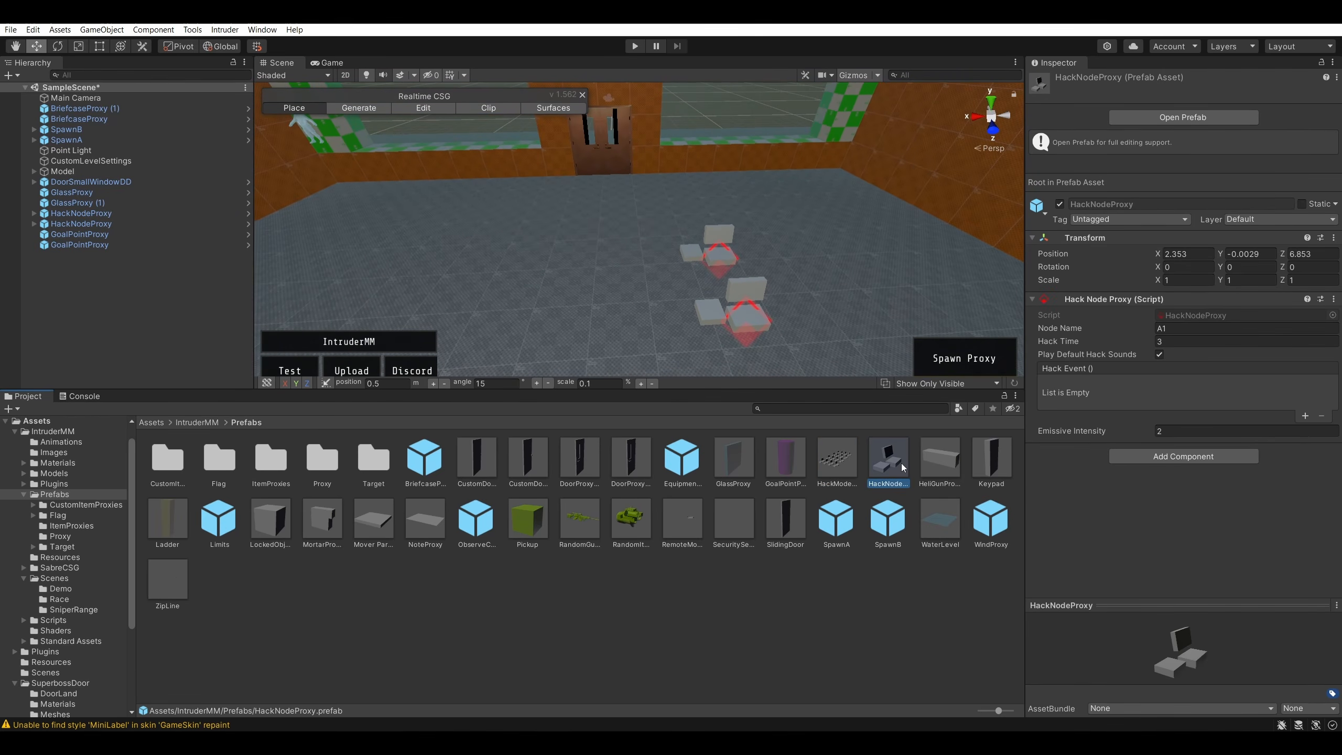
{"action": "left_click", "coordinate": [942, 471]}
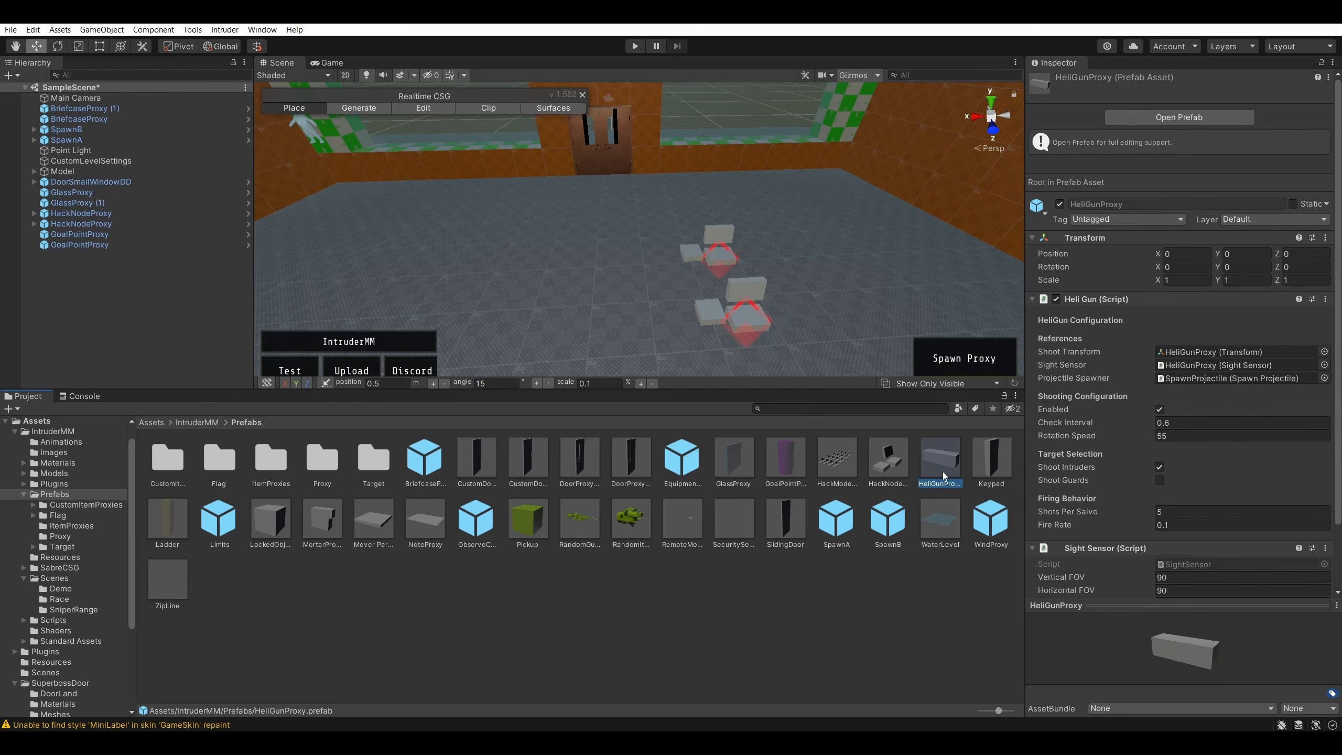
{"action": "left_click", "coordinate": [981, 459]}
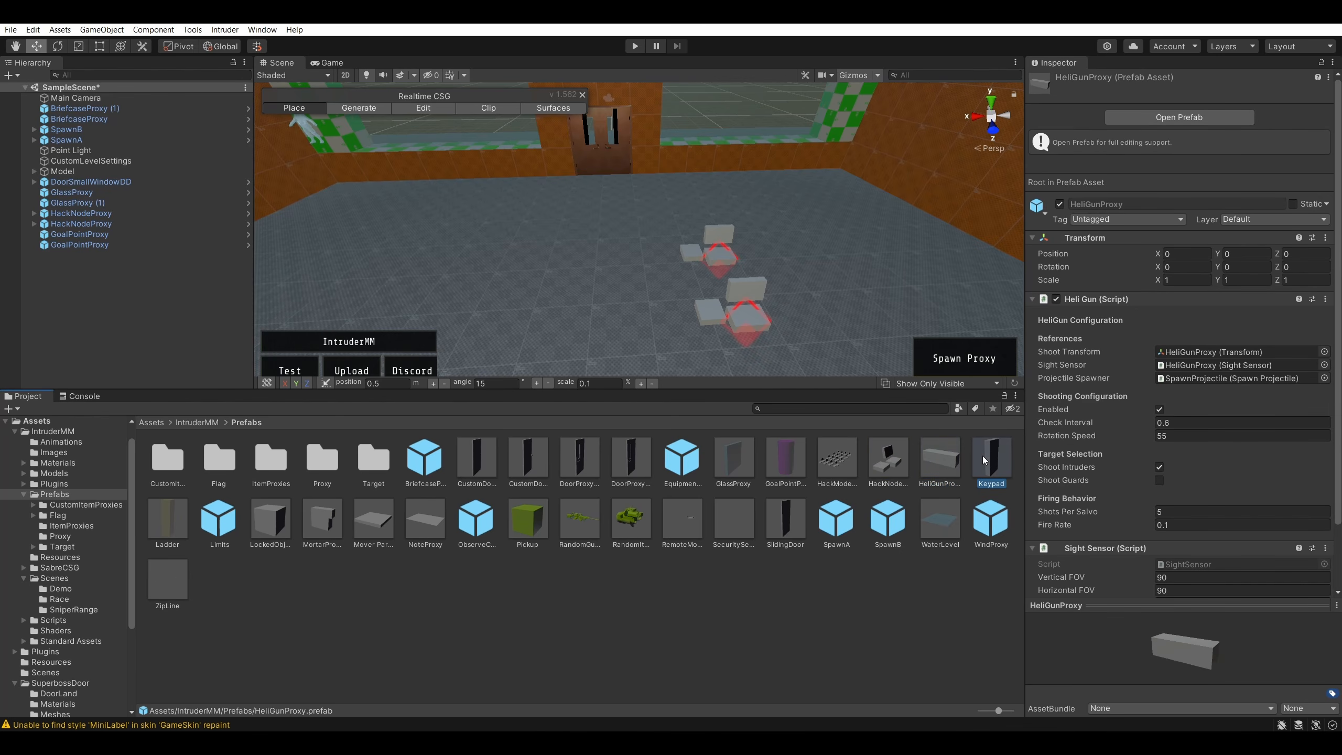
{"action": "left_click", "coordinate": [281, 527]}
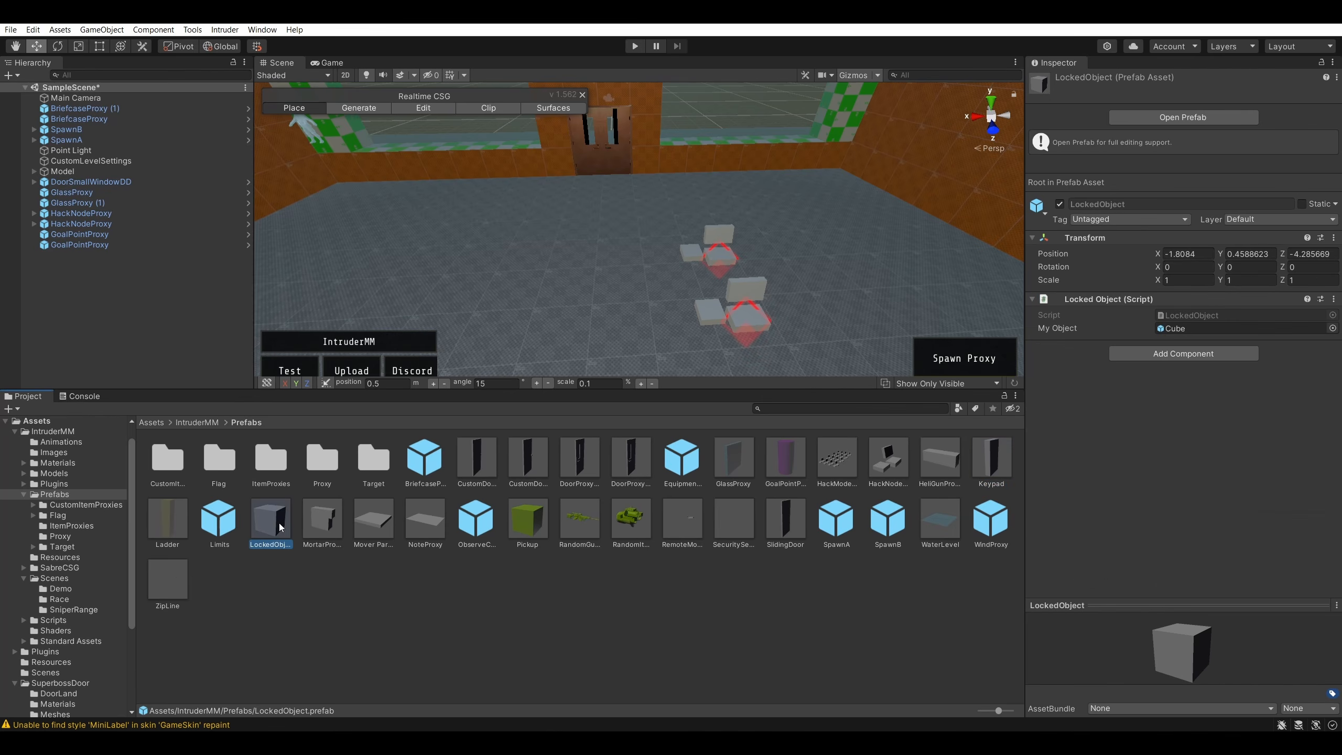
{"action": "left_click", "coordinate": [313, 523]}
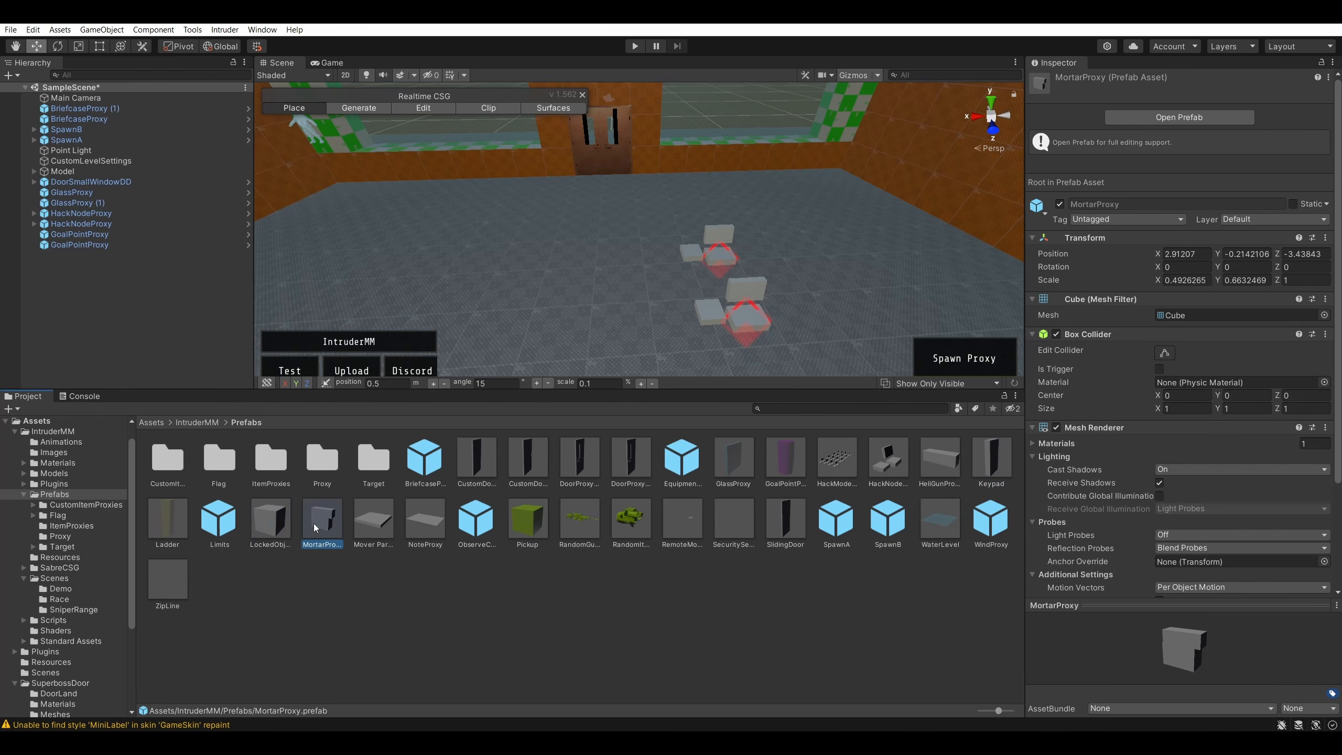
{"action": "left_click", "coordinate": [389, 529]}
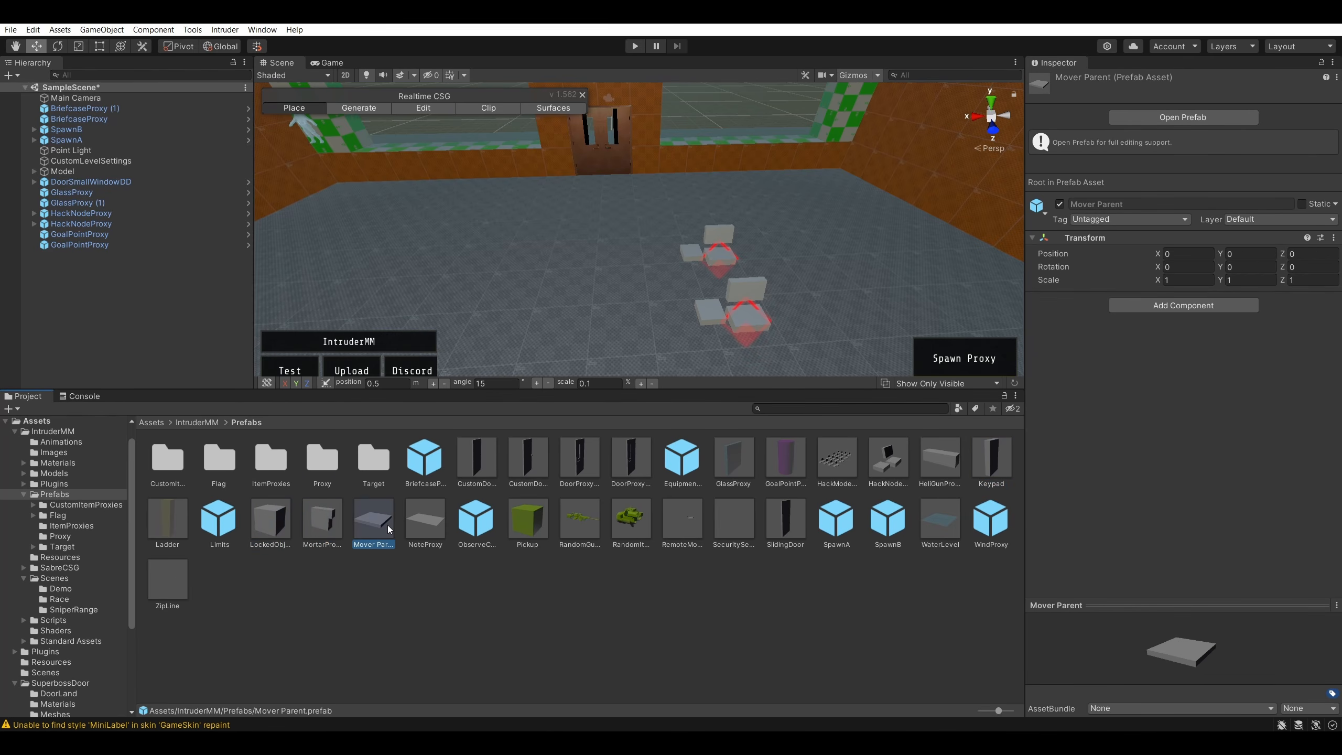
{"action": "left_click", "coordinate": [415, 530]}
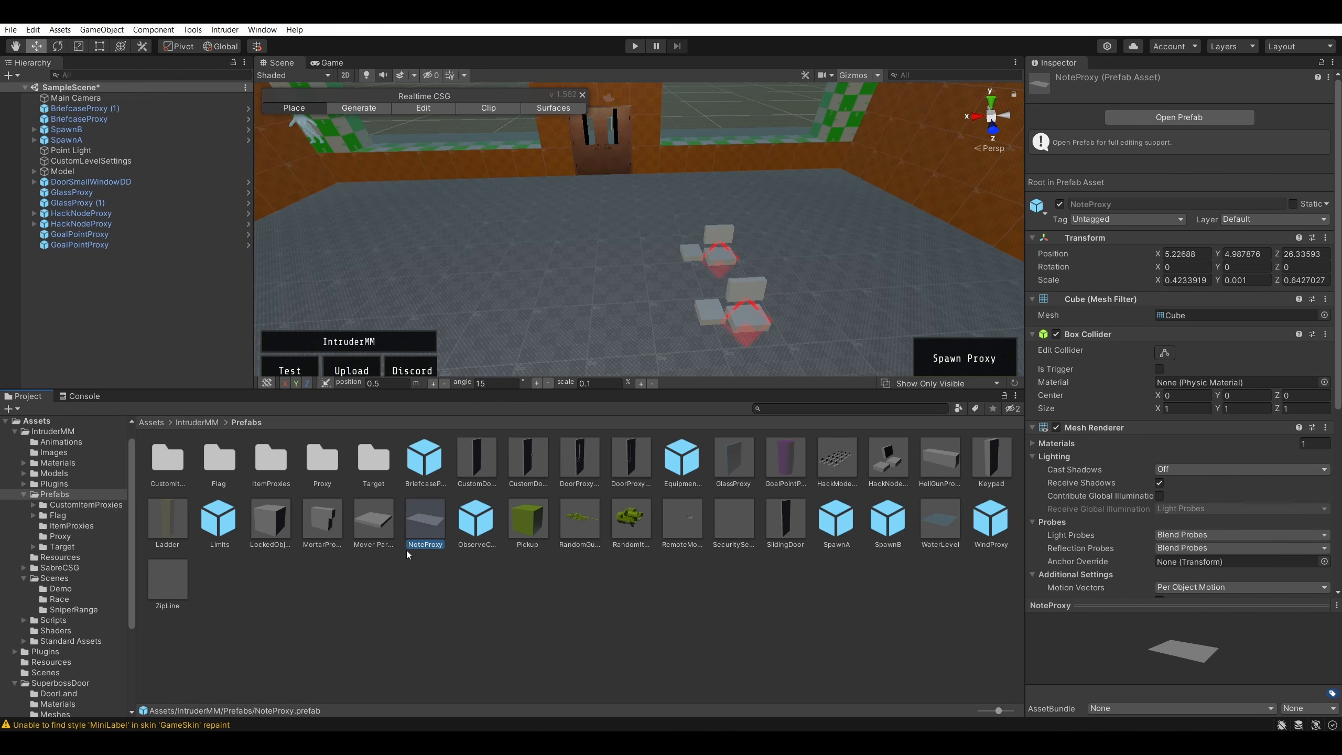
- Inspect the Pickup, random gun and item pickup, SecuritySetup, SlidingDoor, ZipLine and Ladder prefabs
{"action": "left_click", "coordinate": [532, 522]}
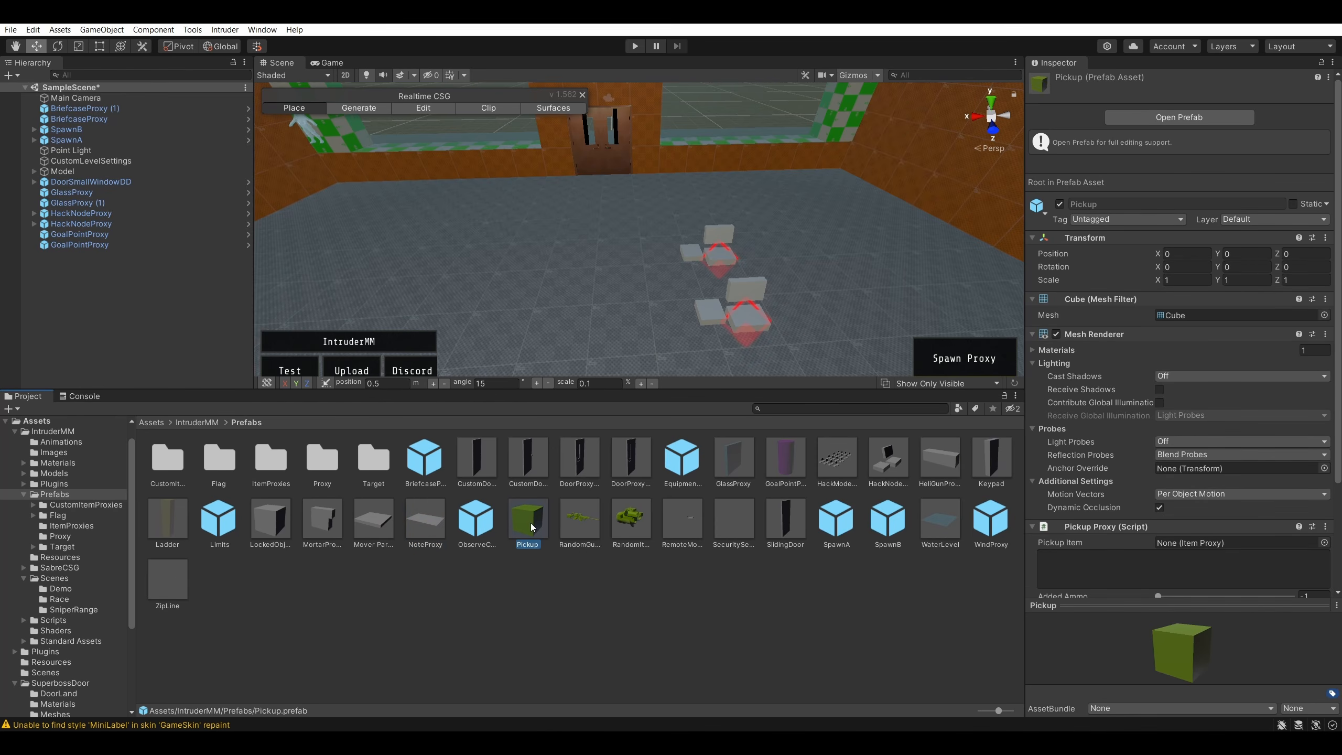
{"action": "left_click", "coordinate": [585, 526]}
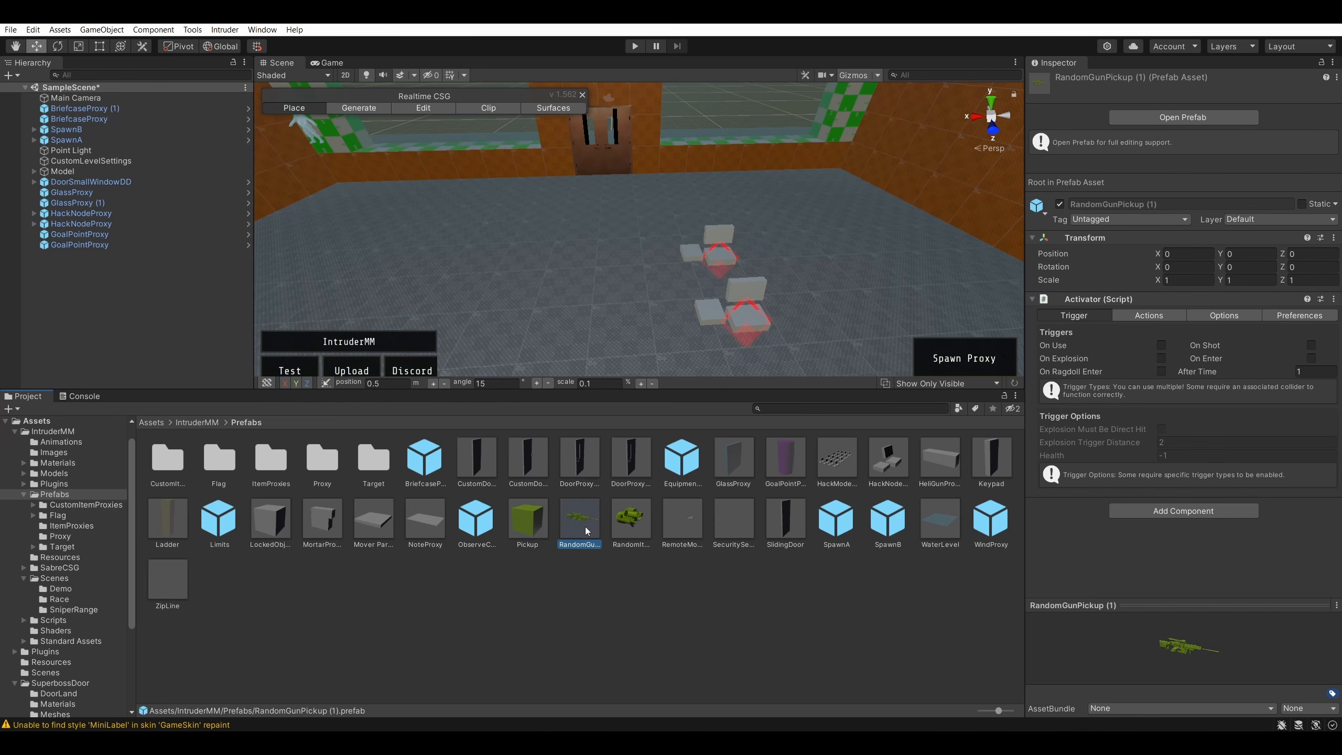
{"action": "left_click", "coordinate": [627, 524]}
{"action": "left_click", "coordinate": [691, 523]}
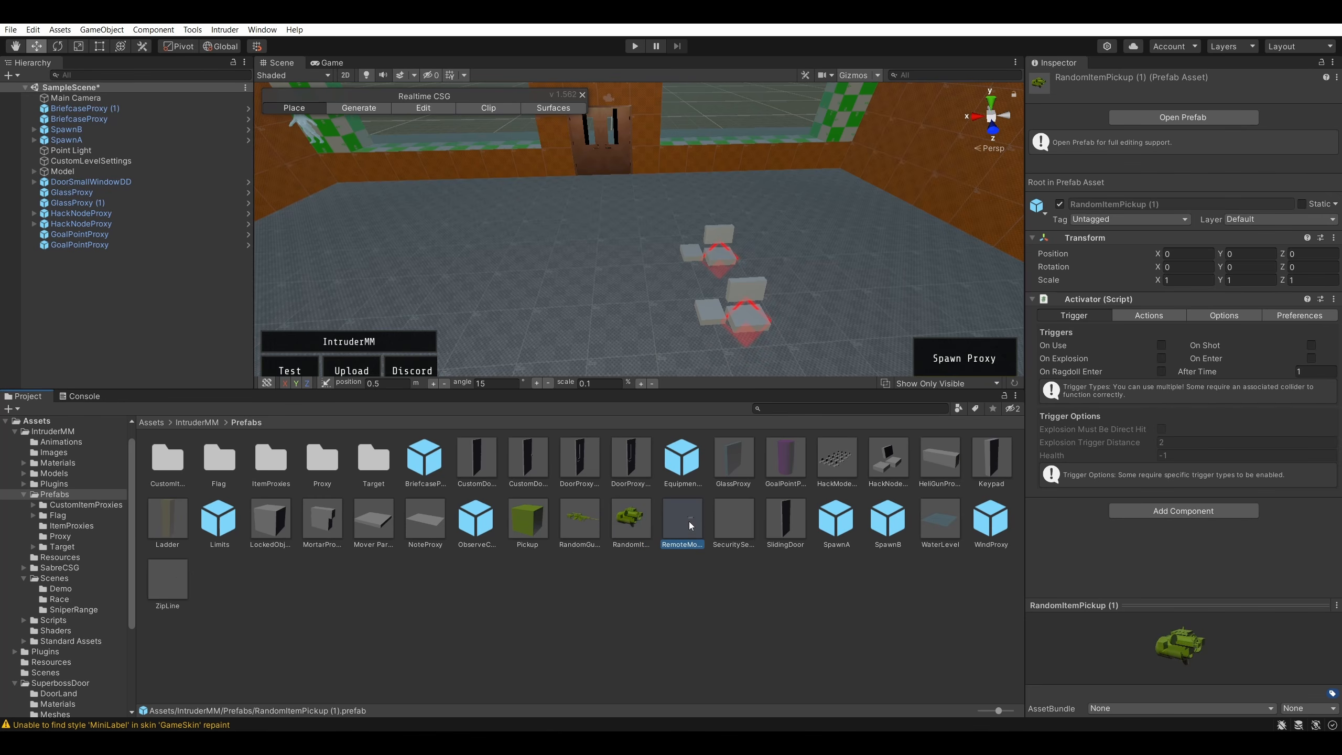
{"action": "left_click", "coordinate": [739, 528]}
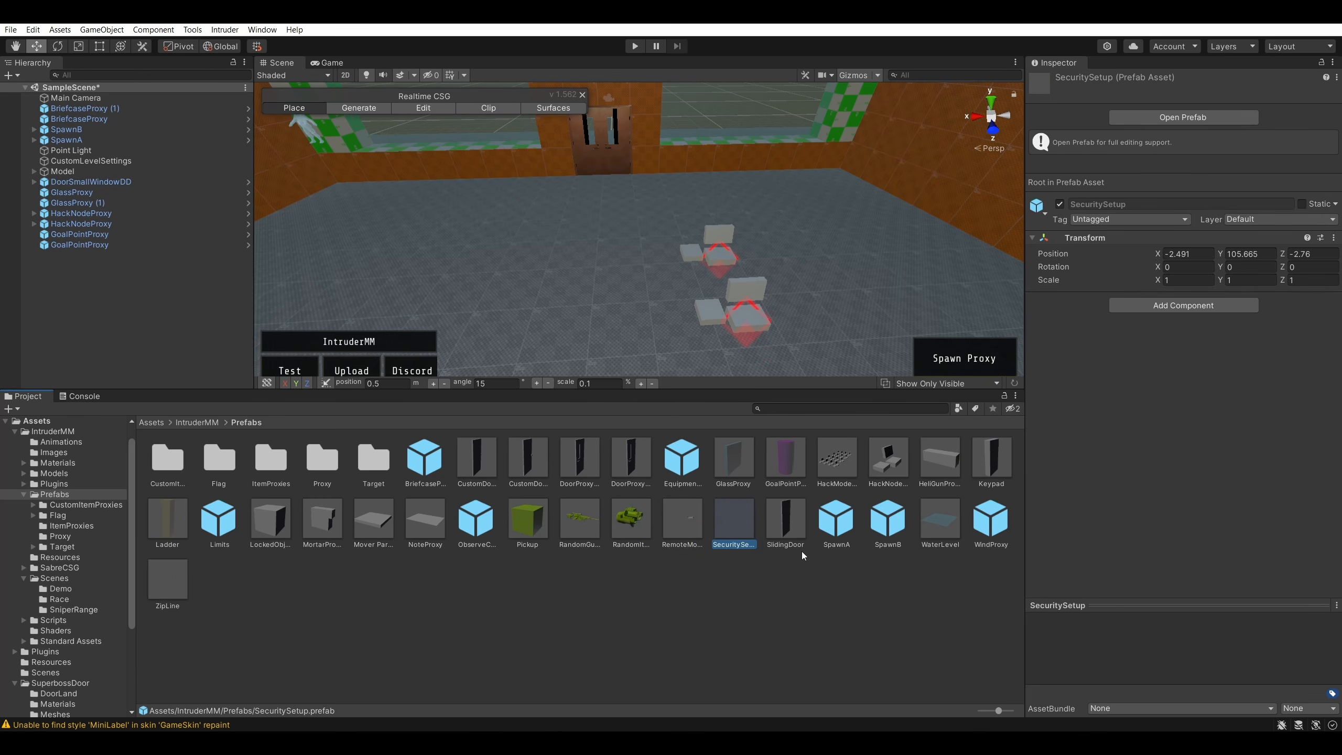
{"action": "left_click", "coordinate": [790, 531]}
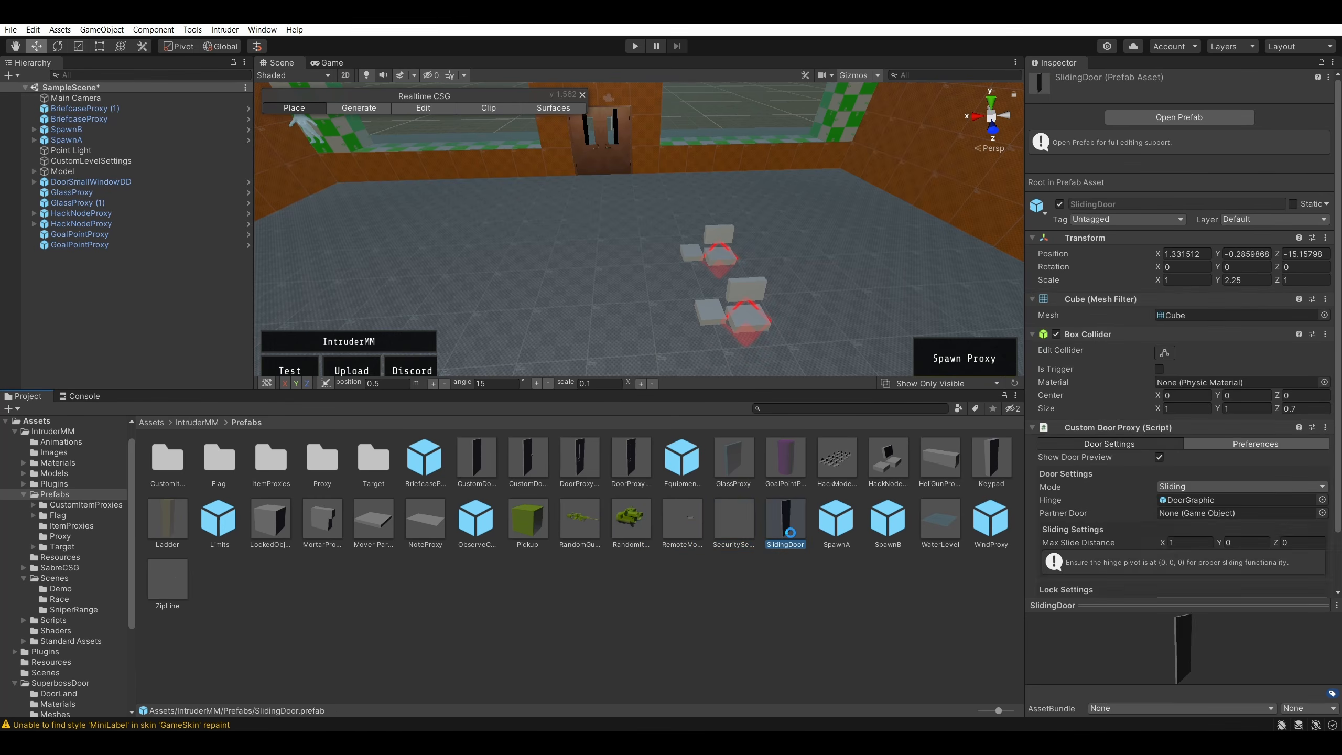
{"action": "left_click", "coordinate": [792, 573]}
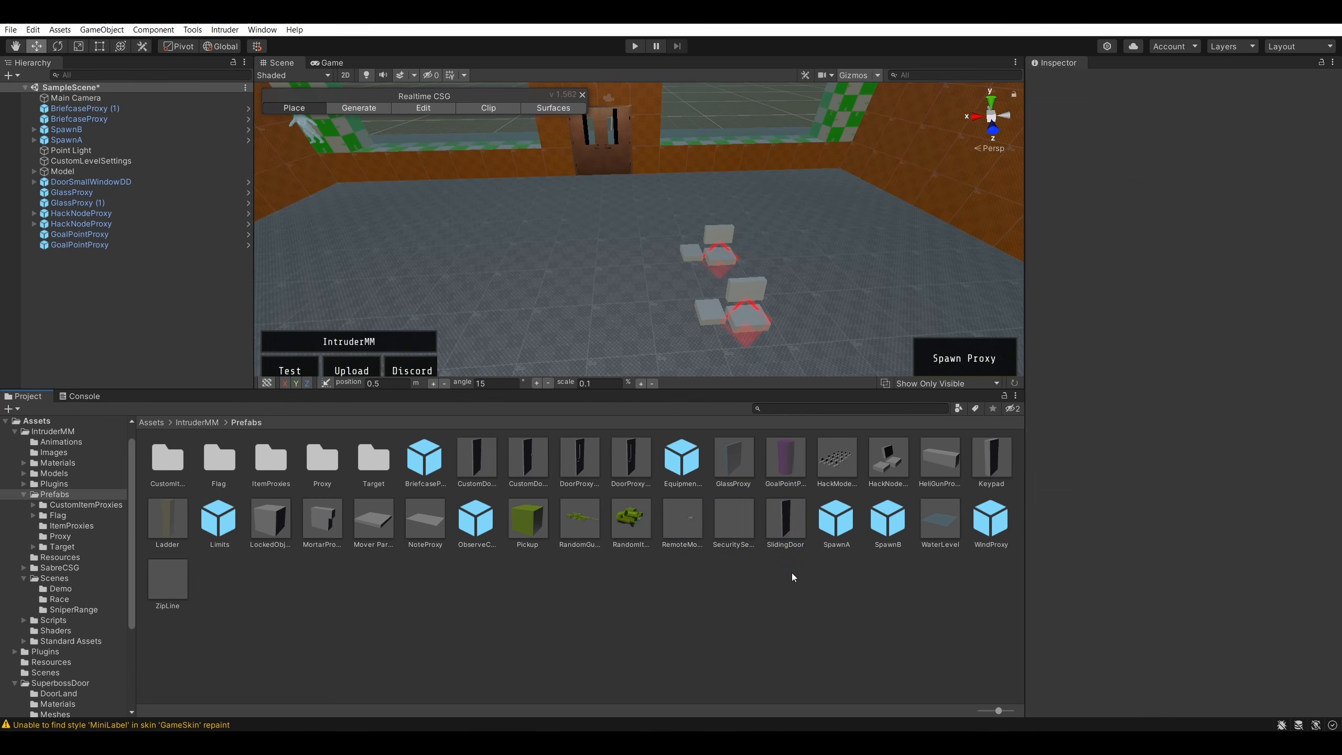
{"action": "left_click", "coordinate": [177, 588]}
{"action": "left_click", "coordinate": [175, 523]}
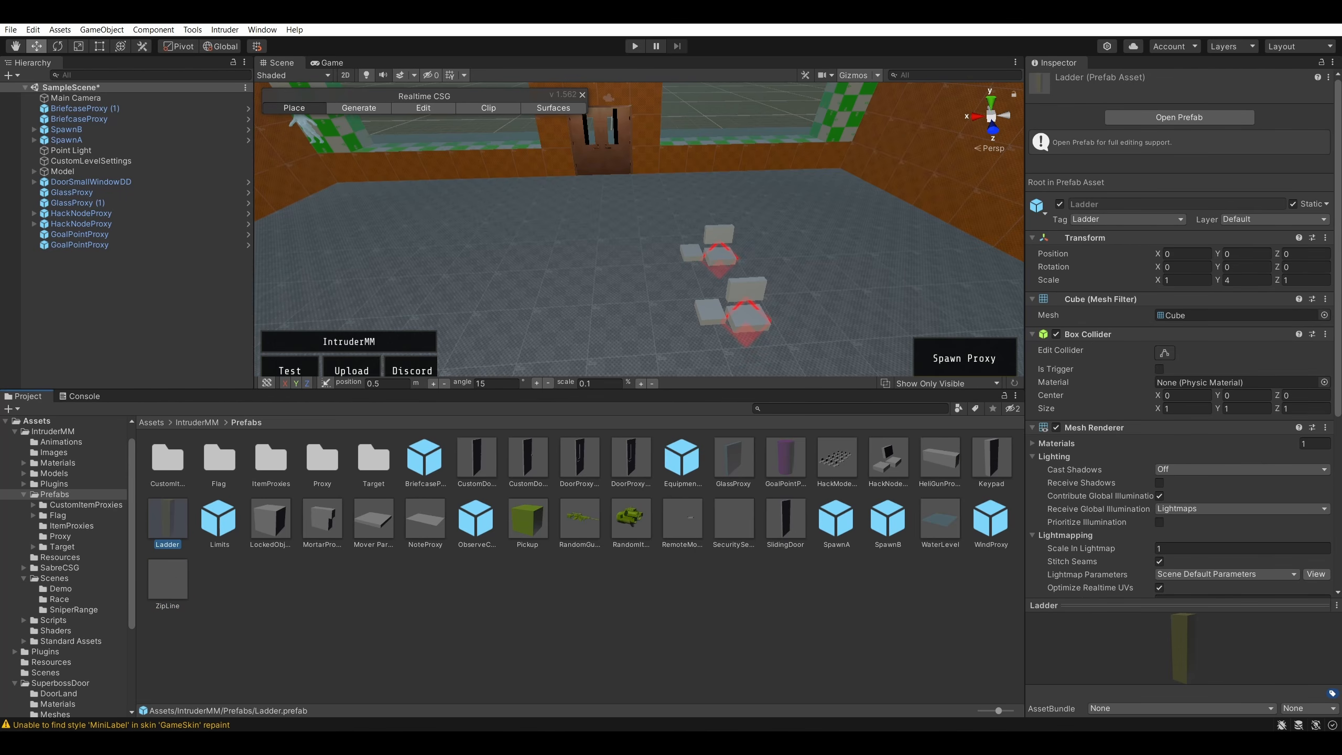
- Switch to the notes, add "* Learn Ladders" as a separate entry under Future Plans and move the notes window out of the way
{"action": "key", "text": "alt+Tab"}
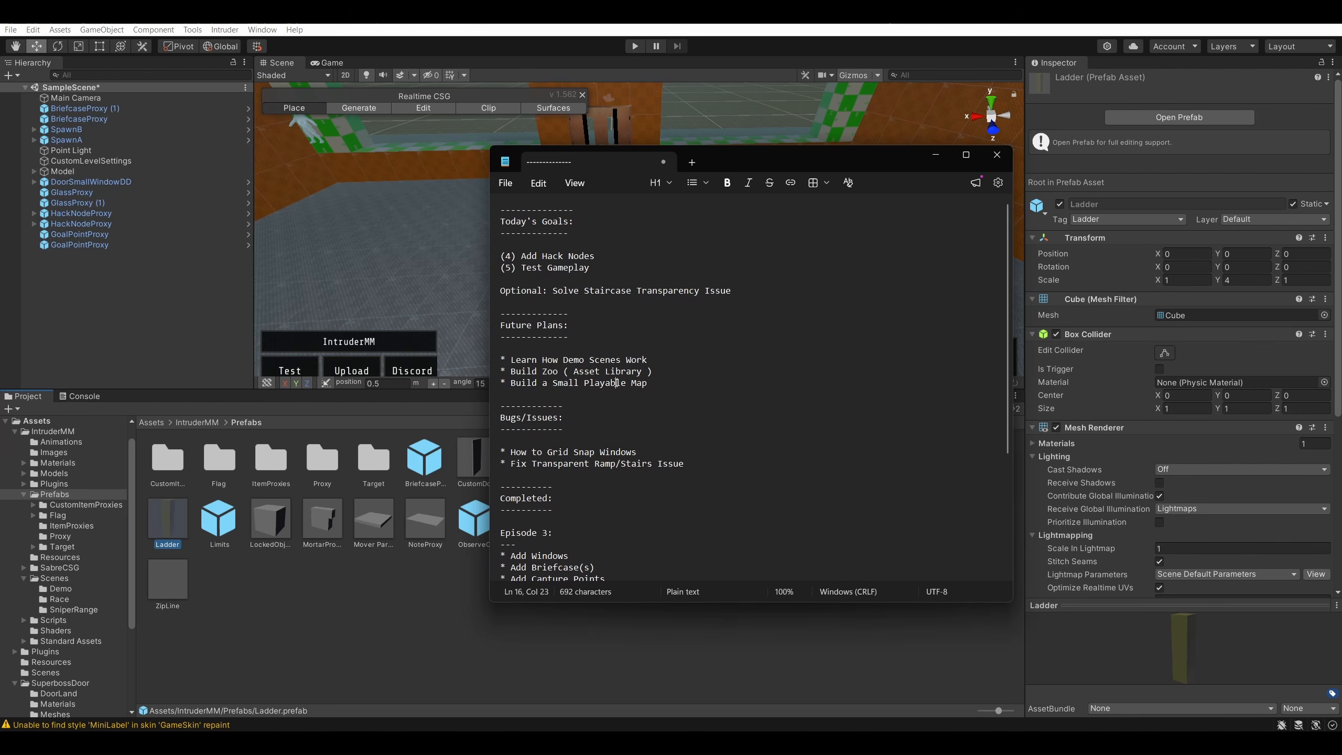
{"action": "left_click", "coordinate": [638, 282]}
{"action": "left_click", "coordinate": [660, 336]}
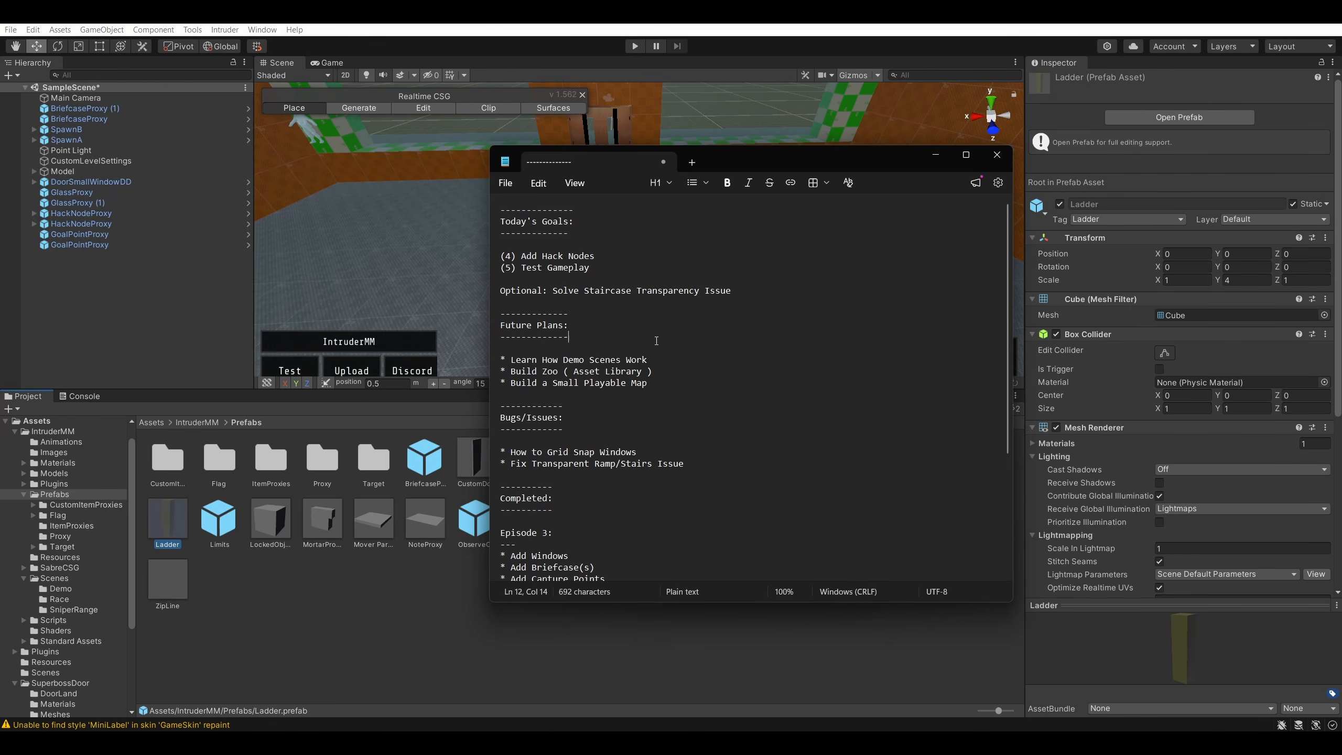
{"action": "key", "text": "Return"}
{"action": "key", "text": "Return"}
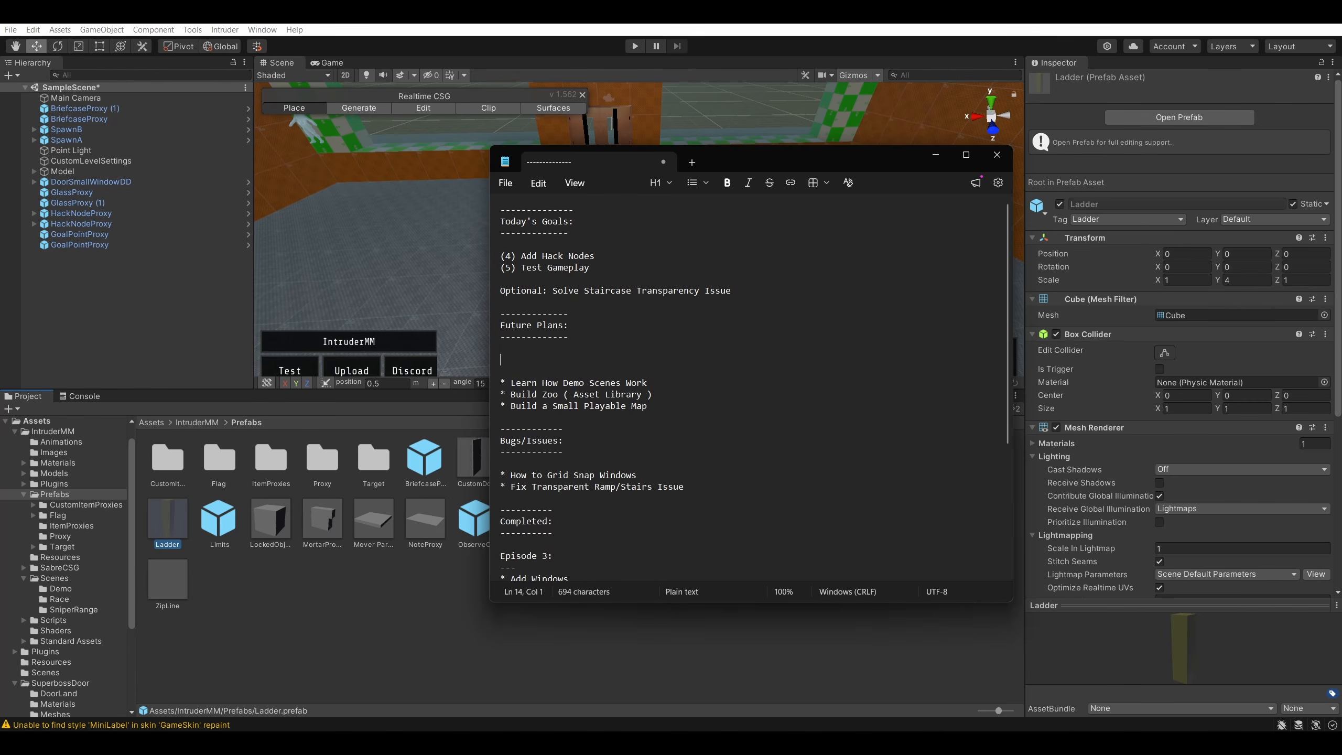
{"action": "type", "text": "* Learn Ladders"}
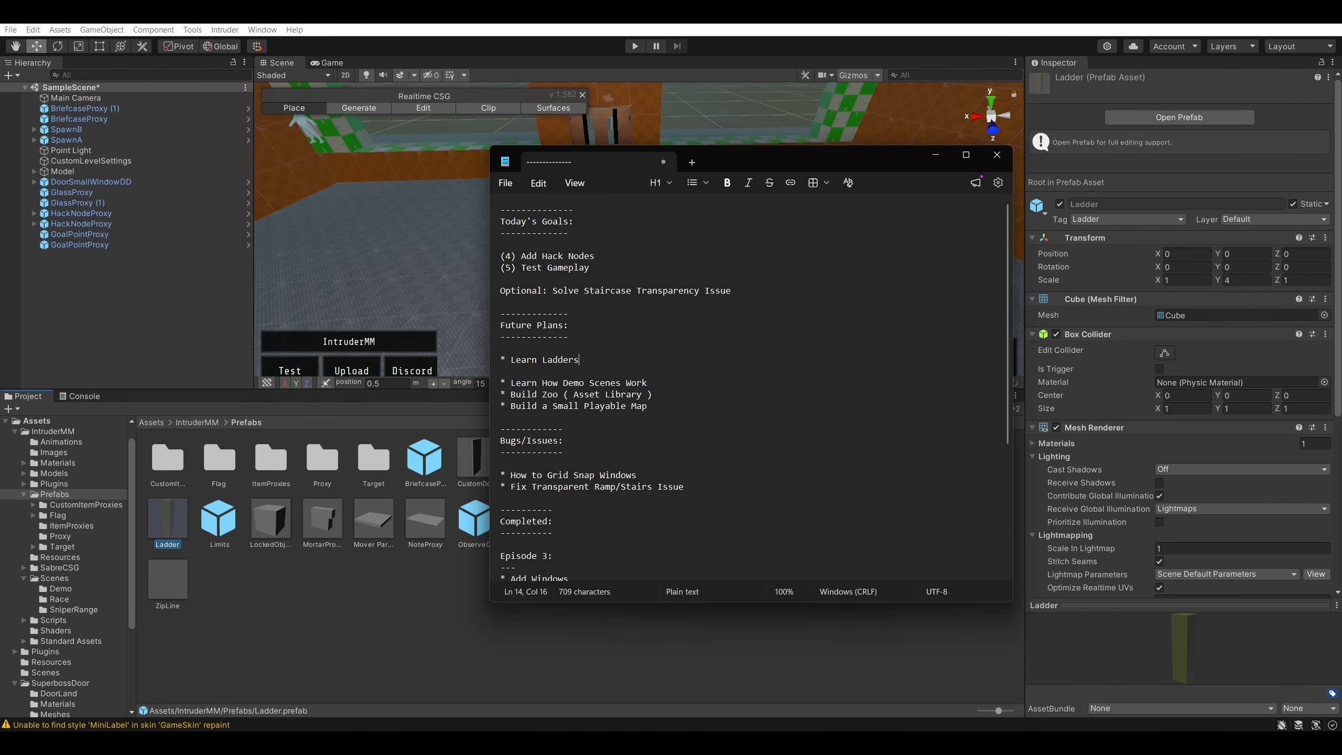
{"action": "key", "text": "Return"}
{"action": "key", "text": "BackSpace"}
{"action": "left_click_drag", "start_coordinate": [795, 162], "coordinate": [1341, 191]}
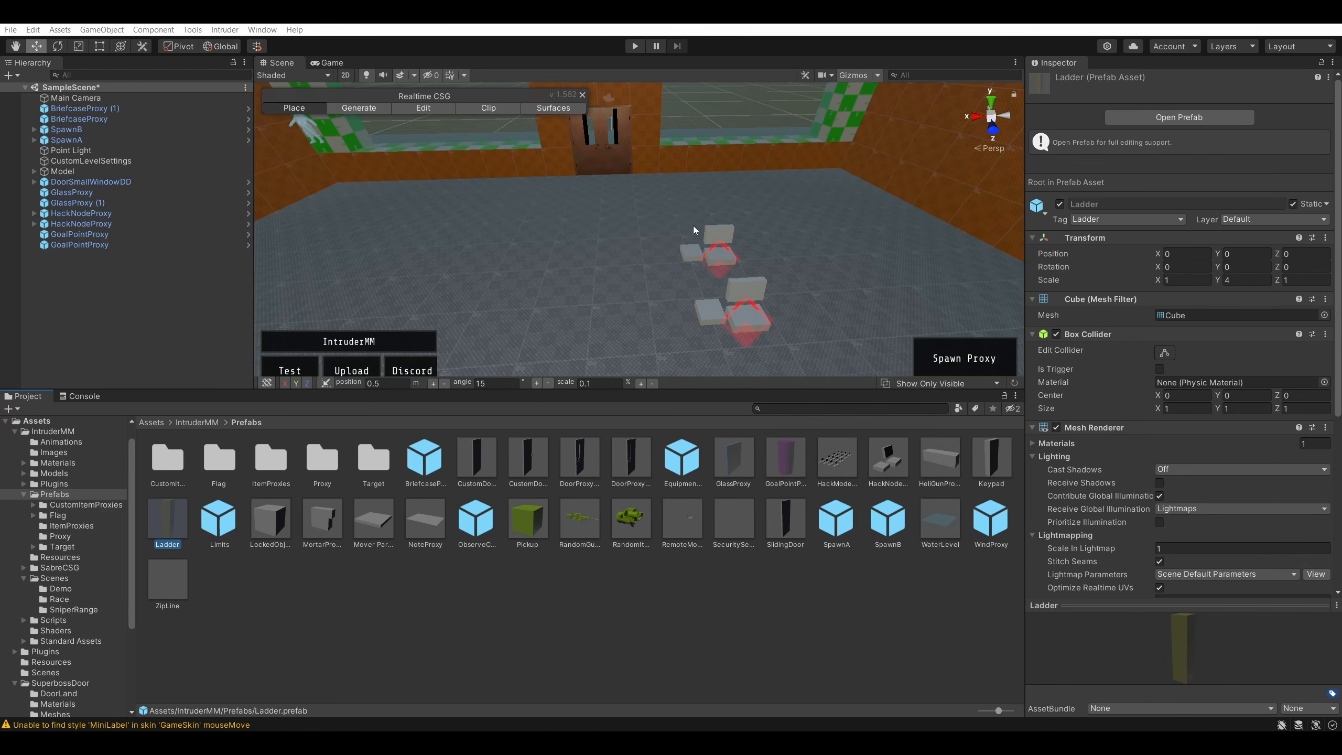
- Inspect the two custom door prefabs, including CustomDoorProxy01R, in the IntruderMM Prefabs folder
{"action": "left_click_drag", "start_coordinate": [693, 226], "coordinate": [709, 248], "text": "alt"}
{"action": "left_click", "coordinate": [466, 463]}
{"action": "left_click", "coordinate": [531, 461]}
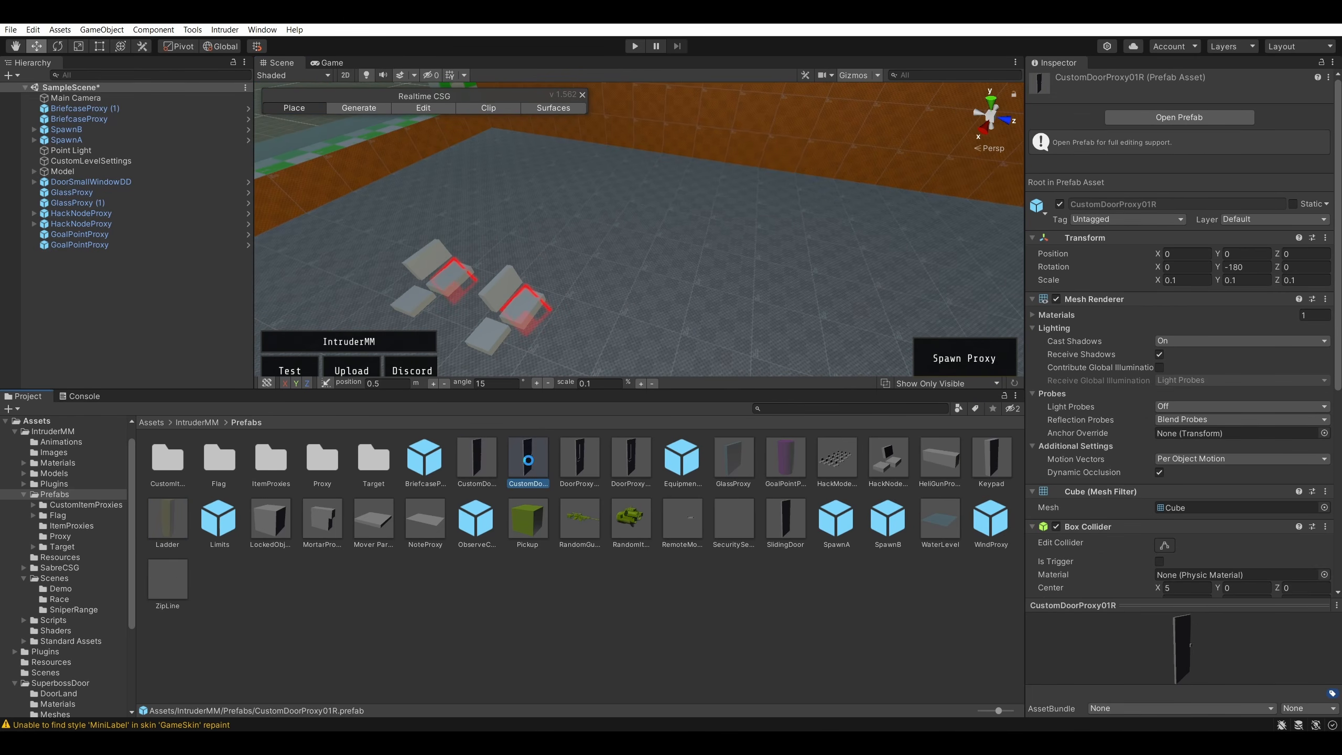
- Inspect the DoorProxy01 prefab, look through the Target and Proxy folders, and return to the IntruderMM Prefabs folder
{"action": "left_click", "coordinate": [597, 461]}
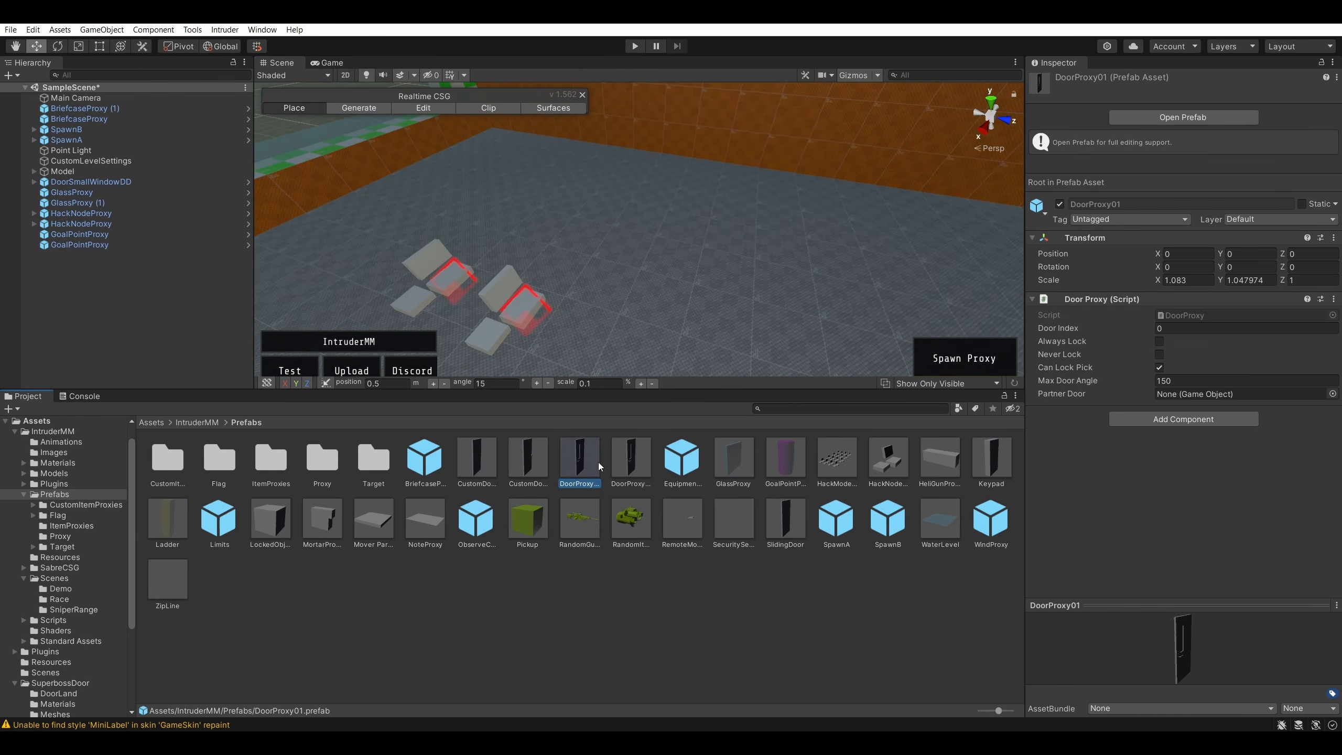
{"action": "left_click", "coordinate": [647, 636]}
{"action": "double_click", "coordinate": [379, 468]}
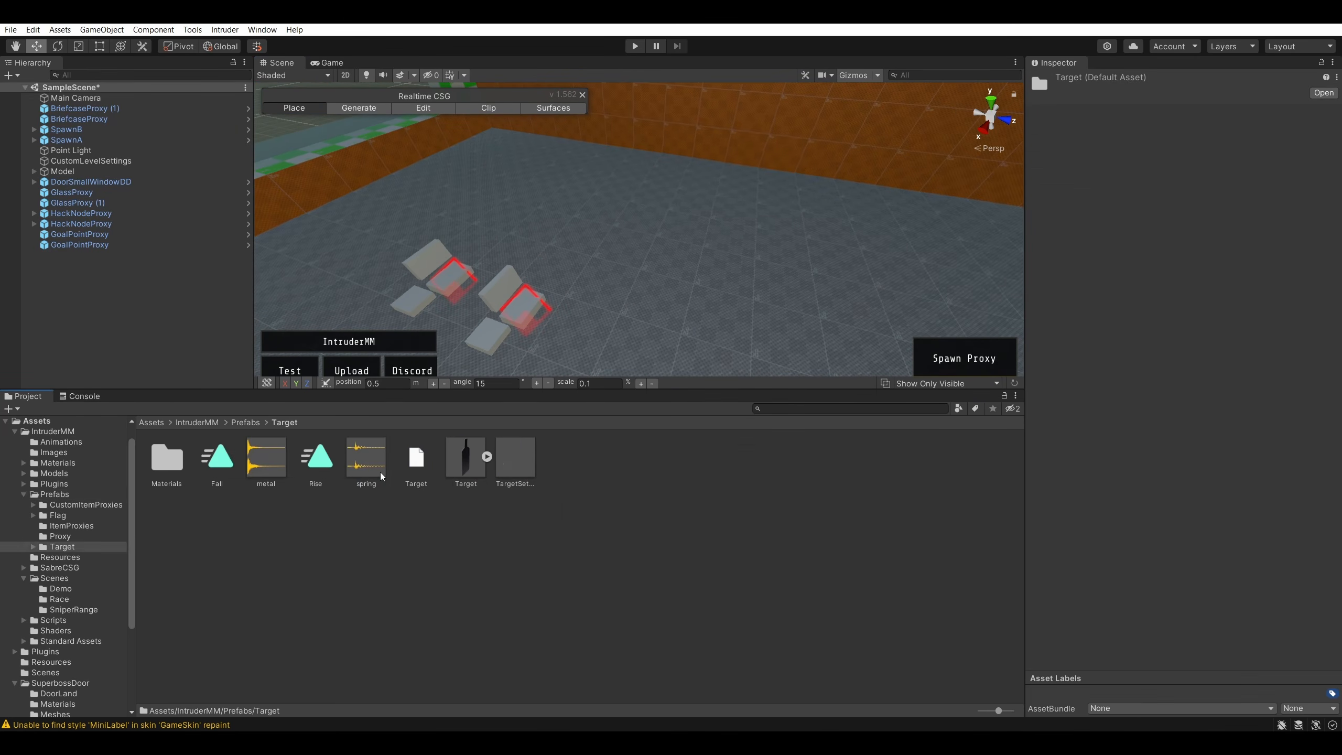
{"action": "left_click", "coordinate": [247, 422]}
{"action": "left_click", "coordinate": [331, 465]}
{"action": "double_click", "coordinate": [330, 465]}
{"action": "left_click", "coordinate": [246, 422]}
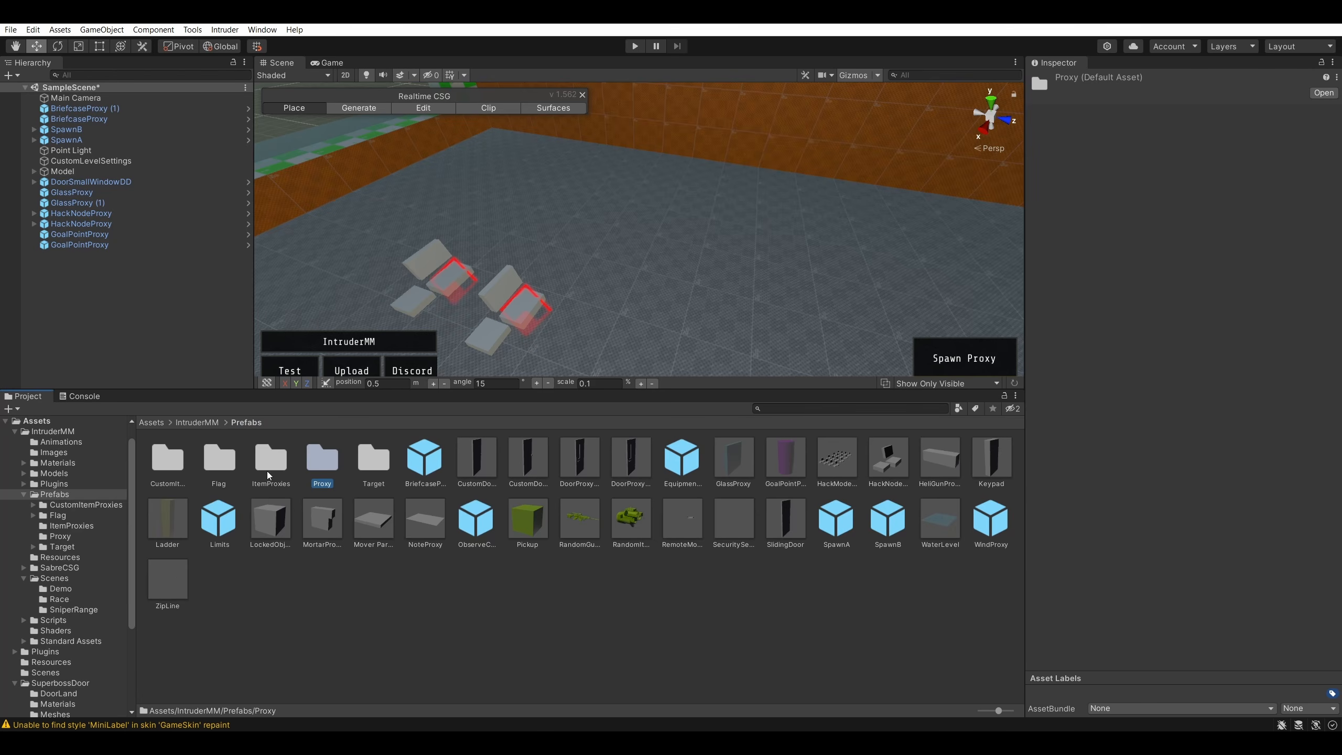
- Bring up the notes window, add "* Learn Mirrors" below the ladders entry under Future Plans, and move the window out of the way
{"action": "left_click_drag", "start_coordinate": [1341, 191], "coordinate": [714, 191]}
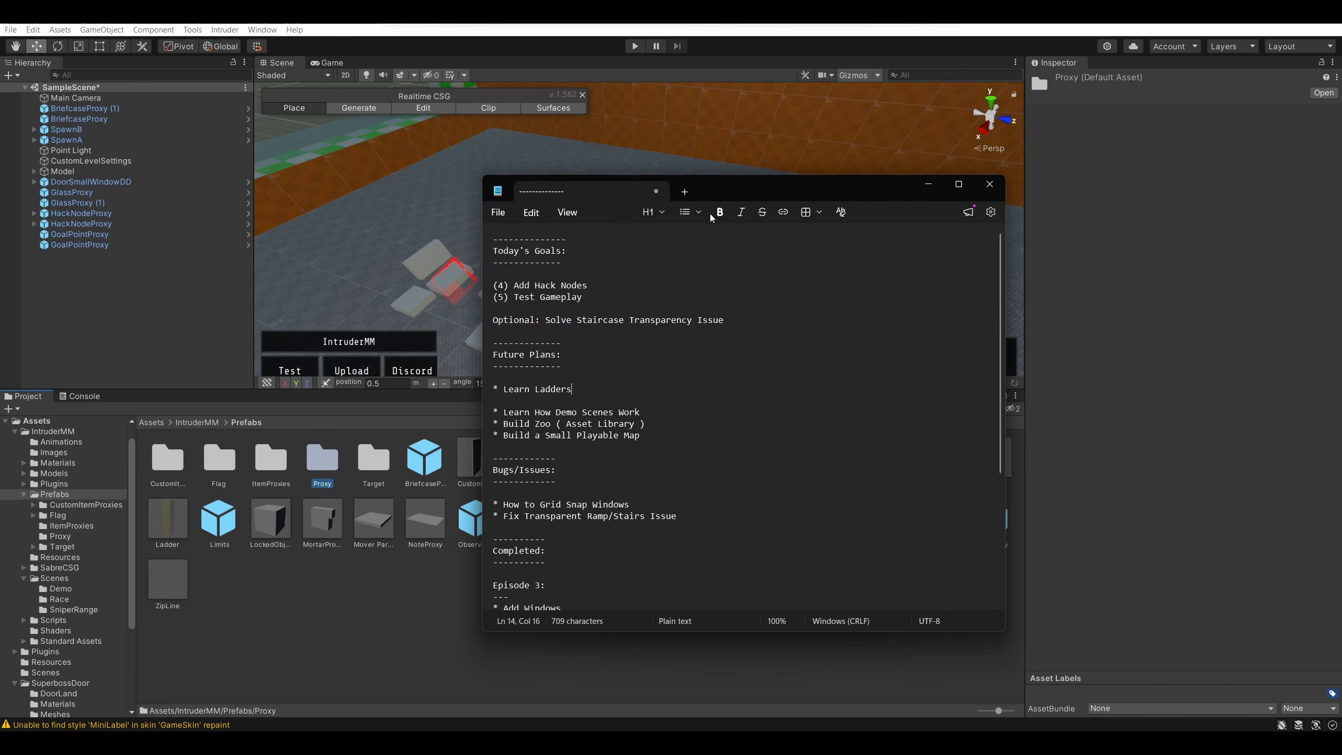
{"action": "key", "text": "Return"}
{"action": "key", "text": "Up"}
{"action": "type", "text": "* L"}
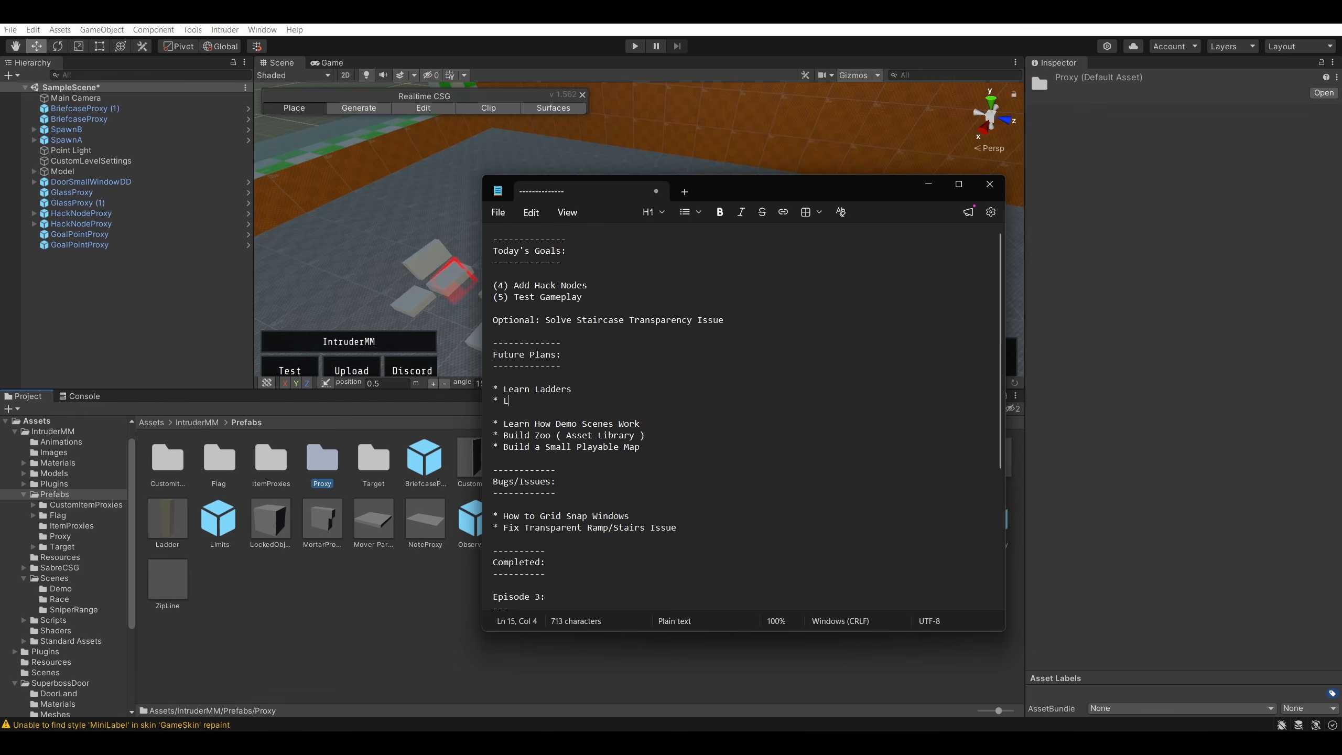
{"action": "type", "text": "earn Mirrors"}
{"action": "left_click_drag", "start_coordinate": [811, 188], "coordinate": [1341, 191]}
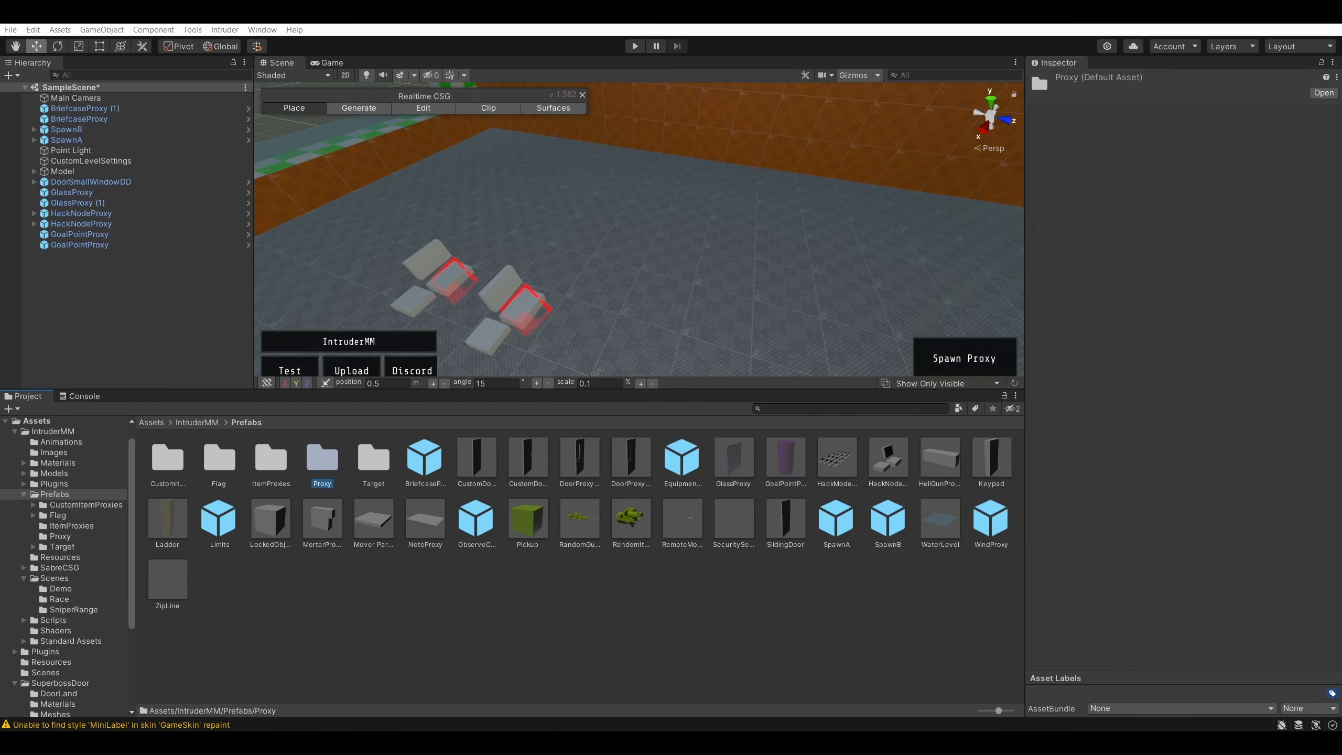
- Open the ItemProxies folder and try to place the Binoculars proxy on the room floor
{"action": "left_click", "coordinate": [364, 603]}
{"action": "double_click", "coordinate": [274, 459]}
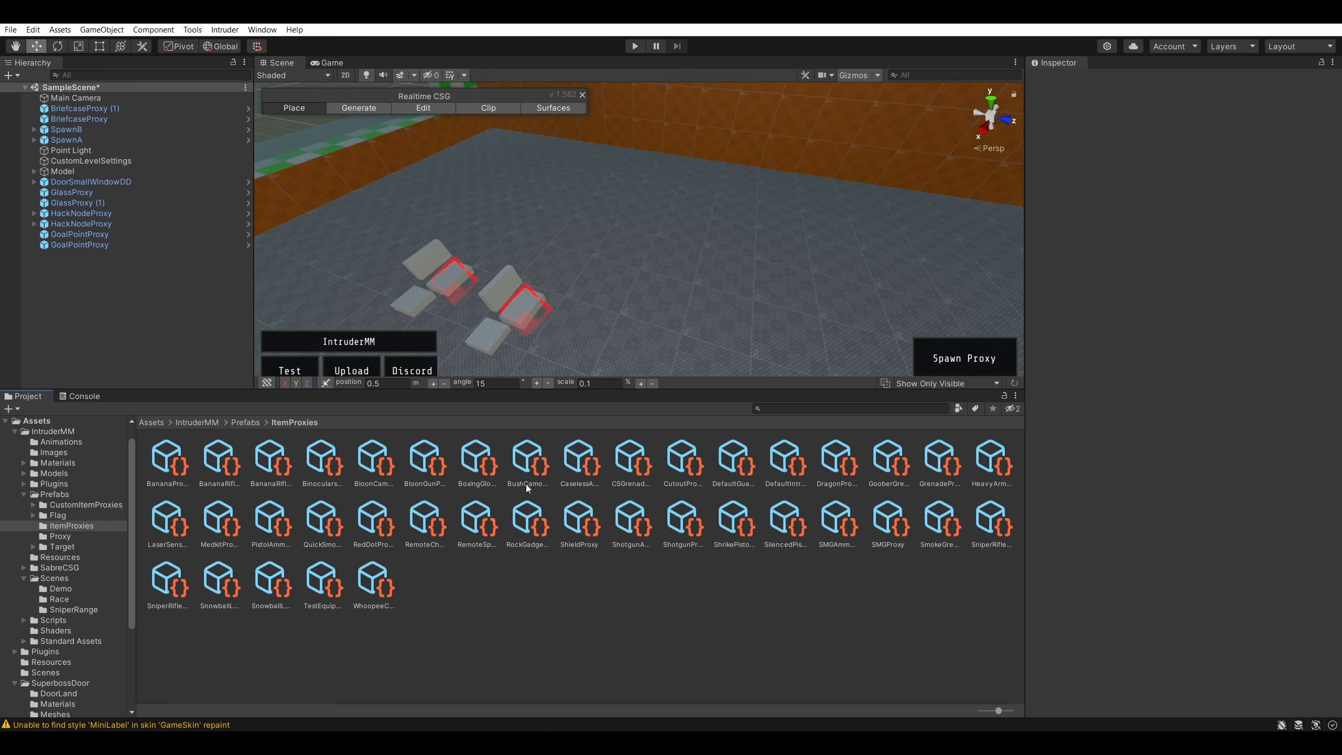
{"action": "left_click", "coordinate": [328, 464]}
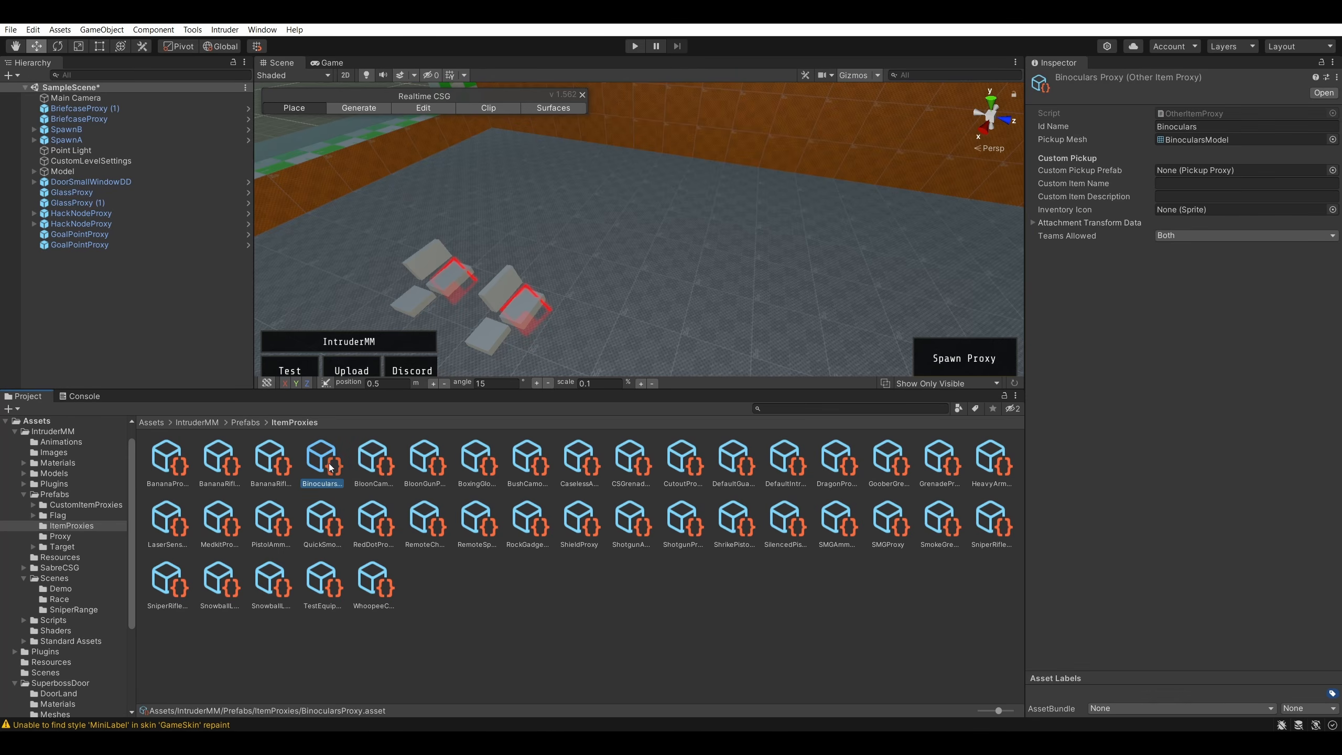
{"action": "left_click_drag", "start_coordinate": [330, 466], "coordinate": [706, 247]}
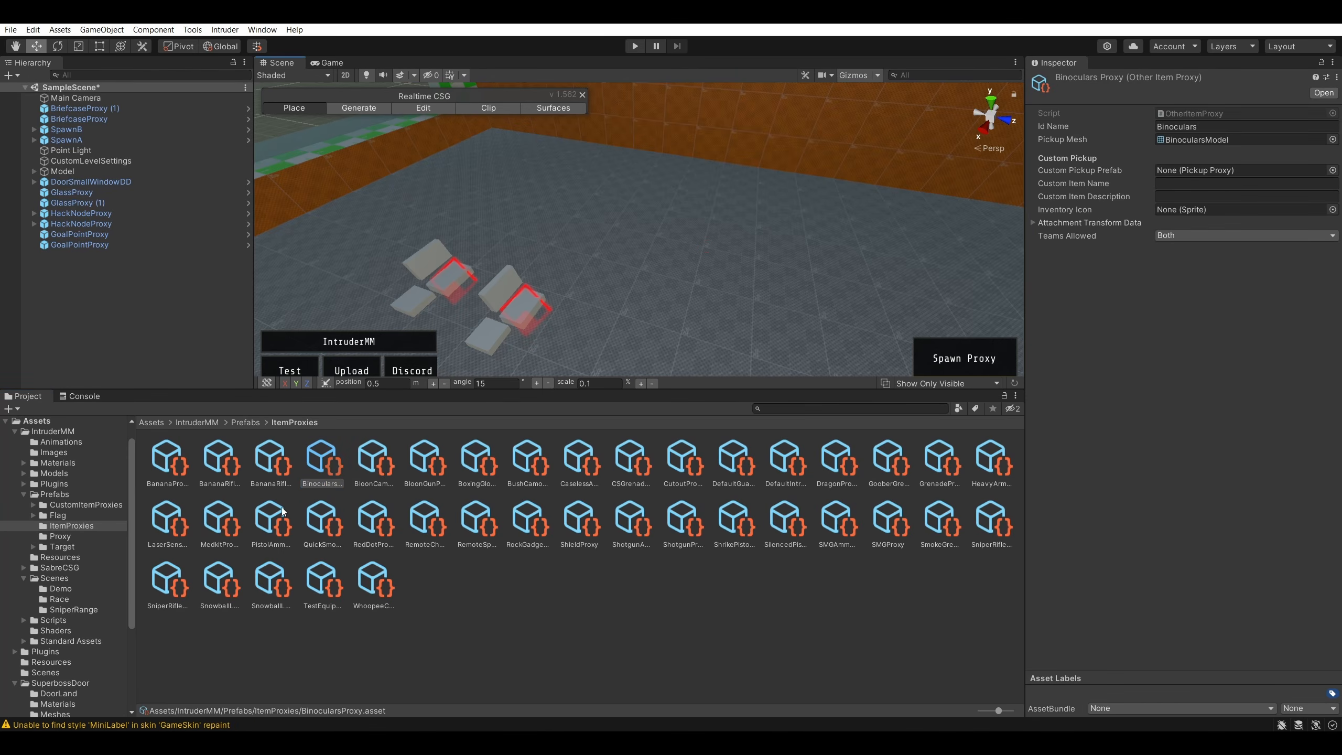
{"action": "left_click", "coordinate": [543, 658]}
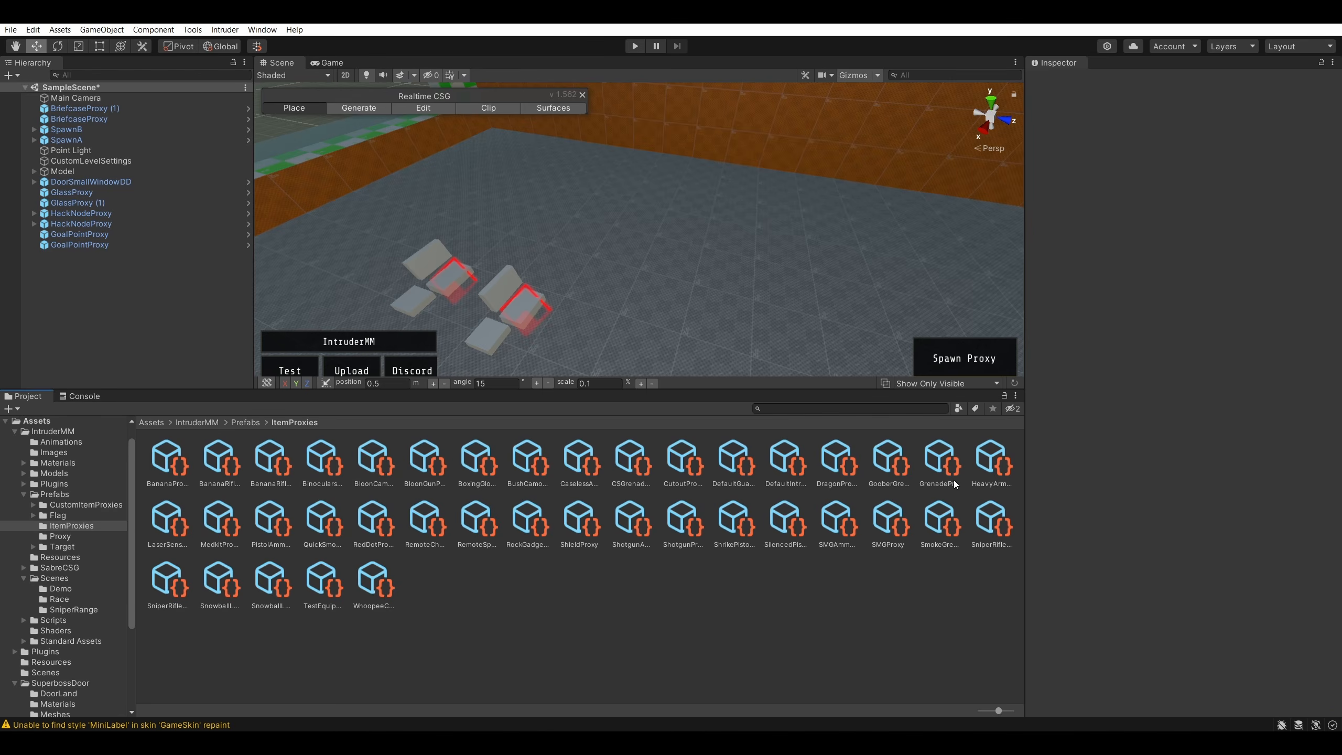
- Look through the Flag folder, its Materials subfolder and the CustomItemProxies folder, returning to the IntruderMM folder
{"action": "left_click", "coordinate": [245, 422]}
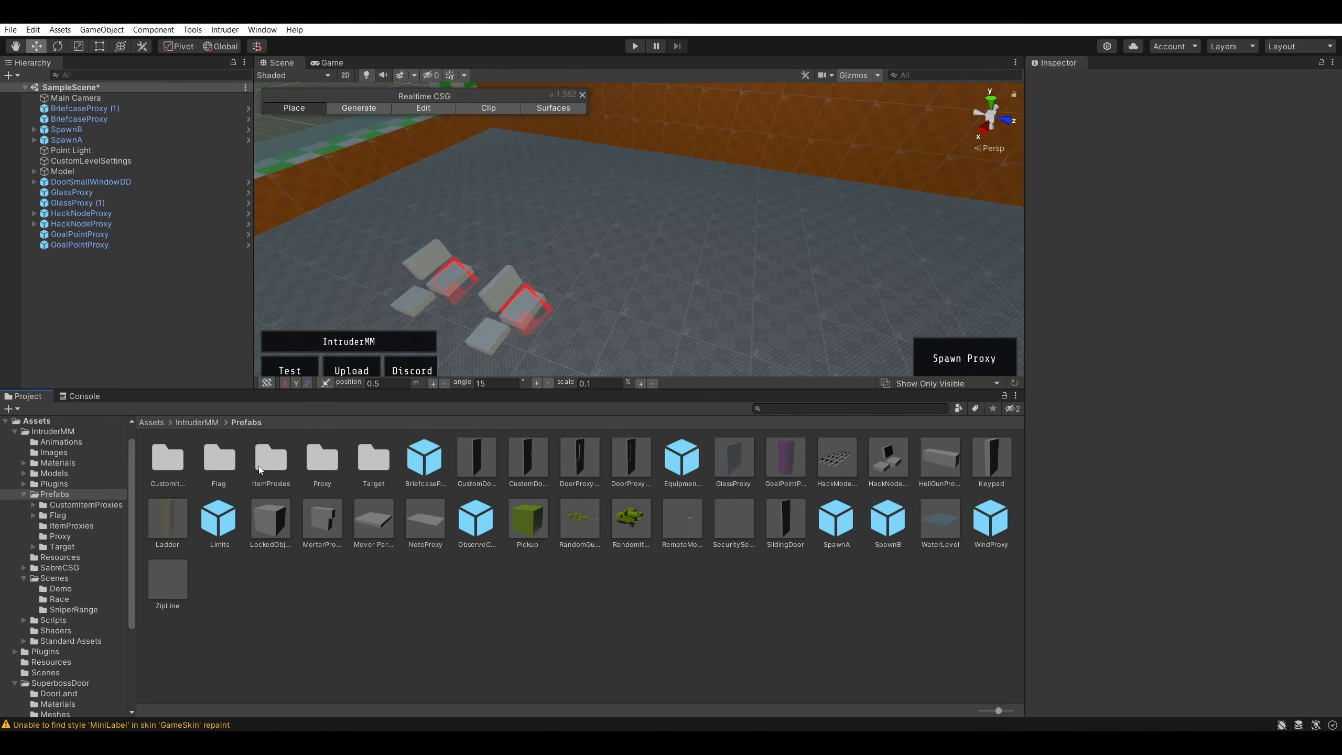
{"action": "double_click", "coordinate": [219, 461]}
{"action": "left_click", "coordinate": [244, 559]}
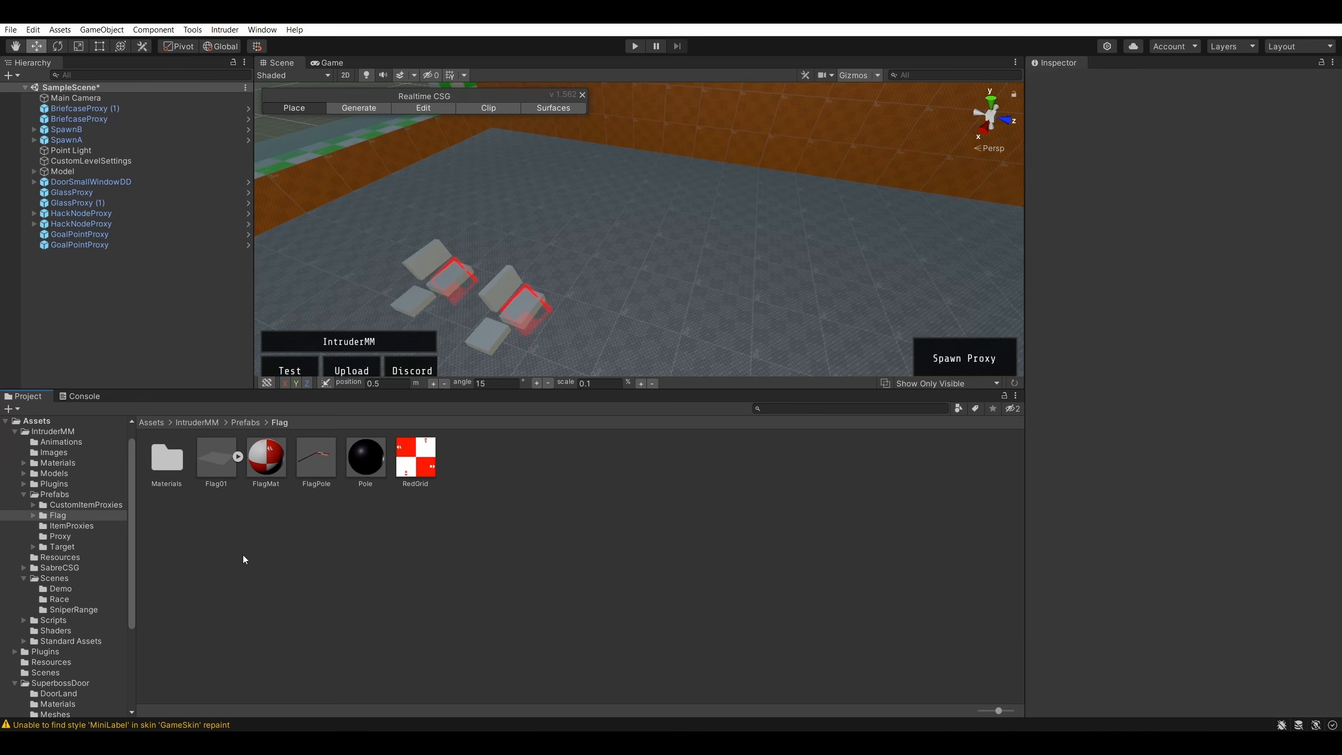
{"action": "double_click", "coordinate": [172, 465]}
{"action": "left_click", "coordinate": [245, 422]}
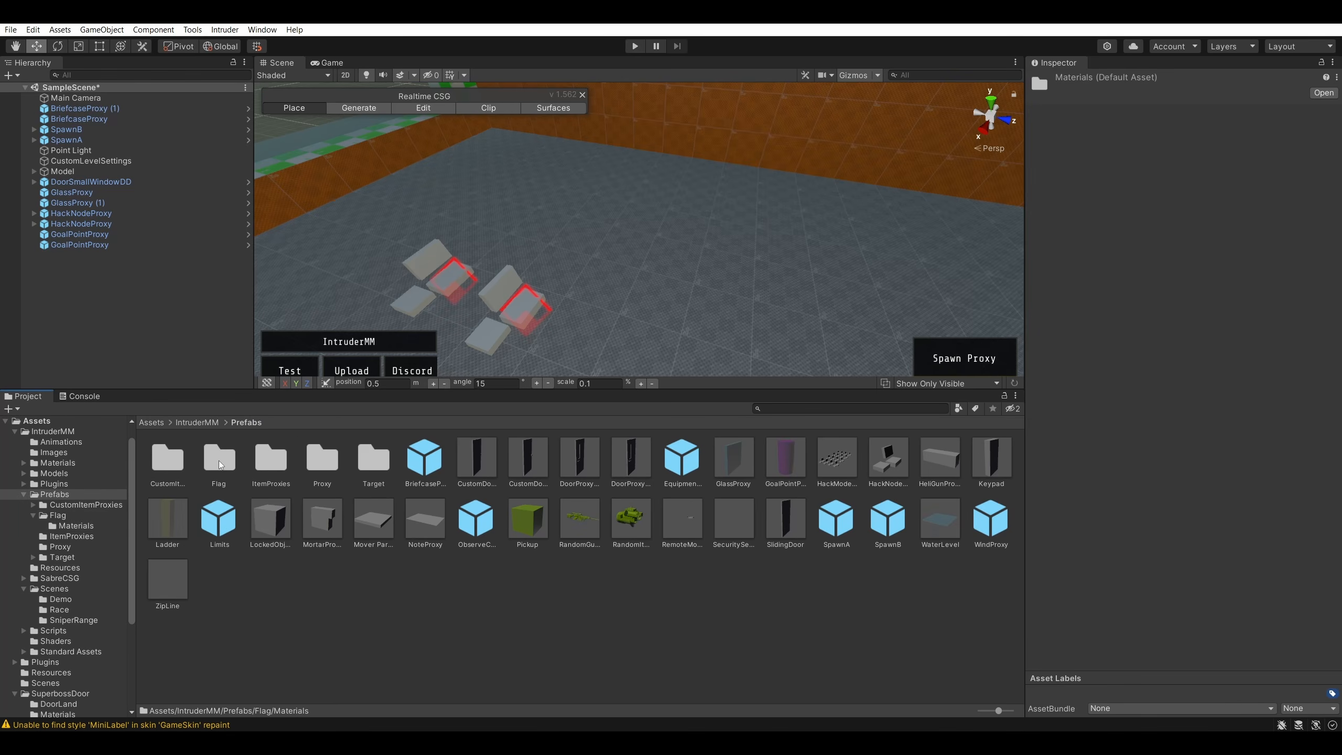
{"action": "double_click", "coordinate": [169, 458]}
{"action": "left_click", "coordinate": [203, 422]}
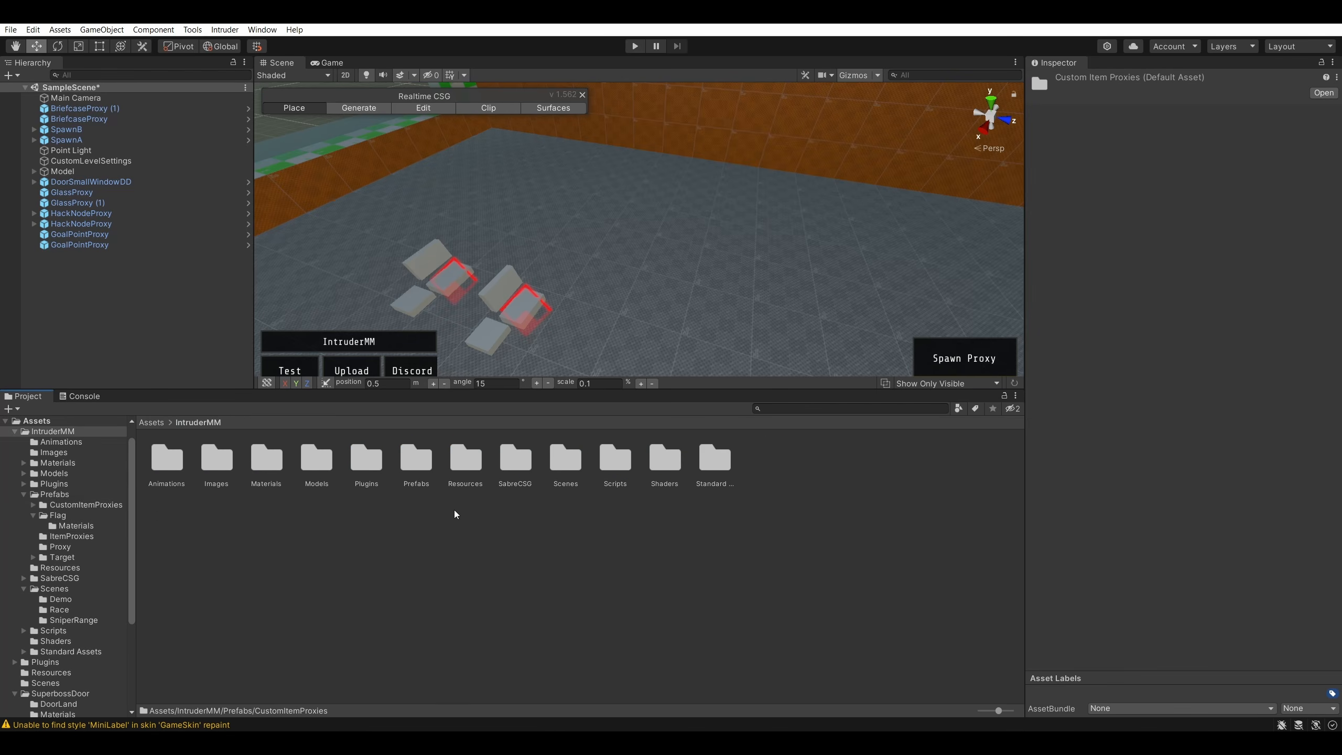
- Look through the Plugins folder down to the Steamworks.NET Runtime subfolder and return to the IntruderMM folder
{"action": "double_click", "coordinate": [366, 459]}
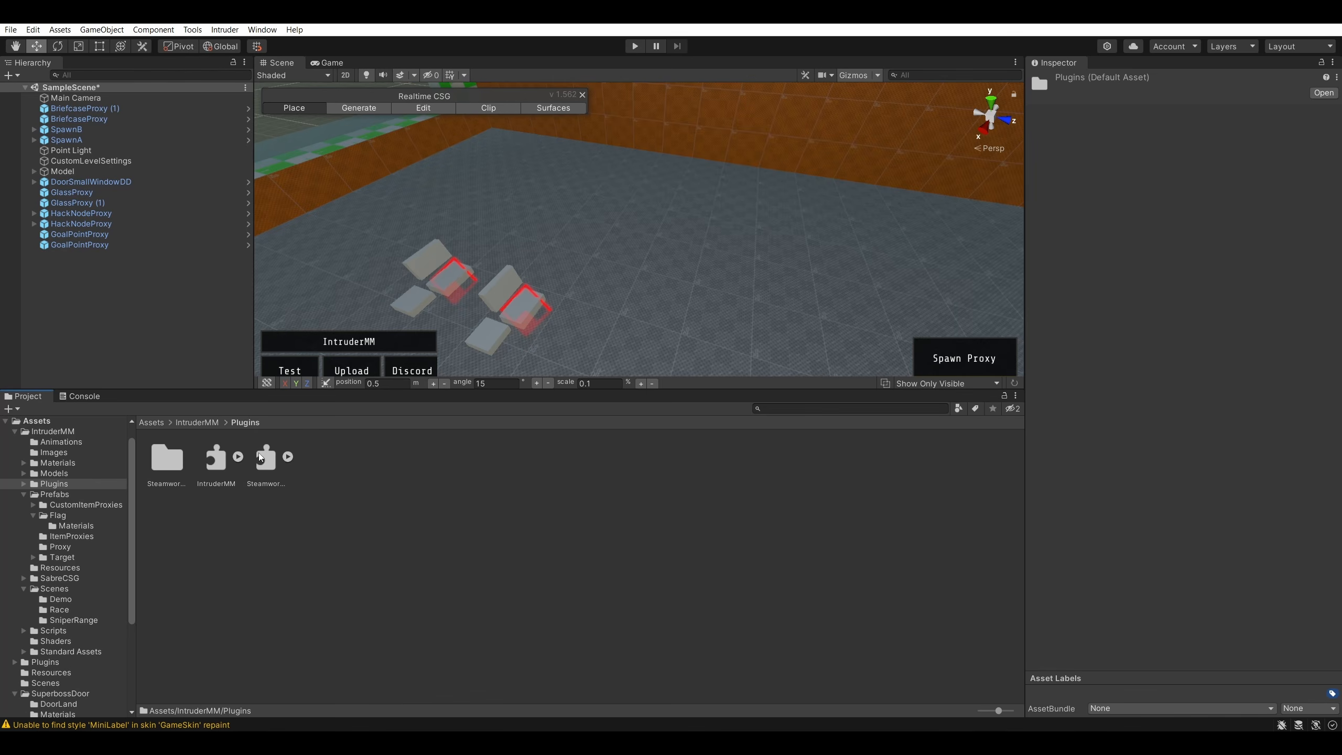
{"action": "double_click", "coordinate": [166, 459]}
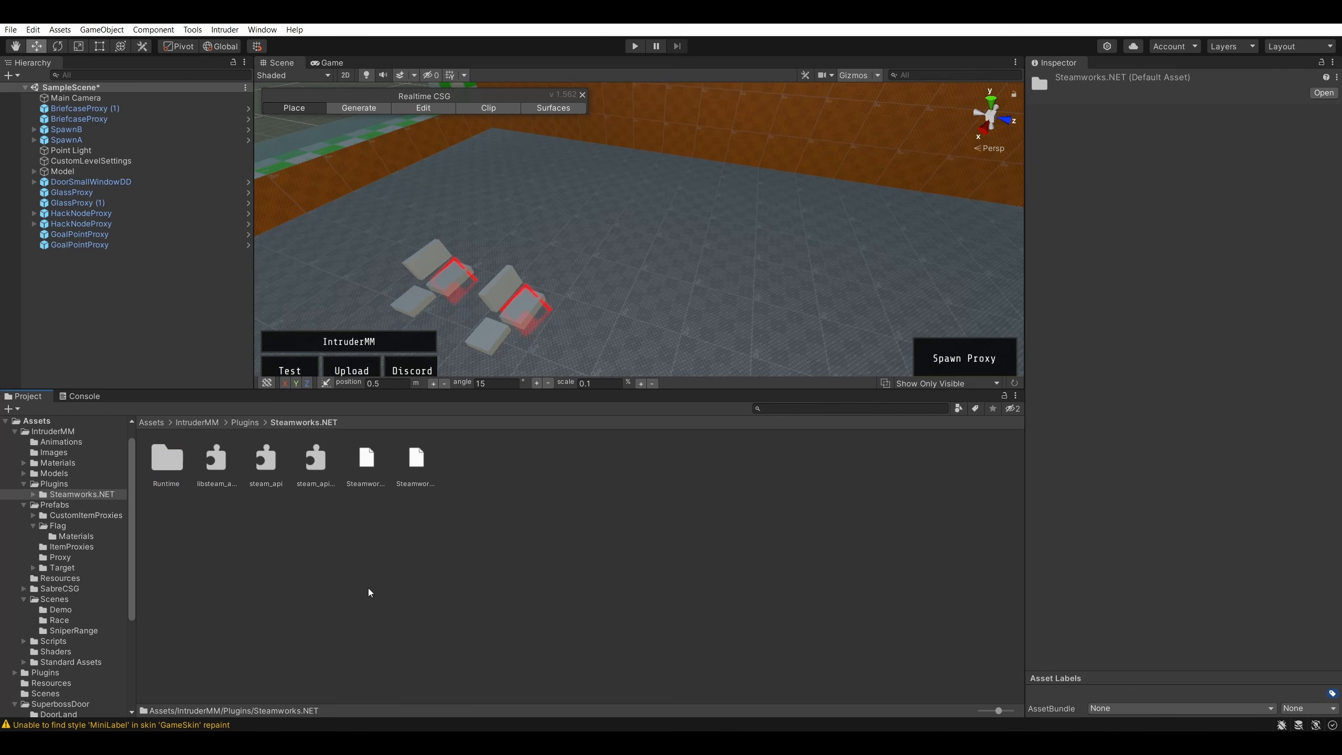
{"action": "double_click", "coordinate": [169, 459]}
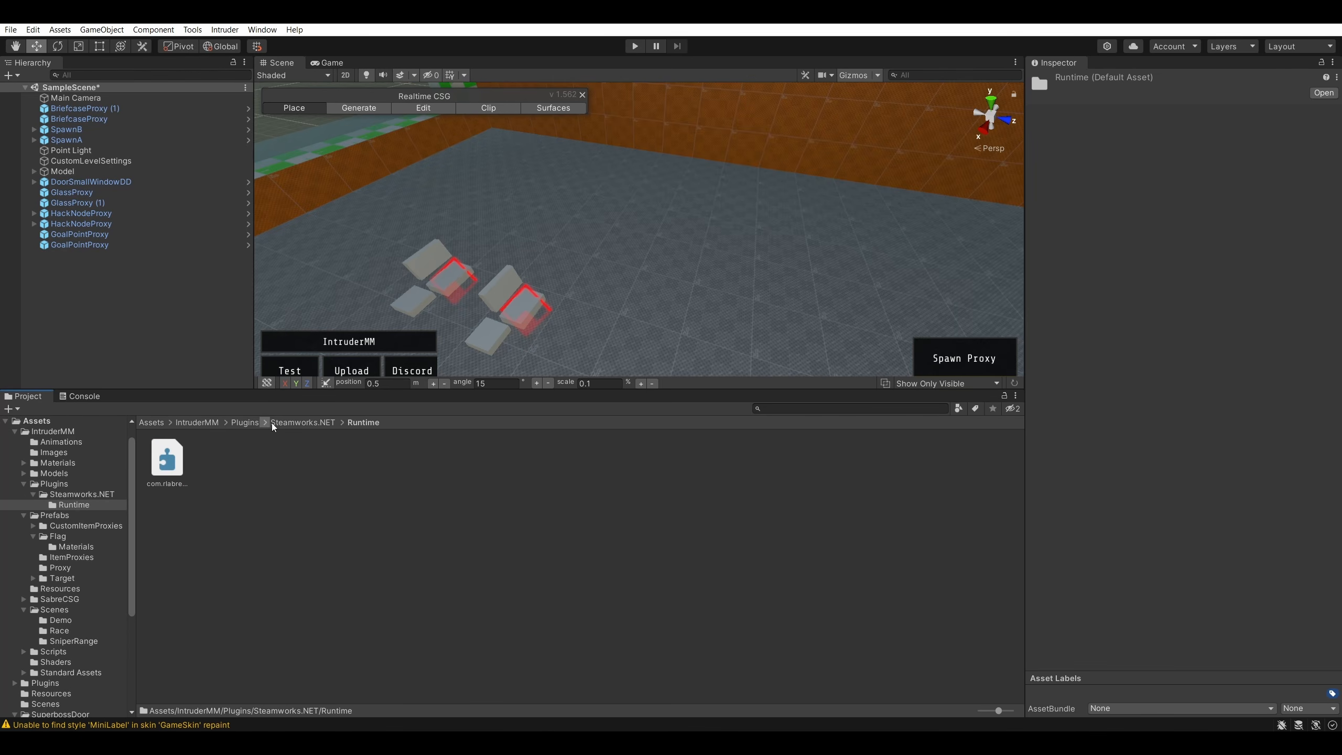
{"action": "left_click", "coordinate": [243, 422]}
{"action": "left_click", "coordinate": [210, 422]}
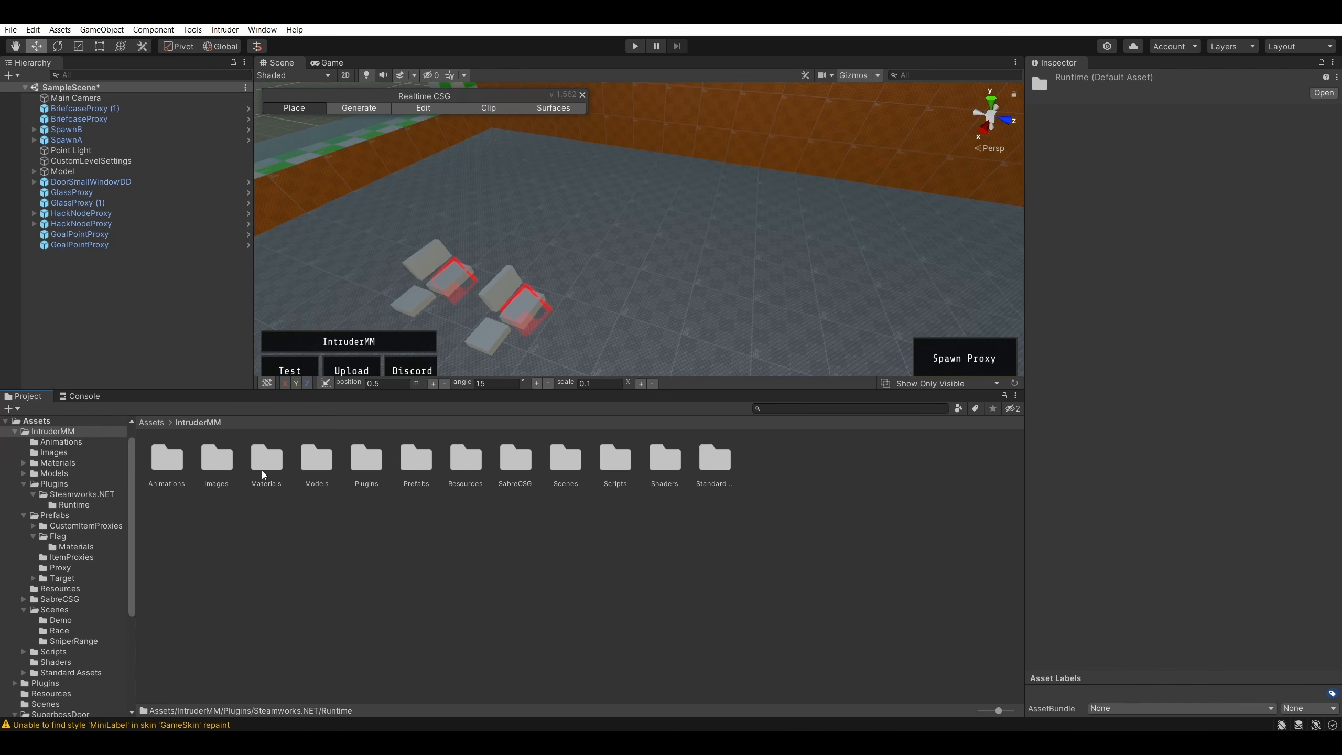
- Check the contents of the Models folder with its Materials subfolder, the Images folder and the Animations folder
{"action": "double_click", "coordinate": [312, 455]}
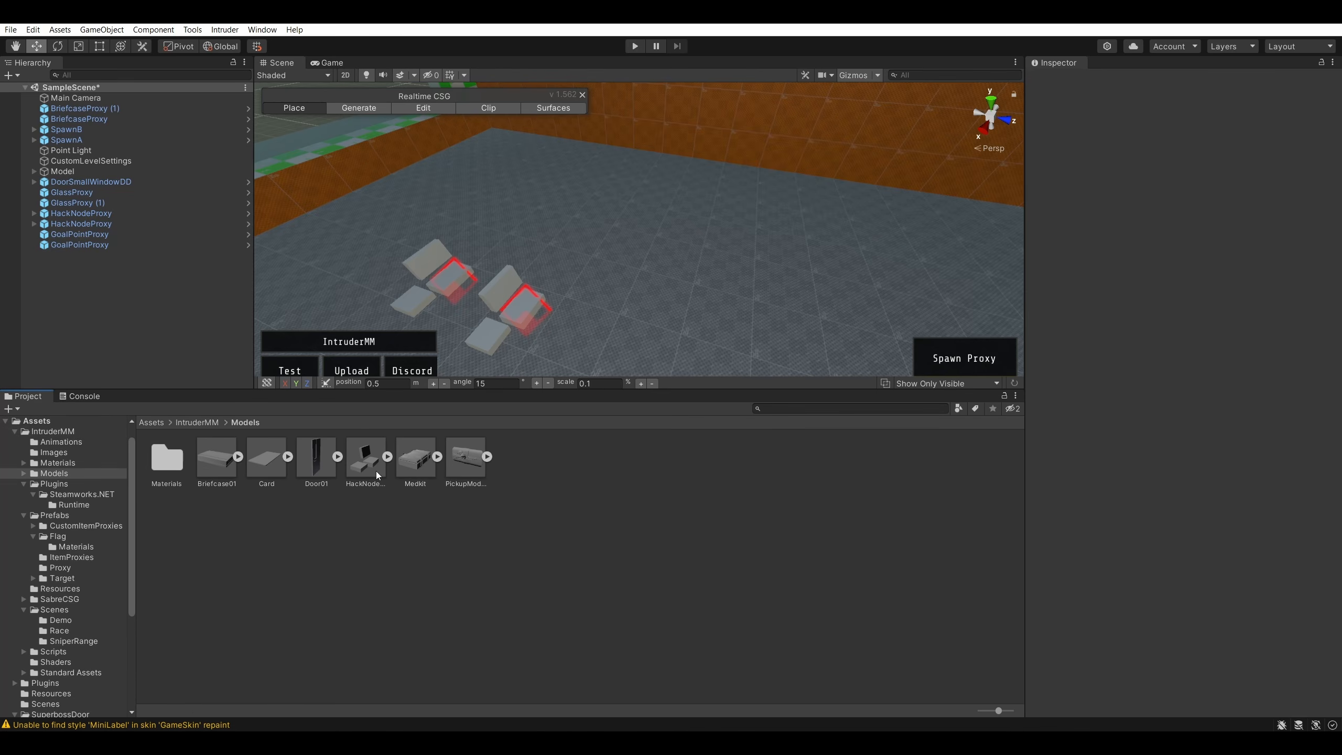
{"action": "double_click", "coordinate": [167, 460]}
{"action": "left_click", "coordinate": [191, 423]}
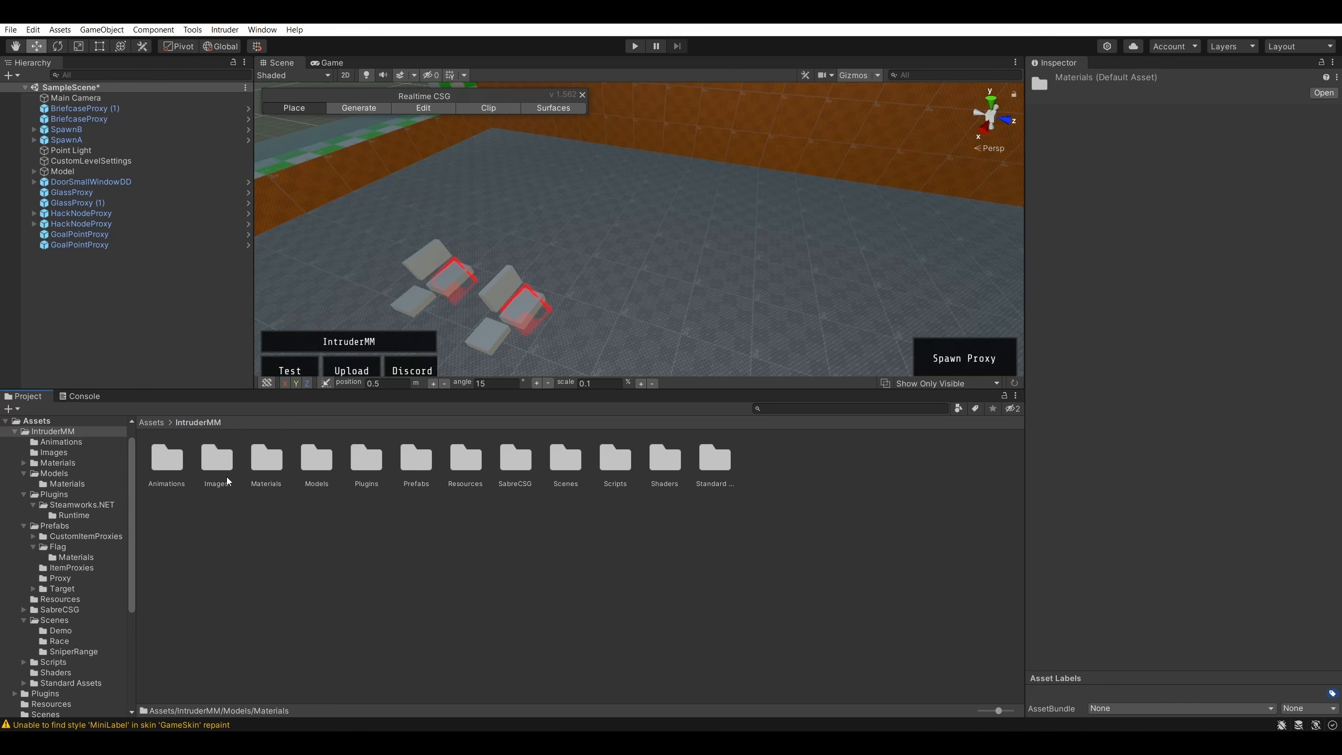
{"action": "double_click", "coordinate": [216, 460]}
{"action": "left_click", "coordinate": [198, 423]}
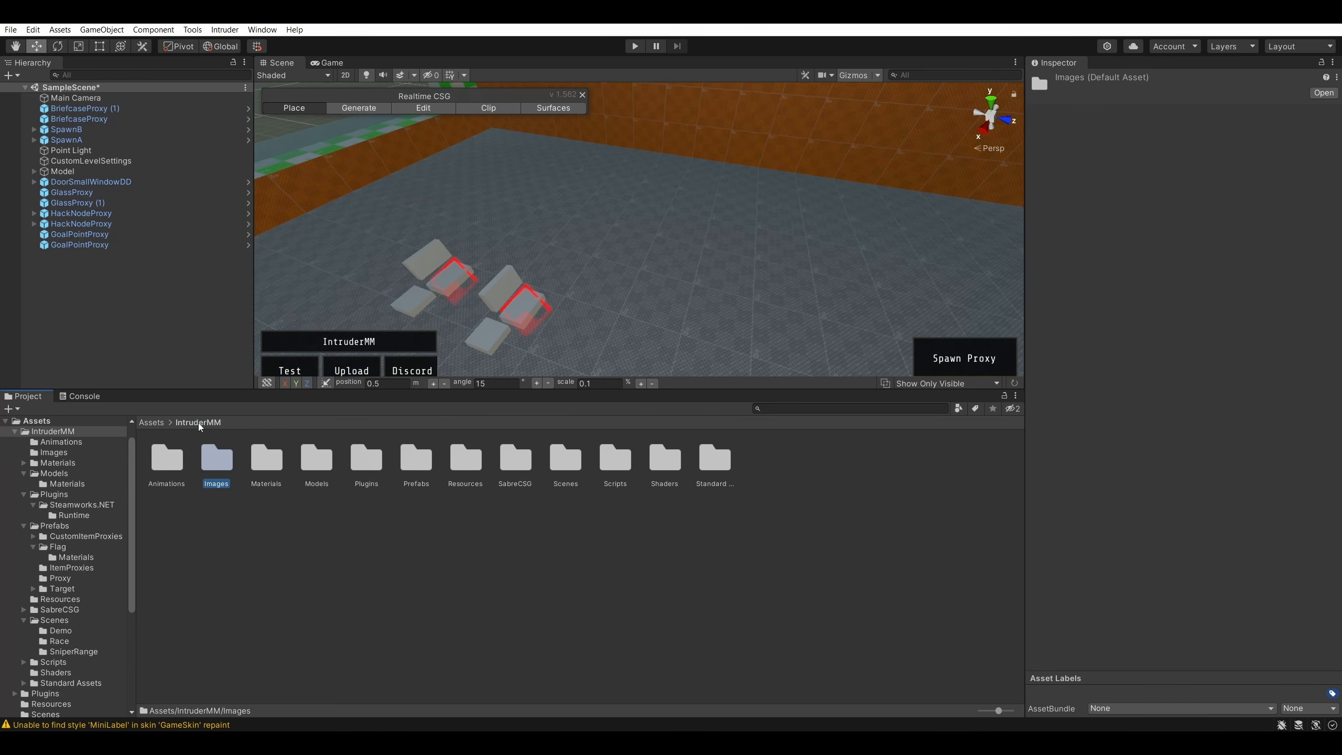
{"action": "double_click", "coordinate": [167, 464]}
{"action": "left_click", "coordinate": [197, 423]}
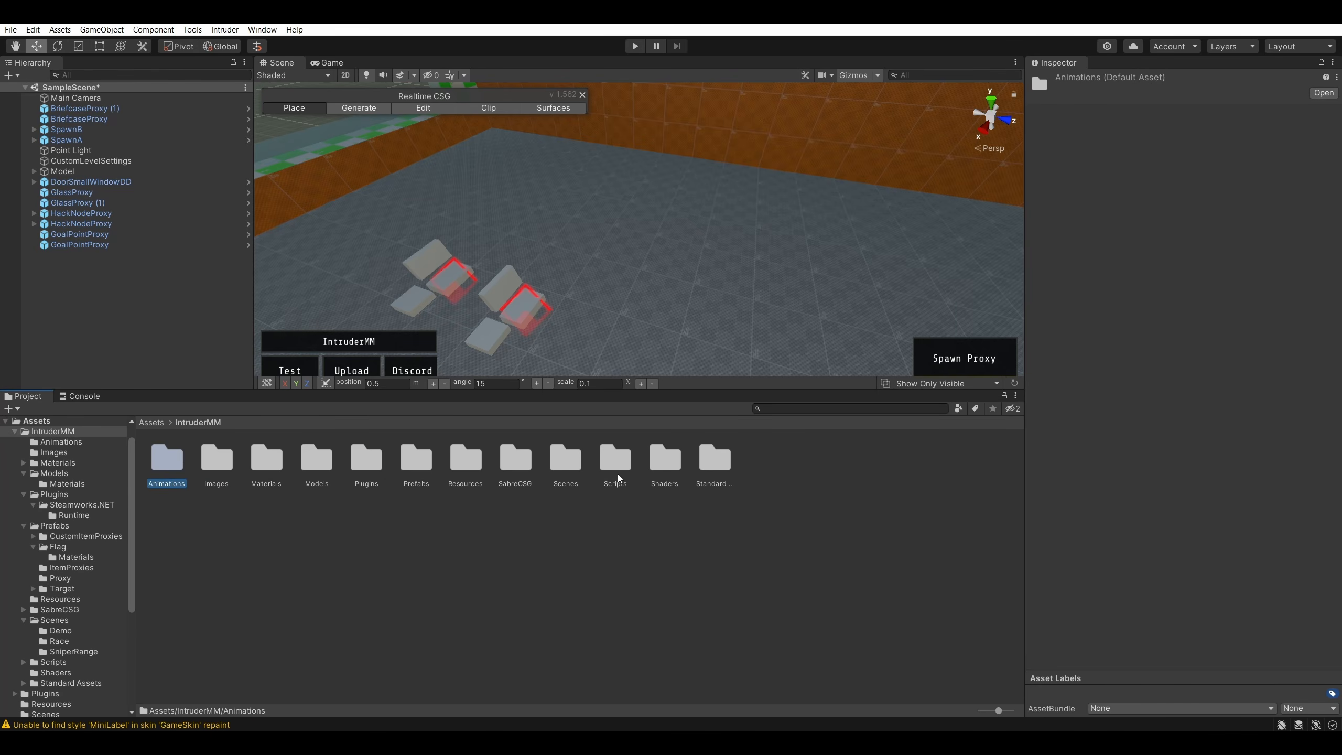
- Check the Scripts, Shaders and Standard Assets folders, ending in the IntruderMM Prefabs folder
{"action": "double_click", "coordinate": [616, 459]}
{"action": "left_click", "coordinate": [198, 422]}
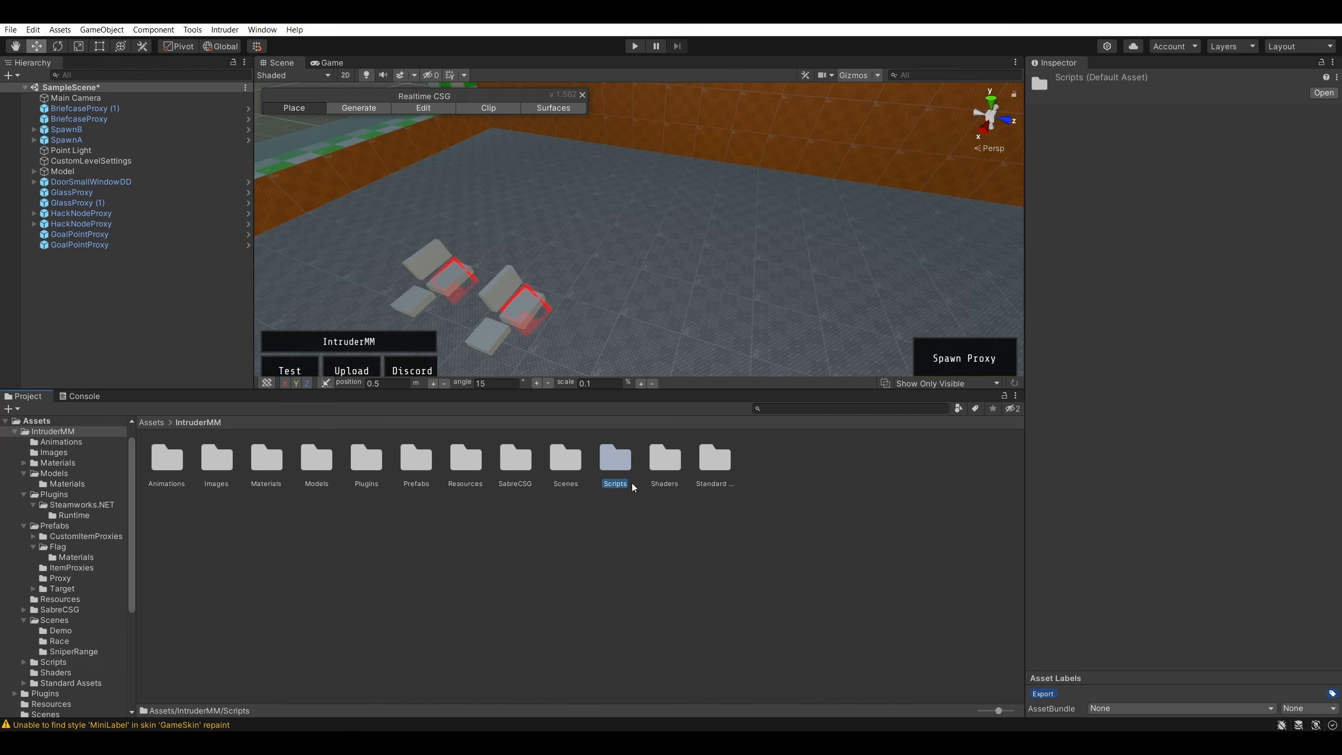
{"action": "double_click", "coordinate": [662, 458]}
{"action": "left_click", "coordinate": [203, 421]}
{"action": "left_click", "coordinate": [688, 460]}
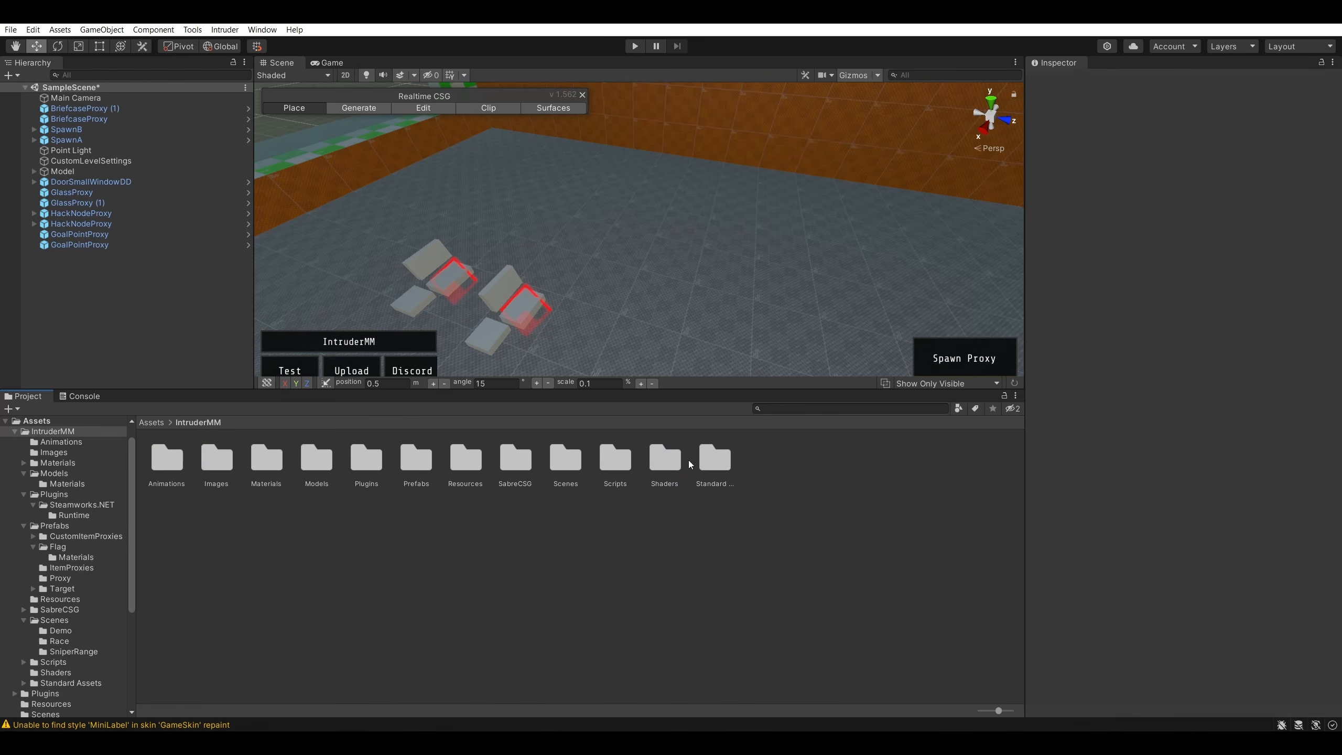
{"action": "double_click", "coordinate": [717, 461]}
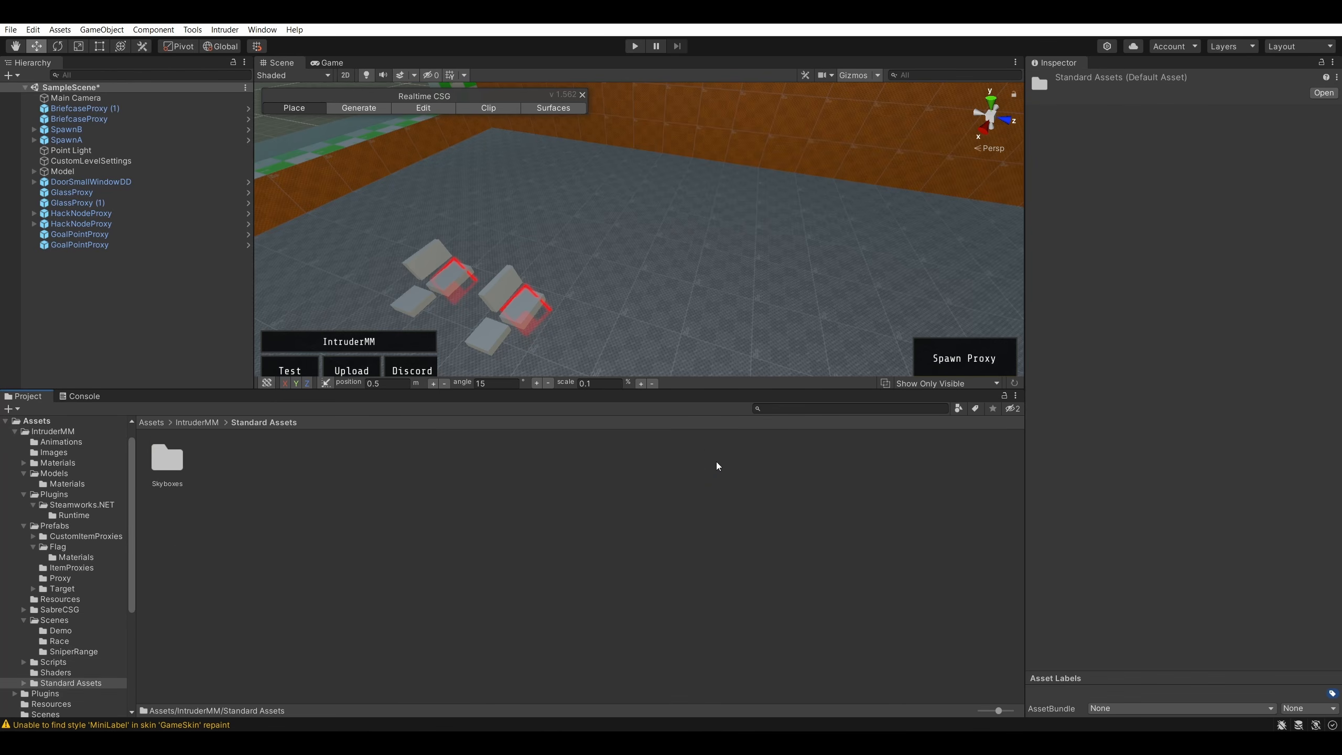
{"action": "left_click", "coordinate": [214, 423]}
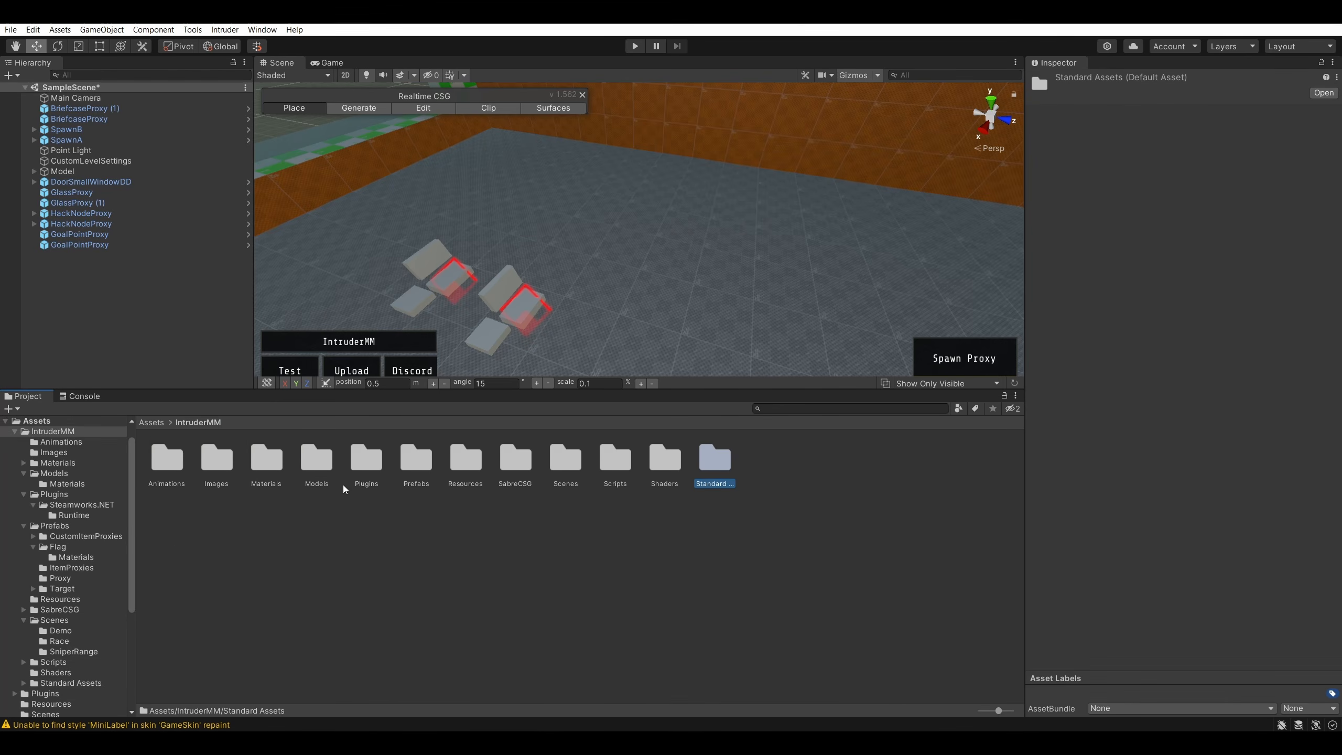
{"action": "double_click", "coordinate": [427, 460]}
{"action": "left_click", "coordinate": [591, 611]}
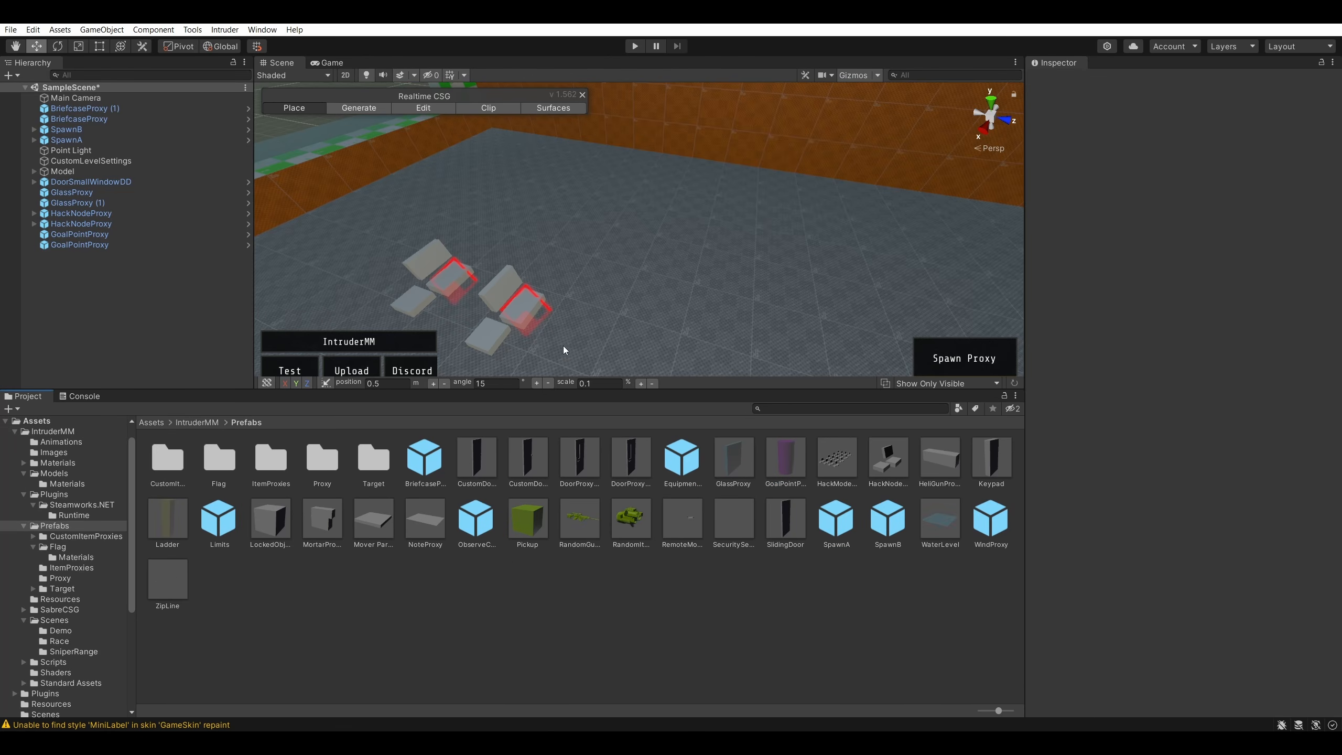
- Select the hack node with node name A1 in the room and examine its Hack Node Proxy settings
{"action": "scroll", "coordinate": [581, 283], "scroll_direction": "down", "scroll_amount": 3}
{"action": "left_click", "coordinate": [544, 251]}
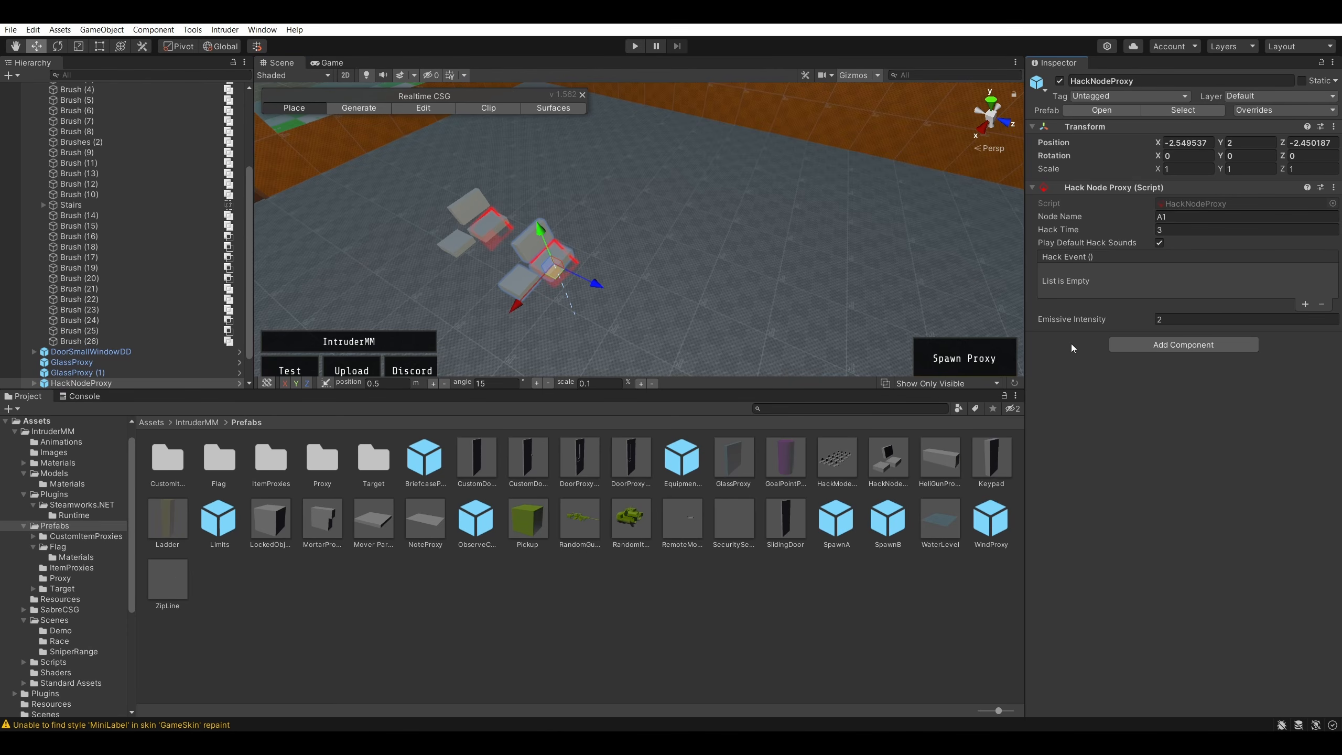
{"action": "left_click", "coordinate": [1184, 320]}
{"action": "left_click", "coordinate": [1073, 373]}
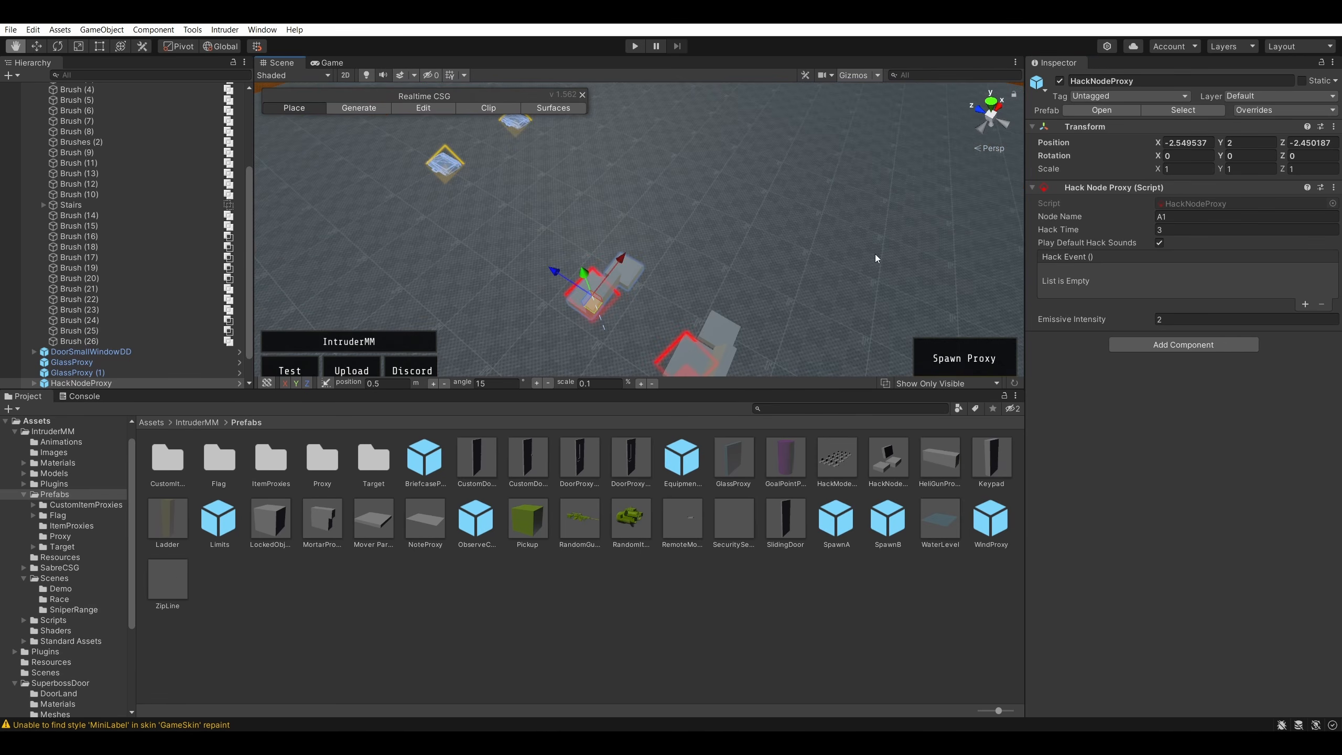
- Maximize the Scene view and delete both purple goal point proxies from the map
{"action": "right_click_drag", "start_coordinate": [875, 254], "coordinate": [642, 176]}
{"action": "double_click", "coordinate": [516, 61]}
{"action": "right_click_drag", "start_coordinate": [663, 127], "coordinate": [1030, 498]}
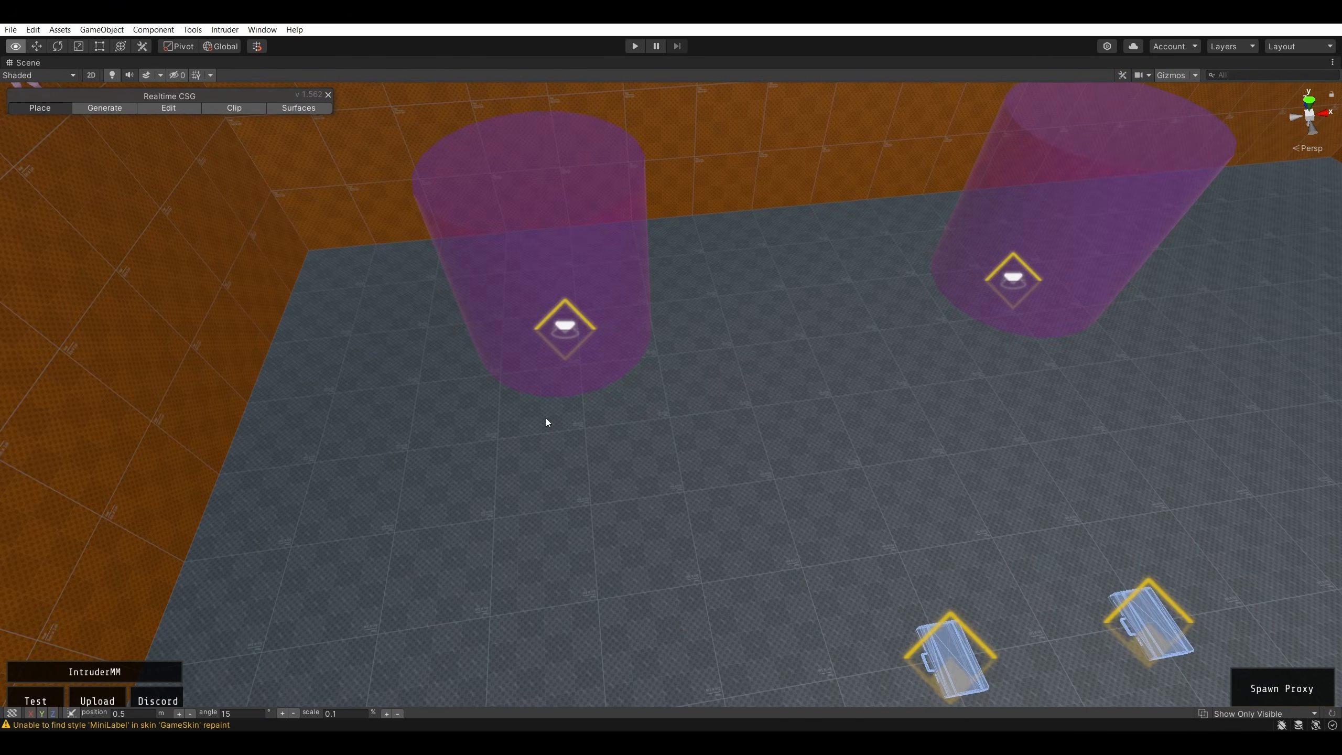
{"action": "left_click", "coordinate": [562, 369]}
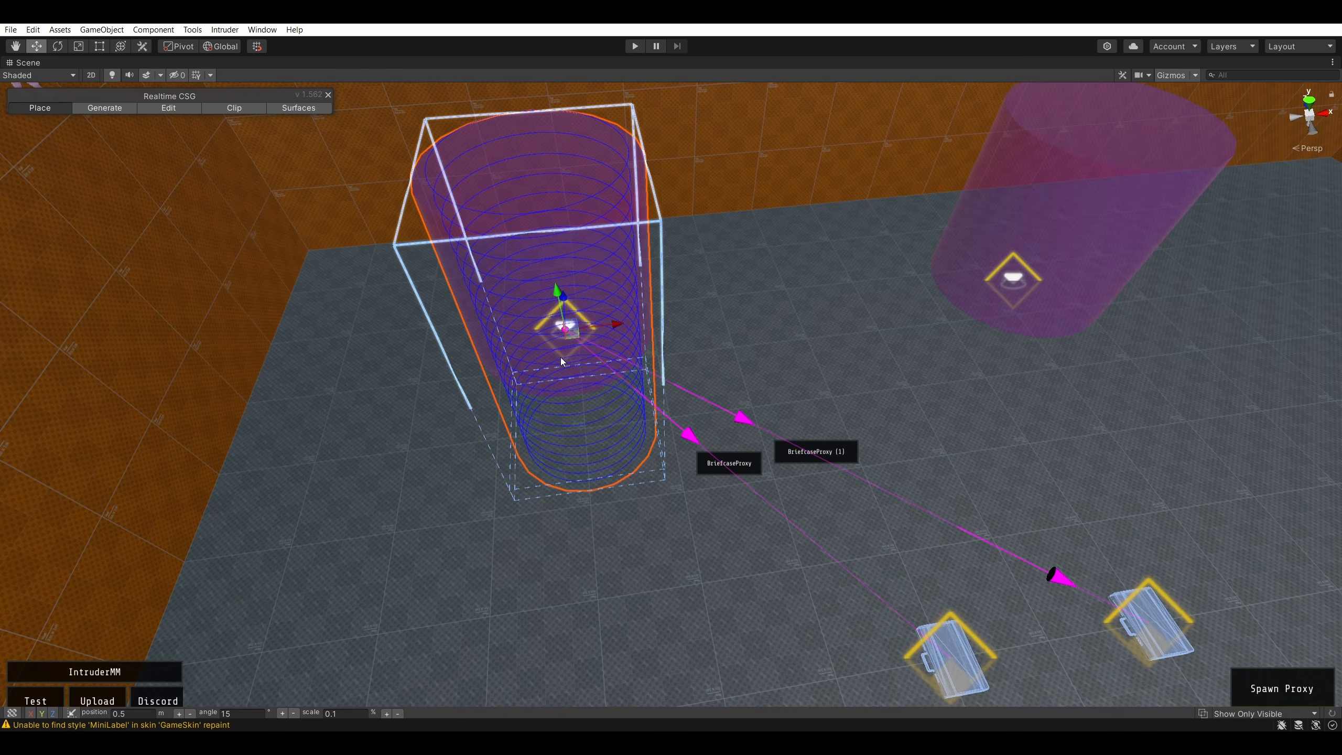
{"action": "key", "text": "Delete"}
{"action": "left_click", "coordinate": [1024, 301]}
{"action": "key", "text": "Delete"}
- Delete both briefcase proxies from the floor
{"action": "left_click", "coordinate": [953, 639]}
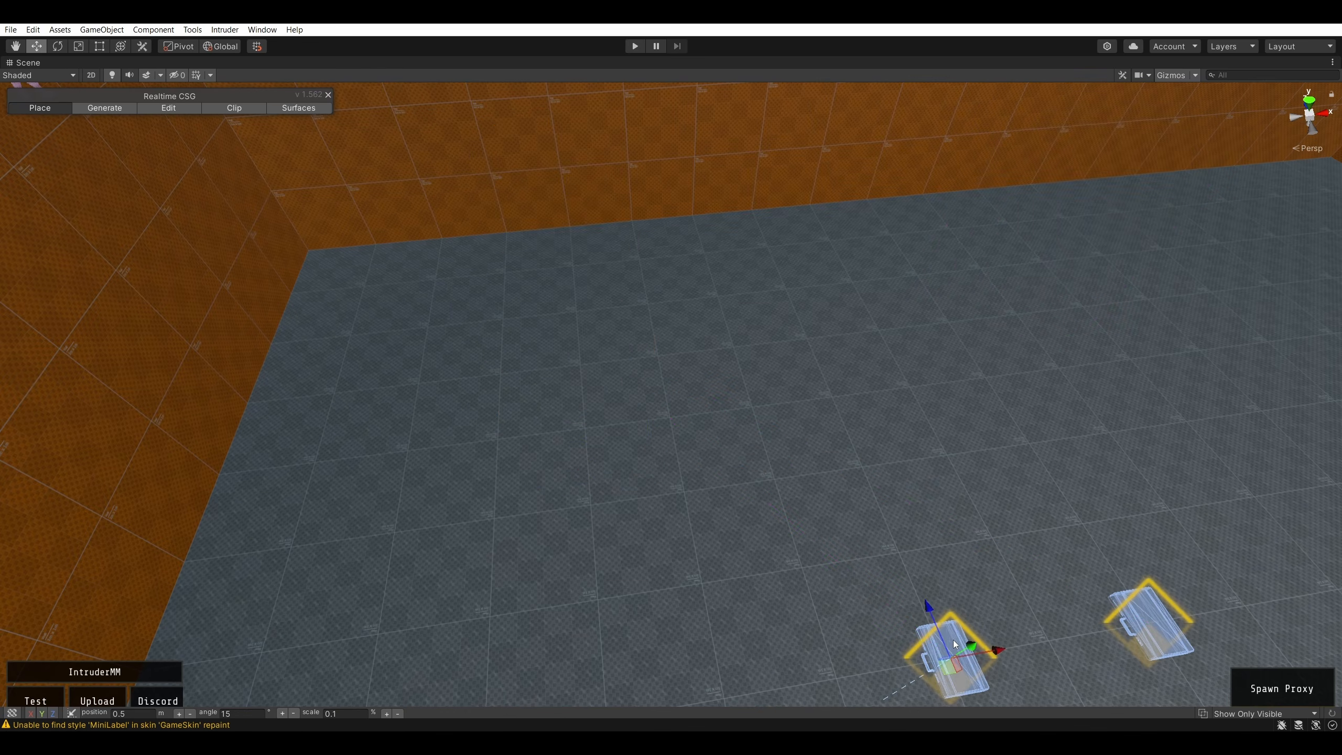
{"action": "key", "text": "Delete"}
{"action": "left_click", "coordinate": [1142, 623]}
{"action": "key", "text": "Delete"}
- Delete both hack node proxies from the floor inside the building
{"action": "right_click_drag", "start_coordinate": [746, 370], "coordinate": [465, 353]}
{"action": "key", "text": "shift+space"}
{"action": "key", "text": "shift+space"}
{"action": "mouse_move", "coordinate": [631, 317]}
{"action": "right_mouse_down"}
{"action": "mouse_move", "coordinate": [606, 321]}
{"action": "mouse_move", "coordinate": [622, 324]}
{"action": "right_mouse_up"}
{"action": "left_click", "coordinate": [661, 424]}
{"action": "key", "text": "shift+space"}
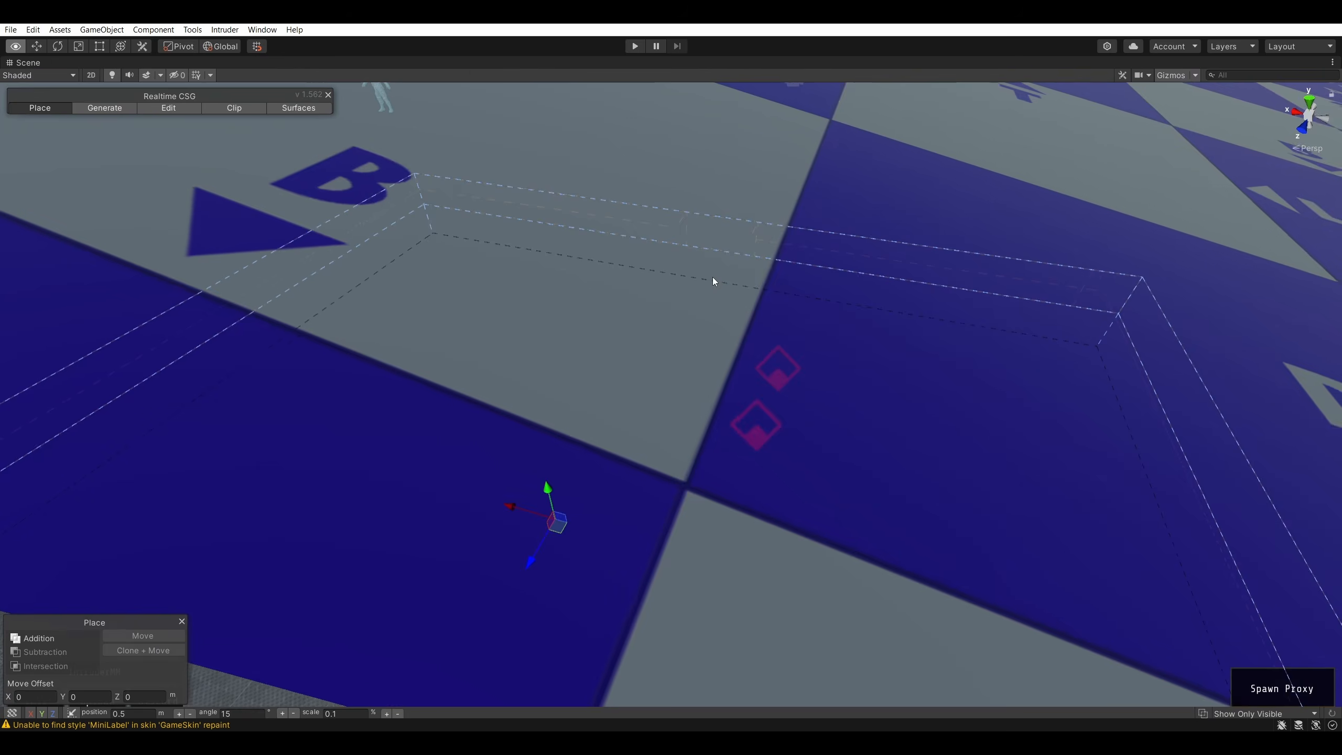
{"action": "scroll", "coordinate": [714, 274], "scroll_direction": "up", "scroll_amount": 3}
{"action": "right_click_drag", "start_coordinate": [715, 273], "coordinate": [501, 286]}
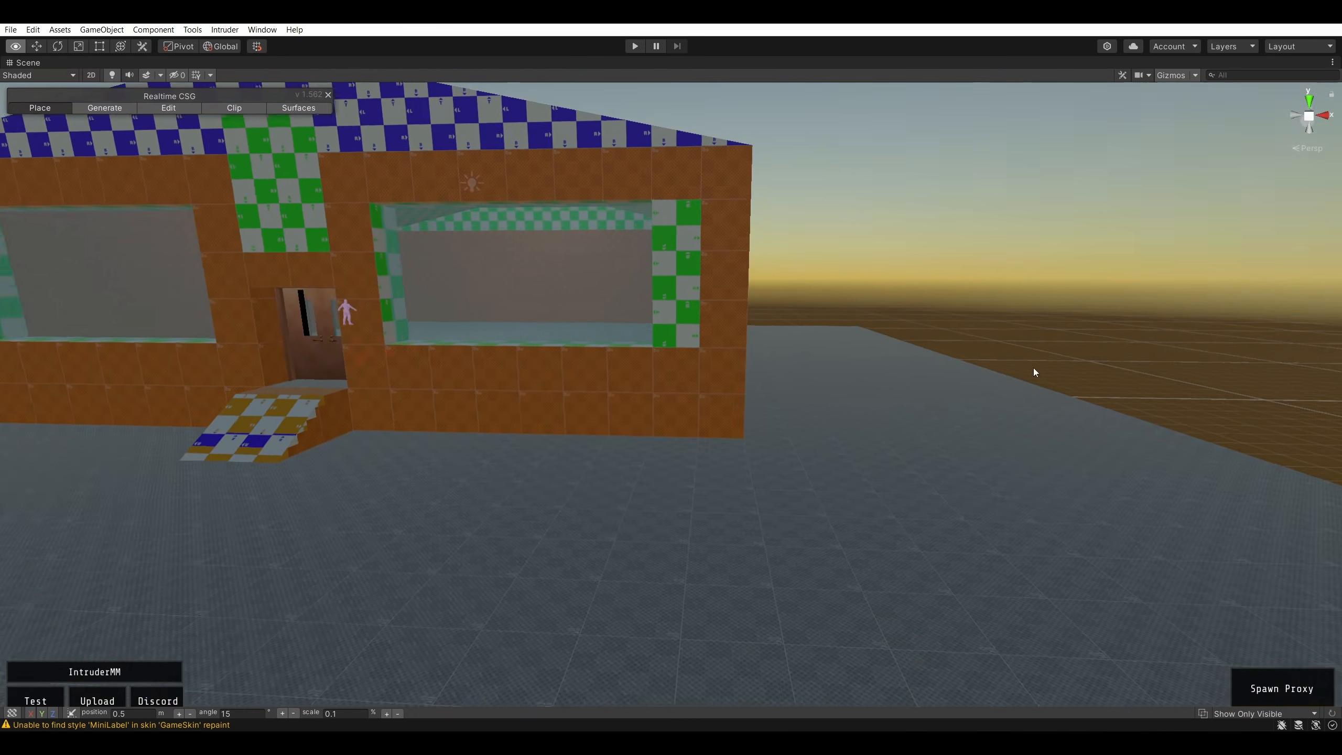
{"action": "scroll", "coordinate": [965, 321], "scroll_direction": "up", "scroll_amount": 5}
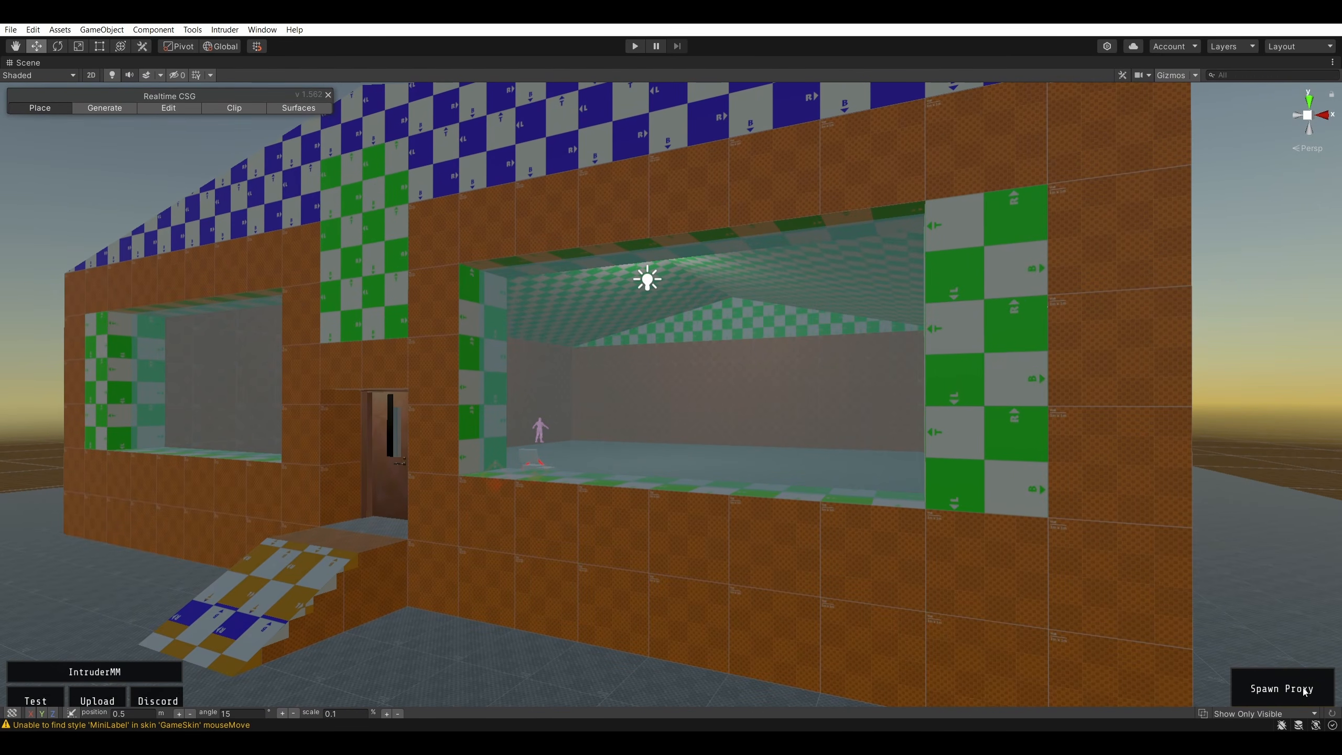
{"action": "right_click_drag", "start_coordinate": [986, 516], "coordinate": [645, 613]}
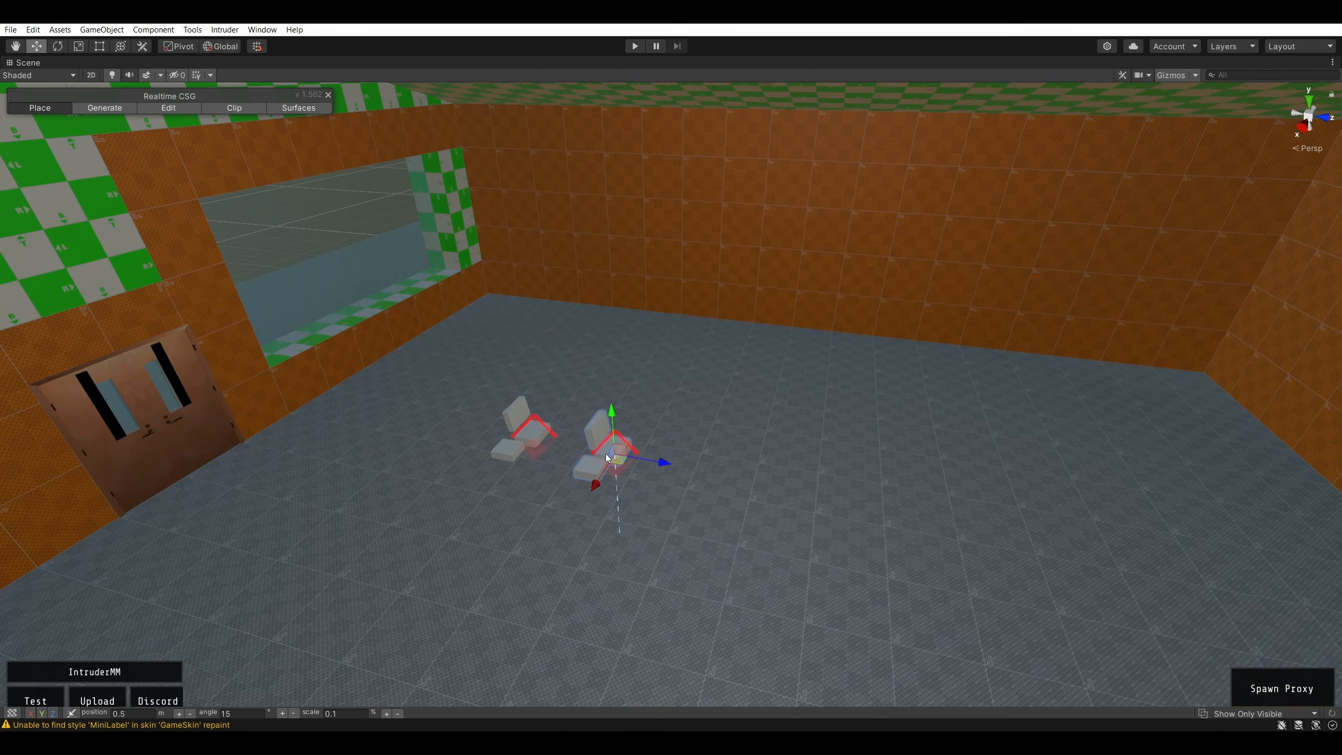
{"action": "key", "text": "Delete"}
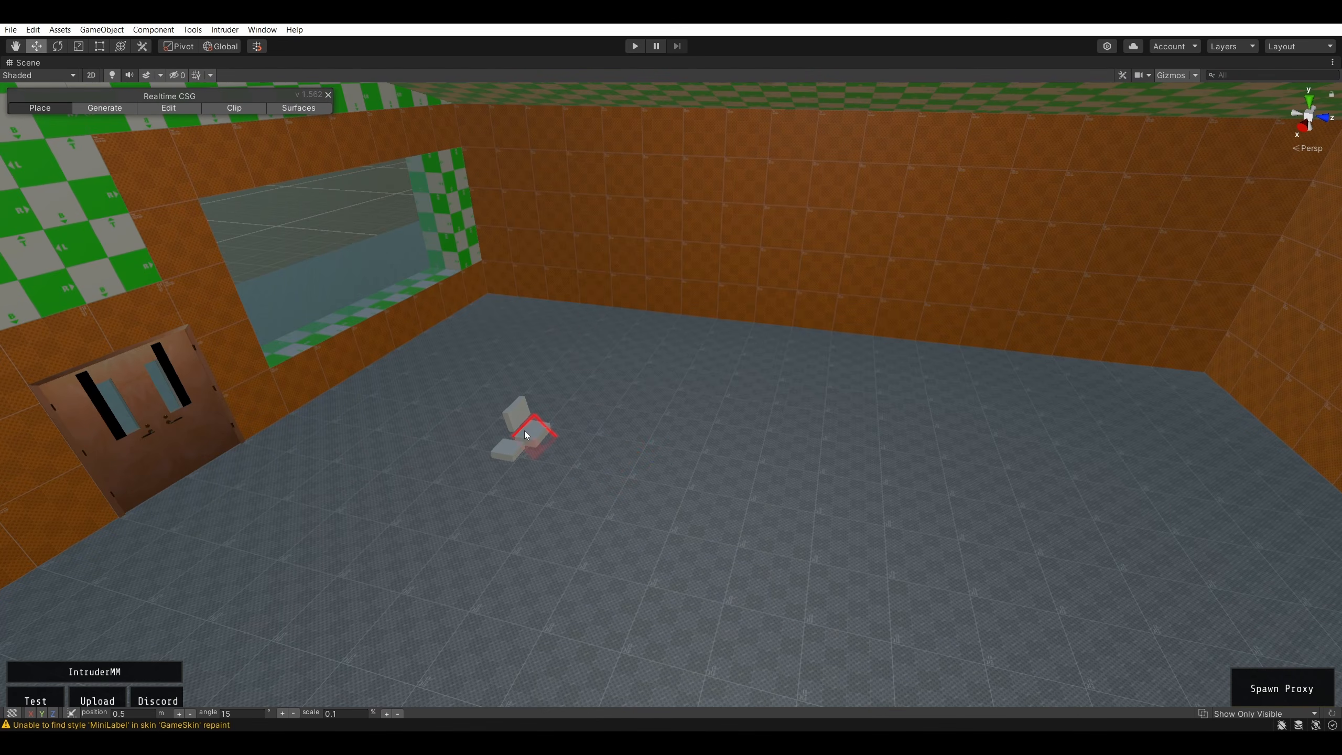
{"action": "left_click", "coordinate": [524, 431]}
{"action": "key", "text": "Delete"}
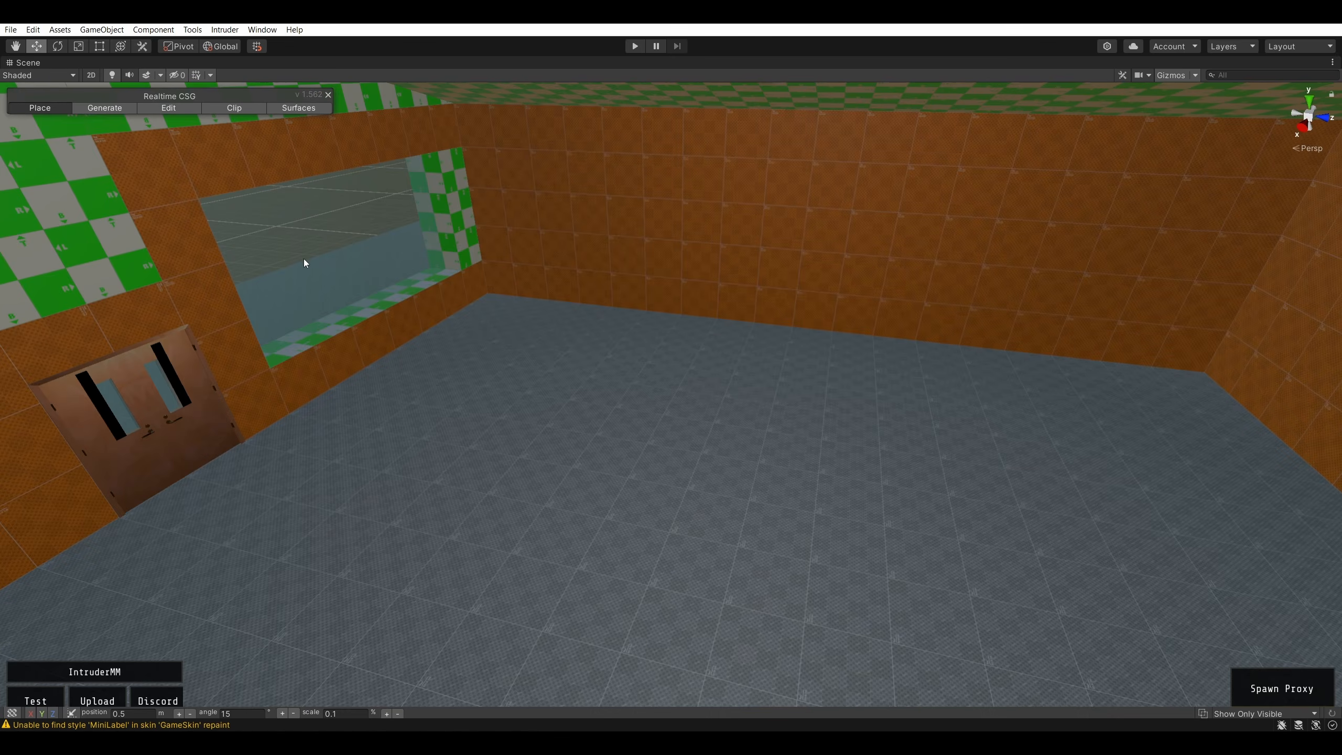
- Spawn a single hack node proxy in the room with the Spawn Proxy tool in the maximized Scene view
{"action": "key", "text": "shift+space"}
{"action": "key", "text": "shift+space"}
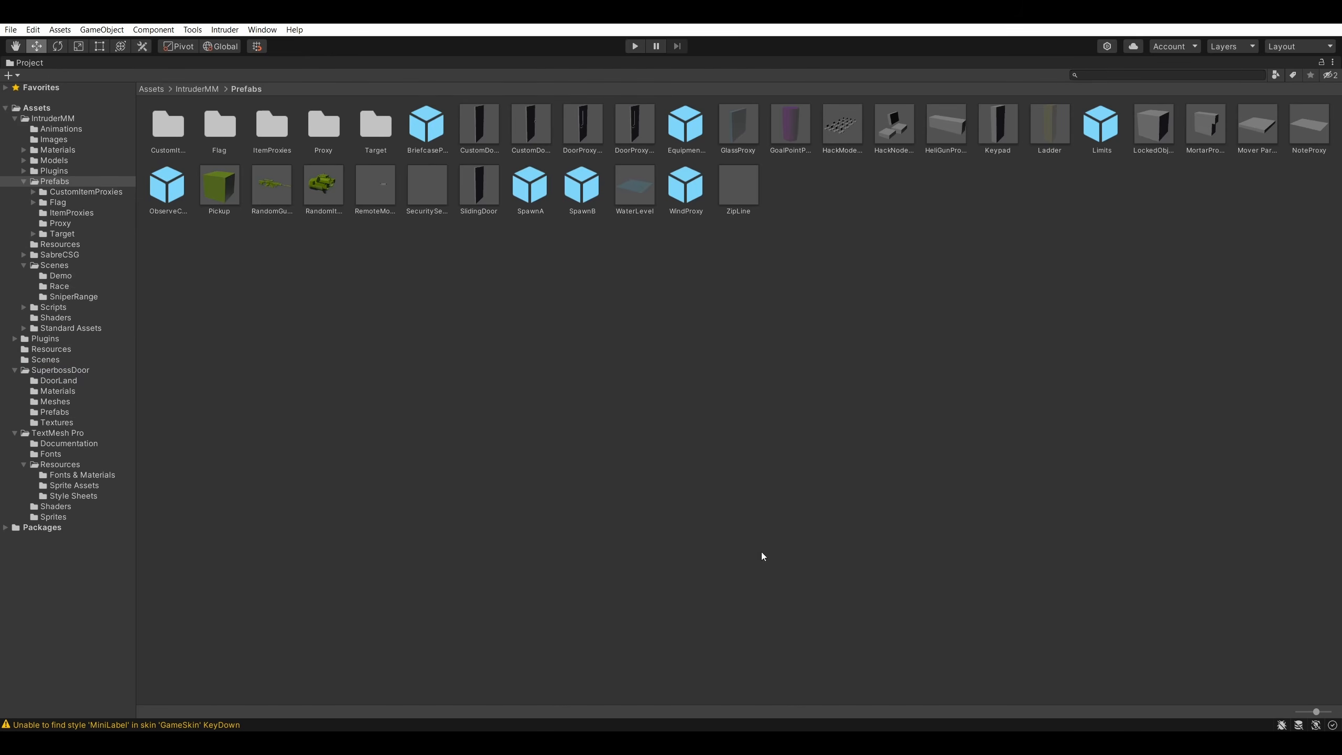
{"action": "key", "text": "shift+space"}
{"action": "left_click", "coordinate": [708, 280]}
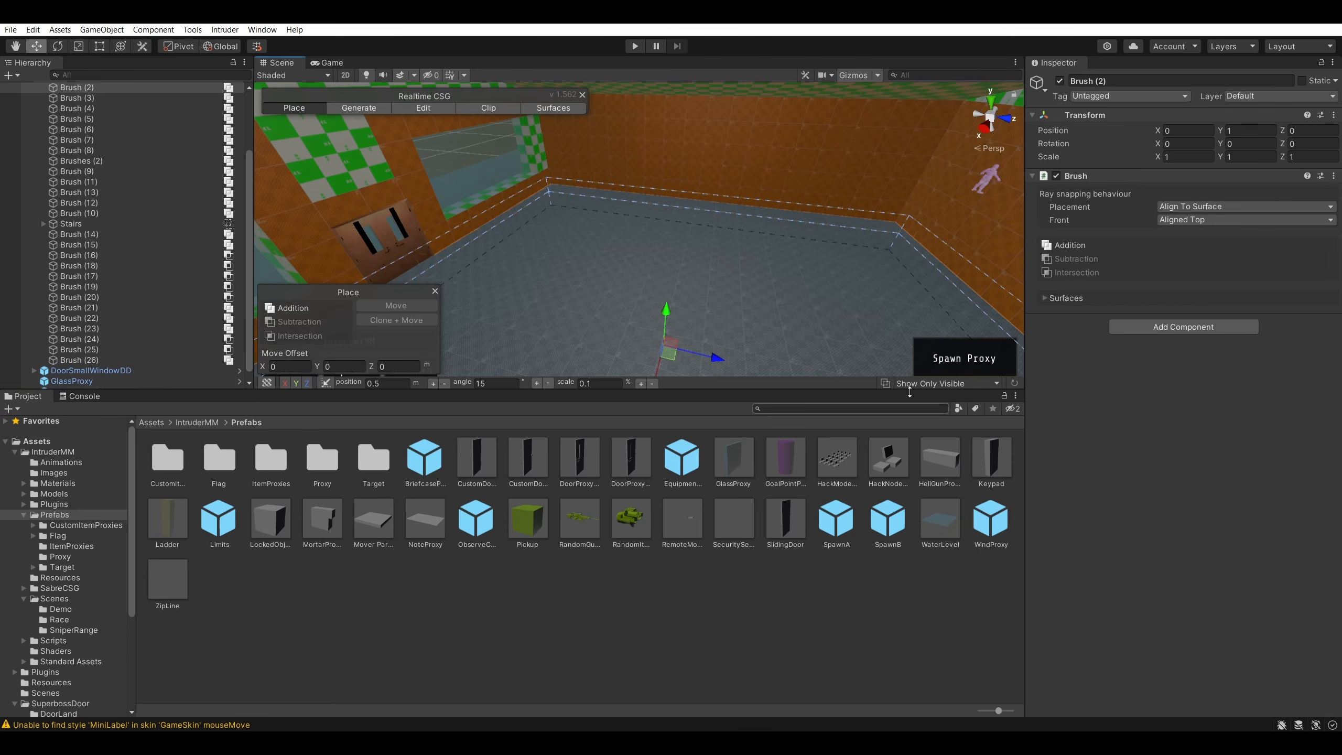
{"action": "key", "text": "shift+space"}
{"action": "left_click", "coordinate": [1284, 689]}
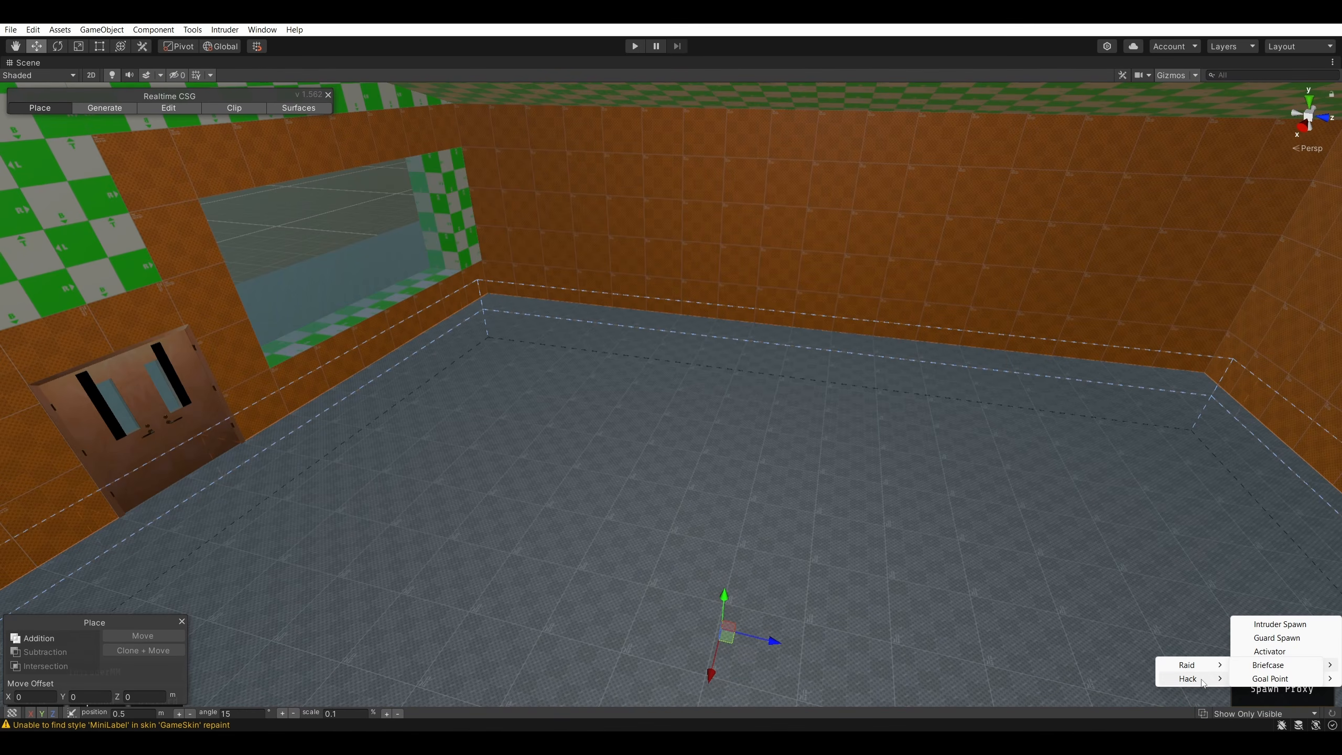
{"action": "mouse_move", "coordinate": [1203, 683]}
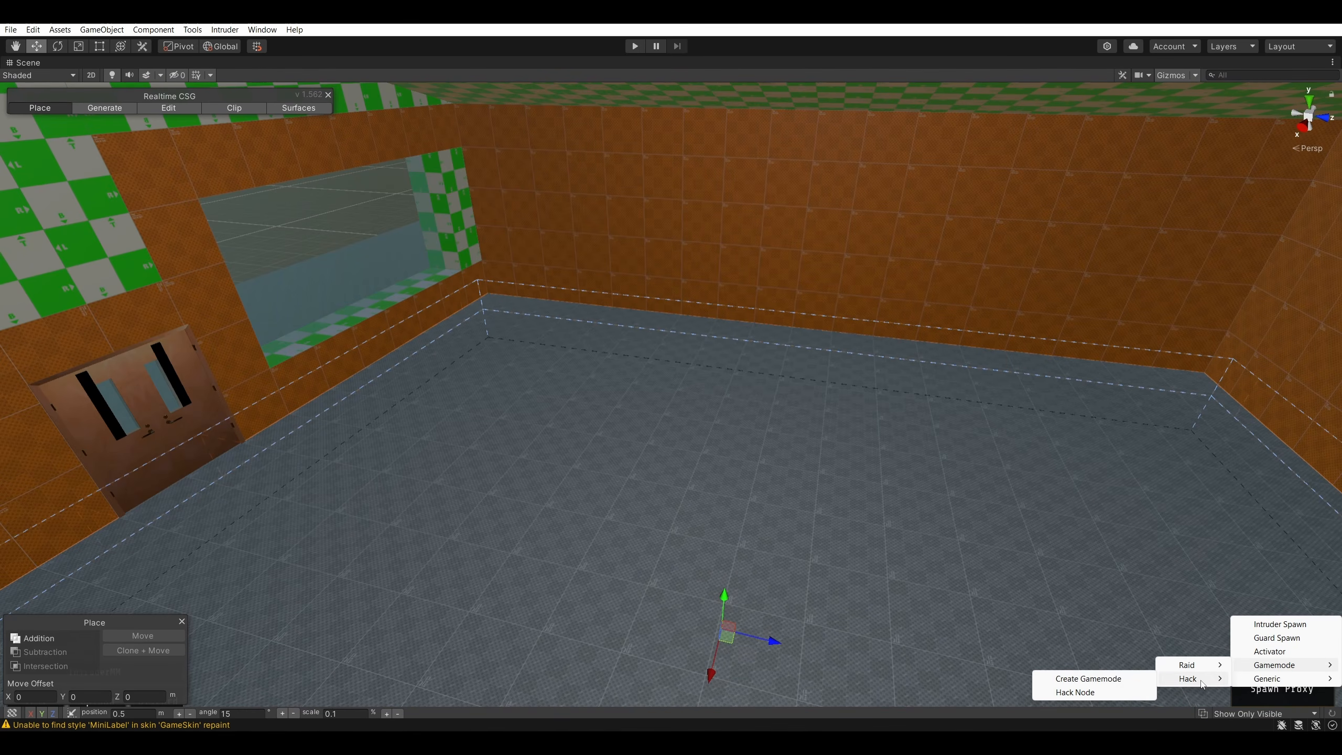
{"action": "left_click", "coordinate": [1081, 692]}
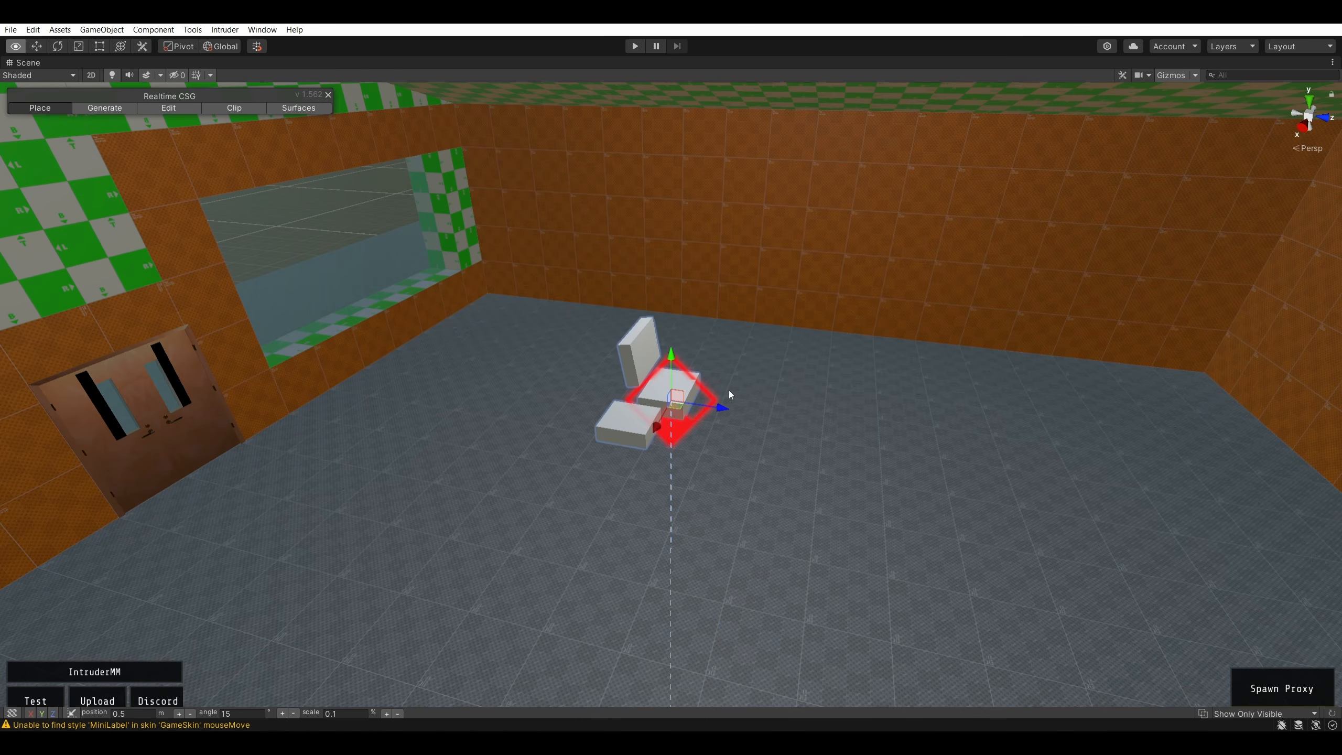
- Lower the newly spawned hack node toward the floor along its vertical axis
{"action": "key", "text": "d"}
{"action": "right_click_drag", "start_coordinate": [728, 390], "coordinate": [607, 425]}
{"action": "left_click_drag", "start_coordinate": [543, 314], "coordinate": [649, 524]}
{"action": "key", "text": "w"}
{"action": "right_click_drag", "start_coordinate": [649, 524], "coordinate": [323, 434]}
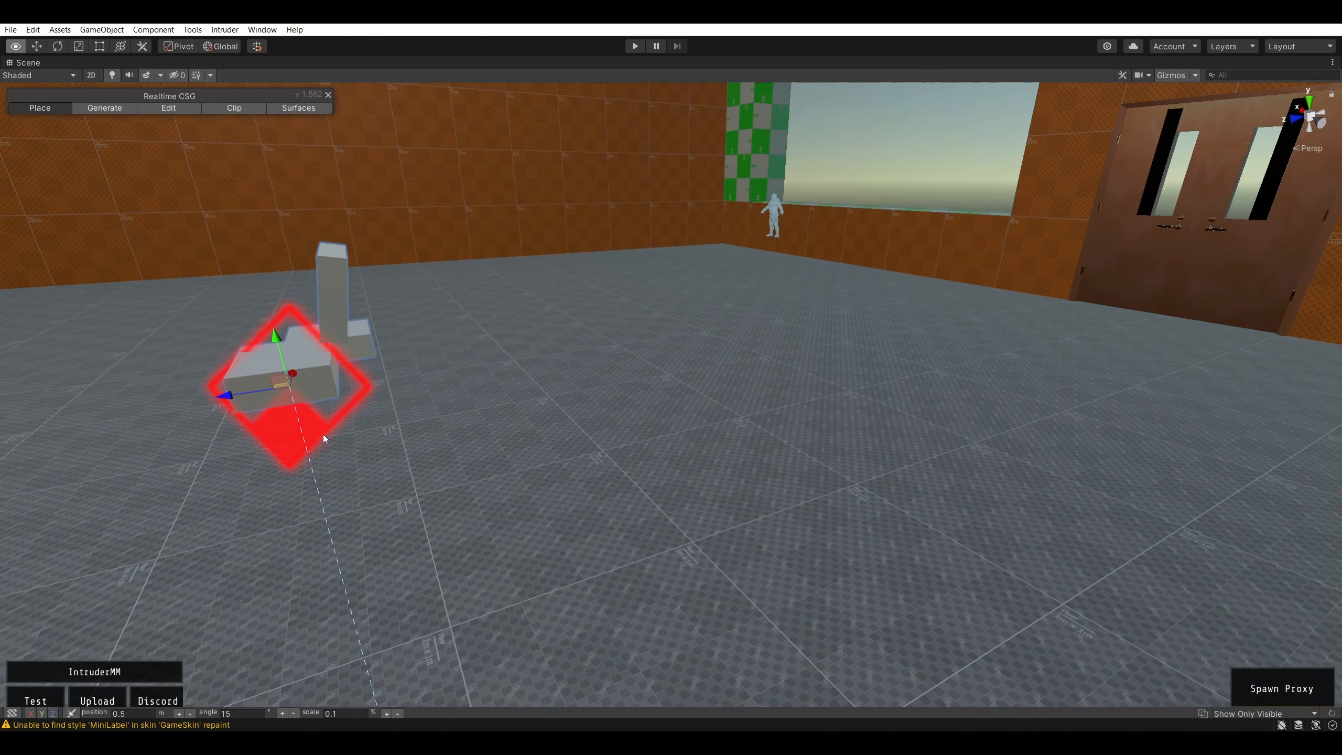
{"action": "left_click_drag", "start_coordinate": [278, 345], "coordinate": [289, 412]}
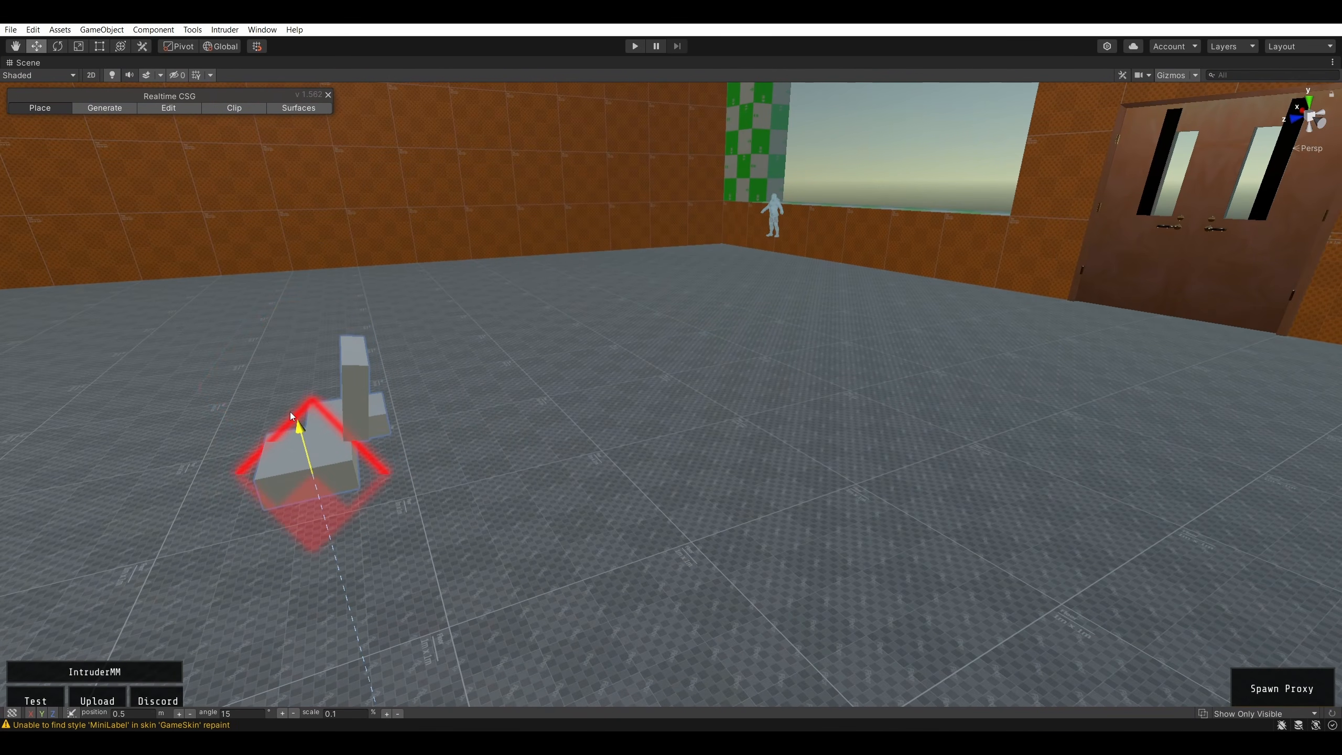
{"action": "right_click_drag", "start_coordinate": [289, 412], "coordinate": [988, 401]}
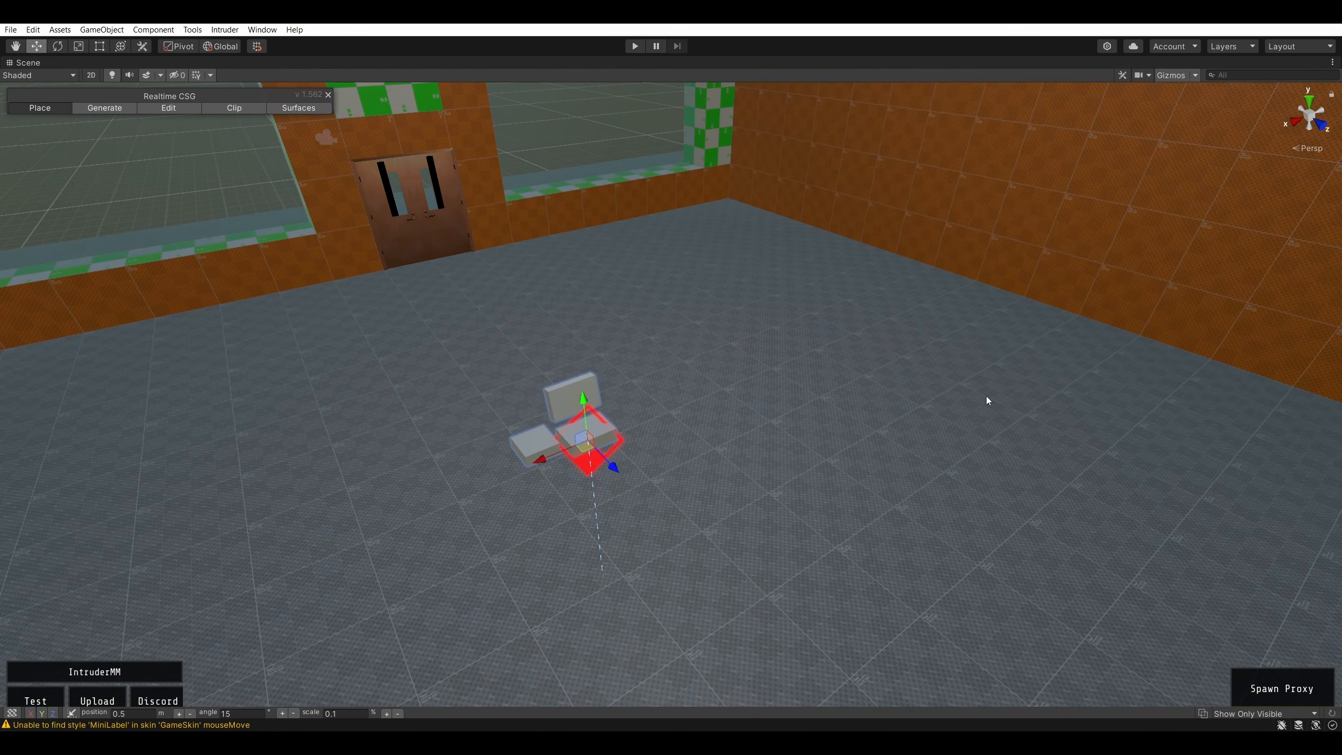
- Create the Hack gamemode beside the single hack node through the Spawn Proxy tool
{"action": "left_click", "coordinate": [1289, 697]}
{"action": "mouse_move", "coordinate": [1278, 679]}
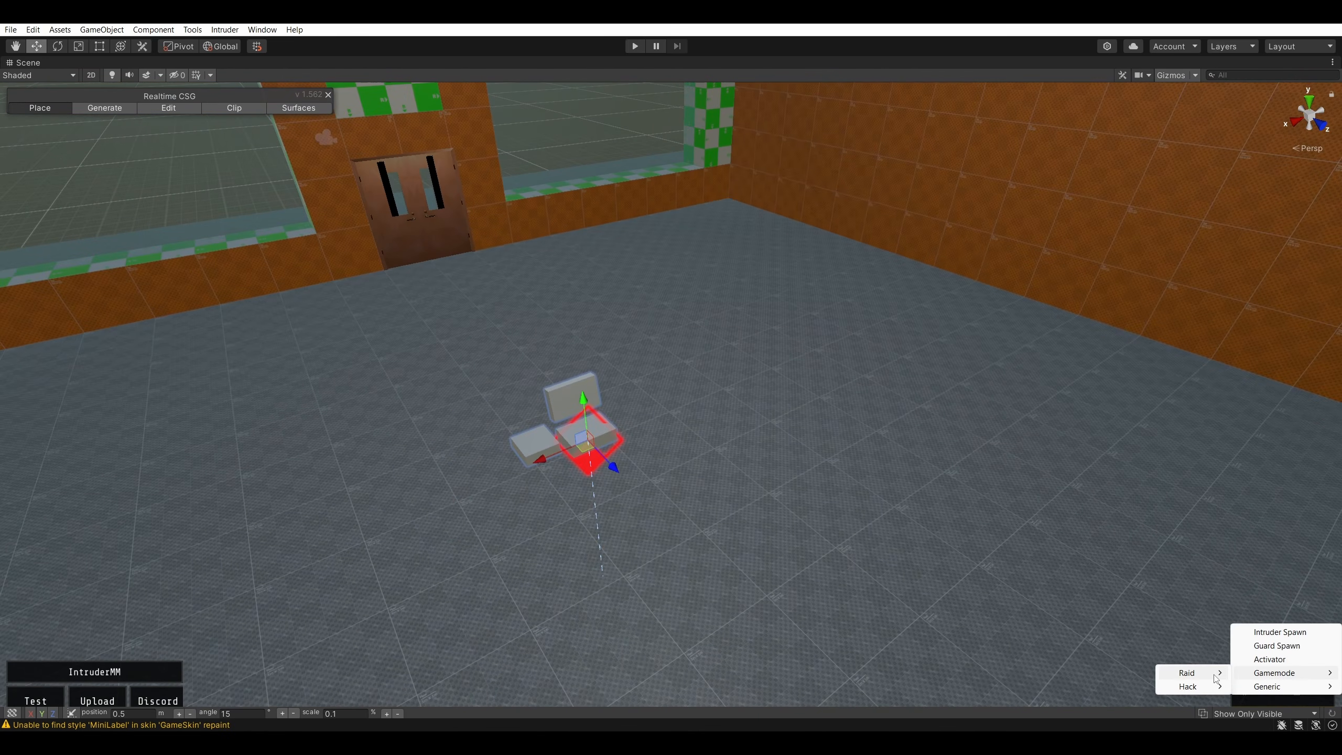
{"action": "mouse_move", "coordinate": [1211, 692]}
{"action": "left_click", "coordinate": [1089, 687]}
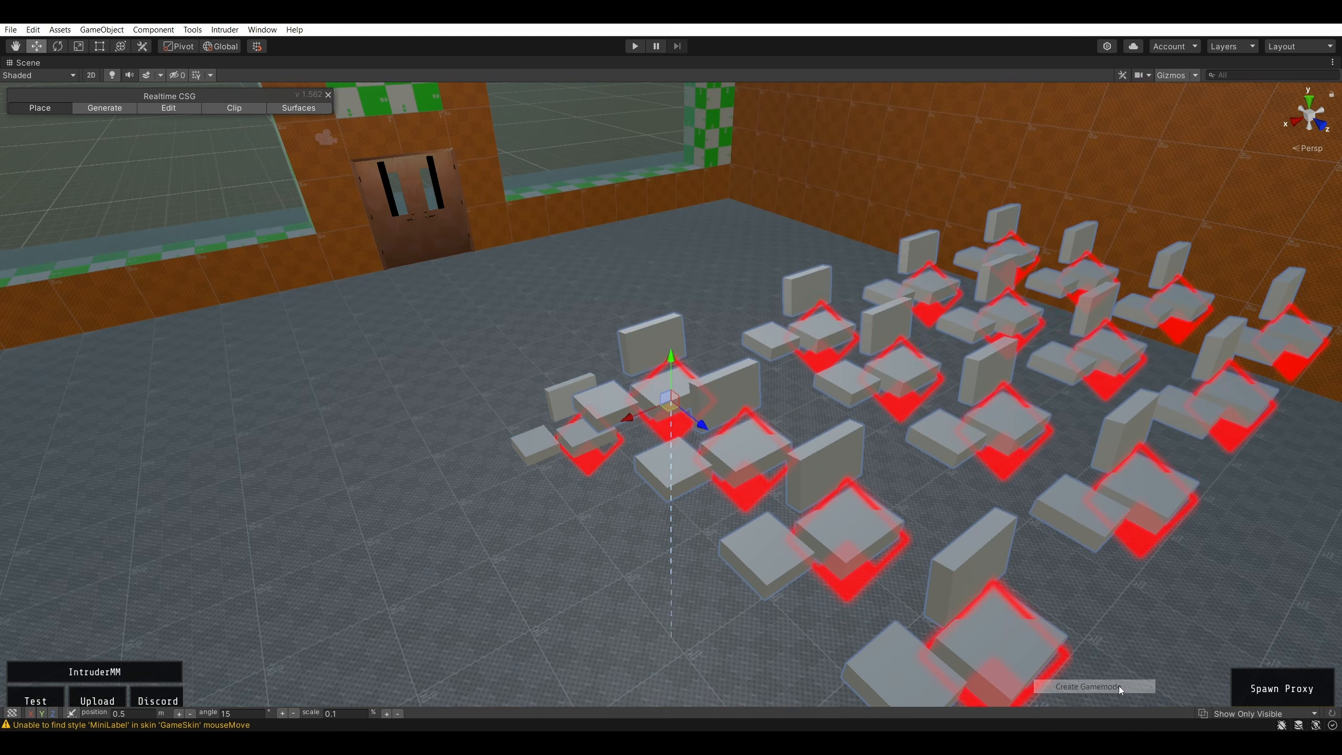
- Undo the single hack node's move and the earlier deletion of the two hack nodes
{"action": "key", "text": "ctrl+z"}
{"action": "key", "text": "ctrl+z"}
{"action": "key", "text": "ctrl+z"}
{"action": "key", "text": "ctrl+z"}
{"action": "key", "text": "ctrl+z"}
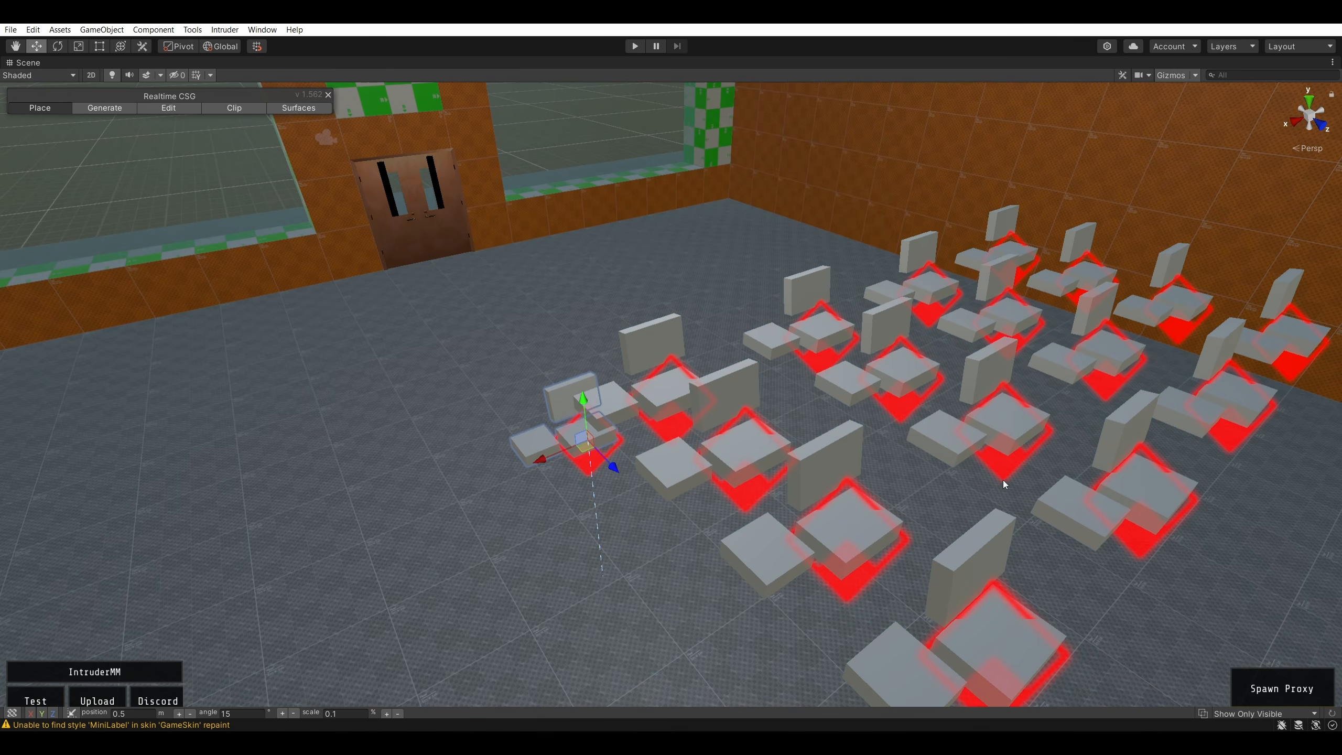
{"action": "key", "text": "ctrl+z"}
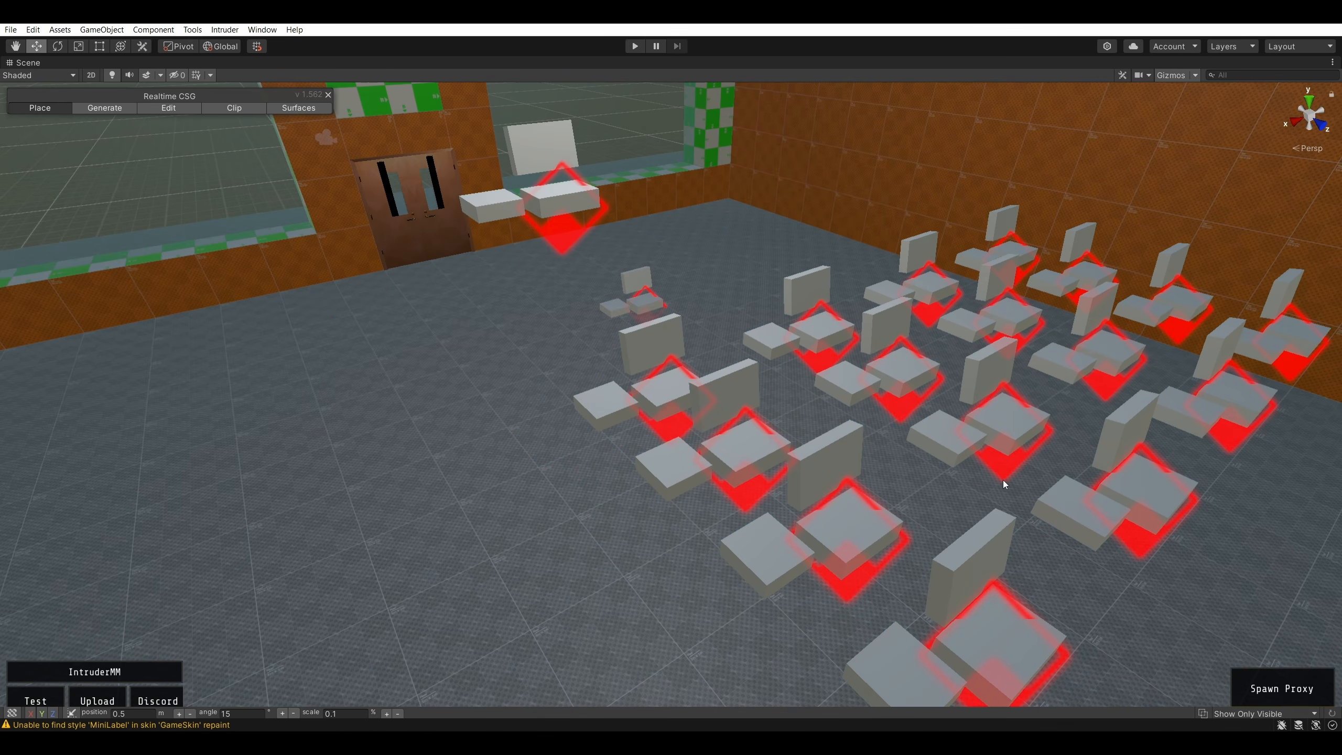
{"action": "key", "text": "ctrl+z"}
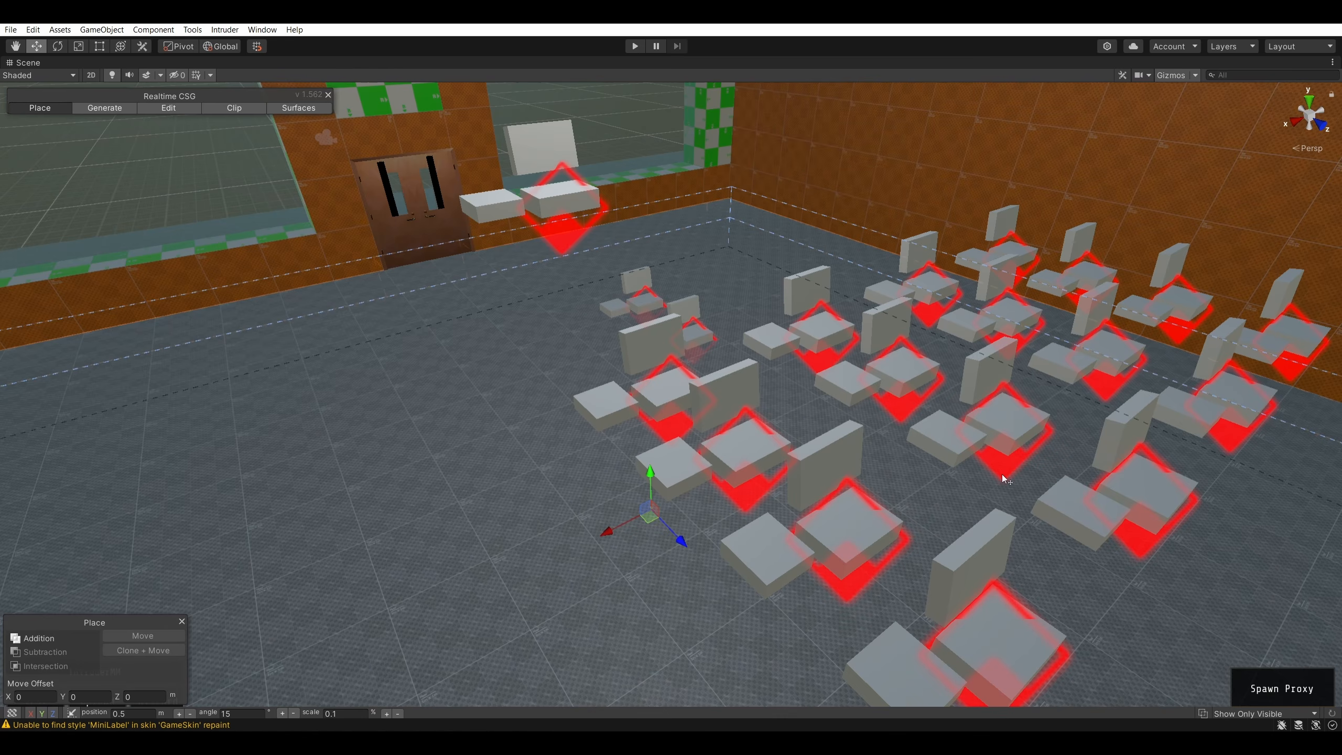
- Delete the loose hack nodes and the whole Hack gamemode array from the room
{"action": "left_click", "coordinate": [560, 198]}
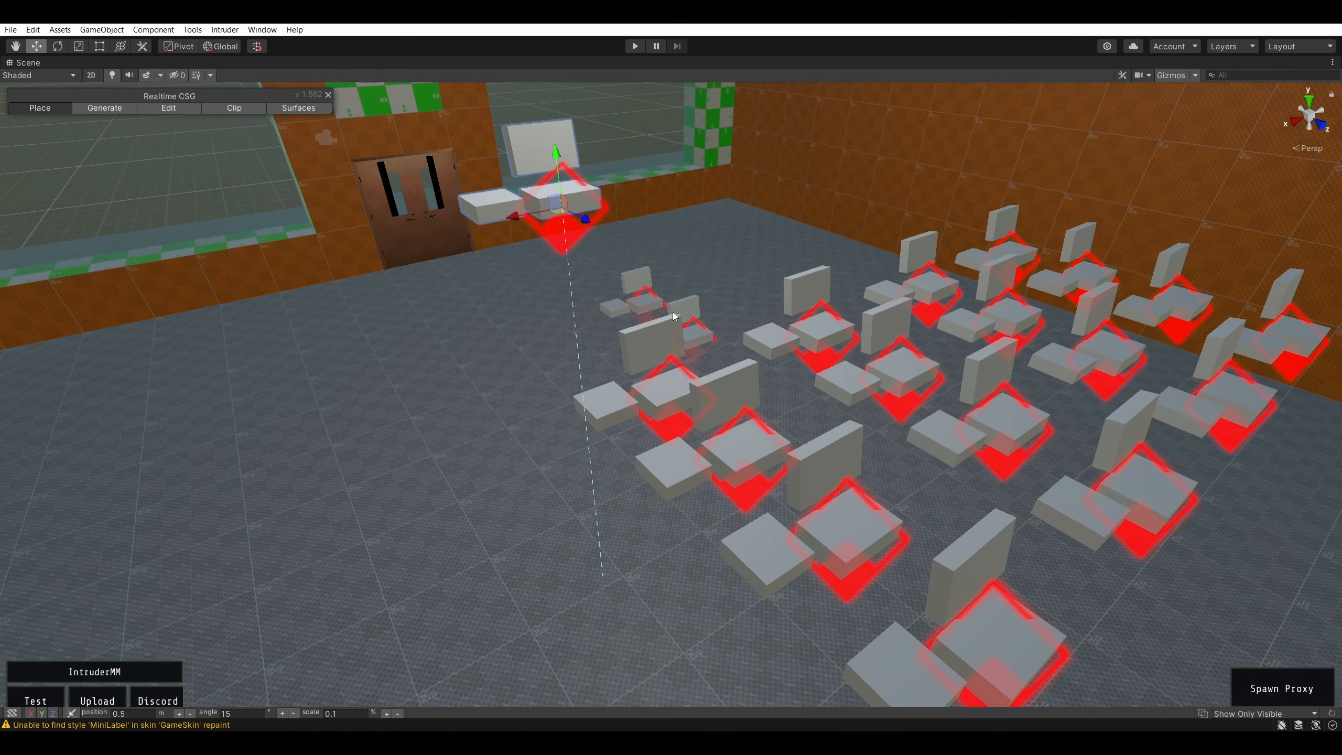
{"action": "key", "text": "Delete"}
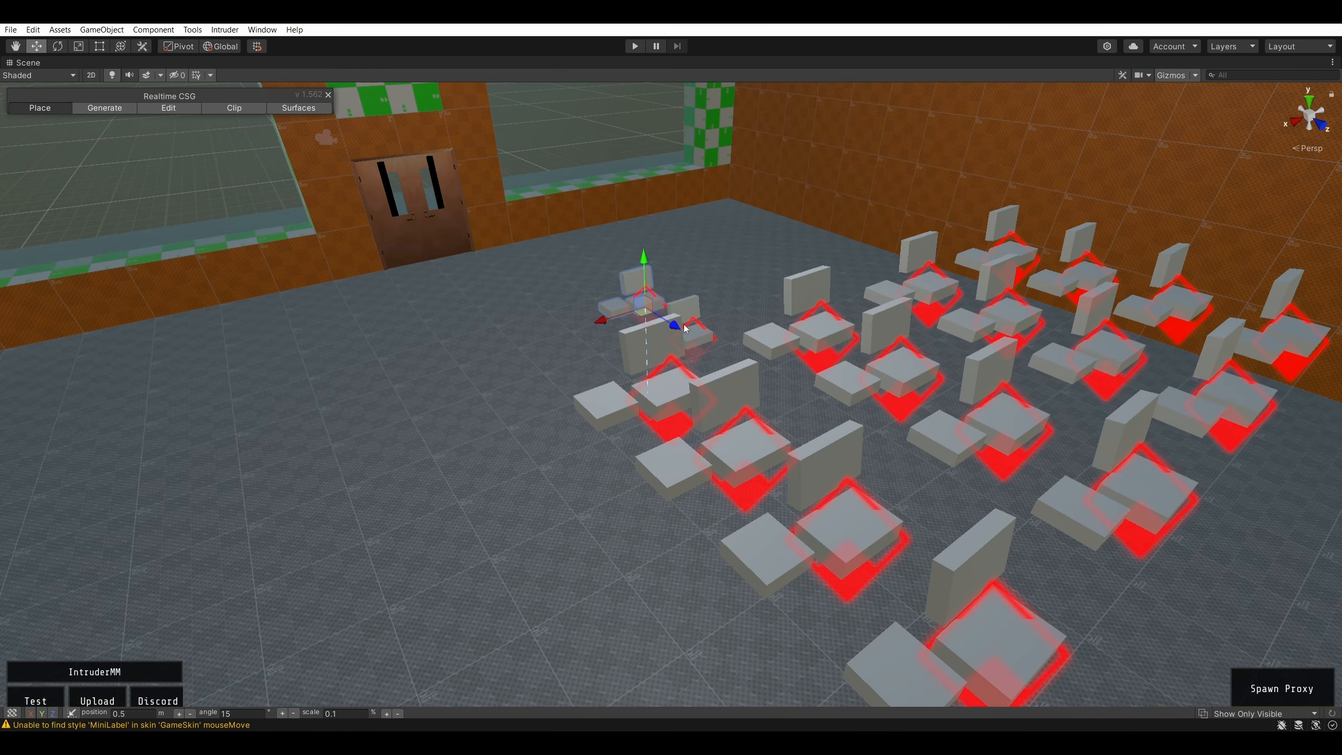
{"action": "left_click", "coordinate": [667, 374]}
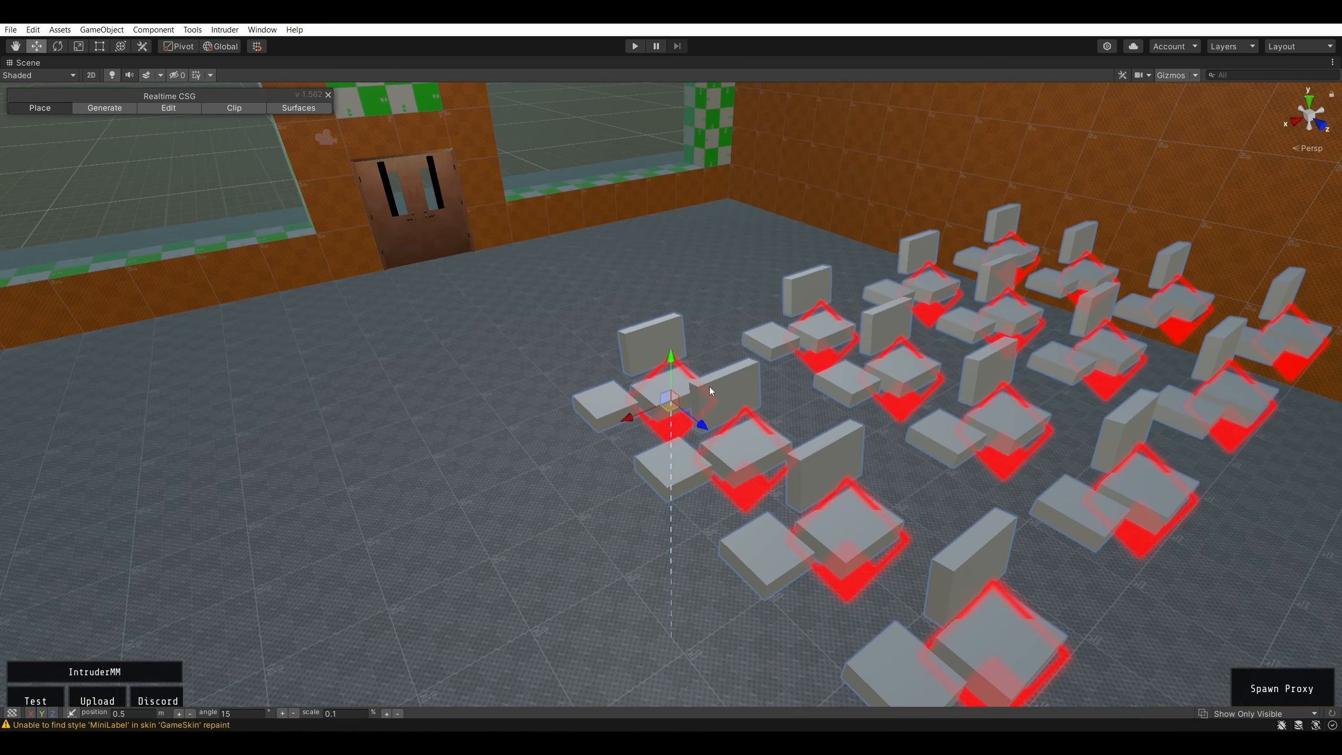
{"action": "key", "text": "Delete"}
- Create the Hack gamemode with the Spawn Proxy tool and lower its array of hack nodes to a Y position of 3
{"action": "left_click", "coordinate": [1259, 694]}
{"action": "mouse_move", "coordinate": [1279, 671]}
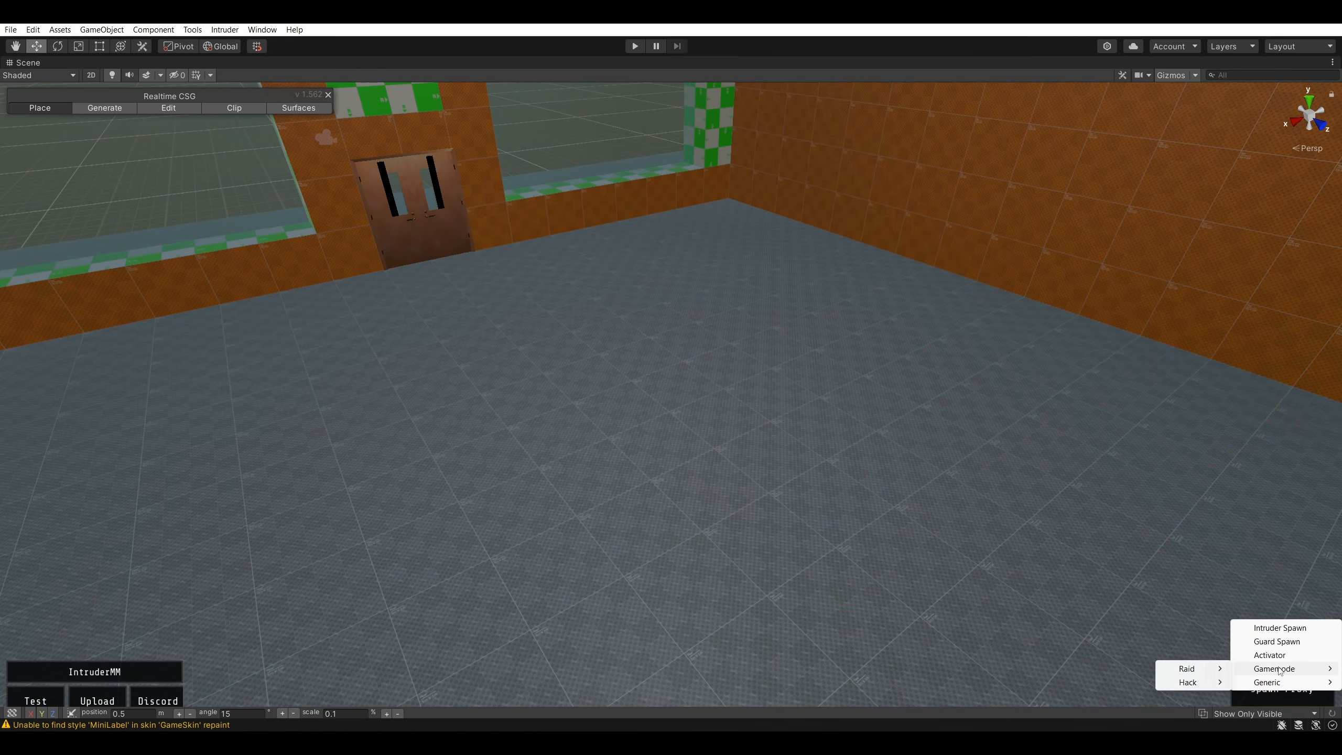
{"action": "mouse_move", "coordinate": [1203, 686]}
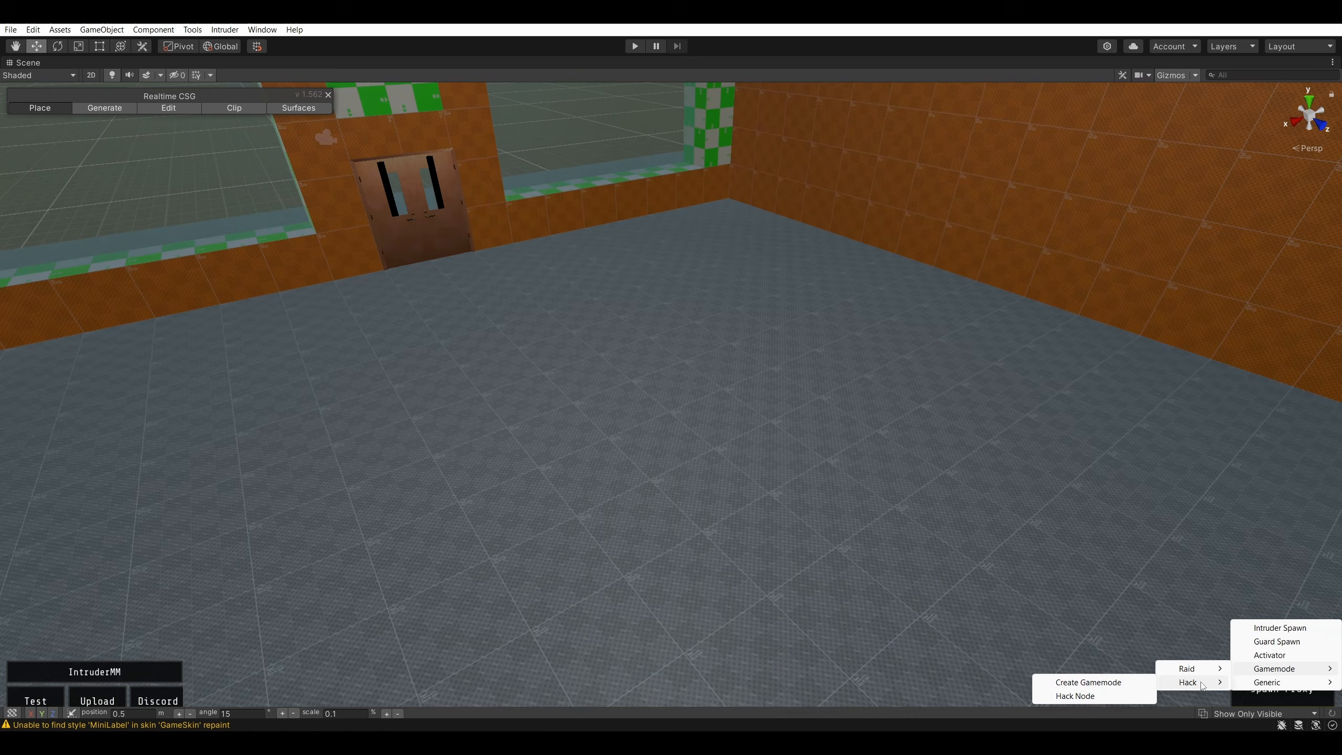
{"action": "left_click", "coordinate": [1113, 687]}
{"action": "right_click_drag", "start_coordinate": [933, 431], "coordinate": [784, 407]}
{"action": "left_click_drag", "start_coordinate": [702, 361], "coordinate": [719, 403]}
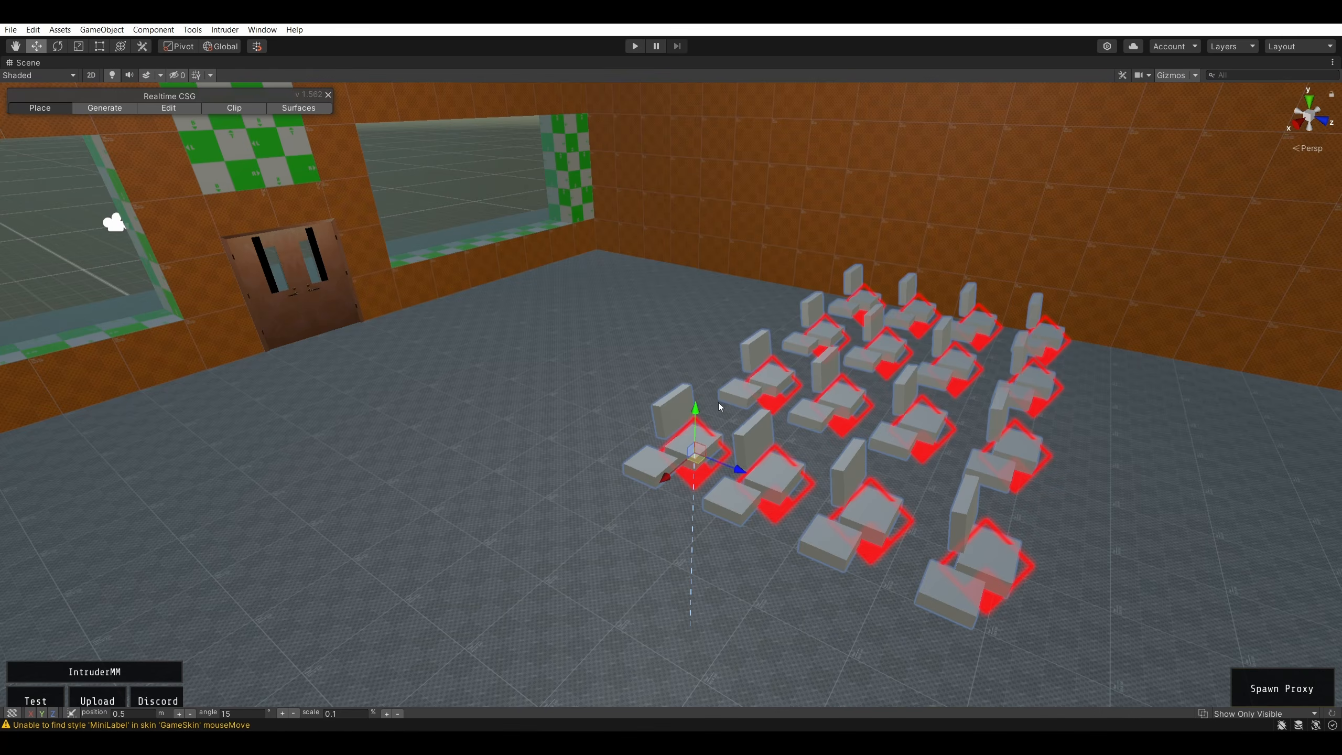
{"action": "right_click_drag", "start_coordinate": [719, 403], "coordinate": [643, 410]}
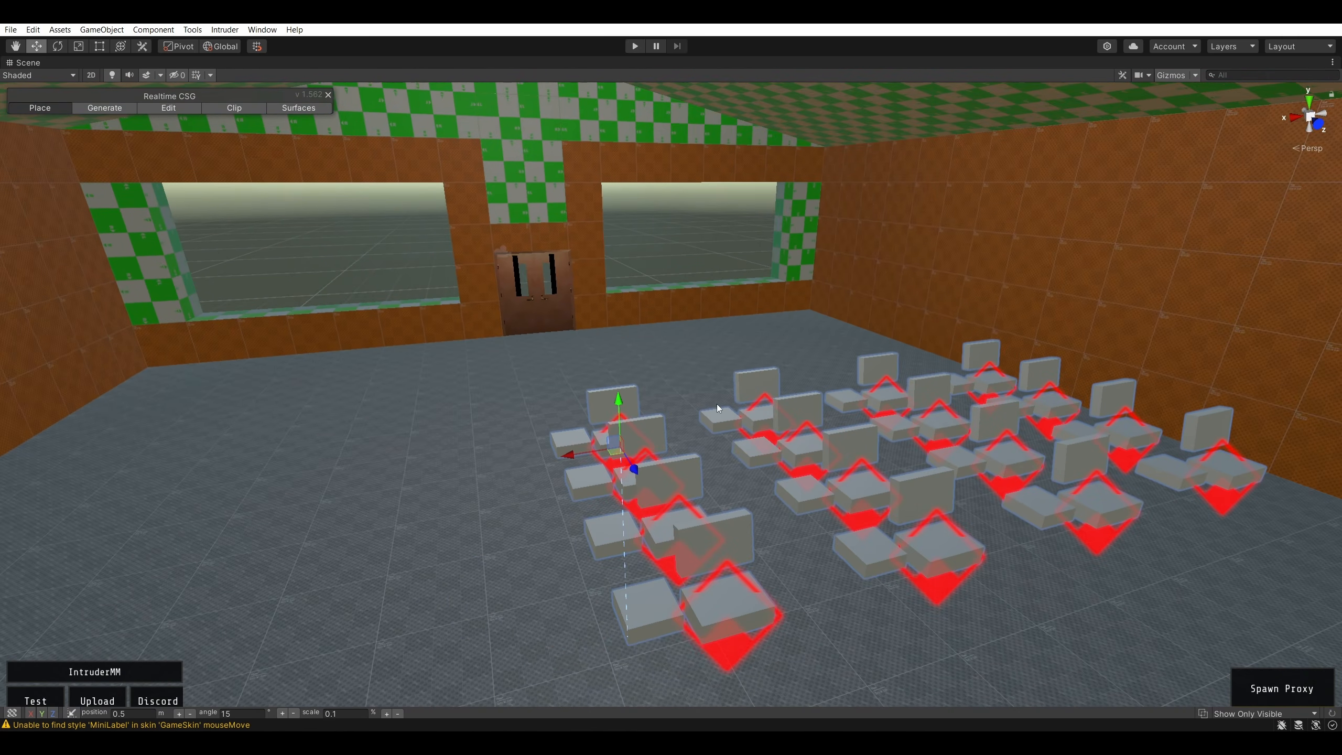
- Restore the full editor layout, select the HackModeProxy to examine its settings, and expand it to list its hubs
{"action": "key", "text": "shift+space"}
{"action": "scroll", "coordinate": [190, 281], "scroll_direction": "down", "scroll_amount": 2}
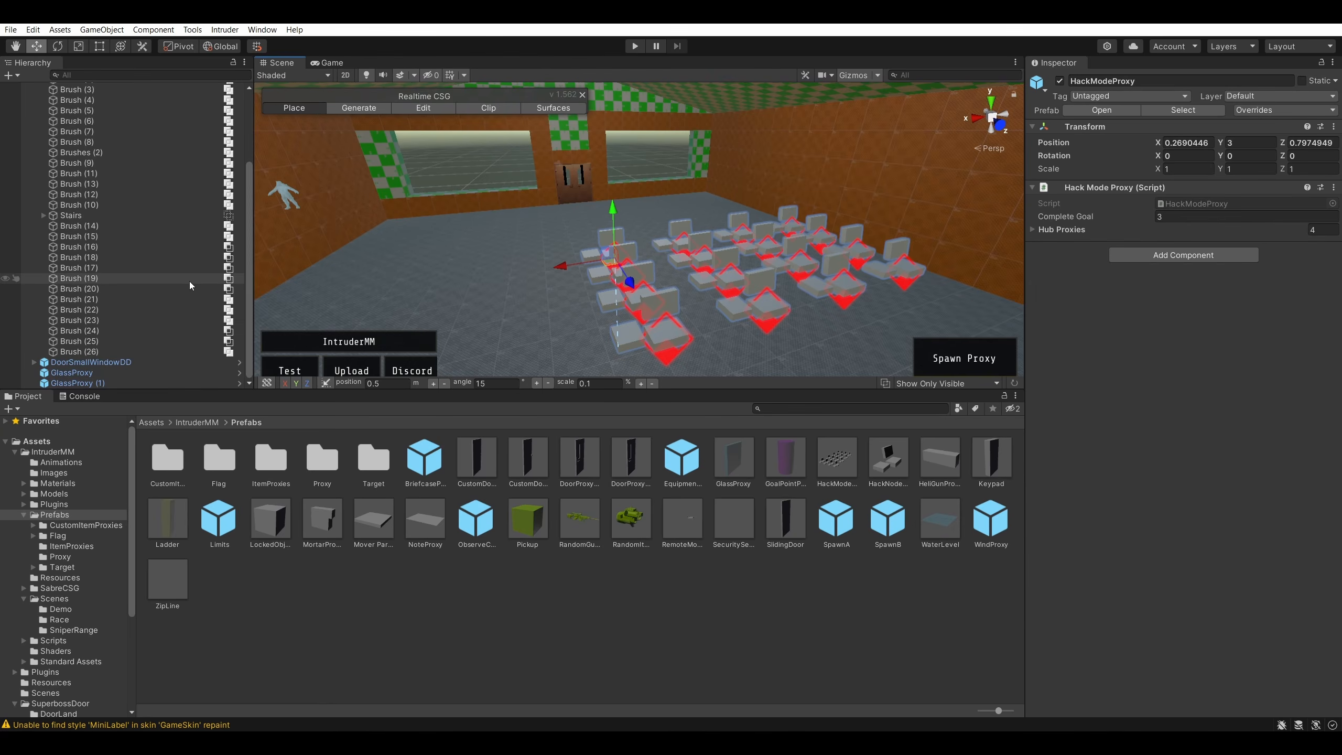
{"action": "right_click", "coordinate": [228, 249]}
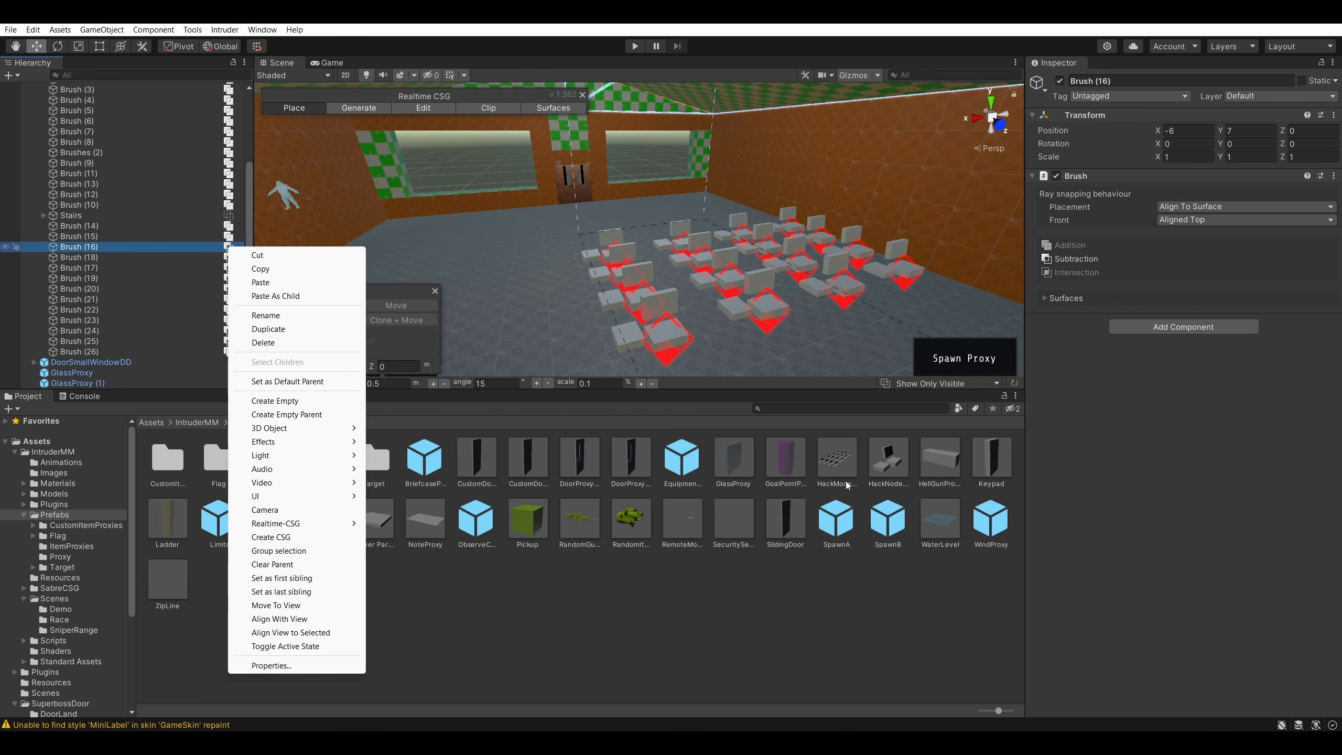
{"action": "left_click", "coordinate": [1154, 461]}
{"action": "left_click", "coordinate": [648, 274]}
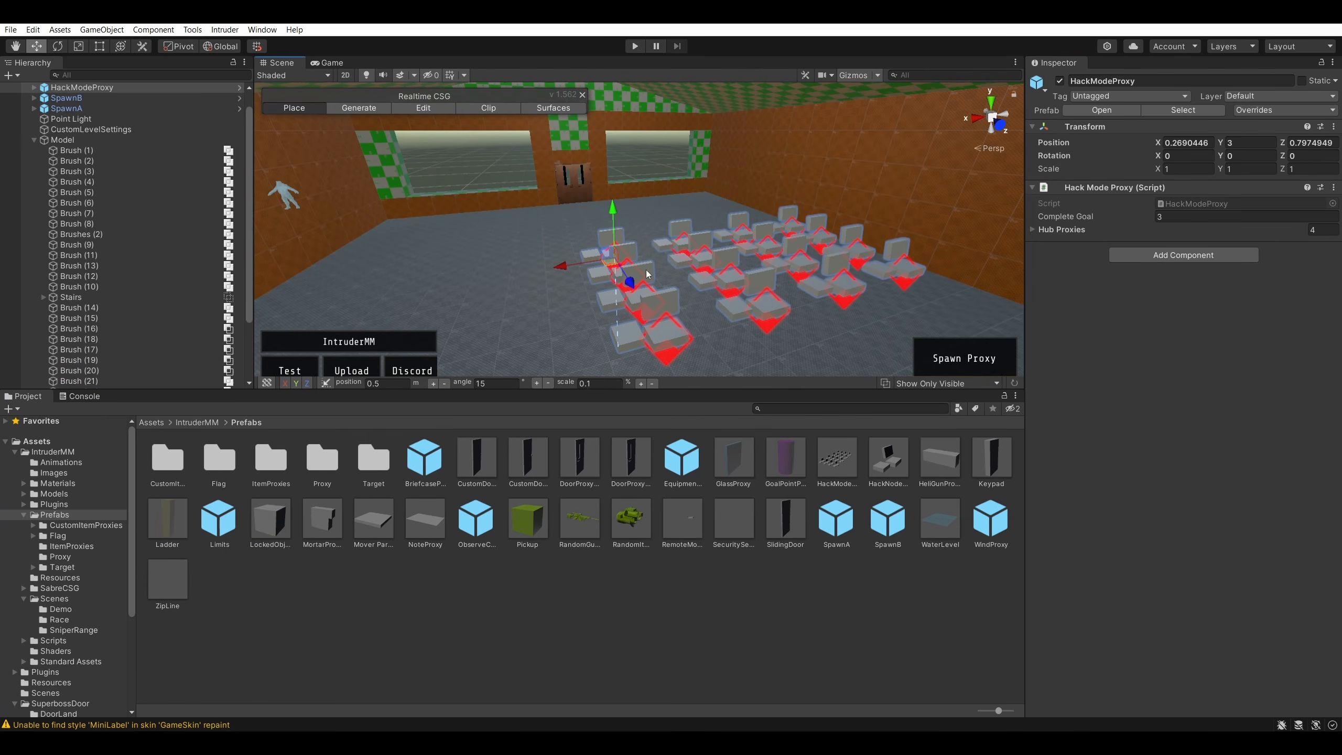
{"action": "scroll", "coordinate": [143, 246], "scroll_direction": "up", "scroll_amount": 1}
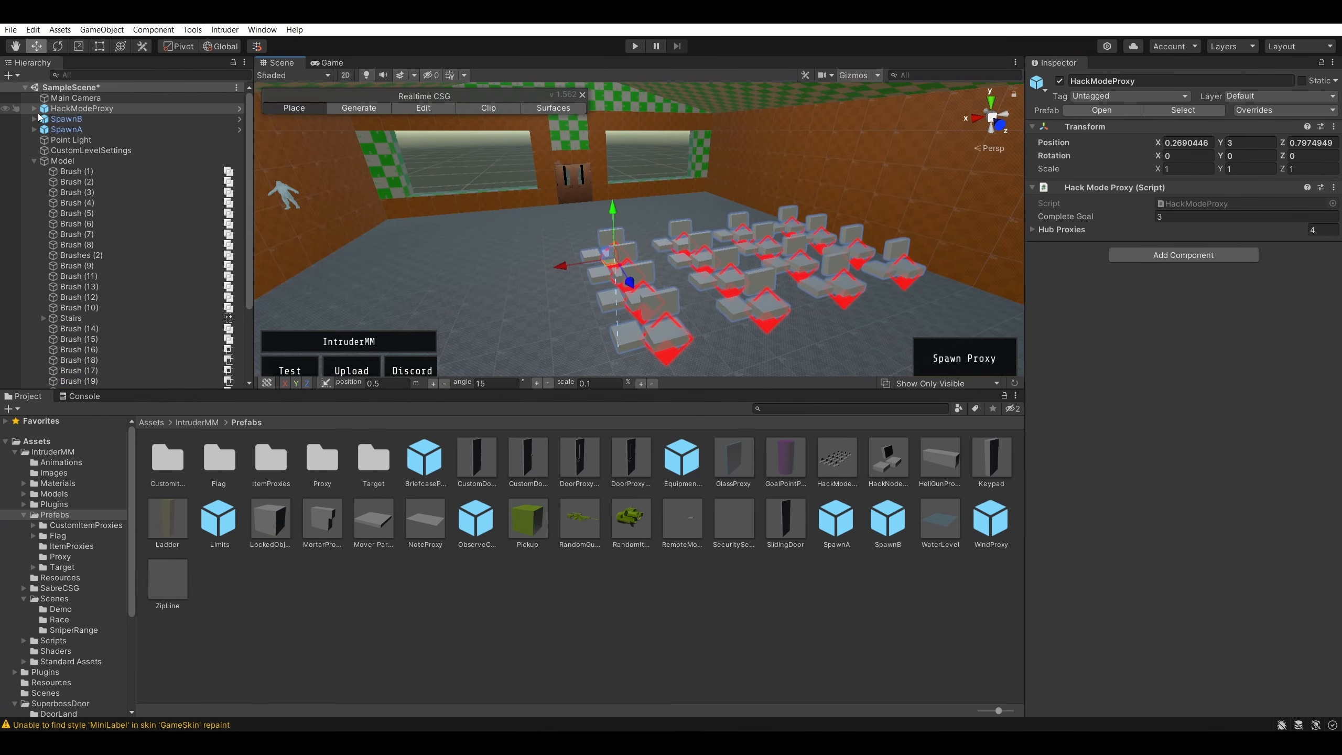
{"action": "left_click", "coordinate": [34, 108]}
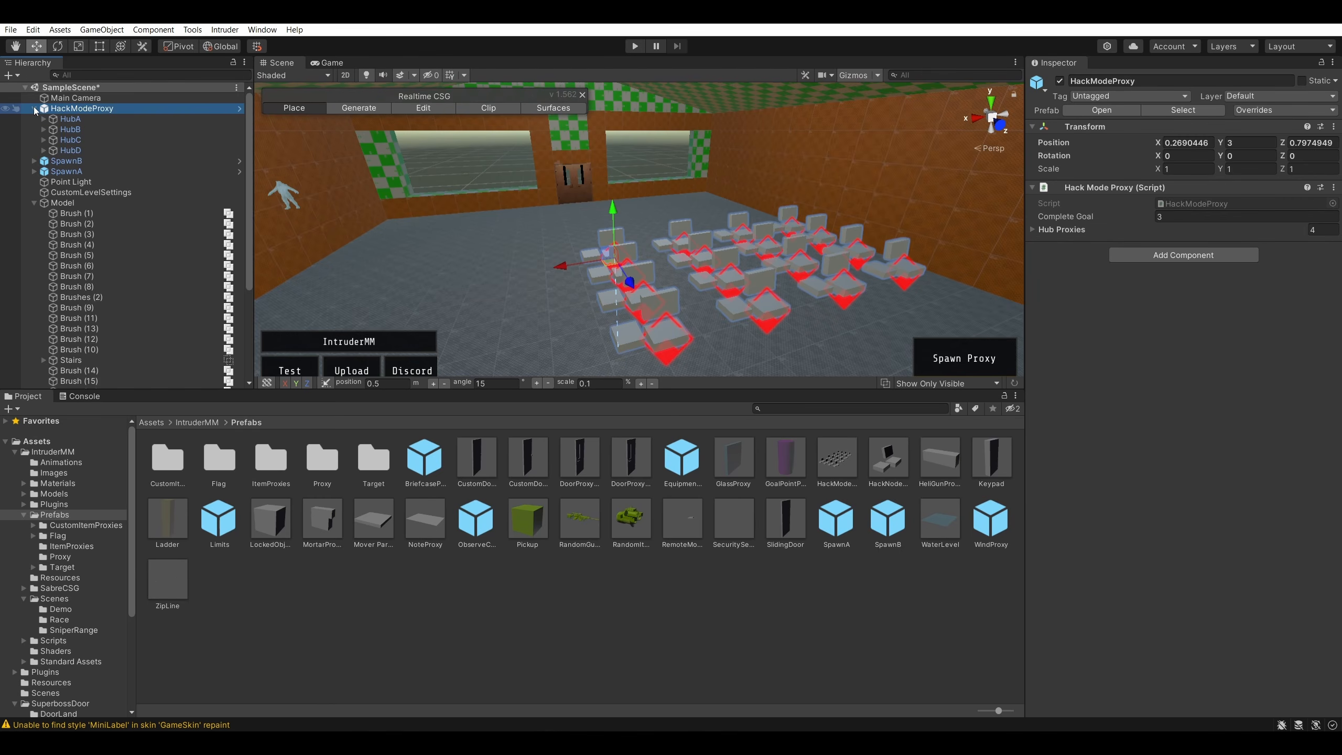
- Examine the Hack Hub Proxy settings of HubA, HubB, HubC and HubD and the hack nodes linked to each
{"action": "left_click", "coordinate": [80, 122]}
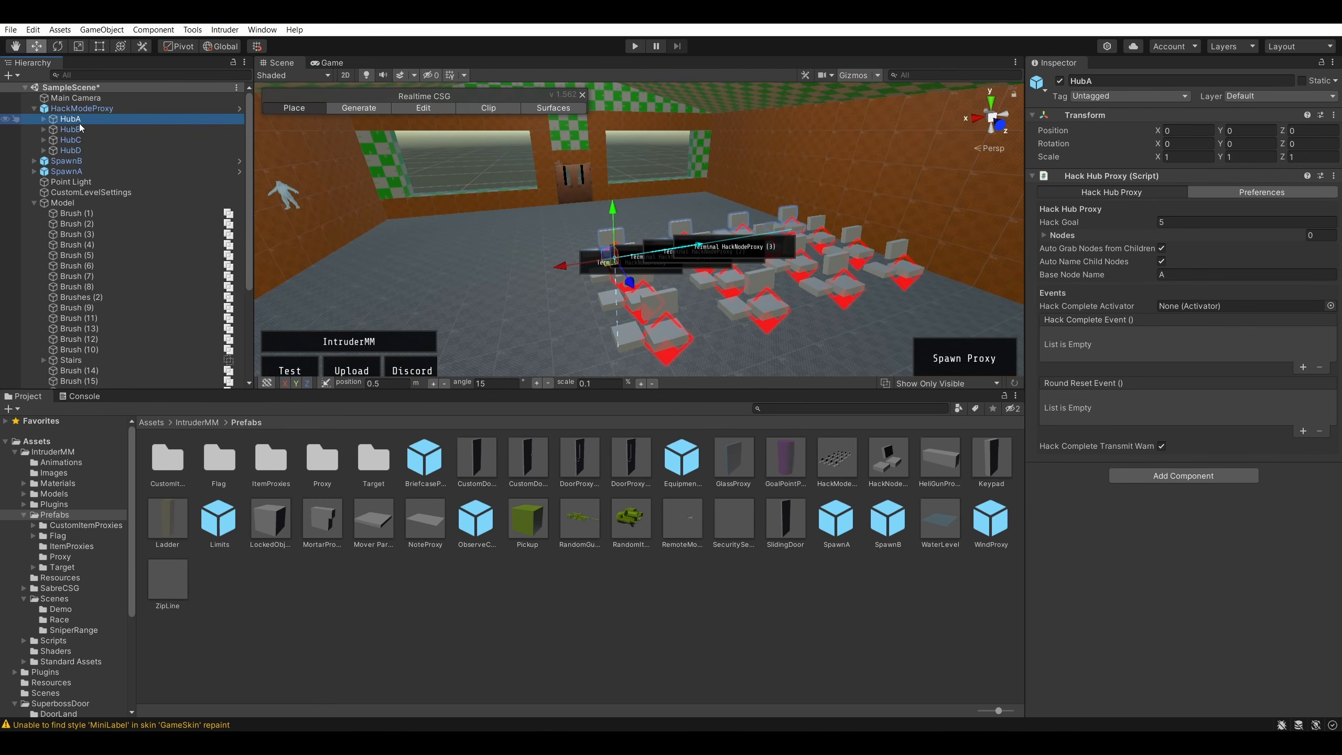
{"action": "left_click", "coordinate": [78, 129]}
{"action": "left_click", "coordinate": [74, 139]}
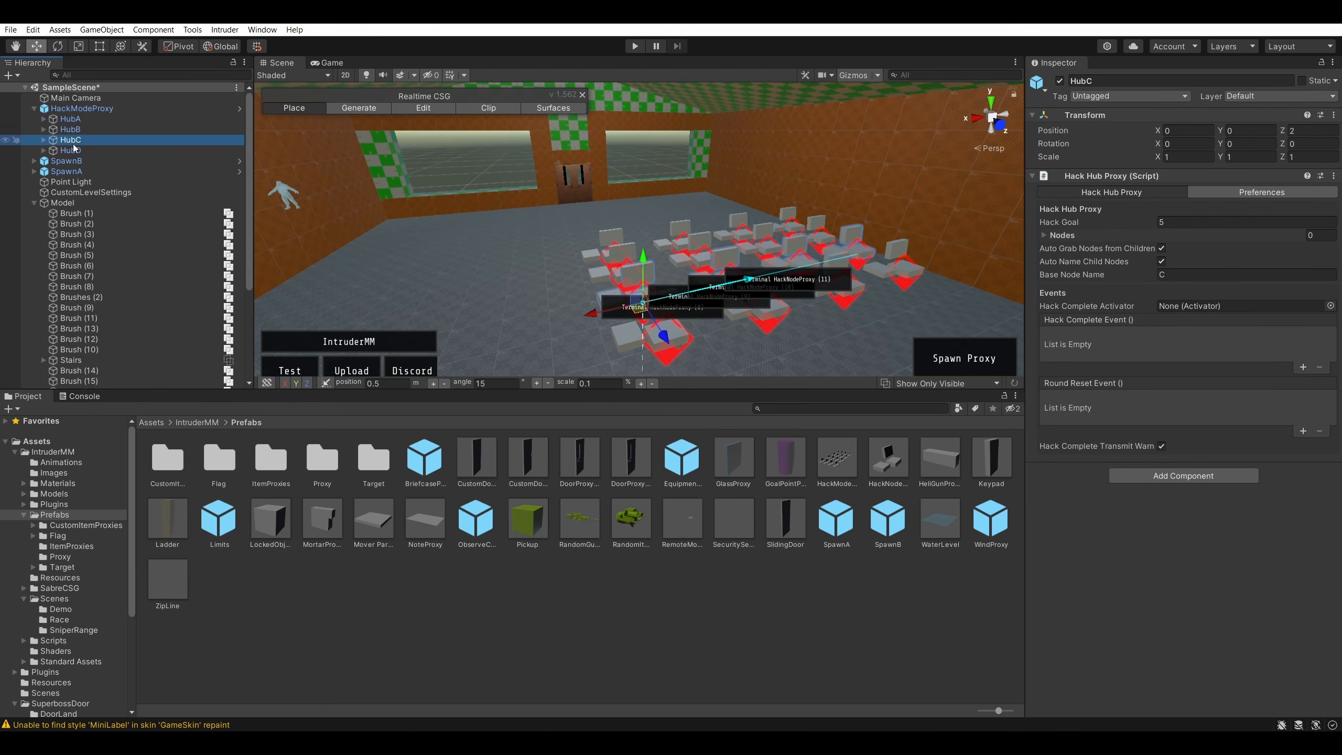
{"action": "left_click", "coordinate": [72, 151]}
{"action": "left_click", "coordinate": [68, 120]}
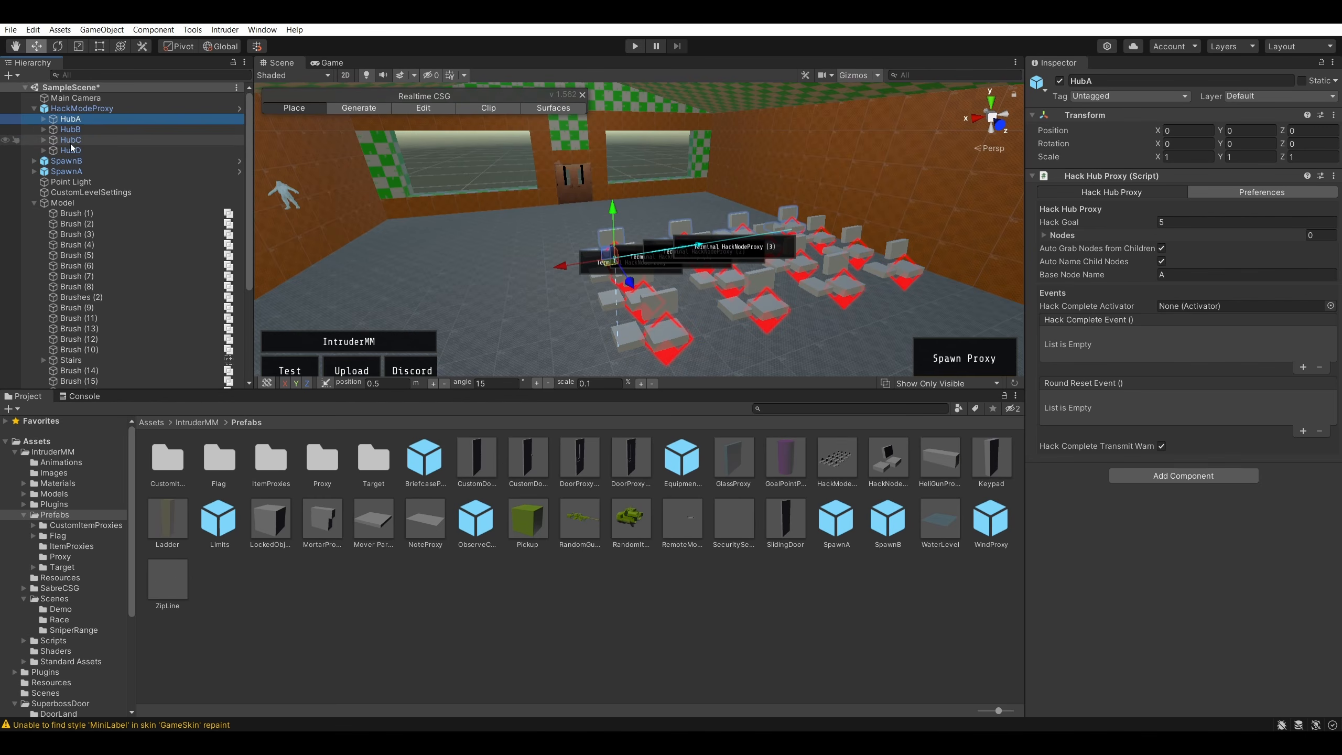
{"action": "left_click", "coordinate": [71, 129]}
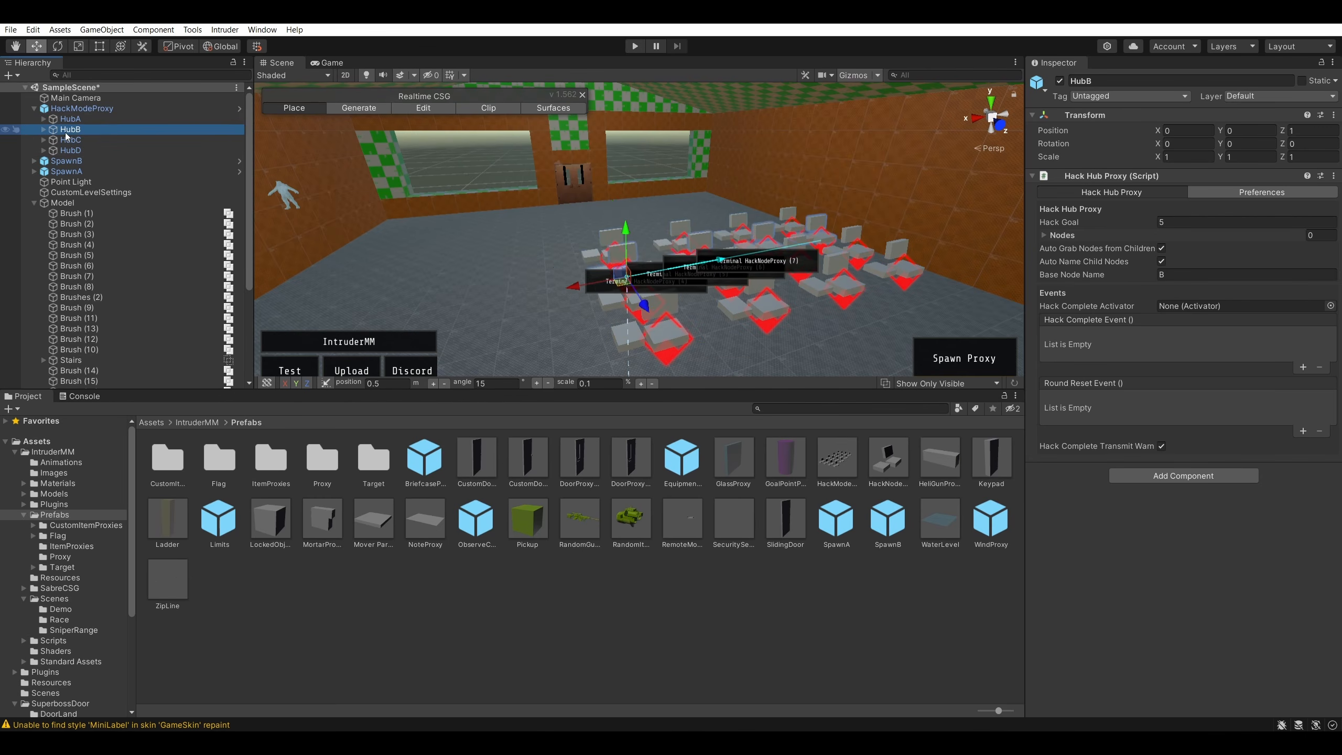
{"action": "left_click", "coordinate": [68, 142]}
- Expand HubA and examine the Hack Node Proxy settings of its child nodes, then collapse the hub
{"action": "left_click", "coordinate": [44, 119]}
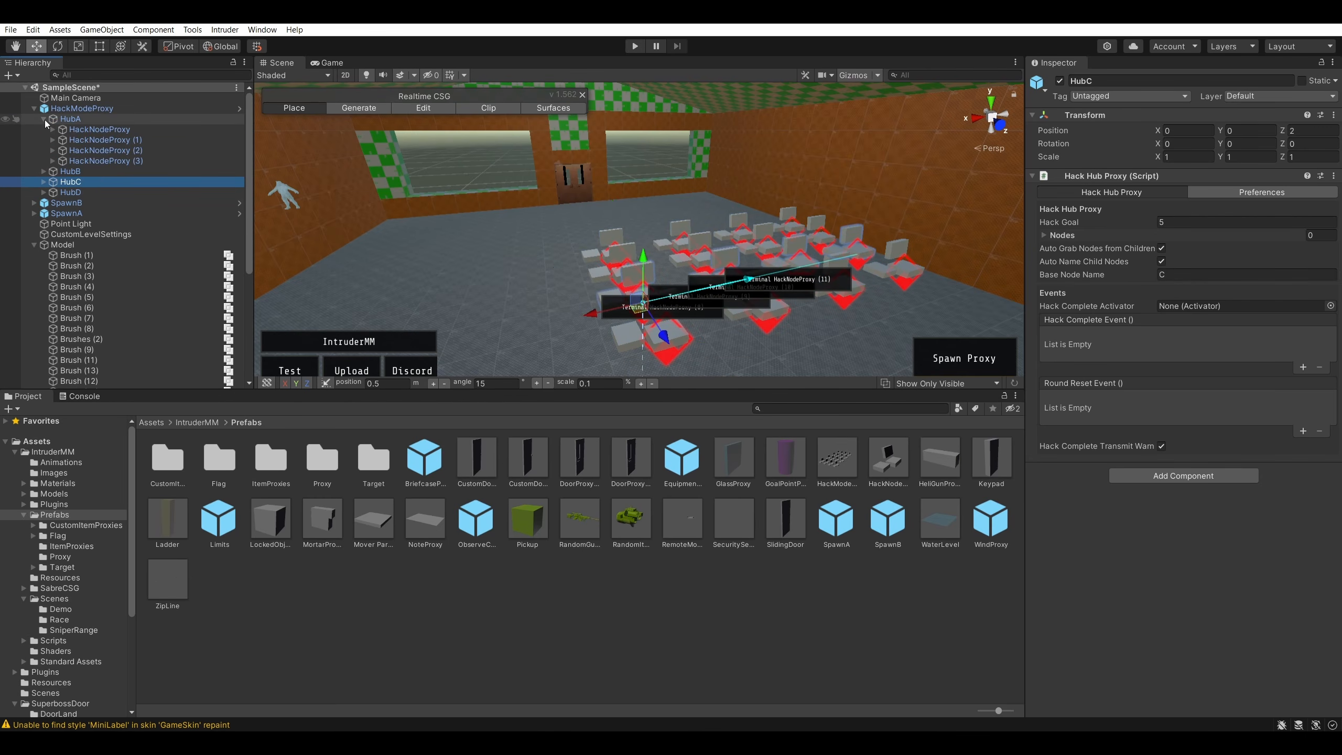
{"action": "left_click", "coordinate": [87, 132]}
{"action": "left_click", "coordinate": [93, 142]}
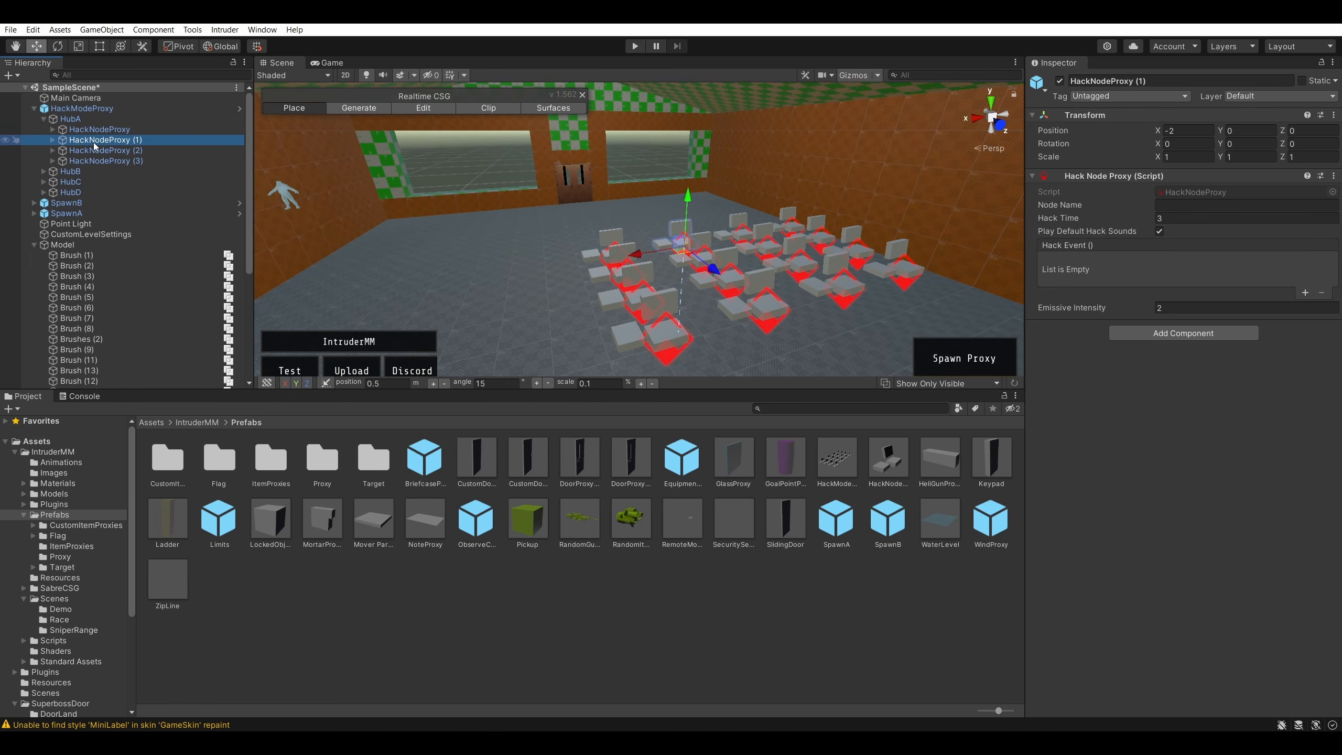
{"action": "left_click", "coordinate": [94, 150]}
{"action": "left_click", "coordinate": [95, 159]}
{"action": "left_click", "coordinate": [98, 129]}
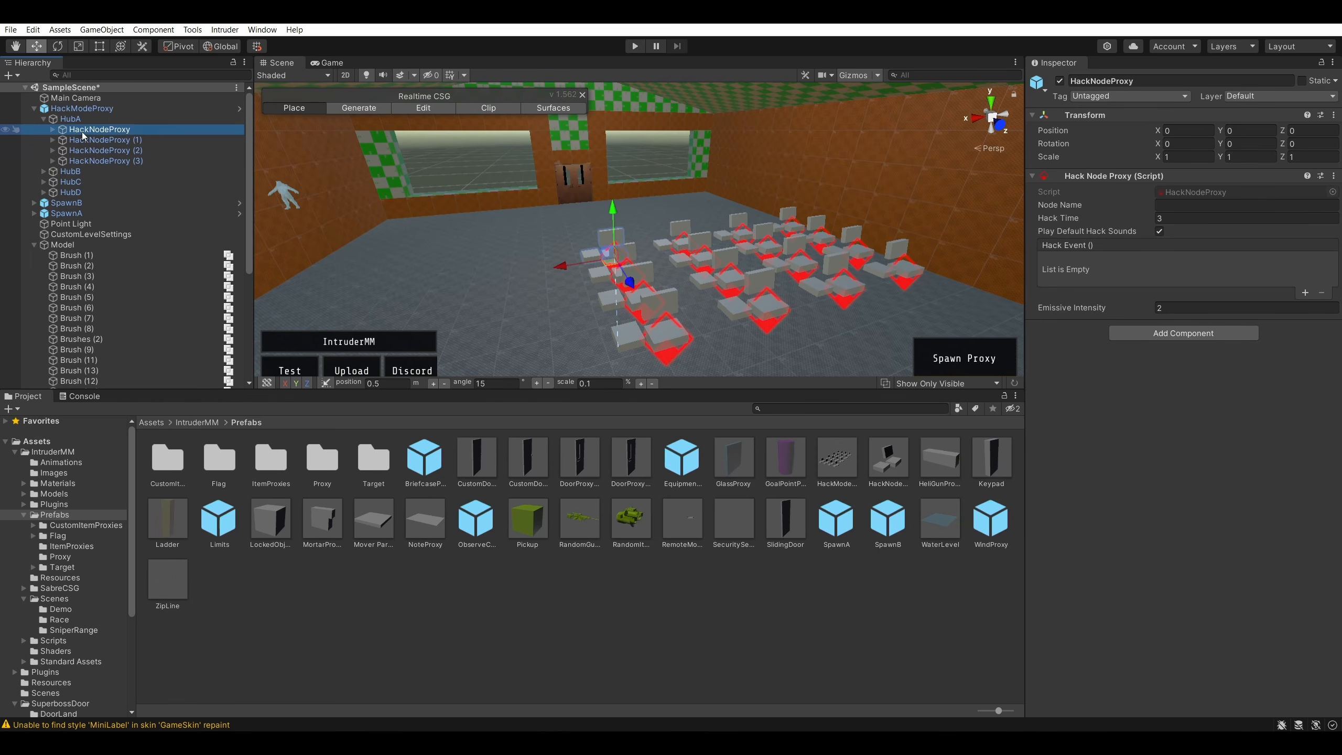
{"action": "left_click", "coordinate": [43, 119]}
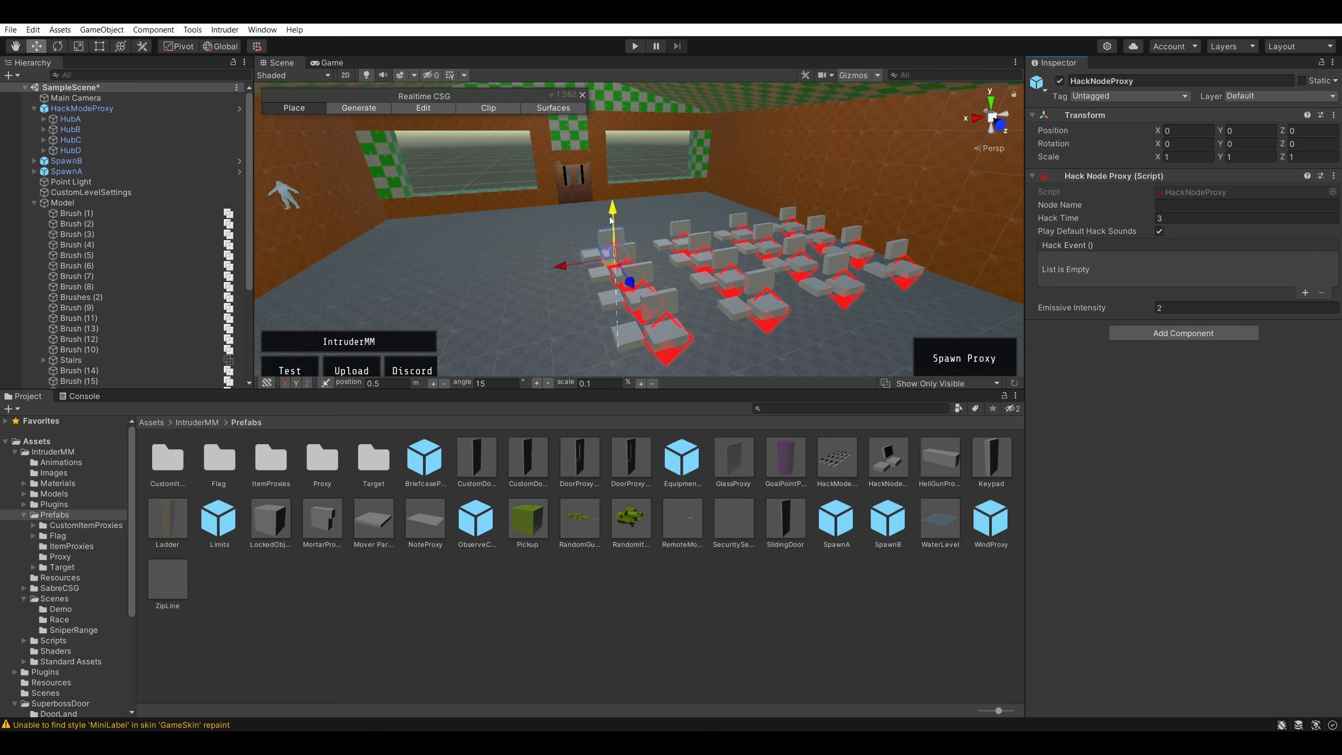
- Play the current scene in Intruder and join the Intruders team
{"action": "left_click_drag", "start_coordinate": [610, 214], "coordinate": [611, 216]}
{"action": "left_click_drag", "start_coordinate": [682, 239], "coordinate": [858, 245], "text": "alt"}
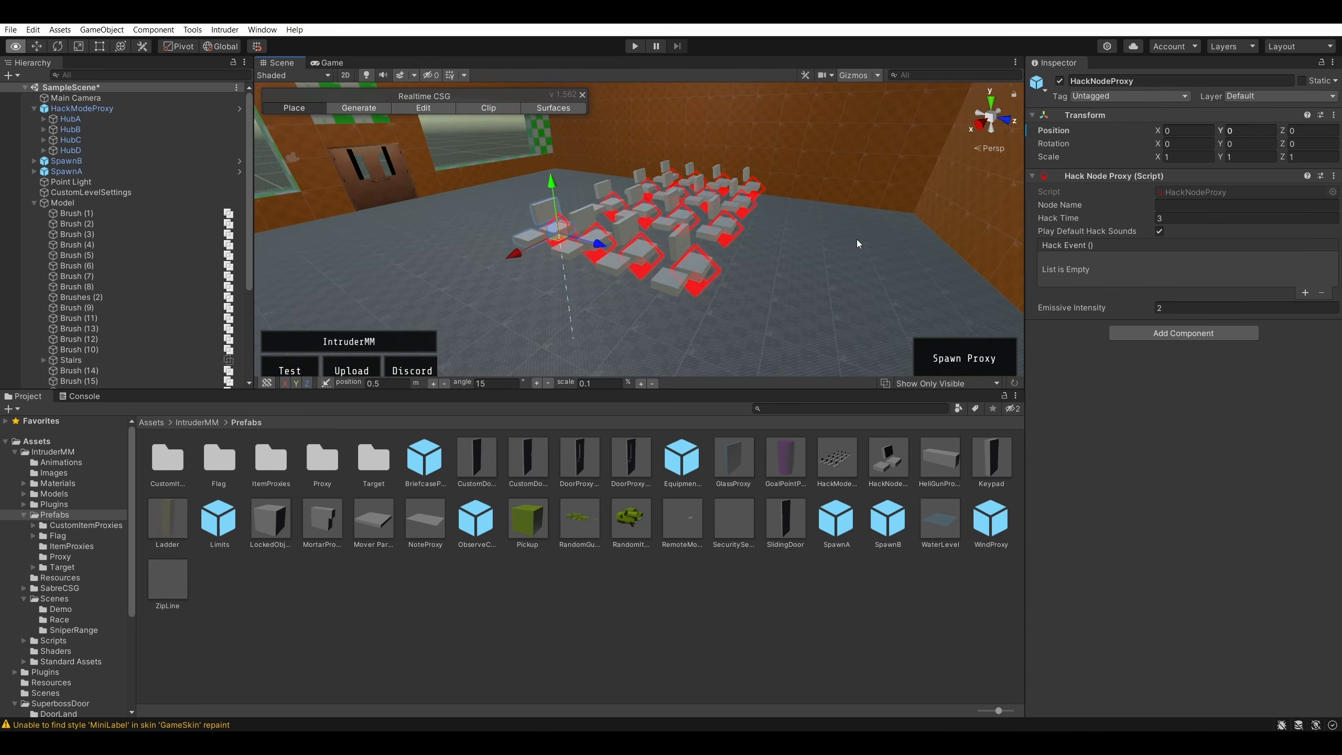
{"action": "key", "text": "shift+space"}
{"action": "left_click", "coordinate": [224, 29]}
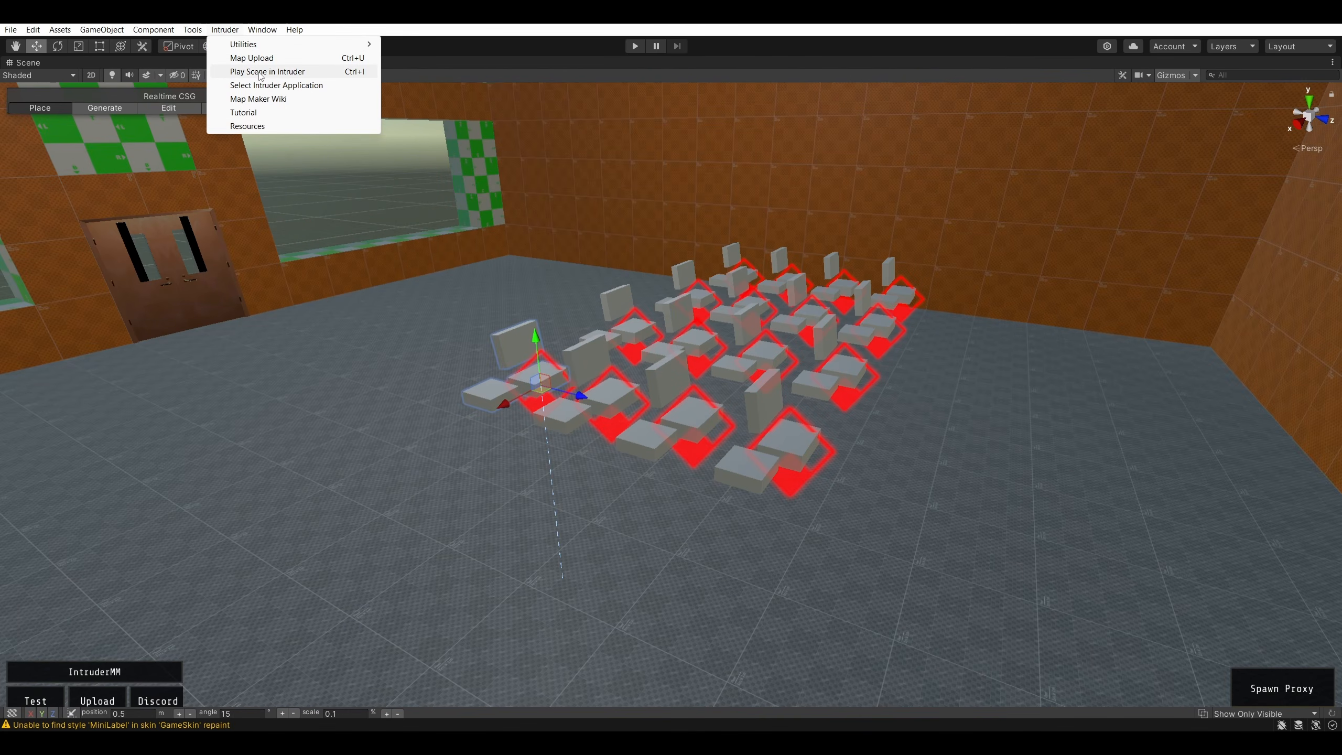
{"action": "left_click", "coordinate": [261, 72]}
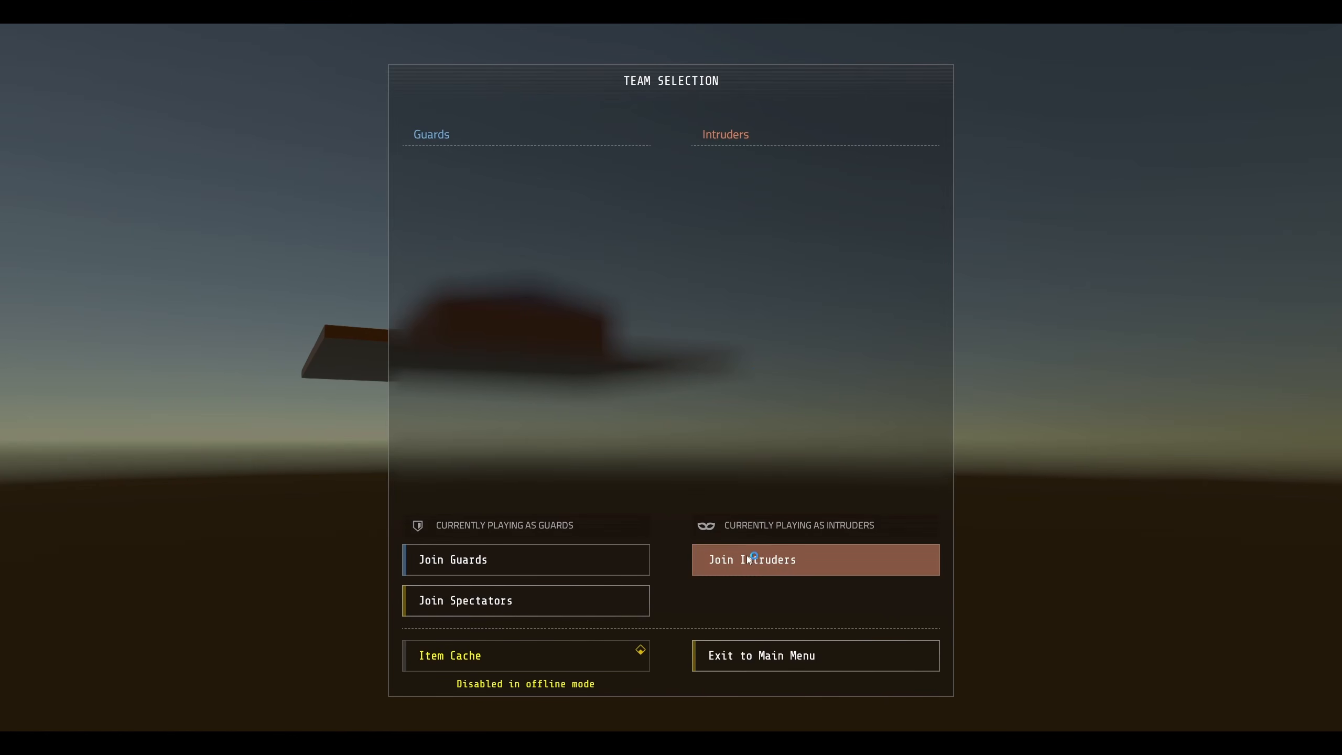
{"action": "left_click", "coordinate": [702, 560]}
- Walk along the outside of the building from the spawn point to its double doors
{"action": "key", "text": "w"}
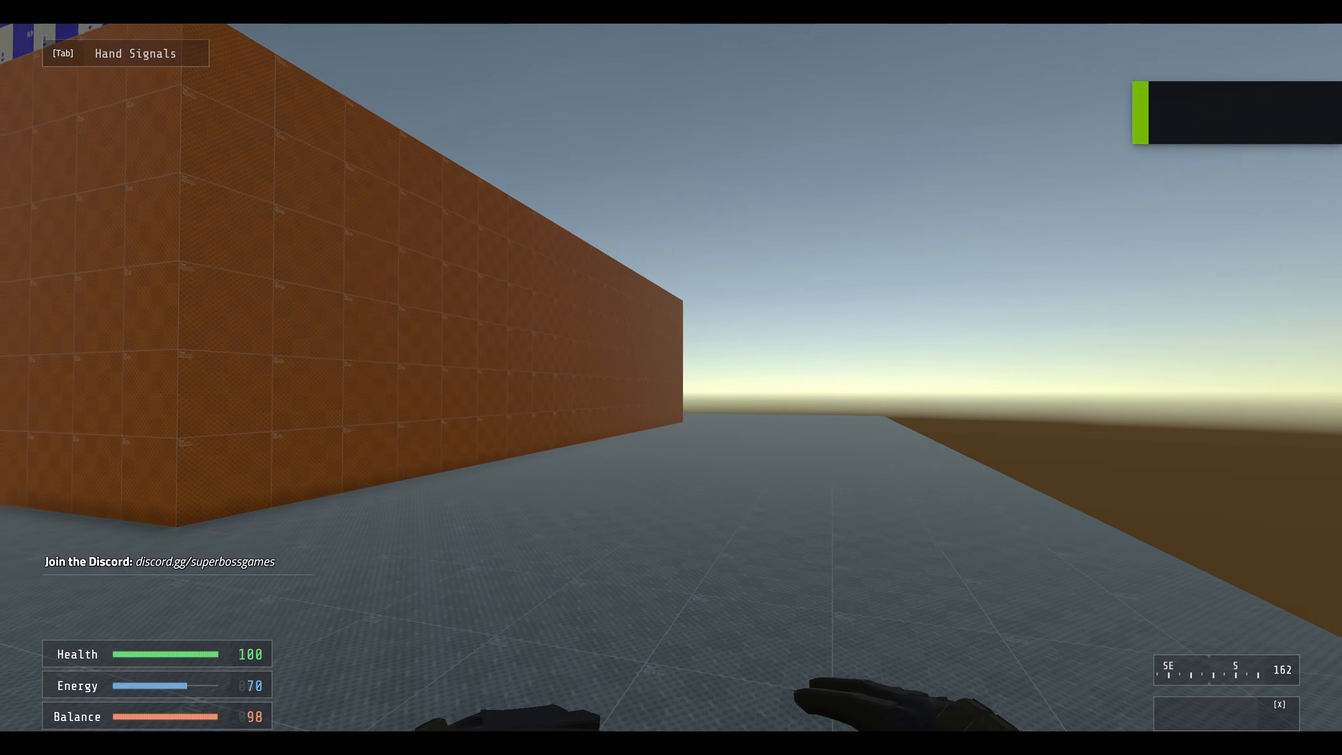
{"action": "key", "text": "w"}
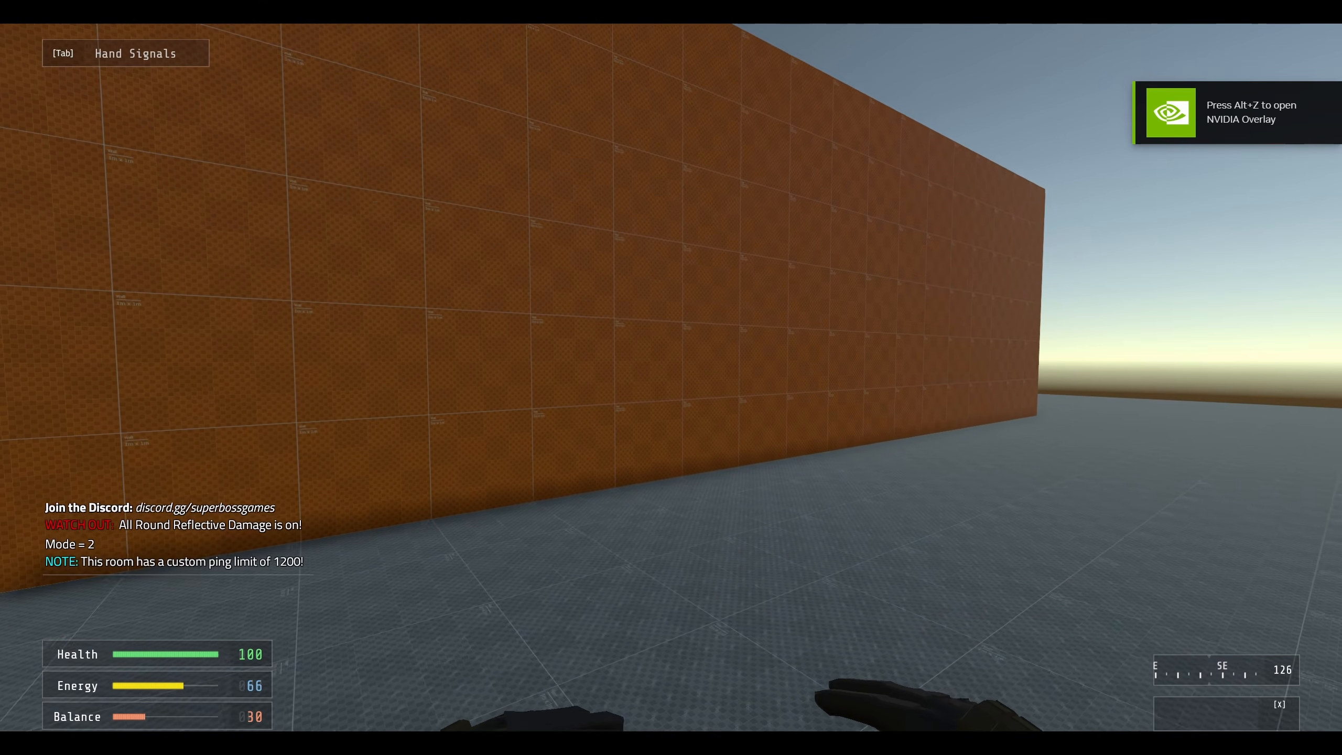
{"action": "key", "text": "w"}
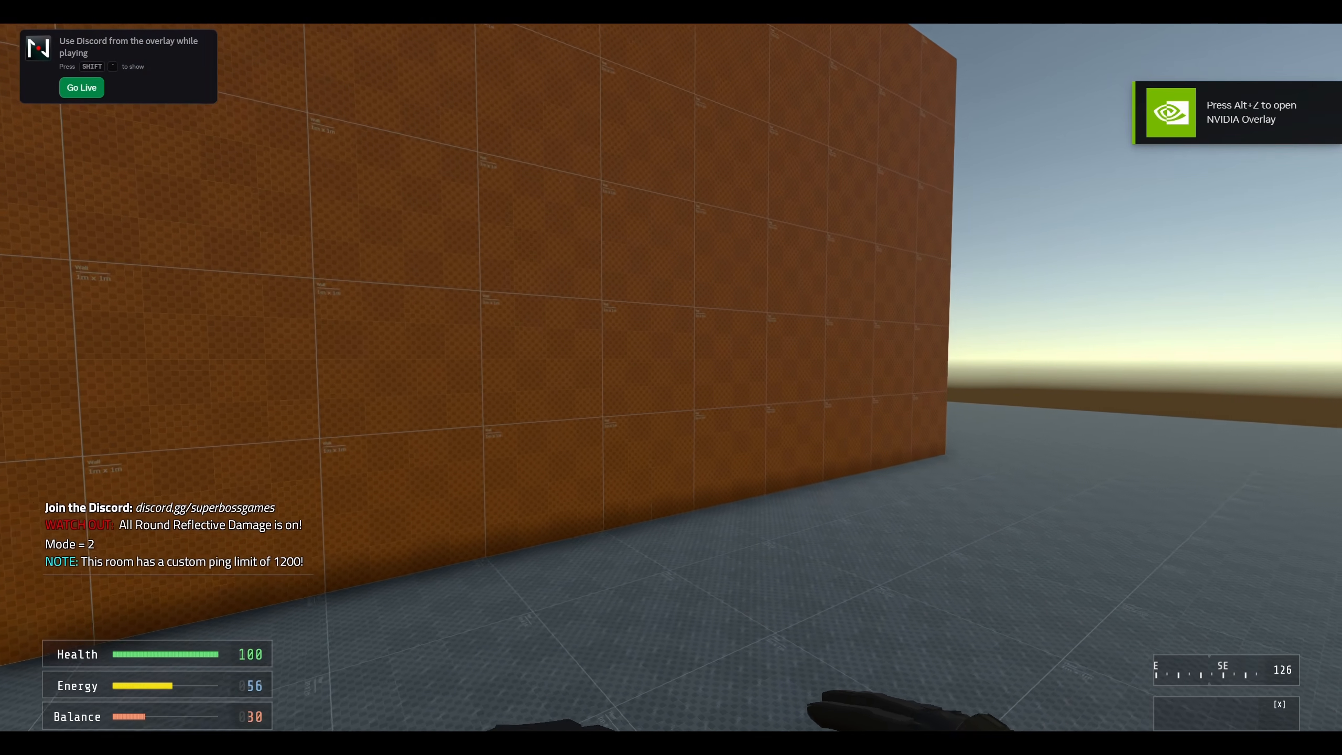
{"action": "key", "text": "w"}
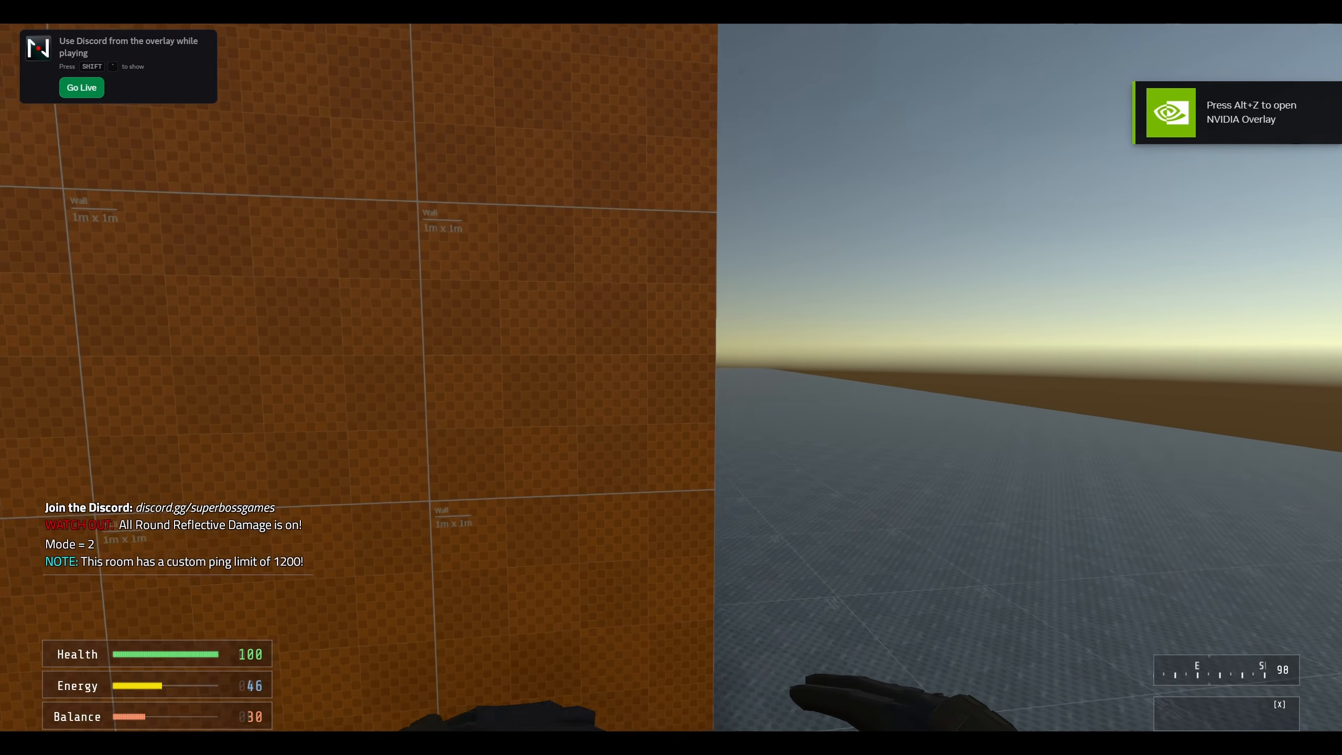
{"action": "key", "text": "w"}
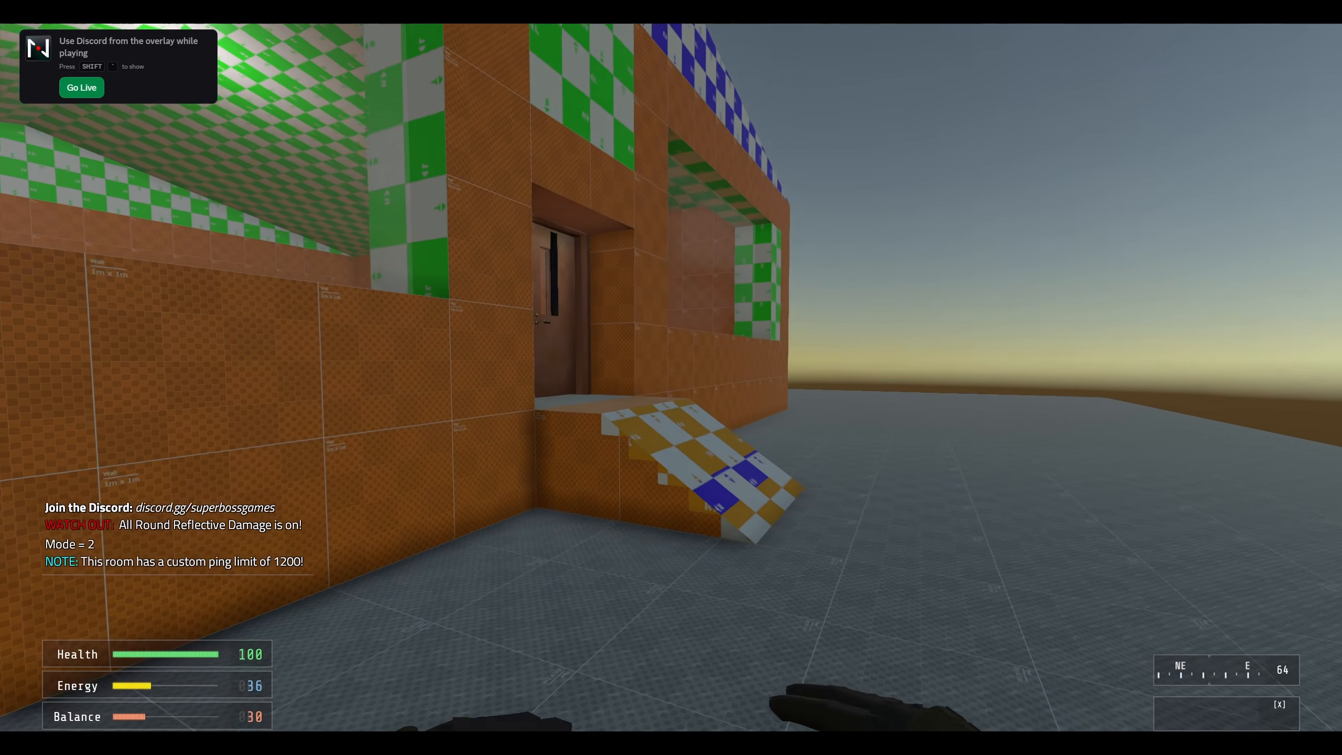
{"action": "key", "text": "w"}
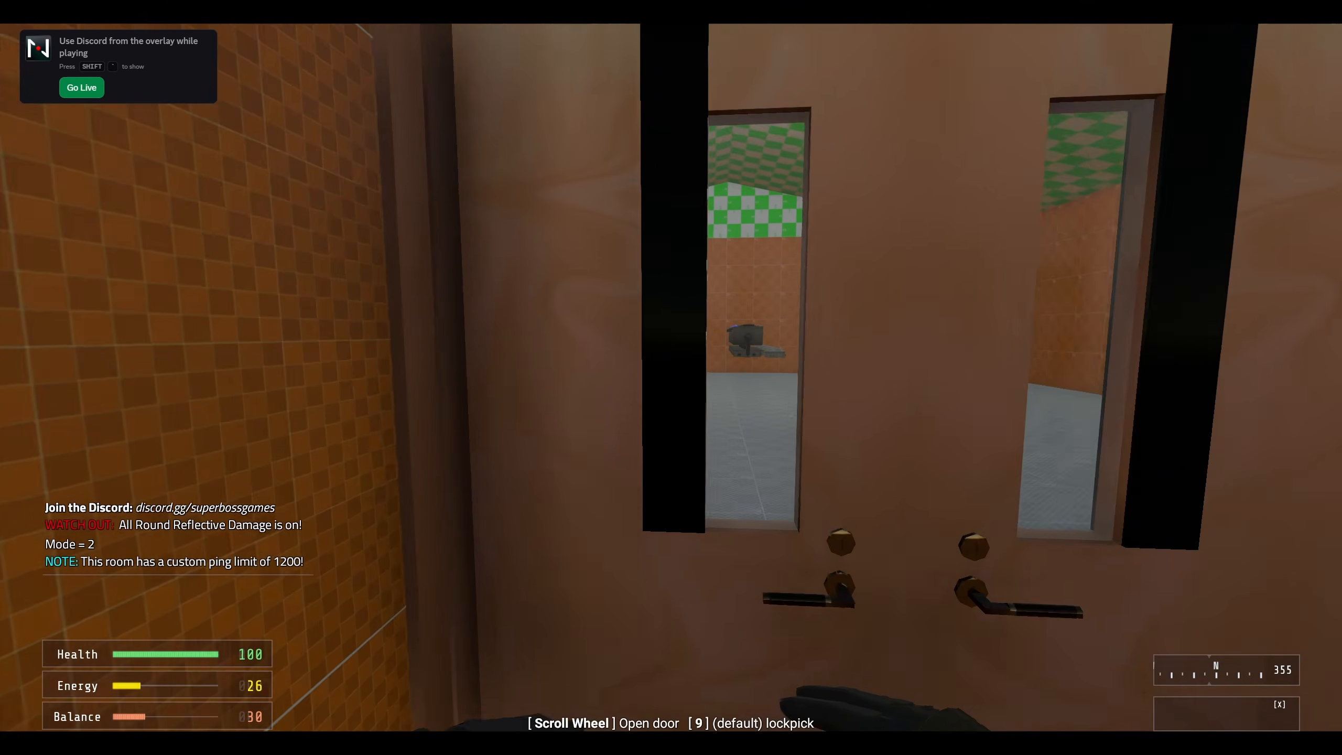
- Lockpick the building's double doors by setting the remaining pins
{"action": "key", "text": "9"}
{"action": "left_click", "coordinate": [819, 477]}
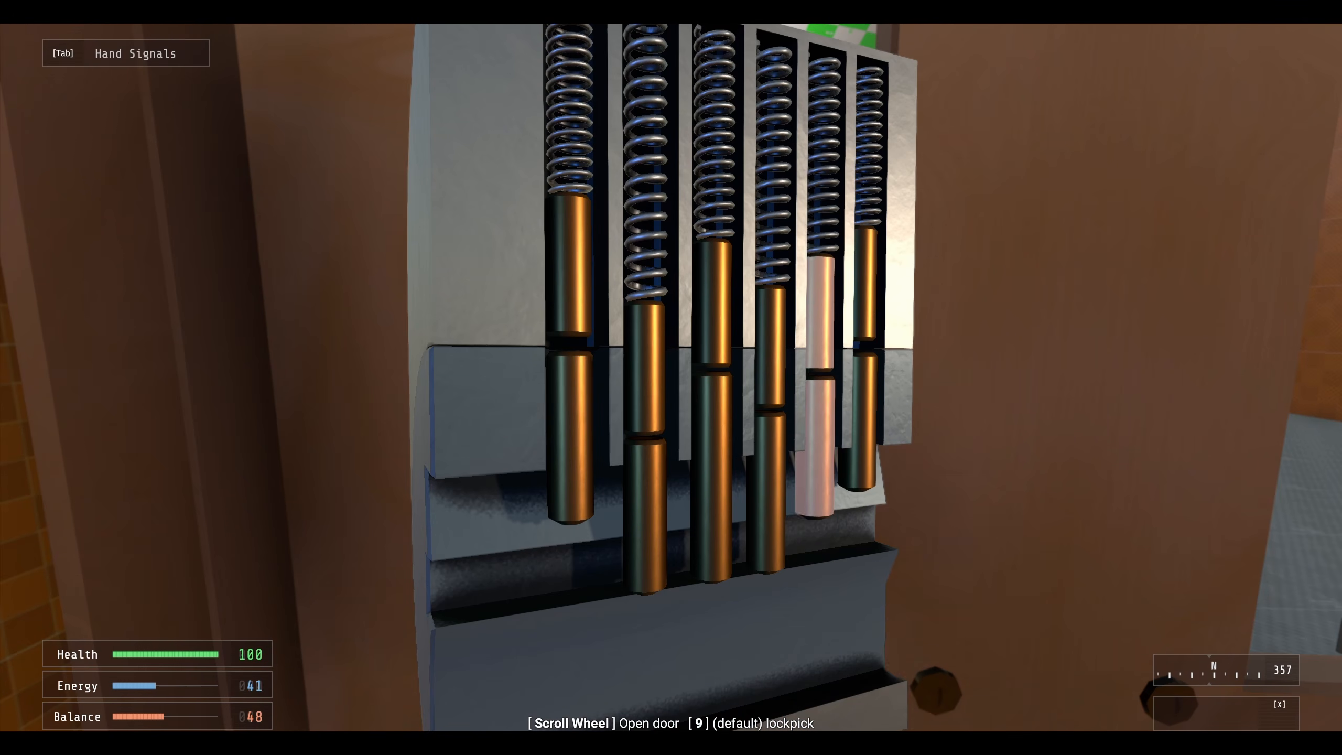
{"action": "left_click", "coordinate": [712, 476]}
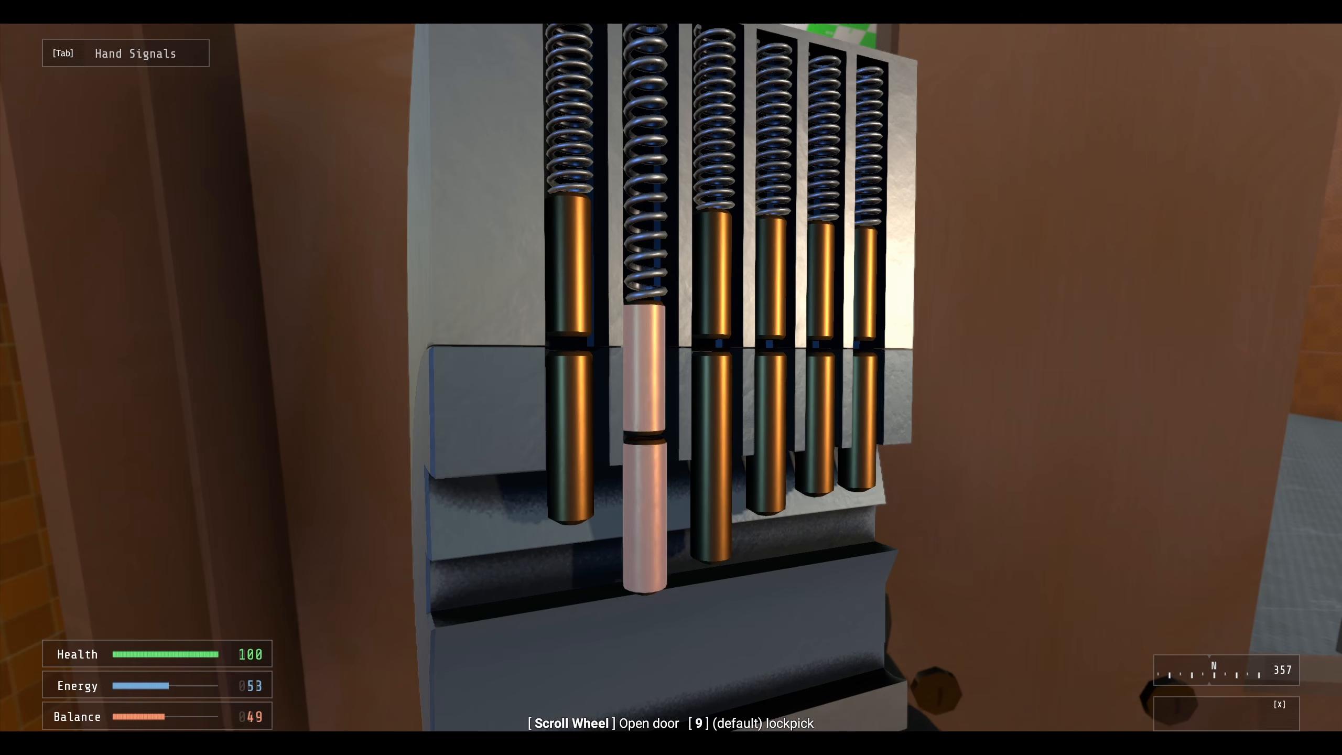
{"action": "left_click", "coordinate": [645, 502]}
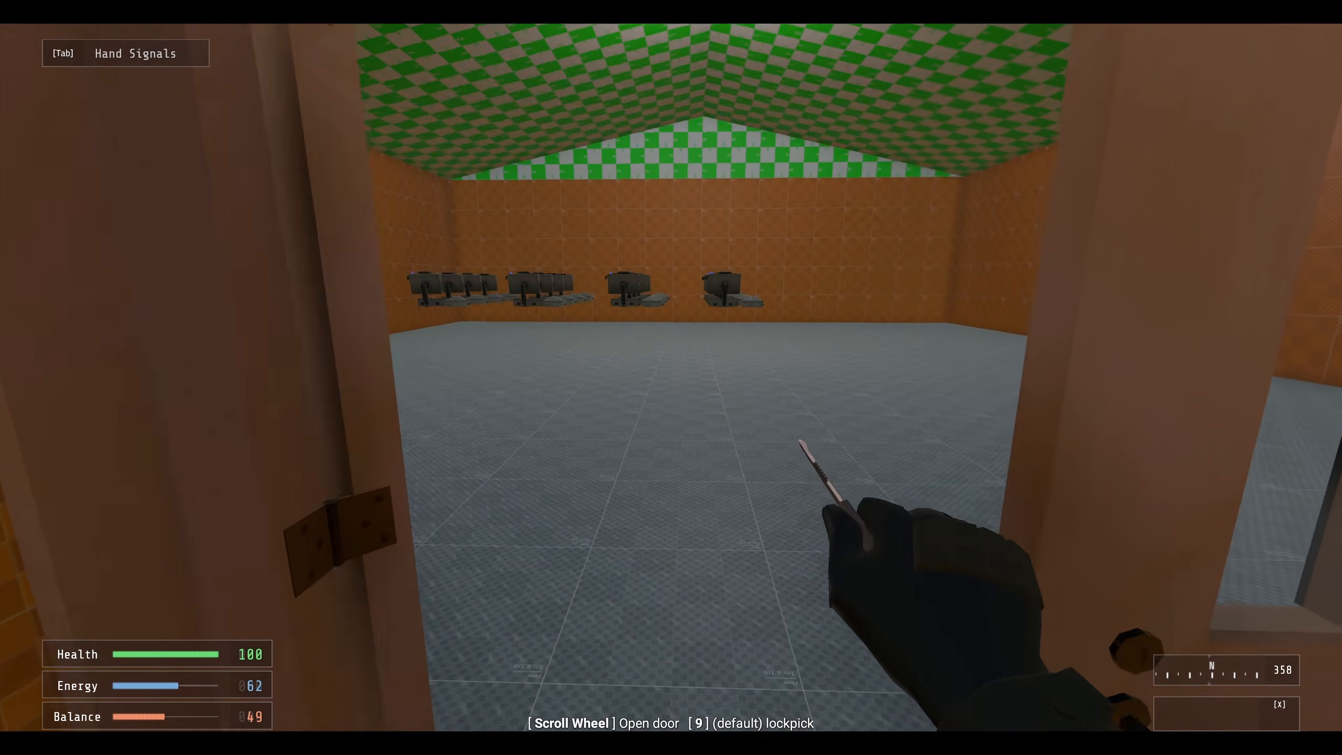
- Enter the building, approach the array of computers and hack node A-1
{"action": "key", "text": "w"}
{"action": "middle_click", "coordinate": [671, 384]}
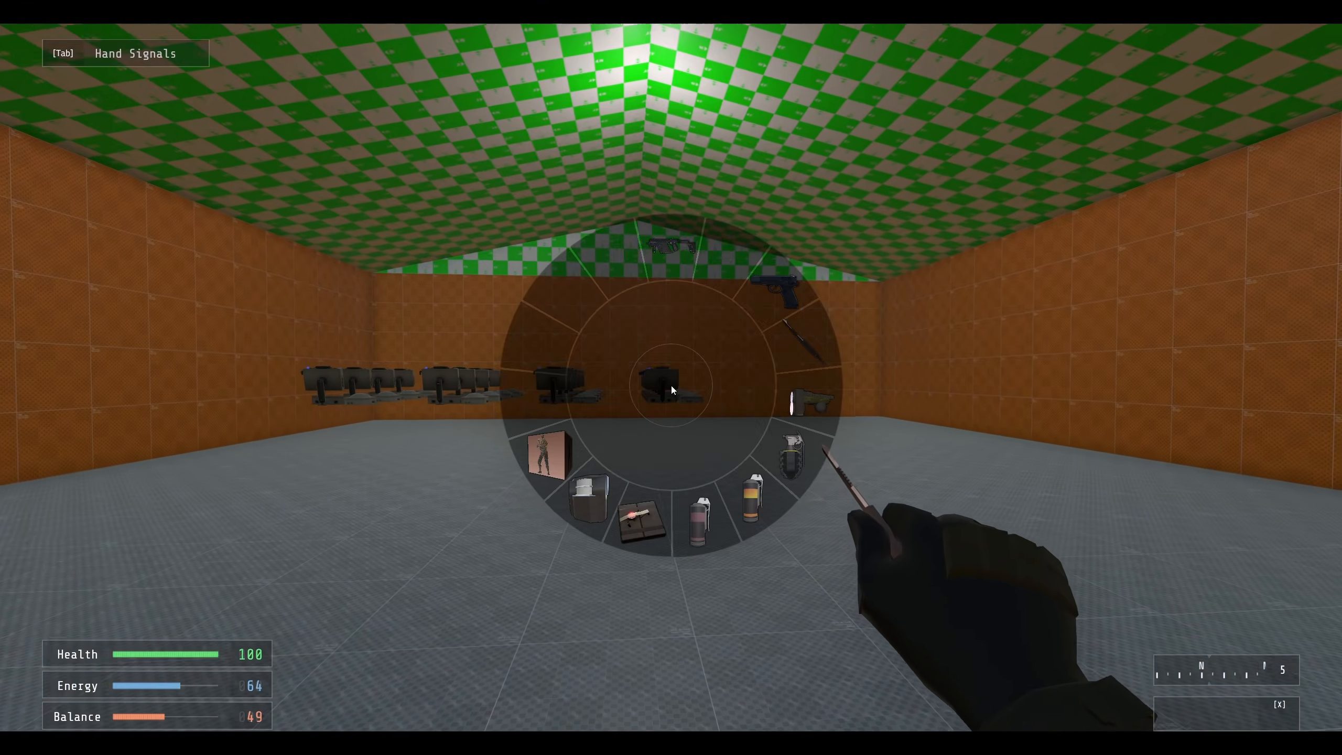
{"action": "key", "text": "w"}
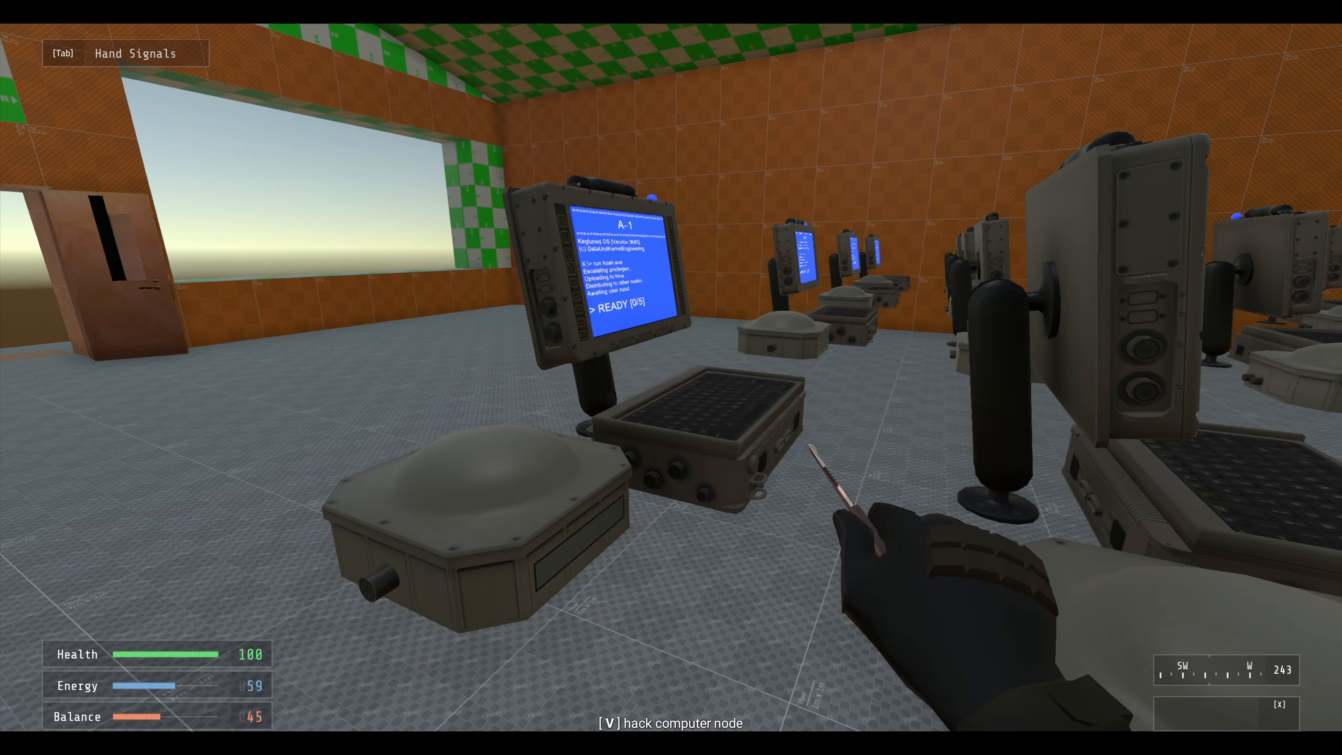
{"action": "key", "text": "v"}
{"action": "key", "text": "space"}
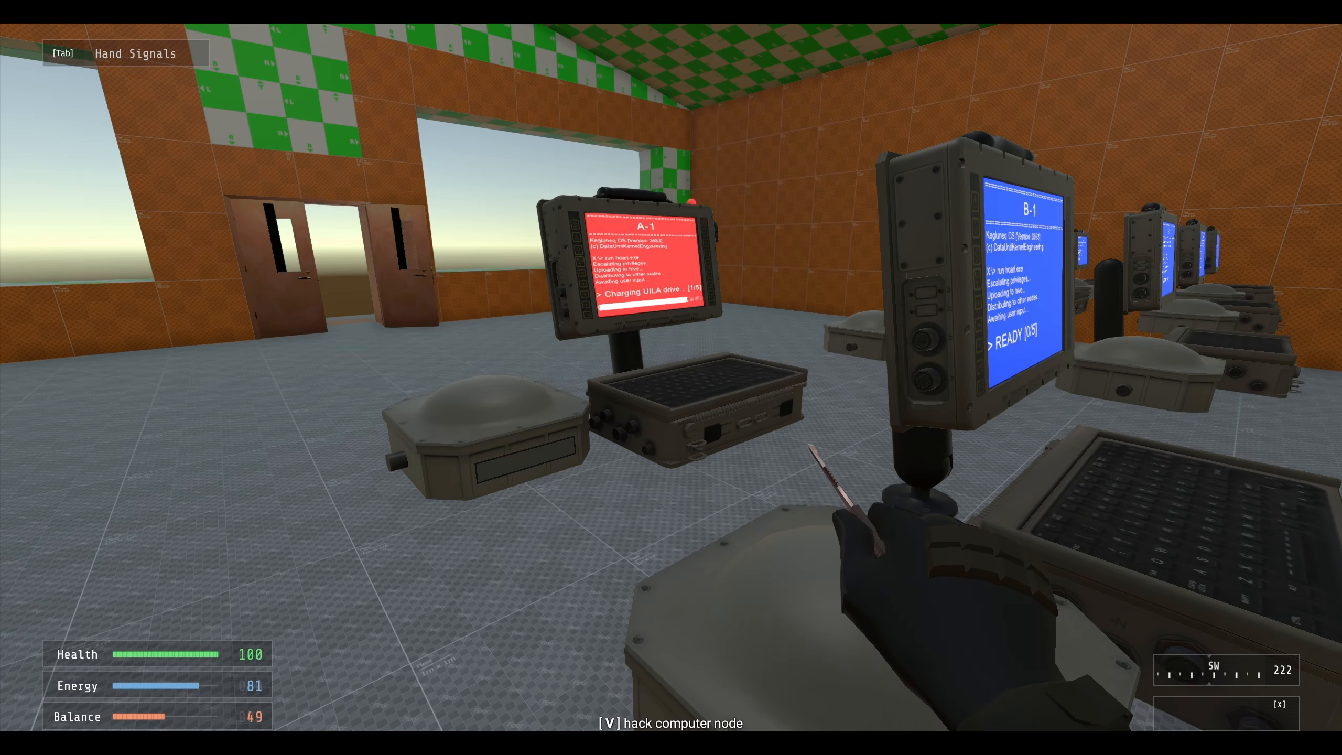
{"action": "key", "text": "v"}
{"action": "key", "text": "v"}
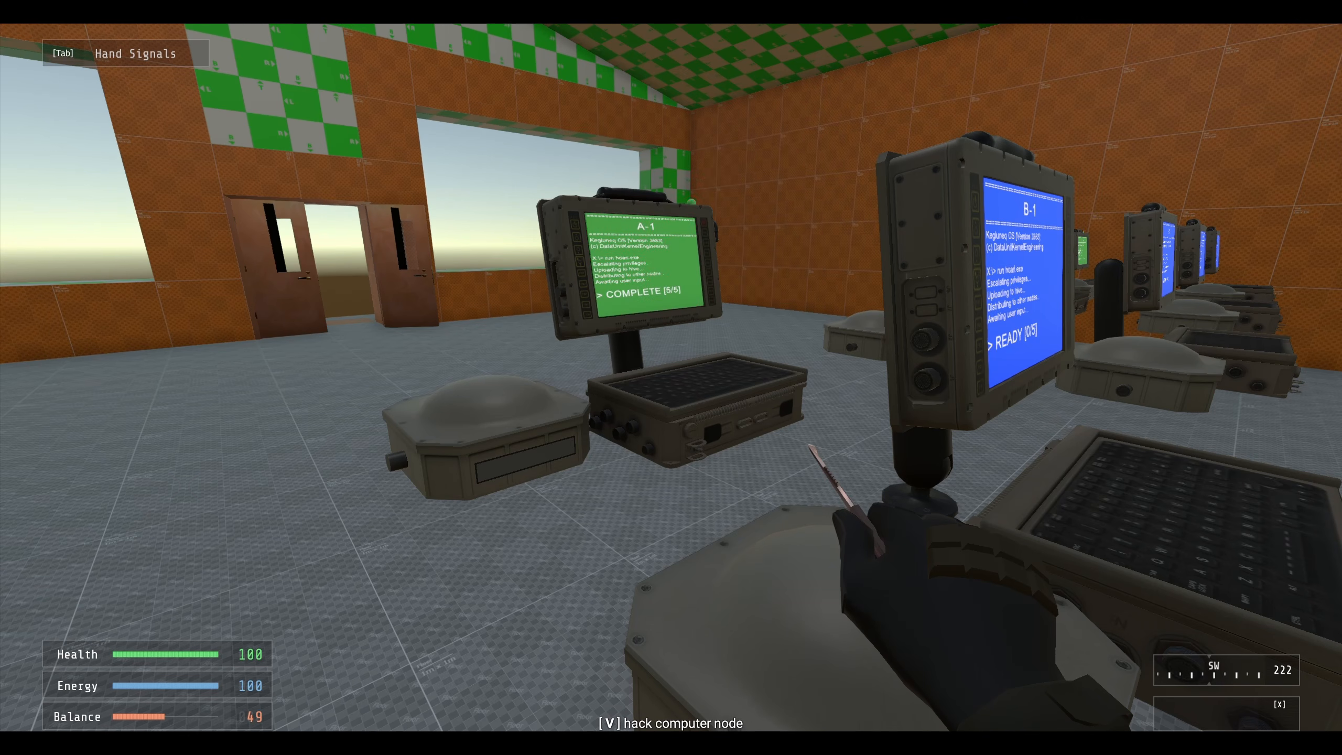
- Hack computer nodes B-1 and C-1 to test the Hack objective
{"action": "key", "text": "s"}
{"action": "key", "text": "space"}
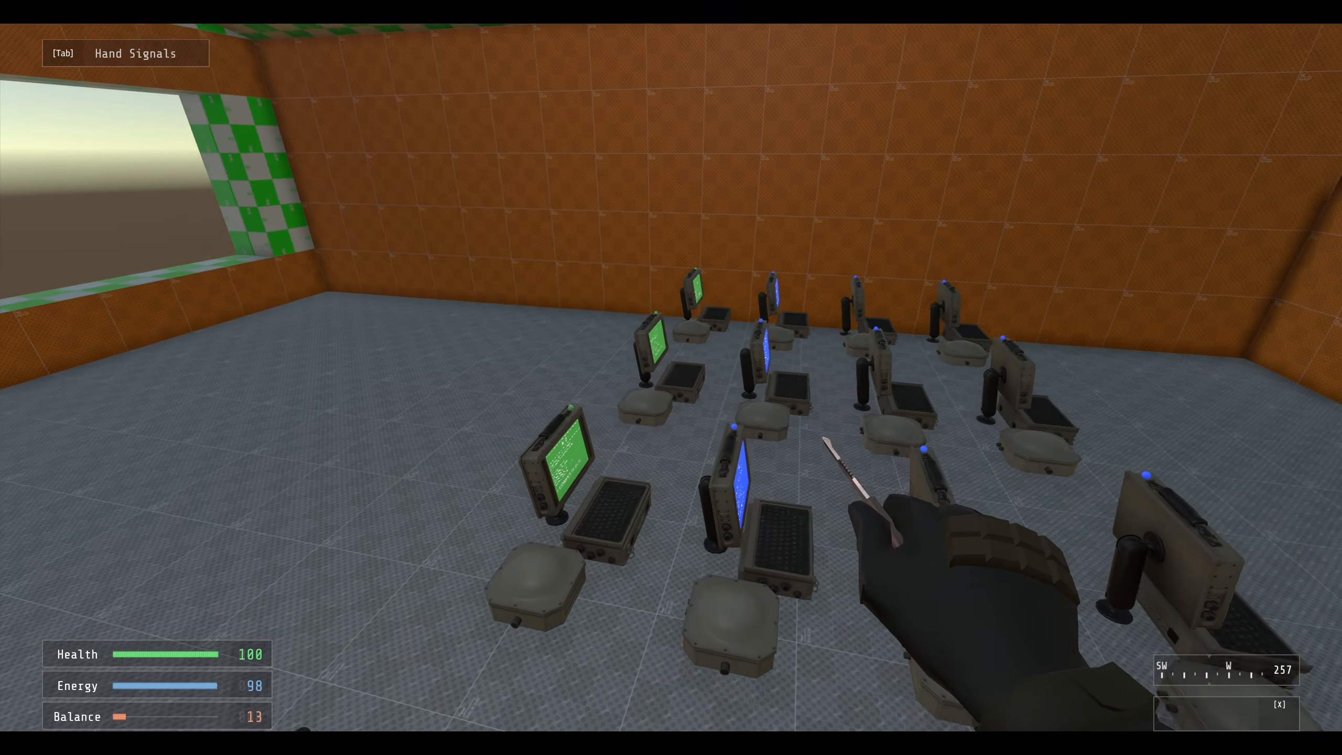
{"action": "key", "text": "s"}
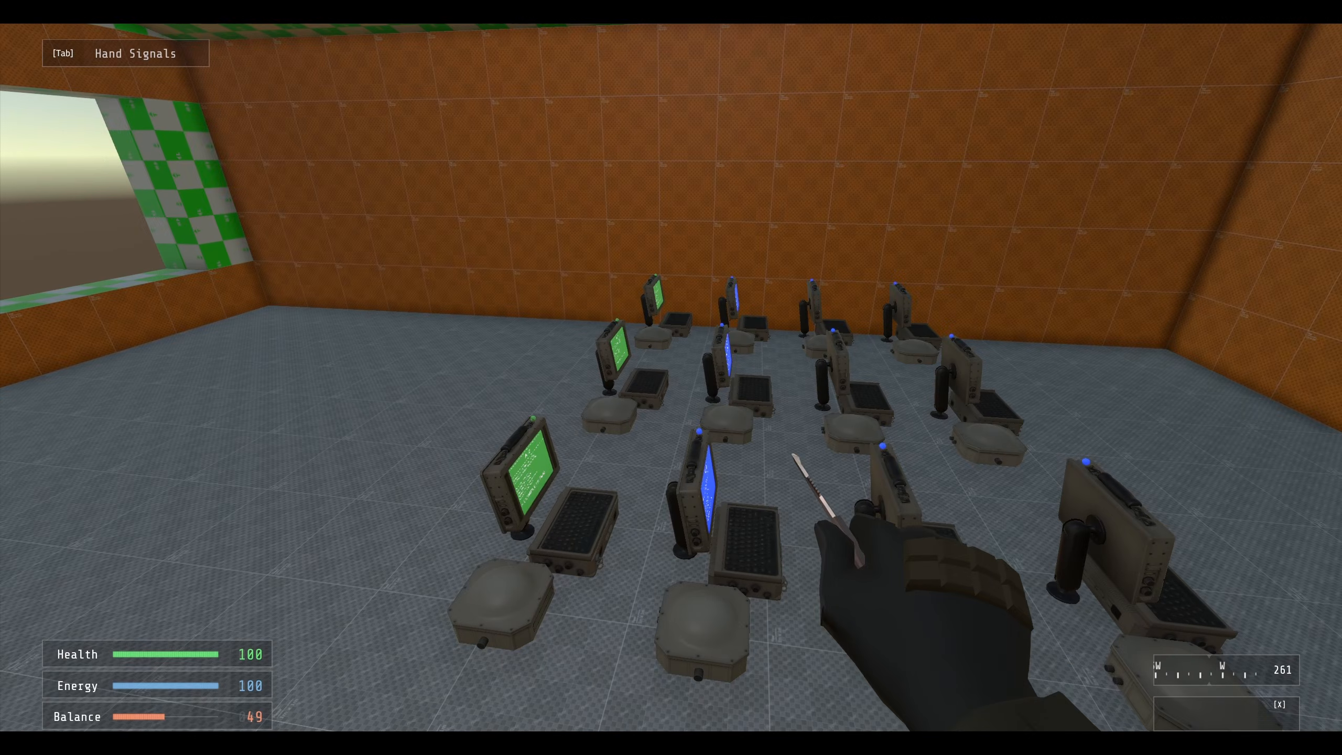
{"action": "key", "text": "v"}
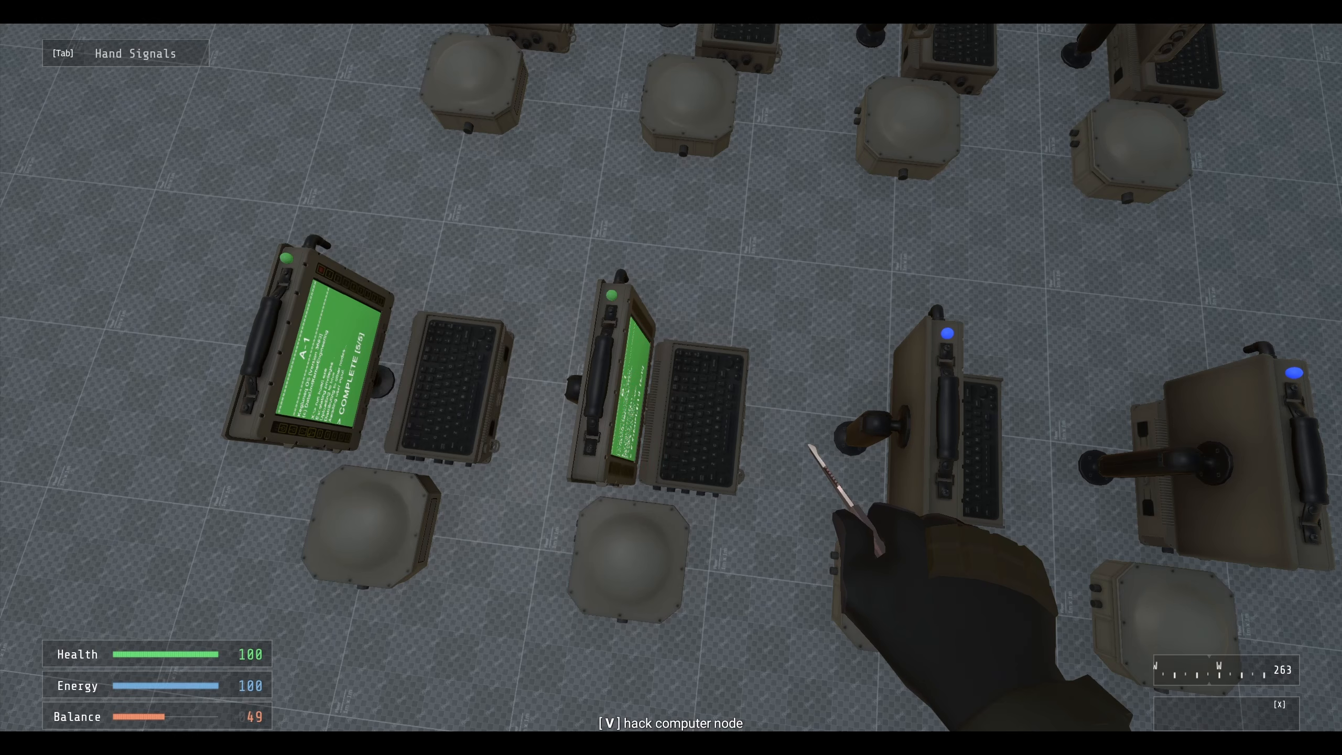
{"action": "key", "text": "w"}
{"action": "key", "text": "space"}
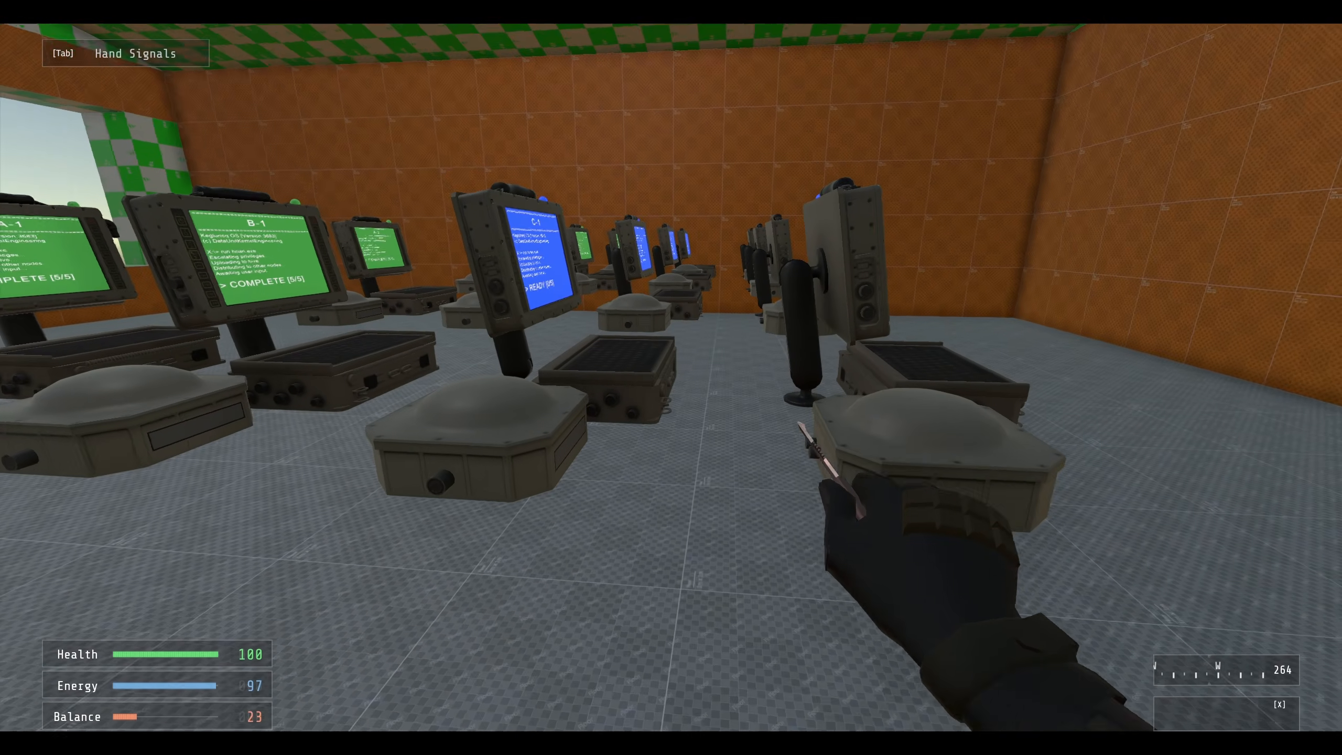
{"action": "key", "text": "v"}
{"action": "key", "text": "d"}
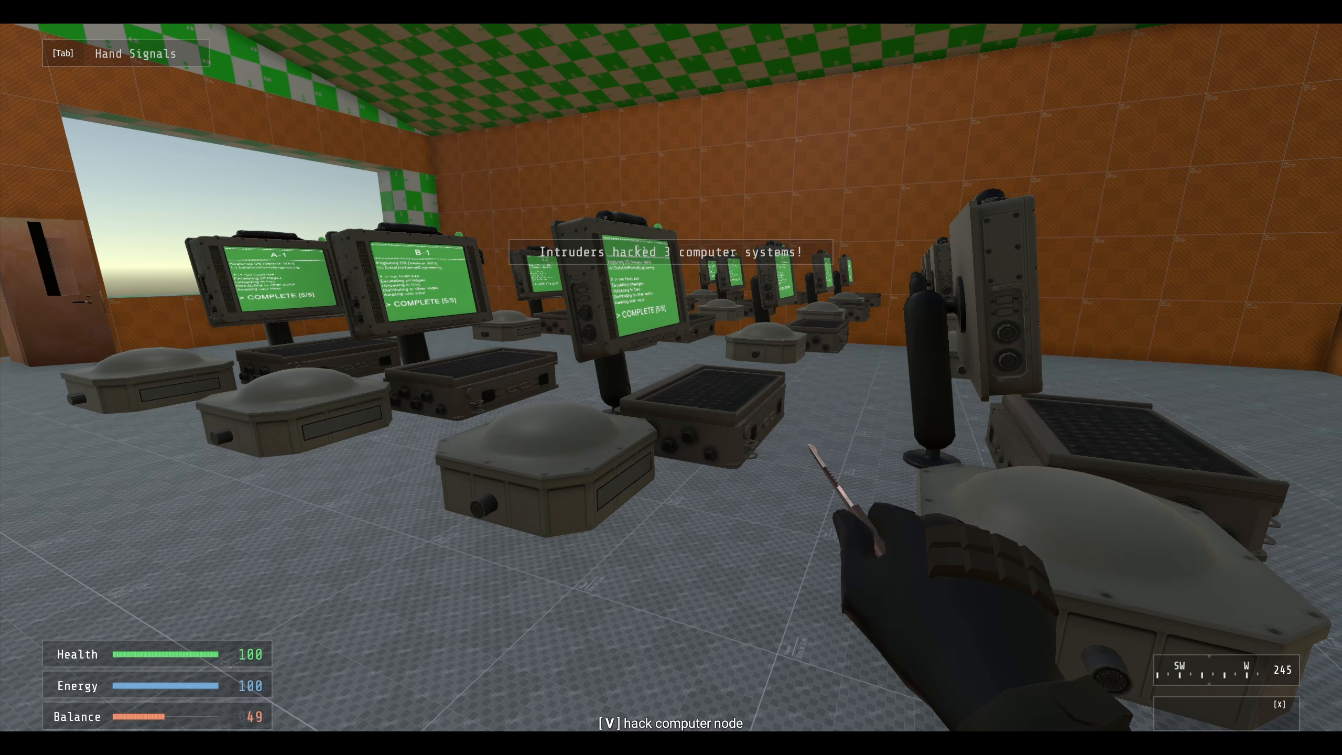
- End the playtest, return to the Unity editor and restore the full editor layout
{"action": "key", "text": "s"}
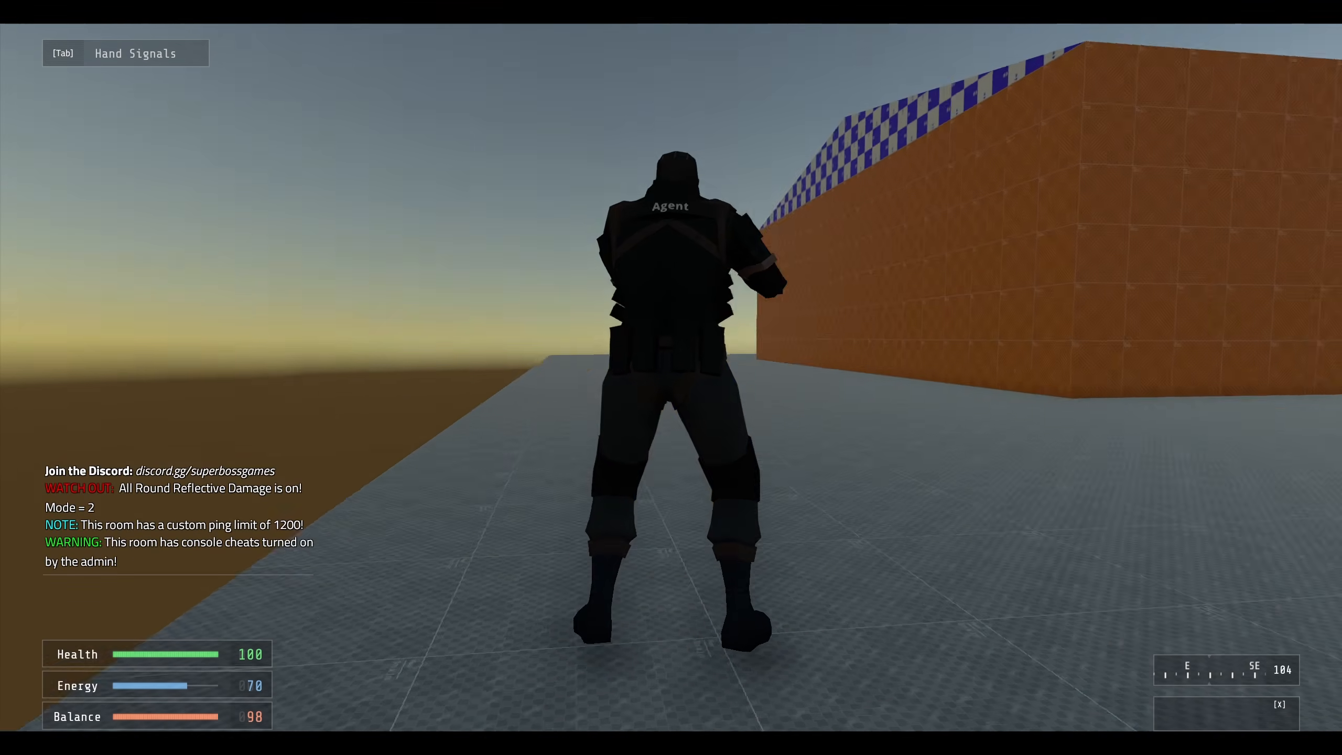
{"action": "key", "text": "Escape"}
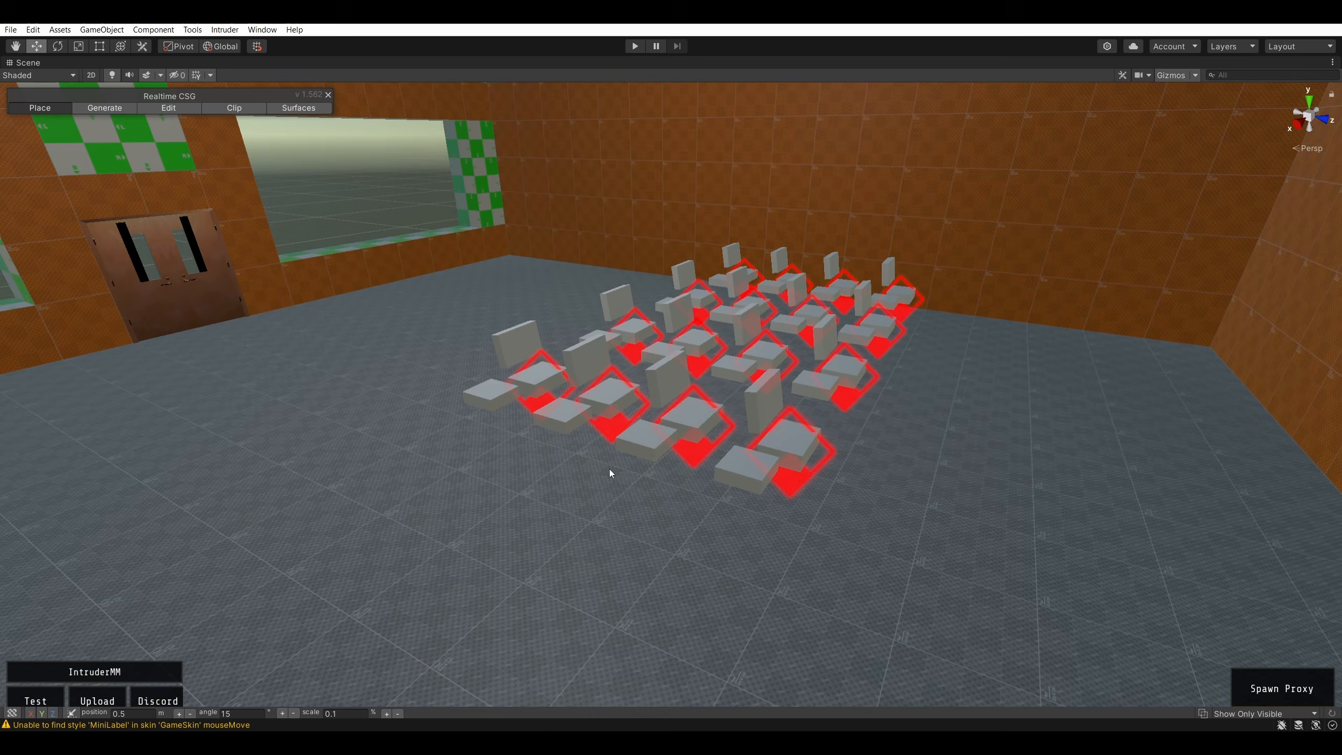
{"action": "right_click_drag", "start_coordinate": [608, 470], "coordinate": [738, 406]}
{"action": "scroll", "coordinate": [738, 407], "scroll_direction": "down", "scroll_amount": 5}
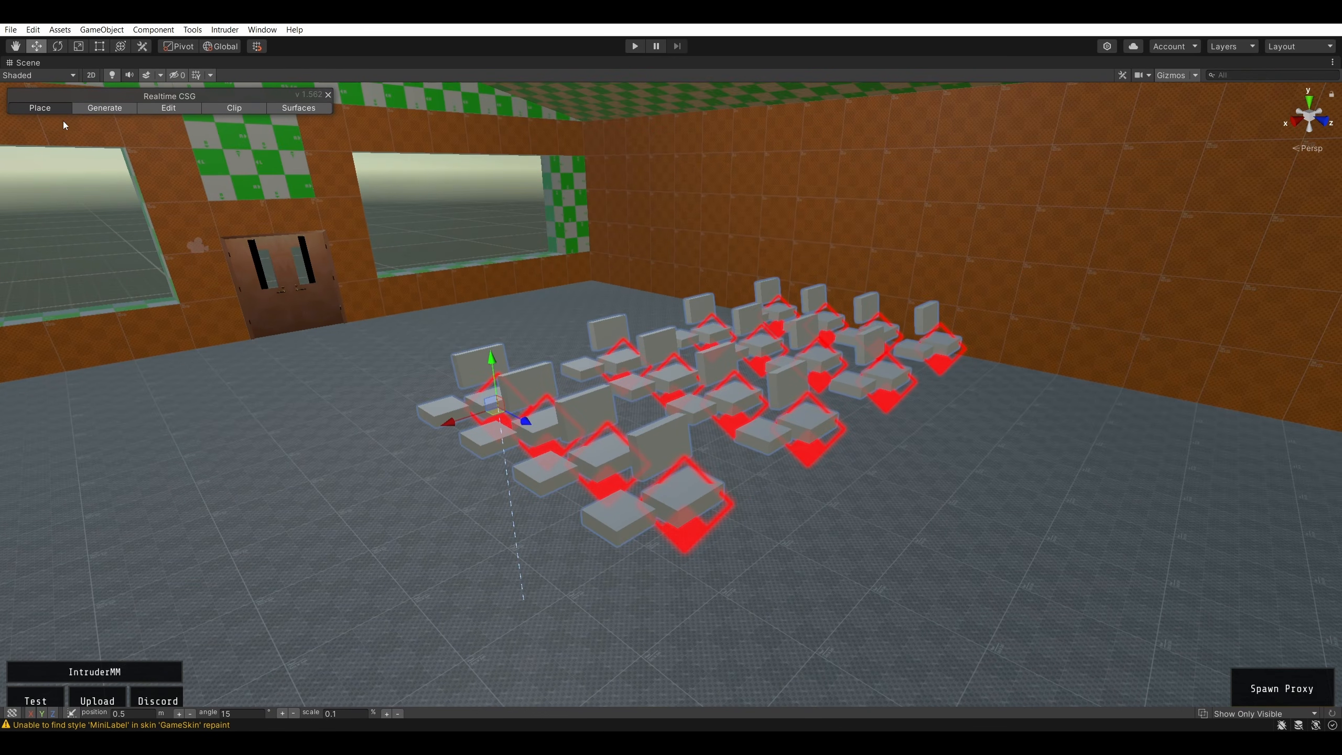
{"action": "key", "text": "shift+space"}
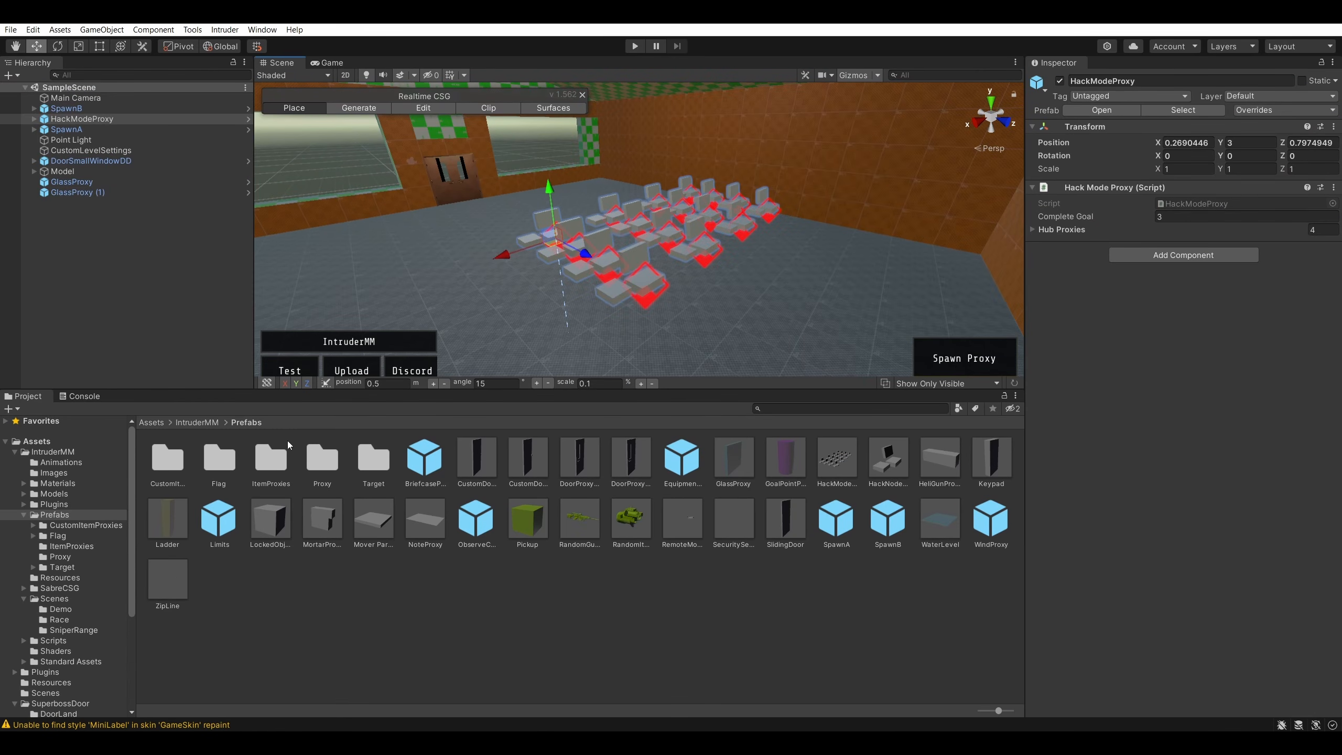
- Select the HackModeProxy and examine its Complete Goal, linked Hub Proxies and source script
{"action": "left_click", "coordinate": [147, 212]}
{"action": "left_click", "coordinate": [123, 120]}
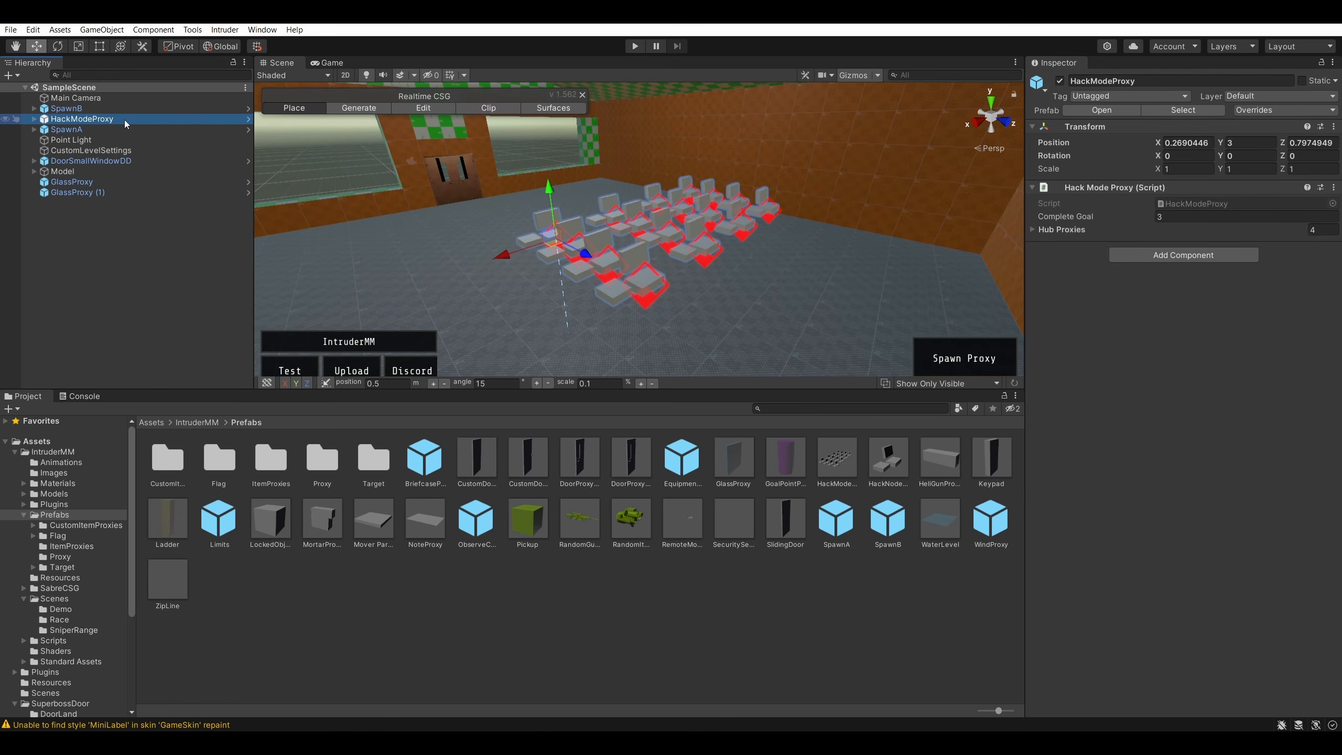
{"action": "left_click", "coordinate": [1196, 216]}
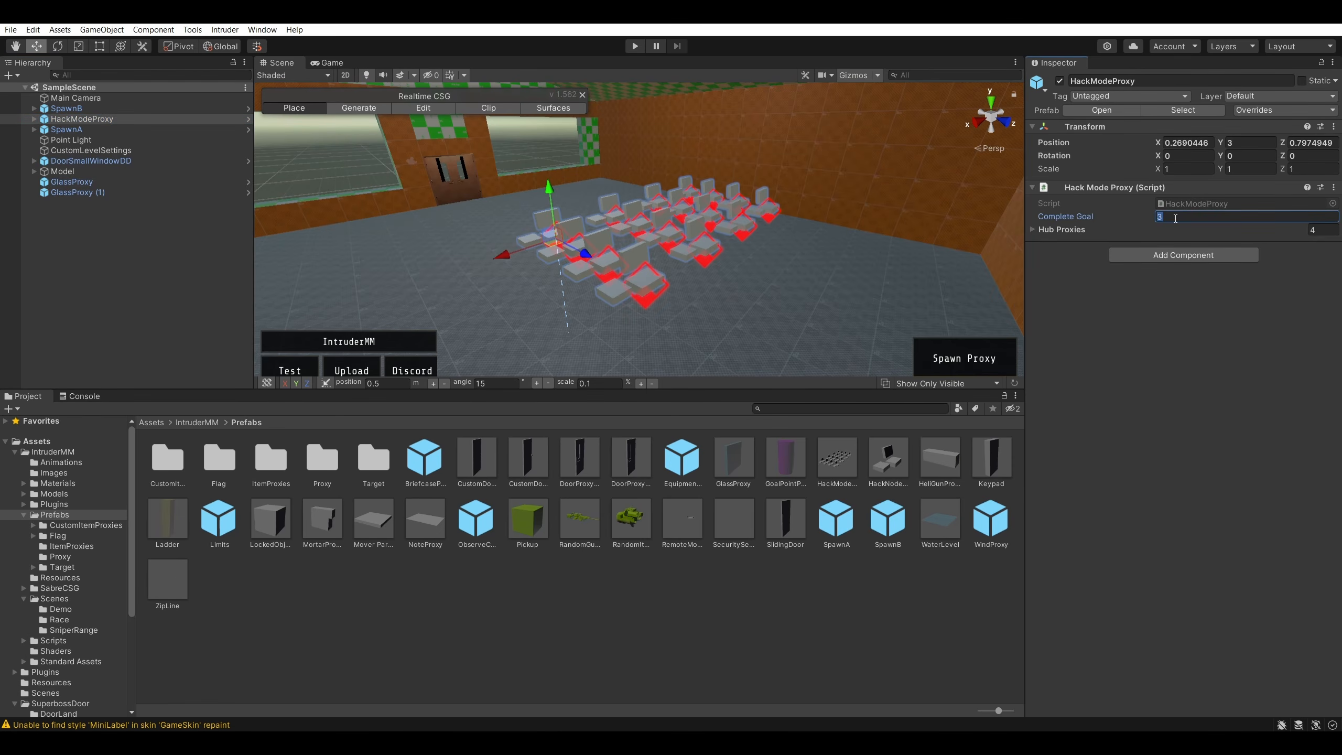
{"action": "left_click", "coordinate": [1032, 231]}
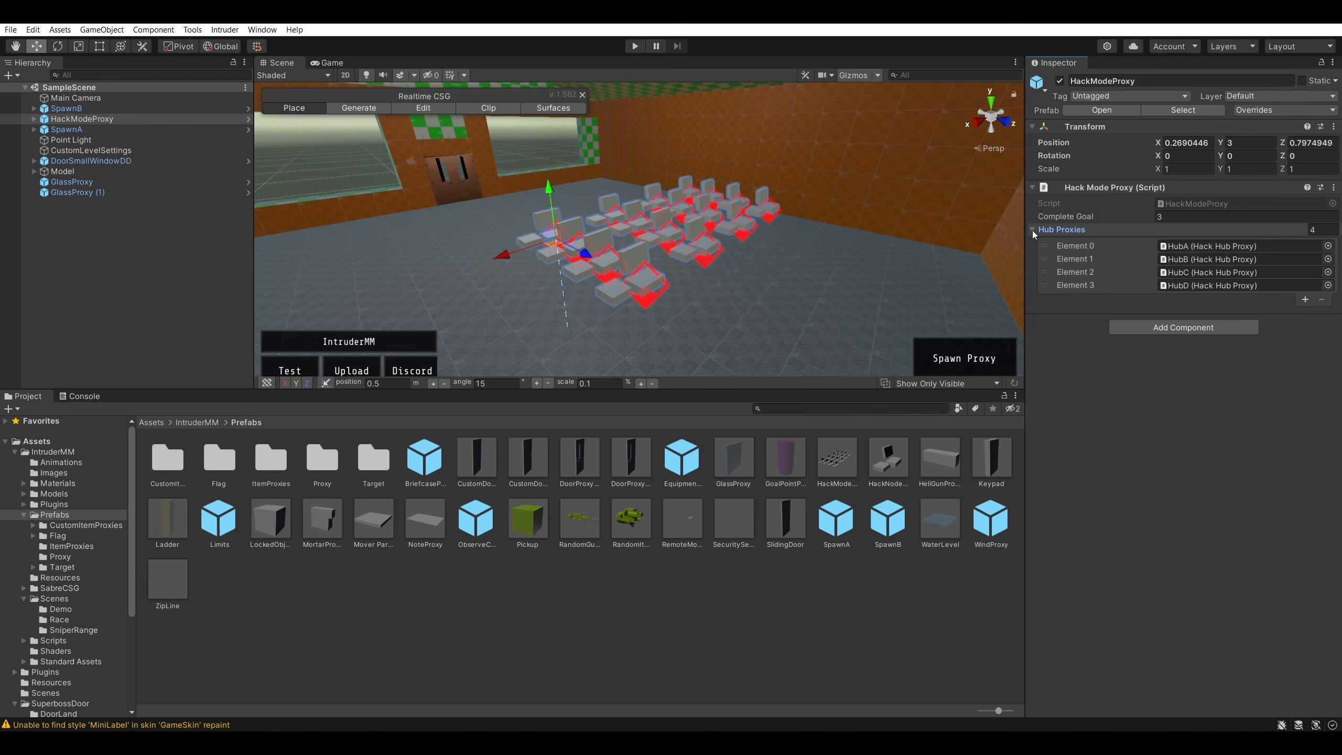
{"action": "left_click", "coordinate": [1032, 231]}
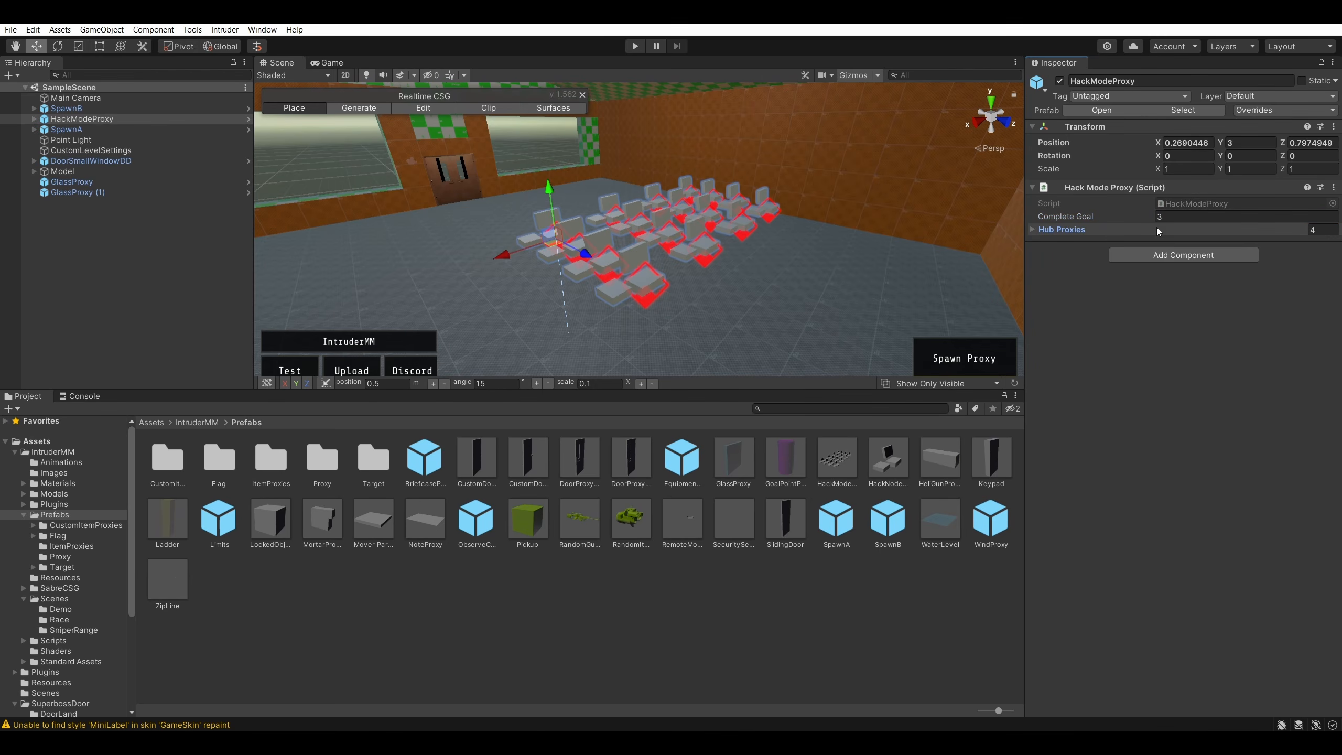
{"action": "left_click", "coordinate": [1197, 204]}
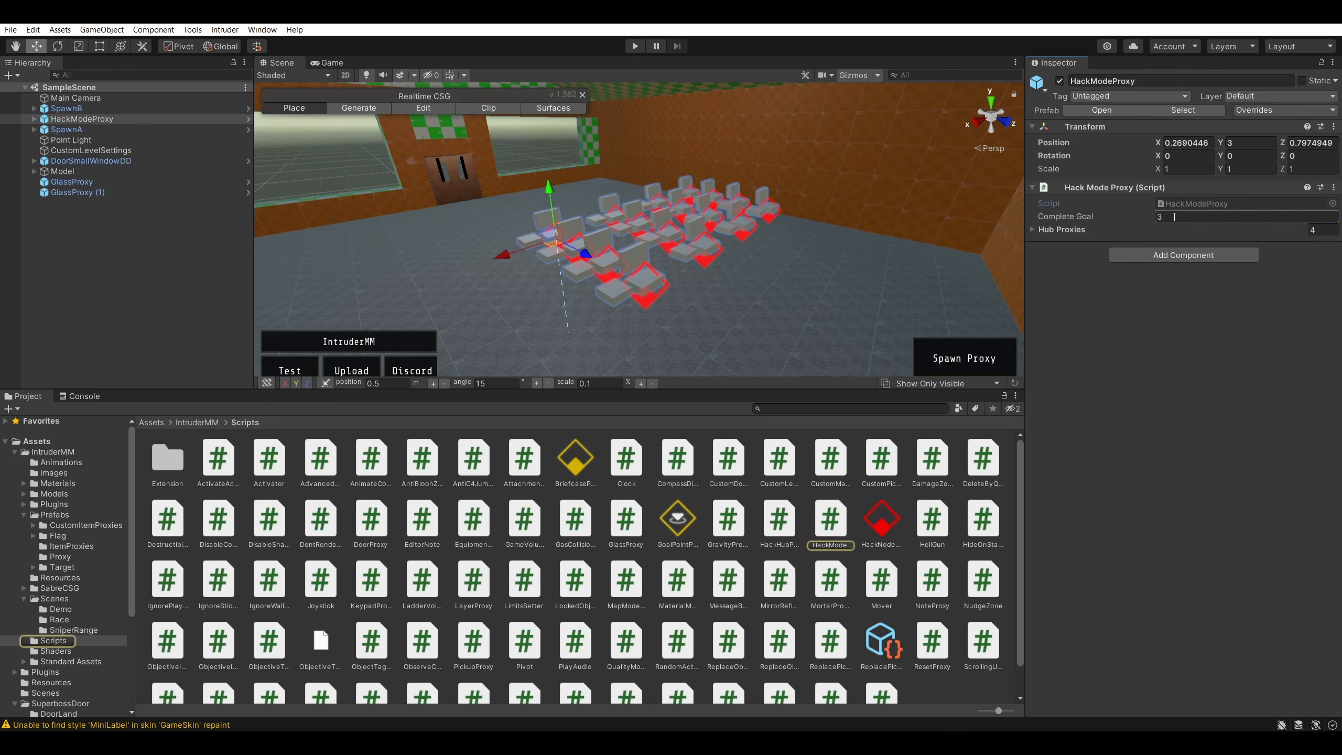
- Set the HackModeProxy's Complete Goal to 1
{"action": "left_click", "coordinate": [1174, 217]}
{"action": "type", "text": "1"}
{"action": "key", "text": "Return"}
{"action": "left_click", "coordinate": [778, 111]}
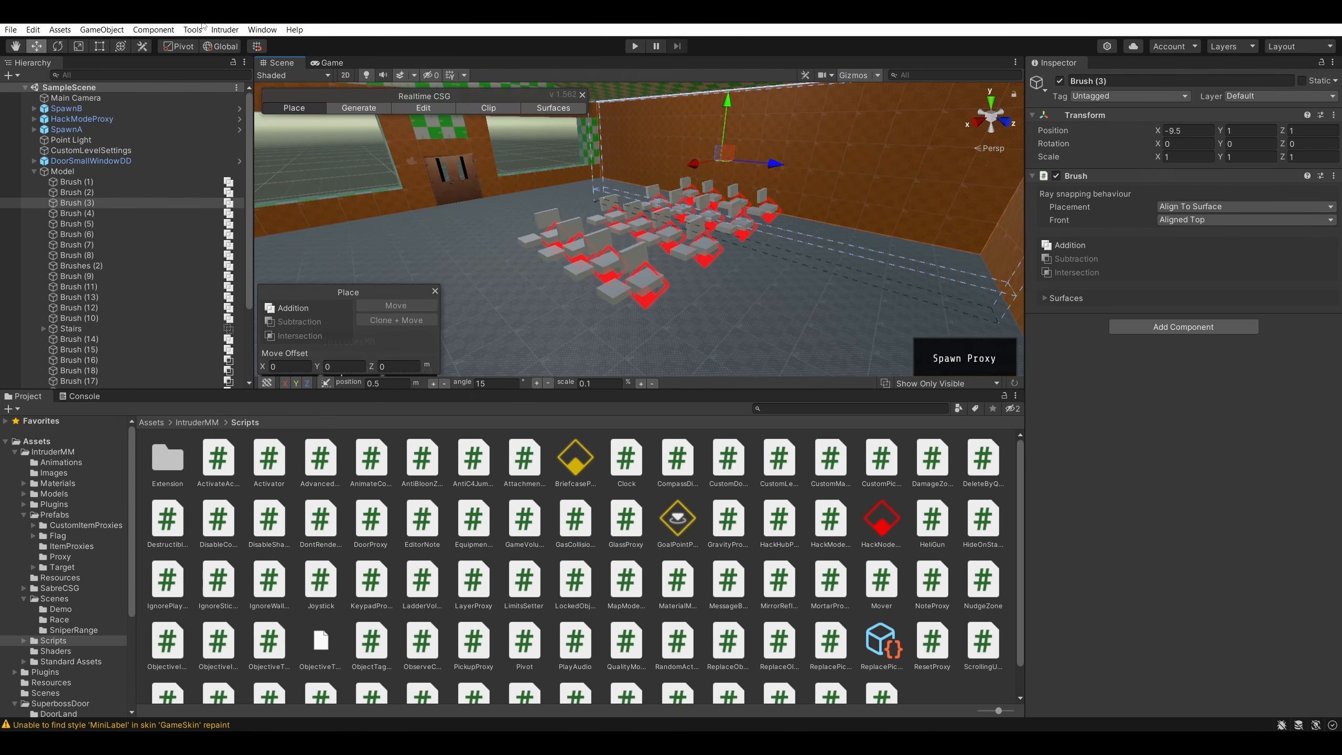
- Play the updated scene in Intruder and join the Intruders team again
{"action": "left_click", "coordinate": [224, 29]}
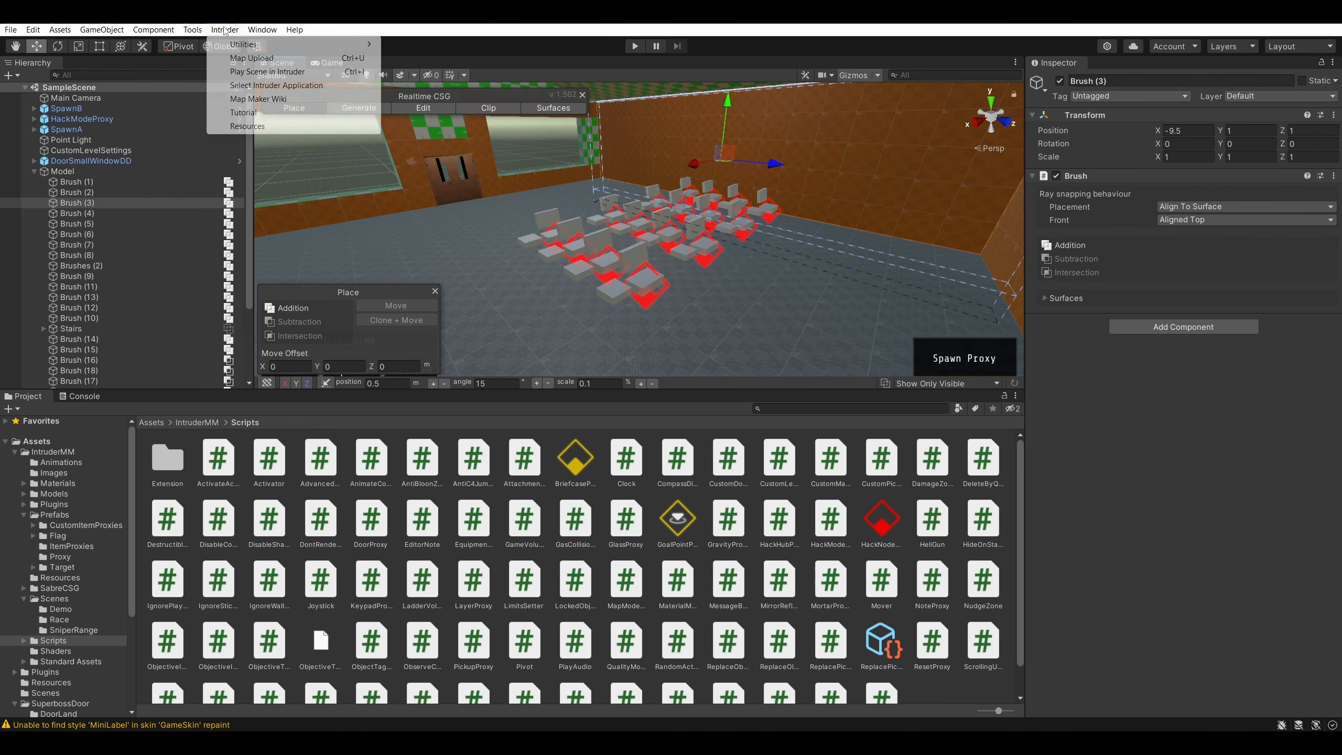
{"action": "left_click", "coordinate": [303, 71]}
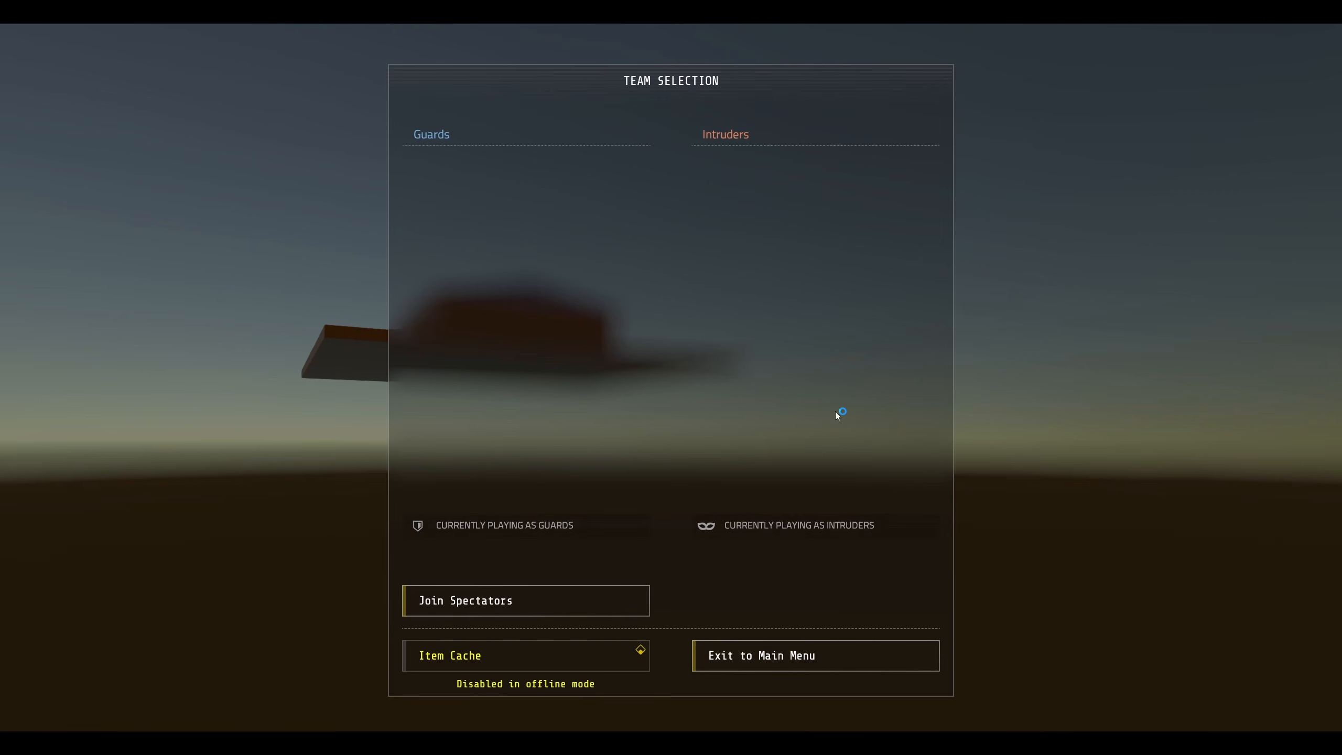
{"action": "left_click", "coordinate": [740, 562]}
- Run around the outside of the building and up to its double doors
{"action": "key", "text": "w"}
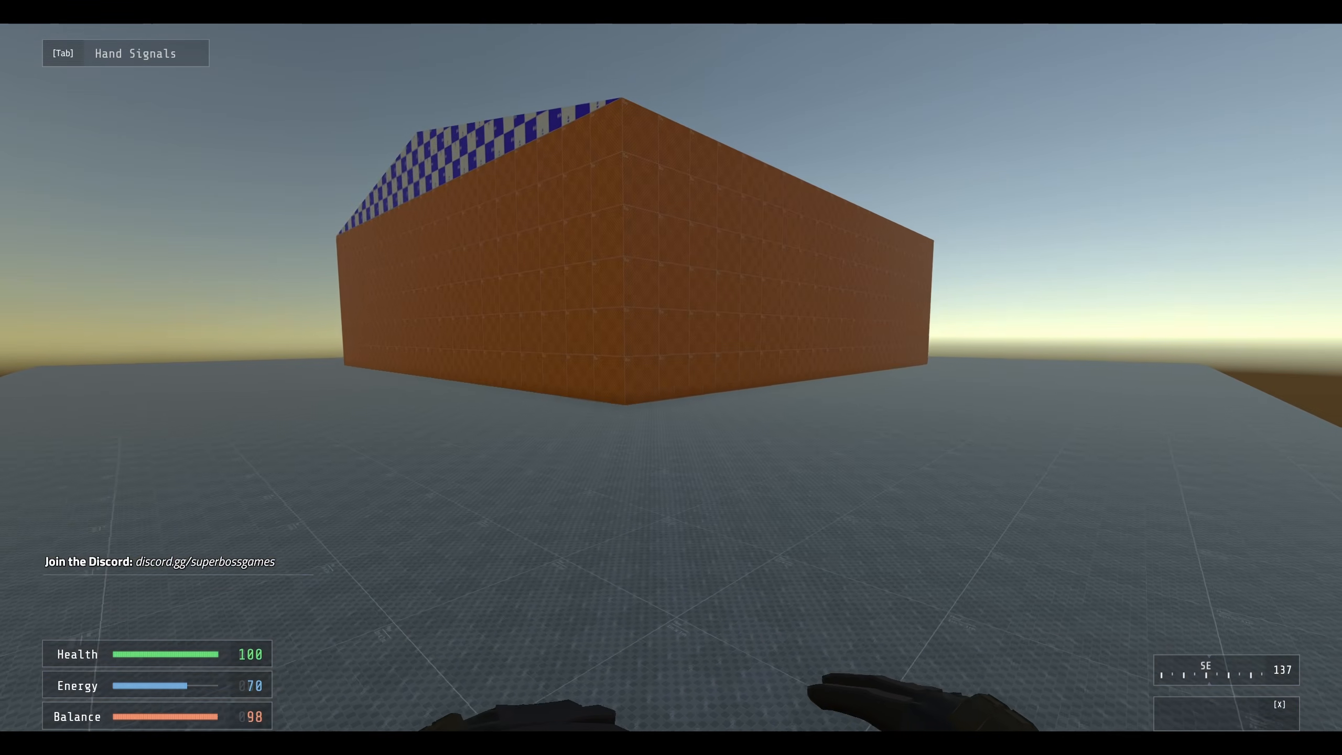
{"action": "key", "text": "w"}
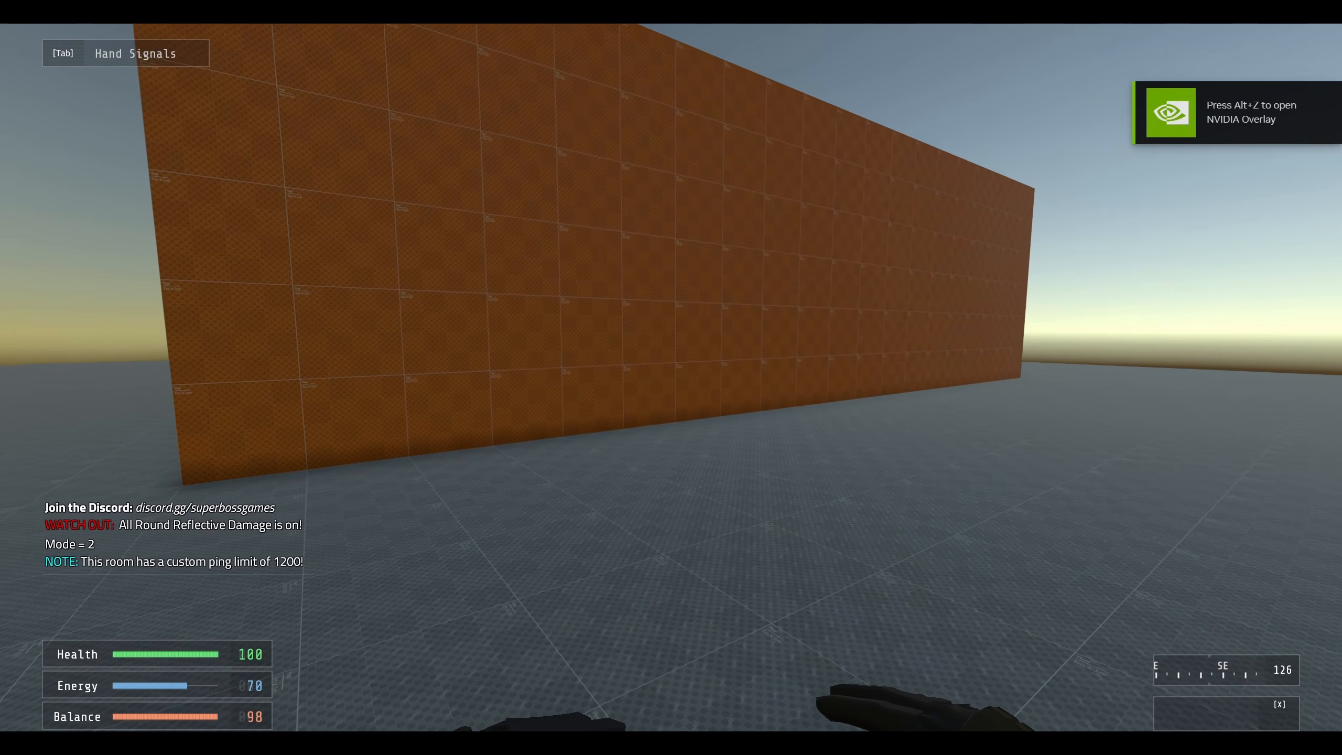
{"action": "key", "text": "w"}
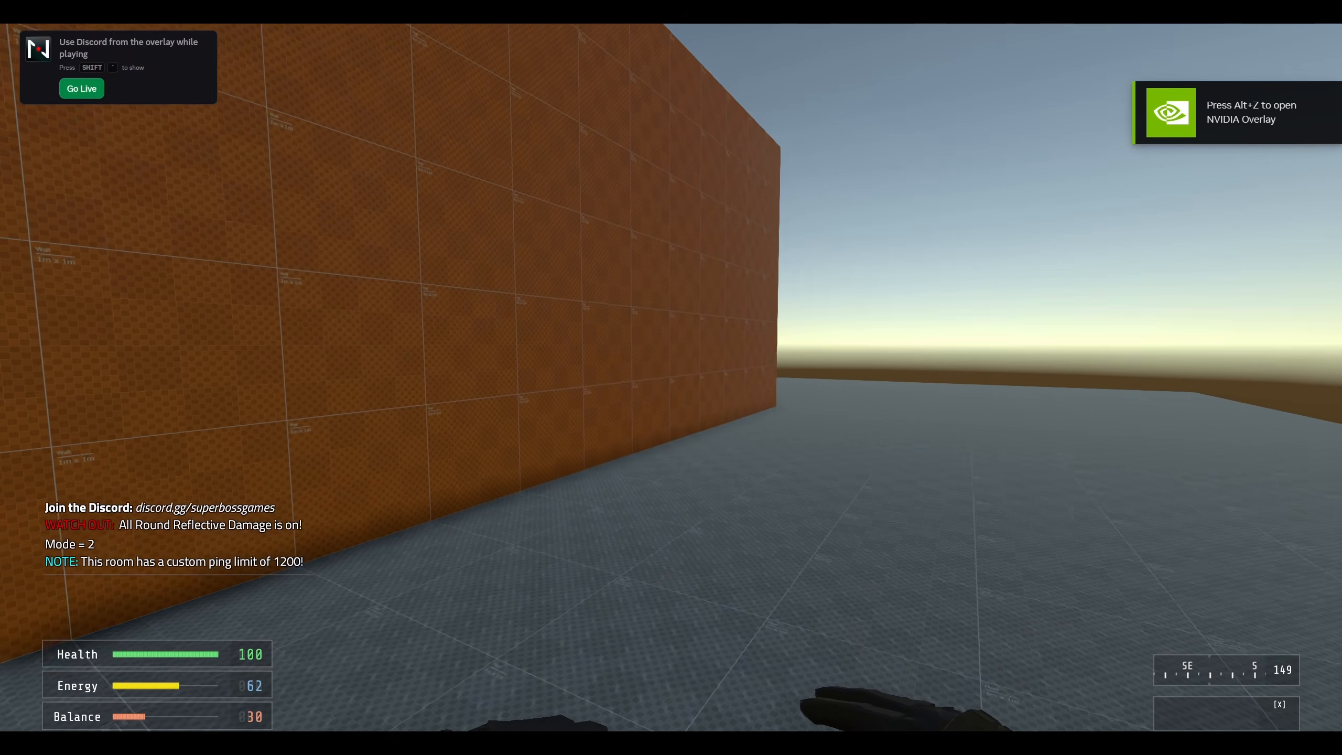
{"action": "key", "text": "w"}
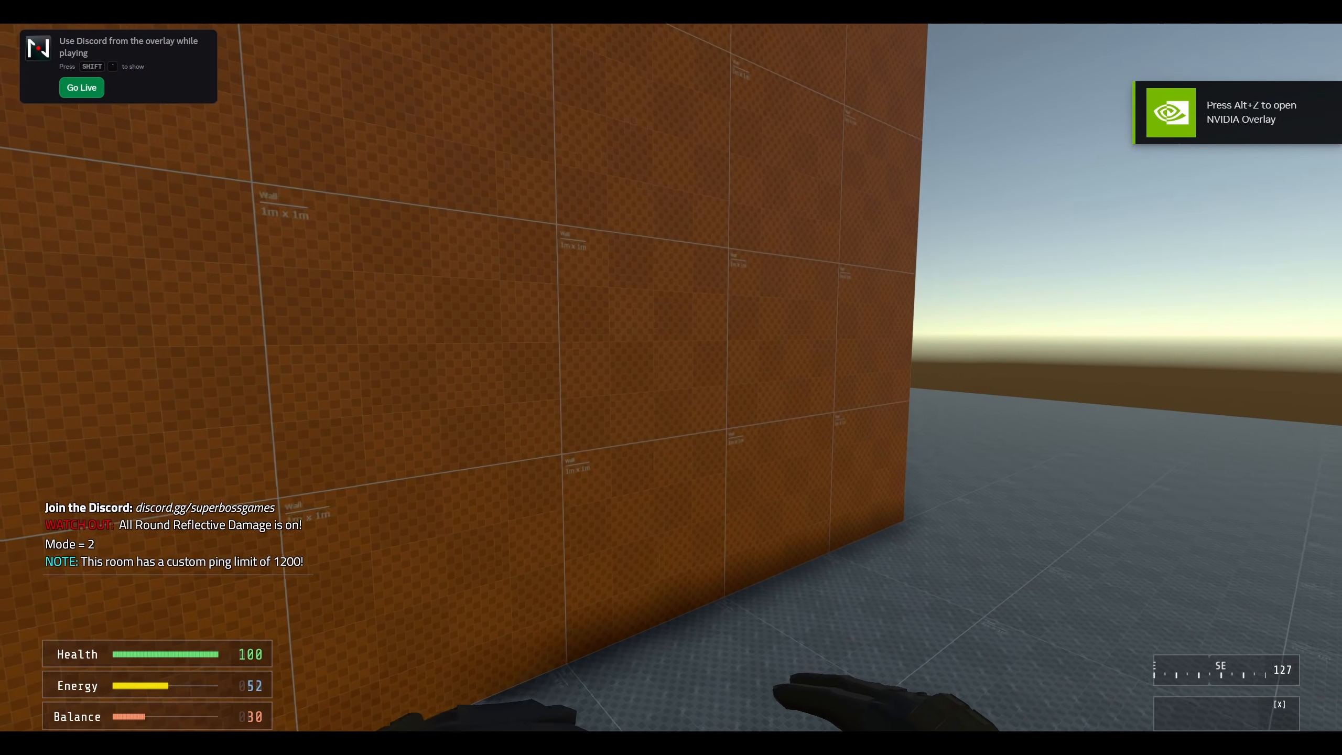
{"action": "key", "text": "w"}
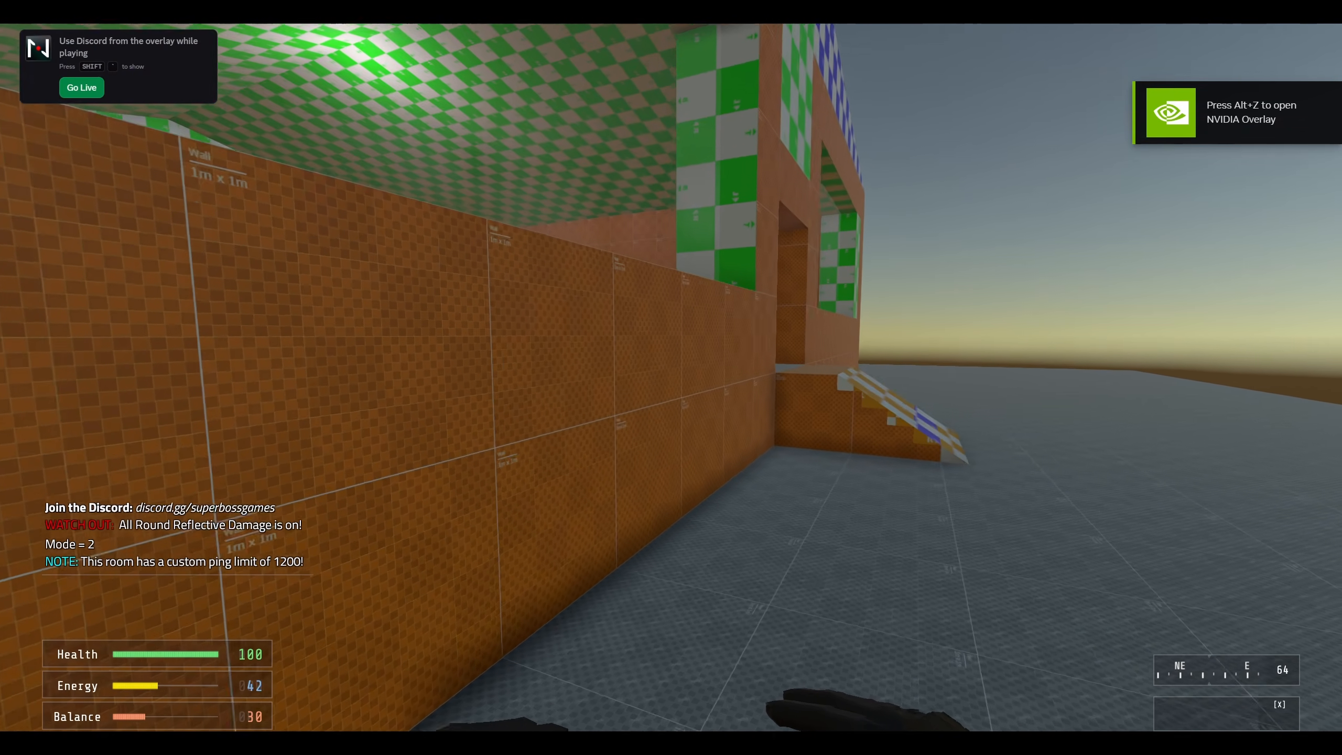
{"action": "key", "text": "w"}
{"action": "key", "text": "space"}
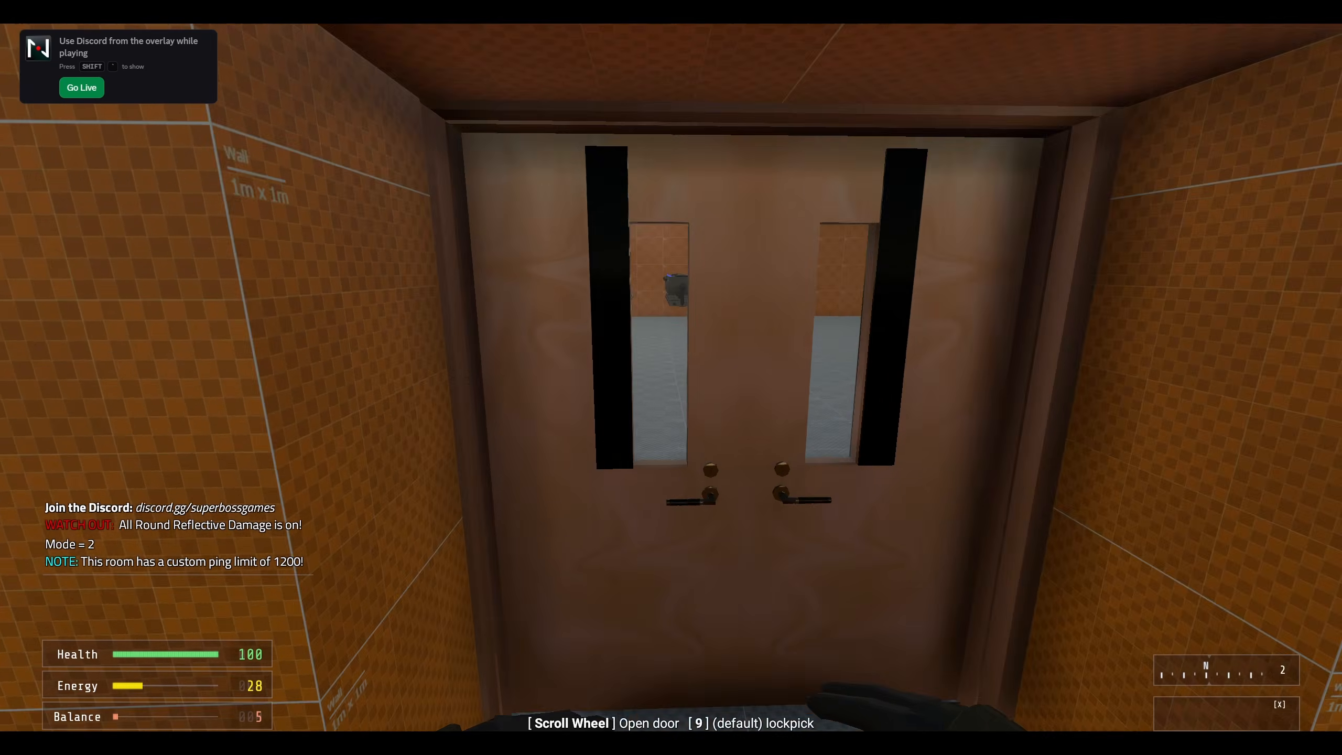
- Equip the lockpick, set the lock's pins and open the double doors
{"action": "scroll", "coordinate": [671, 377], "scroll_direction": "up", "scroll_amount": 3}
{"action": "key", "text": "Tab"}
{"action": "left_click", "coordinate": [780, 357]}
{"action": "key", "text": "a"}
{"action": "key", "text": "w"}
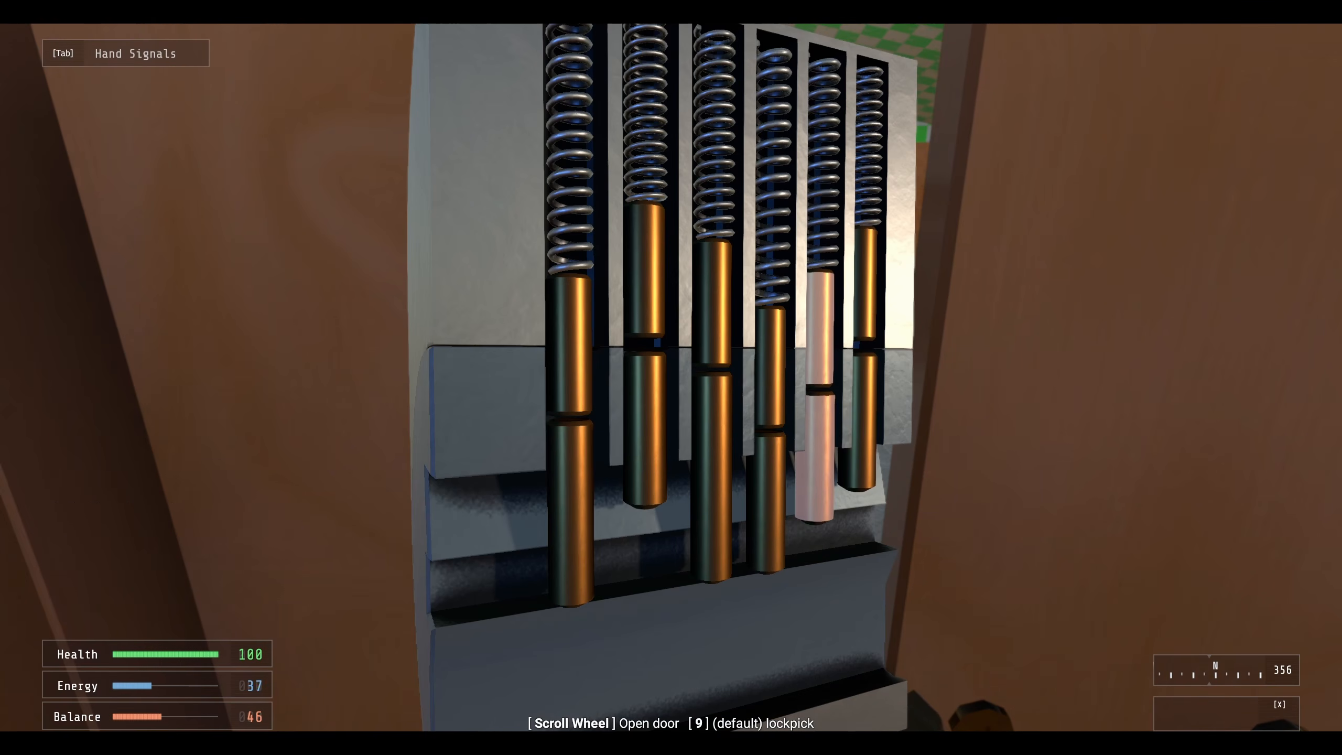
{"action": "key", "text": "a"}
{"action": "key", "text": "w"}
{"action": "key", "text": "a"}
{"action": "key", "text": "w"}
{"action": "key", "text": "a"}
{"action": "key", "text": "a"}
{"action": "key", "text": "w"}
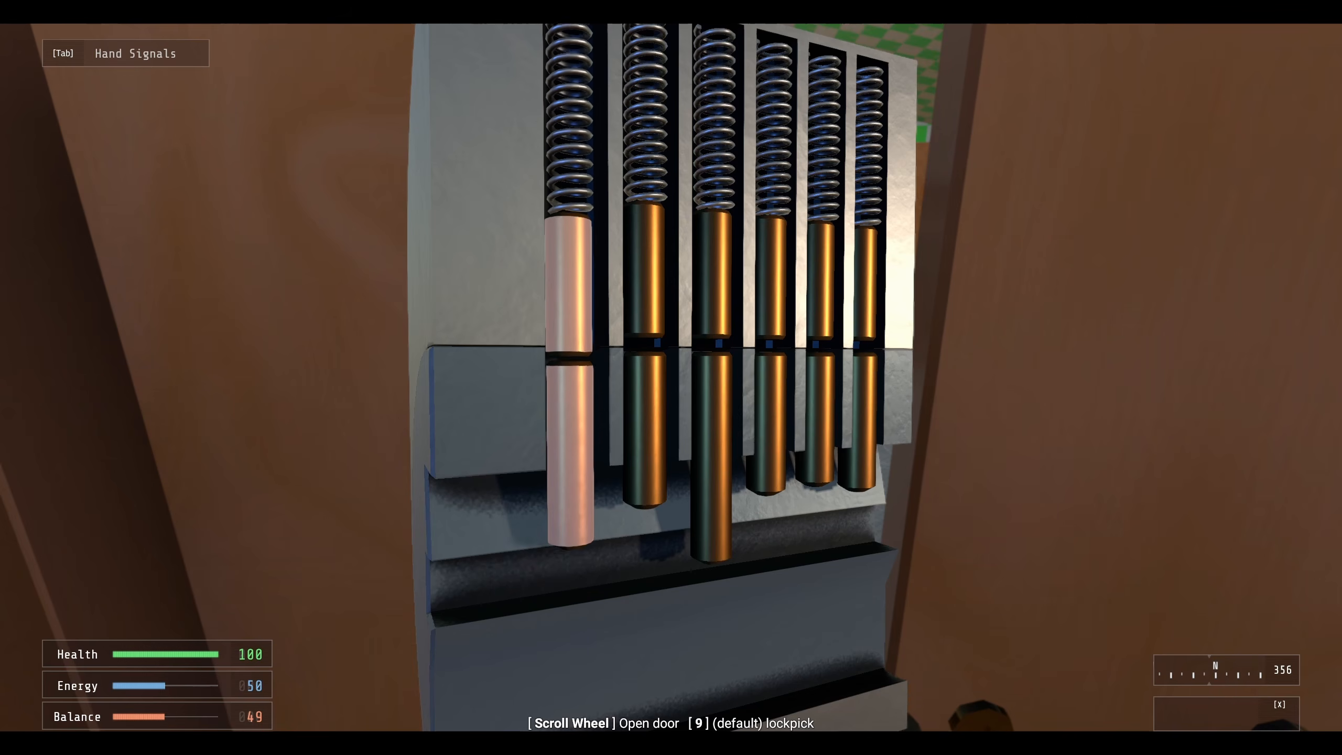
{"action": "middle_click", "coordinate": [671, 386]}
- Enter the building and hack computer node A-1, staying beside it until the hack completes
{"action": "key", "text": "w"}
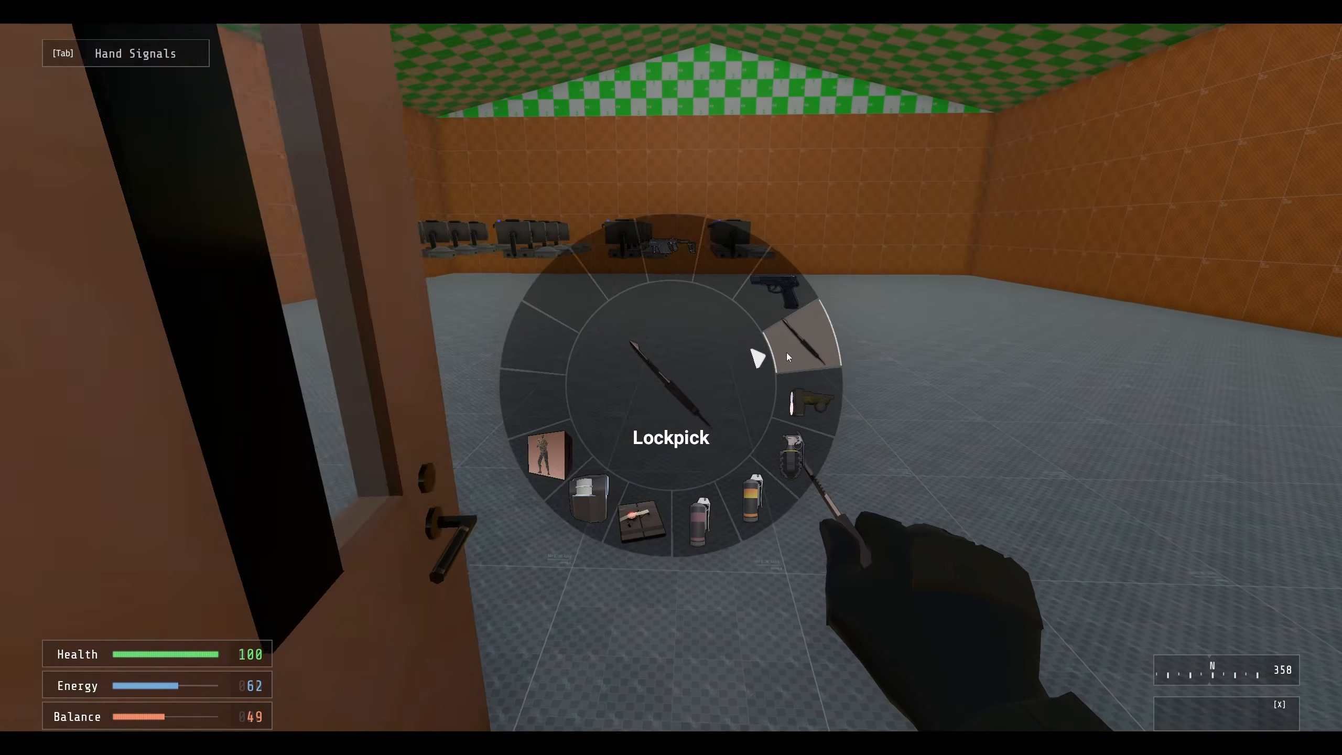
{"action": "left_click", "coordinate": [755, 355]}
{"action": "key", "text": "w"}
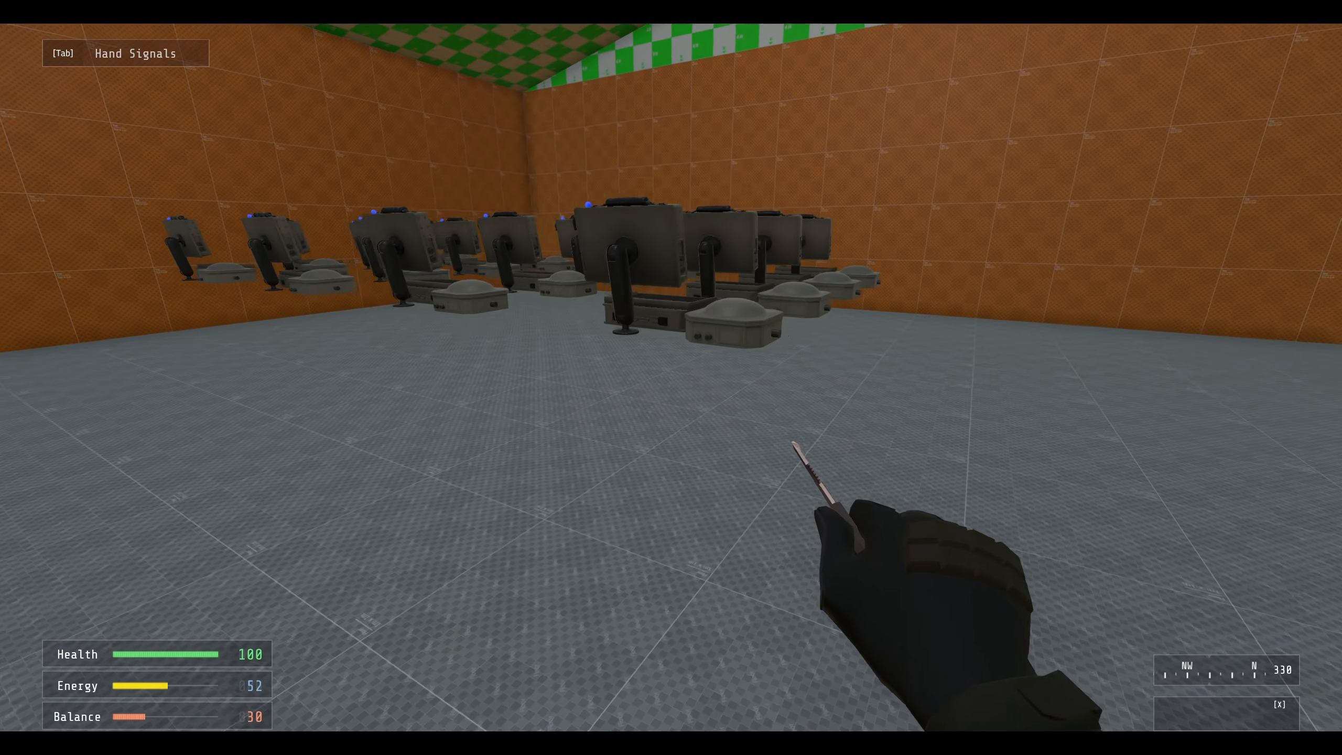
{"action": "key", "text": "s"}
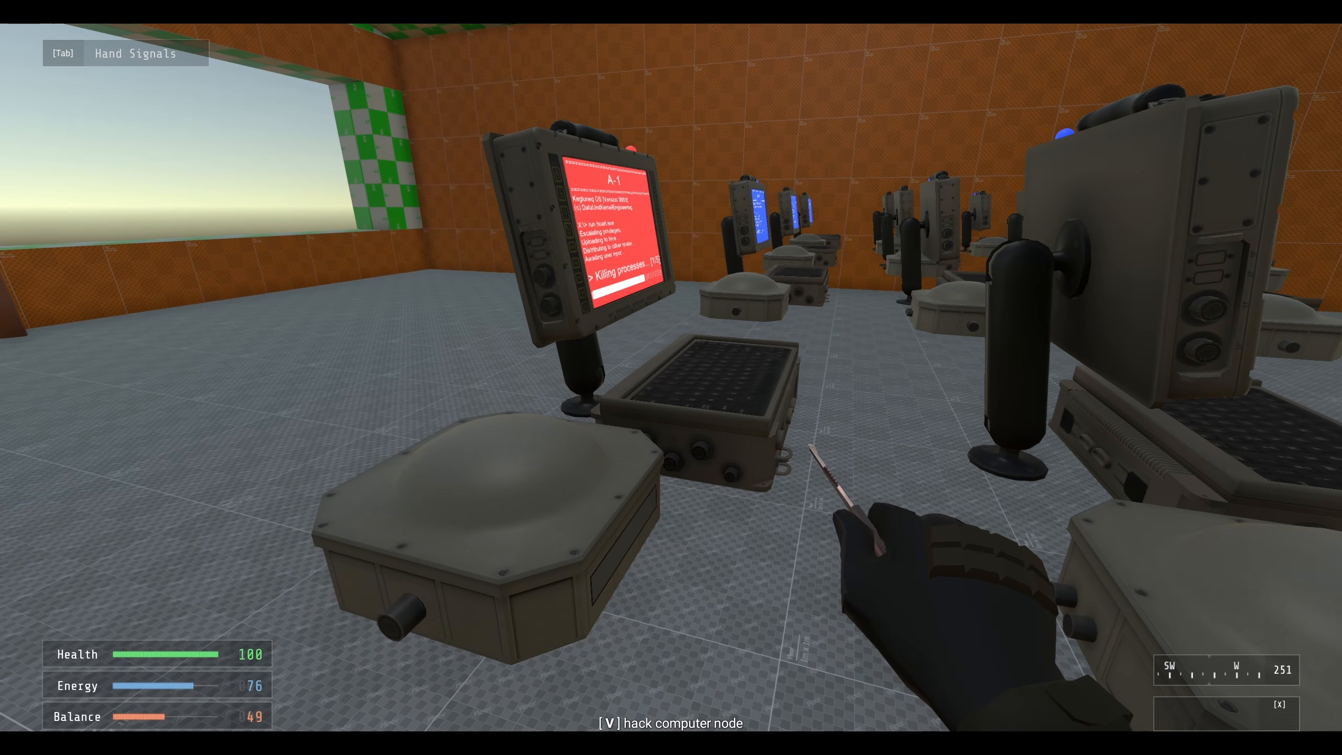
{"action": "key", "text": "v"}
{"action": "key", "text": "s"}
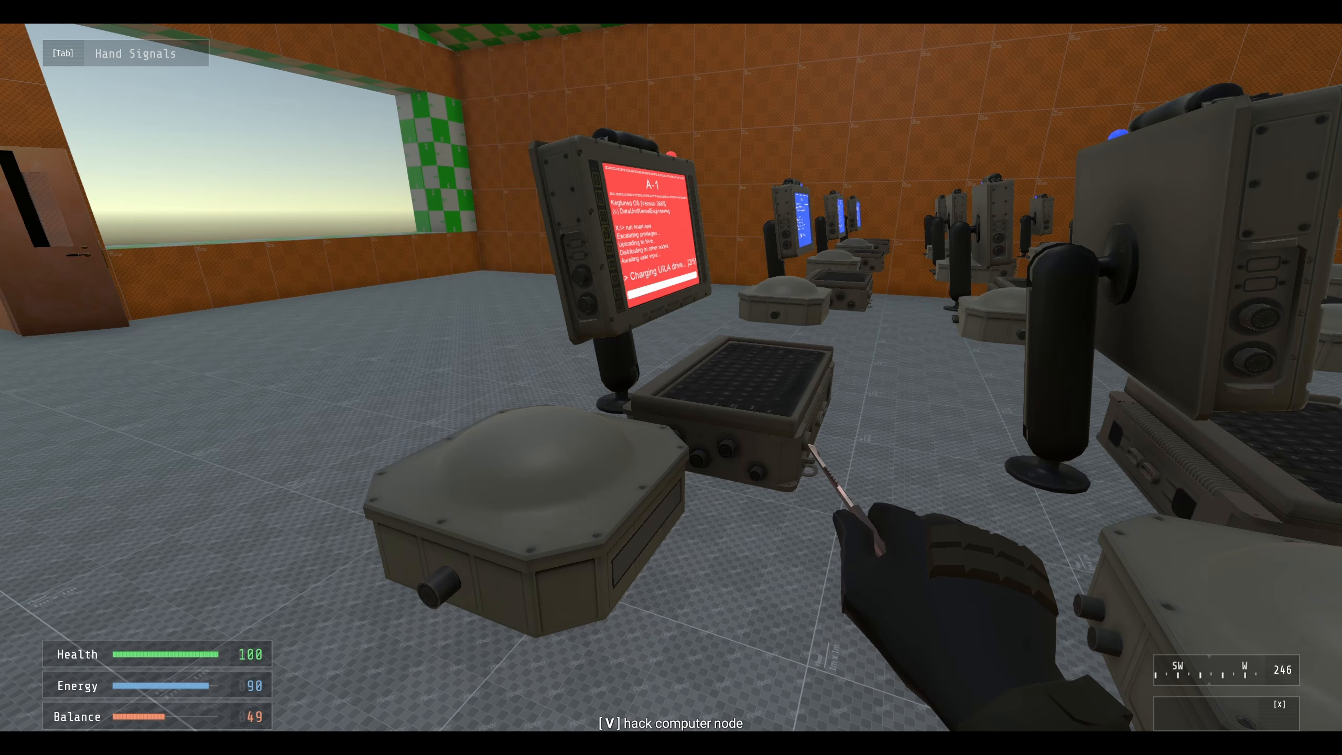
{"action": "key", "text": "s"}
{"action": "key", "text": "d"}
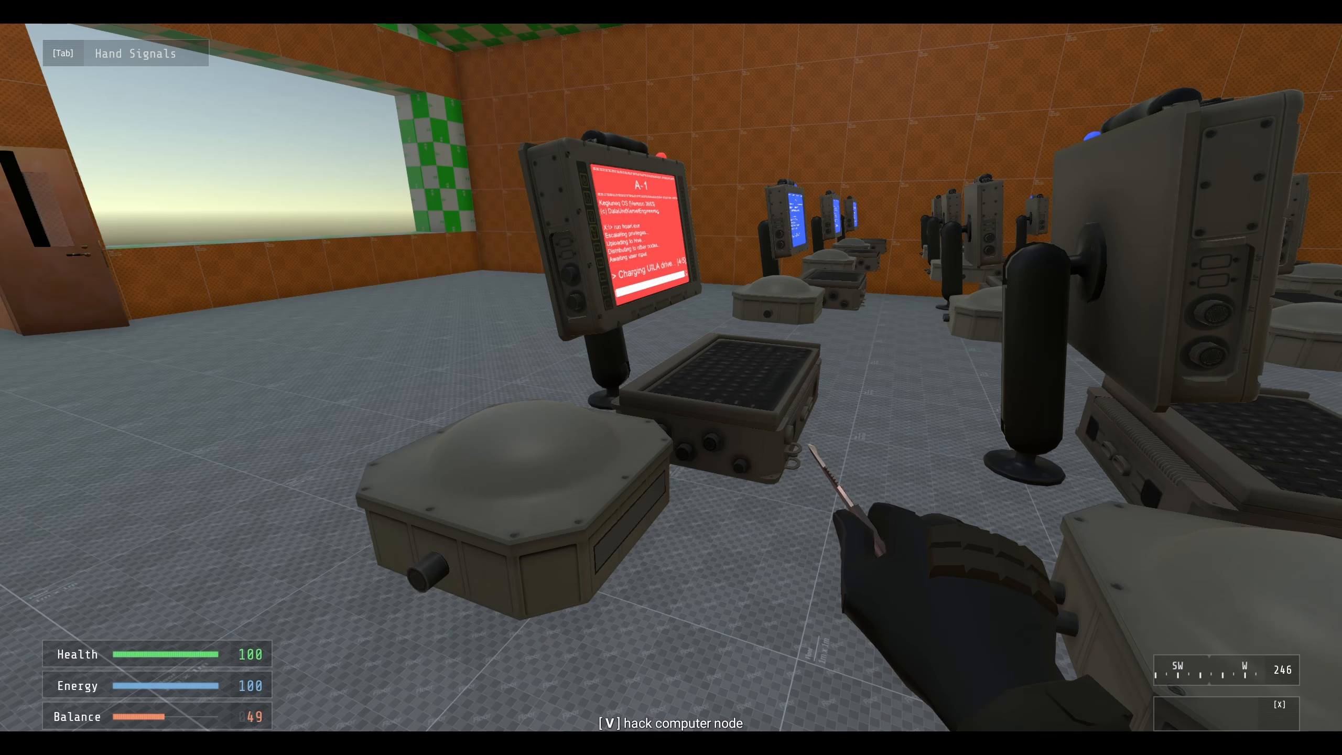
{"action": "key", "text": "s"}
{"action": "key", "text": "d"}
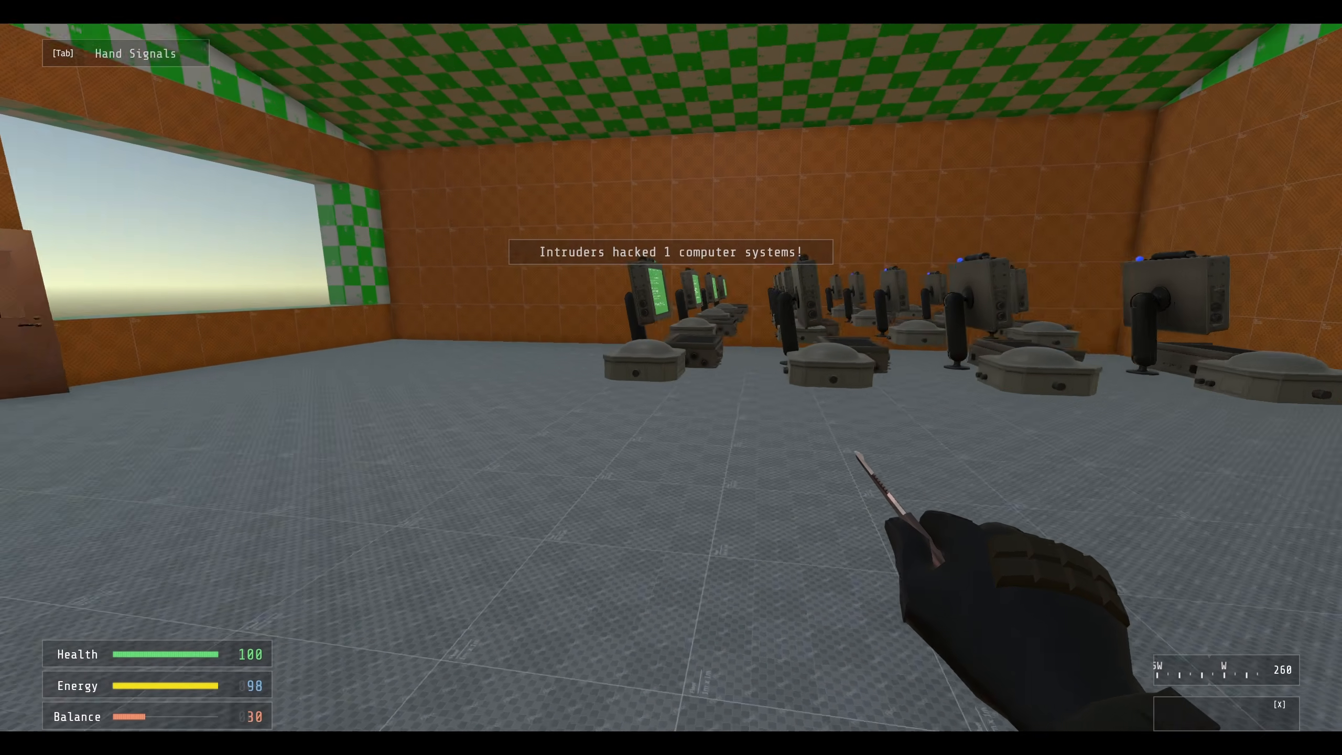
- Look over the computer screens as the round ends, then exit the playtest and return to the Unity editor
{"action": "key", "text": "d"}
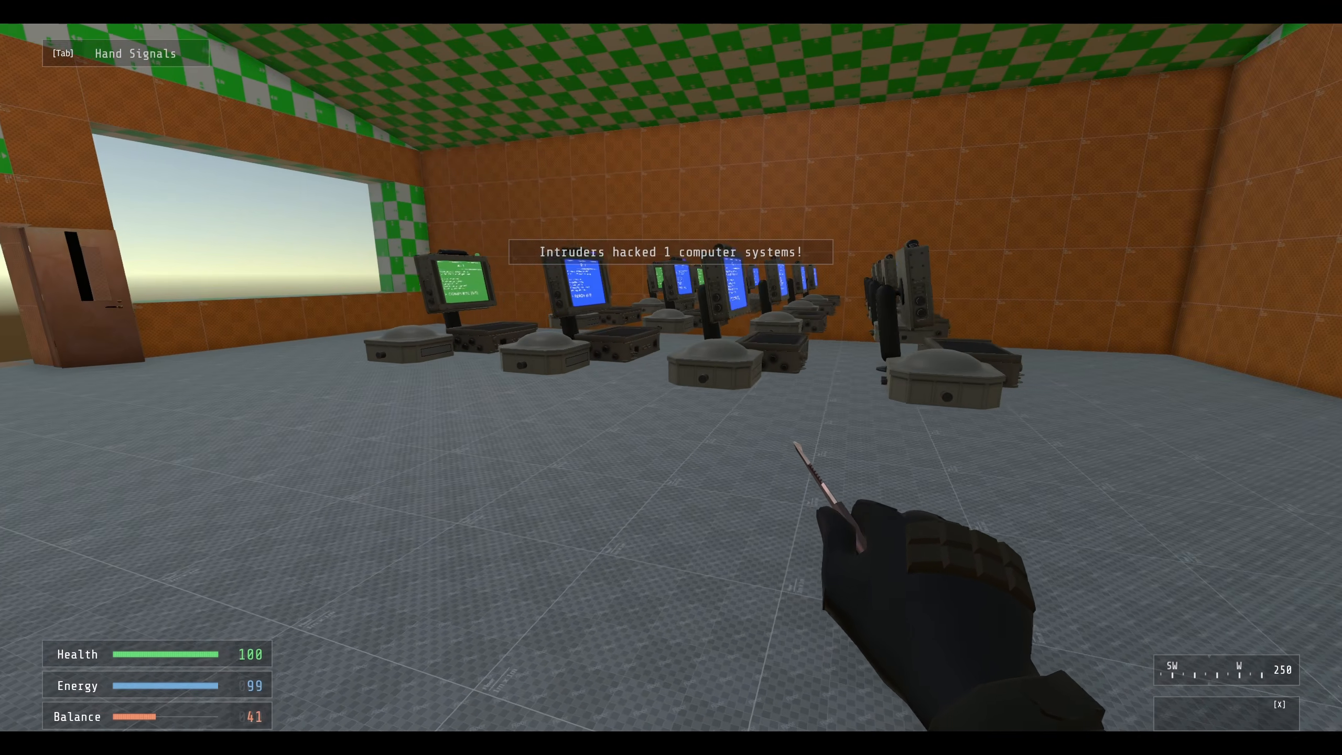
{"action": "key", "text": "d"}
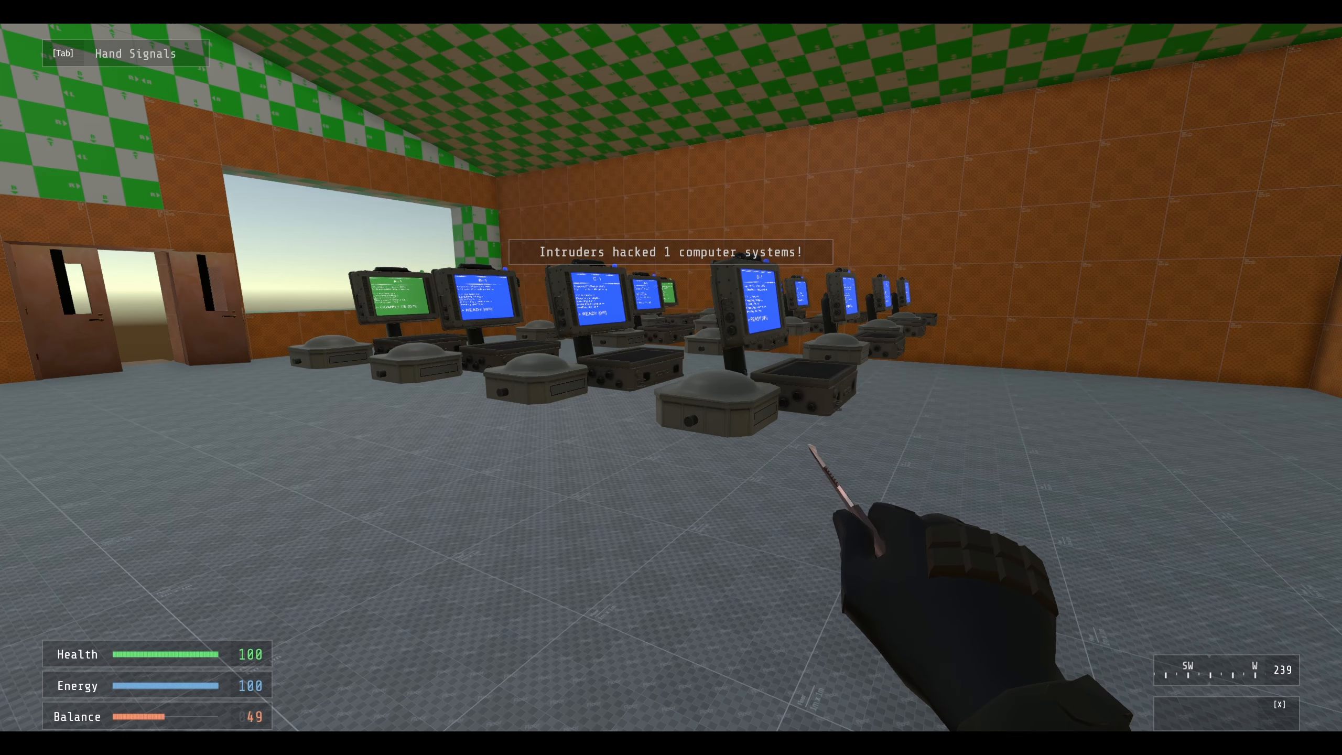
{"action": "key", "text": "s"}
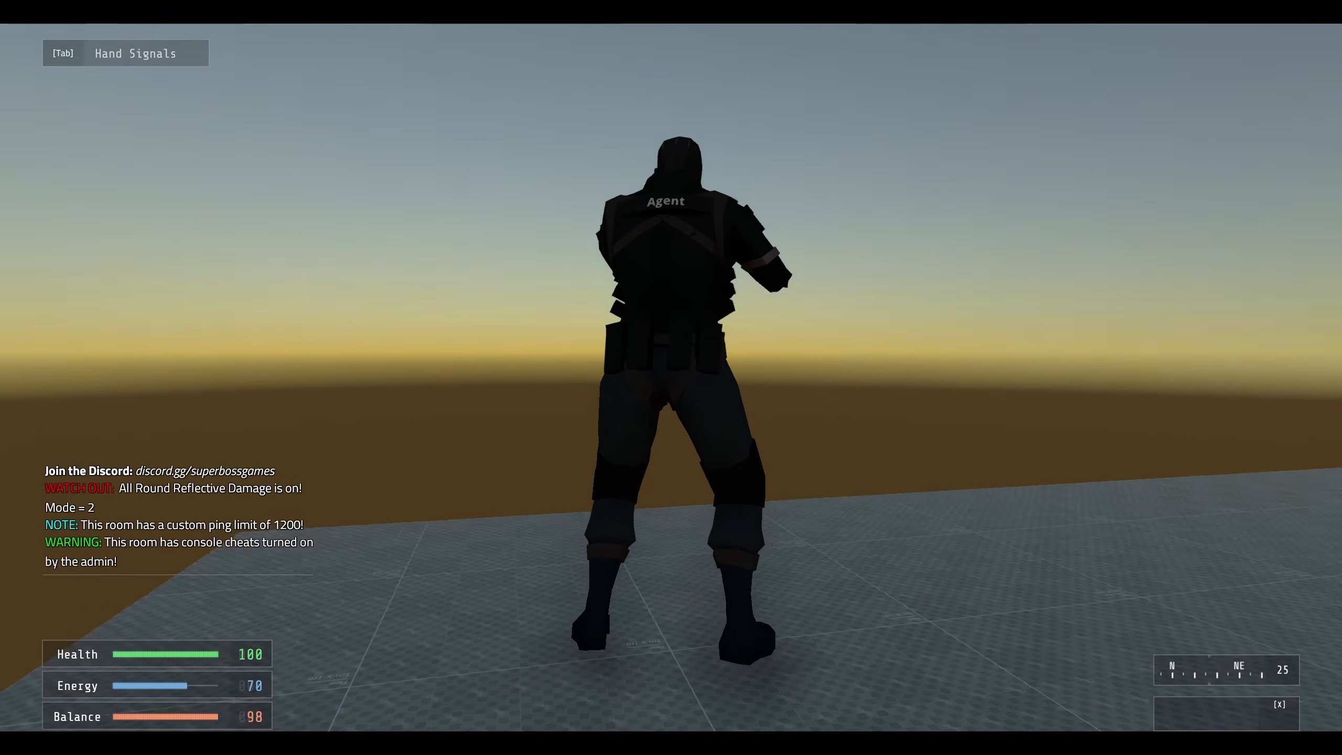
{"action": "key", "text": "Escape"}
{"action": "left_click", "coordinate": [1015, 160]}
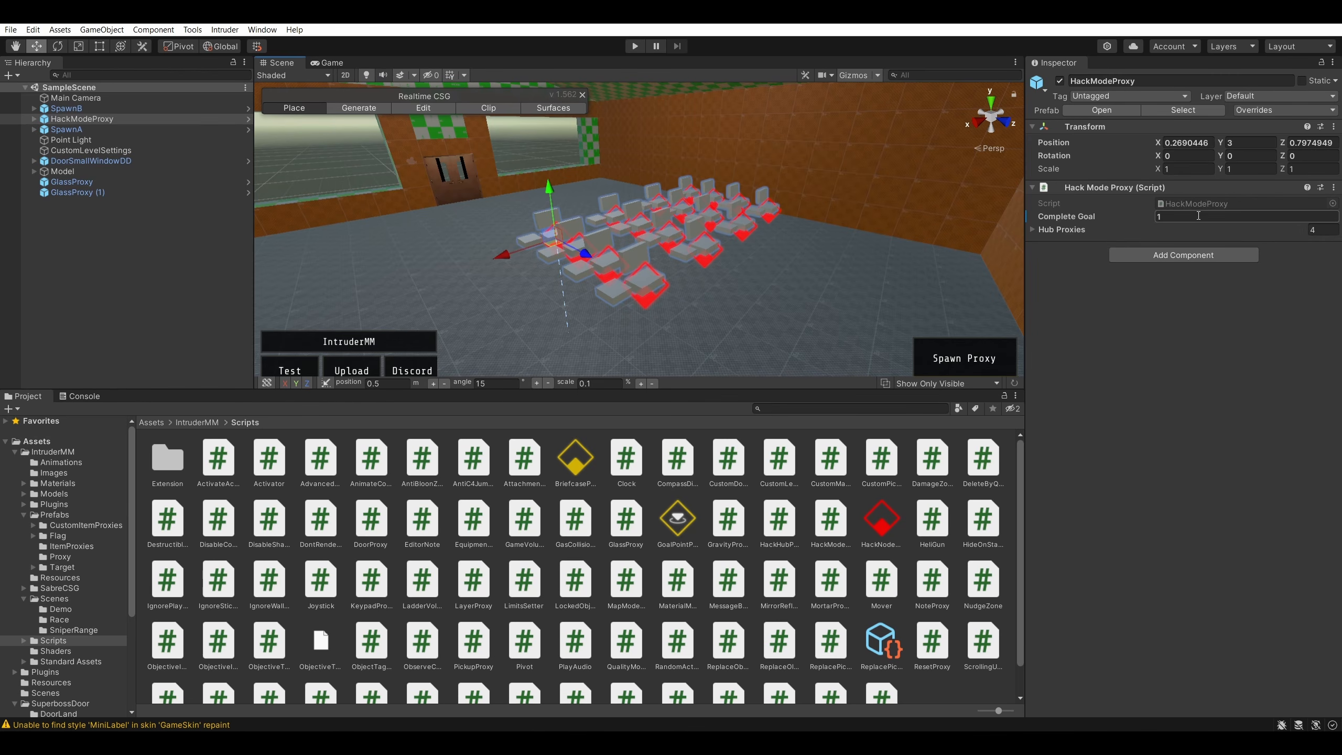
- Expand HackModeProxy and HubA in the hierarchy and inspect the settings of HubA and its first HackNodeProxy
{"action": "left_click", "coordinate": [35, 120]}
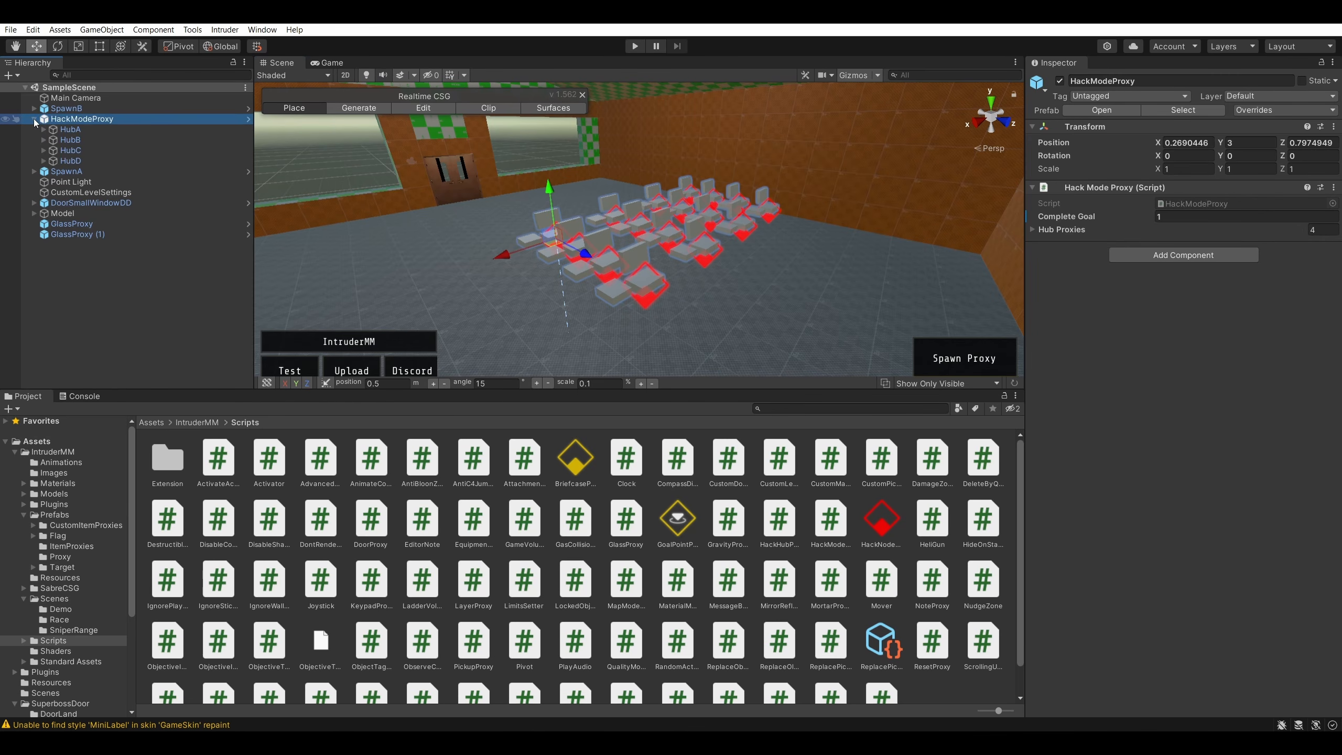
{"action": "left_click", "coordinate": [44, 129]}
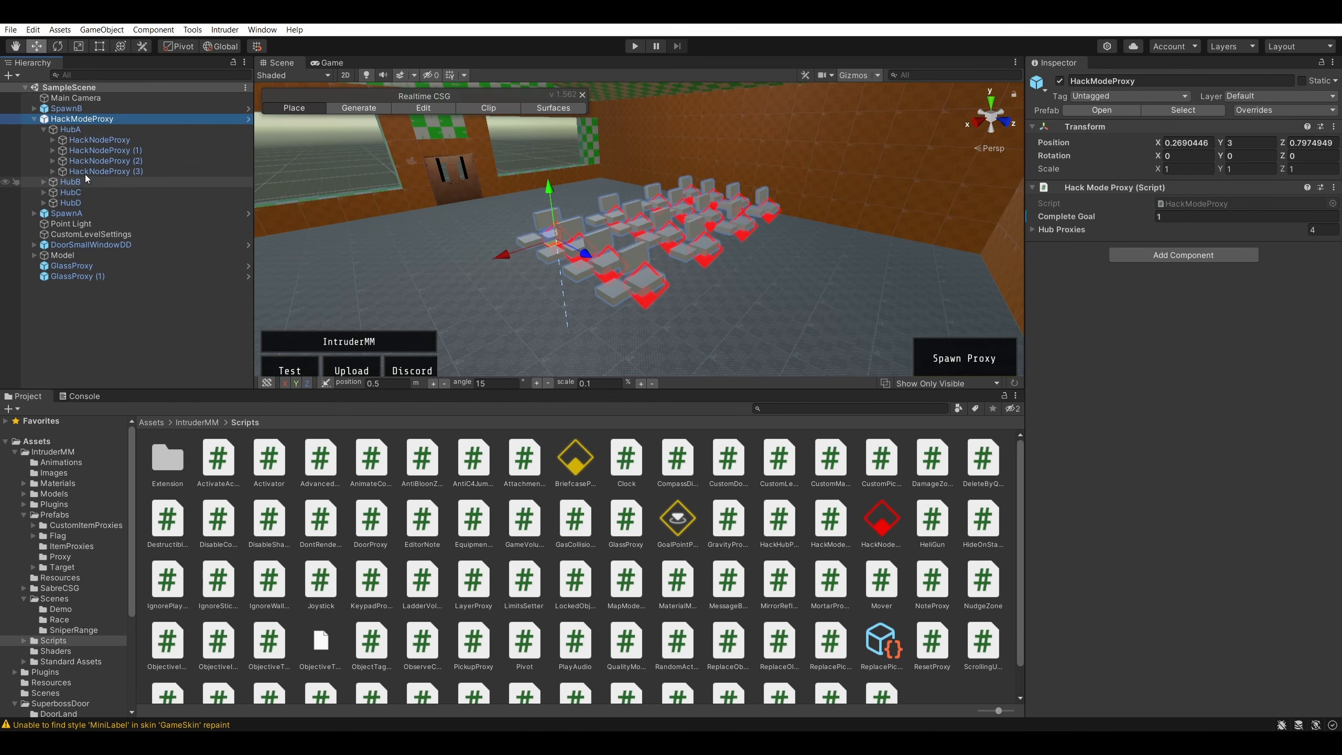
{"action": "left_click", "coordinate": [99, 141]}
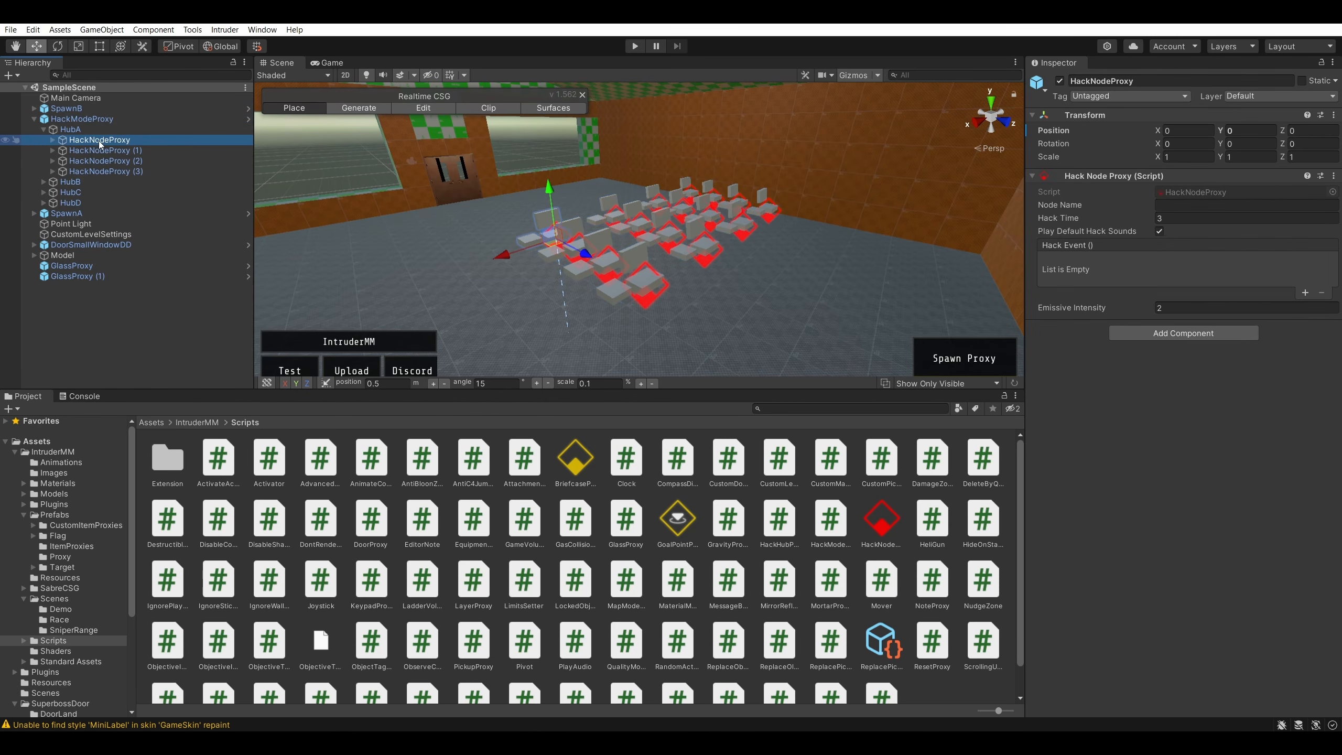
{"action": "left_click", "coordinate": [73, 130]}
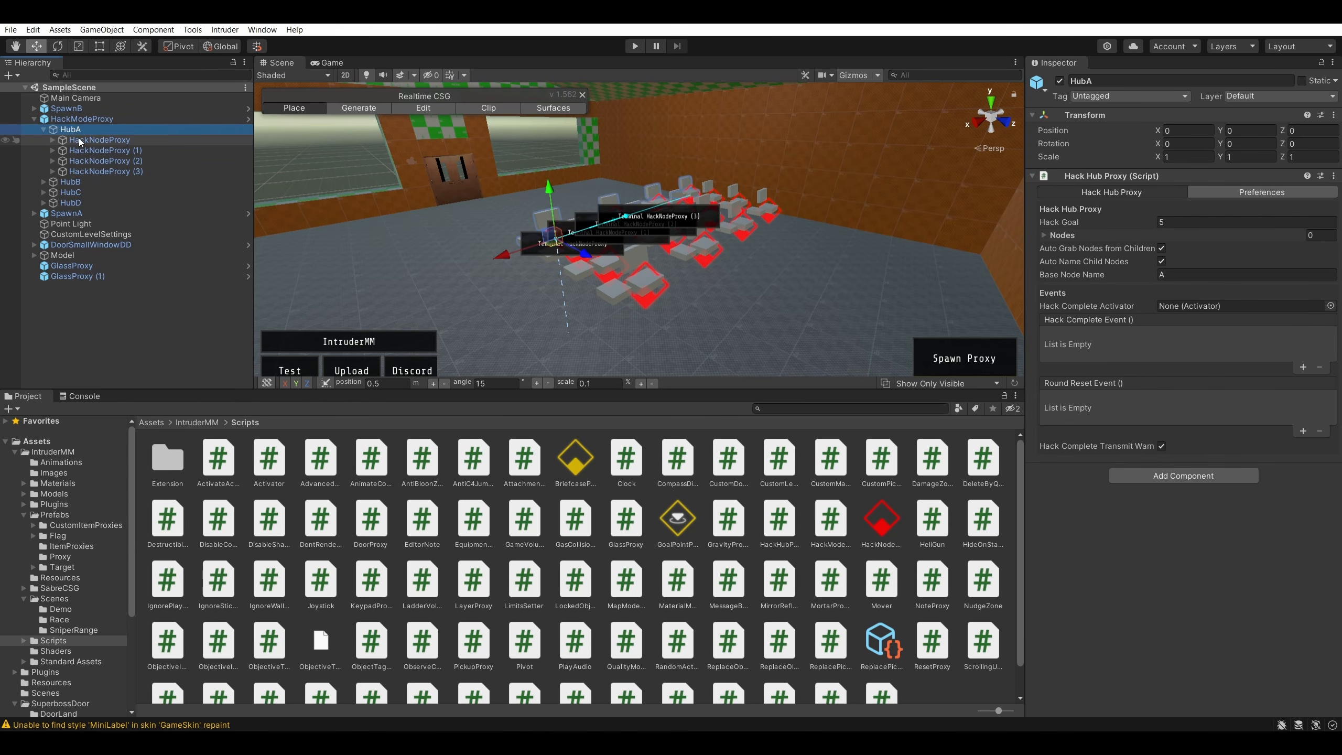
- Try to move HackNodeProxy (4) through (7) from HubB into HubA
{"action": "left_click", "coordinate": [43, 181]}
{"action": "left_click", "coordinate": [103, 194]}
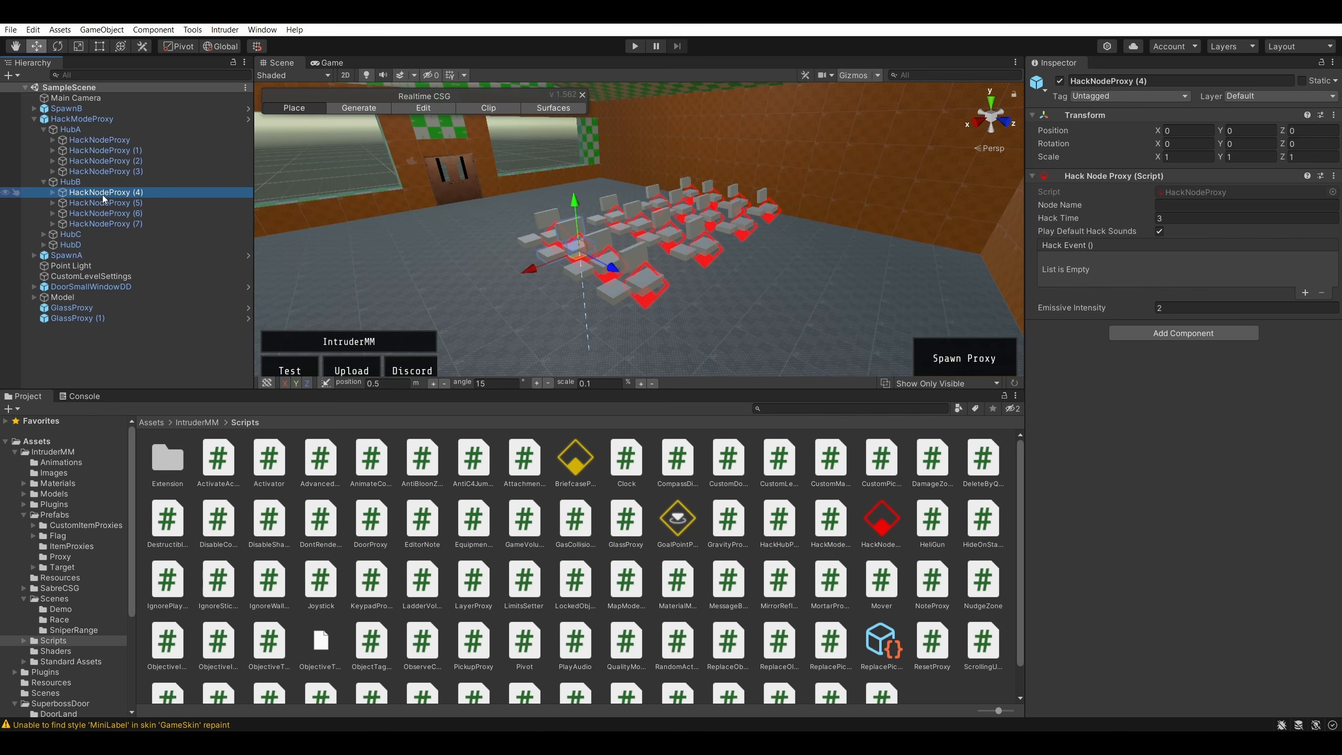
{"action": "left_click", "coordinate": [106, 224], "text": "shift"}
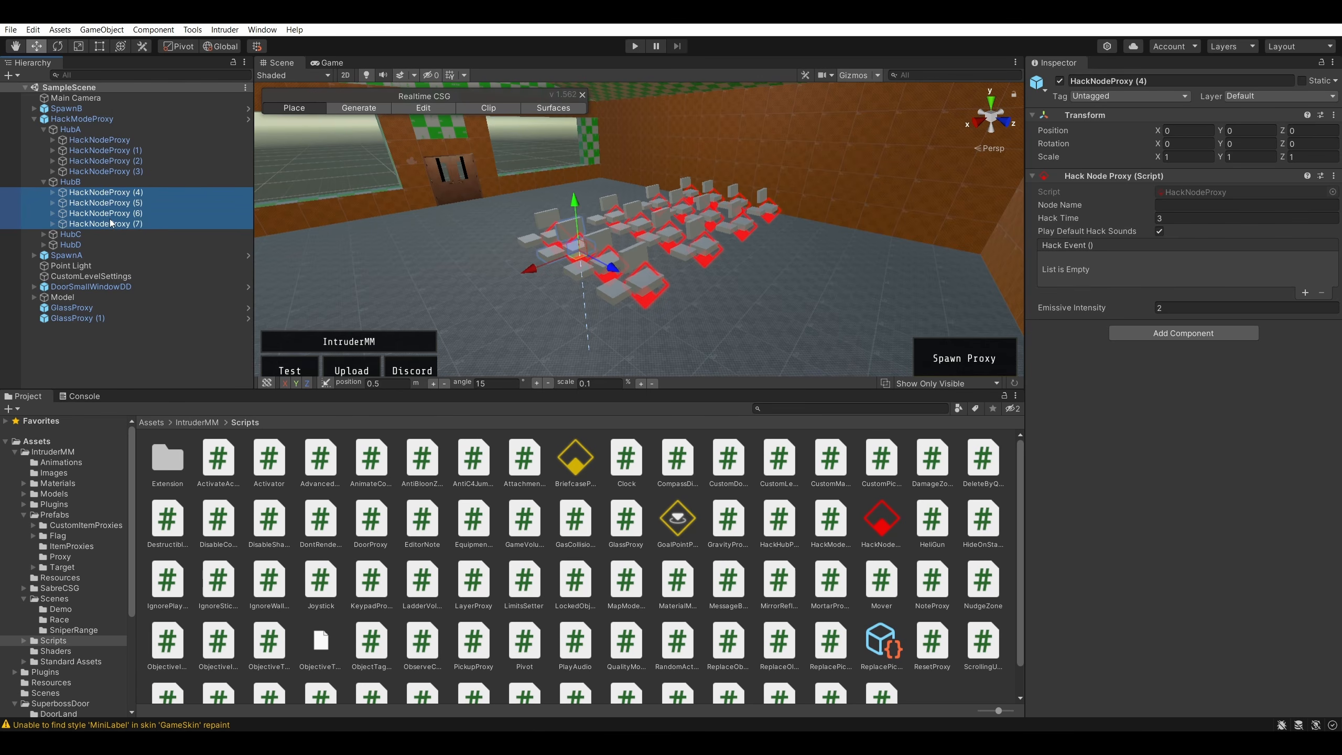
{"action": "left_click_drag", "start_coordinate": [109, 174], "coordinate": [109, 177]}
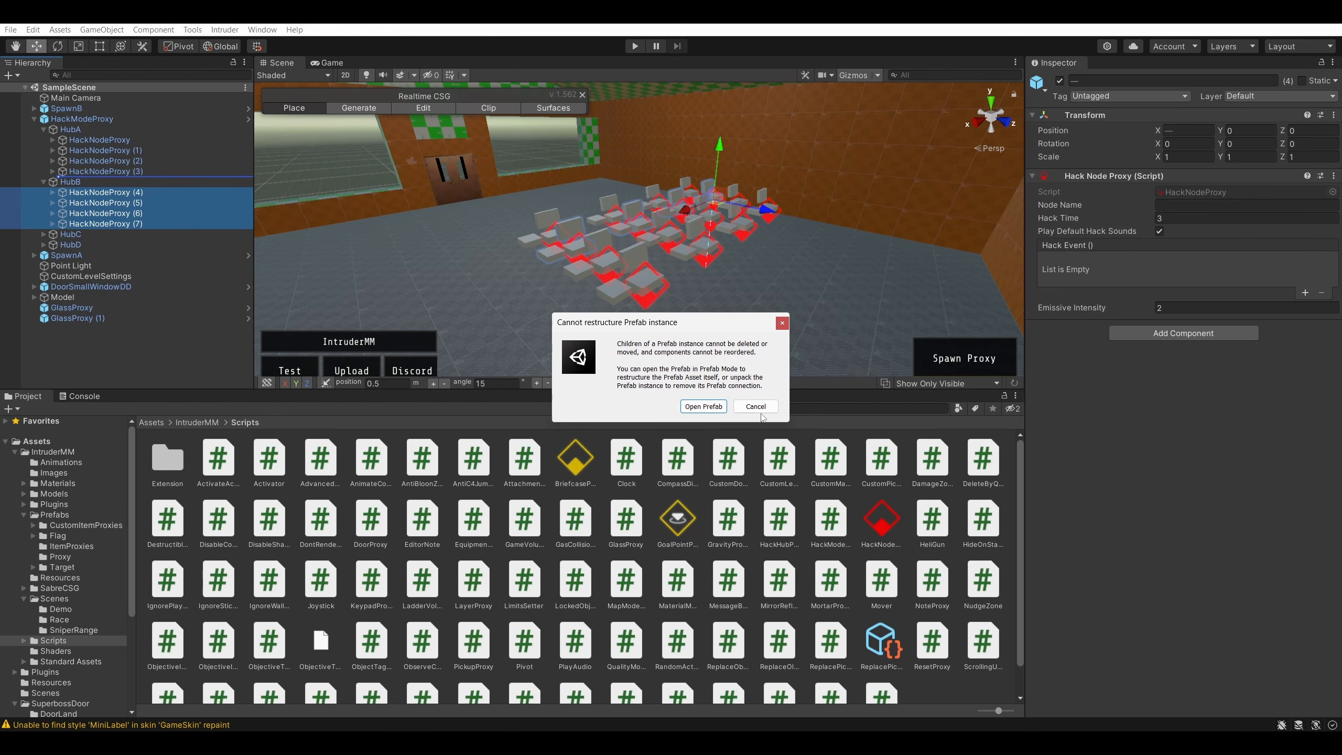
{"action": "left_click", "coordinate": [747, 405]}
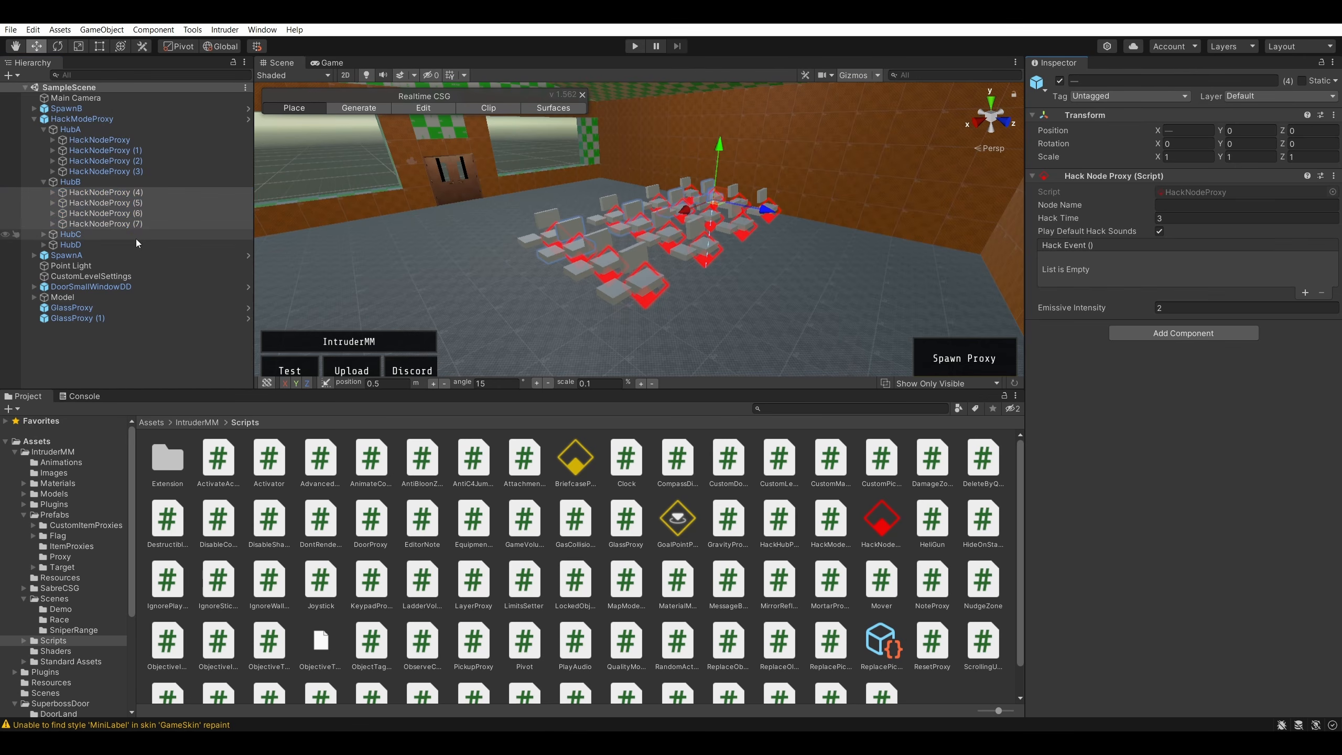
- Duplicate HubA's first HackNodeProxy twice and move the copies along X to about 1.73 and 3.23
{"action": "left_click", "coordinate": [131, 213]}
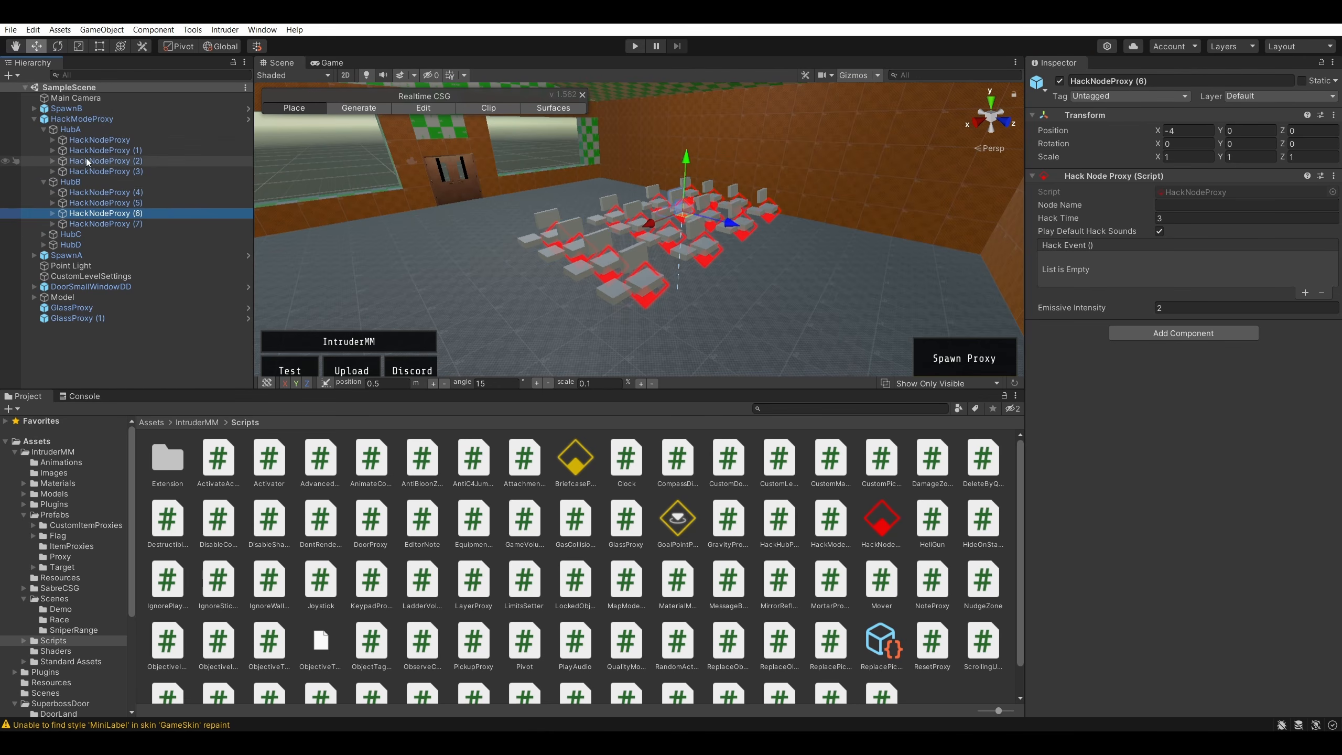
{"action": "left_click", "coordinate": [108, 140]}
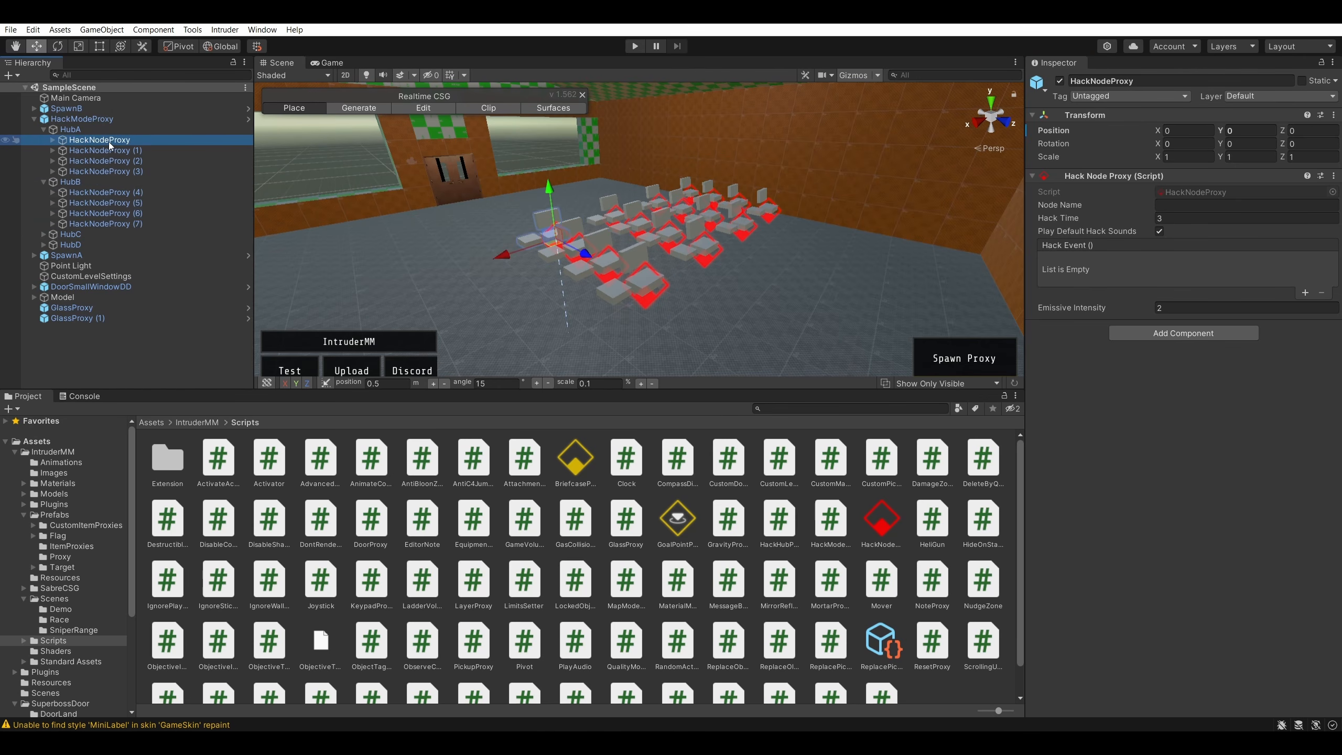
{"action": "key", "text": "ctrl+d"}
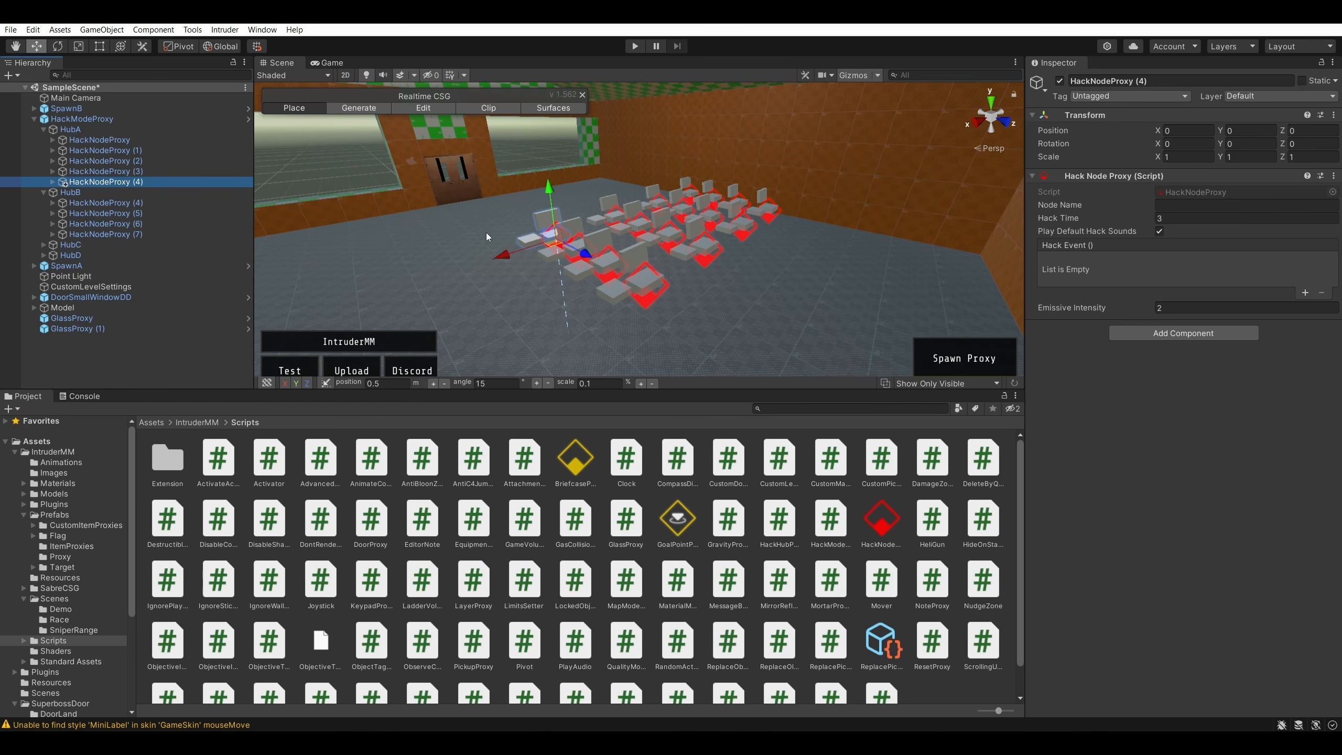
{"action": "left_click_drag", "start_coordinate": [515, 254], "coordinate": [443, 262]}
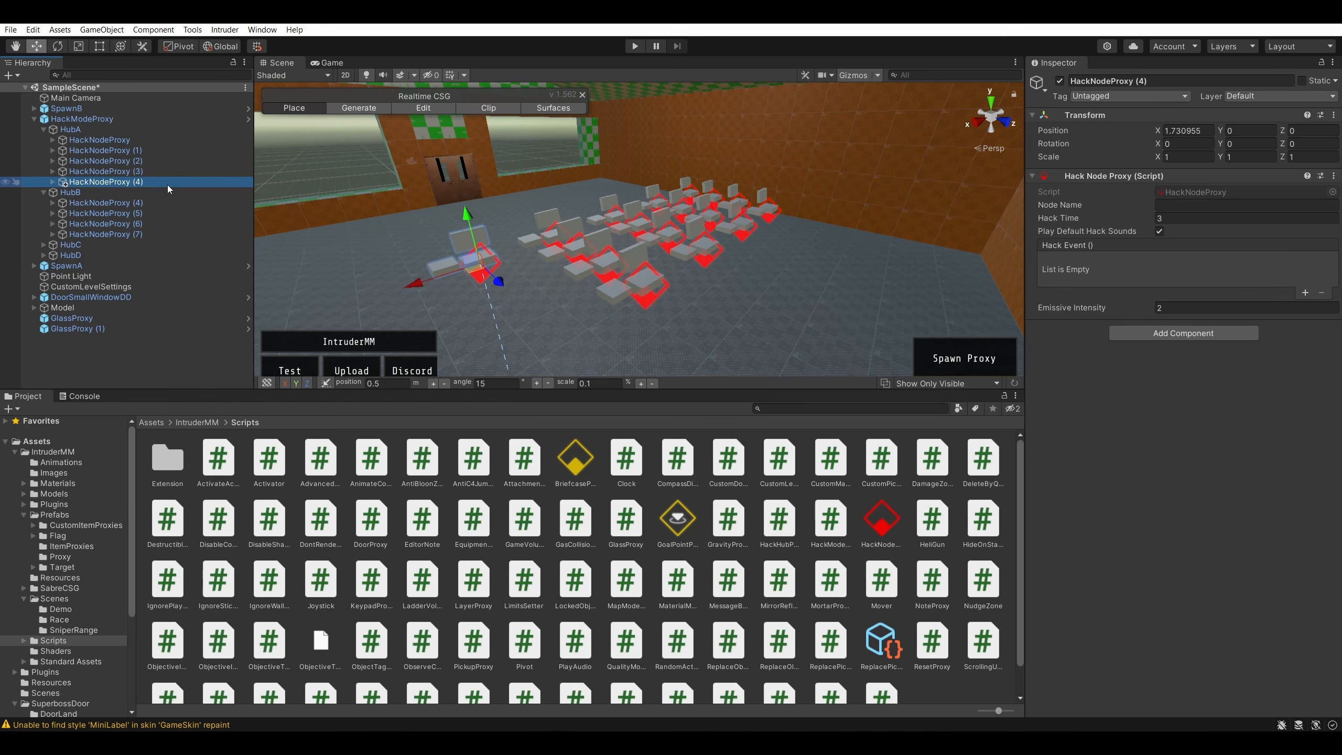
{"action": "key", "text": "ctrl+d"}
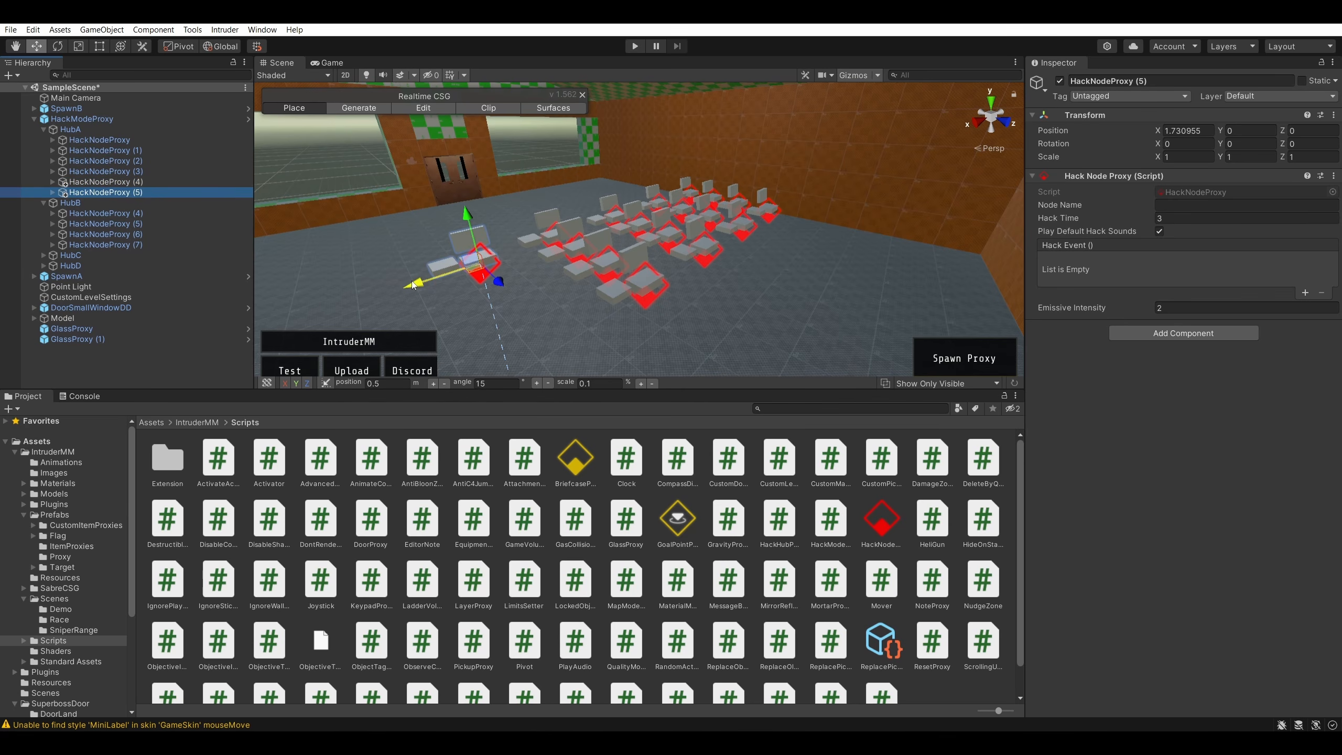
{"action": "left_click_drag", "start_coordinate": [449, 276], "coordinate": [343, 292]}
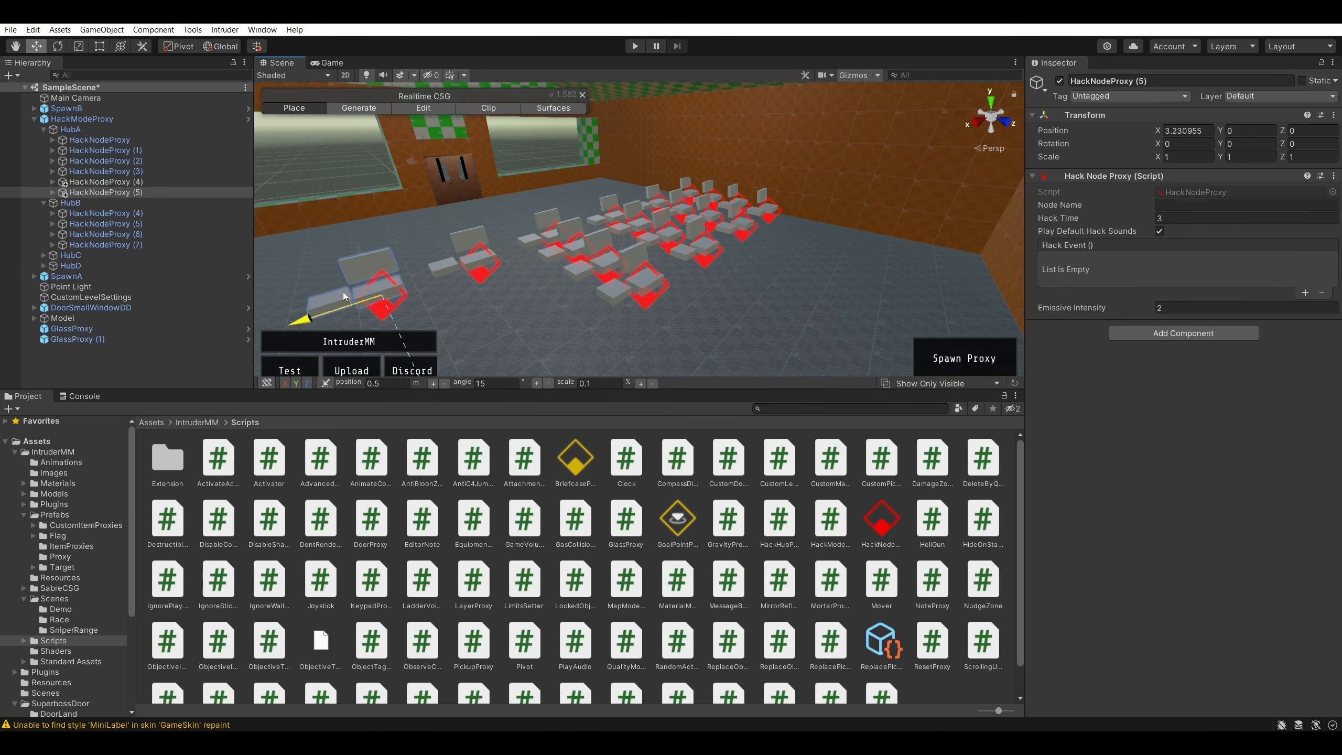
- Select the two new HubA nodes in turn and review their placement and Hack Node Proxy settings
{"action": "left_click", "coordinate": [166, 184]}
{"action": "left_click", "coordinate": [166, 193]}
{"action": "left_click", "coordinate": [166, 181]}
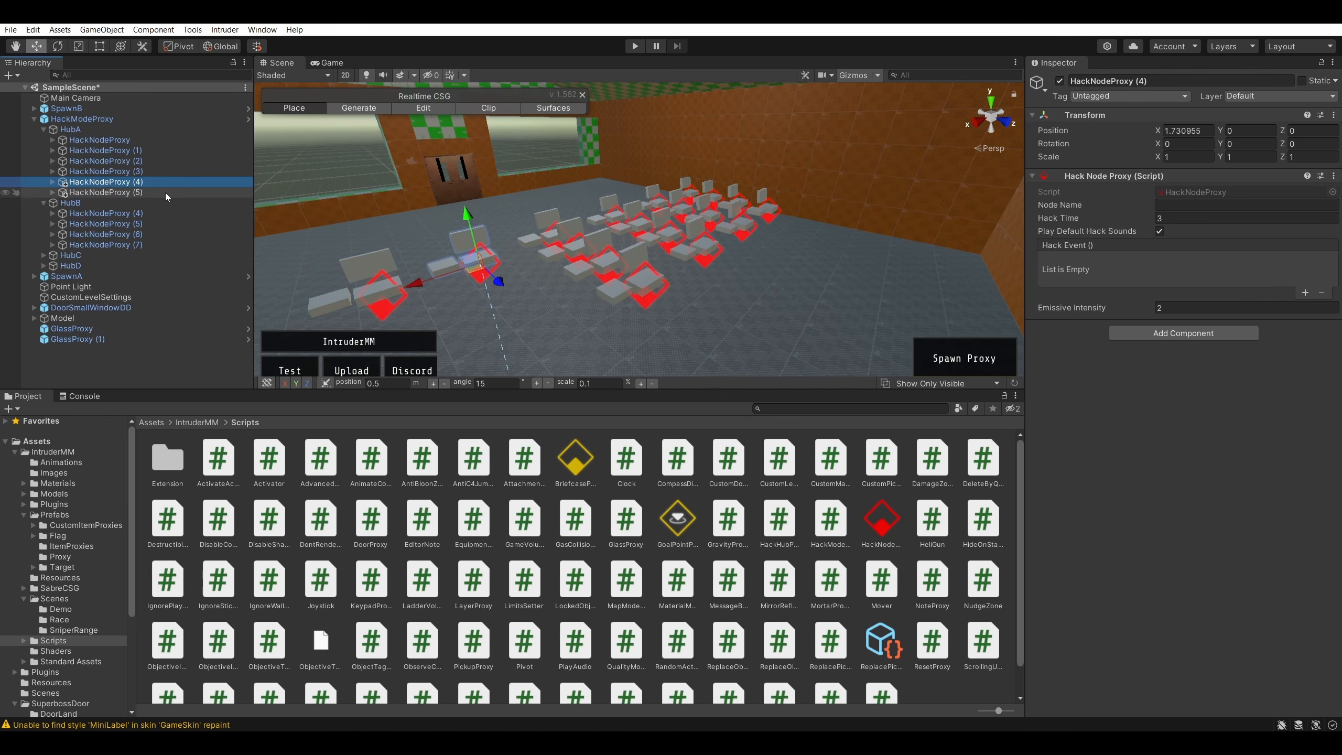
{"action": "left_click", "coordinate": [166, 193]}
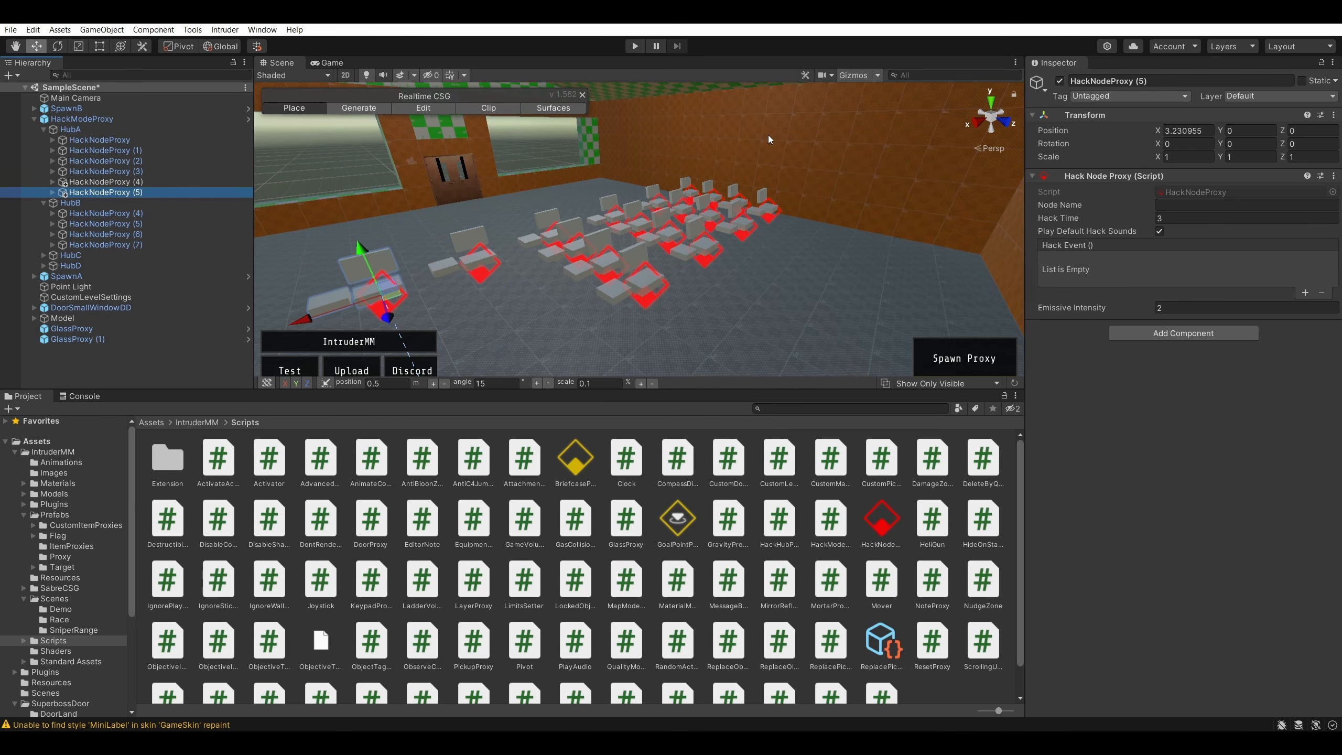
{"action": "left_click", "coordinate": [1169, 434]}
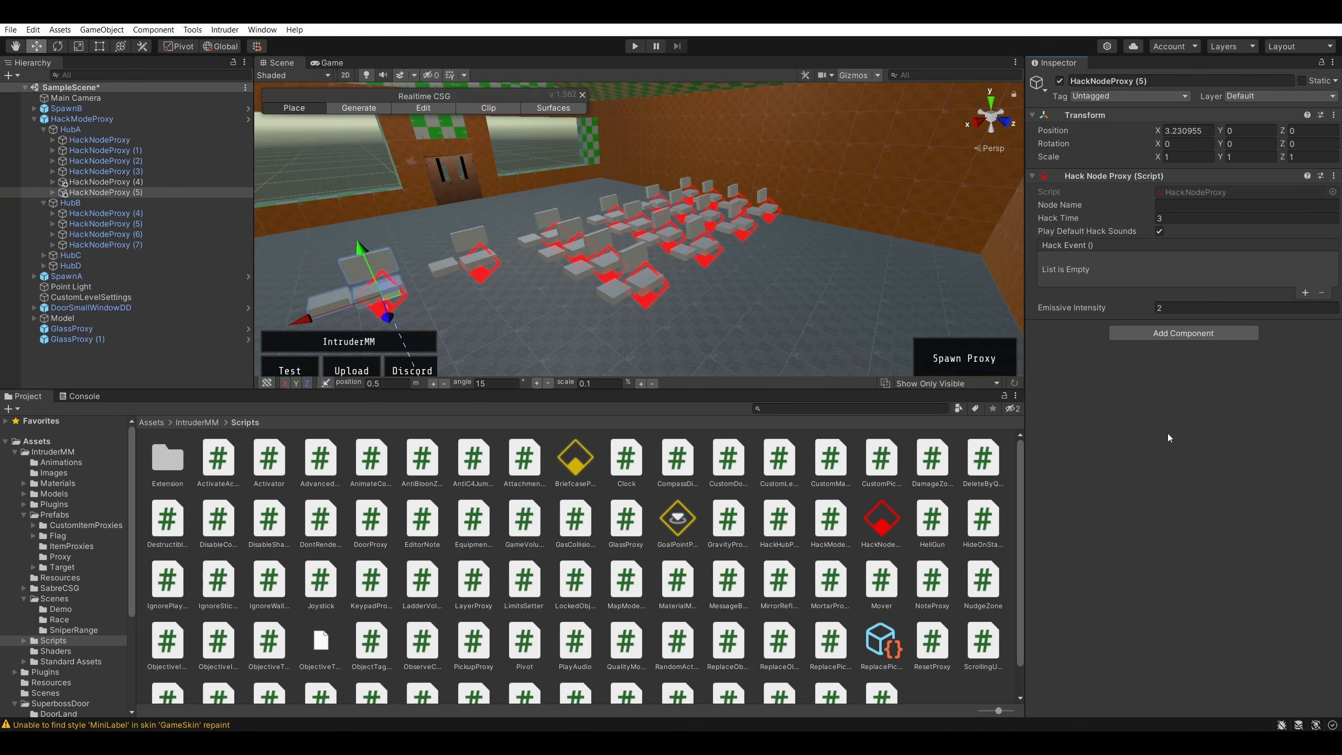
- Collapse HubA and HubB in the hierarchy and duplicate HubD
{"action": "left_click", "coordinate": [43, 131]}
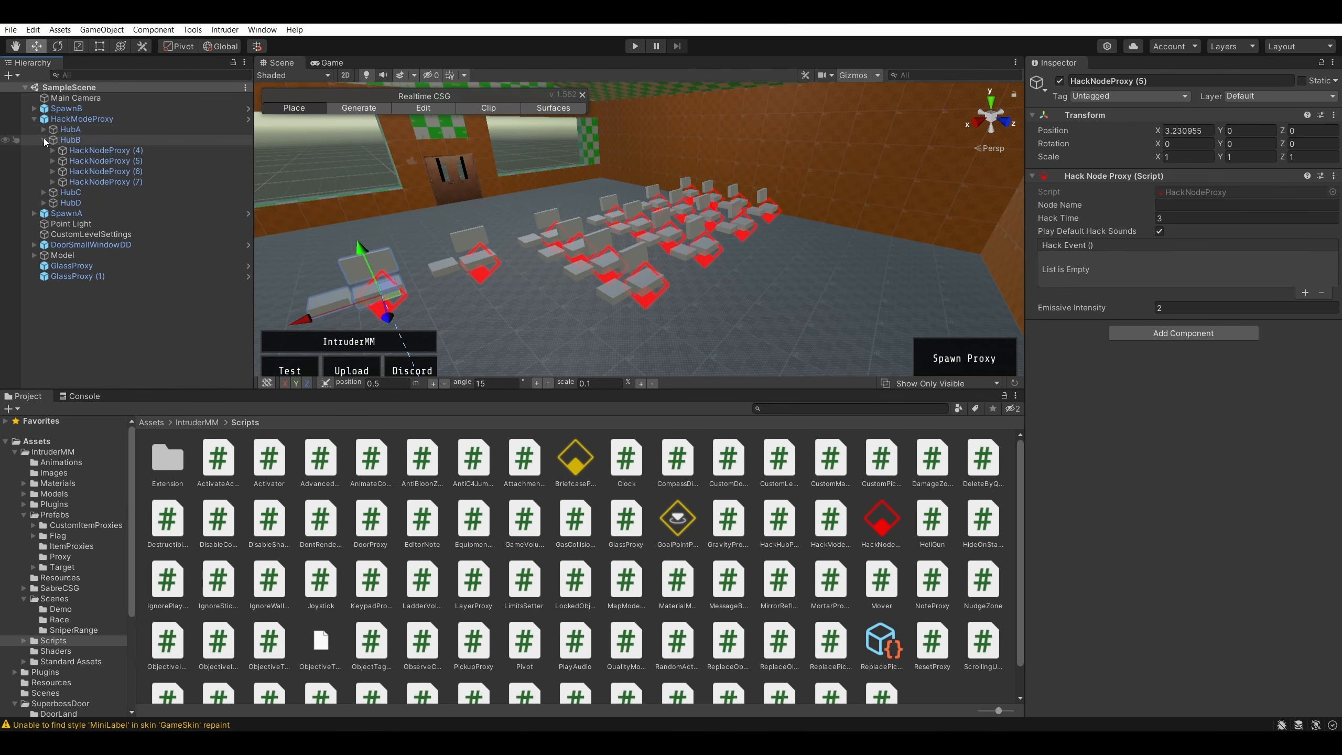
{"action": "left_click", "coordinate": [44, 140]}
{"action": "left_click", "coordinate": [105, 162]}
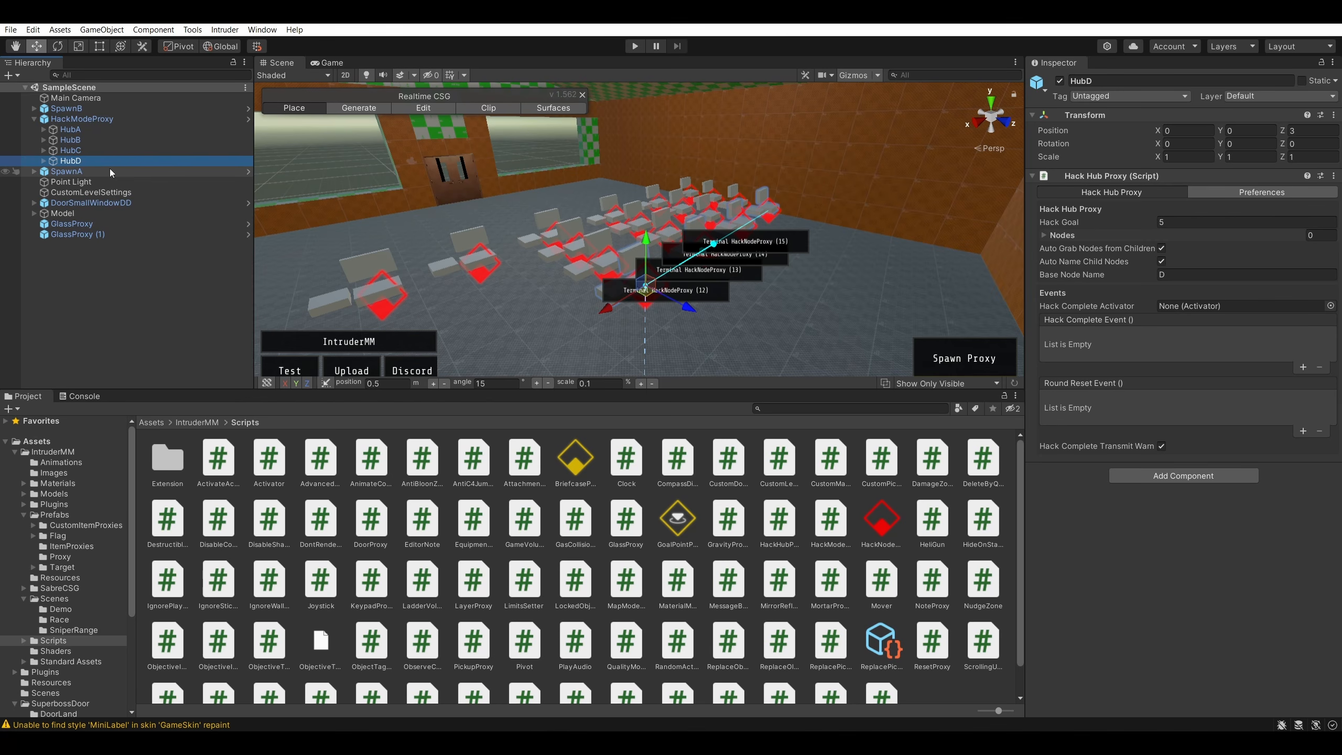
{"action": "key", "text": "ctrl+d"}
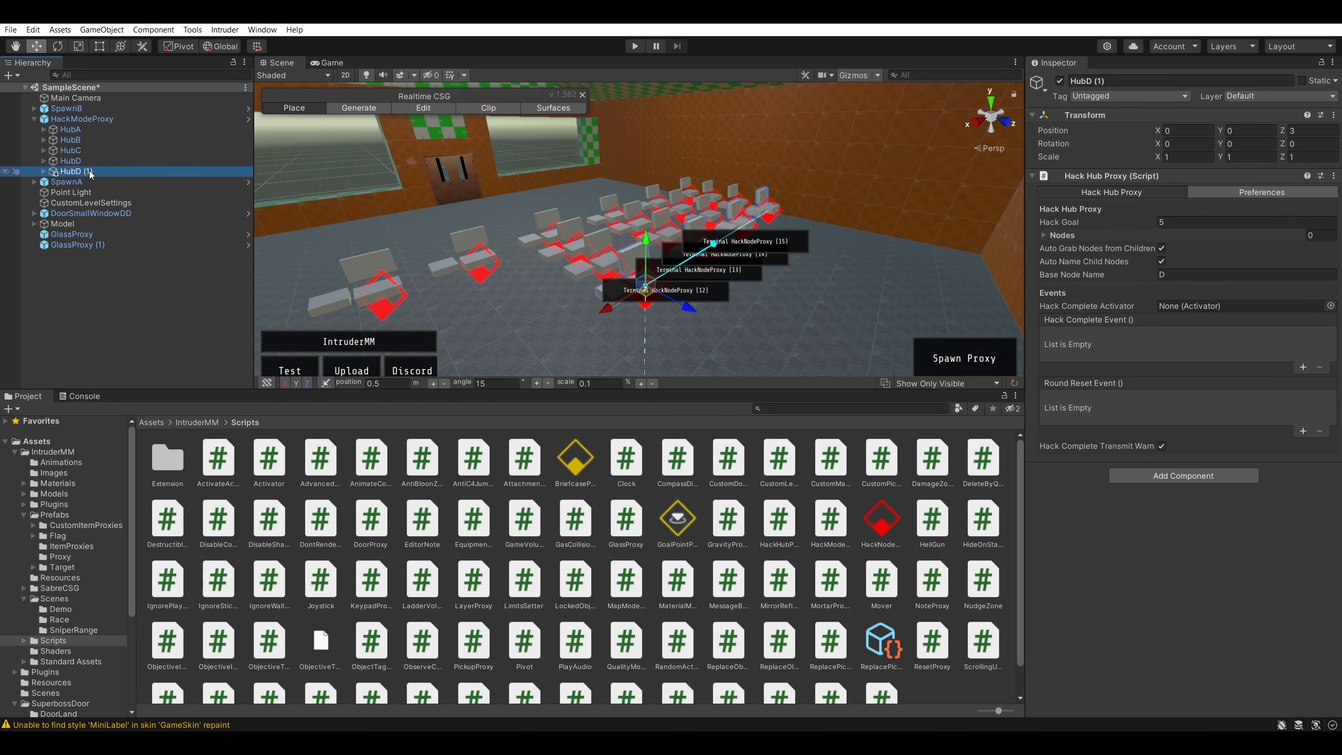
- Rename the HubD copy as HubE and move it along Z to about 4.7, clear of the other hubs
{"action": "left_click", "coordinate": [90, 170]}
{"action": "right_click", "coordinate": [89, 171]}
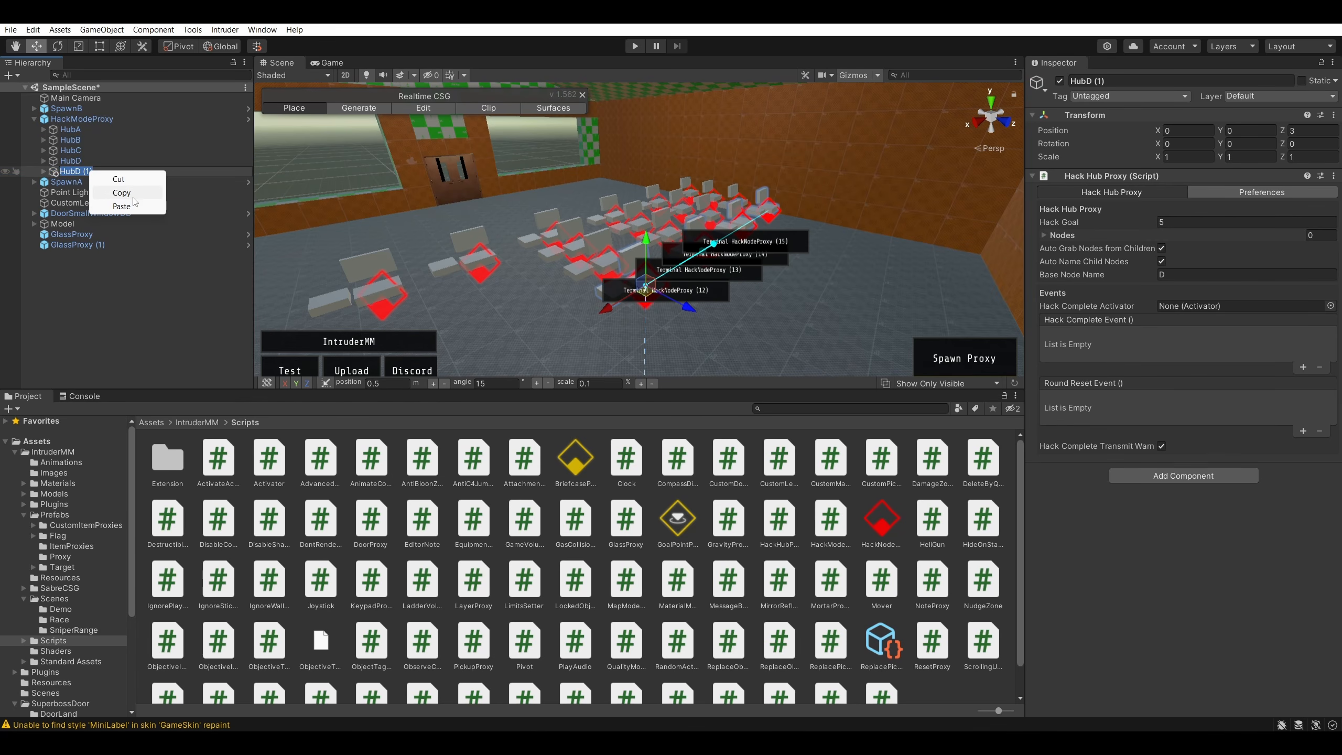
{"action": "left_click", "coordinate": [79, 171]}
{"action": "right_click", "coordinate": [78, 170]}
{"action": "left_click", "coordinate": [67, 171]}
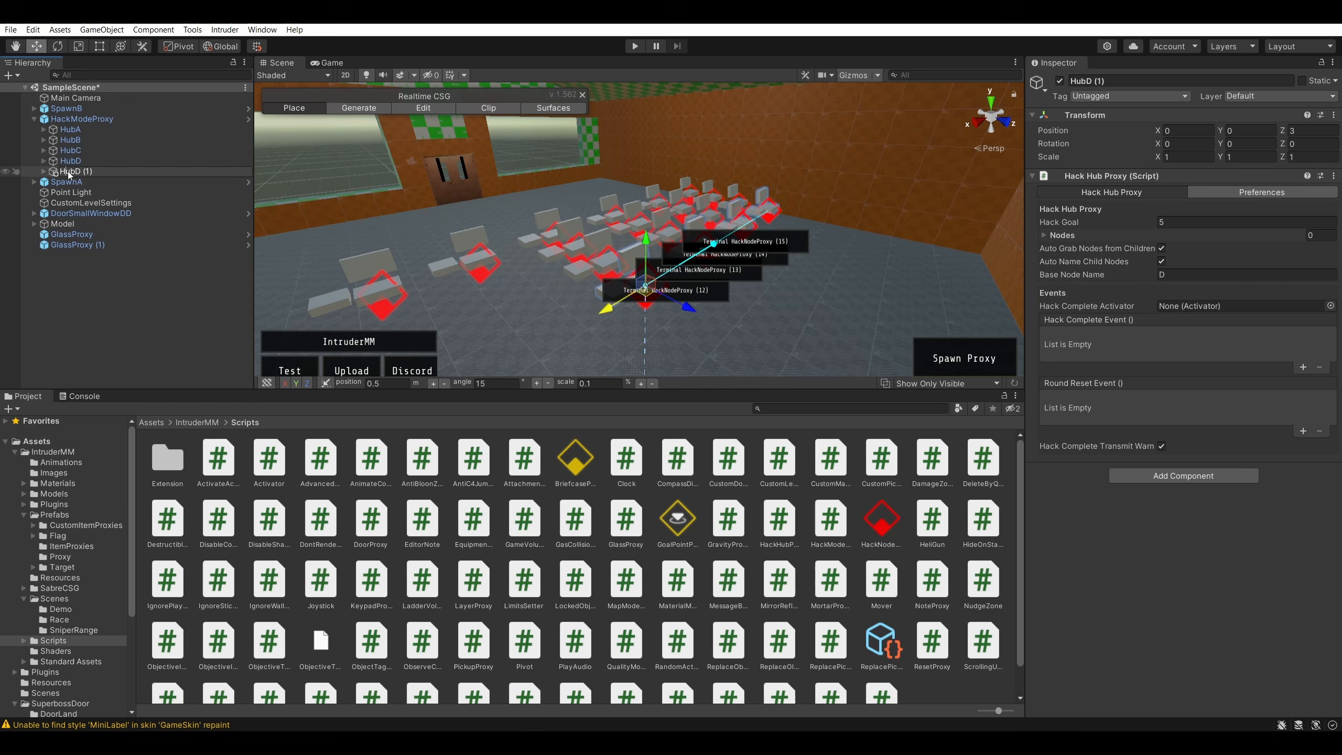
{"action": "left_click", "coordinate": [96, 171]}
{"action": "type", "text": "E"}
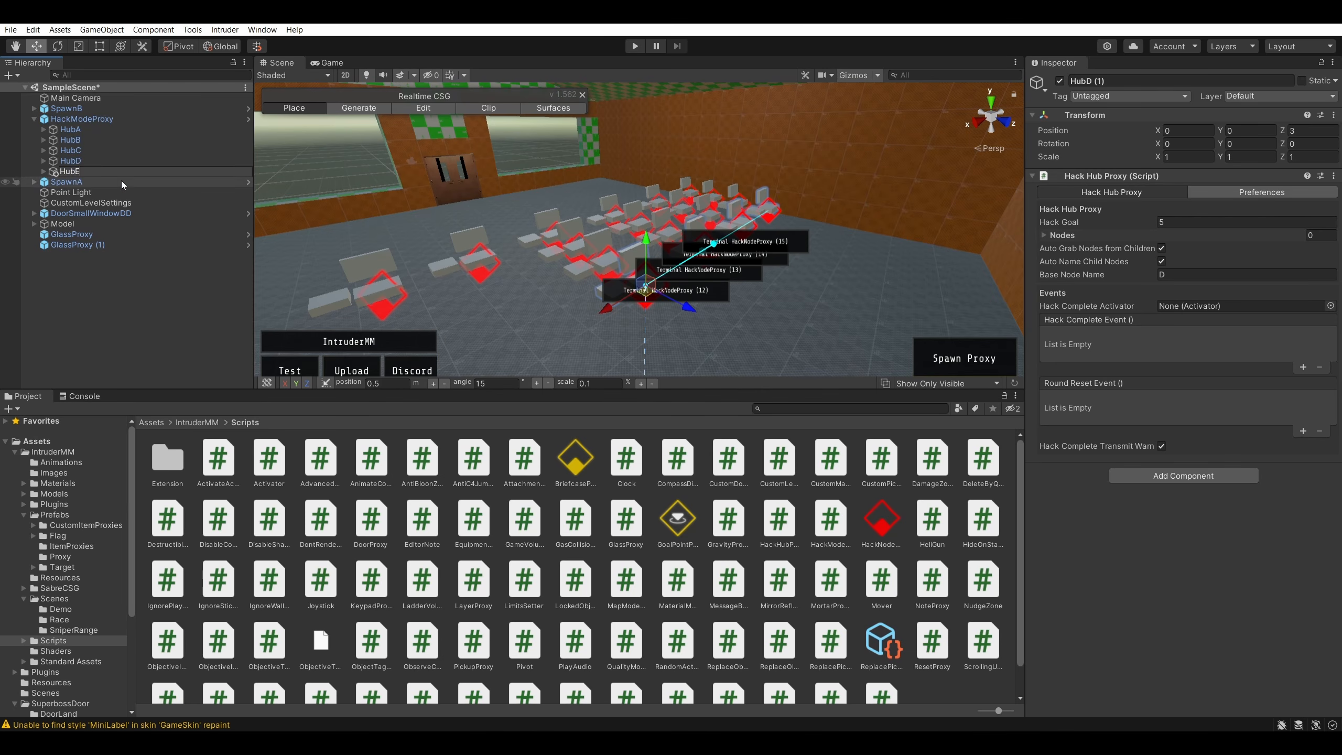
{"action": "key", "text": "Return"}
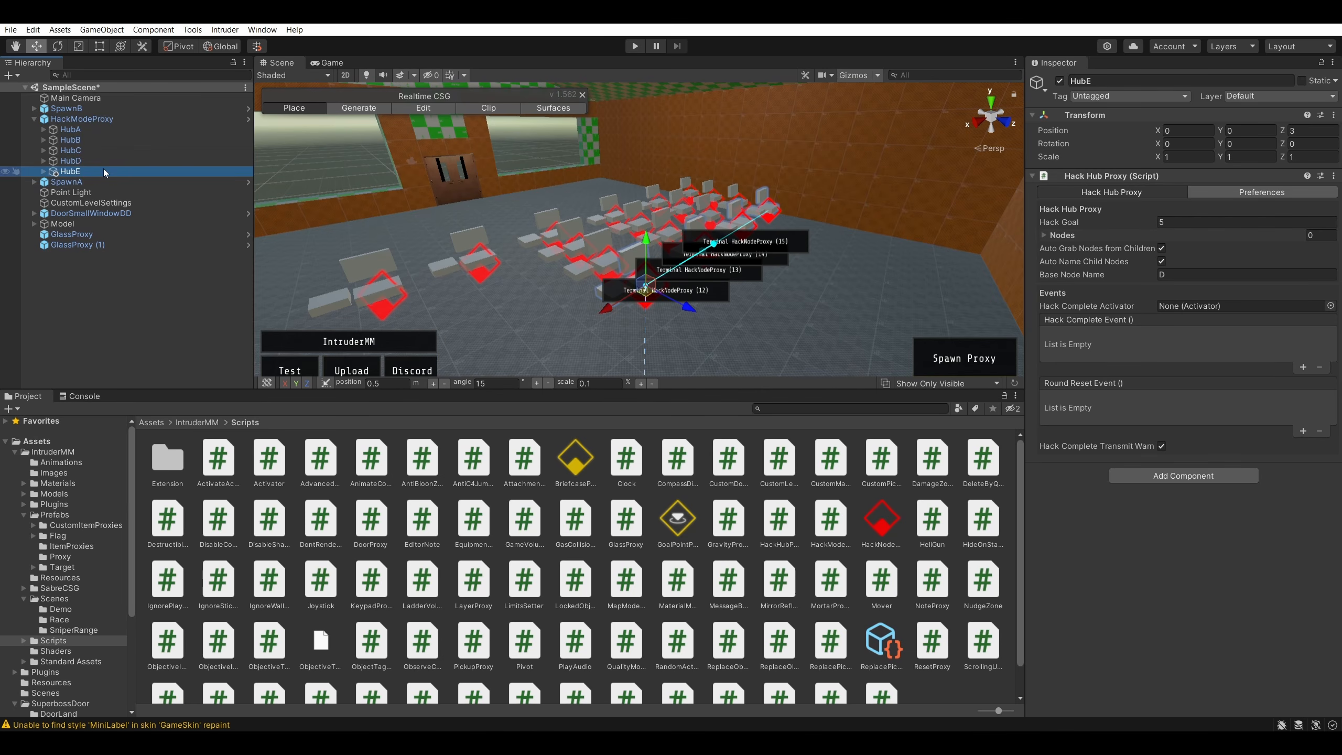
{"action": "left_click_drag", "start_coordinate": [645, 251], "coordinate": [758, 328]}
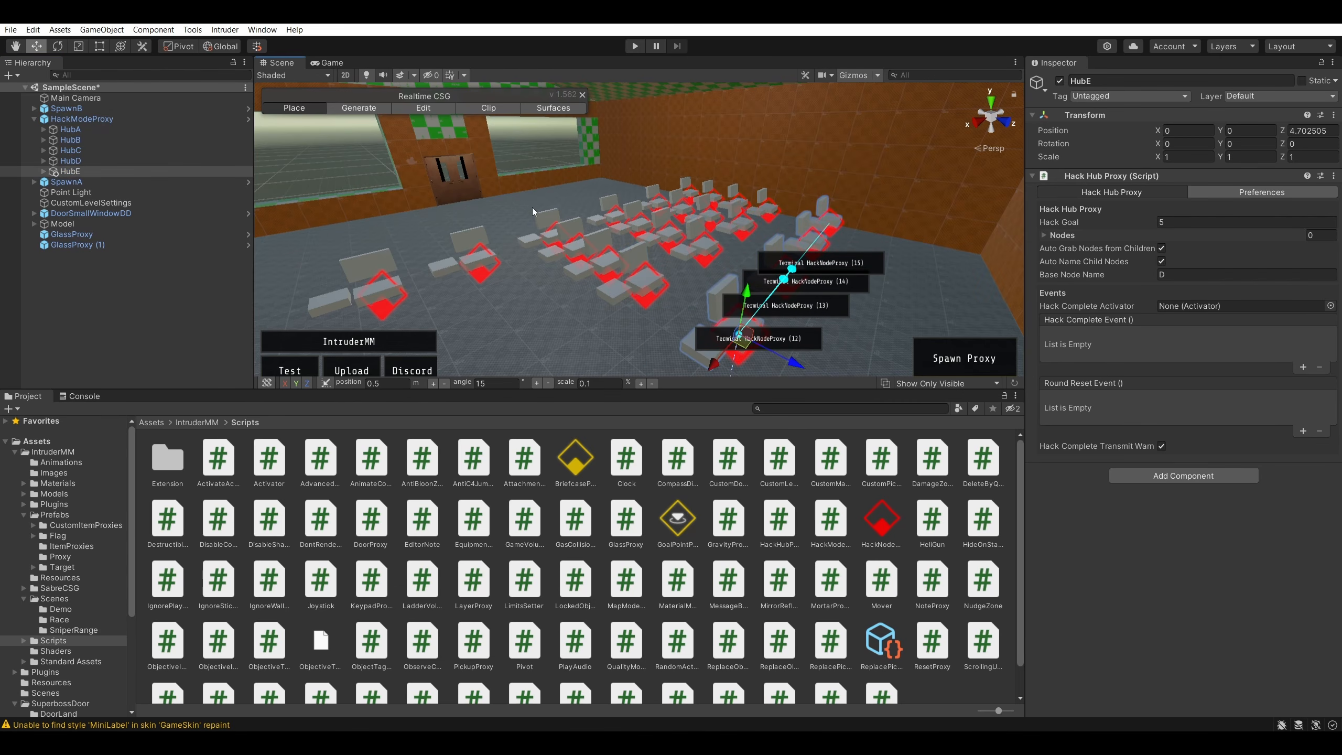
{"action": "left_click", "coordinate": [370, 290]}
{"action": "left_click", "coordinate": [481, 266]}
{"action": "left_click", "coordinate": [481, 266]}
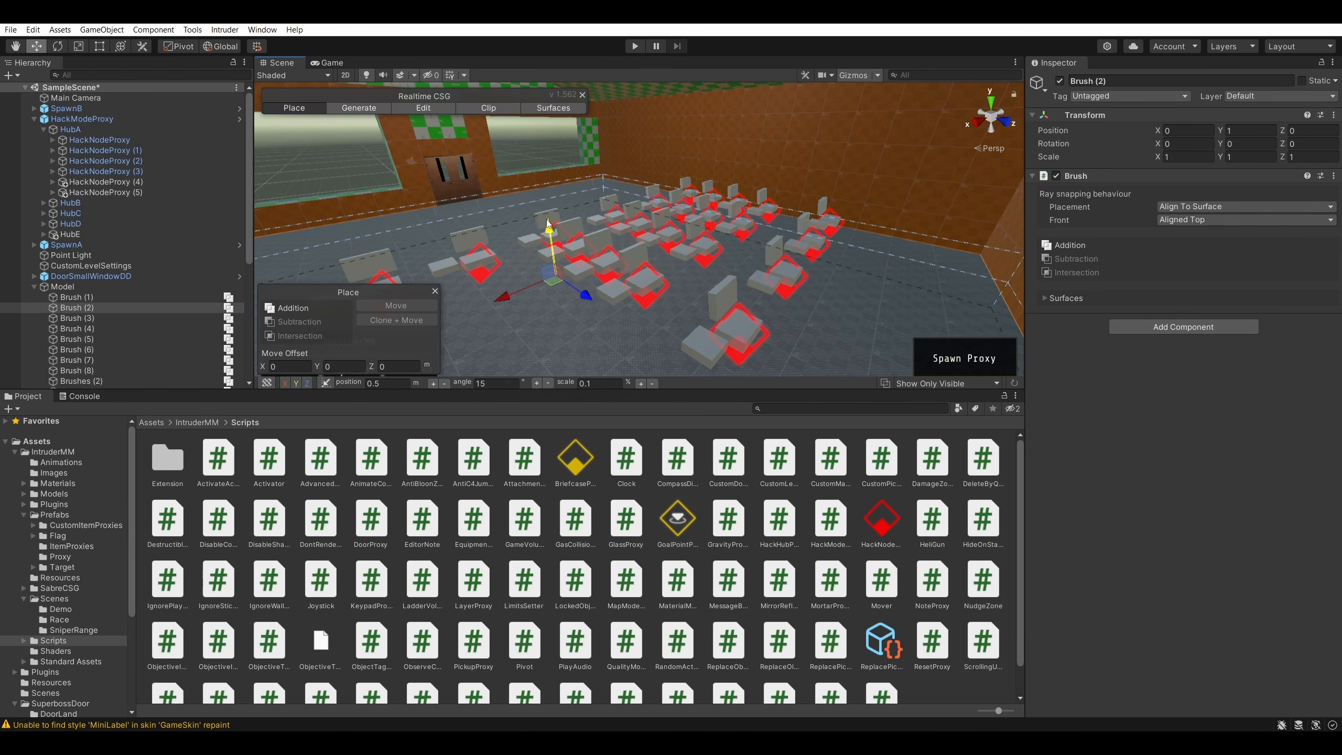
{"action": "left_click", "coordinate": [652, 199]}
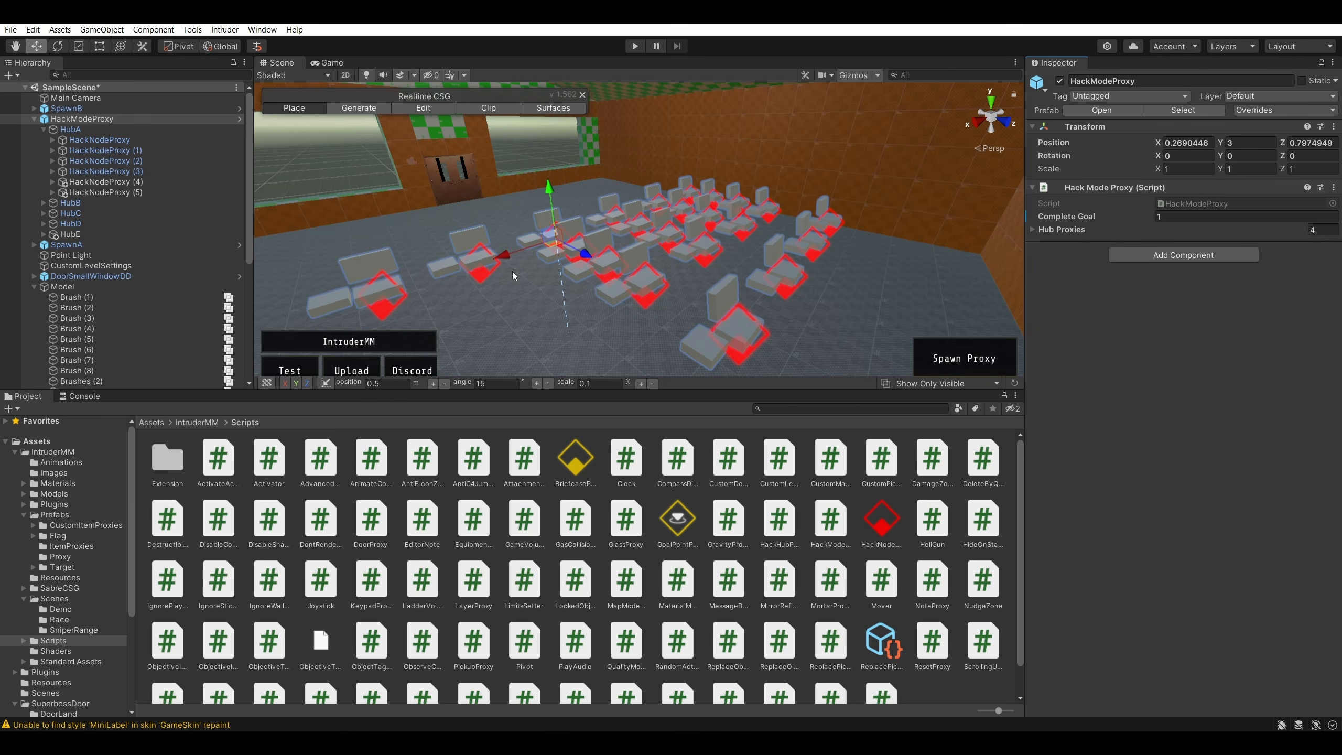
- Save the scene, play it in Intruder and join the Intruders team
{"action": "key", "text": "ctrl+s"}
{"action": "left_click", "coordinate": [234, 30]}
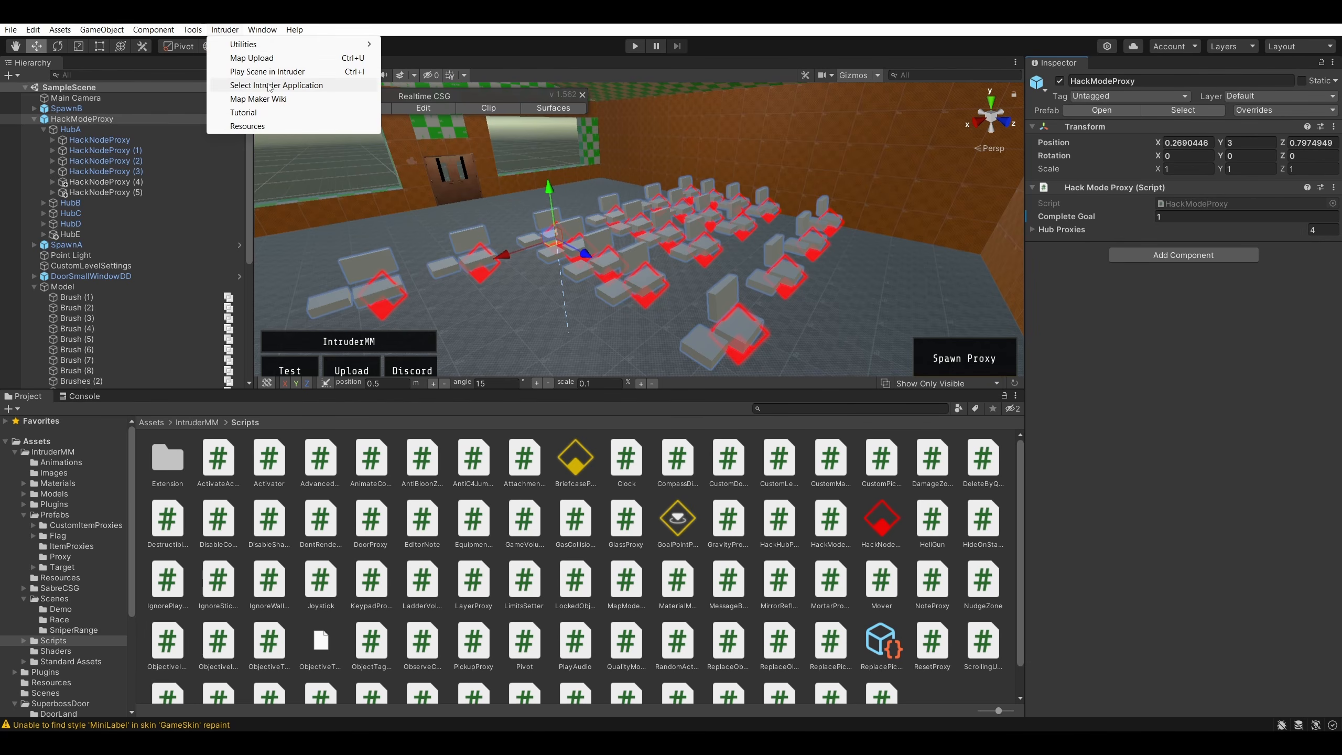
{"action": "left_click", "coordinate": [301, 86]}
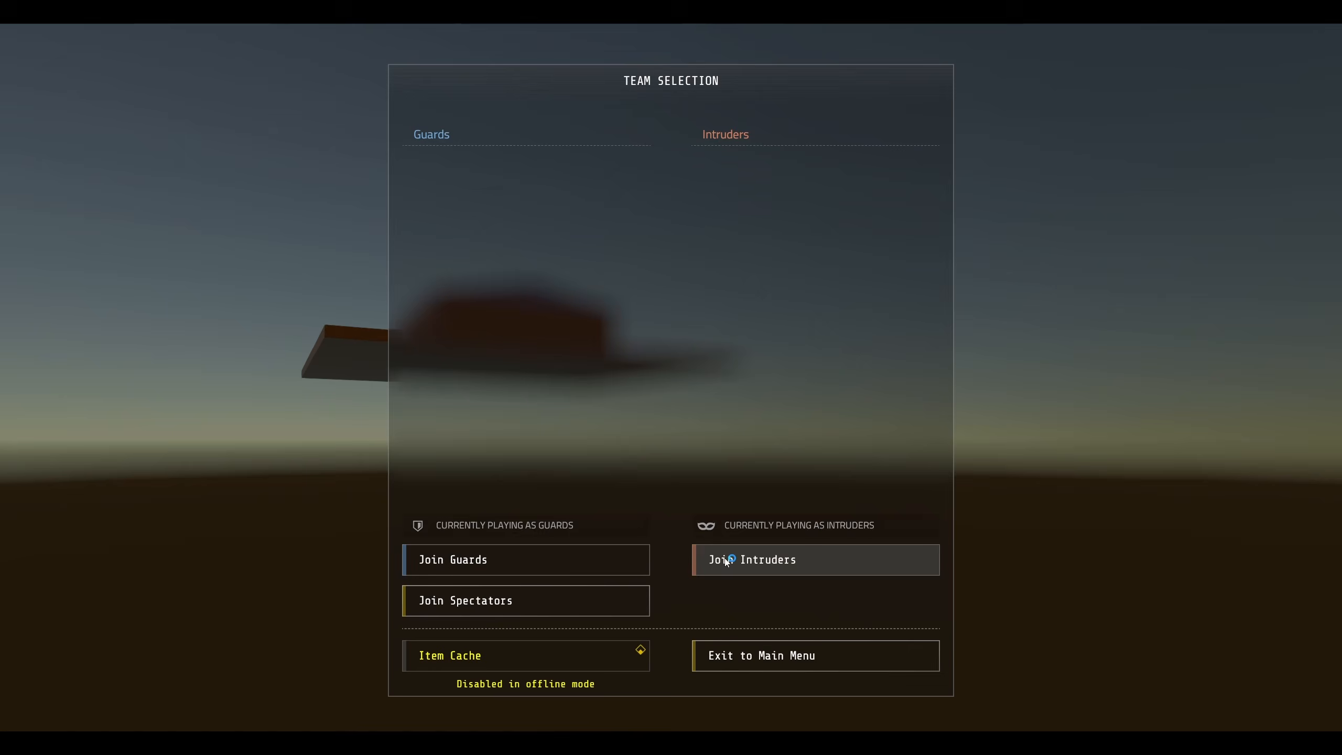
{"action": "left_click", "coordinate": [816, 560]}
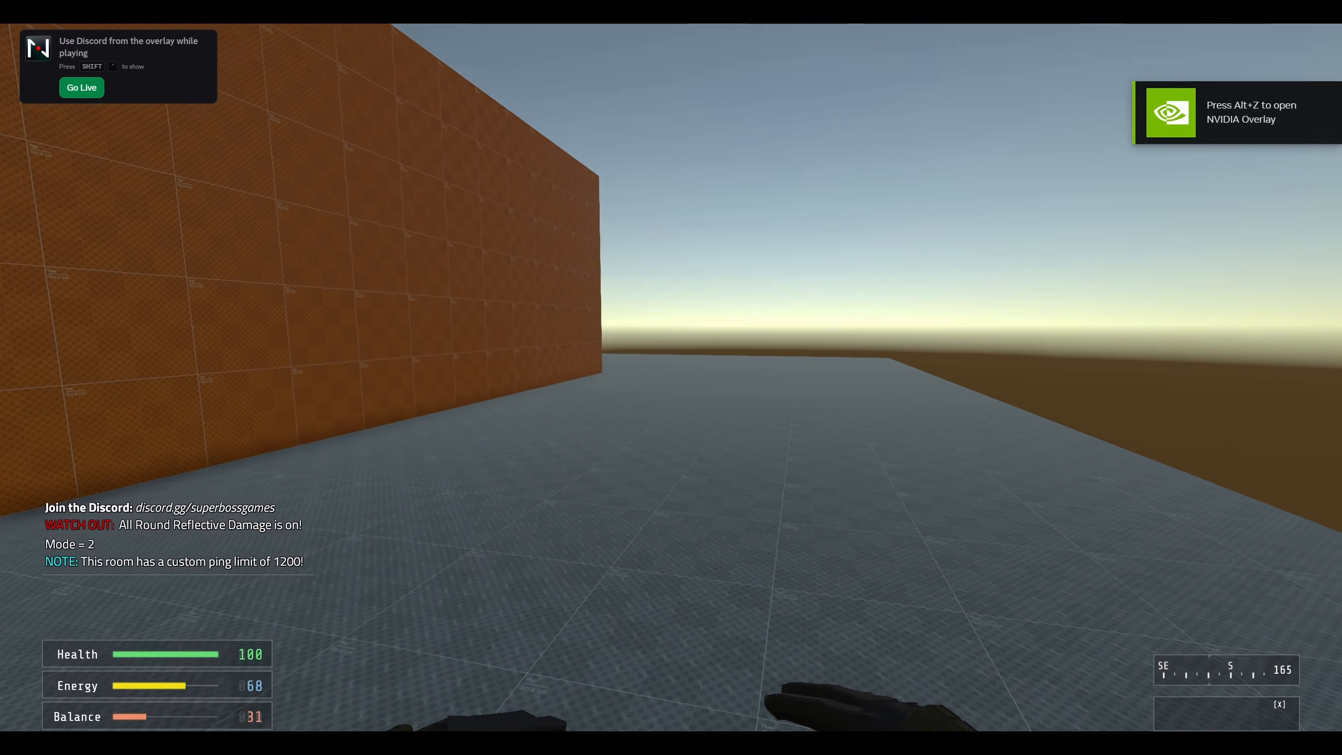
- Run around the outside of the building, enter it and hack HubA's terminals until its hack goal of 5 is met
{"action": "key", "text": "shift+w"}
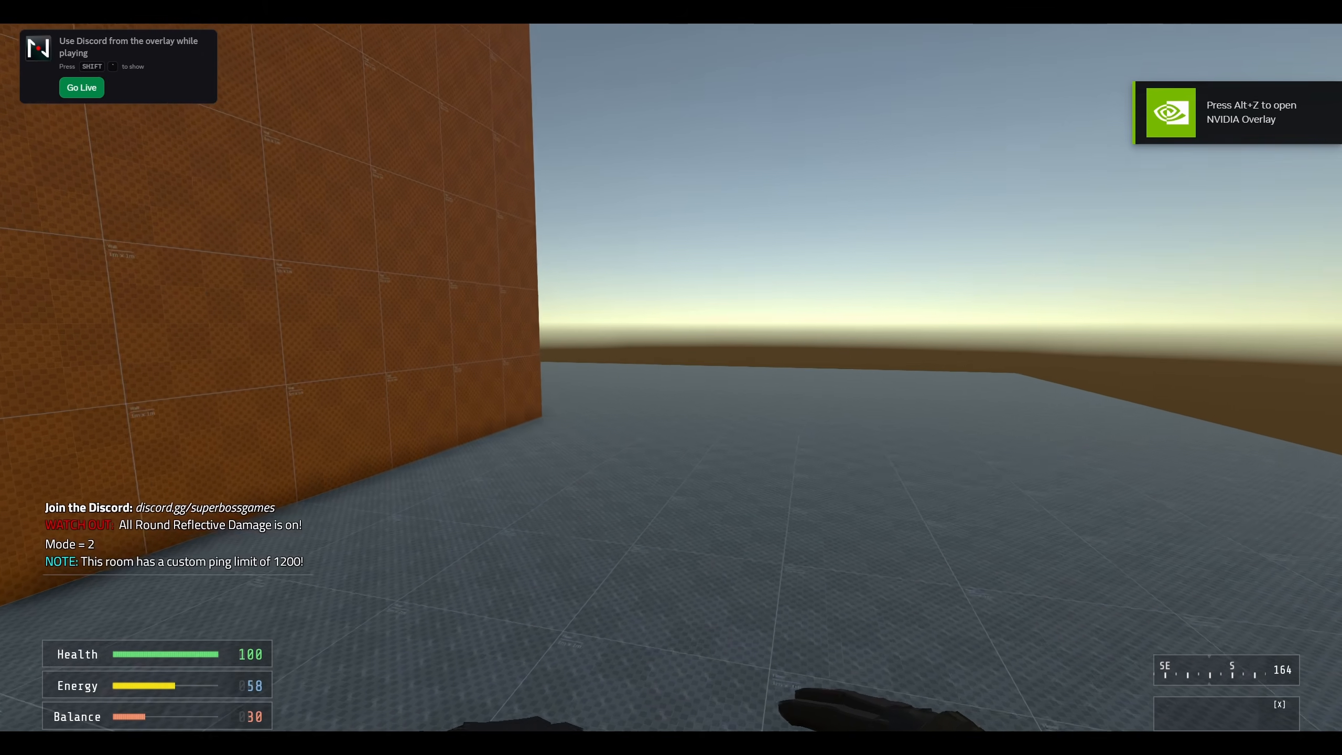
{"action": "key", "text": "shift+w"}
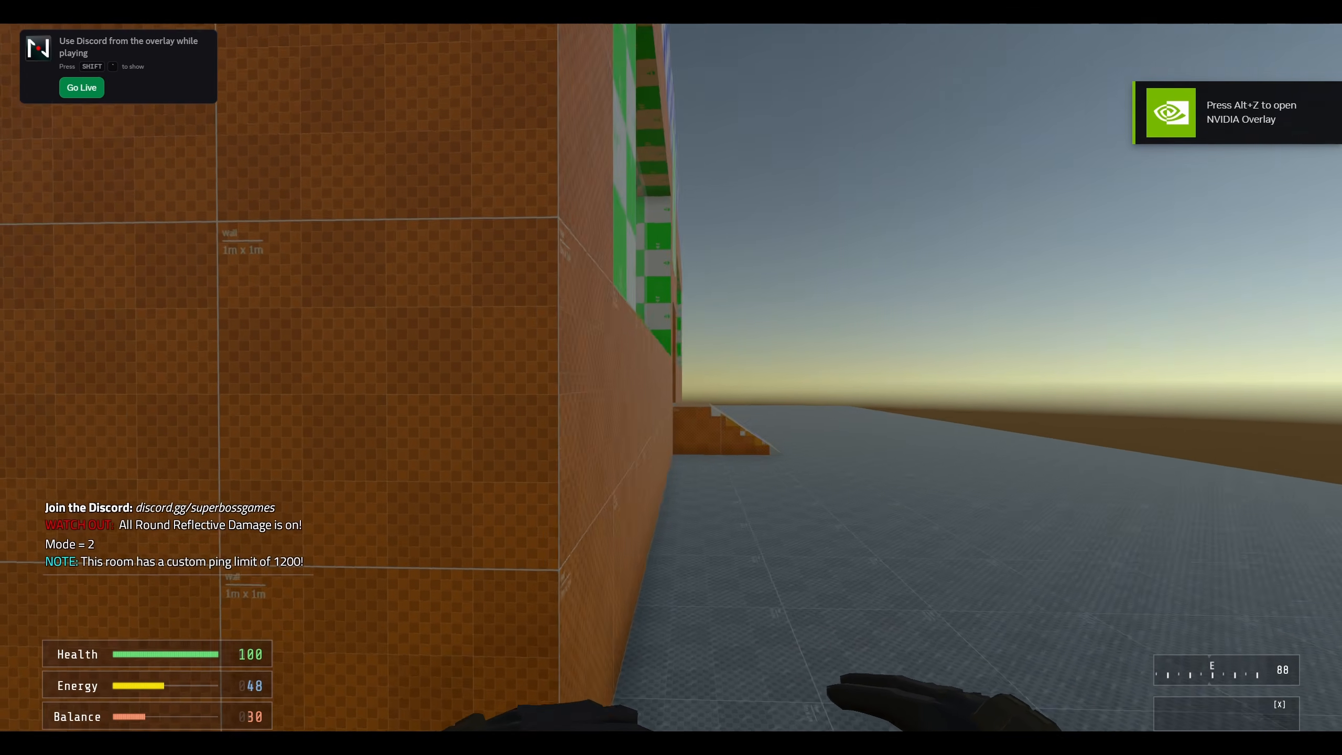
{"action": "key", "text": "shift+w"}
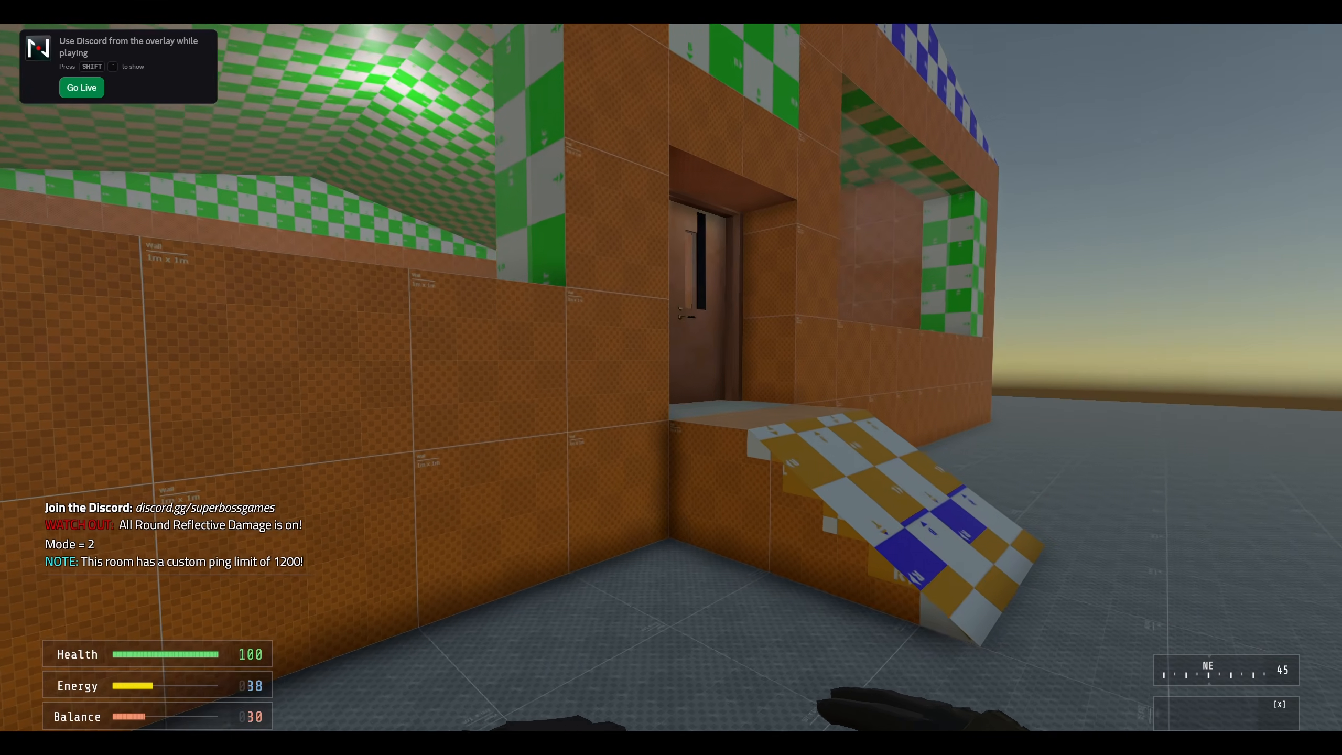
{"action": "key", "text": "shift+w"}
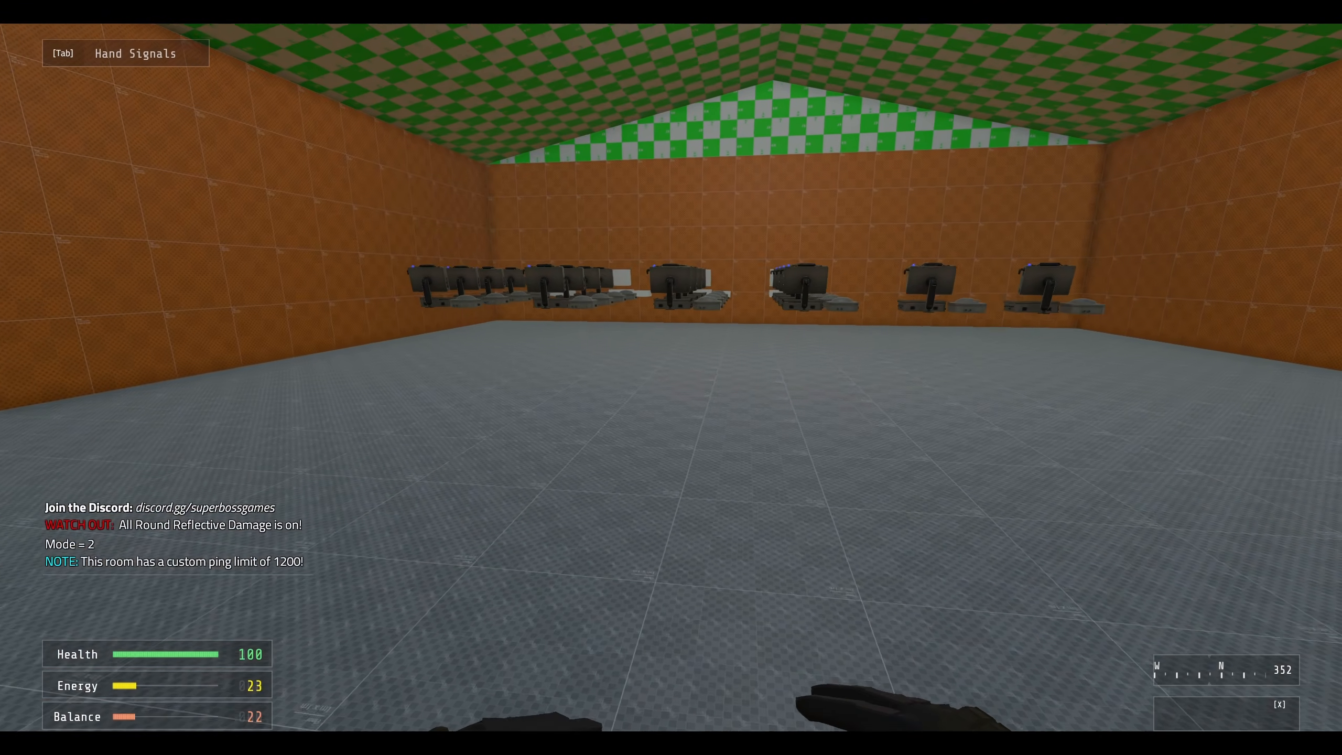
{"action": "key", "text": "shift+w"}
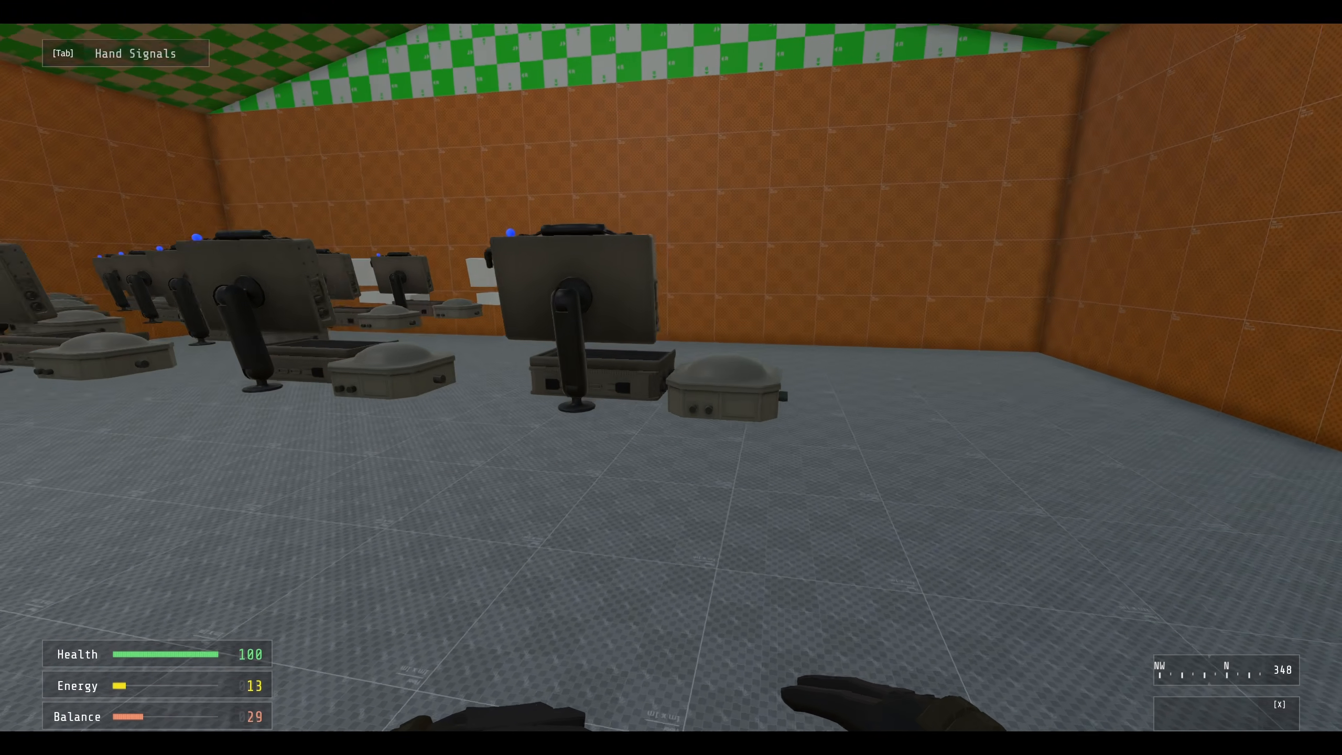
{"action": "key", "text": "shift+w"}
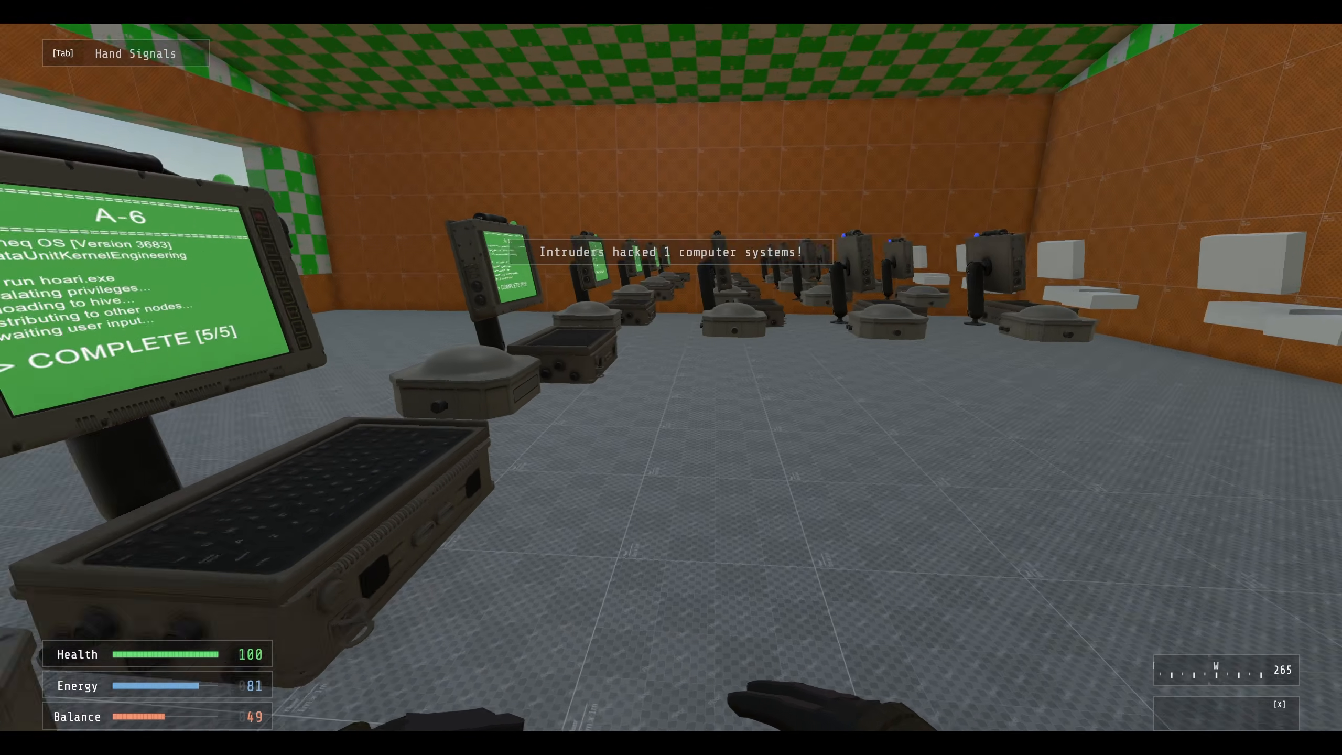
- Examine the row of HubE nodes beside the D terminals in the game, and exit the playtest back to Unity
{"action": "key", "text": "d"}
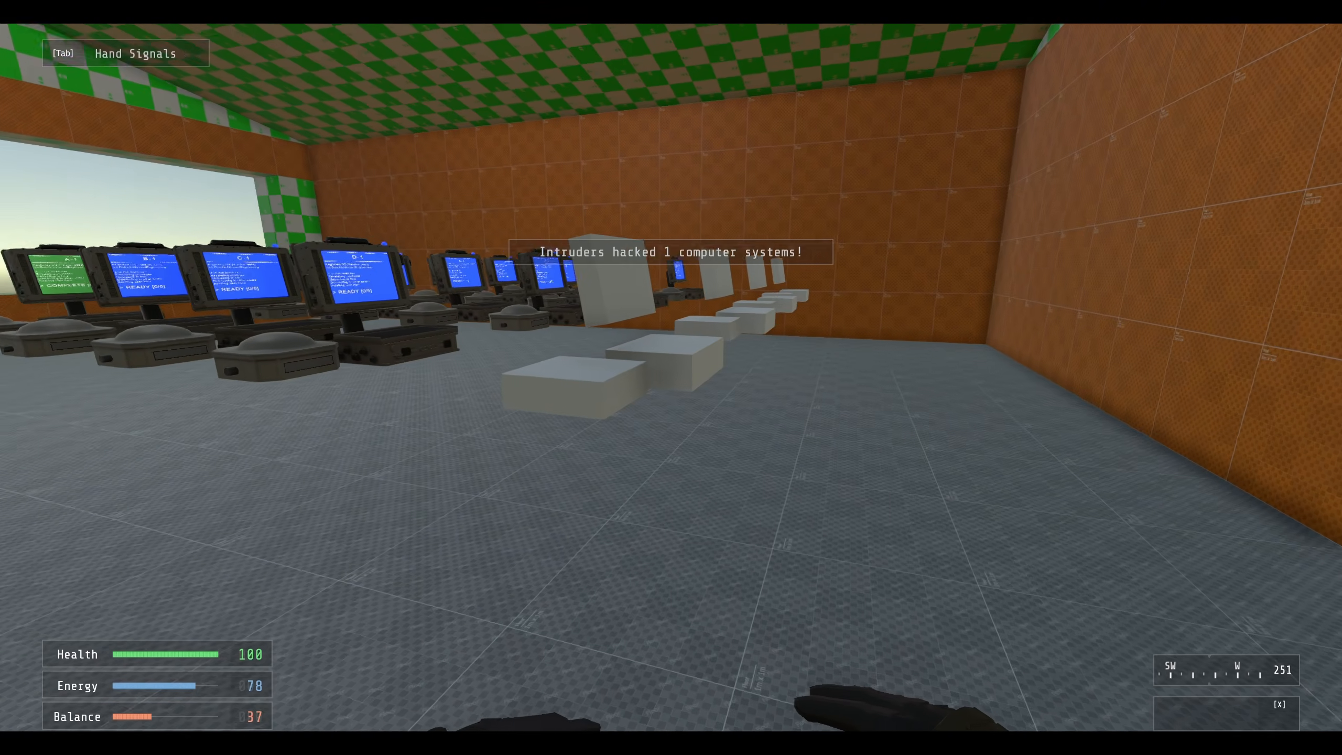
{"action": "key", "text": "a"}
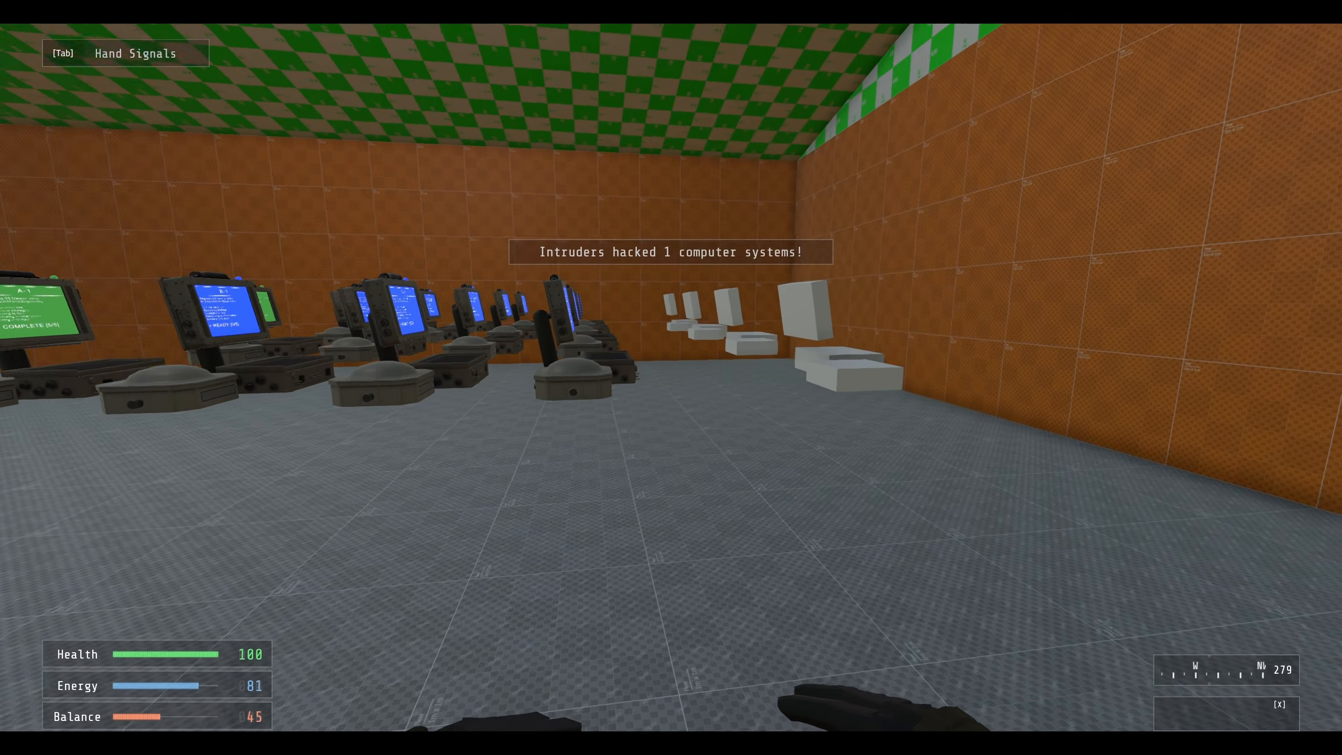
{"action": "key", "text": "w"}
{"action": "key", "text": "d"}
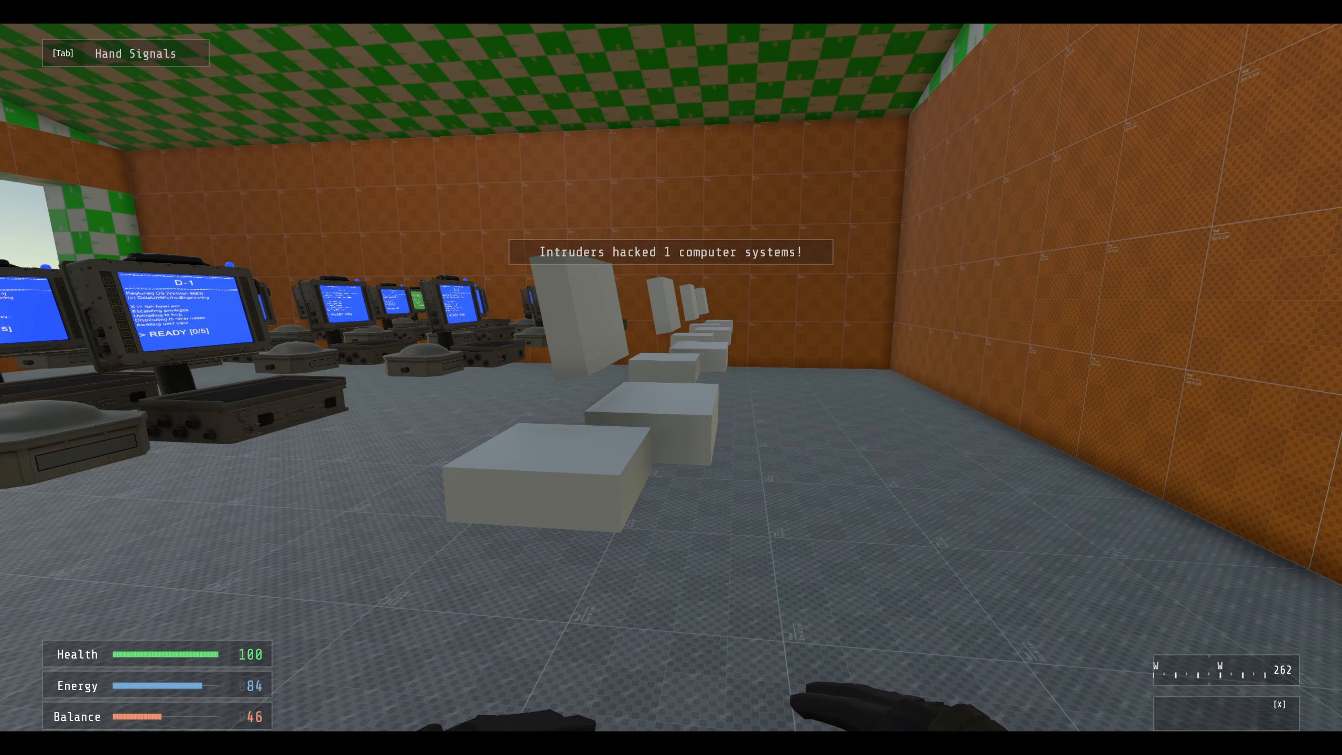
{"action": "key", "text": "Escape"}
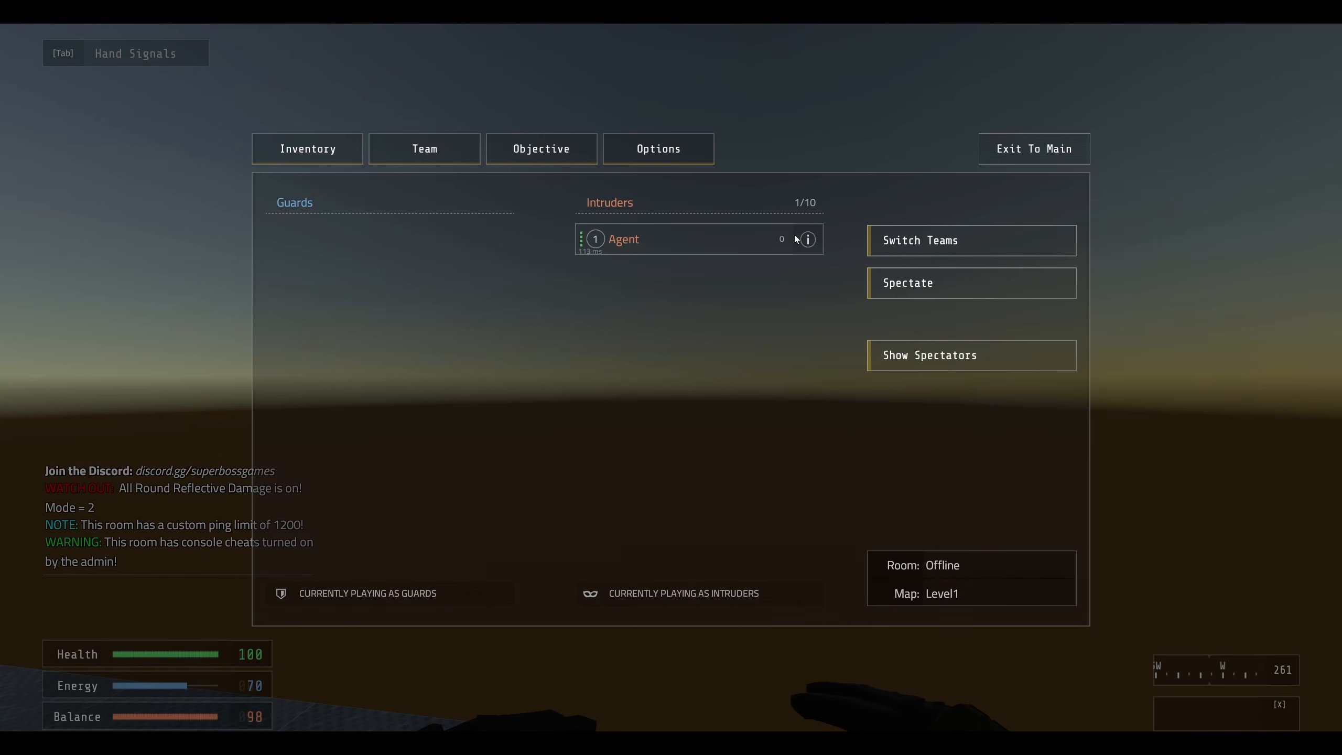
{"action": "left_click", "coordinate": [1074, 151]}
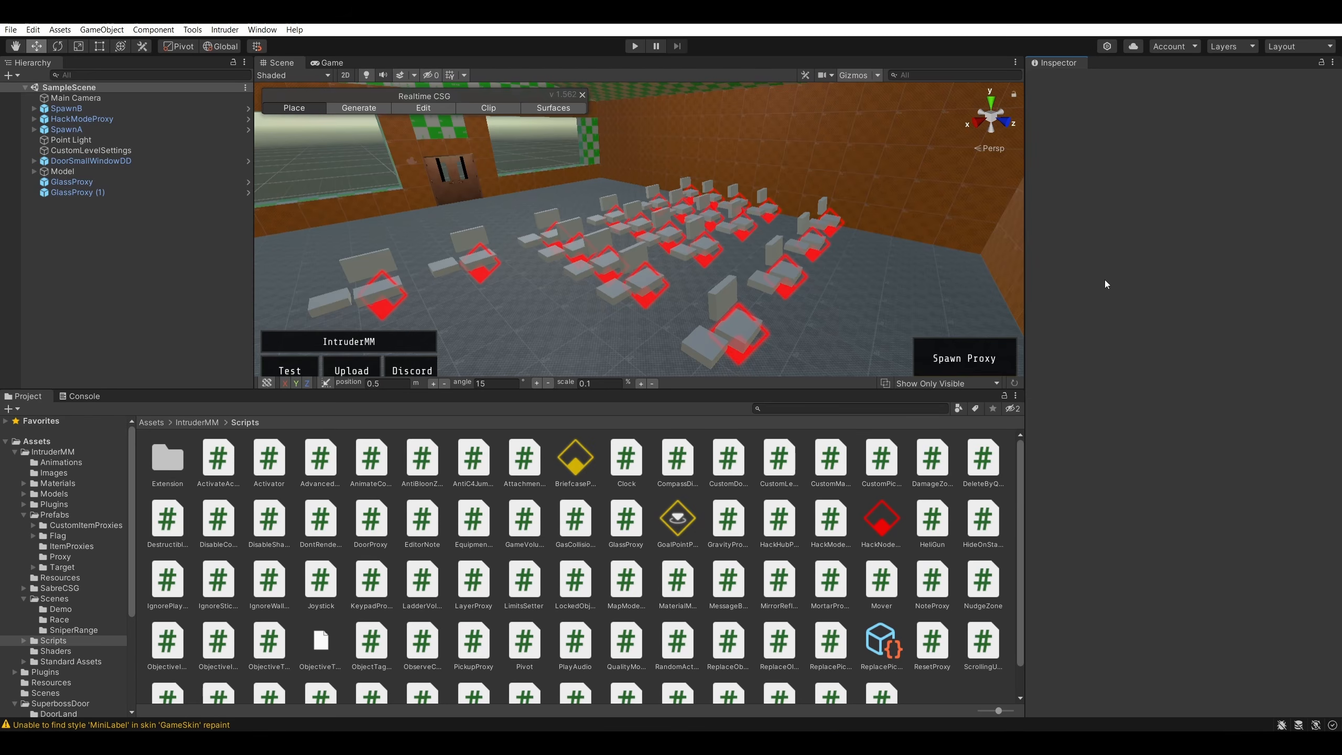
- Delete HackNodeProxy (12) through (15) under HubE one by one, and delete the empty HubE as well
{"action": "left_click", "coordinate": [754, 333]}
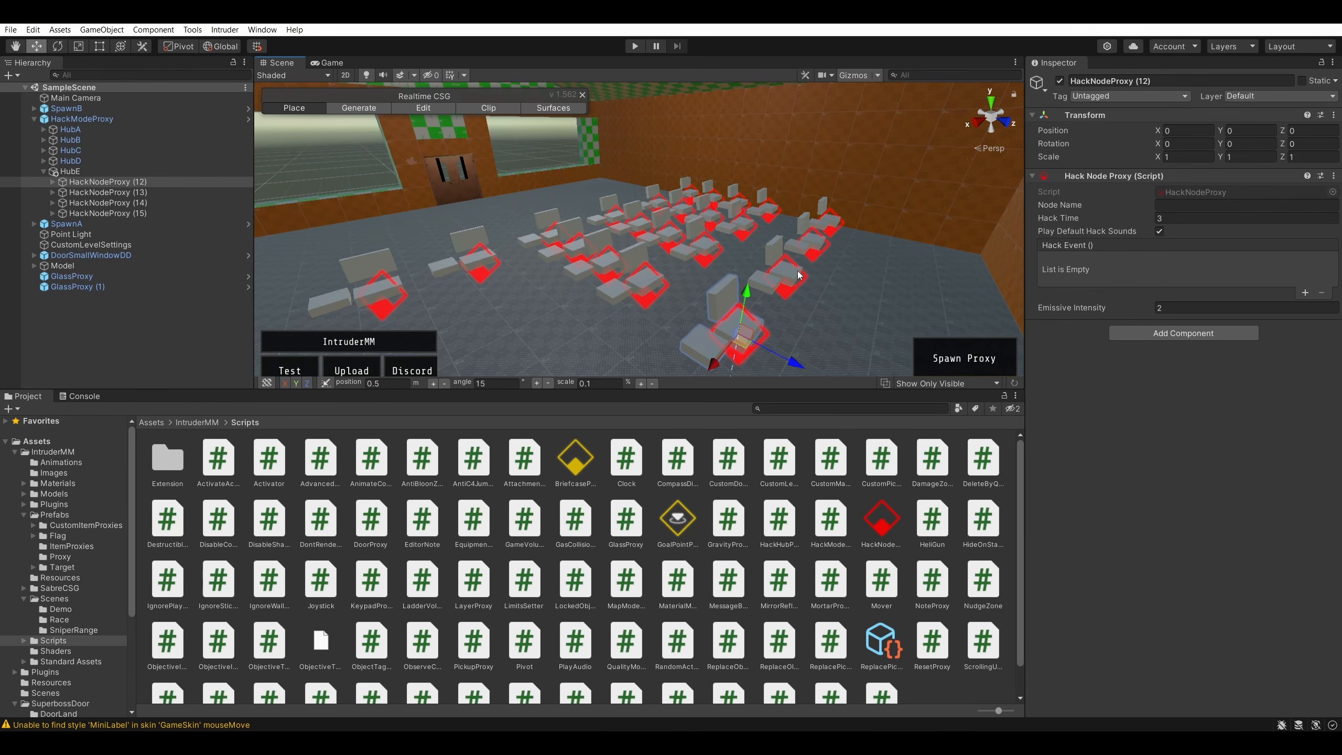
{"action": "key", "text": "Delete"}
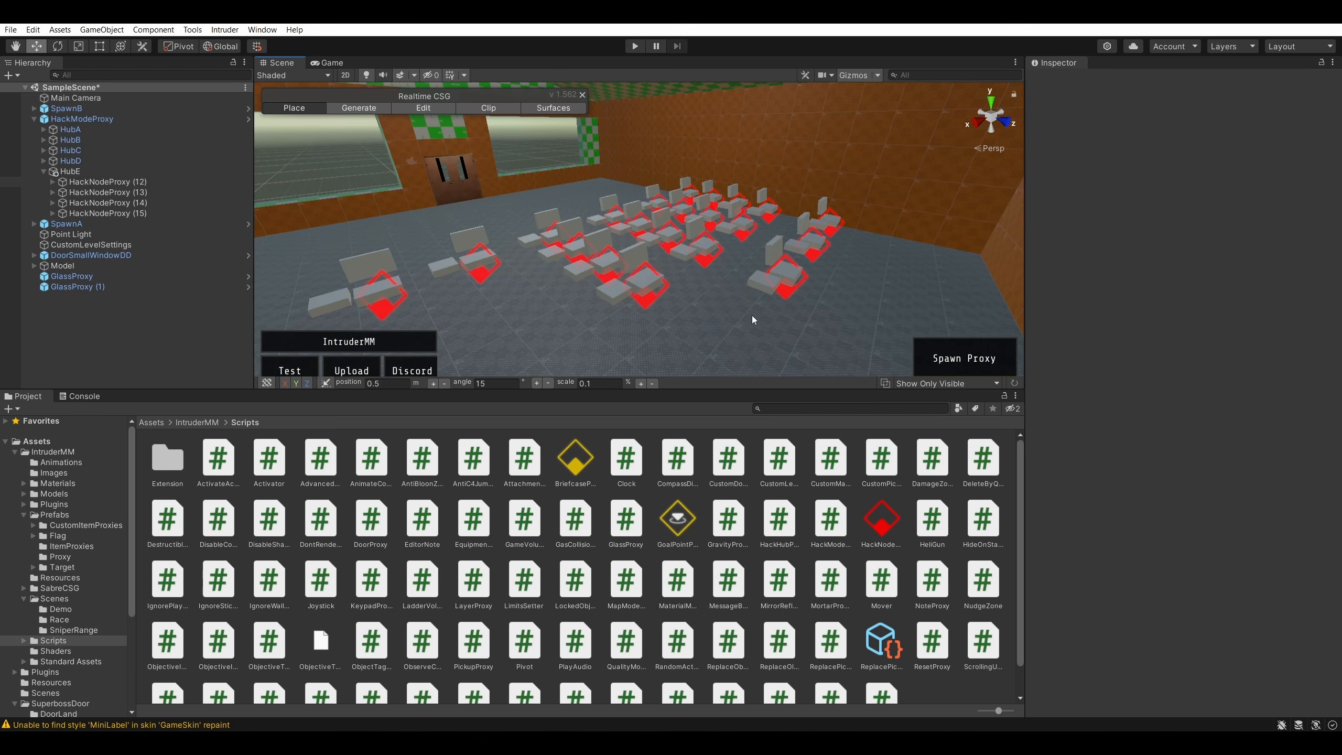
{"action": "key", "text": "Delete"}
{"action": "key", "text": "ctrl+z"}
{"action": "key", "text": "ctrl+z"}
{"action": "key", "text": "ctrl+z"}
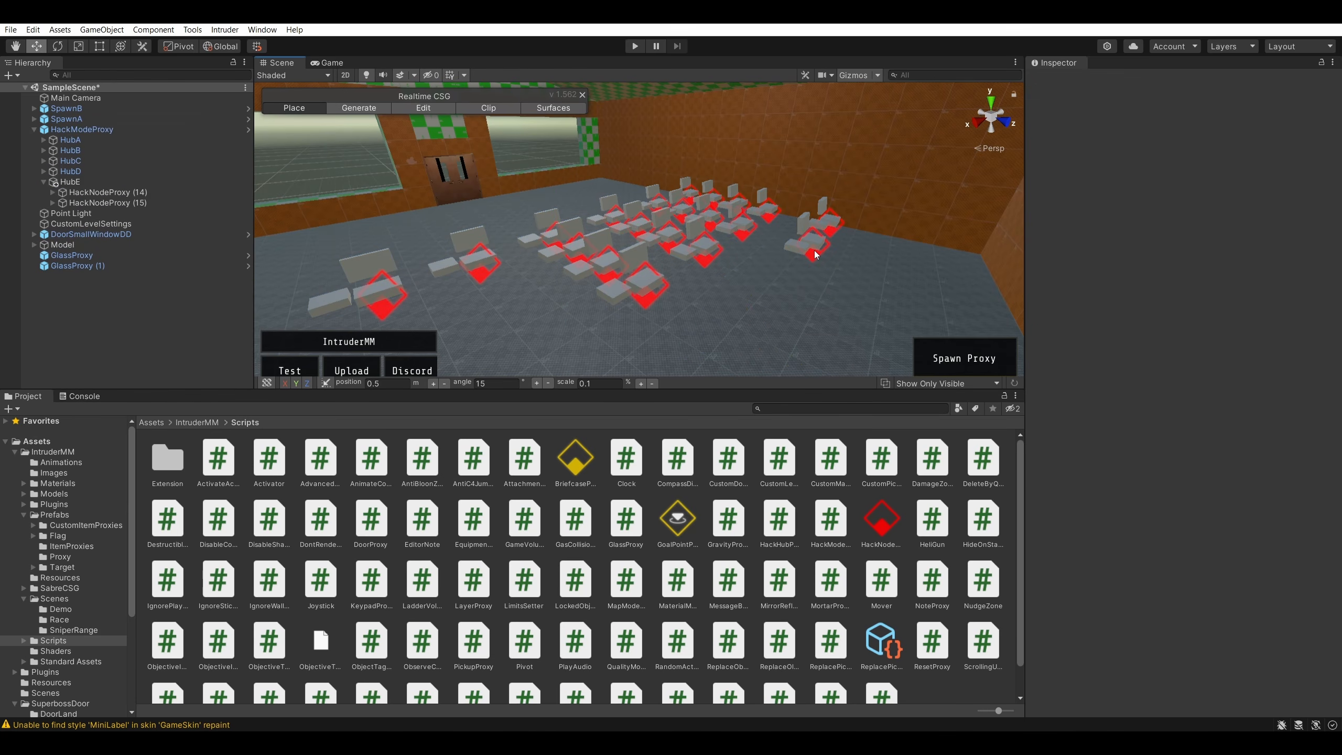
{"action": "left_click", "coordinate": [810, 256]}
{"action": "key", "text": "Delete"}
{"action": "left_click", "coordinate": [827, 228]}
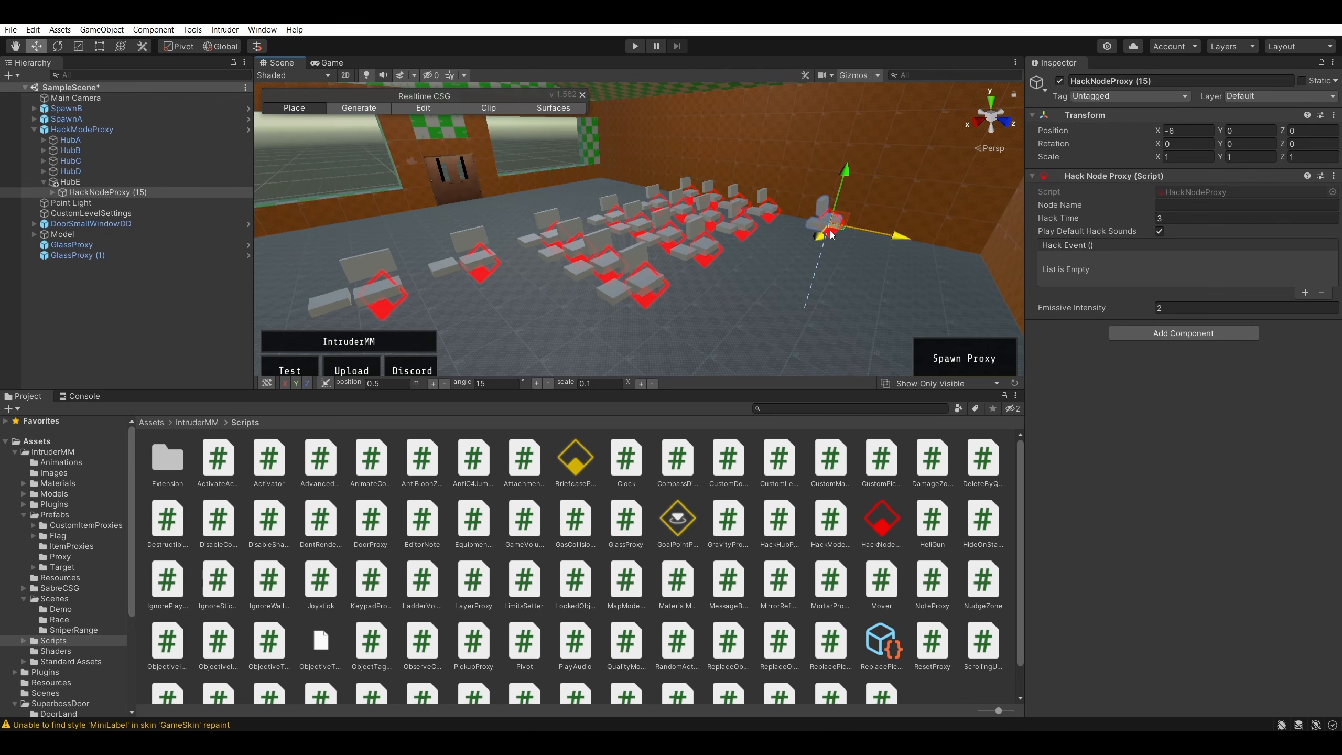
{"action": "key", "text": "Delete"}
{"action": "left_click", "coordinate": [73, 183]}
{"action": "key", "text": "Delete"}
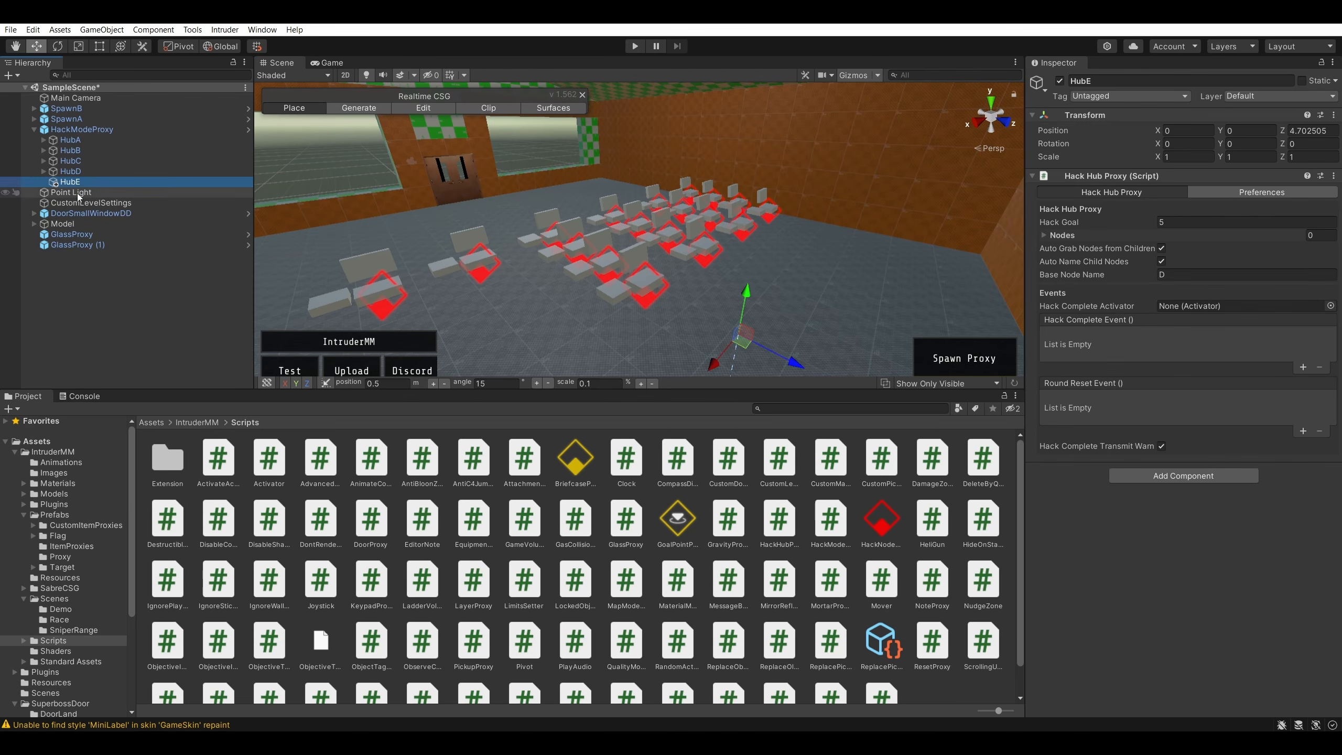
{"action": "left_click", "coordinate": [98, 171]}
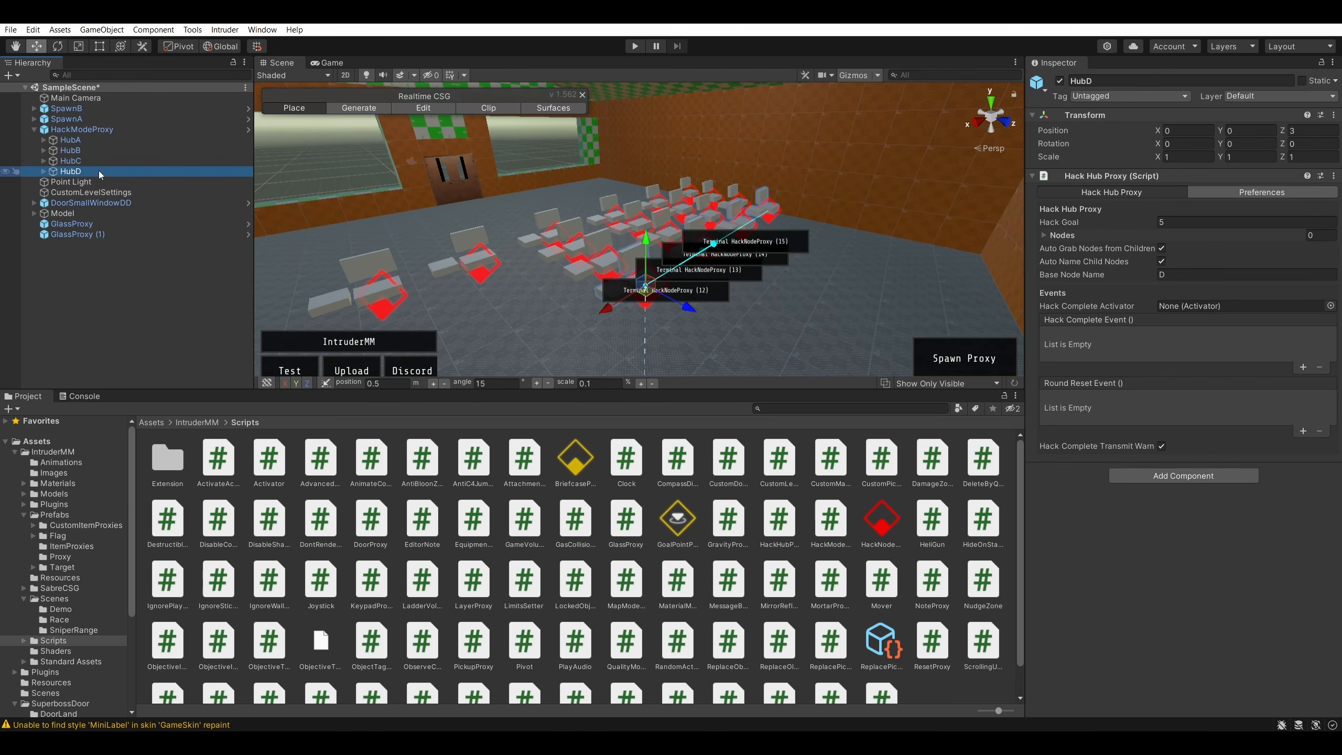
{"action": "key", "text": "ctrl+d"}
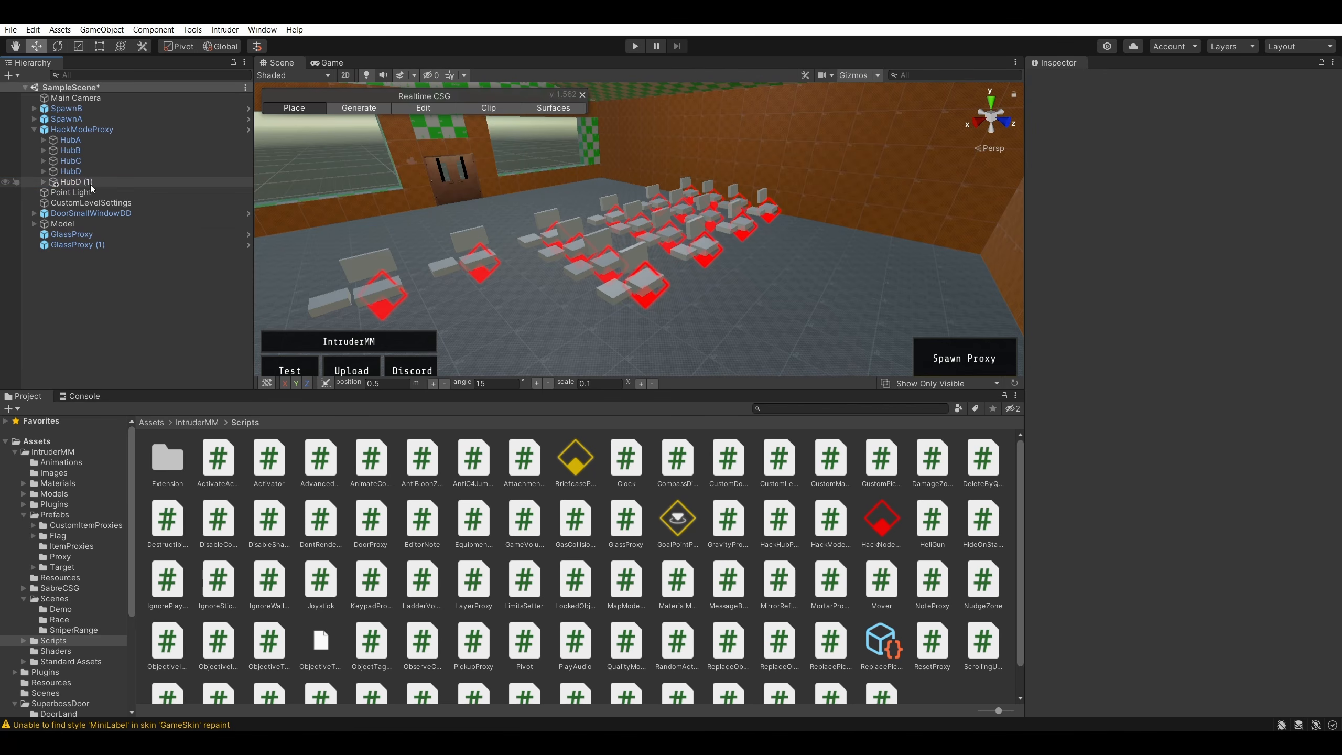
{"action": "left_click", "coordinate": [90, 183]}
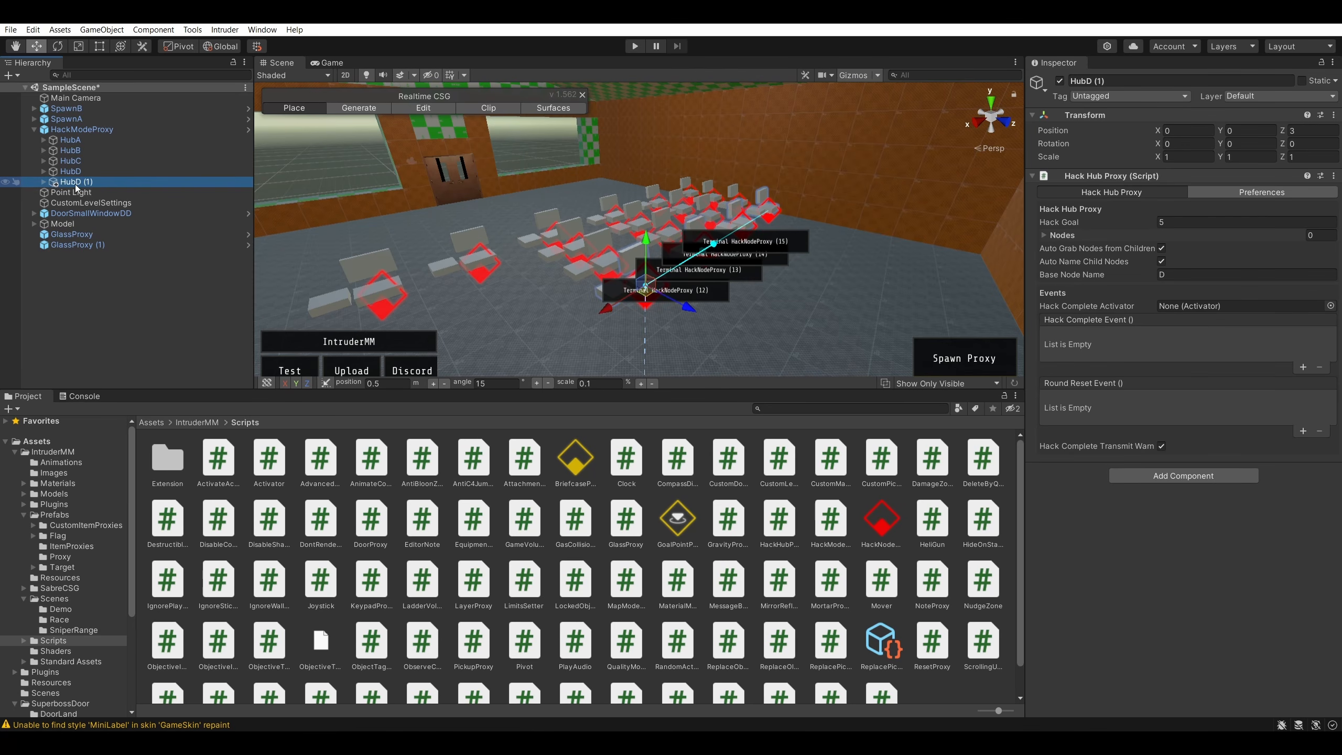
{"action": "key", "text": "Delete"}
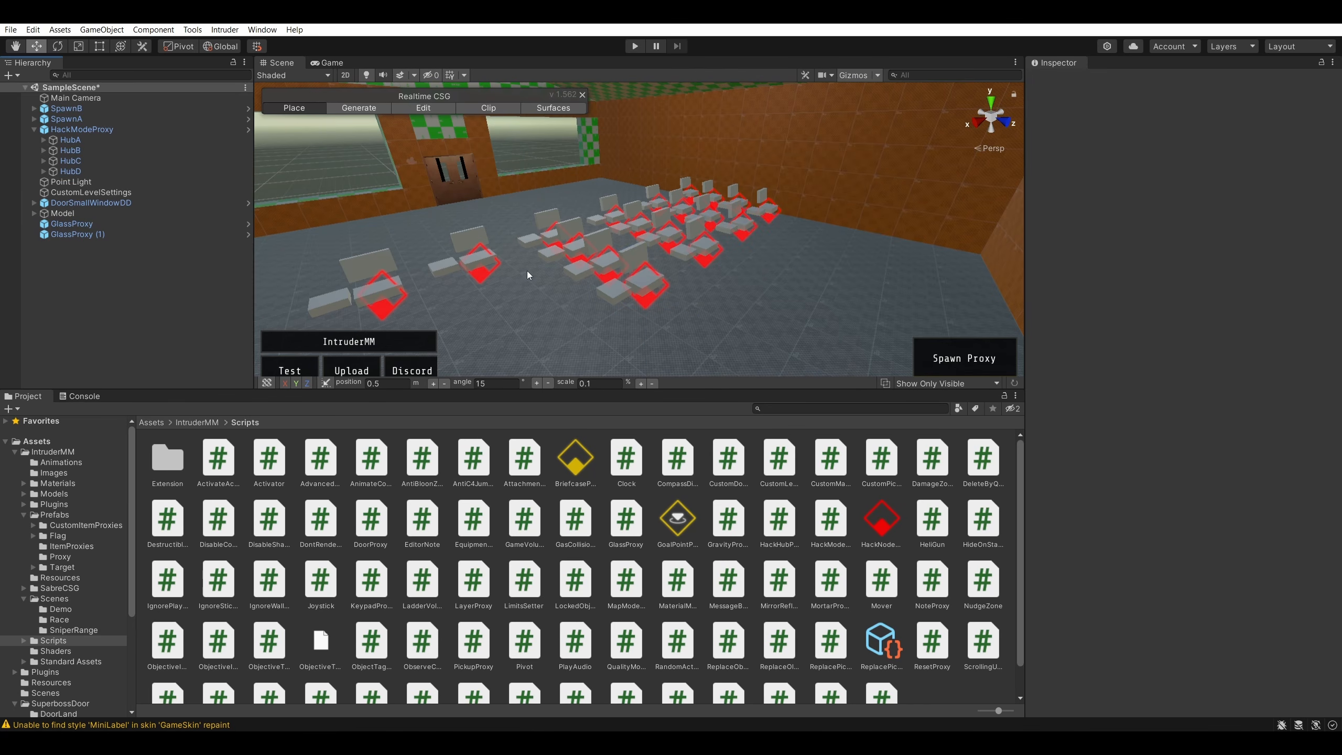
- Set HackModeProxy's Complete Goal to 3
{"action": "left_click", "coordinate": [94, 174]}
{"action": "left_click", "coordinate": [98, 129]}
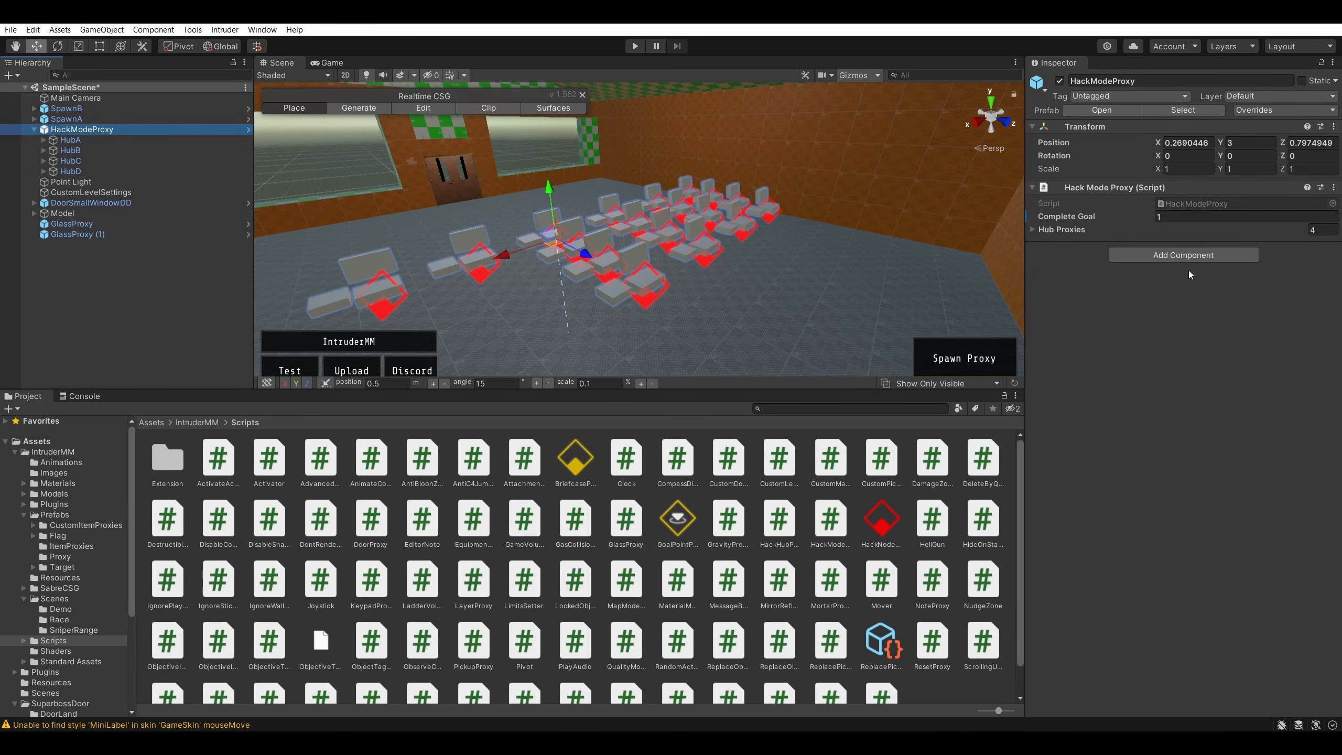
{"action": "left_click", "coordinate": [1178, 215]}
{"action": "type", "text": "3"}
{"action": "left_click", "coordinate": [1228, 369]}
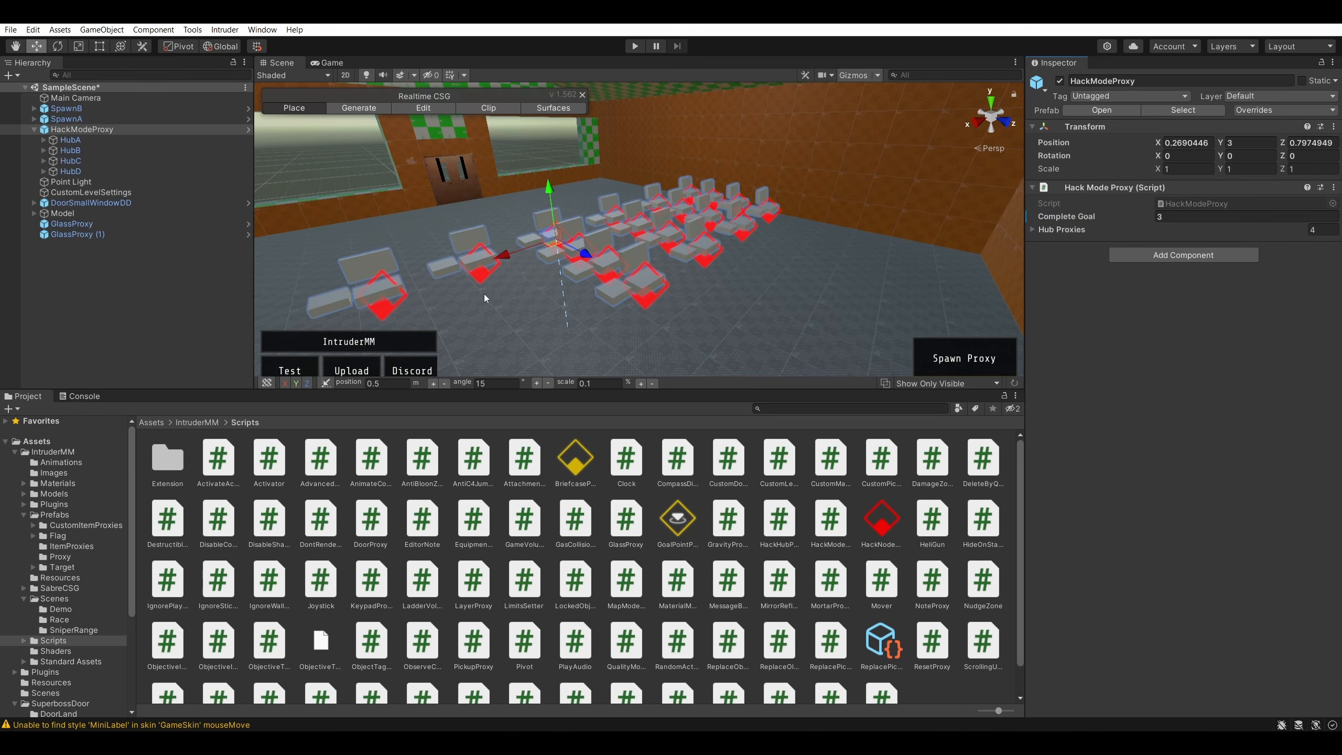
- Examine the hack nodes nested under HubD and HubA, comparing HubA's original nodes with the ones added to it
{"action": "left_click", "coordinate": [117, 171]}
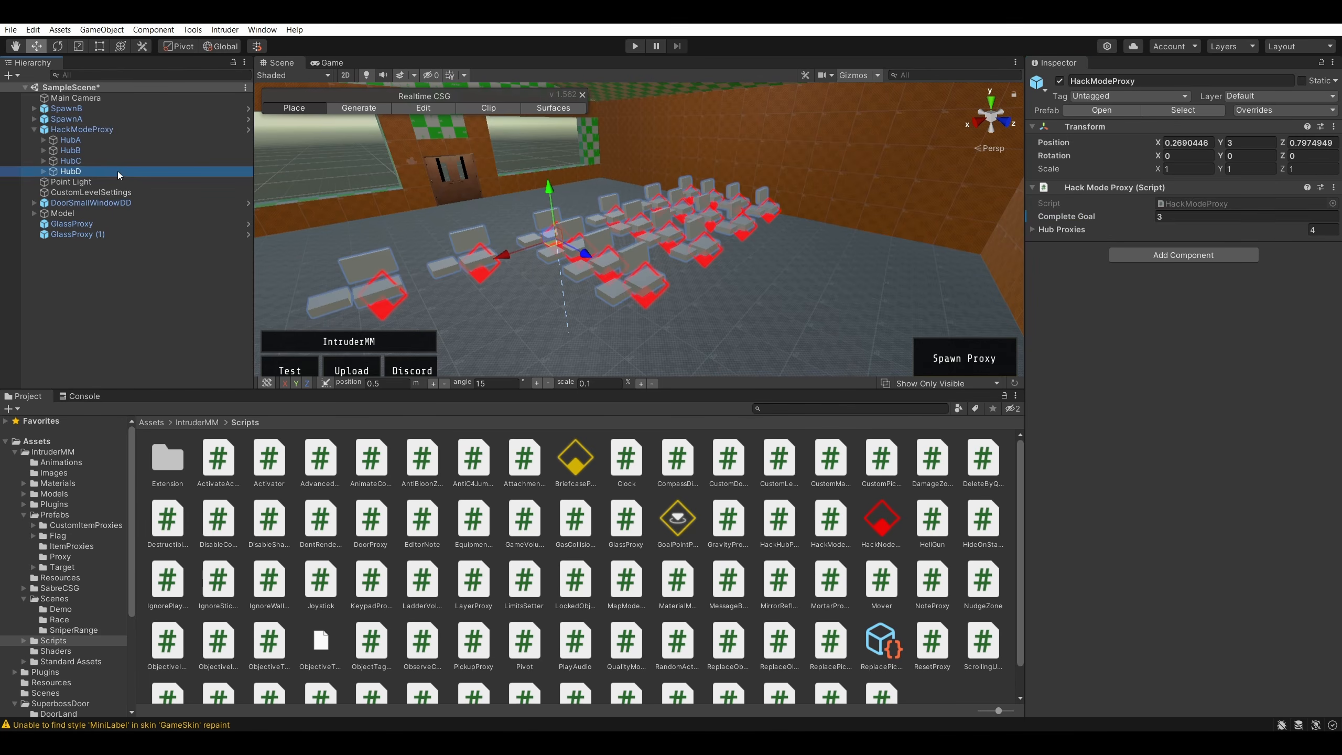
{"action": "left_click", "coordinate": [44, 171]}
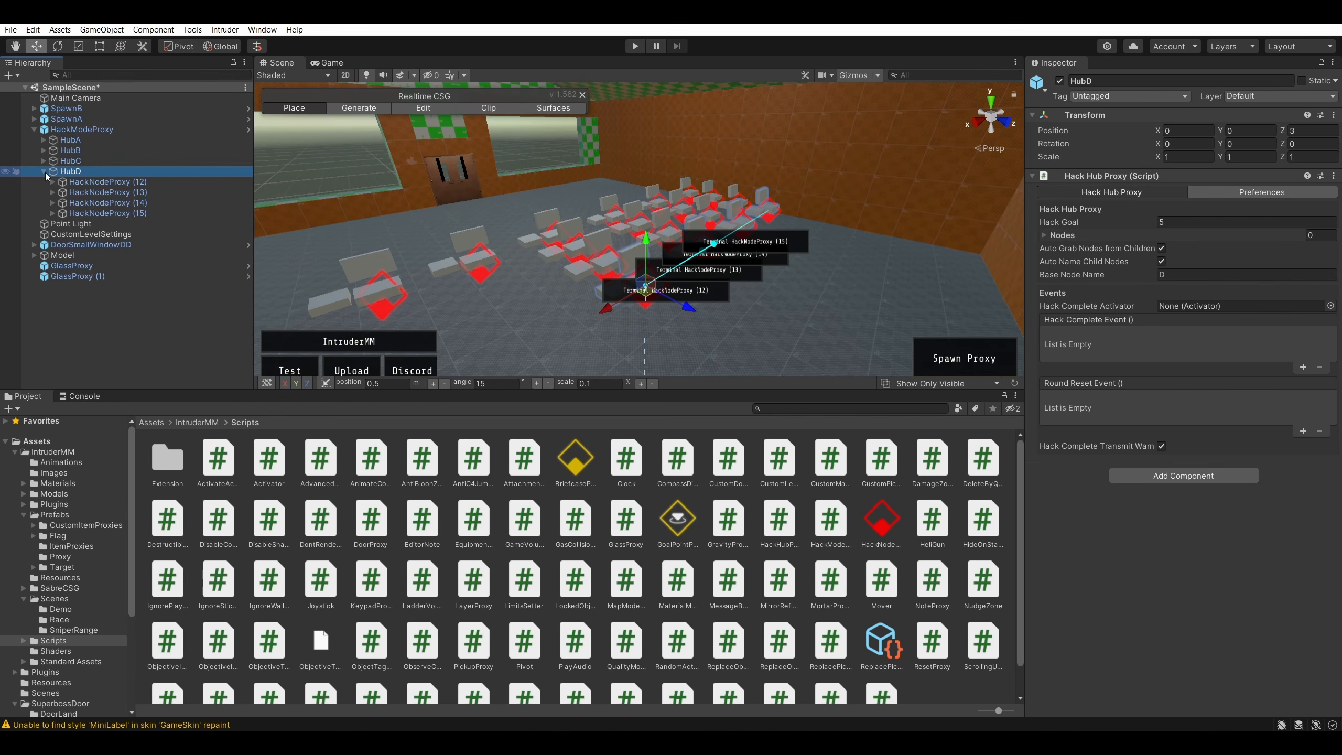
{"action": "left_click", "coordinate": [44, 171]}
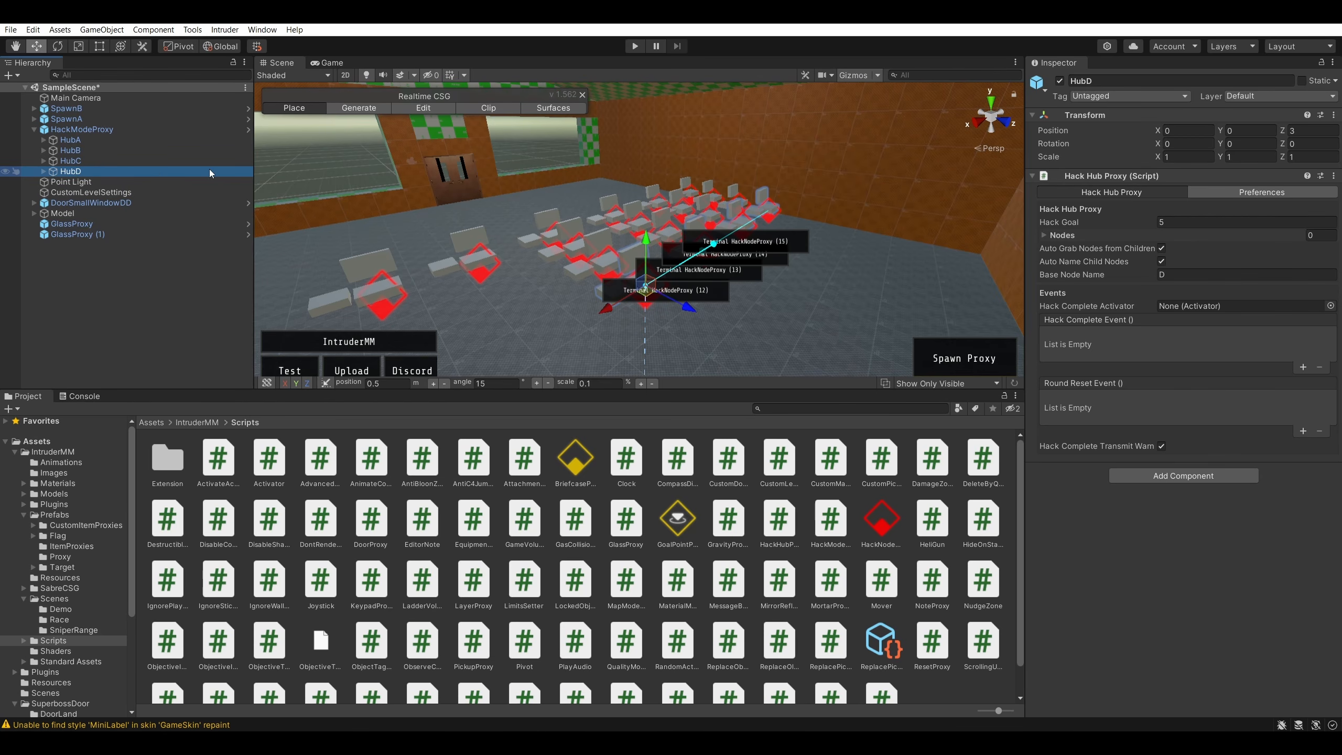
{"action": "left_click", "coordinate": [168, 162]}
{"action": "left_click", "coordinate": [162, 172]}
{"action": "left_click", "coordinate": [833, 342]}
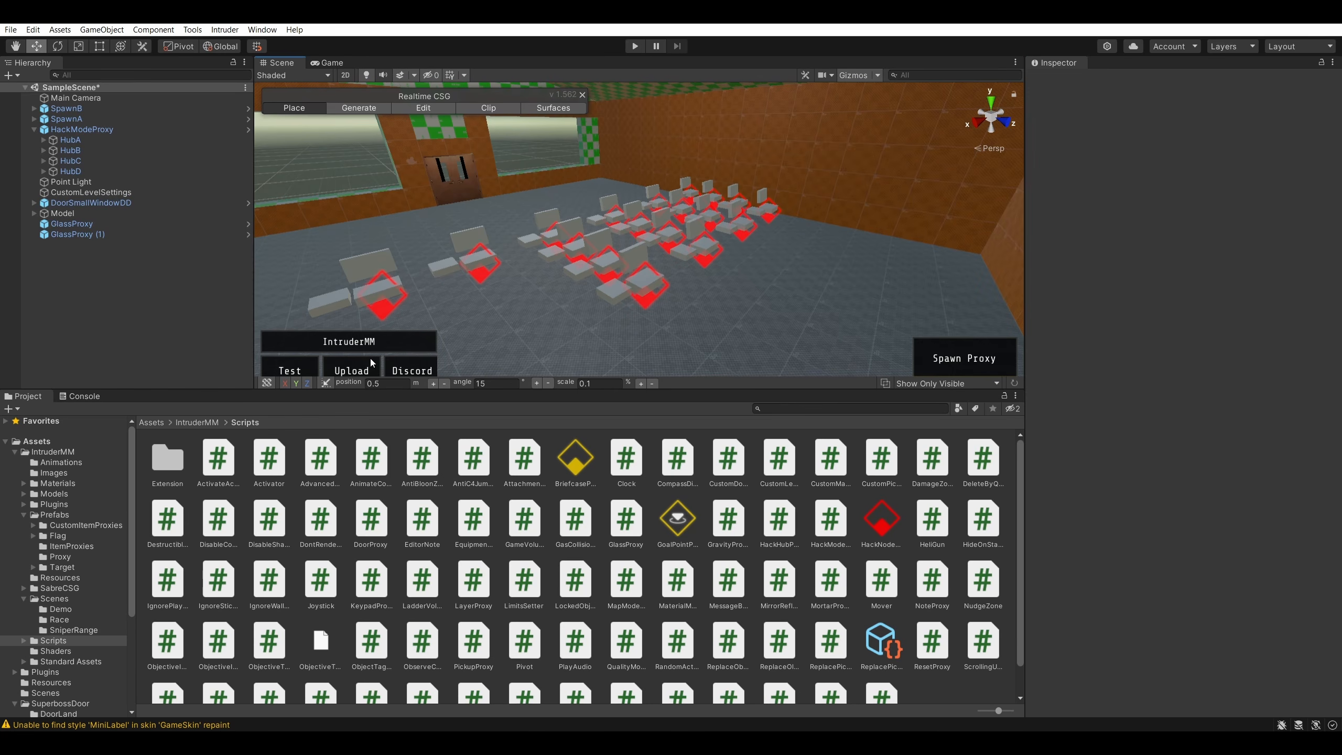
{"action": "left_click", "coordinate": [43, 140]}
{"action": "left_click", "coordinate": [103, 204]}
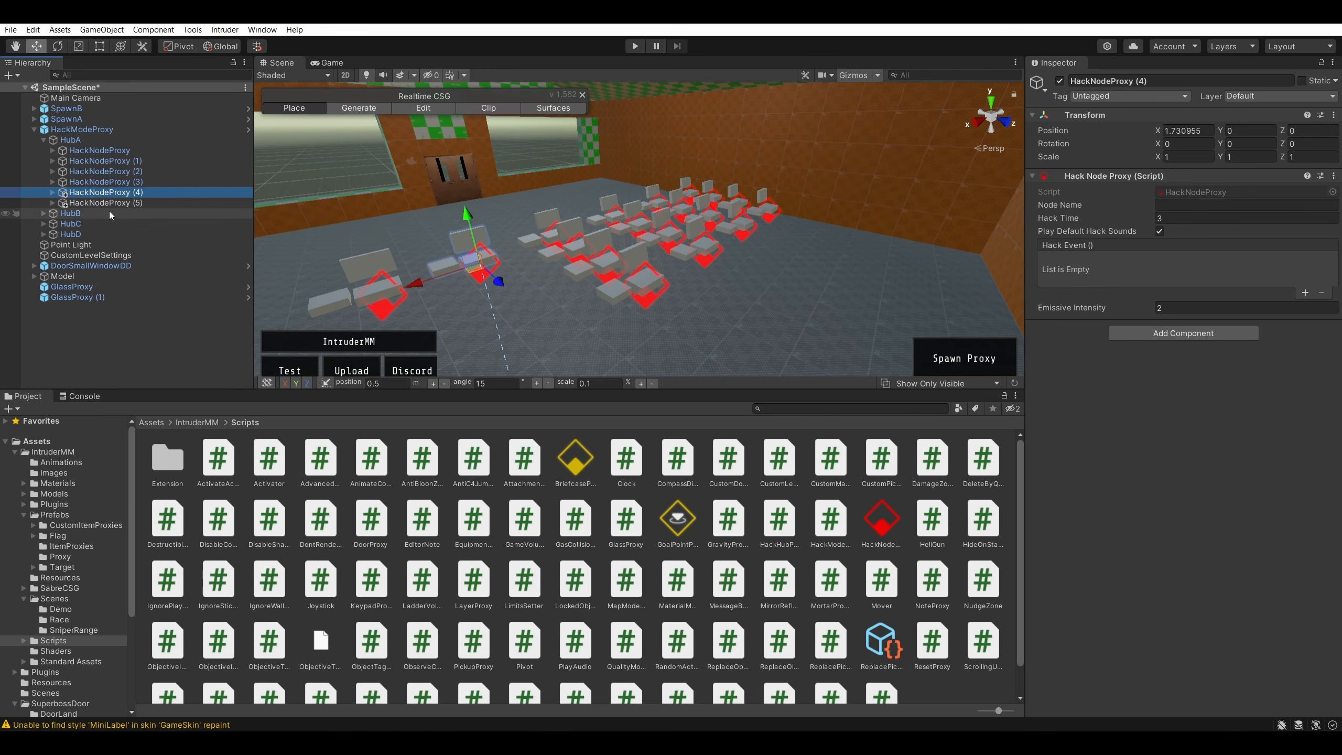
{"action": "left_click", "coordinate": [105, 182]}
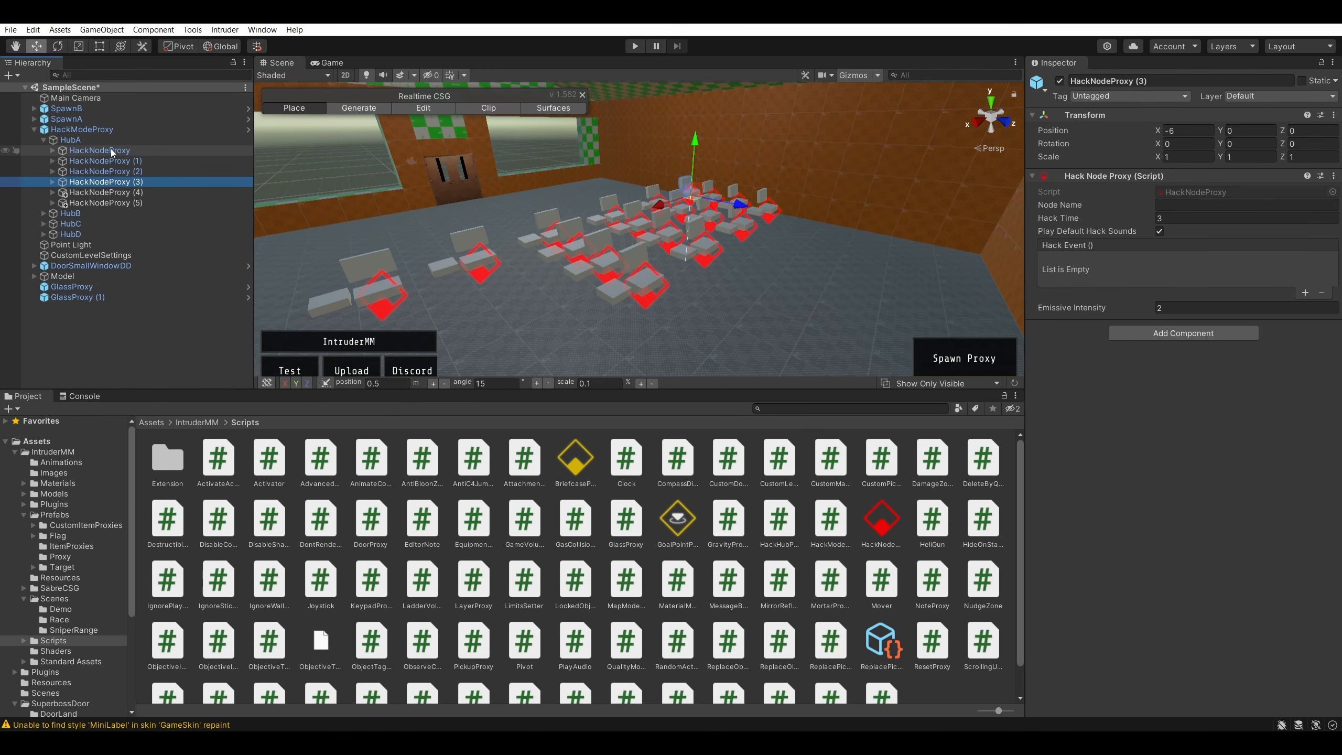
{"action": "left_click", "coordinate": [43, 140]}
{"action": "left_click", "coordinate": [43, 139]}
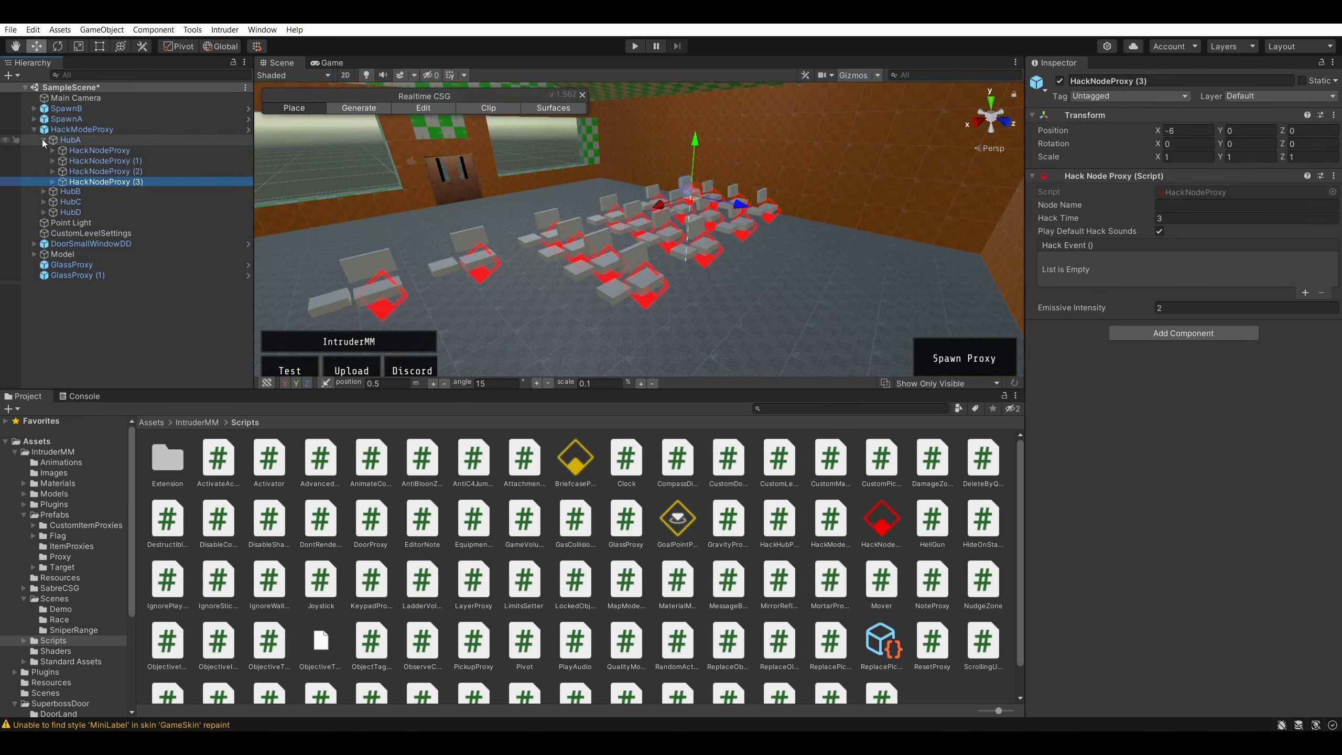
{"action": "left_click", "coordinate": [43, 139]}
{"action": "left_click", "coordinate": [43, 140]}
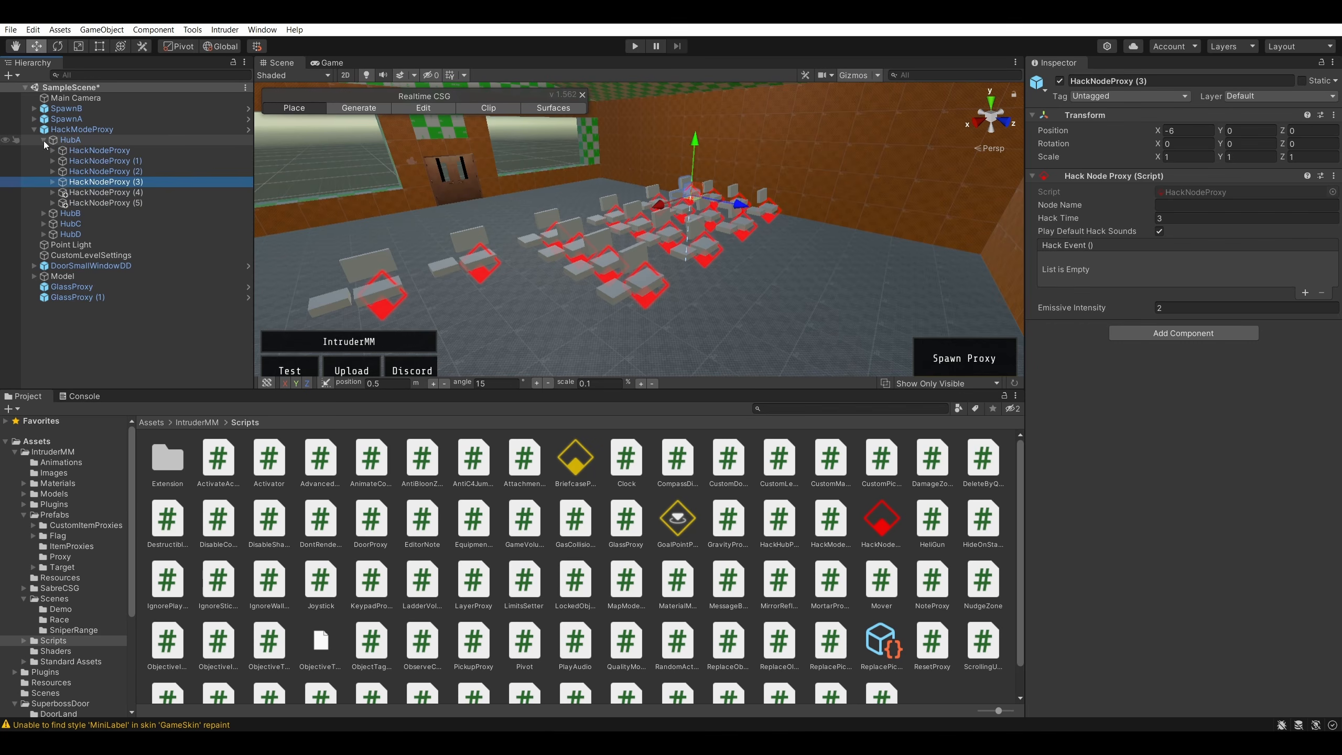
{"action": "left_click", "coordinate": [43, 139]}
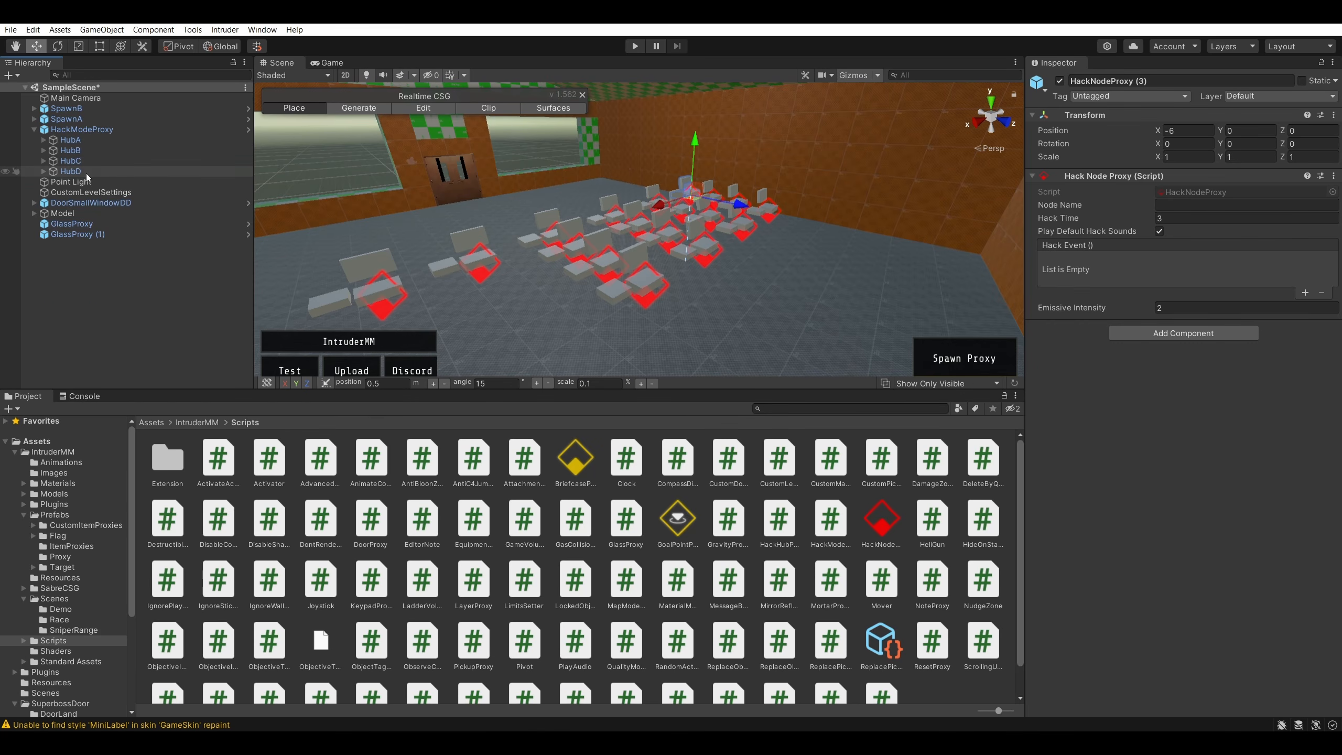
- Duplicate HubD together with its hack nodes inside HackModeProxy
{"action": "left_click", "coordinate": [86, 172]}
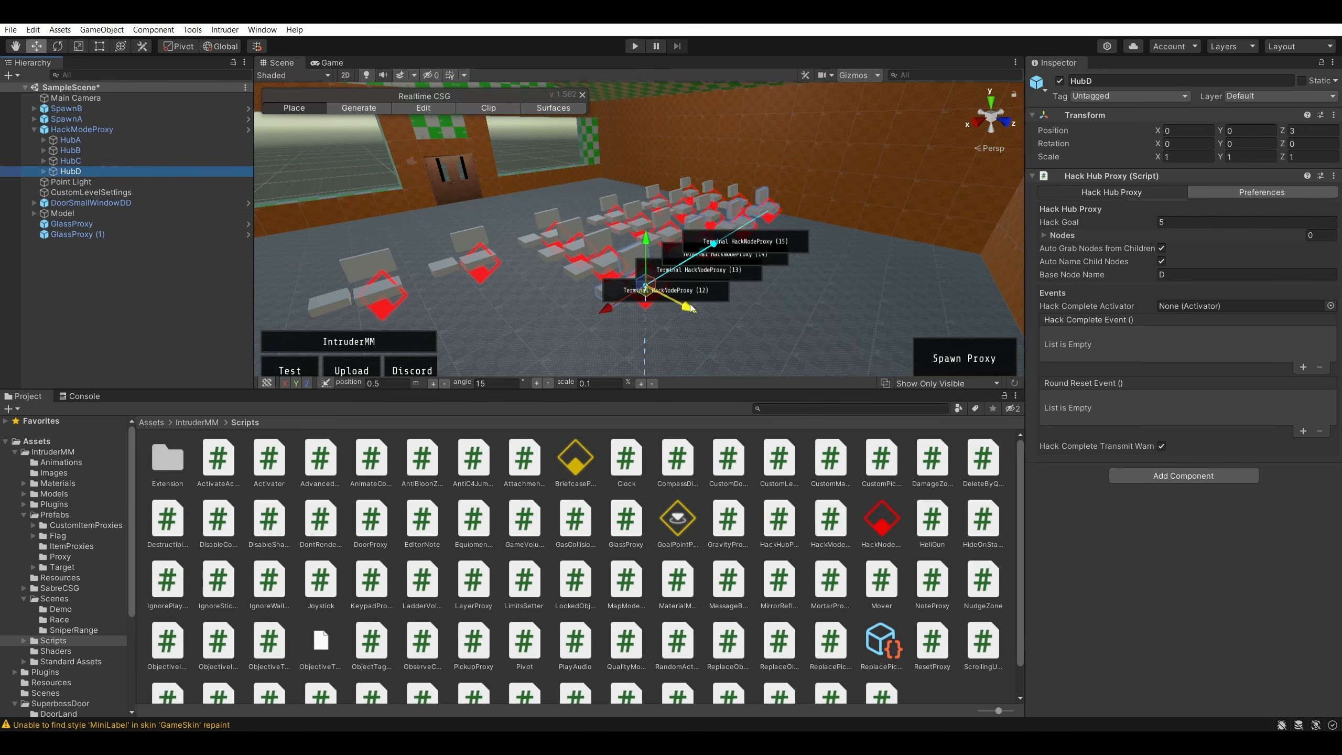
{"action": "left_click", "coordinate": [1231, 526]}
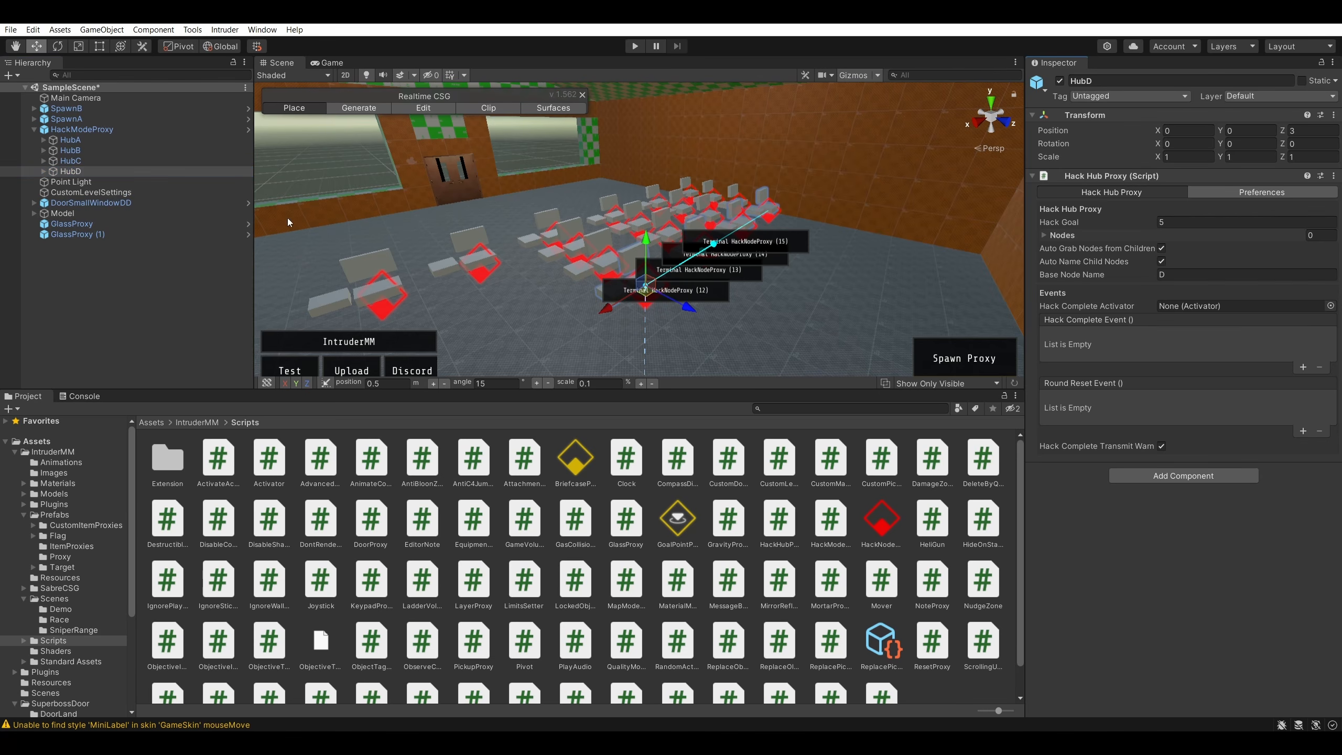
{"action": "left_click", "coordinate": [115, 172]}
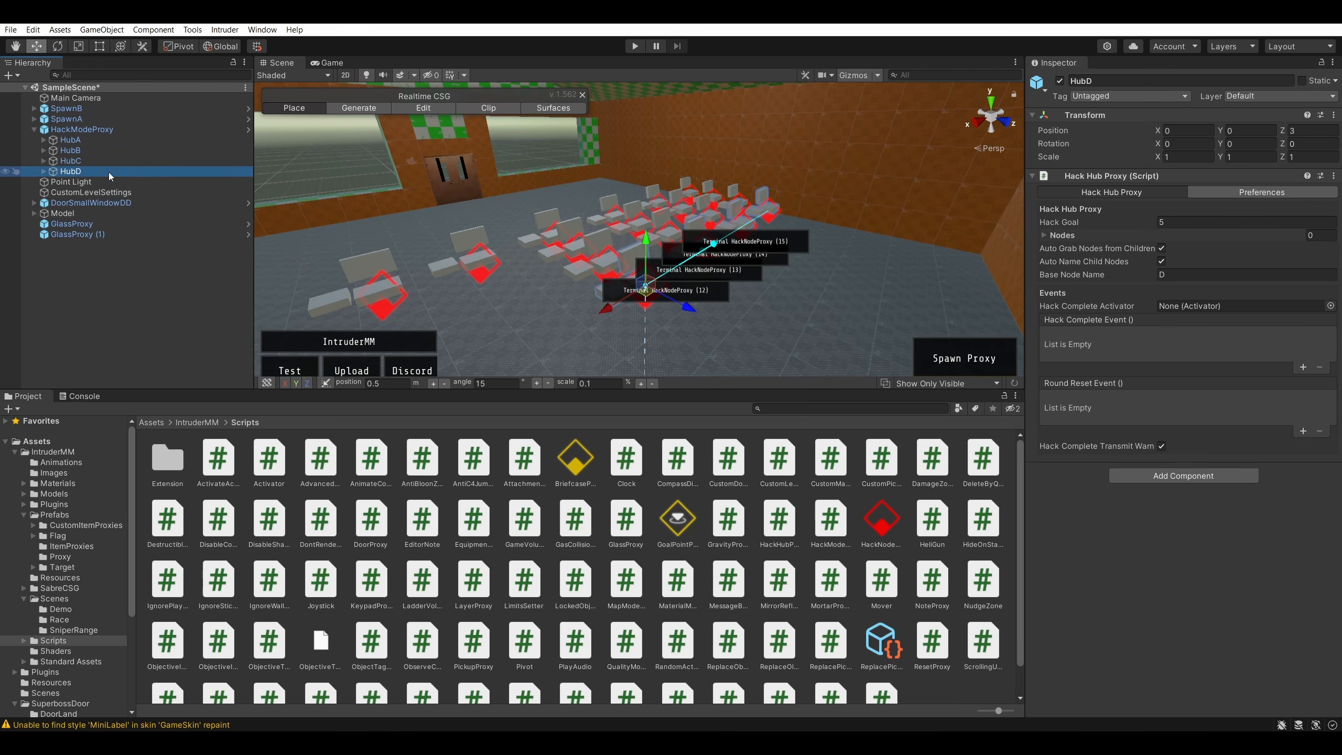
{"action": "key", "text": "ctrl+d"}
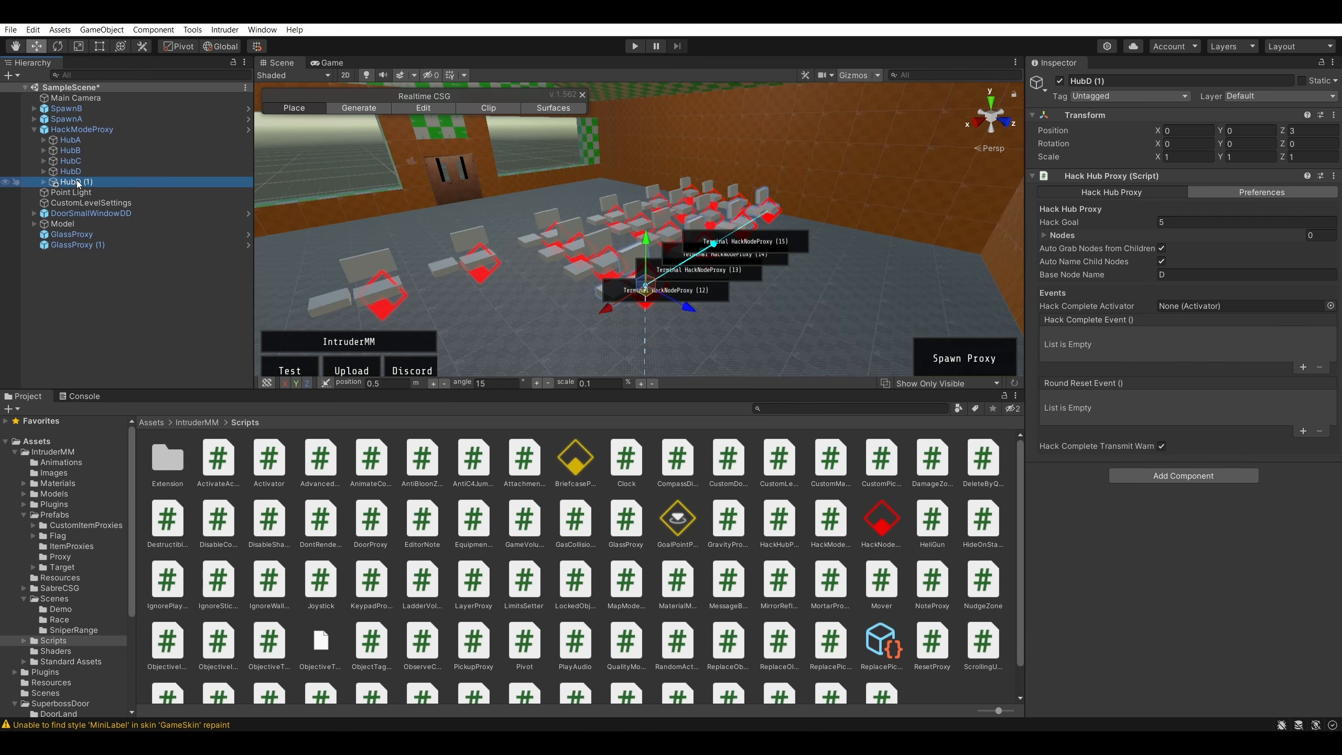
- Compare the duplicated hub with the original HubD, checking their child nodes, hub settings and object icons
{"action": "right_click", "coordinate": [56, 183]}
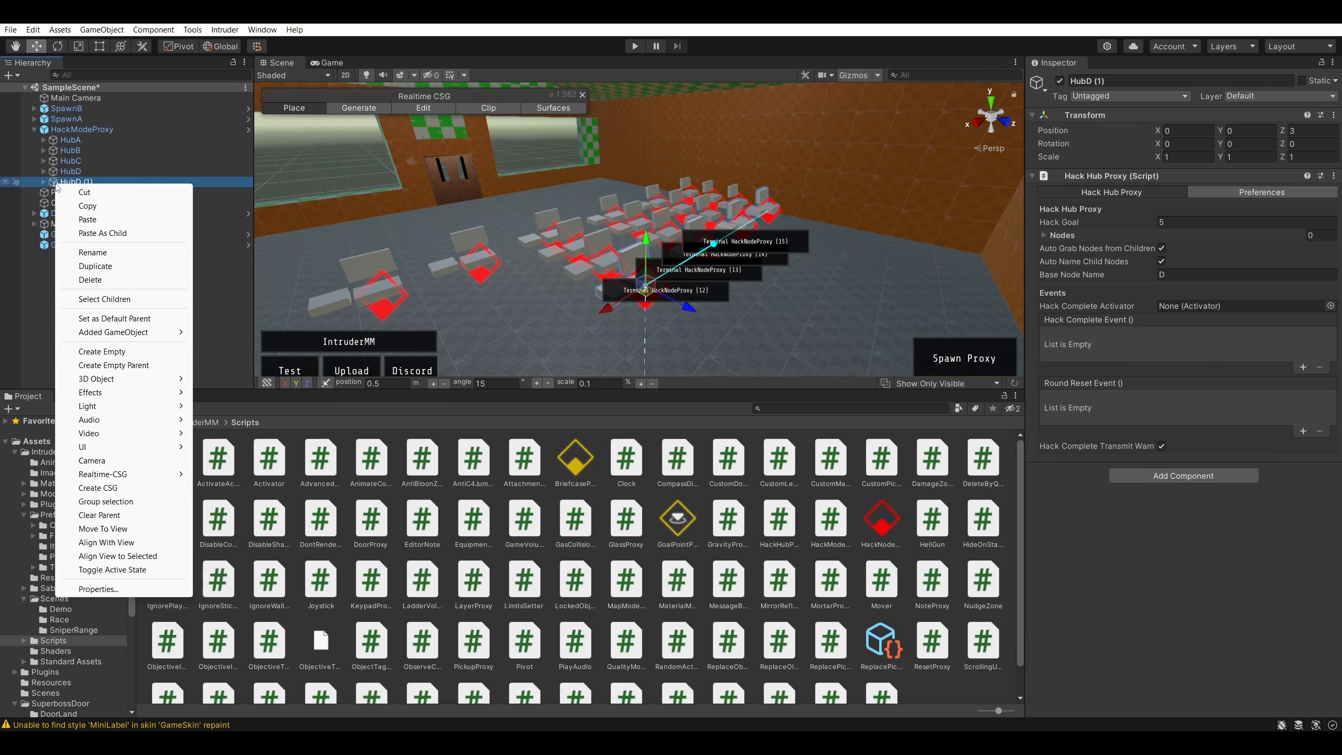
{"action": "left_click", "coordinate": [130, 182]}
{"action": "left_click", "coordinate": [43, 182]}
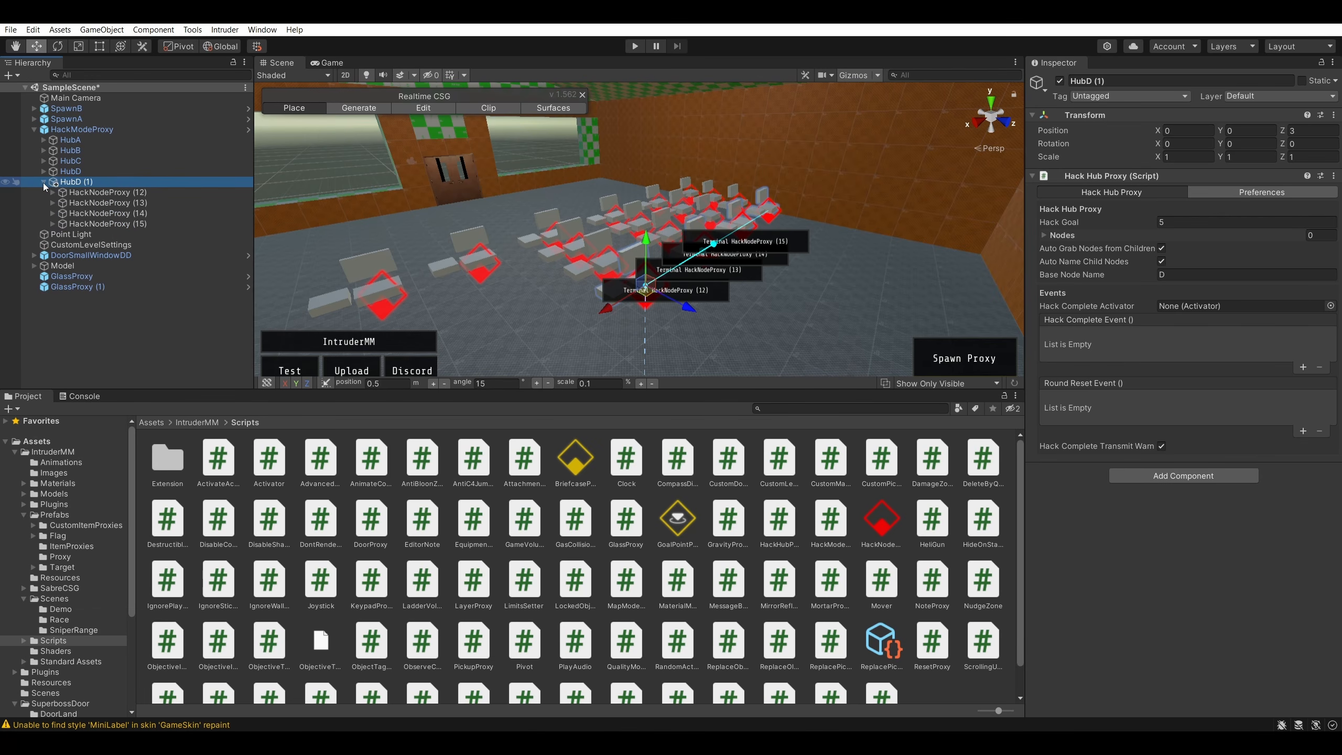
{"action": "left_click", "coordinate": [43, 172]}
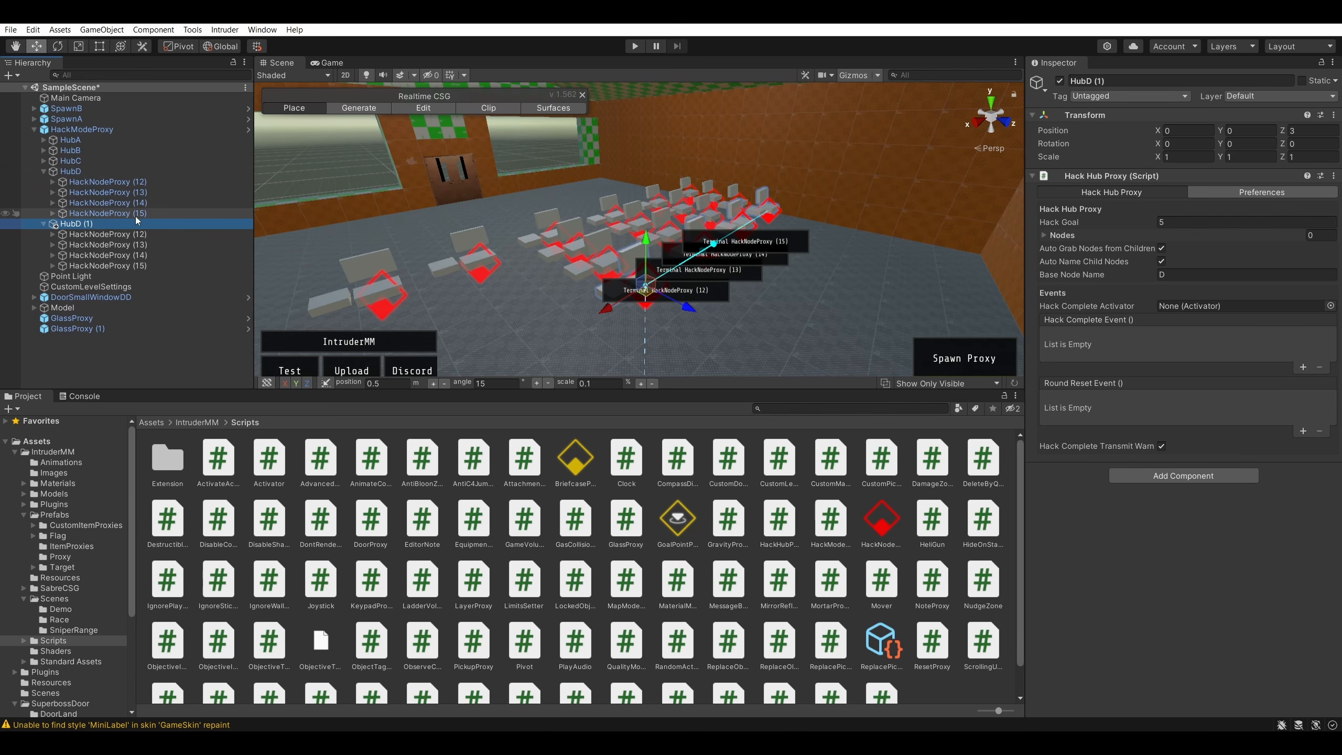
{"action": "left_click", "coordinate": [91, 244]}
{"action": "left_click", "coordinate": [82, 224]}
{"action": "left_click", "coordinate": [79, 172]}
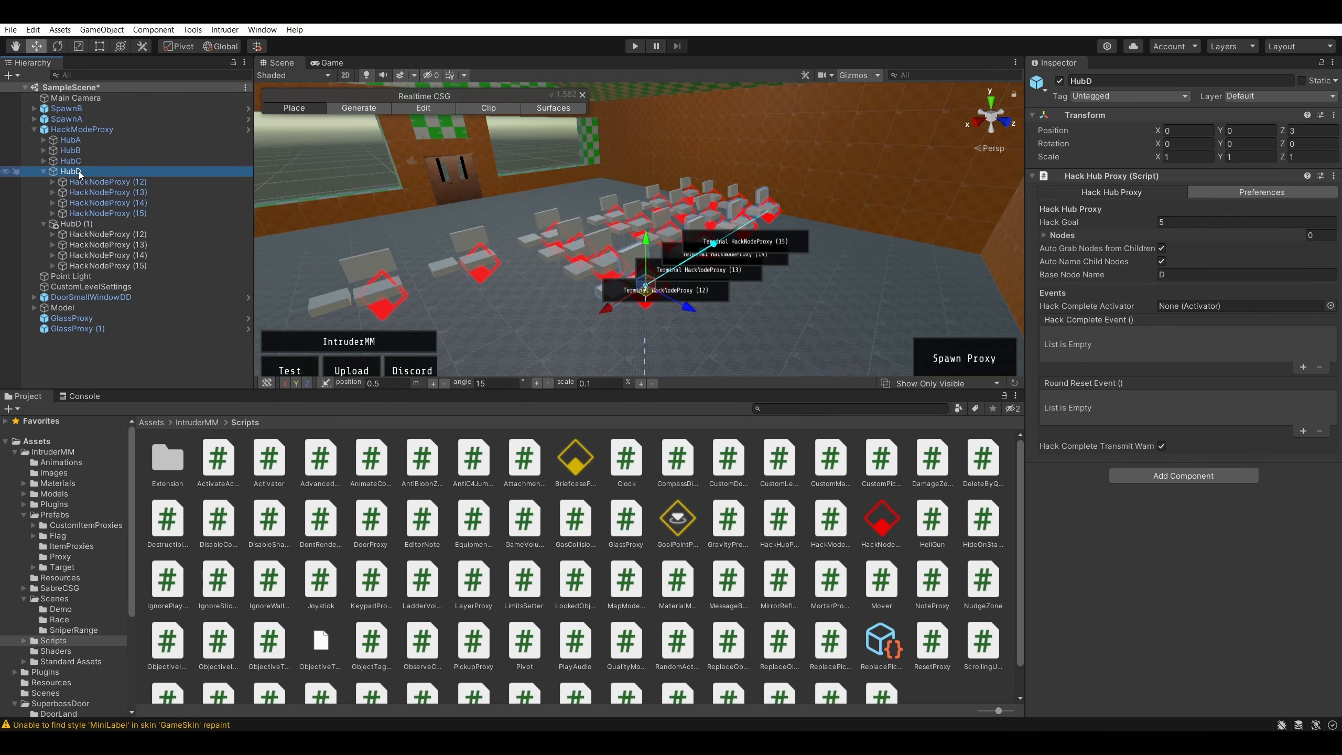
{"action": "left_click", "coordinate": [79, 224]}
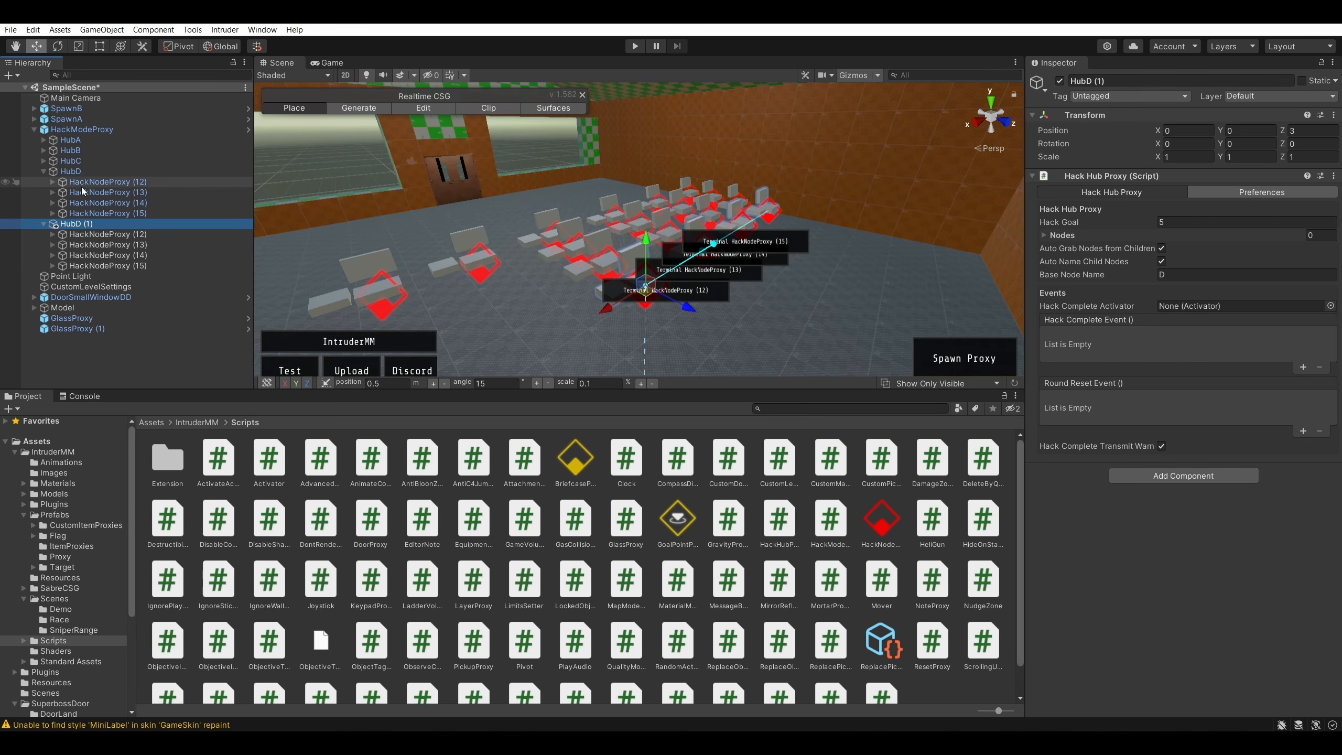
{"action": "left_click", "coordinate": [74, 171]}
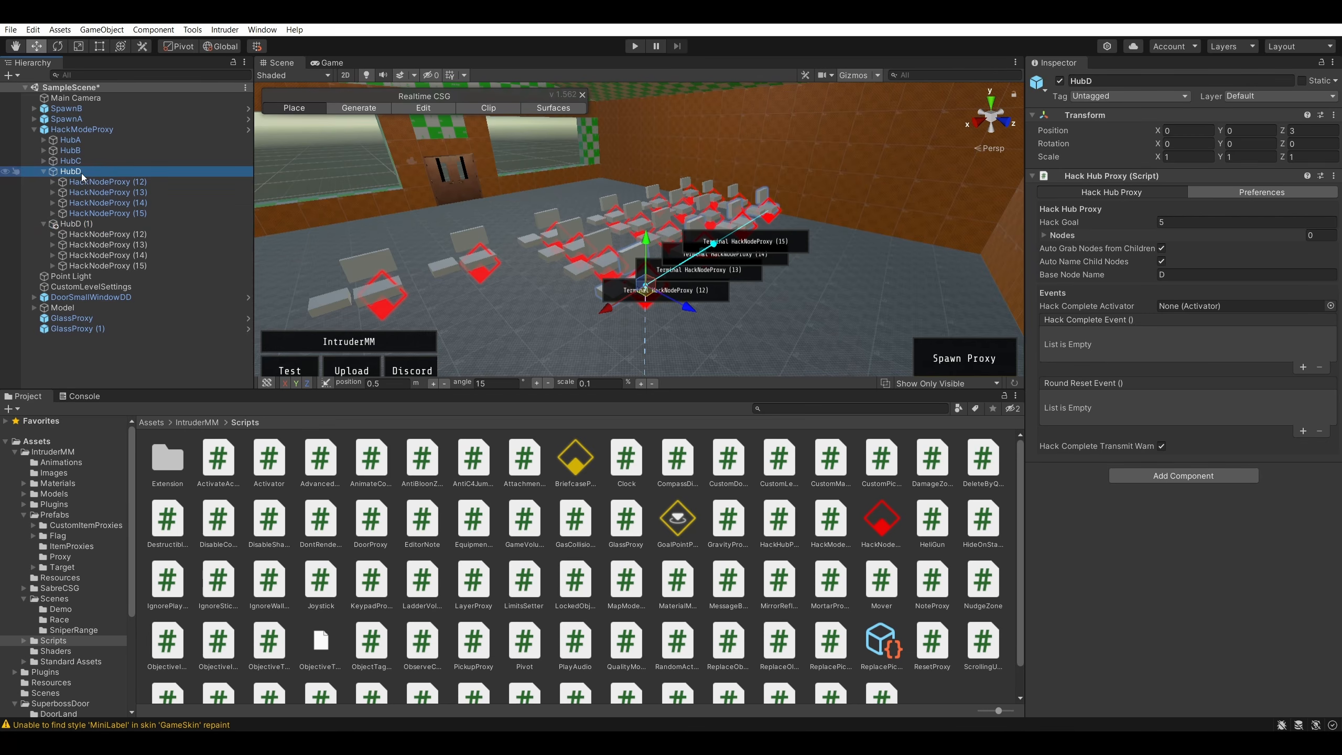
{"action": "left_click", "coordinate": [1044, 90]}
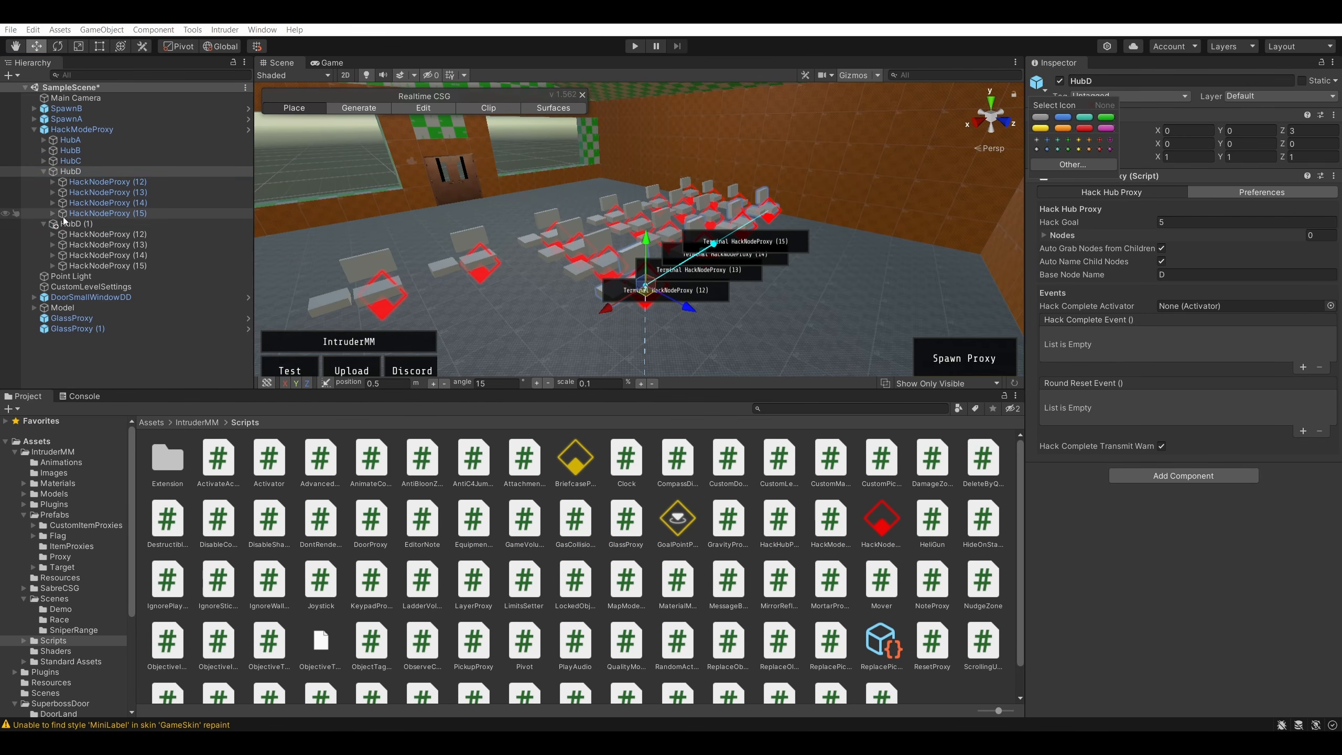
{"action": "left_click", "coordinate": [95, 224]}
{"action": "left_click", "coordinate": [1044, 85]}
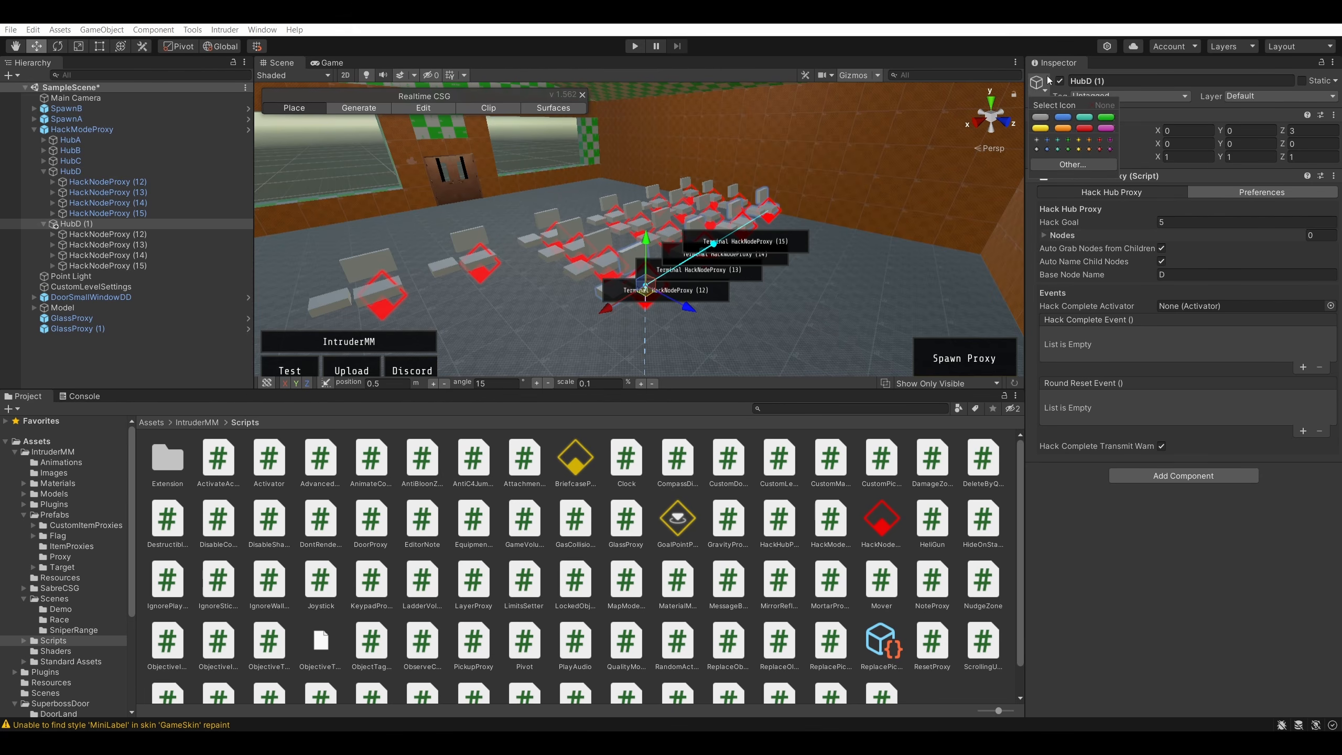
{"action": "left_click", "coordinate": [1174, 64]}
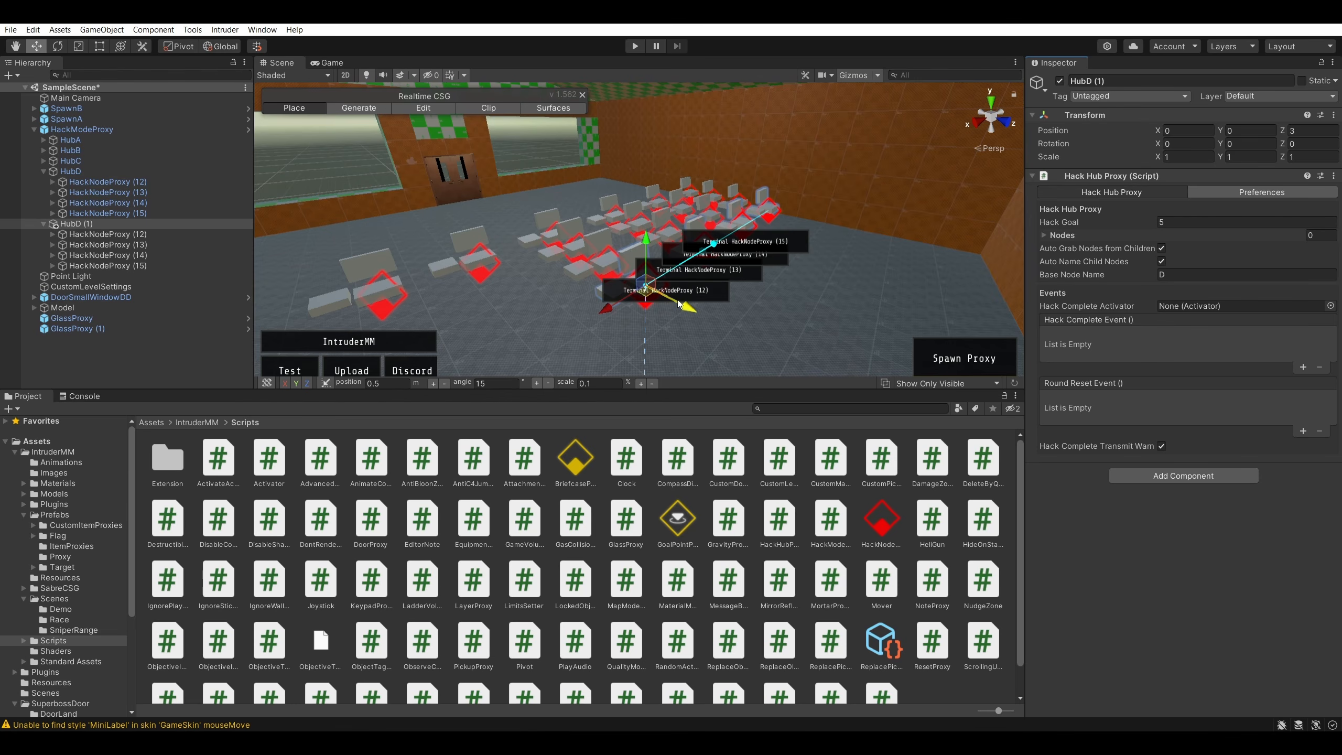
- Move the duplicated hub along the Z axis to about 5.2 and rename it HubE
{"action": "left_click_drag", "start_coordinate": [687, 306], "coordinate": [761, 340]}
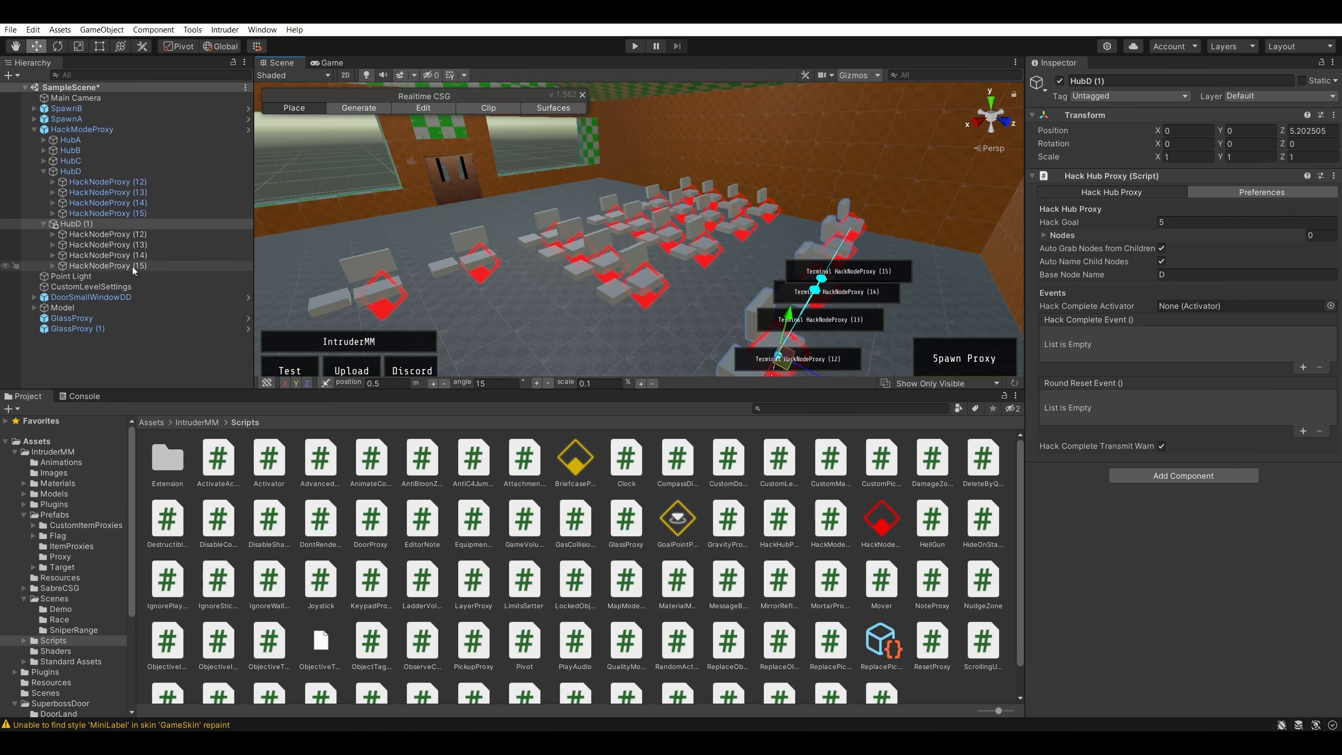
{"action": "left_click", "coordinate": [136, 236]}
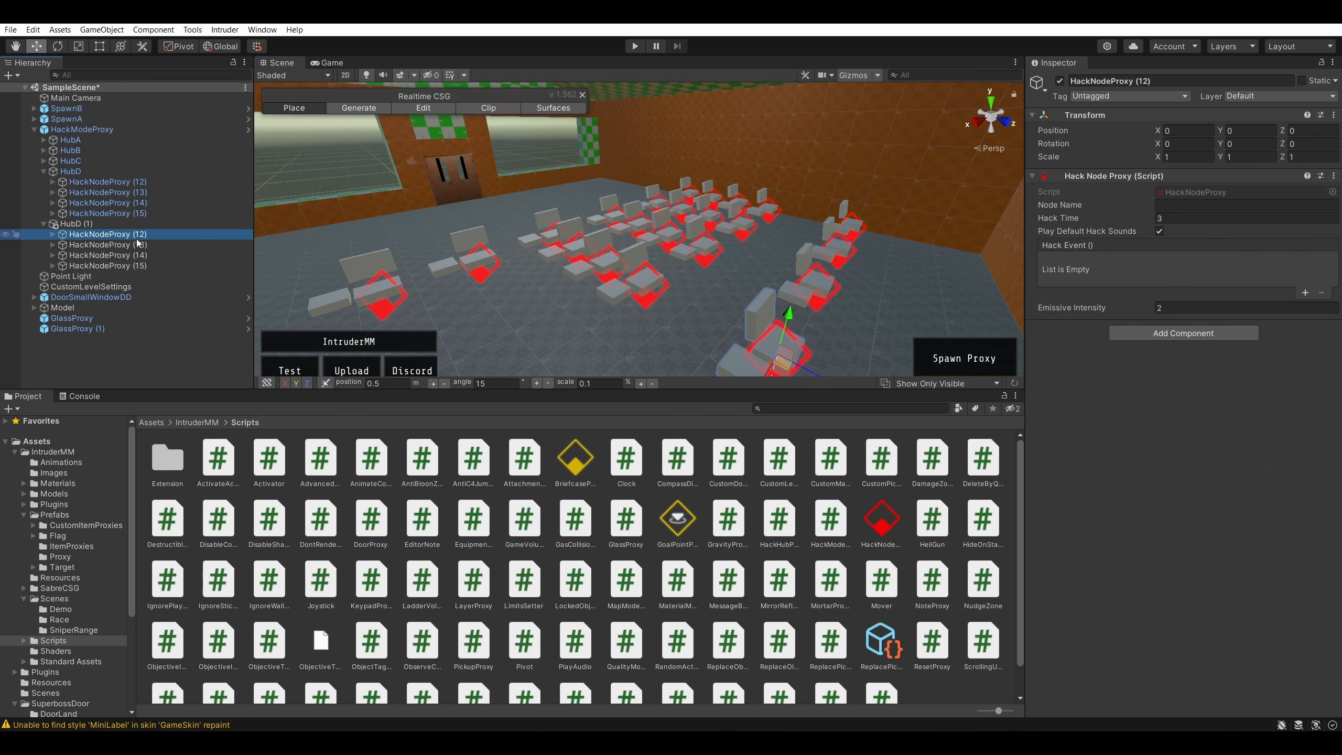
{"action": "right_click", "coordinate": [84, 225]}
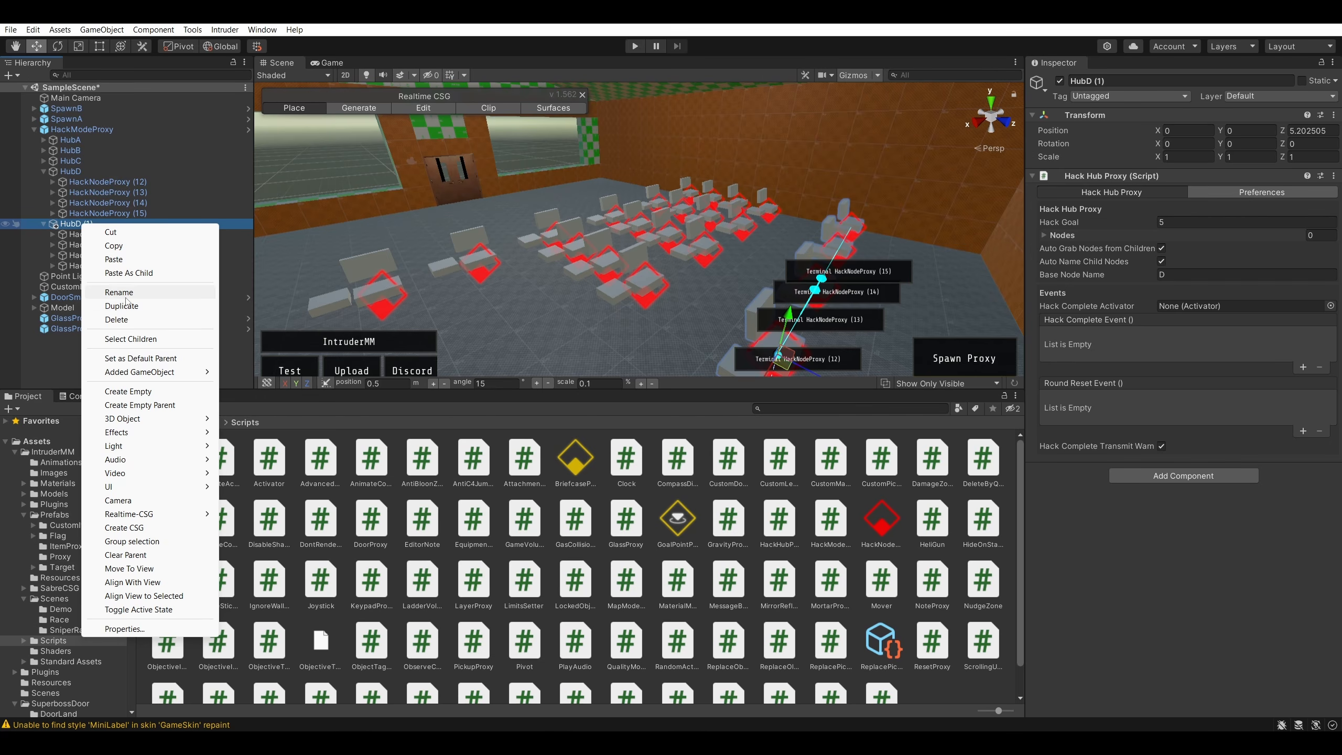
{"action": "left_click", "coordinate": [119, 292]}
{"action": "left_click", "coordinate": [83, 225]}
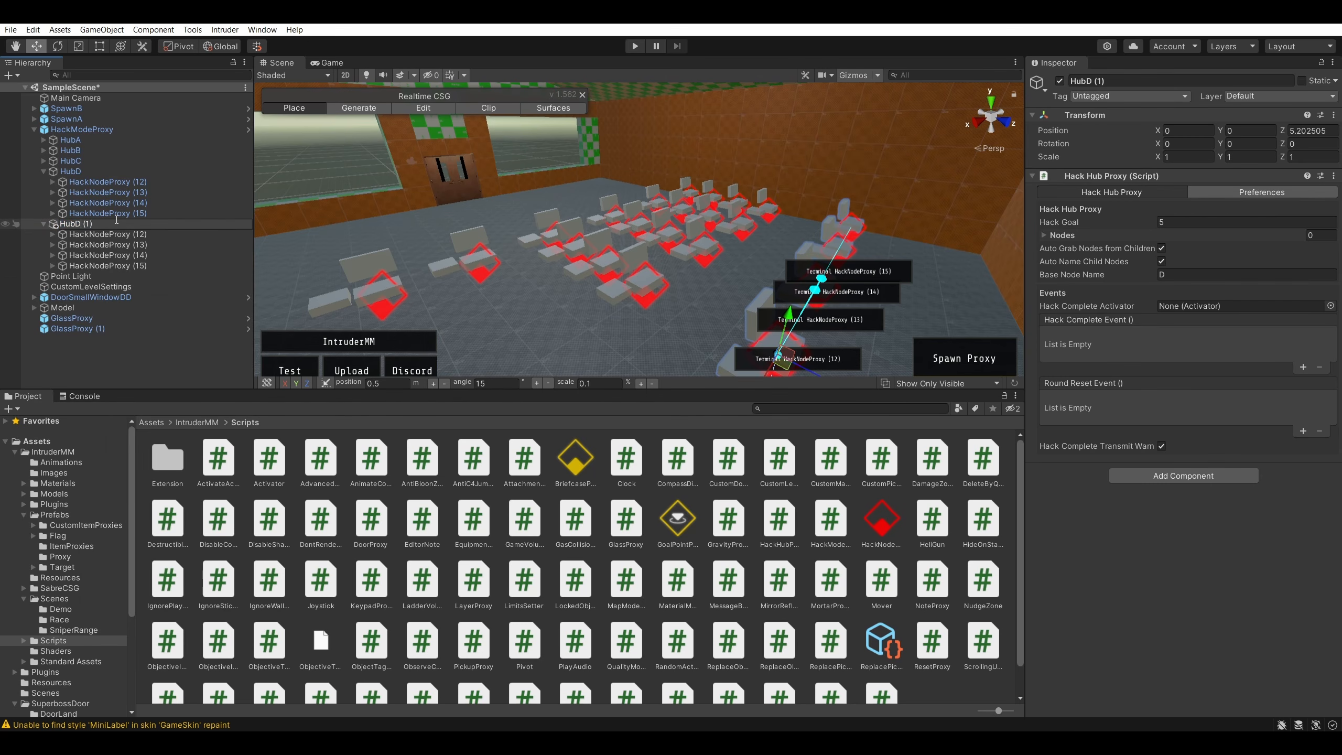
{"action": "key", "text": "BackSpace"}
{"action": "type", "text": "E"}
{"action": "key", "text": "Return"}
- Rename HubE's nodes HackNodeProxy (12) and (13) as HackNodeProxy (16) and (17)
{"action": "left_click", "coordinate": [141, 235]}
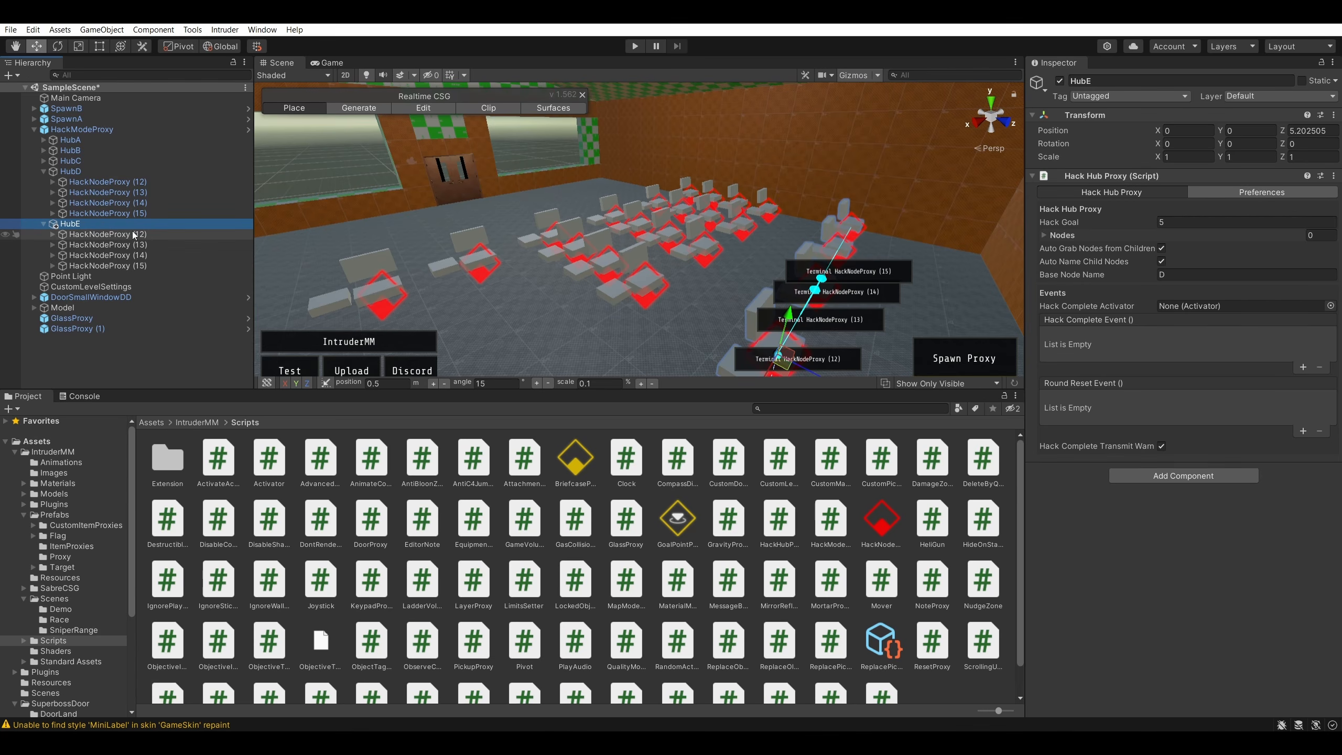
{"action": "left_click", "coordinate": [144, 239]}
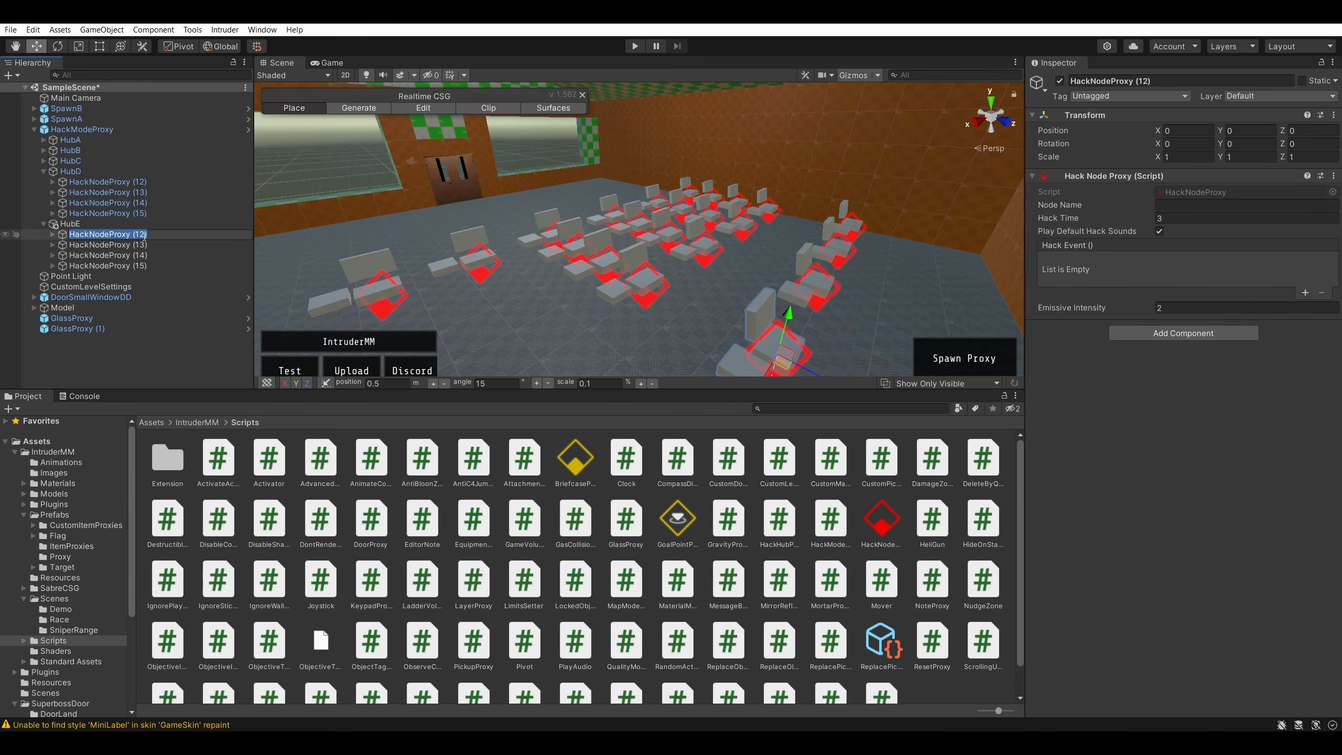
{"action": "left_click", "coordinate": [150, 233]}
{"action": "type", "text": "6"}
{"action": "key", "text": "Return"}
{"action": "left_click", "coordinate": [127, 245]}
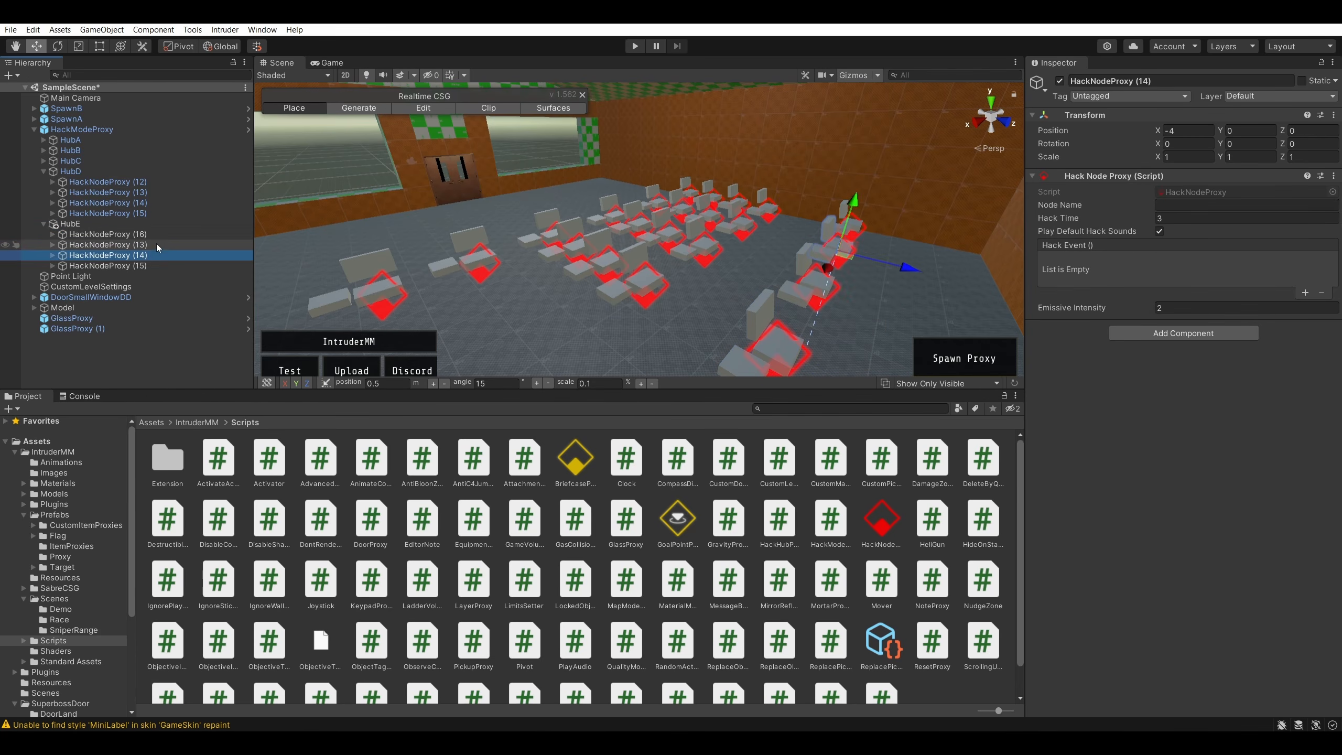
{"action": "left_click", "coordinate": [144, 245]}
{"action": "left_click", "coordinate": [145, 245]}
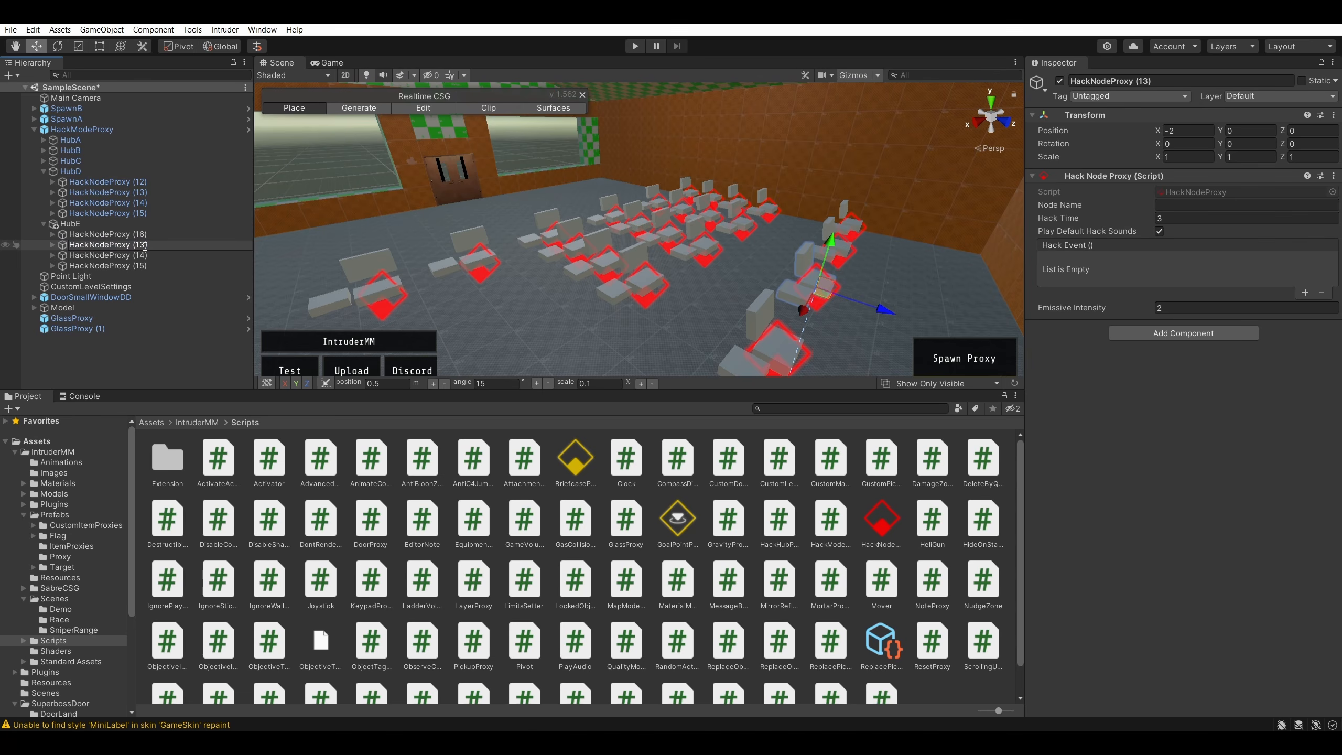
{"action": "key", "text": "BackSpace"}
{"action": "type", "text": "7"}
{"action": "key", "text": "Return"}
- Rename HubE's nodes HackNodeProxy (14) and (15) as HackNodeProxy (18) and (19)
{"action": "left_click", "coordinate": [146, 256]}
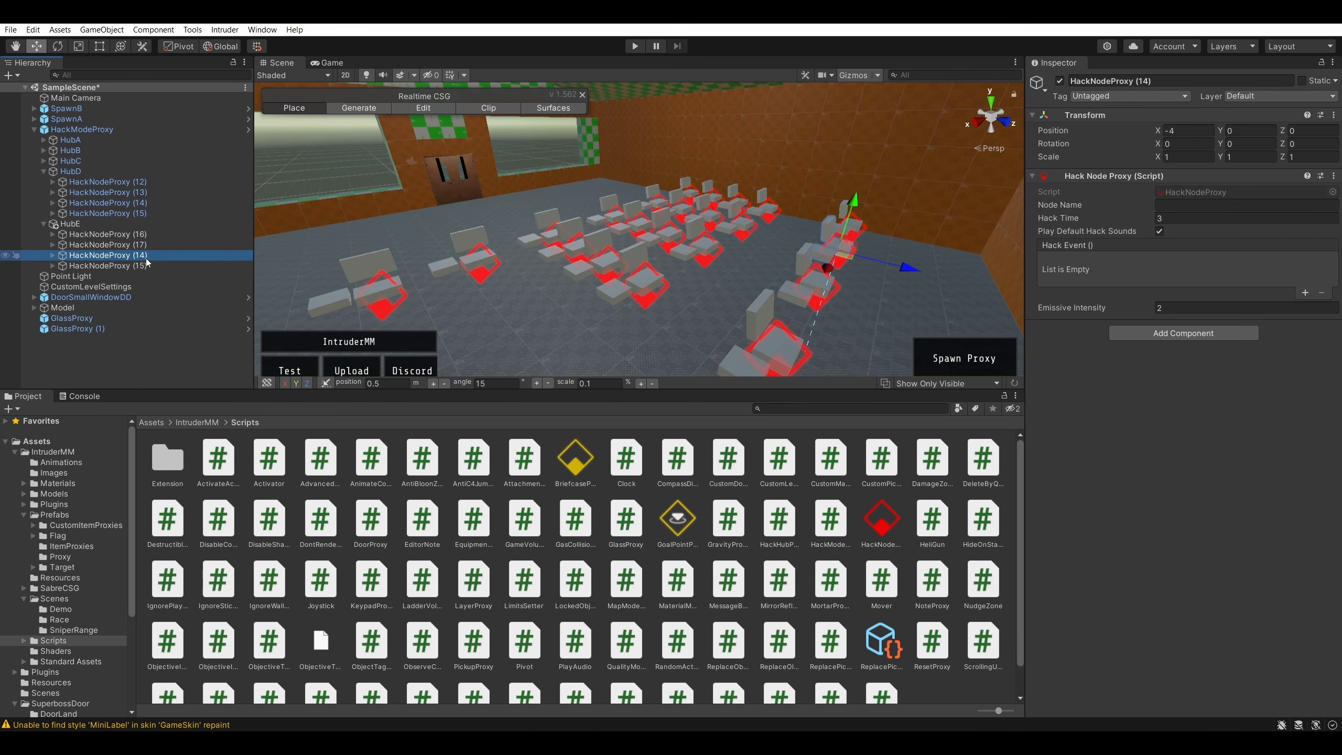
{"action": "left_click", "coordinate": [145, 255]}
{"action": "left_click", "coordinate": [152, 255]}
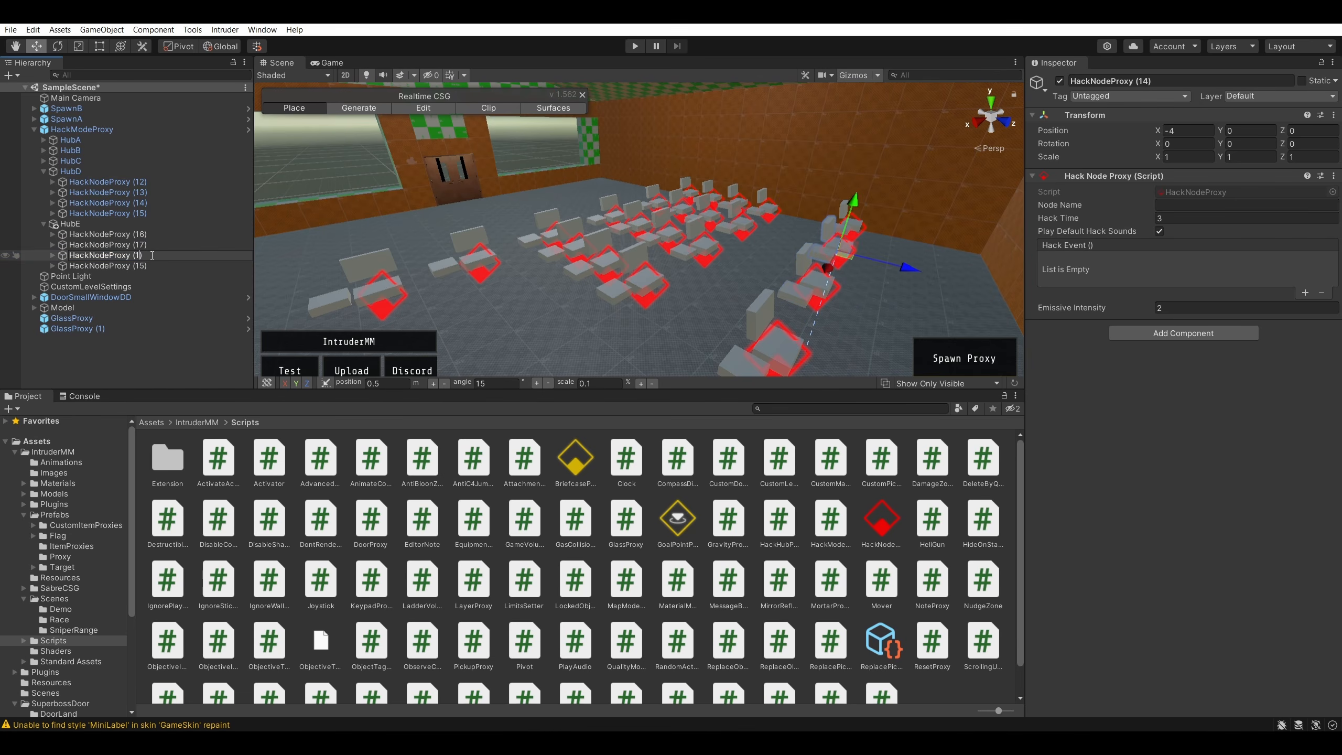
{"action": "type", "text": "8"}
{"action": "key", "text": "Return"}
{"action": "left_click", "coordinate": [144, 265]}
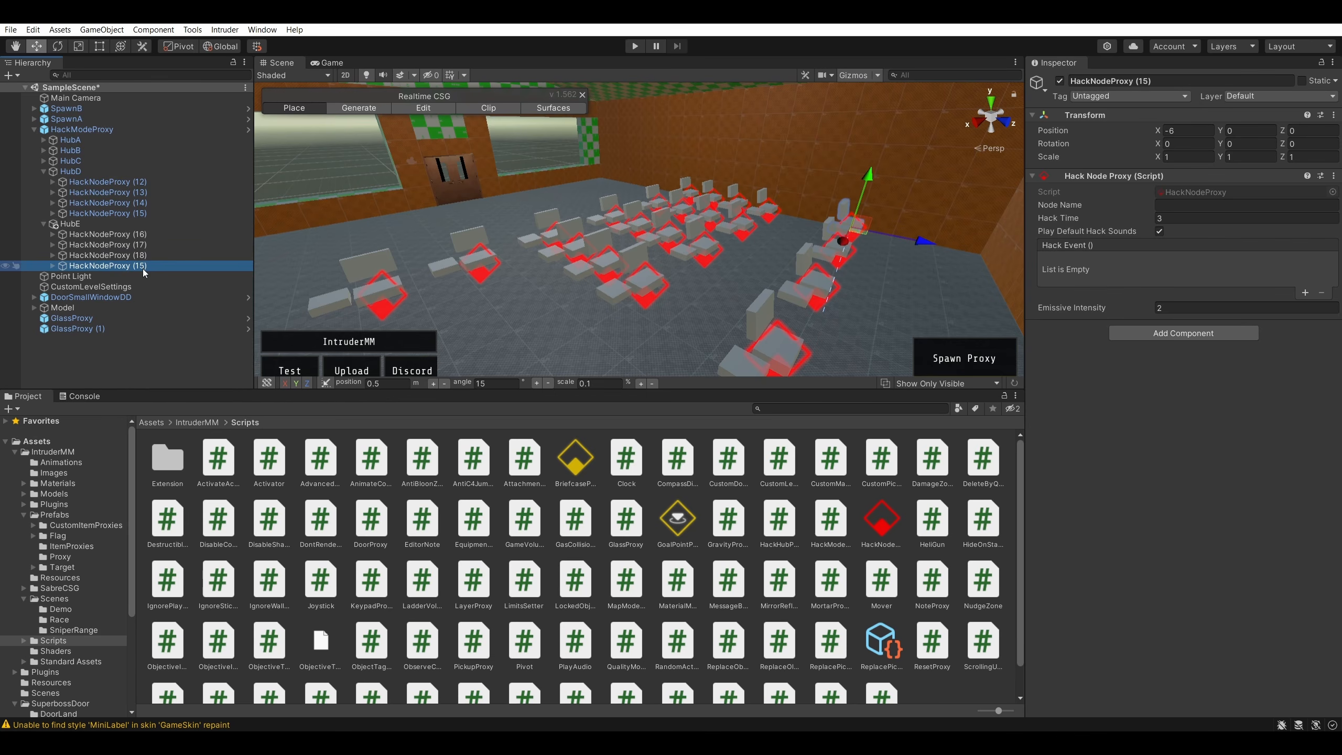
{"action": "left_click", "coordinate": [143, 268]}
{"action": "left_click", "coordinate": [148, 266]}
{"action": "key", "text": "BackSpace"}
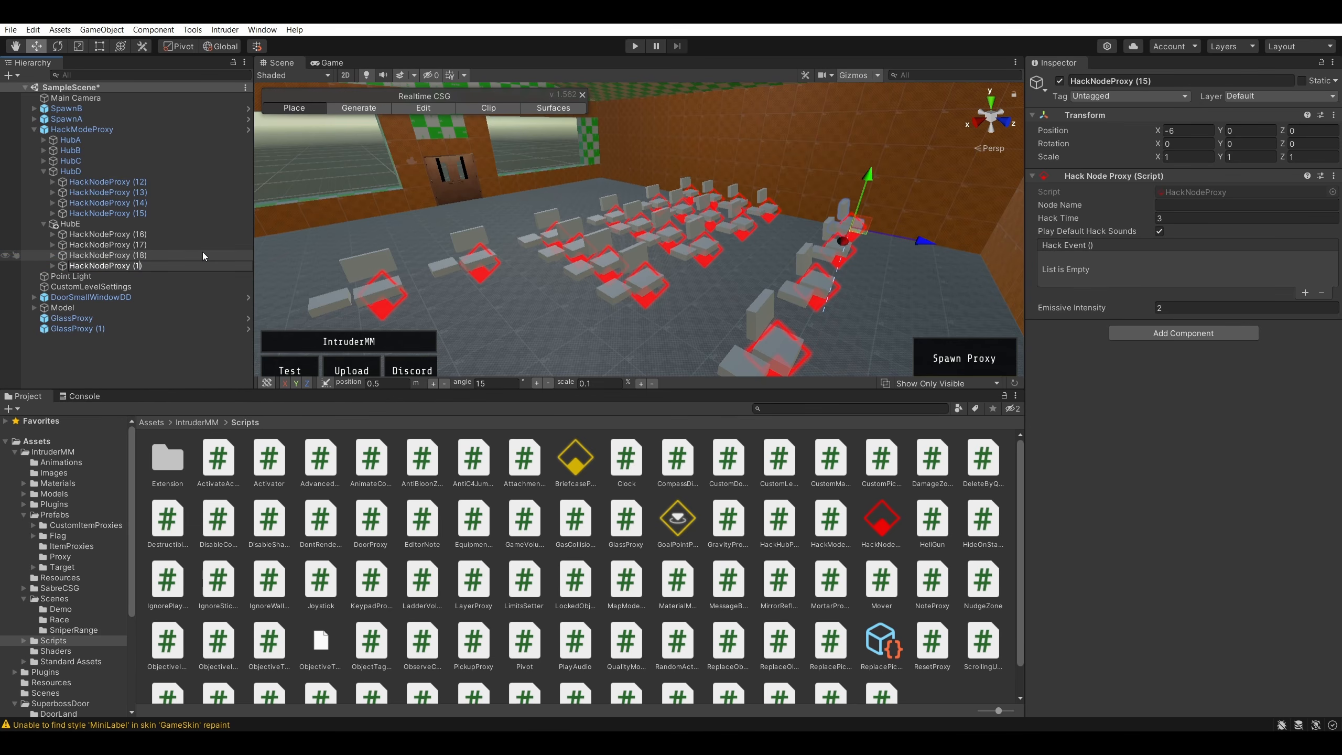
{"action": "type", "text": "9"}
{"action": "key", "text": "Return"}
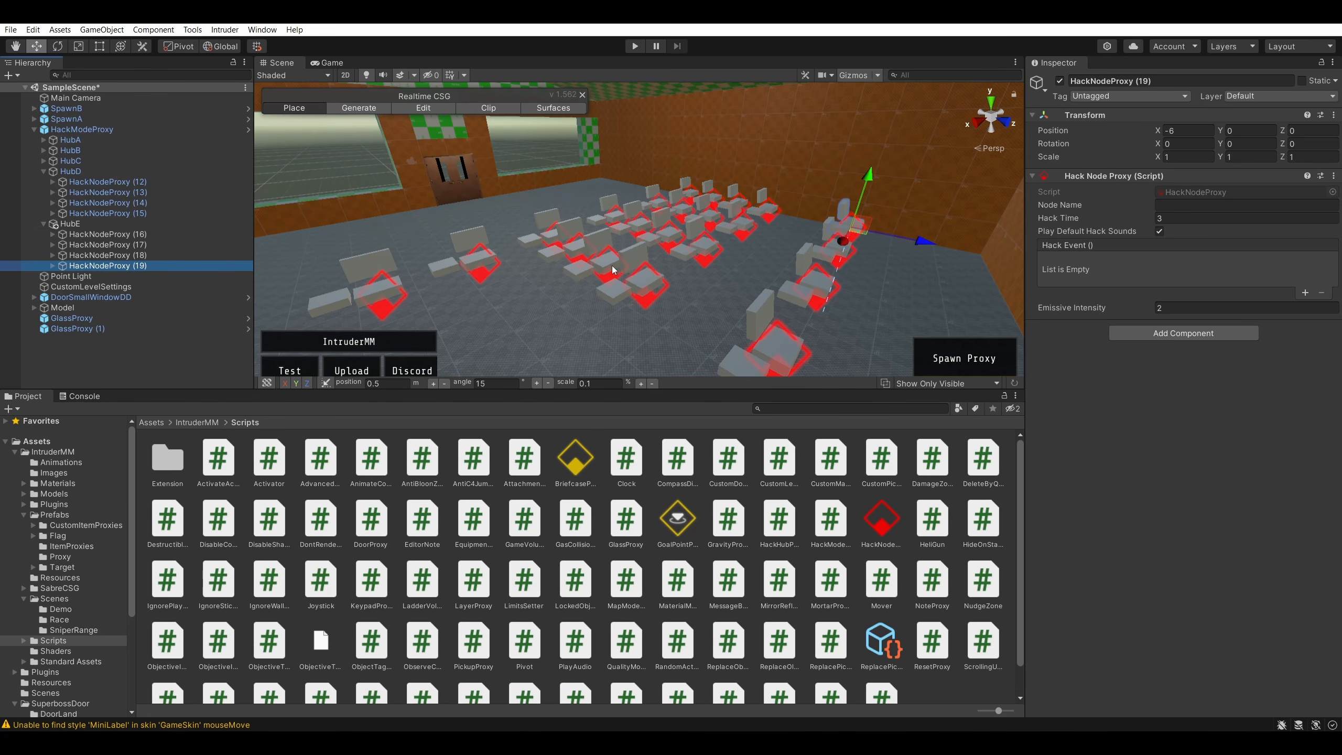
- Examine HubE's HackNodeProxy (16), and inspect the HackNodeMesh and HackNodeSideMesh children of HubD's HackNodeProxy (12)
{"action": "right_click_drag", "start_coordinate": [613, 270], "coordinate": [678, 217]}
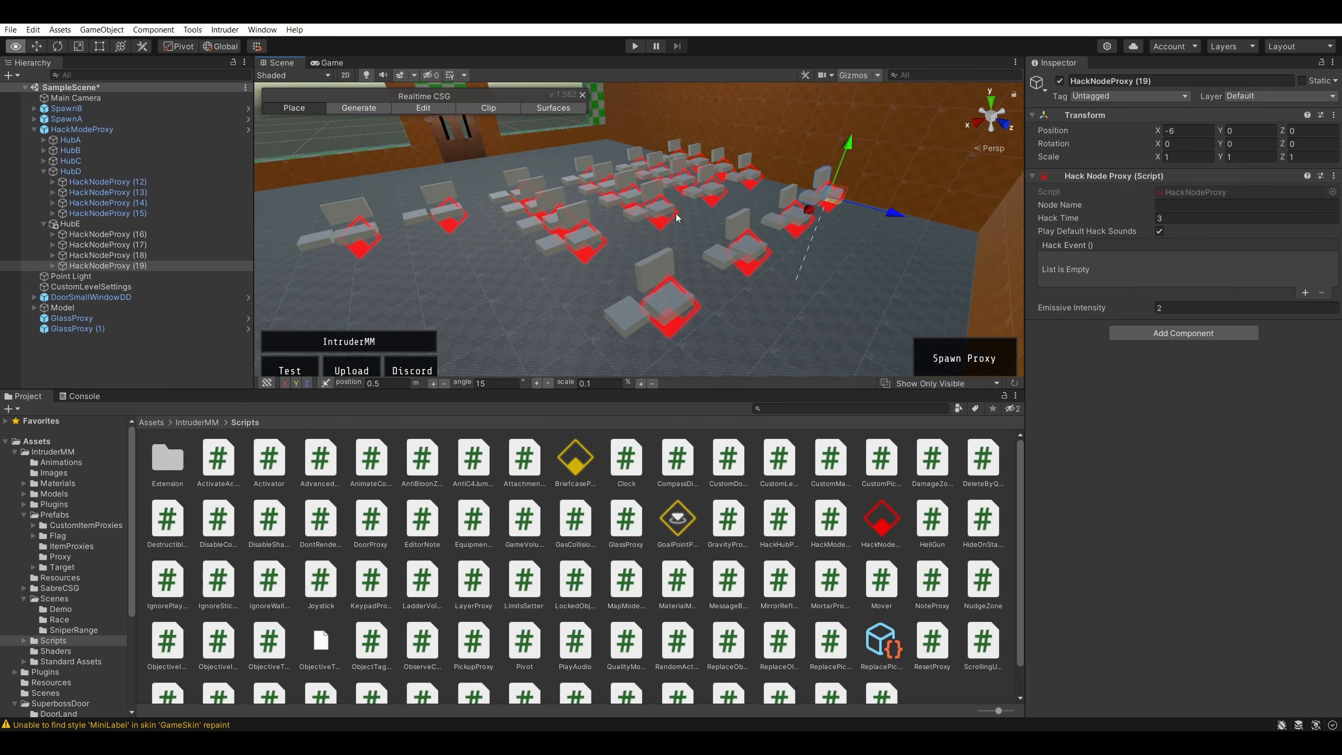
{"action": "left_click", "coordinate": [108, 234]}
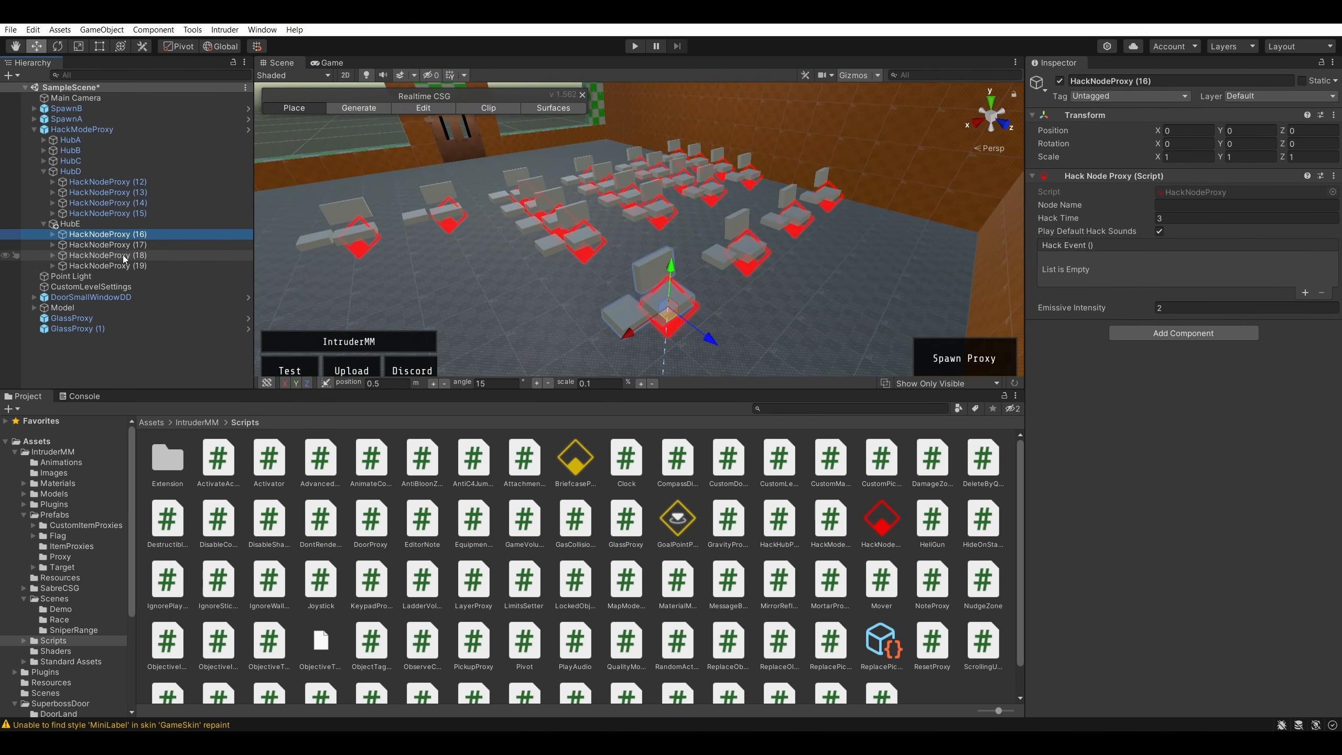
{"action": "left_click", "coordinate": [1244, 435]}
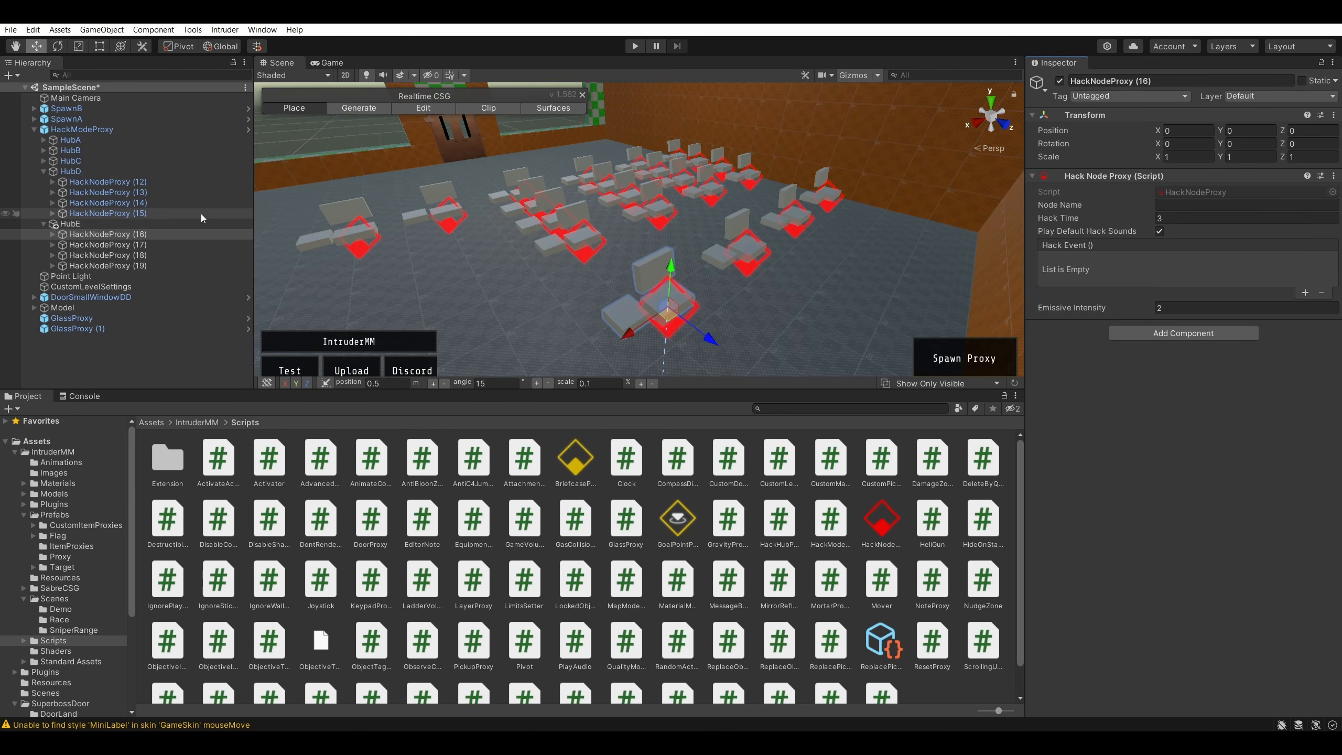
{"action": "left_click", "coordinate": [84, 235]}
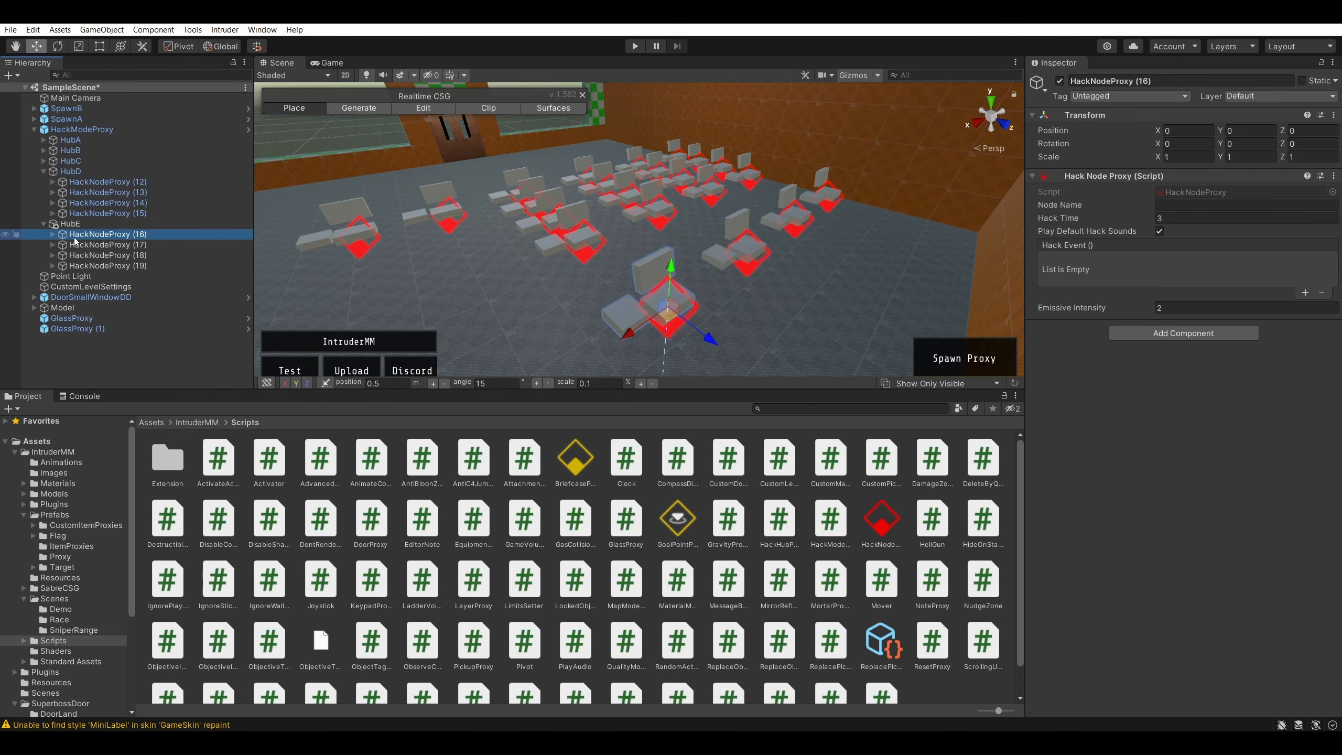
{"action": "left_click", "coordinate": [52, 181]}
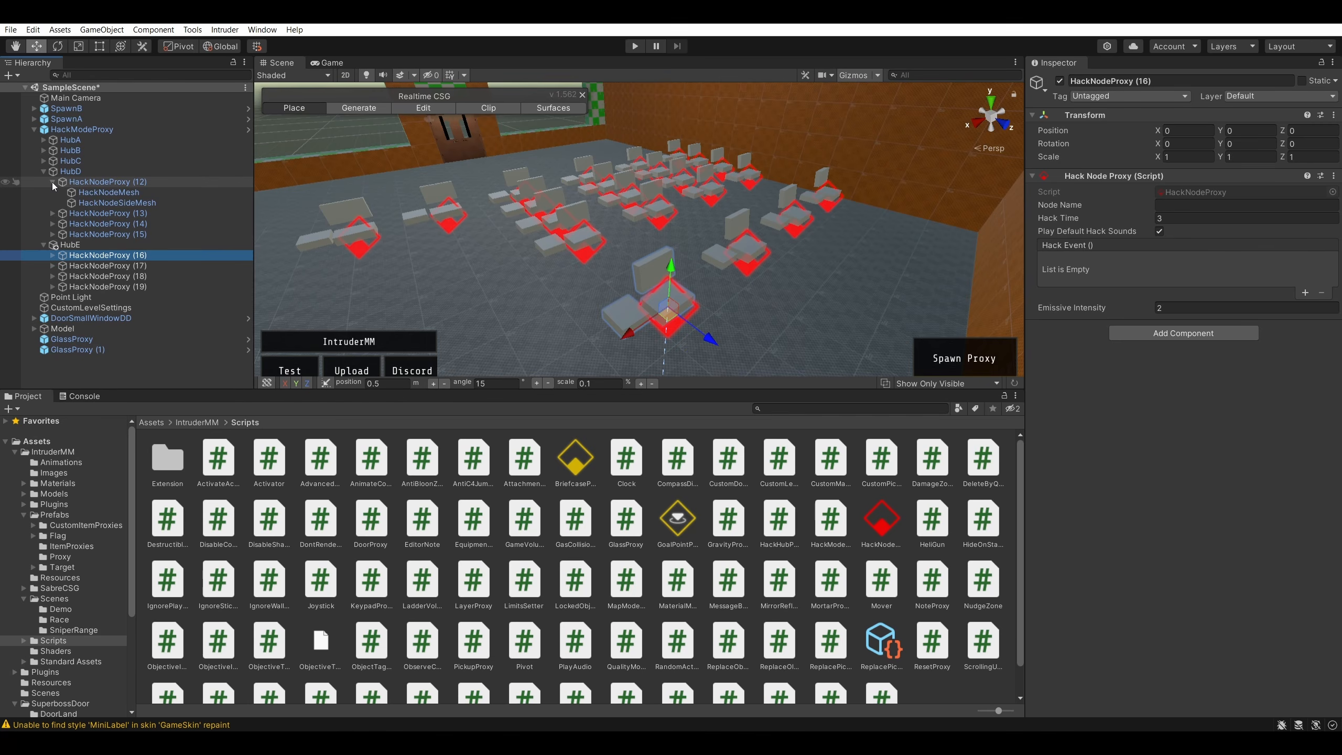
{"action": "left_click", "coordinate": [115, 192]}
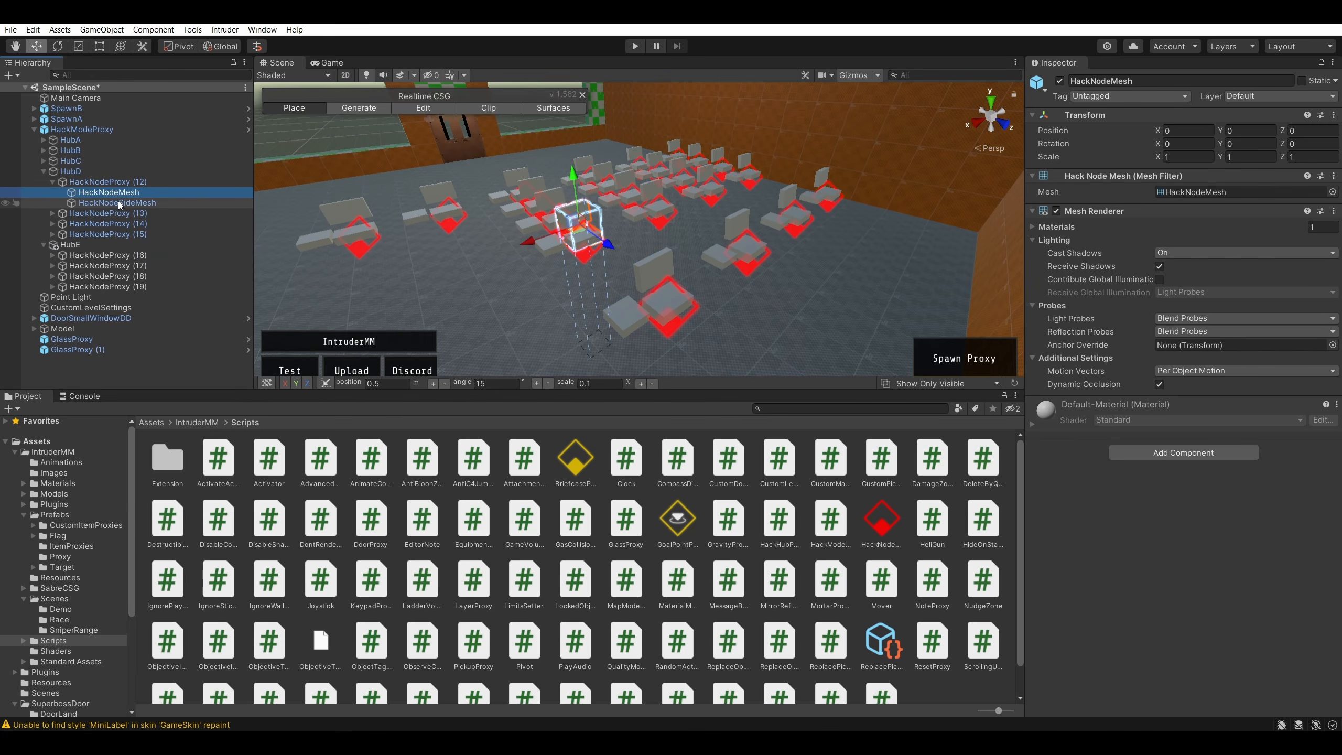
{"action": "left_click", "coordinate": [122, 203]}
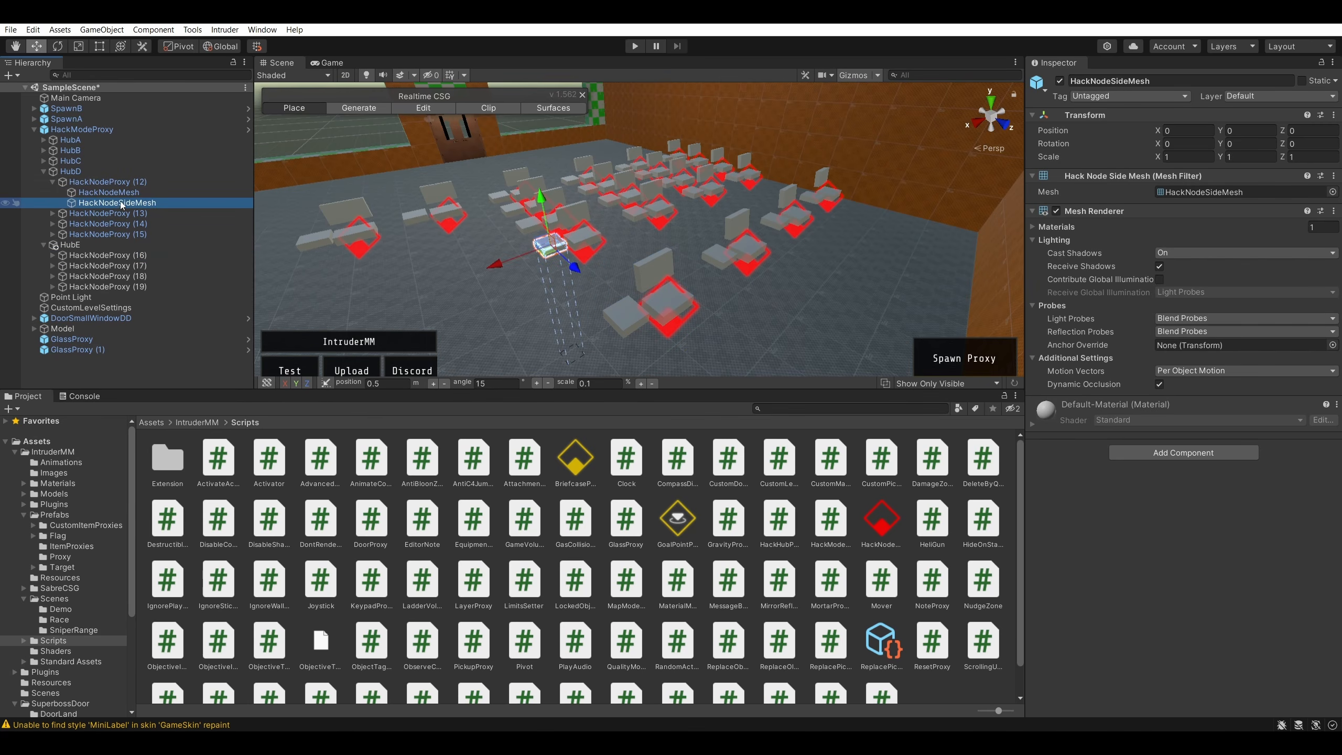
{"action": "left_click", "coordinate": [104, 193]}
{"action": "left_click", "coordinate": [53, 182]}
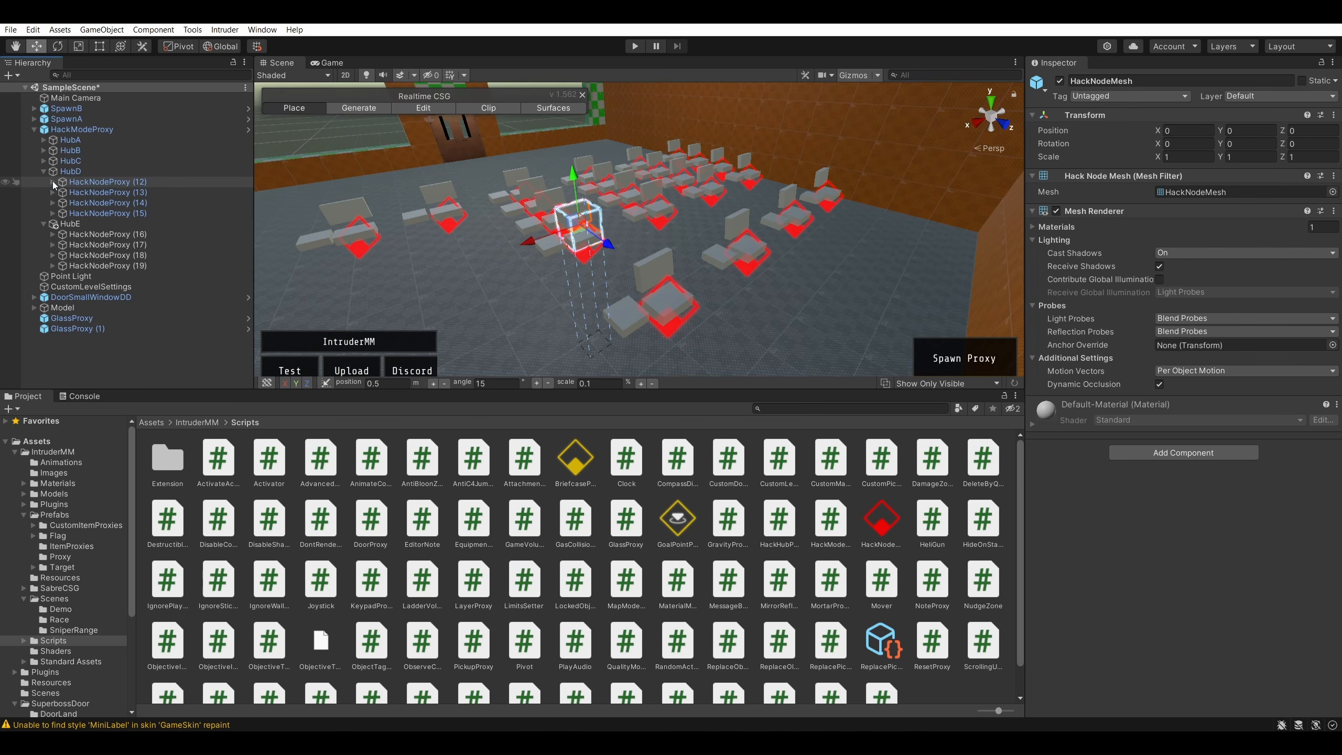
- Compare the child meshes of HubD's HackNodeProxy (12) with those of HubE's HackNodeProxy (16)
{"action": "left_click", "coordinate": [53, 182]}
{"action": "left_click", "coordinate": [103, 202]}
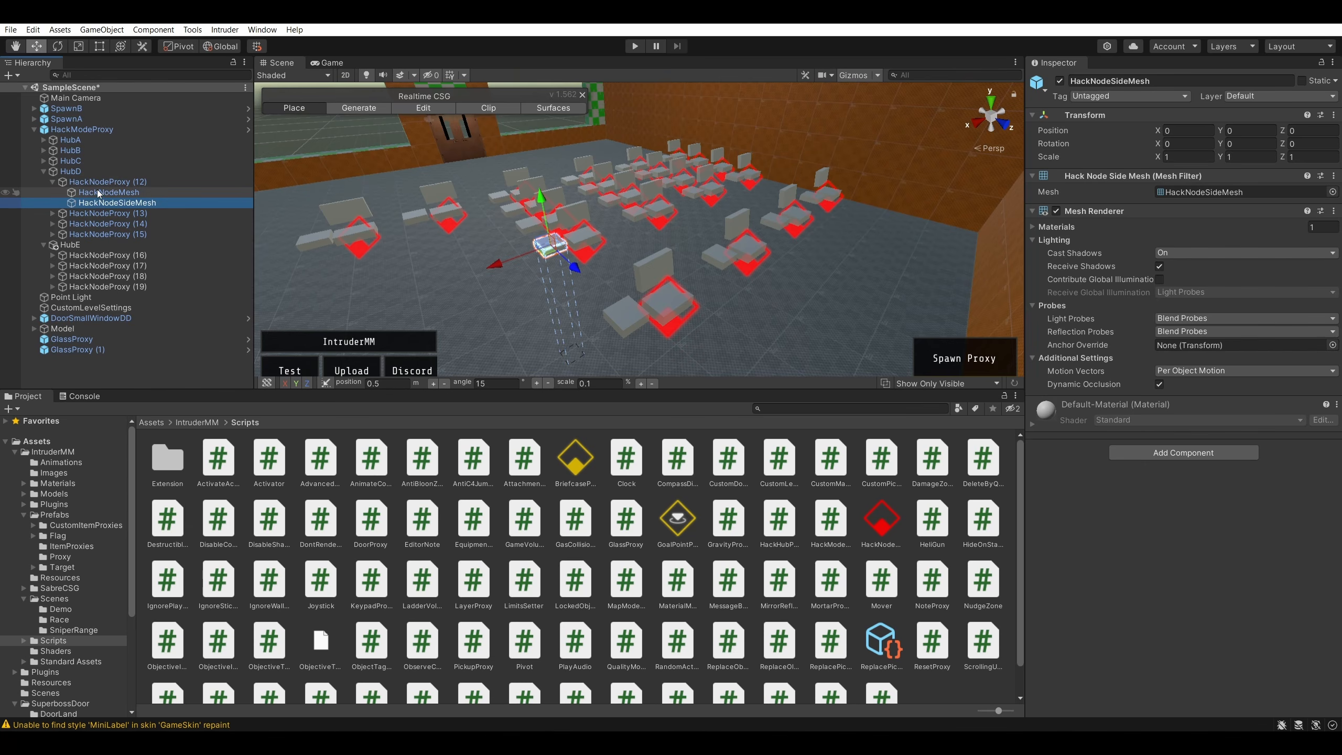
{"action": "left_click", "coordinate": [100, 182]}
{"action": "left_click", "coordinate": [52, 255]}
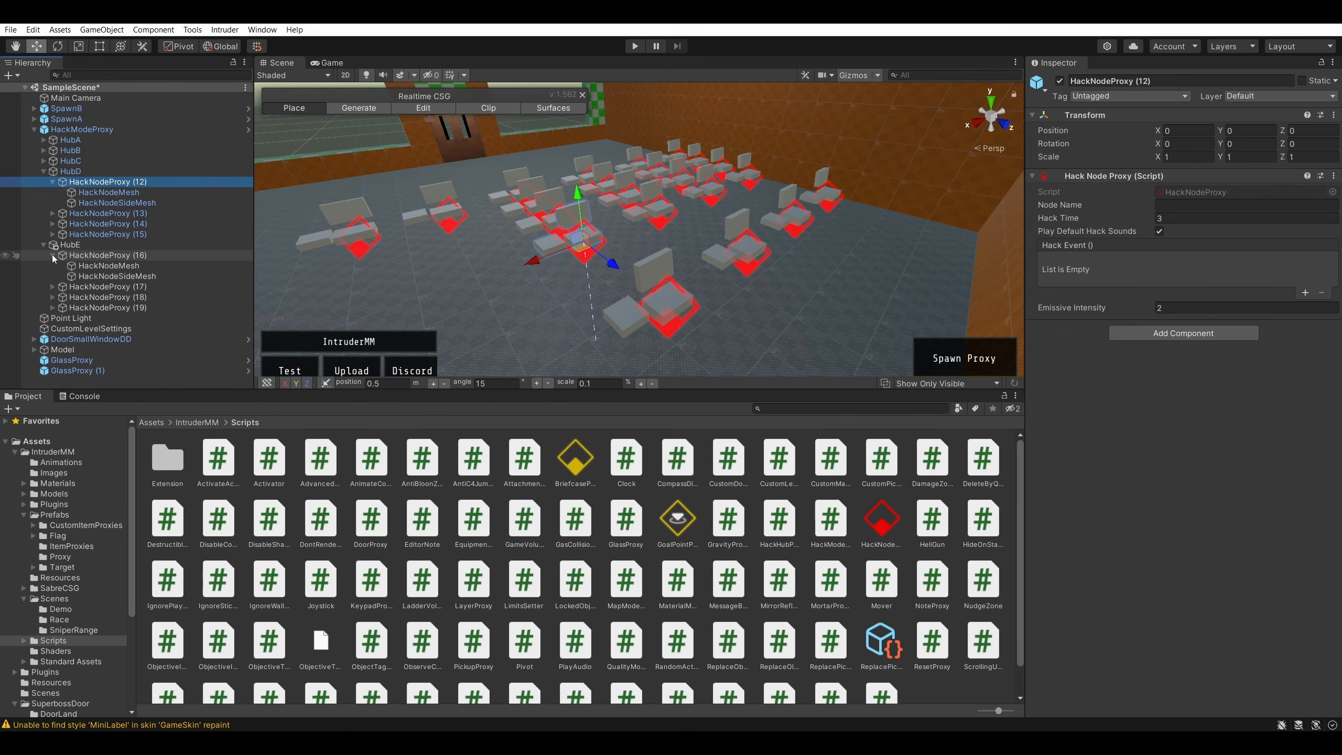
{"action": "left_click", "coordinate": [52, 255]}
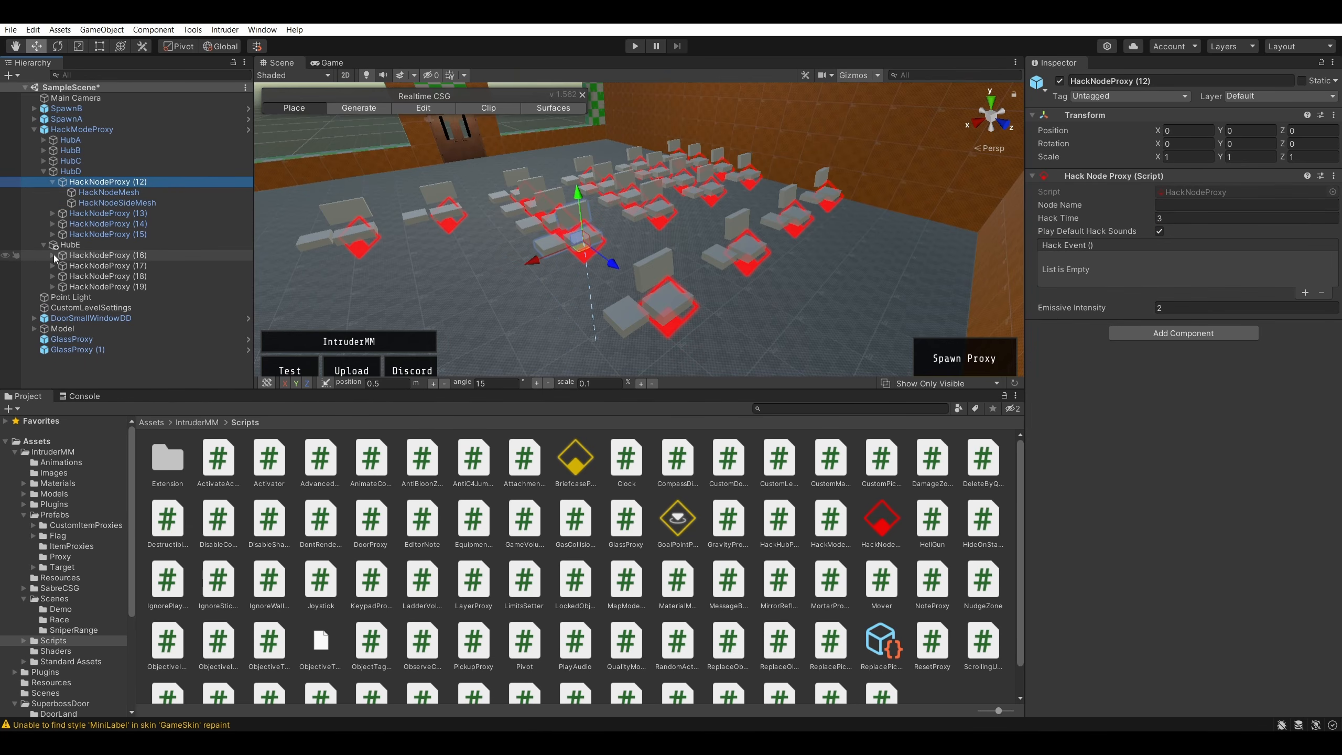
{"action": "left_click", "coordinate": [43, 171]}
{"action": "left_click", "coordinate": [43, 172]}
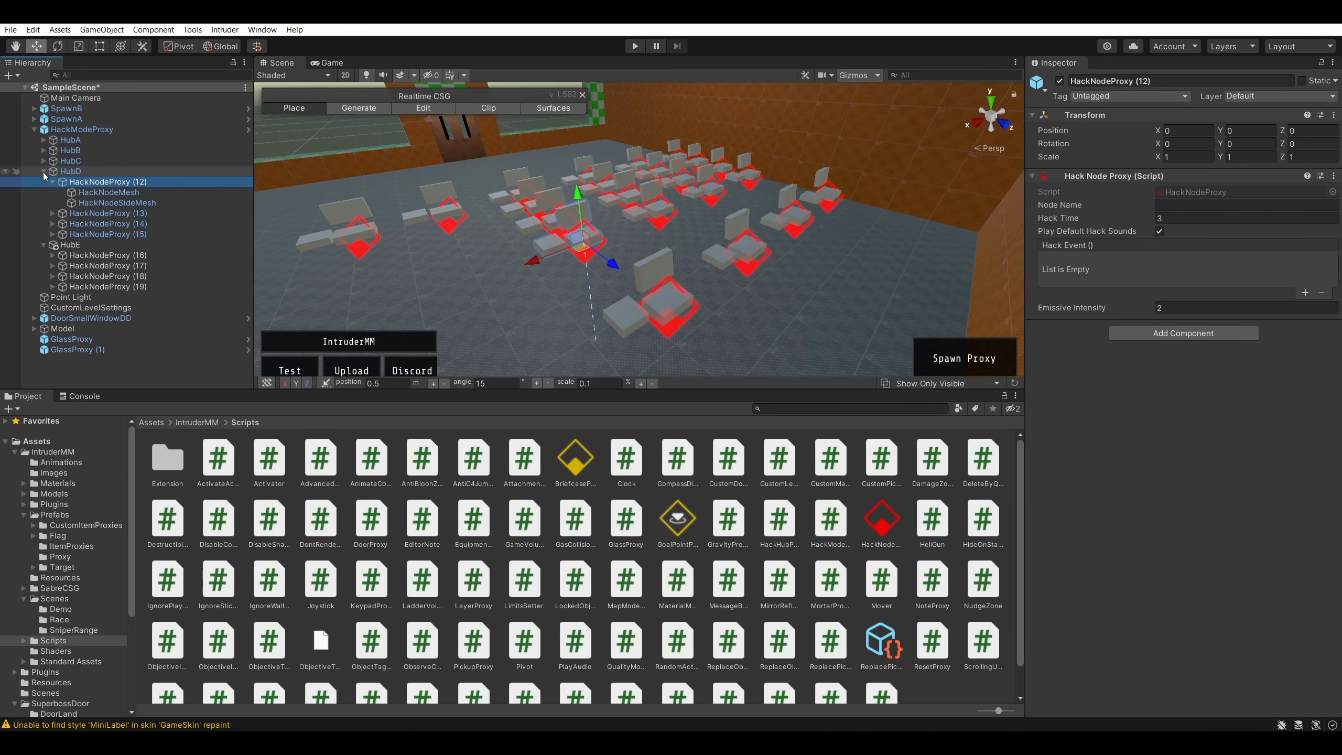
{"action": "left_click", "coordinate": [53, 182]}
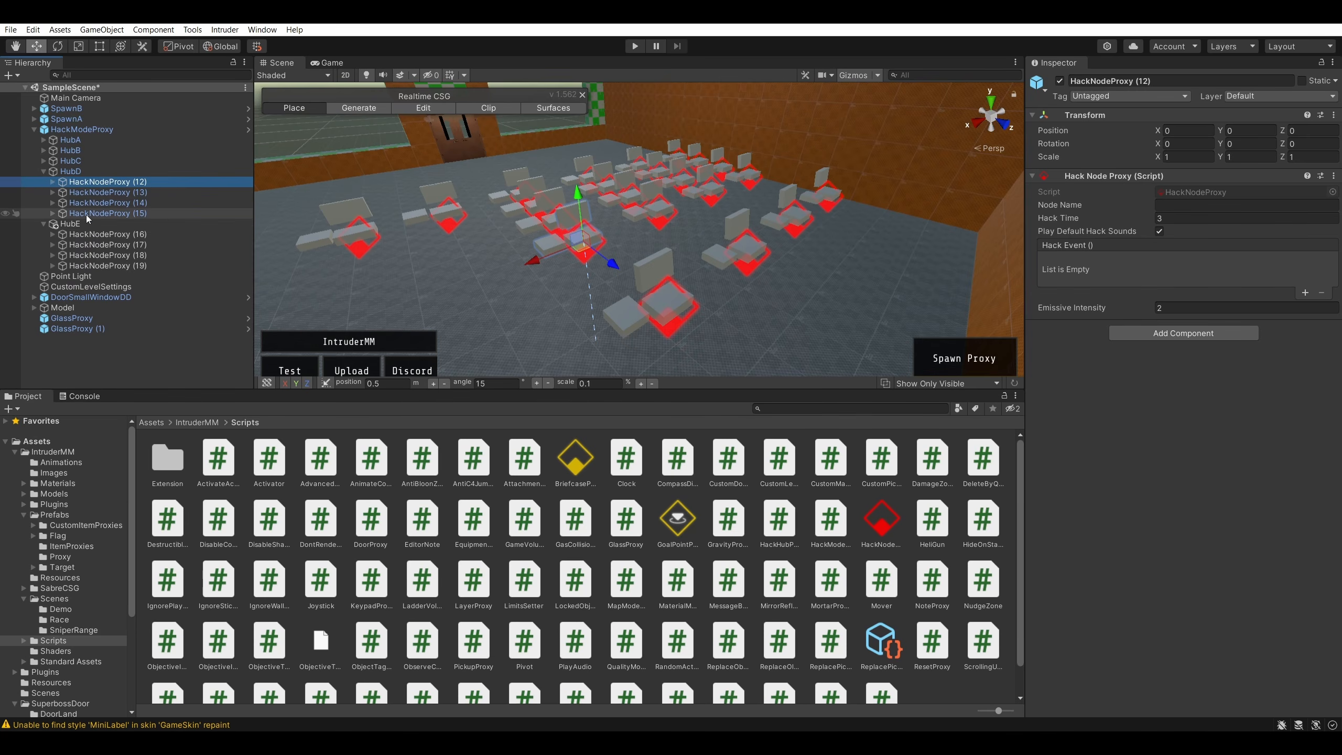
- Review the Complete Goal and hub proxies of HackModeProxy, and the hub settings of HubC and HubE
{"action": "left_click", "coordinate": [80, 130]}
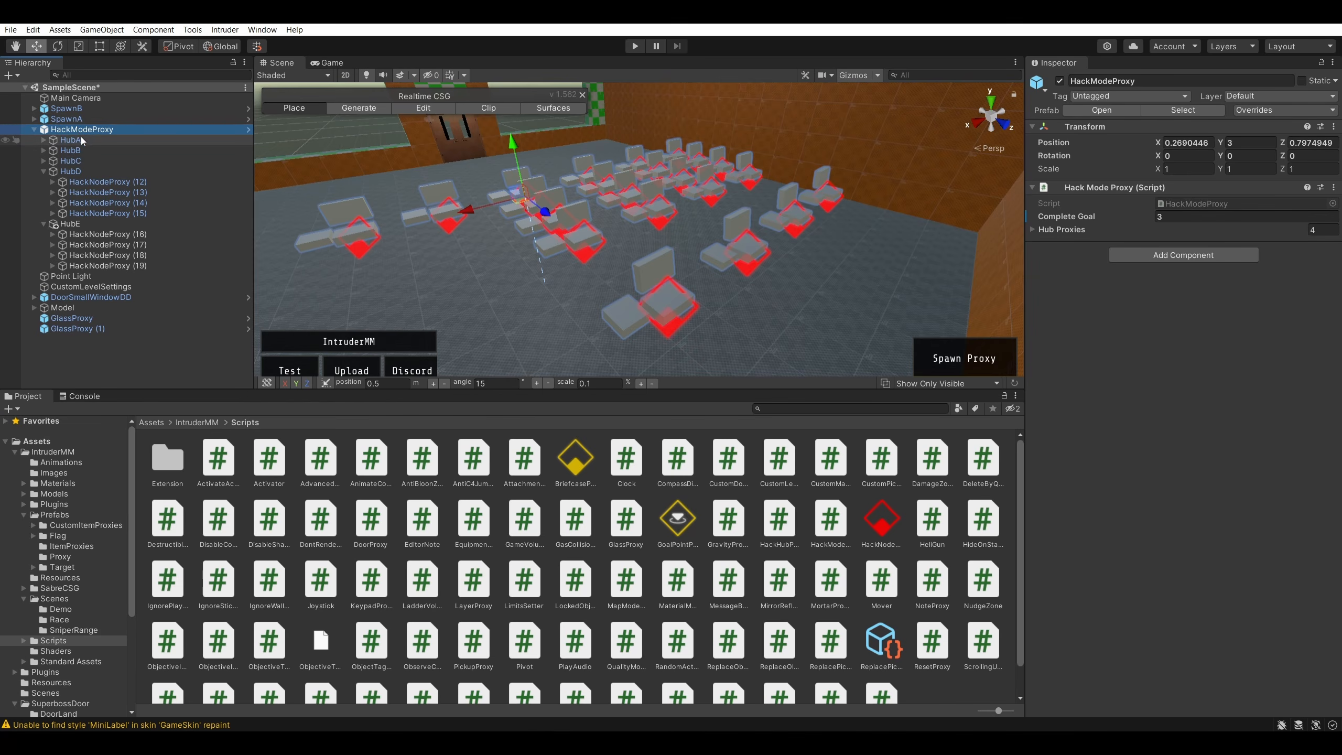
{"action": "left_click", "coordinate": [82, 162]}
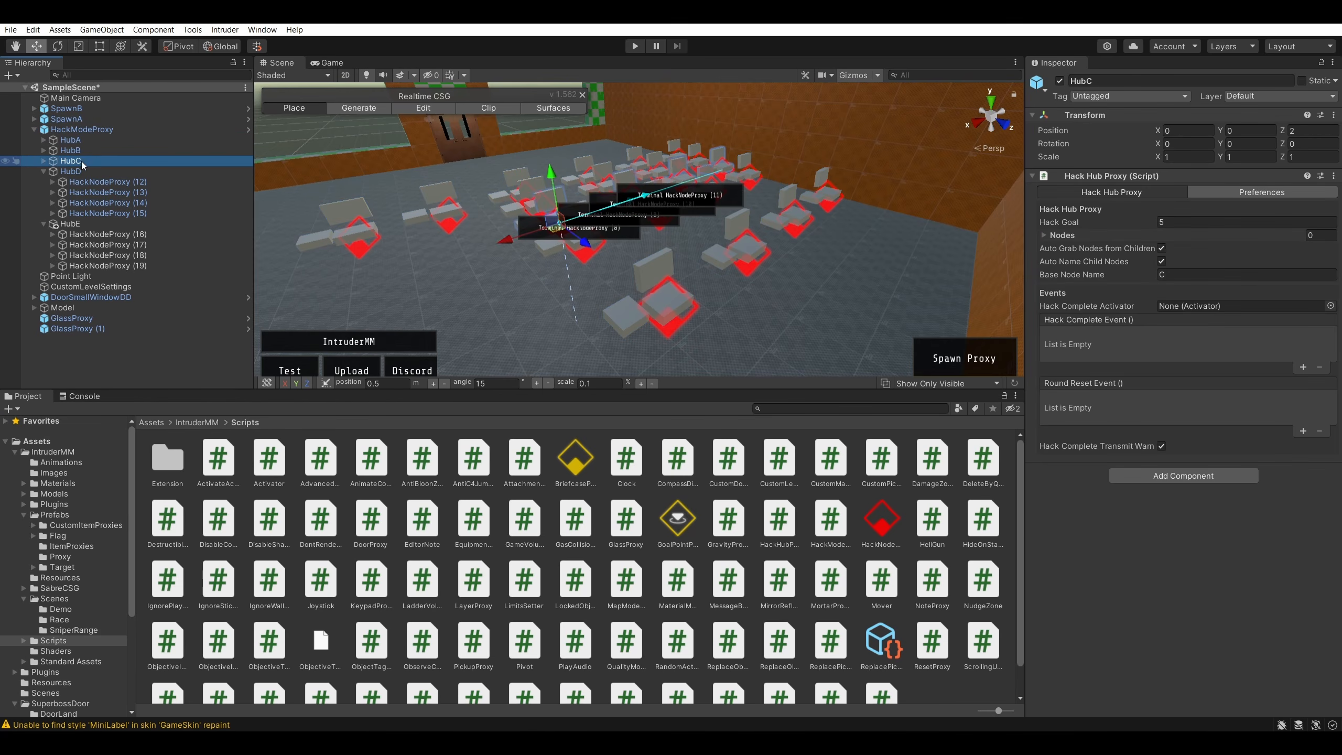
{"action": "left_click", "coordinate": [159, 422]}
{"action": "left_click", "coordinate": [115, 222]}
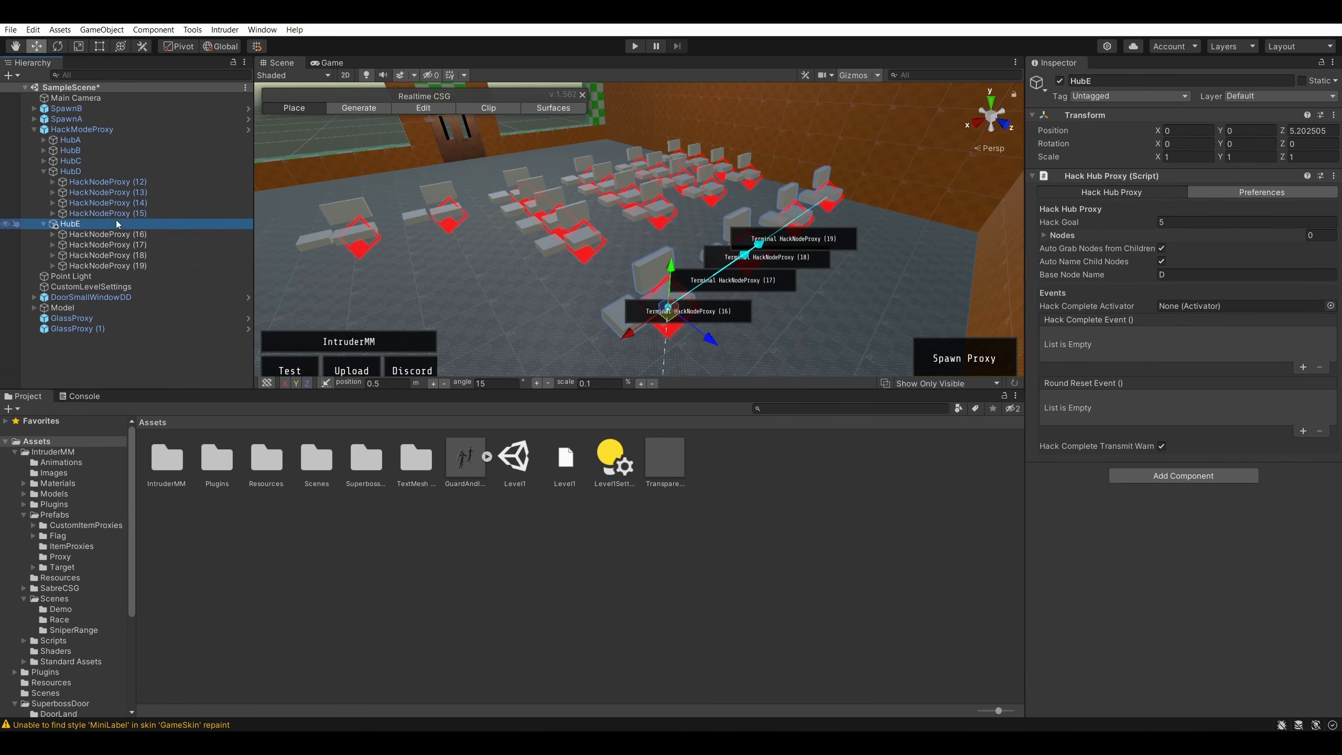
{"action": "left_click", "coordinate": [115, 213]}
{"action": "left_click", "coordinate": [111, 256]}
{"action": "left_click", "coordinate": [57, 235]}
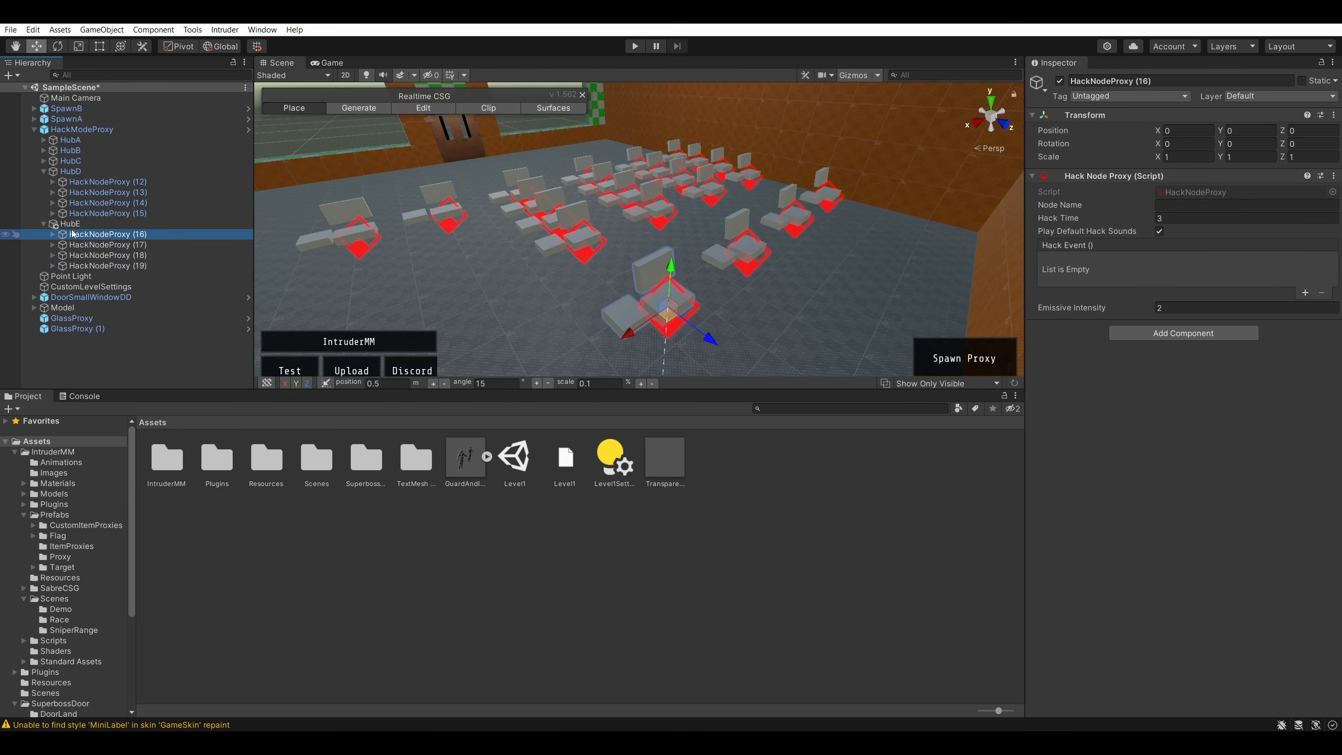
- Compare the prefab icons and Hack Hub Proxy settings of HubD and HubE
{"action": "left_click", "coordinate": [58, 225]}
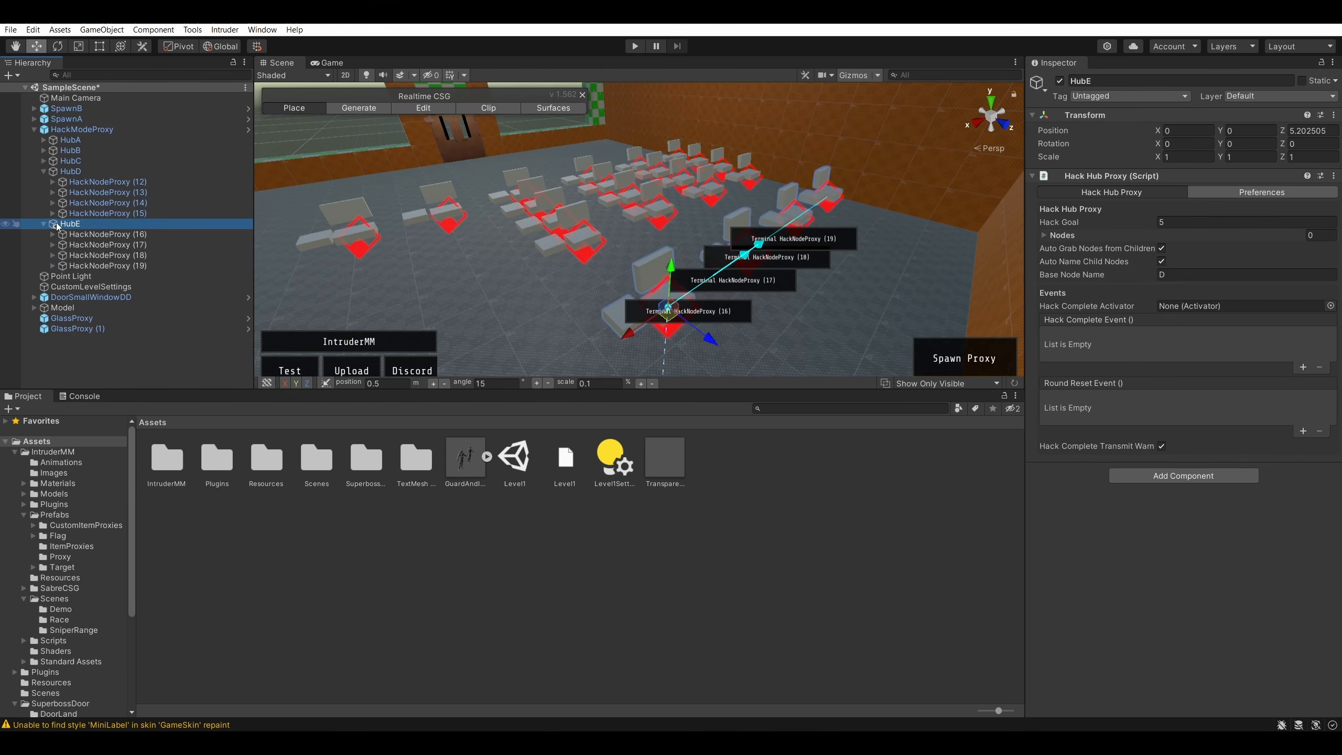
{"action": "left_click", "coordinate": [72, 173]}
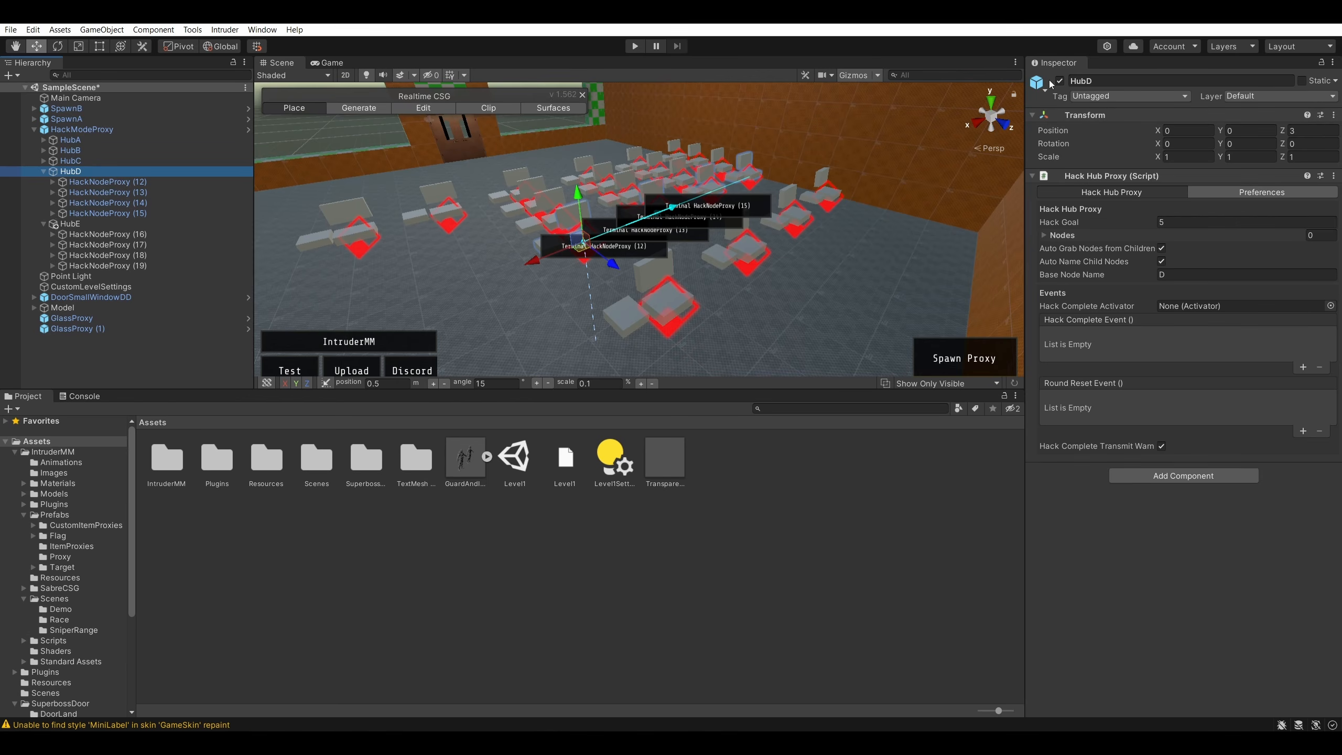
{"action": "left_click", "coordinate": [105, 227]}
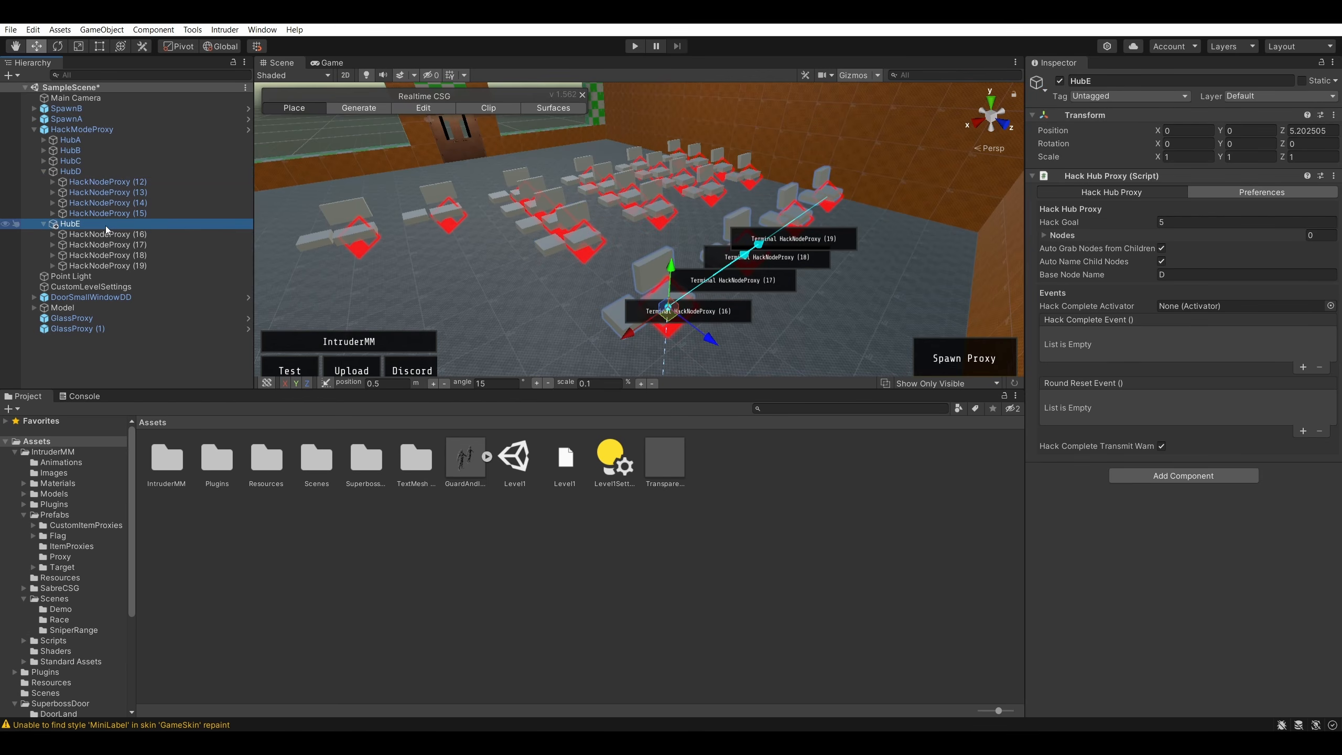
{"action": "left_click", "coordinate": [95, 173]}
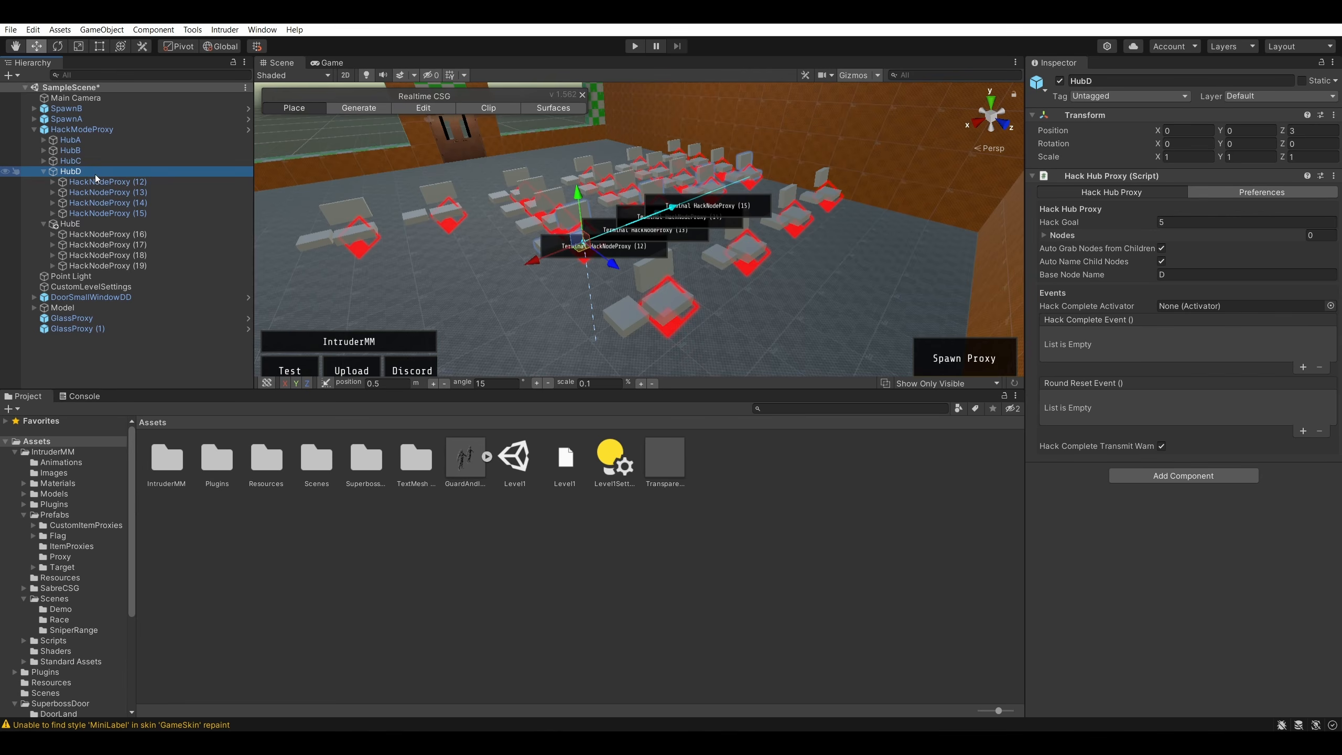
{"action": "left_click", "coordinate": [100, 225]}
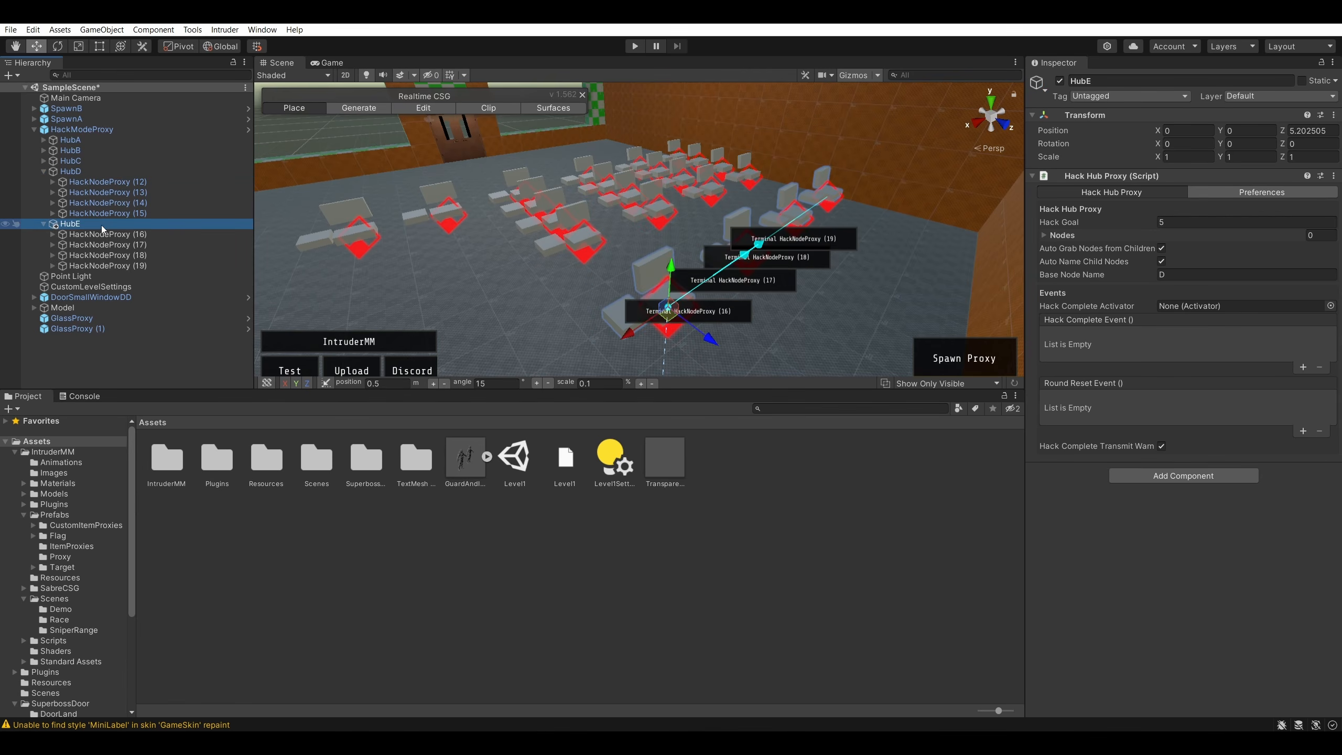
{"action": "left_click", "coordinate": [107, 173]}
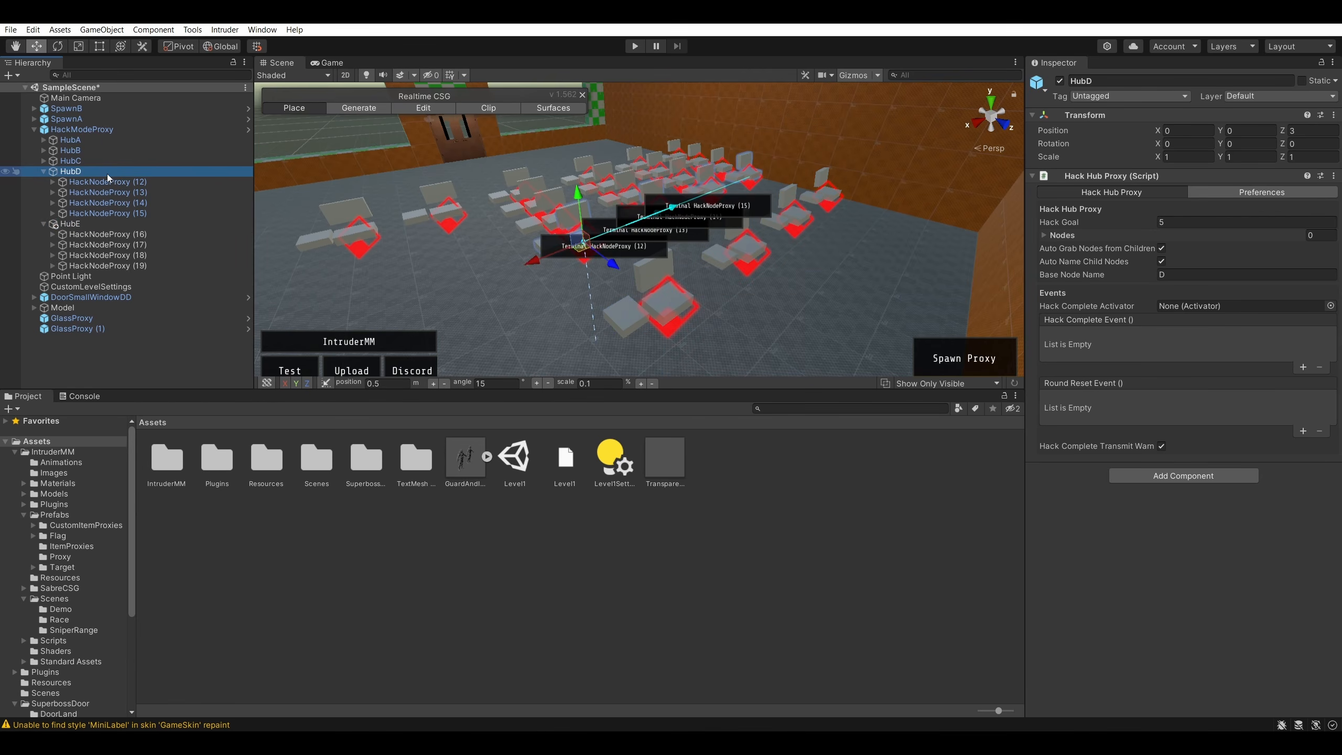
{"action": "left_click", "coordinate": [96, 223]}
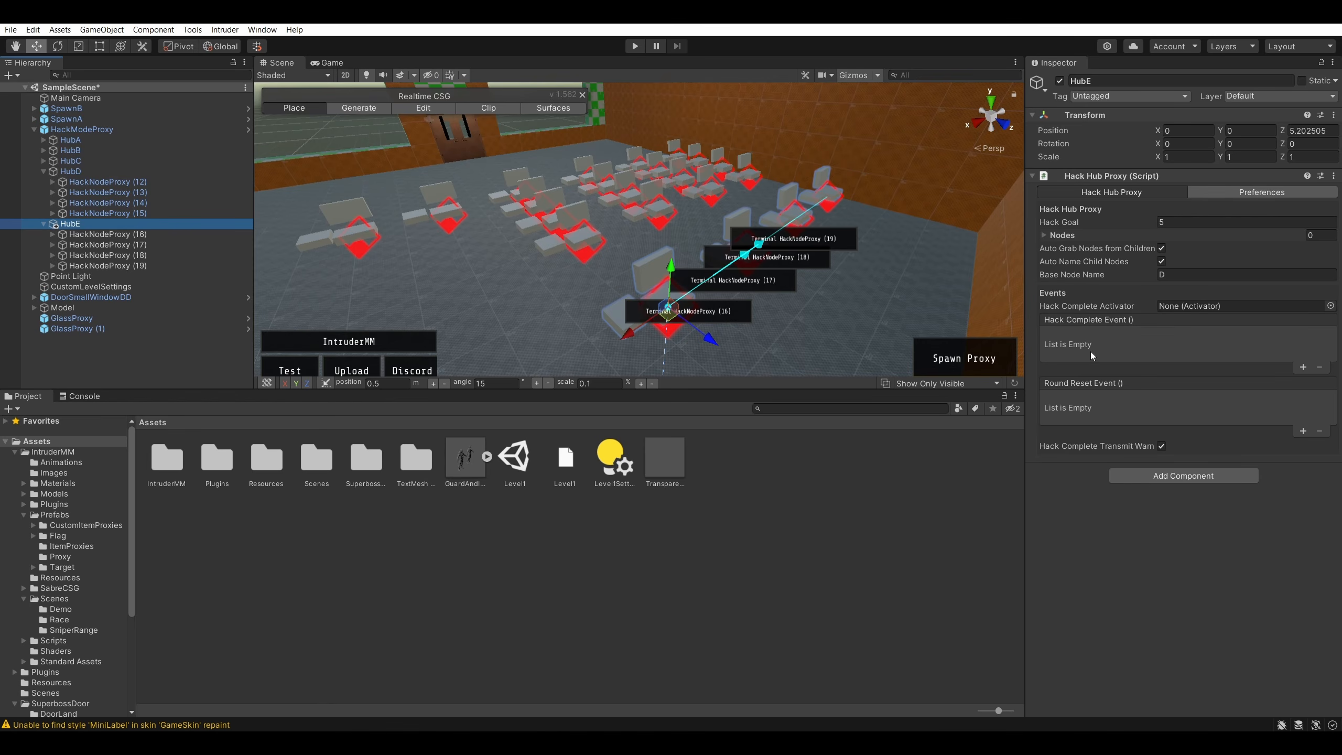
{"action": "left_click", "coordinate": [120, 172]}
- Compare the icons and Hack Node Proxy settings of HackNodeProxy (12) and HackNodeProxy (16), and clear the selection
{"action": "left_click", "coordinate": [116, 181]}
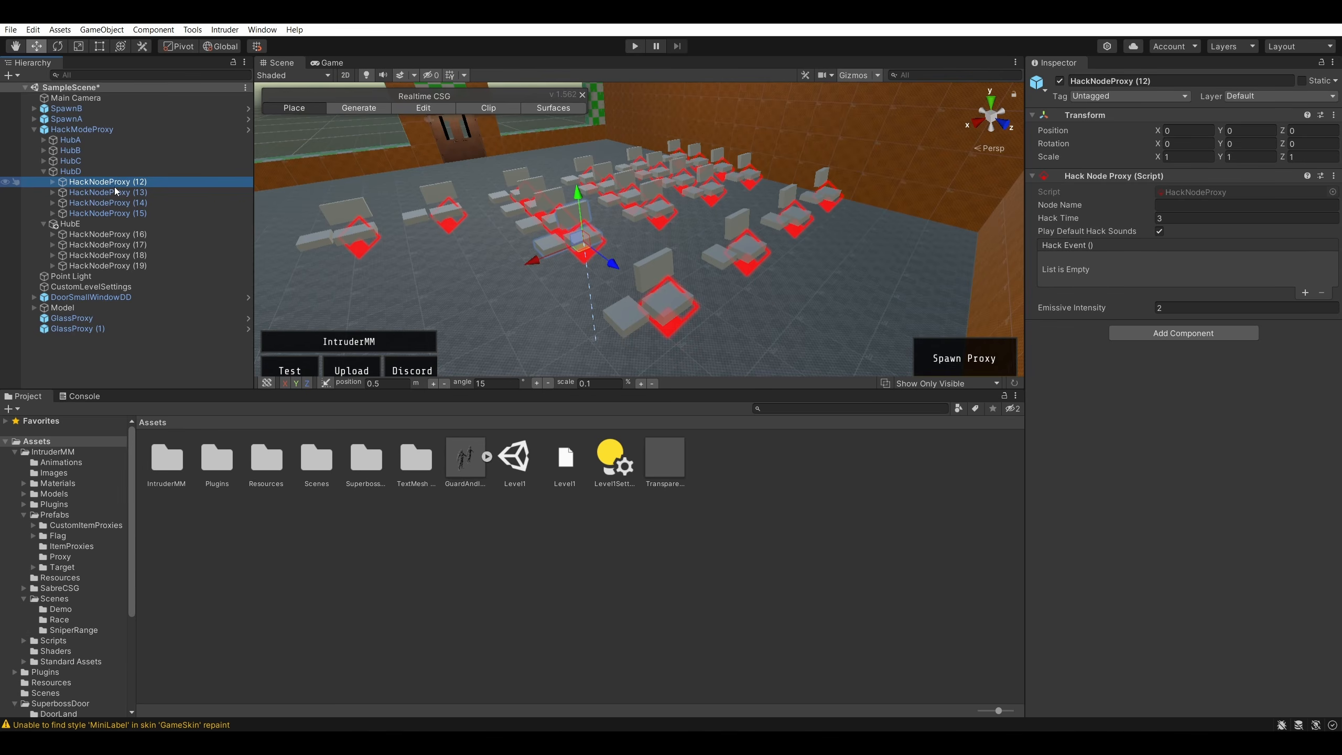
{"action": "left_click", "coordinate": [120, 236]}
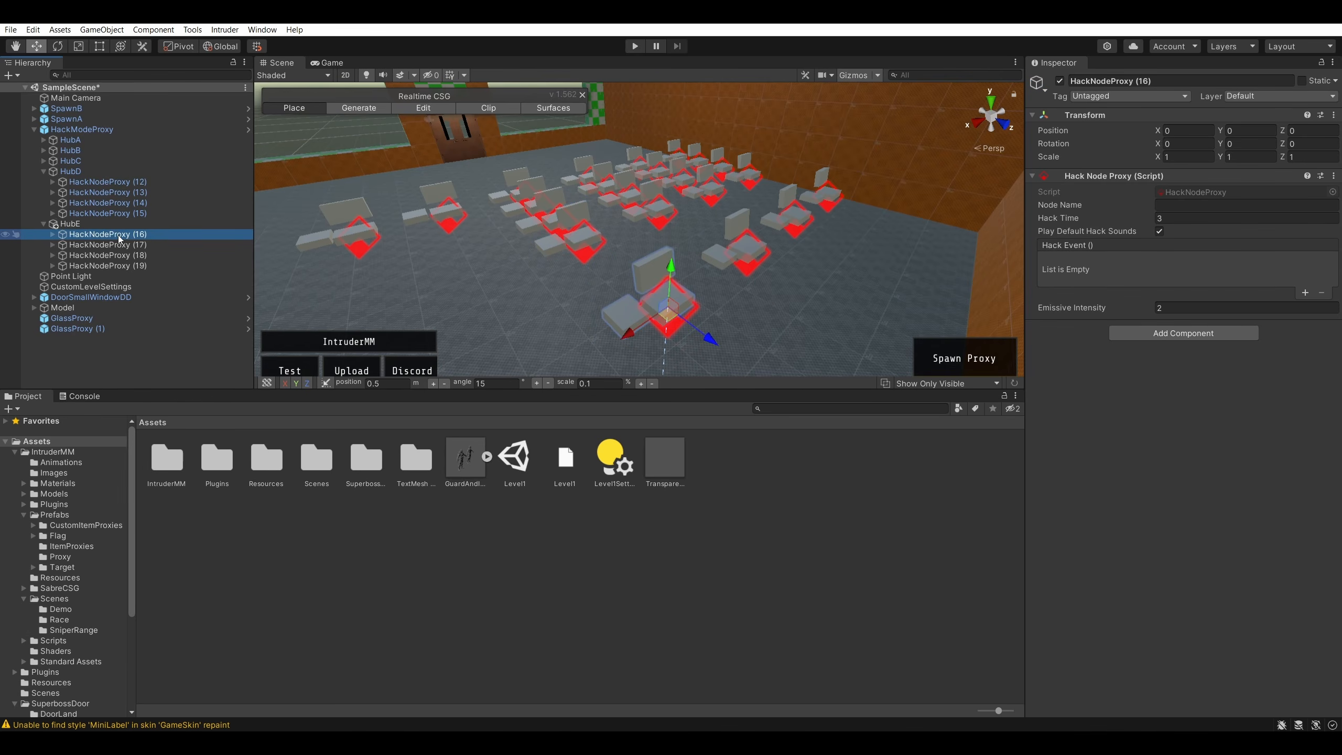
{"action": "left_click", "coordinate": [124, 182]}
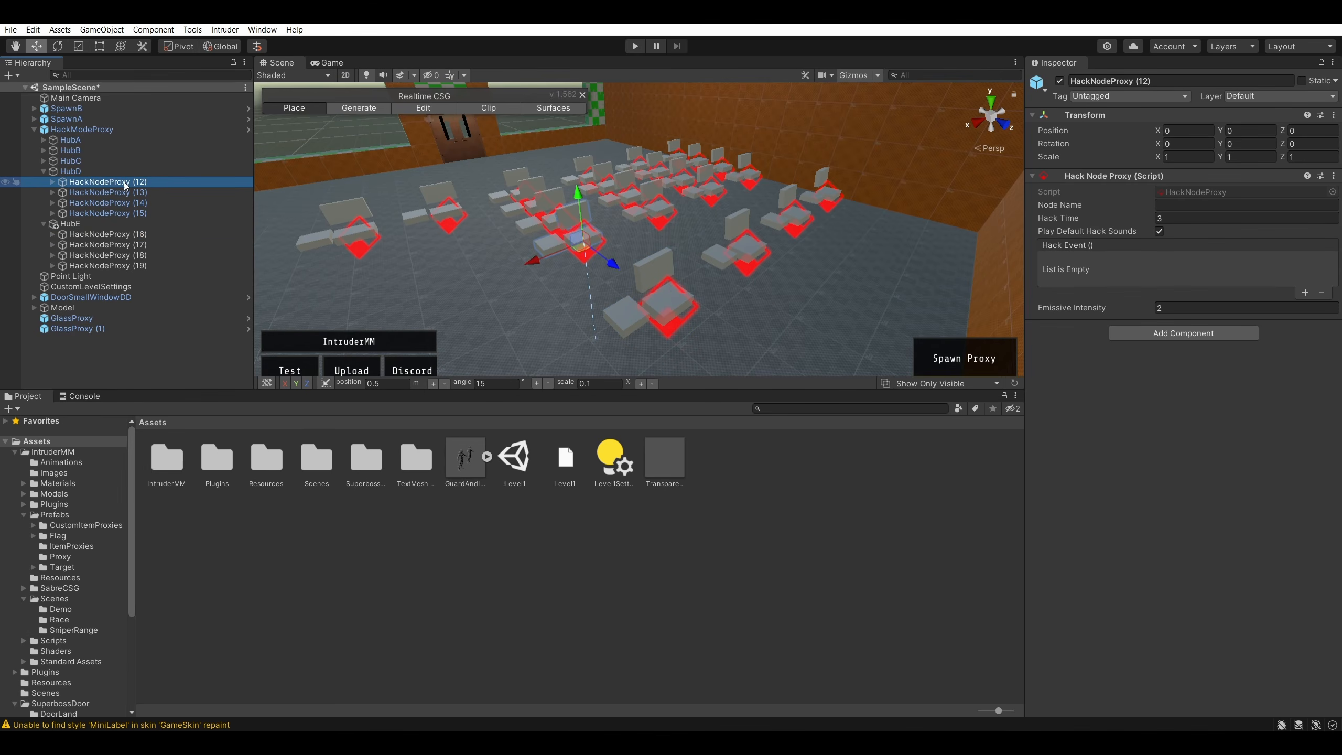
{"action": "left_click", "coordinate": [125, 235]}
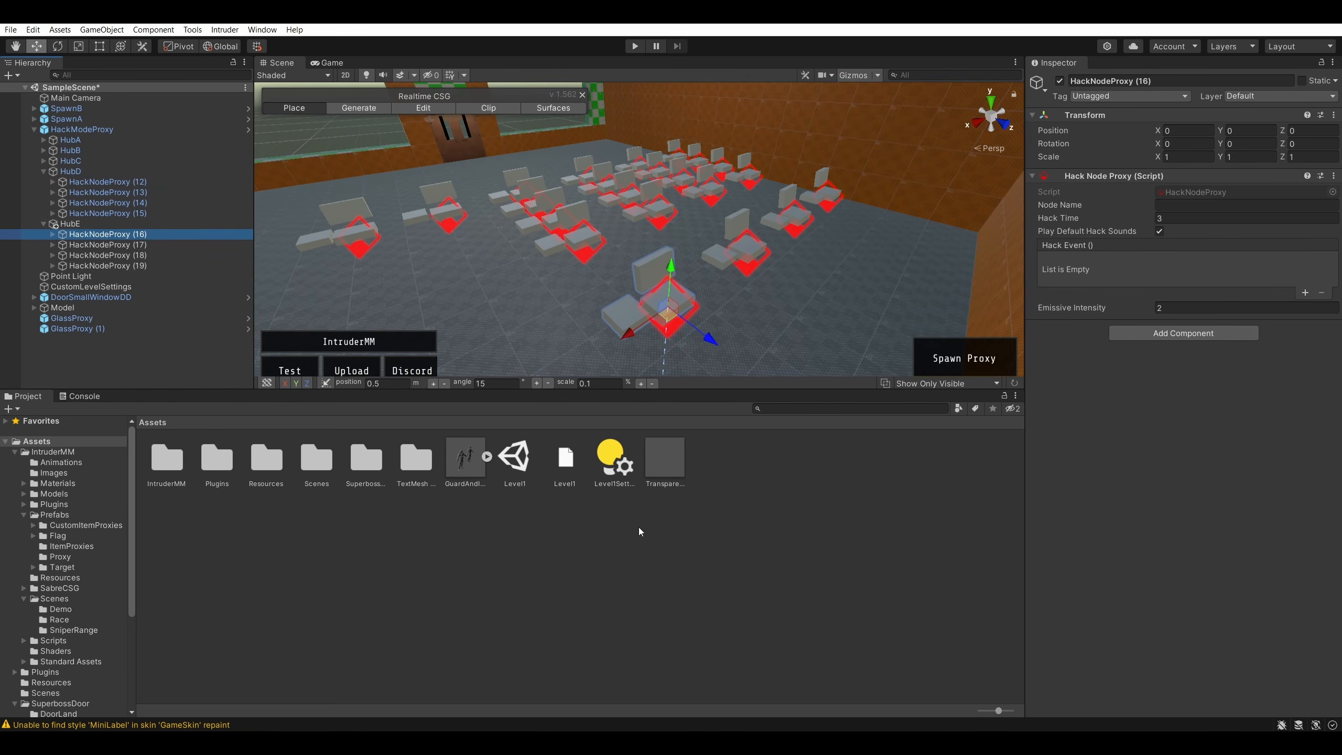
{"action": "left_click", "coordinate": [242, 487]}
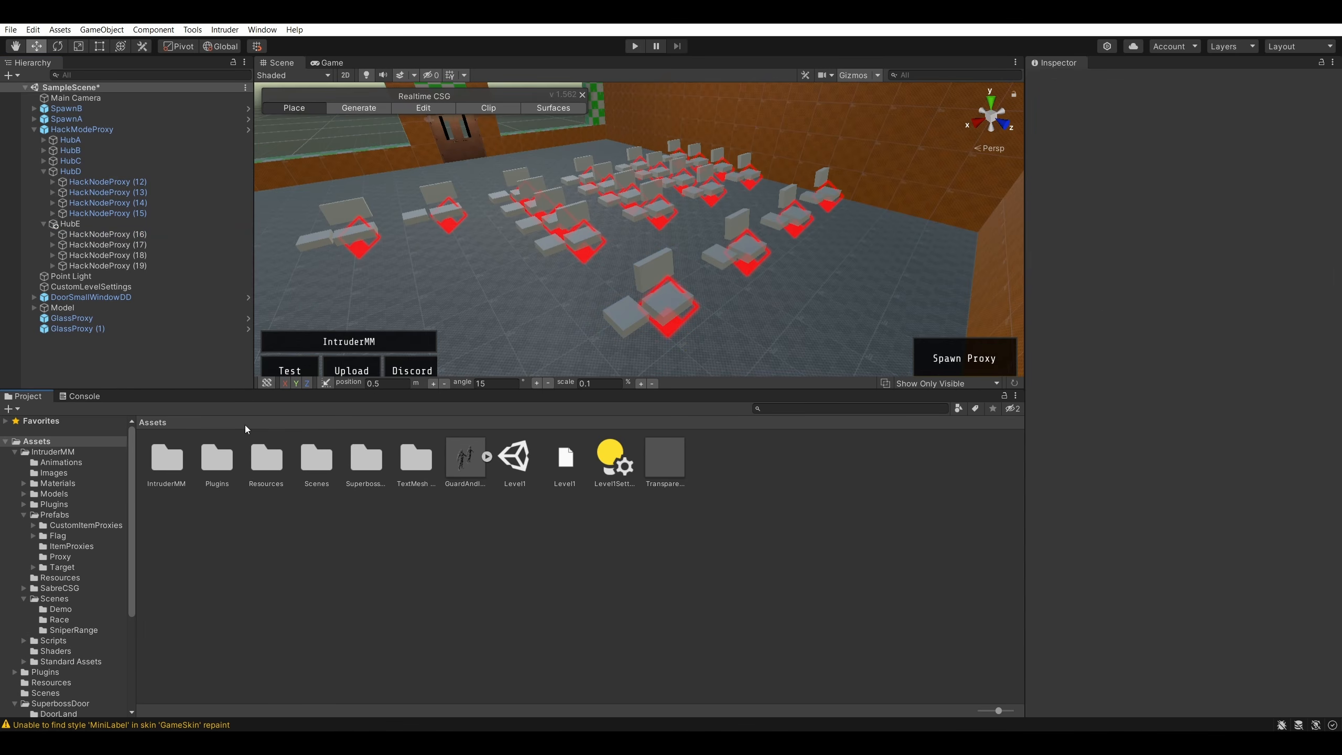
- Try to delete HubC from the HackModeProxy prefab instance in the scene
{"action": "left_click", "coordinate": [104, 163]}
{"action": "right_click", "coordinate": [97, 162]}
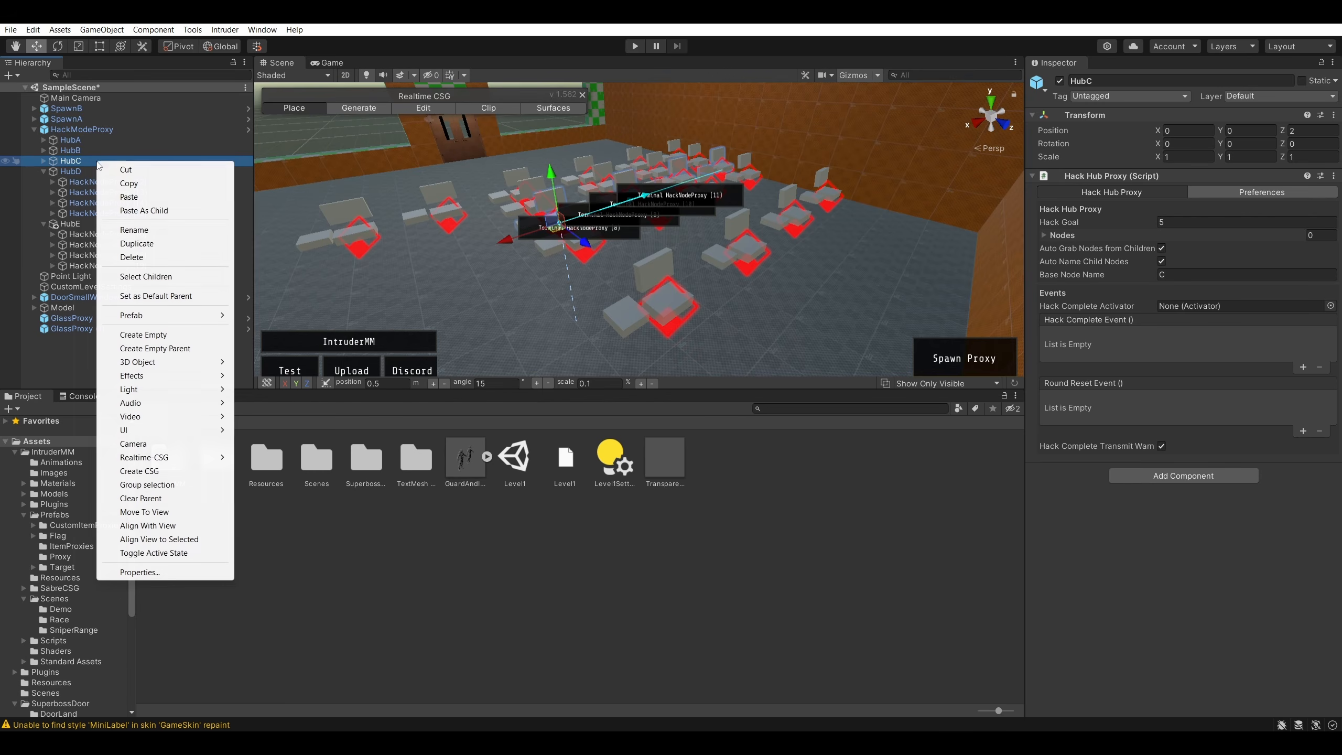
{"action": "left_click", "coordinate": [151, 258]}
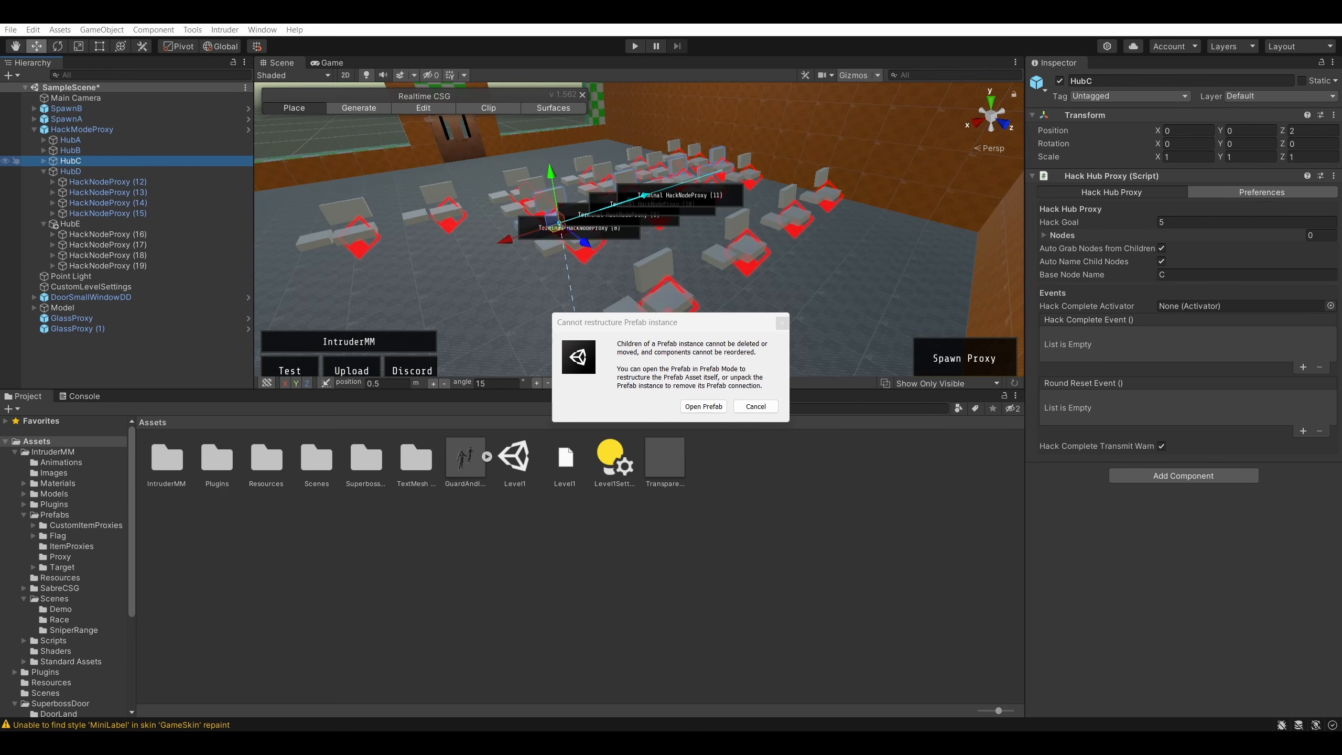
{"action": "left_click", "coordinate": [755, 406]}
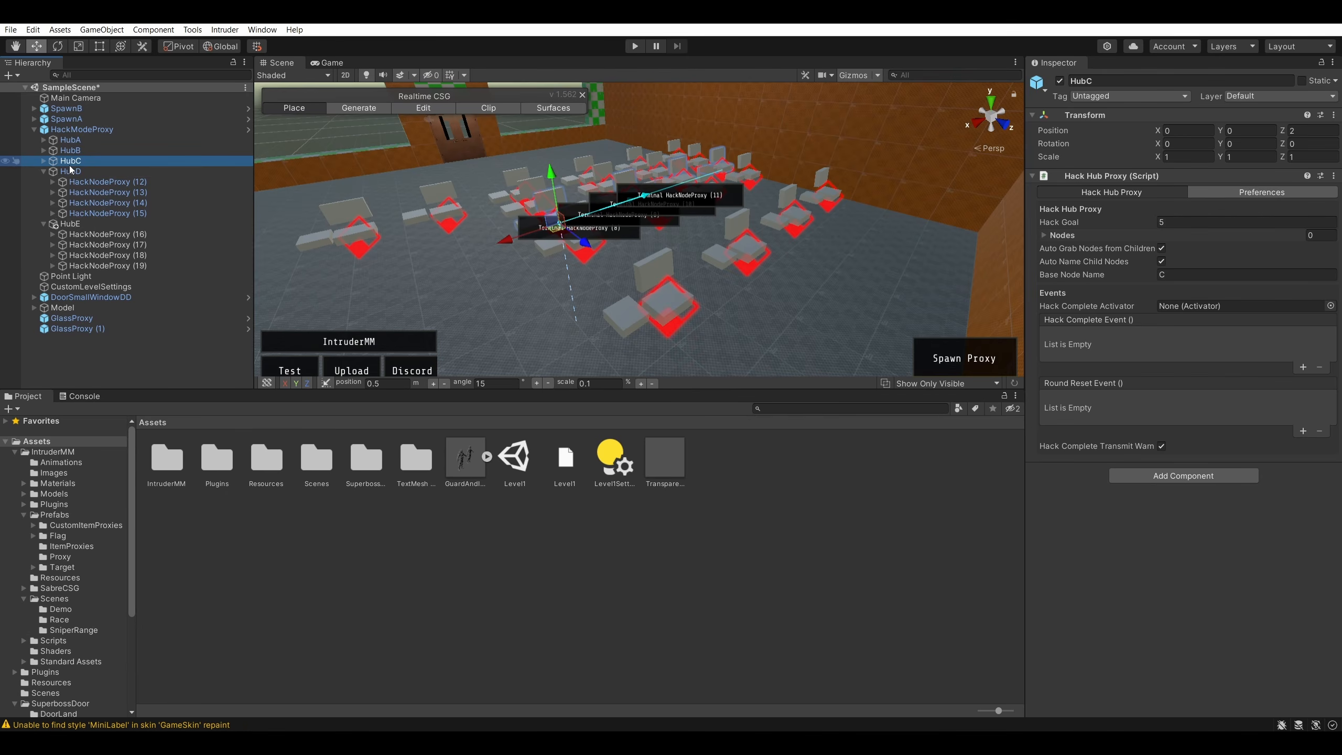
- Open the HackModeProxy prefab in Prefab Mode with its hubs framed in the scene
{"action": "left_click", "coordinate": [82, 131]}
{"action": "double_click", "coordinate": [82, 131]}
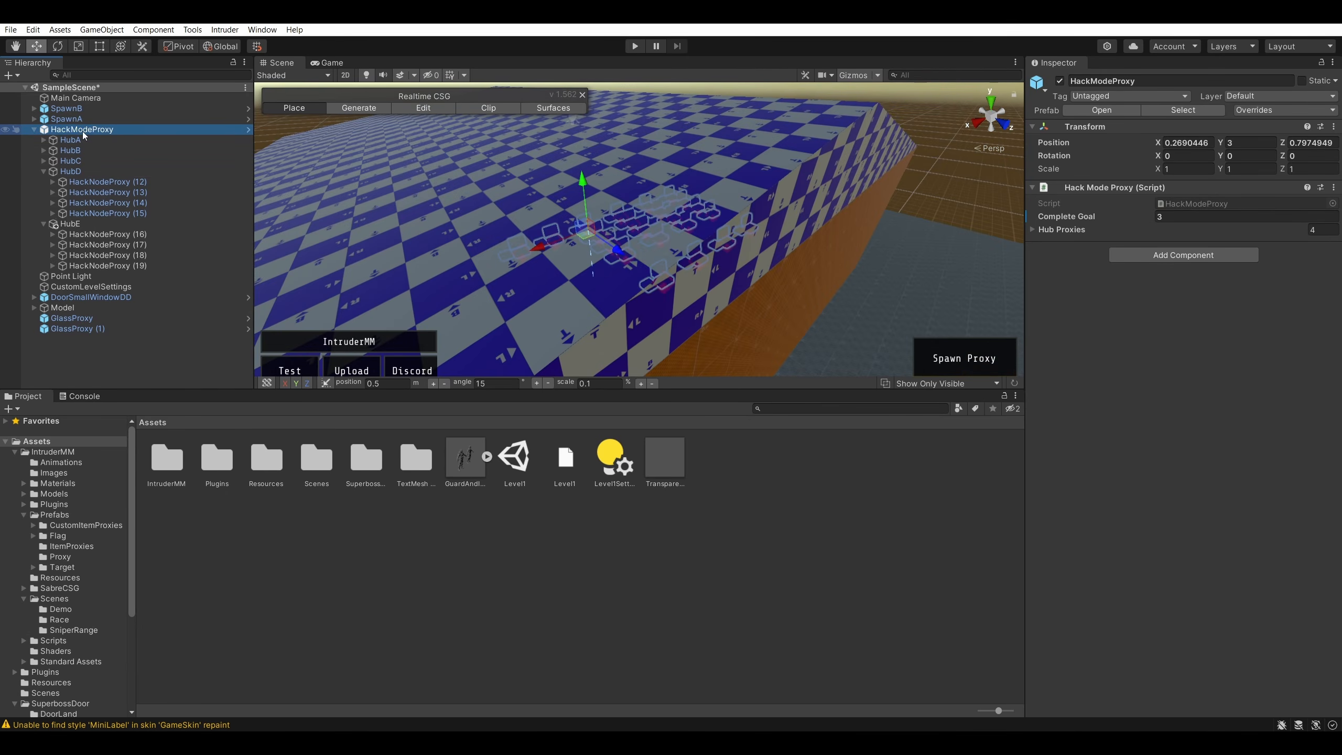
{"action": "double_click", "coordinate": [82, 131]}
{"action": "right_click_drag", "start_coordinate": [321, 285], "coordinate": [338, 307]}
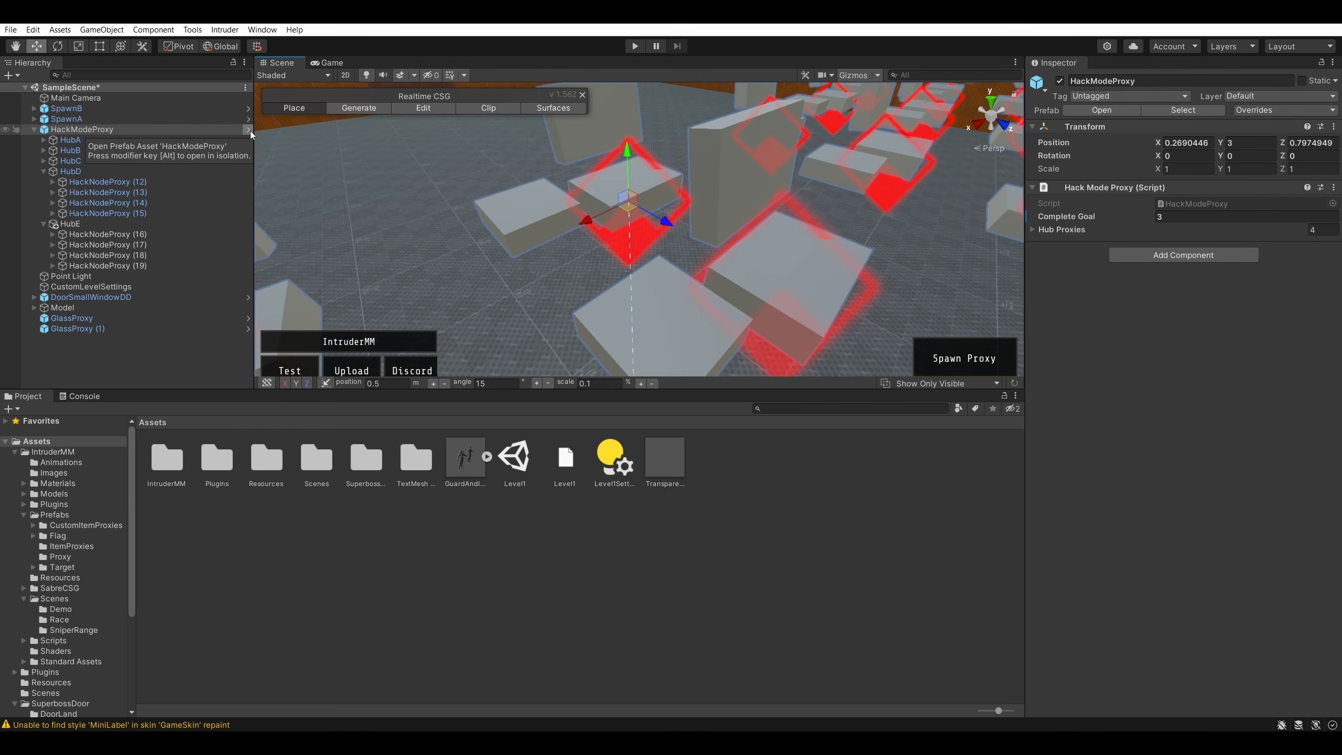
{"action": "left_click", "coordinate": [249, 130]}
{"action": "scroll", "coordinate": [702, 205], "scroll_direction": "down", "scroll_amount": 10}
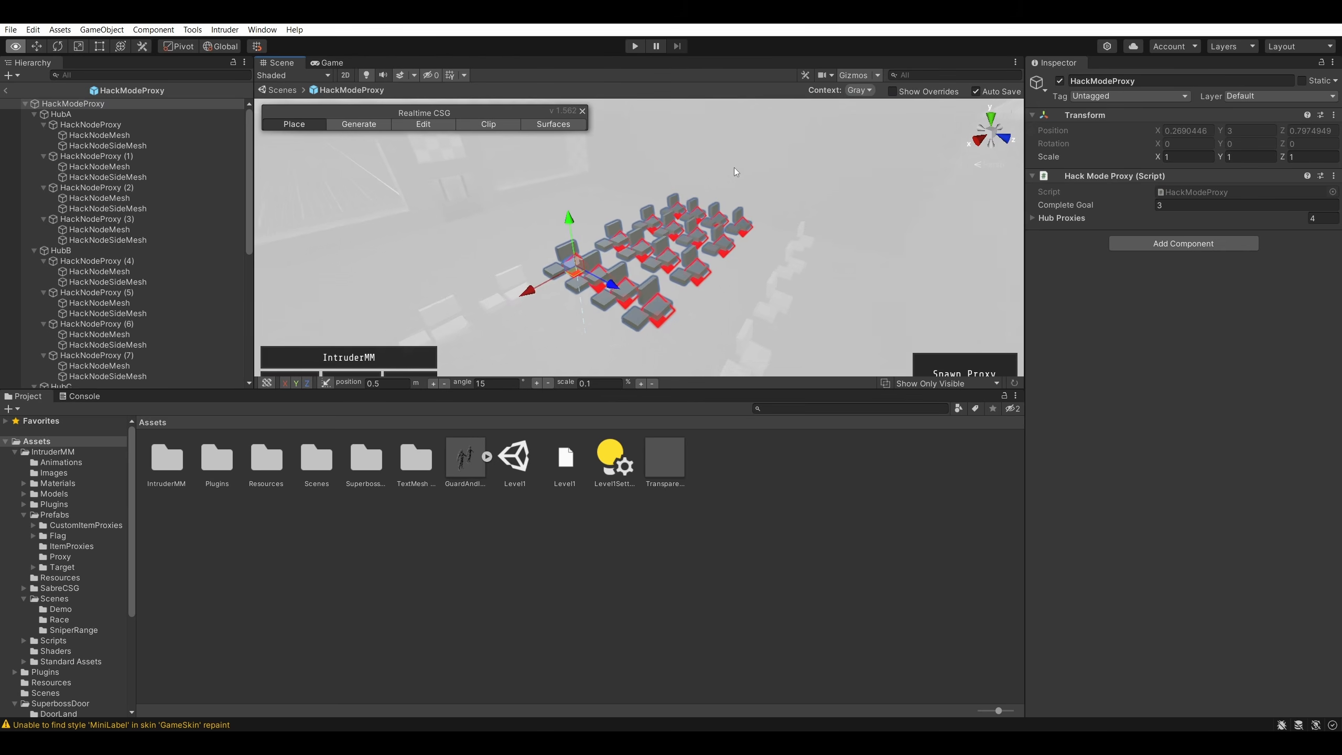
- Examine the HackModeProxy prefab's hub hierarchy and the node and mesh objects of HubA's first node
{"action": "right_click_drag", "start_coordinate": [735, 168], "coordinate": [734, 168]}
{"action": "scroll", "coordinate": [79, 222], "scroll_direction": "down", "scroll_amount": 7}
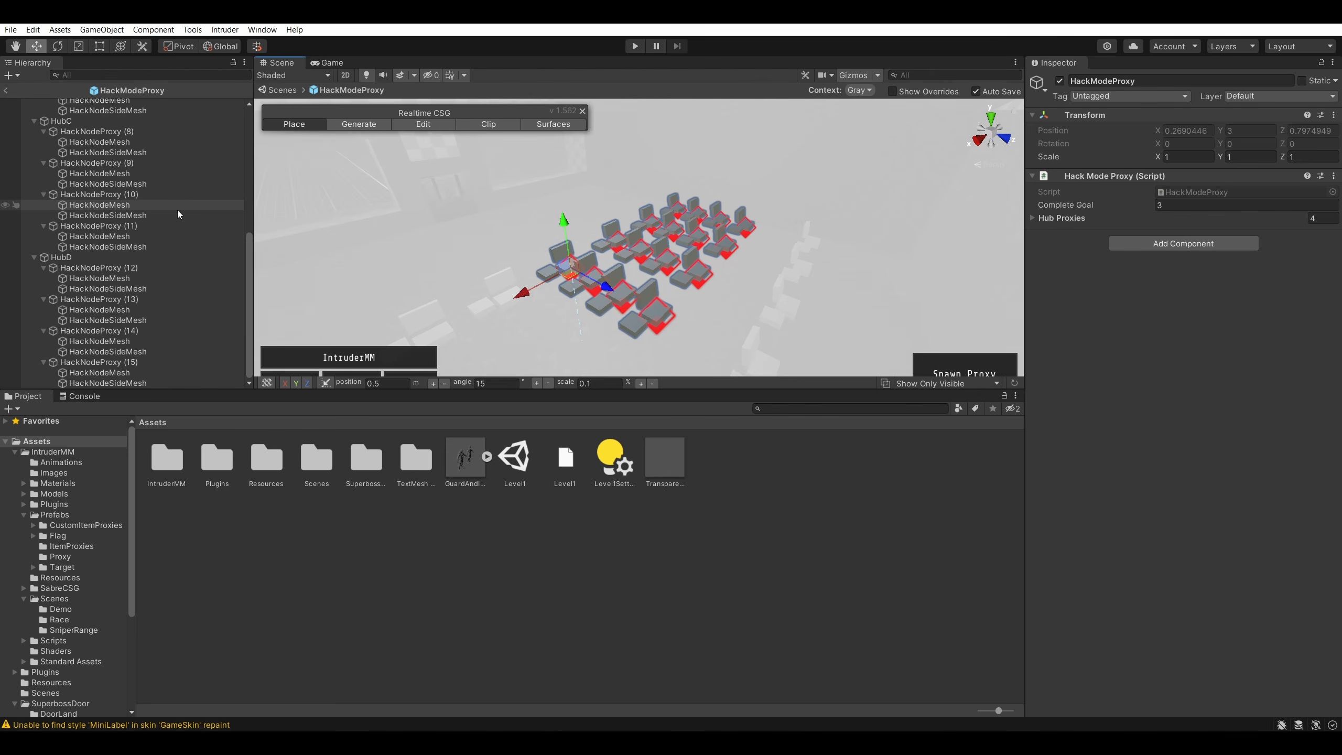
{"action": "scroll", "coordinate": [164, 248], "scroll_direction": "up", "scroll_amount": 10}
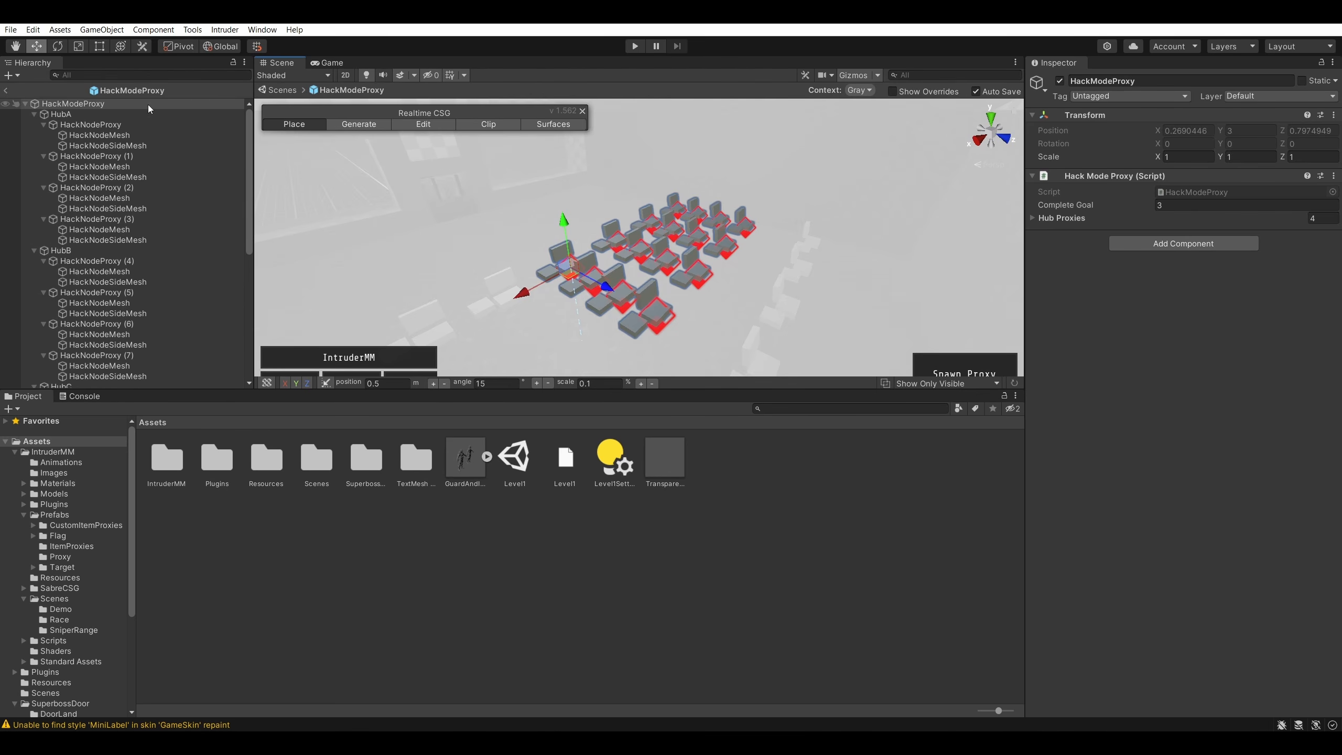
{"action": "left_click", "coordinate": [81, 114]}
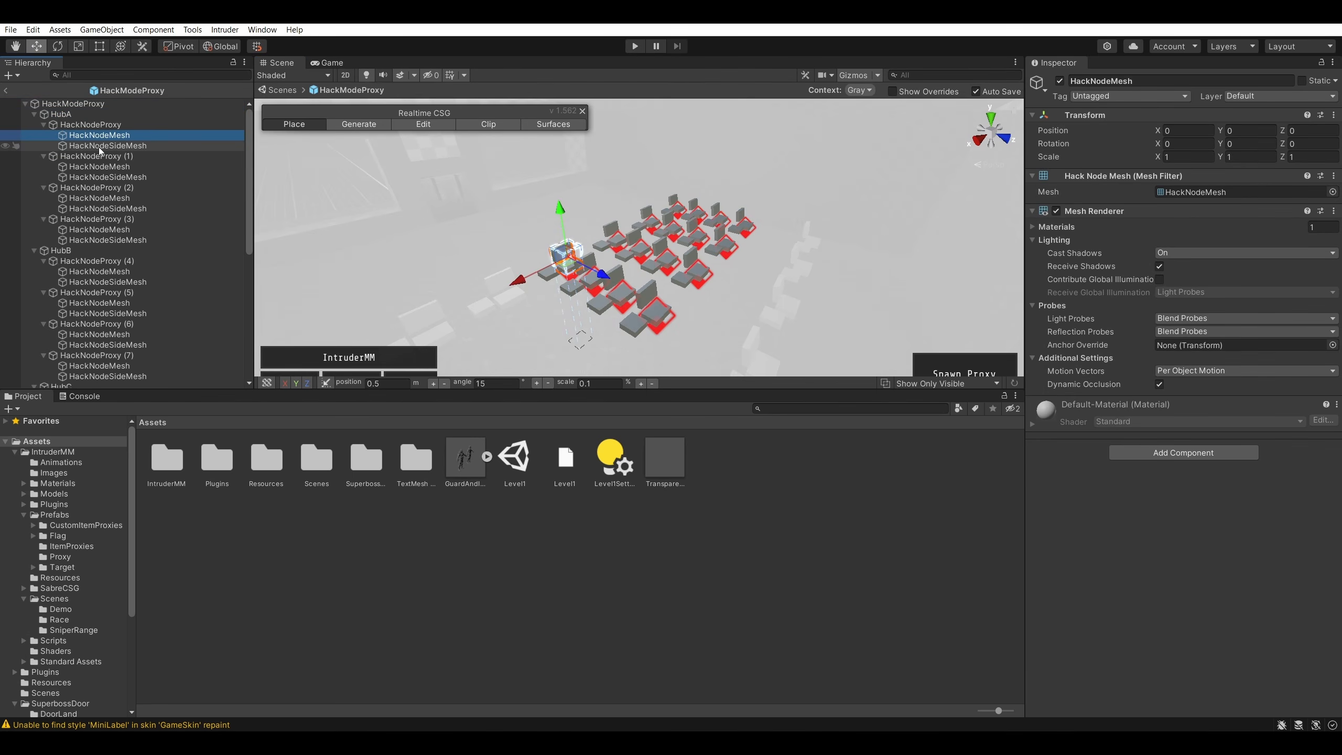
{"action": "left_click", "coordinate": [92, 125]}
{"action": "left_click", "coordinate": [91, 146]}
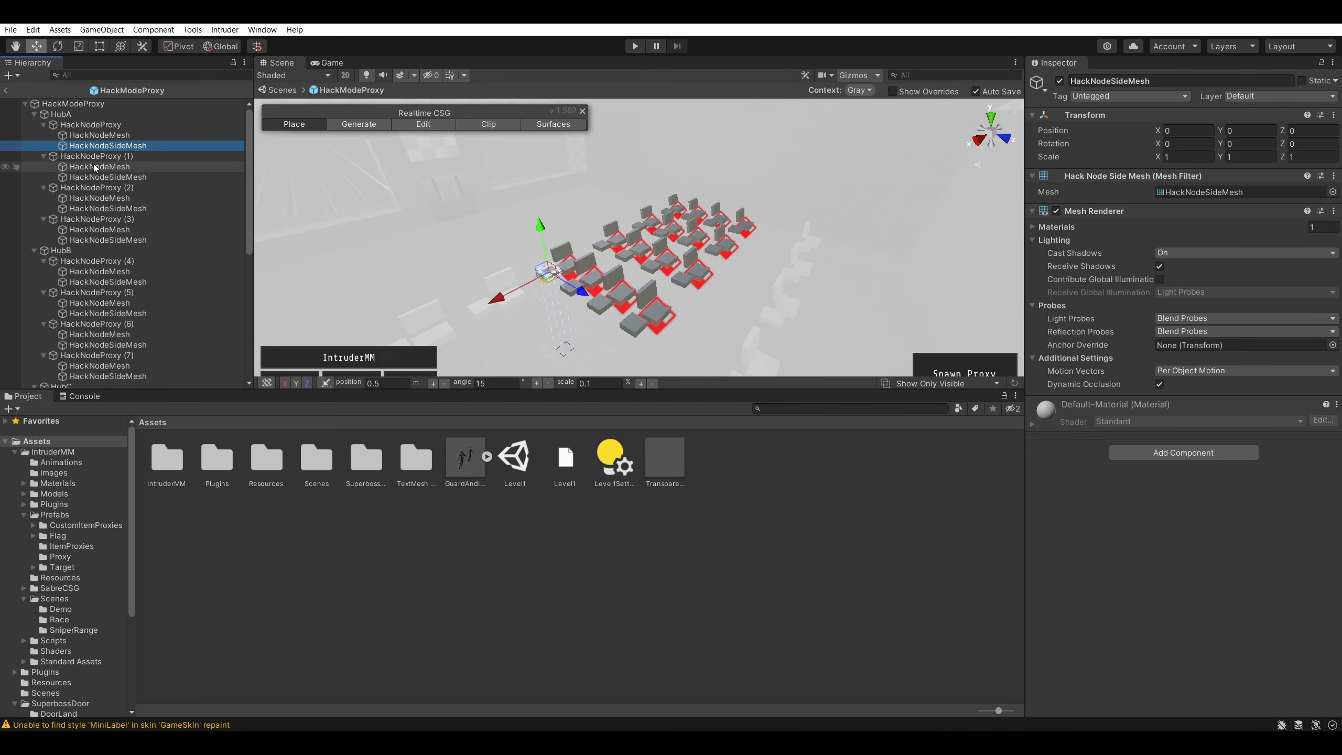
- Return to the scene, open the HackModeProxy asset in context, and leave Prefab Mode again
{"action": "left_click", "coordinate": [6, 89]}
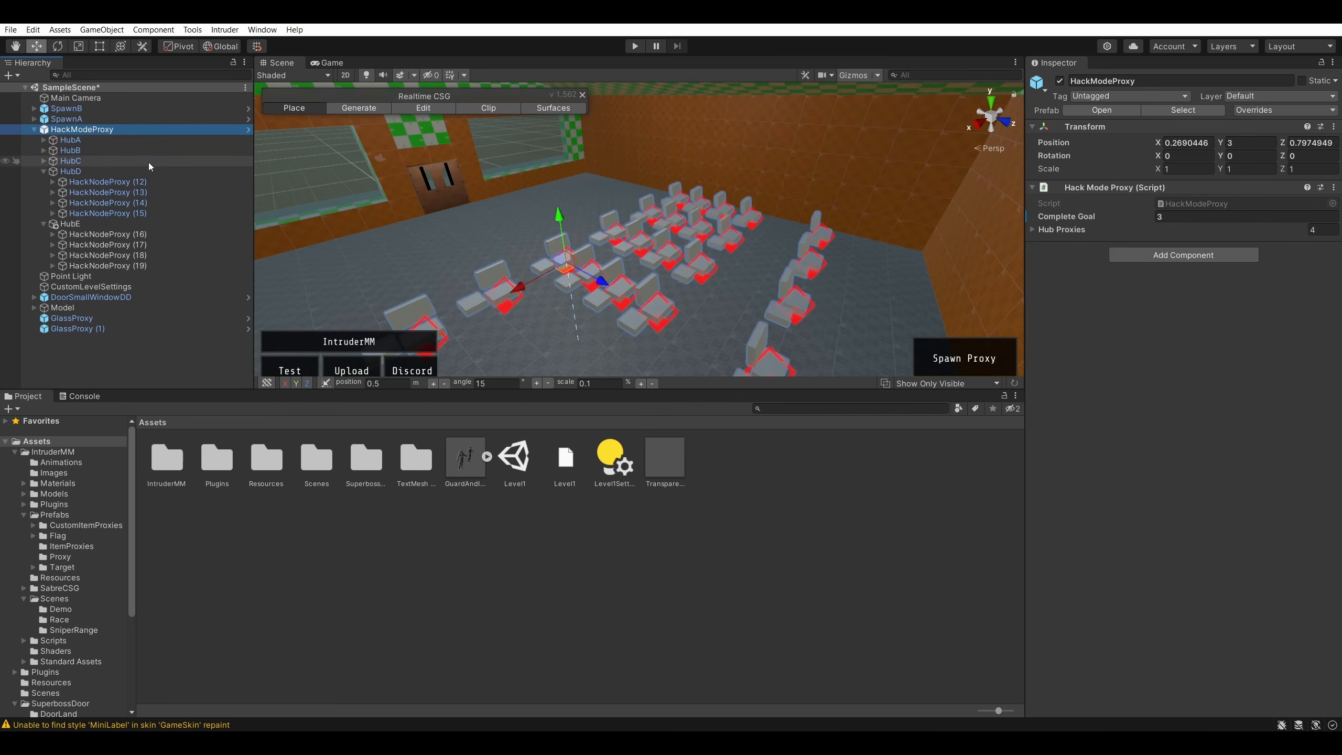
{"action": "right_click", "coordinate": [138, 134]}
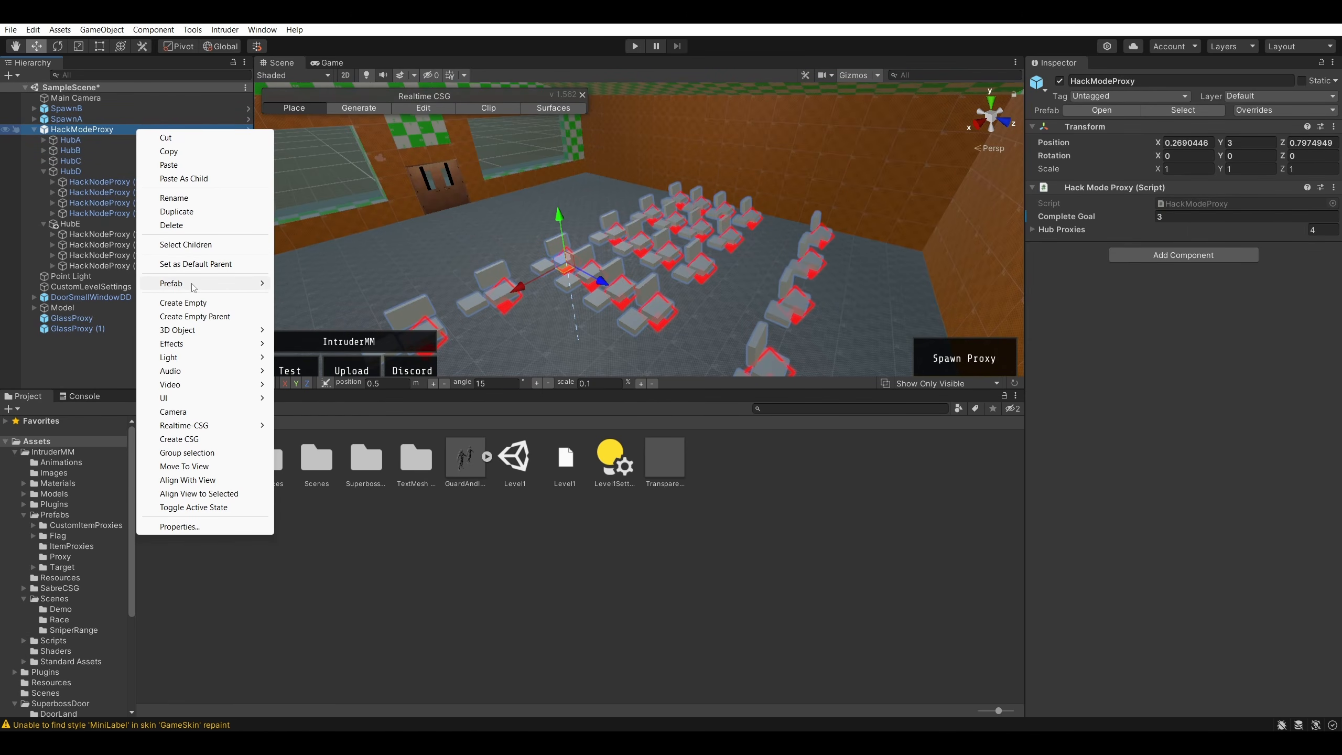
{"action": "mouse_move", "coordinate": [195, 285]}
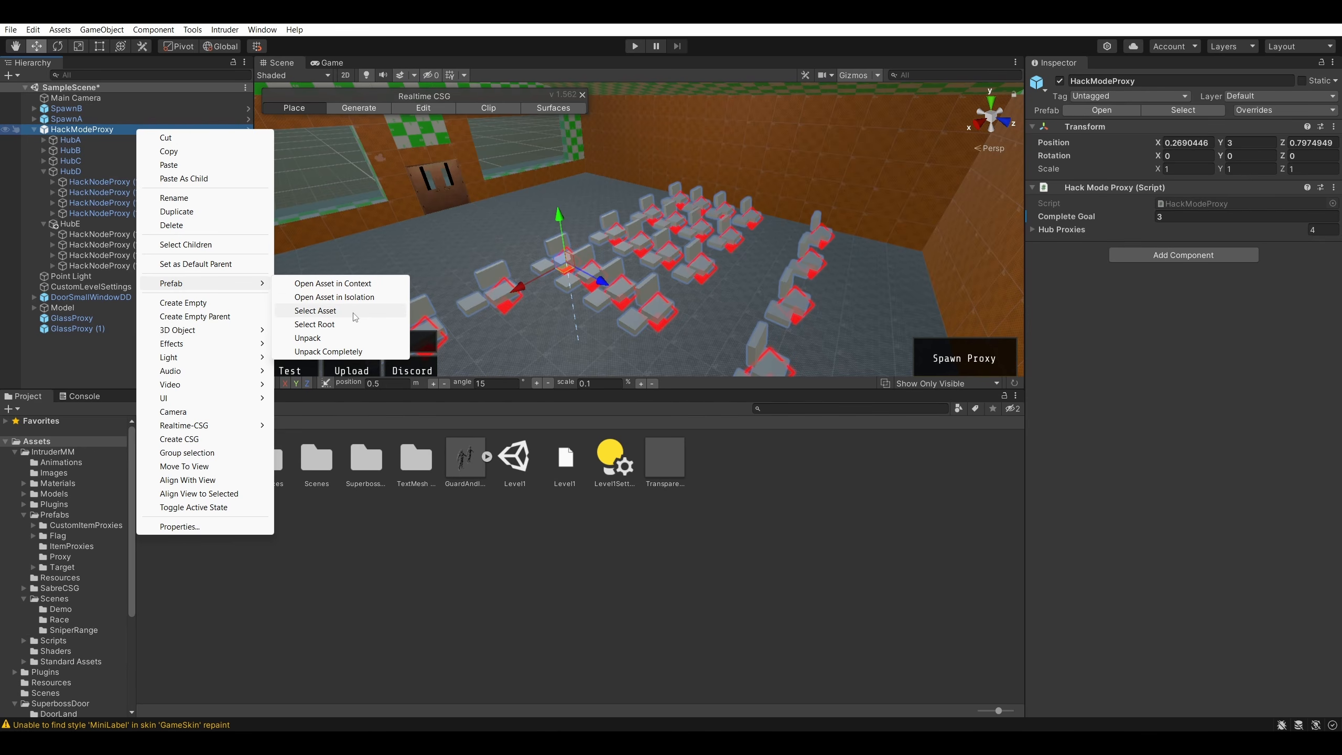
{"action": "left_click", "coordinate": [362, 286]}
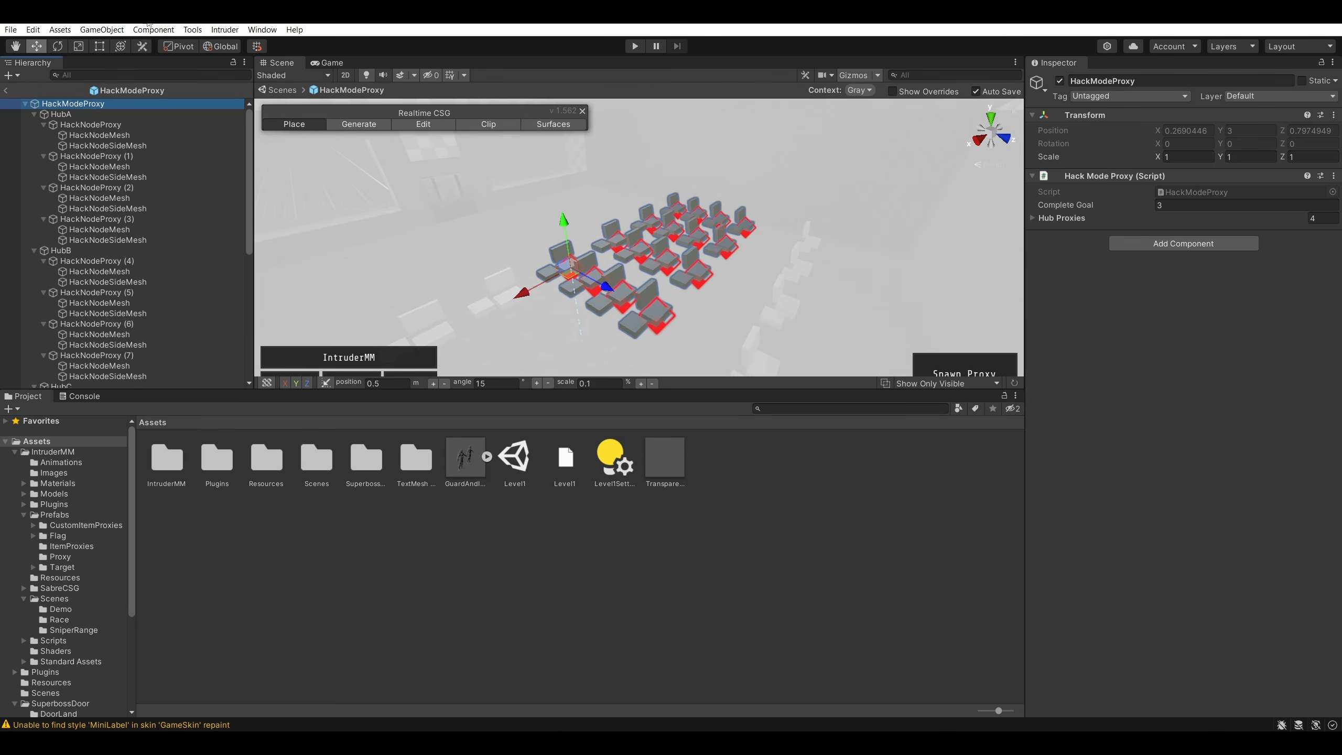
{"action": "left_click", "coordinate": [6, 90]}
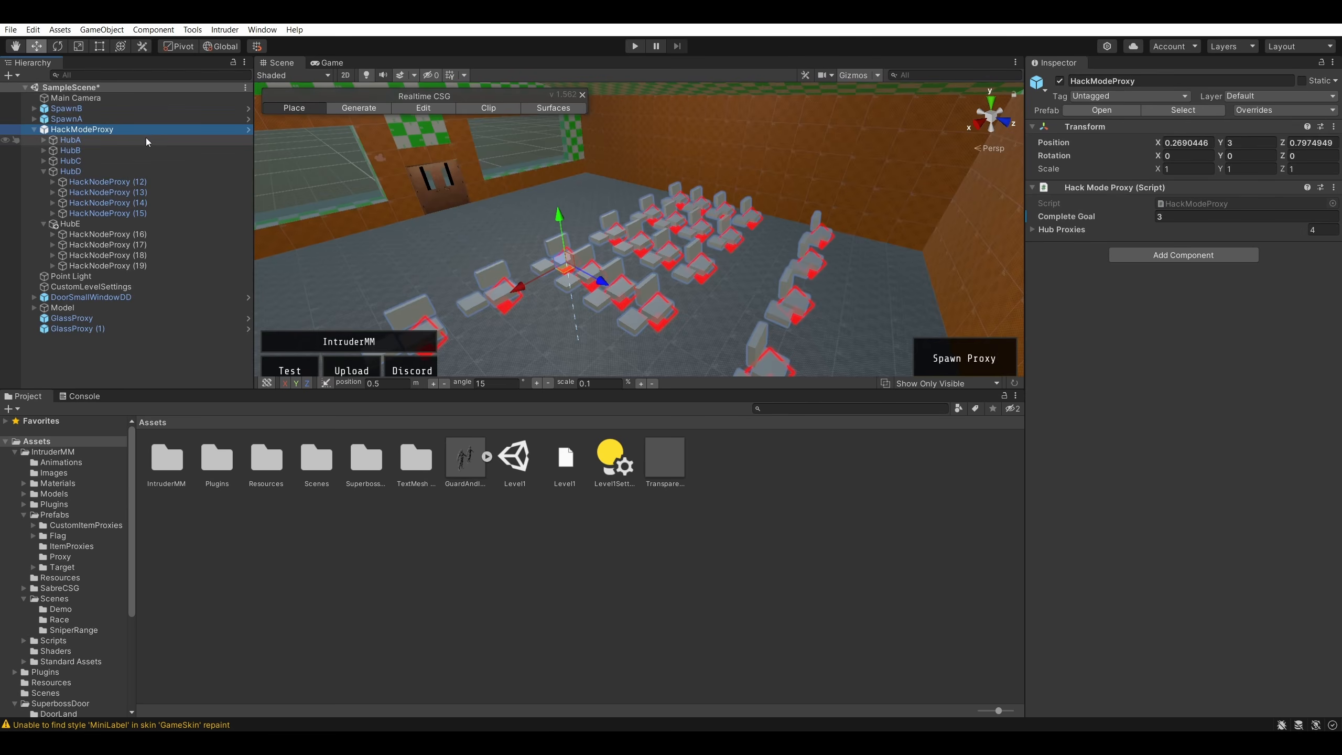
- Review the prefab commands for HackModeProxy in the scene and reopen it in Prefab Mode
{"action": "right_click", "coordinate": [147, 130]}
{"action": "mouse_move", "coordinate": [228, 292]}
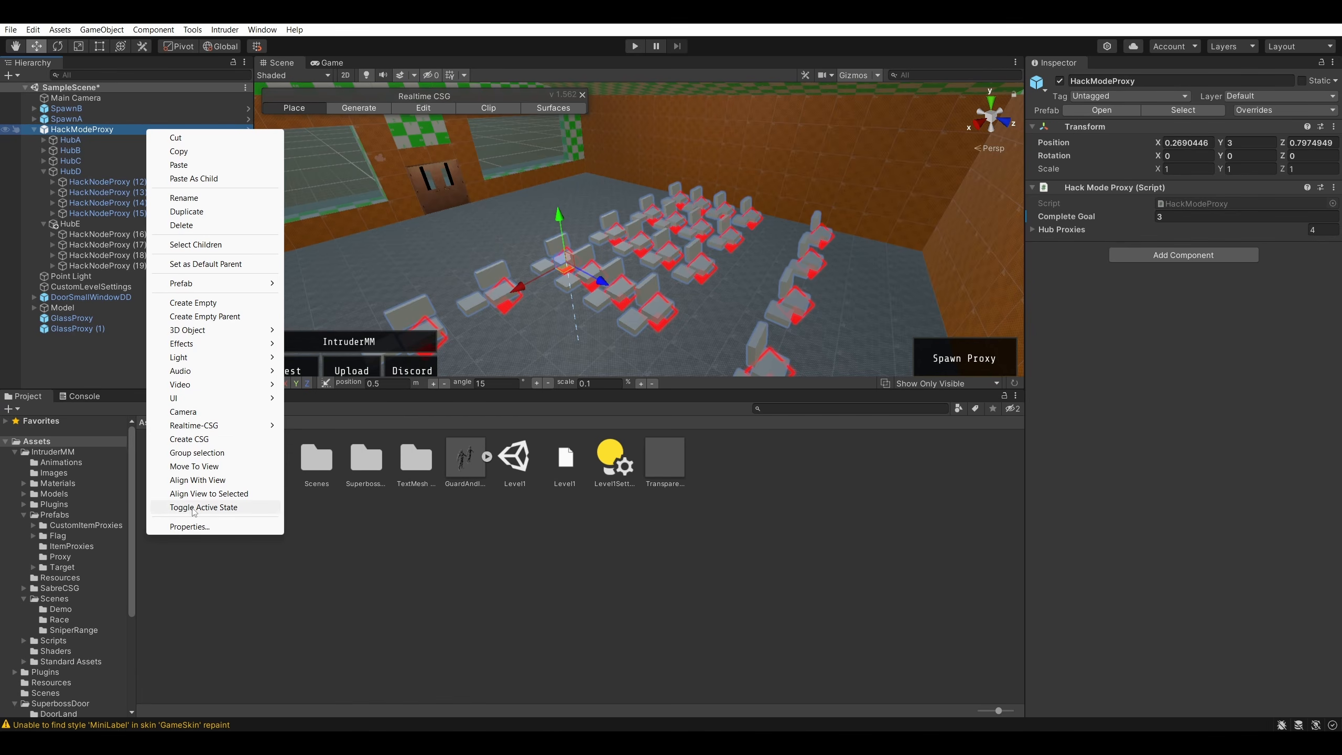
{"action": "left_click", "coordinate": [329, 634]}
{"action": "left_click", "coordinate": [104, 129]}
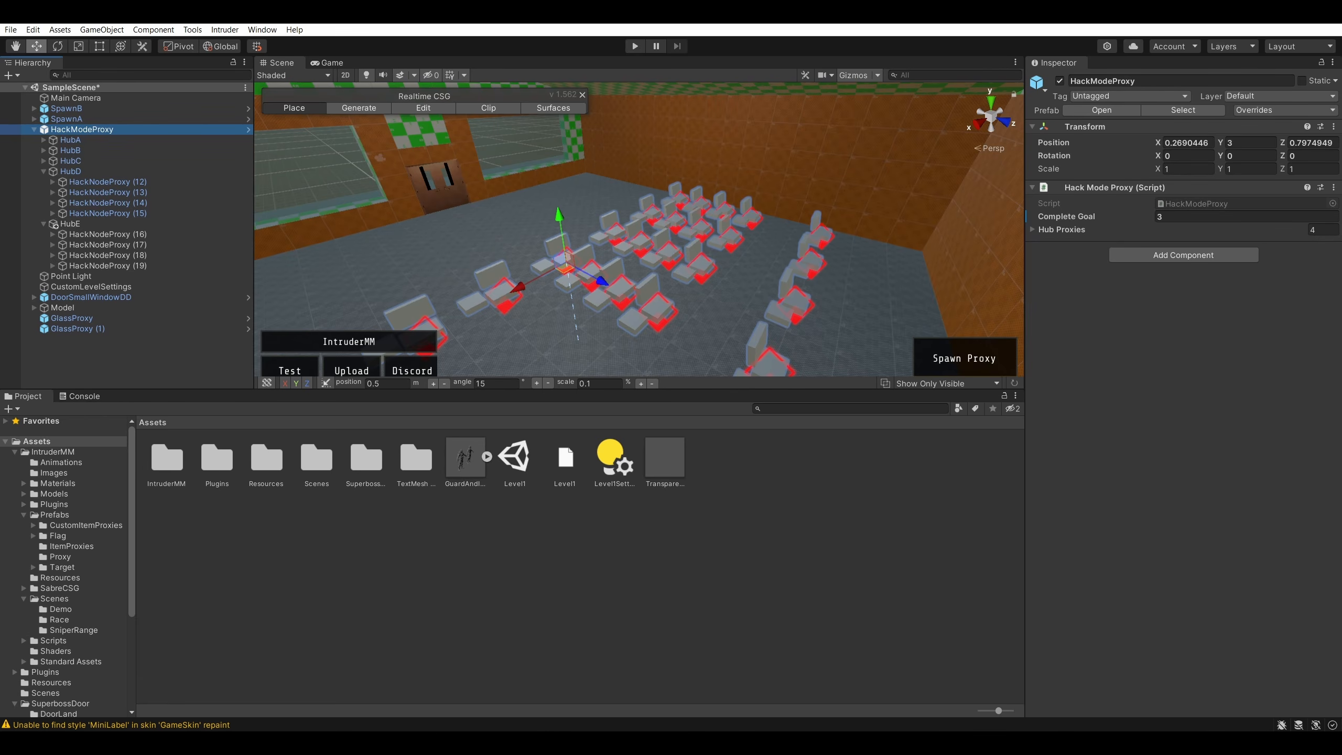
{"action": "left_click", "coordinate": [248, 130]}
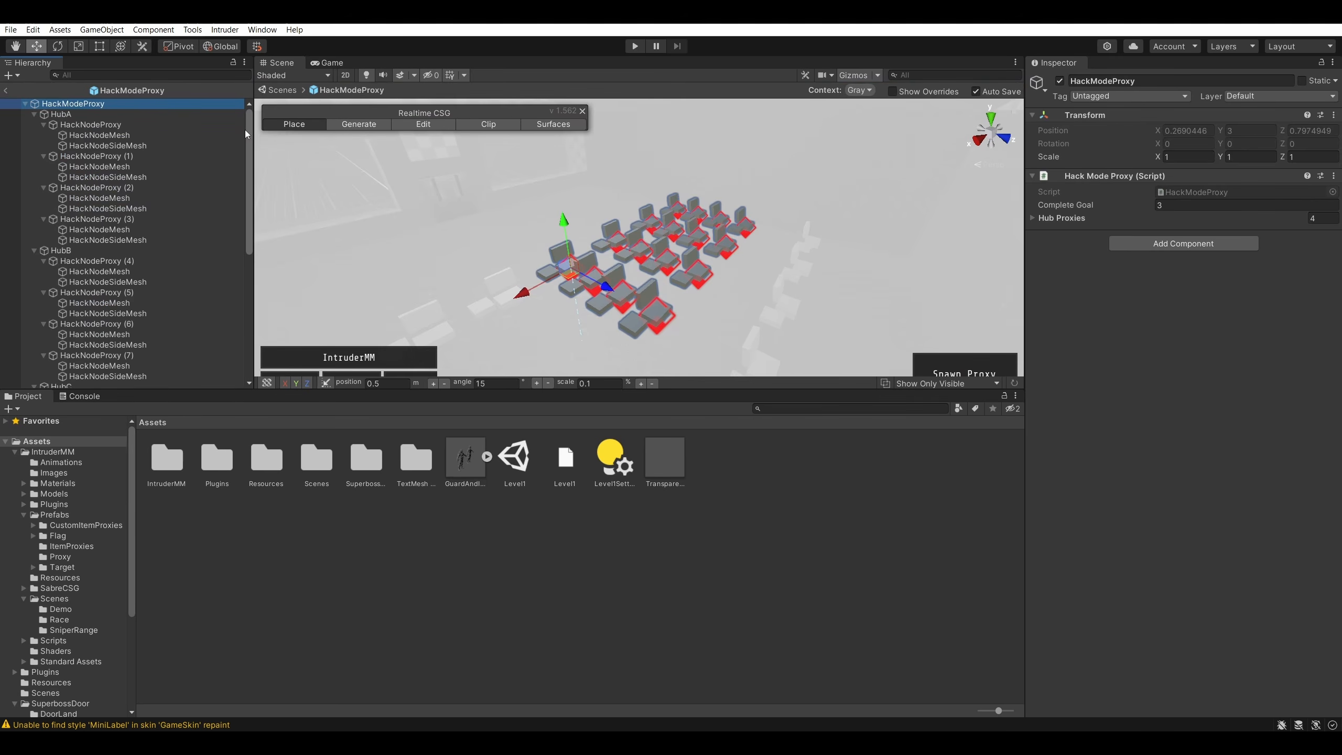
- Inspect the nodes and meshes of HubA and HubB inside the HackModeProxy prefab, viewing them from different angles
{"action": "left_click", "coordinate": [136, 135]}
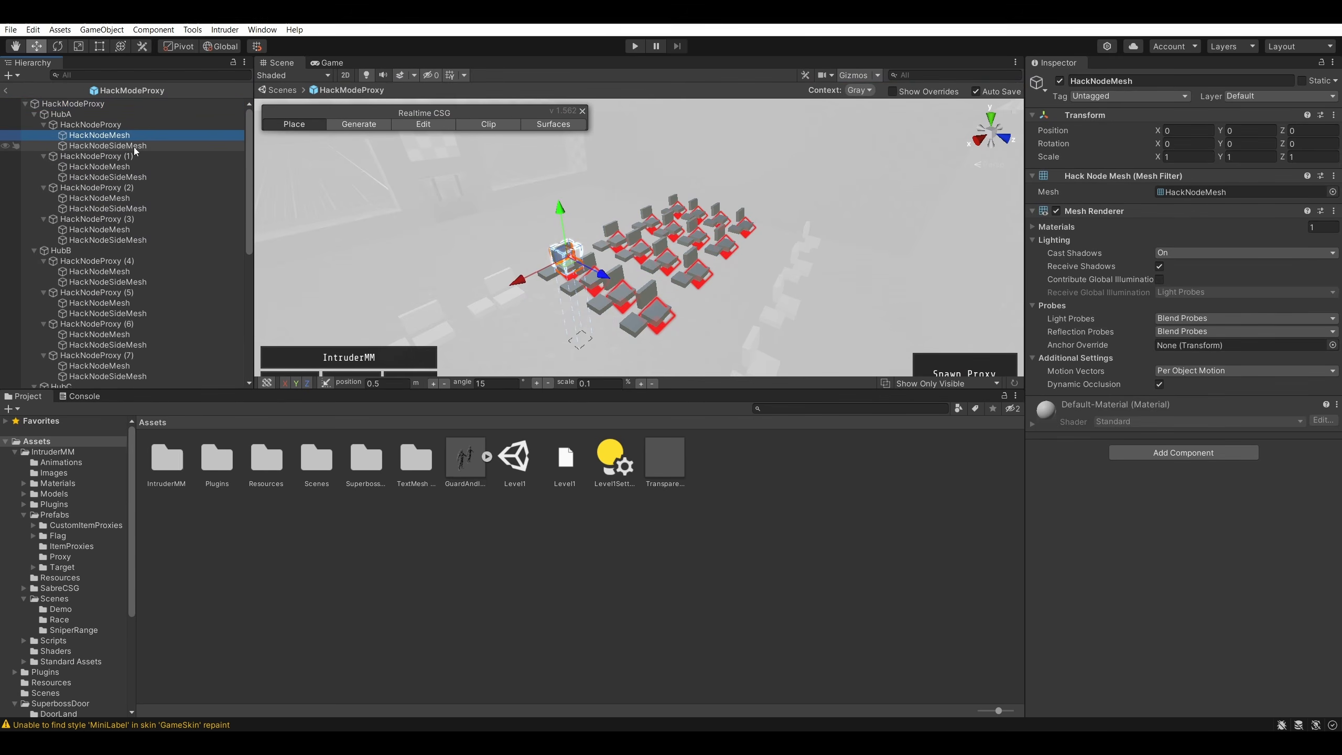
{"action": "left_click", "coordinate": [70, 115]}
{"action": "left_click", "coordinate": [72, 125]}
{"action": "left_click", "coordinate": [72, 146]}
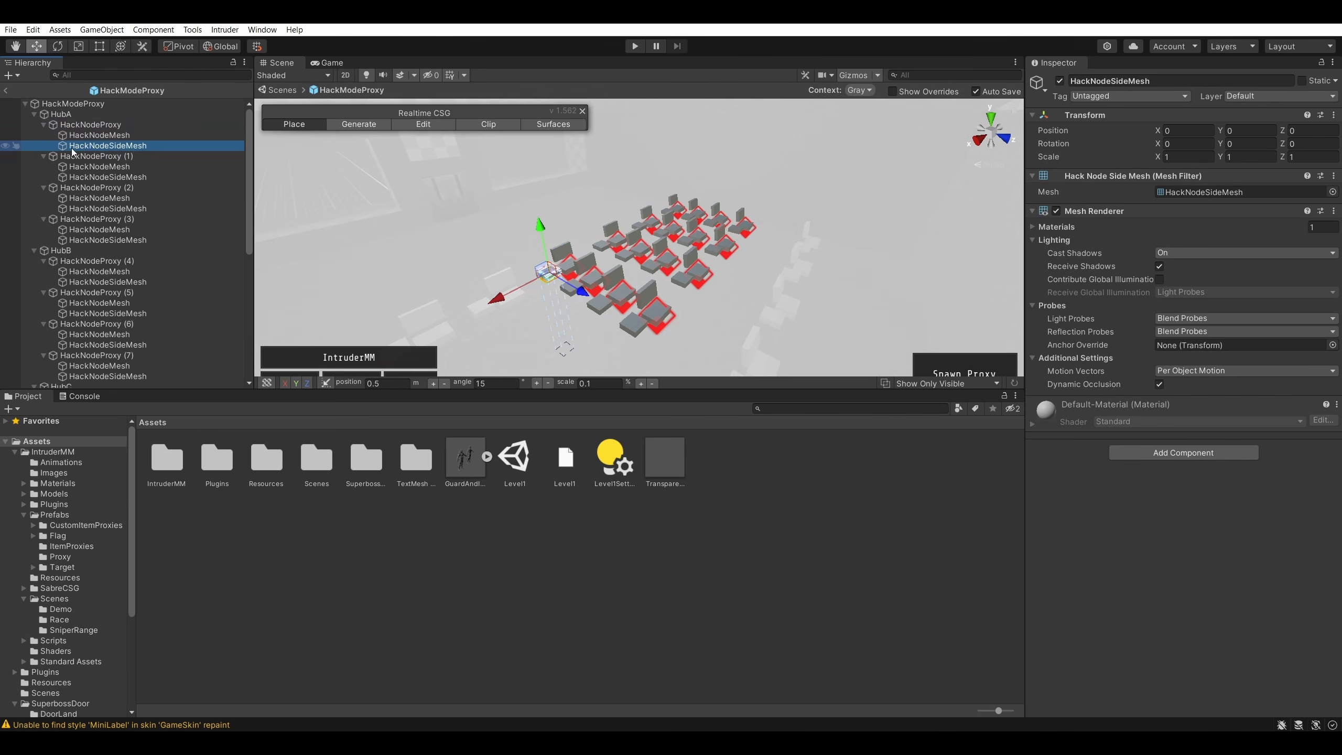
{"action": "left_click", "coordinate": [111, 188]}
{"action": "left_click", "coordinate": [119, 261]}
{"action": "left_click", "coordinate": [155, 303]}
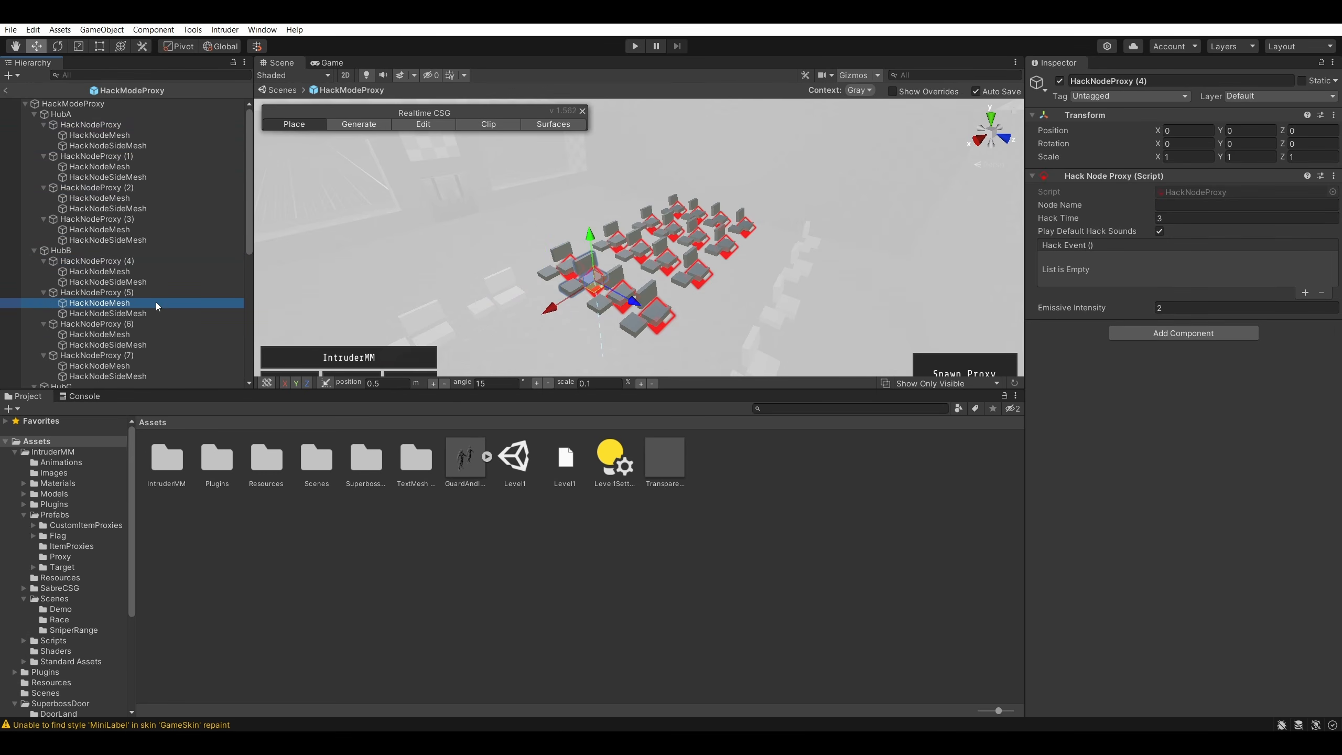
{"action": "right_click_drag", "start_coordinate": [821, 216], "coordinate": [681, 266]}
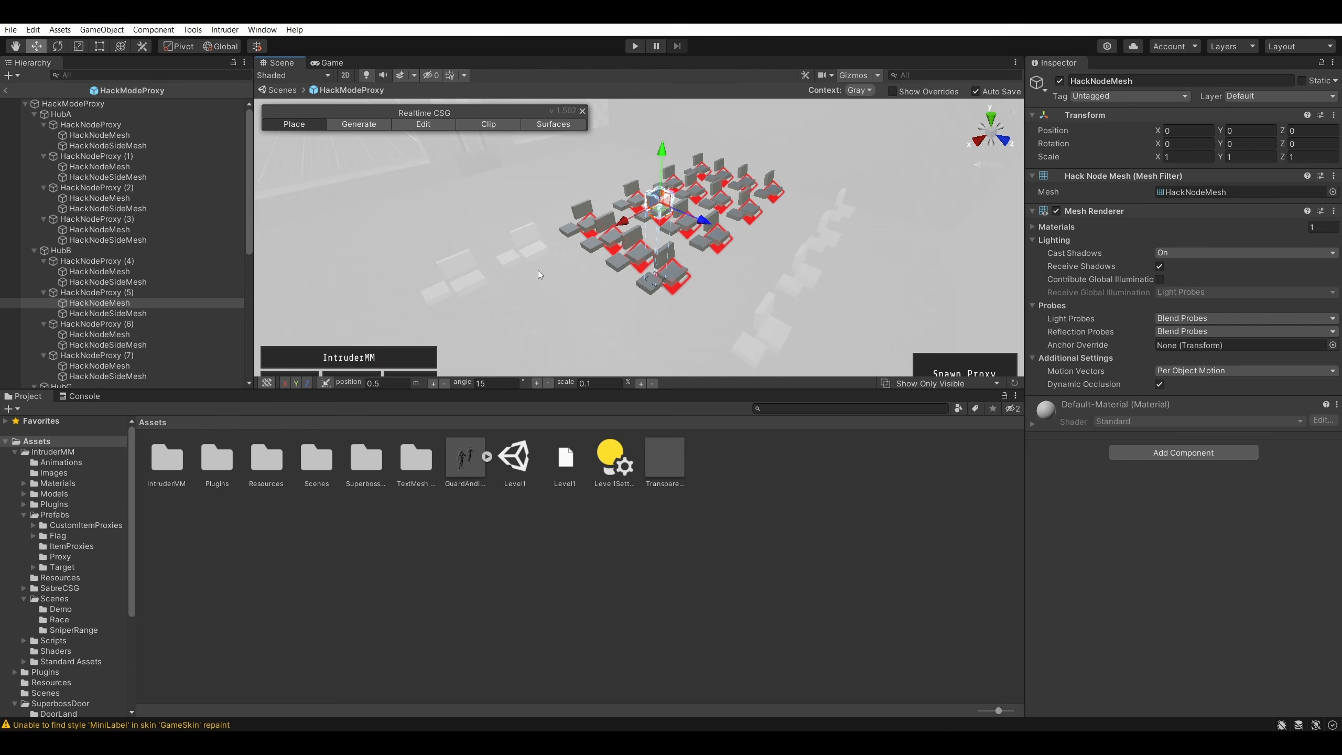
{"action": "right_click_drag", "start_coordinate": [518, 187], "coordinate": [722, 146]}
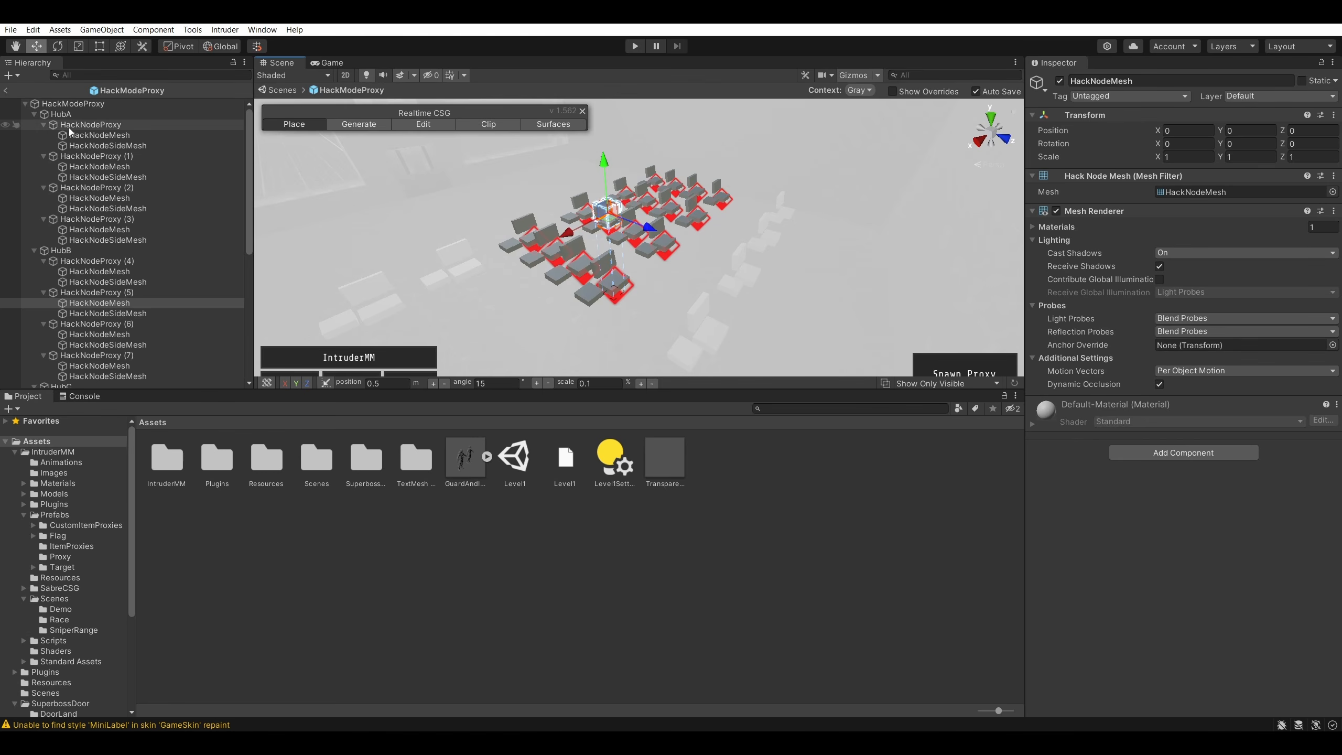
- Select the HackModeProxy root and look through its complete hub and node hierarchy from HubA to HubD
{"action": "left_click", "coordinate": [42, 104]}
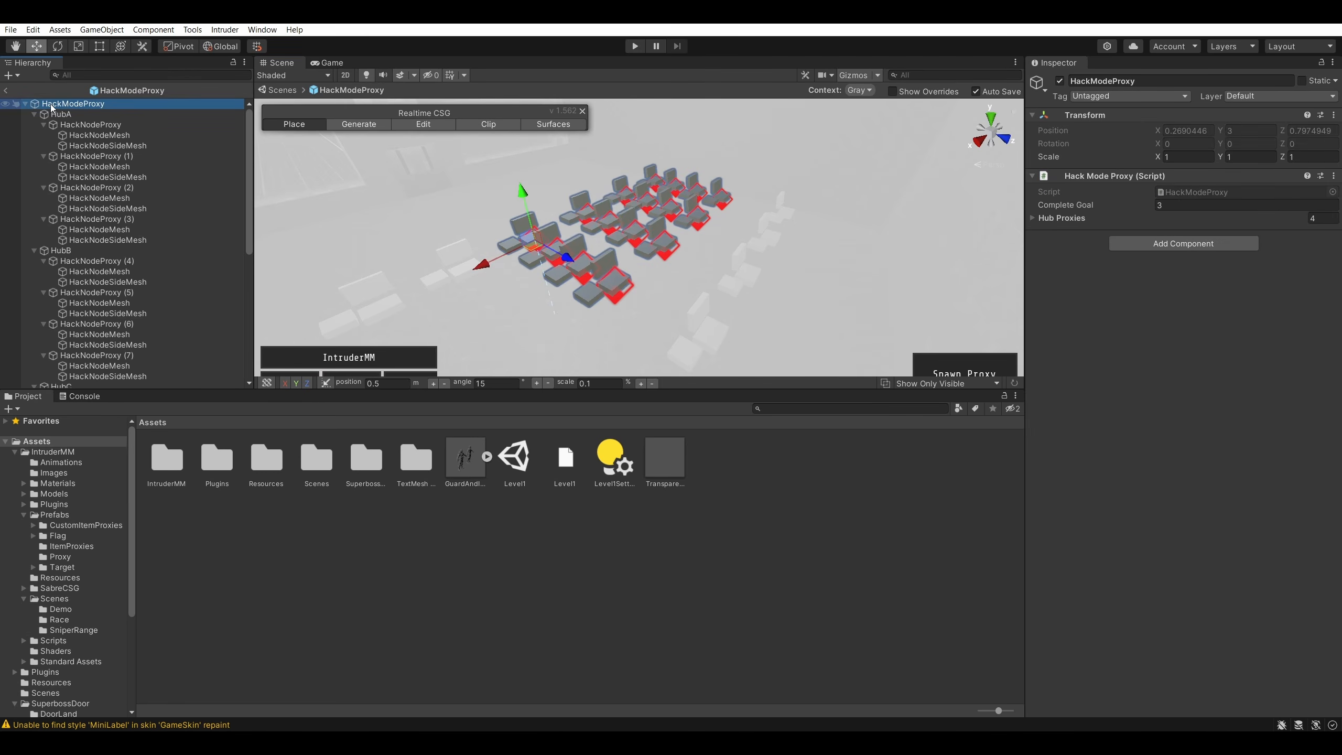
{"action": "left_click", "coordinate": [25, 104]}
{"action": "left_click", "coordinate": [25, 104]}
{"action": "scroll", "coordinate": [79, 242], "scroll_direction": "down", "scroll_amount": 5}
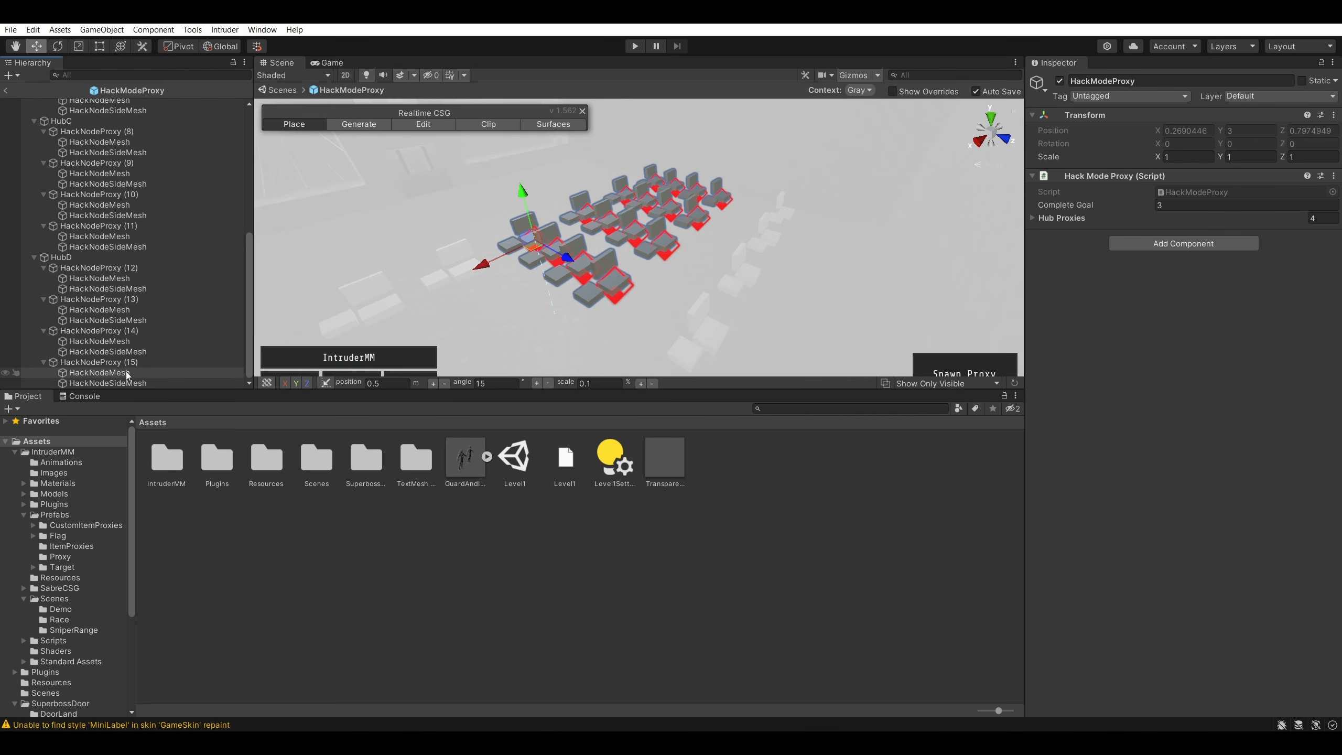
{"action": "left_click_drag", "start_coordinate": [253, 312], "coordinate": [257, 180]}
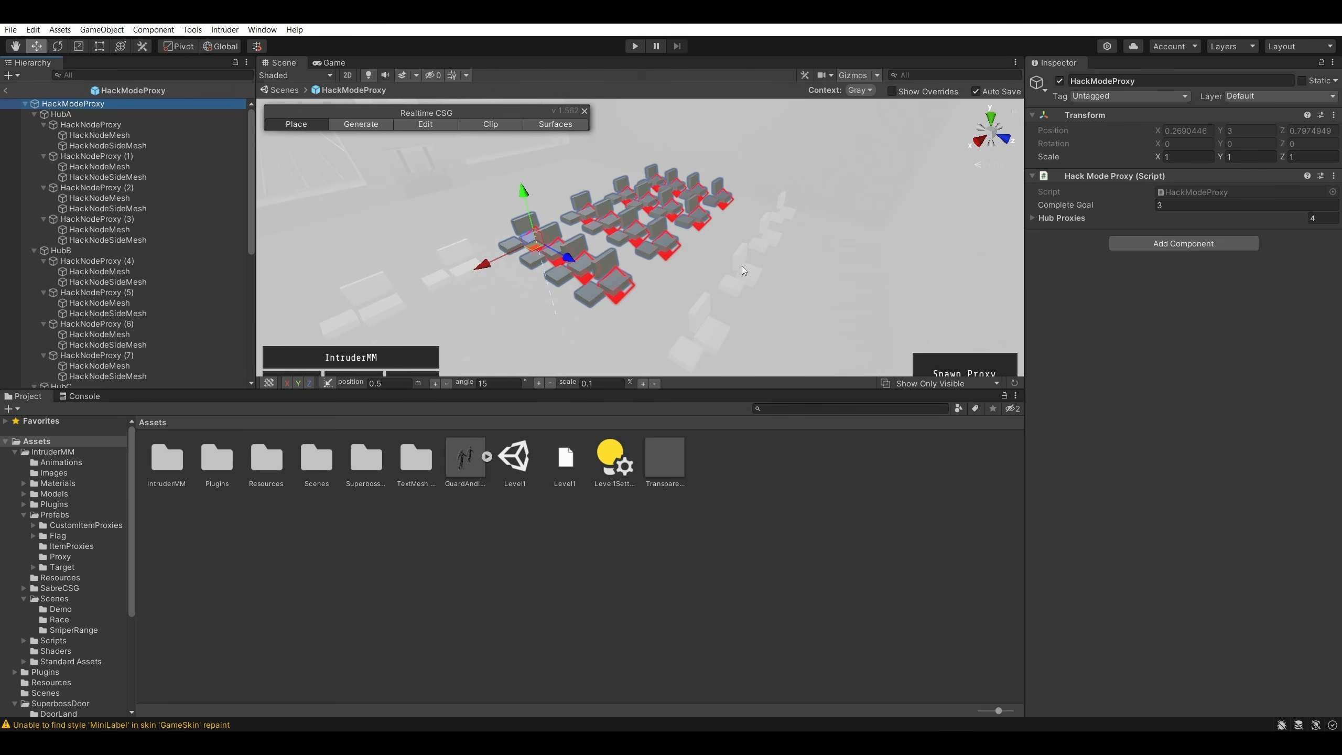
- Return to the scene and delete HubE together with HackNodeProxy (16) through (19)
{"action": "left_click", "coordinate": [5, 90]}
{"action": "left_click", "coordinate": [89, 225]}
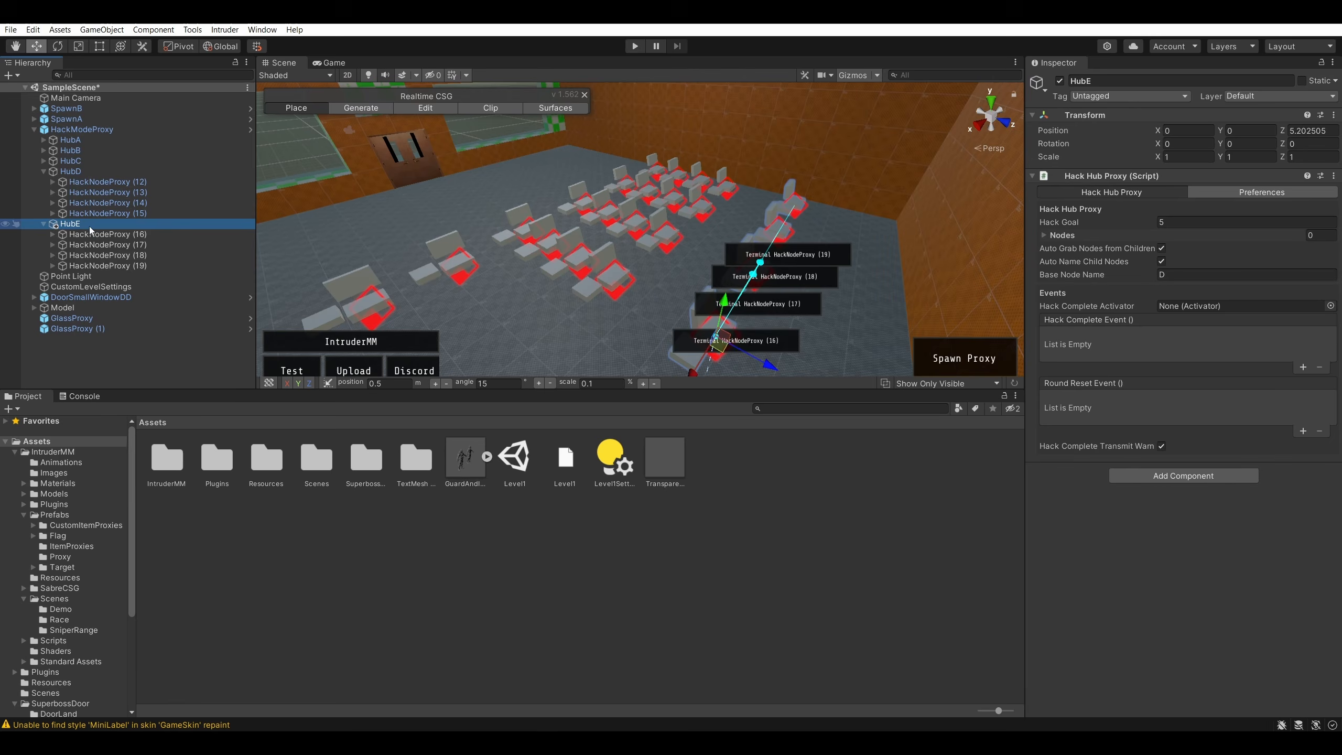
{"action": "left_click", "coordinate": [102, 265], "text": "shift"}
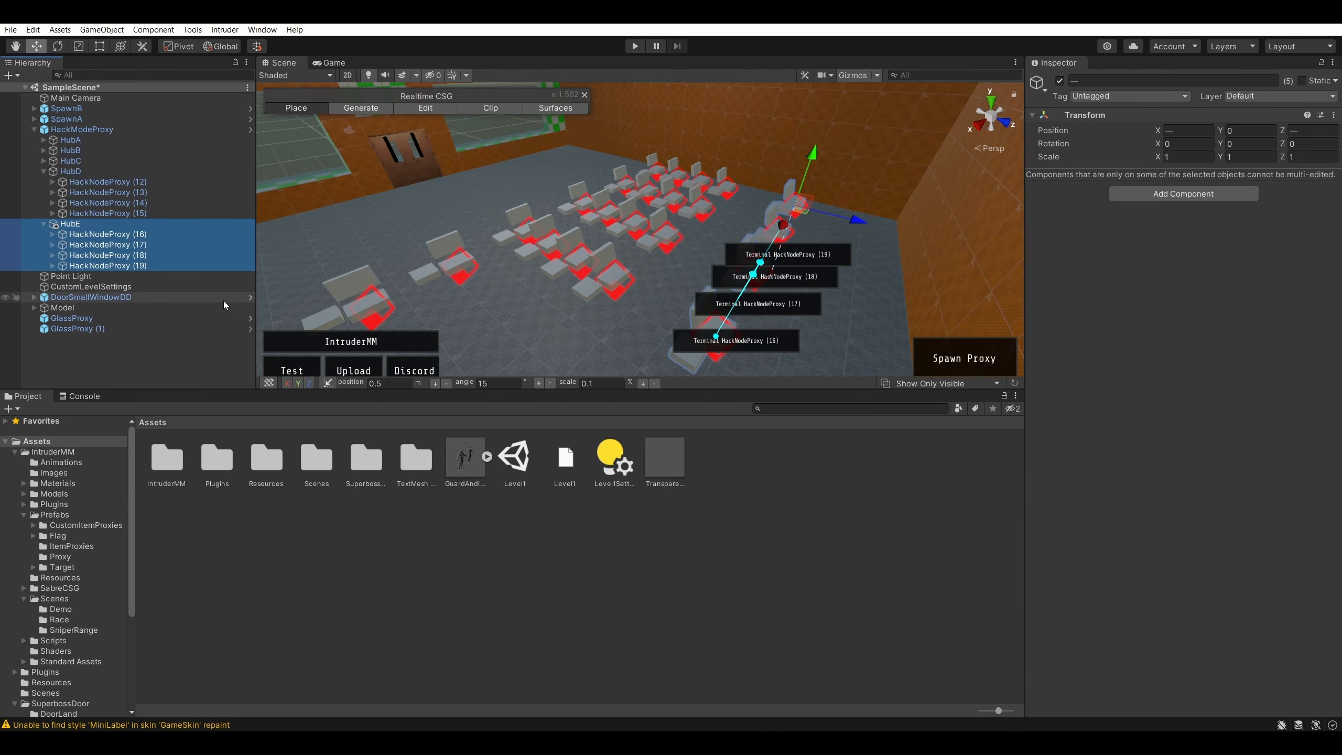
{"action": "key", "text": "Delete"}
- Delete the added HackNodeProxy (4) and HackNodeProxy (5) from HubA in the scene
{"action": "left_click", "coordinate": [467, 259]}
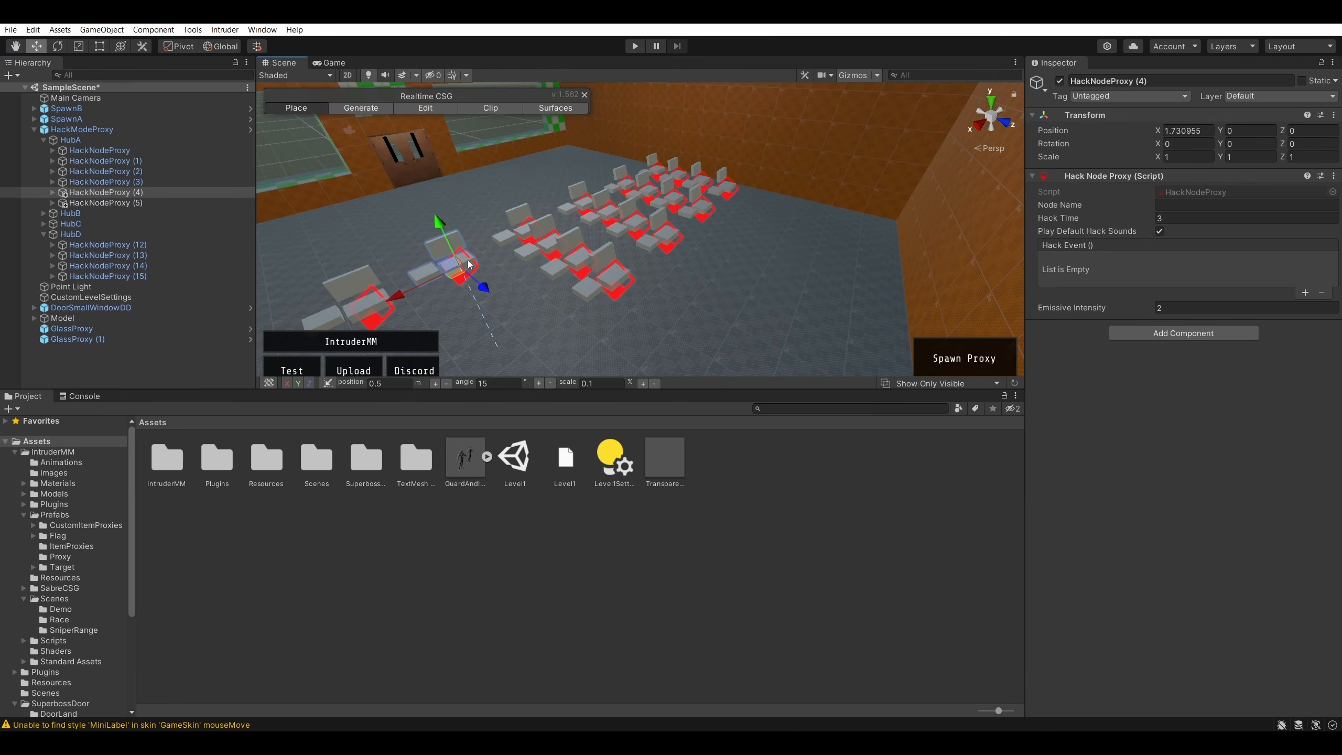
{"action": "left_click", "coordinate": [162, 195]}
{"action": "key", "text": "Delete"}
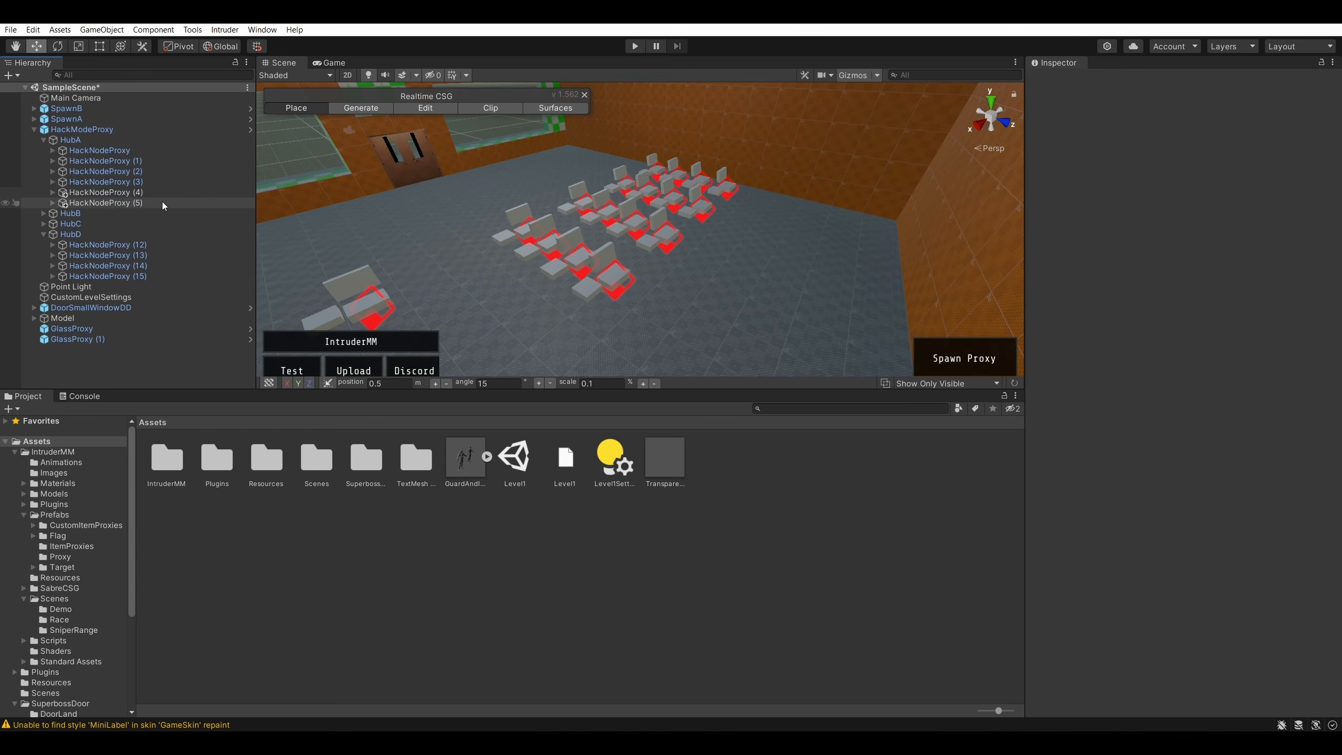
{"action": "left_click", "coordinate": [161, 194]}
{"action": "key", "text": "Delete"}
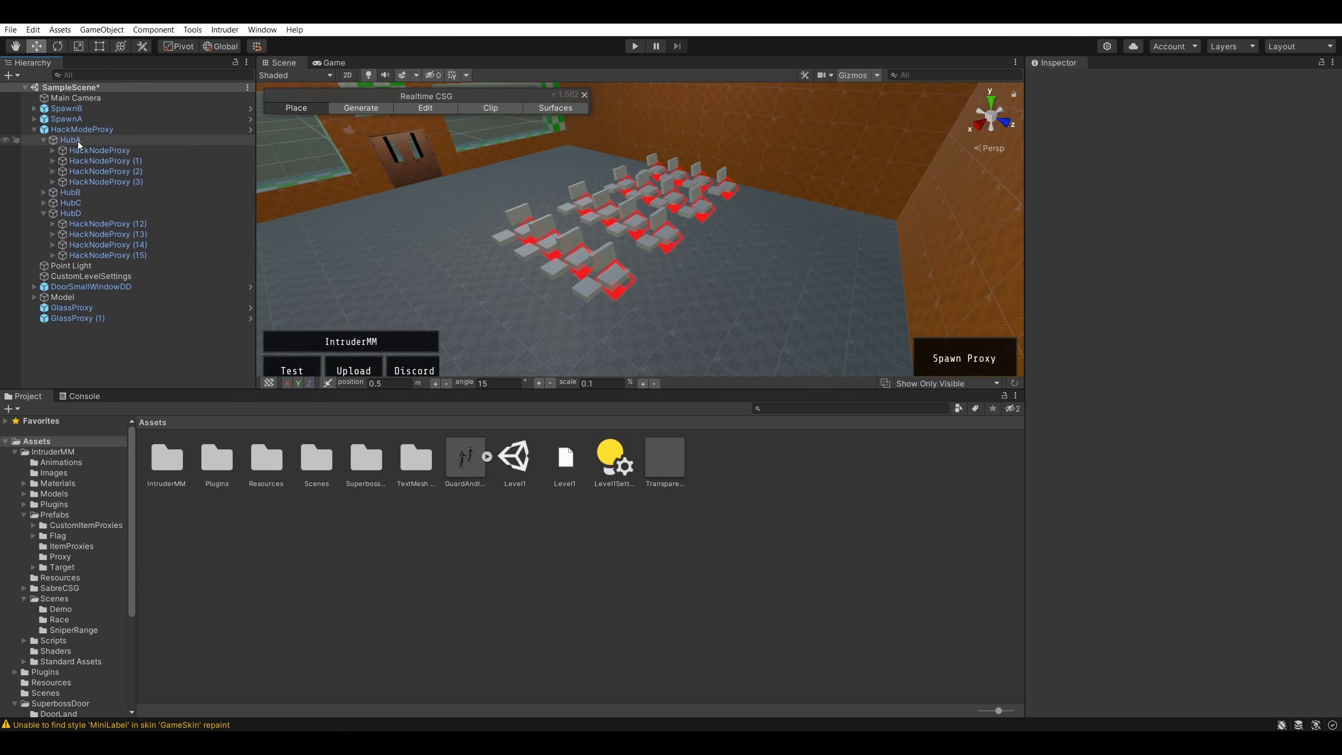
- Open the HackModeProxy prefab in Prefab Mode and collapse HubA, HubB, HubC and HubD in the hierarchy
{"action": "left_click", "coordinate": [53, 130]}
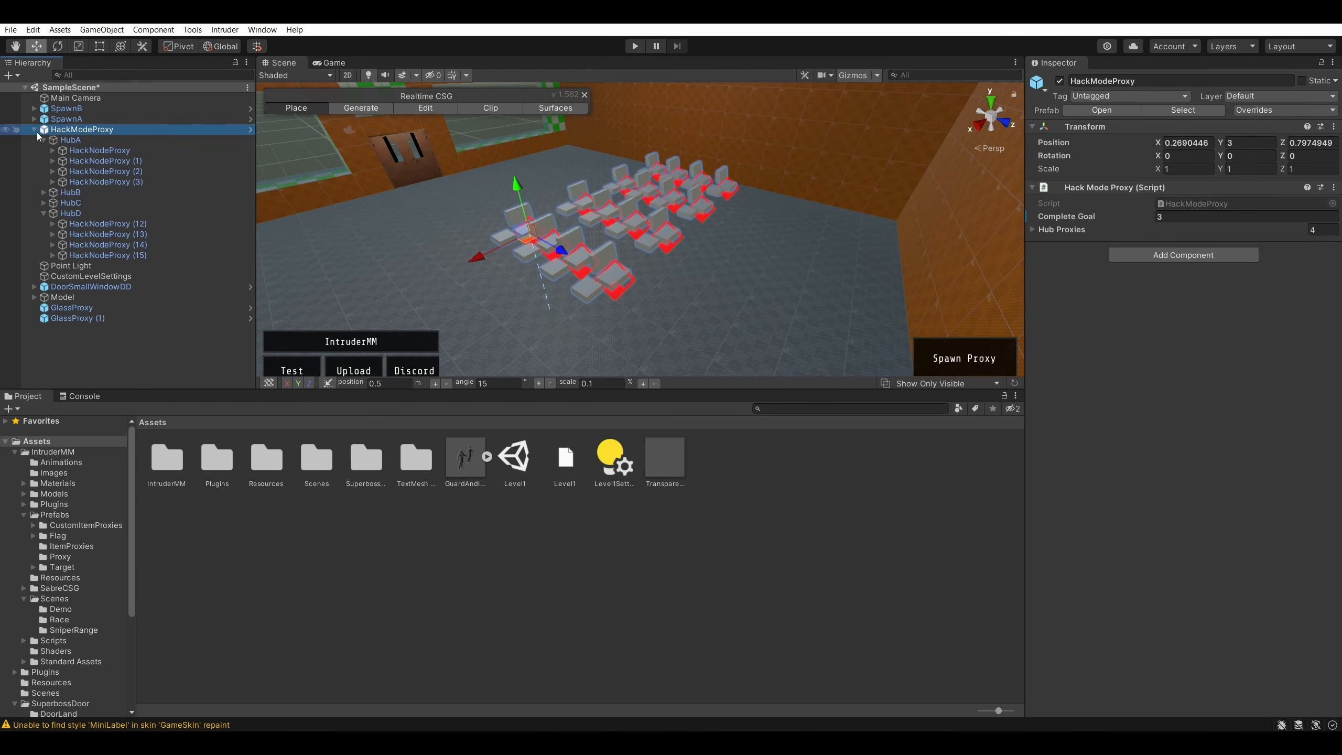
{"action": "left_click", "coordinate": [251, 129]}
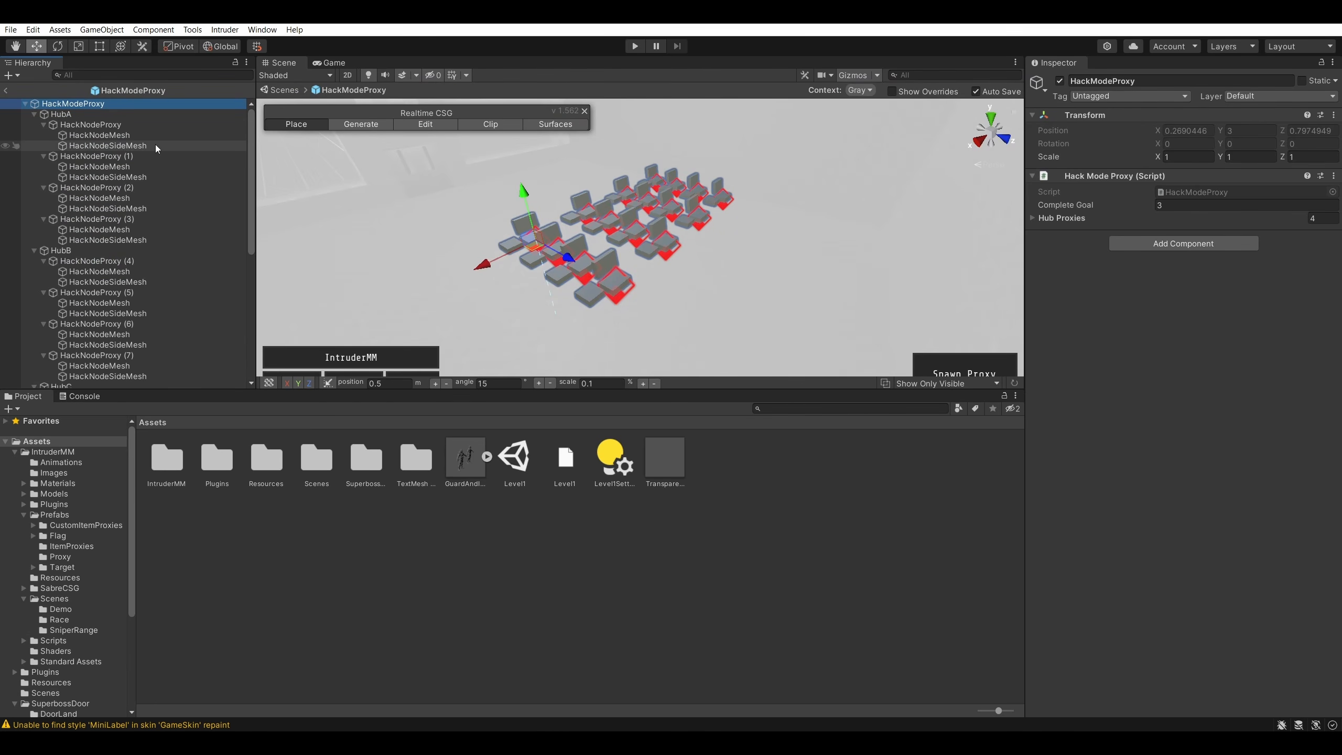
{"action": "left_click", "coordinate": [34, 114]}
{"action": "left_click", "coordinate": [34, 125]}
{"action": "left_click", "coordinate": [35, 136]}
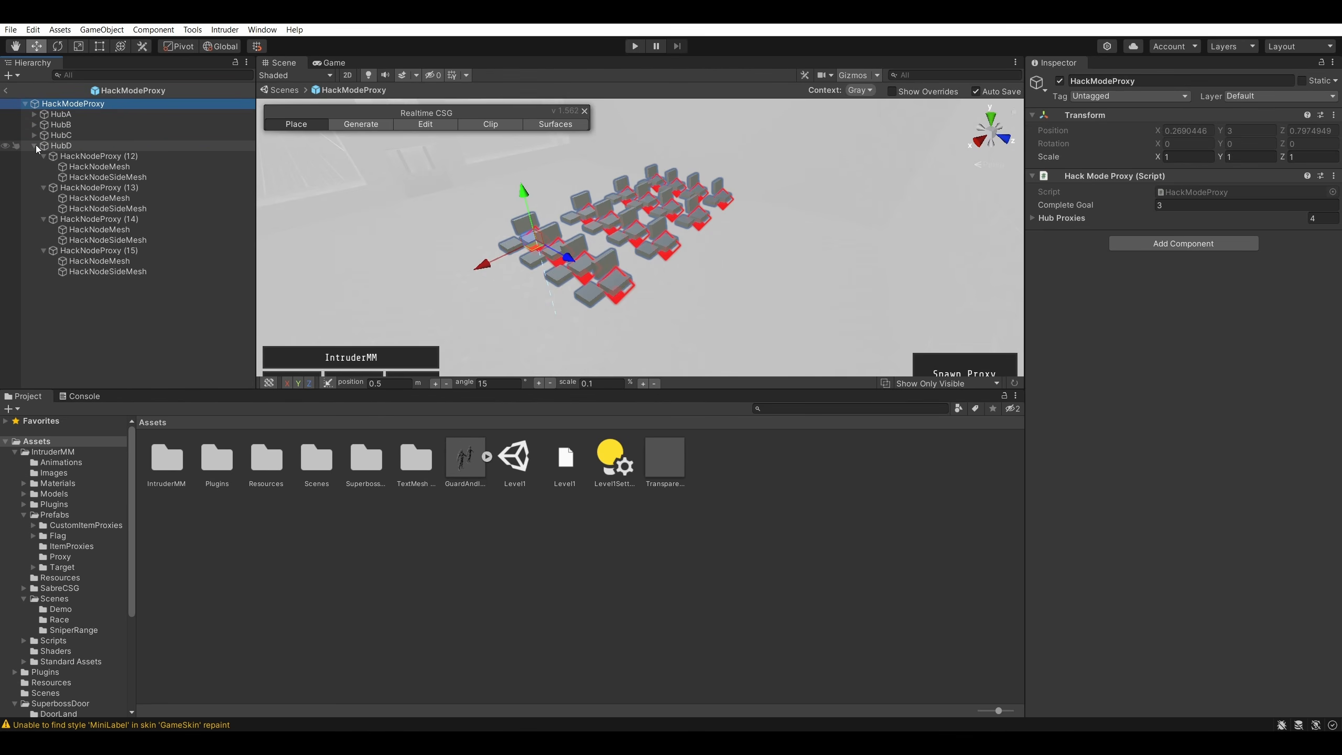
{"action": "left_click", "coordinate": [34, 146]}
- Duplicate HubD inside the prefab and rename the copy HubE
{"action": "left_click", "coordinate": [61, 146]}
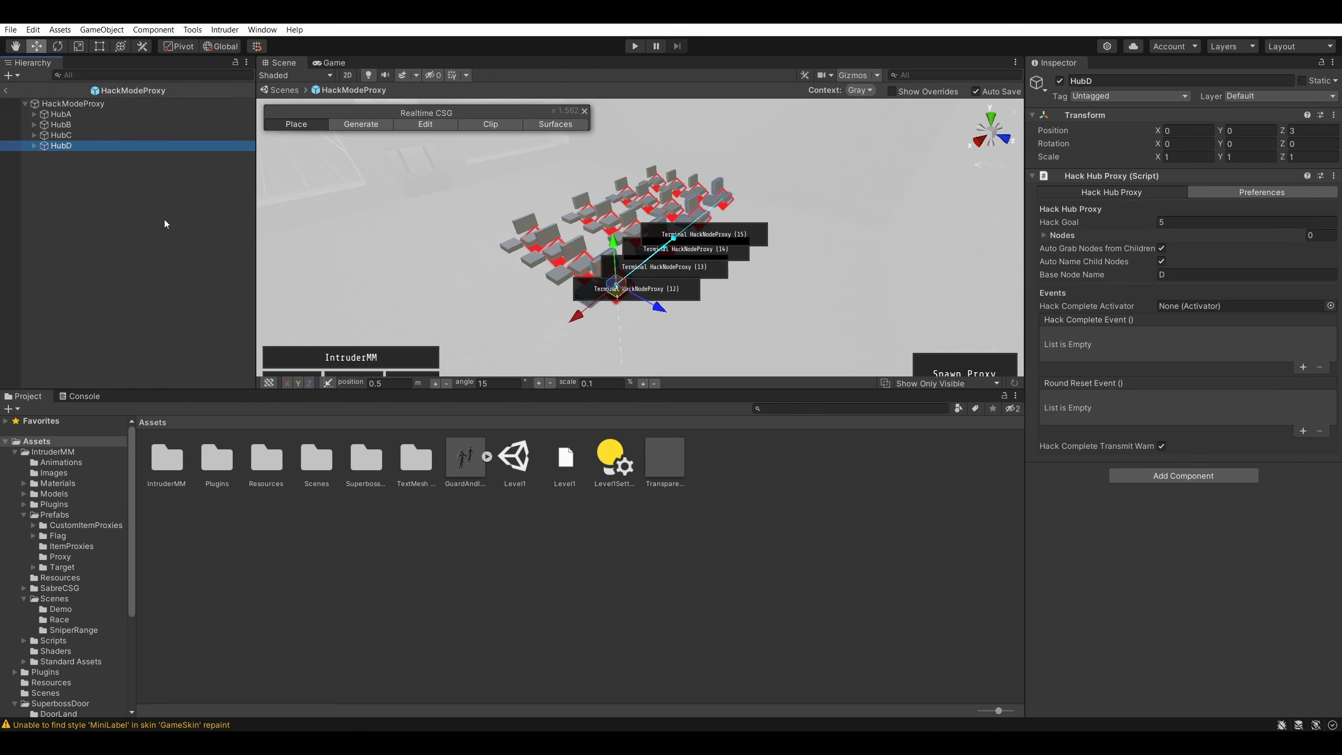
{"action": "key", "text": "ctrl+d"}
{"action": "right_click", "coordinate": [77, 158]}
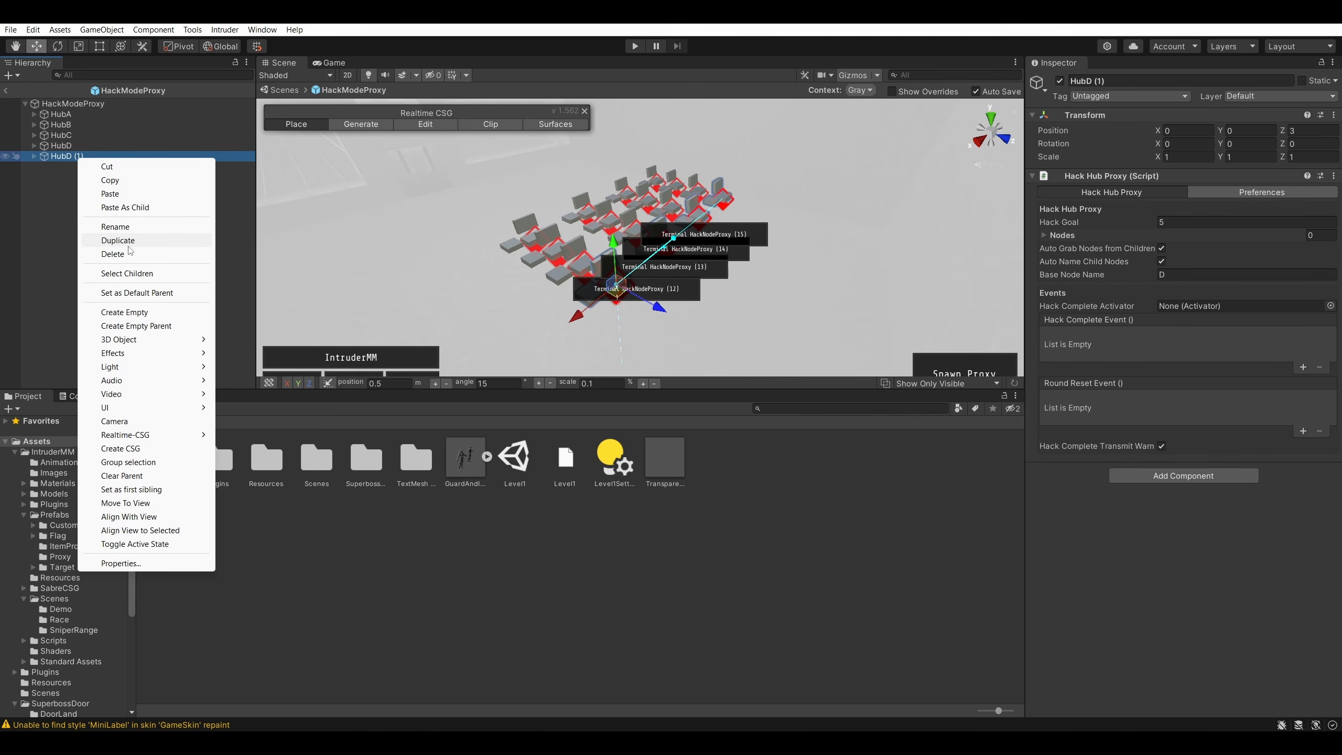
{"action": "left_click", "coordinate": [125, 228]}
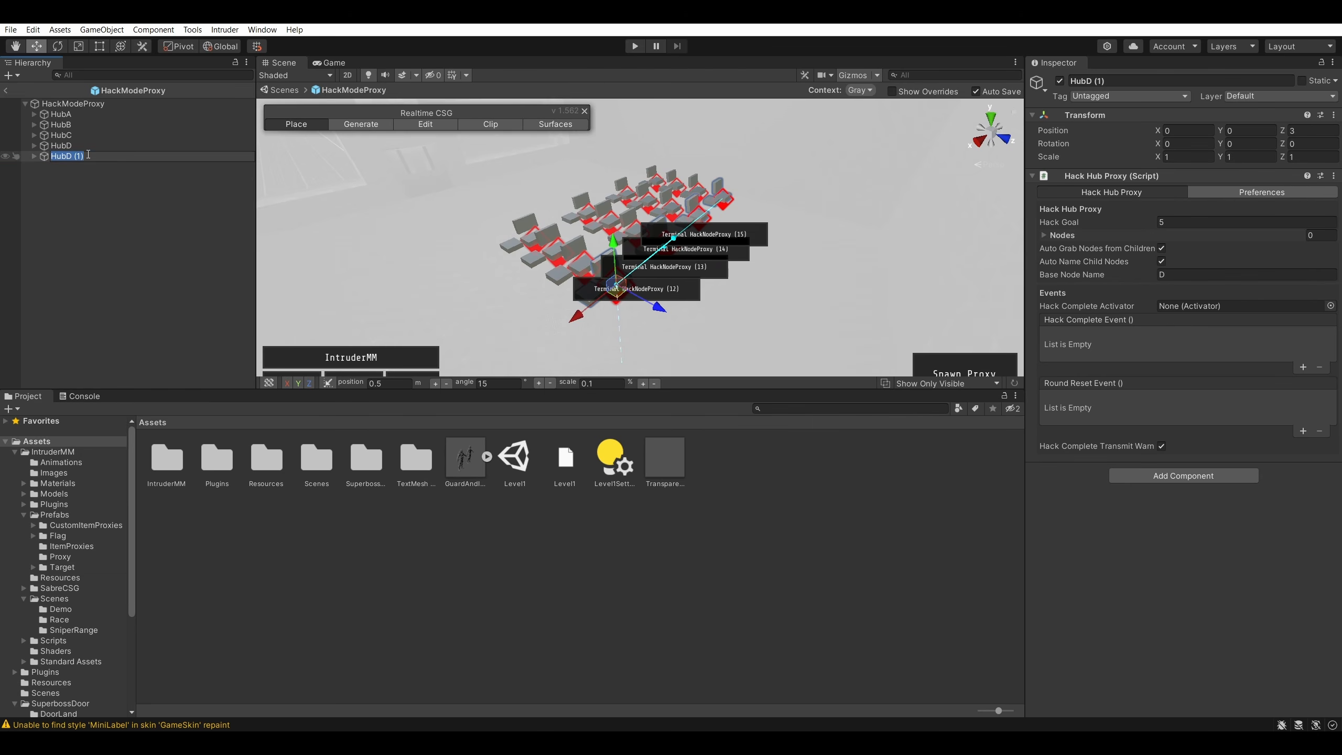
{"action": "left_click", "coordinate": [67, 156]}
{"action": "left_click_drag", "start_coordinate": [80, 160], "coordinate": [93, 153]}
{"action": "key", "text": "BackSpace"}
{"action": "key", "text": "Return"}
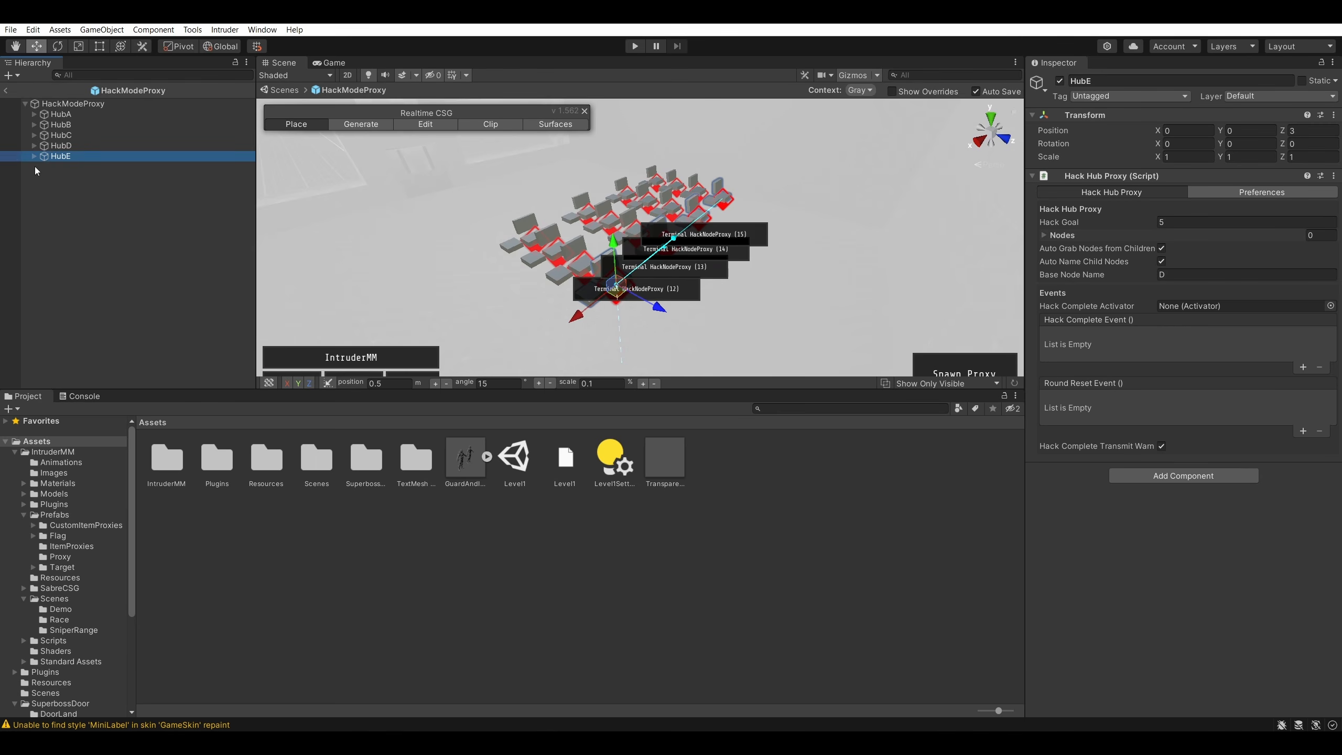
- Move HubE along the Z axis to about 4.2, beside HubD, and set its Hack Goal to 2
{"action": "left_click_drag", "start_coordinate": [657, 306], "coordinate": [695, 338]}
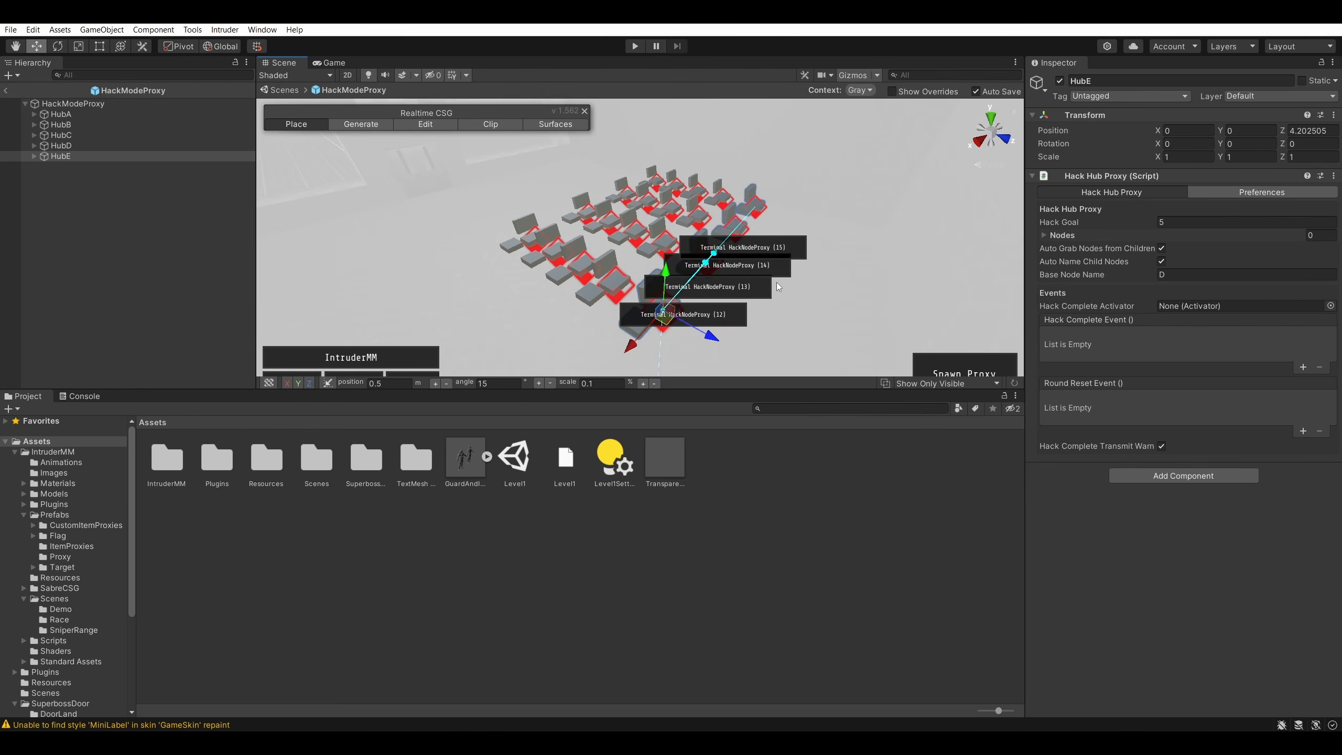
{"action": "left_click", "coordinate": [1183, 221]}
{"action": "type", "text": "2"}
{"action": "key", "text": "Return"}
- Duplicate HackNodeProxy (3) under HubA in the prefab and move the copy along the X axis to about 1.73
{"action": "left_click", "coordinate": [69, 113]}
{"action": "left_click", "coordinate": [34, 114]}
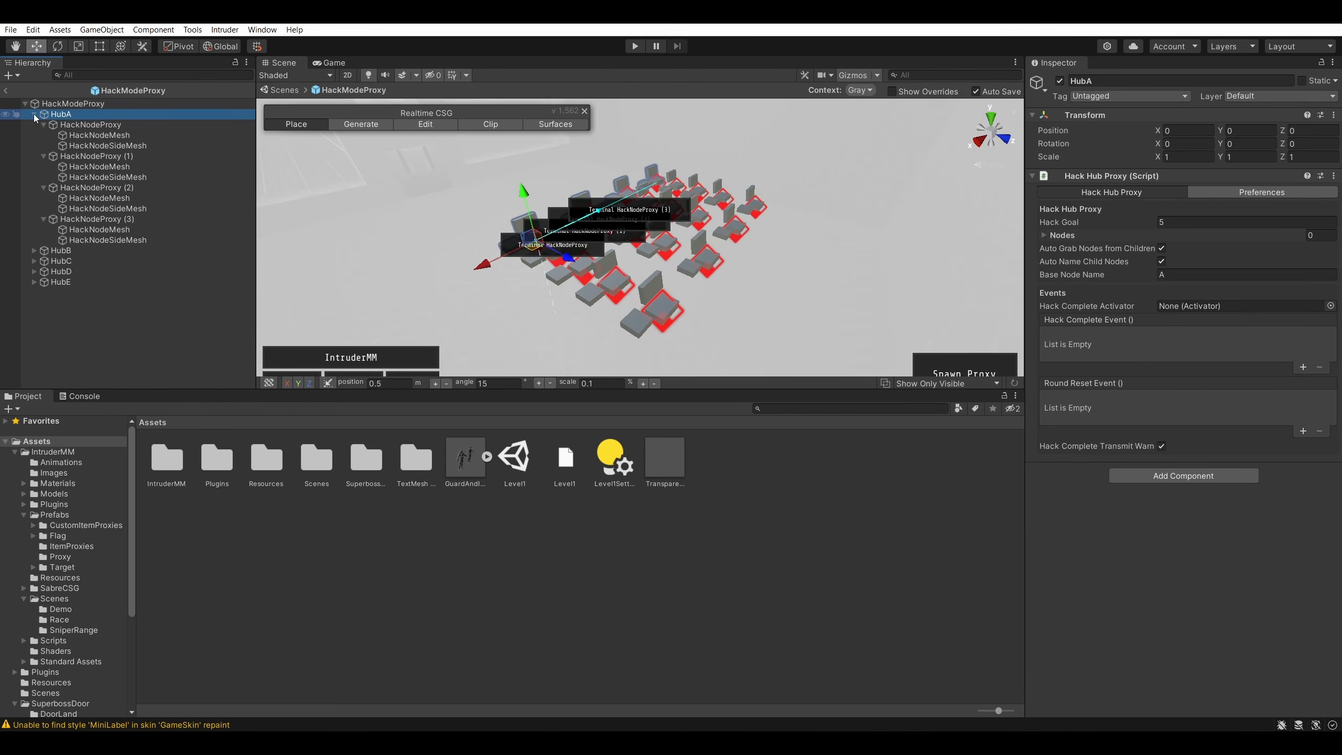
{"action": "left_click", "coordinate": [44, 218]}
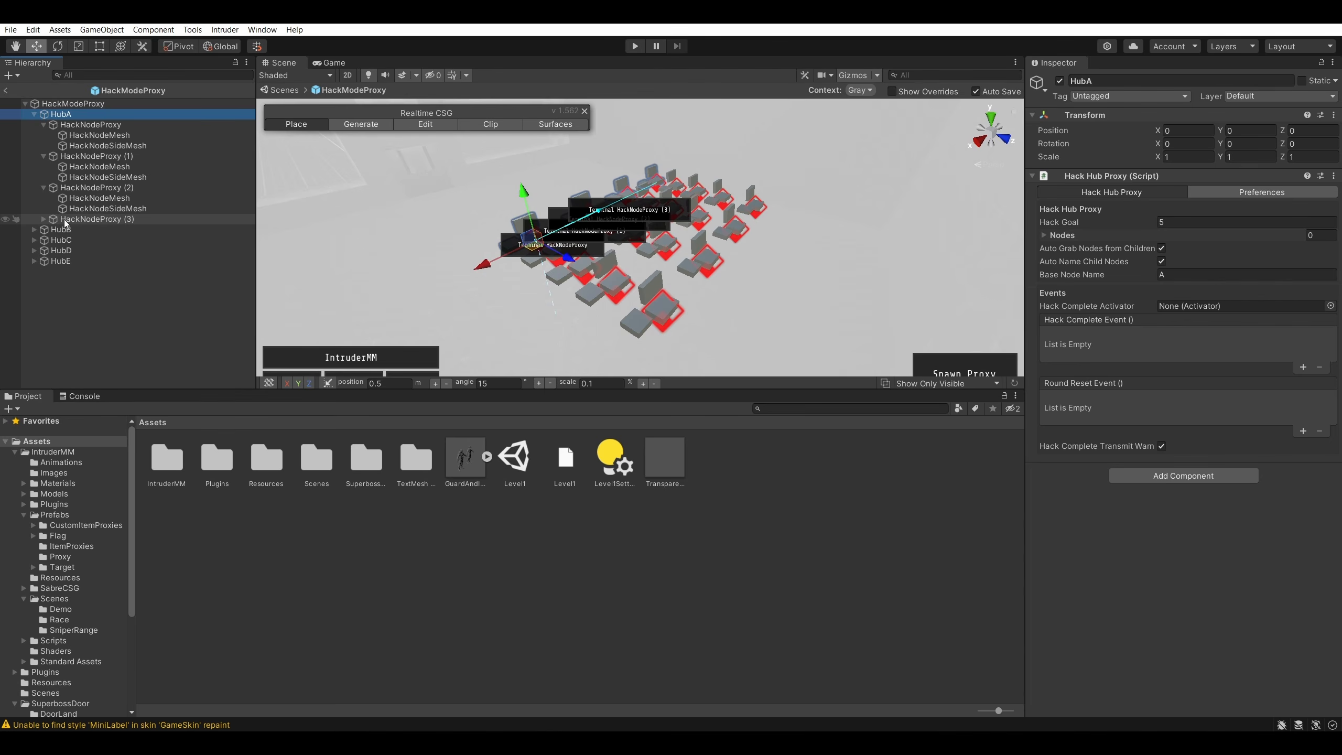
{"action": "left_click", "coordinate": [84, 219]}
{"action": "key", "text": "ctrl+d"}
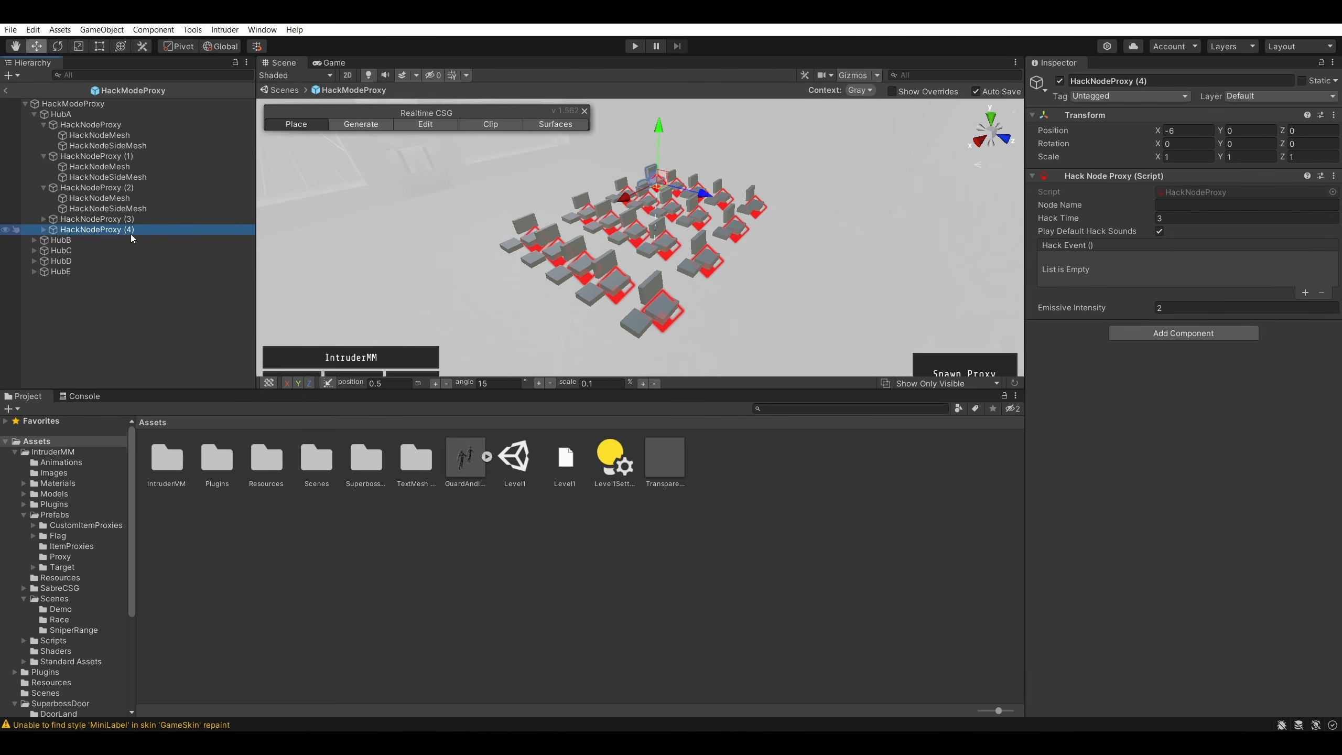
{"action": "left_click_drag", "start_coordinate": [624, 197], "coordinate": [543, 261]}
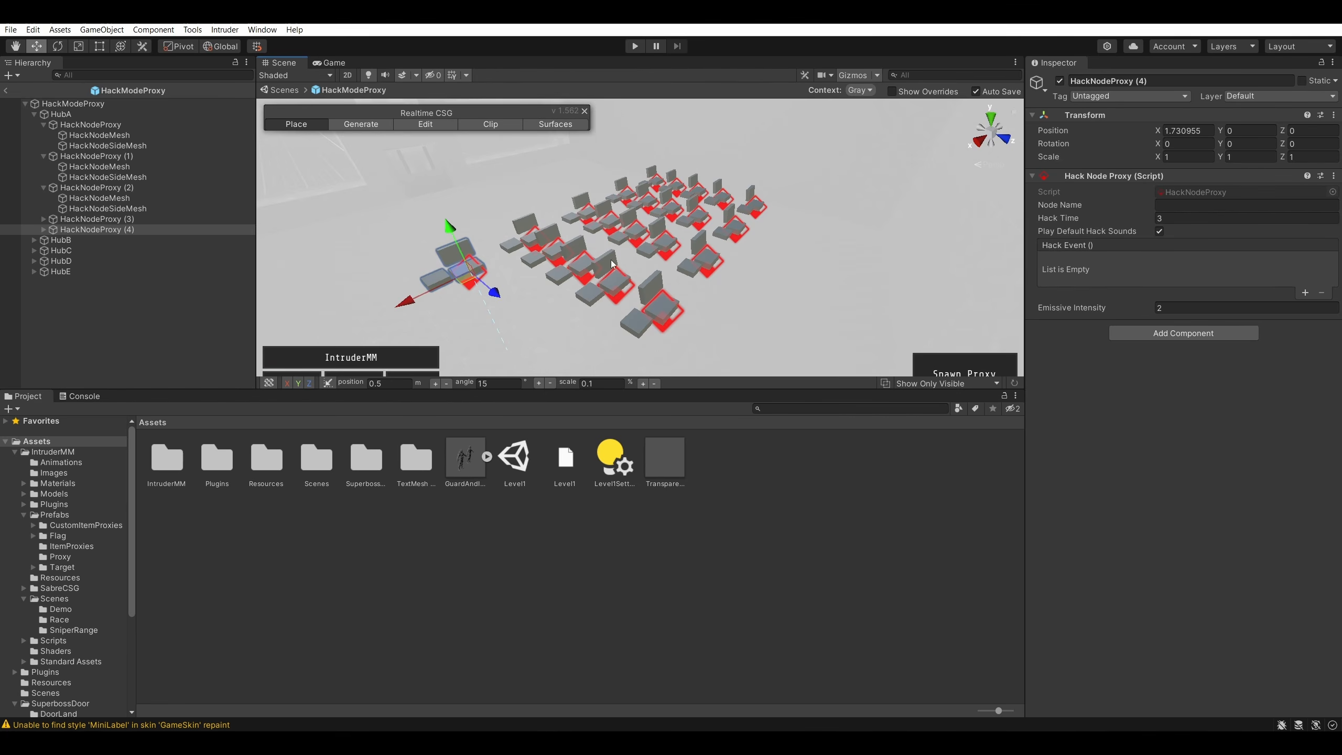
- Set the Hack Time of HackNodeProxy (4) under HubA to 2
{"action": "left_click", "coordinate": [1178, 219]}
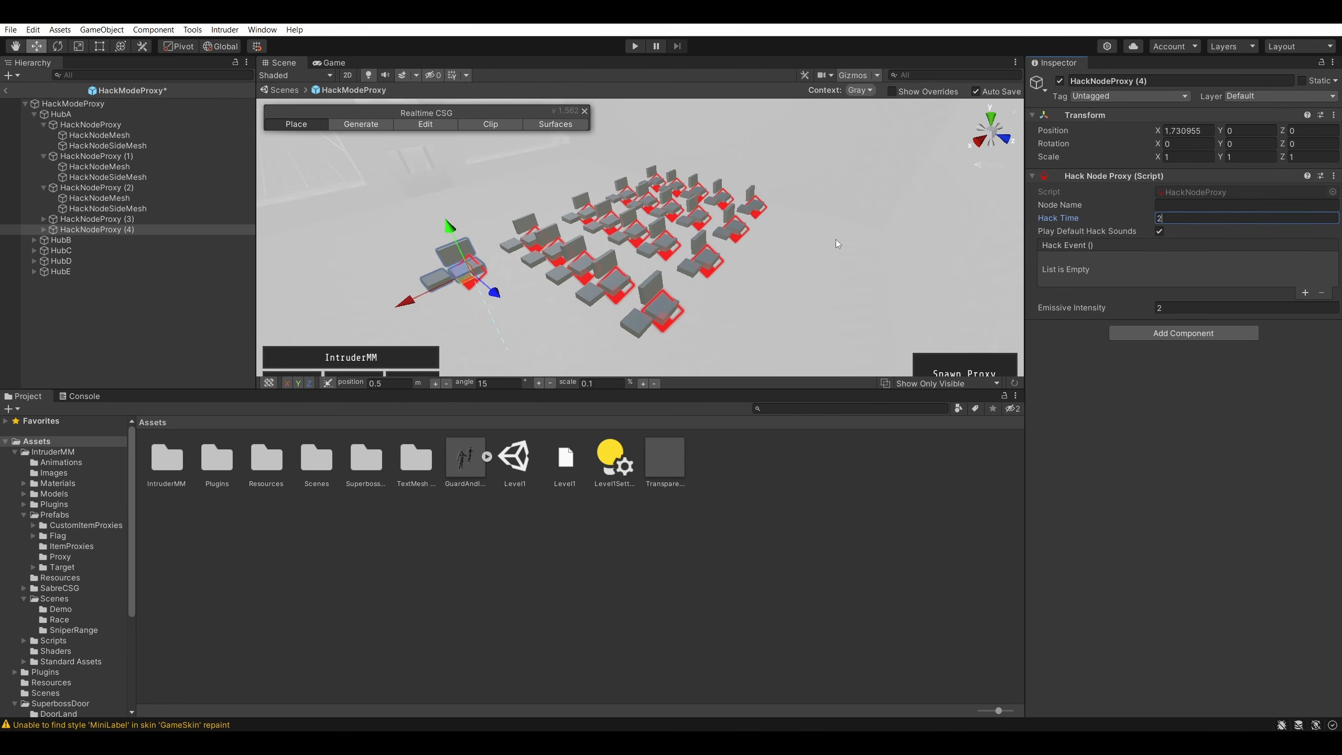
{"action": "left_click", "coordinate": [149, 330]}
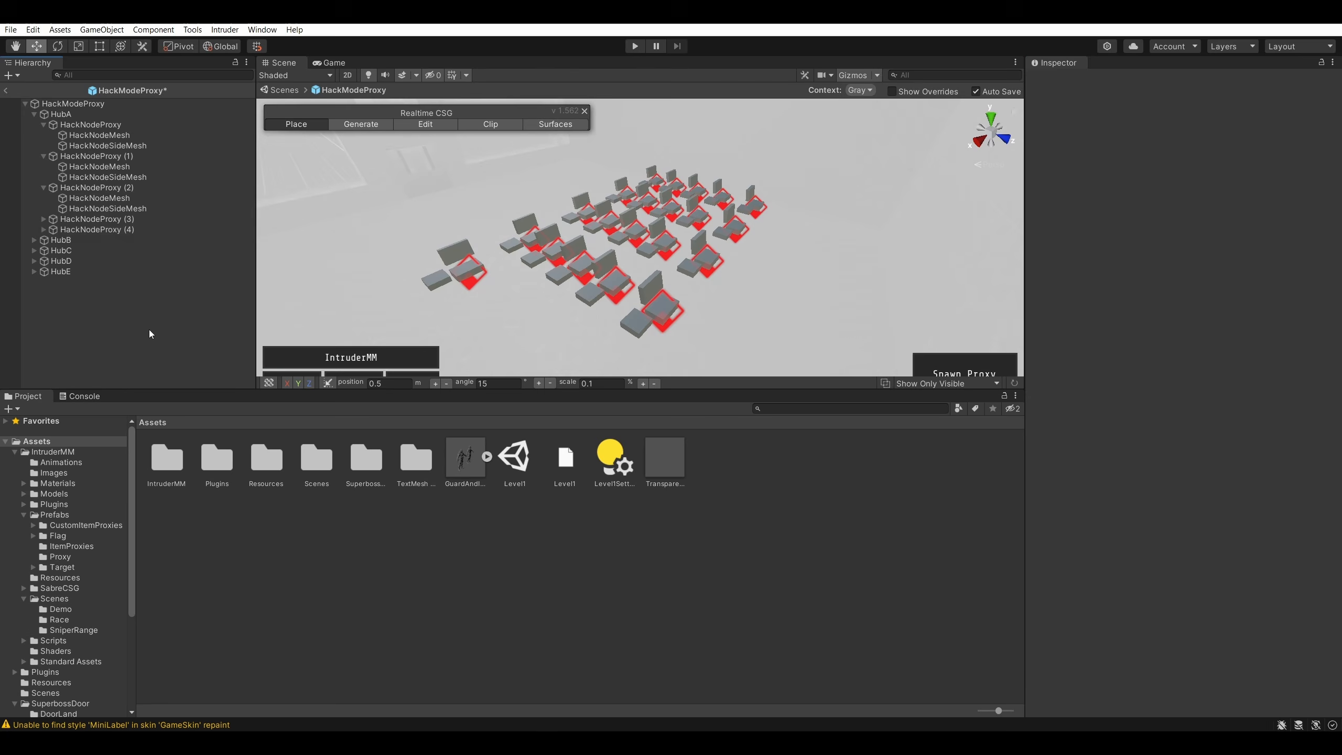
{"action": "left_click", "coordinate": [132, 230]}
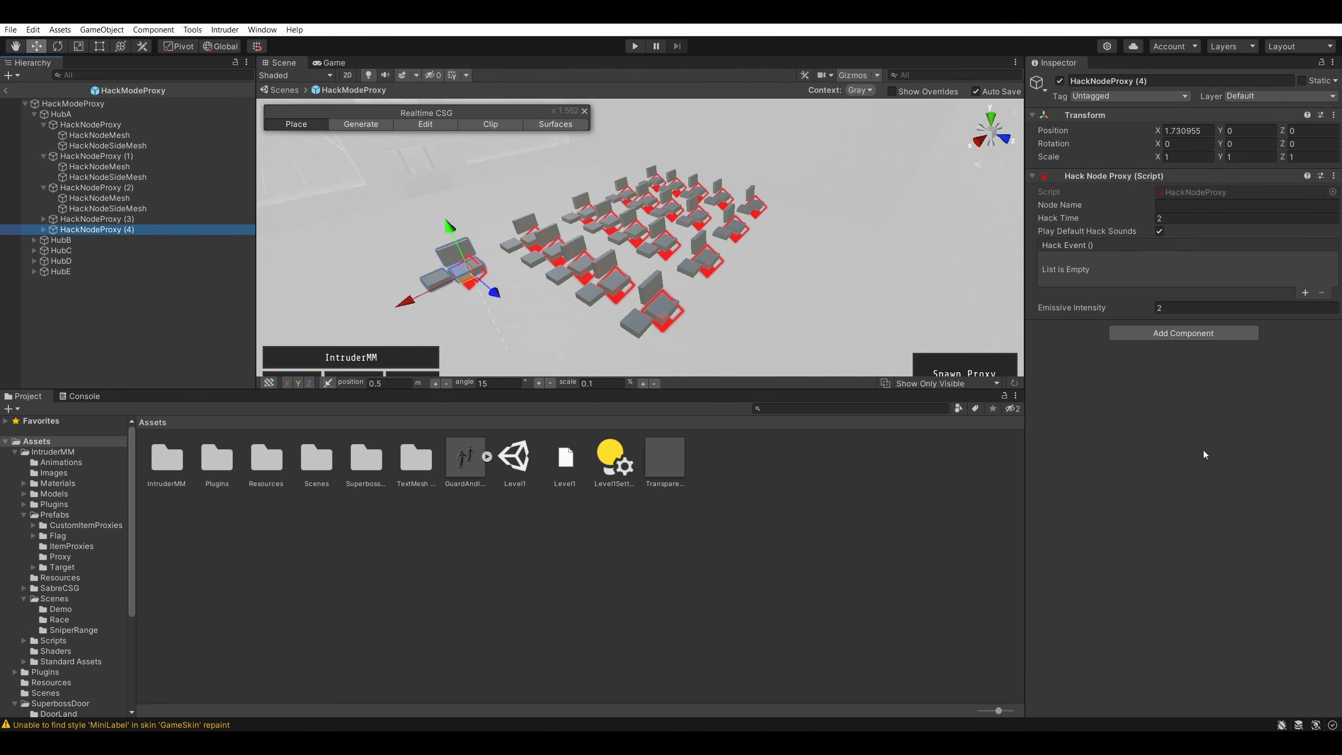
- Return from the prefab to SampleScene and set HackModeProxy's Complete Goal to 2
{"action": "left_click", "coordinate": [7, 90]}
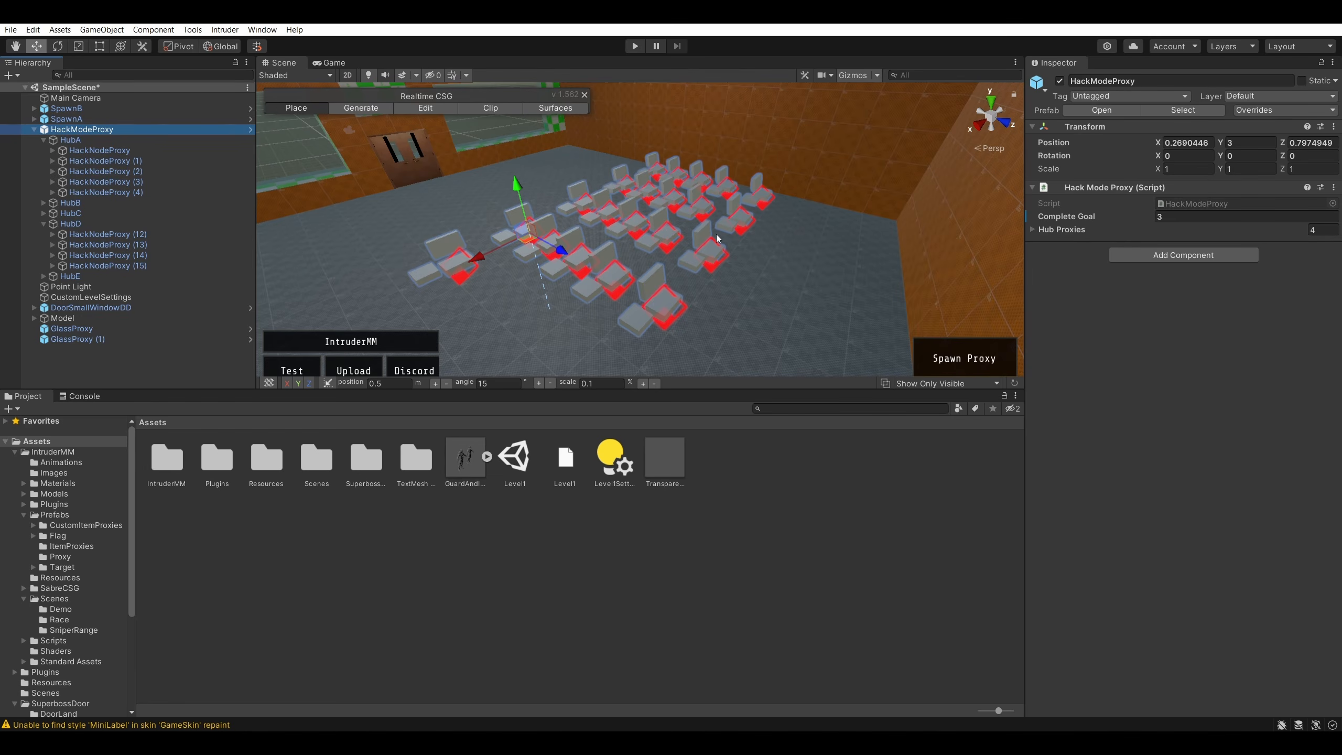
{"action": "left_click", "coordinate": [1155, 445]}
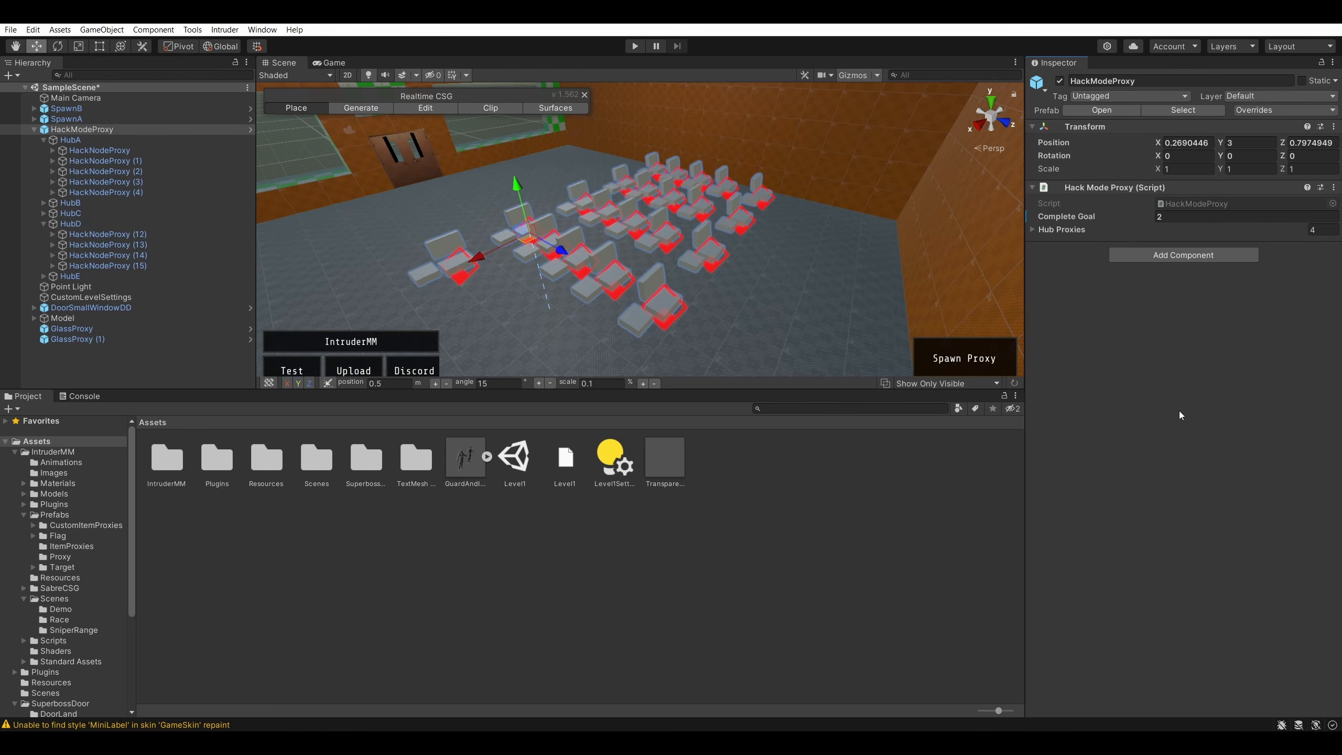
{"action": "left_click", "coordinate": [844, 258]}
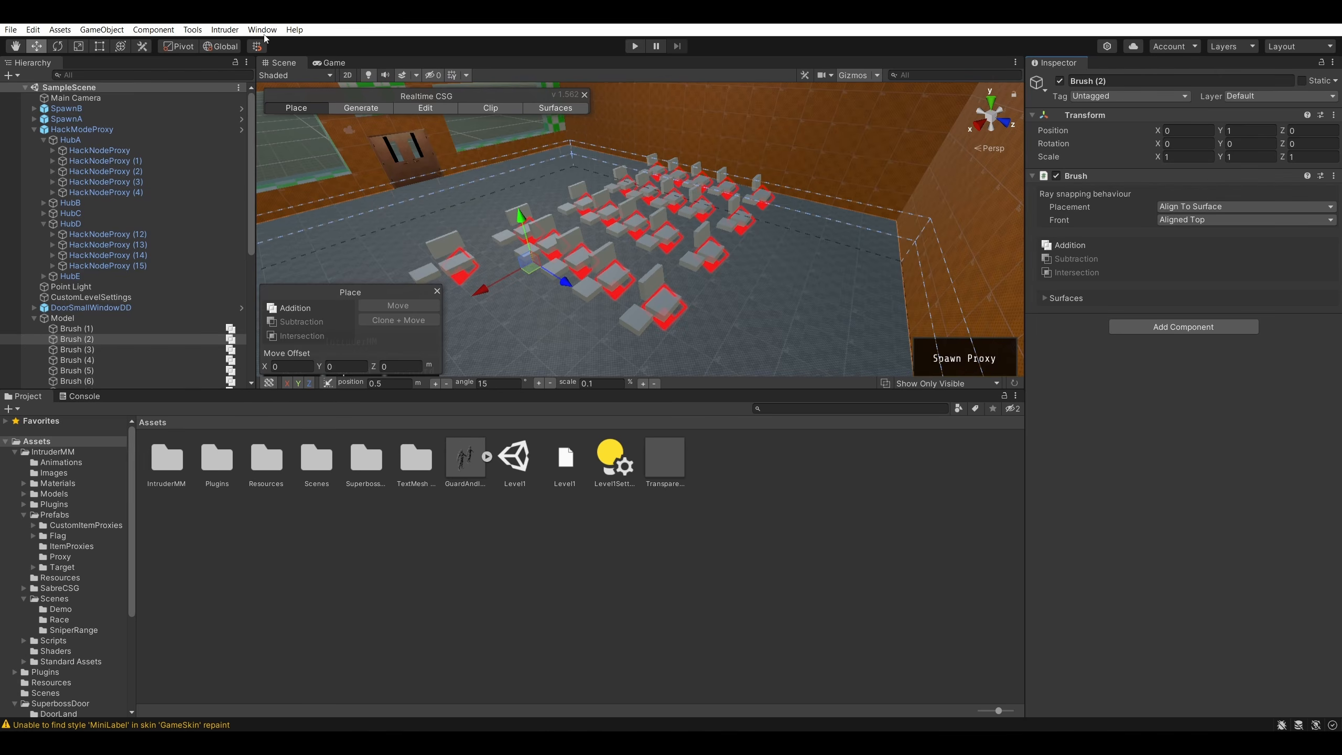
- Play the scene in the Intruder game and join the Intruders team
{"action": "left_click", "coordinate": [226, 30]}
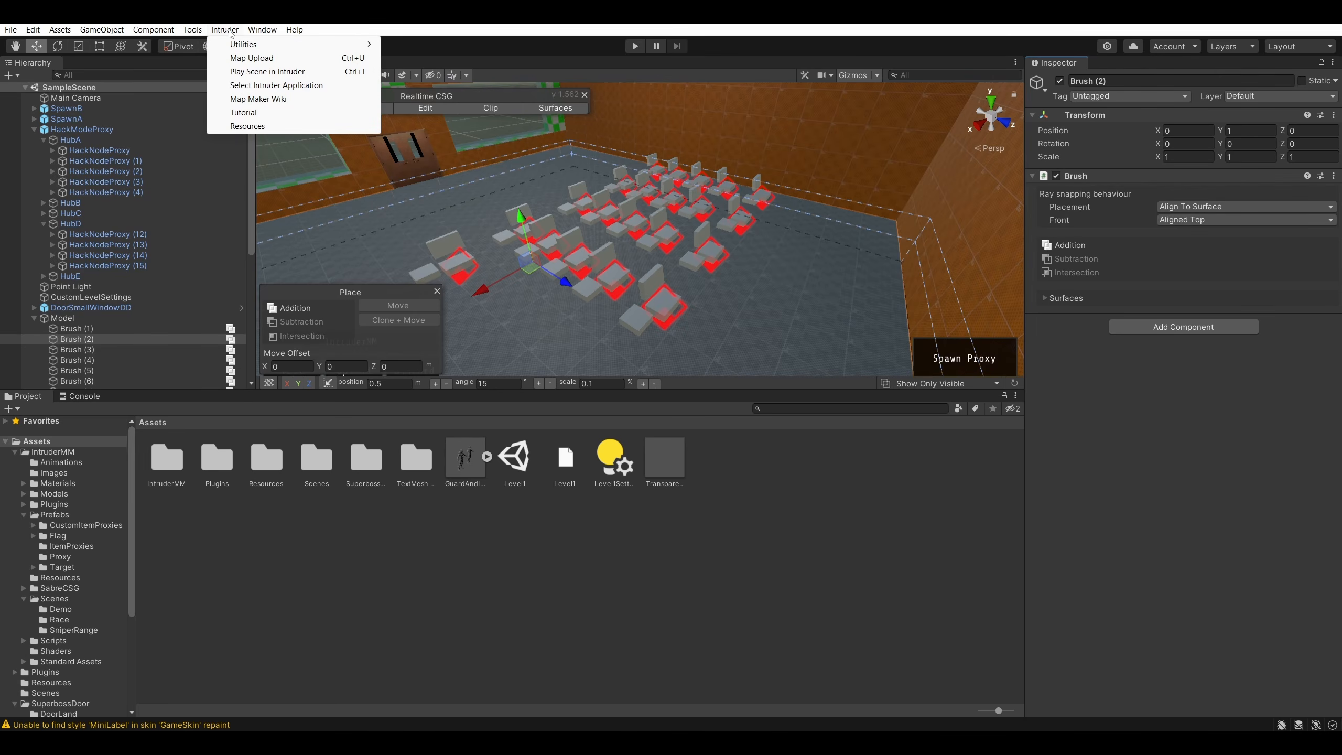
{"action": "left_click", "coordinate": [267, 72]}
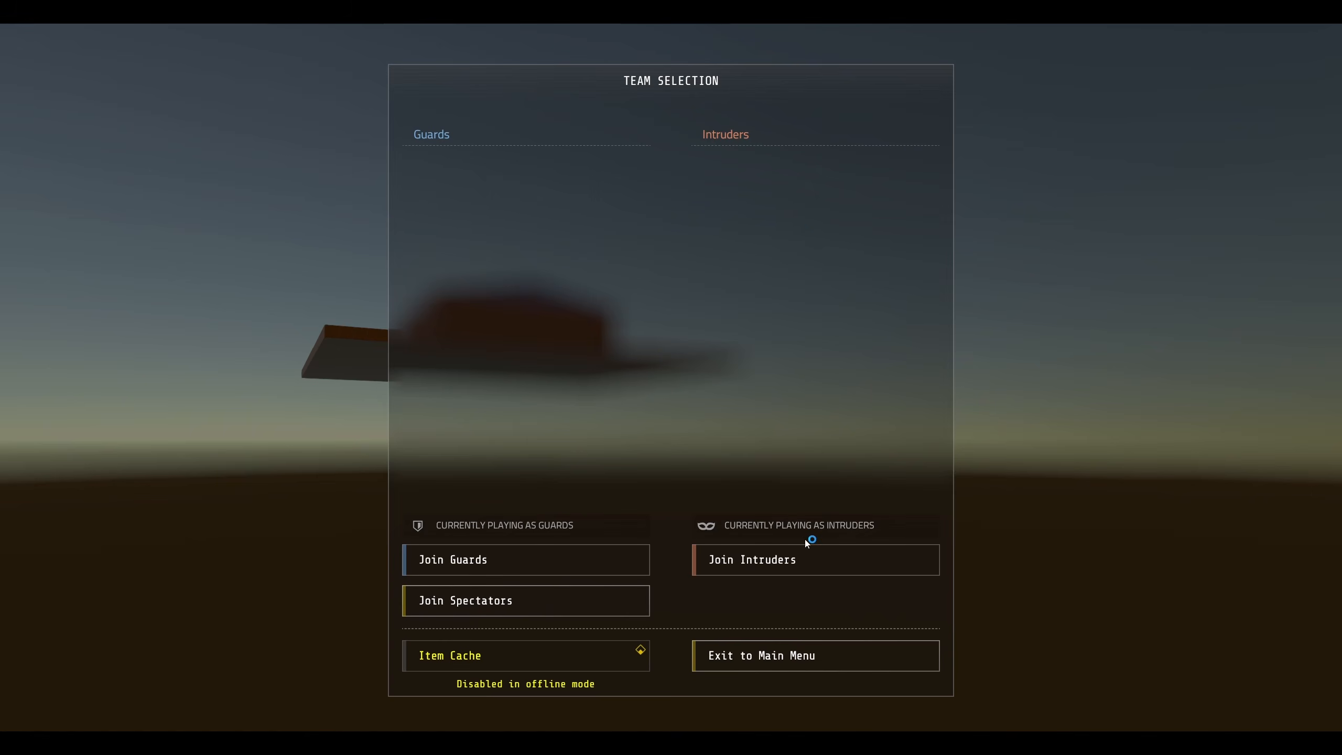
{"action": "left_click", "coordinate": [807, 555]}
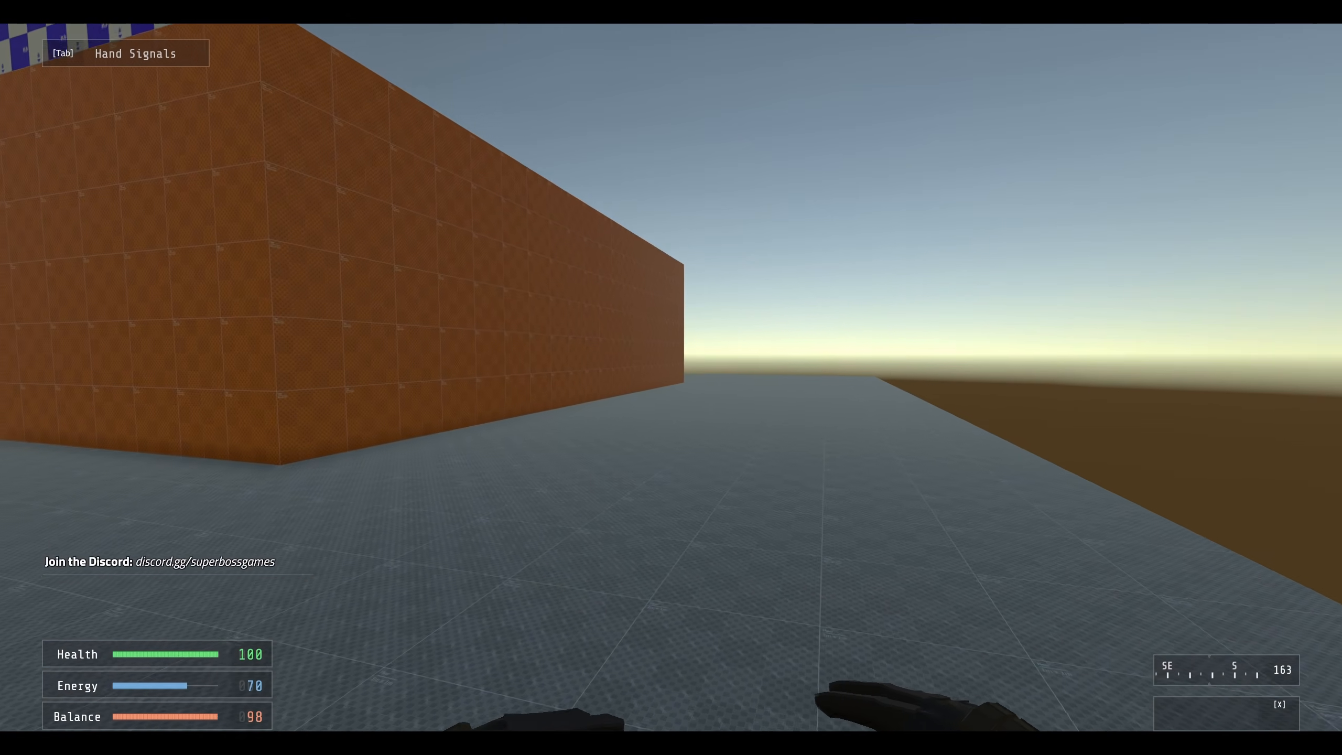
- Walk around the building to the double door, pick its lock and enter the terminal room
{"action": "key", "text": "w"}
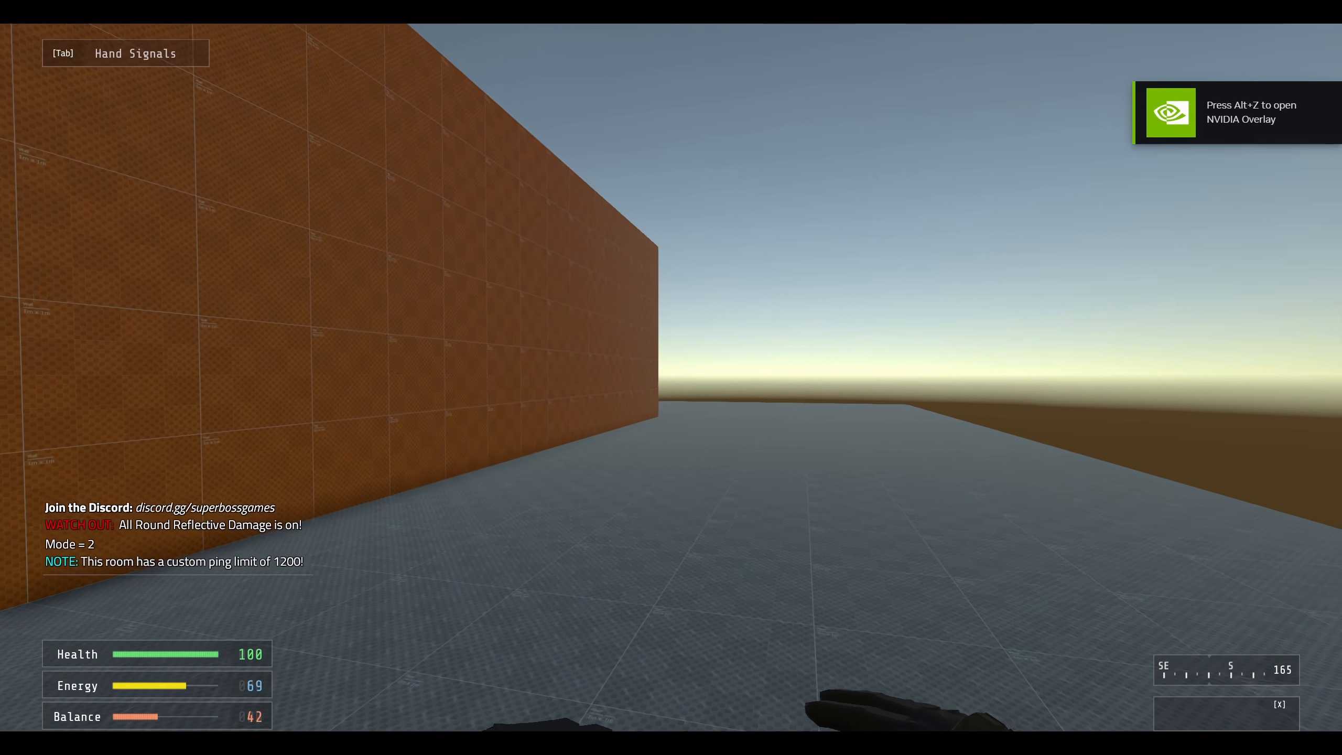
{"action": "key", "text": "w"}
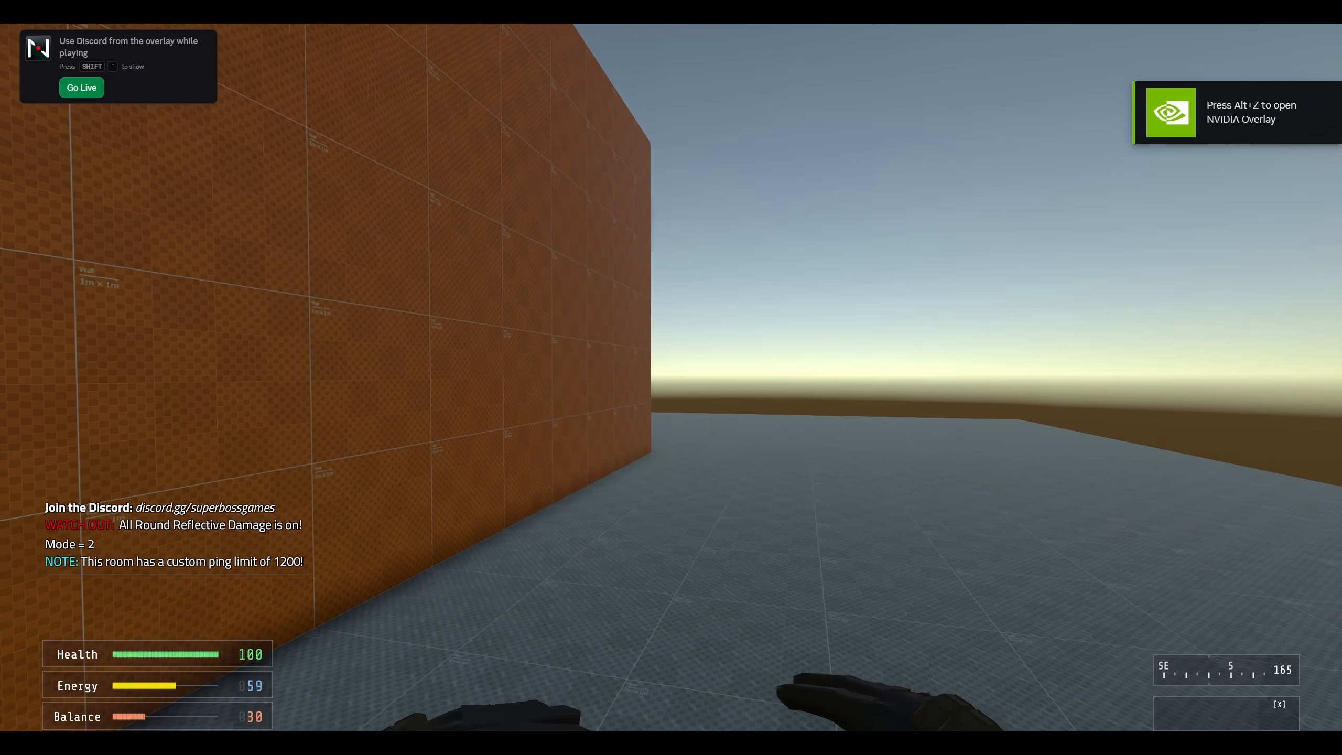
{"action": "key", "text": "w"}
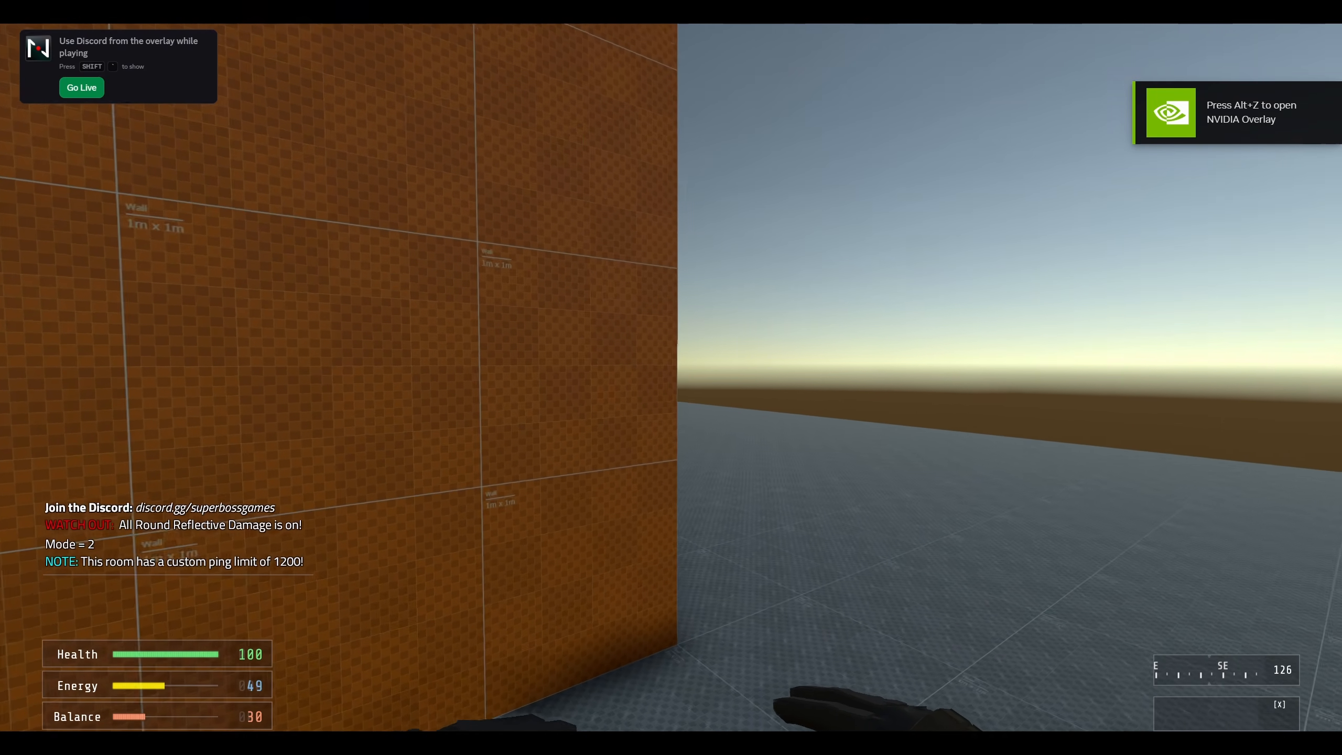
{"action": "key", "text": "w"}
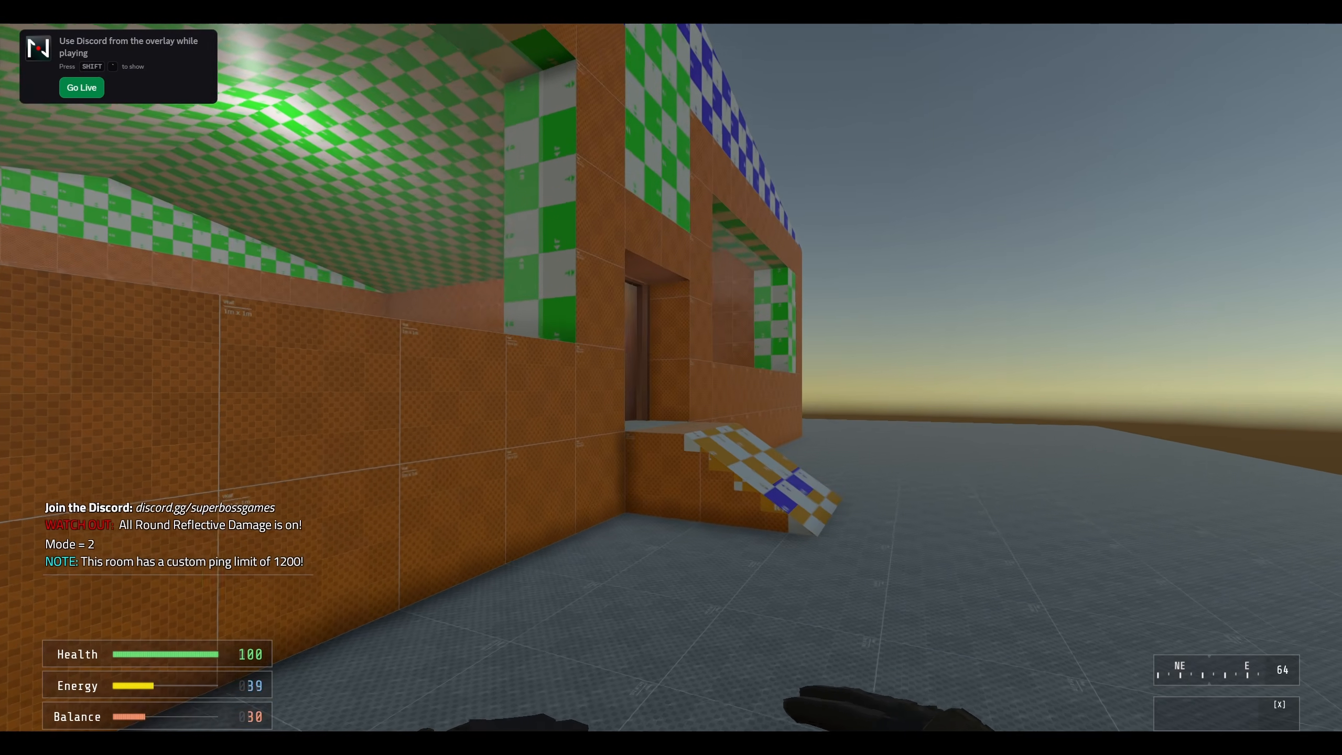
{"action": "key", "text": "w"}
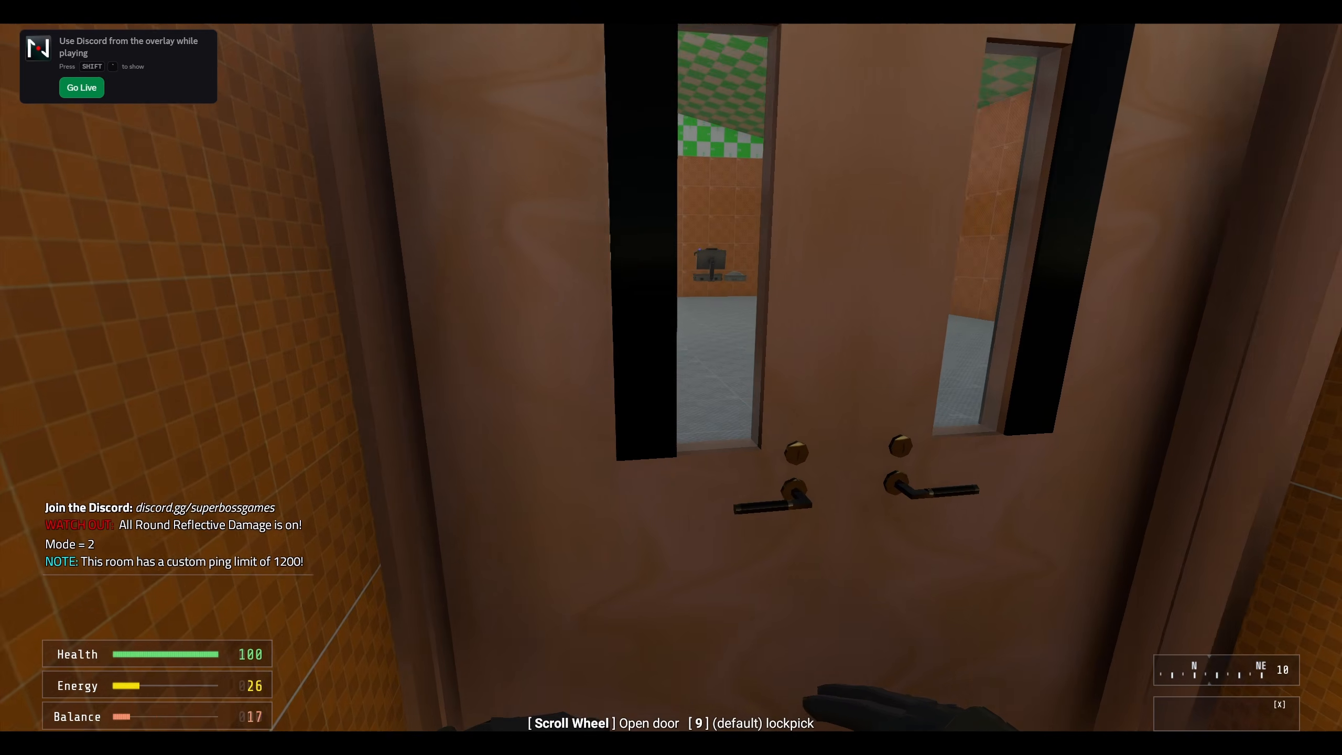
{"action": "key", "text": "9"}
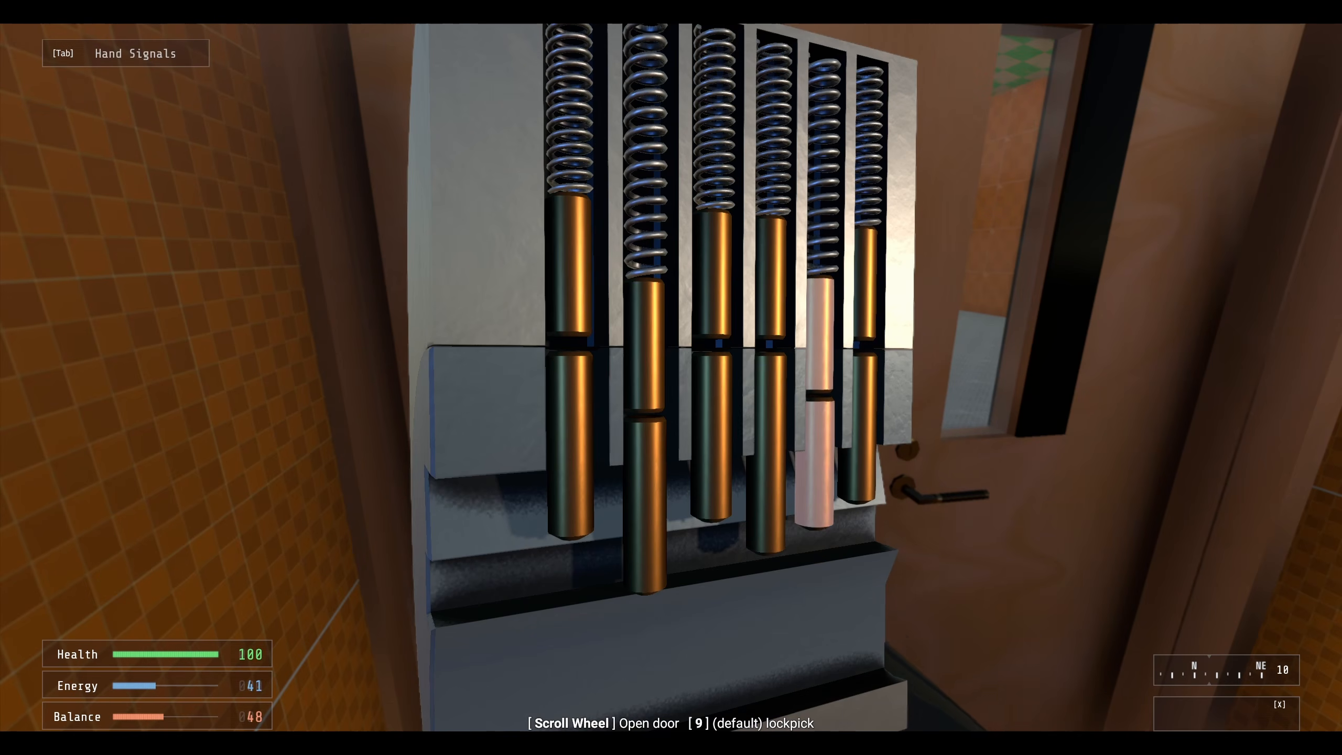
{"action": "left_click", "coordinate": [672, 390]}
{"action": "left_click", "coordinate": [671, 390]}
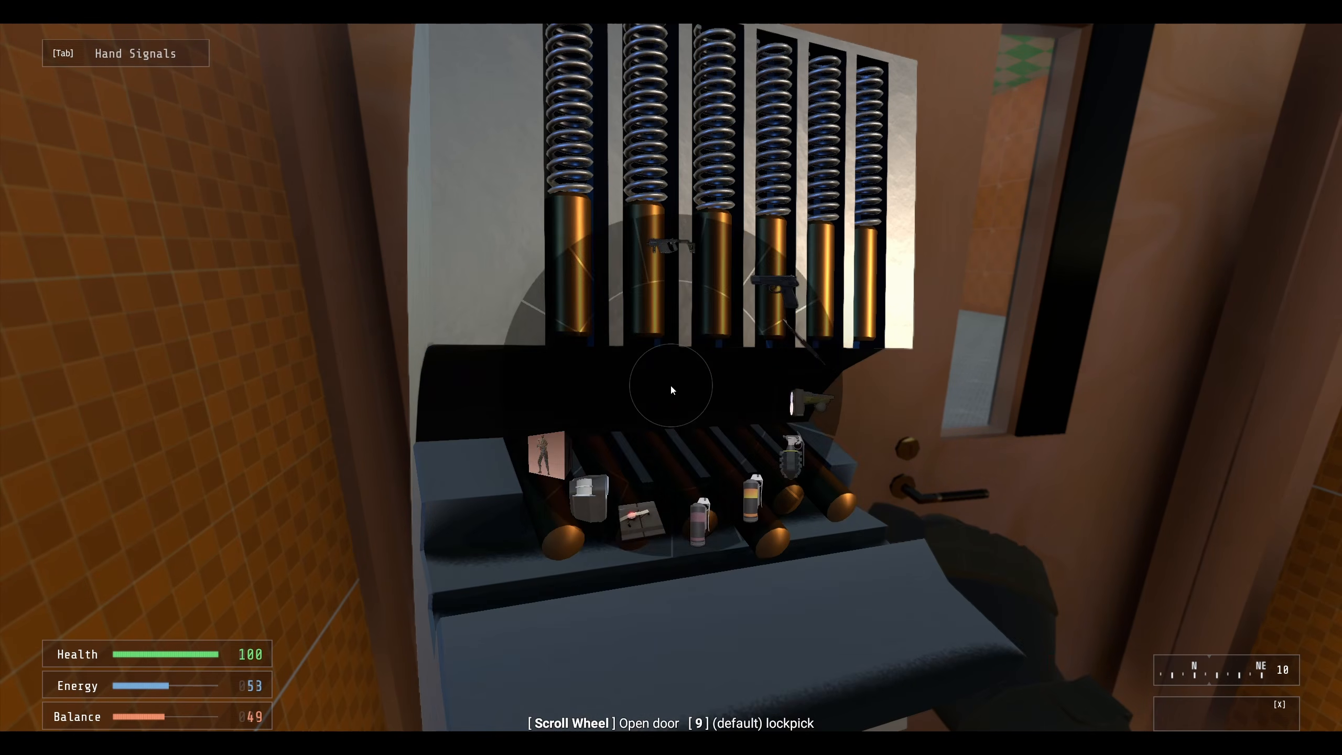
{"action": "scroll", "coordinate": [672, 390], "scroll_direction": "down", "scroll_amount": 3}
{"action": "key", "text": "w"}
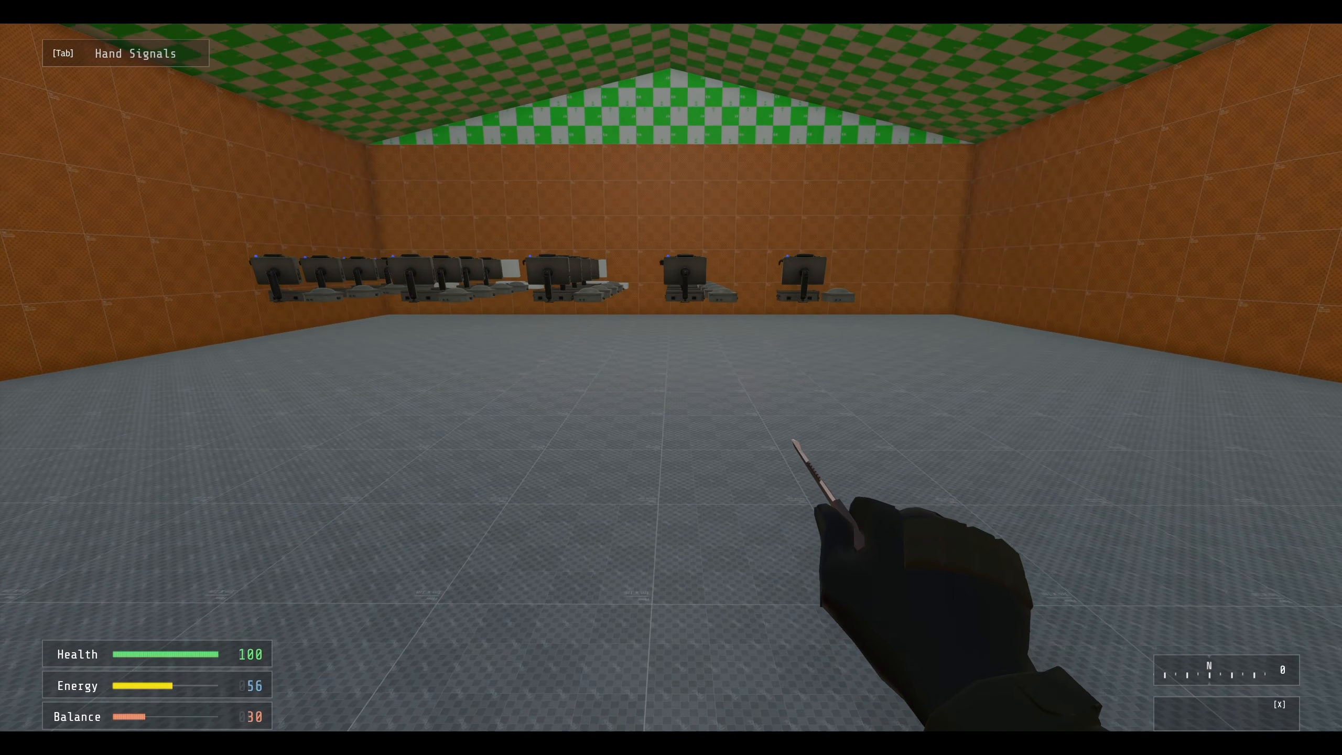
- Go to computer node A-5 and hack it repeatedly until hub A's goal of 5 is reached
{"action": "key", "text": "shift+w"}
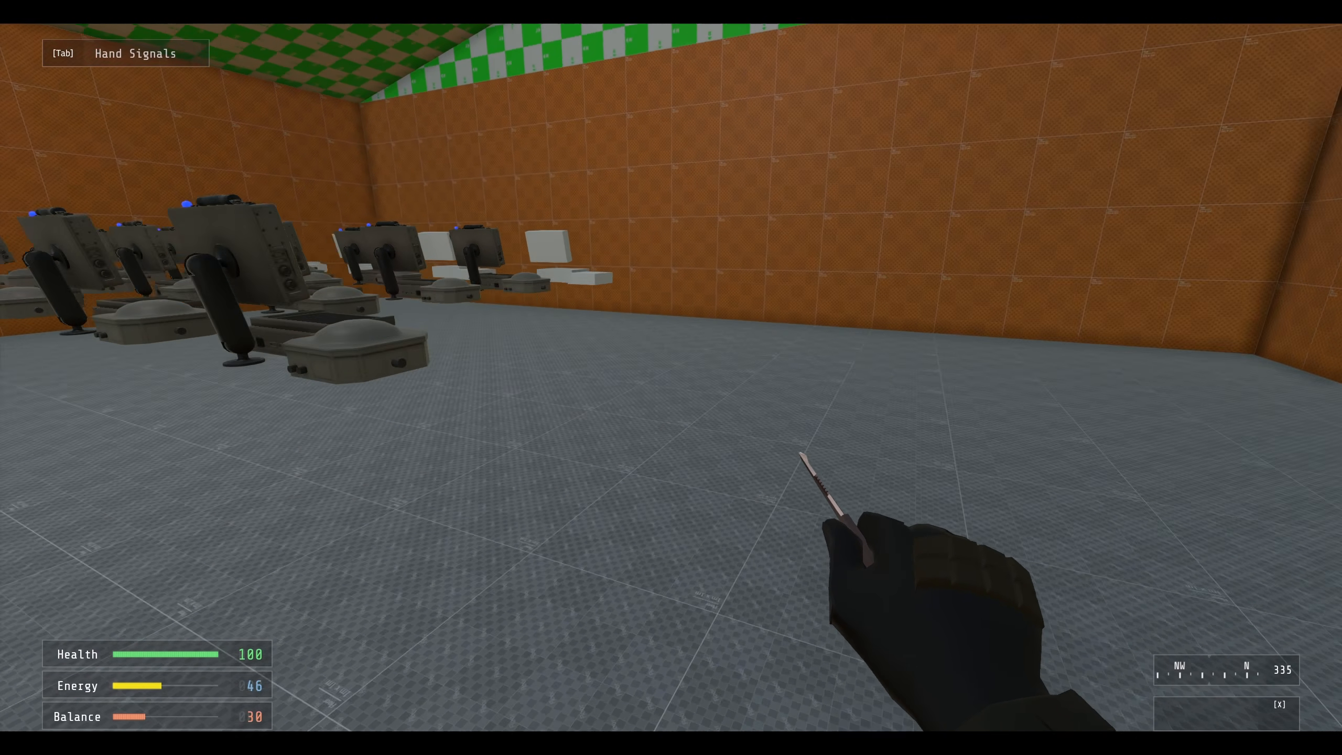
{"action": "key", "text": "shift+w"}
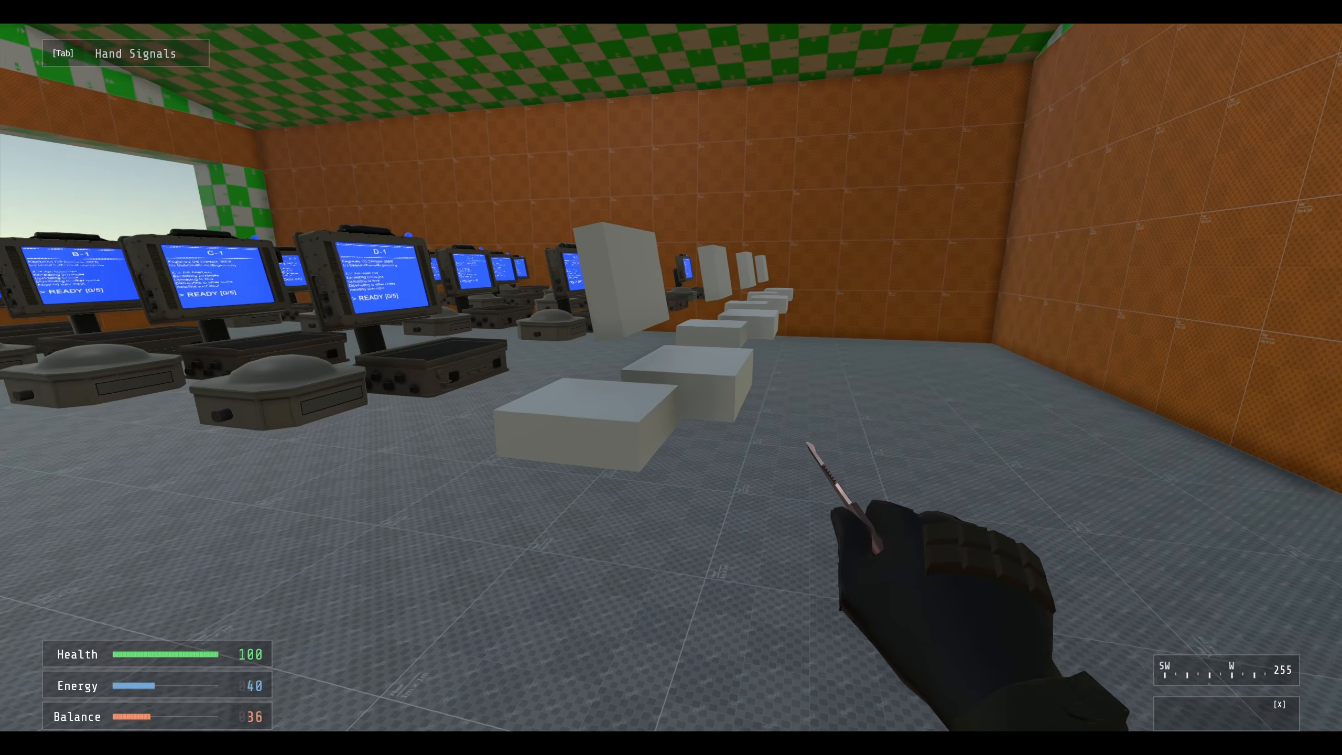
{"action": "key", "text": "w"}
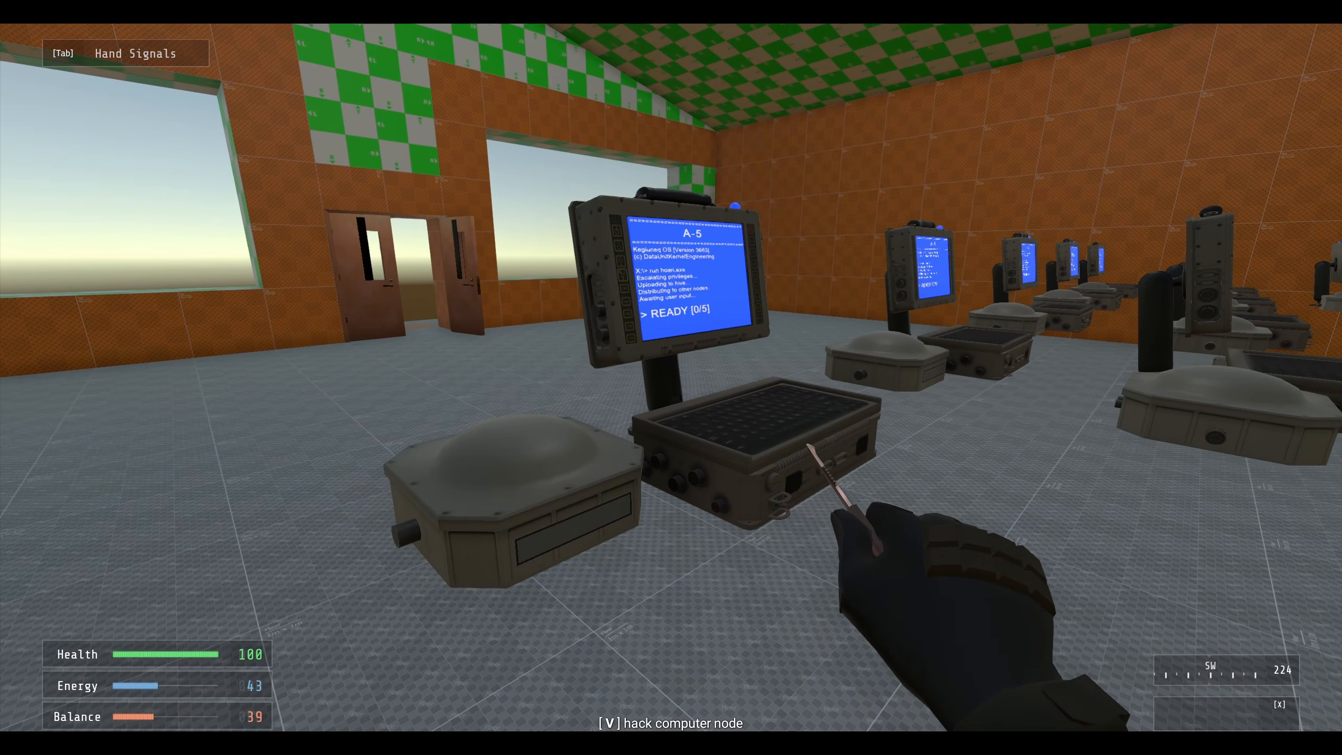
{"action": "key", "text": "w"}
{"action": "key", "text": "v"}
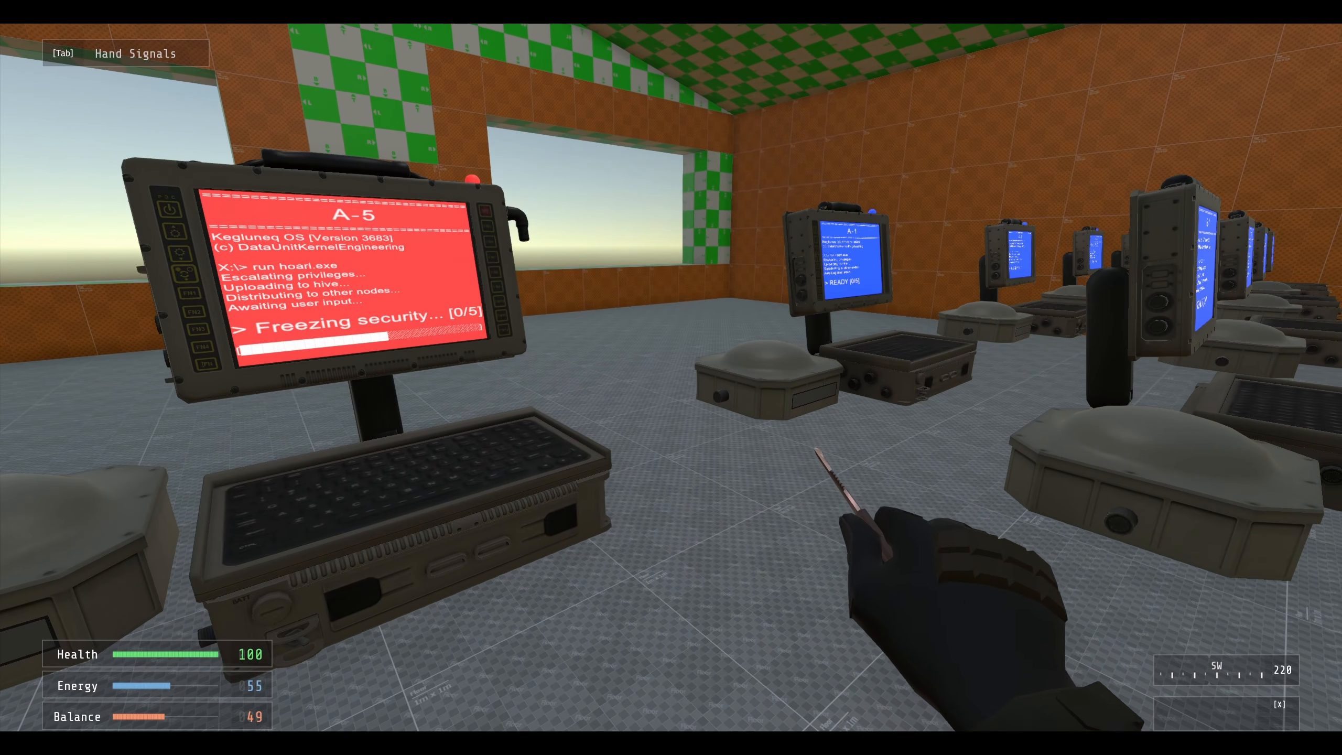
{"action": "key", "text": "s"}
{"action": "key", "text": "v"}
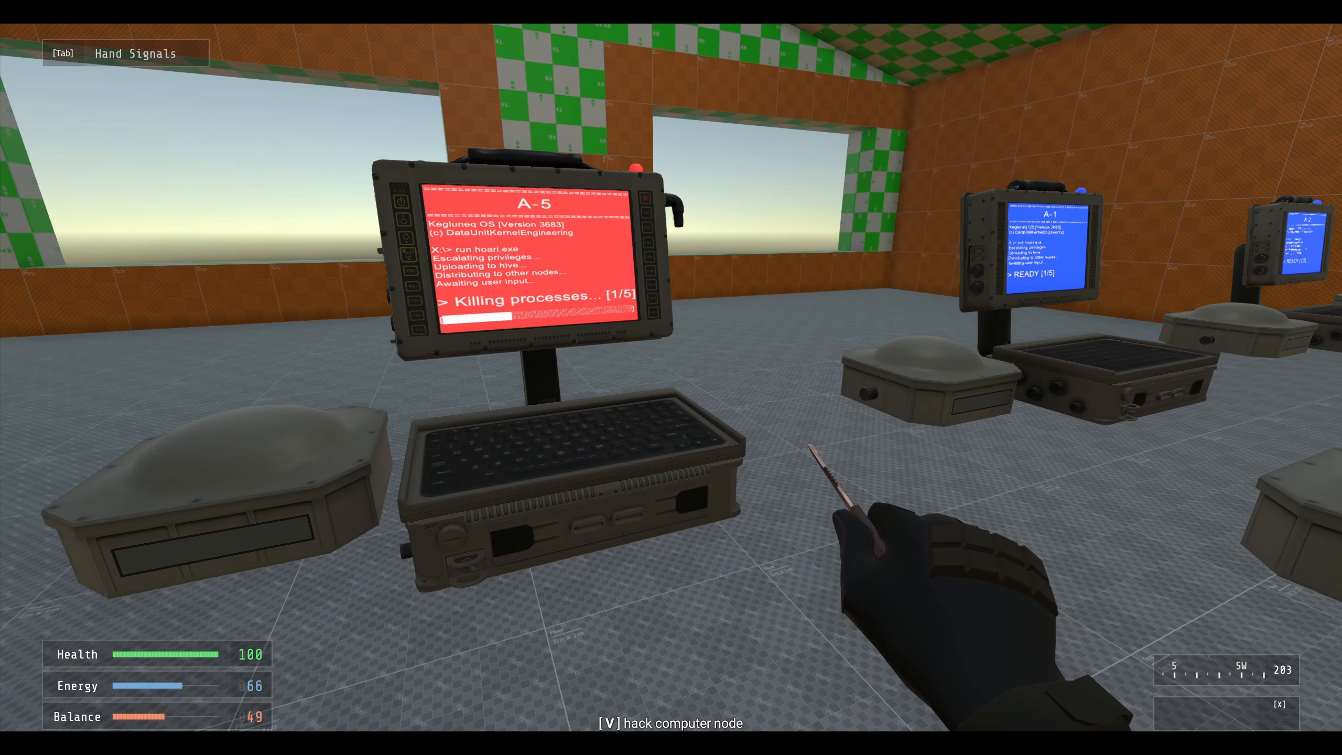
{"action": "key", "text": "a"}
{"action": "key", "text": "v"}
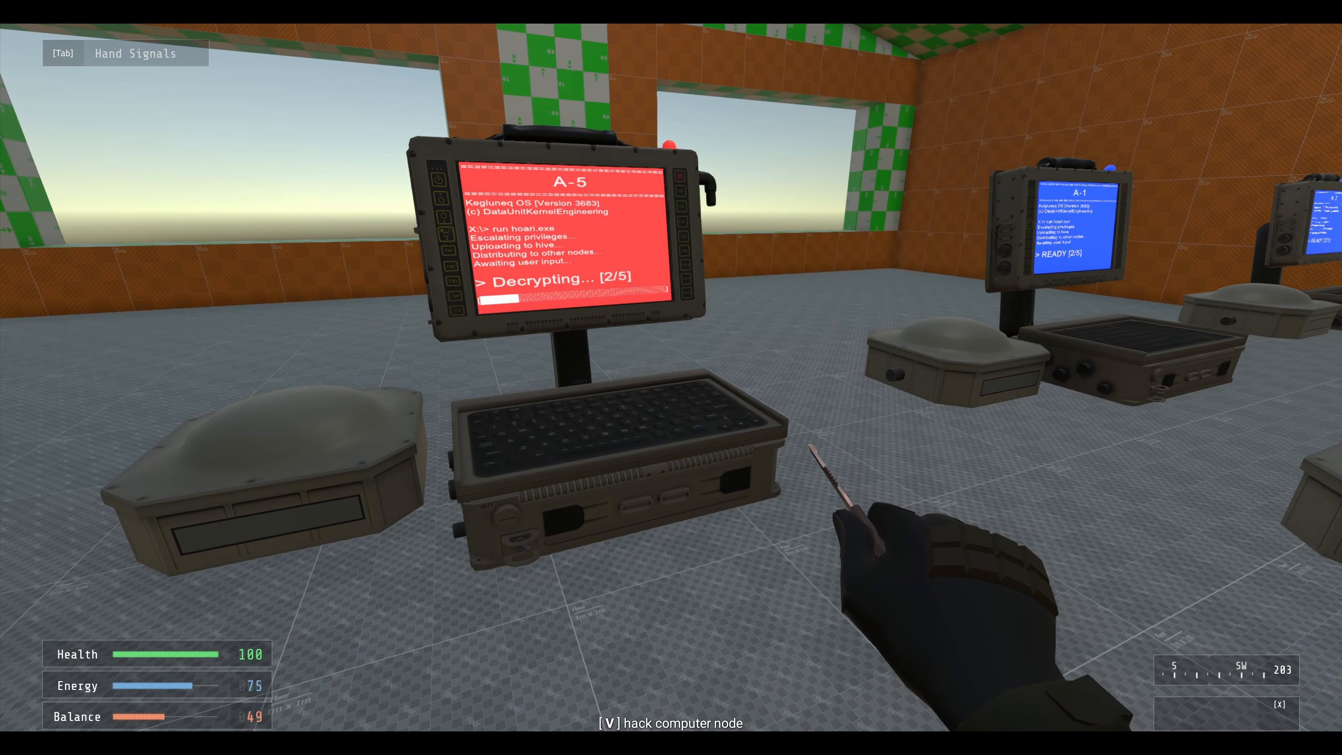
{"action": "key", "text": "v"}
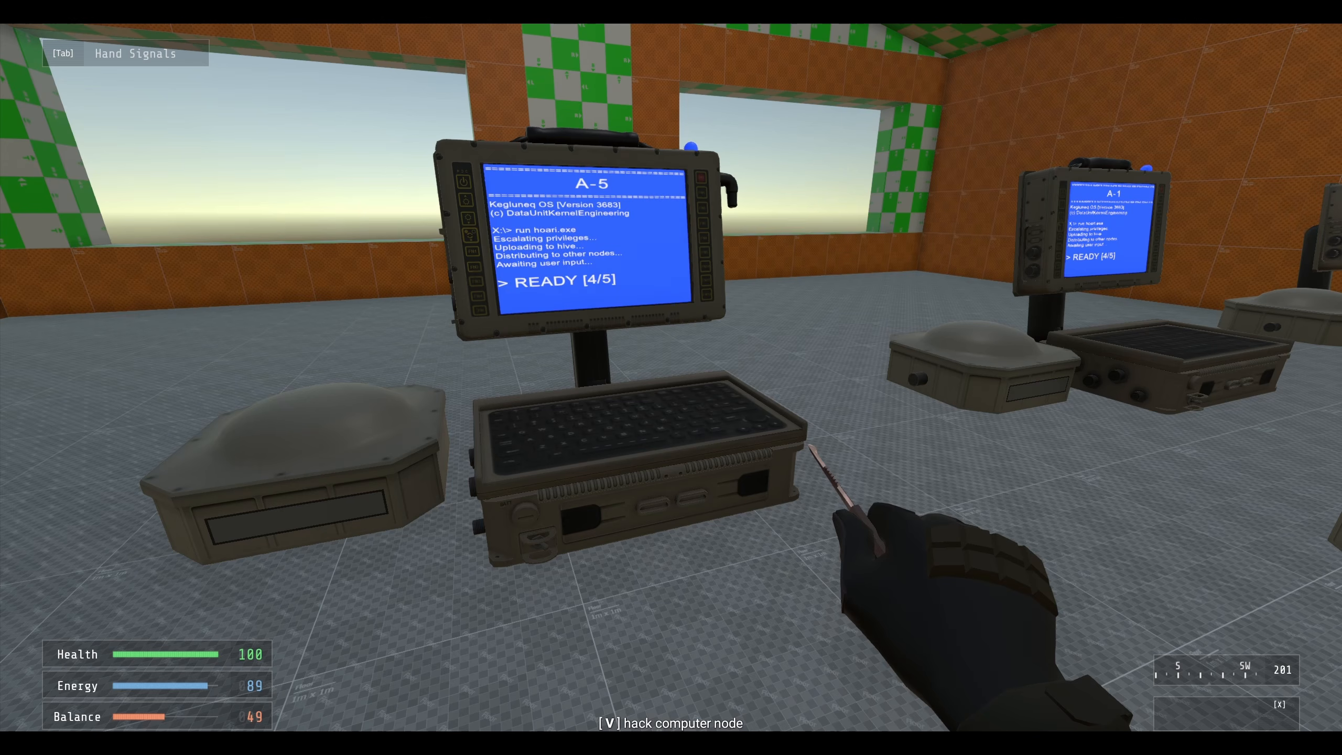
{"action": "key", "text": "v"}
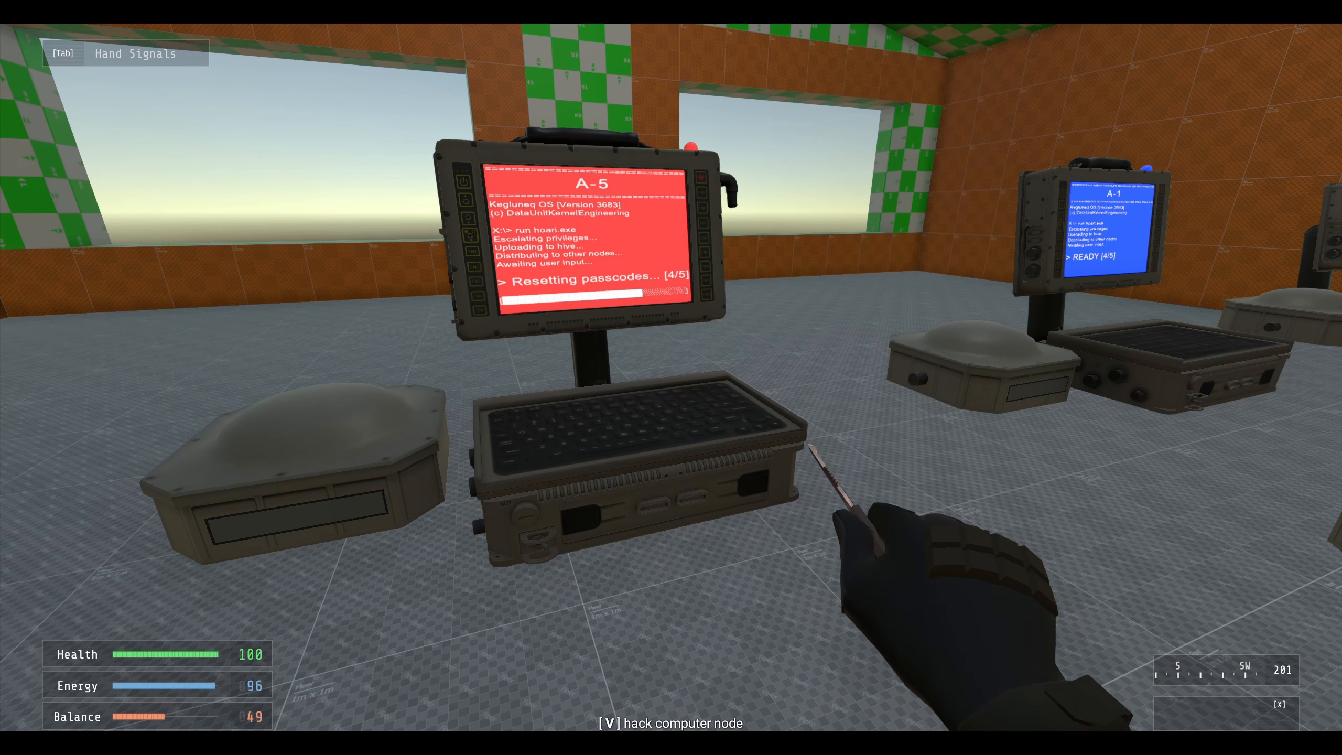
- Examine the hub A terminals and the plain HubE blocks beside the hub D row in the game
{"action": "key", "text": "s"}
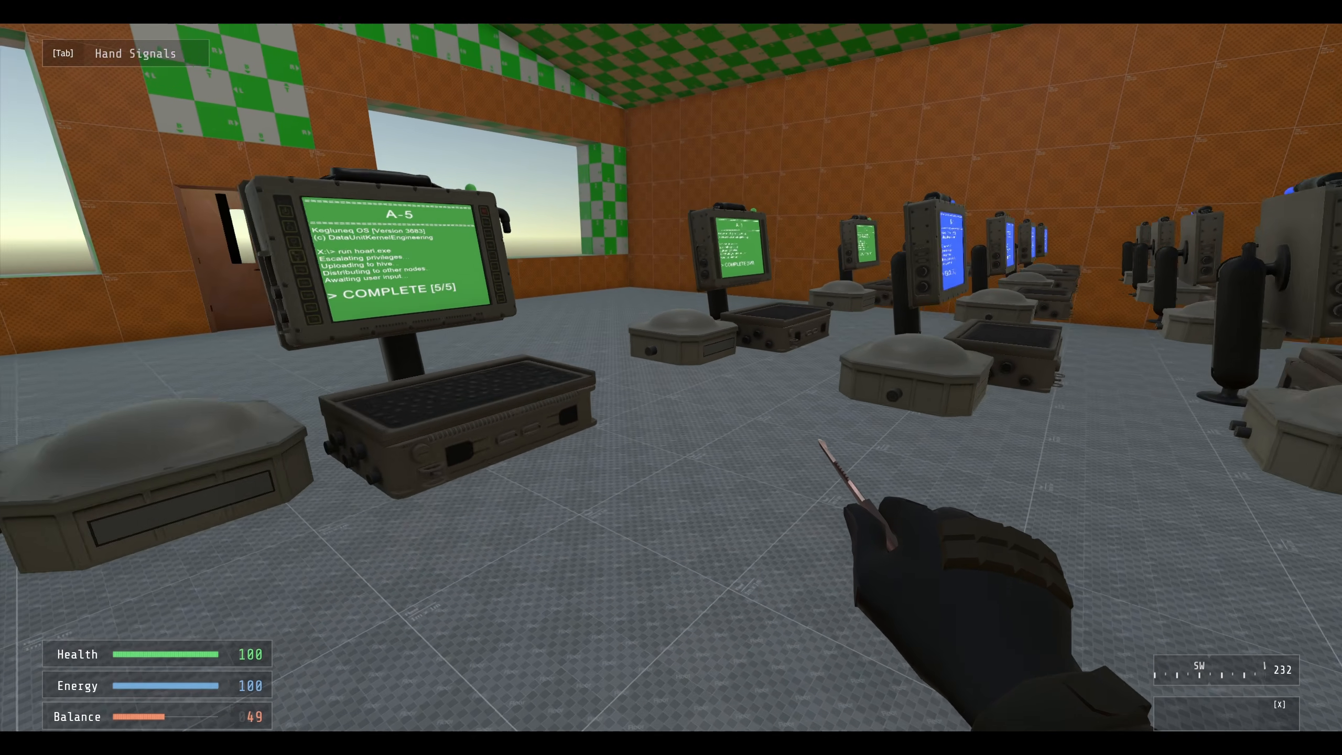
{"action": "key", "text": "w"}
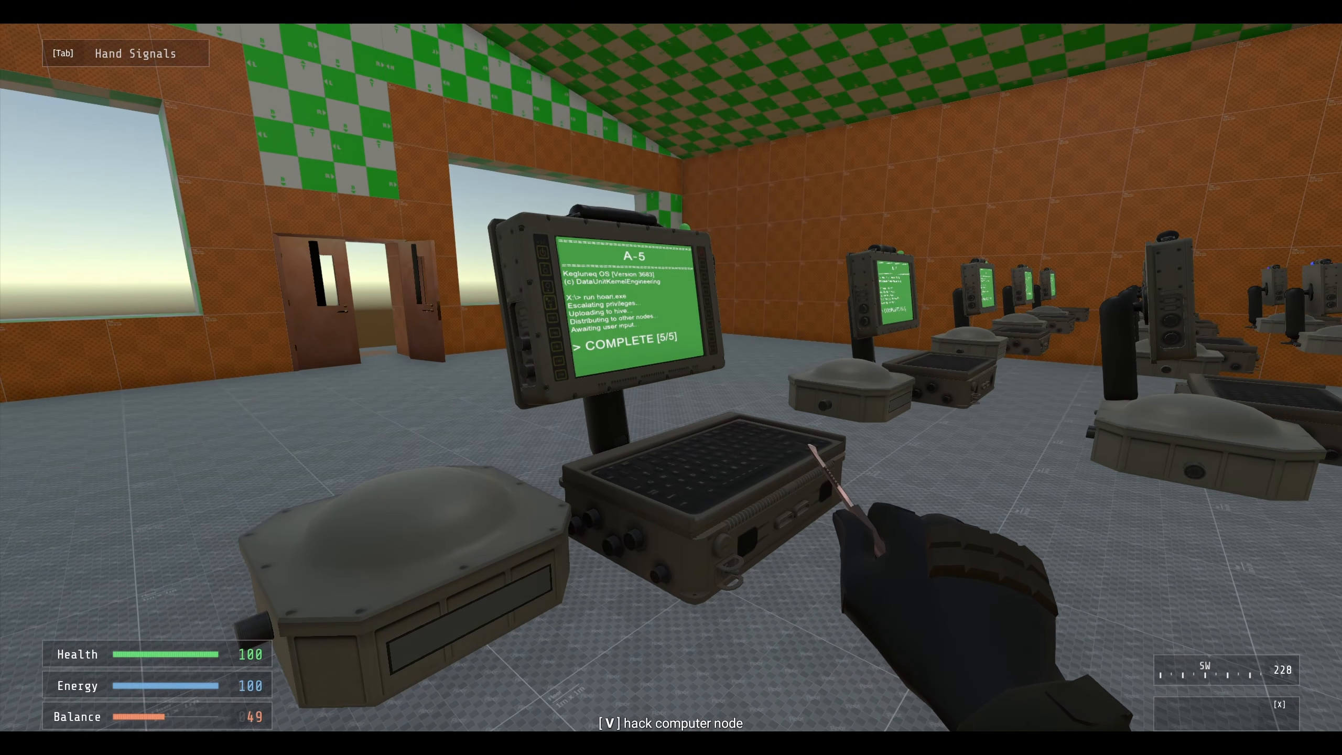
{"action": "key", "text": "s"}
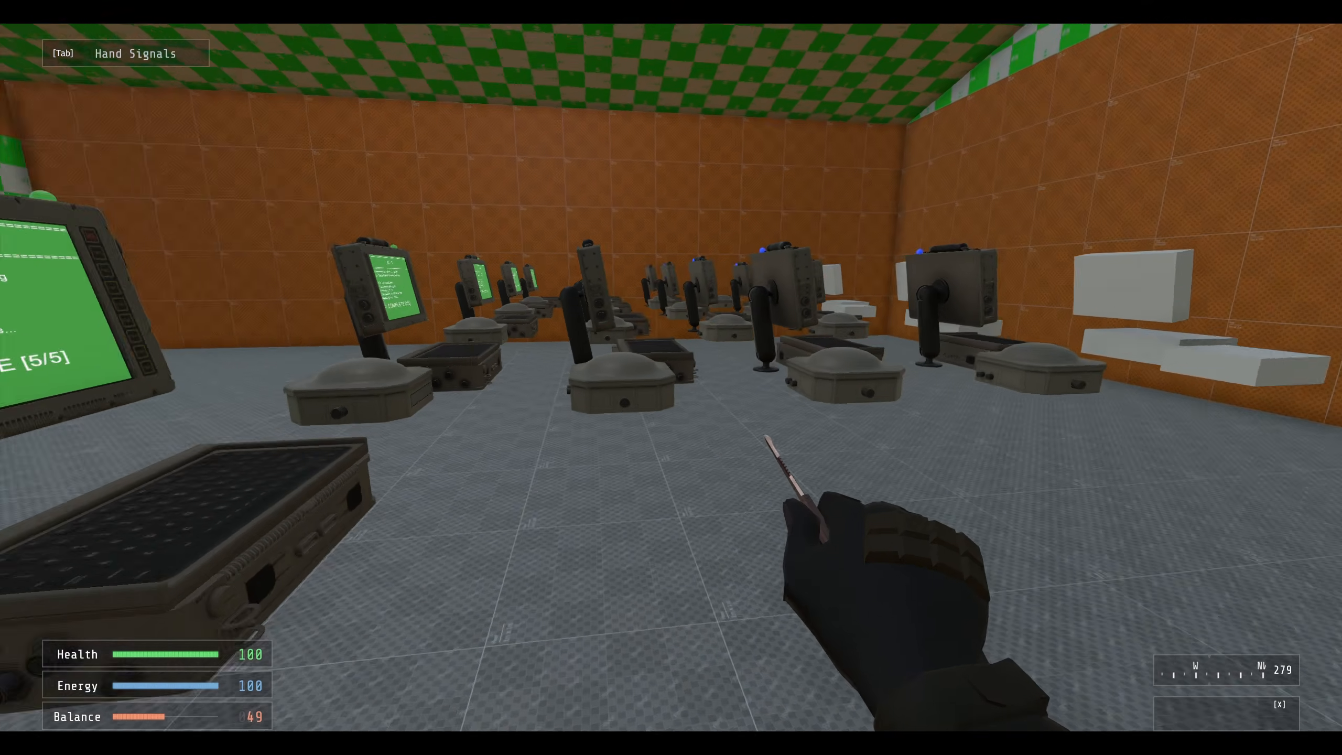
{"action": "key", "text": "w"}
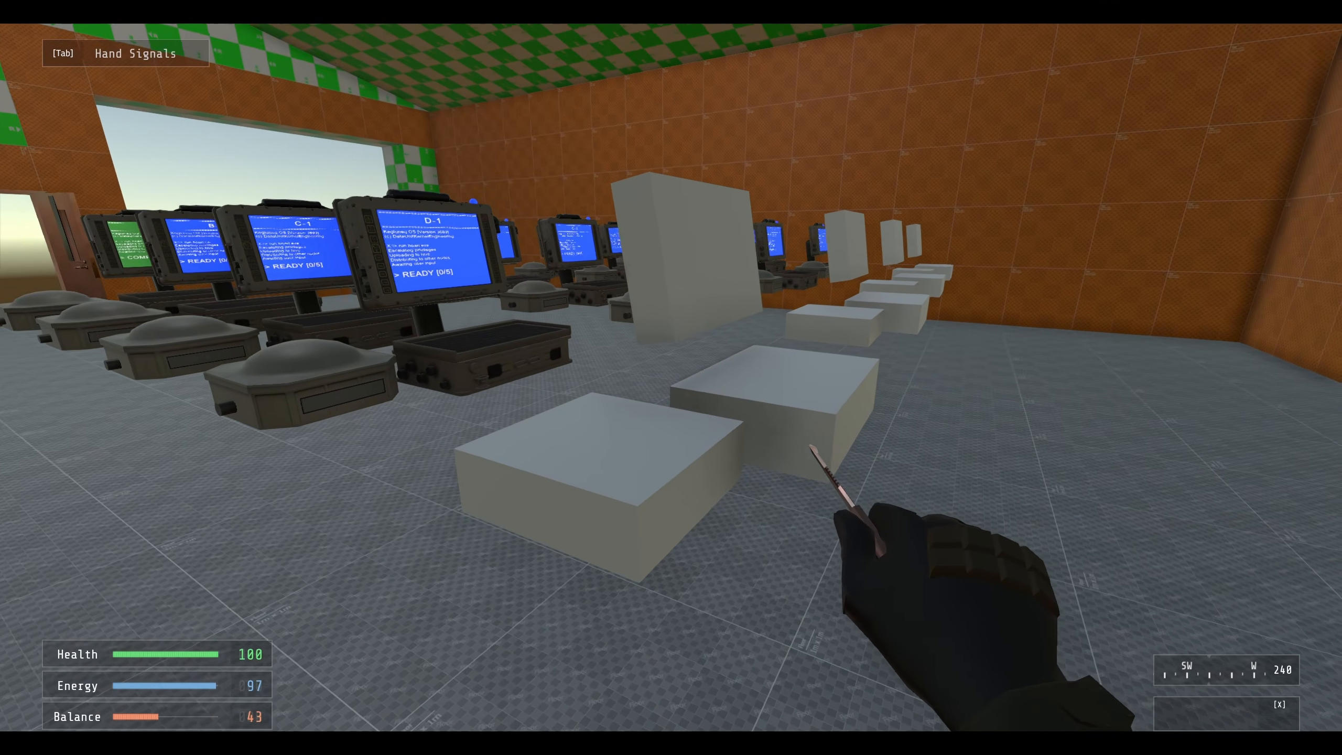
{"action": "key", "text": "s"}
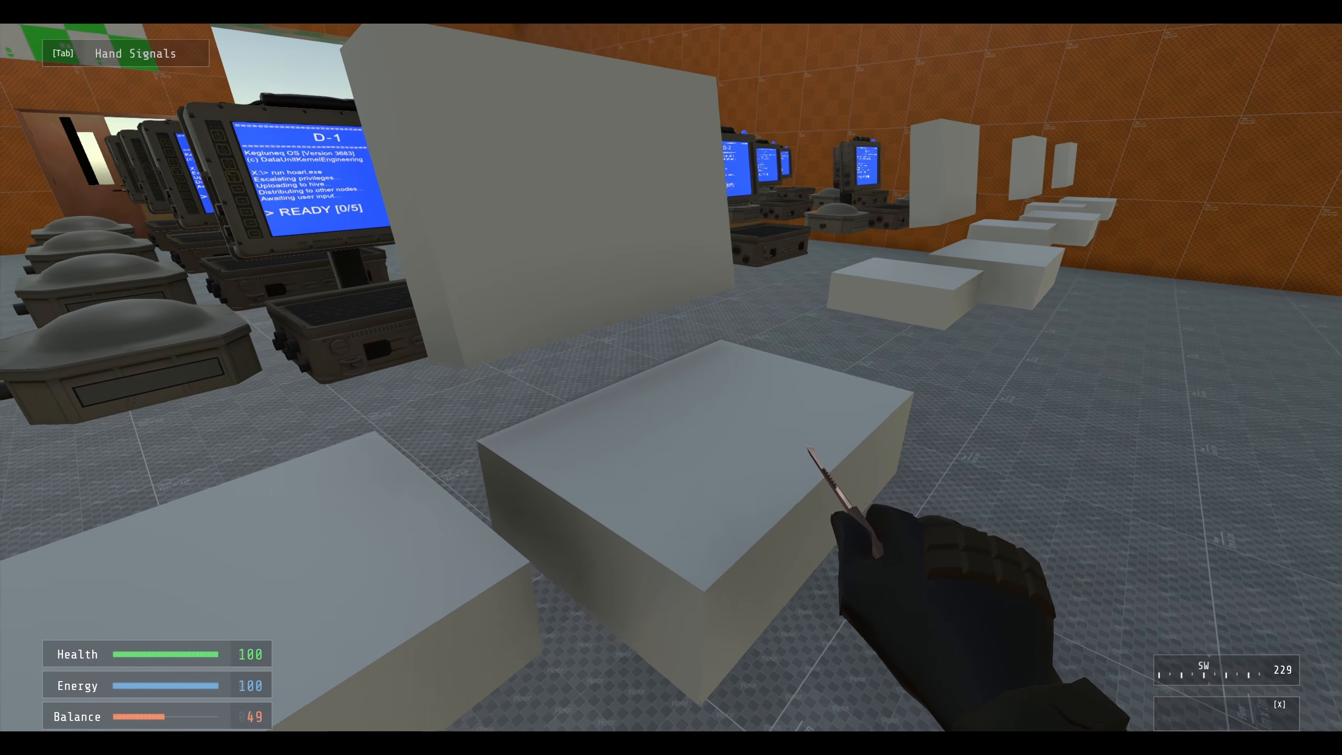
{"action": "key", "text": "s"}
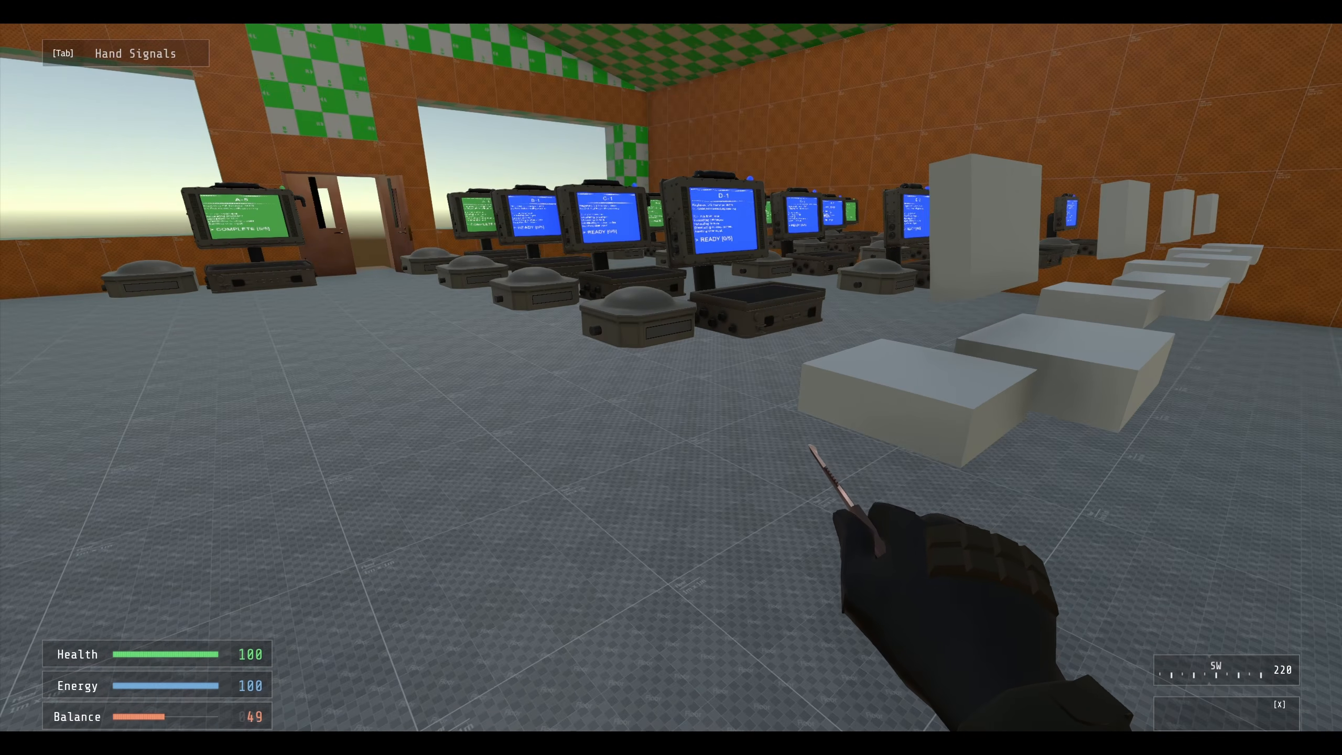
- Exit the test match in the Intruder game and return to the Unity editor
{"action": "key", "text": "s"}
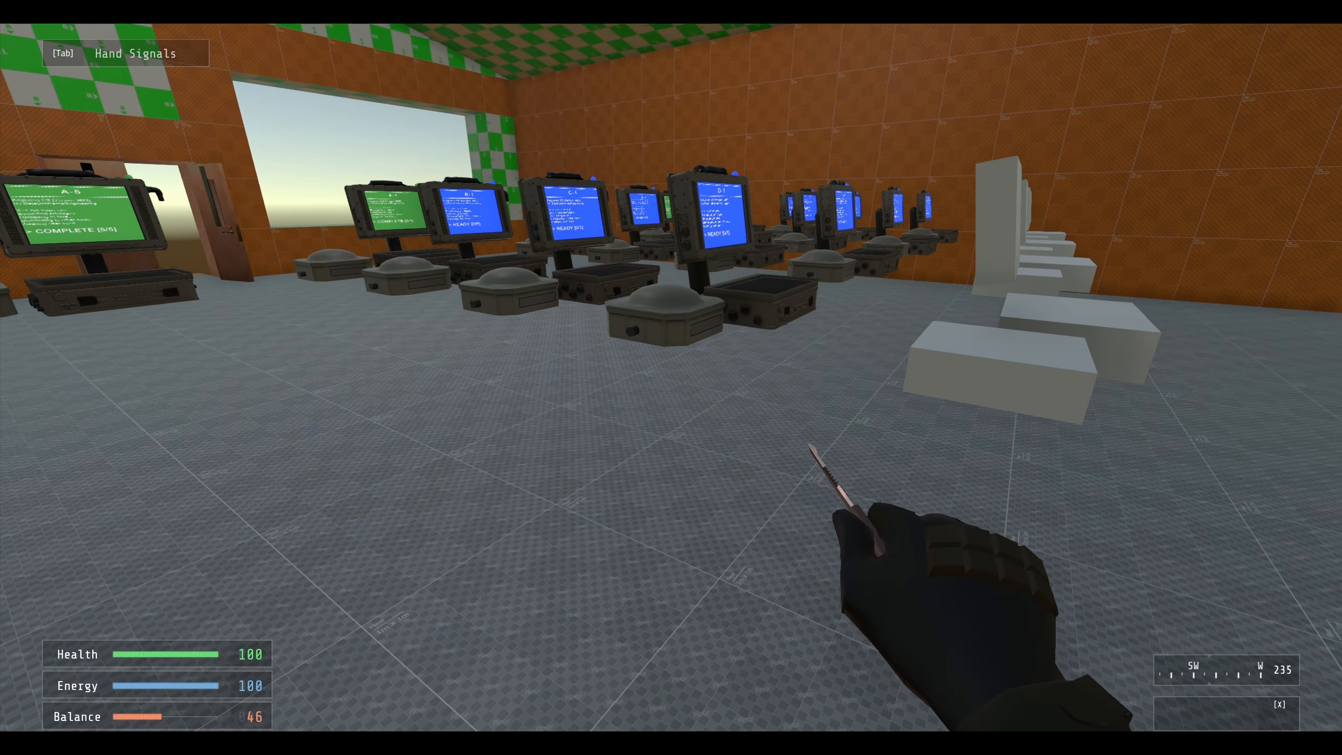
{"action": "key", "text": "s"}
{"action": "key", "text": "Escape"}
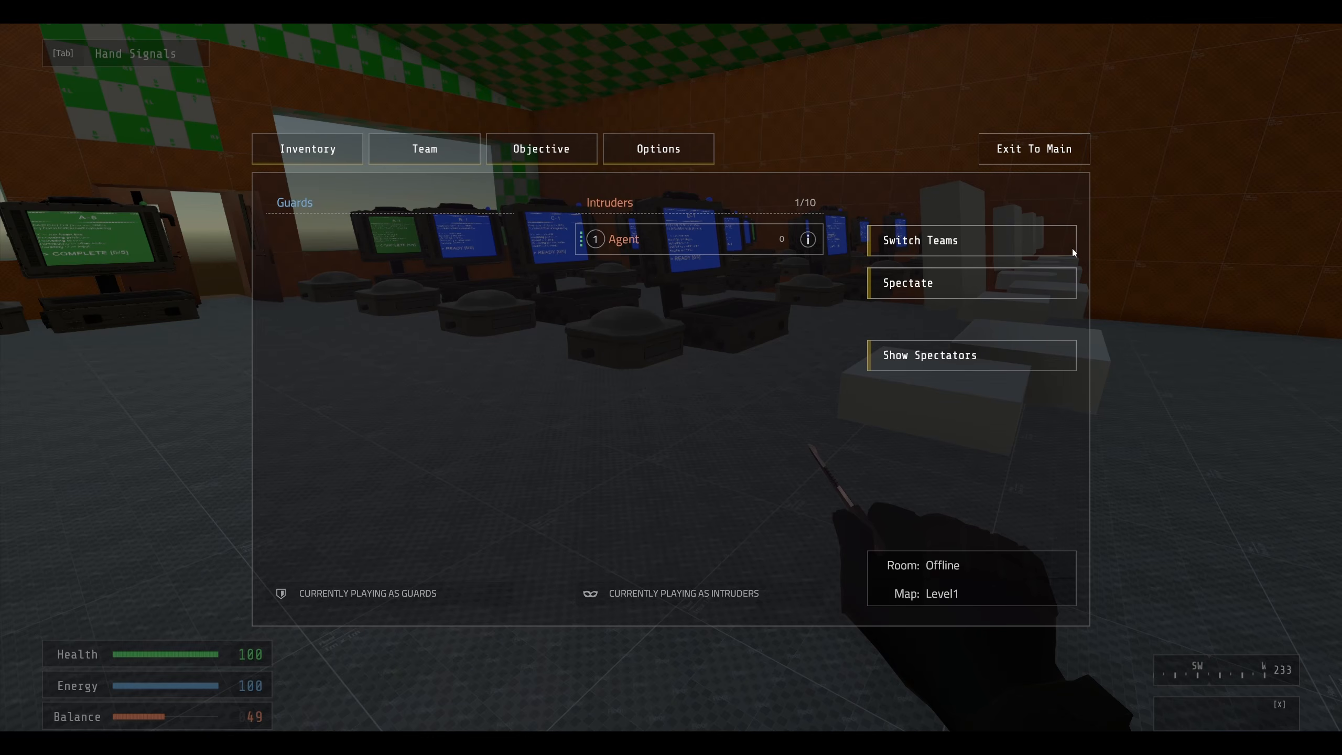
{"action": "left_click", "coordinate": [1065, 155]}
{"action": "left_click", "coordinate": [665, 303]}
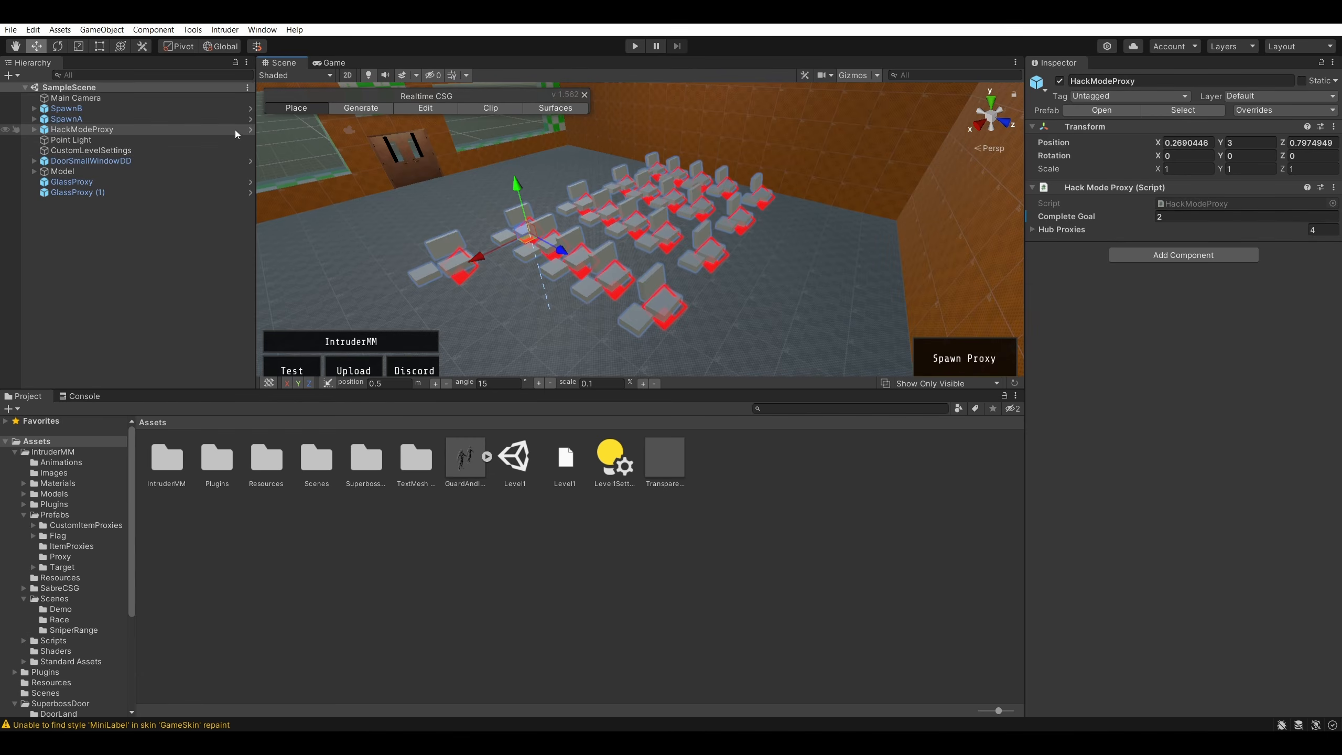
- Open the HackModeProxy prefab for editing and compare the nodes under HubE with those under HubD
{"action": "left_click", "coordinate": [250, 129]}
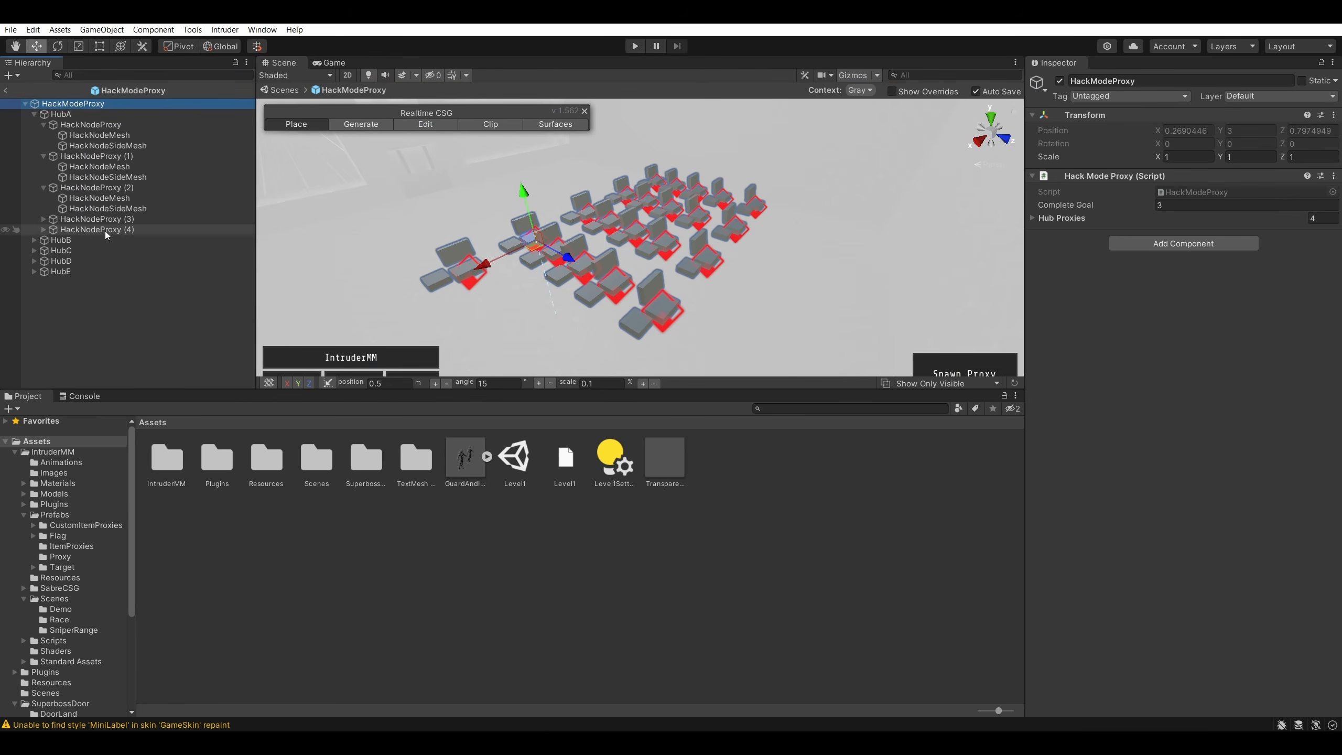
{"action": "left_click", "coordinate": [58, 271]}
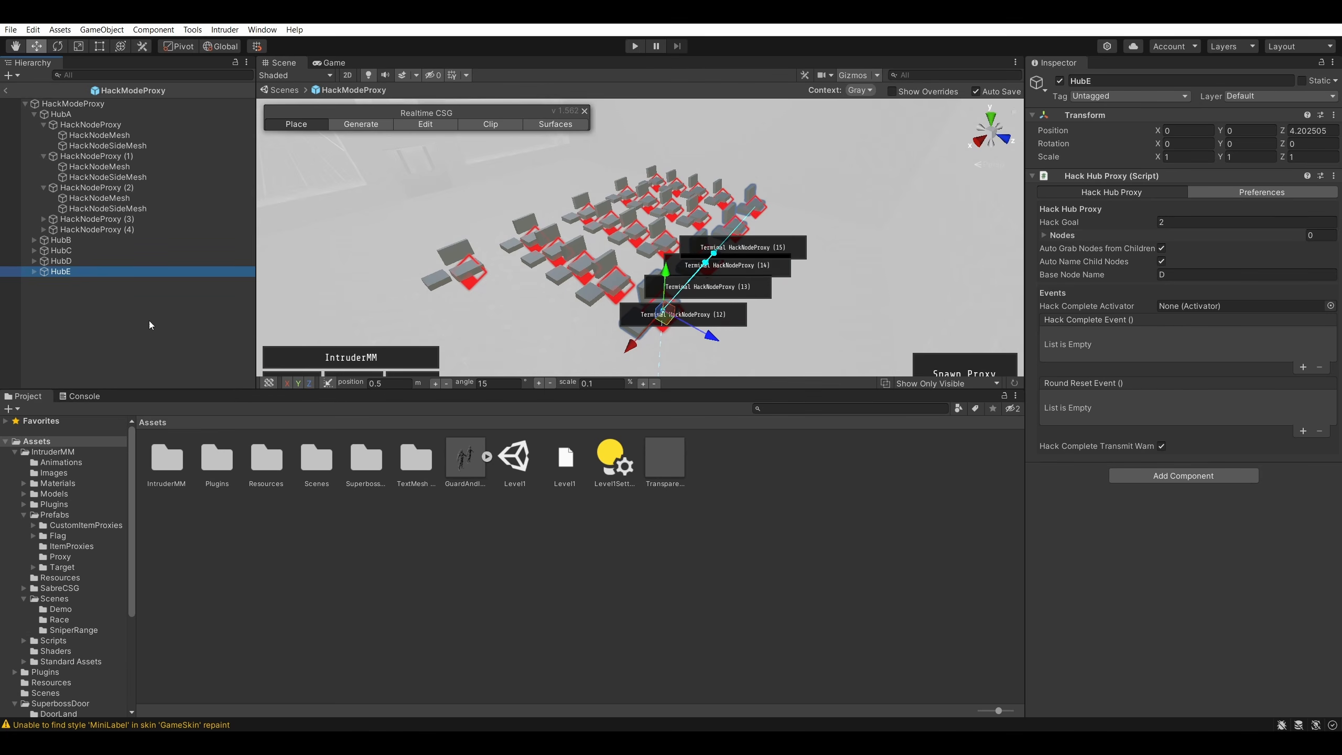
{"action": "left_click", "coordinate": [34, 275]}
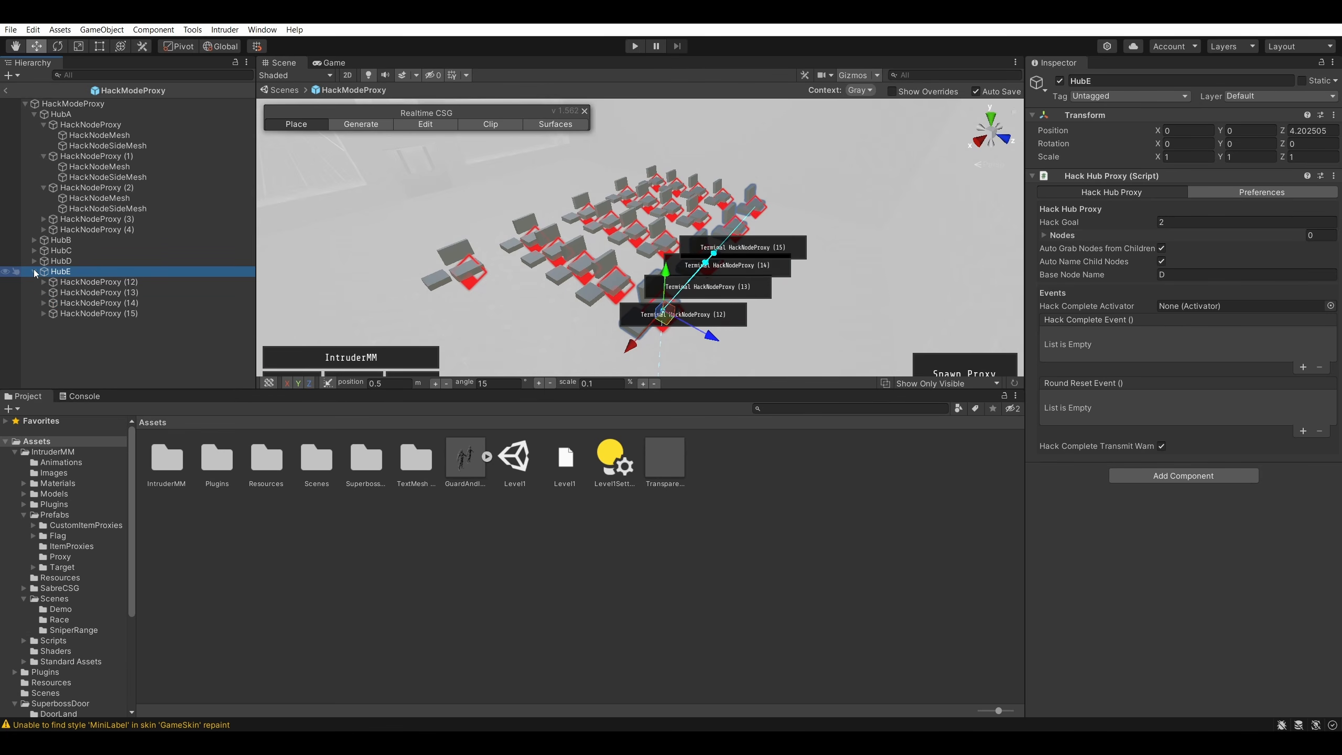
{"action": "left_click", "coordinate": [33, 262]}
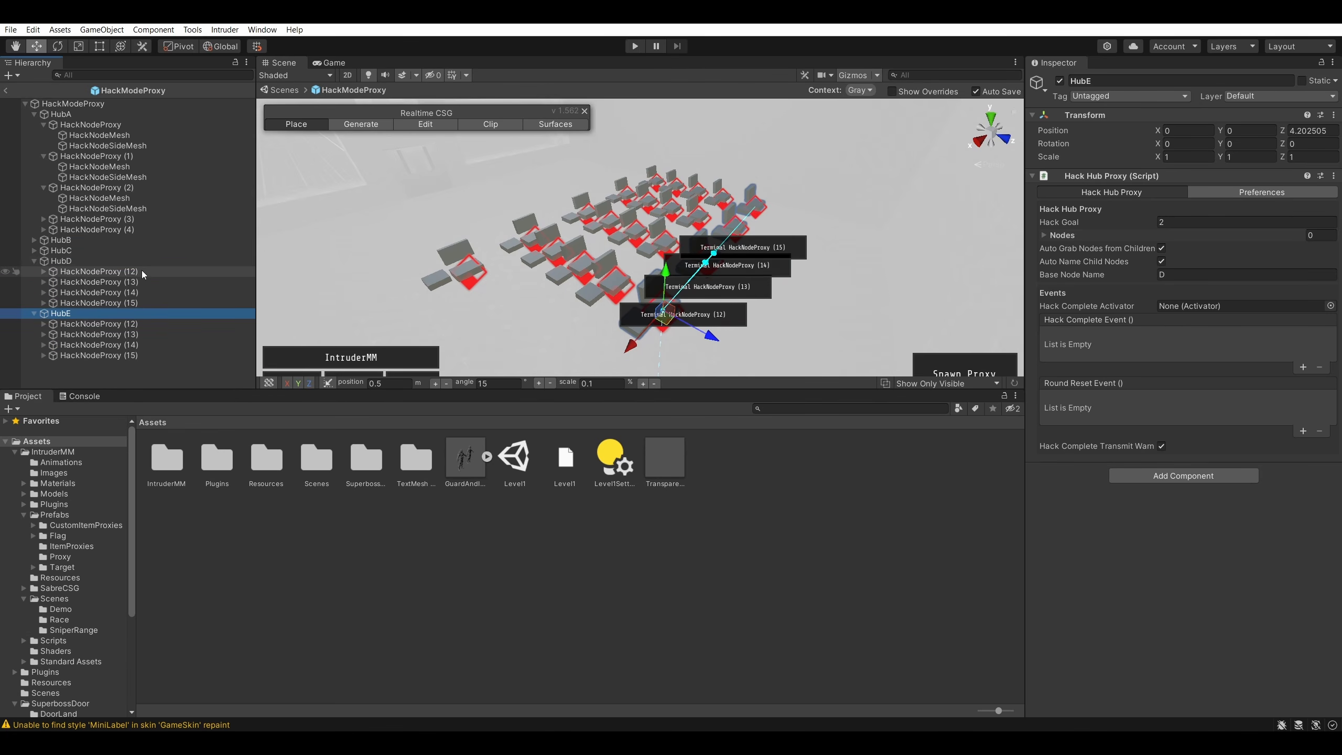
{"action": "left_click", "coordinate": [34, 261]}
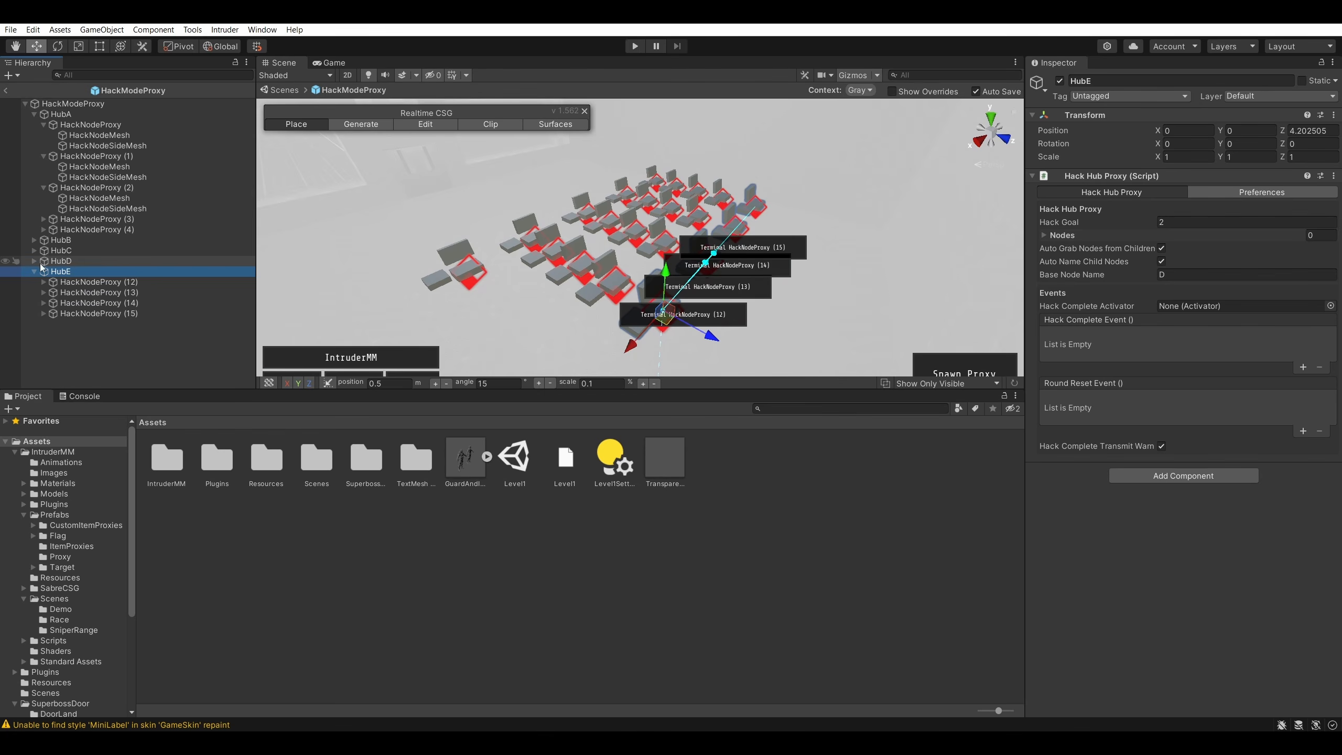
{"action": "left_click", "coordinate": [135, 284]}
{"action": "right_click", "coordinate": [134, 286]}
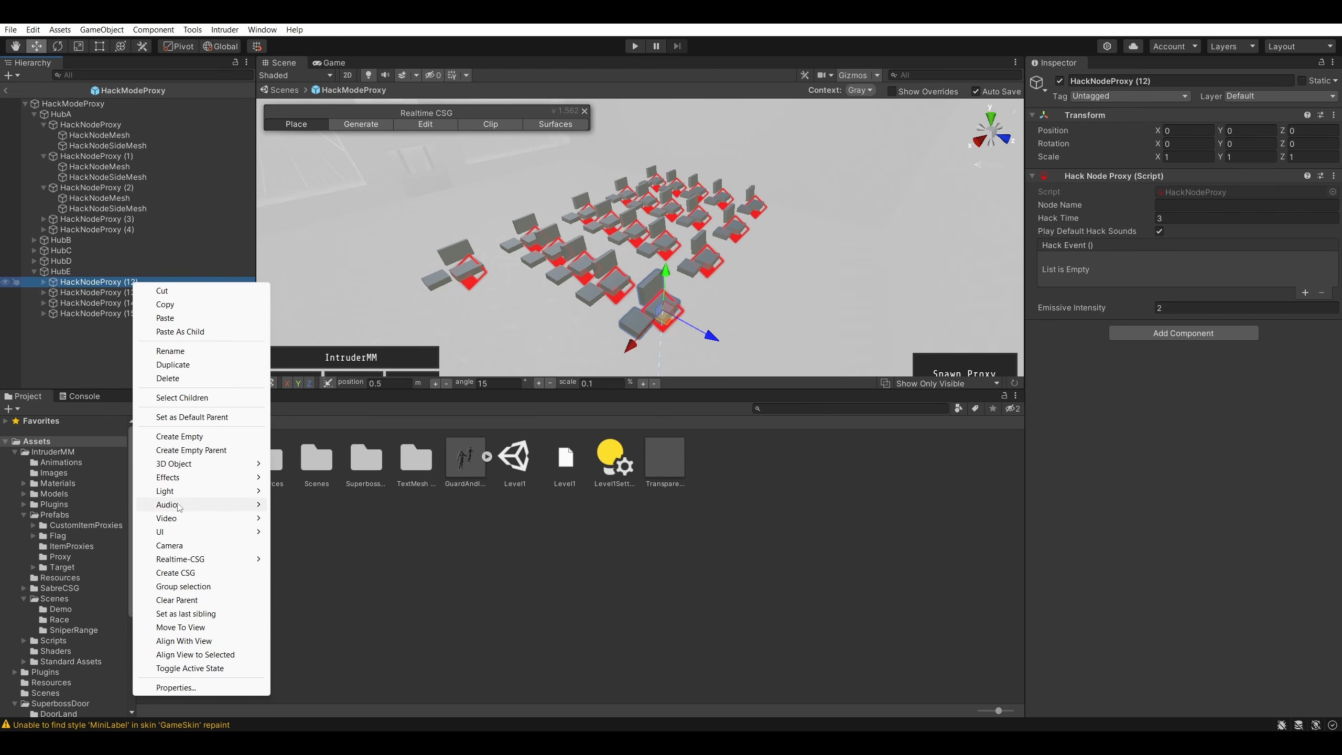
{"action": "mouse_move", "coordinate": [183, 482]}
{"action": "left_click", "coordinate": [108, 290]}
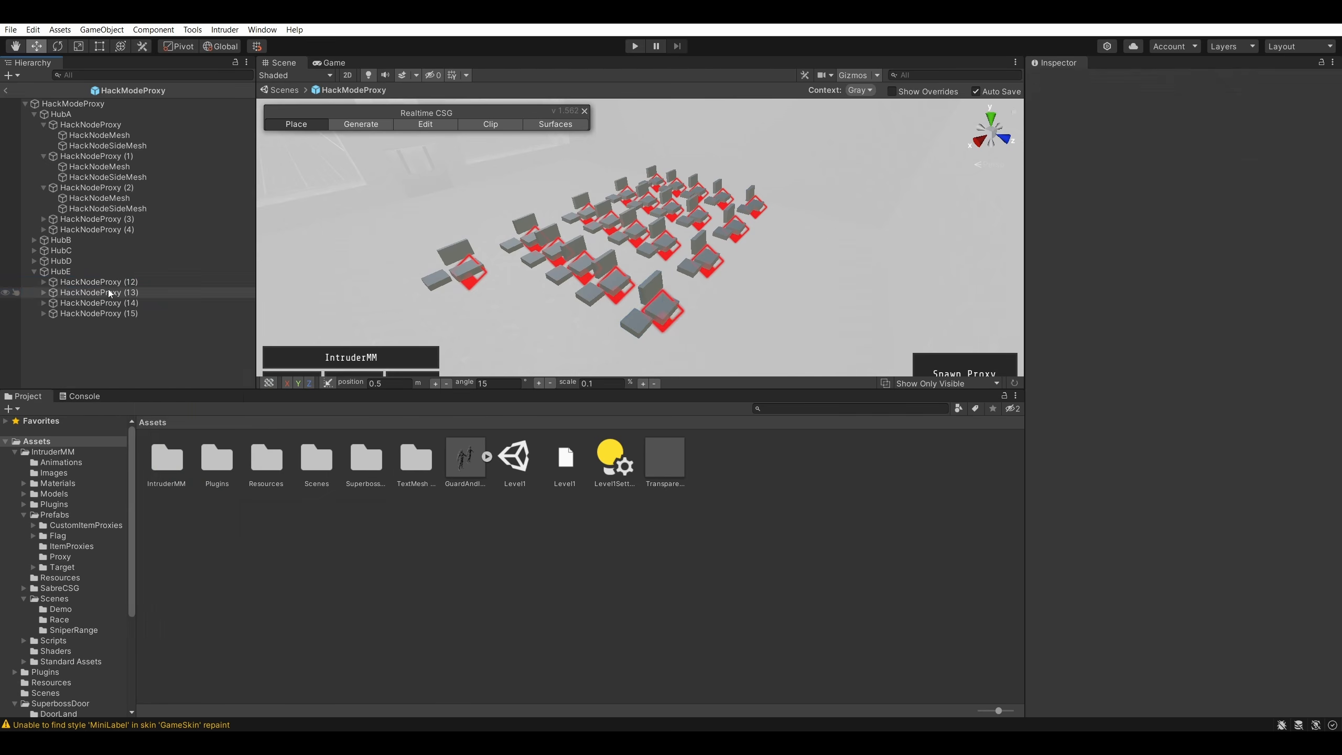
{"action": "right_click", "coordinate": [123, 281]}
{"action": "left_click", "coordinate": [87, 348]}
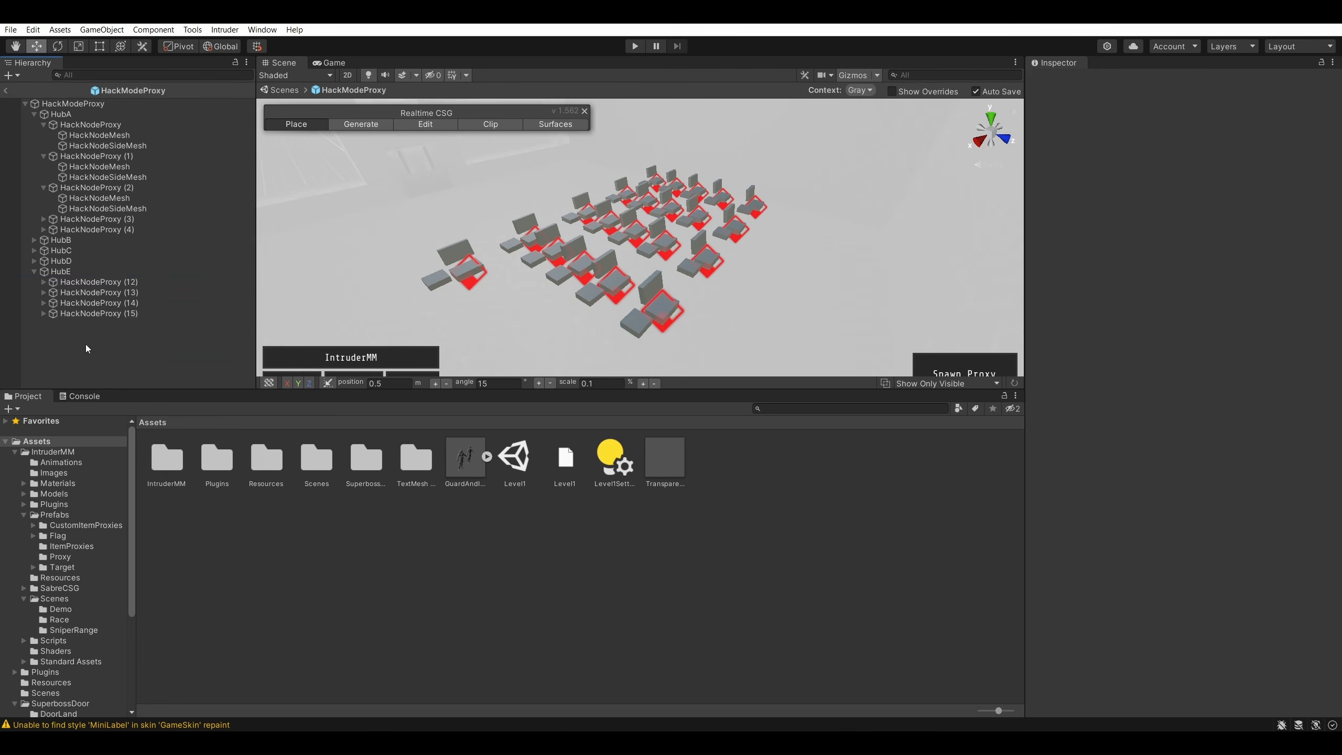
- Collapse HubE and delete it together with its nodes from the HackModeProxy prefab
{"action": "left_click", "coordinate": [670, 317]}
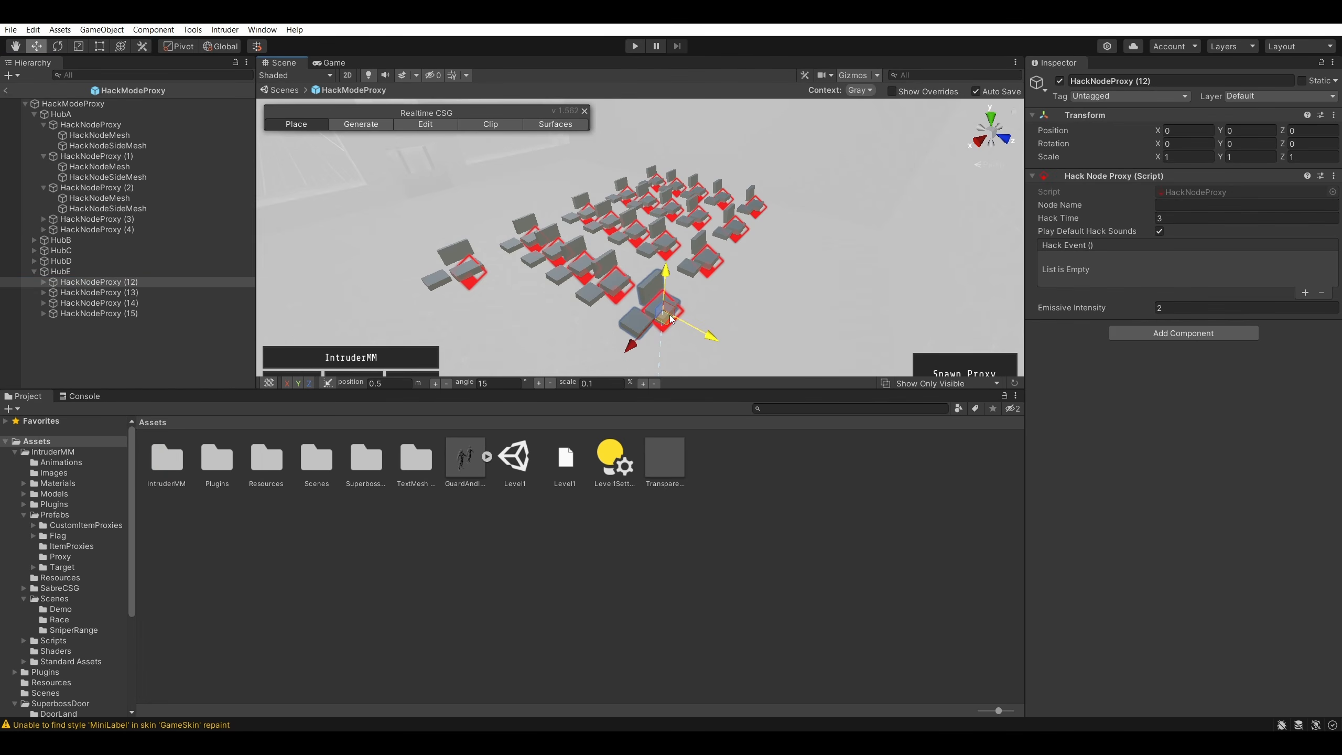
{"action": "left_click", "coordinate": [34, 271]}
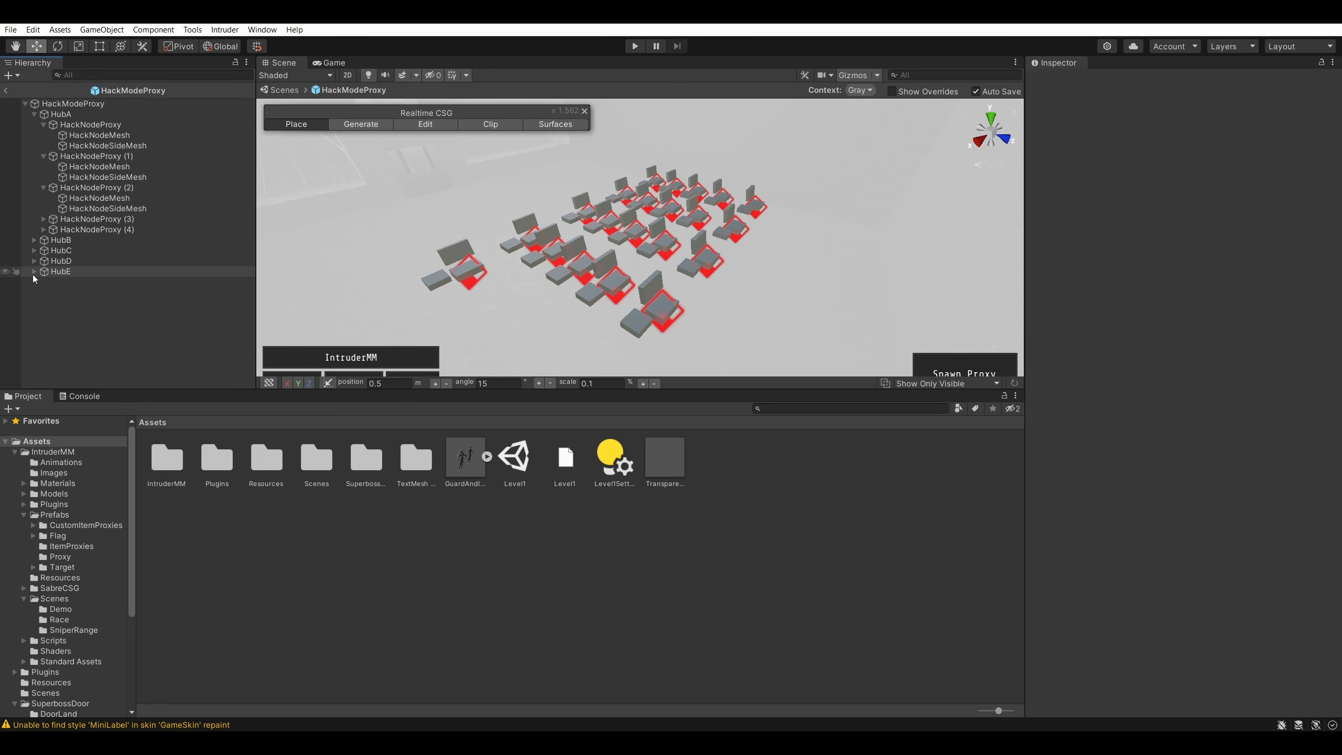
{"action": "left_click", "coordinate": [52, 271]}
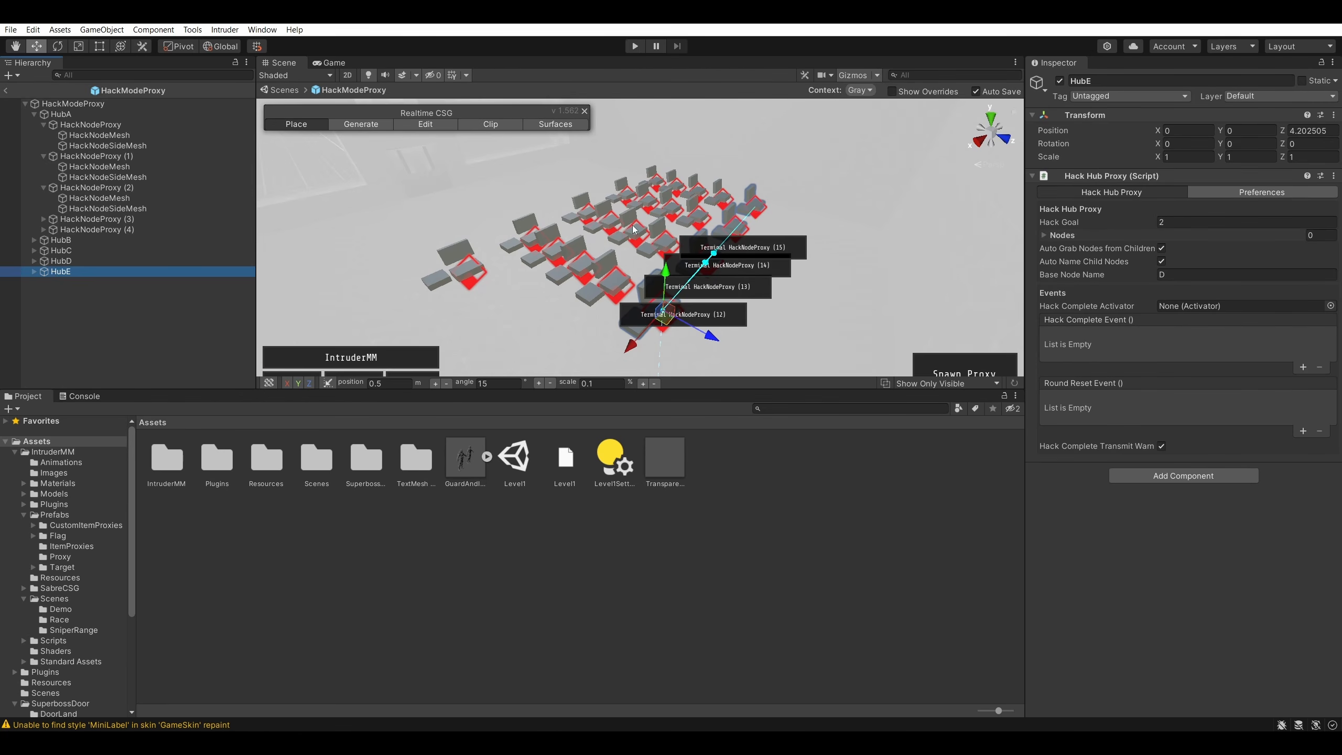
{"action": "left_click", "coordinate": [72, 321]}
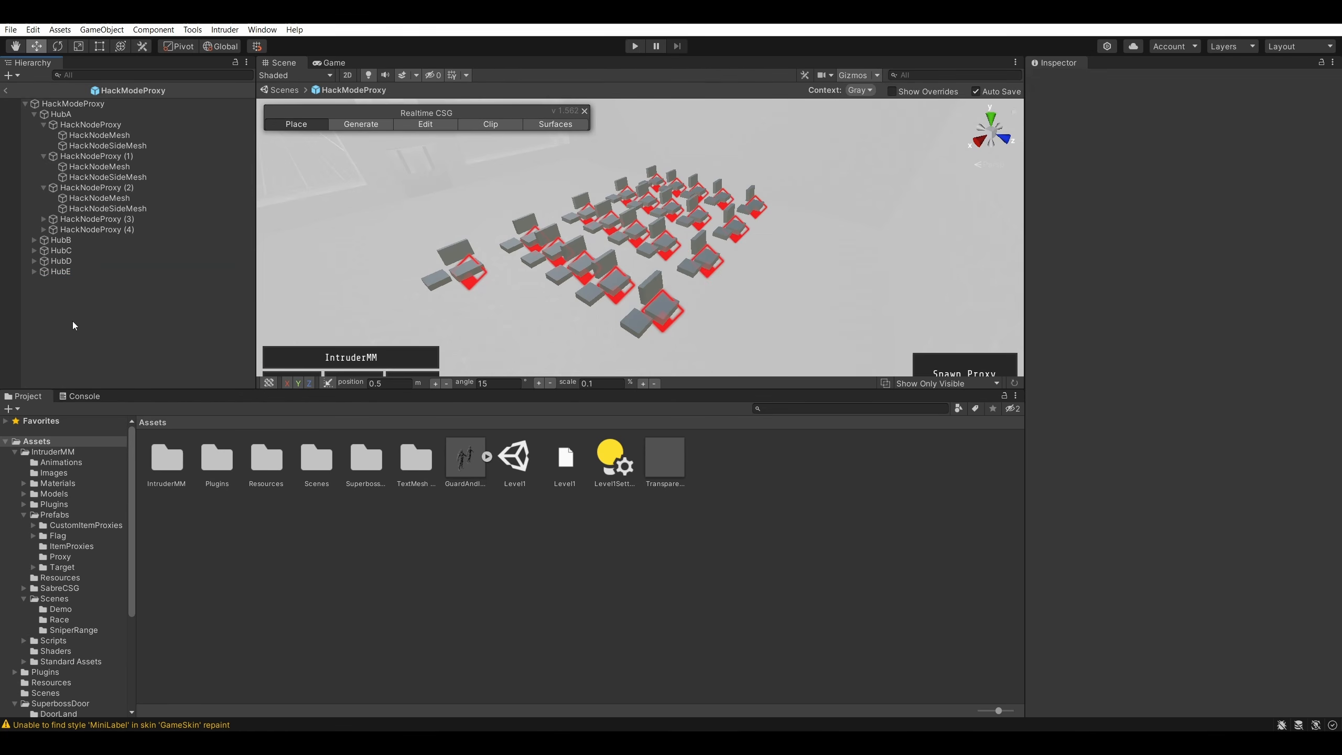
{"action": "right_click", "coordinate": [79, 273]}
{"action": "left_click", "coordinate": [132, 369]}
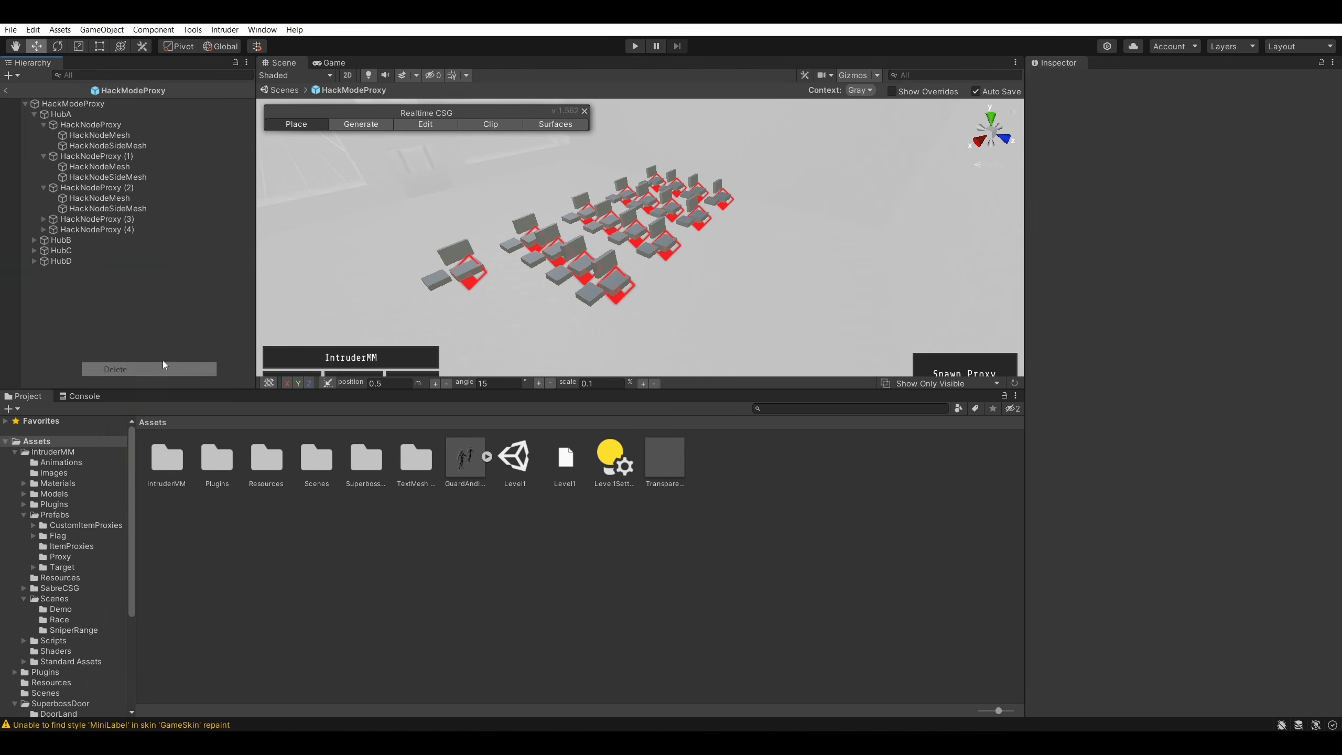
- Delete the extra HackNodeProxy (4) from HubA and collapse that hub in the hierarchy
{"action": "left_click", "coordinate": [470, 268]}
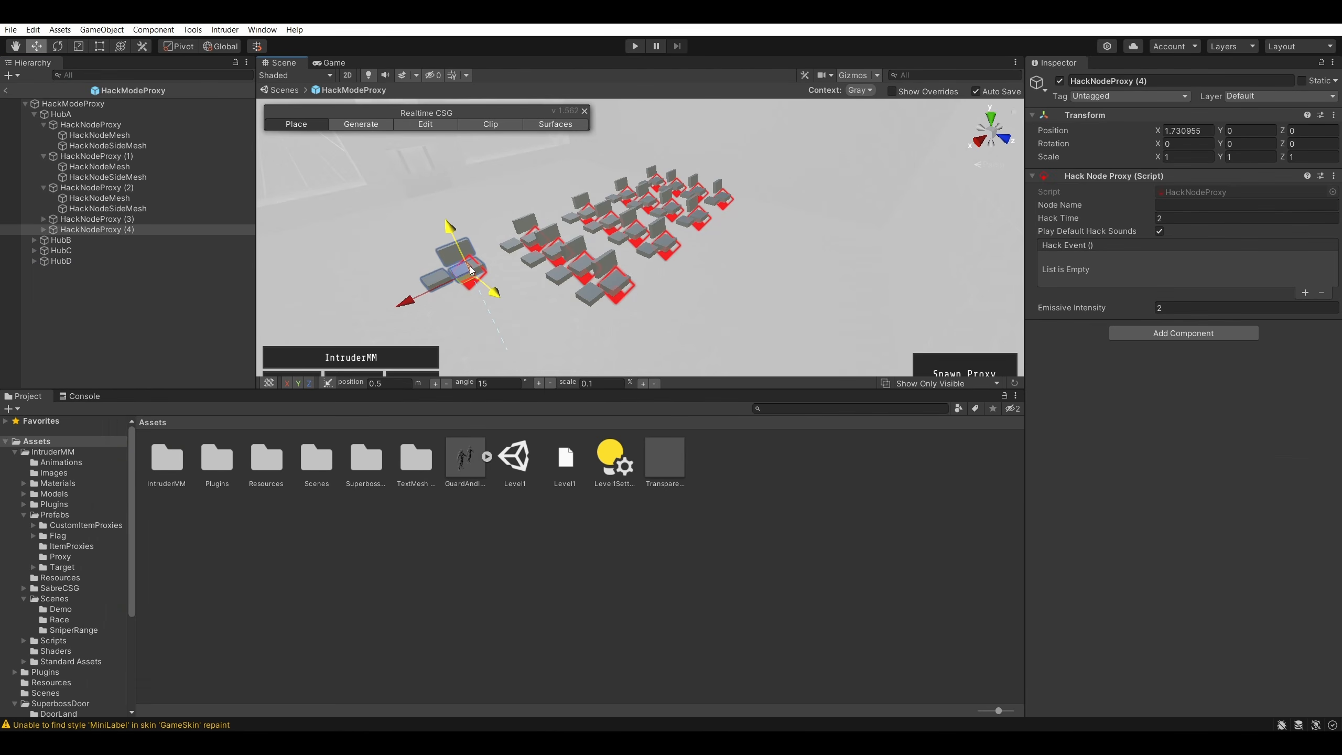
{"action": "key", "text": "Delete"}
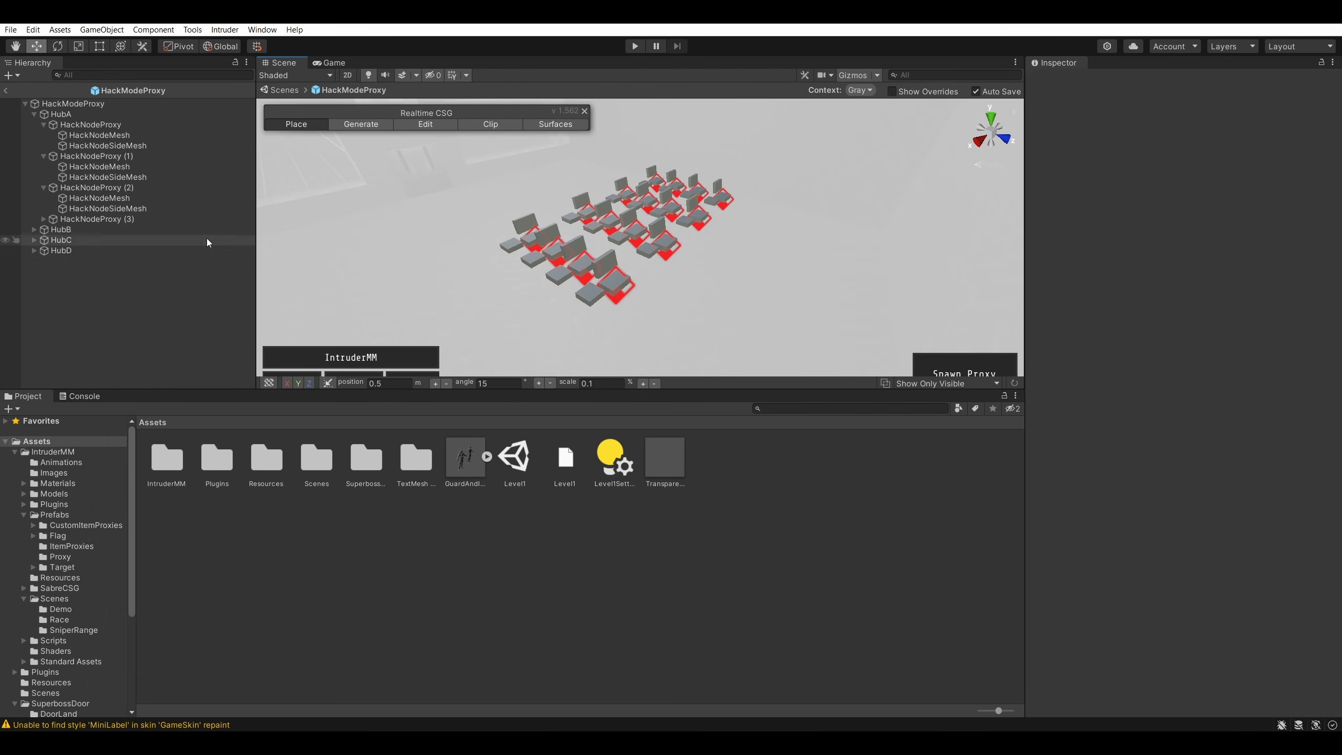
{"action": "left_click", "coordinate": [80, 249]}
{"action": "left_click", "coordinate": [34, 115]}
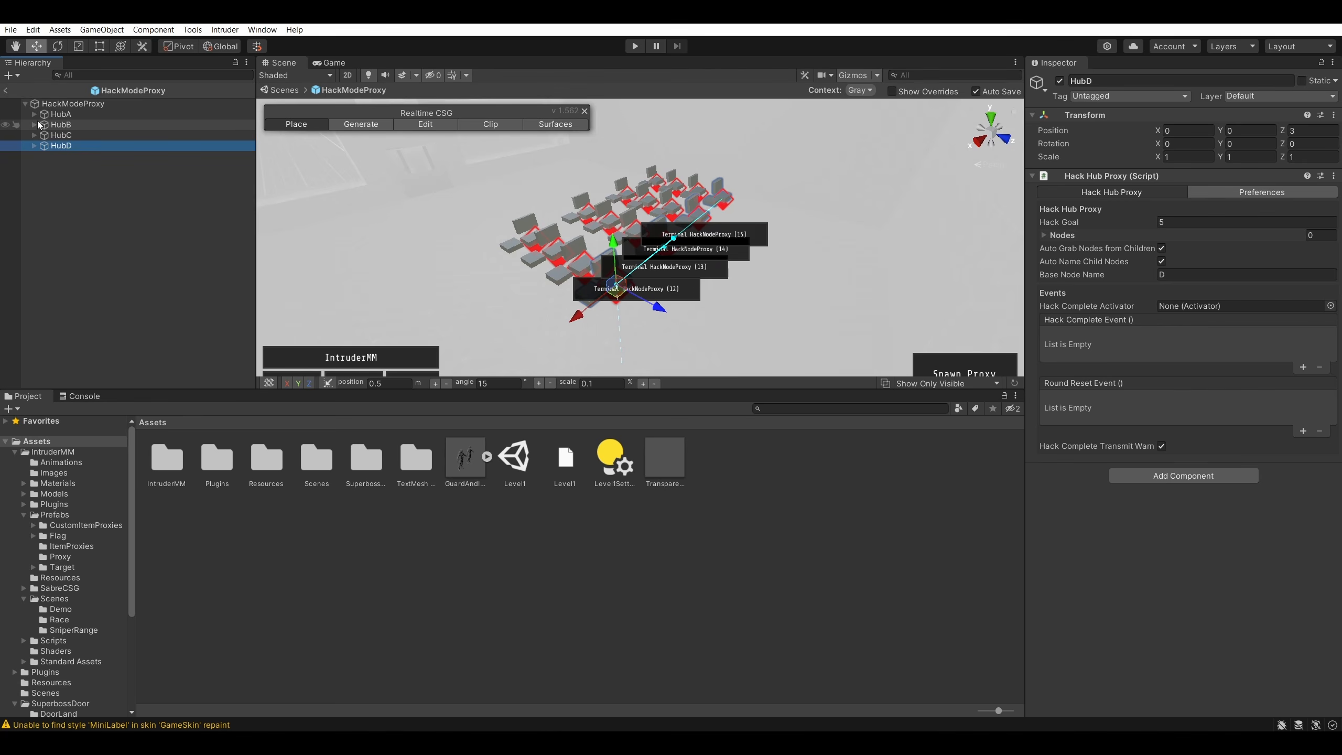
{"action": "left_click", "coordinate": [57, 171]}
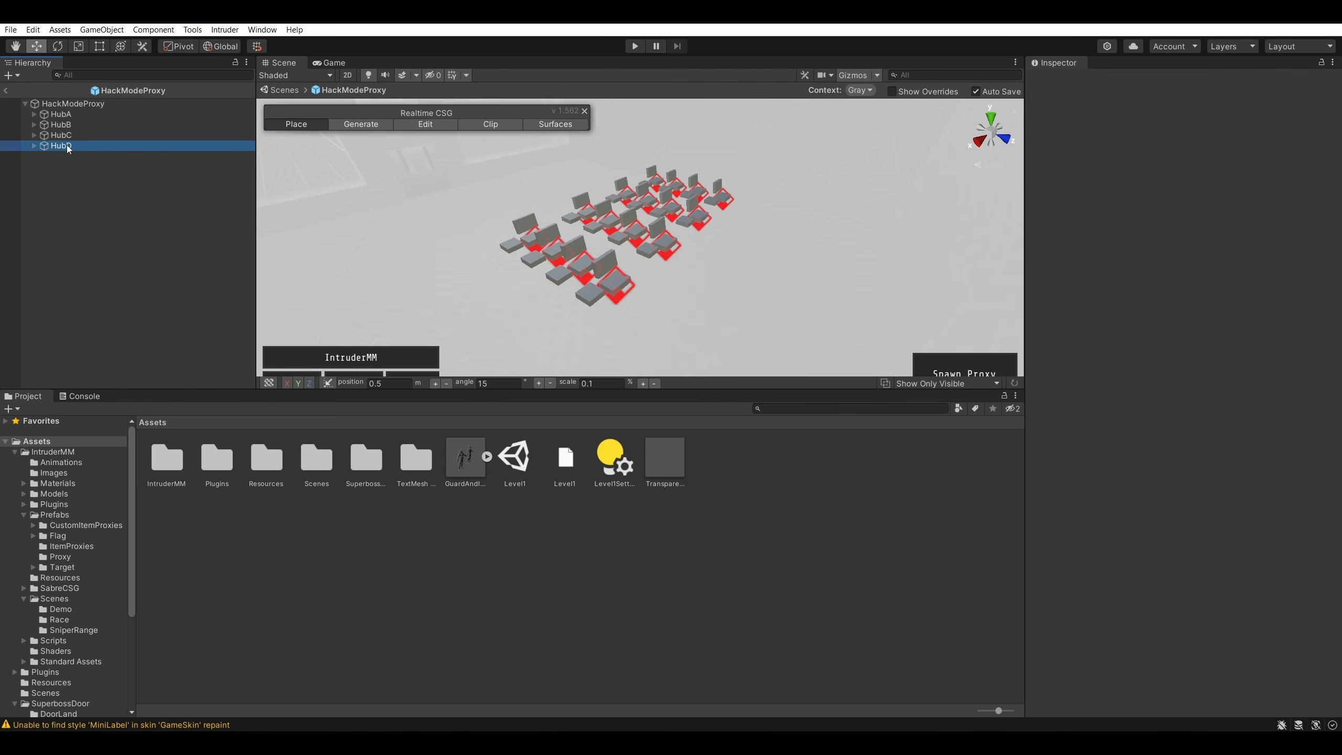
- Duplicate HubD and move the copy along the Z axis to about 4.2, forming a new row beside it
{"action": "left_click", "coordinate": [67, 145]}
{"action": "left_click", "coordinate": [74, 105]}
{"action": "left_click", "coordinate": [63, 146]}
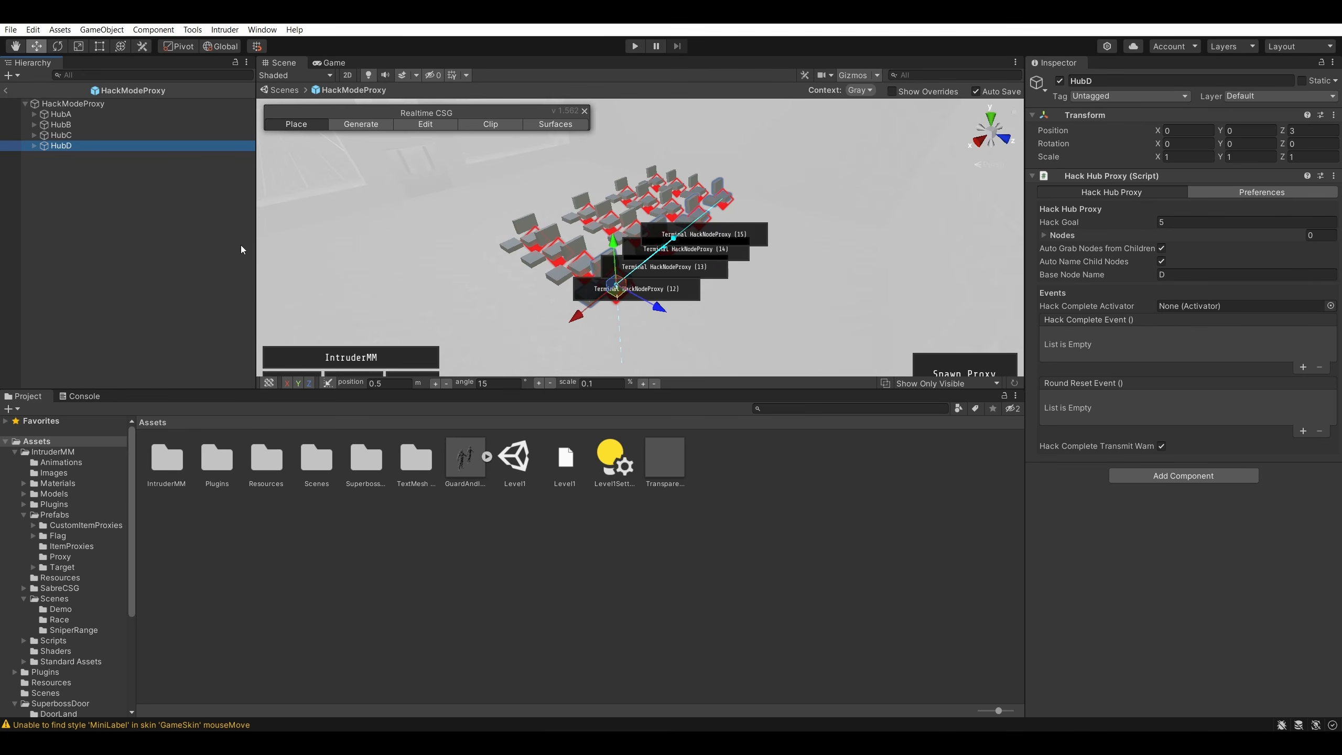
{"action": "key", "text": "ctrl+d"}
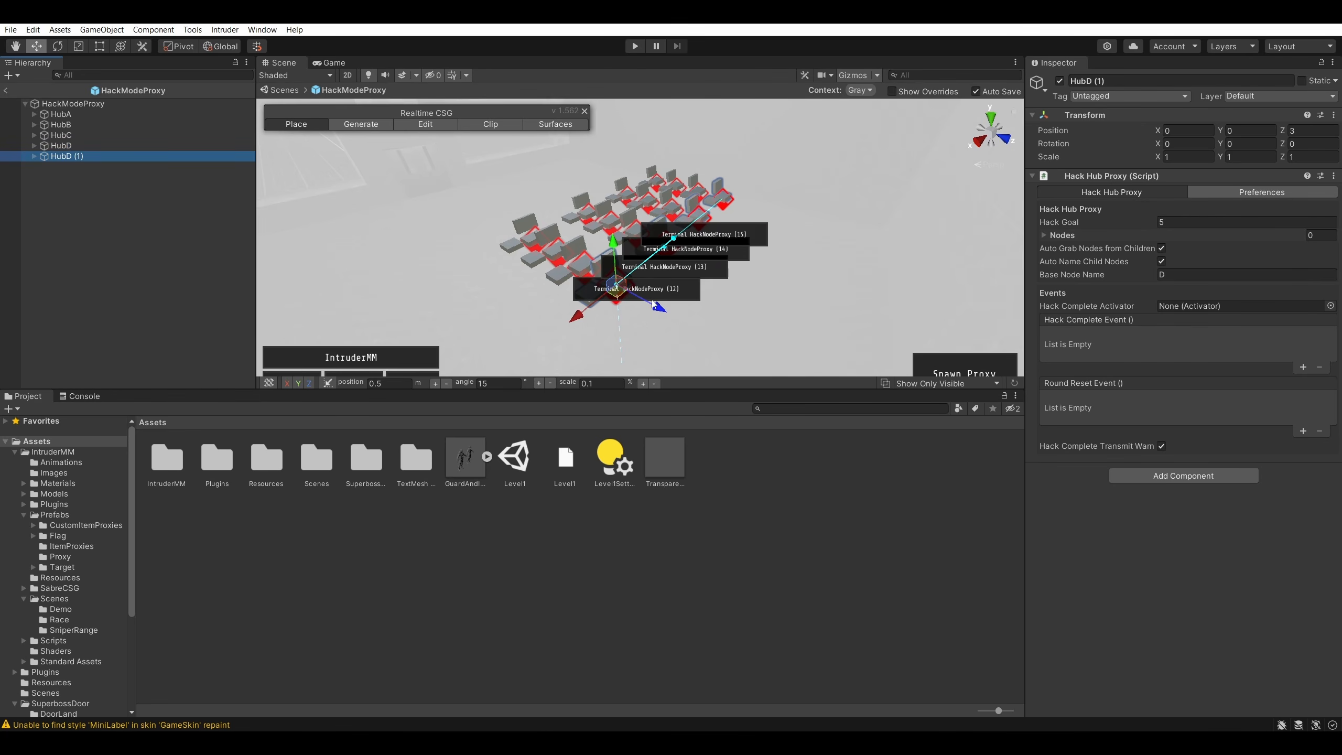
{"action": "left_click_drag", "start_coordinate": [654, 304], "coordinate": [694, 335]}
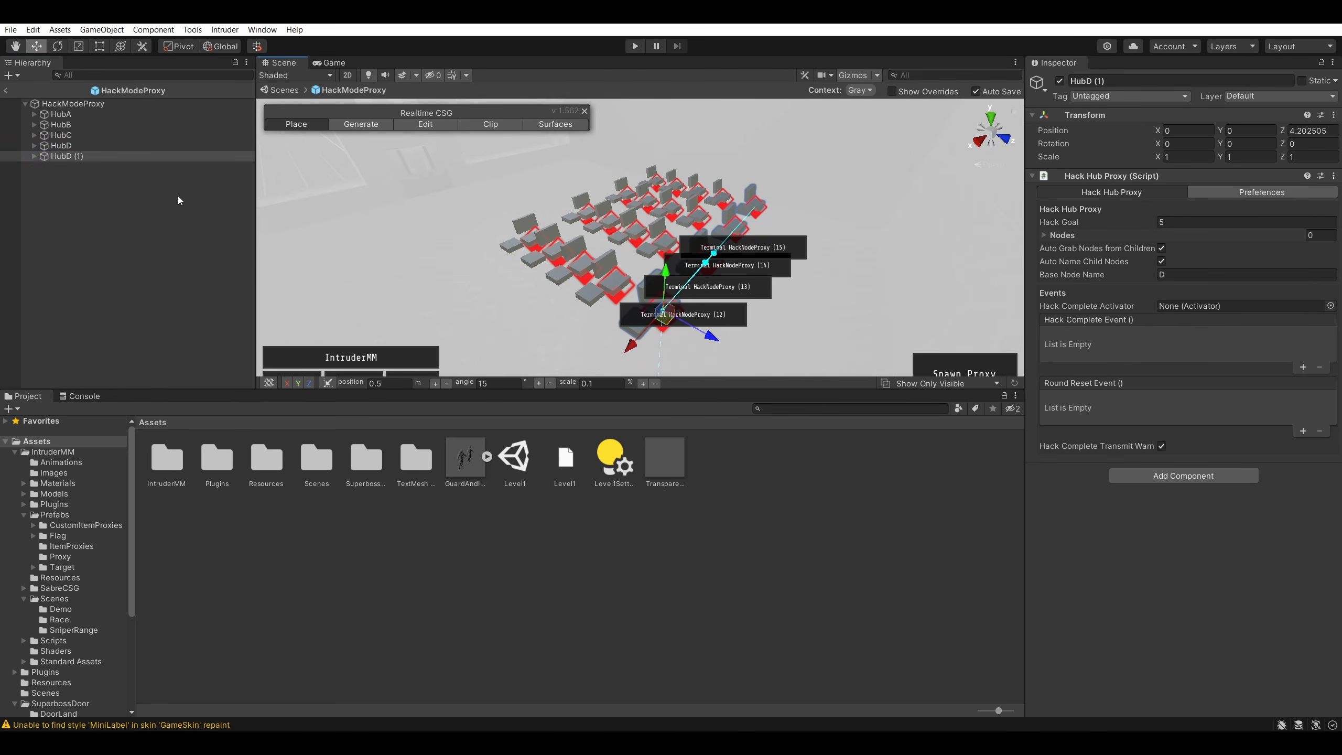
- Rename the duplicated hub as HubE
{"action": "right_click", "coordinate": [79, 155]}
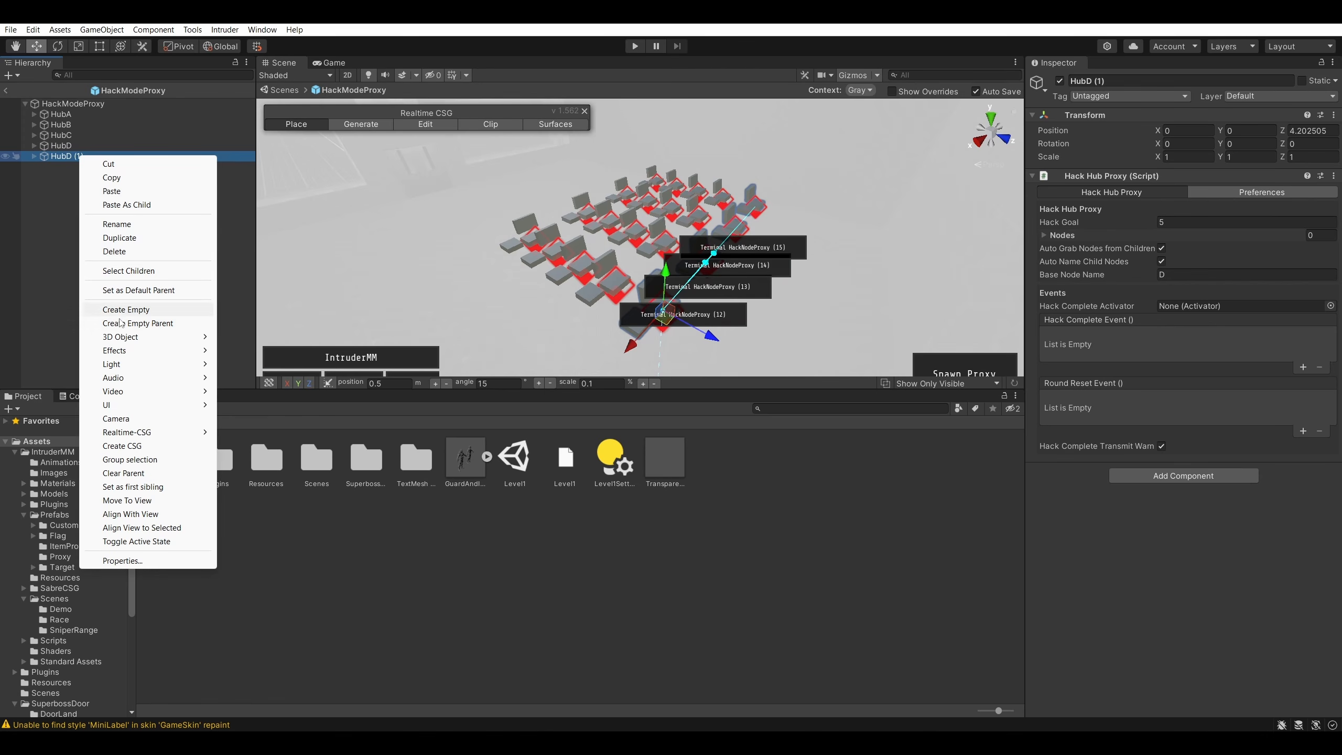
{"action": "left_click", "coordinate": [112, 225]}
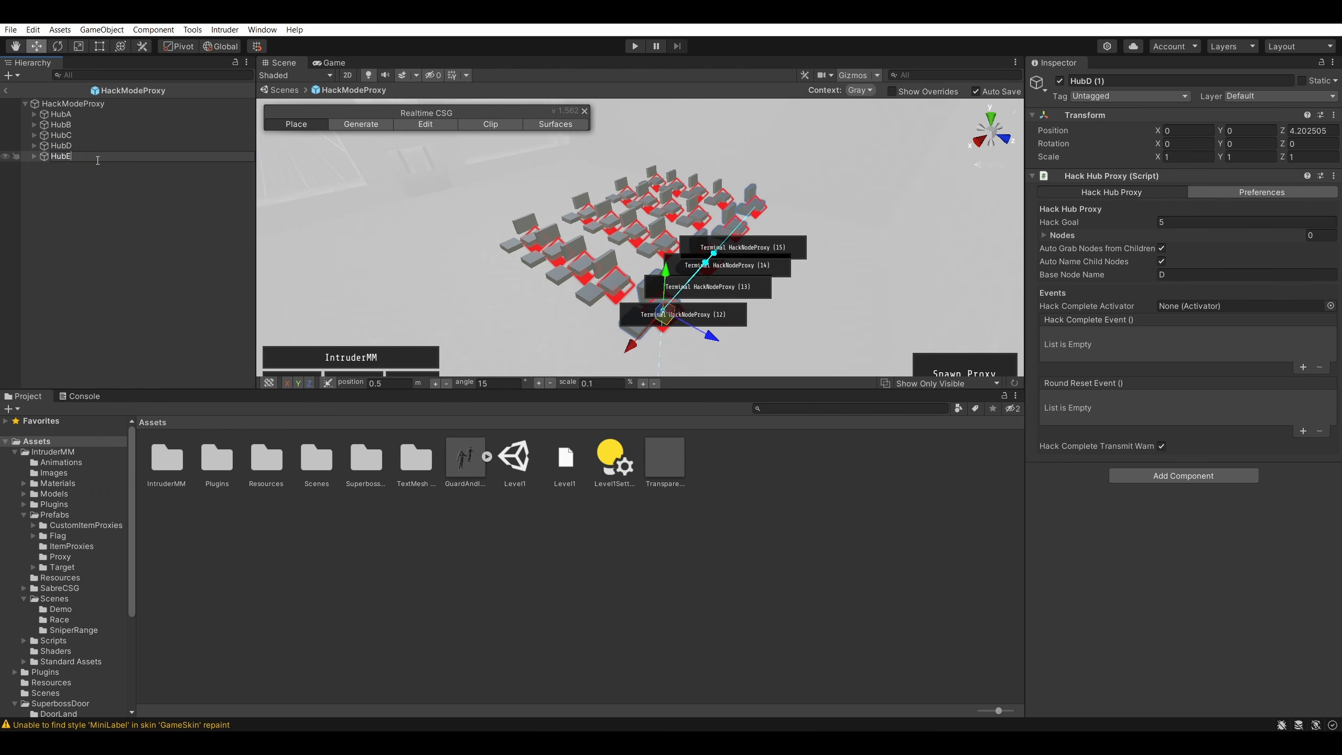
{"action": "key", "text": "Return"}
- Expand HubE and rename its node HackNodeProxy (12) to HackNodeProxy (16)
{"action": "left_click", "coordinate": [34, 156]}
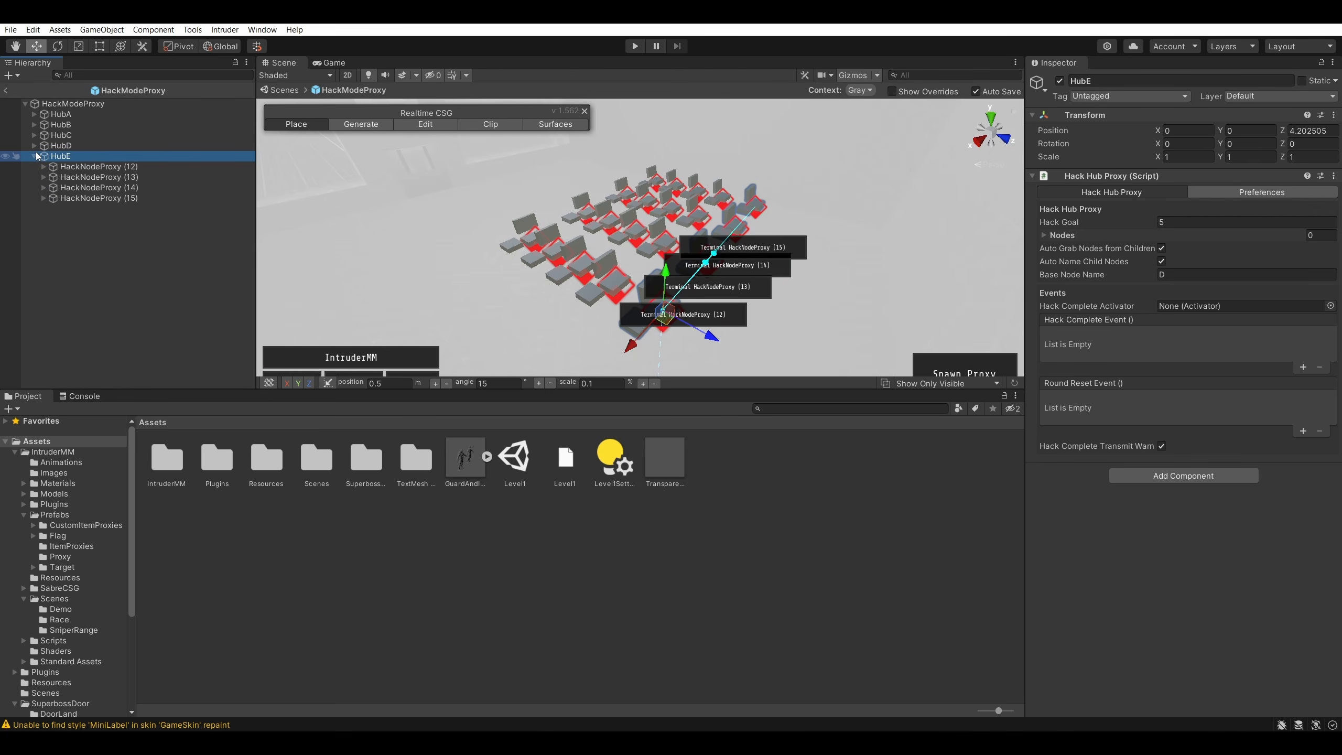
{"action": "left_click", "coordinate": [127, 166]}
{"action": "right_click", "coordinate": [138, 166]}
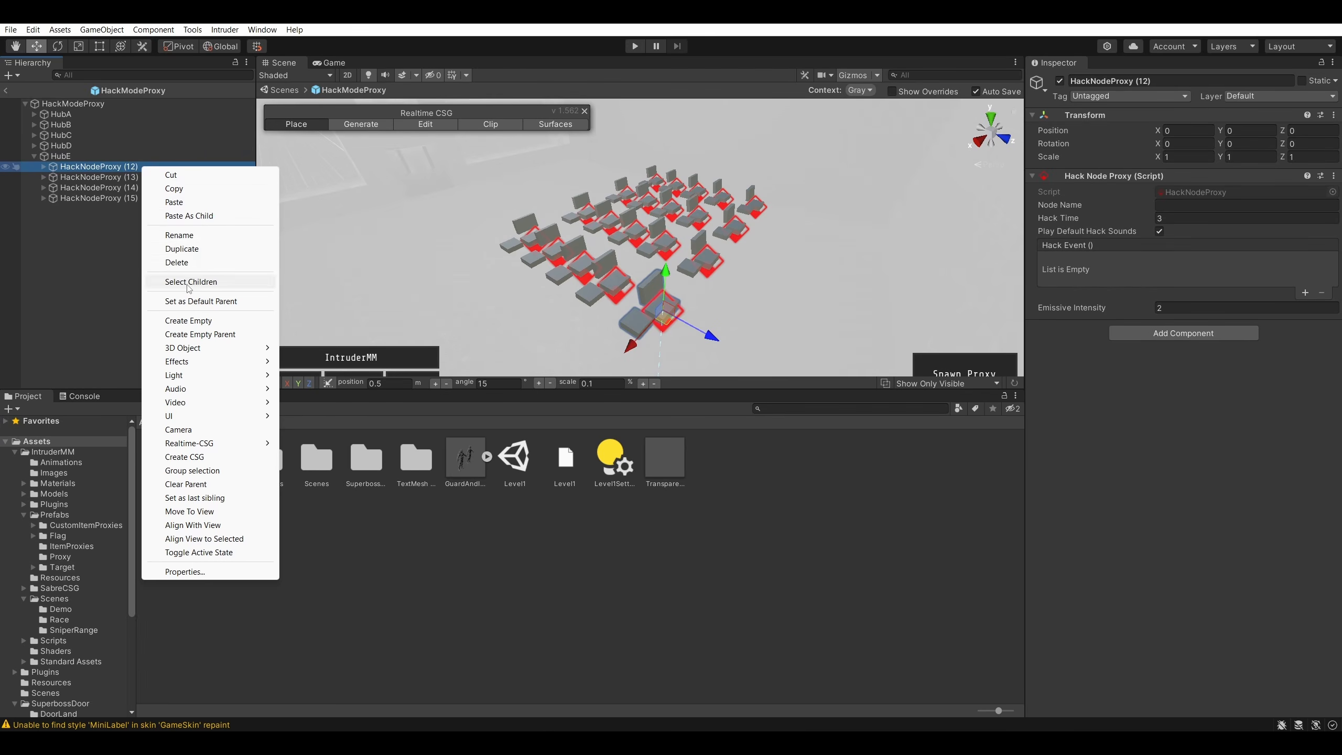
{"action": "left_click", "coordinate": [180, 234]}
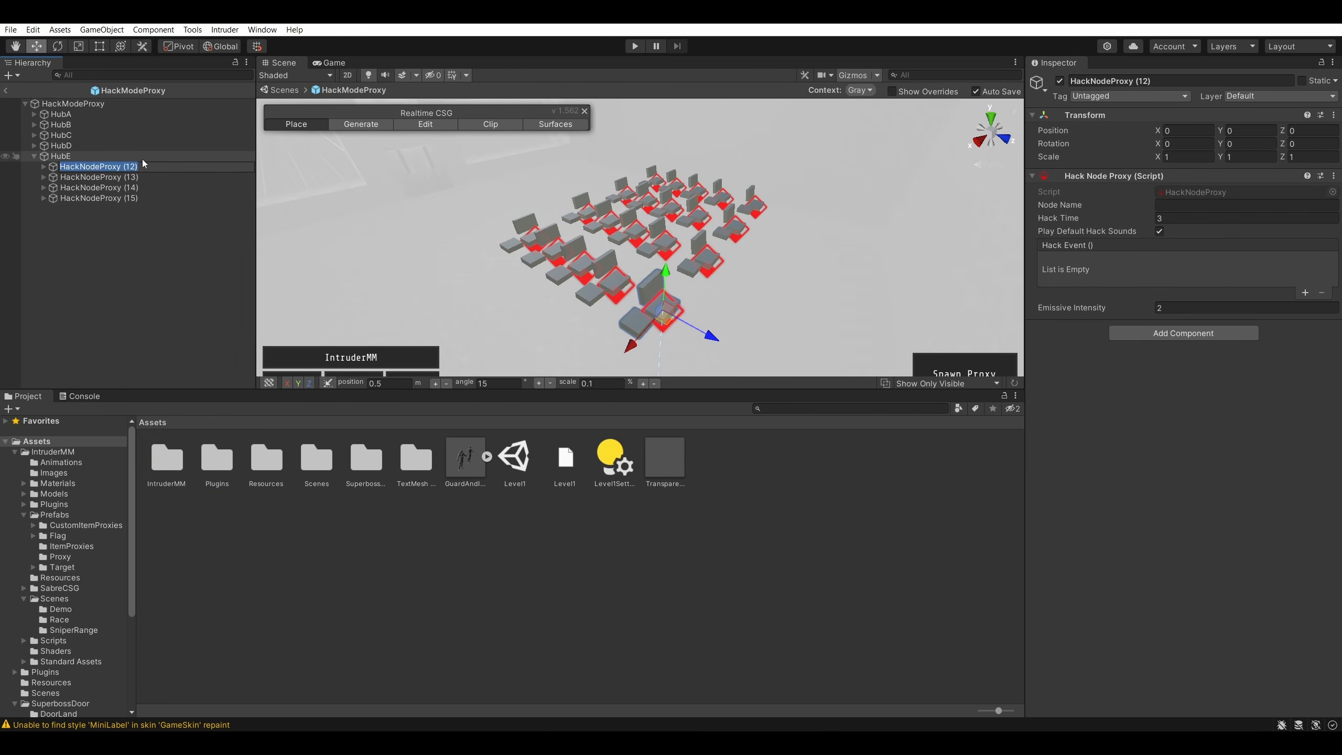
{"action": "key", "text": "Right"}
{"action": "key", "text": "BackSpace"}
{"action": "type", "text": "6"}
- Rename the HubE nodes HackNodeProxy (13) and (14) to HackNodeProxy (17) and HackNodeProxy (18)
{"action": "double_click", "coordinate": [137, 179]}
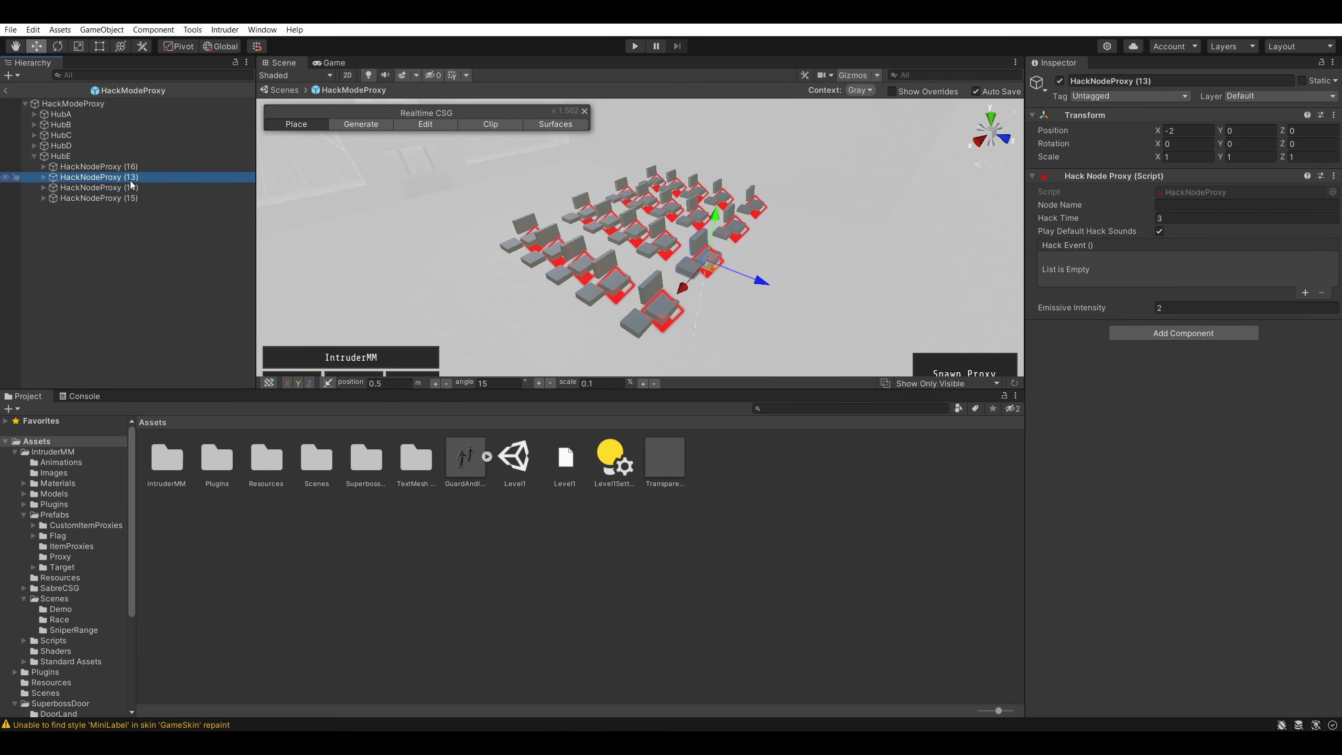
{"action": "right_click", "coordinate": [135, 178]}
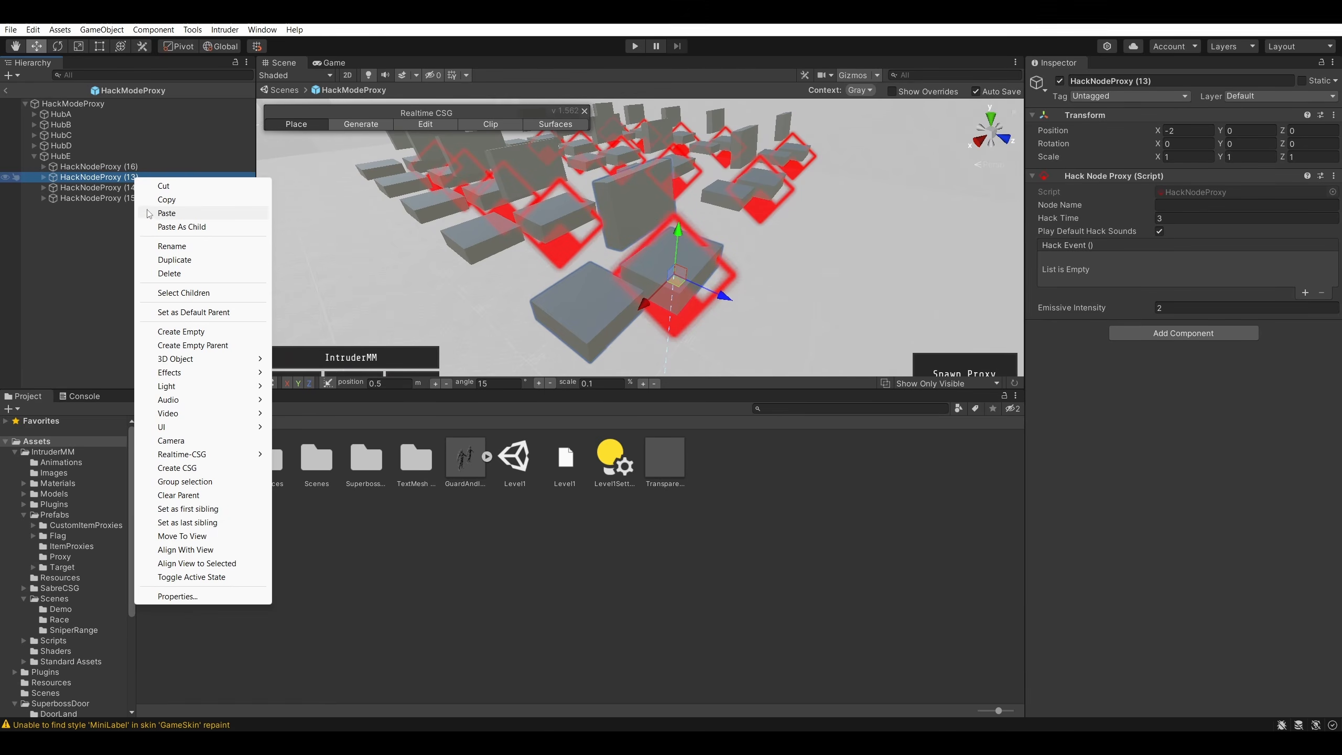
{"action": "left_click", "coordinate": [187, 245]}
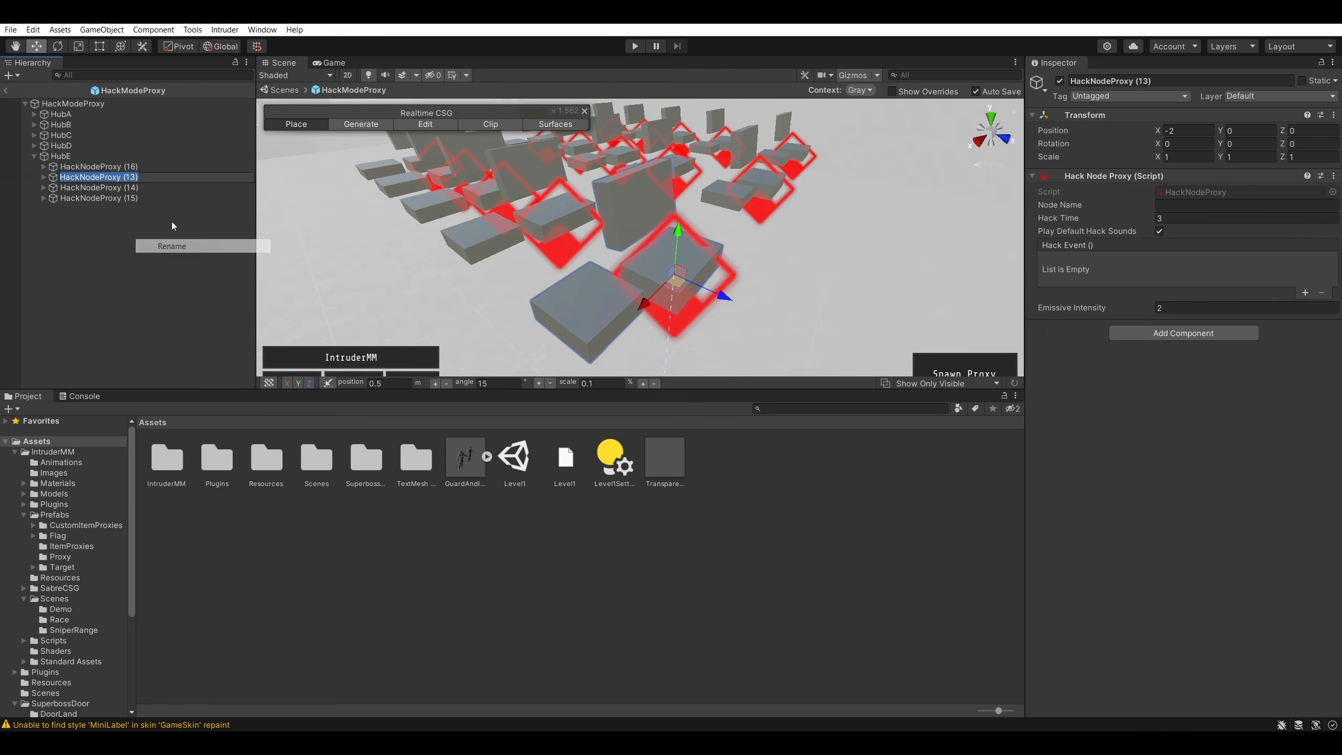
{"action": "key", "text": "BackSpace"}
{"action": "type", "text": "7"}
{"action": "left_click", "coordinate": [143, 191]}
{"action": "right_click", "coordinate": [143, 191]}
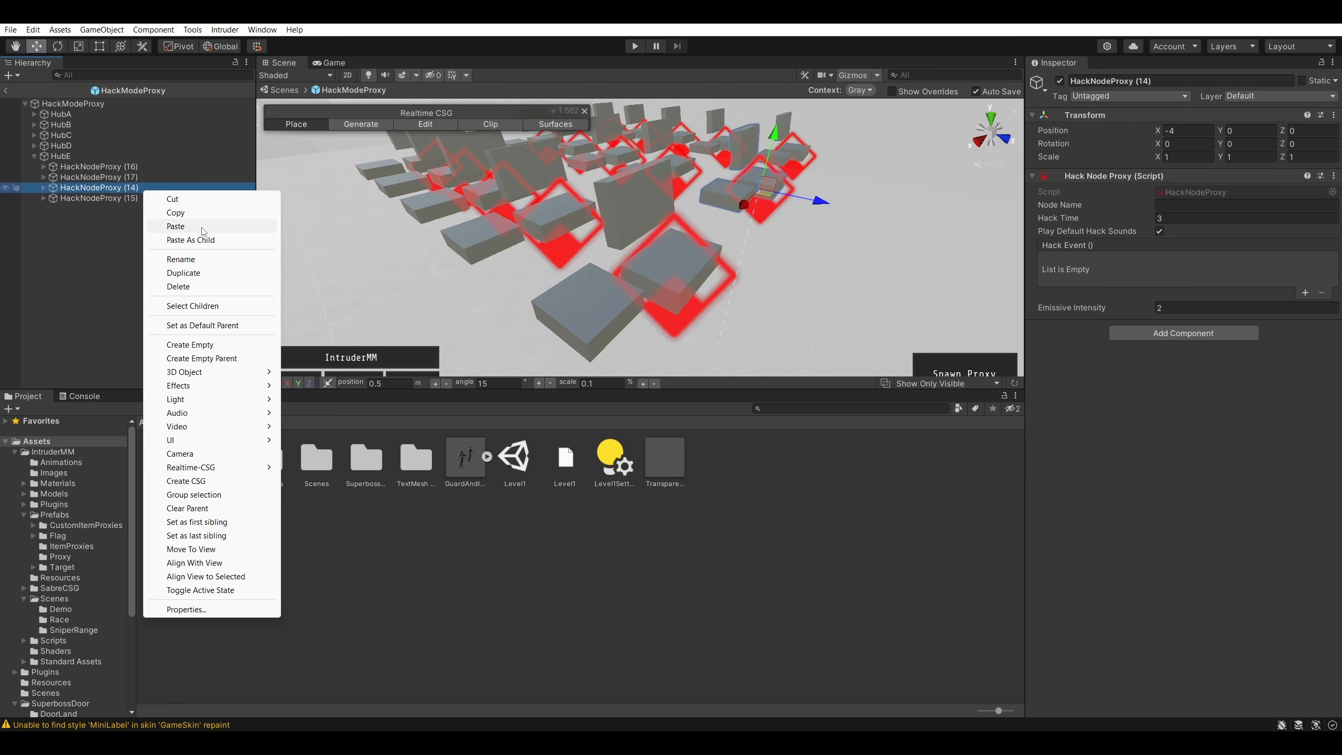
{"action": "left_click", "coordinate": [184, 259]}
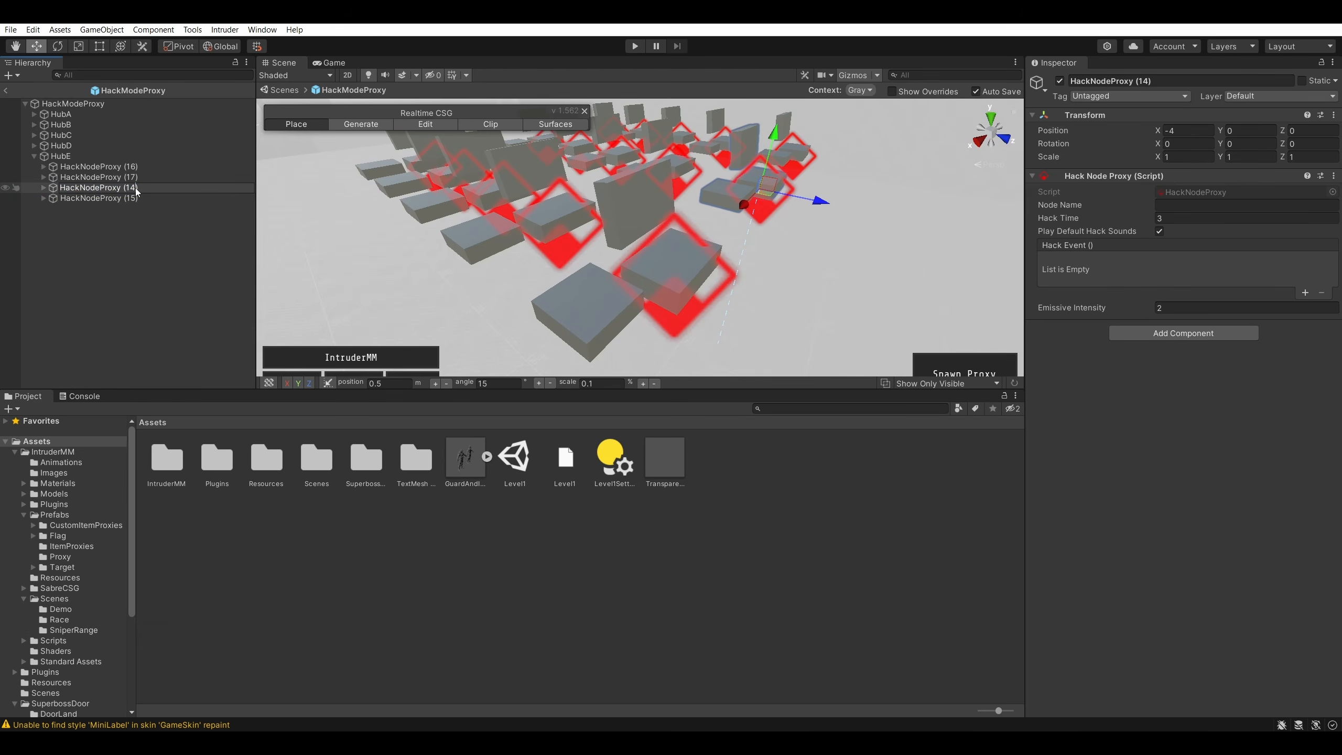
{"action": "type", "text": "8"}
- Rename the last HubE node, HackNodeProxy (15), to HackNodeProxy (19)
{"action": "left_click", "coordinate": [143, 198]}
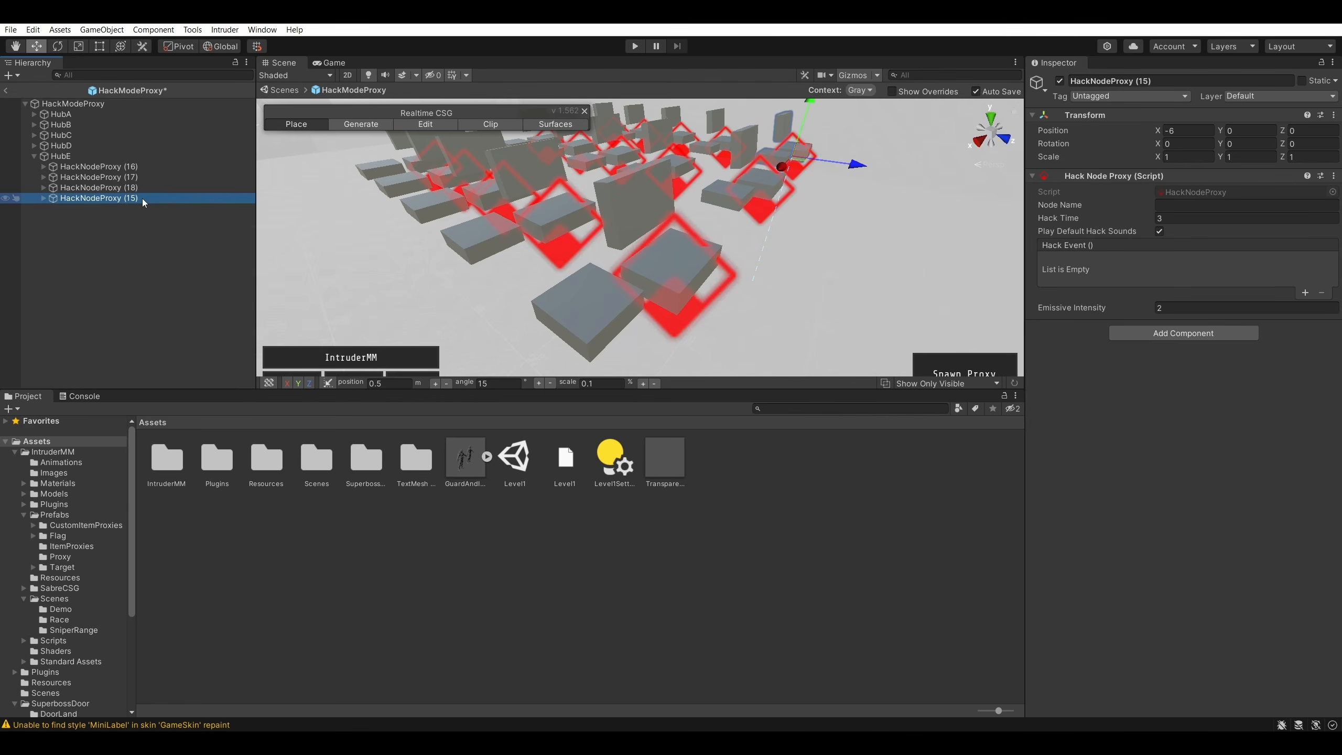
{"action": "right_click", "coordinate": [143, 198]}
{"action": "left_click", "coordinate": [193, 268]}
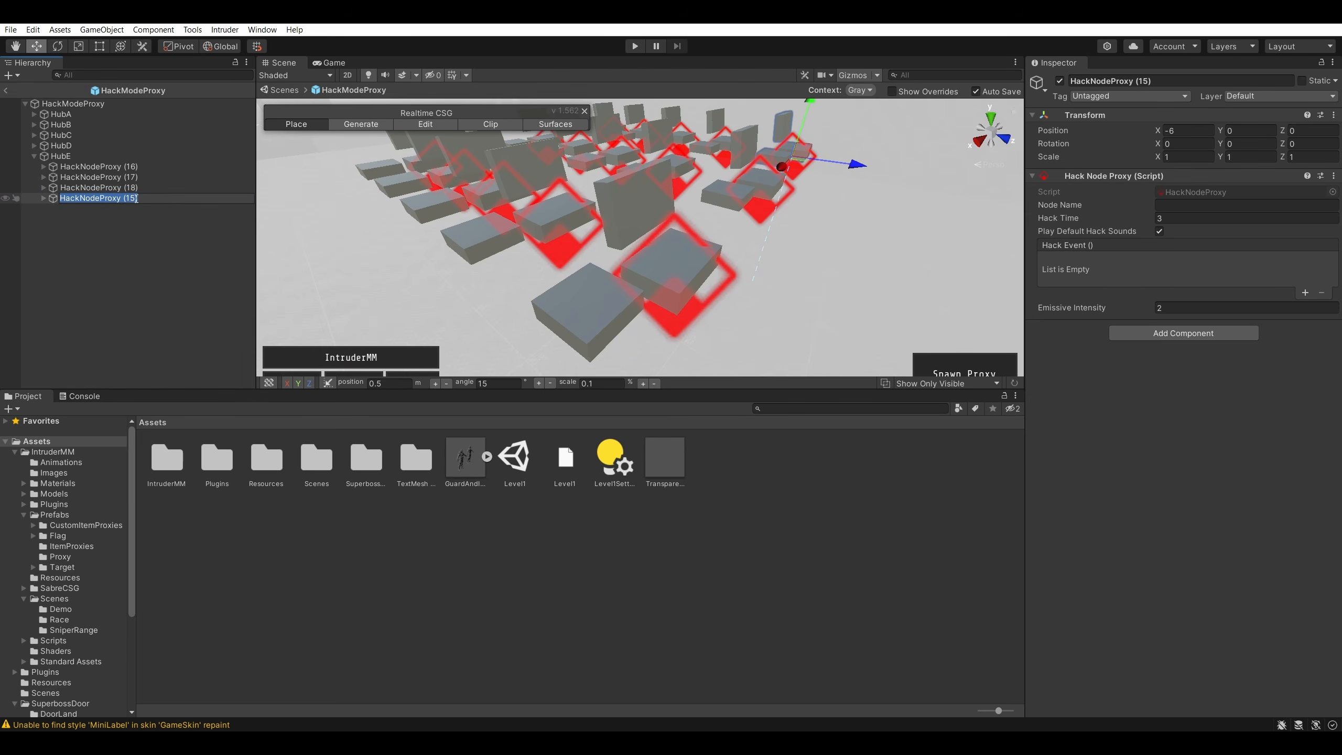
{"action": "left_click", "coordinate": [135, 198]}
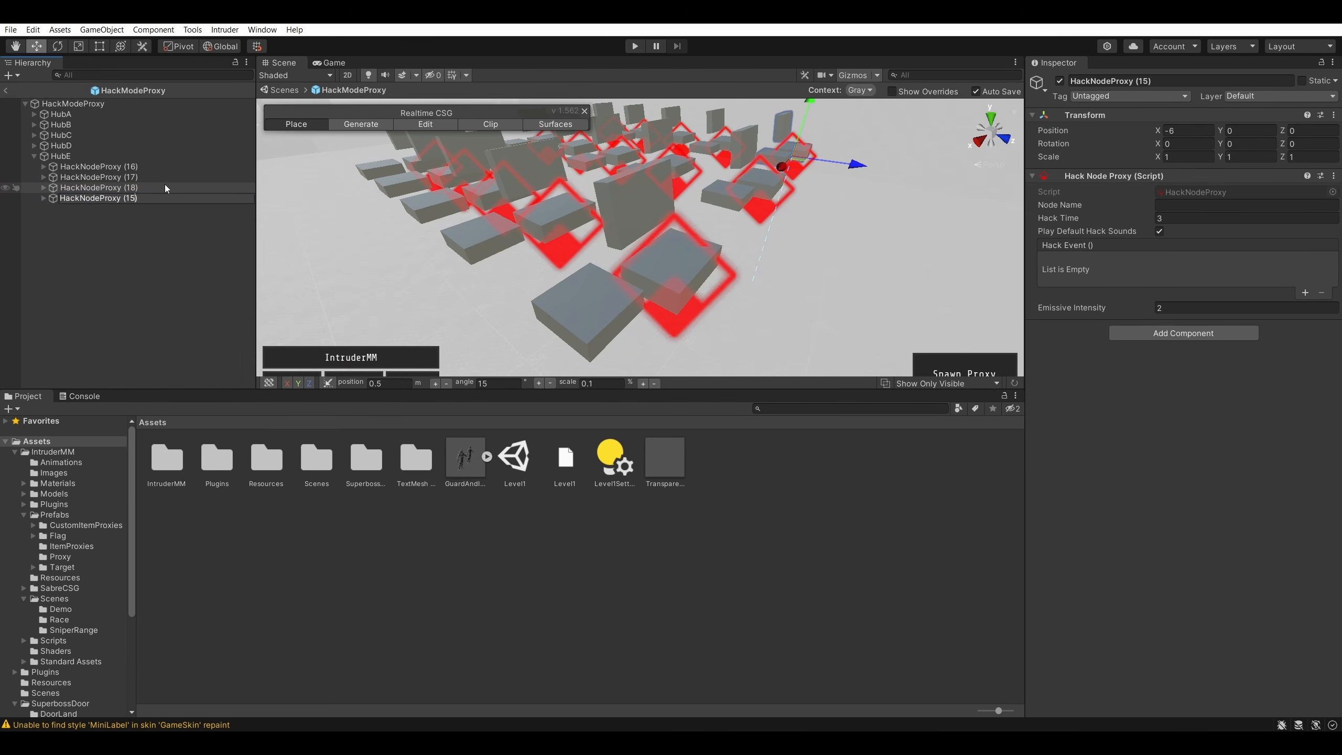
{"action": "key", "text": "BackSpace"}
{"action": "type", "text": "9"}
{"action": "key", "text": "Return"}
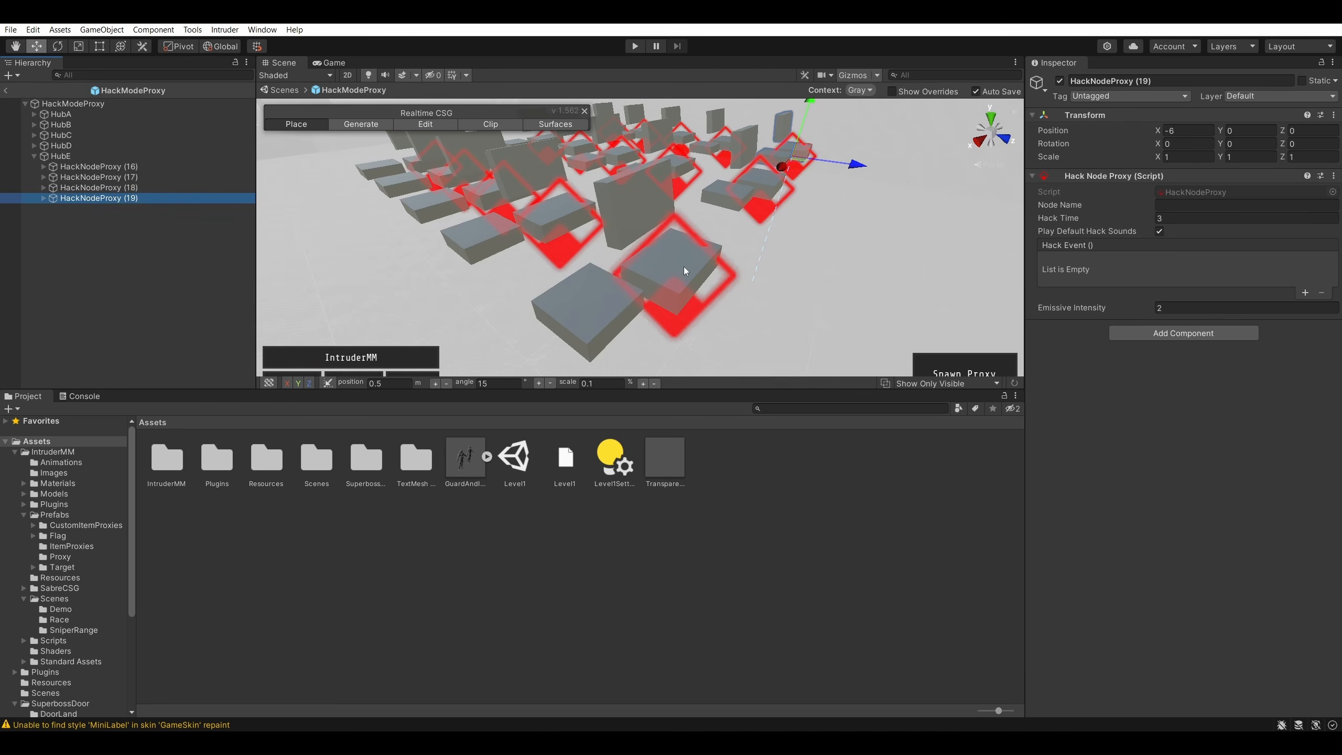
- Examine the Hack Hub Proxy settings and display preferences of HubE and HubD
{"action": "scroll", "coordinate": [812, 210], "scroll_direction": "down", "scroll_amount": 5}
{"action": "scroll", "coordinate": [845, 263], "scroll_direction": "down", "scroll_amount": 5}
{"action": "mouse_move", "coordinate": [858, 272]}
{"action": "right_mouse_down"}
{"action": "mouse_move", "coordinate": [822, 279]}
{"action": "mouse_move", "coordinate": [822, 253]}
{"action": "mouse_move", "coordinate": [844, 271]}
{"action": "right_mouse_up"}
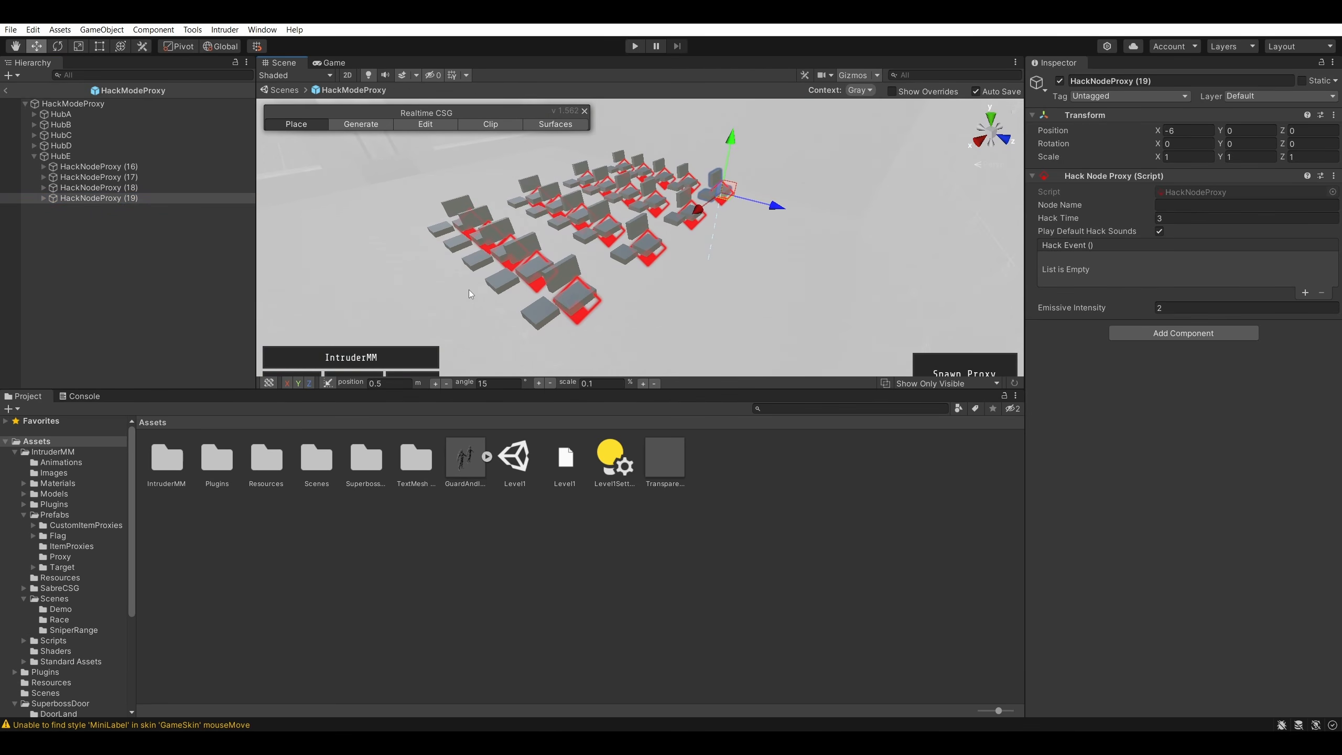
{"action": "left_click", "coordinate": [92, 223]}
{"action": "left_click", "coordinate": [62, 156]}
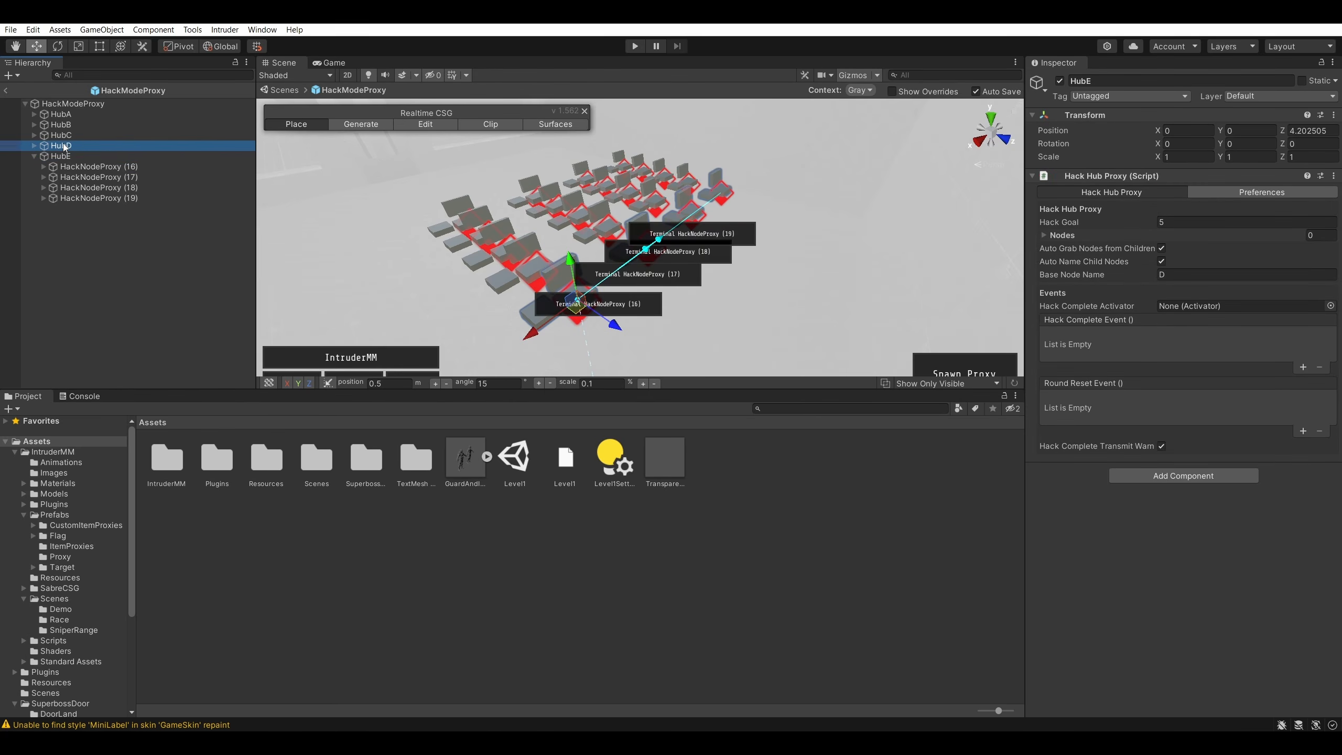
{"action": "left_click", "coordinate": [67, 154]}
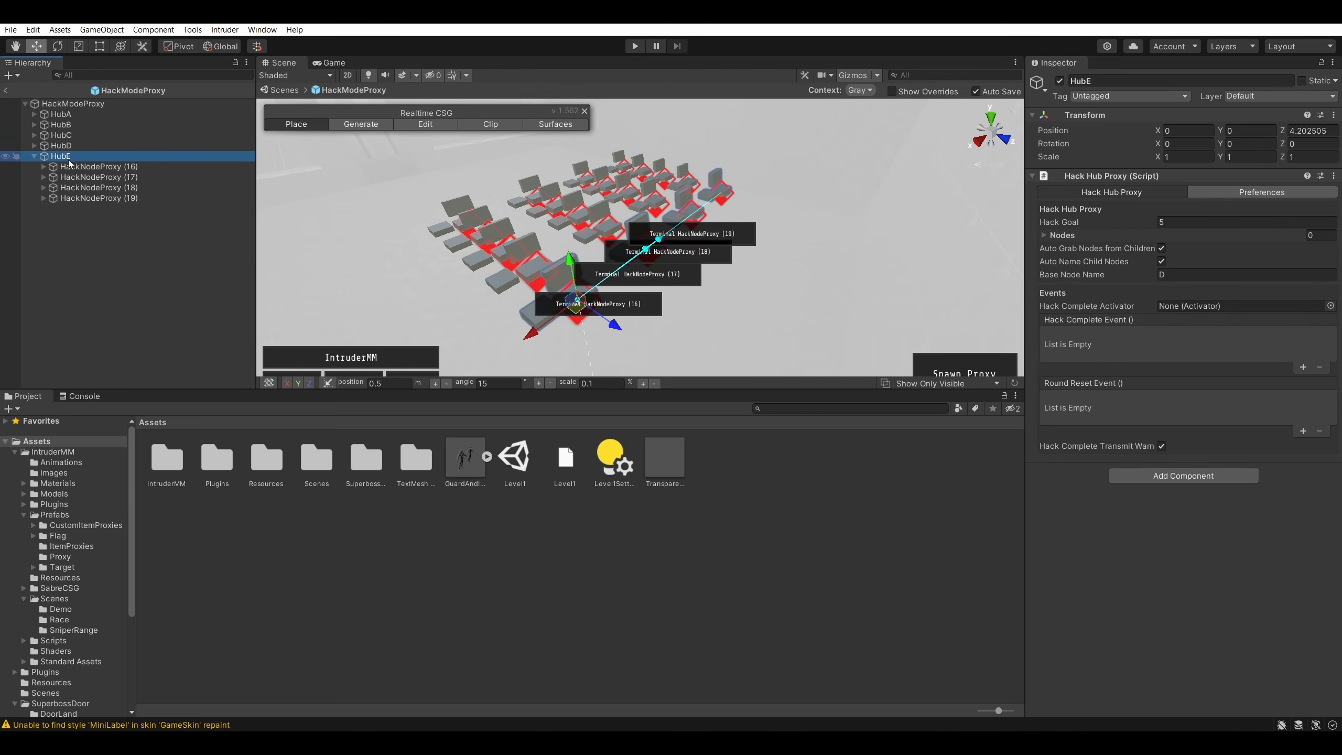
{"action": "left_click", "coordinate": [1236, 194]}
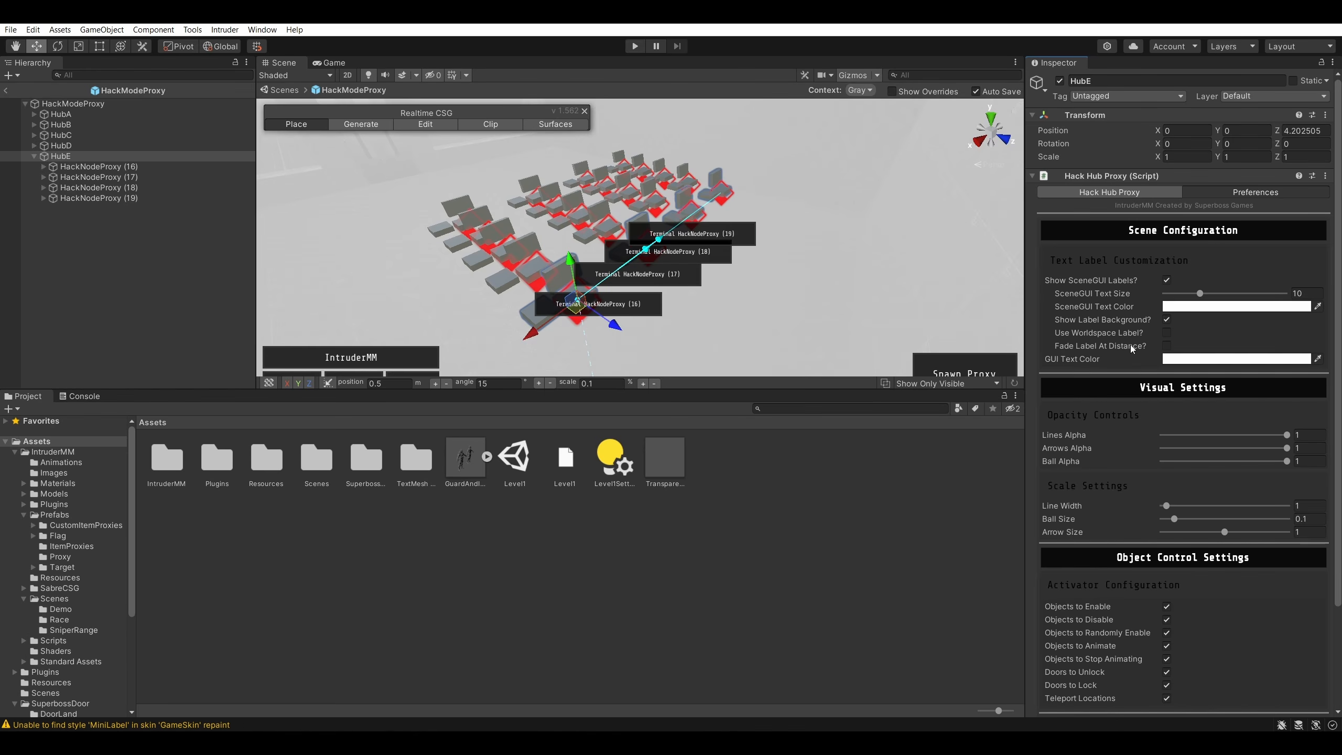
{"action": "scroll", "coordinate": [1150, 357], "scroll_direction": "down", "scroll_amount": 3}
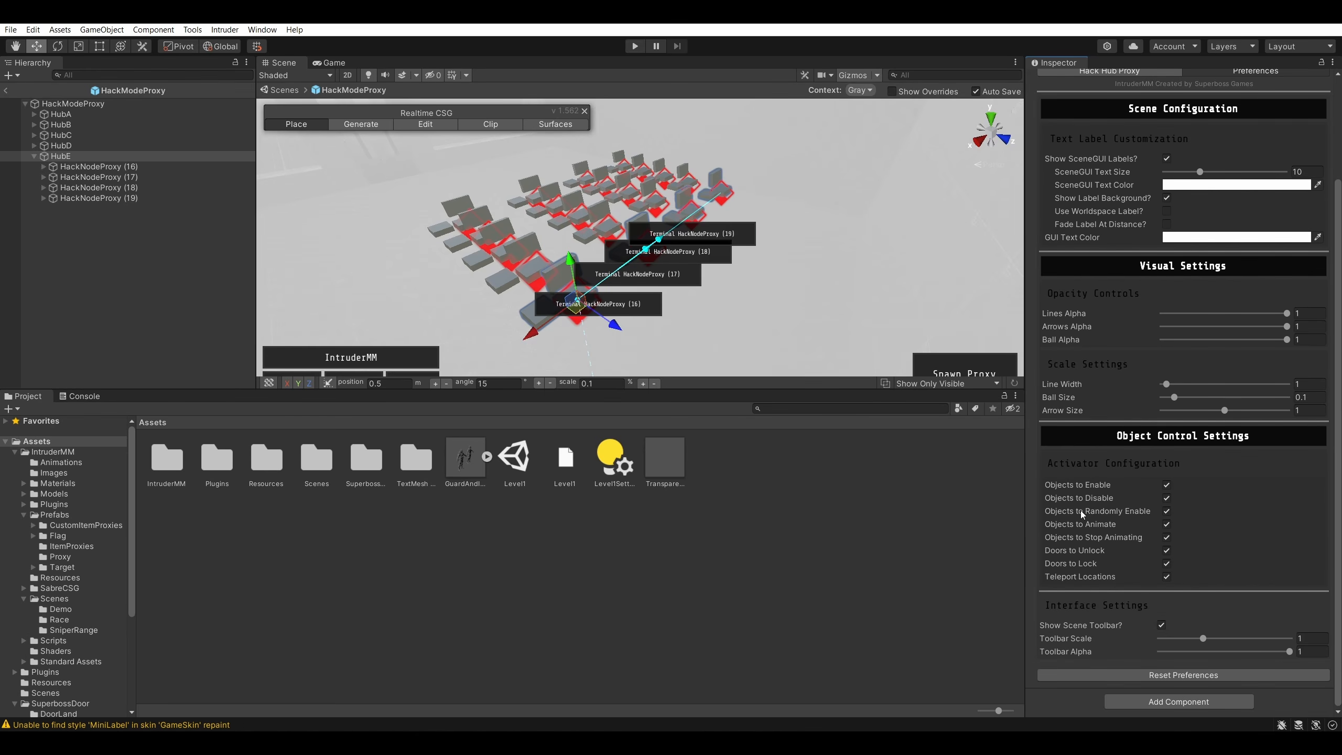
{"action": "left_click", "coordinate": [61, 145]}
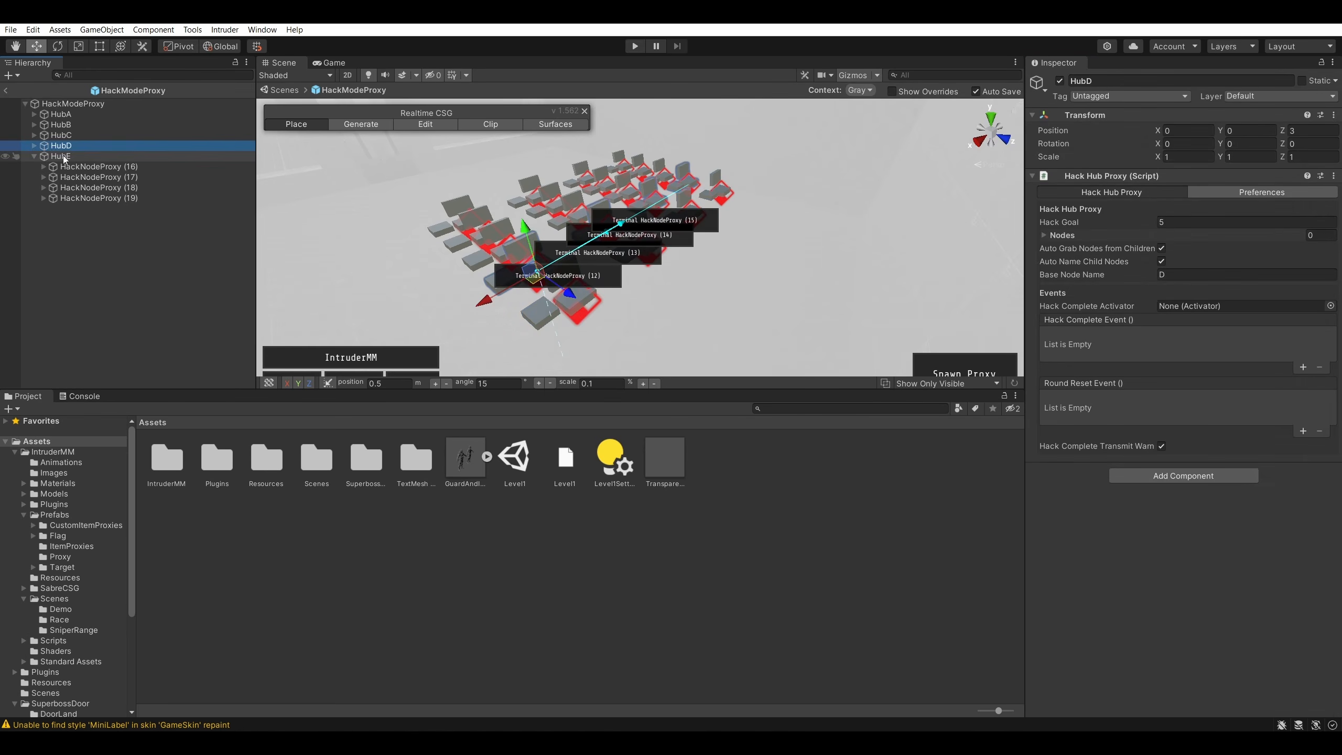
{"action": "left_click", "coordinate": [1216, 192]}
{"action": "scroll", "coordinate": [1205, 295], "scroll_direction": "down", "scroll_amount": 3}
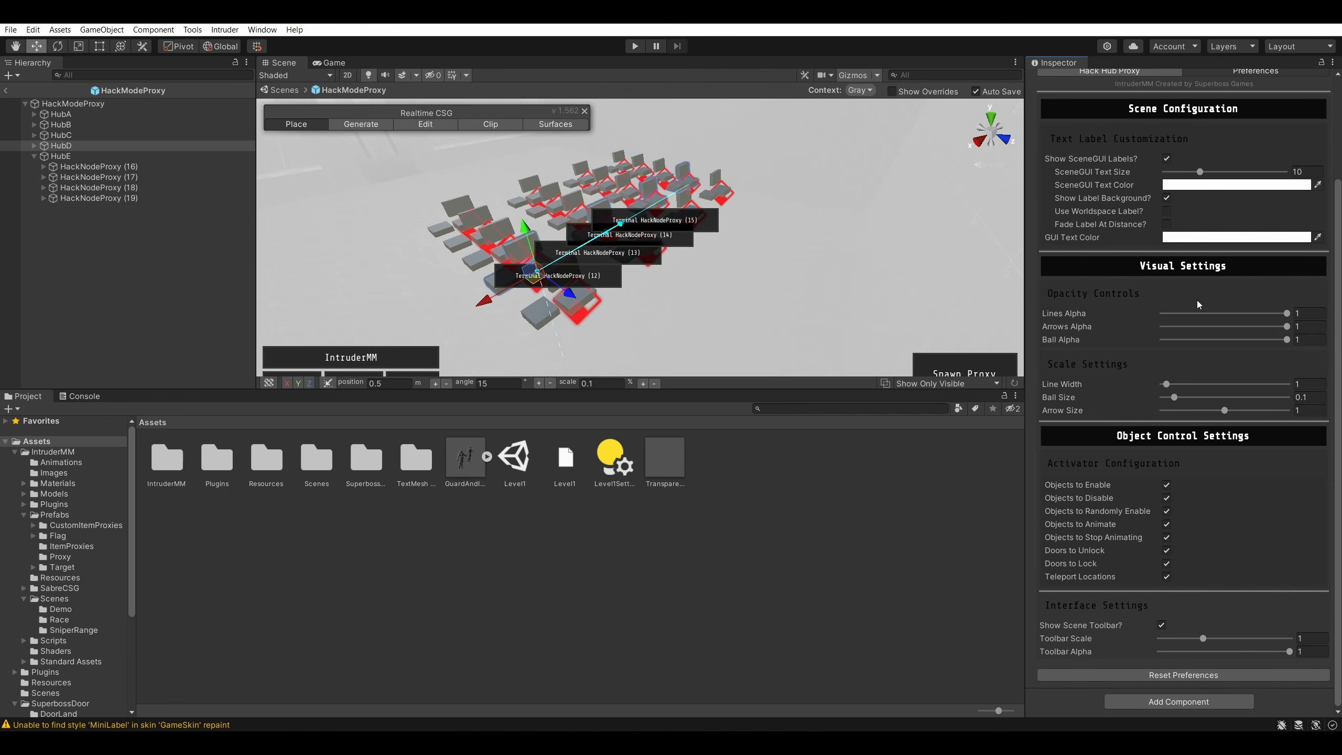
{"action": "scroll", "coordinate": [1198, 300], "scroll_direction": "up", "scroll_amount": 4}
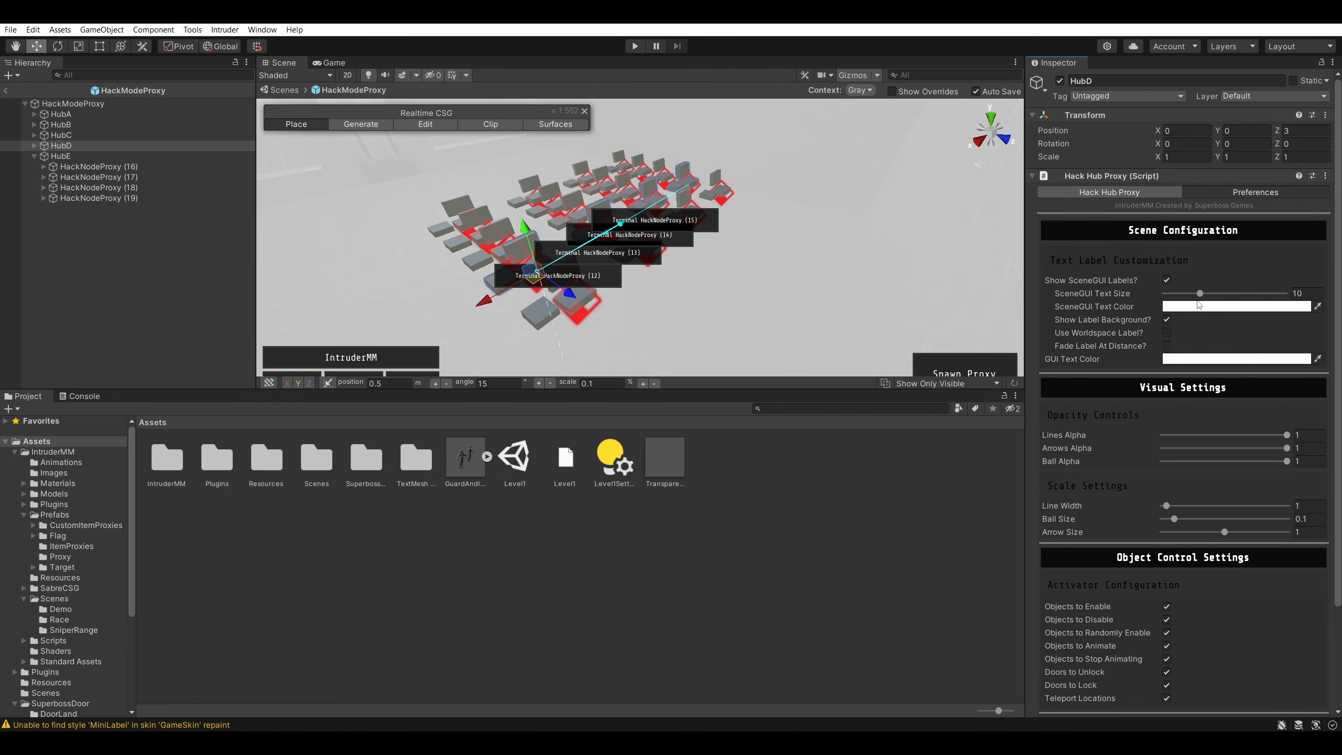
{"action": "left_click", "coordinate": [1128, 190]}
- Compare the hack goal, nodes, base node name and event settings of HubD and HubE
{"action": "left_click", "coordinate": [78, 156]}
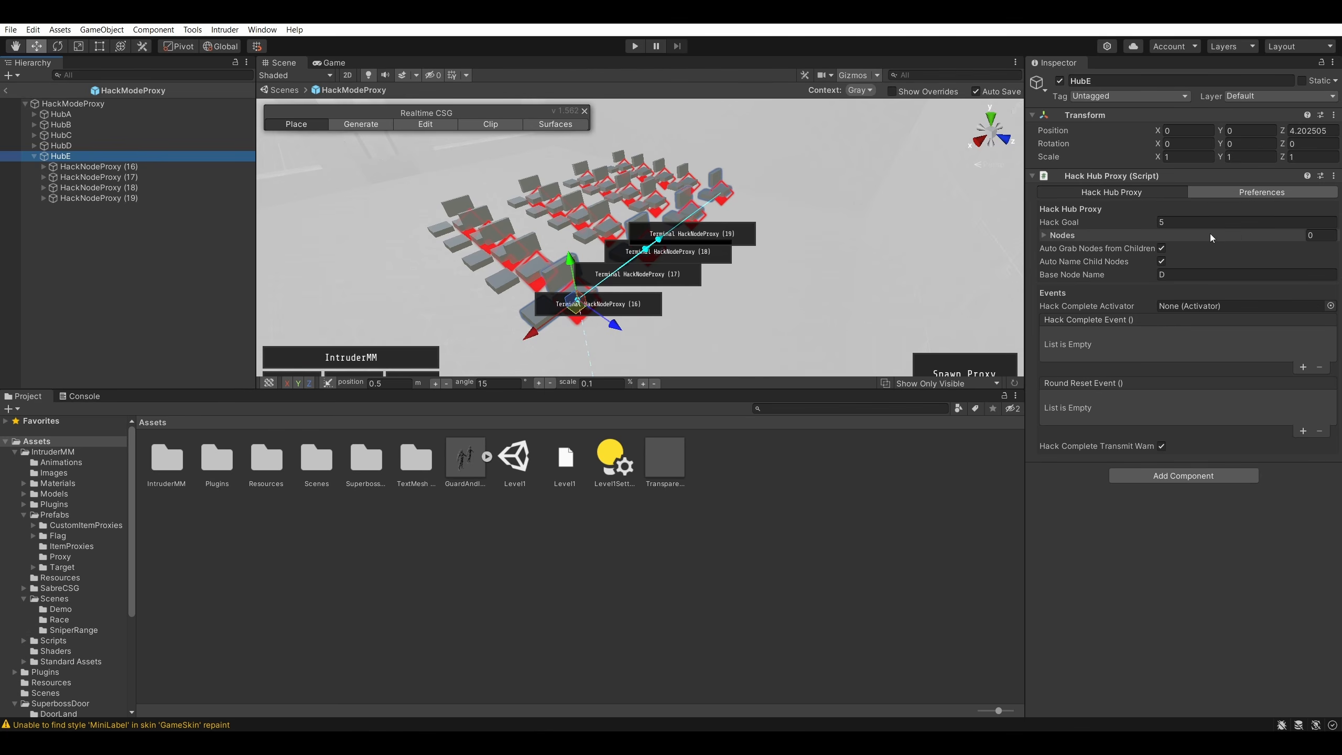
{"action": "left_click", "coordinate": [76, 145]}
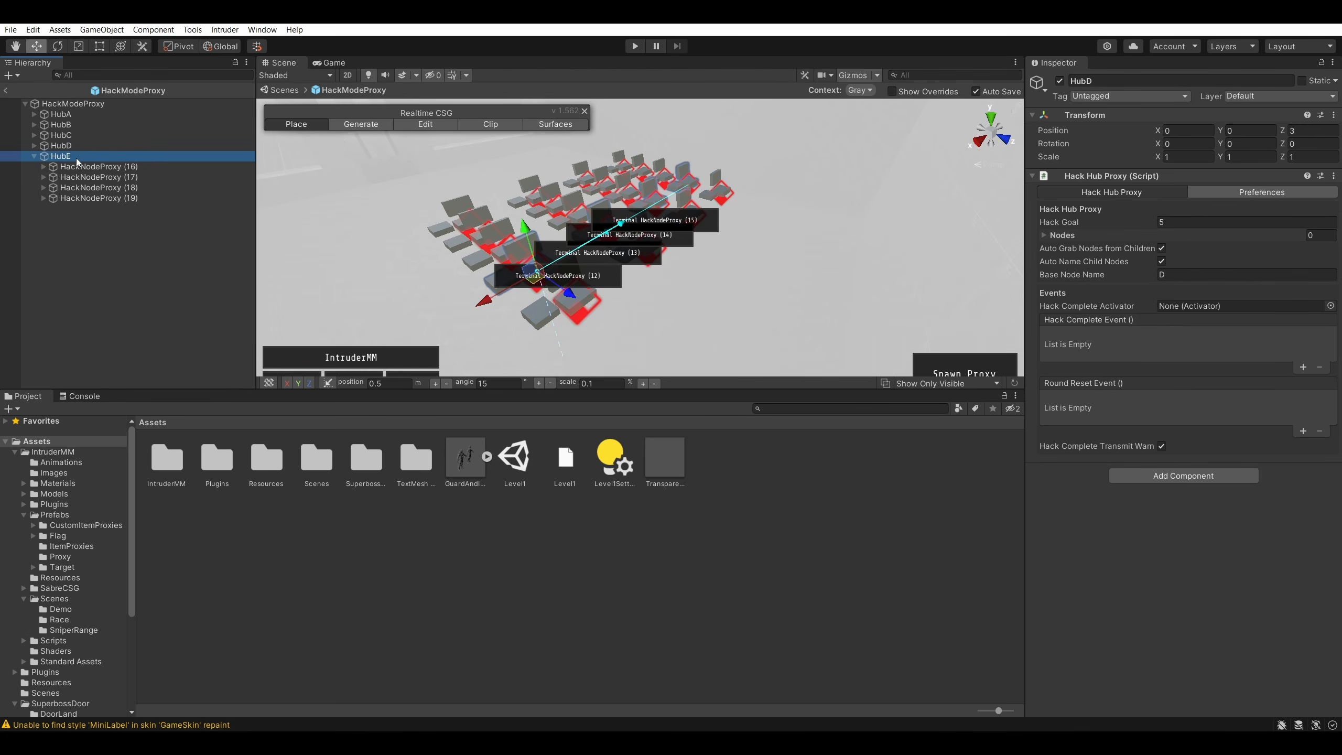
{"action": "left_click", "coordinate": [77, 154]}
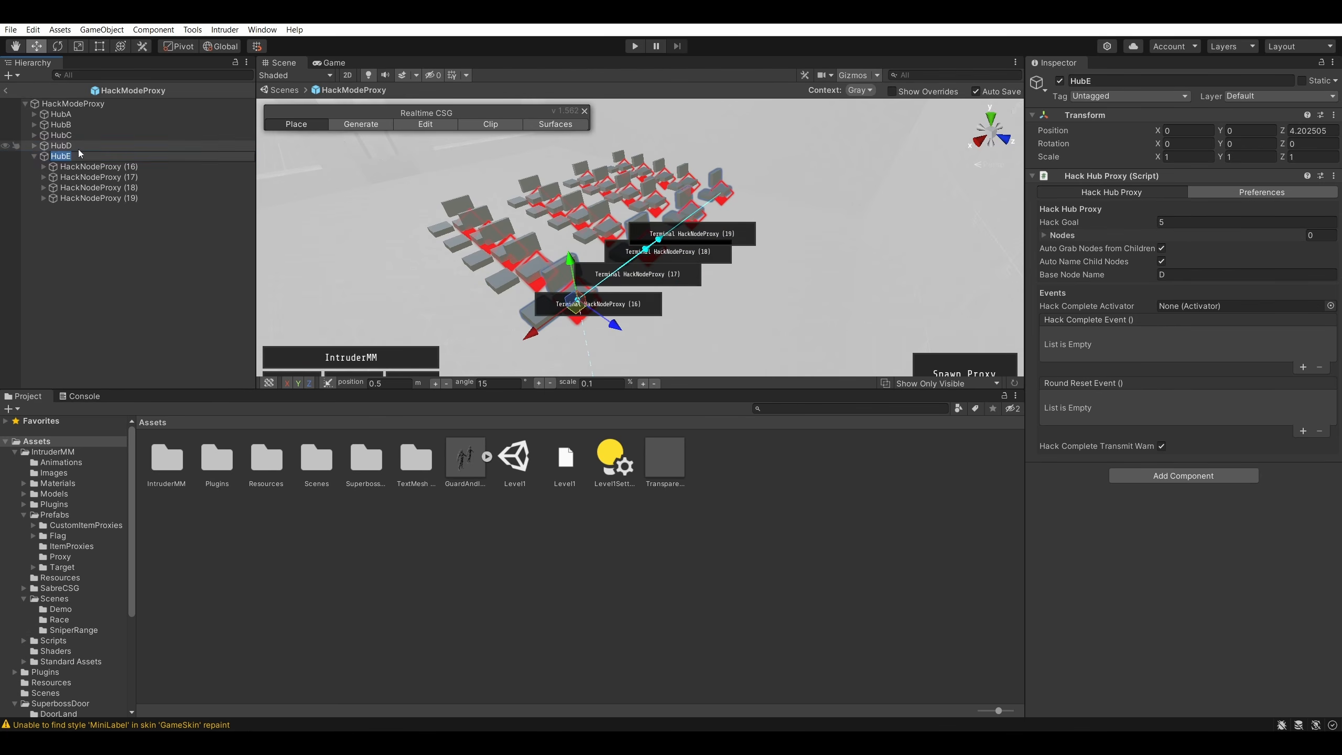
{"action": "left_click_drag", "start_coordinate": [79, 168], "coordinate": [60, 158]}
{"action": "left_click", "coordinate": [60, 146]}
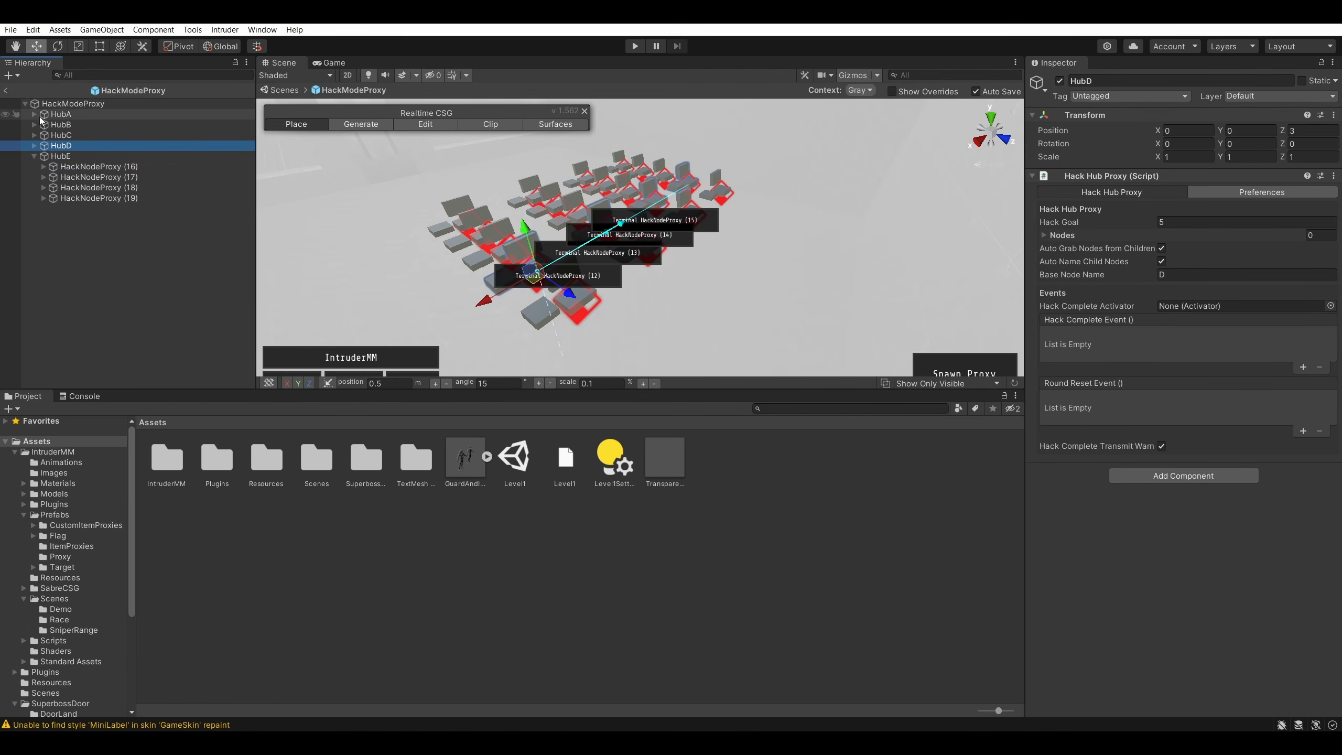
{"action": "left_click", "coordinate": [1138, 578]}
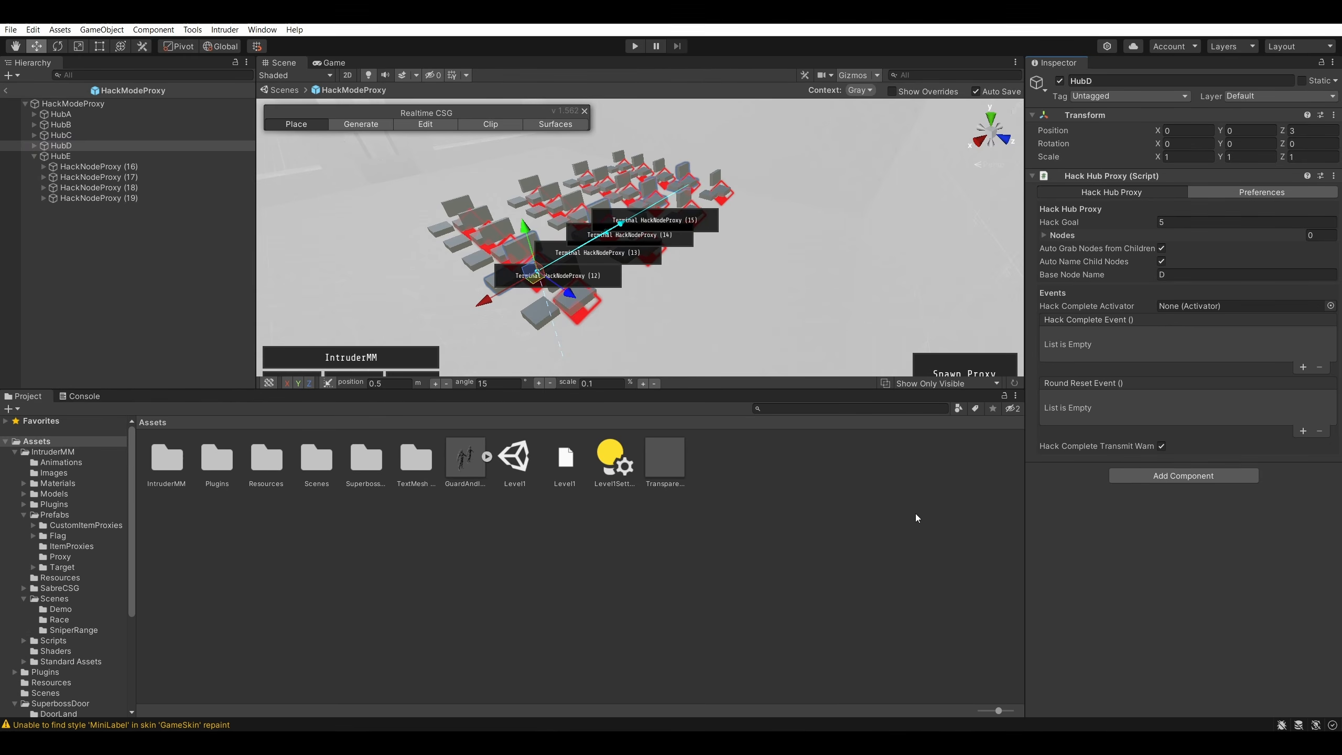
{"action": "left_click", "coordinate": [60, 156]}
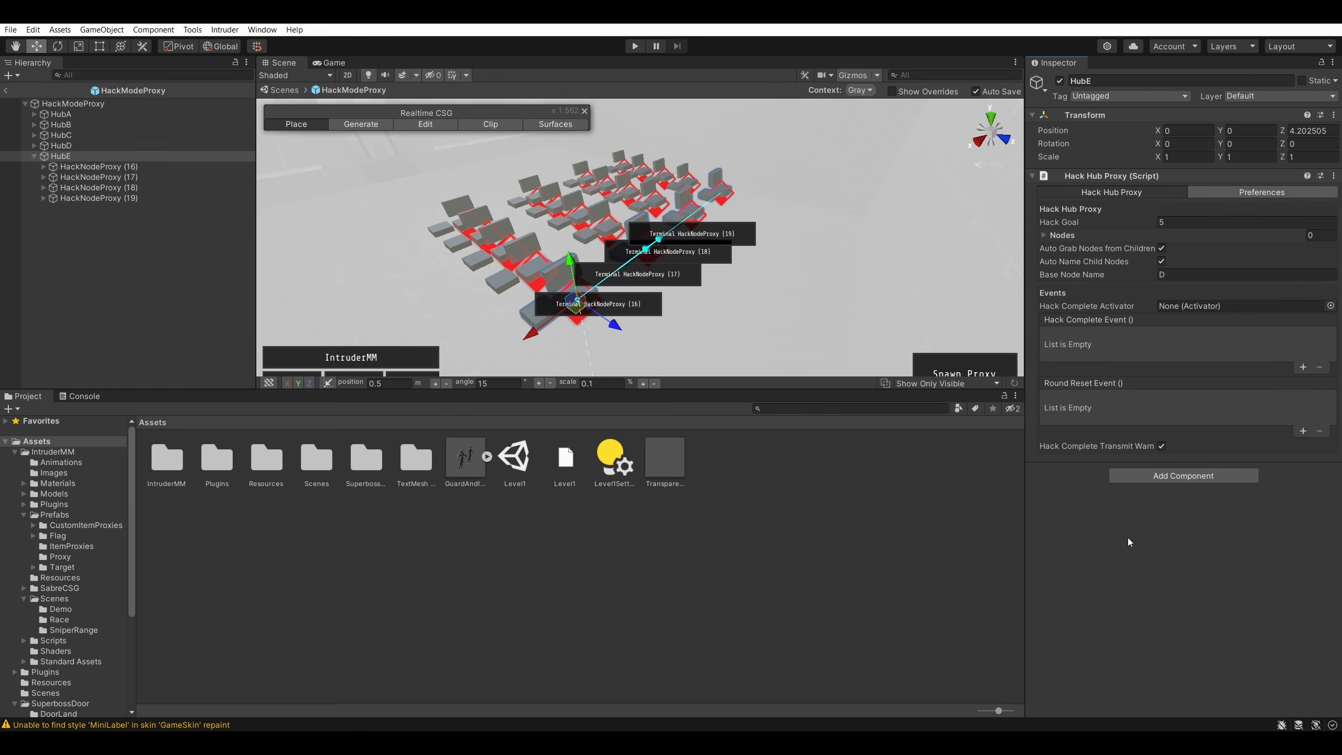
- In the Notepad notes, add the issue "* Learn How to Add an Additional Hub to HackModeProxy (Increase Number of Hackable Stations)"
{"action": "left_click_drag", "start_coordinate": [1341, 241], "coordinate": [981, 143]}
{"action": "left_click", "coordinate": [898, 475]}
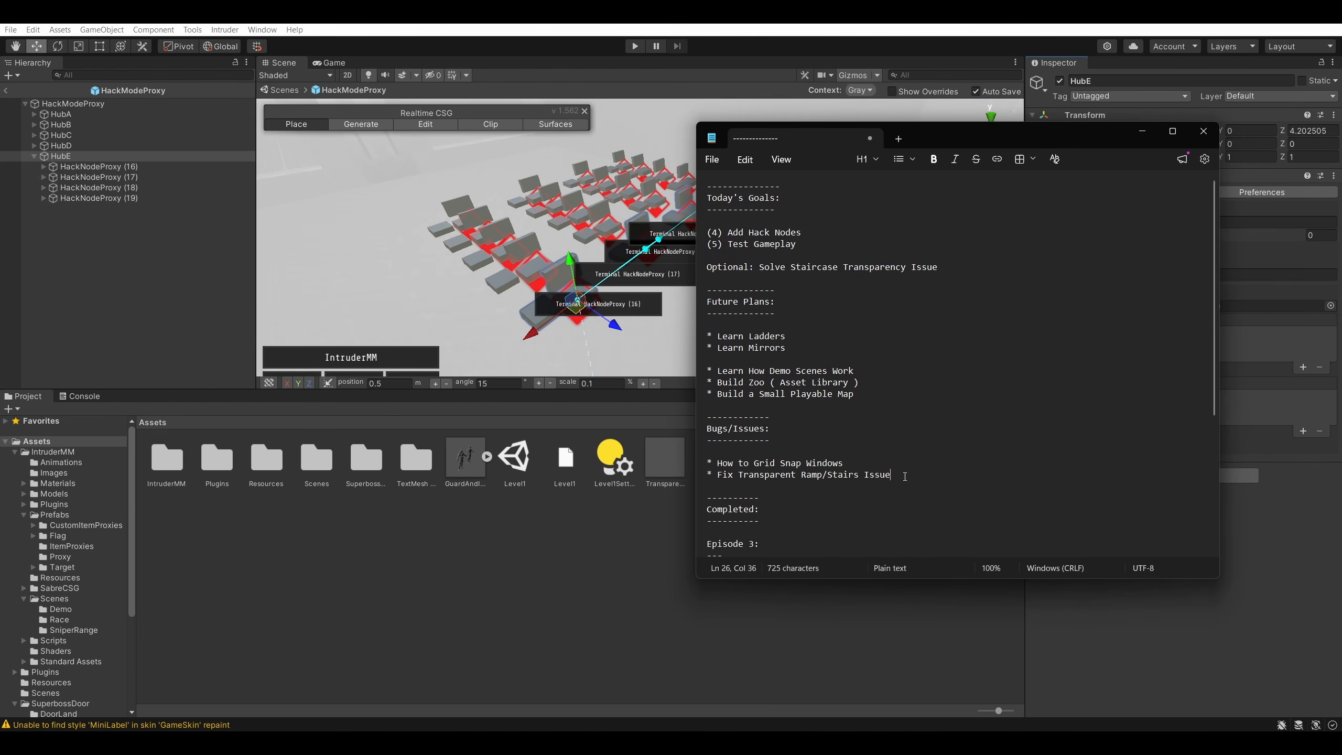
{"action": "key", "text": "Return"}
{"action": "type", "text": "* "}
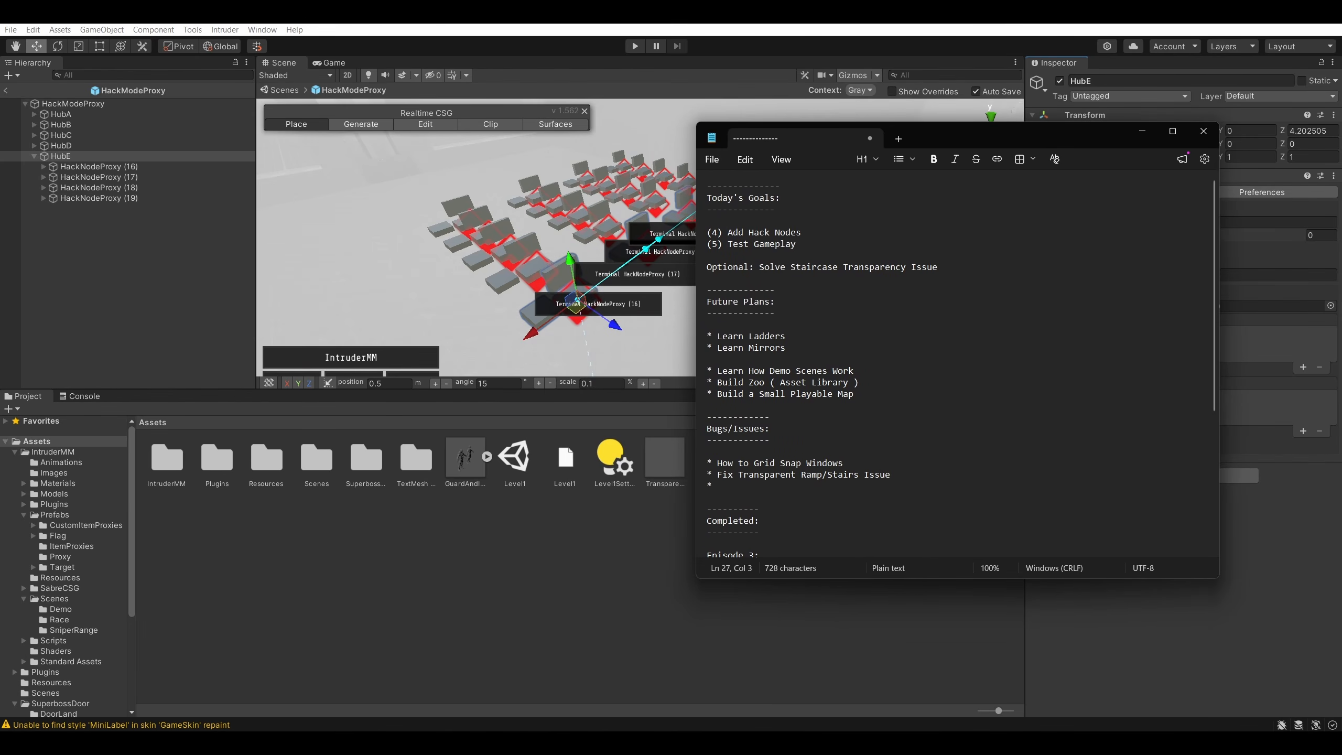
{"action": "type", "text": "Learn How to Add an Additional "}
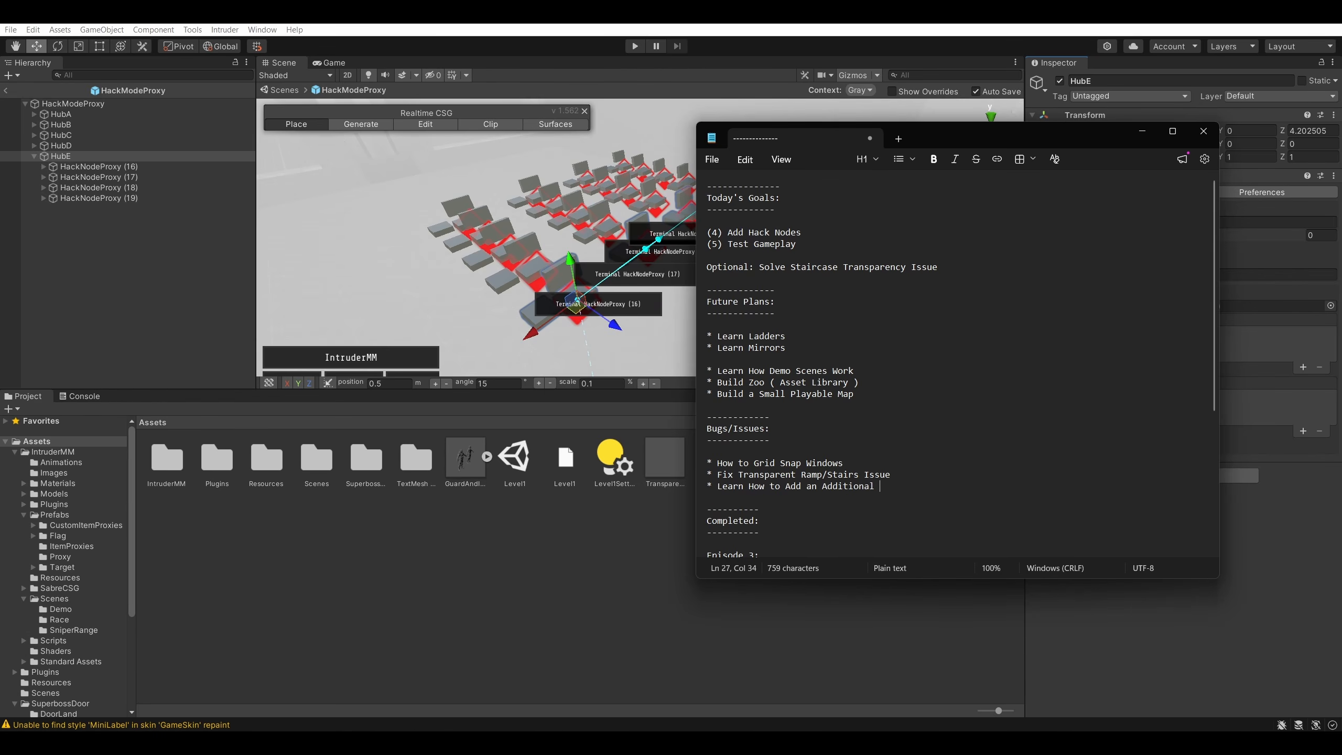
{"action": "type", "text": "Hub to HackMode"}
{"action": "key", "text": "BackSpace"}
{"action": "type", "text": "Proxy (Increase Number of Hackable Sta"}
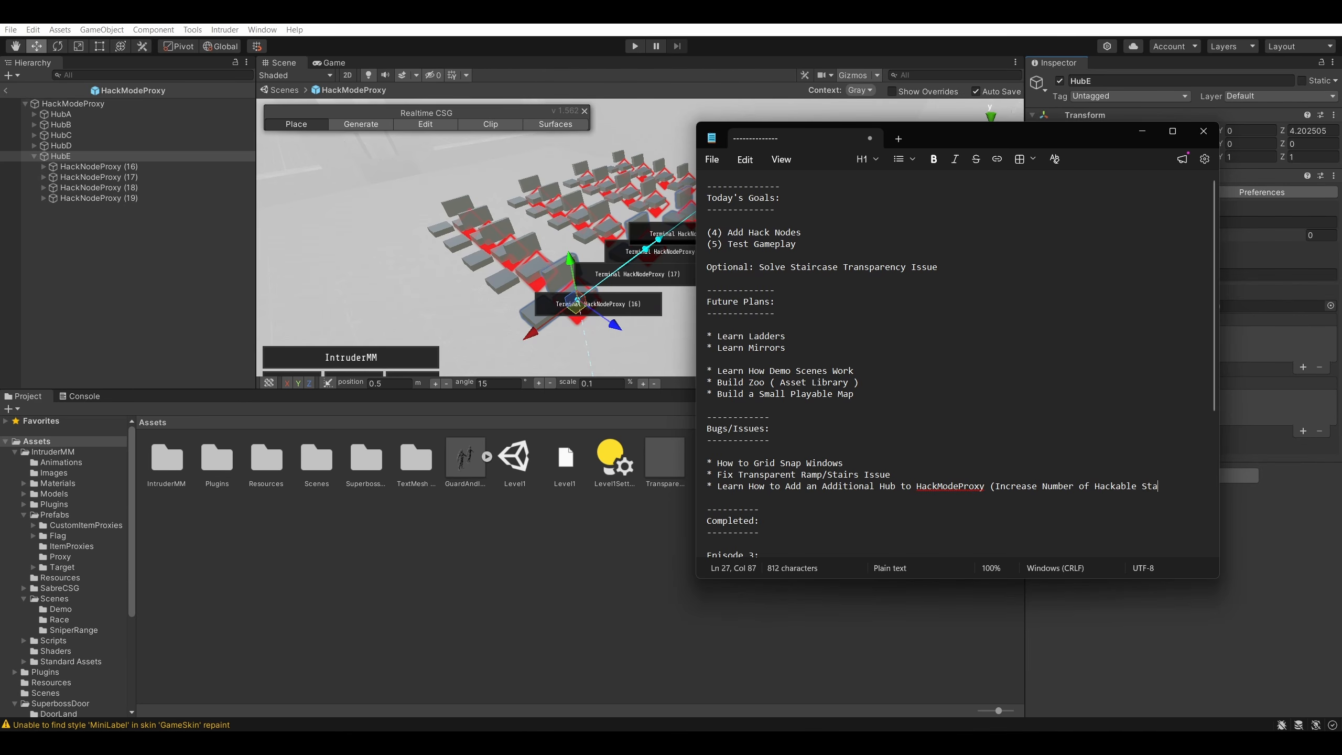
{"action": "type", "text": "tions)"}
{"action": "left_click_drag", "start_coordinate": [918, 145], "coordinate": [1341, 227]}
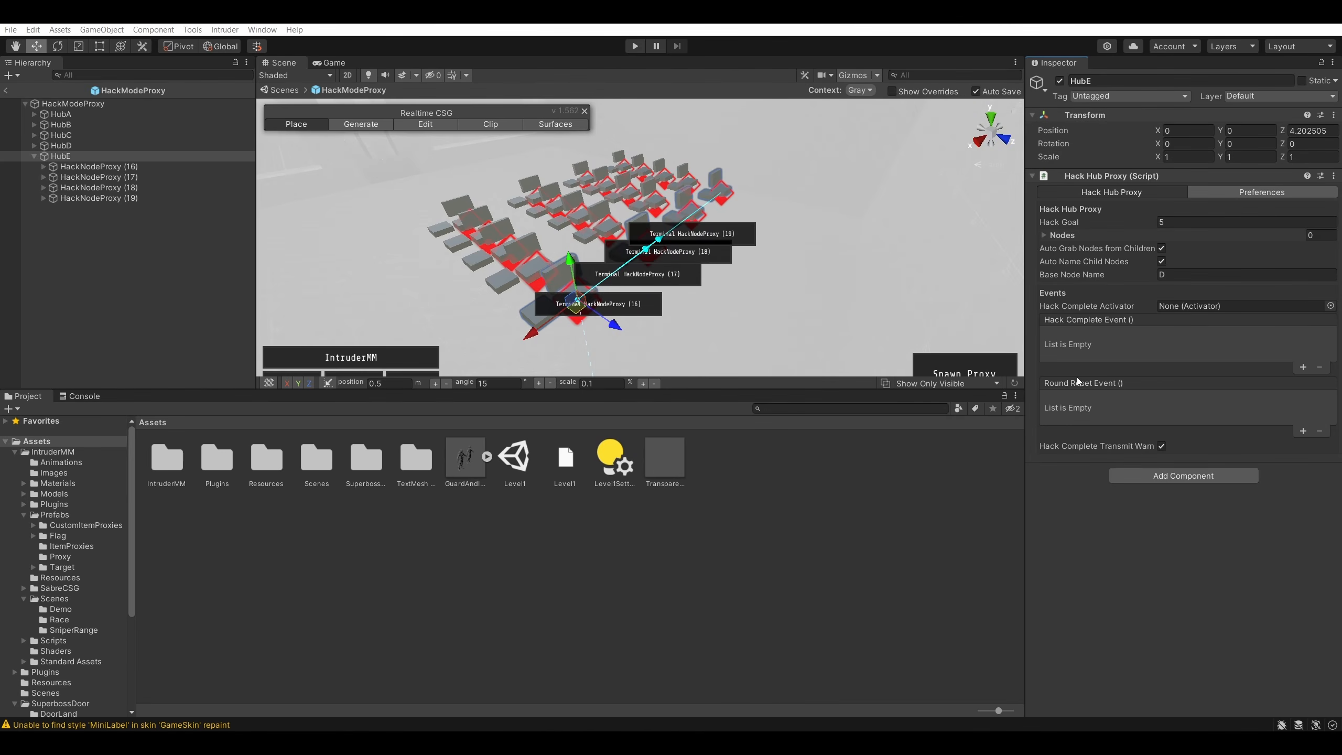
- Leave the HackModeProxy prefab for the main scene and check the prefab overrides of the double door DoorSmallWindowDD
{"action": "left_click", "coordinate": [911, 533]}
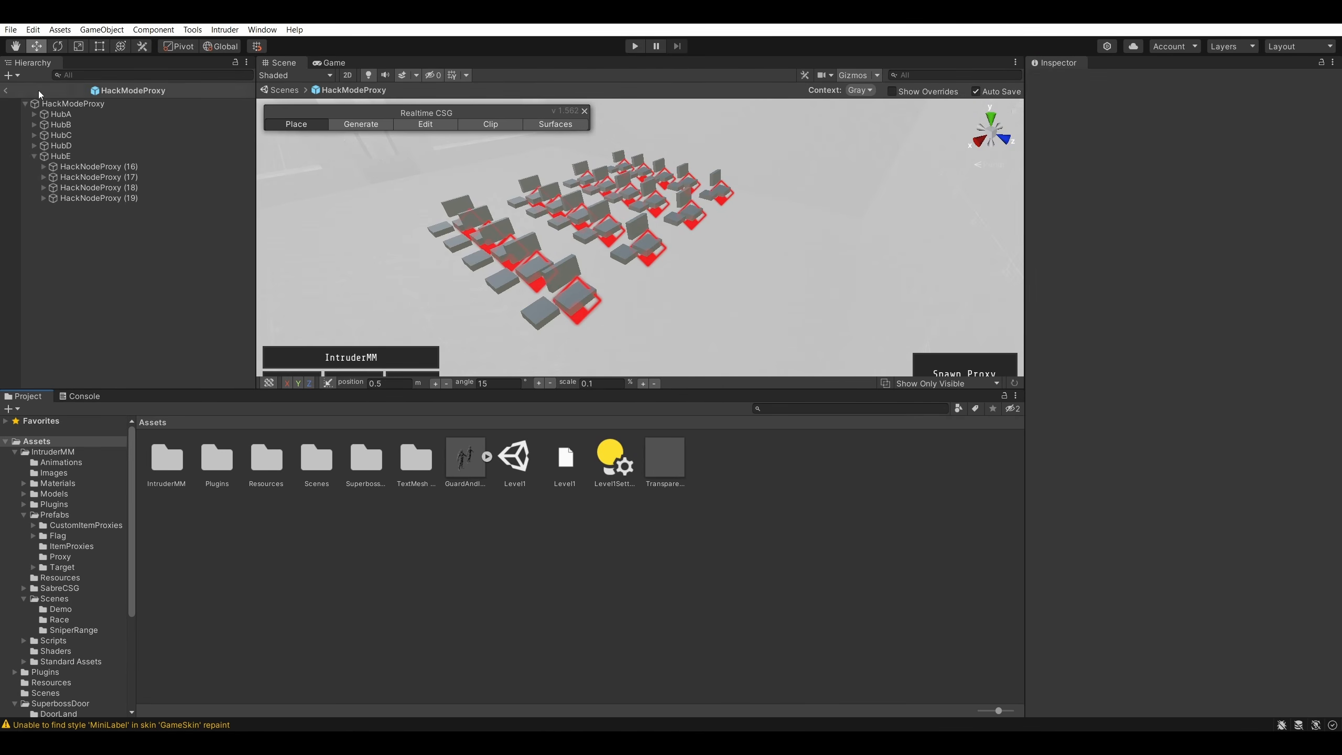
{"action": "left_click", "coordinate": [5, 89]}
{"action": "right_click_drag", "start_coordinate": [768, 229], "coordinate": [682, 277]}
{"action": "key", "text": "s"}
{"action": "key", "text": "w"}
{"action": "left_click", "coordinate": [684, 285]}
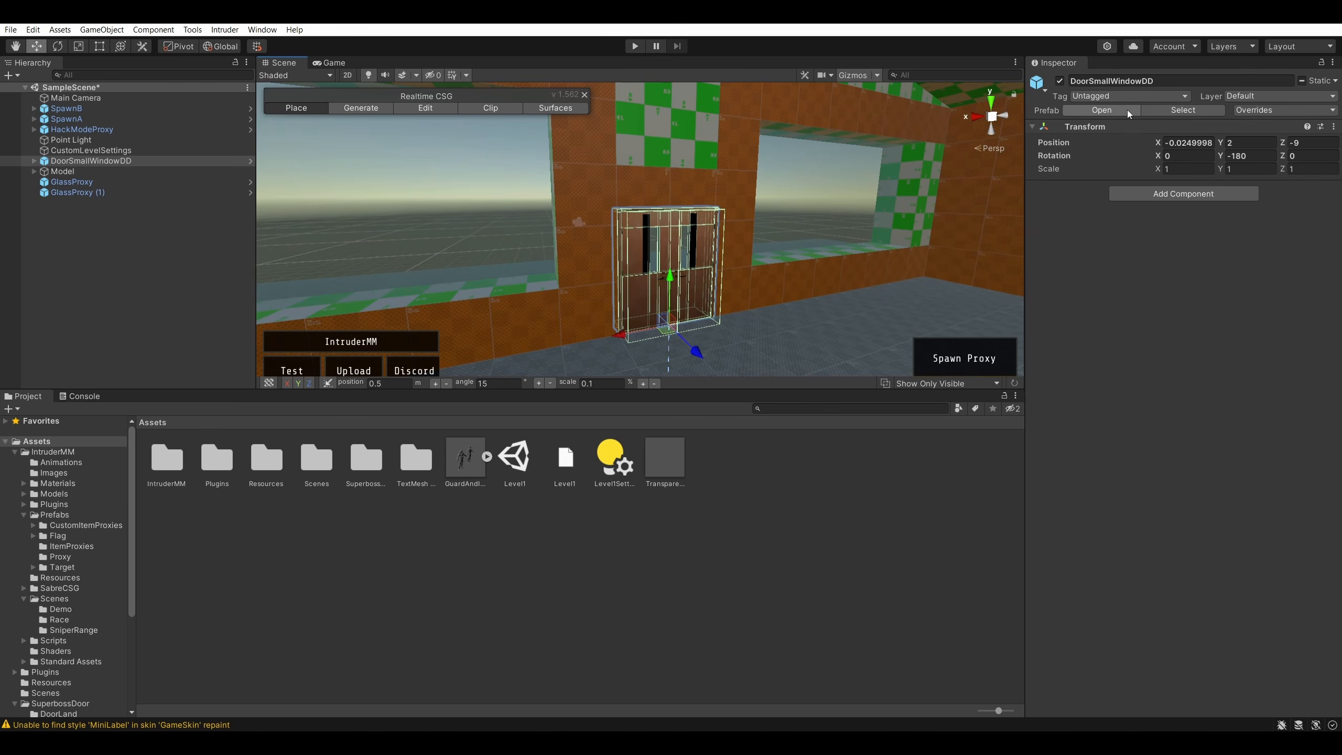
{"action": "left_click", "coordinate": [1279, 110]}
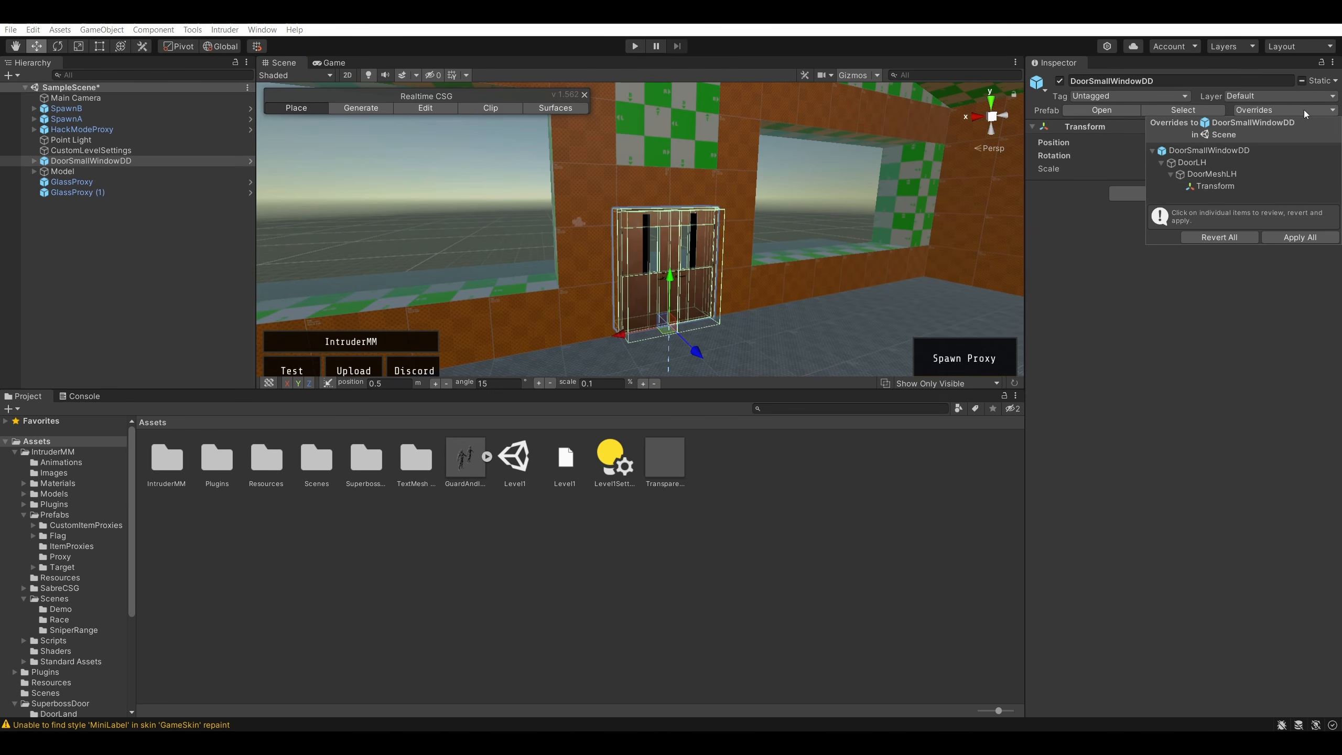
{"action": "left_click", "coordinate": [1305, 109]}
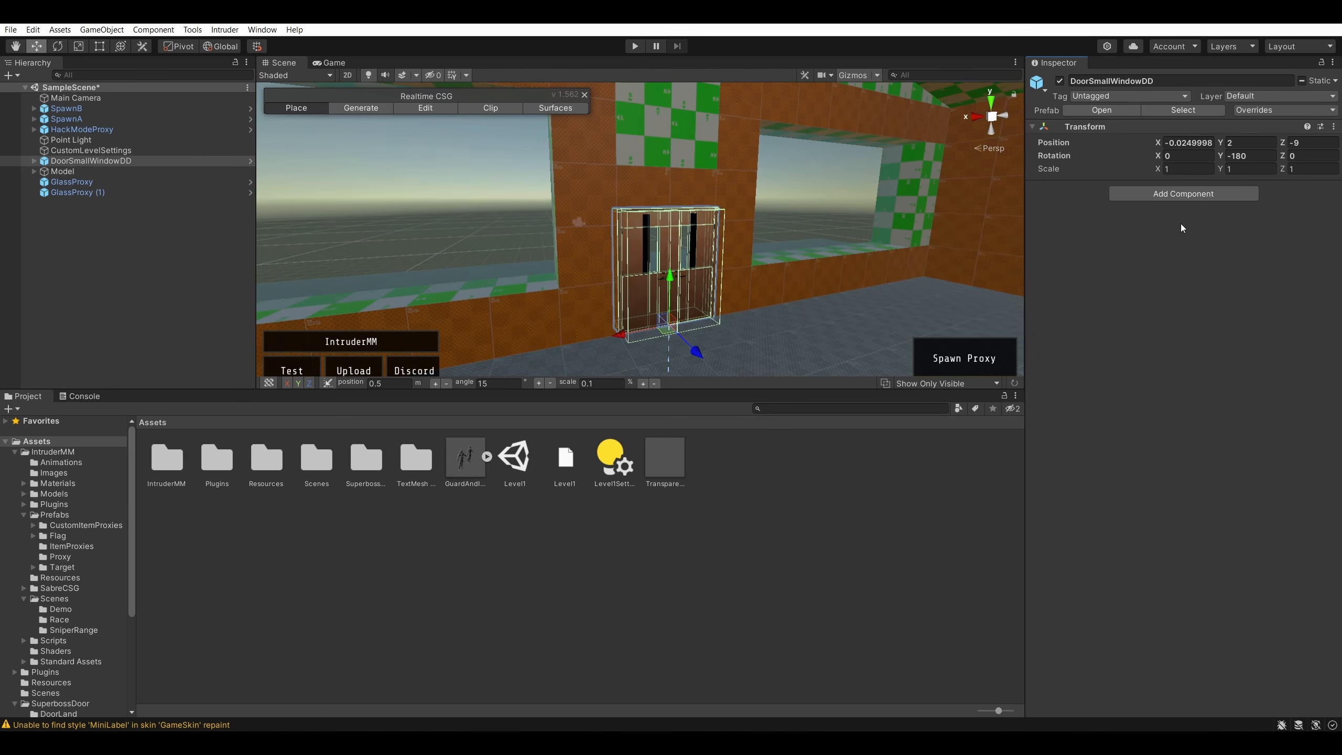
- Set the Lock State of both door leaves, DoorRH and DoorLH, to Unlocked
{"action": "left_click", "coordinate": [34, 161]}
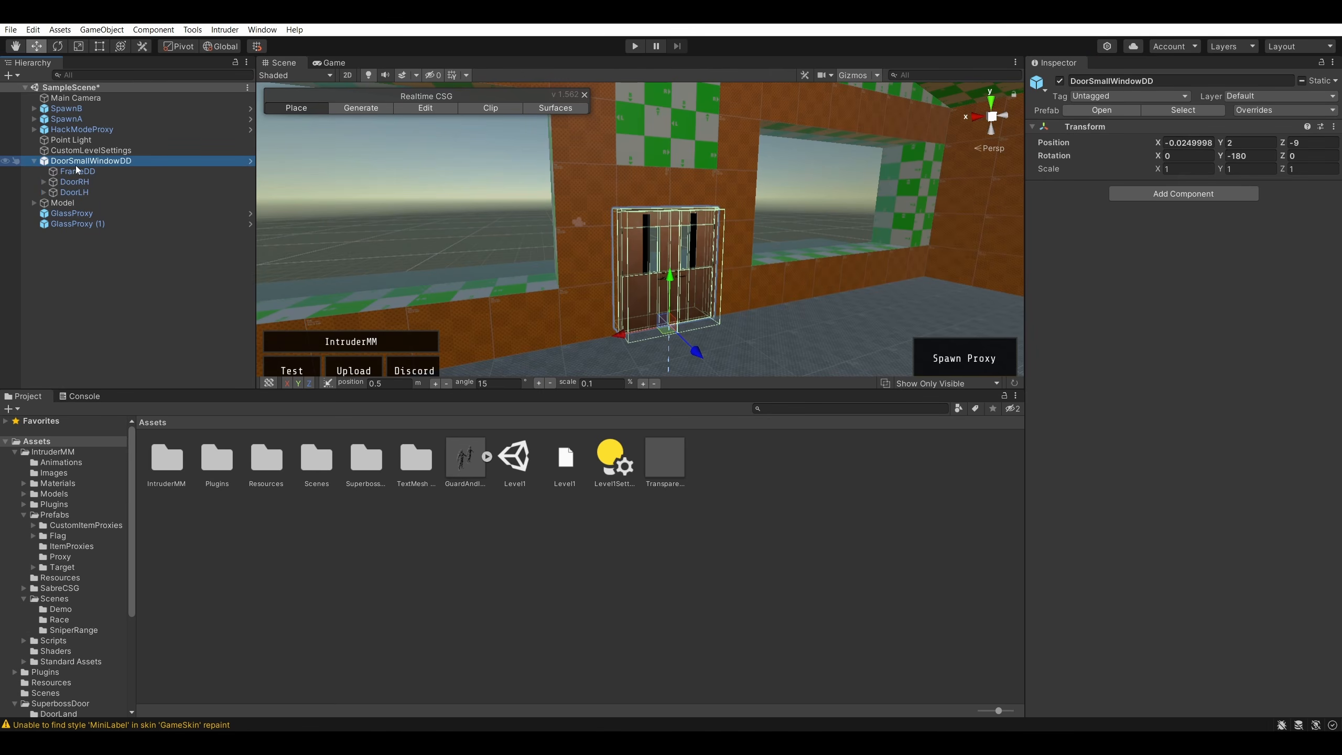
{"action": "left_click", "coordinate": [77, 171]}
{"action": "left_click", "coordinate": [74, 182]}
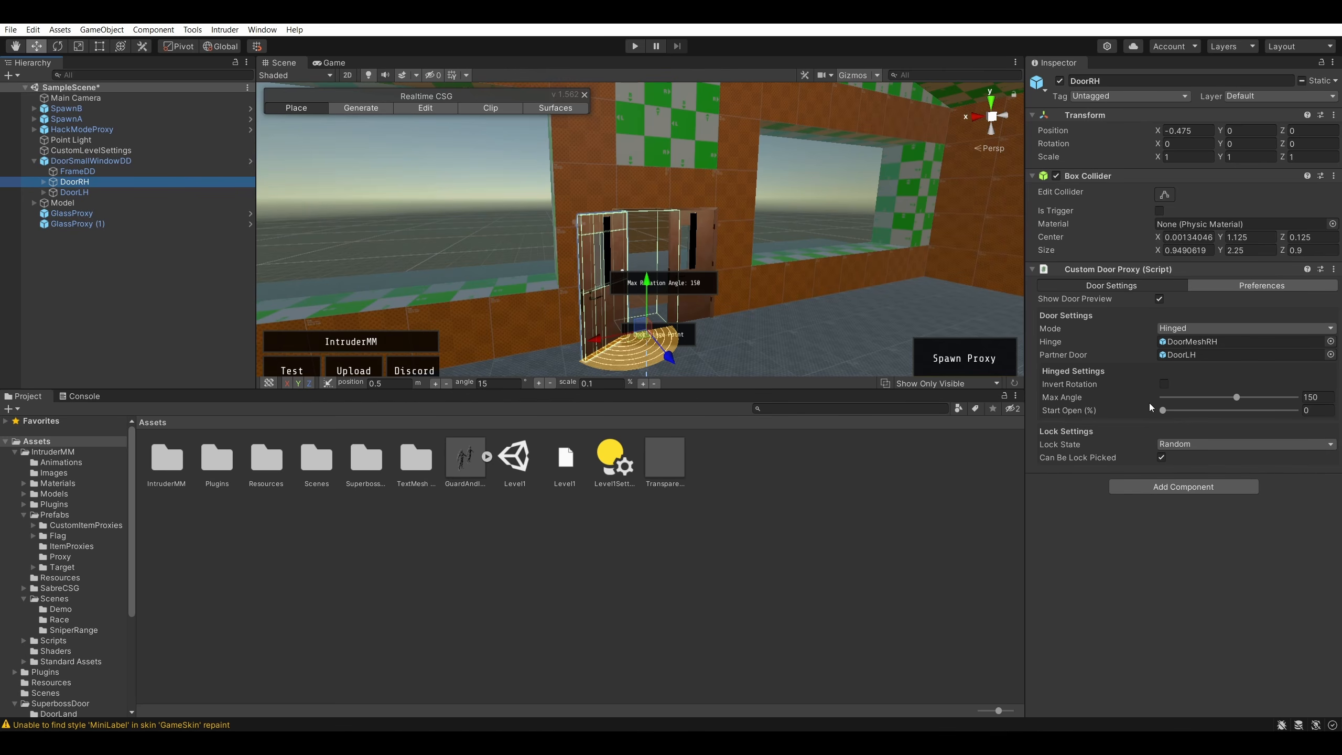
{"action": "left_click", "coordinate": [1208, 445]}
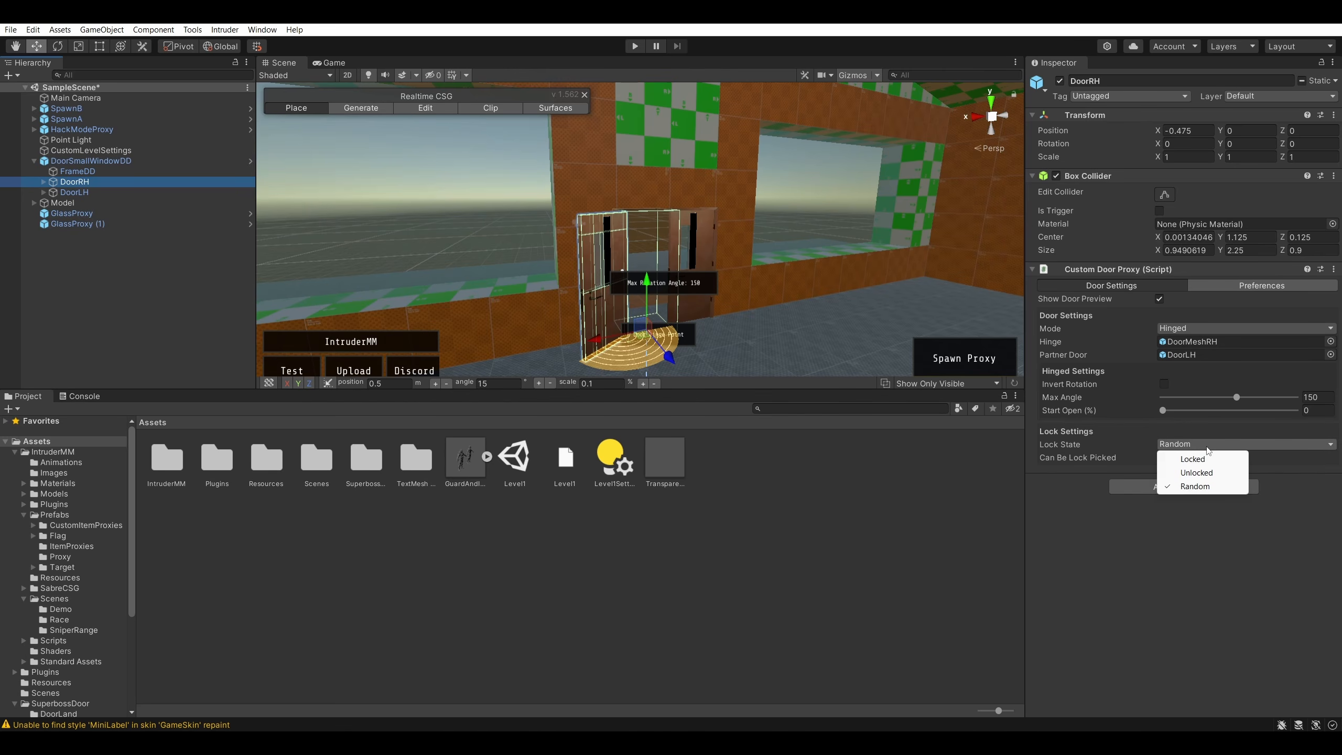
{"action": "left_click", "coordinate": [1206, 476]}
{"action": "left_click", "coordinate": [195, 192]}
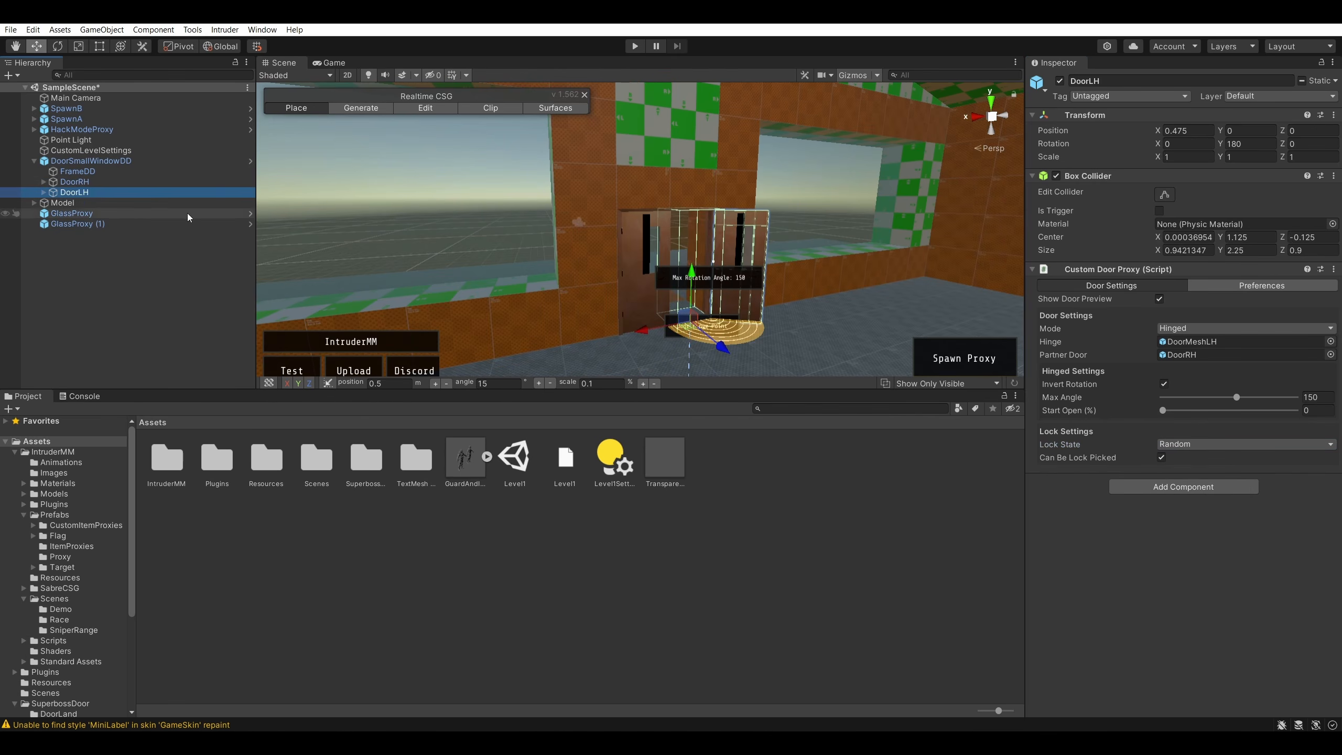
{"action": "left_click", "coordinate": [1210, 479]}
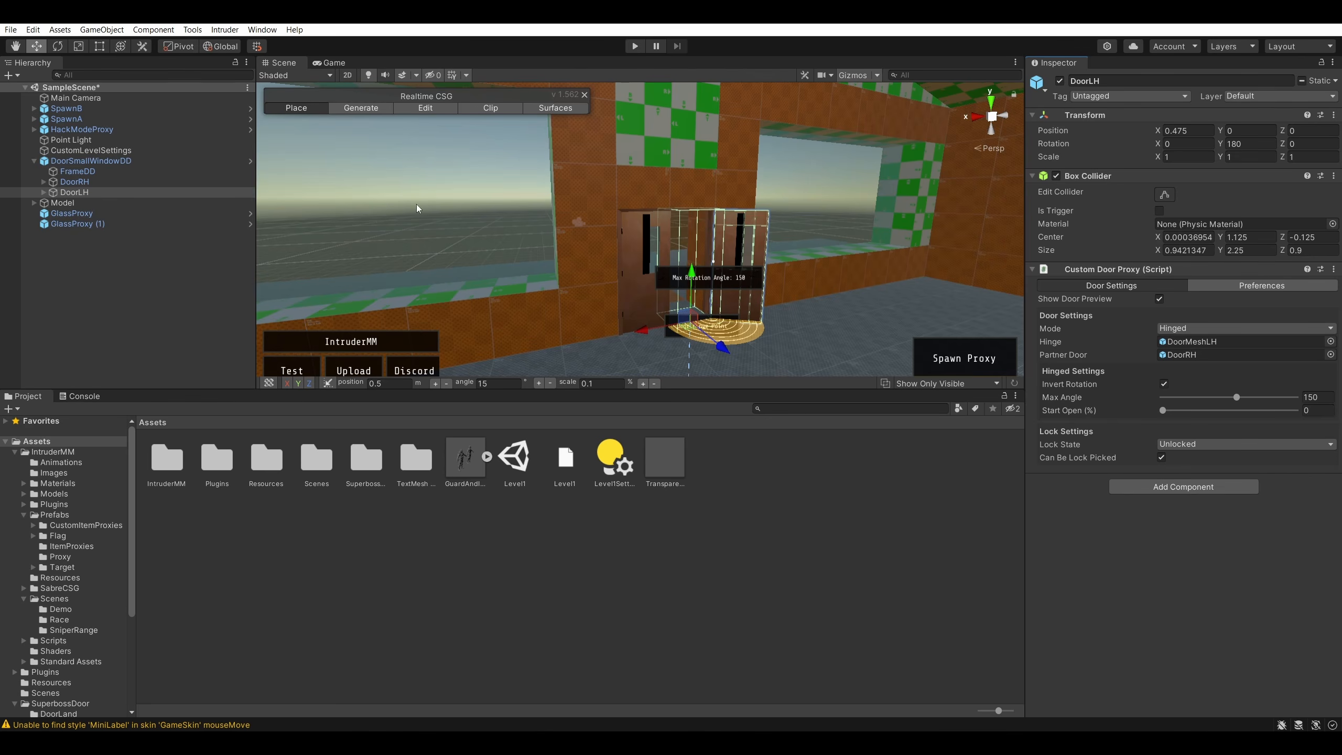
- Move SpawnB along the Z axis to -18, onto the platform corner at the house's door side
{"action": "right_click_drag", "start_coordinate": [702, 249], "coordinate": [576, 181]}
{"action": "key", "text": "a"}
{"action": "left_click", "coordinate": [562, 170]}
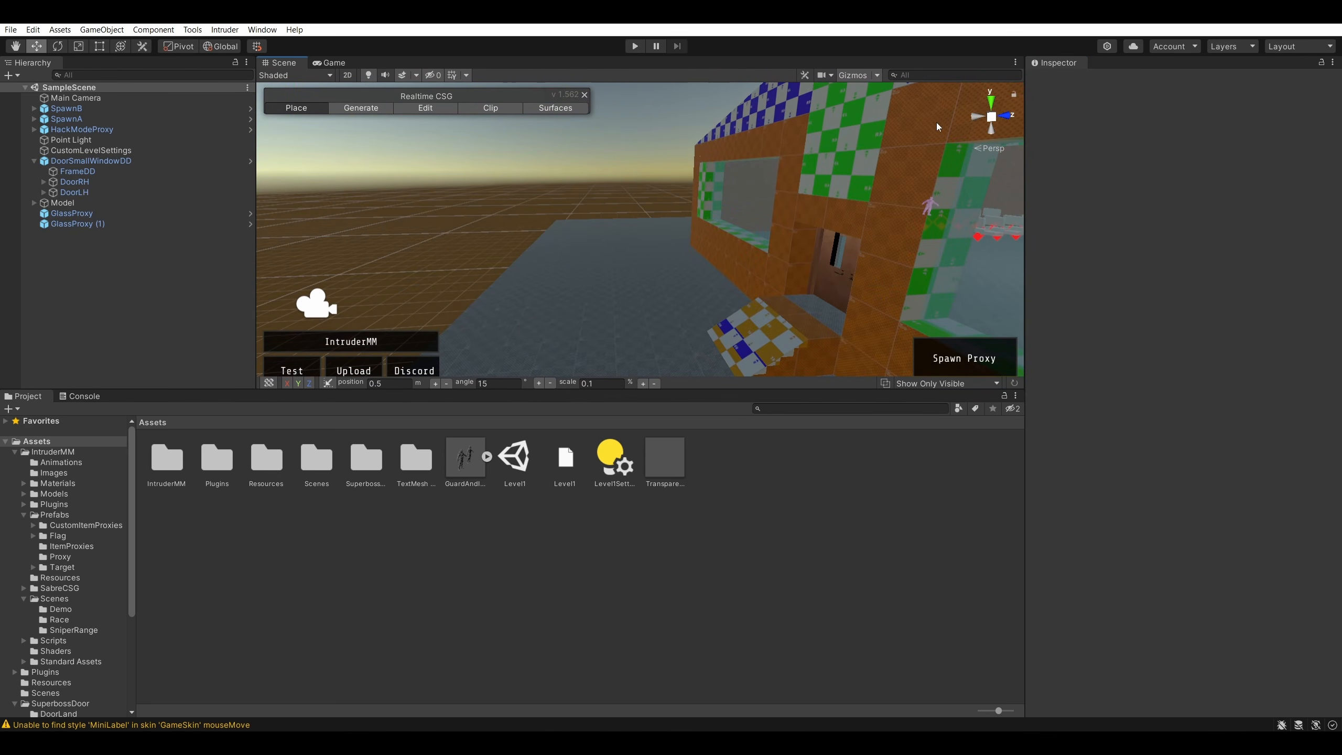
{"action": "left_click", "coordinate": [225, 30]}
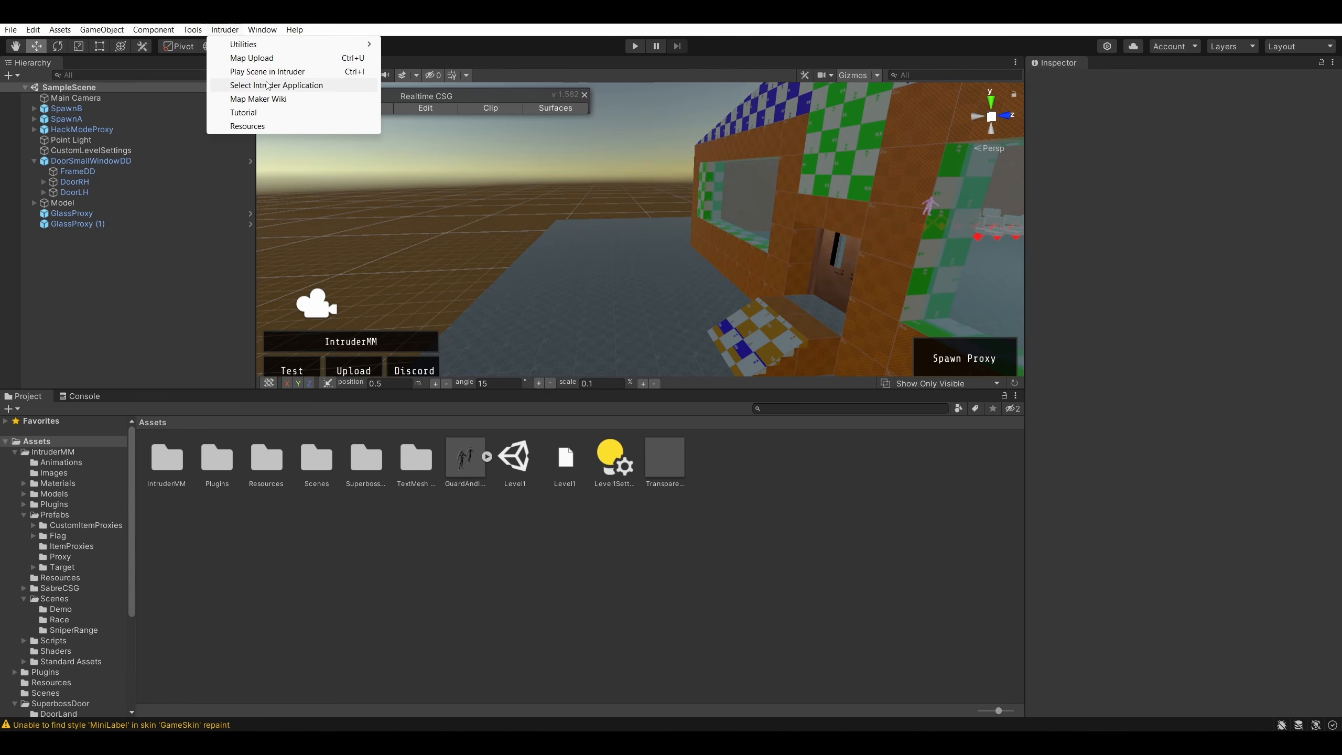
{"action": "right_click_drag", "start_coordinate": [455, 165], "coordinate": [743, 221]}
{"action": "key", "text": "w"}
{"action": "left_click", "coordinate": [557, 214]}
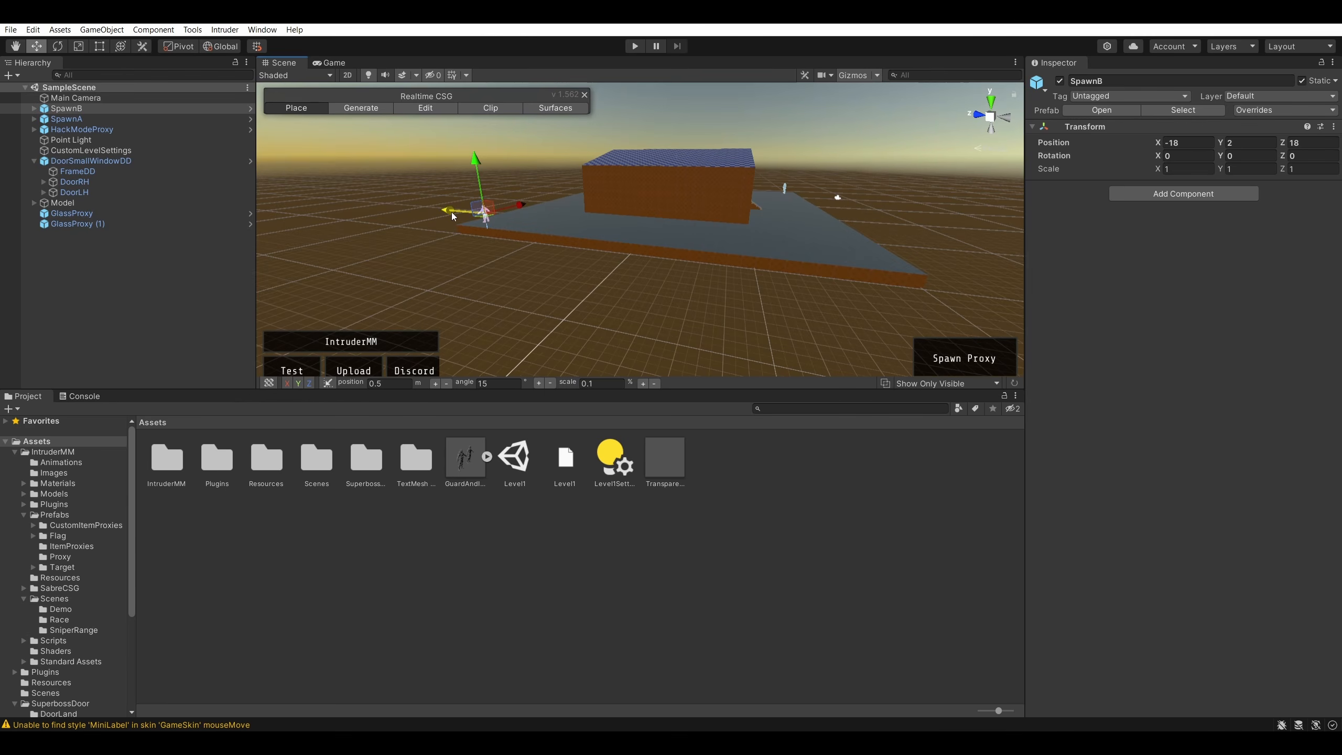
{"action": "left_click_drag", "start_coordinate": [453, 213], "coordinate": [697, 254]}
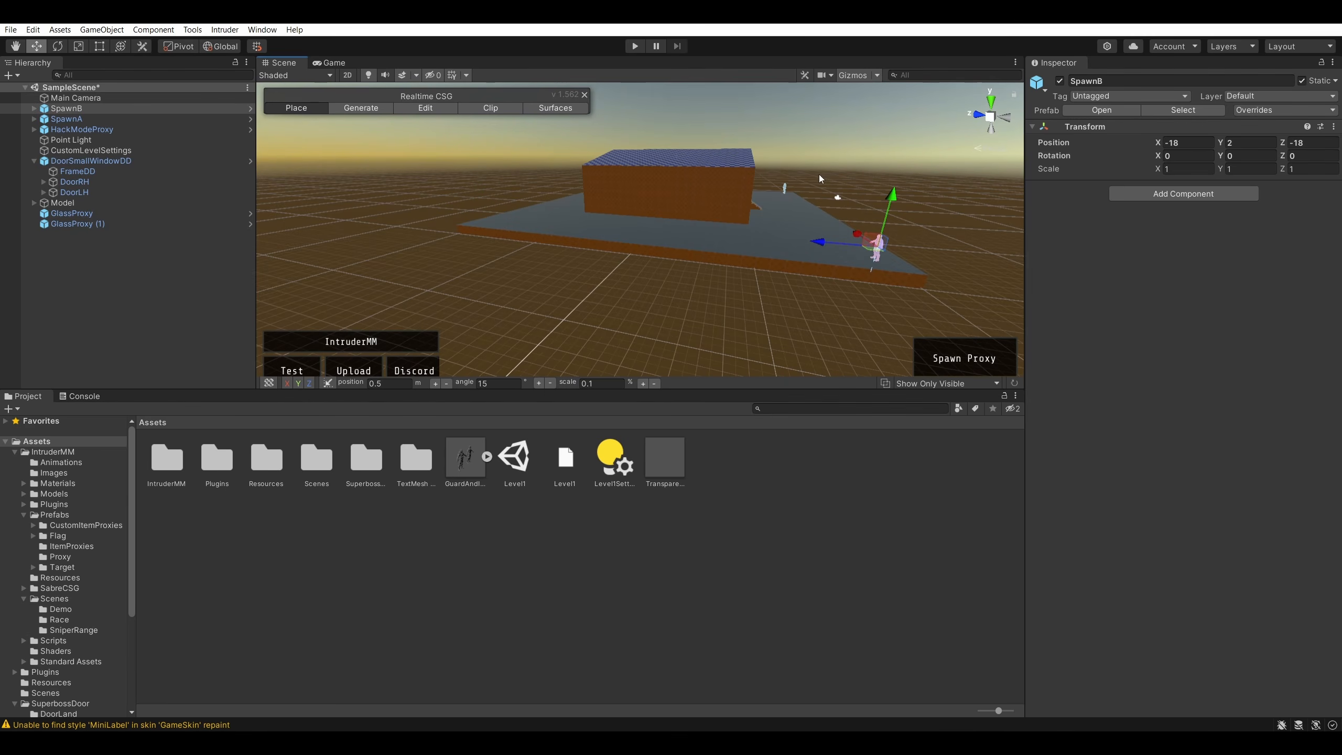
{"action": "left_click", "coordinate": [845, 172]}
- Play the current scene in Intruder to test the map
{"action": "right_click_drag", "start_coordinate": [888, 169], "coordinate": [692, 168]}
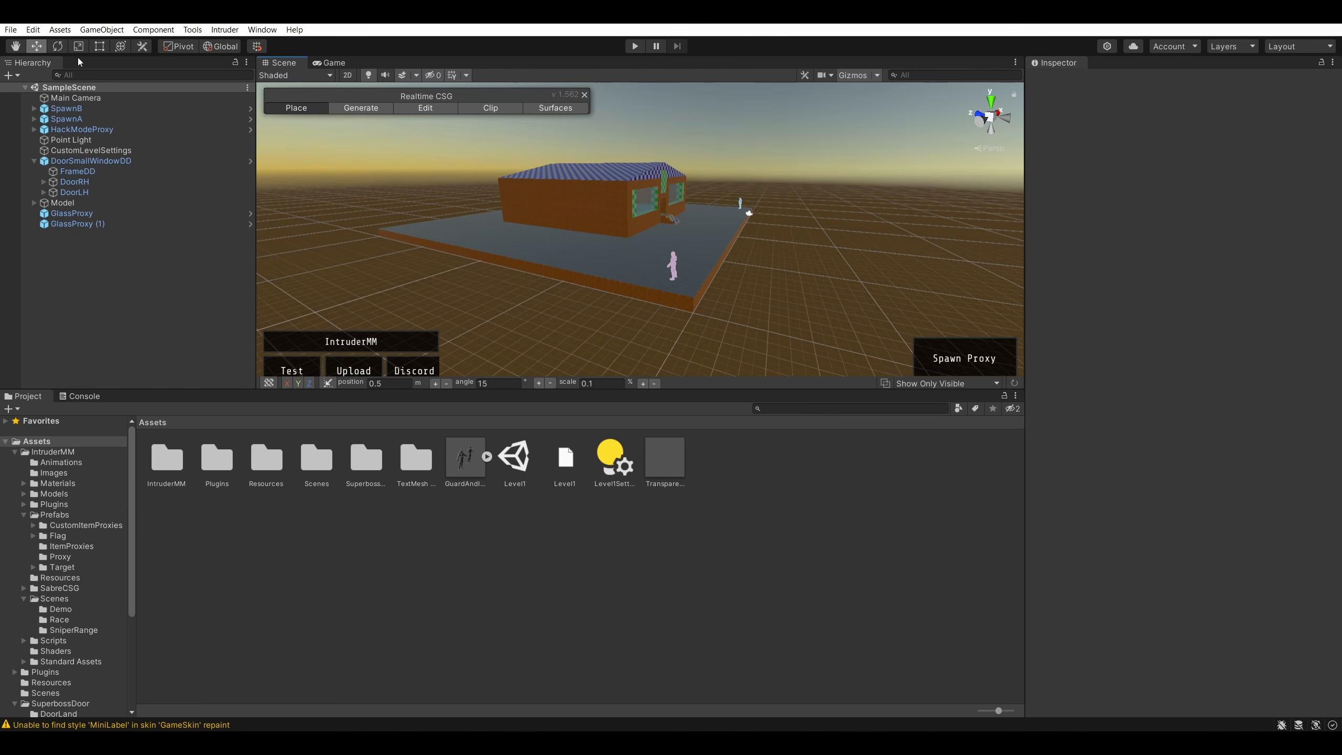
{"action": "left_click", "coordinate": [238, 30]}
{"action": "left_click", "coordinate": [271, 72]}
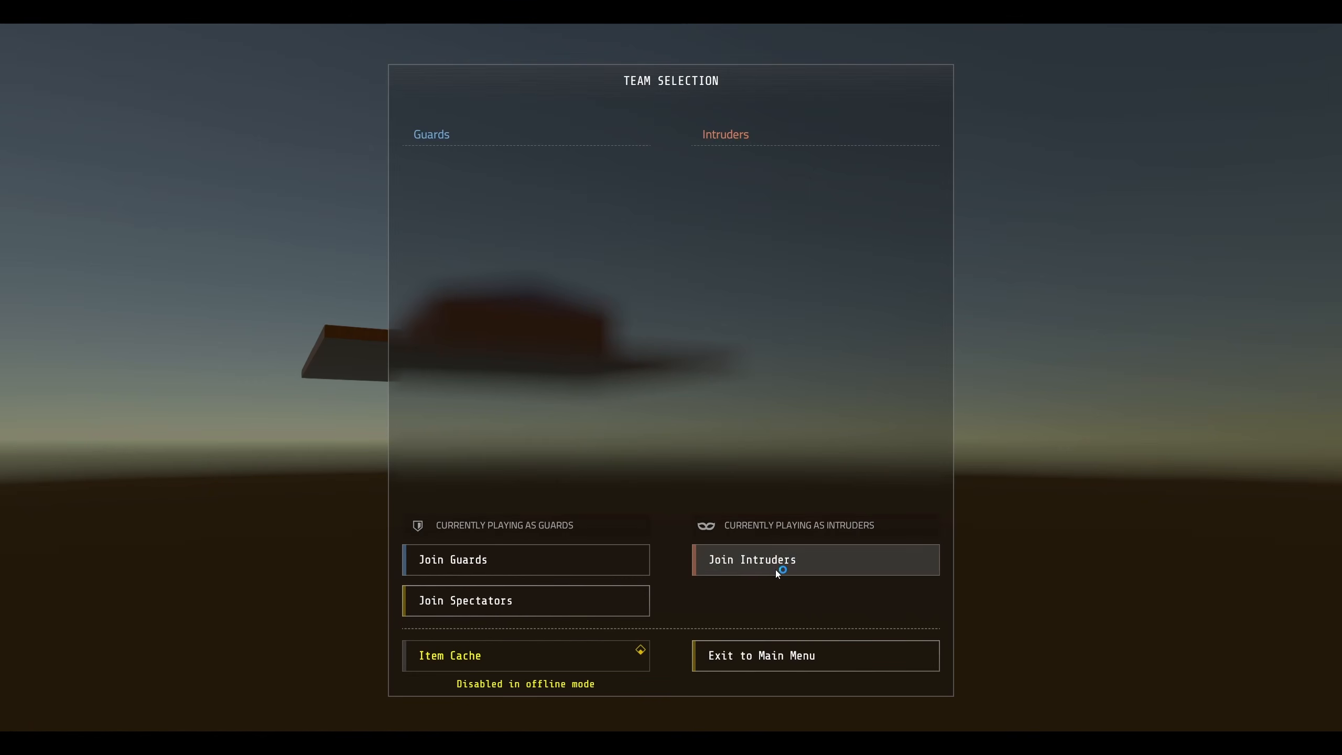
- Join the Intruders team and walk toward the house with the pistol equipped
{"action": "left_click", "coordinate": [776, 569]}
{"action": "key", "text": "w"}
{"action": "key", "text": "2"}
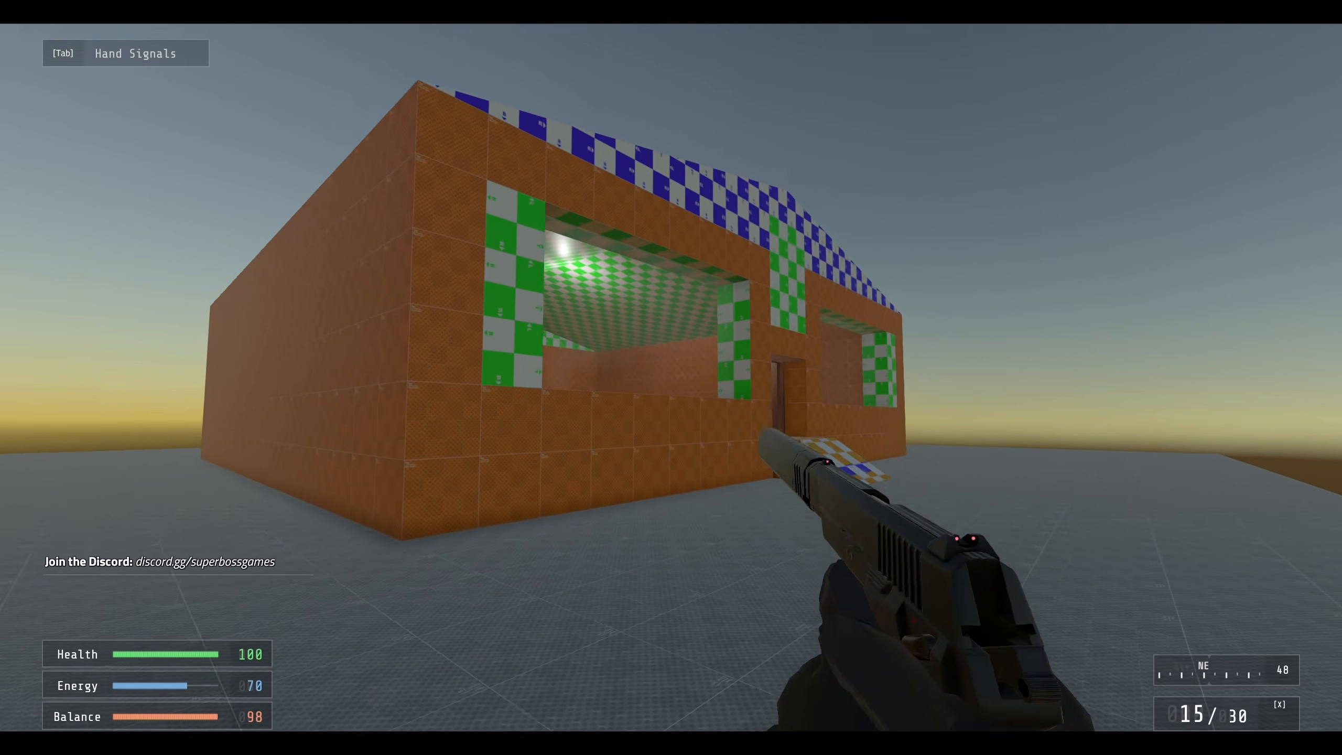
- Playtest the house exterior: shoot out the front windows with the pistol and enter through the double doors
{"action": "key", "text": "w"}
{"action": "left_click", "coordinate": [671, 378]}
{"action": "left_click", "coordinate": [671, 377]}
{"action": "left_click", "coordinate": [671, 377]}
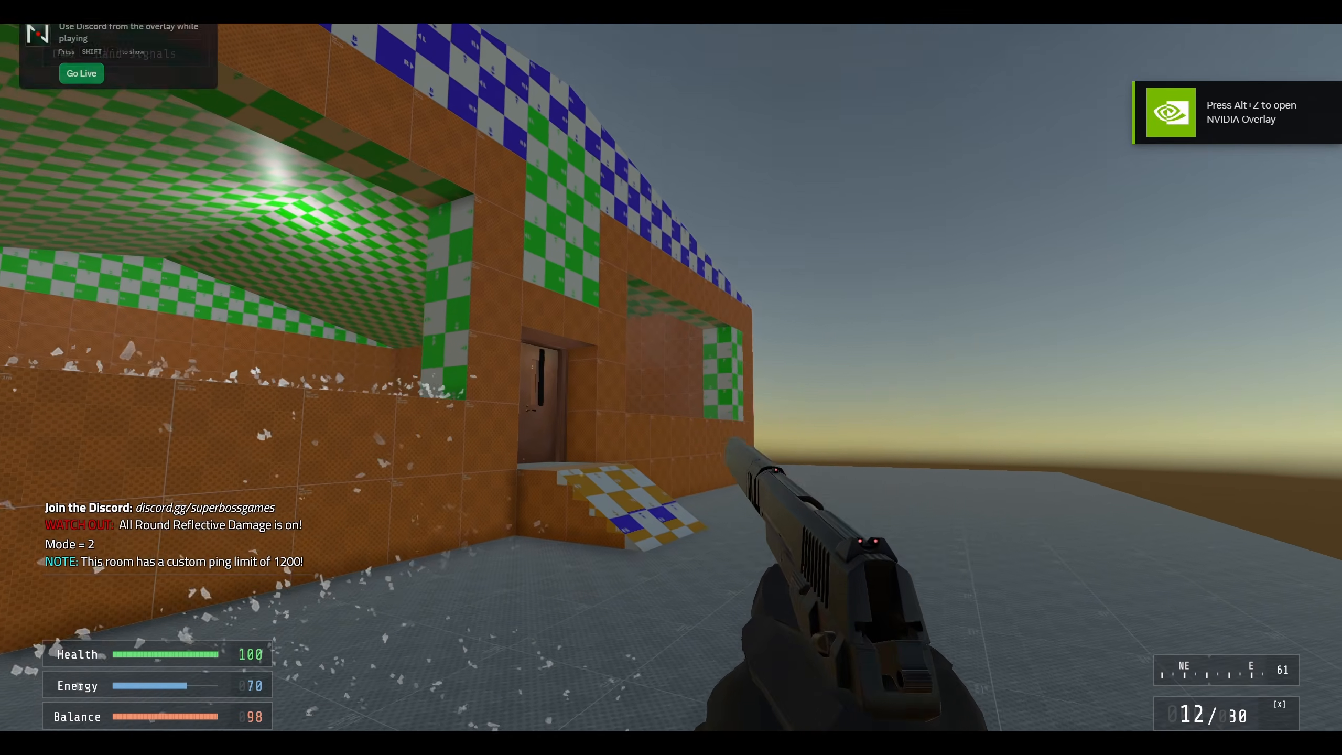
{"action": "left_click", "coordinate": [671, 378]}
{"action": "left_click", "coordinate": [671, 377]}
{"action": "left_click", "coordinate": [671, 377]}
{"action": "key", "text": "w"}
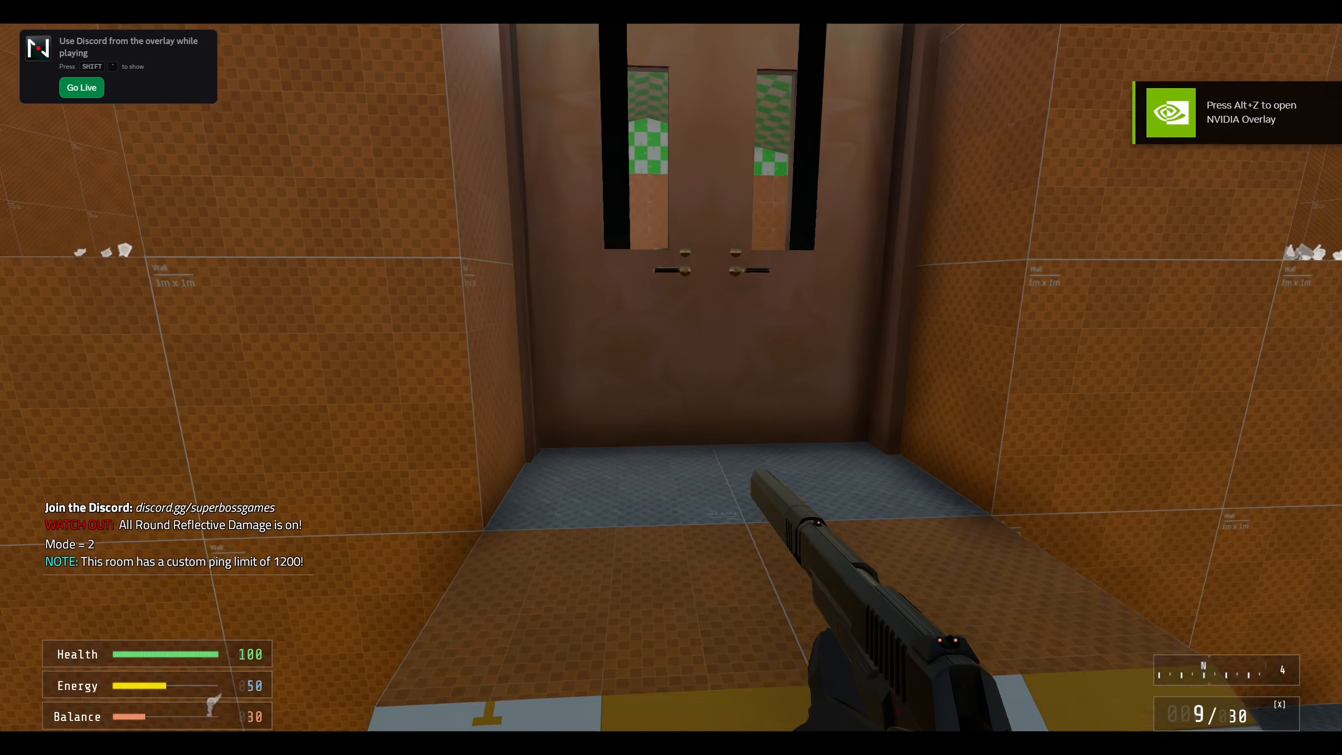
{"action": "scroll", "coordinate": [671, 378], "scroll_direction": "down", "scroll_amount": 1}
{"action": "key", "text": "w"}
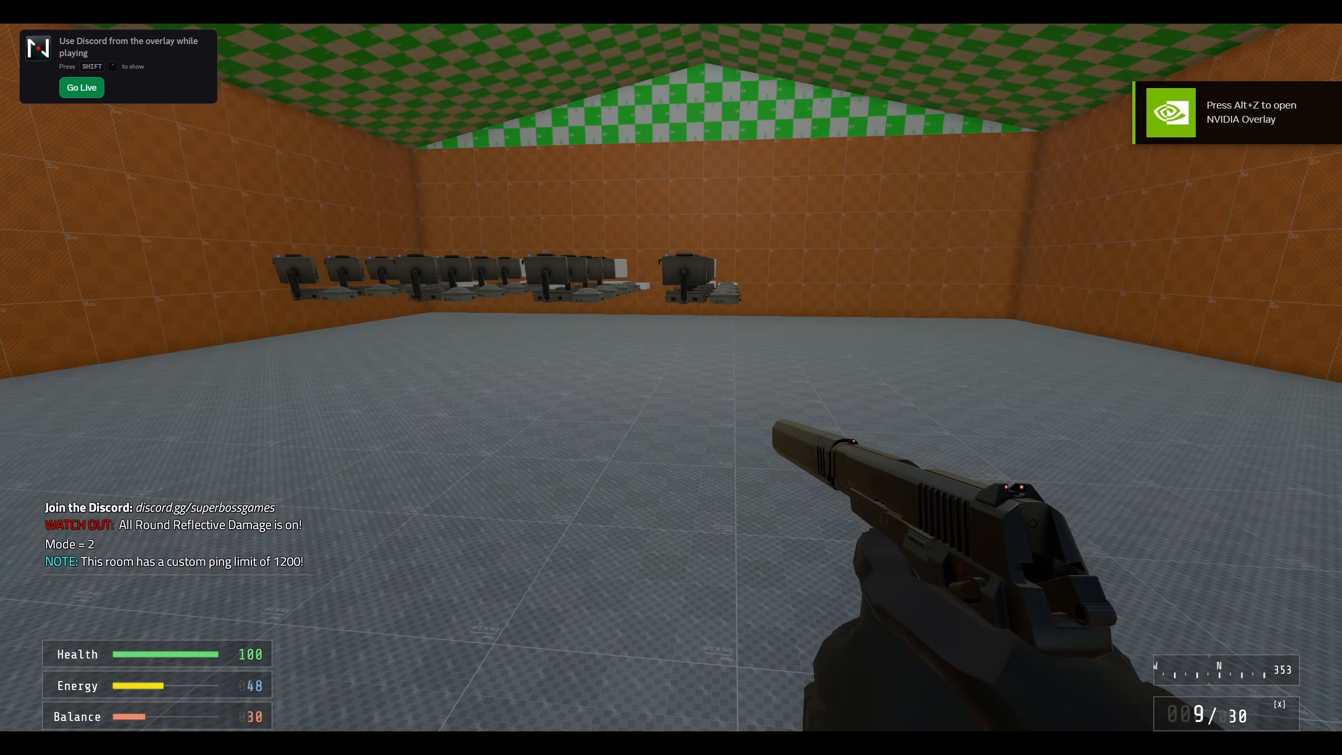
- Examine the hack node terminals and the blank white placeholder blocks inside the house from close up and across the room
{"action": "key", "text": "w"}
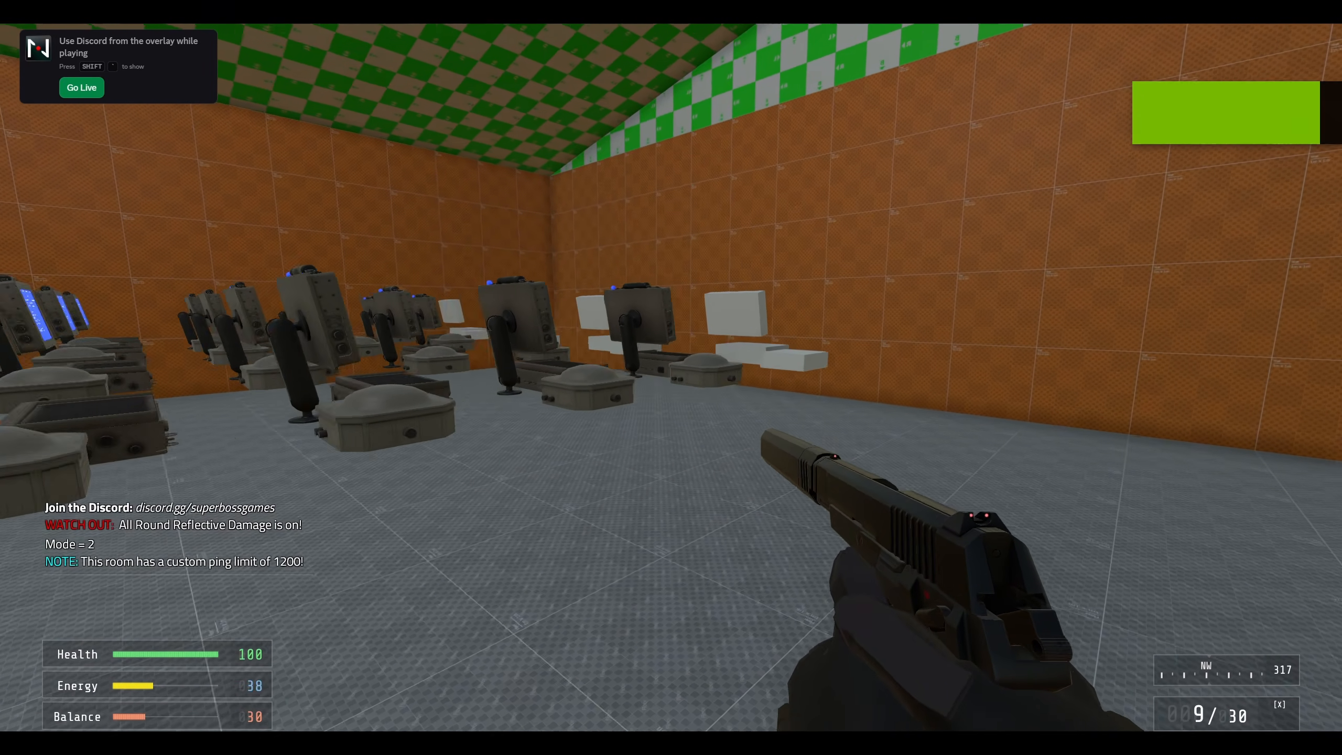
{"action": "key", "text": "w"}
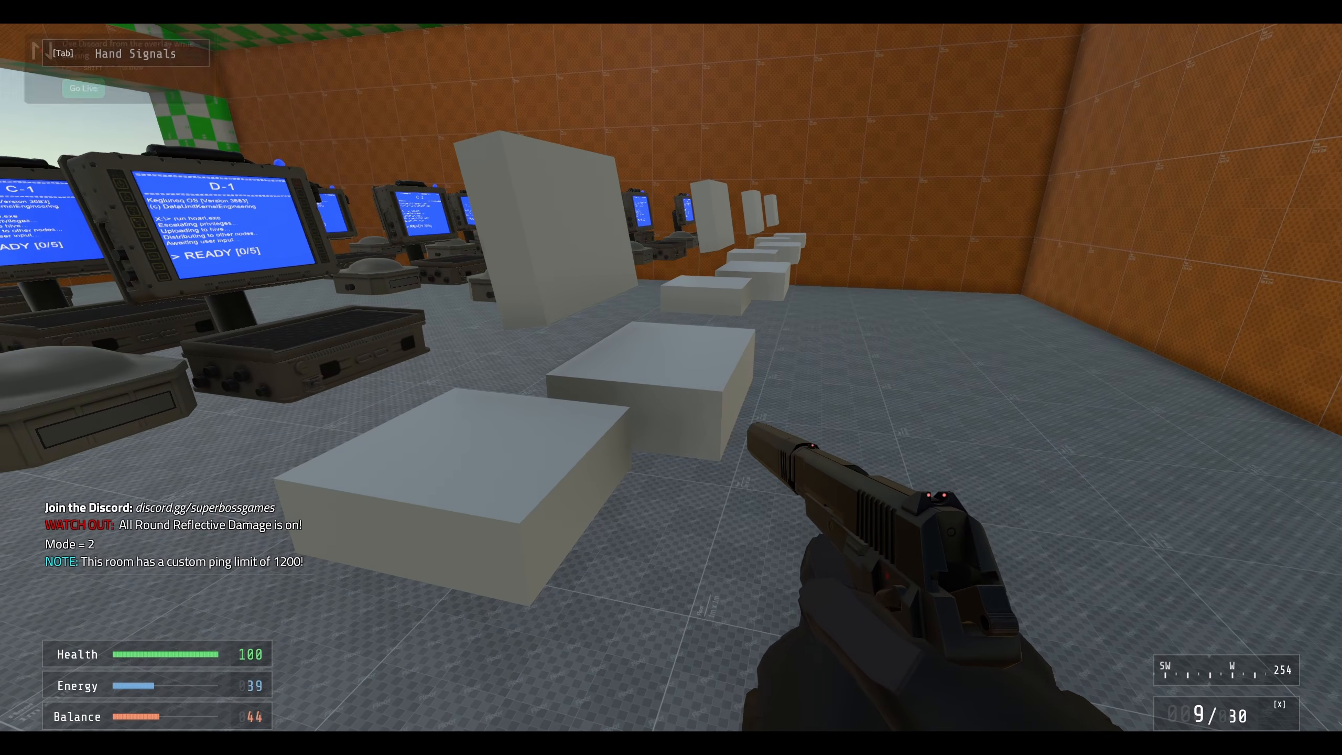
{"action": "key", "text": "s"}
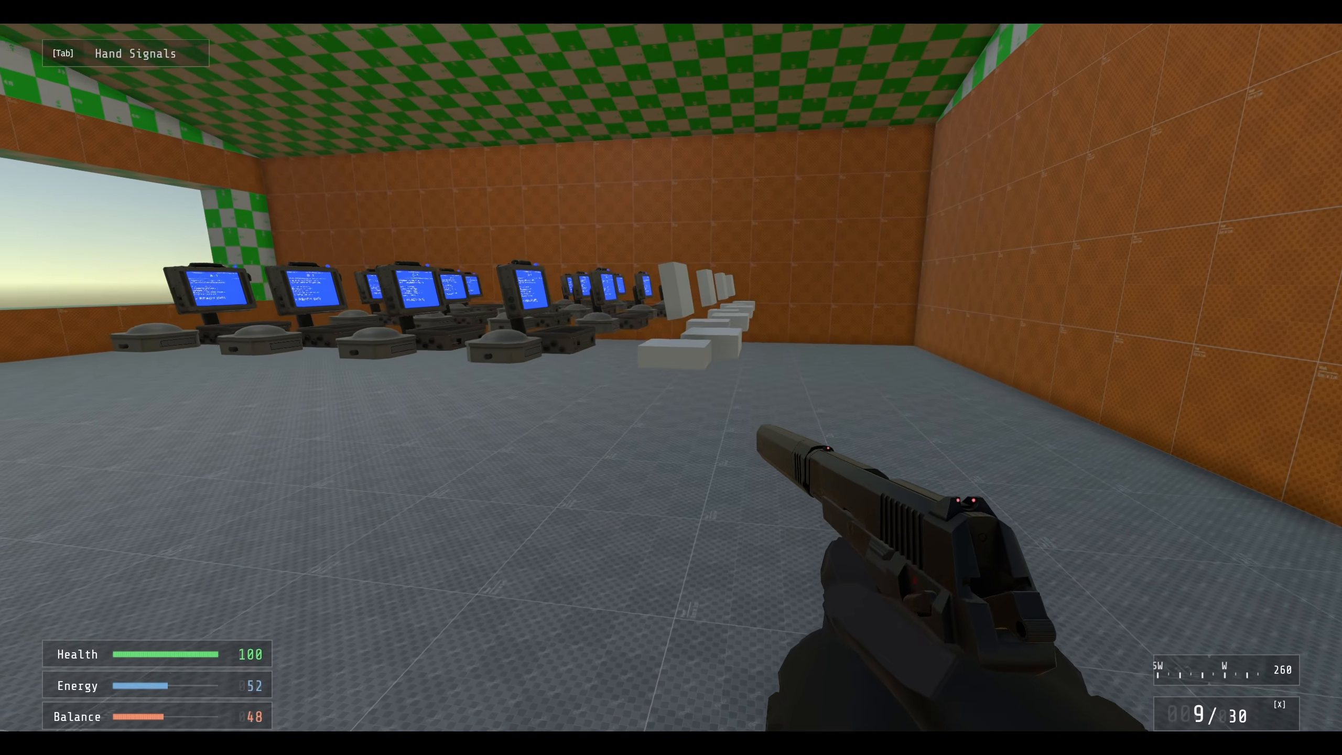
{"action": "key", "text": "w"}
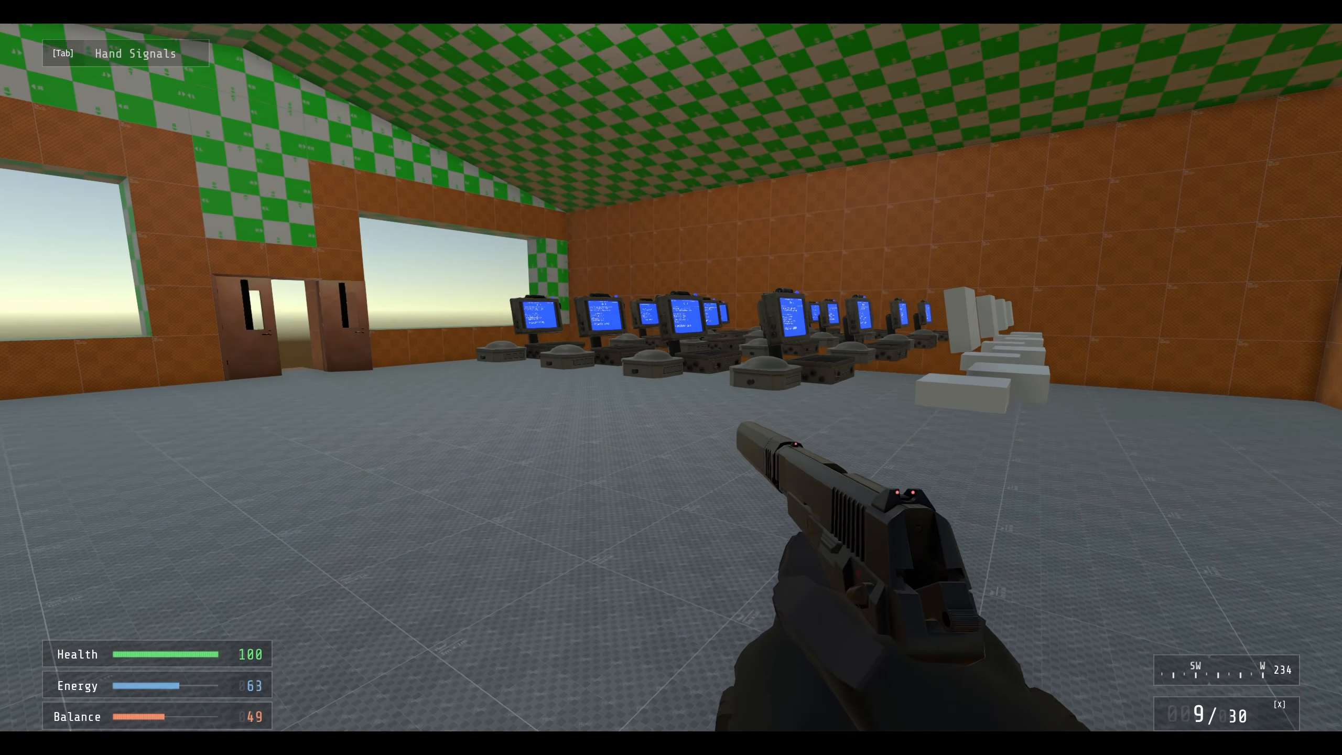
{"action": "key", "text": "s"}
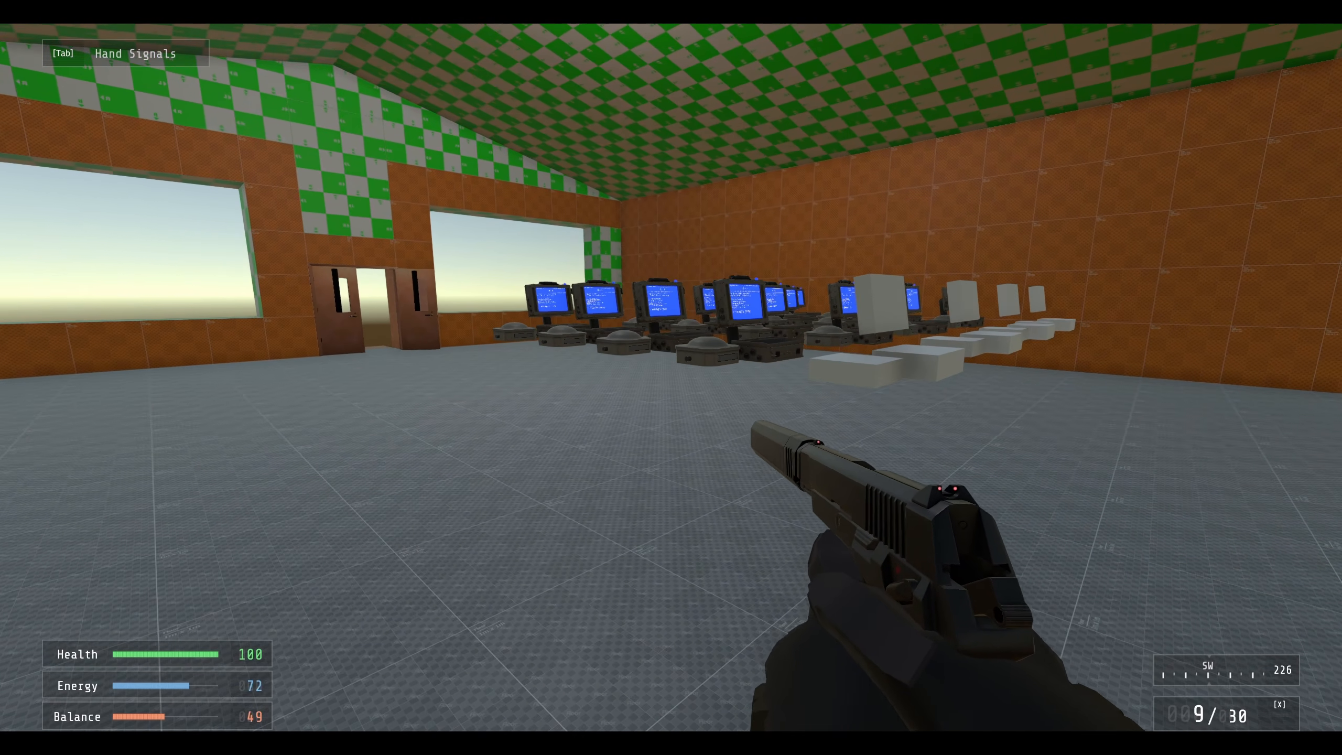
{"action": "key", "text": "s"}
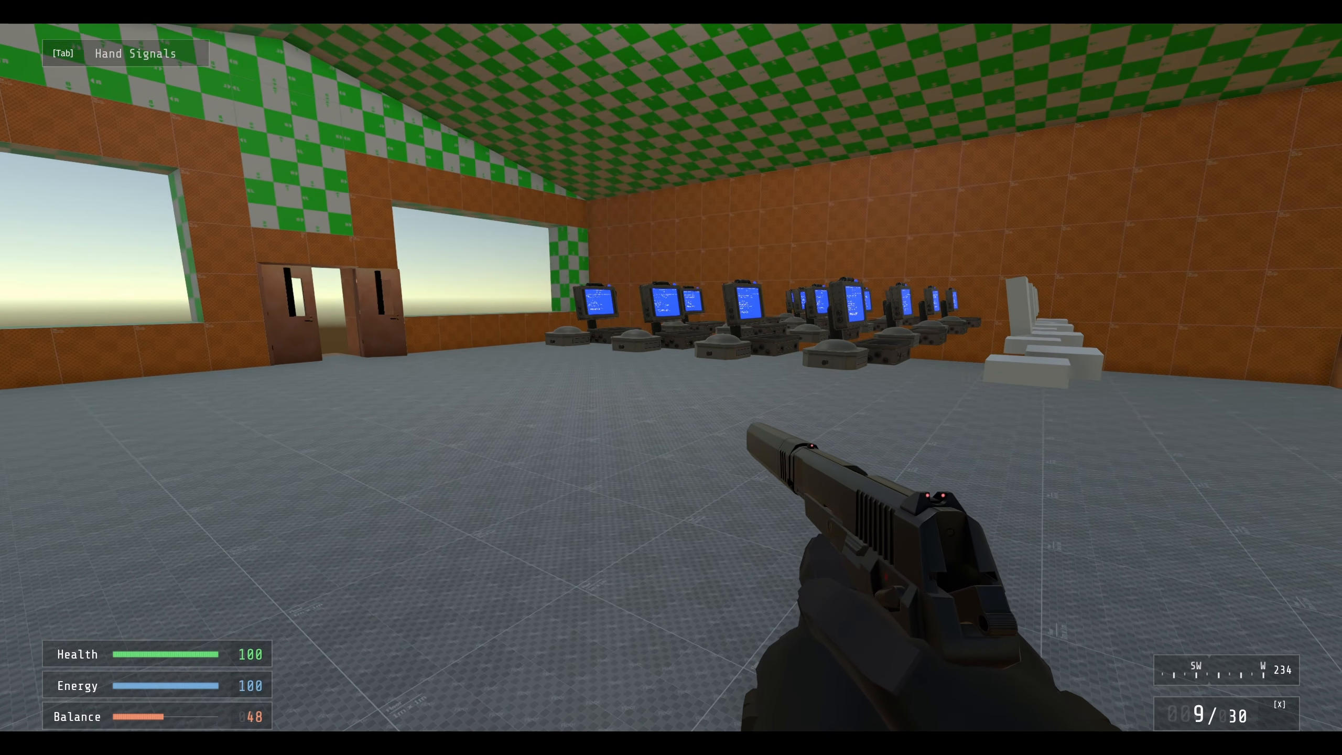
{"action": "key", "text": "shift+w"}
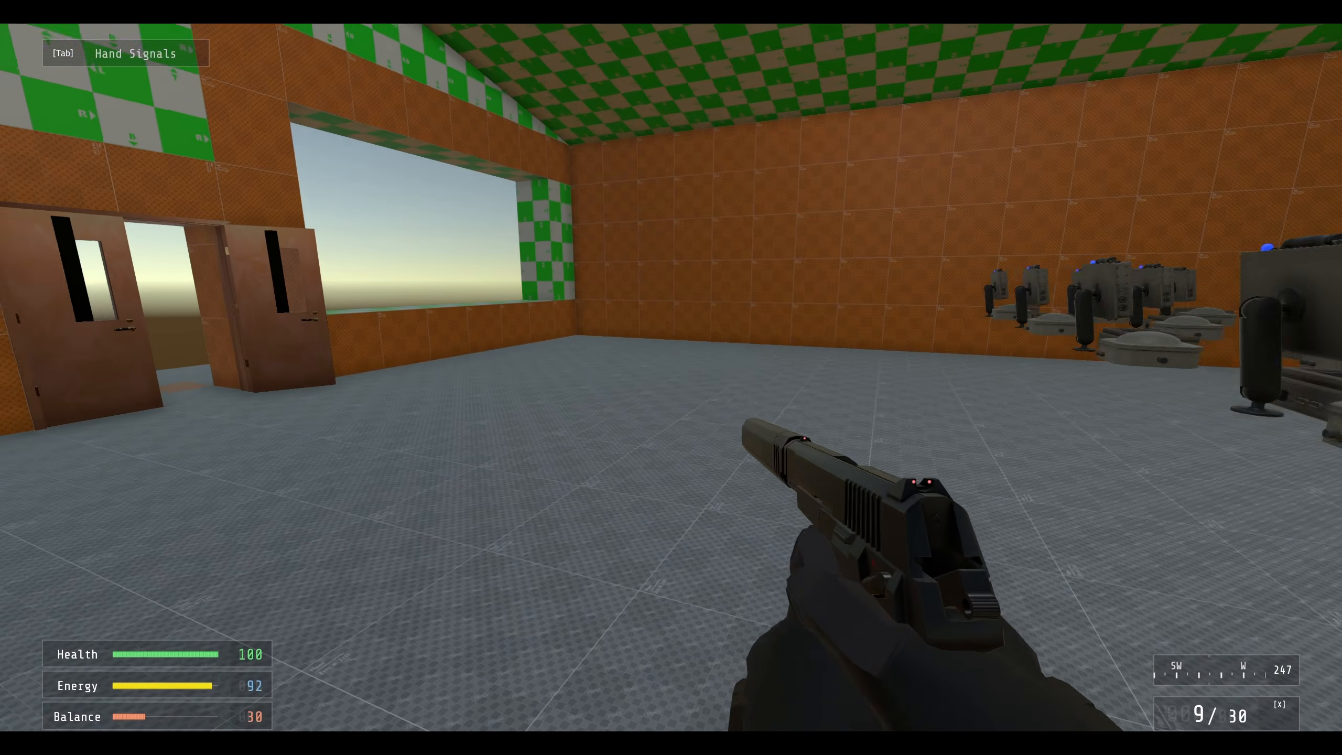
- Reload the pistol, move across the room to its far side, fire four test shots and reload again
{"action": "key", "text": "r"}
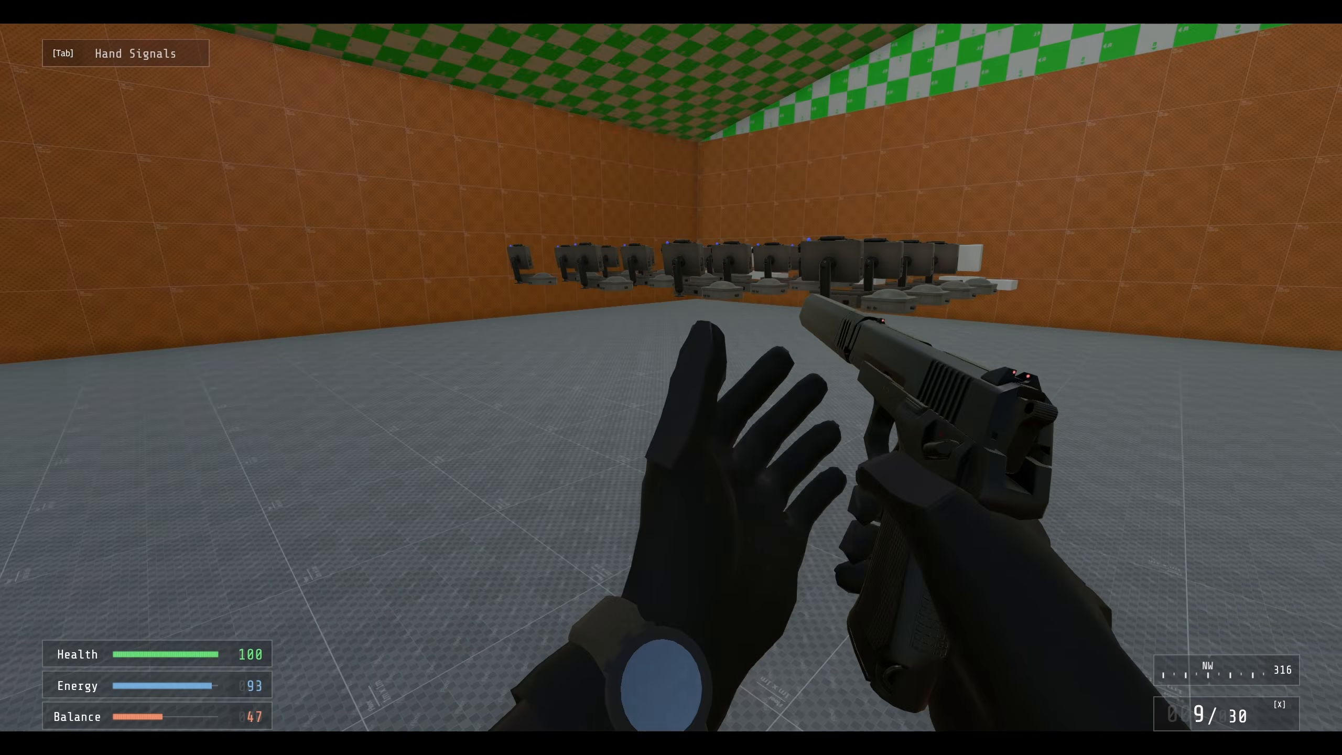
{"action": "key", "text": "shift+w"}
{"action": "key", "text": "shift+d"}
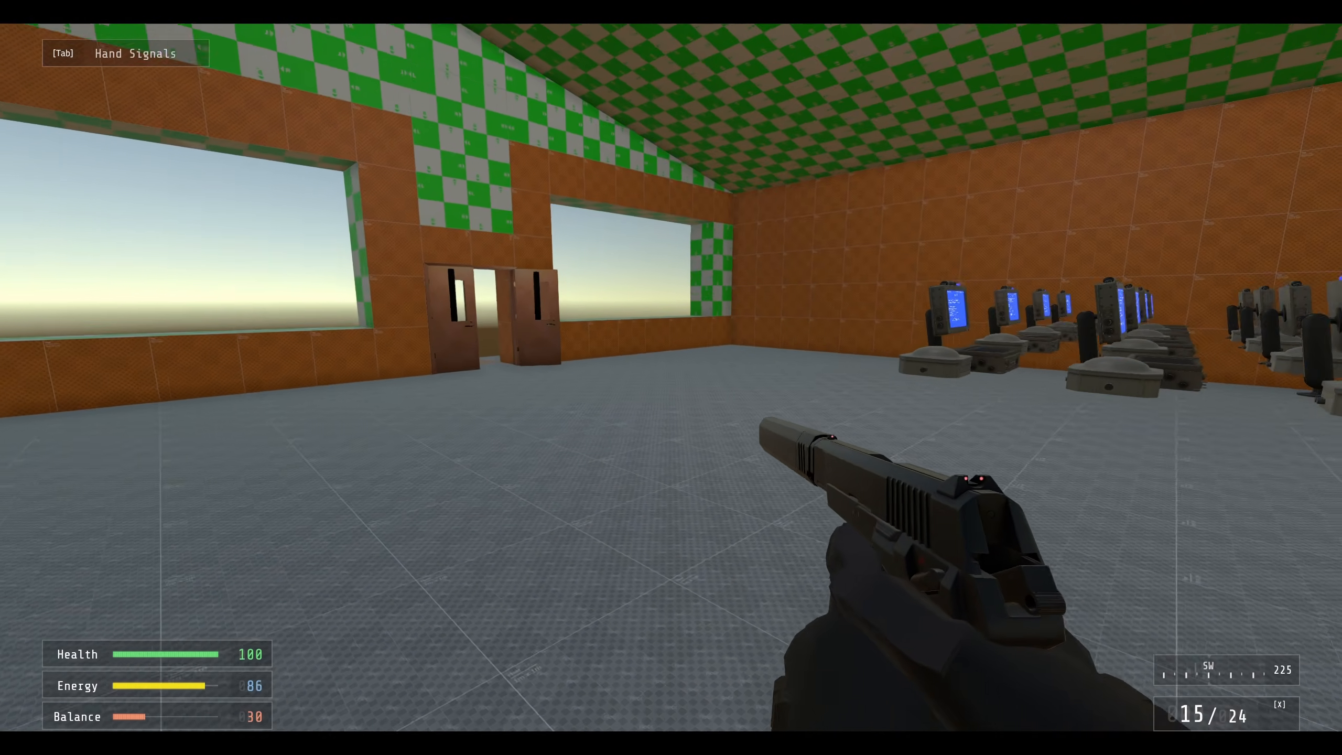
{"action": "key", "text": "s"}
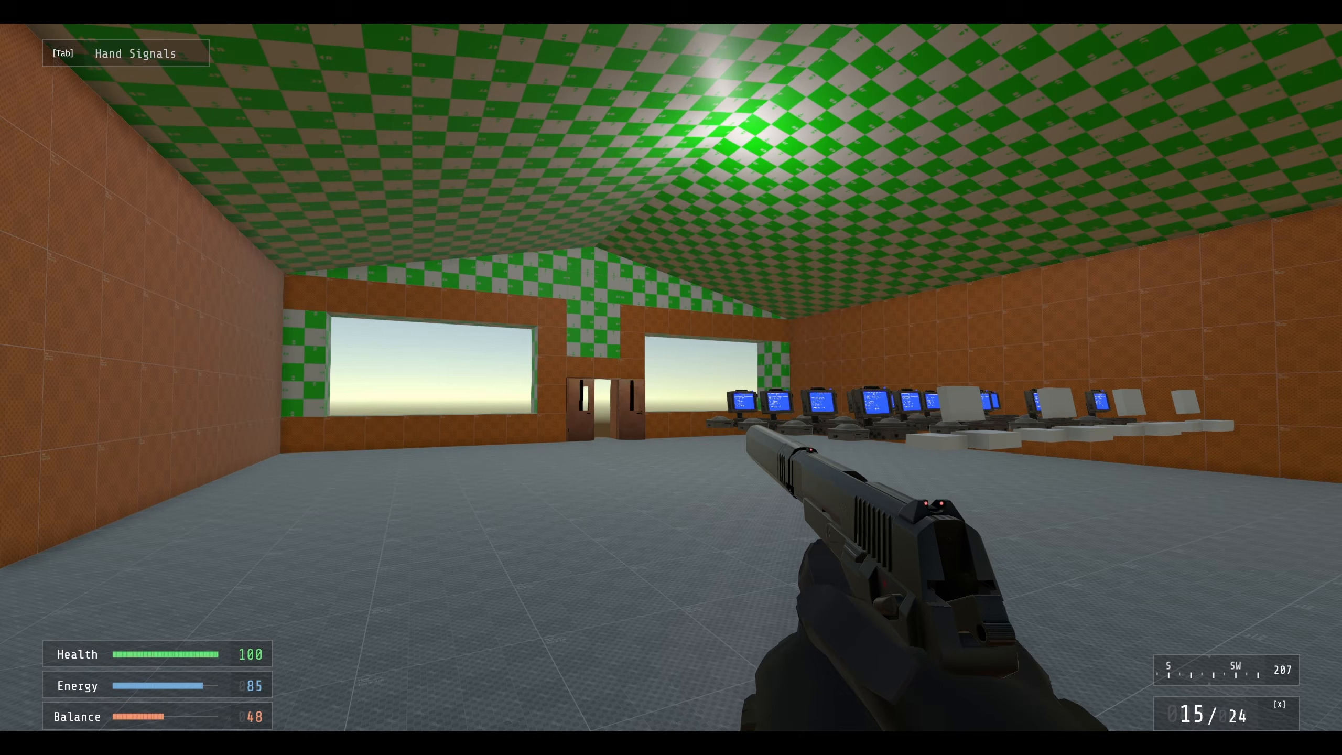
{"action": "left_click", "coordinate": [671, 378]}
{"action": "left_click", "coordinate": [671, 378]}
{"action": "left_click", "coordinate": [671, 378]}
{"action": "left_click", "coordinate": [671, 378]}
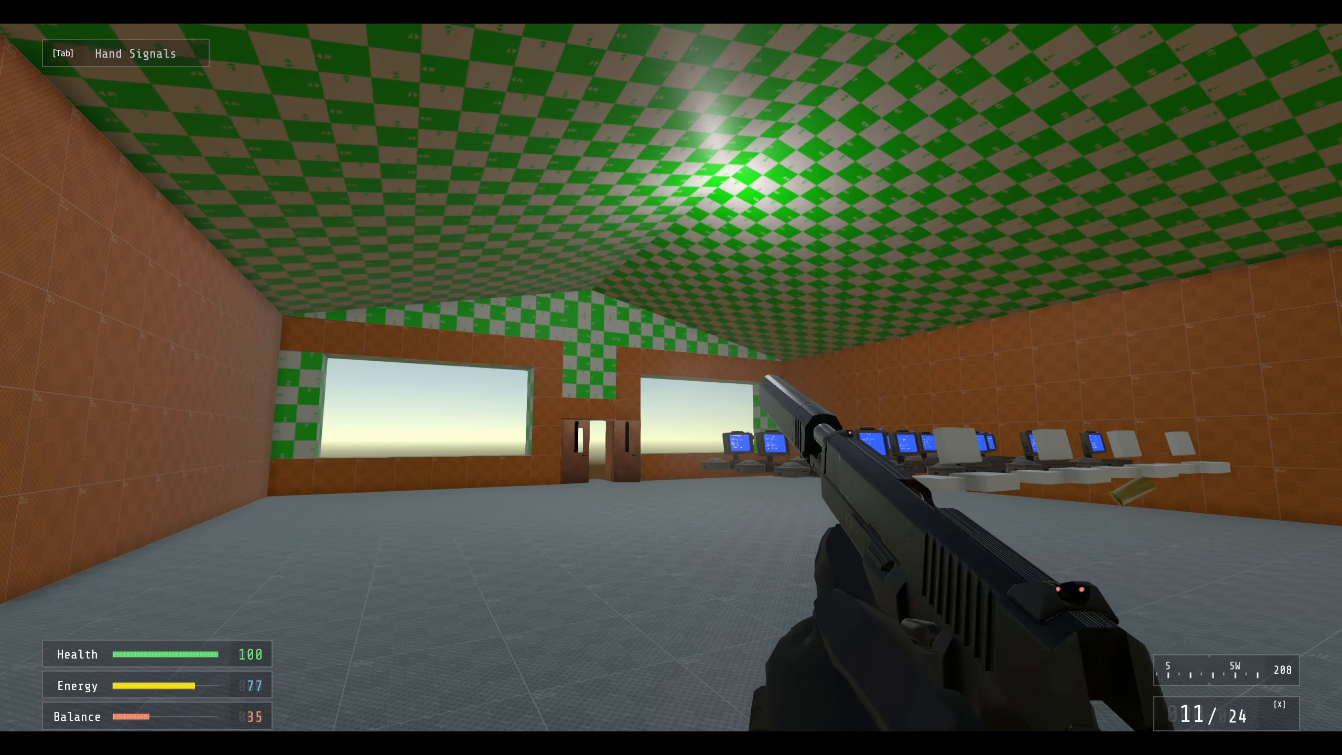
{"action": "key", "text": "r"}
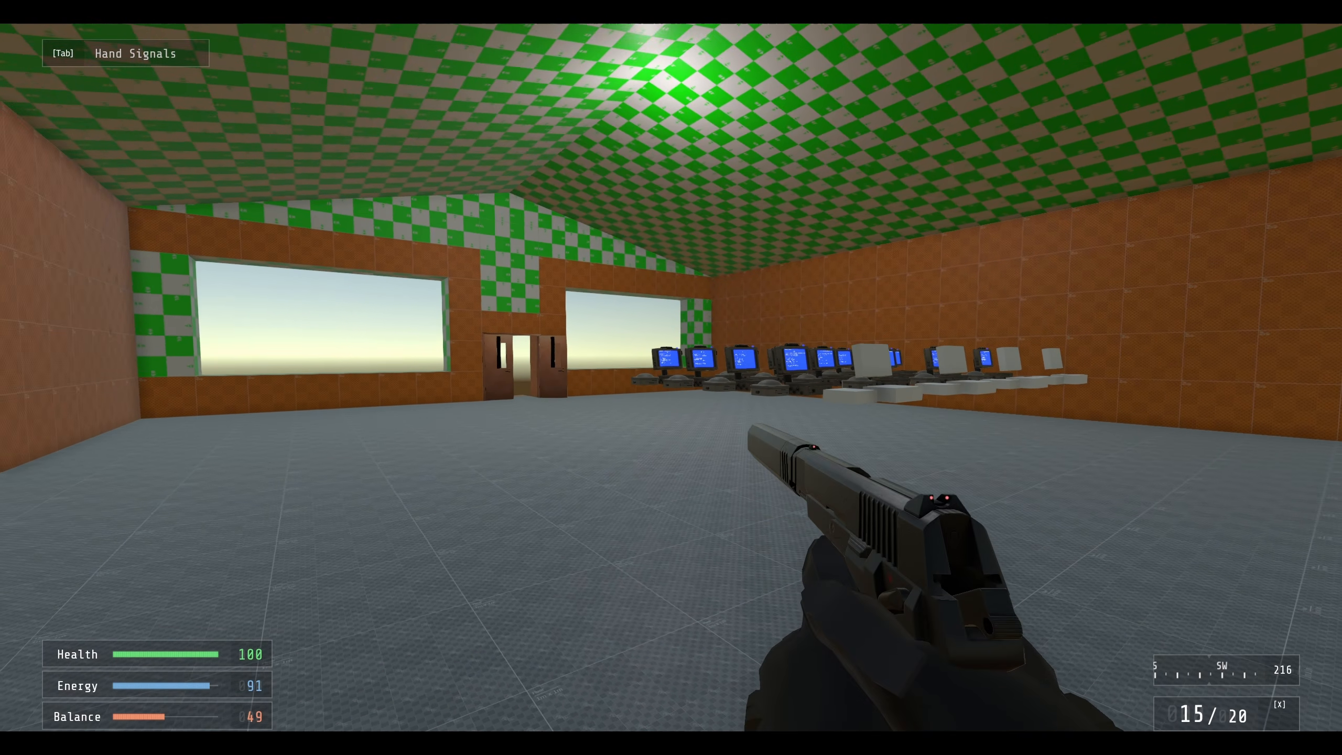
- Pause the game, switch to the Notepad project notes, and add "Add Hack Nodes" and a tested-gameplay entry to Episode 3's completed list
{"action": "key", "text": "Escape"}
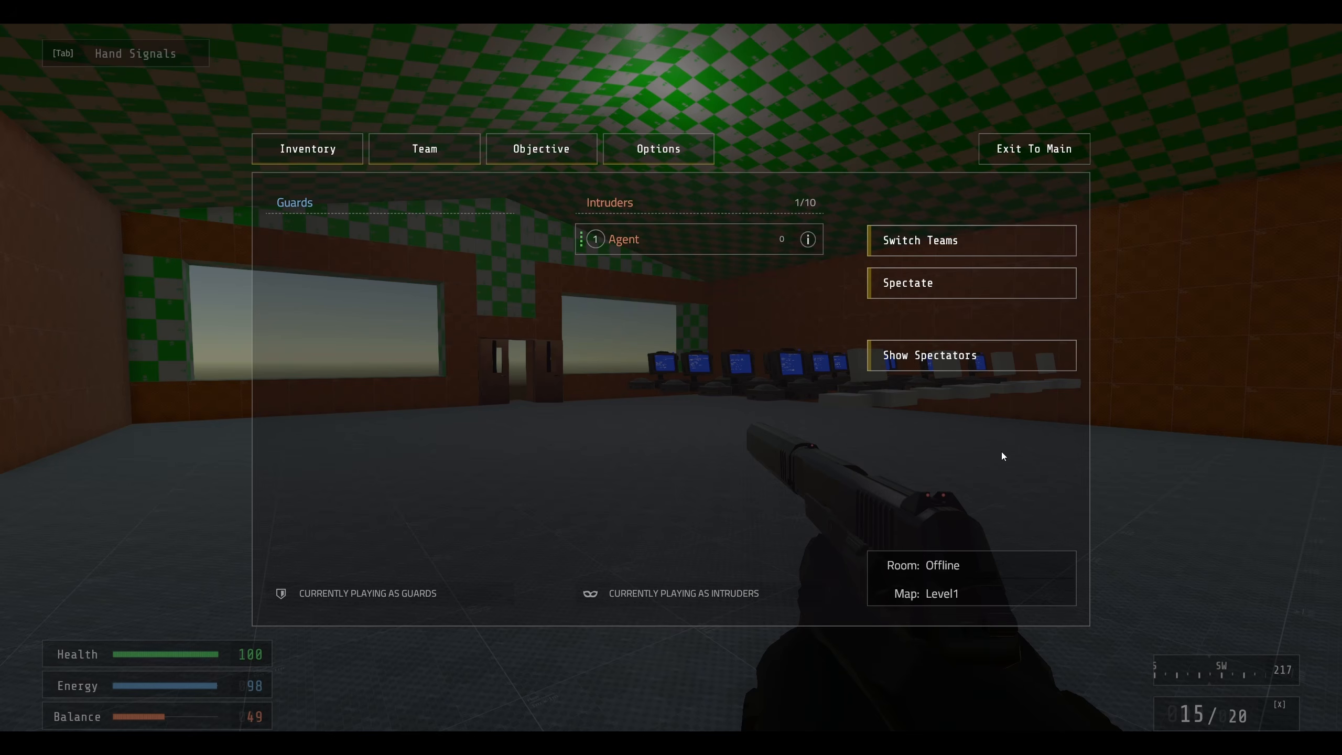
{"action": "left_click_drag", "start_coordinate": [1340, 159], "coordinate": [678, 114]}
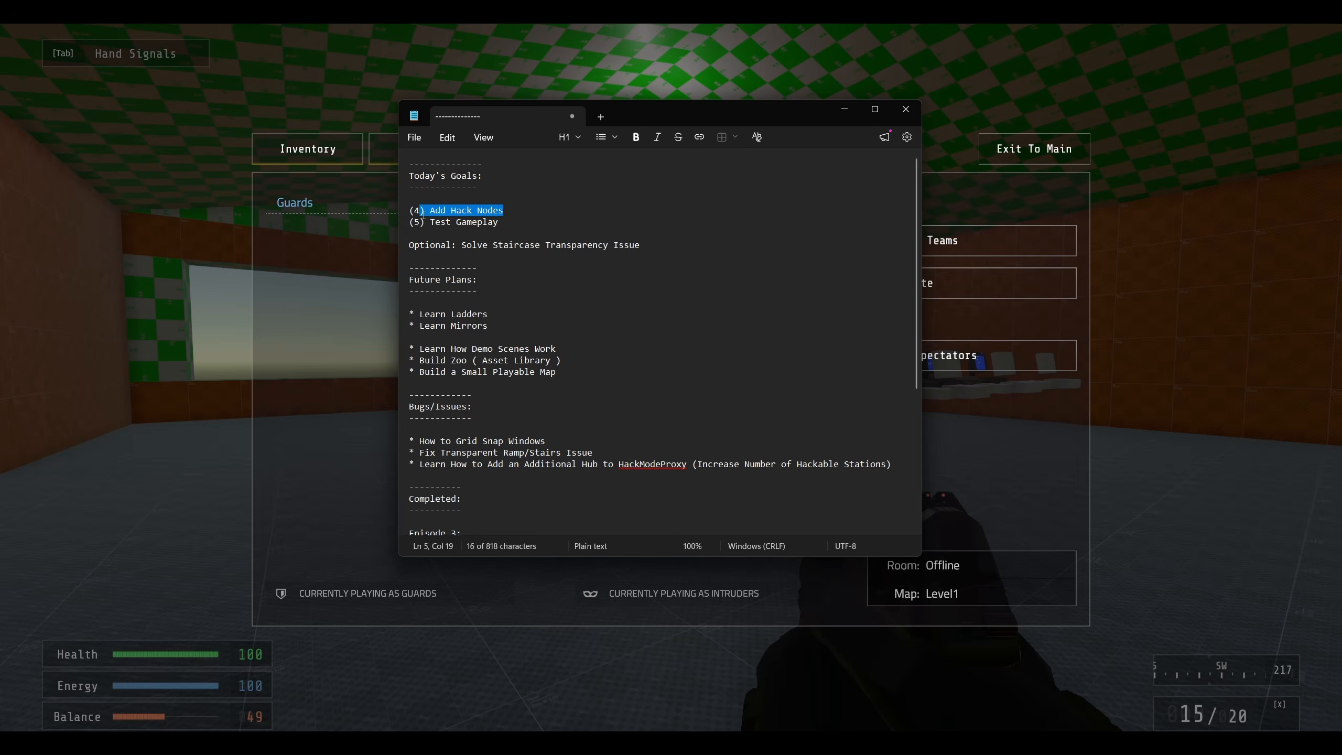
{"action": "scroll", "coordinate": [432, 217], "scroll_direction": "down", "scroll_amount": 6}
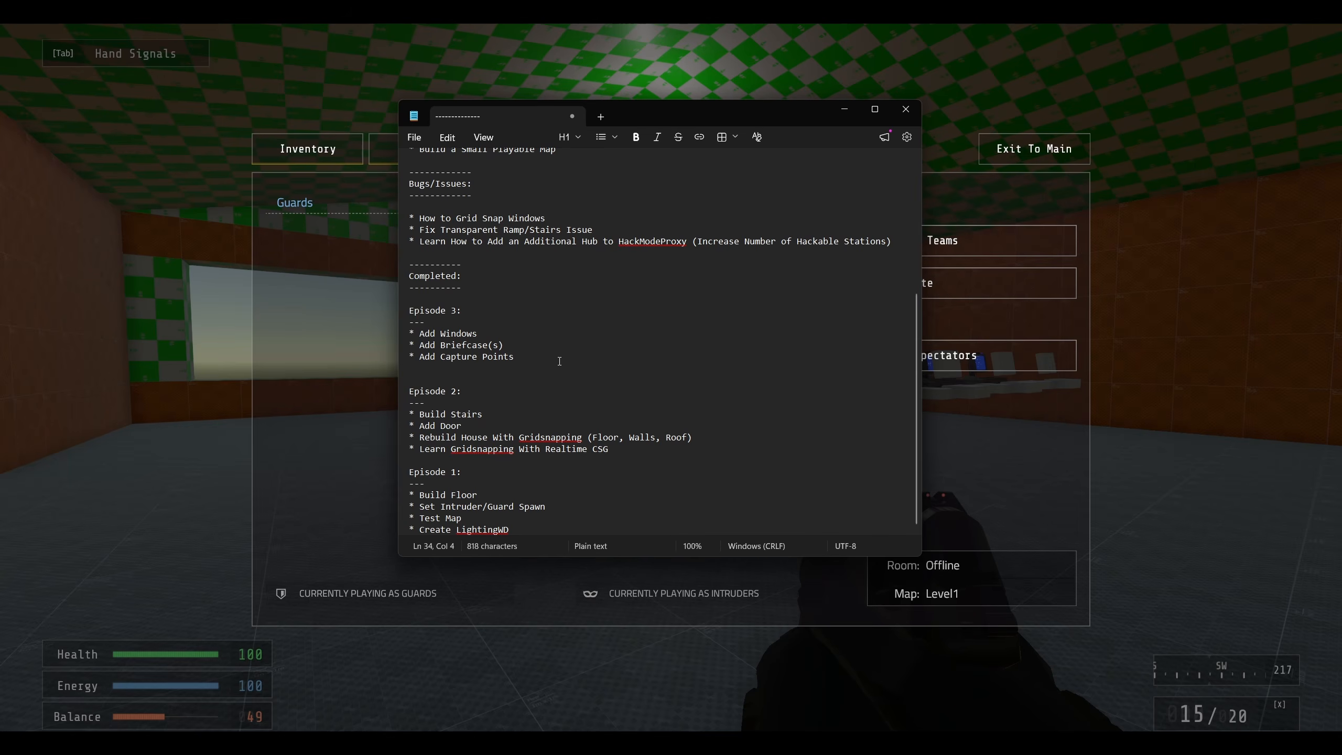
{"action": "key", "text": "Return"}
{"action": "type", "text": "*"}
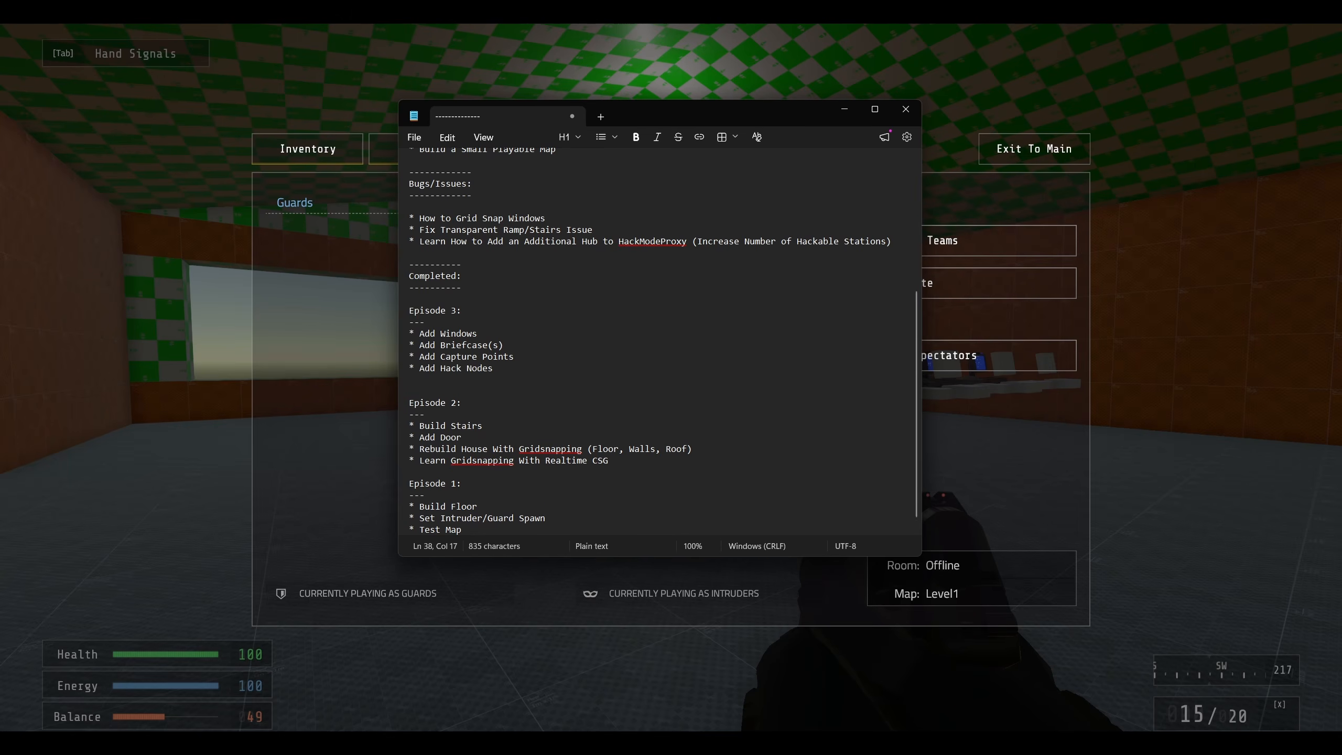
{"action": "key", "text": "Return"}
{"action": "type", "text": "* Teste"}
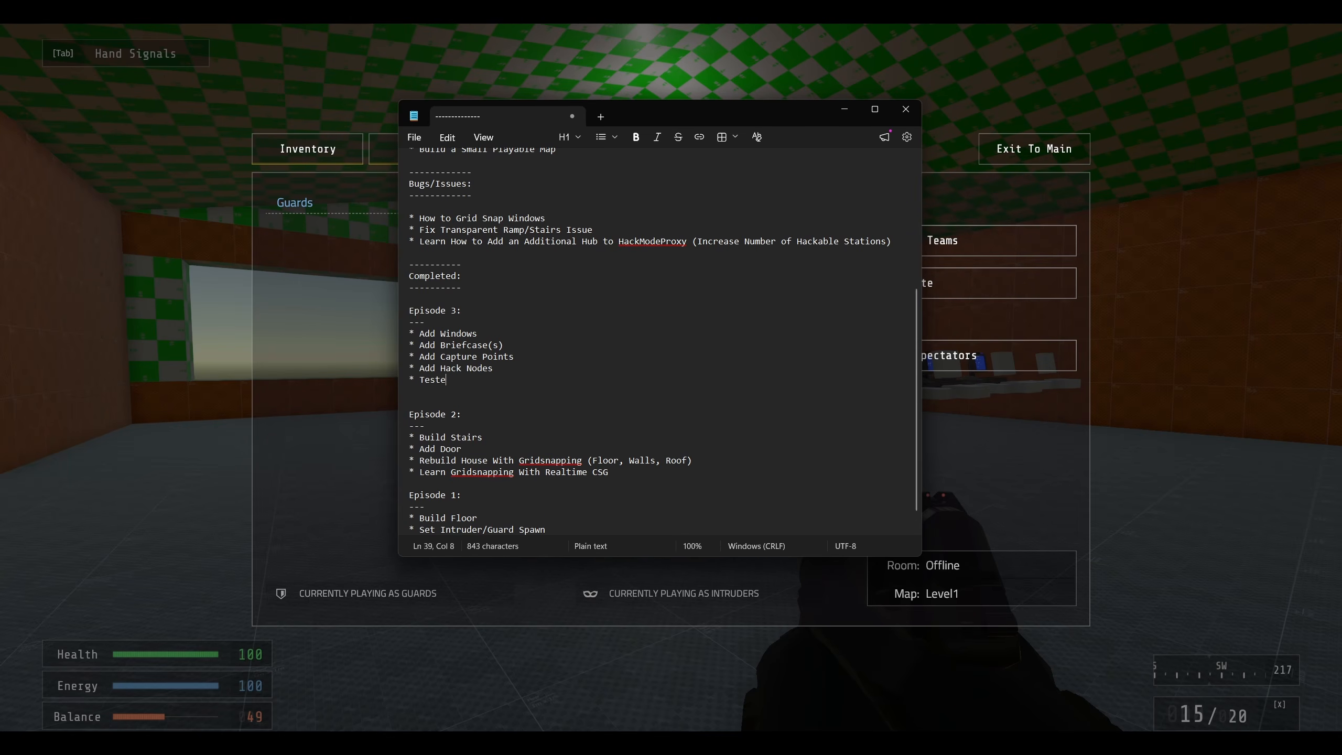
{"action": "type", "text": "d Gmae"}
- Remove goals (4) Add Hack Nodes and (5) Test Gameplay from Today's Goals
{"action": "left_click", "coordinate": [540, 358]}
{"action": "scroll", "coordinate": [594, 317], "scroll_direction": "up", "scroll_amount": 6}
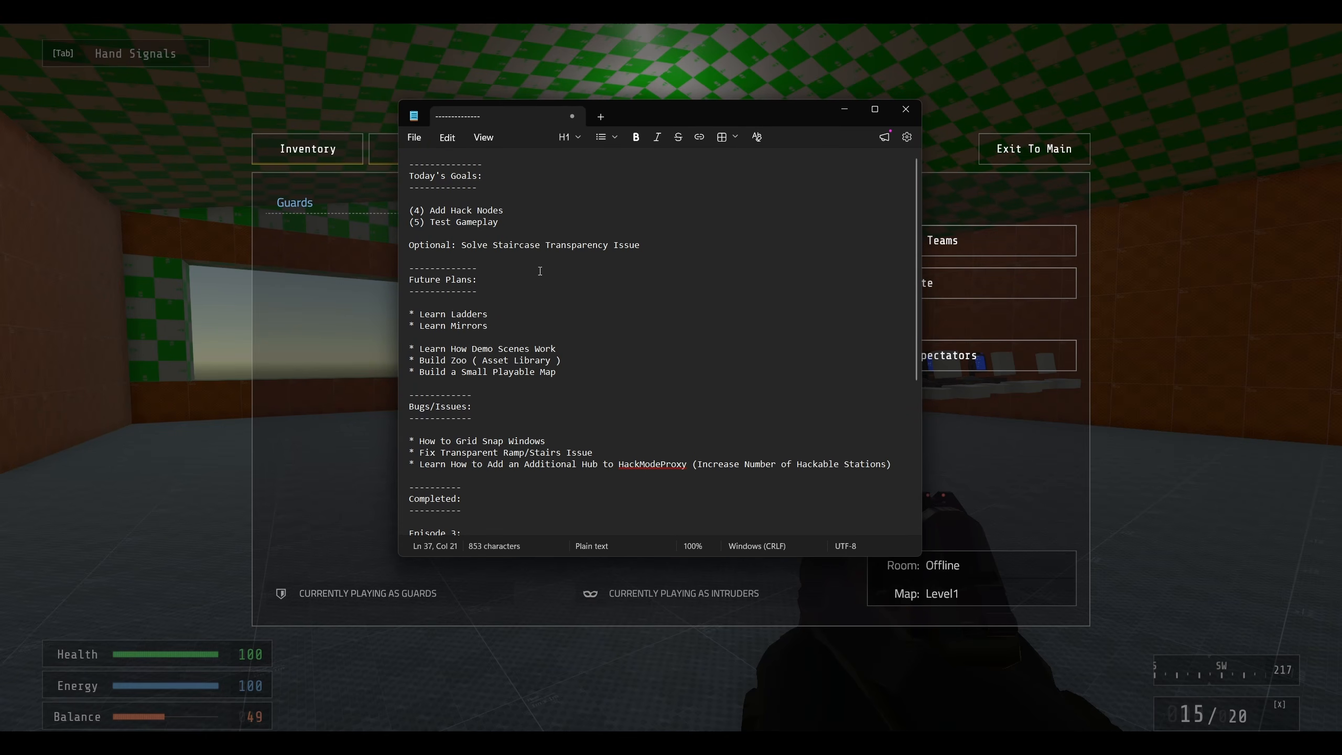
{"action": "left_click", "coordinate": [534, 221]}
{"action": "key", "text": "shift+Up"}
{"action": "key", "text": "shift+Up"}
{"action": "key", "text": "shift+Up"}
{"action": "key", "text": "BackSpace"}
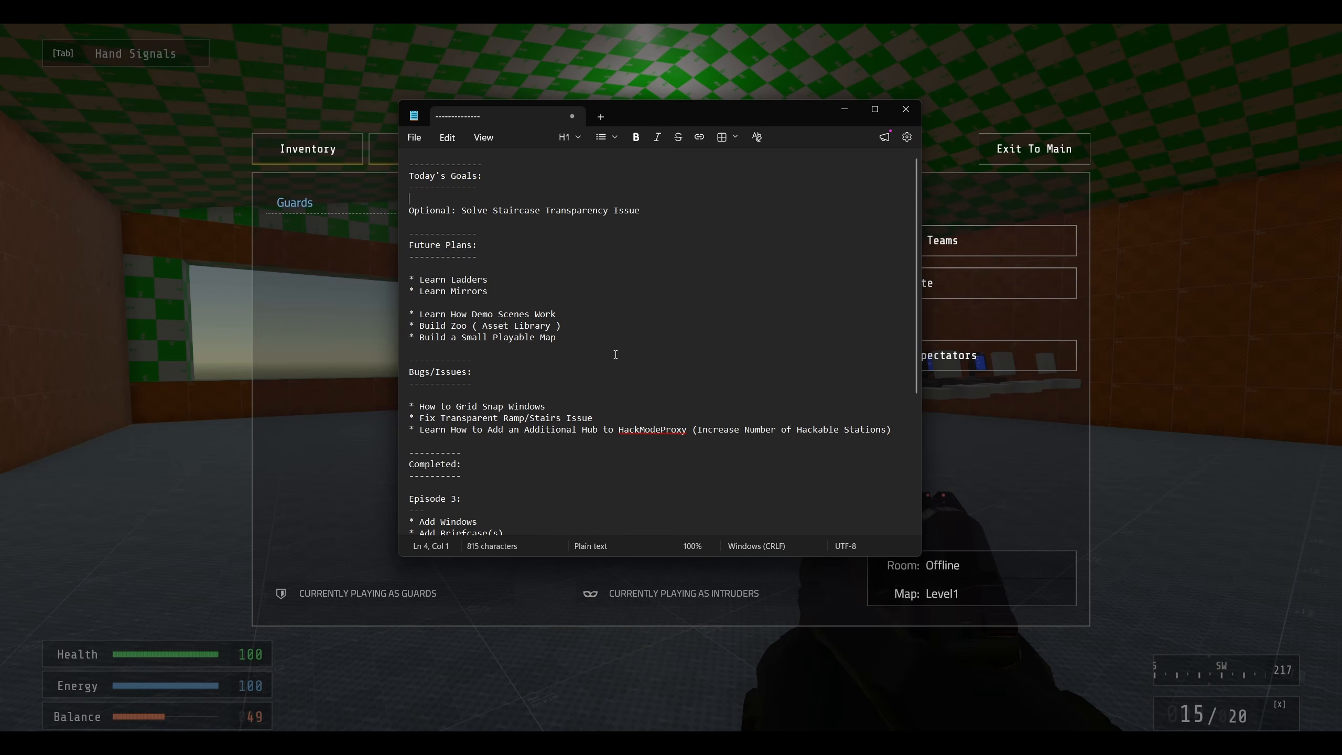
- Return to the running game, walk toward the double doors and try reloading the pistol
{"action": "left_click", "coordinate": [1222, 205]}
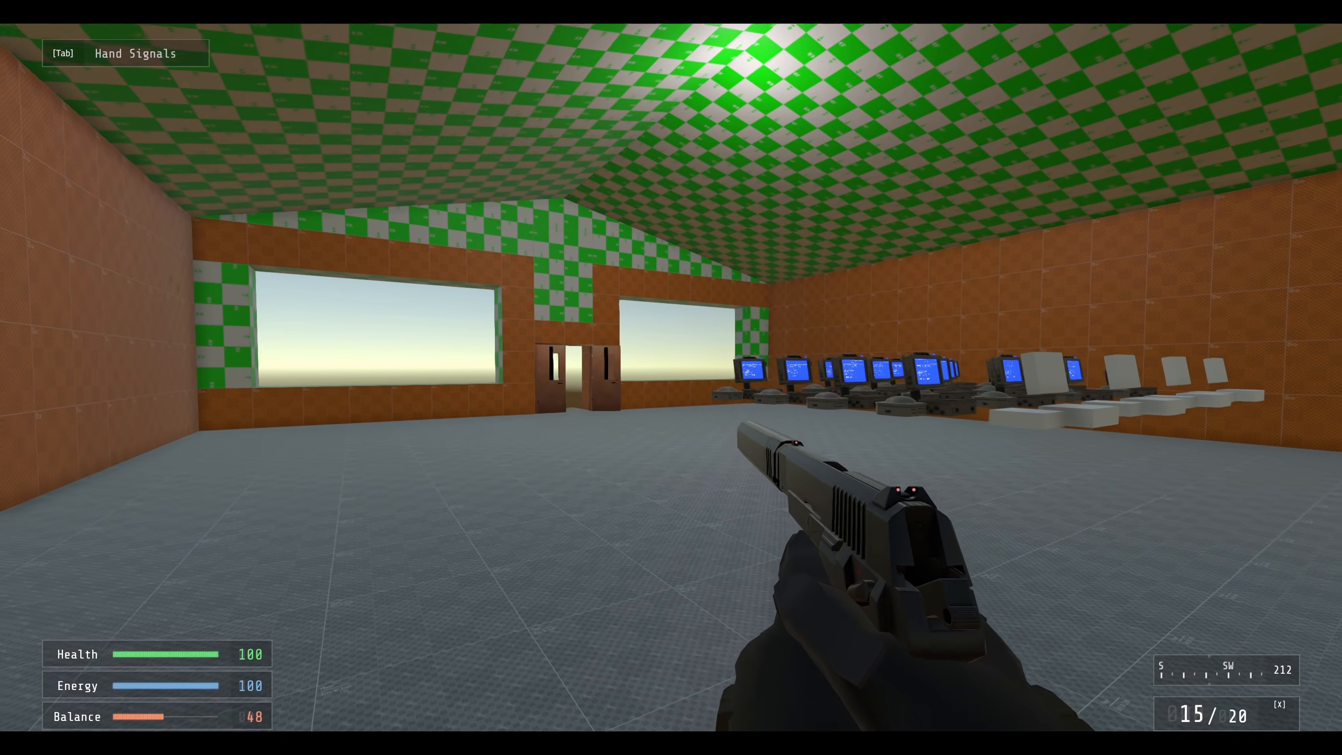
{"action": "key", "text": "w"}
{"action": "key", "text": "r"}
{"action": "key", "text": "w"}
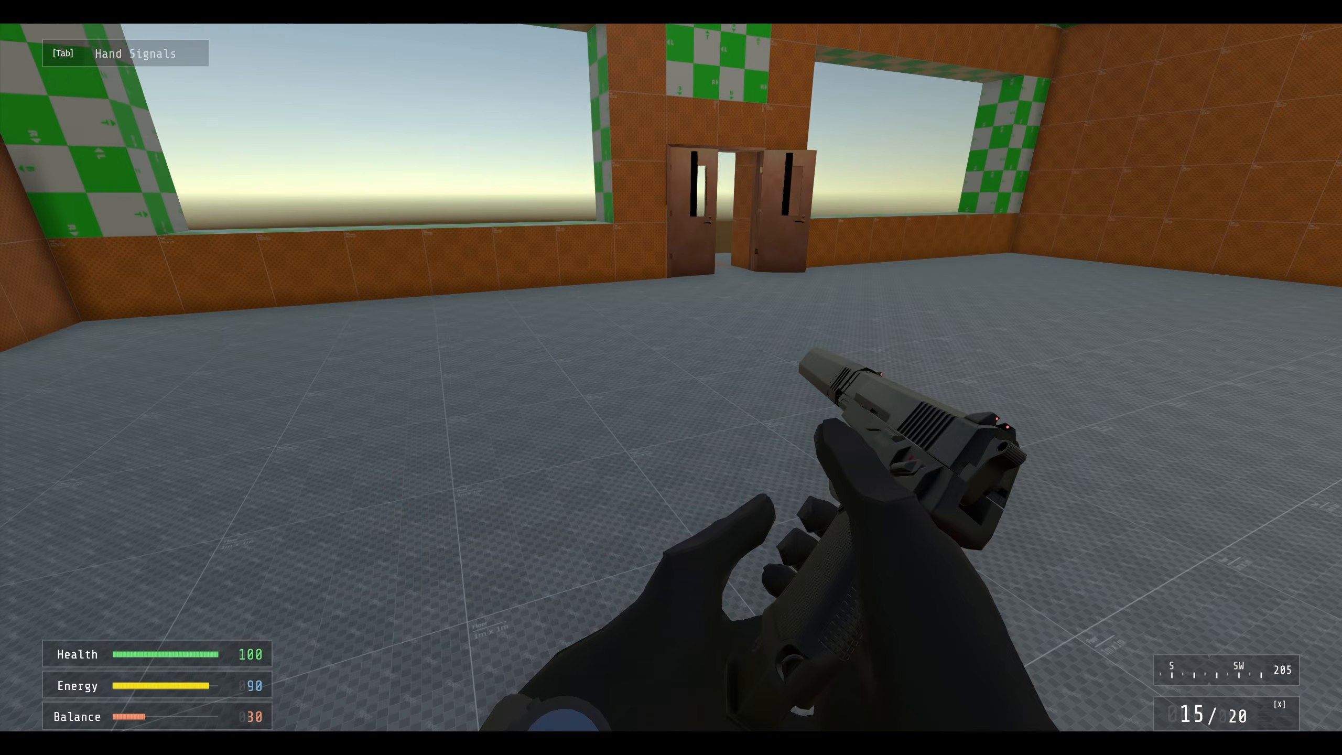
{"action": "key", "text": "w"}
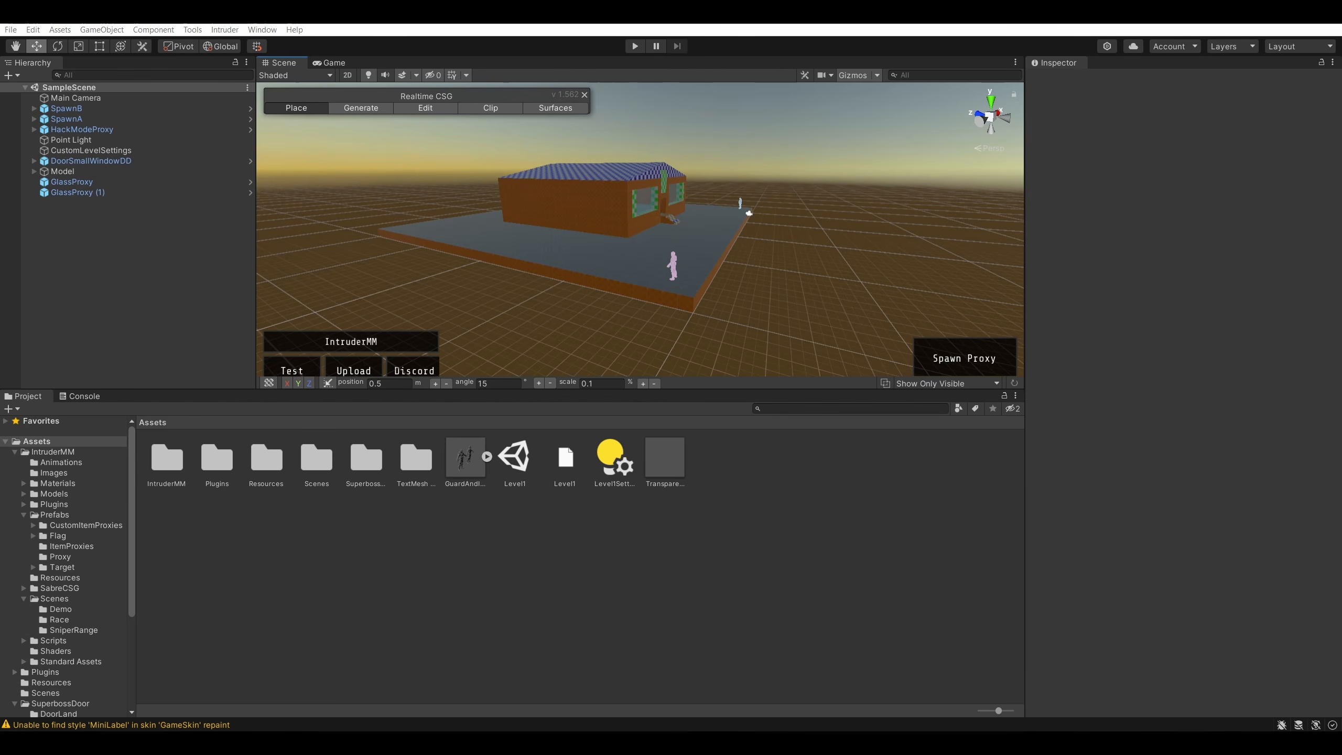
- In the Unity editor, enlarge the scene view and select the top step of the entrance staircase to inspect its transparency issue
{"action": "mouse_move", "coordinate": [819, 197]}
{"action": "right_mouse_down"}
{"action": "mouse_move", "coordinate": [878, 166]}
{"action": "mouse_move", "coordinate": [732, 266]}
{"action": "mouse_move", "coordinate": [794, 320]}
{"action": "mouse_move", "coordinate": [782, 303]}
{"action": "mouse_move", "coordinate": [556, 312]}
{"action": "right_mouse_up"}
{"action": "key", "text": "w"}
{"action": "key", "text": "shift+space"}
{"action": "left_click", "coordinate": [489, 283]}
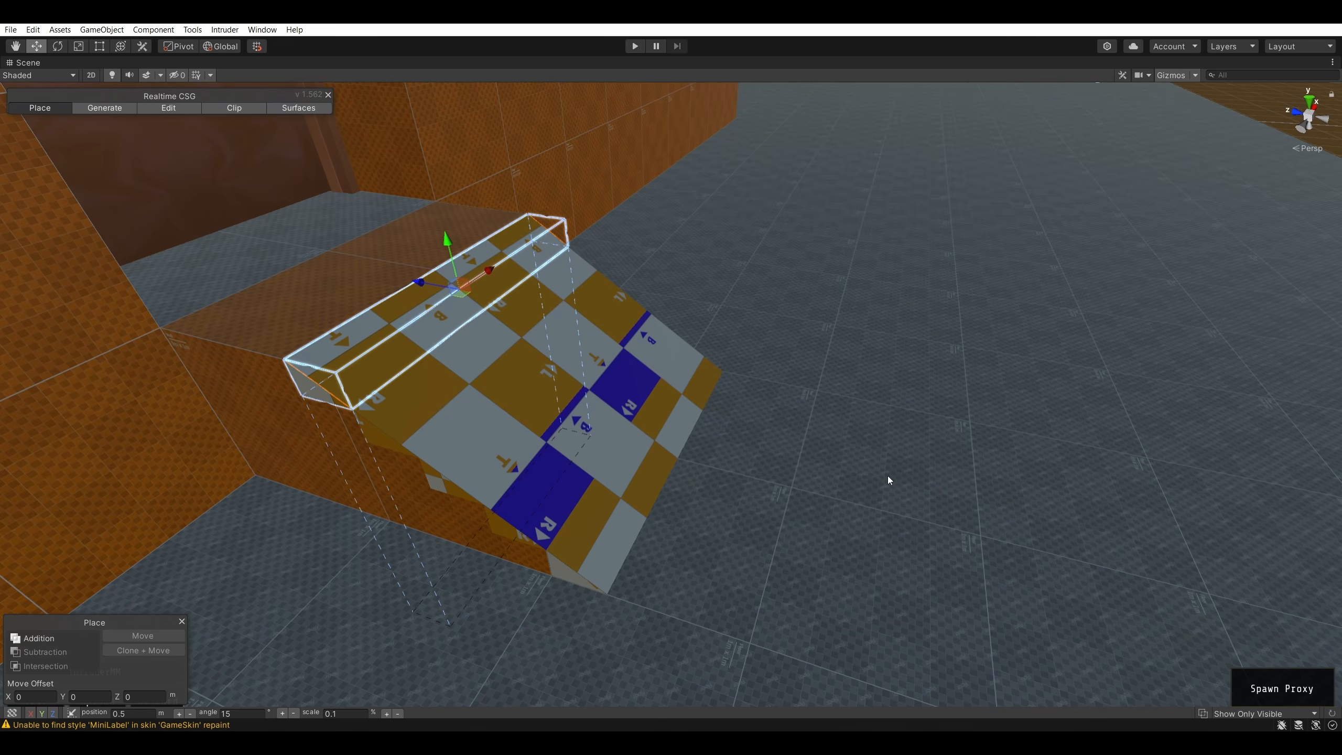
{"action": "mouse_move", "coordinate": [434, 290]}
{"action": "left_mouse_down"}
{"action": "mouse_move", "coordinate": [484, 302]}
{"action": "mouse_move", "coordinate": [437, 290]}
{"action": "mouse_move", "coordinate": [286, 327]}
{"action": "mouse_move", "coordinate": [315, 366]}
{"action": "left_mouse_up"}
{"action": "left_click", "coordinate": [427, 283]}
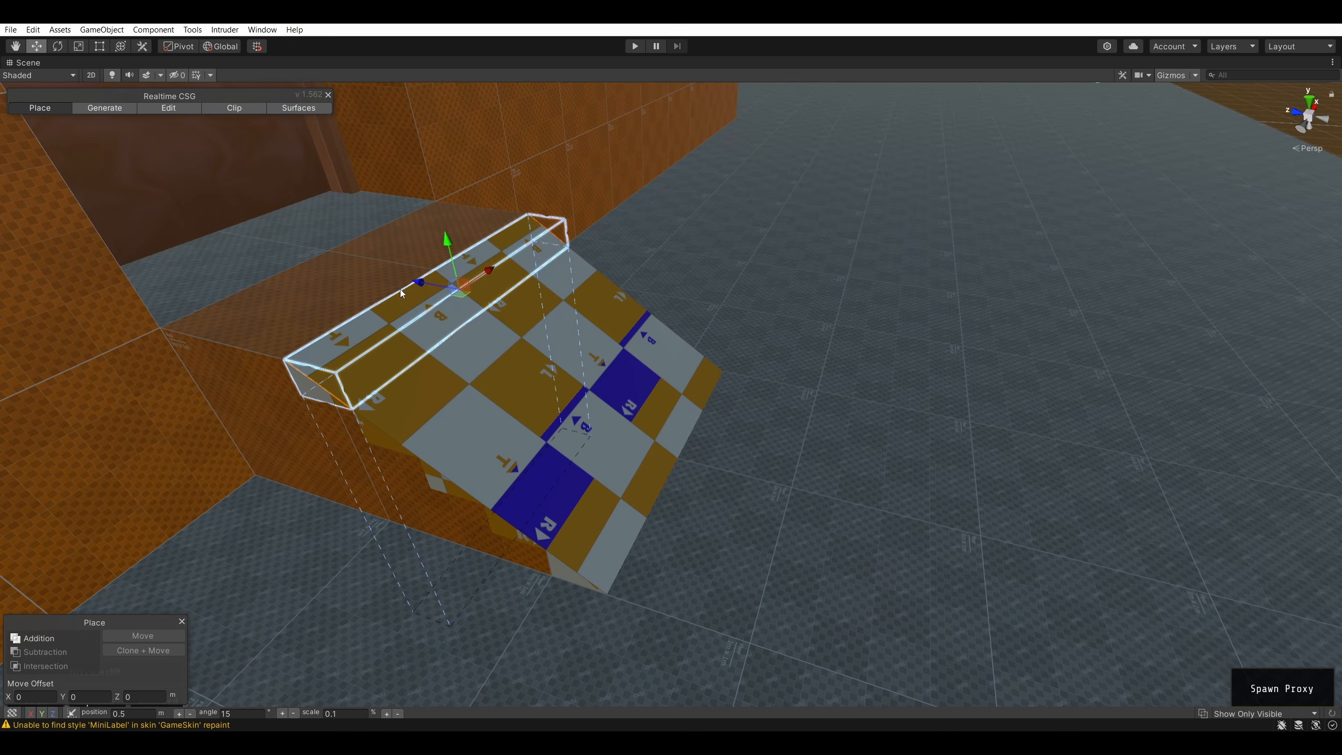
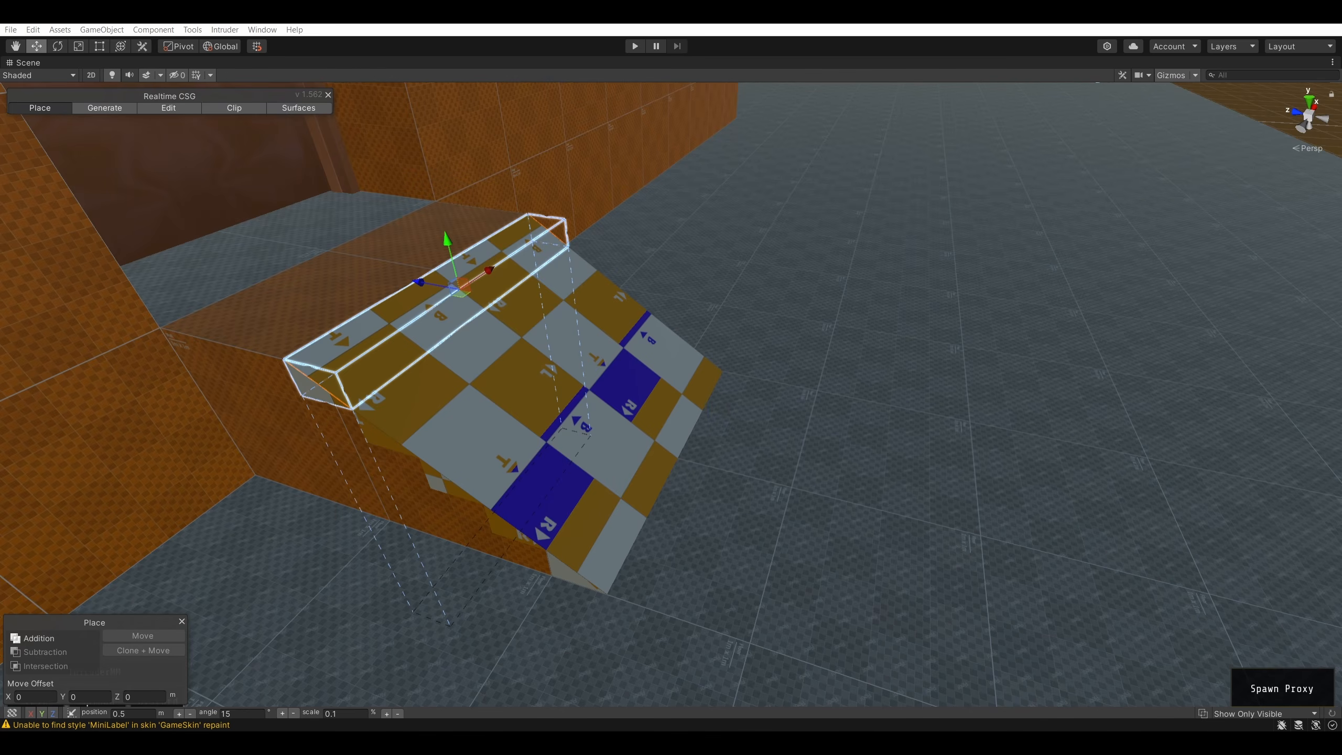
- Clear the stair selection and add a 3D Cube object in front of the entrance staircase
{"action": "mouse_move", "coordinate": [678, 339]}
{"action": "right_mouse_down"}
{"action": "mouse_move", "coordinate": [662, 376]}
{"action": "mouse_move", "coordinate": [682, 326]}
{"action": "right_mouse_up"}
{"action": "key", "text": "s"}
{"action": "key", "text": "s"}
{"action": "key", "text": "w"}
{"action": "left_click", "coordinate": [772, 202]}
{"action": "right_click_drag", "start_coordinate": [774, 201], "coordinate": [764, 212]}
{"action": "key", "text": "w"}
{"action": "right_click_drag", "start_coordinate": [587, 385], "coordinate": [795, 168]}
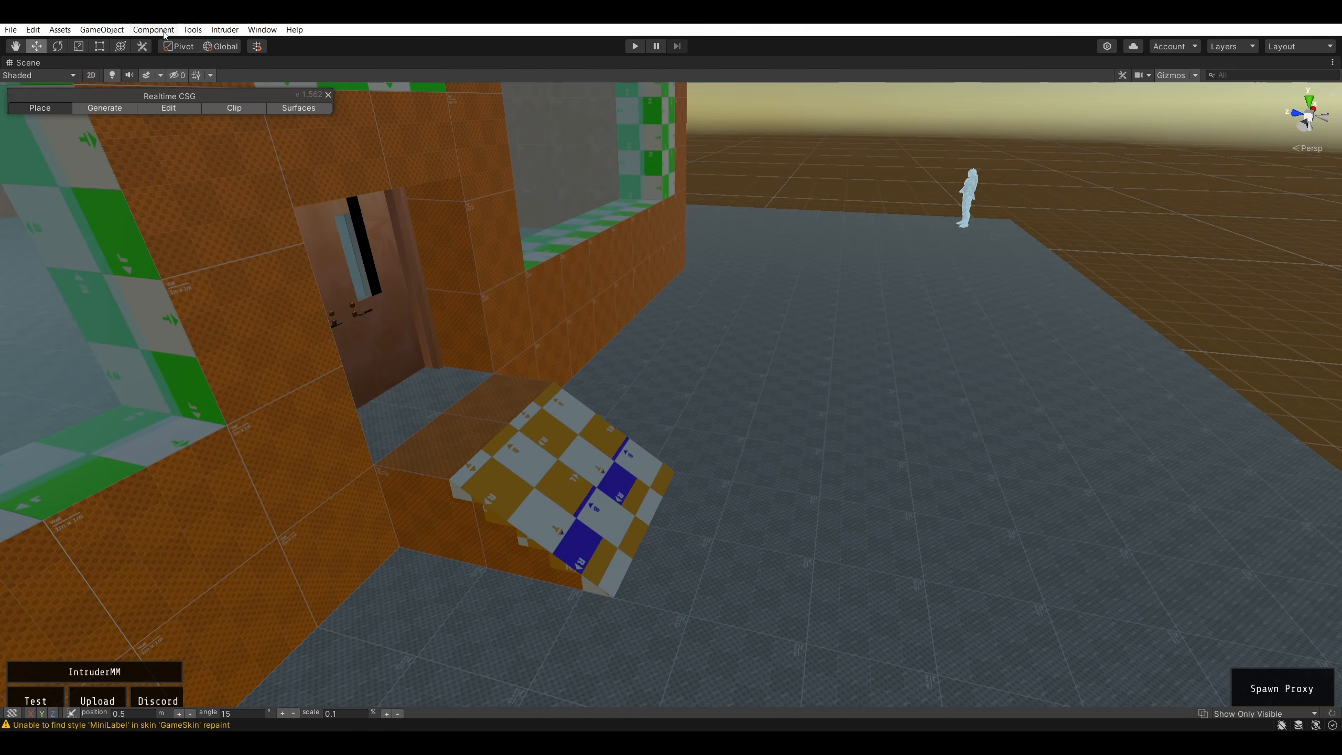
{"action": "left_click", "coordinate": [146, 30]}
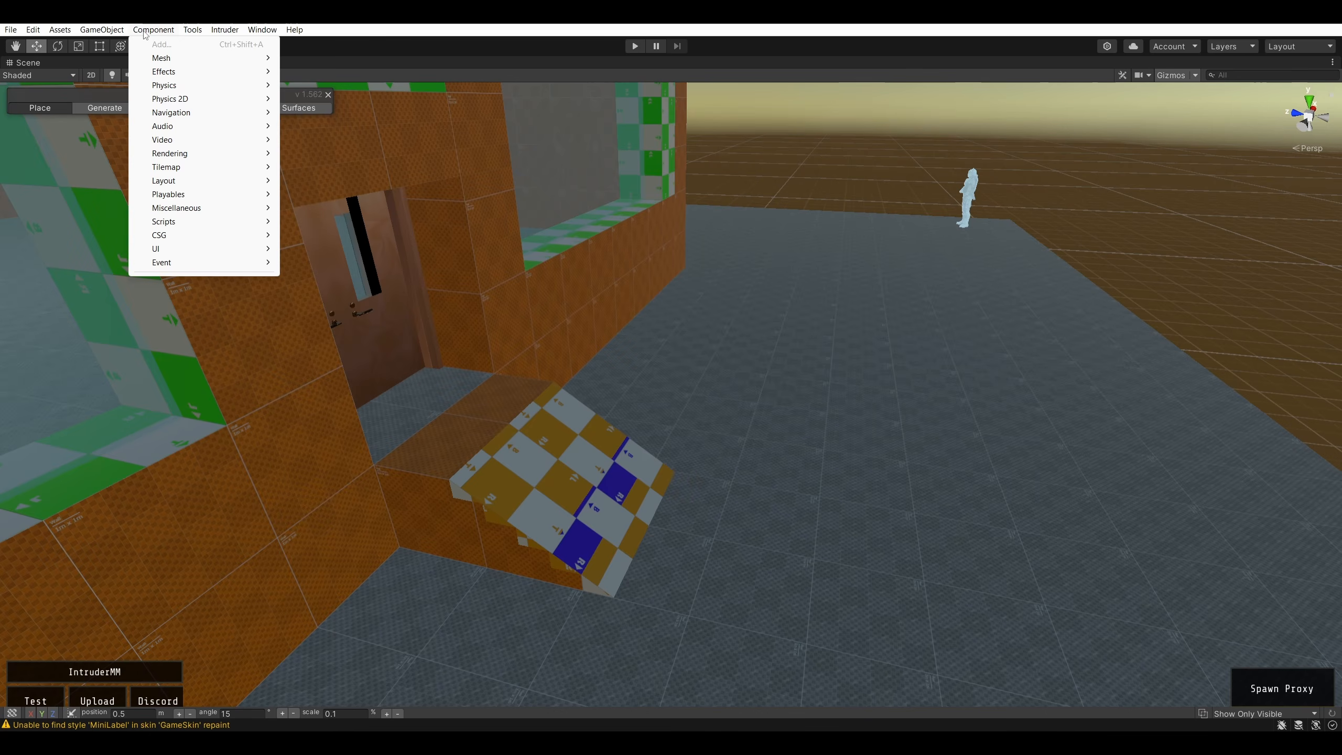
{"action": "mouse_move", "coordinate": [101, 30]}
{"action": "mouse_move", "coordinate": [159, 85]}
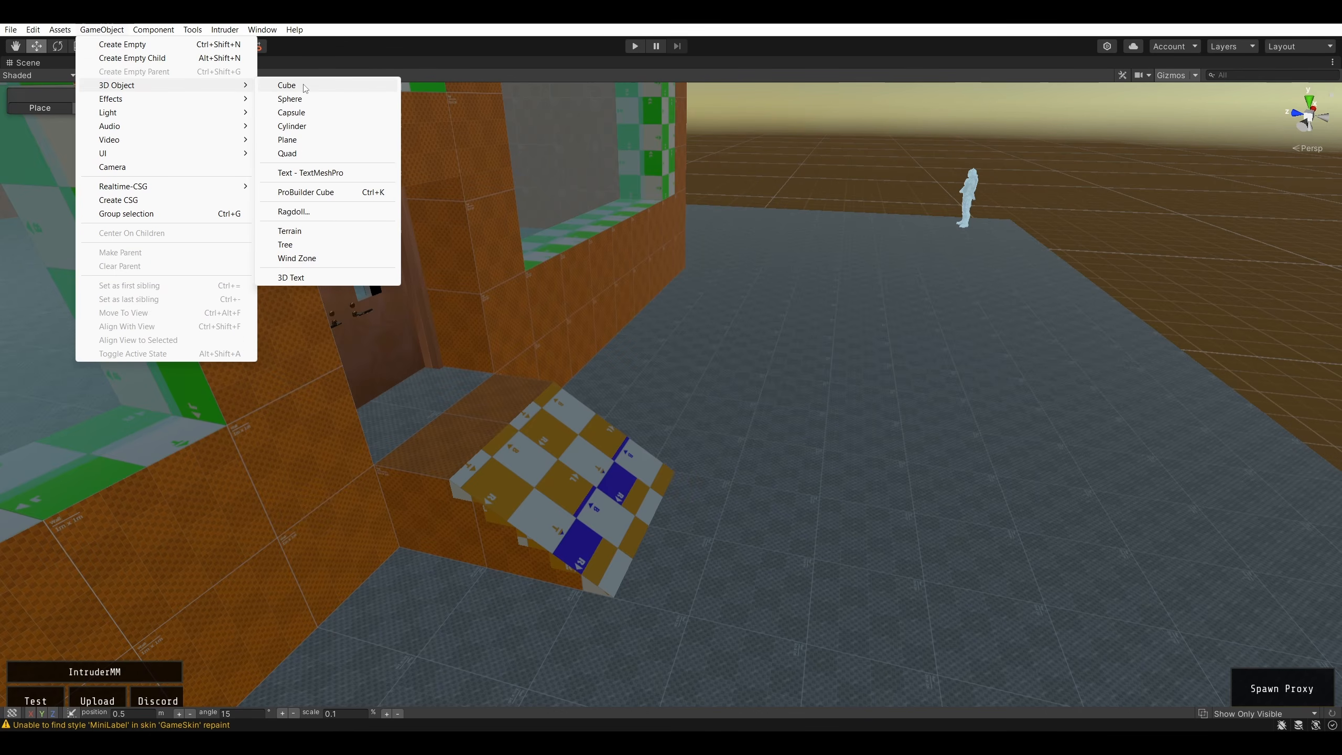
{"action": "left_click", "coordinate": [305, 88]}
{"action": "right_click_drag", "start_coordinate": [727, 269], "coordinate": [782, 315]}
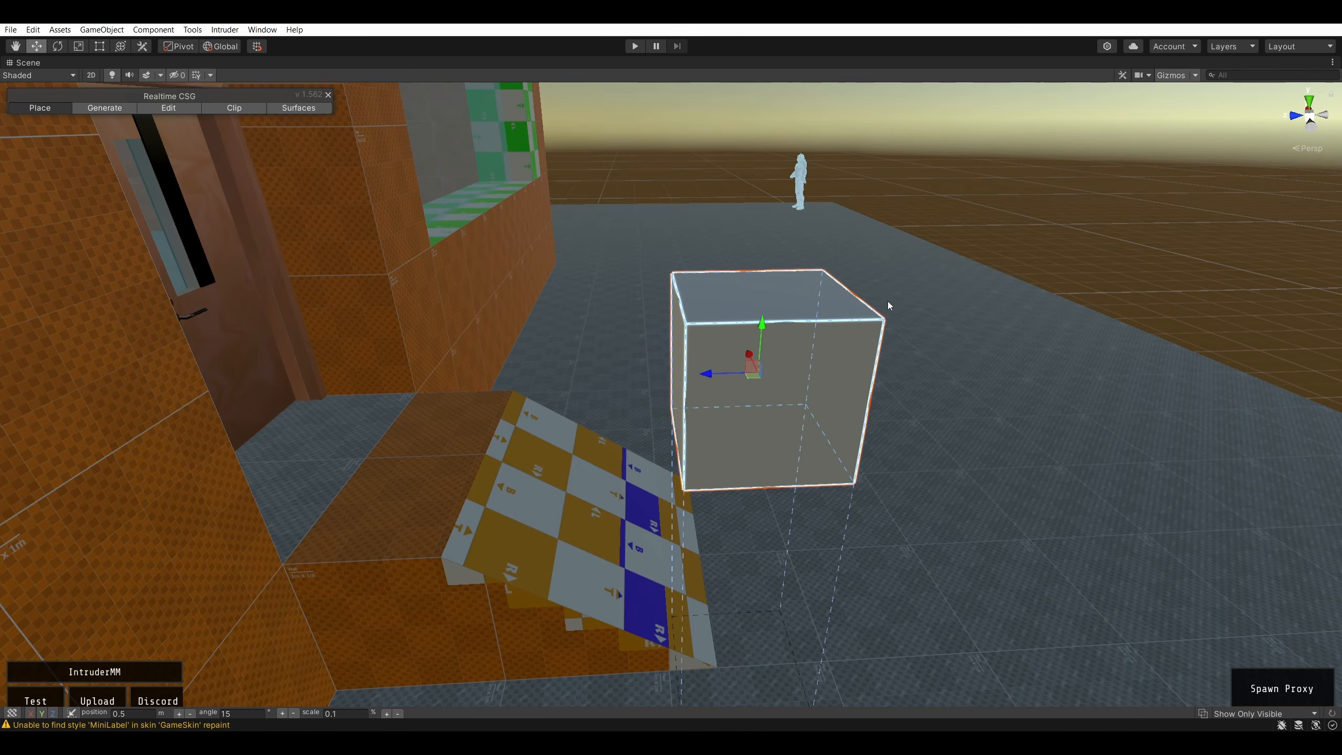
{"action": "right_click_drag", "start_coordinate": [890, 306], "coordinate": [761, 318]}
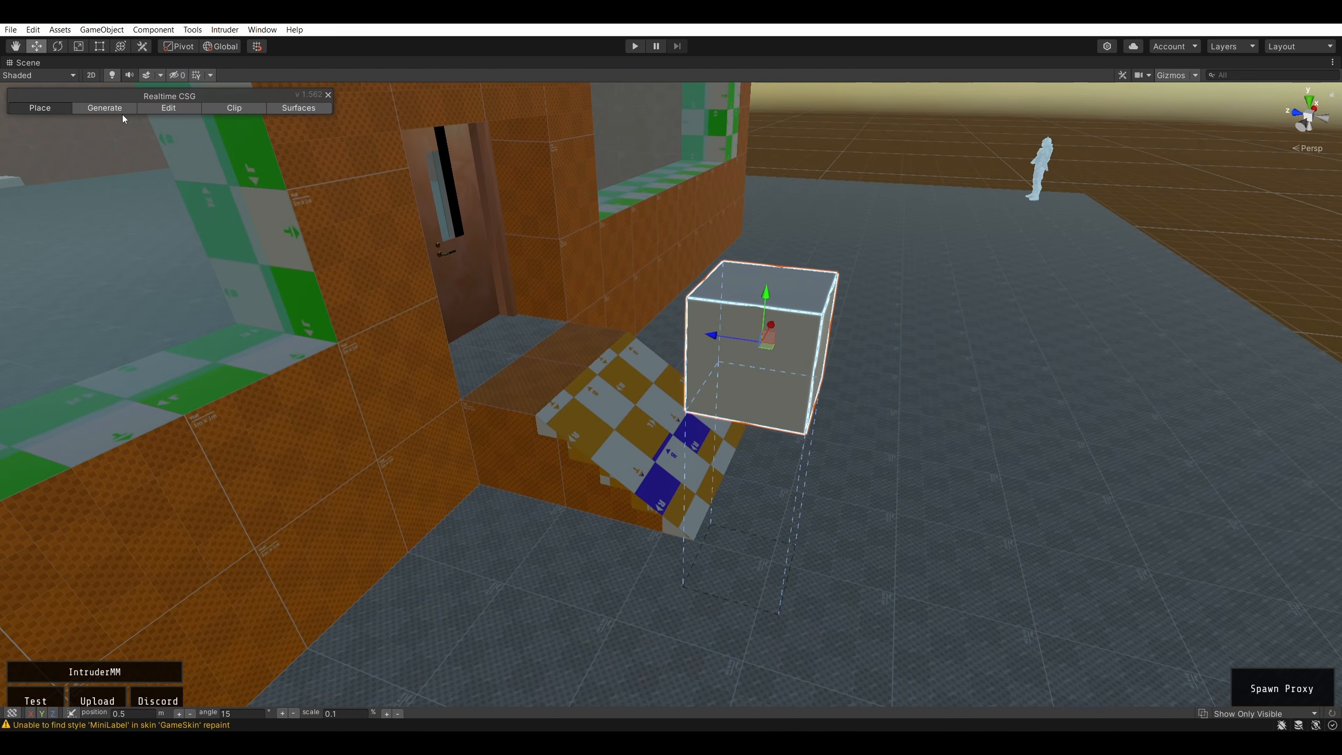
{"action": "left_click", "coordinate": [167, 111]}
{"action": "right_click_drag", "start_coordinate": [811, 241], "coordinate": [675, 229]}
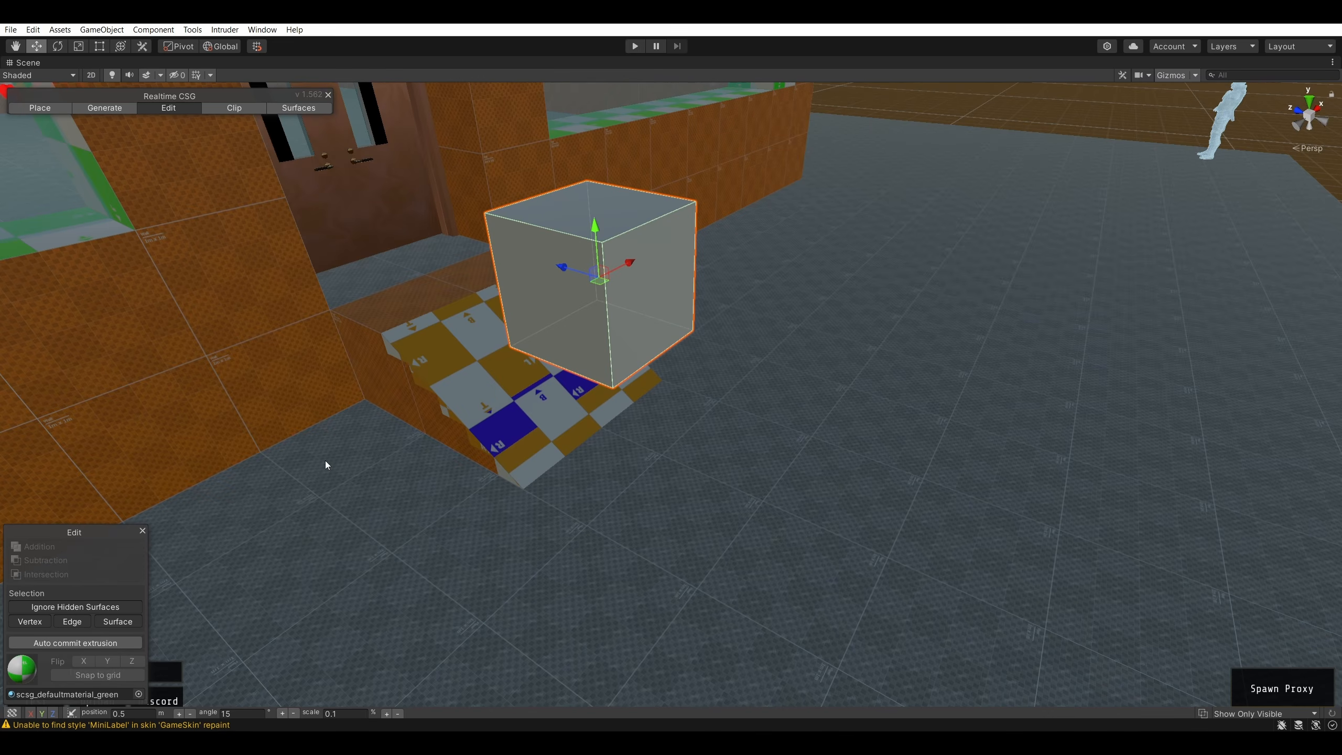
{"action": "right_click_drag", "start_coordinate": [622, 261], "coordinate": [598, 176]}
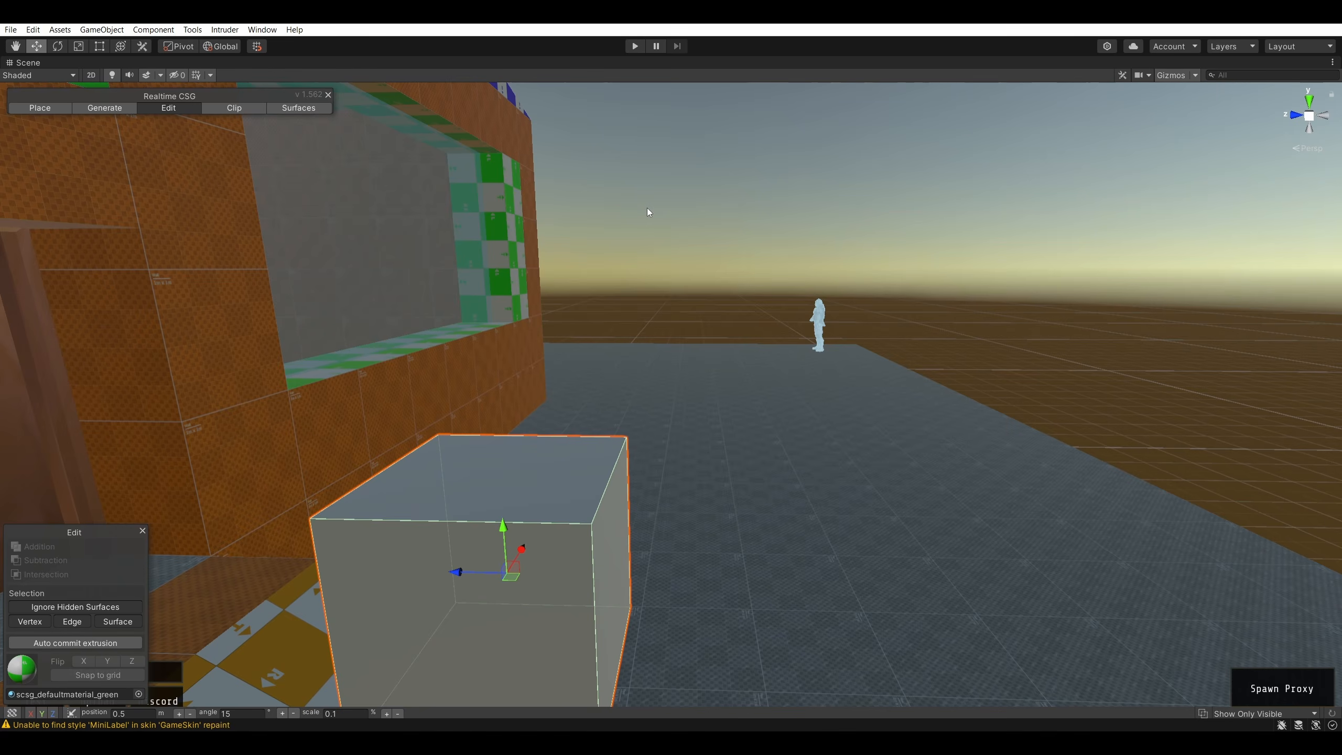
{"action": "right_click_drag", "start_coordinate": [686, 179], "coordinate": [673, 210]}
{"action": "key", "text": "s"}
{"action": "mouse_move", "coordinate": [684, 147]}
{"action": "right_mouse_down"}
{"action": "mouse_move", "coordinate": [679, 160]}
{"action": "mouse_move", "coordinate": [692, 143]}
{"action": "right_mouse_up"}
{"action": "key", "text": "w"}
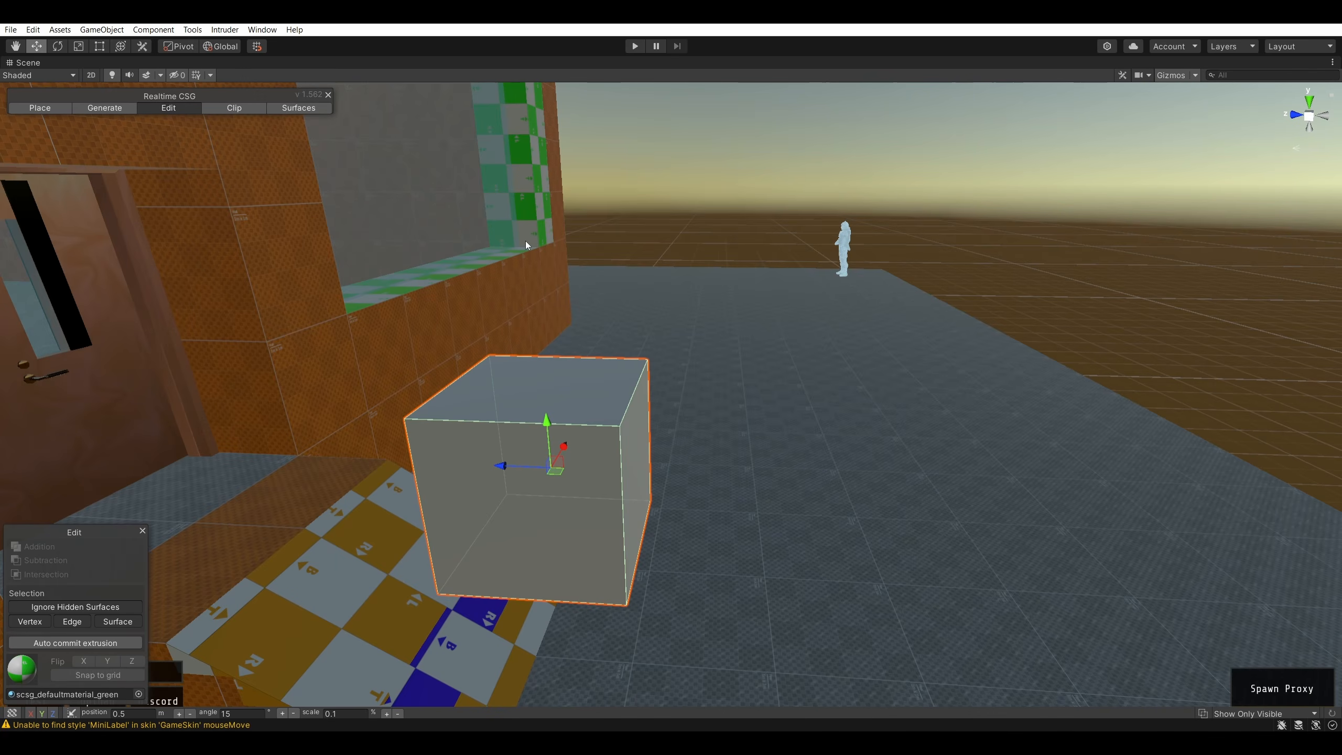
{"action": "key", "text": "ctrl+F3"}
{"action": "left_click", "coordinate": [668, 189]}
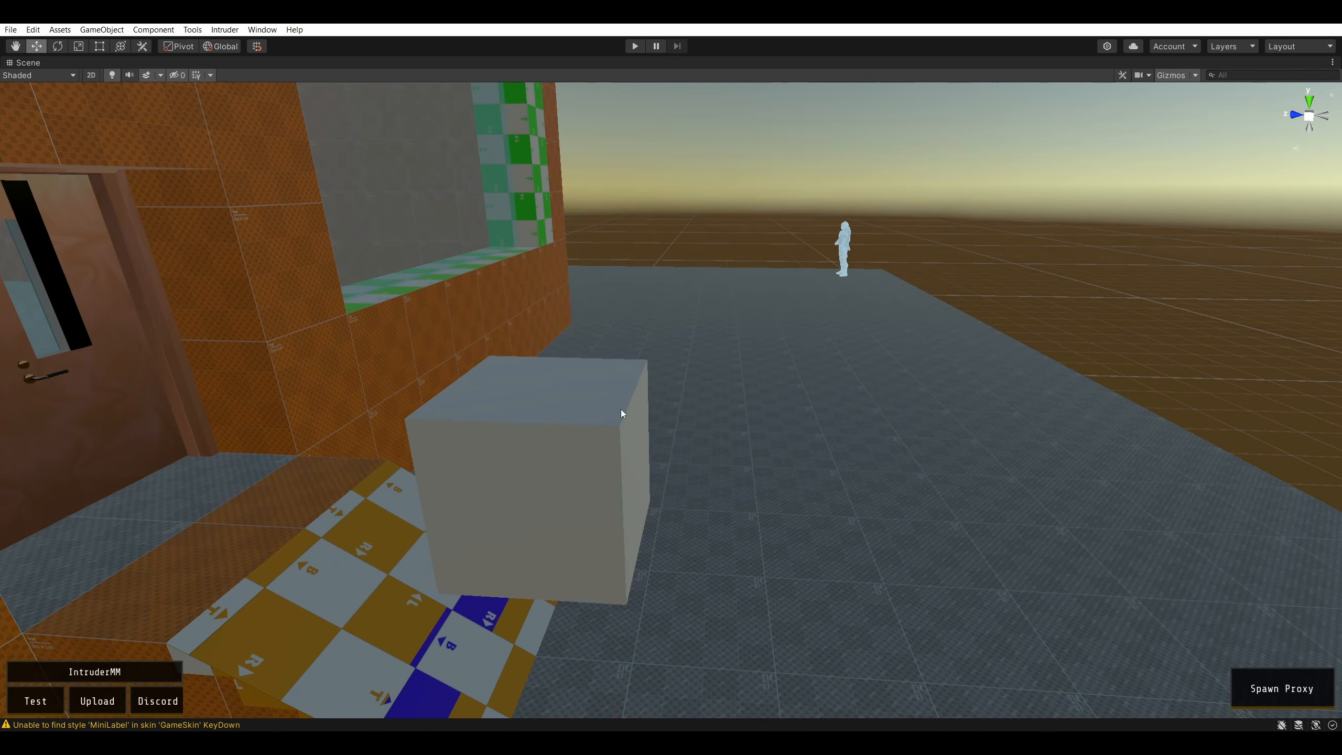
- Restore the full editor layout and select the Cube object in the scene hierarchy
{"action": "left_click", "coordinate": [620, 410]}
{"action": "key", "text": "shift+space"}
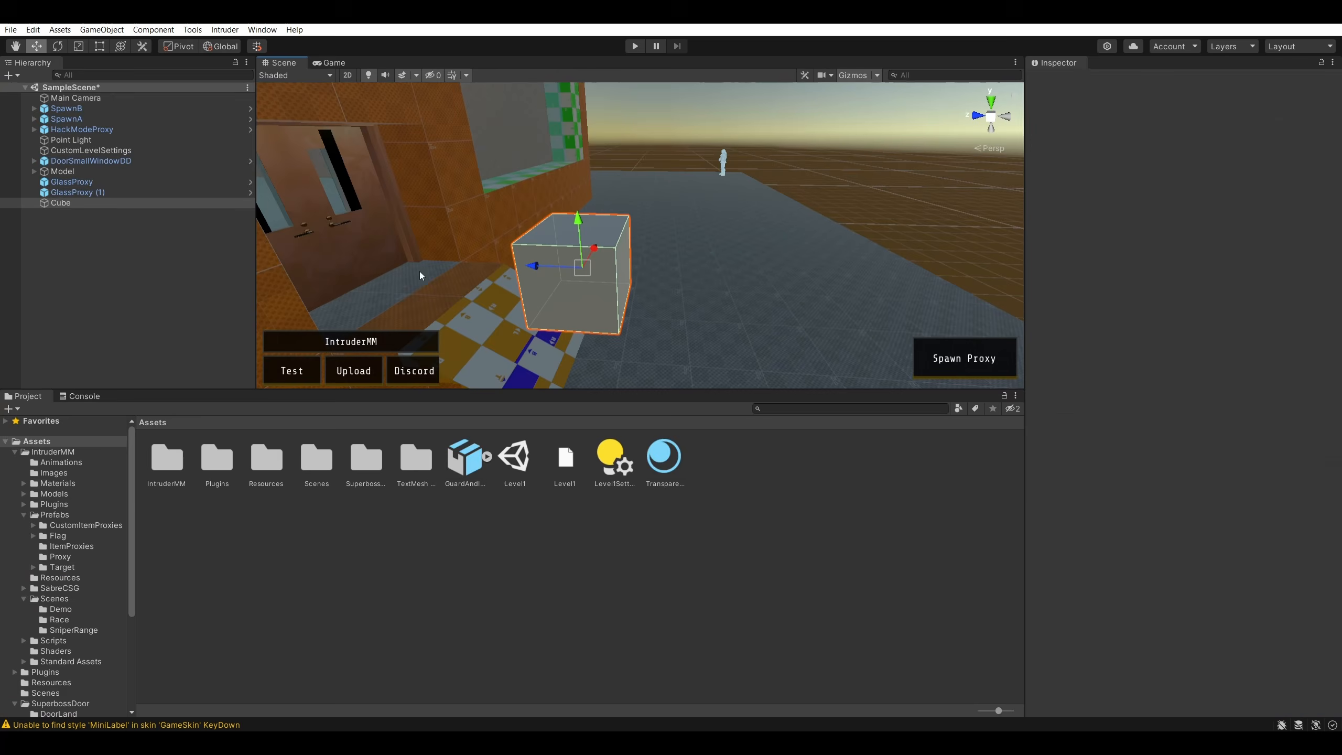
{"action": "left_click", "coordinate": [126, 205]}
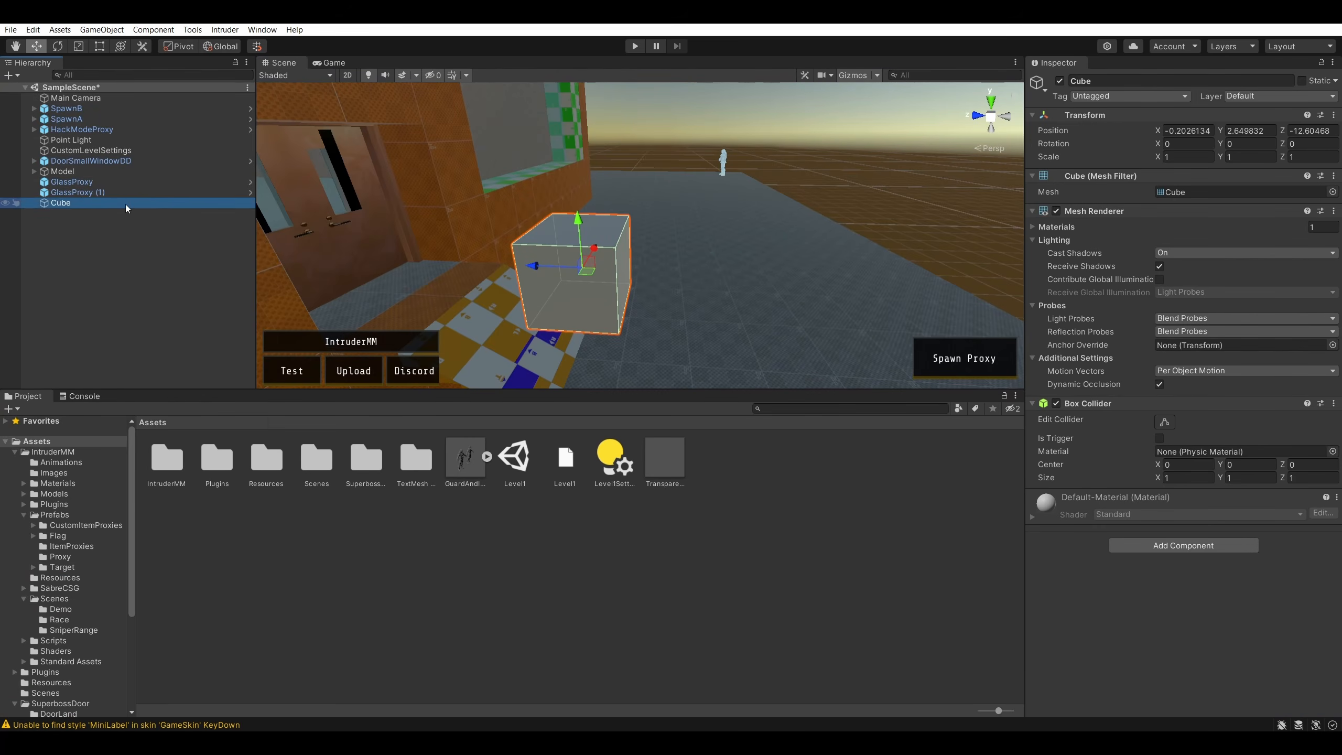
{"action": "right_click", "coordinate": [126, 207]}
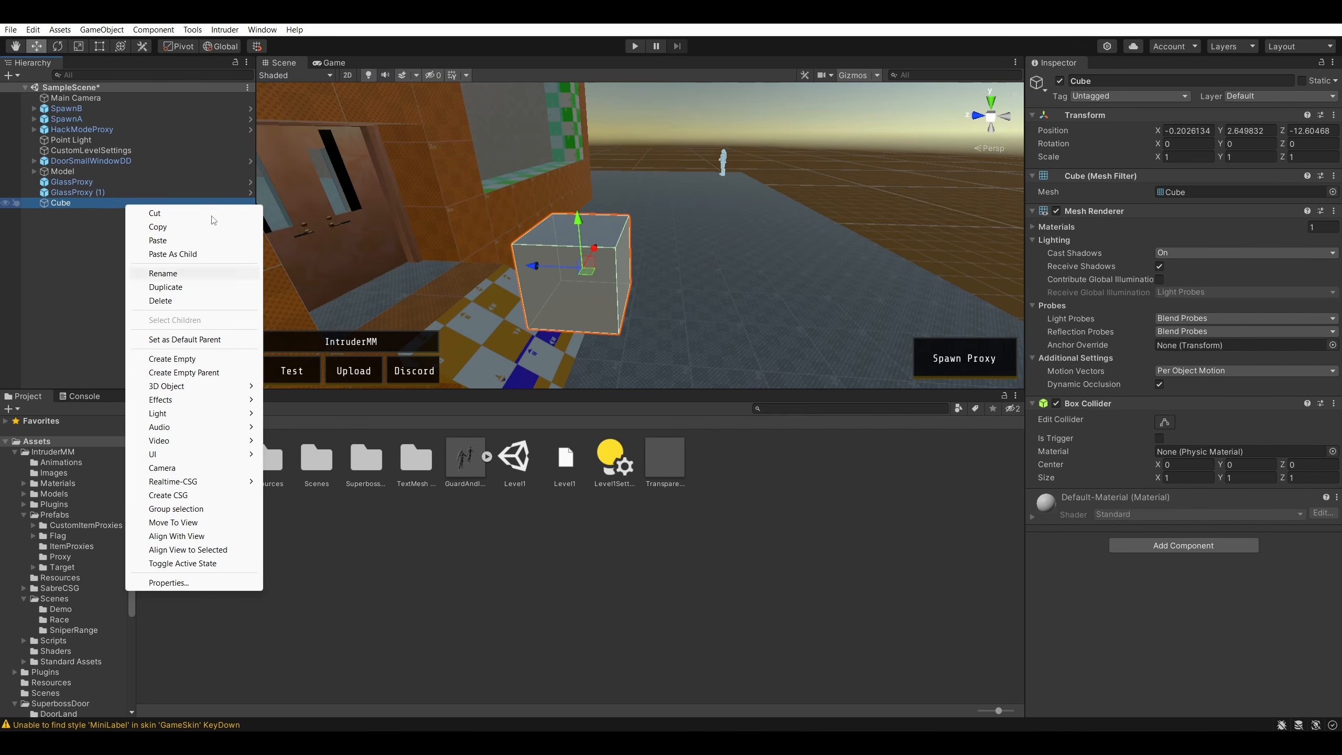
- Open the ProBuilder window and ProBuilderize the cube with Import Quads and Import Smoothing enabled and a smoothing threshold of 1
{"action": "left_click", "coordinate": [218, 30]}
{"action": "mouse_move", "coordinate": [198, 31]}
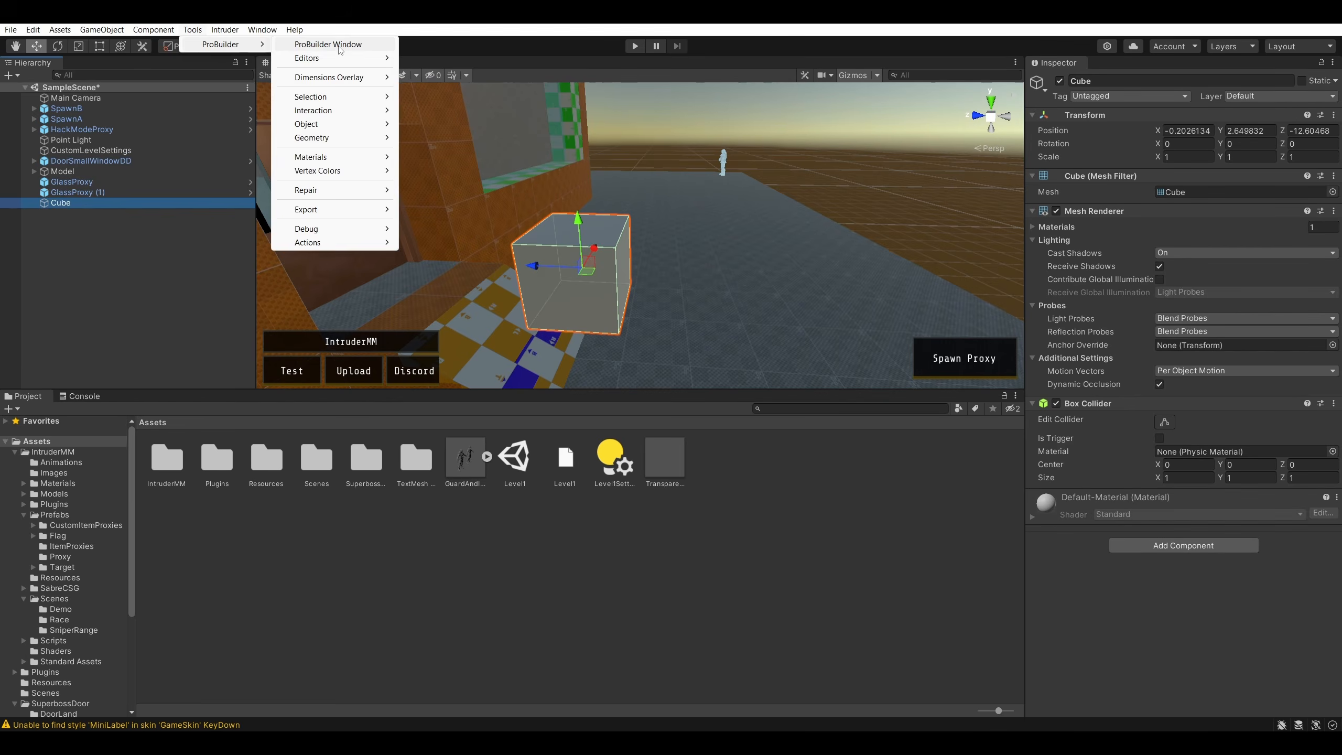
{"action": "left_click", "coordinate": [340, 45]}
{"action": "mouse_move", "coordinate": [205, 350]}
{"action": "left_mouse_down"}
{"action": "mouse_move", "coordinate": [195, 324]}
{"action": "mouse_move", "coordinate": [321, 341]}
{"action": "mouse_move", "coordinate": [202, 323]}
{"action": "left_mouse_up"}
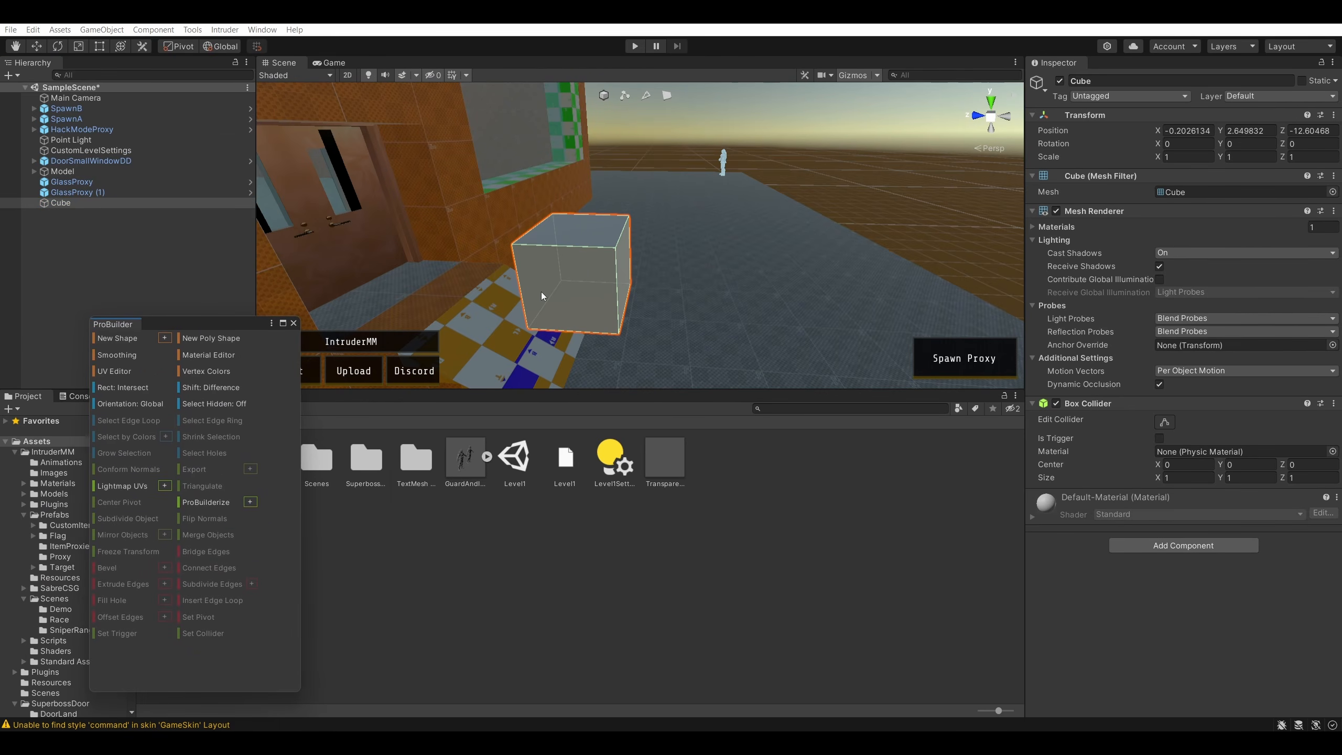
{"action": "left_click", "coordinate": [250, 501]}
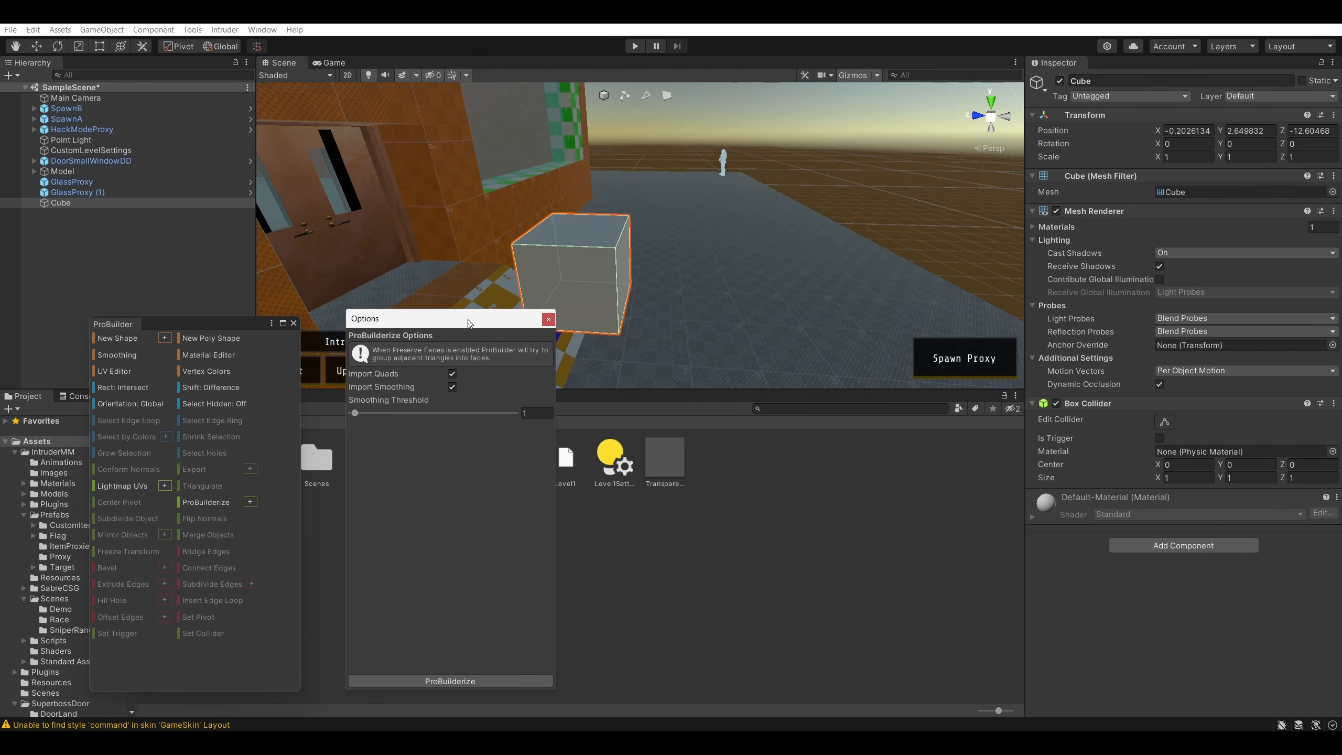
{"action": "left_click", "coordinate": [439, 684]}
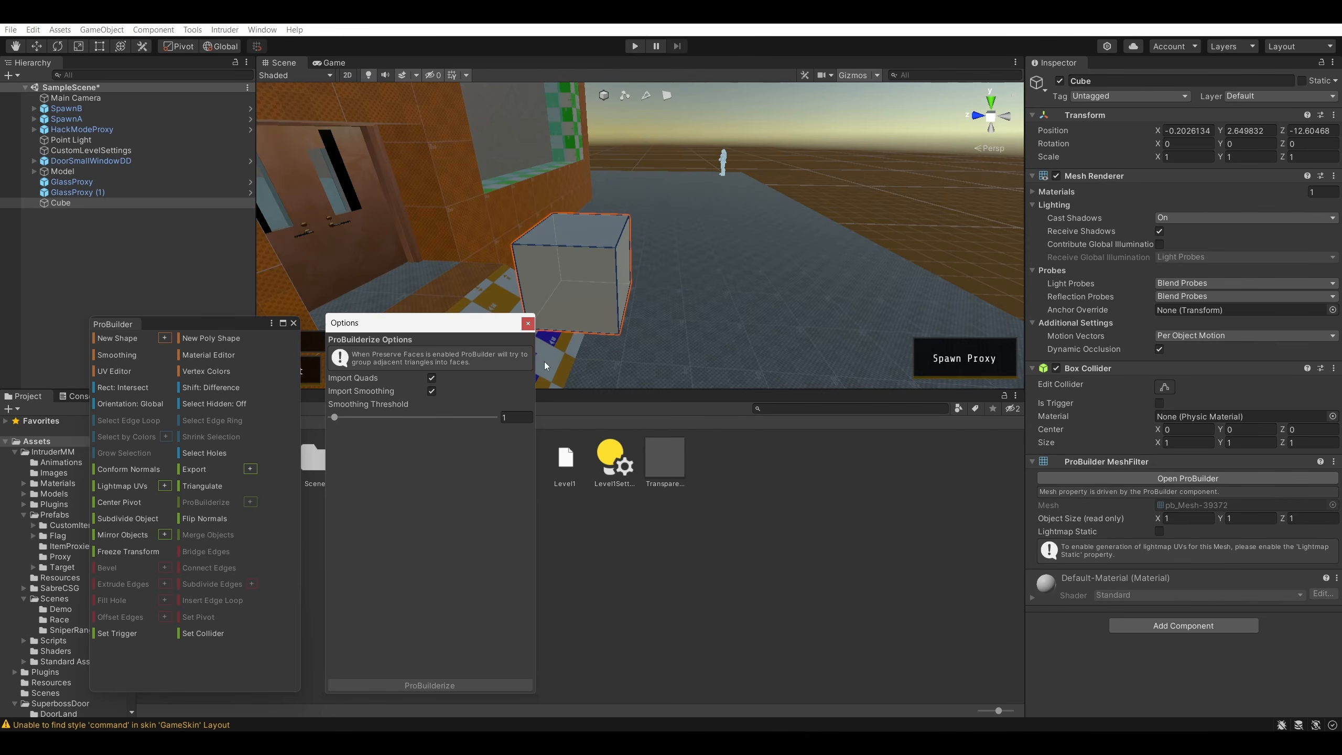
- Lower the cube's top edge farthest from the doors to the base, turning the cube into a ramp-shaped wedge
{"action": "left_click_drag", "start_coordinate": [620, 240], "coordinate": [629, 297]}
{"action": "left_click", "coordinate": [619, 236]}
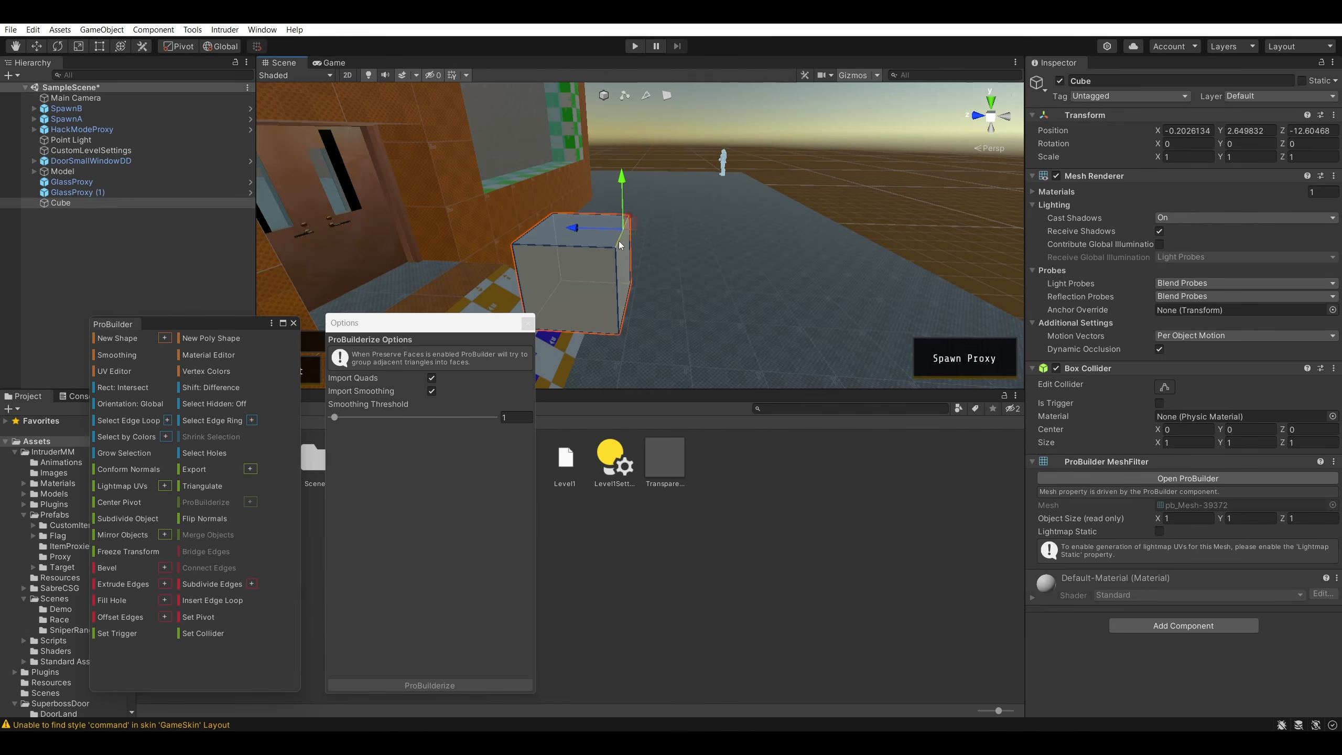
{"action": "left_click_drag", "start_coordinate": [625, 182], "coordinate": [626, 264]}
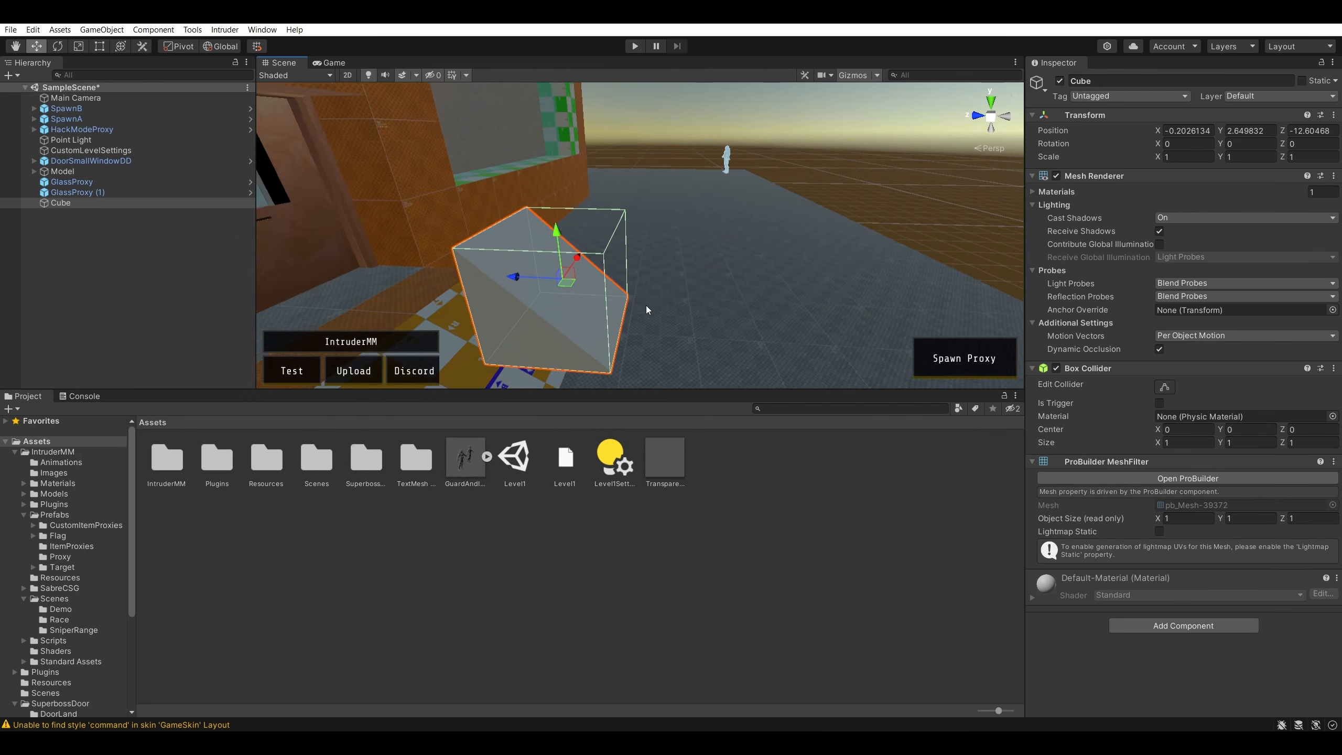
{"action": "left_click_drag", "start_coordinate": [646, 305], "coordinate": [676, 240], "text": "alt"}
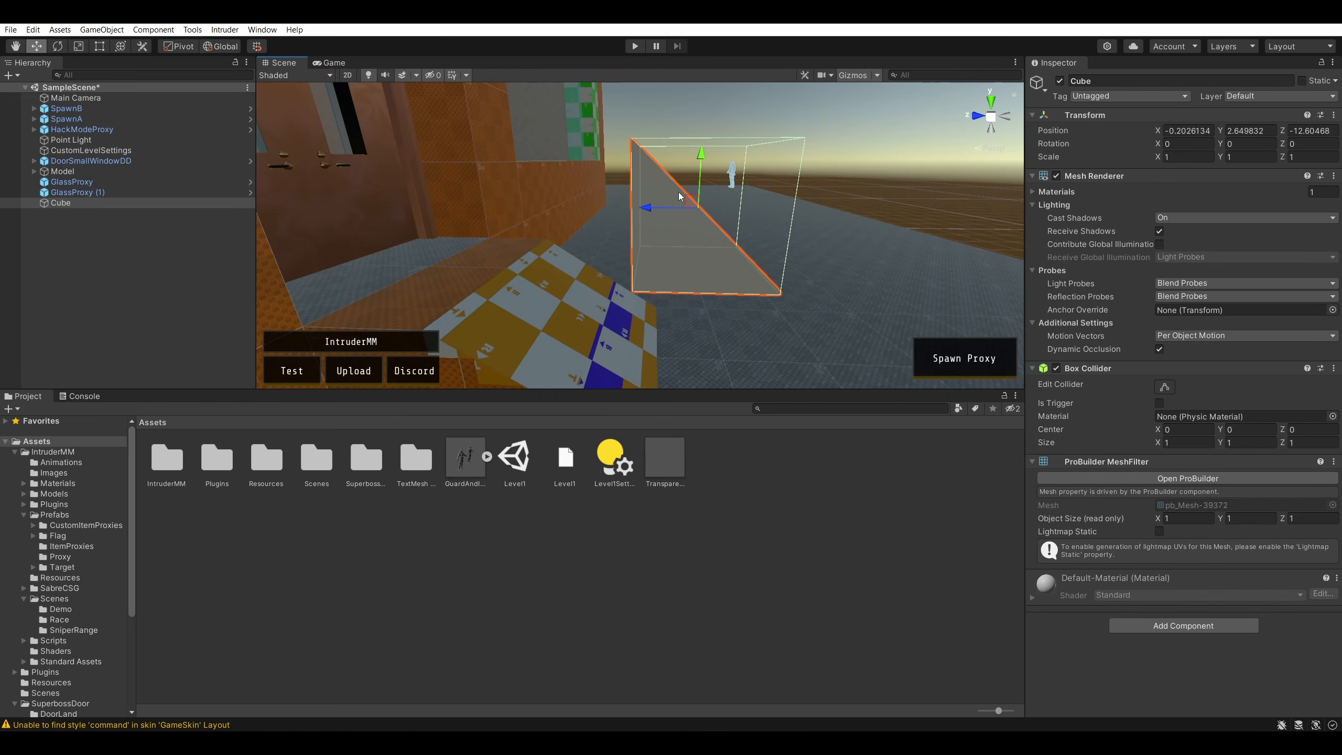
- Lower the wedge to about Y 1.35 so it rests at ground level in front of the entrance staircase
{"action": "left_click_drag", "start_coordinate": [679, 191], "coordinate": [679, 317]}
{"action": "left_click_drag", "start_coordinate": [679, 317], "coordinate": [667, 286], "text": "alt"}
{"action": "left_click_drag", "start_coordinate": [667, 267], "coordinate": [511, 224]}
{"action": "scroll", "coordinate": [511, 225], "scroll_direction": "down", "scroll_amount": 3}
{"action": "left_click", "coordinate": [494, 224]}
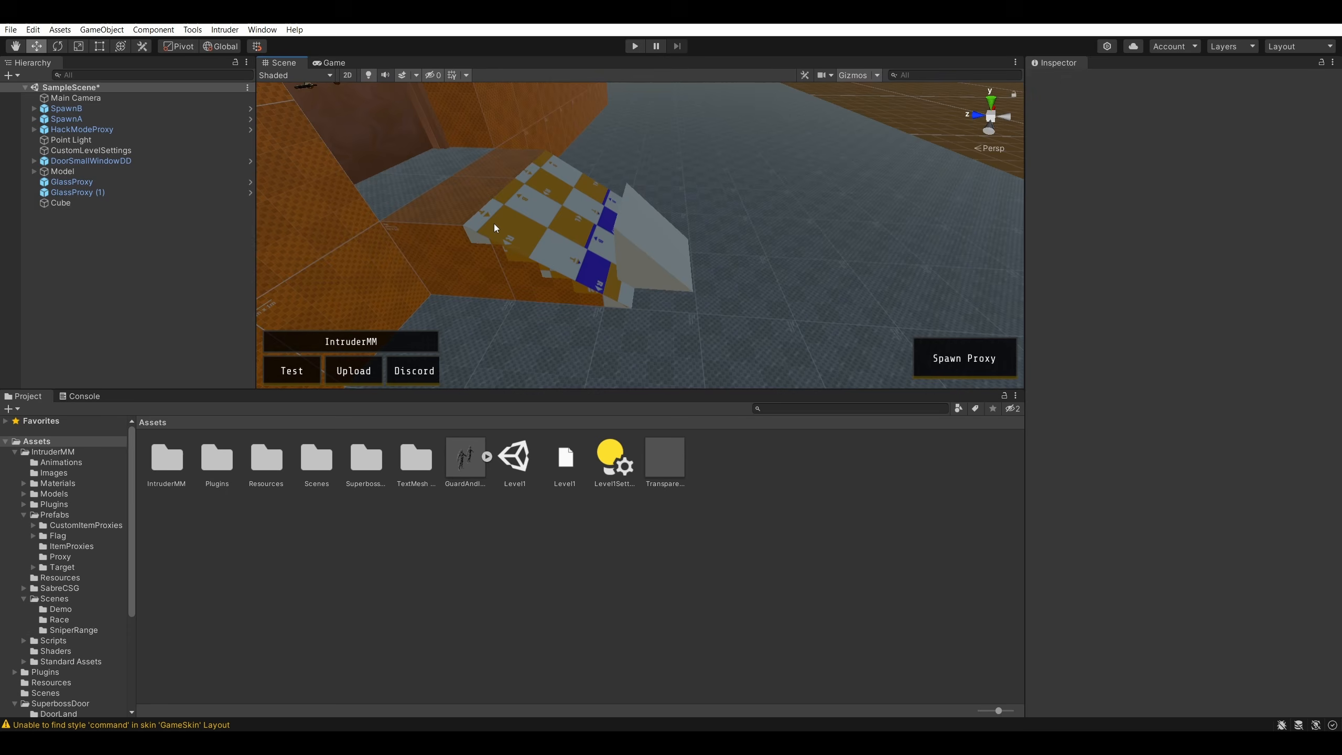
- Scale the wedge to about 1.59 in Y and 2.73 in Z to approximate the staircase's height and length
{"action": "left_click", "coordinate": [630, 244]}
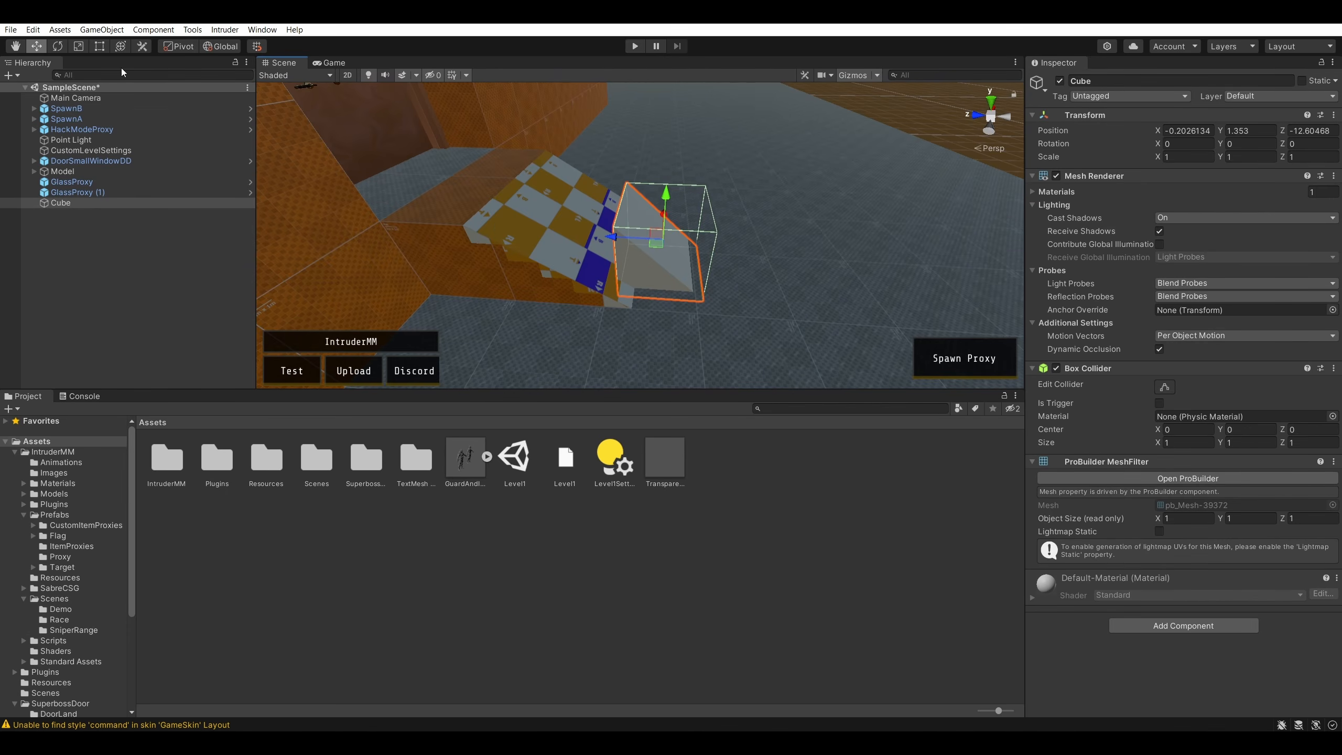
{"action": "left_click", "coordinate": [77, 47]}
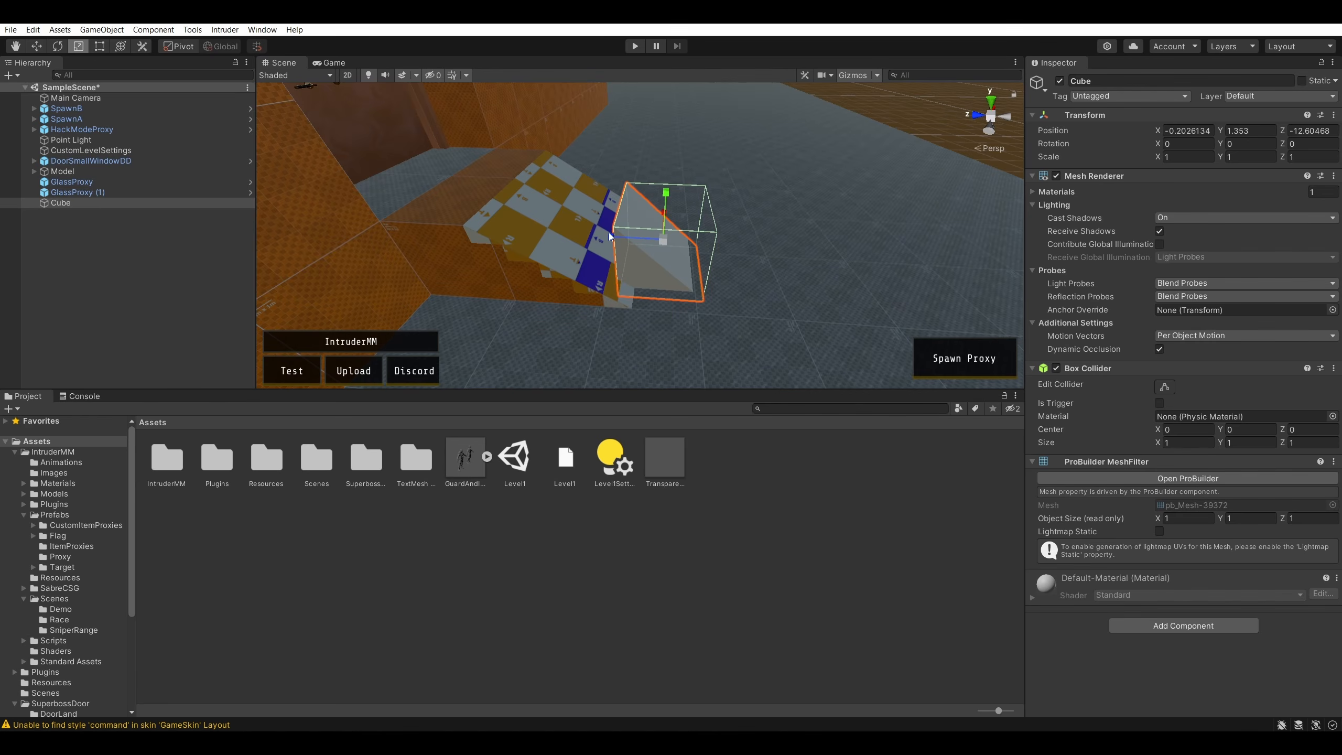
{"action": "left_click_drag", "start_coordinate": [614, 238], "coordinate": [518, 223]}
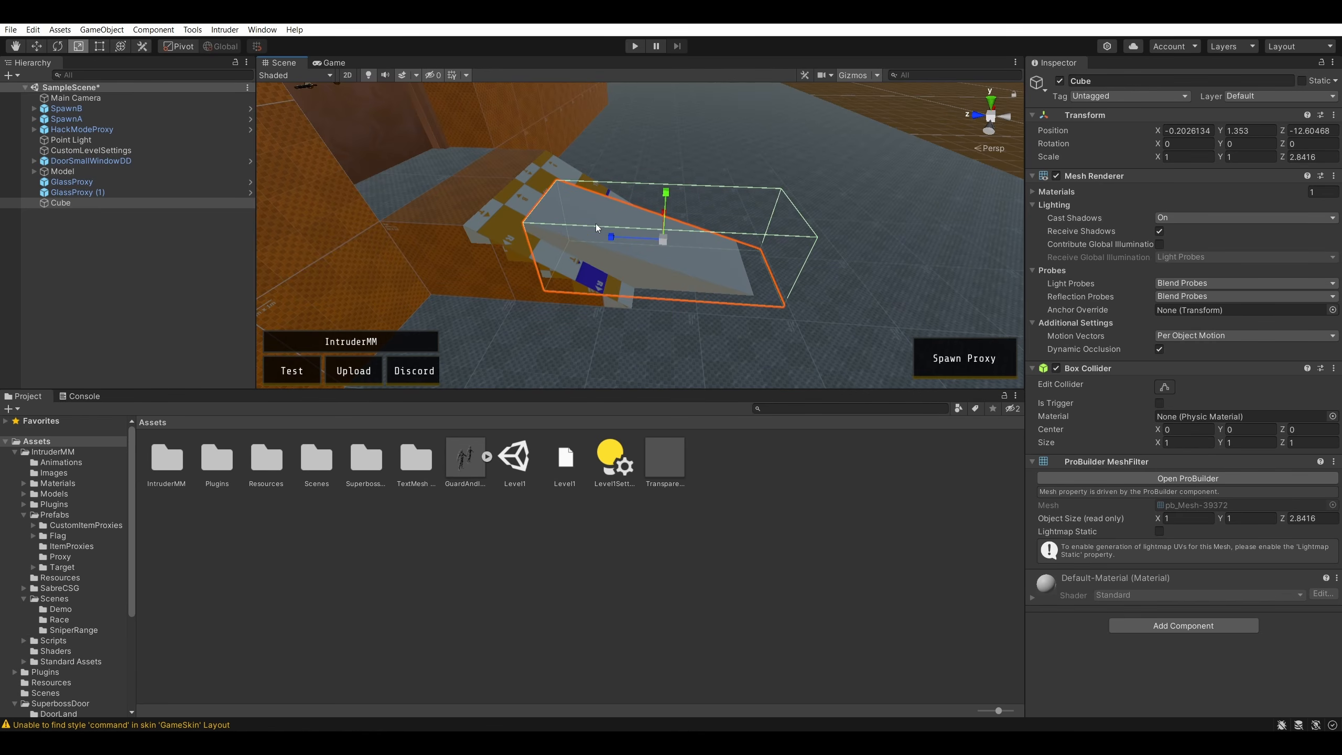
{"action": "left_click_drag", "start_coordinate": [672, 196], "coordinate": [676, 169]}
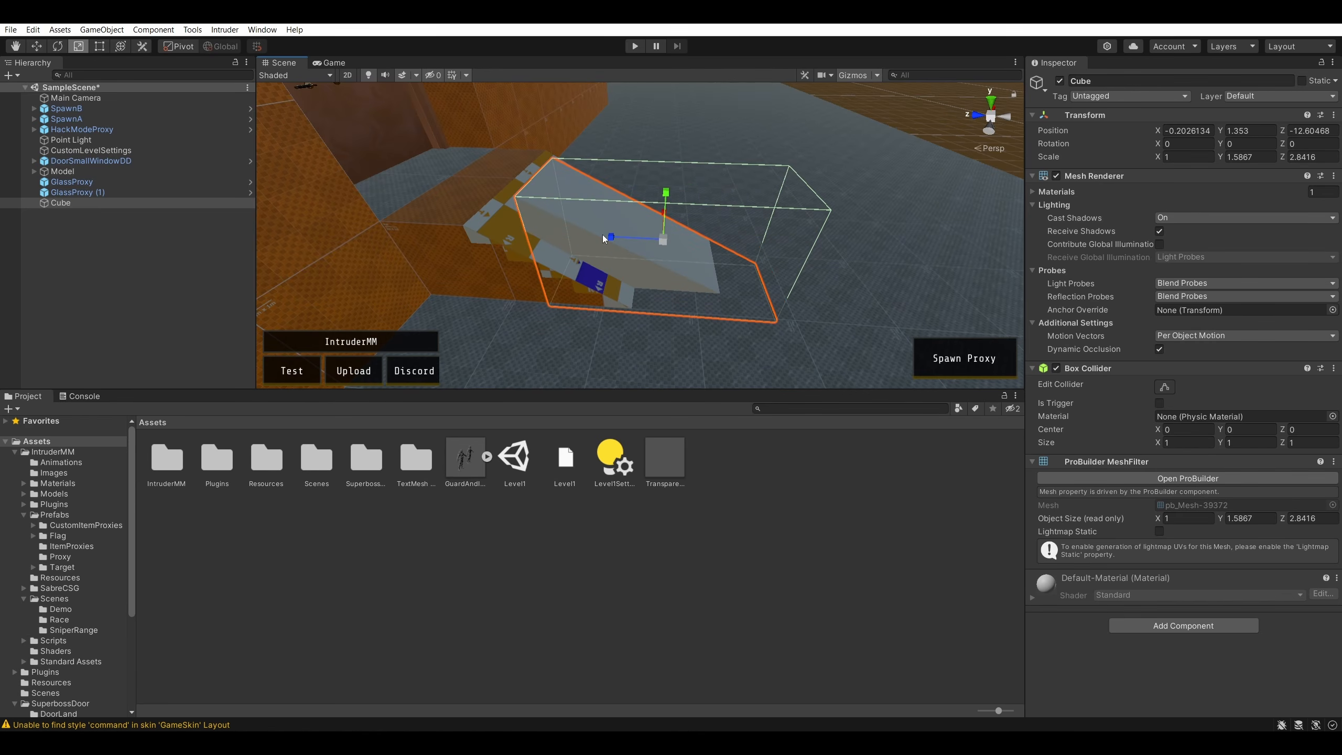
{"action": "mouse_move", "coordinate": [612, 237]}
{"action": "left_mouse_down"}
{"action": "mouse_move", "coordinate": [642, 239]}
{"action": "mouse_move", "coordinate": [613, 237]}
{"action": "left_mouse_up"}
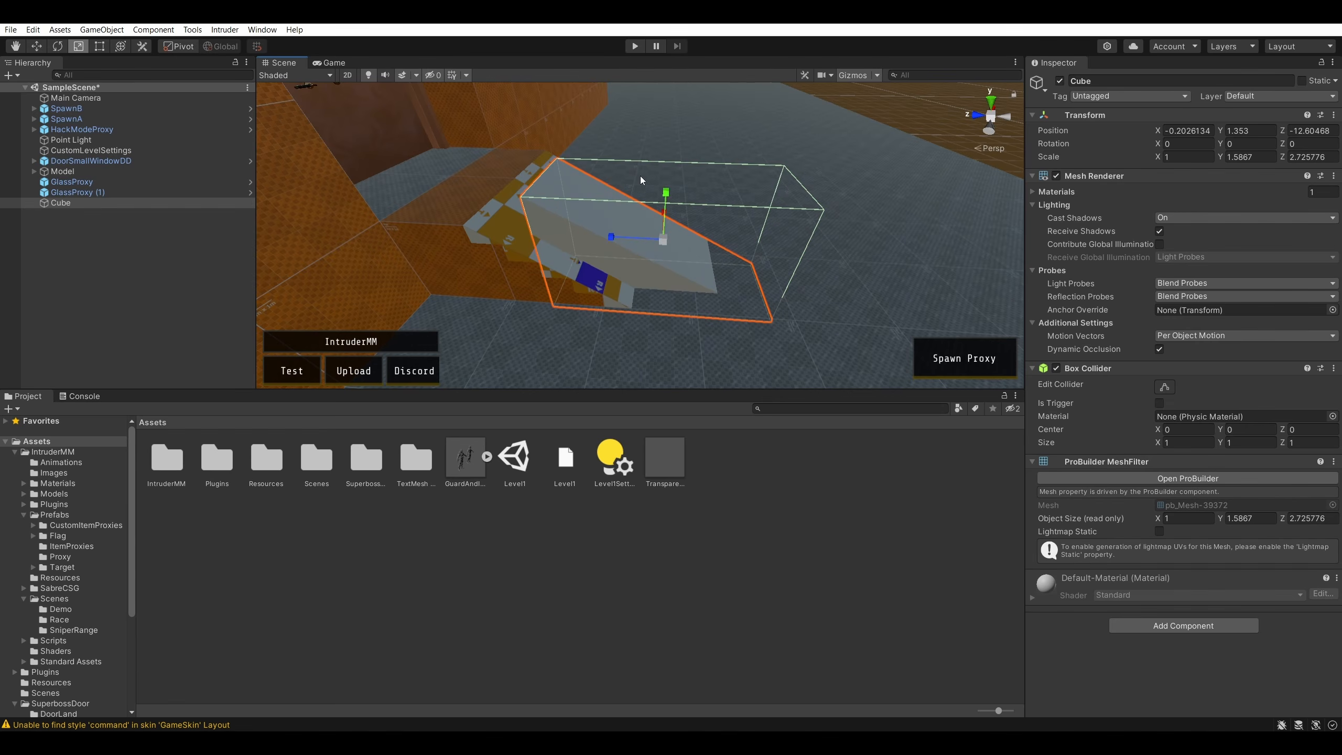
- Move the wedge toward the doors until it covers the stairs, and lower it slightly toward the slope
{"action": "left_click_drag", "start_coordinate": [641, 181], "coordinate": [670, 241], "text": "alt"}
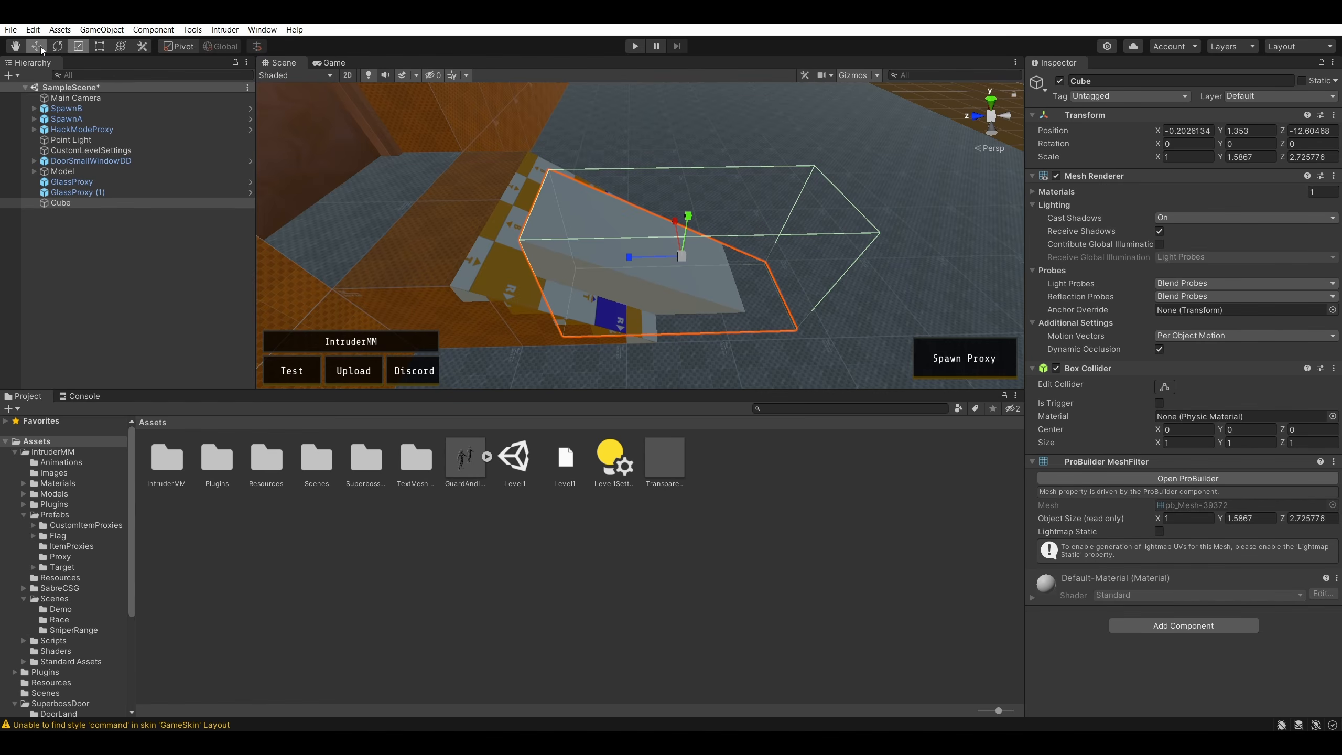
{"action": "left_click_drag", "start_coordinate": [630, 257], "coordinate": [579, 254]}
{"action": "right_click_drag", "start_coordinate": [623, 280], "coordinate": [712, 173]}
{"action": "scroll", "coordinate": [732, 211], "scroll_direction": "down", "scroll_amount": 2}
{"action": "scroll", "coordinate": [763, 246], "scroll_direction": "down", "scroll_amount": 2}
{"action": "scroll", "coordinate": [763, 243], "scroll_direction": "down", "scroll_amount": 1}
{"action": "key", "text": "shift+space"}
{"action": "key", "text": "d"}
{"action": "key", "text": "a"}
{"action": "key", "text": "w"}
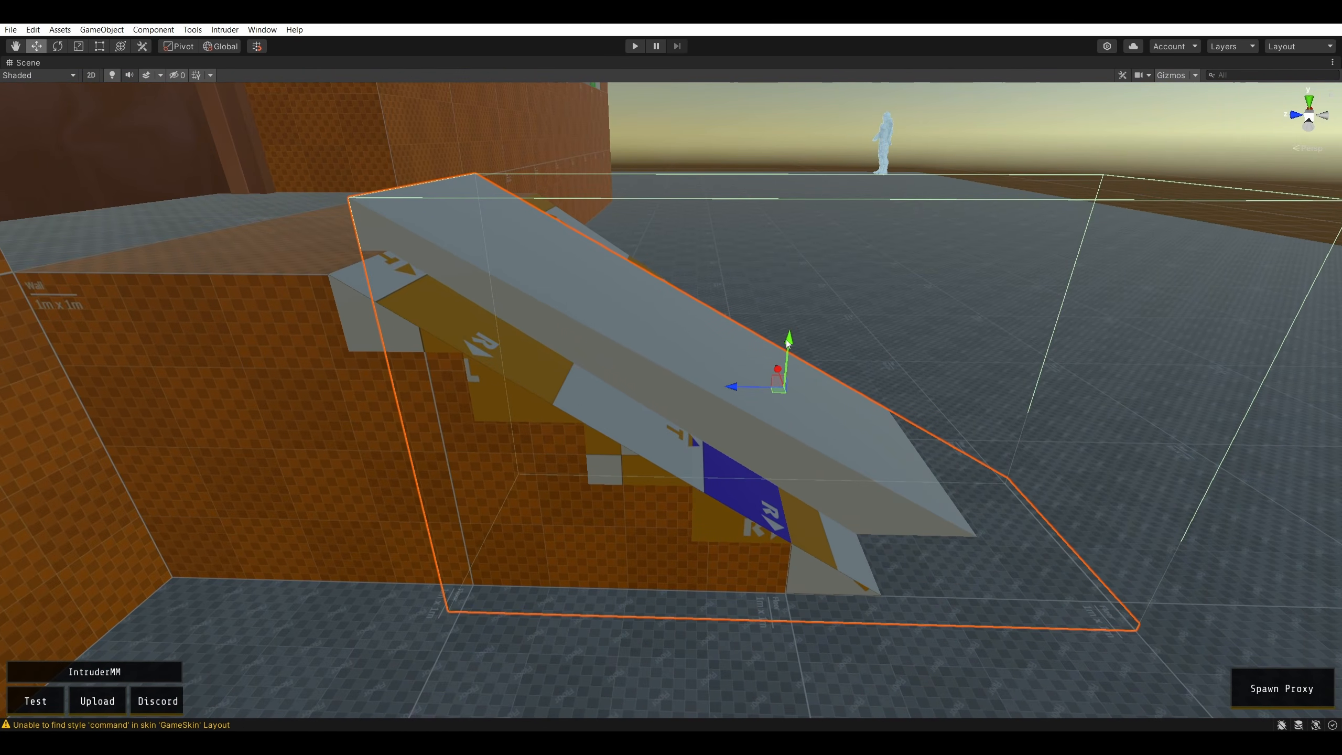
{"action": "left_click_drag", "start_coordinate": [789, 344], "coordinate": [784, 362]}
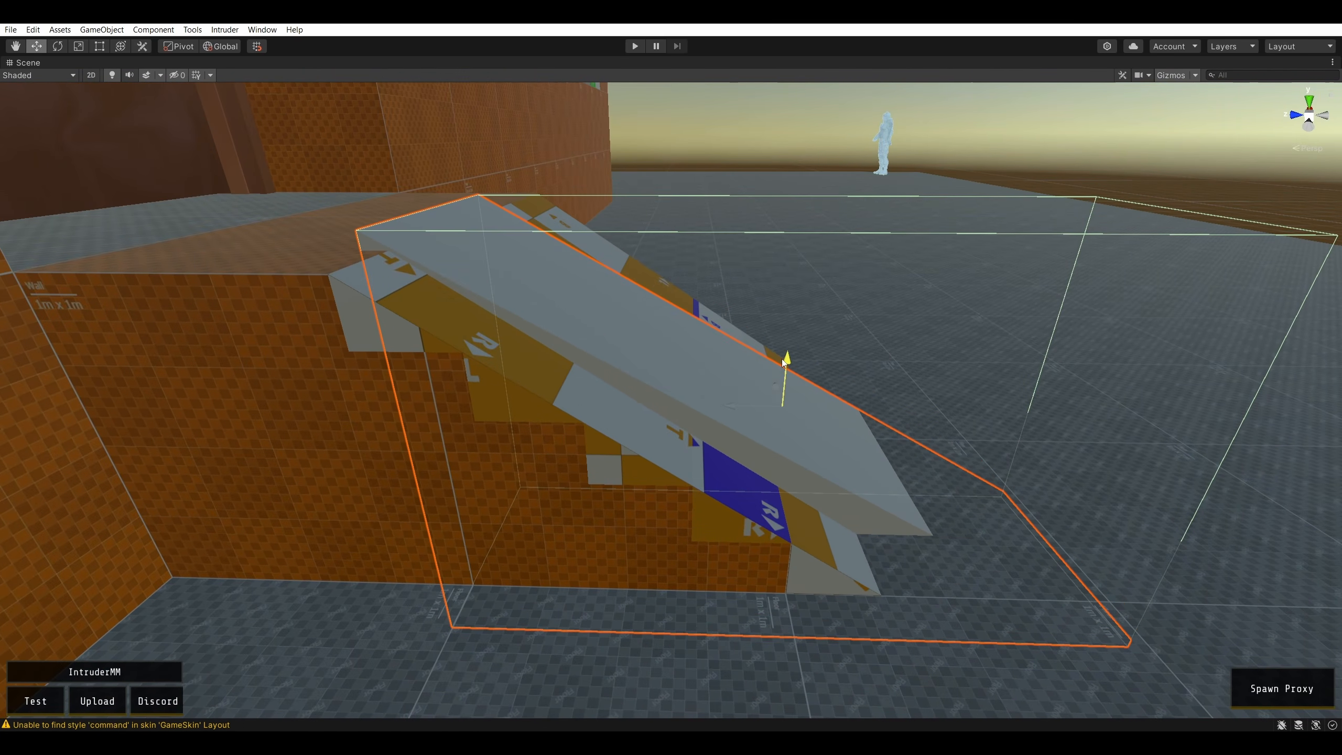
- Shorten the wedge along Z and make it slightly taller to steepen its slope toward the staircase's angle
{"action": "left_click", "coordinate": [77, 49]}
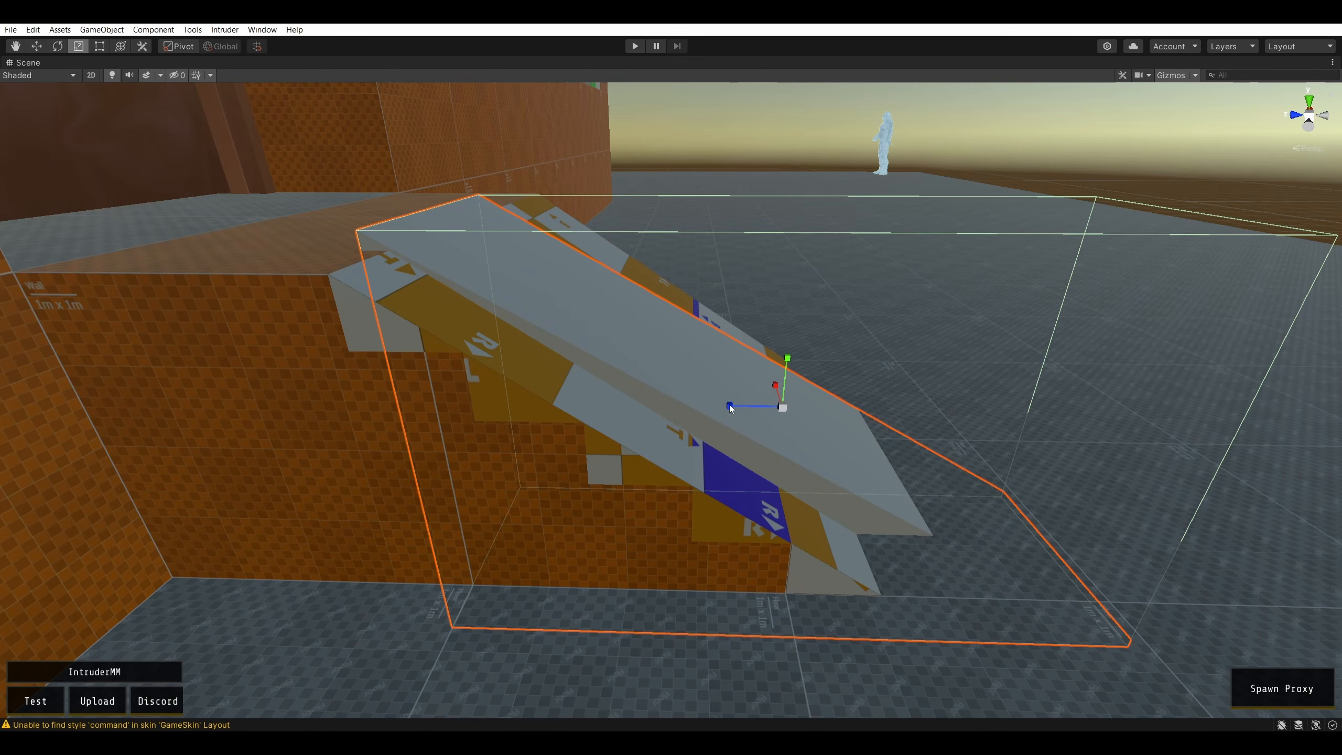
{"action": "left_click_drag", "start_coordinate": [730, 405], "coordinate": [736, 405]}
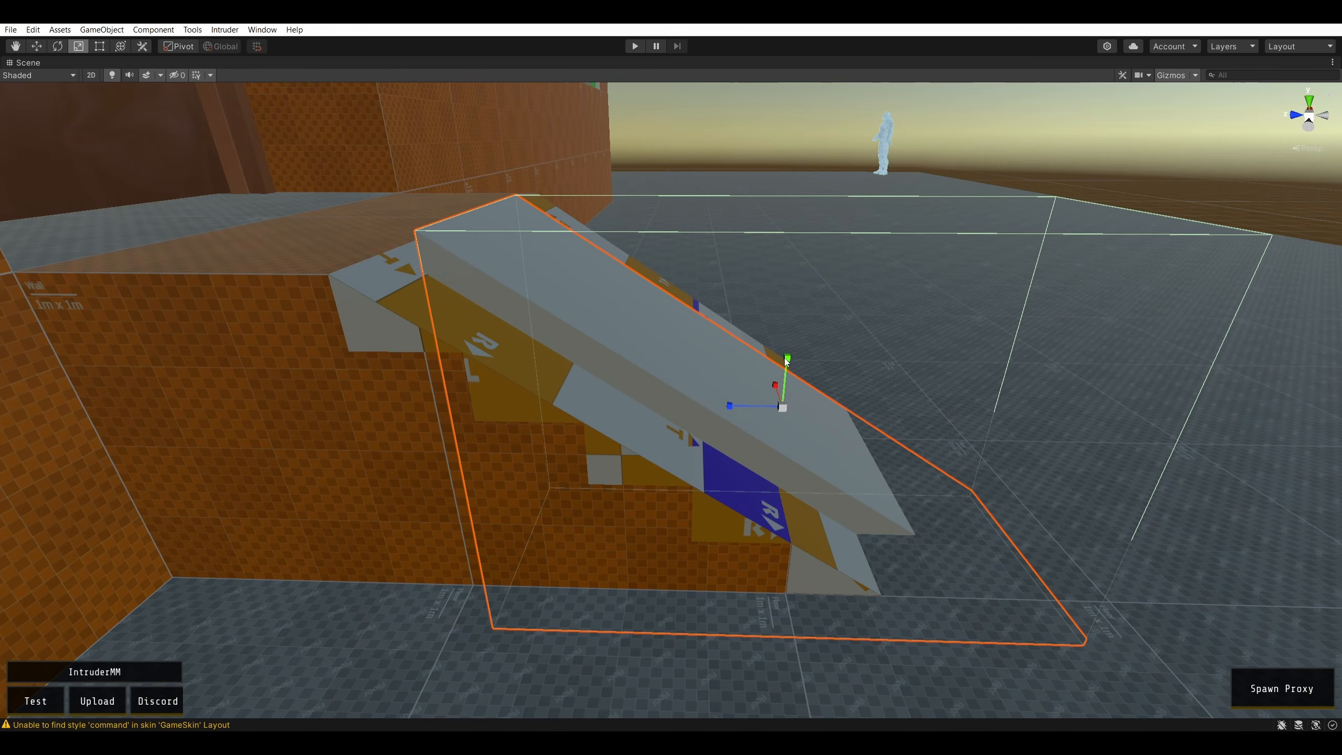
{"action": "mouse_move", "coordinate": [784, 358]}
{"action": "left_mouse_down"}
{"action": "mouse_move", "coordinate": [762, 352]}
{"action": "mouse_move", "coordinate": [774, 354]}
{"action": "left_mouse_up"}
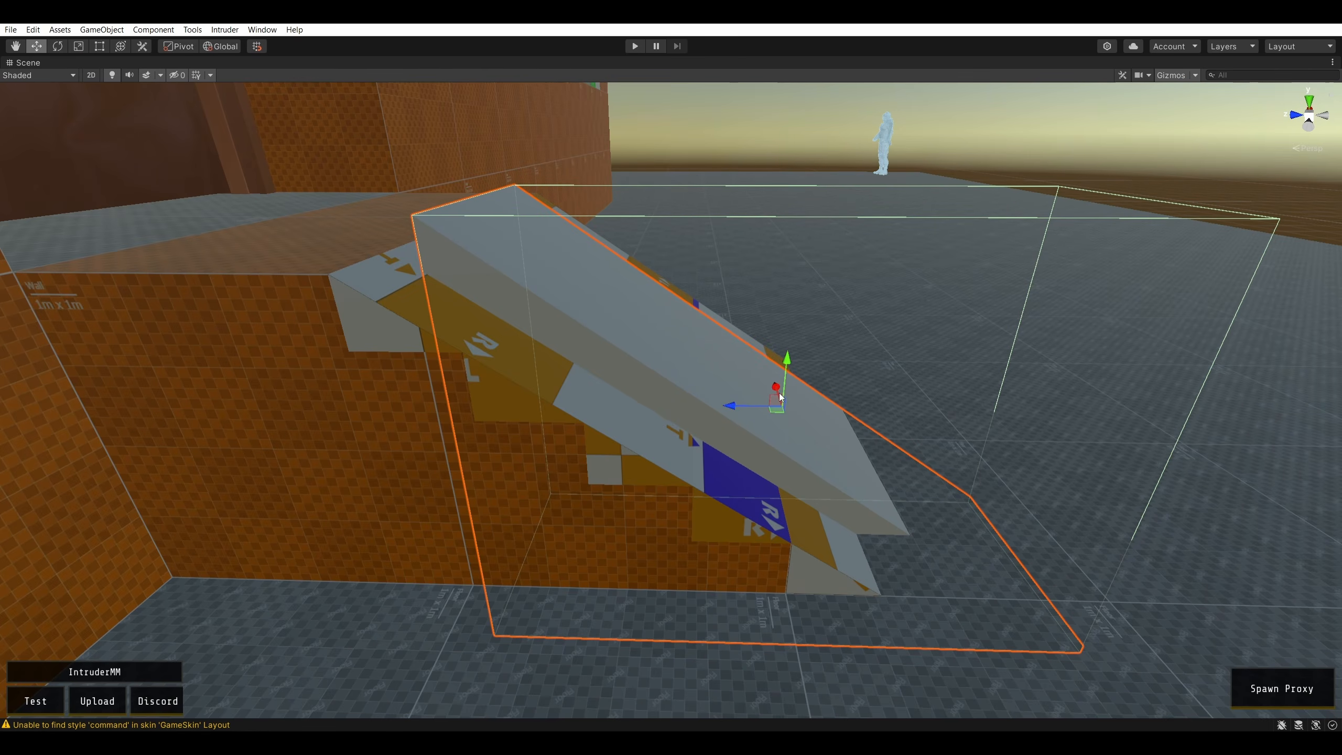
- Reposition the wedge along Z and downward so its sloped face lines up with the stair slope, and deselect it
{"action": "left_click_drag", "start_coordinate": [731, 410], "coordinate": [704, 416]}
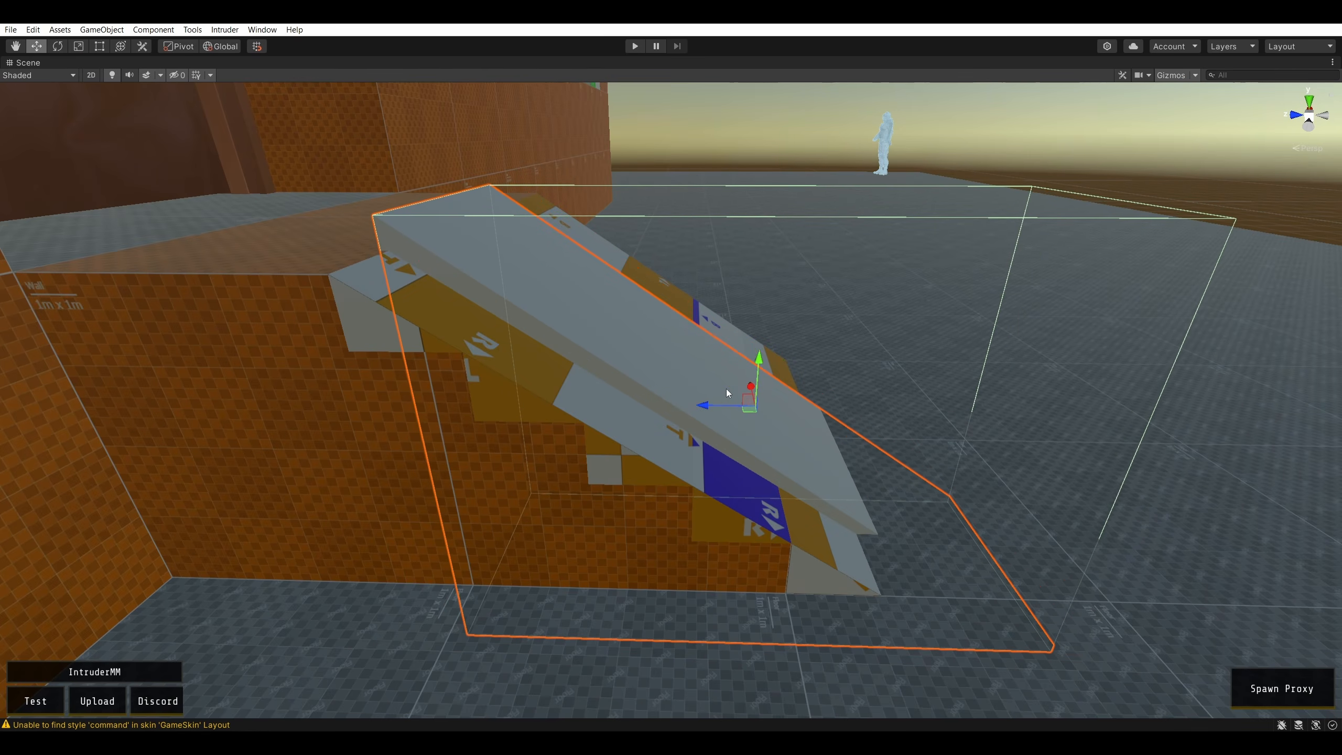
{"action": "left_click_drag", "start_coordinate": [761, 361], "coordinate": [763, 375]}
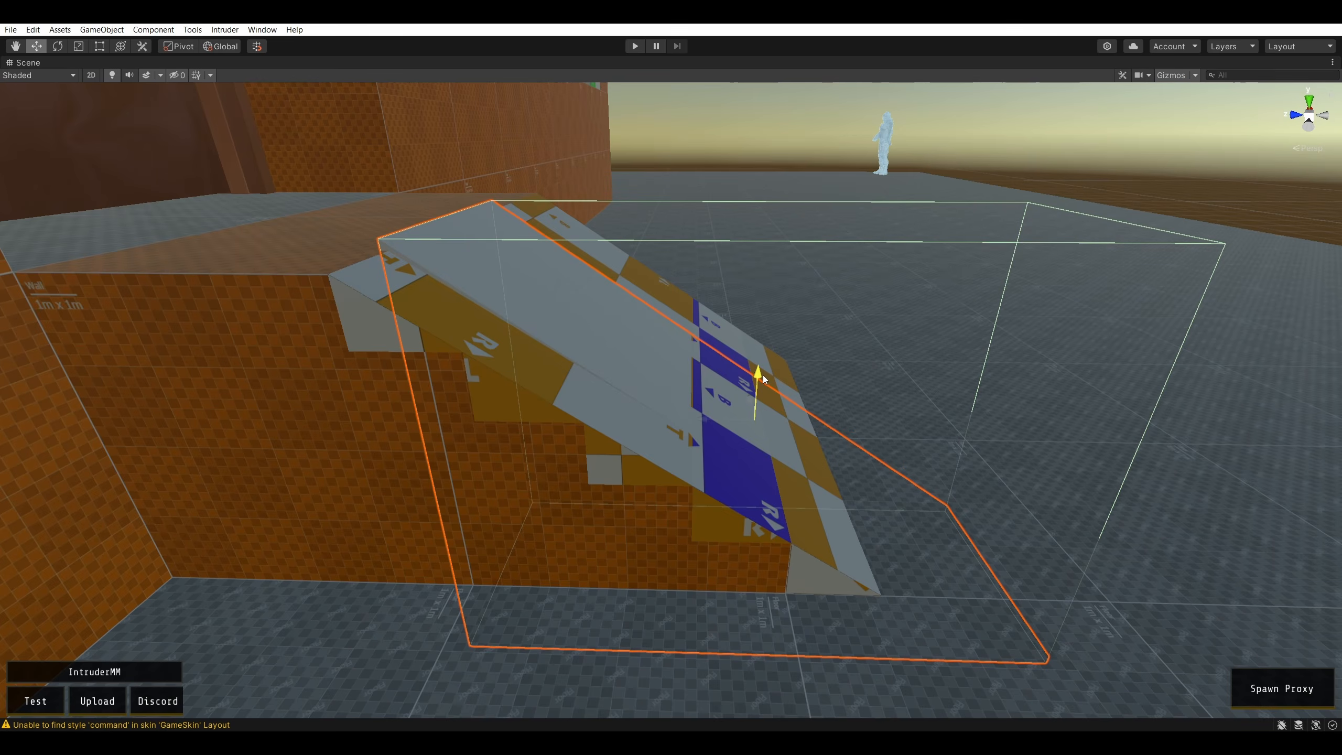
{"action": "left_click_drag", "start_coordinate": [712, 419], "coordinate": [719, 420]}
{"action": "left_click_drag", "start_coordinate": [765, 372], "coordinate": [604, 328]}
{"action": "key", "text": "a"}
{"action": "left_click", "coordinate": [497, 303]}
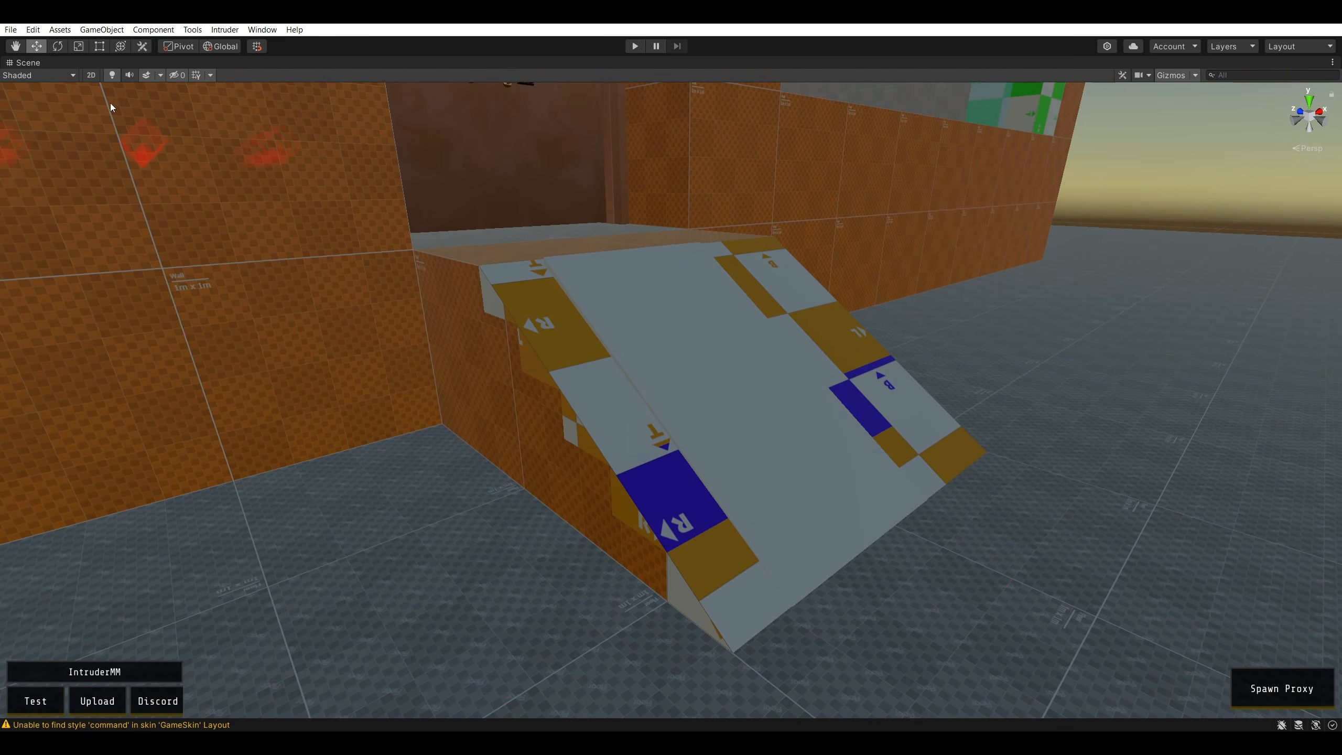
- Turn on Realtime CSG editing and delete the sloped checkered blocks covering the entrance stairs
{"action": "key", "text": "ctrl+F3"}
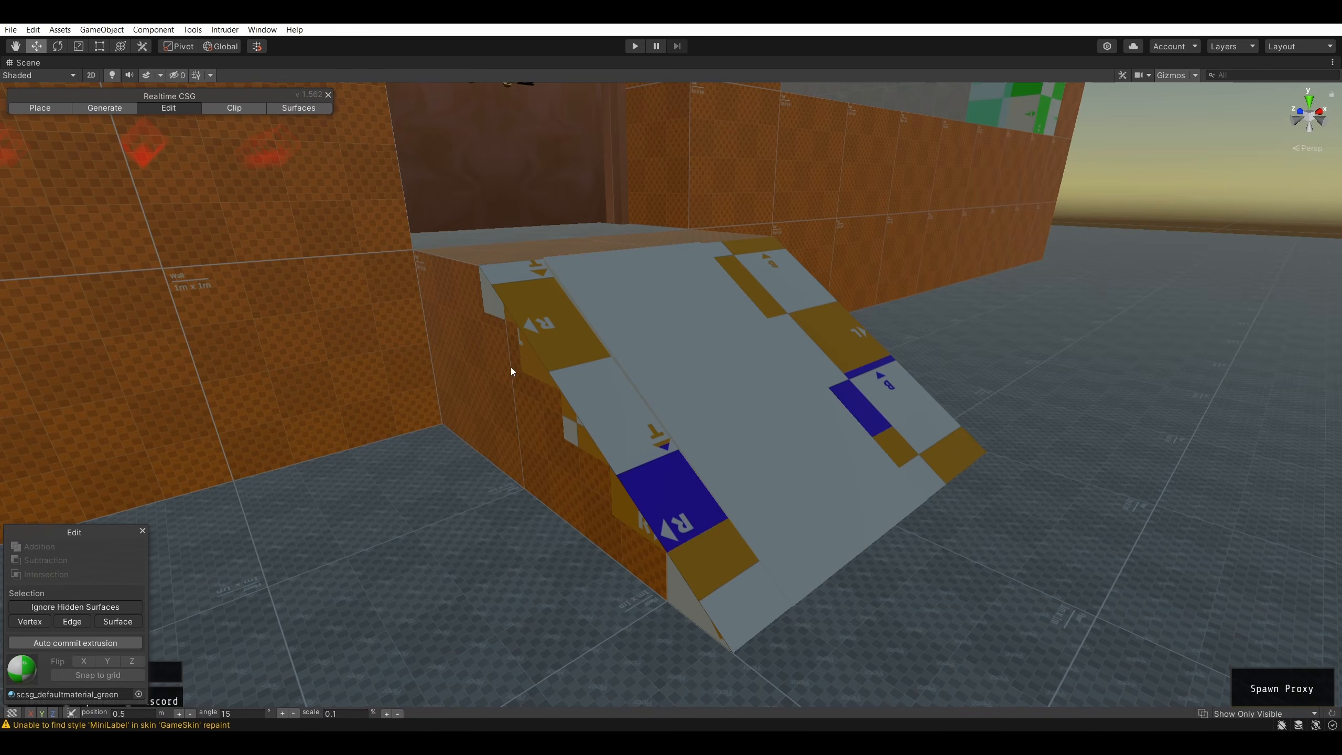
{"action": "left_click", "coordinate": [519, 286]}
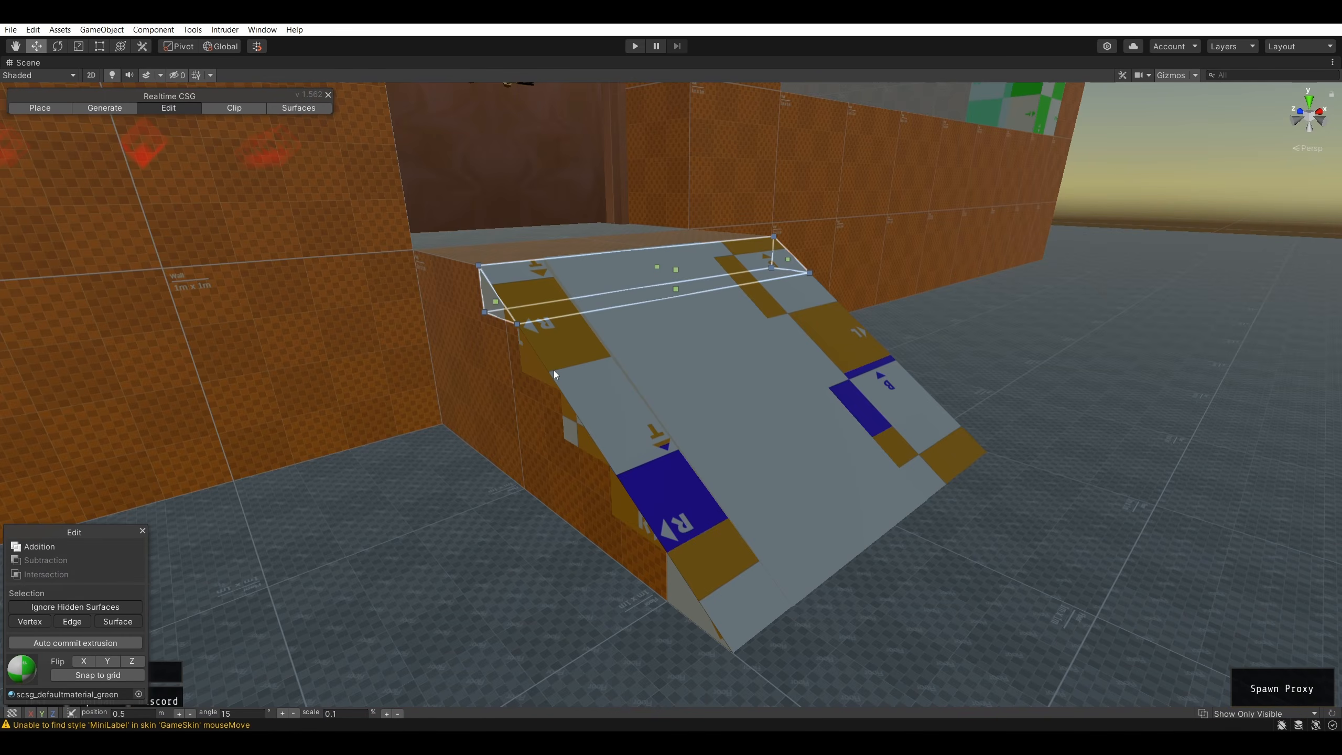
{"action": "key", "text": "Delete"}
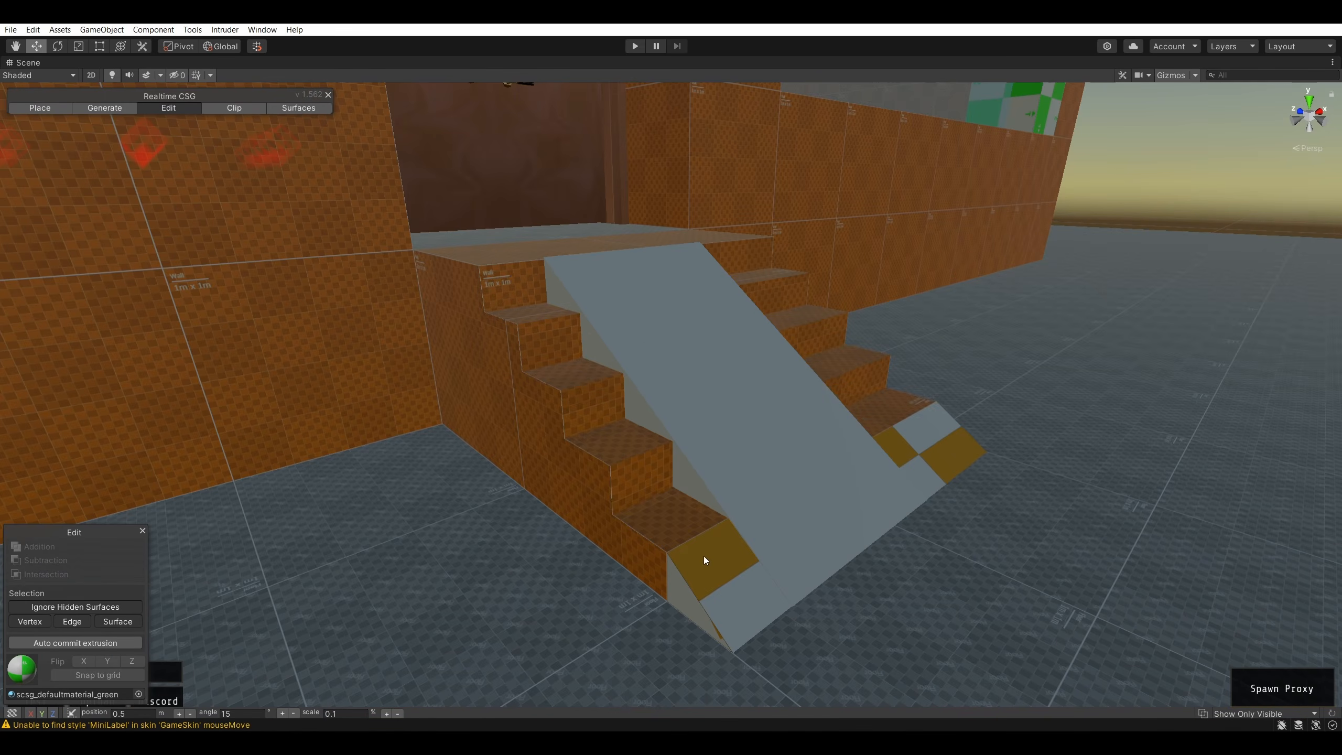
{"action": "right_click_drag", "start_coordinate": [831, 288], "coordinate": [788, 281]}
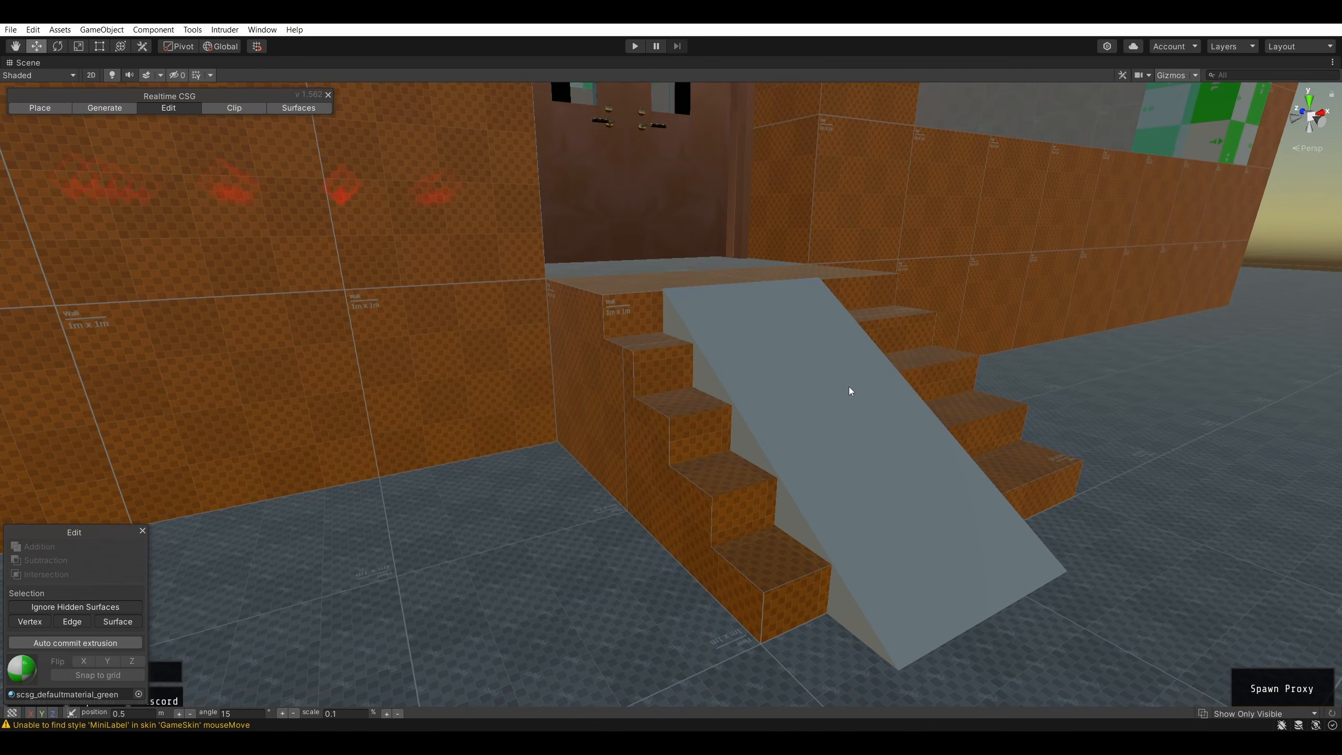
- Scale the wedge wider along X to span the staircase's full width and shift it sideways to centre it over the steps
{"action": "right_click_drag", "start_coordinate": [849, 386], "coordinate": [706, 418]}
{"action": "left_click", "coordinate": [637, 340]}
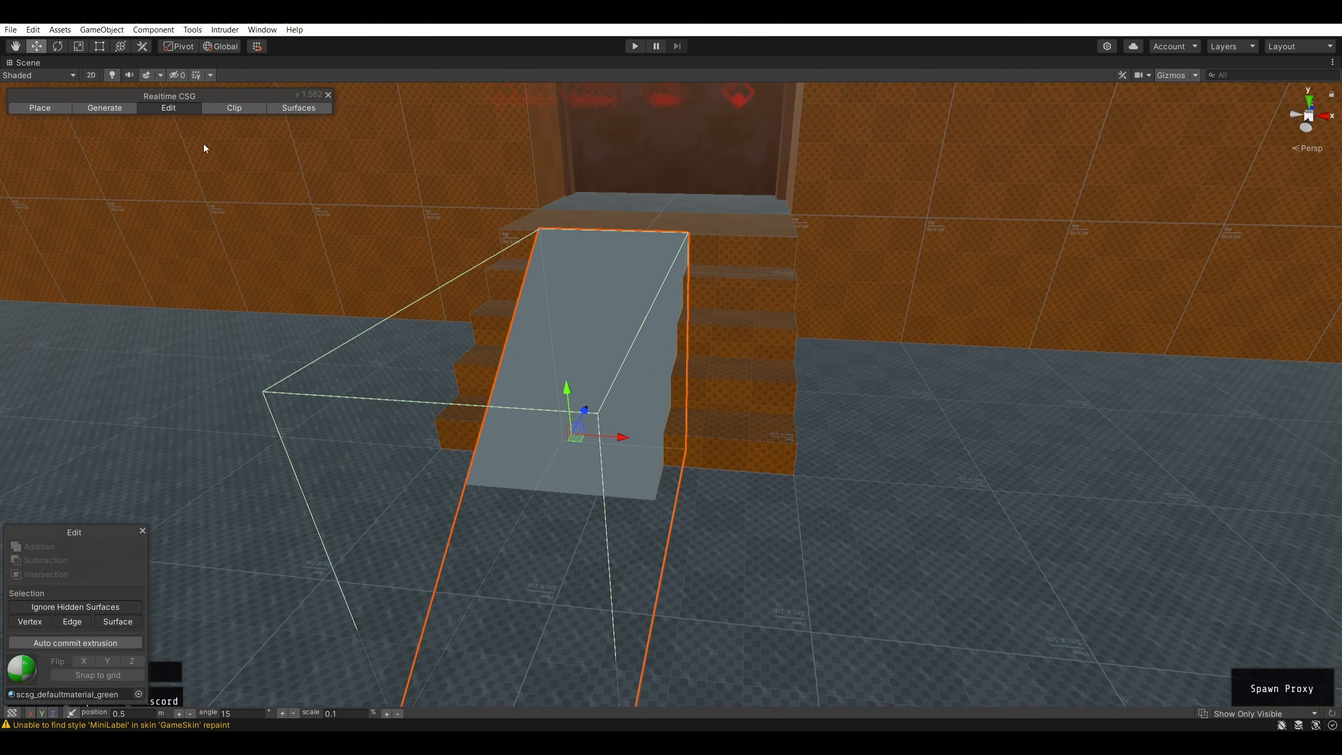
{"action": "left_click", "coordinate": [78, 46]}
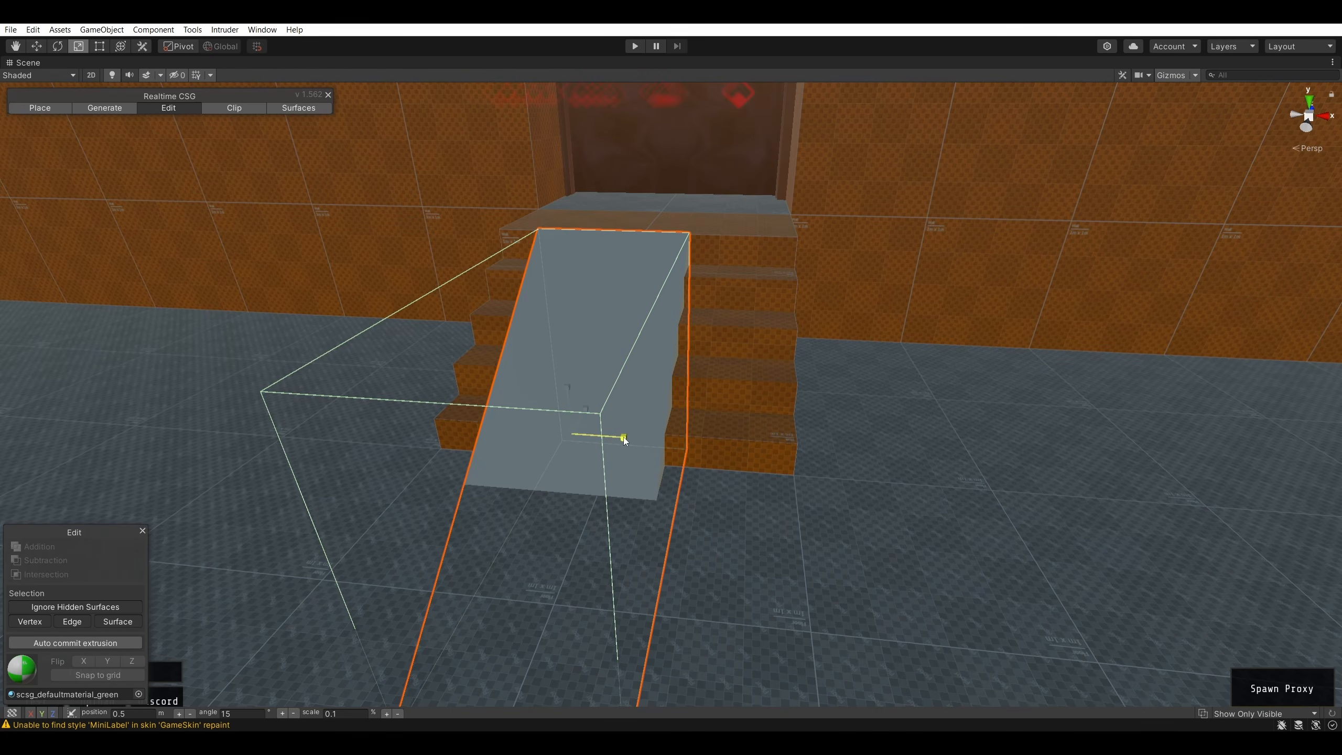
{"action": "left_click_drag", "start_coordinate": [623, 436], "coordinate": [676, 464]}
{"action": "right_click_drag", "start_coordinate": [677, 464], "coordinate": [680, 326]}
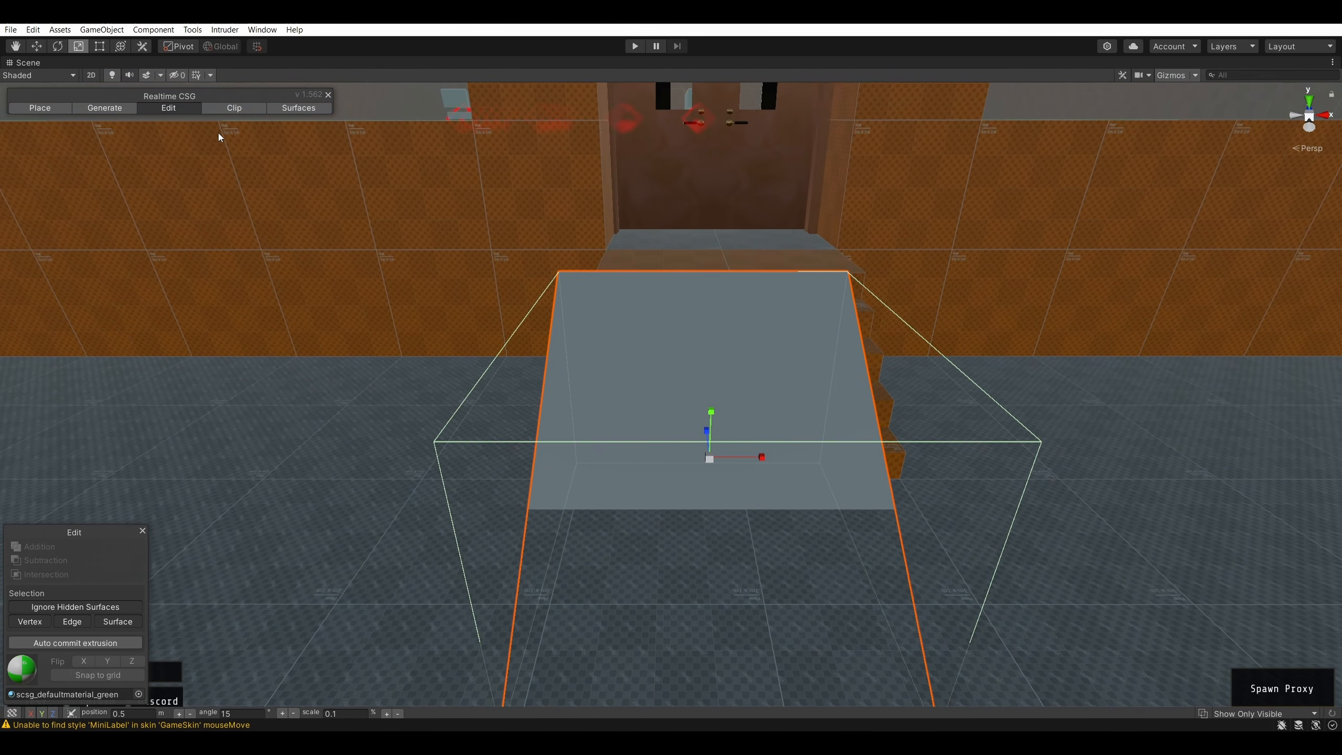
{"action": "left_click", "coordinate": [38, 48]}
{"action": "mouse_move", "coordinate": [753, 459]}
{"action": "left_mouse_down"}
{"action": "mouse_move", "coordinate": [773, 466]}
{"action": "mouse_move", "coordinate": [759, 439]}
{"action": "left_mouse_up"}
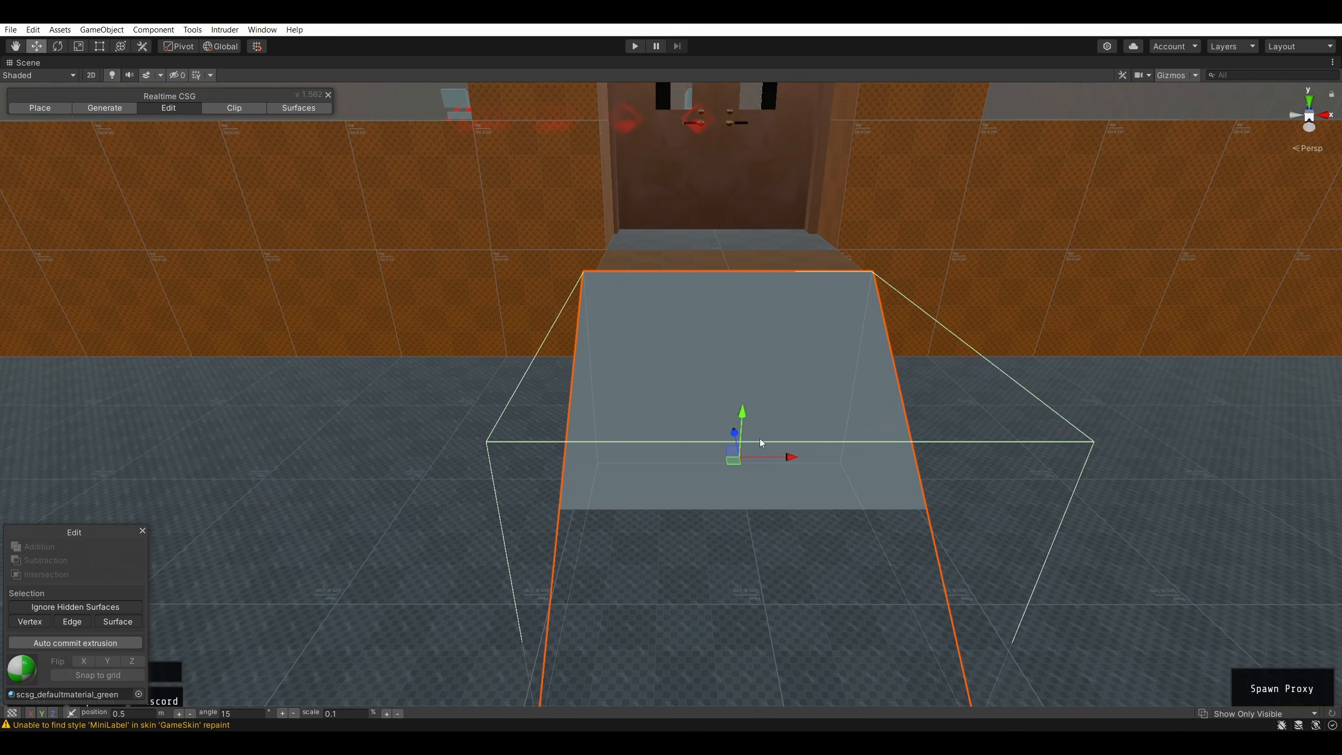
{"action": "right_click_drag", "start_coordinate": [759, 439], "coordinate": [1054, 419]}
{"action": "right_click_drag", "start_coordinate": [941, 418], "coordinate": [1036, 314]}
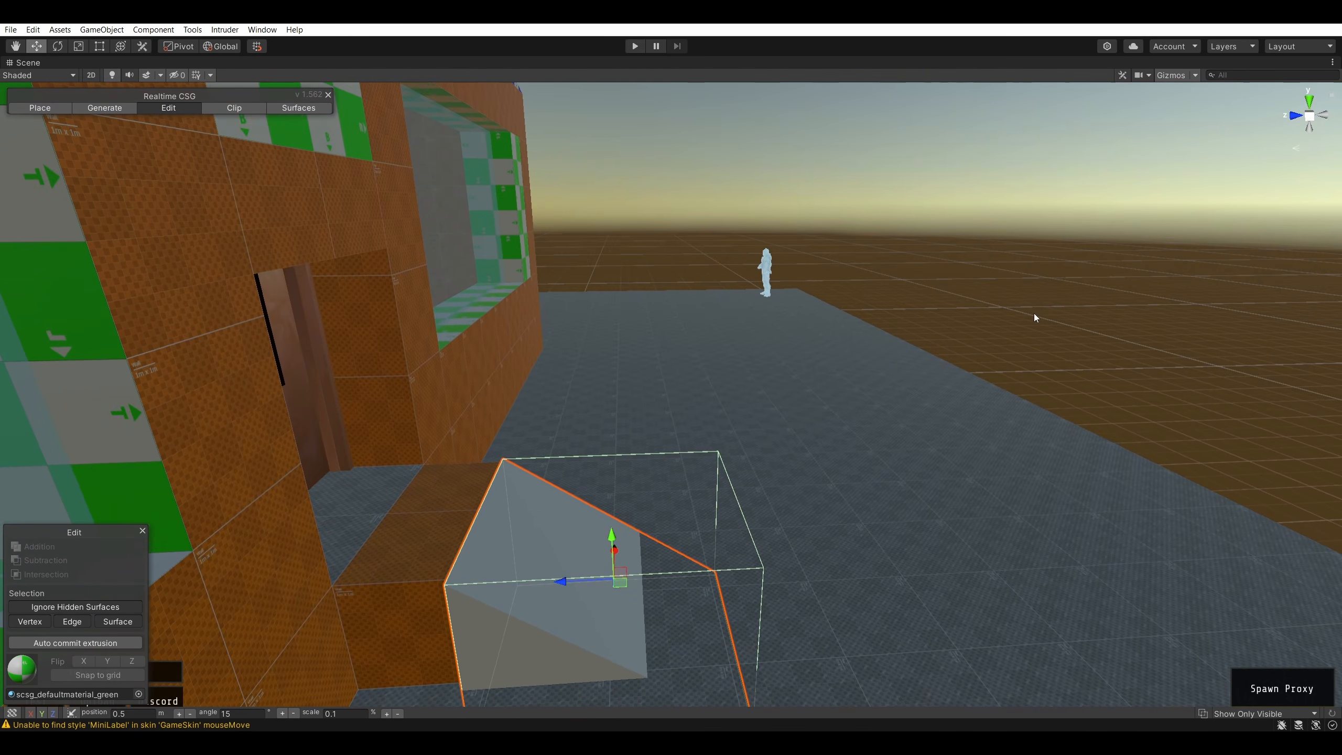
{"action": "left_click", "coordinate": [1036, 314]}
{"action": "right_click_drag", "start_coordinate": [559, 534], "coordinate": [186, 651]}
{"action": "left_click", "coordinate": [486, 532]}
{"action": "right_click_drag", "start_coordinate": [487, 532], "coordinate": [610, 469]}
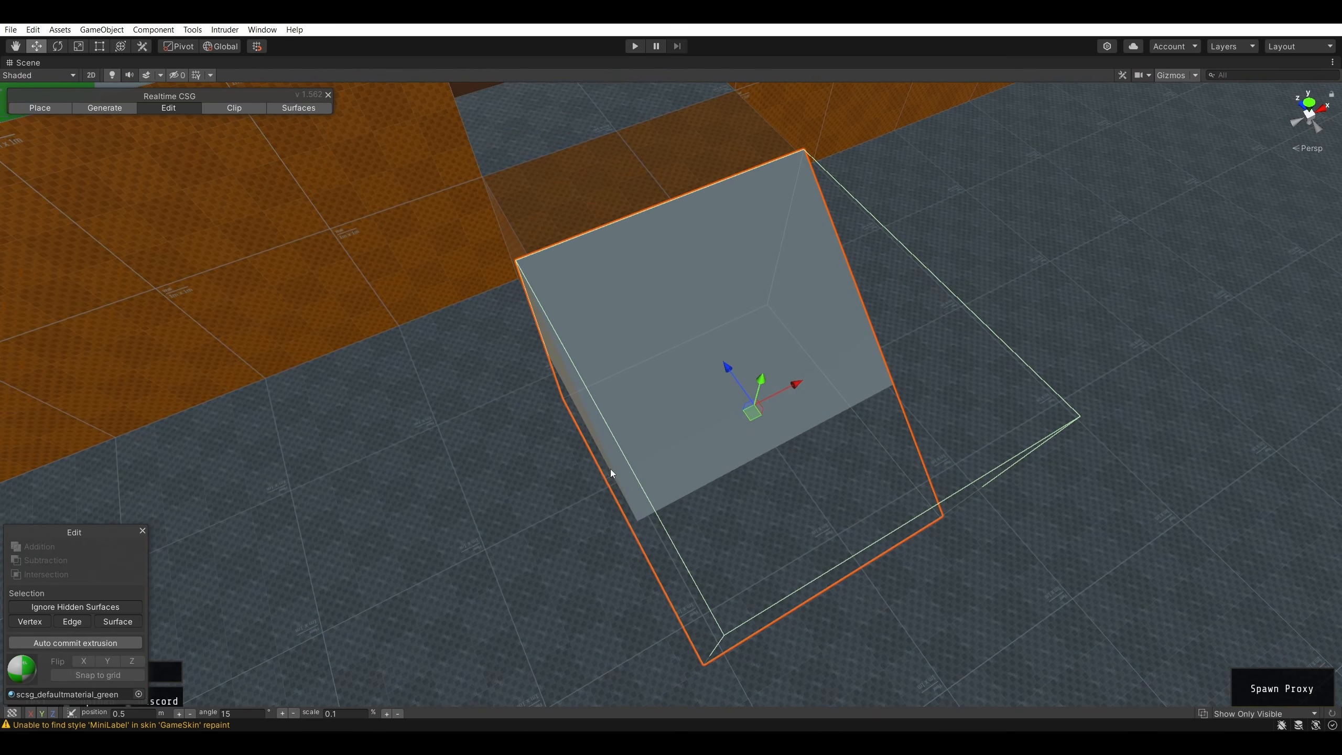
{"action": "left_click", "coordinate": [116, 30]}
{"action": "mouse_move", "coordinate": [205, 88]}
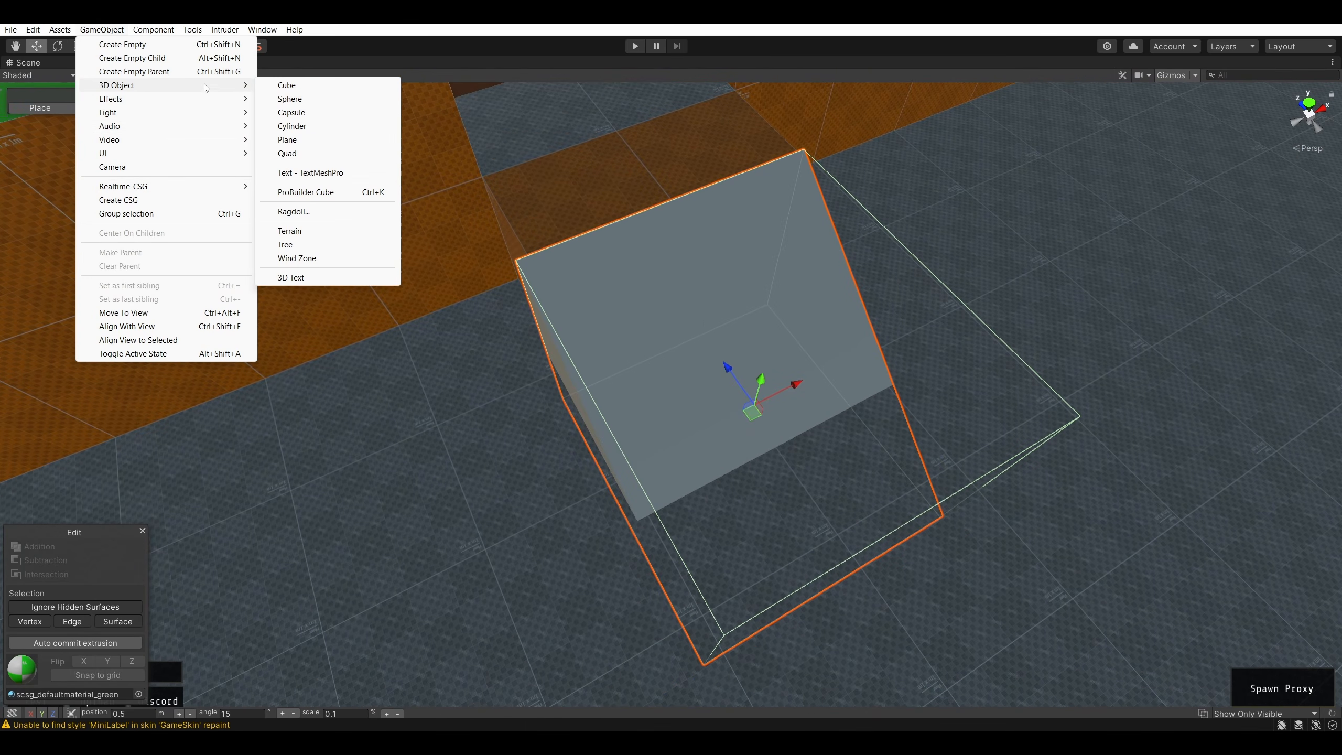
{"action": "left_click", "coordinate": [826, 349]}
{"action": "left_click_drag", "start_coordinate": [758, 480], "coordinate": [742, 403], "text": "alt"}
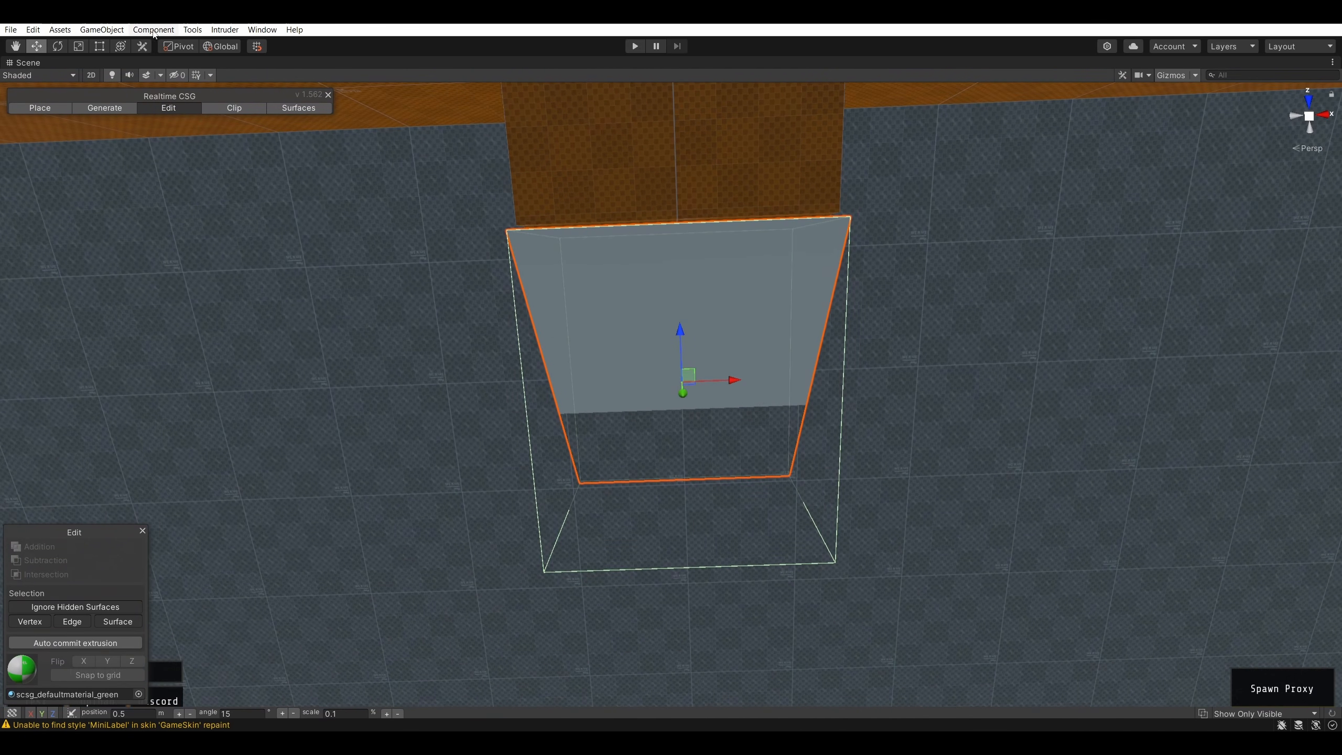
{"action": "left_click", "coordinate": [117, 30]}
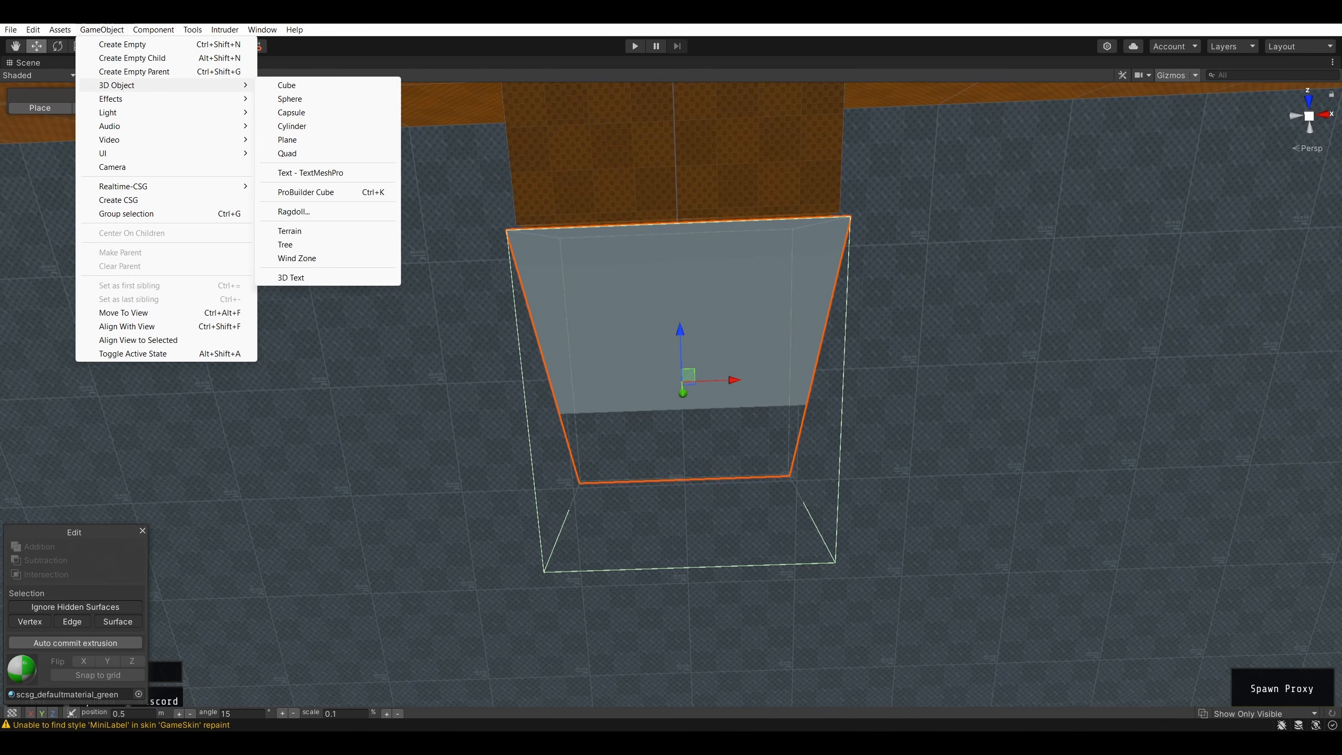
{"action": "mouse_move", "coordinate": [60, 29]}
{"action": "left_click", "coordinate": [376, 51]}
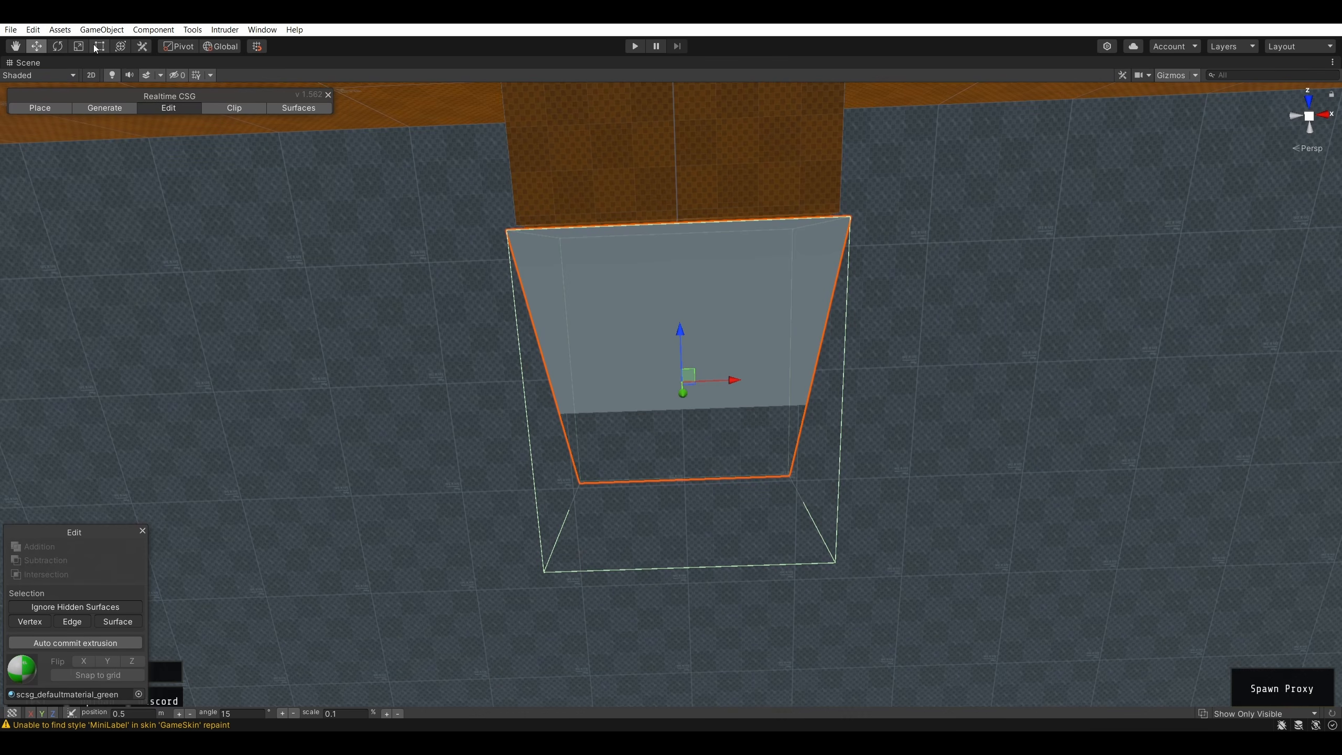
- Adjust the wedge's width along X to match the stairs and move it along Z flush against the landing's edge
{"action": "key", "text": "r"}
{"action": "mouse_move", "coordinate": [740, 379]}
{"action": "left_mouse_down"}
{"action": "mouse_move", "coordinate": [905, 244]}
{"action": "mouse_move", "coordinate": [1001, 227]}
{"action": "mouse_move", "coordinate": [950, 109]}
{"action": "mouse_move", "coordinate": [519, 184]}
{"action": "mouse_move", "coordinate": [651, 417]}
{"action": "mouse_move", "coordinate": [919, 362]}
{"action": "mouse_move", "coordinate": [976, 392]}
{"action": "mouse_move", "coordinate": [1003, 381]}
{"action": "mouse_move", "coordinate": [976, 375]}
{"action": "mouse_move", "coordinate": [1162, 383]}
{"action": "mouse_move", "coordinate": [999, 306]}
{"action": "left_mouse_up"}
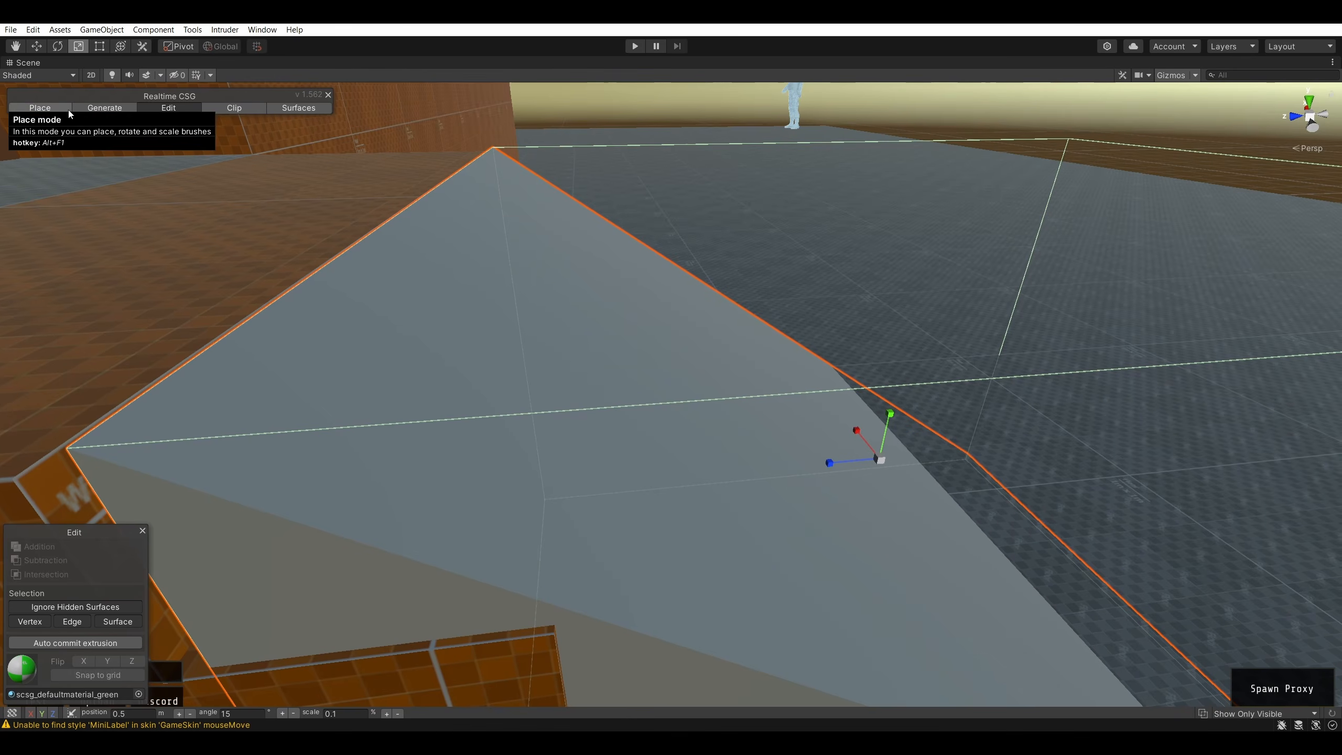
{"action": "right_click_drag", "start_coordinate": [291, 201], "coordinate": [290, 210]}
{"action": "key", "text": "a"}
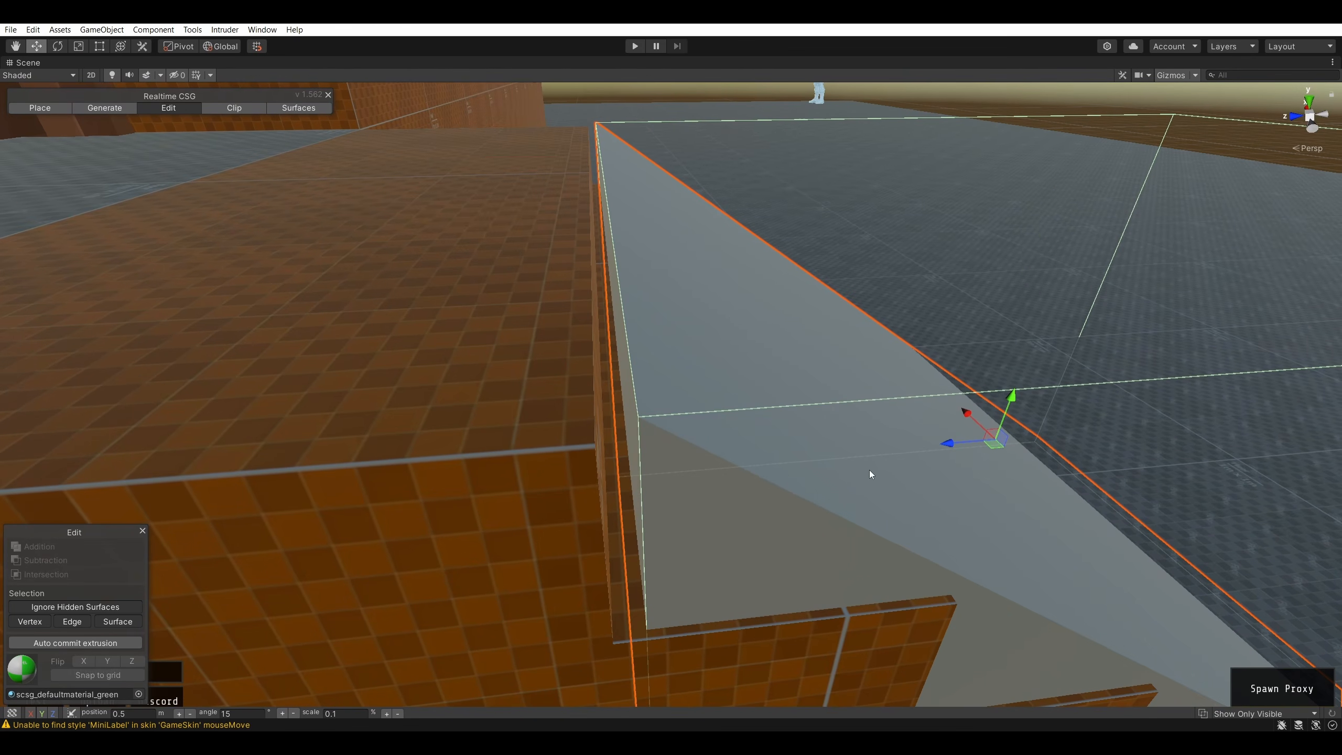
{"action": "left_click_drag", "start_coordinate": [946, 450], "coordinate": [945, 444]}
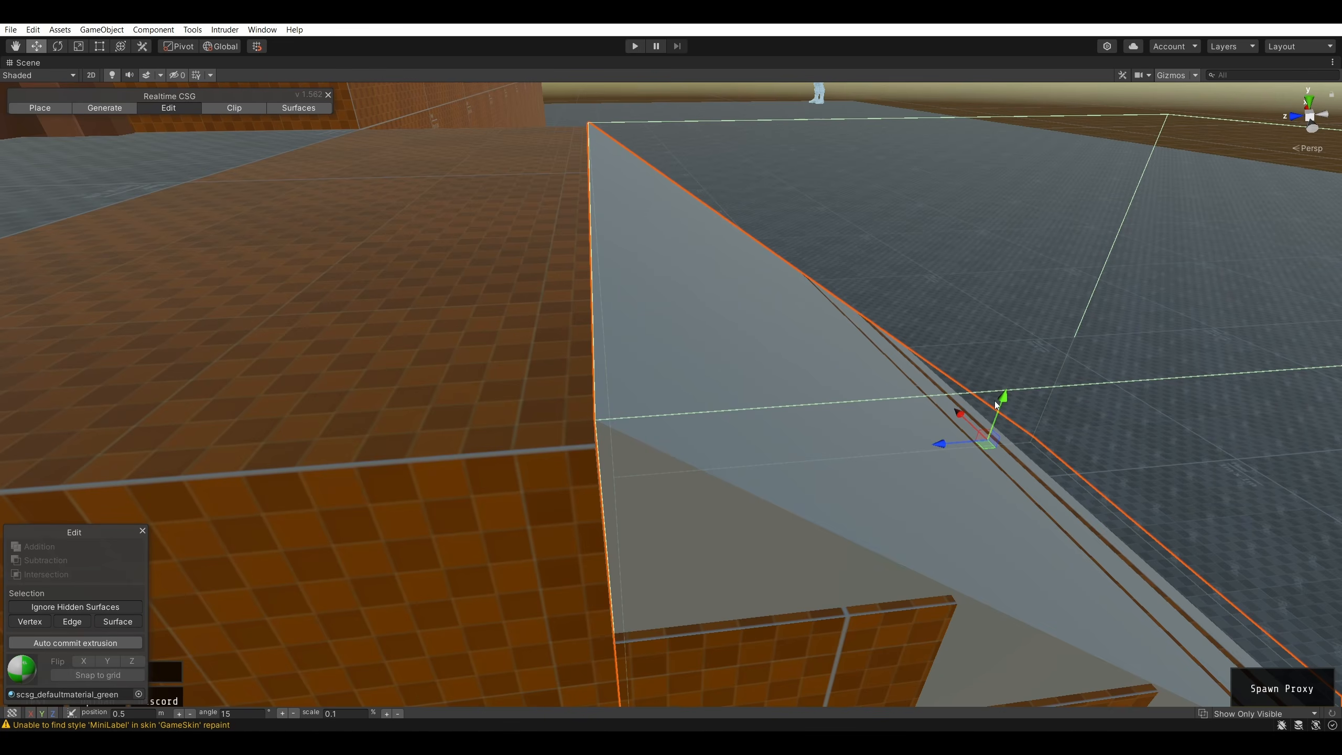
{"action": "key", "text": "d"}
{"action": "mouse_move", "coordinate": [1105, 457]}
{"action": "right_mouse_down"}
{"action": "mouse_move", "coordinate": [1047, 495]}
{"action": "mouse_move", "coordinate": [1078, 504]}
{"action": "right_mouse_up"}
{"action": "key", "text": "s"}
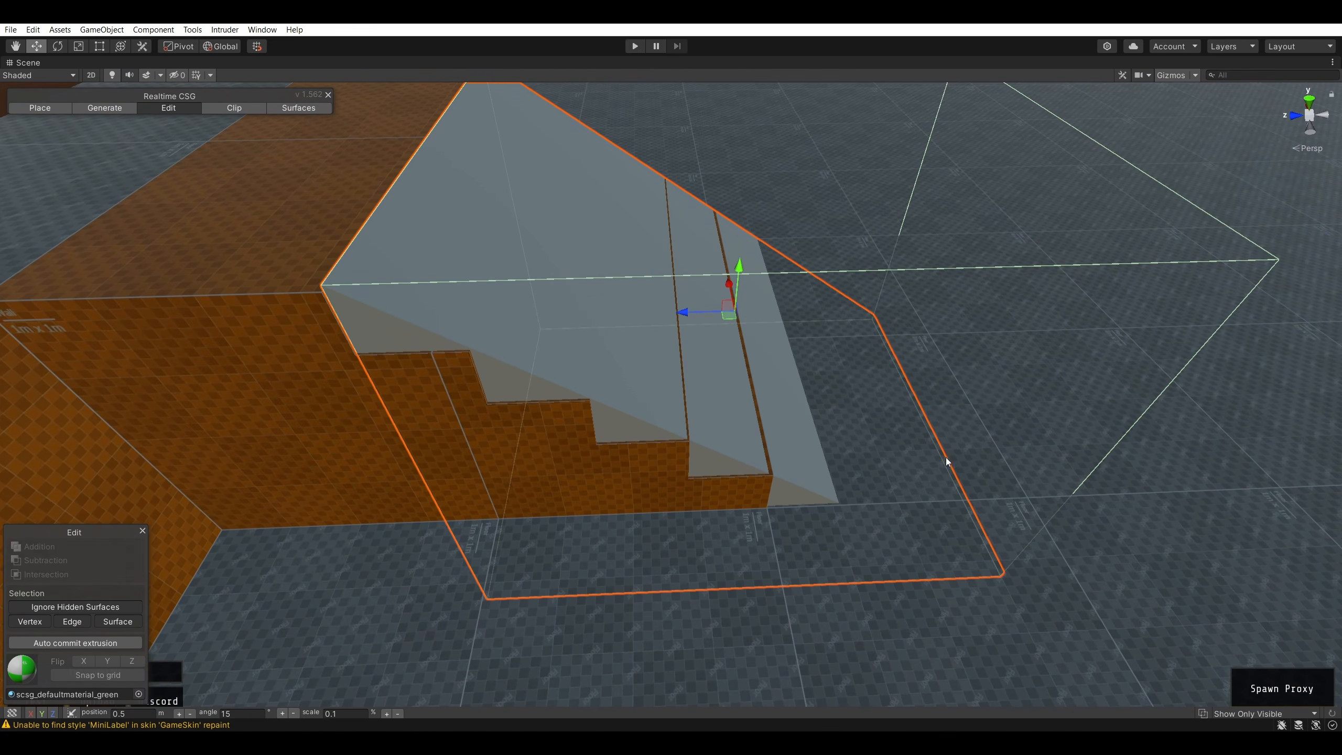
- Turn off Realtime CSG editing and select the wedge over the stairs again
{"action": "left_click", "coordinate": [946, 457]}
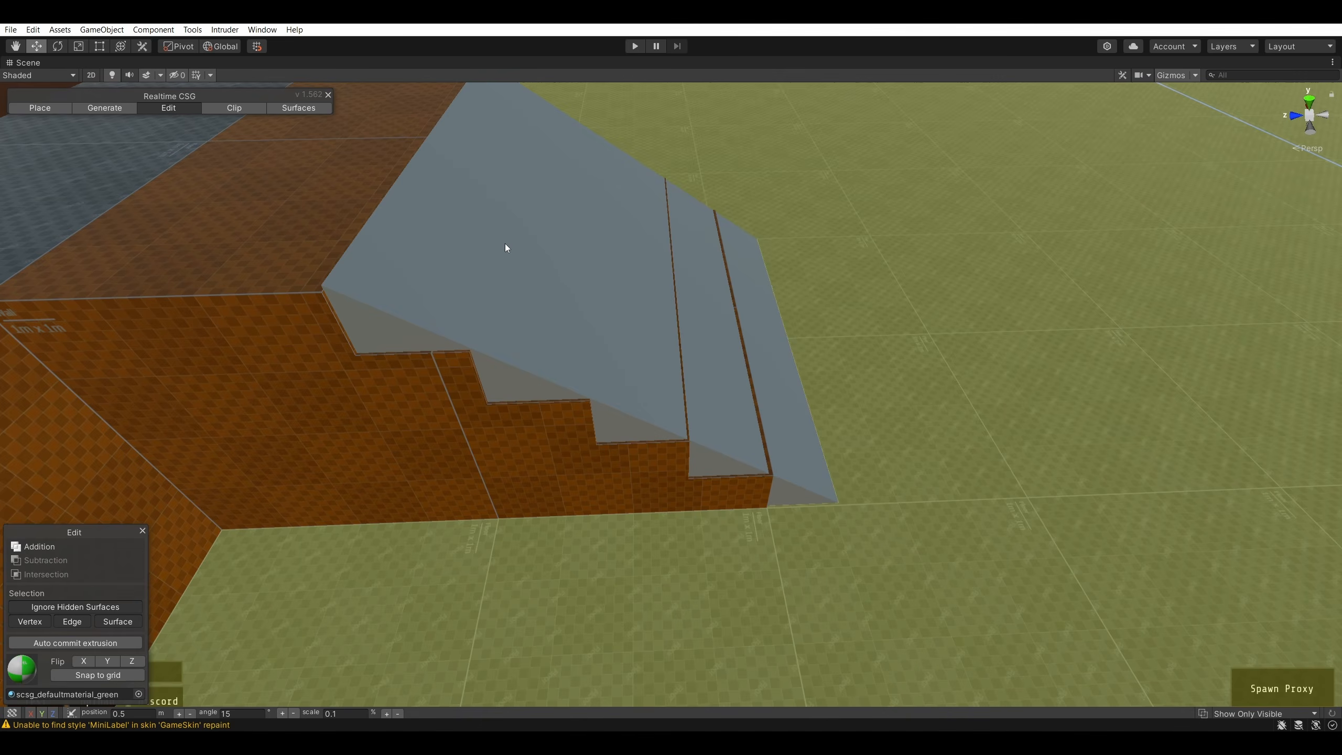
{"action": "right_click_drag", "start_coordinate": [505, 243], "coordinate": [712, 386]}
{"action": "key", "text": "ctrl+F3"}
{"action": "left_click", "coordinate": [712, 397]}
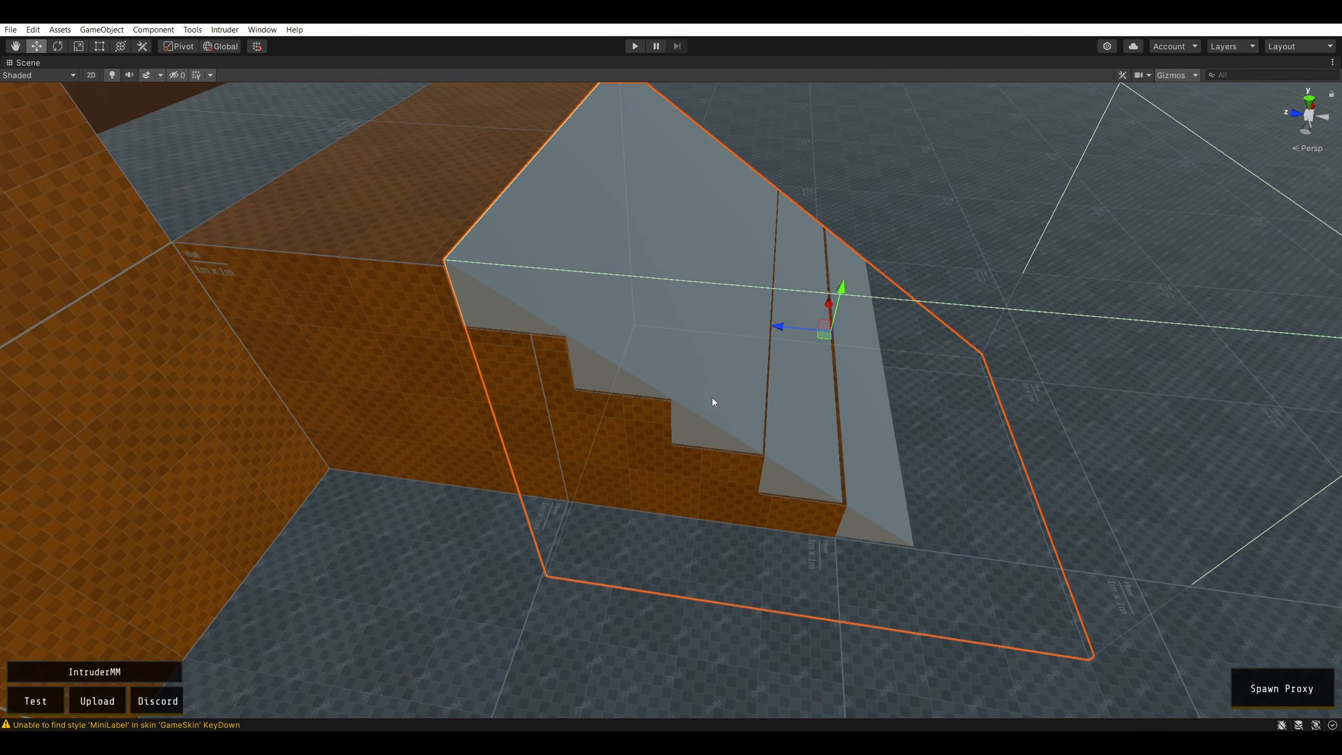
- Nudge the wedge along Z and rescale its depth slightly so the slope follows the edges of the steps
{"action": "right_click_drag", "start_coordinate": [1027, 478], "coordinate": [738, 353]}
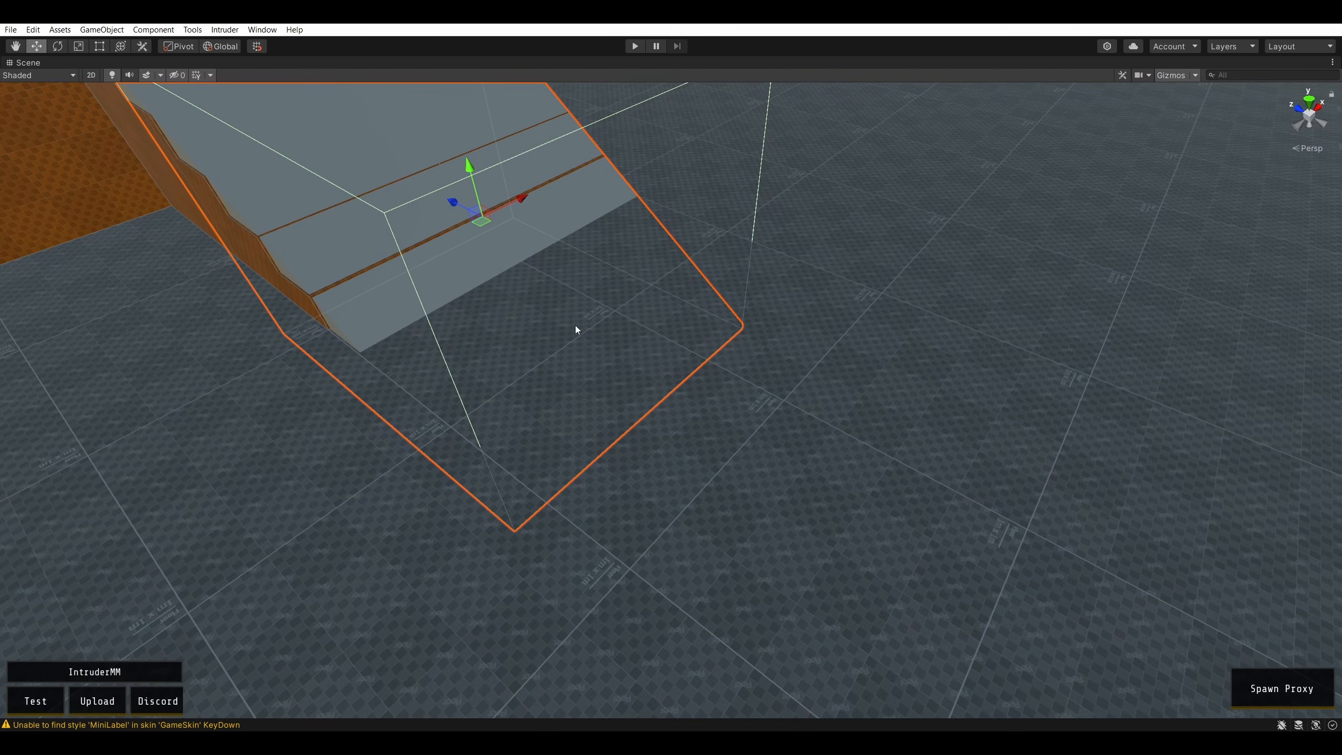
{"action": "right_click_drag", "start_coordinate": [448, 233], "coordinate": [611, 176]}
{"action": "key", "text": "a"}
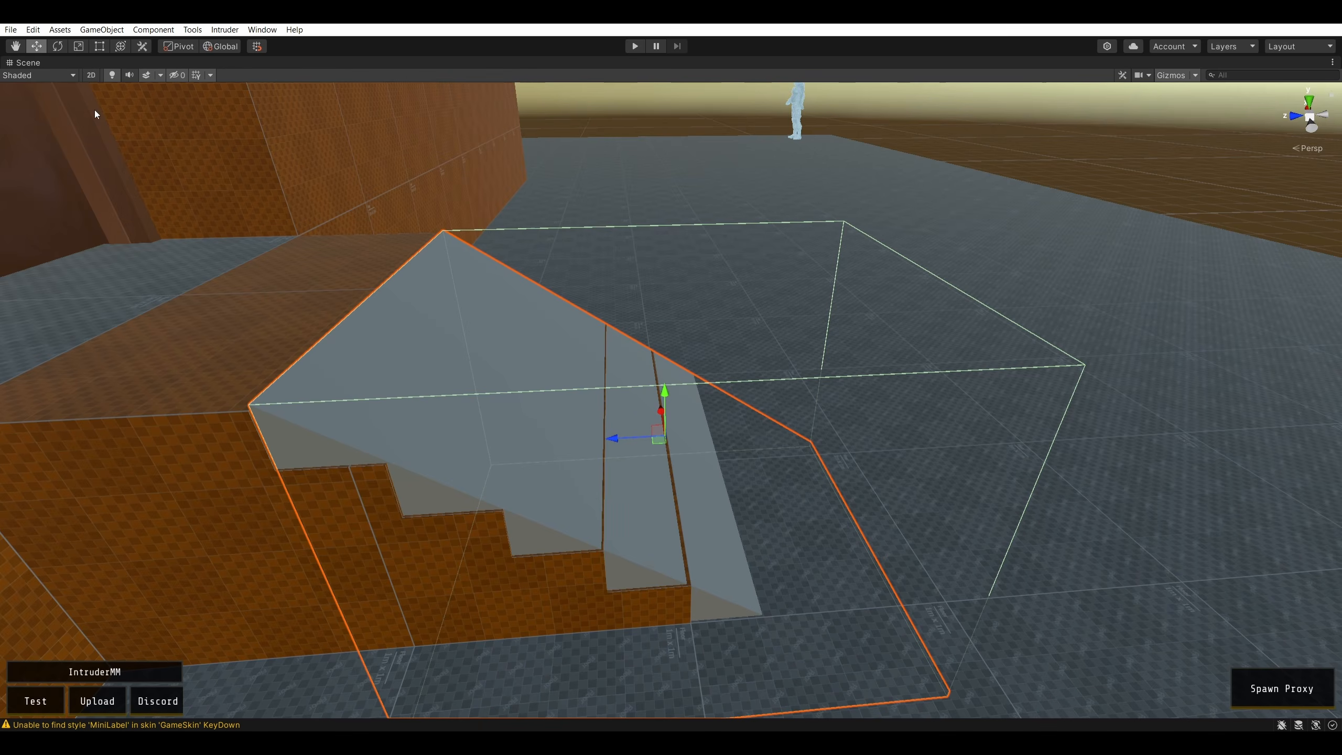
{"action": "left_click_drag", "start_coordinate": [611, 439], "coordinate": [618, 443]}
{"action": "right_click_drag", "start_coordinate": [606, 432], "coordinate": [651, 365]}
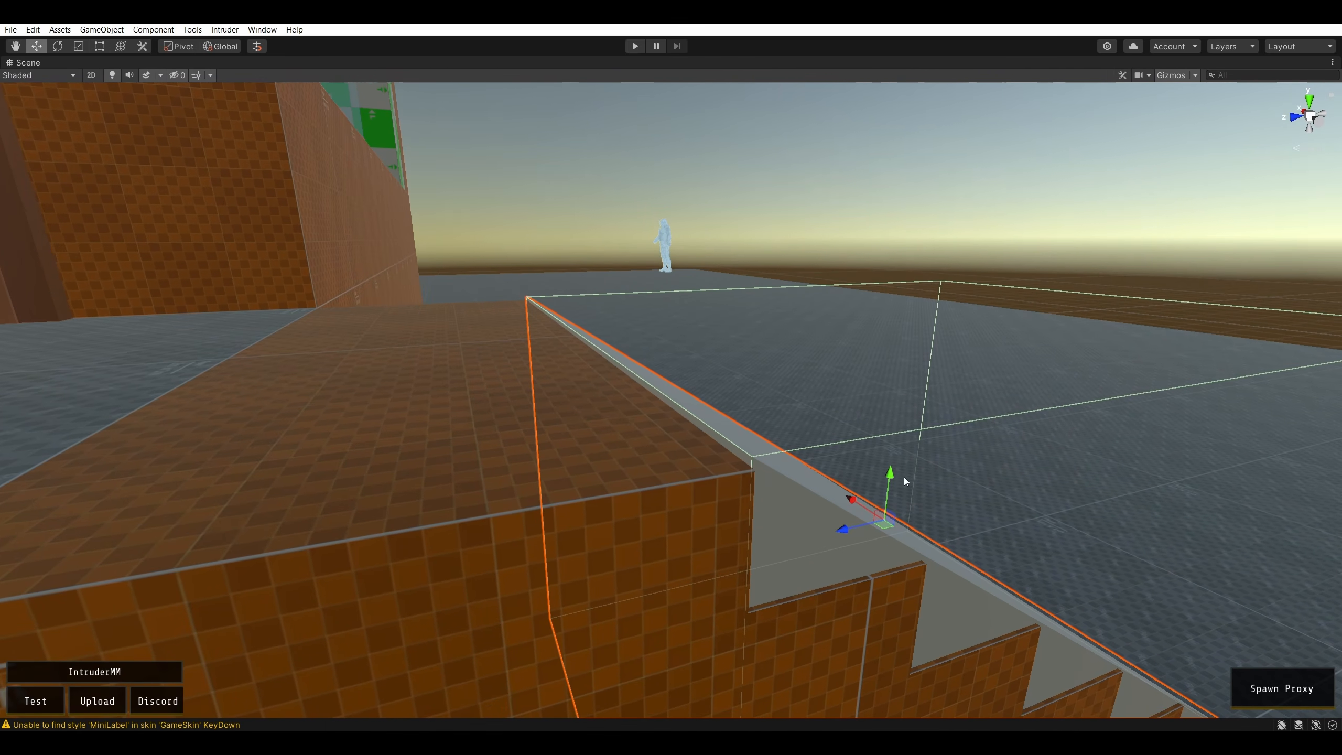
{"action": "right_click_drag", "start_coordinate": [895, 476], "coordinate": [859, 483]}
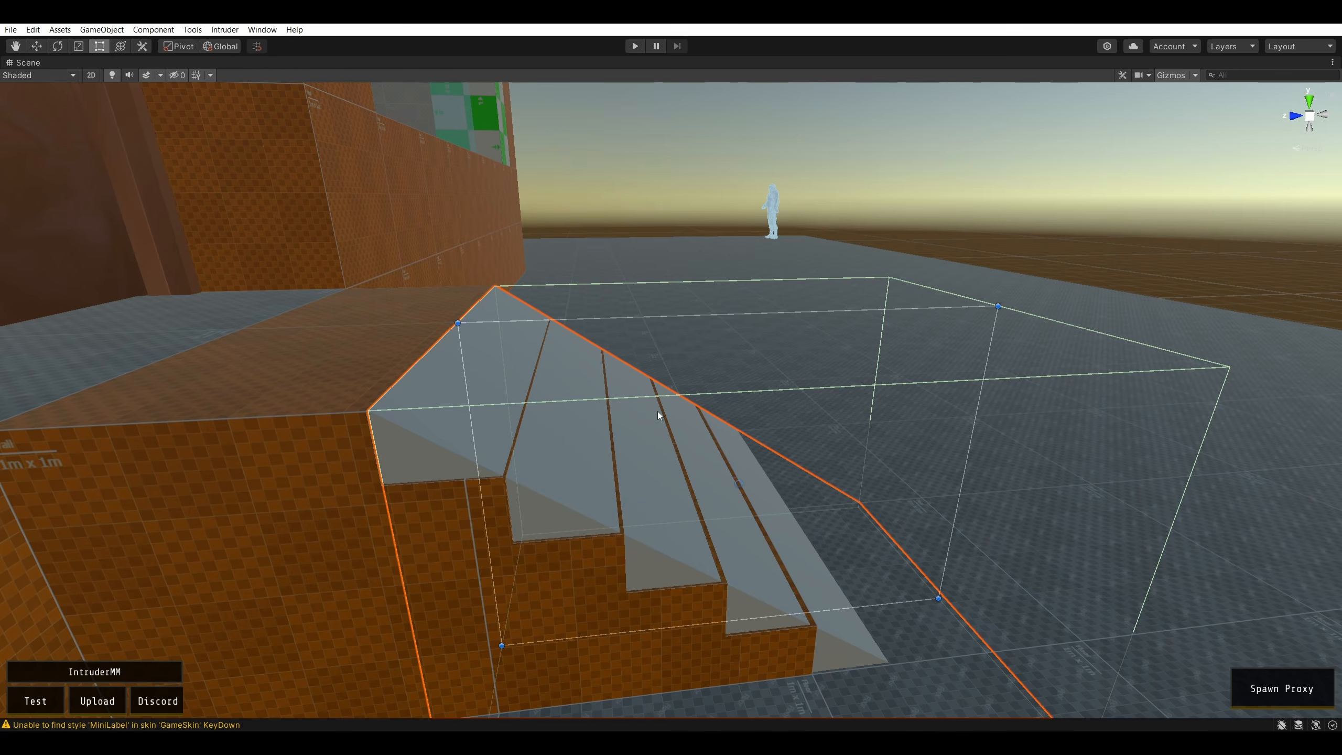
{"action": "key", "text": "r"}
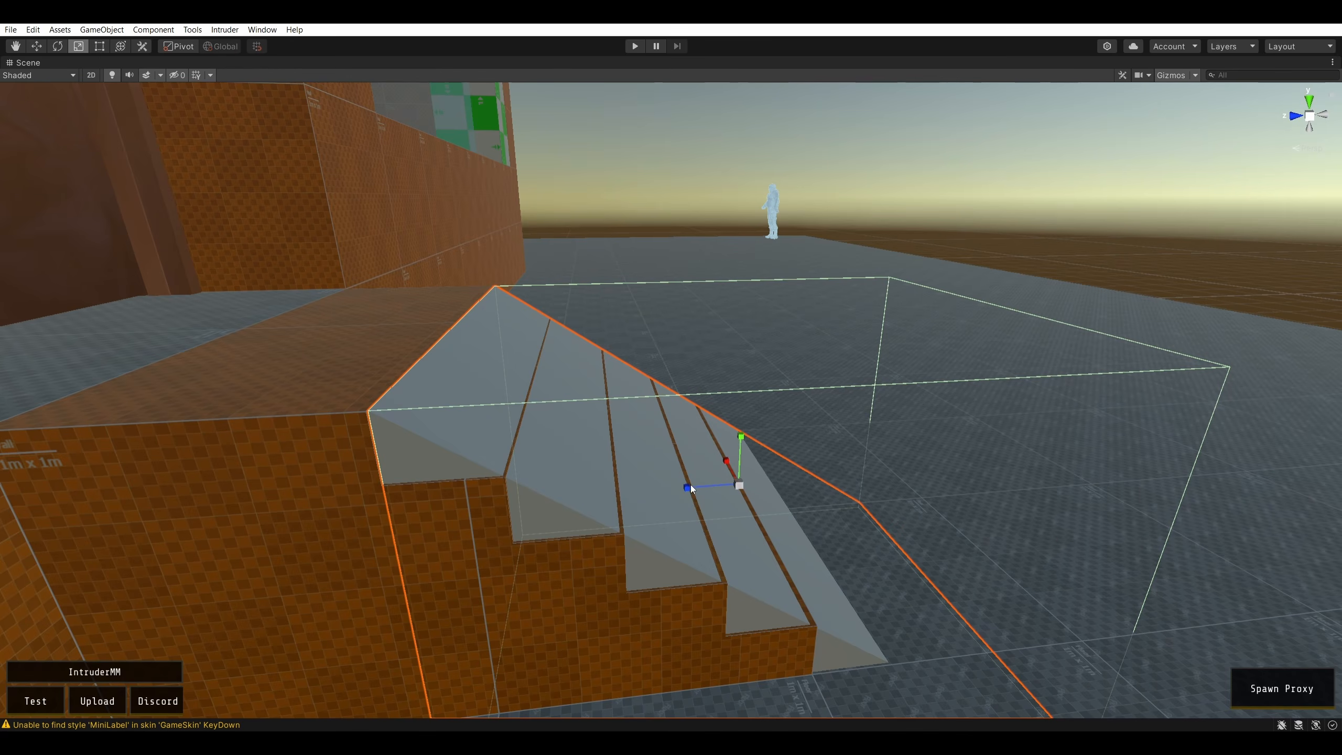
{"action": "left_click_drag", "start_coordinate": [690, 486], "coordinate": [688, 486]}
{"action": "key", "text": "d"}
{"action": "right_click_drag", "start_coordinate": [815, 474], "coordinate": [742, 478]}
{"action": "left_click", "coordinate": [36, 46]}
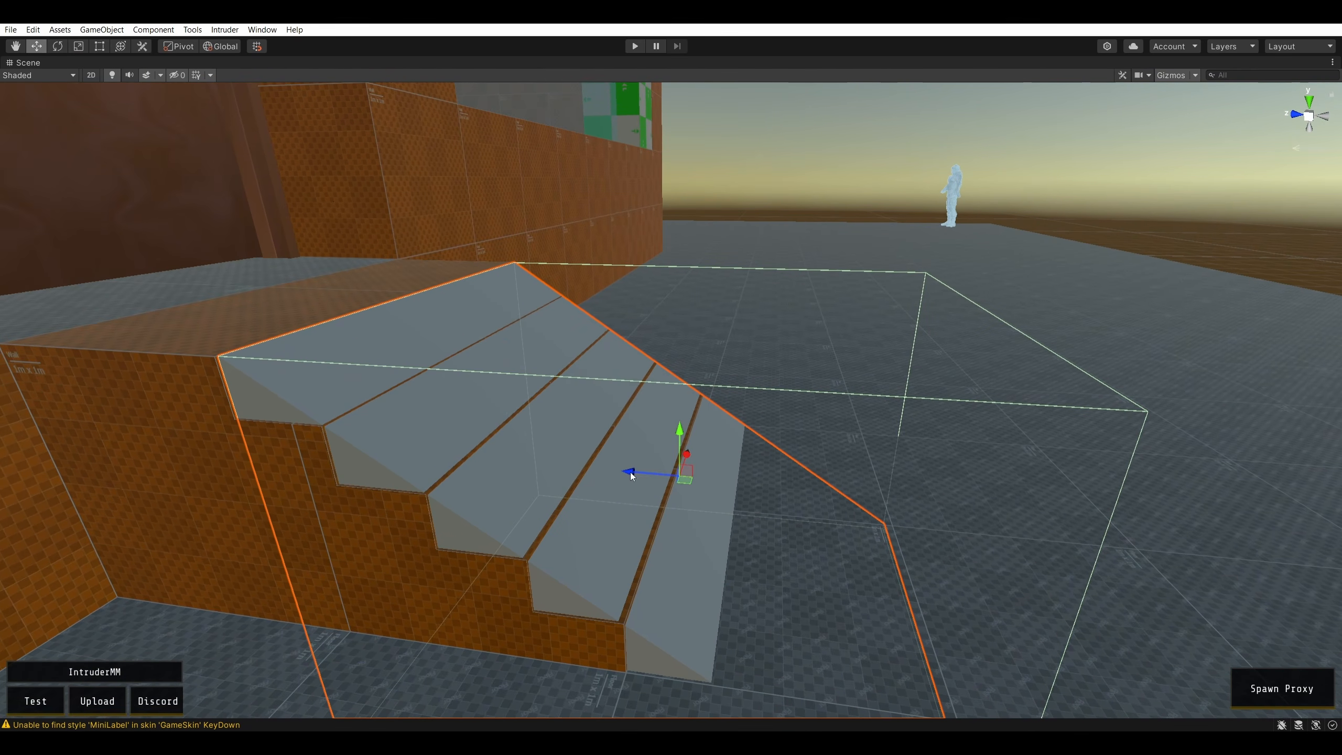
- Fine-tune the wedge's position along Z and vertically until its top edge meets the landing and its slope just covers the steps
{"action": "left_click_drag", "start_coordinate": [630, 473], "coordinate": [639, 474]}
{"action": "key", "text": "a"}
{"action": "right_click_drag", "start_coordinate": [640, 474], "coordinate": [684, 418]}
{"action": "key", "text": "w"}
{"action": "left_click_drag", "start_coordinate": [858, 427], "coordinate": [857, 421]}
{"action": "left_click_drag", "start_coordinate": [799, 469], "coordinate": [794, 470]}
{"action": "left_click_drag", "start_coordinate": [851, 423], "coordinate": [851, 427]}
{"action": "mouse_move", "coordinate": [775, 402]}
{"action": "right_mouse_down"}
{"action": "mouse_move", "coordinate": [773, 425]}
{"action": "mouse_move", "coordinate": [785, 385]}
{"action": "right_mouse_up"}
{"action": "left_click_drag", "start_coordinate": [921, 430], "coordinate": [924, 431]}
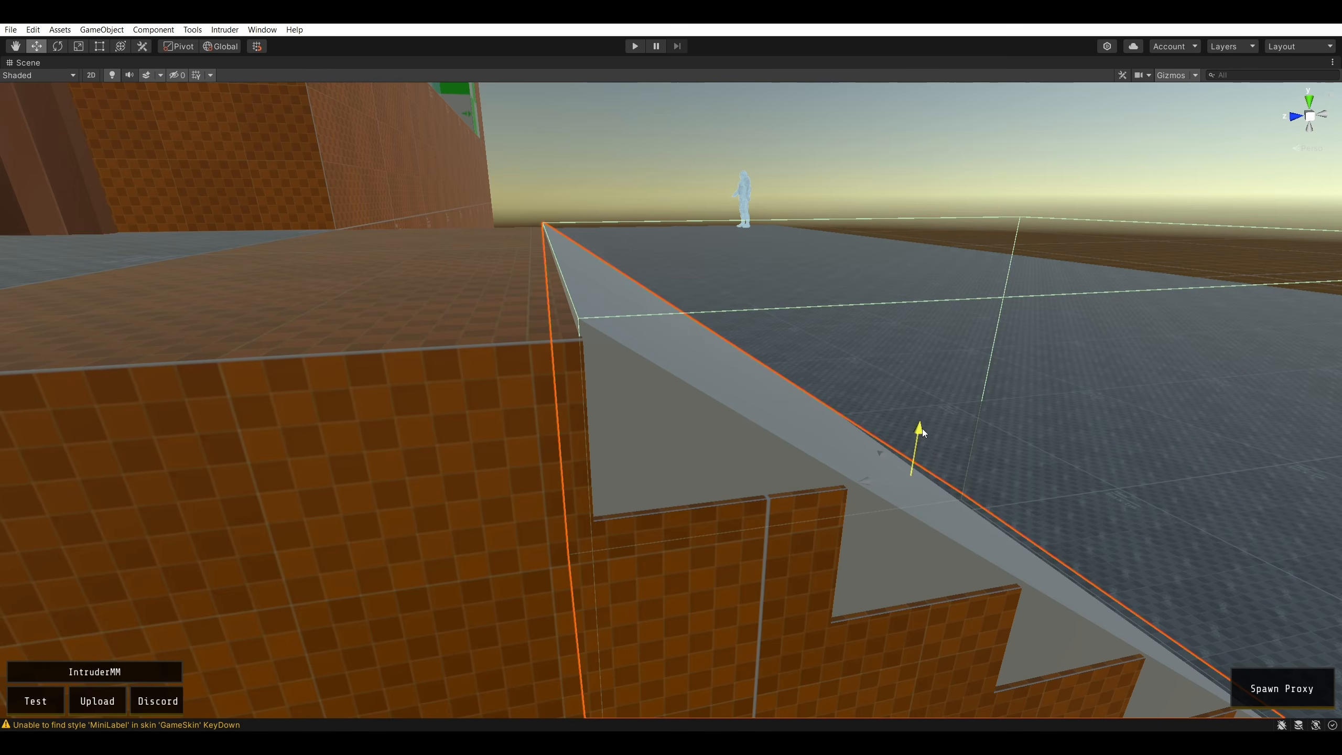
- Restore the full editor layout with the wedge selected and disable its Mesh Renderer to hide it
{"action": "right_click_drag", "start_coordinate": [922, 430], "coordinate": [908, 466]}
{"action": "left_click", "coordinate": [763, 475]}
{"action": "key", "text": "shift+space"}
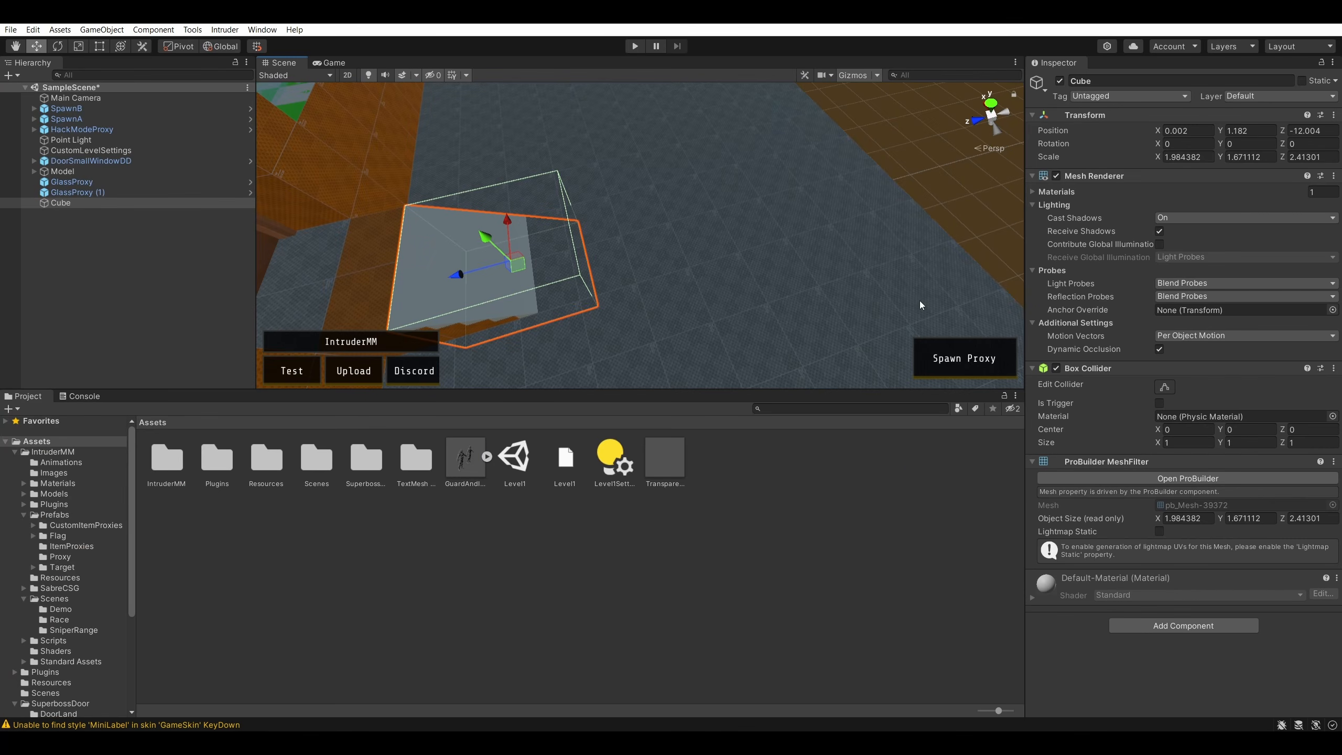
{"action": "left_click", "coordinate": [1055, 176]}
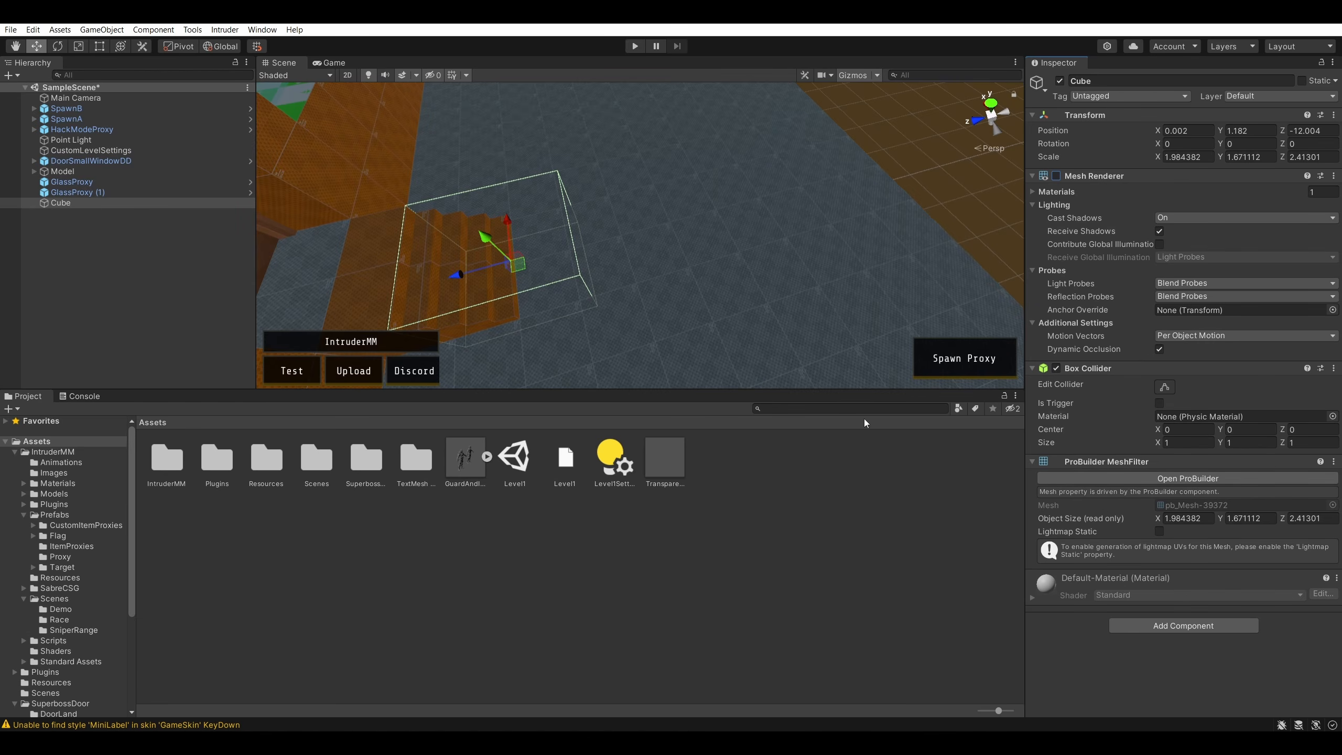
- Rename the wedge's Cube object to "Transparent Ramp"
{"action": "right_click", "coordinate": [125, 202]}
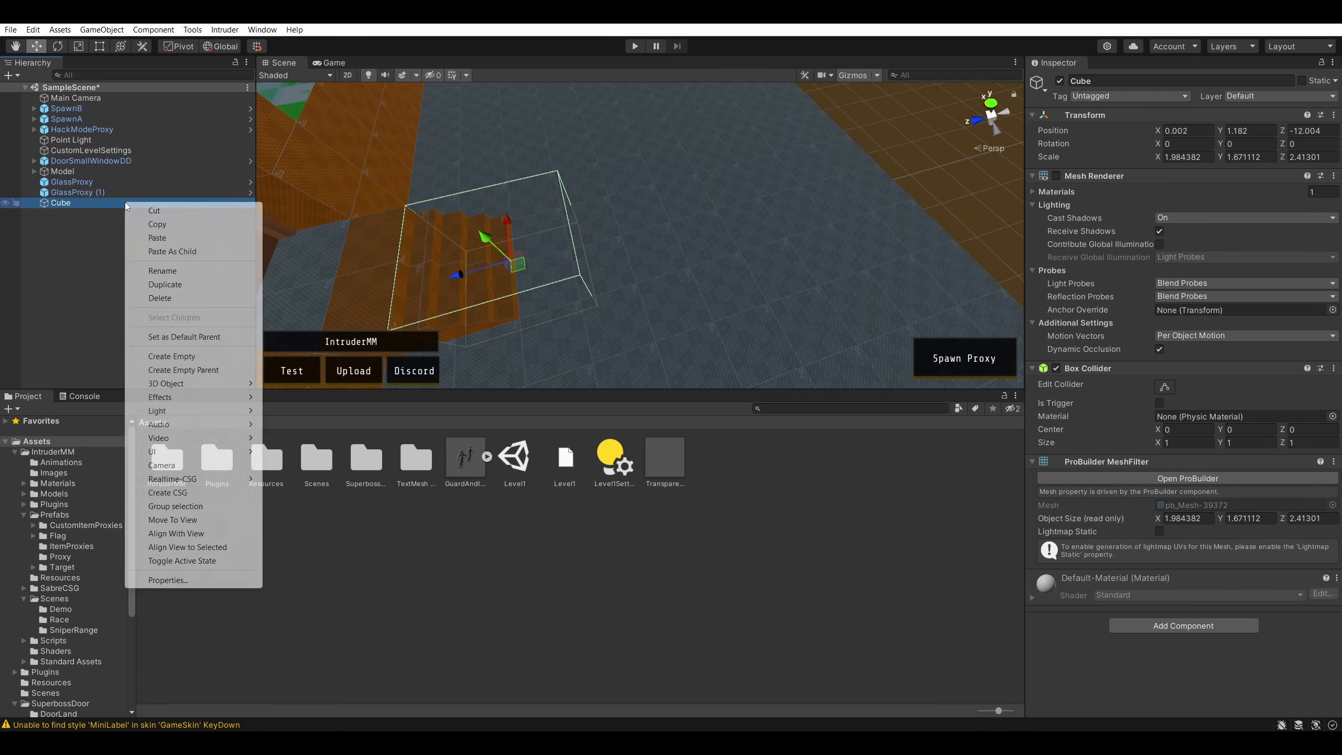
{"action": "left_click", "coordinate": [98, 311]}
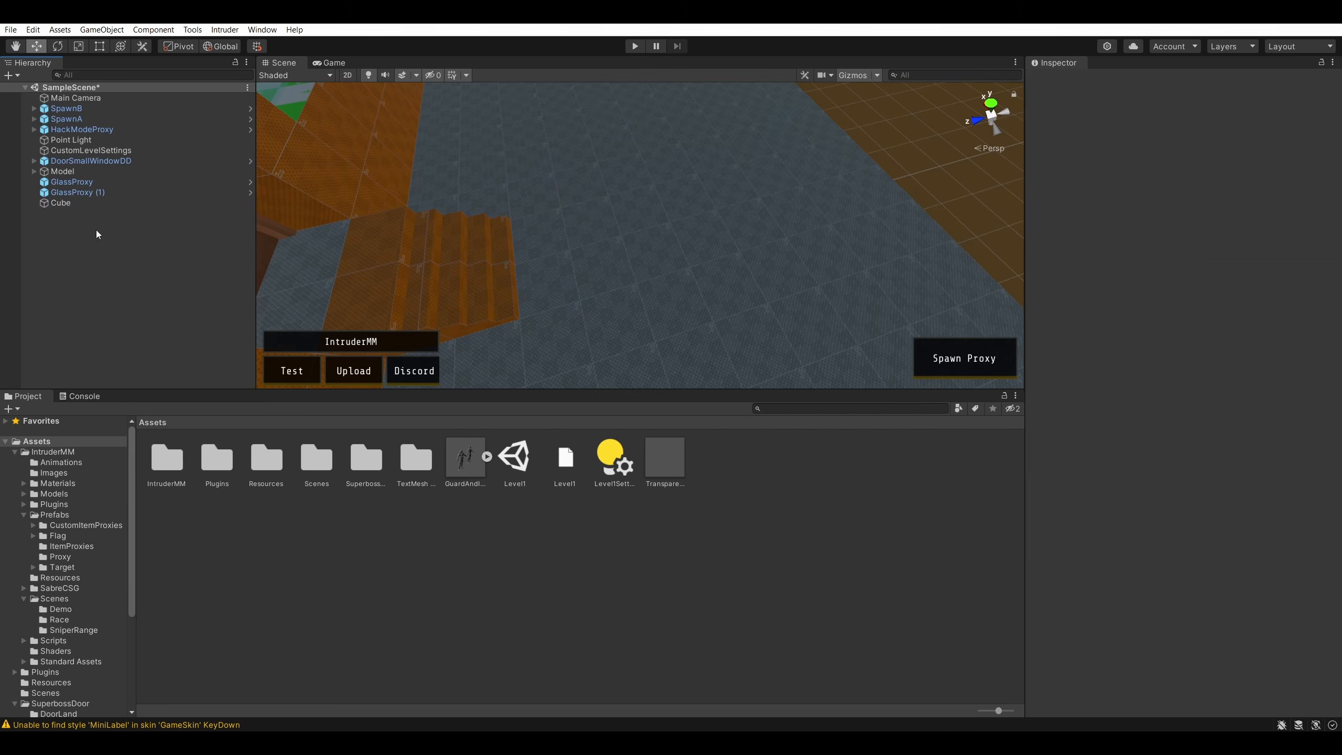
{"action": "left_click", "coordinate": [97, 203]}
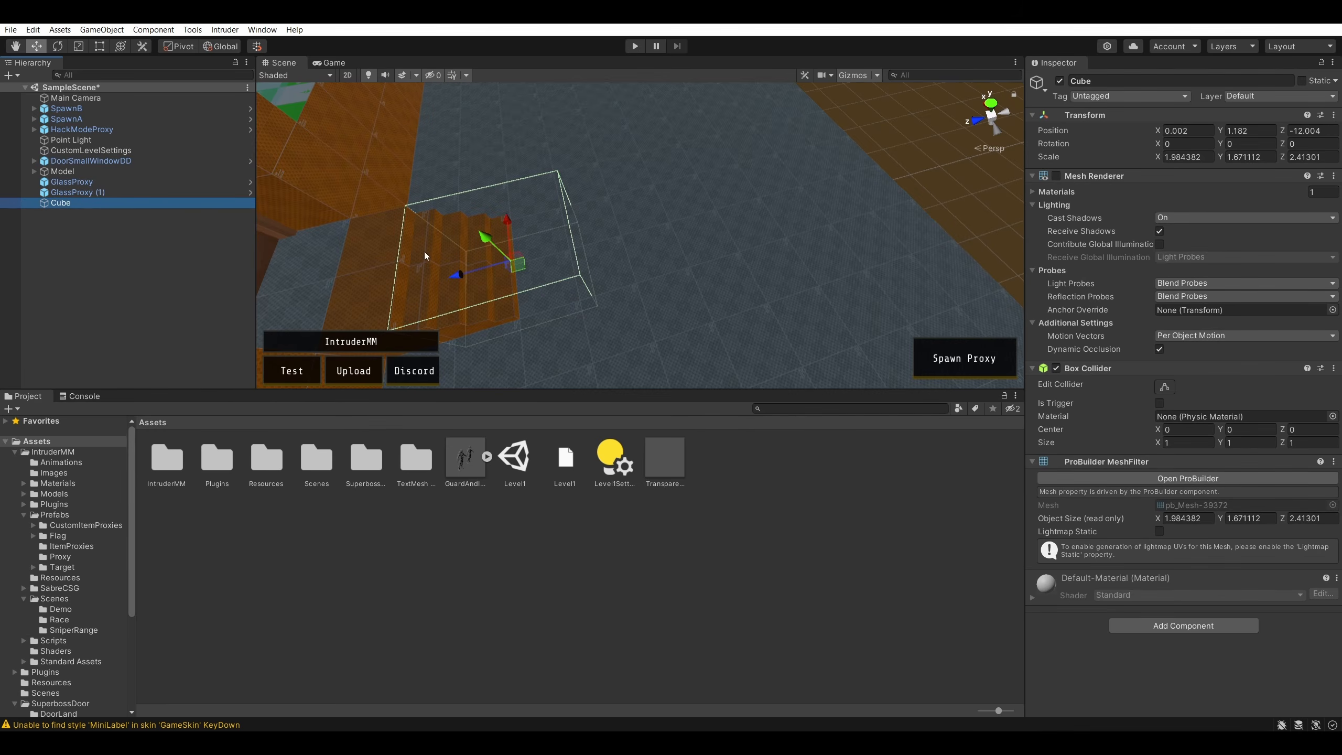
{"action": "left_click", "coordinate": [60, 204]}
{"action": "right_click", "coordinate": [61, 206]}
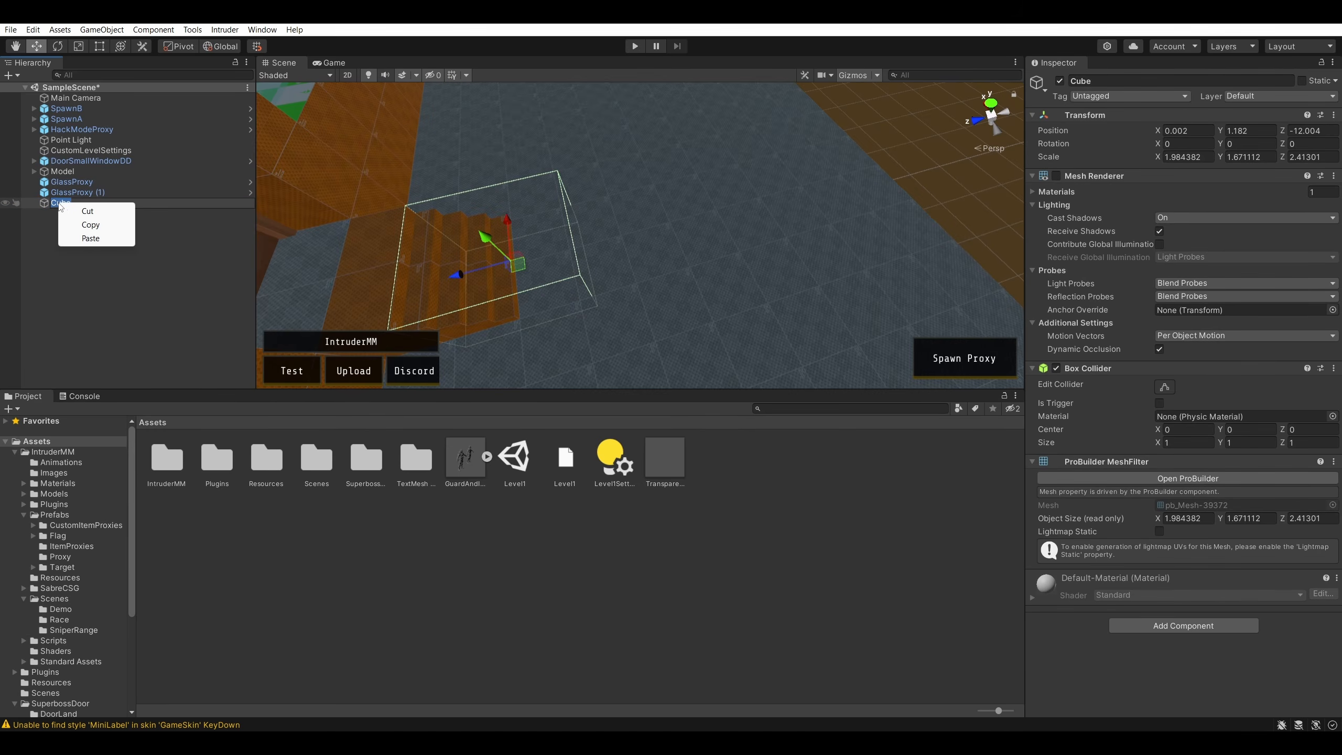
{"action": "left_click", "coordinate": [57, 210]}
{"action": "left_click", "coordinate": [58, 204]}
{"action": "left_click", "coordinate": [58, 204]}
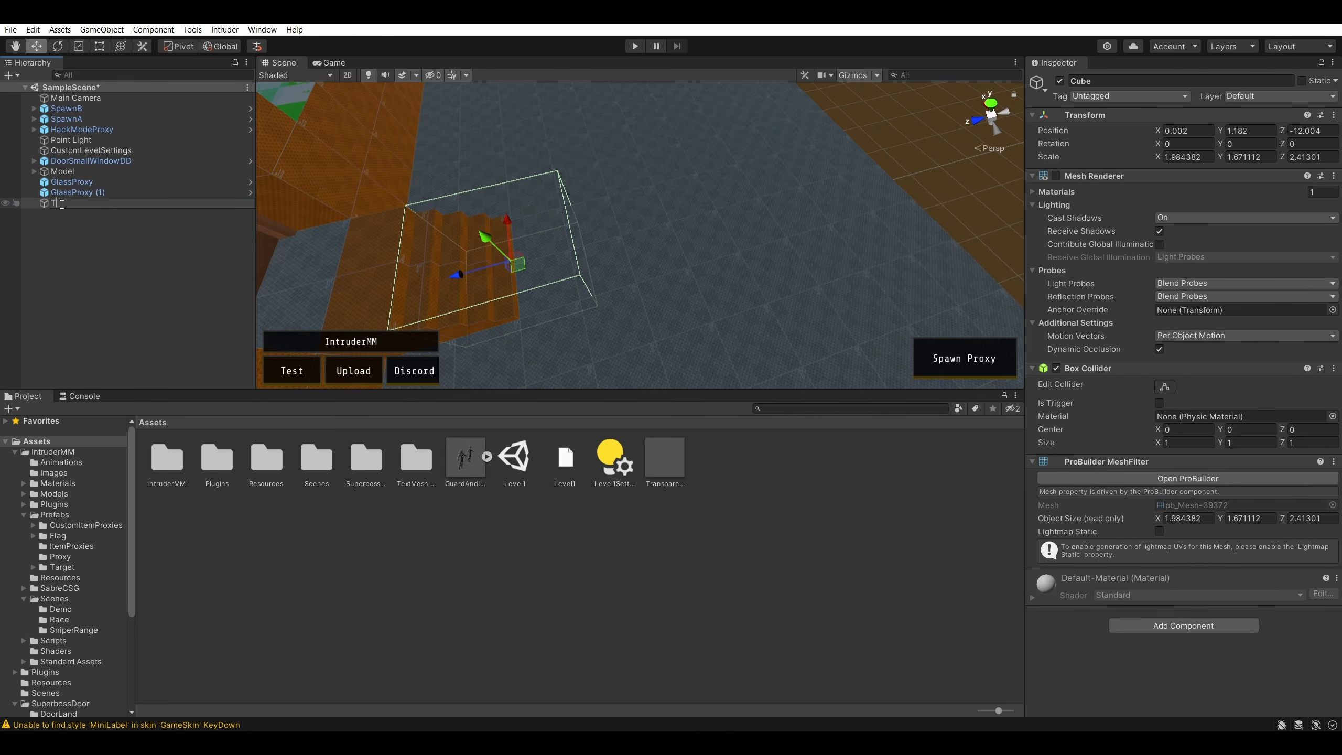
{"action": "type", "text": "Transparent Ramp"}
{"action": "key", "text": "Return"}
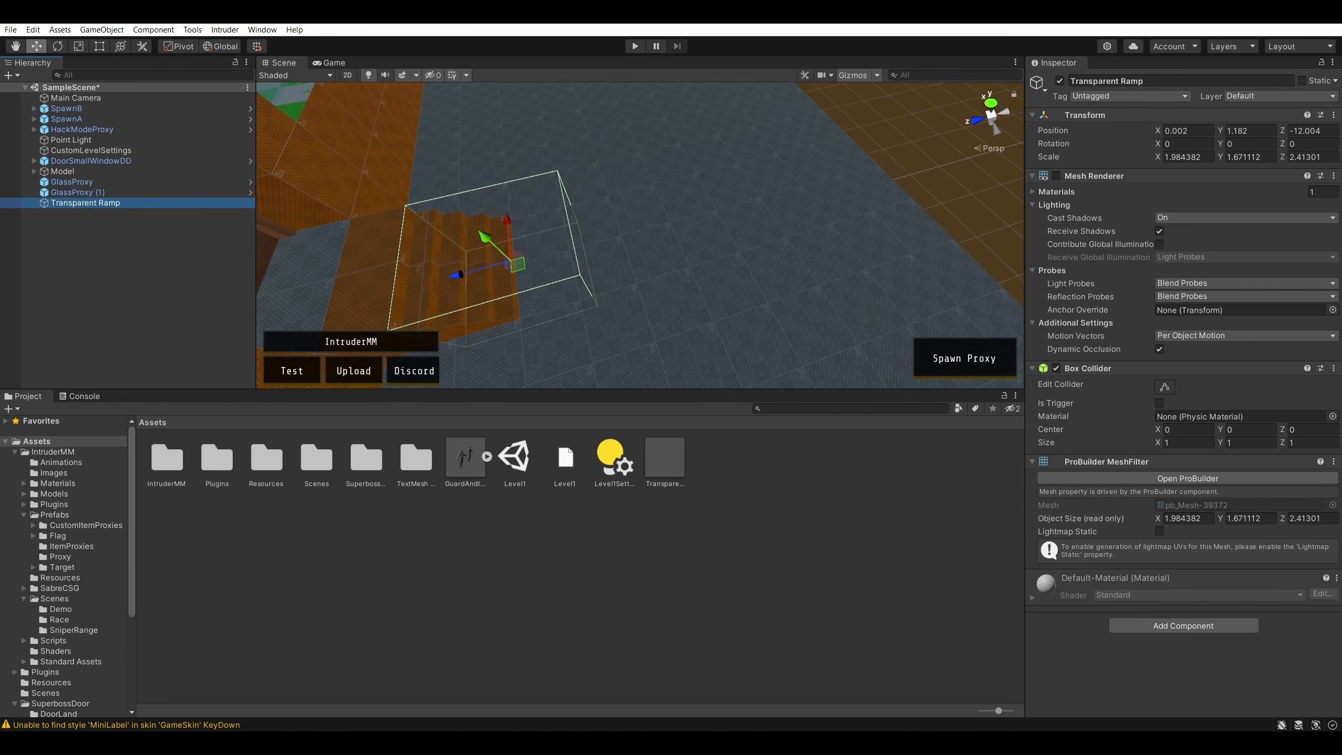
- Add an Object Tagger component to the Transparent Ramp and set its object tag to Slope
{"action": "left_click", "coordinate": [1153, 632]}
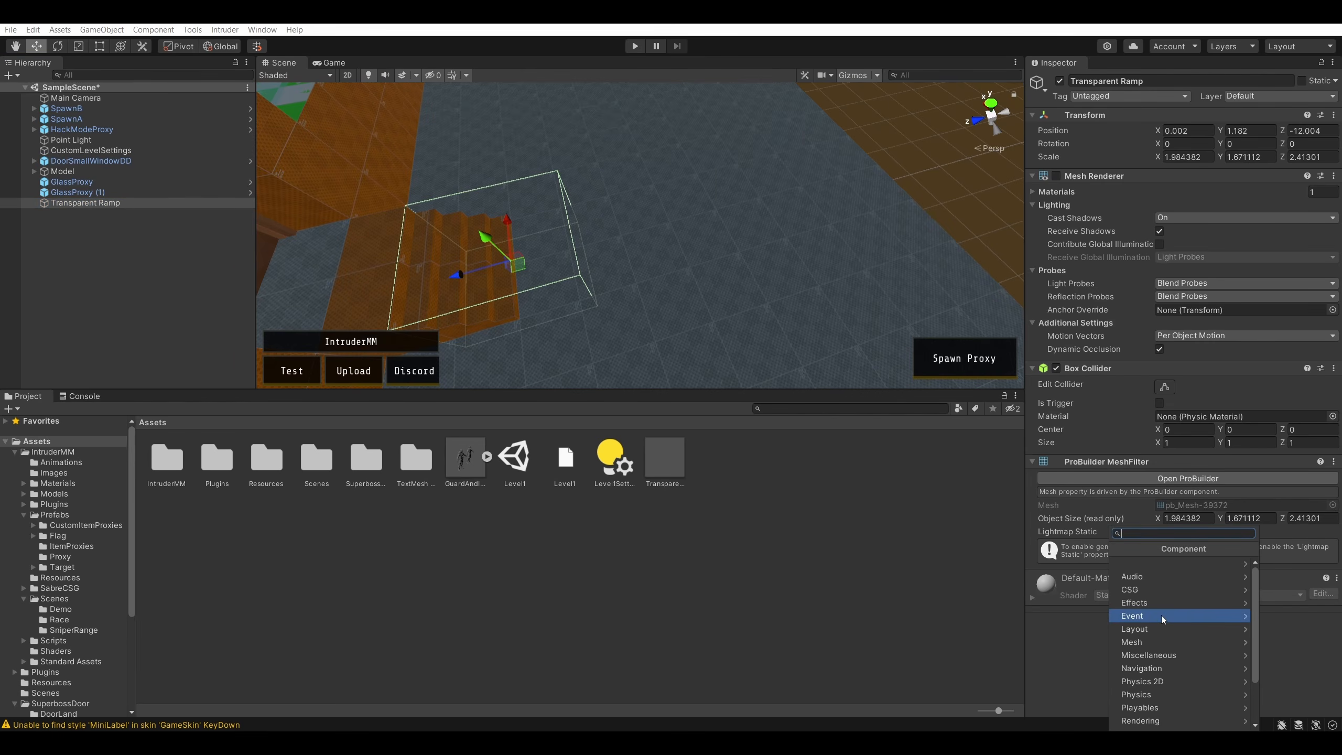
{"action": "type", "text": "obje"}
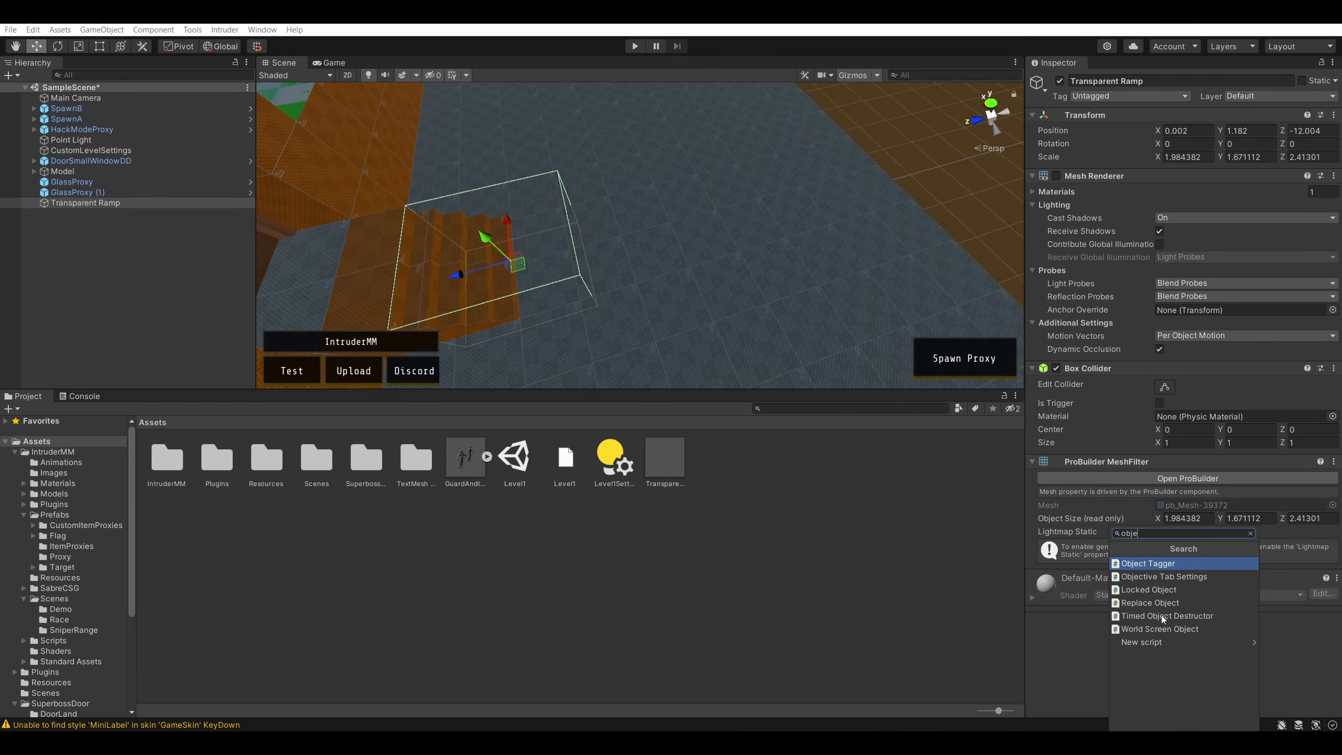
{"action": "left_click", "coordinate": [1179, 563]}
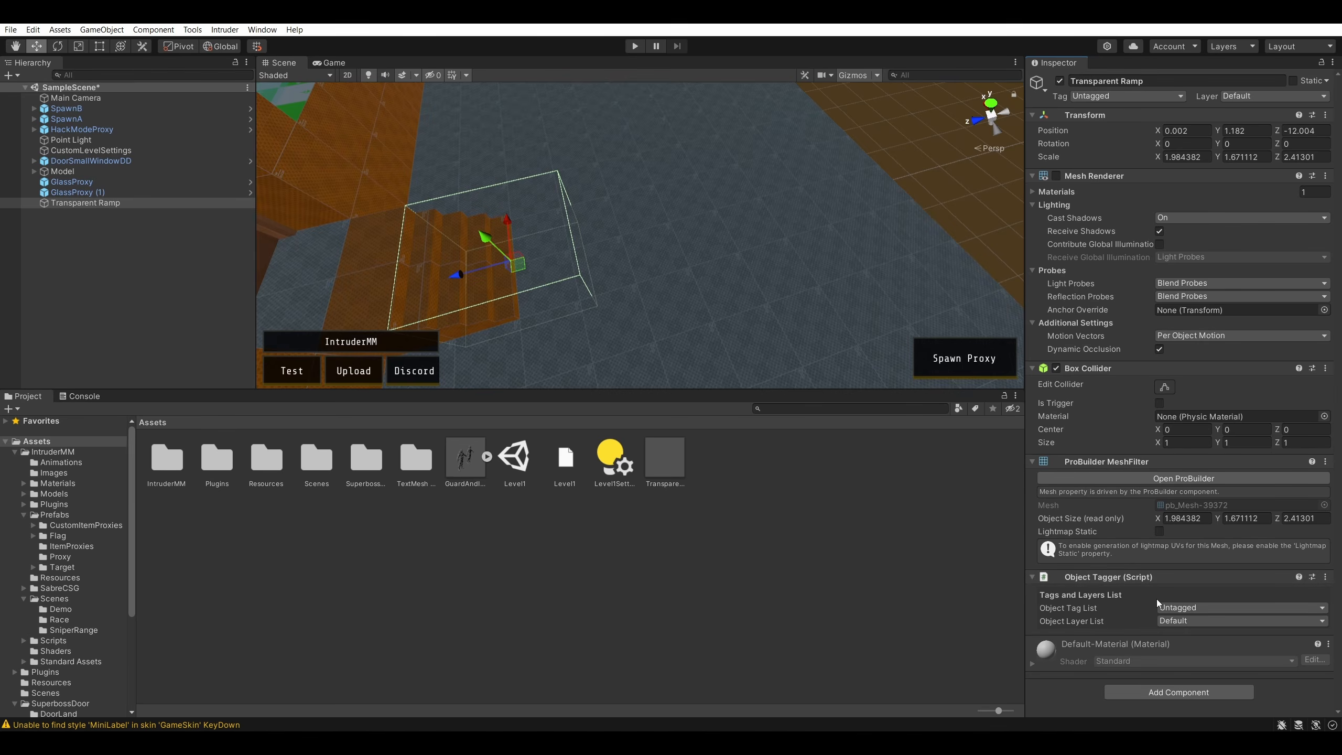
{"action": "left_click", "coordinate": [1176, 607]}
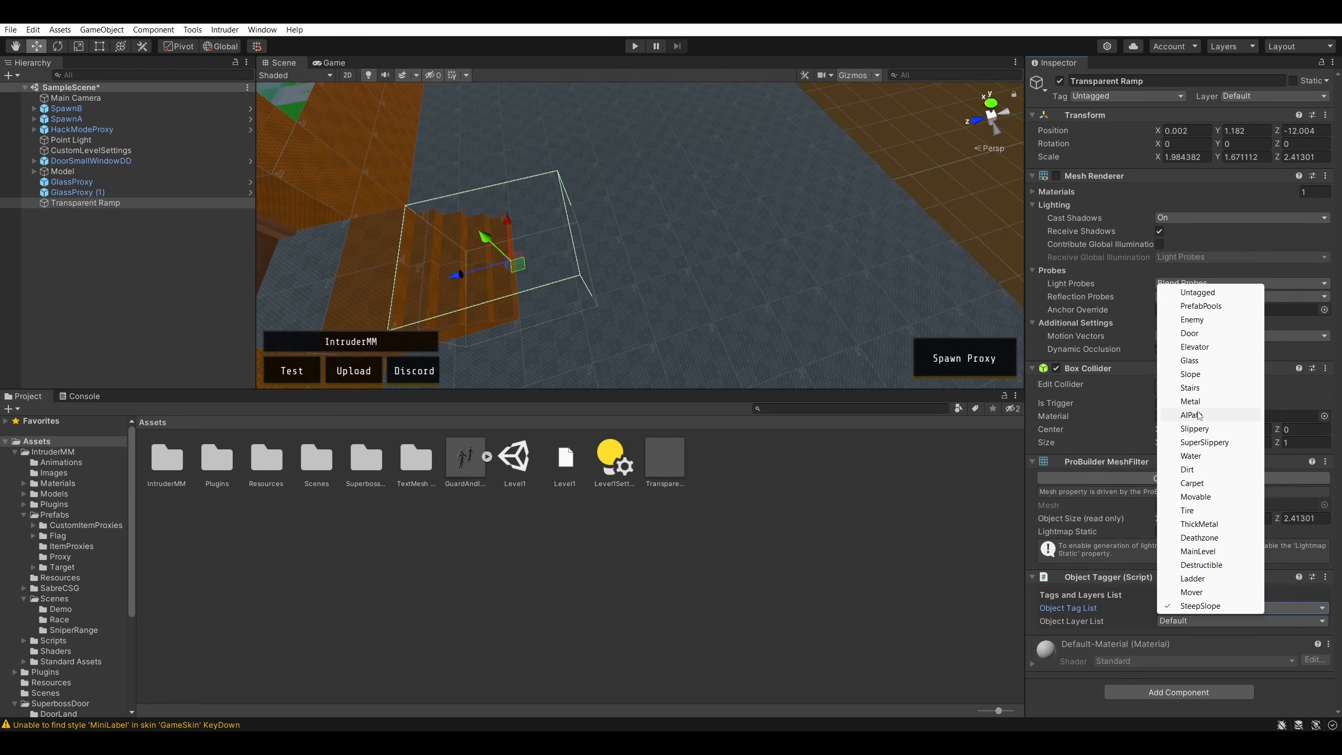
{"action": "left_click", "coordinate": [1207, 378]}
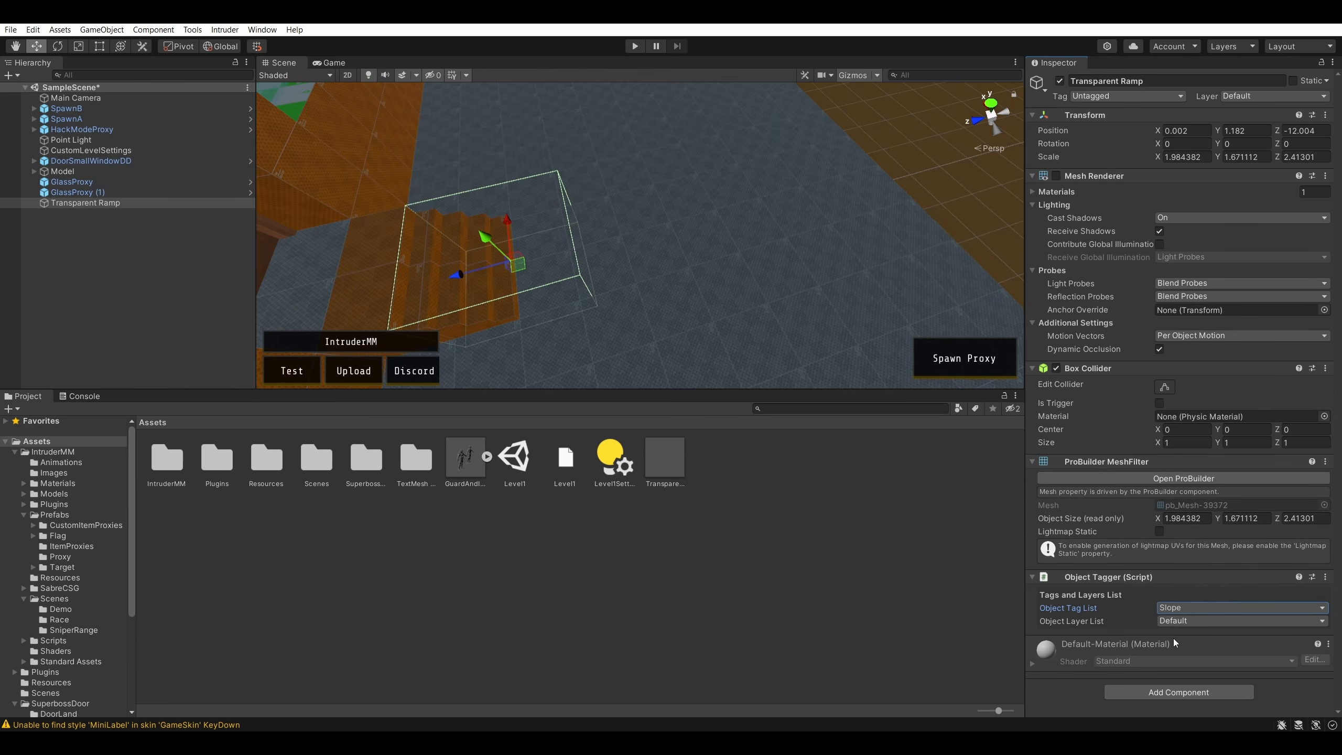
- Set the Object Tagger's object layer to IgnoreBullet for the Transparent Ramp, keeping the Slope tag
{"action": "left_click", "coordinate": [1168, 622]}
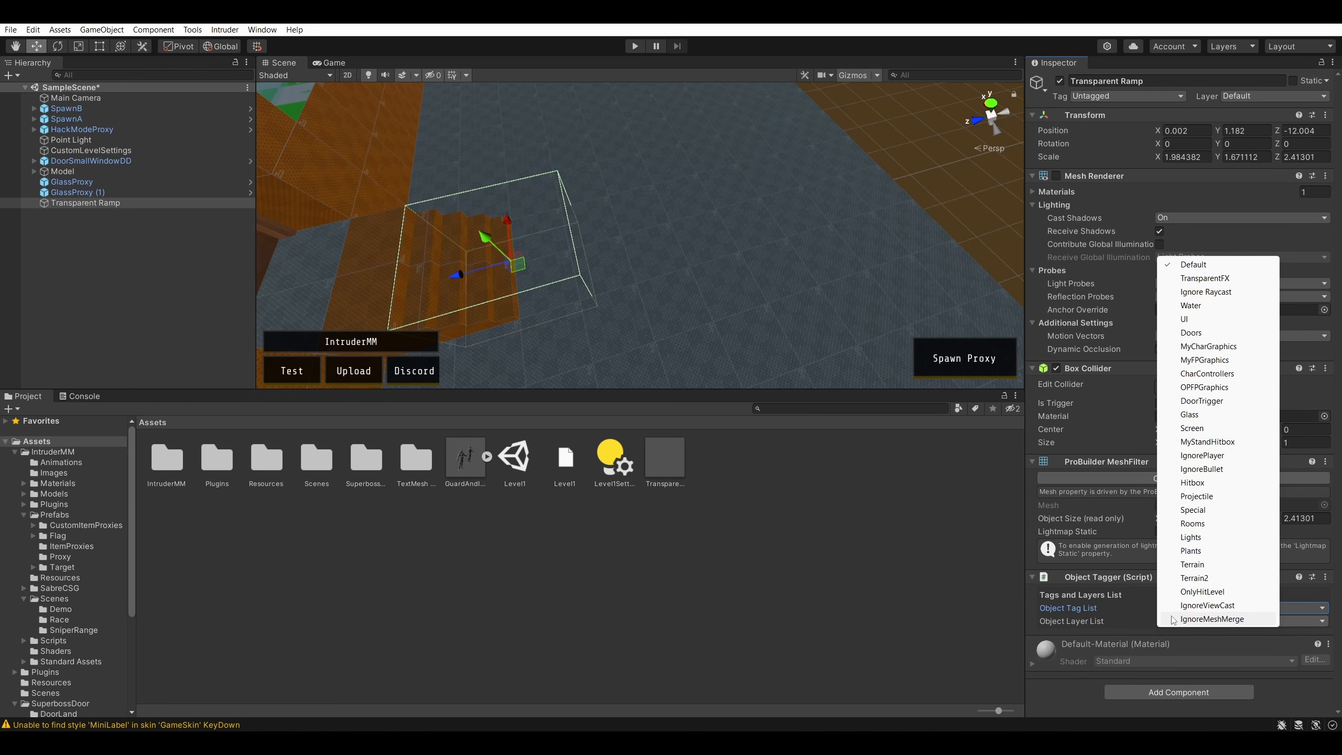
{"action": "left_click", "coordinate": [1062, 690]}
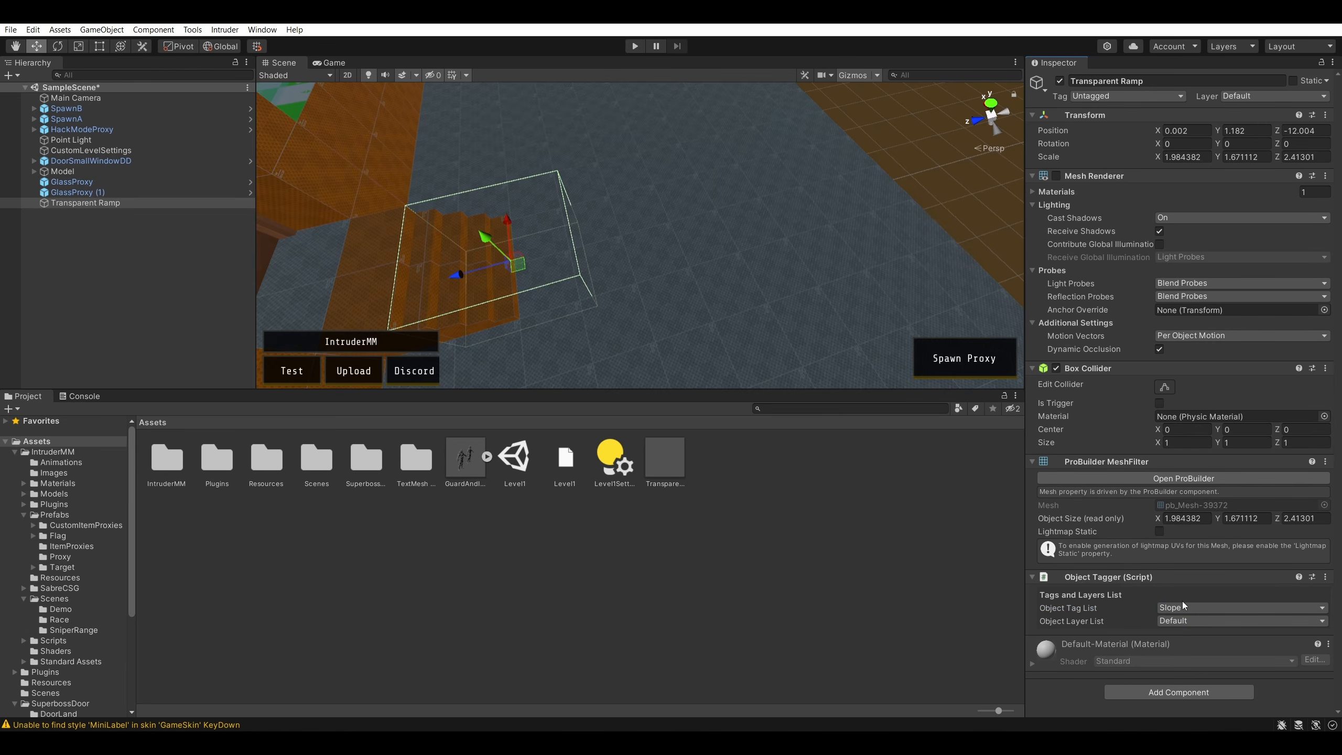
{"action": "left_click", "coordinate": [1185, 619]}
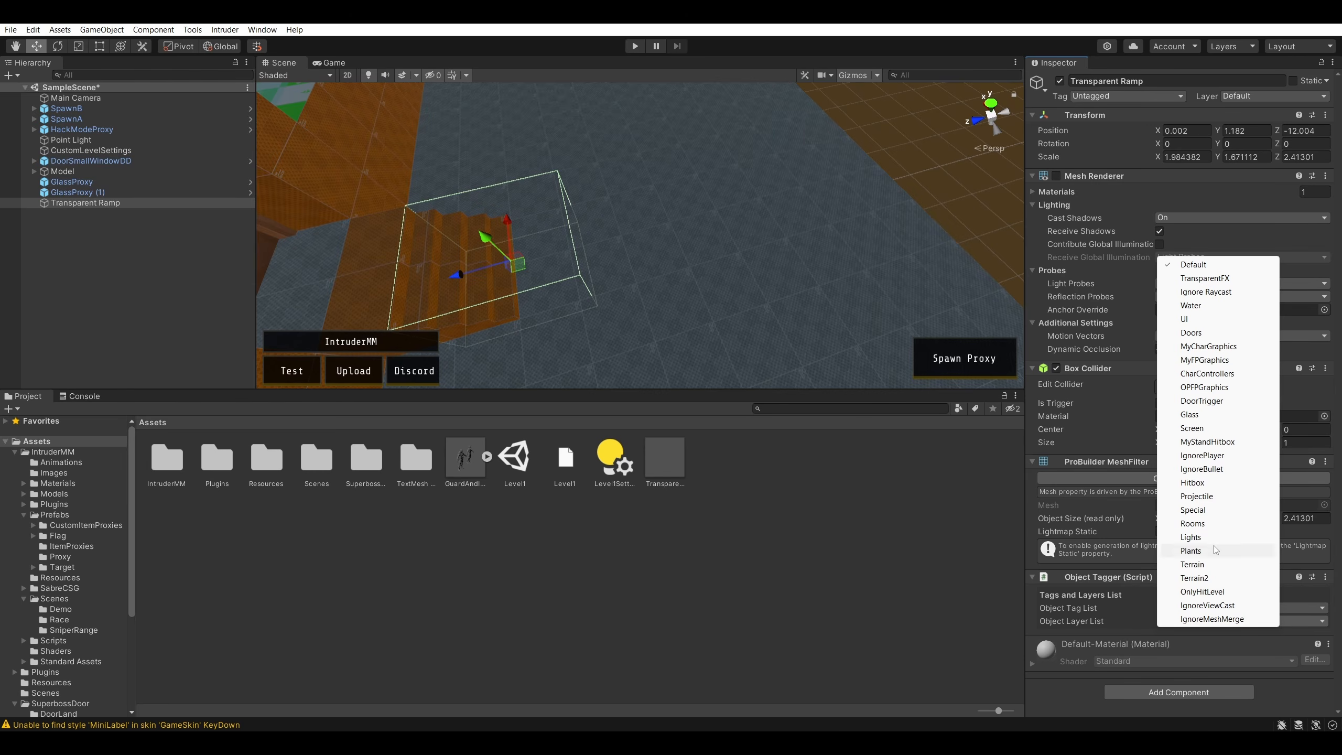
{"action": "left_click", "coordinate": [1235, 475]}
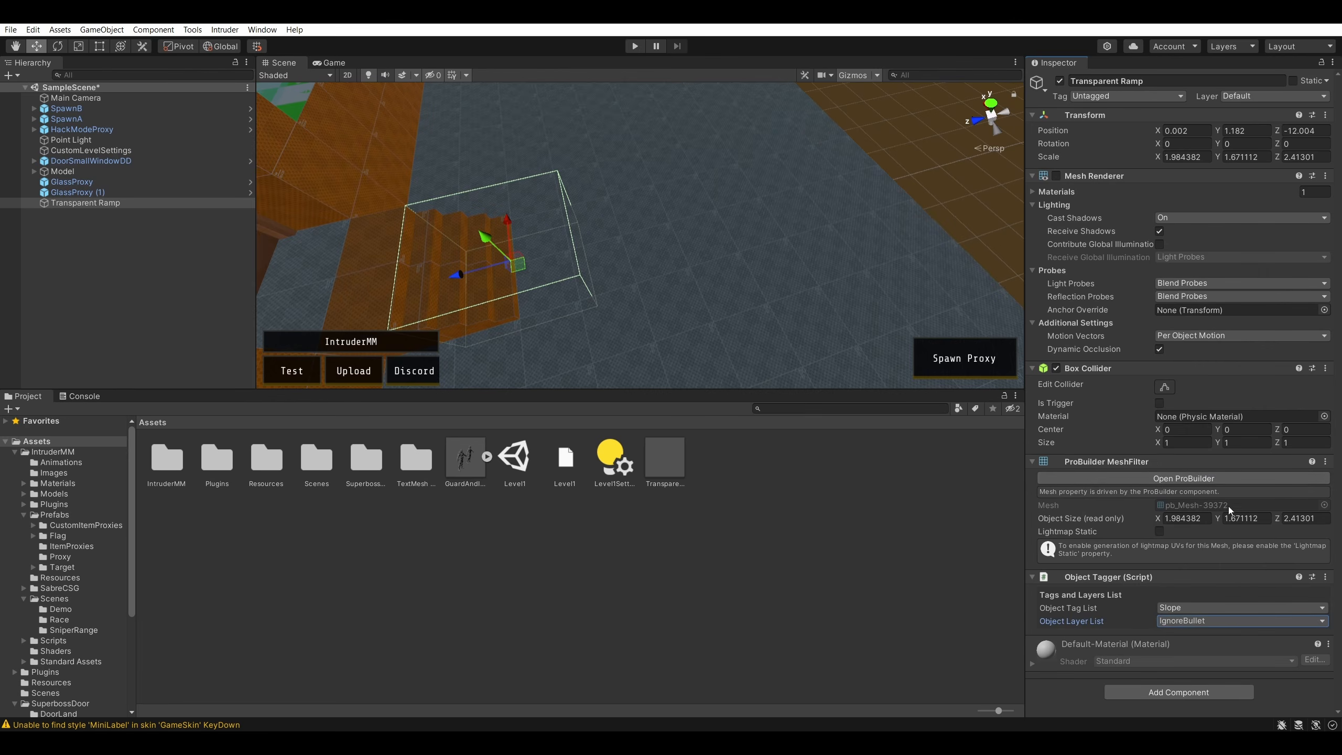
{"action": "left_click", "coordinate": [1200, 609]}
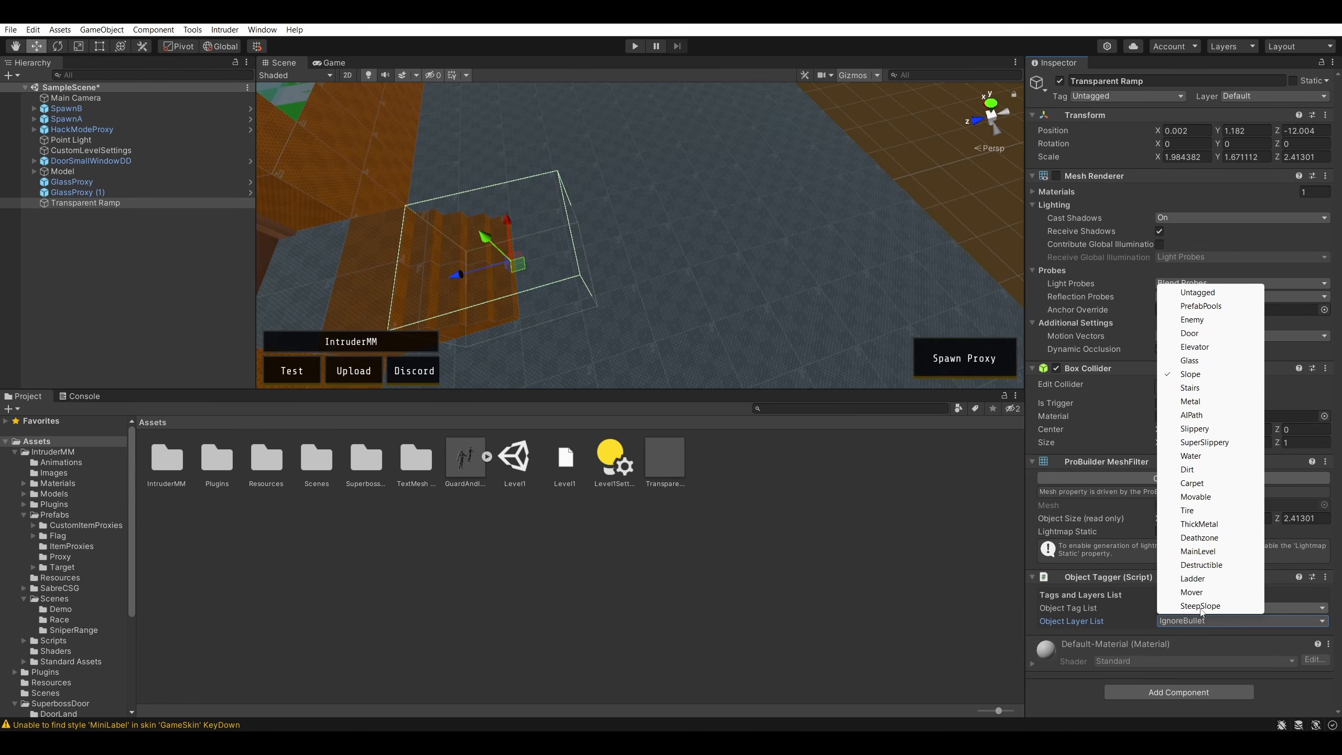
{"action": "left_click", "coordinate": [1061, 680]}
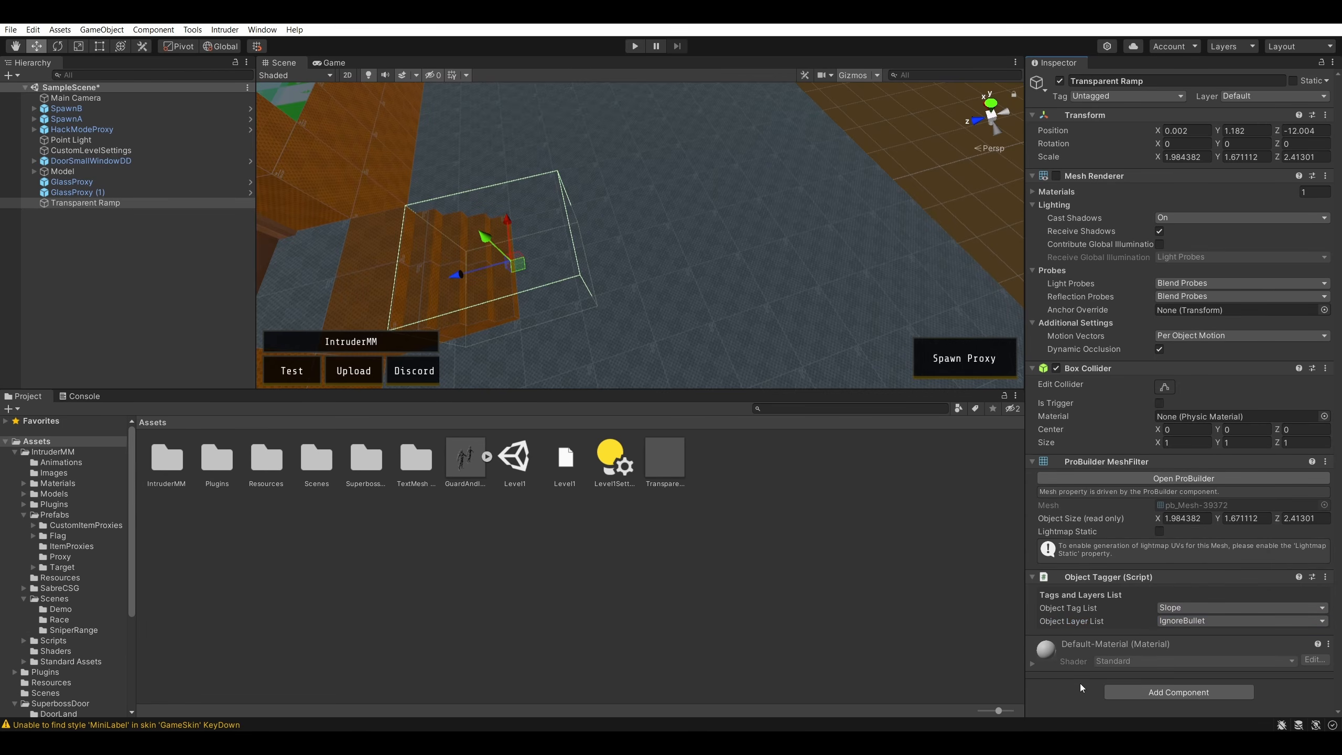
- Play the scene in Intruder and join the Intruders team
{"action": "left_click_drag", "start_coordinate": [732, 260], "coordinate": [805, 164], "text": "alt"}
{"action": "left_click", "coordinate": [793, 153]}
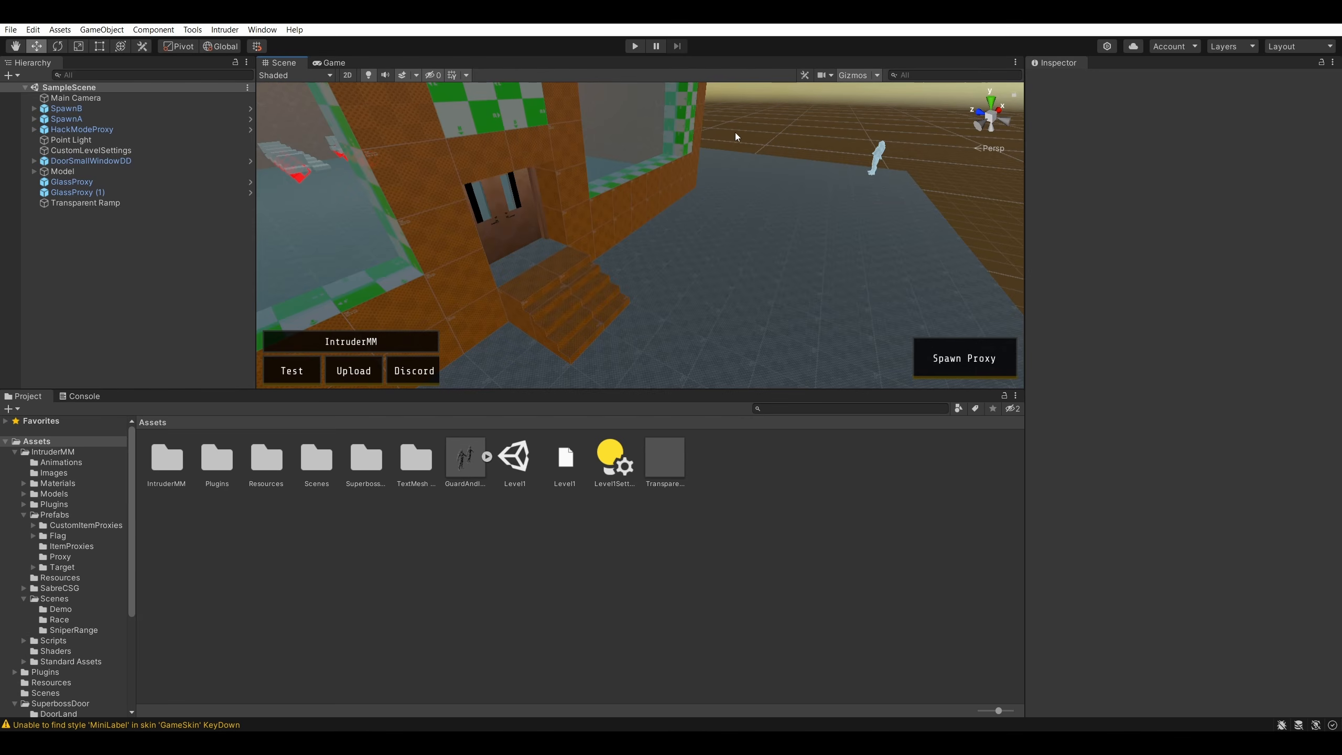
{"action": "left_click", "coordinate": [224, 29]}
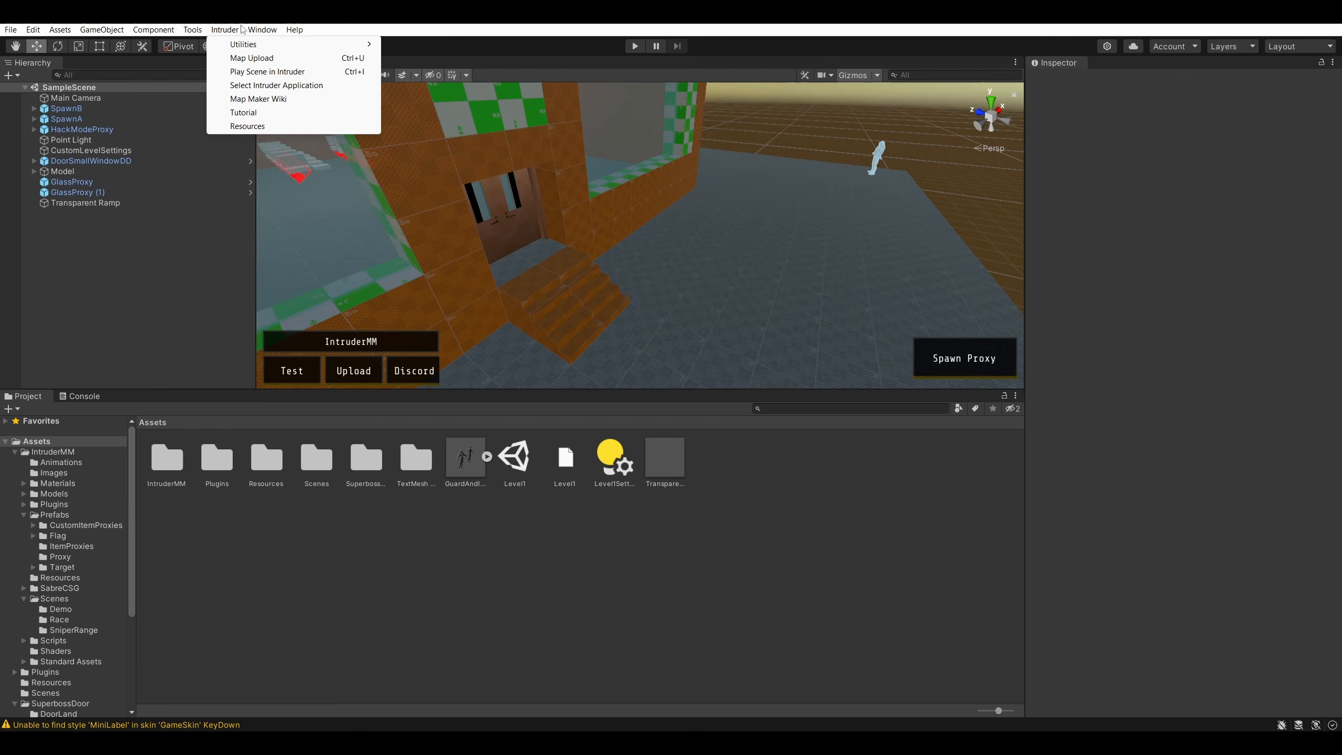
{"action": "left_click", "coordinate": [261, 74]}
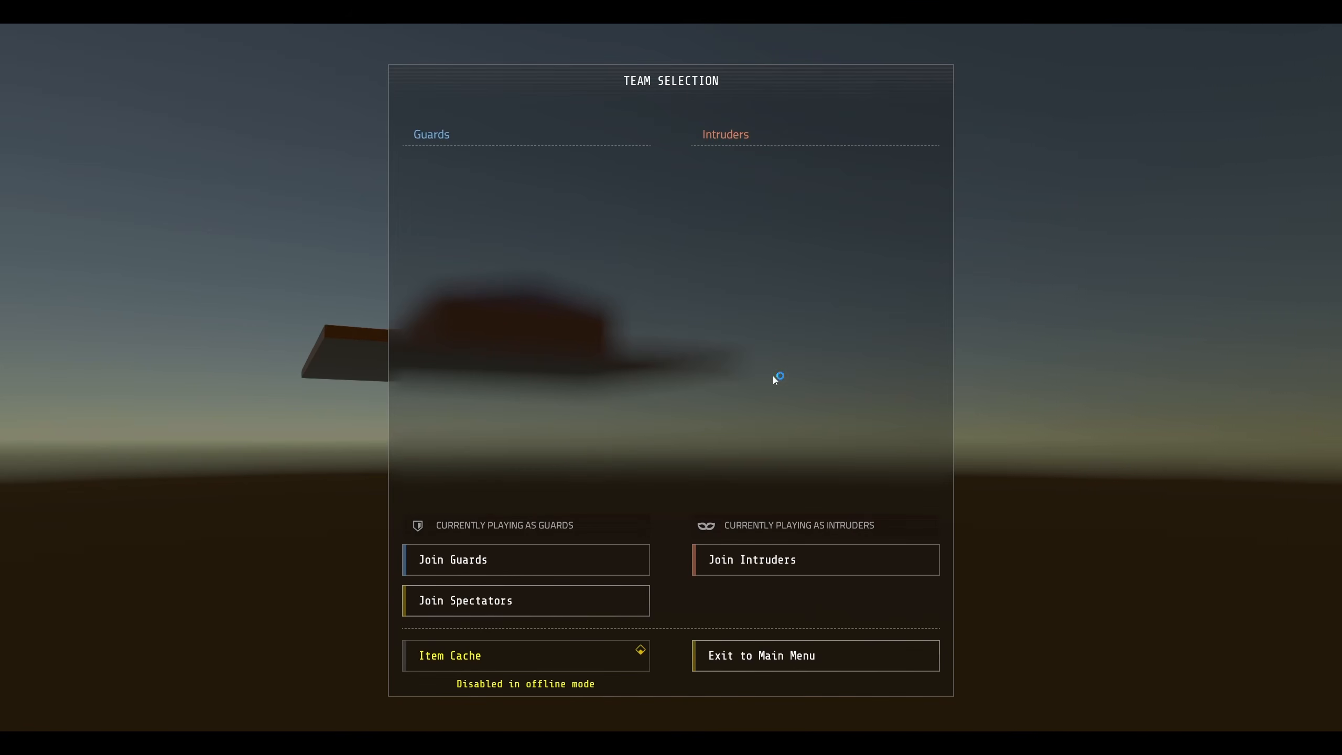
{"action": "left_click", "coordinate": [779, 561]}
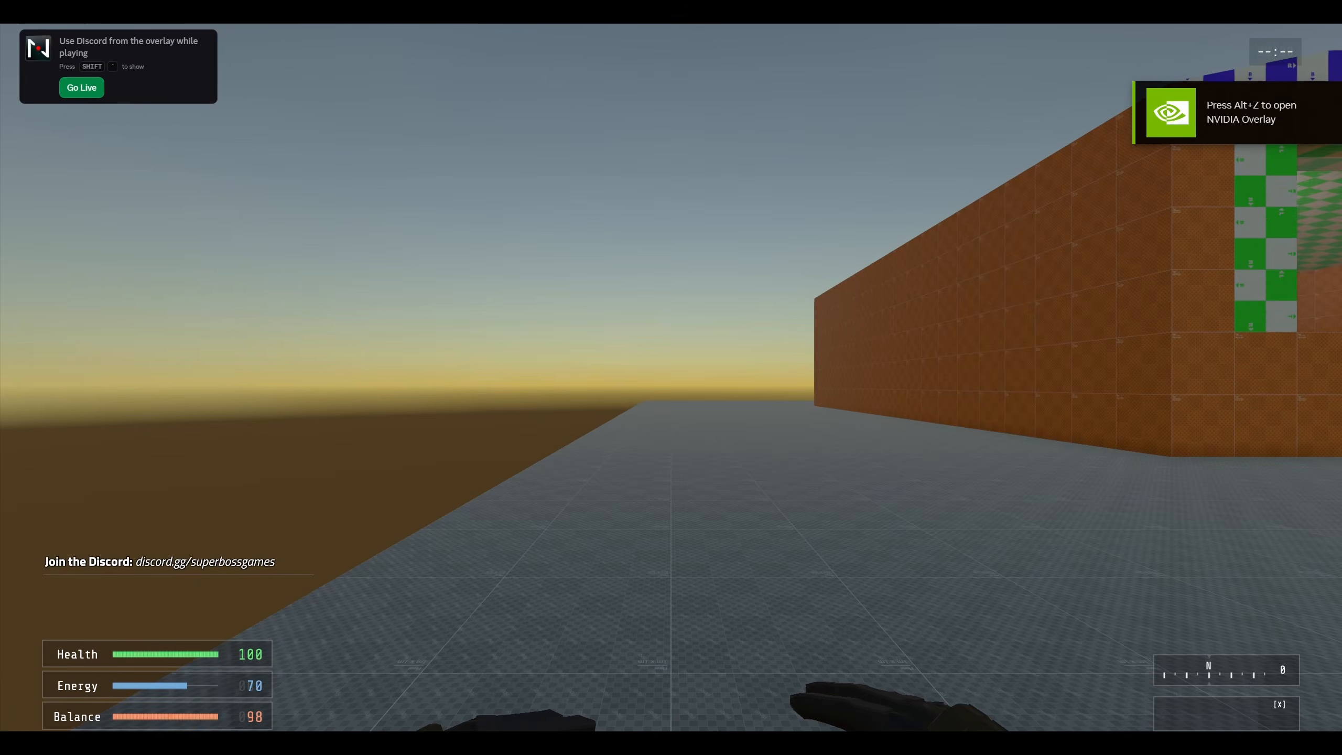
- Test the invisible ramp in the game by walking and jumping around the entrance stairs, and exit back to Unity
{"action": "key", "text": "w"}
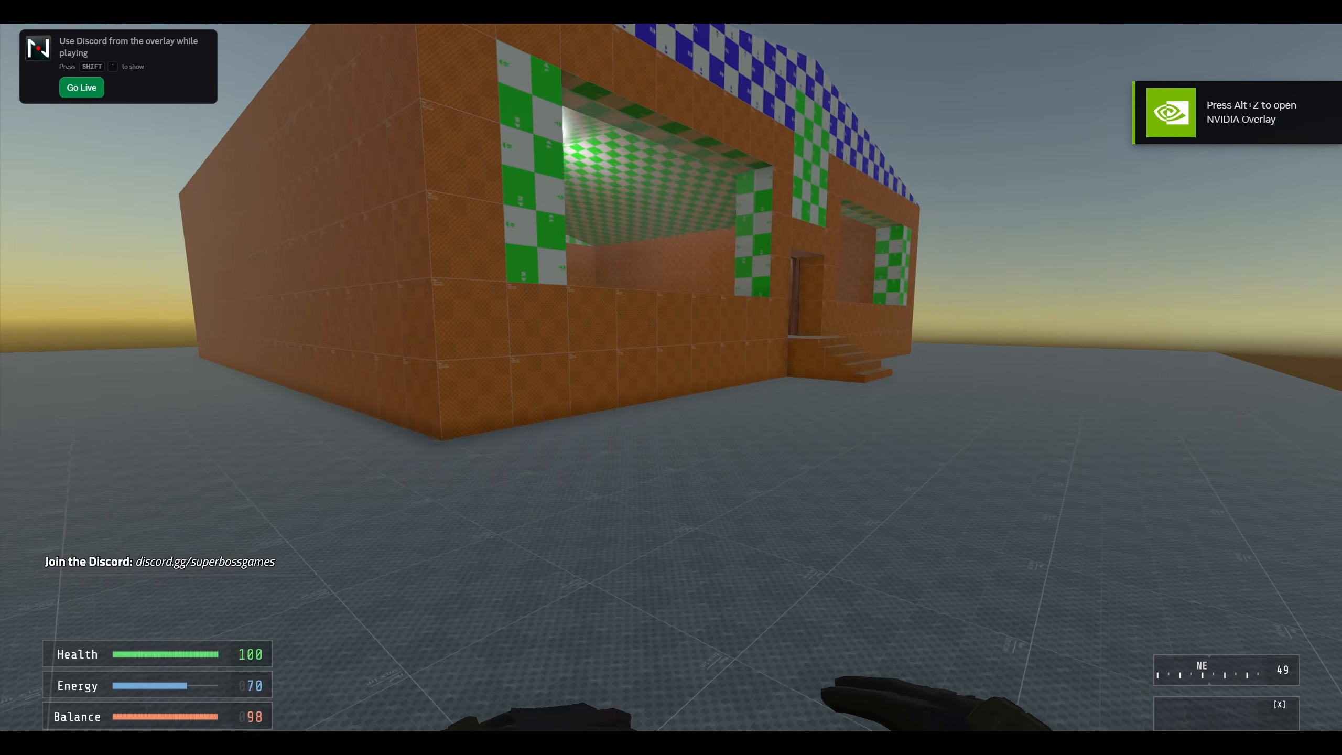
{"action": "key", "text": "w"}
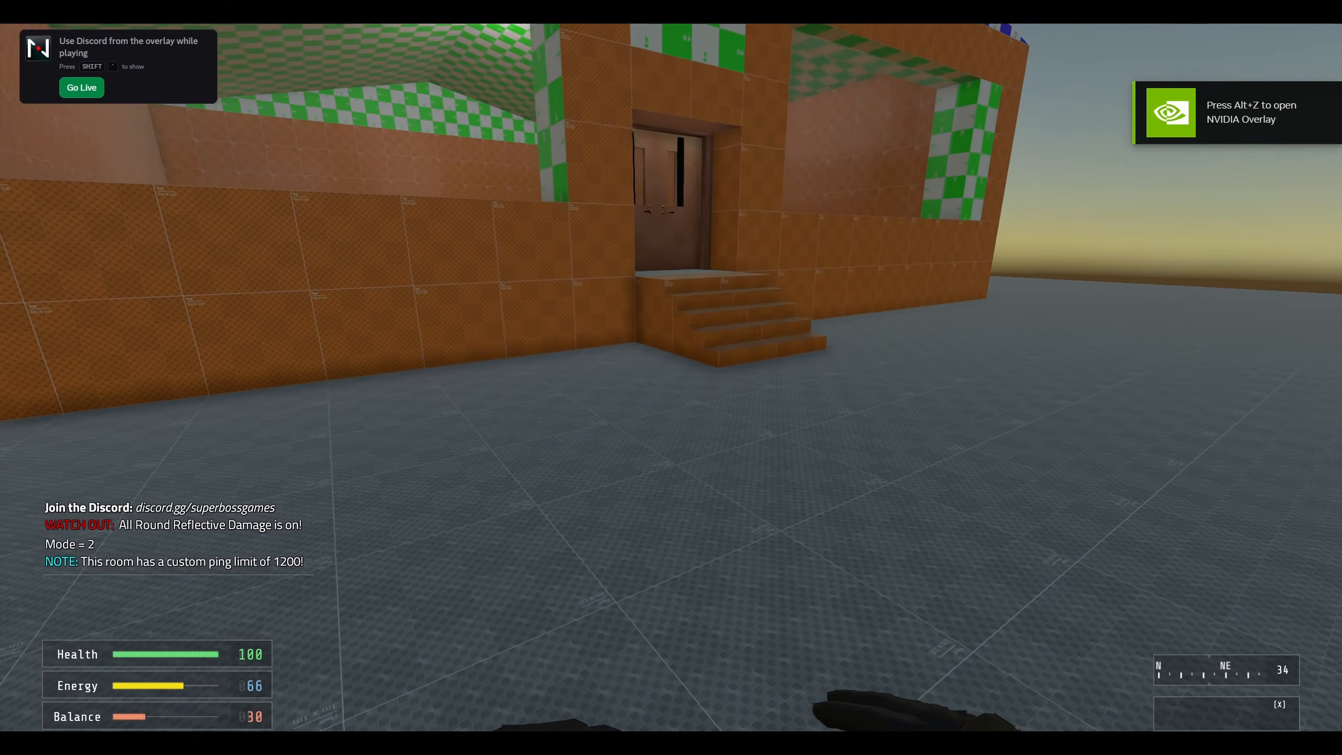
{"action": "key", "text": "w"}
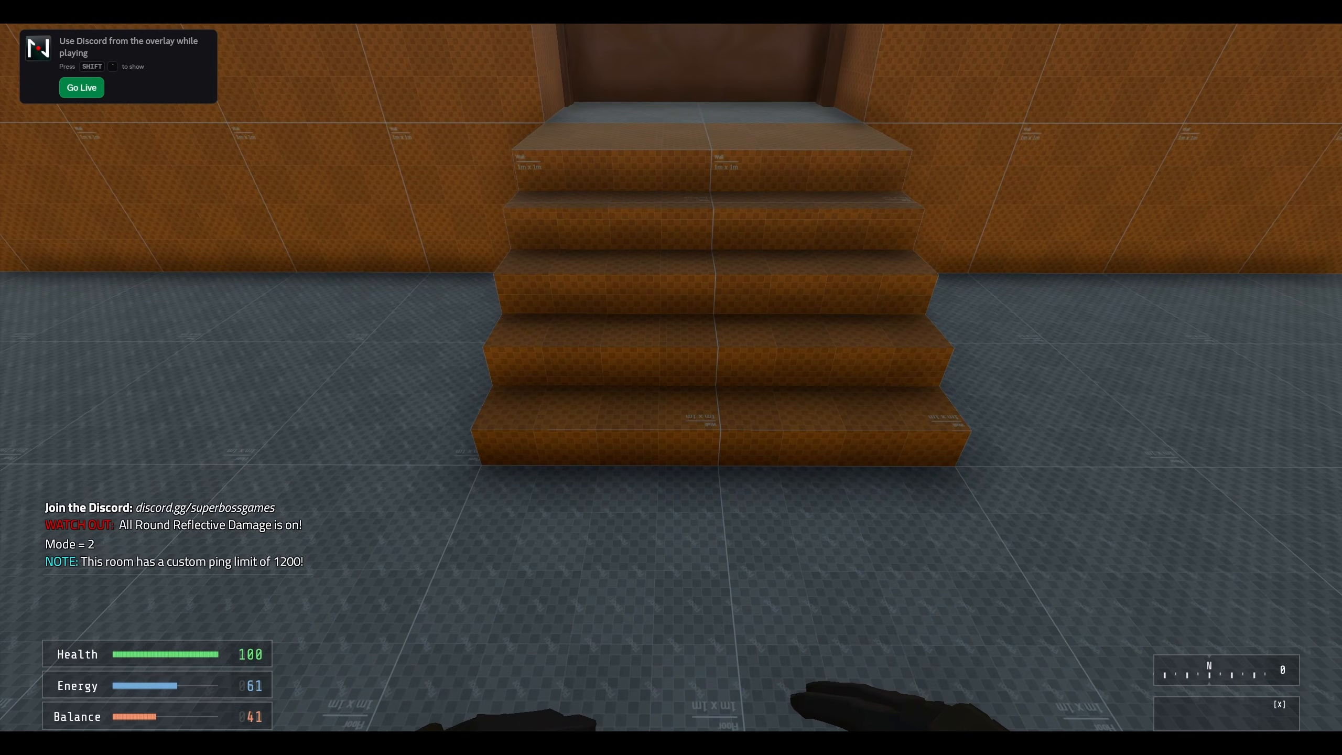
{"action": "key", "text": "w"}
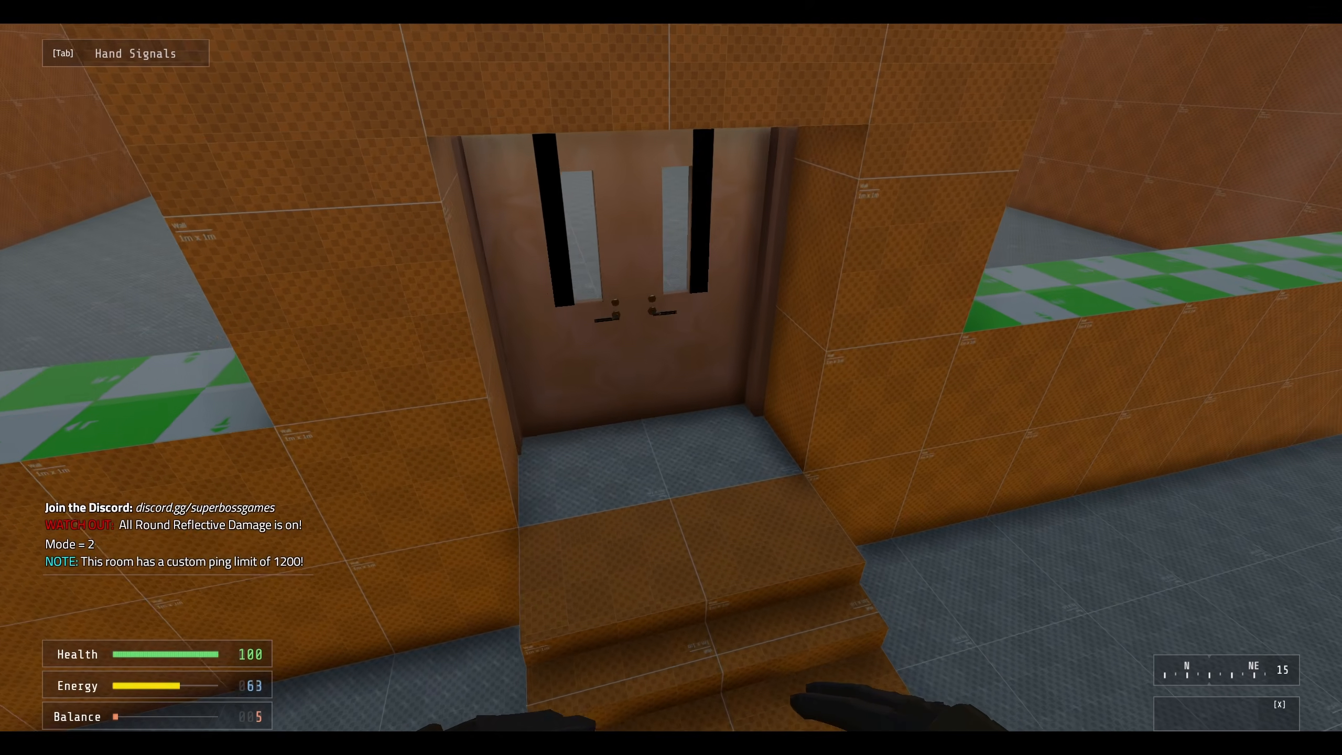
{"action": "key", "text": "s"}
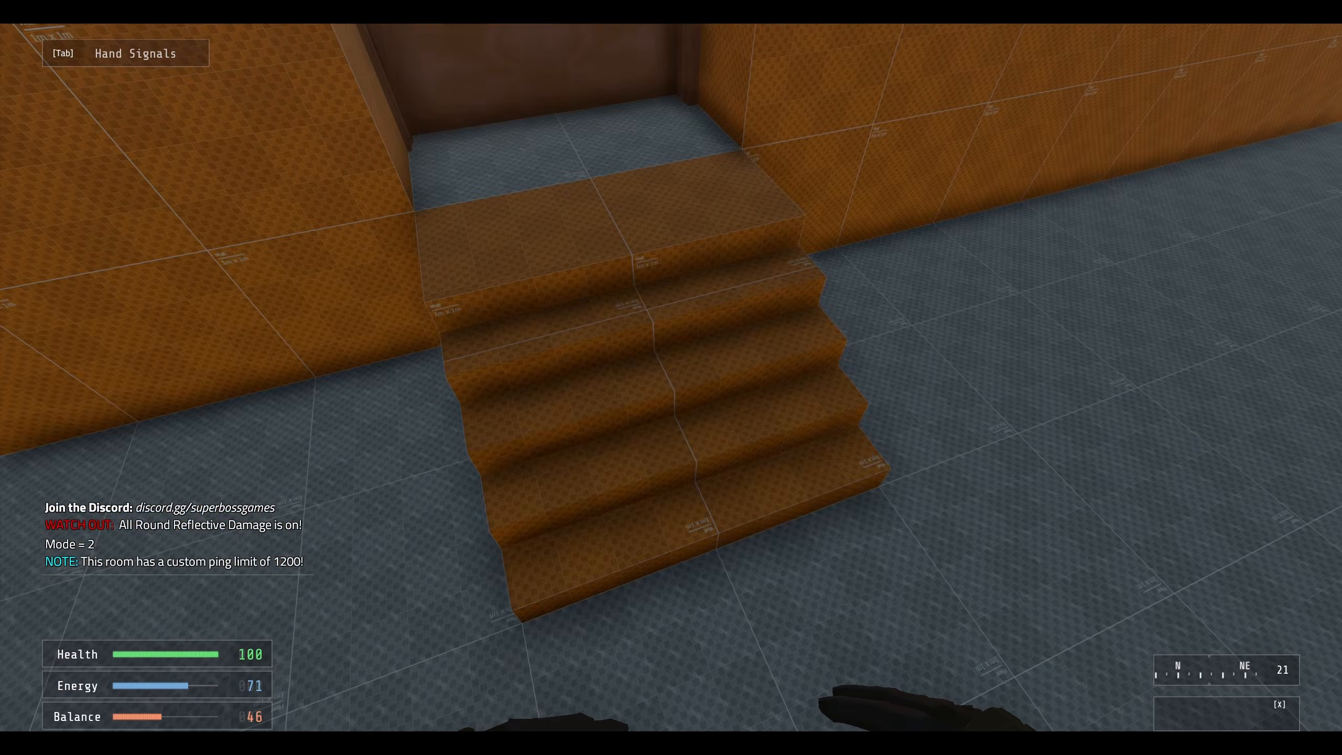
{"action": "key", "text": "space"}
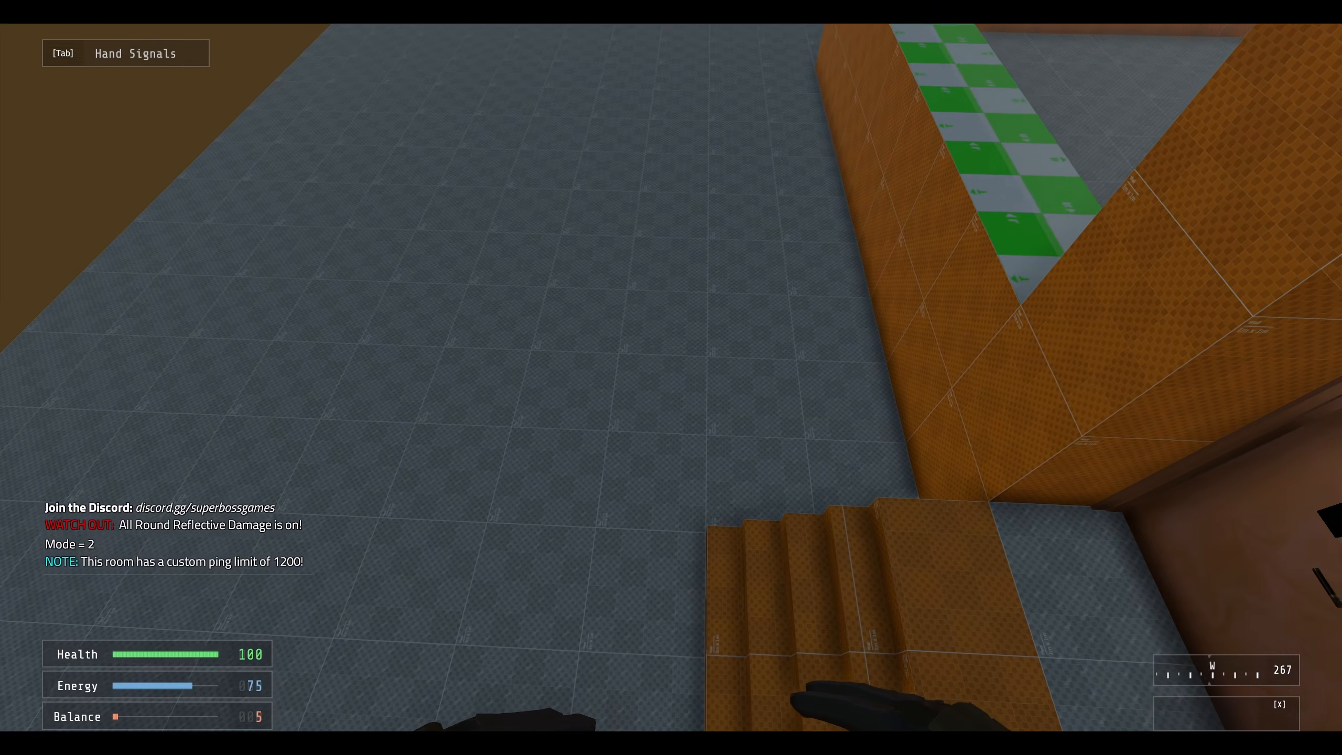
{"action": "key", "text": "a"}
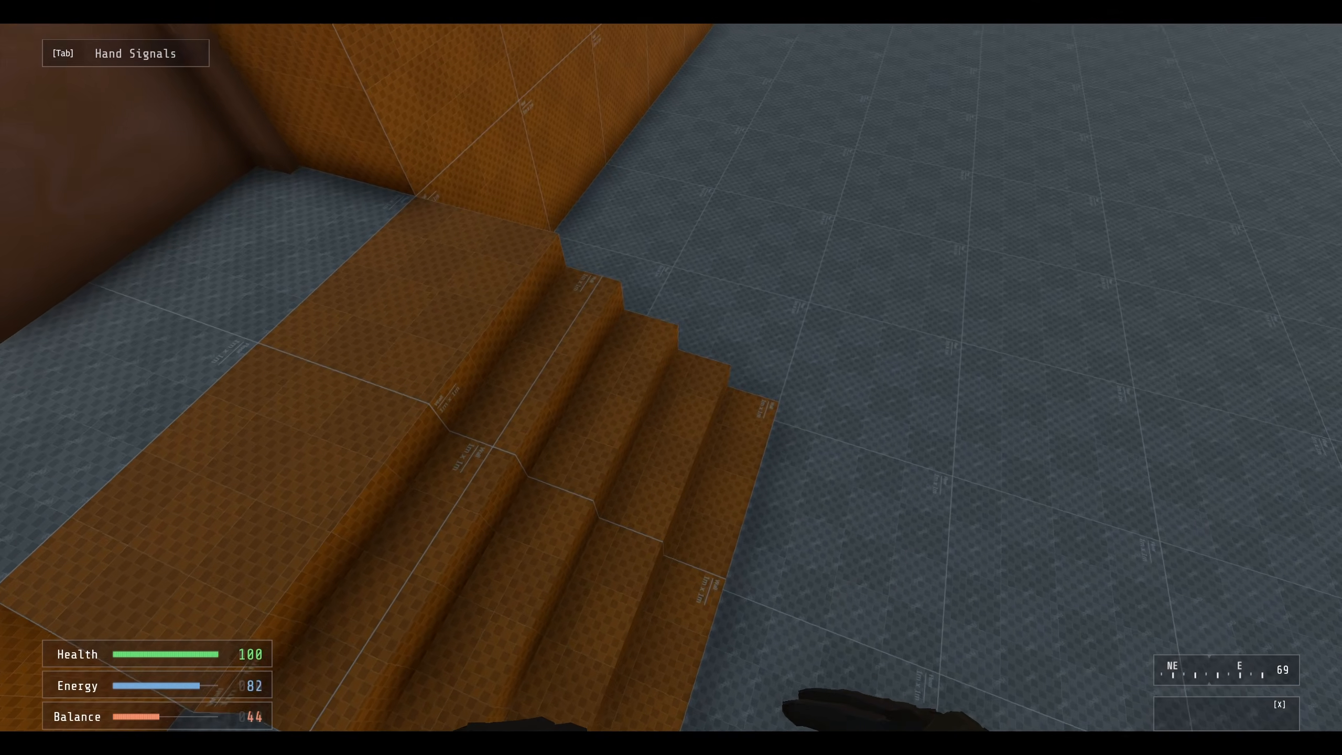
{"action": "key", "text": "d"}
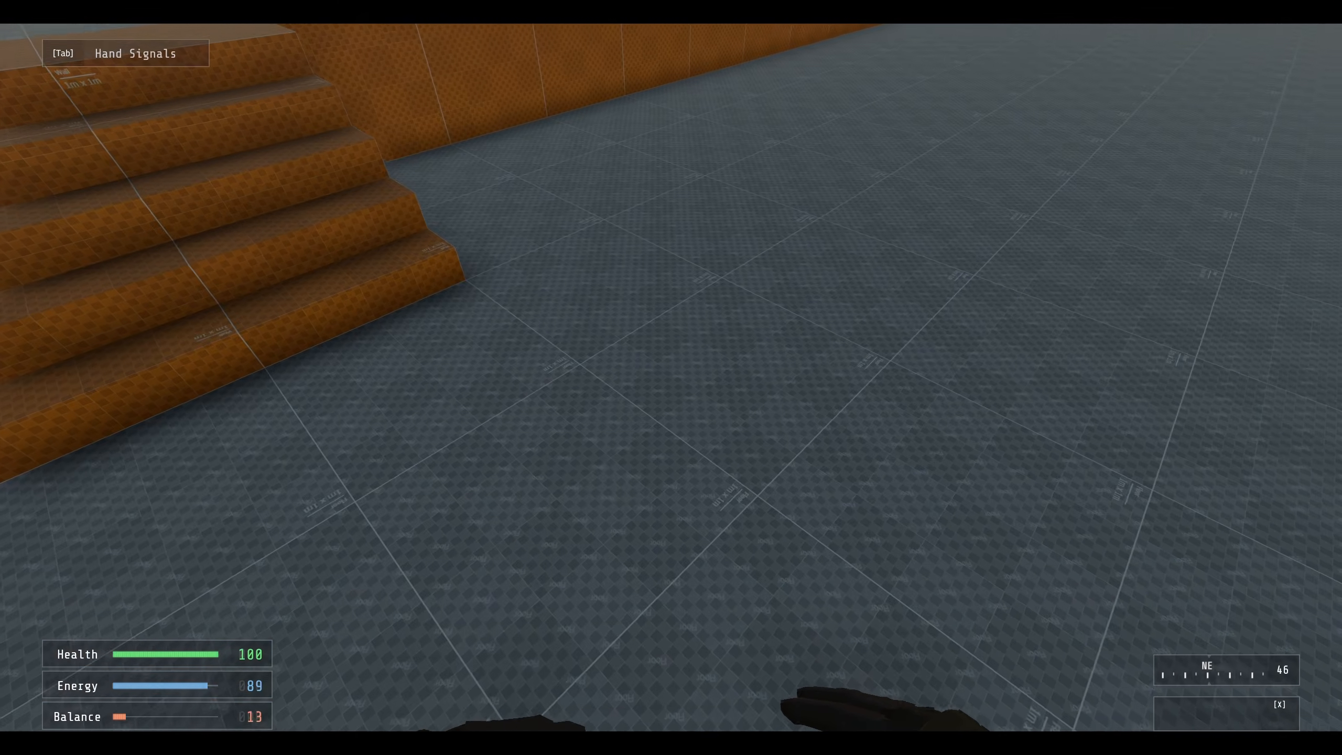
{"action": "key", "text": "space"}
{"action": "key", "text": "w"}
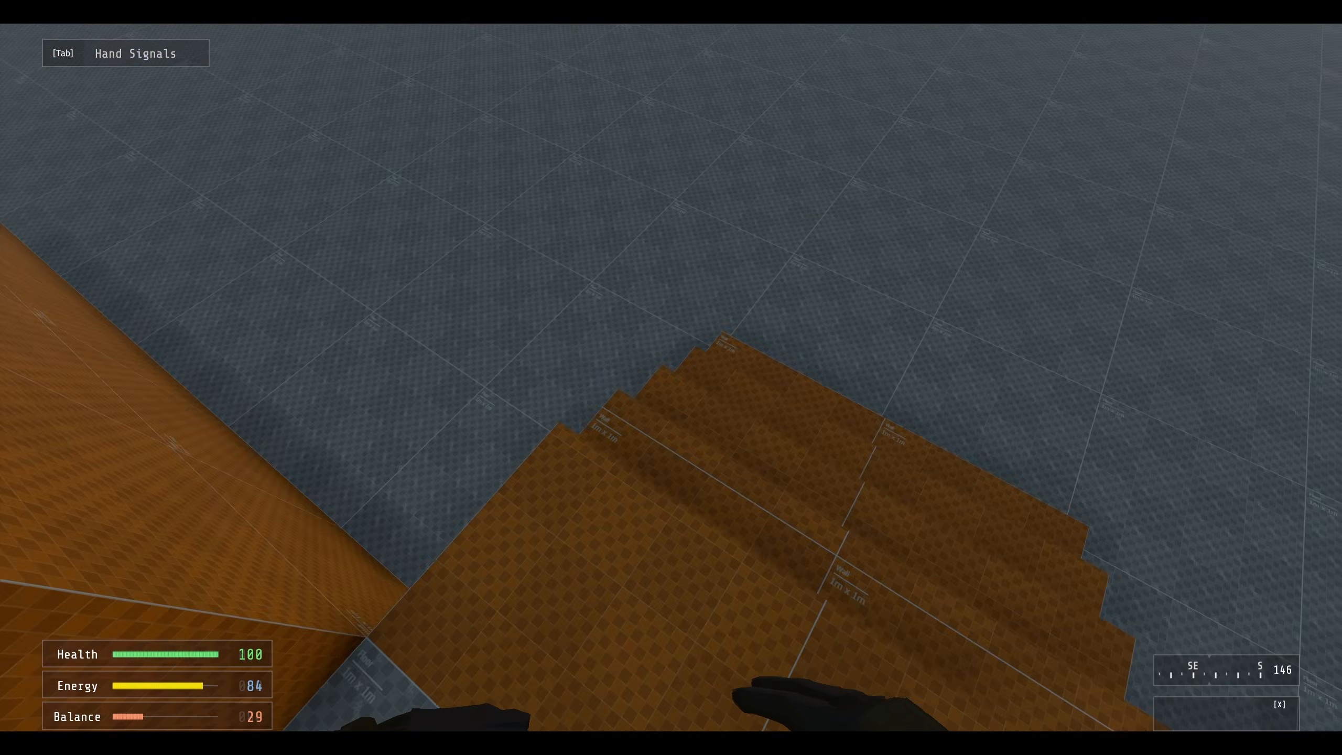
{"action": "key", "text": "w"}
{"action": "key", "text": "space"}
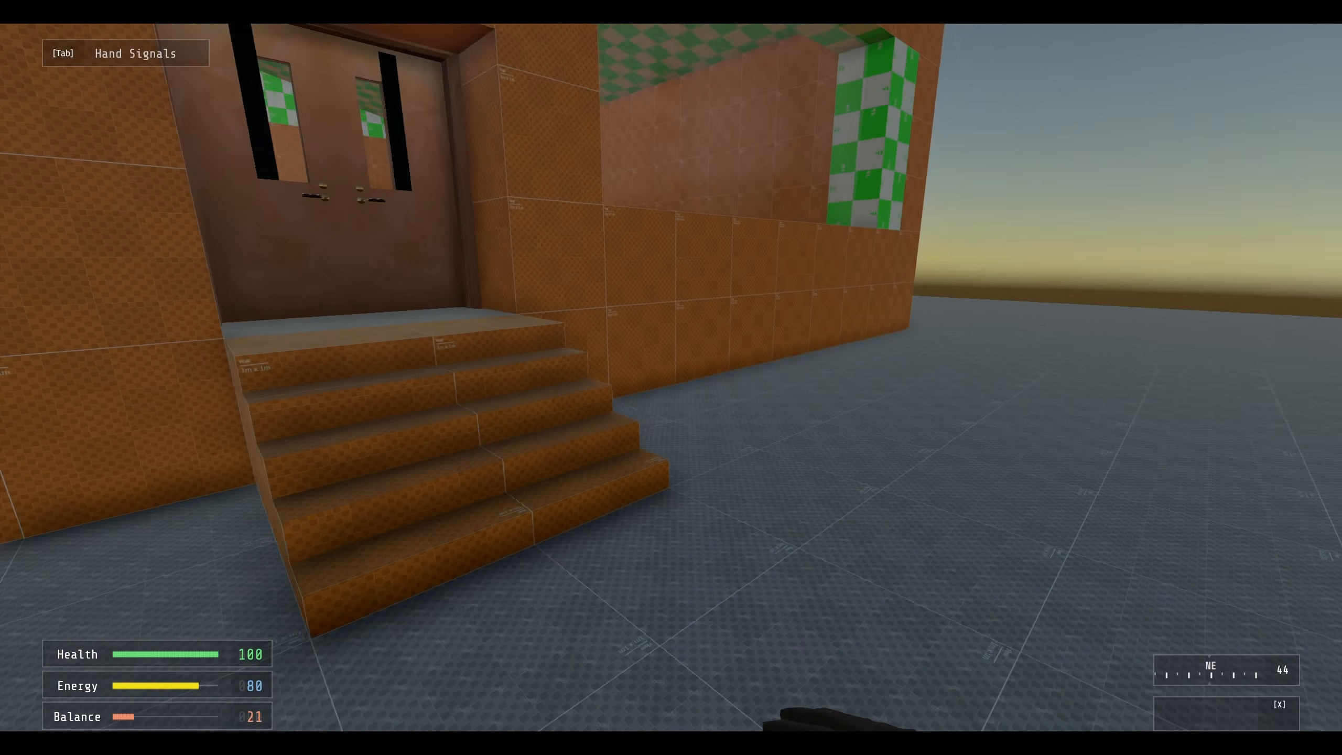
{"action": "key", "text": "s"}
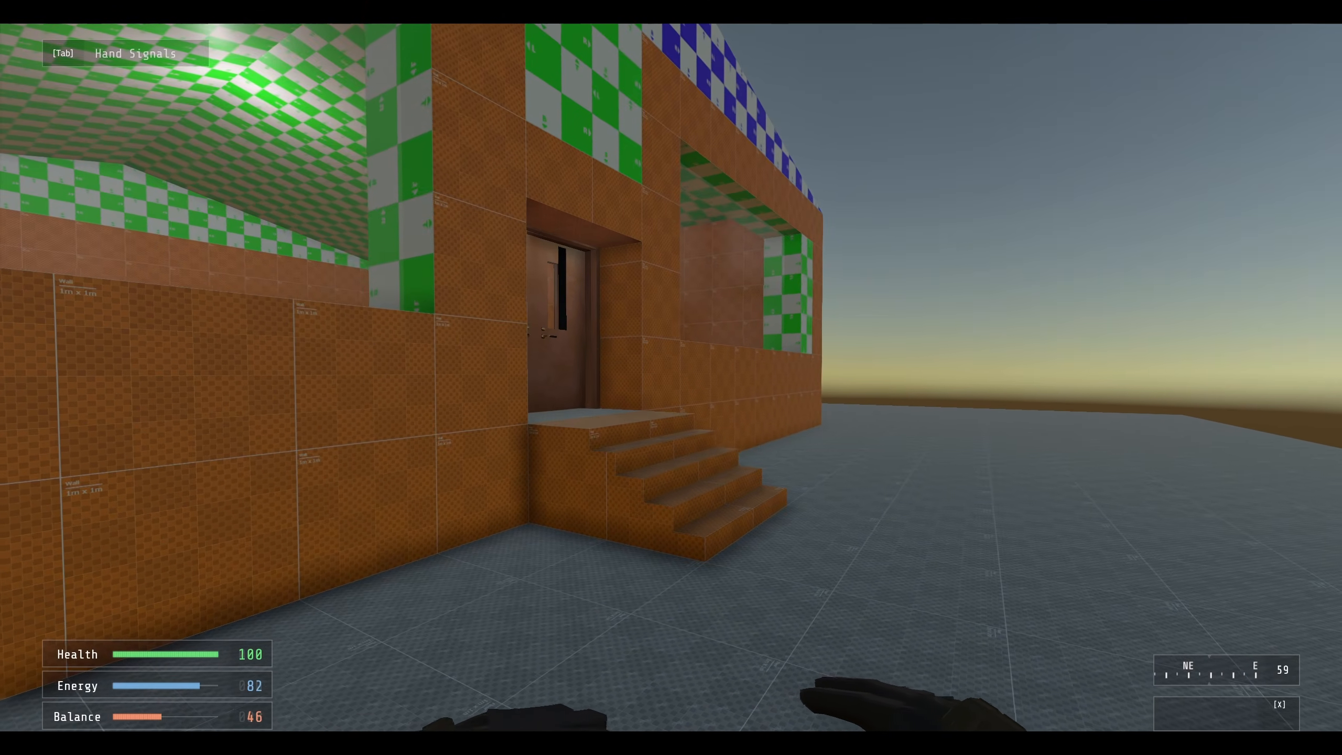
{"action": "key", "text": "s"}
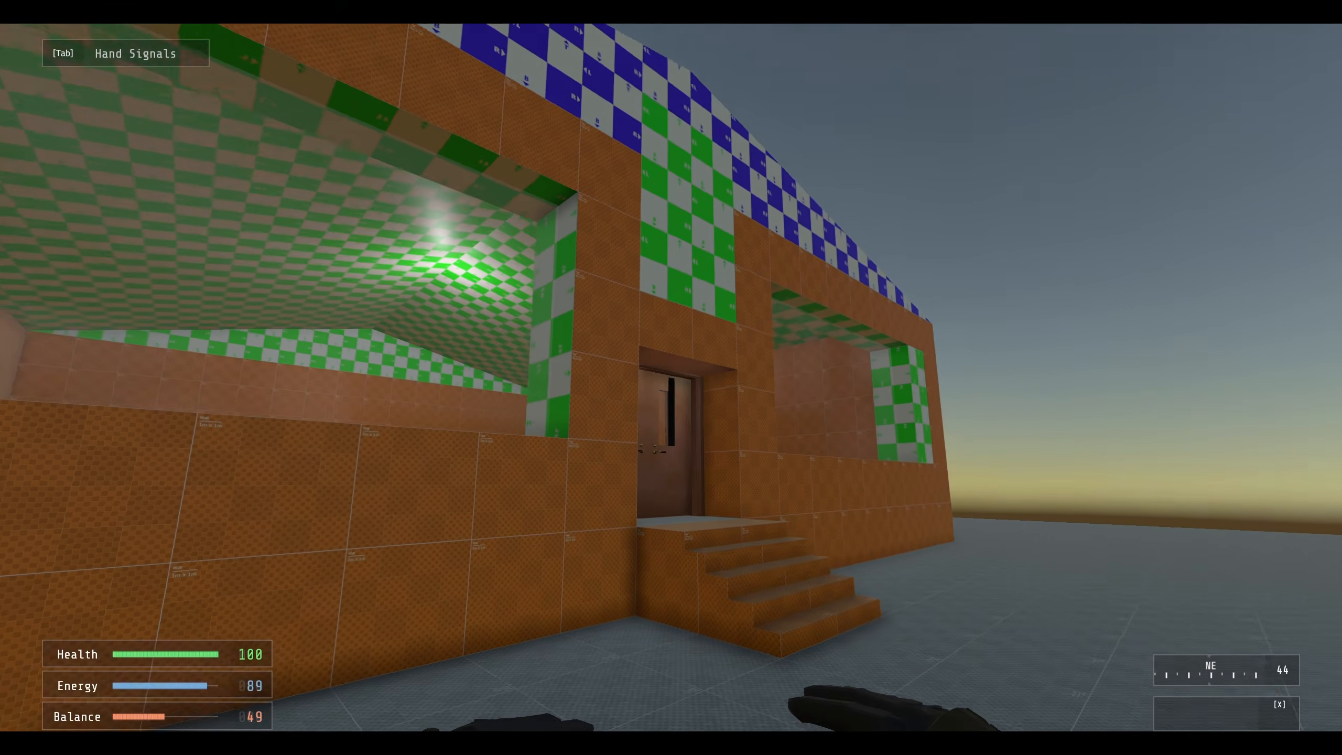
{"action": "key", "text": "Escape"}
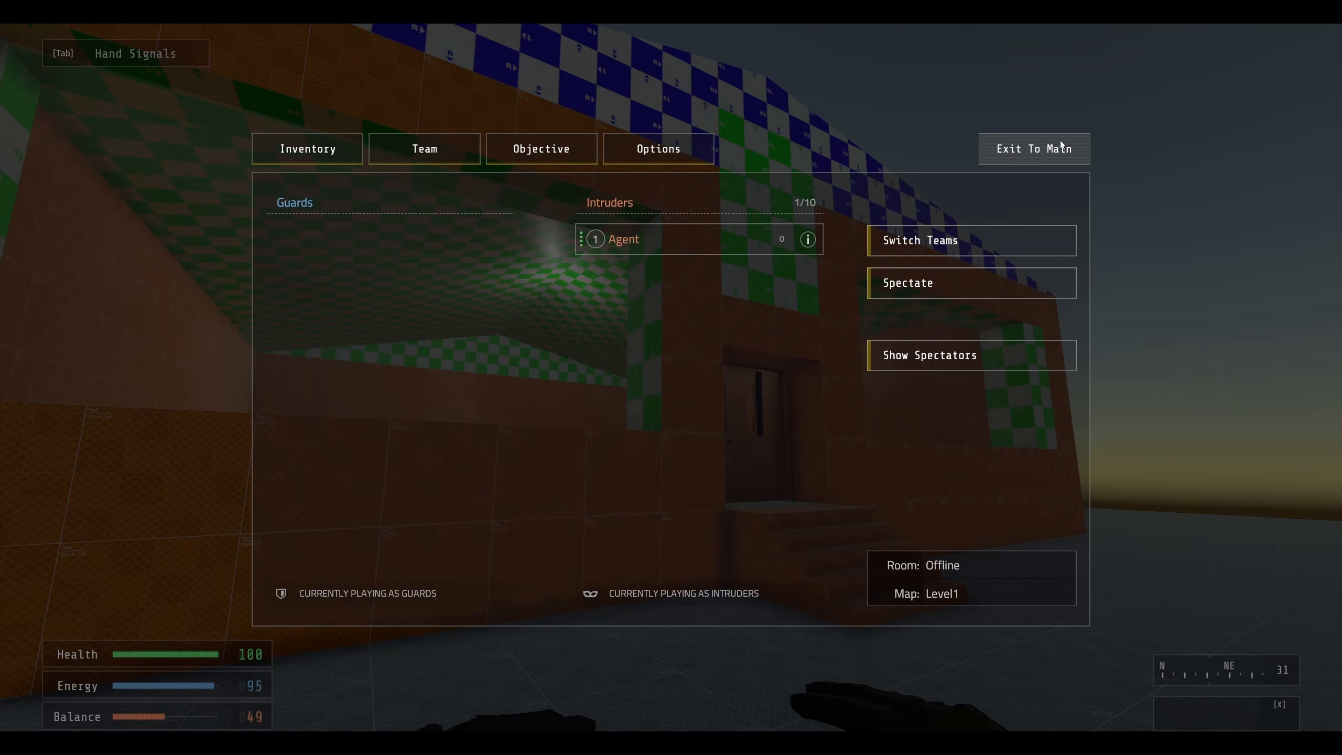
{"action": "left_click", "coordinate": [1060, 145]}
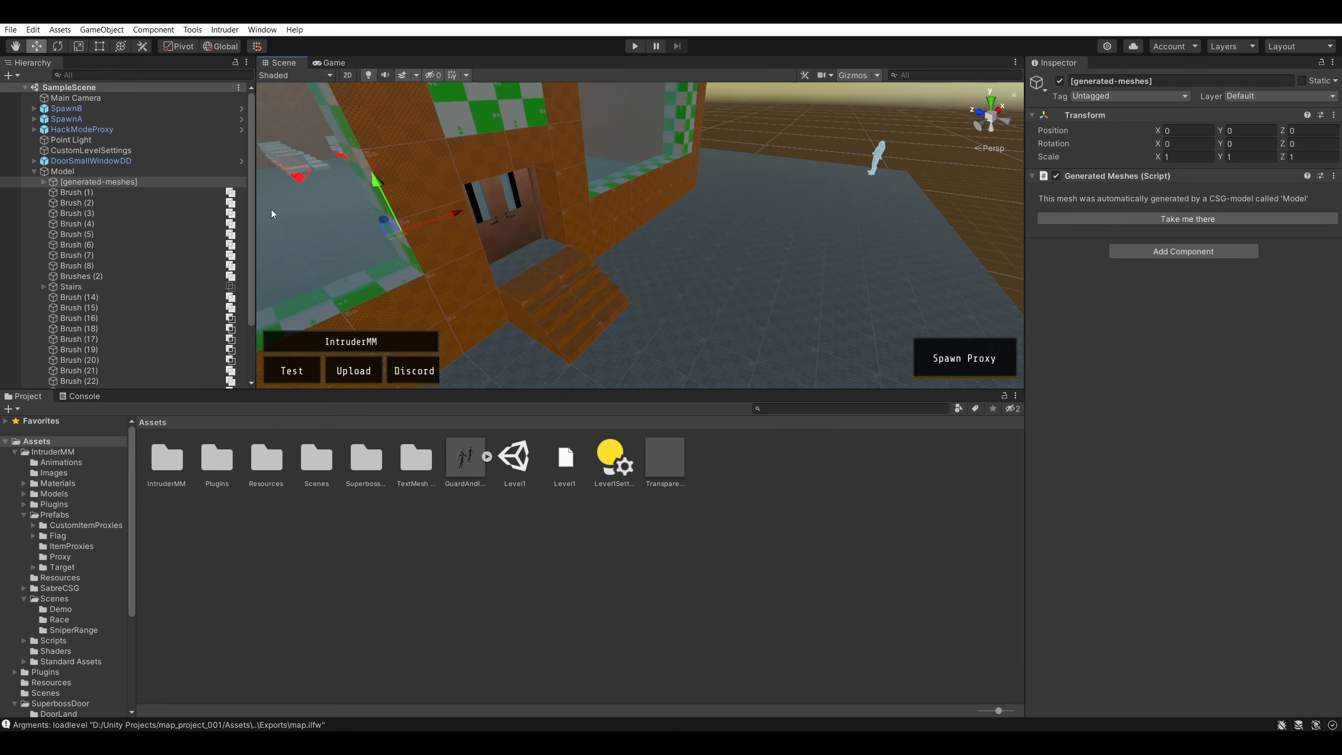
- Collapse the Model hierarchy and delete the Transparent Ramp object from the entrance stairs
{"action": "left_click", "coordinate": [35, 171]}
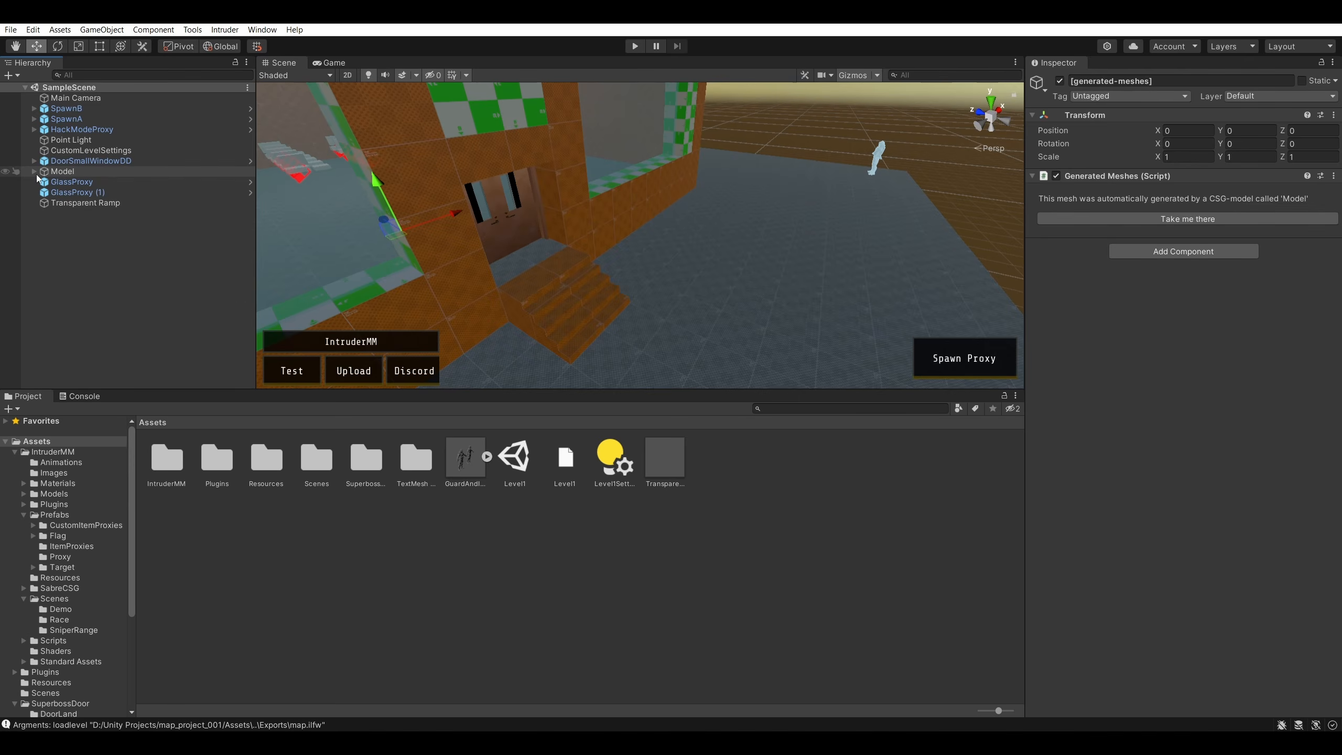
{"action": "left_click", "coordinate": [61, 204]}
{"action": "right_click_drag", "start_coordinate": [576, 251], "coordinate": [634, 271]}
{"action": "key", "text": "w"}
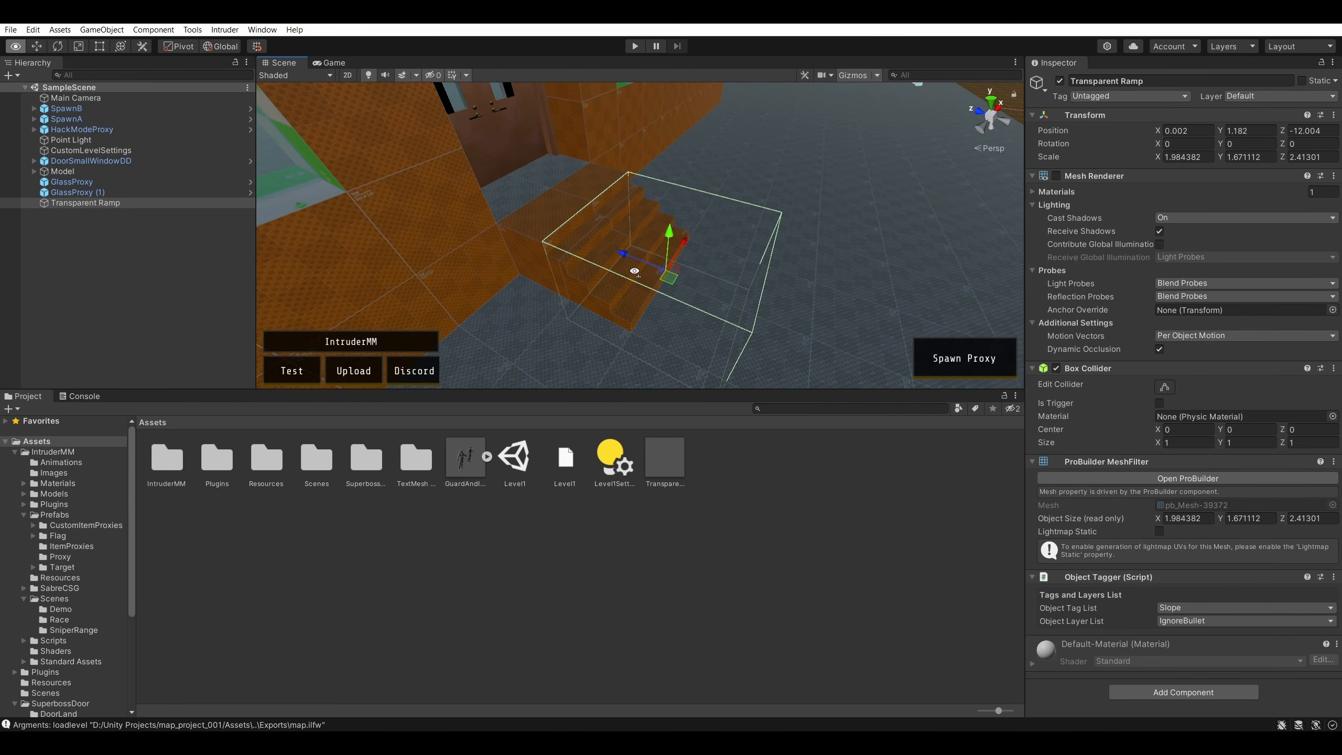
{"action": "right_click_drag", "start_coordinate": [634, 271], "coordinate": [753, 140]}
{"action": "key", "text": "Delete"}
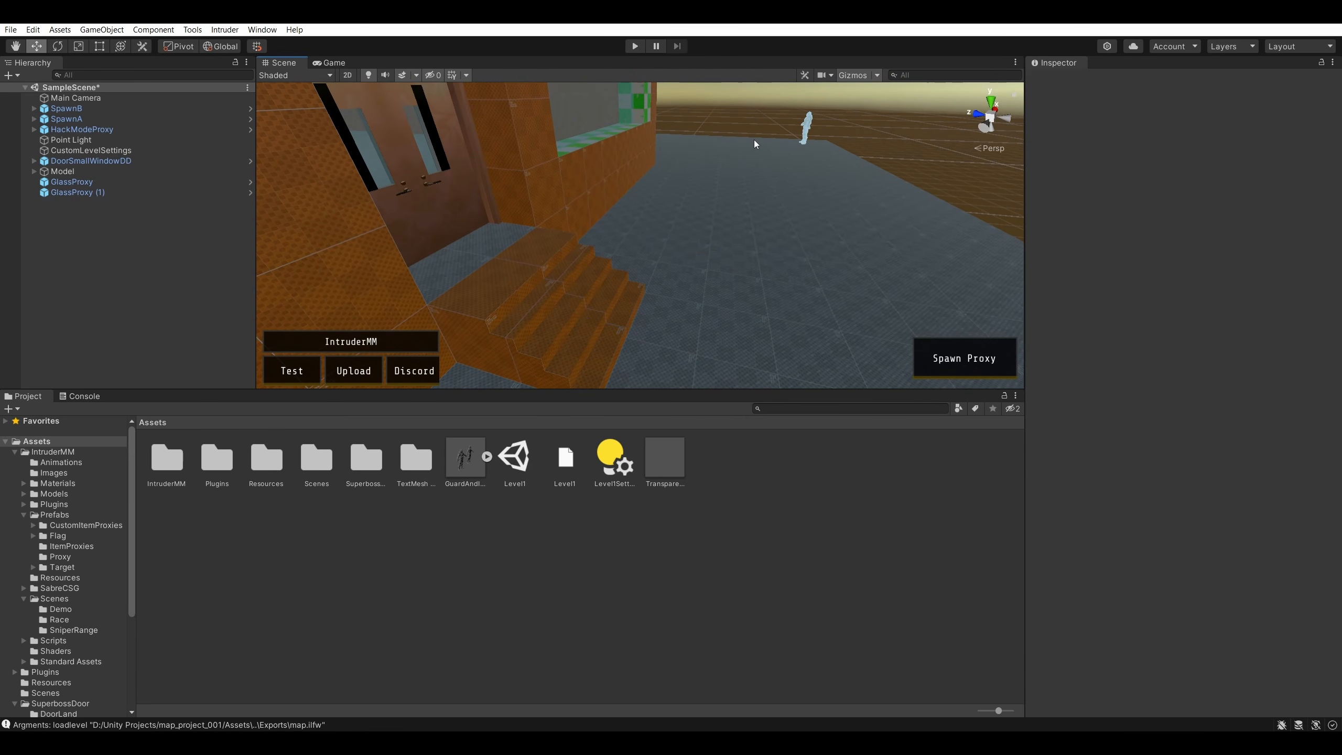
- Maximize the Scene view and turn on the Realtime CSG editing tools
{"action": "right_click_drag", "start_coordinate": [817, 239], "coordinate": [557, 215]}
{"action": "key", "text": "shift+space"}
{"action": "key", "text": "ctrl+F3"}
{"action": "right_click_drag", "start_coordinate": [703, 228], "coordinate": [686, 204]}
{"action": "key", "text": "w"}
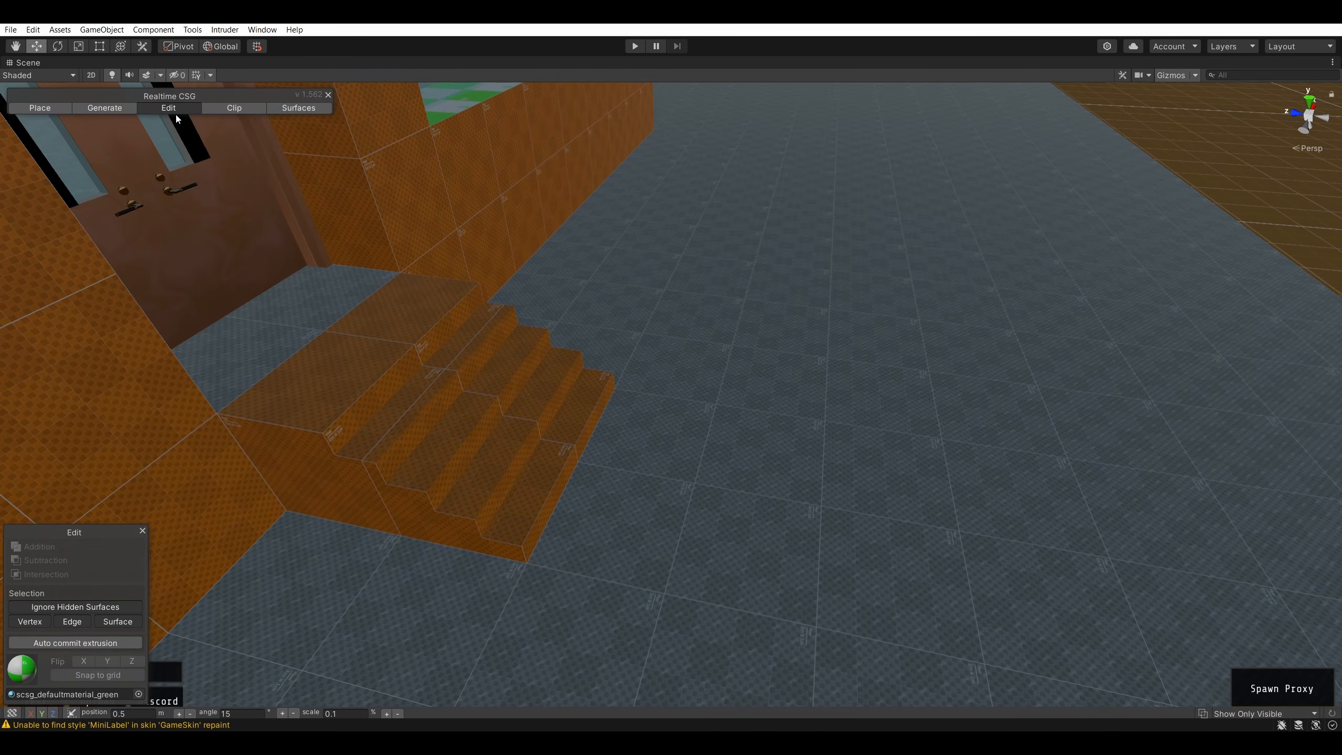
{"action": "left_click", "coordinate": [111, 109]}
{"action": "mouse_move", "coordinate": [537, 393]}
{"action": "right_mouse_down"}
{"action": "mouse_move", "coordinate": [343, 496]}
{"action": "mouse_move", "coordinate": [533, 423]}
{"action": "mouse_move", "coordinate": [560, 251]}
{"action": "right_mouse_up"}
{"action": "left_click_drag", "start_coordinate": [588, 155], "coordinate": [518, 456]}
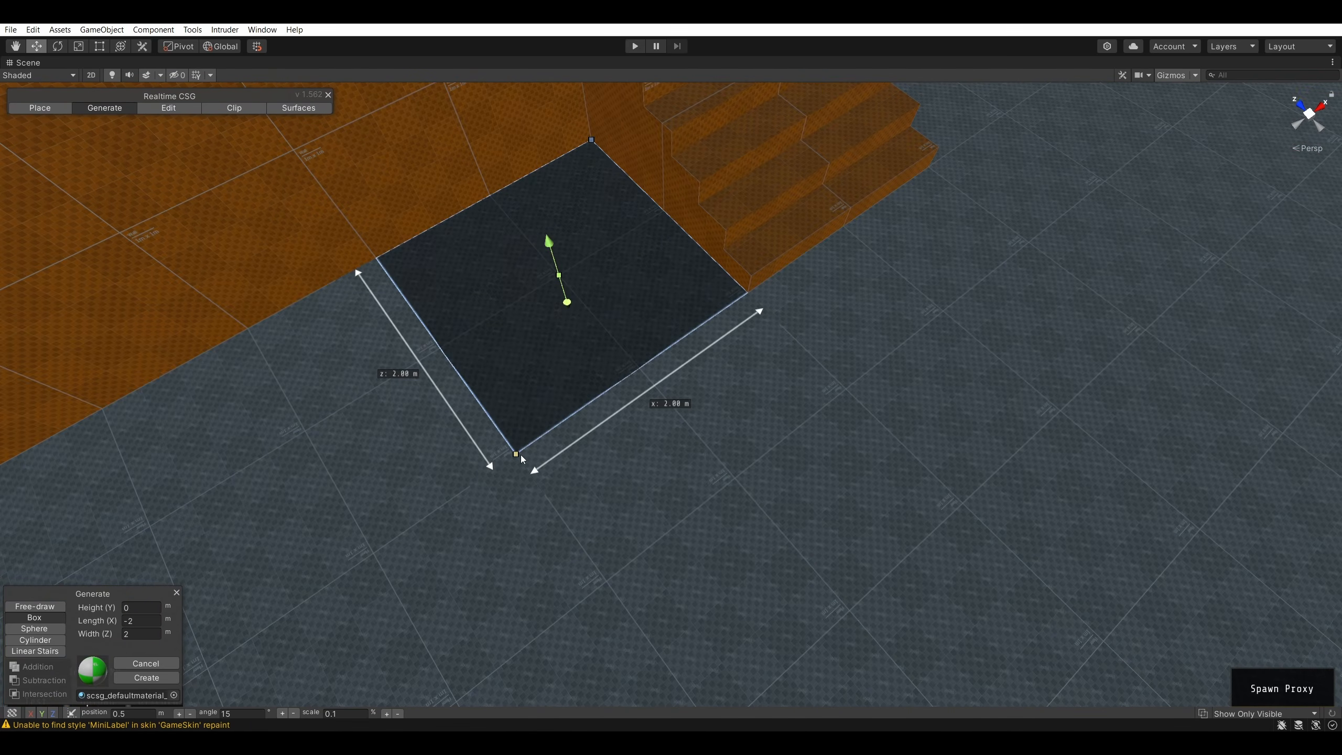
{"action": "mouse_move", "coordinate": [551, 311]}
{"action": "right_mouse_down"}
{"action": "mouse_move", "coordinate": [552, 247]}
{"action": "mouse_move", "coordinate": [598, 377]}
{"action": "right_mouse_up"}
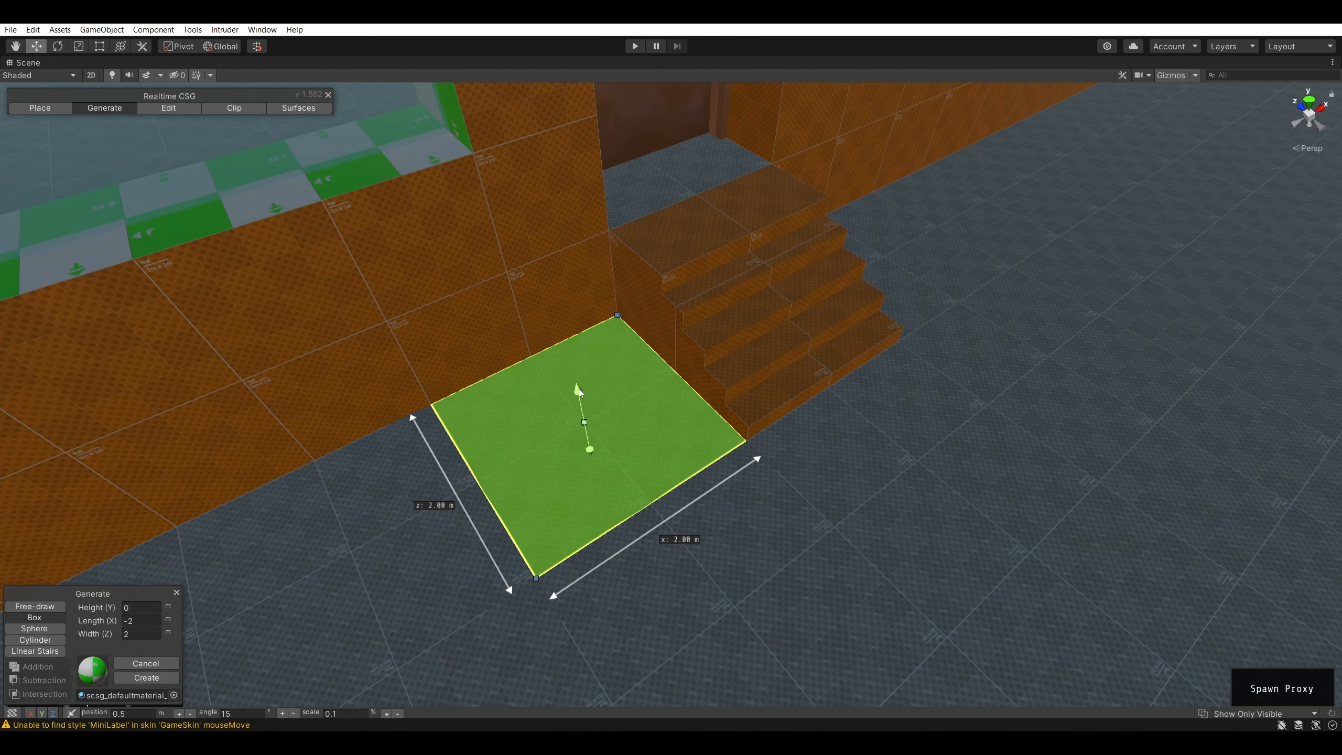
{"action": "left_click", "coordinate": [585, 263]}
{"action": "right_click_drag", "start_coordinate": [648, 298], "coordinate": [872, 295]}
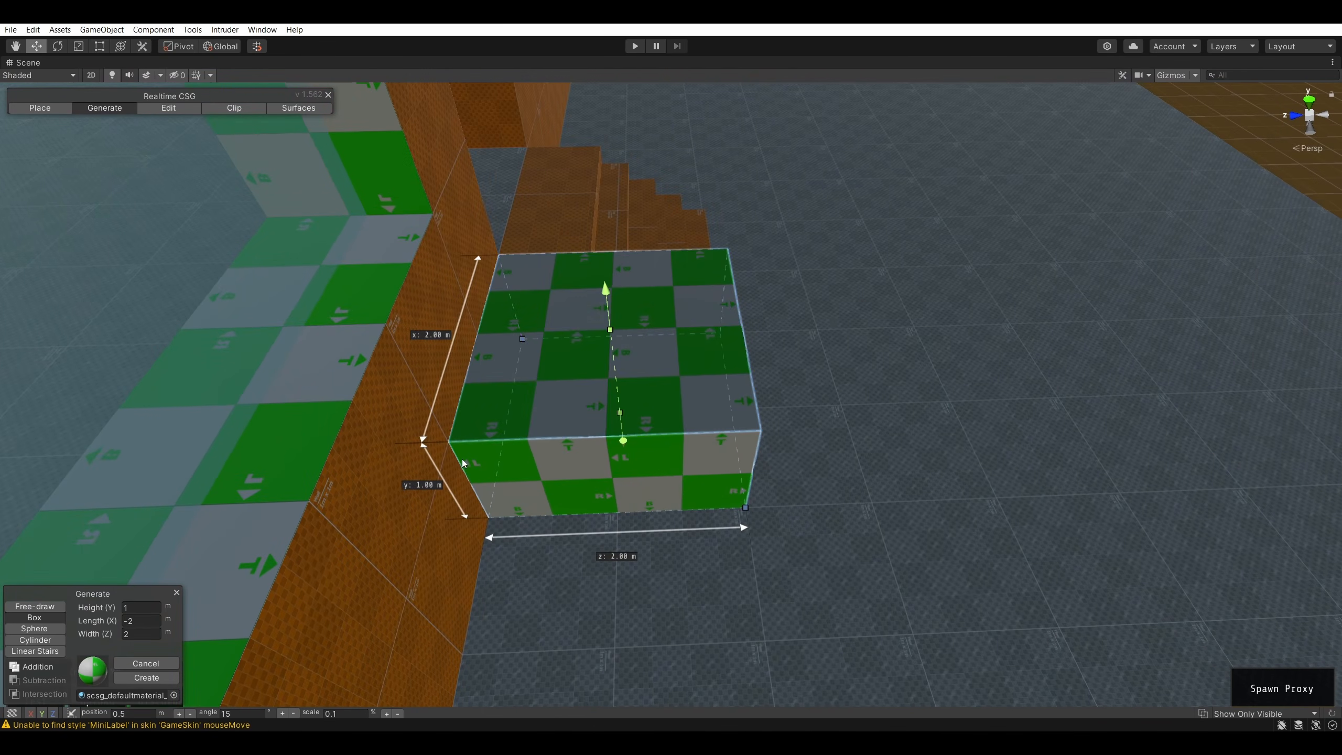
{"action": "key", "text": "Escape"}
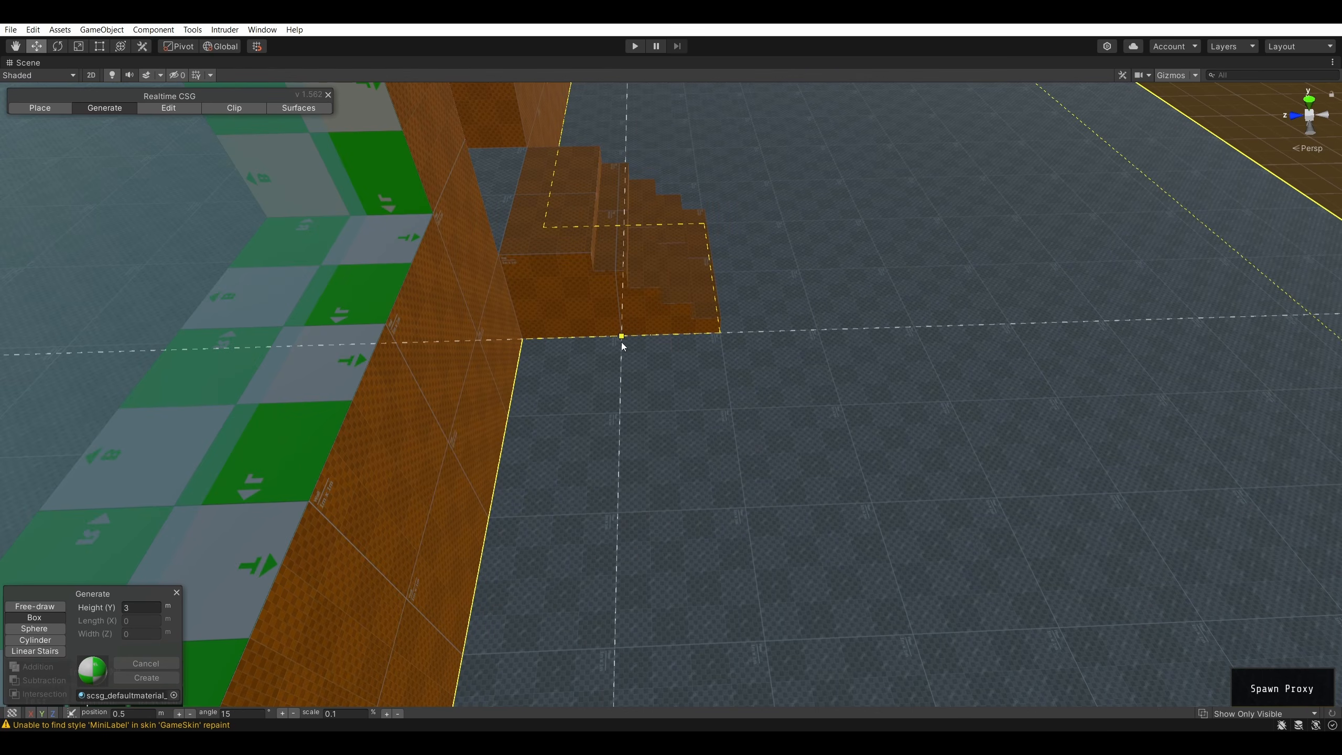
- Set the grid's position snapping to 0.1 m
{"action": "right_click_drag", "start_coordinate": [604, 254], "coordinate": [667, 180]}
{"action": "right_click_drag", "start_coordinate": [653, 416], "coordinate": [732, 399]}
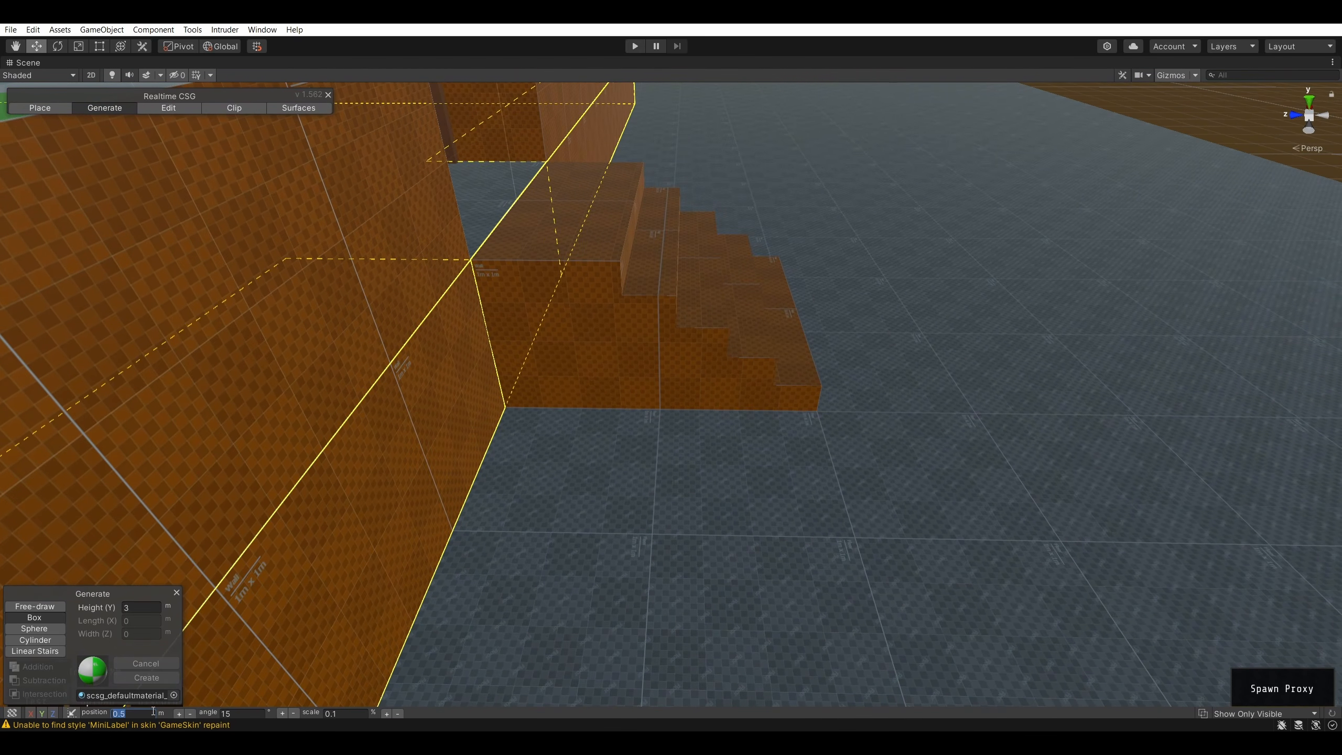
{"action": "type", "text": "0.1"}
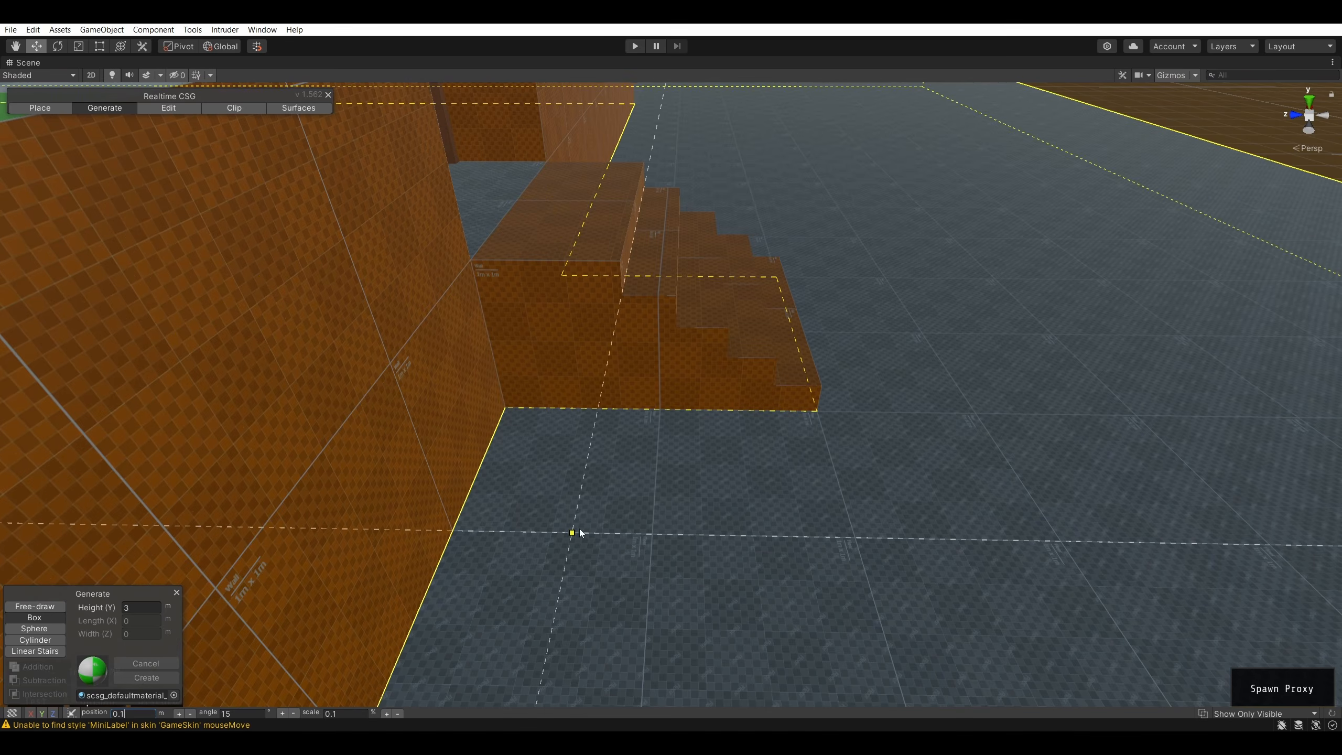
{"action": "right_click_drag", "start_coordinate": [577, 534], "coordinate": [731, 391]}
{"action": "left_click", "coordinate": [904, 254]}
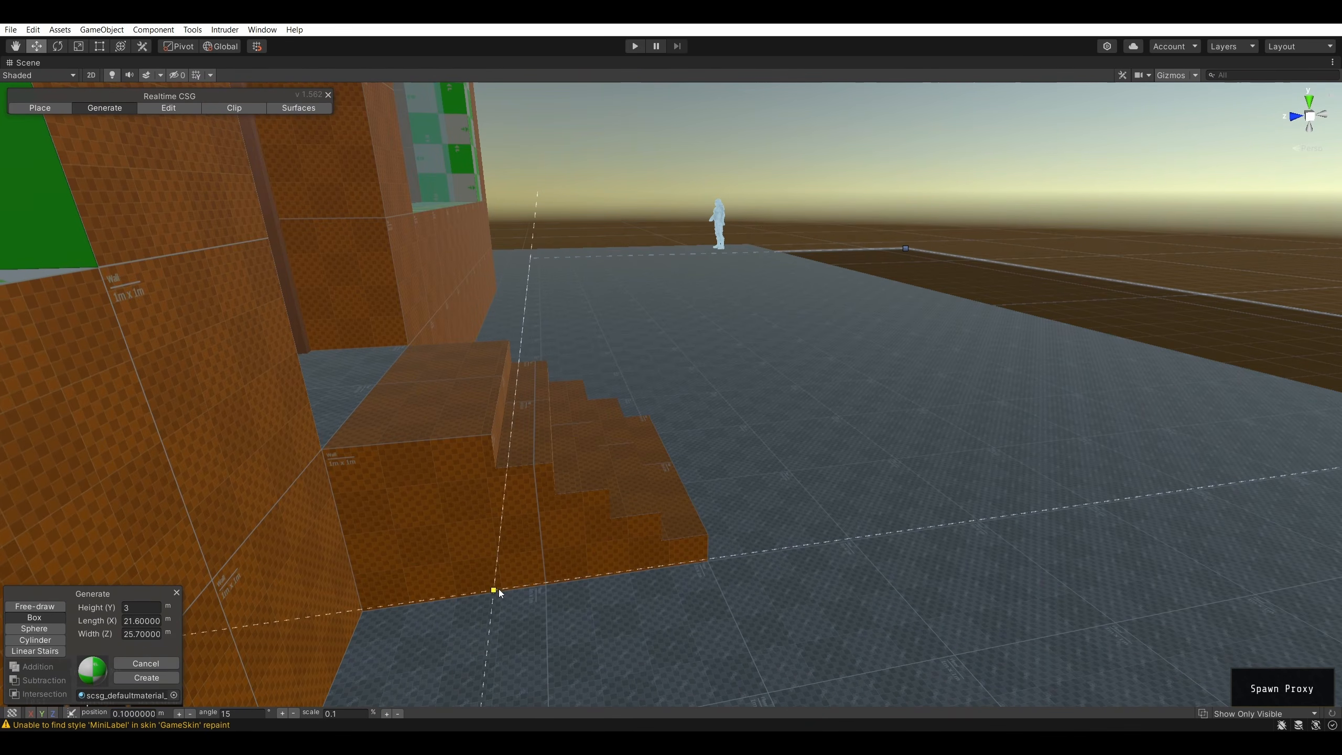
{"action": "right_click_drag", "start_coordinate": [498, 590], "coordinate": [483, 679]}
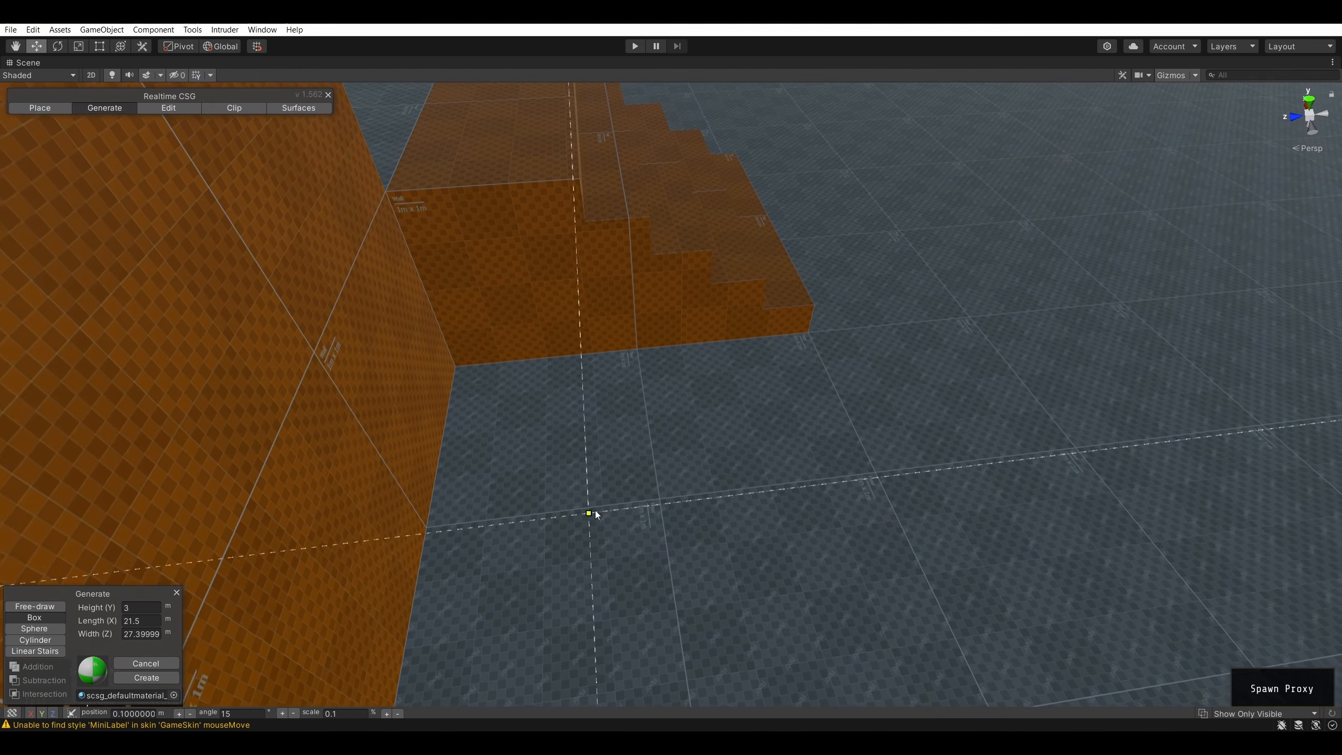
{"action": "left_click", "coordinate": [593, 357]}
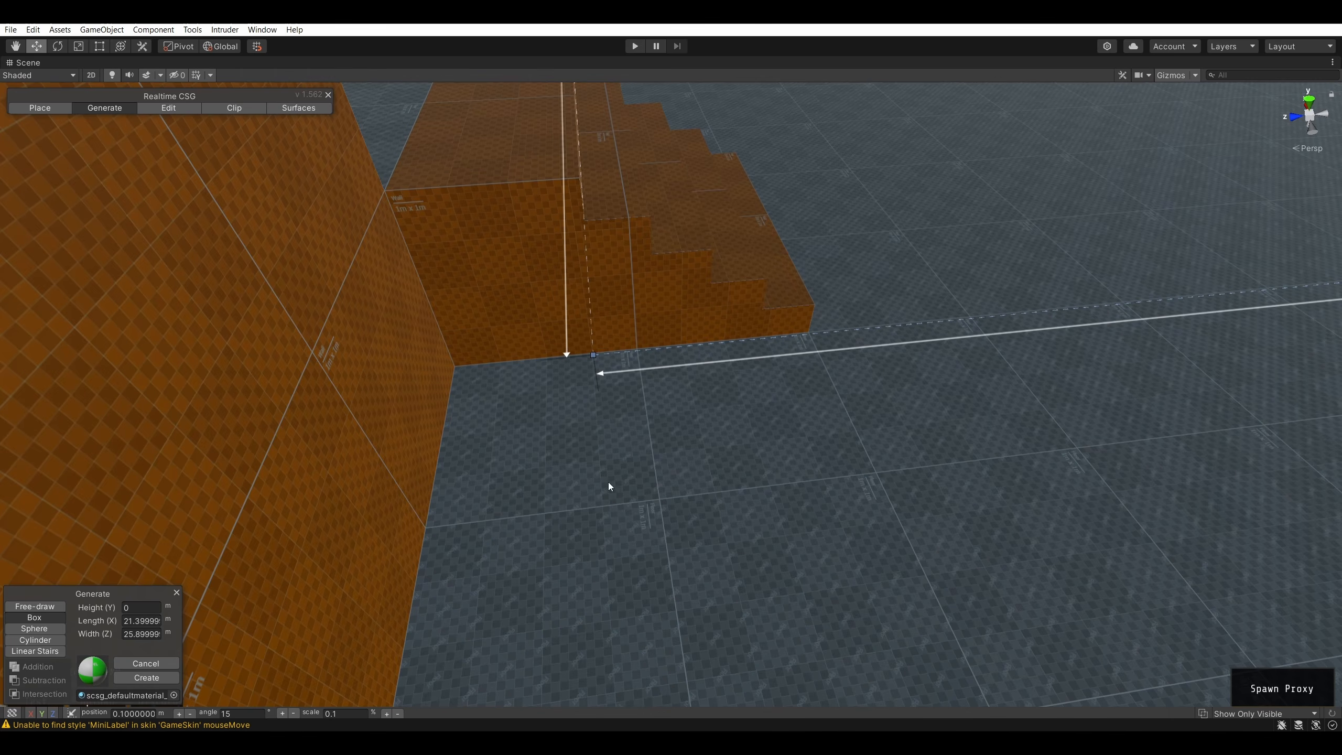
{"action": "left_click", "coordinate": [596, 358]}
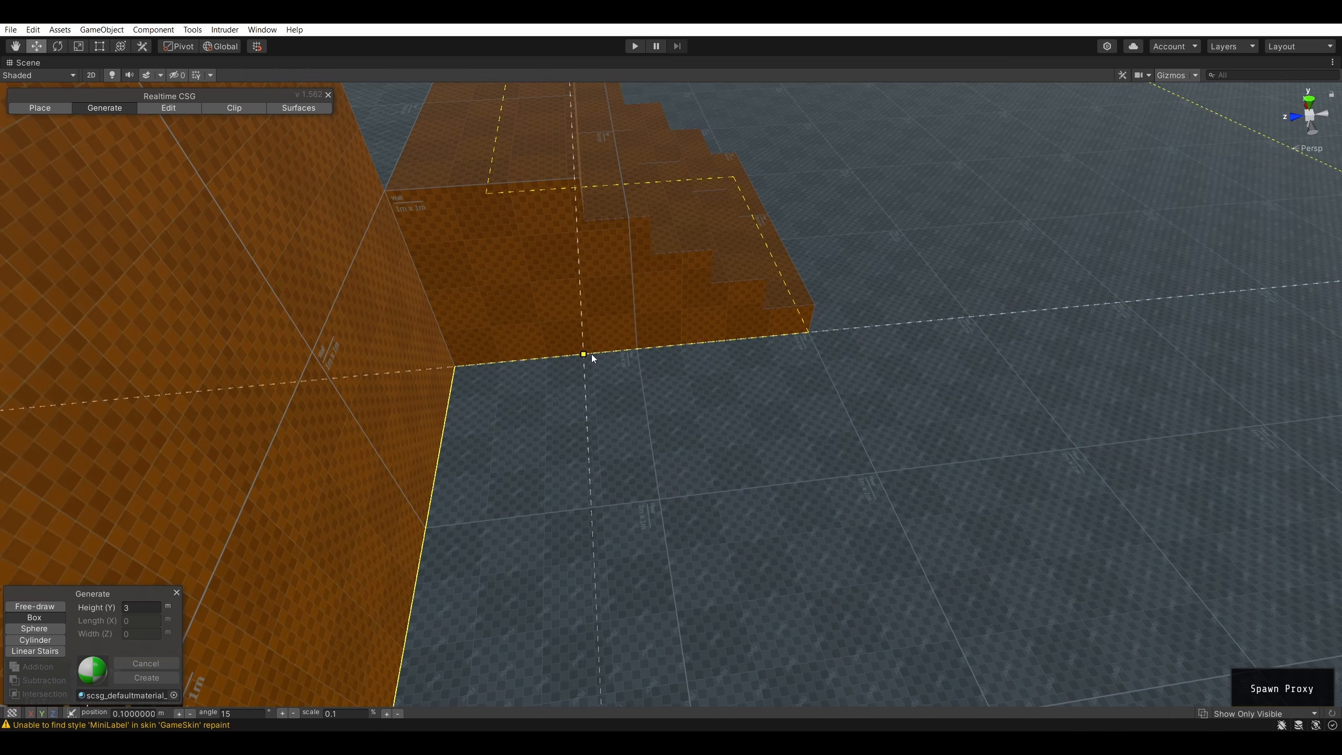
- Generate a box 1.3 m long, 1 m wide and 1 m high on the floor beside the entrance stairs
{"action": "left_click", "coordinate": [592, 355]}
{"action": "left_click", "coordinate": [876, 472]}
{"action": "left_click_drag", "start_coordinate": [716, 375], "coordinate": [750, 190]}
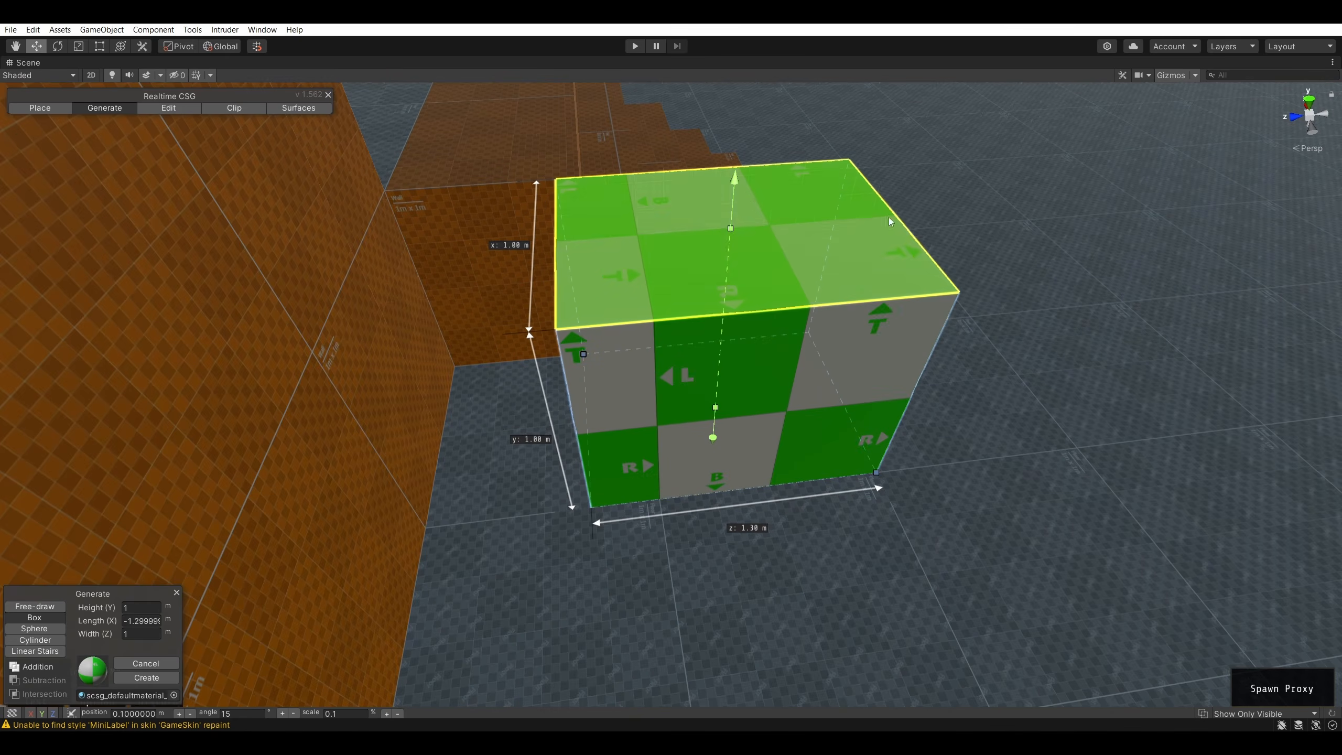
{"action": "mouse_move", "coordinate": [890, 217]}
{"action": "left_mouse_down", "text": "alt"}
{"action": "mouse_move", "coordinate": [790, 211]}
{"action": "mouse_move", "coordinate": [935, 185]}
{"action": "mouse_move", "coordinate": [914, 218]}
{"action": "left_mouse_up", "text": "alt"}
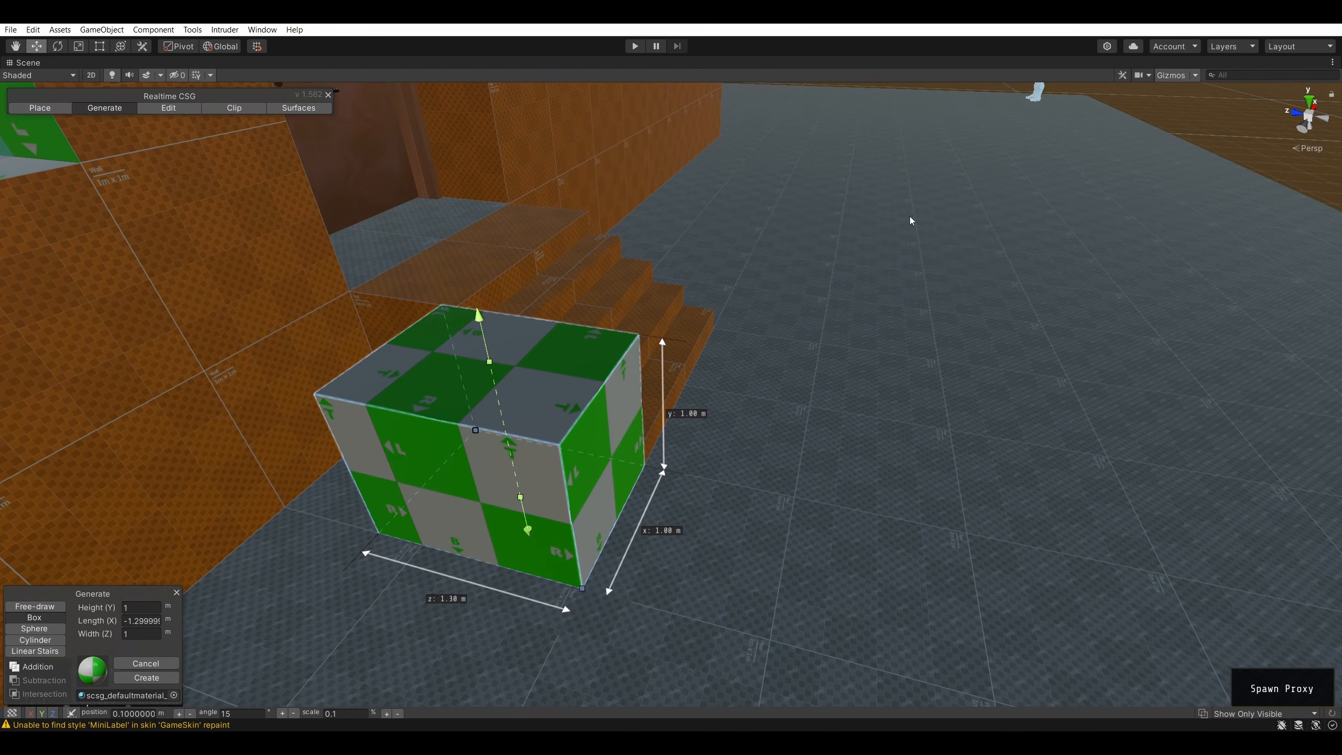
- Shape the box into a ramp by lowering its outer top edge 1 m and shifting it 0.1 m inward
{"action": "left_click", "coordinate": [185, 112]}
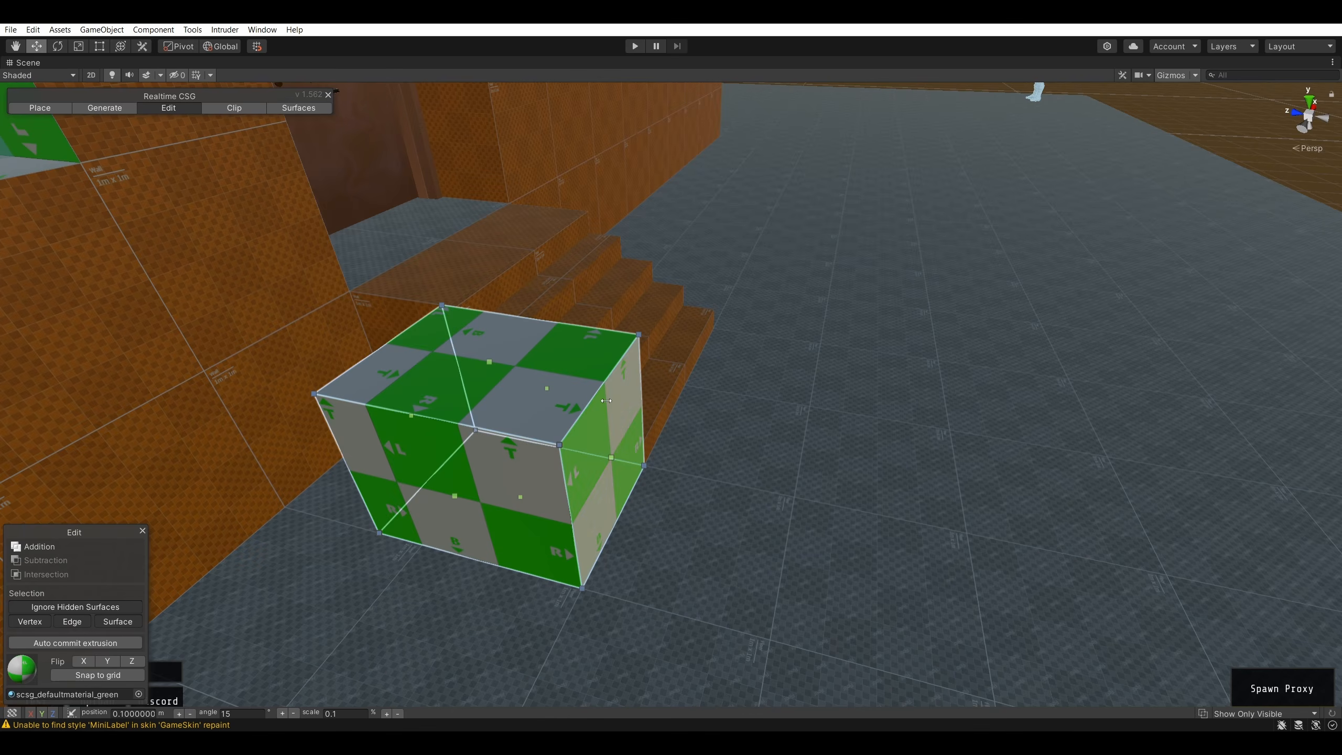
{"action": "left_click_drag", "start_coordinate": [610, 390], "coordinate": [597, 463]}
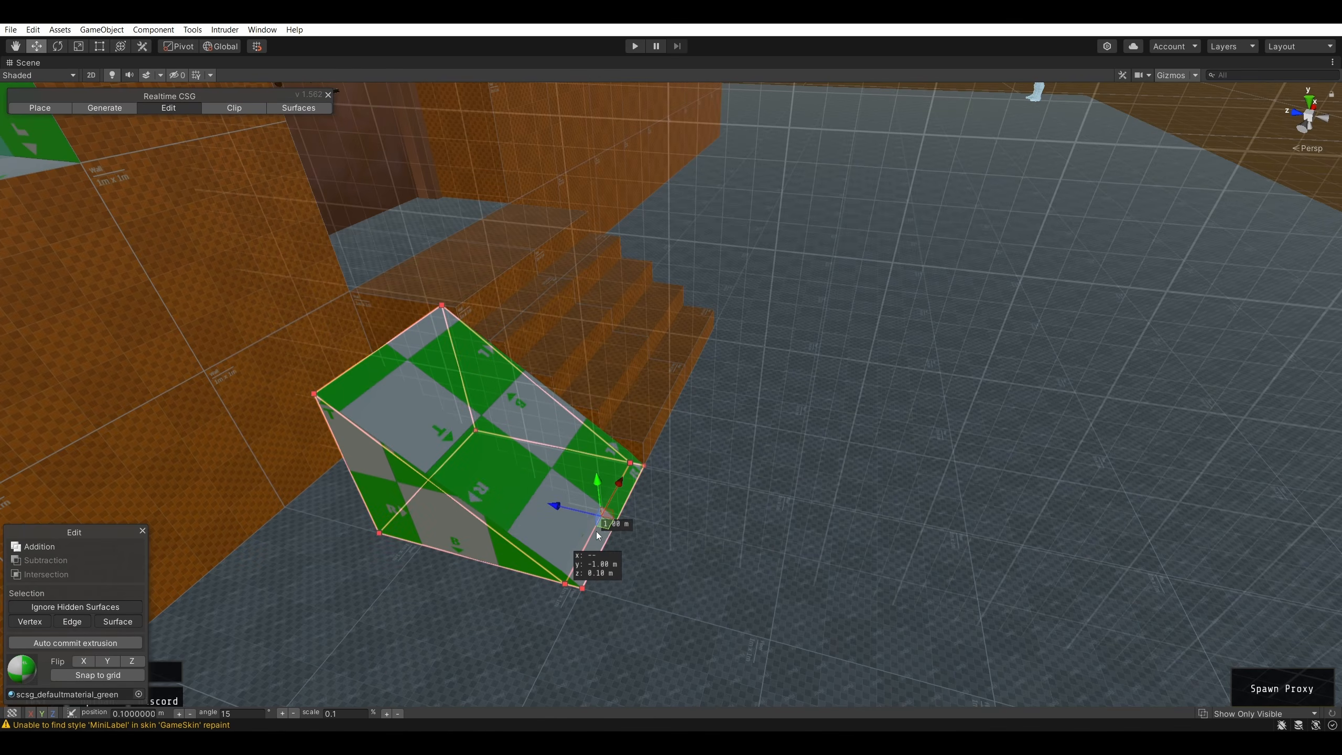
{"action": "mouse_move", "coordinate": [593, 550]}
{"action": "left_mouse_down", "text": "alt"}
{"action": "mouse_move", "coordinate": [629, 466]}
{"action": "mouse_move", "coordinate": [409, 425]}
{"action": "left_mouse_up", "text": "alt"}
- Move the ramp brush sideways onto the entrance stairs and outward from the landing so its slope clears the steps
{"action": "key", "text": "w"}
{"action": "key", "text": "d"}
{"action": "right_click_drag", "start_coordinate": [409, 422], "coordinate": [388, 432]}
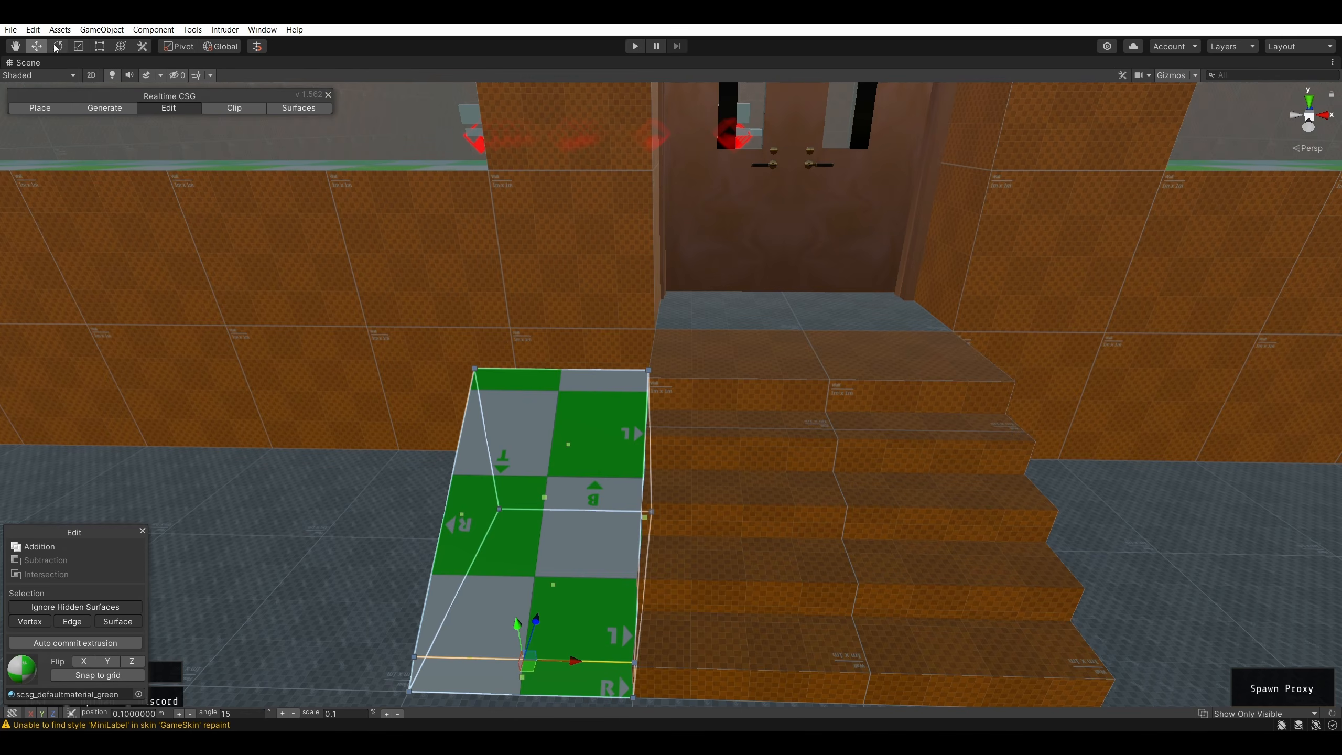
{"action": "left_click", "coordinate": [39, 107]}
{"action": "mouse_move", "coordinate": [576, 515]}
{"action": "left_mouse_down"}
{"action": "mouse_move", "coordinate": [795, 534]}
{"action": "mouse_move", "coordinate": [762, 532]}
{"action": "left_mouse_up"}
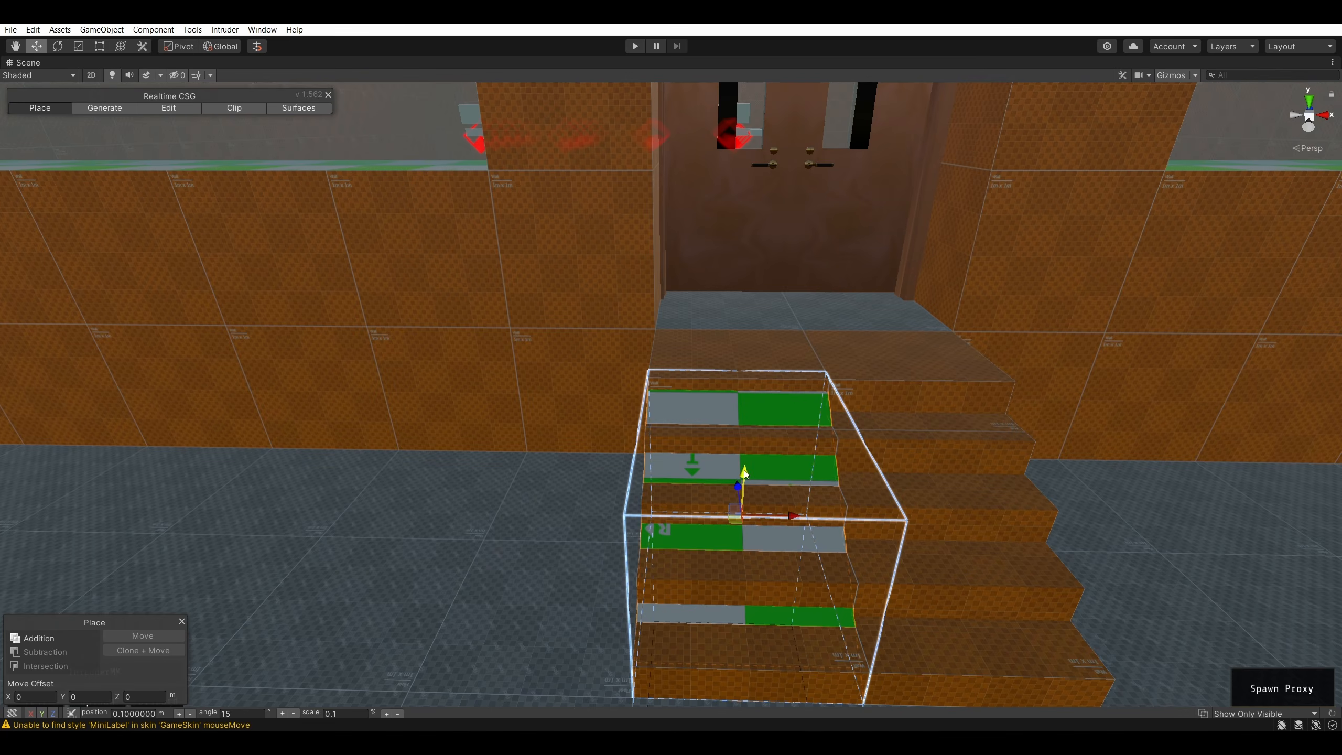
{"action": "mouse_move", "coordinate": [745, 471]}
{"action": "left_mouse_down"}
{"action": "mouse_move", "coordinate": [747, 459]}
{"action": "mouse_move", "coordinate": [746, 473]}
{"action": "mouse_move", "coordinate": [978, 542]}
{"action": "mouse_move", "coordinate": [1048, 538]}
{"action": "left_mouse_up"}
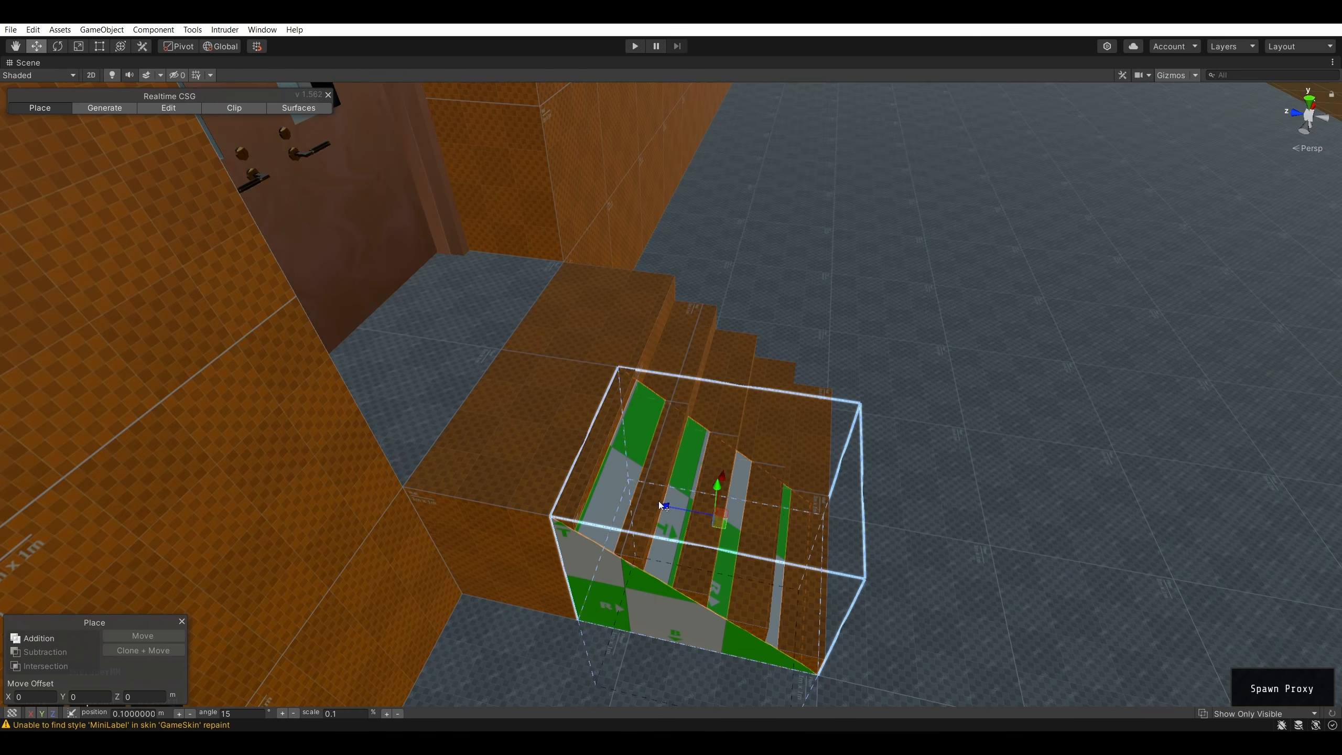
{"action": "mouse_move", "coordinate": [664, 507]}
{"action": "left_mouse_down"}
{"action": "mouse_move", "coordinate": [709, 529]}
{"action": "mouse_move", "coordinate": [783, 540]}
{"action": "mouse_move", "coordinate": [811, 525]}
{"action": "mouse_move", "coordinate": [750, 508]}
{"action": "left_mouse_up"}
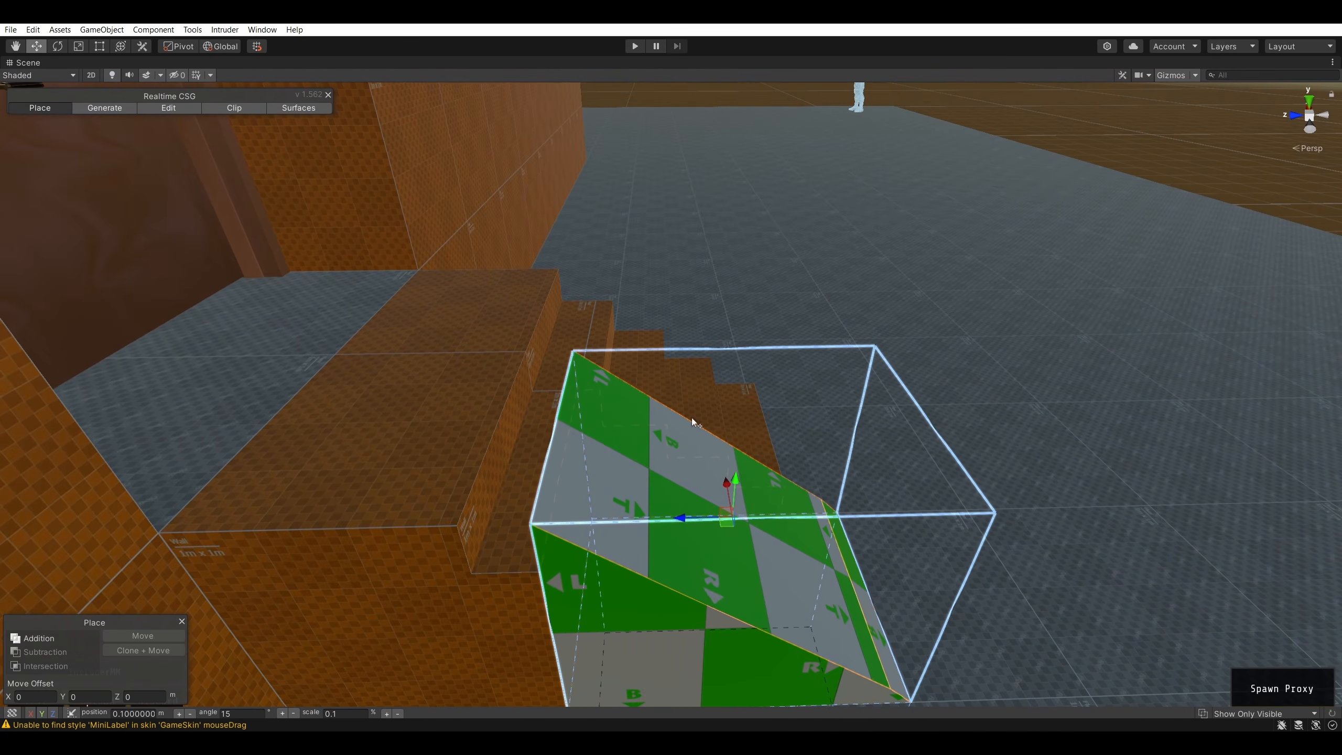
- Move the ramp's upper edge 0.2 m back toward the stair landing
{"action": "left_click", "coordinate": [169, 107]}
{"action": "left_click", "coordinate": [513, 449]}
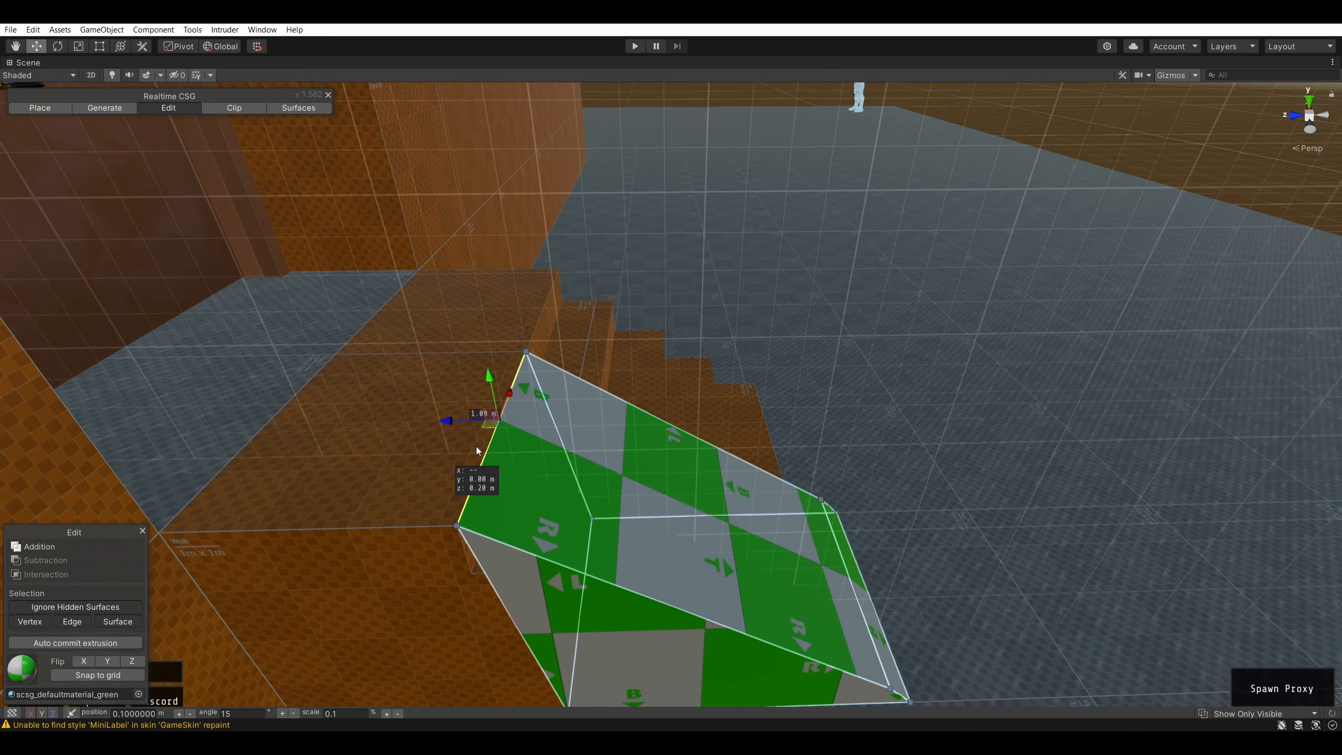
{"action": "mouse_move", "coordinate": [803, 431]}
{"action": "left_mouse_down", "text": "alt"}
{"action": "mouse_move", "coordinate": [406, 464]}
{"action": "mouse_move", "coordinate": [435, 518]}
{"action": "left_mouse_up", "text": "alt"}
{"action": "key", "text": "f"}
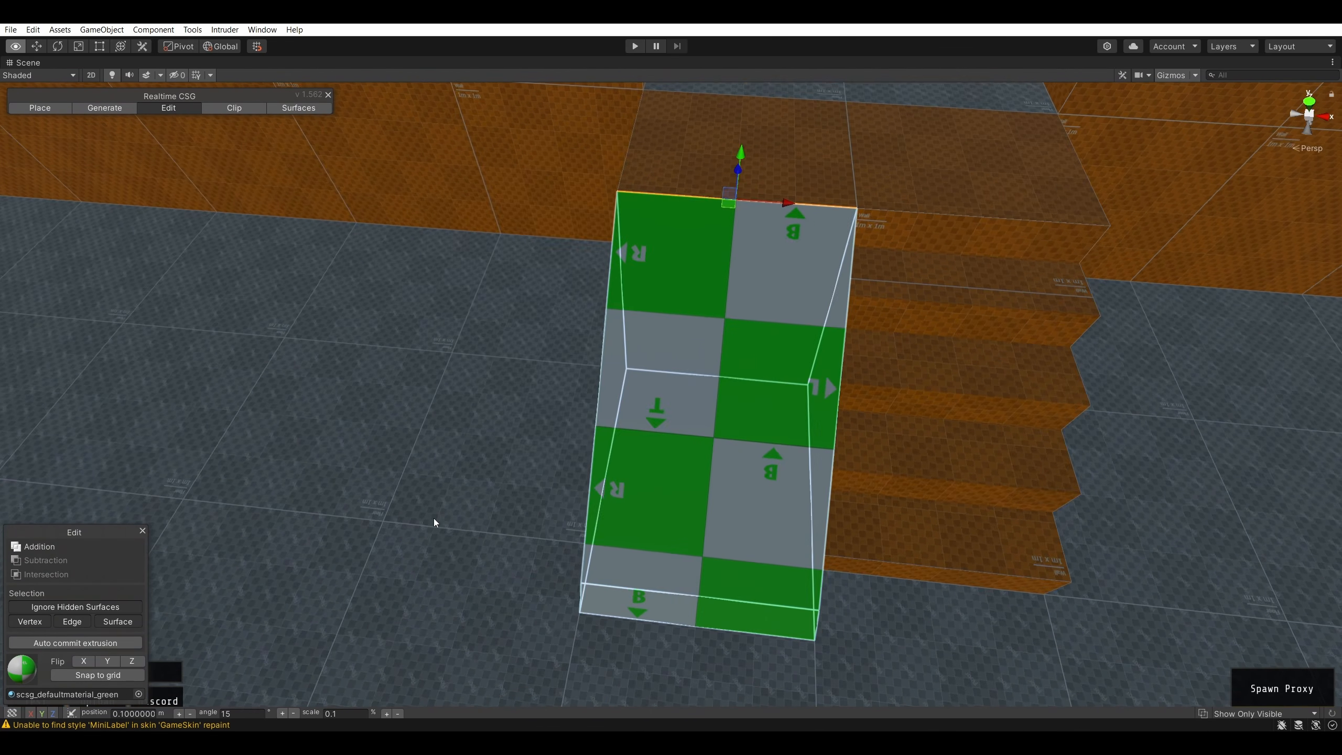
- Widen the ramp to 2 m by extending its side face across the full width of the stairs
{"action": "mouse_move", "coordinate": [711, 410]}
{"action": "left_mouse_down"}
{"action": "mouse_move", "coordinate": [832, 431]}
{"action": "mouse_move", "coordinate": [759, 463]}
{"action": "mouse_move", "coordinate": [558, 407]}
{"action": "left_mouse_up"}
{"action": "key", "text": "ctrl+z"}
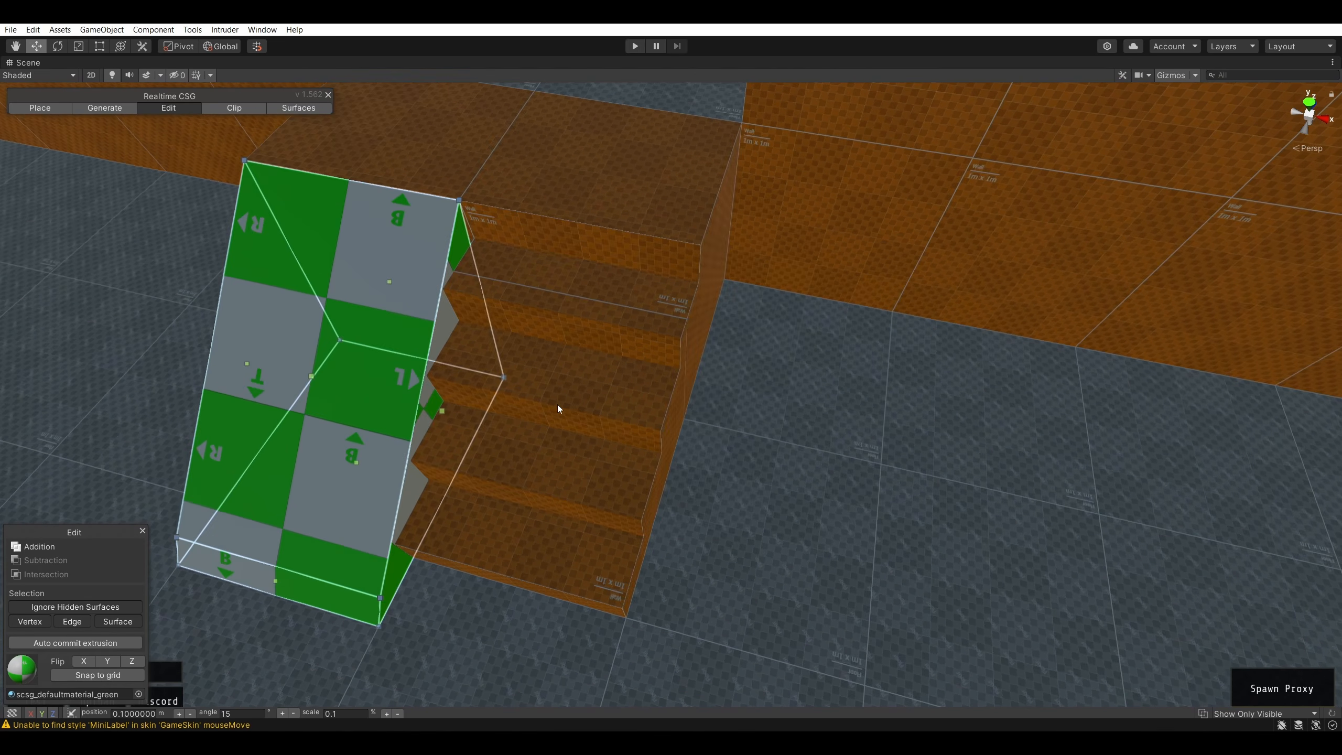
{"action": "mouse_move", "coordinate": [439, 401]}
{"action": "left_mouse_down"}
{"action": "mouse_move", "coordinate": [614, 474]}
{"action": "mouse_move", "coordinate": [664, 459]}
{"action": "left_mouse_up"}
- Move the ramp's rear bottom edge along Z toward the building, inside the stairs
{"action": "mouse_move", "coordinate": [665, 459]}
{"action": "right_mouse_down"}
{"action": "mouse_move", "coordinate": [619, 355]}
{"action": "mouse_move", "coordinate": [519, 336]}
{"action": "mouse_move", "coordinate": [342, 236]}
{"action": "mouse_move", "coordinate": [946, 538]}
{"action": "mouse_move", "coordinate": [984, 398]}
{"action": "mouse_move", "coordinate": [1007, 429]}
{"action": "mouse_move", "coordinate": [1091, 455]}
{"action": "mouse_move", "coordinate": [920, 472]}
{"action": "mouse_move", "coordinate": [1079, 404]}
{"action": "mouse_move", "coordinate": [812, 520]}
{"action": "mouse_move", "coordinate": [760, 493]}
{"action": "right_mouse_up"}
{"action": "left_click", "coordinate": [770, 466]}
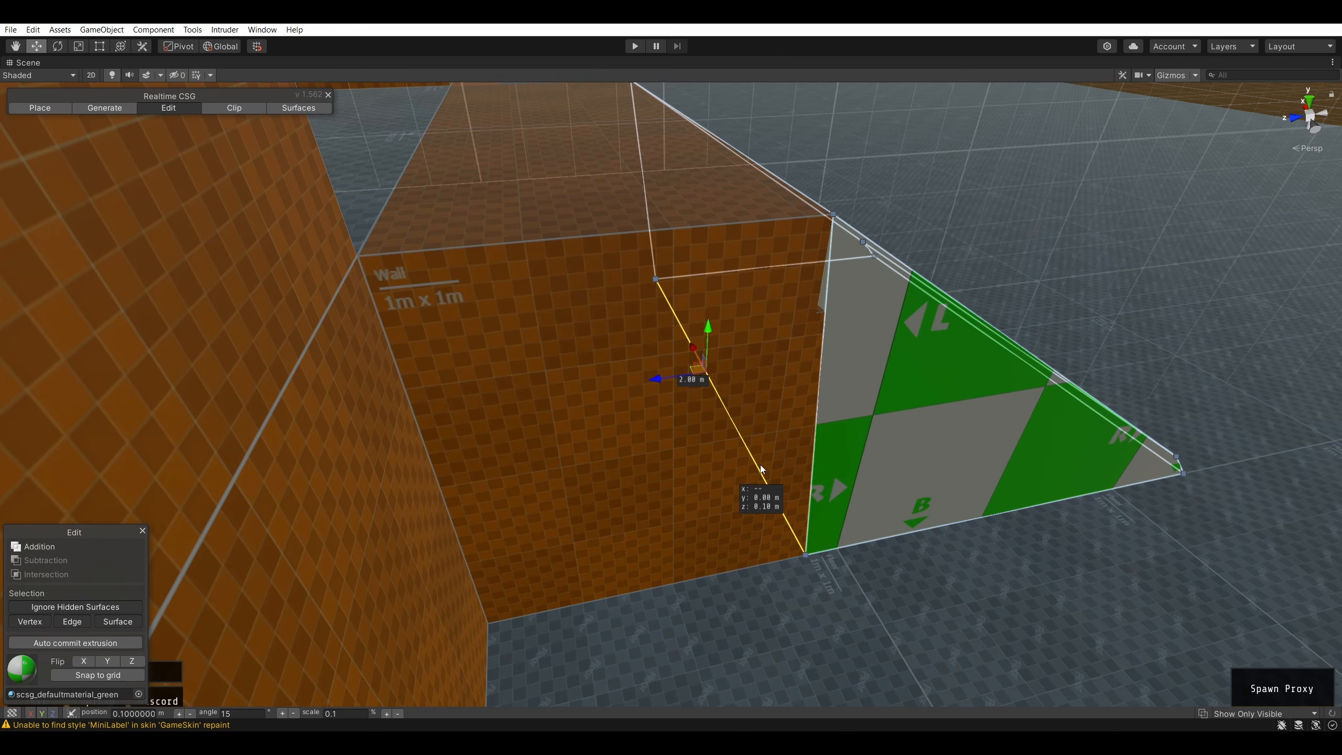
{"action": "left_click_drag", "start_coordinate": [760, 465], "coordinate": [732, 468]}
{"action": "mouse_move", "coordinate": [732, 467]}
{"action": "right_mouse_down"}
{"action": "mouse_move", "coordinate": [962, 348]}
{"action": "mouse_move", "coordinate": [848, 307]}
{"action": "mouse_move", "coordinate": [667, 274]}
{"action": "mouse_move", "coordinate": [695, 380]}
{"action": "mouse_move", "coordinate": [946, 256]}
{"action": "mouse_move", "coordinate": [714, 362]}
{"action": "right_mouse_up"}
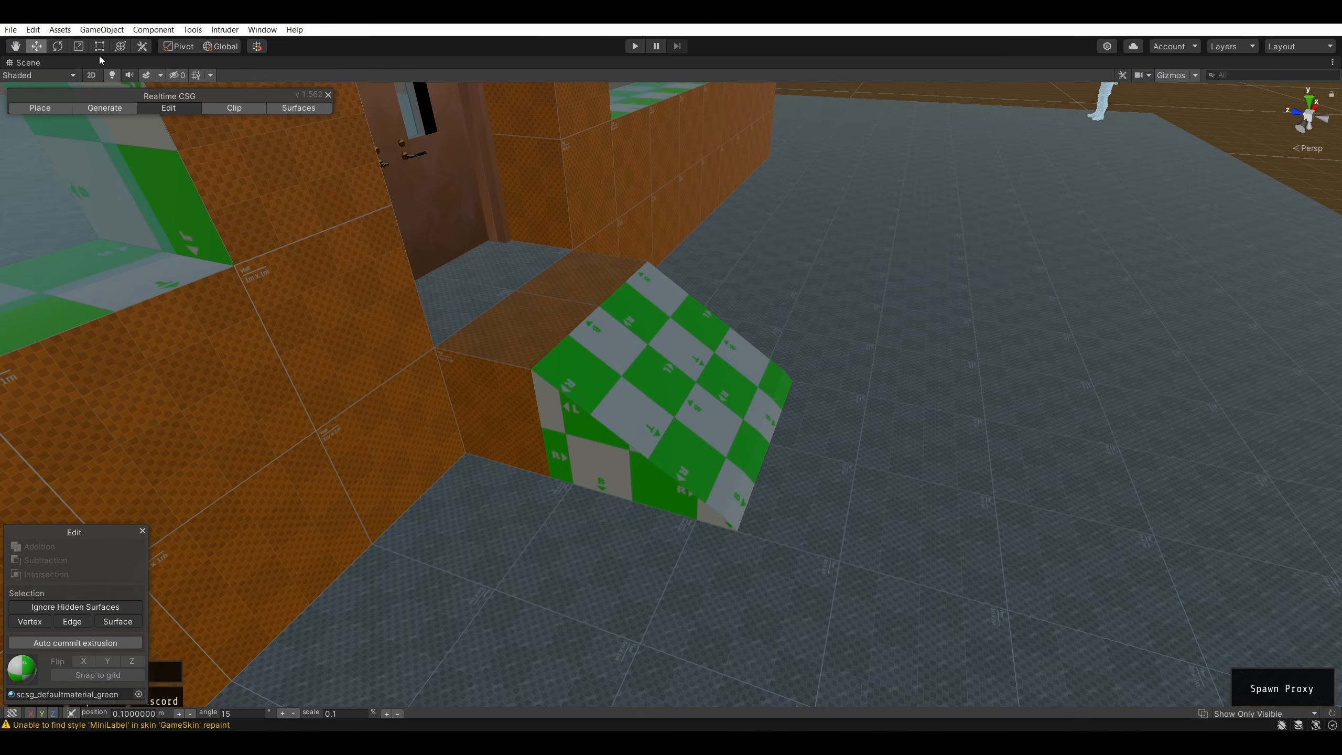
- Select the ramp brush and return from the maximized Scene view to the full editor layout
{"action": "left_click", "coordinate": [674, 421]}
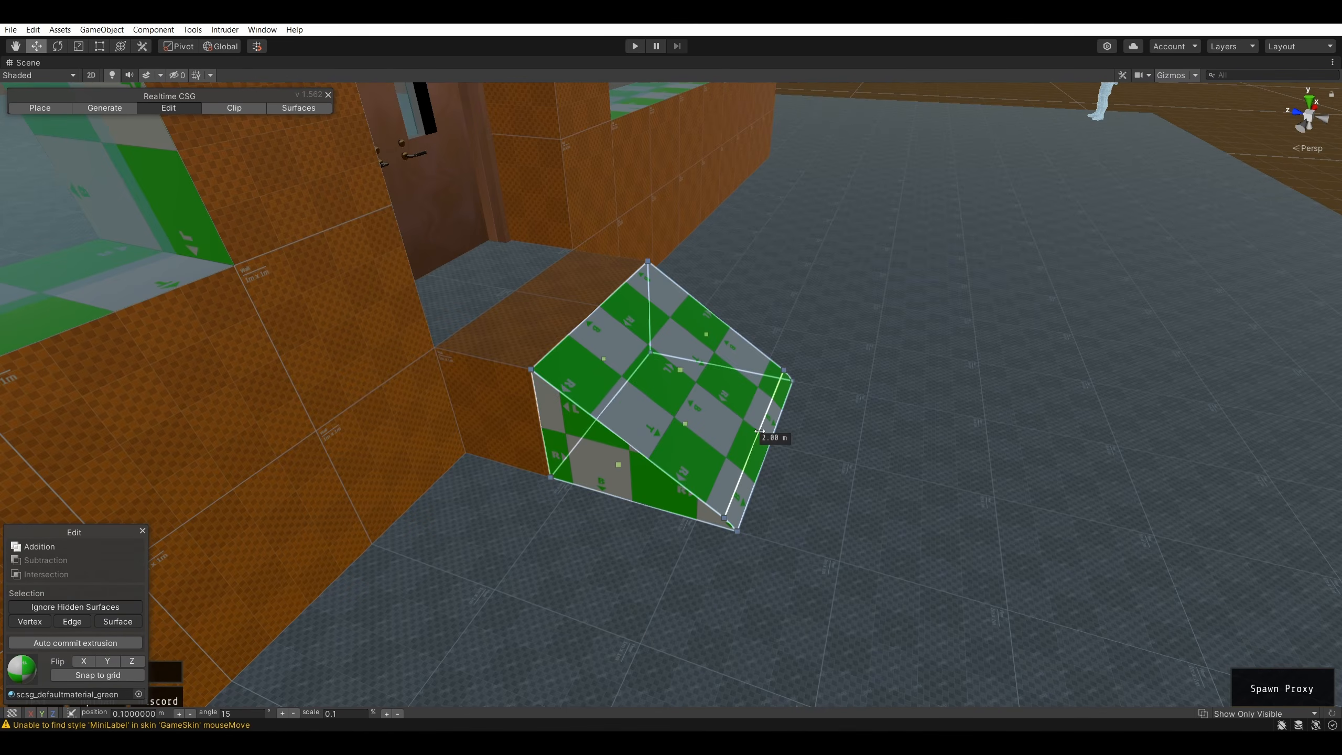
{"action": "key", "text": "shift+space"}
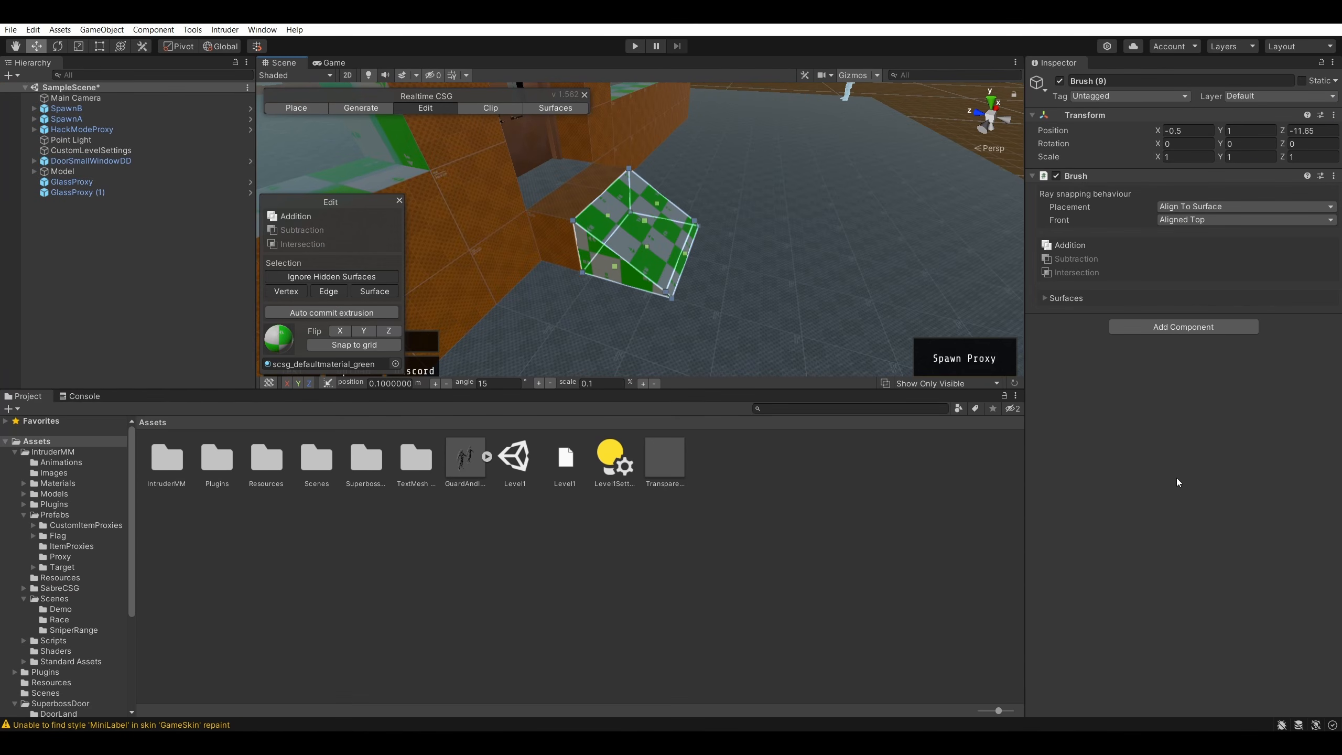
{"action": "left_click", "coordinate": [665, 458]}
{"action": "mouse_move", "coordinate": [665, 457]}
{"action": "left_mouse_down"}
{"action": "mouse_move", "coordinate": [632, 236]}
{"action": "mouse_move", "coordinate": [680, 266]}
{"action": "mouse_move", "coordinate": [621, 269]}
{"action": "mouse_move", "coordinate": [725, 246]}
{"action": "mouse_move", "coordinate": [886, 612]}
{"action": "left_mouse_up"}
{"action": "right_click_drag", "start_coordinate": [811, 259], "coordinate": [772, 215]}
{"action": "key", "text": "w"}
{"action": "left_click", "coordinate": [627, 328]}
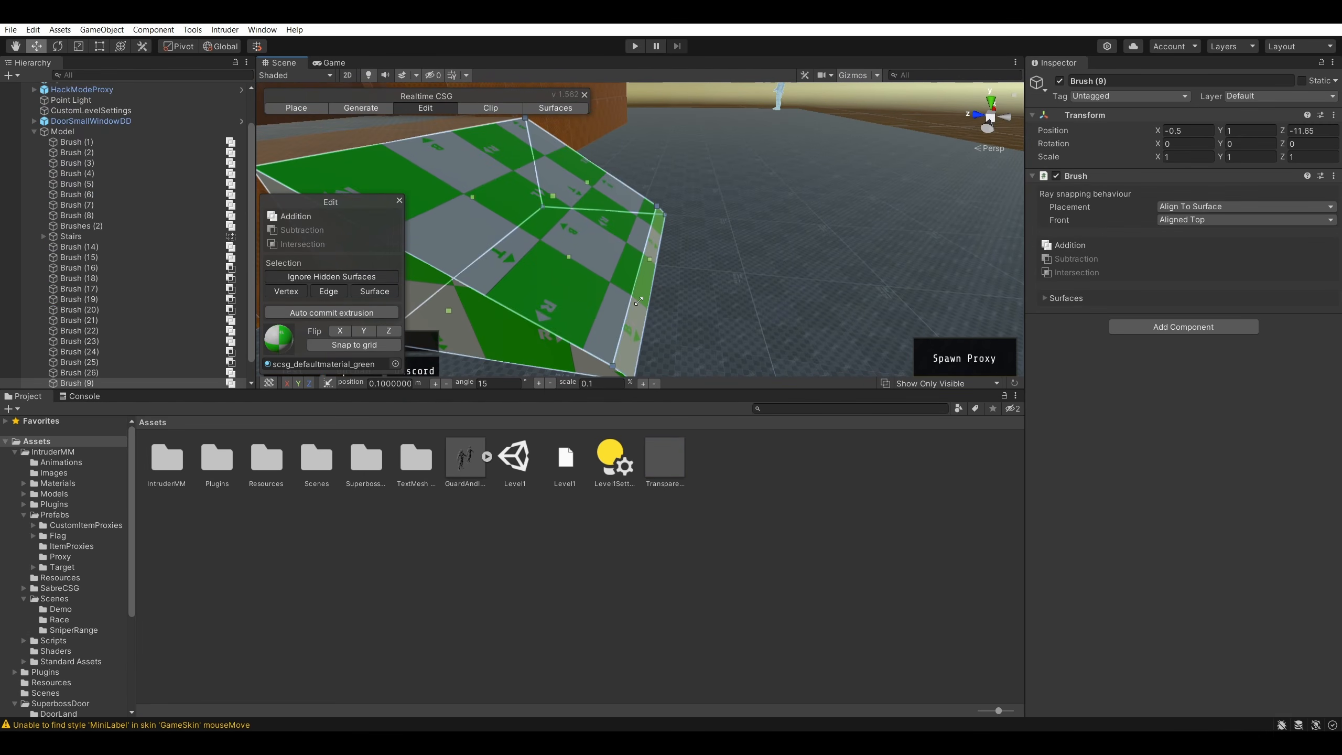
{"action": "mouse_move", "coordinate": [651, 260]}
{"action": "left_mouse_down"}
{"action": "mouse_move", "coordinate": [655, 285]}
{"action": "mouse_move", "coordinate": [637, 264]}
{"action": "mouse_move", "coordinate": [614, 314]}
{"action": "mouse_move", "coordinate": [628, 311]}
{"action": "left_mouse_up"}
{"action": "right_click_drag", "start_coordinate": [710, 293], "coordinate": [715, 237]}
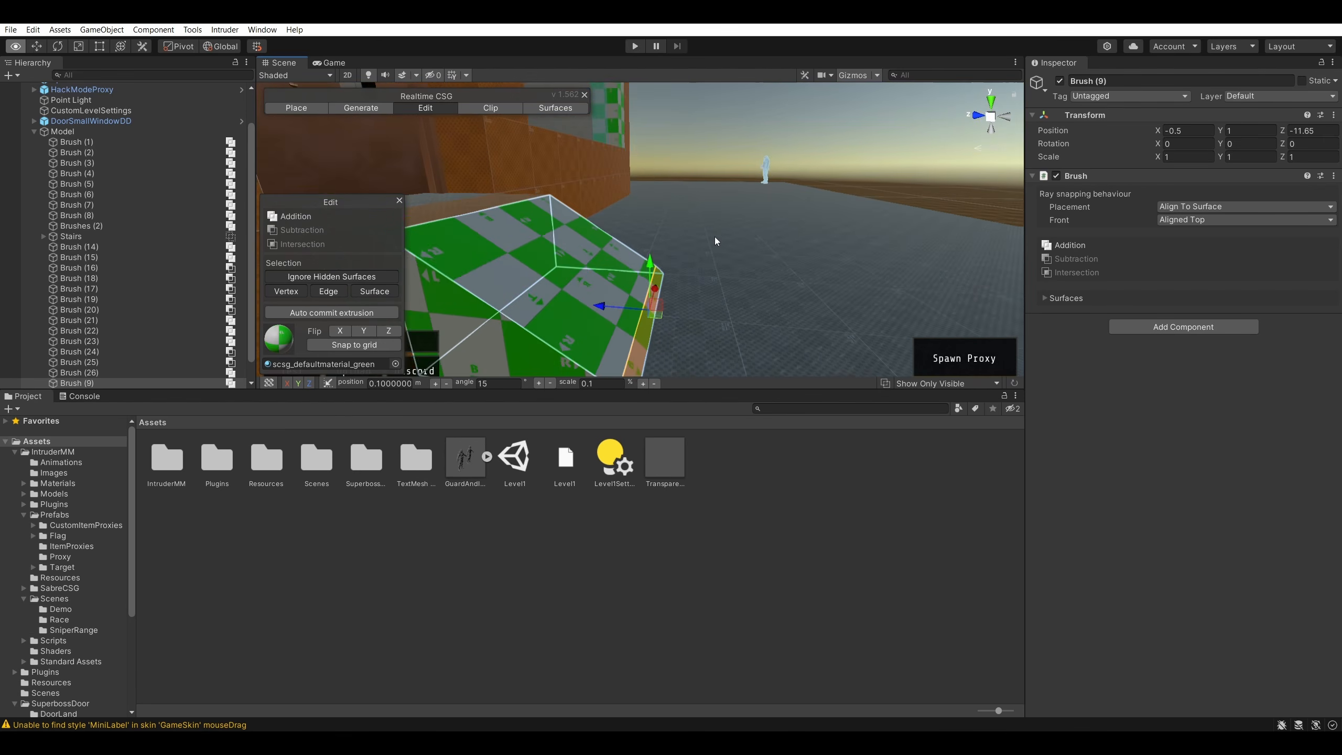
{"action": "scroll", "coordinate": [714, 211], "scroll_direction": "down", "scroll_amount": 2}
{"action": "left_click", "coordinate": [712, 149]}
{"action": "right_click_drag", "start_coordinate": [712, 149], "coordinate": [685, 172]}
{"action": "left_click", "coordinate": [765, 124]}
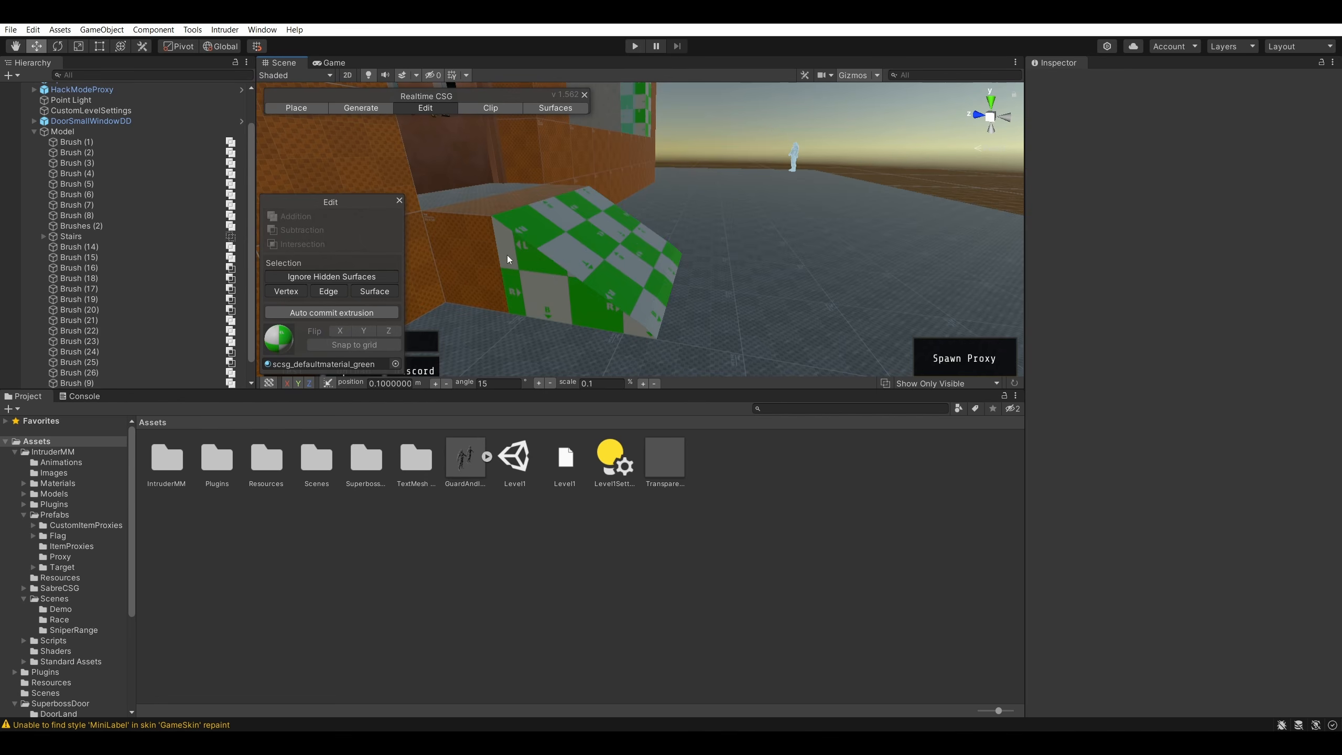
- Select the ramp brush and add an Object Tagger component to it
{"action": "left_click", "coordinate": [35, 49]}
{"action": "left_click", "coordinate": [578, 288]}
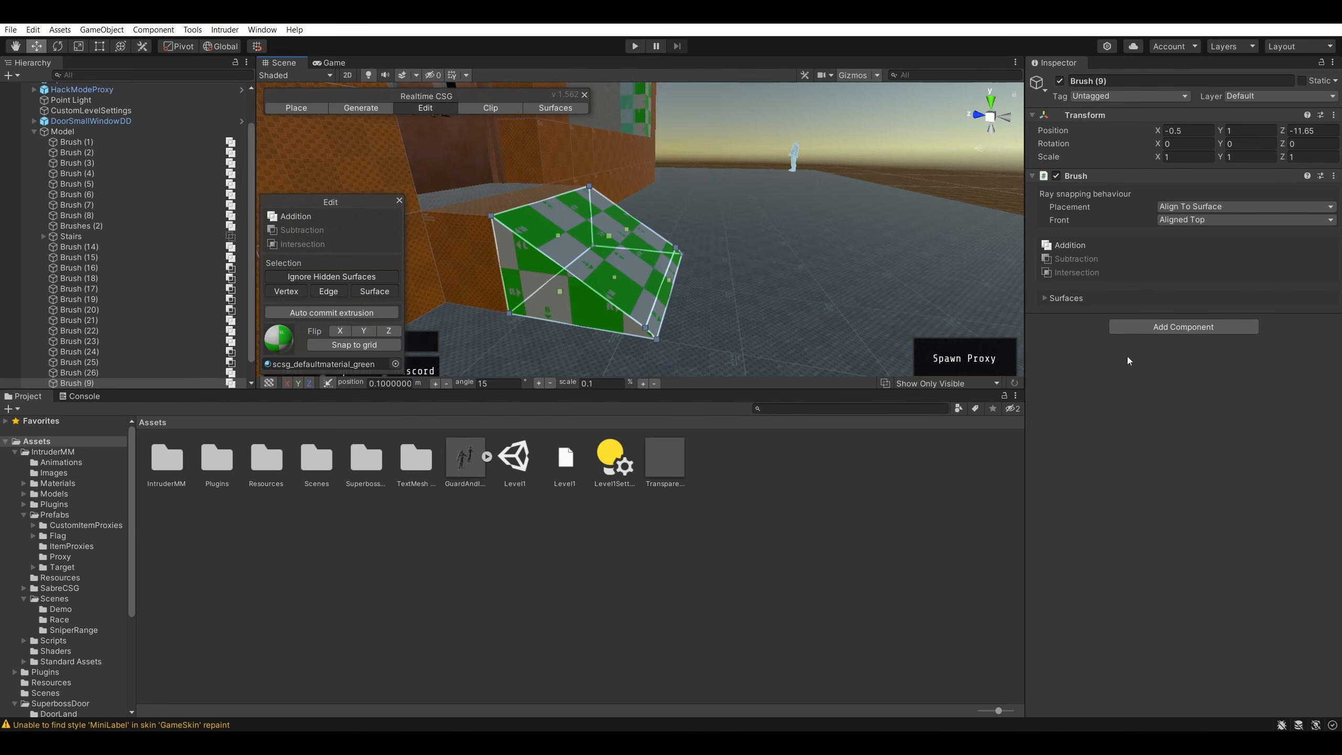
{"action": "left_click", "coordinate": [1182, 327]}
{"action": "left_click", "coordinate": [1165, 373]}
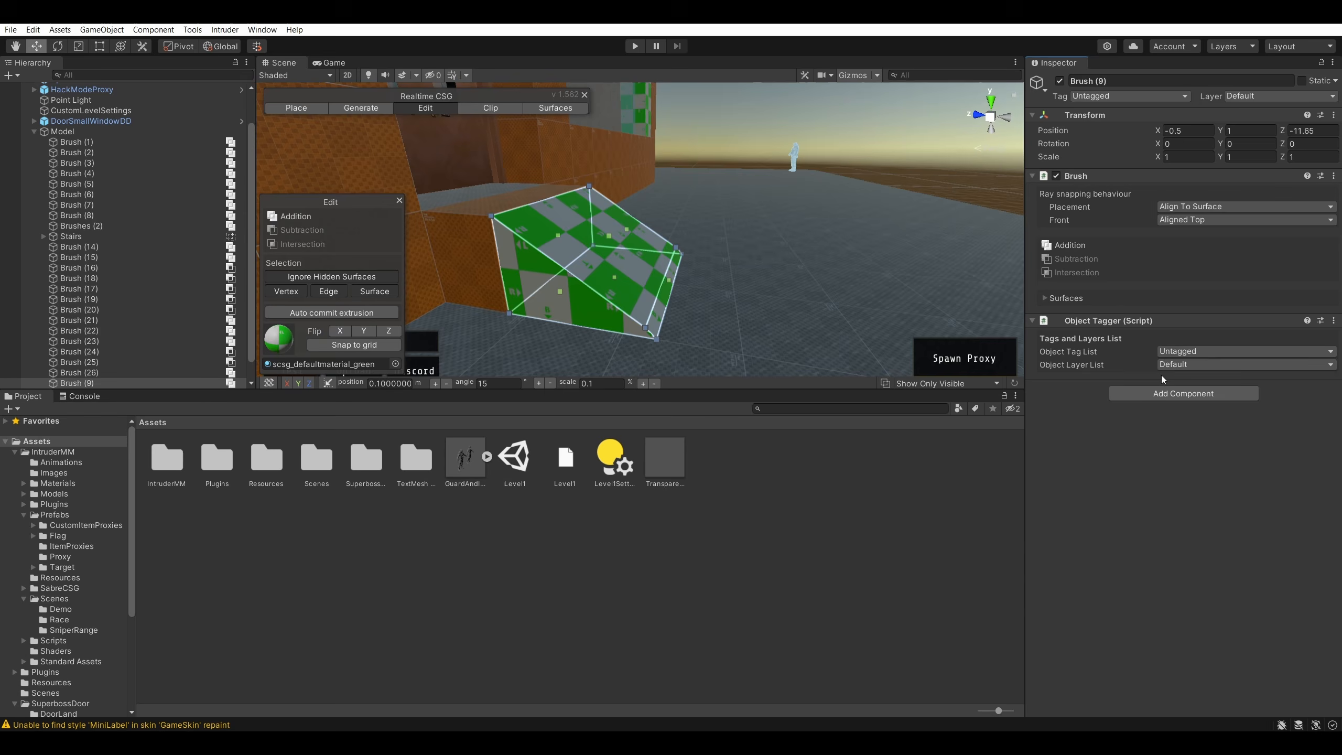
- Set the ramp's Object Tagger to the Slope tag and the IgnoreBullet layer
{"action": "left_click", "coordinate": [1193, 352]}
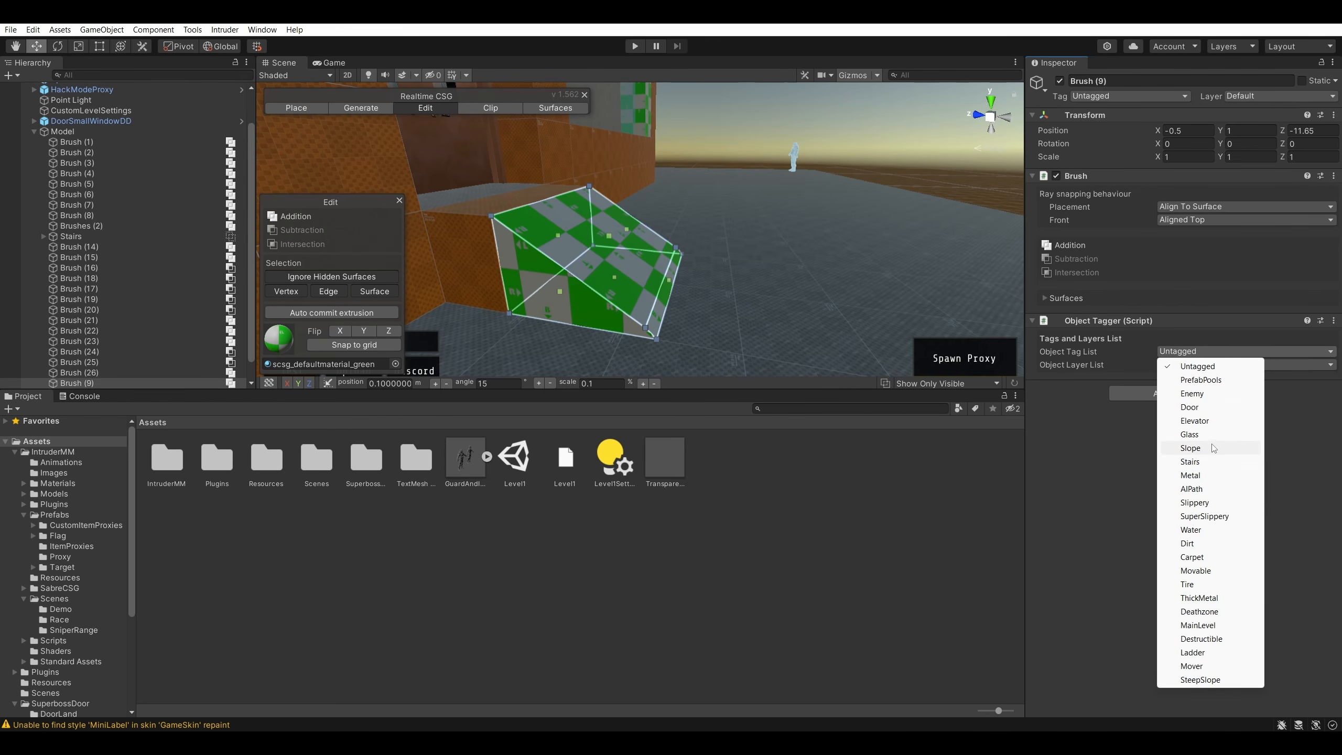
{"action": "left_click", "coordinate": [1210, 449]}
{"action": "left_click", "coordinate": [1176, 365]}
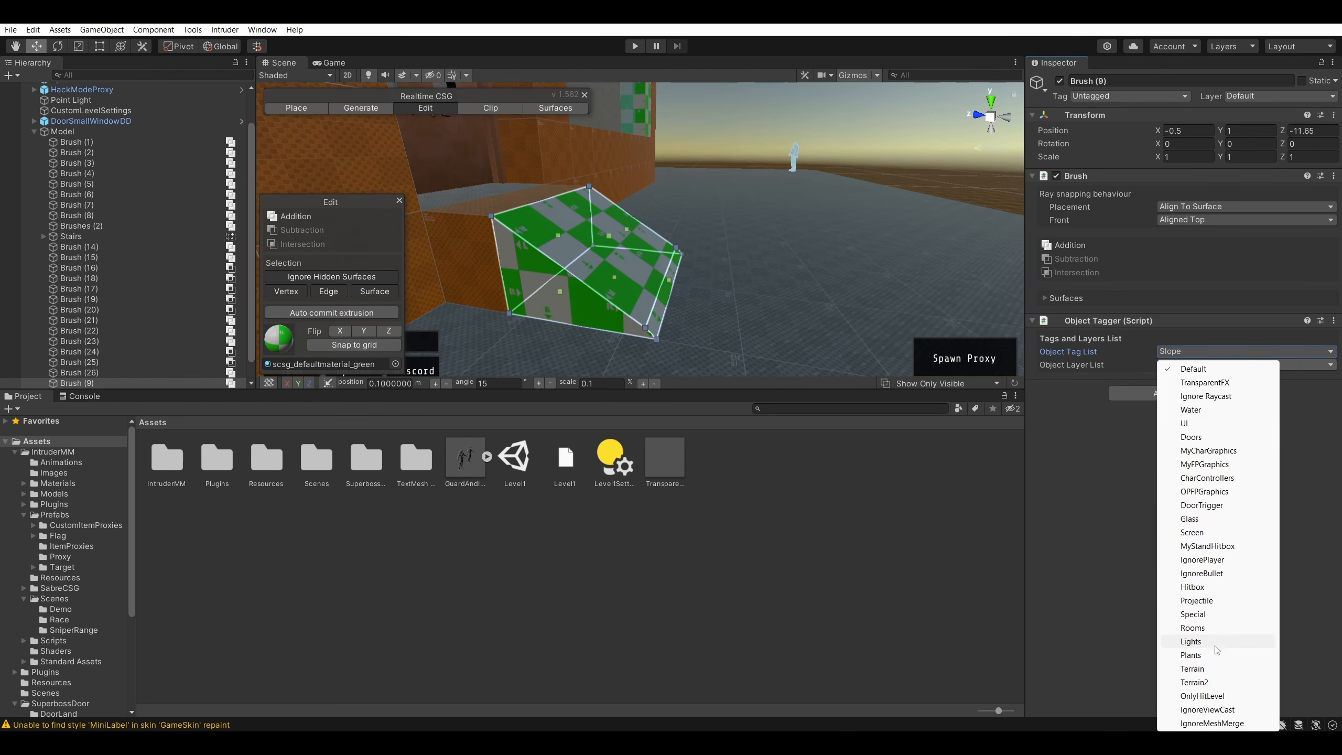
{"action": "left_click", "coordinate": [1225, 572]}
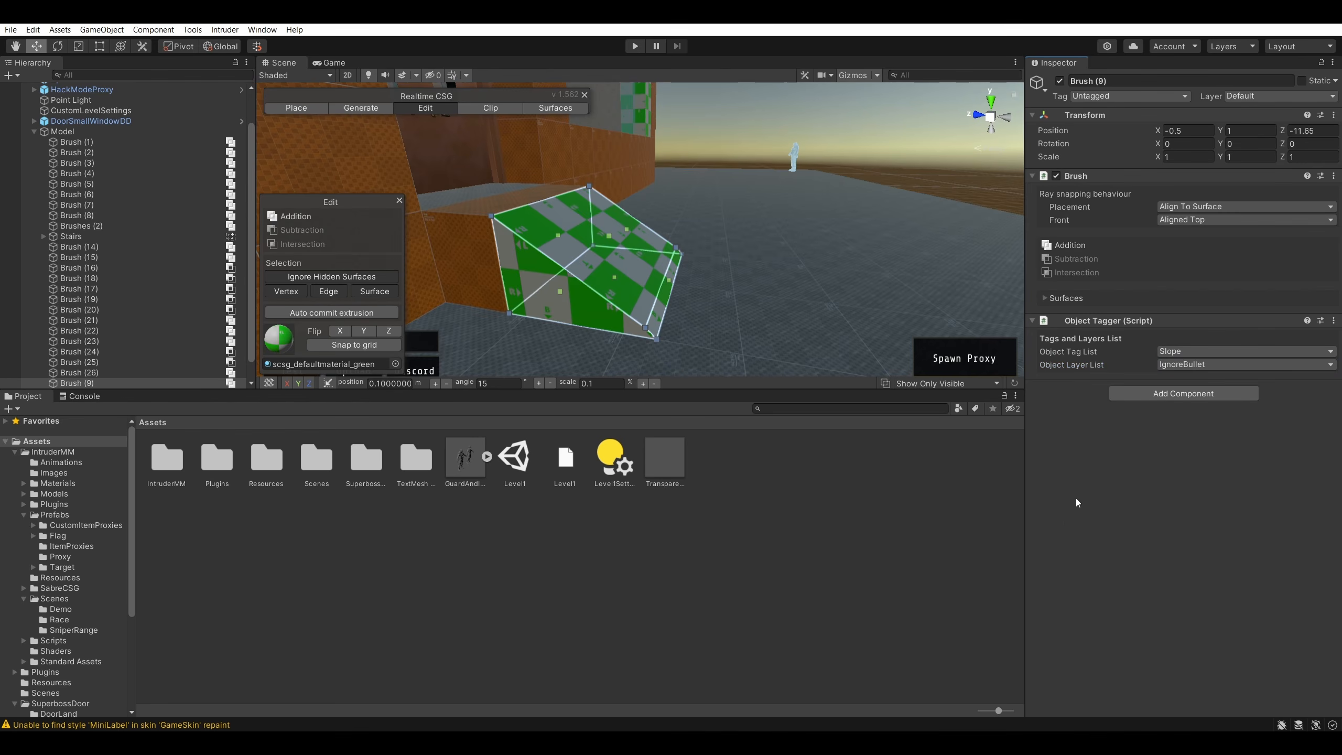
- Try to apply the transparent material to the ramp, and maximize the Scene view around it
{"action": "mouse_move", "coordinate": [664, 461]}
{"action": "left_mouse_down"}
{"action": "mouse_move", "coordinate": [608, 286]}
{"action": "mouse_move", "coordinate": [581, 304]}
{"action": "mouse_move", "coordinate": [1051, 289]}
{"action": "mouse_move", "coordinate": [910, 176]}
{"action": "left_mouse_up"}
{"action": "mouse_move", "coordinate": [838, 159]}
{"action": "right_mouse_down"}
{"action": "mouse_move", "coordinate": [805, 180]}
{"action": "mouse_move", "coordinate": [763, 120]}
{"action": "mouse_move", "coordinate": [686, 281]}
{"action": "mouse_move", "coordinate": [736, 267]}
{"action": "right_mouse_up"}
{"action": "key", "text": "w"}
{"action": "key", "text": "s"}
{"action": "key", "text": "shift+space"}
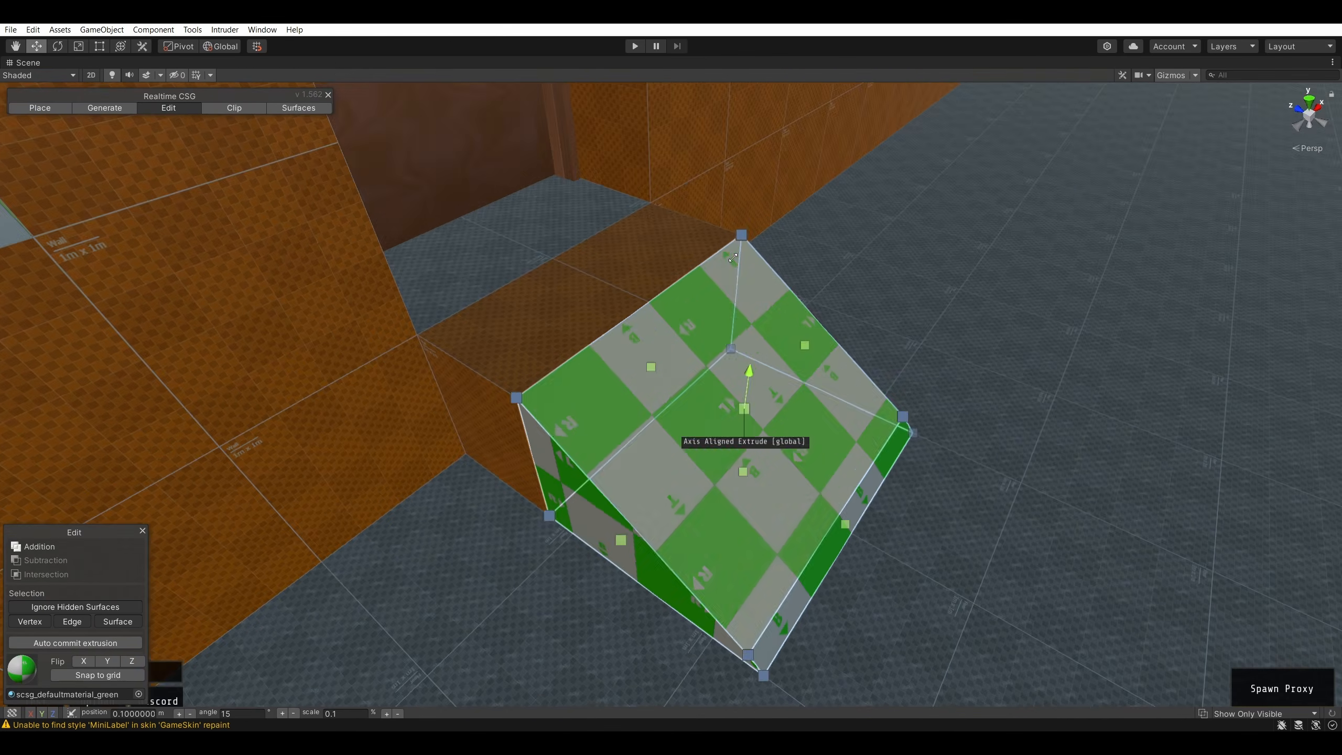
{"action": "mouse_move", "coordinate": [746, 394]}
{"action": "right_mouse_down"}
{"action": "mouse_move", "coordinate": [797, 296]}
{"action": "mouse_move", "coordinate": [748, 392]}
{"action": "right_mouse_up"}
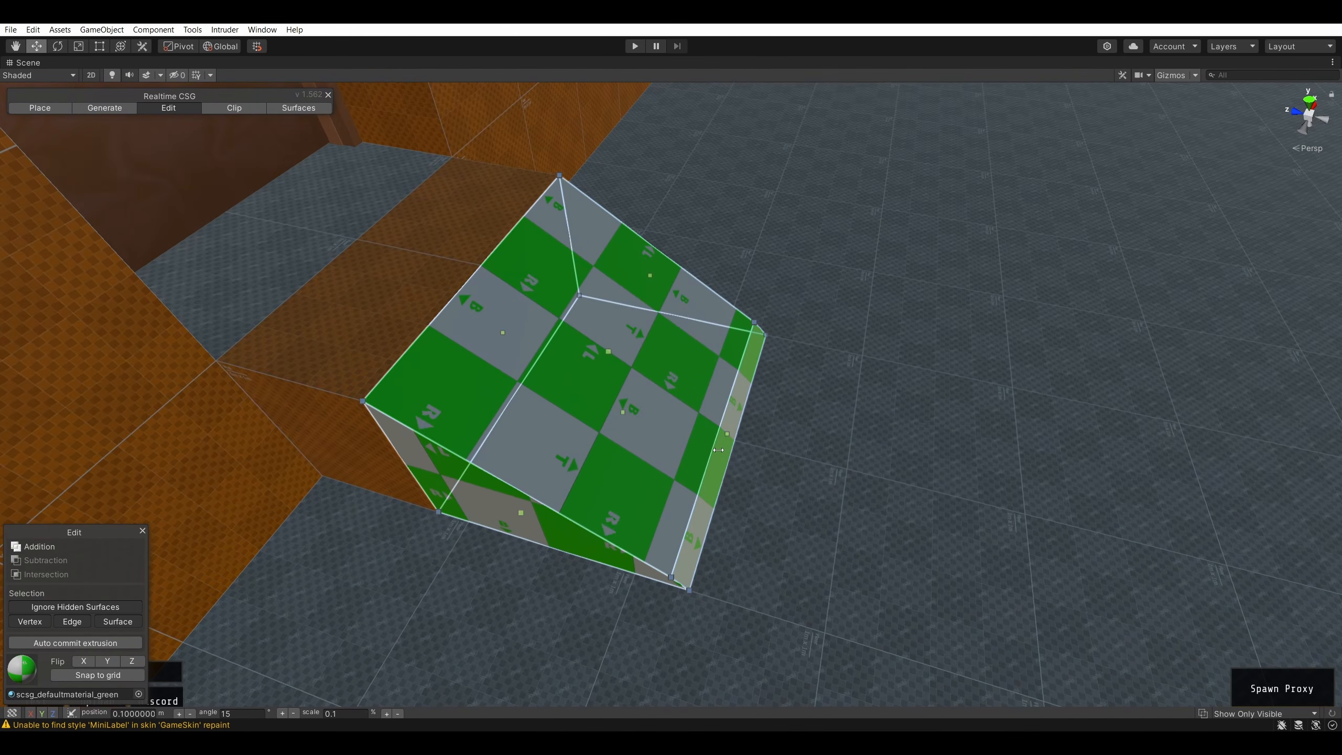
- Pull the ramp's narrow front face outward until it collapses into a single sharp edge at the foot of the slope
{"action": "mouse_move", "coordinate": [719, 447]}
{"action": "left_mouse_down"}
{"action": "mouse_move", "coordinate": [745, 453]}
{"action": "mouse_move", "coordinate": [736, 444]}
{"action": "left_mouse_up"}
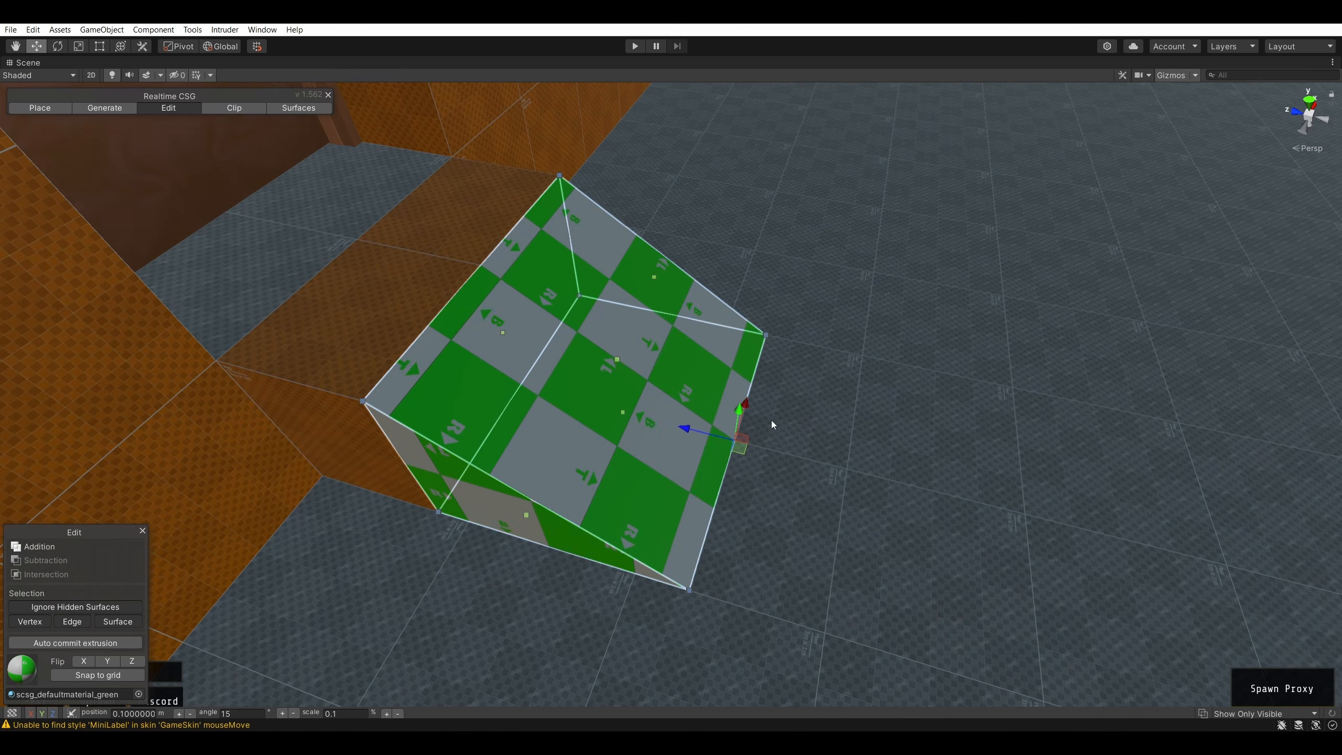
{"action": "mouse_move", "coordinate": [771, 420]}
{"action": "right_mouse_down"}
{"action": "mouse_move", "coordinate": [793, 413]}
{"action": "mouse_move", "coordinate": [752, 429]}
{"action": "mouse_move", "coordinate": [927, 263]}
{"action": "mouse_move", "coordinate": [800, 284]}
{"action": "mouse_move", "coordinate": [892, 258]}
{"action": "mouse_move", "coordinate": [847, 264]}
{"action": "right_mouse_up"}
{"action": "left_click", "coordinate": [799, 283]}
{"action": "key", "text": "a"}
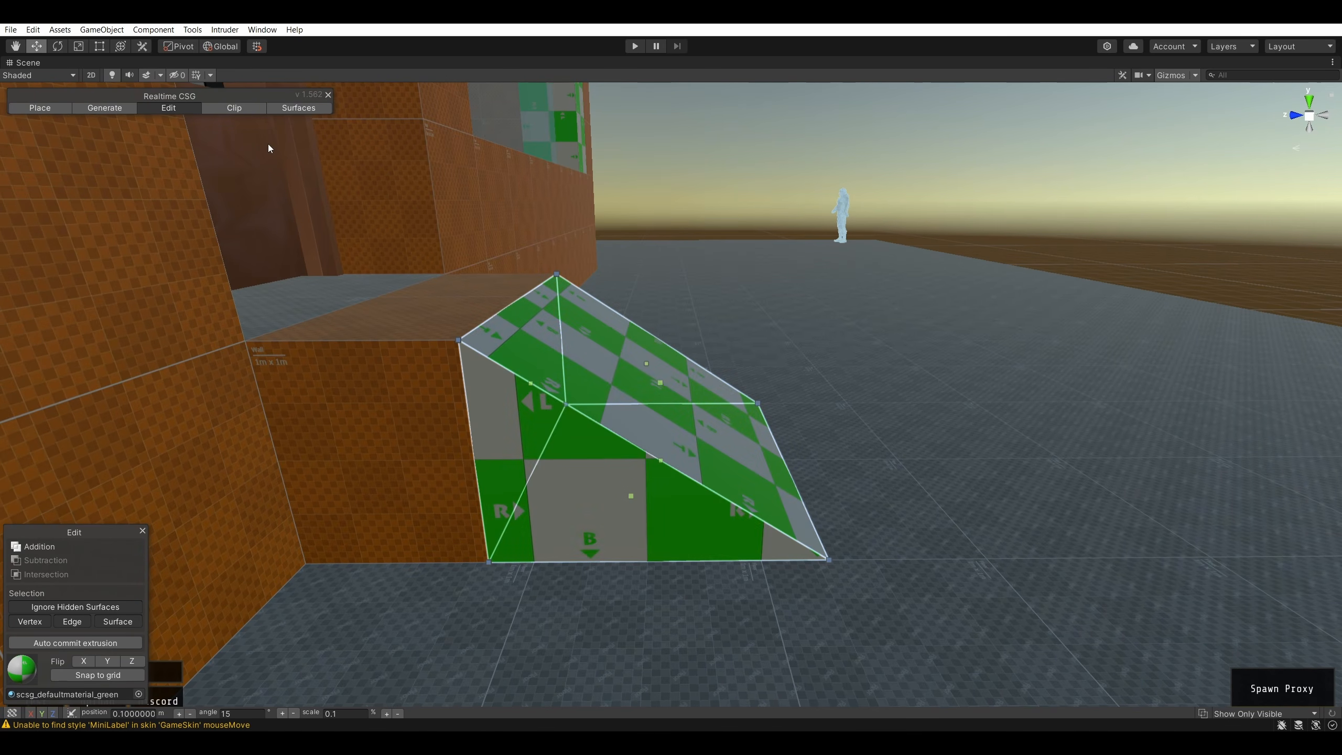
- Nudge the whole ramp brush along the Z axis over the stairs and return to the full editor layout
{"action": "left_click", "coordinate": [40, 107]}
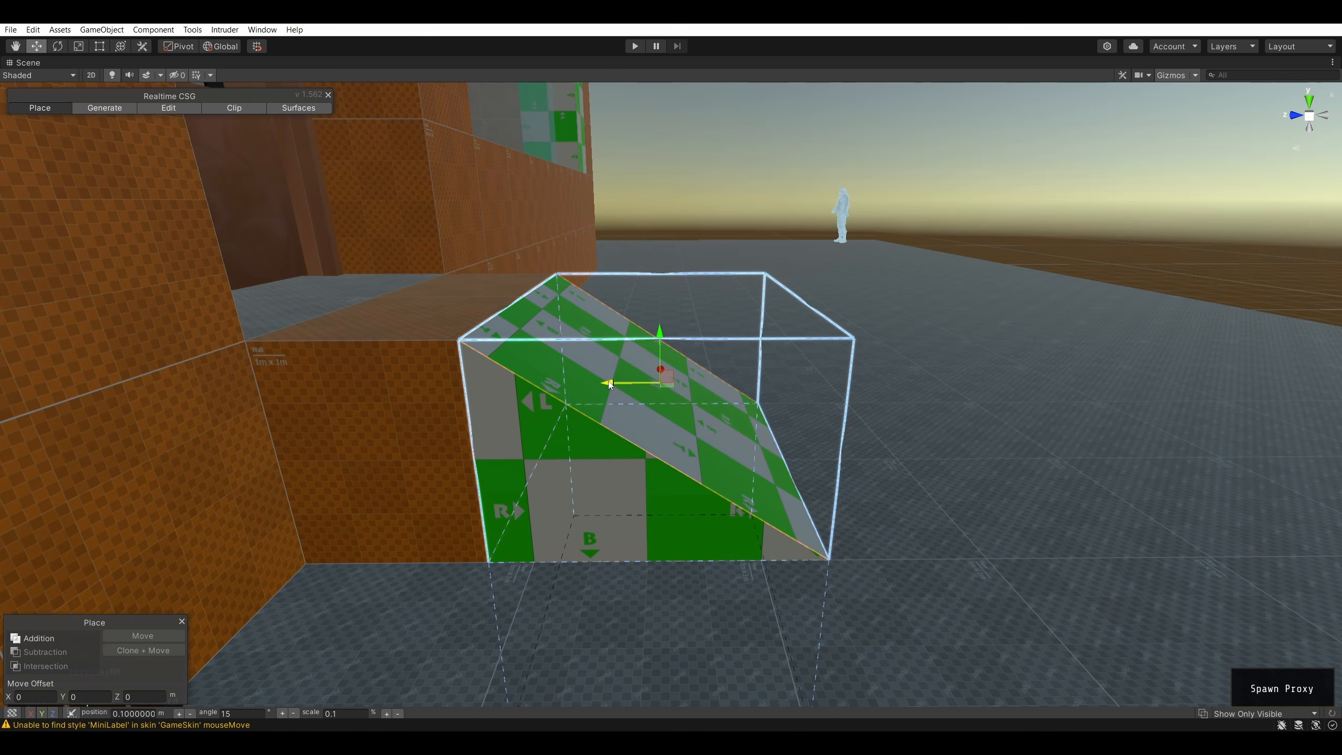
{"action": "mouse_move", "coordinate": [610, 384]}
{"action": "left_mouse_down"}
{"action": "mouse_move", "coordinate": [893, 391]}
{"action": "mouse_move", "coordinate": [579, 395]}
{"action": "mouse_move", "coordinate": [930, 397]}
{"action": "mouse_move", "coordinate": [549, 397]}
{"action": "mouse_move", "coordinate": [631, 406]}
{"action": "mouse_move", "coordinate": [604, 404]}
{"action": "left_mouse_up"}
{"action": "left_click_drag", "start_coordinate": [605, 405], "coordinate": [605, 405]}
{"action": "key", "text": "shift+space"}
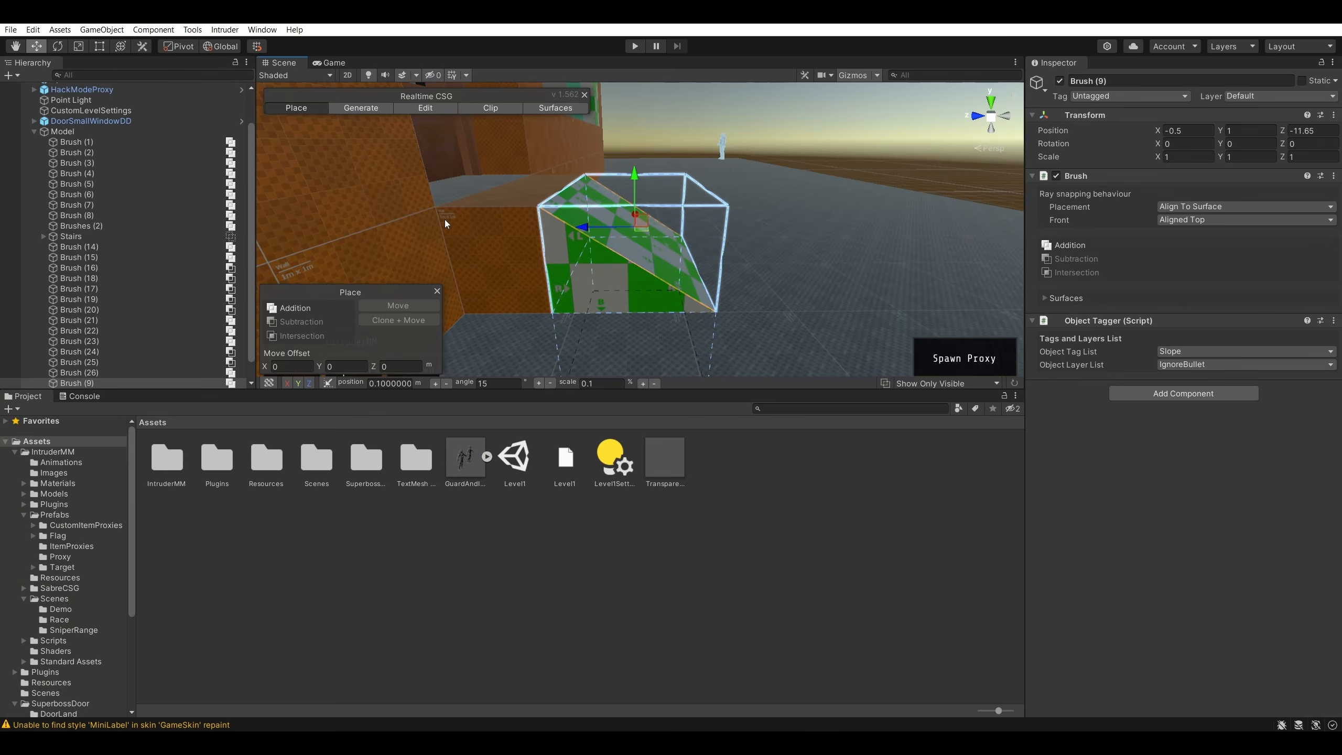
- Move the ramp brush, Brush (9), out of the Model group to the scene's top level, directly below Model
{"action": "scroll", "coordinate": [130, 216], "scroll_direction": "down", "scroll_amount": 1}
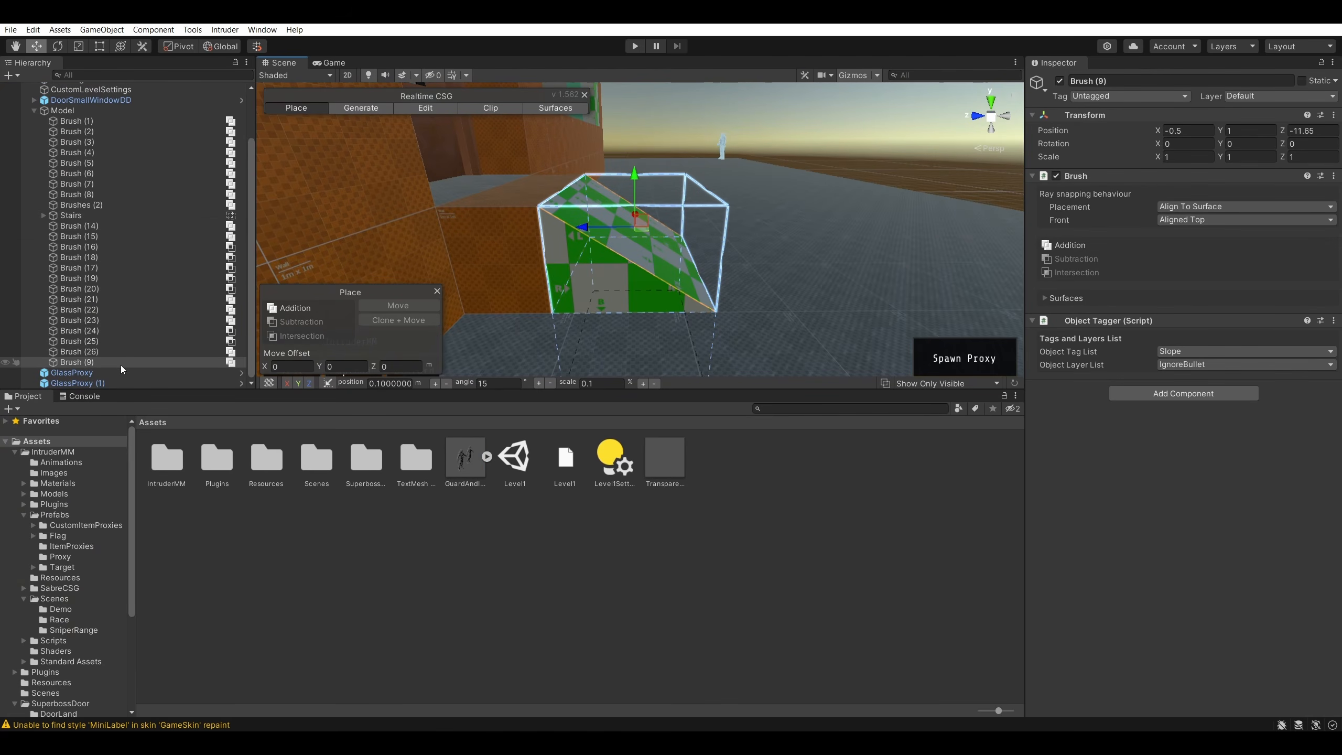
{"action": "left_click", "coordinate": [96, 352]}
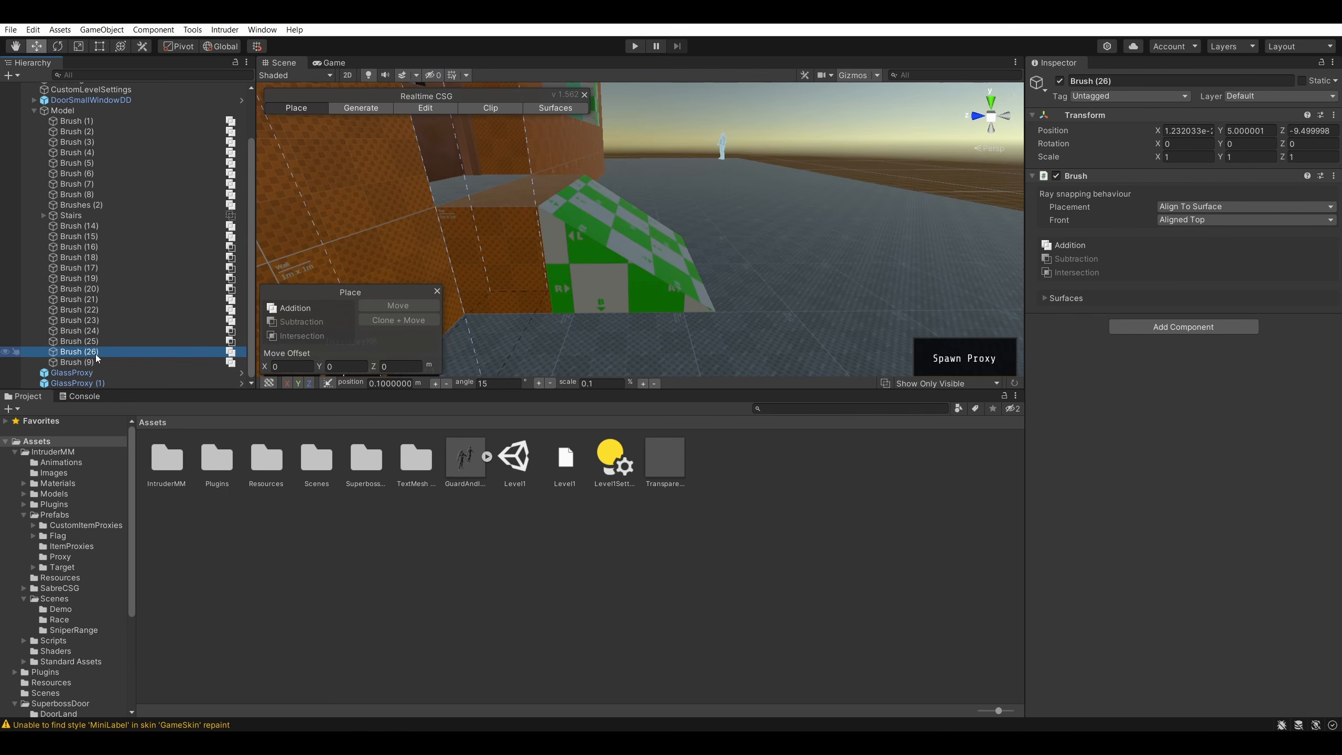
{"action": "left_click", "coordinate": [96, 362]}
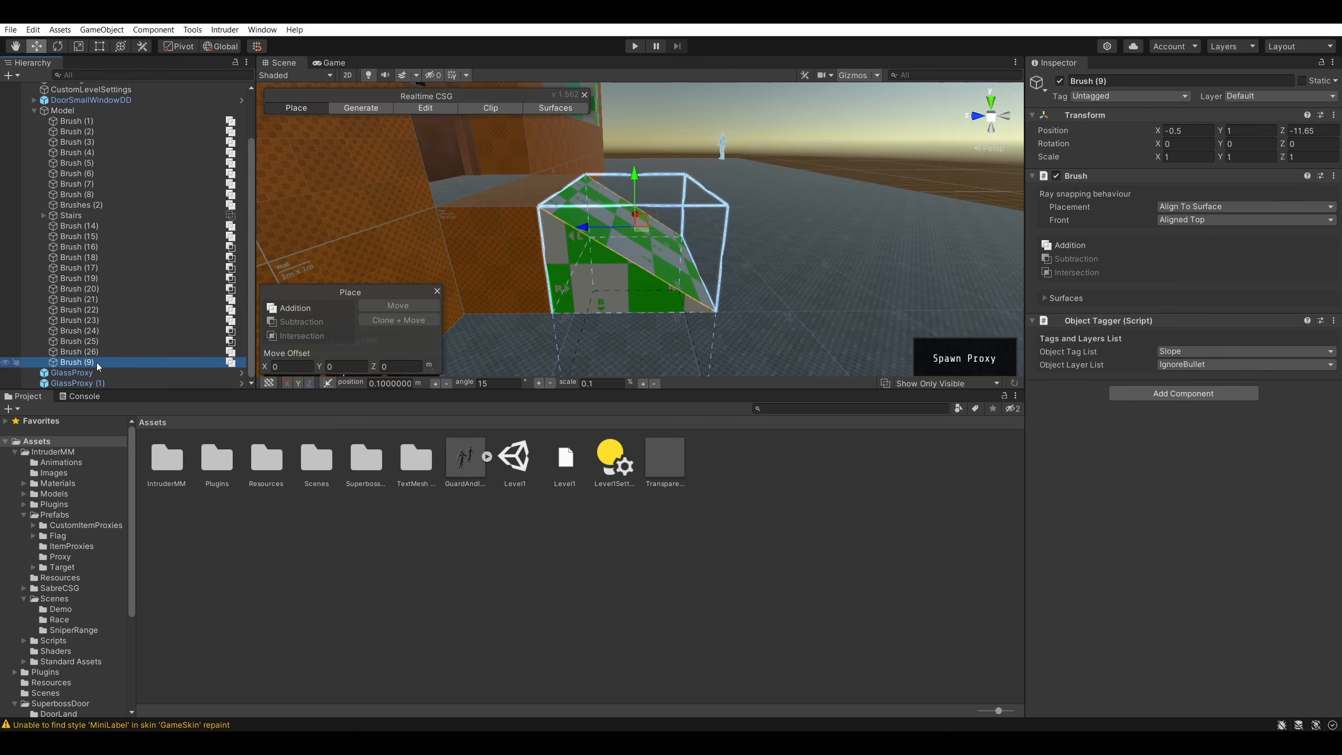
{"action": "left_click", "coordinate": [34, 110]}
{"action": "left_click", "coordinate": [35, 171]}
{"action": "left_click", "coordinate": [45, 172]}
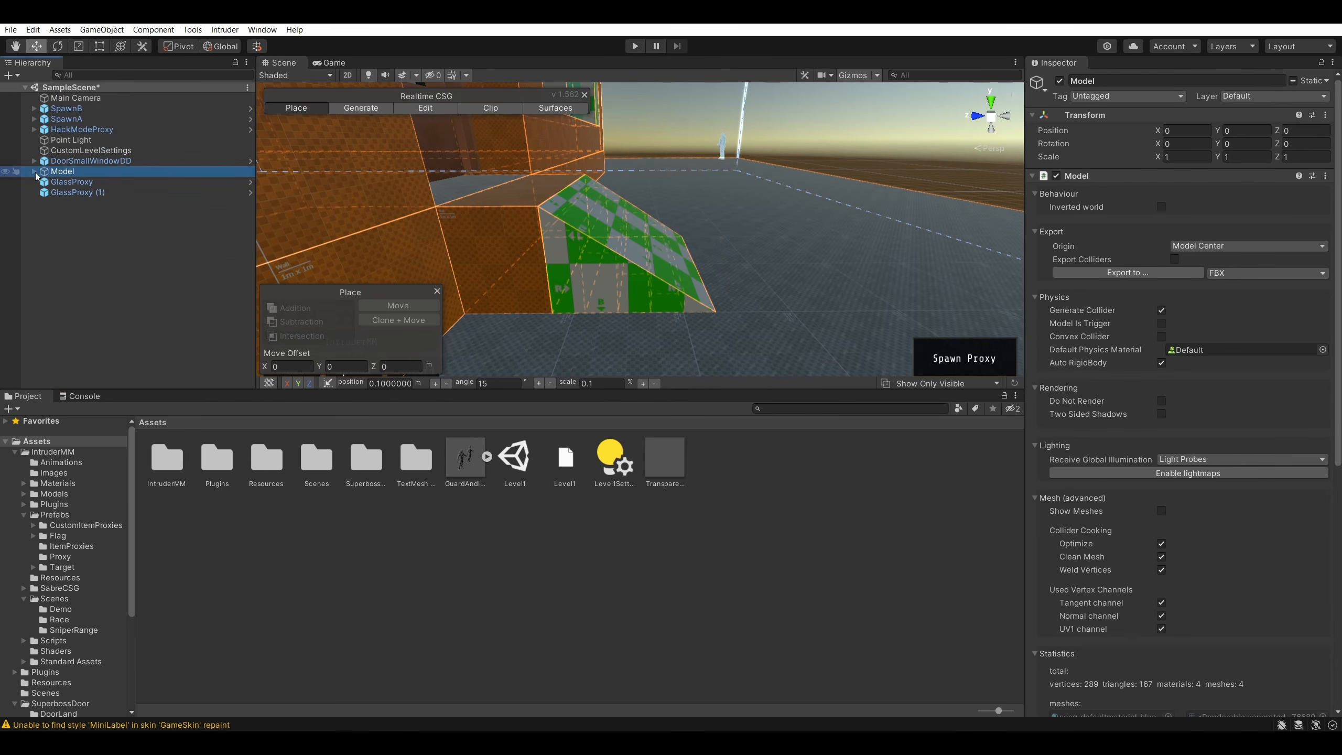
{"action": "left_click", "coordinate": [34, 170]}
{"action": "scroll", "coordinate": [90, 312], "scroll_direction": "down", "scroll_amount": 2}
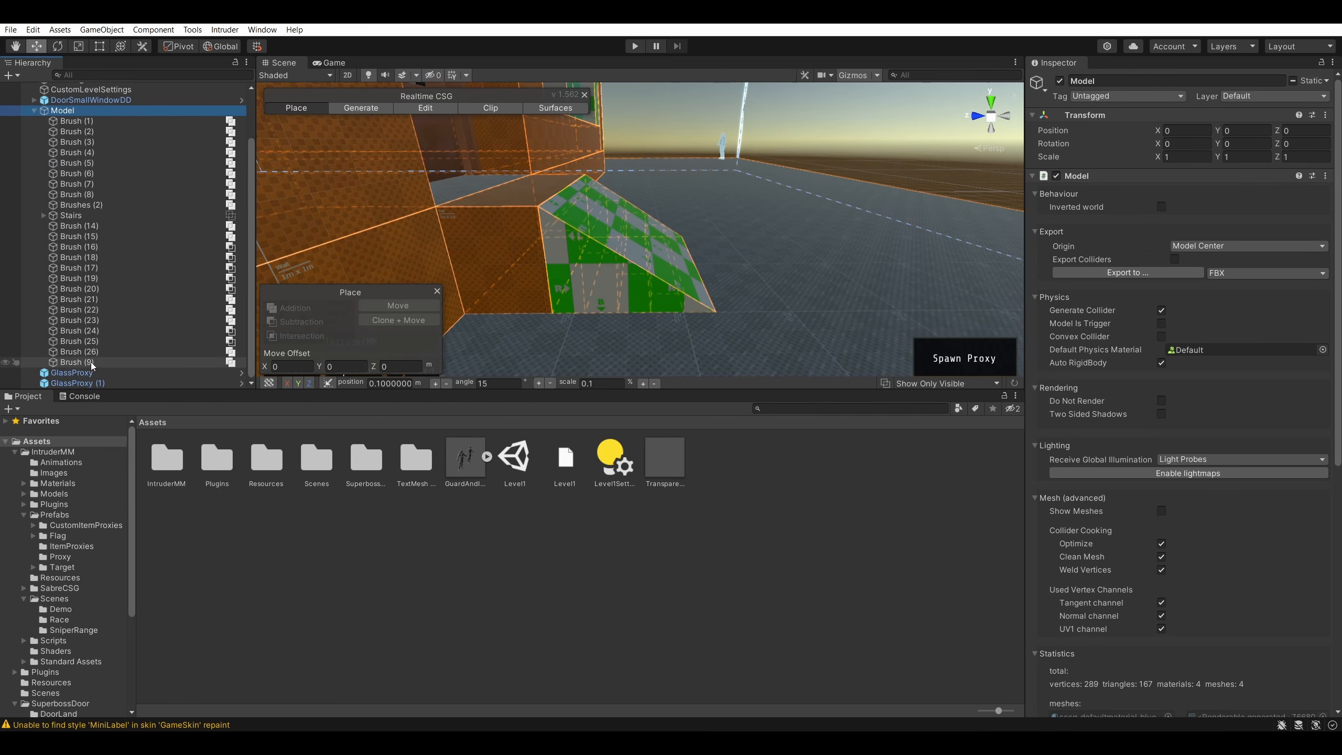
{"action": "mouse_move", "coordinate": [90, 362]}
{"action": "left_mouse_down"}
{"action": "mouse_move", "coordinate": [76, 365]}
{"action": "mouse_move", "coordinate": [119, 107]}
{"action": "left_mouse_up"}
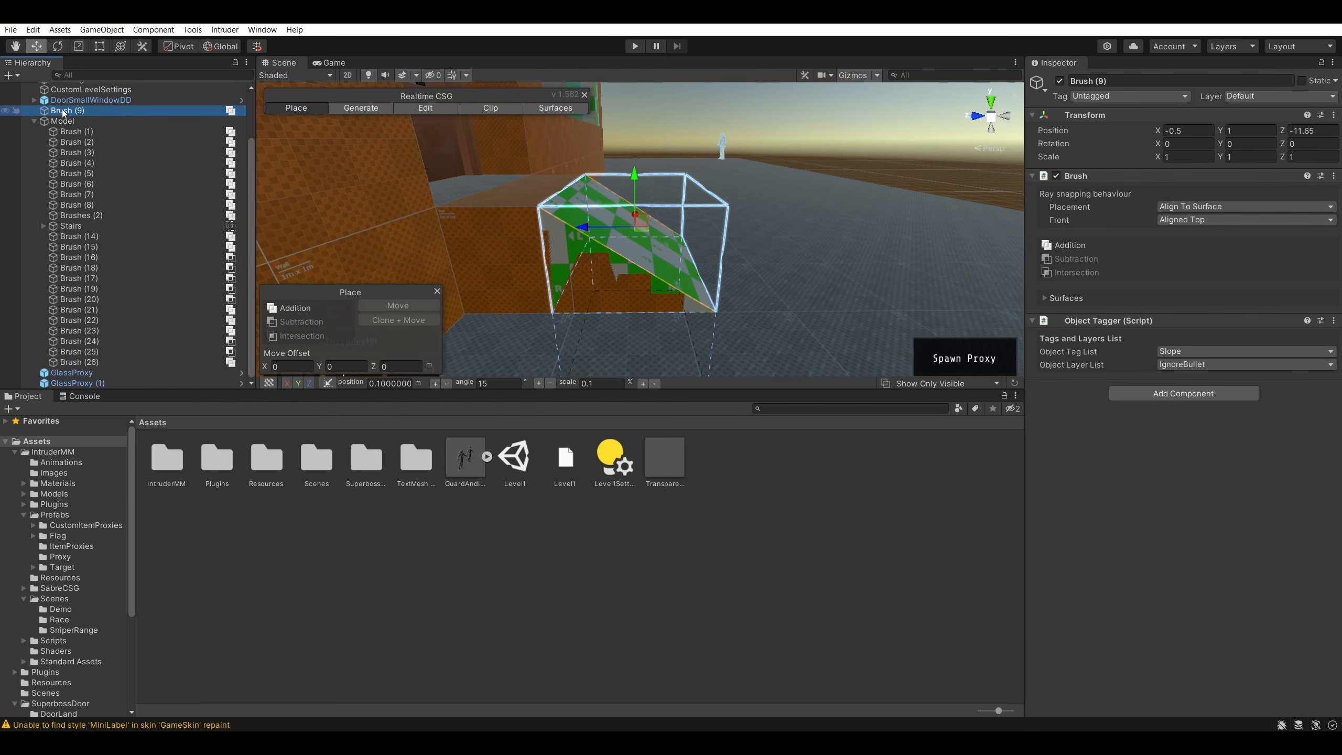
{"action": "left_click", "coordinate": [34, 120]}
{"action": "mouse_move", "coordinate": [453, 228]}
{"action": "right_mouse_down"}
{"action": "mouse_move", "coordinate": [650, 167]}
{"action": "mouse_move", "coordinate": [621, 225]}
{"action": "mouse_move", "coordinate": [654, 203]}
{"action": "mouse_move", "coordinate": [331, 187]}
{"action": "right_mouse_up"}
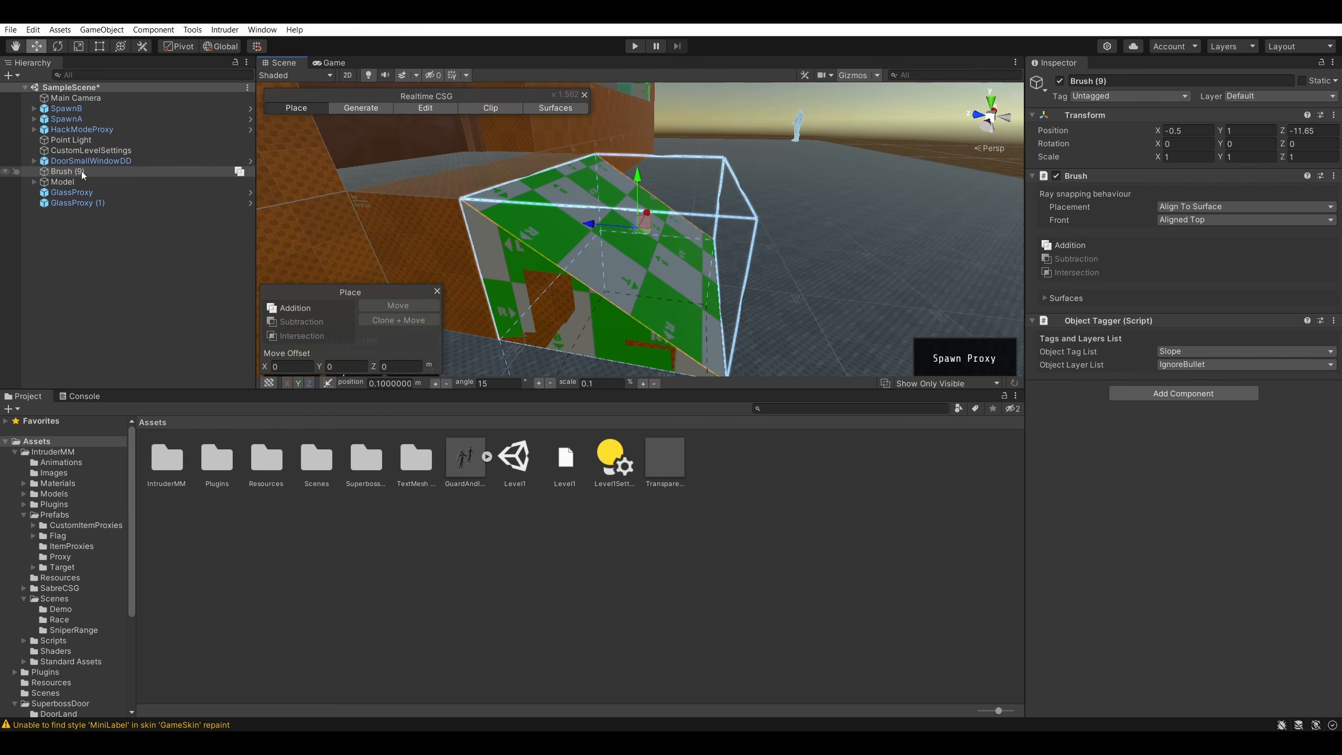
{"action": "left_click_drag", "start_coordinate": [82, 174], "coordinate": [86, 186]}
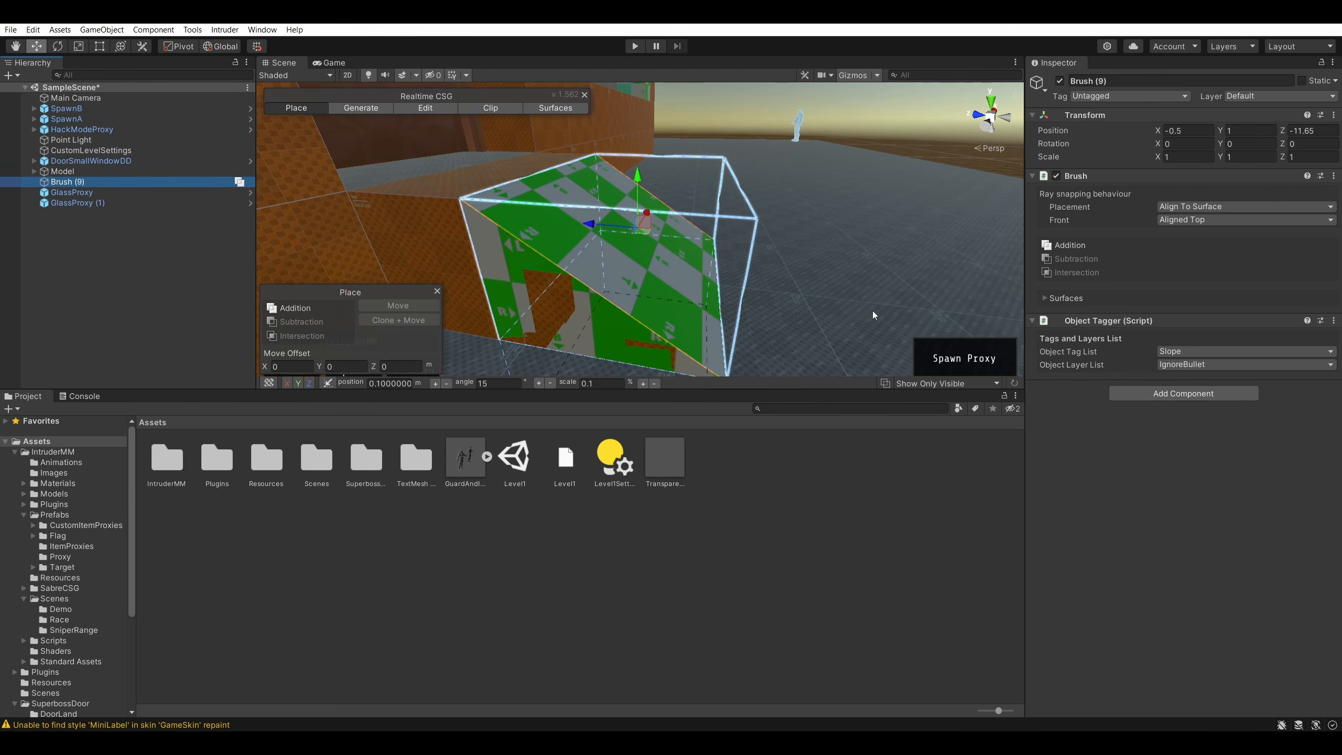
- Apply the transparent material to the ramp's sloped face and raise the ramp to Y 1.5 to expose its other faces
{"action": "mouse_move", "coordinate": [661, 307]}
{"action": "right_mouse_down"}
{"action": "mouse_move", "coordinate": [785, 268]}
{"action": "mouse_move", "coordinate": [453, 243]}
{"action": "mouse_move", "coordinate": [856, 280]}
{"action": "mouse_move", "coordinate": [792, 356]}
{"action": "mouse_move", "coordinate": [732, 331]}
{"action": "mouse_move", "coordinate": [890, 306]}
{"action": "mouse_move", "coordinate": [762, 397]}
{"action": "right_mouse_up"}
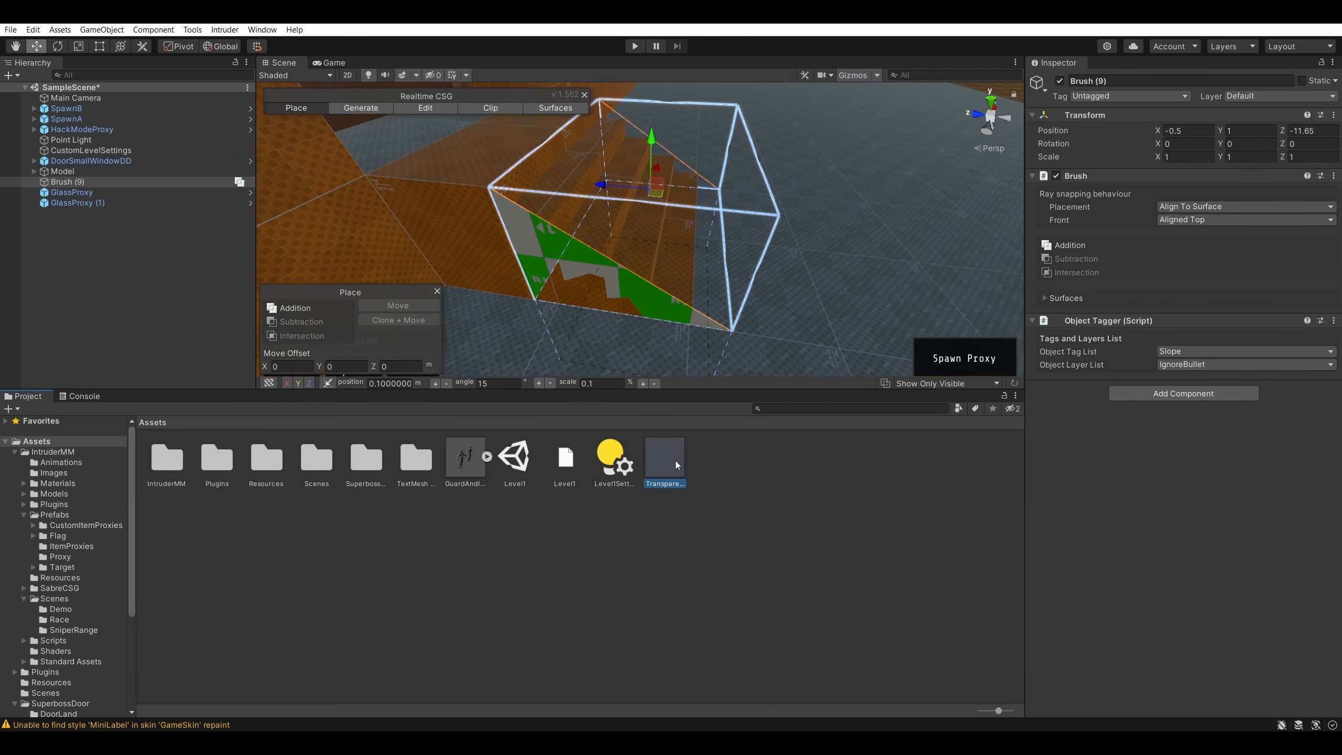
{"action": "key", "text": "w"}
{"action": "key", "text": "ctrl+g"}
{"action": "mouse_move", "coordinate": [652, 139]}
{"action": "left_mouse_down"}
{"action": "mouse_move", "coordinate": [649, 90]}
{"action": "mouse_move", "coordinate": [659, 136]}
{"action": "mouse_move", "coordinate": [657, 100]}
{"action": "left_mouse_up"}
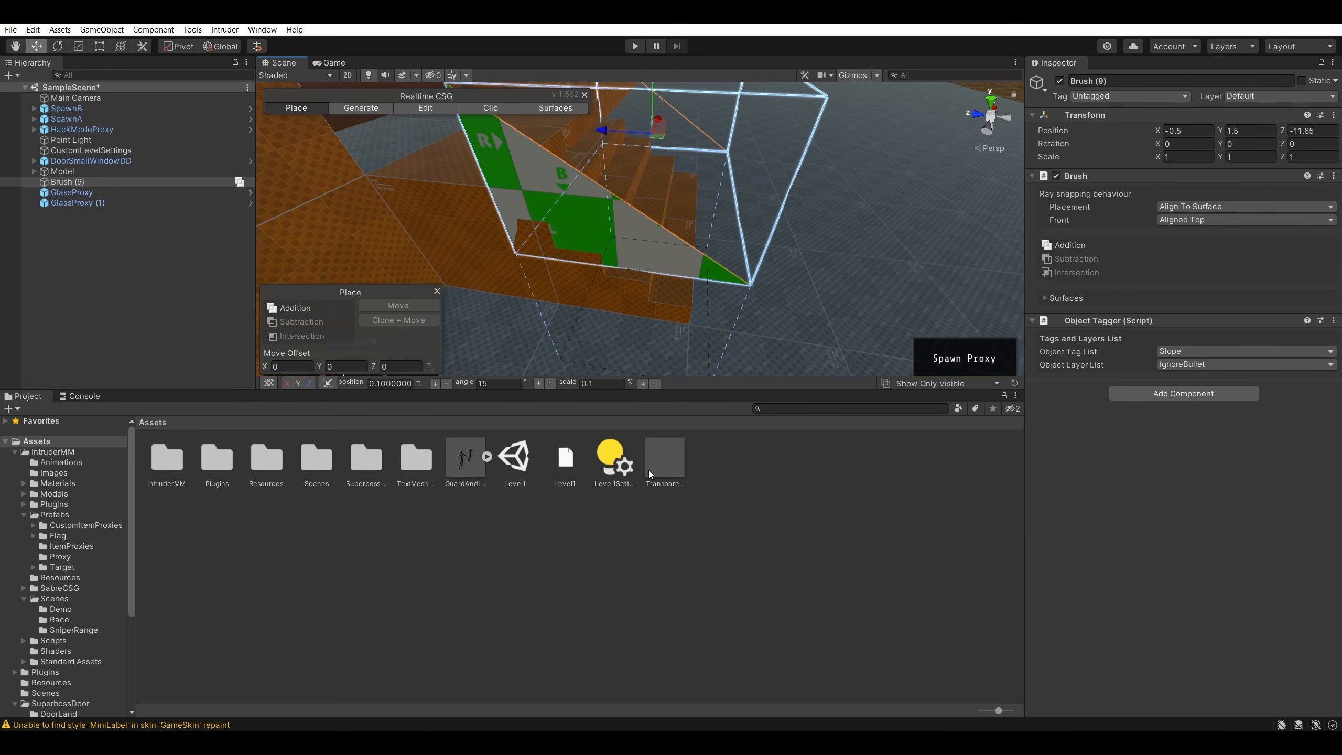
- Apply the transparent material to the ramp's remaining visible faces, viewing the brush from several sides
{"action": "key", "text": "ctrl+F3"}
{"action": "key", "text": "ctrl+F3"}
{"action": "mouse_move", "coordinate": [666, 181]}
{"action": "right_mouse_down"}
{"action": "mouse_move", "coordinate": [525, 119]}
{"action": "mouse_move", "coordinate": [307, 132]}
{"action": "right_mouse_up"}
{"action": "left_click_drag", "start_coordinate": [664, 457], "coordinate": [531, 259]}
{"action": "right_click_drag", "start_coordinate": [554, 202], "coordinate": [433, 65]}
{"action": "left_click_drag", "start_coordinate": [665, 457], "coordinate": [689, 265]}
{"action": "mouse_move", "coordinate": [682, 241]}
{"action": "right_mouse_down"}
{"action": "mouse_move", "coordinate": [818, 271]}
{"action": "mouse_move", "coordinate": [686, 225]}
{"action": "mouse_move", "coordinate": [764, 243]}
{"action": "mouse_move", "coordinate": [799, 224]}
{"action": "mouse_move", "coordinate": [748, 211]}
{"action": "right_mouse_up"}
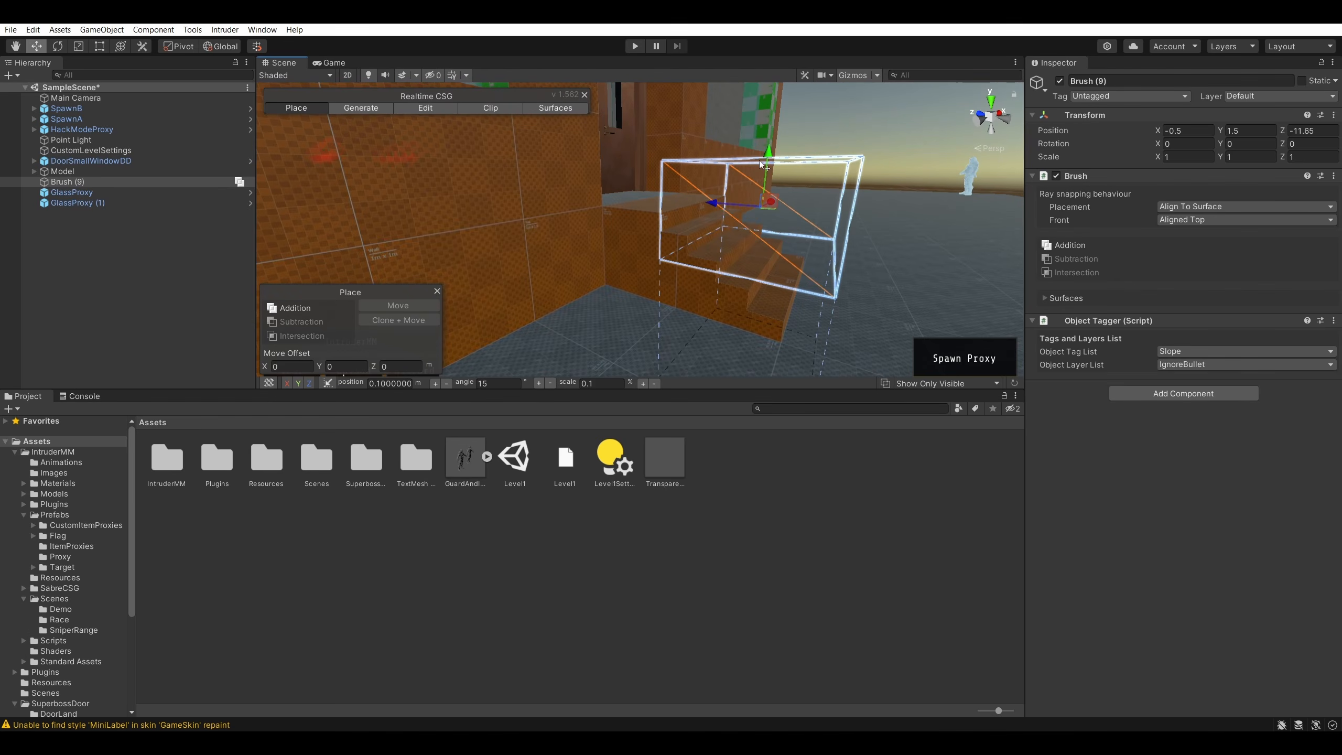
- Lower the transparent ramp back onto the stairs, deselect it and save the scene
{"action": "left_click_drag", "start_coordinate": [768, 150], "coordinate": [768, 194]}
{"action": "mouse_move", "coordinate": [767, 196]}
{"action": "right_mouse_down"}
{"action": "mouse_move", "coordinate": [816, 136]}
{"action": "mouse_move", "coordinate": [808, 187]}
{"action": "mouse_move", "coordinate": [777, 172]}
{"action": "right_mouse_up"}
{"action": "left_click", "coordinate": [815, 134]}
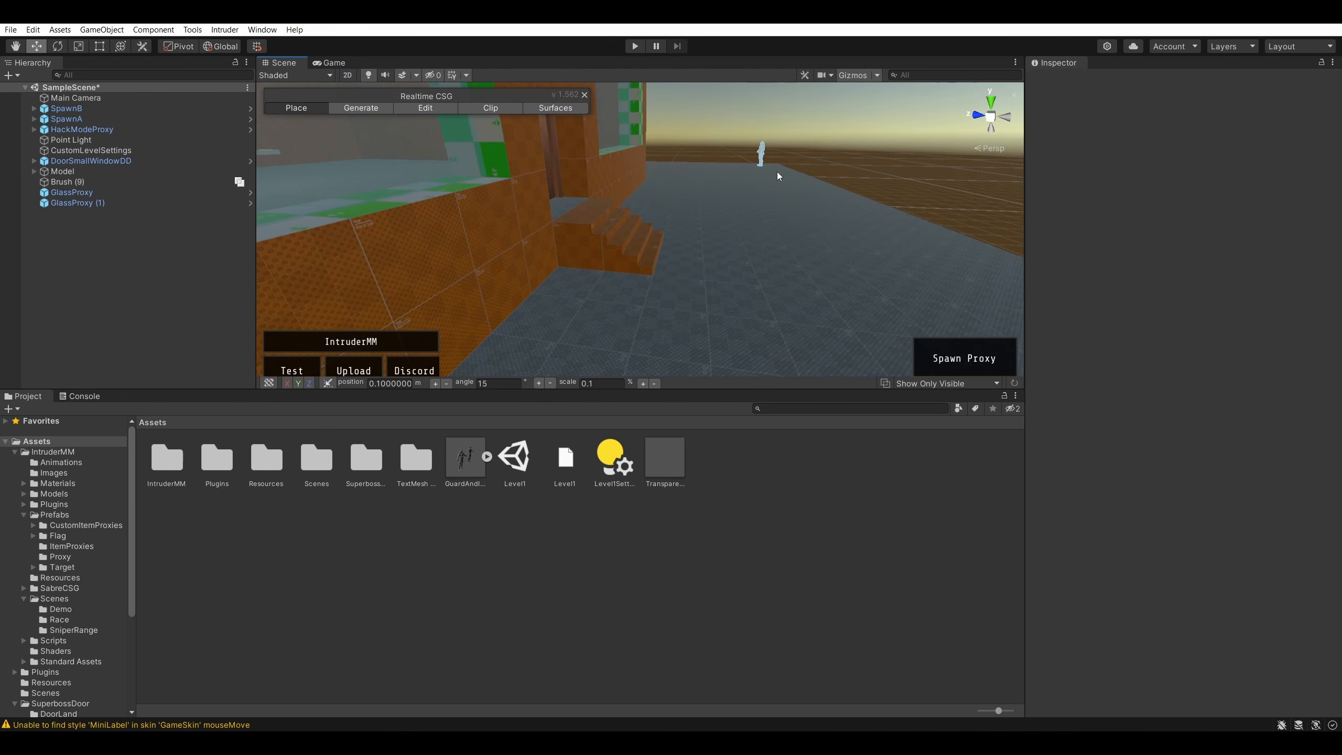
{"action": "key", "text": "ctrl+s"}
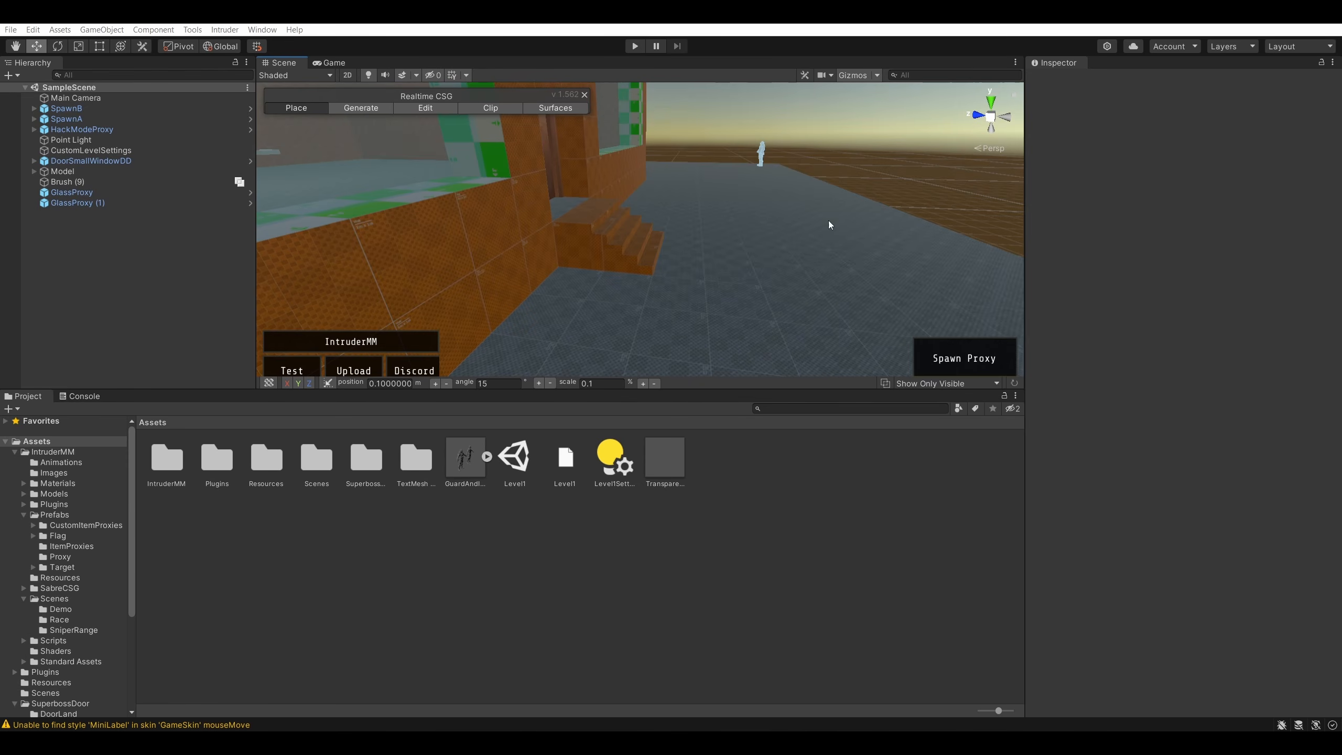
- Play the scene in Intruder and join a team to spawn into the map
{"action": "right_click_drag", "start_coordinate": [858, 146], "coordinate": [870, 140]}
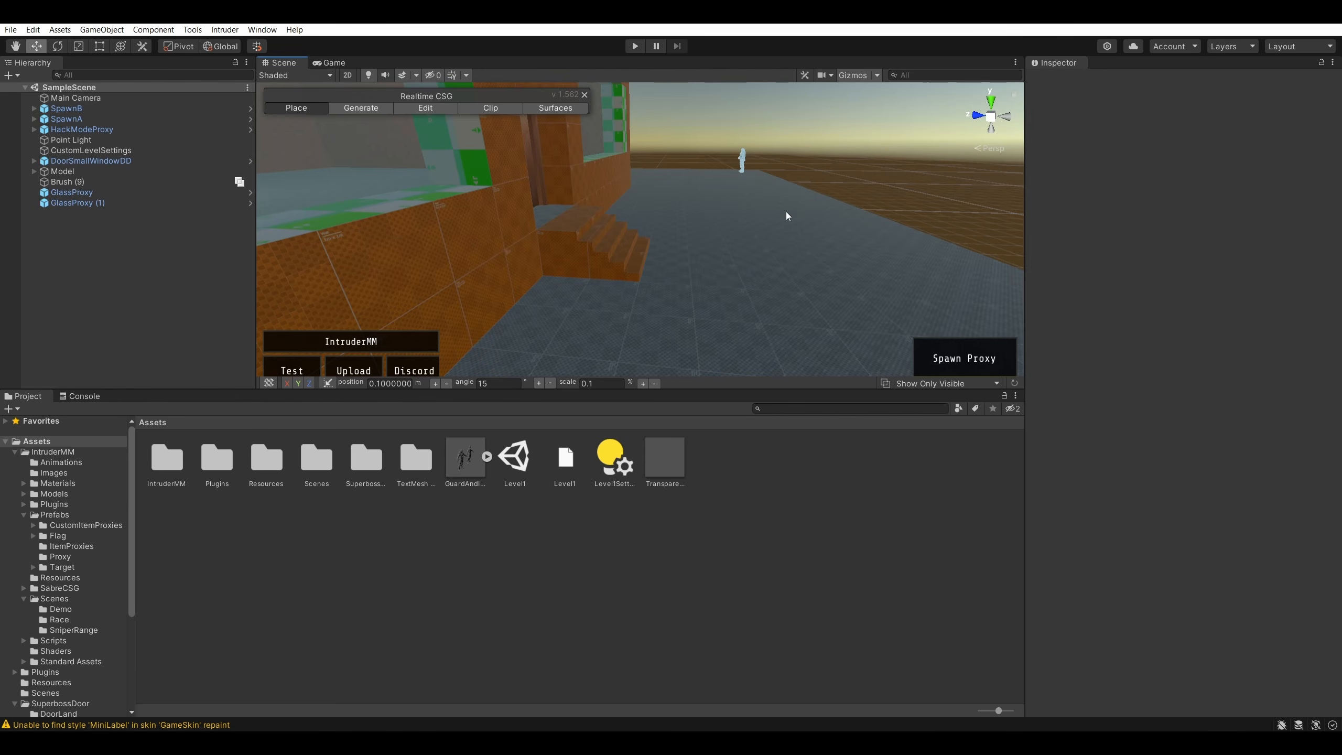
{"action": "right_click_drag", "start_coordinate": [787, 212], "coordinate": [755, 187]}
{"action": "key", "text": "shift+space"}
{"action": "key", "text": "s"}
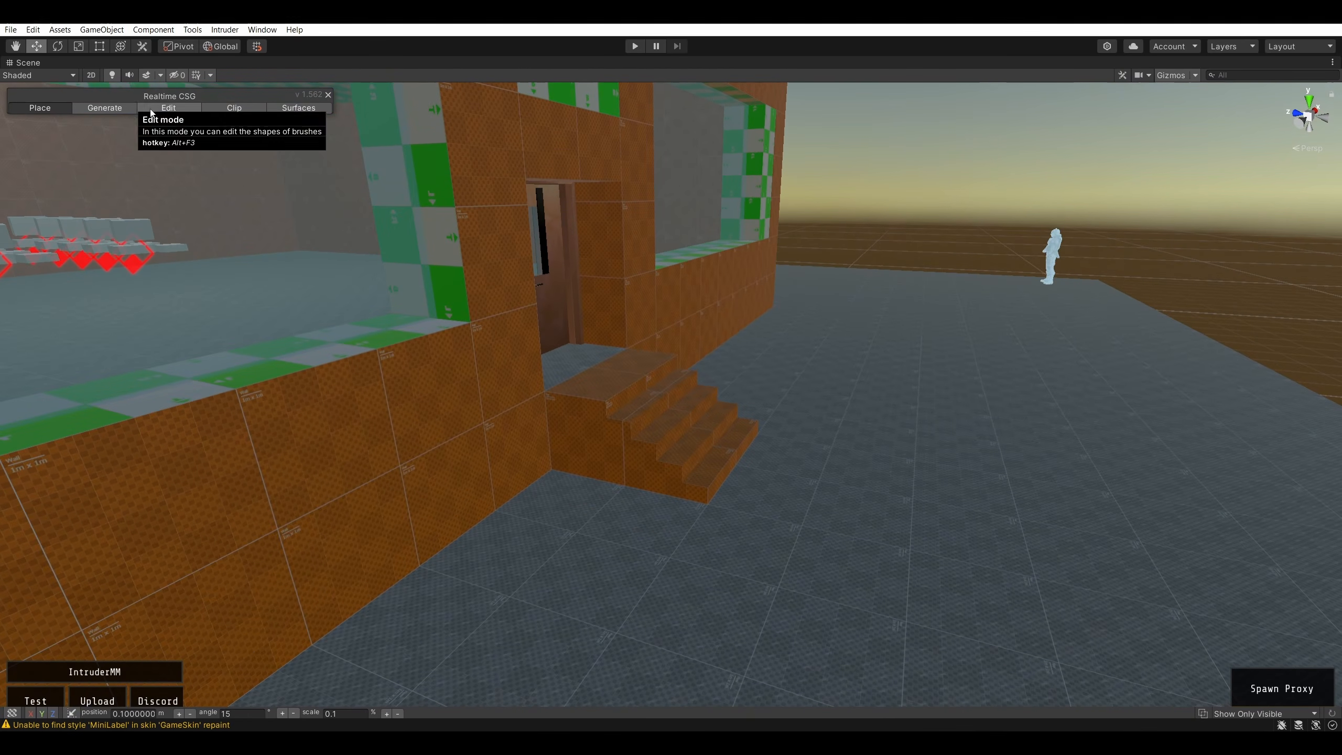
{"action": "left_click", "coordinate": [224, 30]}
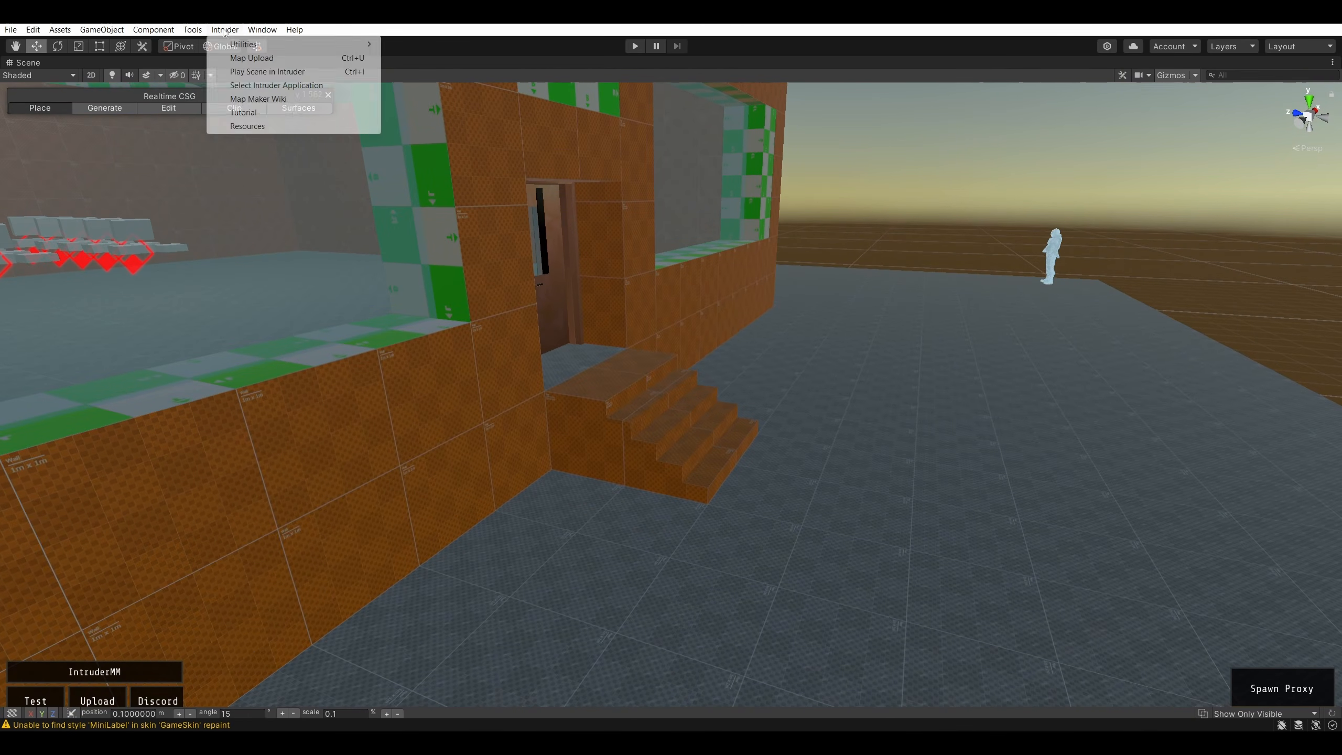
{"action": "left_click", "coordinate": [262, 72]}
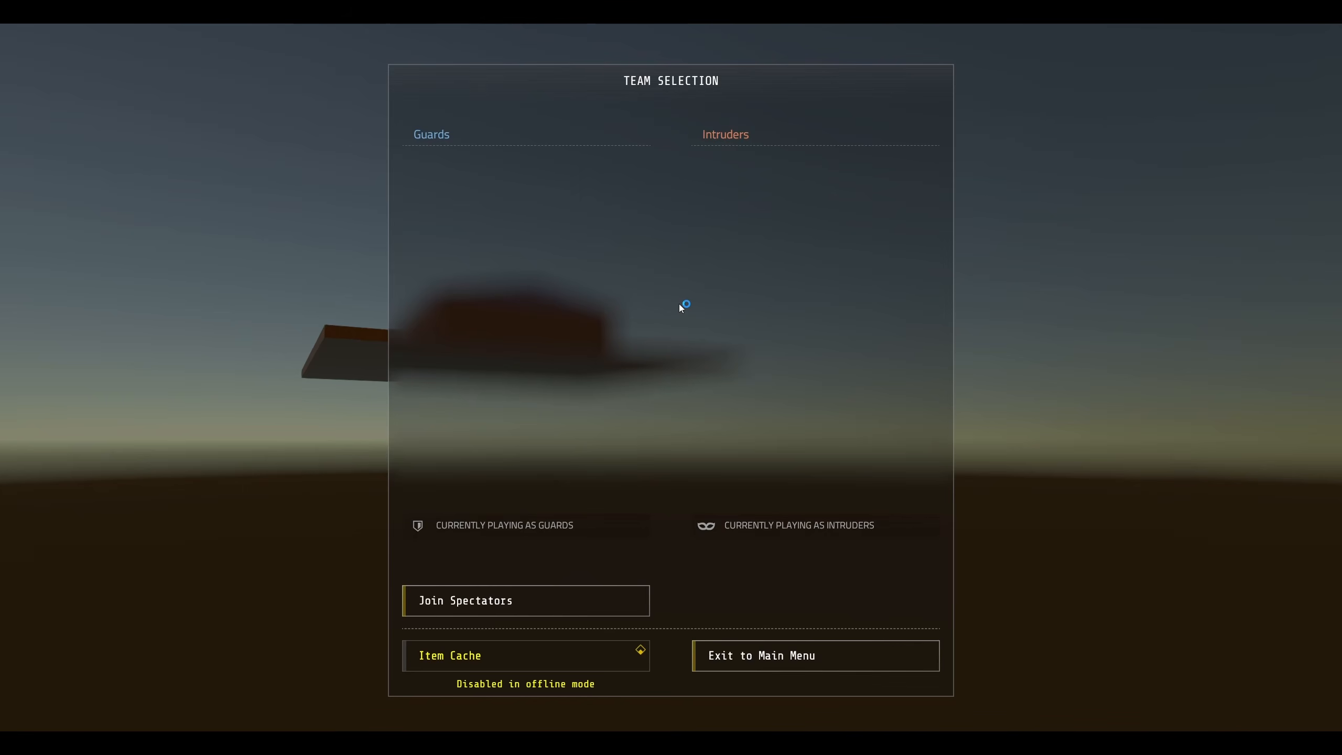
{"action": "left_click", "coordinate": [755, 560]}
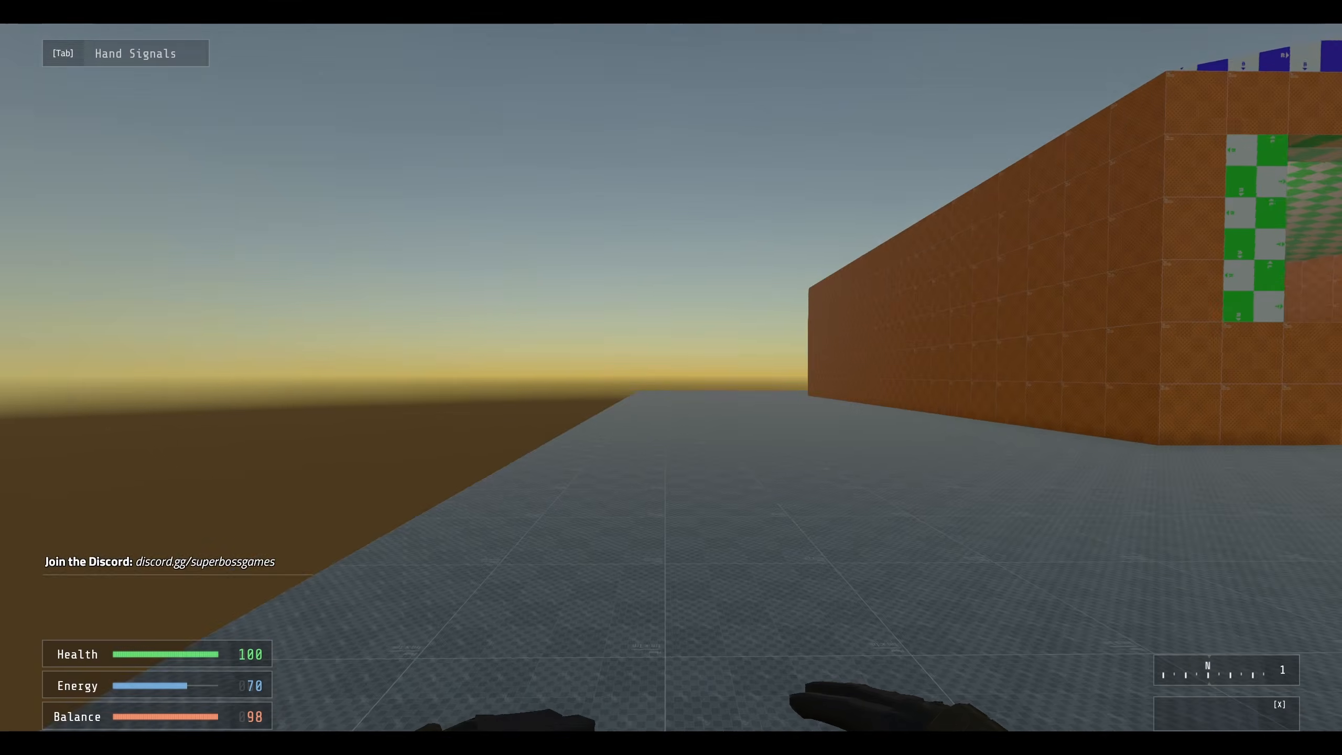
- Test the invisible ramp in Intruder by walking up and down the entrance stairs and opening the door
{"action": "key", "text": "w"}
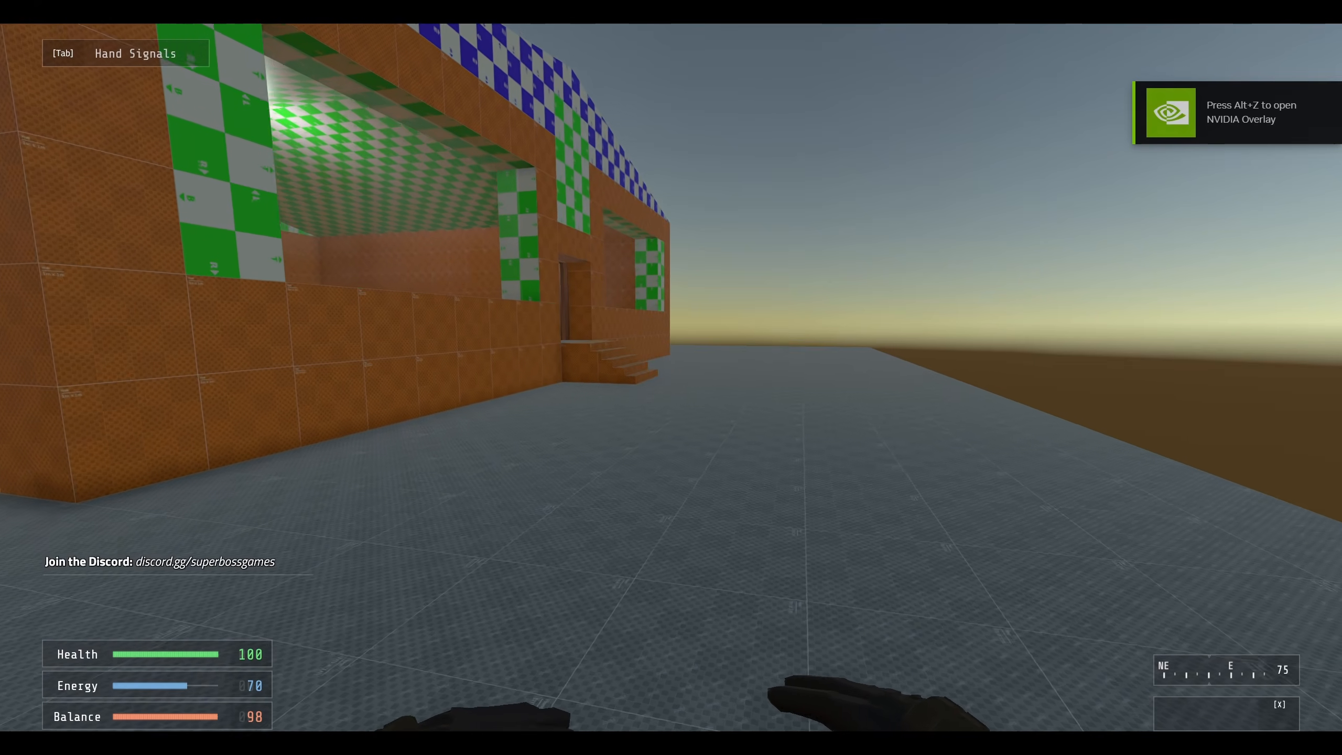
{"action": "key", "text": "space"}
{"action": "key", "text": "w"}
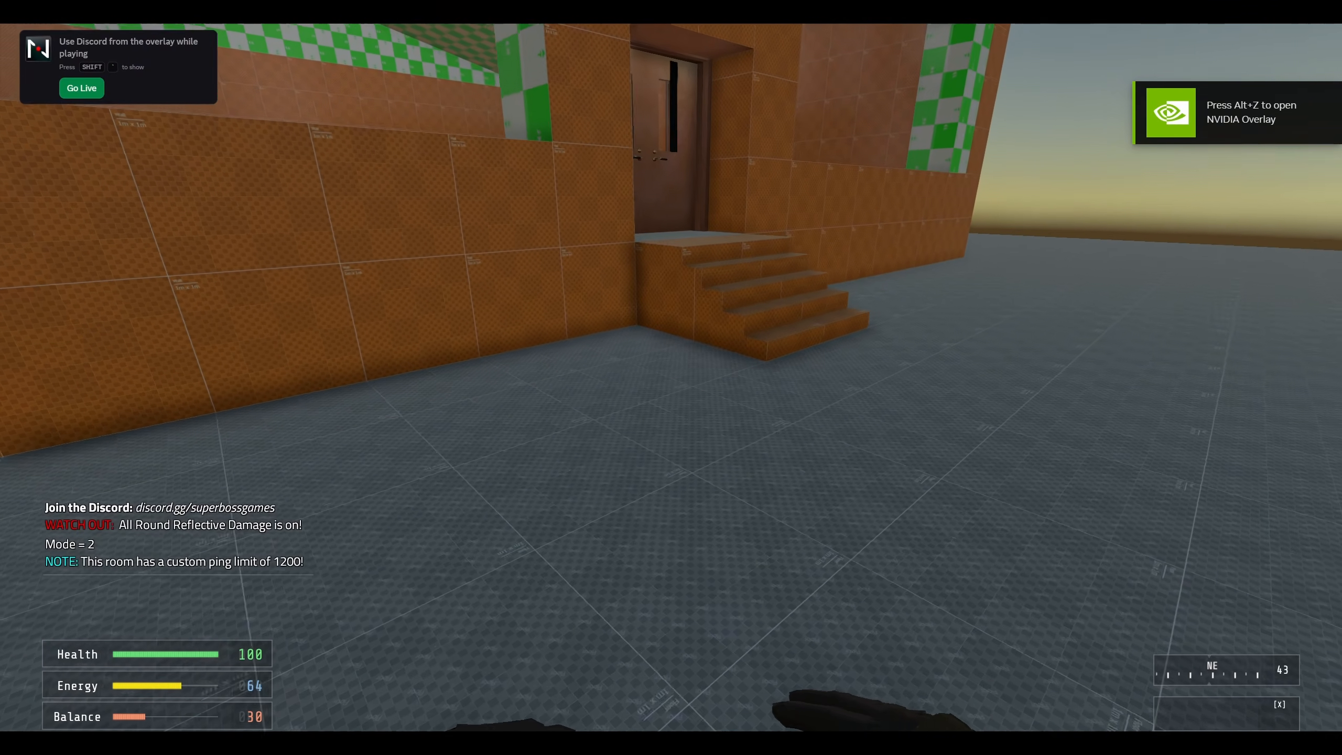
{"action": "key", "text": "w"}
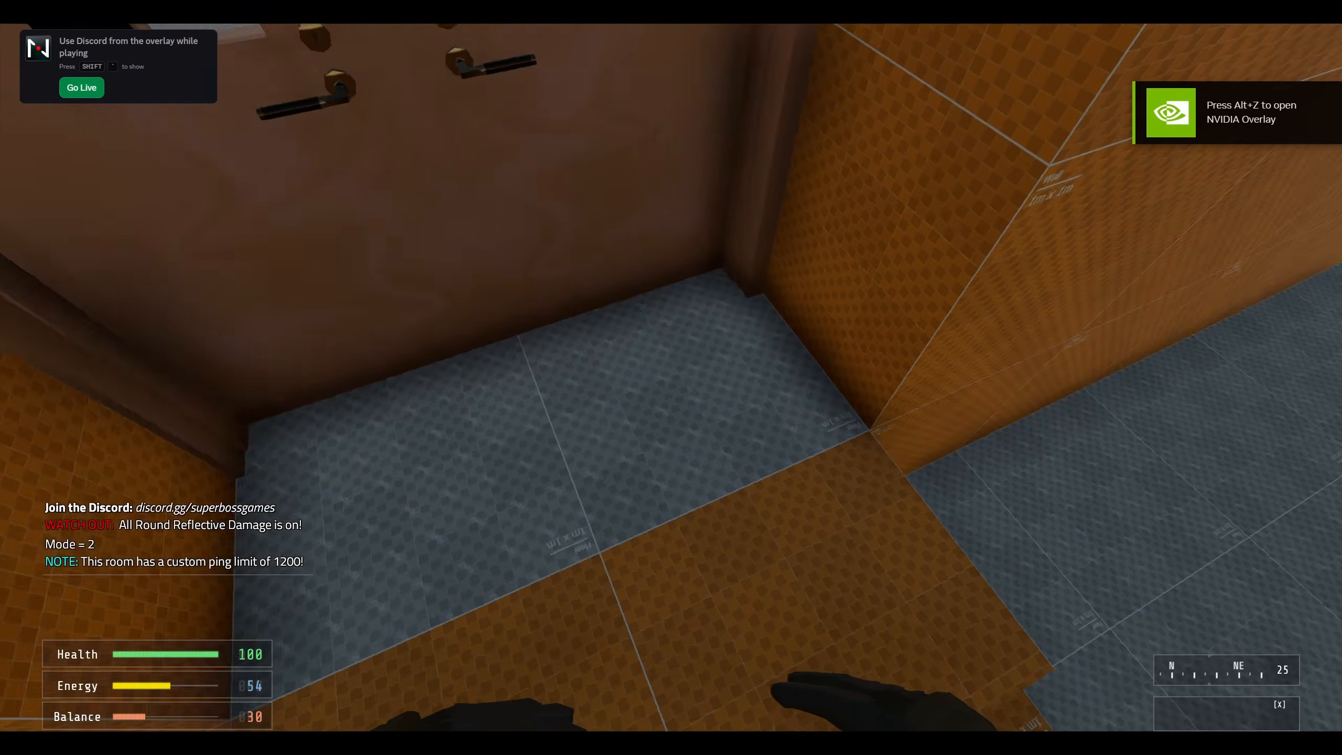
{"action": "key", "text": "w"}
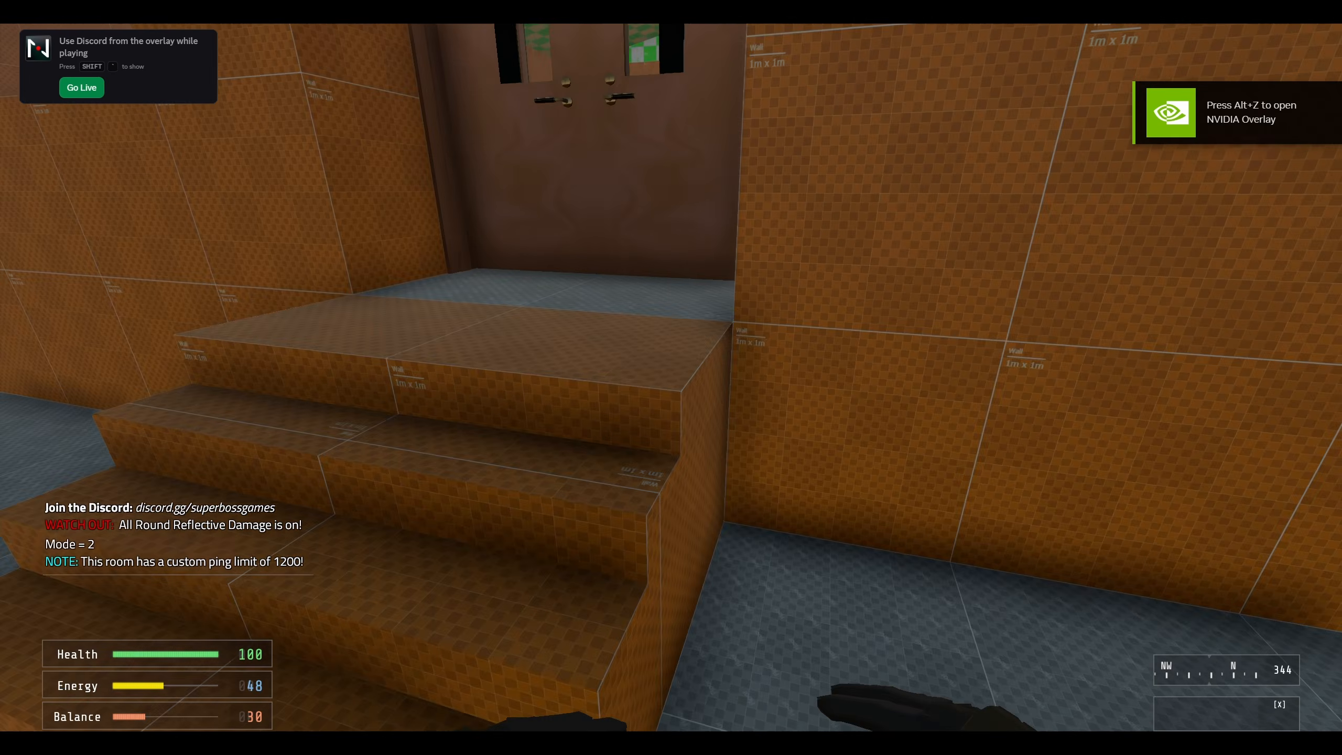
{"action": "key", "text": "w"}
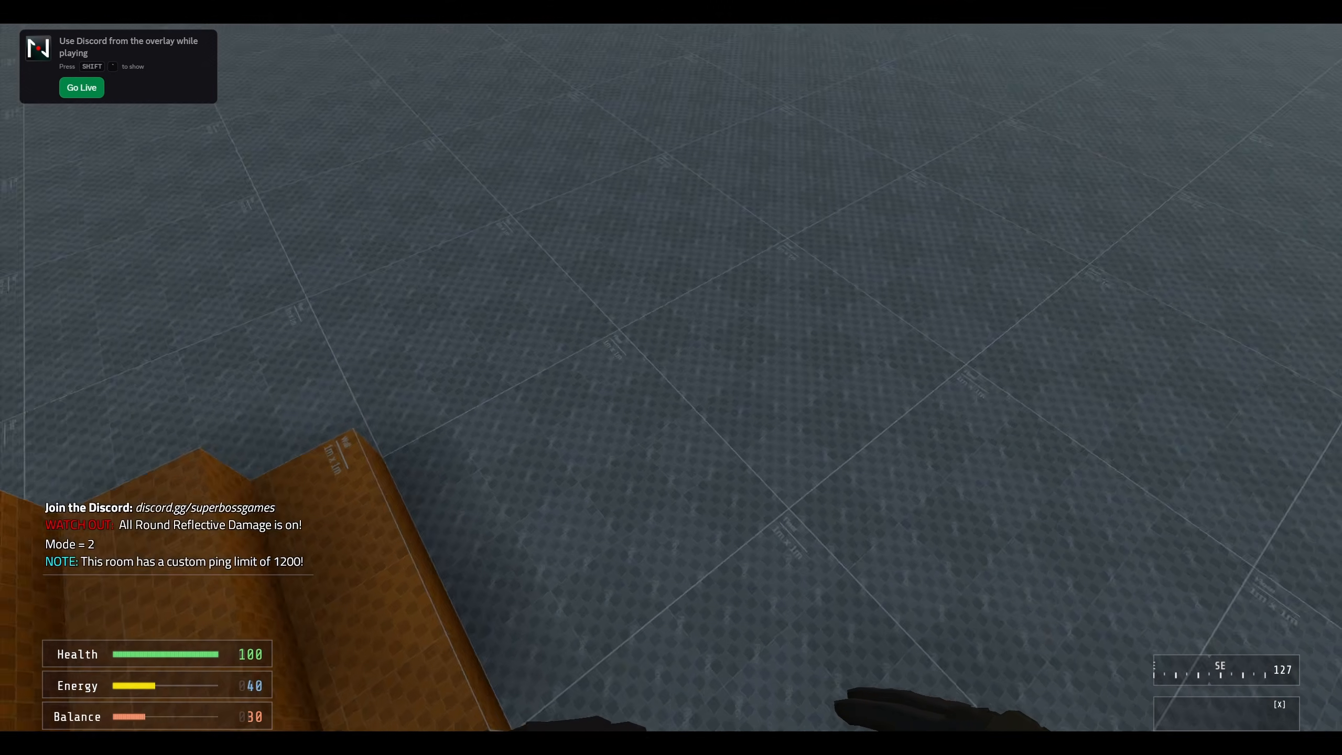
{"action": "key", "text": "w"}
{"action": "scroll", "coordinate": [671, 377], "scroll_direction": "down", "scroll_amount": 2}
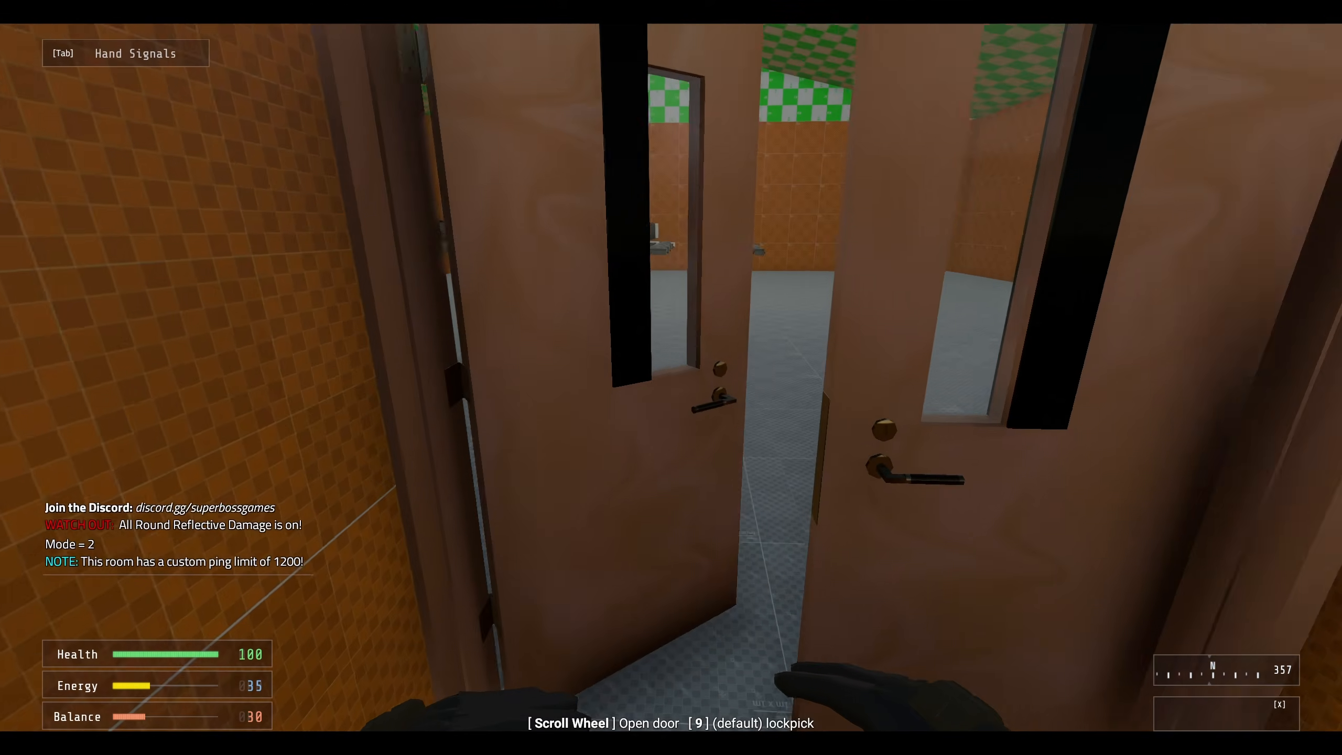
{"action": "key", "text": "w"}
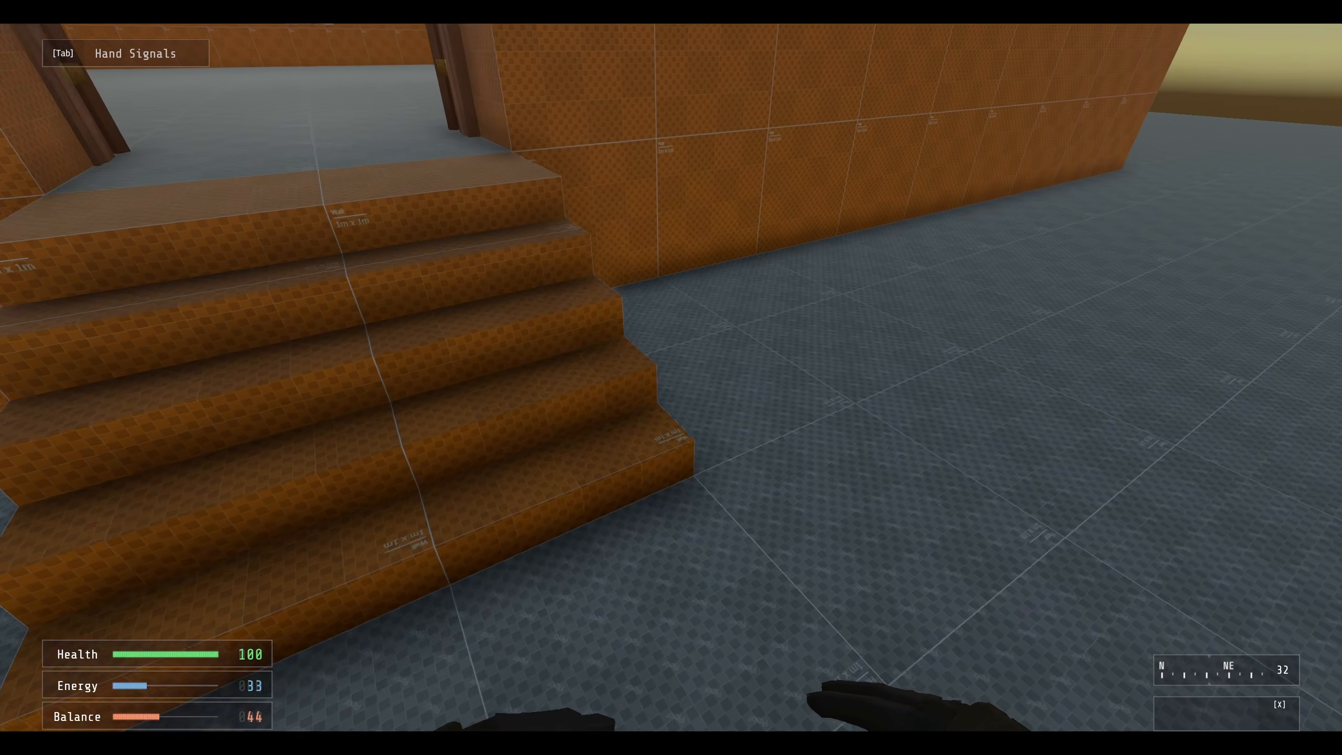
- Draw the pistol and shoot at the stairs from several angles to test whether bullets pass through the invisible ramp
{"action": "key", "text": "q"}
{"action": "left_click", "coordinate": [671, 378]}
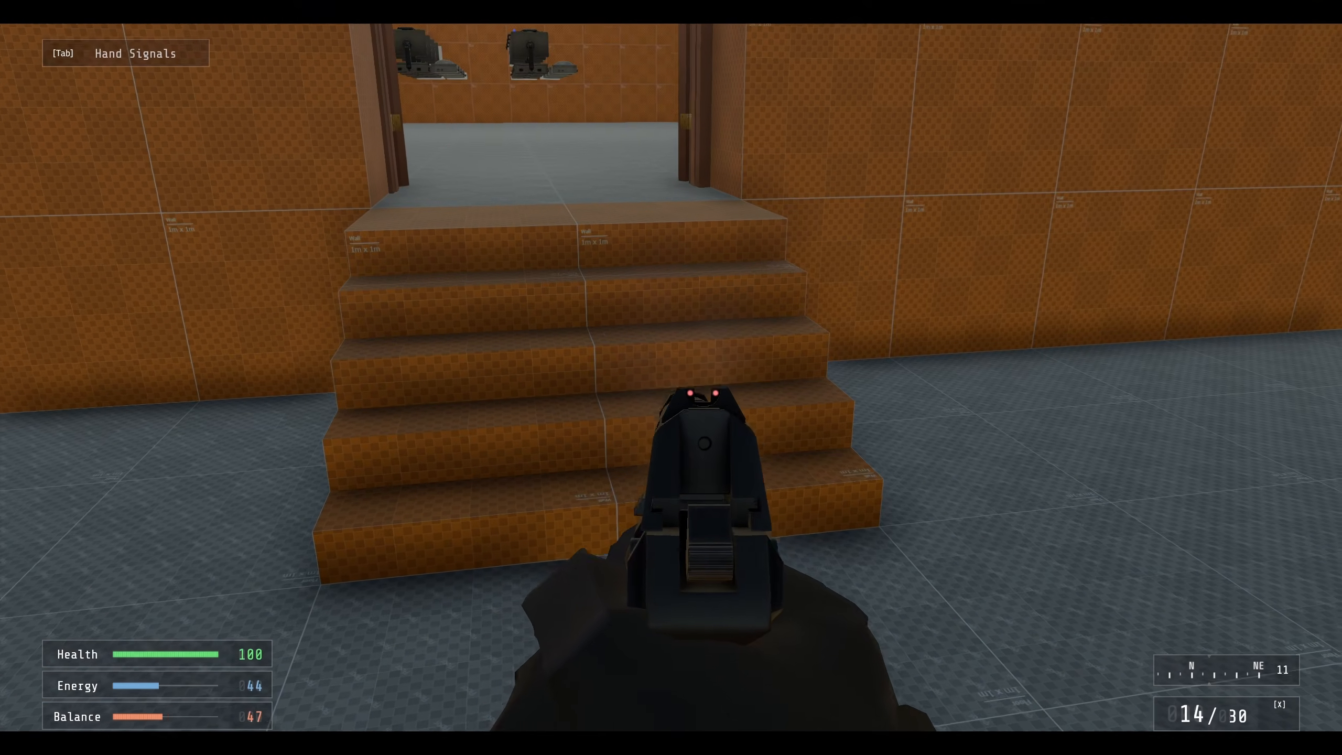
{"action": "left_click", "coordinate": [671, 377]}
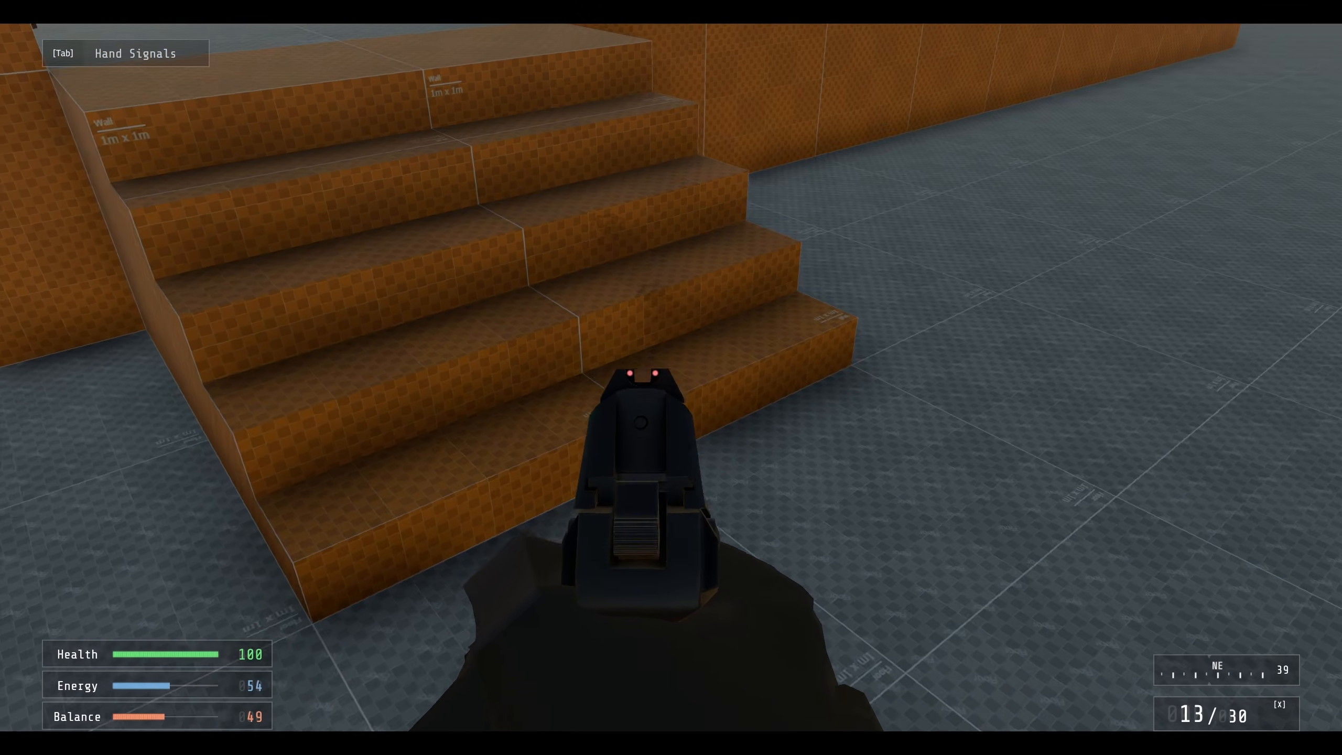
{"action": "key", "text": "a"}
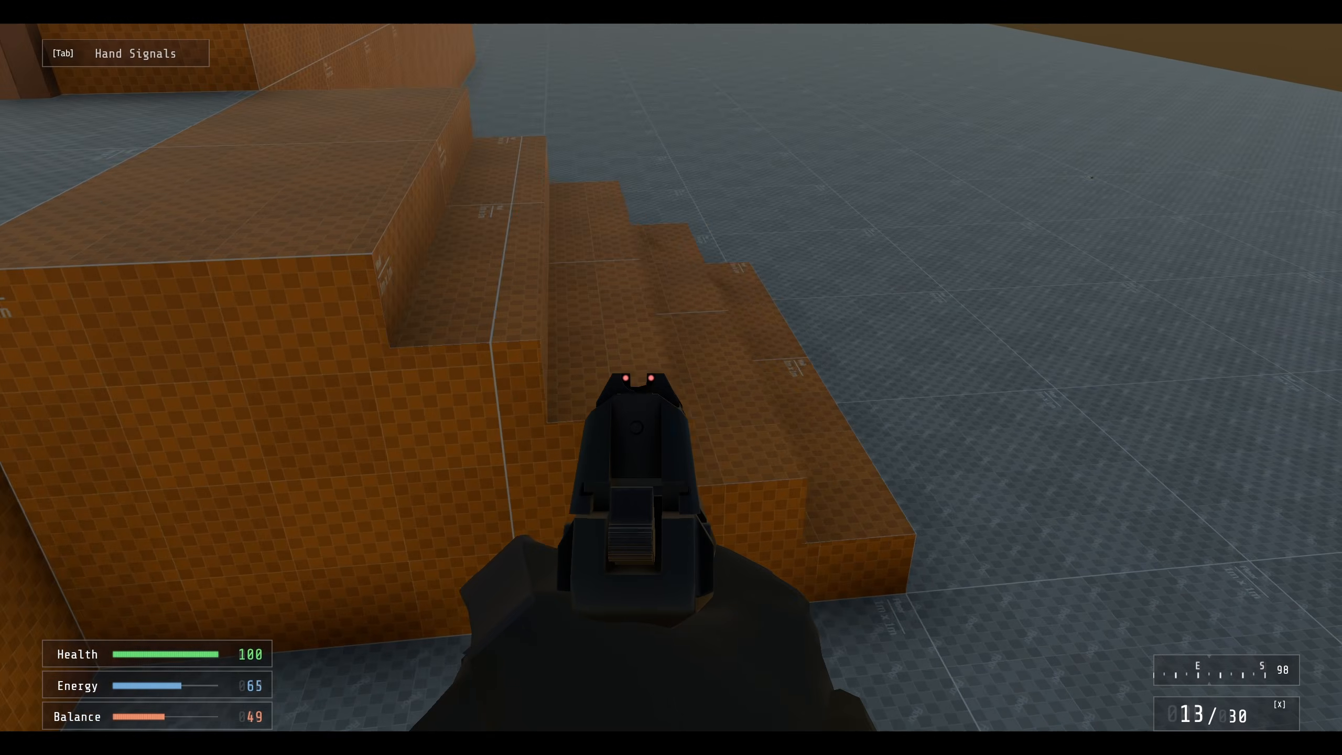
{"action": "left_click", "coordinate": [667, 382]}
{"action": "key", "text": "w"}
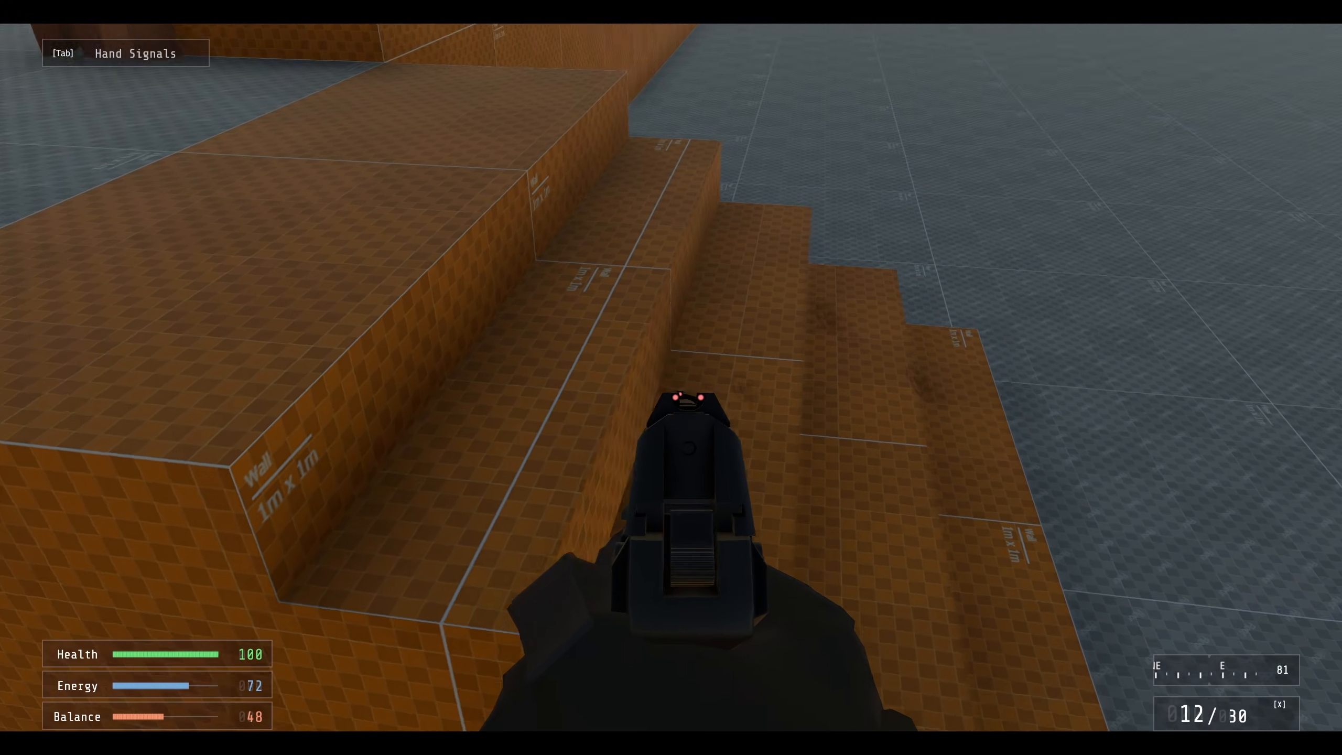
{"action": "left_click", "coordinate": [667, 382]}
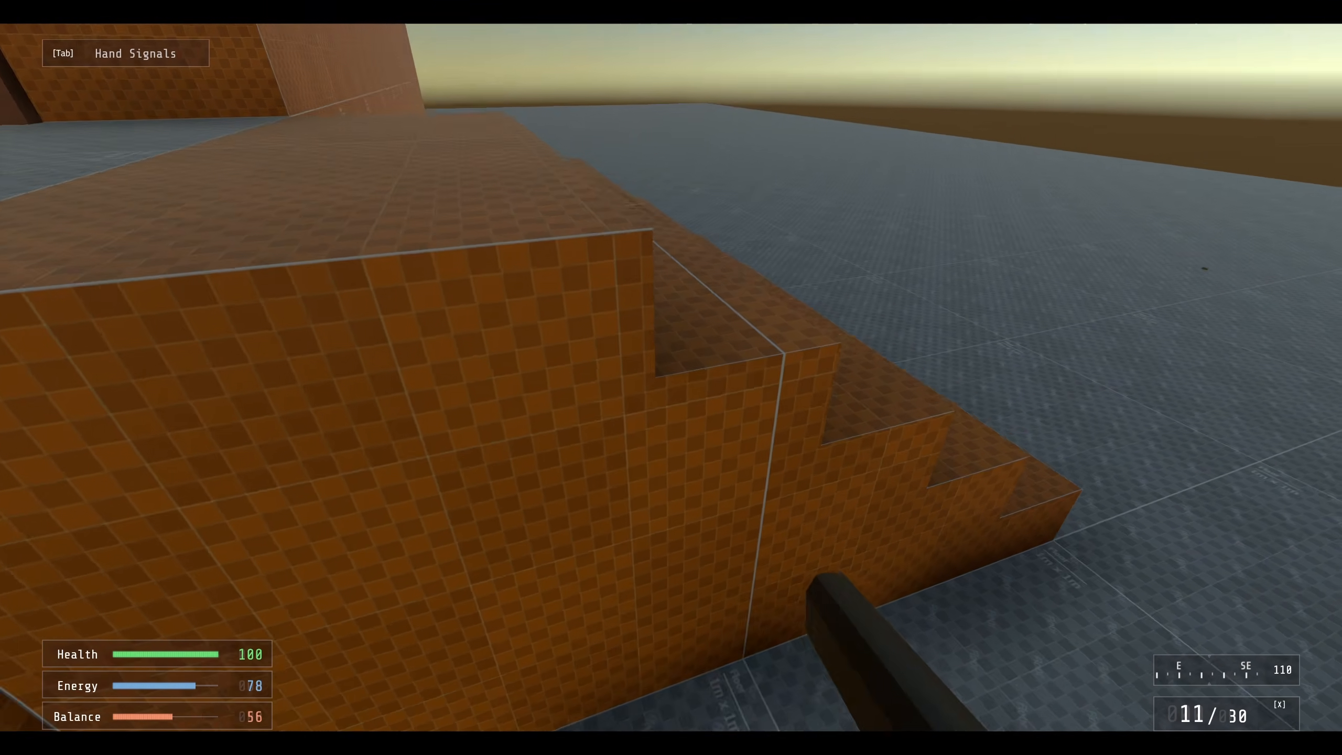
{"action": "key", "text": "d"}
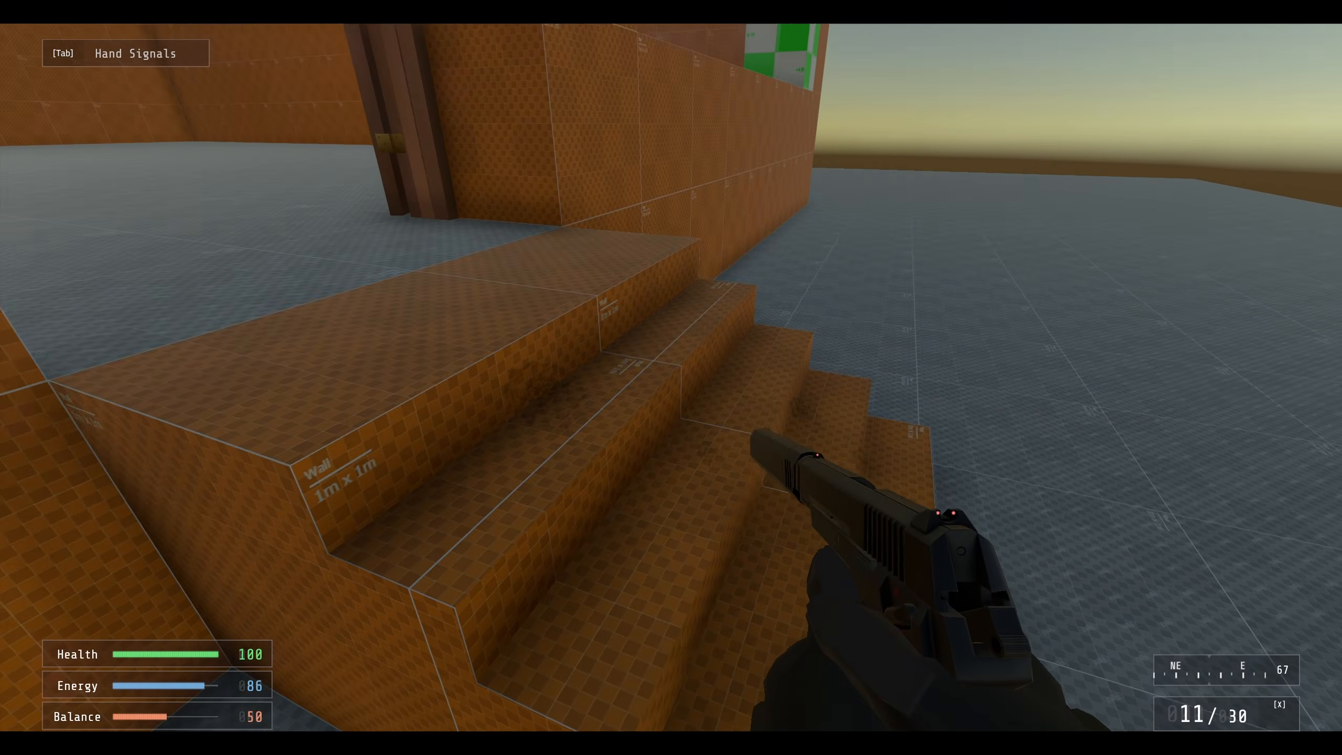
- Fire the rest of the pistol's rounds down onto the stair treads to check where the bullets hit
{"action": "left_click", "coordinate": [671, 378]}
{"action": "left_click", "coordinate": [671, 377]}
{"action": "left_click", "coordinate": [671, 377]}
{"action": "left_click", "coordinate": [671, 378]}
{"action": "left_click", "coordinate": [671, 377]}
{"action": "left_click", "coordinate": [671, 377]}
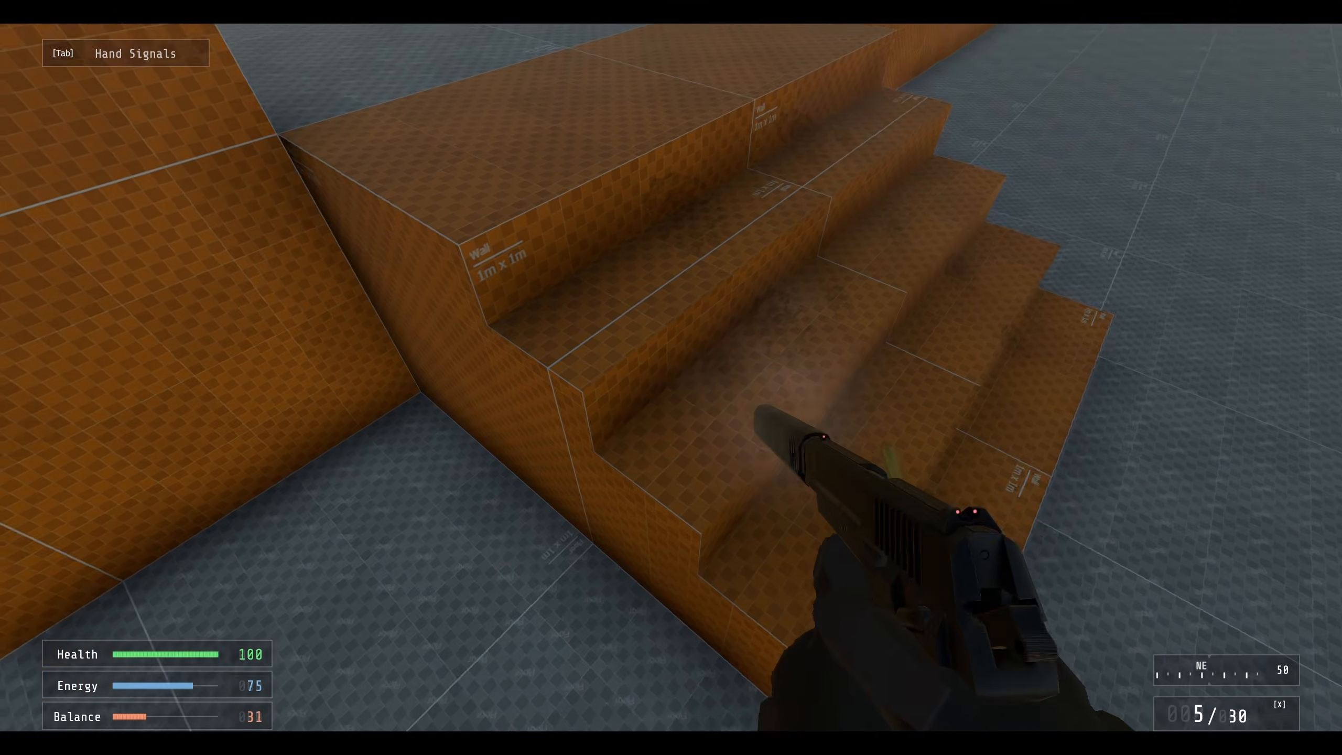
{"action": "left_click", "coordinate": [671, 378]}
{"action": "left_click", "coordinate": [672, 377]}
- Switch to the submachine gun and fire bursts at the stairs from the front and side
{"action": "key", "text": "q"}
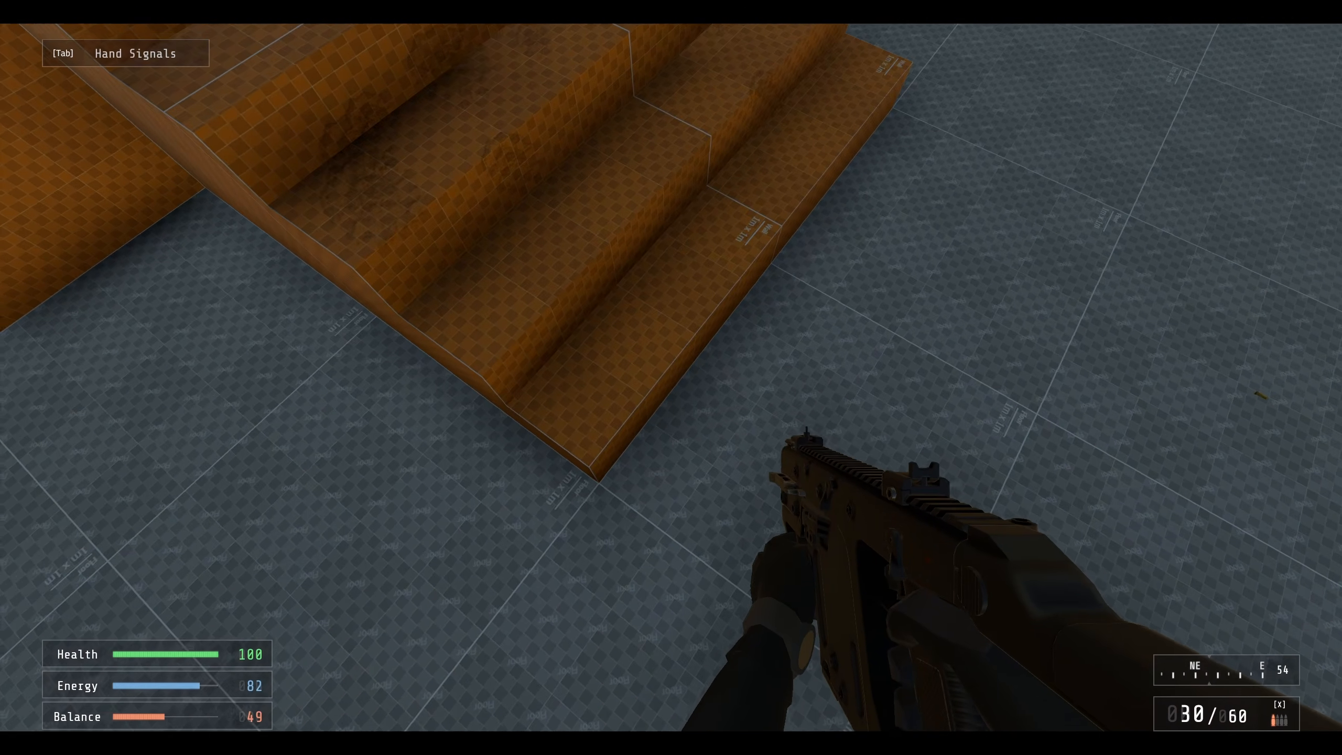
{"action": "left_click", "coordinate": [671, 378]}
{"action": "left_click", "coordinate": [671, 377]}
{"action": "left_click", "coordinate": [671, 377]}
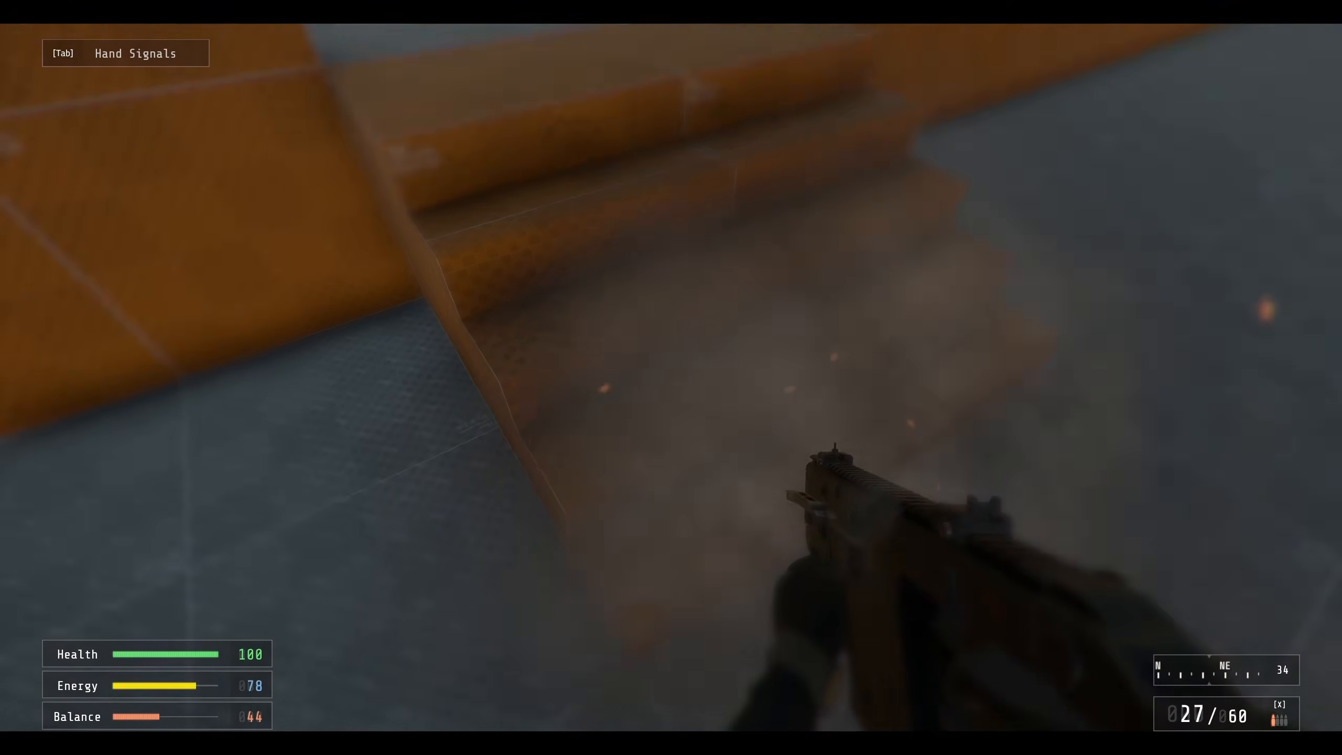
{"action": "left_click", "coordinate": [671, 377]}
{"action": "left_click", "coordinate": [671, 377]}
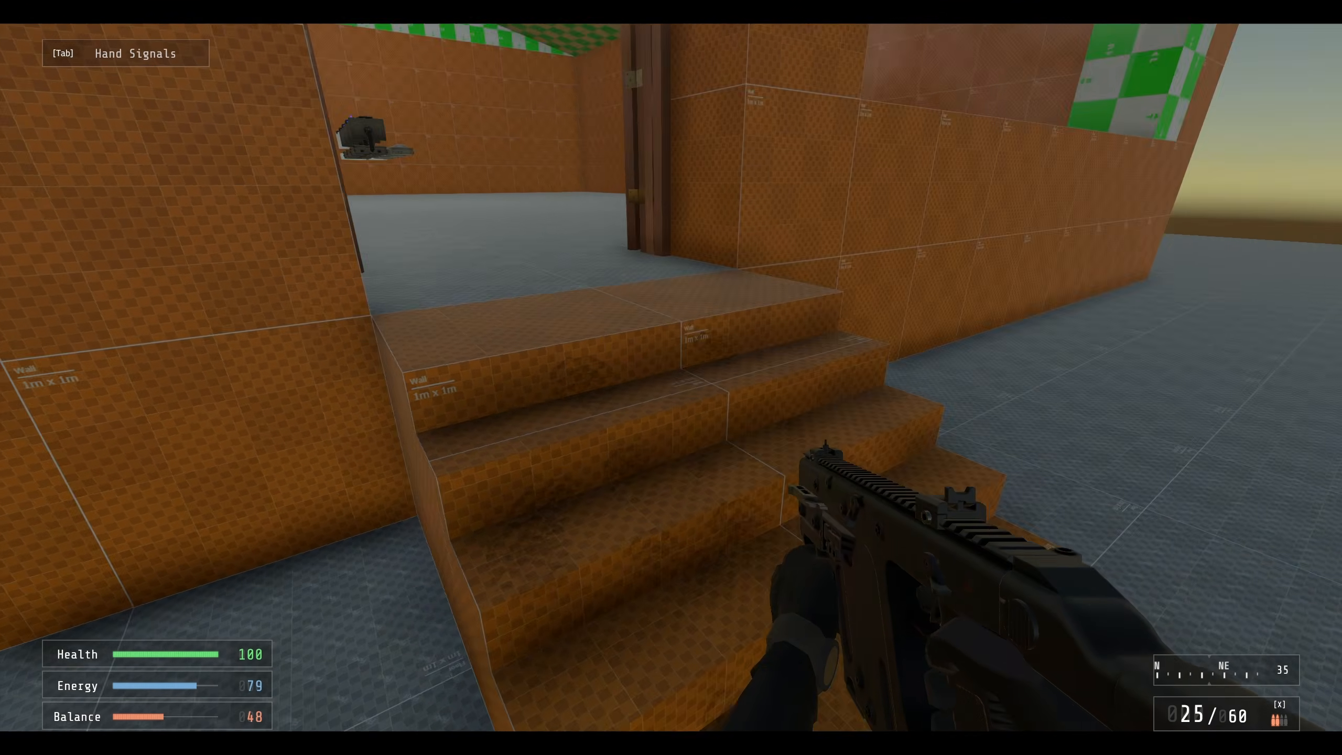
{"action": "left_click", "coordinate": [671, 377]}
{"action": "left_click", "coordinate": [671, 377]}
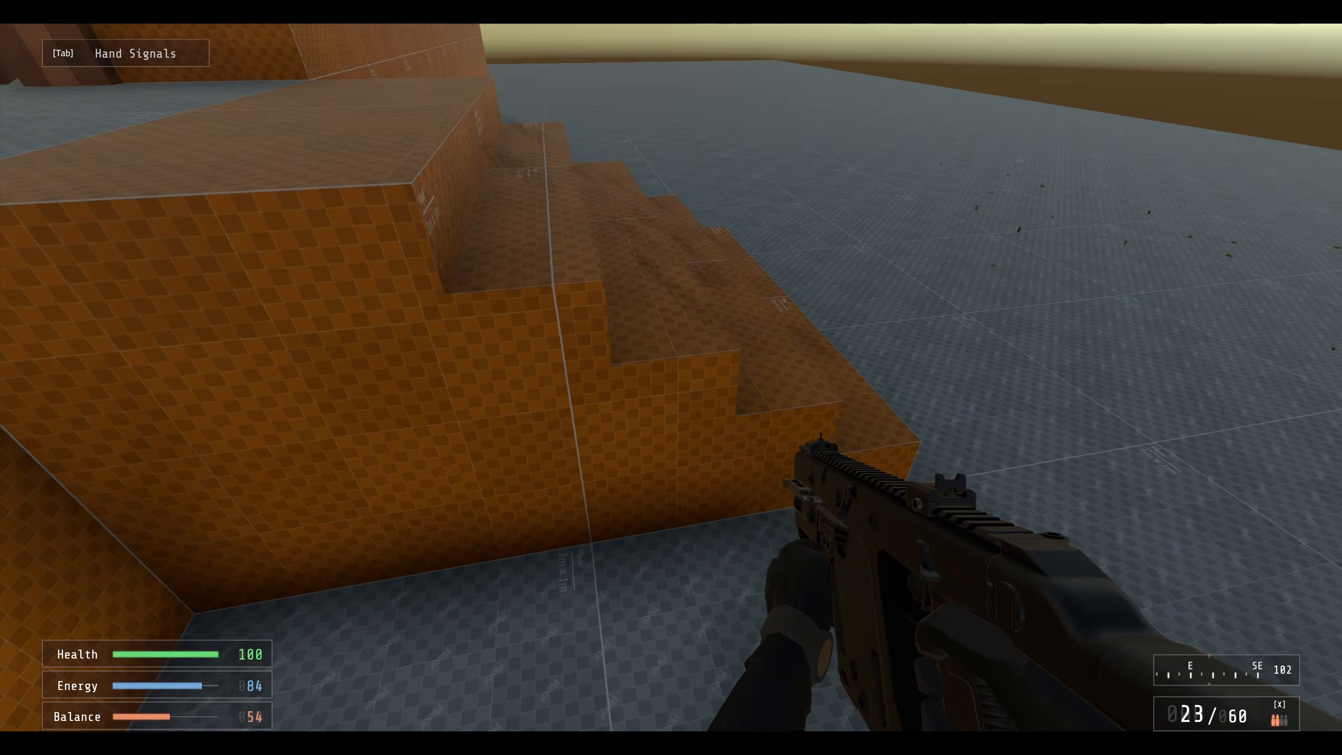
- Crouch beside the stairs to inspect the bullet marks up close, stand back up and return to Unity
{"action": "key", "text": "c"}
{"action": "key", "text": "w"}
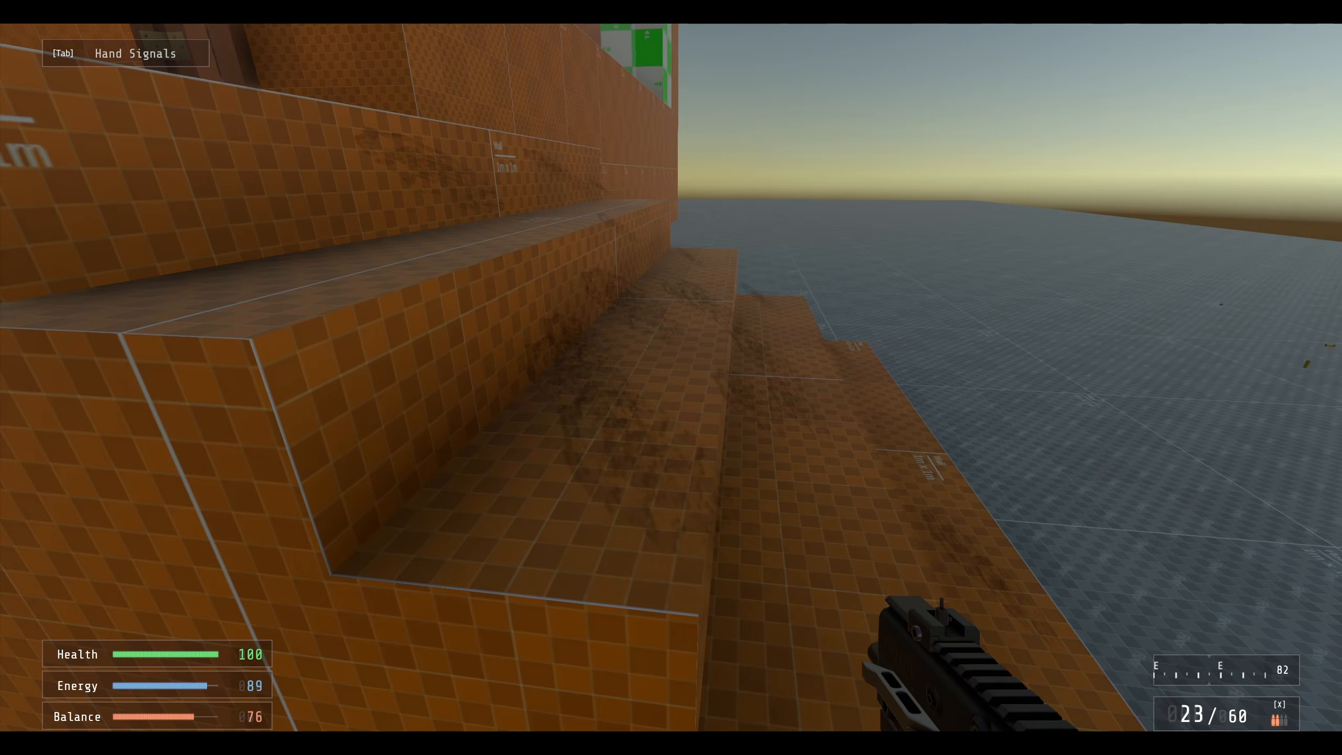
{"action": "key", "text": "a"}
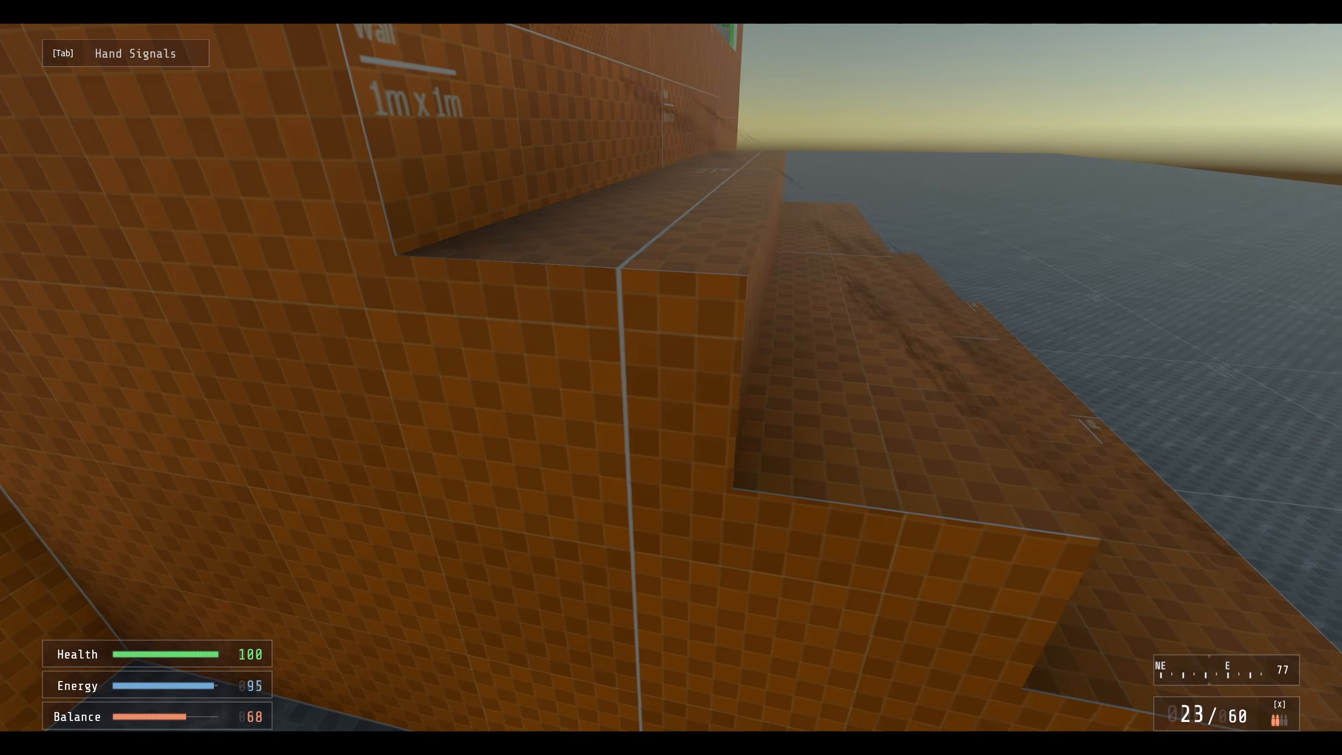
{"action": "key", "text": "d"}
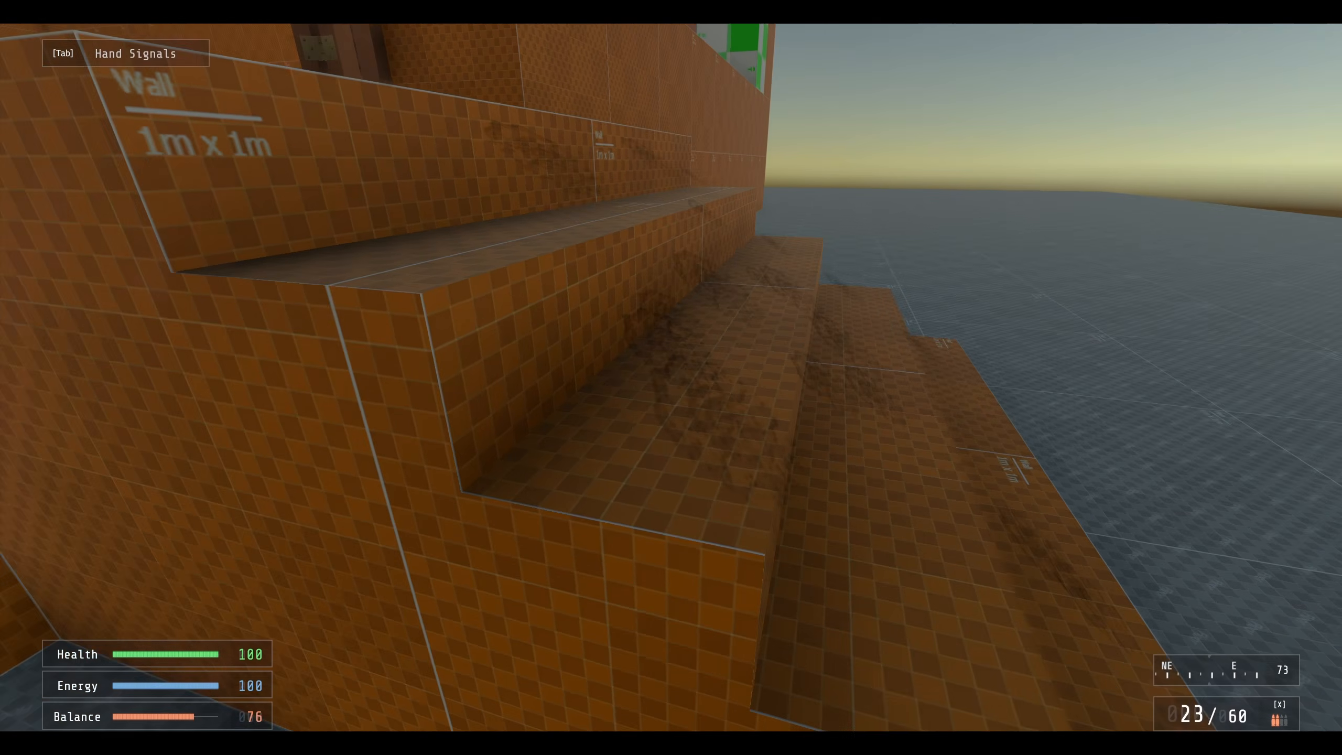
{"action": "key", "text": "s"}
{"action": "key", "text": "c"}
{"action": "key", "text": "s"}
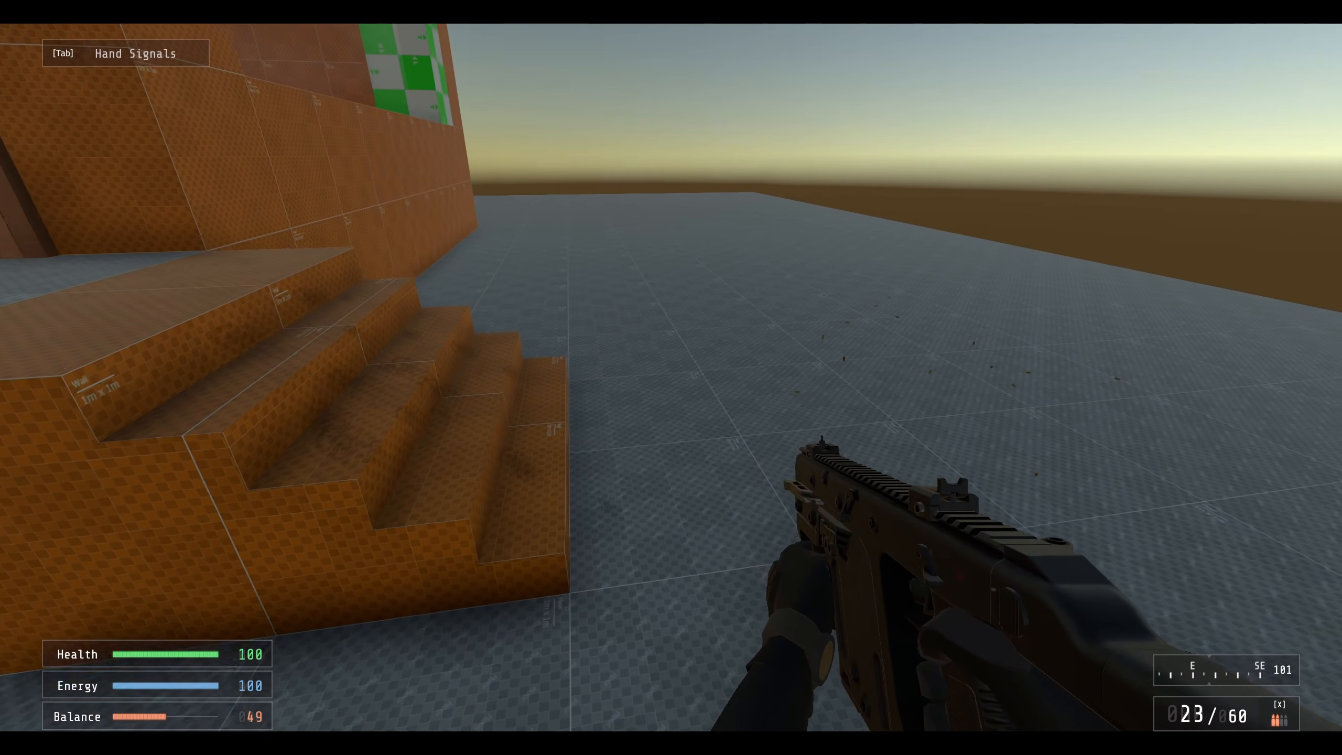
{"action": "key", "text": "Escape"}
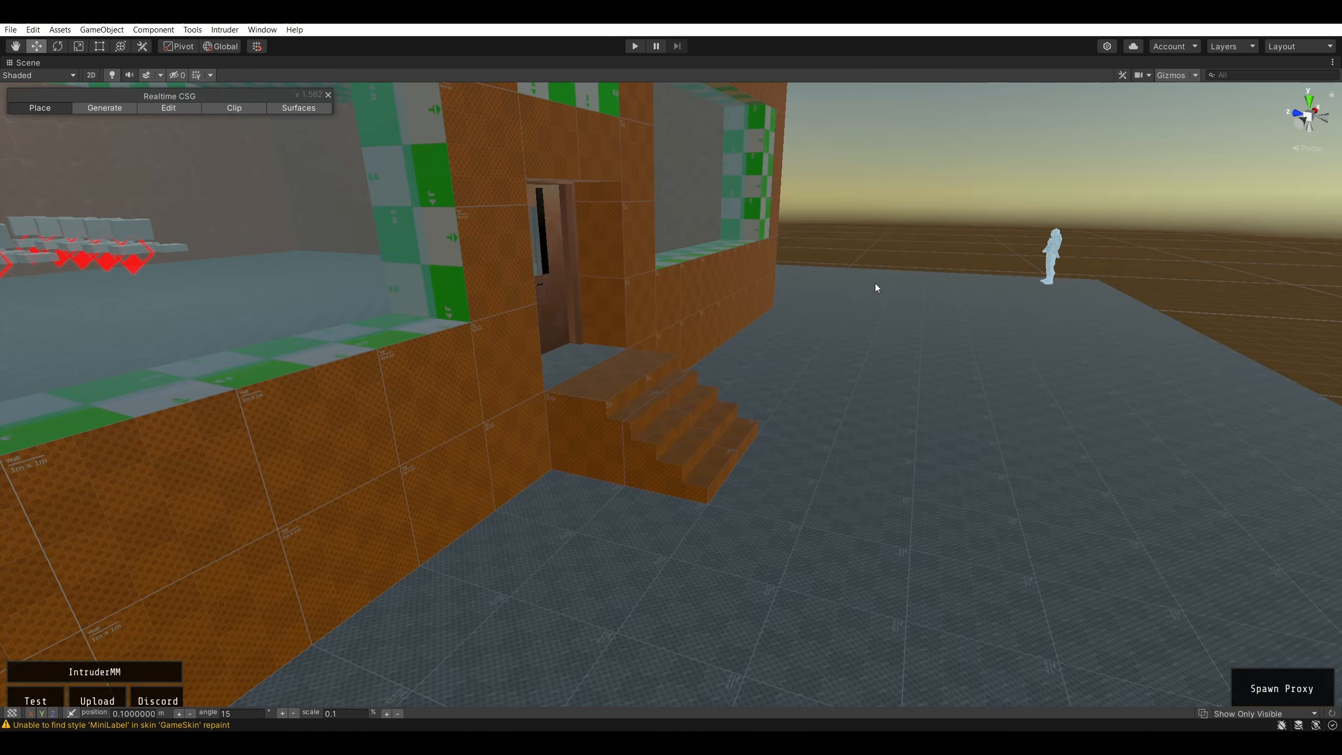
- Select the transparent ramp brush over the stairs and set its Object Tagger tag to Stairs
{"action": "right_click_drag", "start_coordinate": [875, 284], "coordinate": [674, 218]}
{"action": "key", "text": "w"}
{"action": "left_click", "coordinate": [557, 575]}
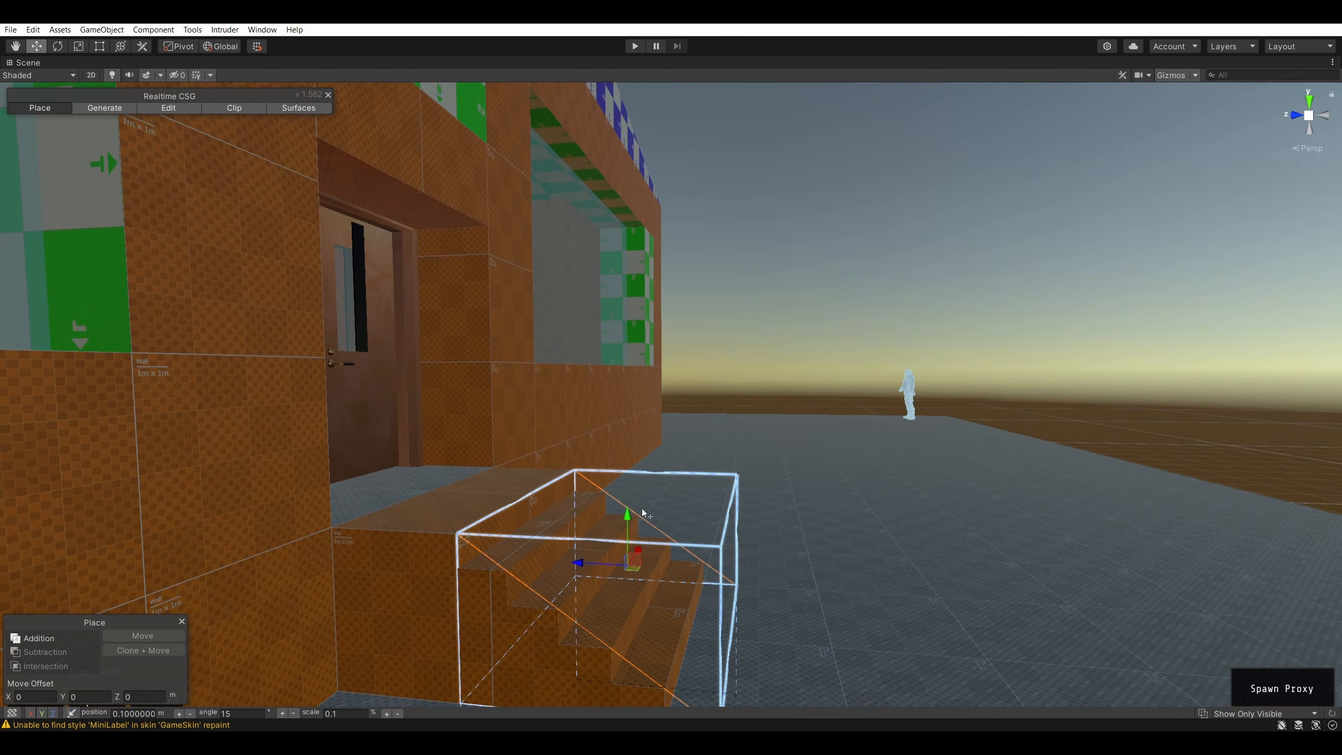
{"action": "right_click_drag", "start_coordinate": [557, 575], "coordinate": [623, 569]}
{"action": "key", "text": "shift+space"}
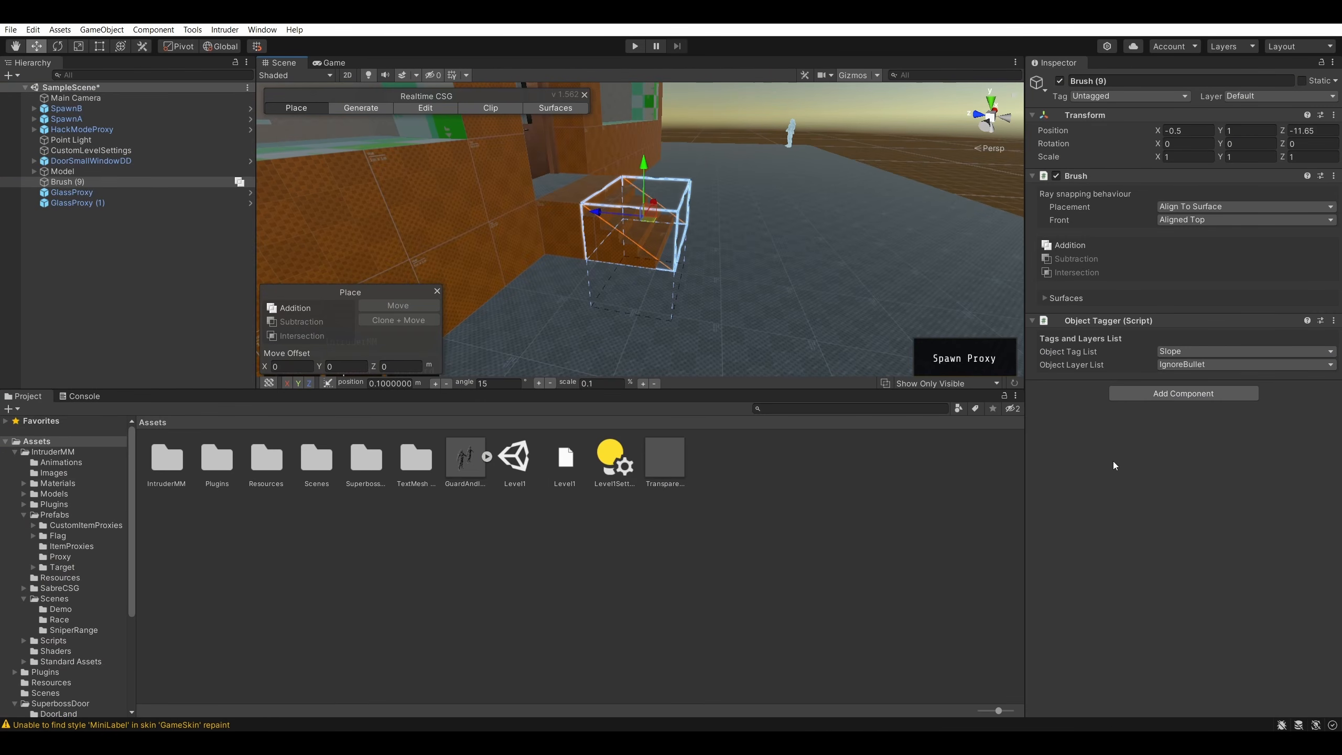
{"action": "left_click", "coordinate": [1171, 352]}
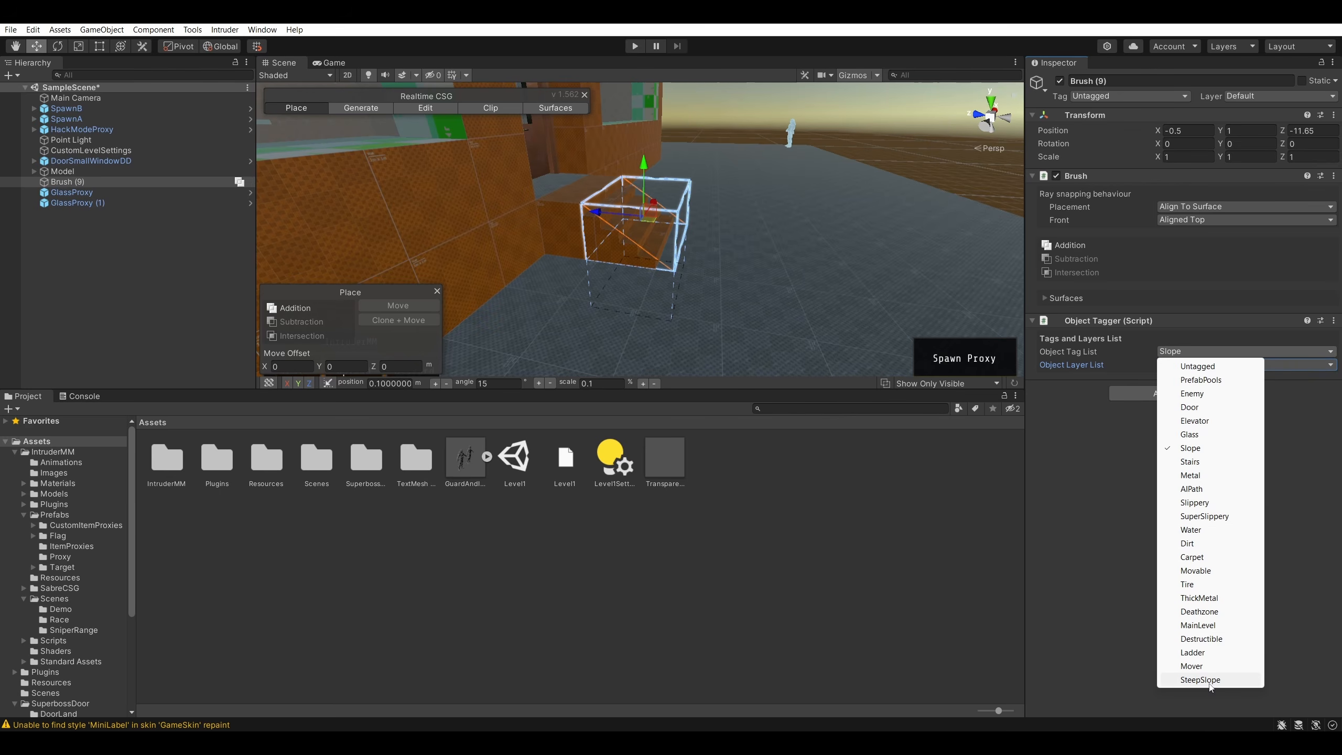
{"action": "left_click", "coordinate": [1210, 463]}
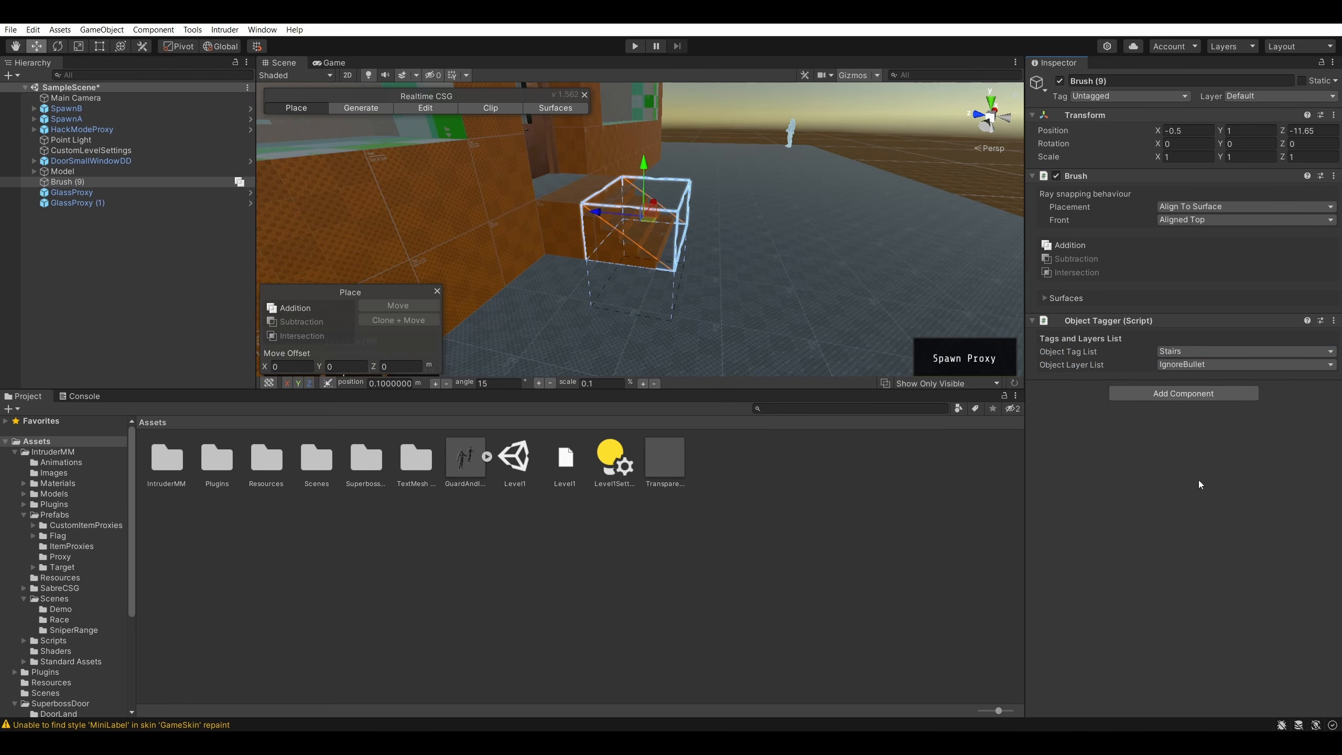
- Select all objects in the scene, save the scene and clear the selection
{"action": "key", "text": "w"}
{"action": "mouse_move", "coordinate": [773, 199]}
{"action": "right_mouse_down"}
{"action": "mouse_move", "coordinate": [791, 144]}
{"action": "mouse_move", "coordinate": [740, 191]}
{"action": "mouse_move", "coordinate": [844, 197]}
{"action": "mouse_move", "coordinate": [833, 239]}
{"action": "mouse_move", "coordinate": [834, 189]}
{"action": "right_mouse_up"}
{"action": "key", "text": "s"}
{"action": "left_click", "coordinate": [847, 149]}
{"action": "key", "text": "ctrl+a"}
{"action": "key", "text": "ctrl+s"}
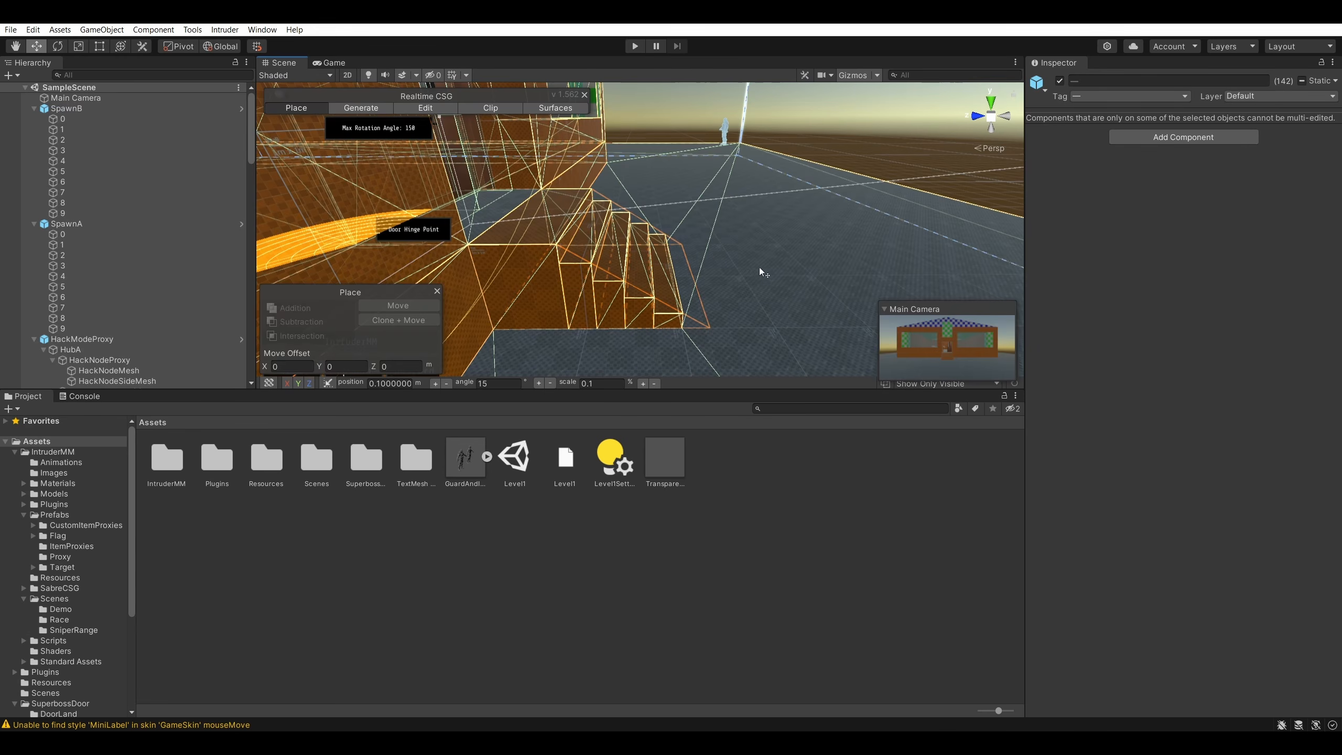
{"action": "left_click", "coordinate": [856, 153]}
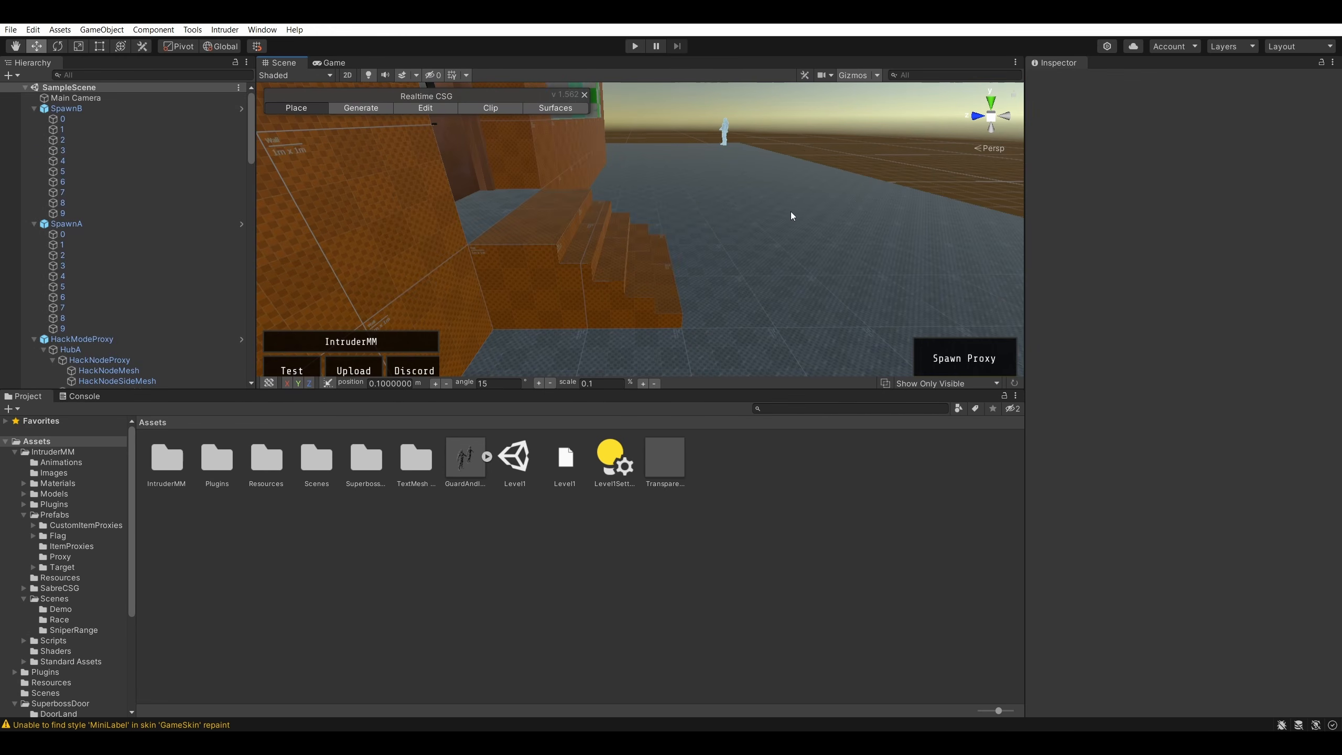
- Move the ramp's Object Tagger component above its Brush component and deselect the ramp
{"action": "left_click", "coordinate": [673, 308]}
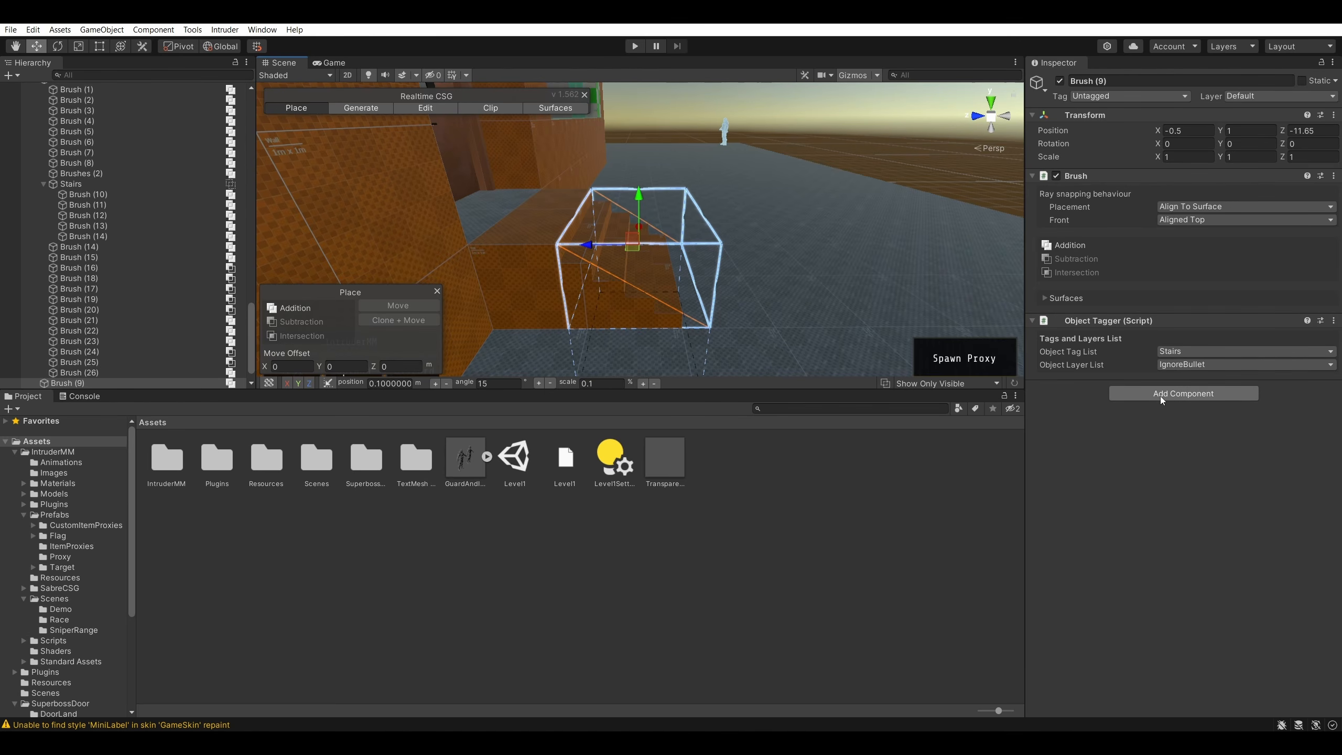
{"action": "left_click", "coordinate": [1334, 321]}
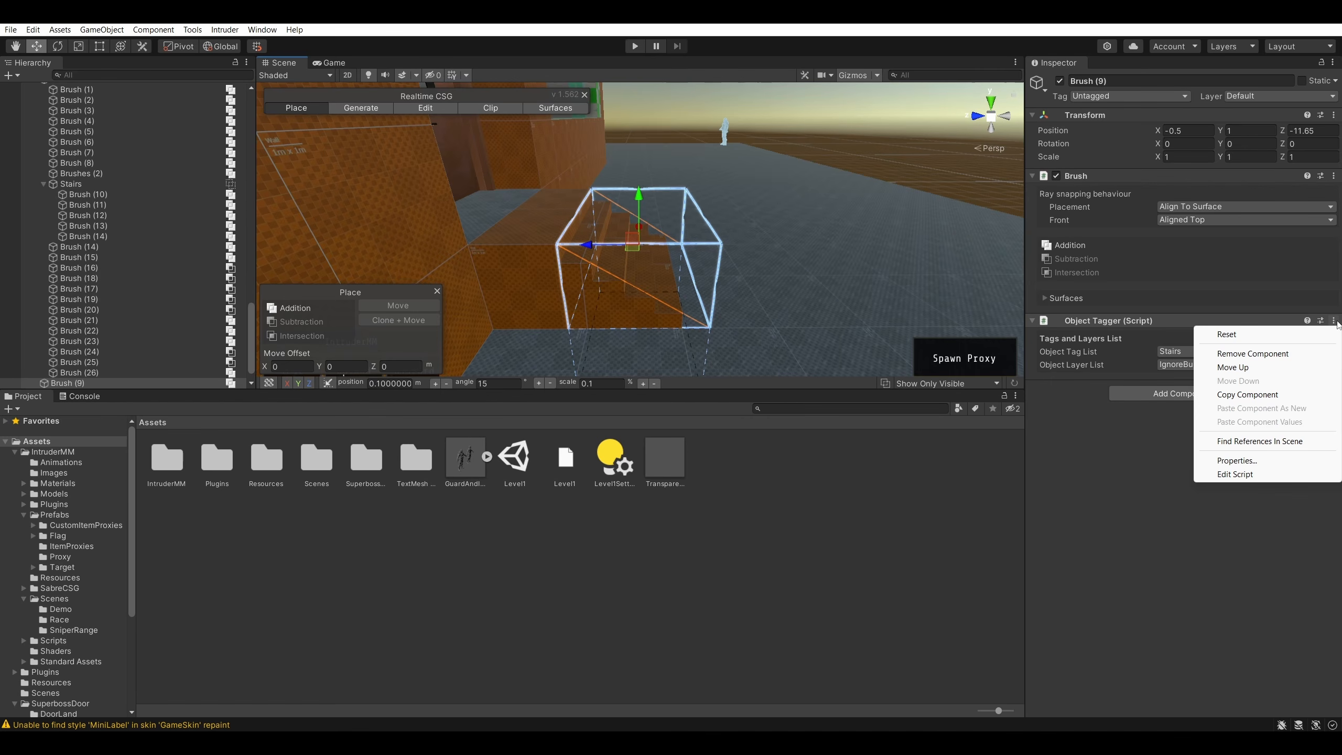
{"action": "left_click", "coordinate": [1223, 368]}
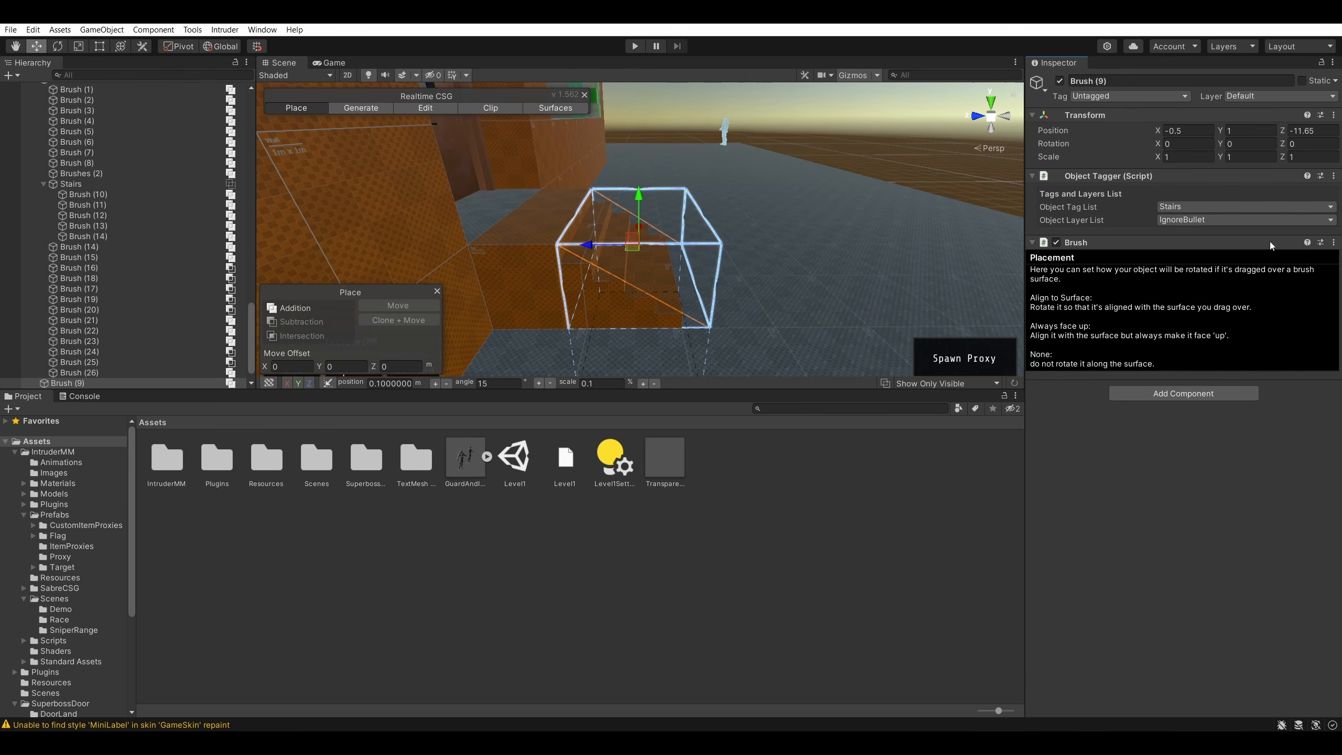
{"action": "left_click", "coordinate": [767, 112]}
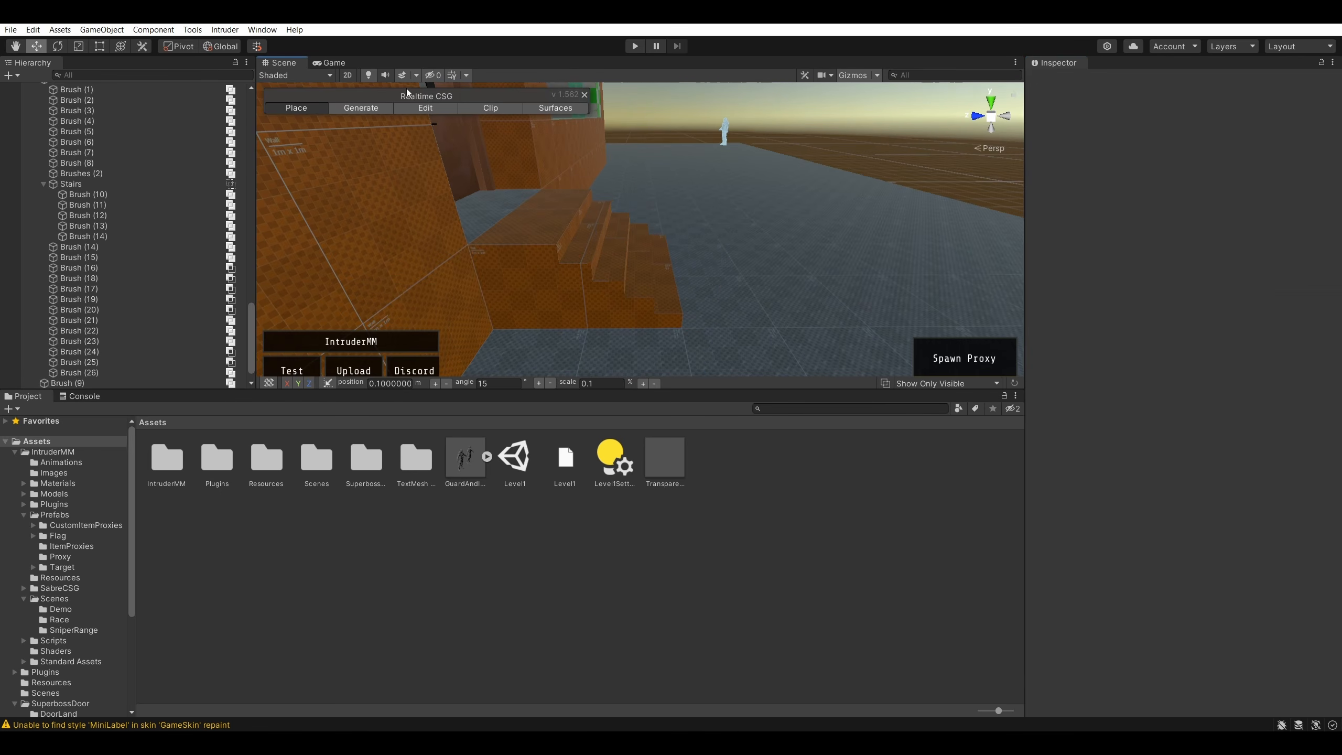
- Play the scene in Intruder, join the Intruders team and run to the entrance stairs
{"action": "left_click", "coordinate": [225, 29]}
{"action": "left_click", "coordinate": [264, 84]}
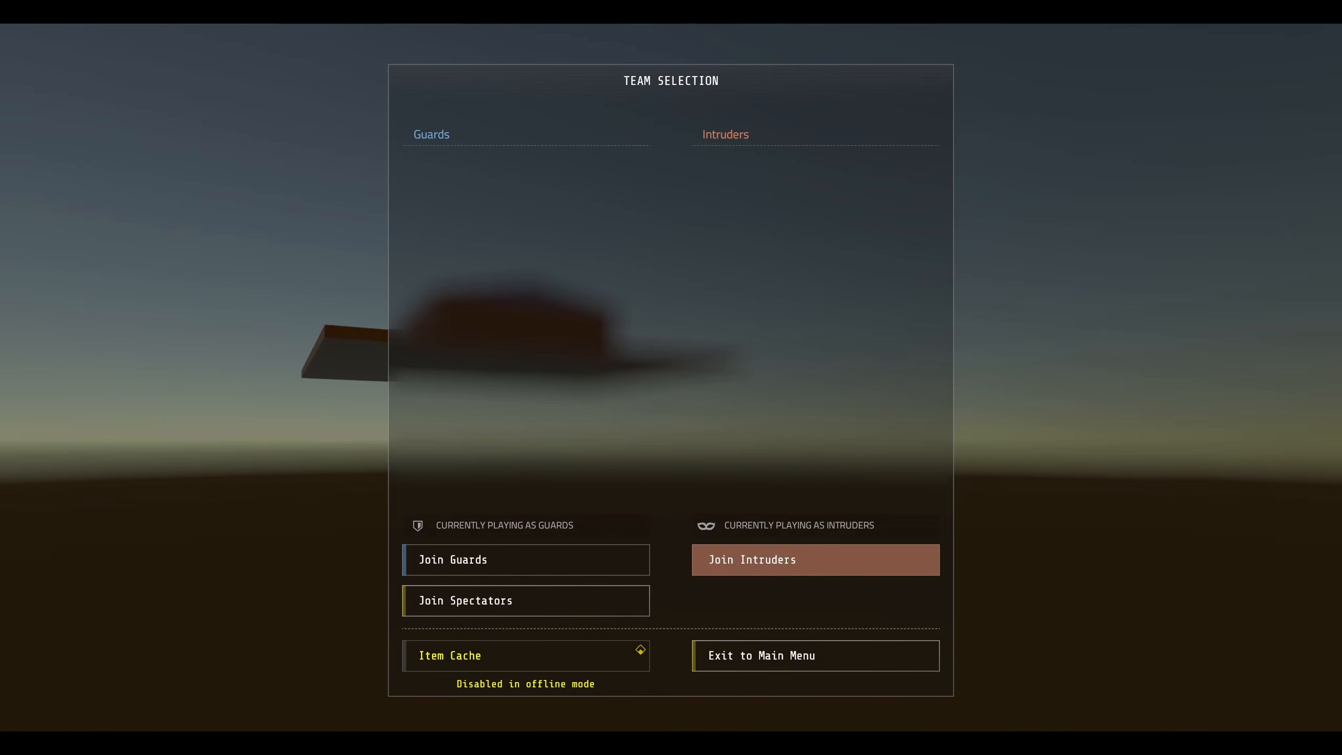
{"action": "left_click", "coordinate": [816, 559]}
{"action": "left_click", "coordinate": [775, 291]}
{"action": "key", "text": "w"}
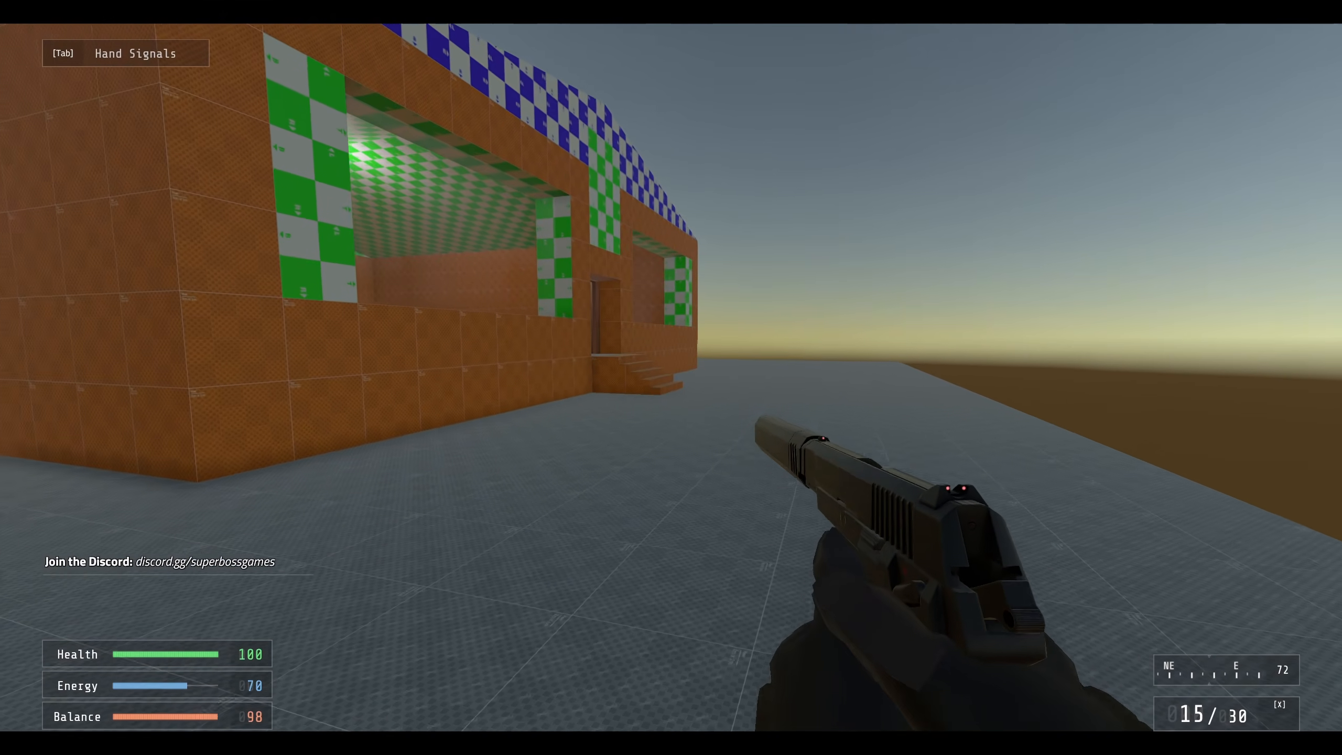
{"action": "key", "text": "w"}
{"action": "key", "text": "shift"}
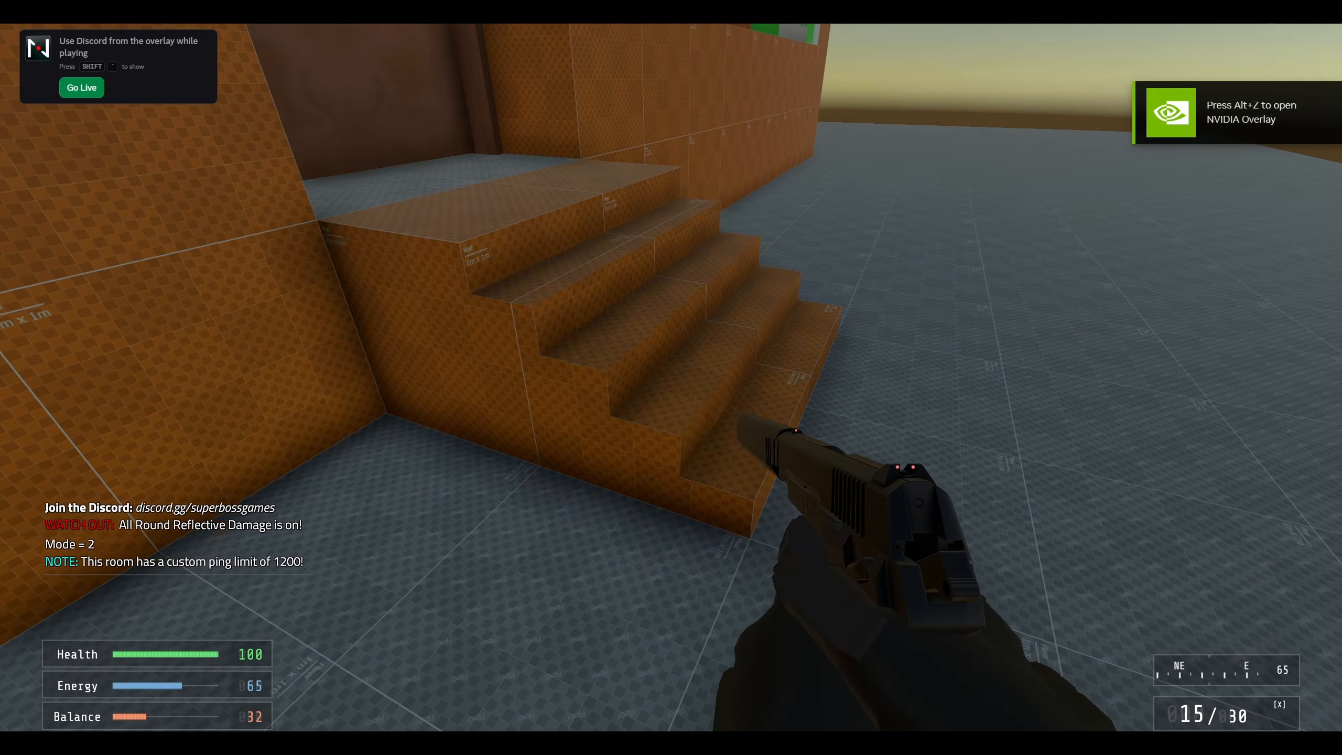
- Shoot the stairs with the pistol from different positions beside them to test bullets against the retagged ramp
{"action": "left_click", "coordinate": [671, 377]}
{"action": "left_click", "coordinate": [671, 378]}
{"action": "left_click", "coordinate": [671, 377]}
{"action": "left_click", "coordinate": [671, 378]}
{"action": "left_click", "coordinate": [671, 377]}
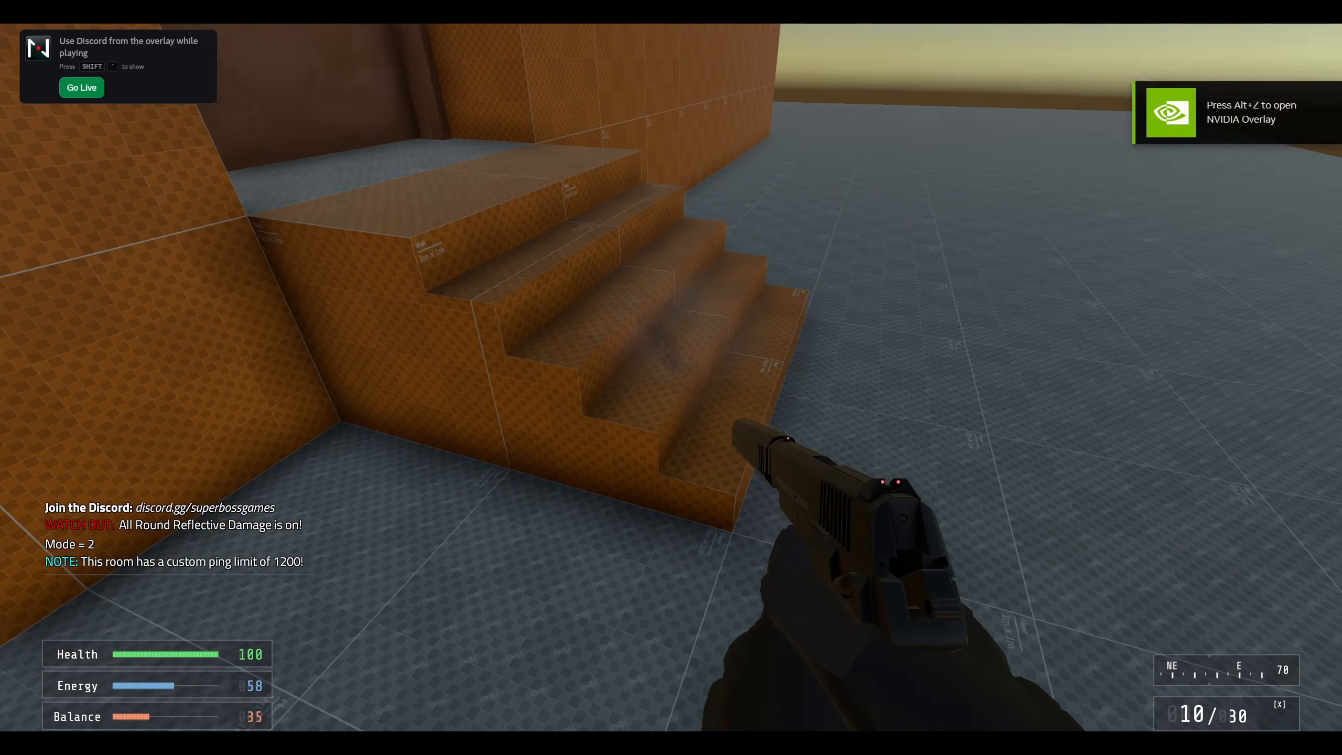
{"action": "key", "text": "a"}
{"action": "key", "text": "d"}
{"action": "key", "text": "s"}
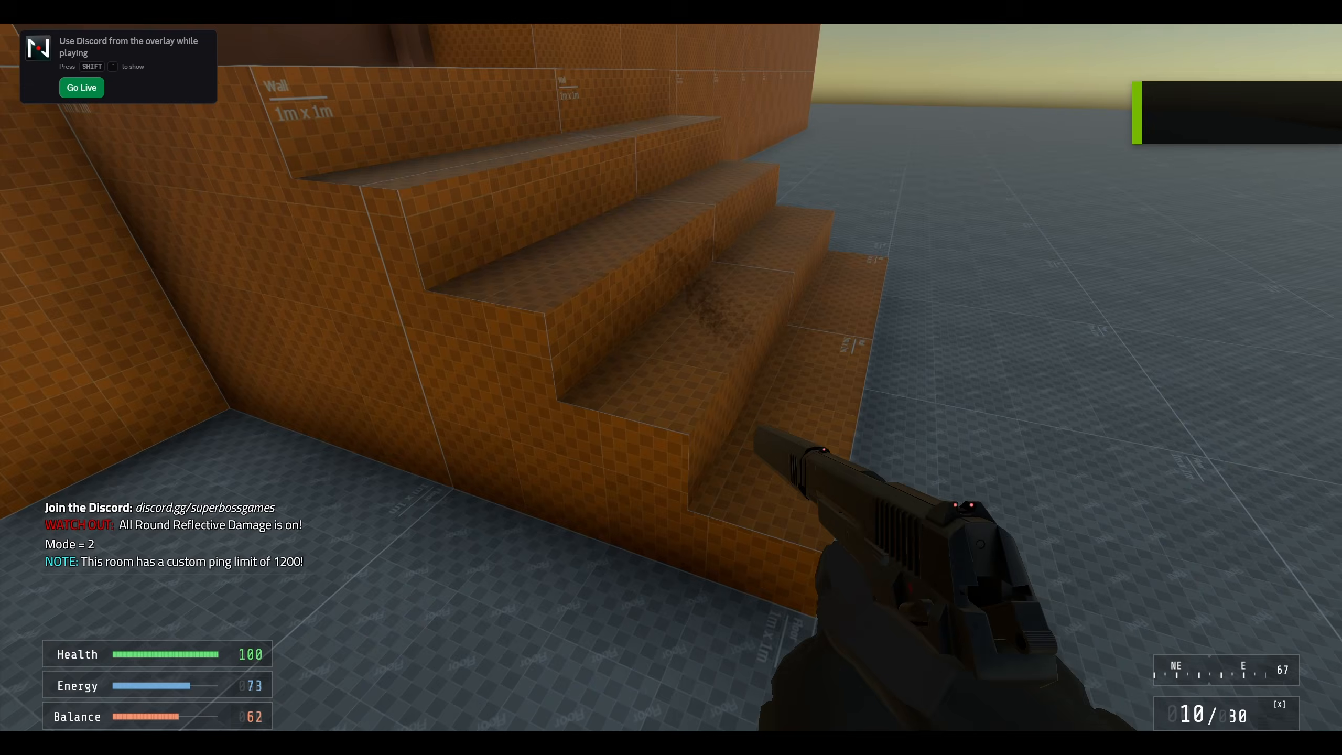
{"action": "left_click", "coordinate": [671, 378]}
{"action": "left_click", "coordinate": [671, 377]}
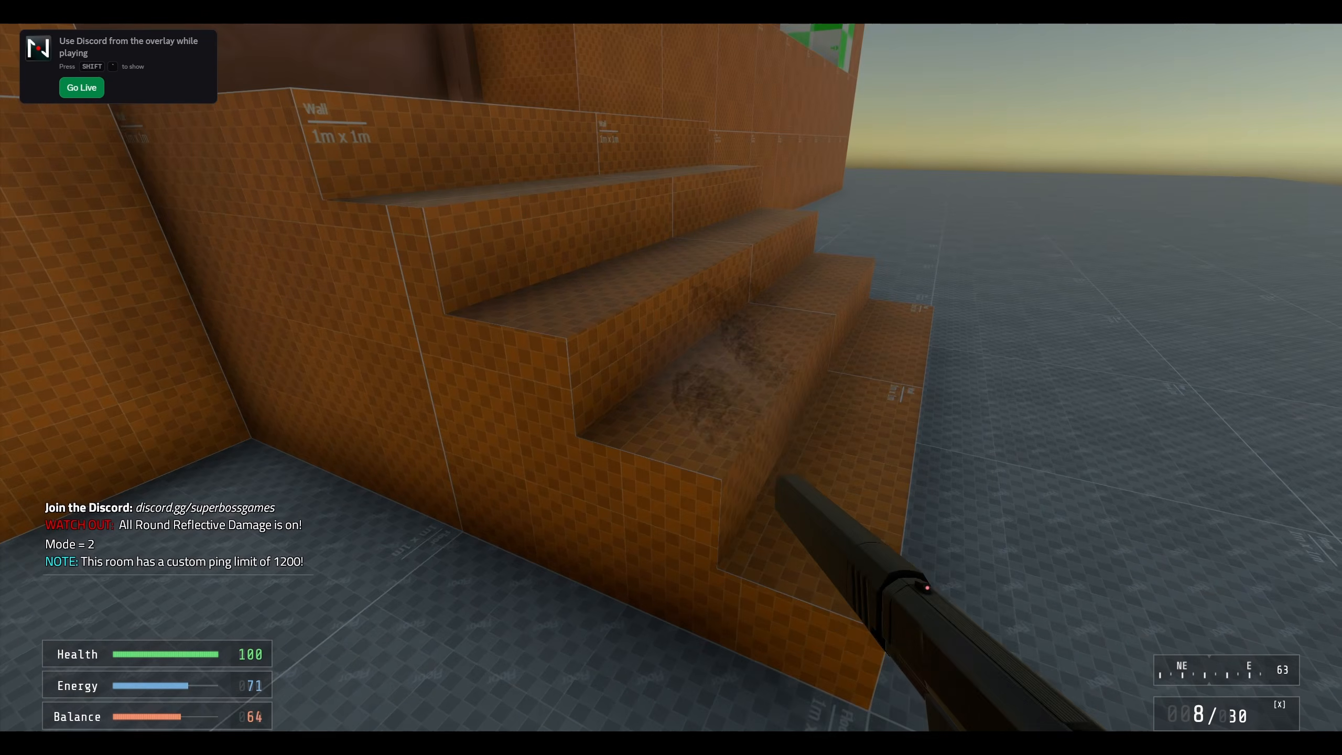
{"action": "left_click", "coordinate": [671, 378]}
{"action": "left_click", "coordinate": [671, 377]}
{"action": "left_click", "coordinate": [671, 377]}
{"action": "left_click", "coordinate": [671, 377]}
{"action": "left_click", "coordinate": [671, 377]}
{"action": "left_click", "coordinate": [671, 378]}
{"action": "middle_click", "coordinate": [671, 378]}
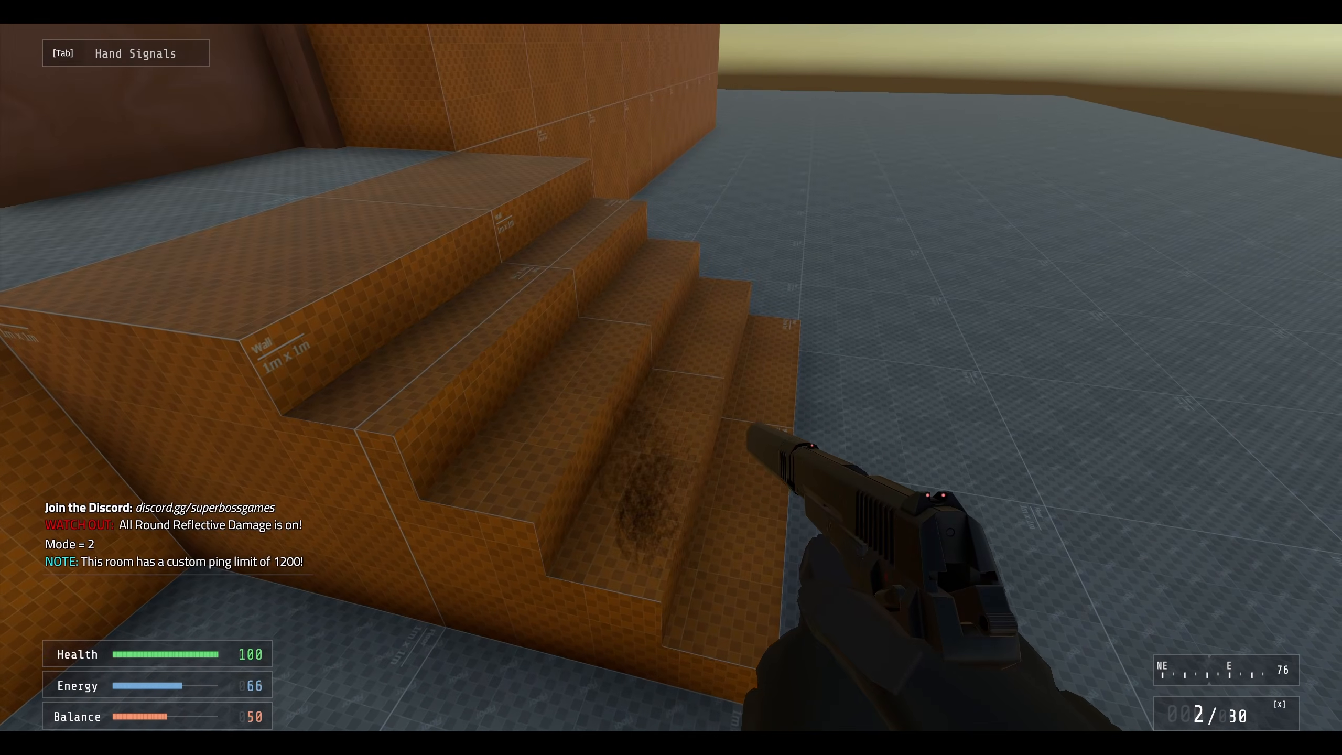
- Switch back to Unity, select the ramp brush and move its Object Tagger component below the Brush component
{"action": "key", "text": "Escape"}
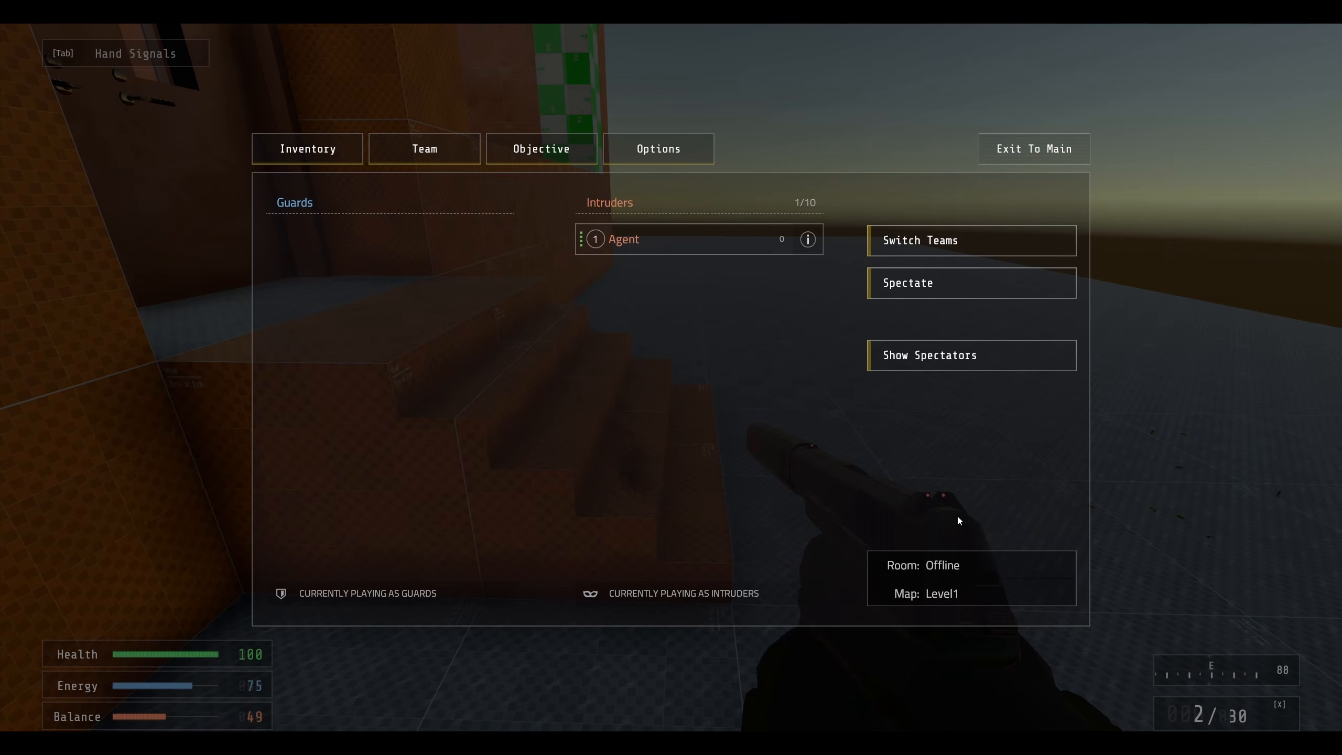
{"action": "key", "text": "alt+Tab"}
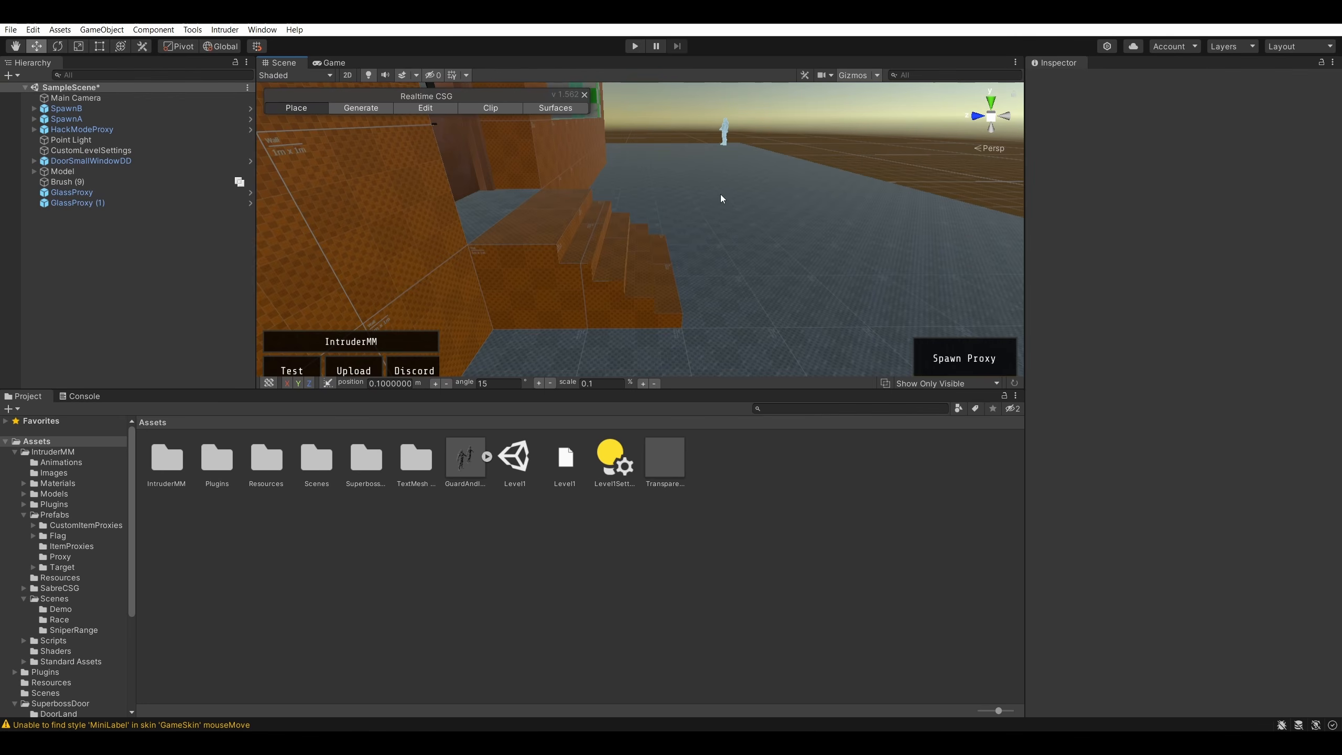
{"action": "right_click_drag", "start_coordinate": [720, 198], "coordinate": [645, 153]}
{"action": "key", "text": "a"}
{"action": "left_click", "coordinate": [610, 327]}
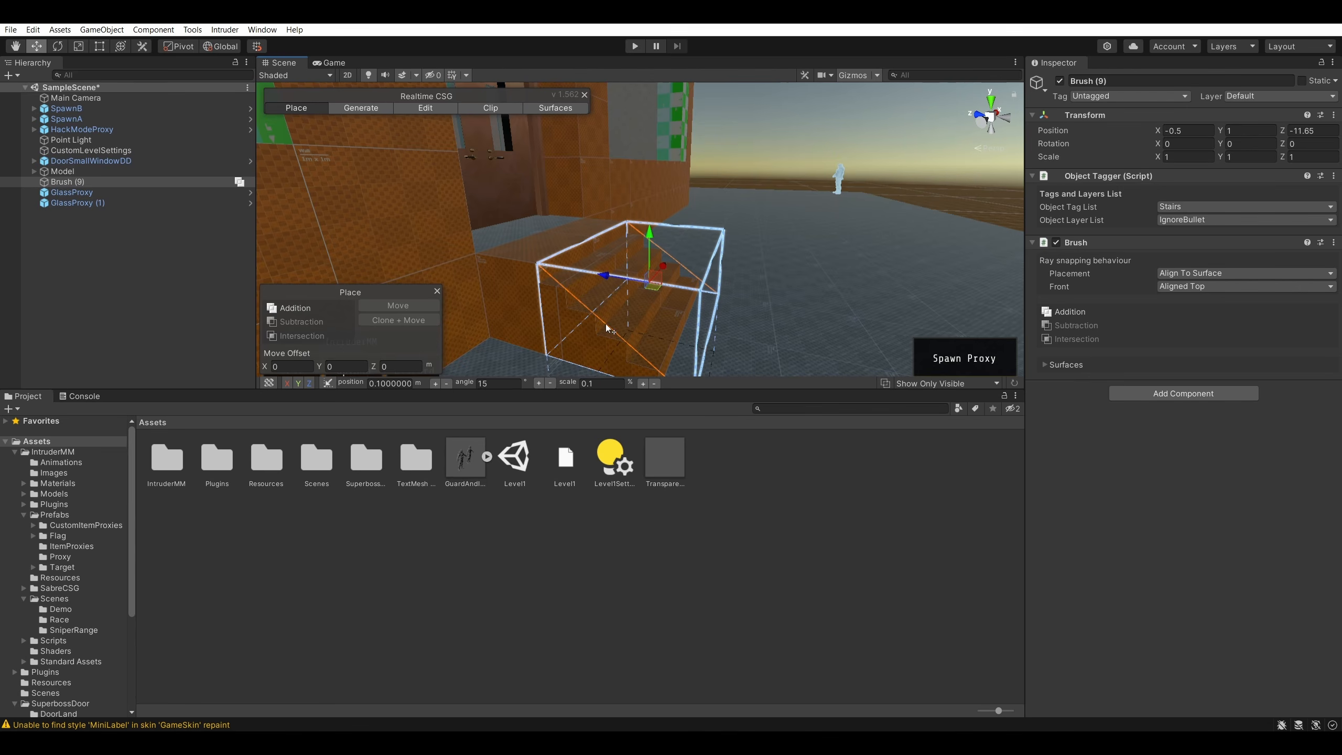
{"action": "left_click", "coordinate": [802, 136]}
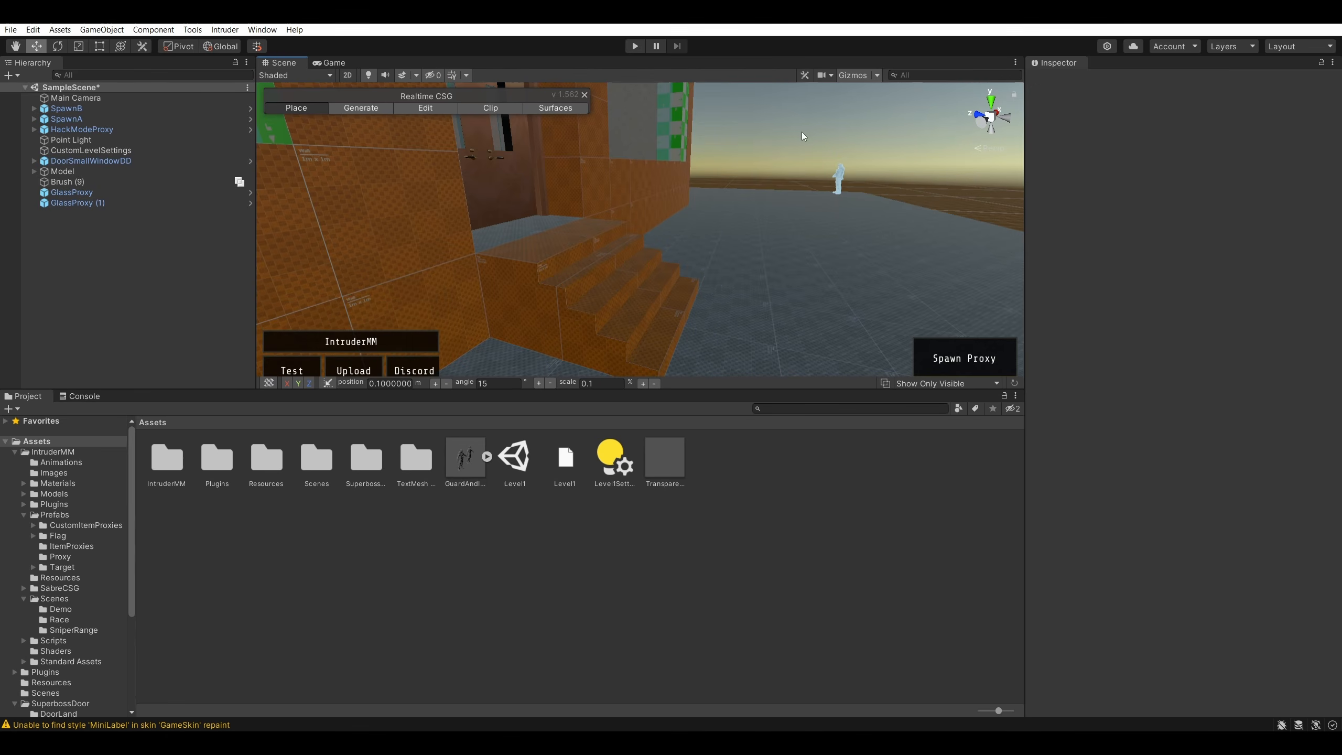
{"action": "left_click", "coordinate": [636, 317]}
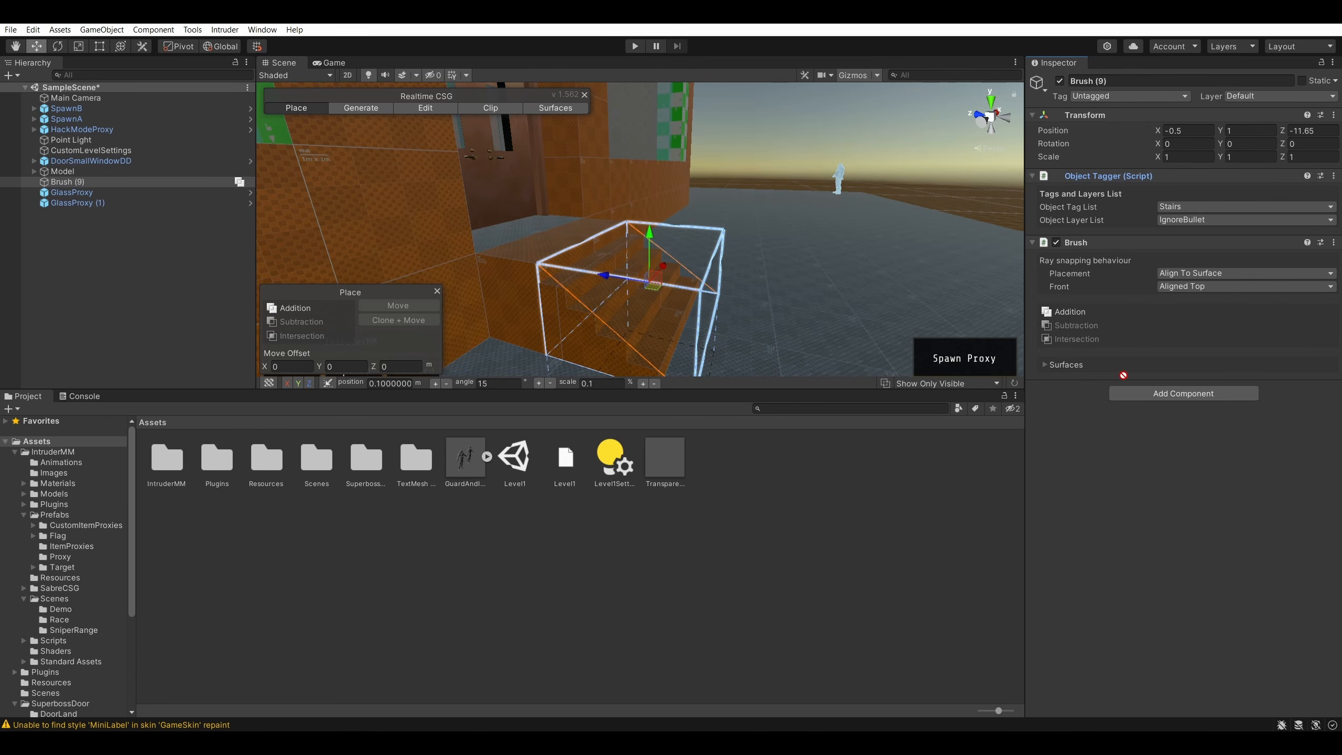
{"action": "left_click_drag", "start_coordinate": [1126, 379], "coordinate": [1125, 382]}
- Add a Mesh Renderer to the ramp brush, place it above the Object Tagger component and disable it
{"action": "left_click", "coordinate": [1197, 368]}
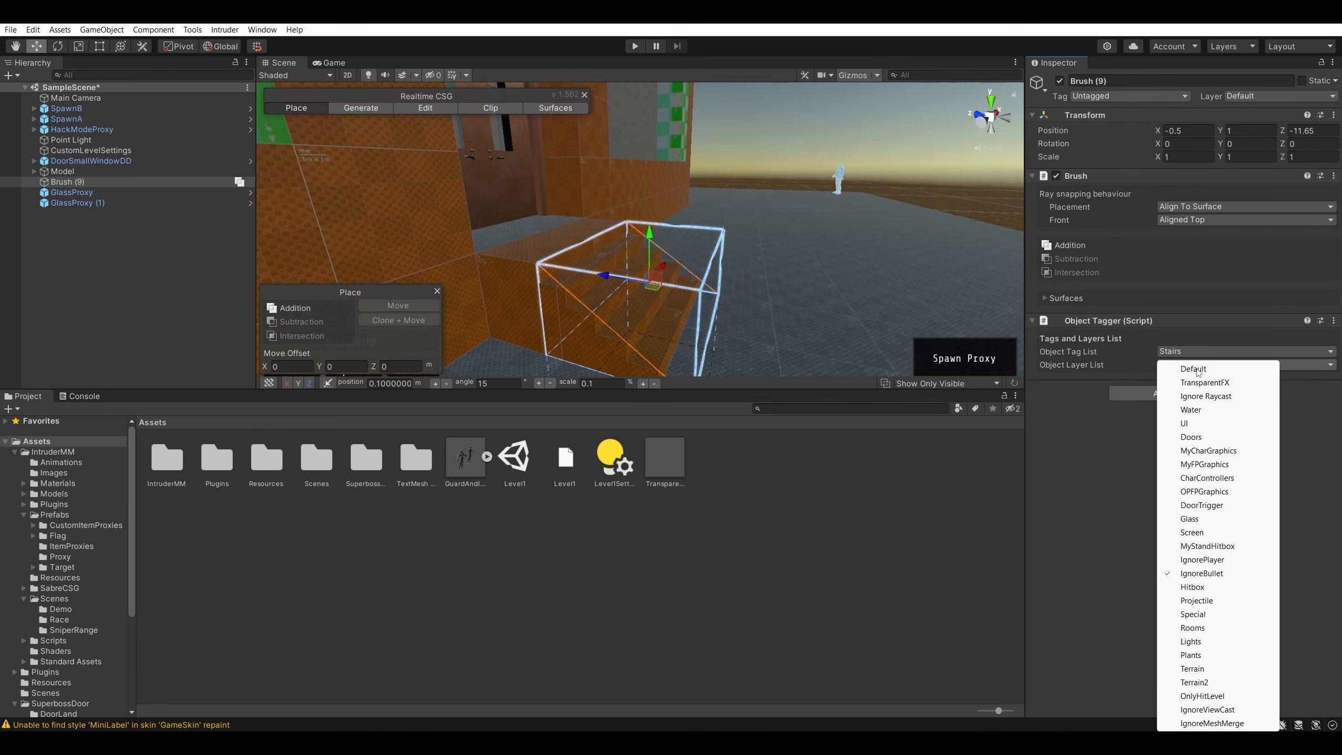
{"action": "left_click", "coordinate": [1107, 447]}
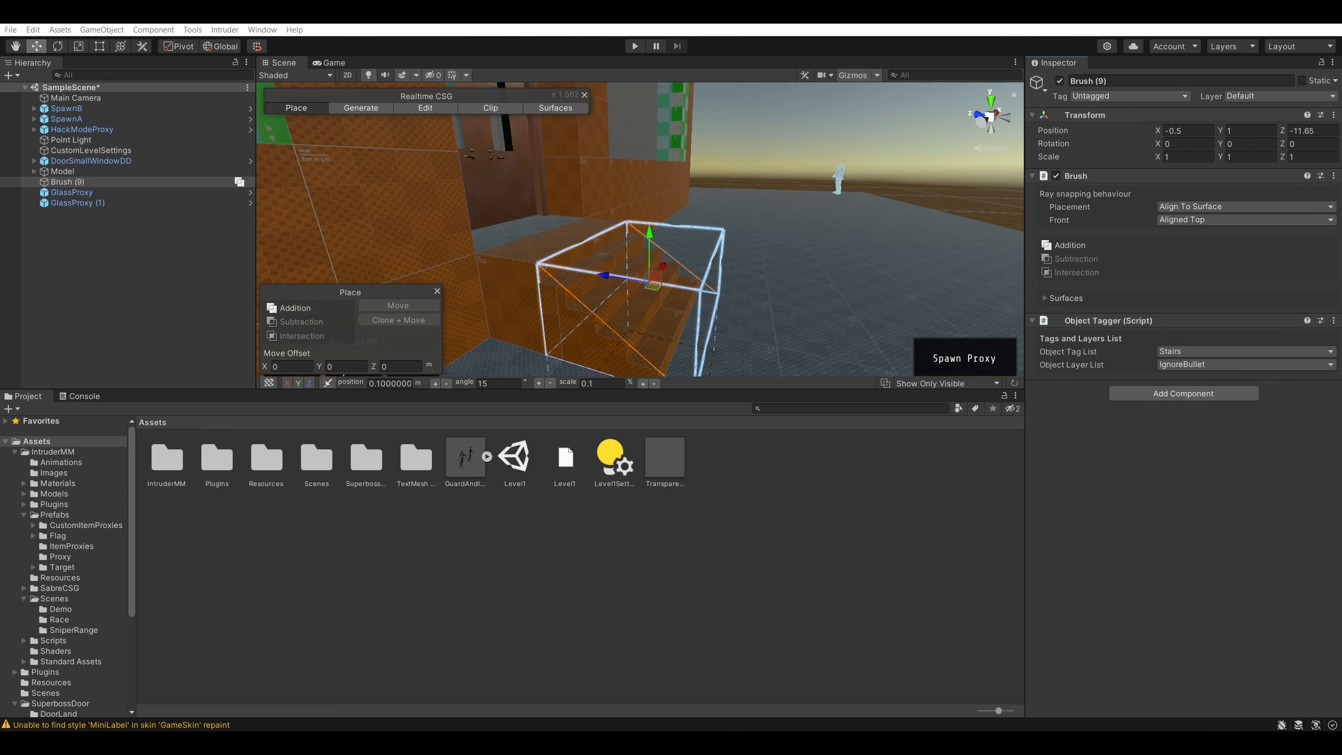
{"action": "left_click", "coordinate": [1154, 394]}
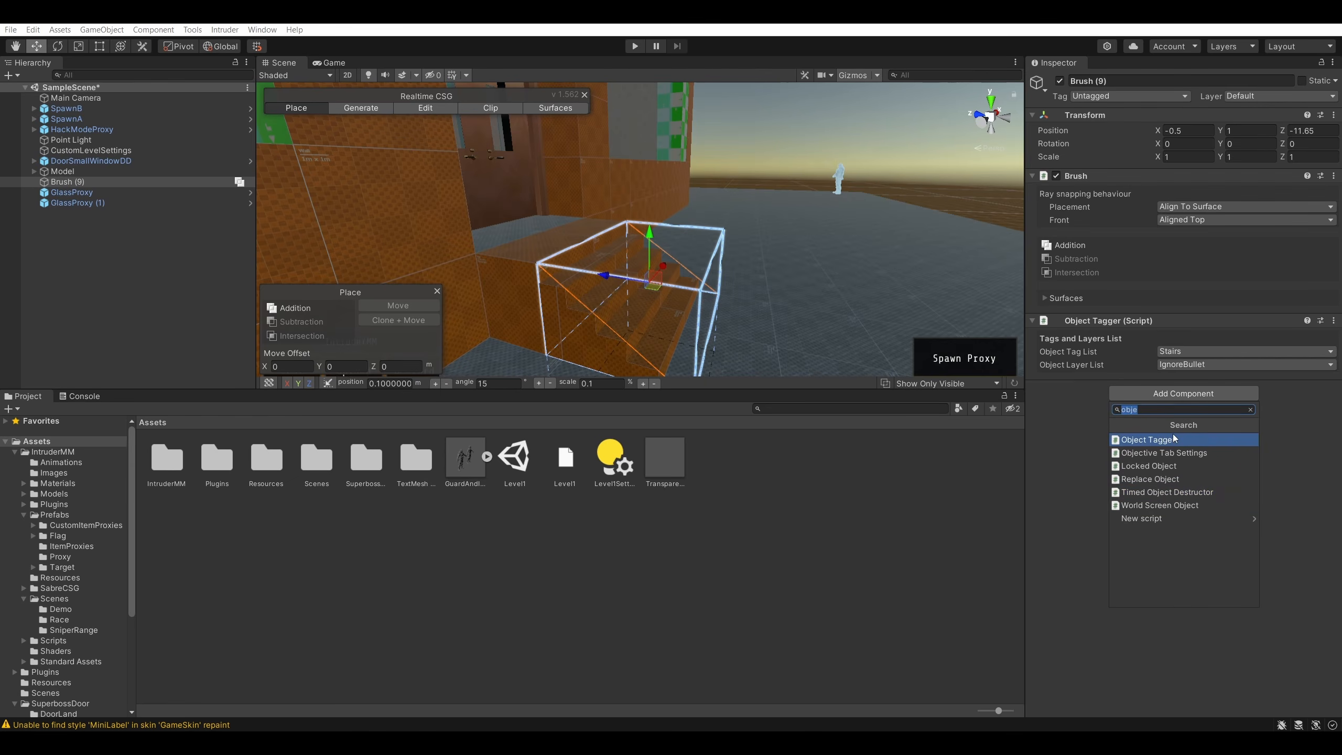
{"action": "key", "text": "BackSpace"}
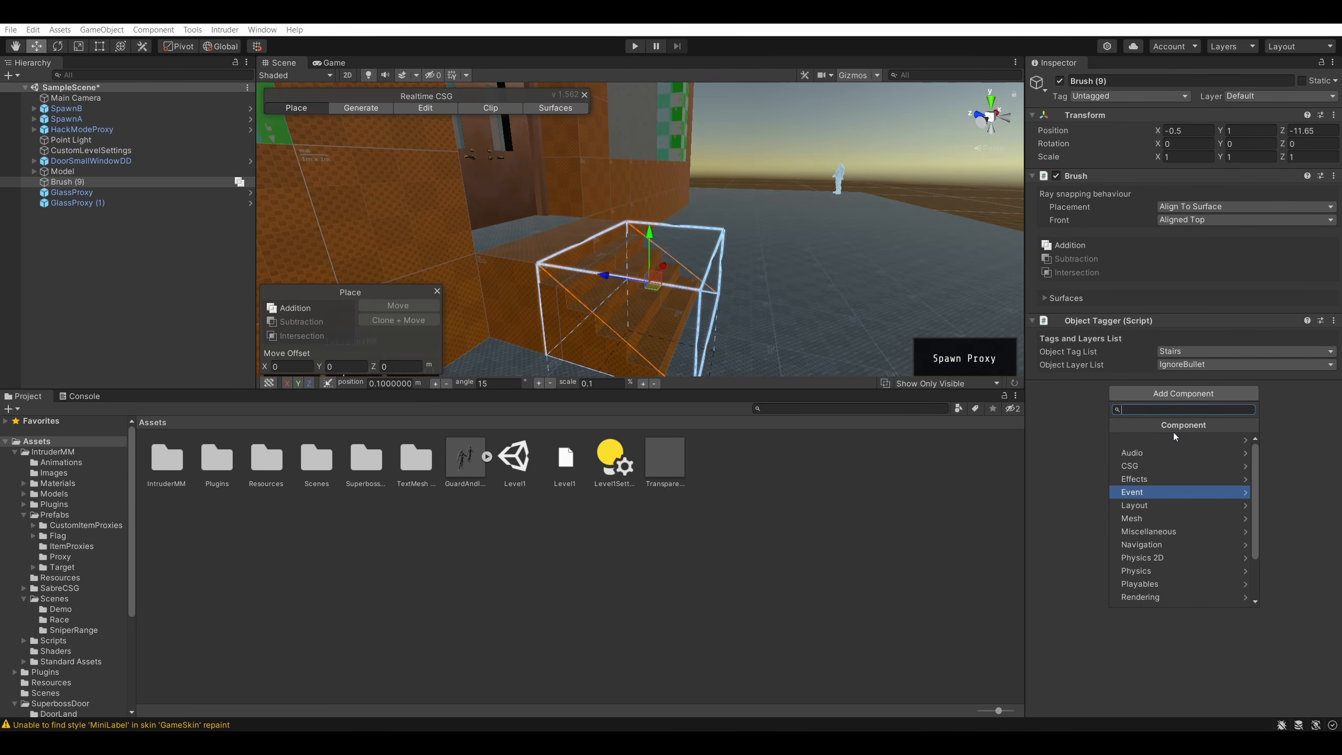
{"action": "type", "text": "mesh"}
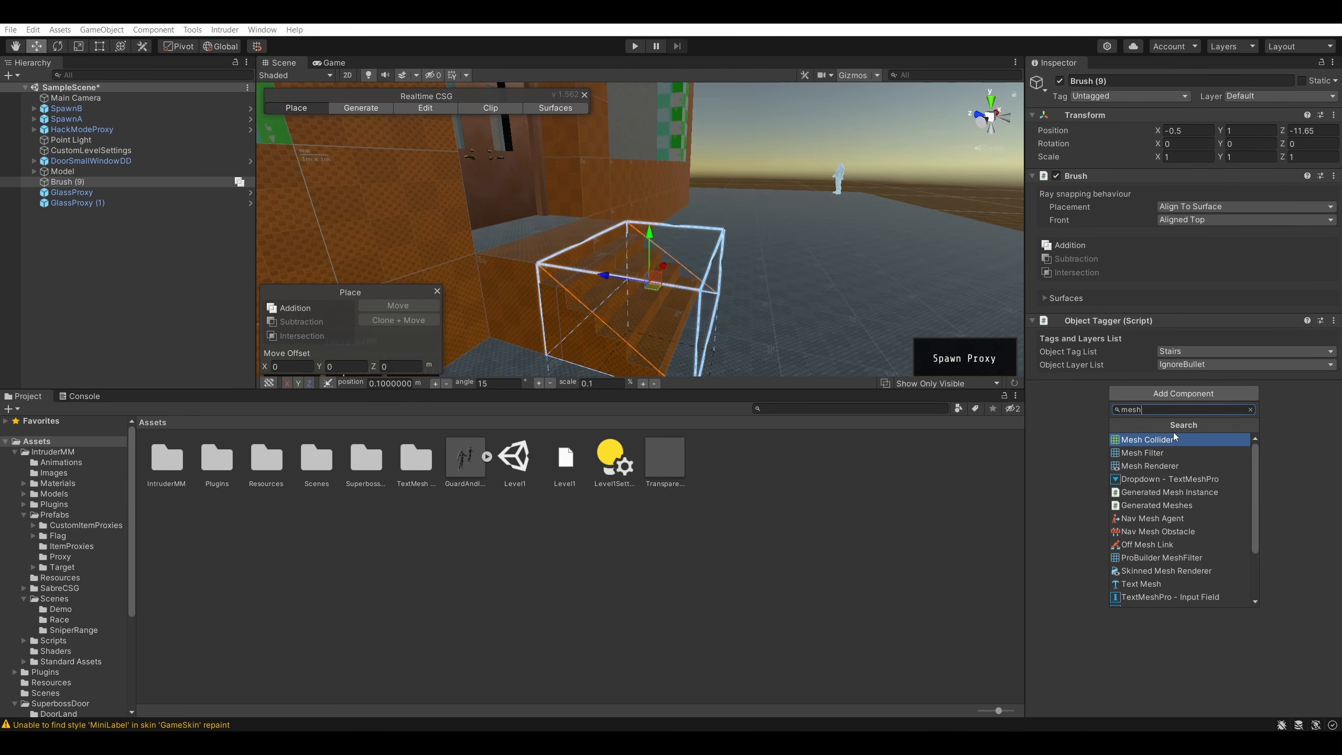
{"action": "left_click", "coordinate": [1173, 466]}
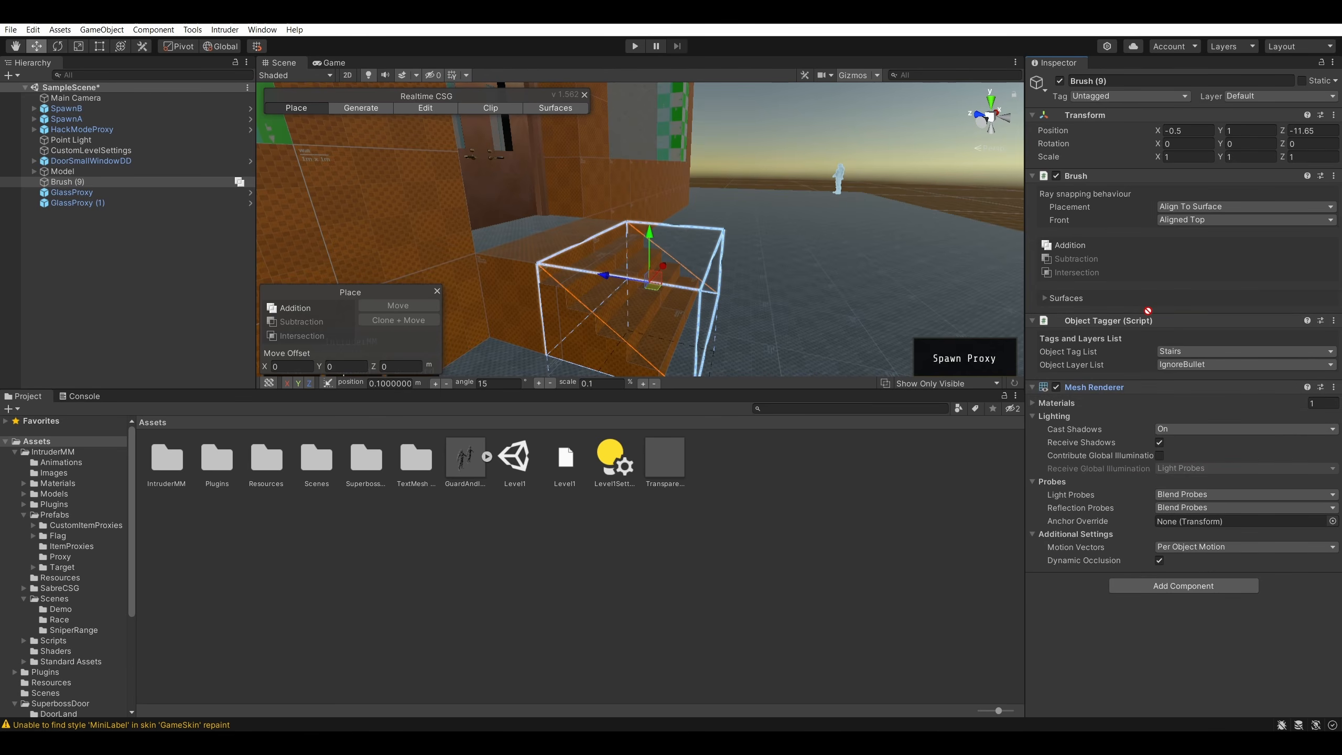
{"action": "left_click_drag", "start_coordinate": [1148, 312], "coordinate": [1078, 320]}
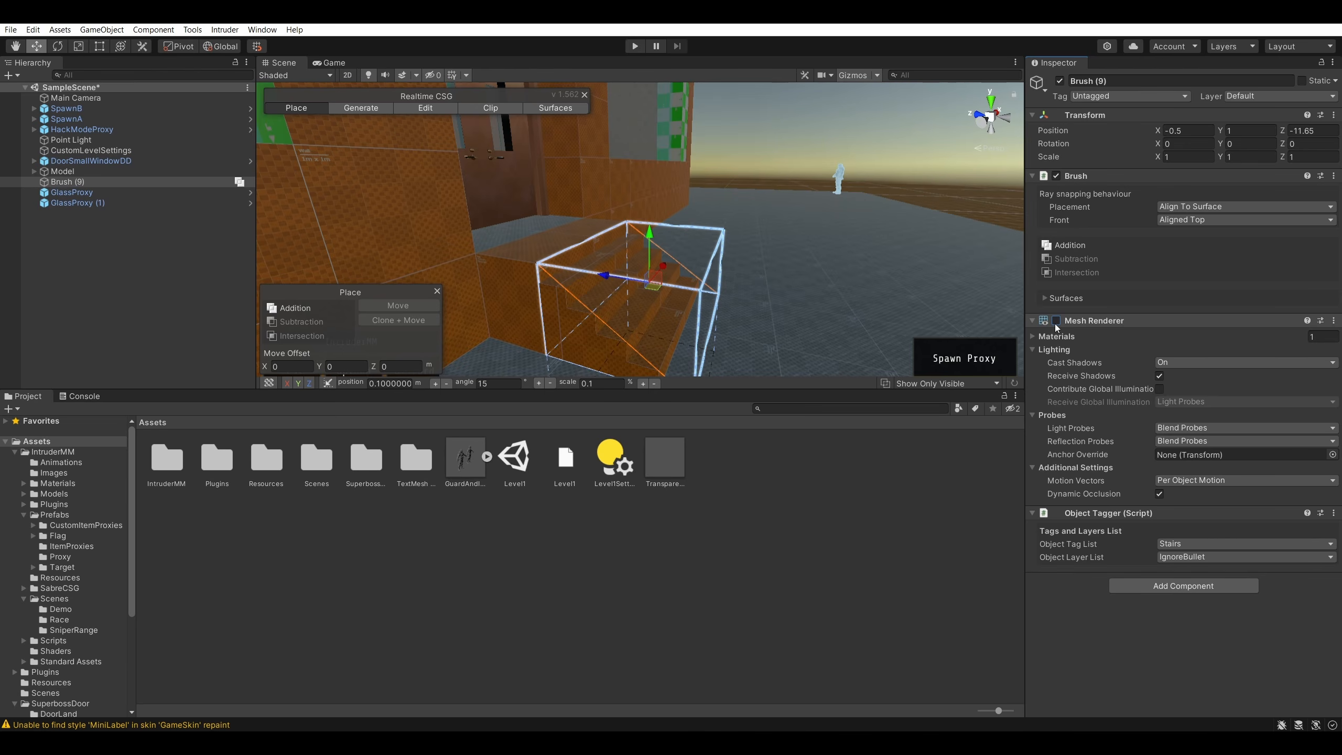
{"action": "left_click", "coordinate": [859, 136]}
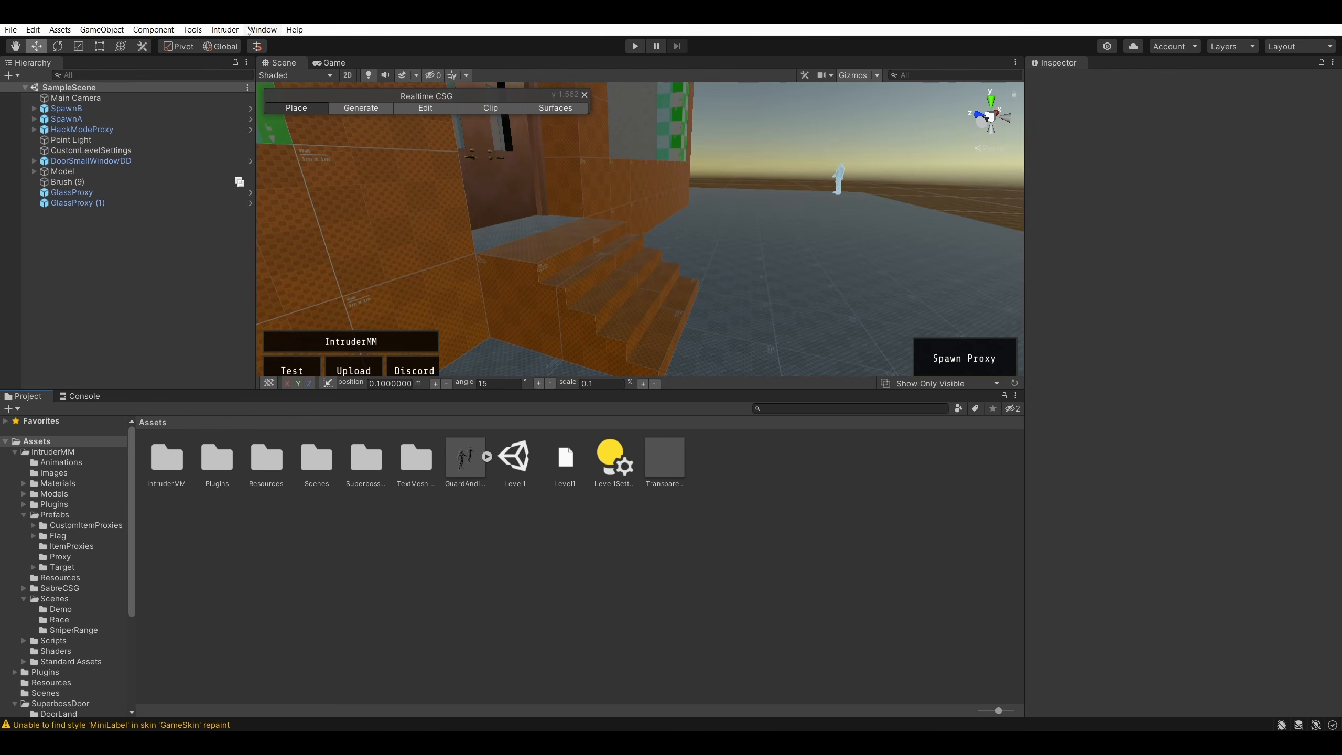
- Play the scene in Intruder, join the Intruders team, draw the pistol and run towards the entrance stairs
{"action": "left_click", "coordinate": [247, 30]}
{"action": "mouse_move", "coordinate": [232, 29]}
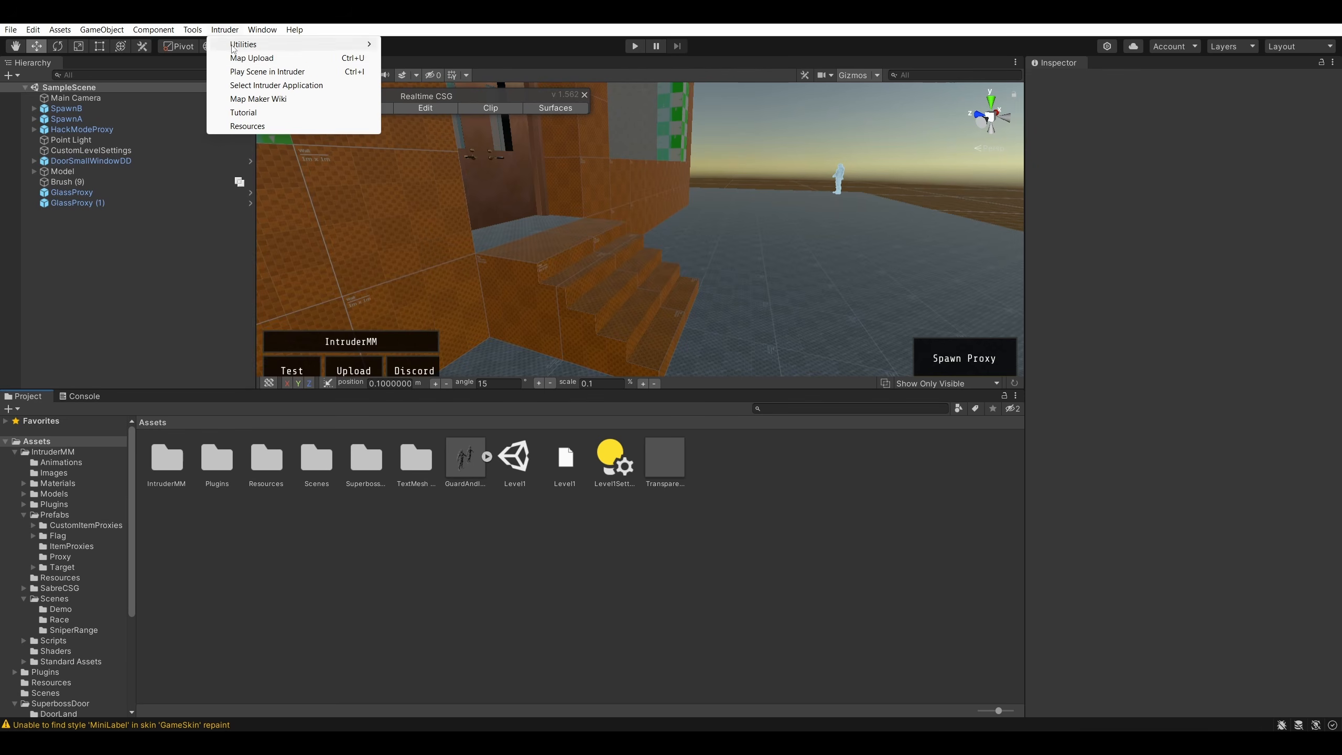
{"action": "left_click", "coordinate": [274, 71]}
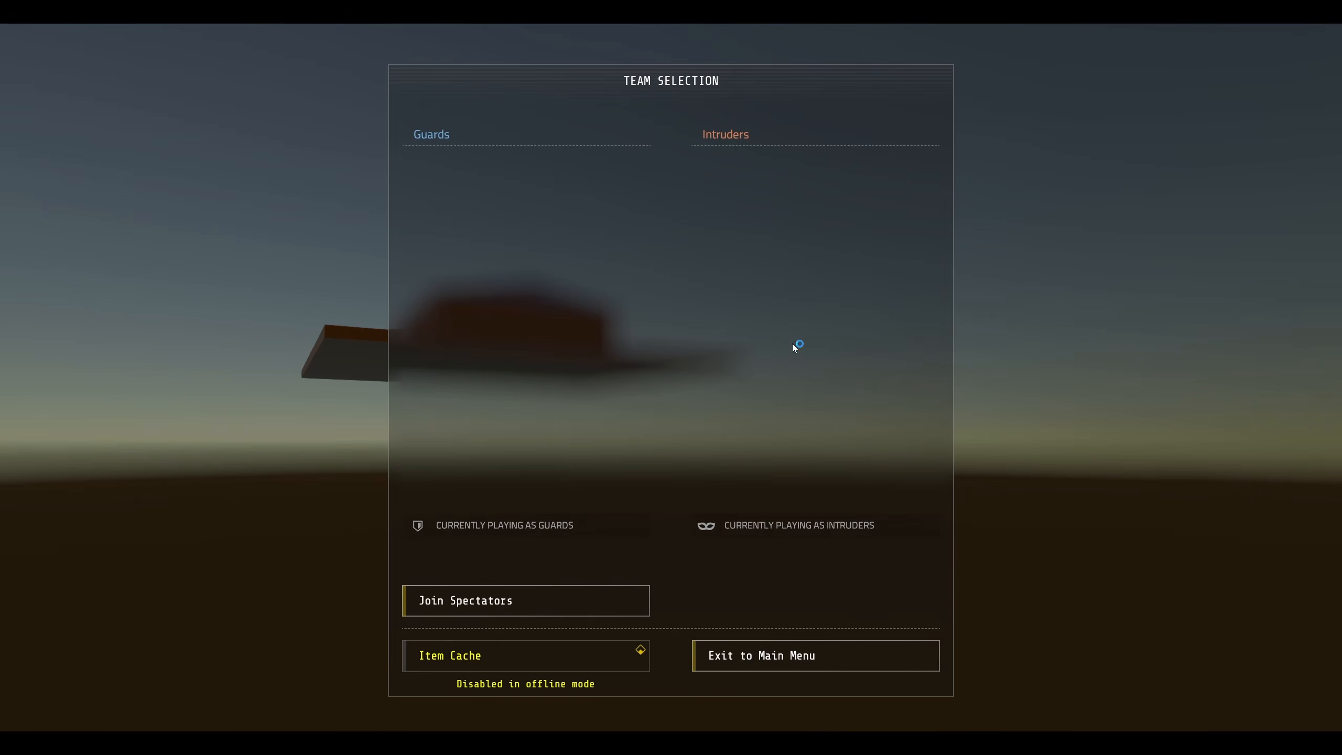
{"action": "left_click", "coordinate": [817, 560]}
{"action": "key", "text": "w"}
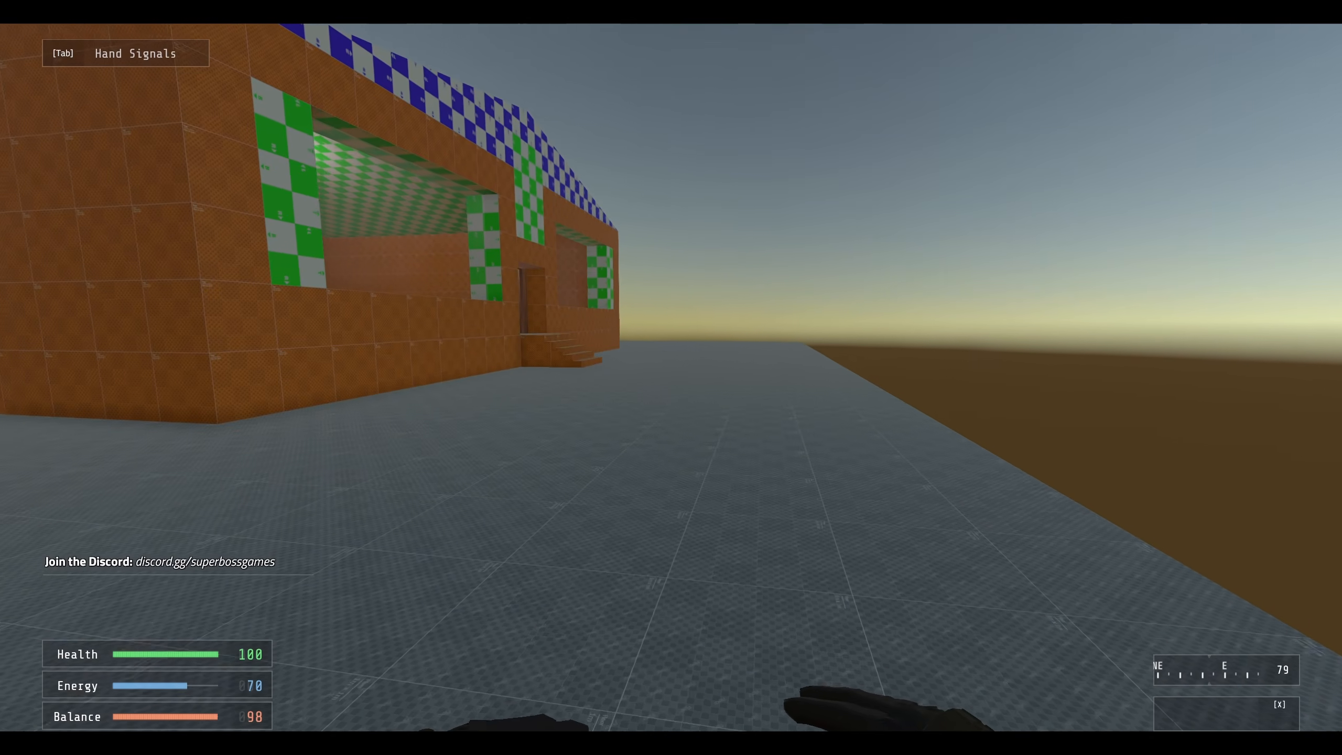
{"action": "key", "text": "x"}
{"action": "left_click", "coordinate": [787, 297]}
{"action": "key", "text": "shift+w"}
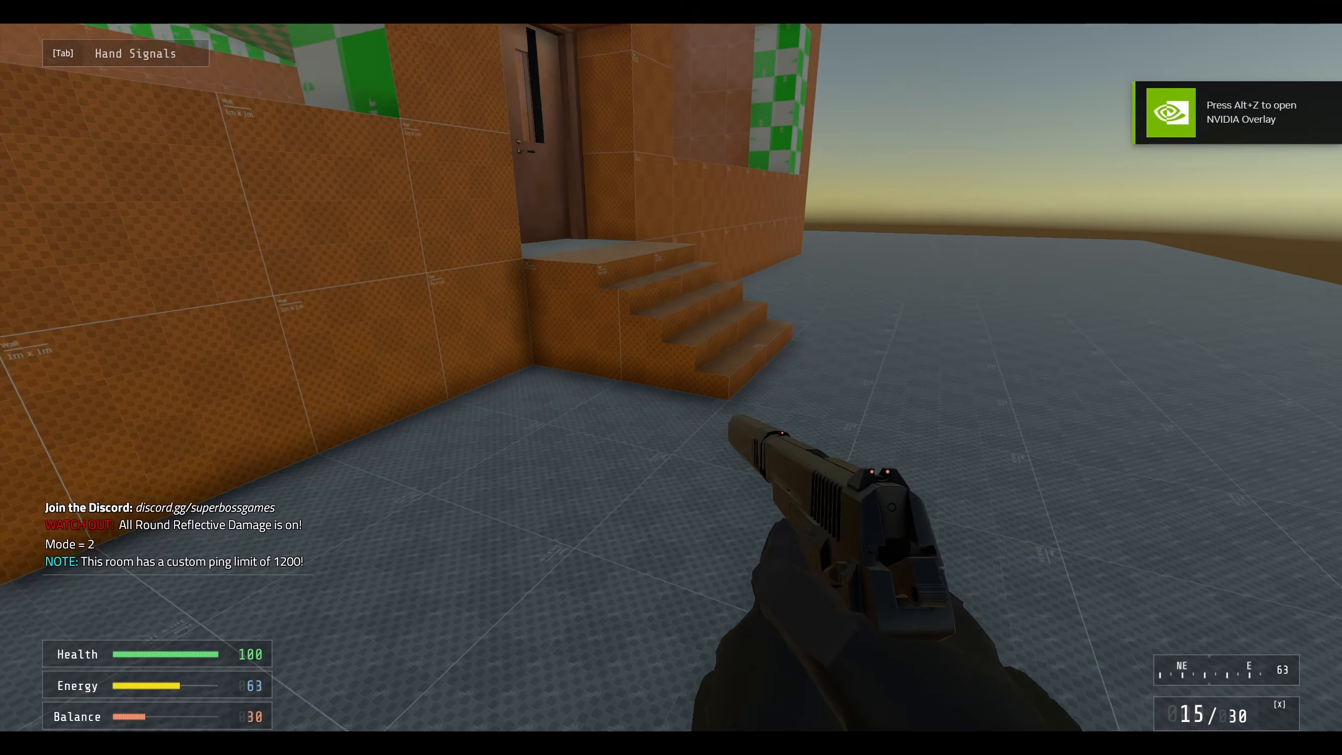
- Aim the pistol at the side and steps of the entrance stairs and empty the magazine to test bullet impacts through the ramp
{"action": "key", "text": "w"}
{"action": "right_click", "coordinate": [671, 378]}
{"action": "left_click", "coordinate": [671, 378]}
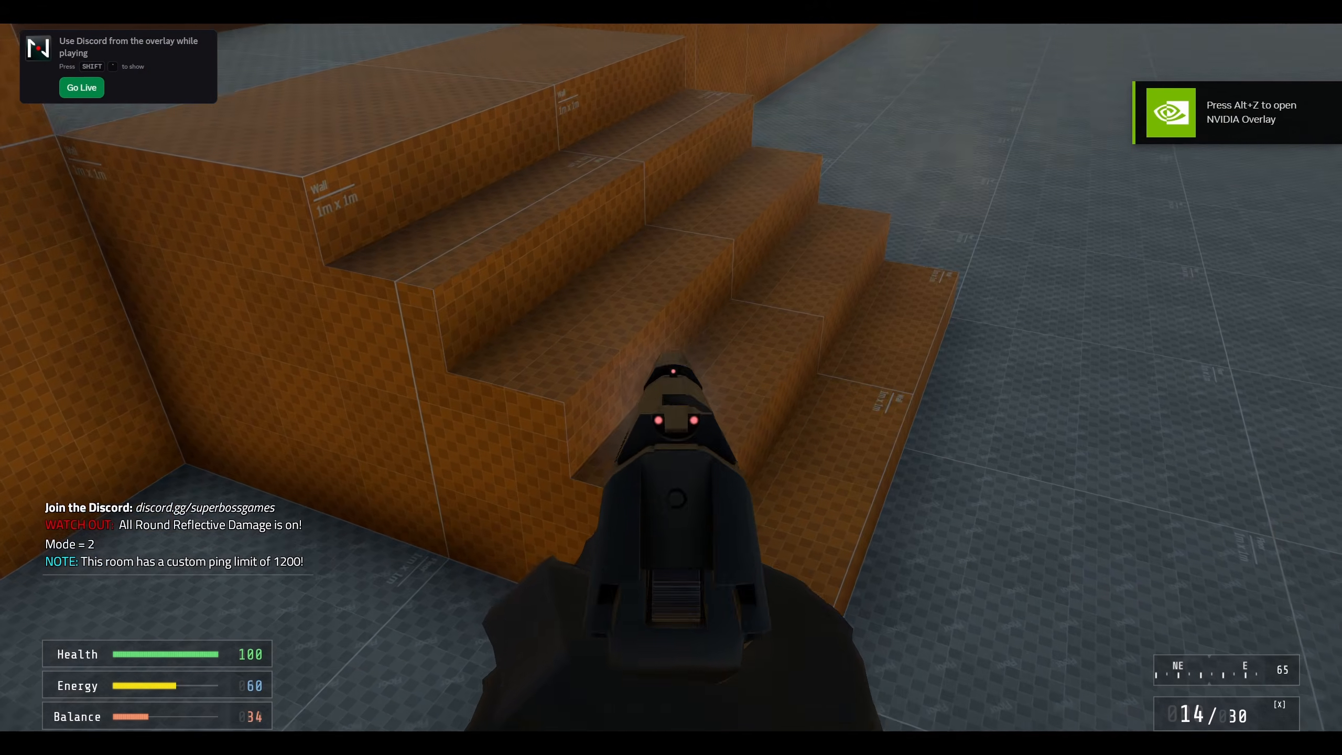
{"action": "left_click", "coordinate": [670, 380]}
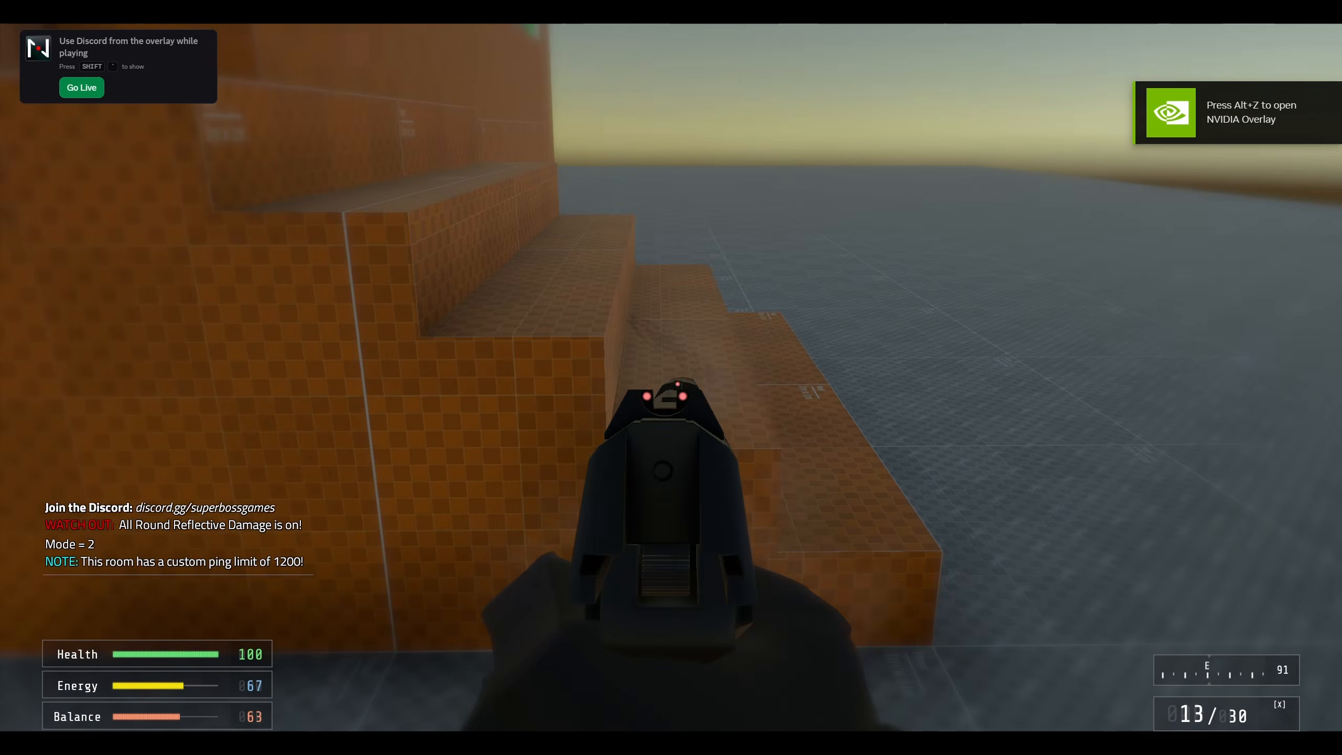
{"action": "left_click", "coordinate": [670, 380]}
{"action": "left_click", "coordinate": [670, 380]}
{"action": "left_click", "coordinate": [670, 379]}
{"action": "left_click", "coordinate": [670, 380]}
{"action": "left_click", "coordinate": [671, 383]}
{"action": "left_click", "coordinate": [671, 384]}
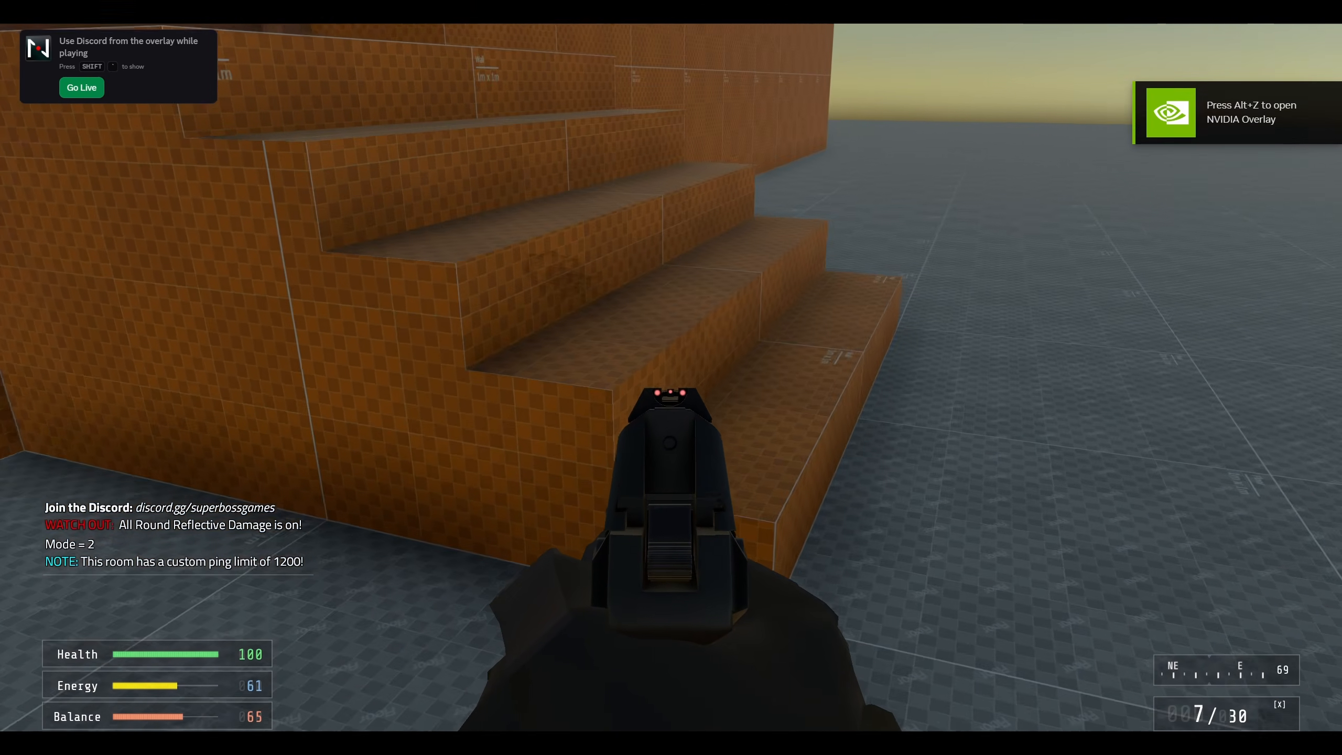
{"action": "left_click", "coordinate": [671, 383]}
{"action": "left_click", "coordinate": [672, 383]}
{"action": "left_click", "coordinate": [671, 383]}
{"action": "left_click", "coordinate": [671, 383]}
{"action": "left_click", "coordinate": [671, 384]}
{"action": "left_click", "coordinate": [671, 383]}
{"action": "left_click", "coordinate": [671, 384]}
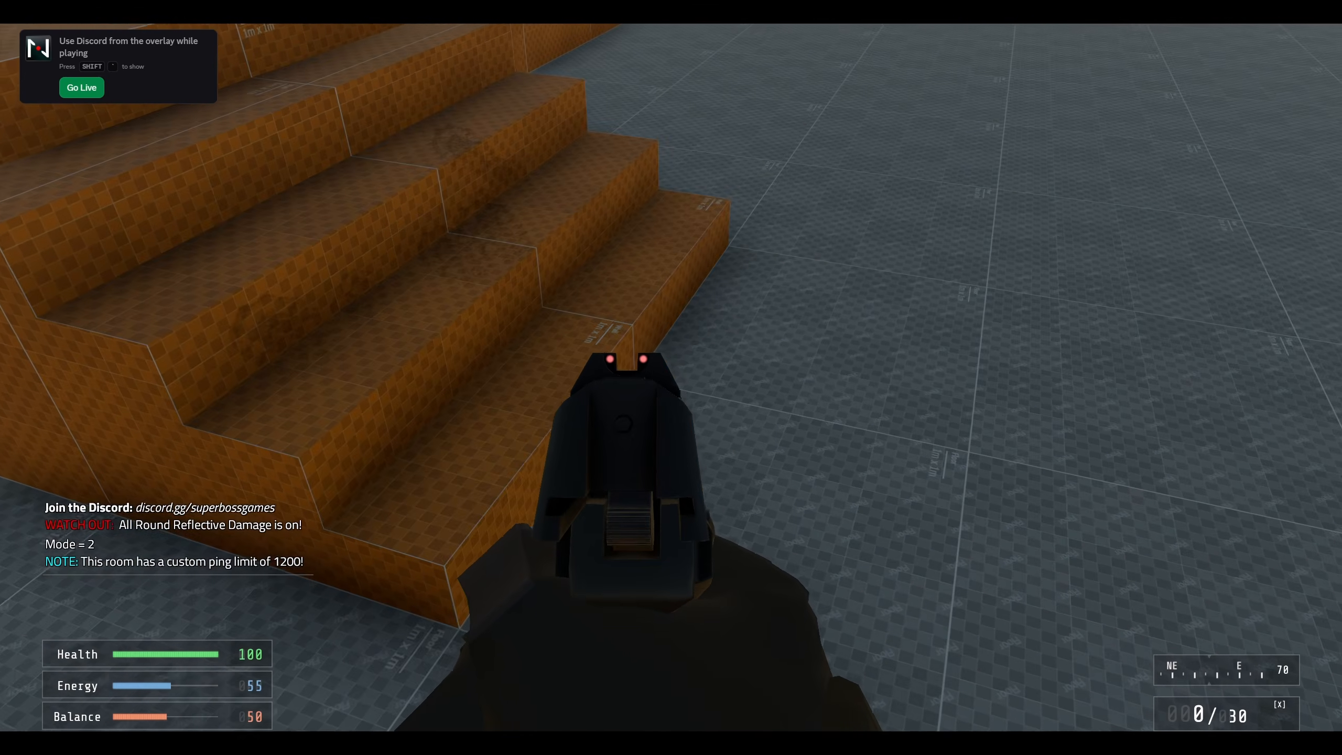
{"action": "right_click", "coordinate": [671, 383]}
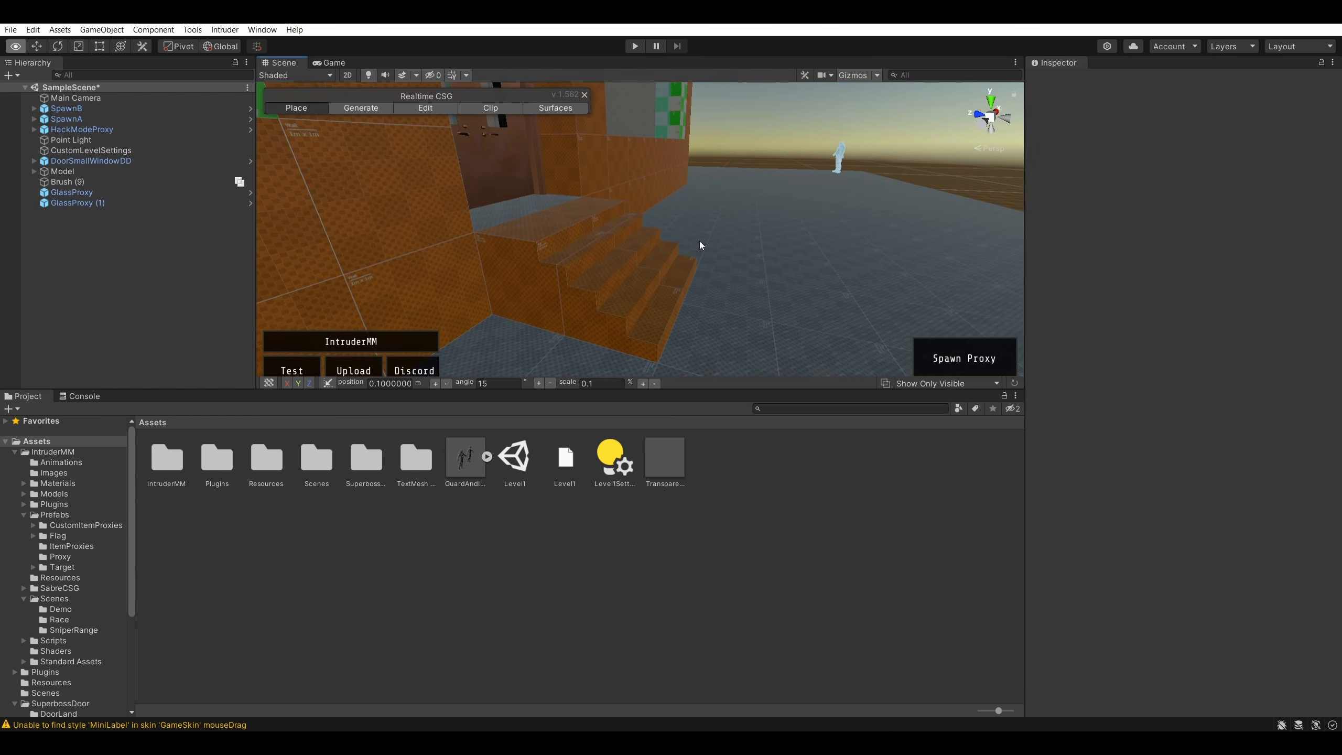
- Switch back to Unity and select the Stairs group that contains the entrance step brushes
{"action": "mouse_move", "coordinate": [764, 207]}
{"action": "right_mouse_down"}
{"action": "mouse_move", "coordinate": [784, 222]}
{"action": "mouse_move", "coordinate": [747, 172]}
{"action": "mouse_move", "coordinate": [784, 263]}
{"action": "mouse_move", "coordinate": [623, 235]}
{"action": "right_mouse_up"}
{"action": "key", "text": "d"}
{"action": "key", "text": "w"}
{"action": "left_click", "coordinate": [622, 236]}
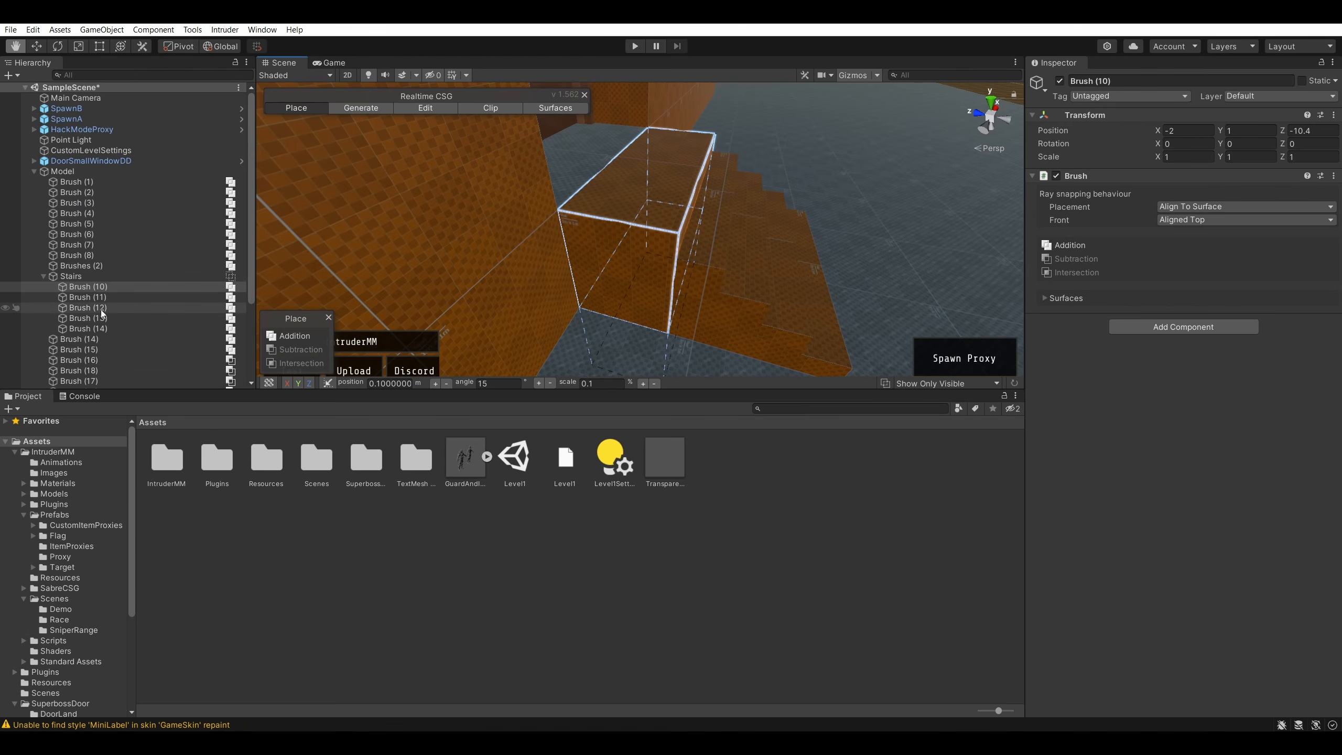
{"action": "left_click", "coordinate": [71, 276]}
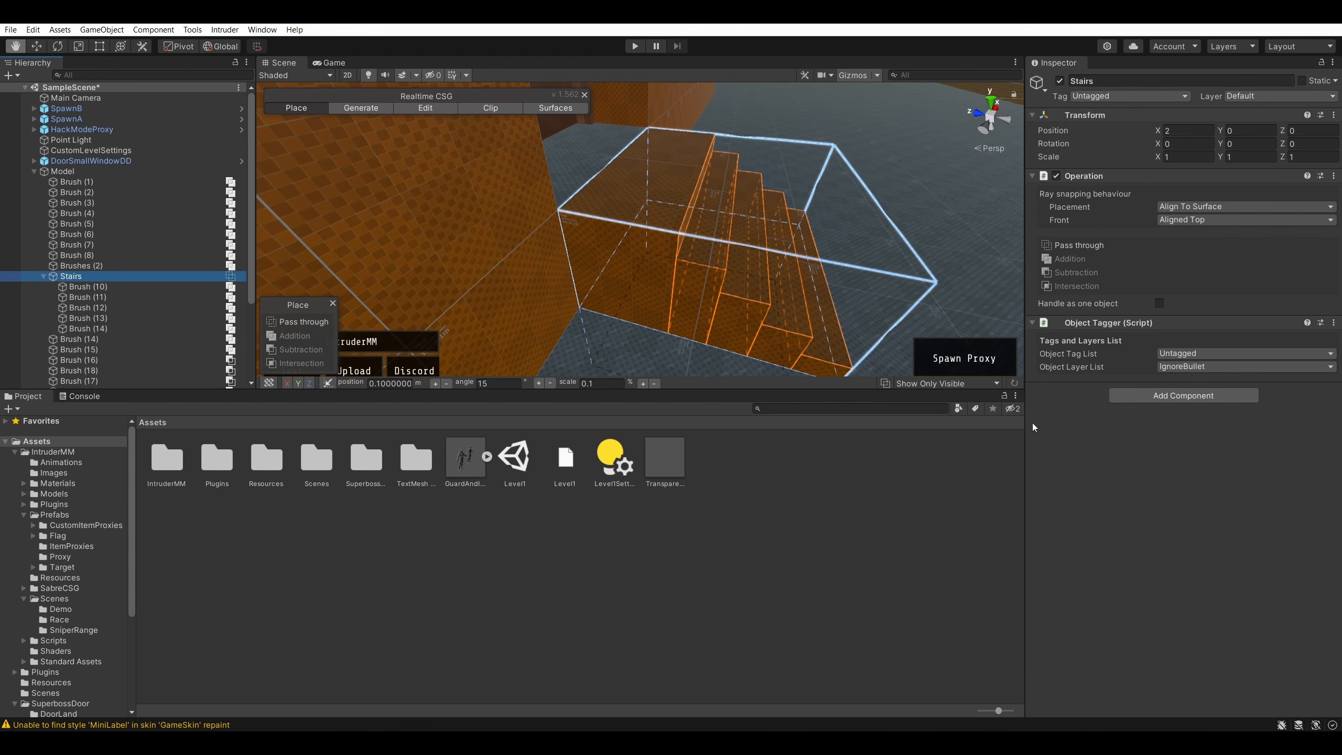
{"action": "left_click", "coordinate": [1189, 368]}
{"action": "left_click", "coordinate": [1149, 403]}
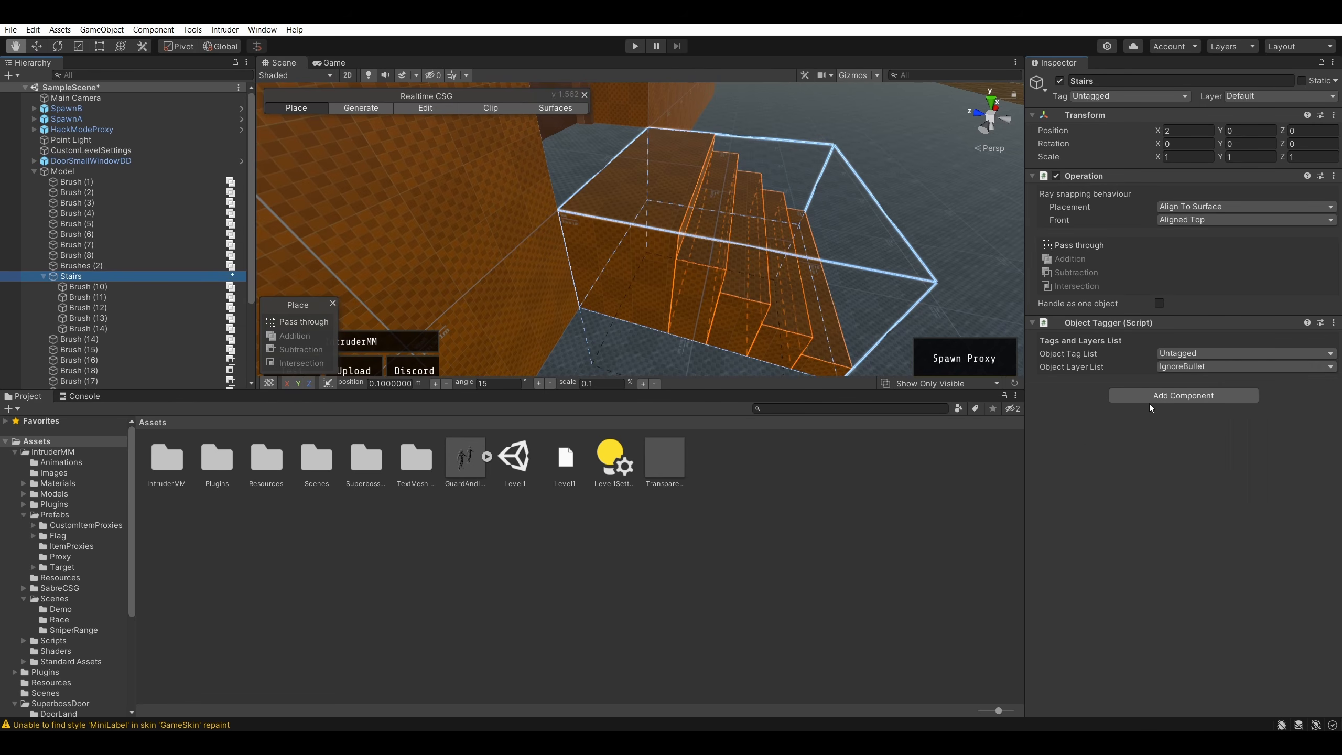
{"action": "left_click", "coordinate": [1334, 323]}
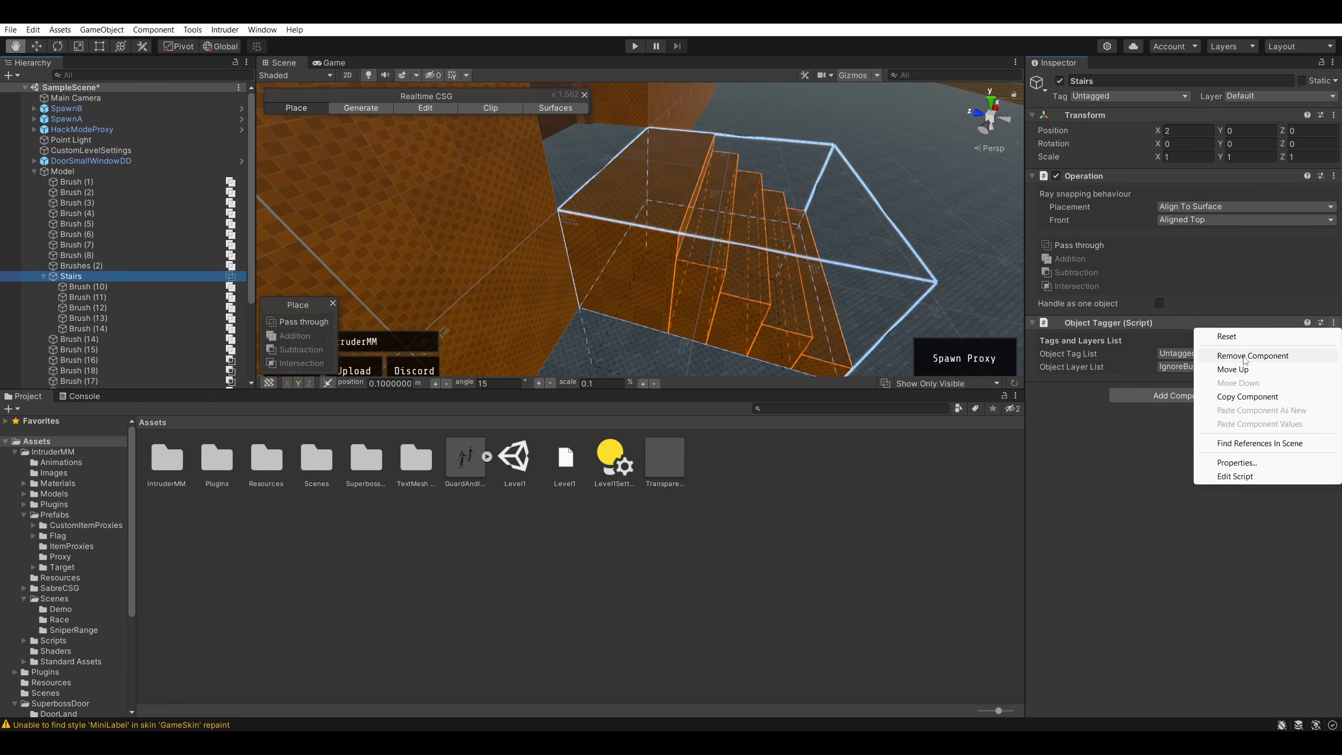
{"action": "left_click", "coordinate": [1231, 338]}
{"action": "left_click", "coordinate": [1334, 323]}
{"action": "left_click", "coordinate": [1070, 454]}
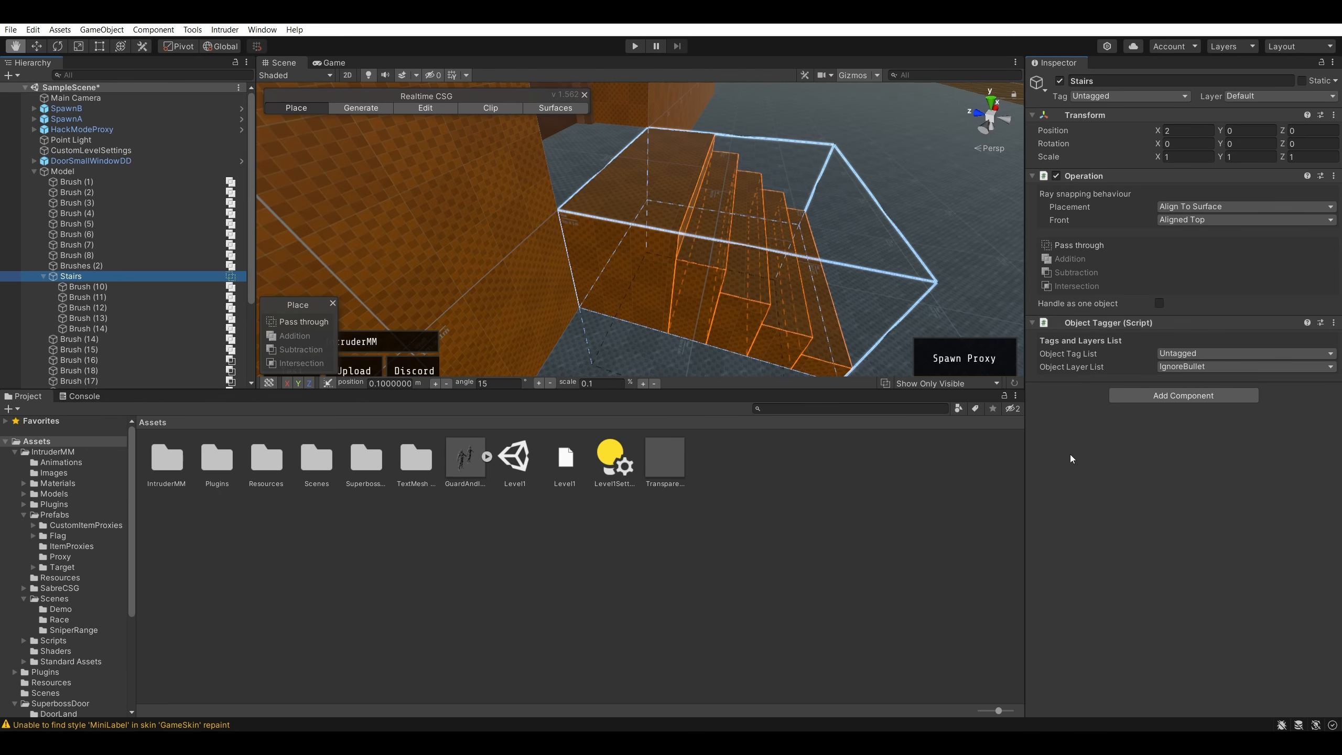
{"action": "left_click", "coordinate": [1116, 326]}
{"action": "right_click", "coordinate": [1113, 325]}
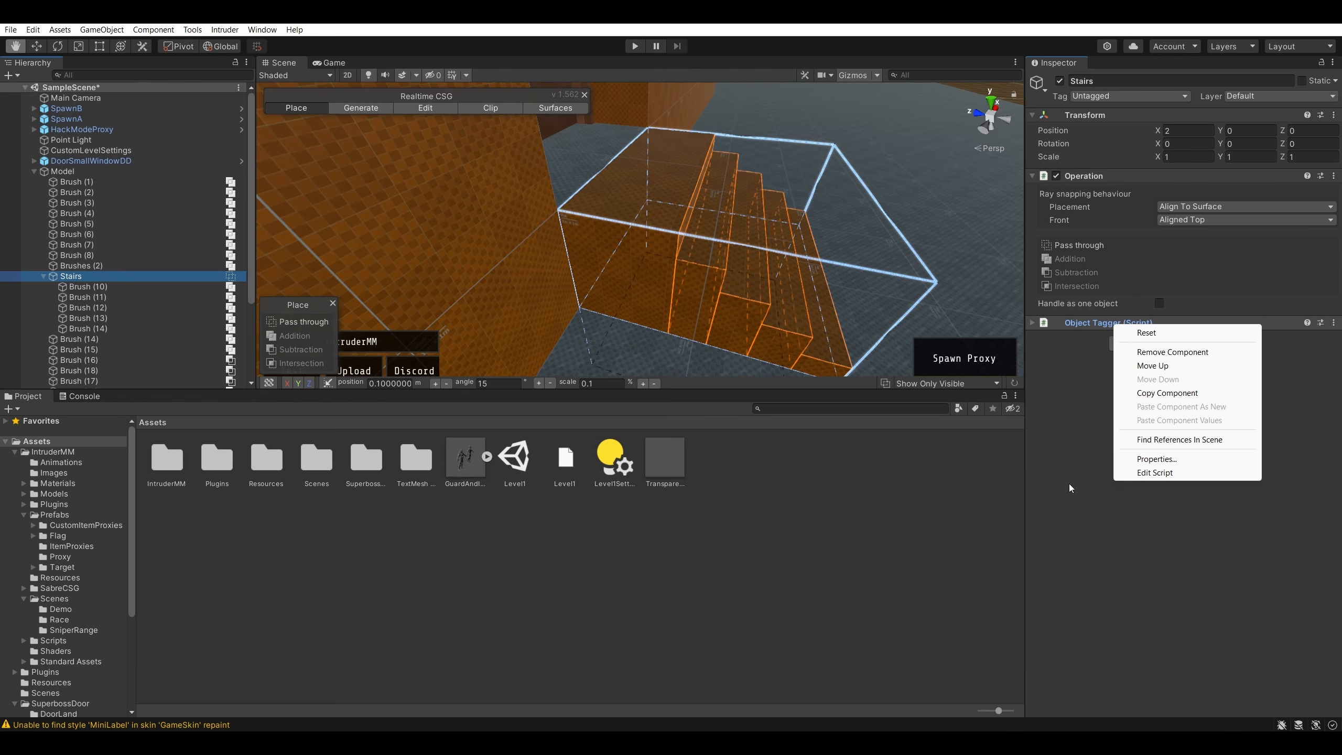
{"action": "left_click", "coordinate": [1038, 331]}
{"action": "left_click", "coordinate": [1034, 321]}
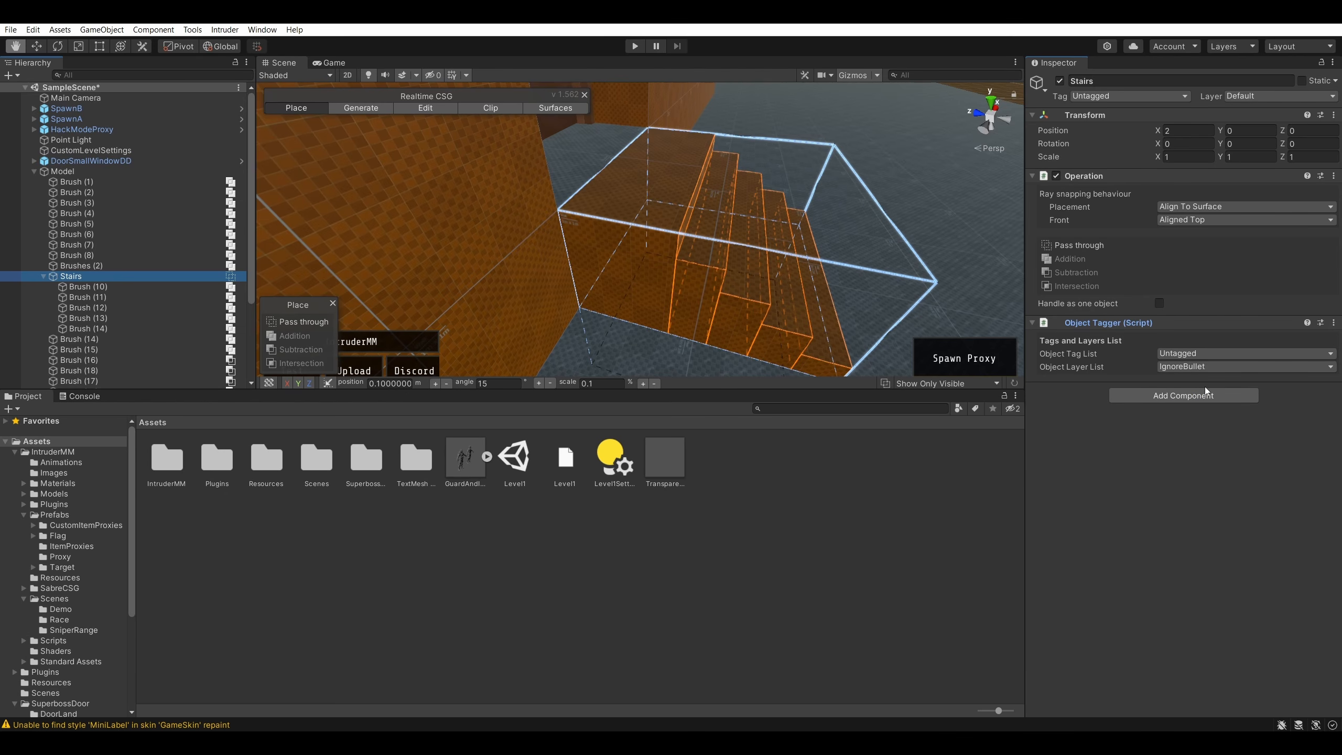
- Remove the Object Tagger component from the Stairs group
{"action": "left_click", "coordinate": [1334, 322]}
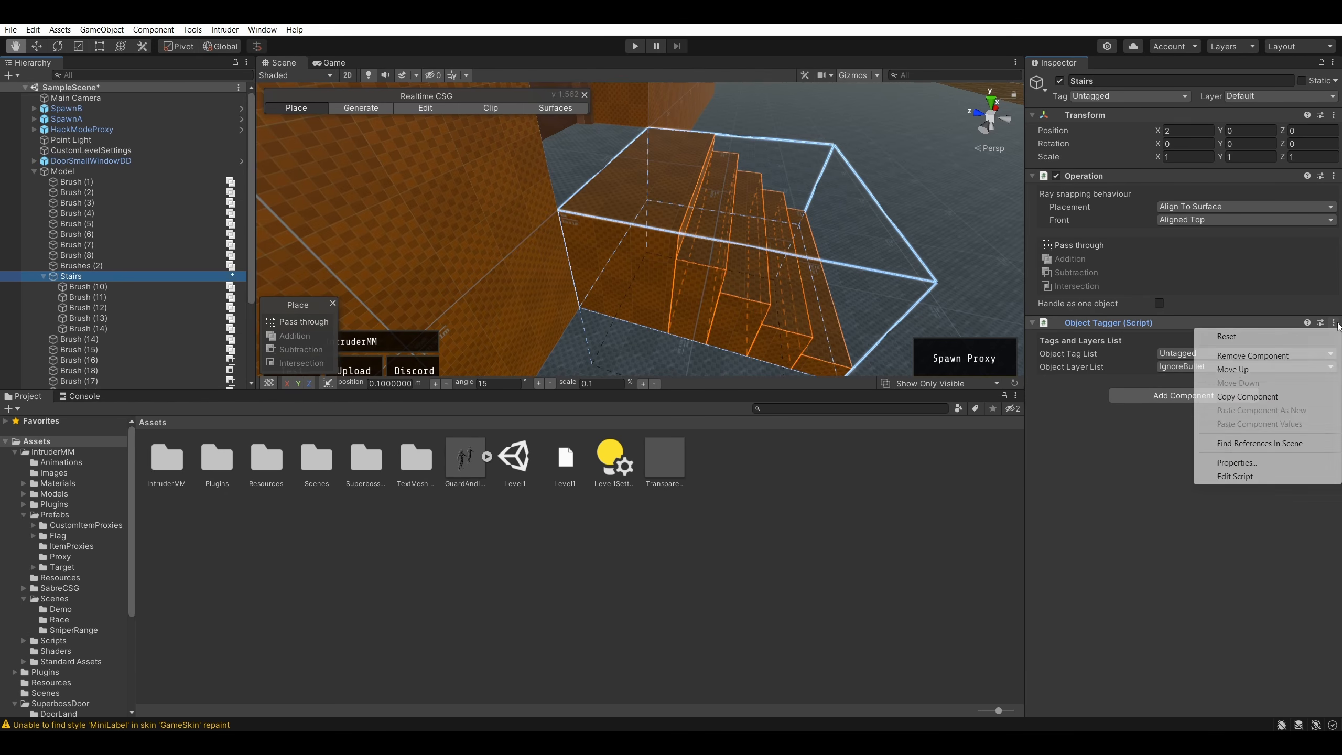
{"action": "left_click", "coordinate": [1315, 339]}
{"action": "left_click", "coordinate": [1334, 323]}
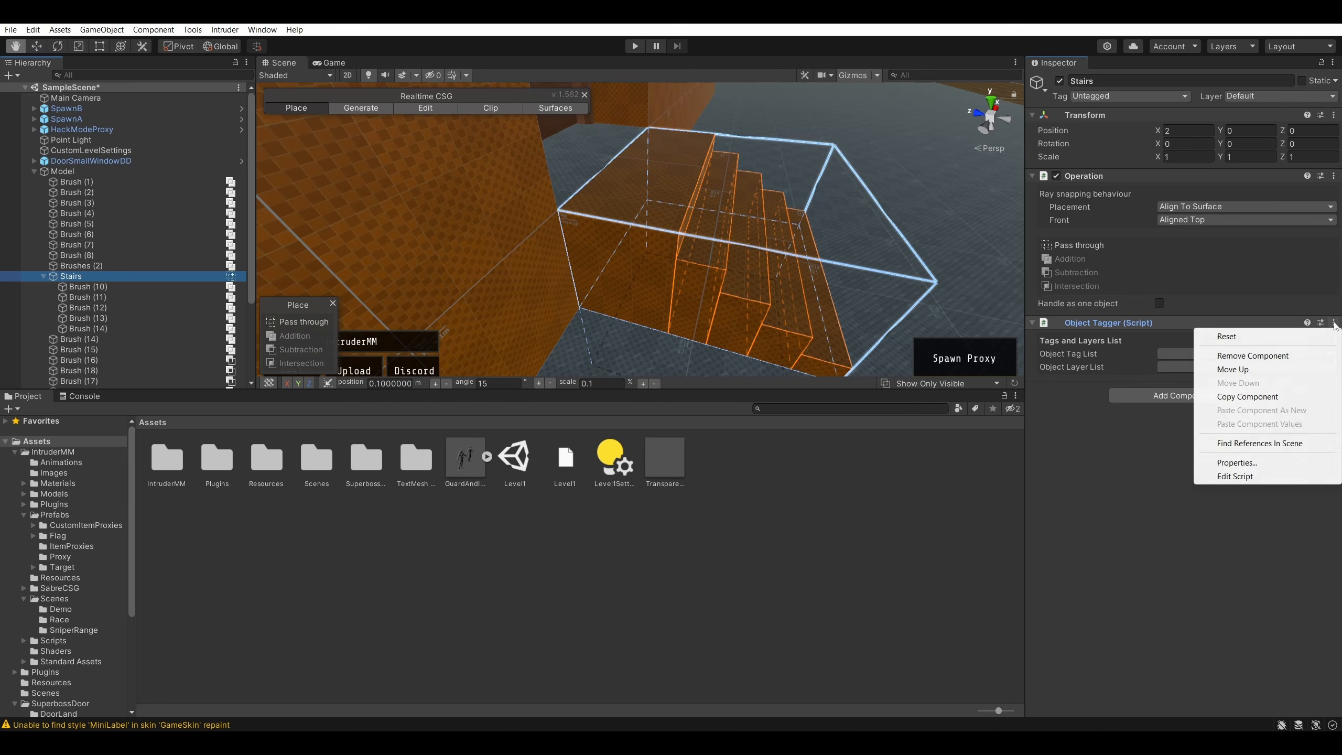
{"action": "left_click", "coordinate": [1292, 356]}
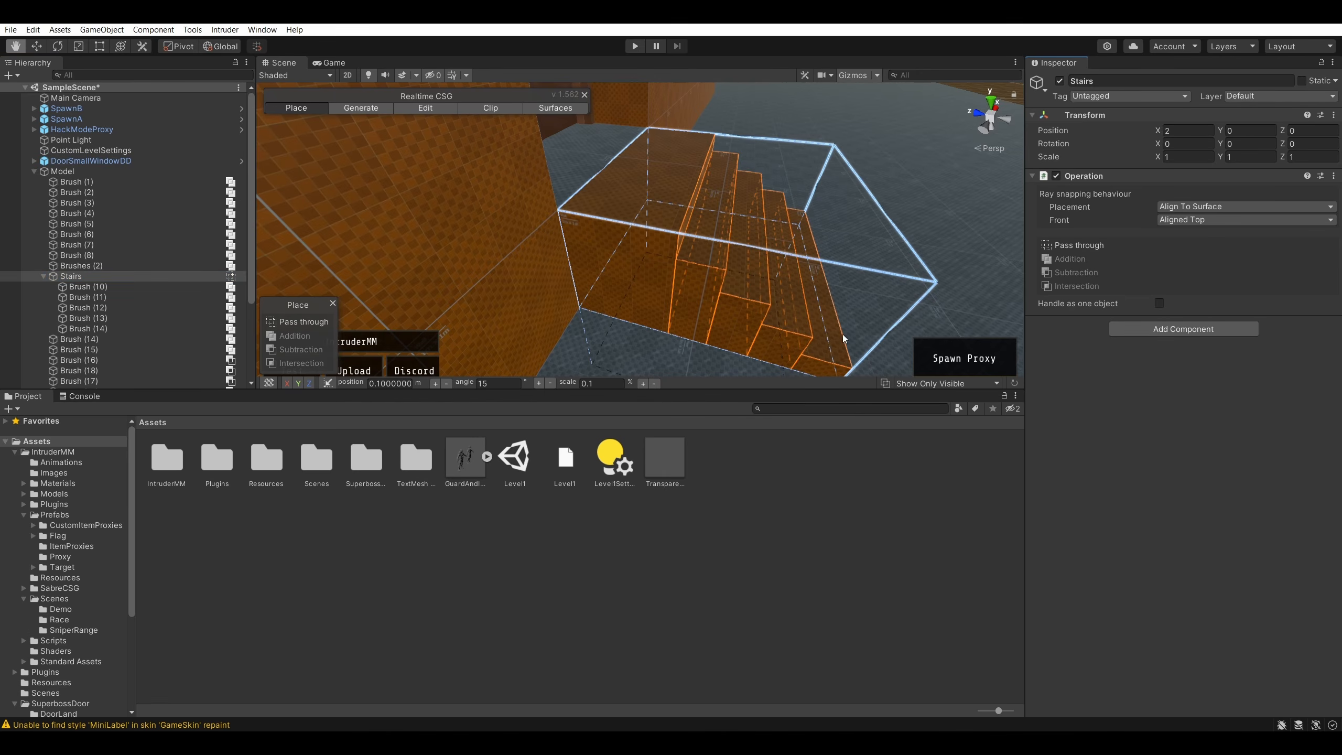
- Select the ramp brush outside the Model and examine how it covers the entrance stairs from several angles
{"action": "left_click", "coordinate": [859, 281]}
{"action": "scroll", "coordinate": [136, 226], "scroll_direction": "down", "scroll_amount": 4}
{"action": "left_click", "coordinate": [74, 362]}
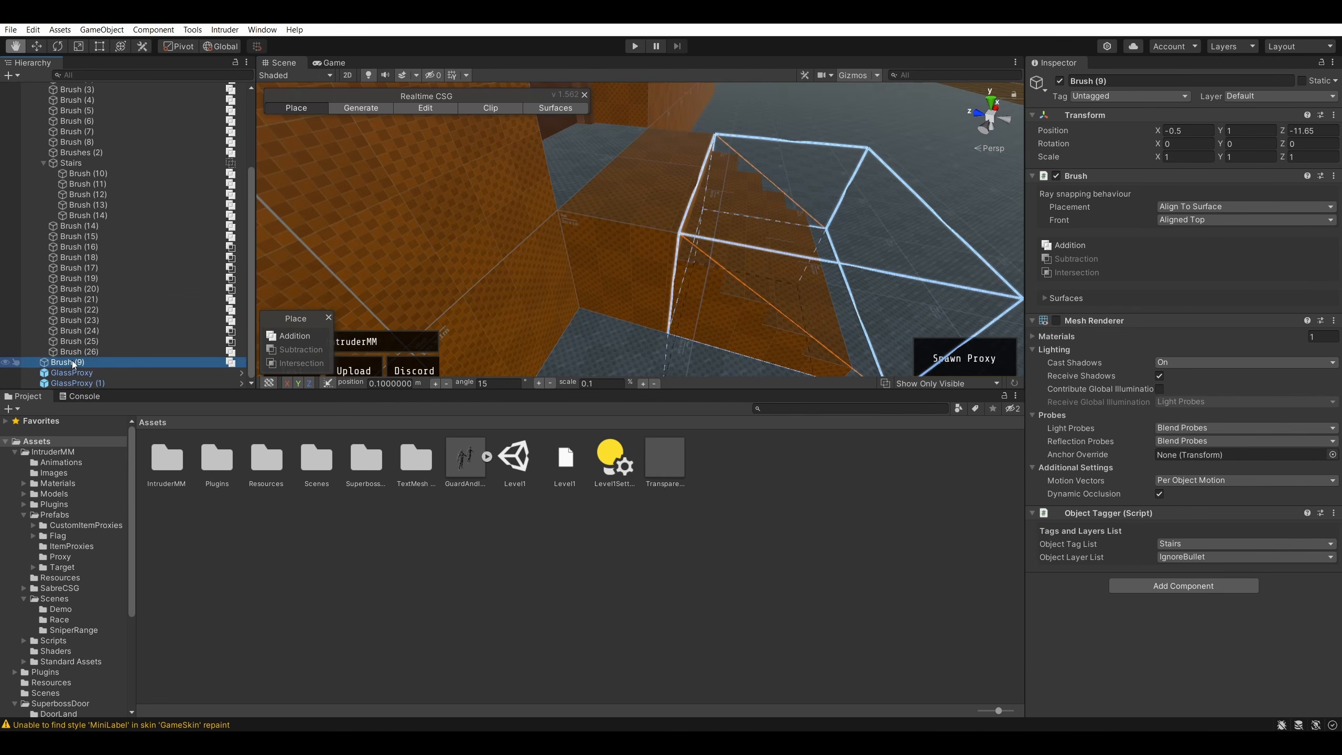
{"action": "key", "text": "f"}
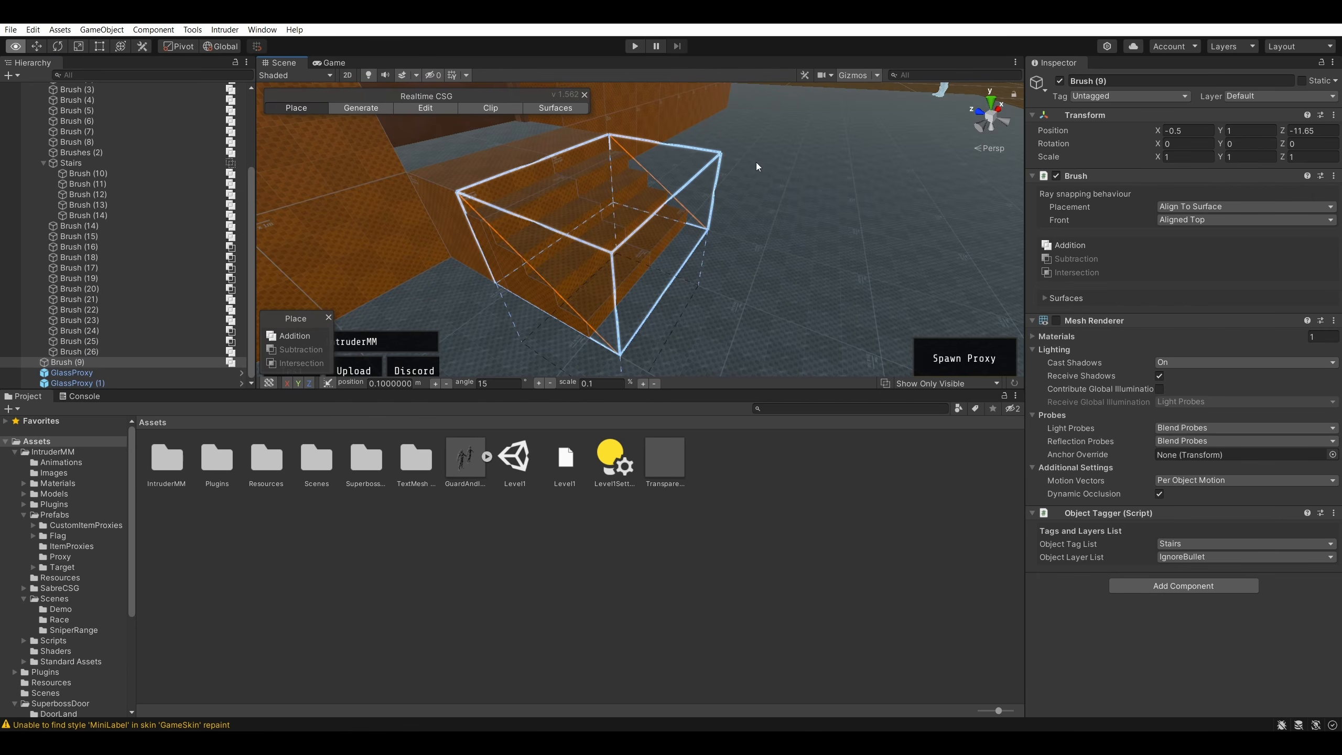
{"action": "mouse_move", "coordinate": [756, 162]}
{"action": "left_mouse_down", "text": "alt"}
{"action": "mouse_move", "coordinate": [891, 163]}
{"action": "mouse_move", "coordinate": [891, 136]}
{"action": "mouse_move", "coordinate": [880, 138]}
{"action": "left_mouse_up", "text": "alt"}
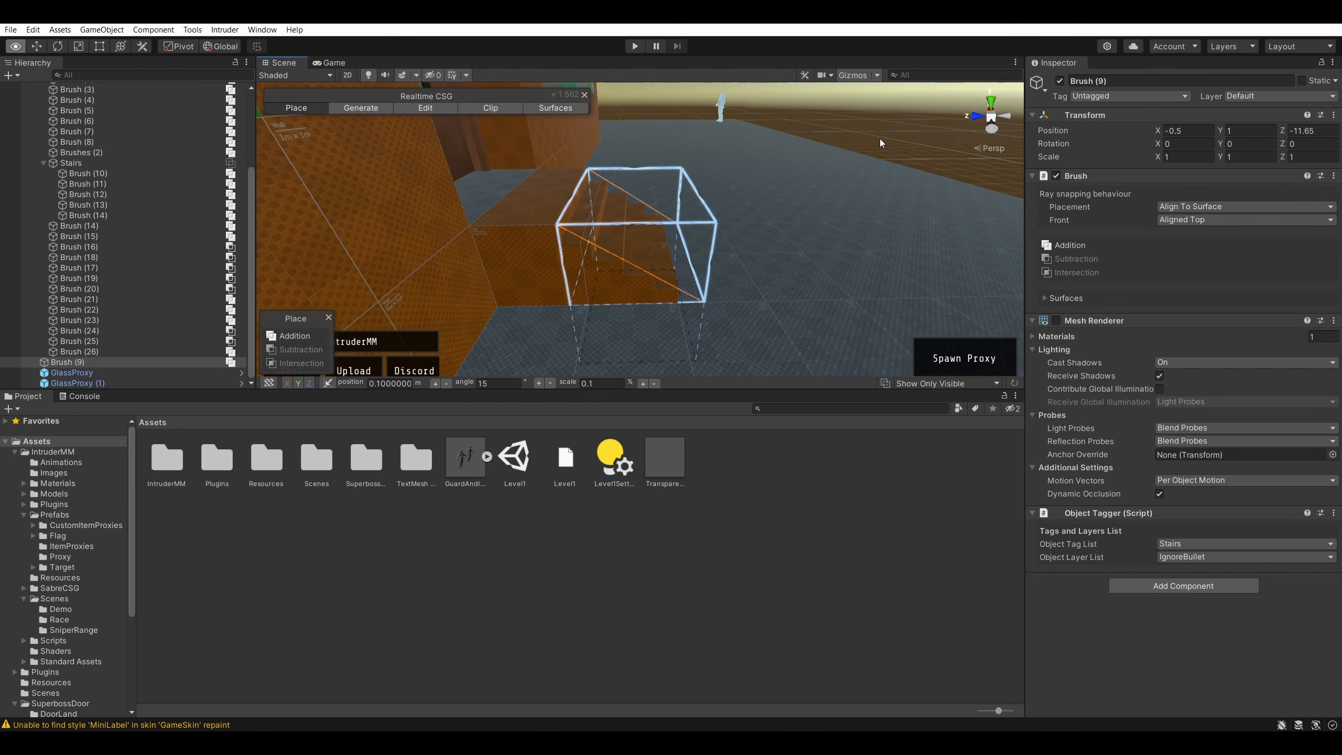
{"action": "mouse_move", "coordinate": [880, 139]}
{"action": "right_mouse_down"}
{"action": "mouse_move", "coordinate": [812, 174]}
{"action": "mouse_move", "coordinate": [768, 174]}
{"action": "mouse_move", "coordinate": [675, 251]}
{"action": "mouse_move", "coordinate": [725, 201]}
{"action": "mouse_move", "coordinate": [795, 172]}
{"action": "mouse_move", "coordinate": [780, 168]}
{"action": "right_mouse_up"}
{"action": "key", "text": "w"}
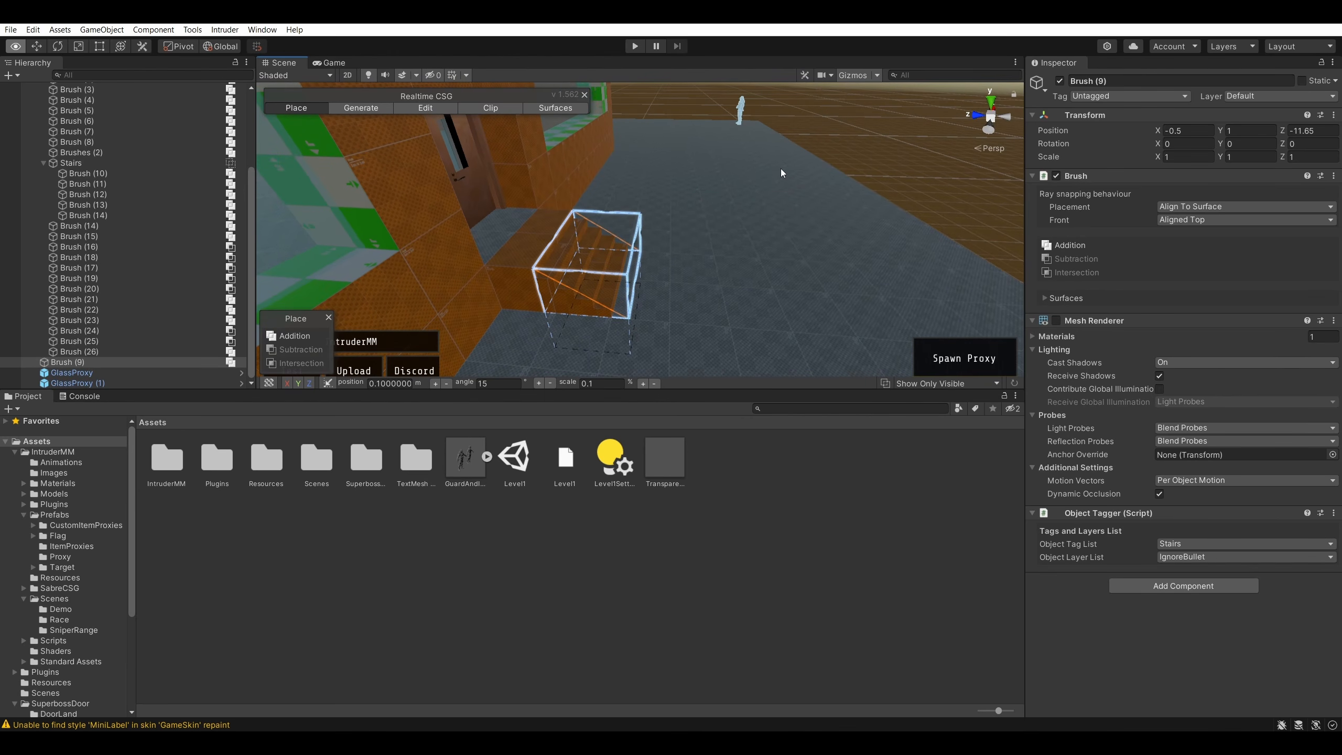
{"action": "key", "text": "f"}
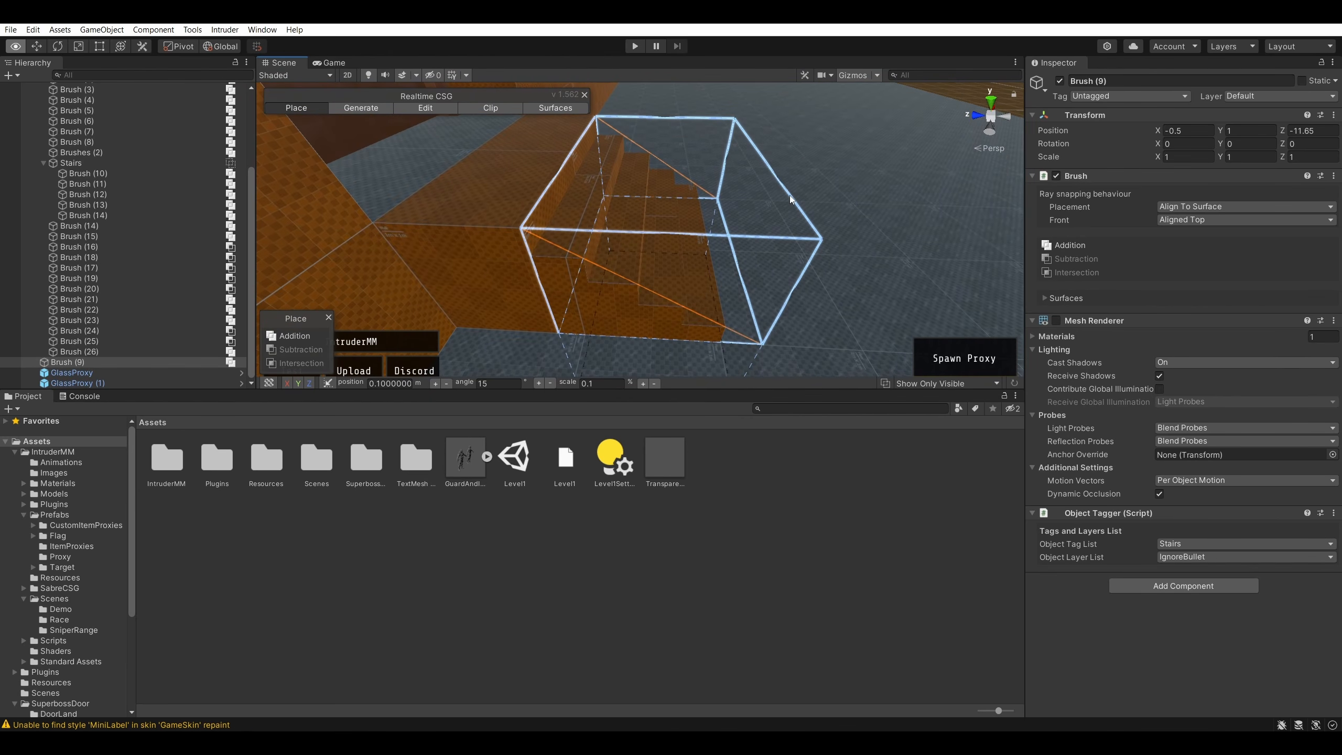
{"action": "scroll", "coordinate": [790, 195], "scroll_direction": "down", "scroll_amount": 5}
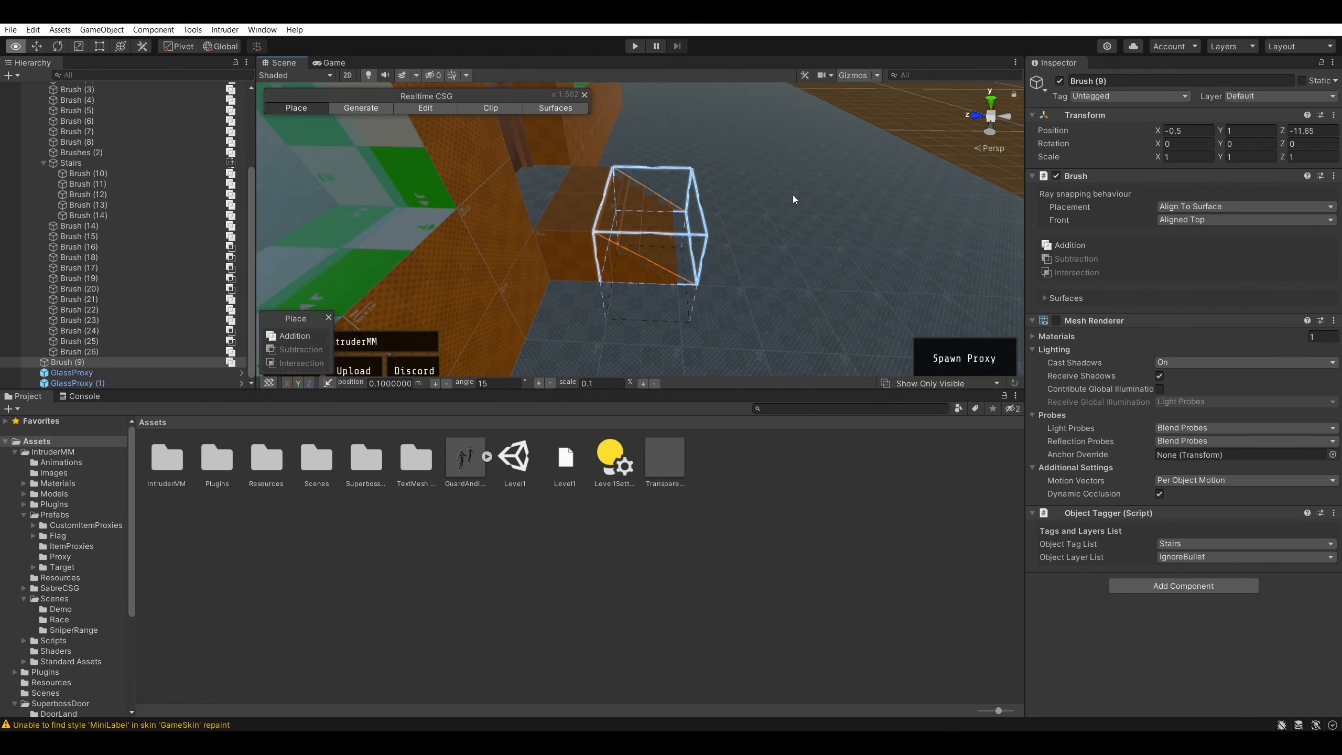
{"action": "right_click_drag", "start_coordinate": [793, 195], "coordinate": [818, 169]}
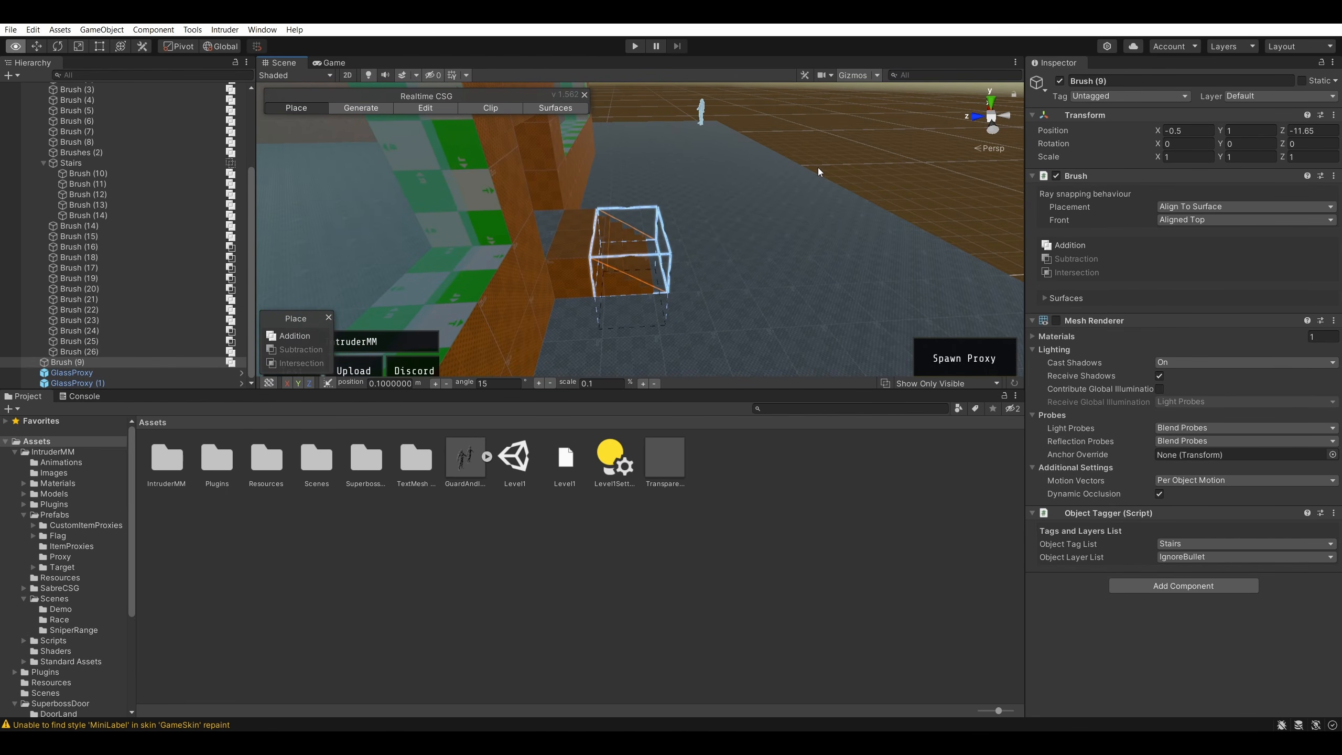
{"action": "mouse_move", "coordinate": [818, 168]}
{"action": "right_mouse_down"}
{"action": "mouse_move", "coordinate": [615, 181]}
{"action": "mouse_move", "coordinate": [797, 137]}
{"action": "mouse_move", "coordinate": [833, 174]}
{"action": "mouse_move", "coordinate": [864, 174]}
{"action": "mouse_move", "coordinate": [782, 186]}
{"action": "mouse_move", "coordinate": [864, 146]}
{"action": "mouse_move", "coordinate": [661, 201]}
{"action": "mouse_move", "coordinate": [711, 189]}
{"action": "right_mouse_up"}
{"action": "key", "text": "w"}
{"action": "key", "text": "s"}
{"action": "left_click", "coordinate": [863, 156]}
{"action": "left_click", "coordinate": [581, 222]}
{"action": "key", "text": "s"}
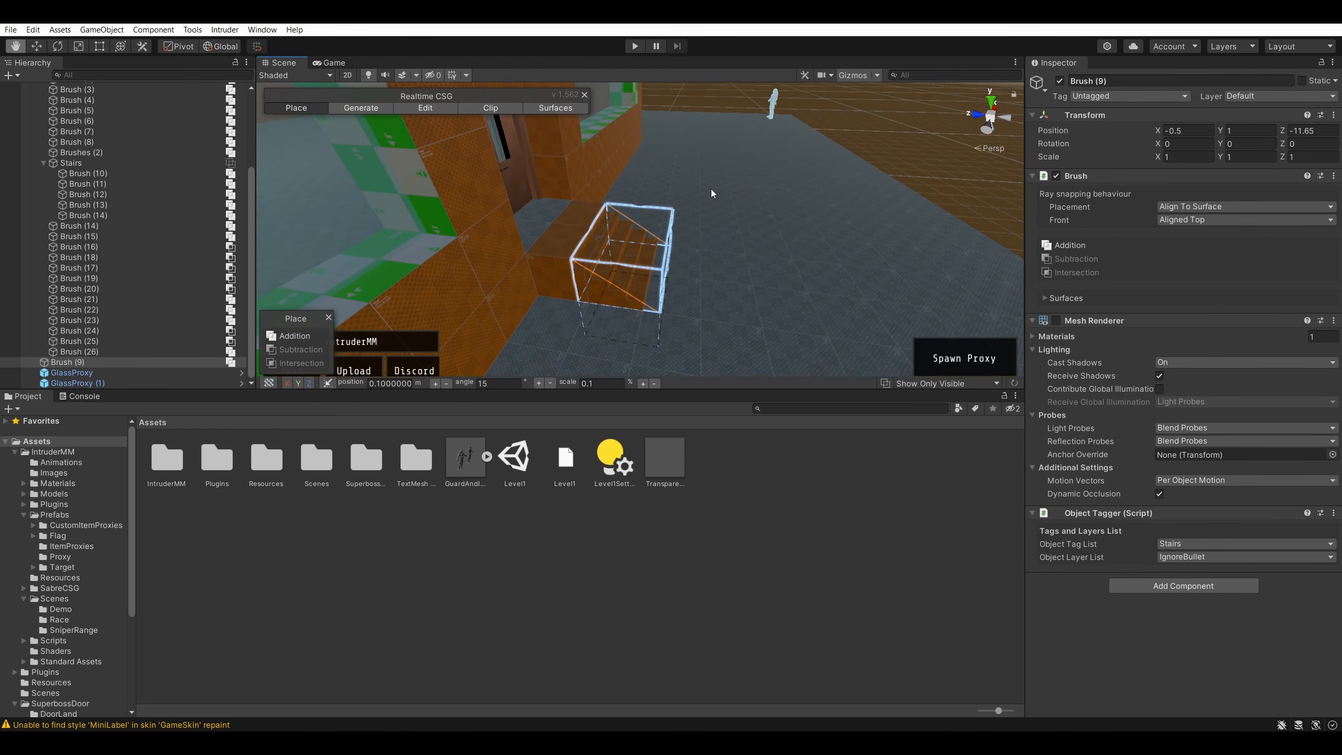
- Move the ramp brush sideways off the entrance stairs to X position 2.1 and deselect it
{"action": "right_click_drag", "start_coordinate": [601, 326], "coordinate": [411, 306]}
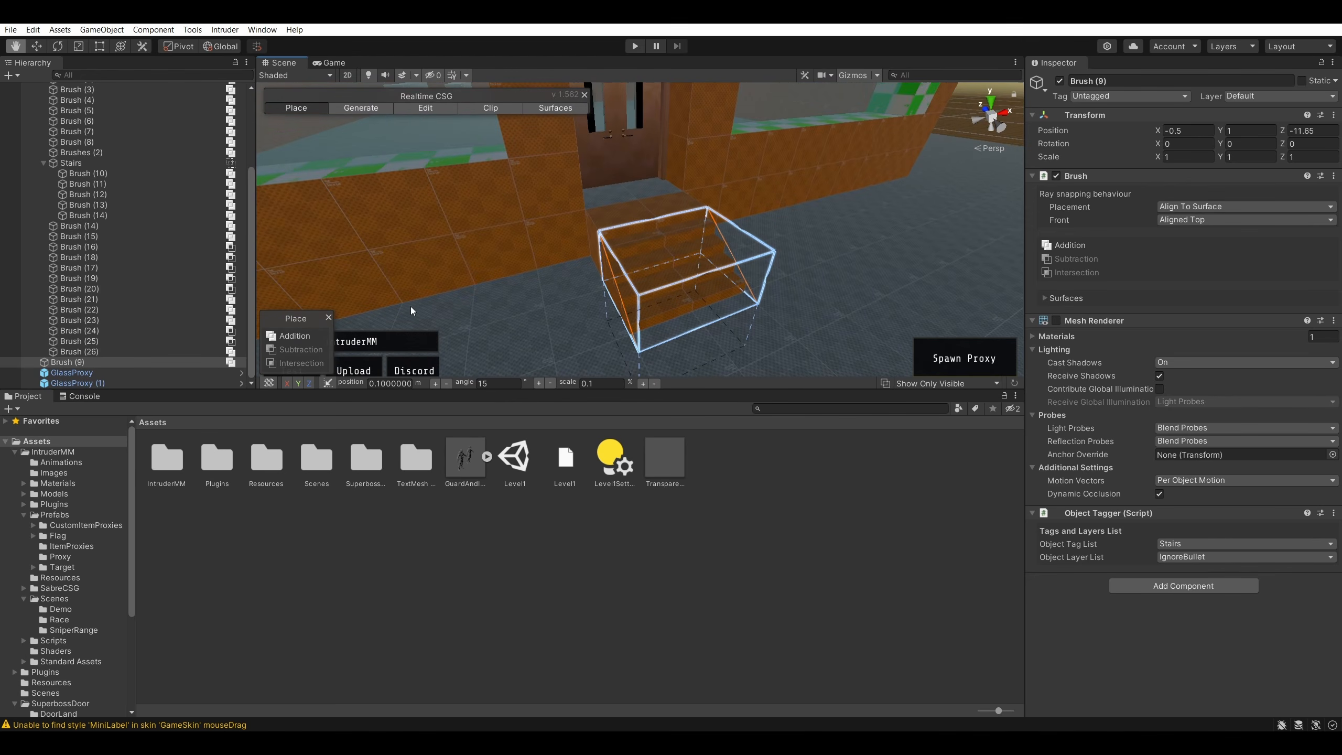
{"action": "left_click", "coordinate": [44, 51]}
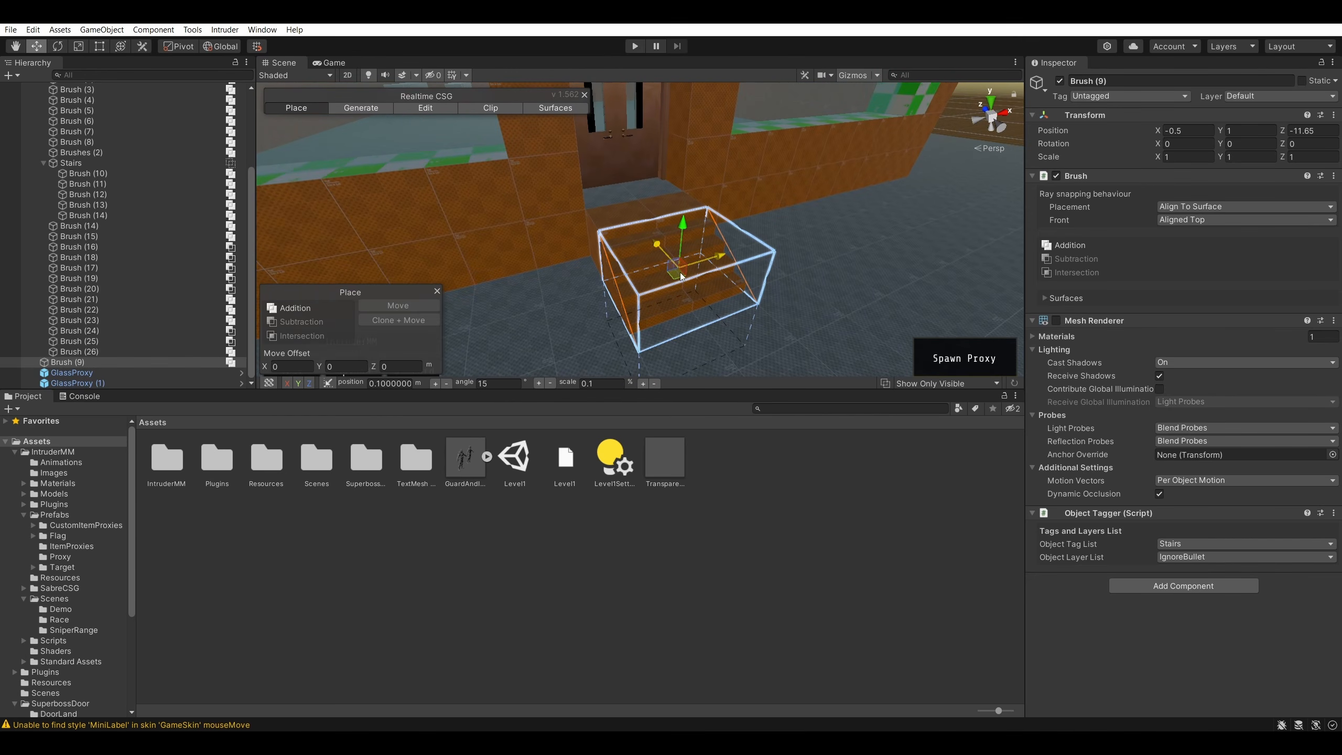
{"action": "left_click_drag", "start_coordinate": [715, 259], "coordinate": [857, 241]}
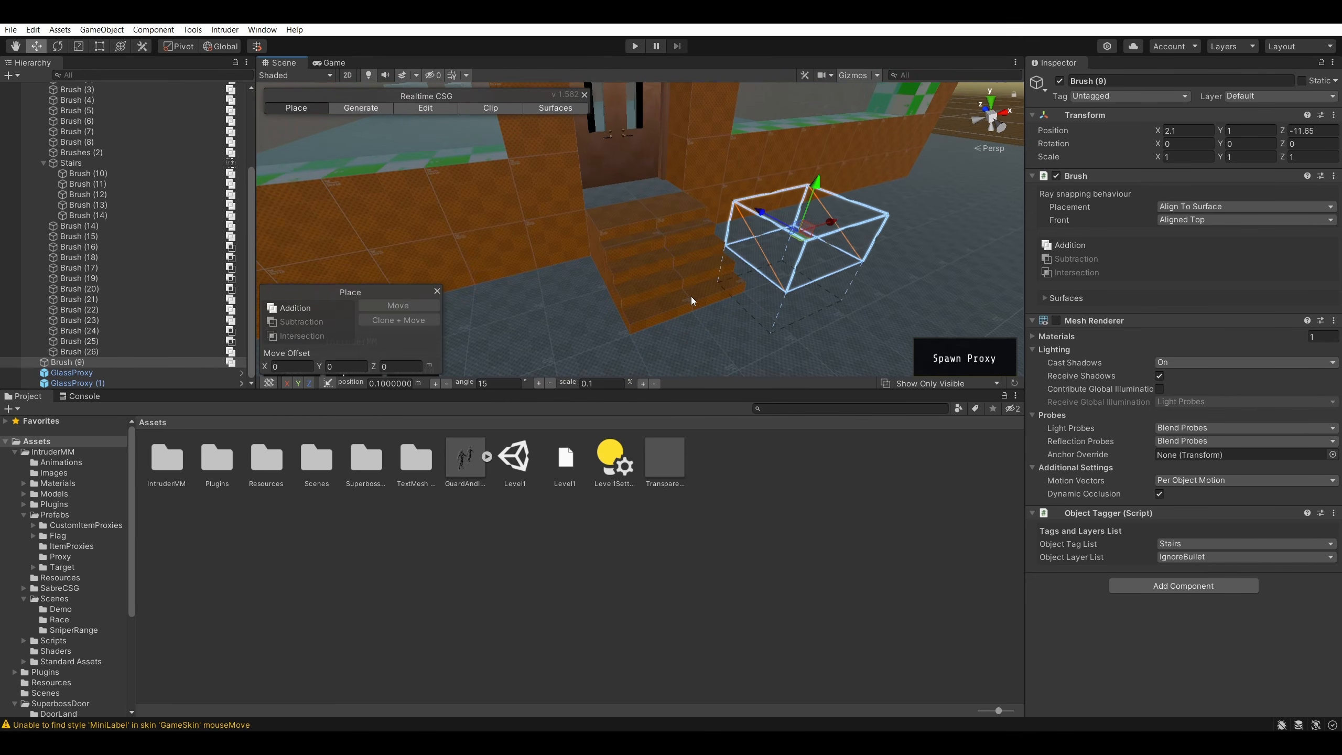
{"action": "mouse_move", "coordinate": [691, 296]}
{"action": "right_mouse_down"}
{"action": "mouse_move", "coordinate": [897, 307]}
{"action": "mouse_move", "coordinate": [870, 239]}
{"action": "mouse_move", "coordinate": [879, 218]}
{"action": "right_mouse_up"}
{"action": "key", "text": "Escape"}
- Create a regular 3D cube object in front of the entrance stairs
{"action": "key", "text": "shift+space"}
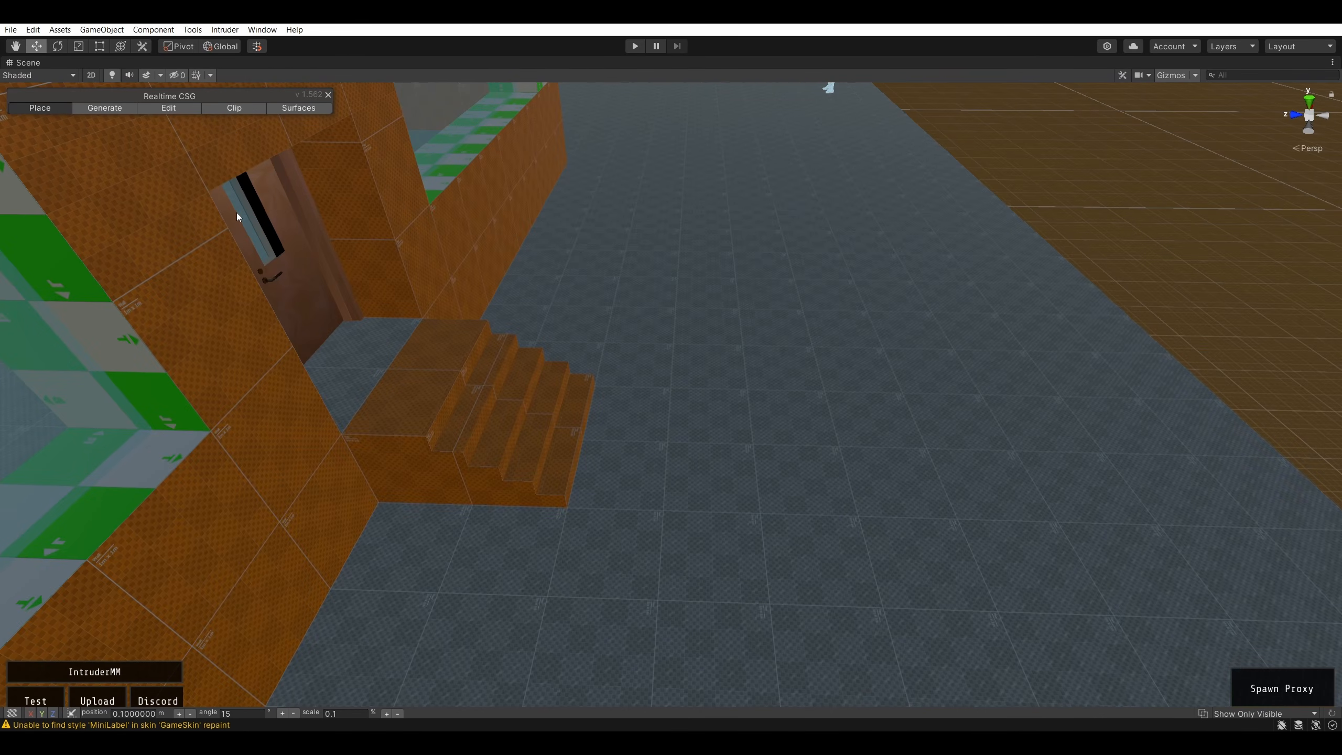
{"action": "left_click", "coordinate": [111, 30]}
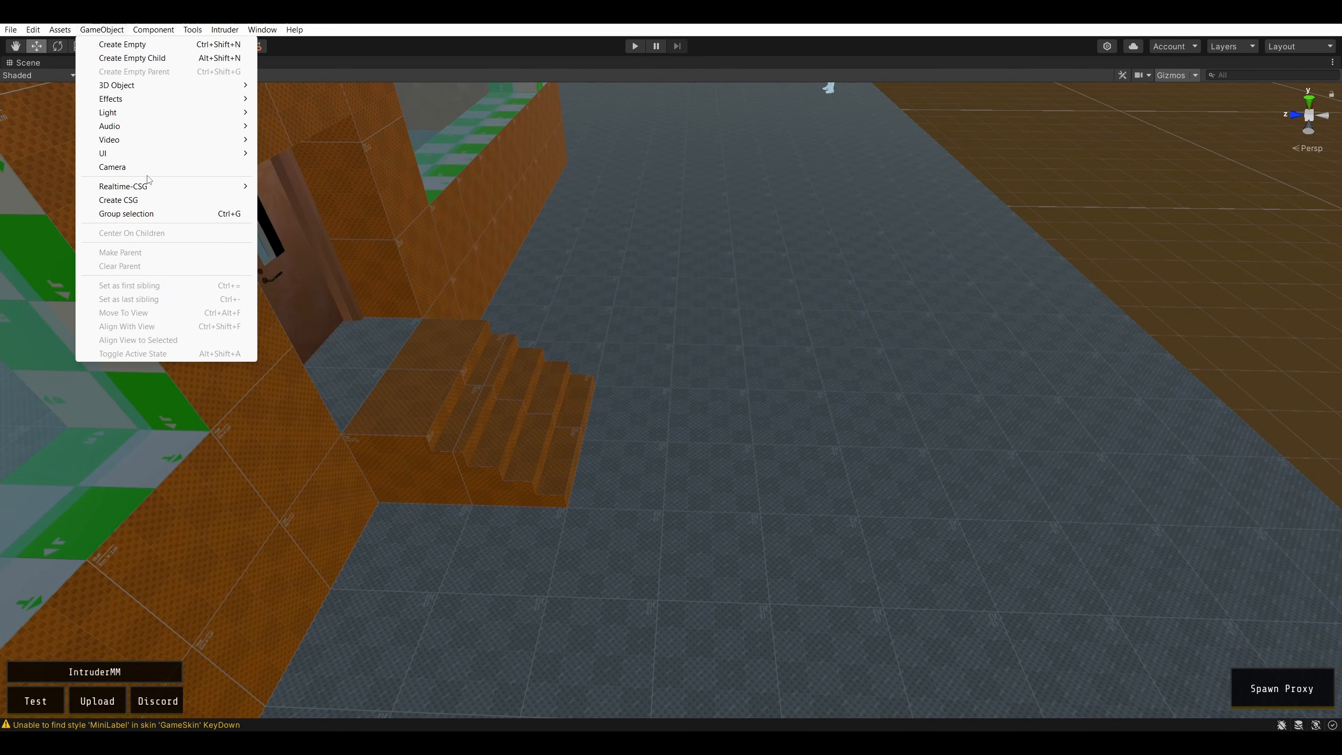
{"action": "mouse_move", "coordinate": [223, 93]}
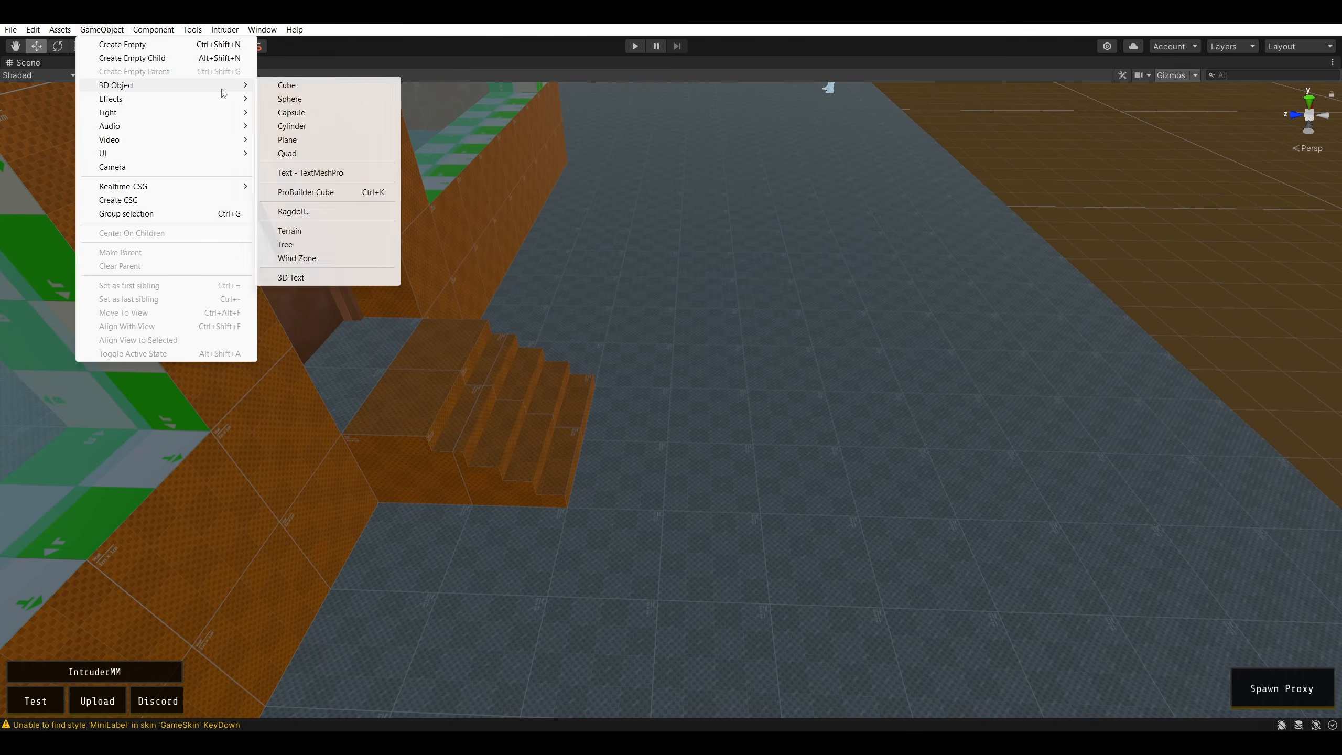
{"action": "left_click", "coordinate": [286, 85]}
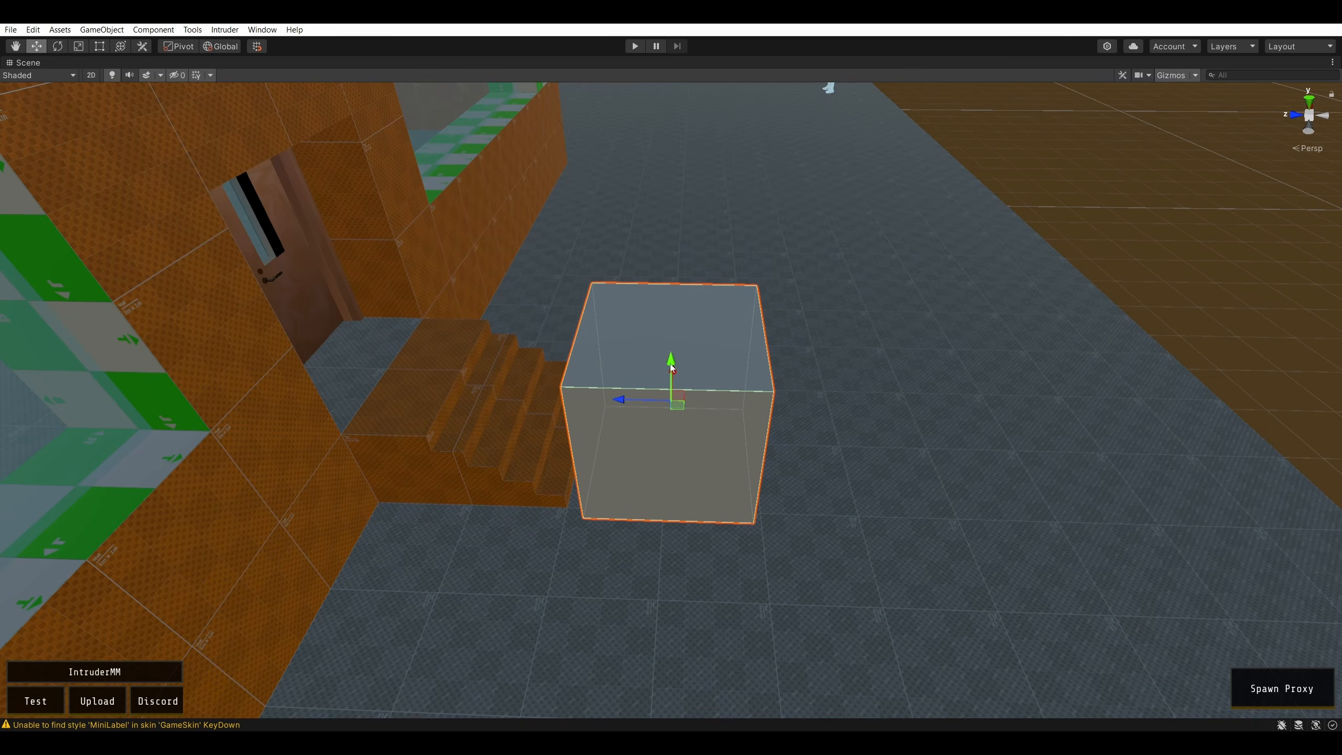
- Rotate the new cube about -32 degrees around its X axis so it follows the slope of the stairs
{"action": "key", "text": "e"}
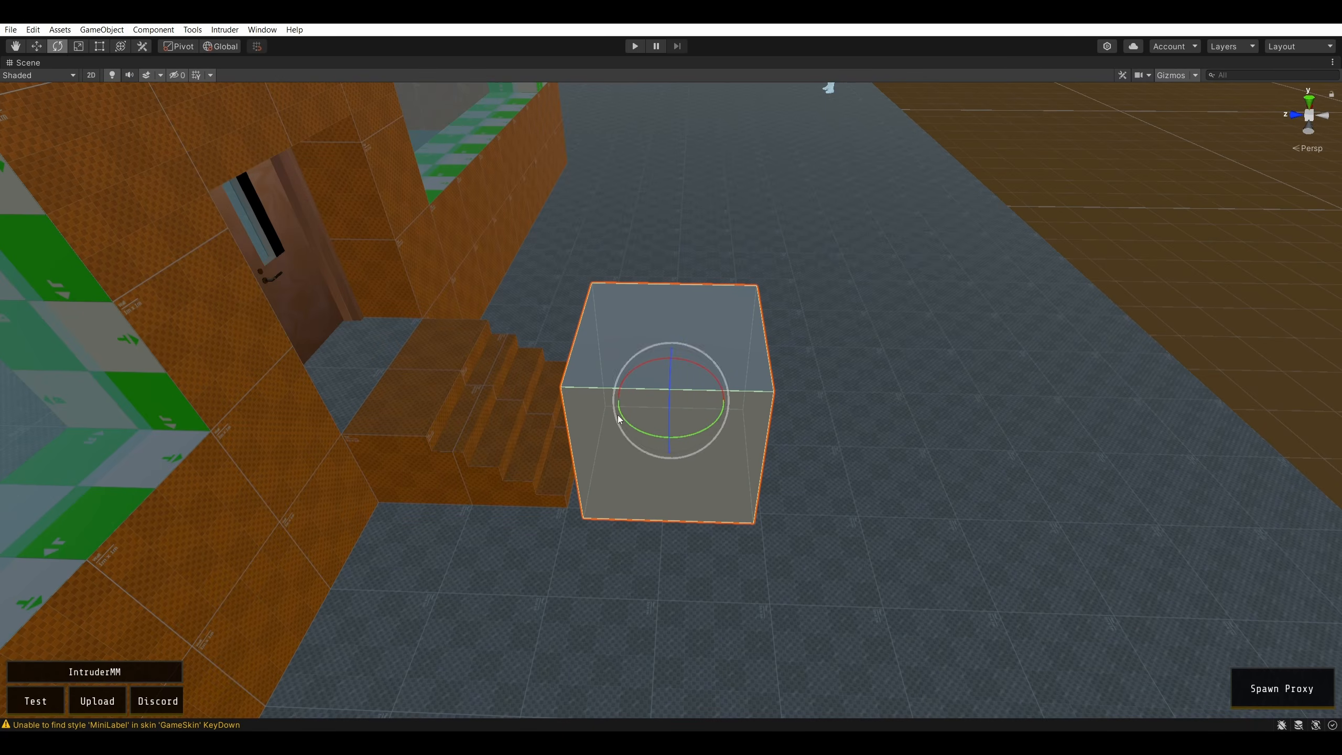
{"action": "left_click_drag", "start_coordinate": [619, 419], "coordinate": [837, 436], "text": "alt"}
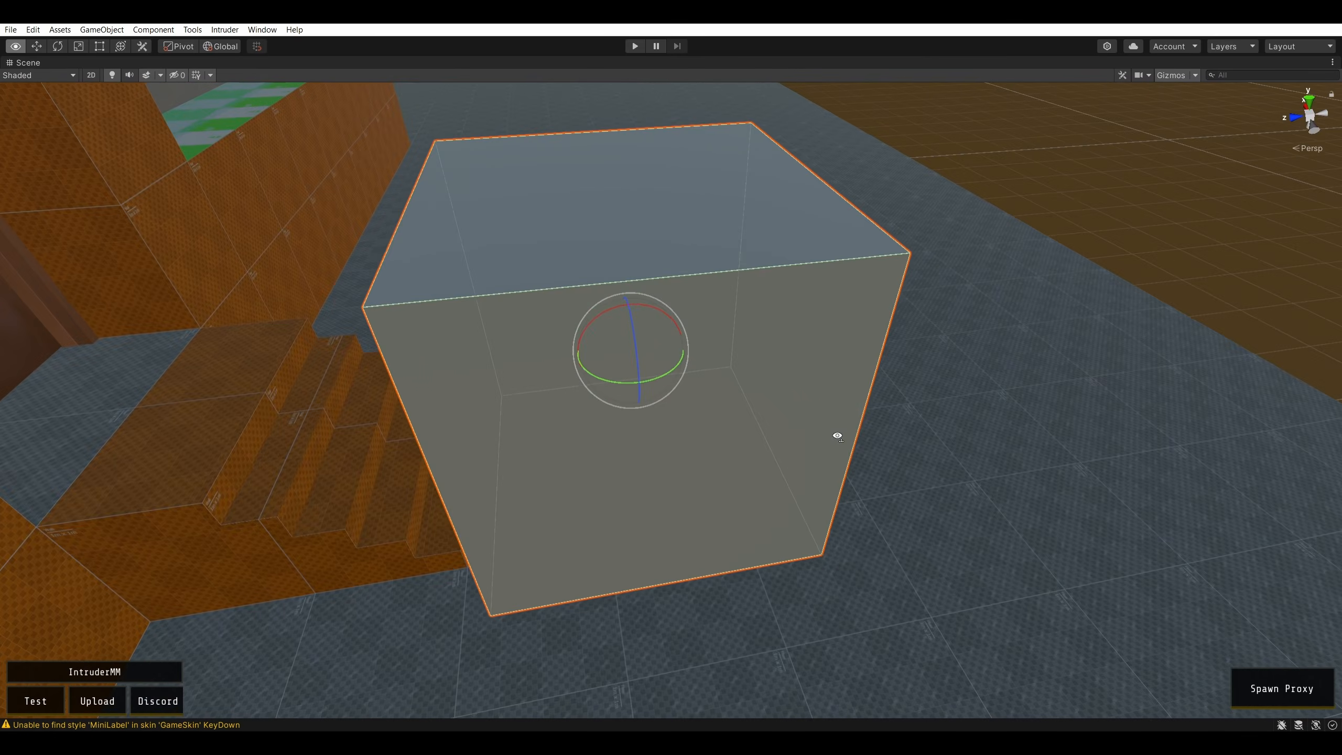
{"action": "right_click_drag", "start_coordinate": [838, 437], "coordinate": [833, 438]}
{"action": "left_click_drag", "start_coordinate": [613, 314], "coordinate": [665, 294]}
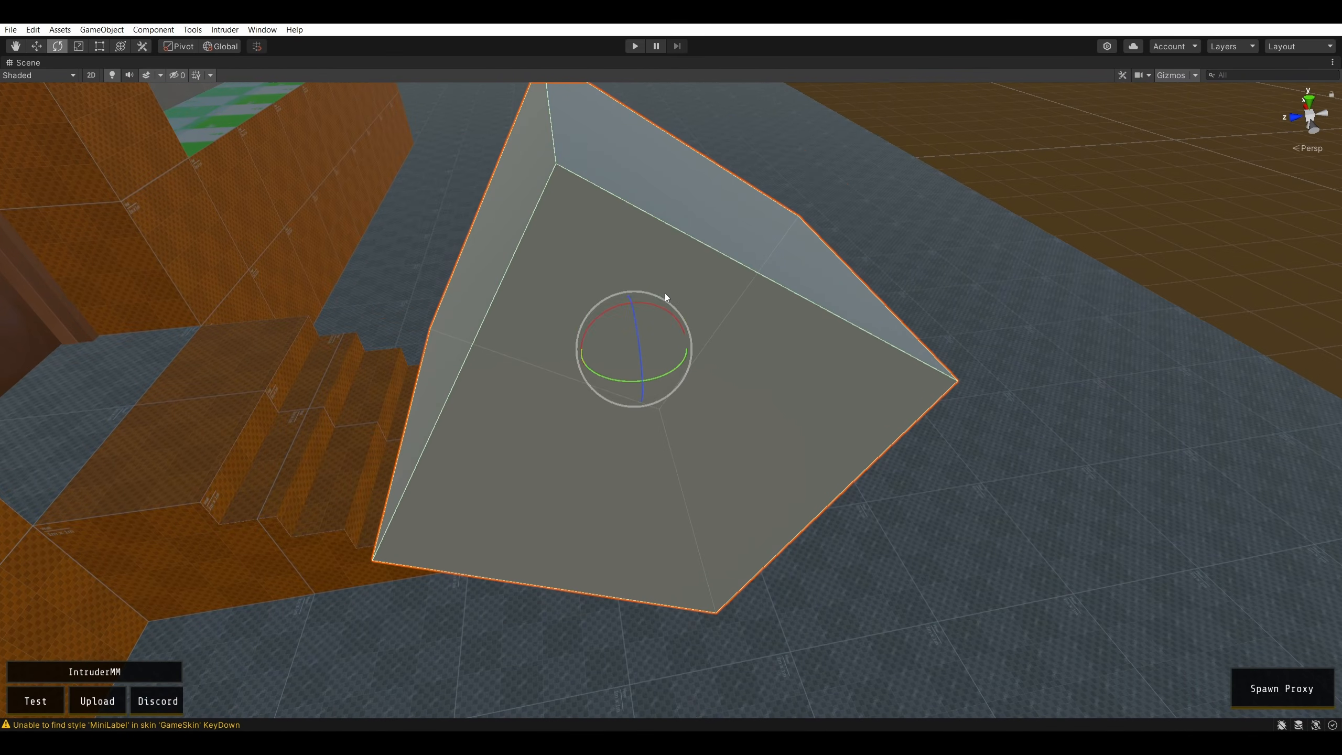
{"action": "key", "text": "f"}
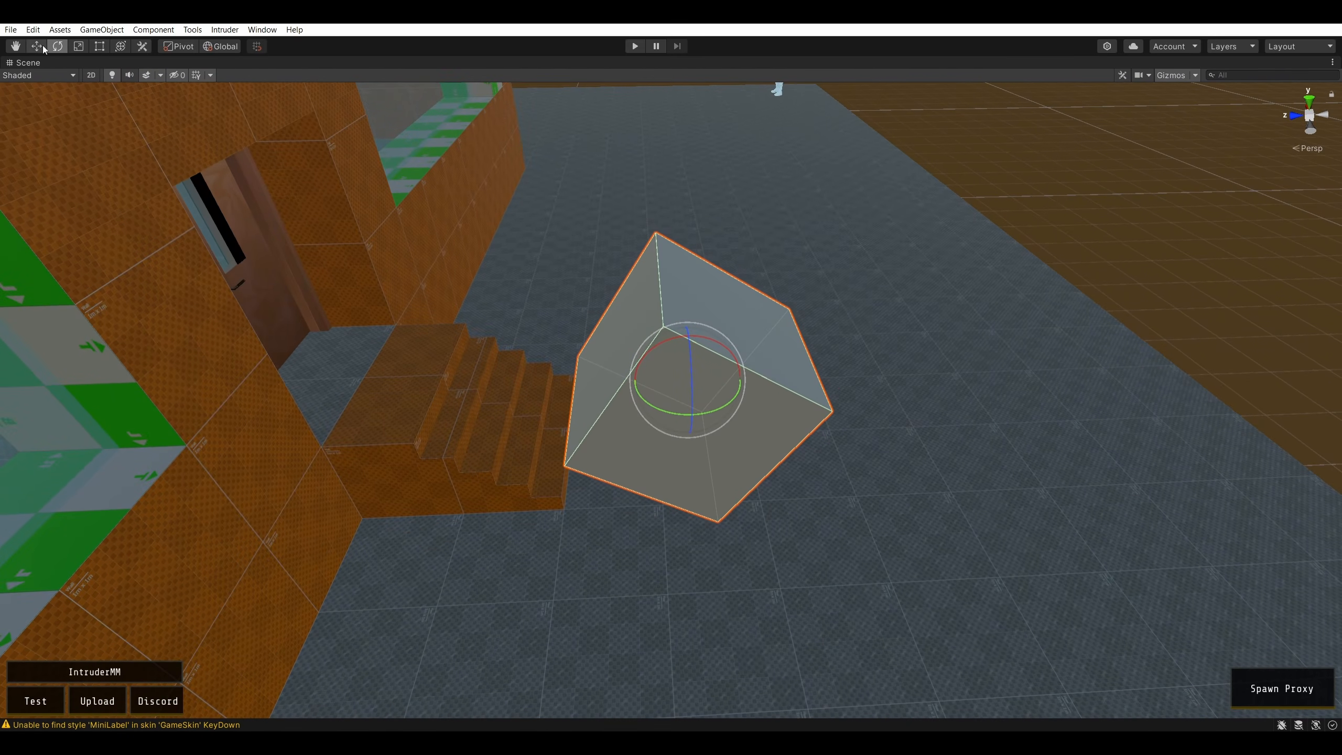
- Scale the tilted cube into a long, thin slab about 0.1 thick
{"action": "left_click", "coordinate": [43, 49]}
{"action": "left_click", "coordinate": [96, 50]}
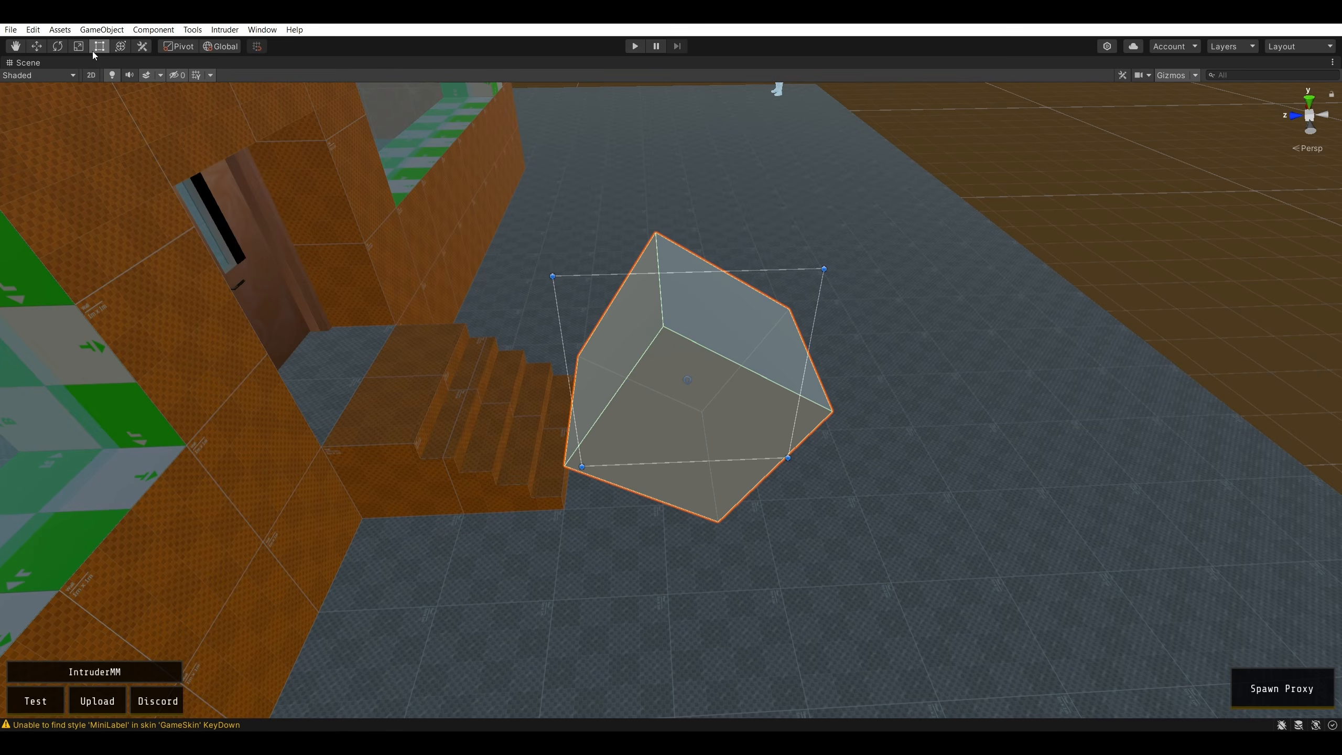
{"action": "left_click", "coordinate": [78, 46]}
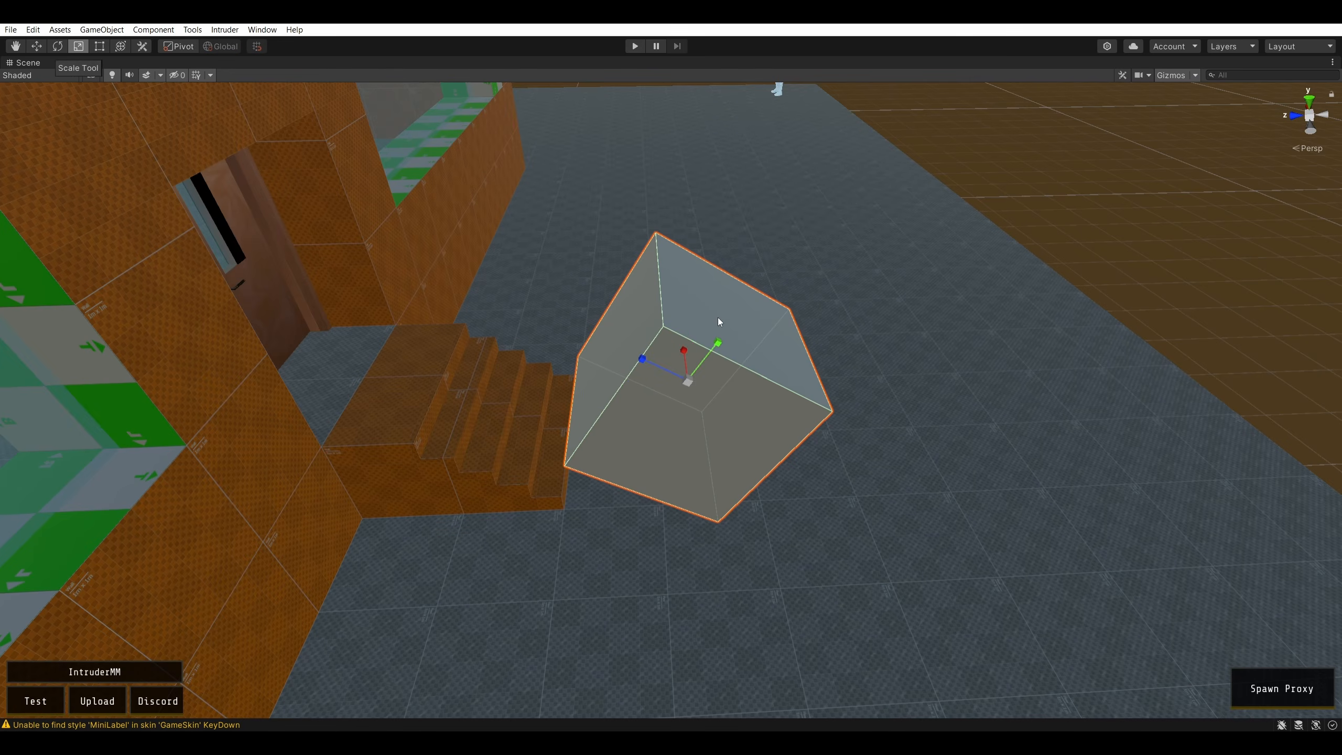
{"action": "left_click_drag", "start_coordinate": [718, 344], "coordinate": [612, 347]}
{"action": "left_click_drag", "start_coordinate": [715, 359], "coordinate": [653, 389], "text": "alt"}
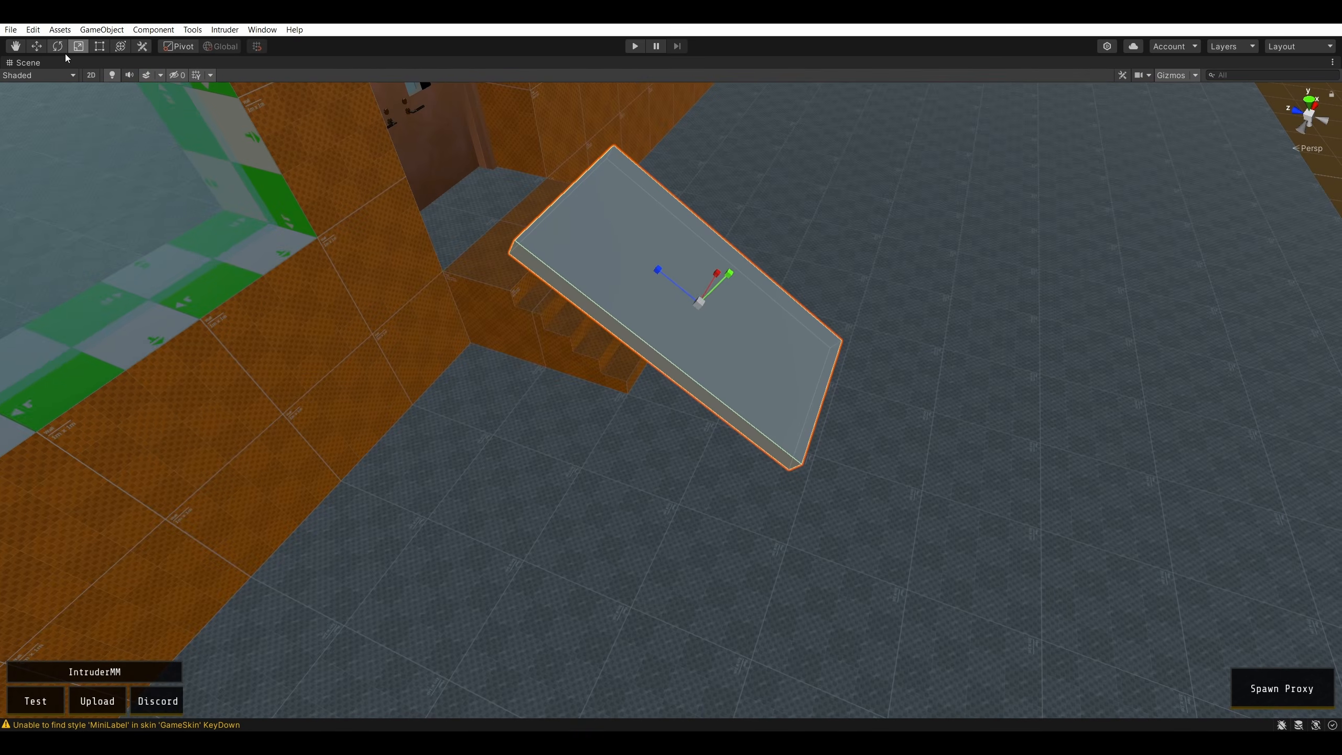
- Move the slab onto the entrance stairs so that it rests over the edges of the steps
{"action": "left_click_drag", "start_coordinate": [699, 277], "coordinate": [829, 165]}
{"action": "mouse_move", "coordinate": [794, 120]}
{"action": "left_mouse_down"}
{"action": "mouse_move", "coordinate": [761, 336]}
{"action": "mouse_move", "coordinate": [761, 313]}
{"action": "mouse_move", "coordinate": [706, 341]}
{"action": "mouse_move", "coordinate": [571, 295]}
{"action": "mouse_move", "coordinate": [659, 292]}
{"action": "mouse_move", "coordinate": [726, 313]}
{"action": "mouse_move", "coordinate": [712, 183]}
{"action": "mouse_move", "coordinate": [697, 232]}
{"action": "mouse_move", "coordinate": [817, 409]}
{"action": "mouse_move", "coordinate": [769, 430]}
{"action": "mouse_move", "coordinate": [796, 445]}
{"action": "mouse_move", "coordinate": [822, 405]}
{"action": "mouse_move", "coordinate": [774, 415]}
{"action": "mouse_move", "coordinate": [724, 388]}
{"action": "mouse_move", "coordinate": [769, 370]}
{"action": "mouse_move", "coordinate": [711, 374]}
{"action": "left_mouse_up"}
{"action": "right_click_drag", "start_coordinate": [711, 374], "coordinate": [899, 322]}
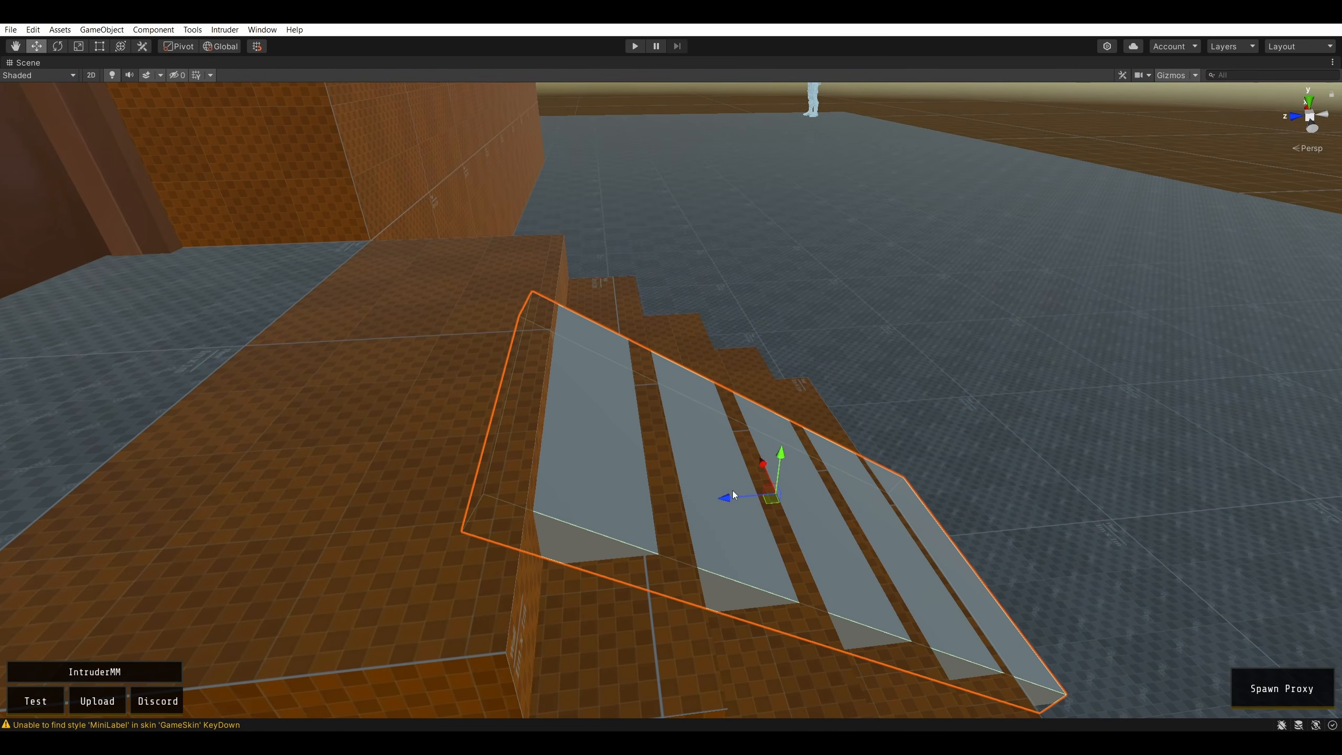
{"action": "left_click_drag", "start_coordinate": [727, 495], "coordinate": [757, 495]}
{"action": "right_click_drag", "start_coordinate": [837, 496], "coordinate": [813, 304]}
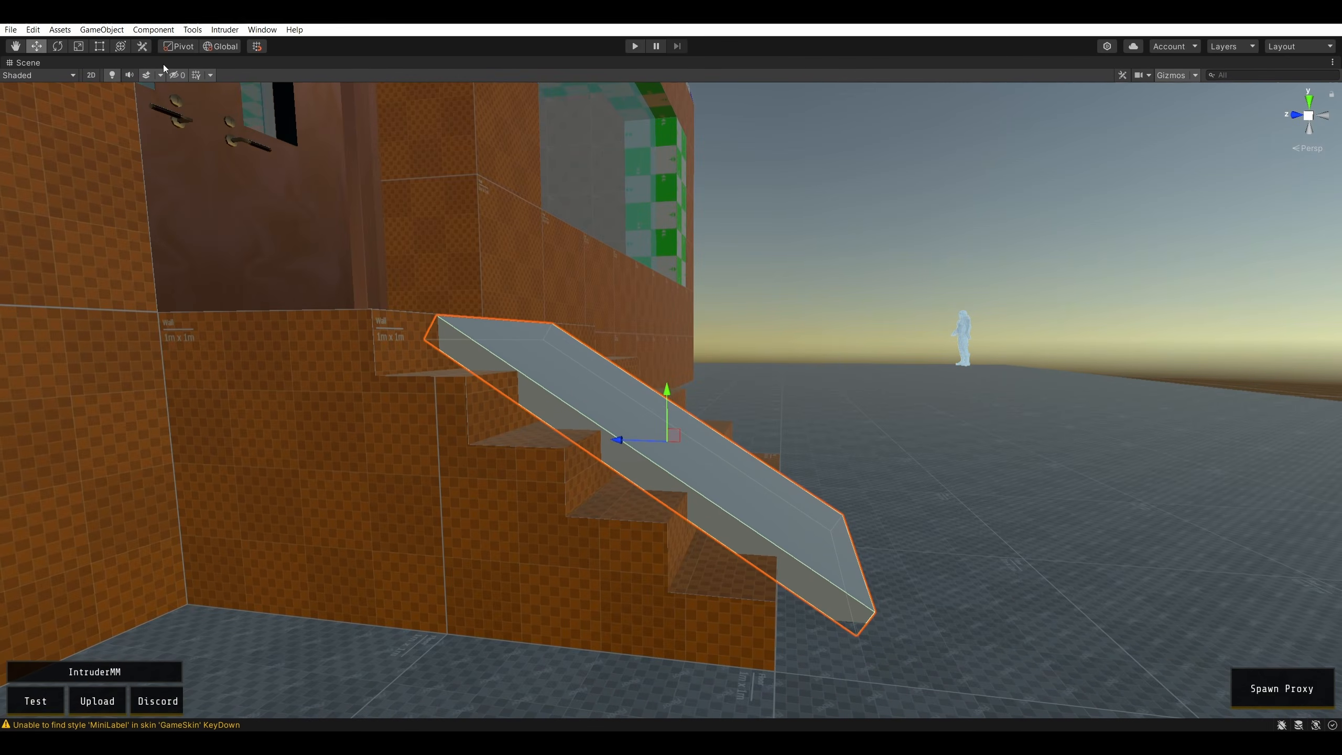
- Adjust the slab's length to about 1.84 and line up its upper end with the edge of the landing
{"action": "left_click", "coordinate": [99, 47]}
{"action": "left_click", "coordinate": [78, 47]}
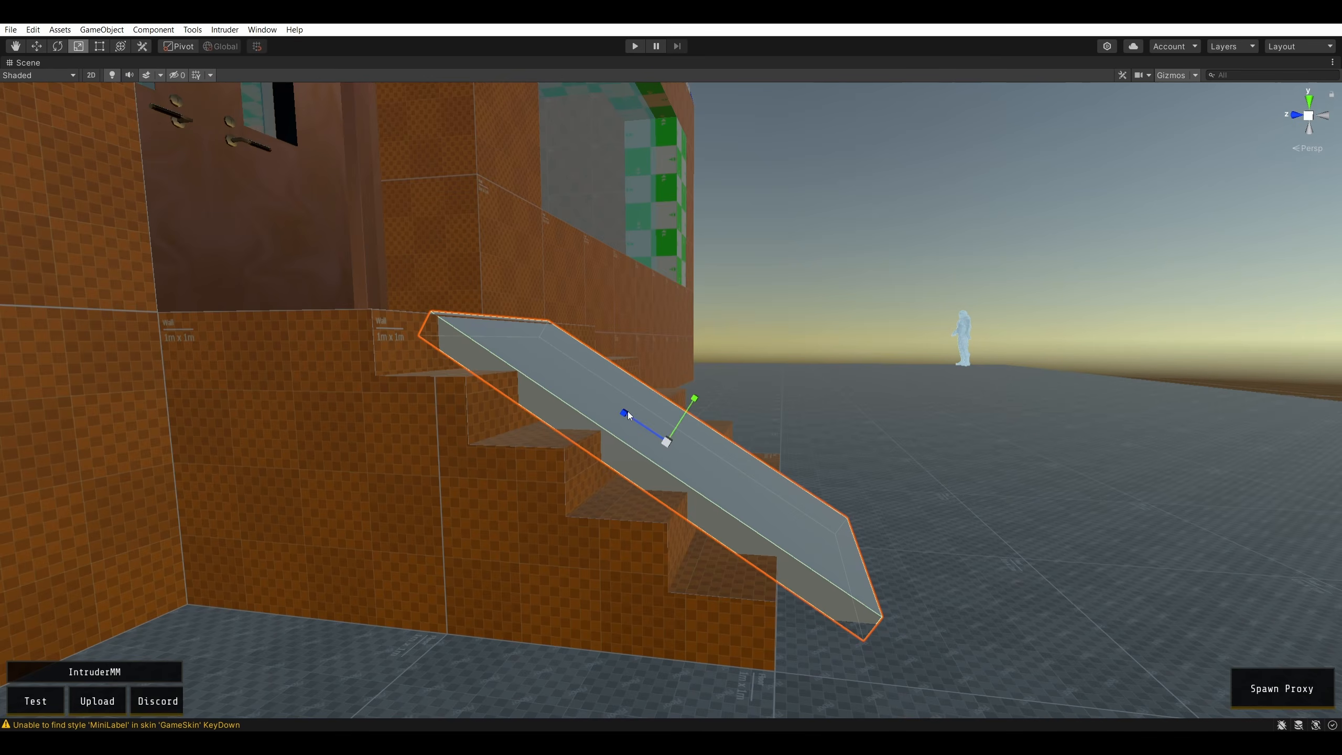
{"action": "right_click_drag", "start_coordinate": [627, 412], "coordinate": [646, 352]}
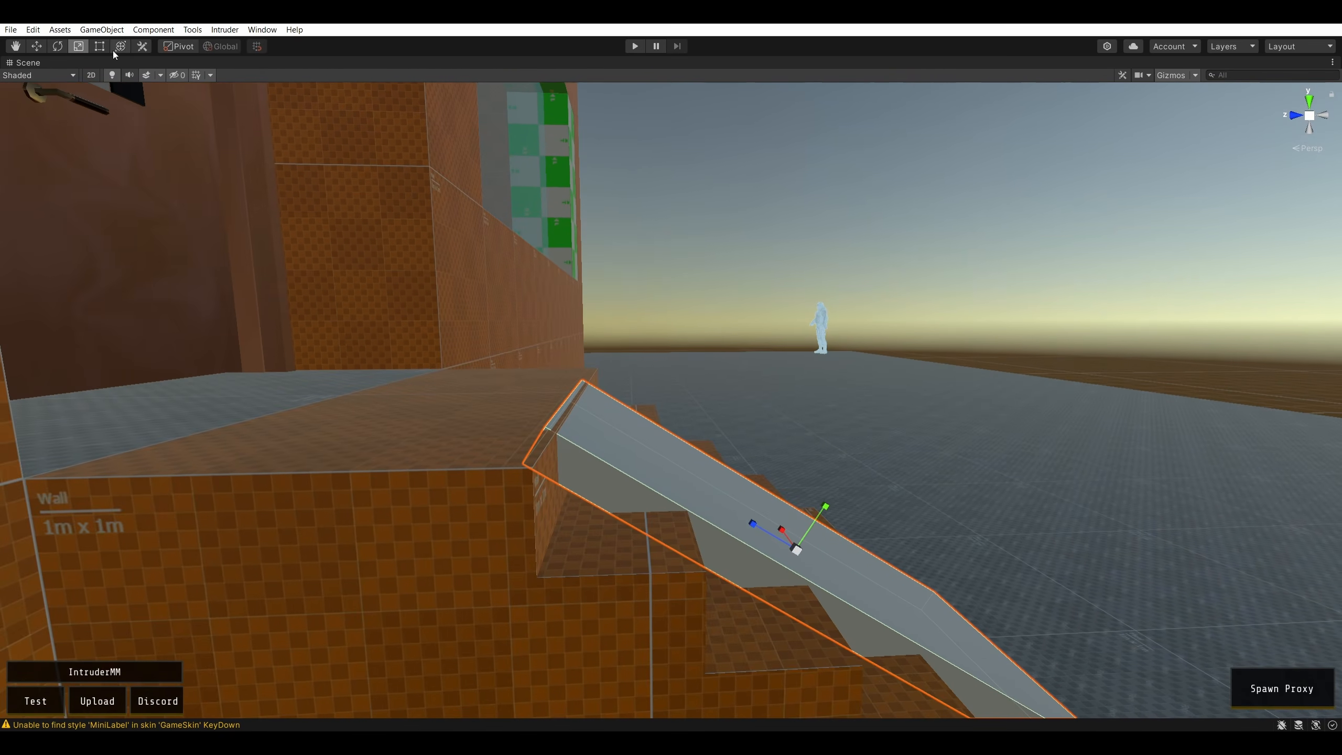
{"action": "left_click_drag", "start_coordinate": [770, 548], "coordinate": [757, 552]}
{"action": "left_click_drag", "start_coordinate": [803, 510], "coordinate": [803, 508]}
- Widen the slab along X to about 2 so that it spans the full width of the stairs
{"action": "right_click_drag", "start_coordinate": [846, 444], "coordinate": [468, 510]}
{"action": "key", "text": "s"}
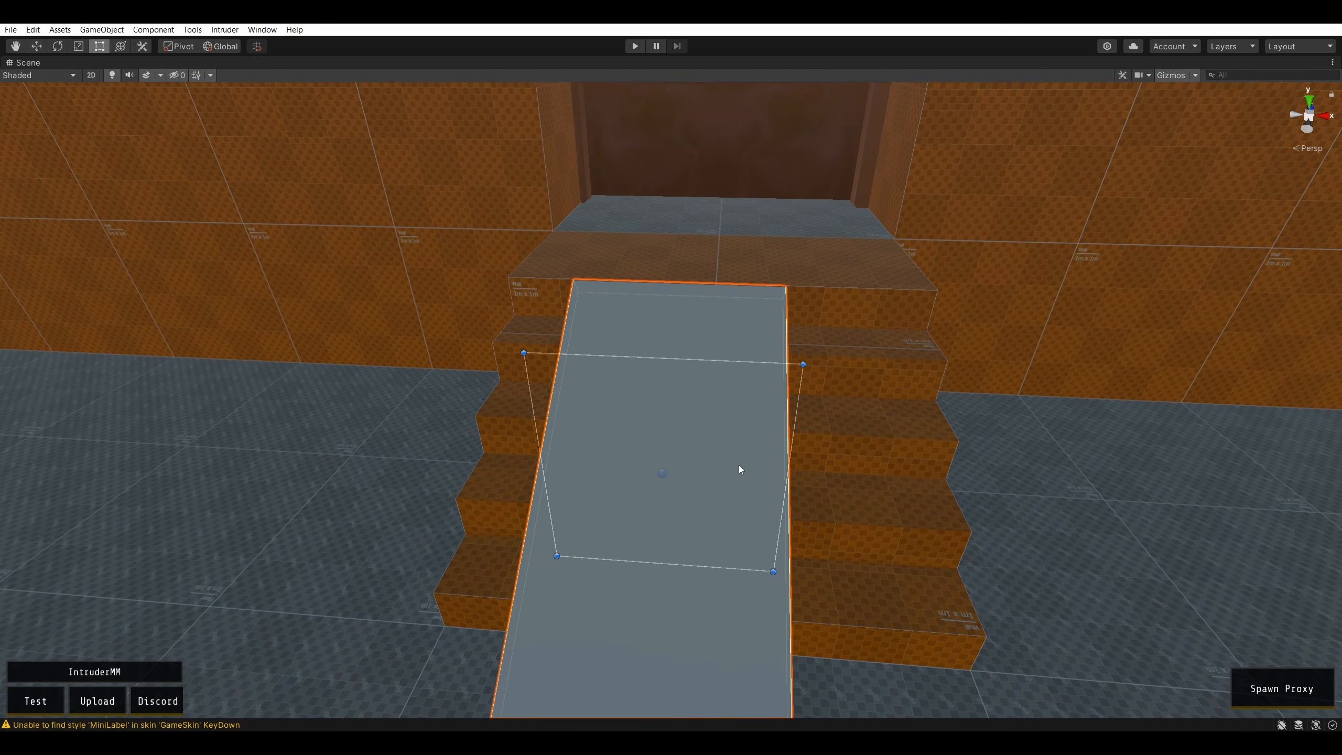
{"action": "left_click", "coordinate": [82, 48]}
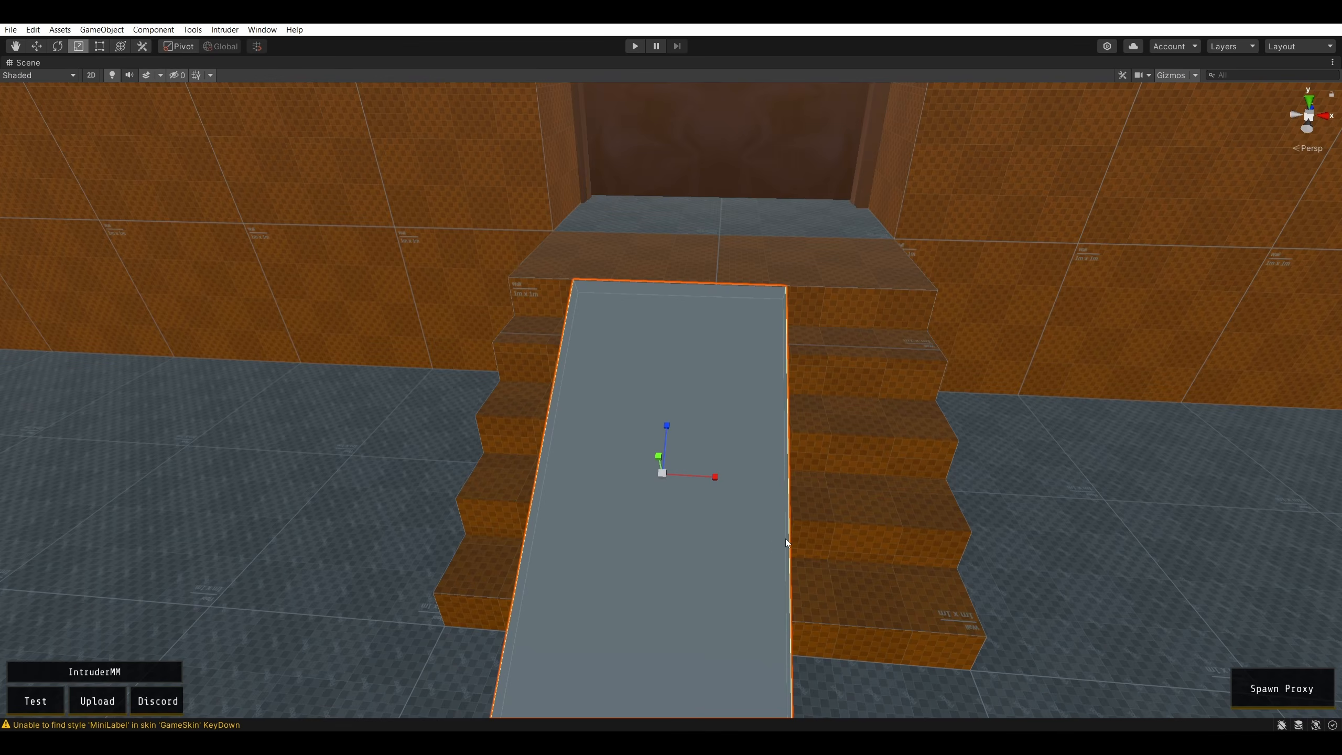
{"action": "left_click_drag", "start_coordinate": [714, 481], "coordinate": [207, 131]}
{"action": "left_click", "coordinate": [99, 47]}
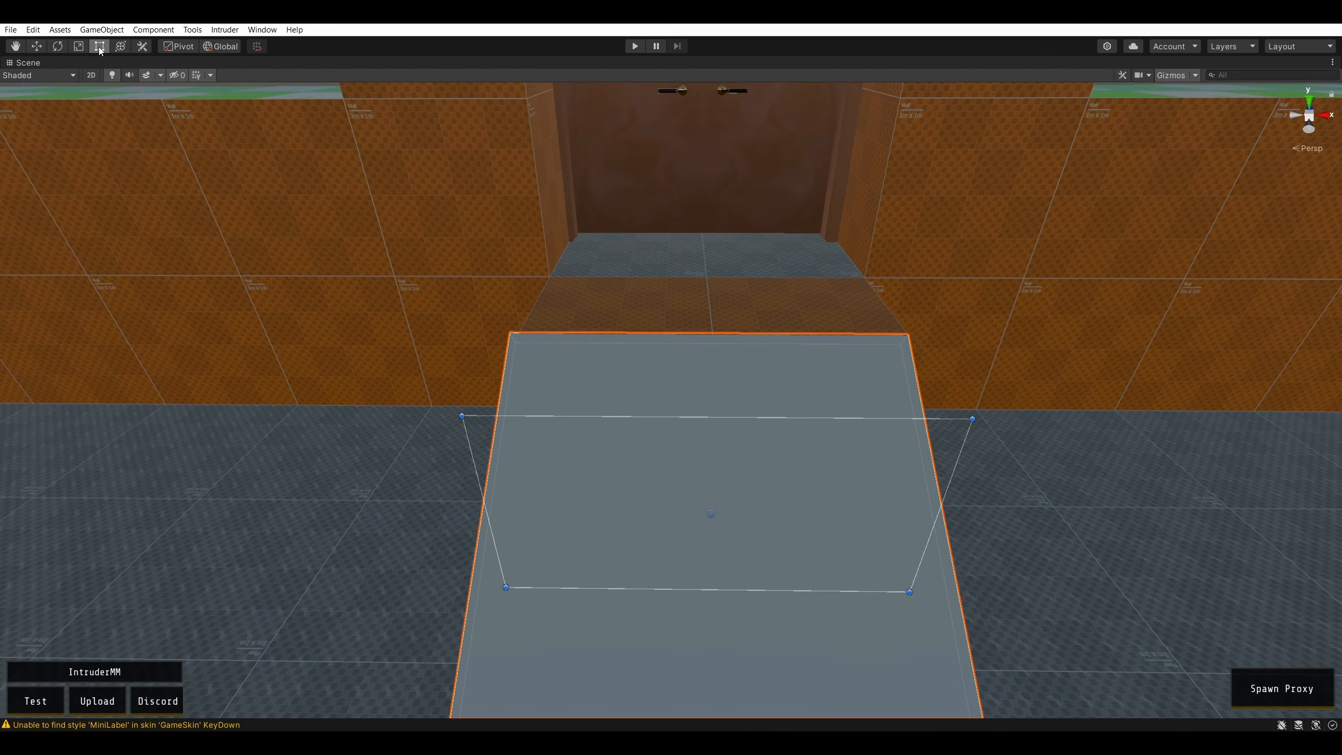
{"action": "left_click", "coordinate": [78, 46]}
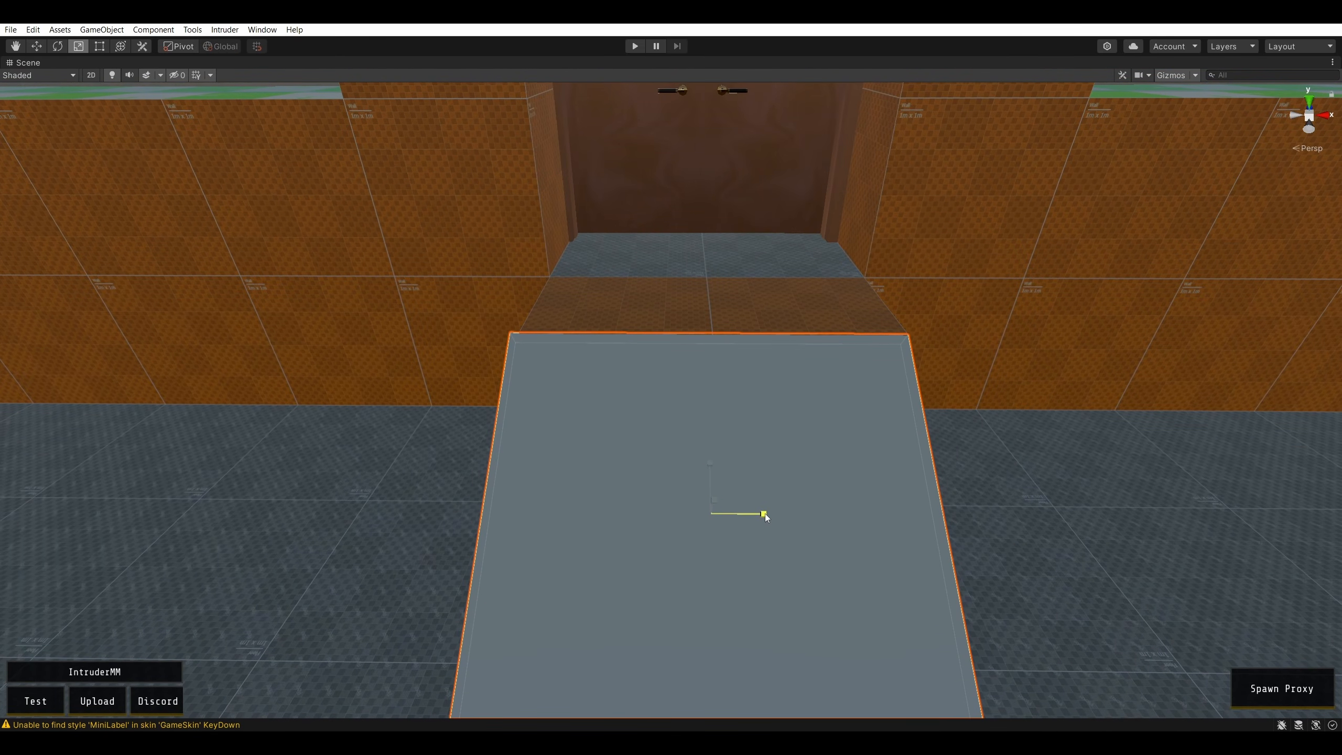
{"action": "left_click_drag", "start_coordinate": [766, 514], "coordinate": [769, 516]}
- Fine-tune the slab's position over the stairs to about X -0.005, Y 1.467, Z -11.55
{"action": "left_click", "coordinate": [38, 48]}
{"action": "right_click_drag", "start_coordinate": [572, 315], "coordinate": [916, 443]}
{"action": "key", "text": "a"}
{"action": "key", "text": "w"}
{"action": "left_click_drag", "start_coordinate": [951, 566], "coordinate": [967, 570]}
{"action": "left_click_drag", "start_coordinate": [1027, 535], "coordinate": [1018, 529]}
{"action": "right_click_drag", "start_coordinate": [989, 503], "coordinate": [782, 313]}
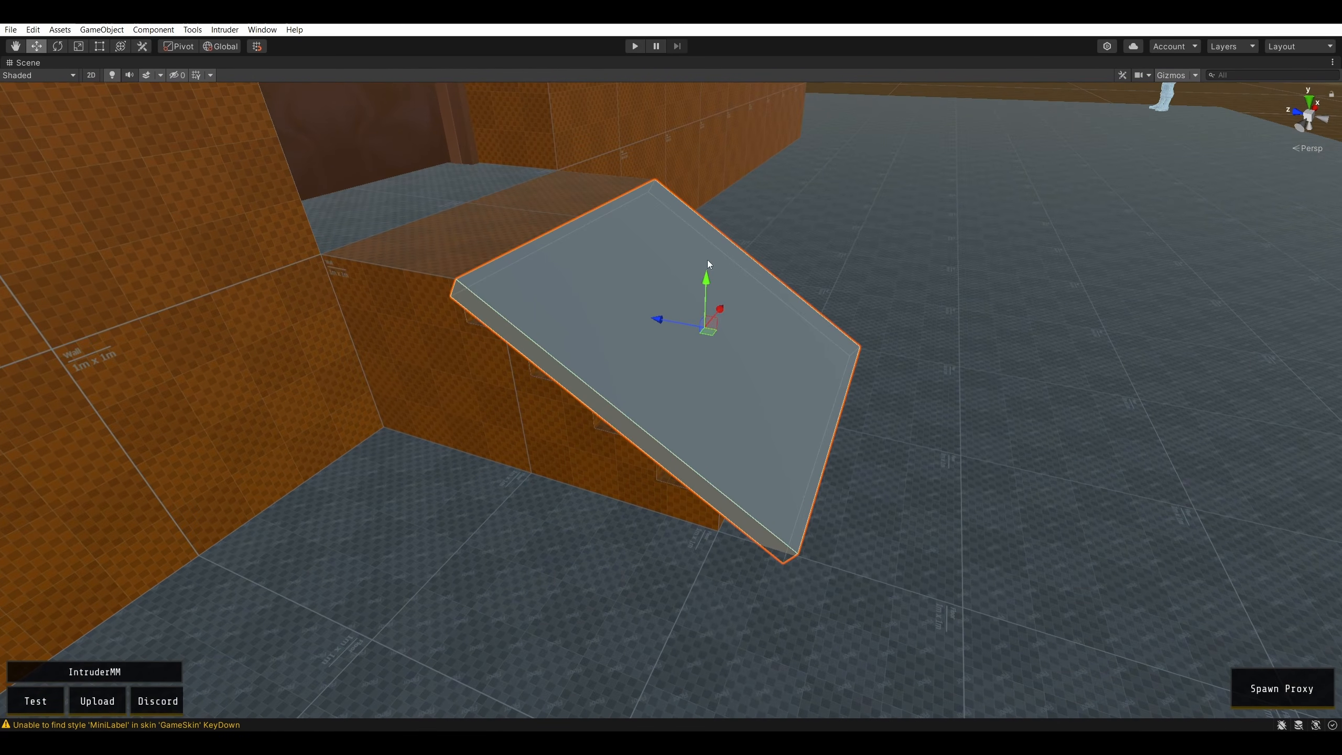
- Disable the cube's Mesh Renderer and add an Object Tagger with its object layer set to IgnoreBullet
{"action": "key", "text": "shift+space"}
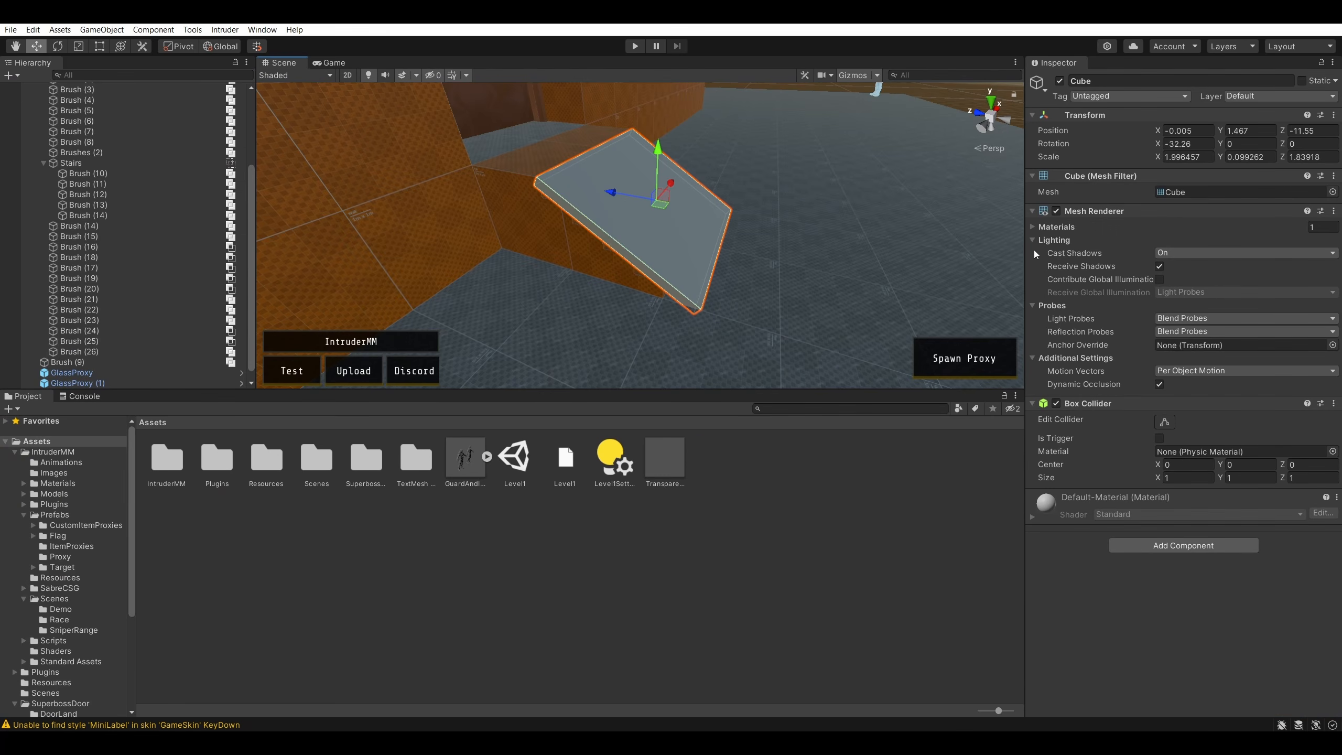
{"action": "left_click", "coordinate": [1058, 210]}
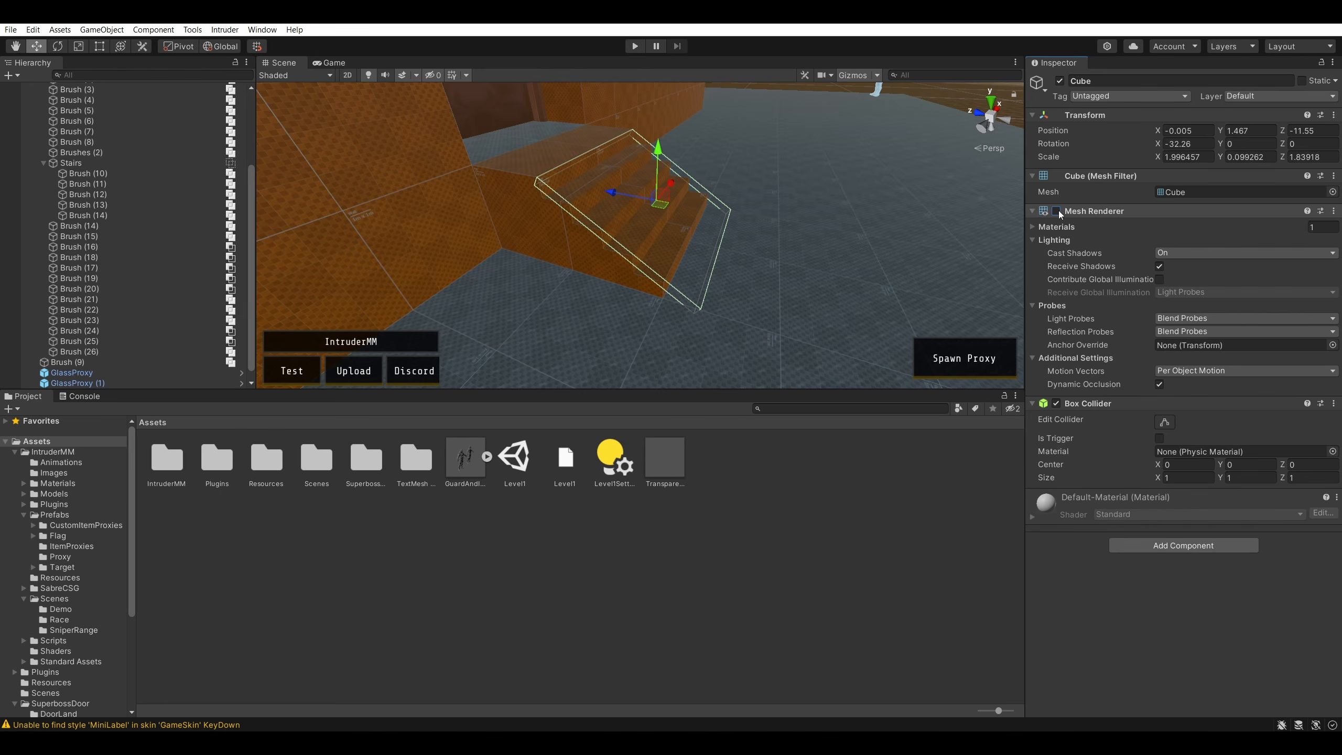
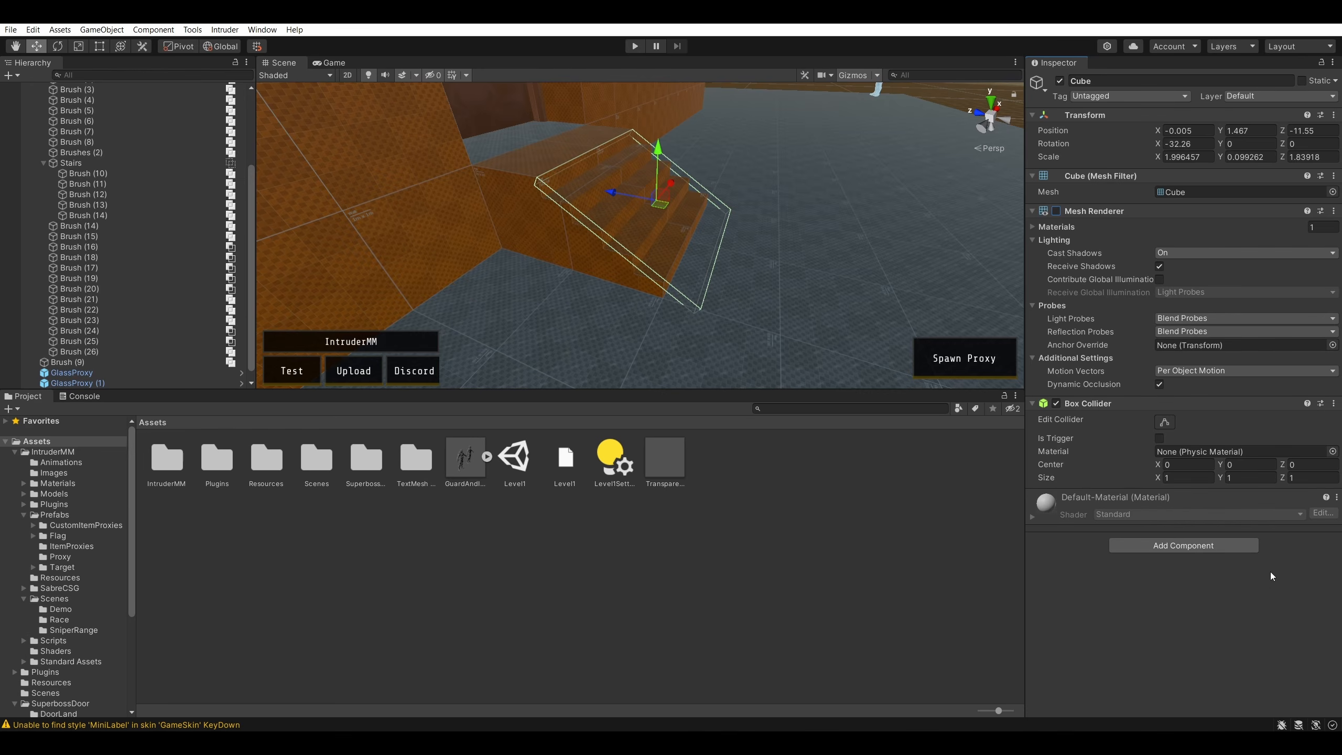
{"action": "left_click", "coordinate": [1229, 545]}
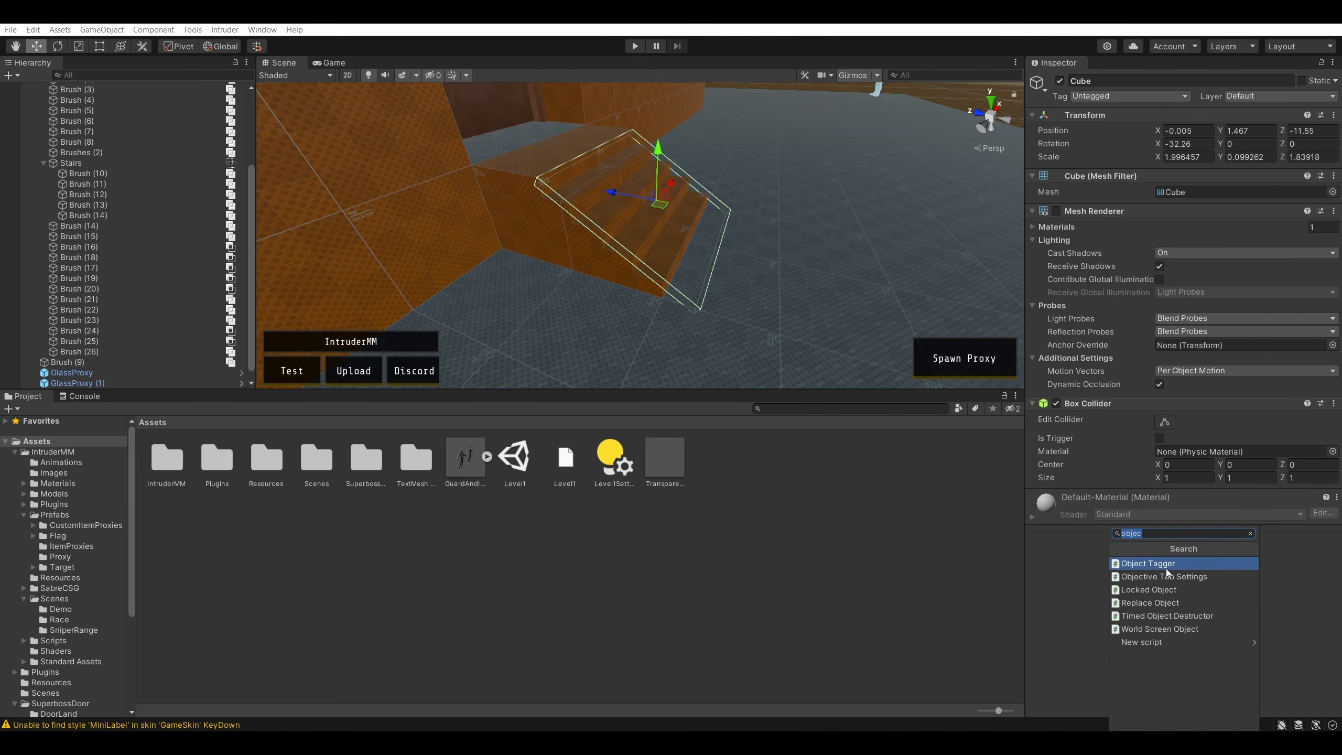
{"action": "left_click", "coordinate": [1200, 565]}
{"action": "left_click", "coordinate": [1208, 541]}
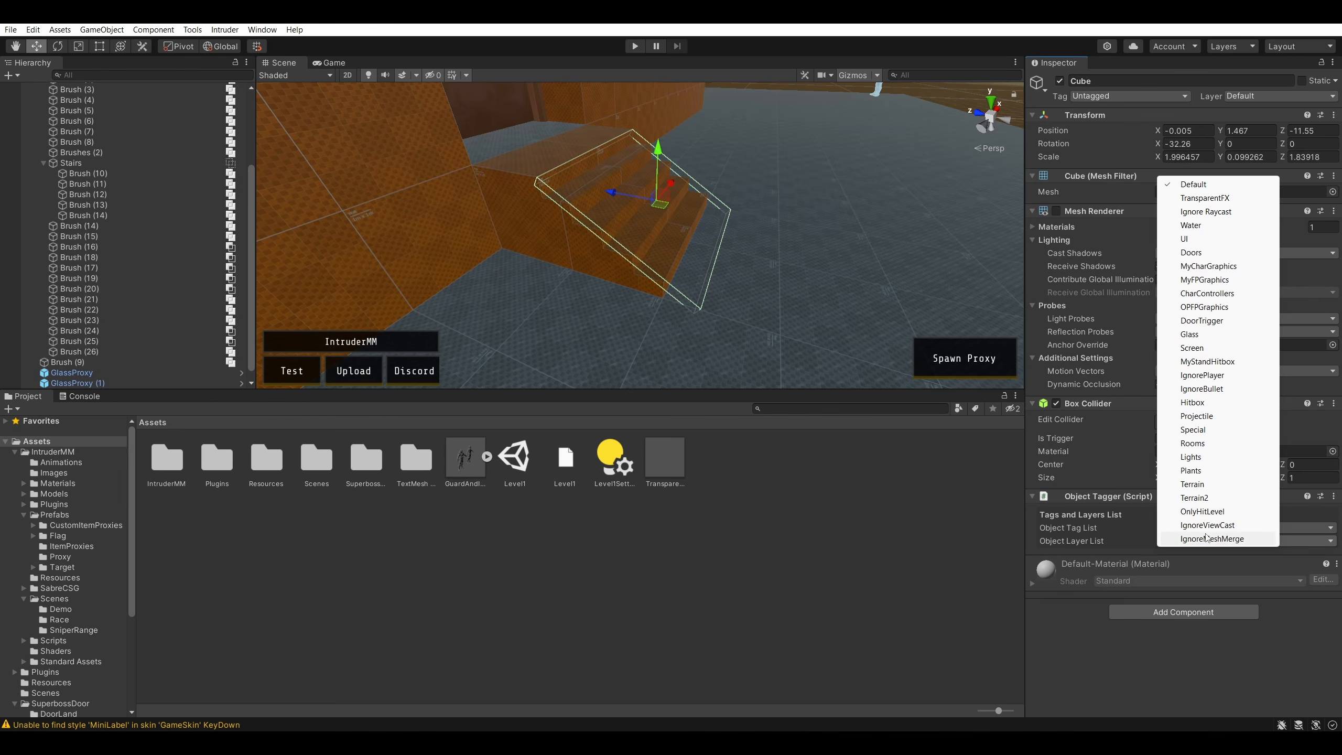
{"action": "left_click", "coordinate": [1203, 389]}
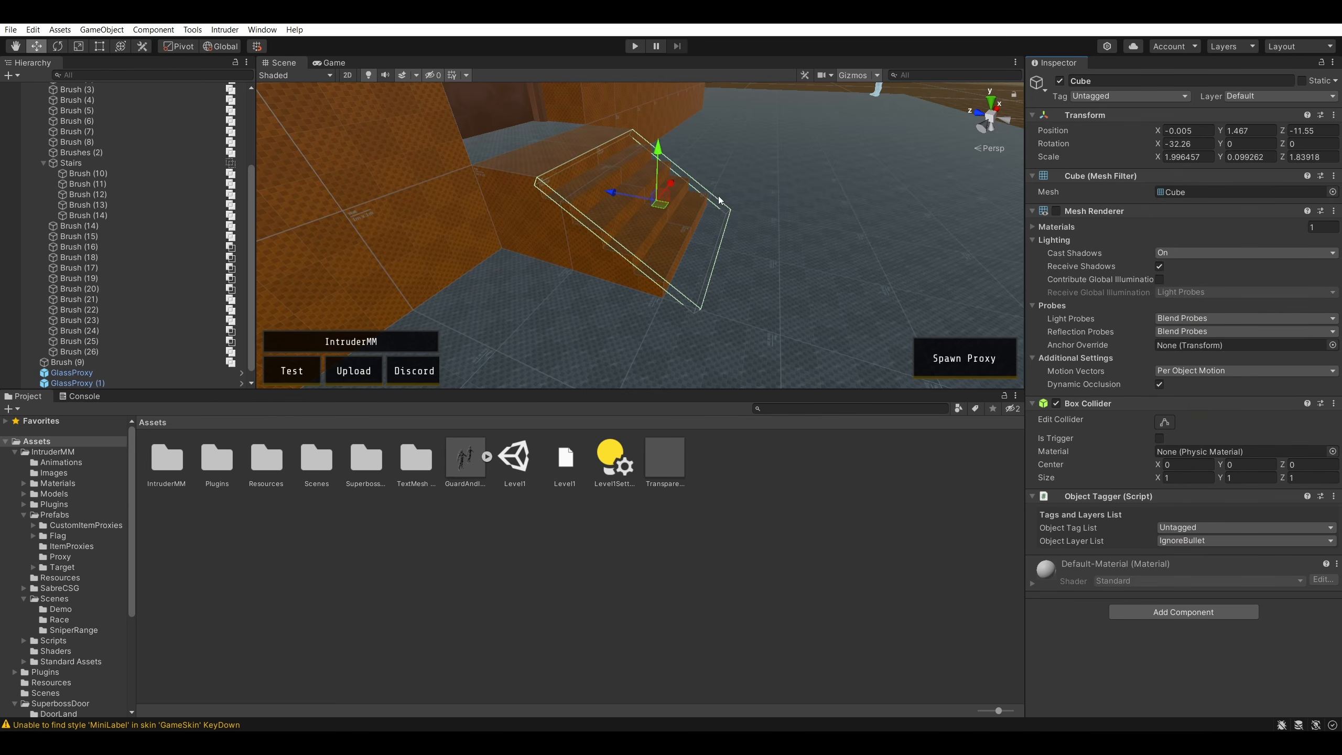
- Deselect the cube, launch the map test in Intruder and join the Intruders team
{"action": "right_click_drag", "start_coordinate": [685, 248], "coordinate": [864, 171]}
{"action": "left_click", "coordinate": [864, 171]}
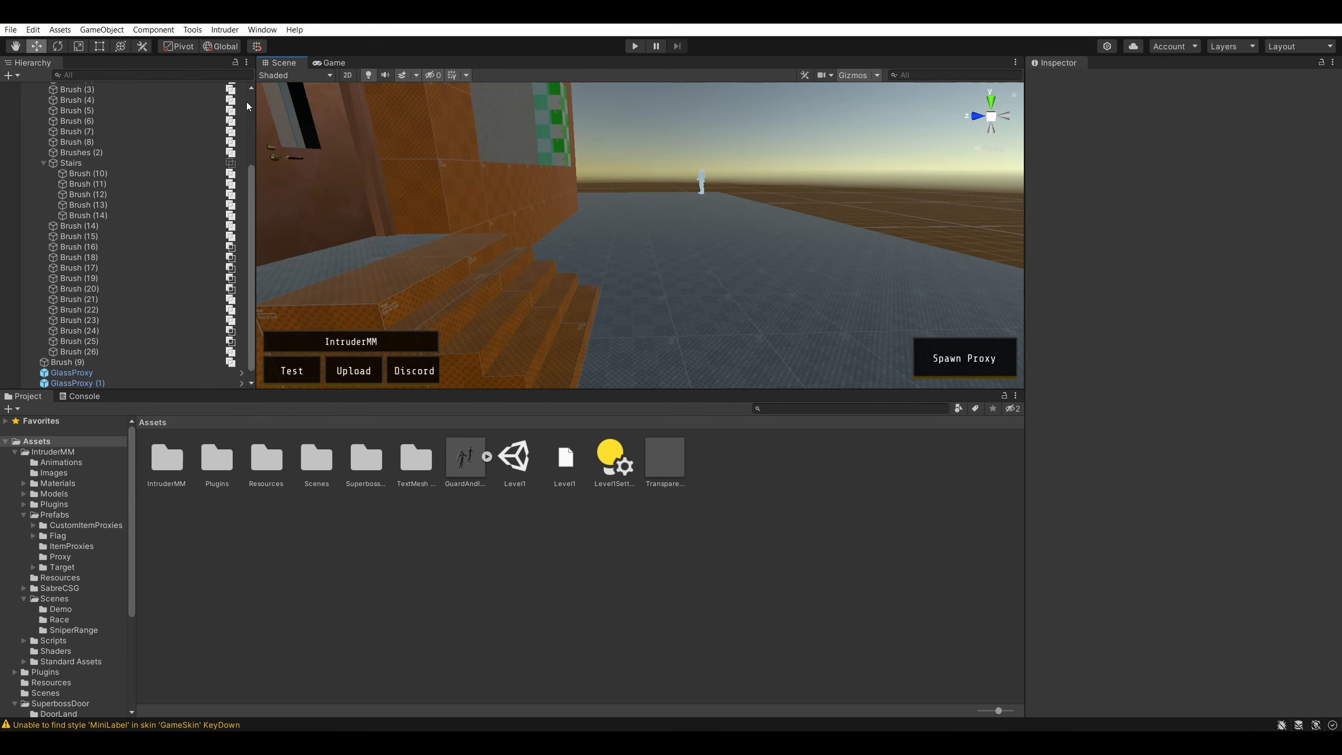
{"action": "left_click", "coordinate": [241, 29]}
{"action": "left_click", "coordinate": [274, 86]}
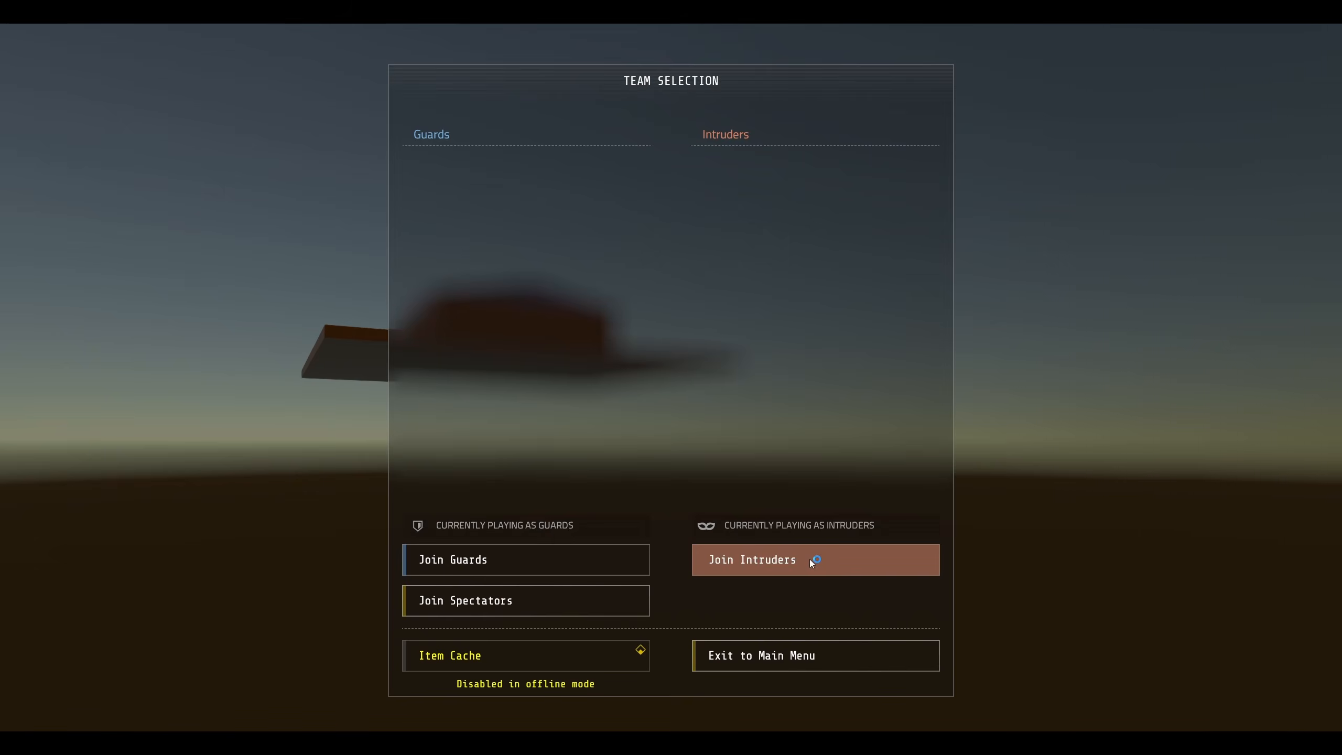
{"action": "left_click", "coordinate": [812, 557]}
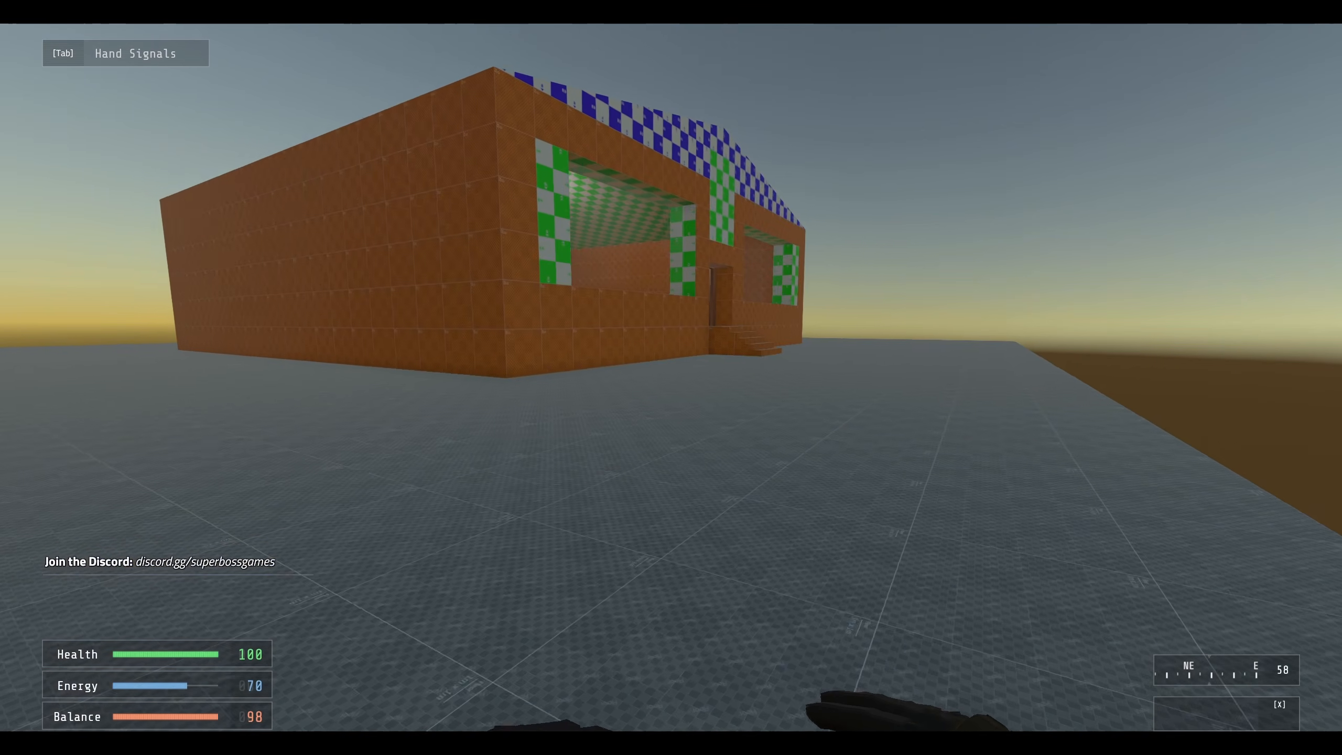
- Walk to the building entrance with the pistol drawn and climb the stairs to test the invisible cube ramp
{"action": "key", "text": "w"}
{"action": "mouse_move", "coordinate": [671, 378]}
{"action": "middle_mouse_down"}
{"action": "mouse_move", "coordinate": [683, 351]}
{"action": "mouse_move", "coordinate": [801, 399]}
{"action": "middle_mouse_up"}
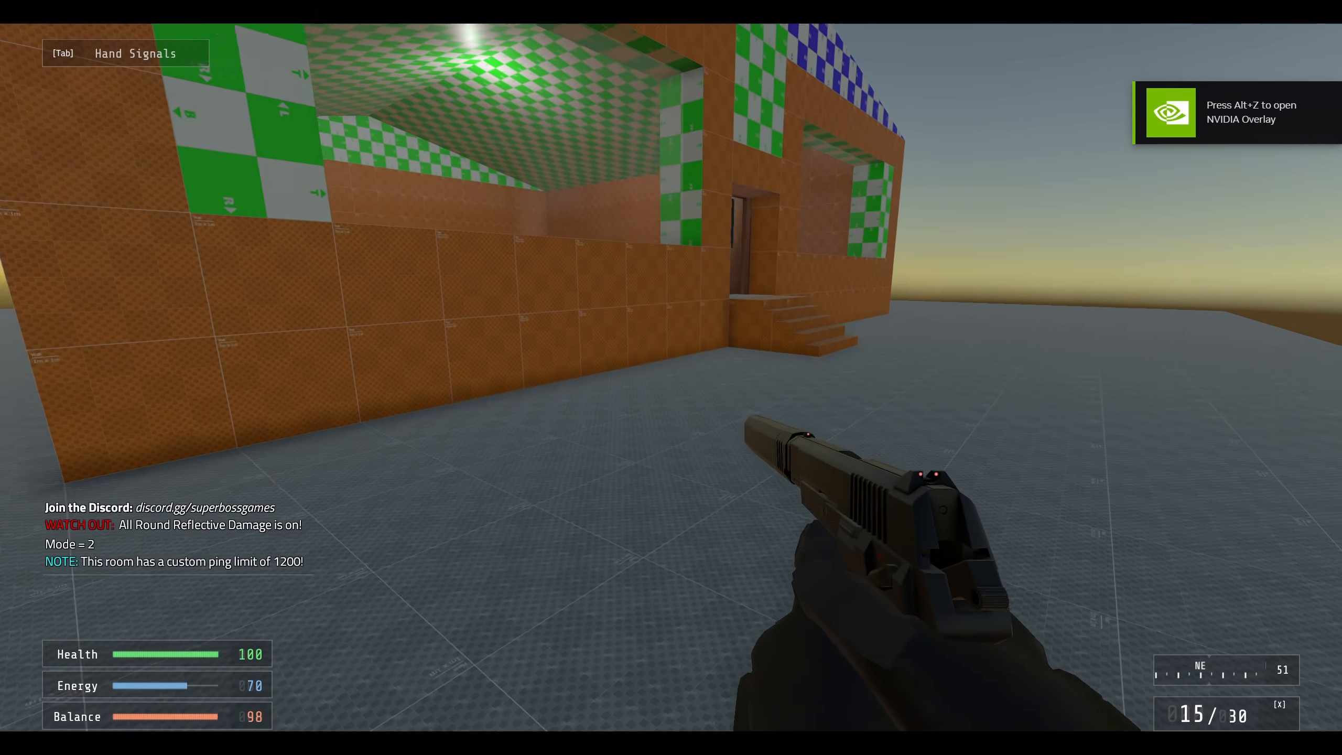
{"action": "key", "text": "w"}
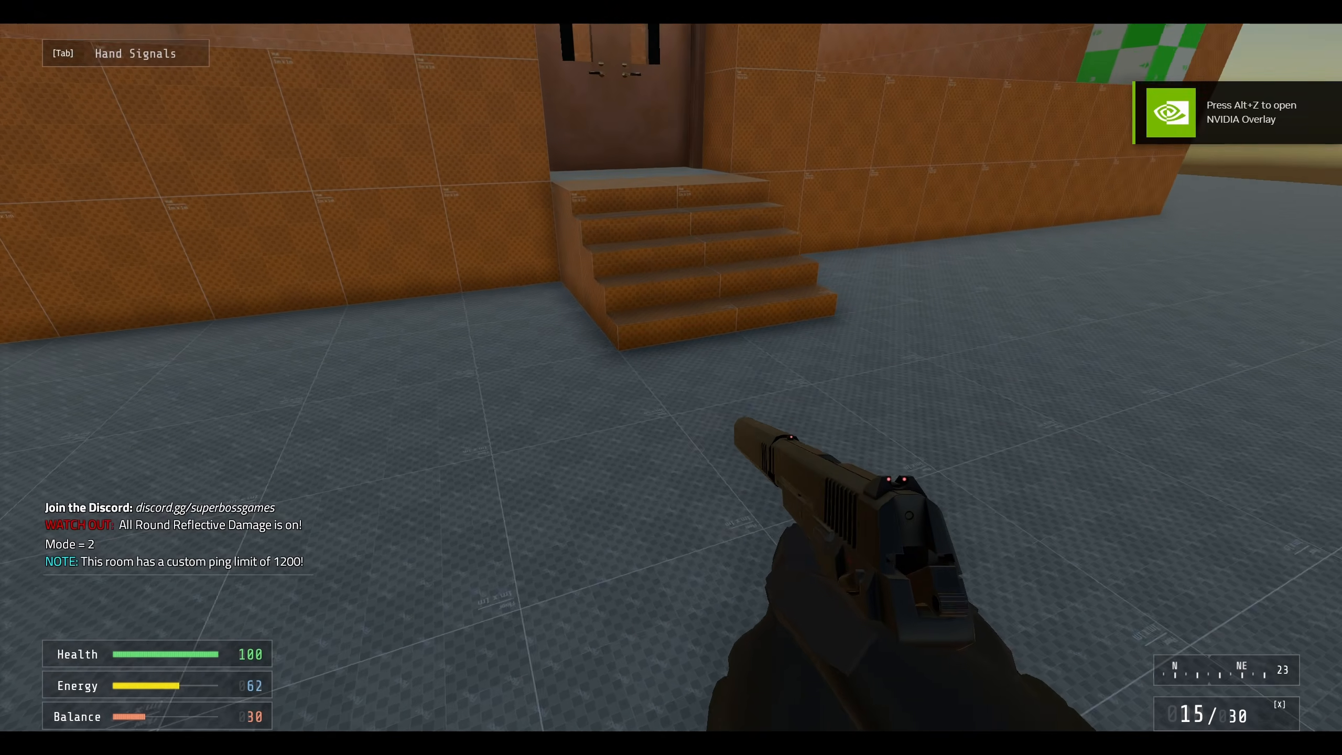
{"action": "key", "text": "w"}
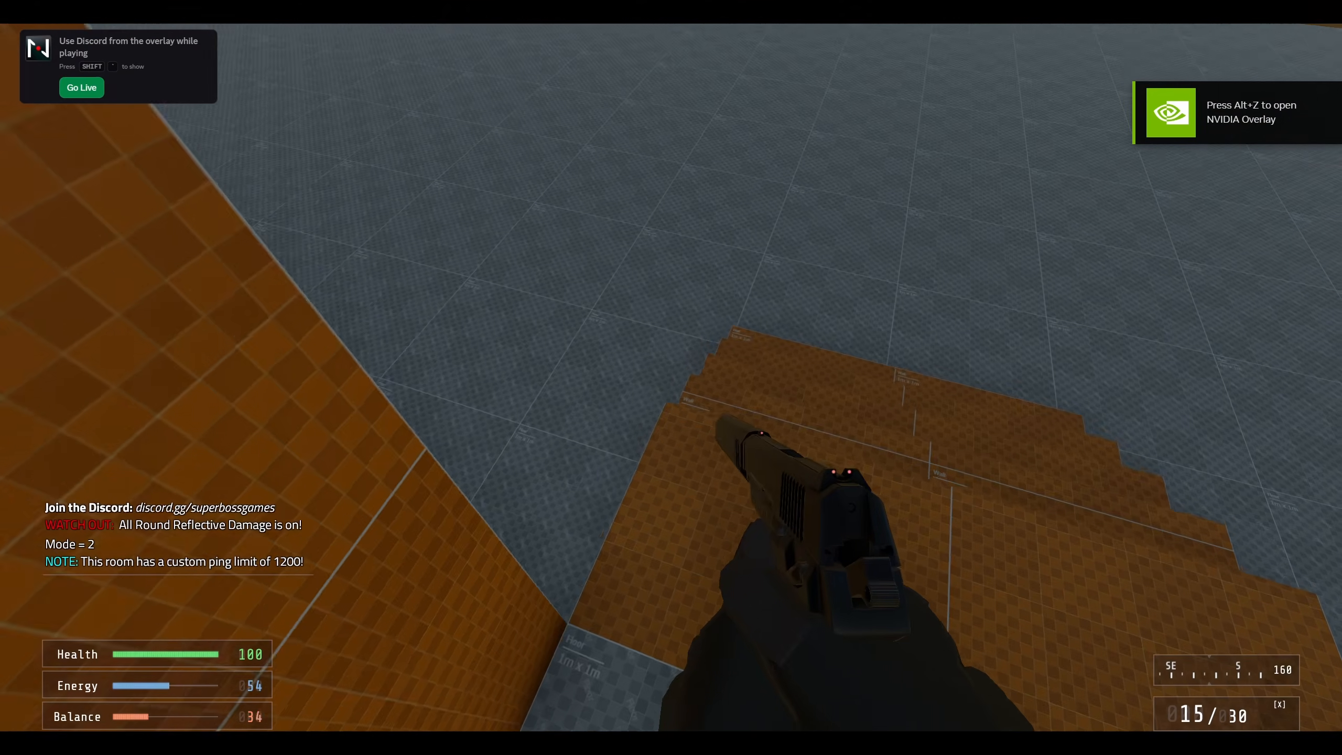
- Go back down in front of the stairs, fire aimed pistol shots at the steps and check where the bullets hit
{"action": "key", "text": "w"}
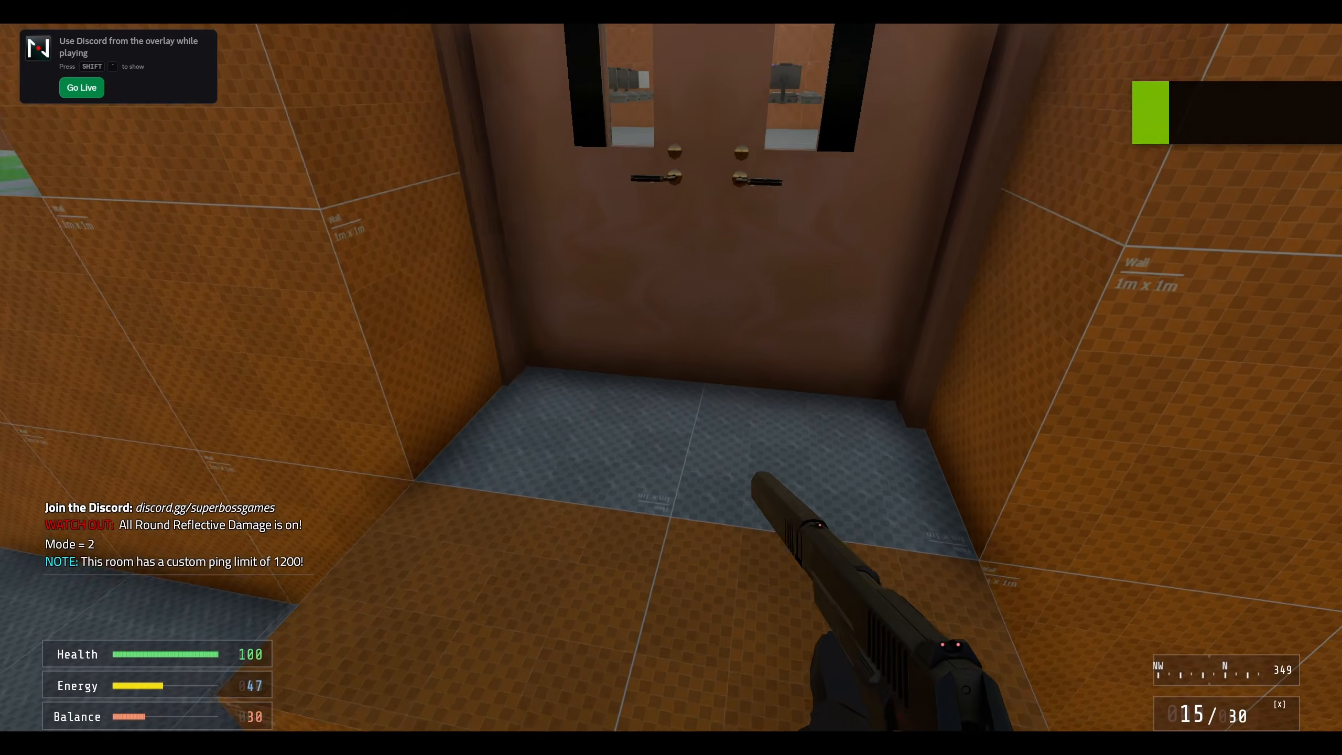
{"action": "key", "text": "w"}
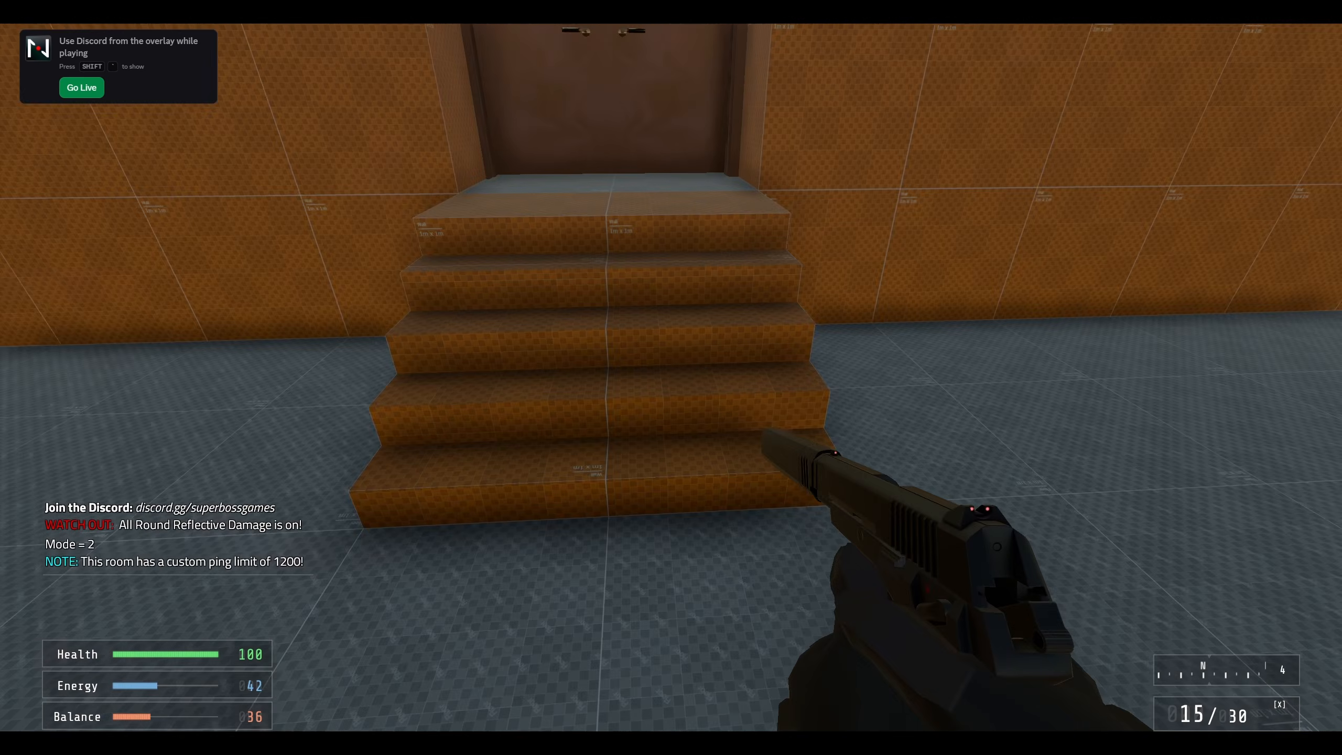
{"action": "right_click", "coordinate": [672, 377]}
{"action": "left_click", "coordinate": [672, 378]}
{"action": "key", "text": "a"}
{"action": "left_click", "coordinate": [671, 377]}
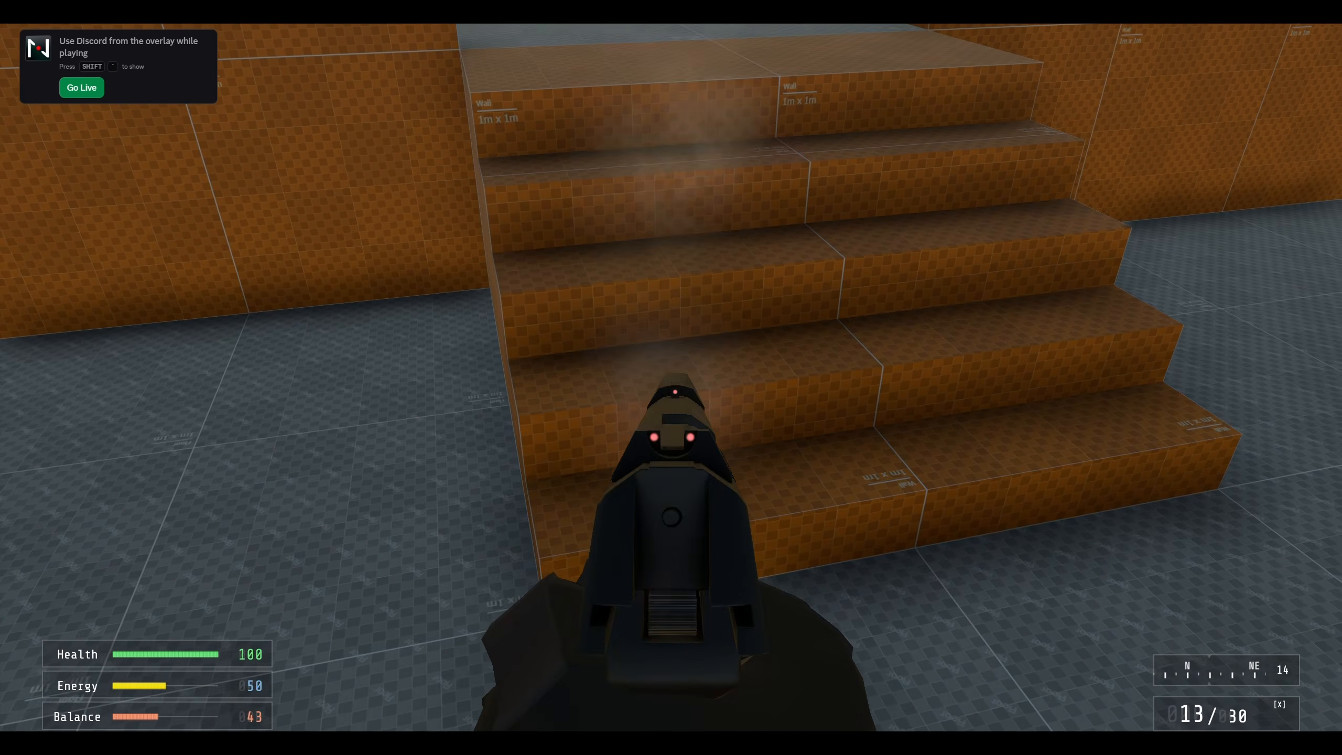
{"action": "left_click", "coordinate": [672, 377]}
{"action": "left_click", "coordinate": [671, 377]}
{"action": "left_click", "coordinate": [671, 377]}
{"action": "left_click", "coordinate": [672, 378]}
{"action": "left_click", "coordinate": [671, 377]}
{"action": "left_click", "coordinate": [672, 378]}
{"action": "left_click", "coordinate": [672, 378]}
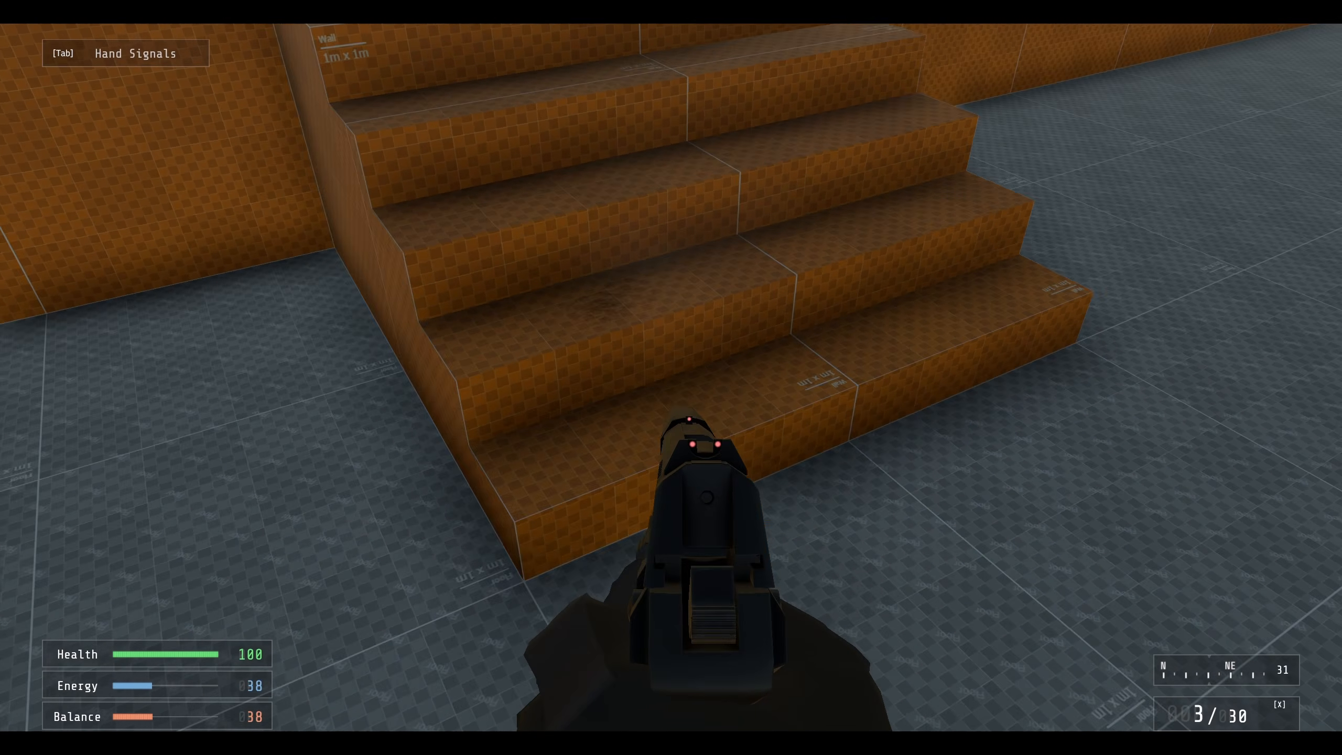
{"action": "key", "text": "w"}
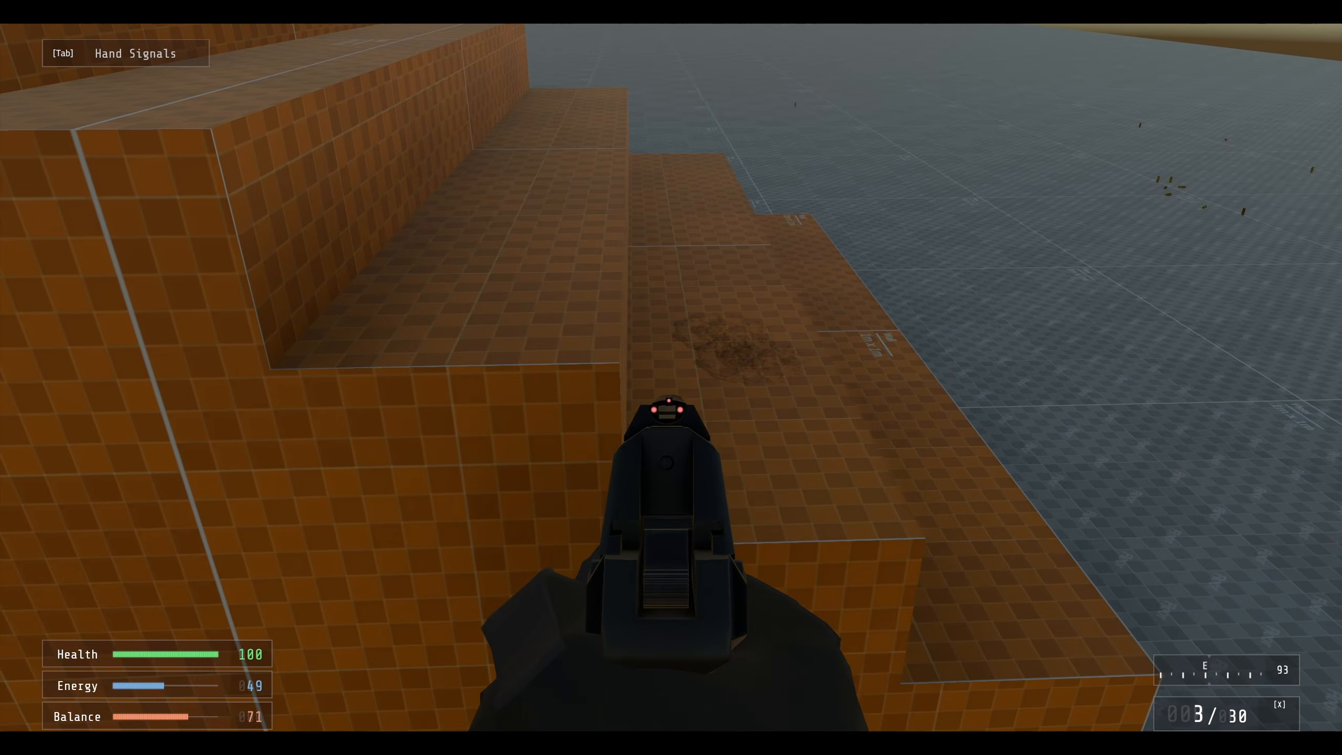
- Switch to the submachine gun, empty its magazine into the stairs and examine the bullet marks on the steps
{"action": "key", "text": "q"}
{"action": "left_click", "coordinate": [667, 251]}
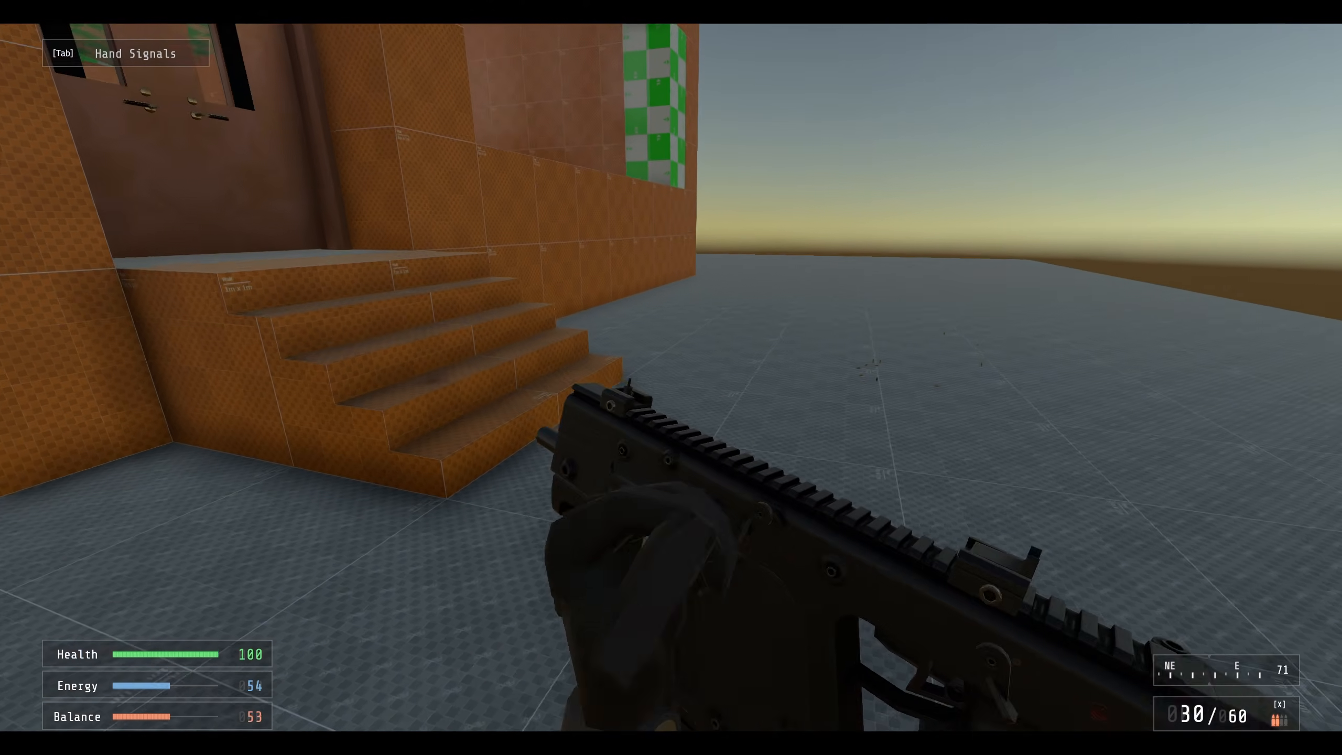
{"action": "key", "text": "s"}
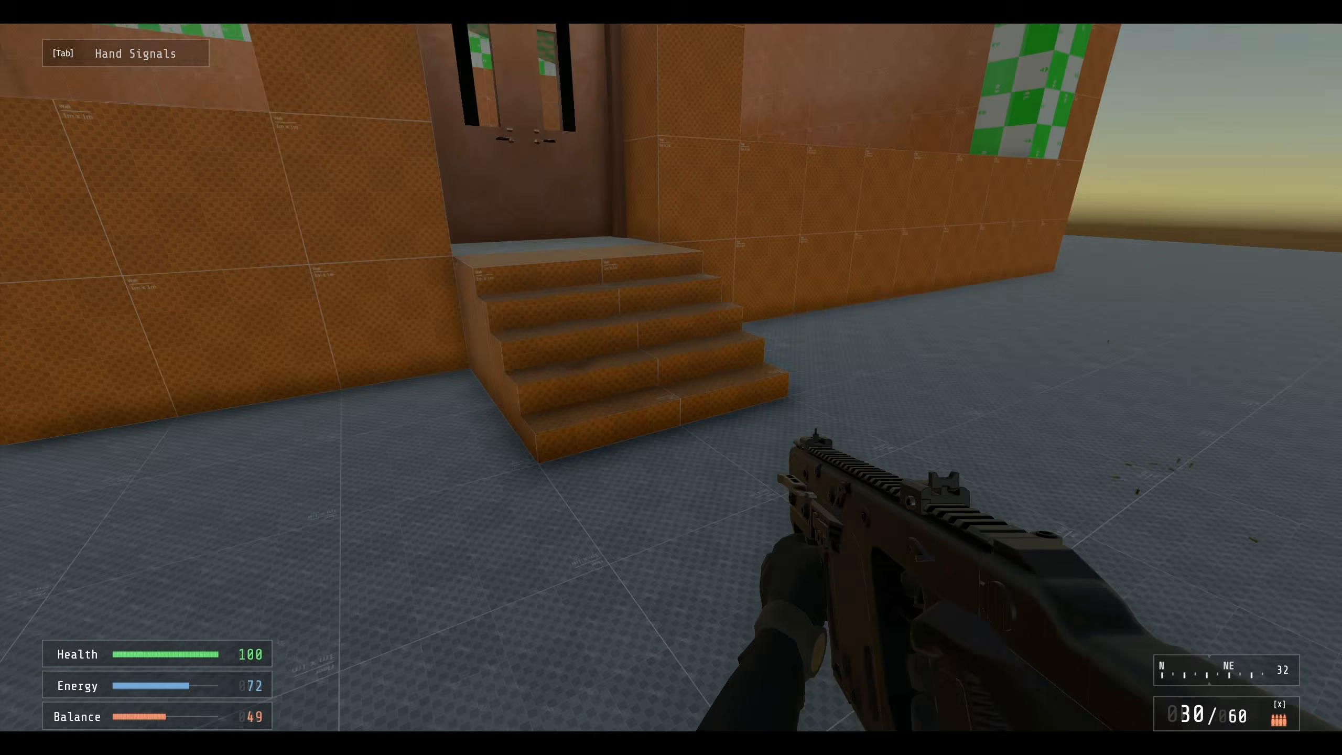
{"action": "right_click", "coordinate": [671, 377]}
{"action": "left_click_drag", "start_coordinate": [671, 378], "coordinate": [671, 377]}
{"action": "key", "text": "w"}
{"action": "key", "text": "a"}
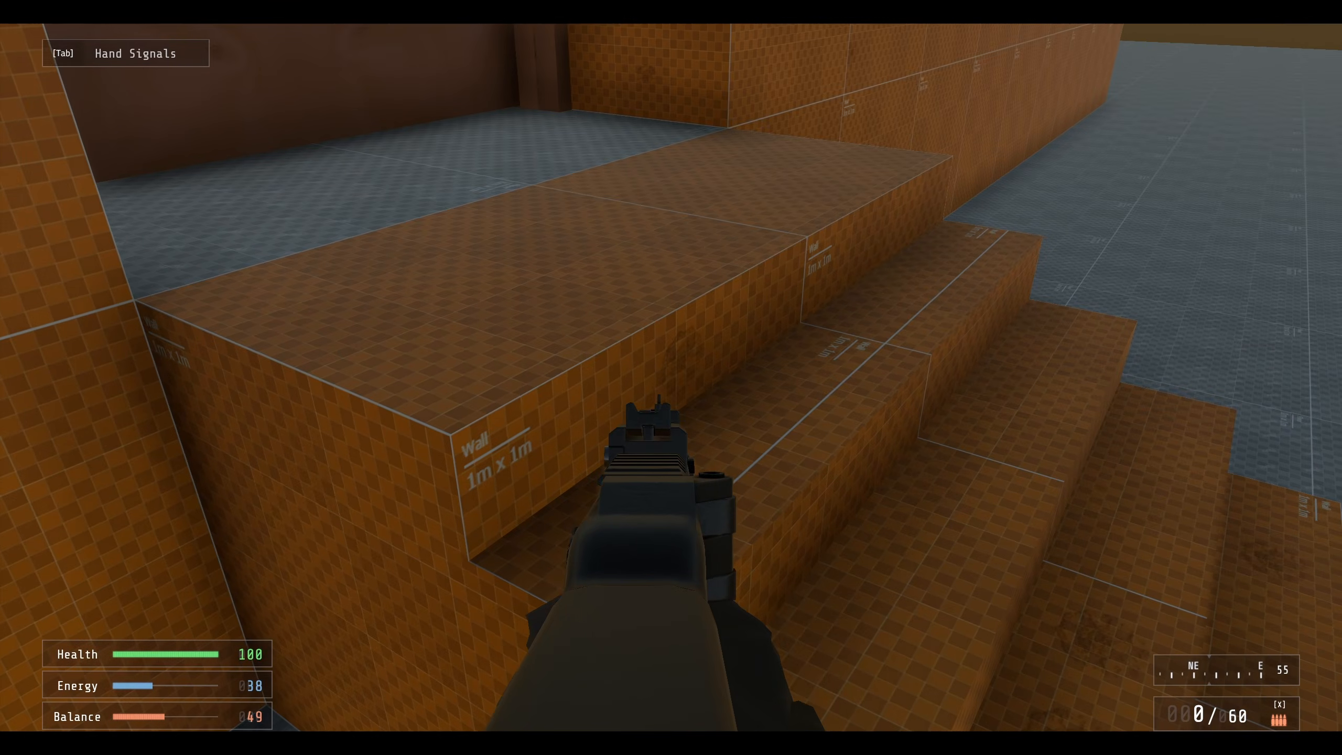
{"action": "key", "text": "w"}
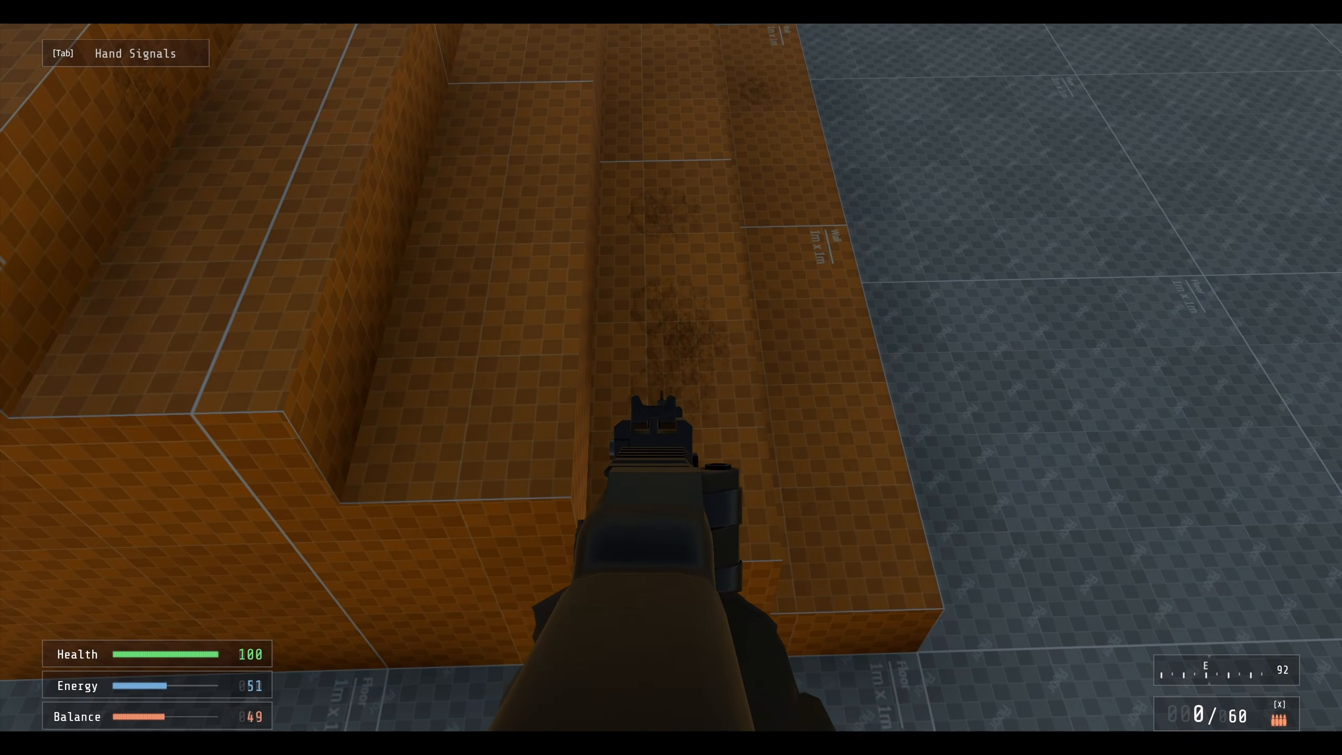
{"action": "key", "text": "s"}
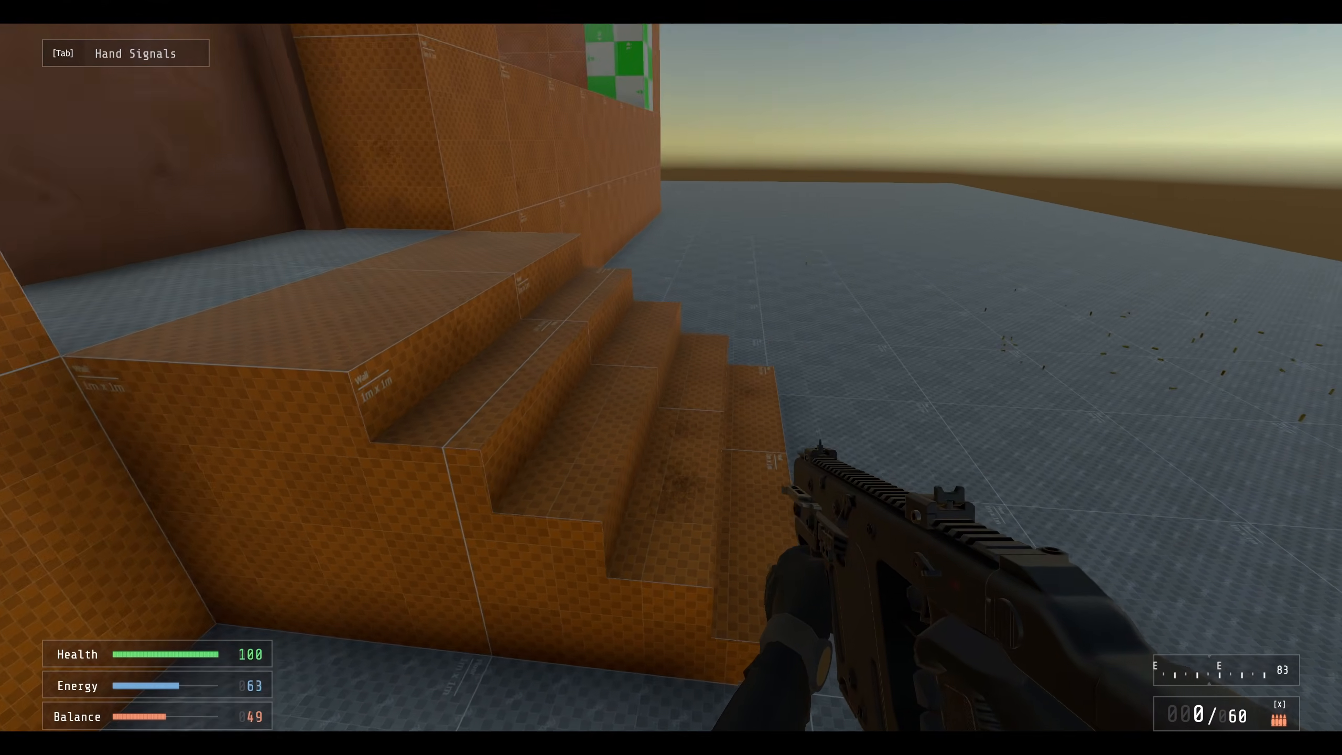
{"action": "key", "text": "Tab"}
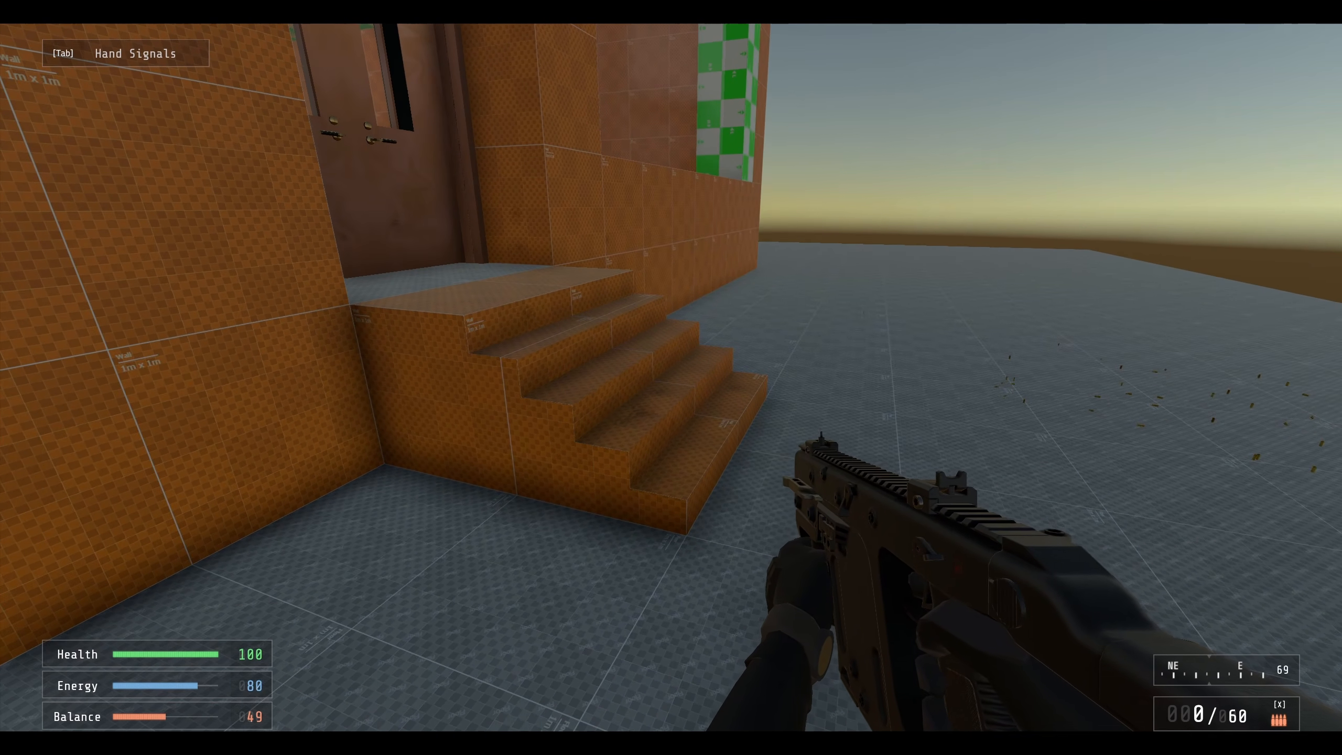
{"action": "key", "text": "a"}
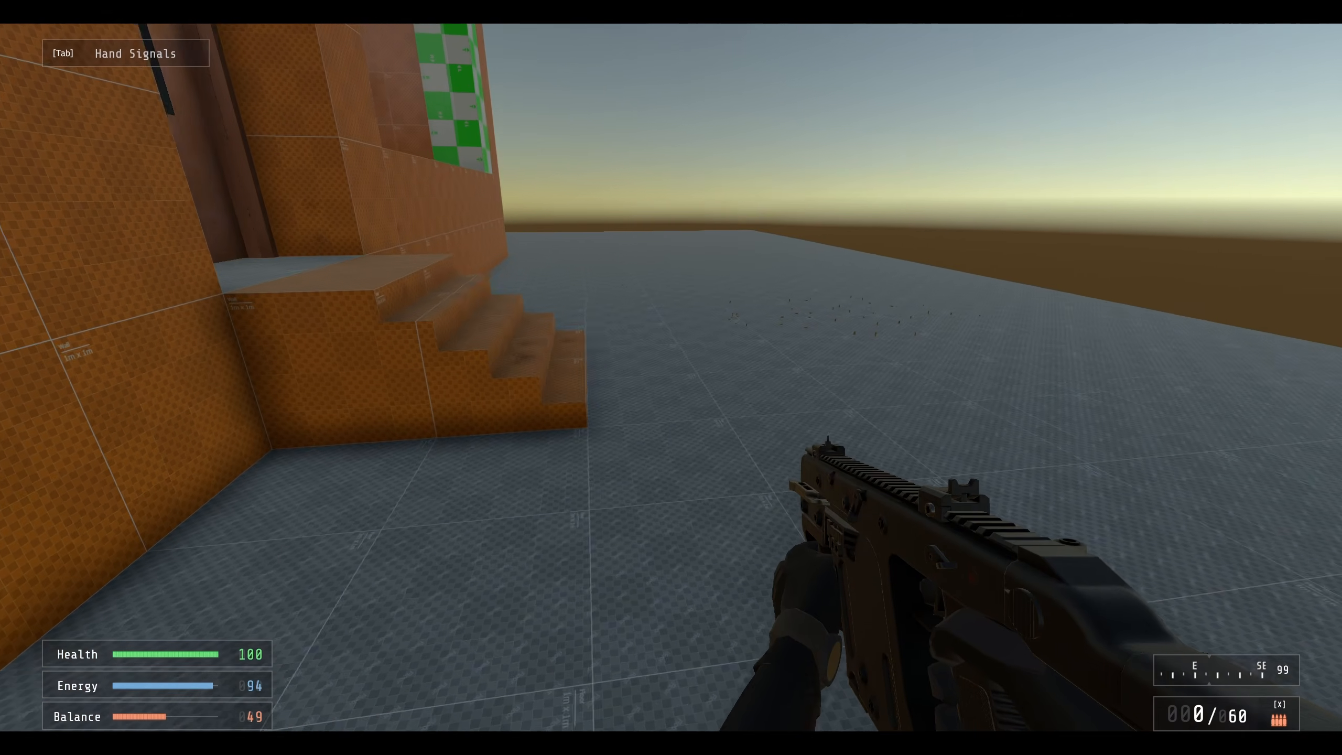
{"action": "key", "text": "w"}
{"action": "key", "text": "d"}
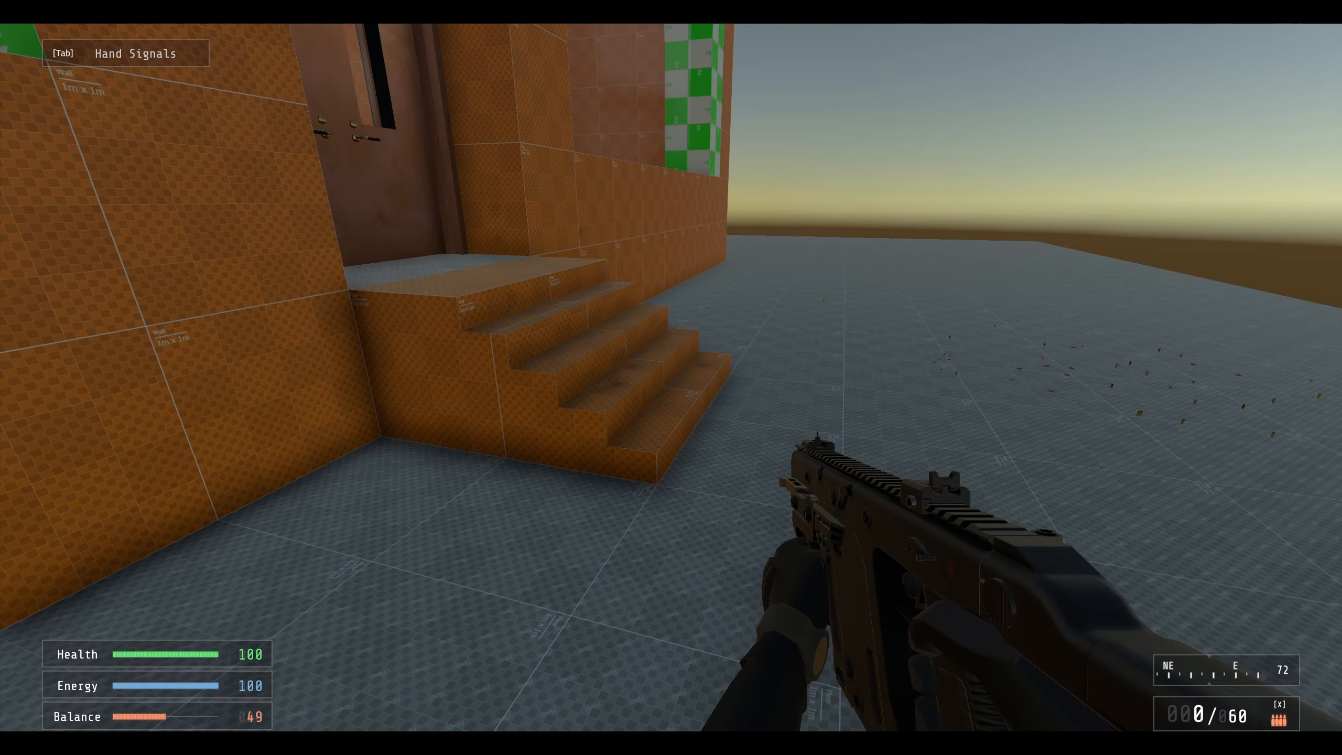
{"action": "key", "text": "w"}
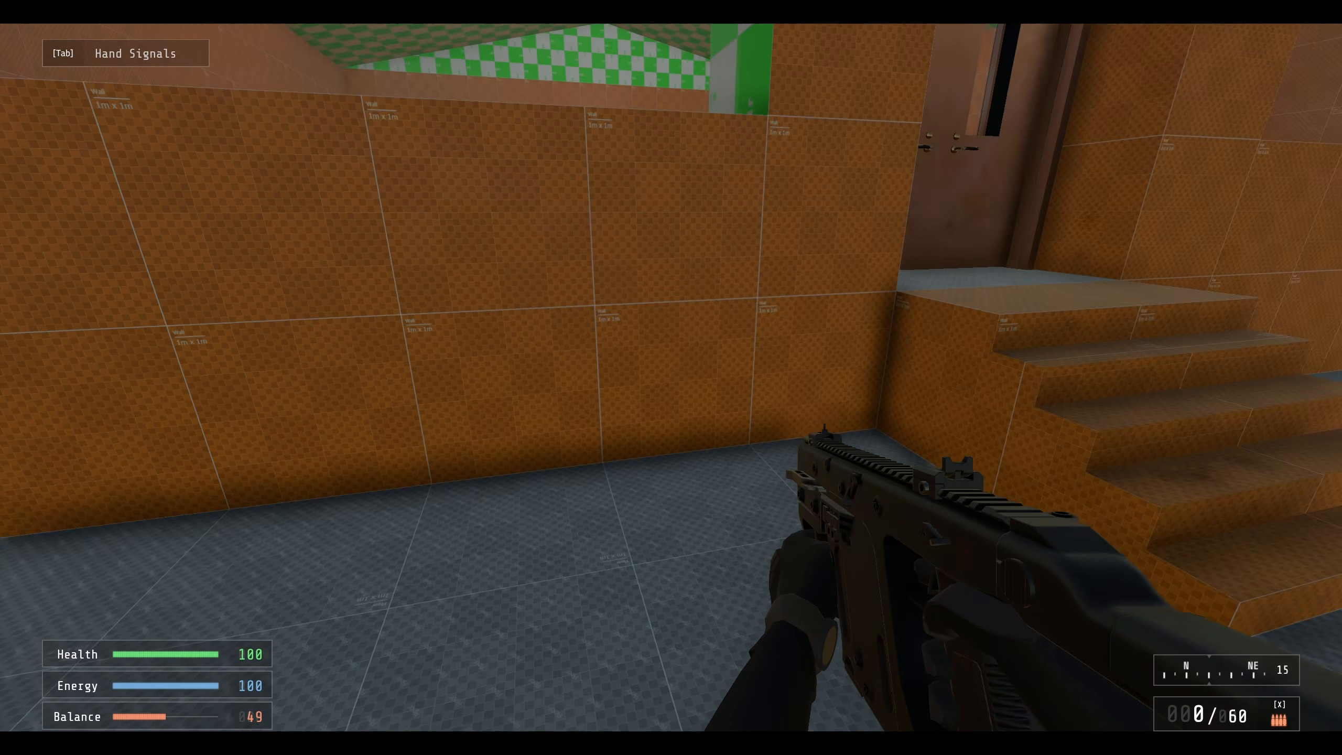
{"action": "key", "text": "a"}
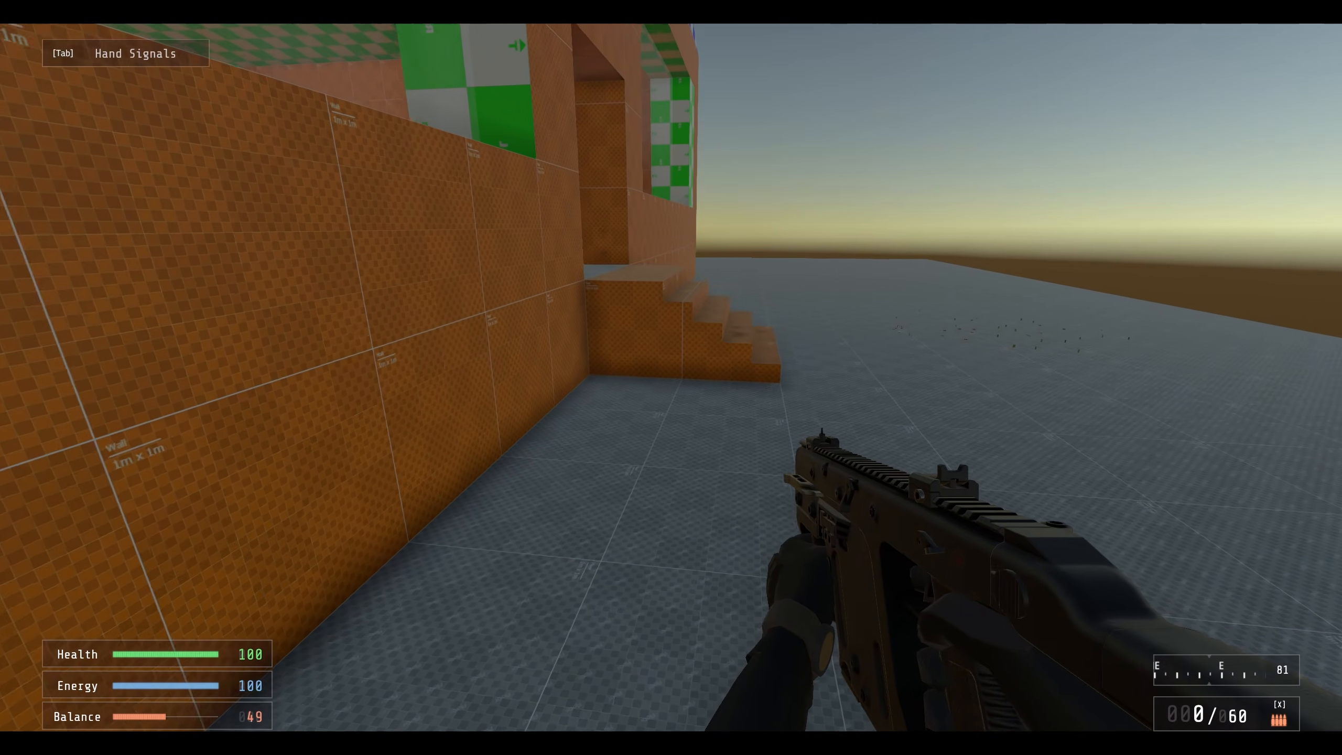
{"action": "key", "text": "s"}
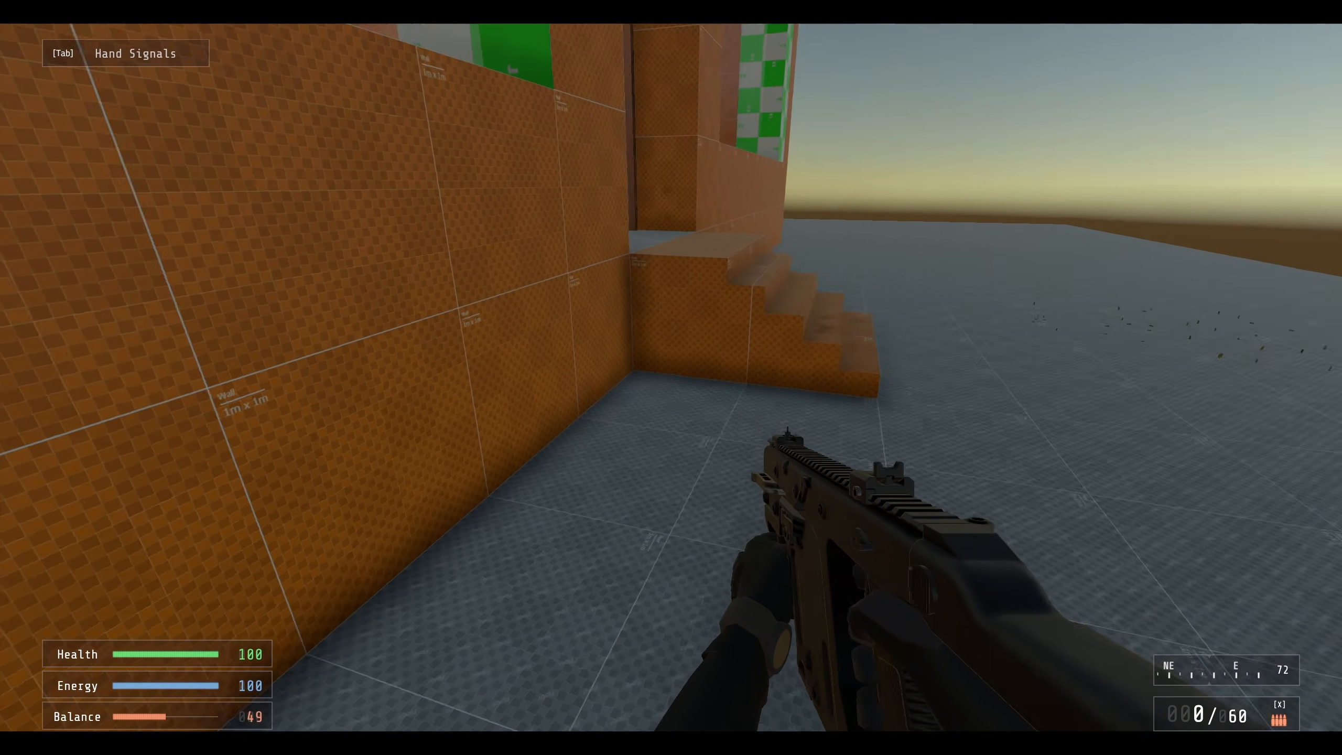
{"action": "key", "text": "w"}
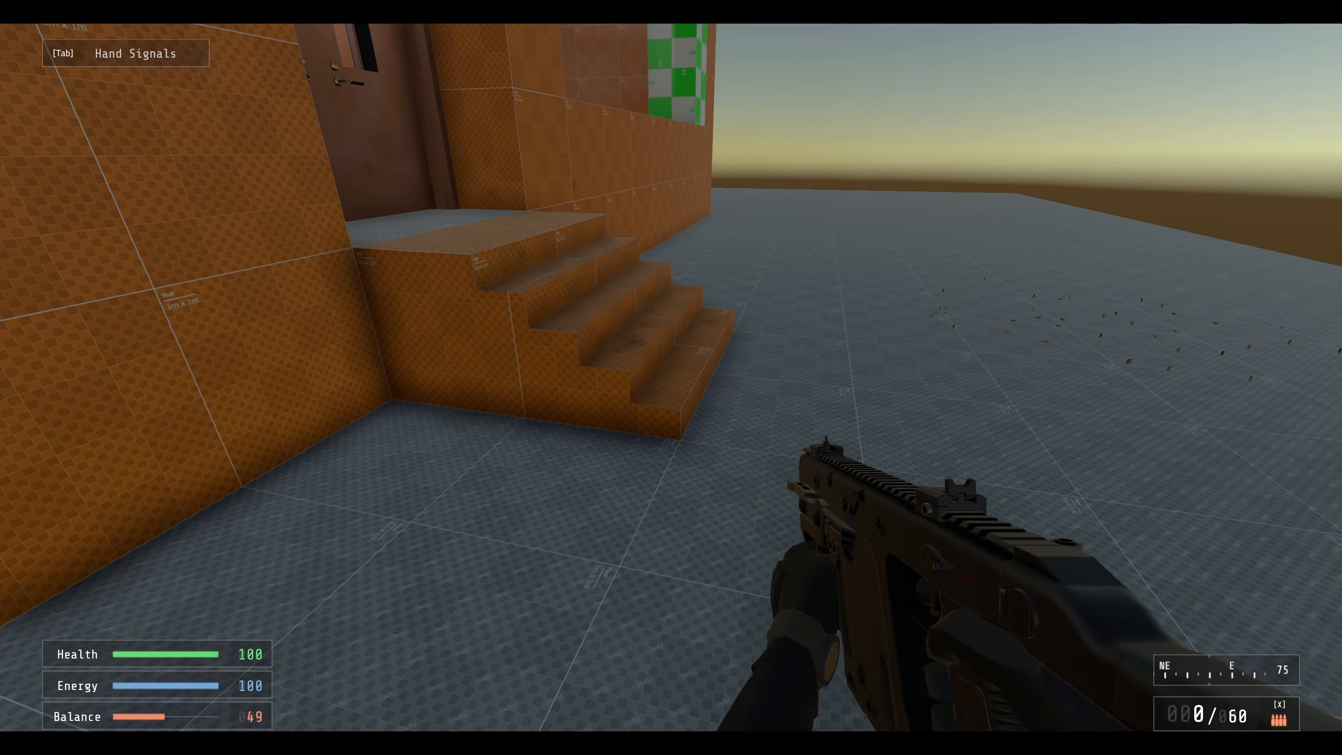
- Run and jump around both sides of the stairs to check the ramp and bullet marks, and return to Unity
{"action": "key", "text": "d"}
{"action": "key", "text": "shift+w"}
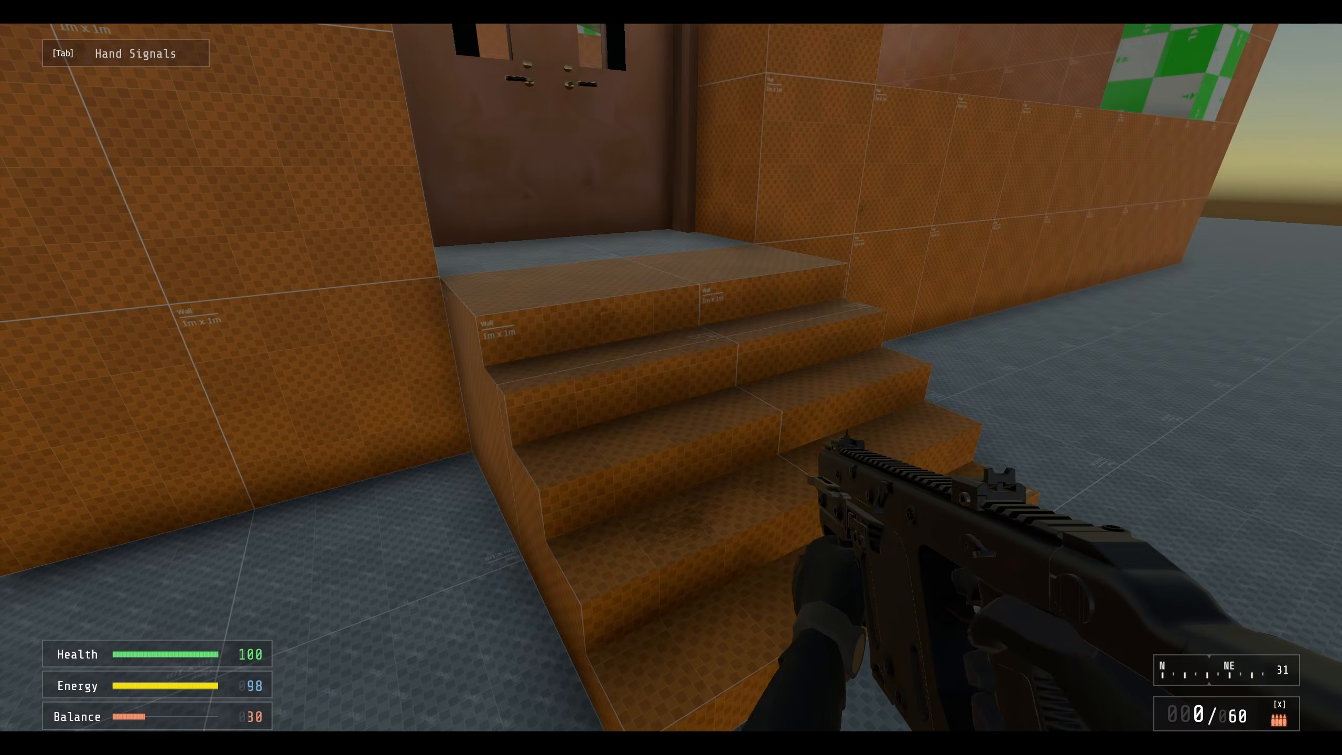
{"action": "key", "text": "shift+w"}
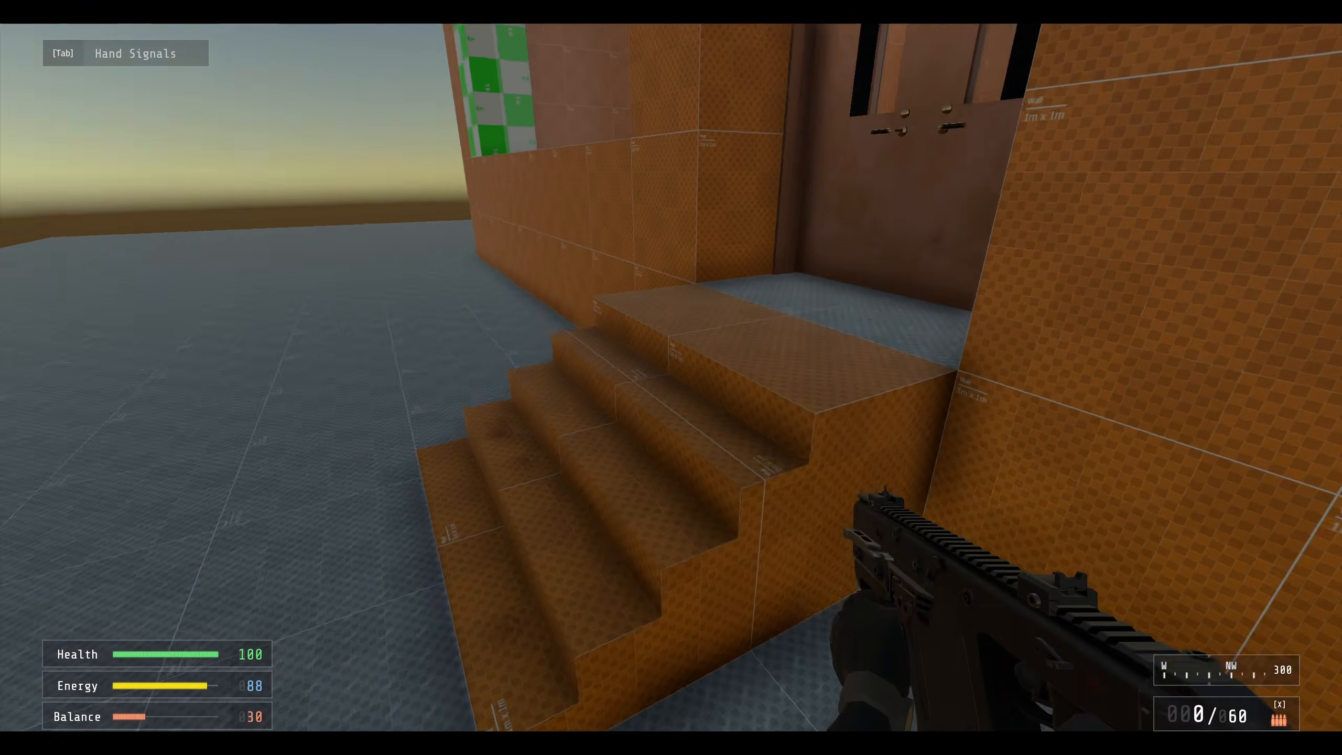
{"action": "key", "text": "s"}
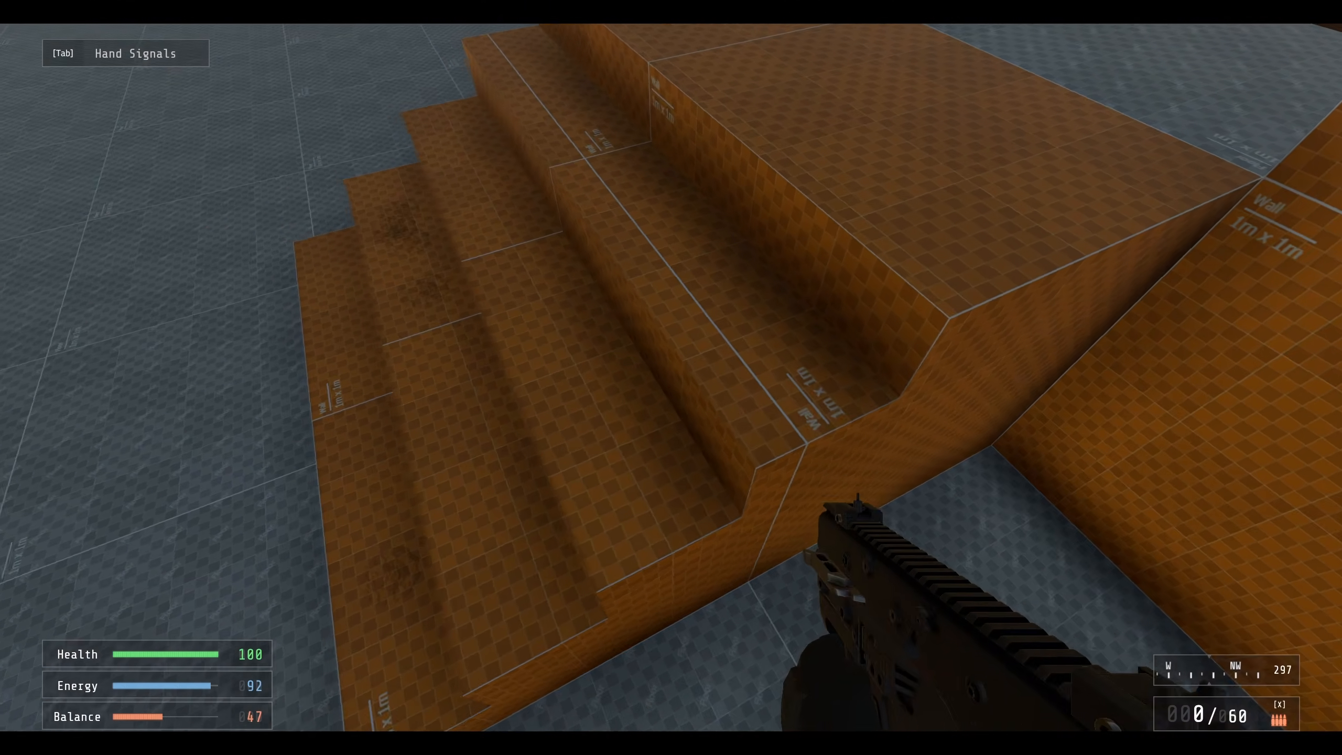
{"action": "key", "text": "d"}
{"action": "key", "text": "space"}
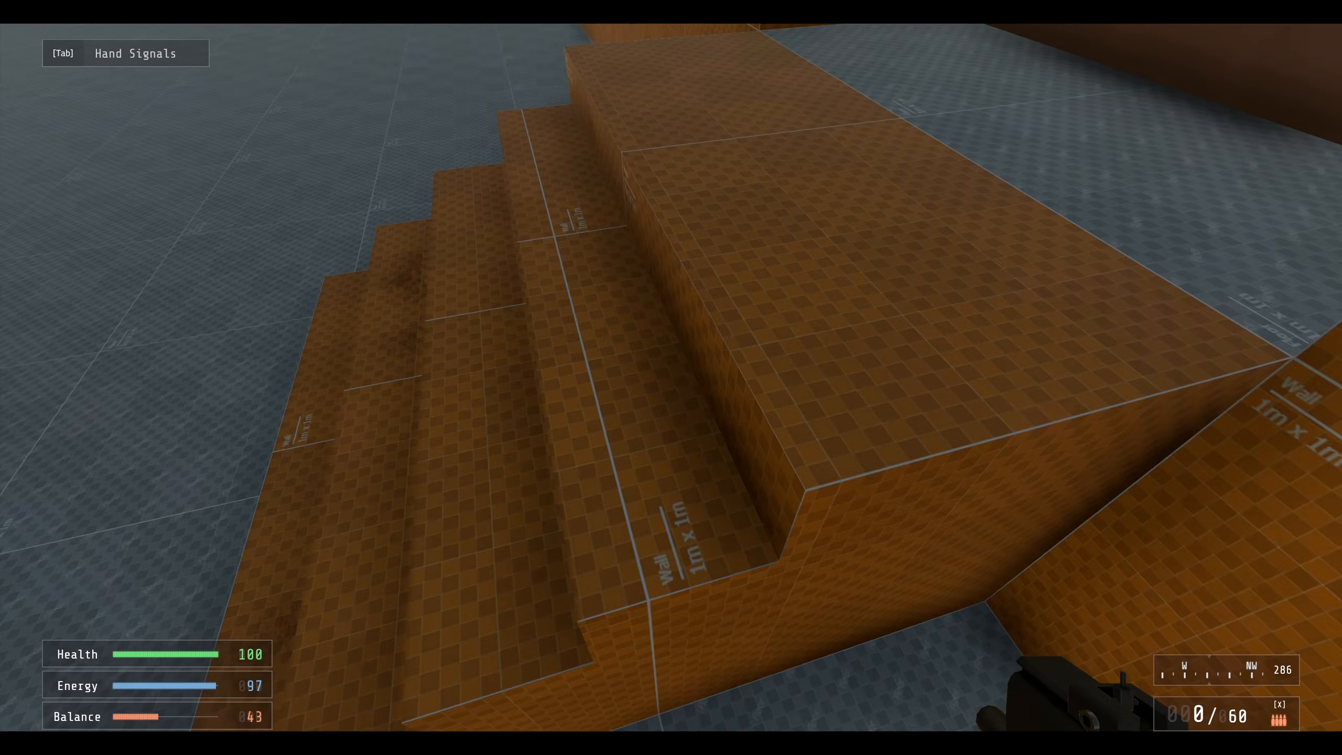
{"action": "key", "text": "space"}
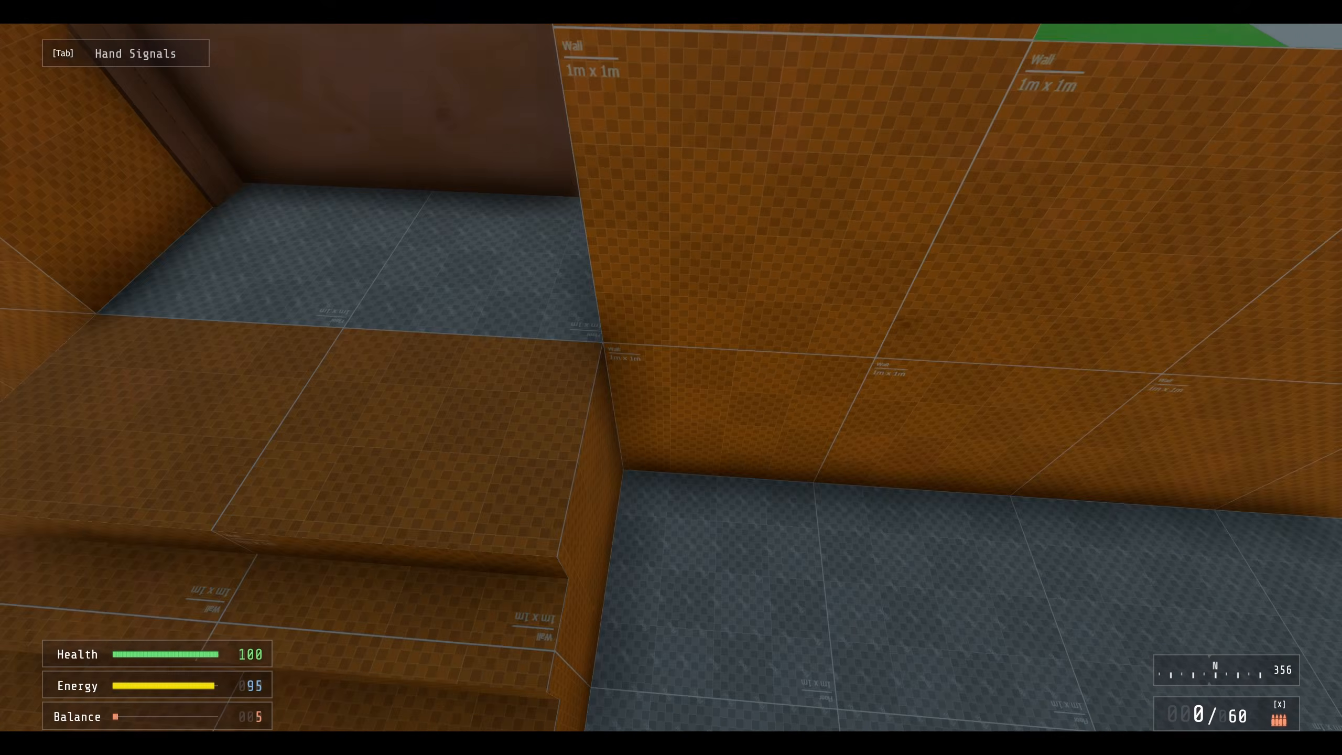
{"action": "key", "text": "w"}
{"action": "key", "text": "a"}
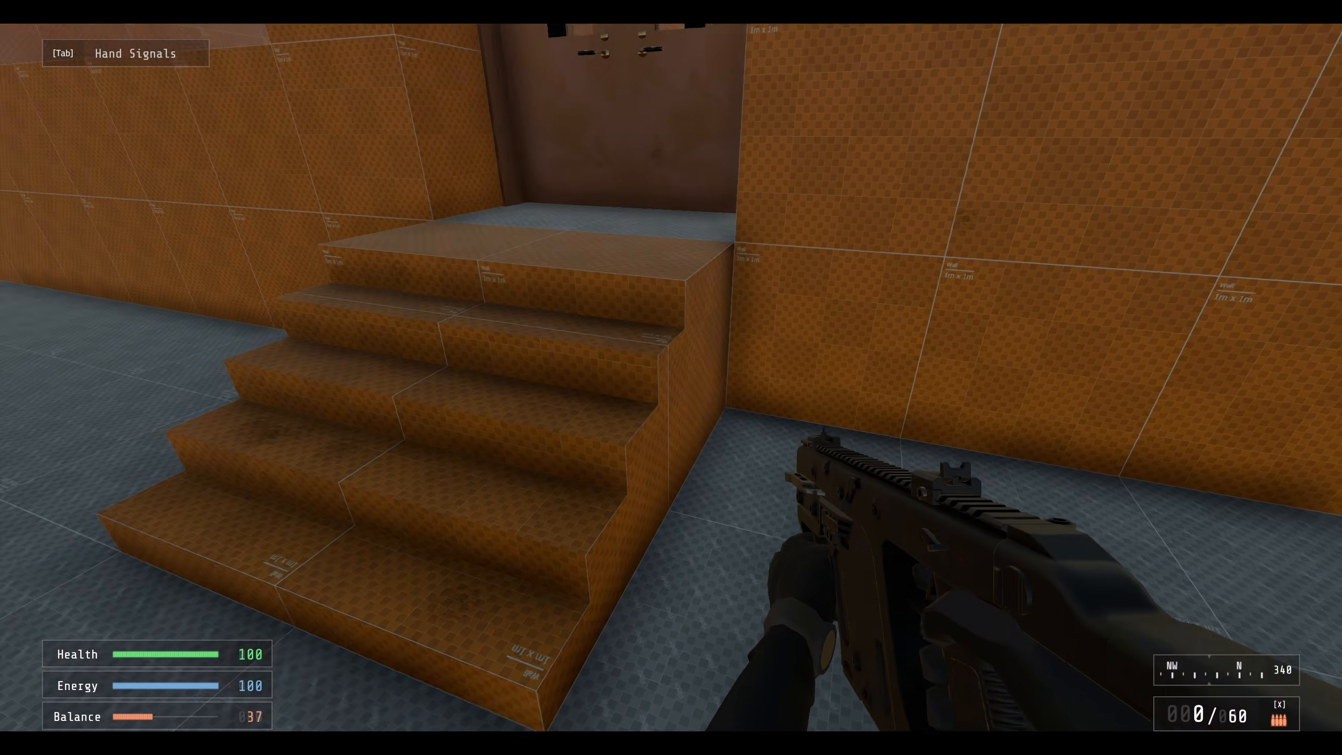
{"action": "key", "text": "w"}
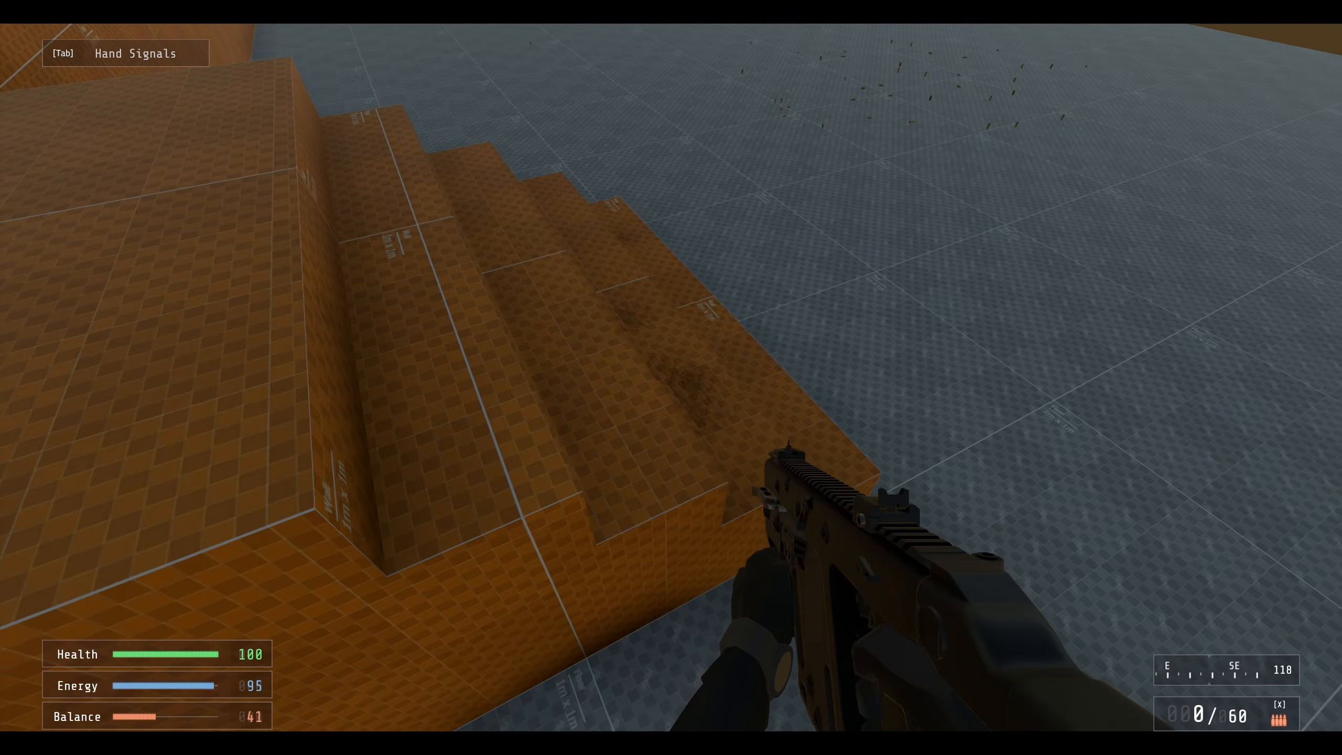
{"action": "key", "text": "s"}
{"action": "key", "text": "Escape"}
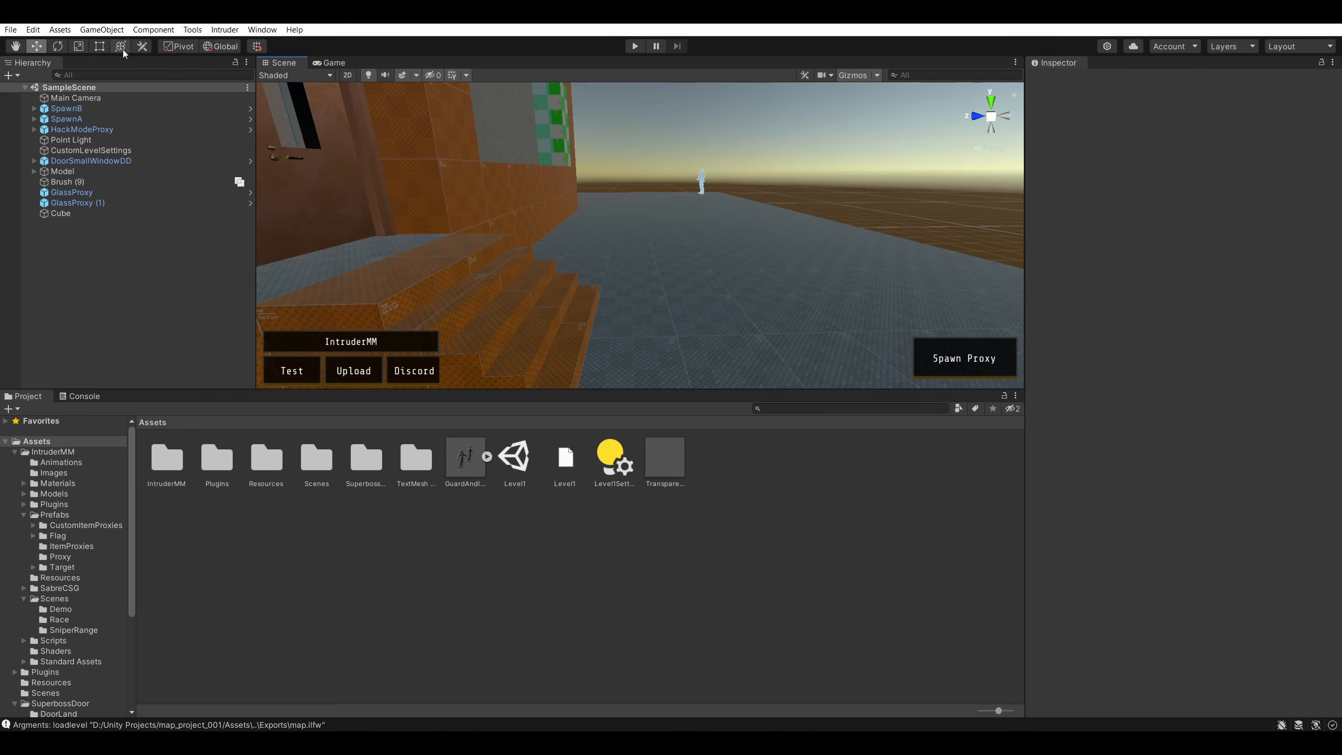
- Enable Realtime-CSG and delete the leftover Brush (9) beside the entrance stairs
{"action": "left_click", "coordinate": [574, 323]}
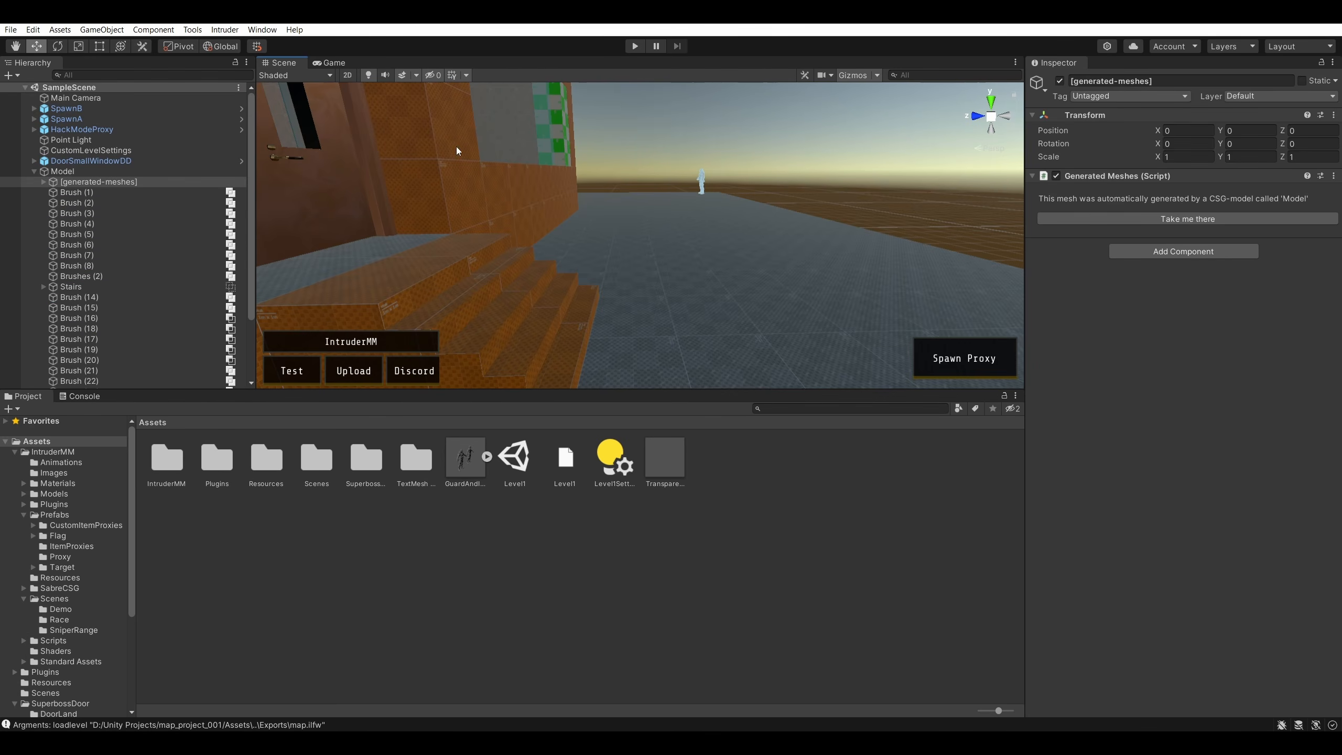
{"action": "right_click_drag", "start_coordinate": [496, 144], "coordinate": [458, 179]}
{"action": "key", "text": "shift+space"}
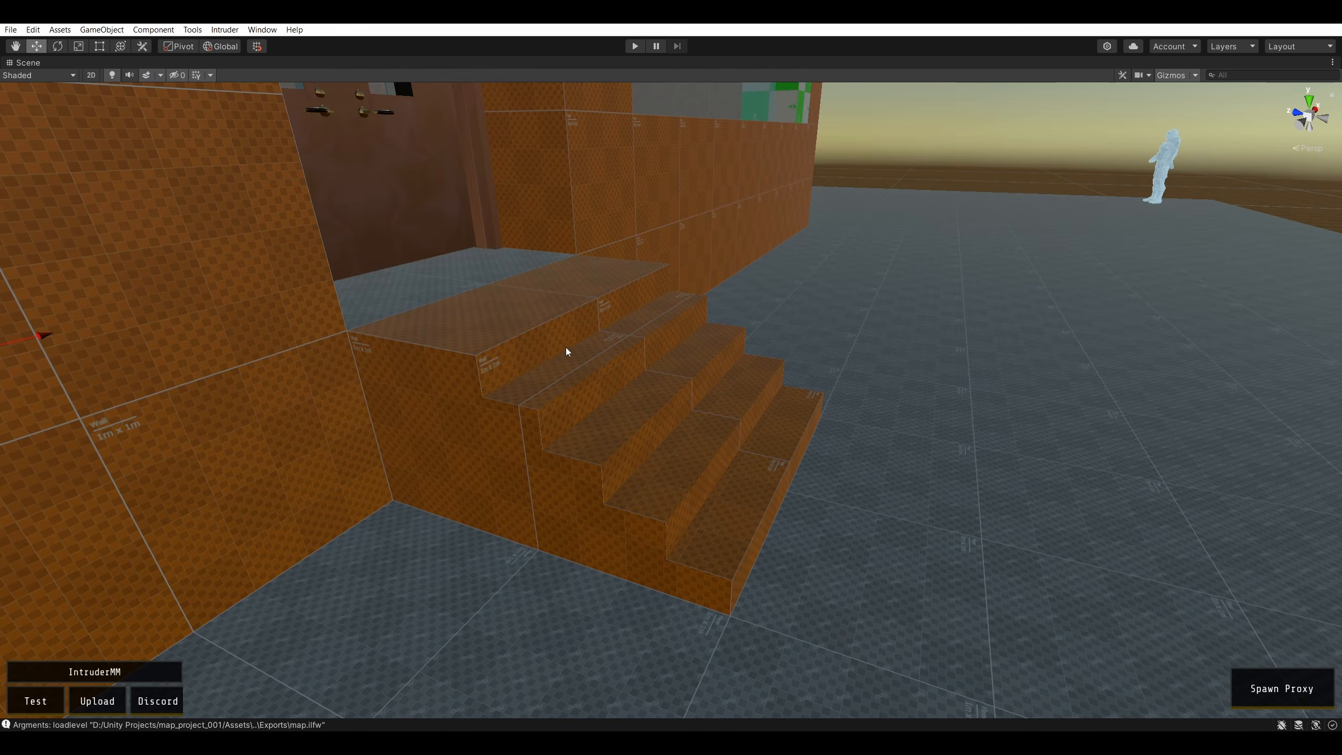
{"action": "key", "text": "shift+space"}
{"action": "scroll", "coordinate": [140, 281], "scroll_direction": "down", "scroll_amount": 3}
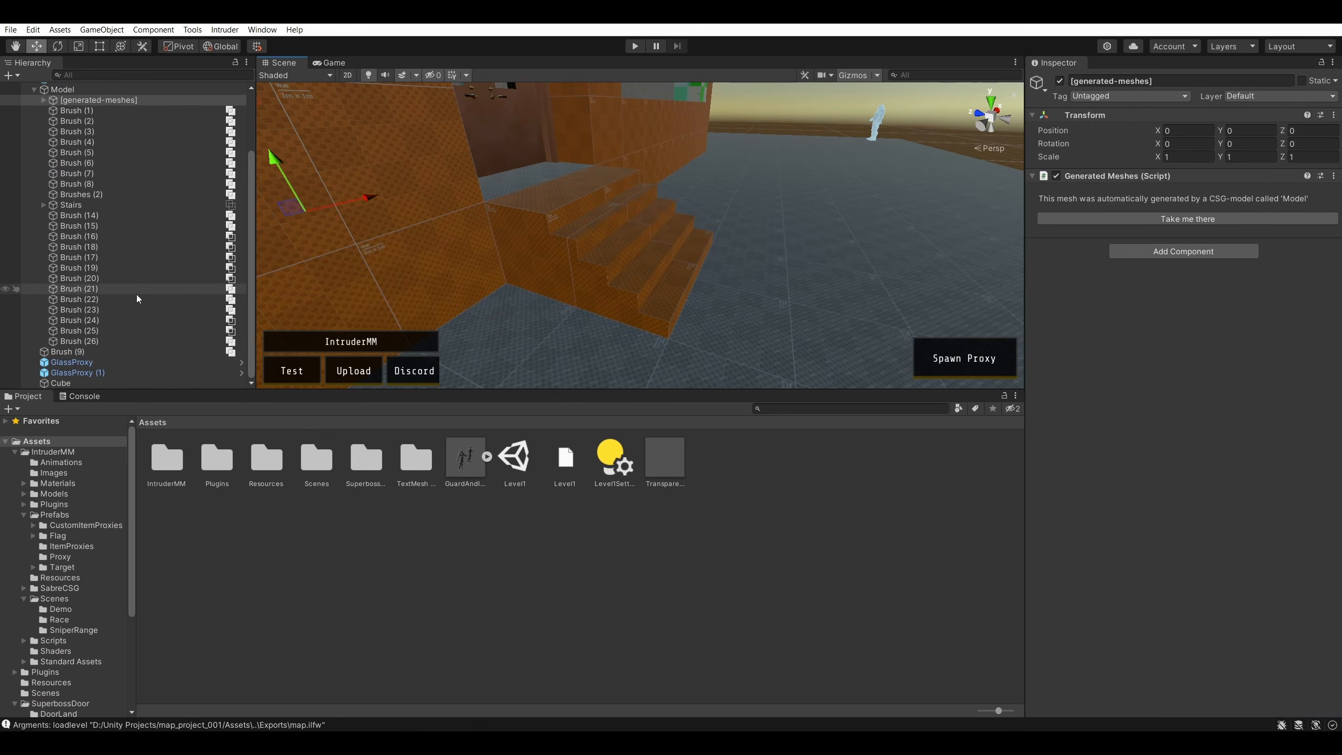
{"action": "left_click", "coordinate": [118, 341]}
{"action": "left_click", "coordinate": [115, 351]}
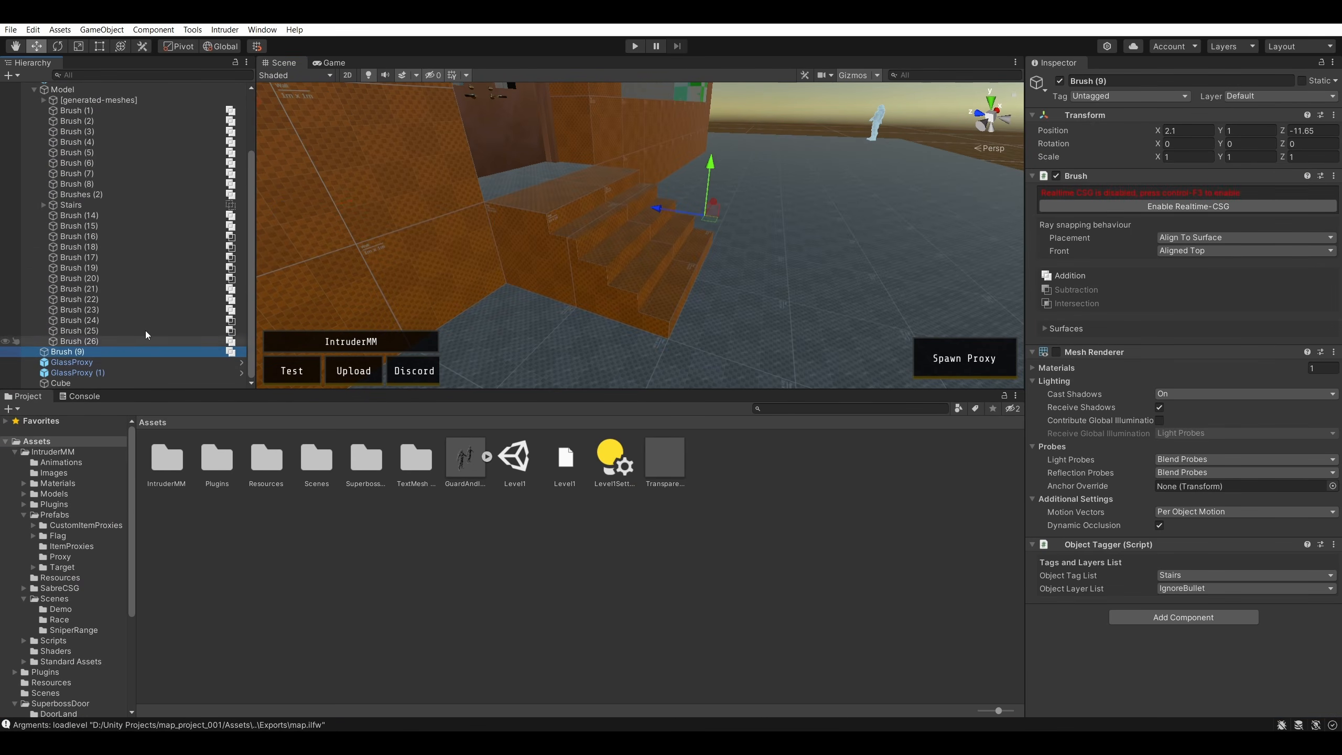
{"action": "mouse_move", "coordinate": [597, 132]}
{"action": "right_mouse_down"}
{"action": "mouse_move", "coordinate": [566, 108]}
{"action": "mouse_move", "coordinate": [531, 176]}
{"action": "mouse_move", "coordinate": [579, 216]}
{"action": "right_mouse_up"}
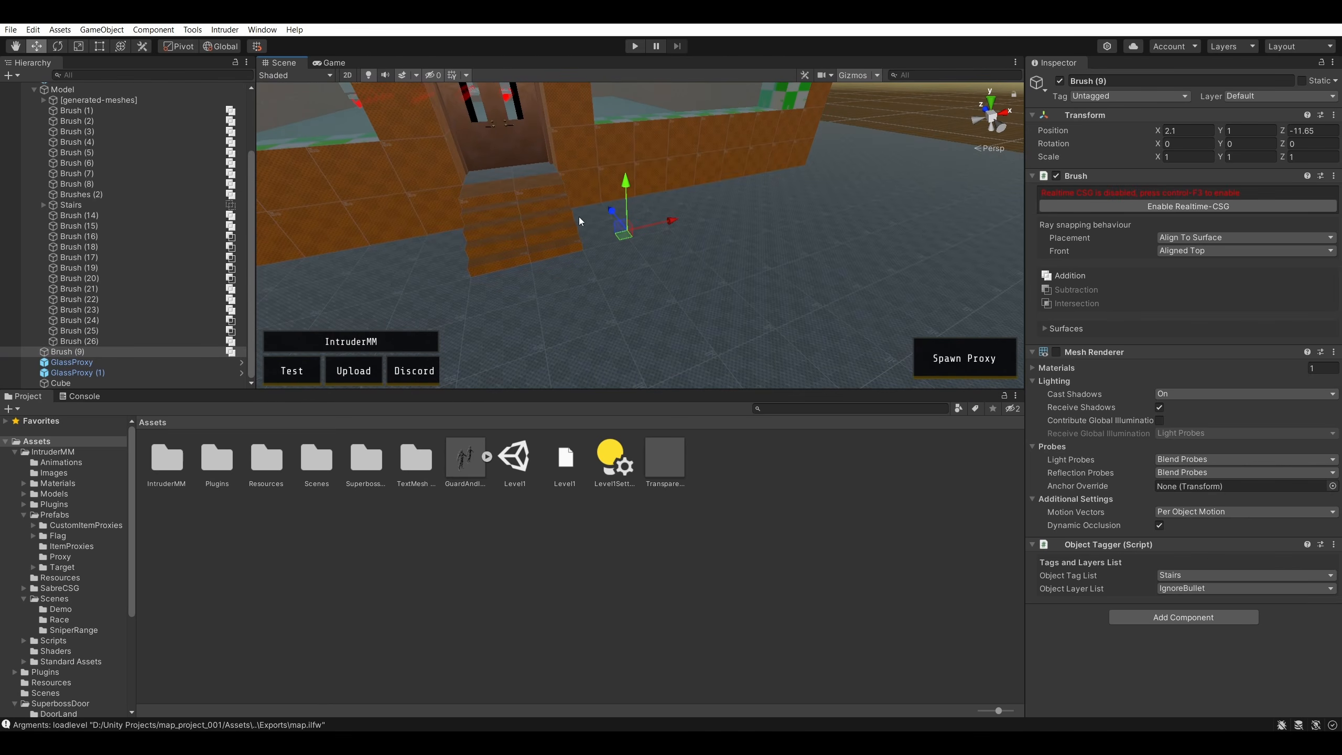
{"action": "left_click_drag", "start_coordinate": [625, 186], "coordinate": [633, 167]}
{"action": "key", "text": "ctrl+F3"}
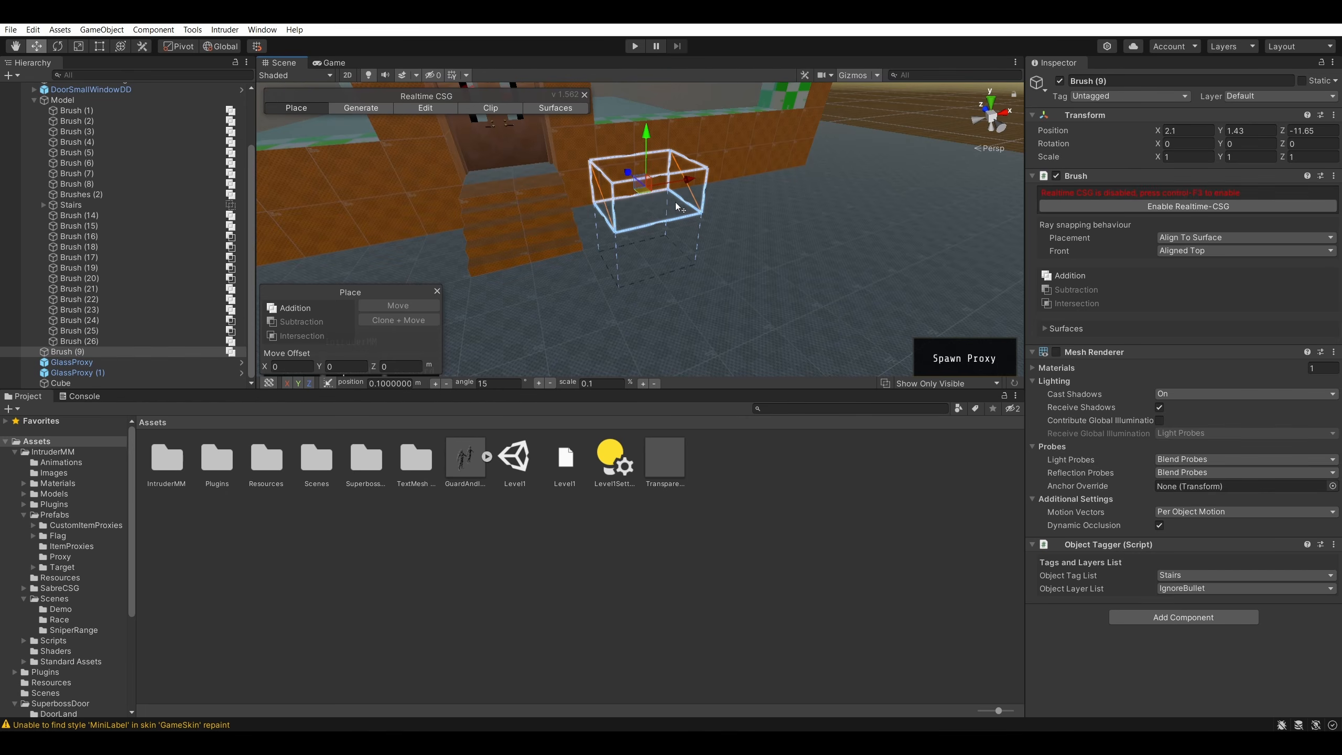
{"action": "key", "text": "Delete"}
- Check the brushes under Model one by one for leftovers near the entrance stairs, and collapse the Model group
{"action": "mouse_move", "coordinate": [677, 204]}
{"action": "right_mouse_down"}
{"action": "mouse_move", "coordinate": [629, 218]}
{"action": "mouse_move", "coordinate": [541, 213]}
{"action": "mouse_move", "coordinate": [629, 172]}
{"action": "mouse_move", "coordinate": [802, 285]}
{"action": "mouse_move", "coordinate": [770, 246]}
{"action": "mouse_move", "coordinate": [560, 250]}
{"action": "right_mouse_up"}
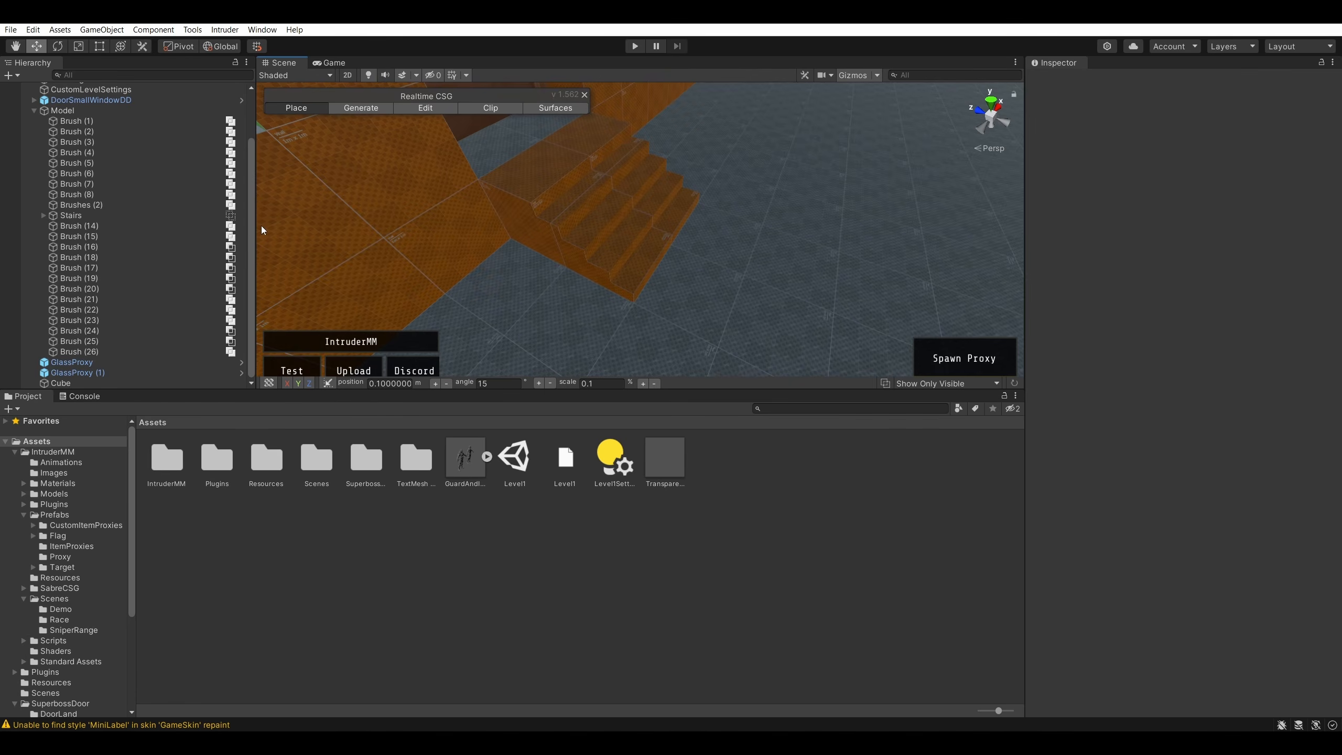
{"action": "left_click", "coordinate": [119, 351]}
{"action": "left_click", "coordinate": [117, 341]}
{"action": "left_click", "coordinate": [114, 330]}
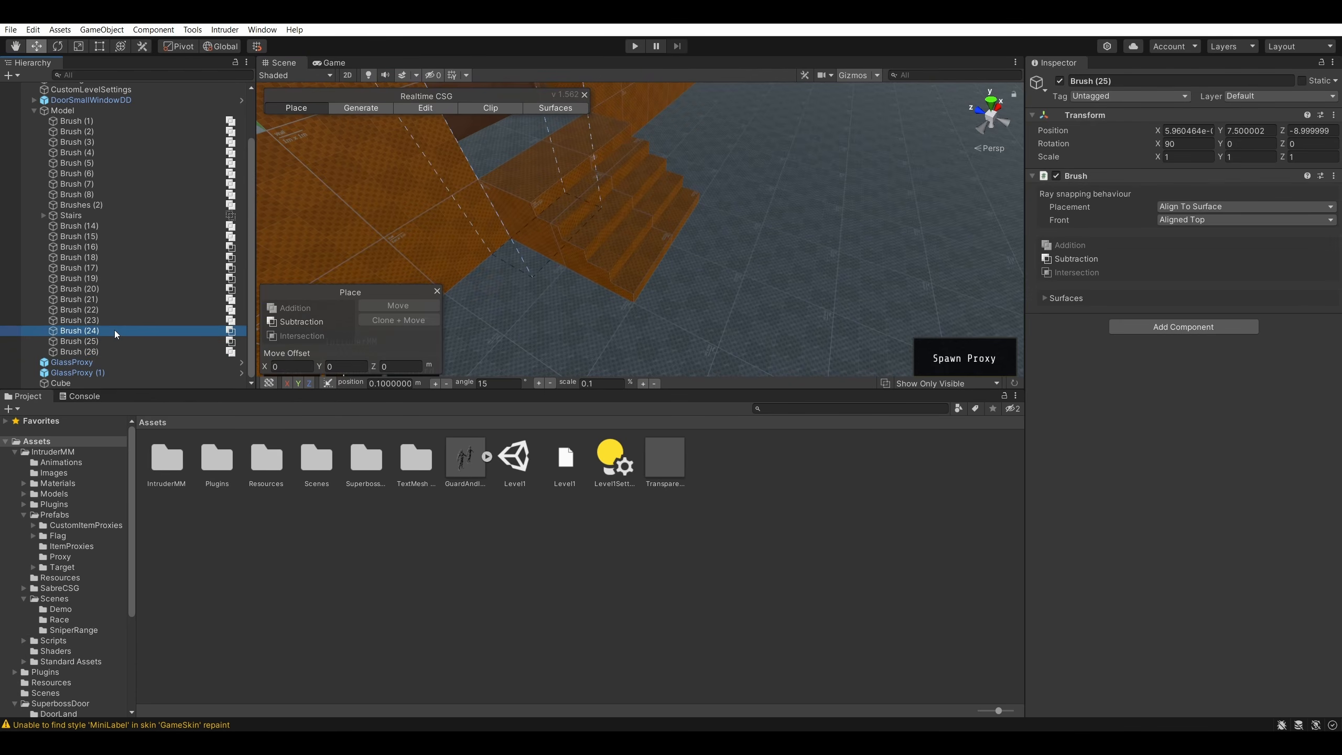
{"action": "left_click", "coordinate": [113, 323]}
{"action": "left_click", "coordinate": [111, 311]}
{"action": "left_click", "coordinate": [109, 300]}
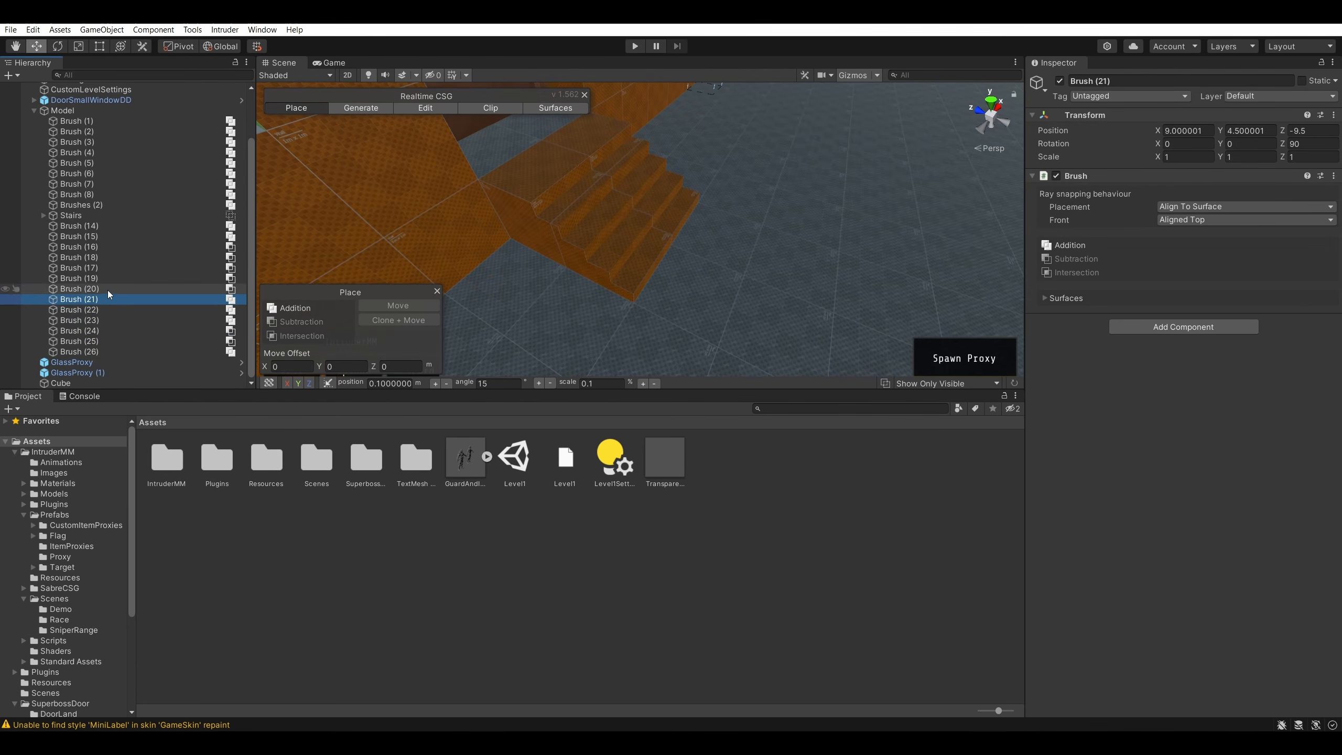
{"action": "left_click", "coordinate": [92, 218]}
{"action": "left_click", "coordinate": [79, 226]}
{"action": "left_click", "coordinate": [83, 237]}
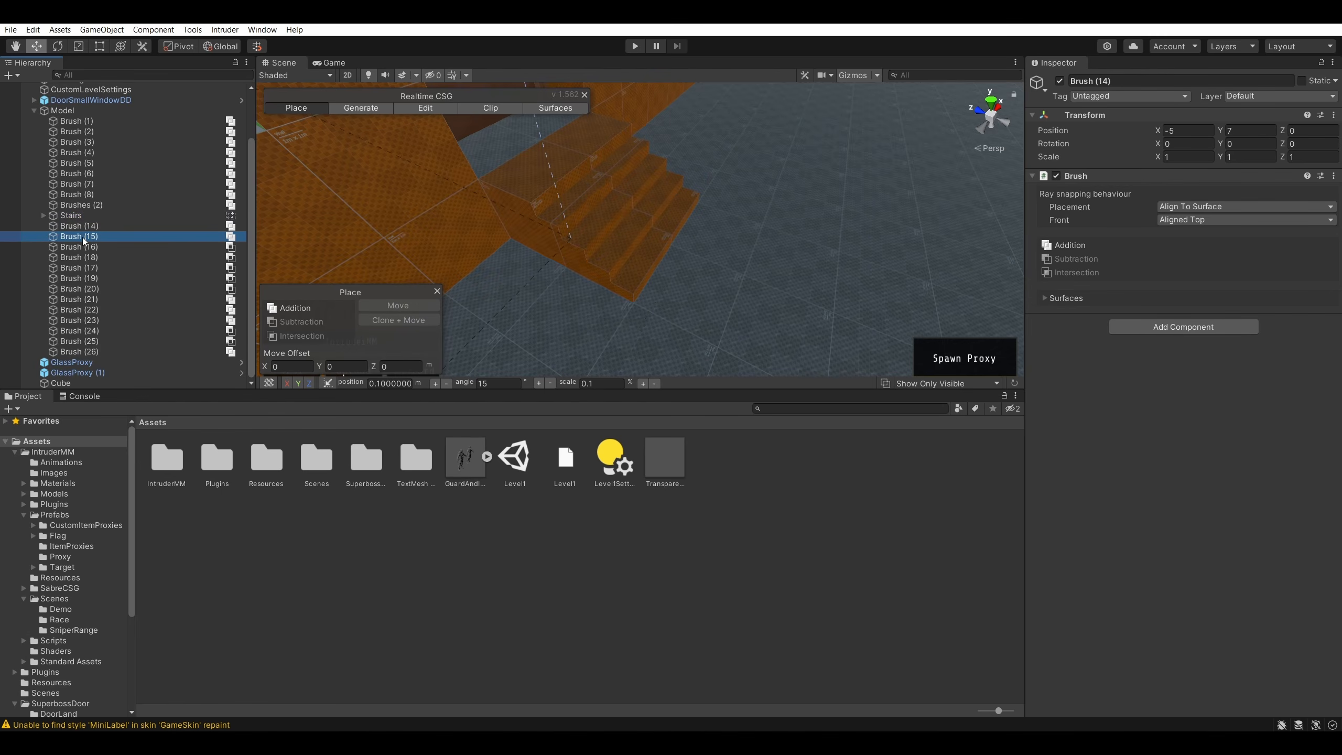
{"action": "left_click", "coordinate": [80, 257]}
{"action": "scroll", "coordinate": [87, 243], "scroll_direction": "up", "scroll_amount": 3}
{"action": "left_click", "coordinate": [35, 171]}
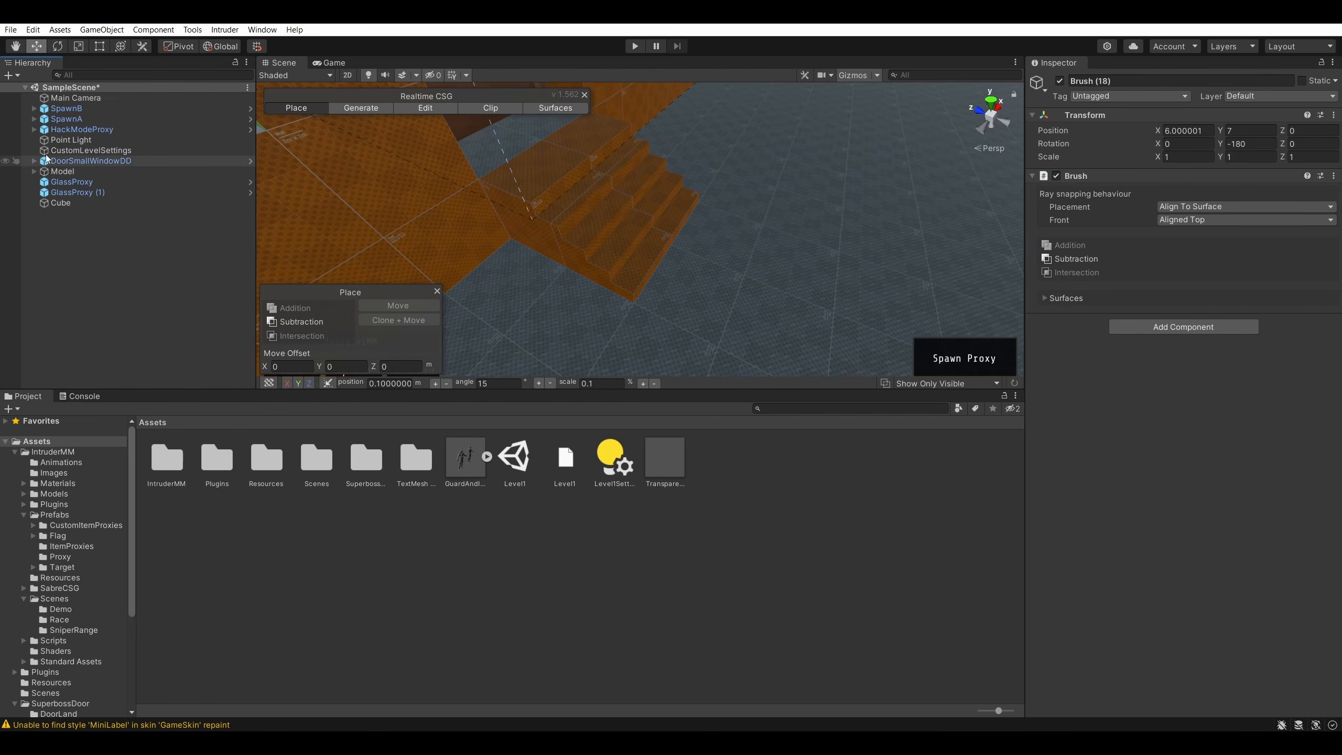
- Select the ramp Cube on the entrance stairs and disable Realtime-CSG
{"action": "left_click", "coordinate": [79, 203]}
{"action": "right_click_drag", "start_coordinate": [682, 249], "coordinate": [984, 74]}
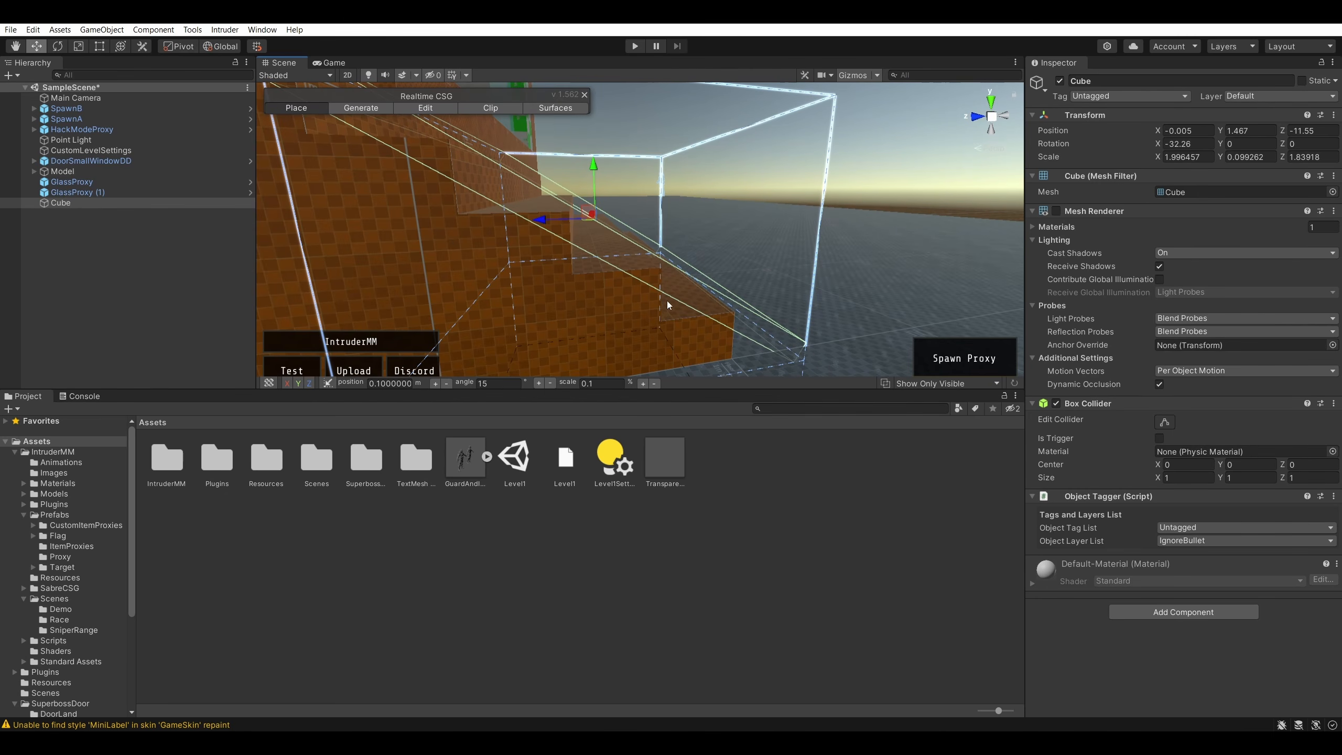
{"action": "right_click_drag", "start_coordinate": [586, 231], "coordinate": [587, 272]}
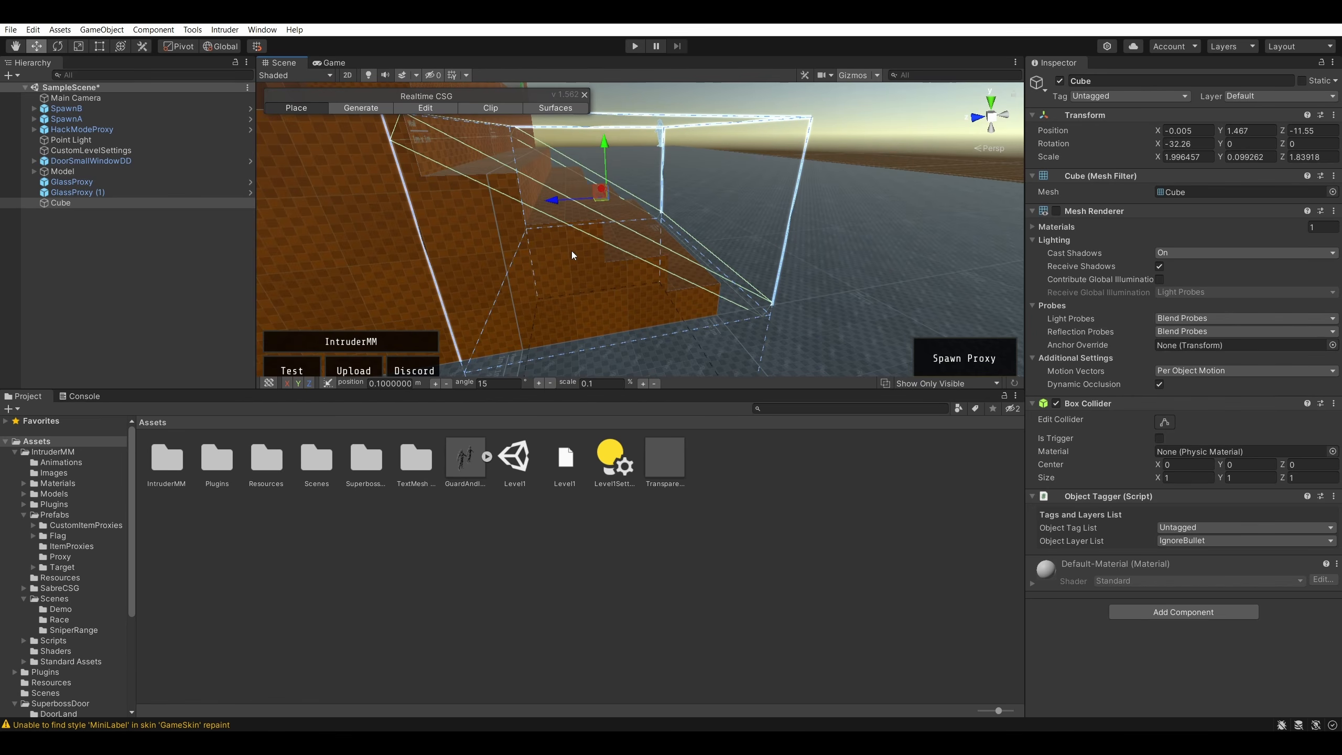
{"action": "key", "text": "ctrl+F3"}
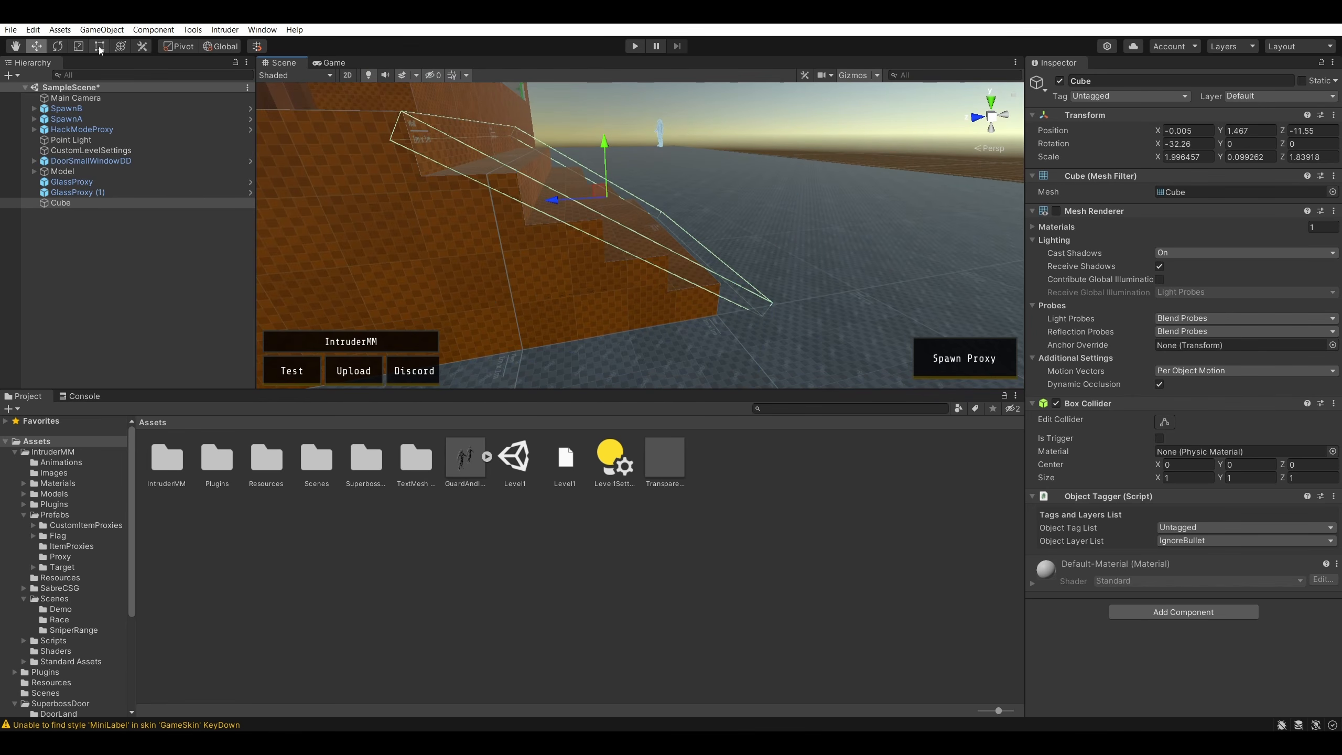
- Turn on the ramp Cube's Mesh Renderer and thicken the cube to a Y scale of about 0.24
{"action": "left_click", "coordinate": [99, 47]}
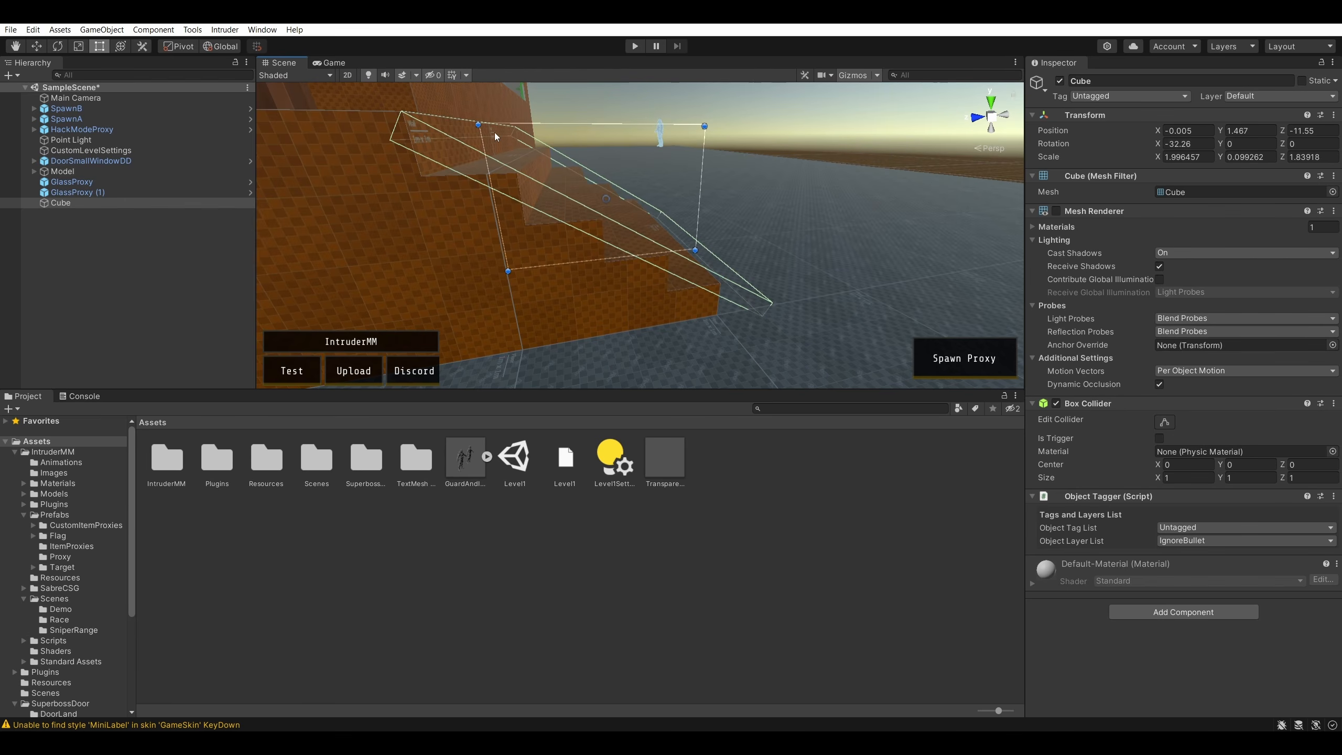
{"action": "left_click_drag", "start_coordinate": [427, 165], "coordinate": [627, 207], "text": "alt"}
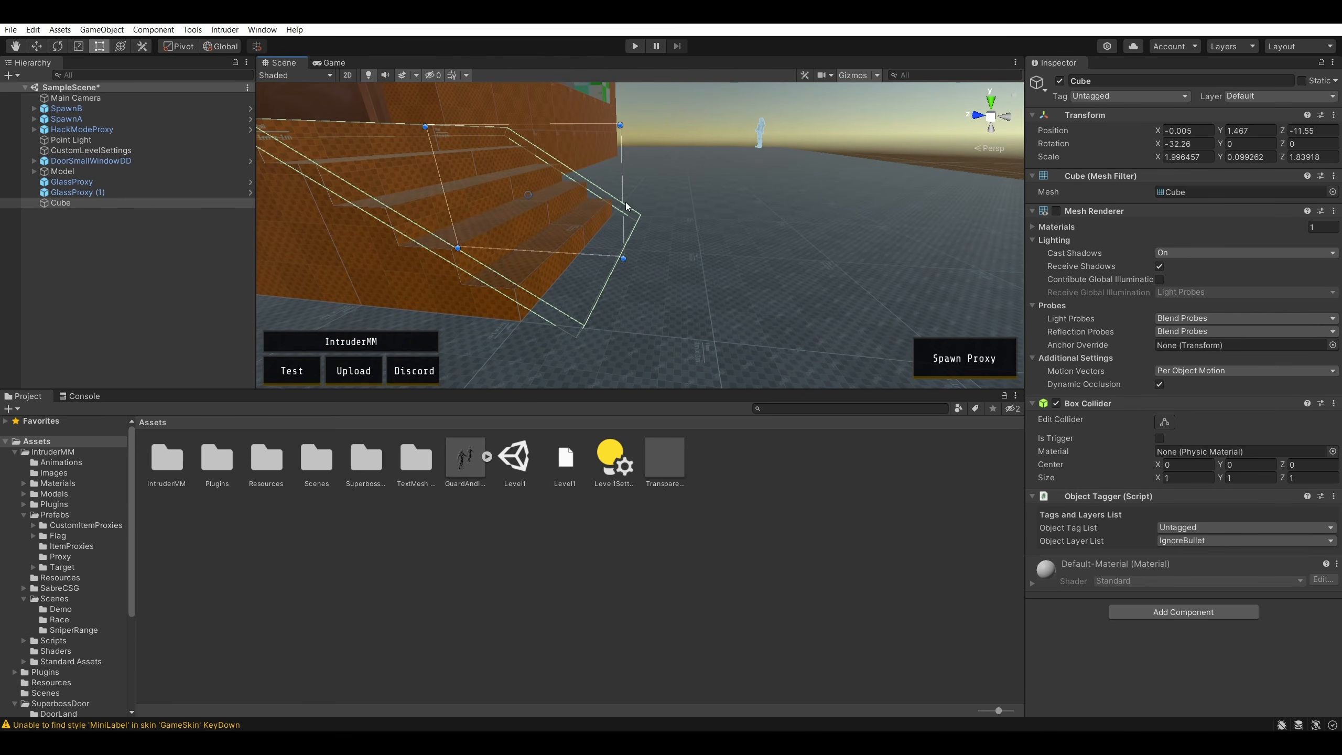
{"action": "left_click_drag", "start_coordinate": [573, 251], "coordinate": [766, 222], "text": "alt"}
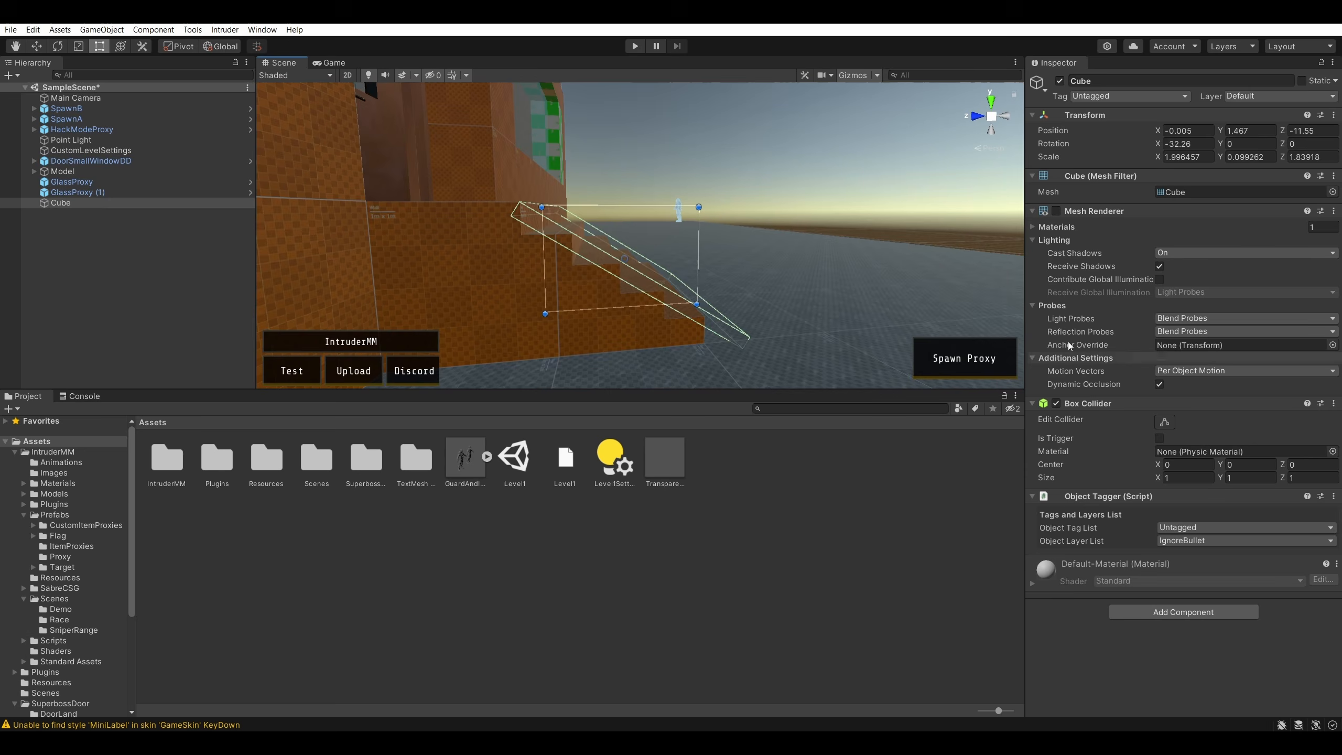
{"action": "left_click", "coordinate": [1056, 210]}
{"action": "left_click_drag", "start_coordinate": [753, 282], "coordinate": [686, 334], "text": "alt"}
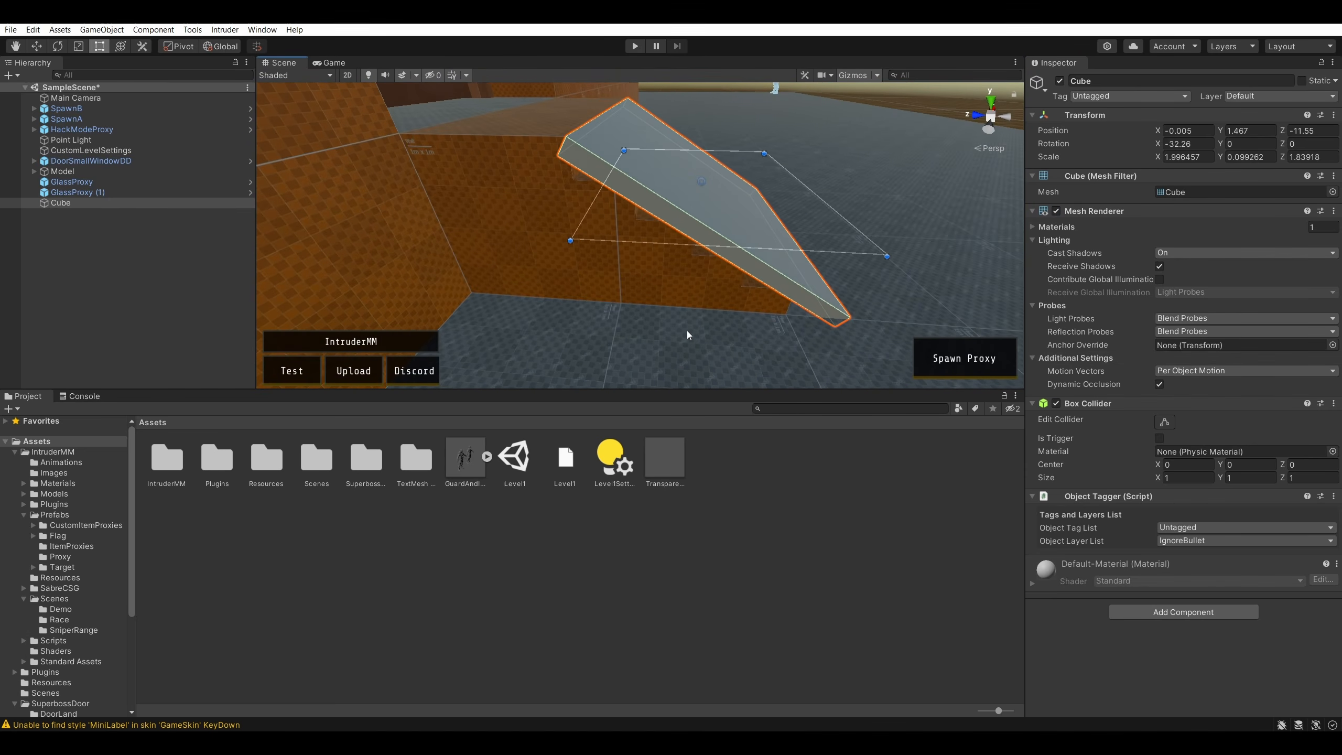
{"action": "left_click", "coordinate": [77, 47]}
{"action": "left_click_drag", "start_coordinate": [741, 135], "coordinate": [789, 92]}
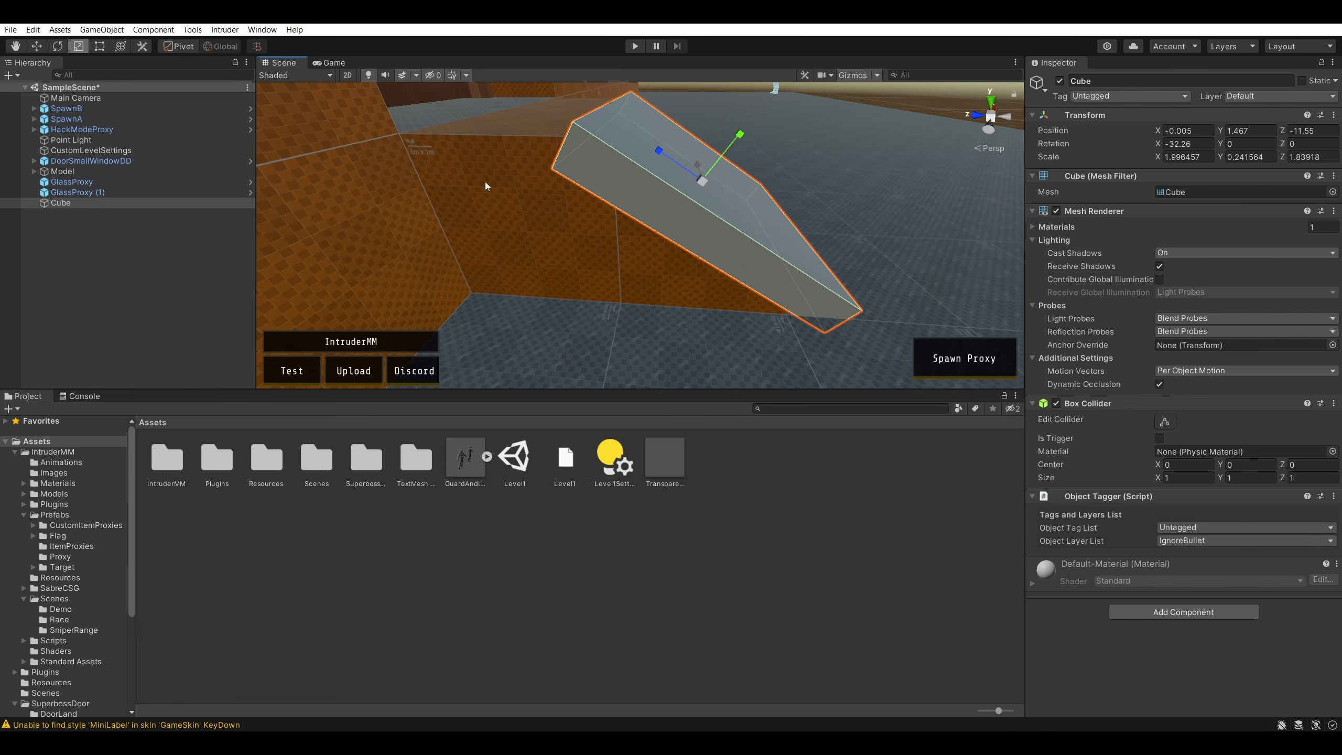
- Reposition the ramp Cube over the steps to about X 0.008, Y 1.411, Z -11.513
{"action": "left_click", "coordinate": [36, 46]}
{"action": "left_click_drag", "start_coordinate": [642, 204], "coordinate": [668, 186], "text": "alt"}
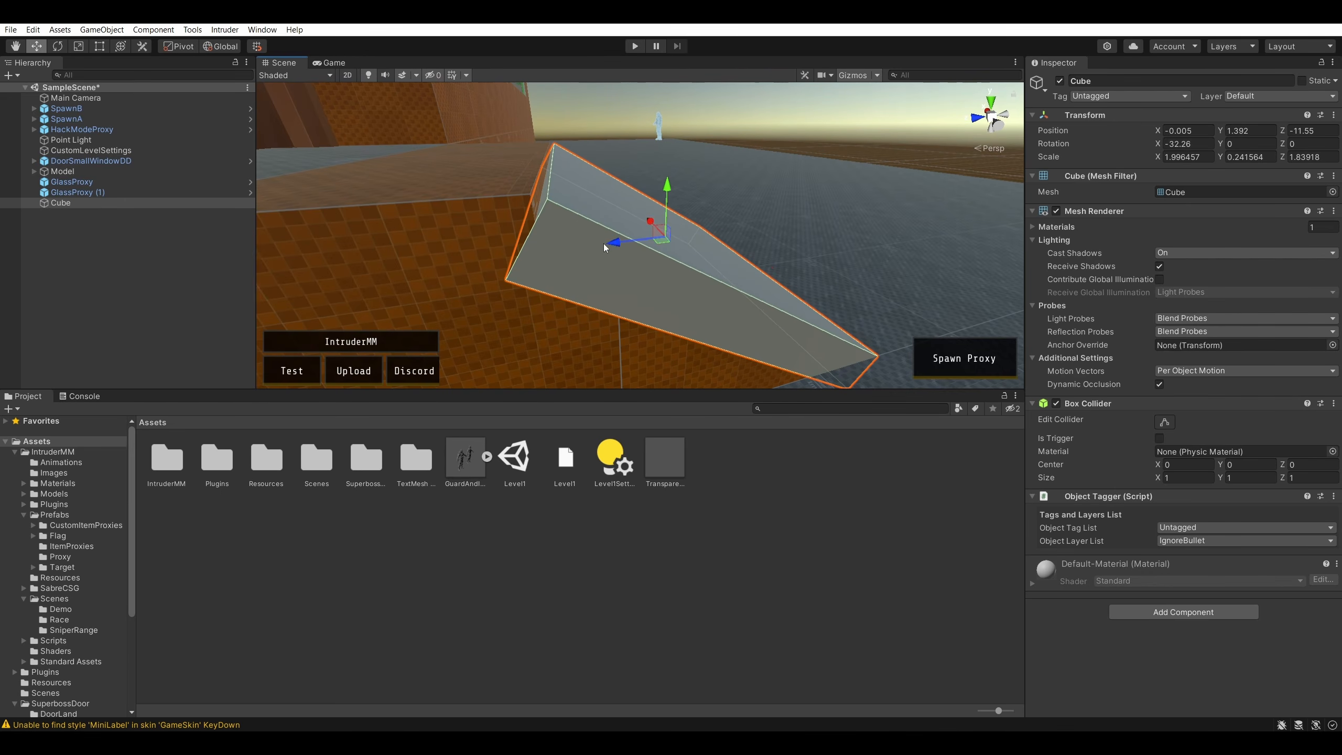
{"action": "left_click_drag", "start_coordinate": [612, 243], "coordinate": [607, 244]}
{"action": "left_click_drag", "start_coordinate": [662, 192], "coordinate": [661, 188]}
{"action": "mouse_move", "coordinate": [660, 188]}
{"action": "right_mouse_down"}
{"action": "mouse_move", "coordinate": [645, 153]}
{"action": "mouse_move", "coordinate": [728, 209]}
{"action": "mouse_move", "coordinate": [717, 149]}
{"action": "mouse_move", "coordinate": [633, 243]}
{"action": "mouse_move", "coordinate": [850, 218]}
{"action": "mouse_move", "coordinate": [946, 258]}
{"action": "mouse_move", "coordinate": [606, 135]}
{"action": "mouse_move", "coordinate": [668, 179]}
{"action": "right_mouse_up"}
{"action": "key", "text": "w"}
{"action": "key", "text": "s"}
{"action": "left_click_drag", "start_coordinate": [493, 249], "coordinate": [495, 248]}
{"action": "right_click_drag", "start_coordinate": [500, 241], "coordinate": [670, 199]}
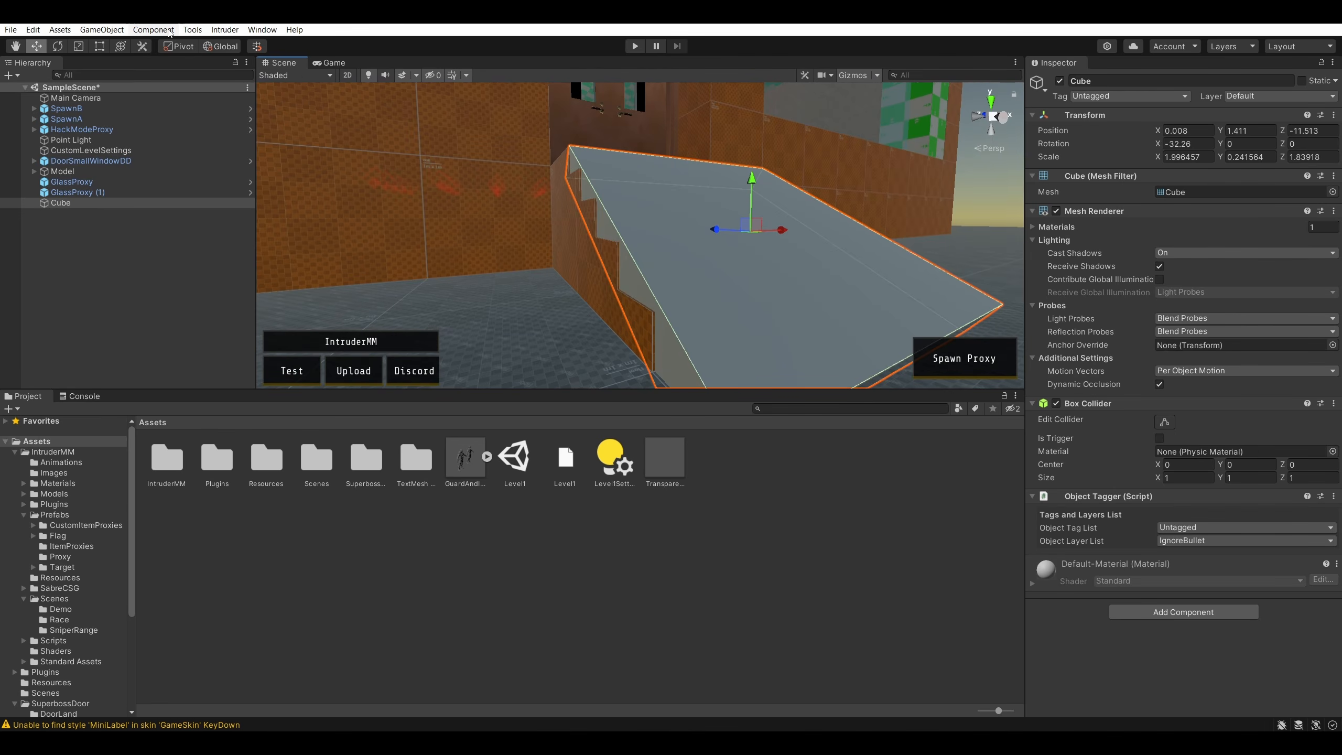
- Widen the ramp Cube slightly across the stairs to an X scale of about 2
{"action": "left_click", "coordinate": [98, 48]}
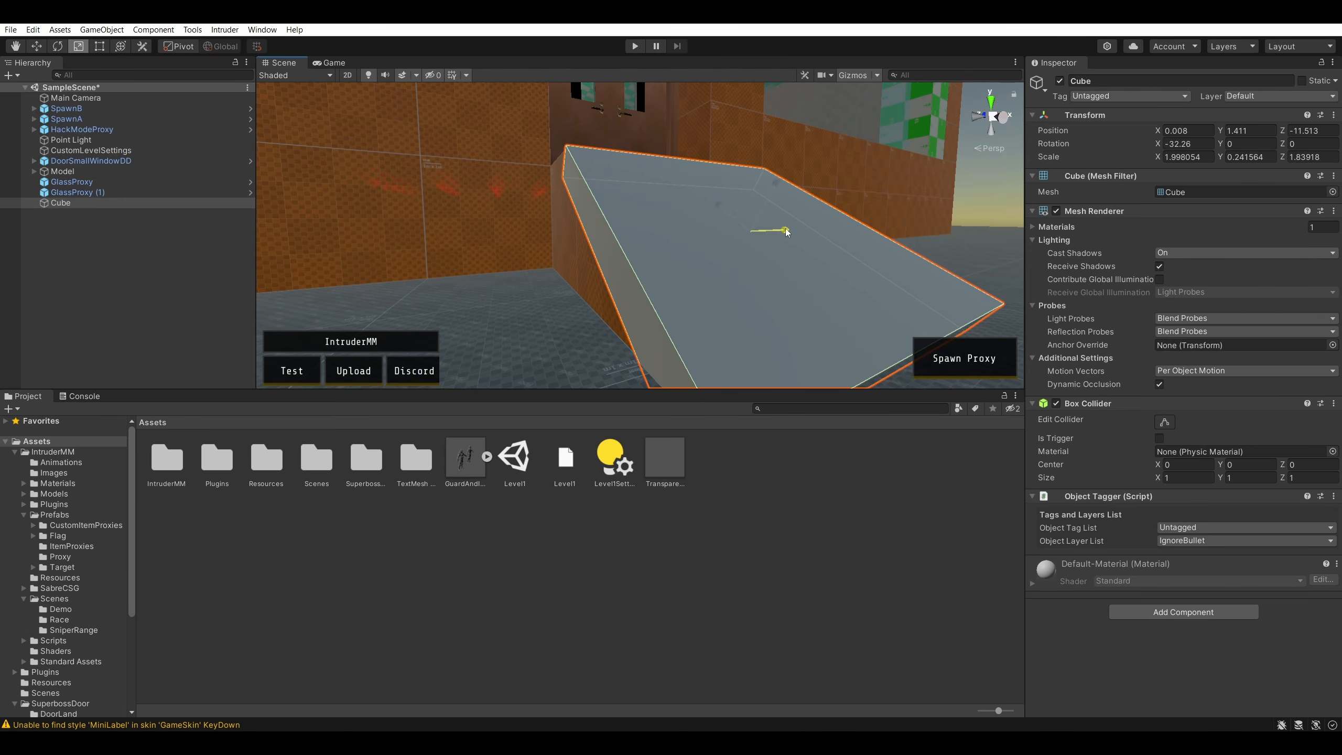
{"action": "key", "text": "d"}
{"action": "right_click_drag", "start_coordinate": [786, 232], "coordinate": [530, 249]}
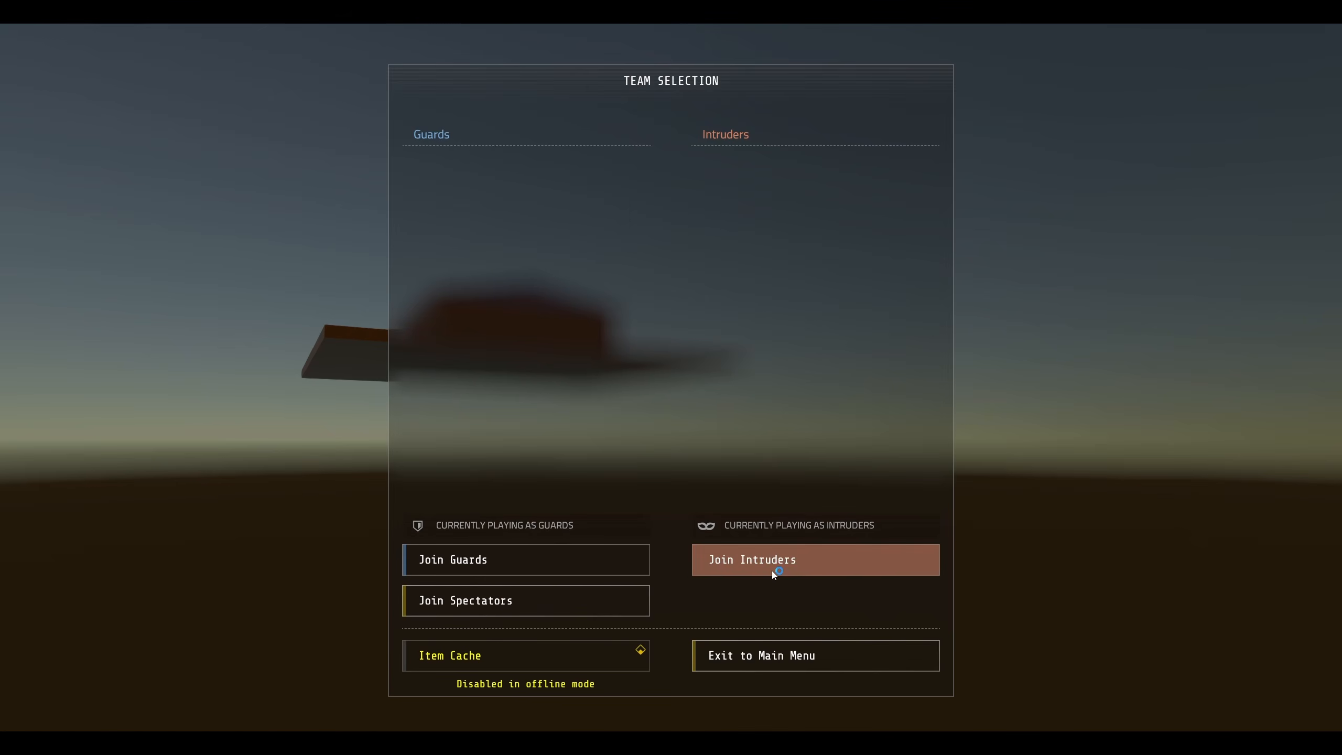
- Join the Intruders team in the test level and run along the wall to the entrance stairs
{"action": "left_click", "coordinate": [771, 571]}
{"action": "key", "text": "w"}
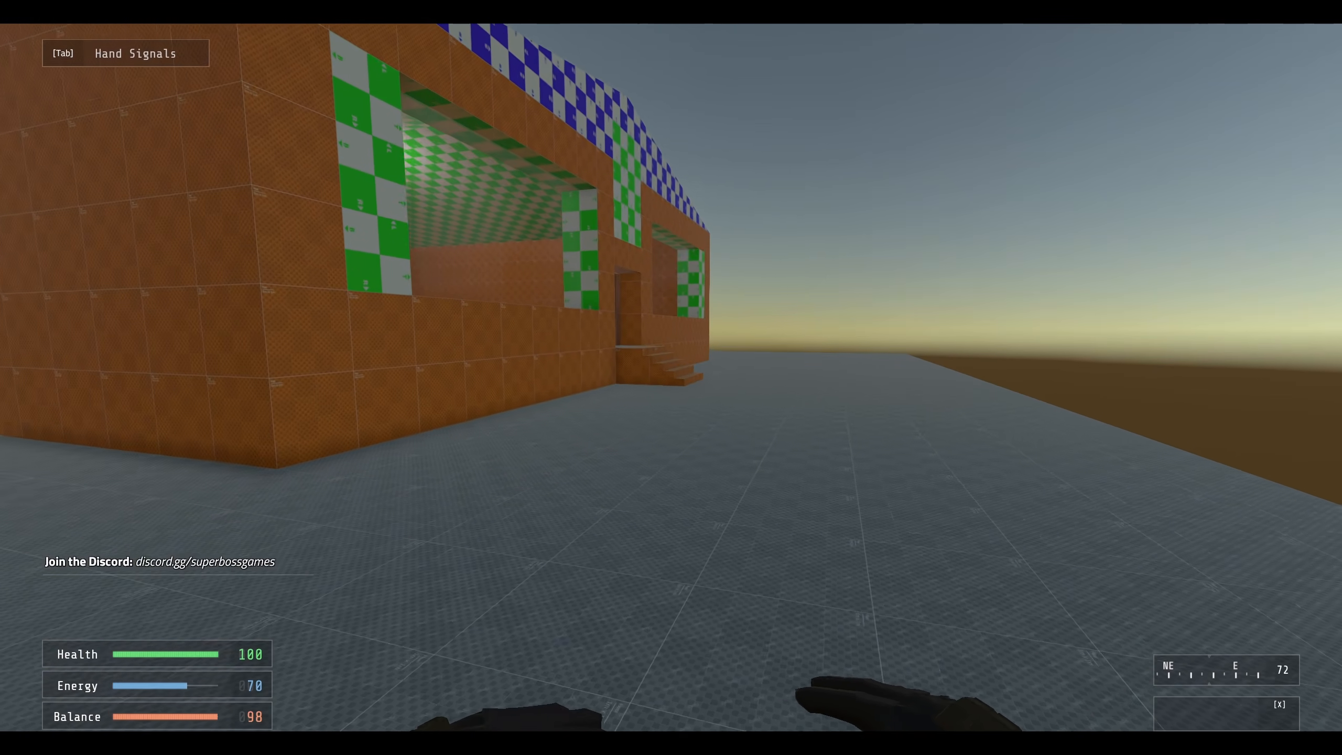
{"action": "key", "text": "w"}
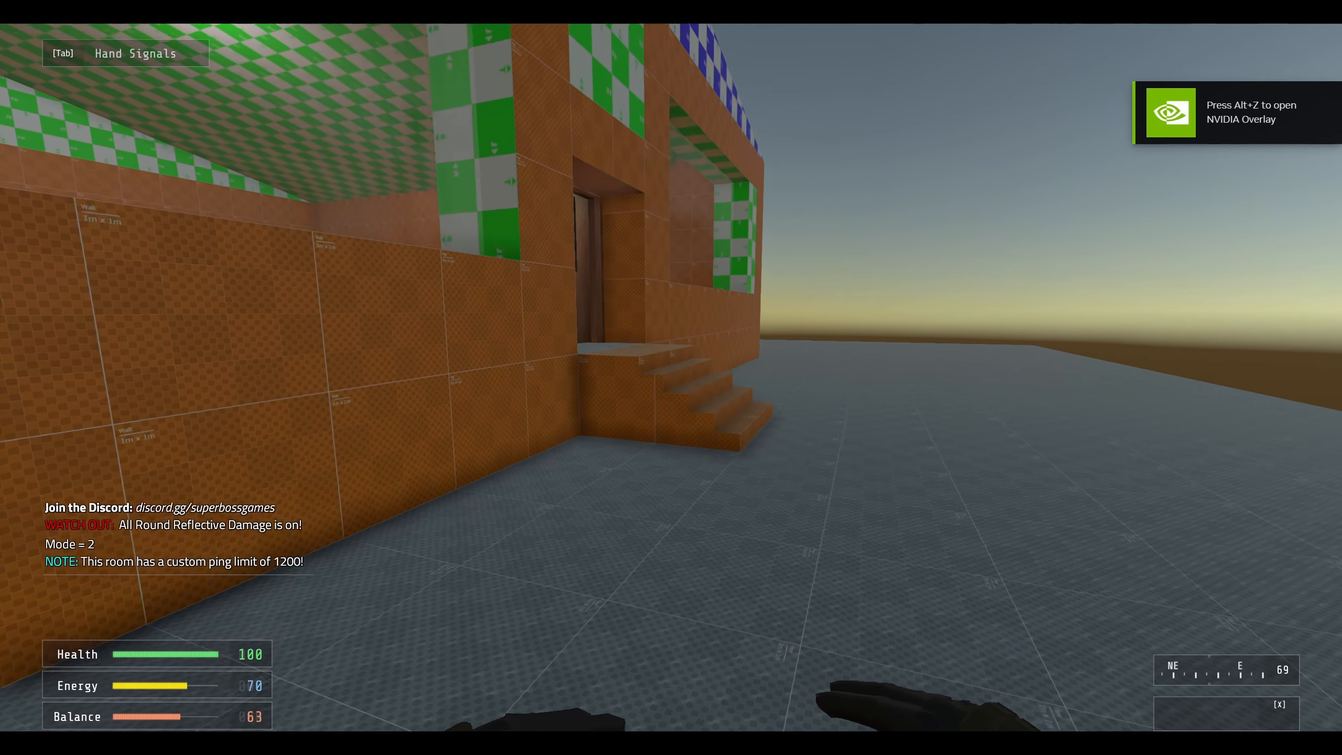
{"action": "key", "text": "w"}
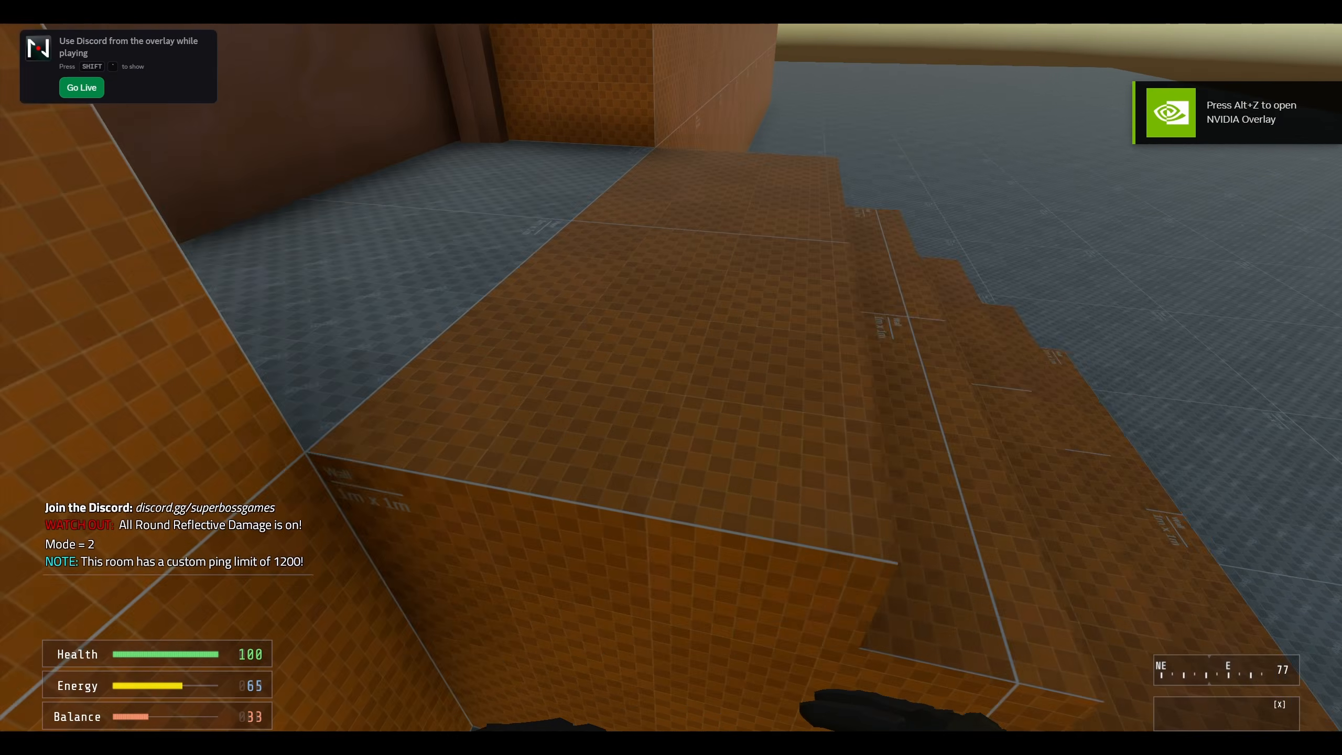
{"action": "key", "text": "w"}
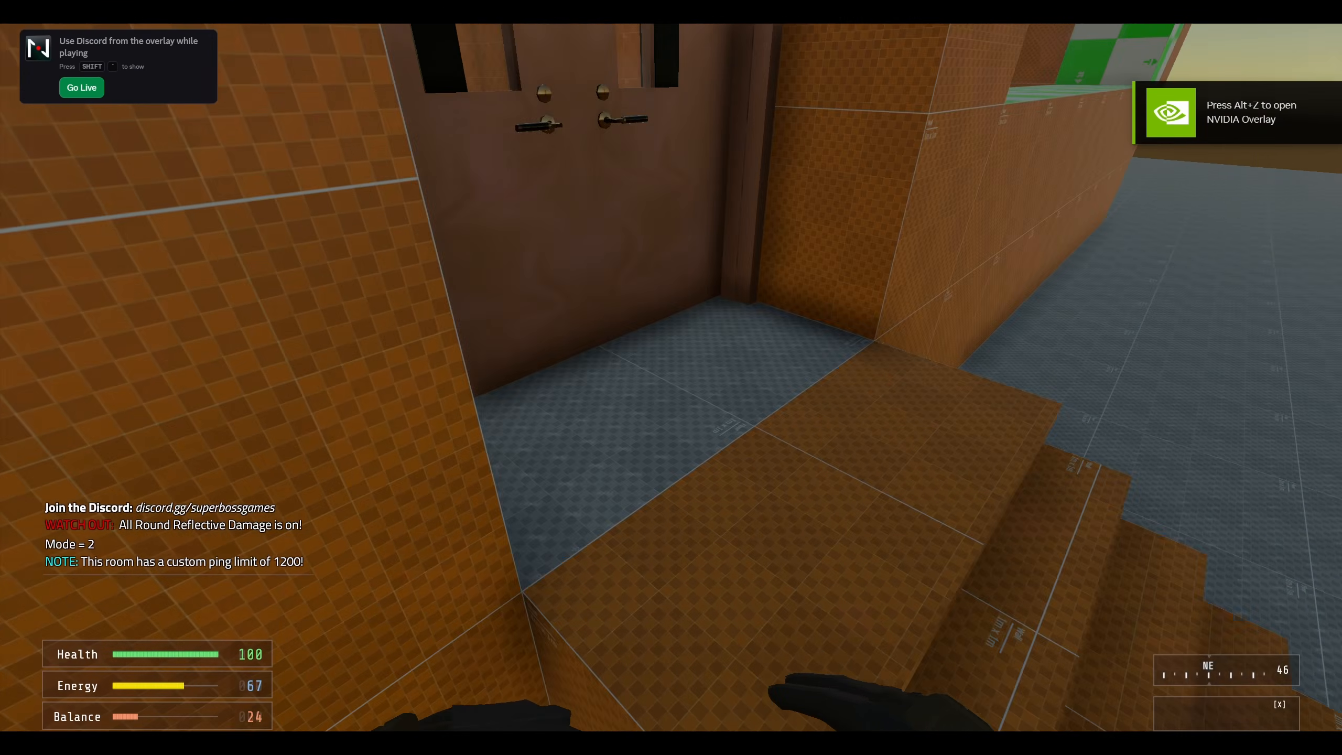
- Jump onto the stairs from the side, circle around the front and jump up again to test the ramp
{"action": "key", "text": "w"}
{"action": "key", "text": "space"}
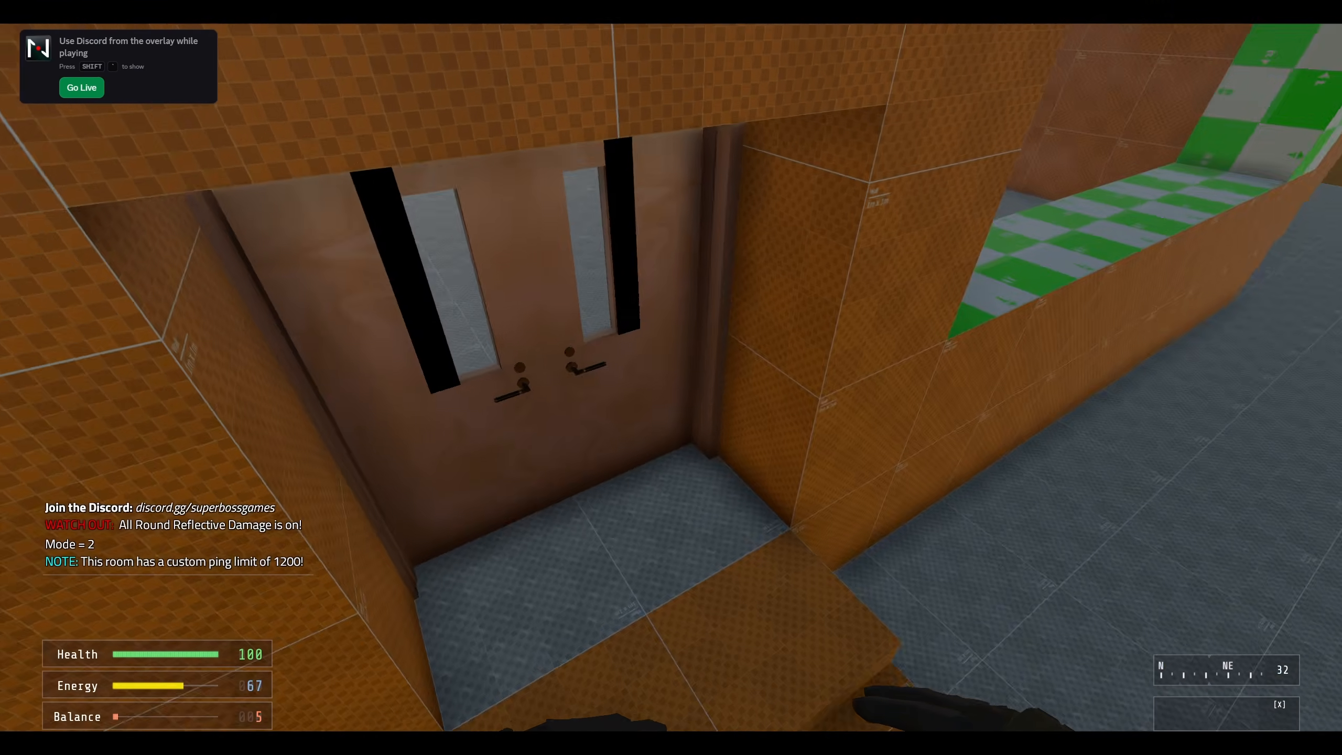
{"action": "key", "text": "w"}
{"action": "key", "text": "space"}
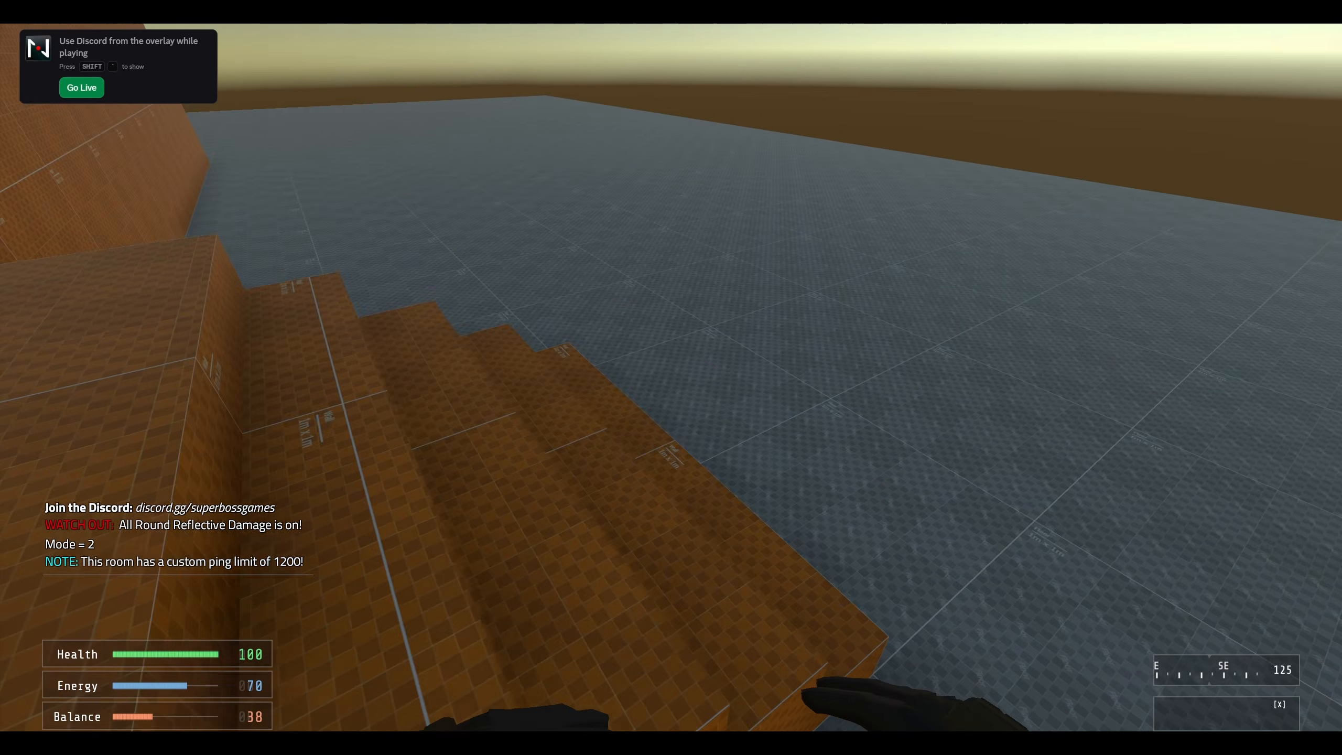
{"action": "key", "text": "w"}
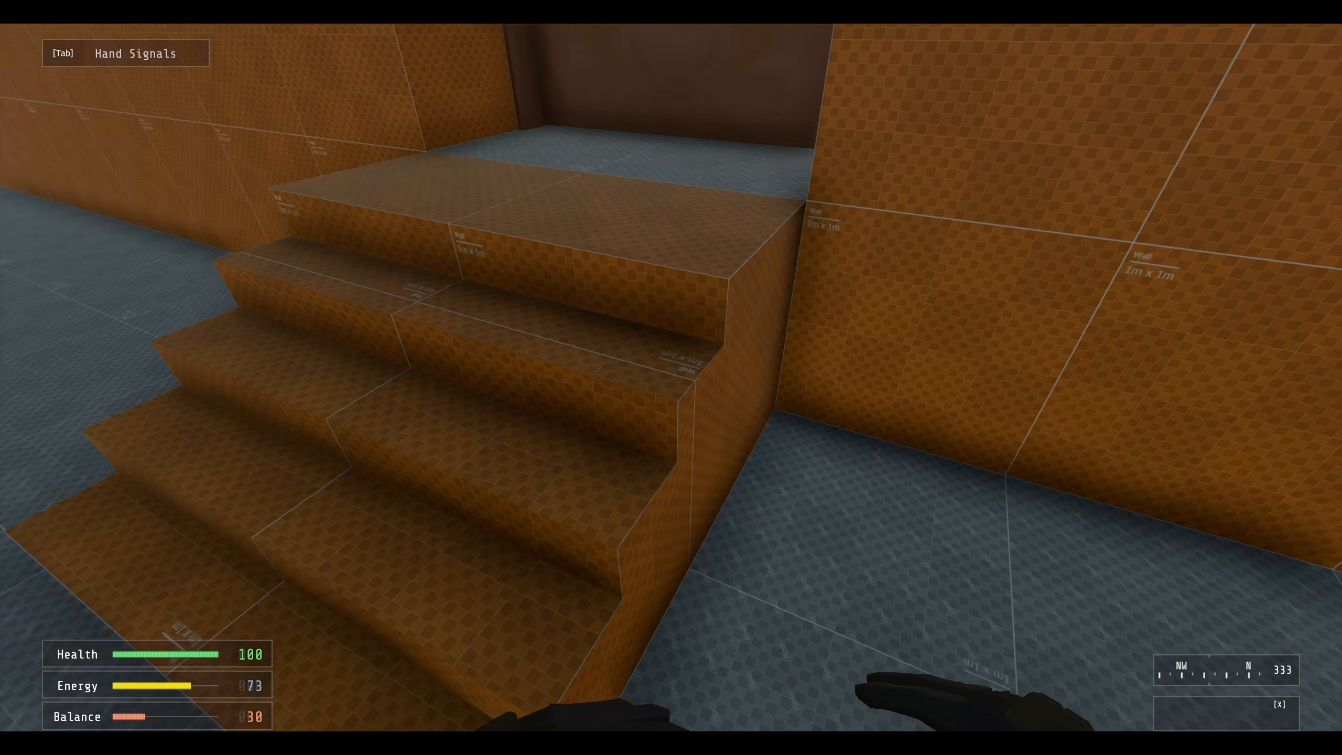
{"action": "key", "text": "w"}
{"action": "key", "text": "space"}
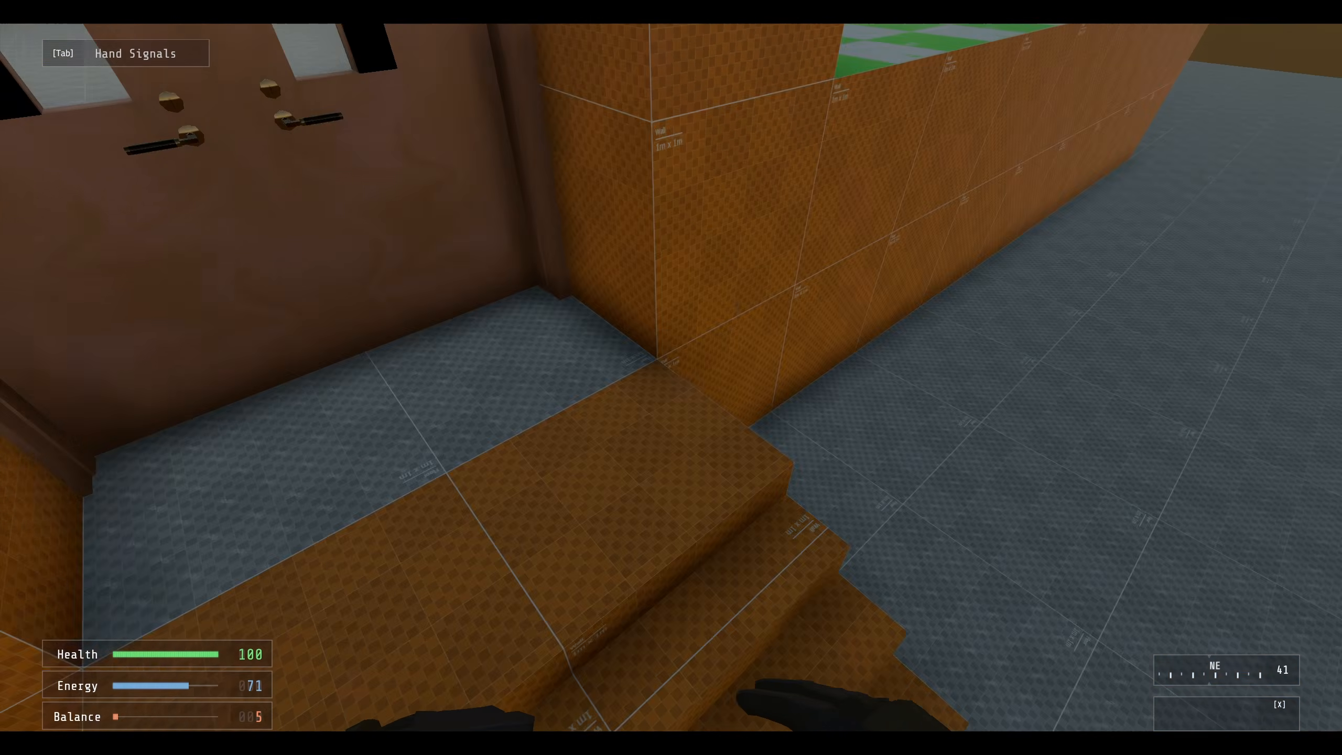
- Cross the steps sideways with repeated jumps from both sides to check for snagging on the ramp's edges
{"action": "key", "text": "d"}
{"action": "key", "text": "w"}
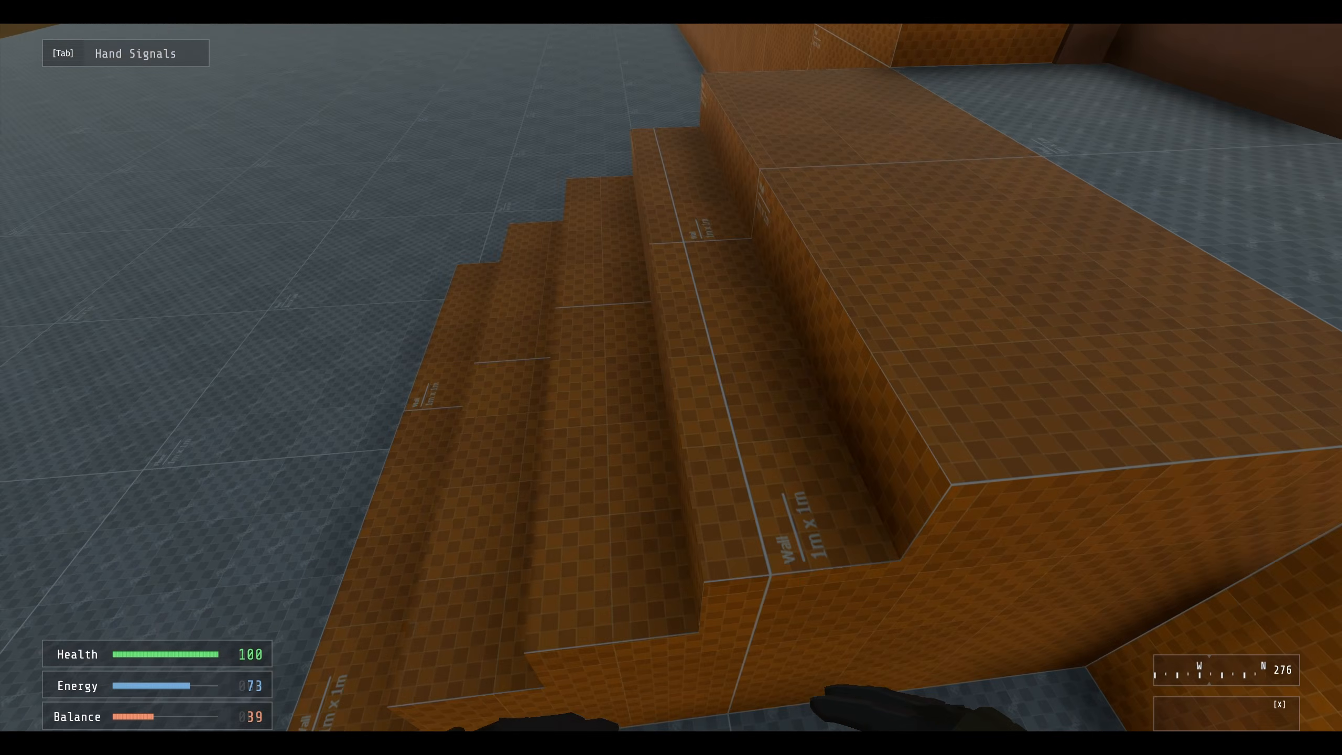
{"action": "key", "text": "space"}
{"action": "key", "text": "w"}
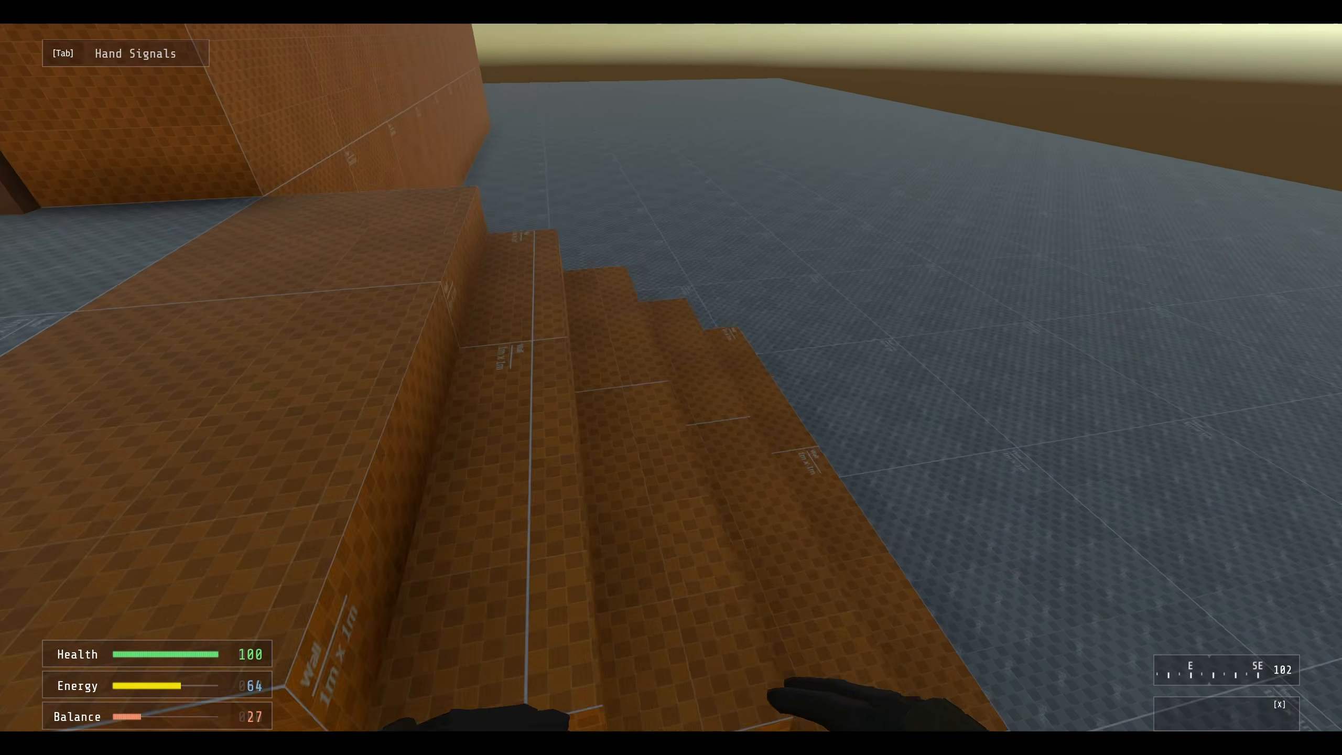
{"action": "key", "text": "space"}
{"action": "key", "text": "w"}
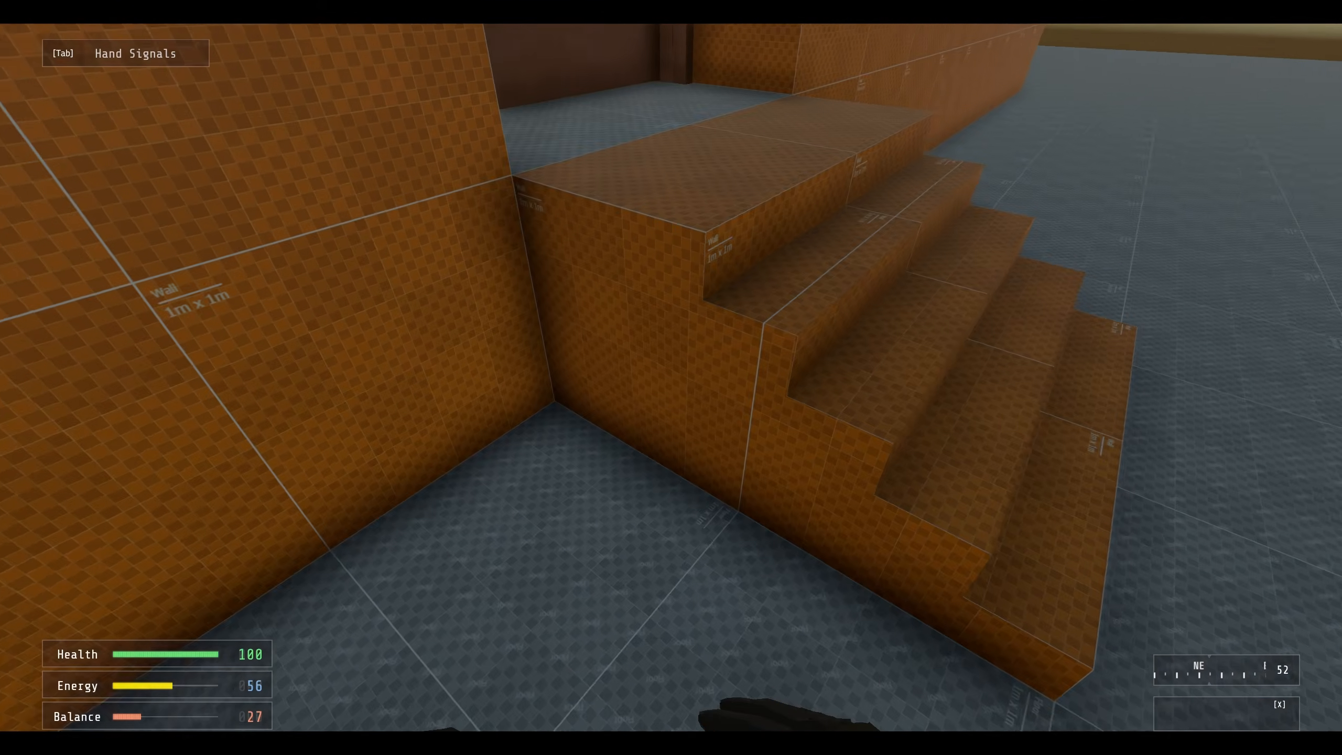
{"action": "key", "text": "space"}
{"action": "key", "text": "w"}
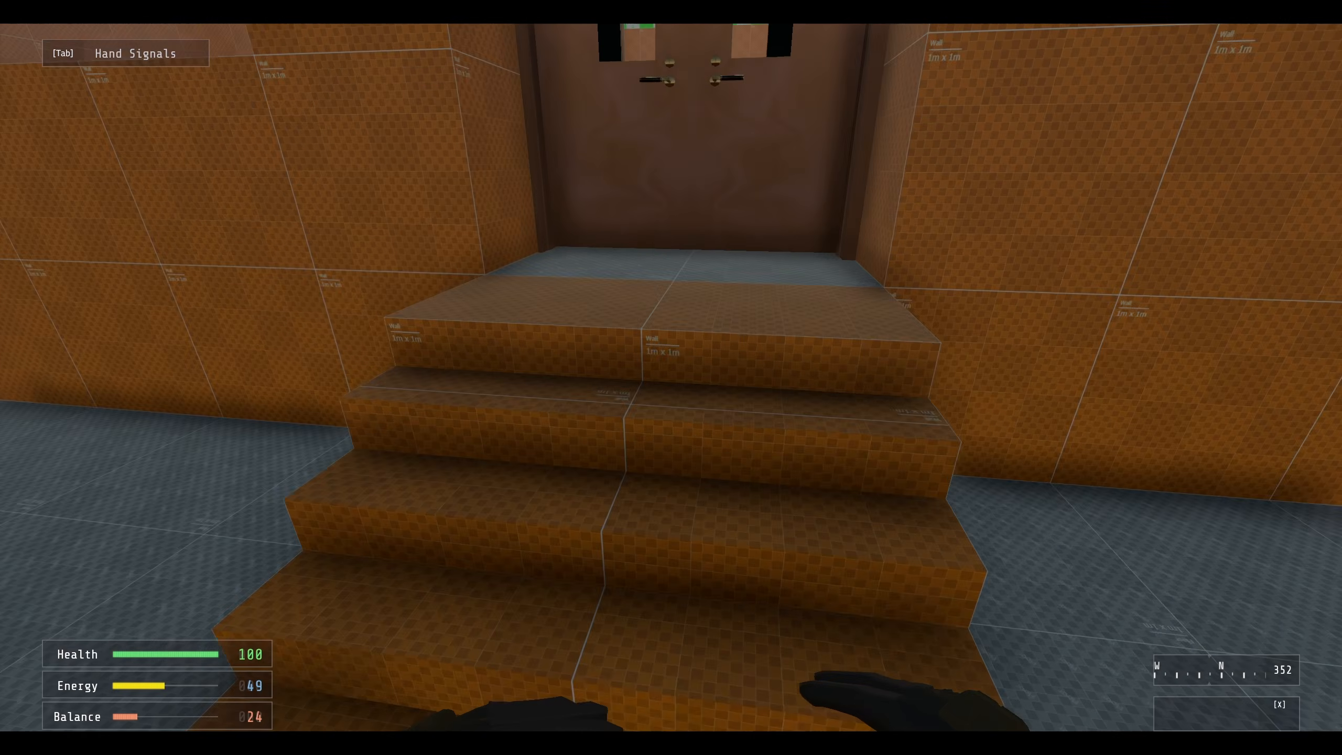
- Back away from the stairs, equip the Manta and fire its magazine at the steps
{"action": "key", "text": "s"}
{"action": "key", "text": "x"}
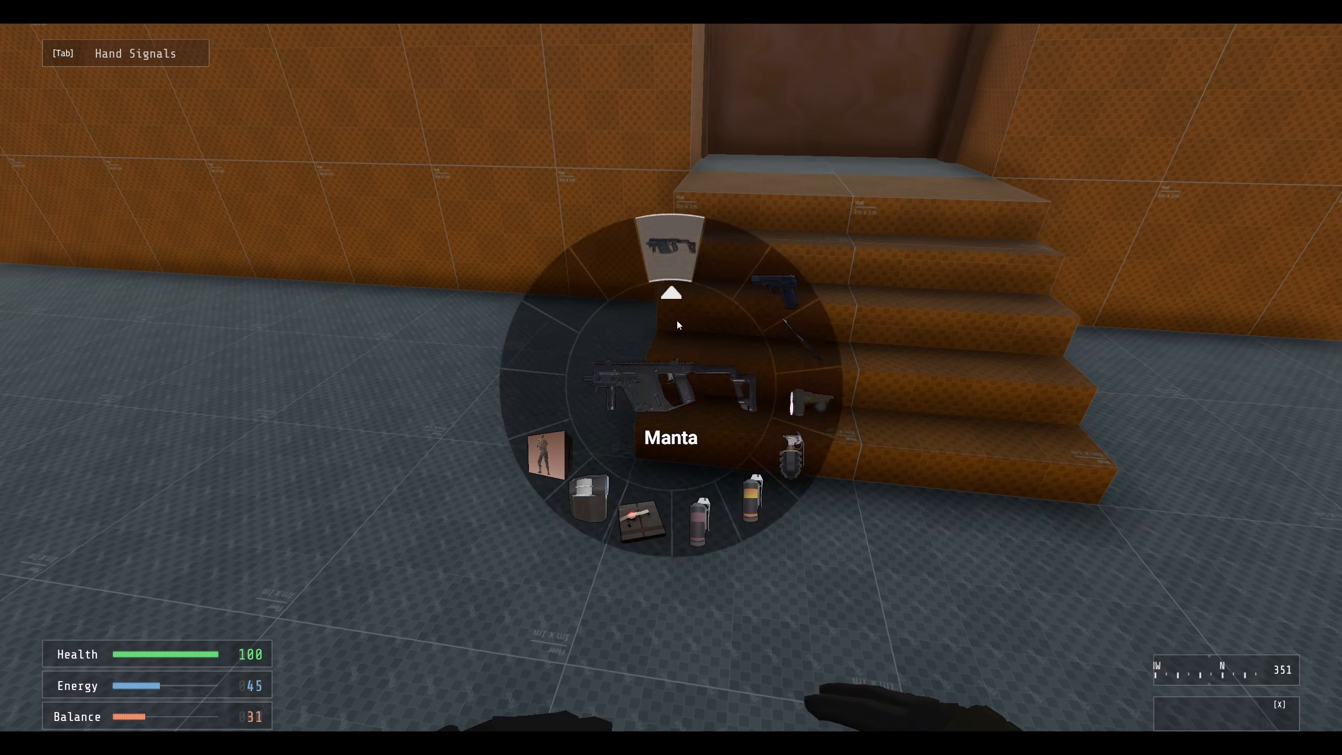
{"action": "left_click", "coordinate": [693, 250]}
{"action": "left_click", "coordinate": [672, 377]}
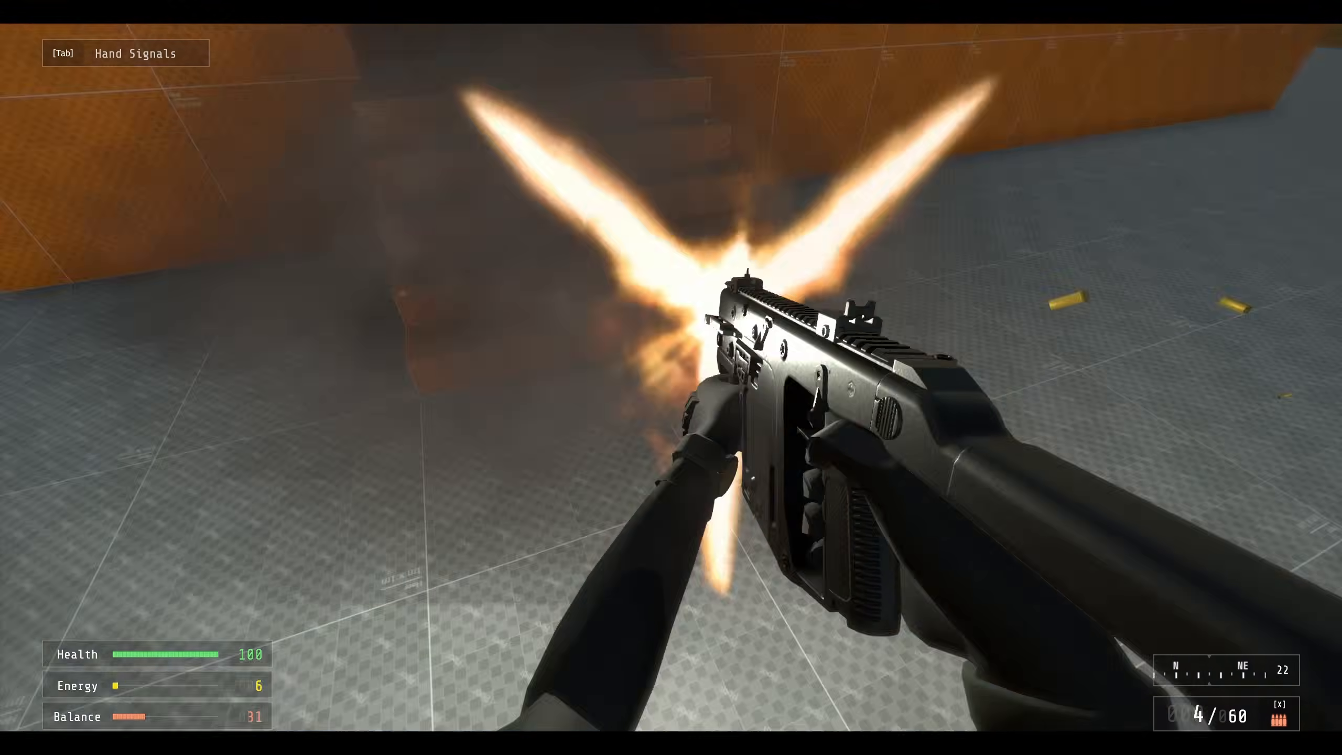
- Inspect the steps for bullet marks up close from the side while crouching, and back away from the building
{"action": "key", "text": "a"}
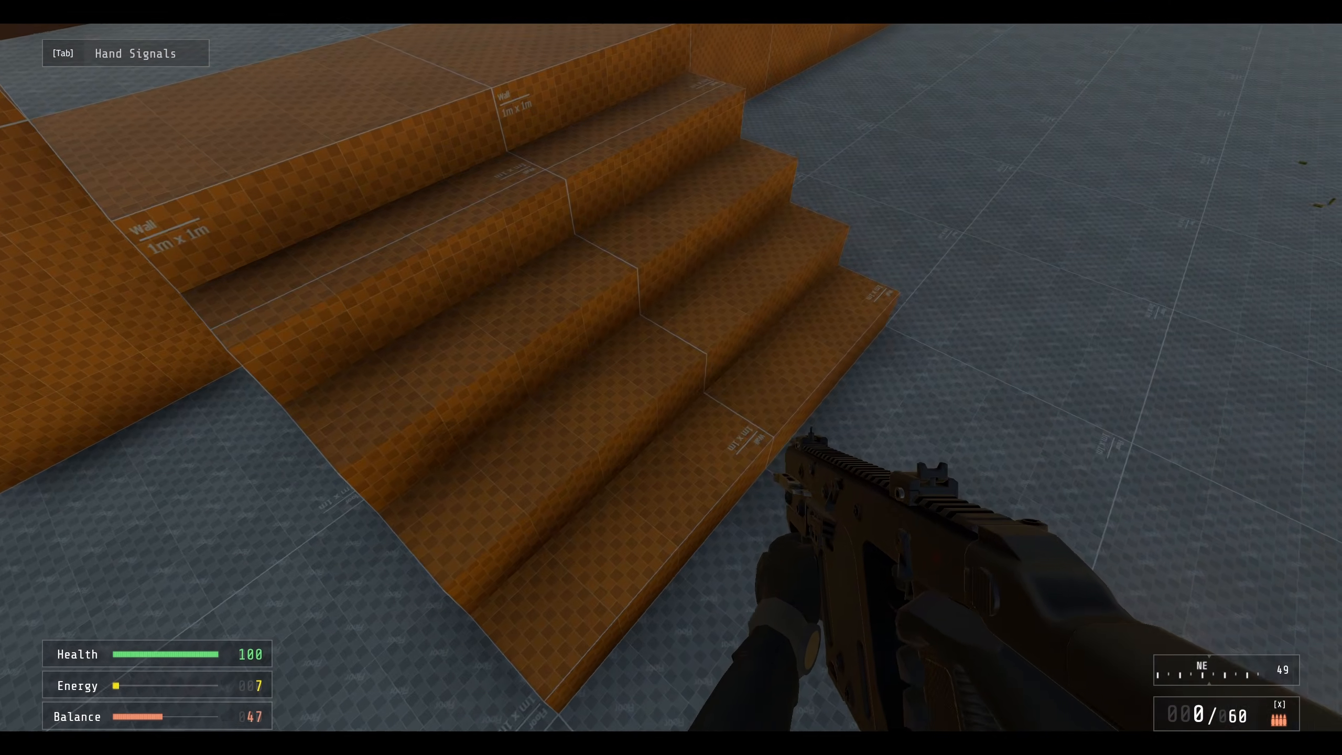
{"action": "key", "text": "c"}
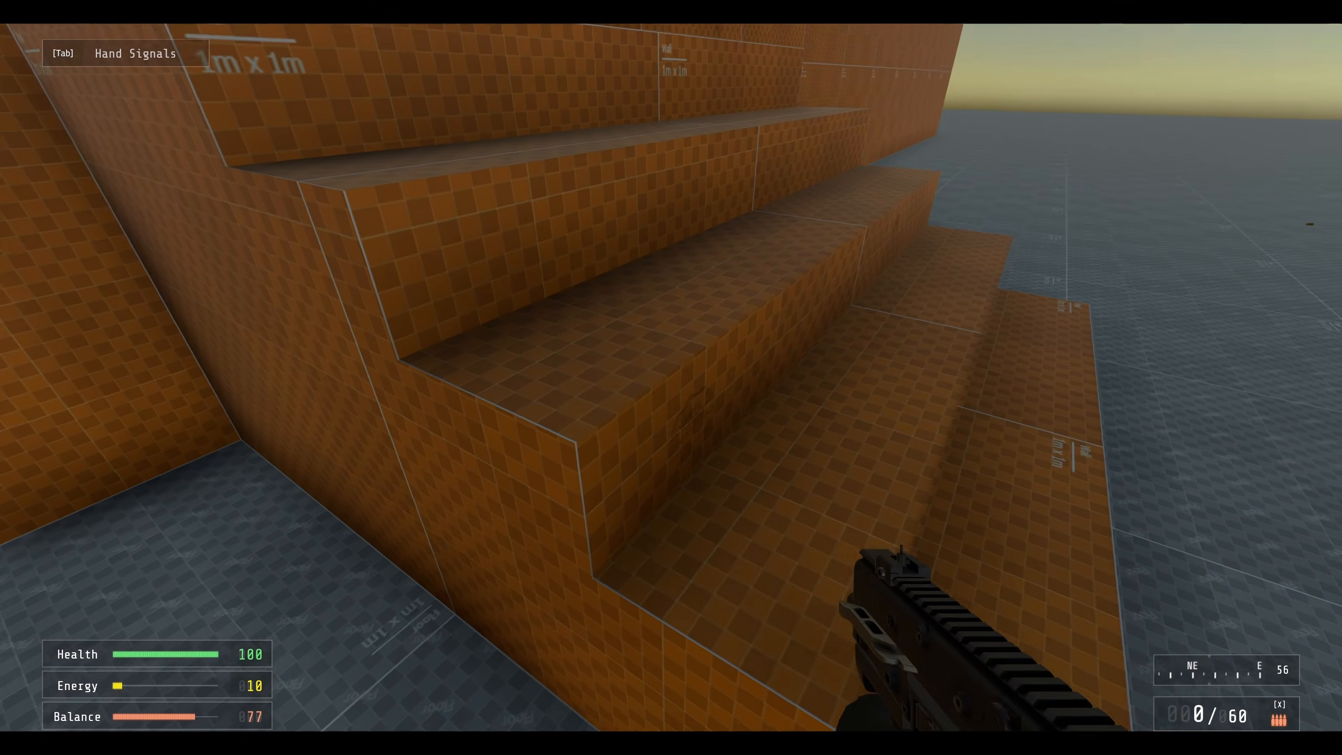
{"action": "key", "text": "s"}
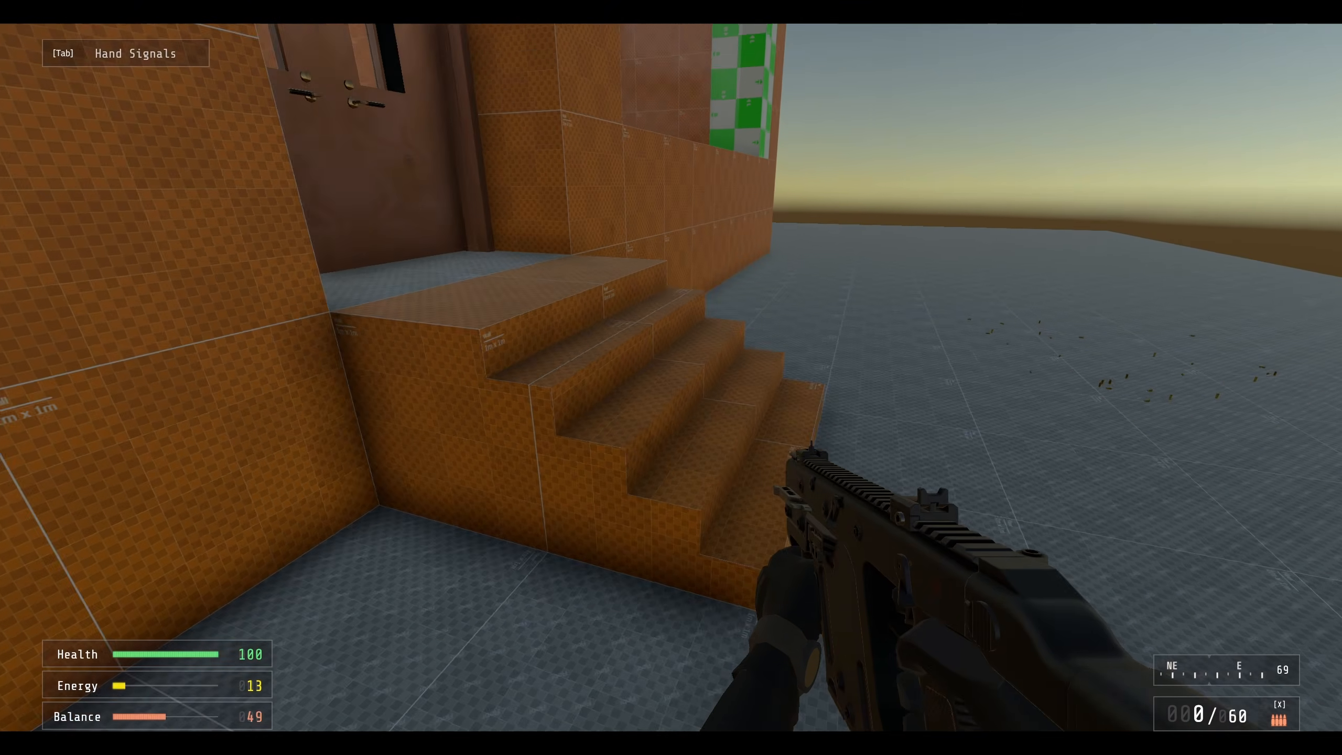
{"action": "key", "text": "q"}
{"action": "key", "text": "s"}
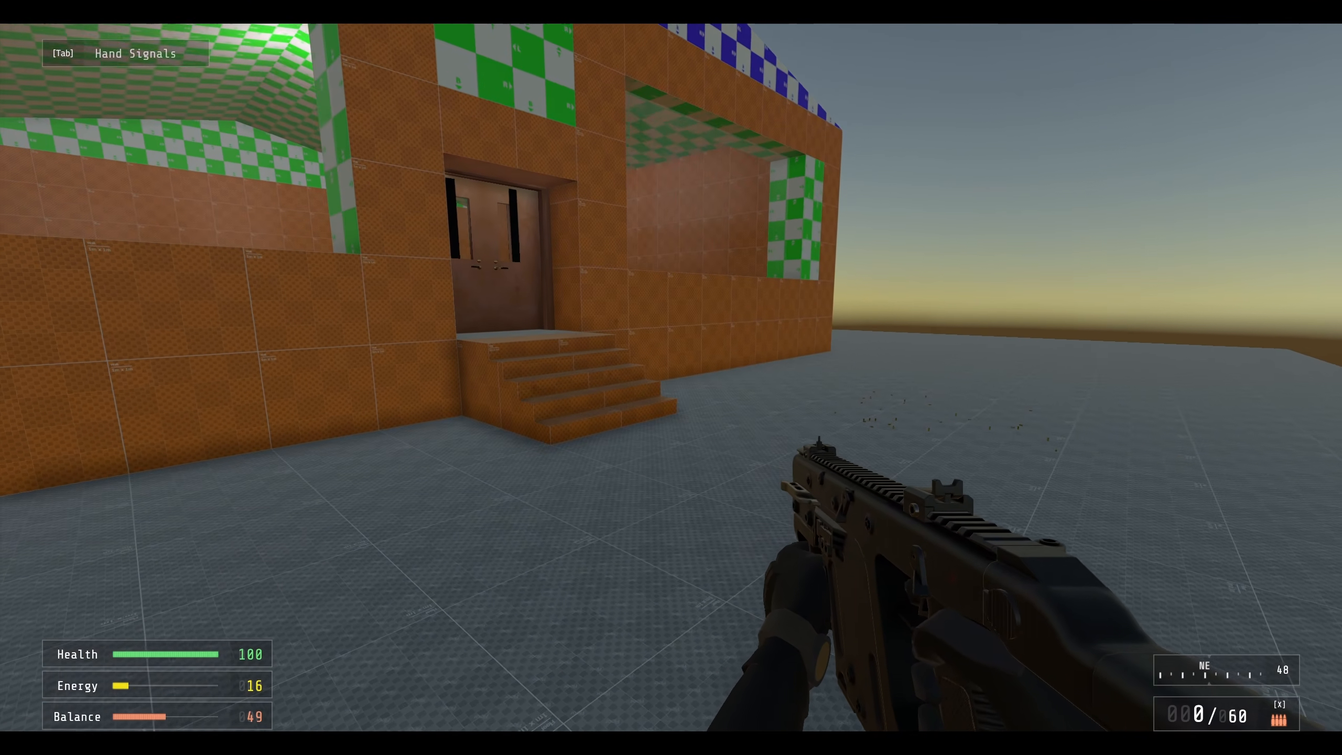
{"action": "key", "text": "w"}
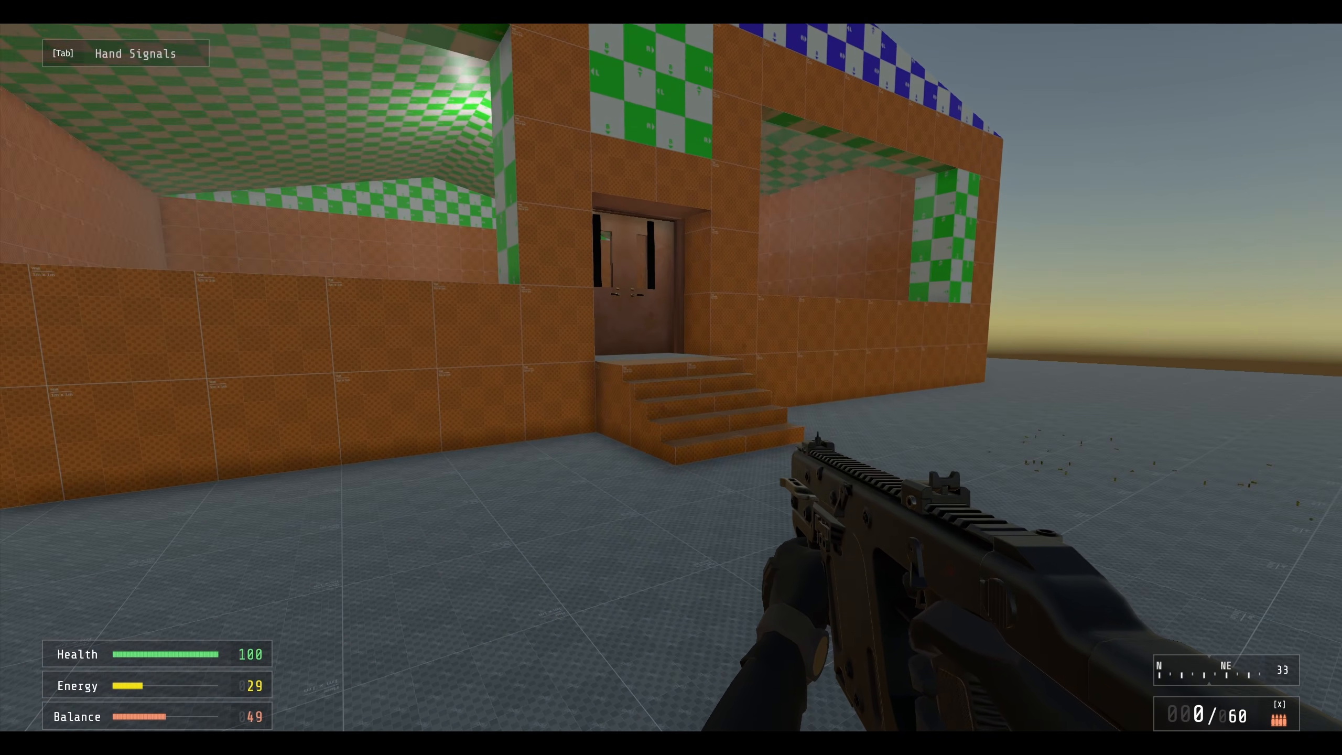
{"action": "key", "text": "Escape"}
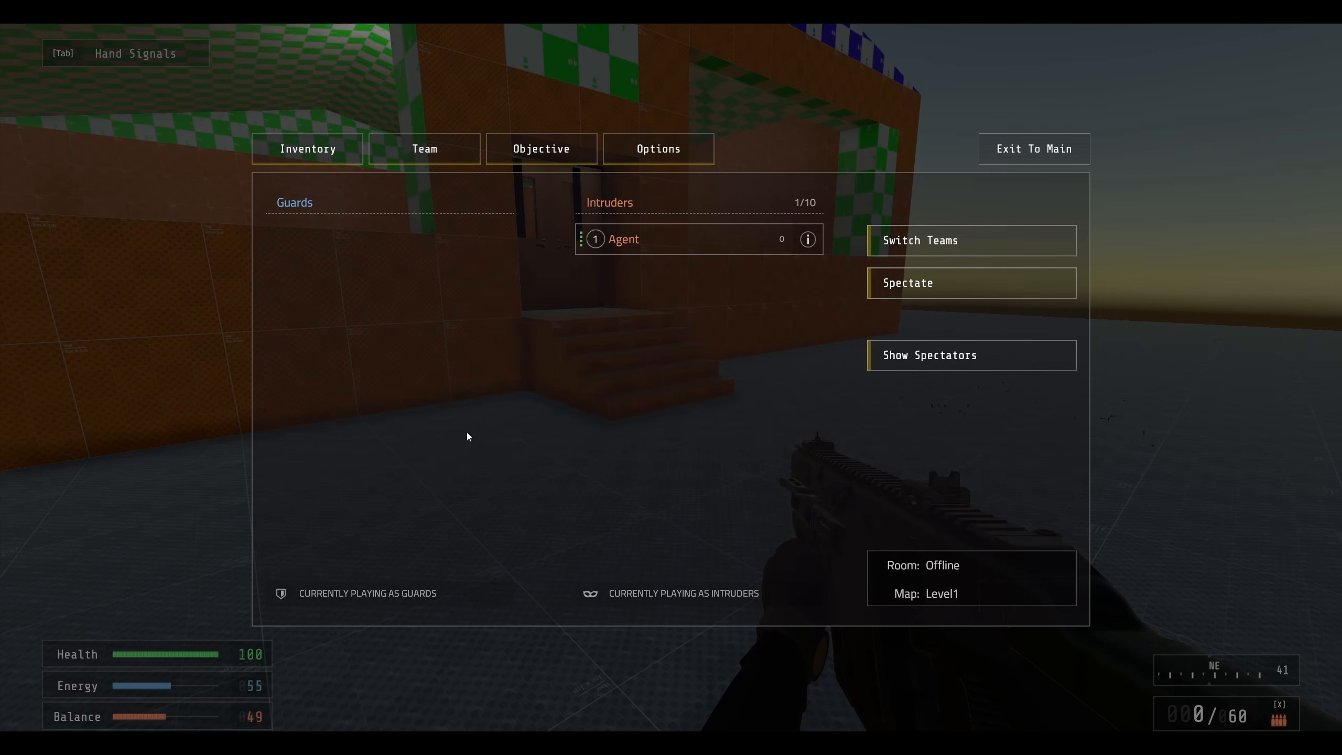
{"action": "key", "text": "Escape"}
{"action": "key", "text": "w"}
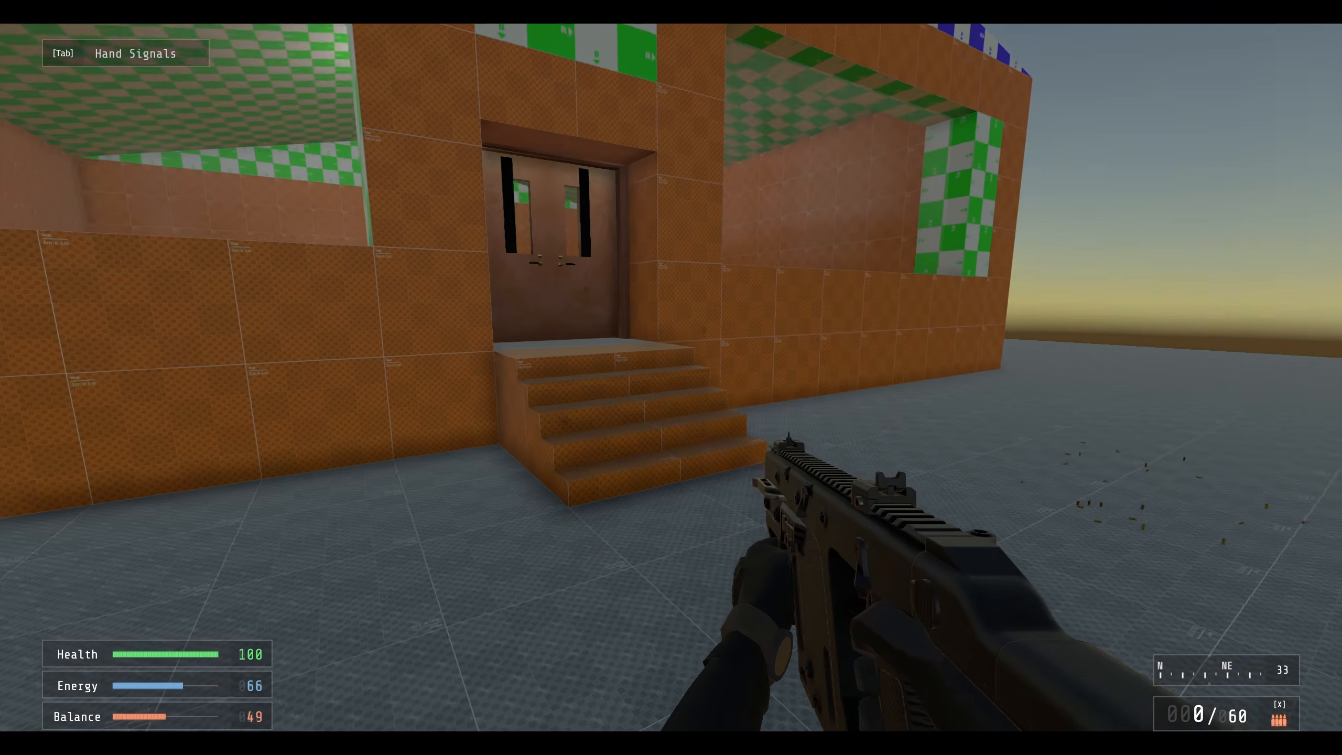
{"action": "key", "text": "s"}
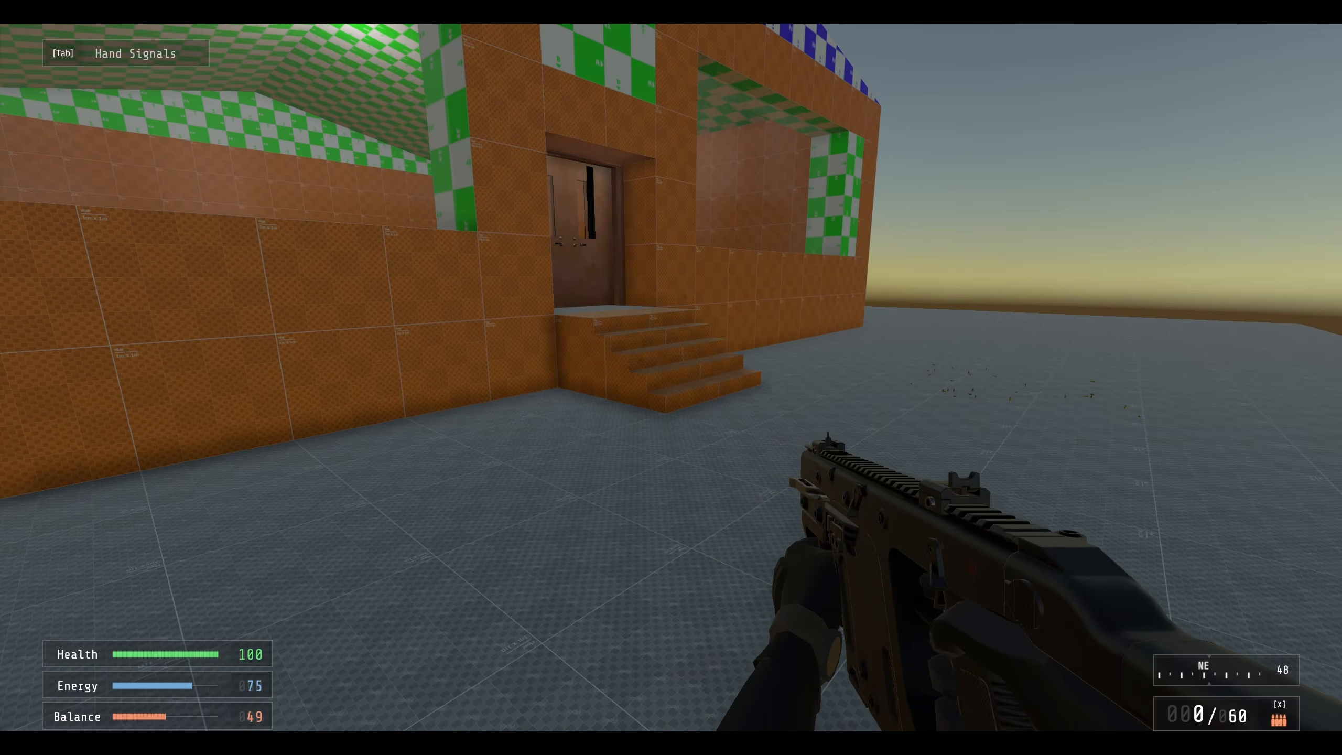
{"action": "key", "text": "d"}
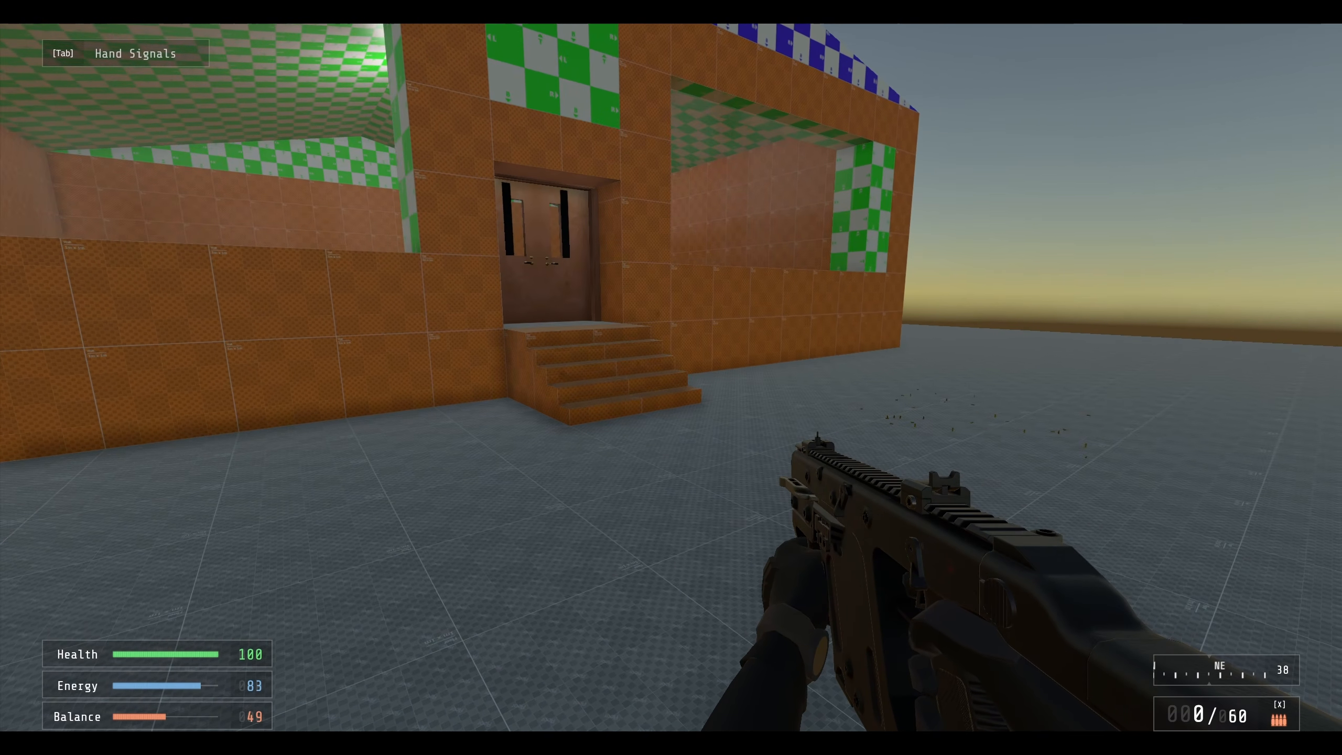
- Back away from the building, equip the silenced pistol and shoot the glass in both front windows to test it
{"action": "key", "text": "s"}
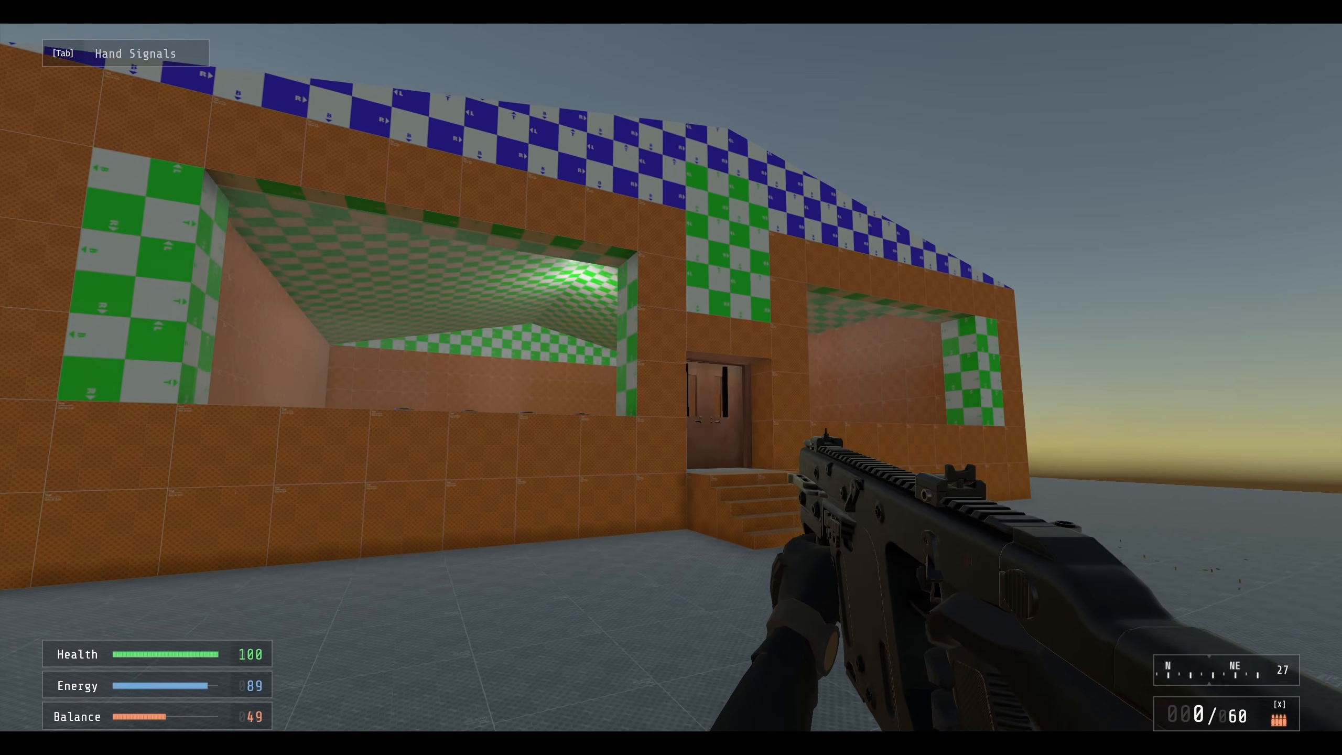
{"action": "key", "text": "q"}
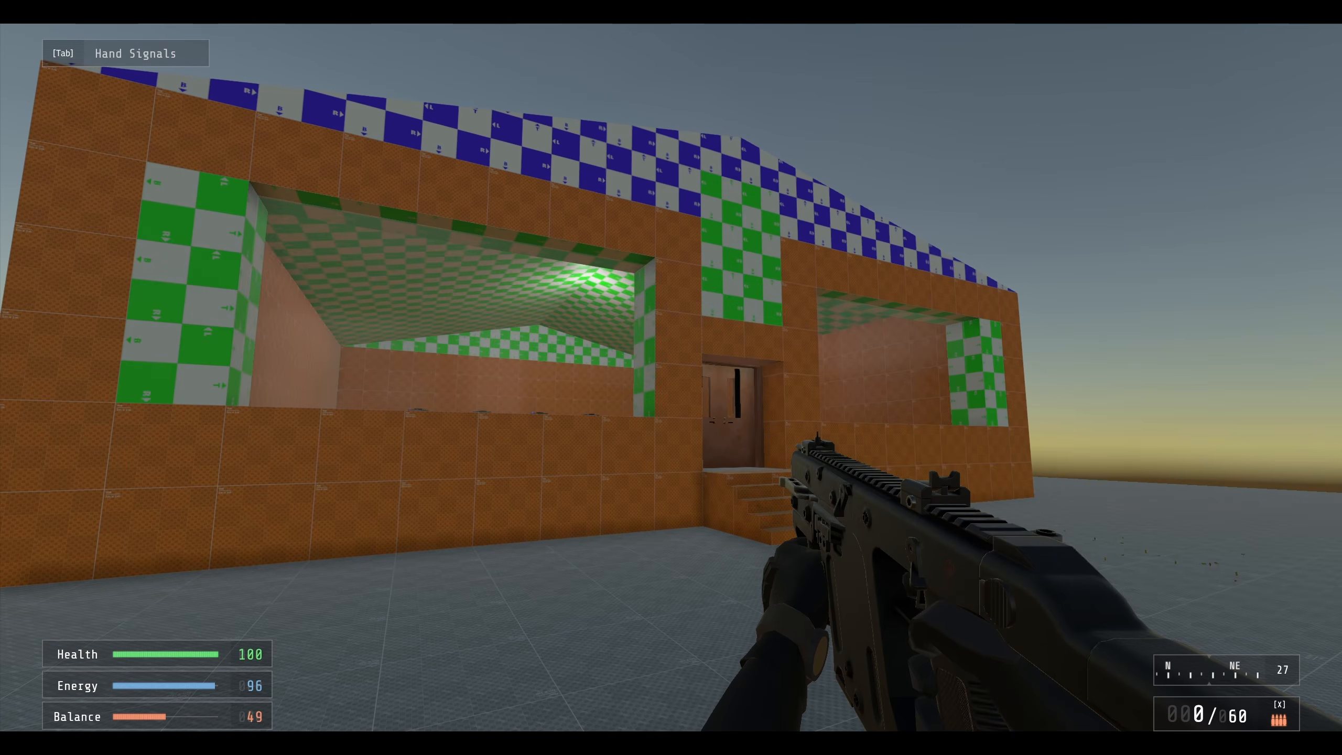
{"action": "key", "text": "d"}
{"action": "key", "text": "q"}
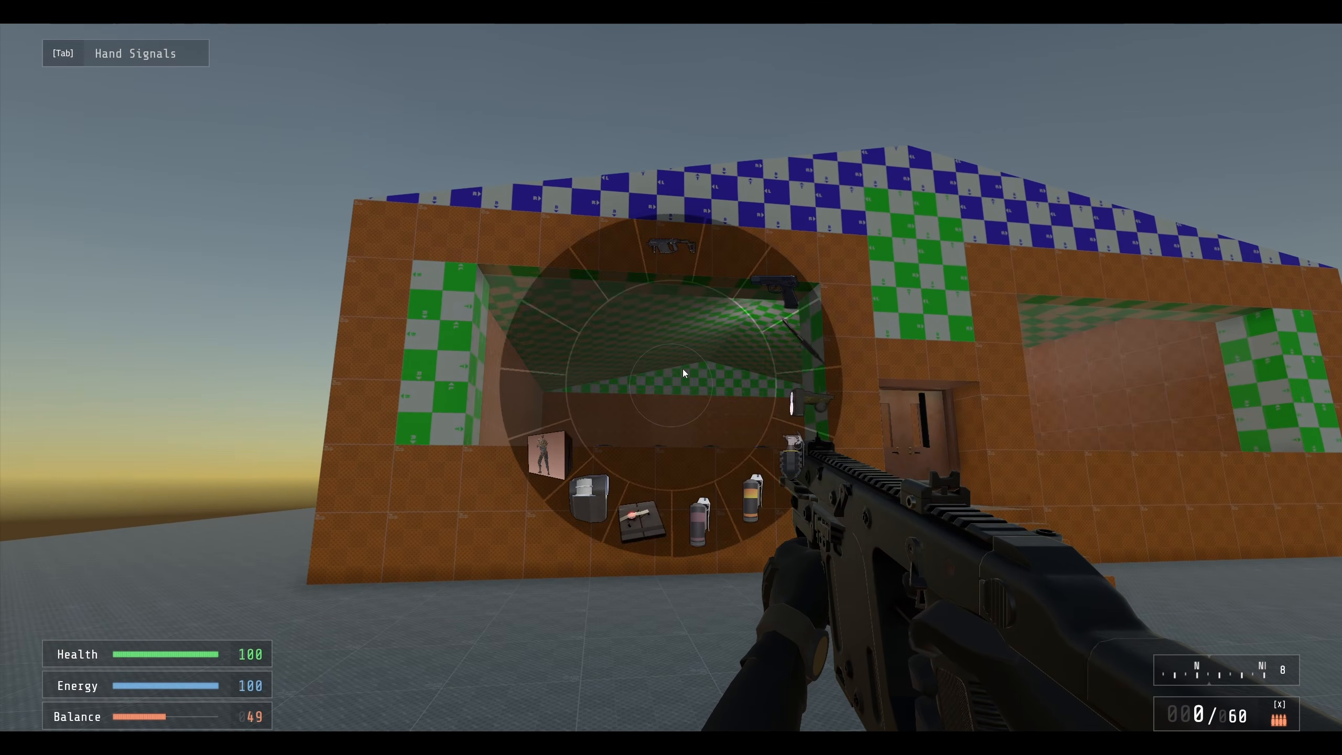
{"action": "left_click", "coordinate": [672, 378]}
{"action": "left_click", "coordinate": [672, 377]}
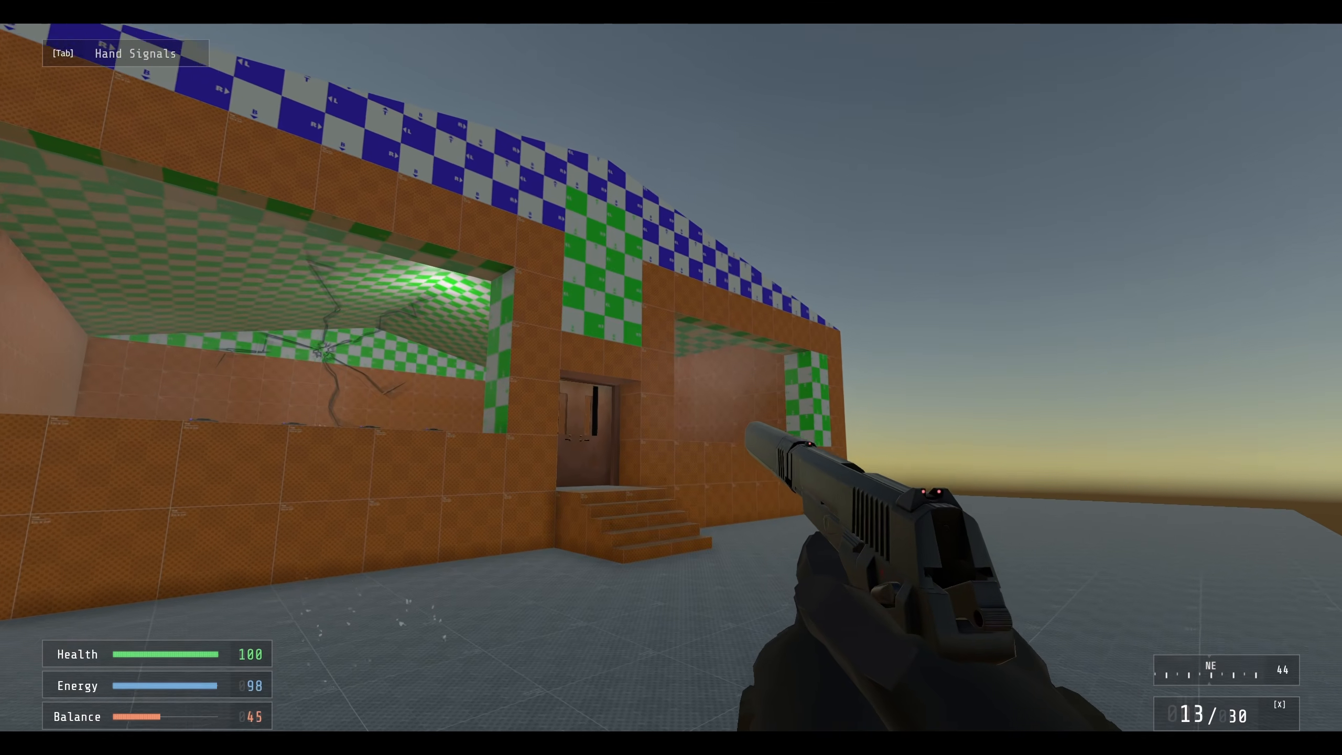
{"action": "left_click", "coordinate": [671, 378]}
{"action": "left_click", "coordinate": [672, 377]}
{"action": "left_click", "coordinate": [671, 377]}
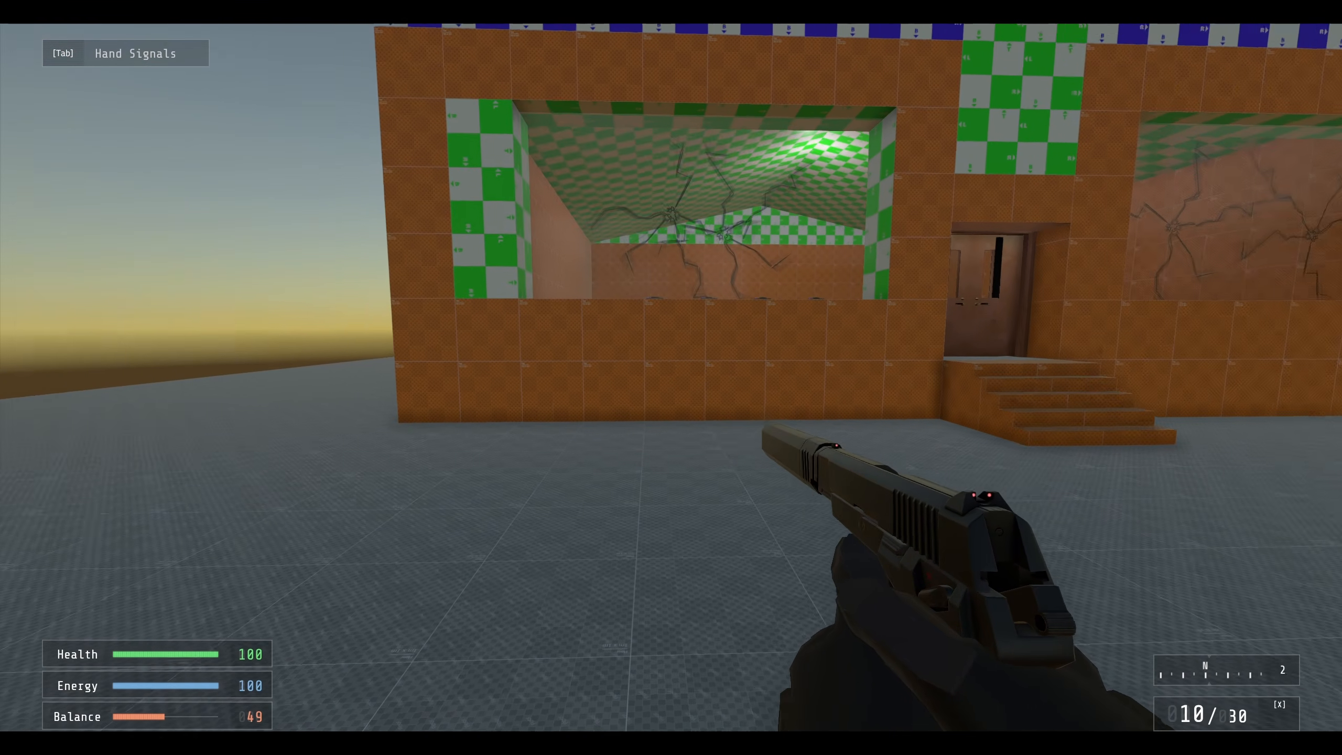
{"action": "key", "text": "s"}
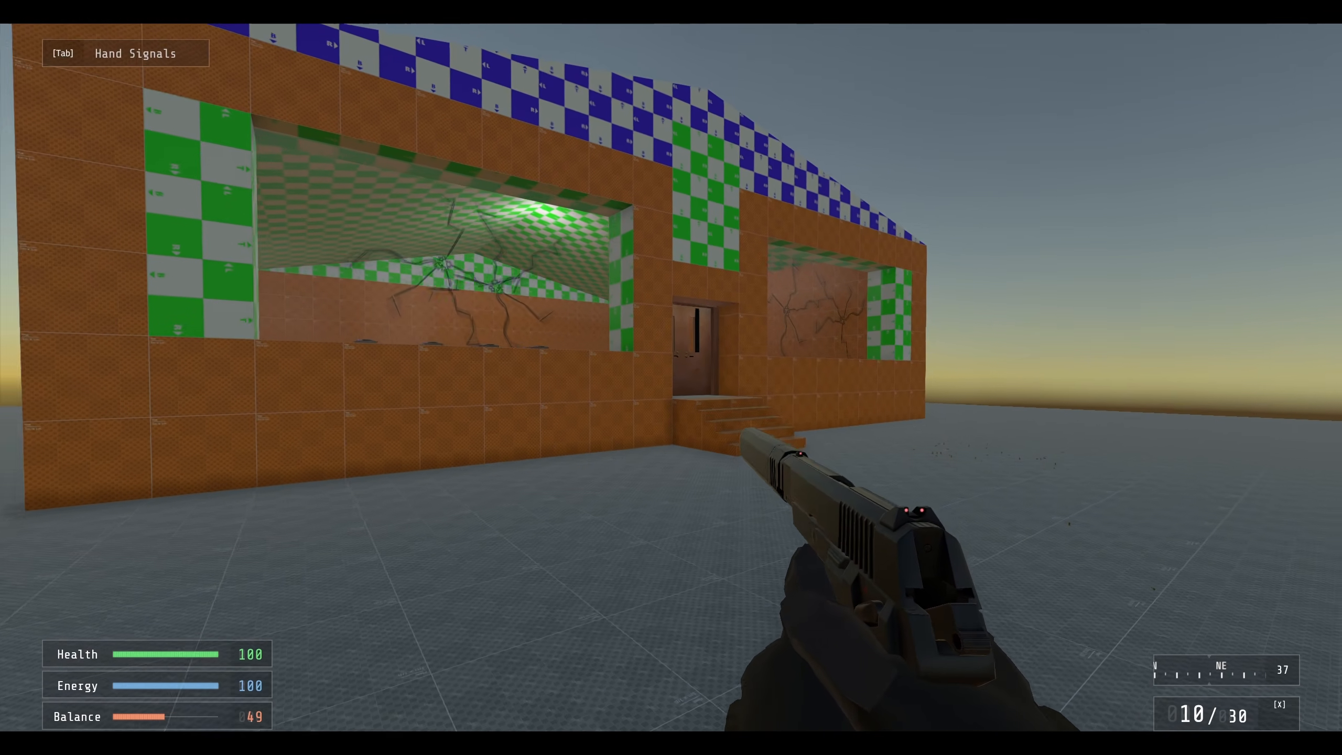